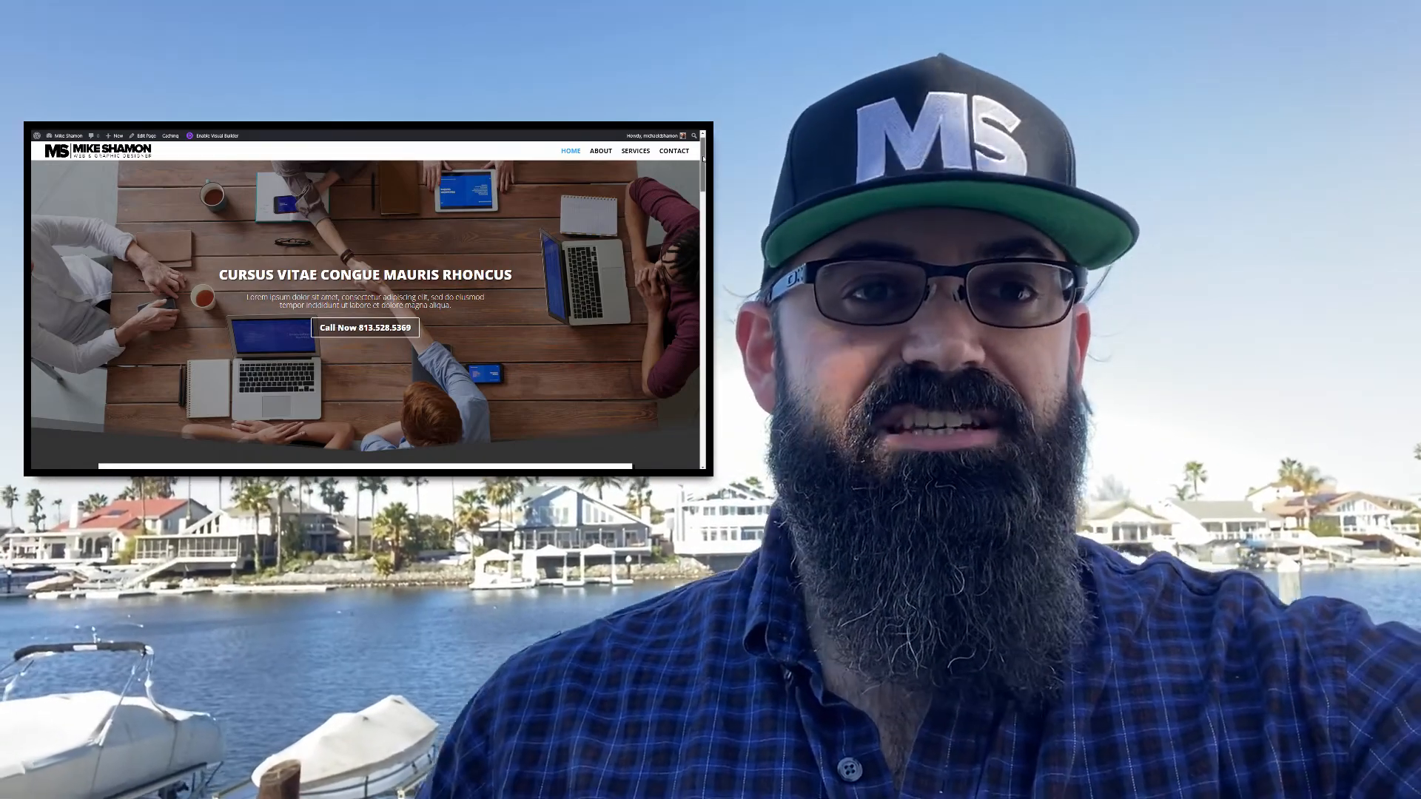
Look through the finished example homepage from its header image through the team, services and counter sections to the contact form and footer.
left_click_drag(703, 158, 704, 237)
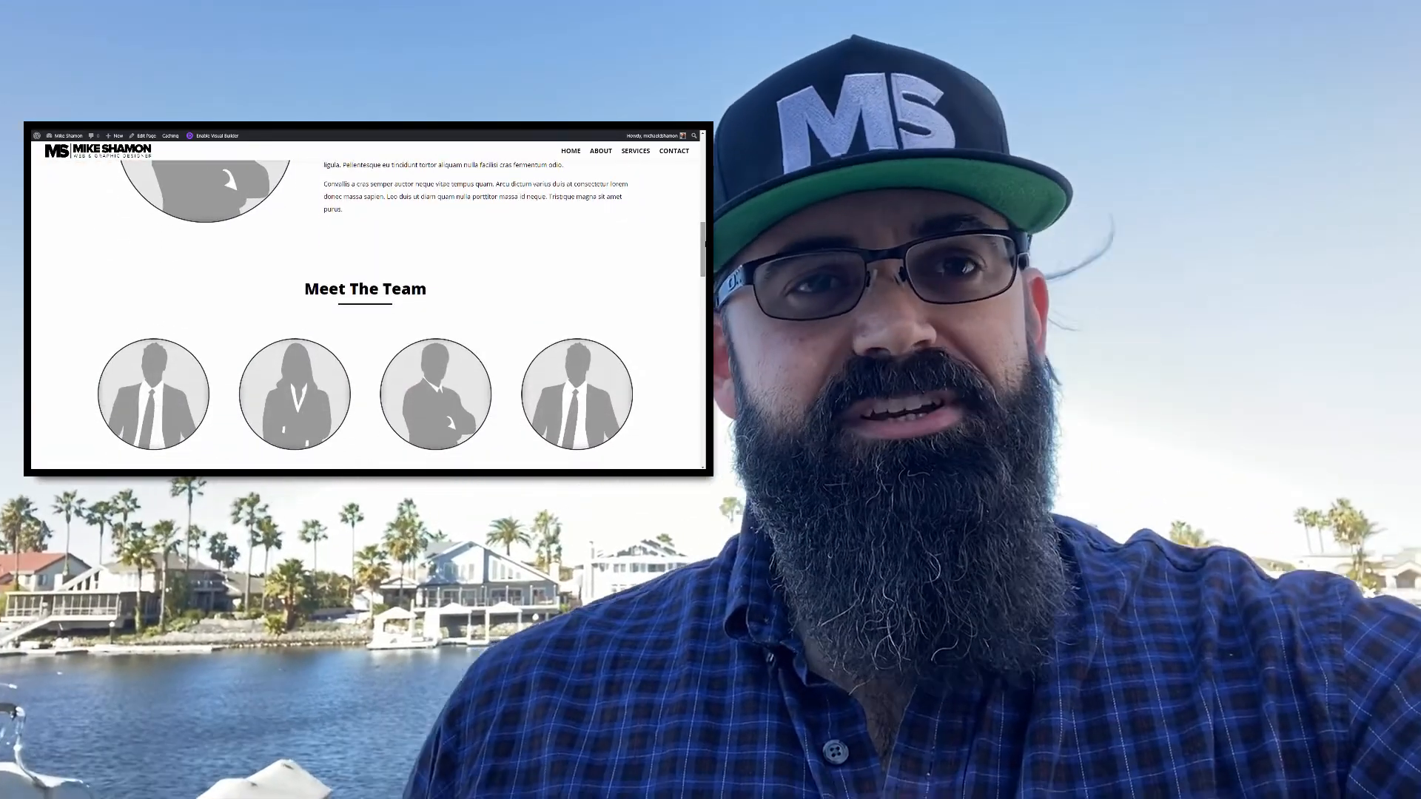
scroll(677, 240, "down", 3)
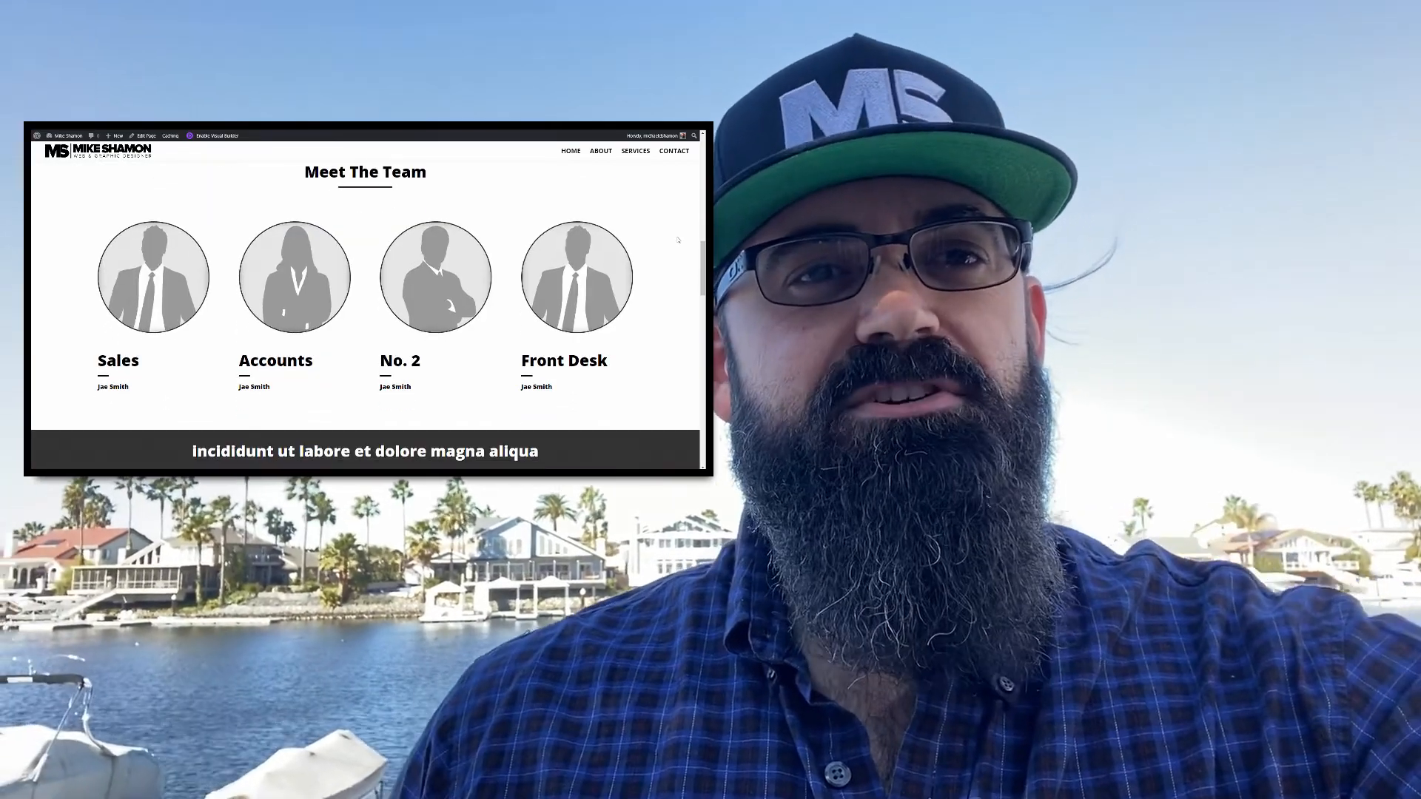
scroll(677, 239, "down", 5)
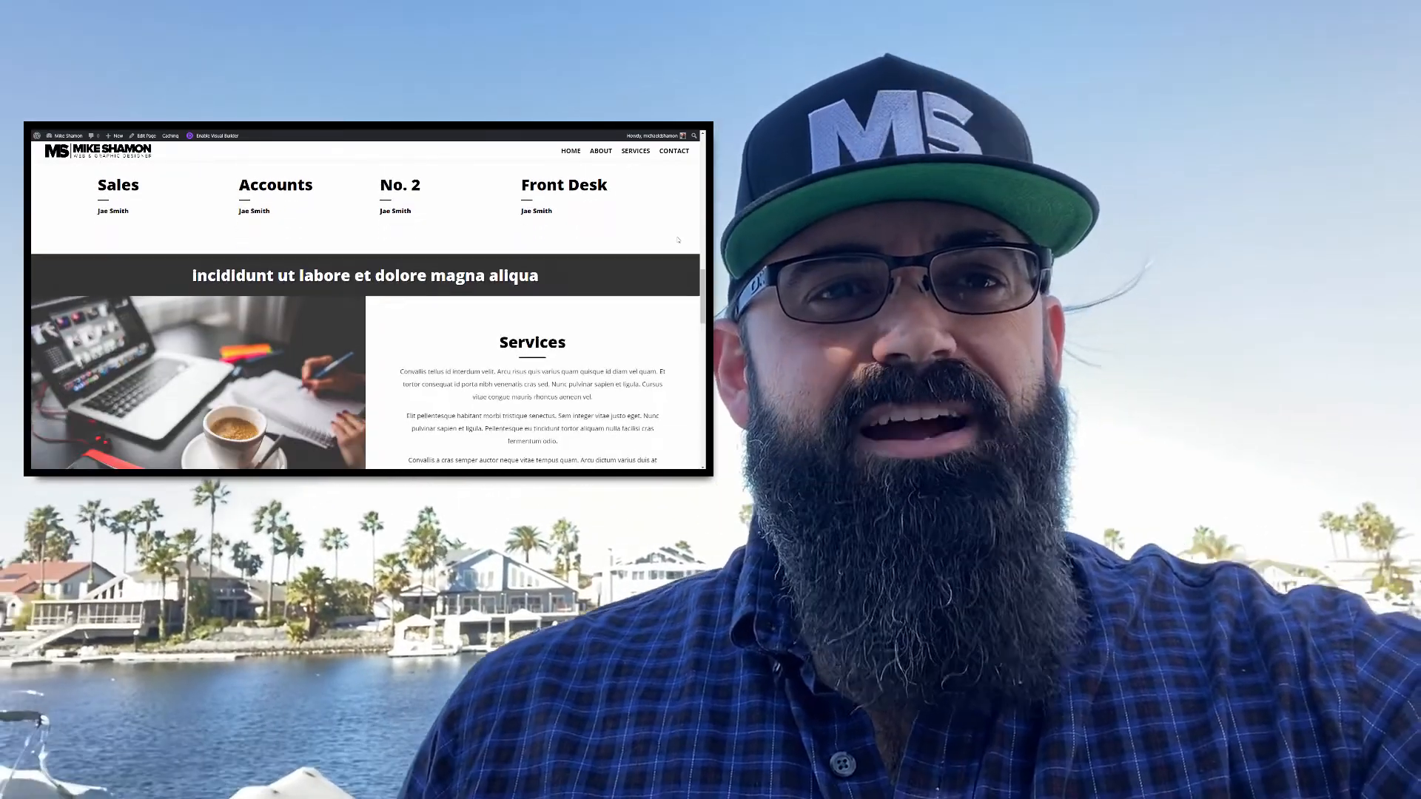
scroll(677, 240, "down", 2)
scroll(603, 252, "down", 4)
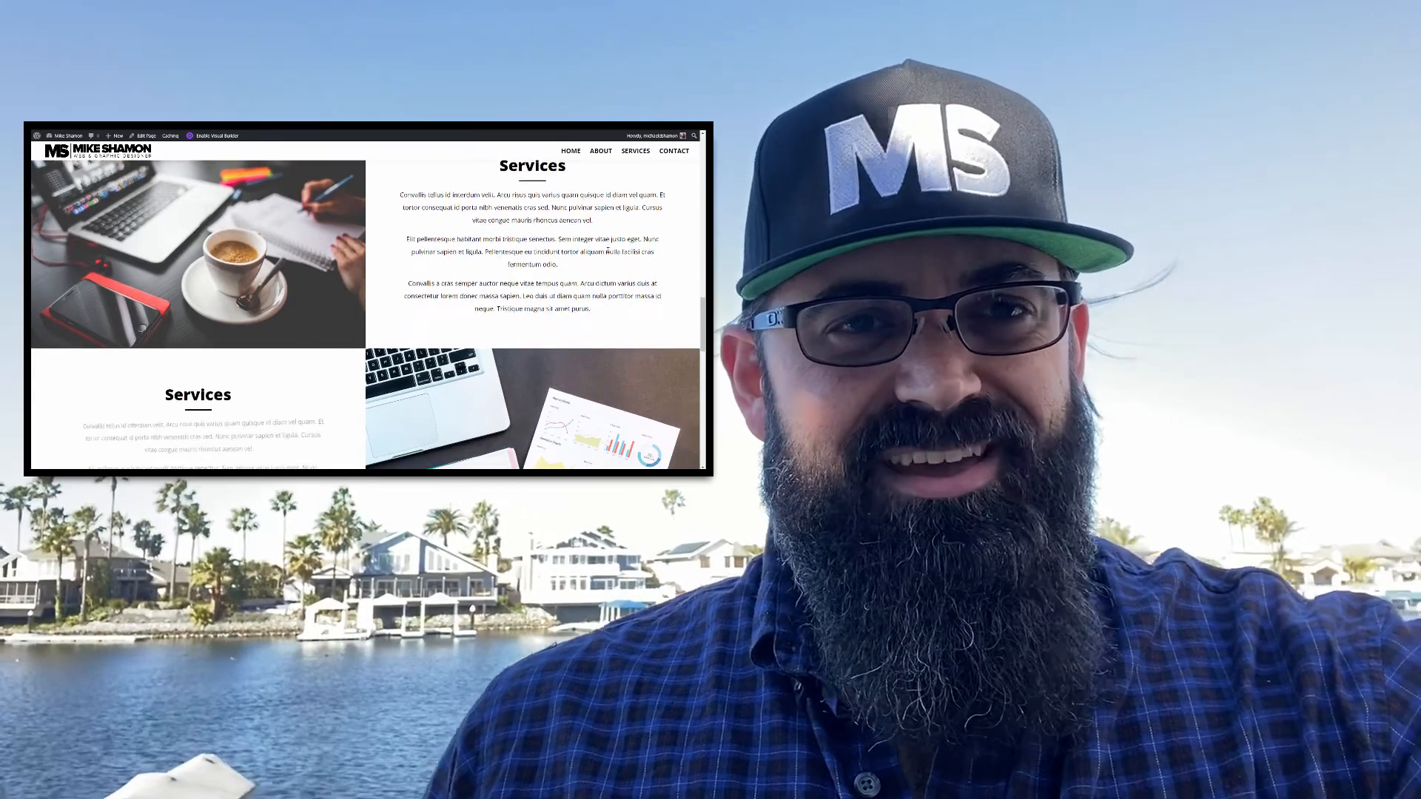
scroll(602, 253, "down", 5)
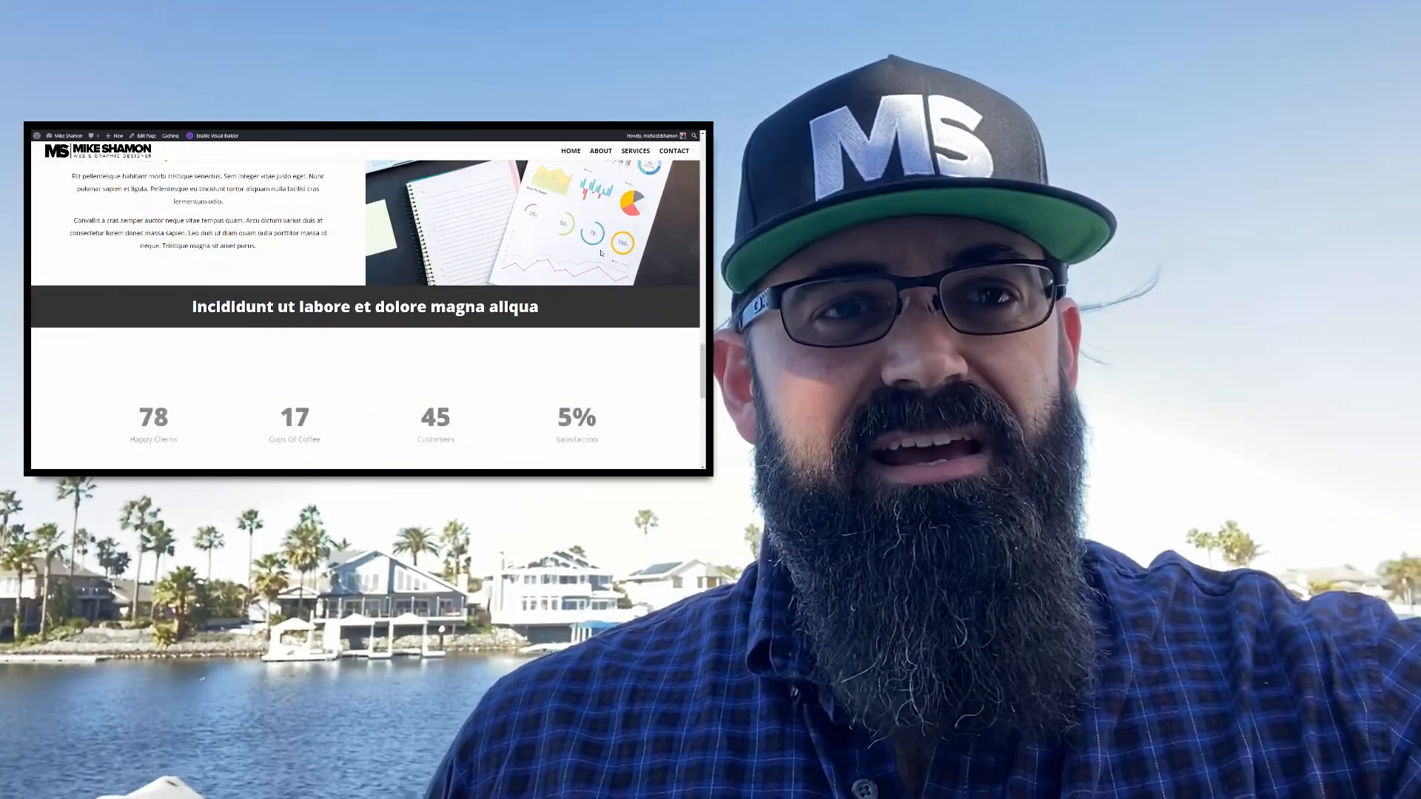
scroll(601, 253, "down", 2)
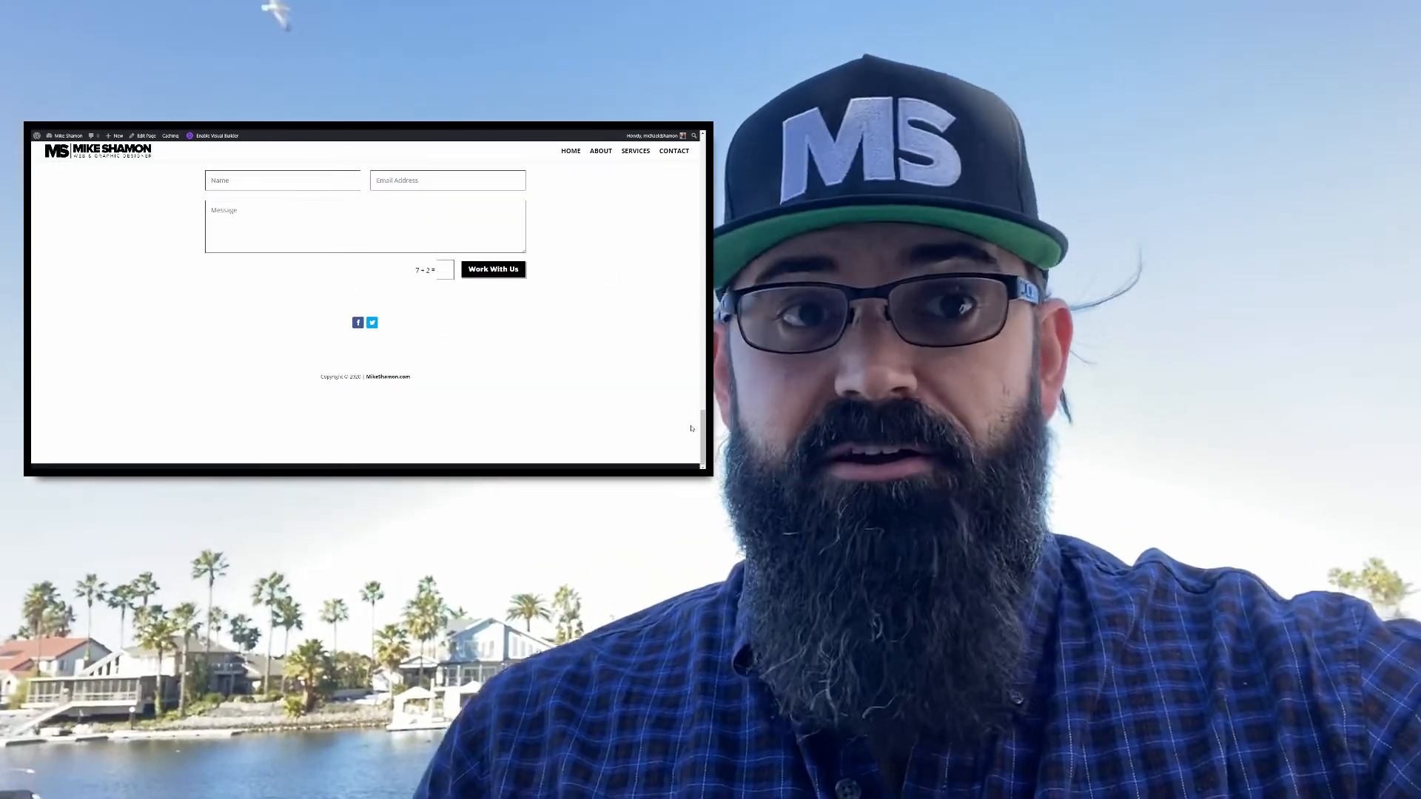
mouse_move(705, 403)
left_mouse_down()
mouse_move(702, 136)
mouse_move(704, 415)
left_mouse_up()
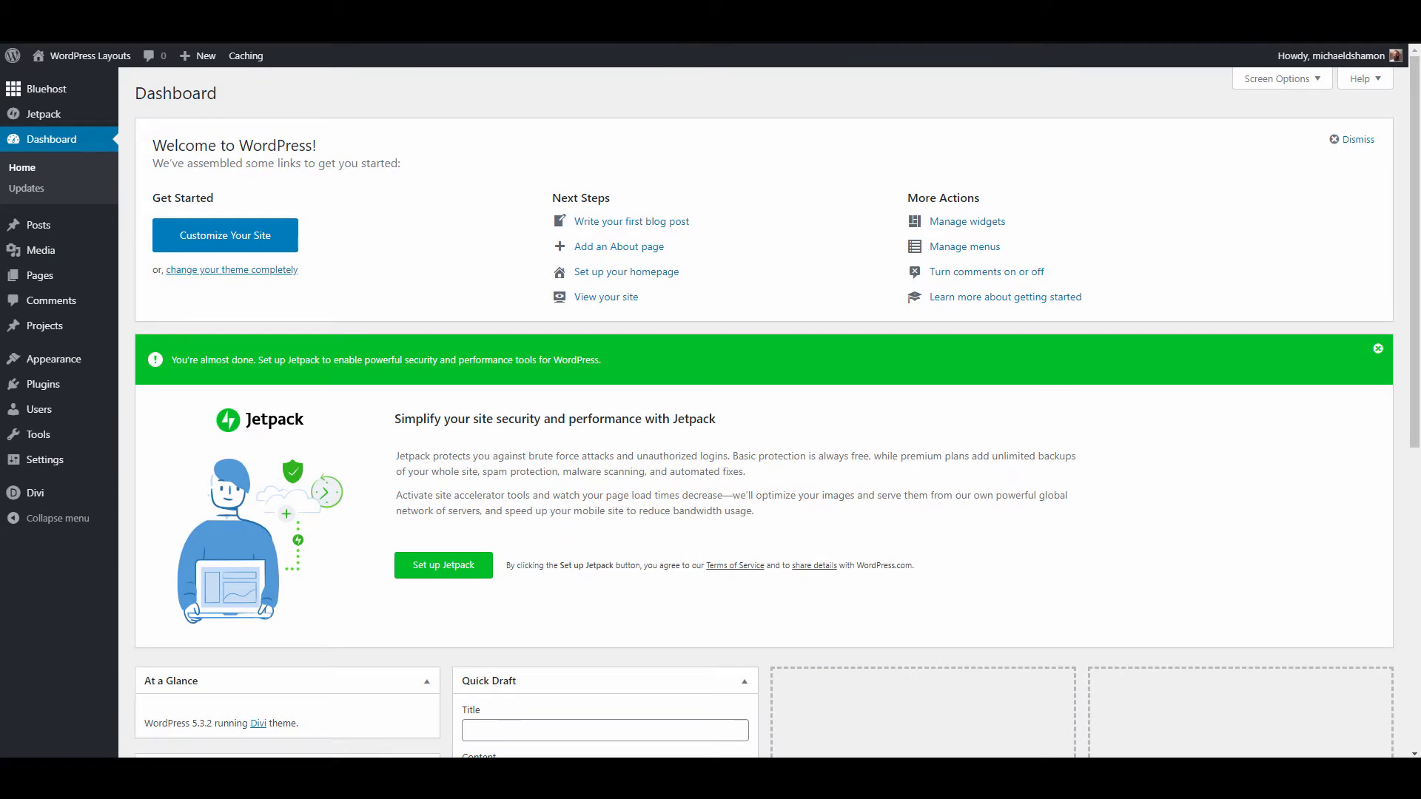
Use the Post name permalink structure for the site and save the permalink settings.
mouse_move(35, 492)
left_click(162, 496)
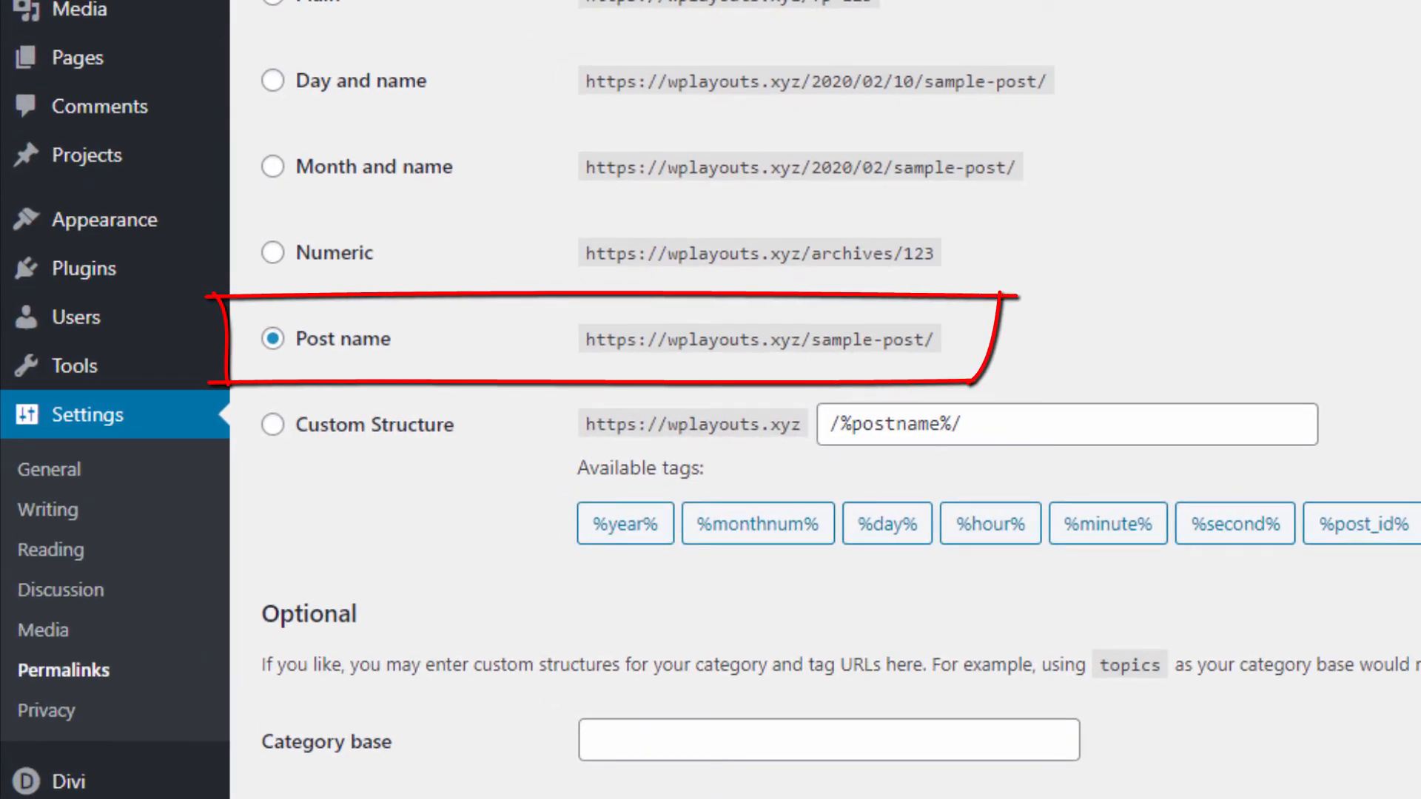
left_click(172, 667)
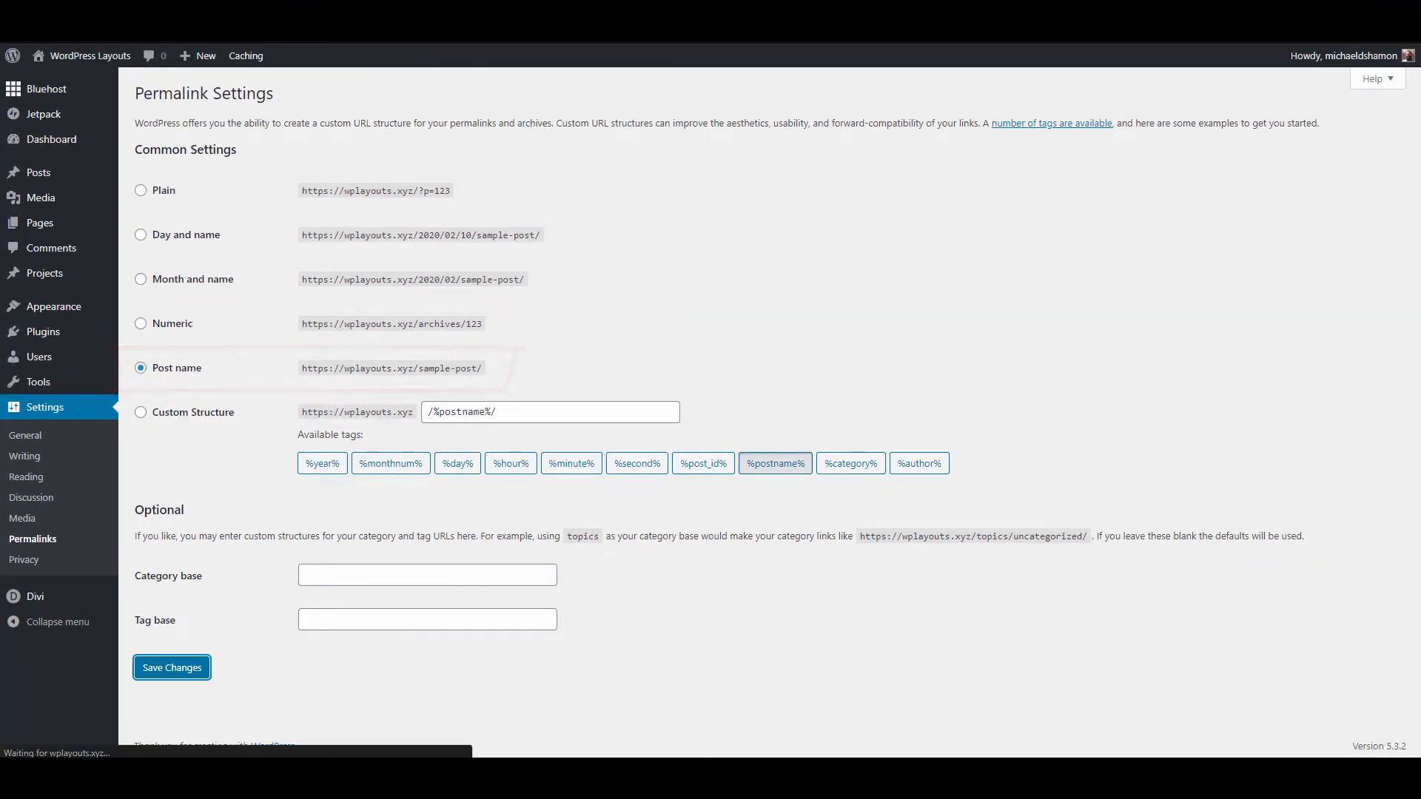
Enable the Classic Editor in the advanced Builder settings of the Divi Theme Options.
mouse_move(161, 598)
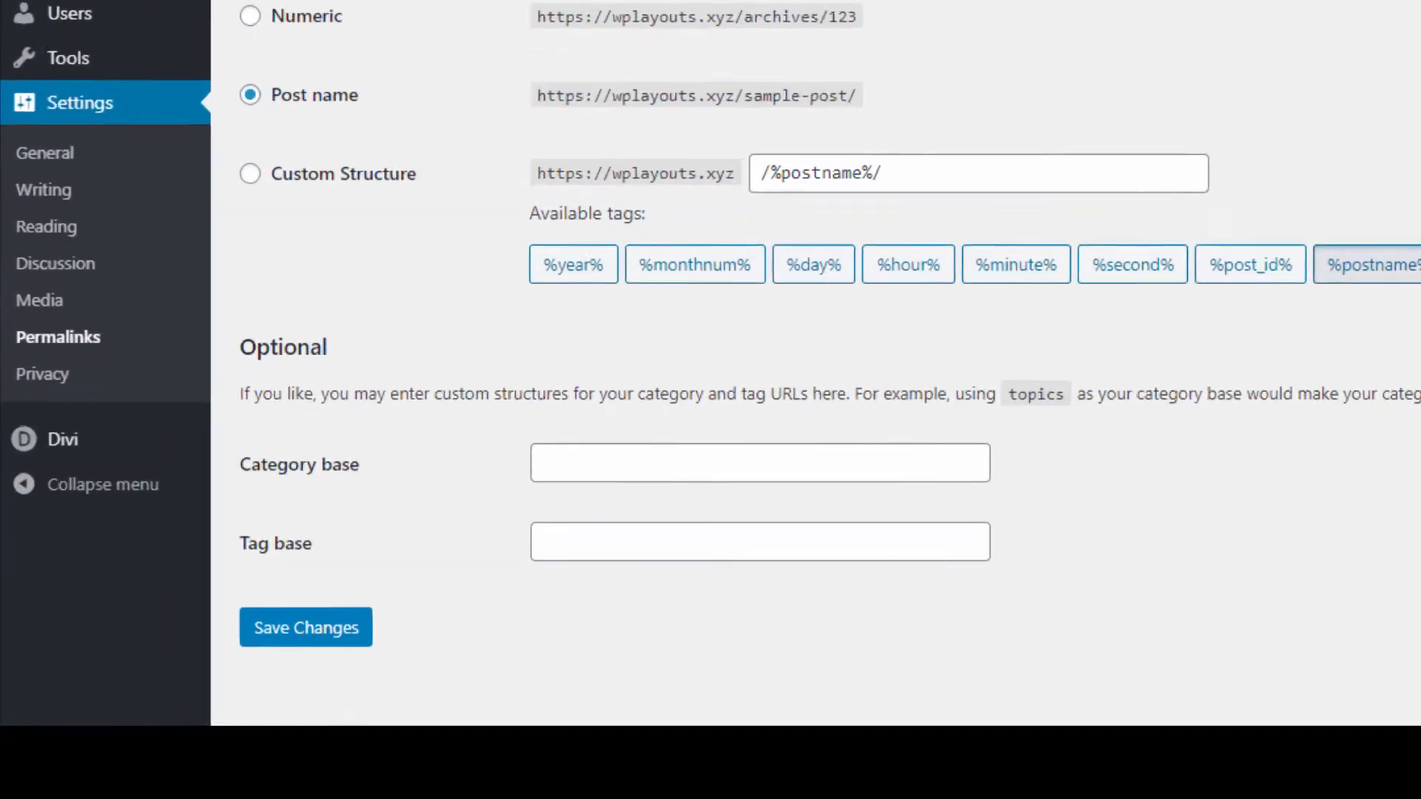
left_click(359, 354)
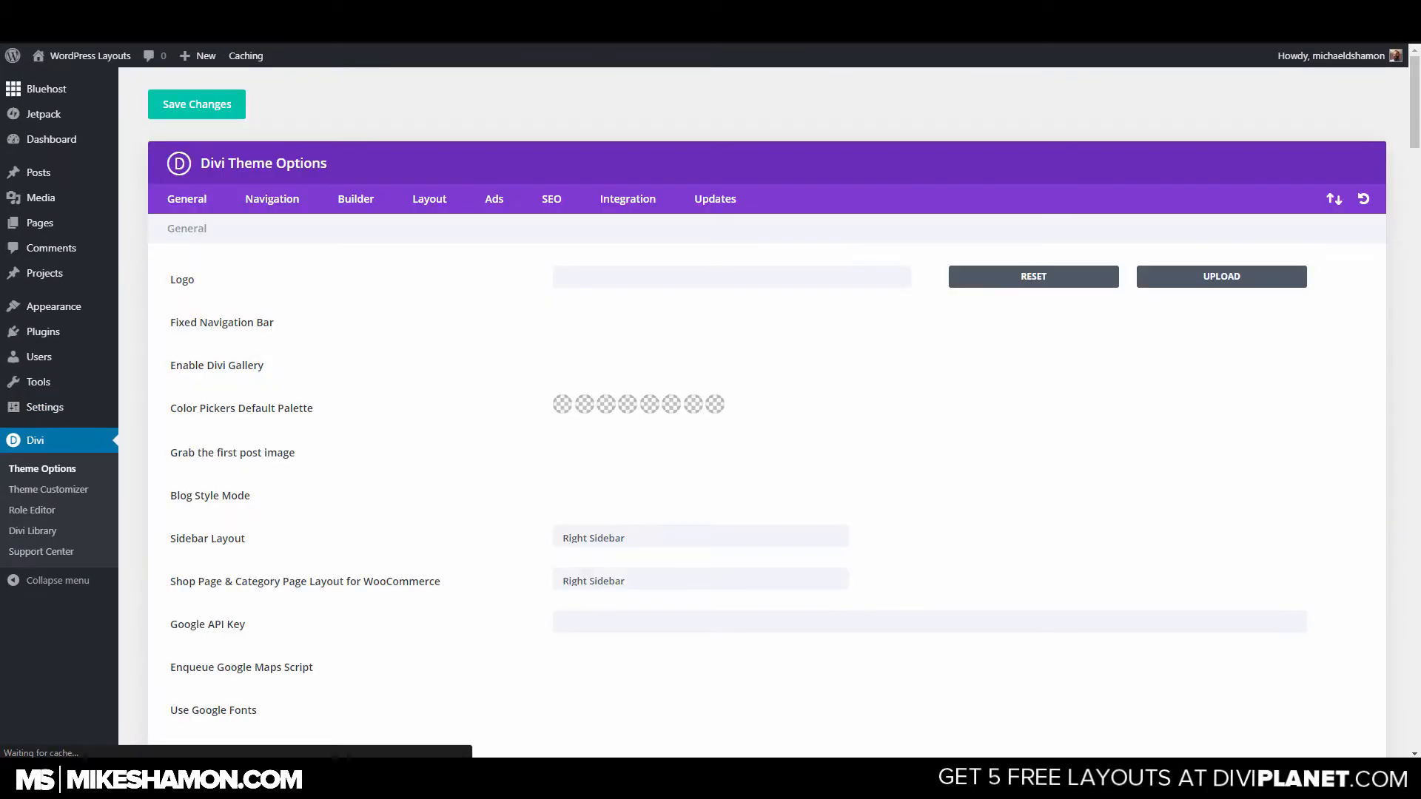
scroll(740, 407, "down", 3)
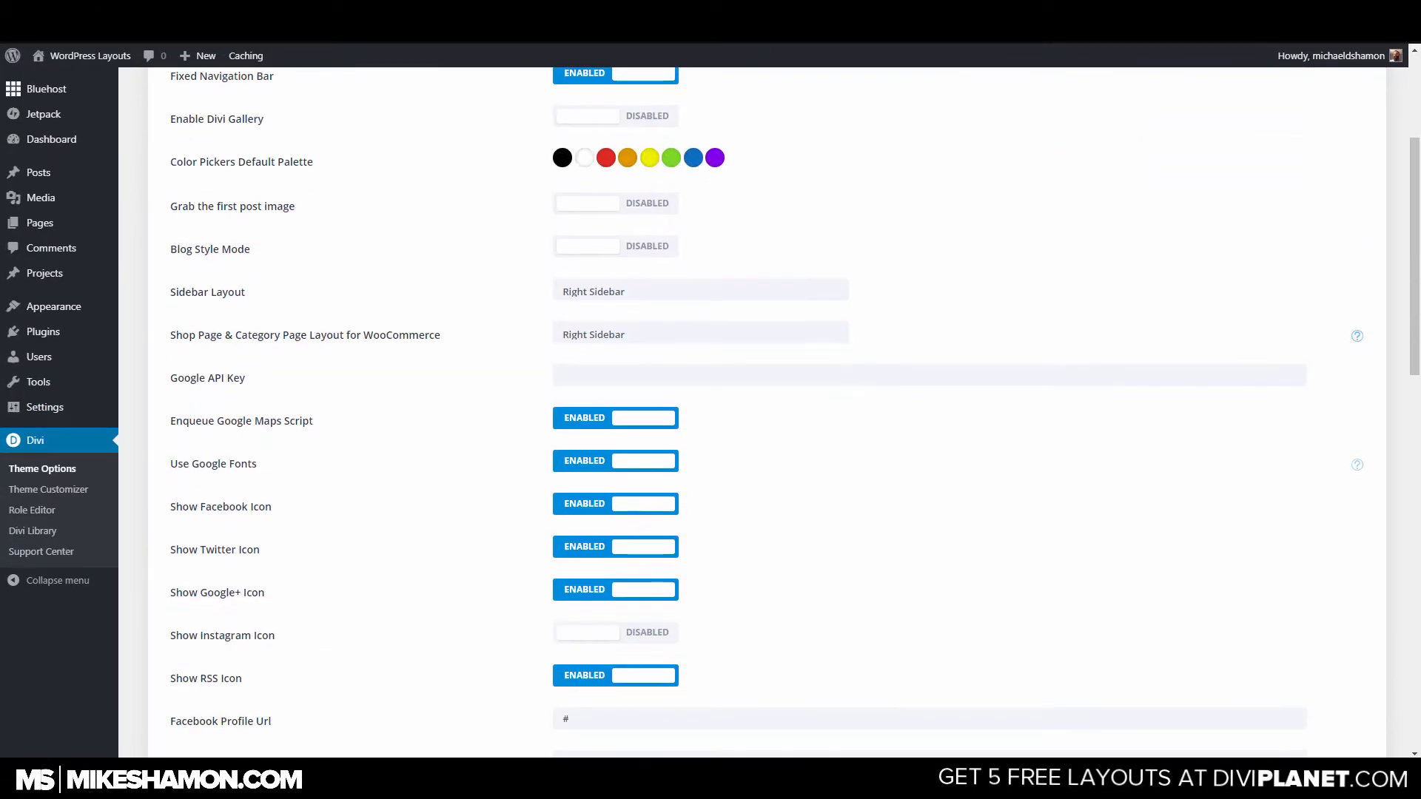
scroll(740, 406, "down", 3)
scroll(740, 407, "up", 6)
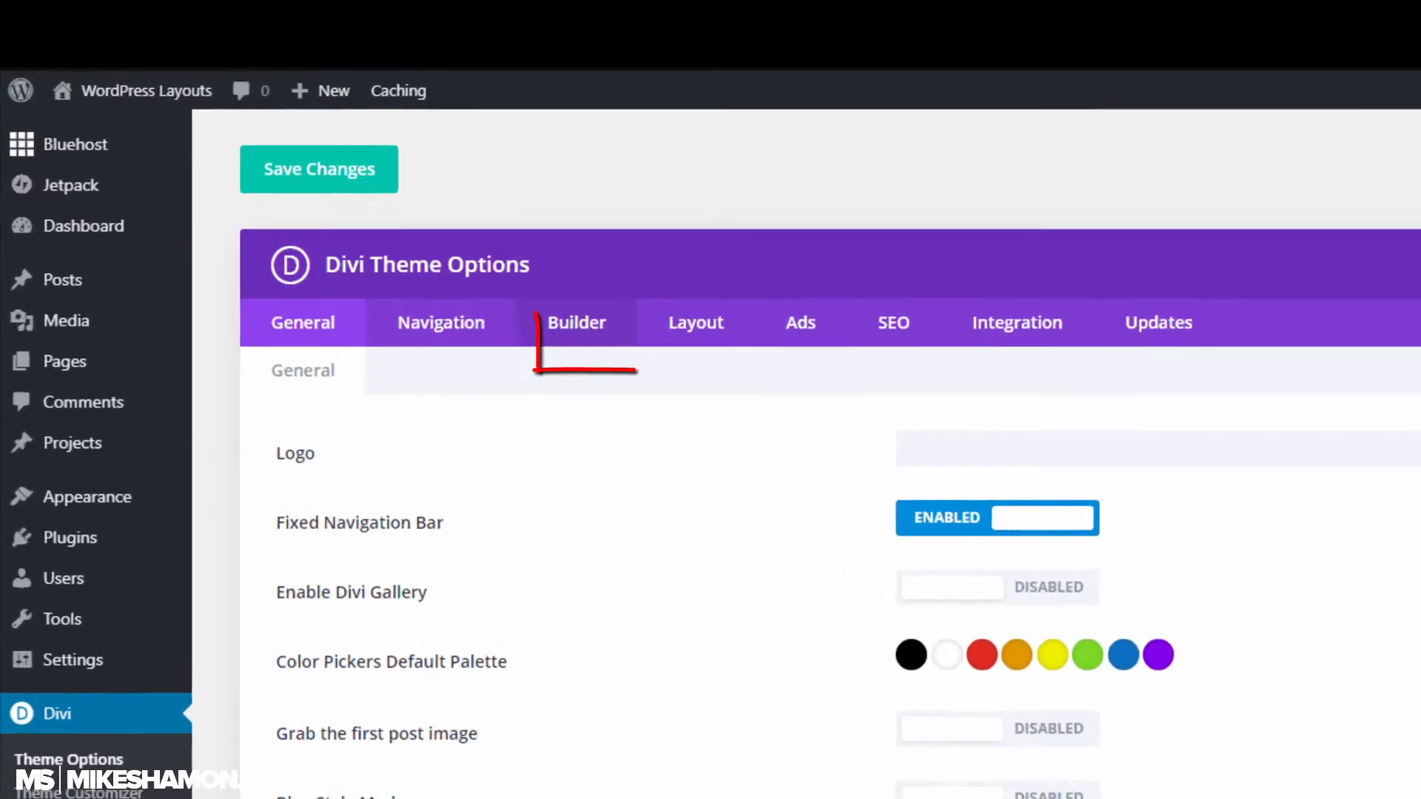
left_click(356, 199)
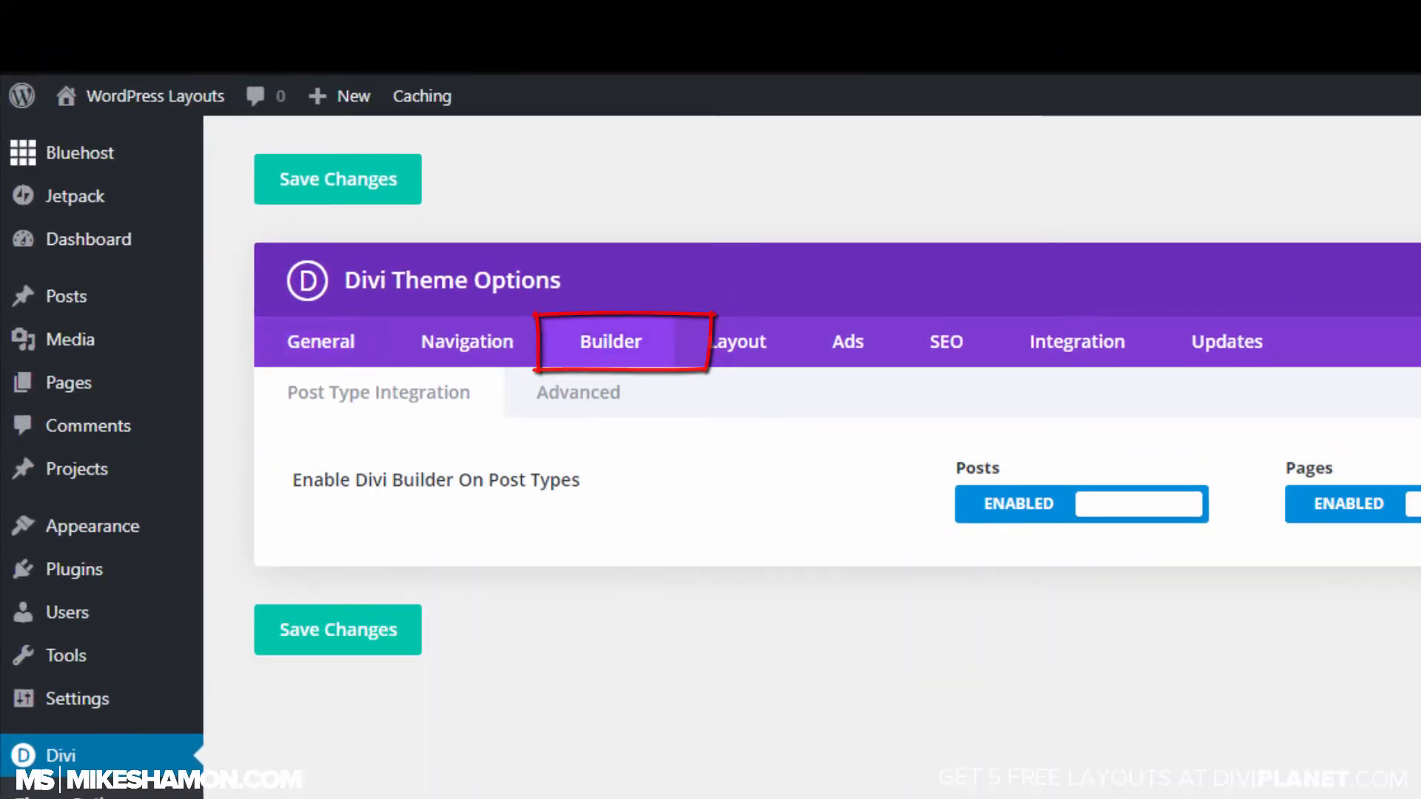
left_click(578, 393)
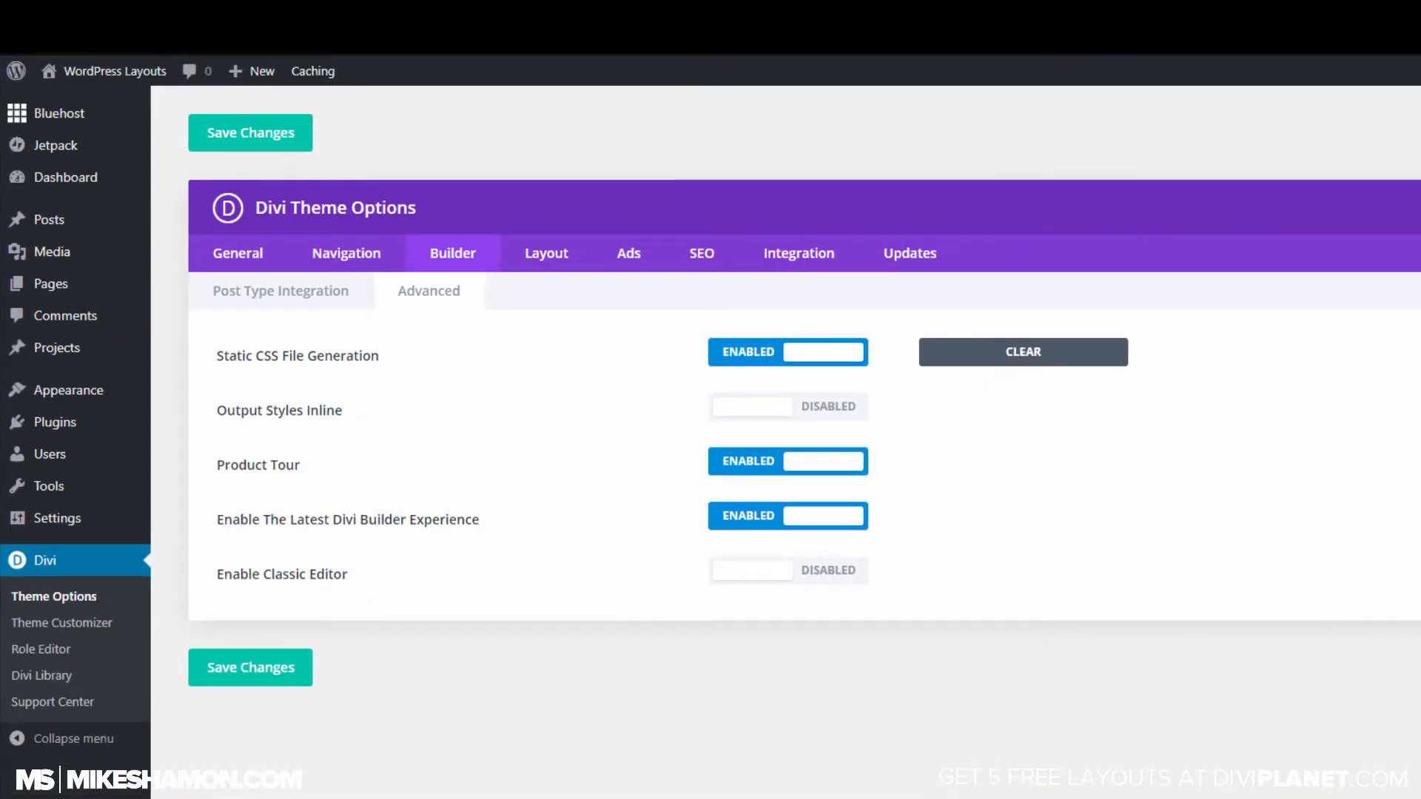
left_click(788, 570)
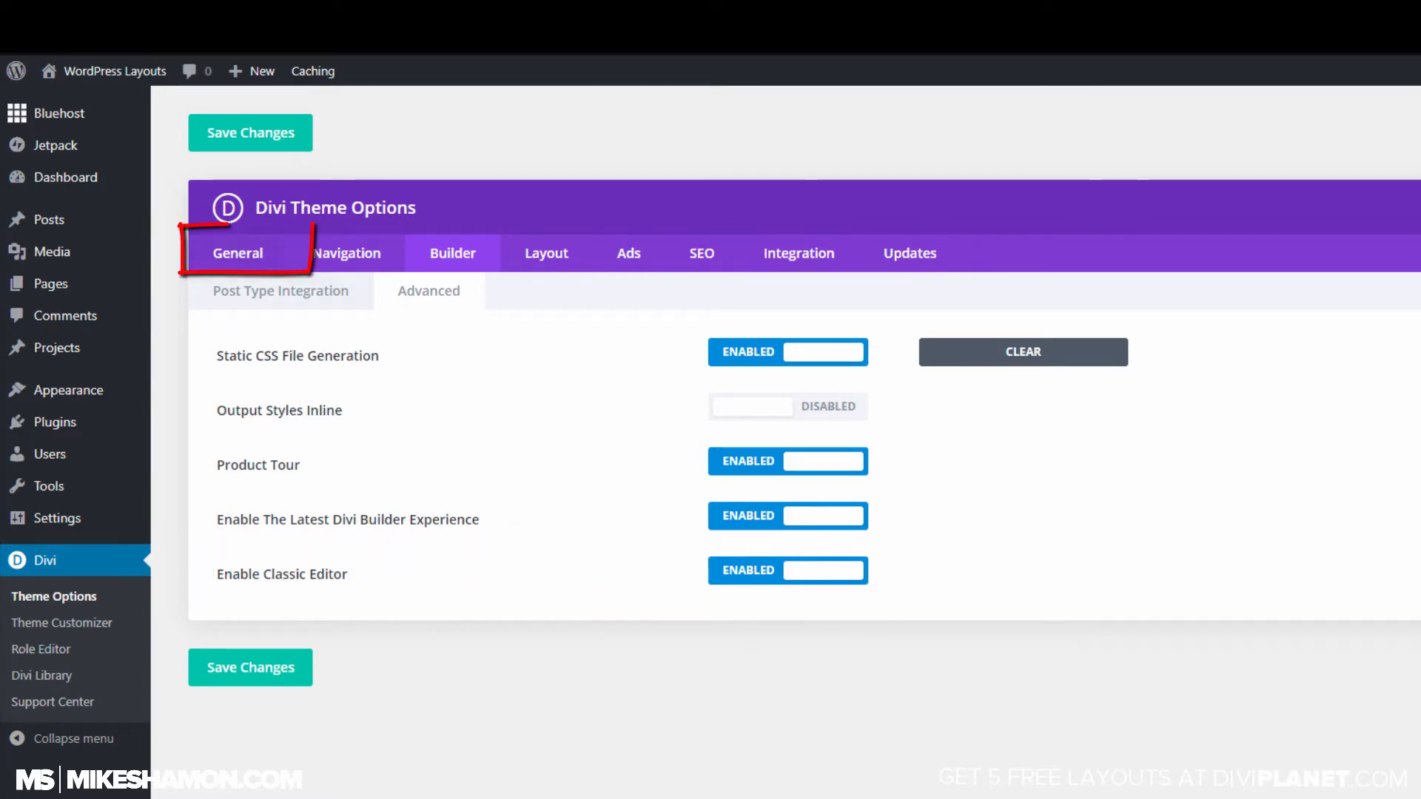
Upload the black horizontal web-and-graphic-designer logo PNG from the computer and set it as the logo in the general theme options.
left_click(238, 253)
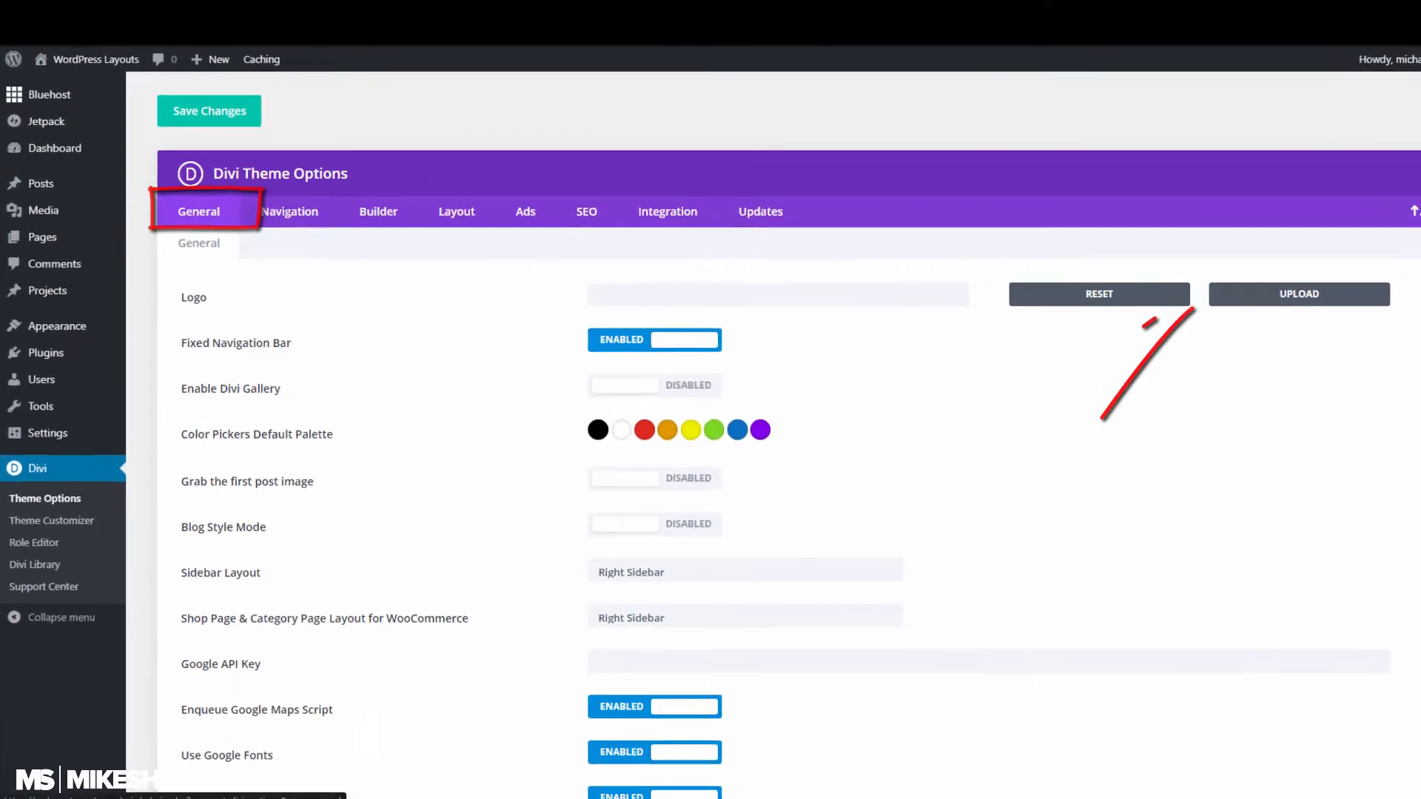
left_click(1221, 277)
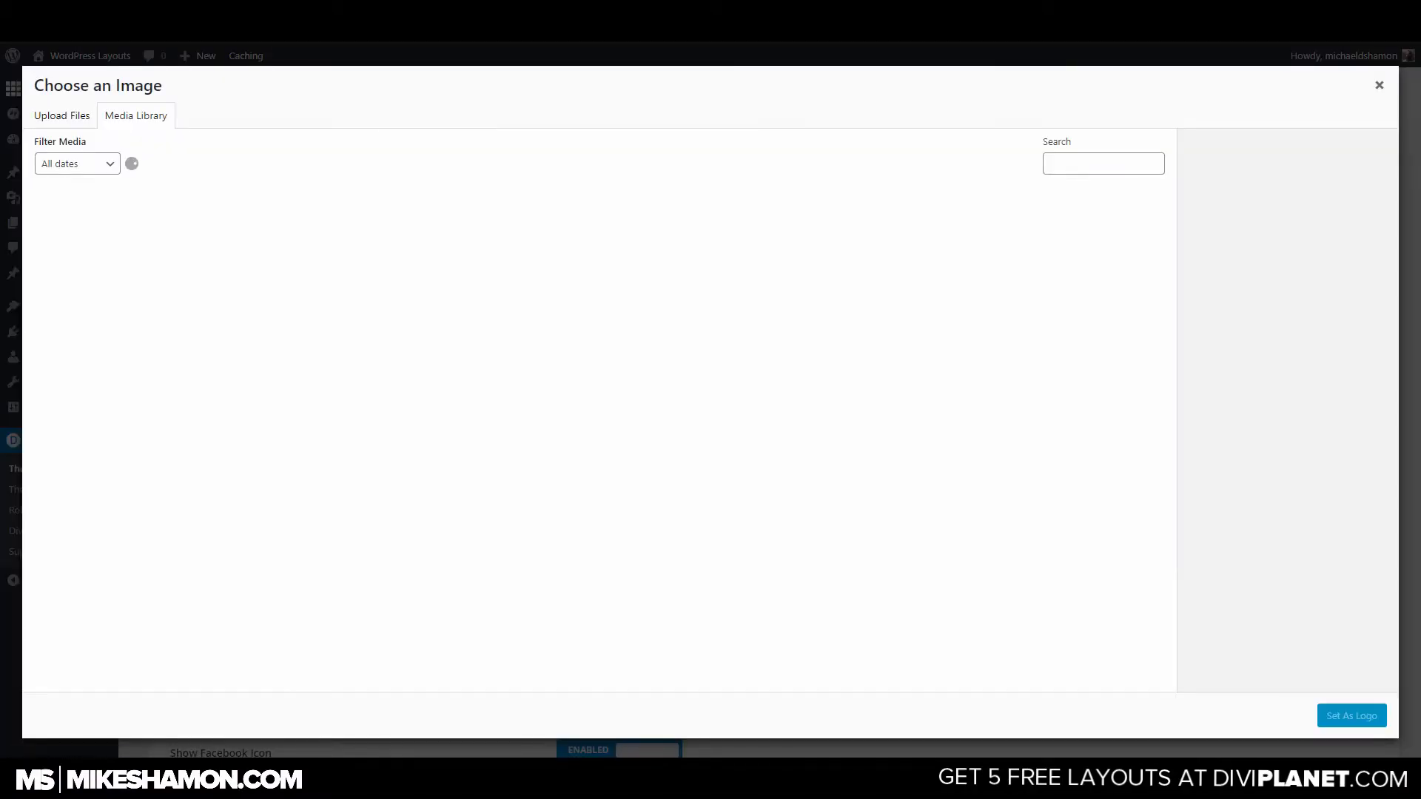
mouse_move(173, 777)
left_click(68, 707)
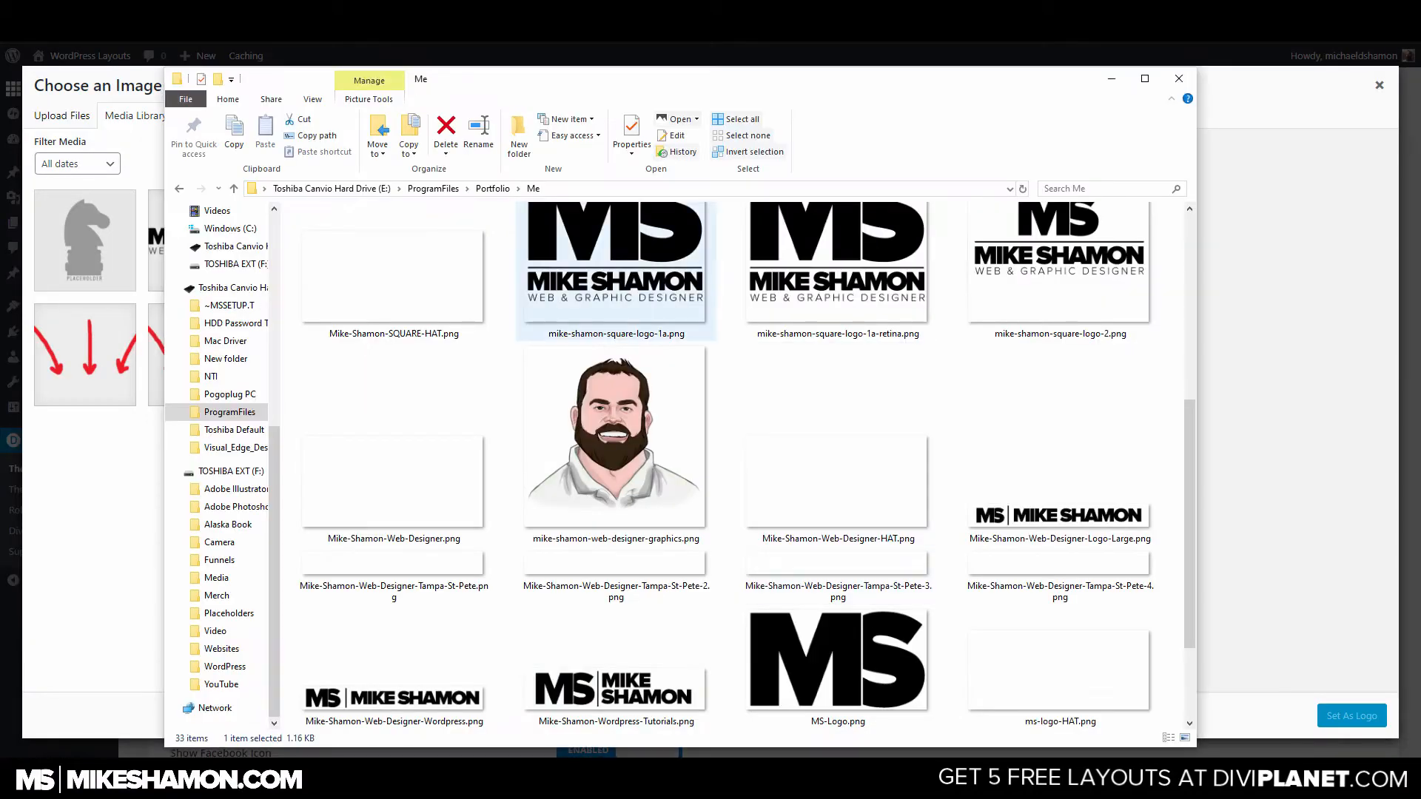
scroll(836, 455, "up", 5)
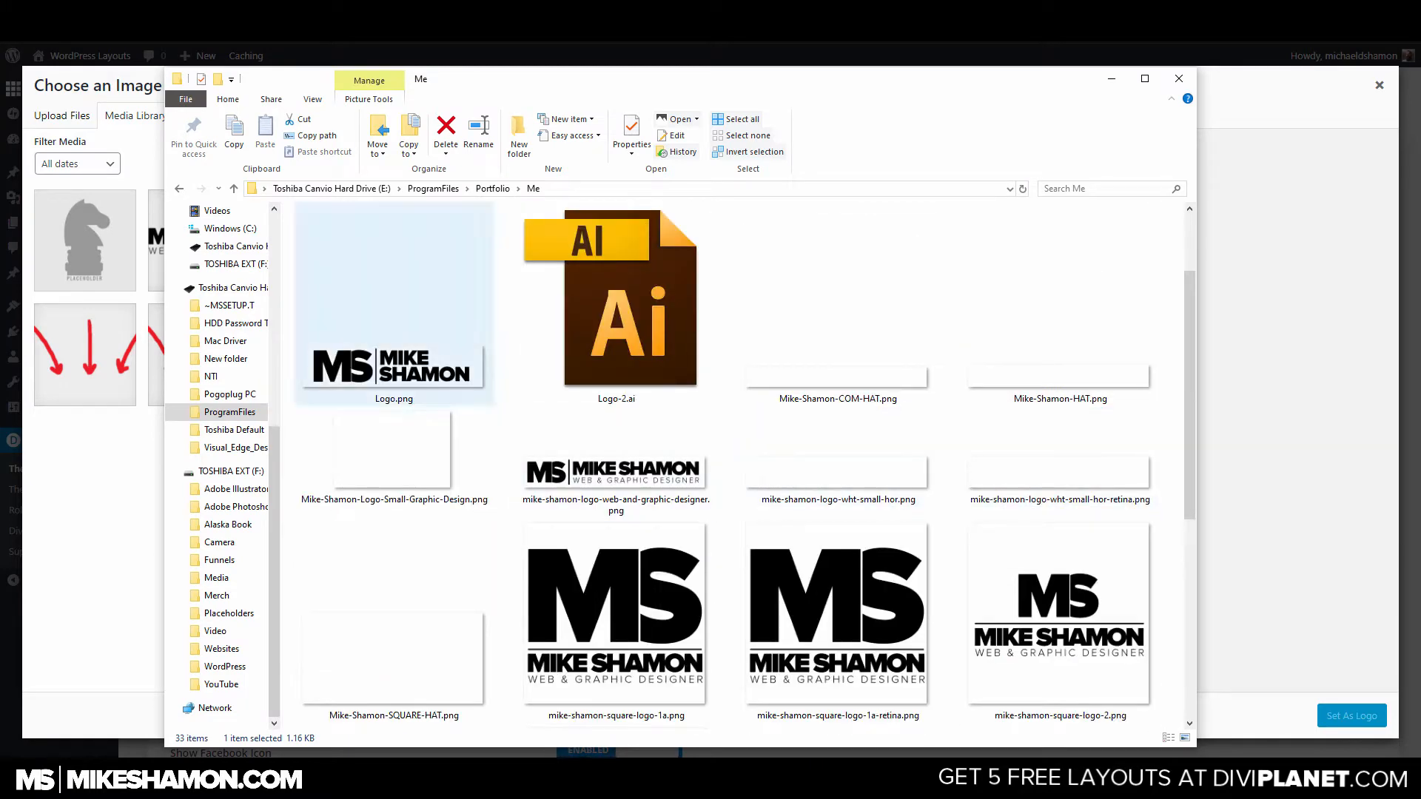
left_click(616, 471)
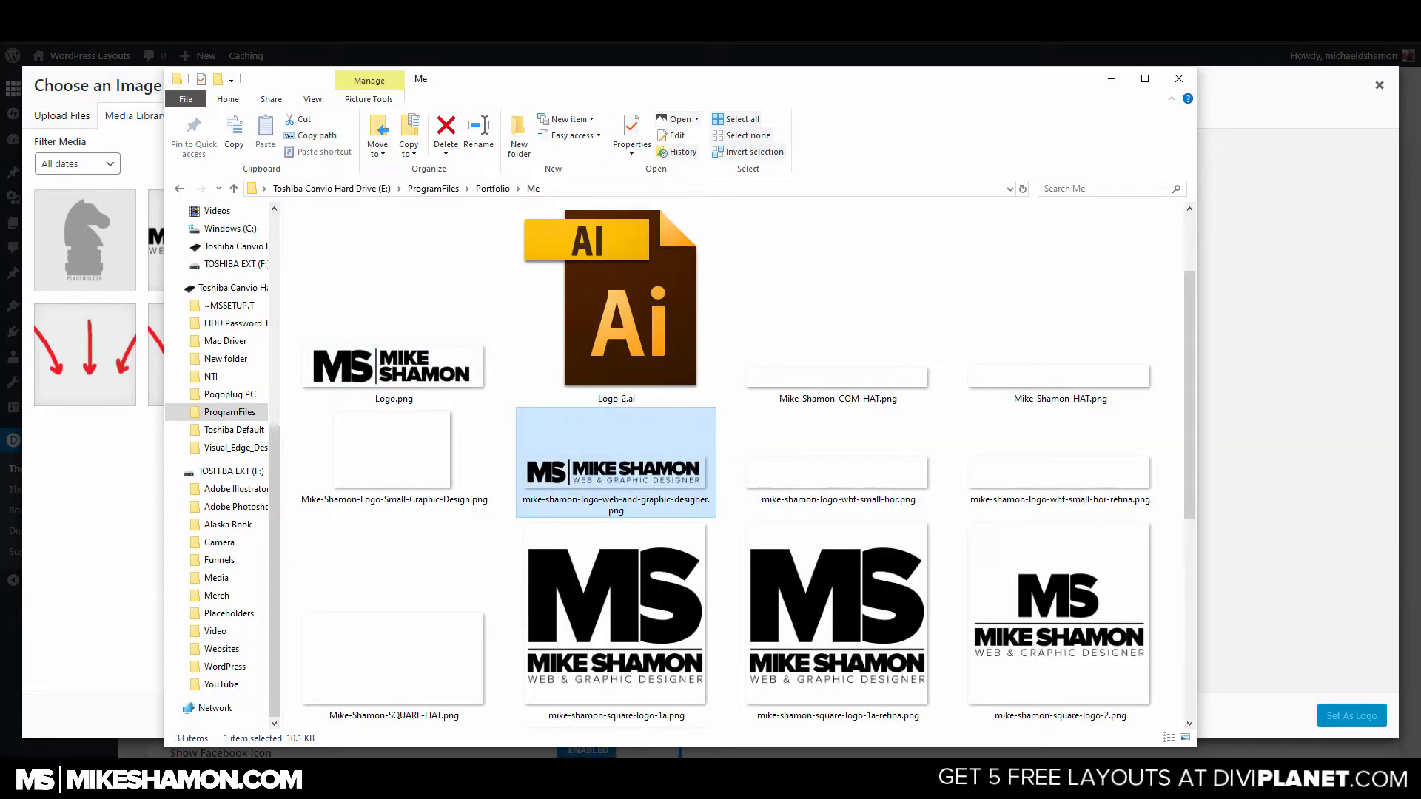
left_click_drag(615, 472, 104, 414)
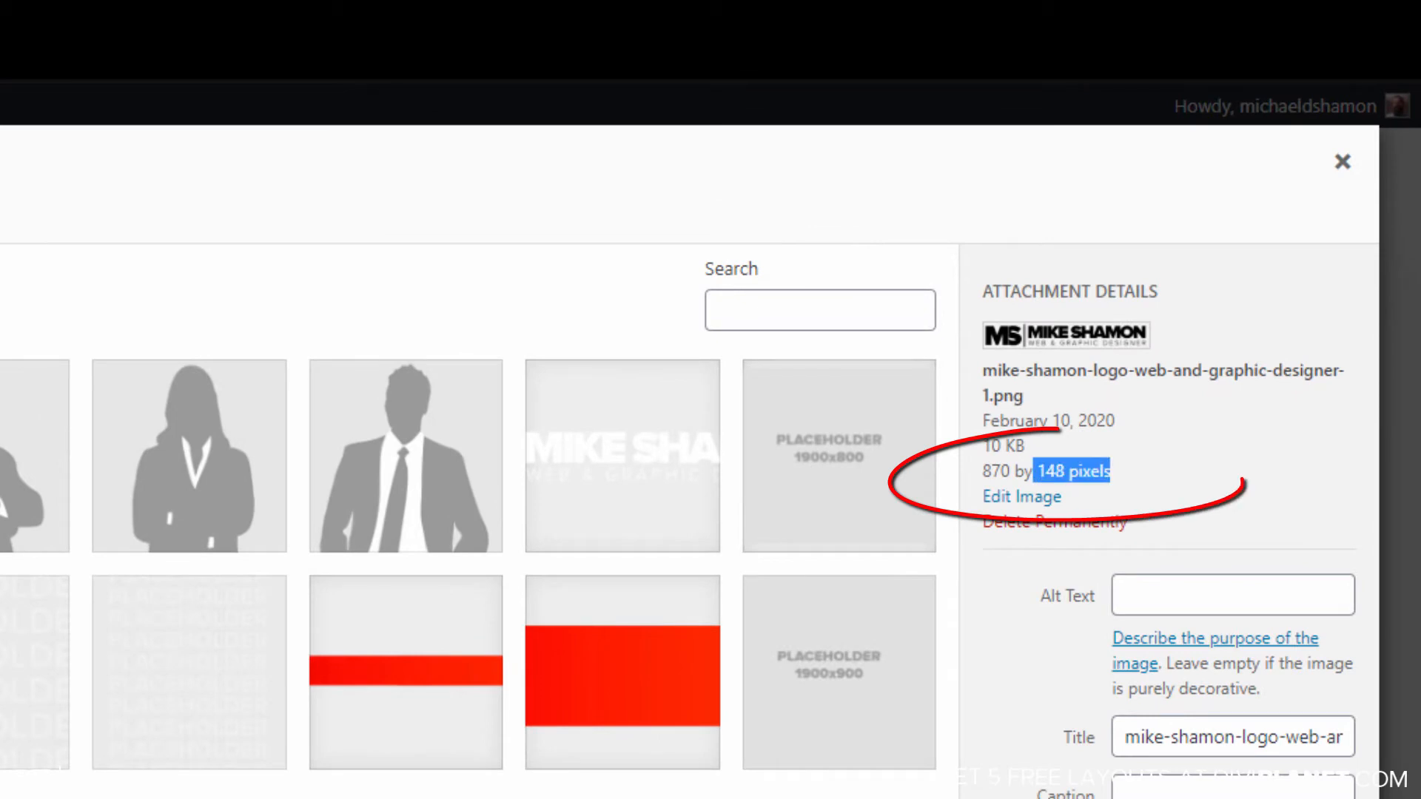
left_click_drag(1111, 472, 991, 472)
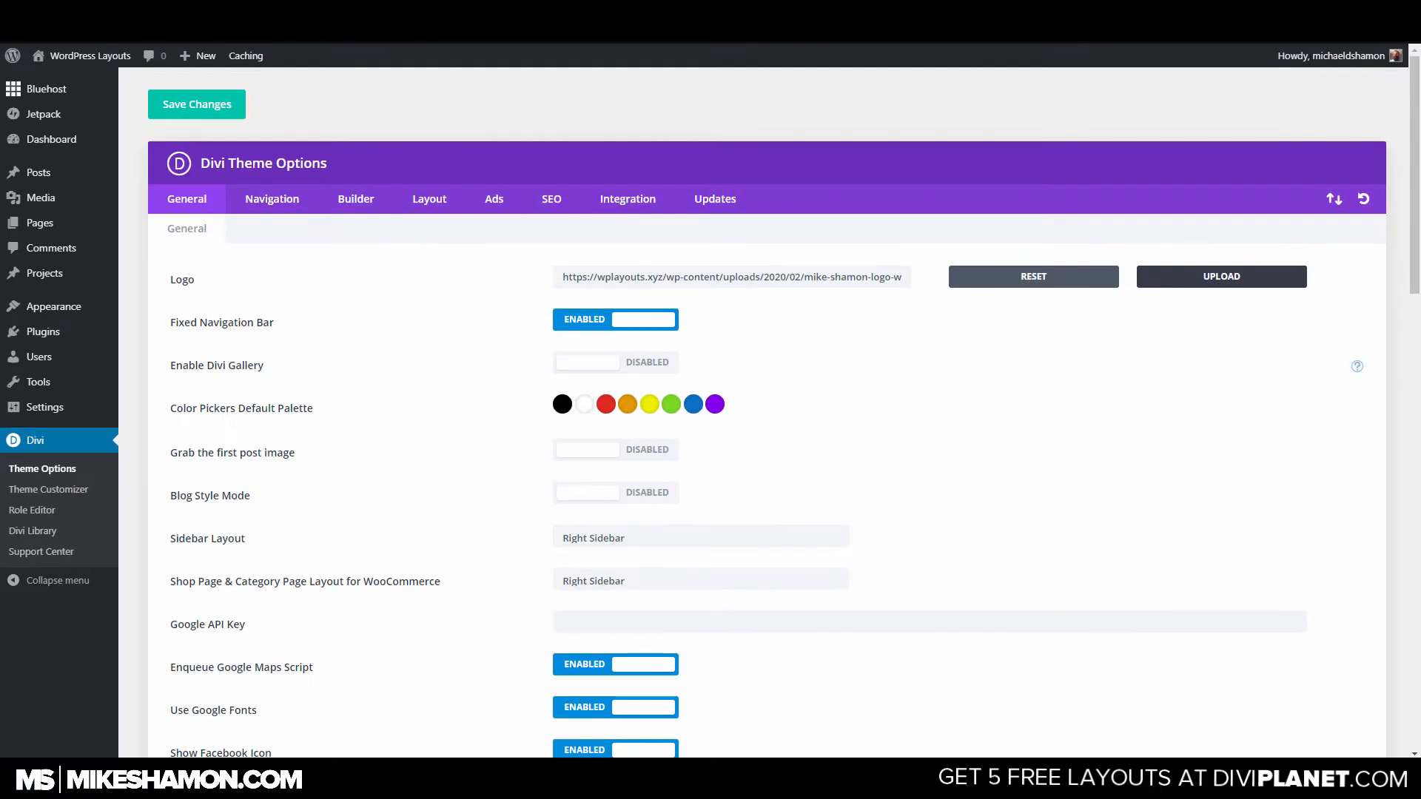
scroll(767, 413, "down", 20)
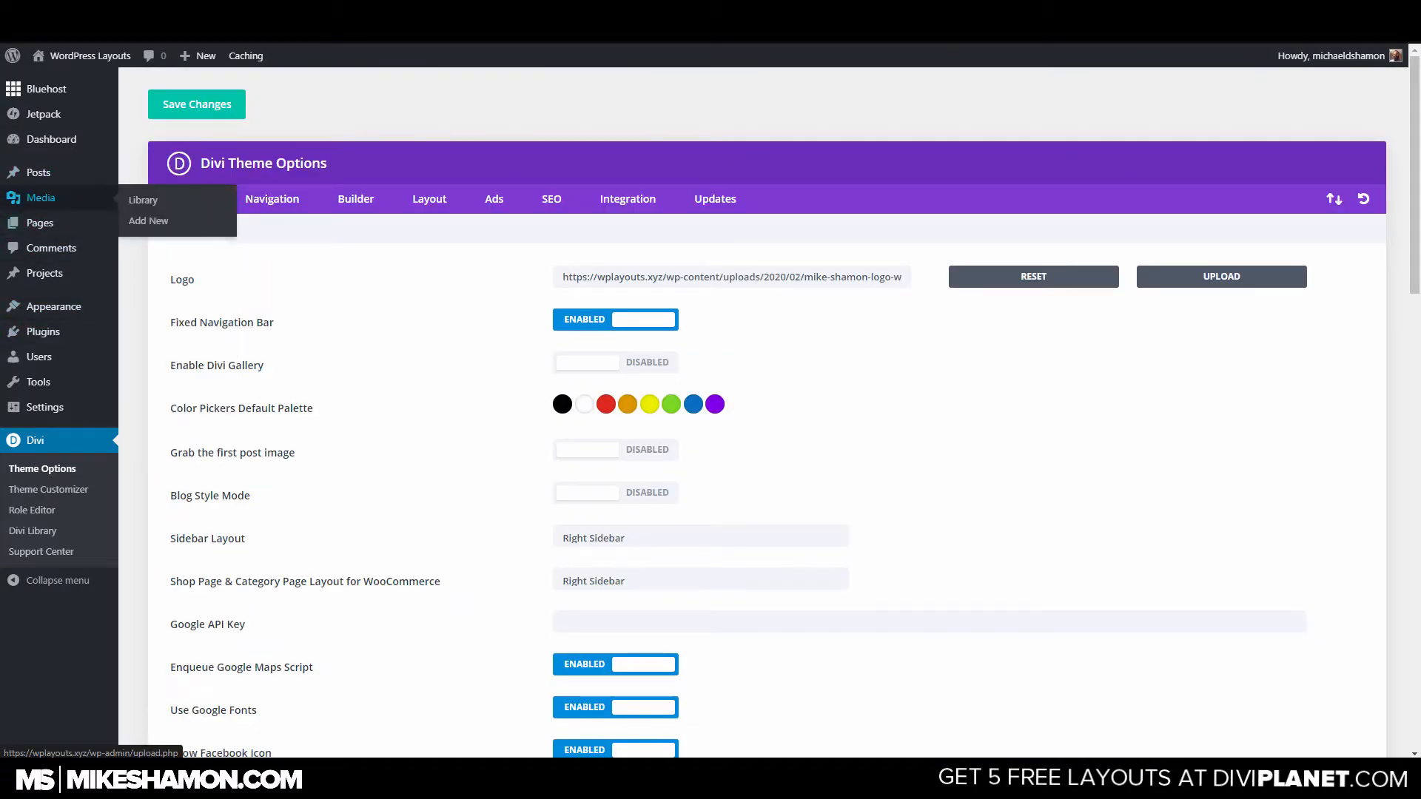
Add a new page titled Home and start building it from scratch with the Divi Builder.
mouse_move(40, 222)
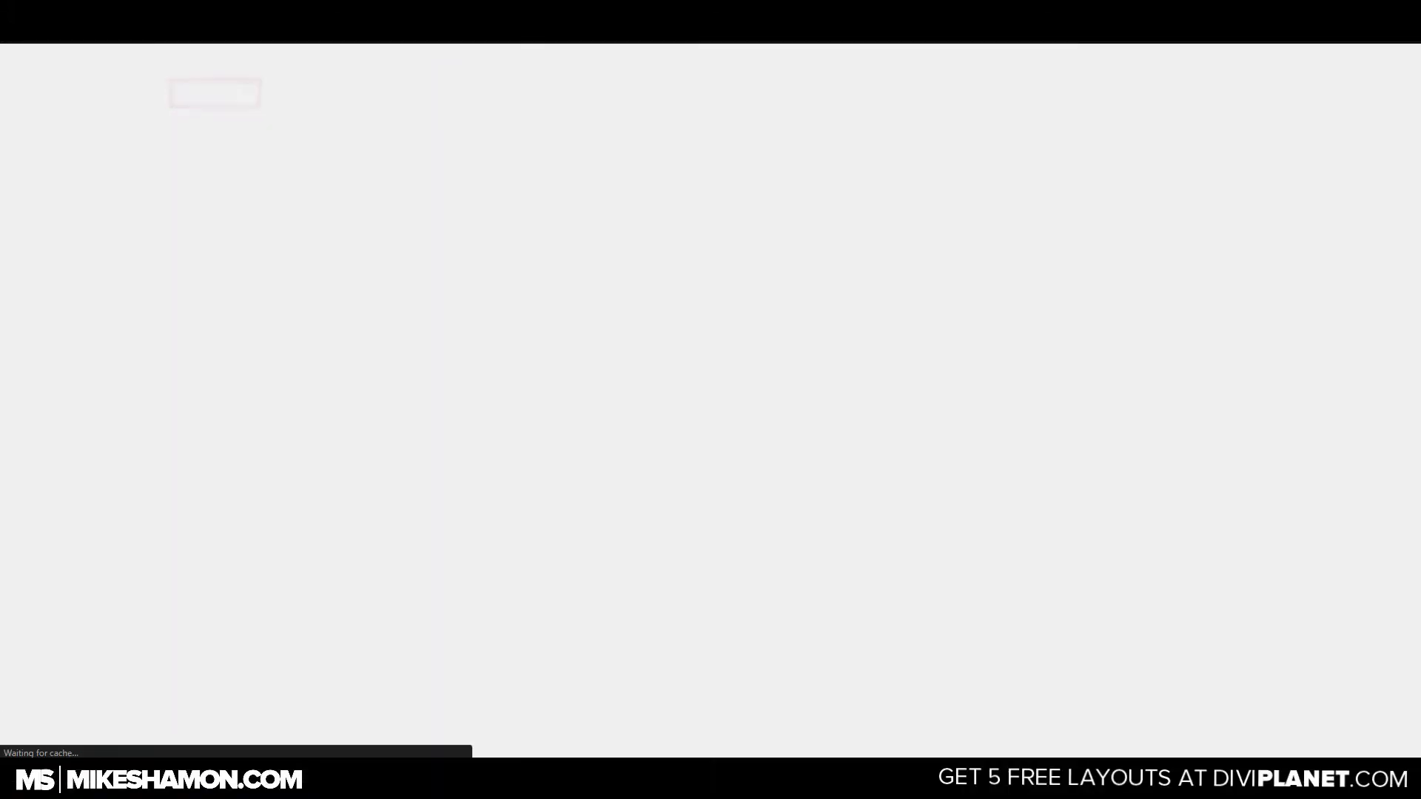
type("Home")
key("Tab")
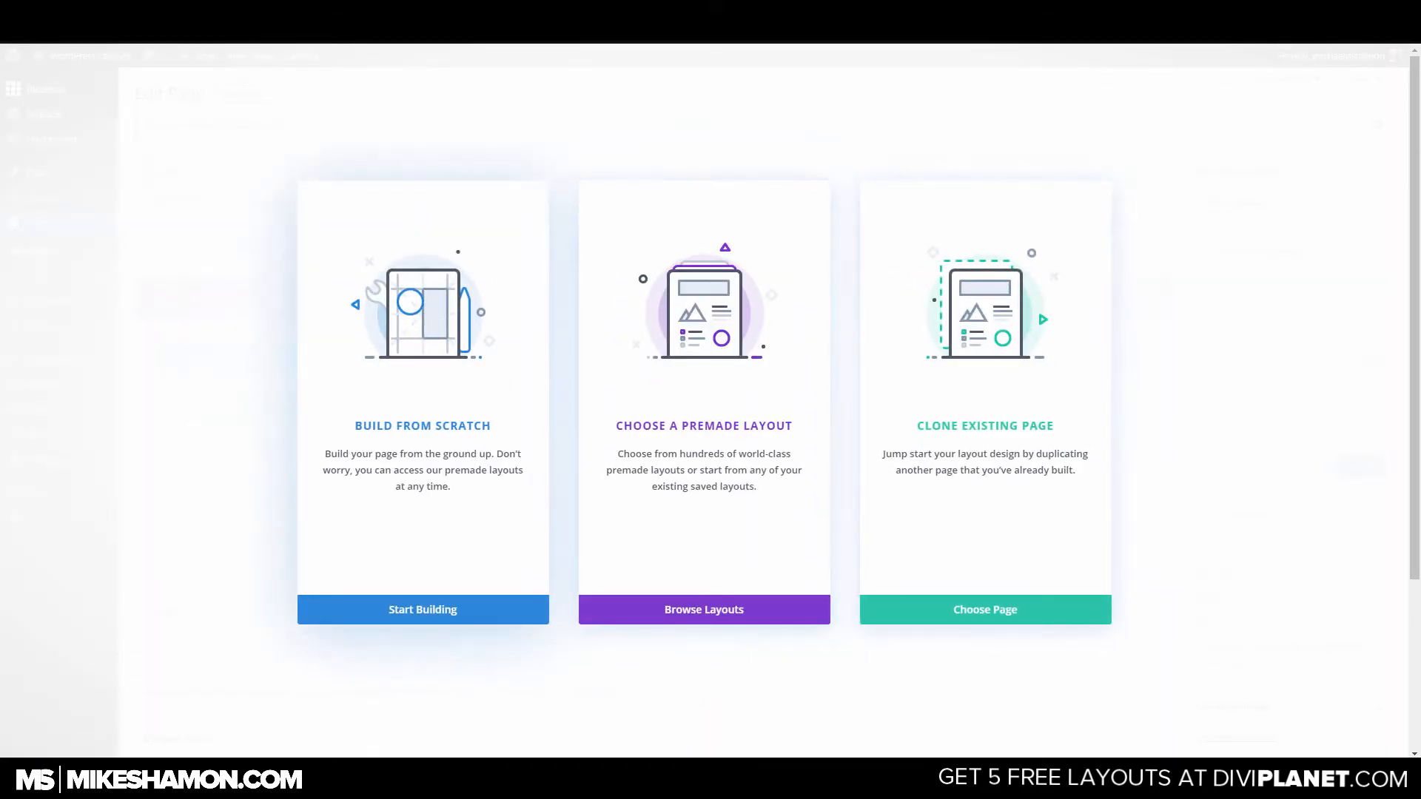
left_click(423, 610)
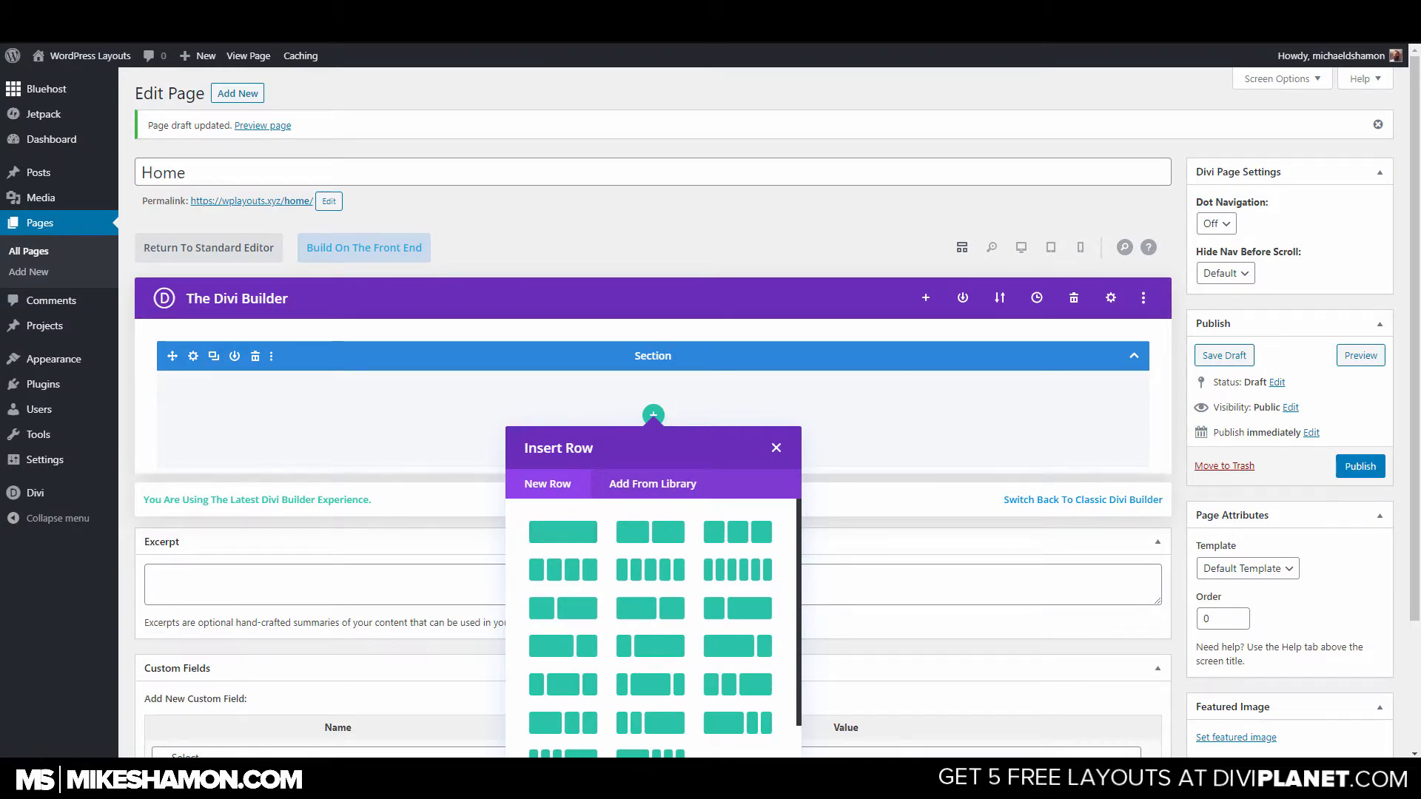
Insert a single-column row in the section and add an empty Text module to it.
left_click(563, 531)
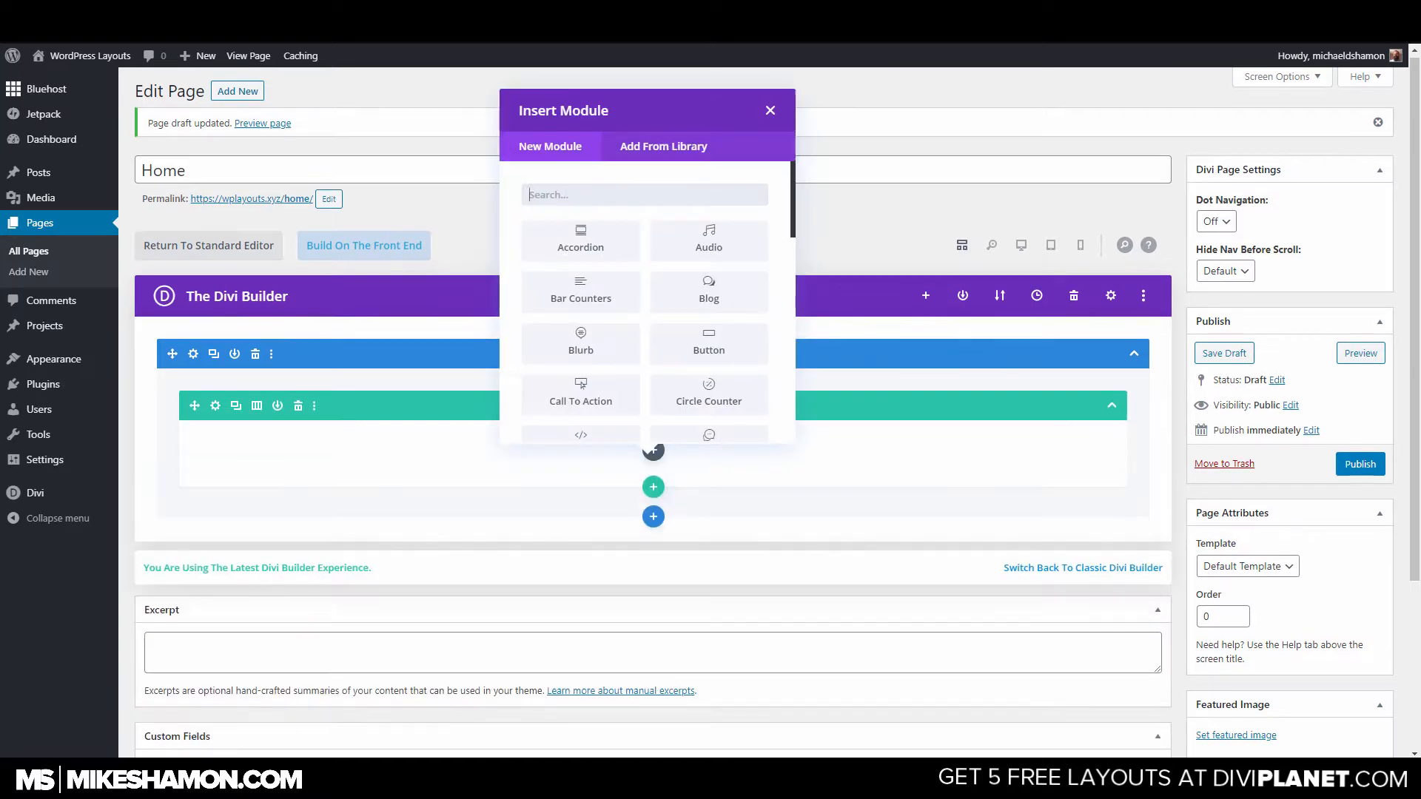
left_click(644, 194)
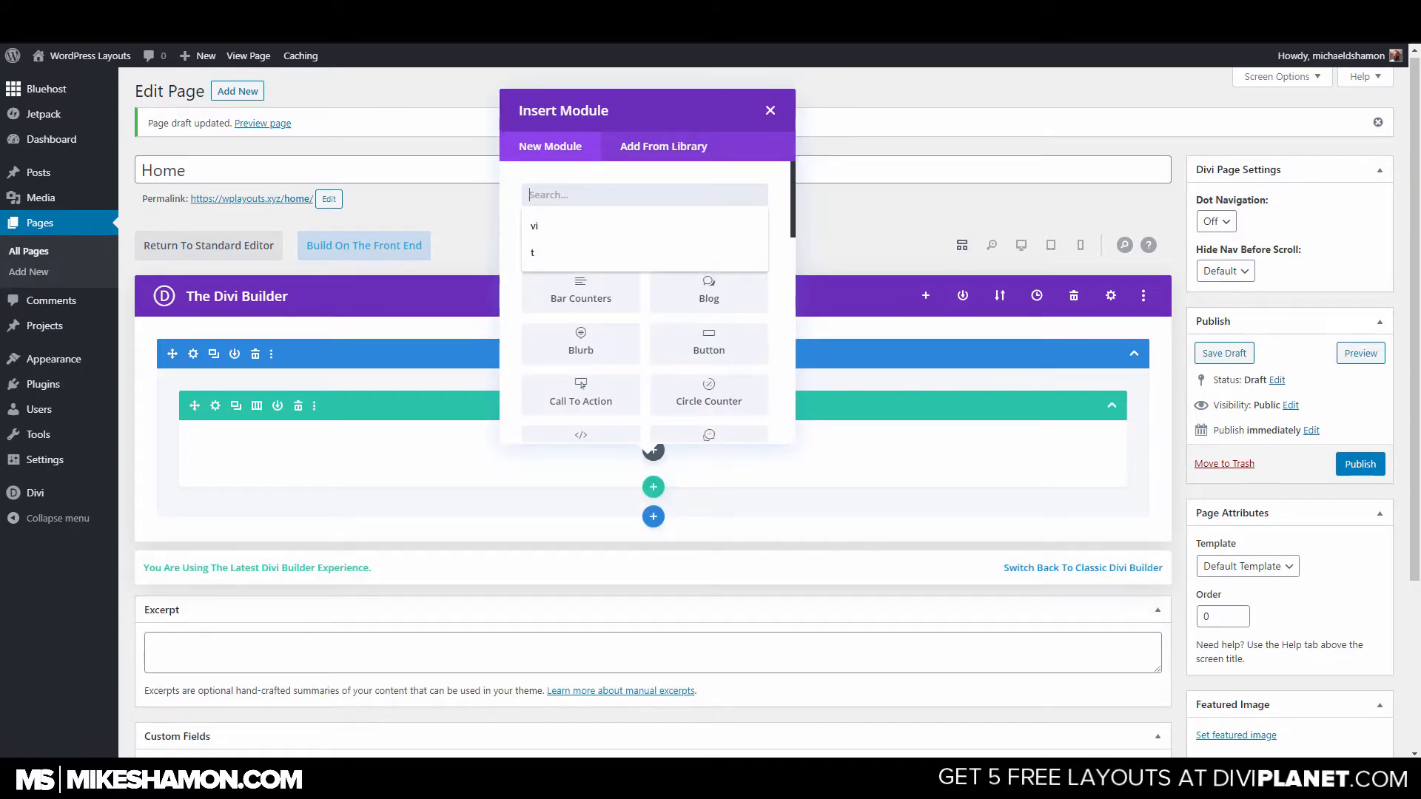
type("text")
key("Return")
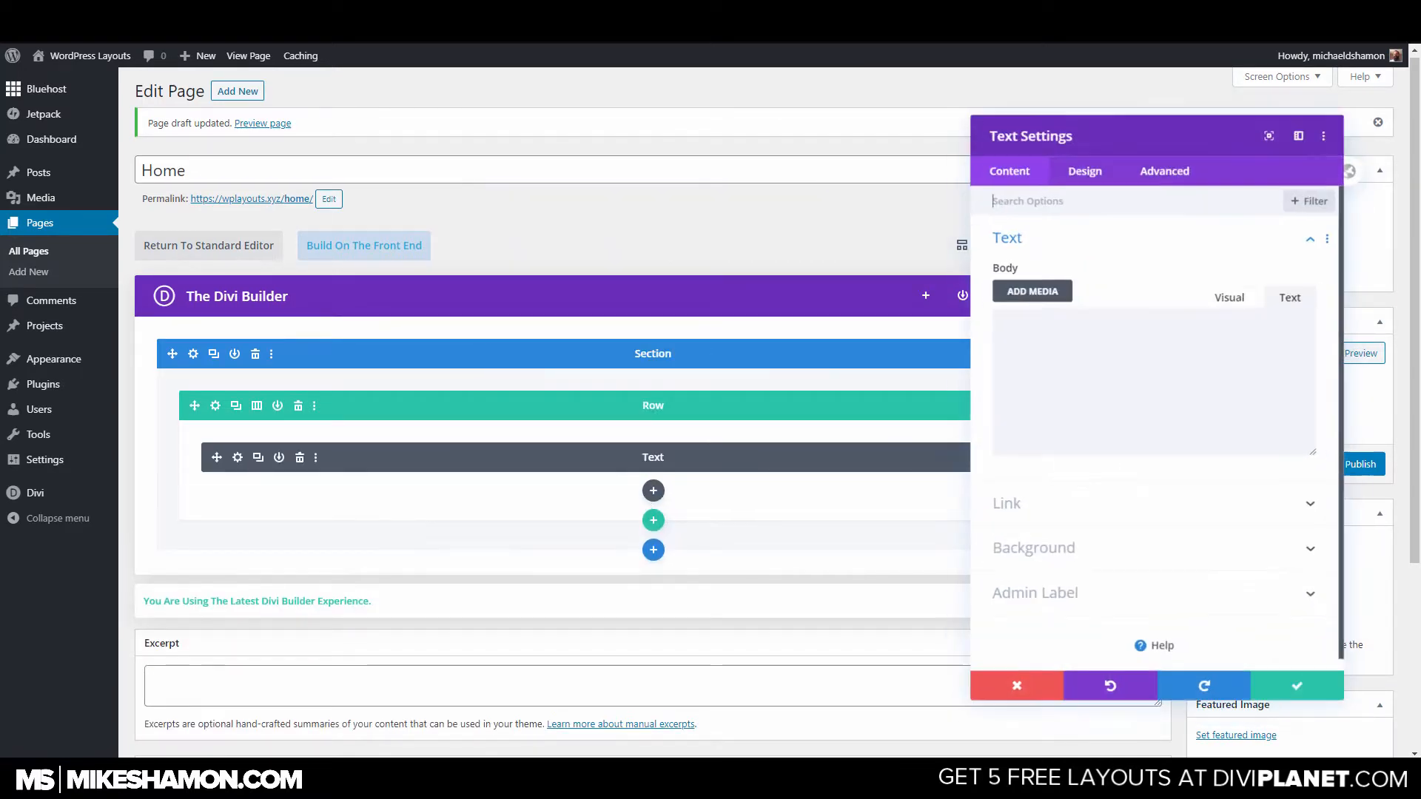
key("Return")
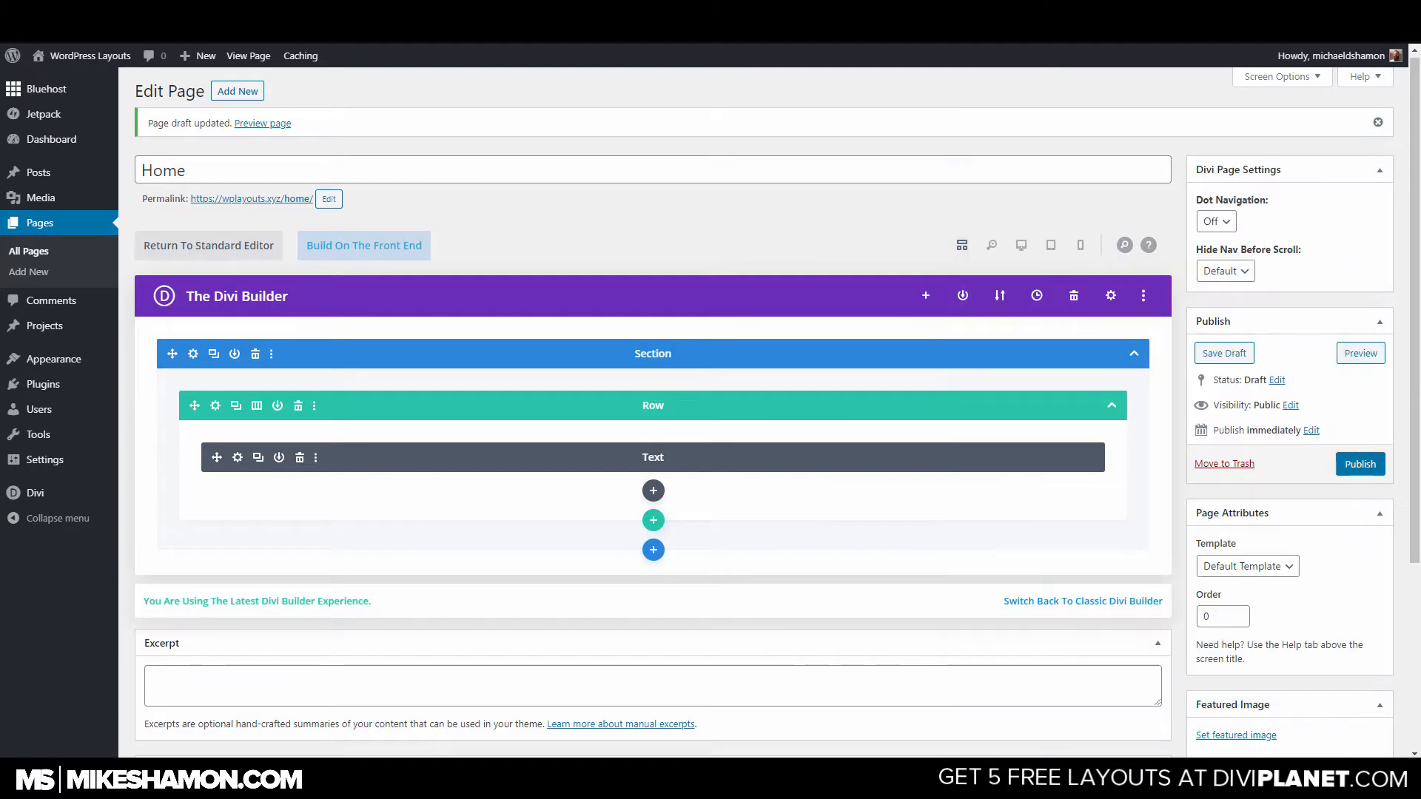
Publish the Home page with the Default Template.
left_click(1248, 566)
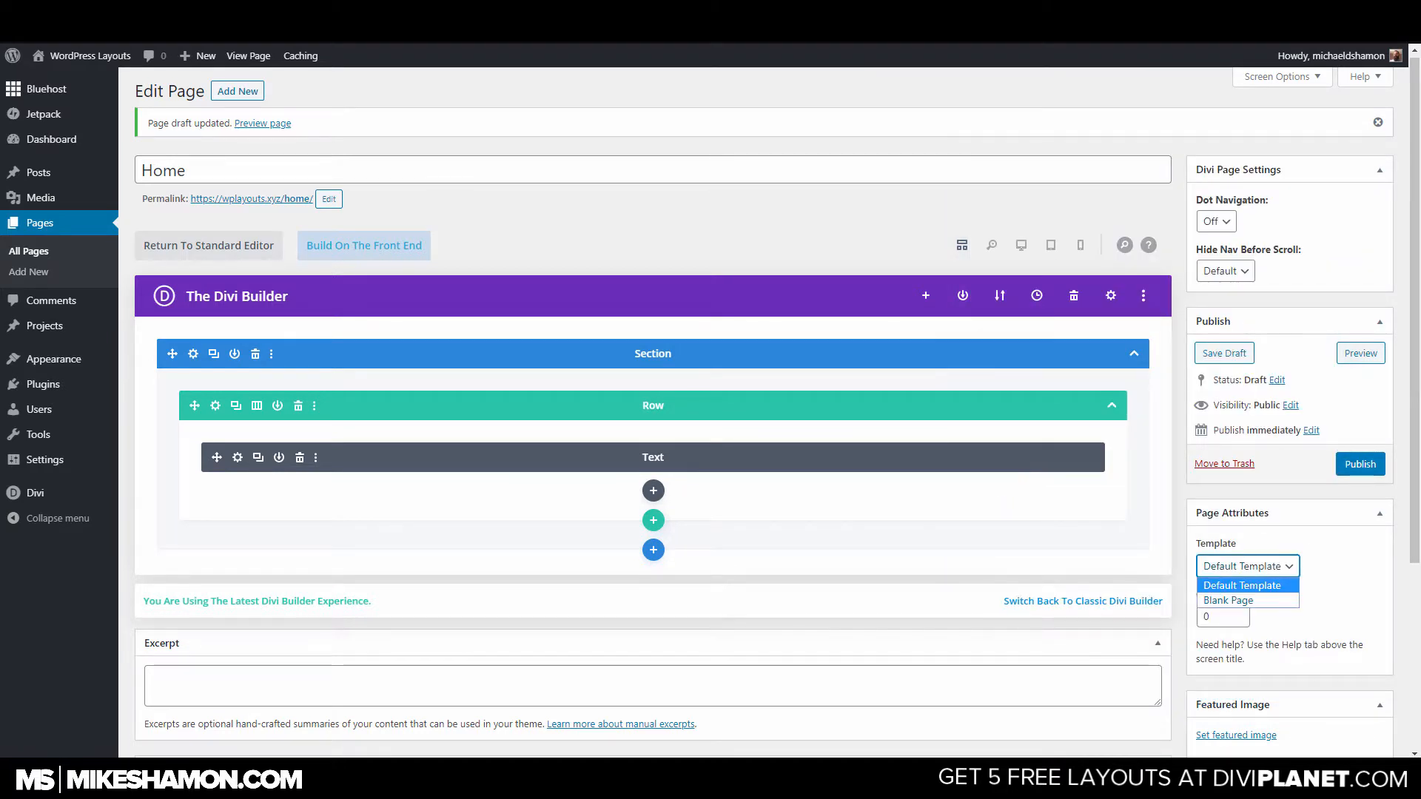
key("Escape")
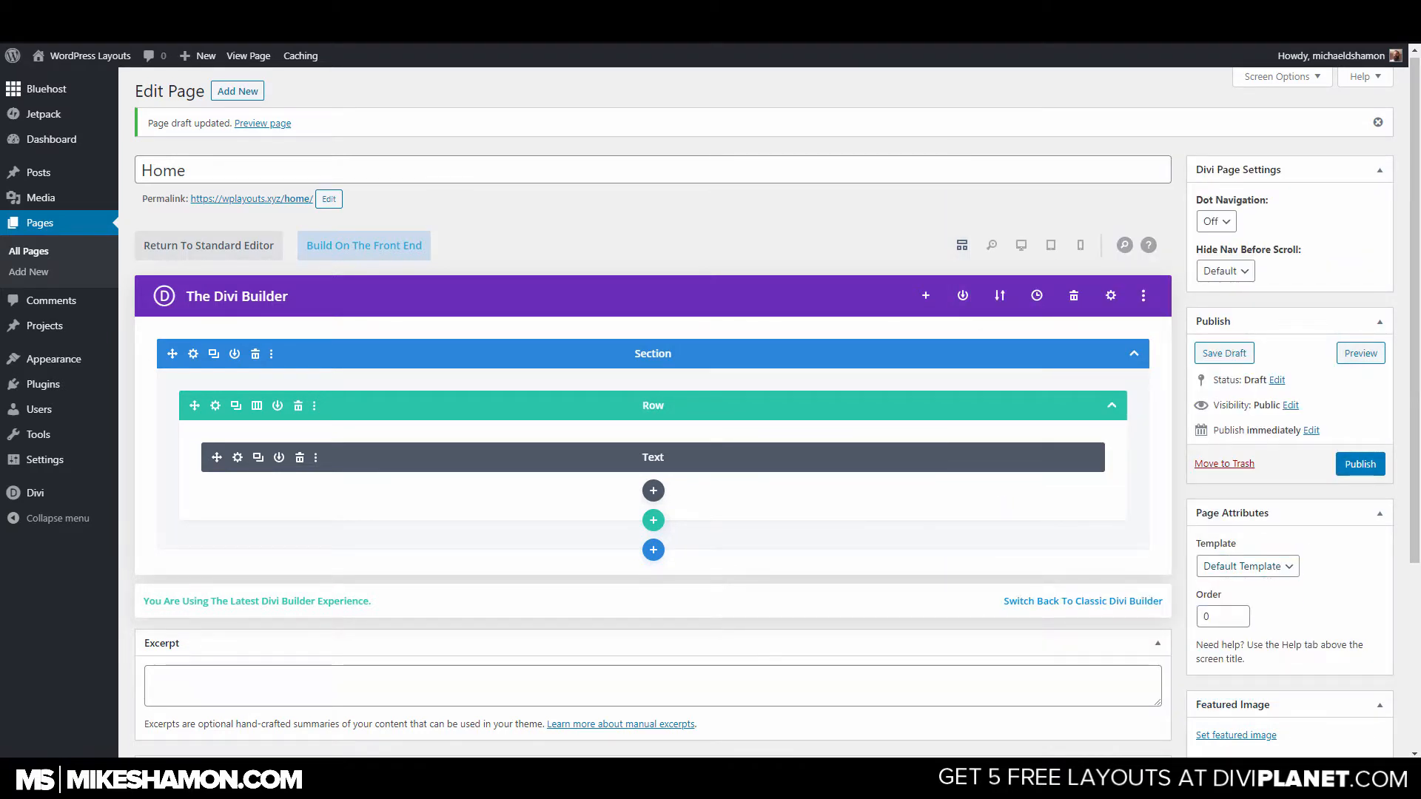
left_click(1360, 464)
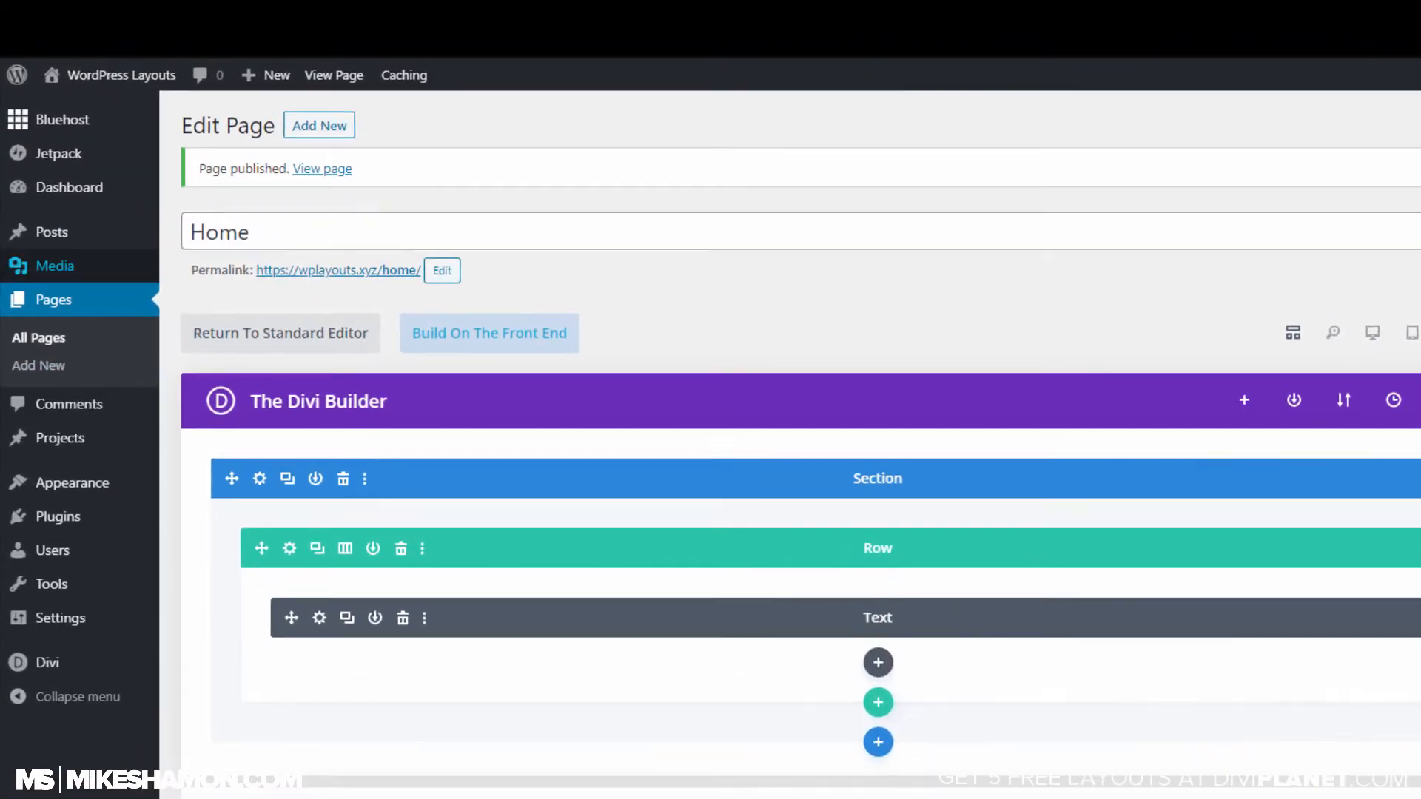
Open the menu editor and add the Home page to Main Menu.
mouse_move(71, 482)
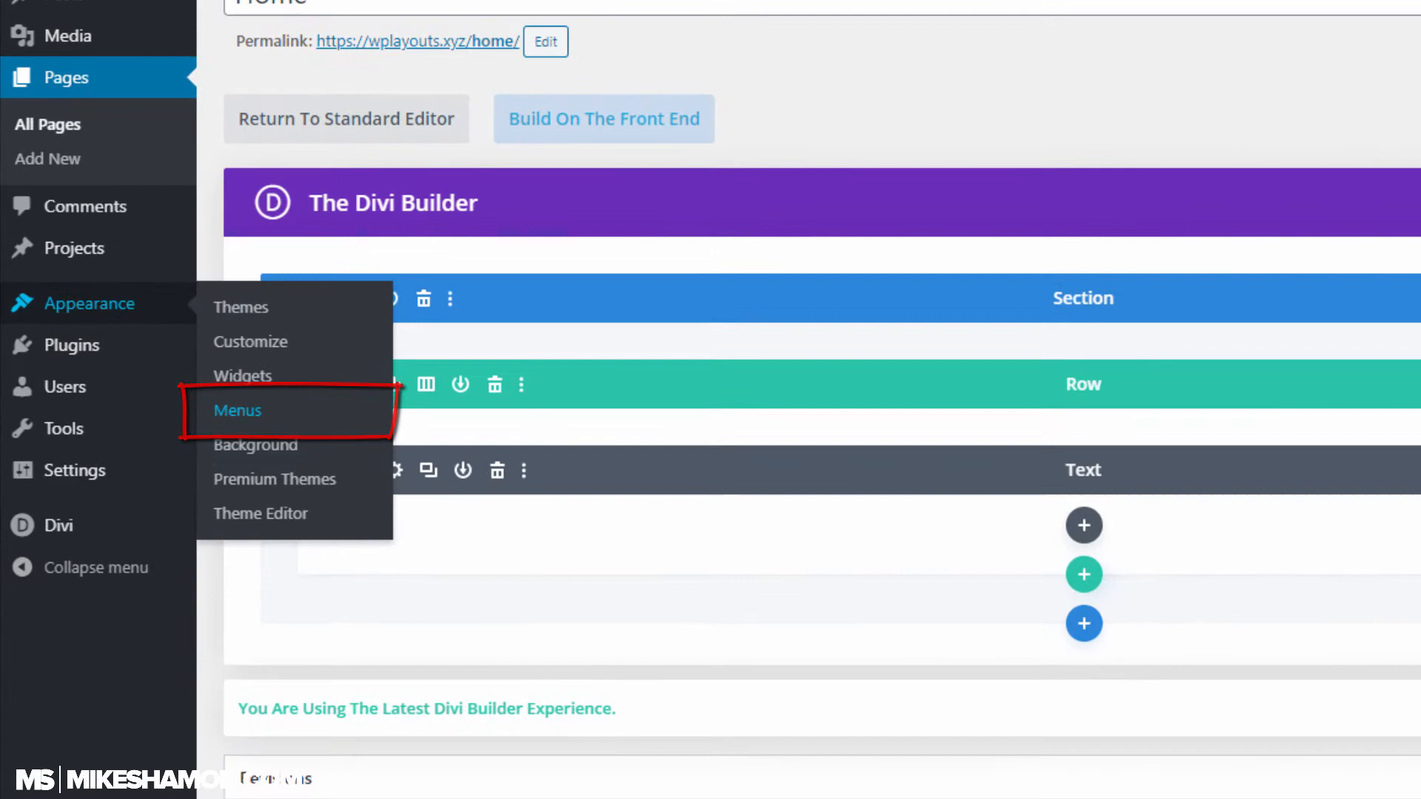
left_click(218, 479)
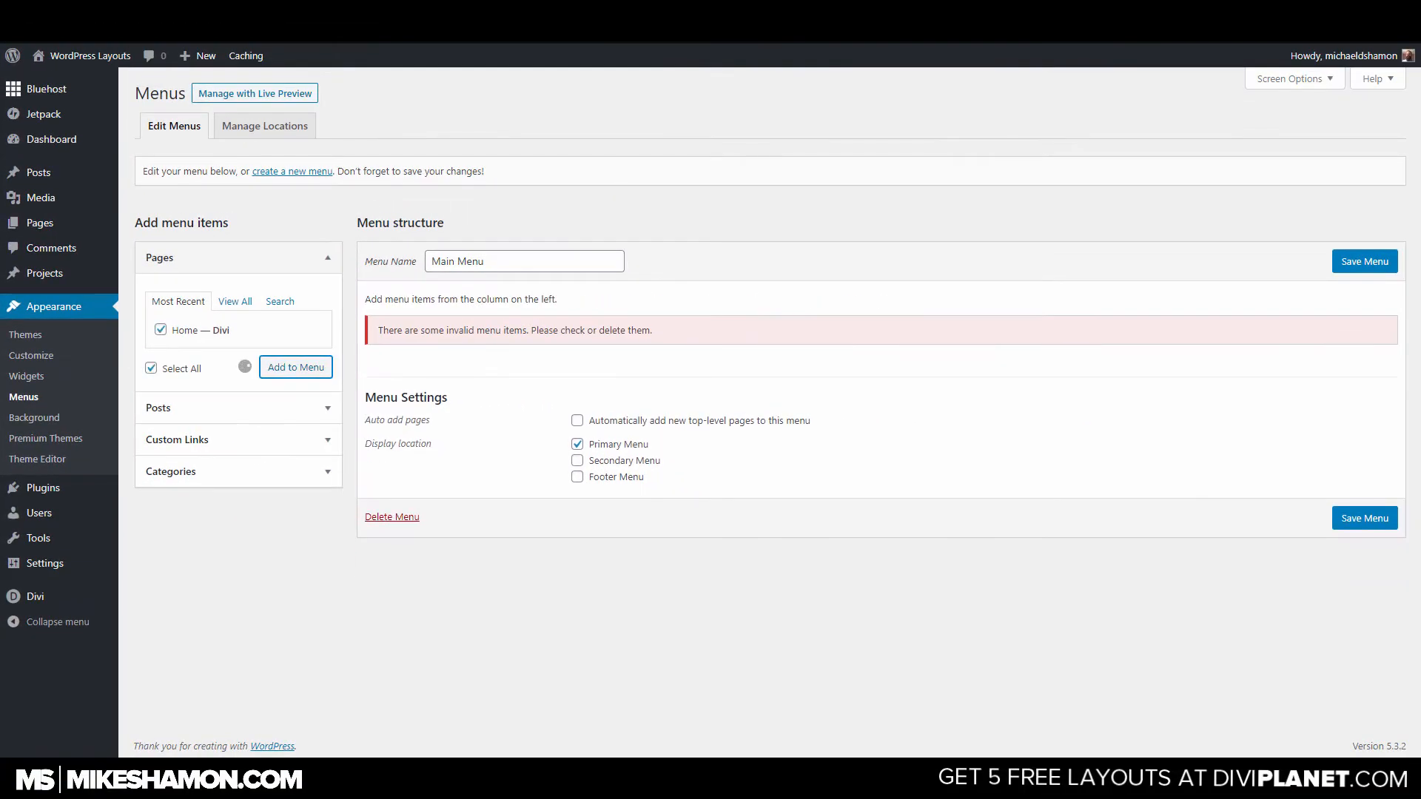
left_click(496, 261)
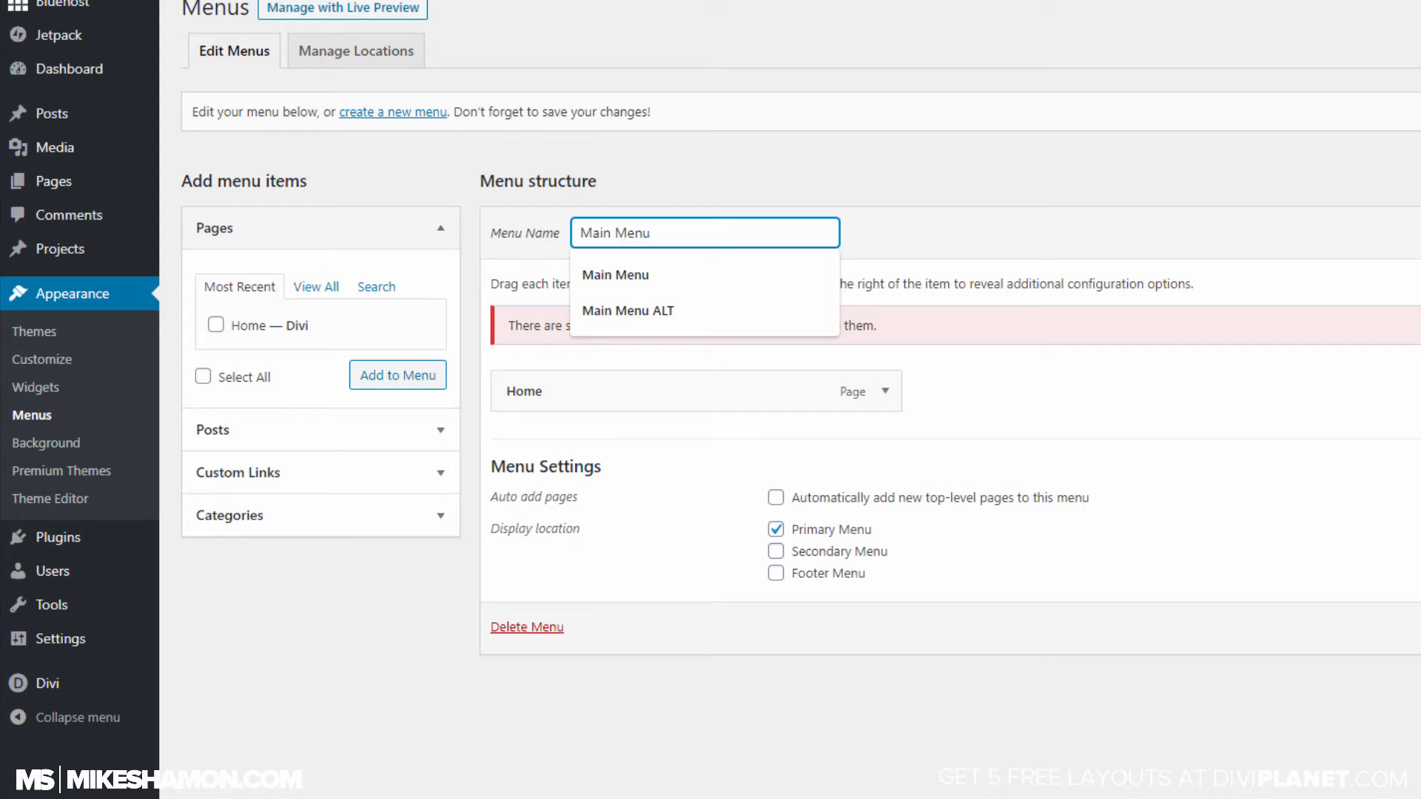
key("Tab")
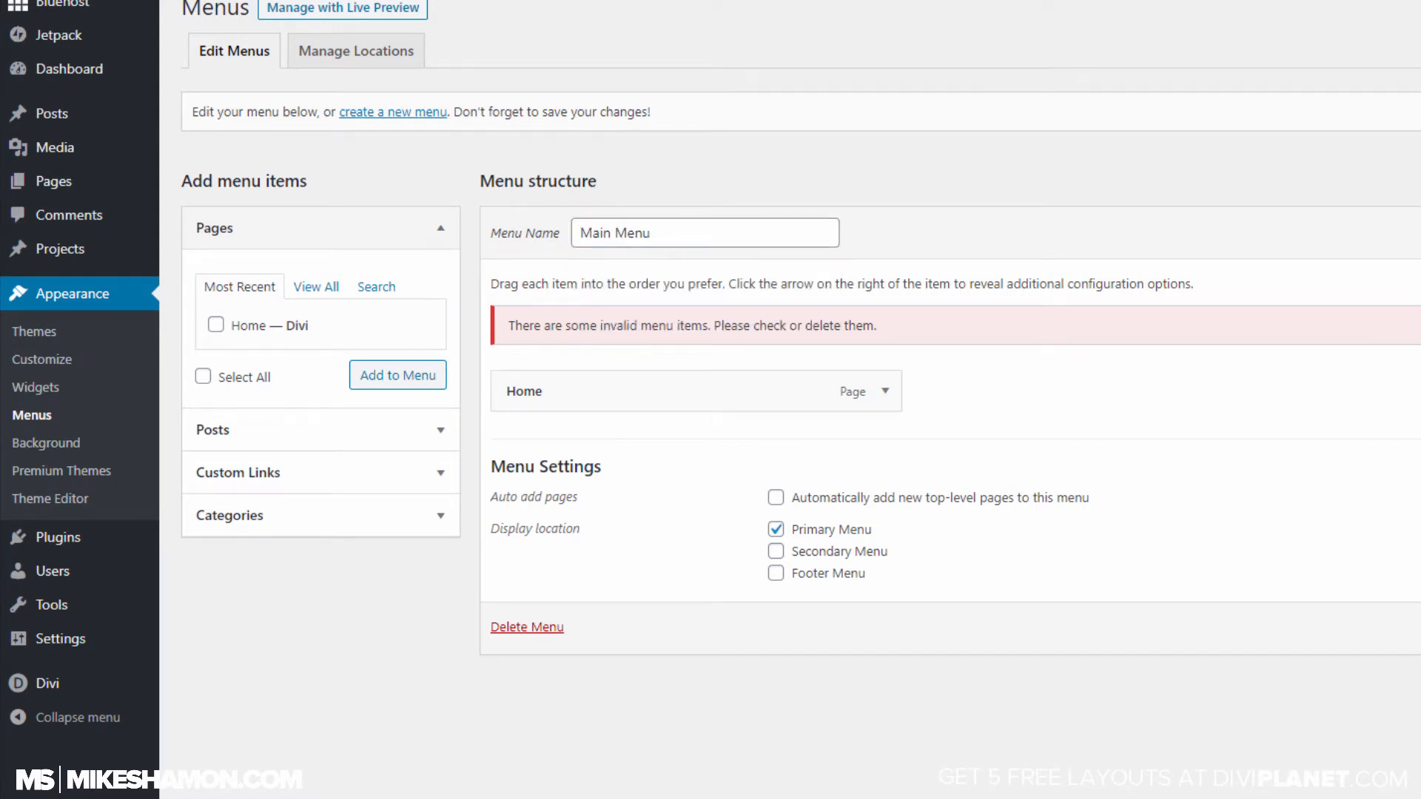
left_click(393, 112)
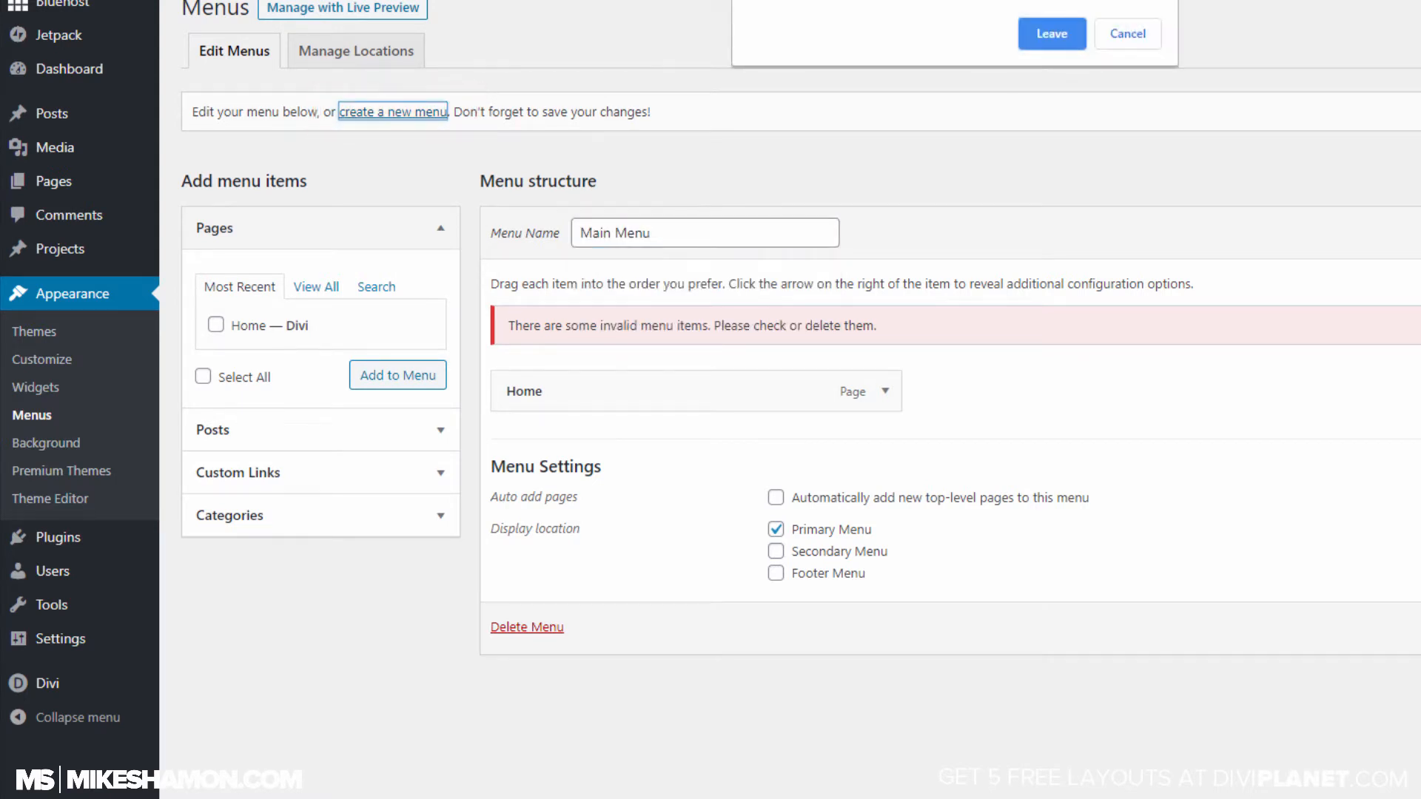
left_click(1115, 34)
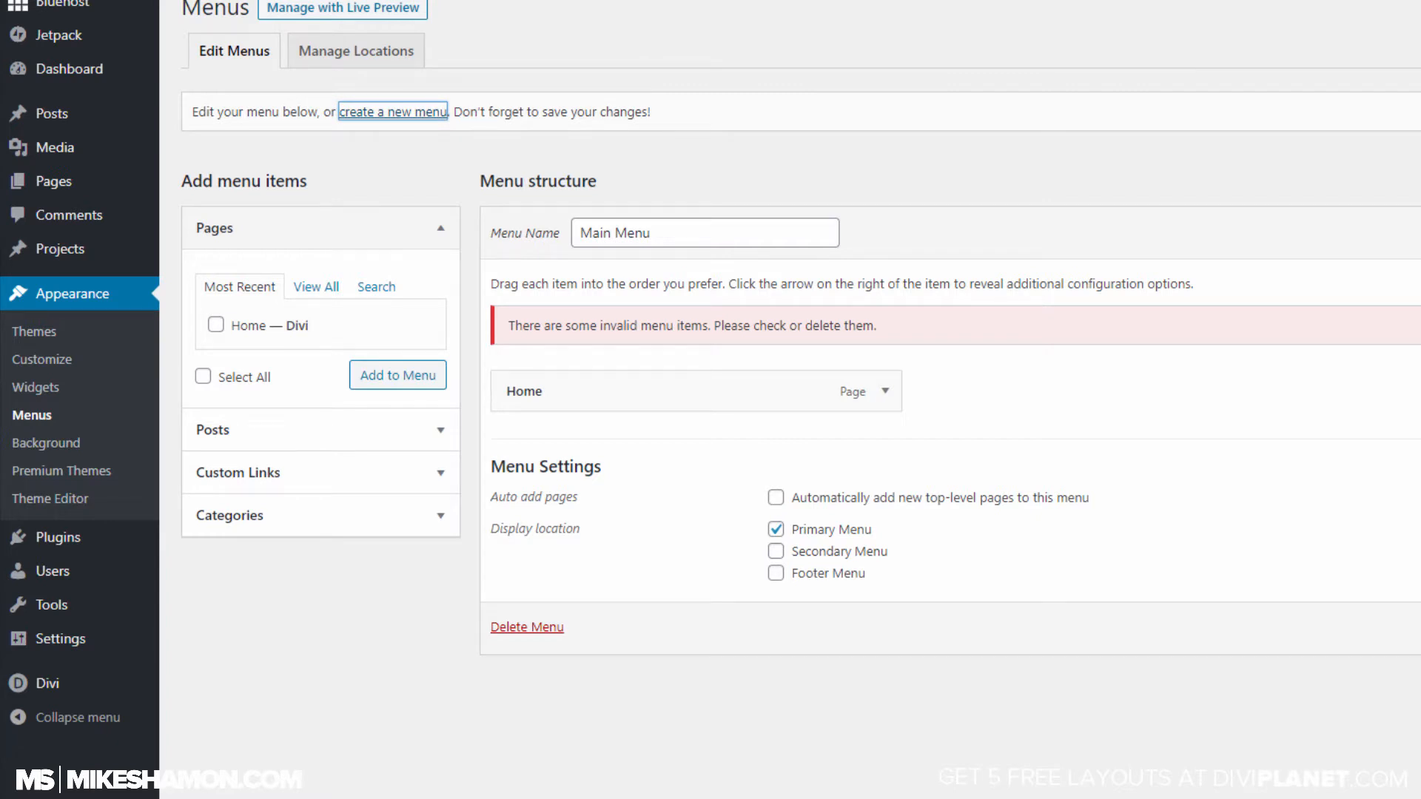
left_click(704, 233)
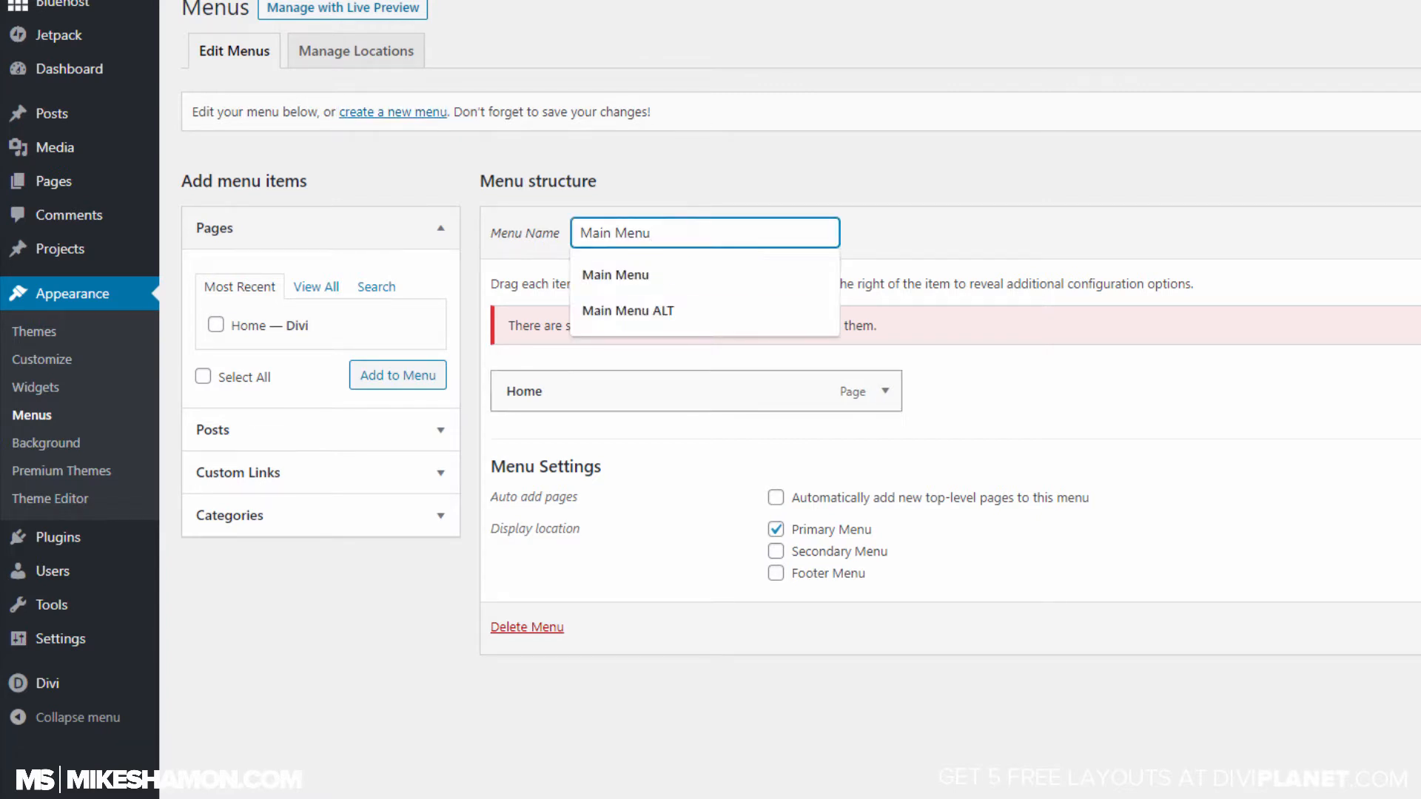
left_click(703, 444)
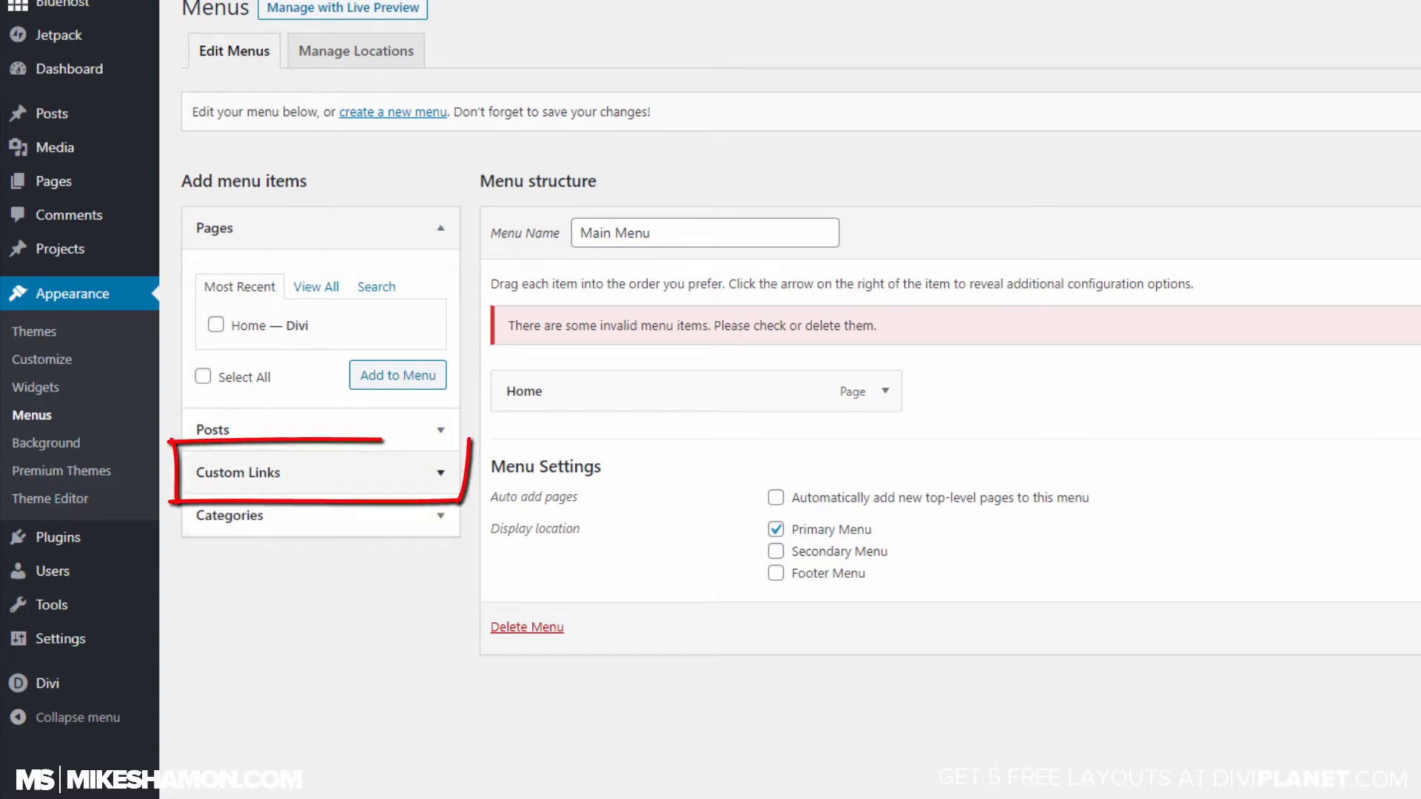
Expand the Custom Links section for adding menu items and make sure its box is enabled in the screen options.
left_click(239, 472)
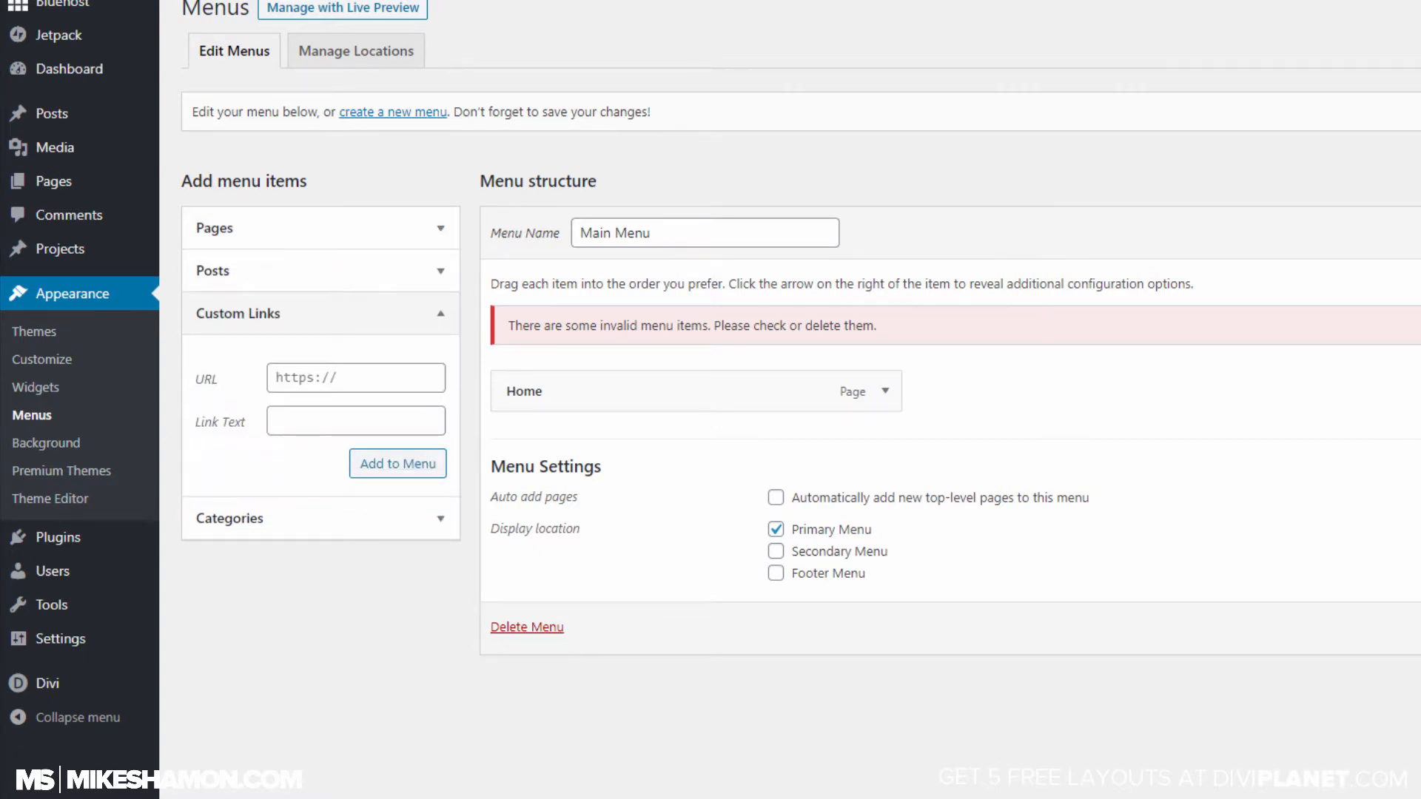
left_click(356, 378)
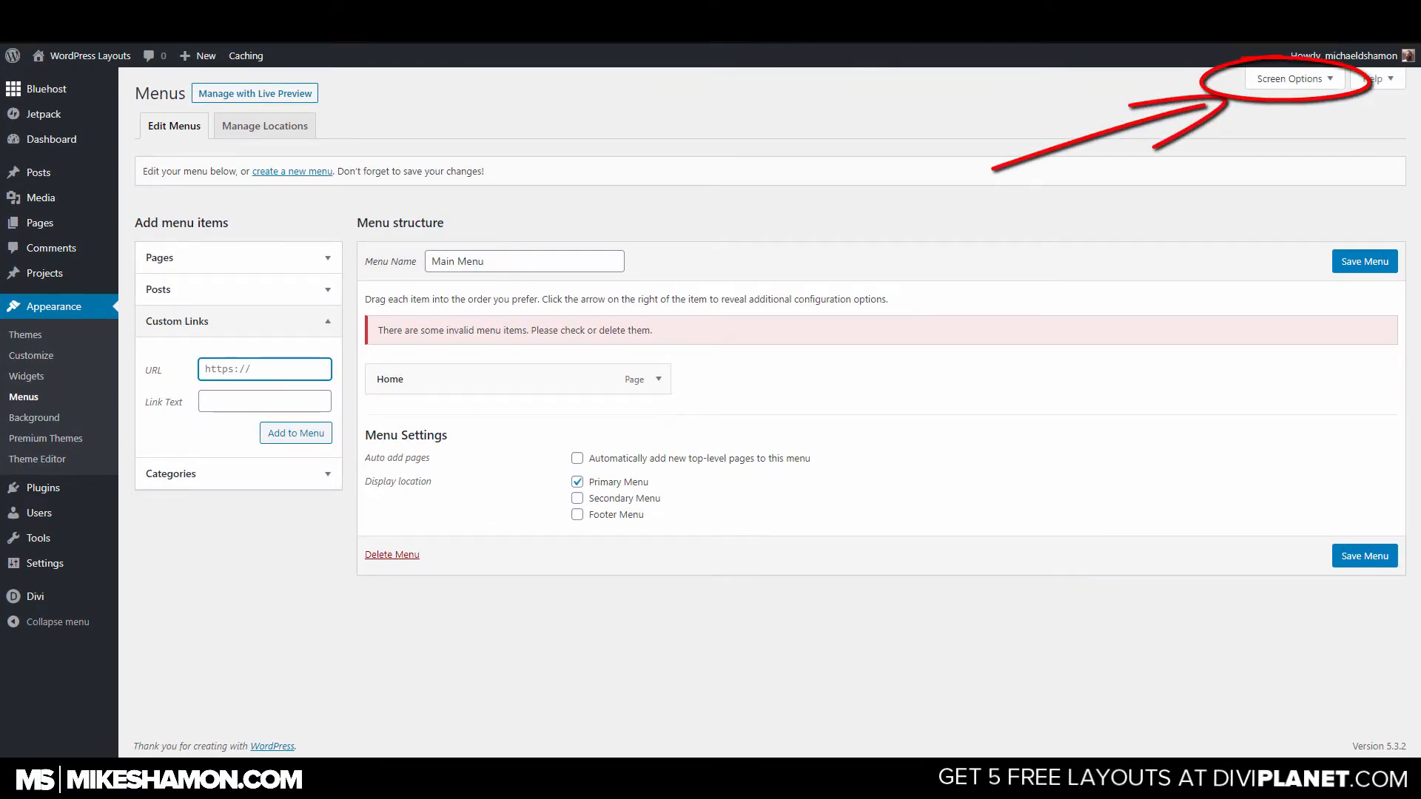
left_click(1294, 79)
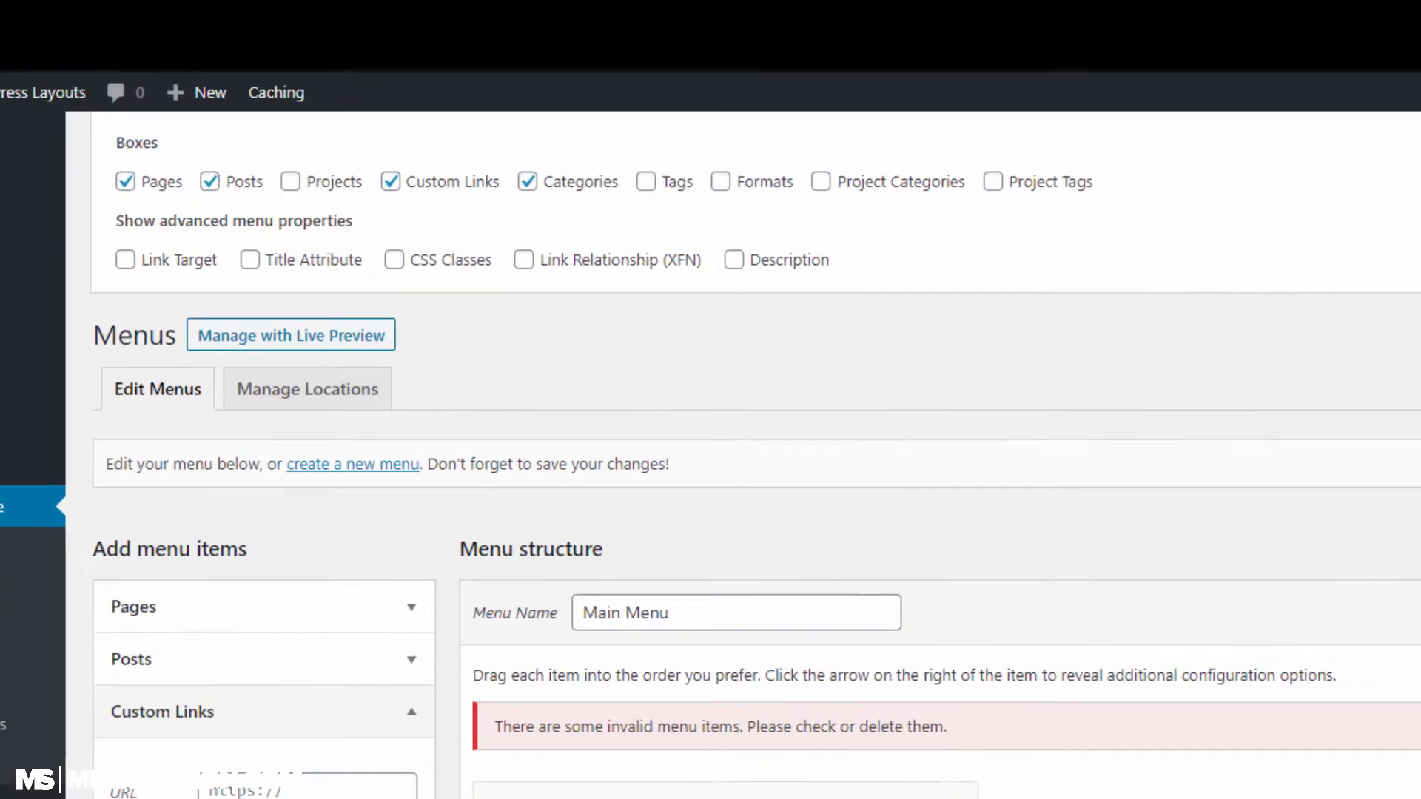
left_click(335, 128)
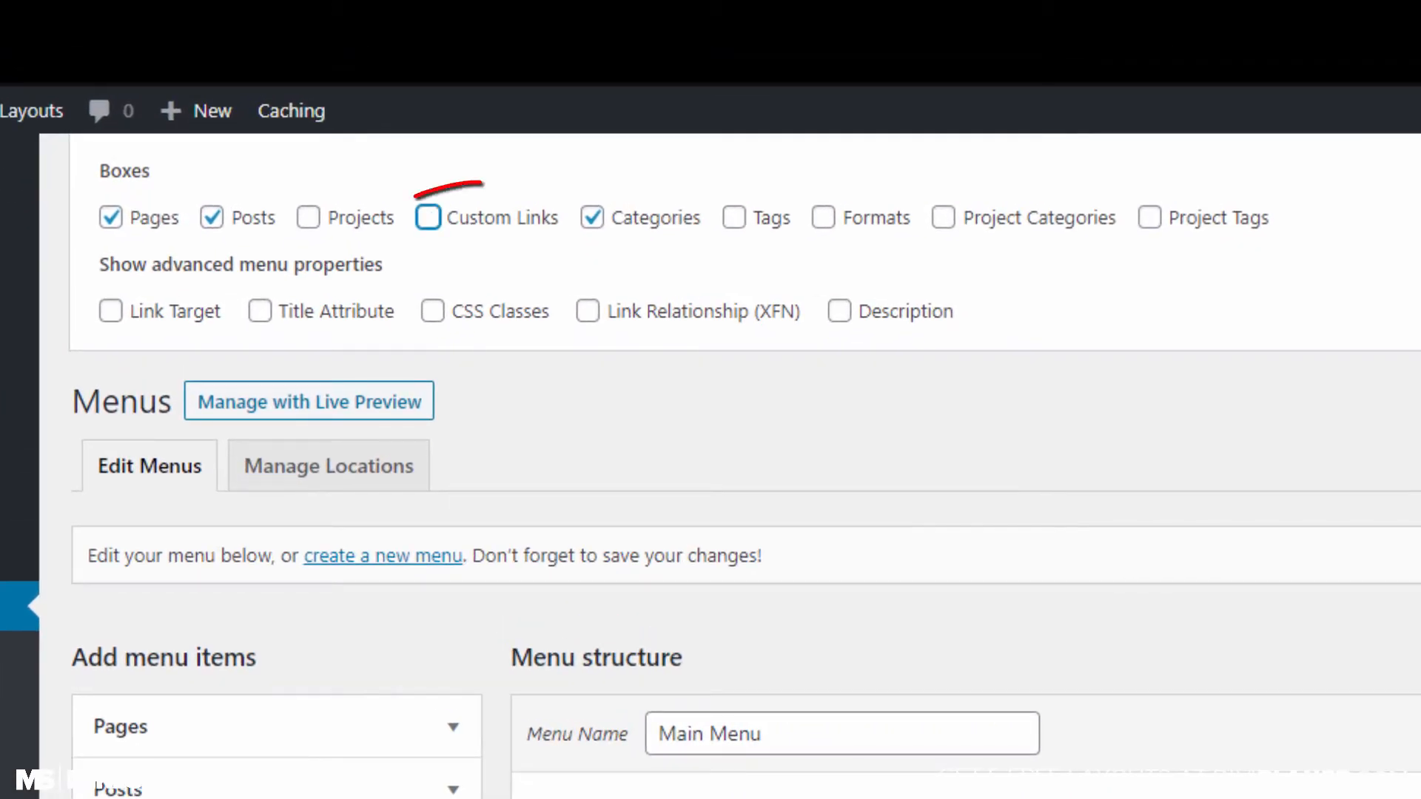
left_click(428, 218)
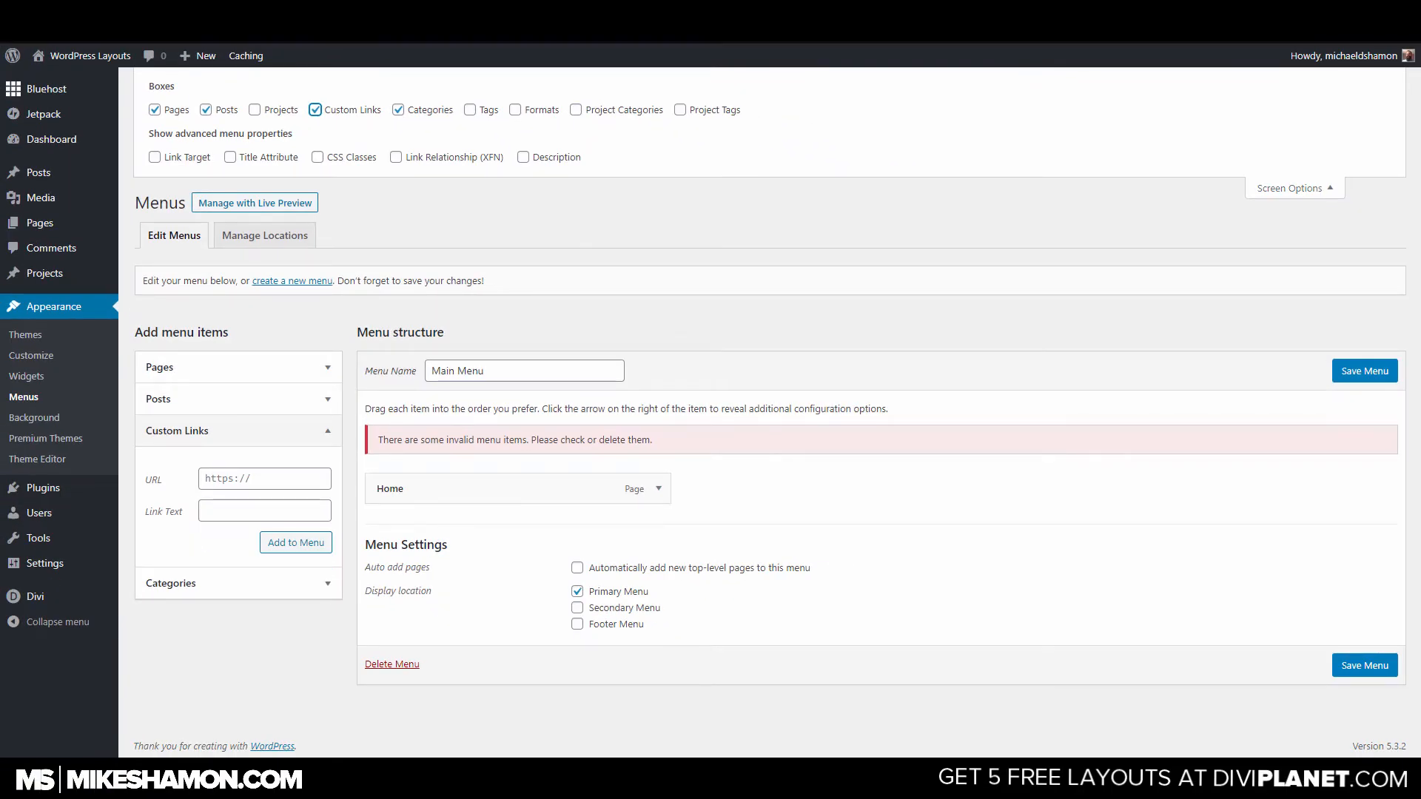
left_click(1293, 189)
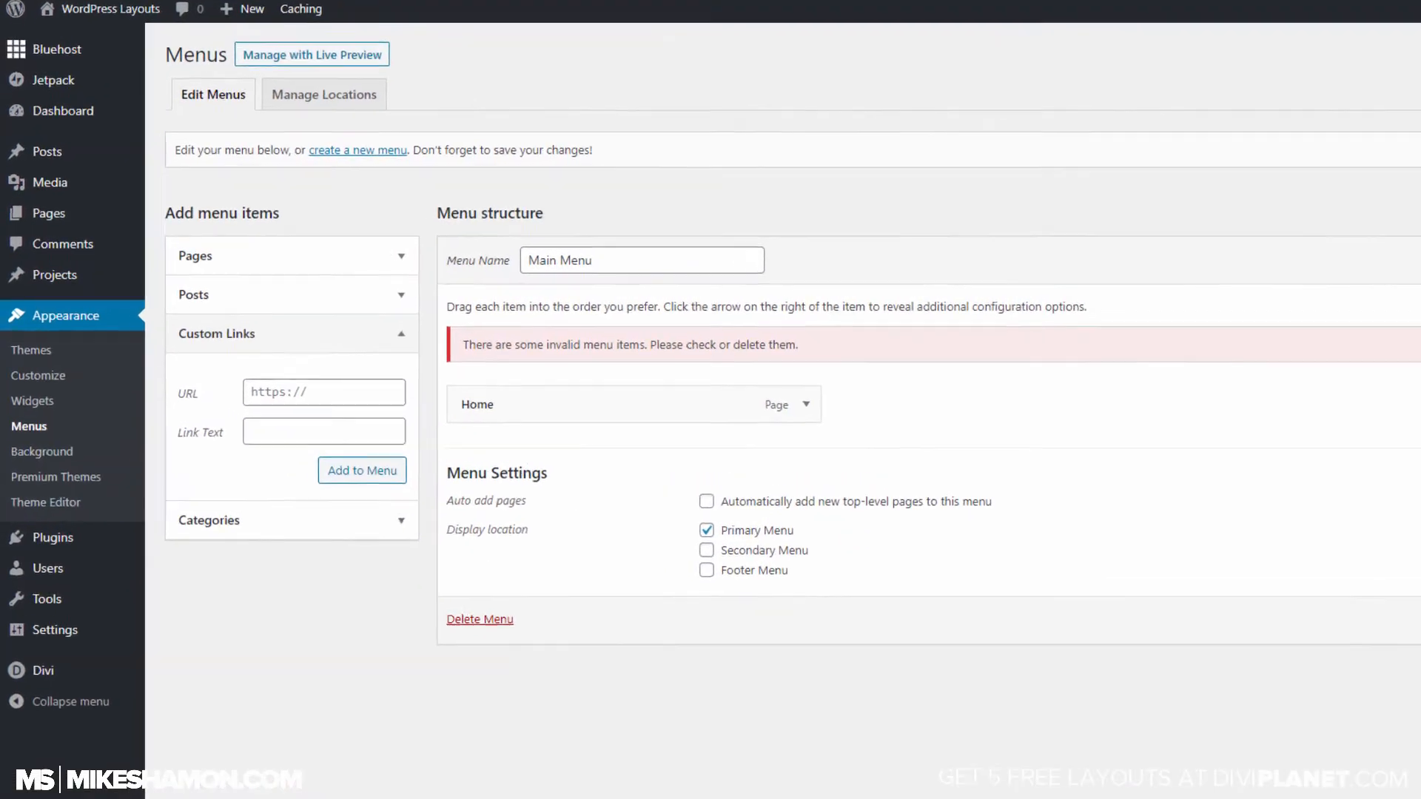
Add a custom link with the URL #about and the link text About to Main Menu.
left_click(264, 397)
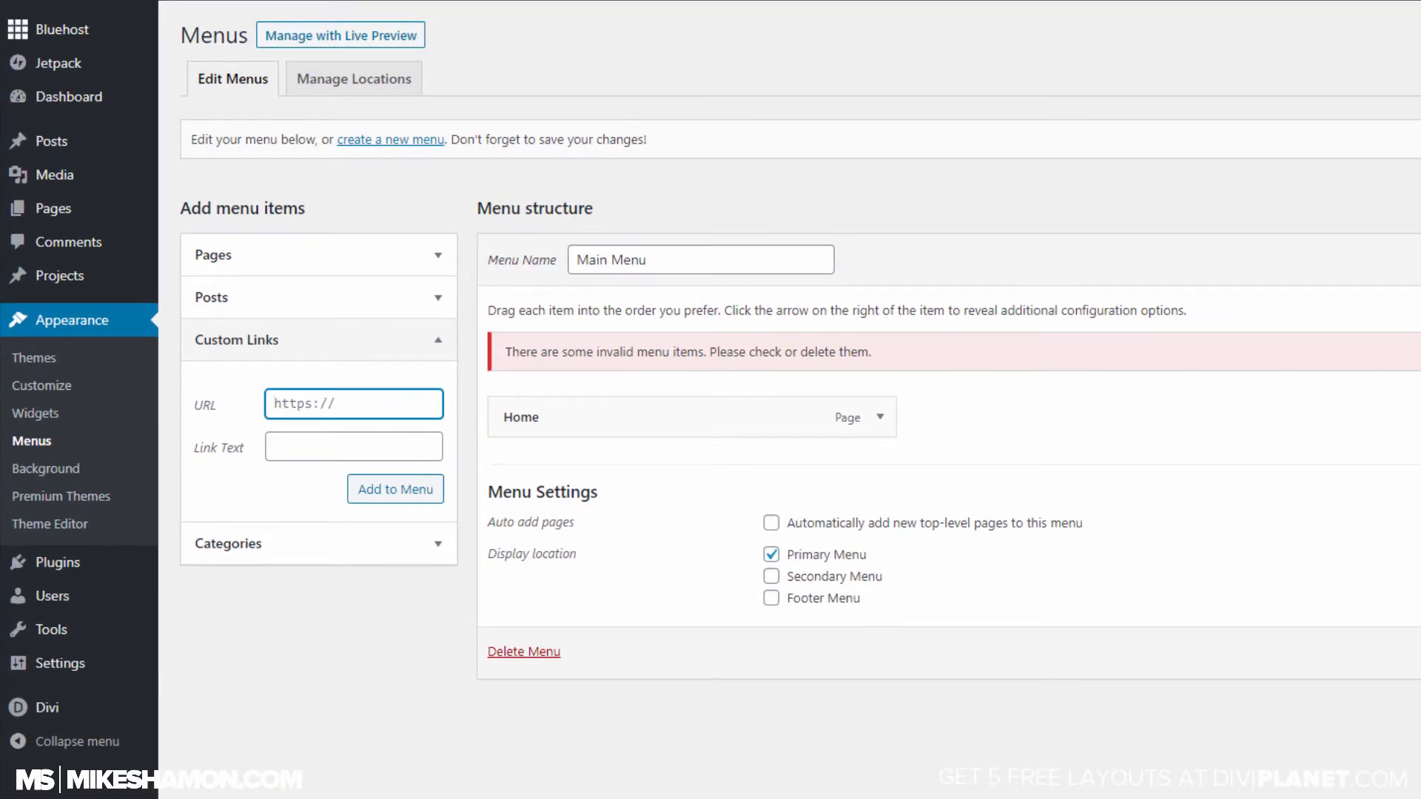
type("#Ab")
key("BackSpace")
key("BackSpace")
type("about")
key("Tab")
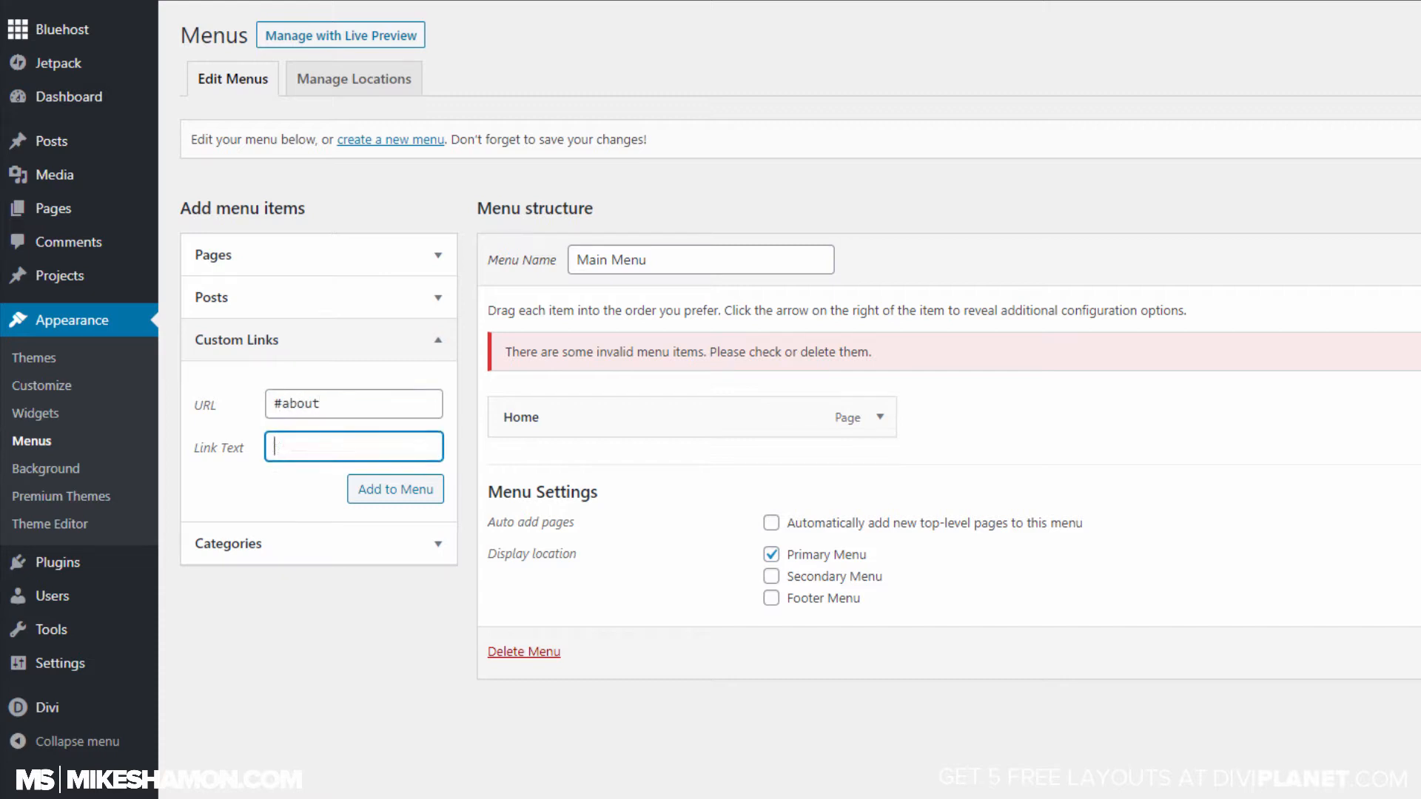
type("About")
key("Tab")
key("Return")
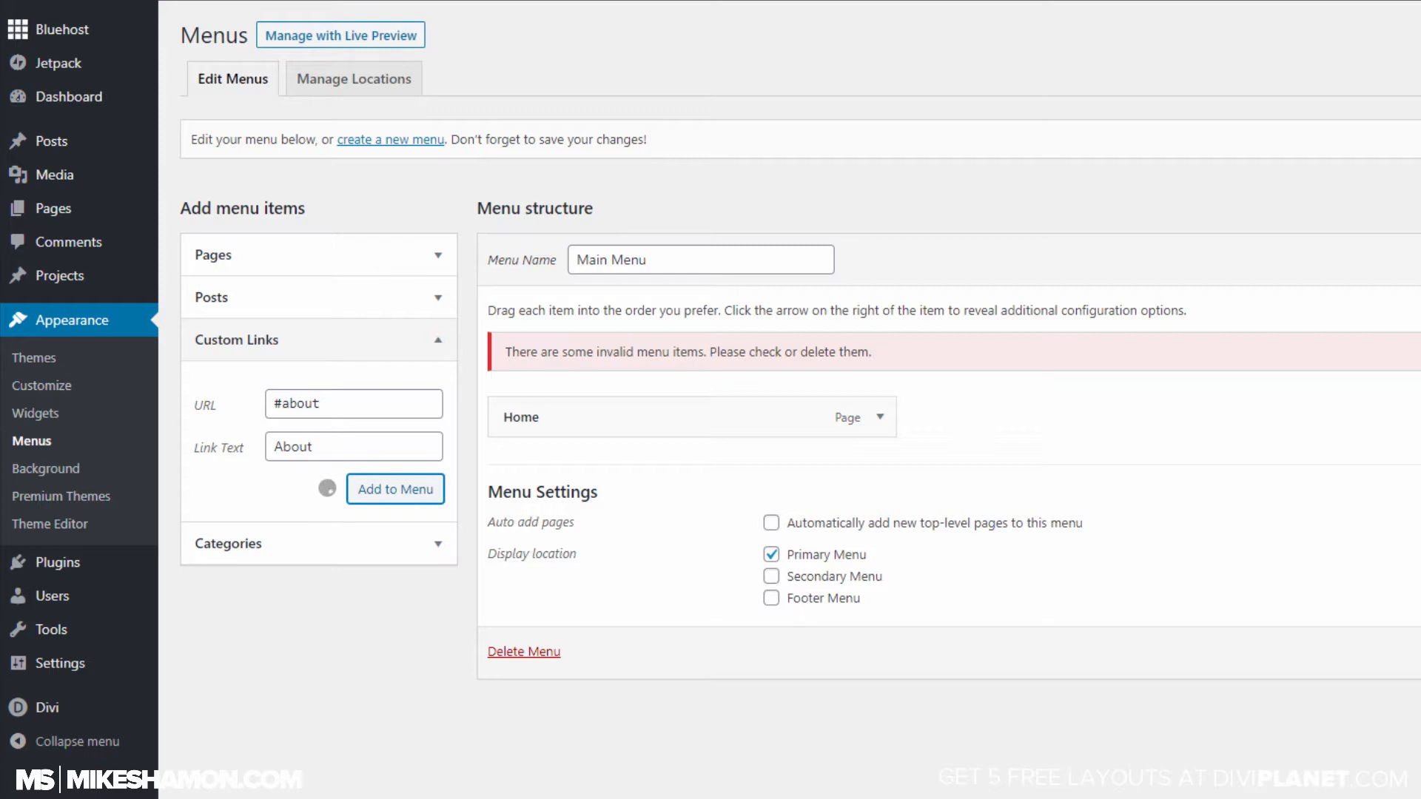
Add a custom link with the URL #services and the link text Services to the menu.
left_click(354, 404)
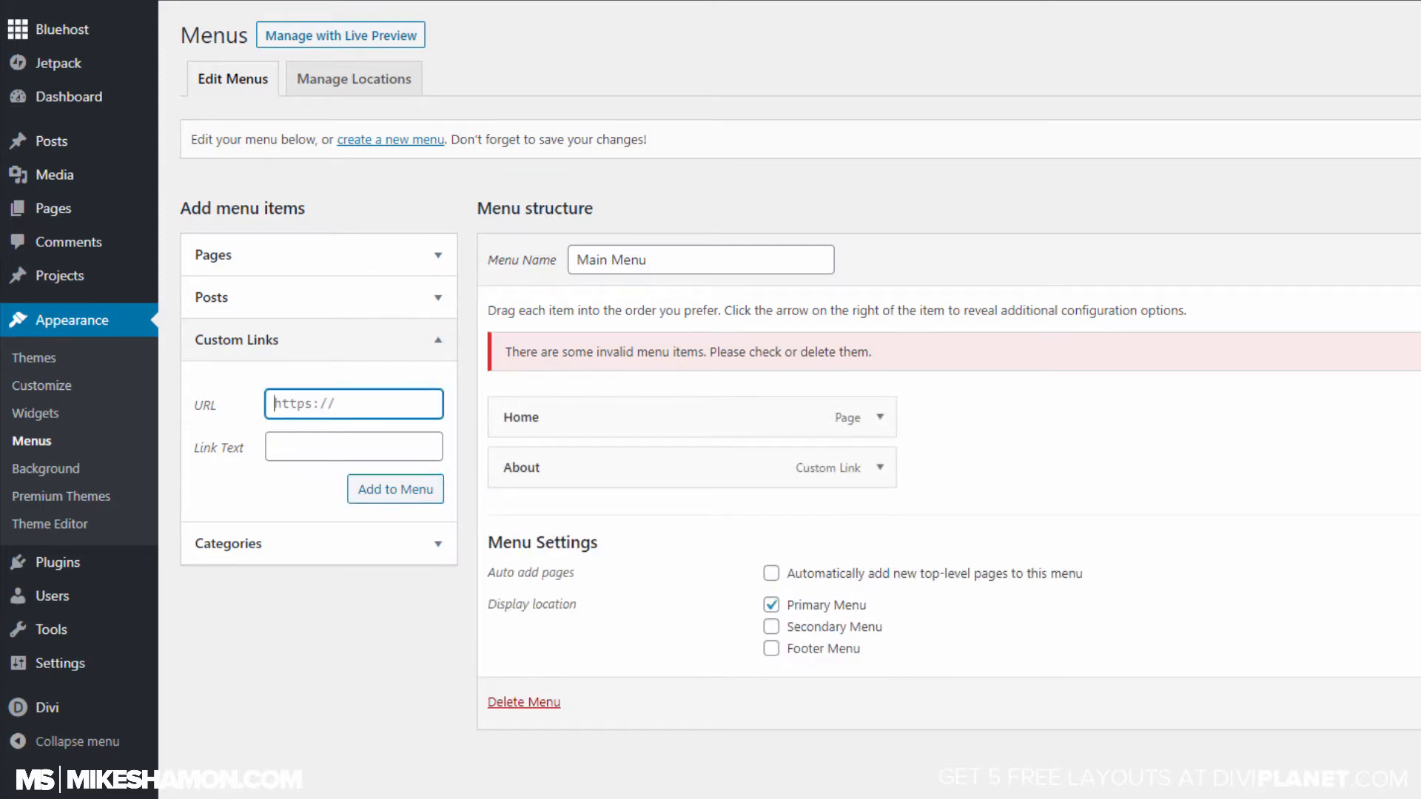
type("#ser")
key("BackSpace")
key("BackSpace")
type("ervices")
key("ctrl+a")
key("Right")
key("Tab")
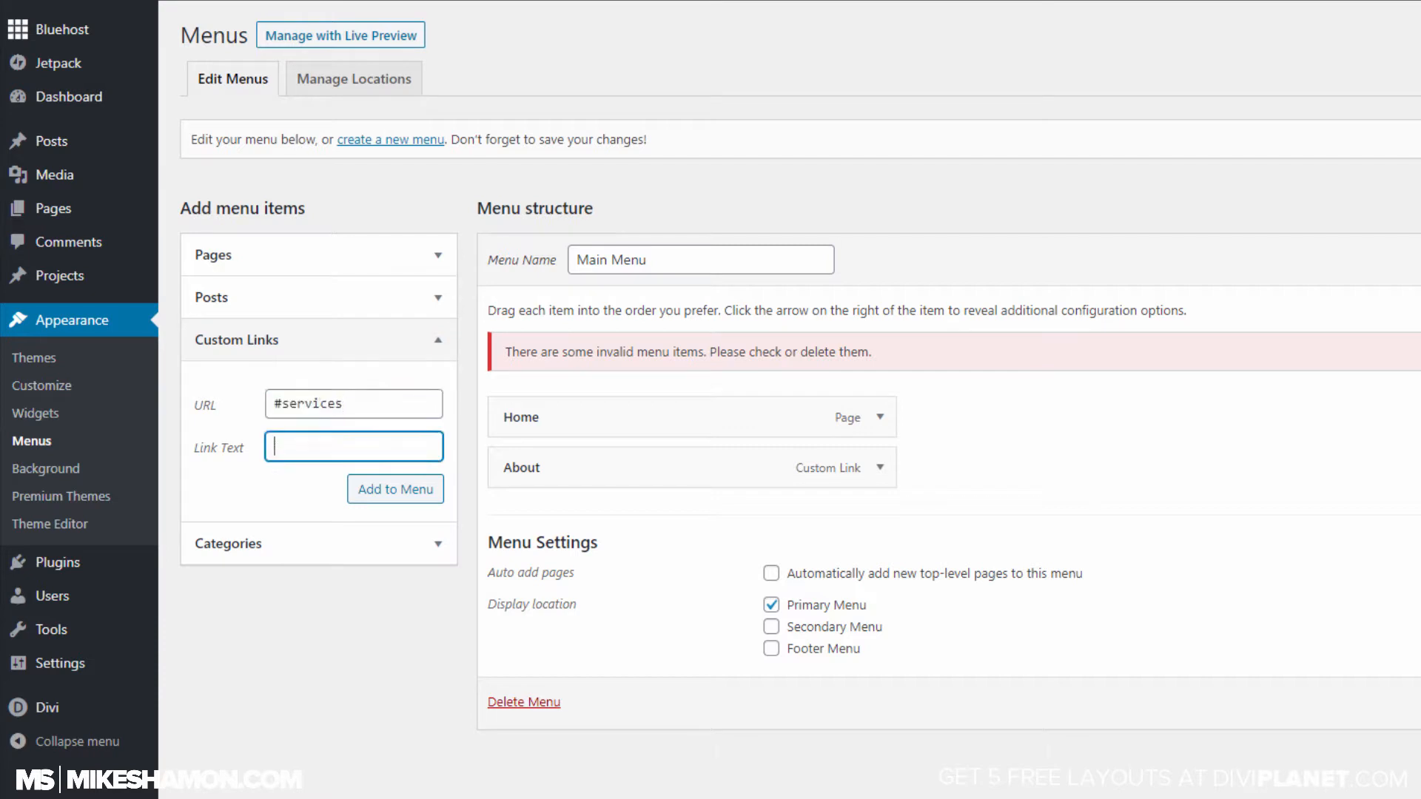
type("Services")
key("Tab")
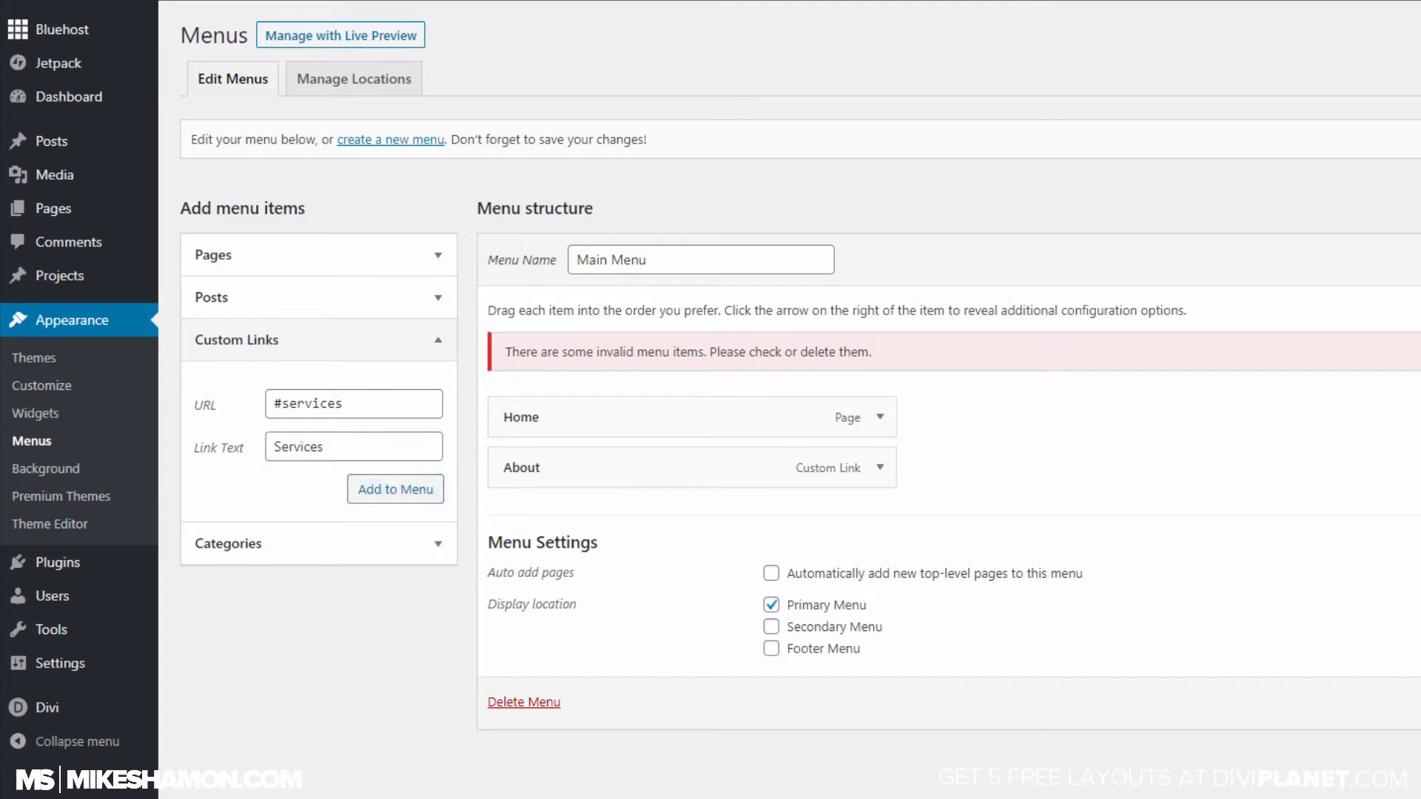
key("Return")
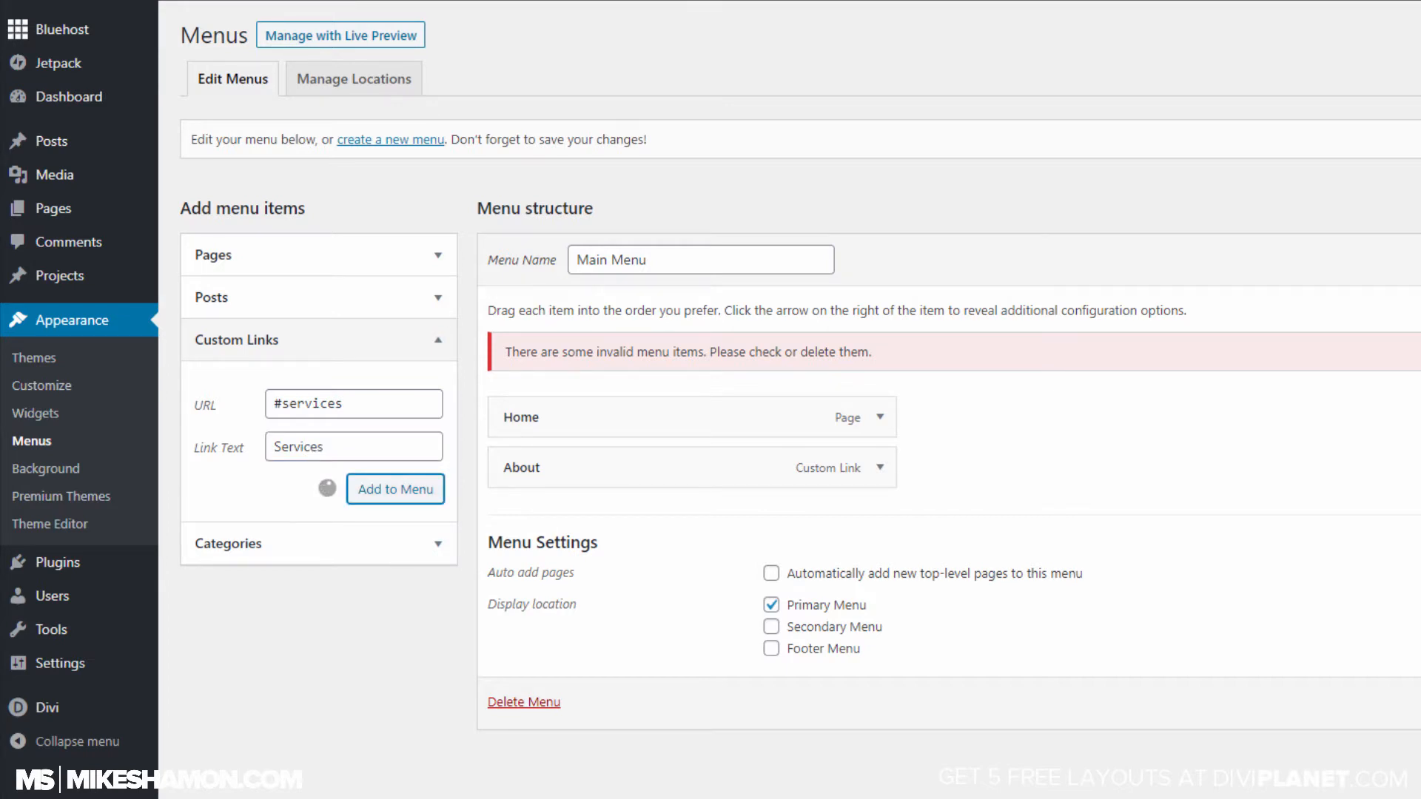
Add a custom link with the URL #contact and the link text Contact to the menu.
type("#contact")
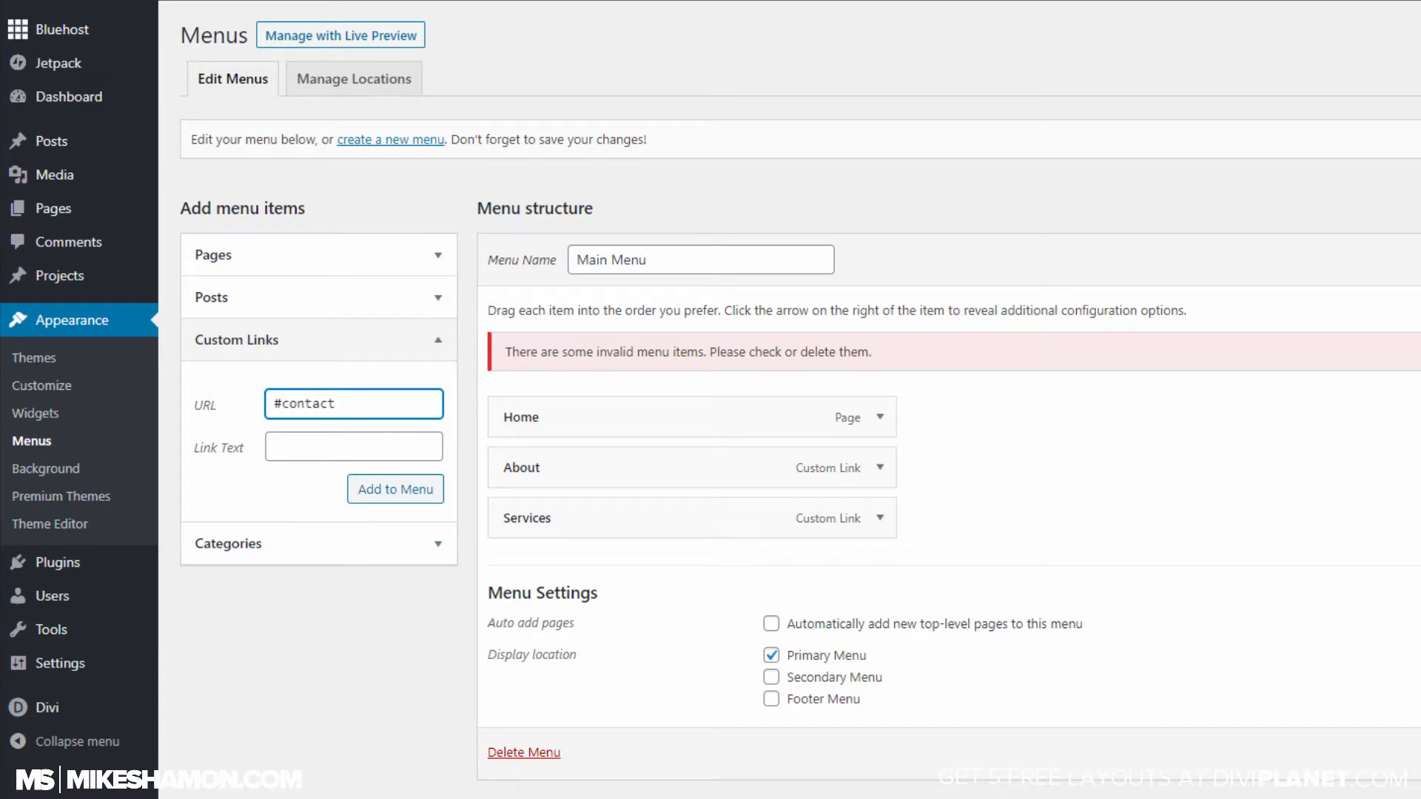
key("Tab")
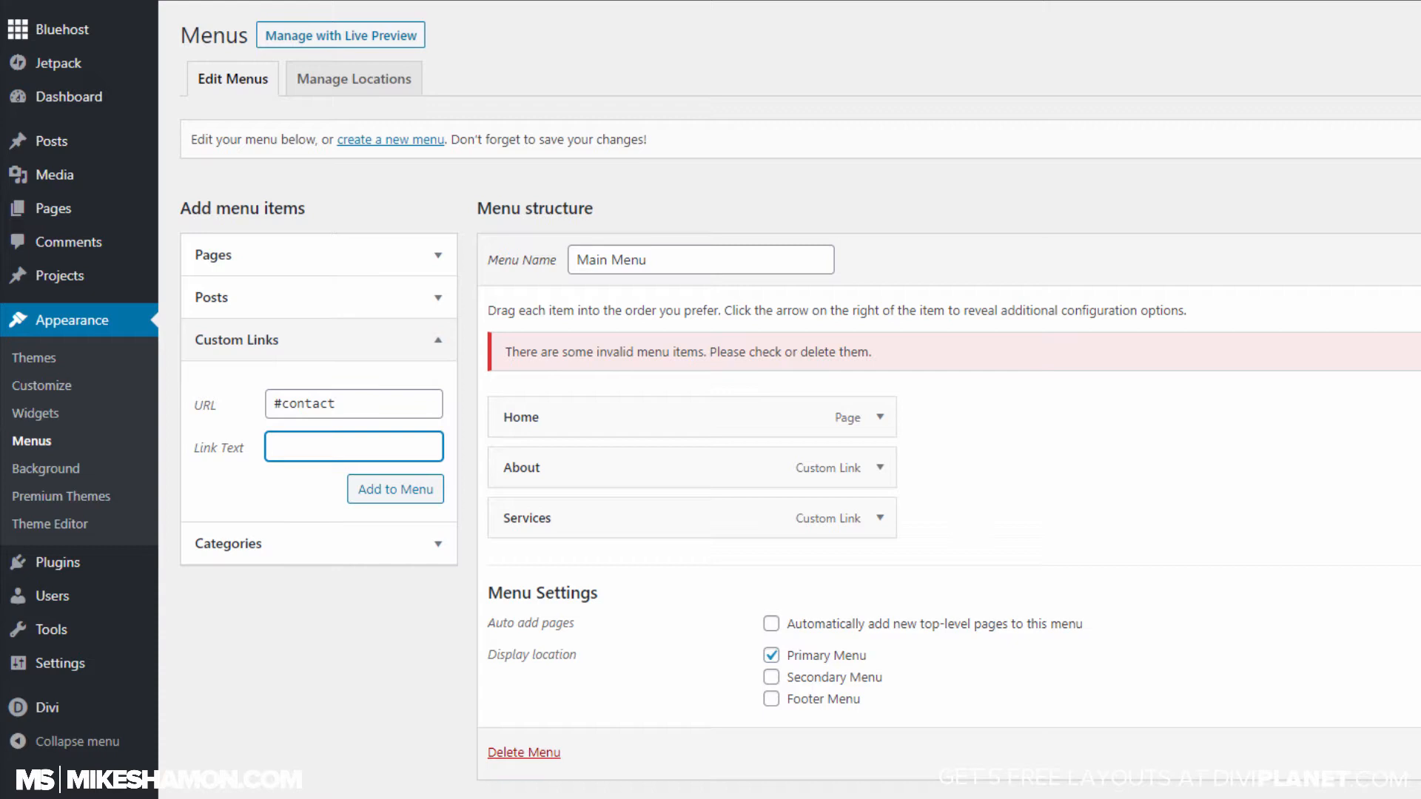
type("Contact")
right_click(375, 449)
left_click(395, 490)
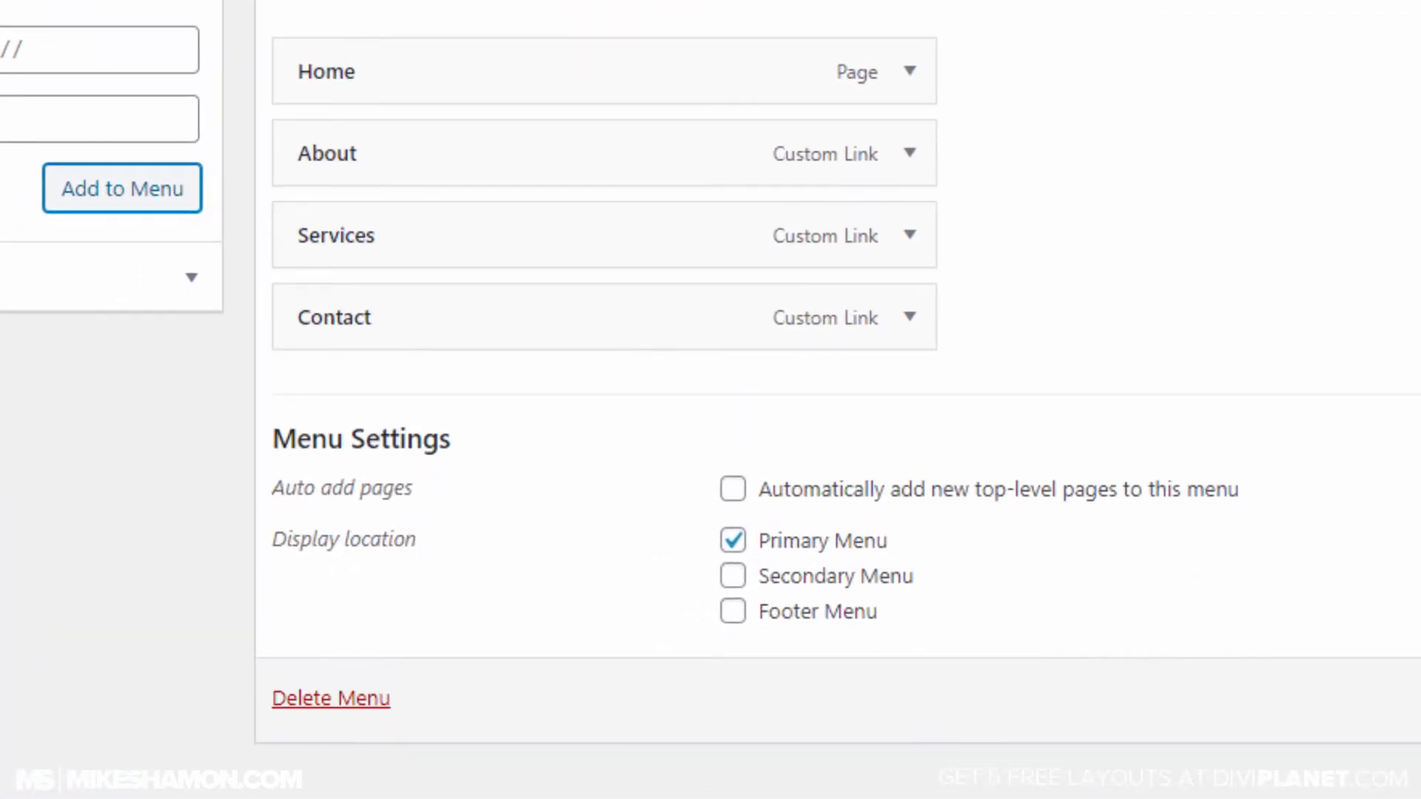
Make sure Main Menu is assigned to the Primary Menu display location and save the menu.
left_click(733, 540)
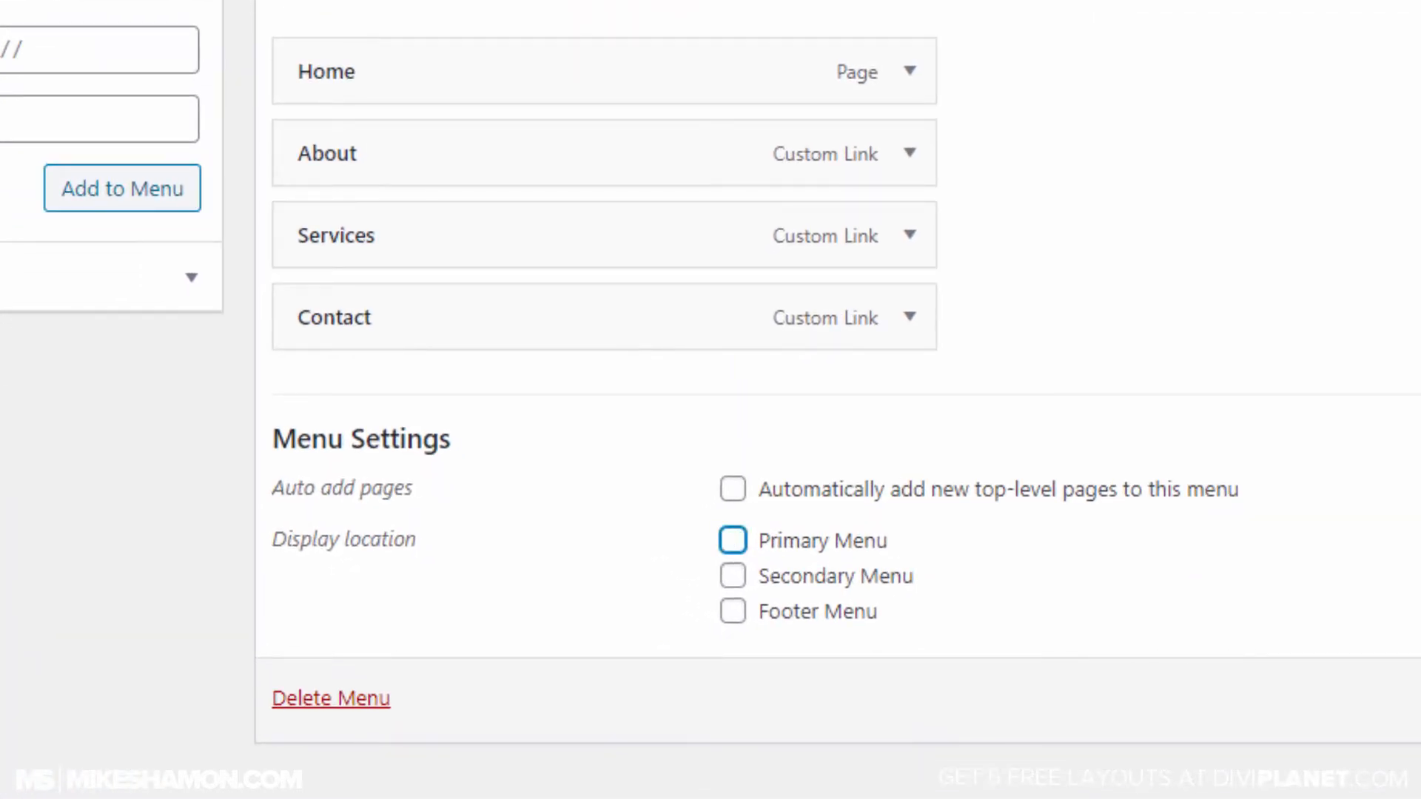
left_click(732, 540)
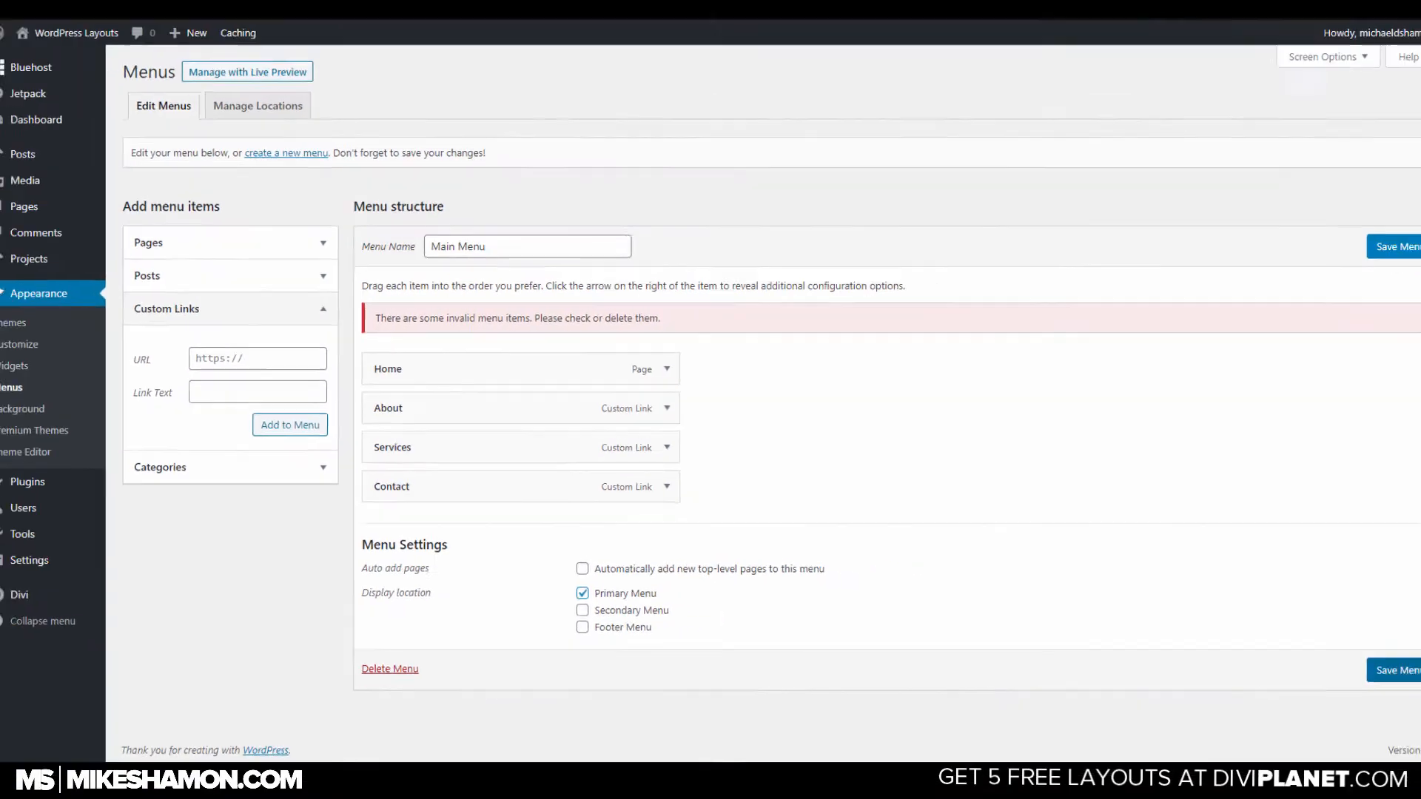
left_click(1365, 669)
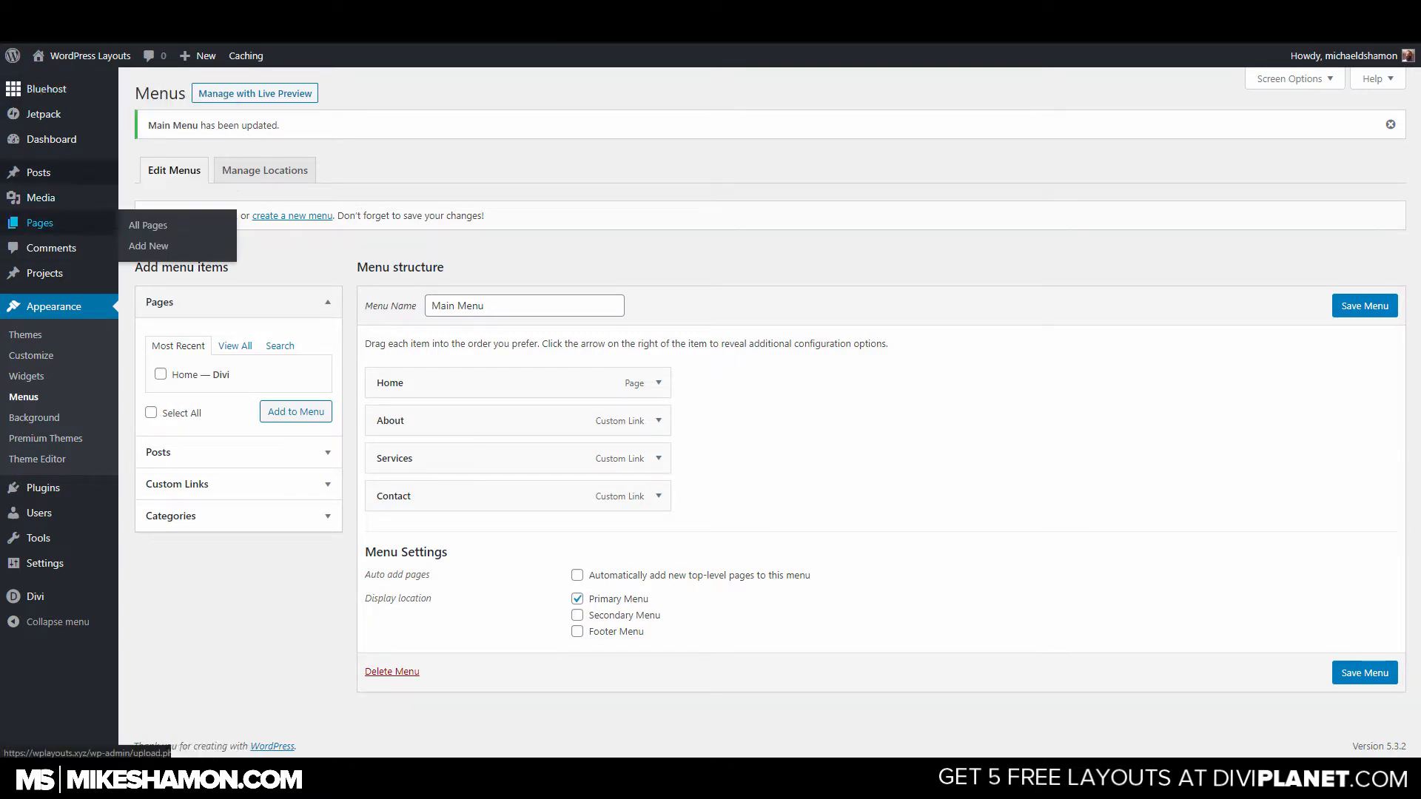
Visit the live site to check the logo and navigation menu in its header, and return to the menu editor.
mouse_move(81, 56)
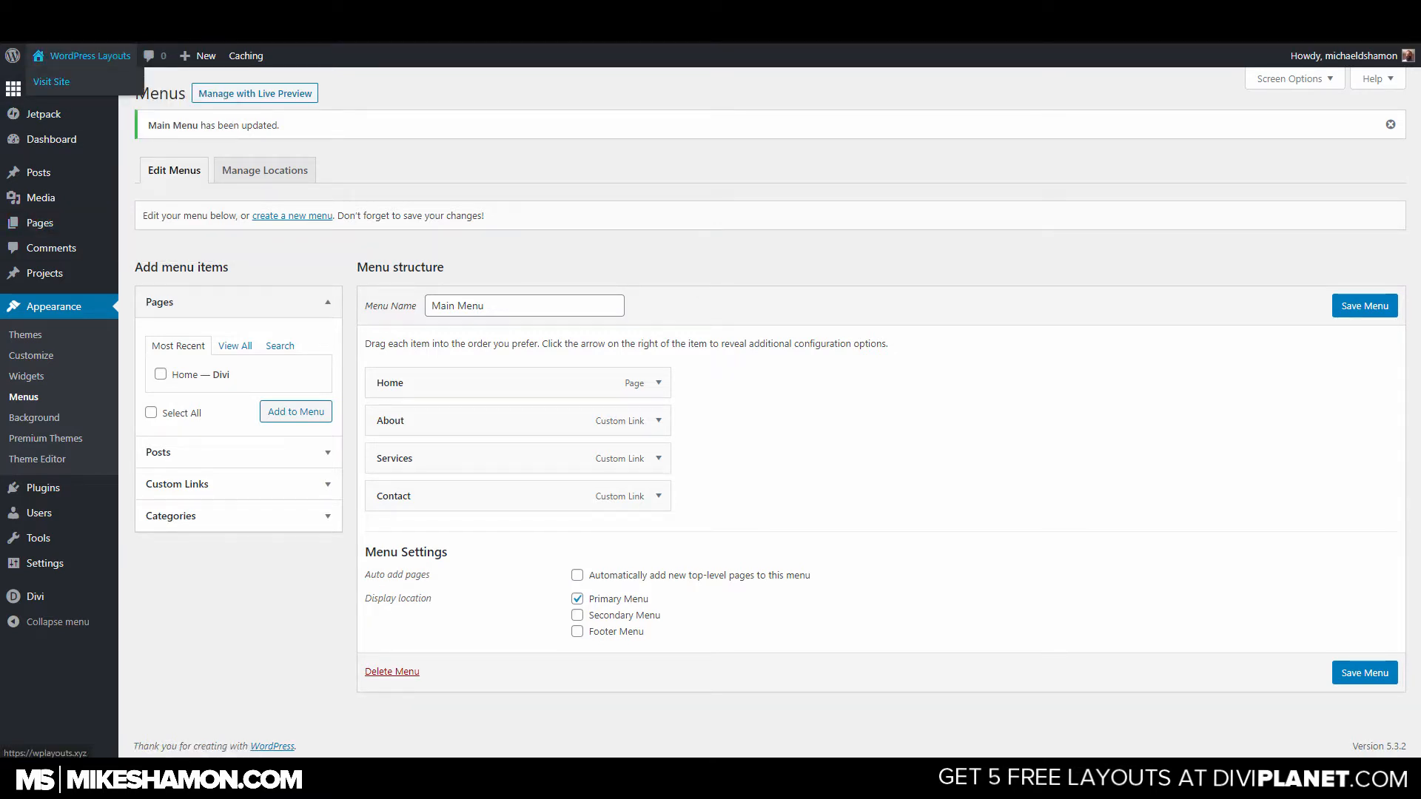
left_click(51, 82)
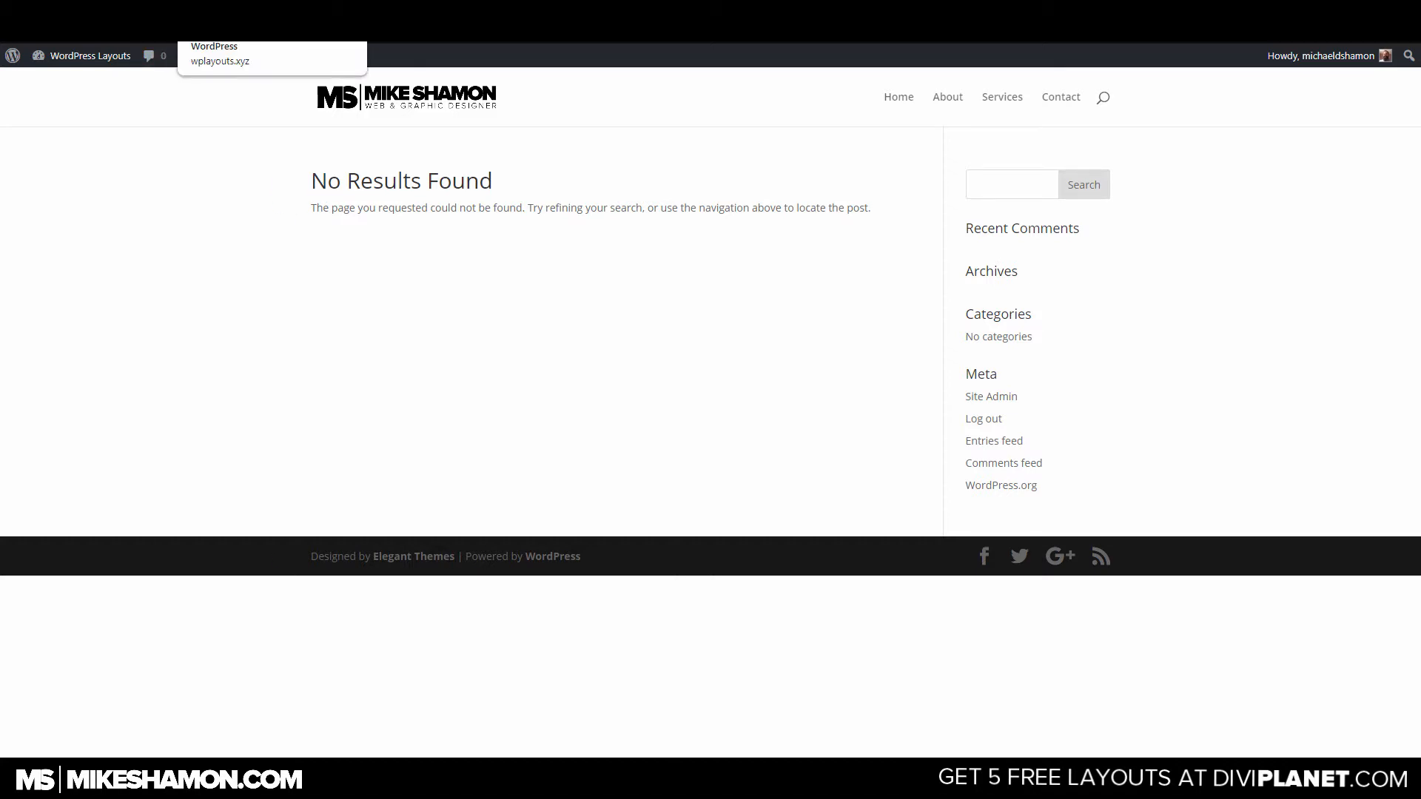
left_click(222, 12)
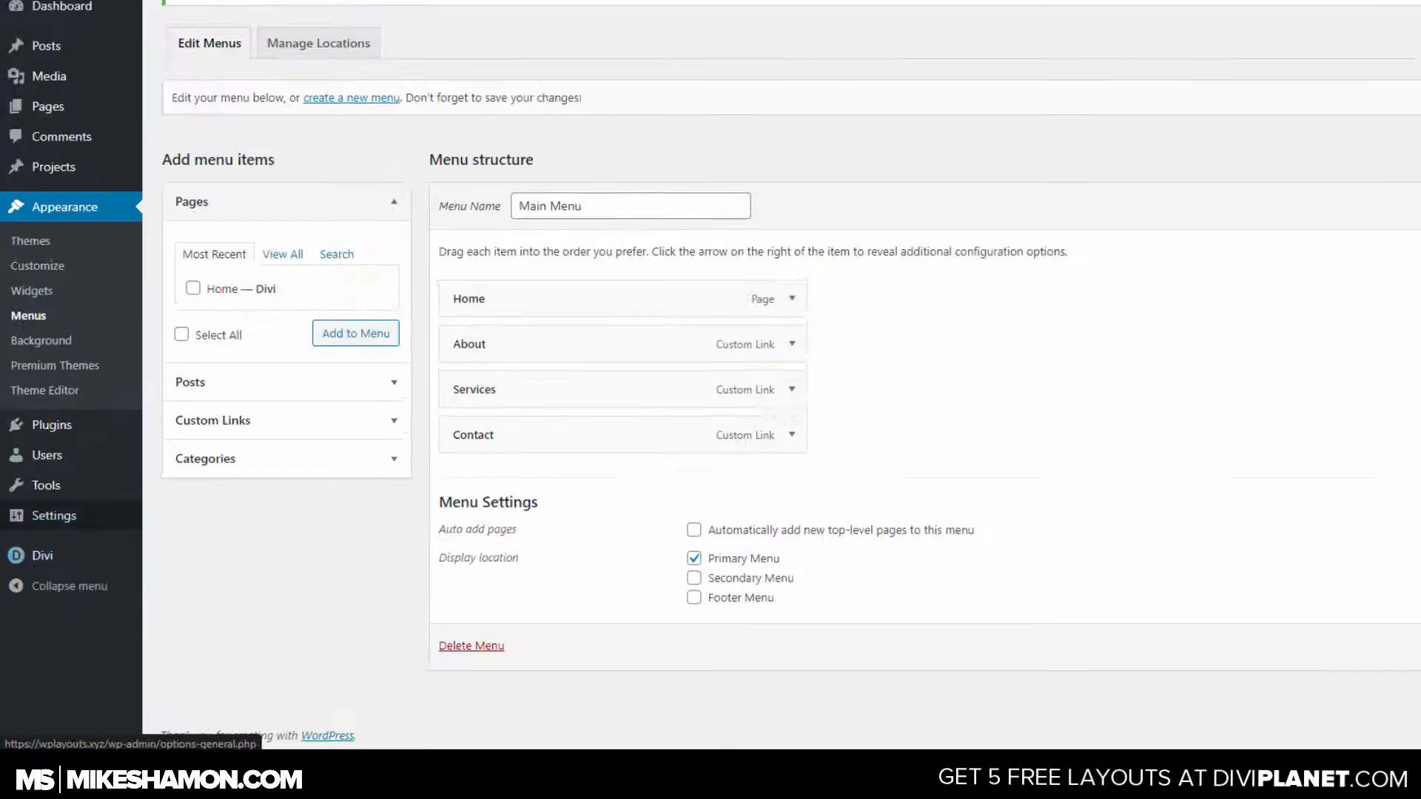
In the reading settings, make the homepage display a static page, choose Home as the homepage, and save the changes.
mouse_move(54, 515)
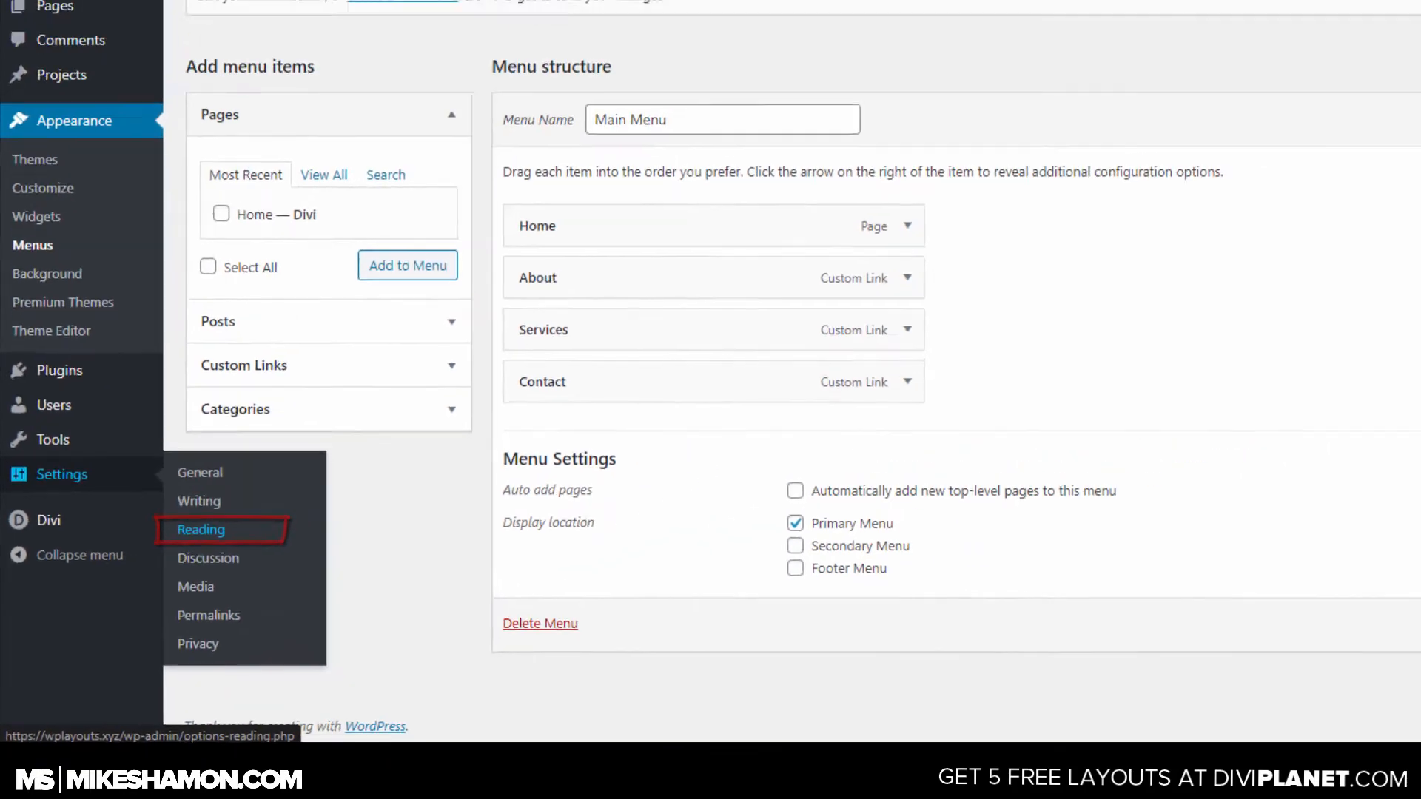
left_click(201, 529)
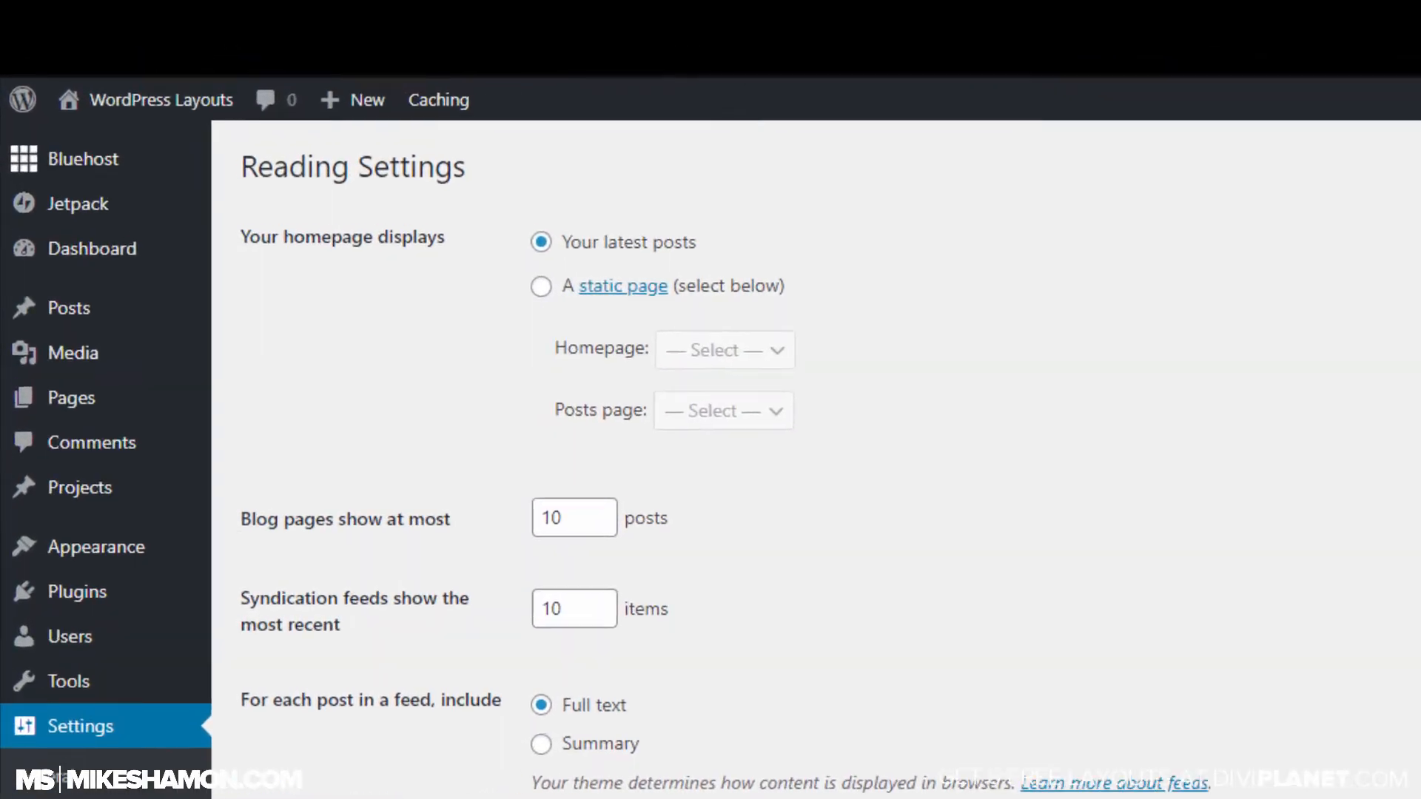
left_click(541, 286)
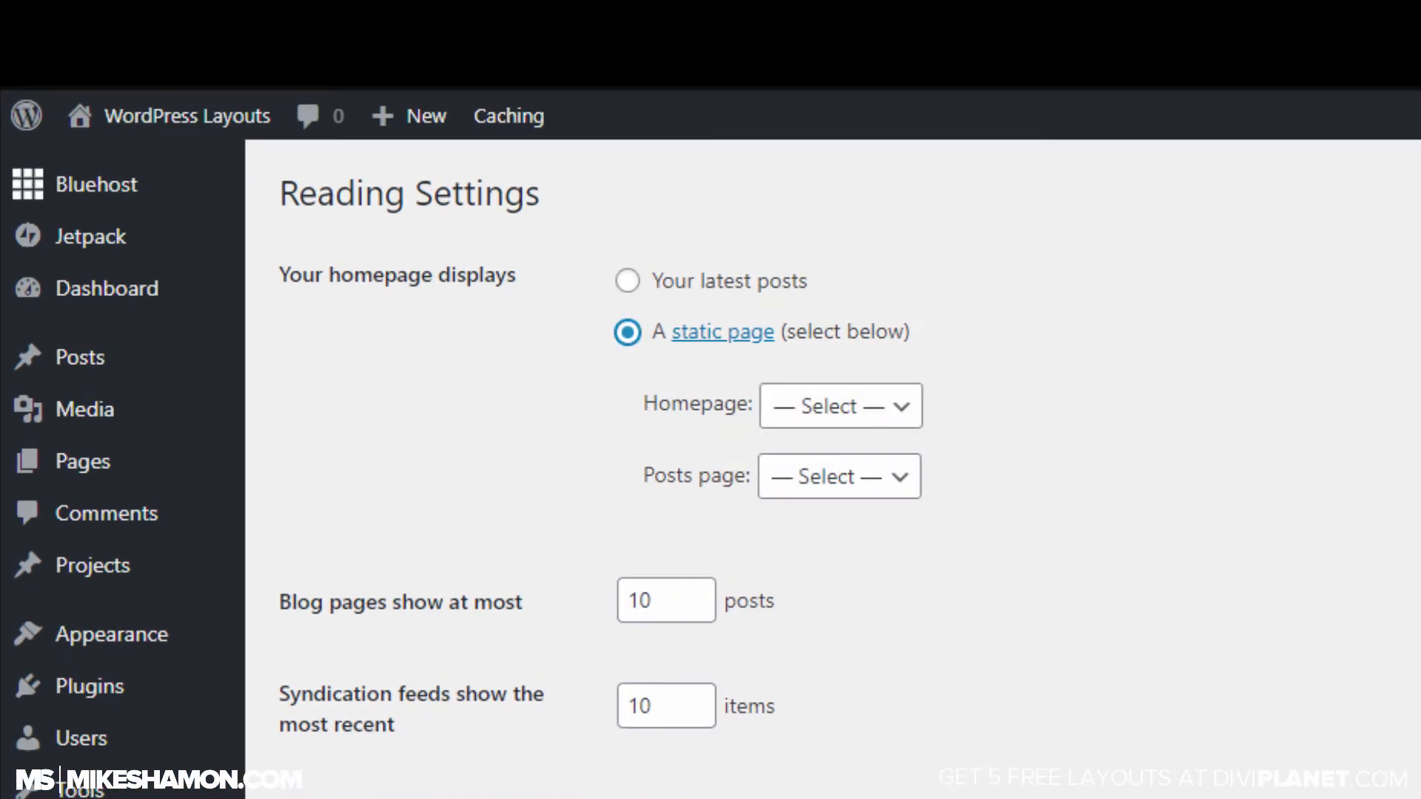
left_click(840, 405)
left_click(841, 476)
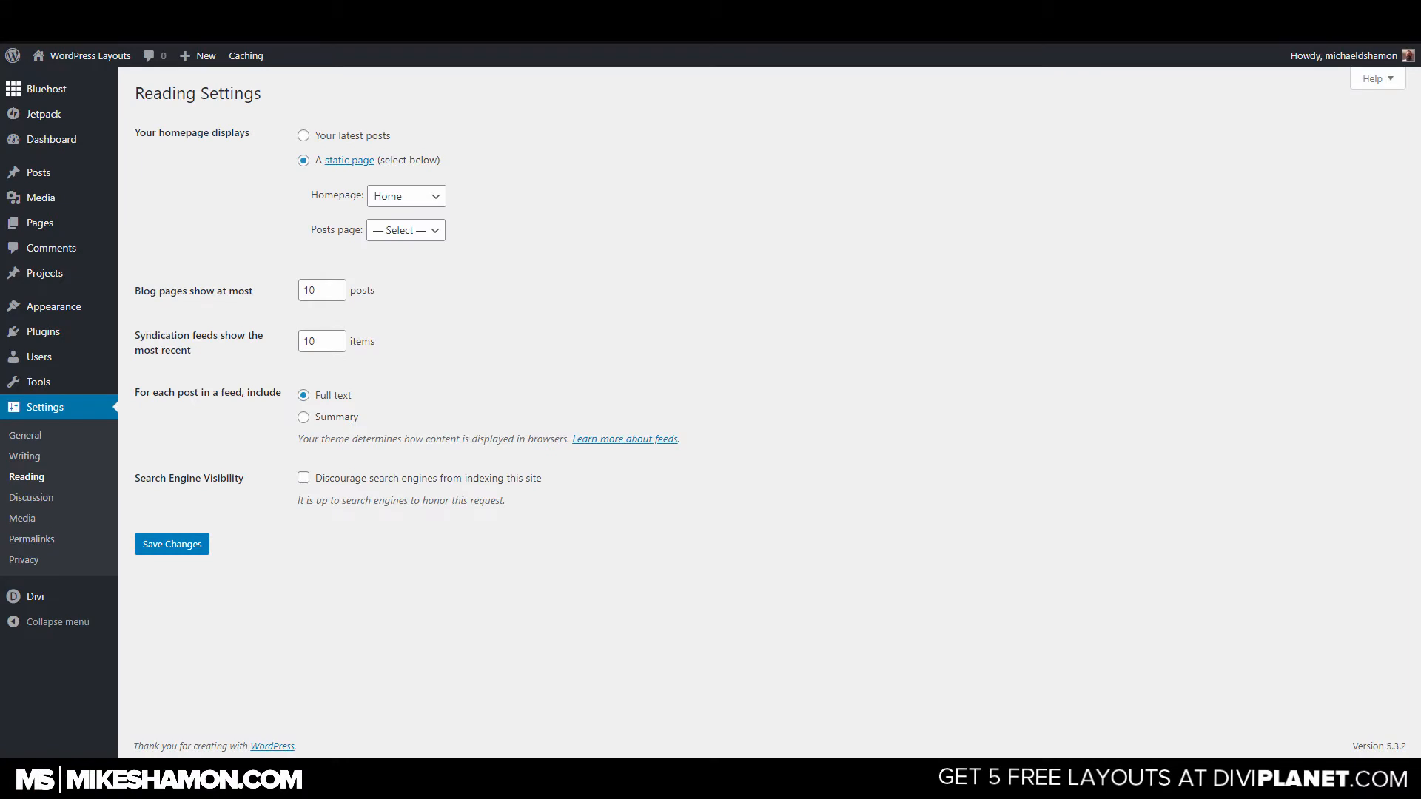
left_click(172, 544)
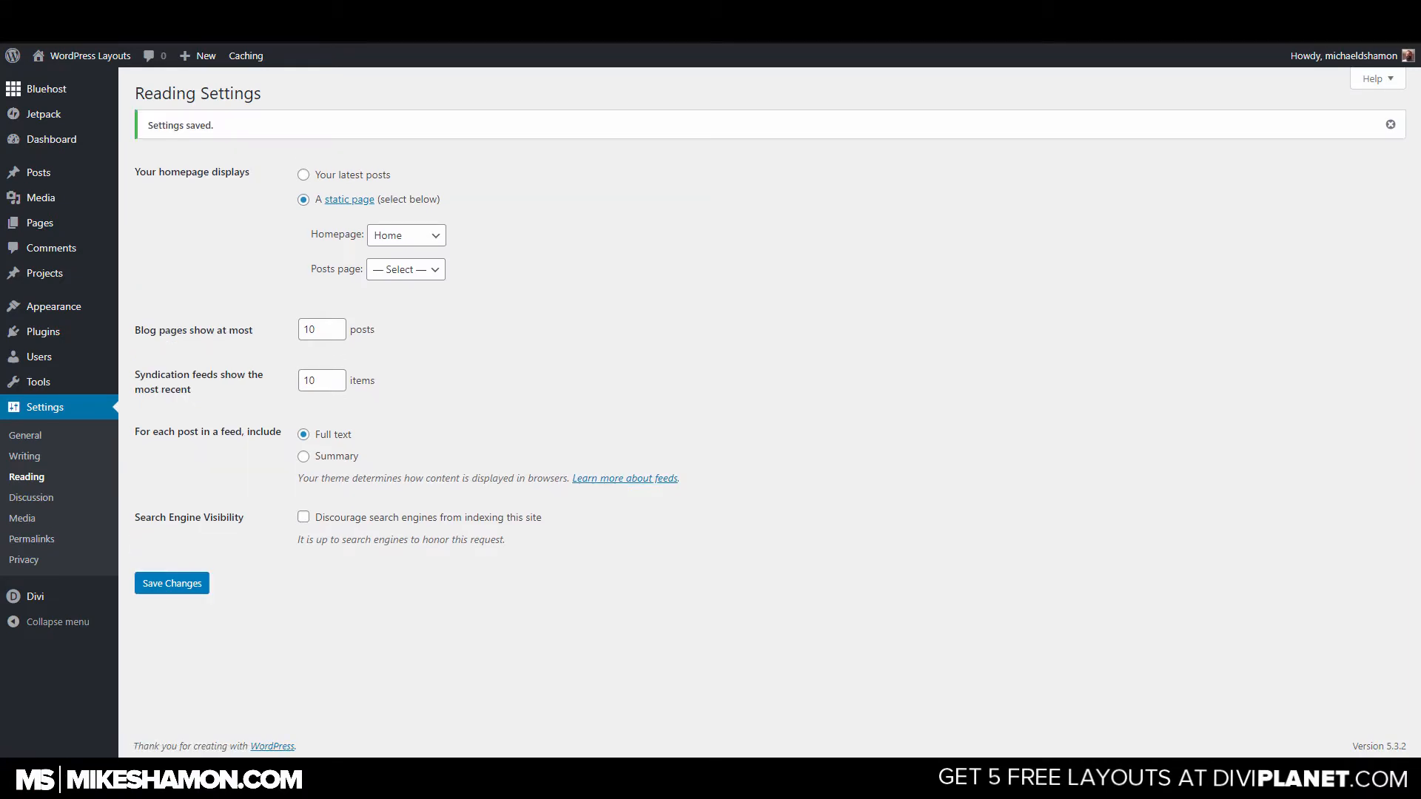
Switch to the live site, reload it and open its Theme Customizer.
left_click(89, 12)
key("F5")
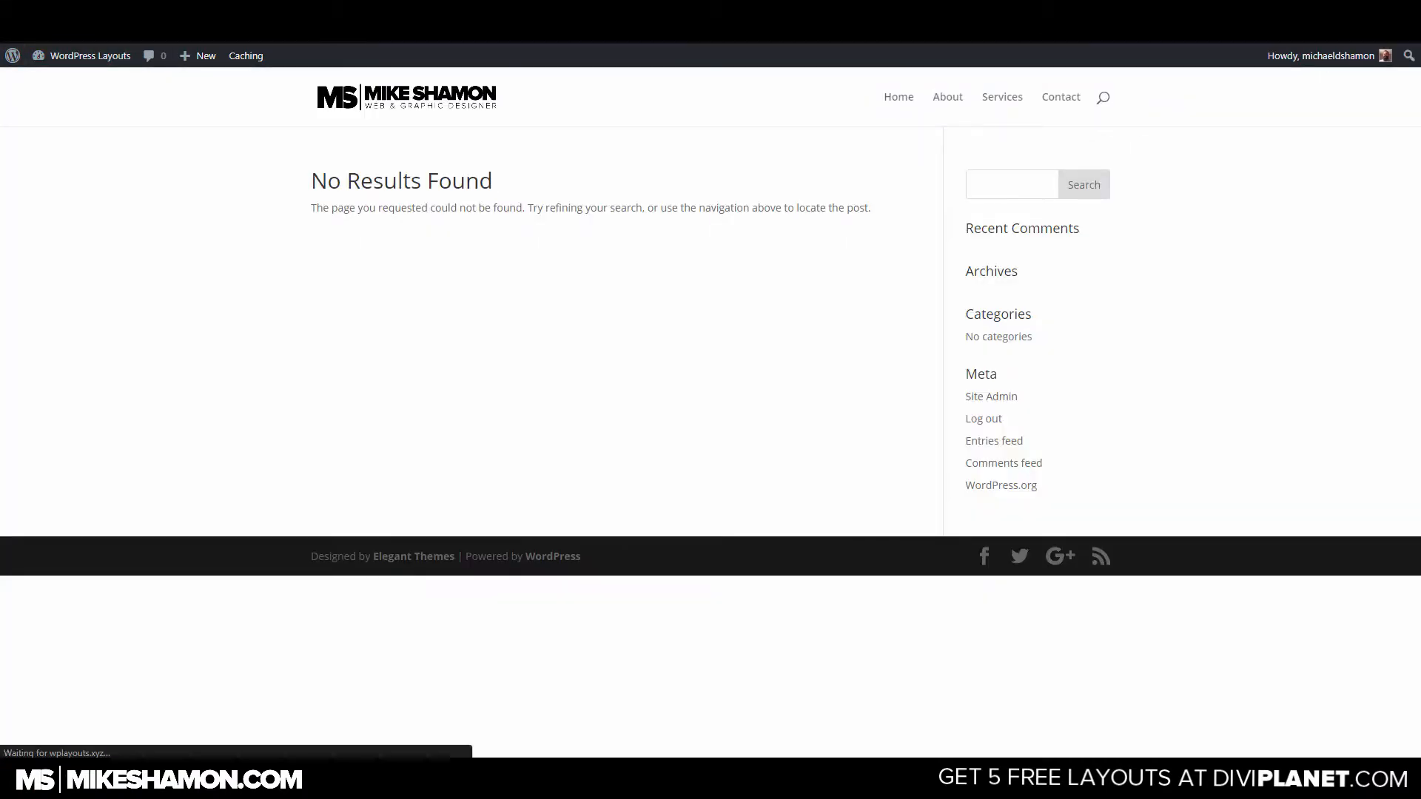
mouse_move(89, 57)
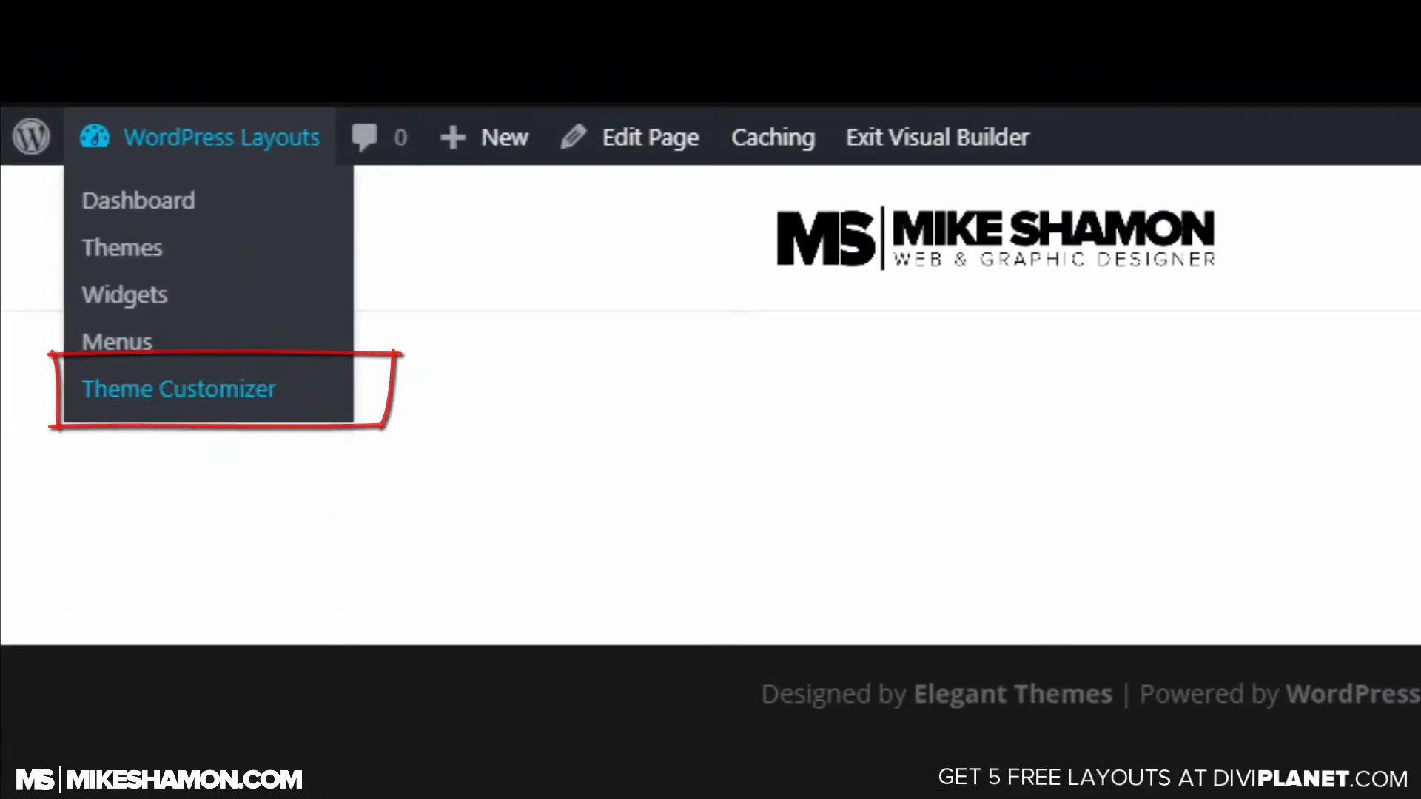
left_click(179, 389)
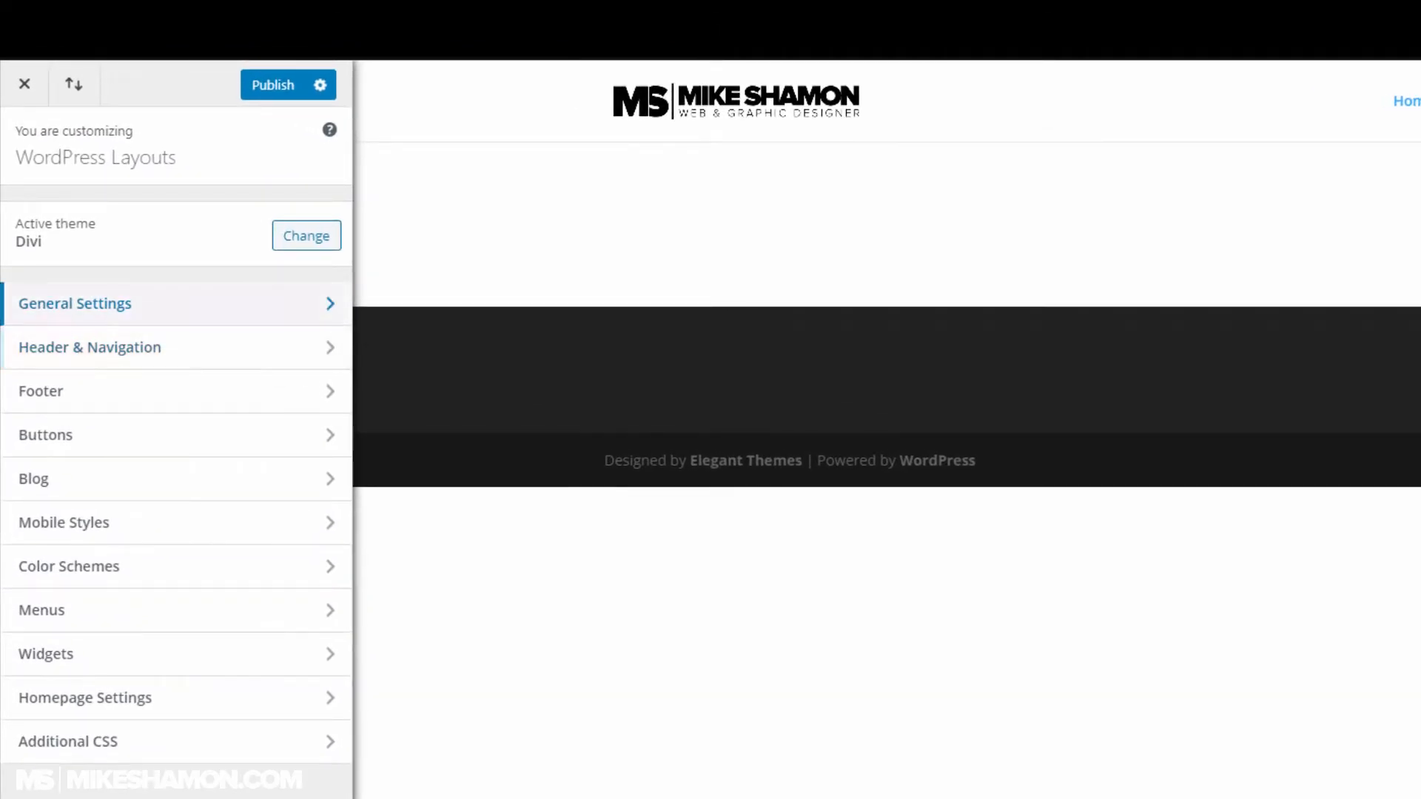
In the site identity settings, enter the site owner's name as site title and set the tagline to Web and Graphic Design.
left_click(104, 304)
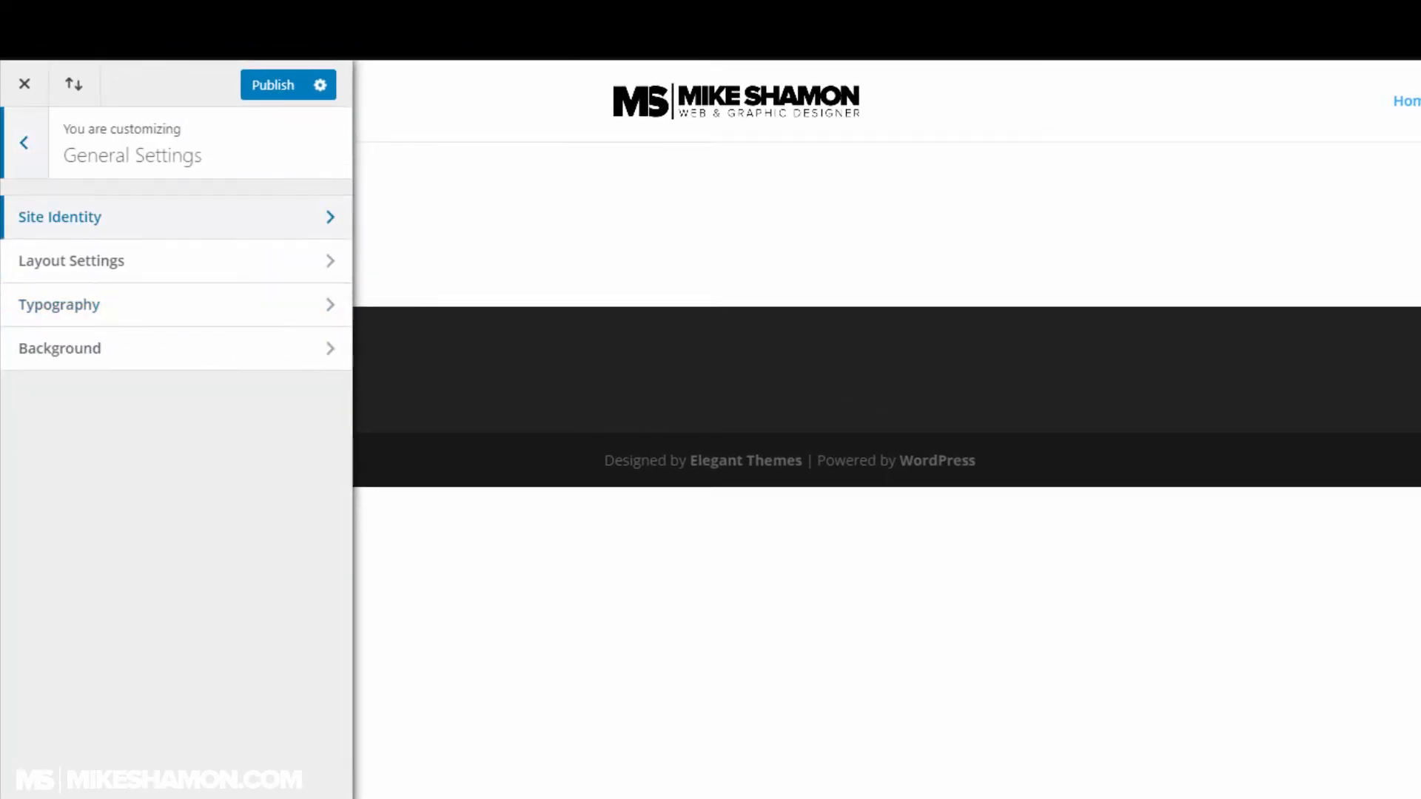
left_click(88, 217)
key("ctrl+a")
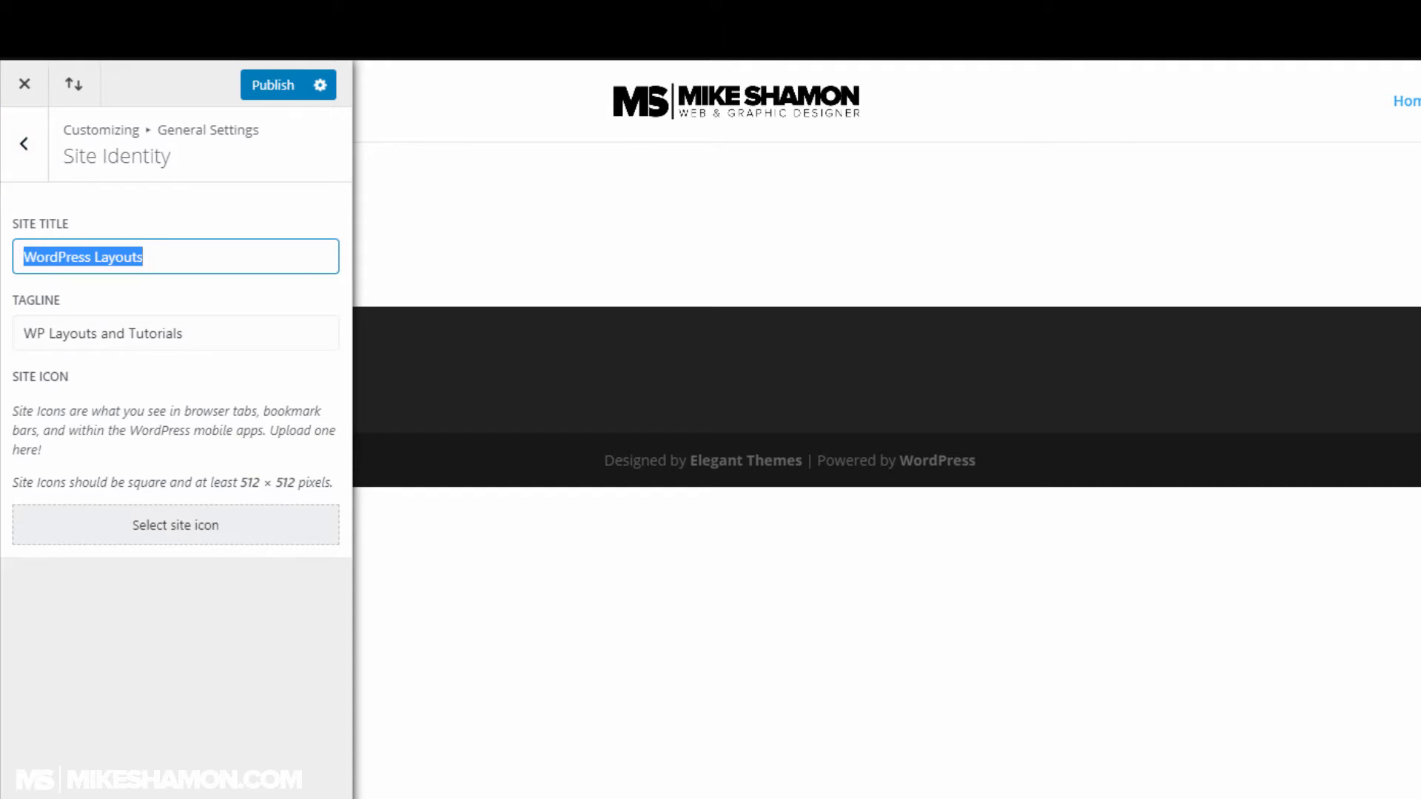
type("Mike Shamon")
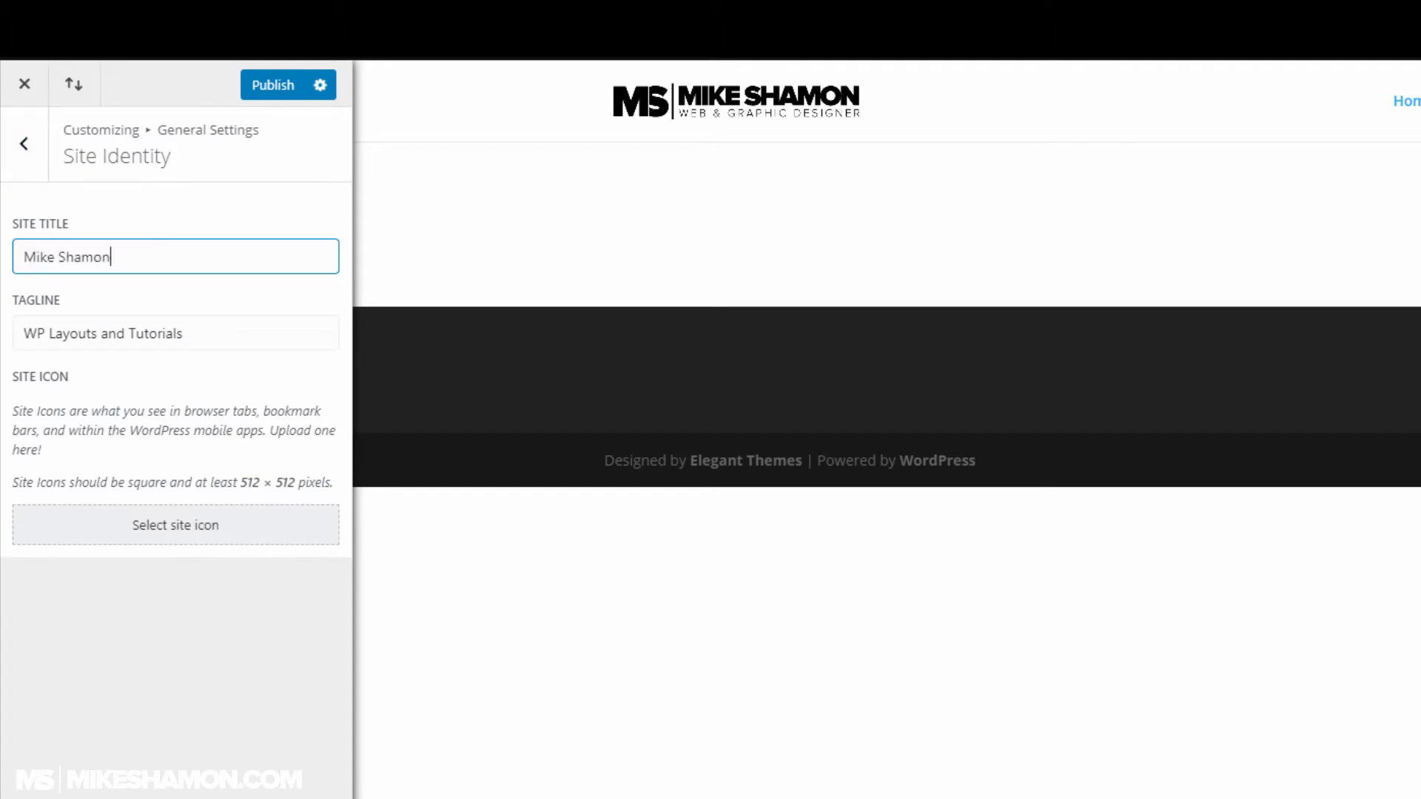
key("Tab")
type("Web and Graphic F")
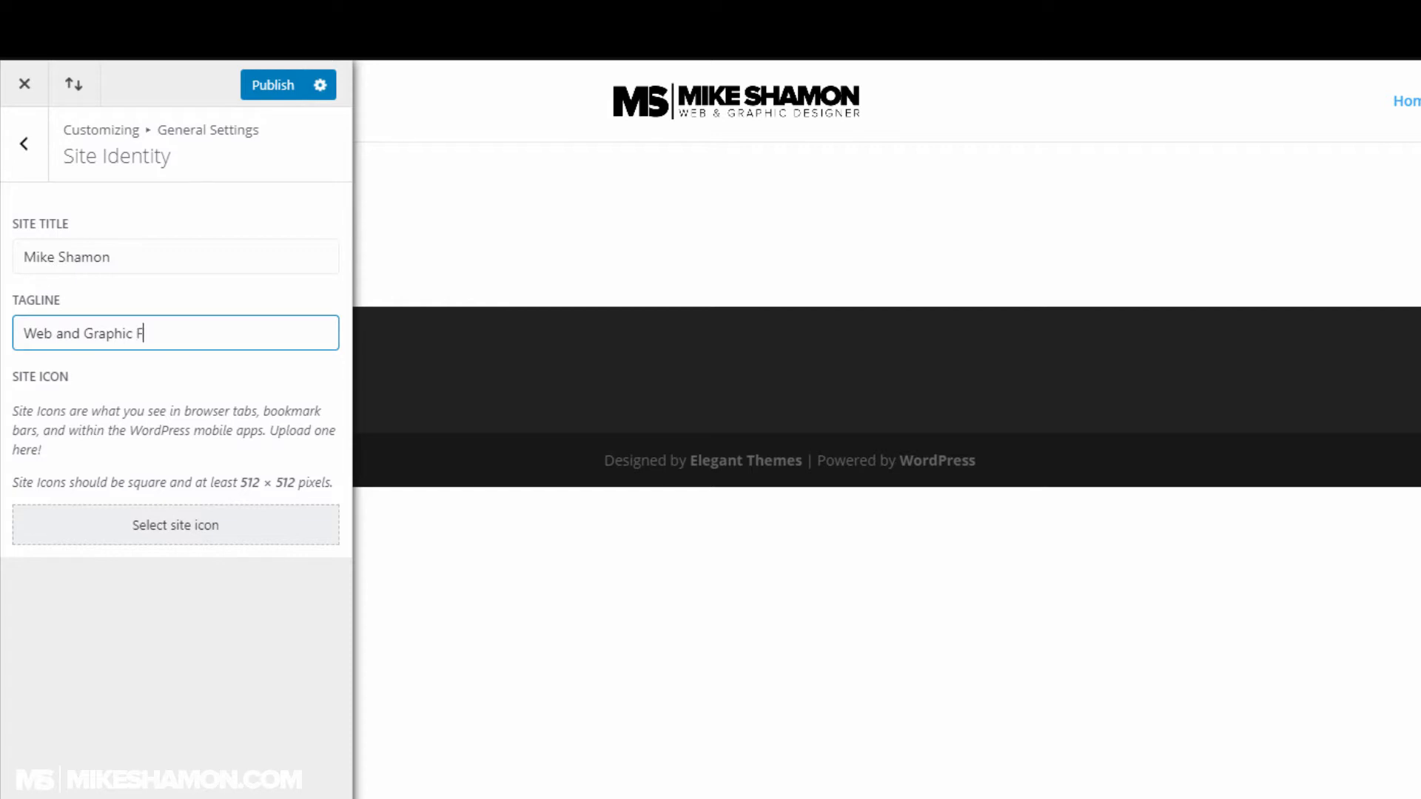
key("BackSpace")
type("Design")
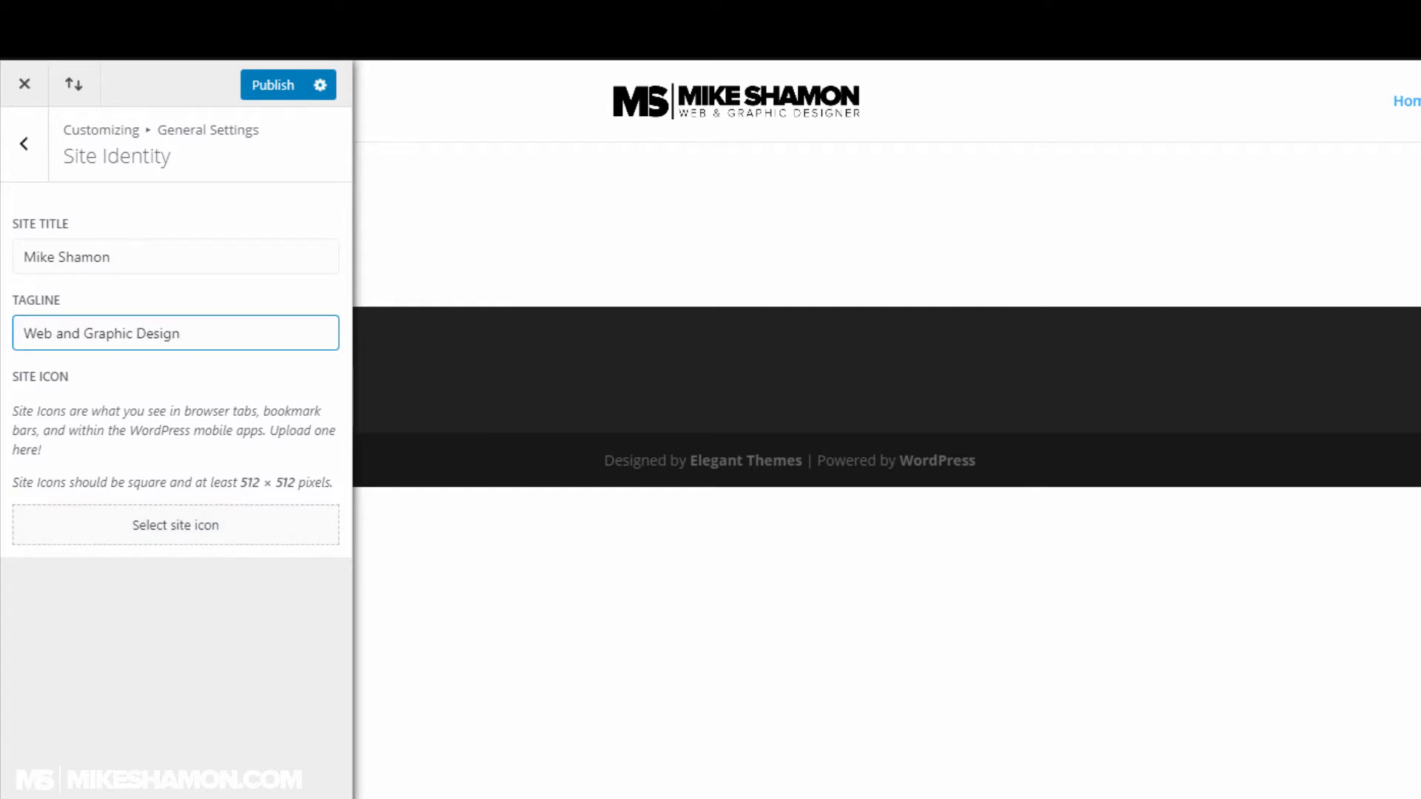
Set Favicon.png from the media library as the site icon, crop it, and publish the changes.
left_click(176, 524)
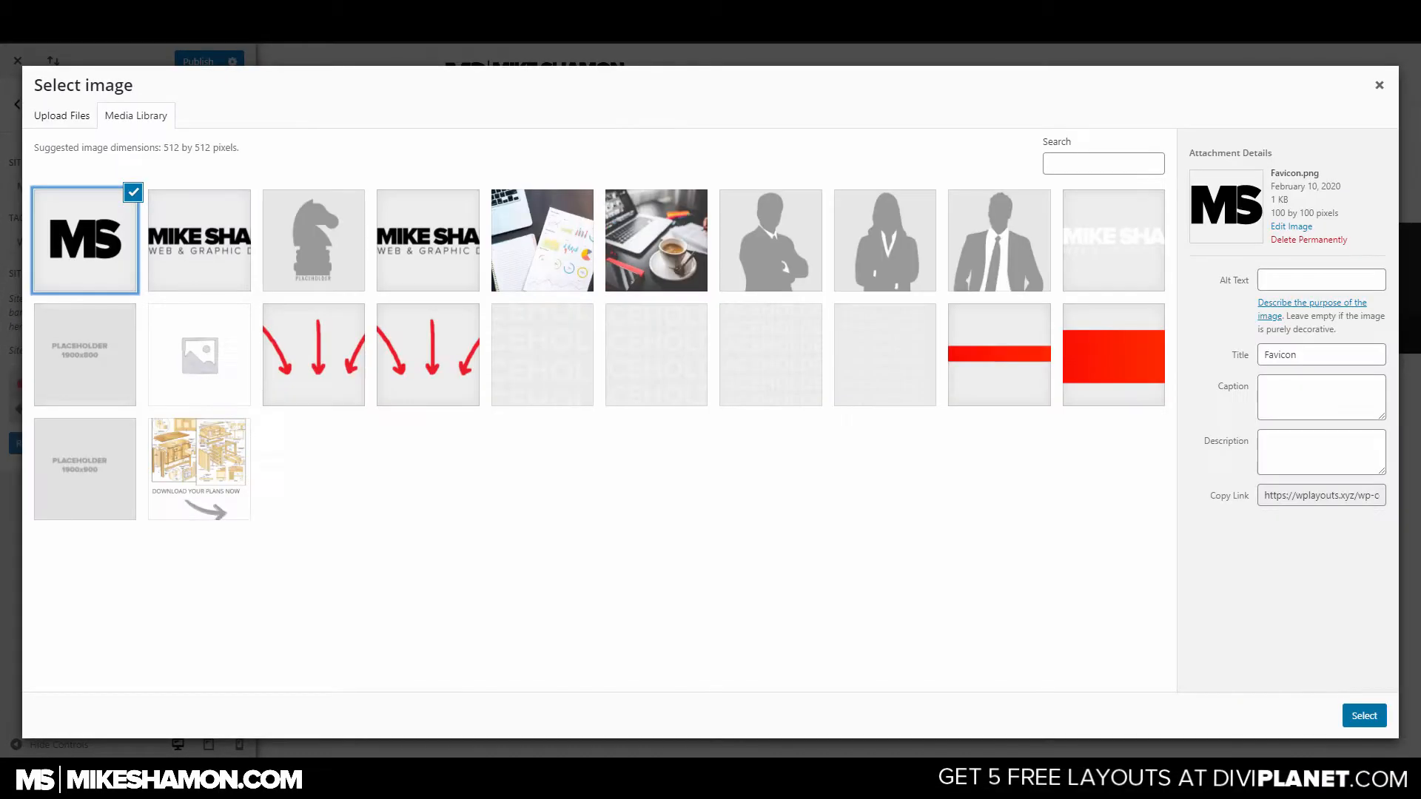
left_click(1364, 716)
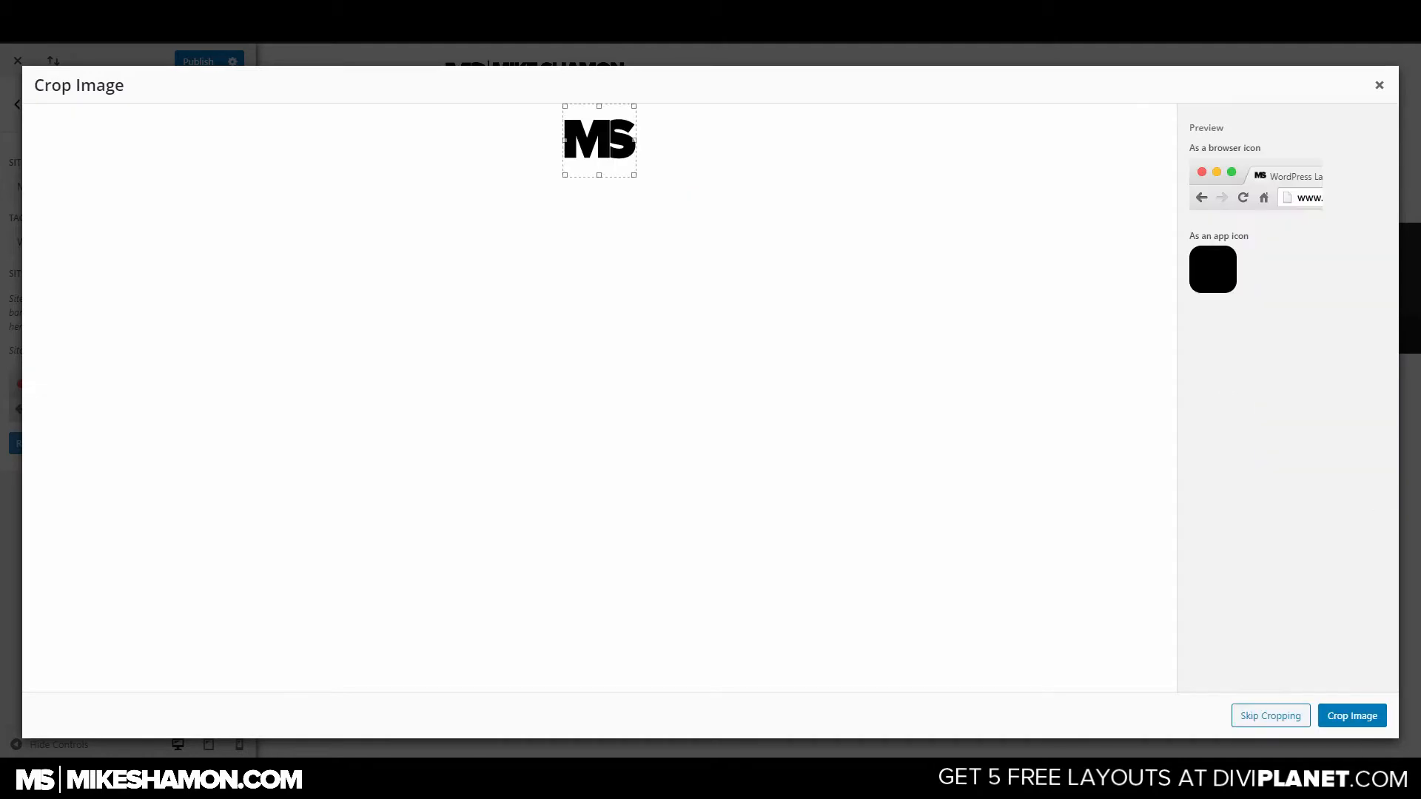
left_click(1352, 715)
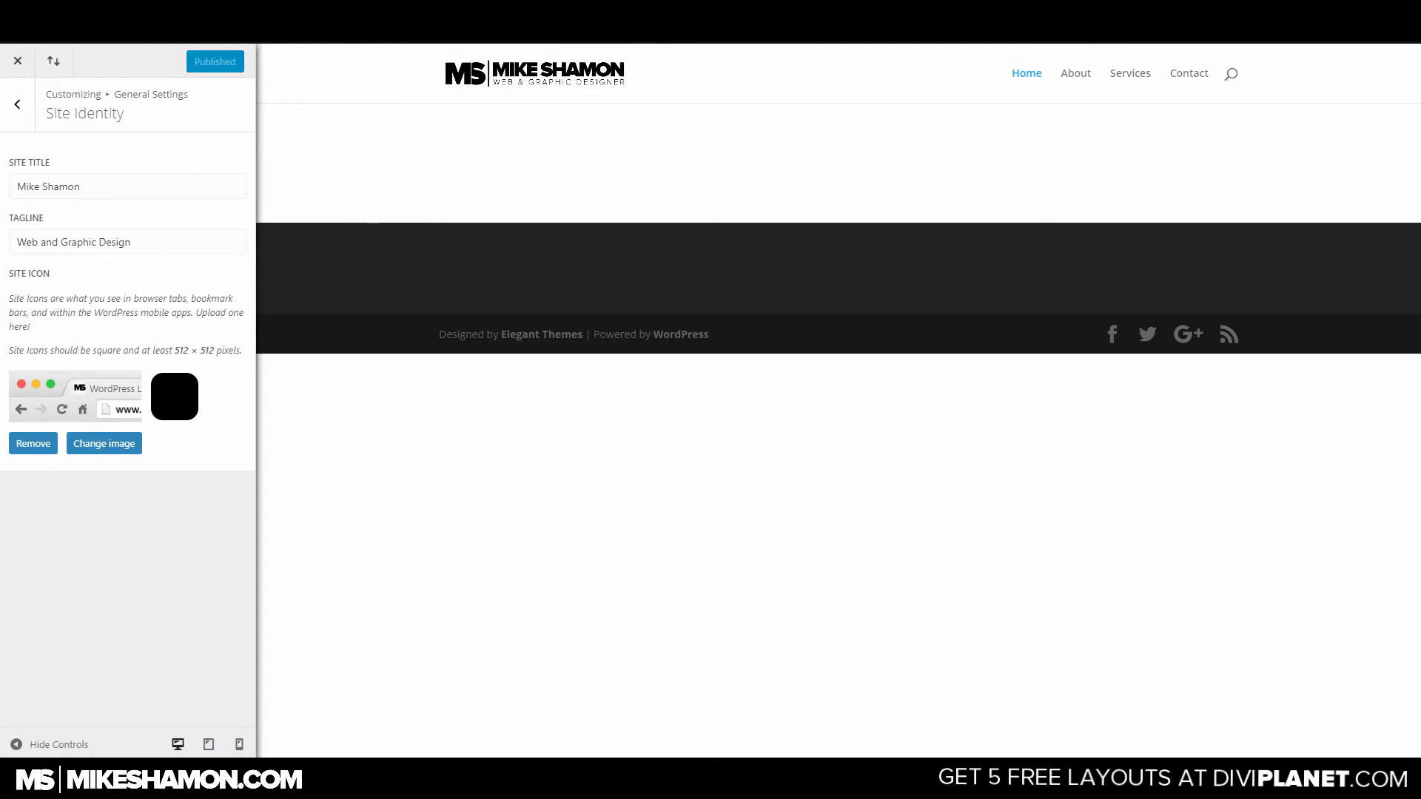
In the general layout settings, set the website content width to 1920.
left_click(17, 105)
left_click(59, 191)
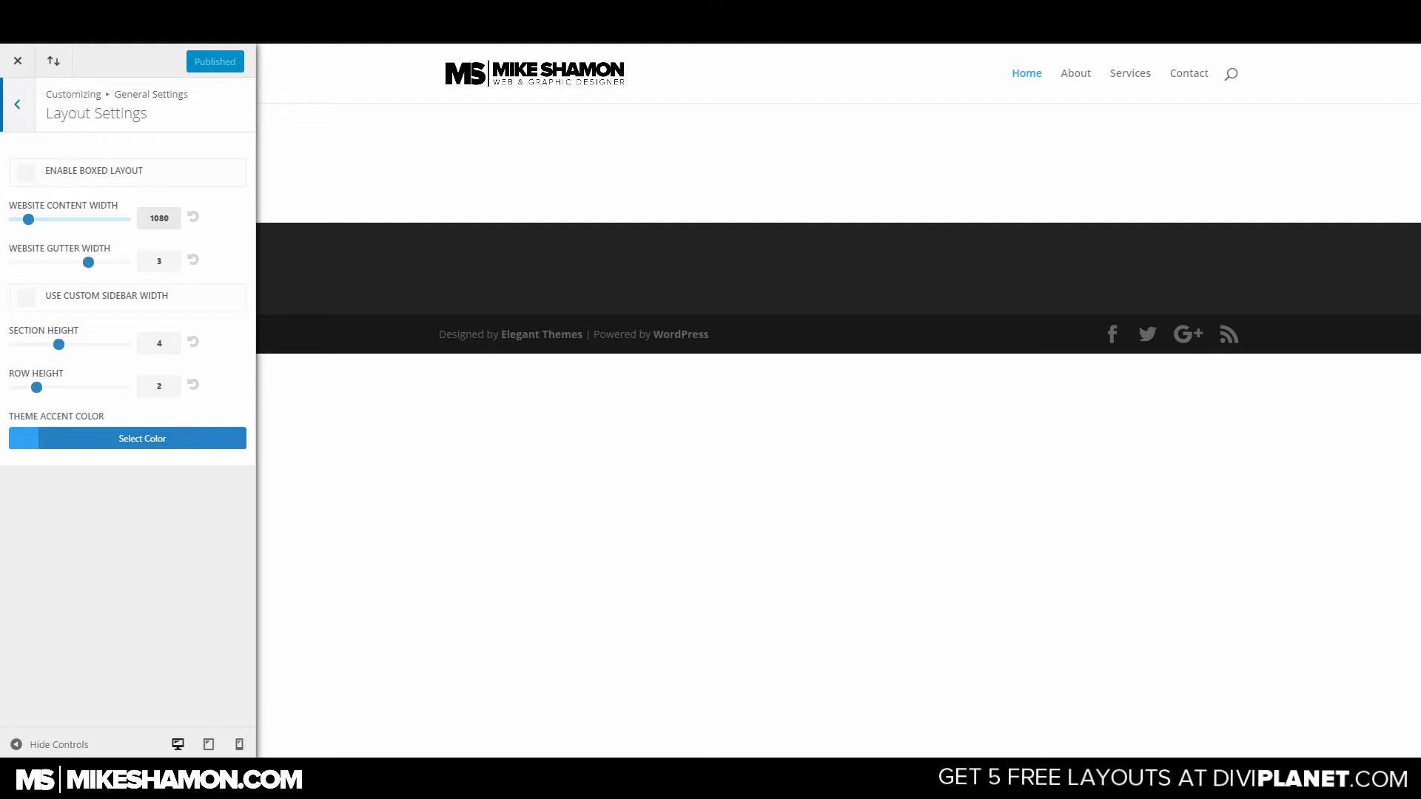
double_click(160, 217)
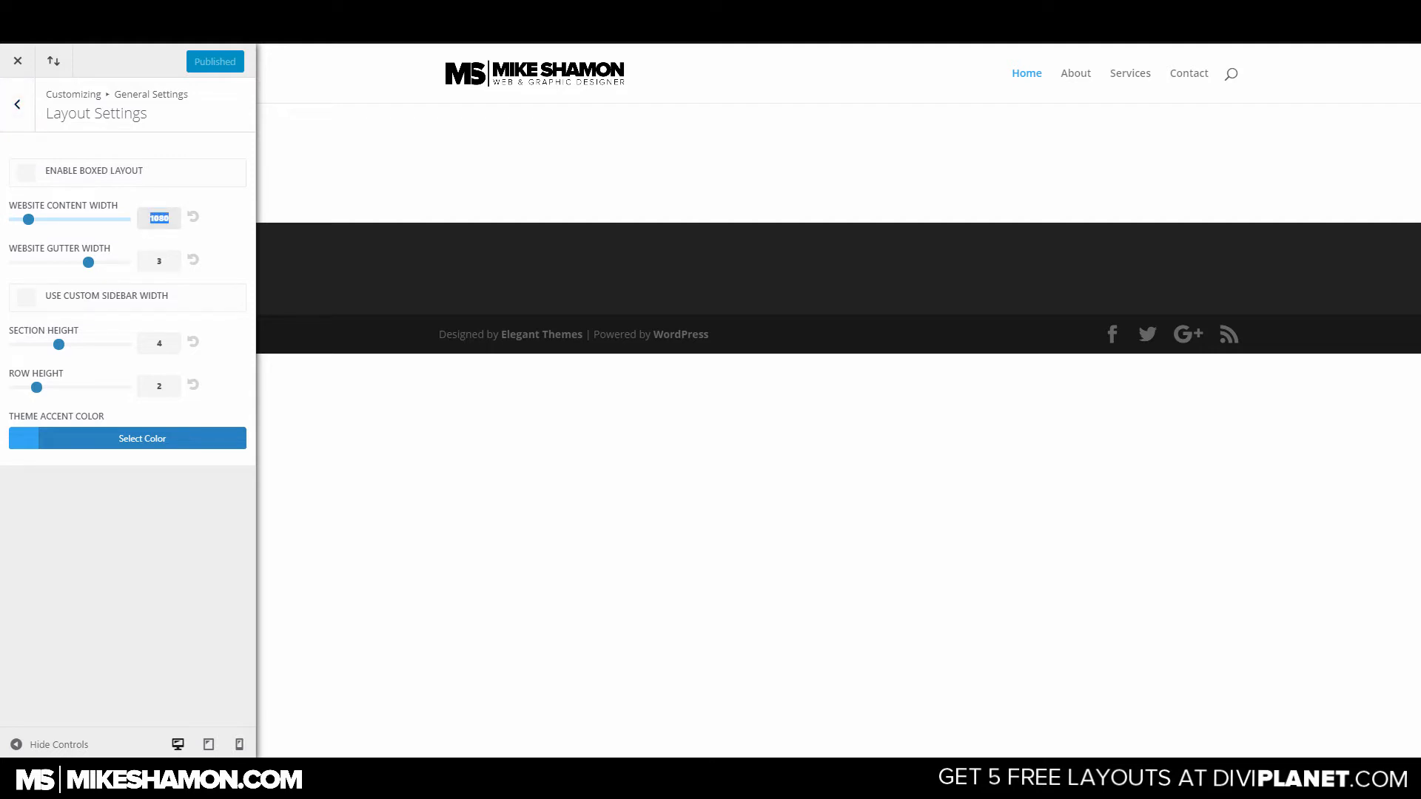
type("1920")
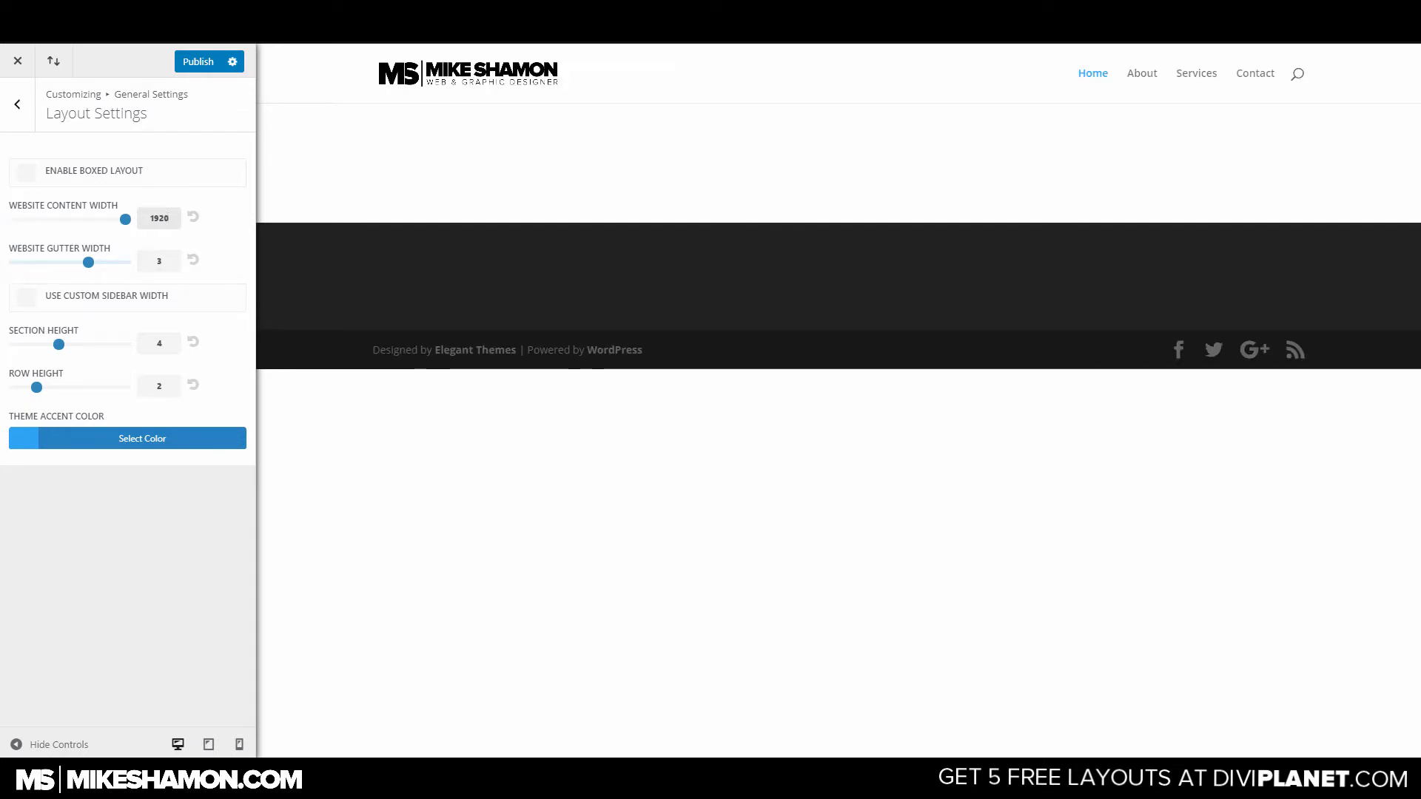
double_click(159, 219)
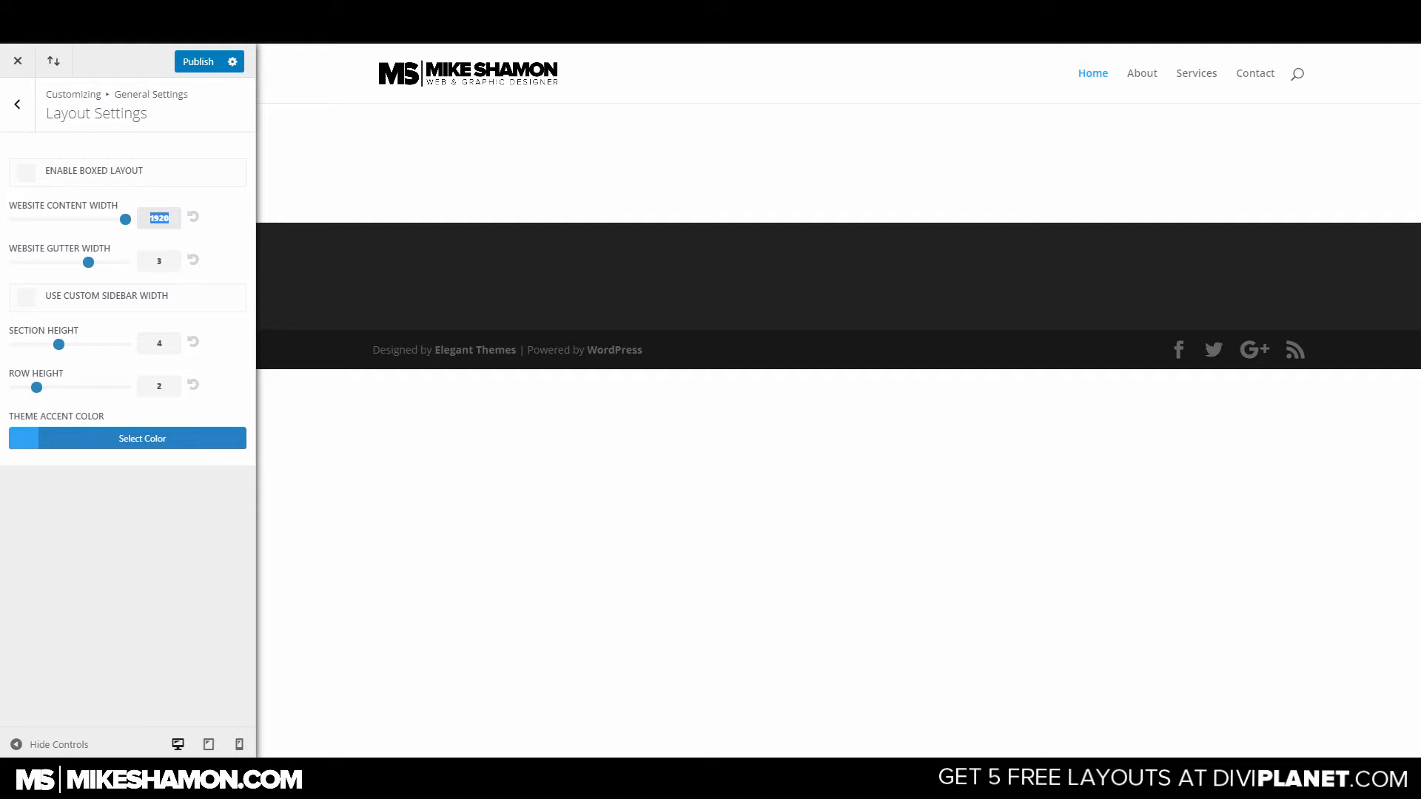
left_click(17, 104)
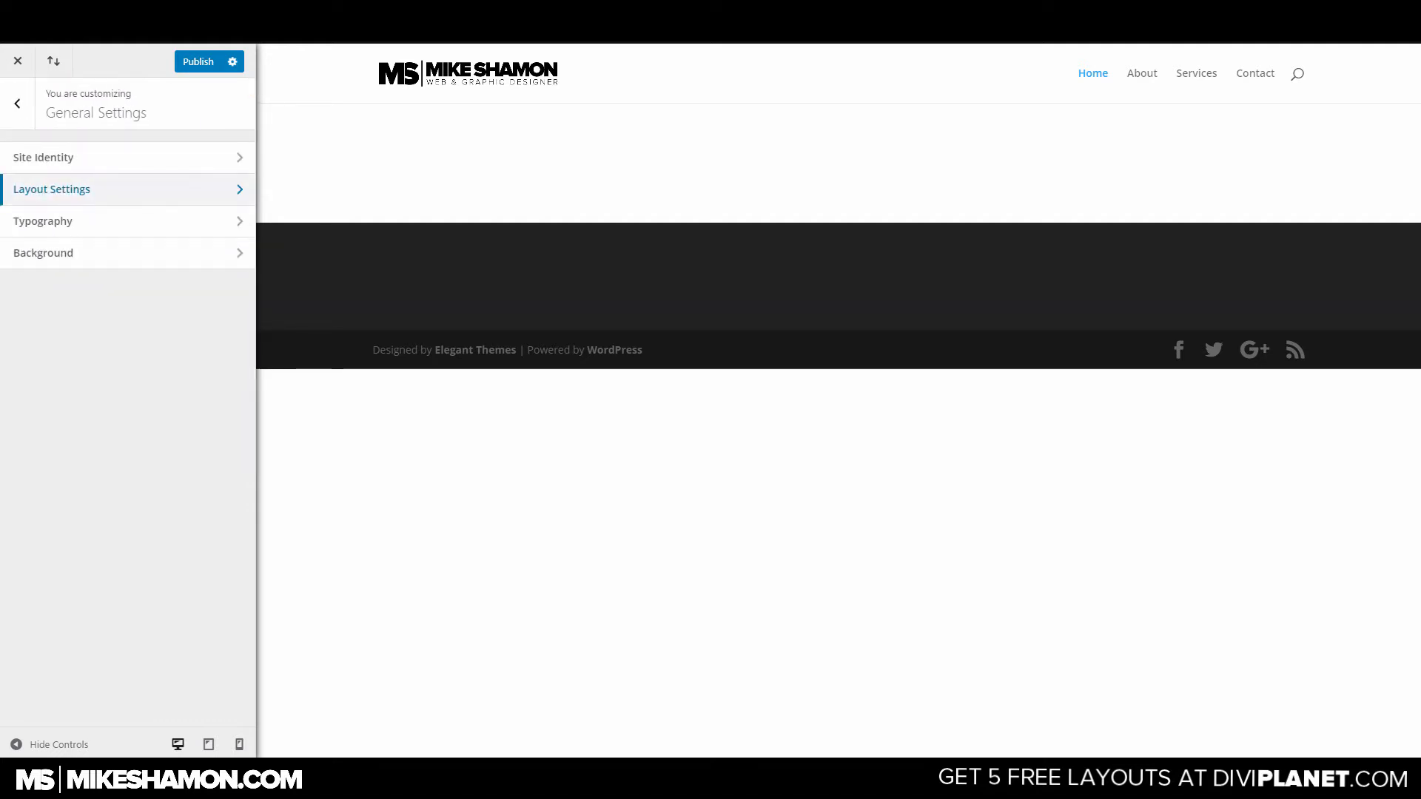
In the typography settings, set the body text size to 18 and the body line height to 1.3.
left_click(43, 221)
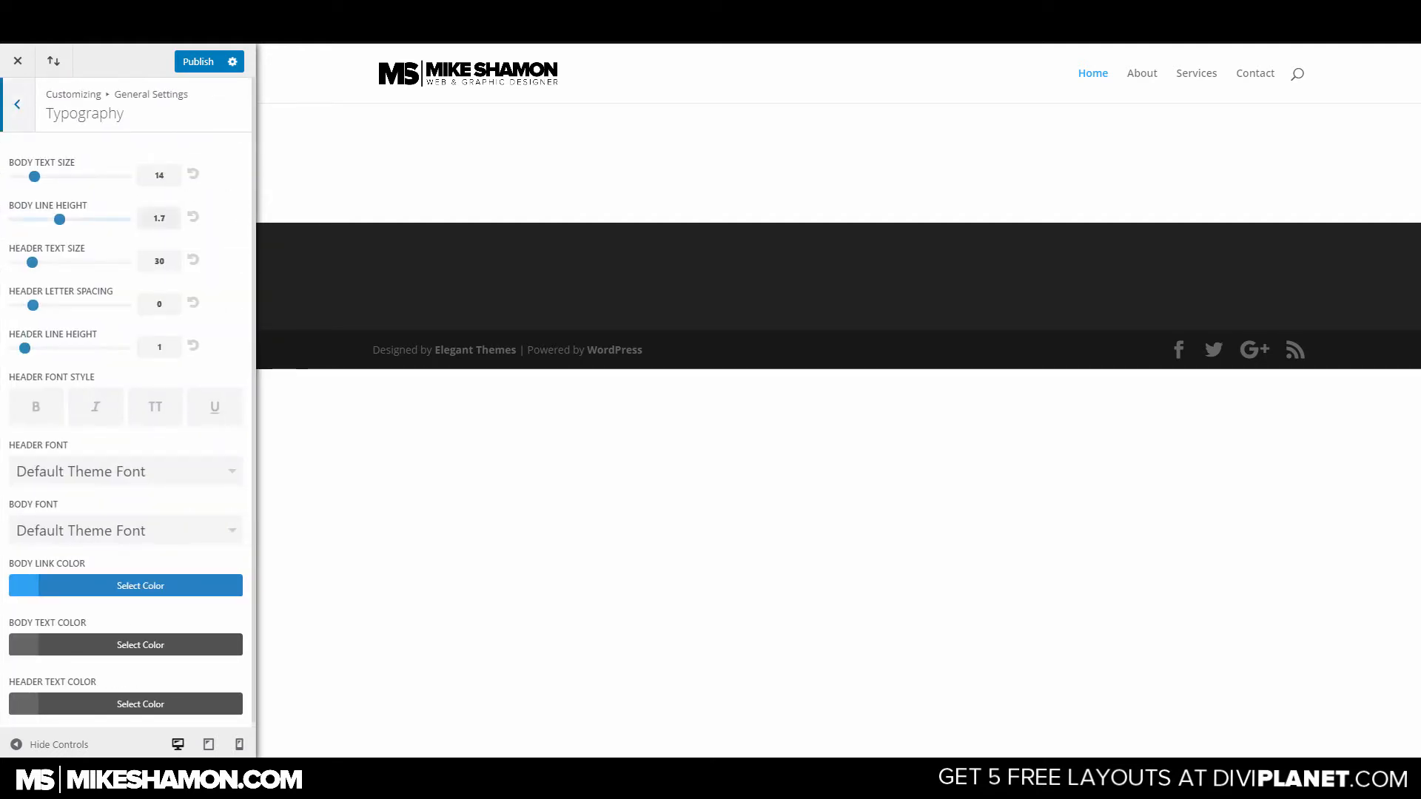
left_click_drag(34, 176, 55, 177)
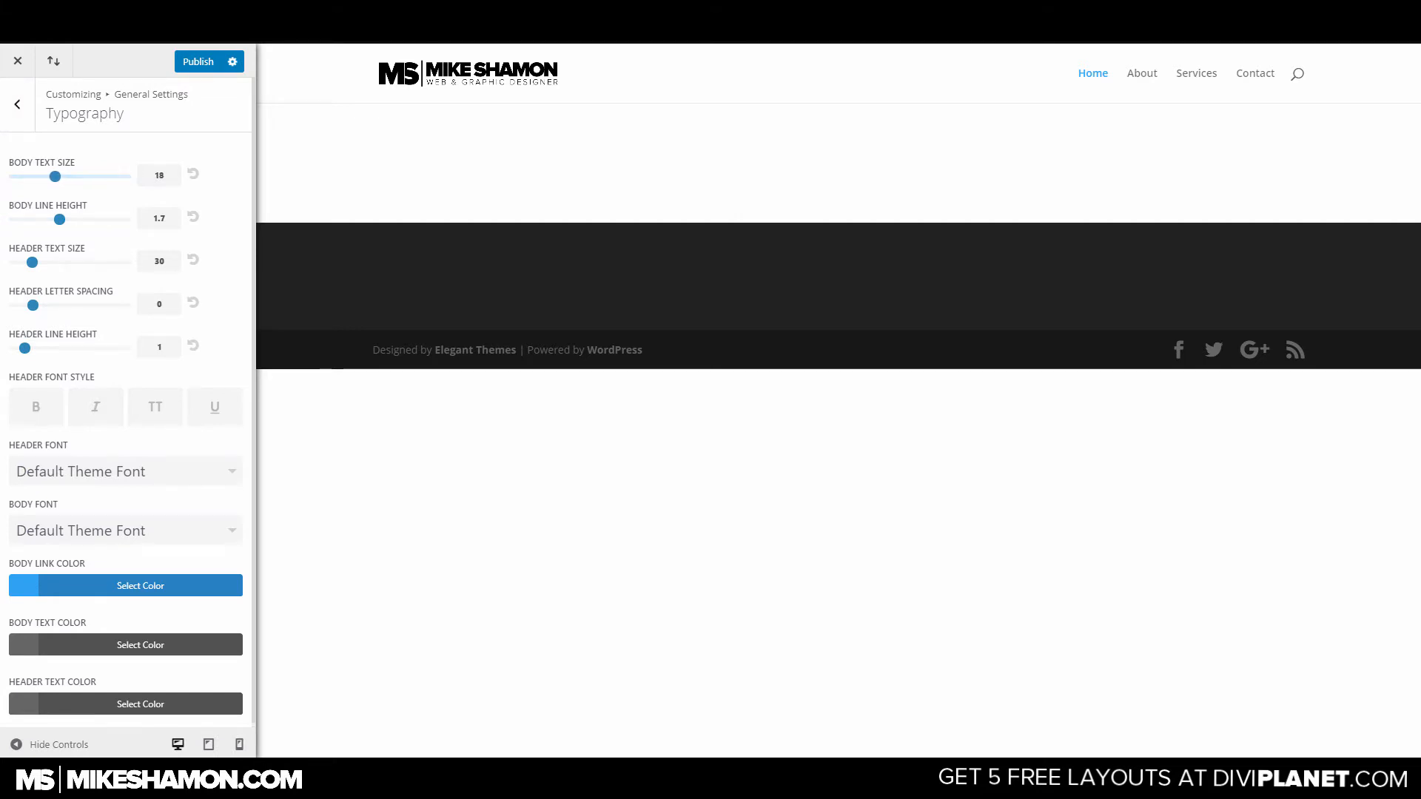
left_click_drag(59, 219, 40, 219)
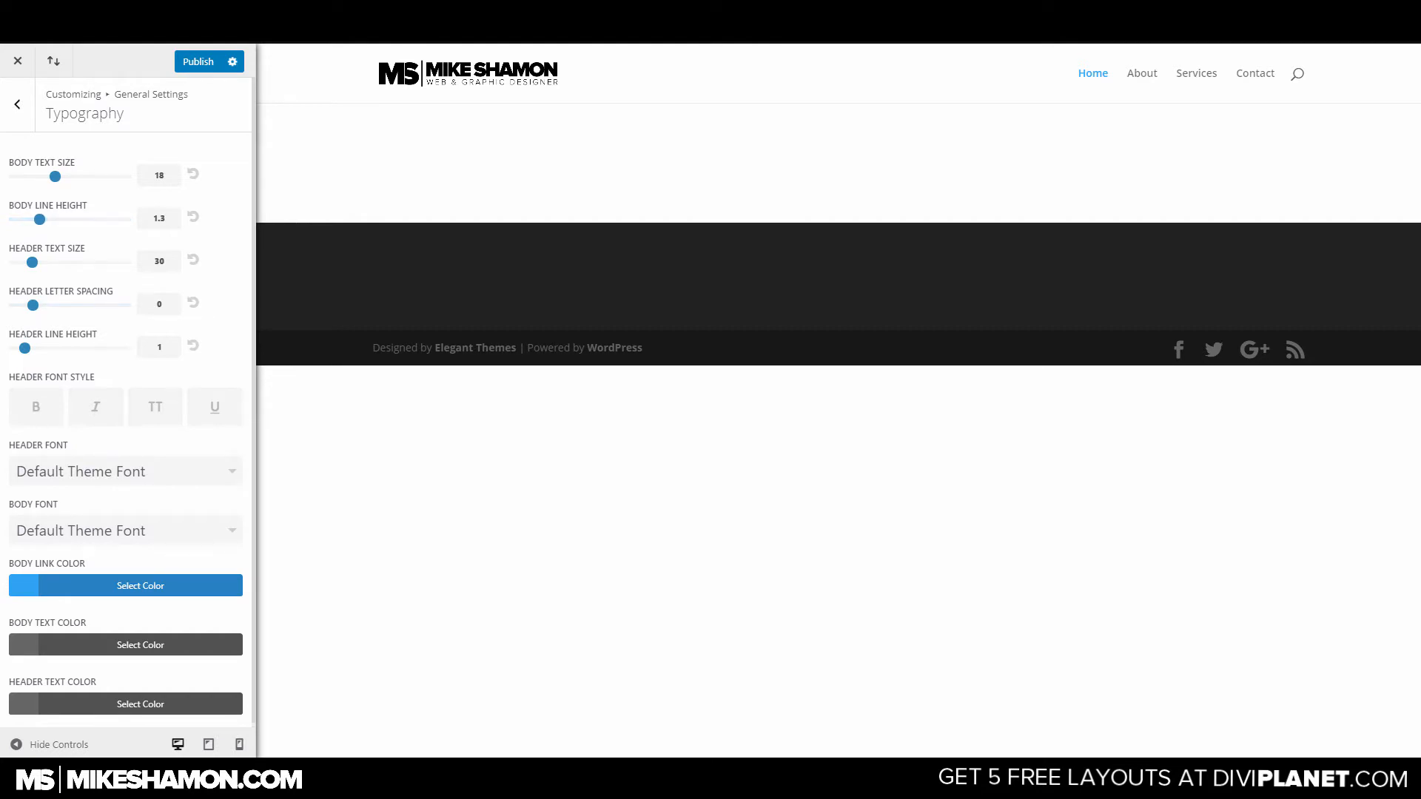
Set the header font to Open Sans, and try the uppercase header font style before switching it off again.
scroll(111, 319, "down", 1)
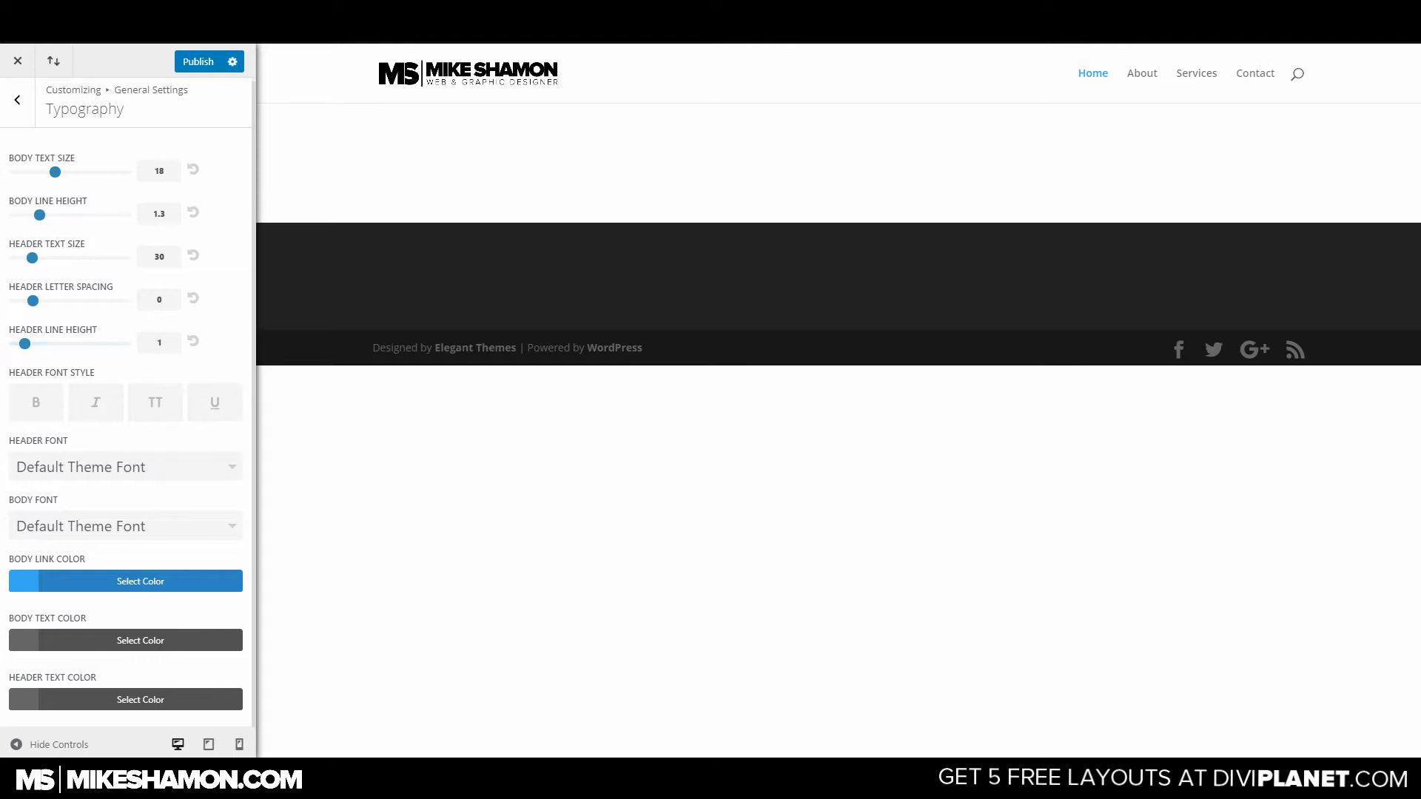
left_click(126, 467)
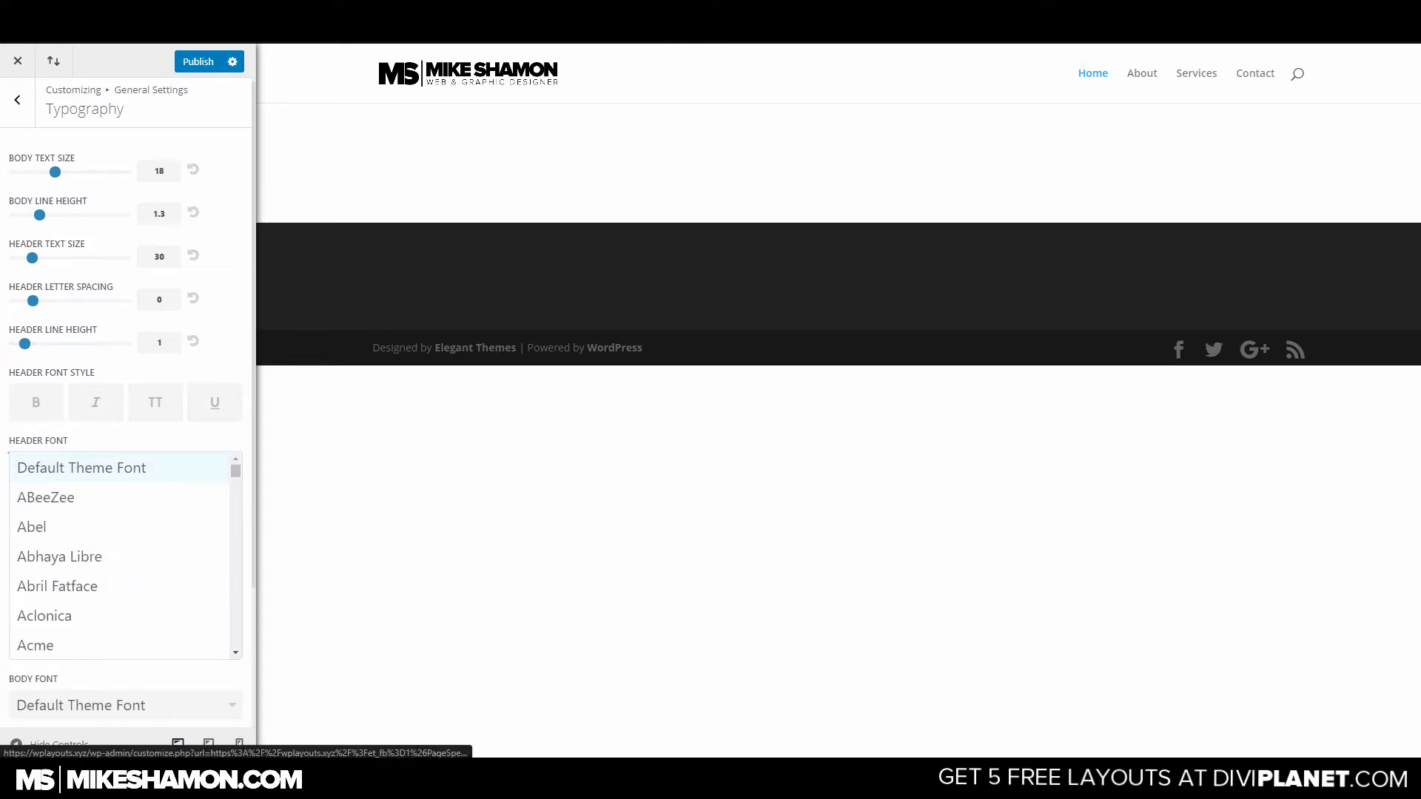
scroll(118, 586, "down", 20)
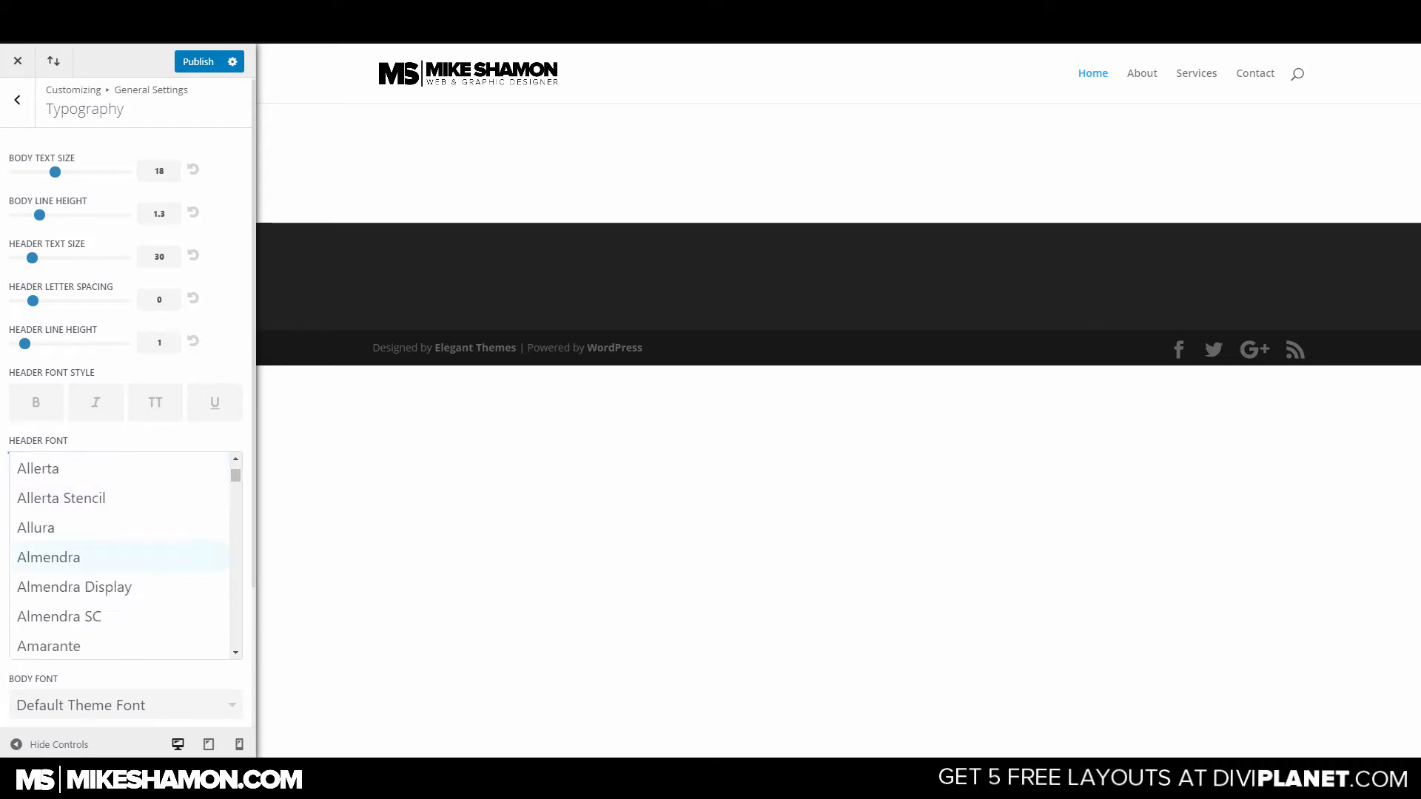
scroll(118, 586, "down", 20)
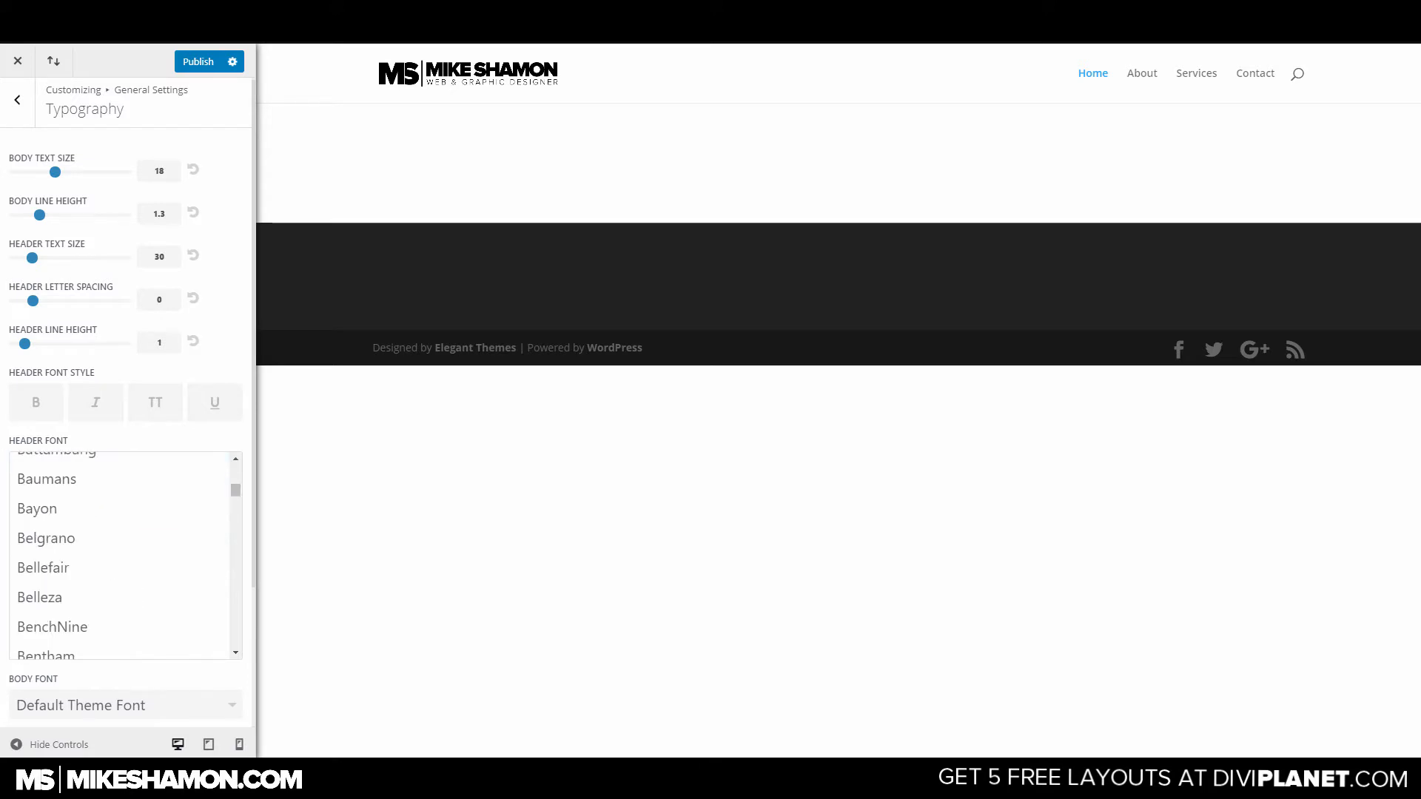
scroll(118, 586, "down", 20)
scroll(118, 586, "up", 20)
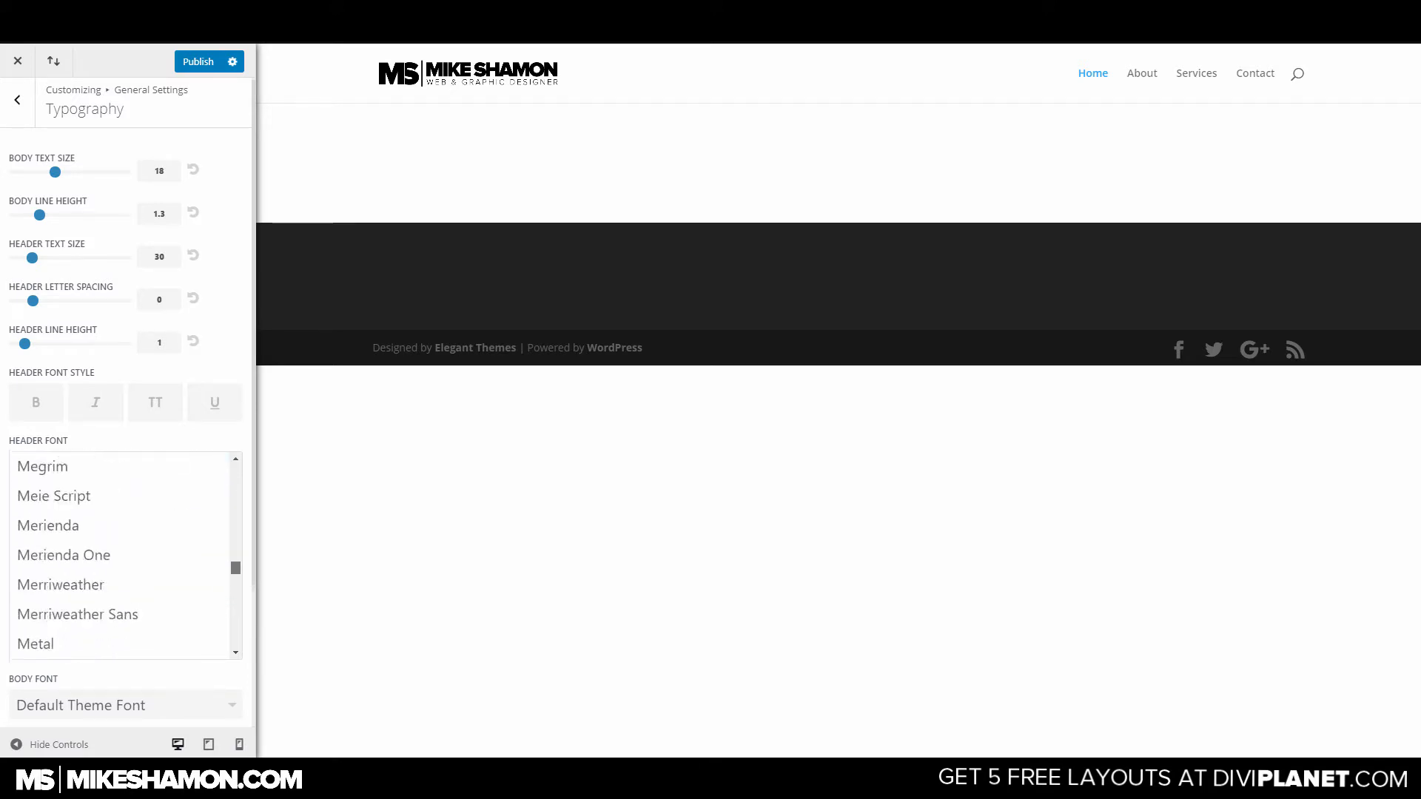
scroll(118, 556, "down", 15)
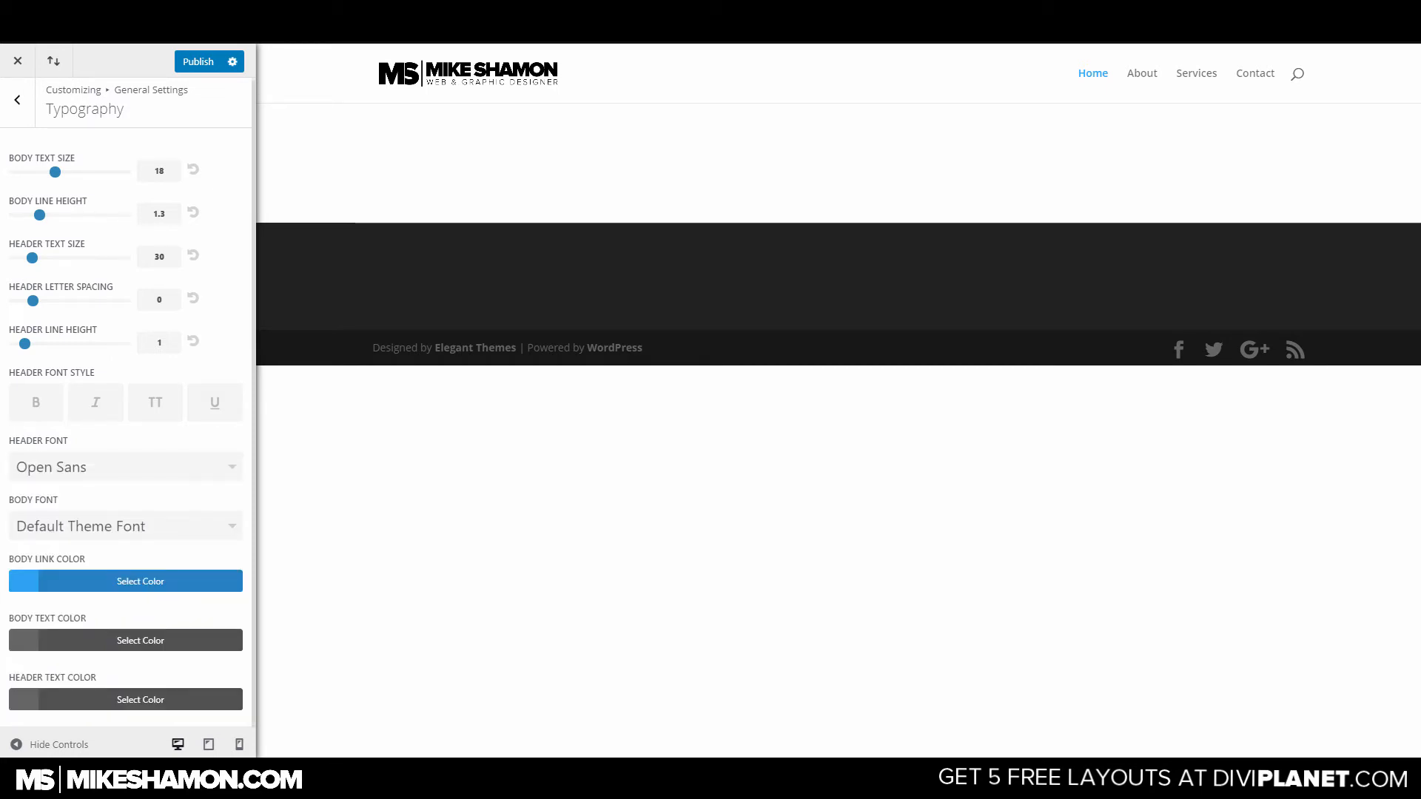
left_click(155, 403)
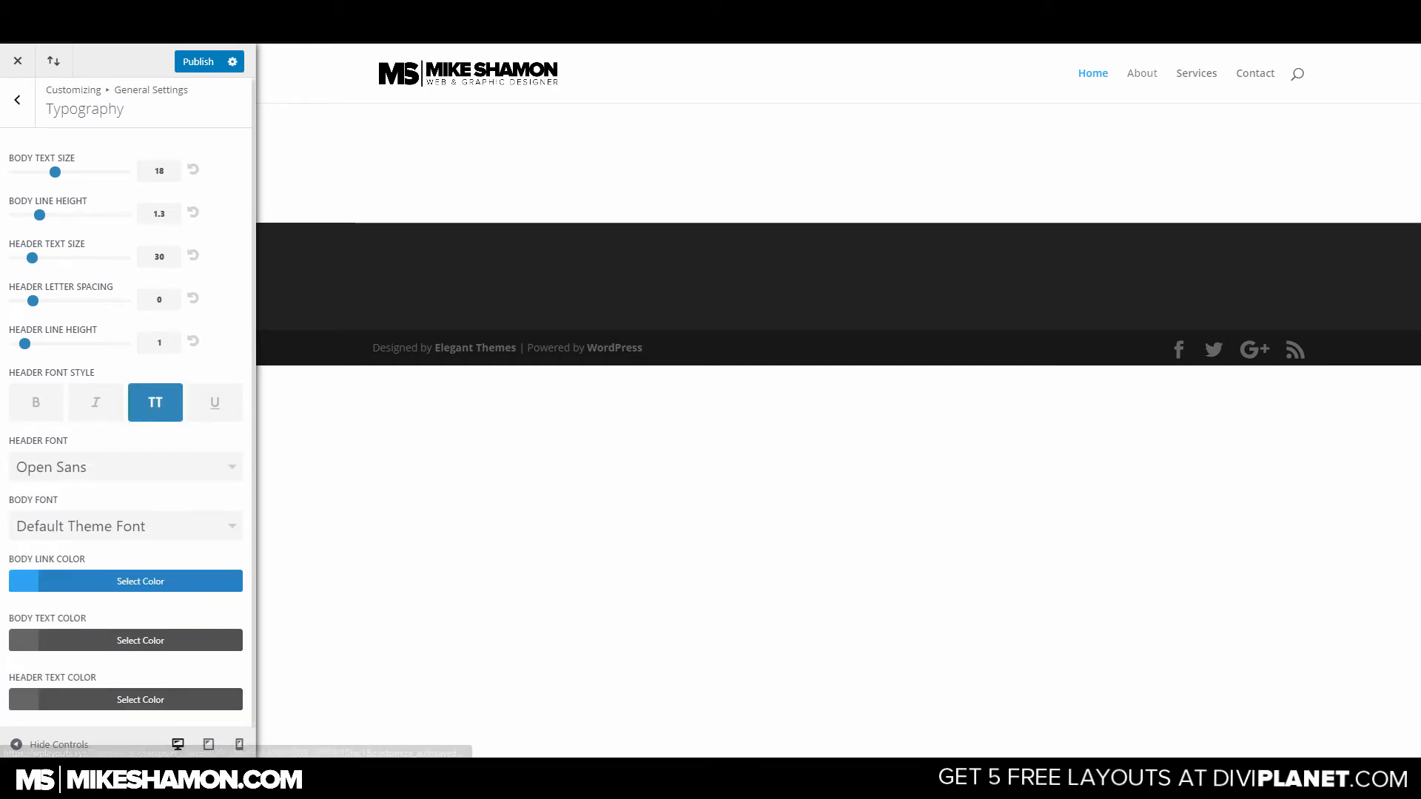
left_click(155, 403)
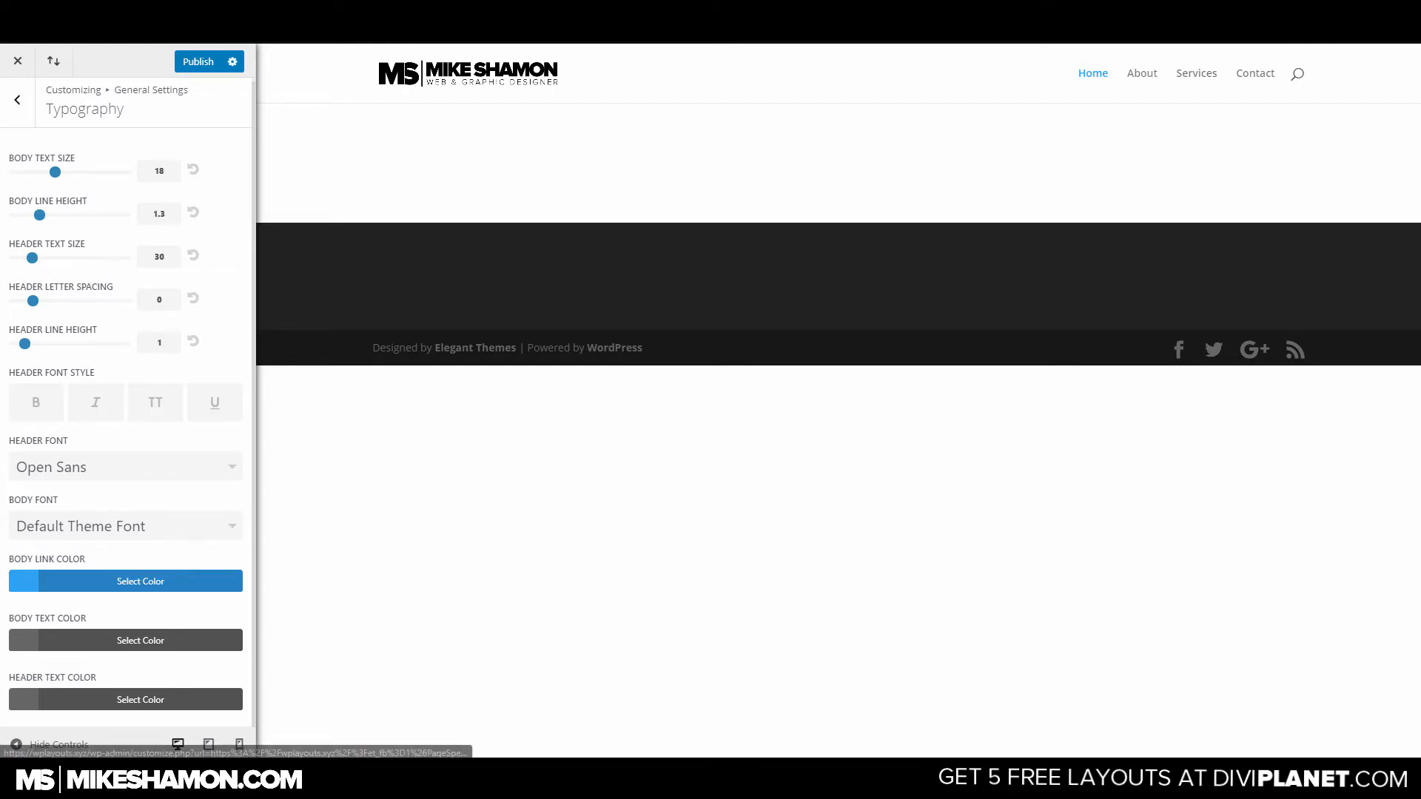
Leave the typography settings, look into the background settings, and return to the customizer's main list.
left_click(17, 100)
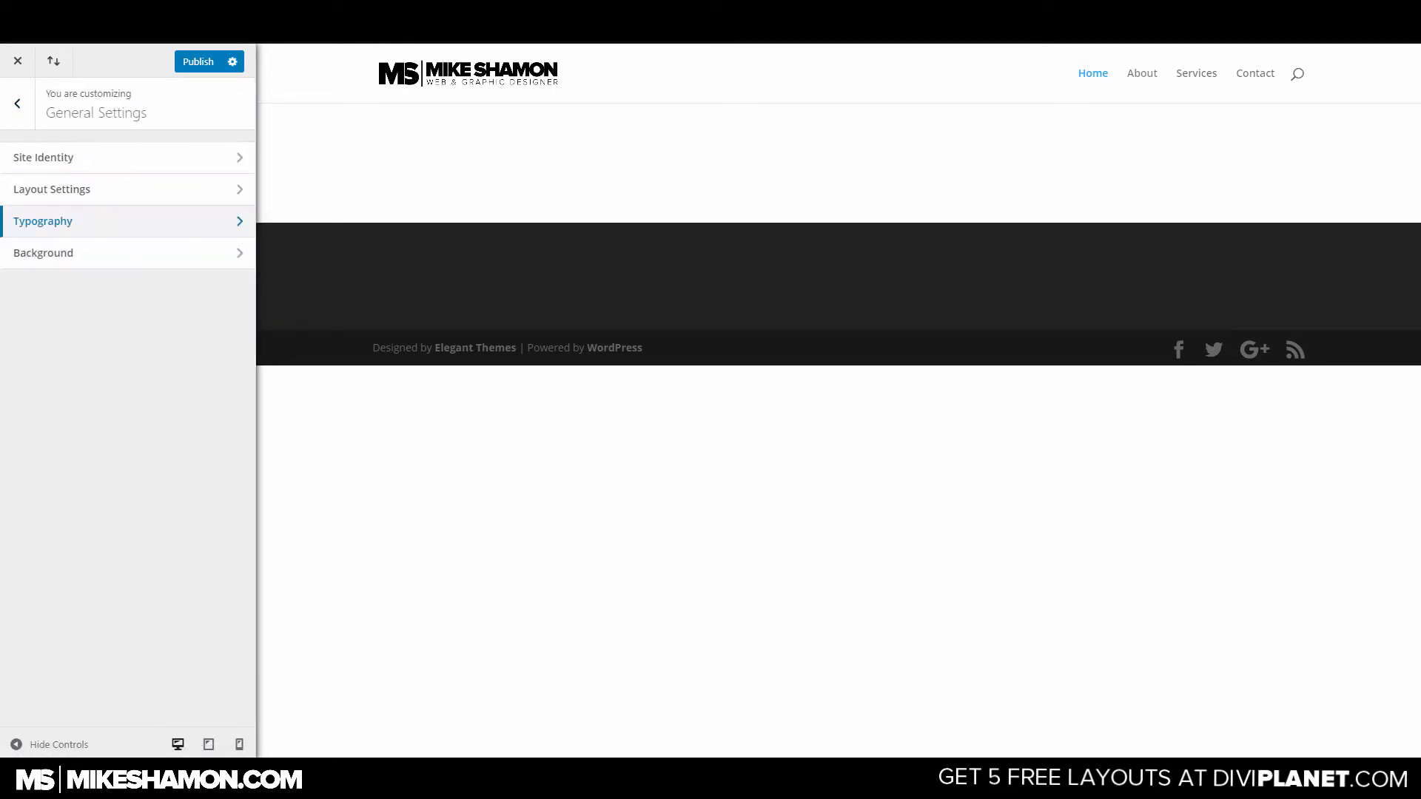
left_click(42, 252)
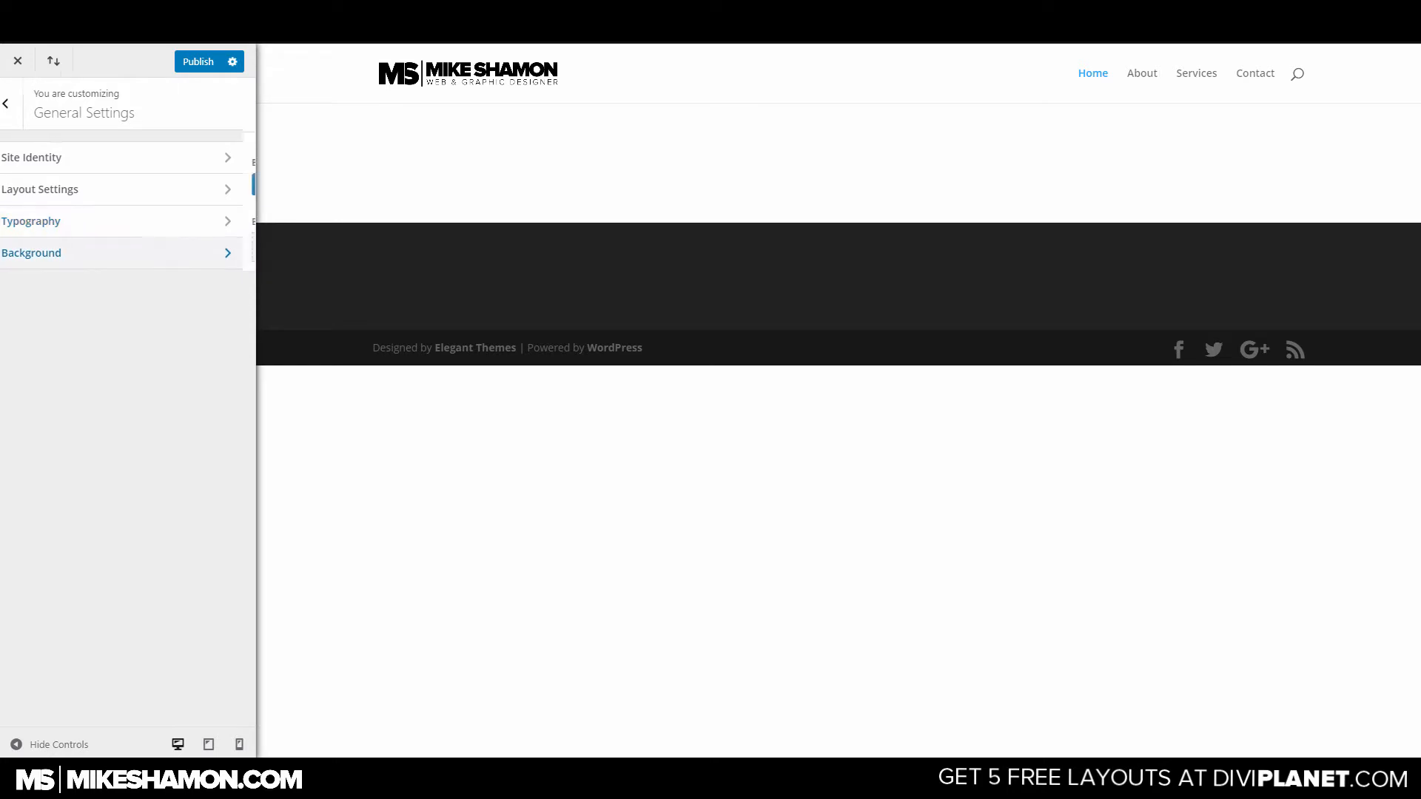
left_click(18, 104)
left_click(17, 103)
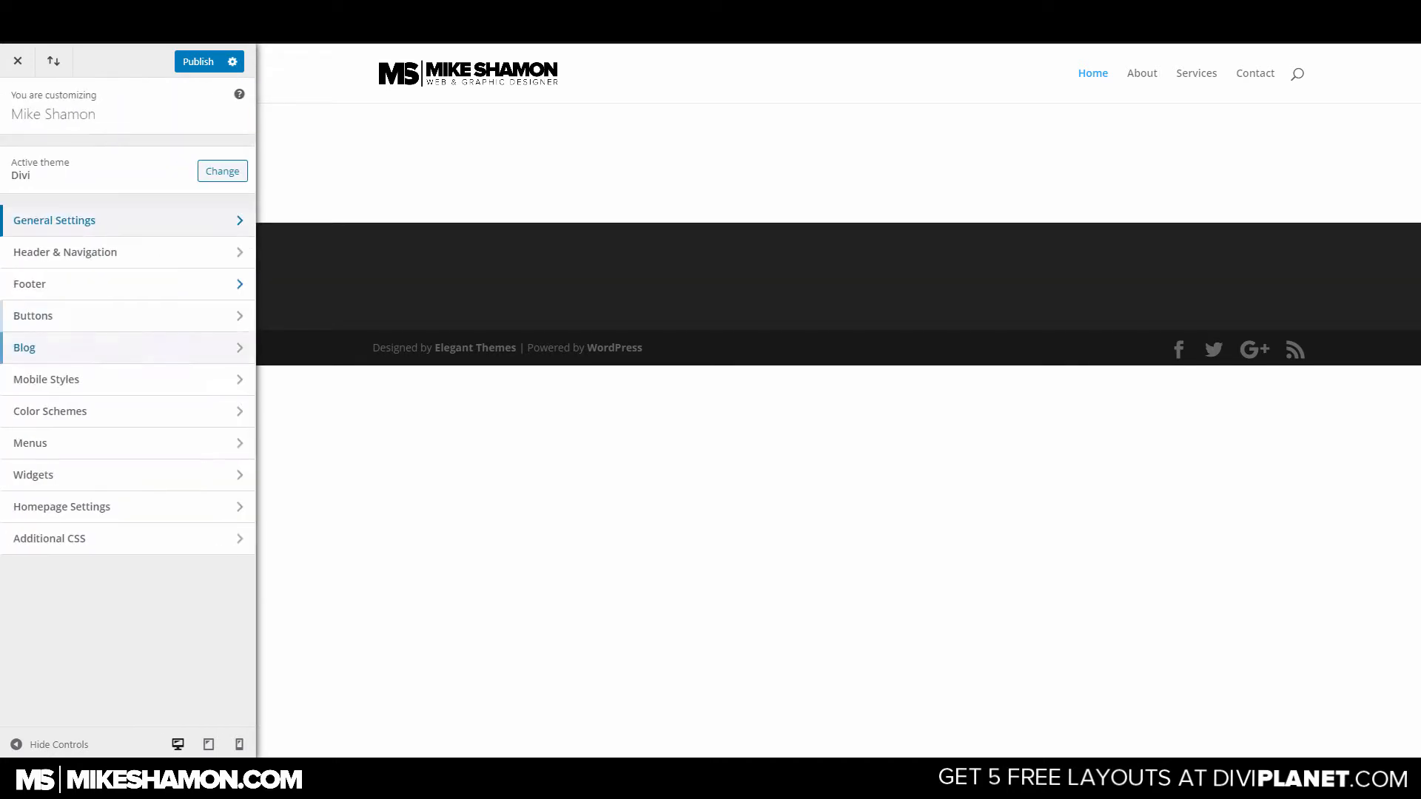
In the header format settings, try the Centered header style and set the style to Centered Inline Logo.
left_click(52, 253)
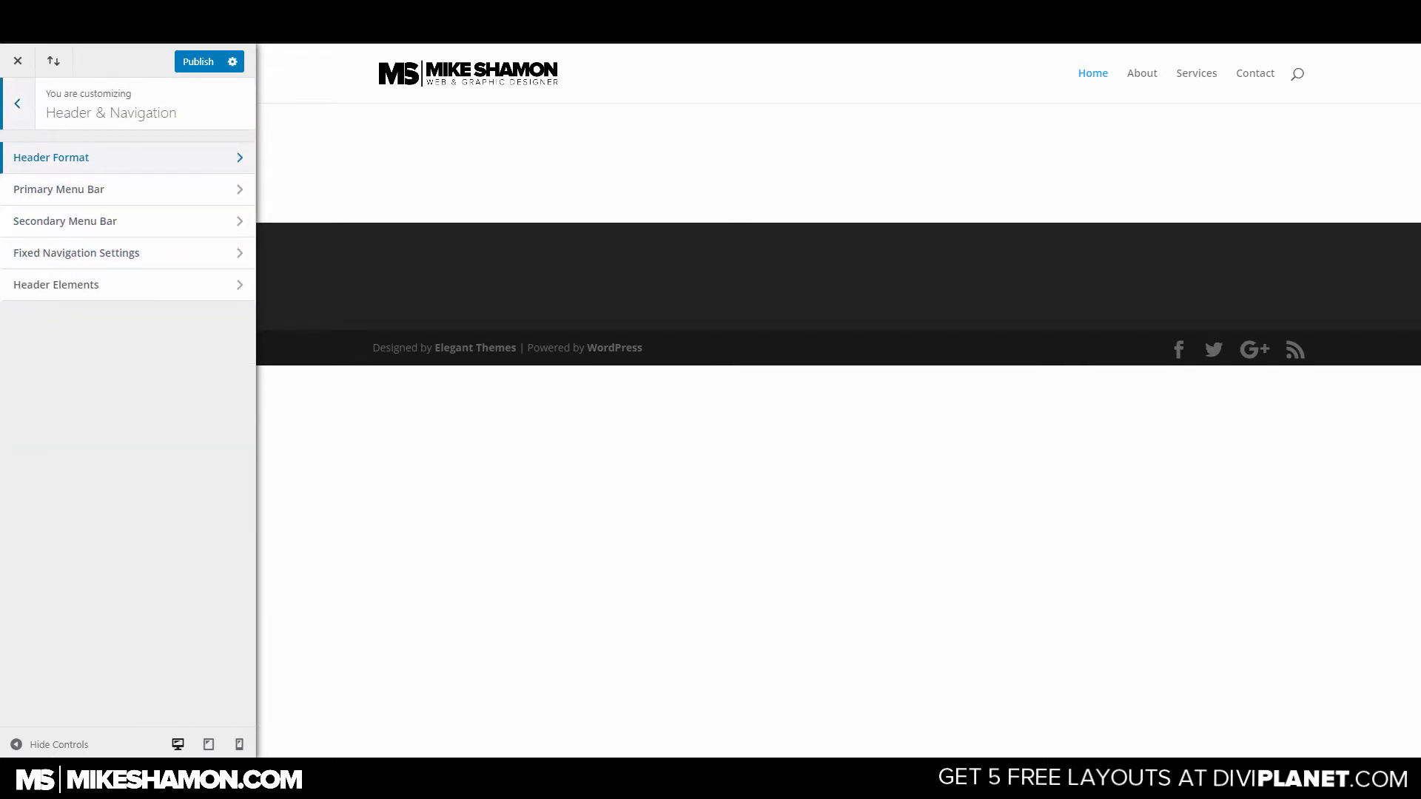
left_click(51, 157)
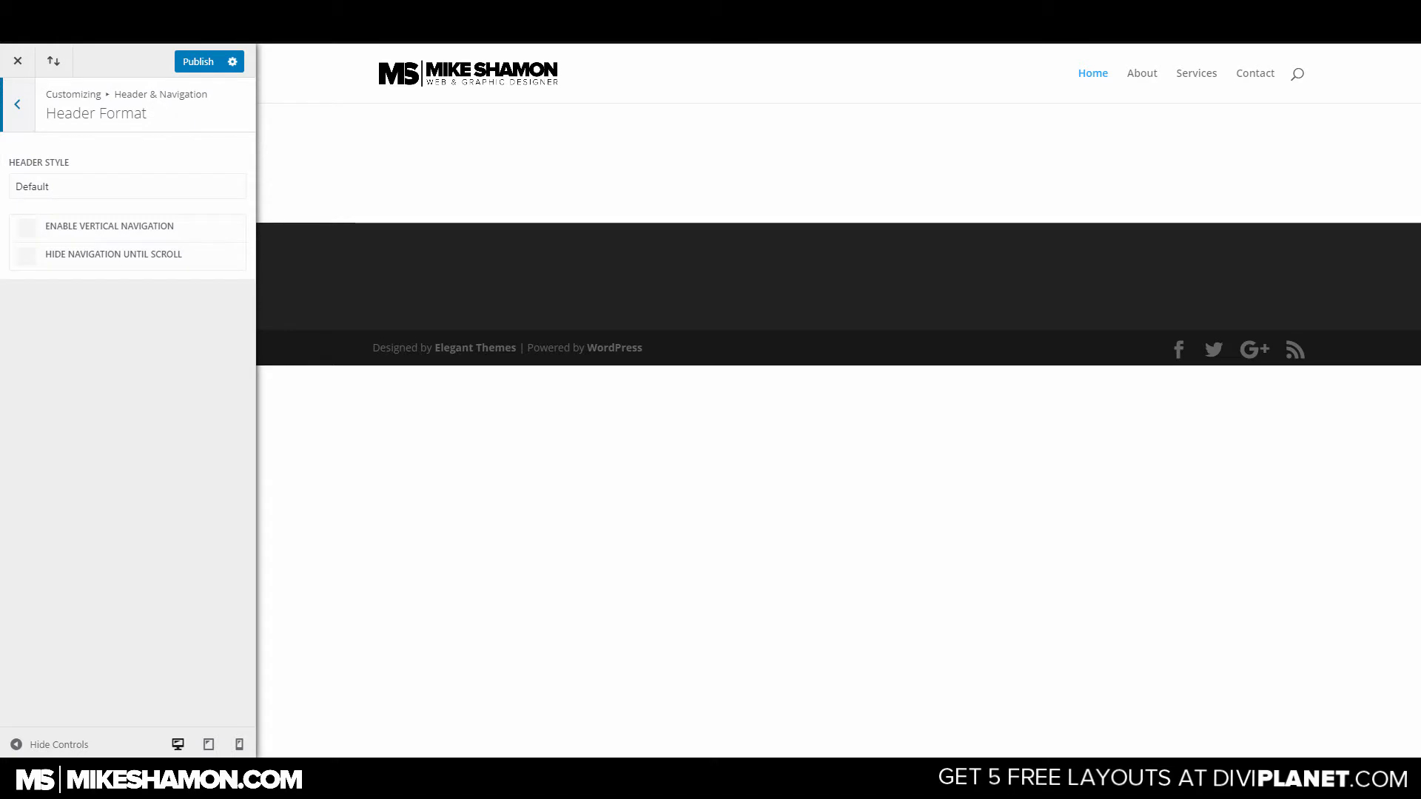
left_click(127, 187)
left_click(30, 222)
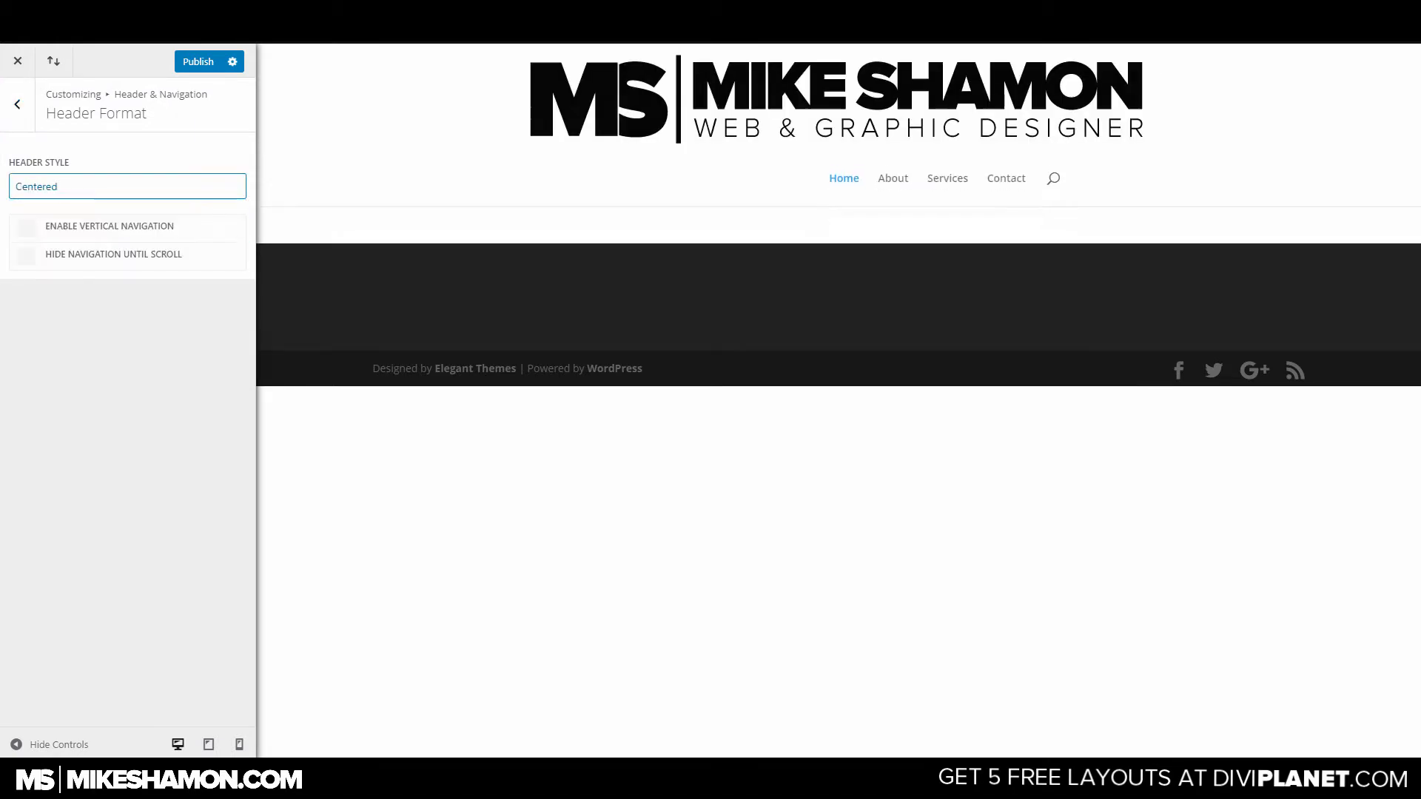
left_click(57, 186)
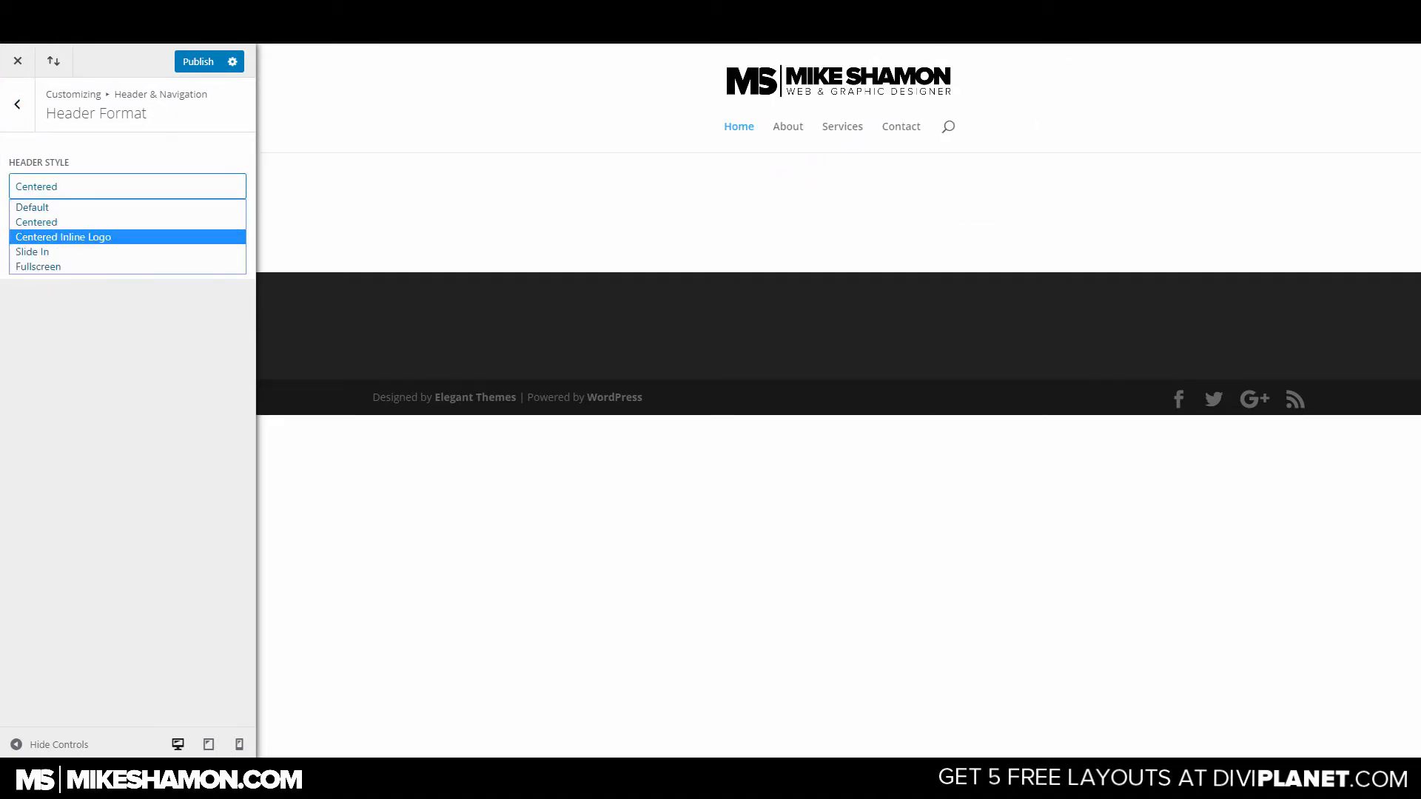
left_click(63, 238)
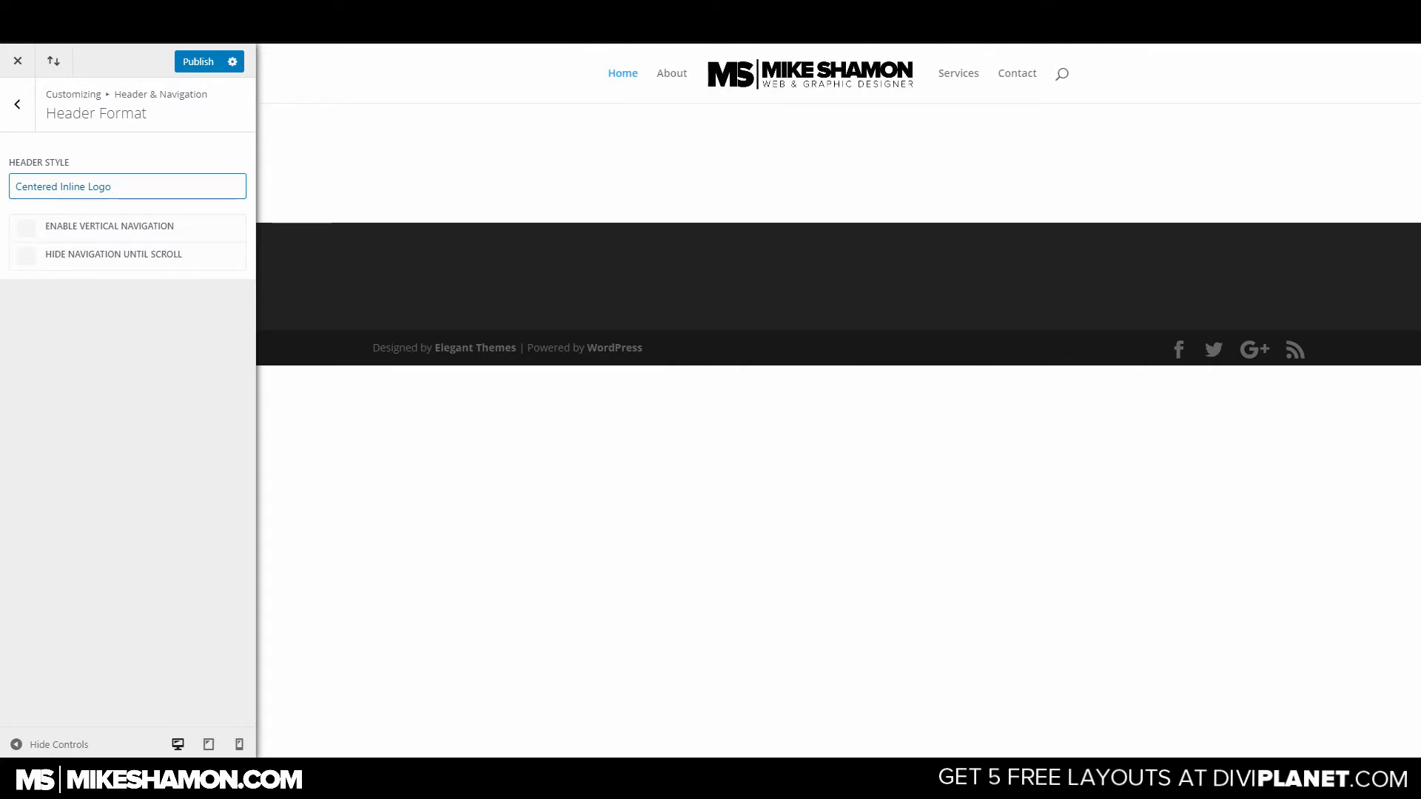
Try the Fullscreen header style, opening and closing its overlay menu in the preview.
left_click(127, 186)
left_click(44, 266)
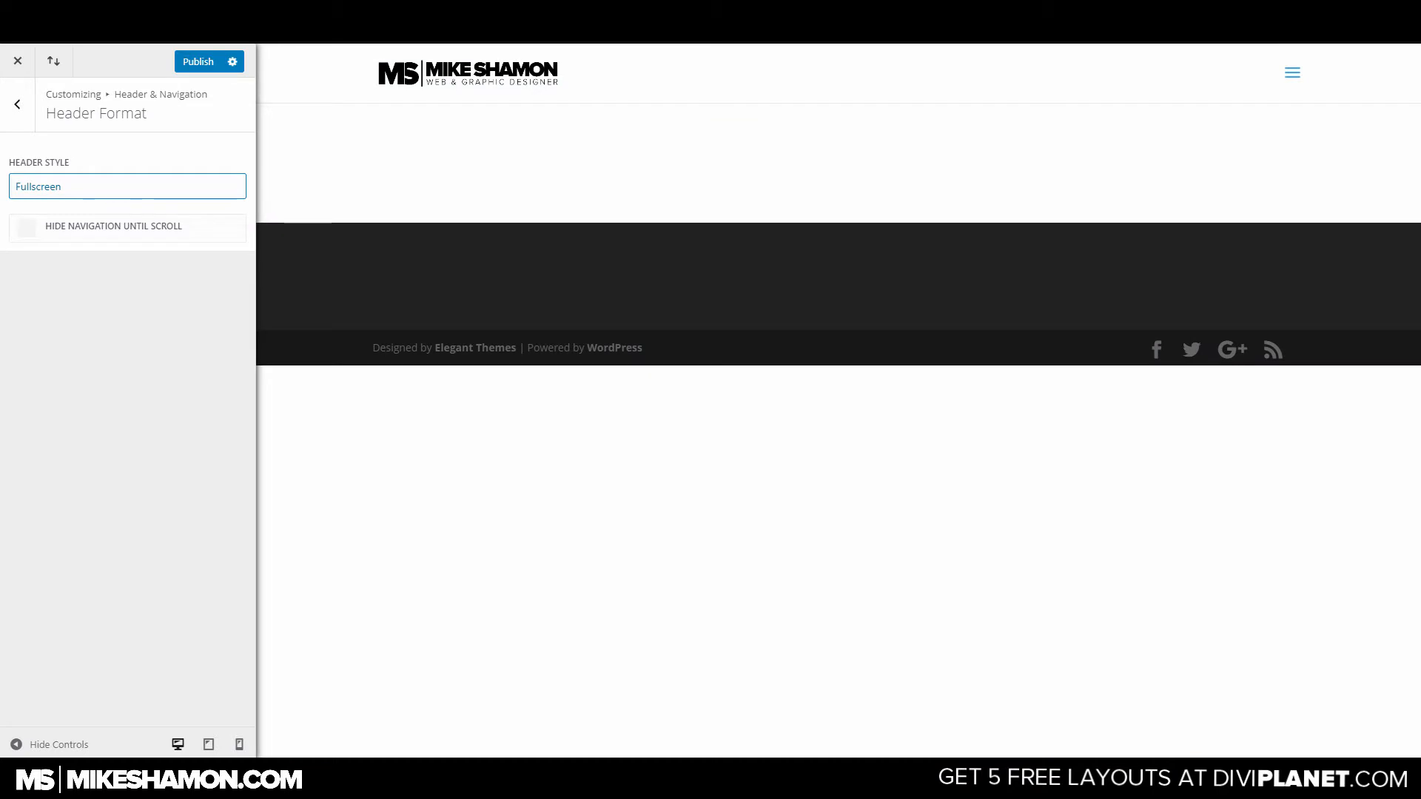
left_click(1292, 72)
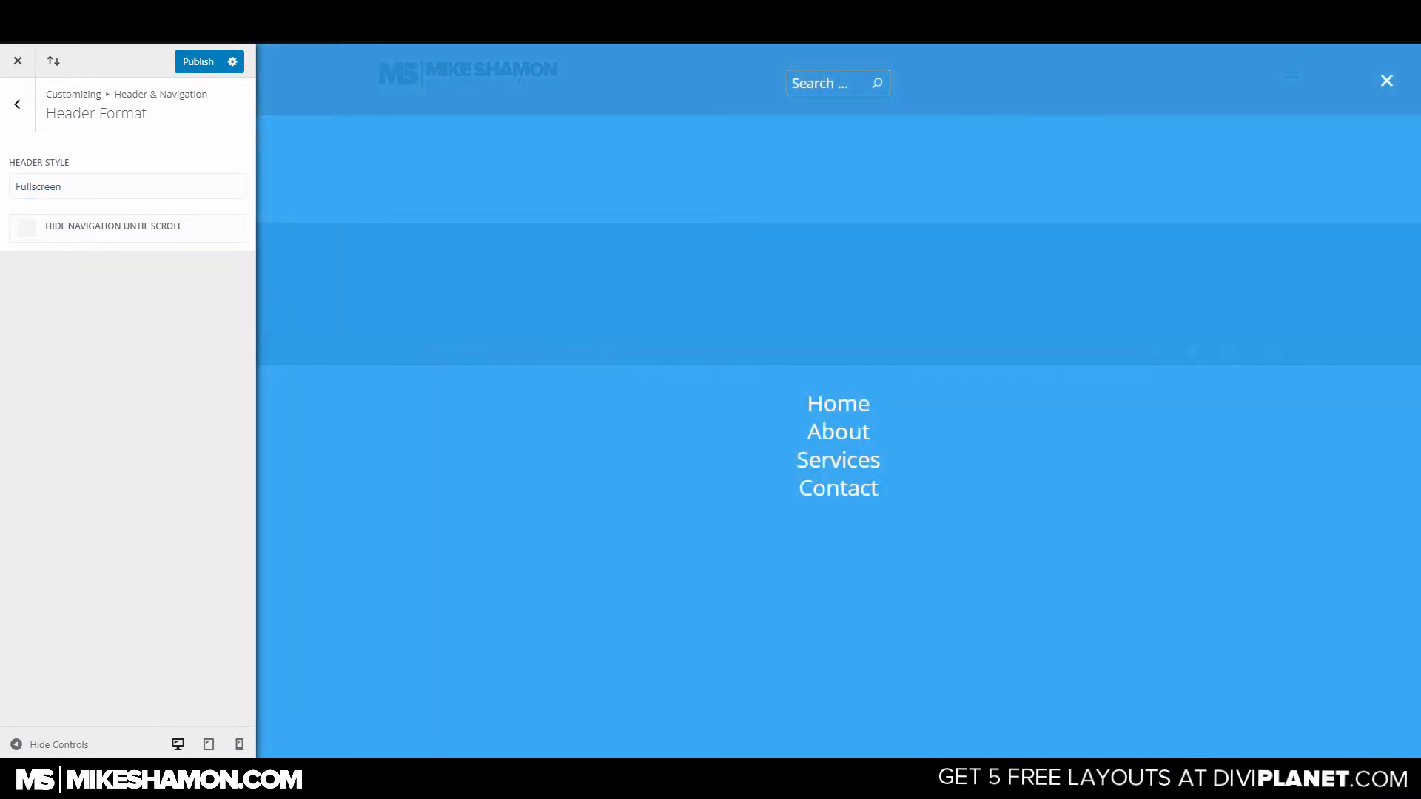
left_click(1387, 80)
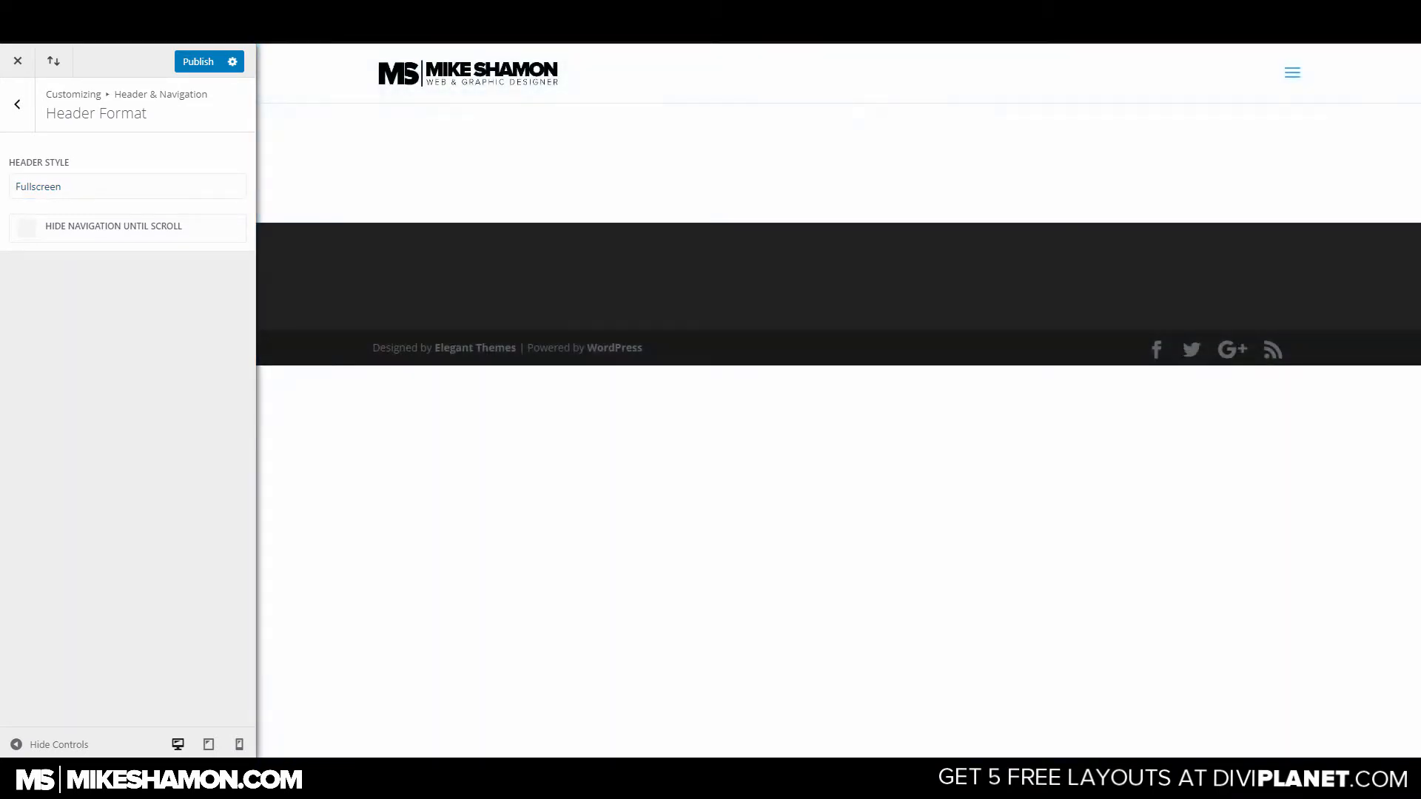
Set the header style to Default and leave the header format settings.
left_click(127, 187)
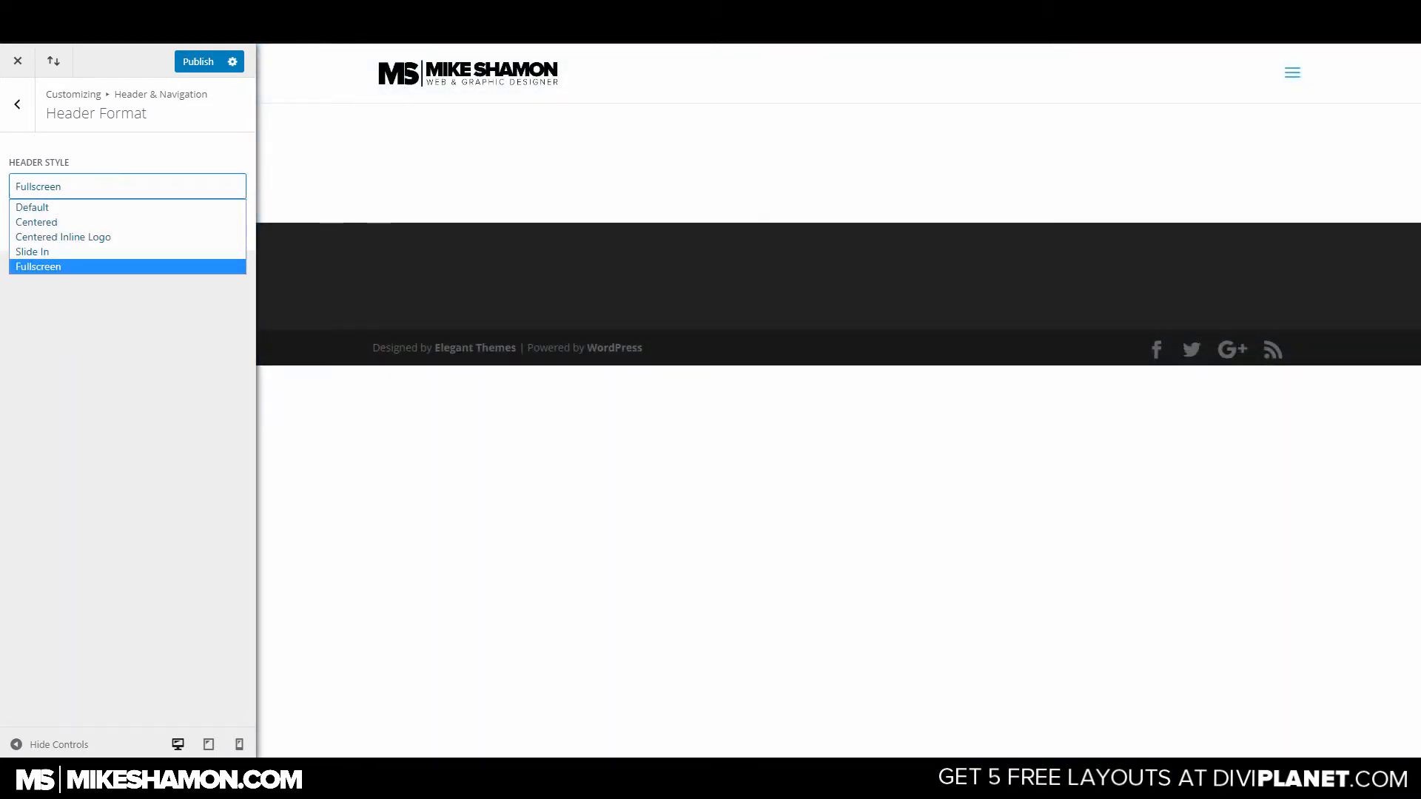
left_click(74, 208)
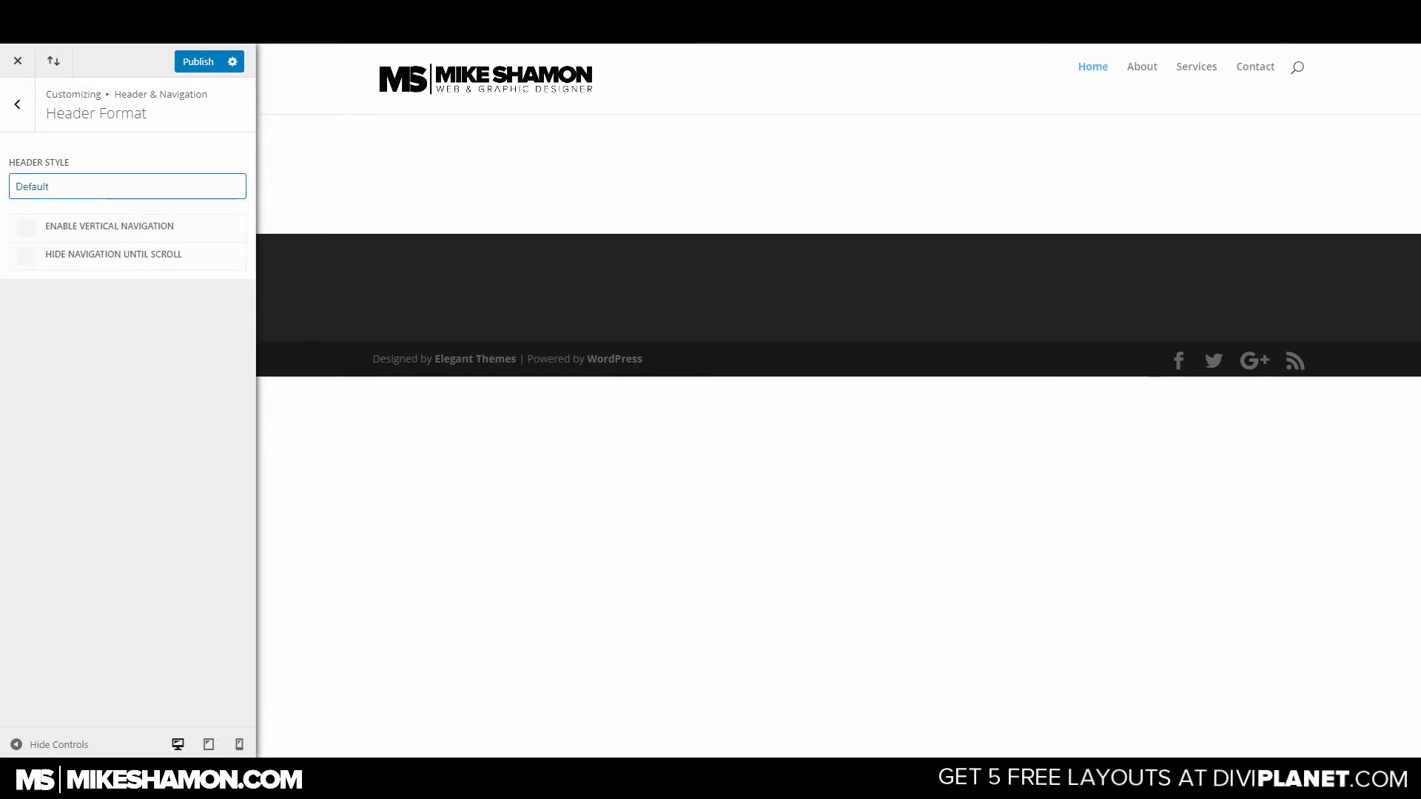
left_click(17, 104)
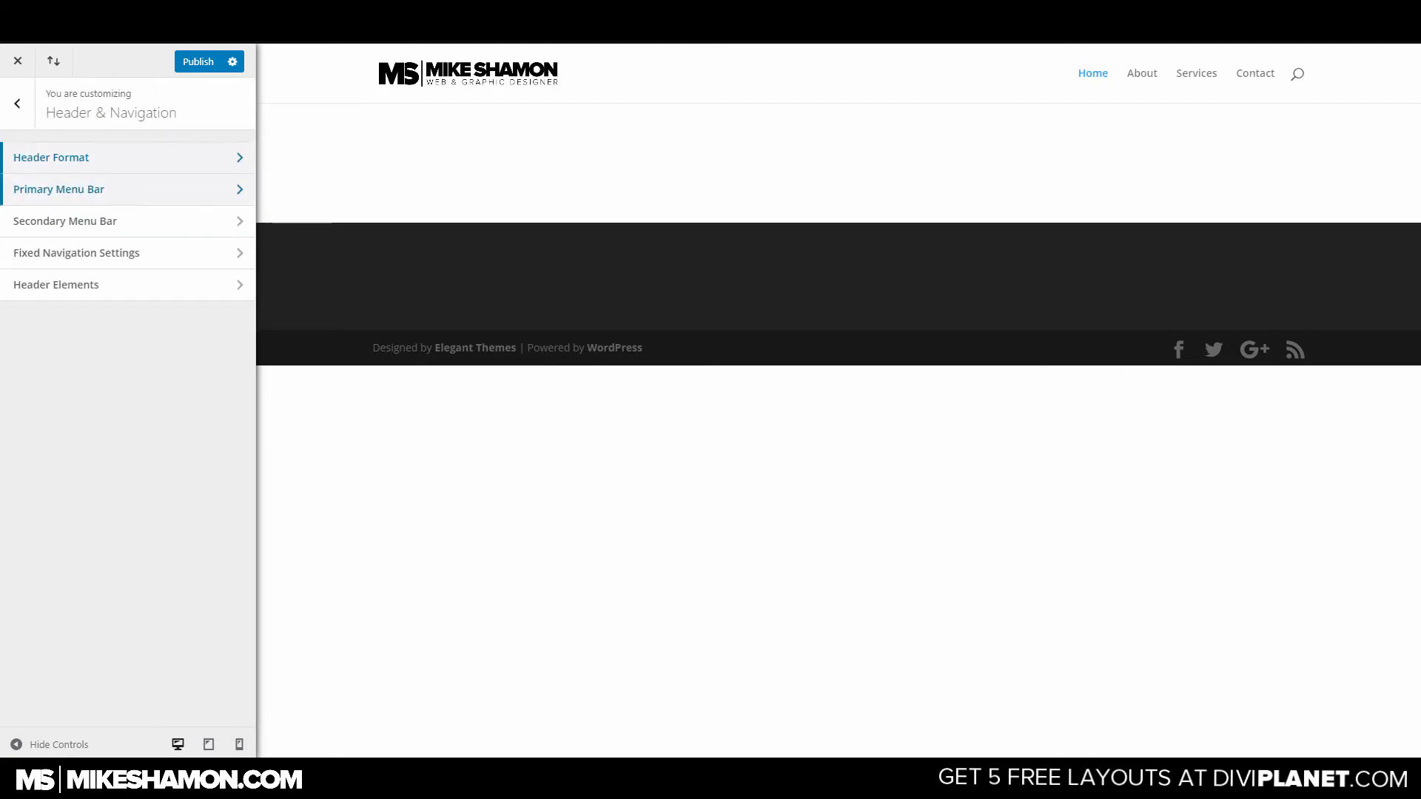
left_click(51, 158)
left_click(127, 186)
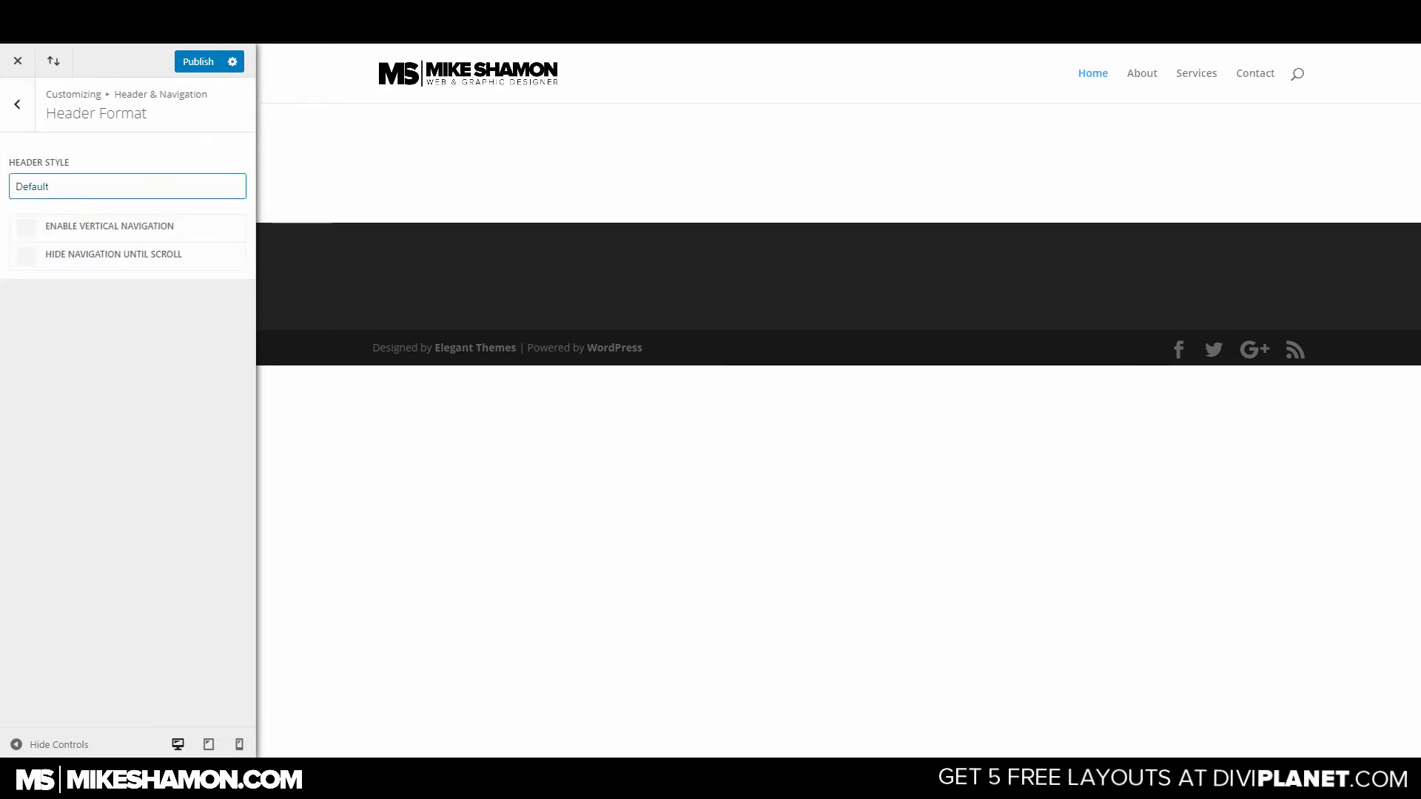
left_click(127, 186)
left_click(17, 104)
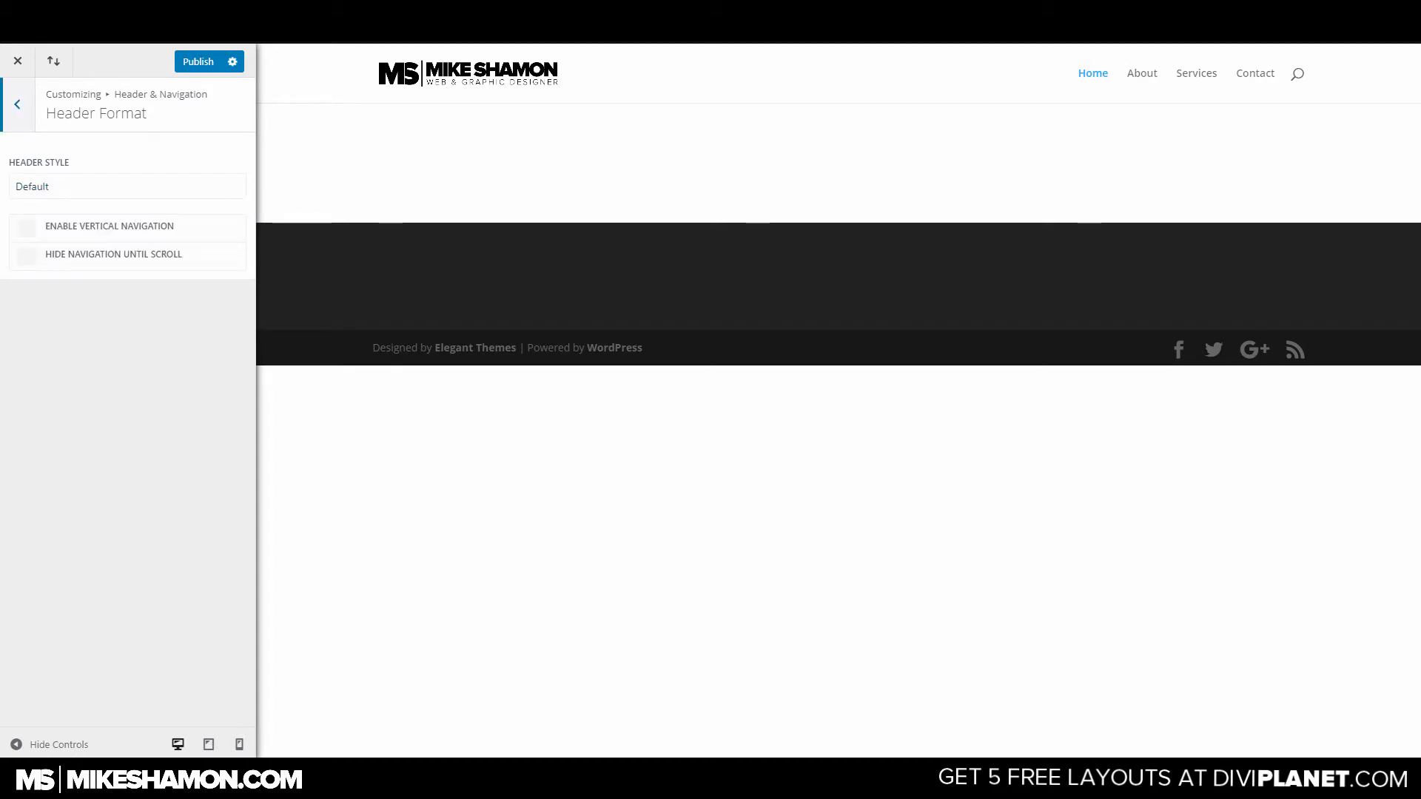
In the primary menu bar settings, make the menu full width, with a menu height of 40 and a logo max height of 100.
left_click(58, 190)
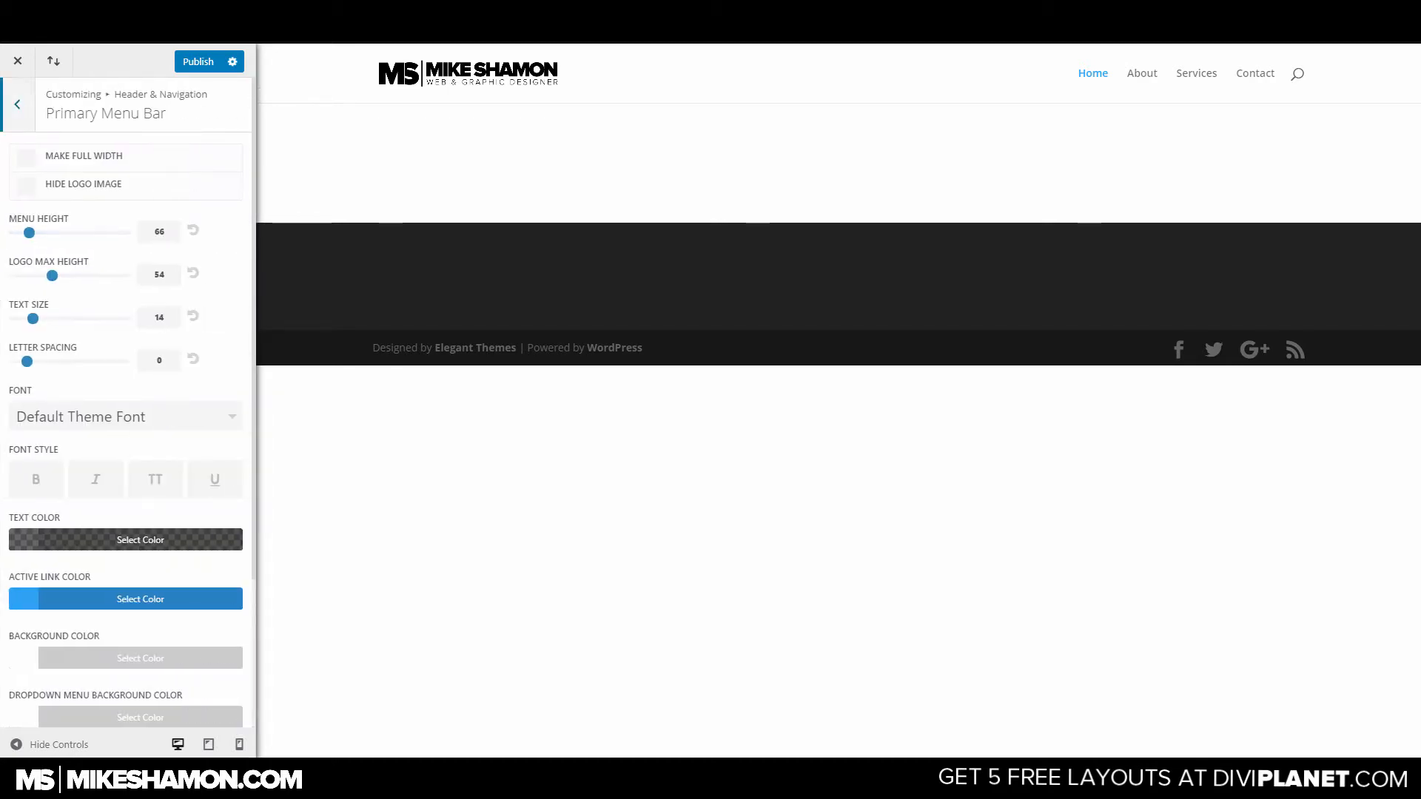
left_click(27, 157)
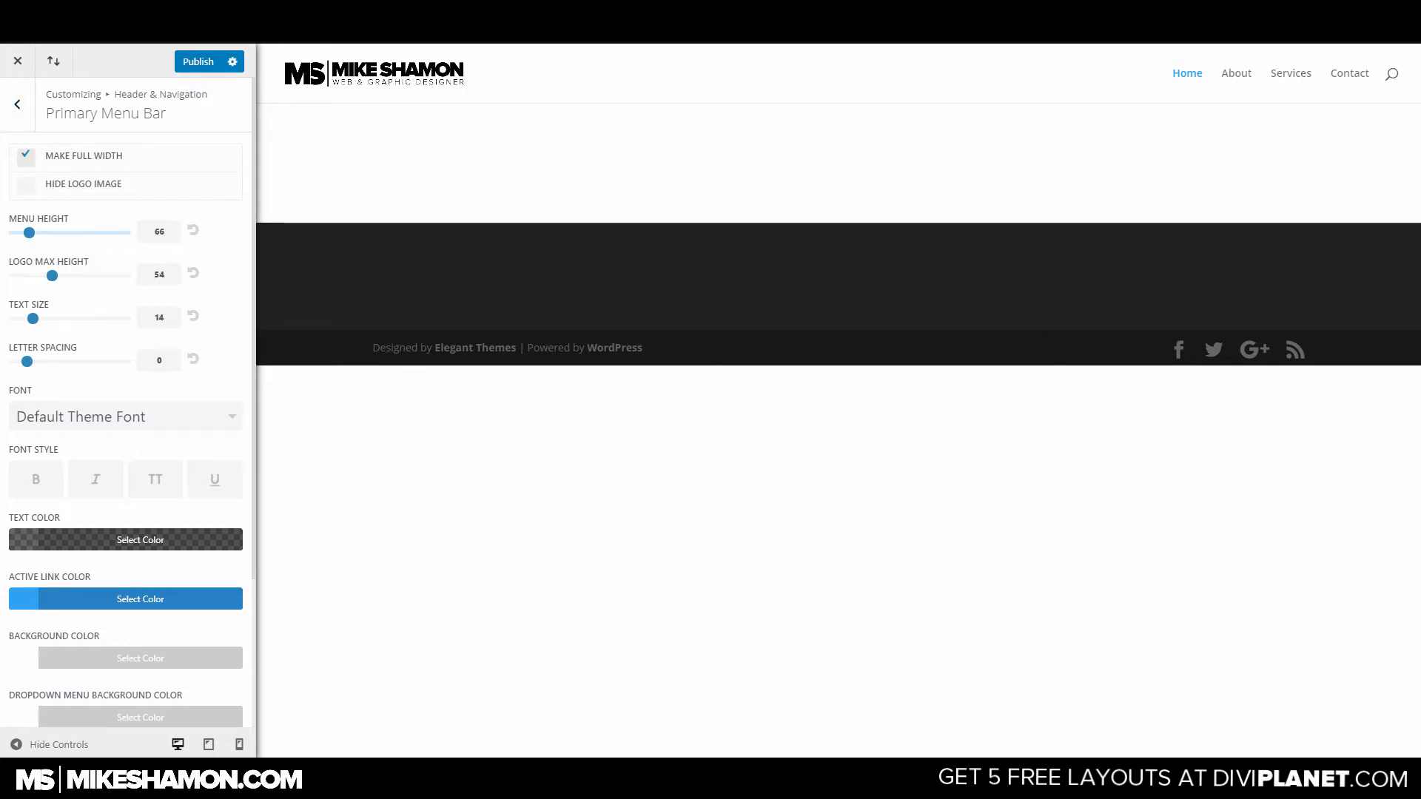
mouse_move(28, 232)
left_mouse_down()
mouse_move(74, 233)
mouse_move(53, 232)
mouse_move(71, 275)
mouse_move(125, 276)
mouse_move(74, 232)
mouse_move(18, 232)
left_mouse_up()
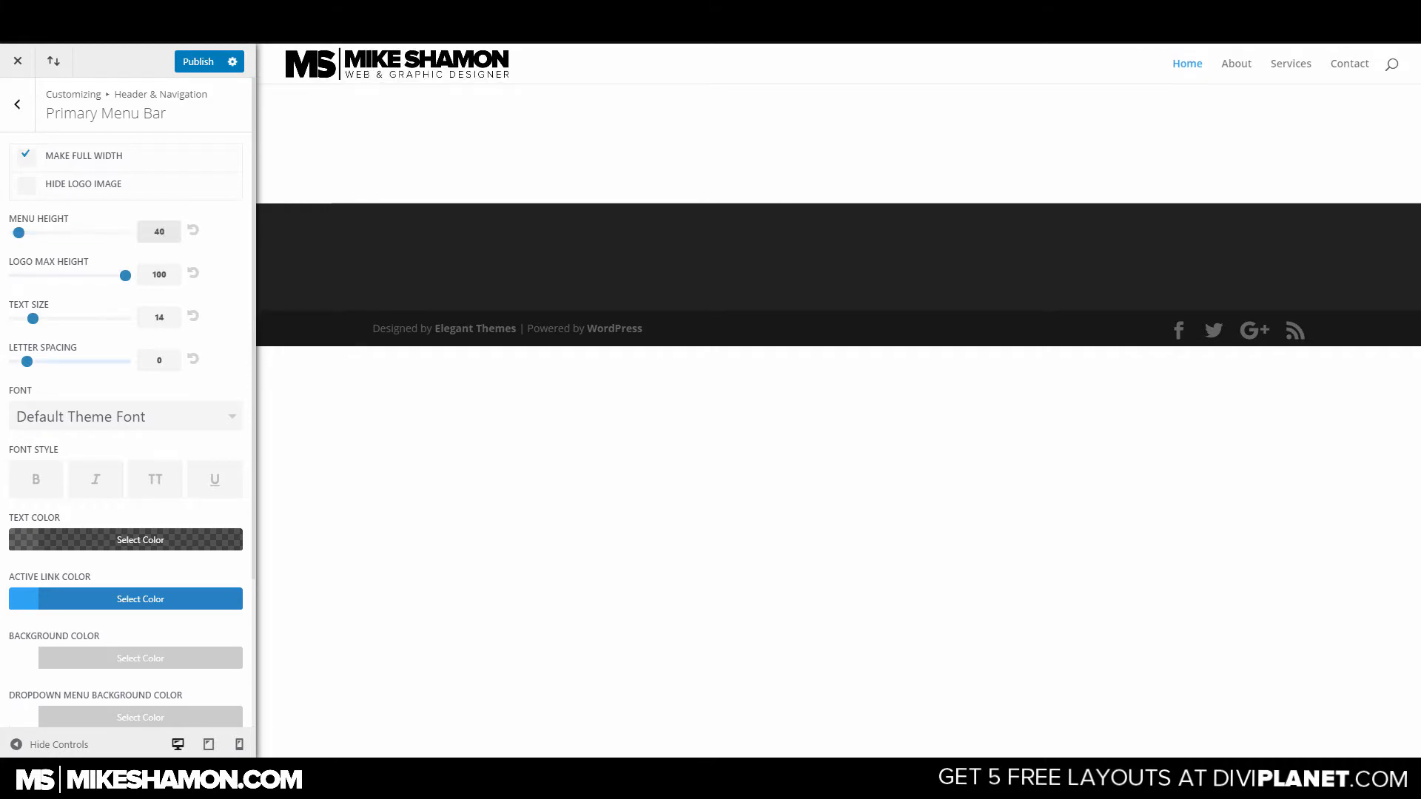
Set the primary menu's text size to 18 and its font to Open Sans, in bold uppercase style.
double_click(159, 317)
type("18")
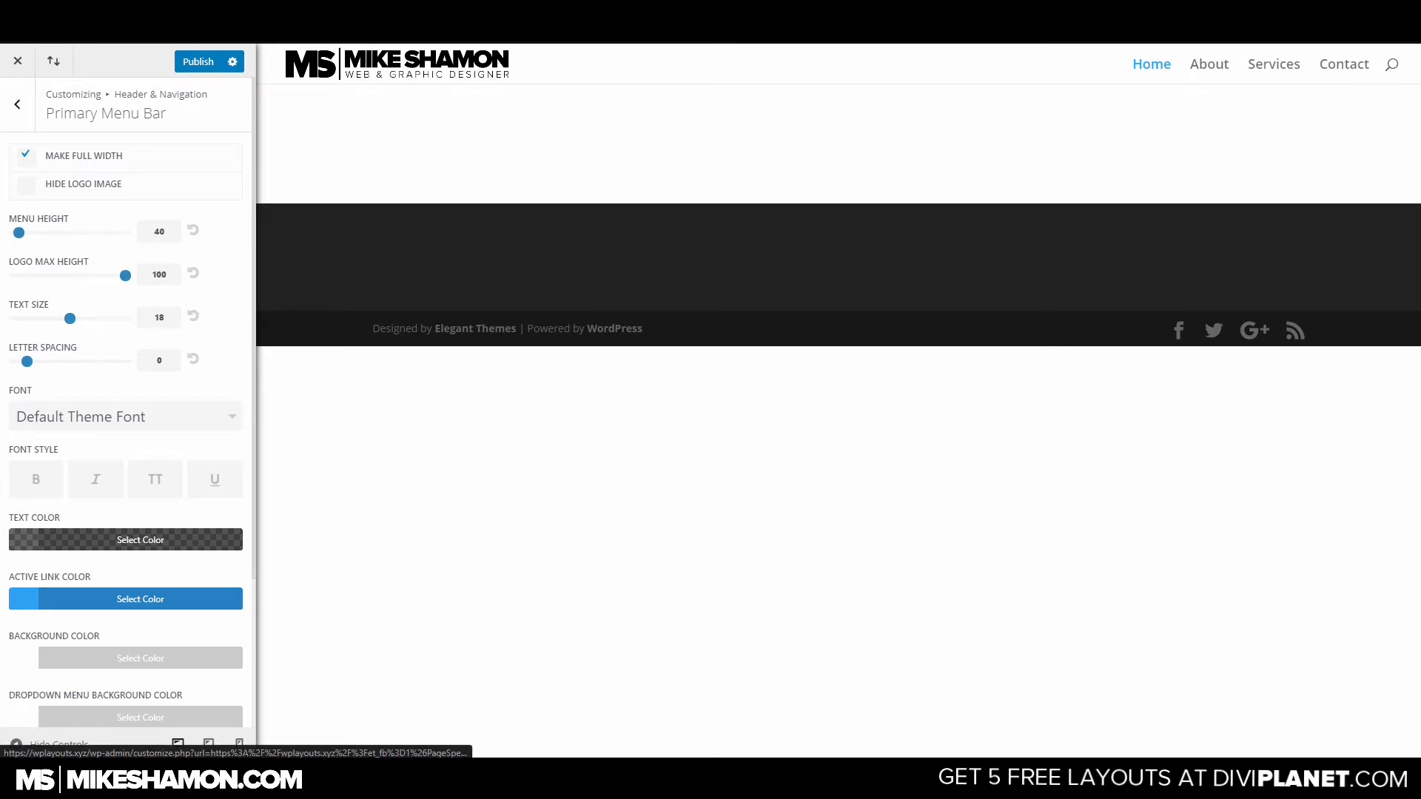
left_click(36, 479)
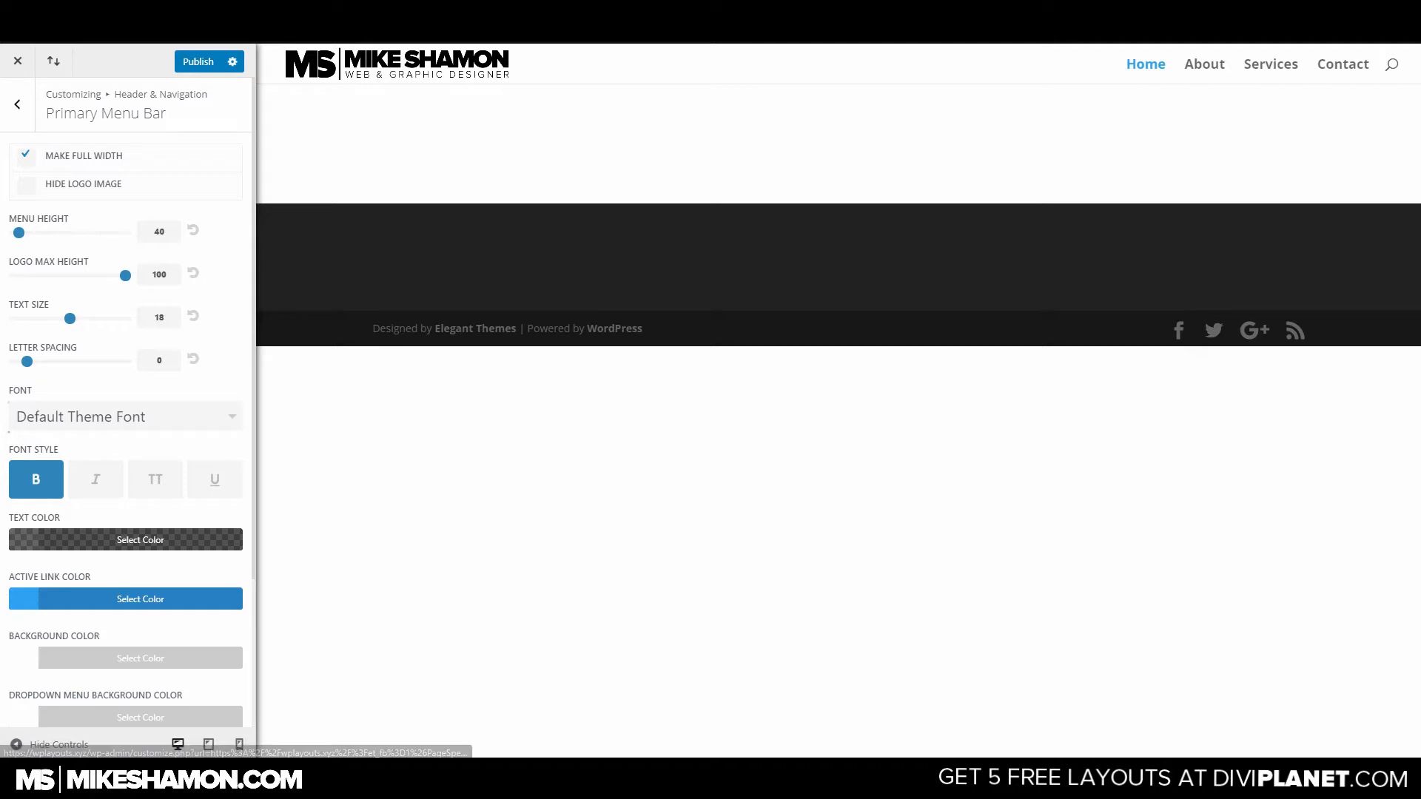
left_click(125, 417)
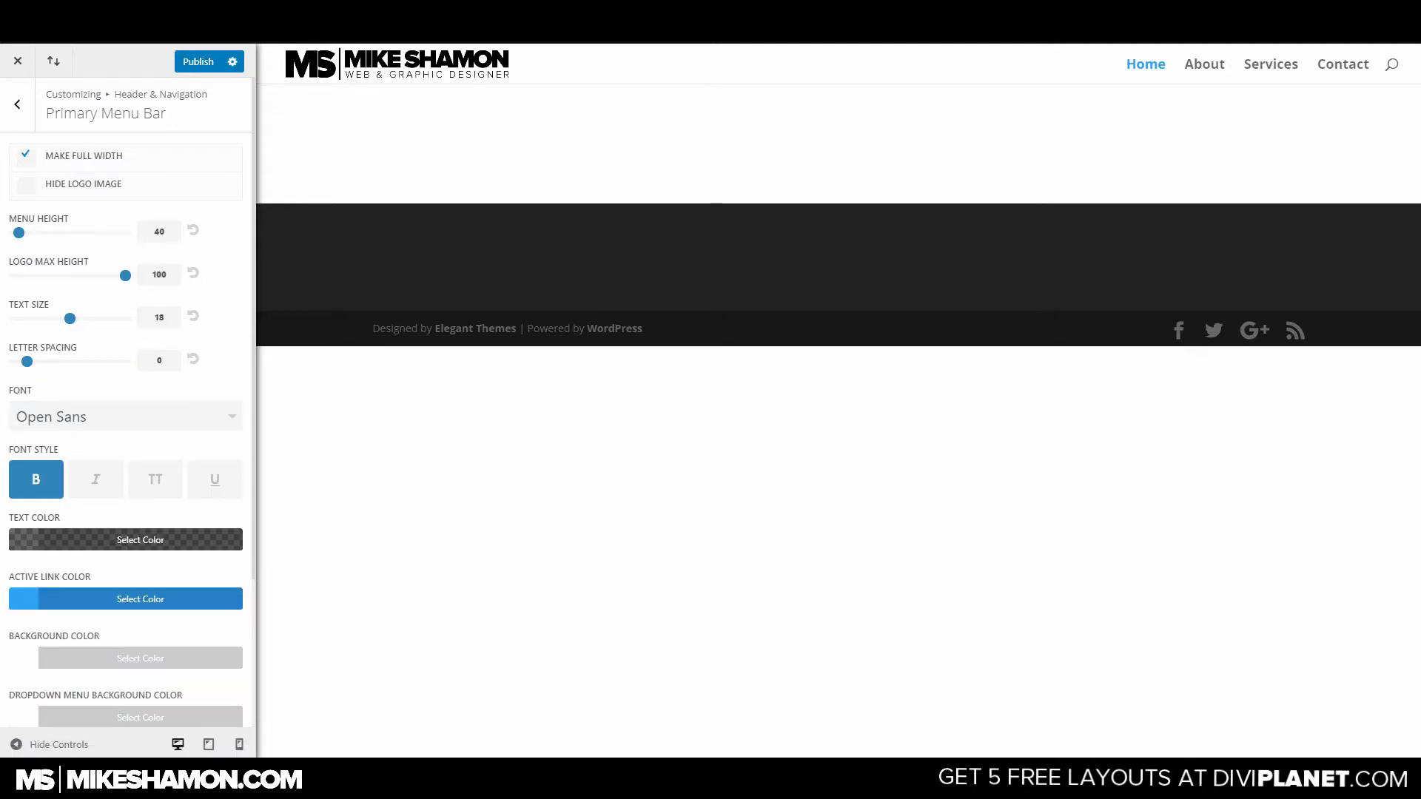
left_click(155, 479)
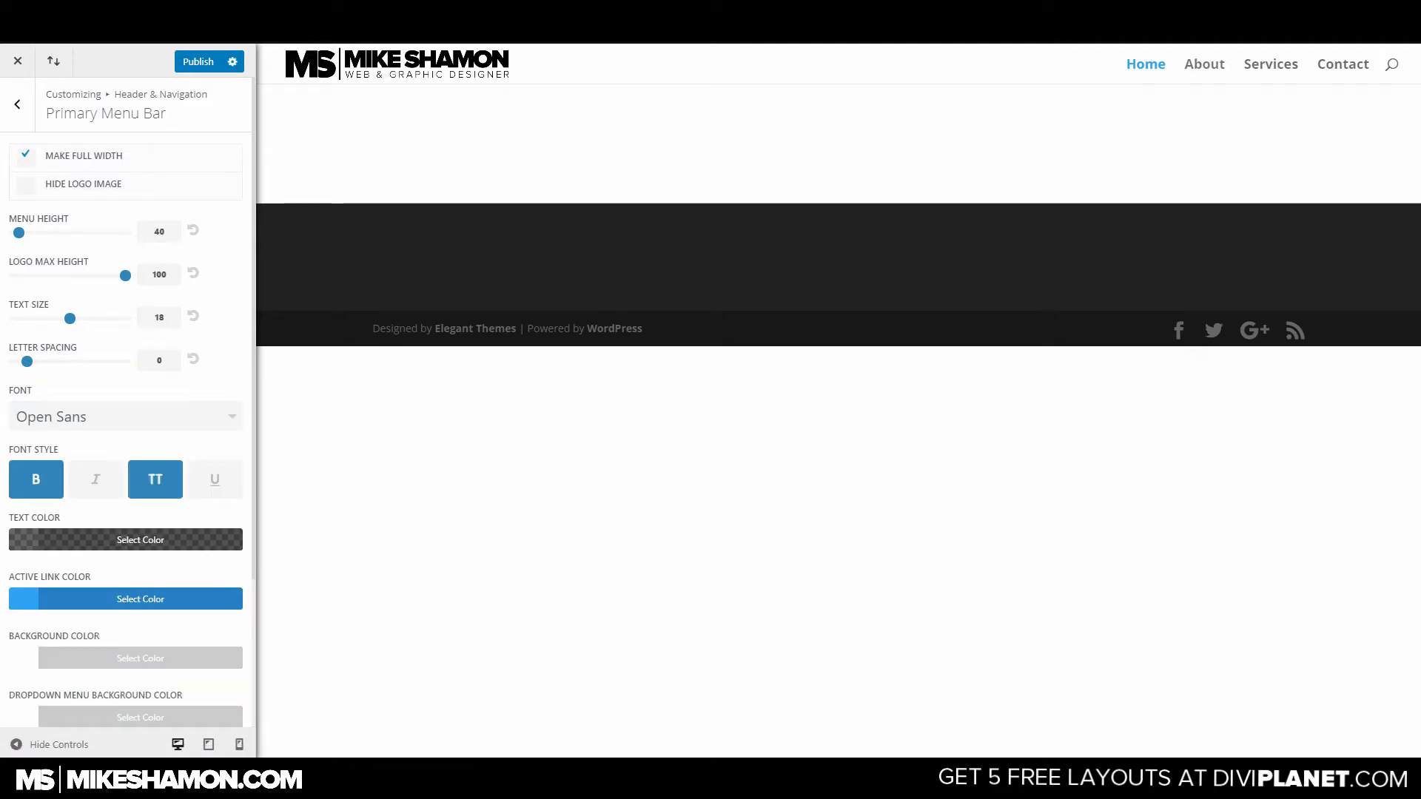
Look at the dropdown menu animation options and return to the header and navigation list.
scroll(126, 399, "down", 3)
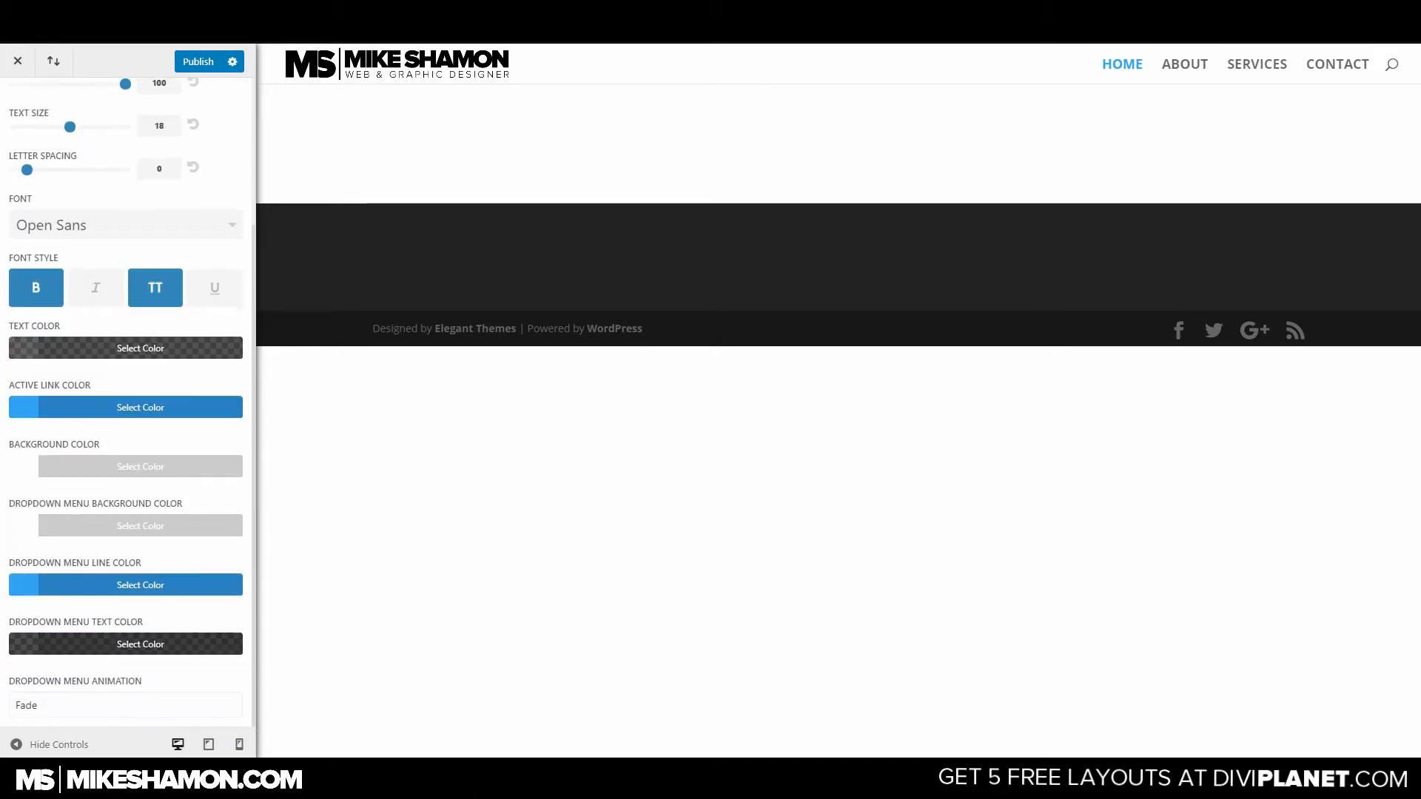
left_click(126, 705)
left_click(125, 705)
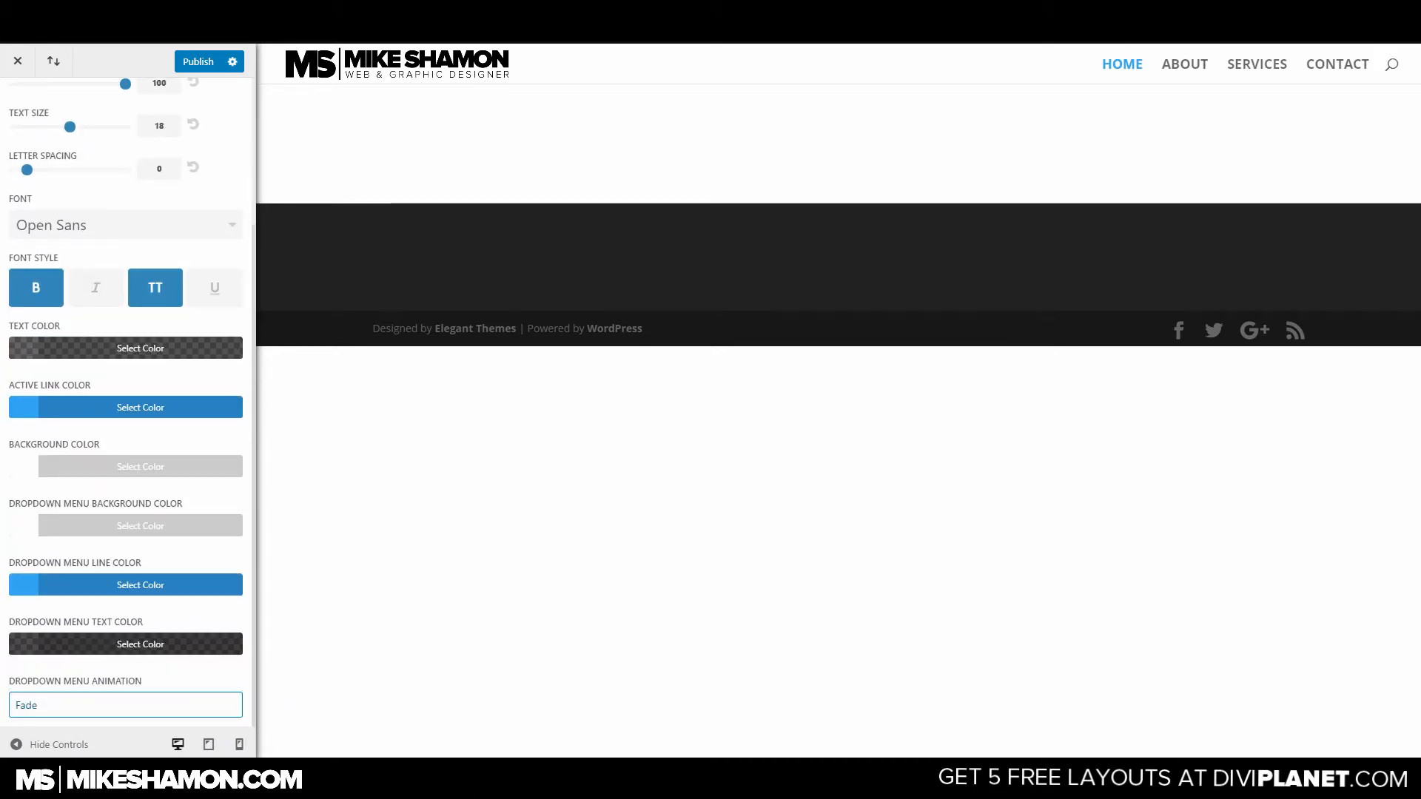
scroll(126, 399, "up", 3)
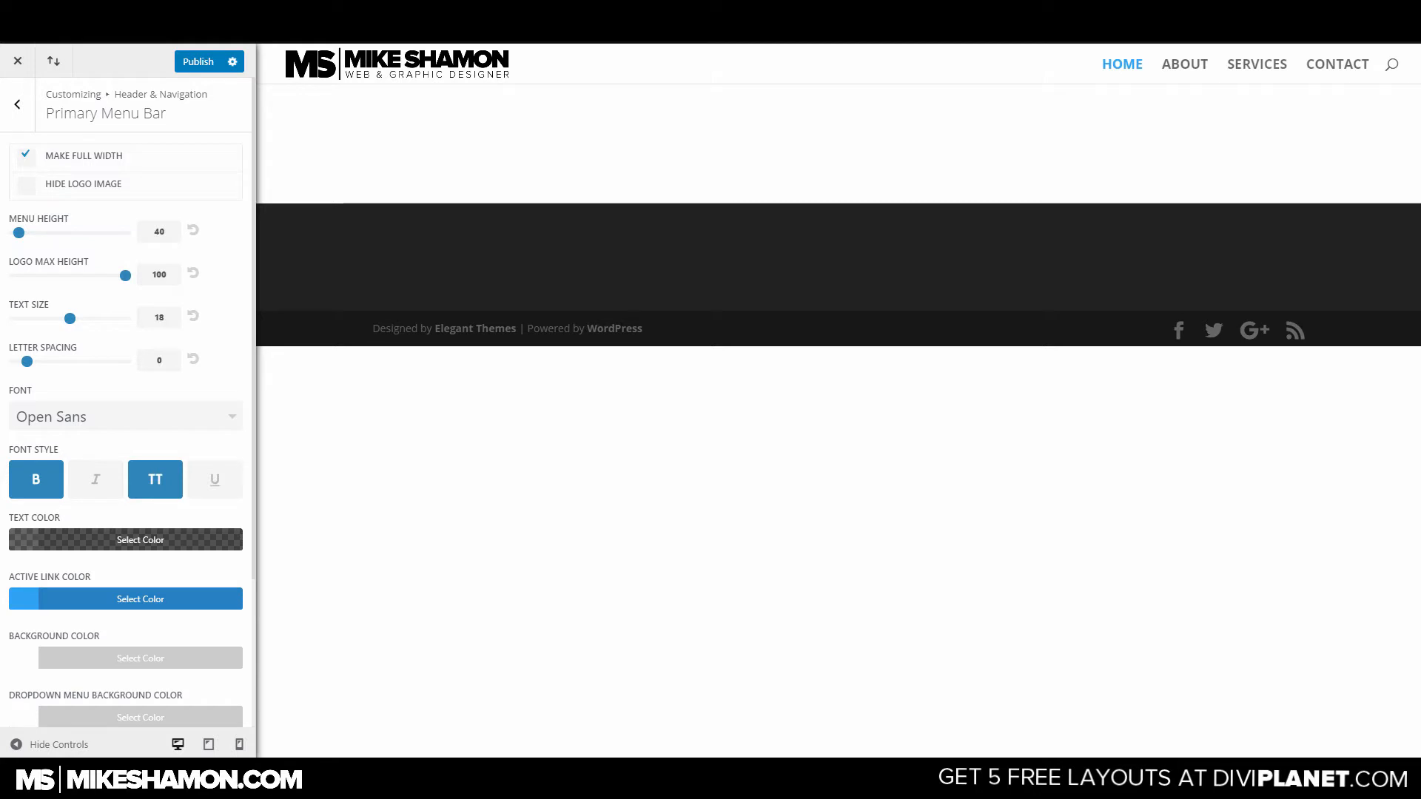
left_click(17, 104)
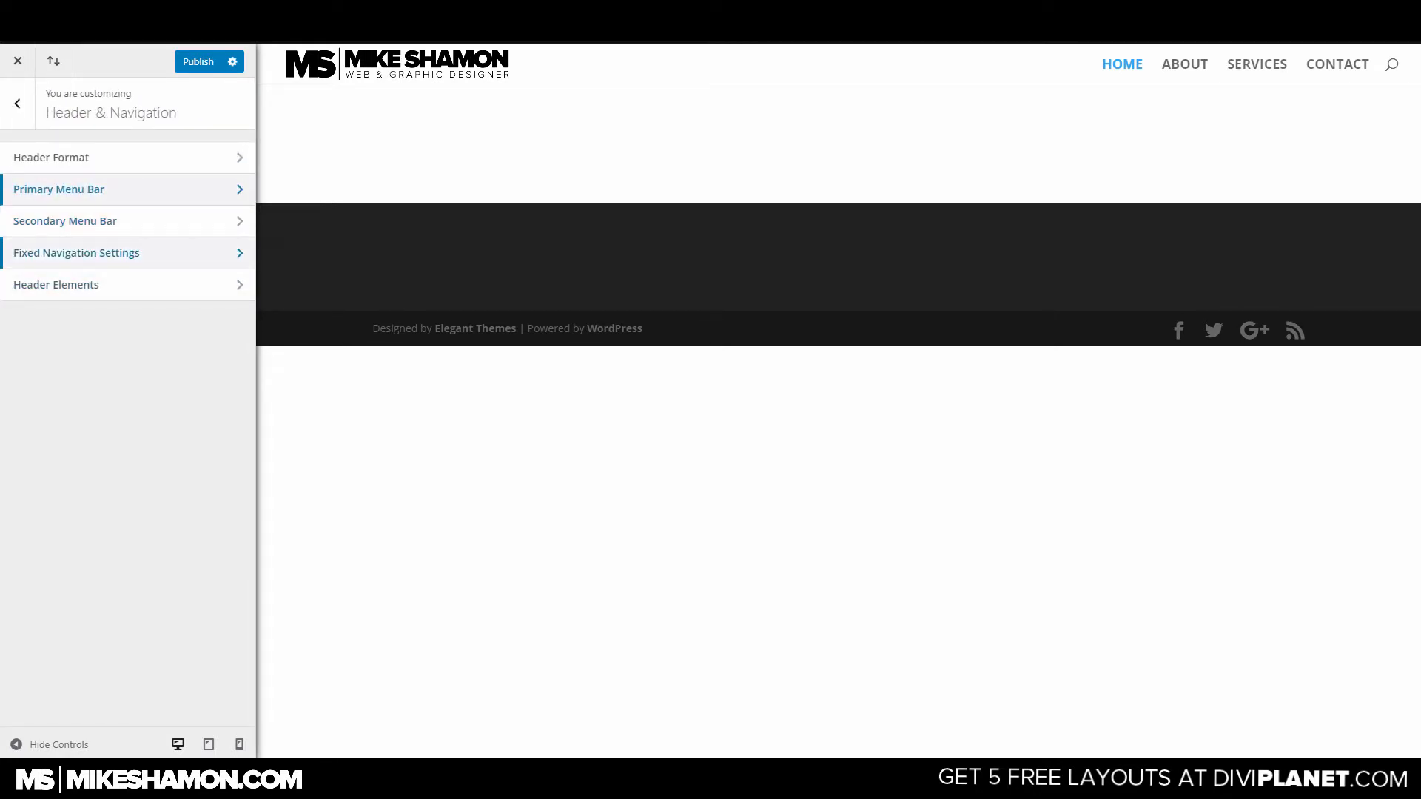
In the fixed navigation settings, set the text size to 18 and return to the header and navigation list.
left_click(89, 252)
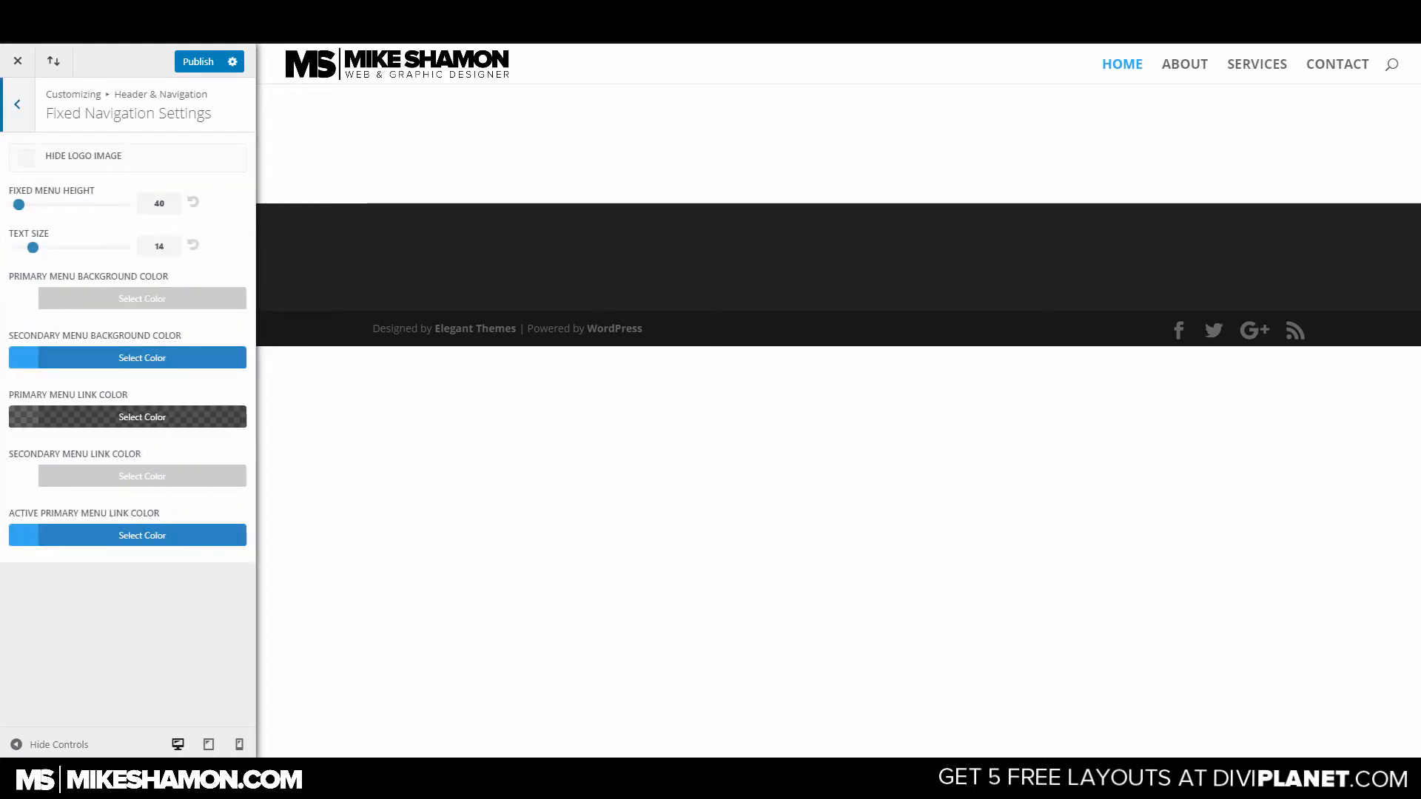
double_click(159, 204)
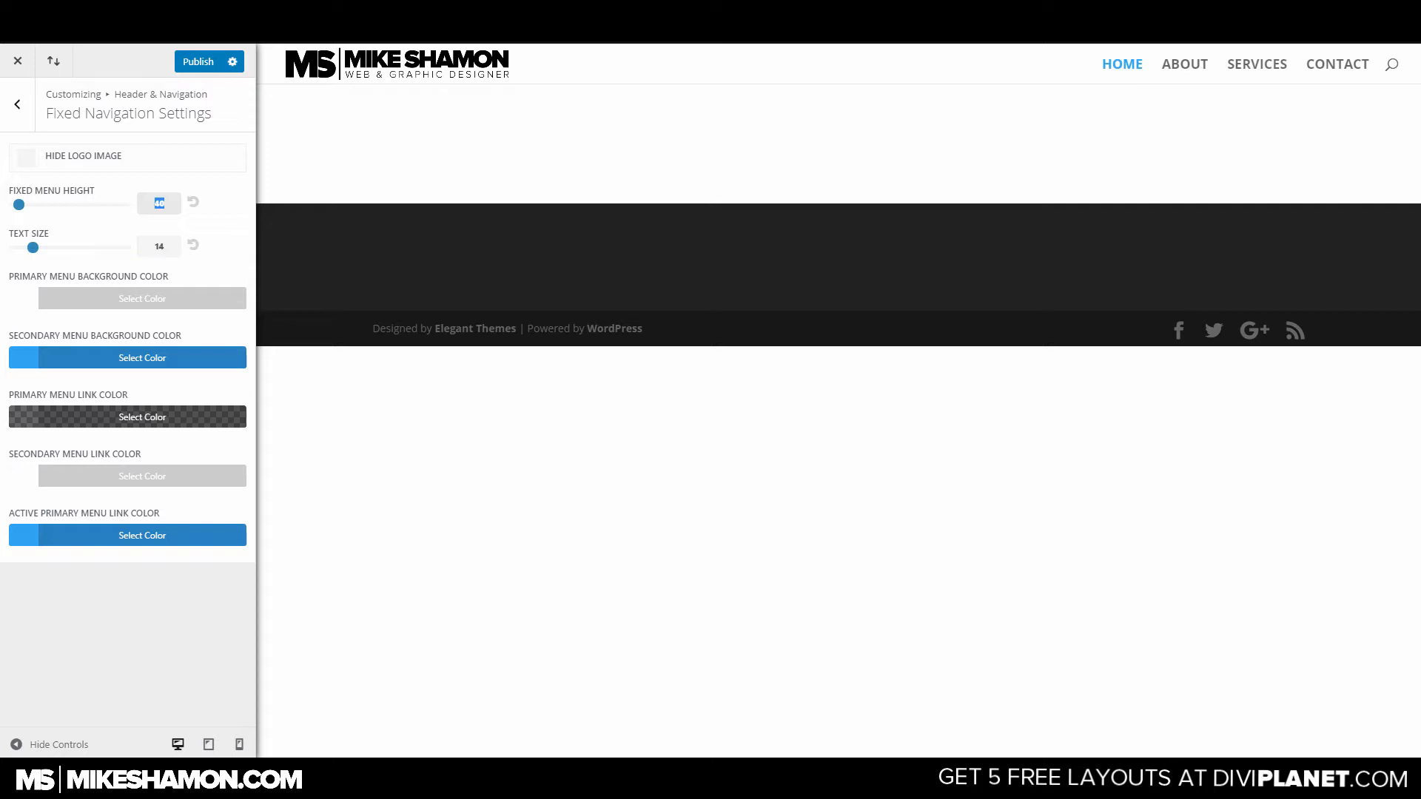
left_click(163, 203)
left_click(163, 246)
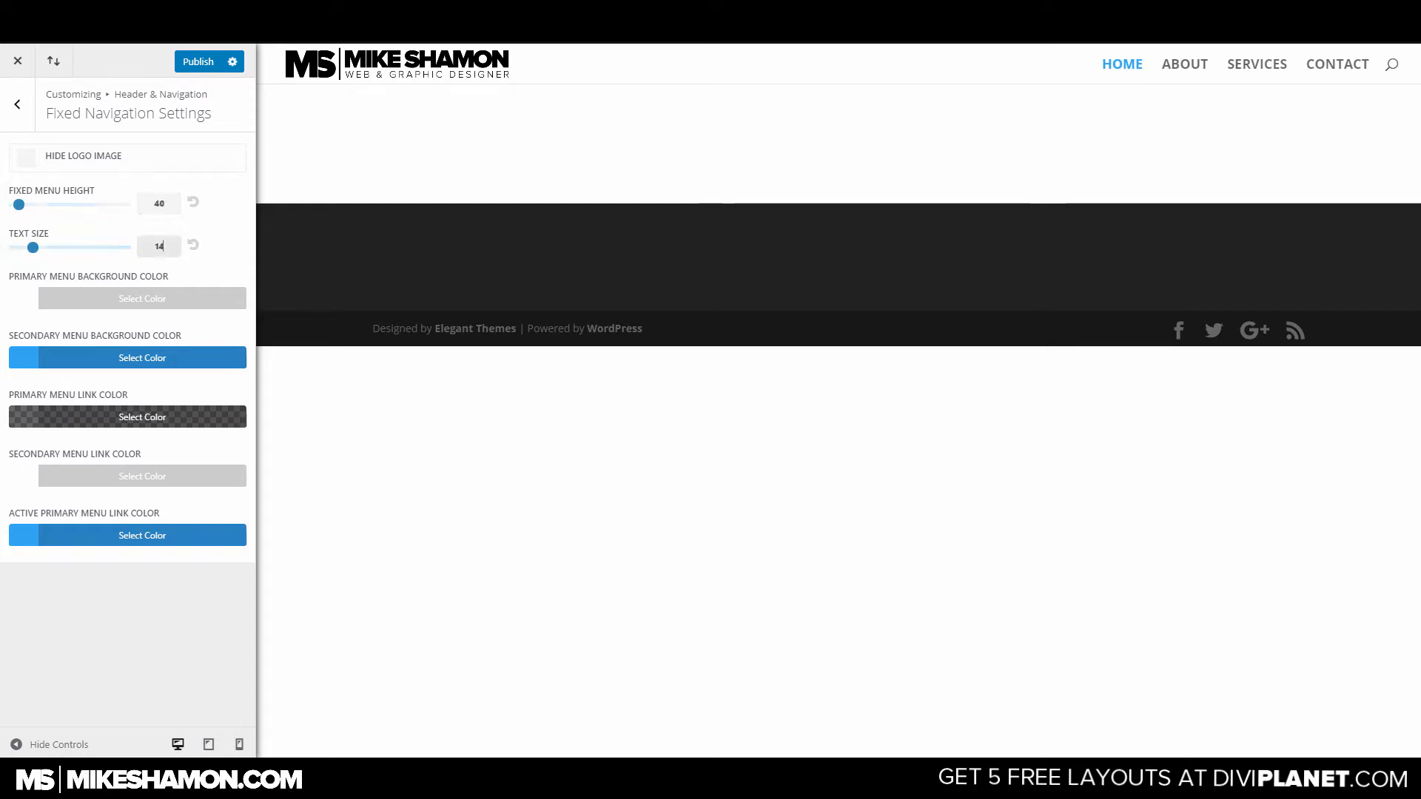
key("Up")
key("Up")
key("Up")
key("Up")
key("Up")
key("Down")
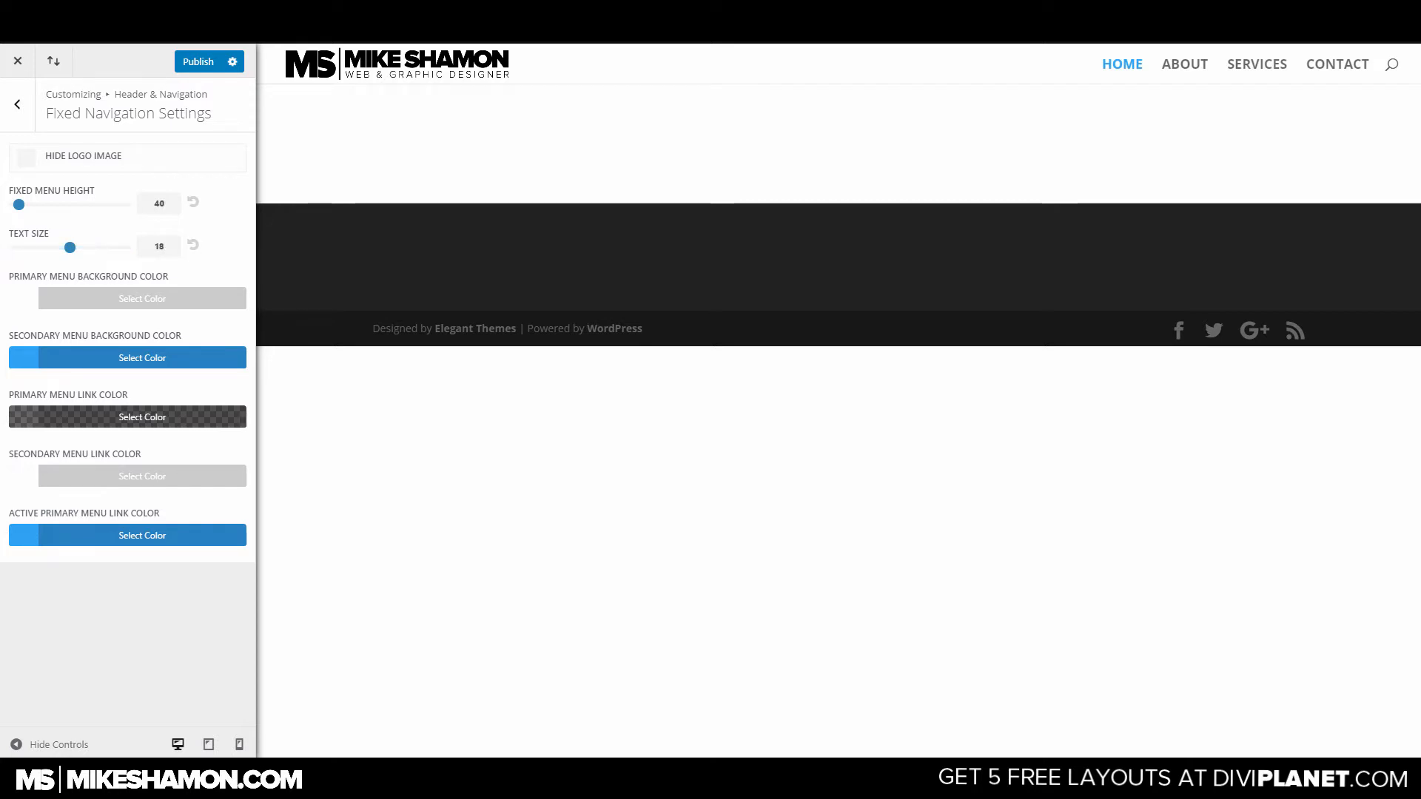
left_click(17, 103)
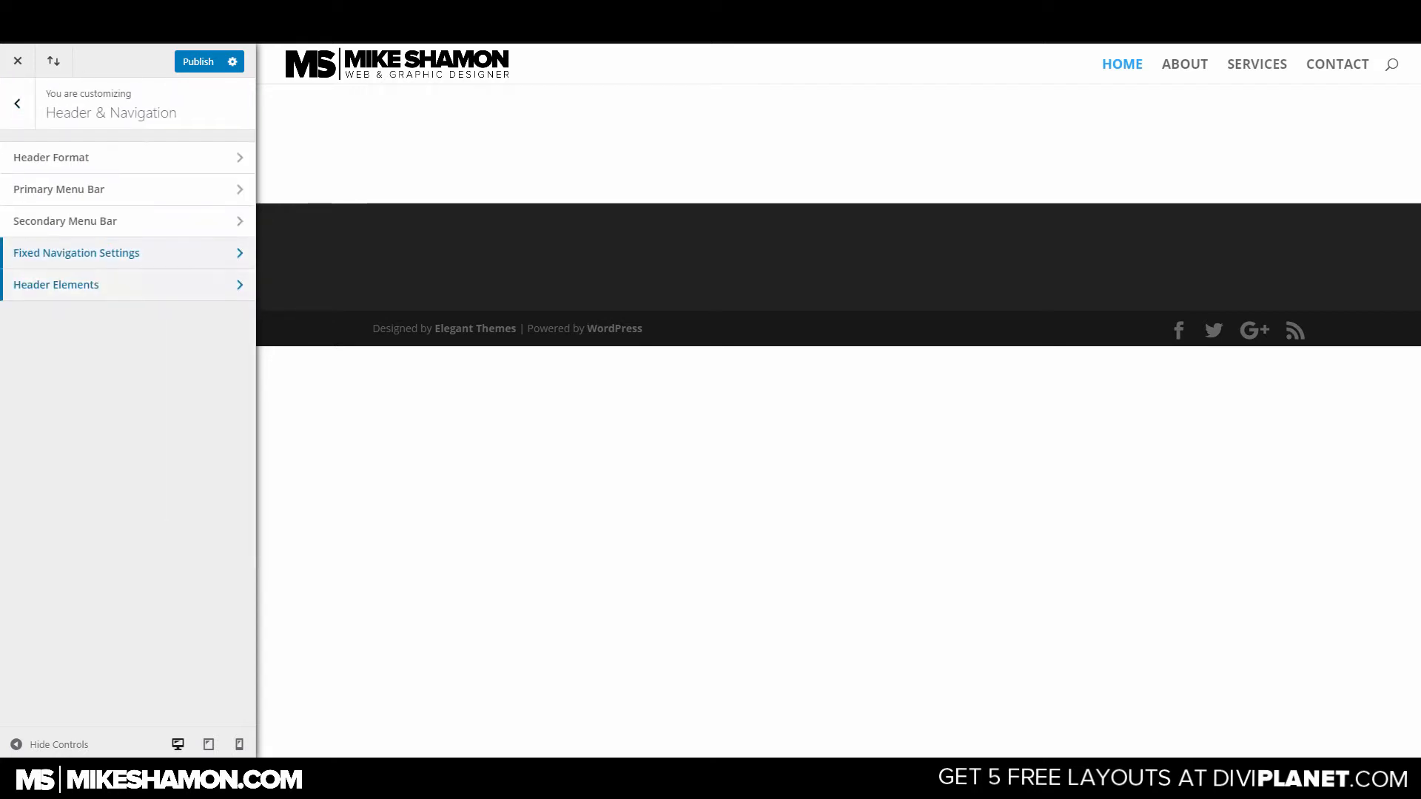
Turn off the search icon in the header elements settings, and look into the secondary menu bar settings.
left_click(74, 282)
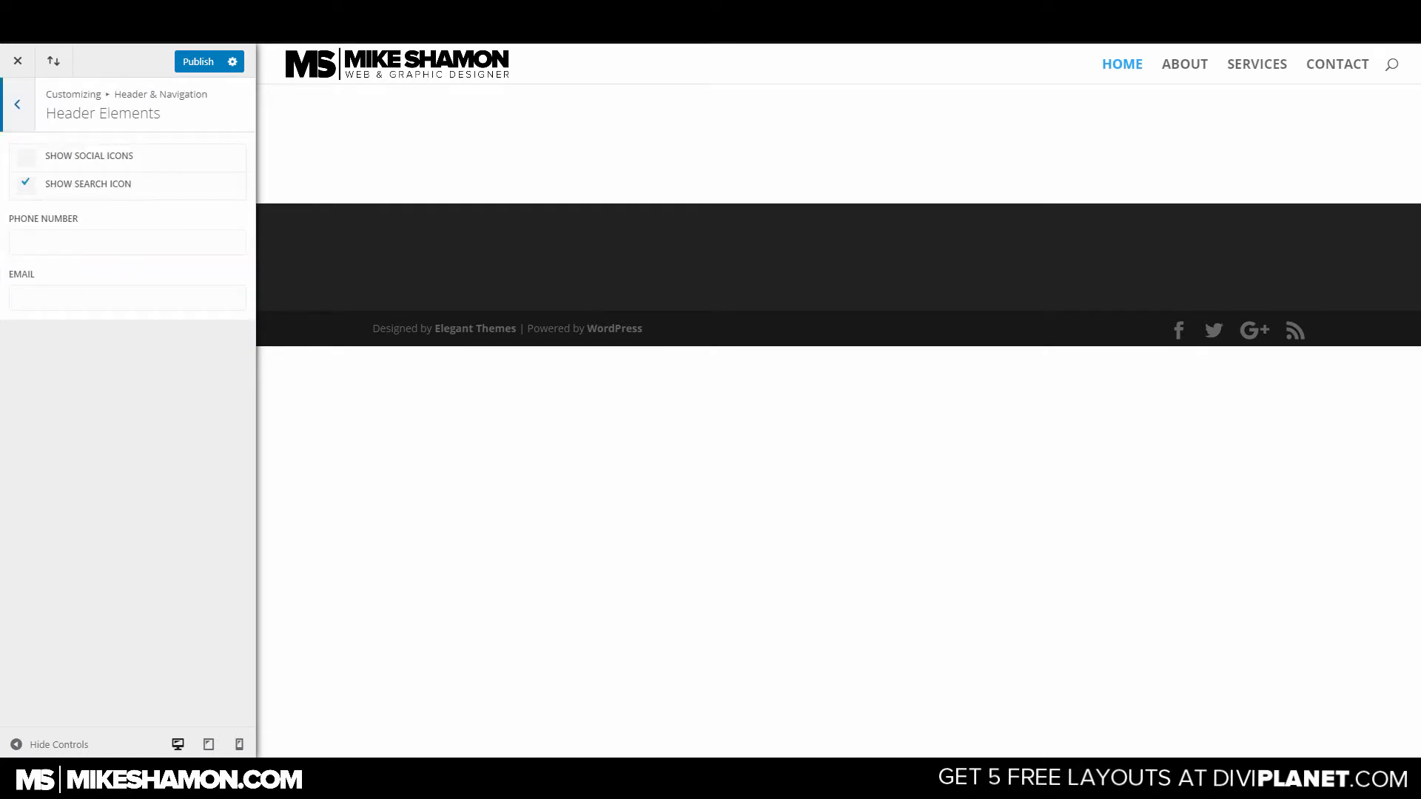
left_click(26, 185)
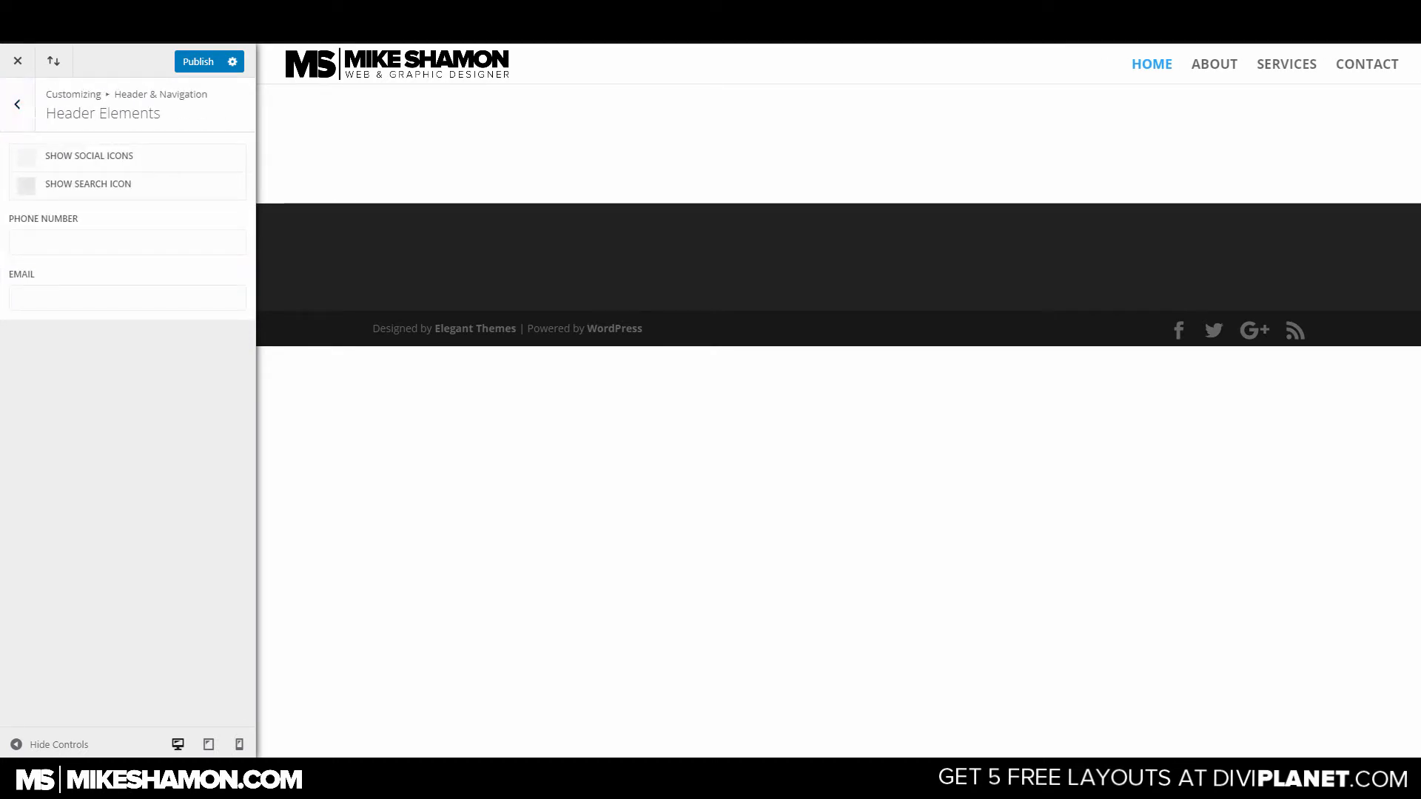
left_click(25, 156)
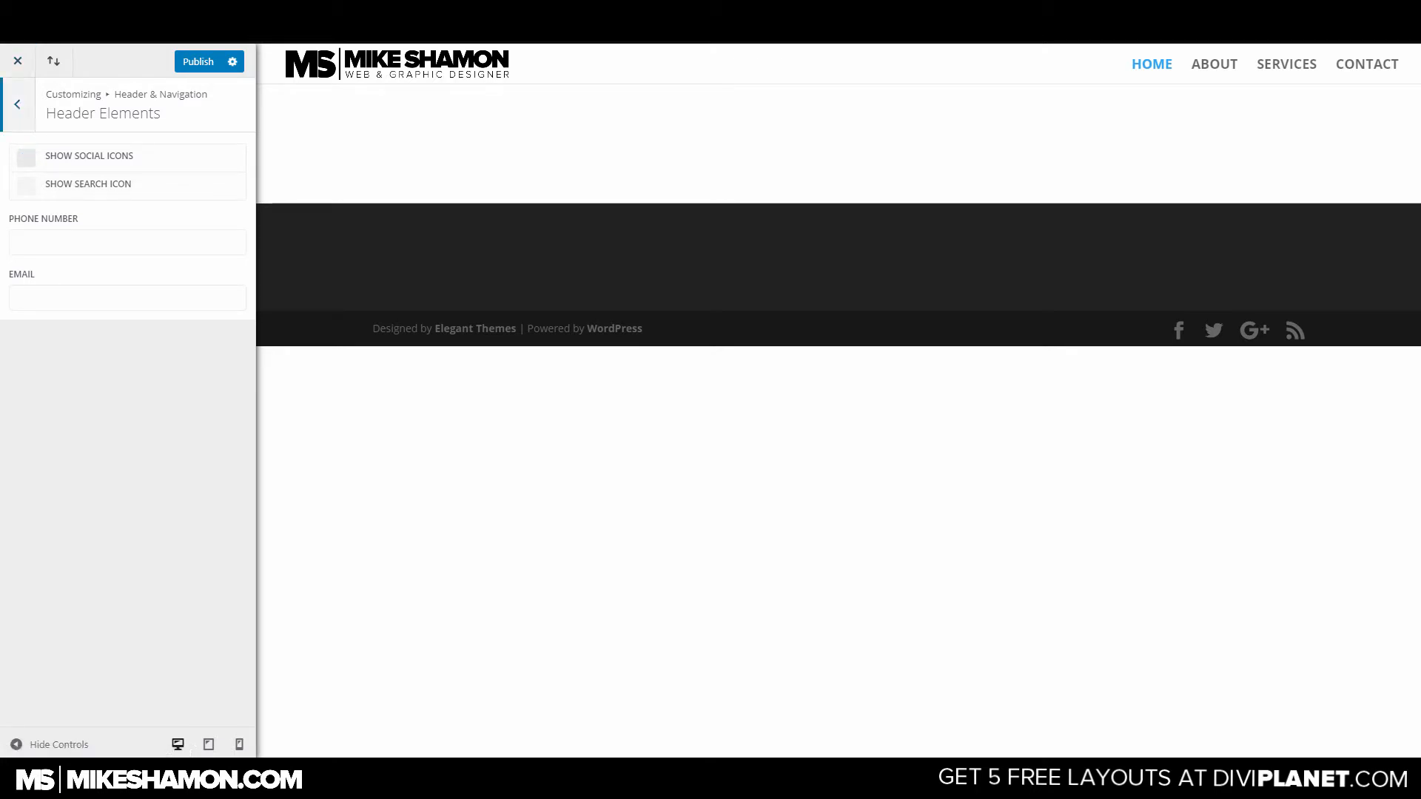
left_click(17, 104)
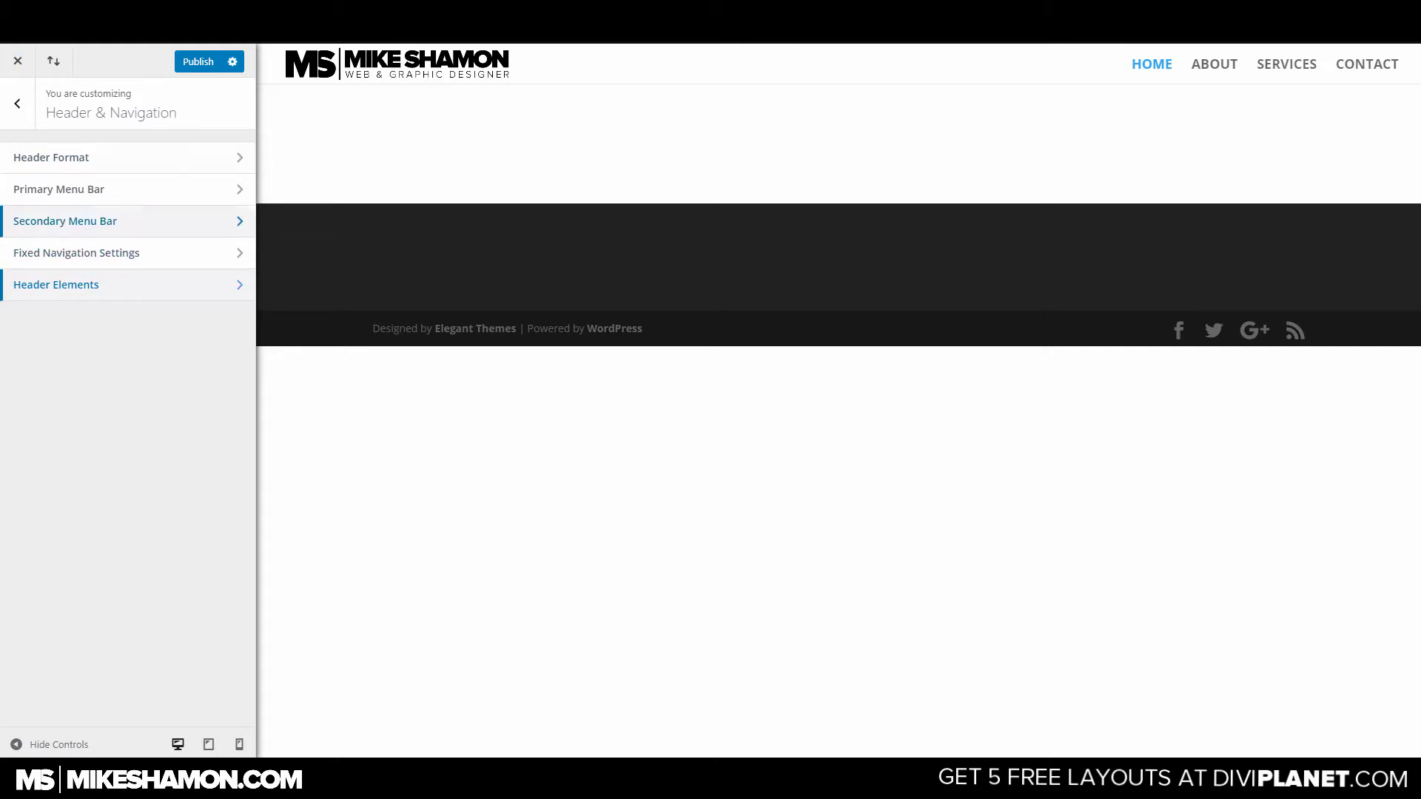
left_click(65, 220)
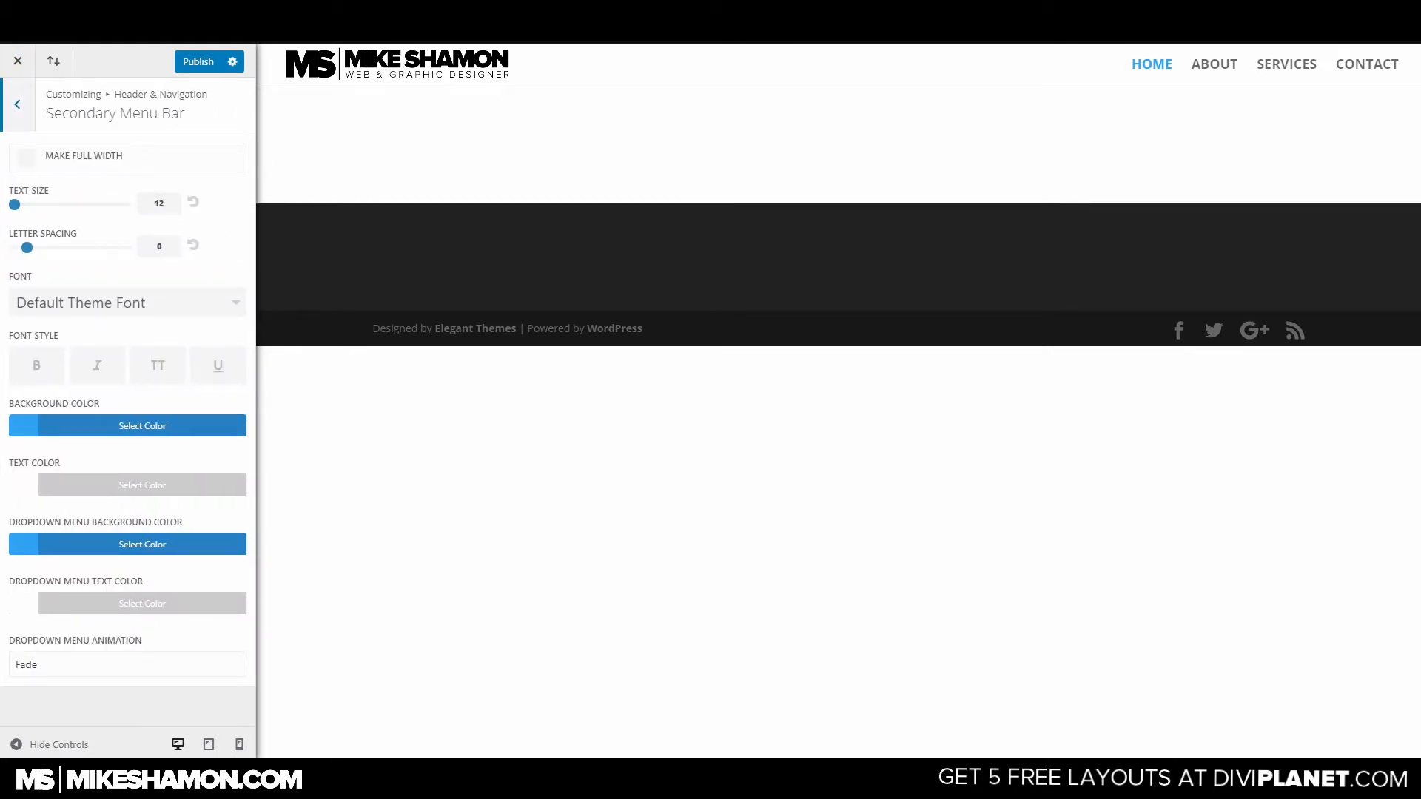
left_click(18, 105)
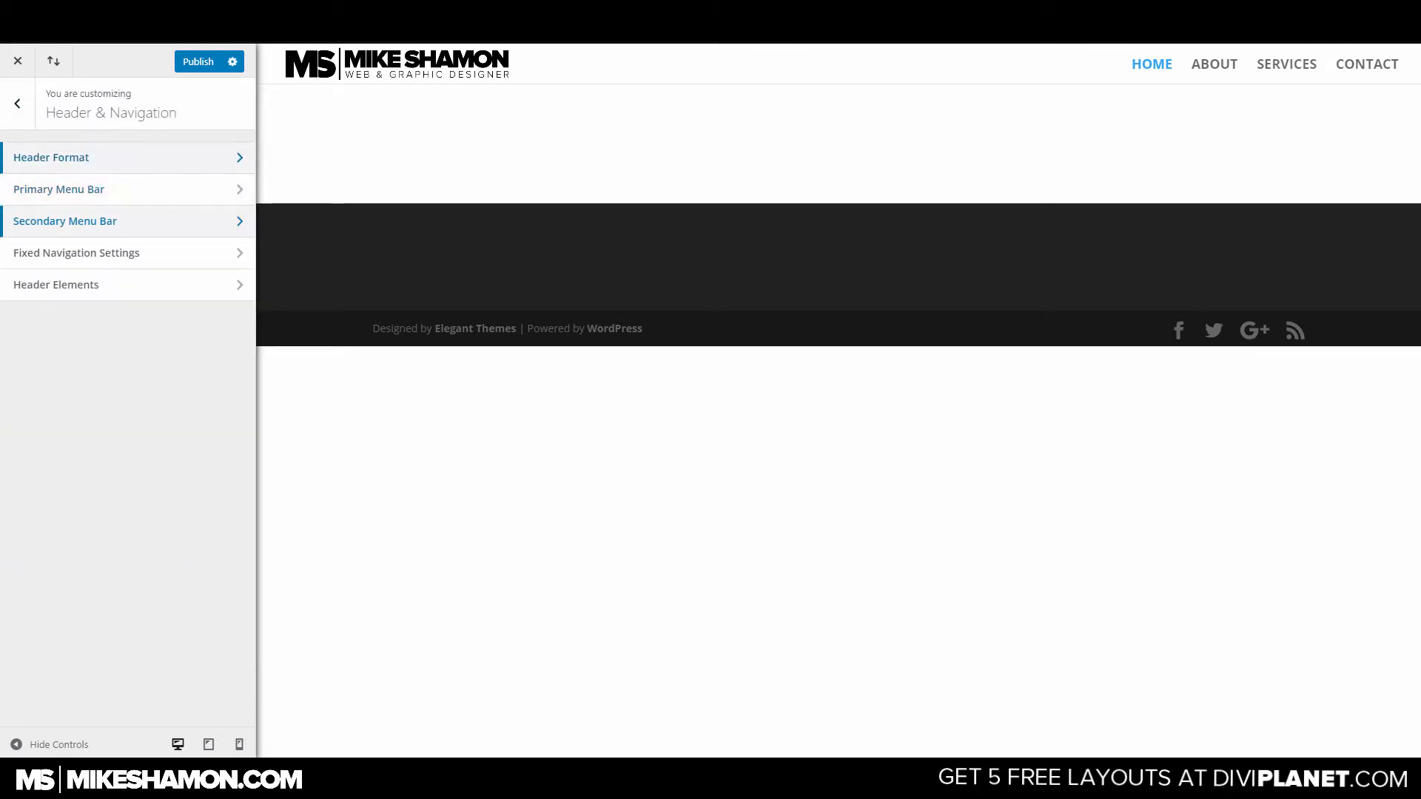
Set the primary menu bar's text color to black, and open the footer settings.
left_click(60, 189)
scroll(127, 403, "down", 3)
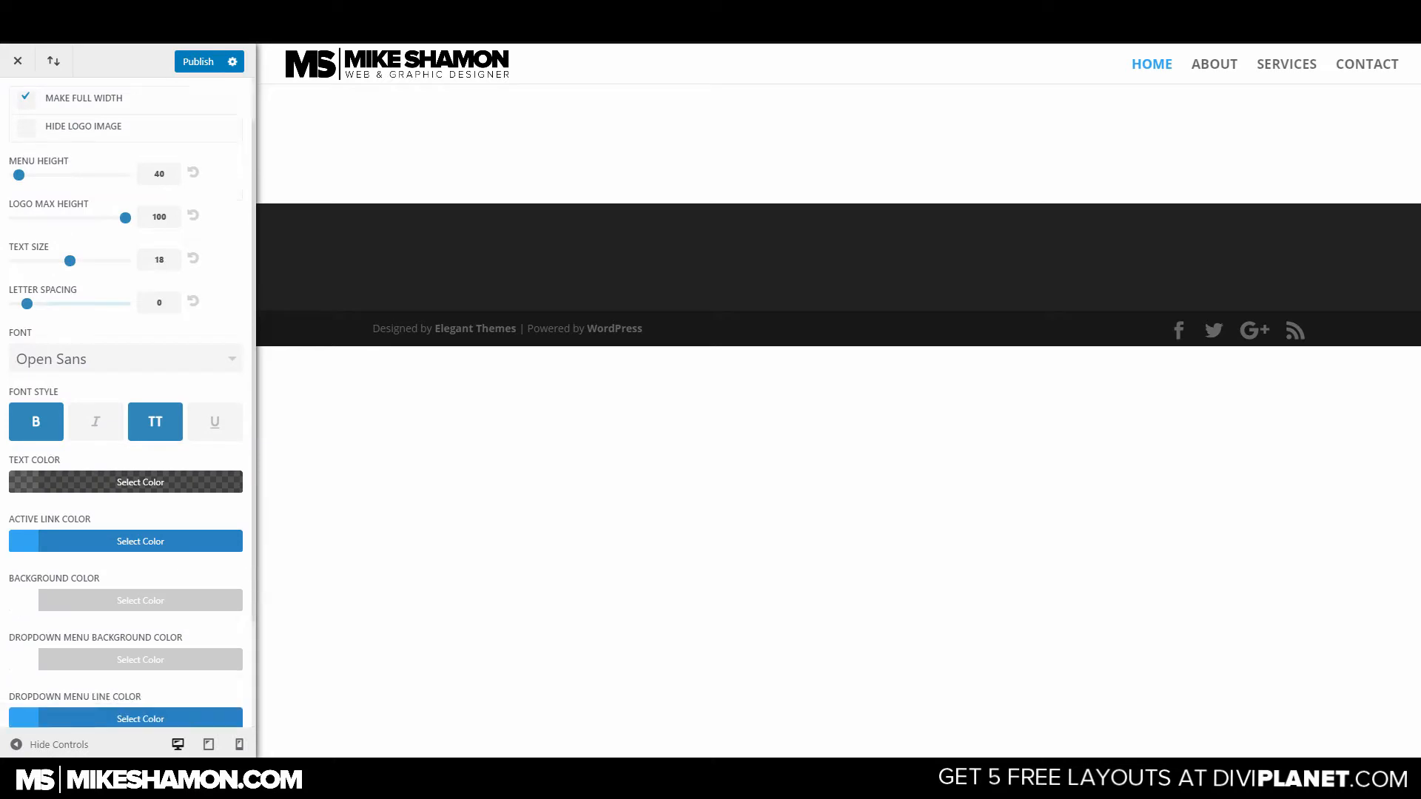
left_click(126, 348)
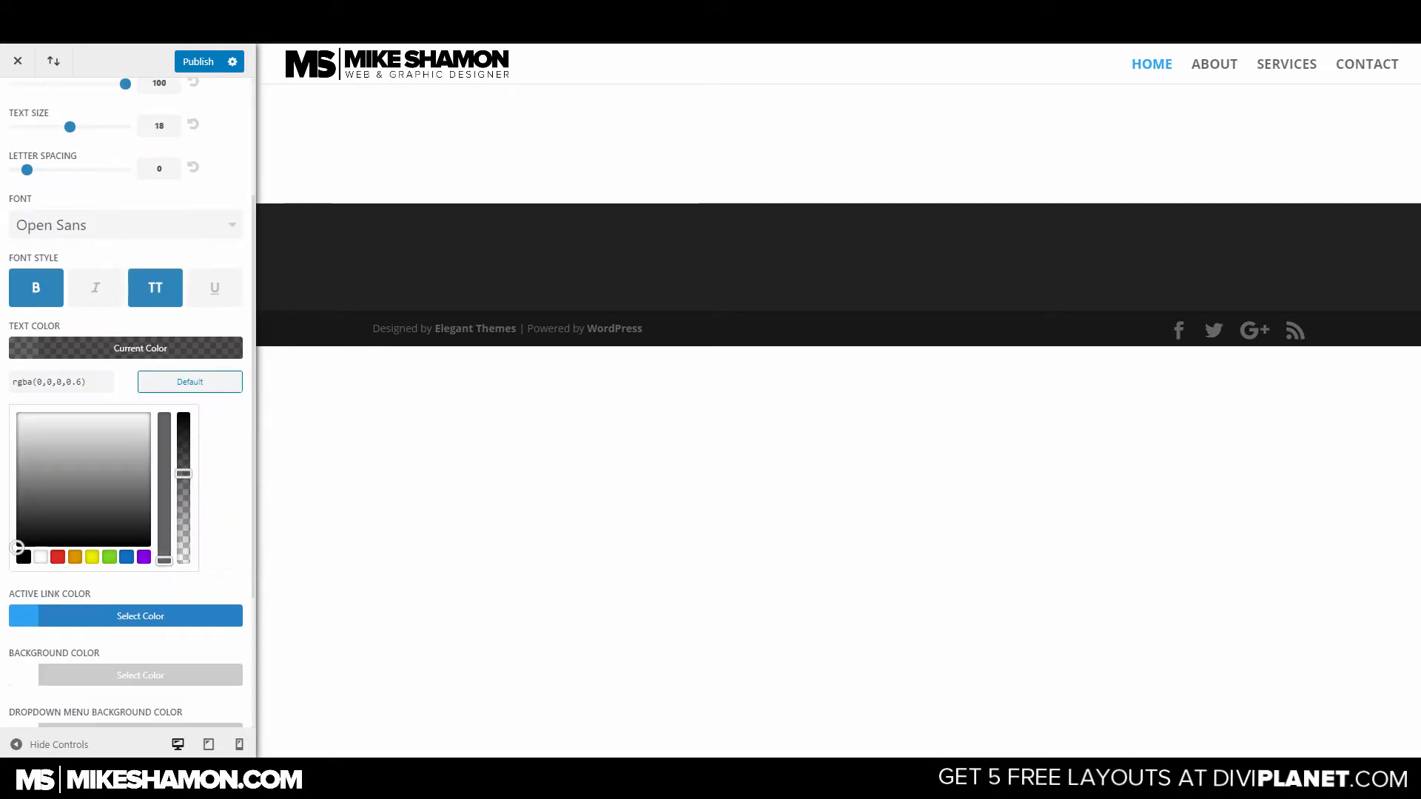
left_click(24, 557)
left_click(140, 348)
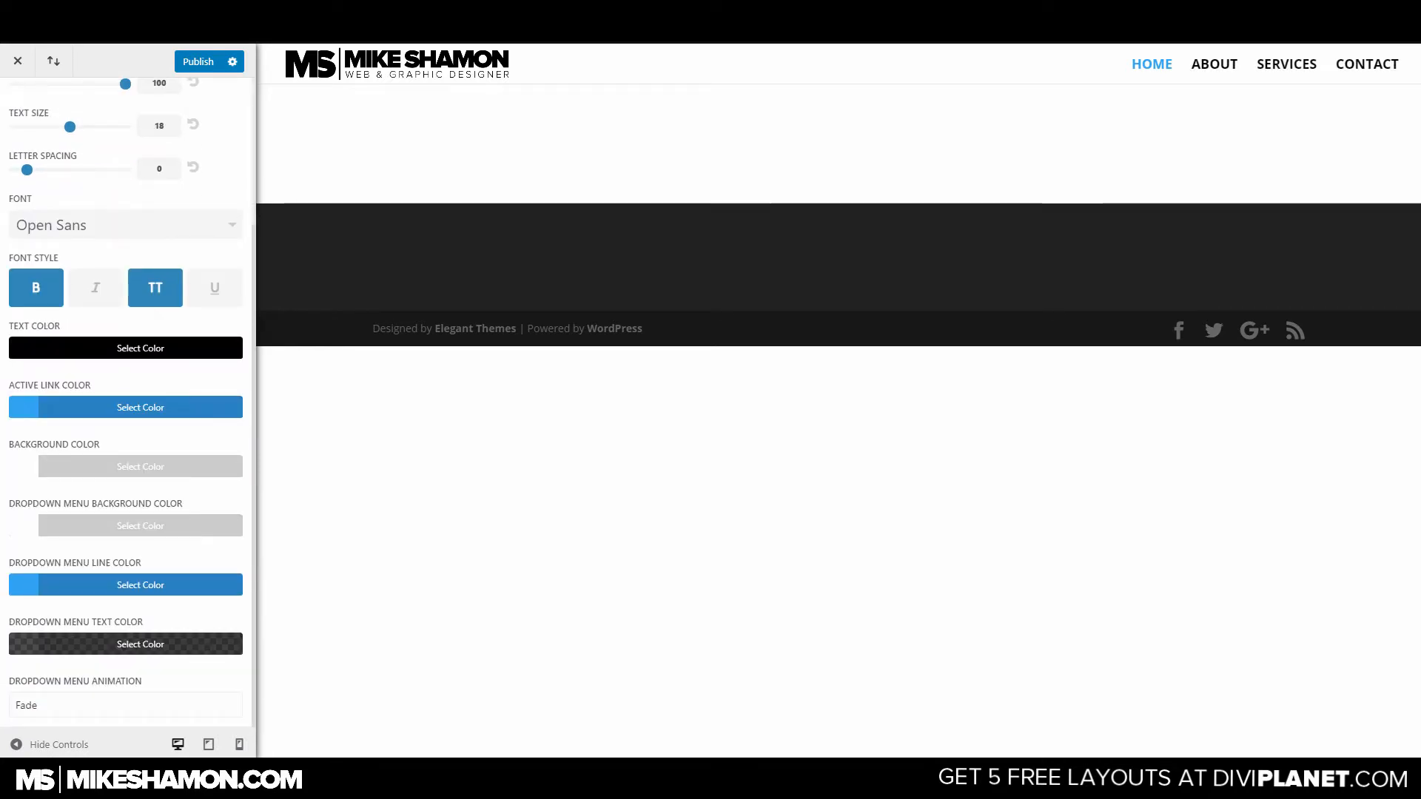
scroll(140, 349, "up", 3)
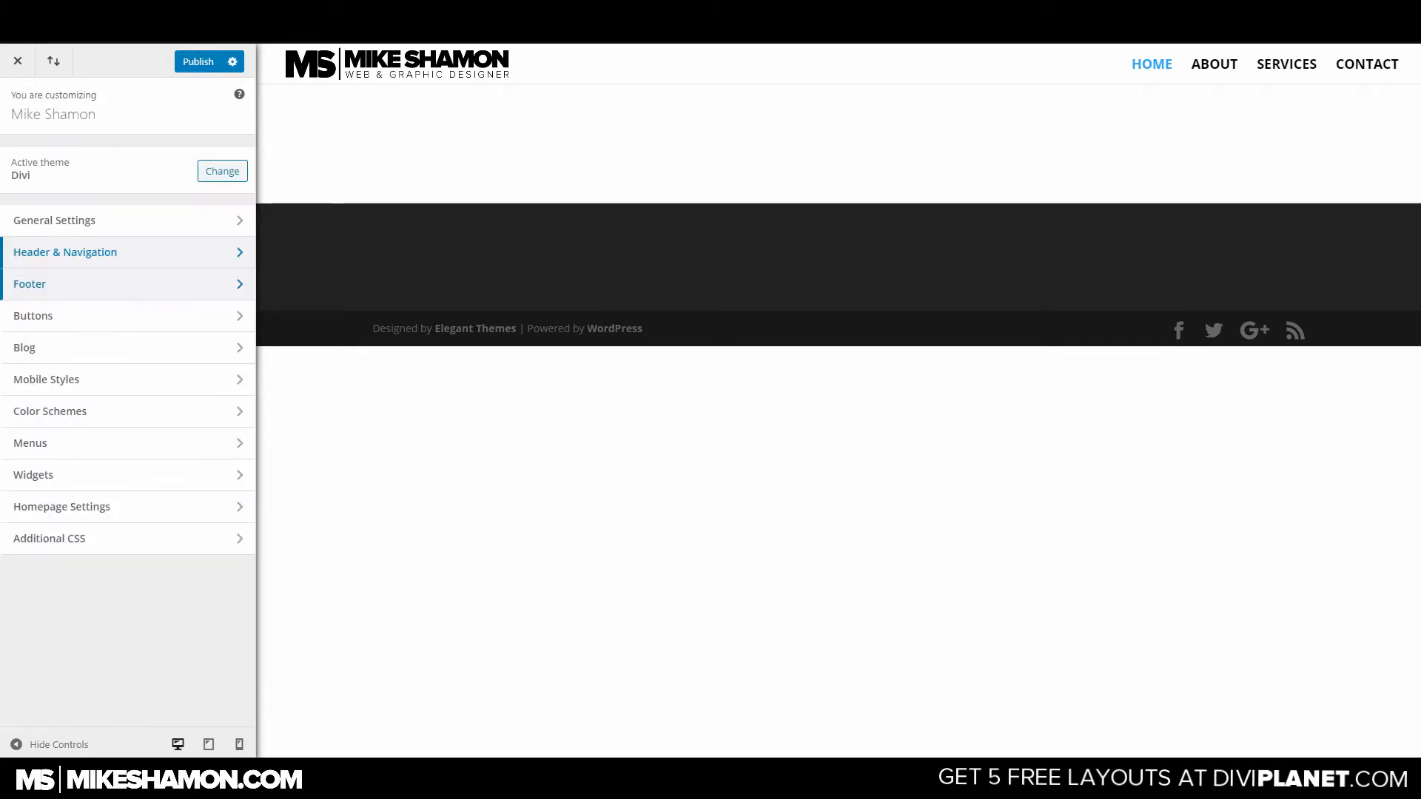
left_click(77, 285)
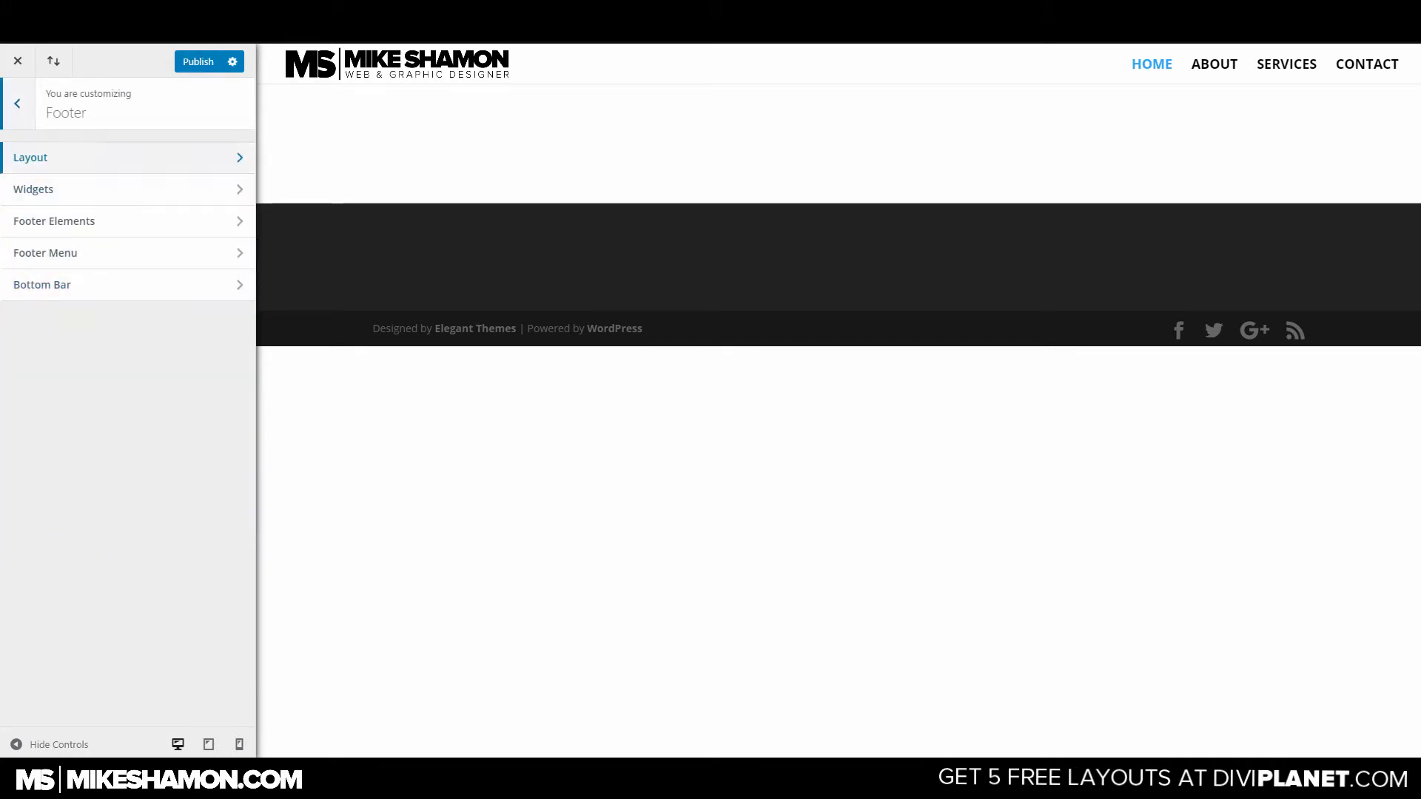
Set the footer's column layout to a single full-width column and return to the footer settings list.
left_click(74, 157)
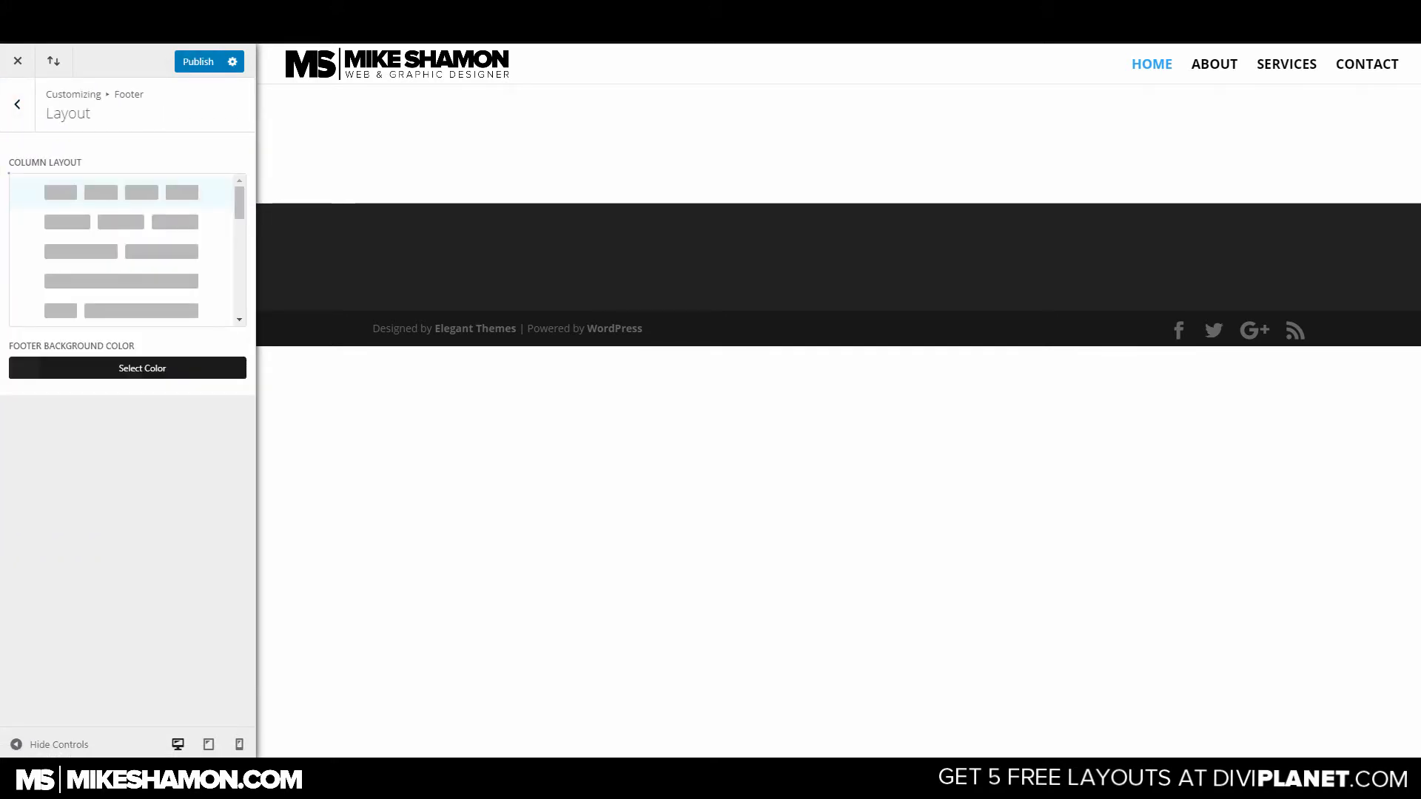
scroll(122, 252, "down", 3)
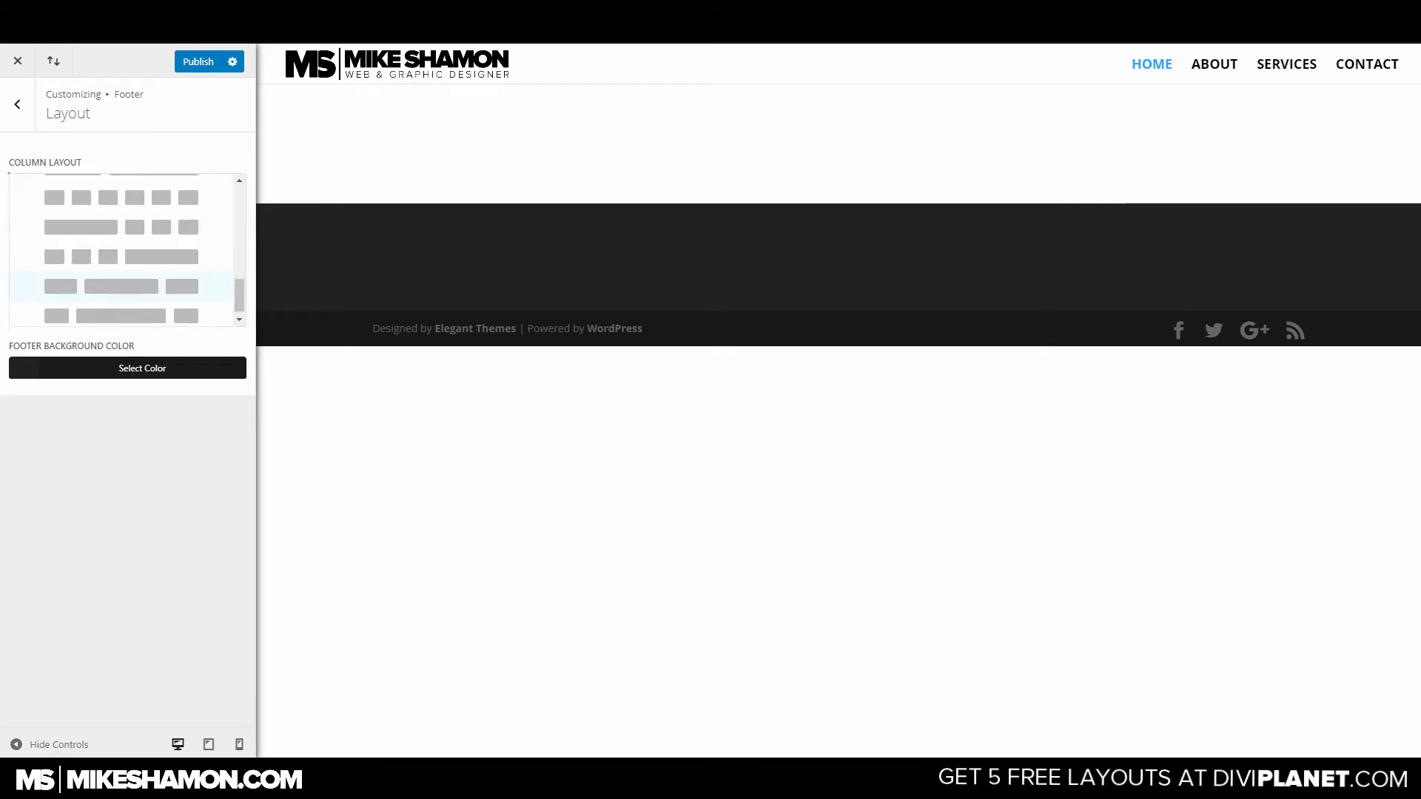
scroll(122, 252, "up", 3)
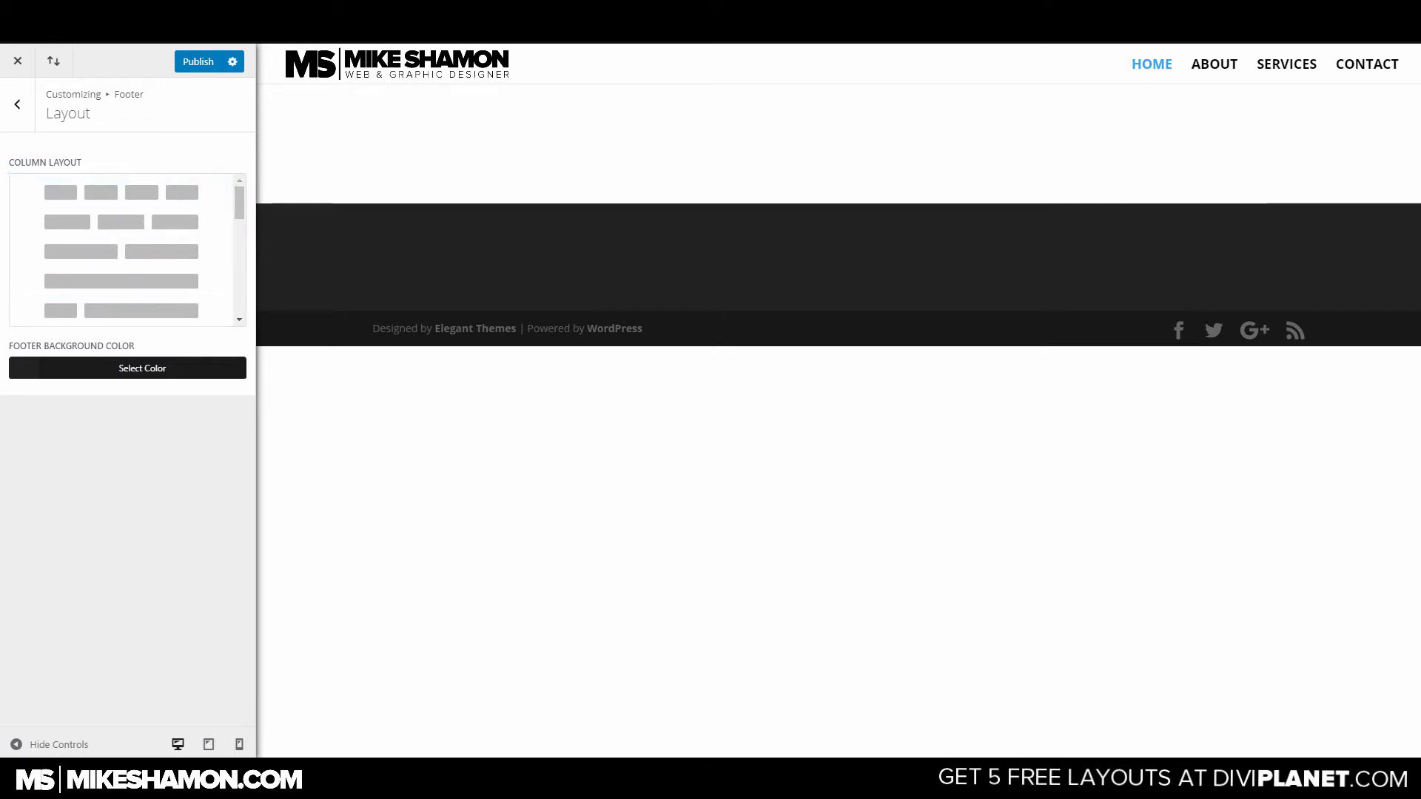
scroll(122, 244, "down", 1)
left_click(122, 240)
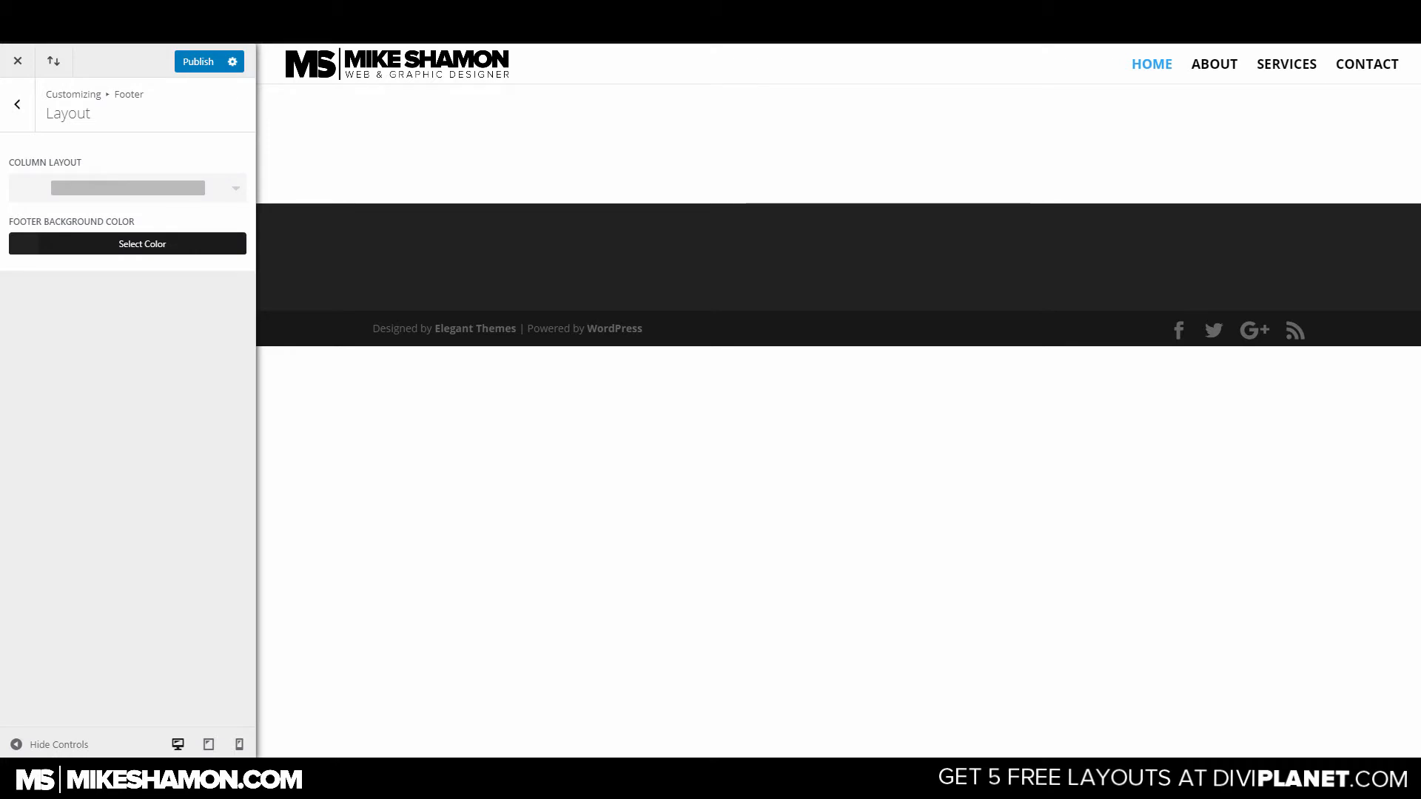
left_click(17, 105)
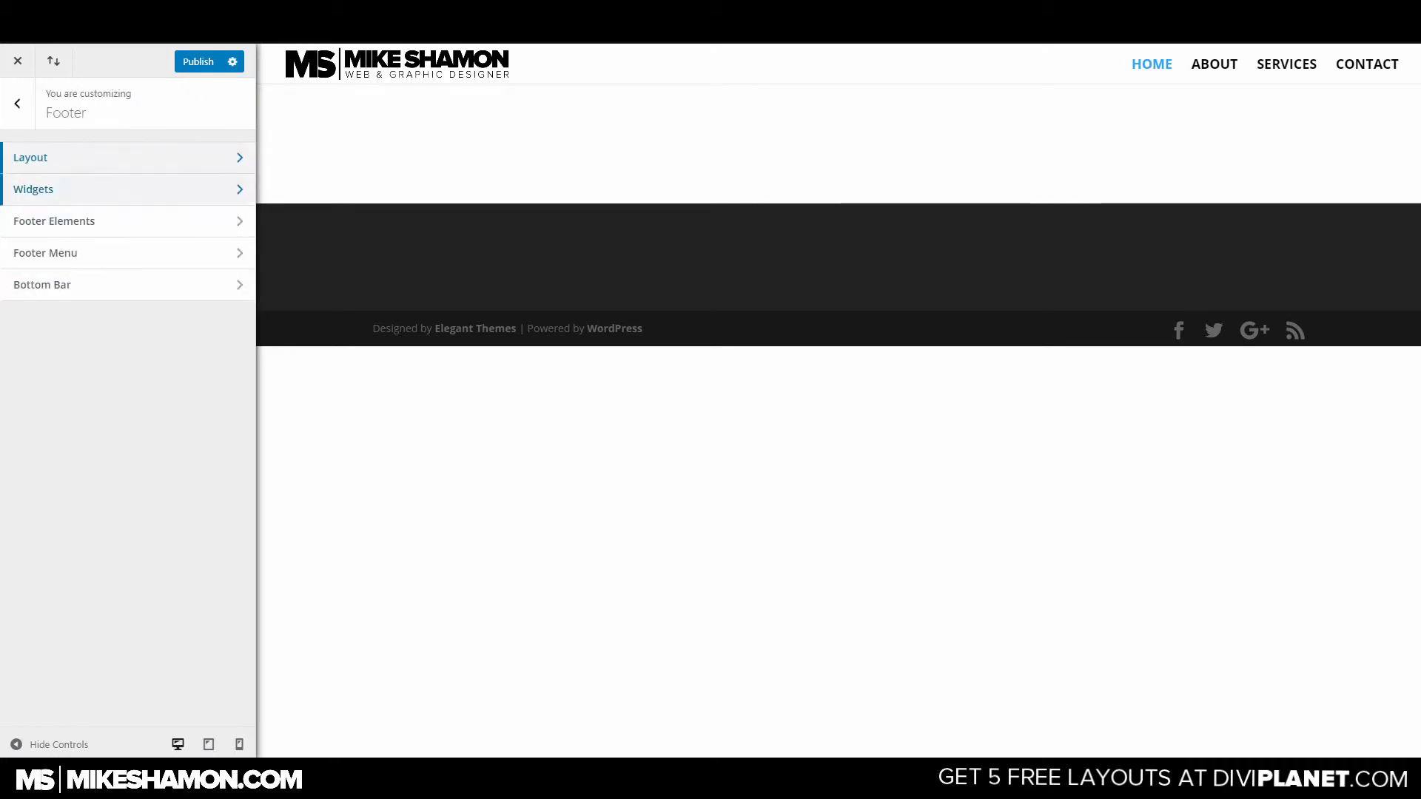
Look over the footer widget settings, and turn off the social icons in the footer elements settings.
left_click(118, 189)
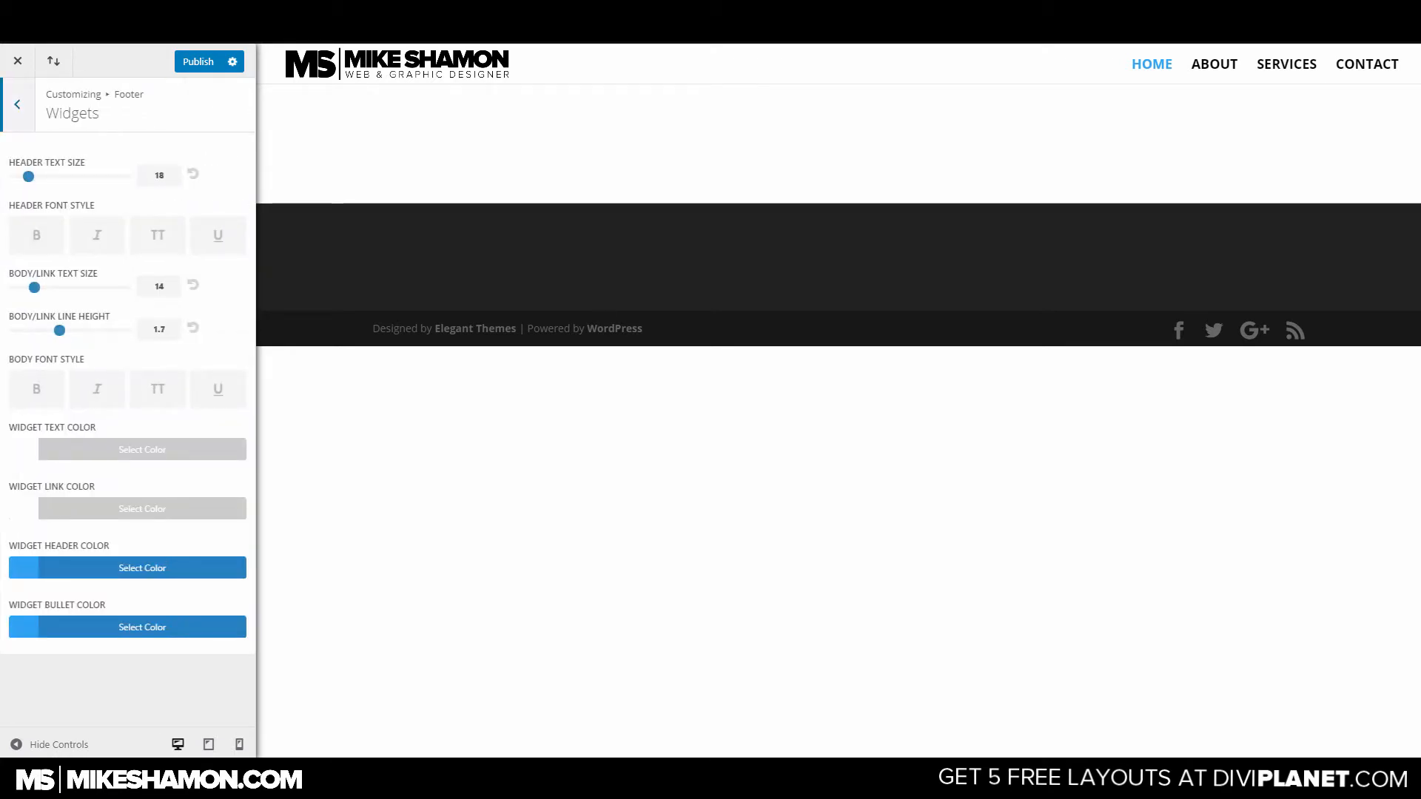
left_click(17, 104)
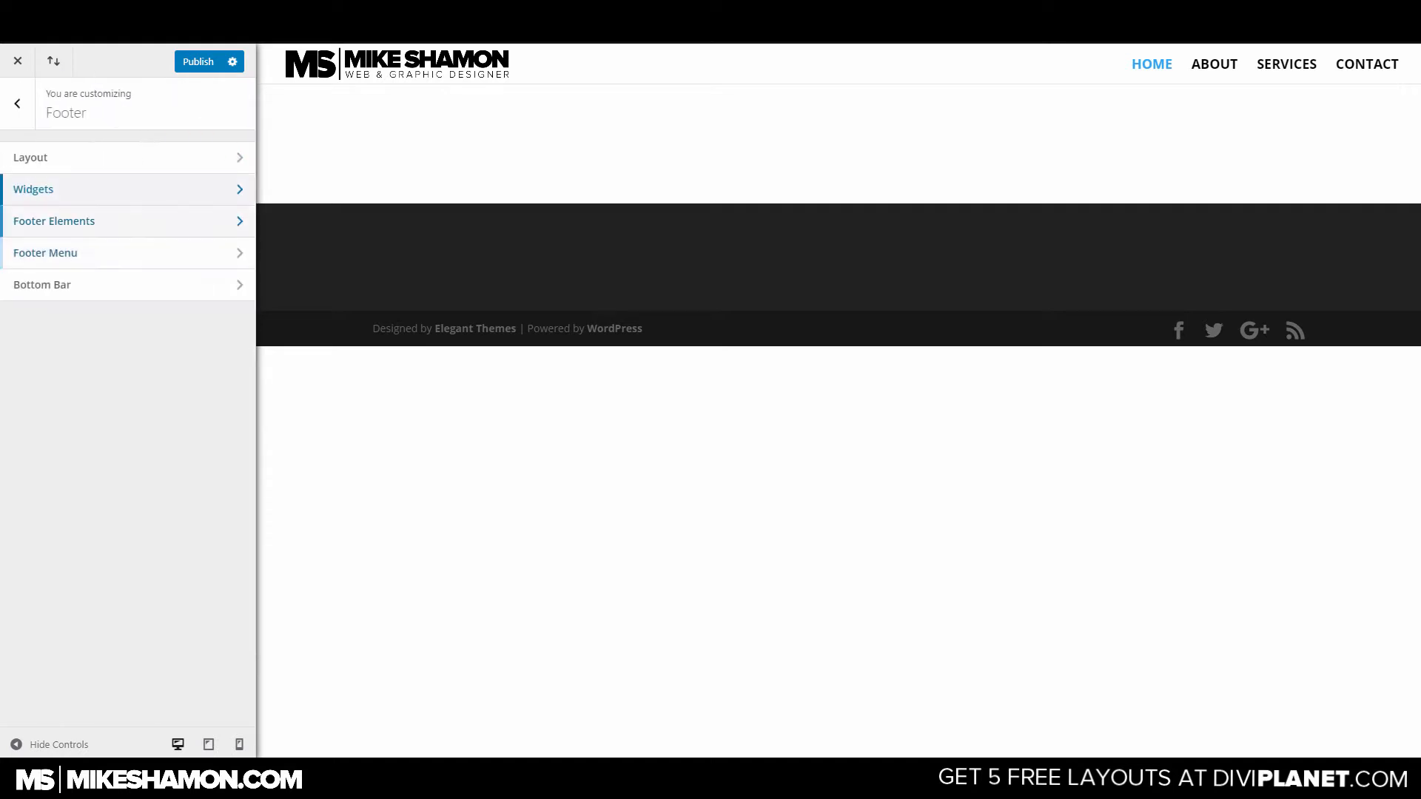
left_click(118, 220)
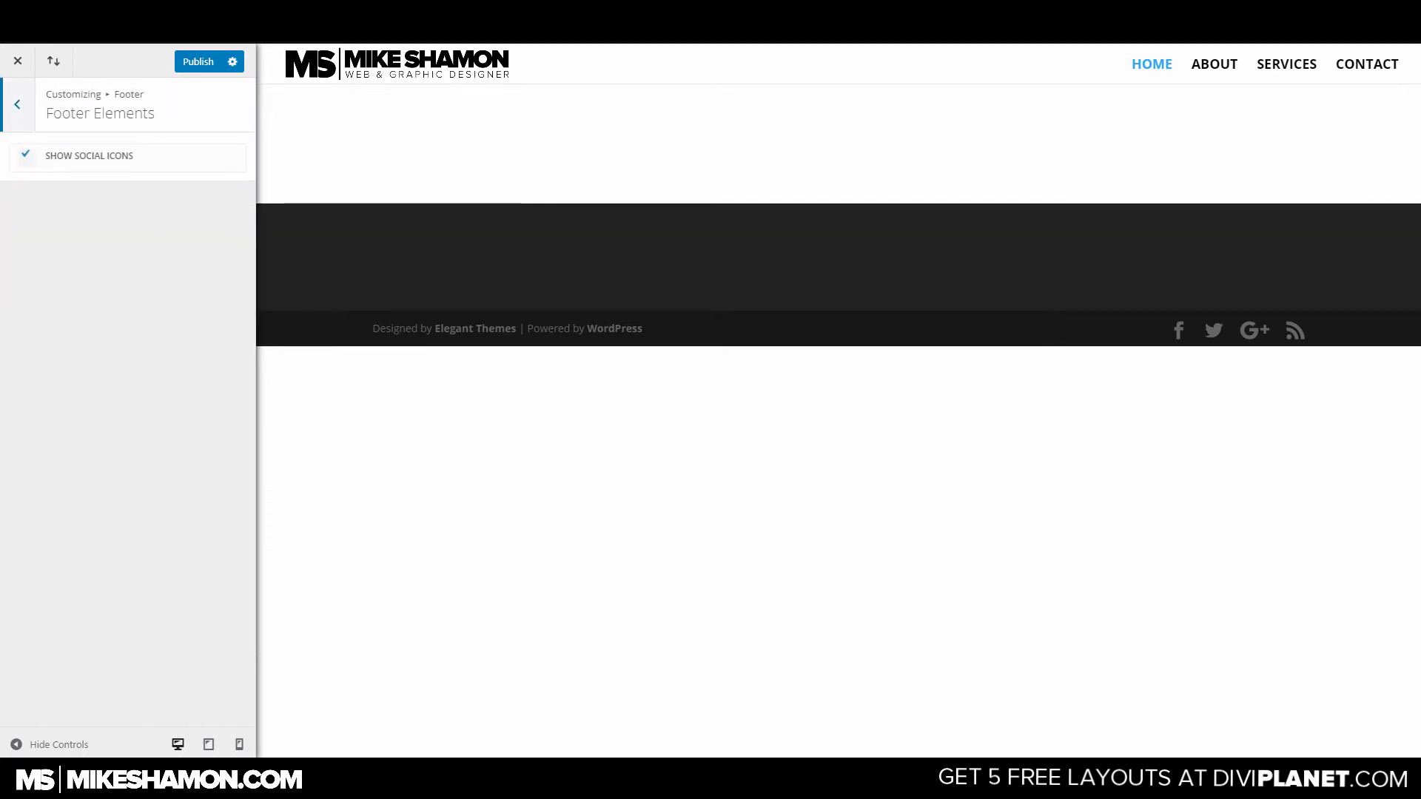
left_click(25, 155)
left_click(17, 105)
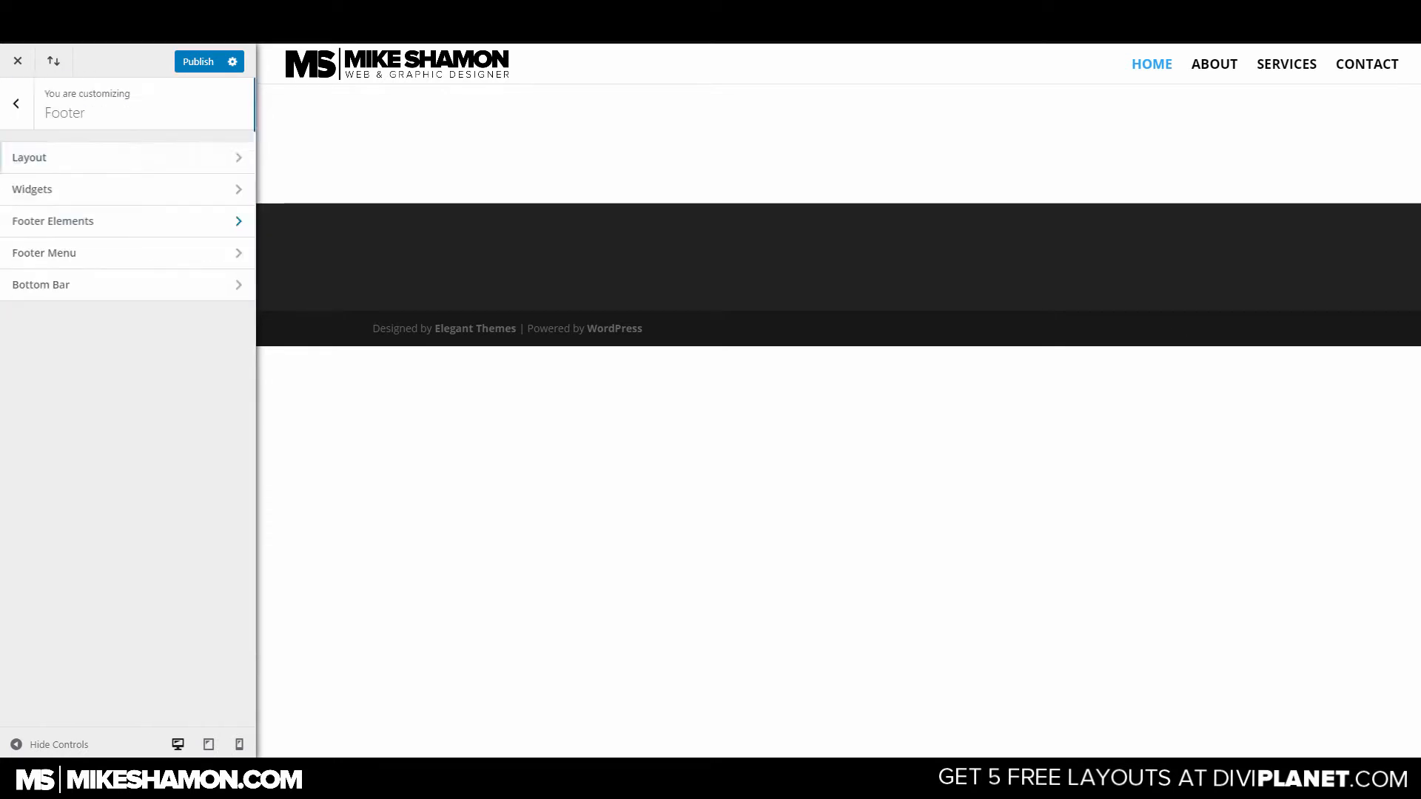
View the footer menu settings, and in the bottom bar enter the footer credits as "Copyright © 2020" followed by the site's domain name.
left_click(118, 252)
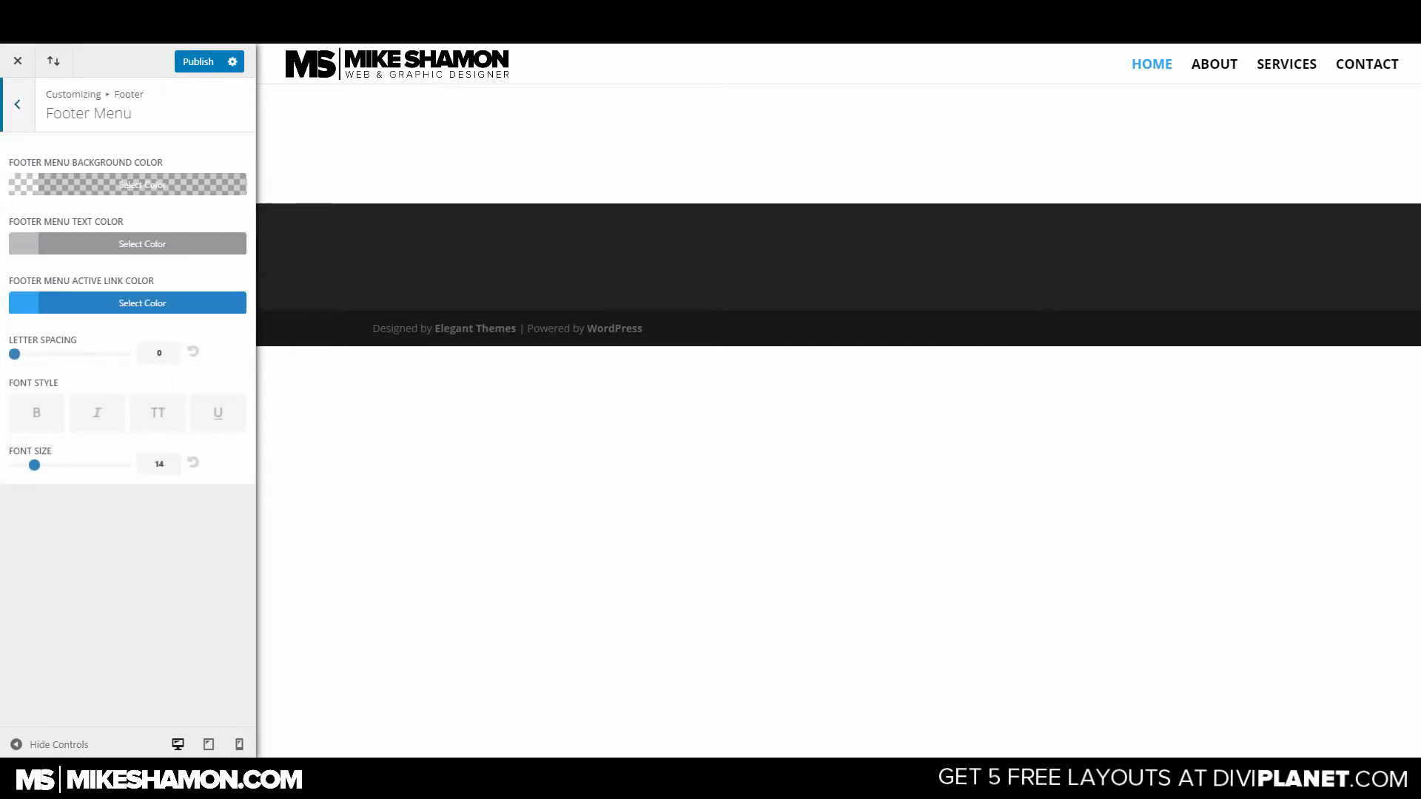
left_click(17, 104)
left_click(119, 281)
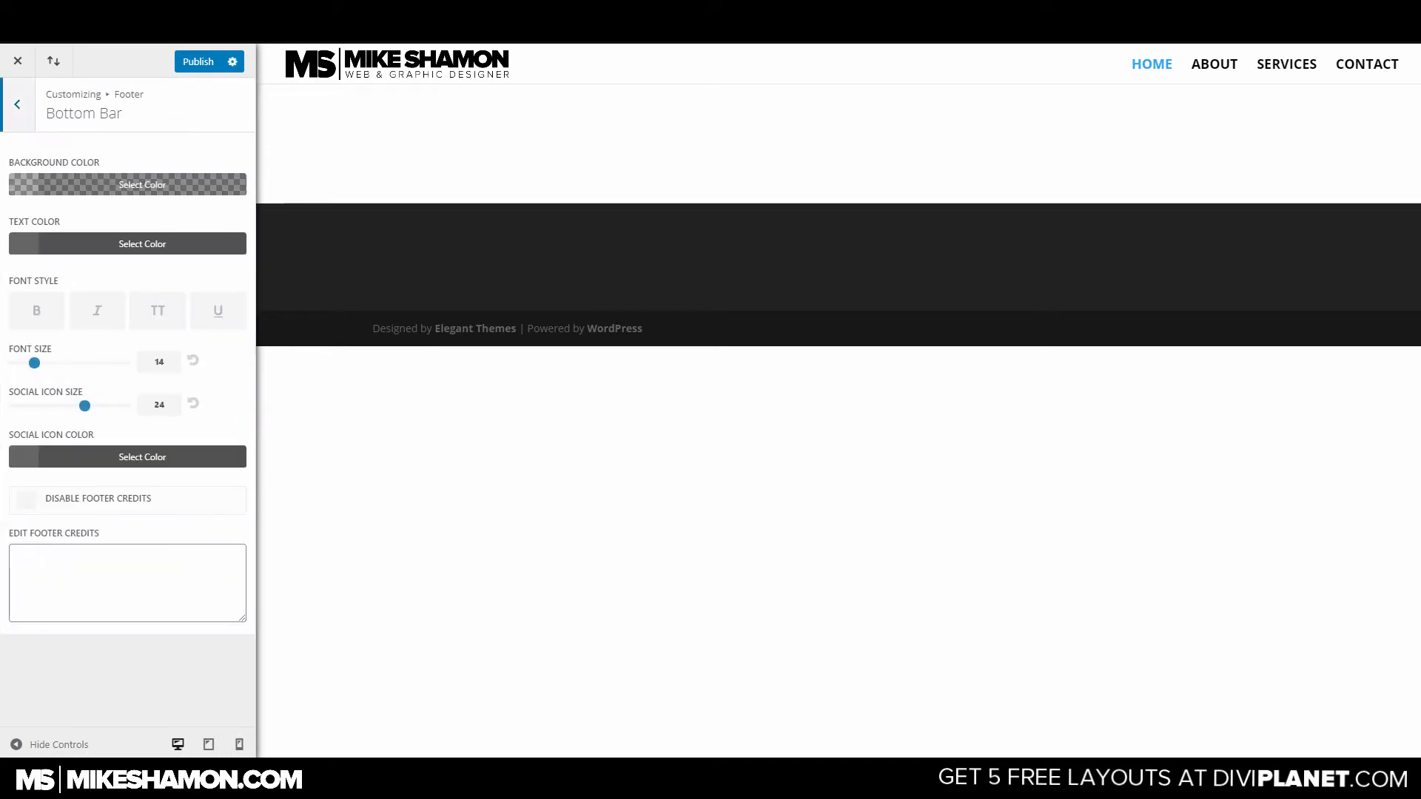
left_click(127, 582)
type("C")
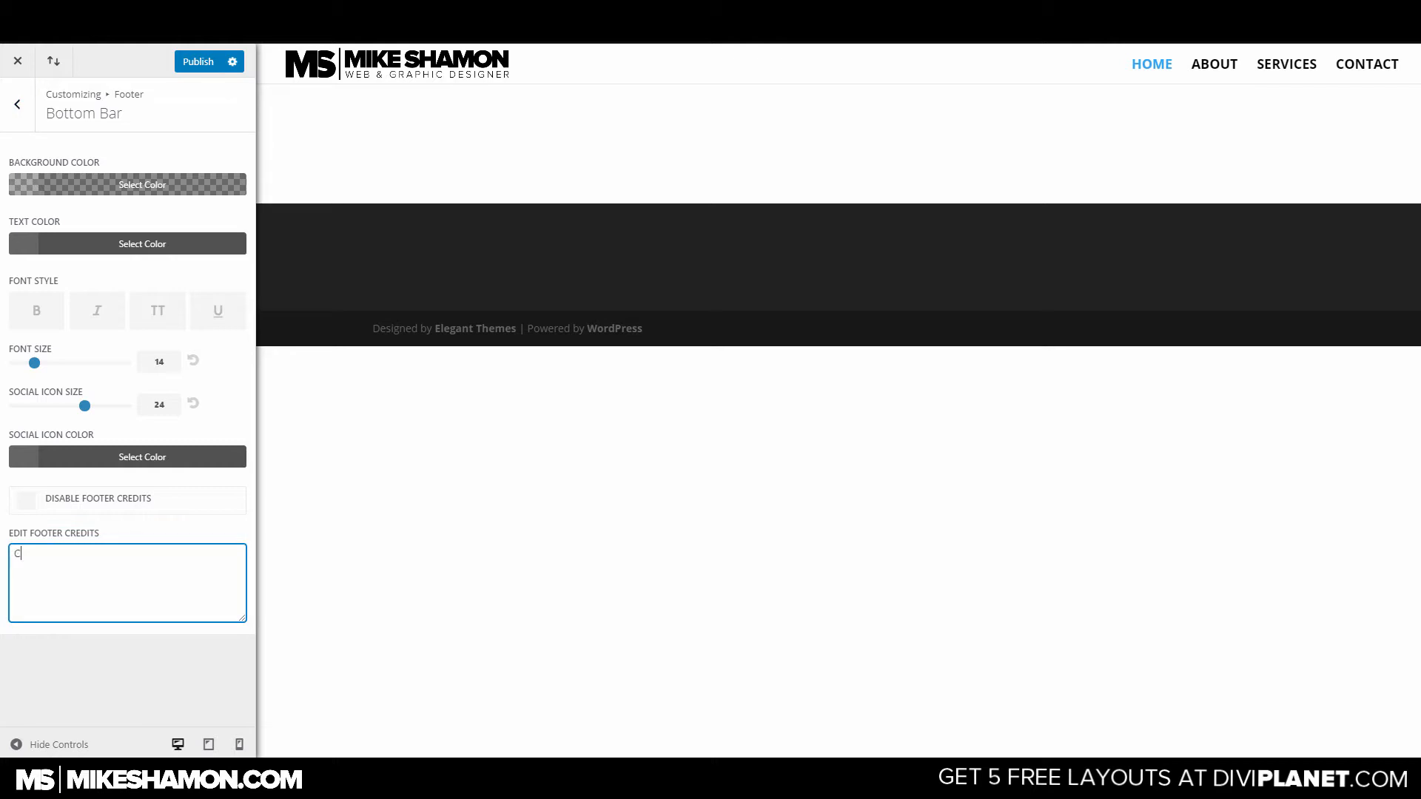
type("opyright")
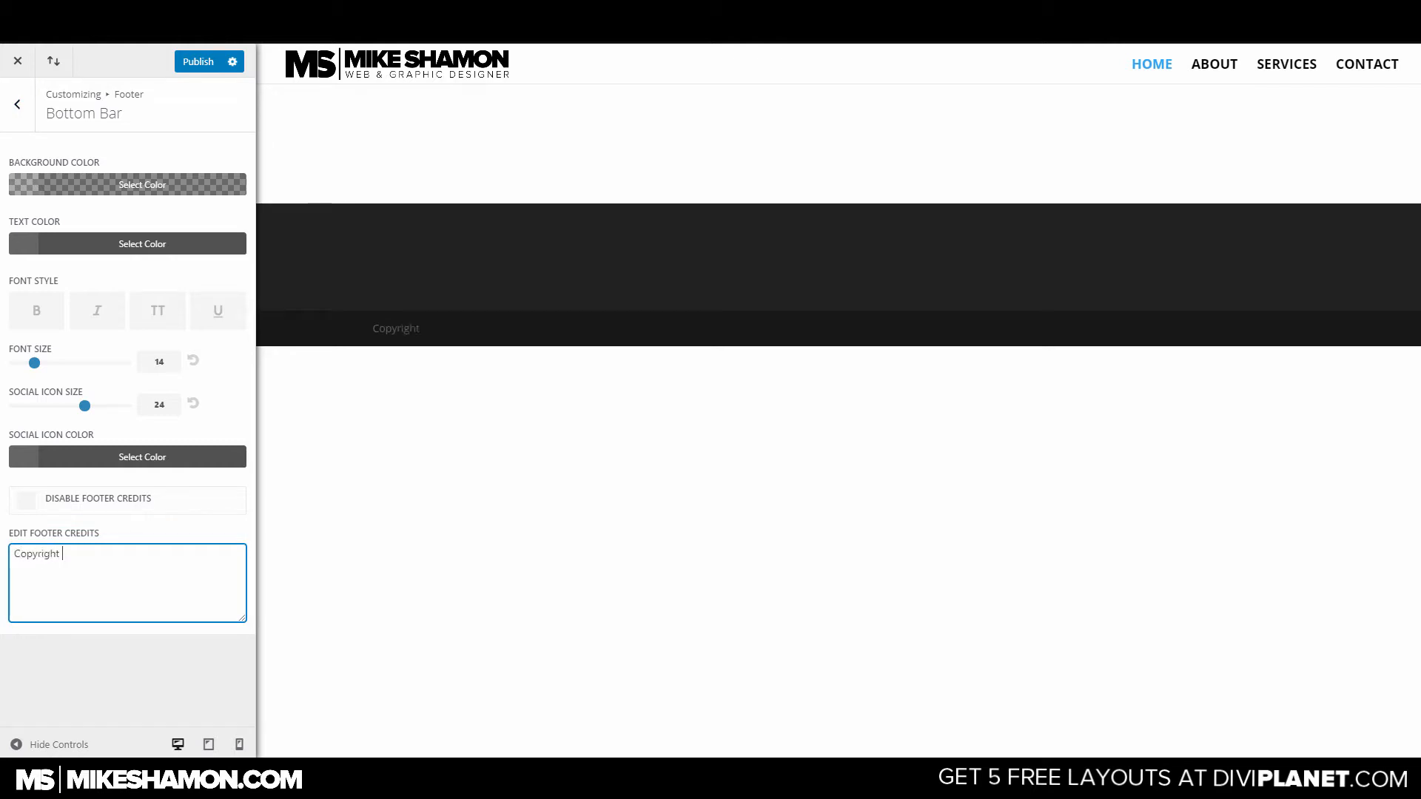
type(" 2020 MikeShamon.com")
left_click(62, 554)
type("©")
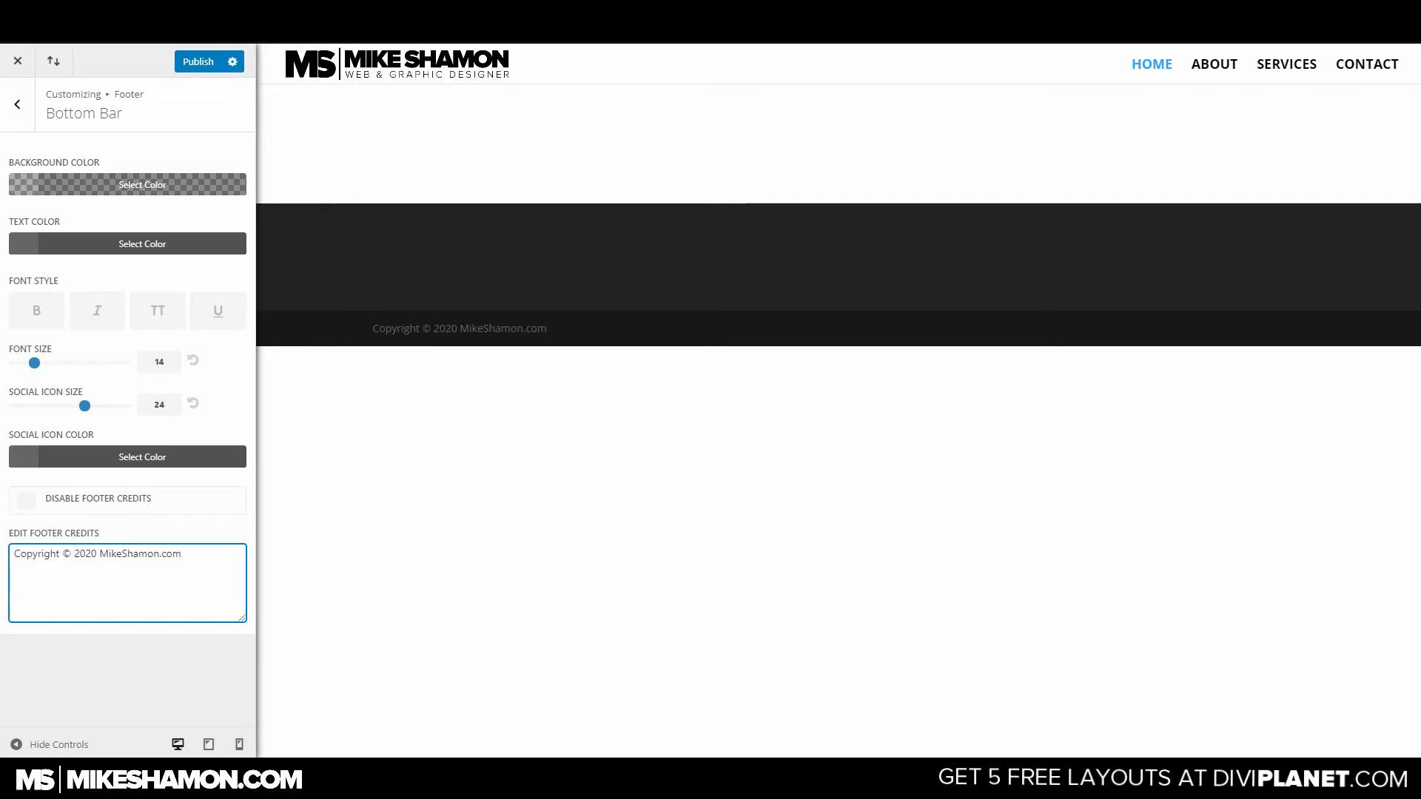
Make the bottom bar text bold and disable the footer credits, publishing the changes and leaving the customizer.
left_click(36, 310)
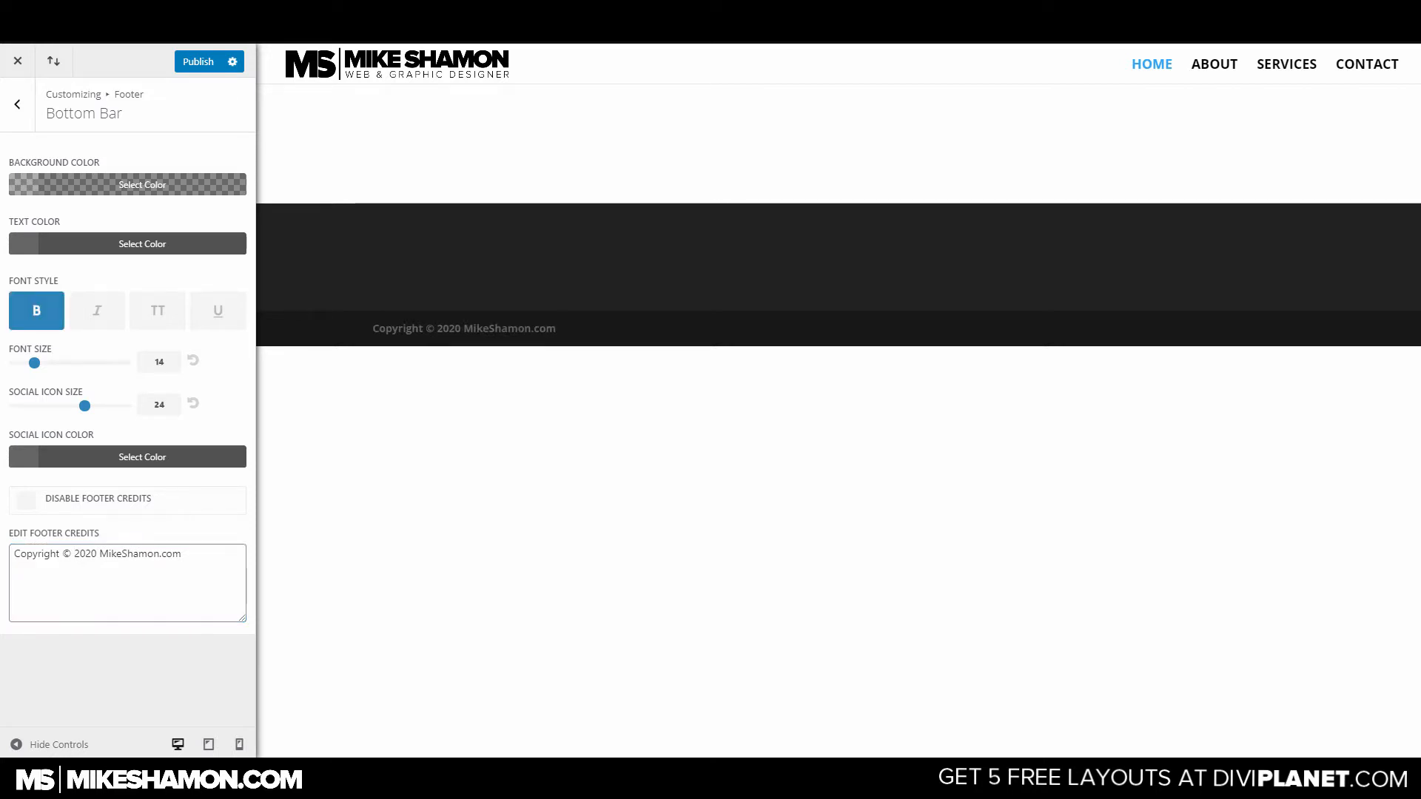
left_click(126, 501)
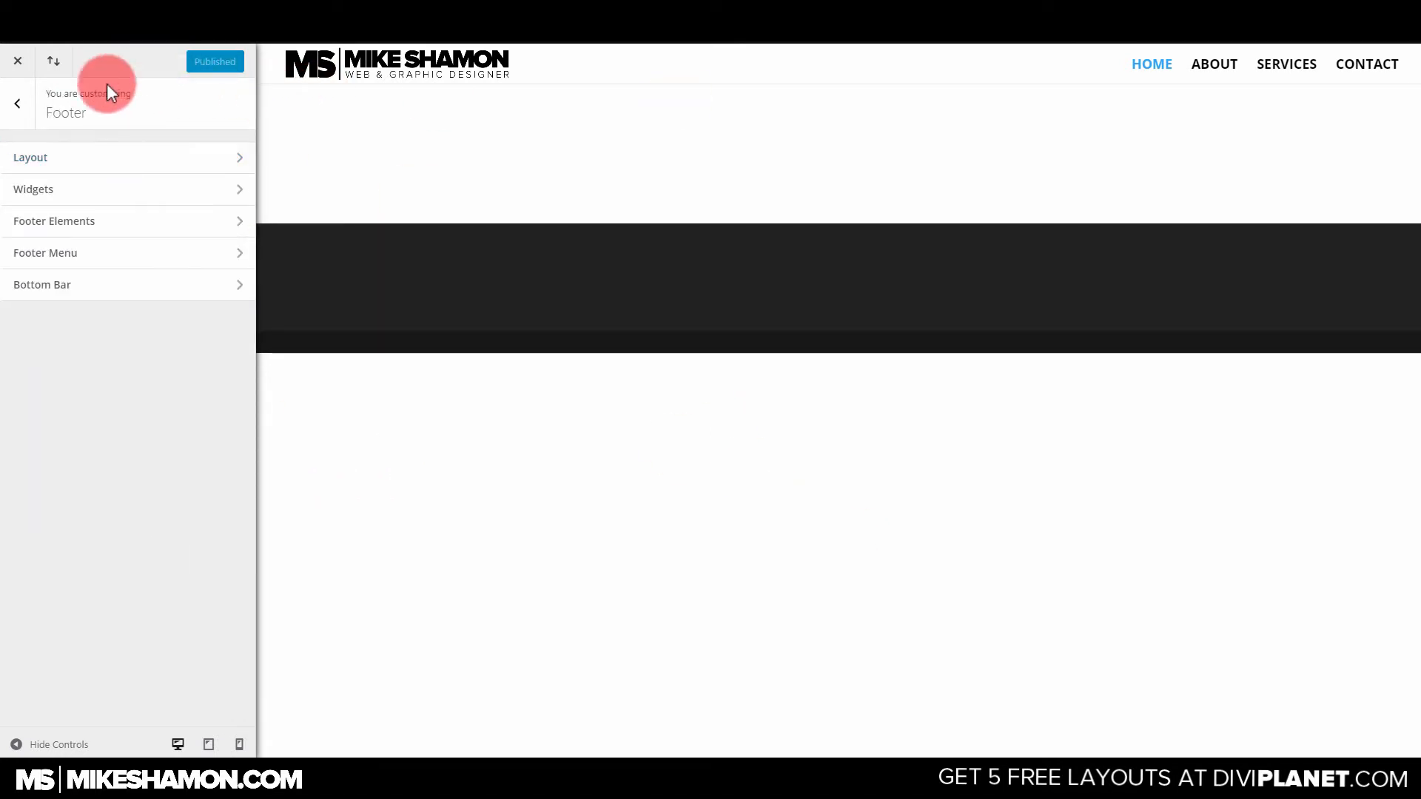
left_click(18, 61)
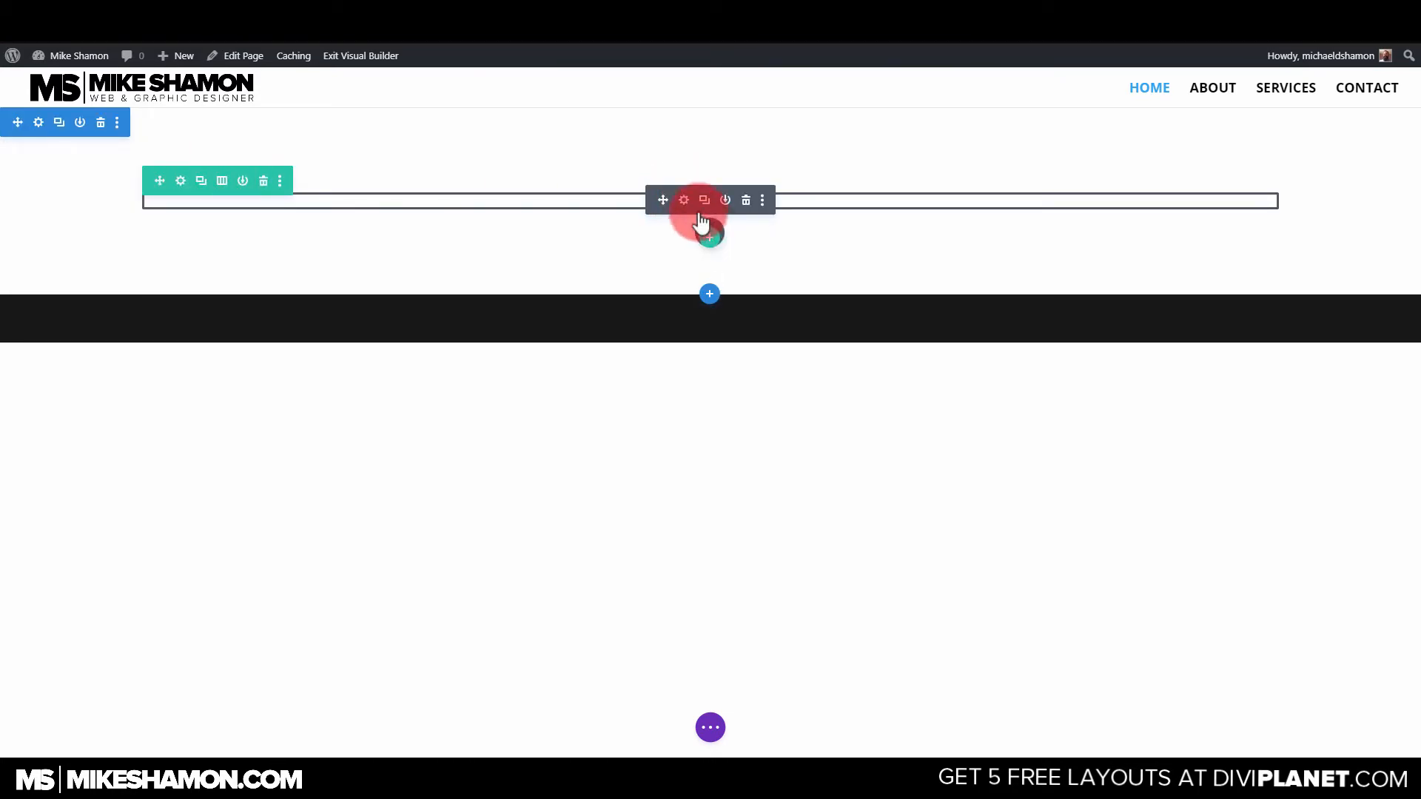
Open the text module's settings, and copy the phrase "Cursus vitae congue mauris rhoncus" from the Lorem Ipsum generator site.
left_click(685, 203)
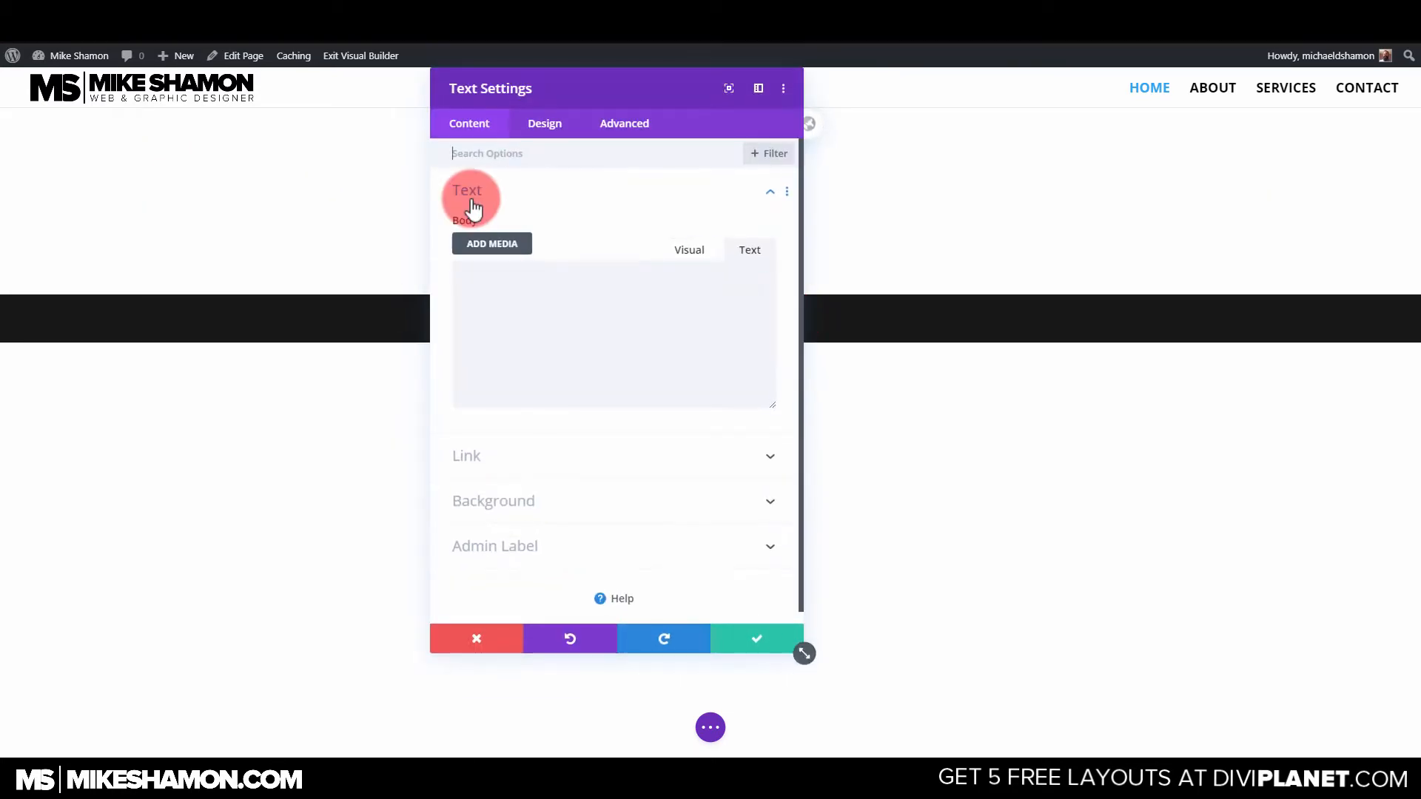
left_click(503, 194)
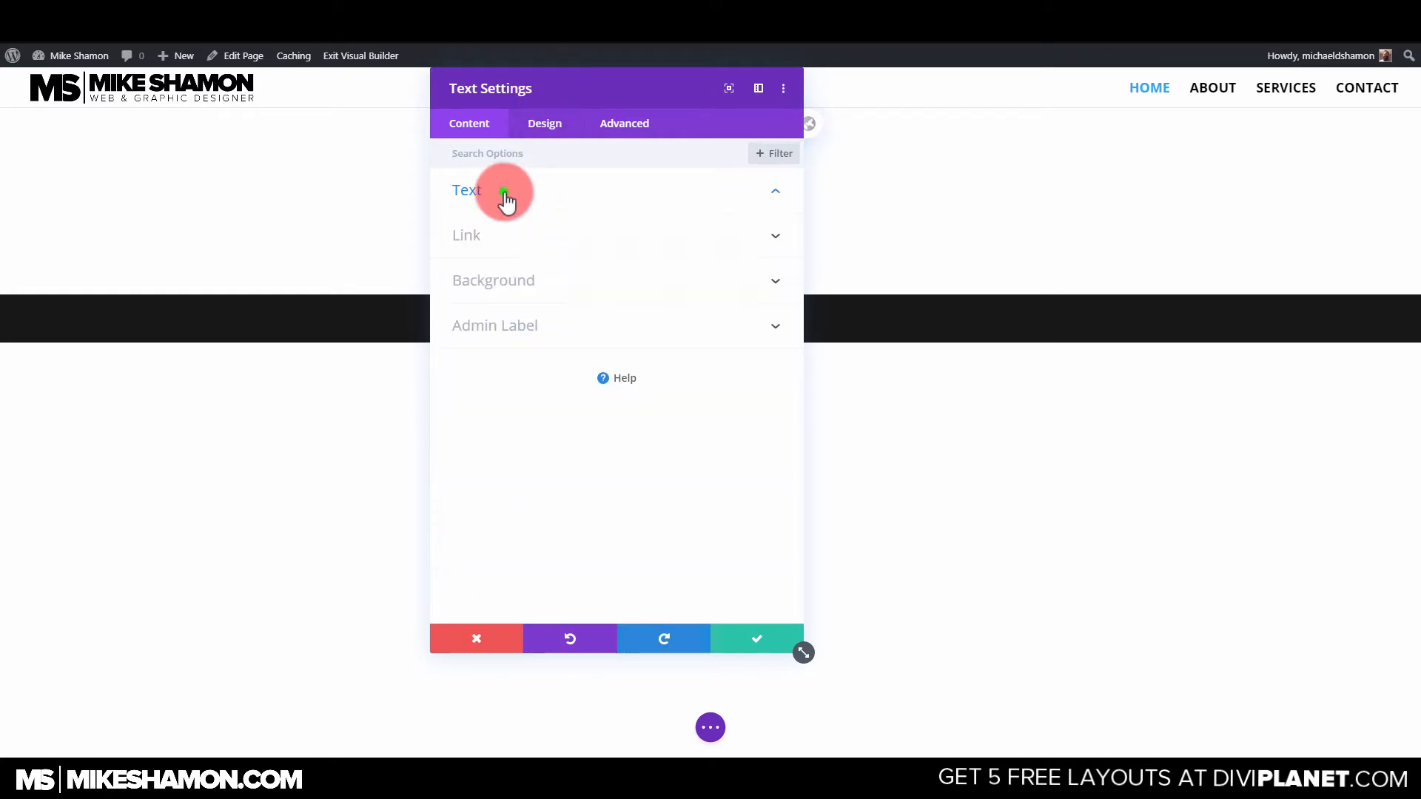
left_click(507, 197)
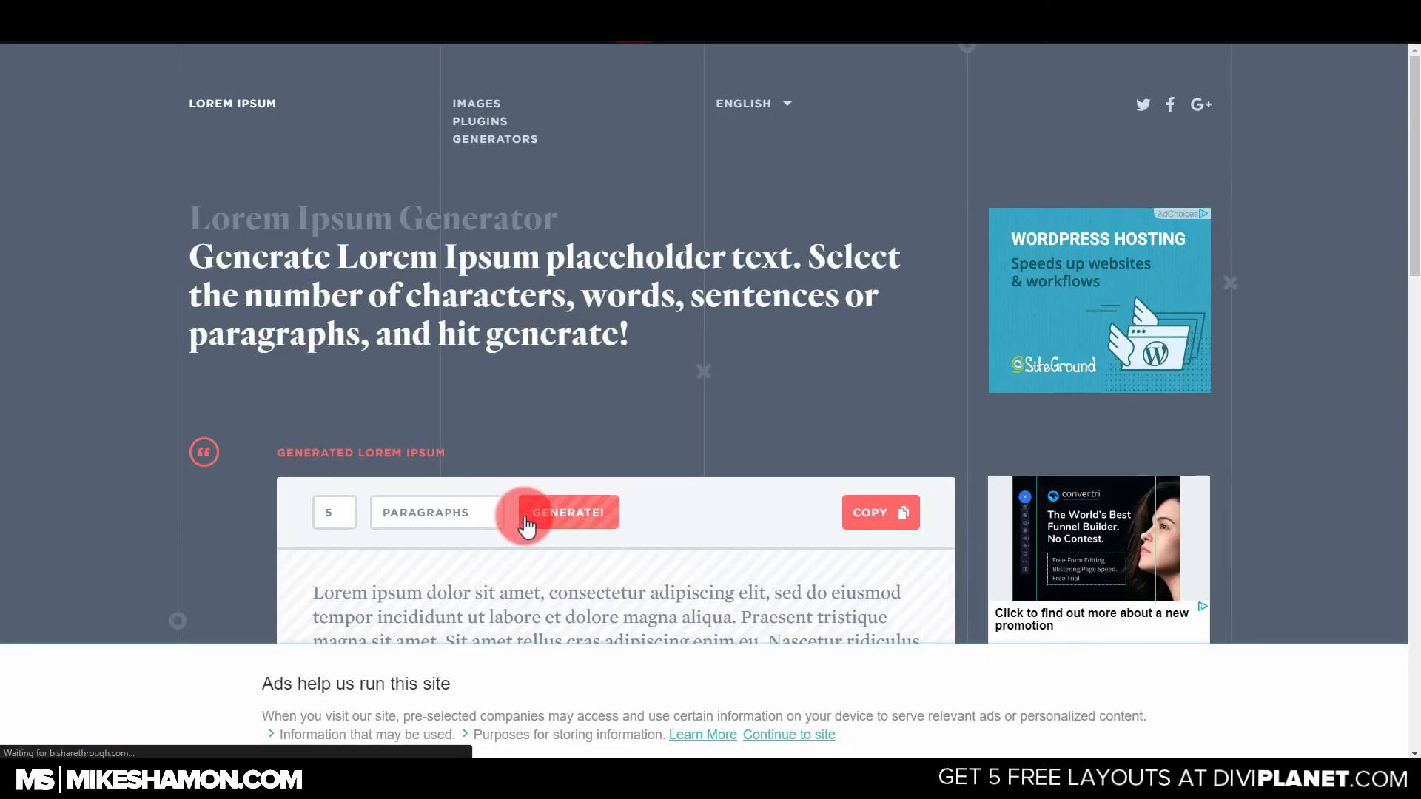
scroll(526, 525, "down", 5)
left_click_drag(443, 370, 740, 354)
key("ctrl+c")
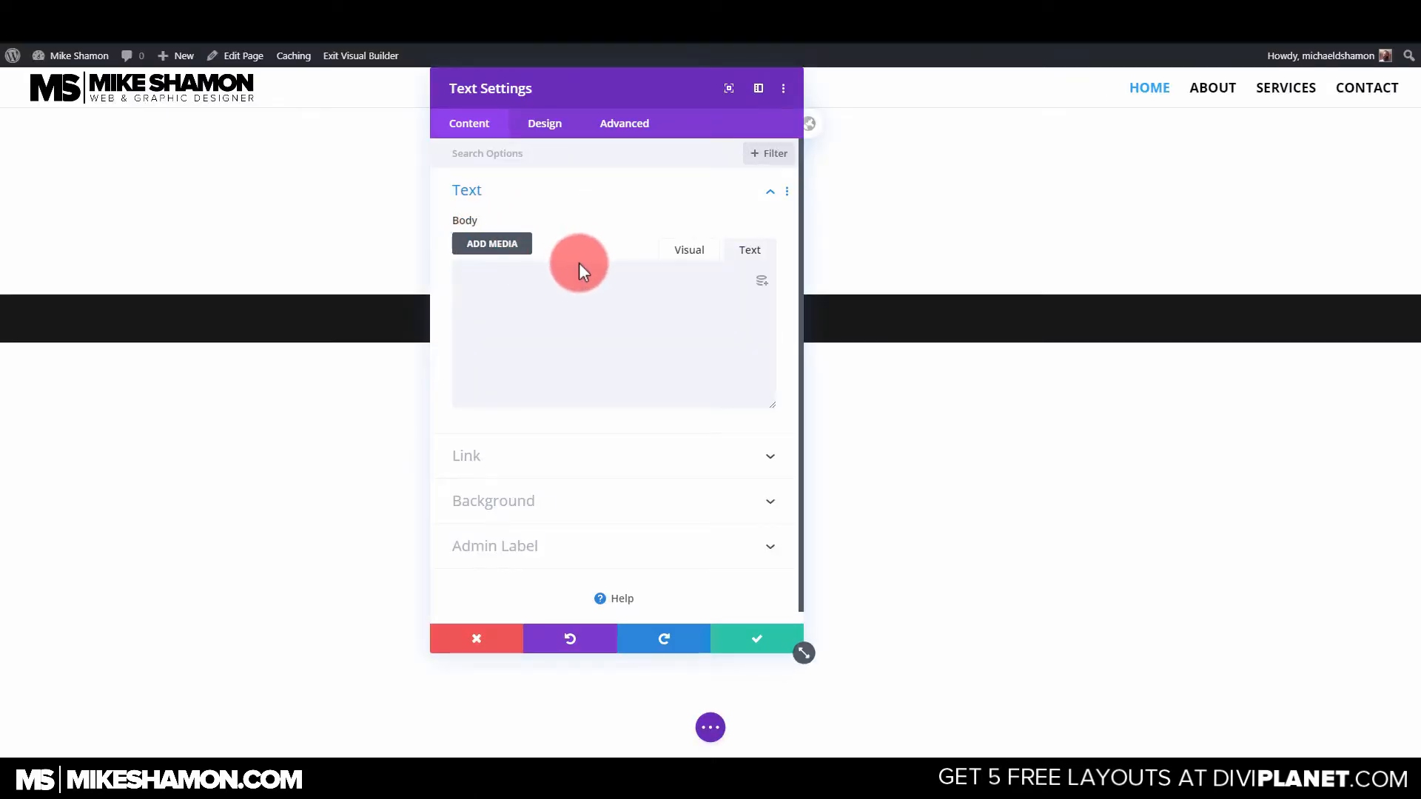
Paste the copied placeholder phrase into the text module's body and save the module.
left_click(568, 298)
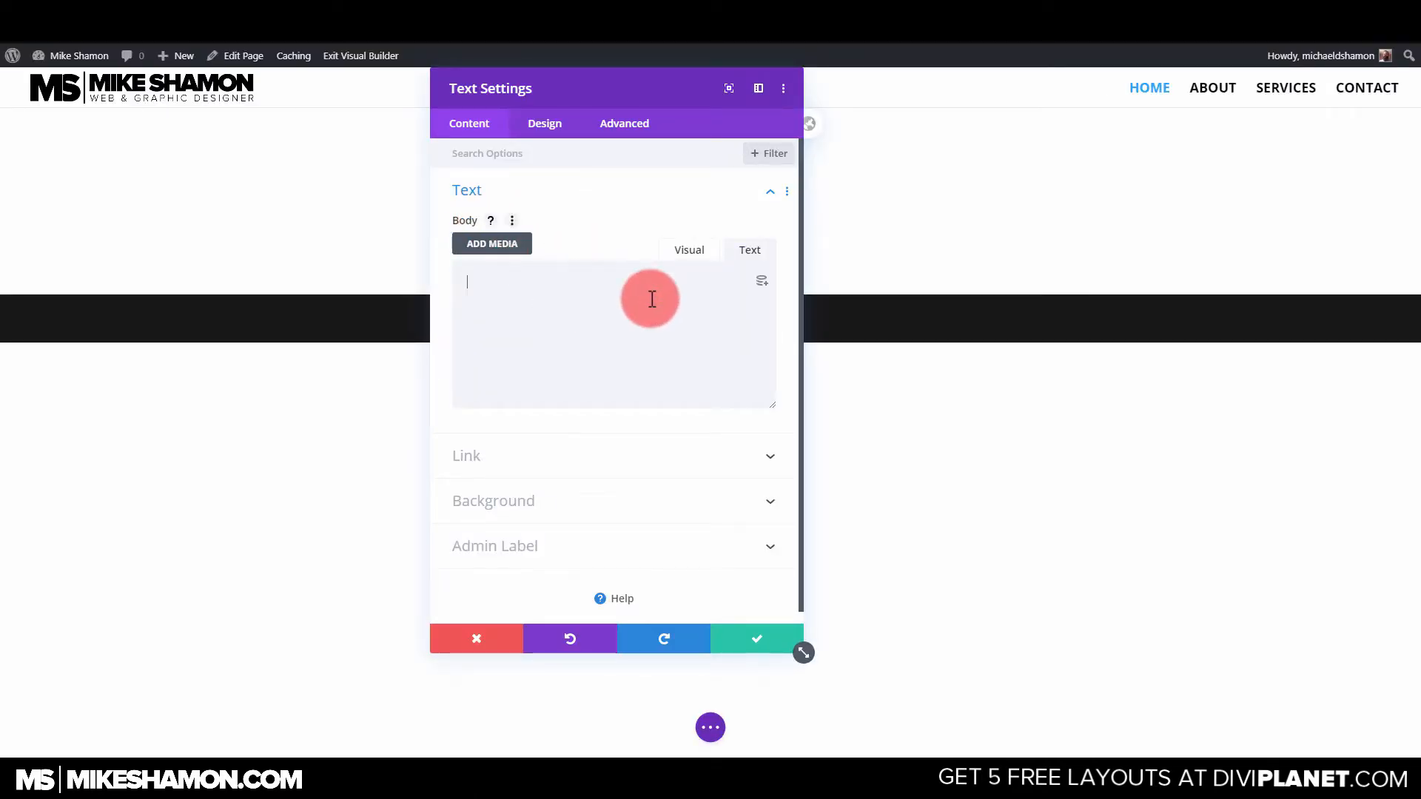
key("ctrl+v")
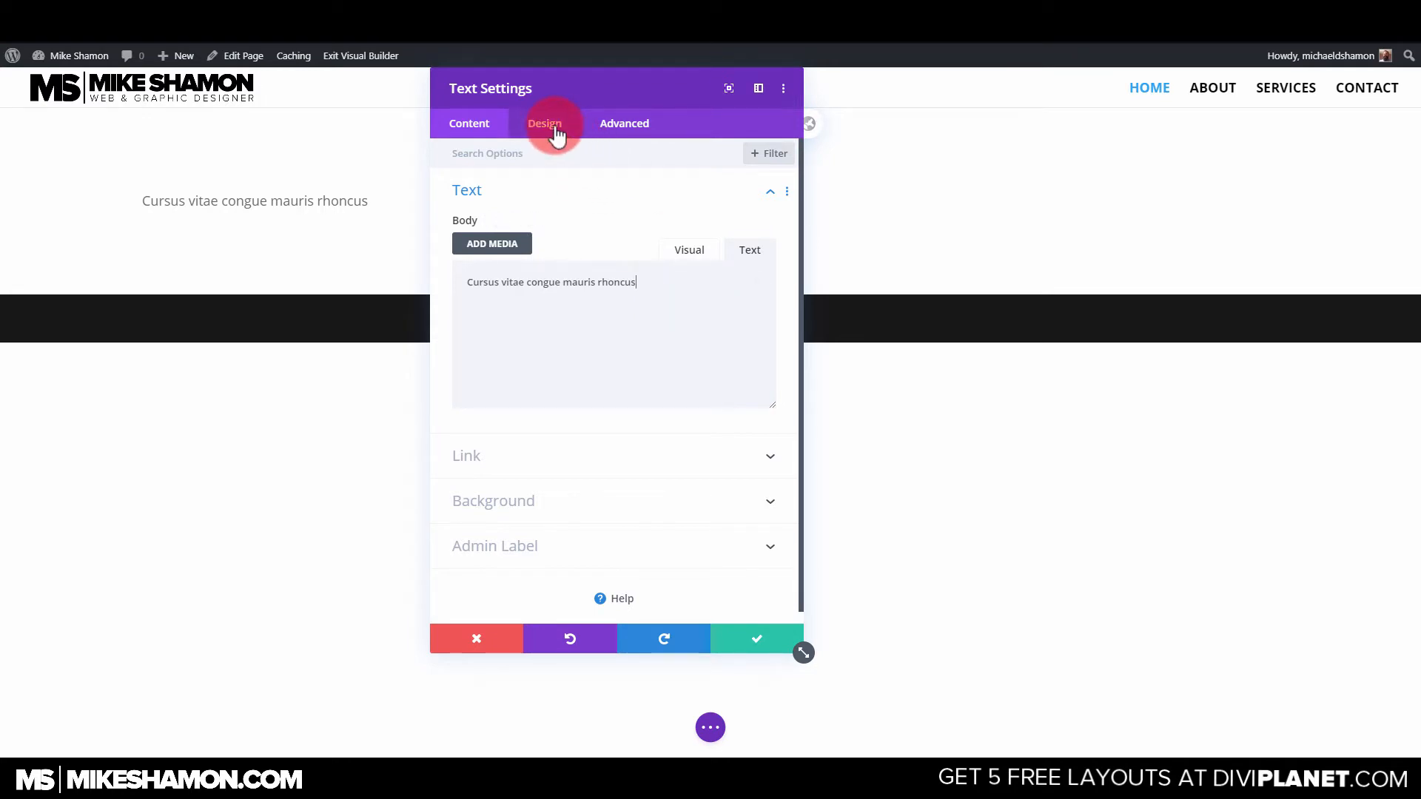
left_click(762, 641)
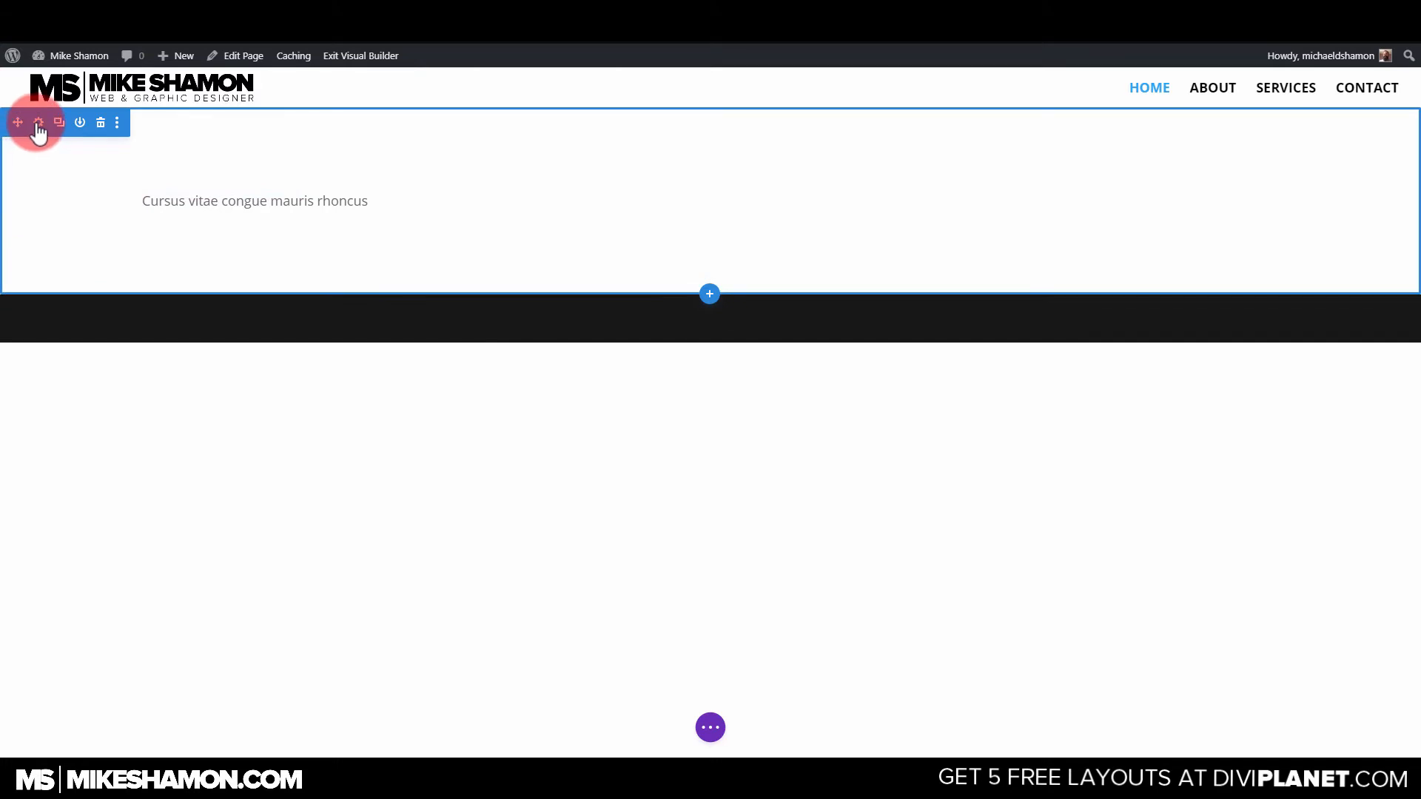
In the section settings, set the background image to the media library photo of people sitting around a table with laptops.
left_click(36, 123)
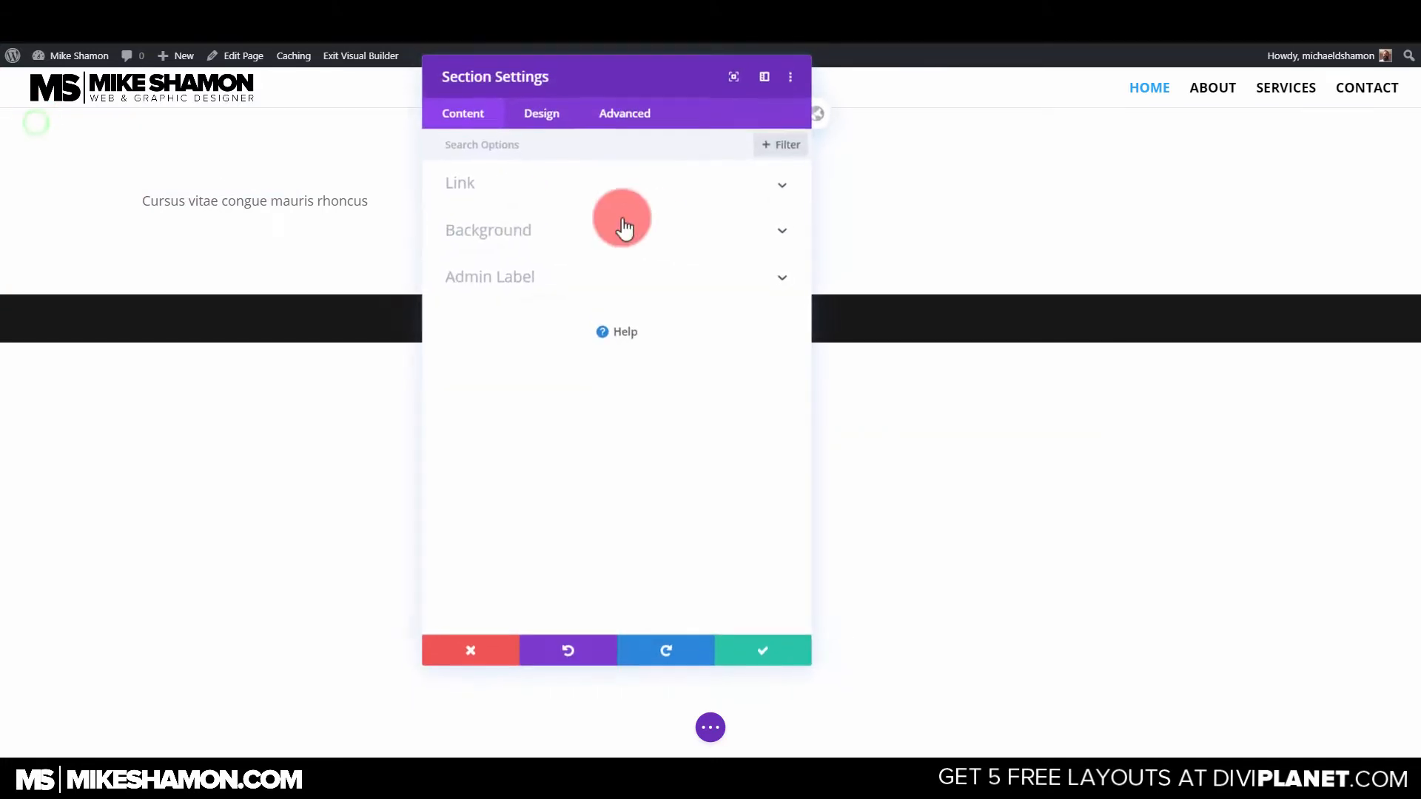
left_click(507, 237)
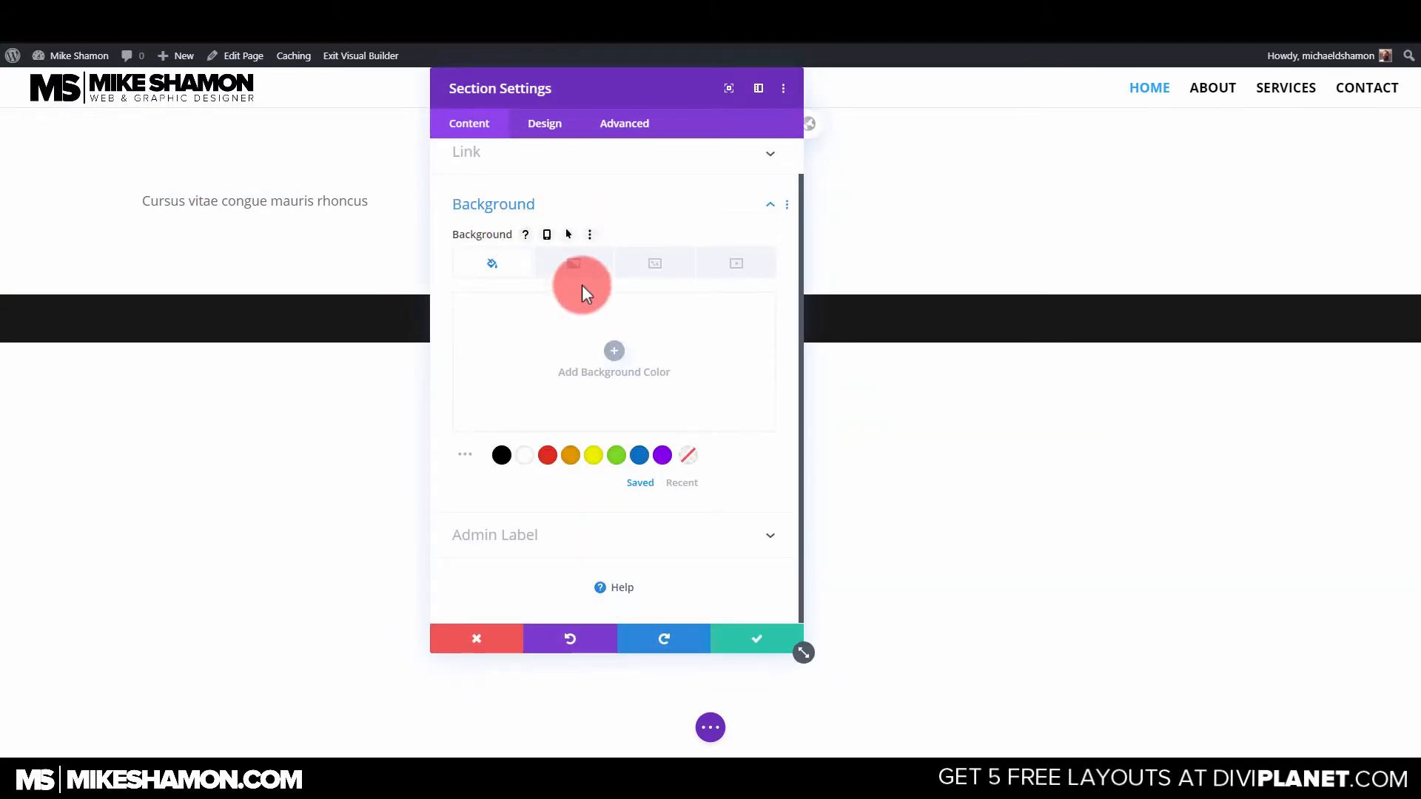
left_click(625, 354)
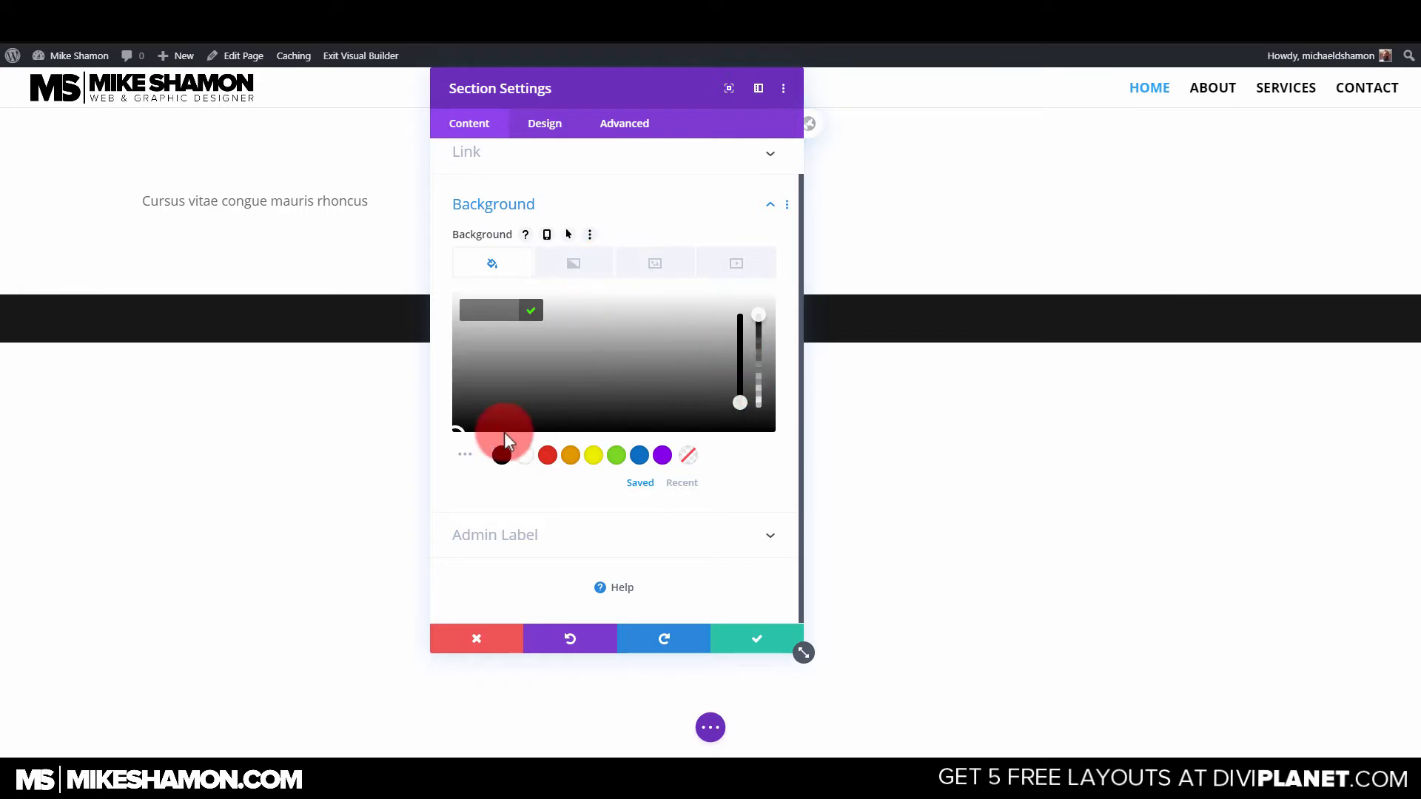
left_click(658, 263)
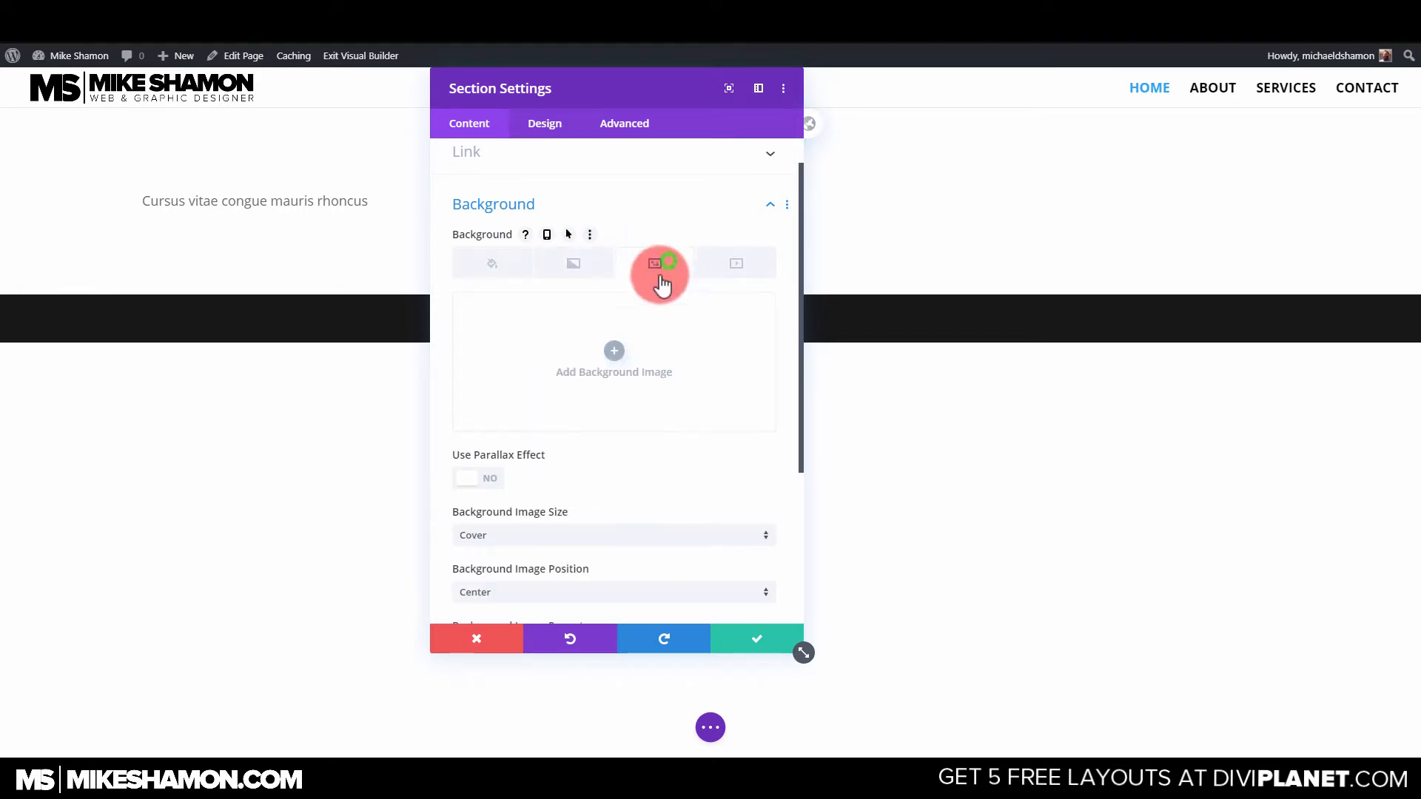
left_click(612, 349)
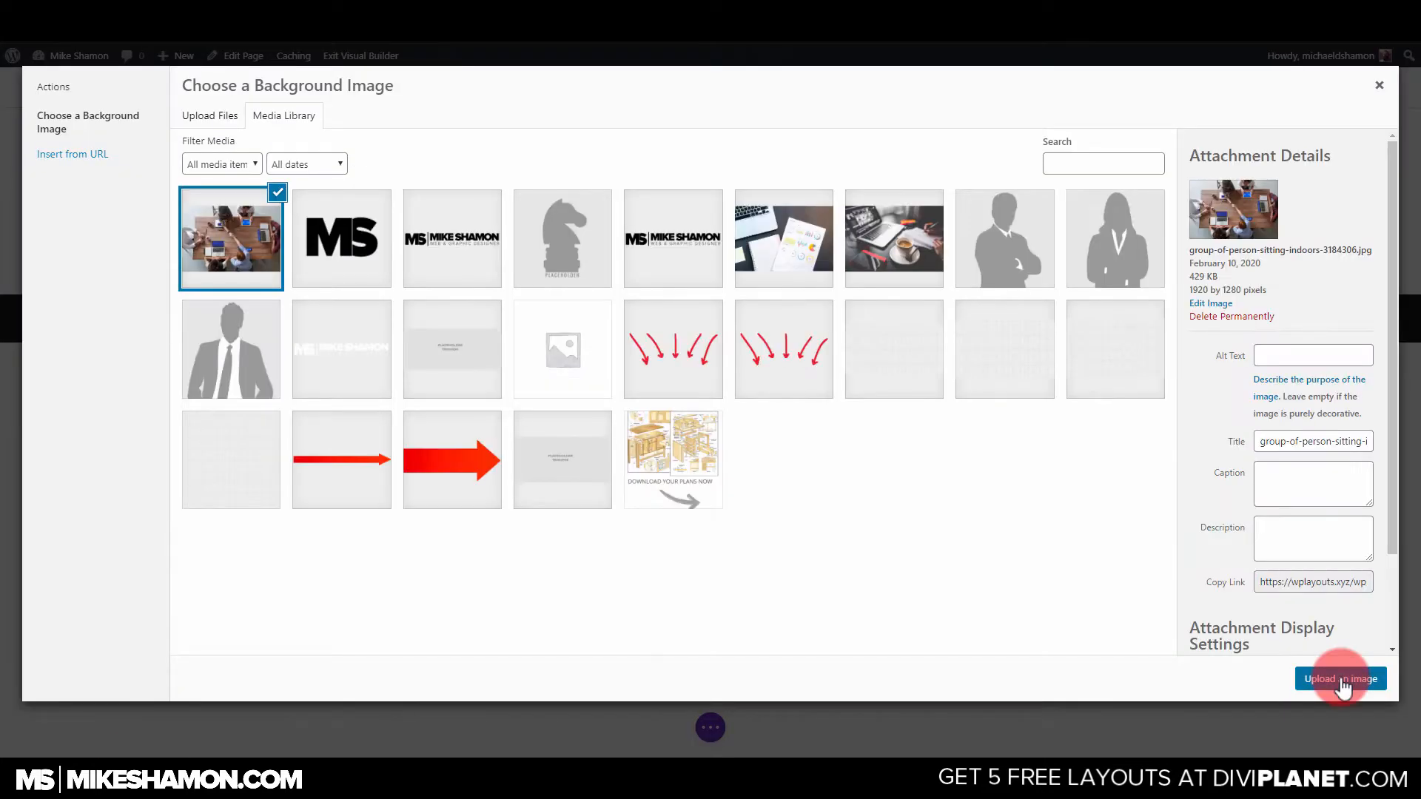
left_click(1340, 679)
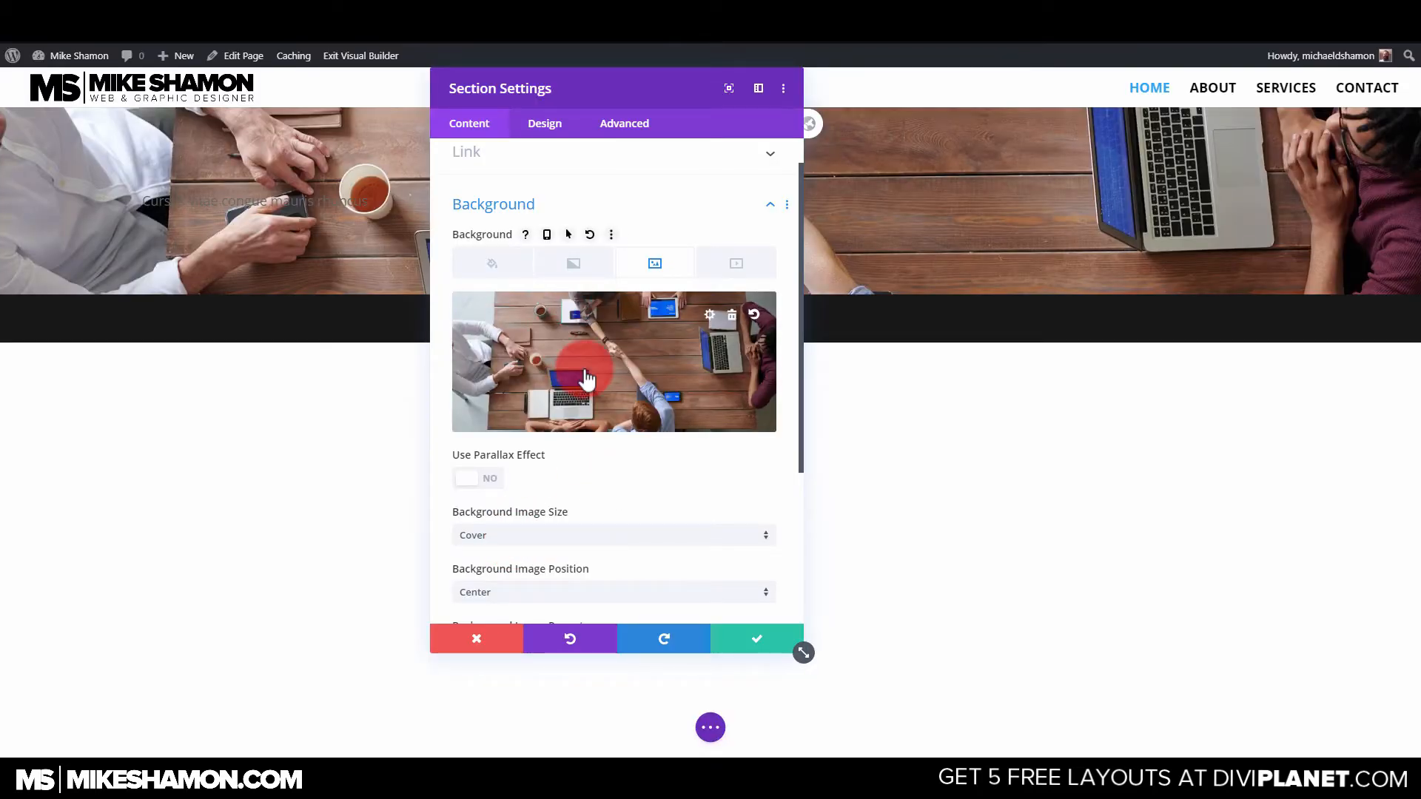
Set the section's background image blend to Overlay.
scroll(518, 407, "down", 2)
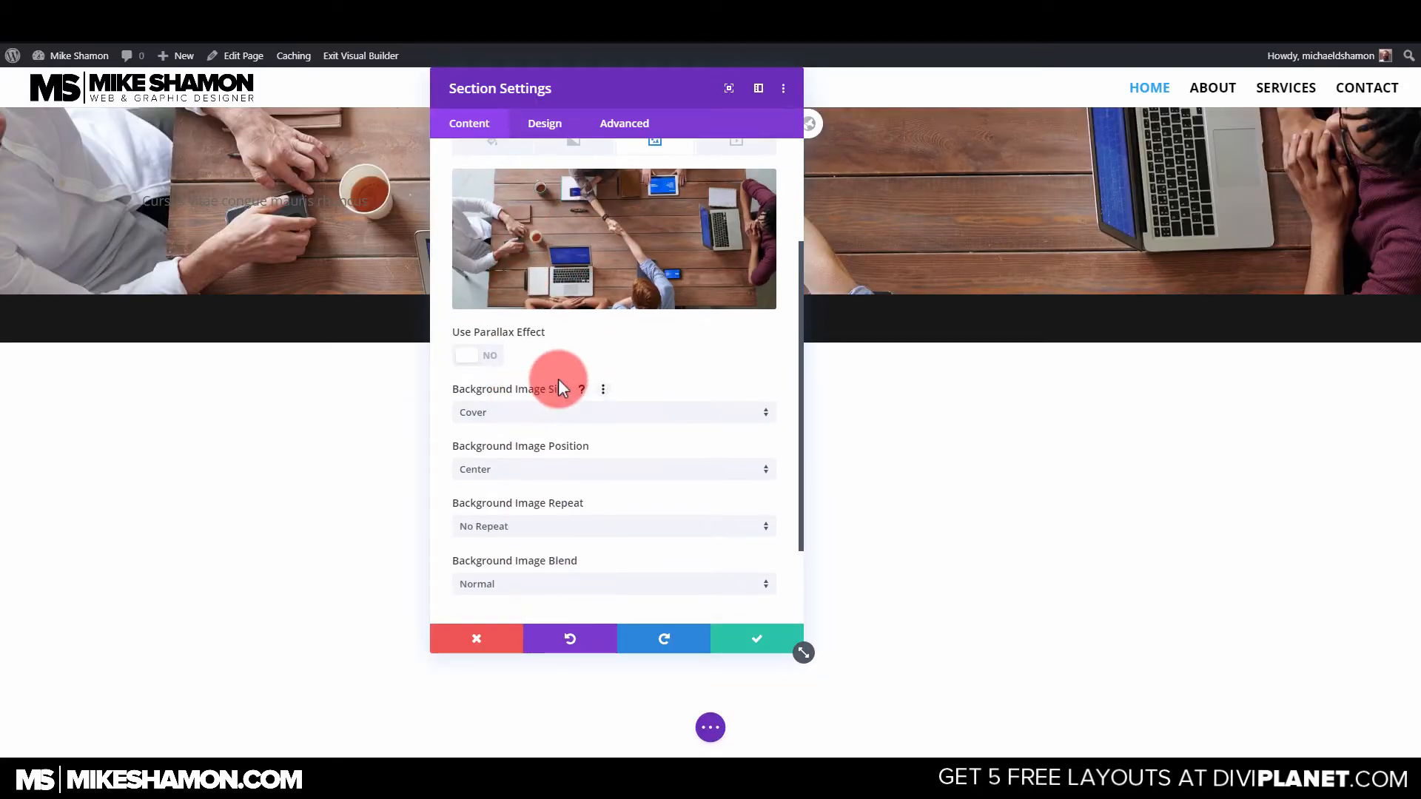
scroll(559, 388, "down", 2)
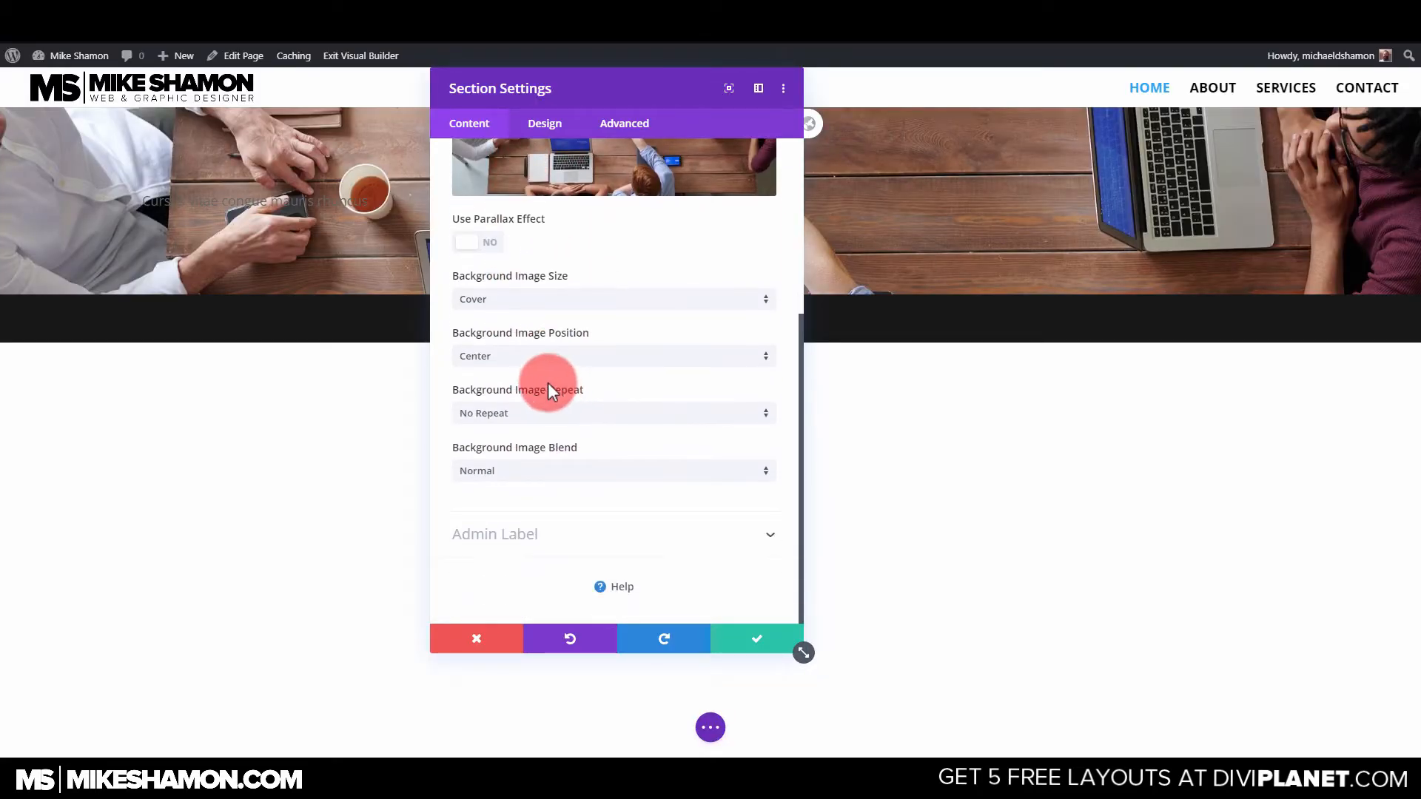
left_click(506, 474)
left_click(508, 362)
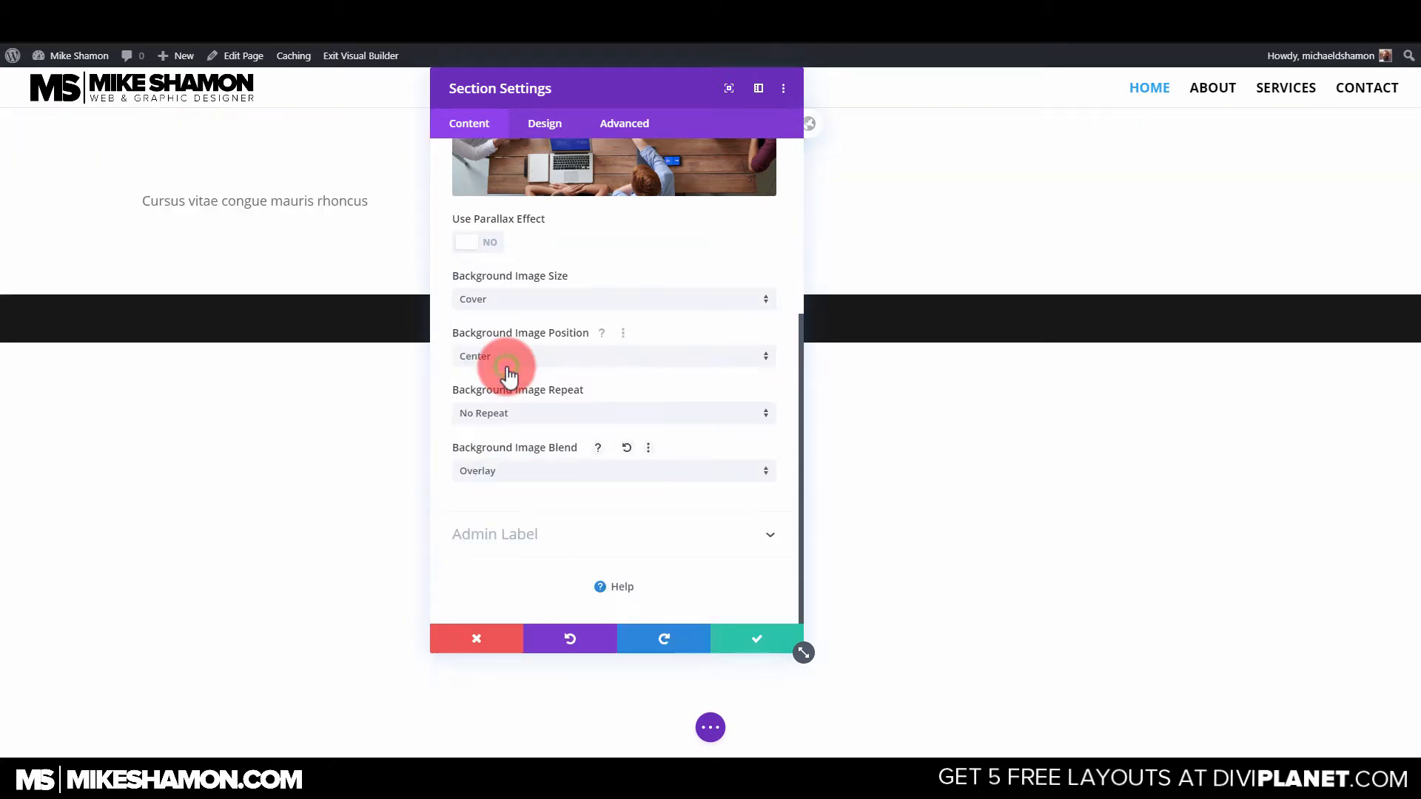
Add a mid-grey background color, #7f7f7f, to the section behind its image.
scroll(507, 374, "up", 5)
left_click(492, 305)
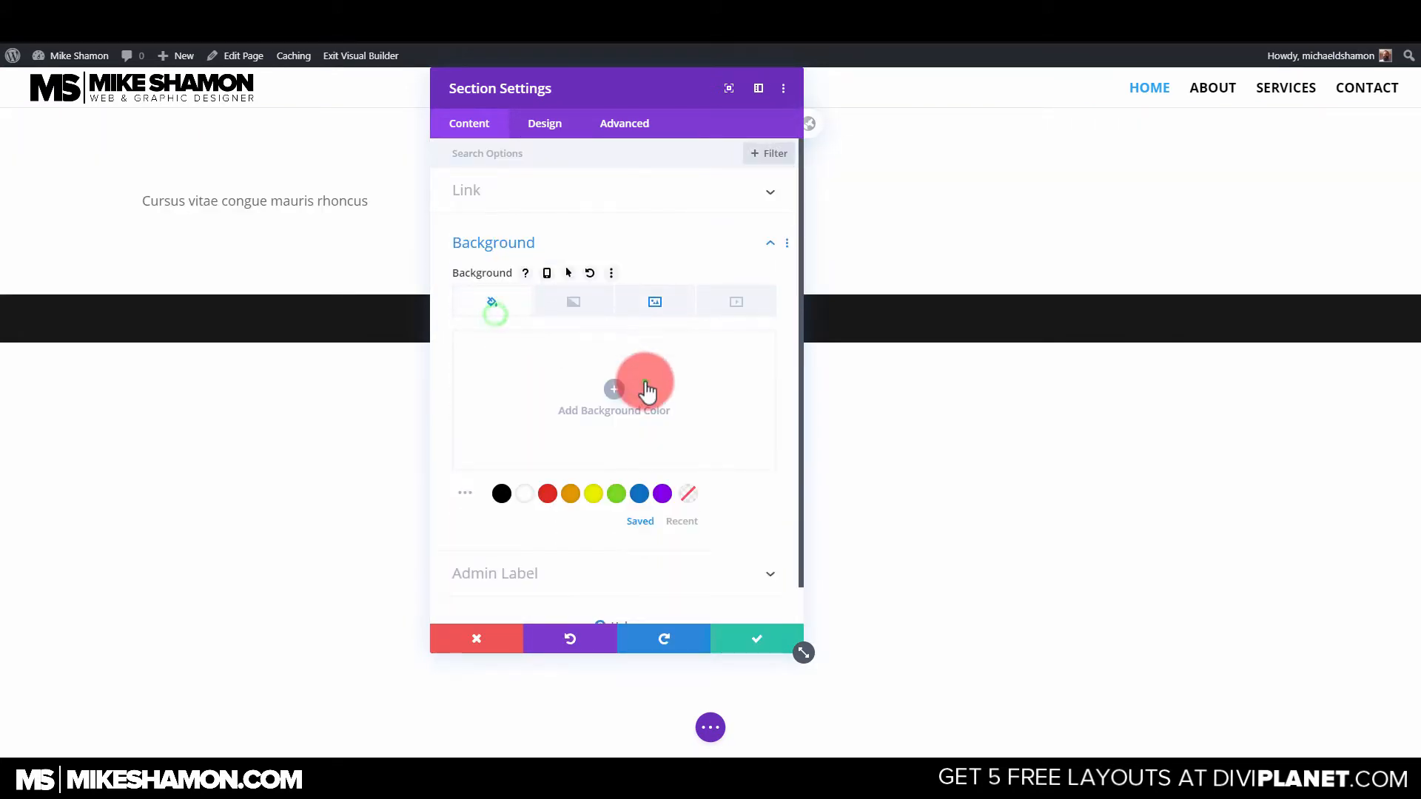
left_click(646, 390)
left_click_drag(644, 387, 765, 367)
left_click(658, 402)
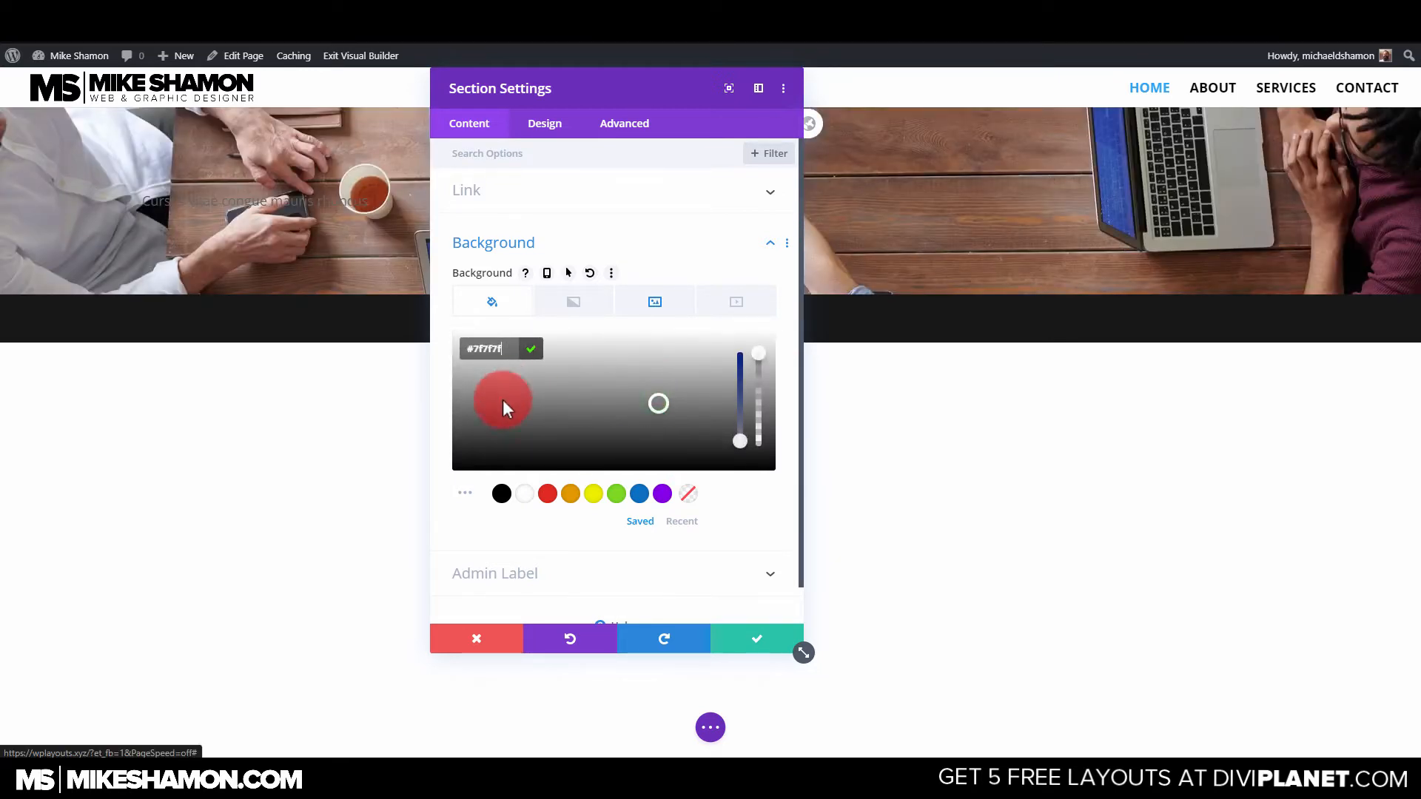
Change the section's background overlay color to black at 0.36 opacity, rgba(0,0,0,0.36), and save the section.
left_click(500, 495)
left_click(664, 401)
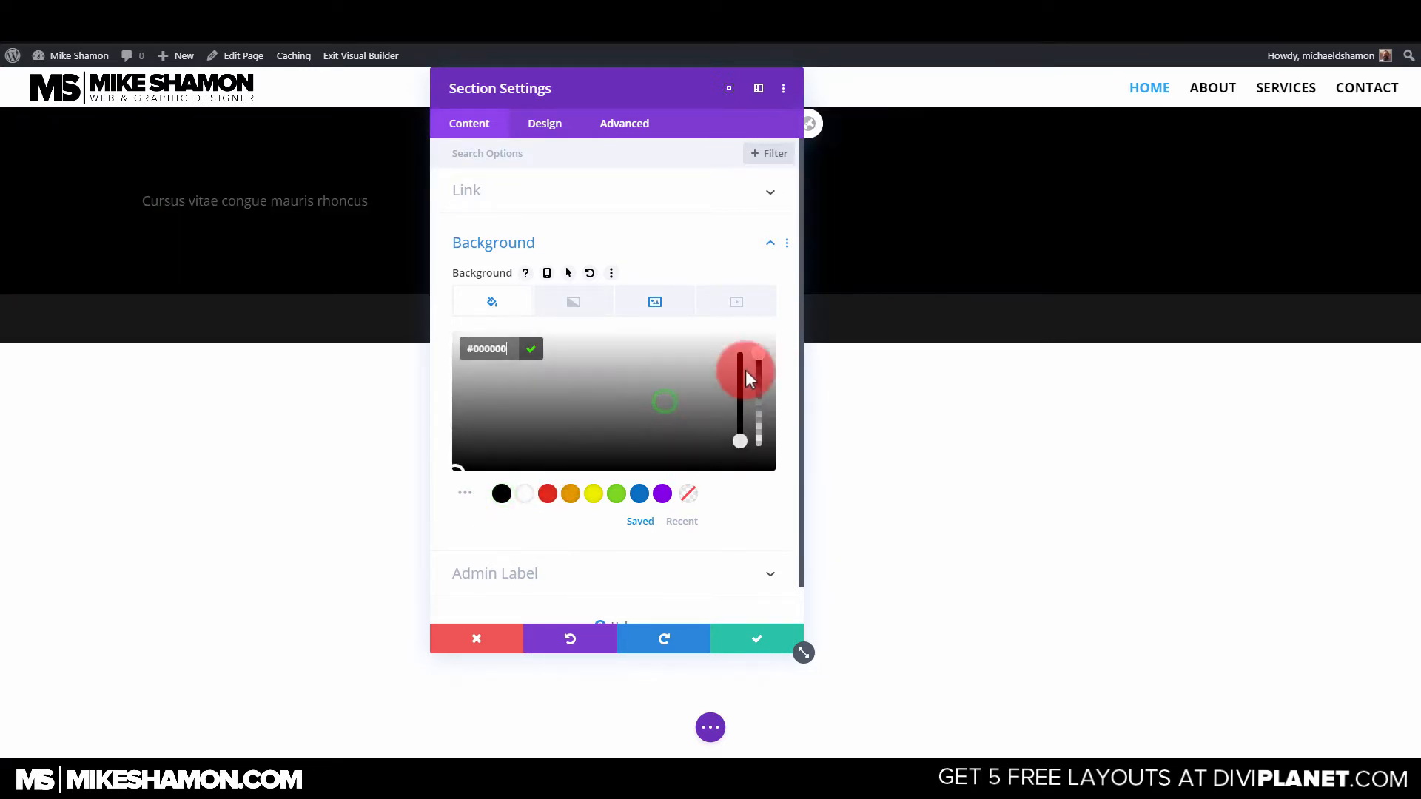
left_click_drag(750, 379, 773, 428)
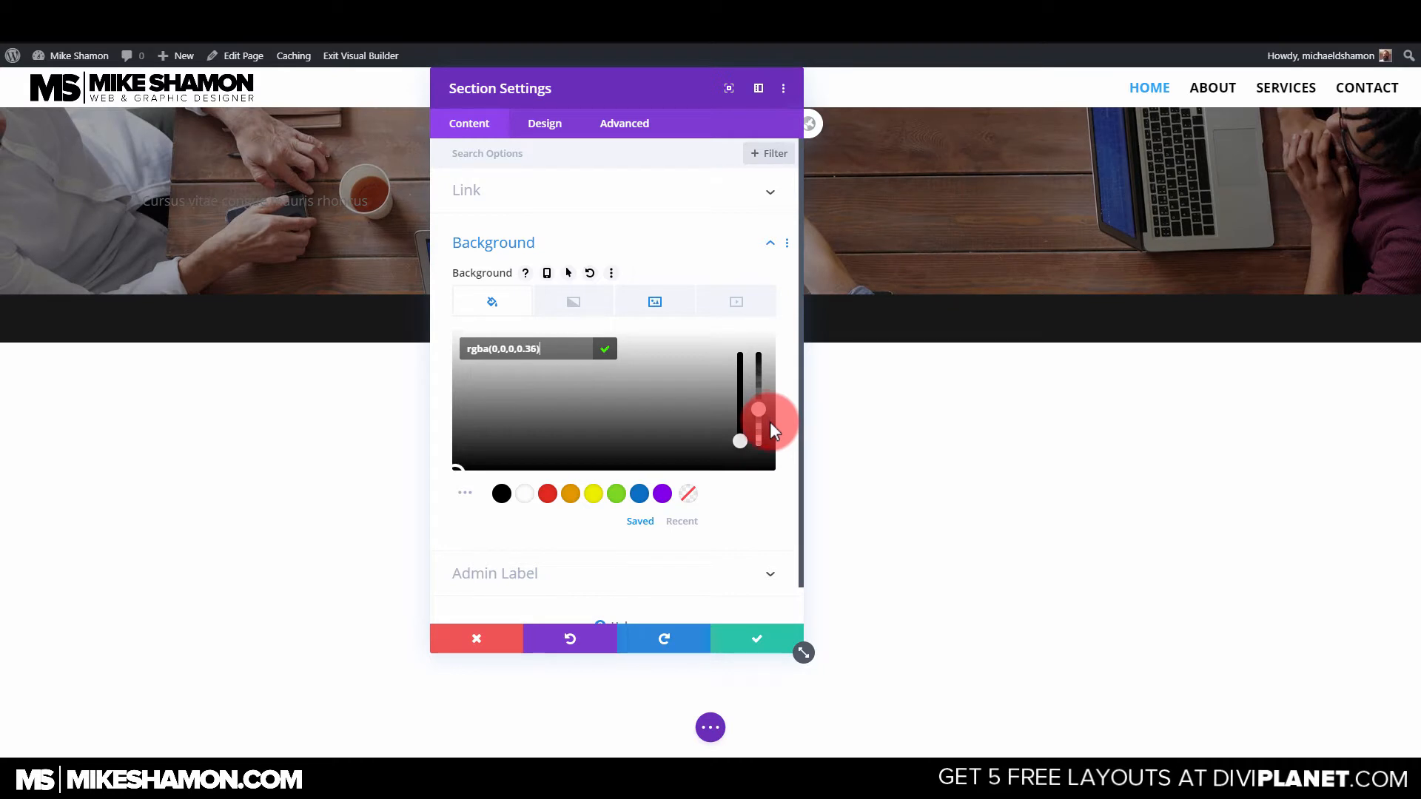
left_click(763, 638)
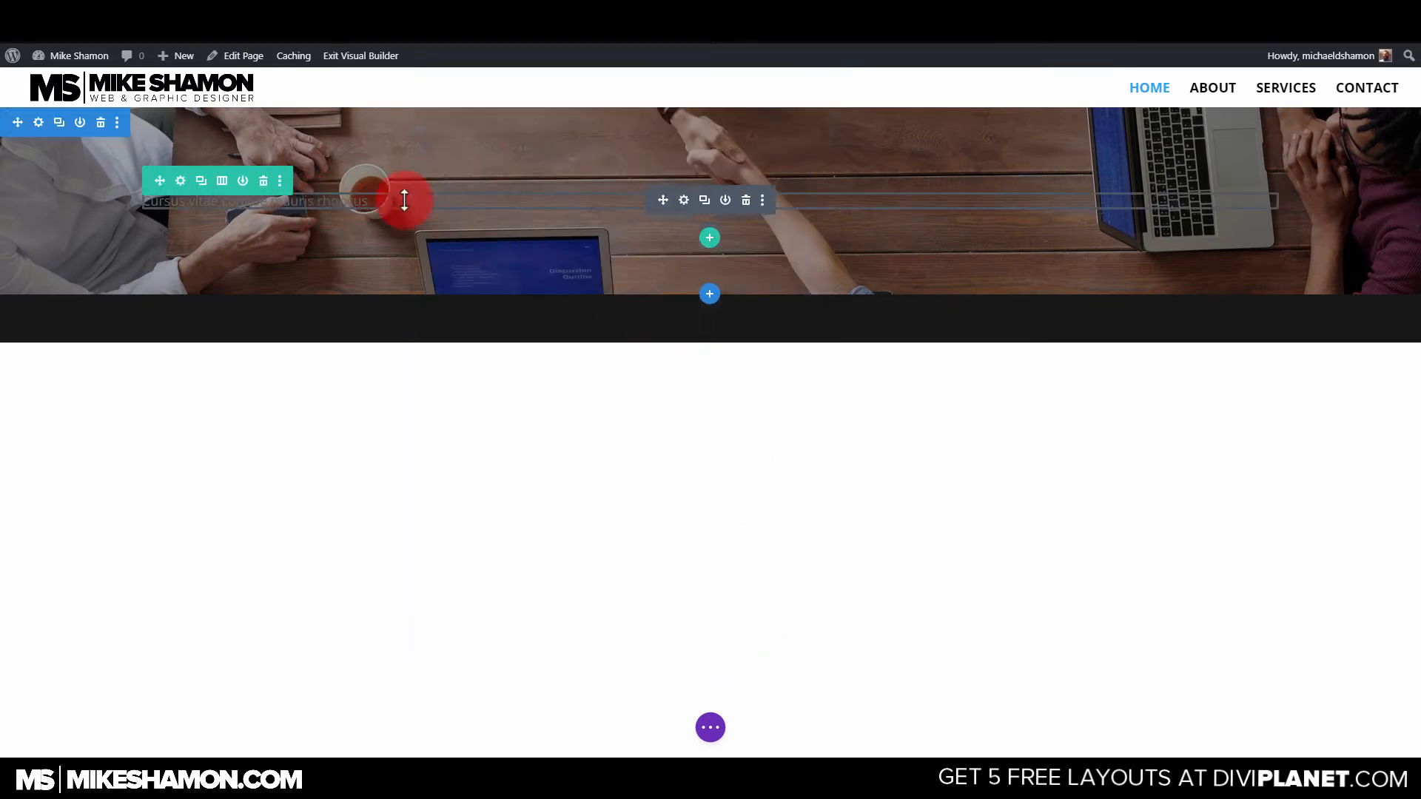
In the text module's design settings, set the text font to Open Sans with Ultra Bold weight.
left_click(684, 207)
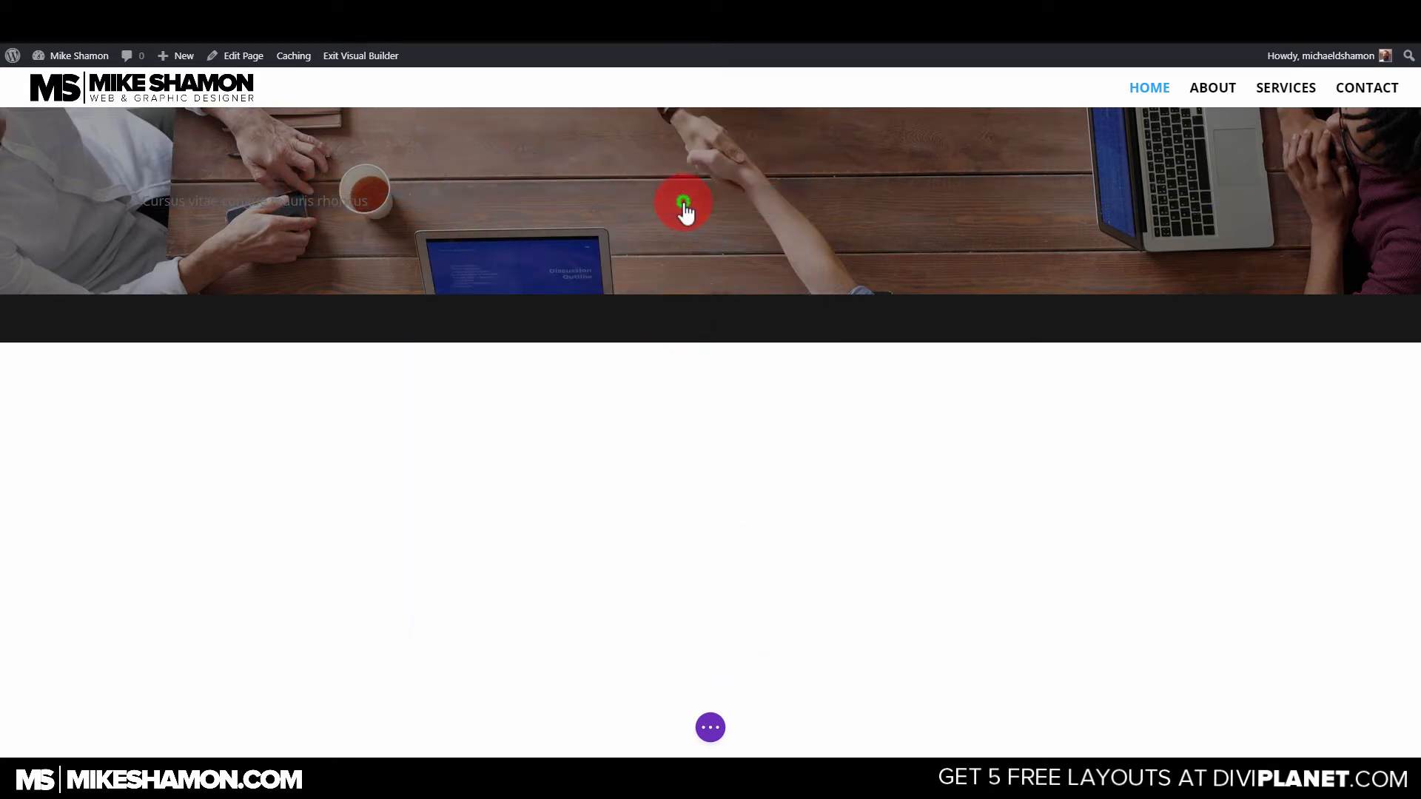
left_click(563, 113)
left_click_drag(585, 92, 1107, 136)
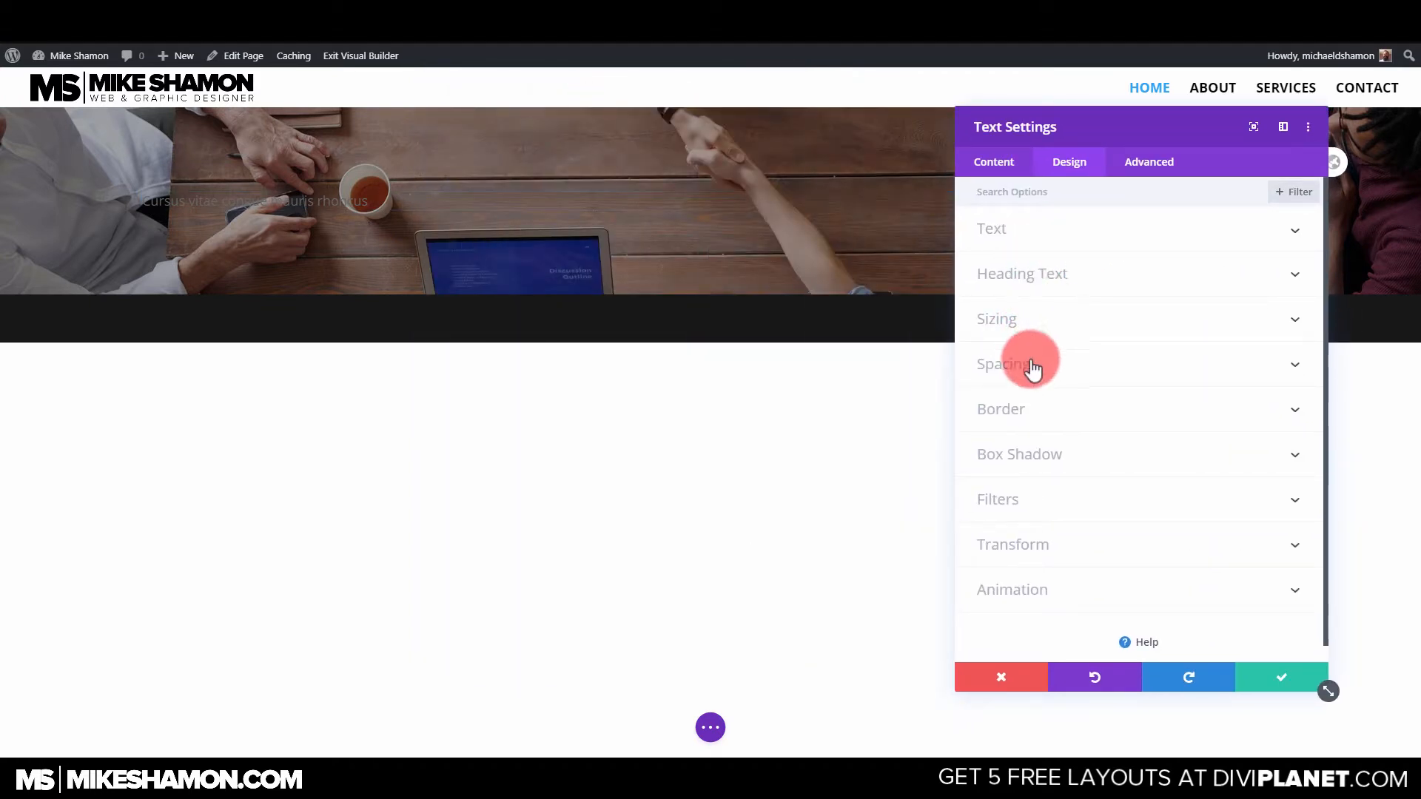
left_click(1032, 231)
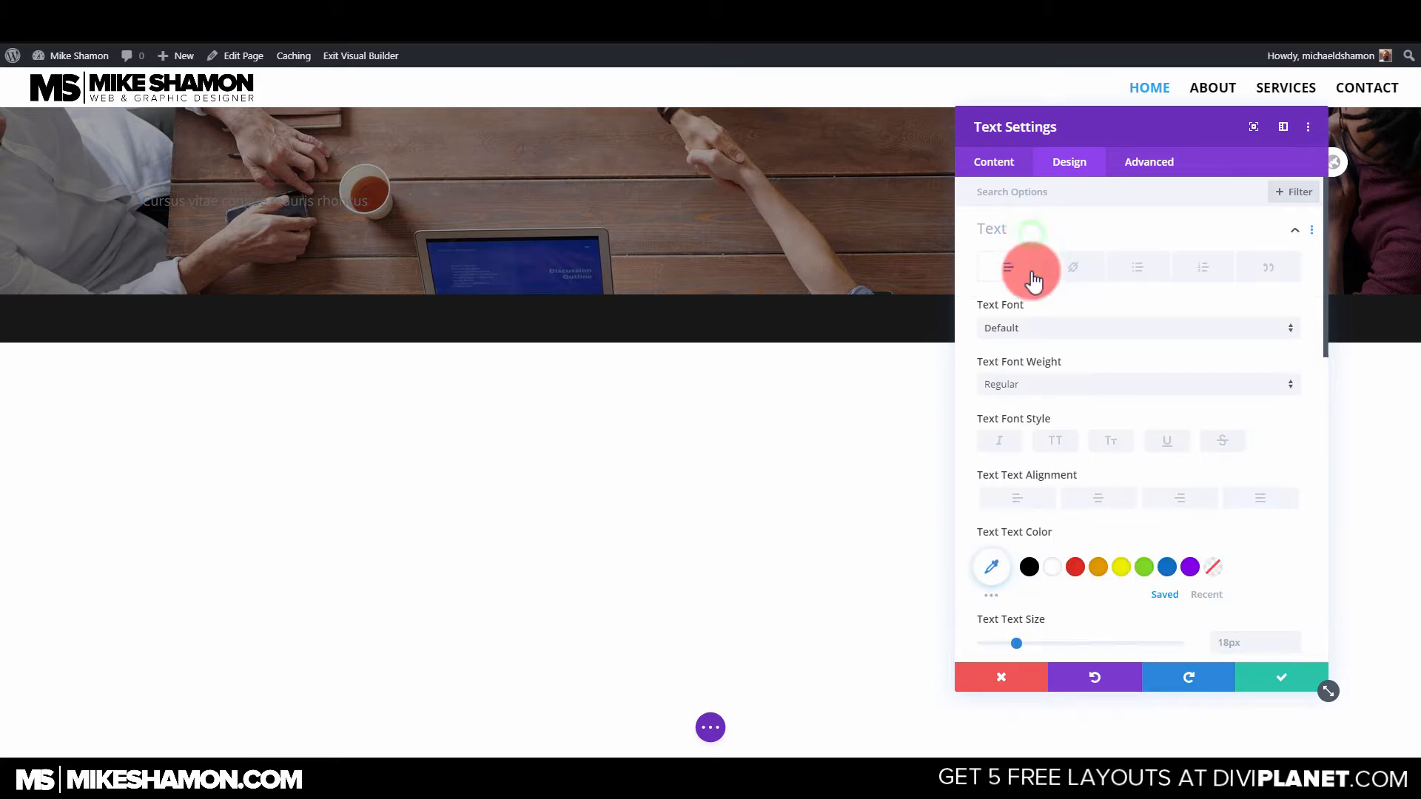
left_click(1044, 333)
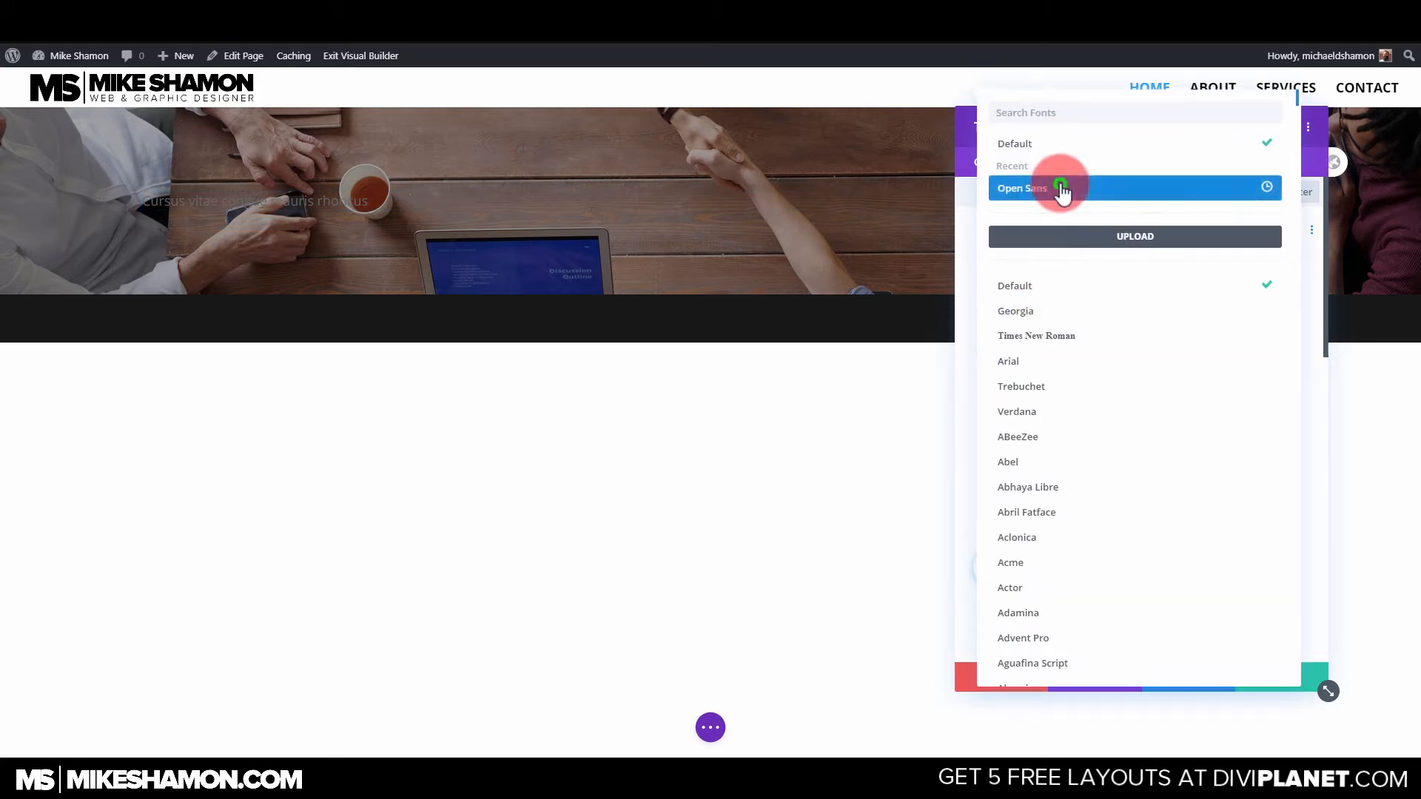
left_click(1062, 191)
left_click(1037, 386)
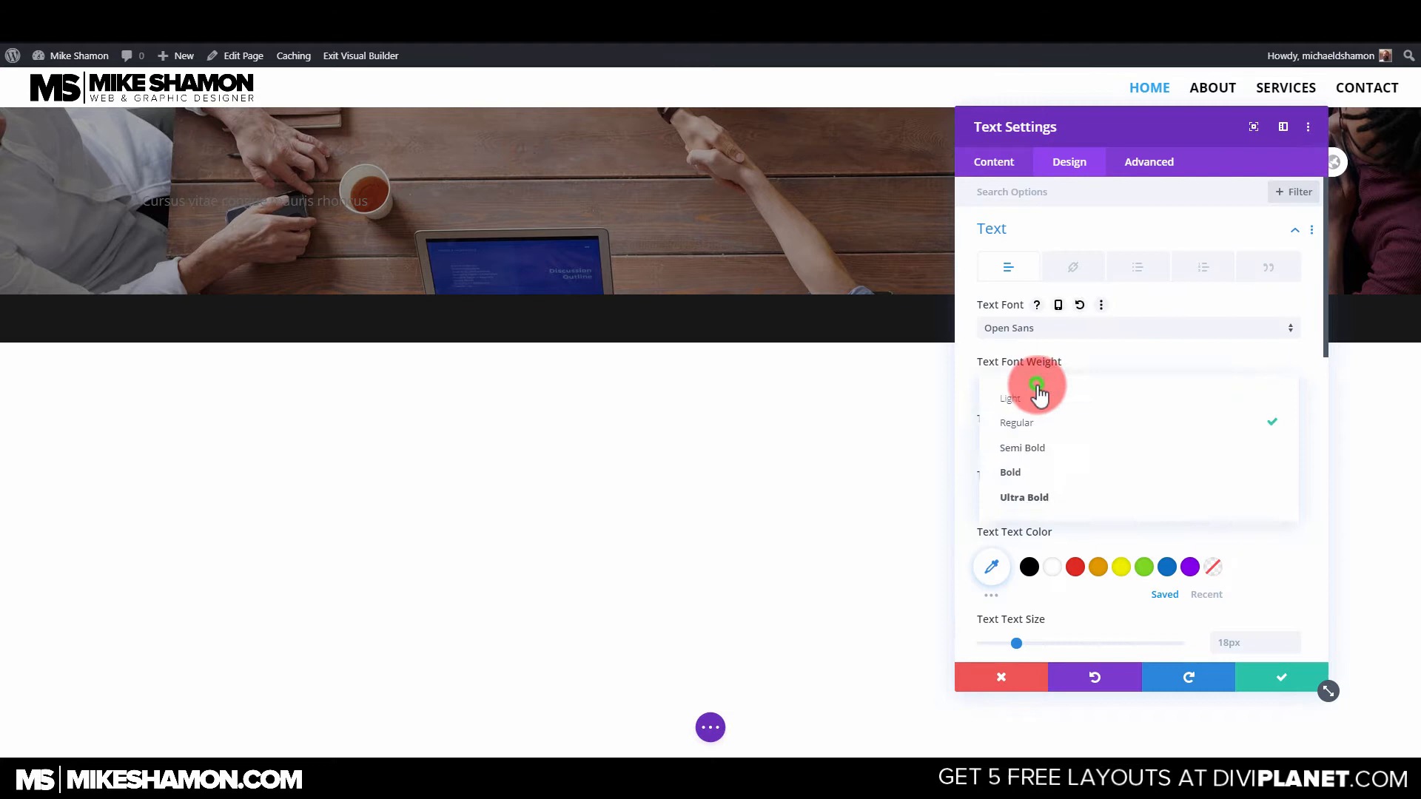
left_click(1036, 498)
Make the module's text uppercase, center-aligned and white.
scroll(1028, 477, "down", 2)
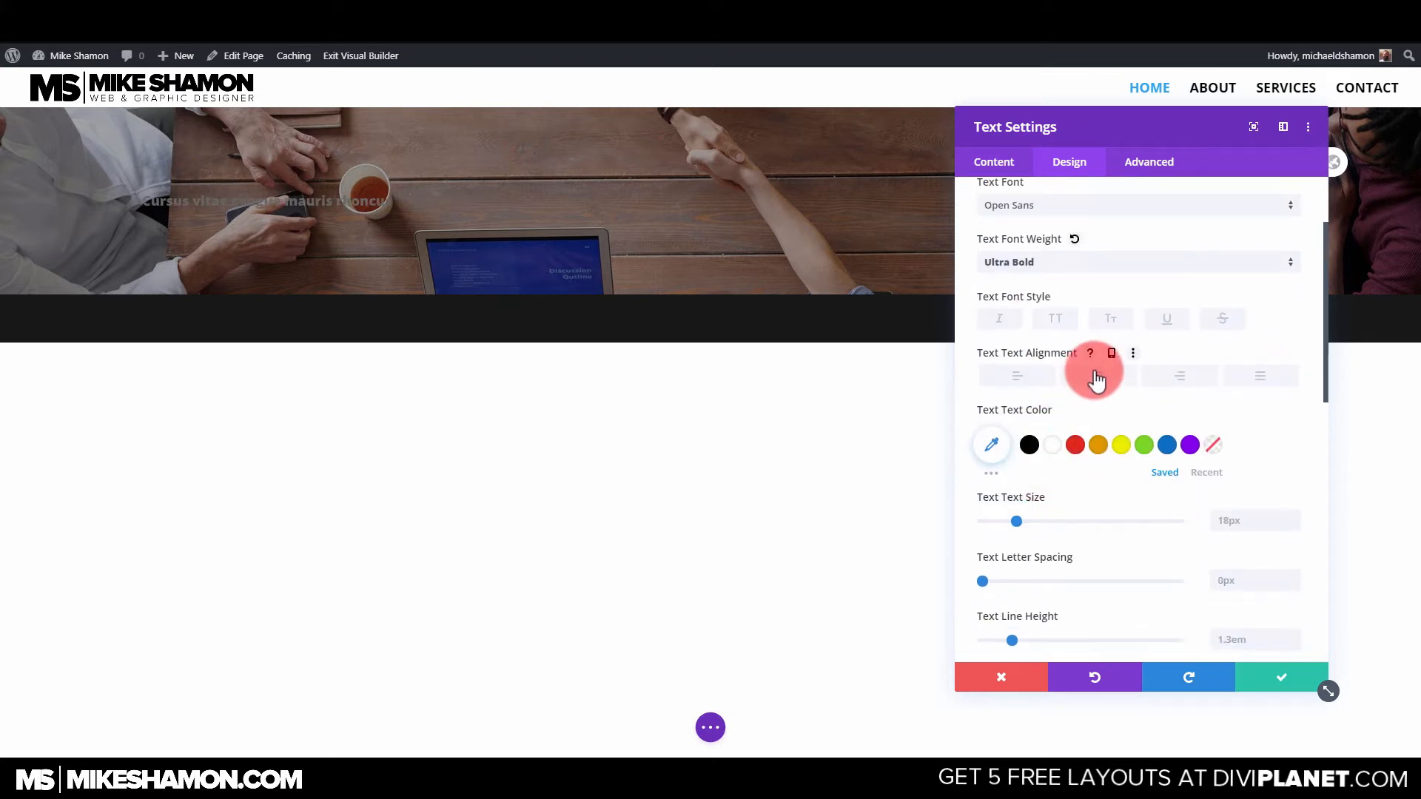
left_click(1055, 318)
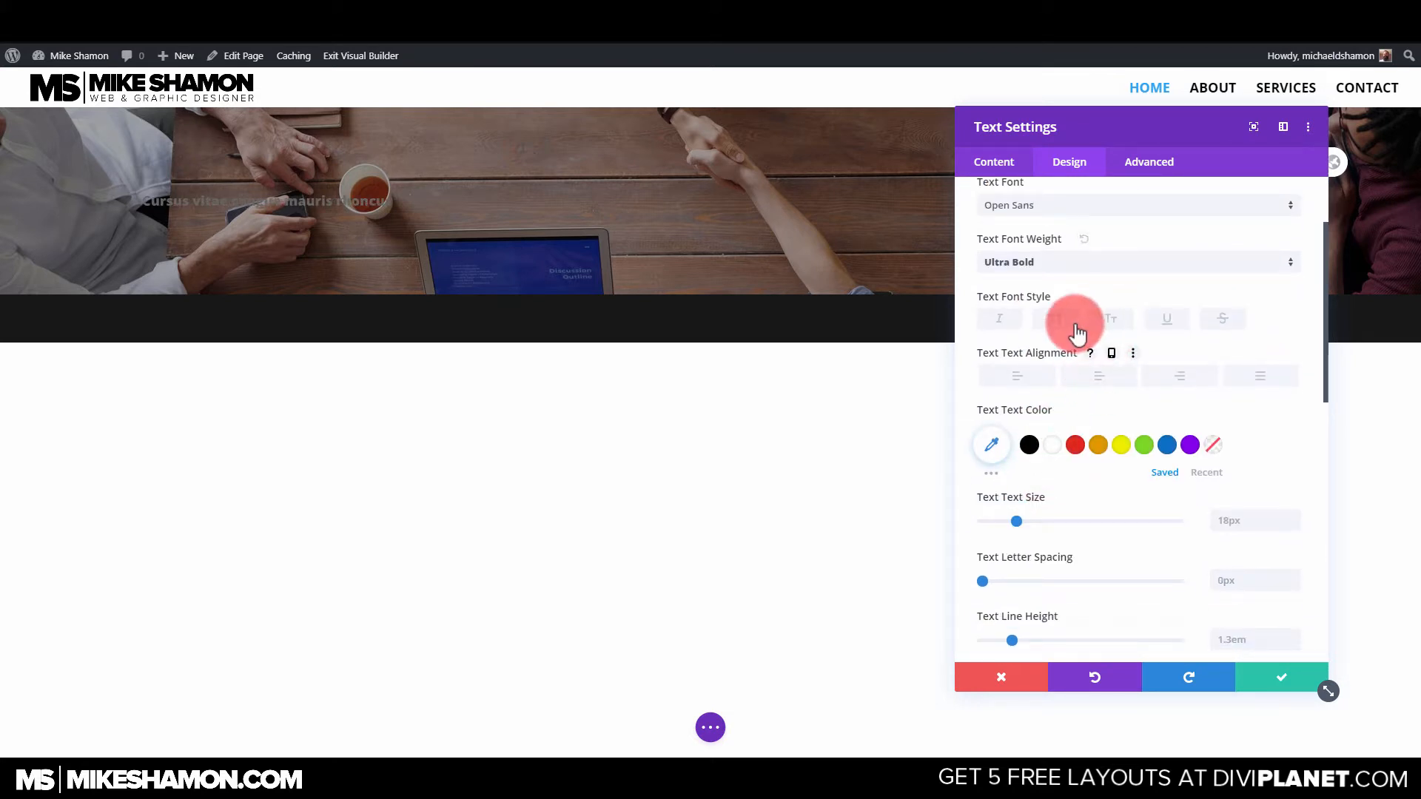
left_click(1106, 376)
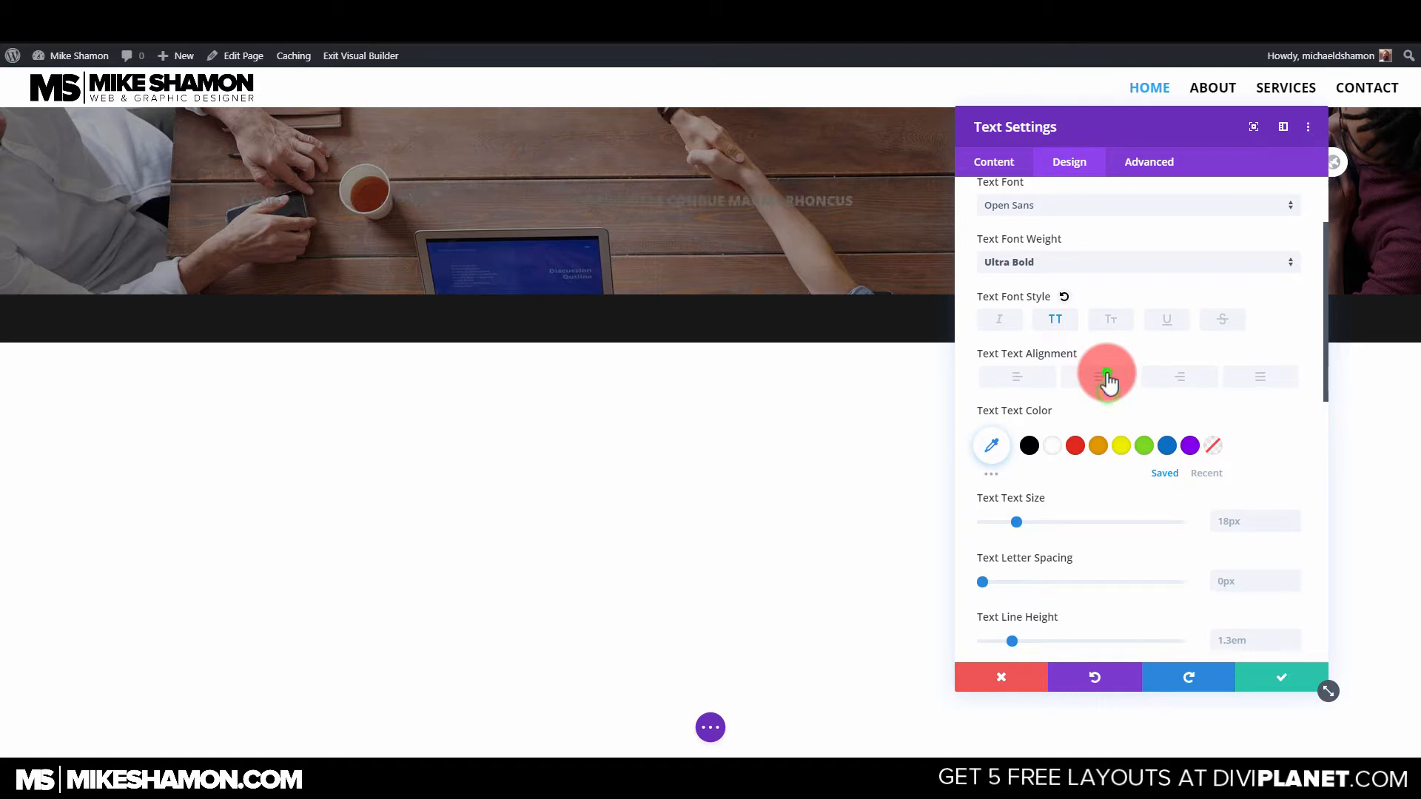
left_click(1057, 446)
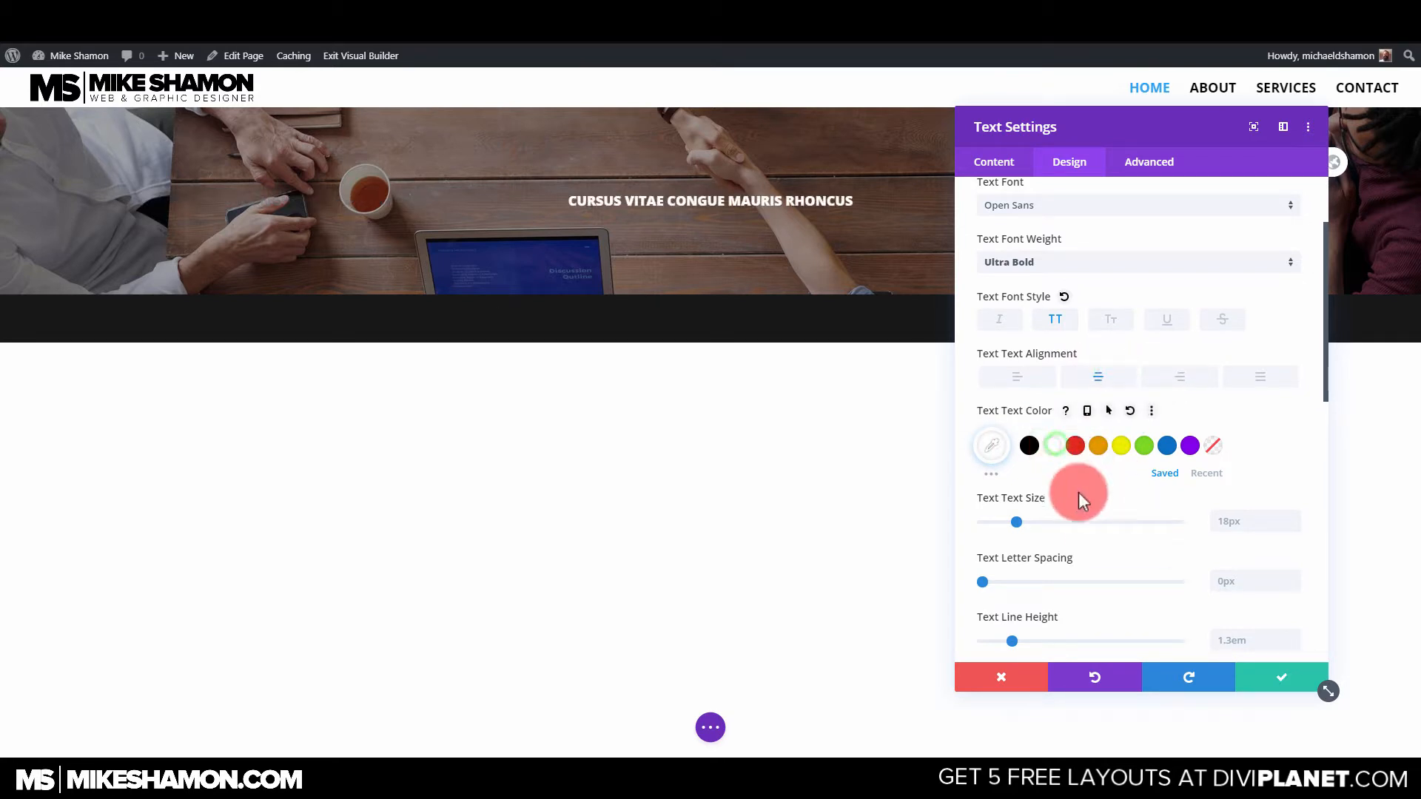
Increase the module's text size to 39px, keeping the settings window clear of the heading.
scroll(1077, 495, "down", 2)
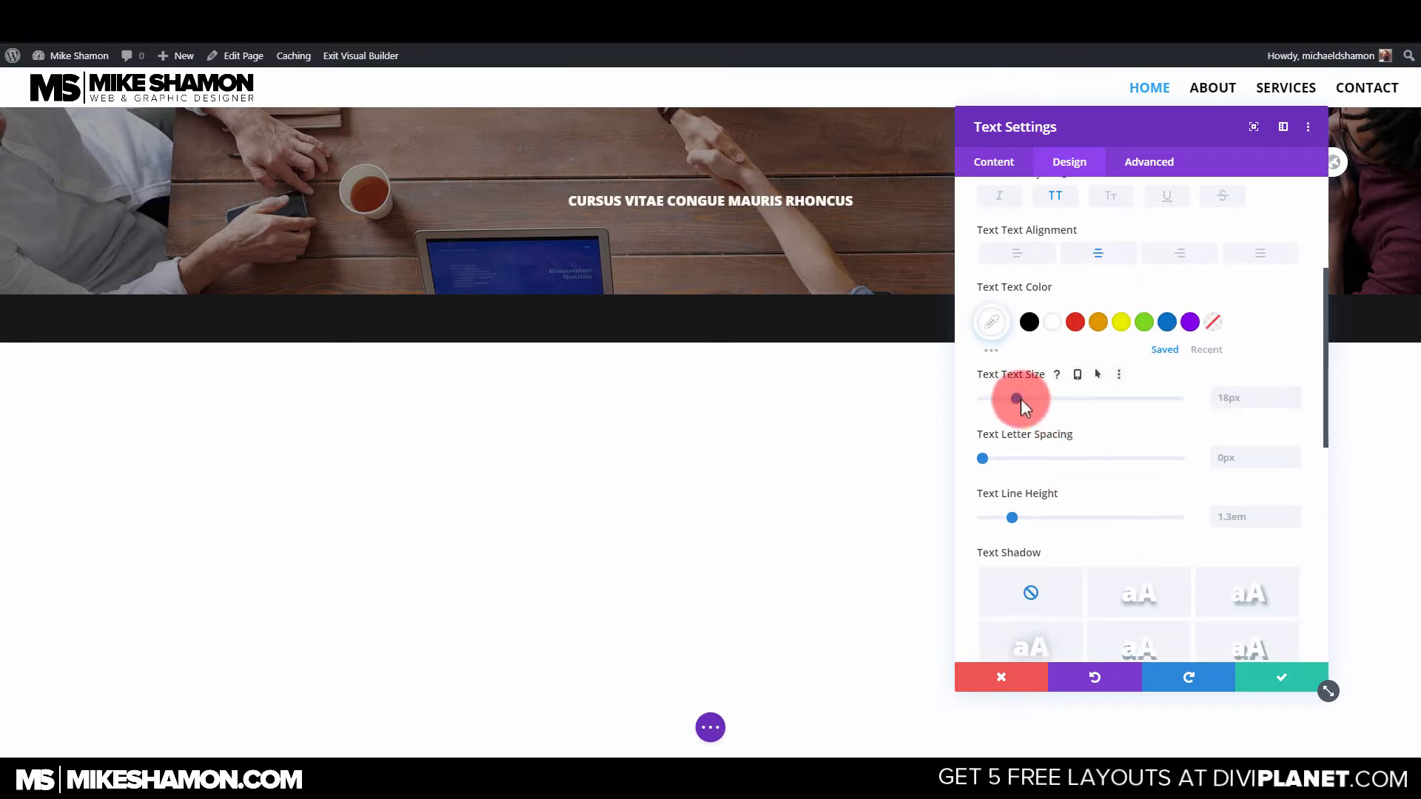
left_click_drag(1020, 398, 1056, 397)
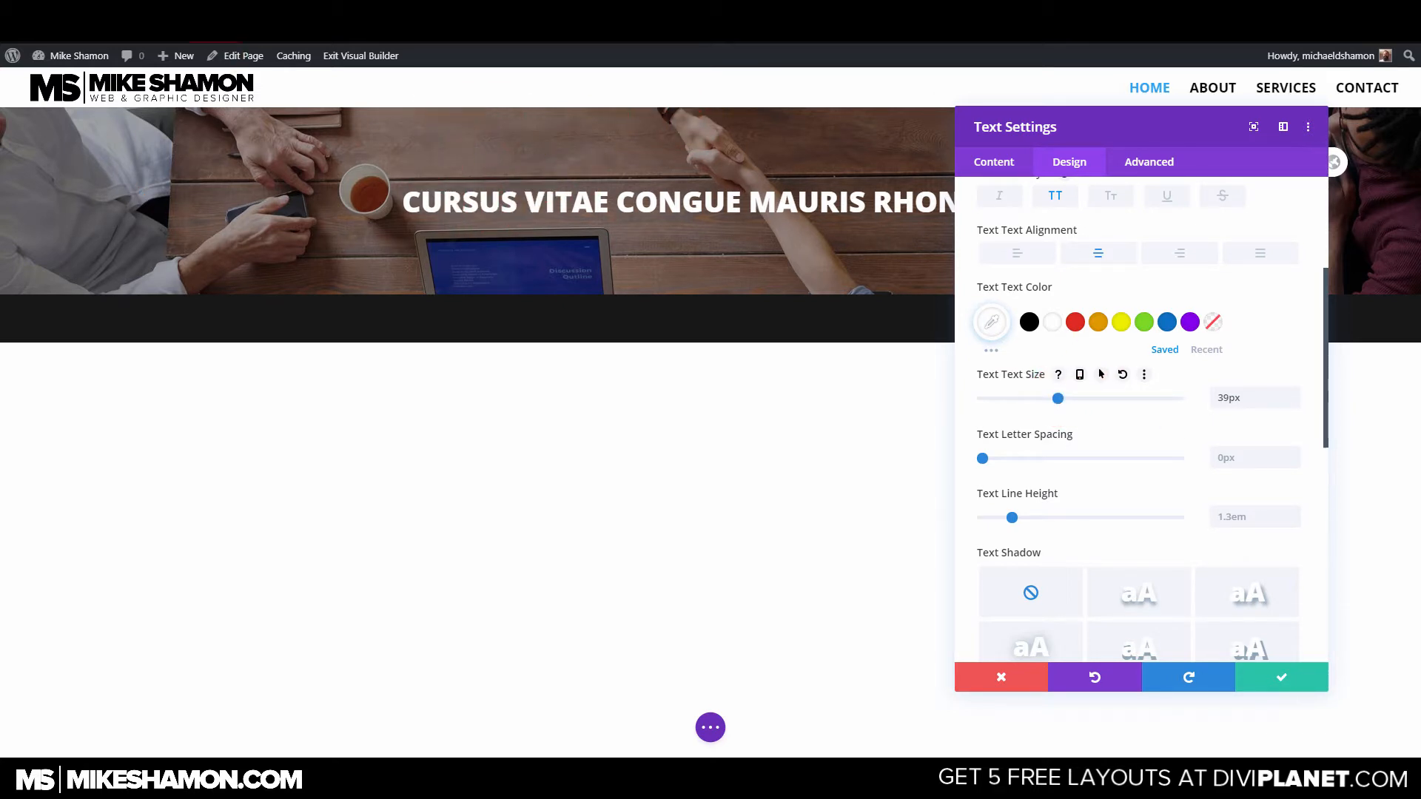
mouse_move(111, 57)
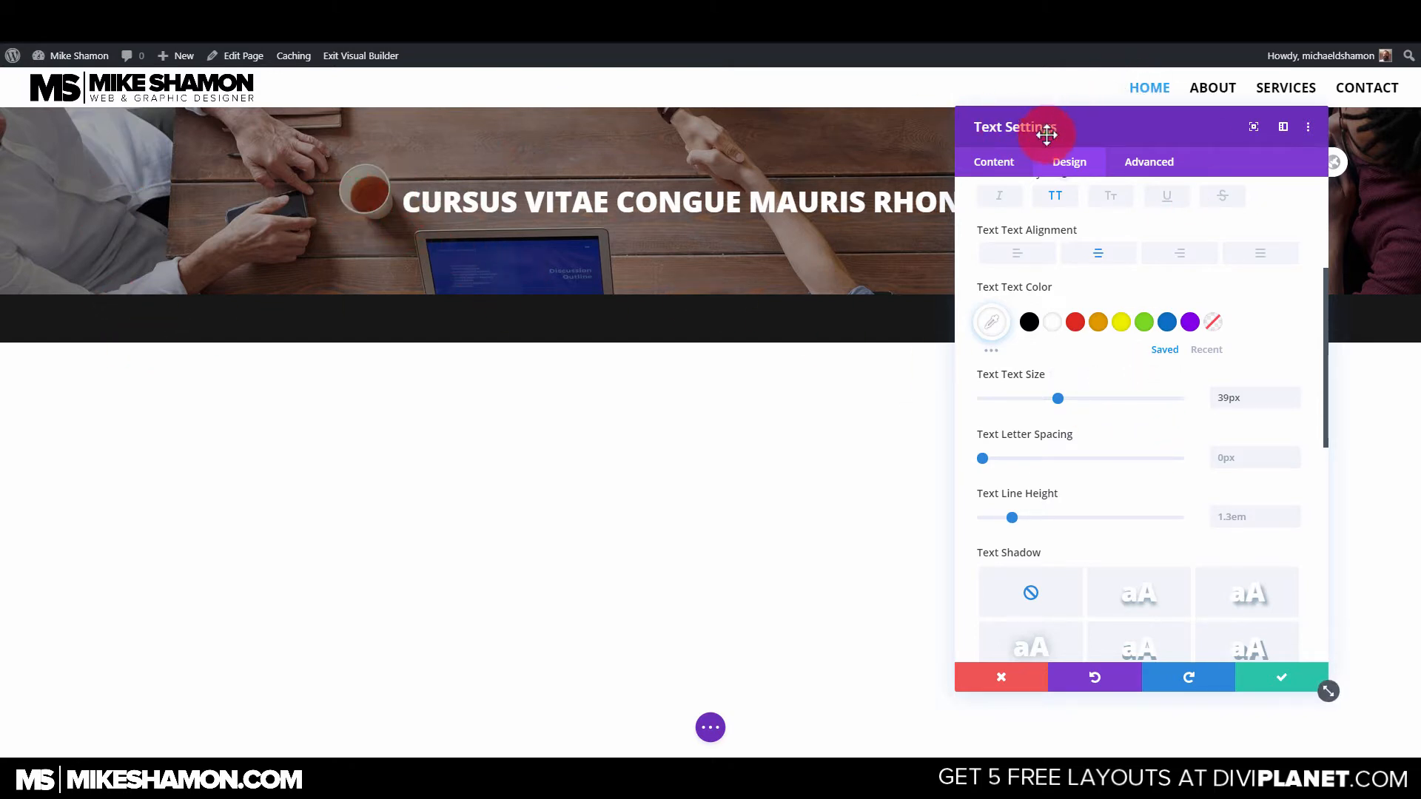
left_click_drag(1046, 134, 853, 123)
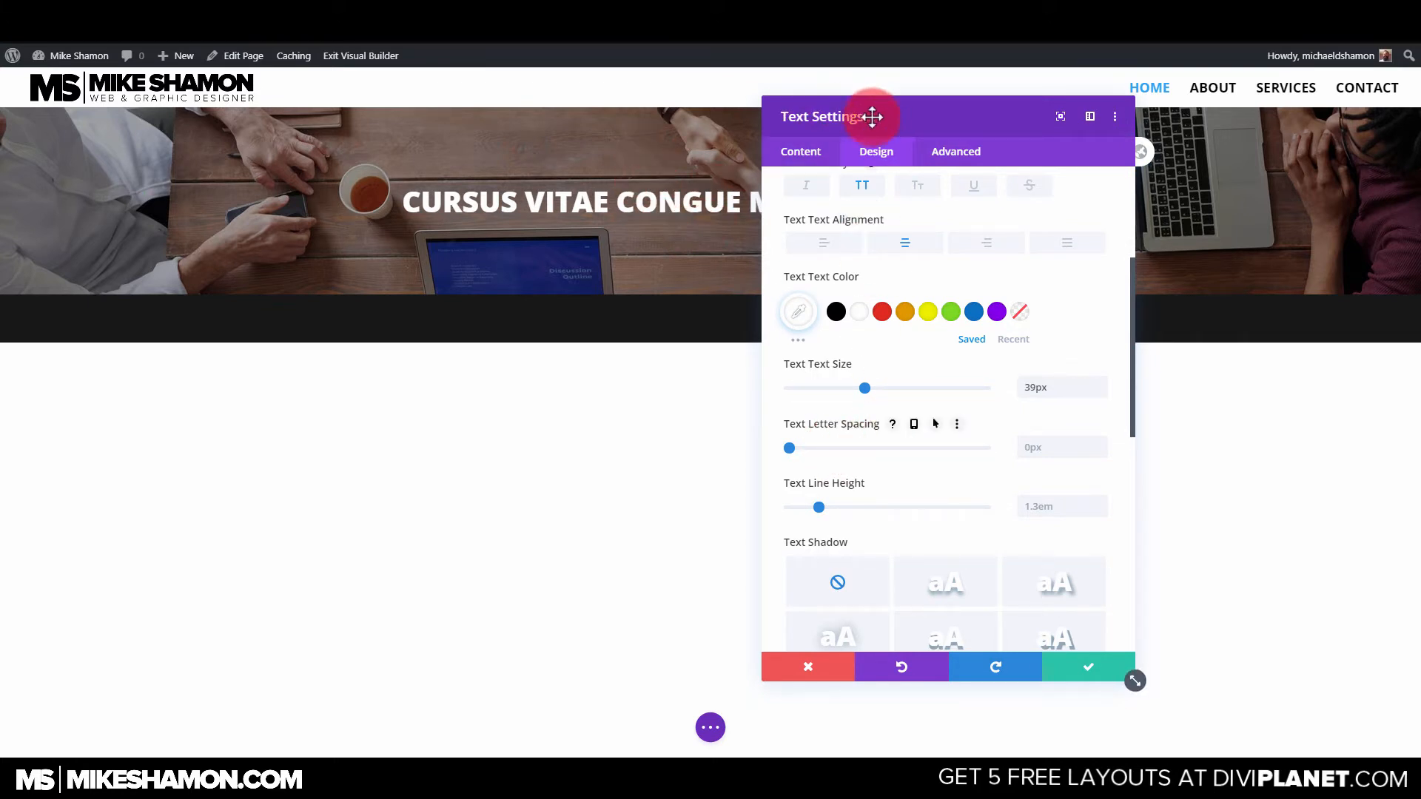
left_click_drag(873, 116, 1037, 142)
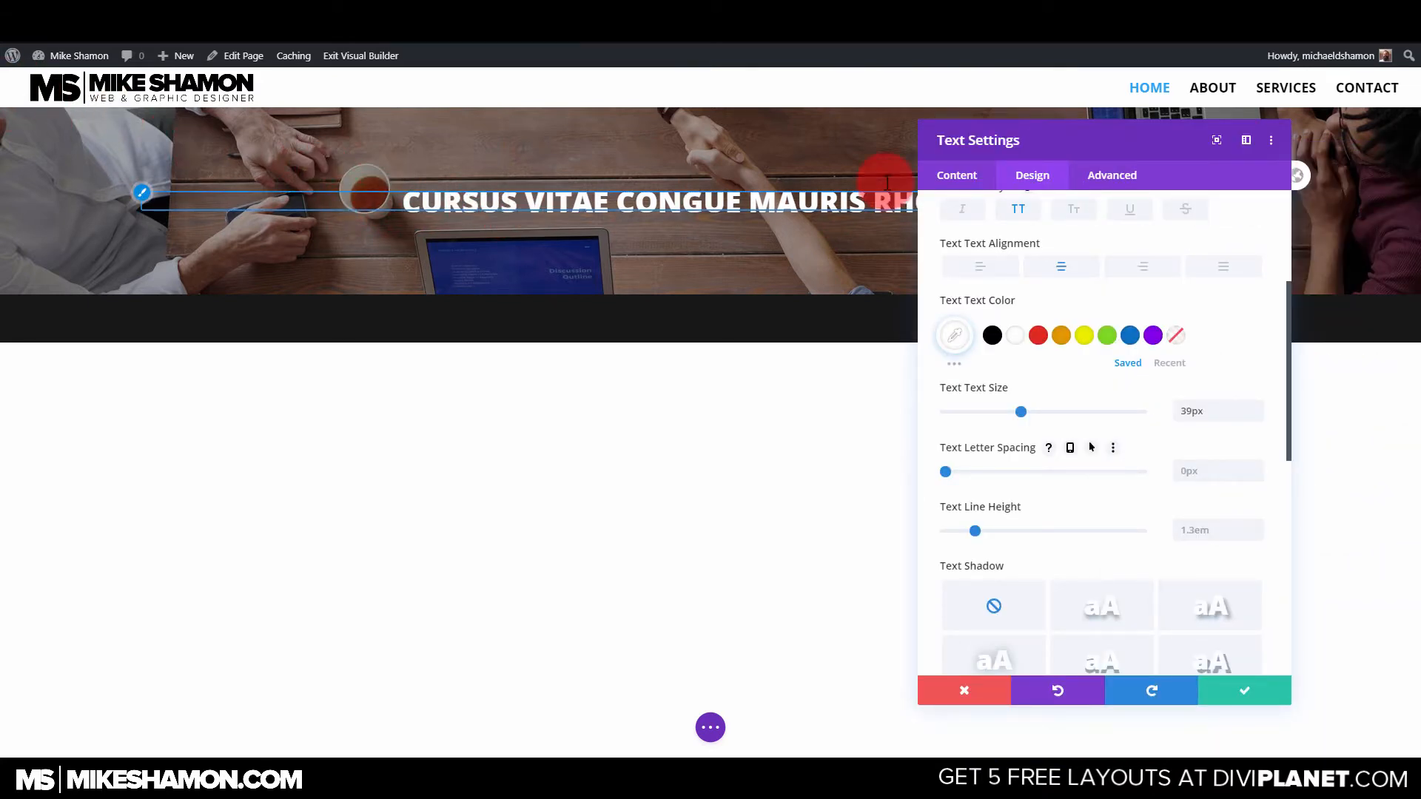
left_click_drag(1145, 154, 1090, 144)
Apply the sixth text shadow preset, the hard diagonal offset shadow, to the heading and save the module.
scroll(1119, 499, "down", 3)
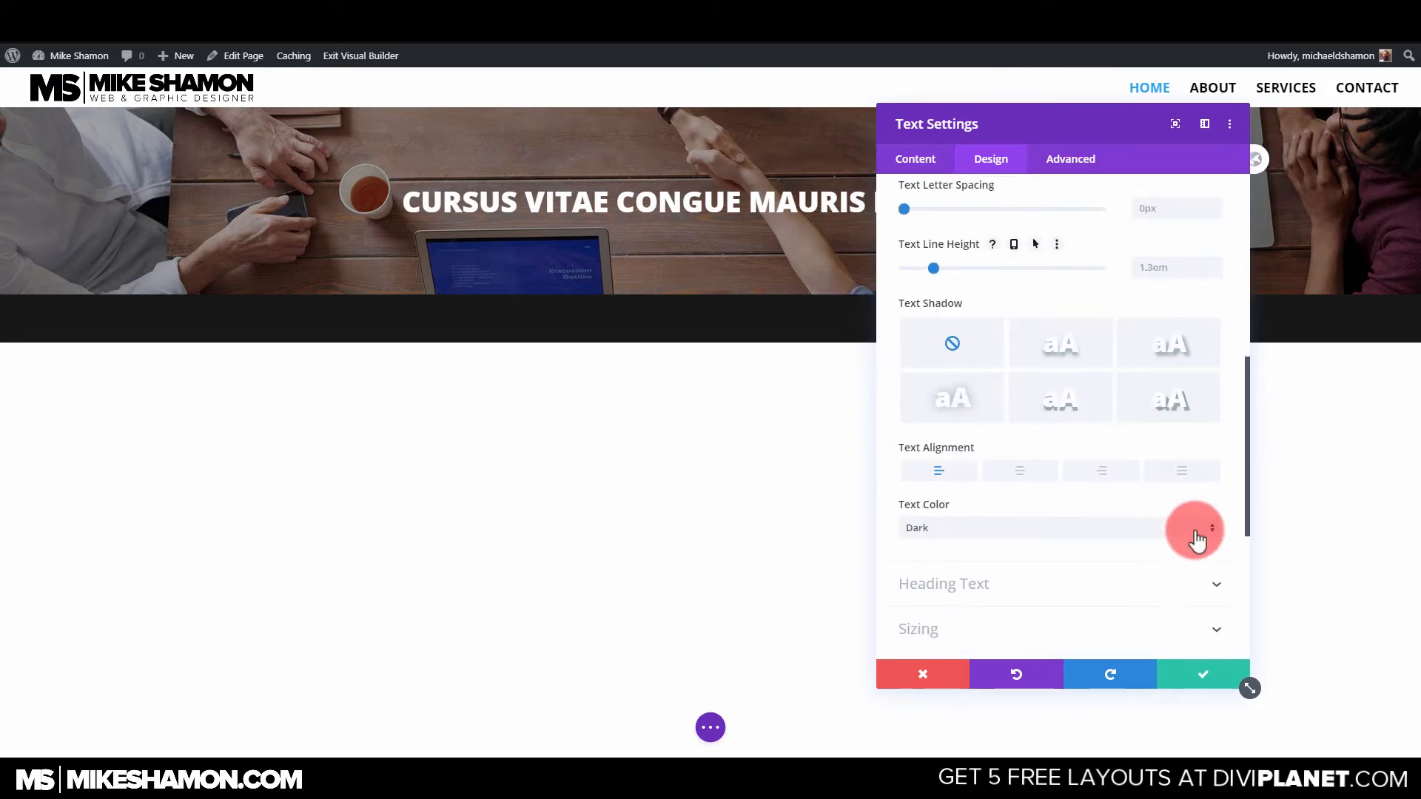
left_click(1164, 409)
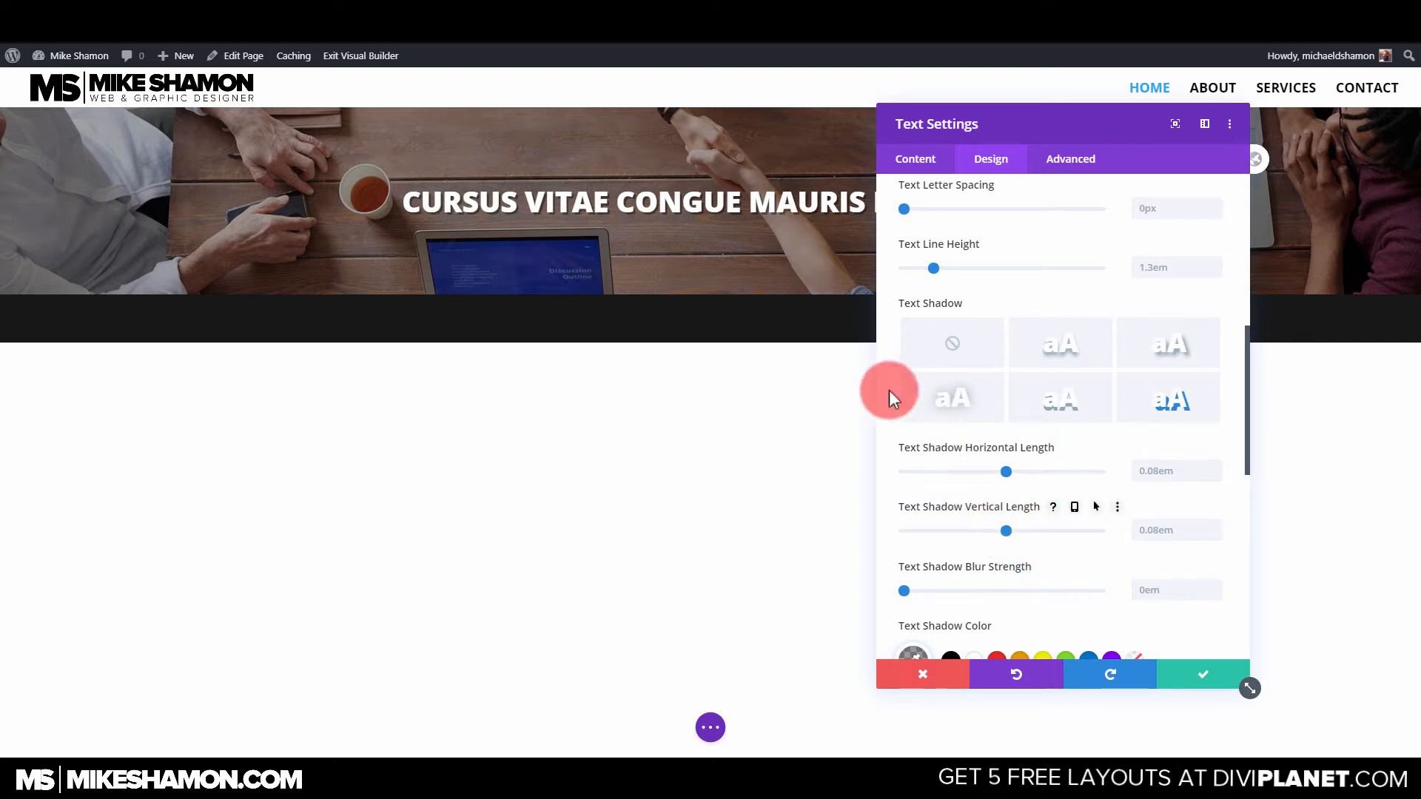
left_click(1204, 678)
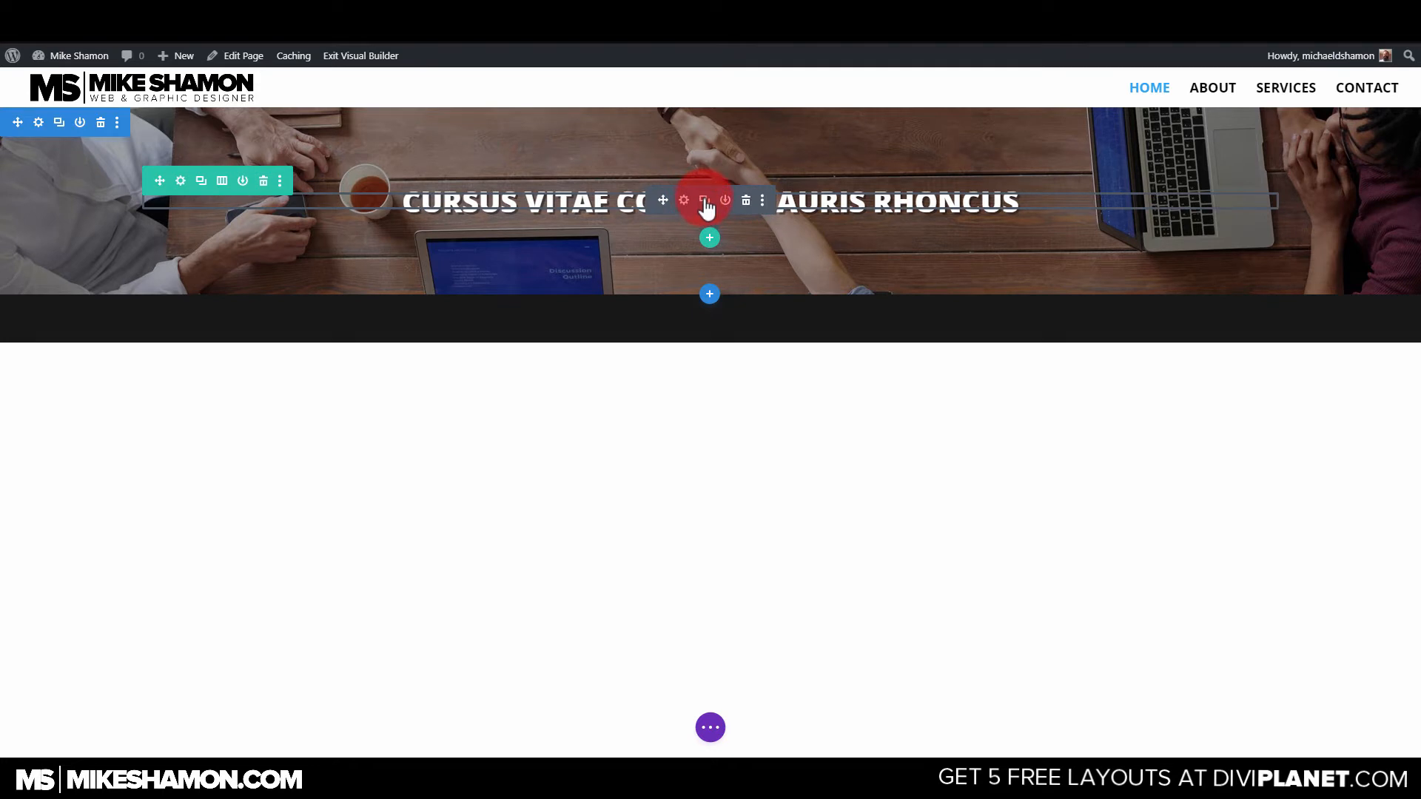
Duplicate the heading text module and delete the duplicate.
left_click(703, 201)
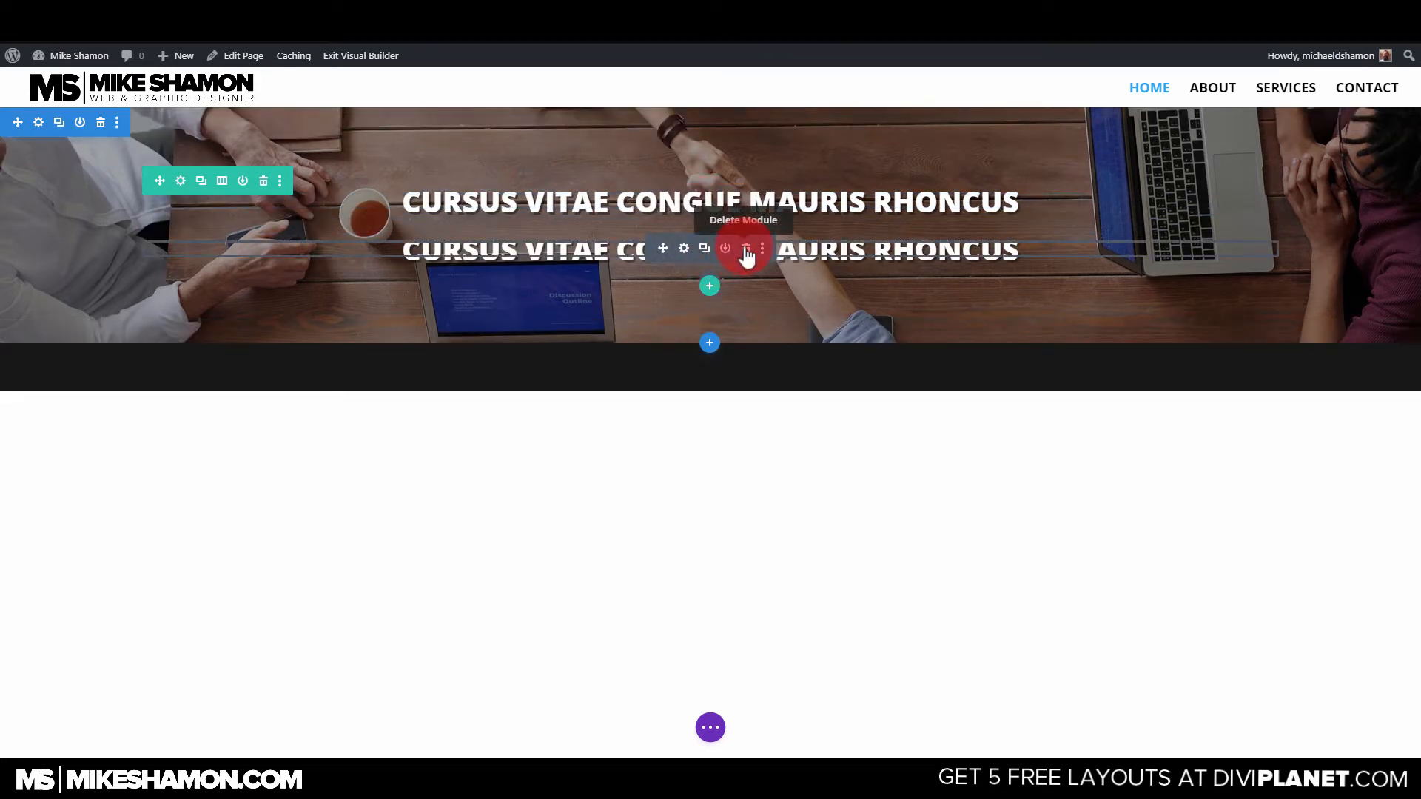
left_click(744, 247)
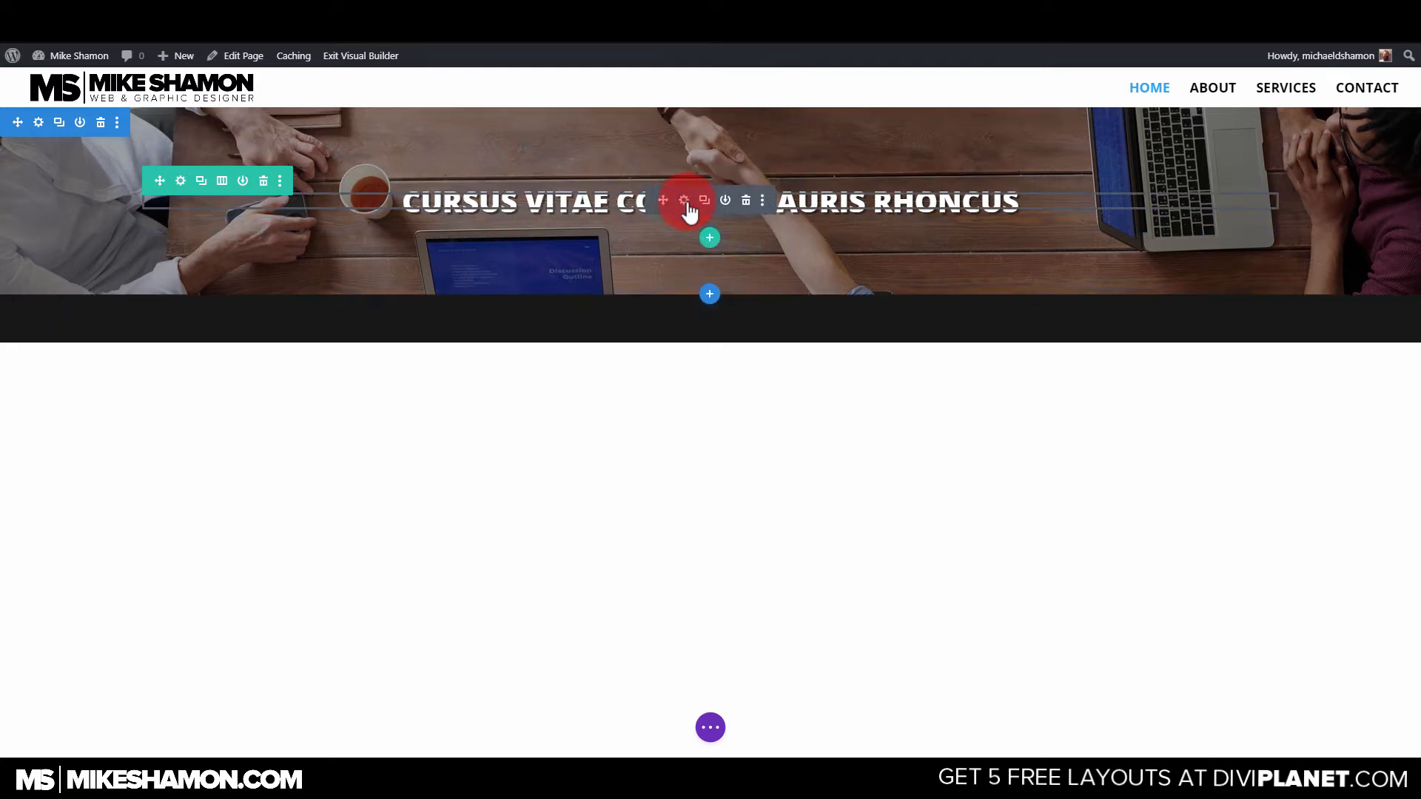
Review the heading module's text line height and text size settings, then close them without changes.
left_click(685, 202)
left_click(994, 163)
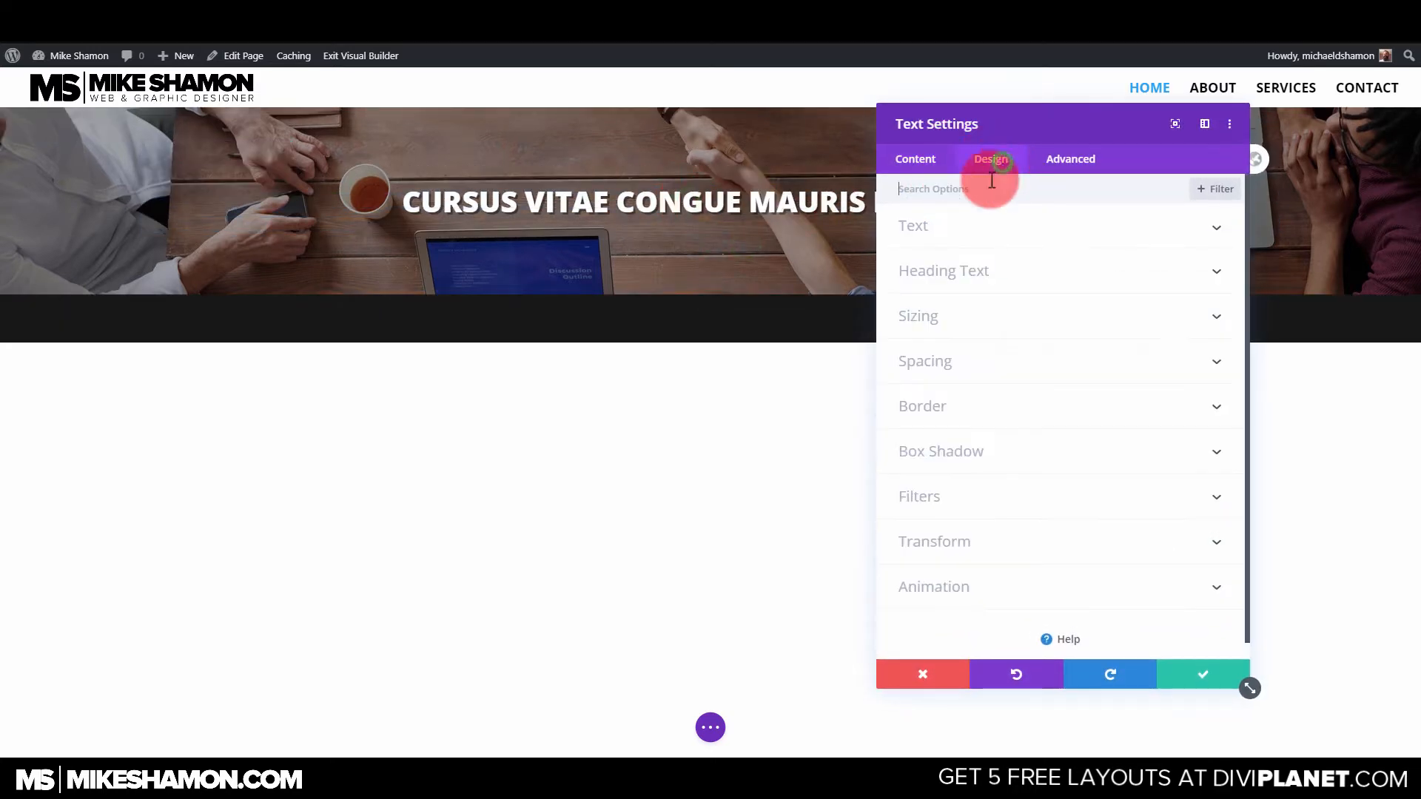
left_click(955, 226)
scroll(976, 342, "down", 7)
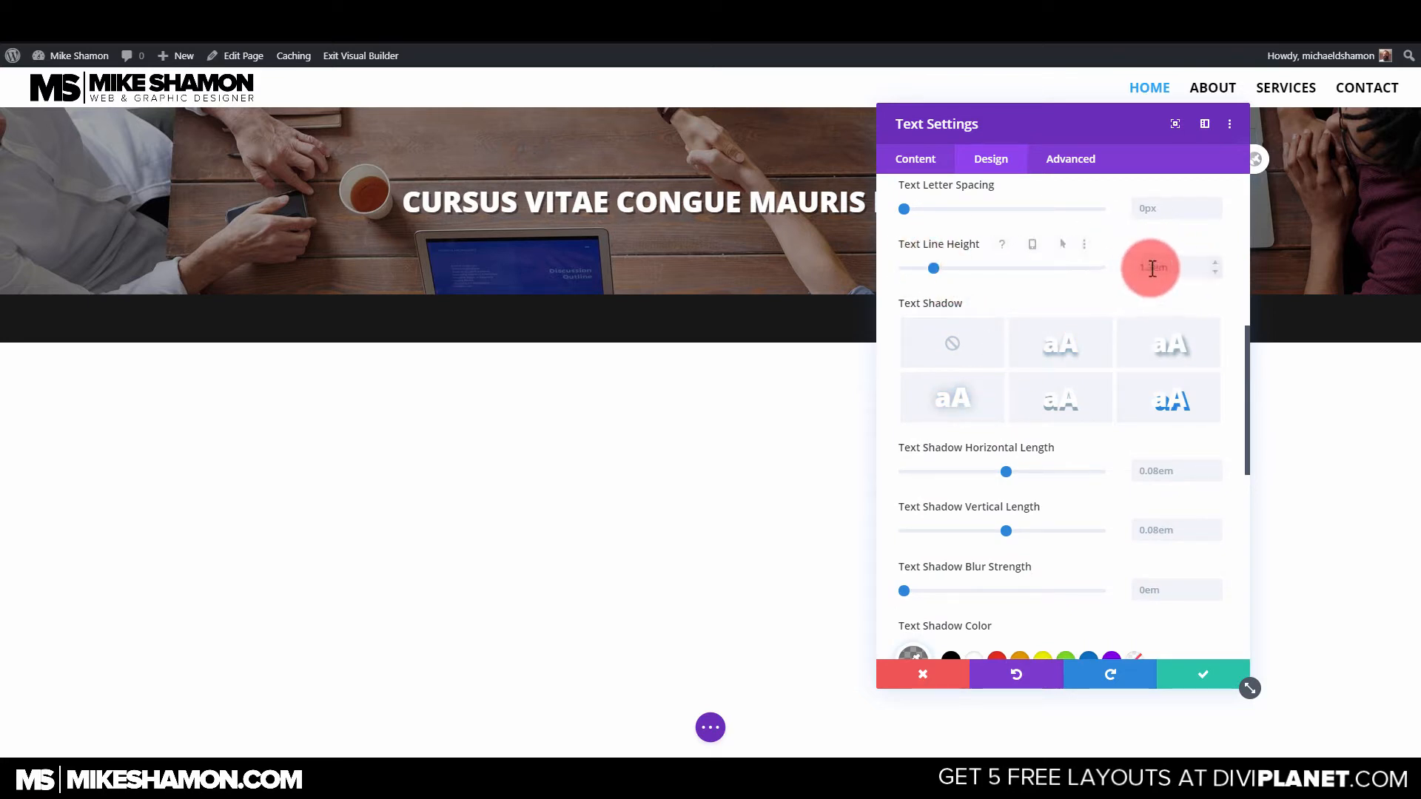
left_click(934, 275)
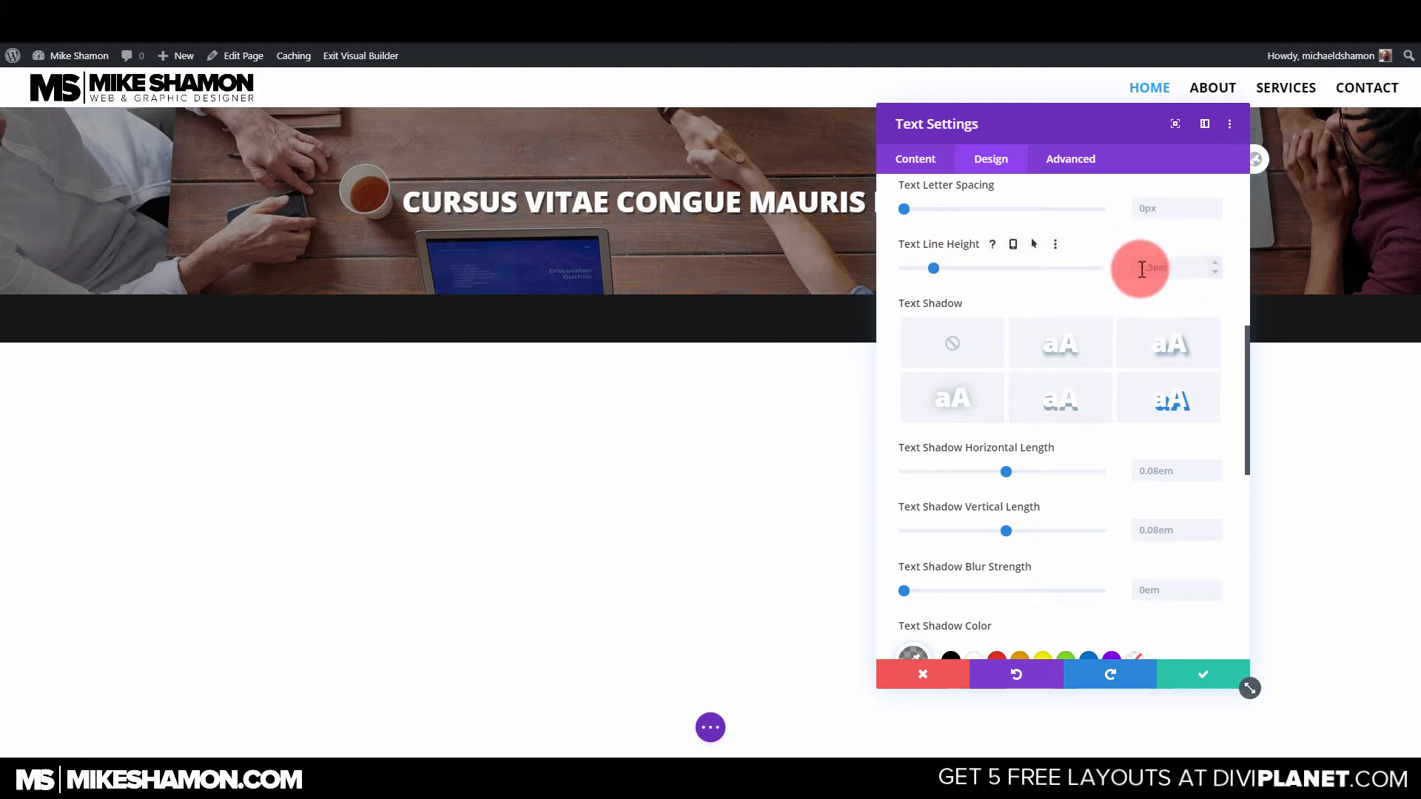
scroll(1206, 288, "up", 3)
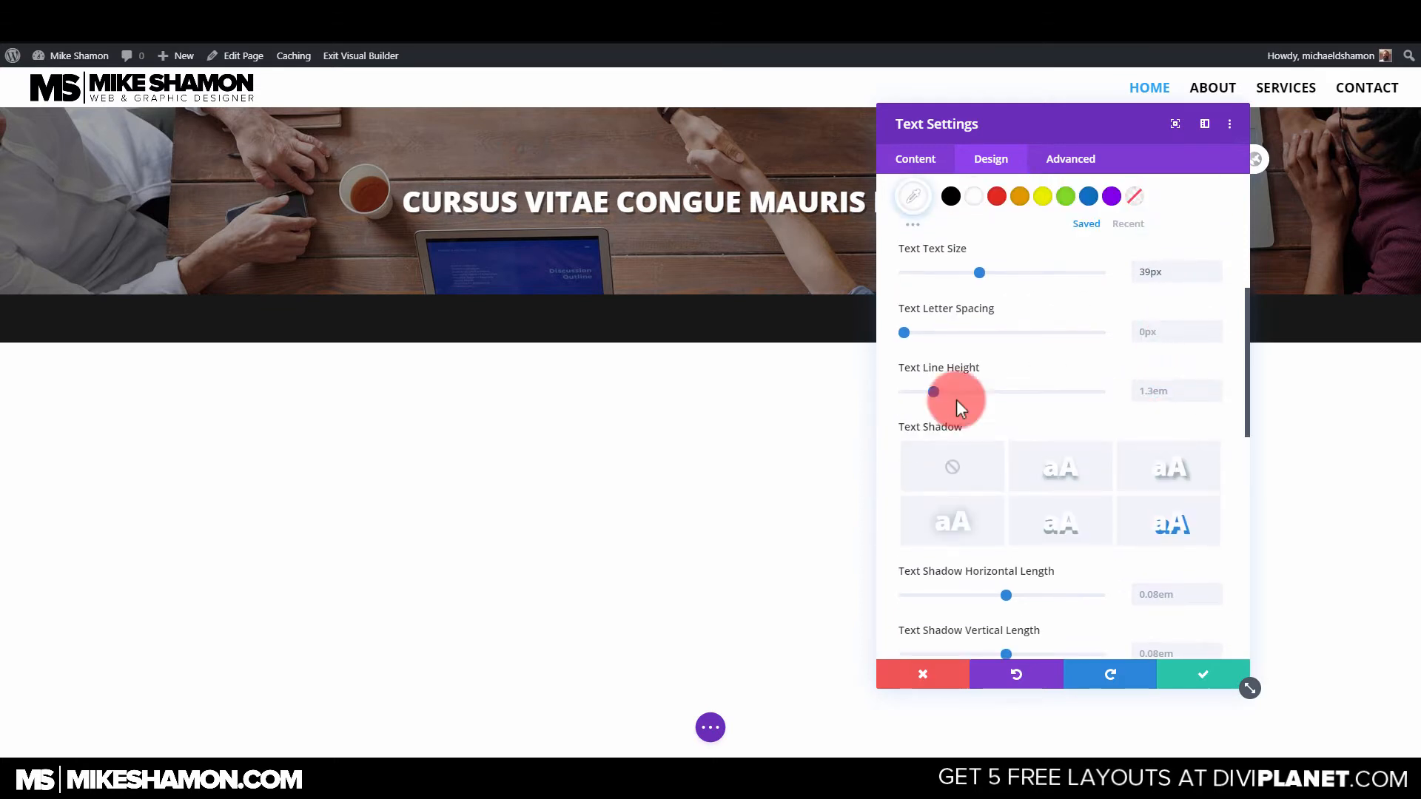
left_click(1200, 675)
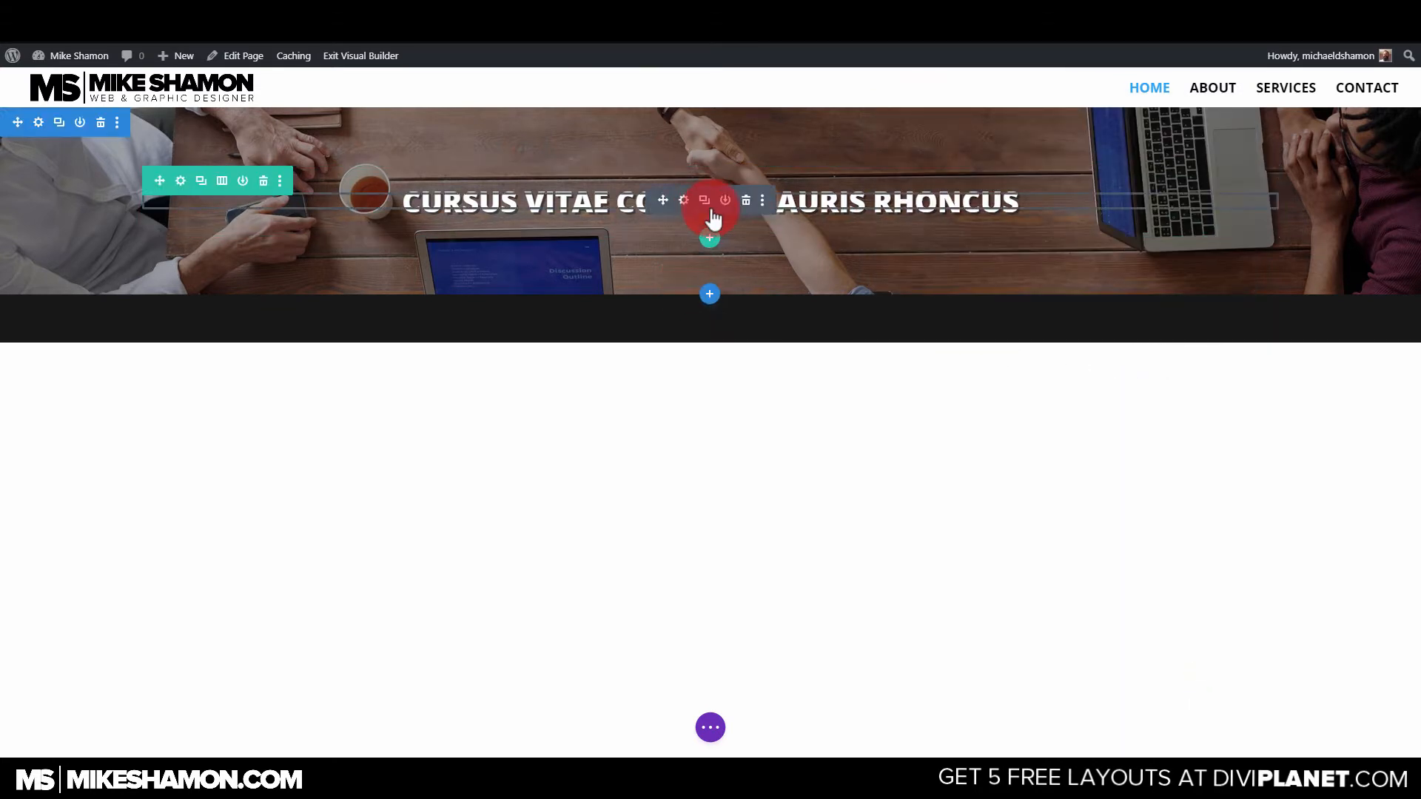
In the heading text module's spacing settings, set linked top and bottom margins to 0px.
left_click(682, 201)
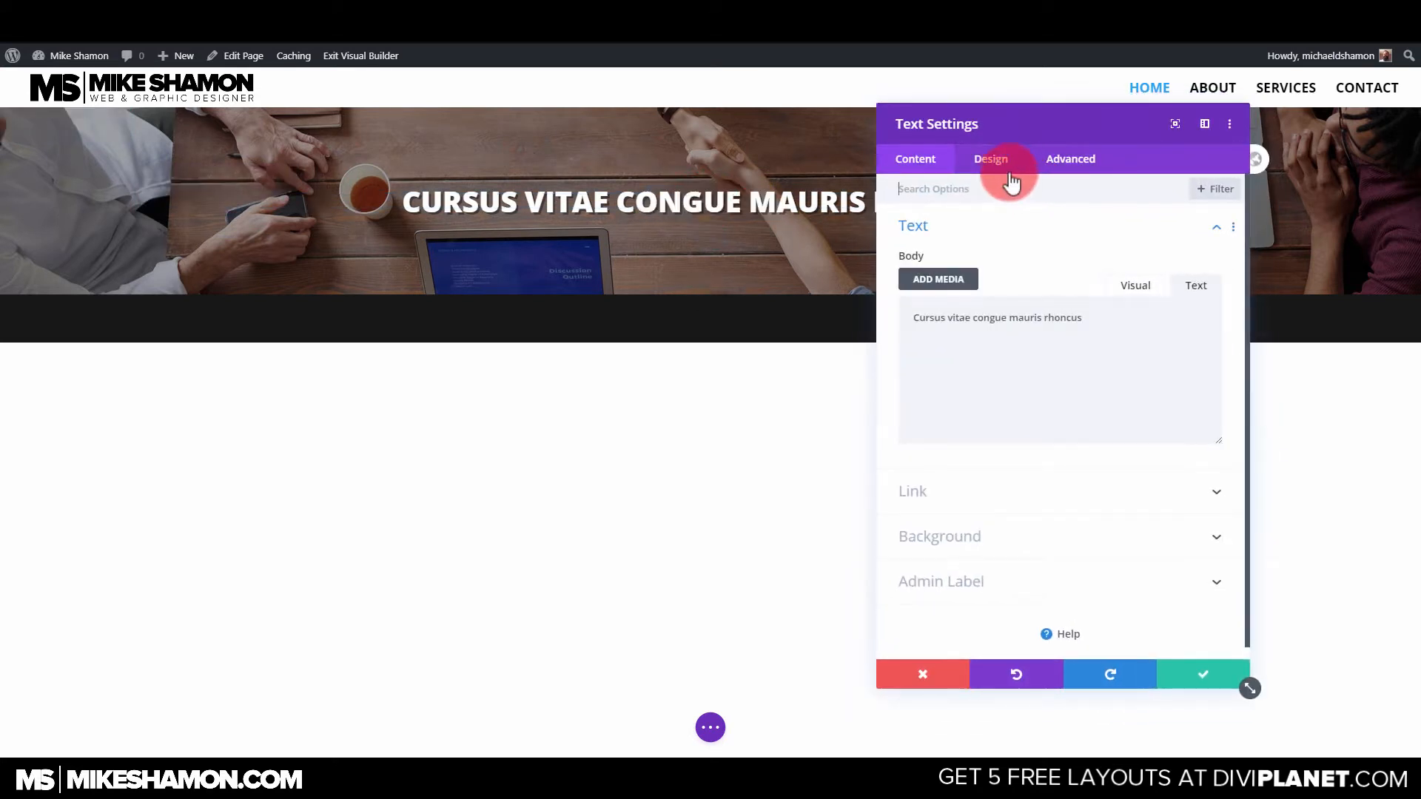
left_click(992, 161)
left_click(952, 346)
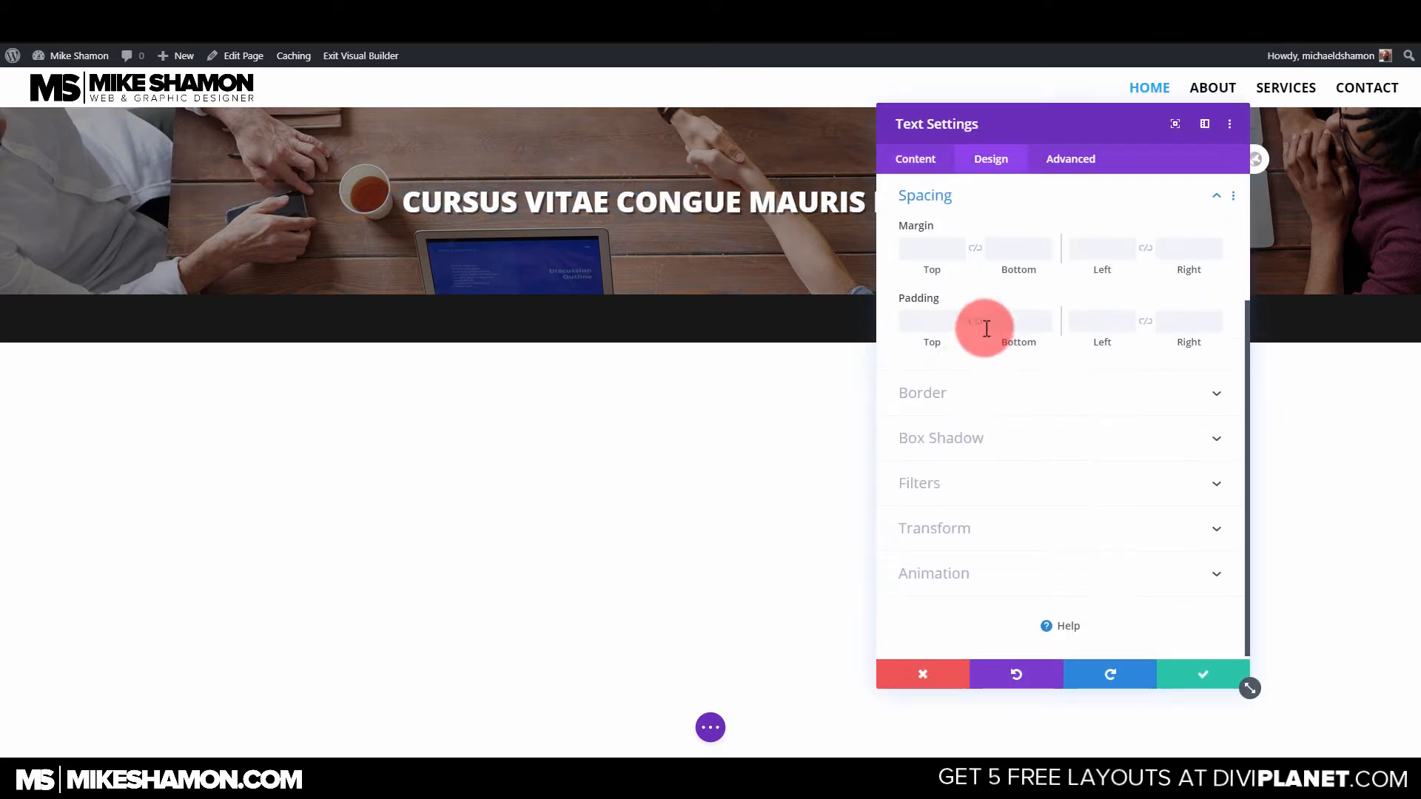
left_click(918, 245)
type("0px")
left_click(975, 248)
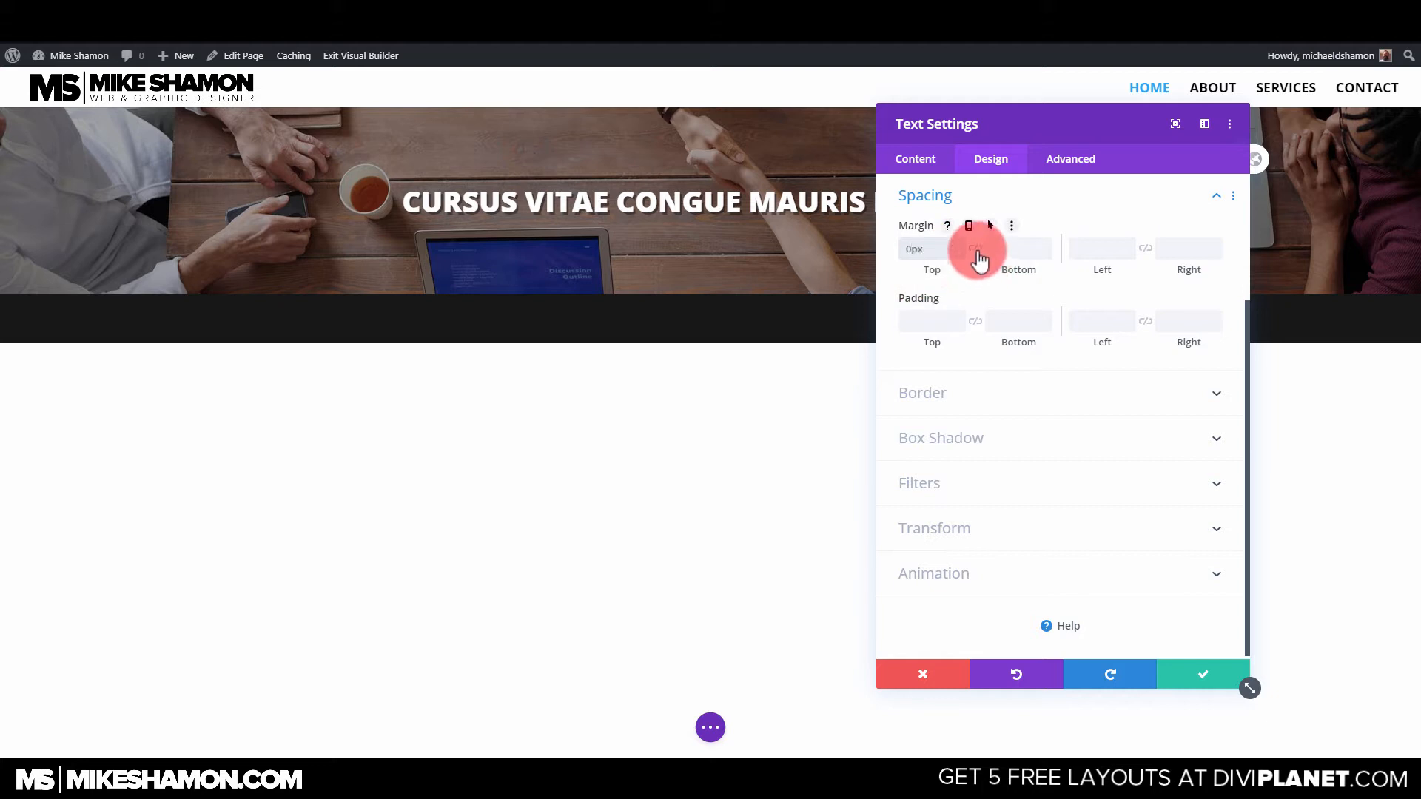
Set the heading text module's linked top and bottom padding to 8px and save the module.
left_click(938, 320)
type("0")
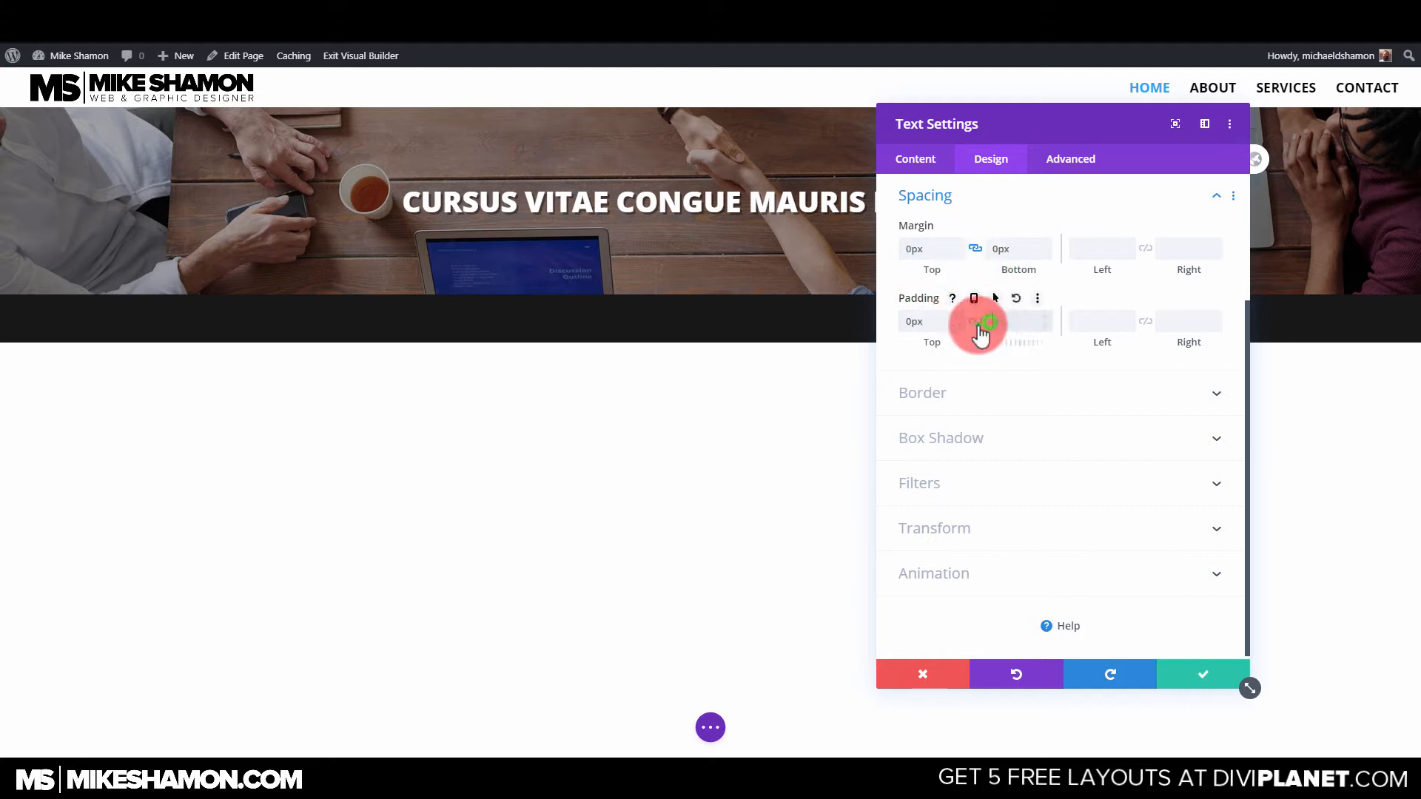
left_click(976, 324)
left_click(912, 325)
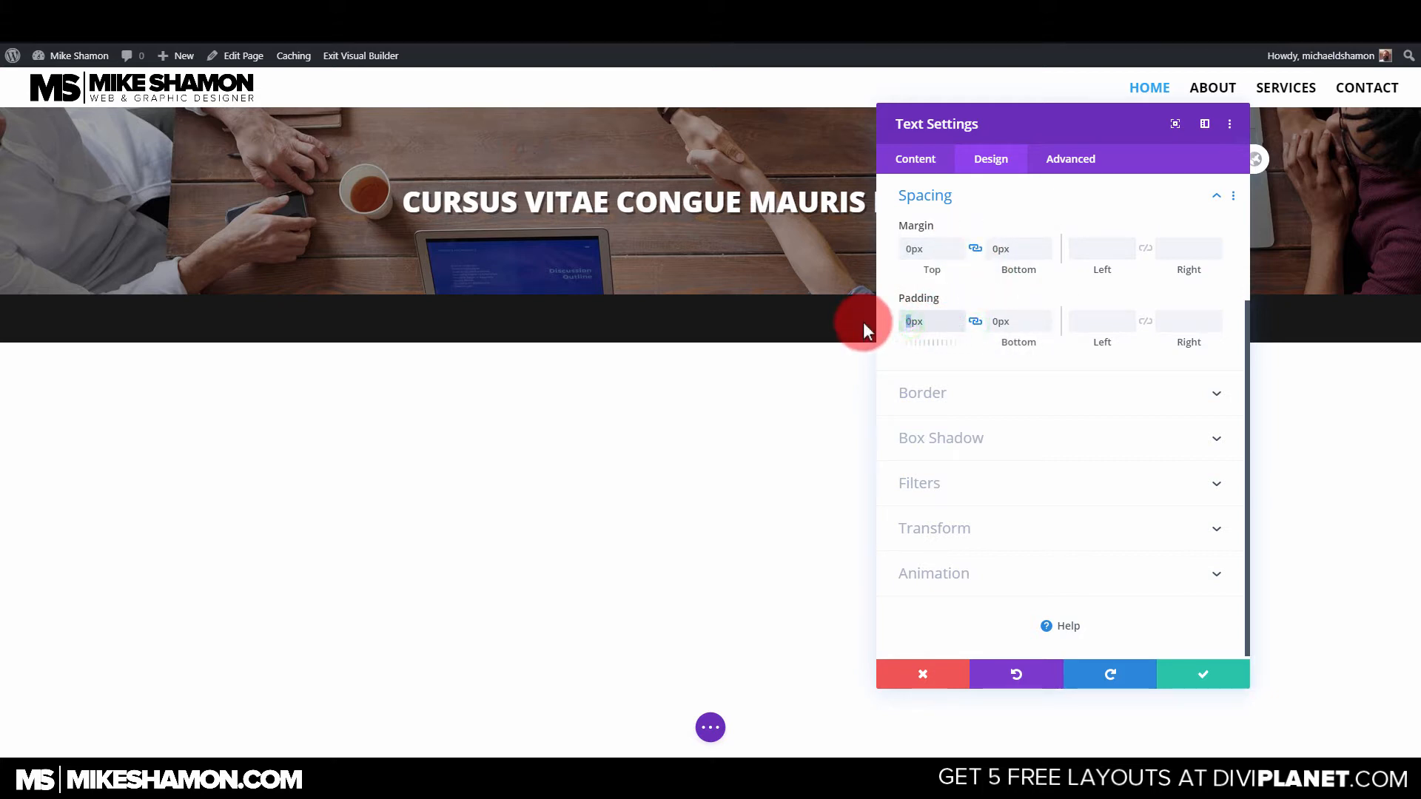
type("8")
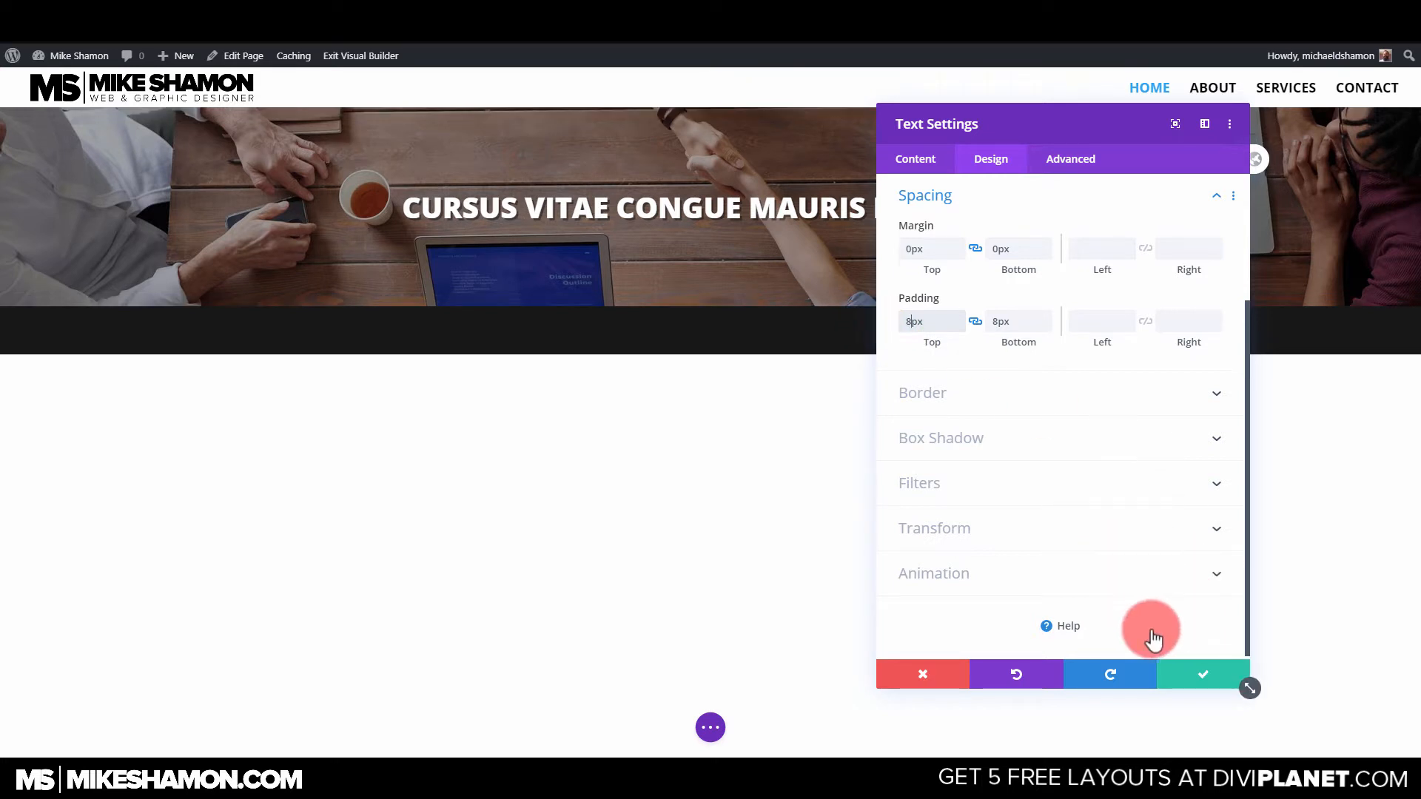
left_click(1189, 672)
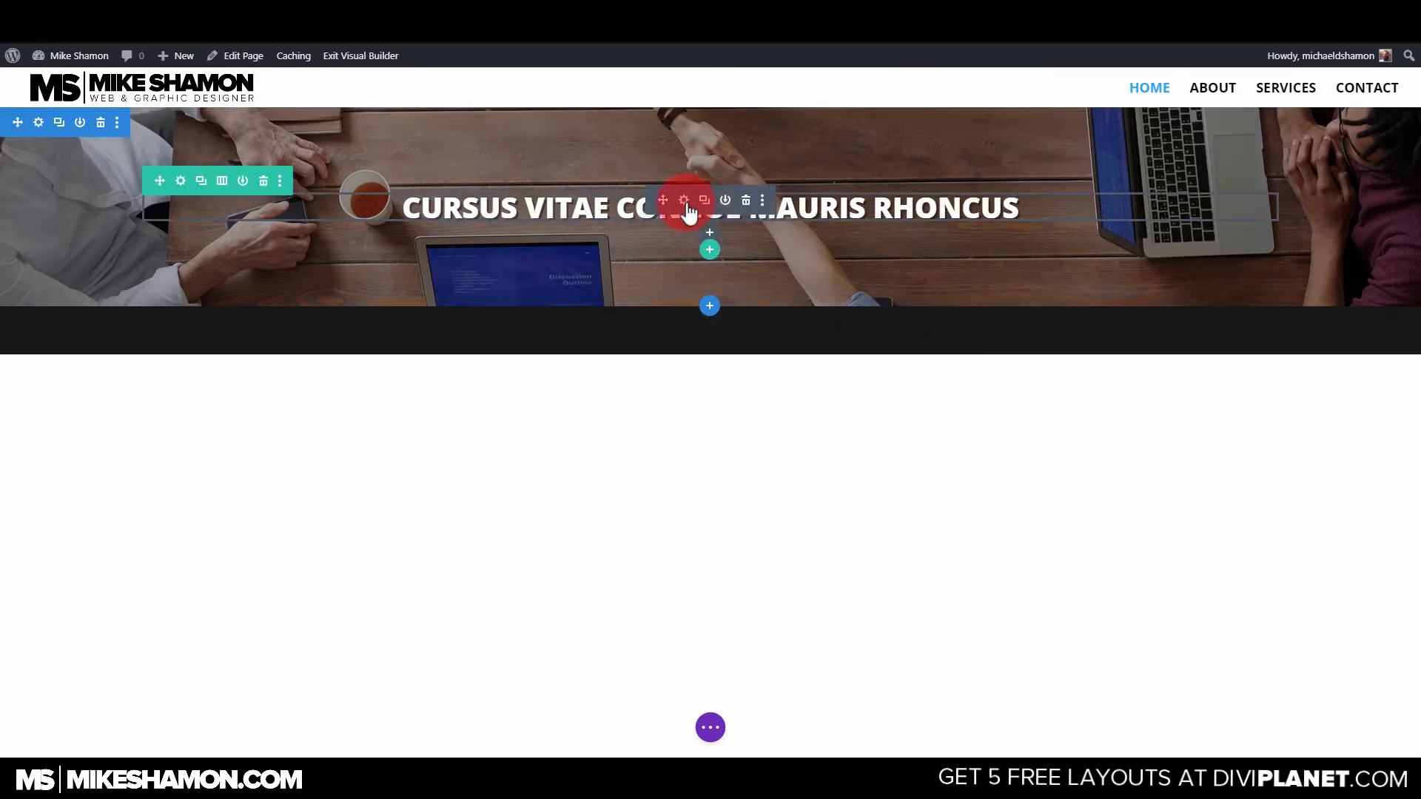
Add a text module below the hero heading and replace its body with "Lorem ipsum dolor sit amet…" ending in "dolore magna aliqua.".
left_click(710, 238)
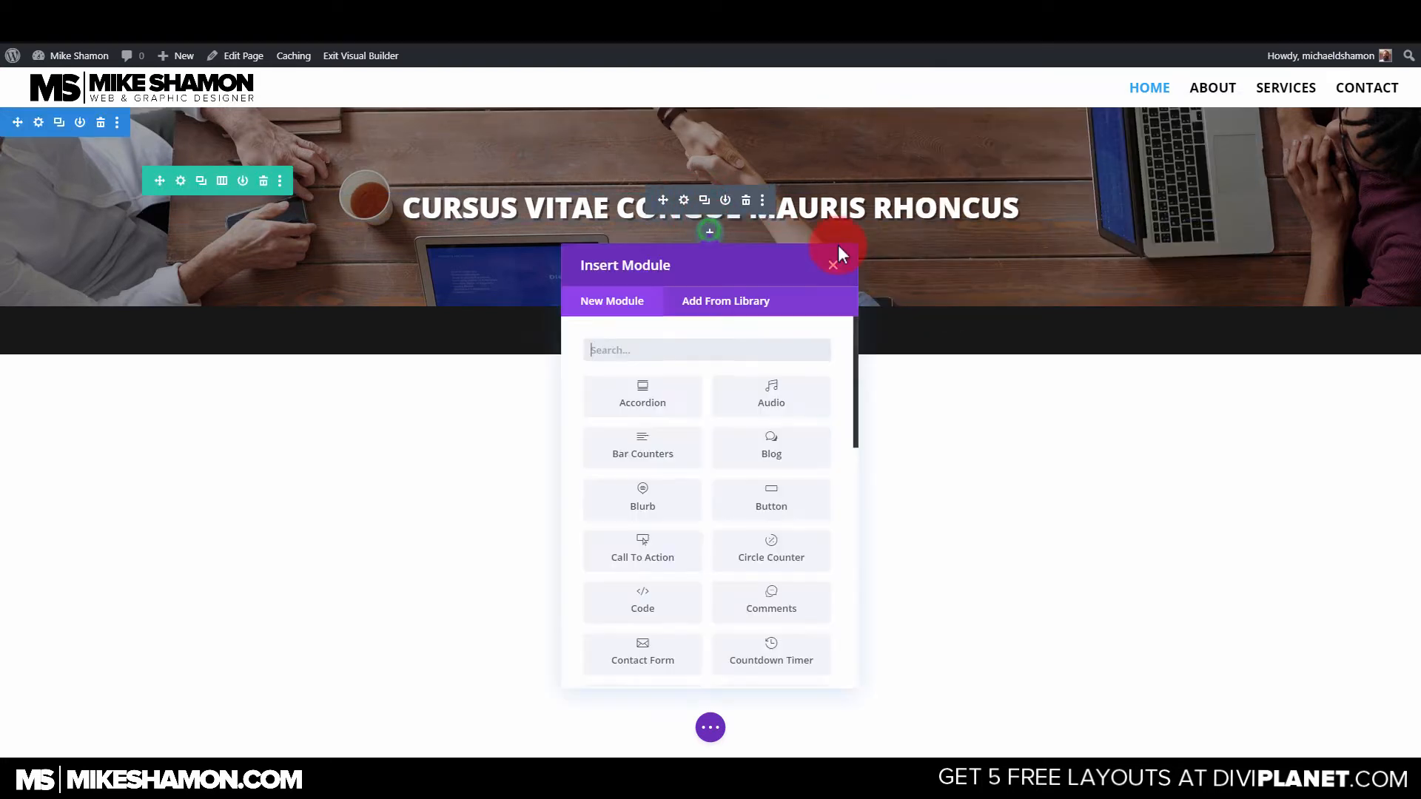
left_click(700, 384)
left_click(1069, 362)
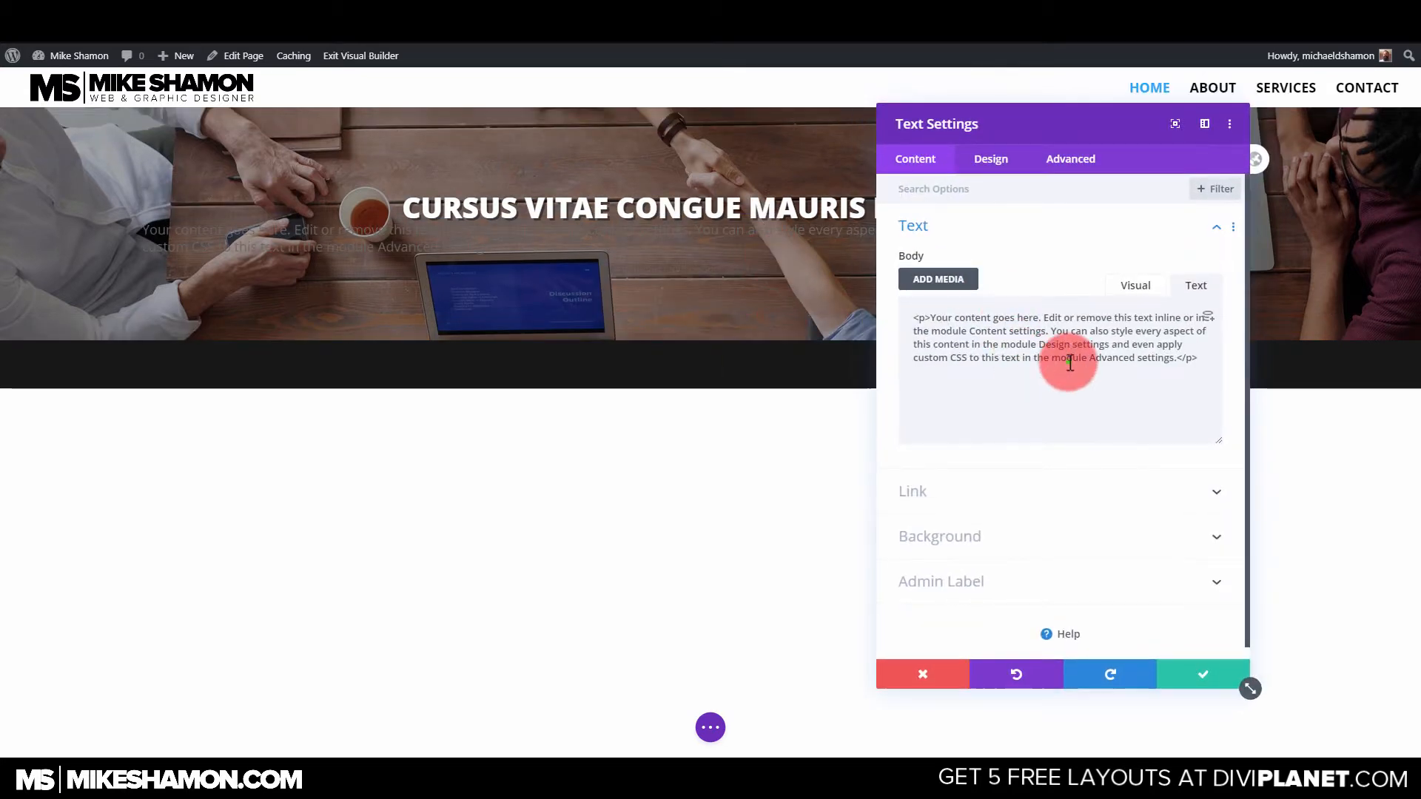
key("ctrl+a")
type("Lorem ipsum dolor sit amet, consectetur adipiscing elit, sed do eiusmod tempor incididunt ut labore et dolore magna aliqua.")
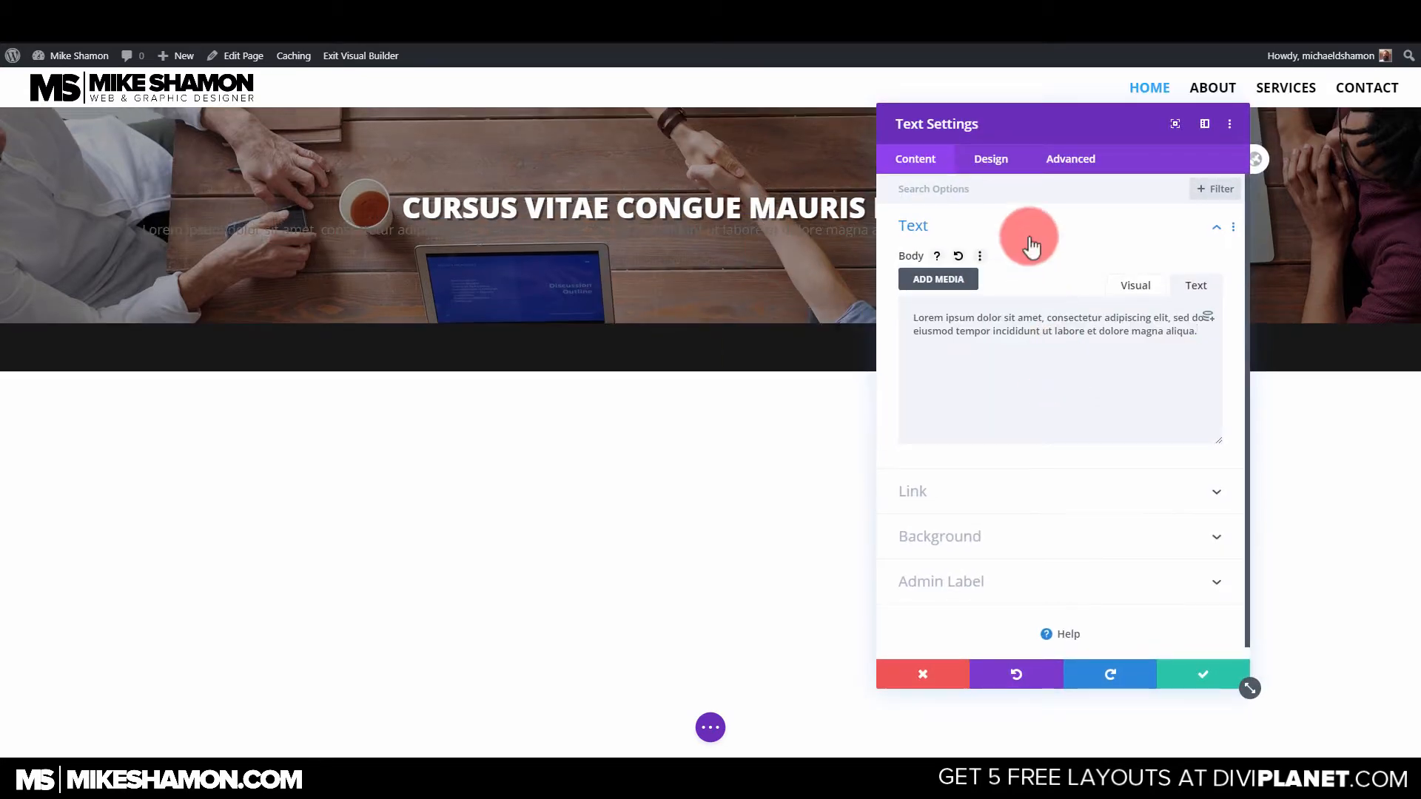
Style the paragraph module's text with Light font weight, white color, 21px size and center alignment.
left_click(989, 160)
left_click(943, 226)
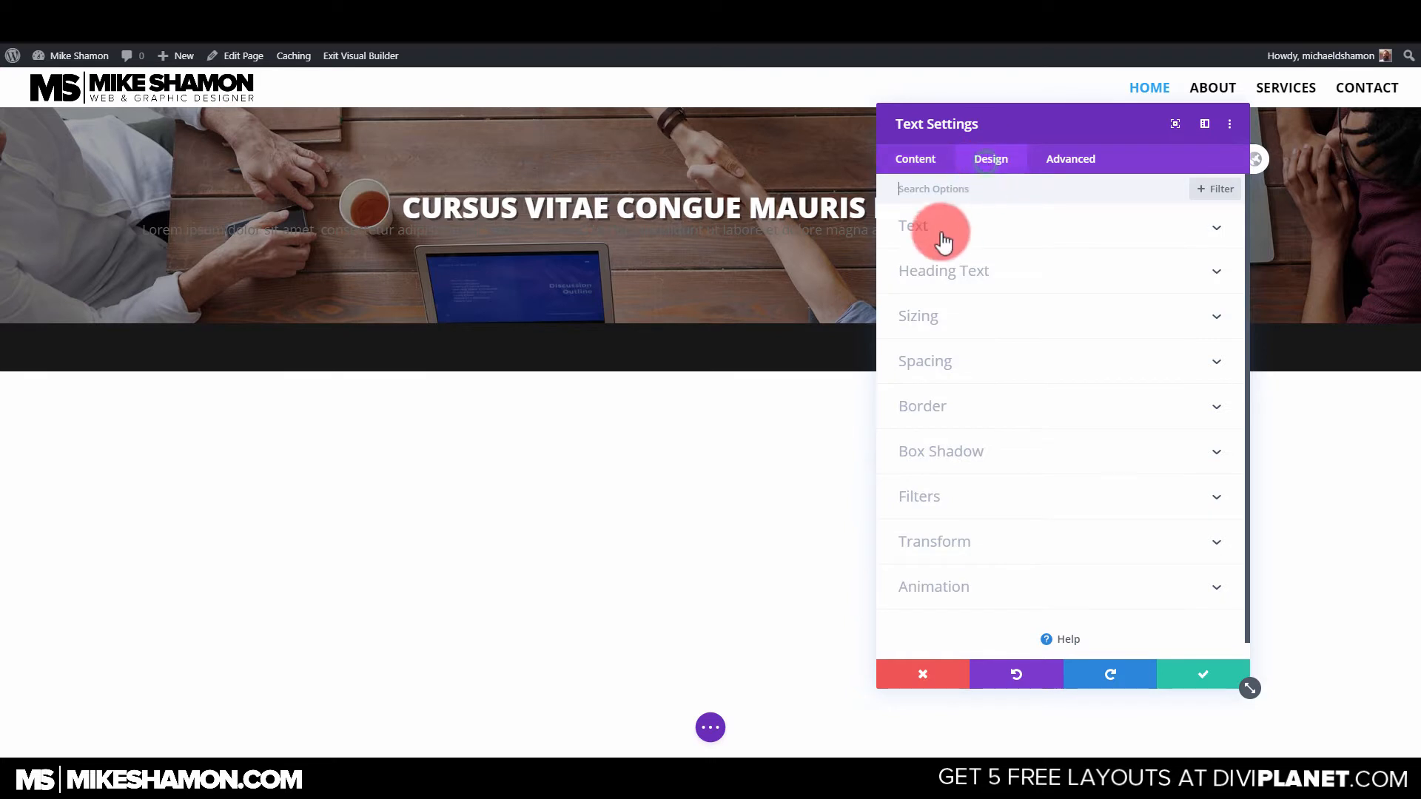
scroll(977, 326, "down", 3)
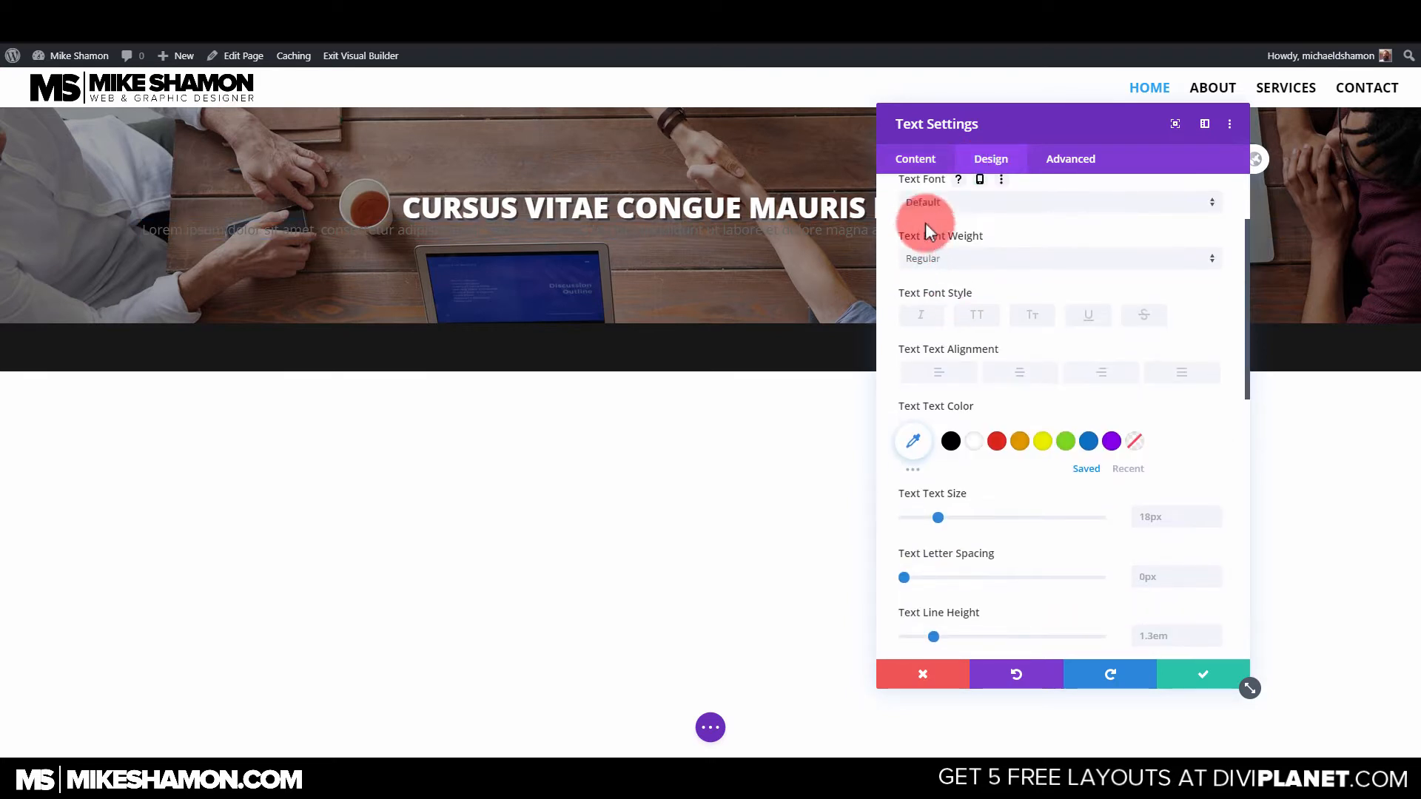
left_click(969, 267)
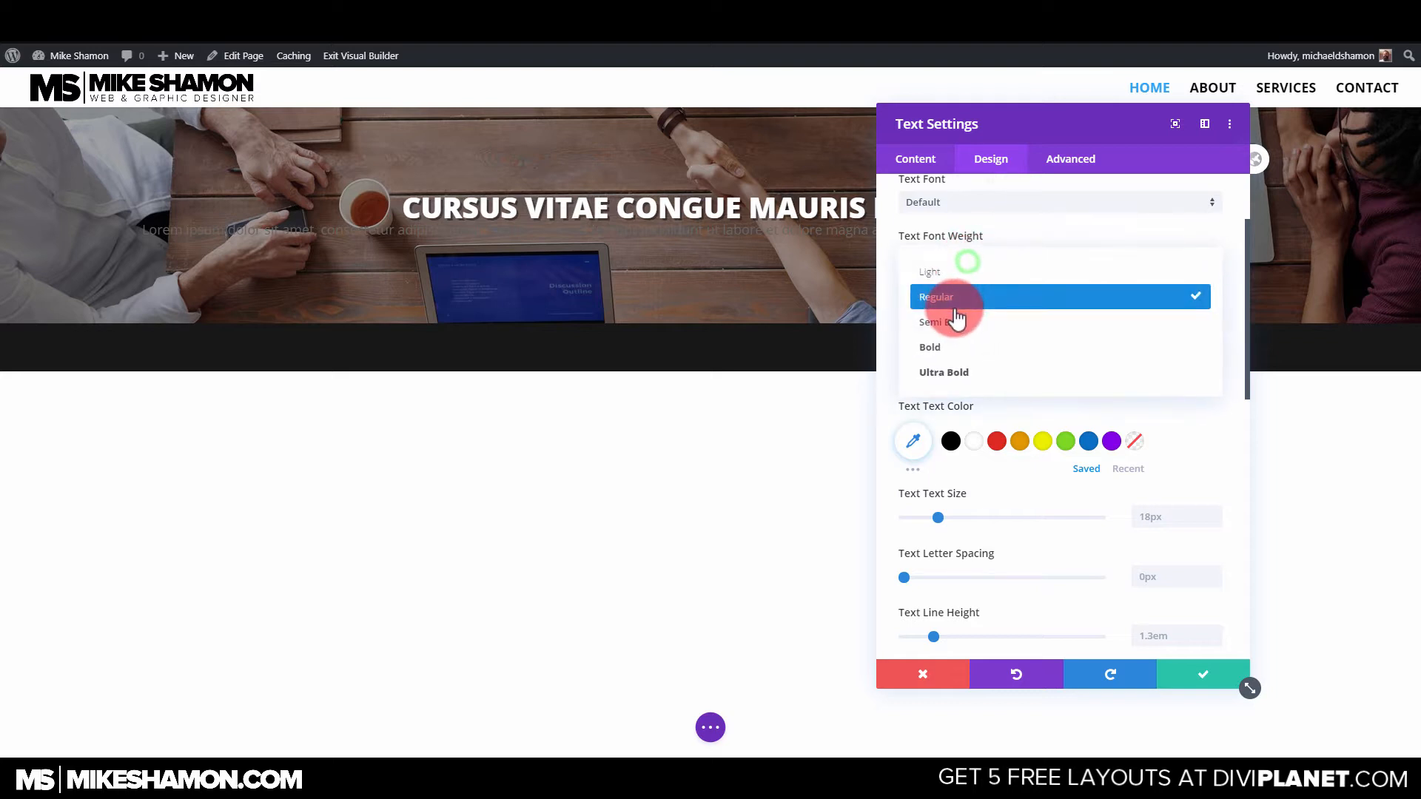
left_click(948, 270)
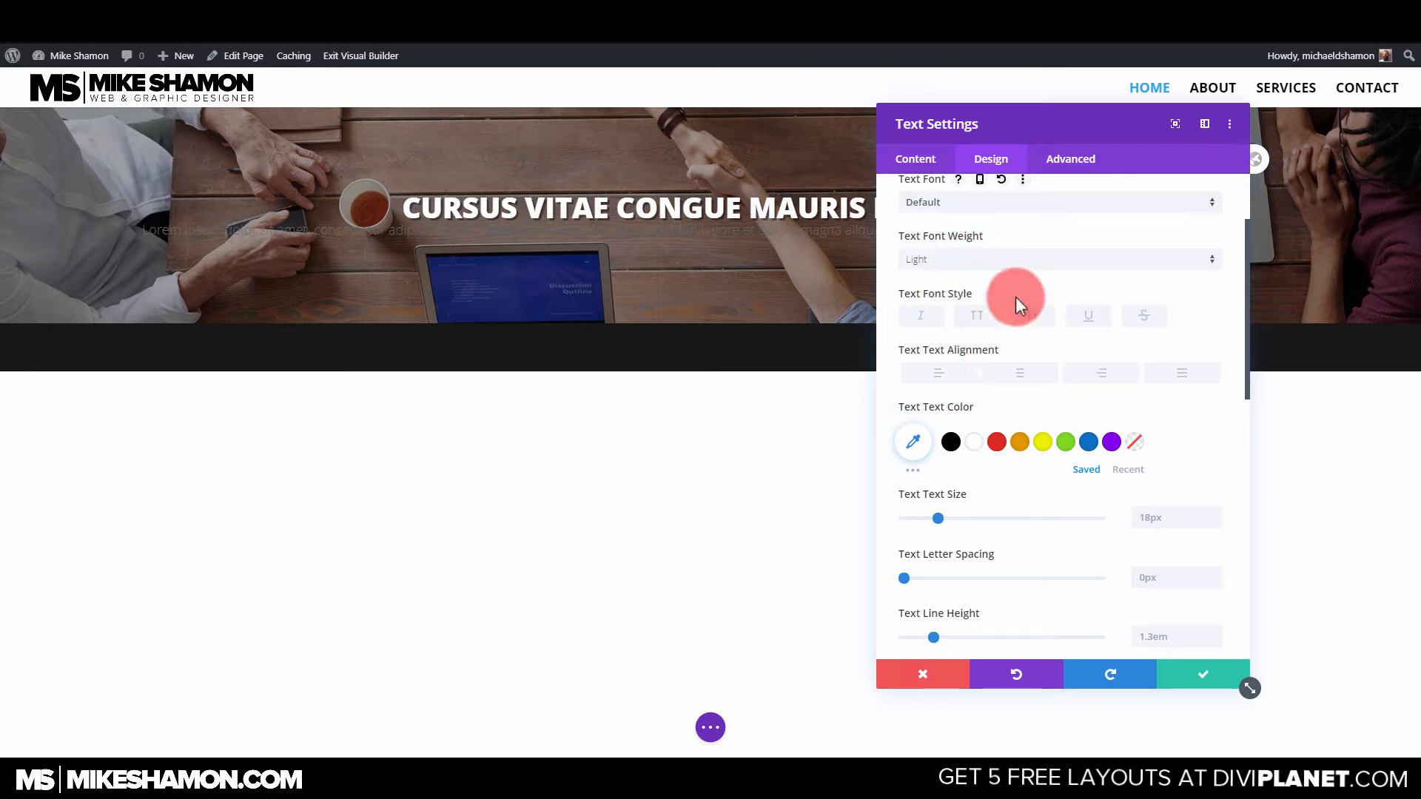
scroll(973, 401, "down", 2)
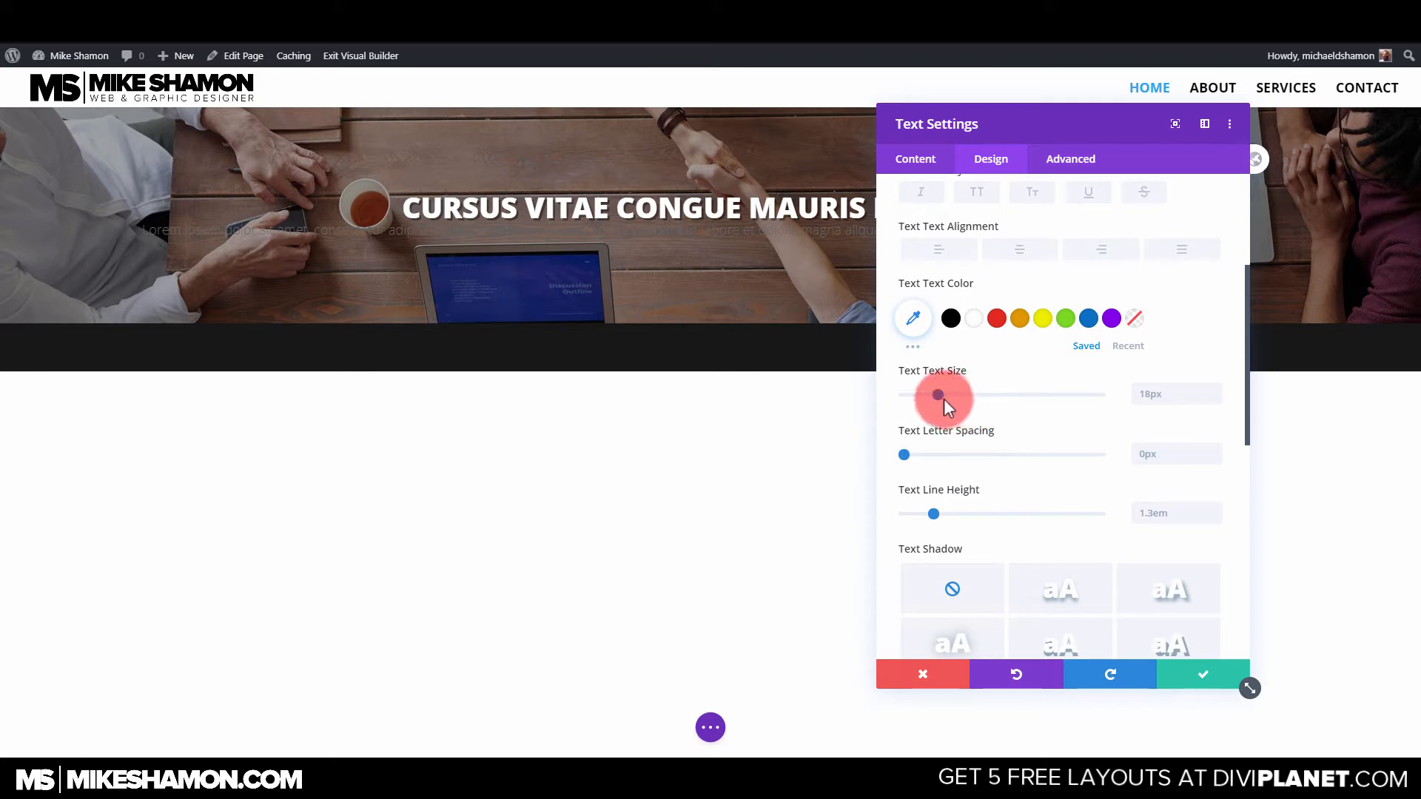
left_click(974, 318)
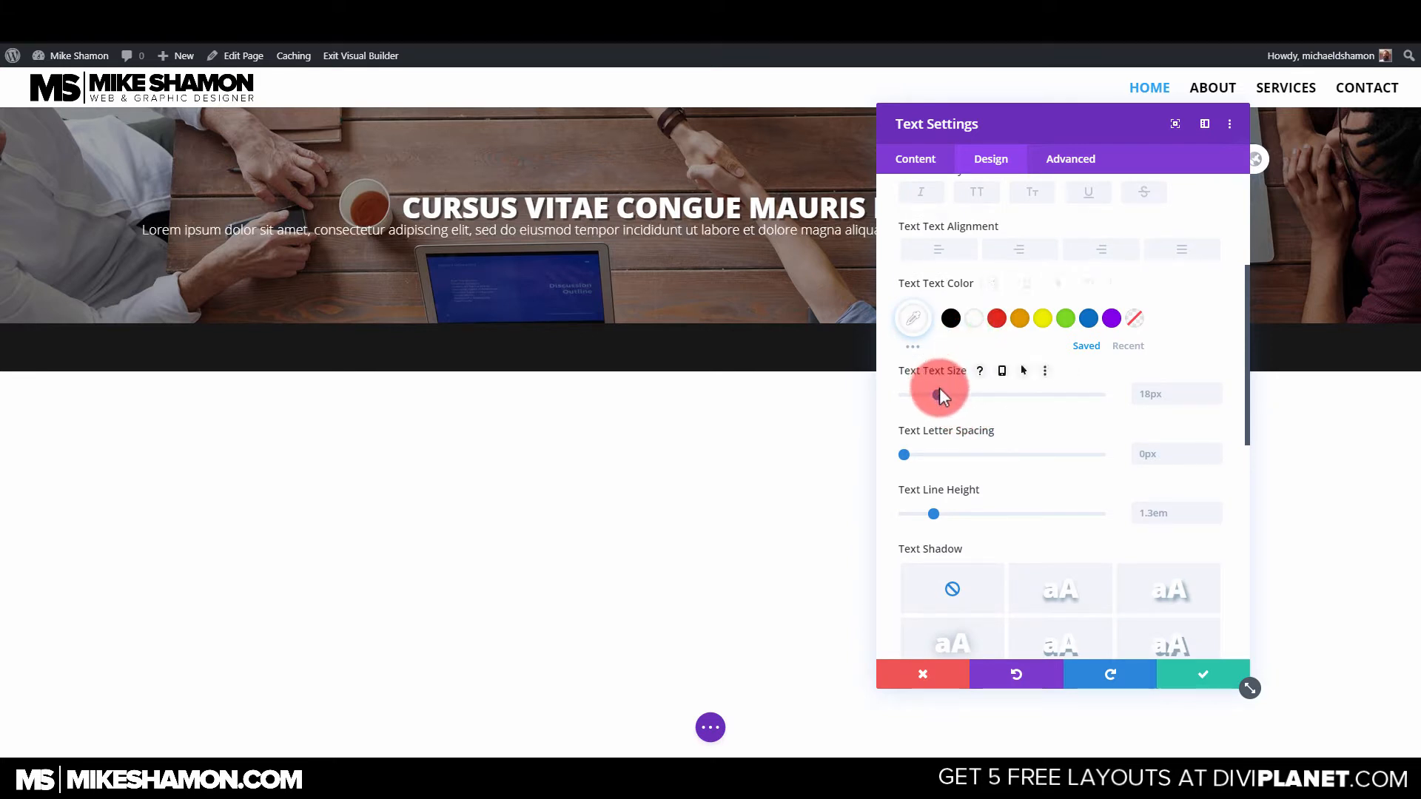
left_click_drag(939, 390, 943, 392)
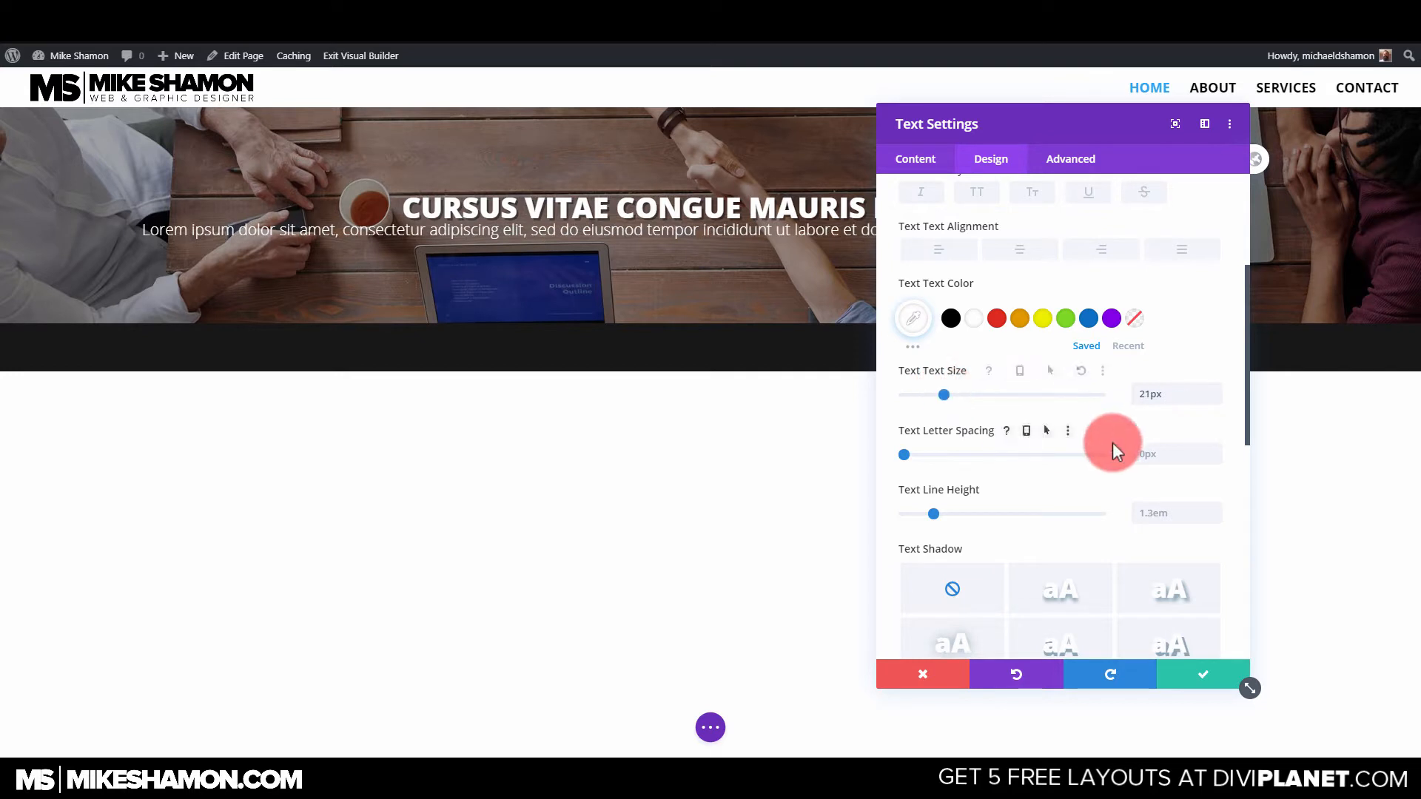
scroll(1112, 443, "down", 2)
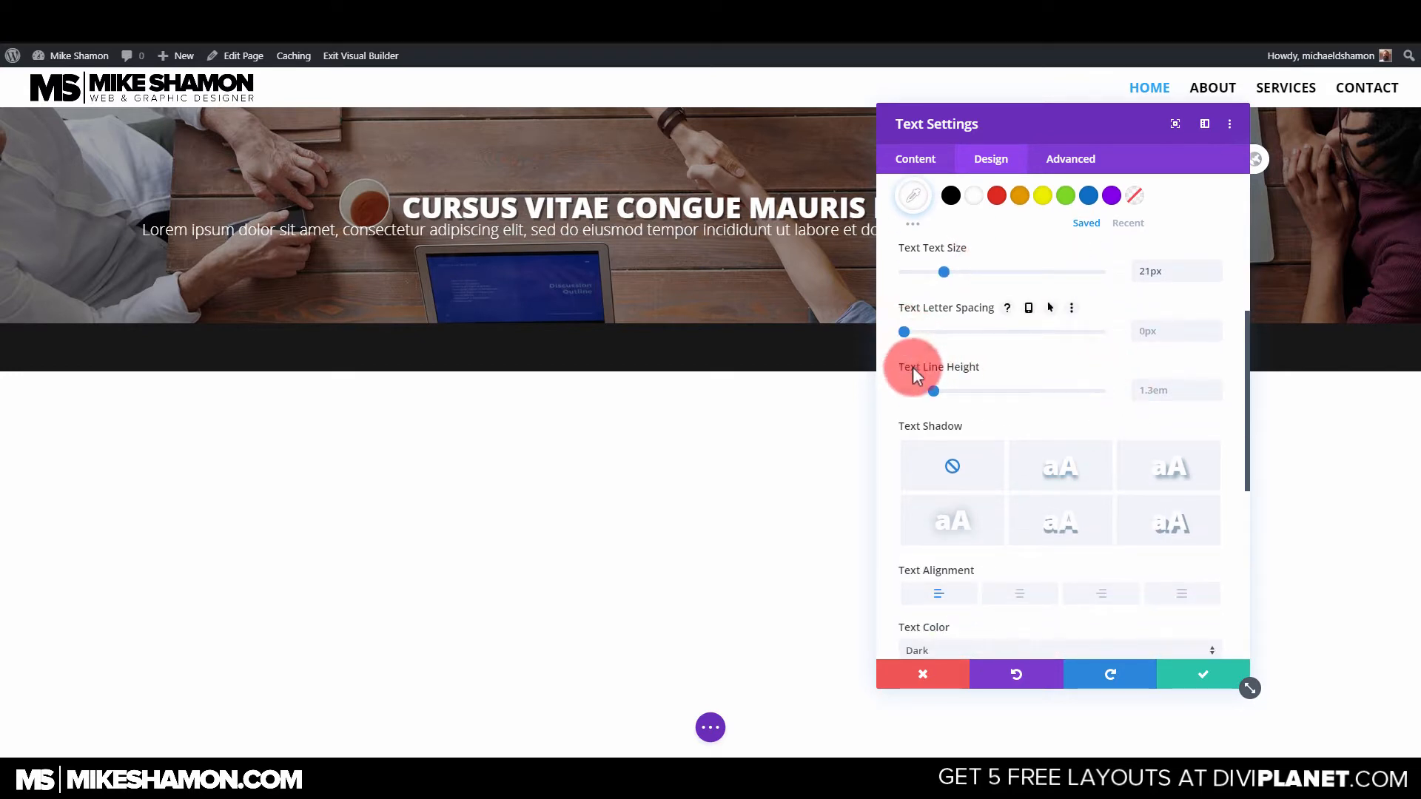
scroll(953, 392, "down", 4)
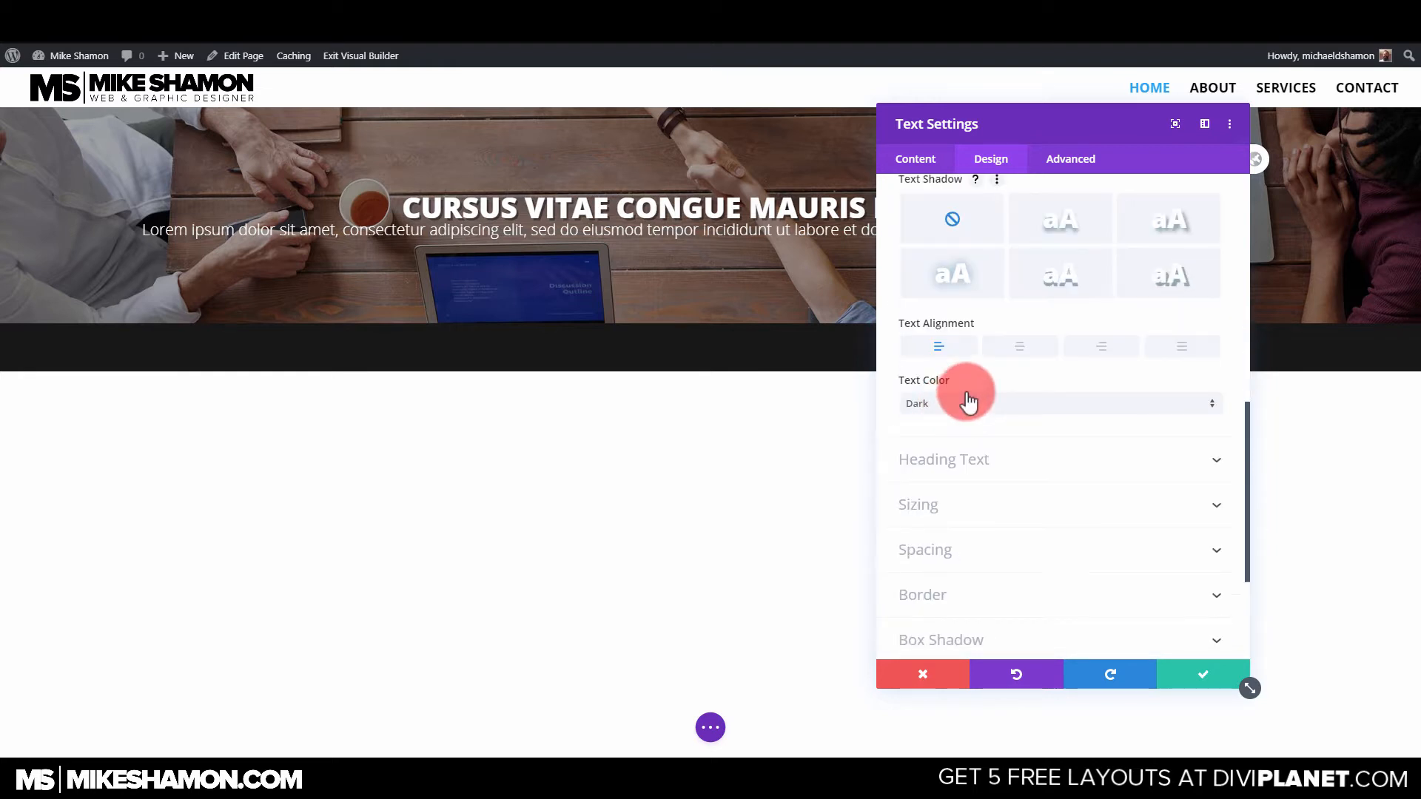
left_click(1022, 348)
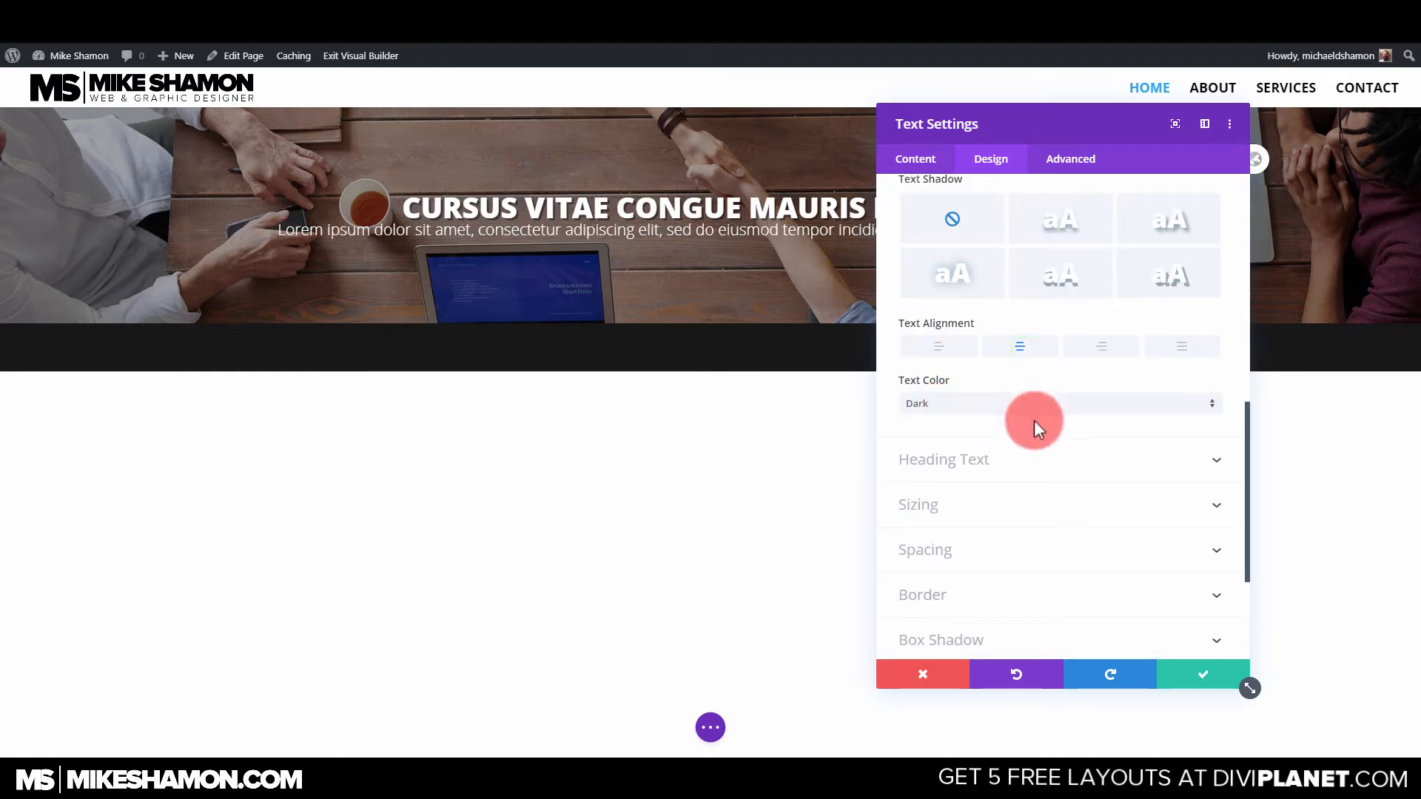
Set the paragraph module's width to 45% with centered module alignment, and move the settings window off the hero text.
scroll(1033, 422, "down", 2)
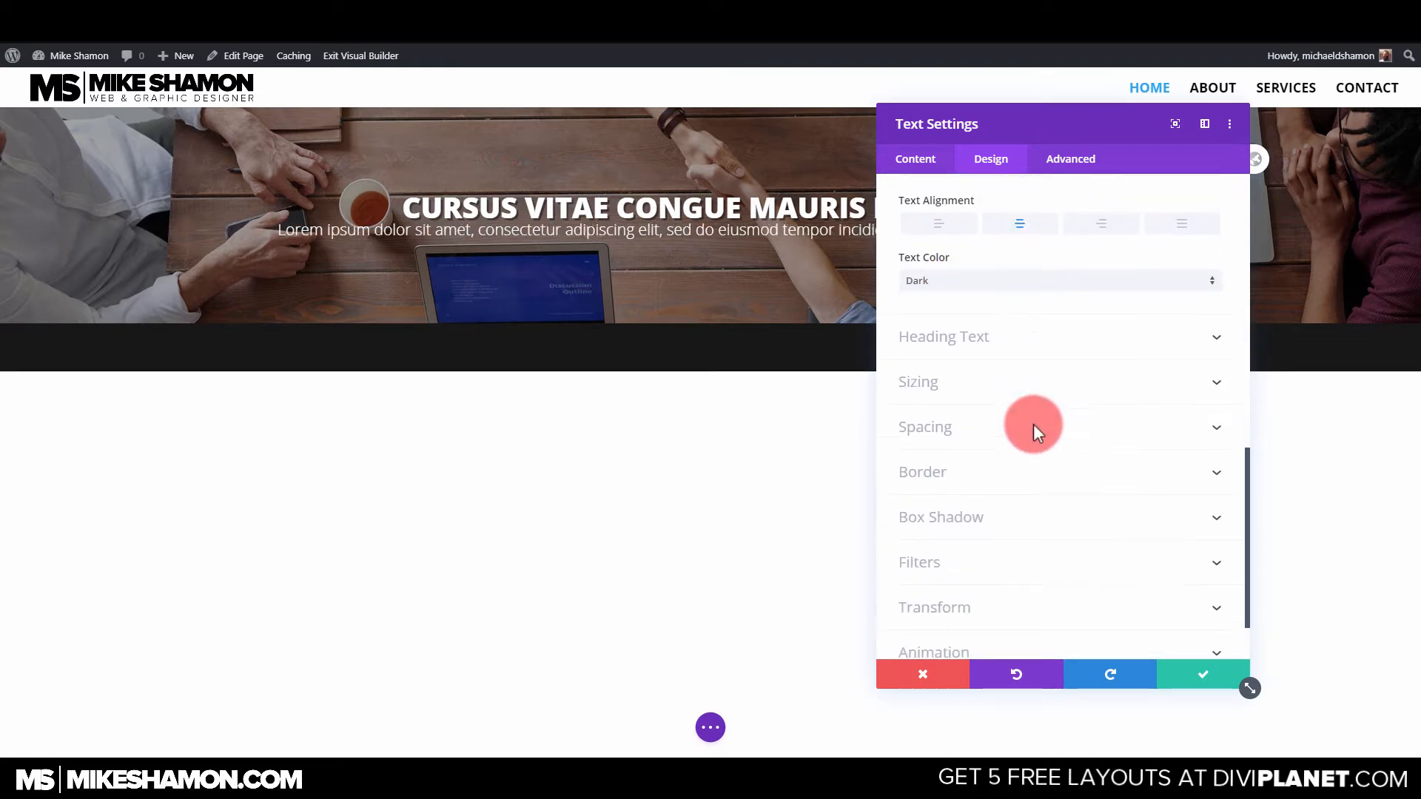
left_click(1010, 384)
left_click(920, 164)
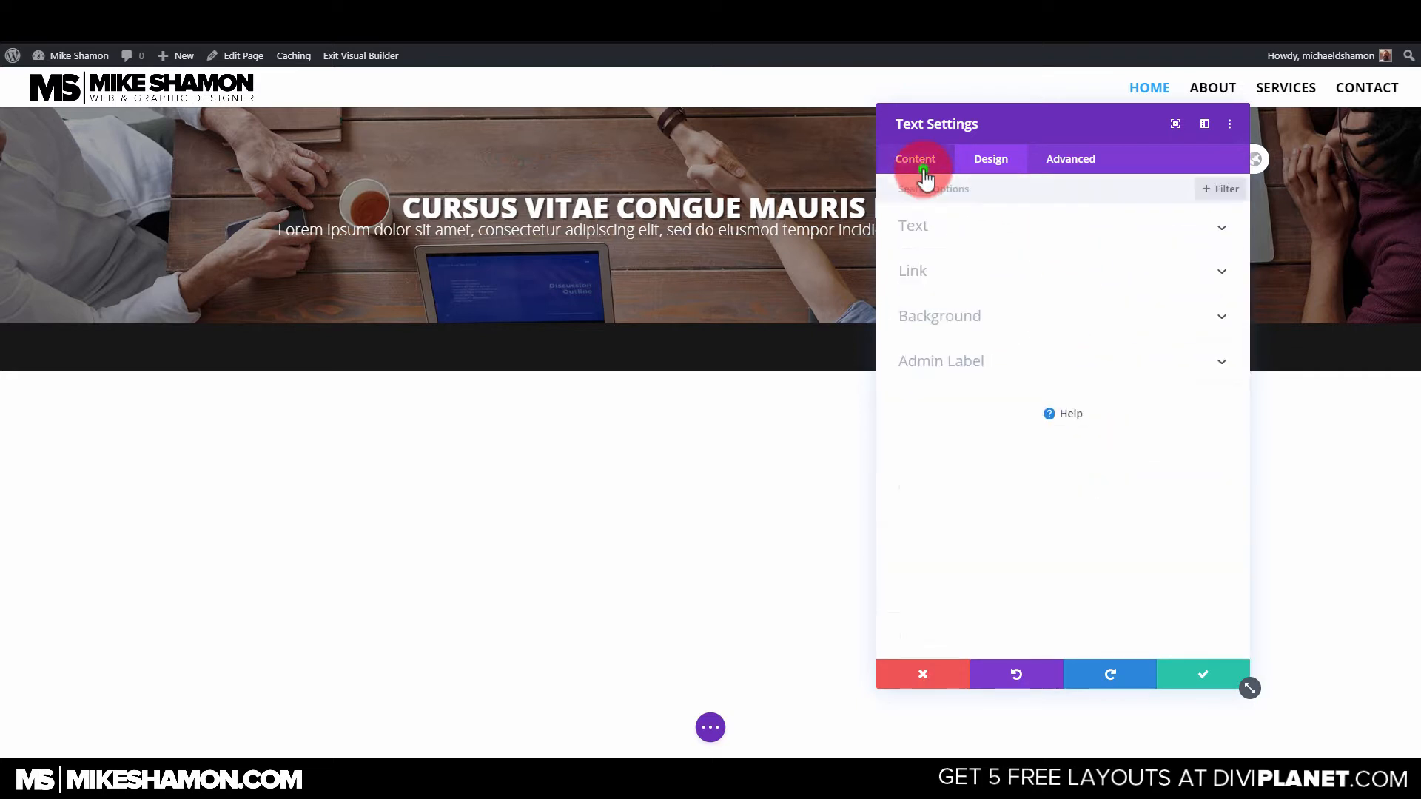
left_click(965, 157)
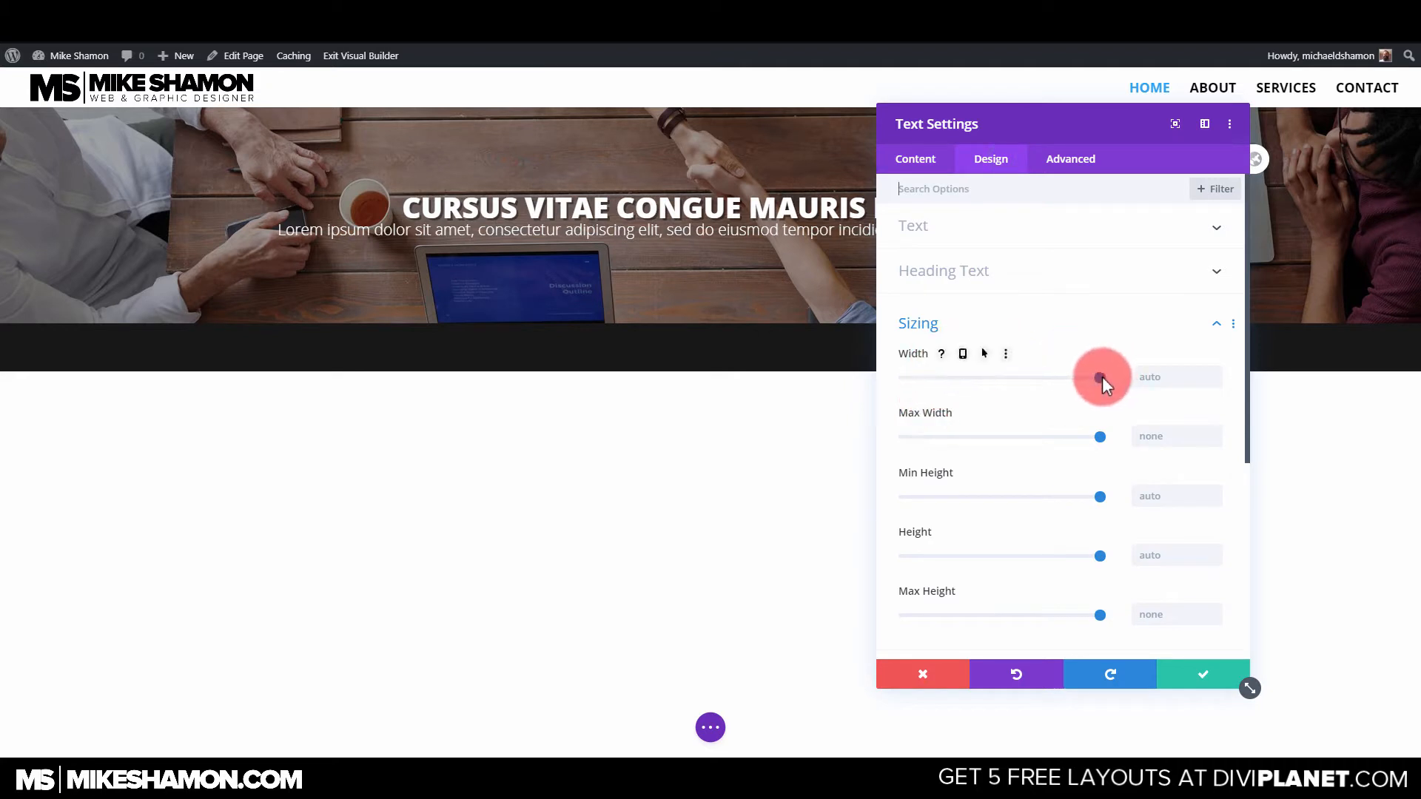
left_click_drag(1102, 376, 992, 380)
left_click(1052, 496)
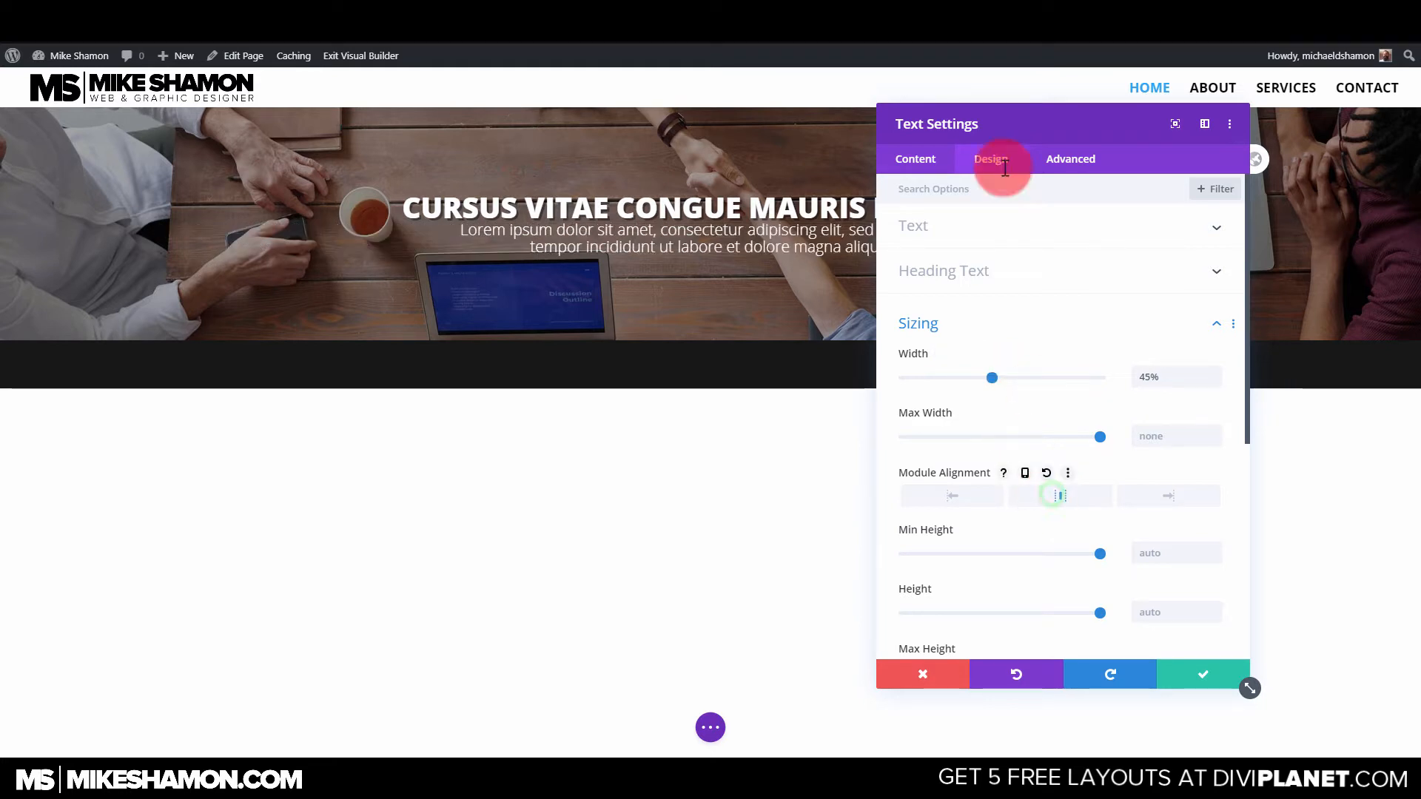
left_click_drag(1013, 125, 1145, 119)
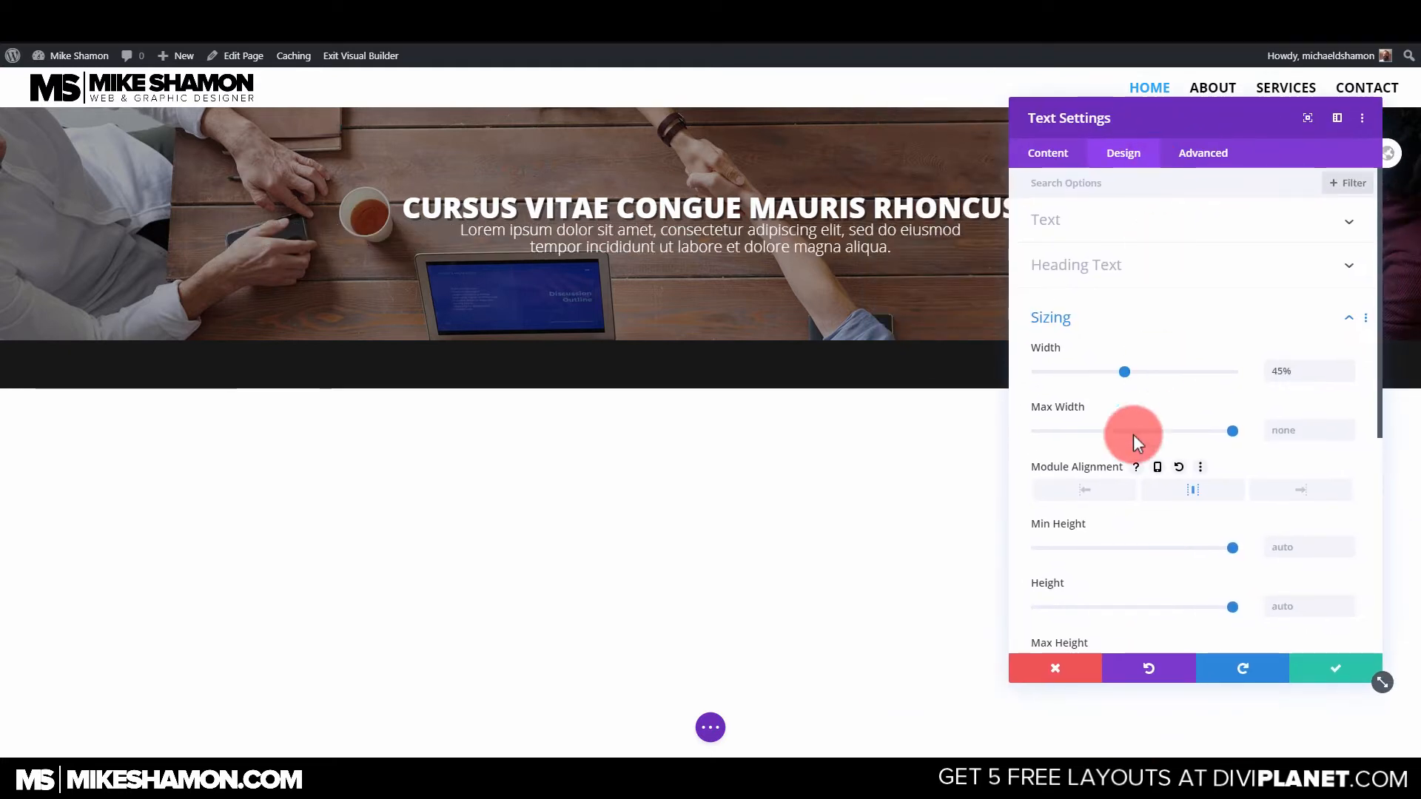
In the paragraph module's spacing settings, set linked top and bottom margins to 0px.
scroll(1090, 261, "down", 5)
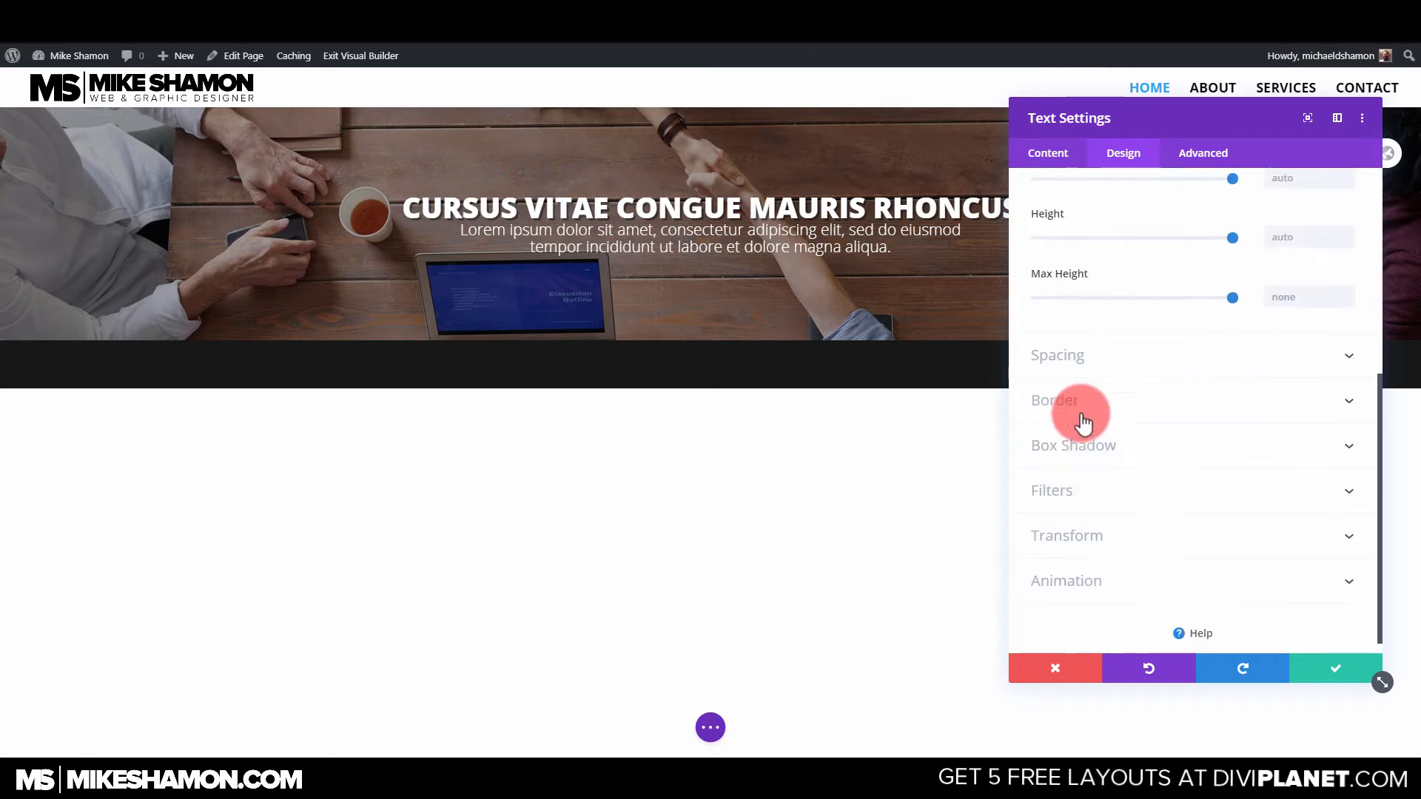
left_click(1084, 357)
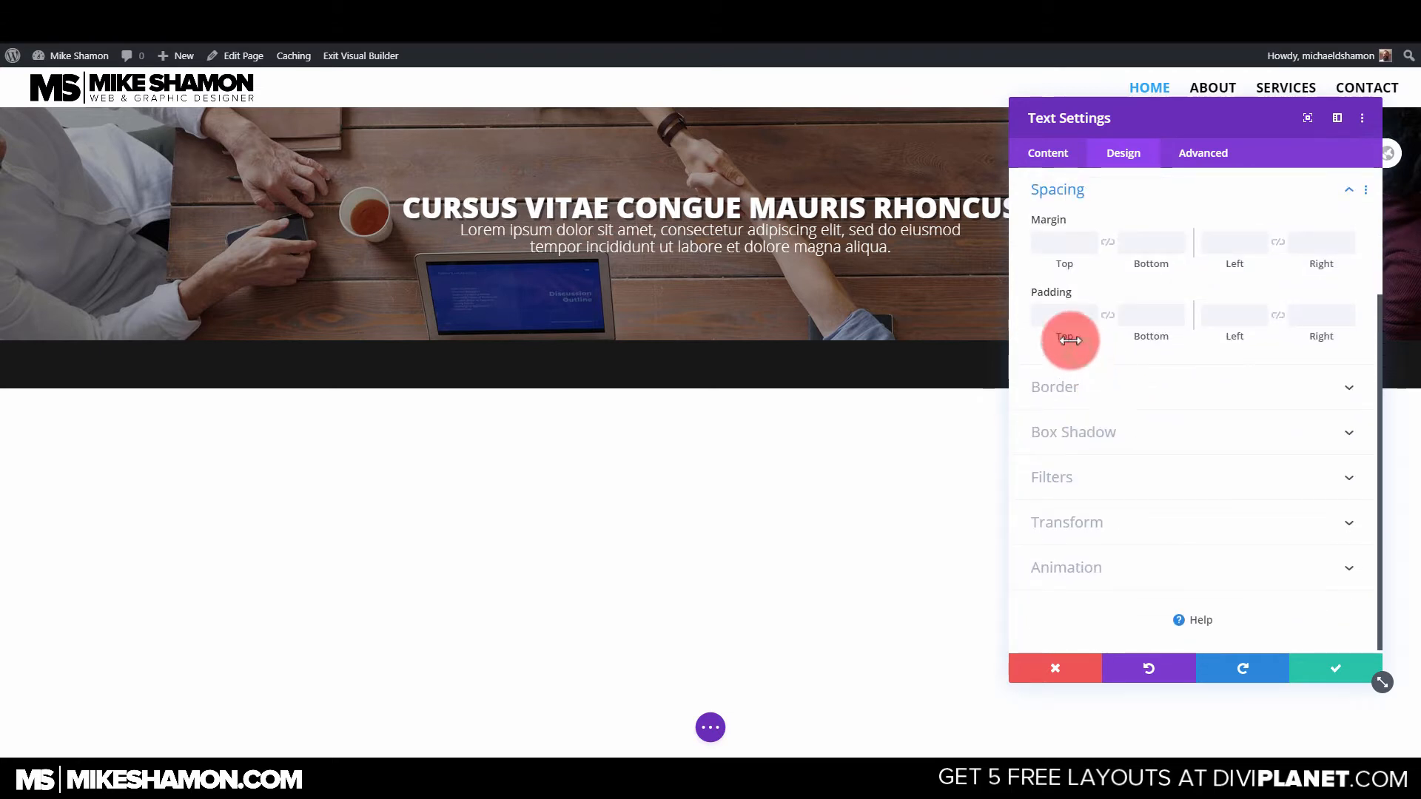
left_click(1063, 247)
type("0")
Try 16px top padding on the paragraph module, replace it with 32px and link the bottom padding to it.
left_click(1057, 320)
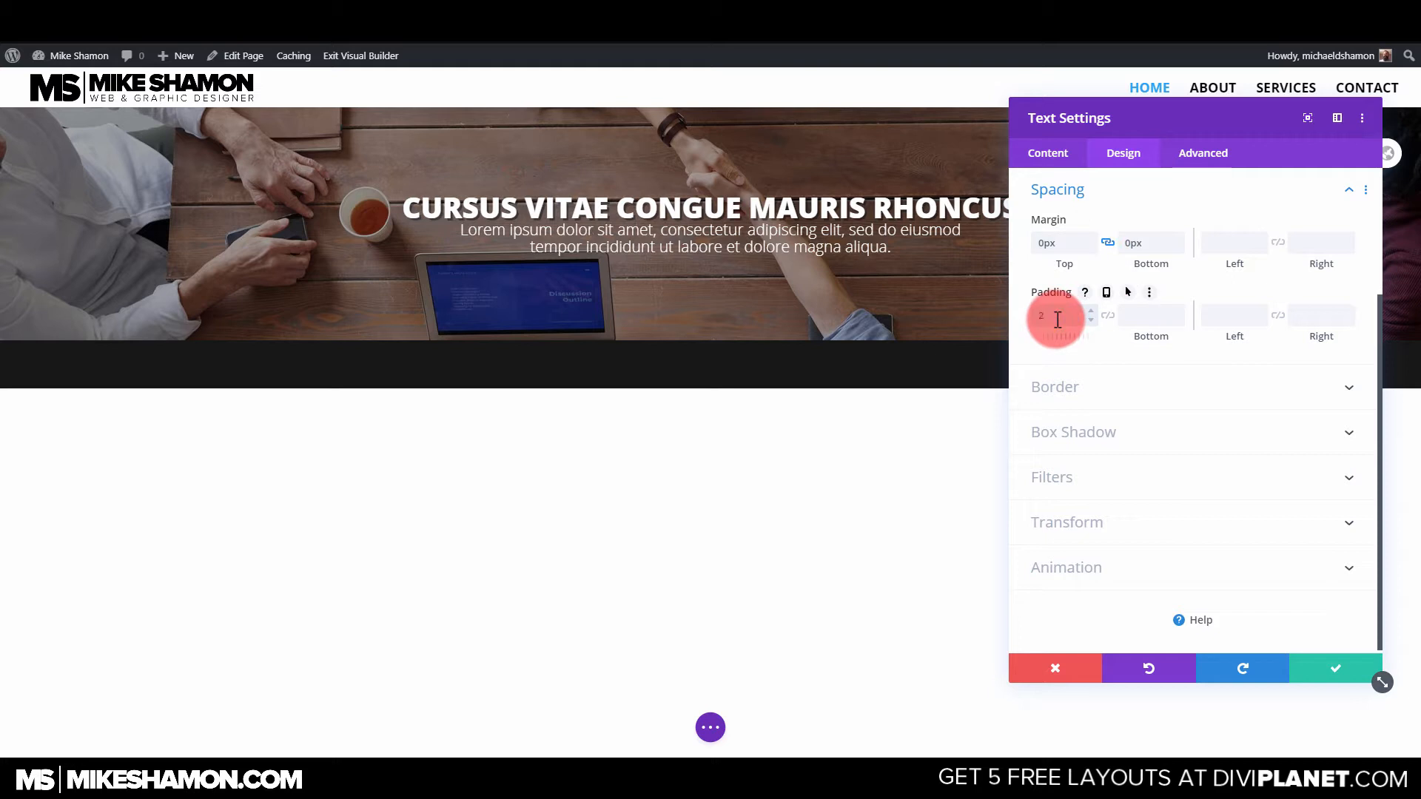
type("16")
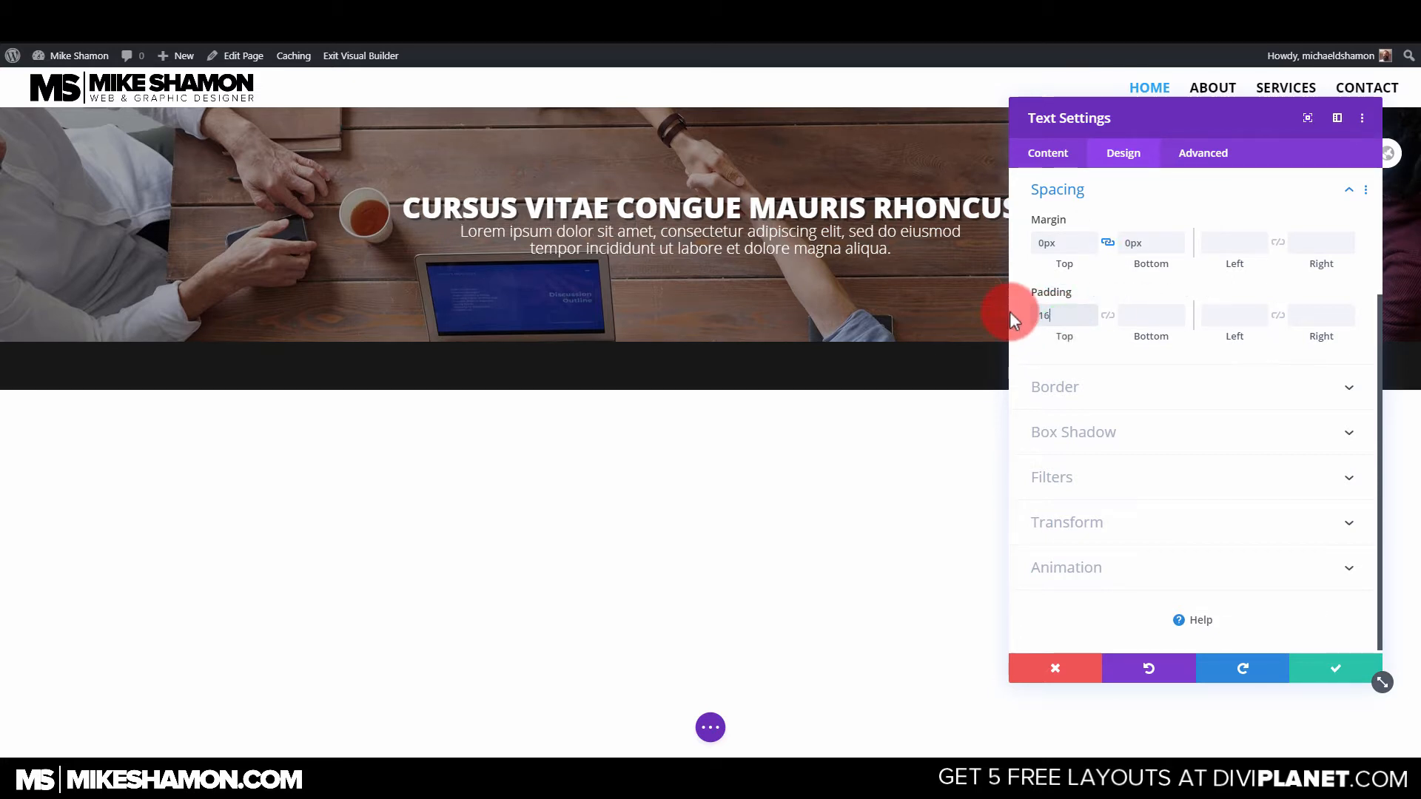
double_click(1065, 318)
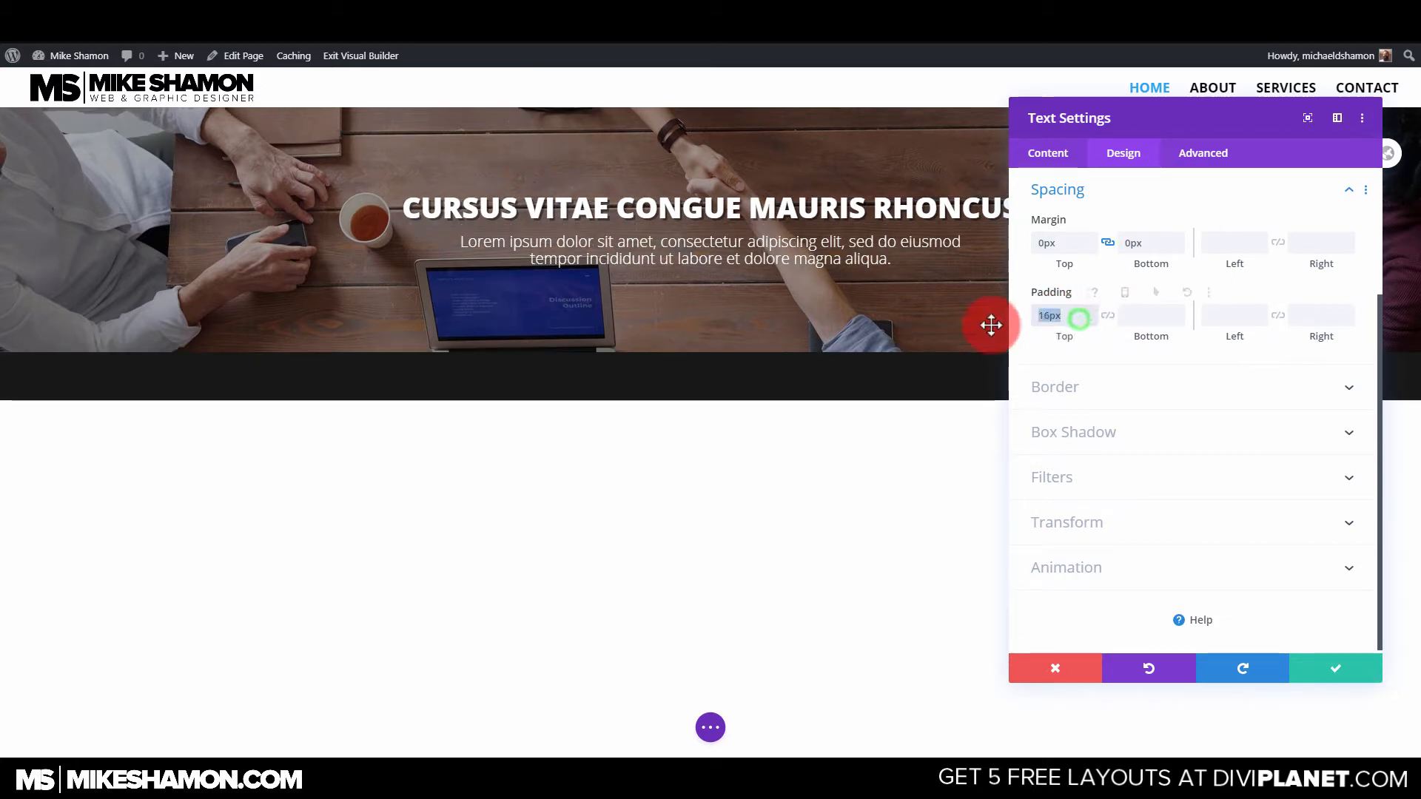
type("2")
key("BackSpace")
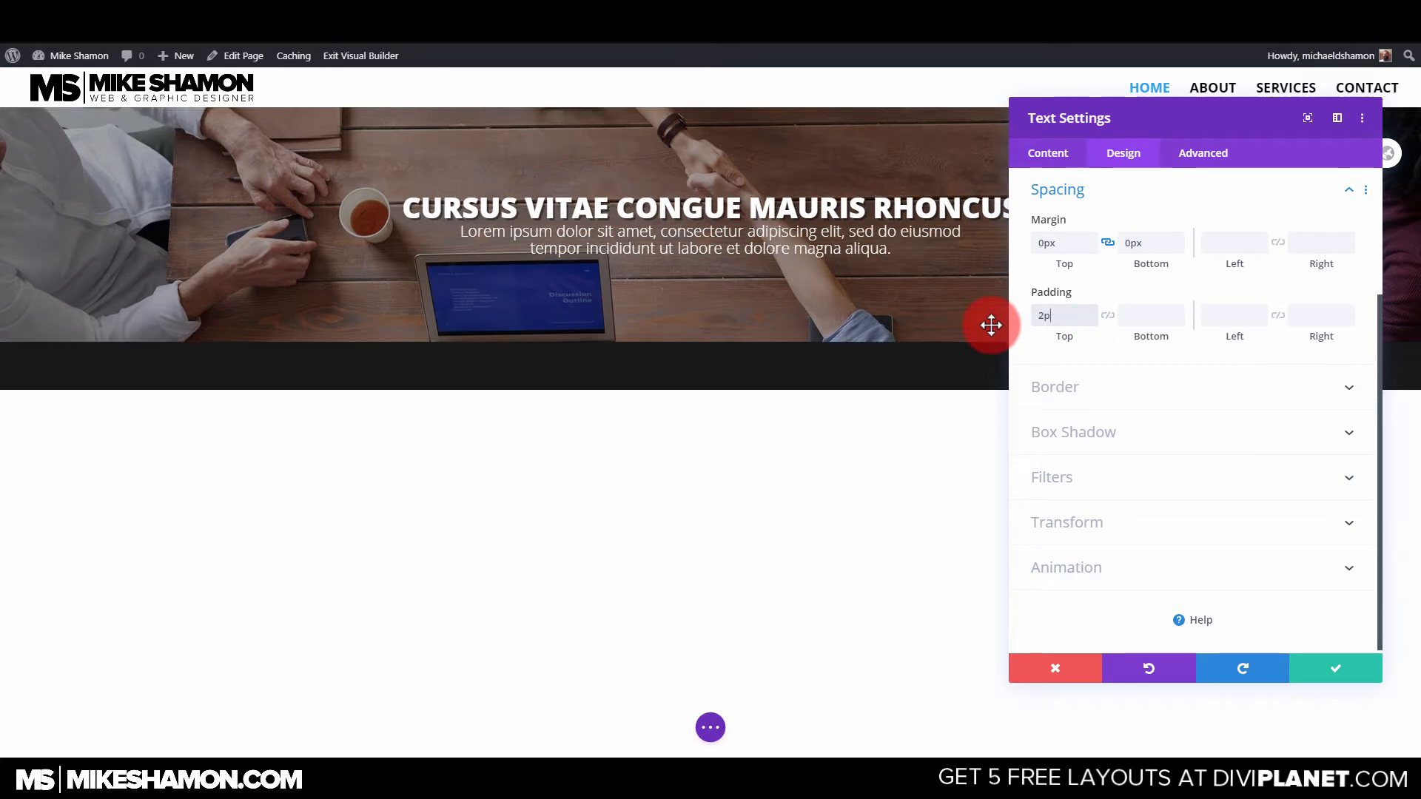
type("2")
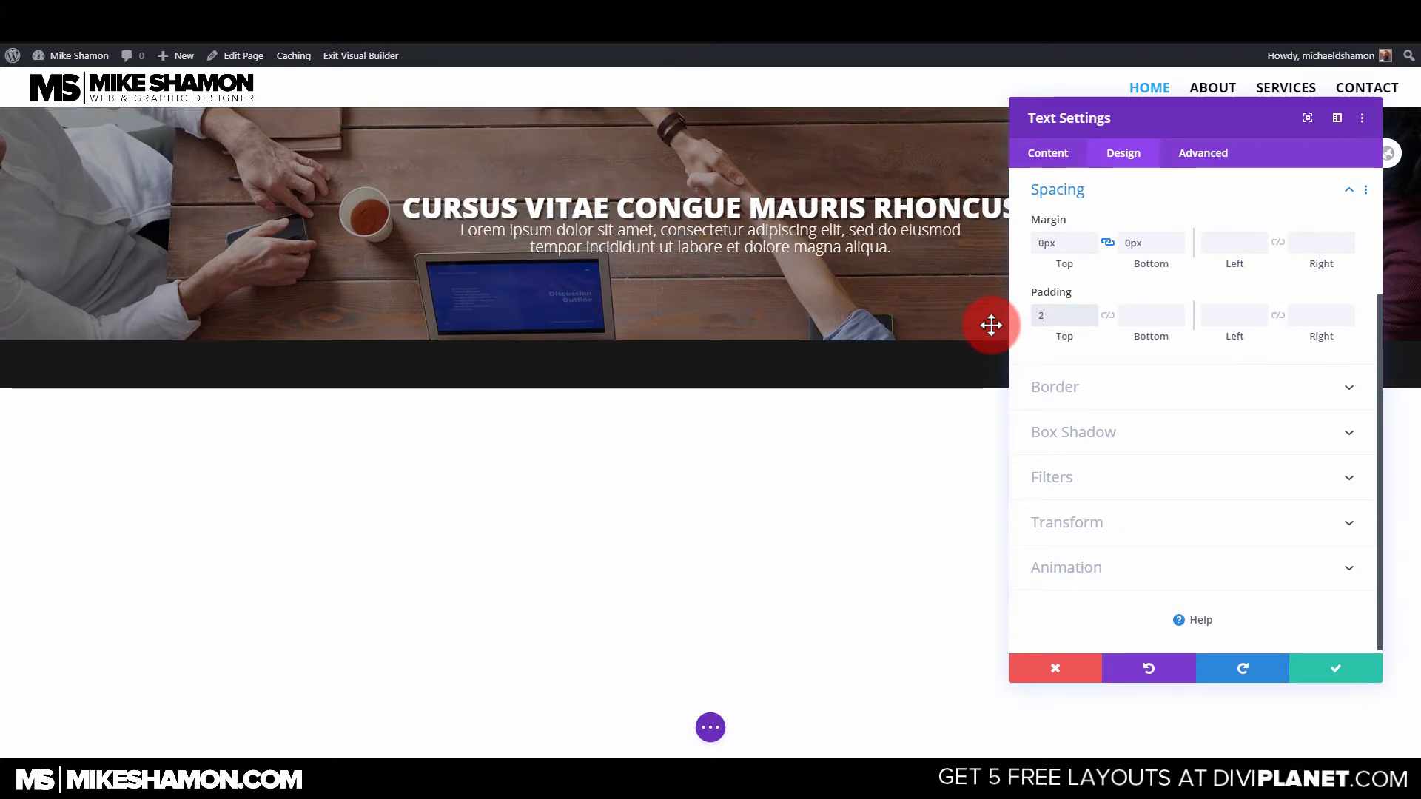
key("BackSpace")
key("BackSpace")
key("BackSpace")
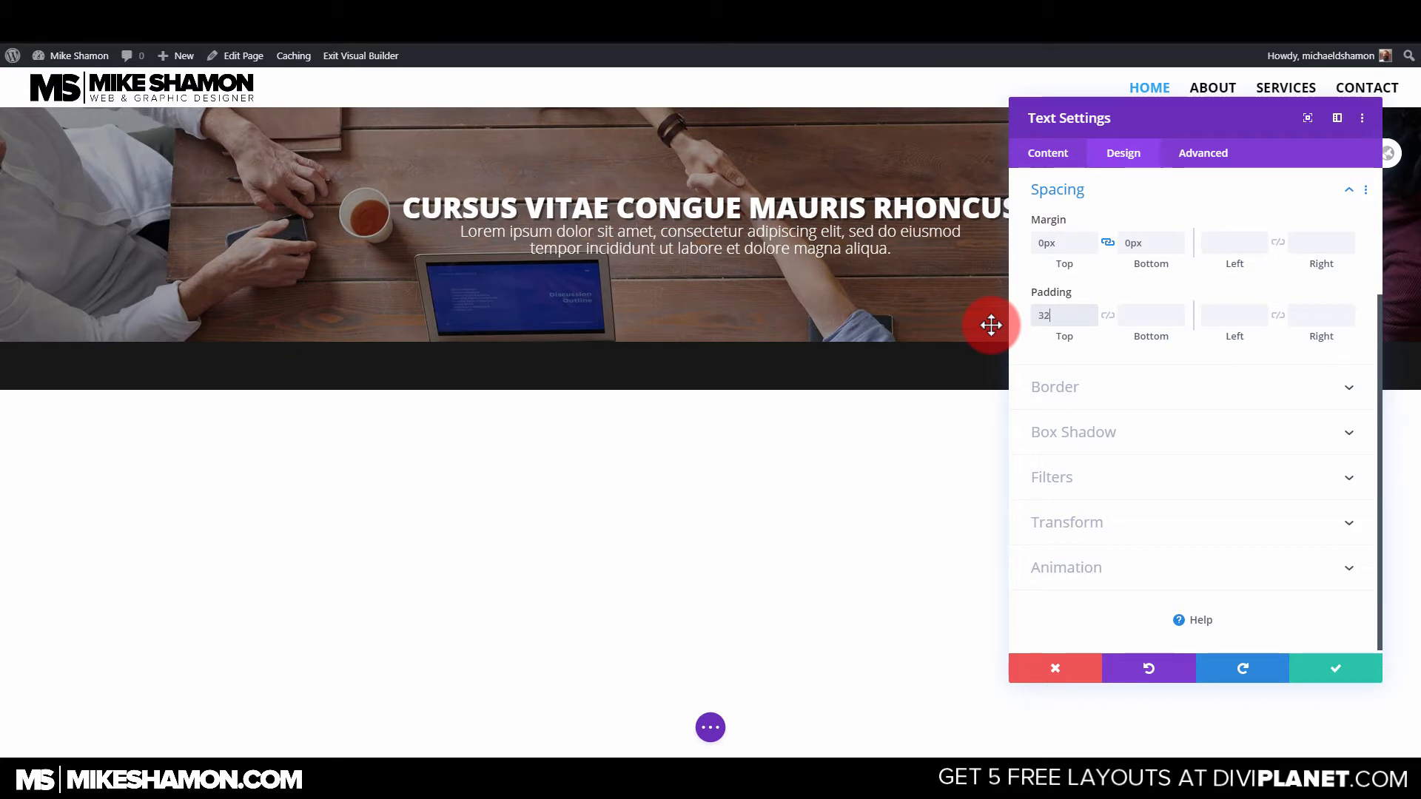
left_click(1108, 315)
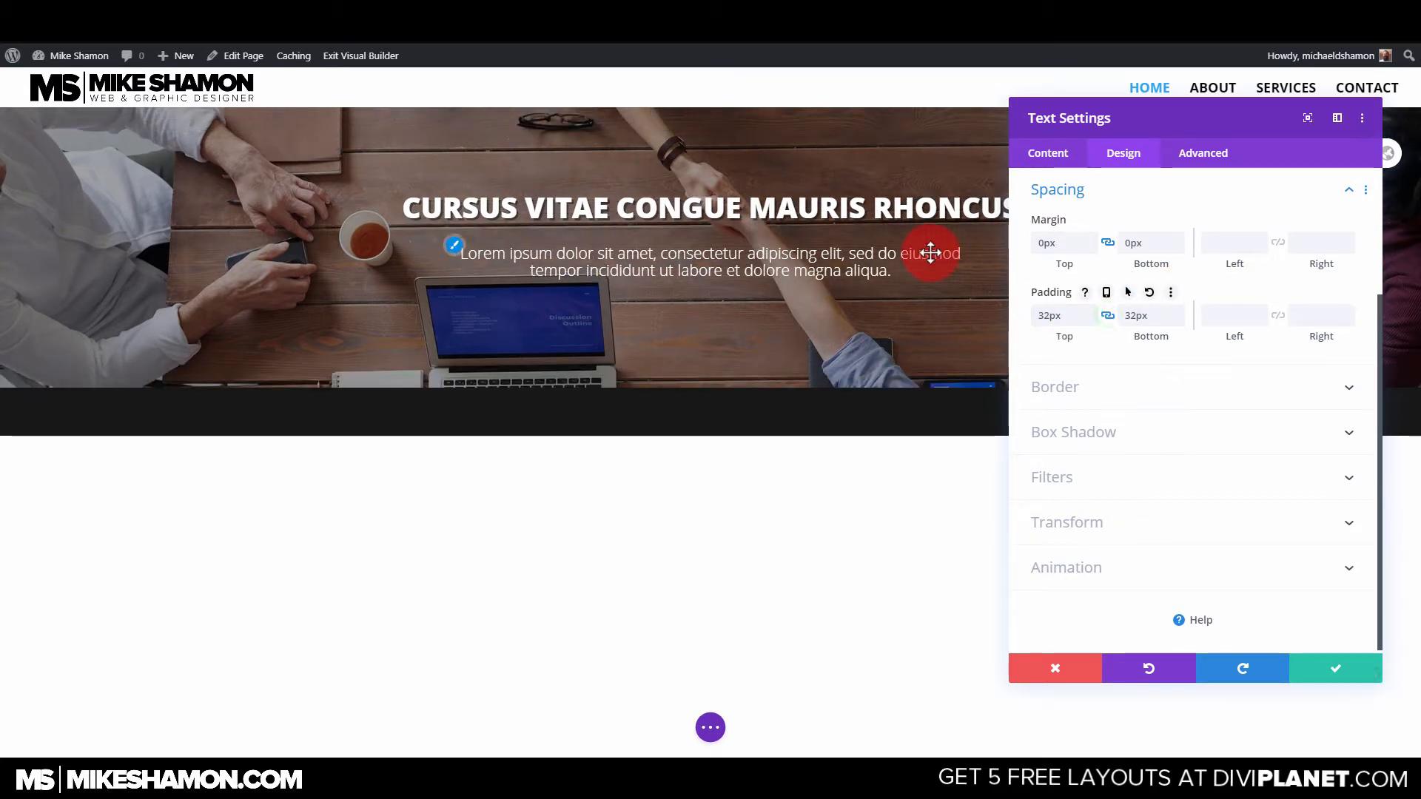
Change the paragraph module's linked top and bottom padding to 24px and save the module.
left_click_drag(1049, 316, 1016, 324)
type("24")
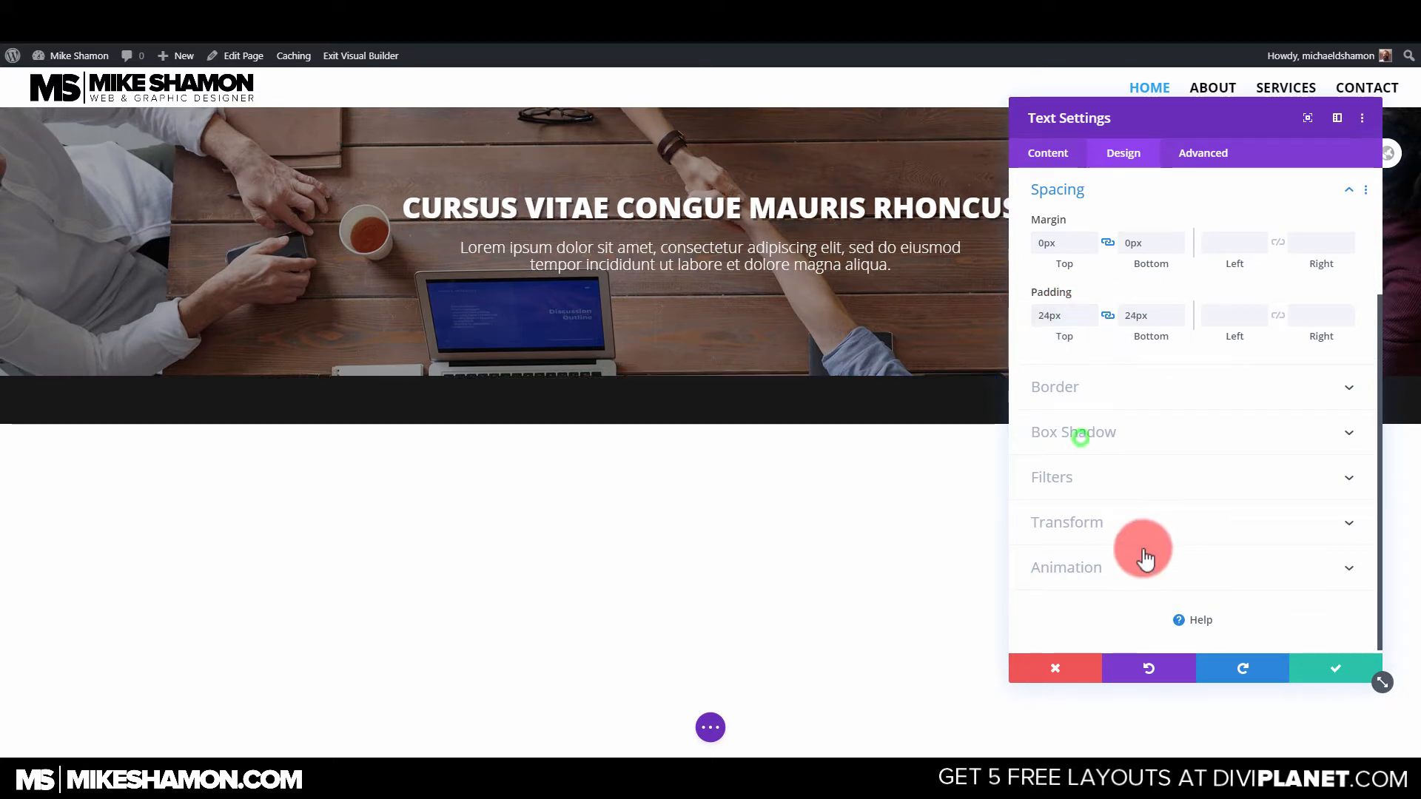
left_click(1340, 670)
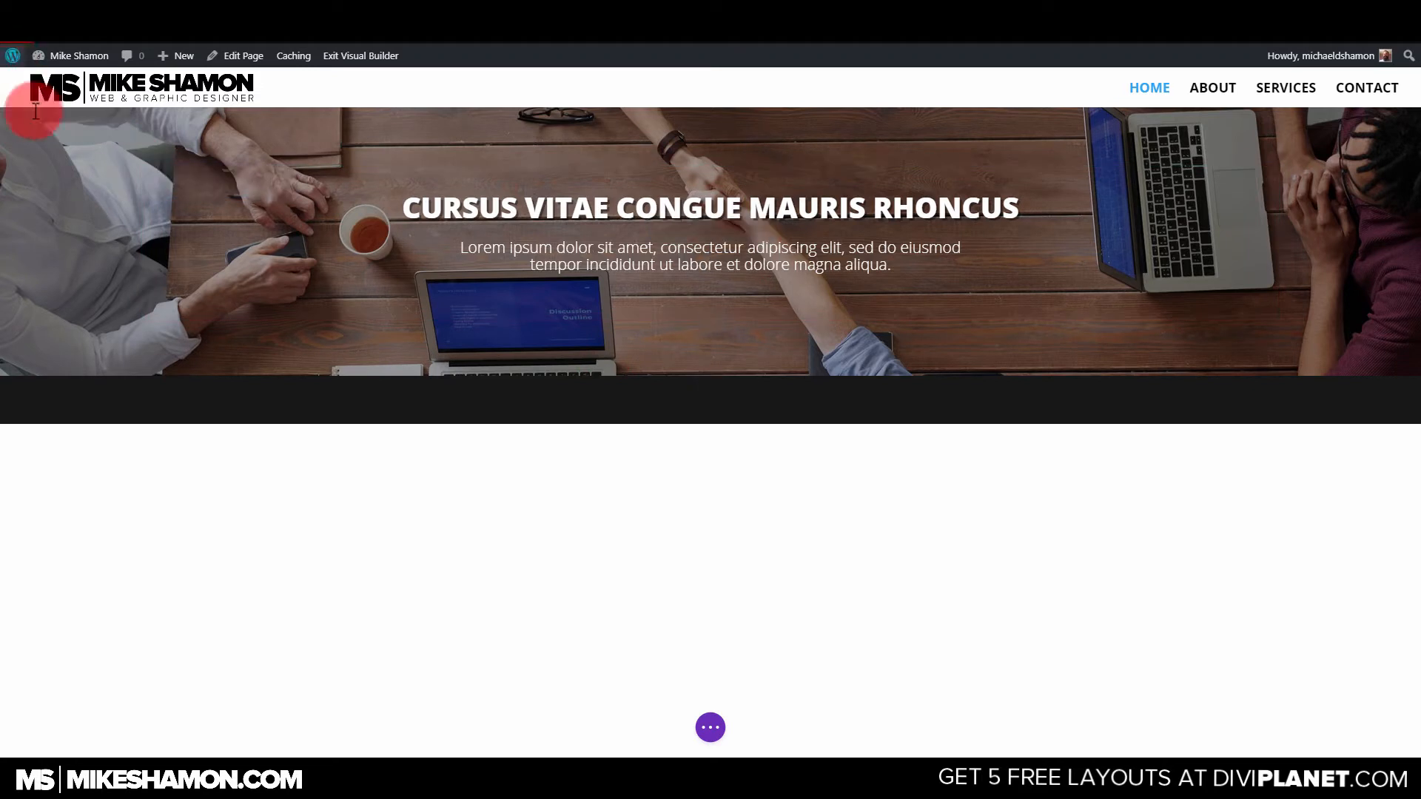
In the hero section's spacing settings, set linked top and bottom margins and linked top and bottom padding to 0px.
left_click(38, 122)
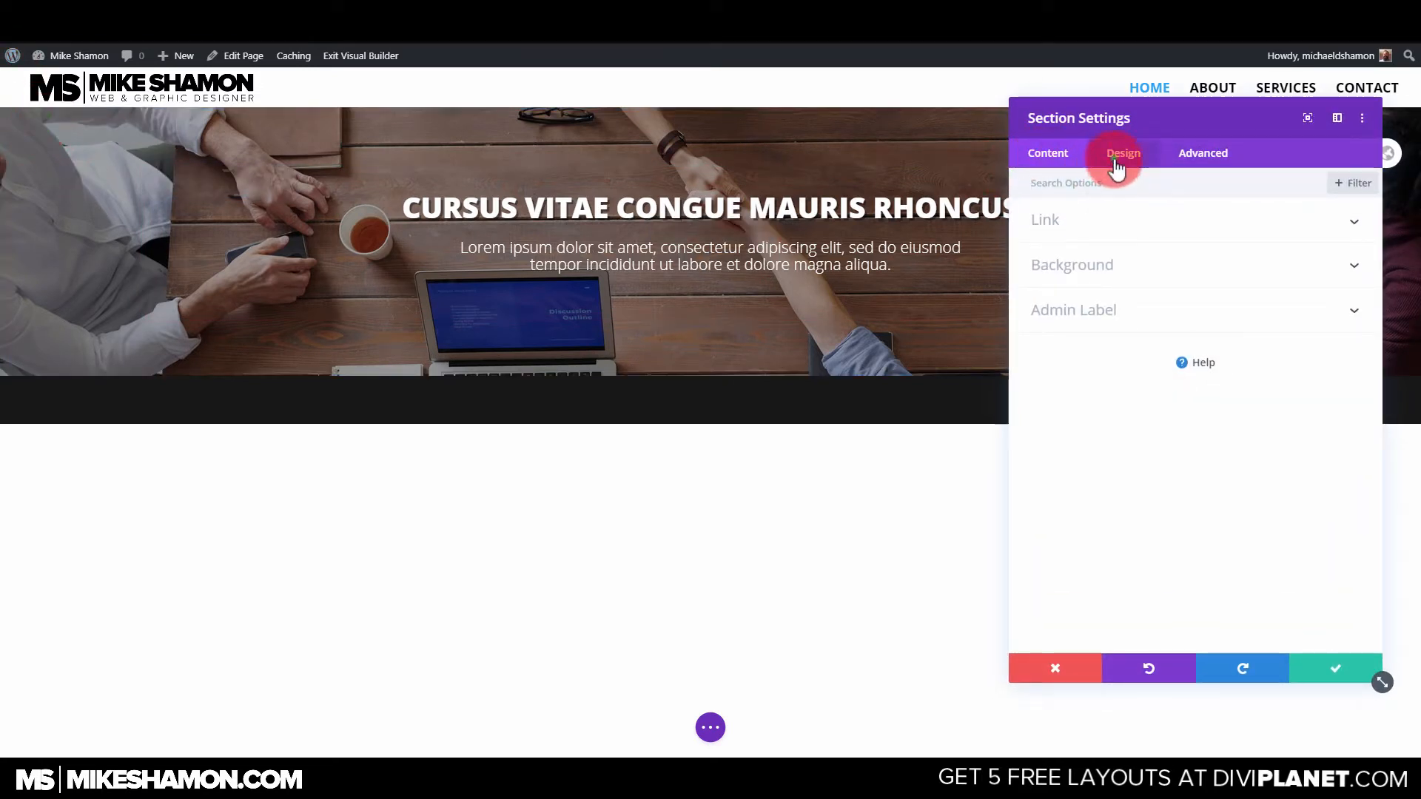
left_click(1117, 165)
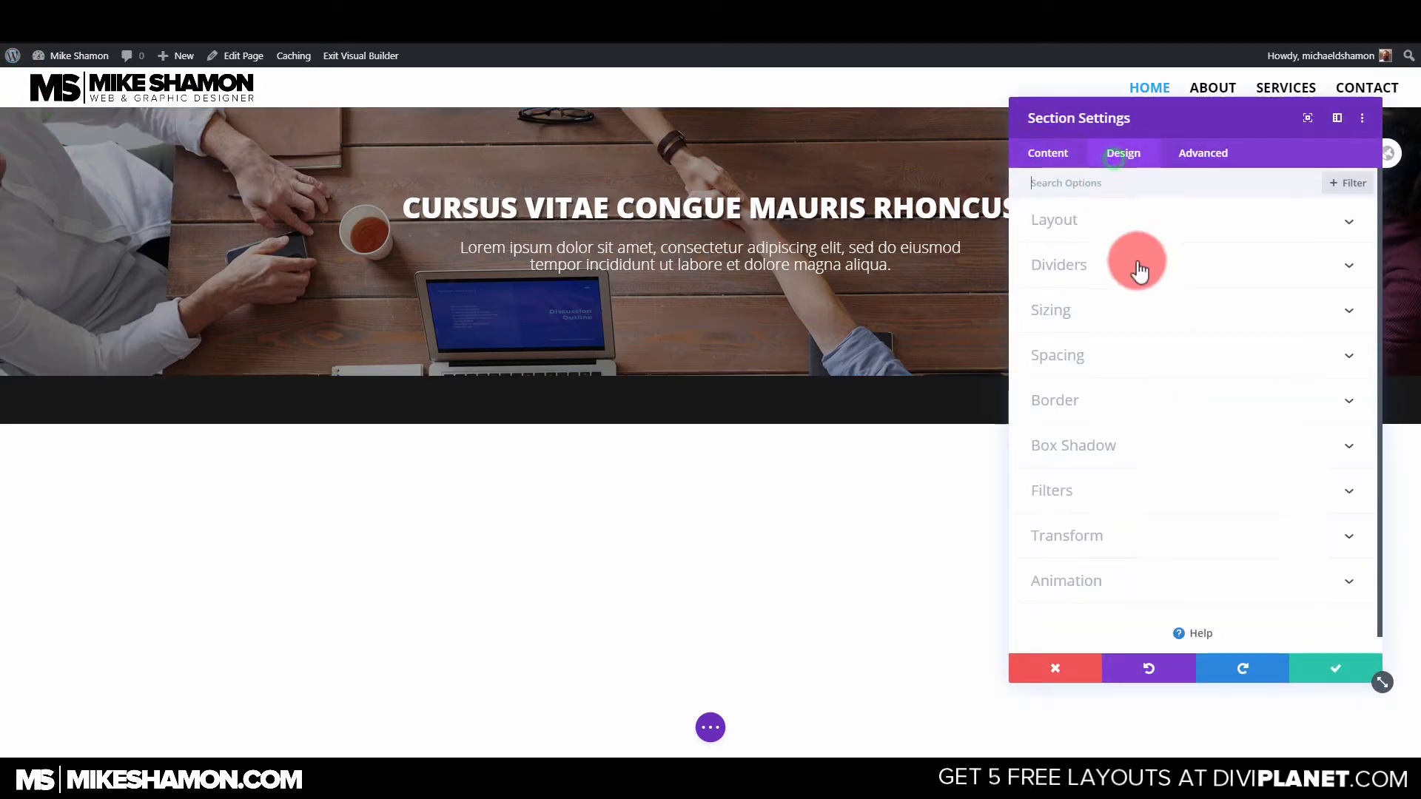
left_click(1082, 364)
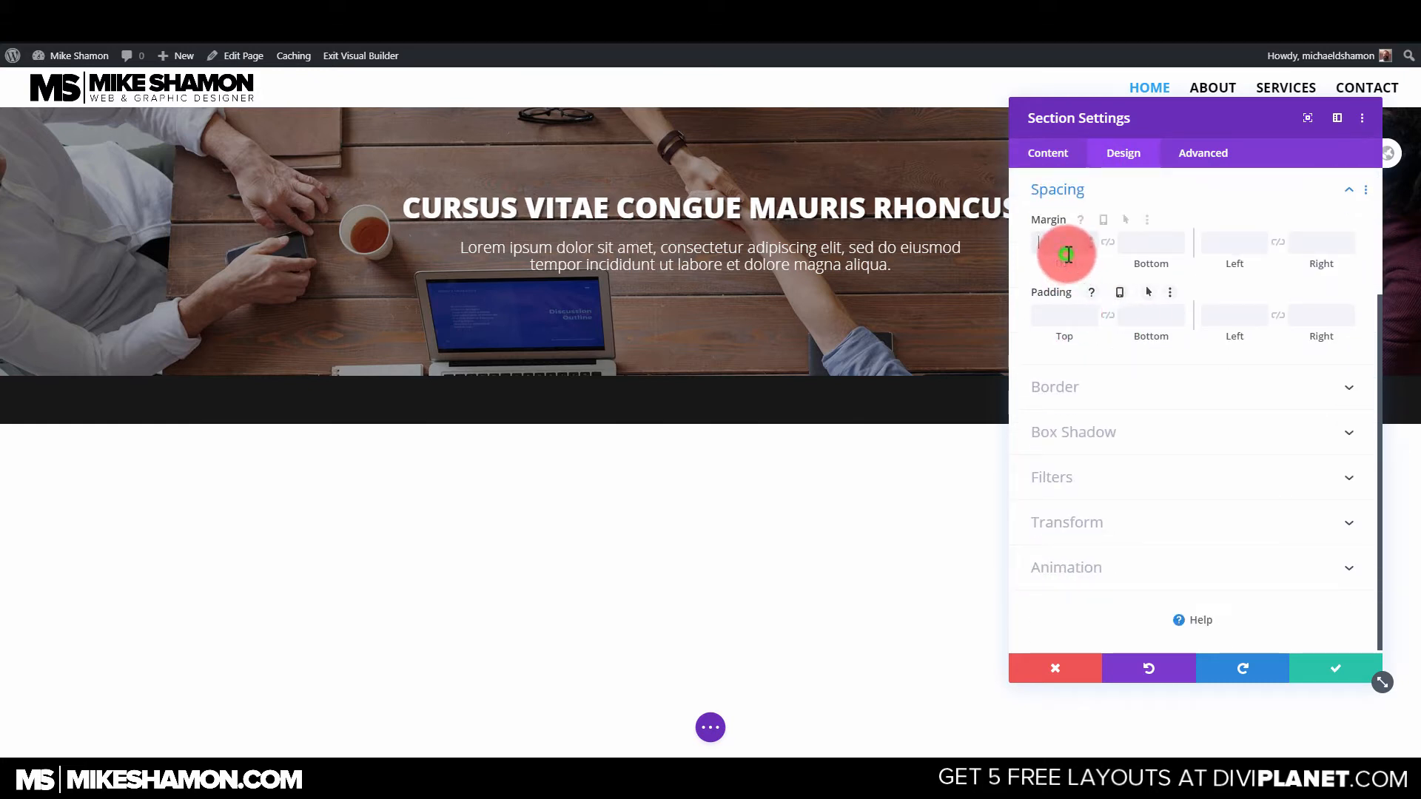
type("0px")
left_click(1107, 243)
left_click(1054, 319)
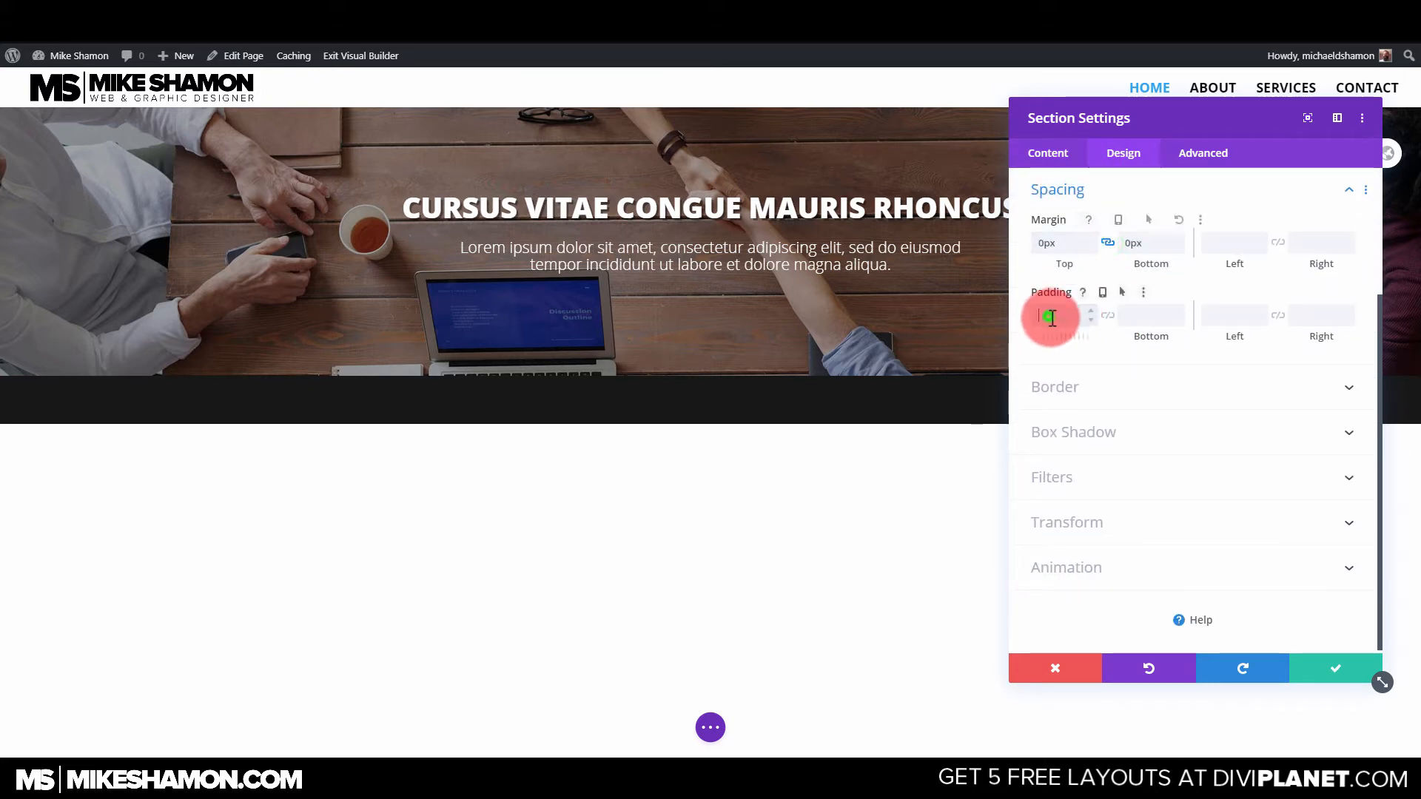
type("0px")
left_click(1107, 315)
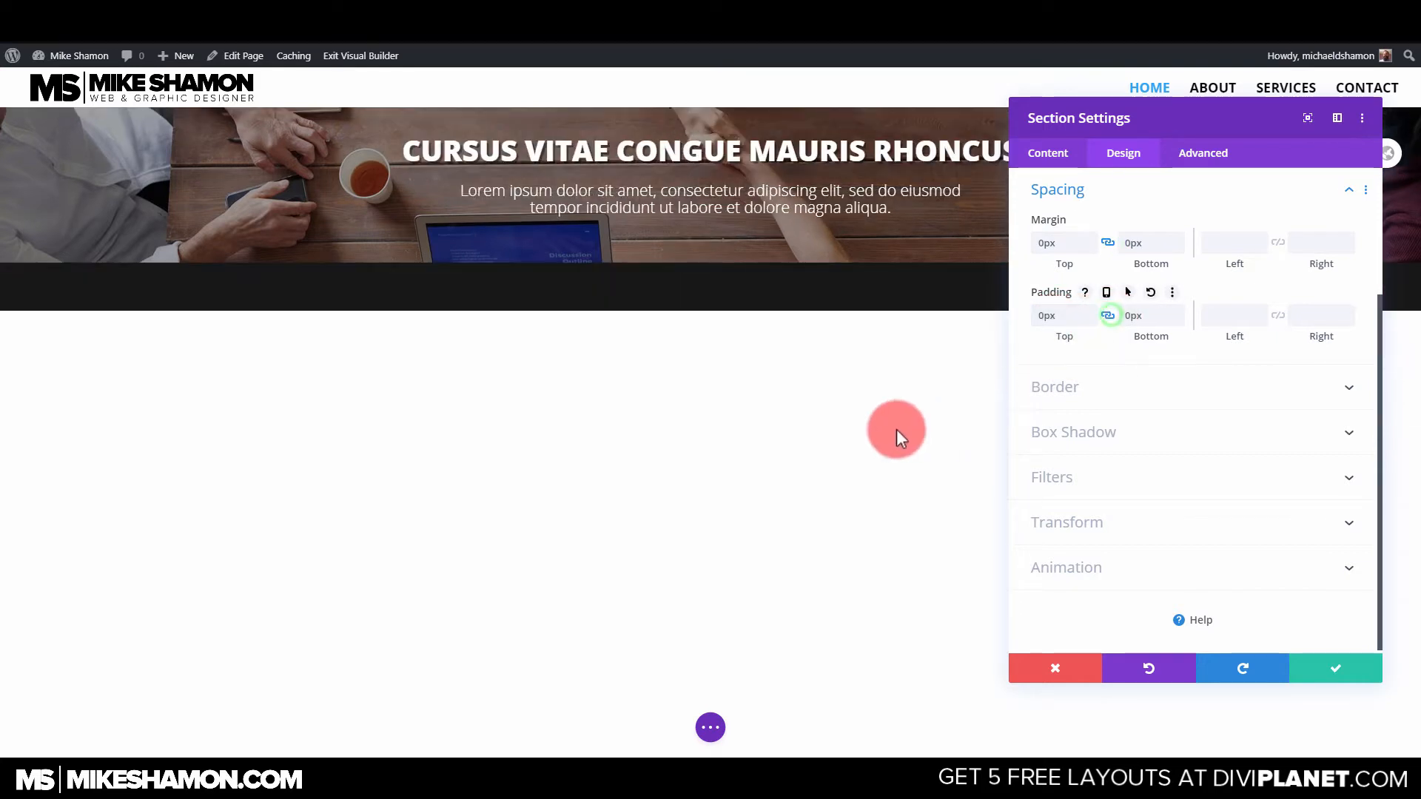
Try 10% linked top and bottom padding on the hero section and replace it with 15%.
double_click(1065, 316)
type("10")
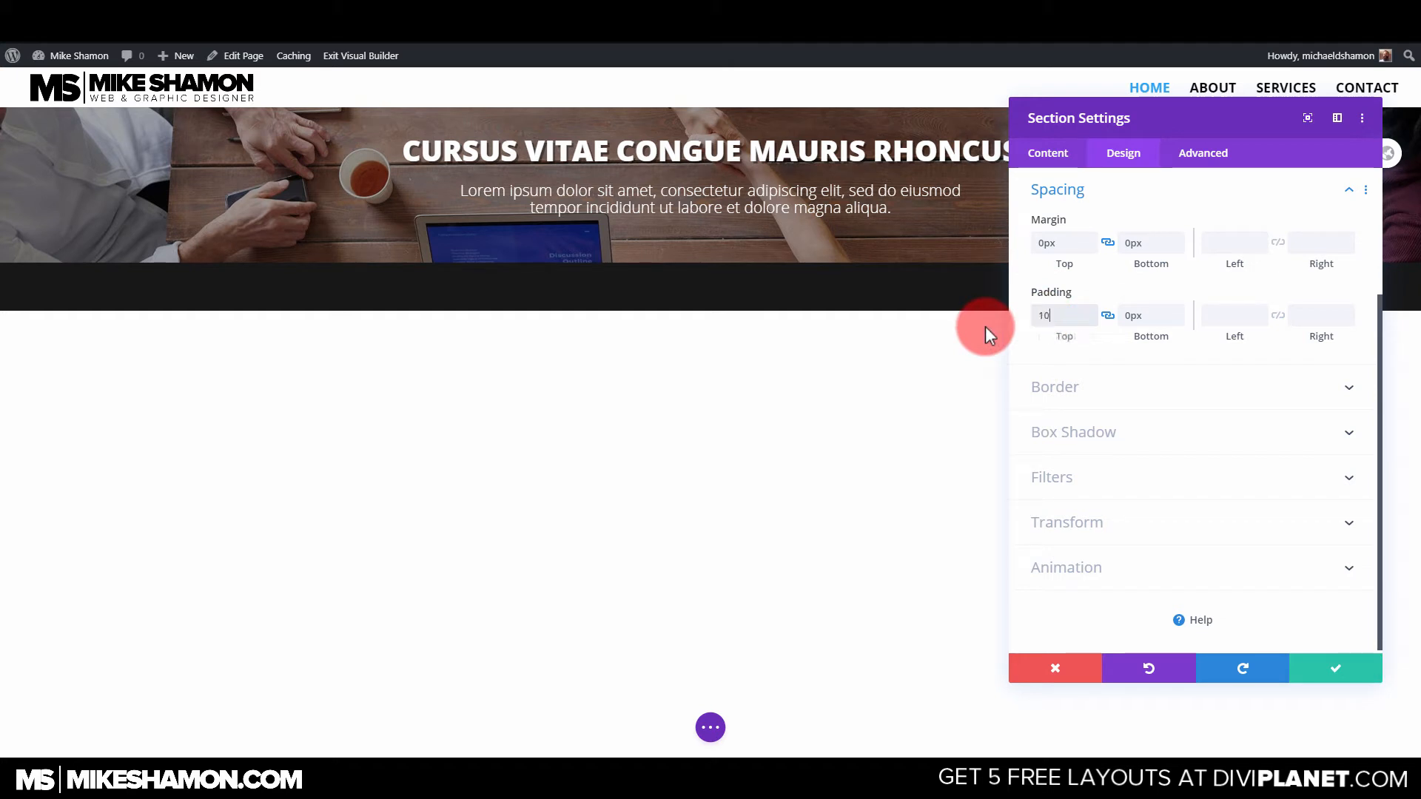
type("%")
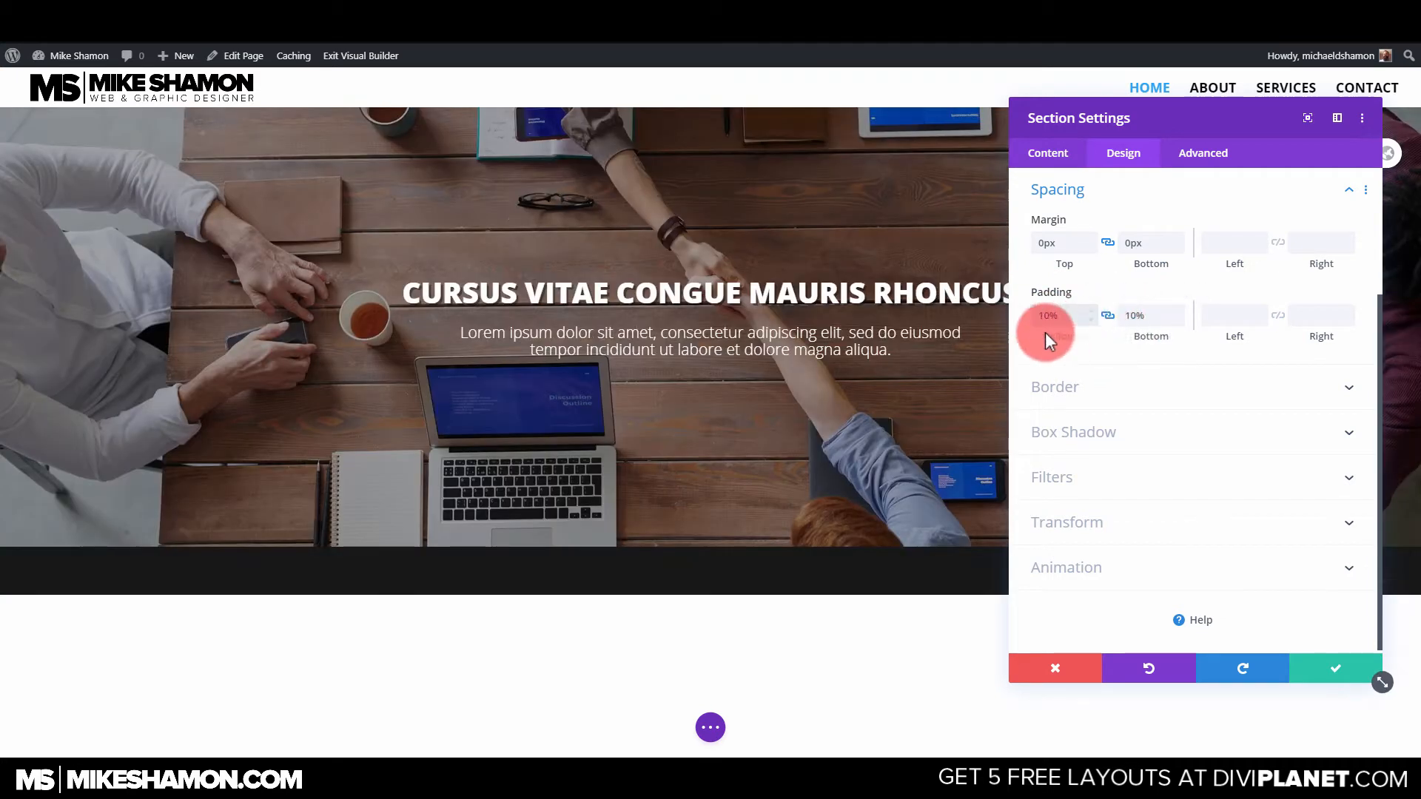
left_click_drag(1048, 317, 1120, 319)
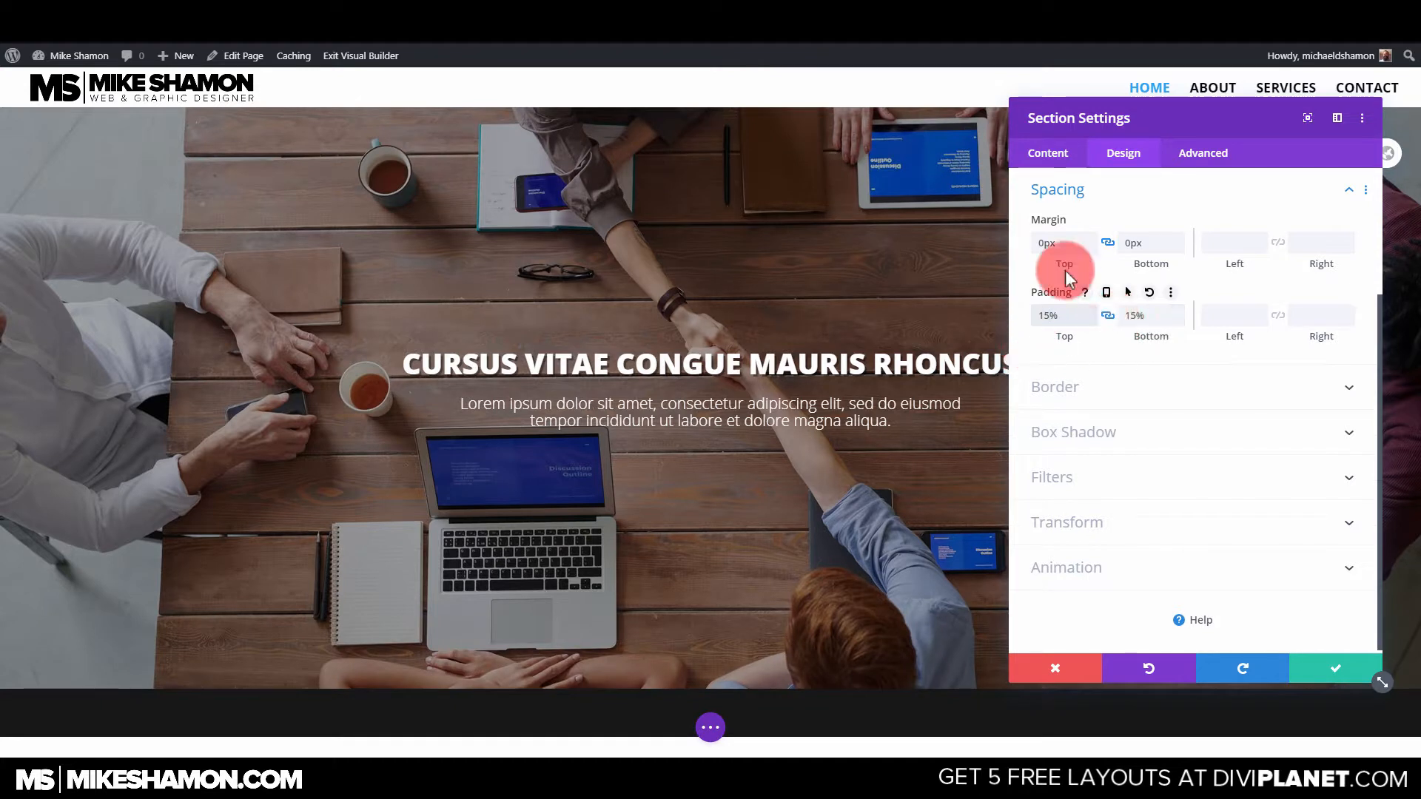
left_click_drag(1094, 121, 1123, 118)
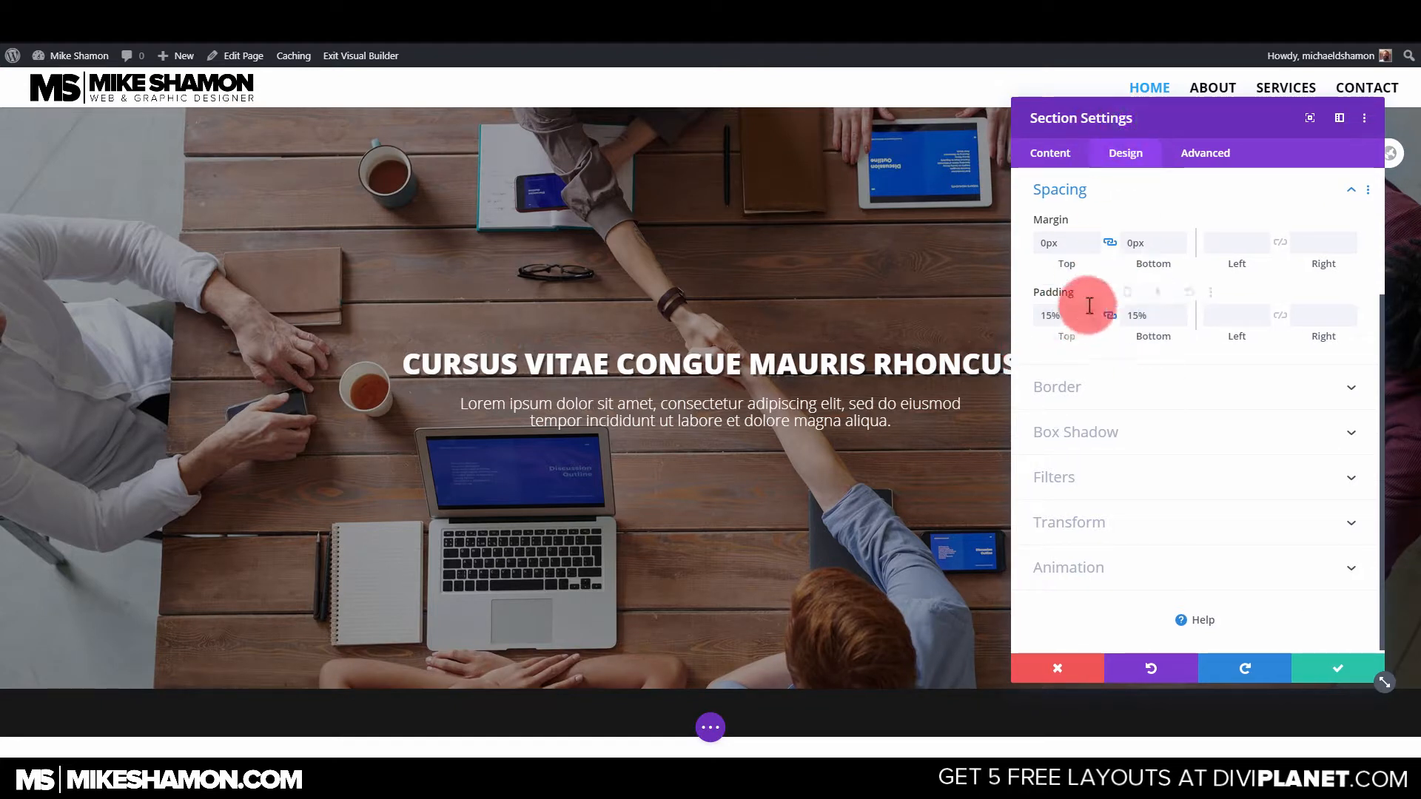
Check the hero section's padding in the phone and tablet layouts and return to the desktop values.
left_click(1110, 296)
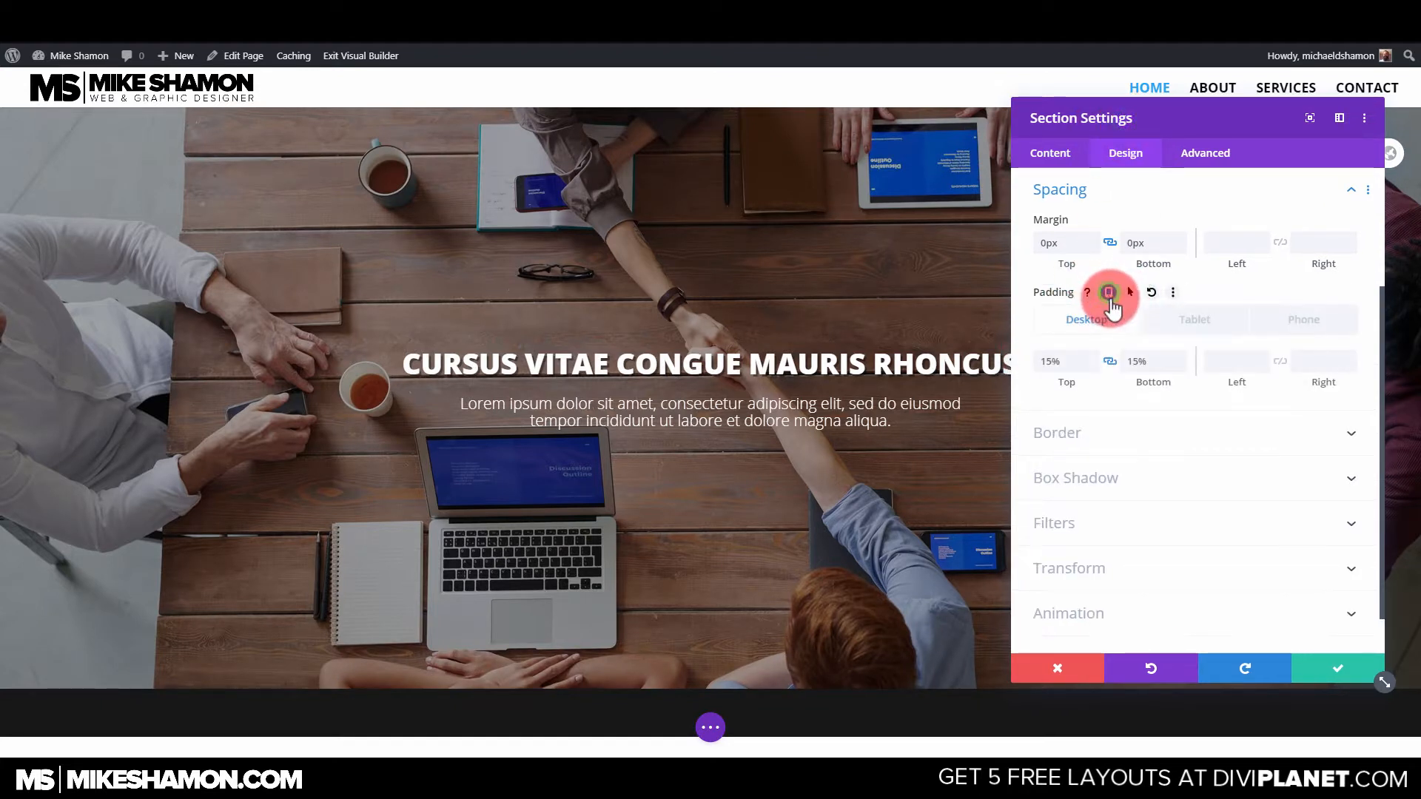
left_click(1301, 325)
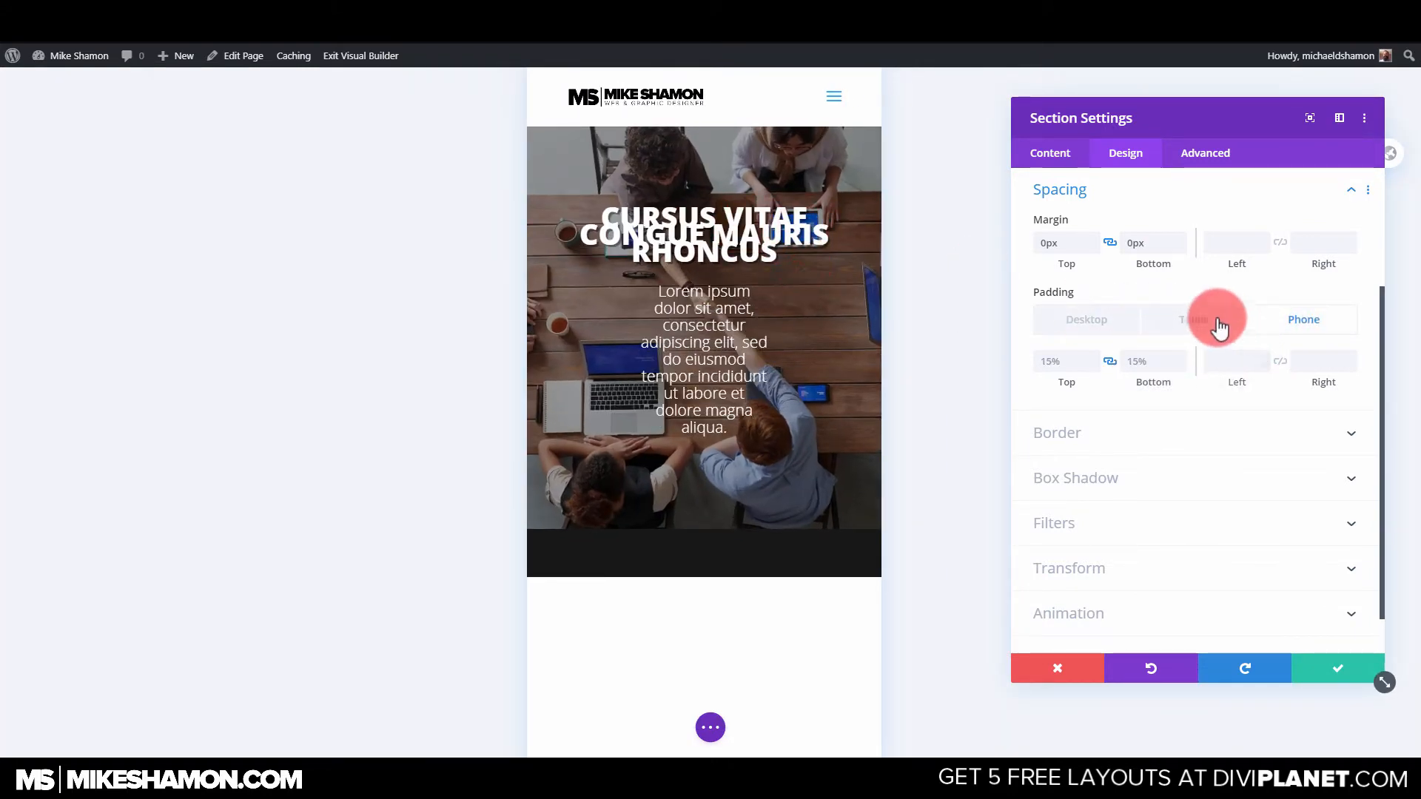
left_click(1215, 325)
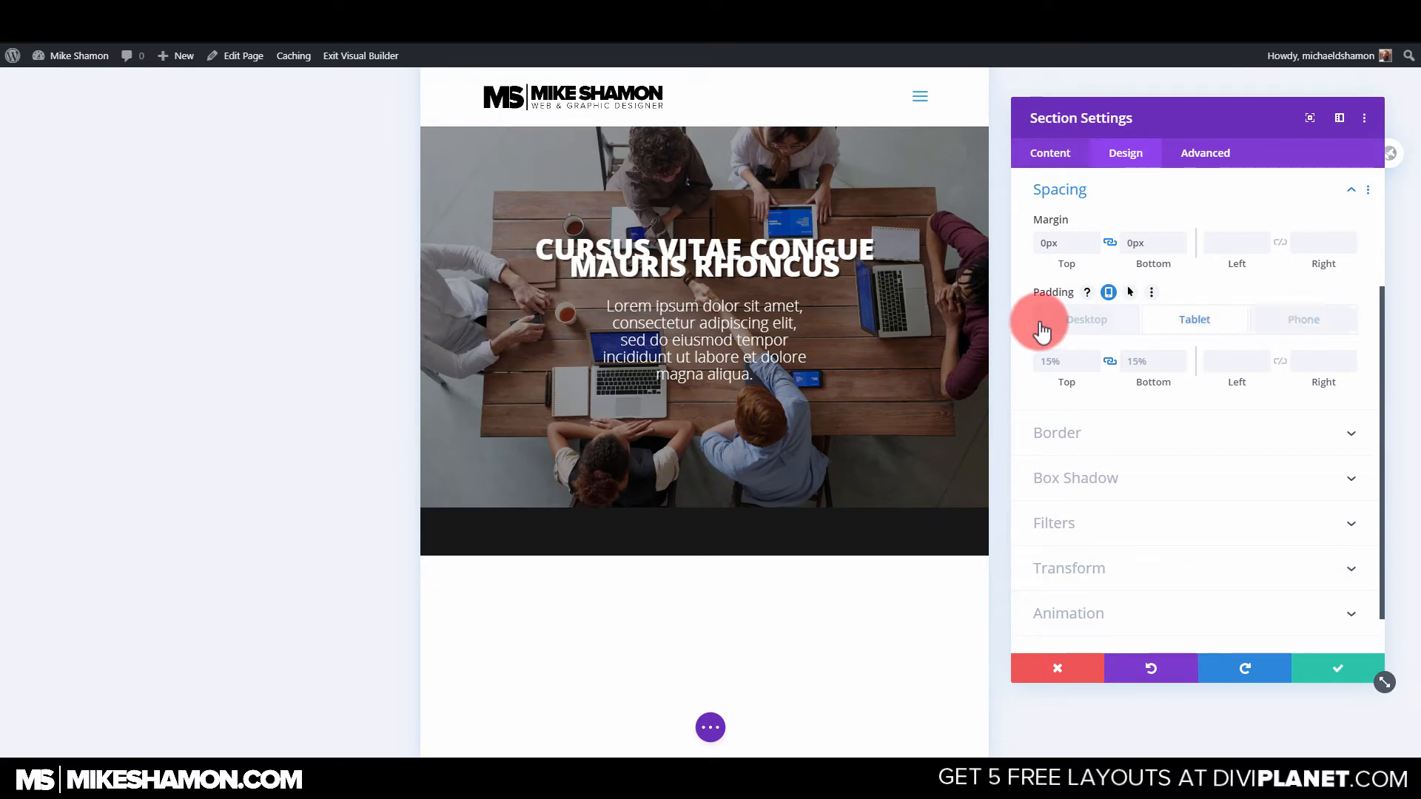
left_click(1074, 326)
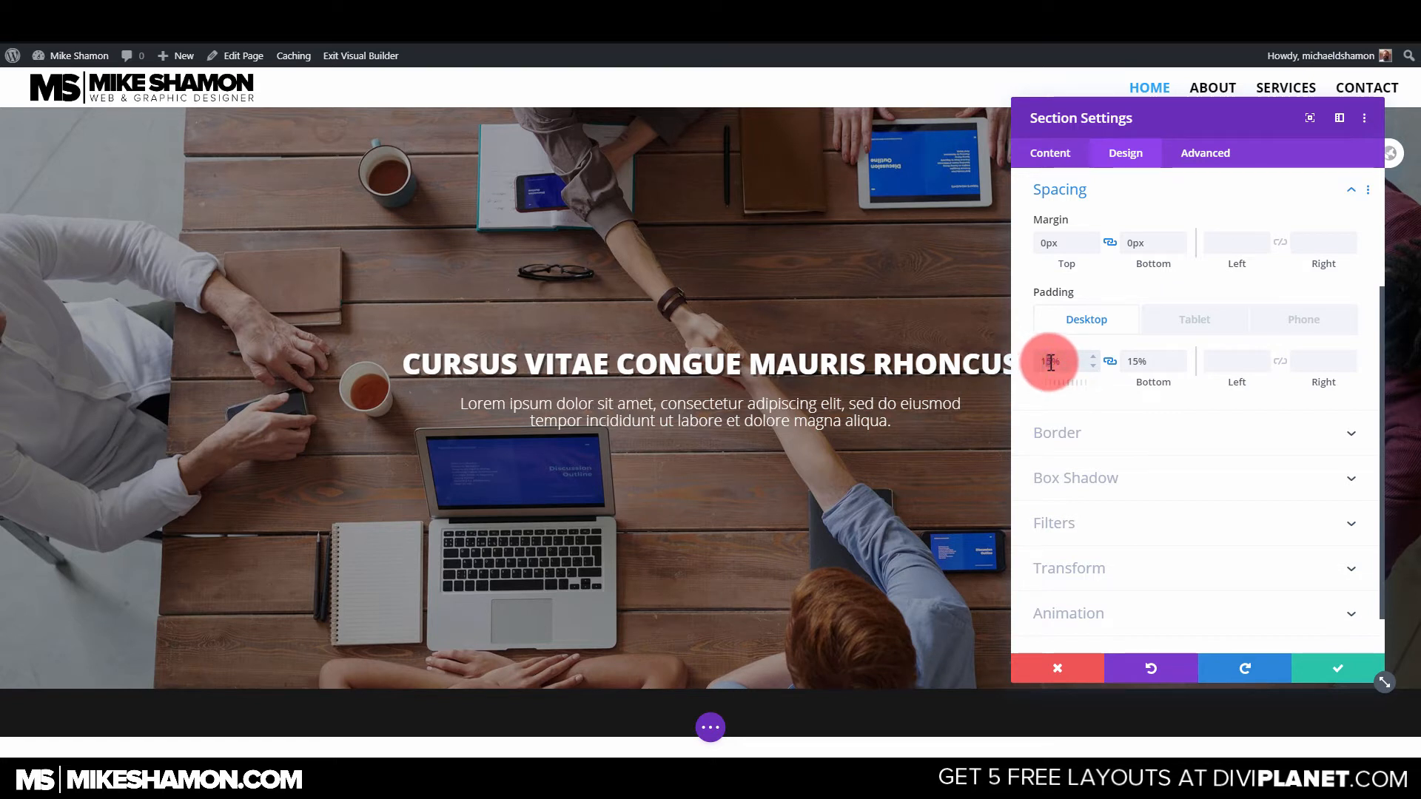
Try 17% linked top and bottom desktop padding on the hero section, reset it to 15% and save the section settings.
type("7")
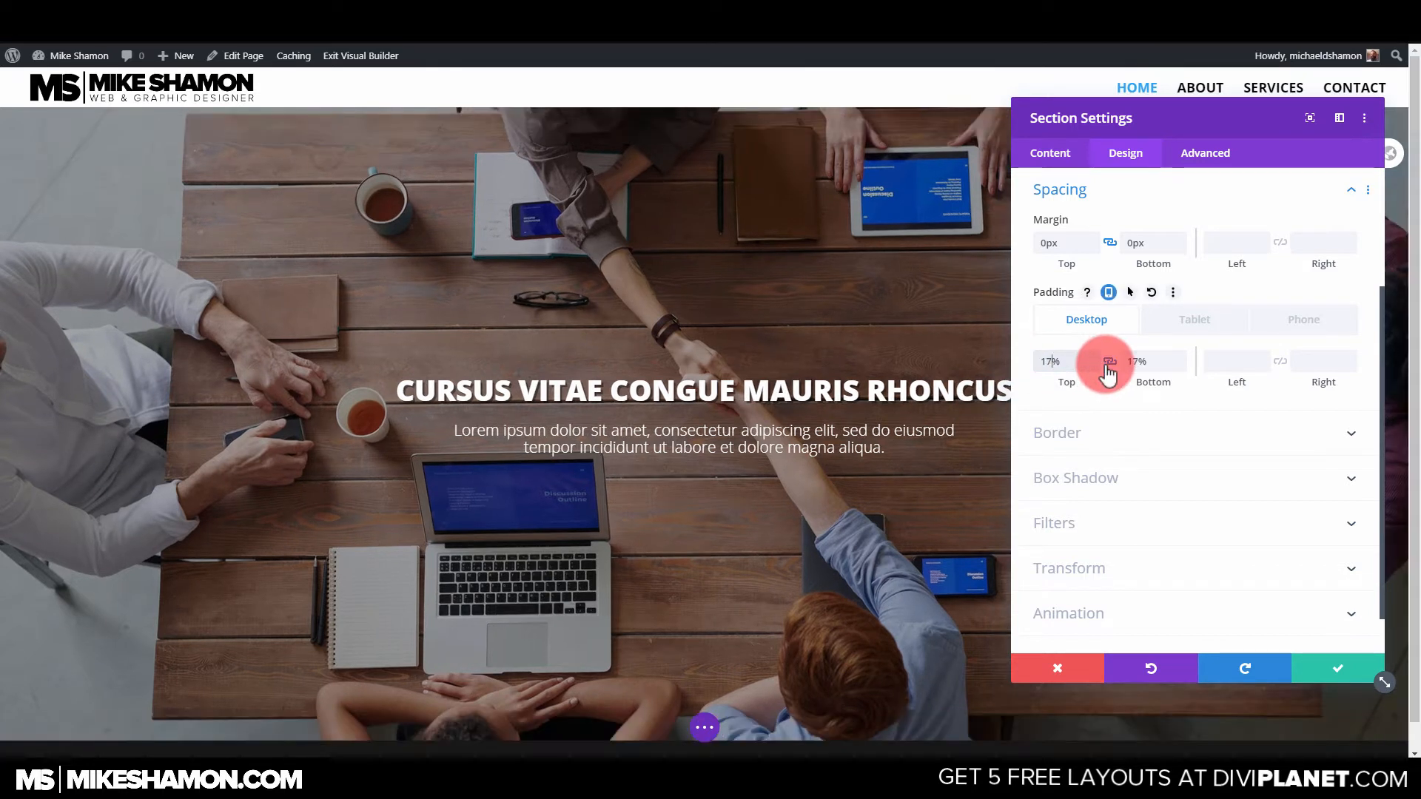
mouse_move(1141, 118)
left_mouse_down()
mouse_move(1053, 117)
mouse_move(1108, 143)
left_mouse_up()
left_click(1001, 395)
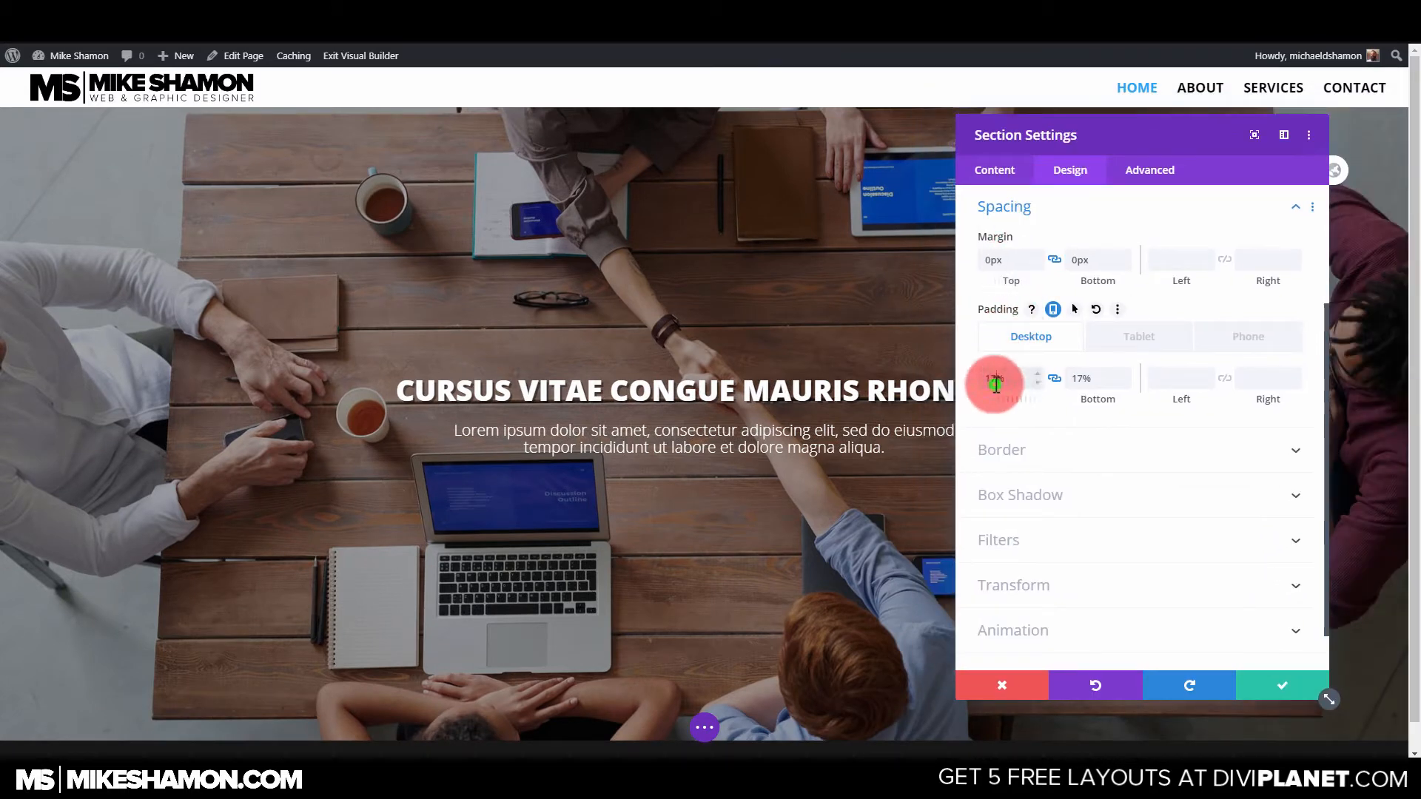
type("6")
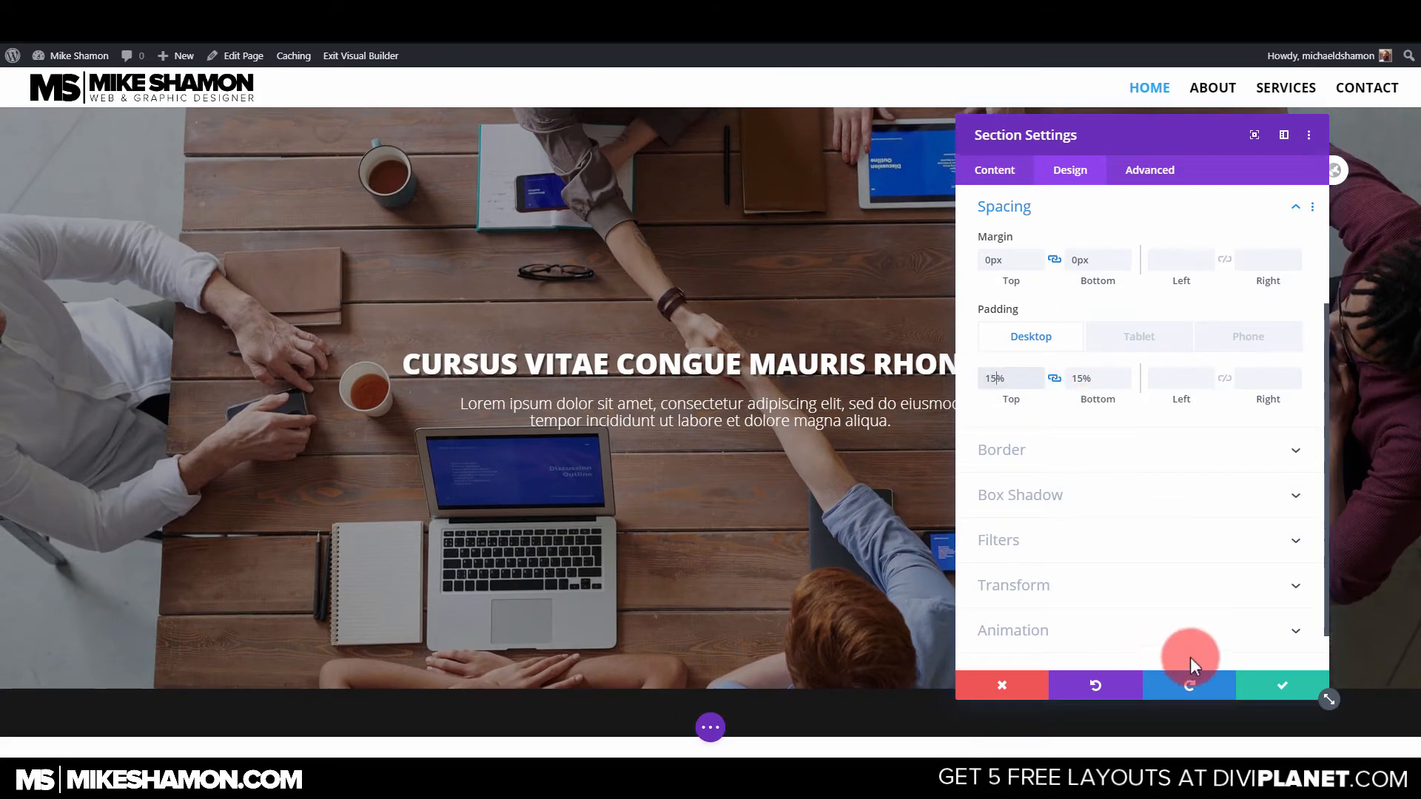
left_click(1284, 688)
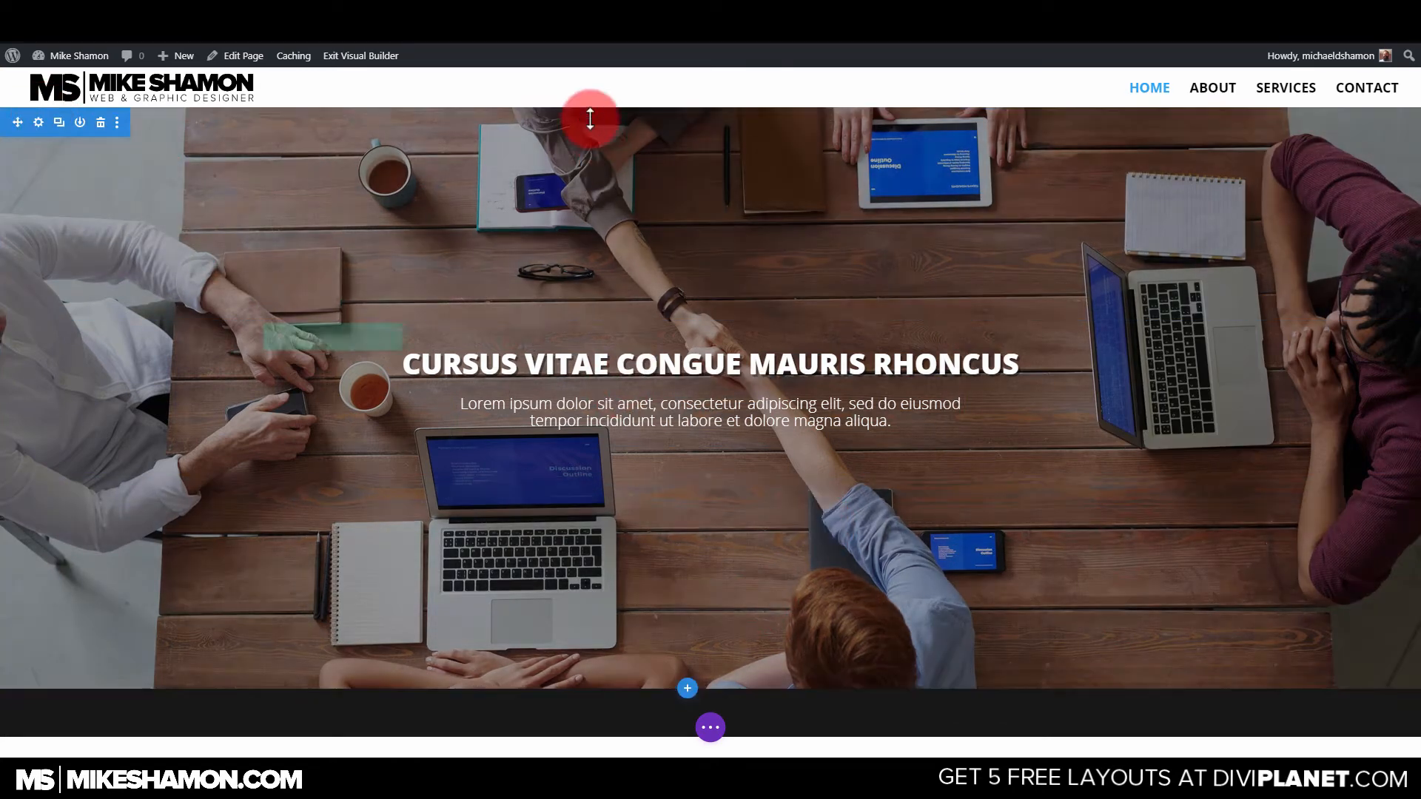
Save the page and add a regular section with a single-column row below the hero section, without inserting a module.
left_click(710, 732)
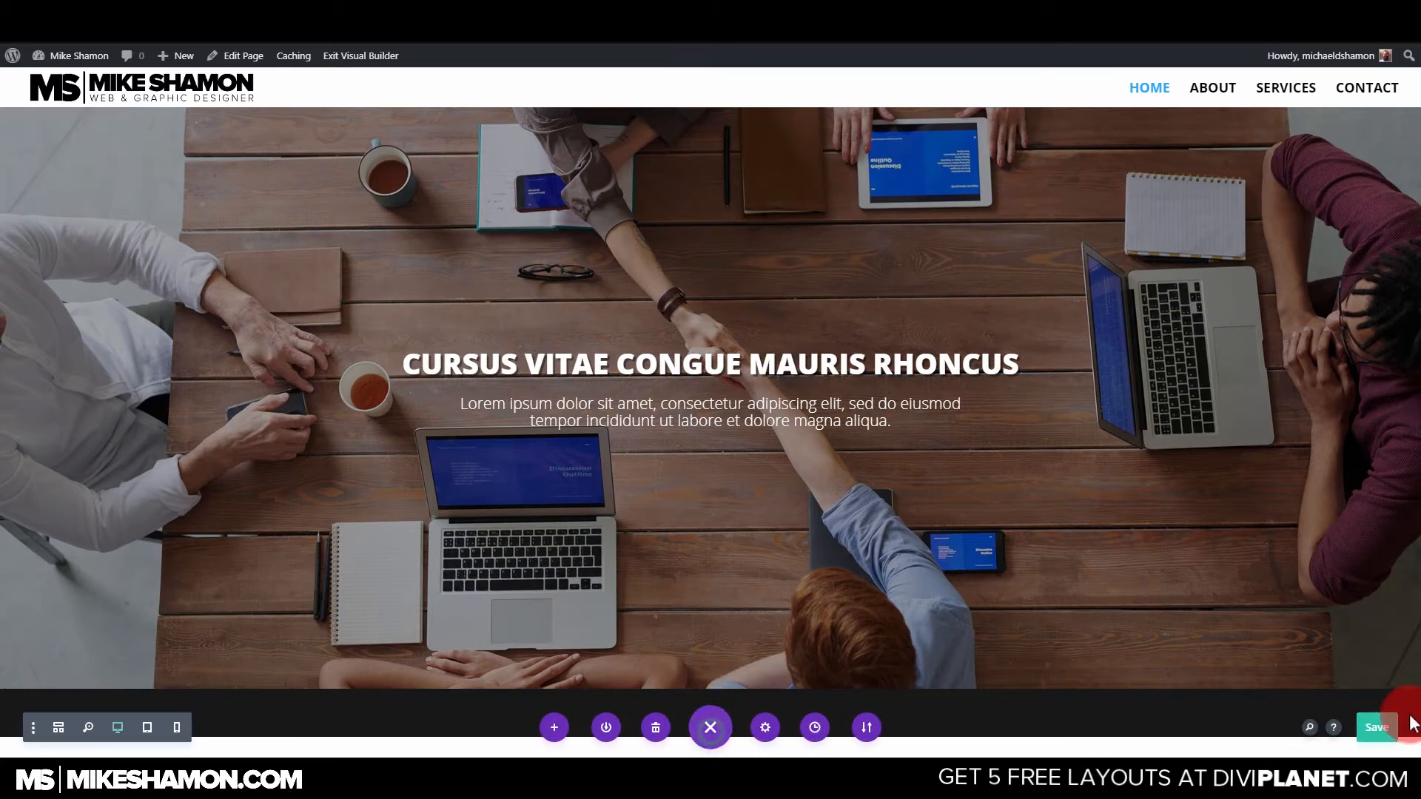
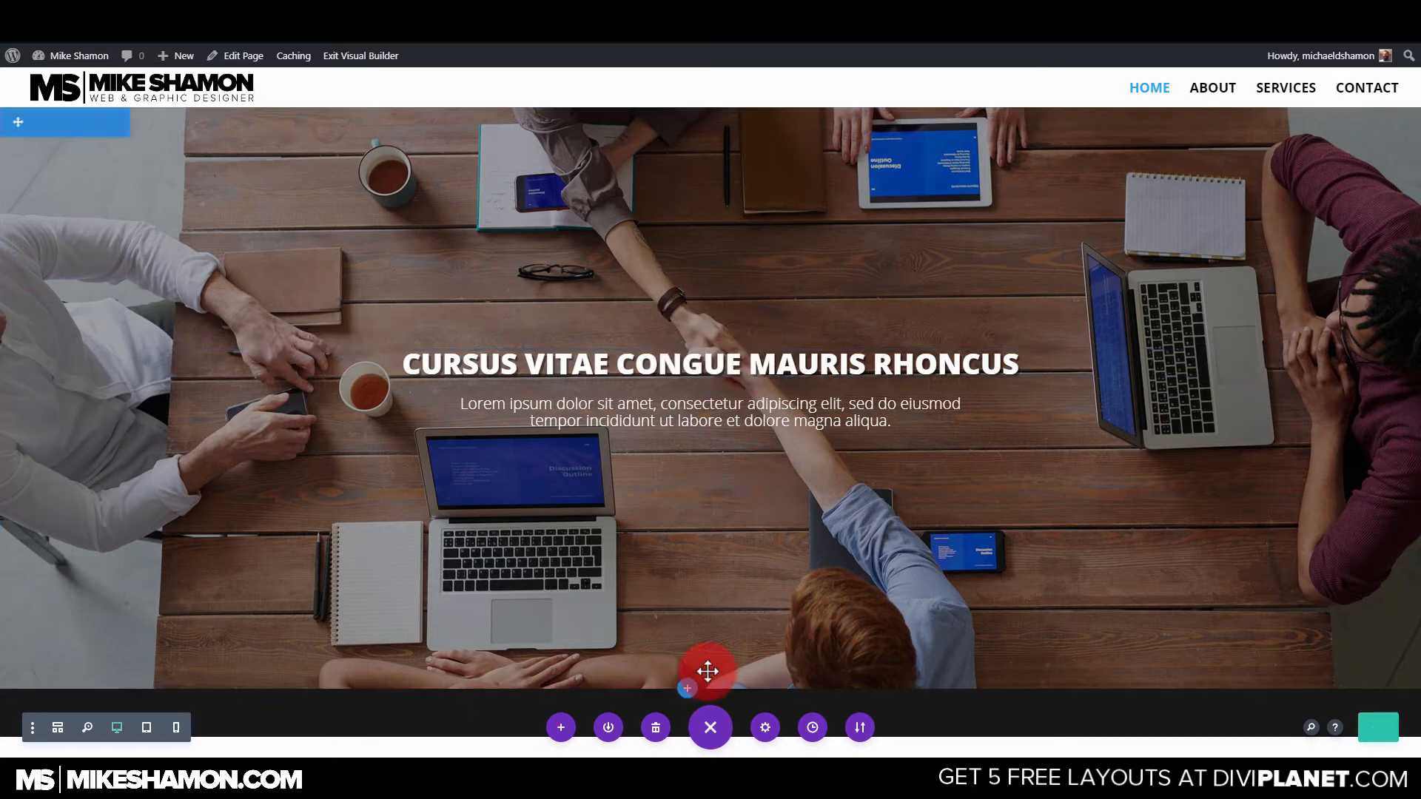
left_click(688, 688)
left_click(574, 639)
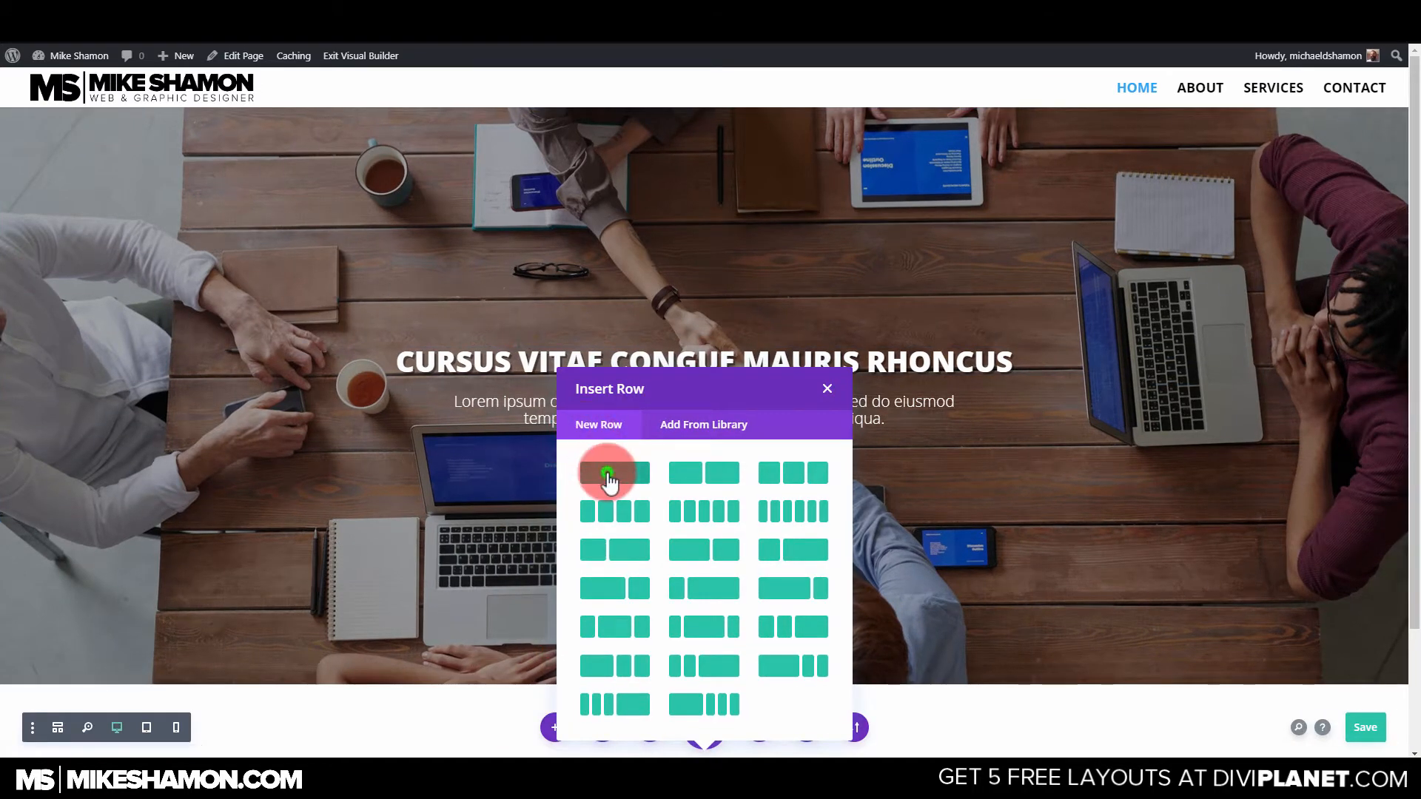
left_click(607, 474)
left_click(819, 111)
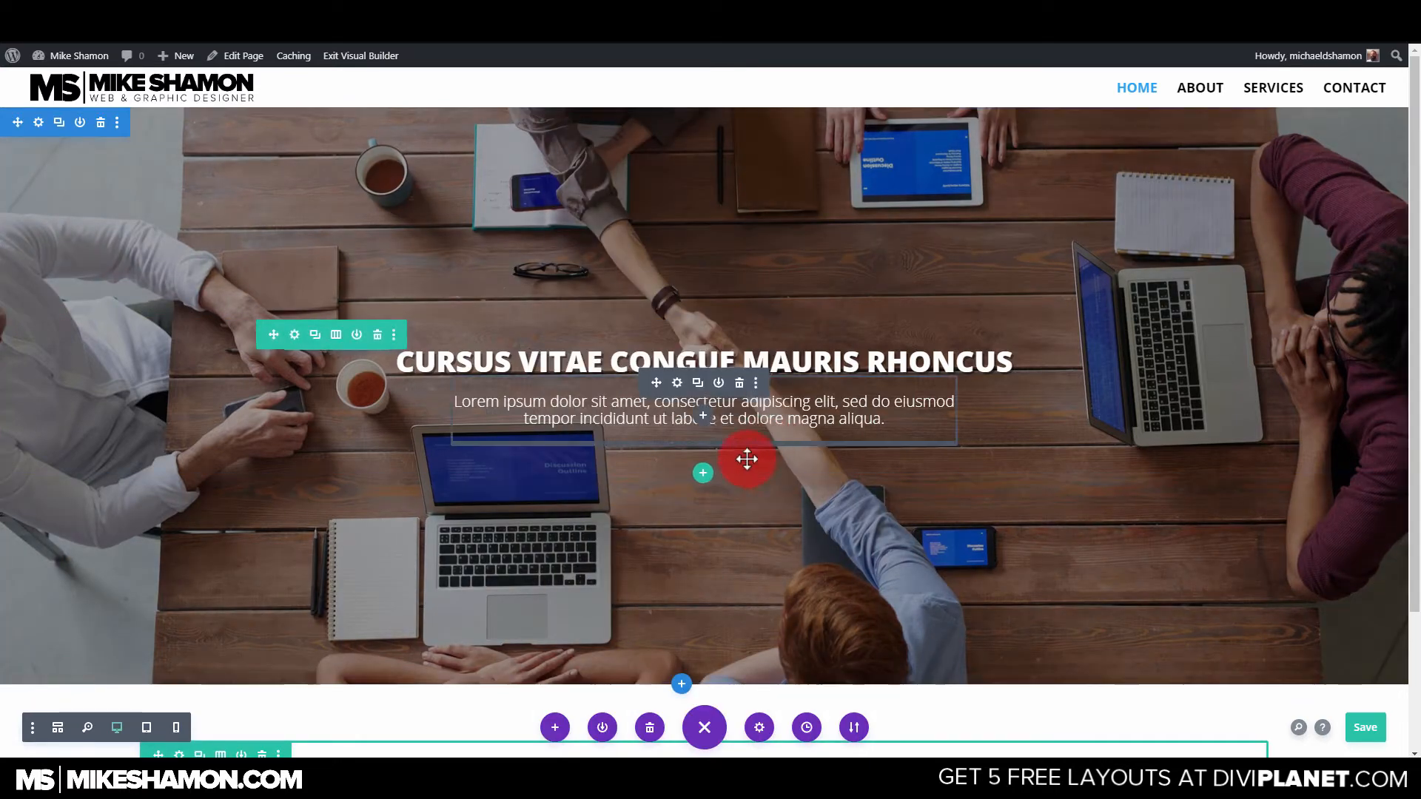
scroll(651, 562, "down", 3)
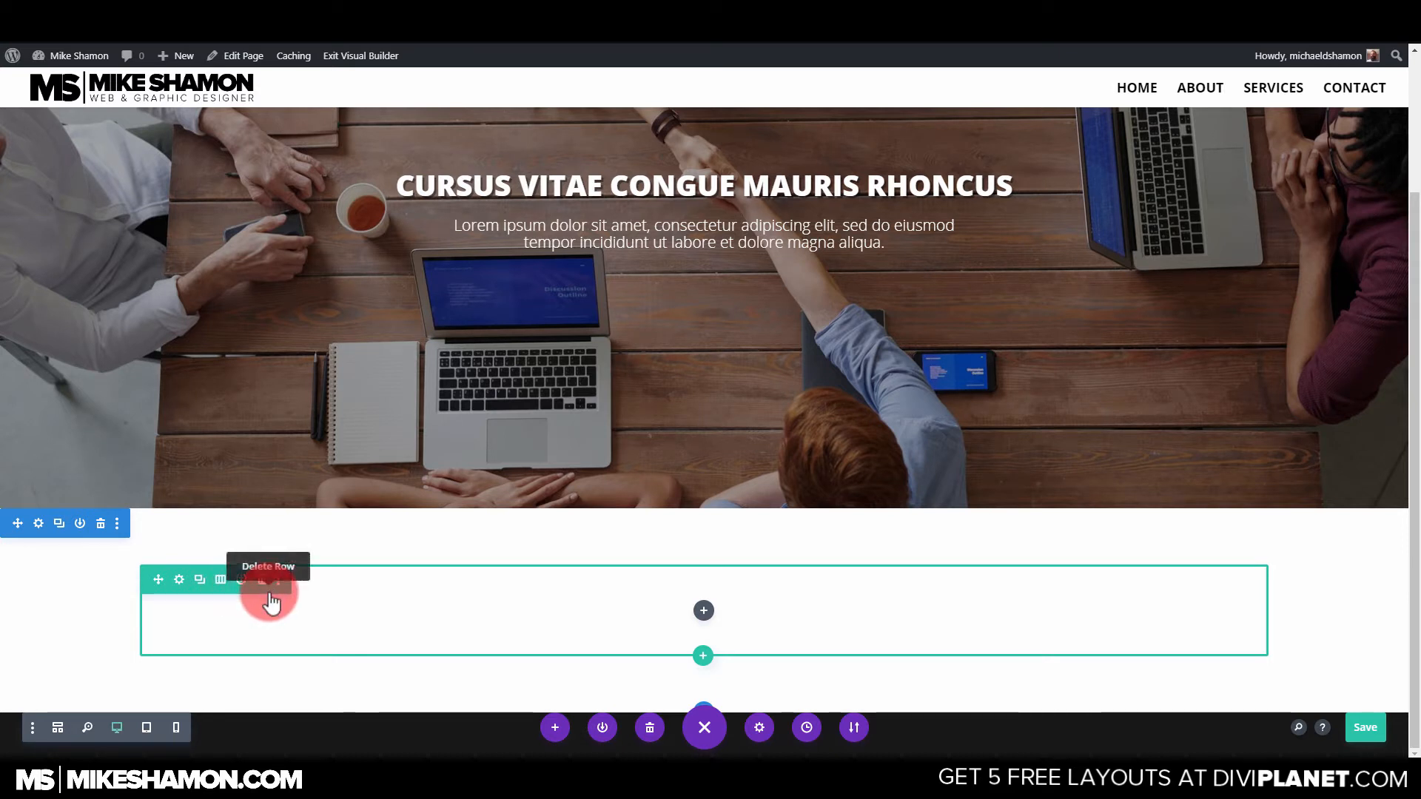
Open the background color options of the new section below the hero.
left_click(179, 583)
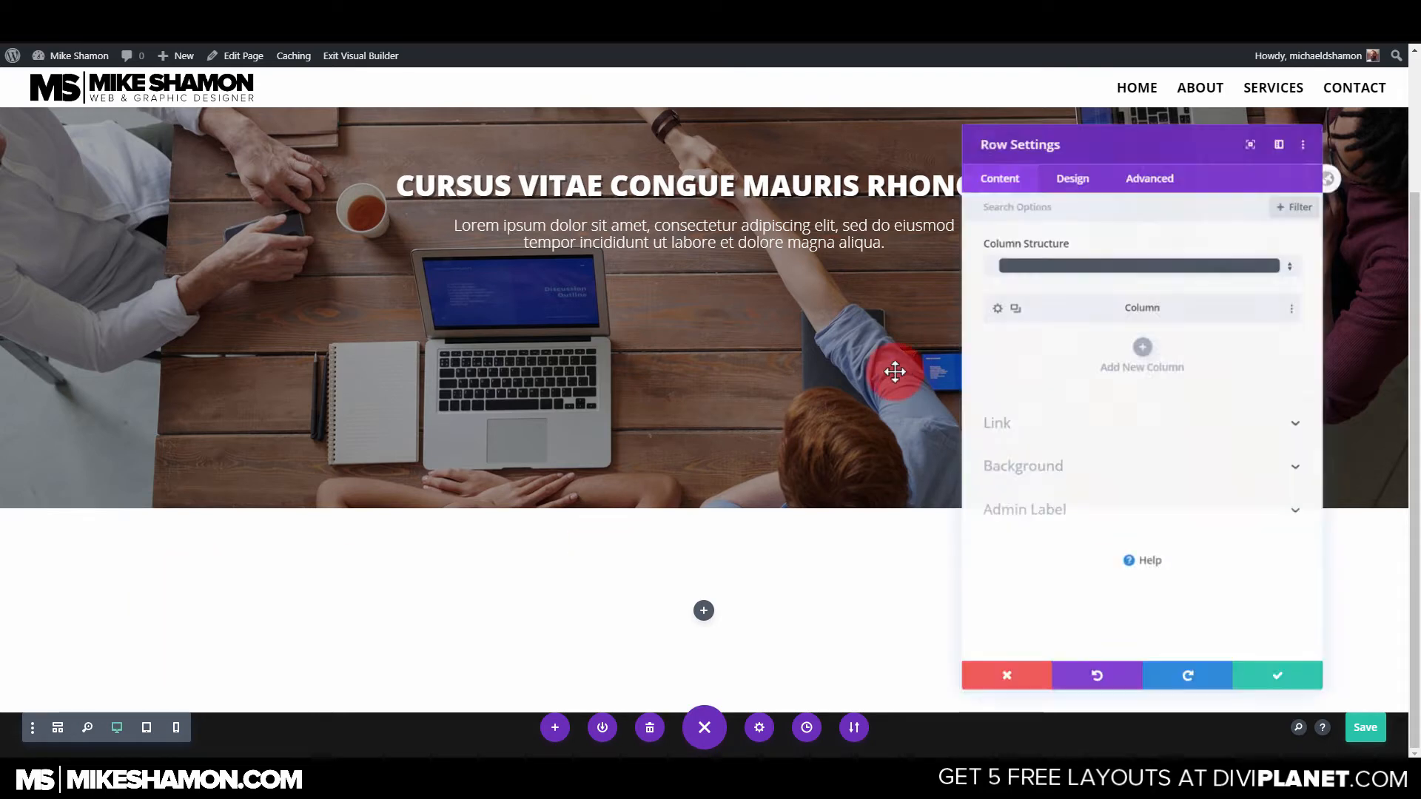
left_click(992, 680)
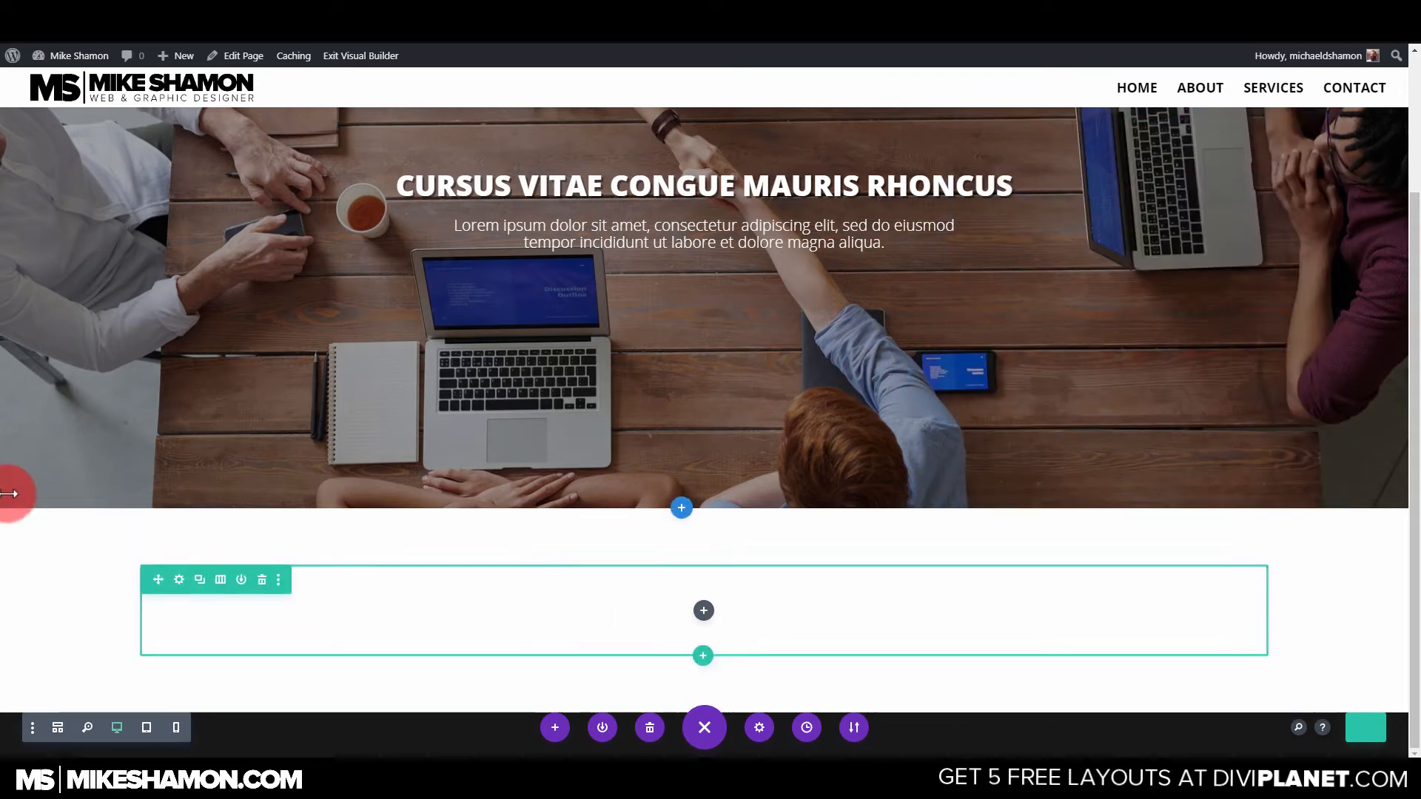
left_click(44, 528)
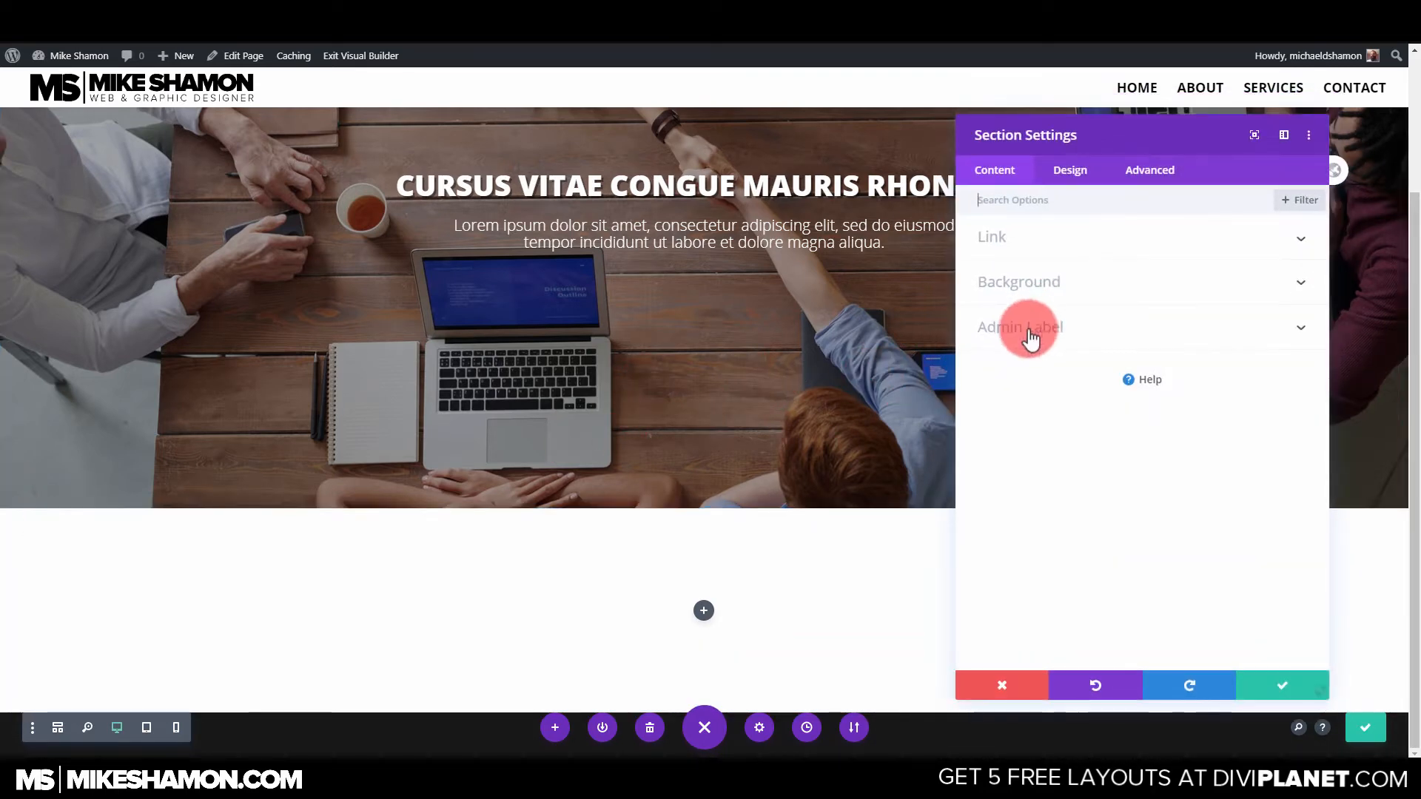
left_click(1069, 287)
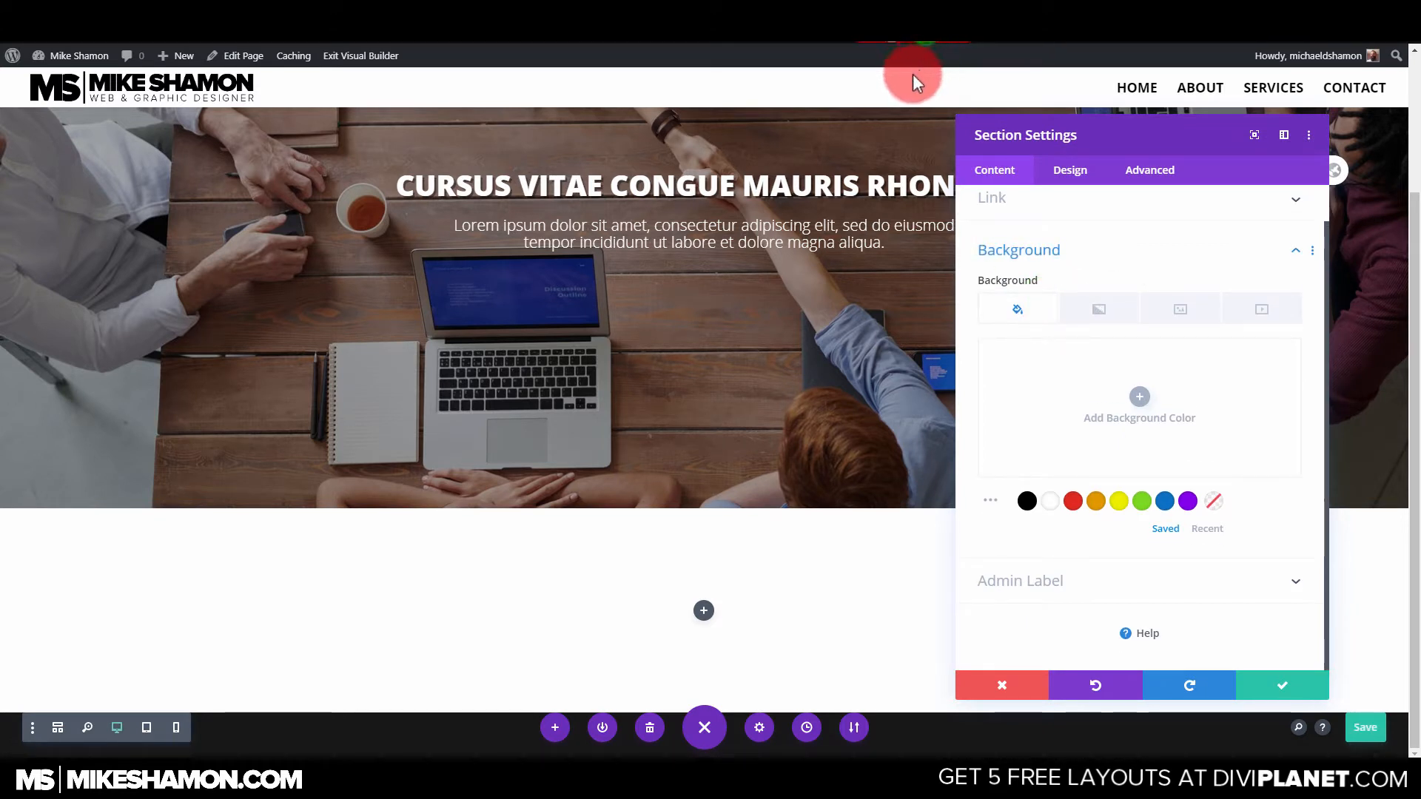
Pick the dark blue from the browser color picker's history and copy its hex code #00597C.
left_click(931, 44)
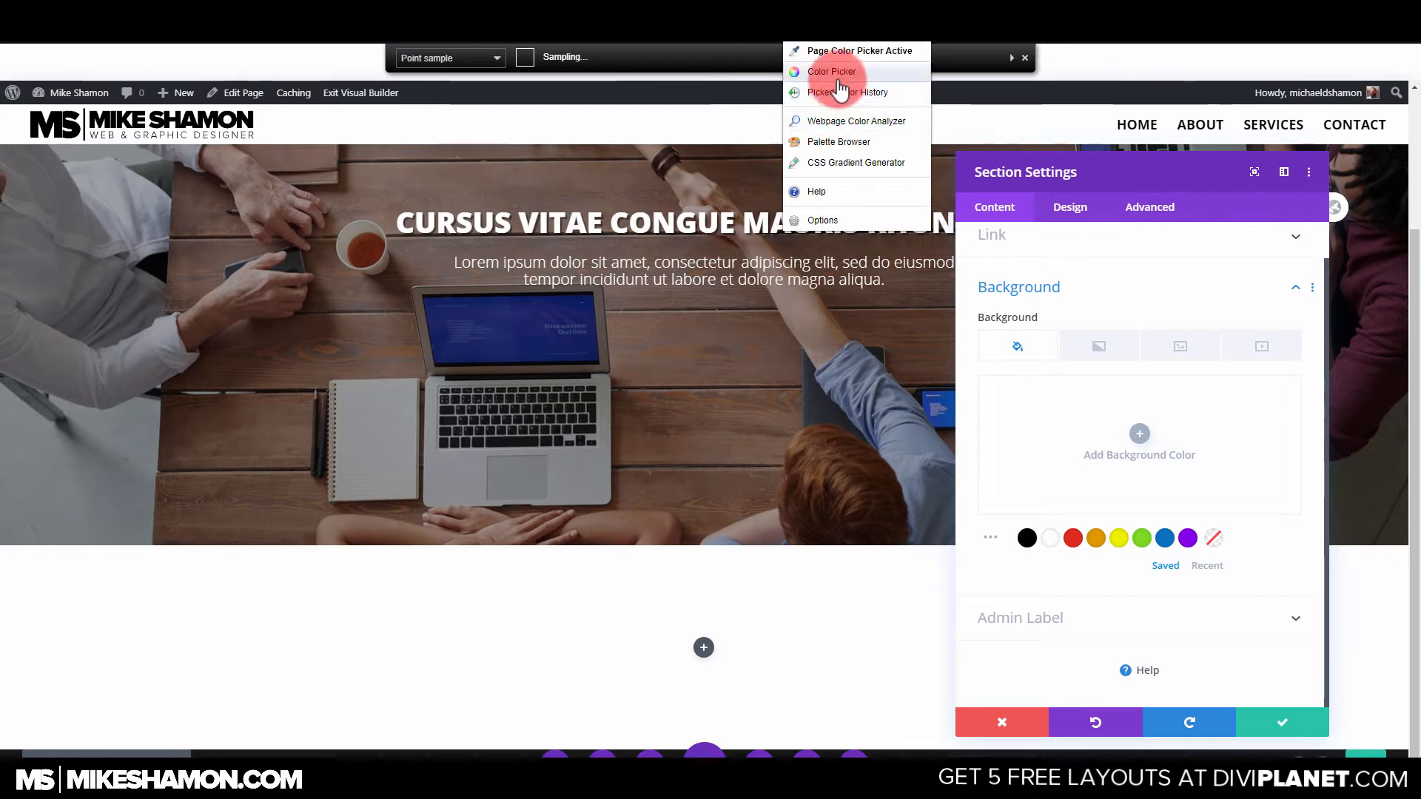
left_click(832, 89)
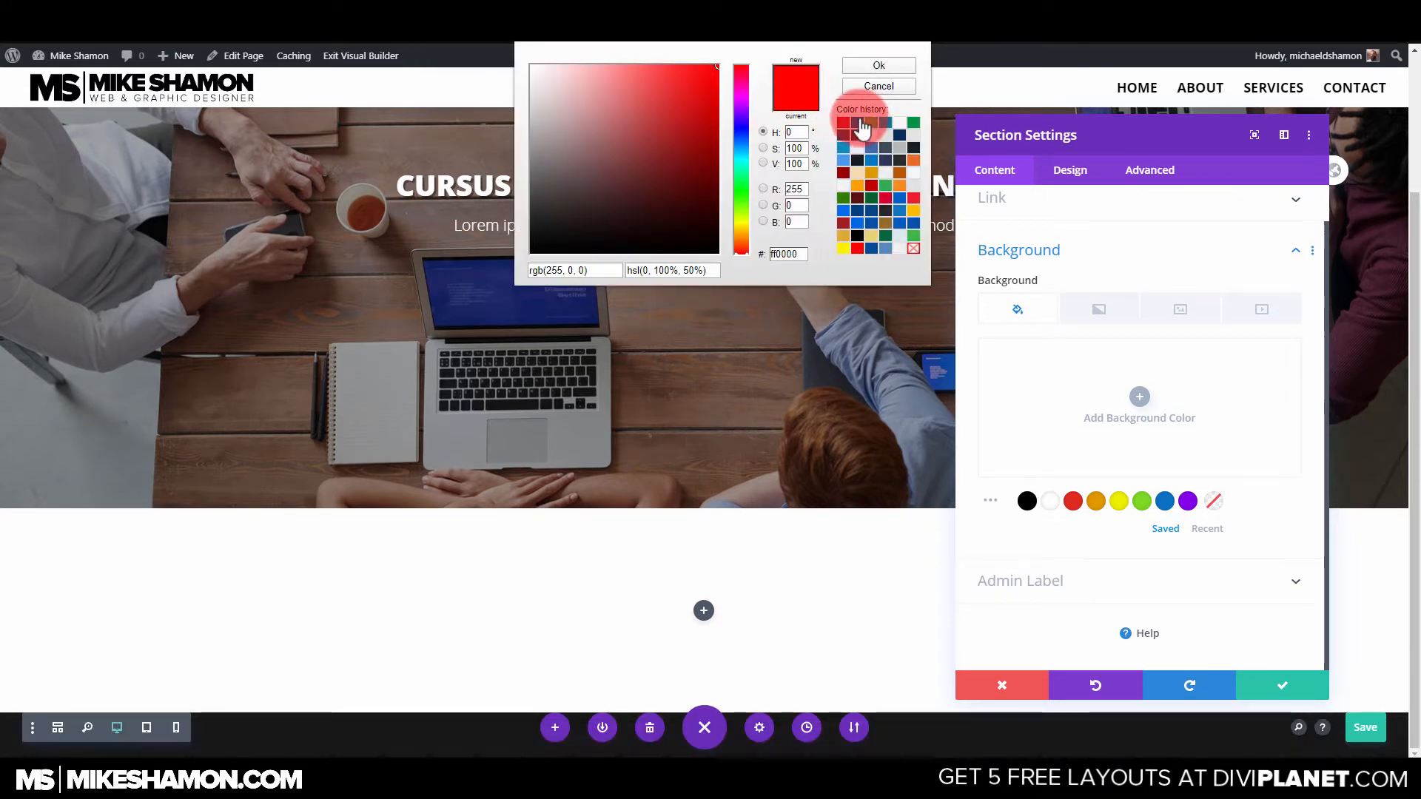
left_click(860, 121)
left_click(885, 69)
left_click(823, 97)
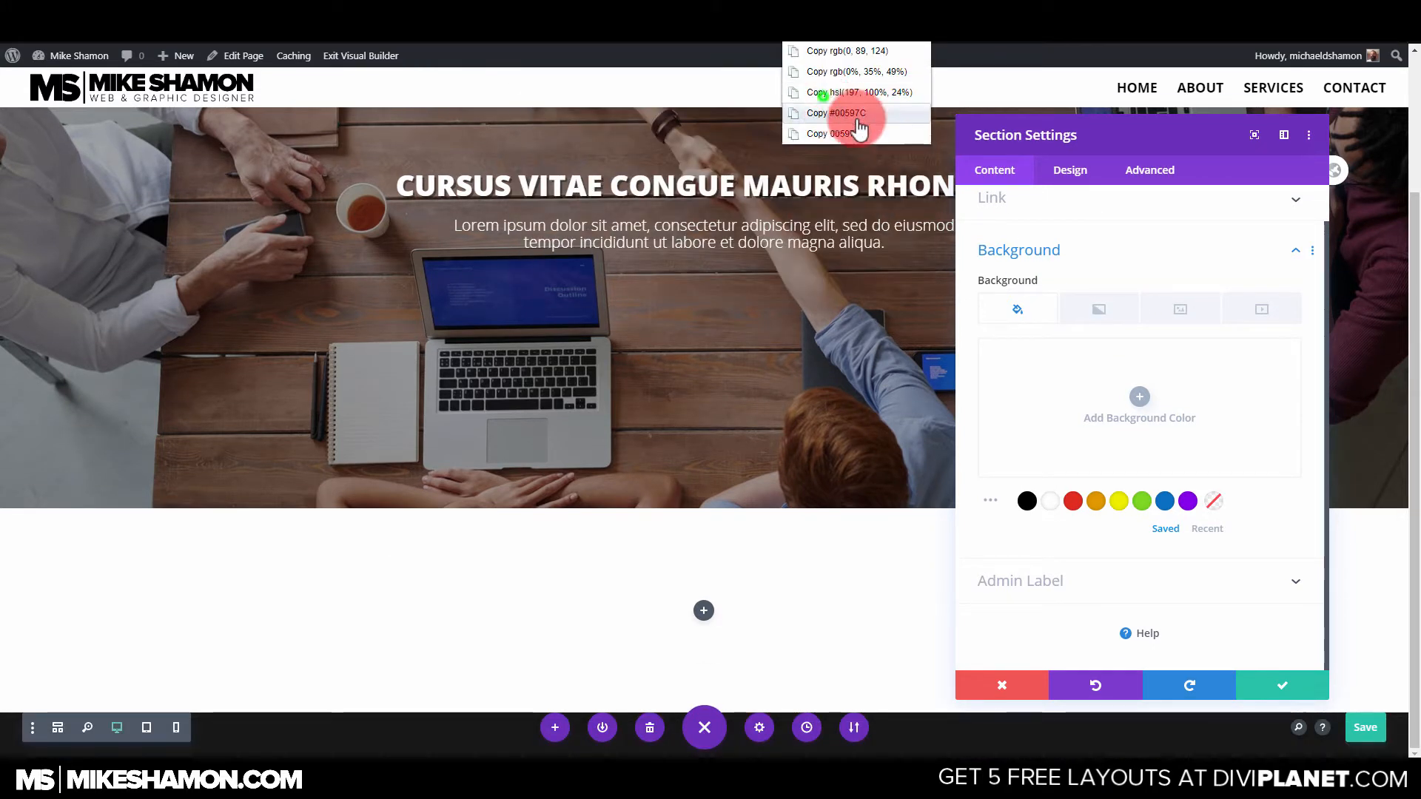
left_click(848, 116)
Set the new section's background color to #00597C and save the section settings.
left_click(1114, 386)
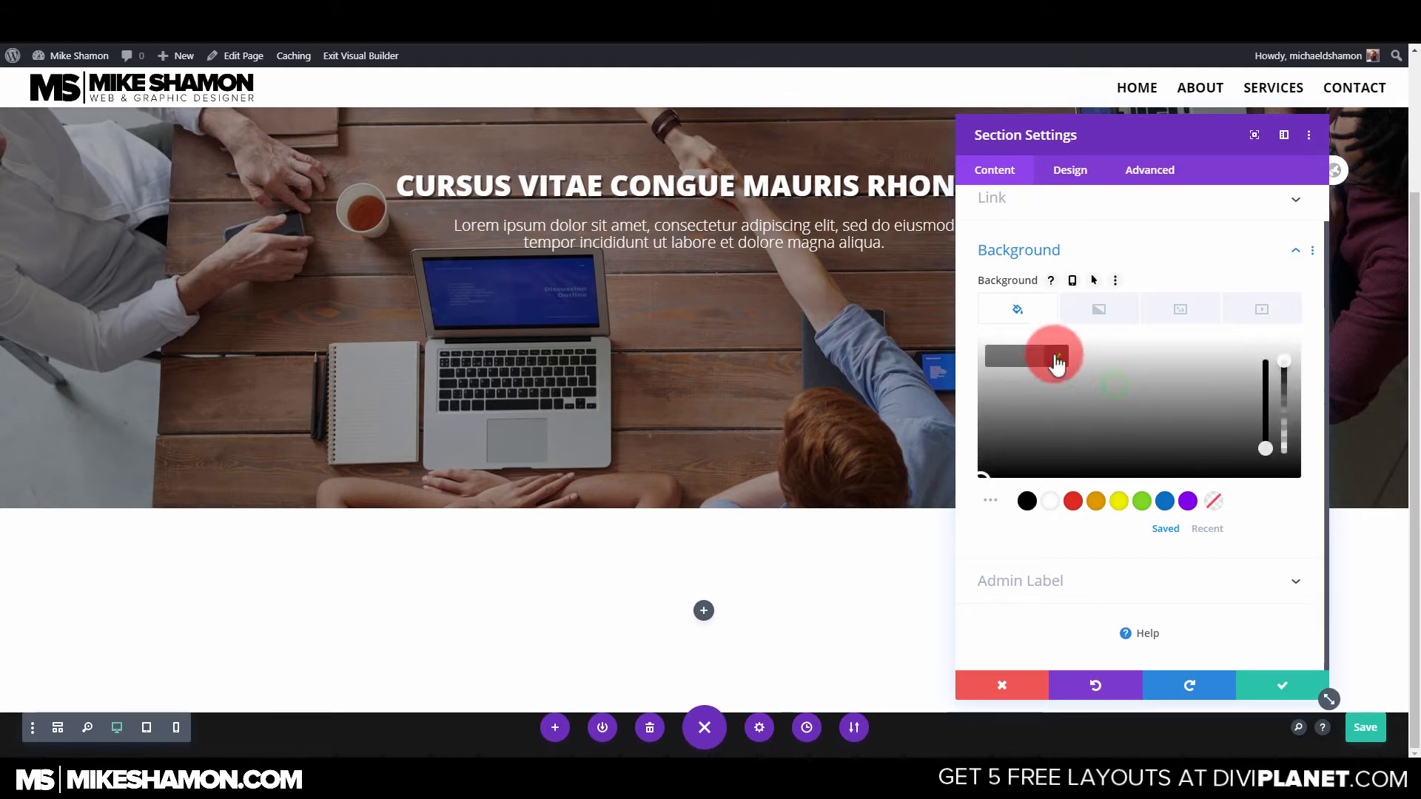
left_click(1036, 351)
type("#00597C")
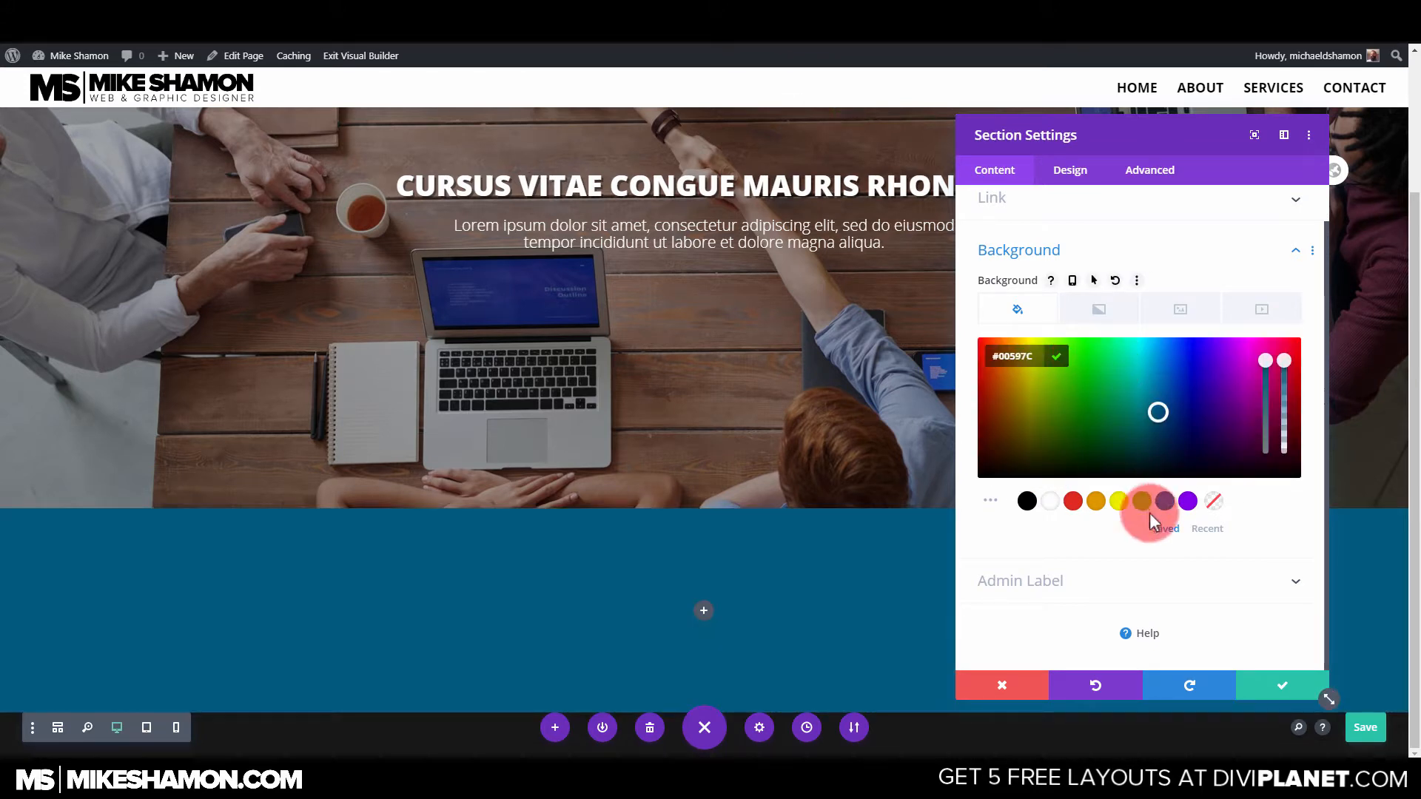
left_click(1272, 688)
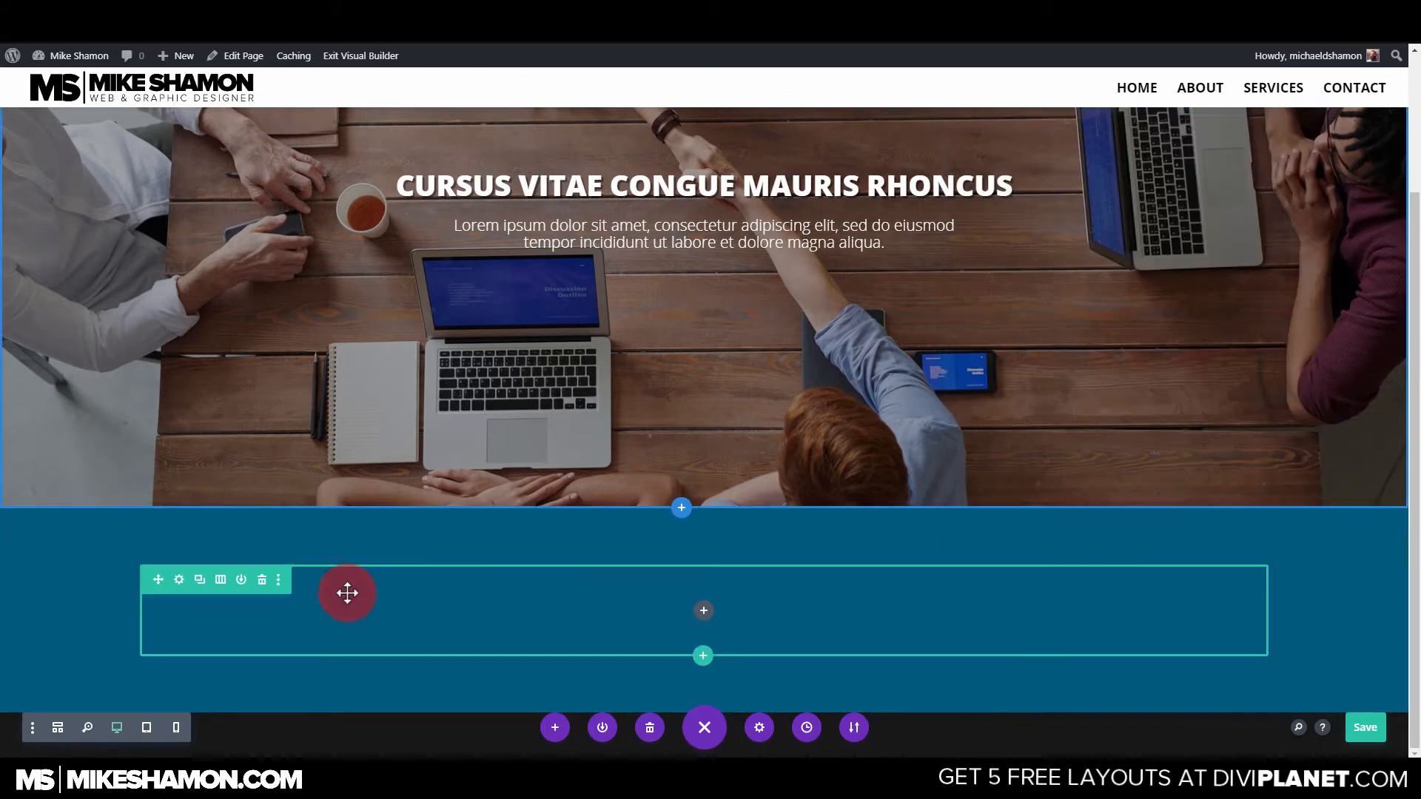
Set the background color of the new section's row to white (#ffffff) and save the row settings.
left_click(178, 585)
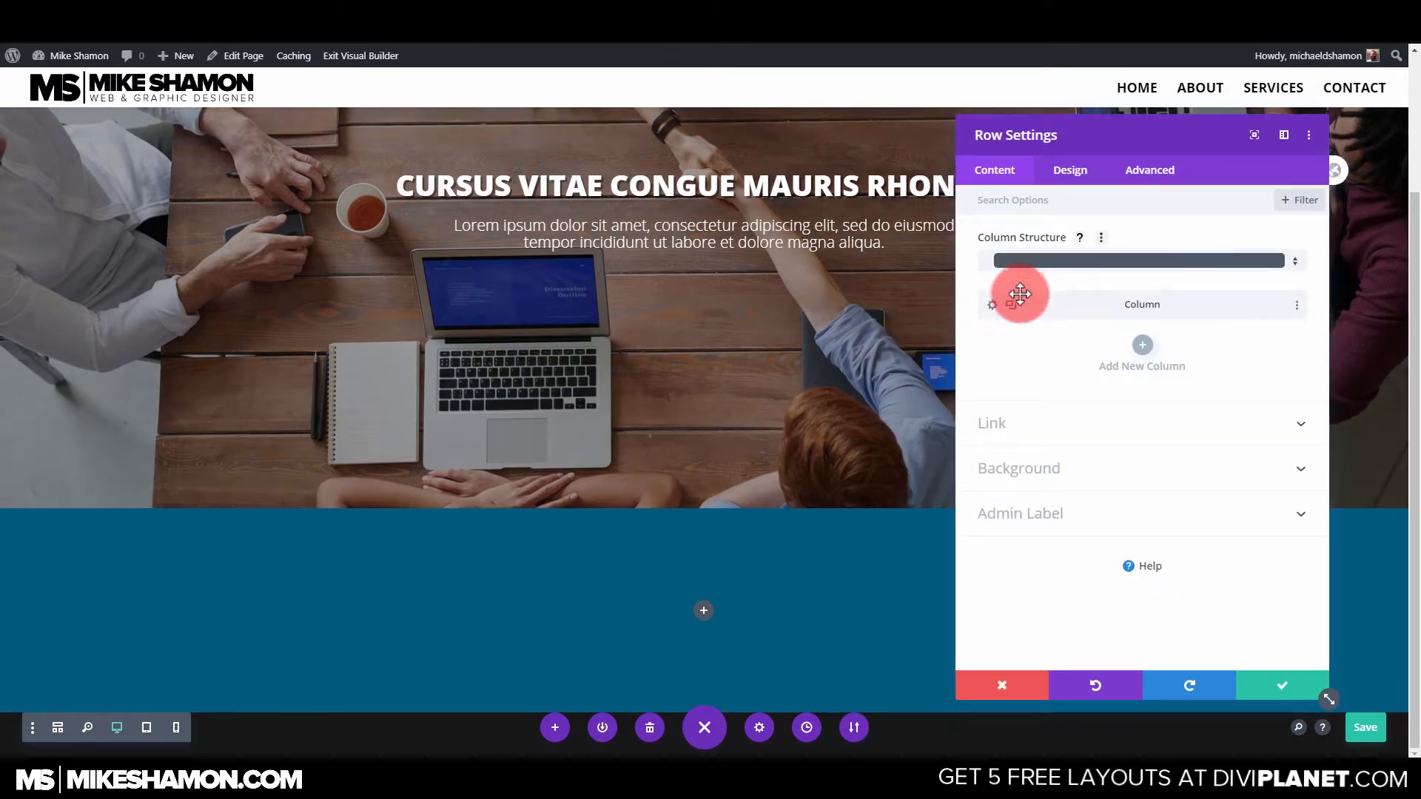
left_click(1068, 175)
left_click(999, 175)
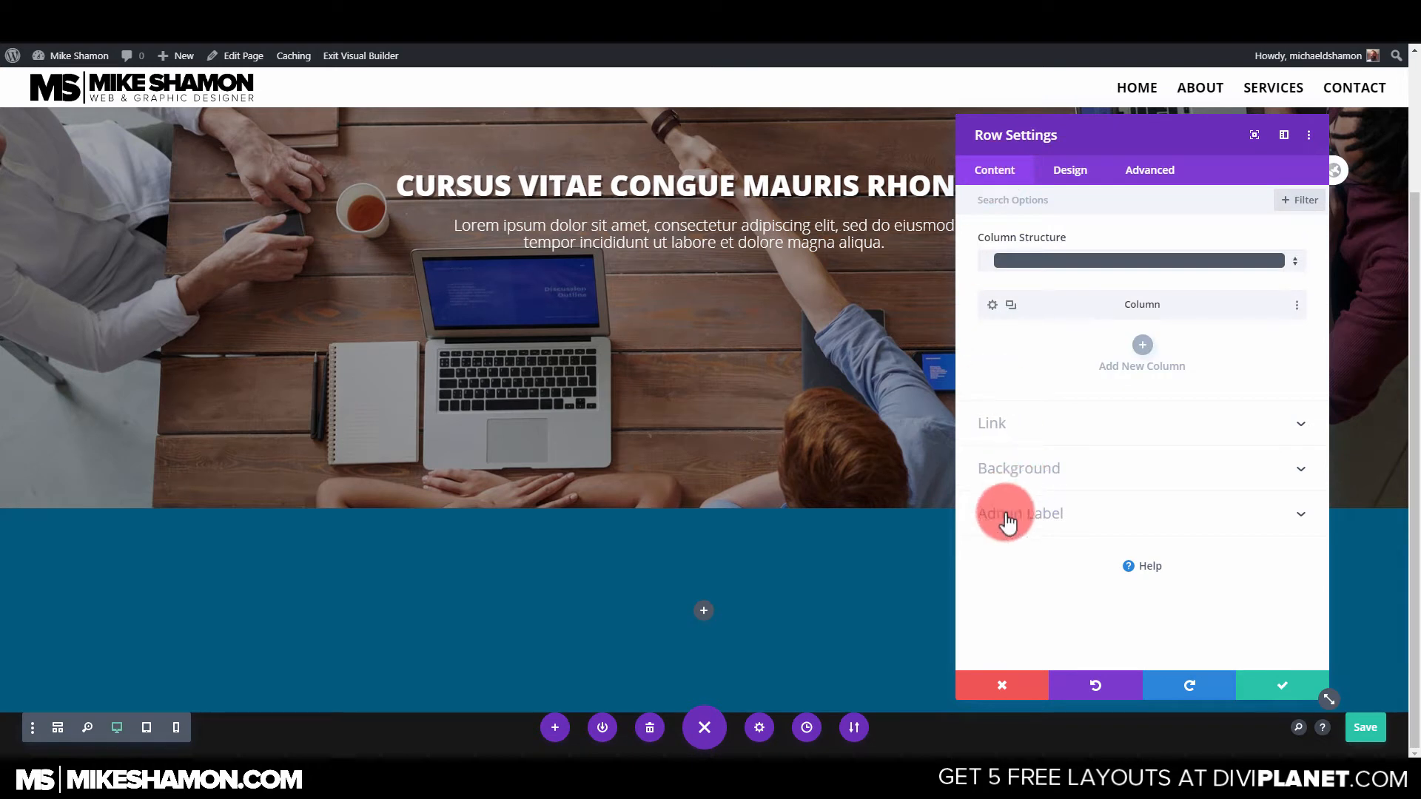
left_click(1119, 465)
left_click(1050, 501)
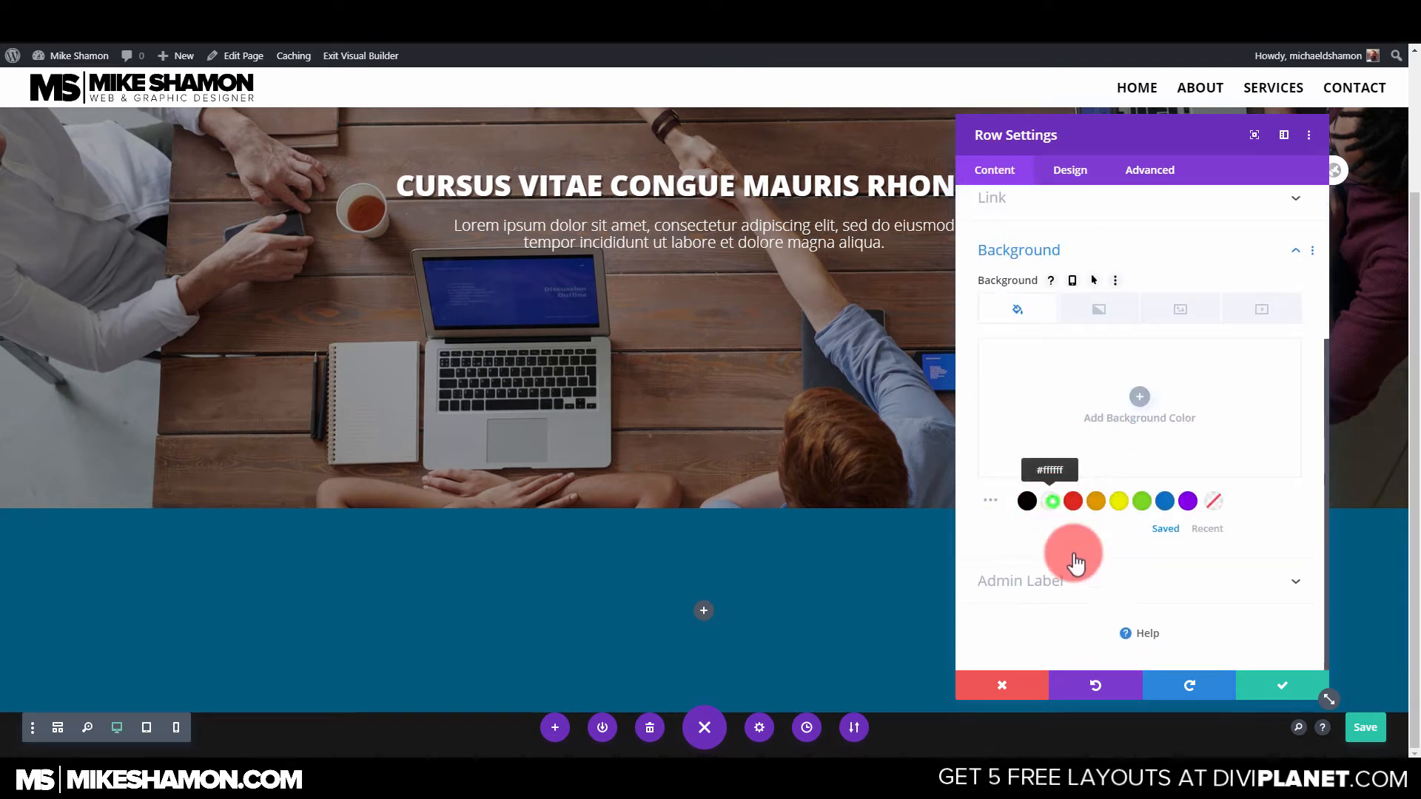
left_click(1264, 685)
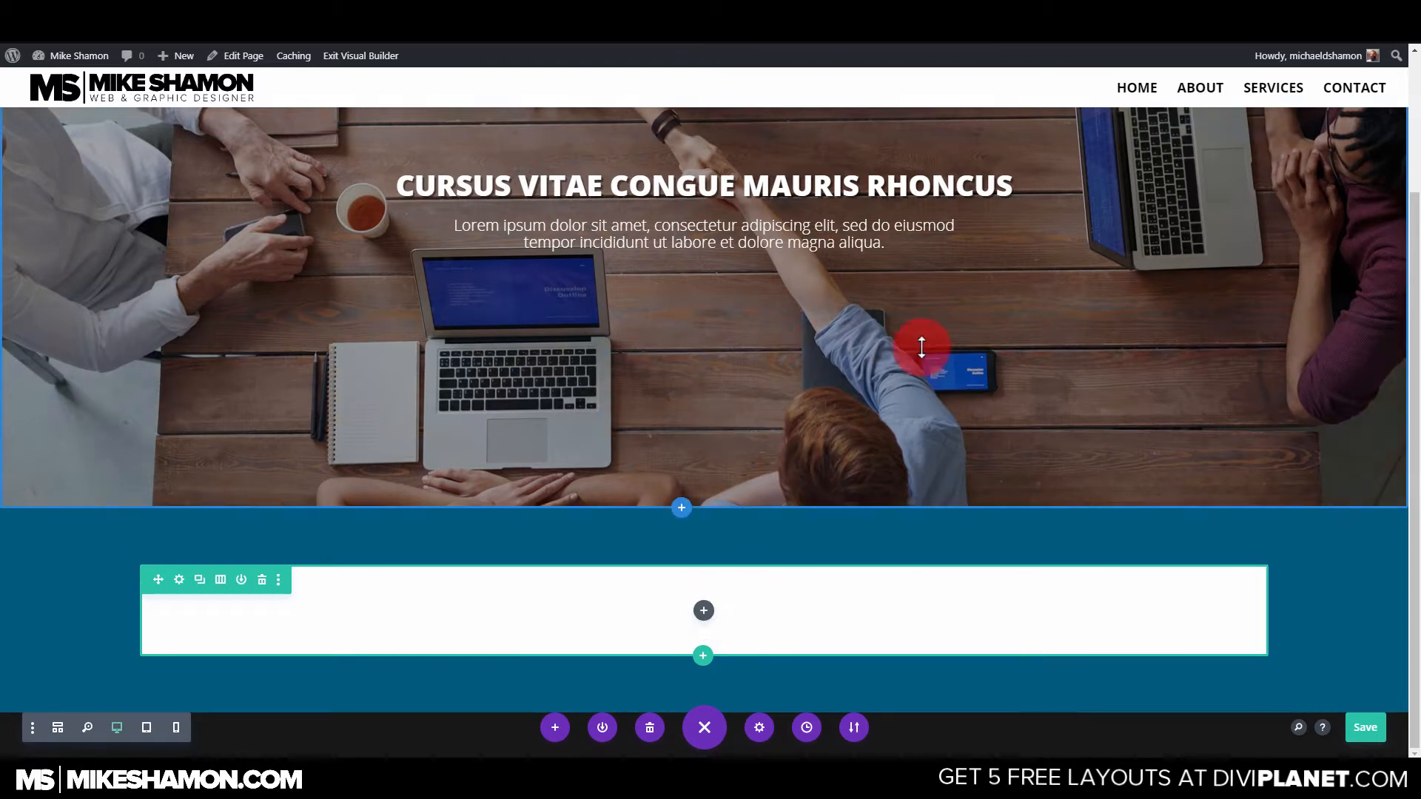
Try adding a linear background gradient over the hero section's background image.
scroll(101, 326, "up", 3)
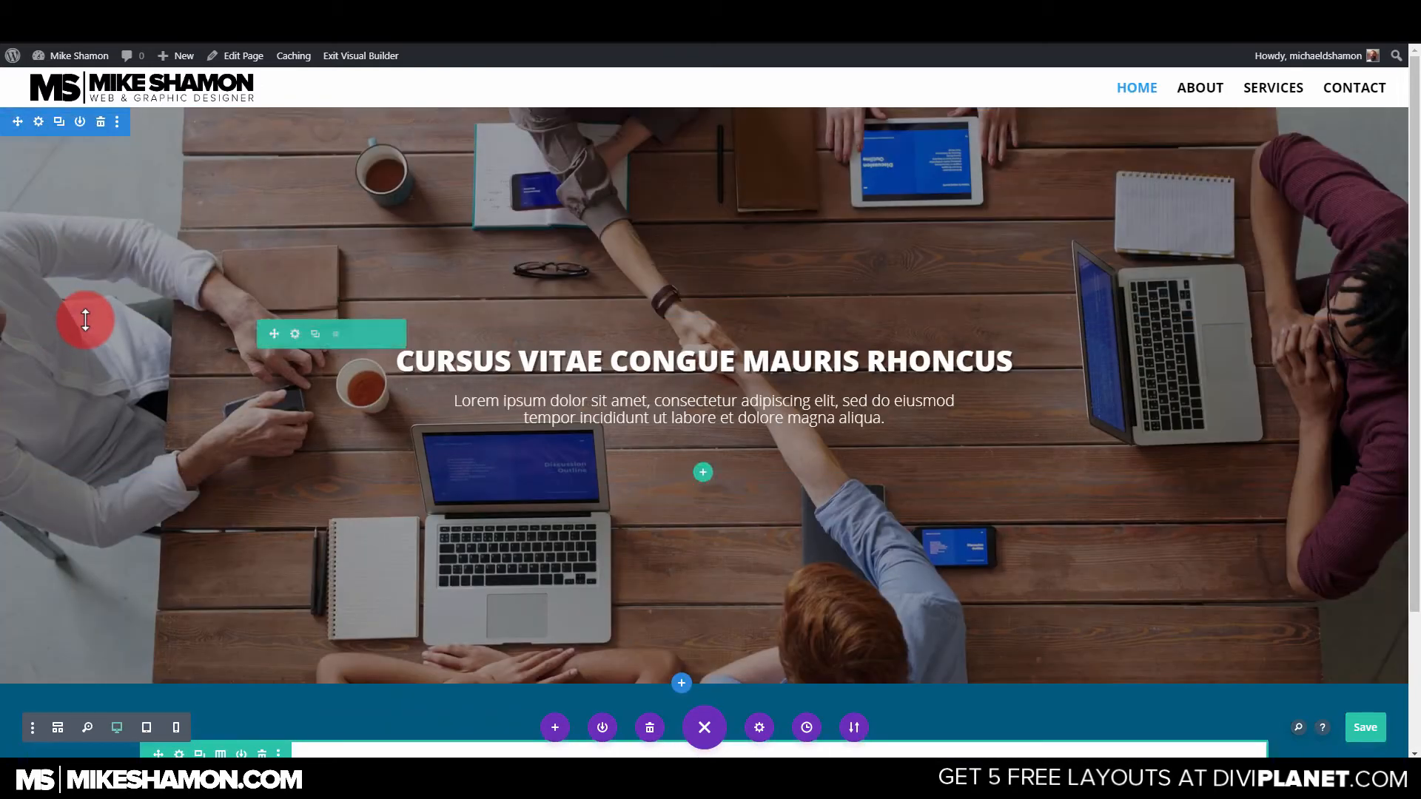
left_click(38, 121)
left_click(1069, 279)
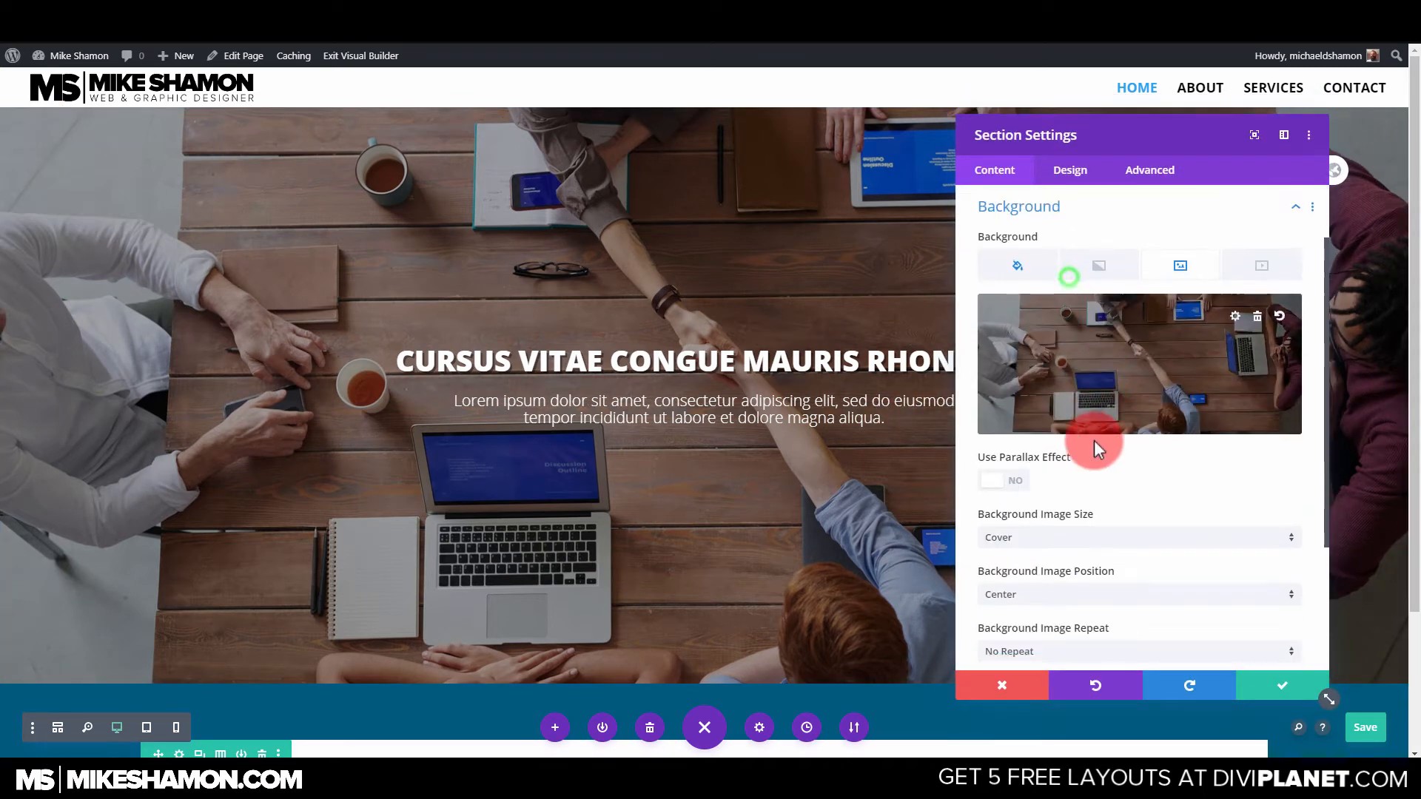
scroll(1089, 303, "down", 4)
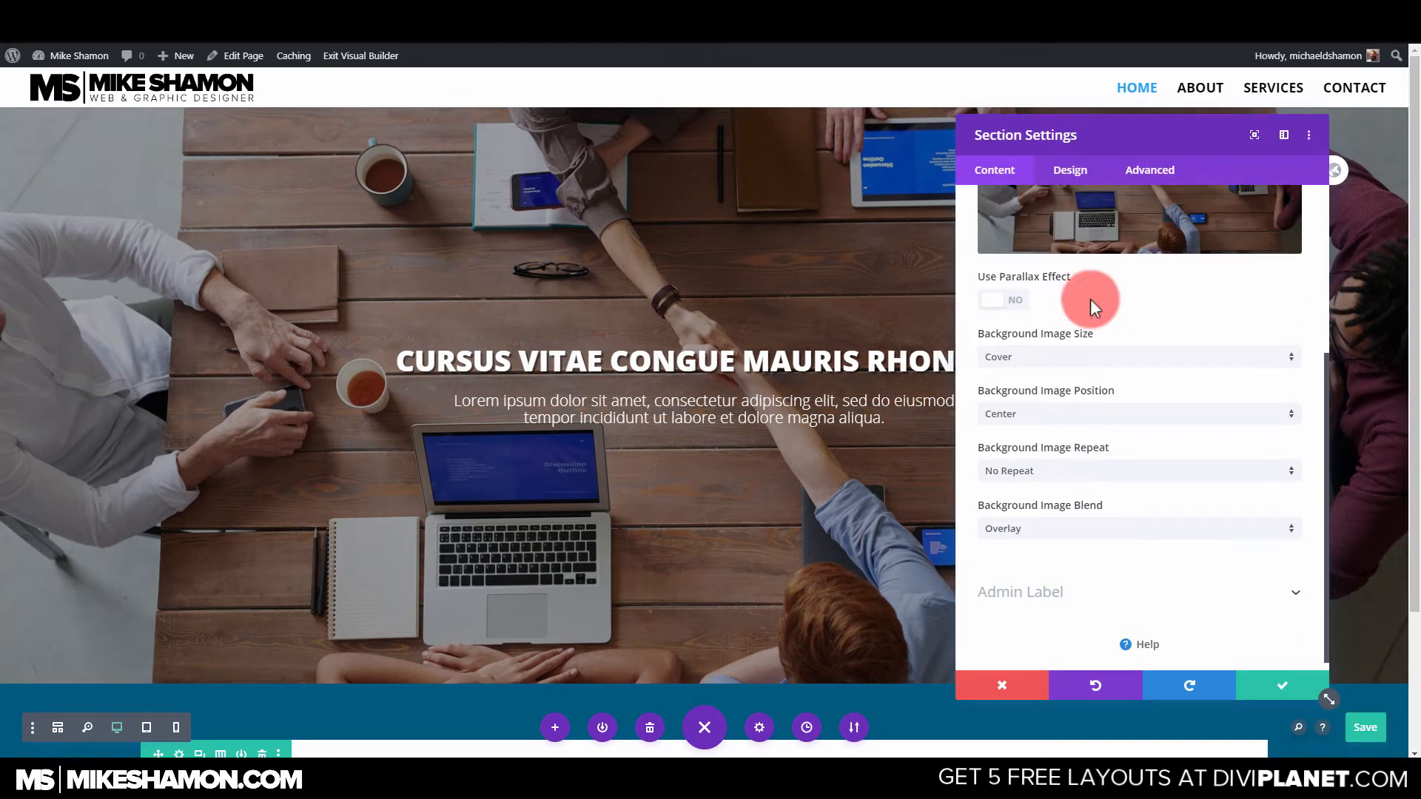
scroll(1090, 306, "up", 4)
left_click(1098, 320)
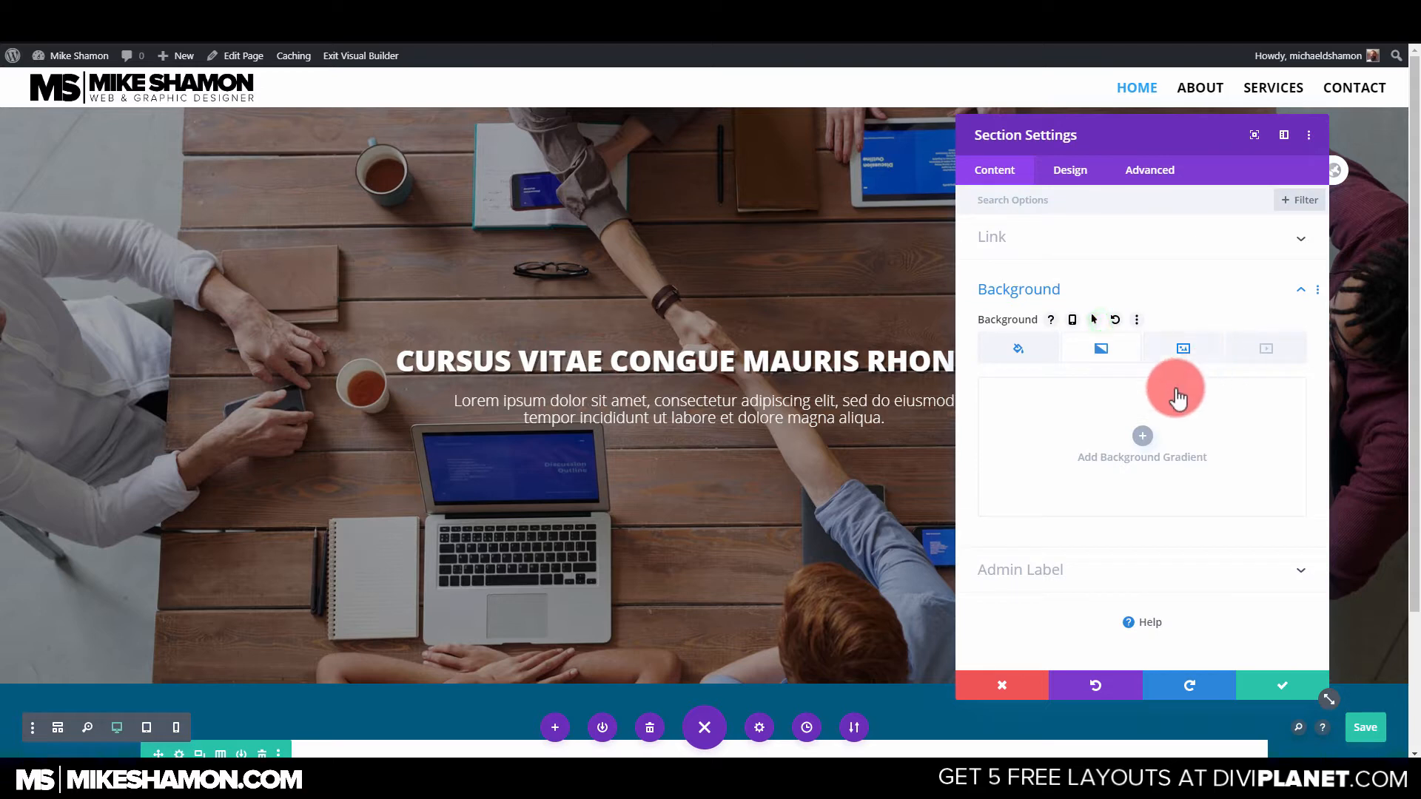
left_click(1240, 501)
scroll(1183, 498, "down", 8)
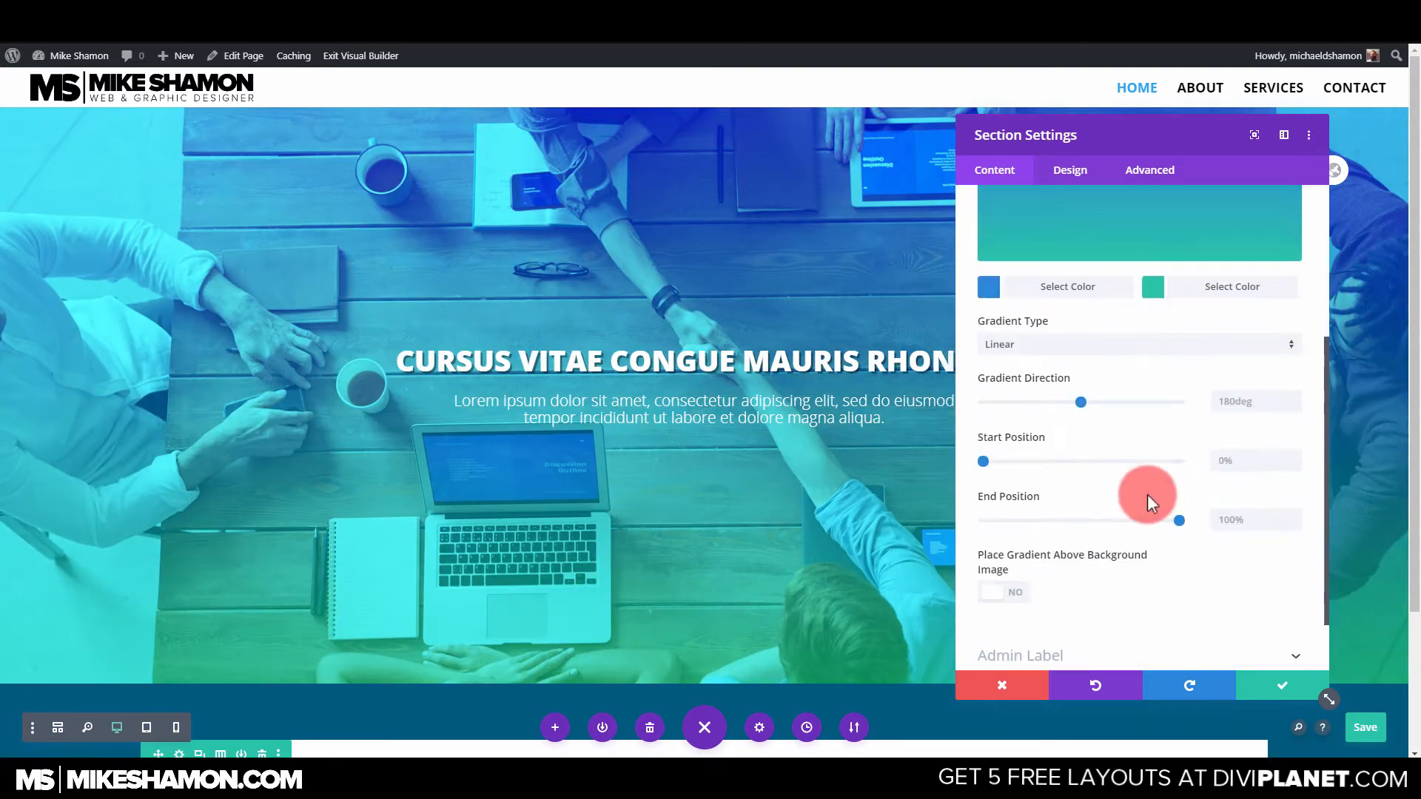
scroll(1085, 406, "up", 6)
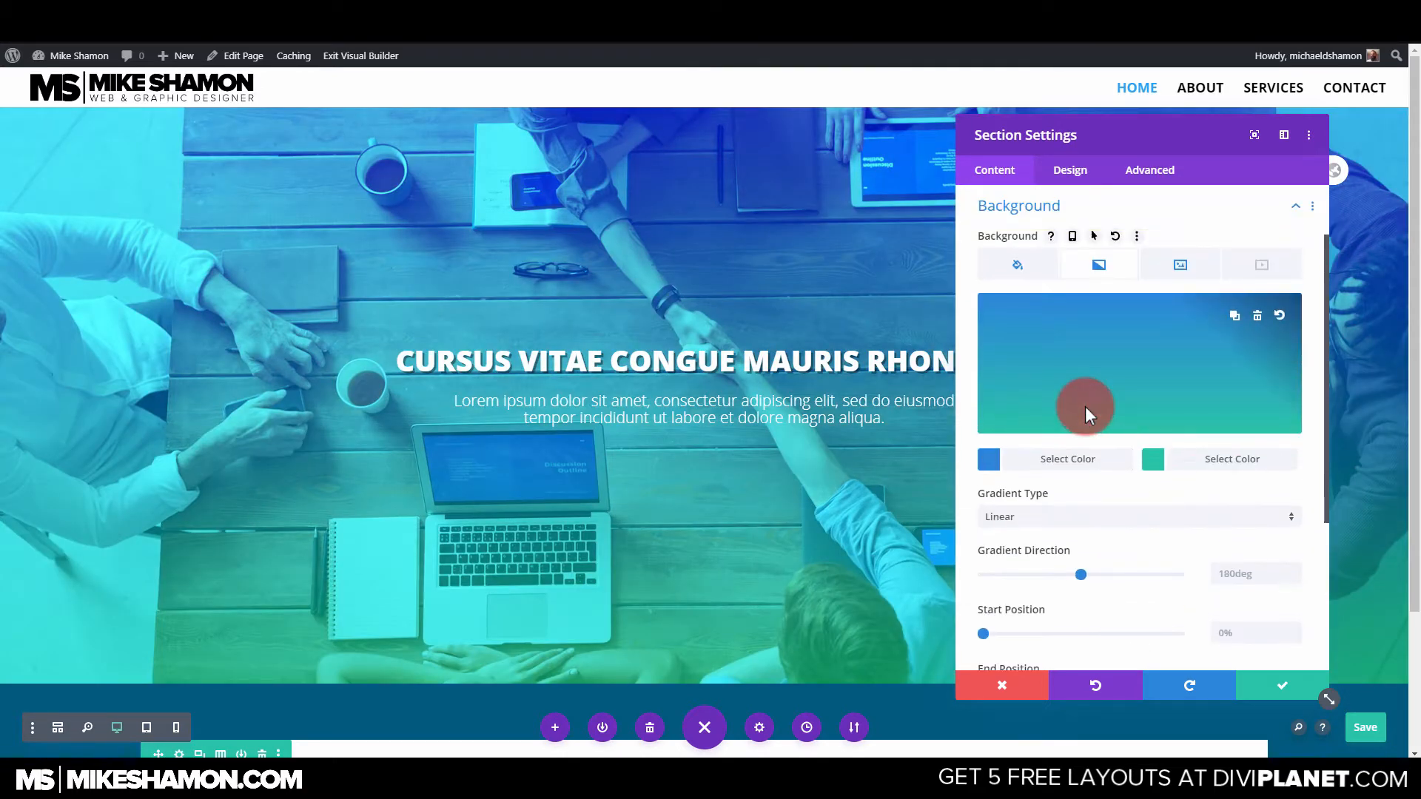
Try #00597C as the gradient's second color, and discard the changes to the hero section.
left_click(1110, 364)
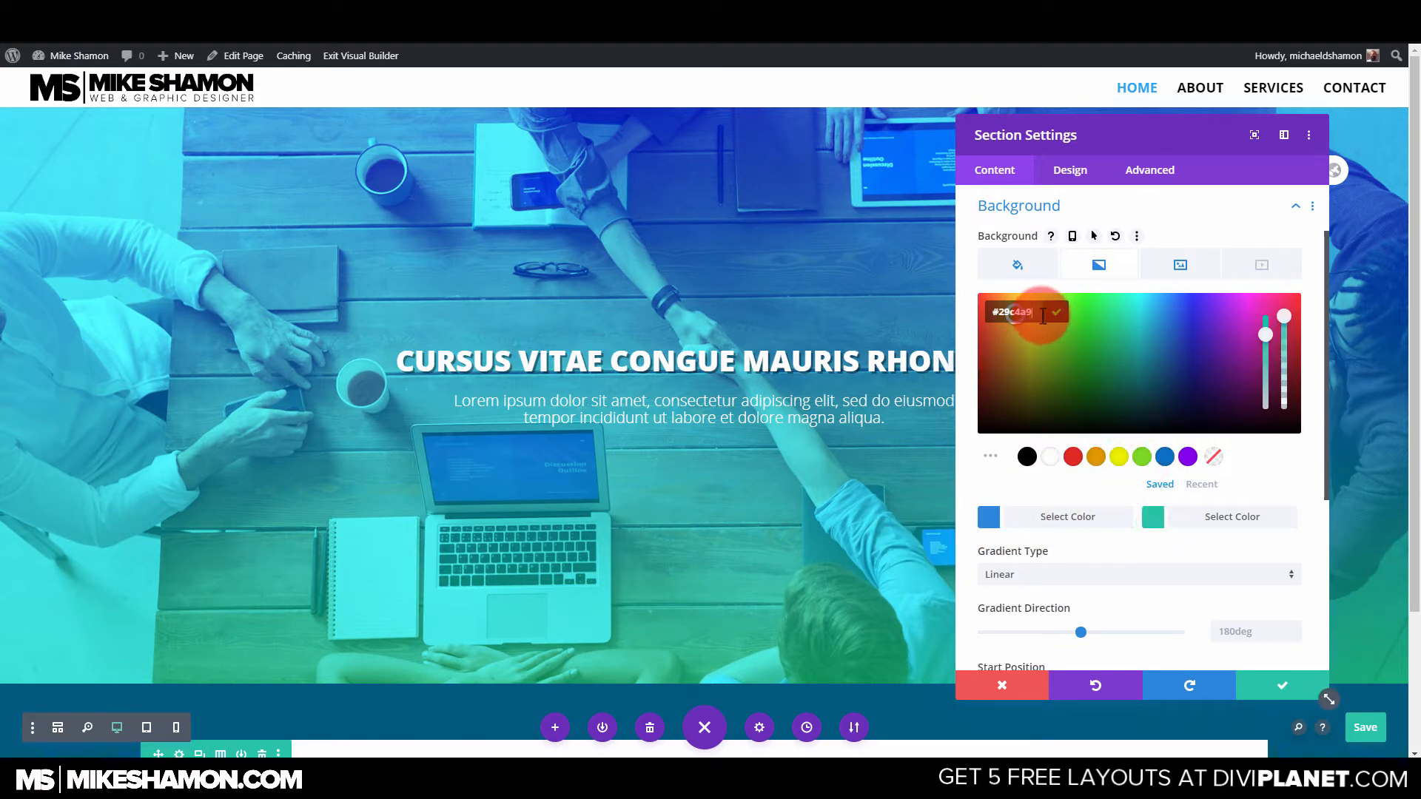
type("#00597C")
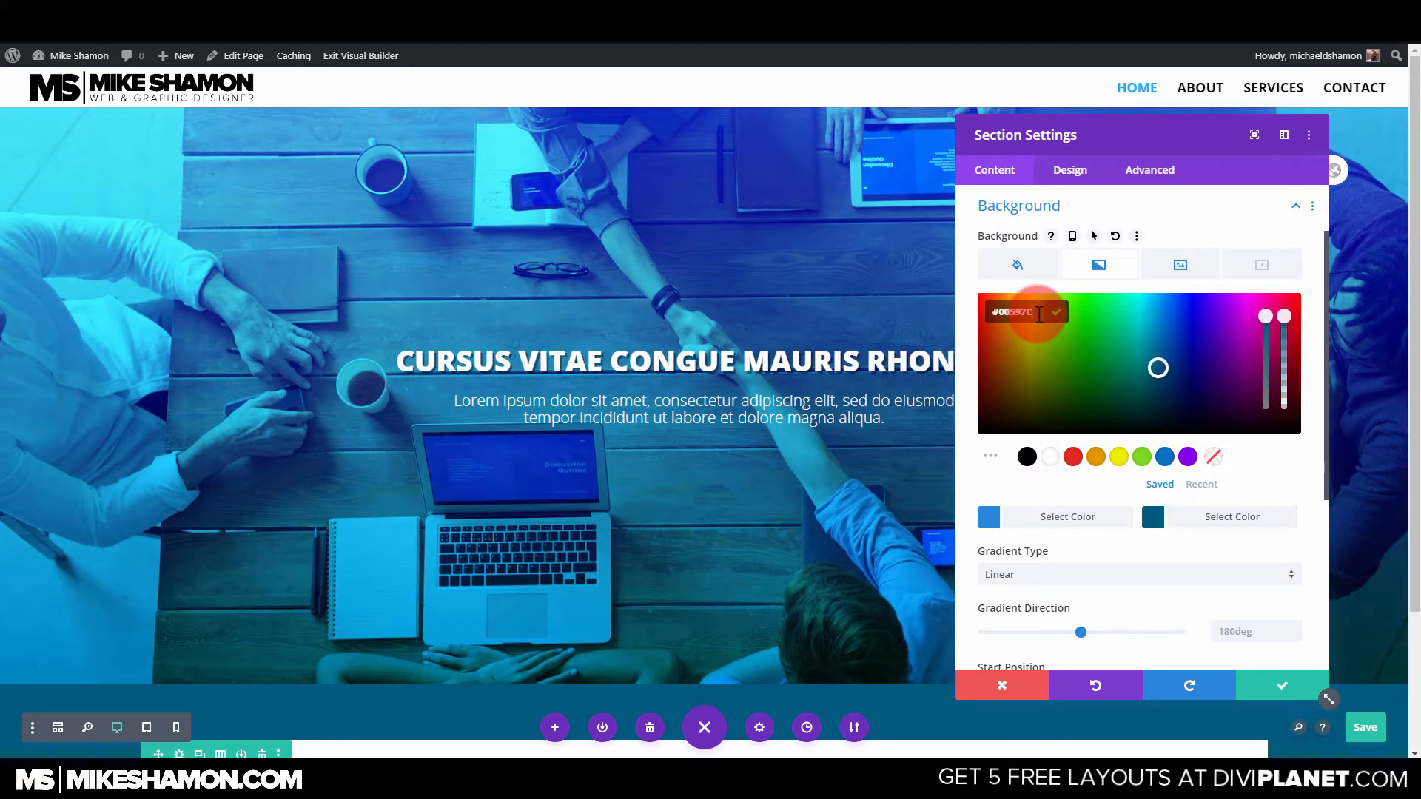
scroll(641, 646, "down", 3)
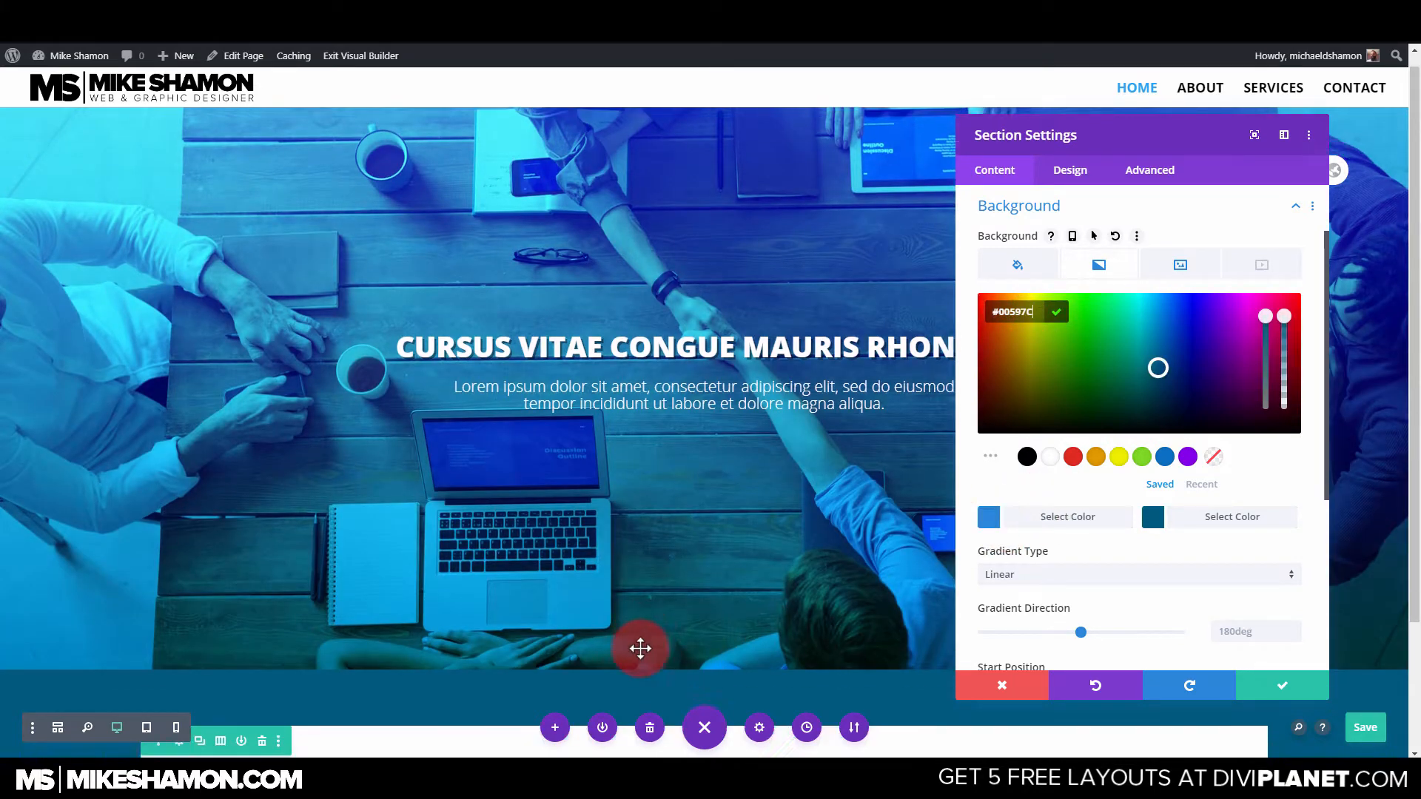
scroll(769, 640, "up", 3)
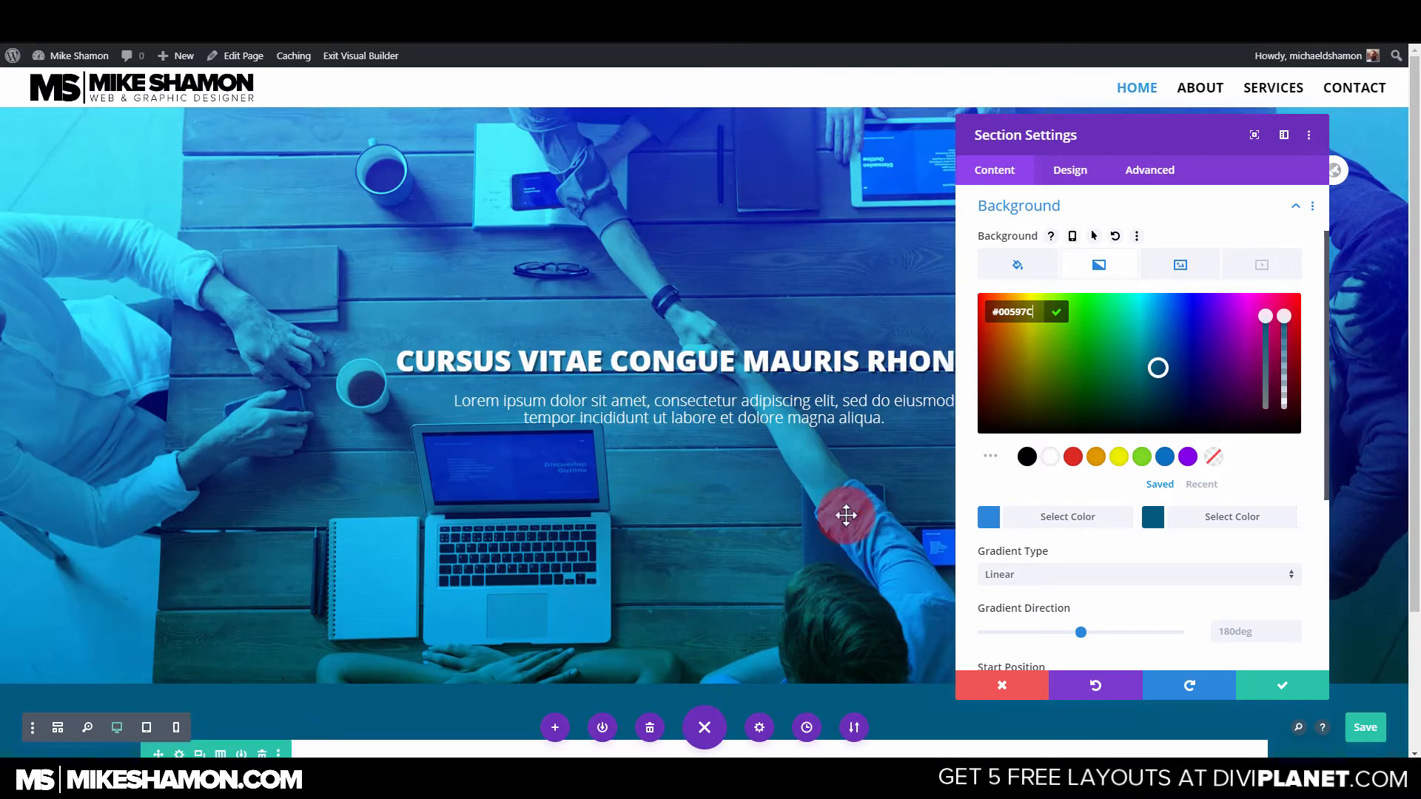
left_click(1002, 685)
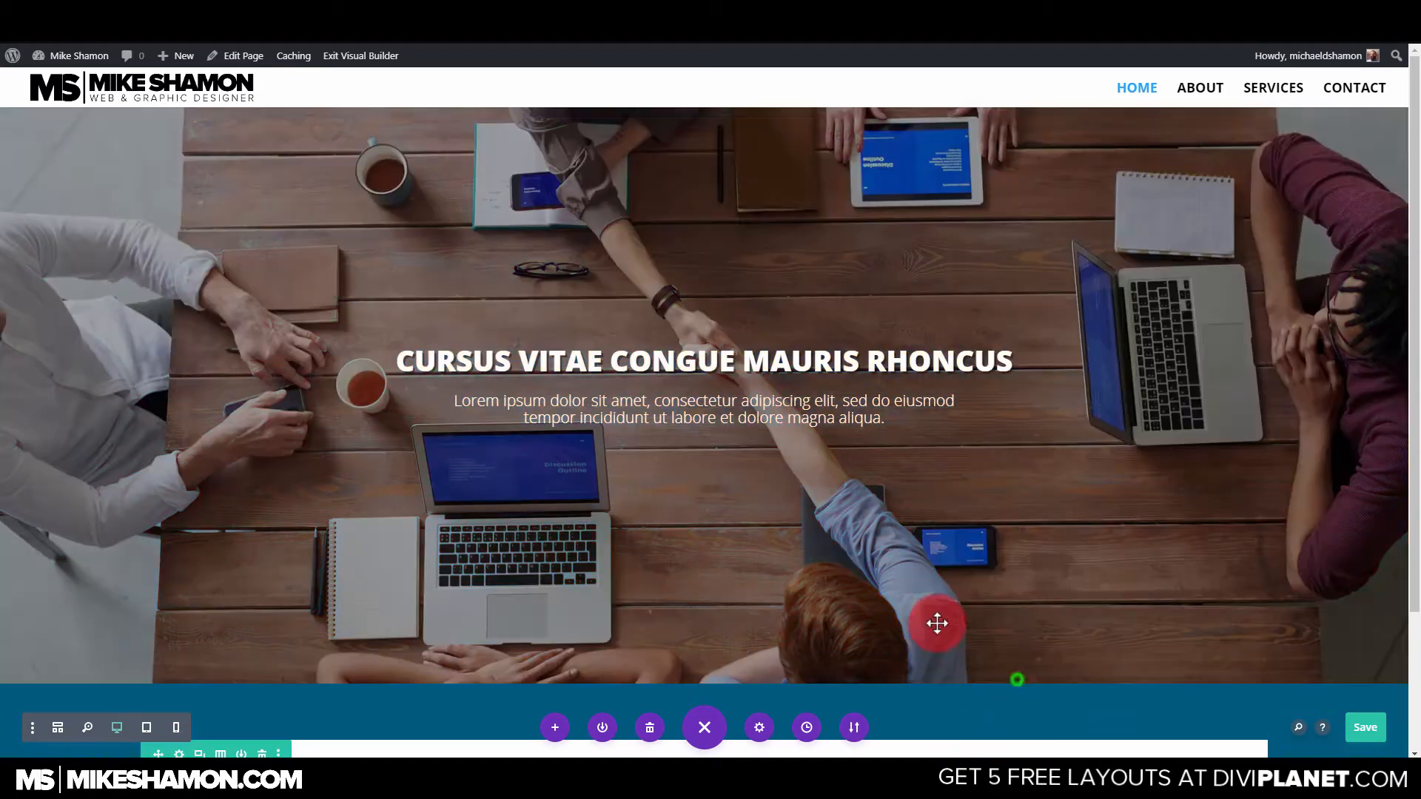
Give the white row in the blue section a solid dark border 2px wide on all sides.
scroll(693, 601, "down", 3)
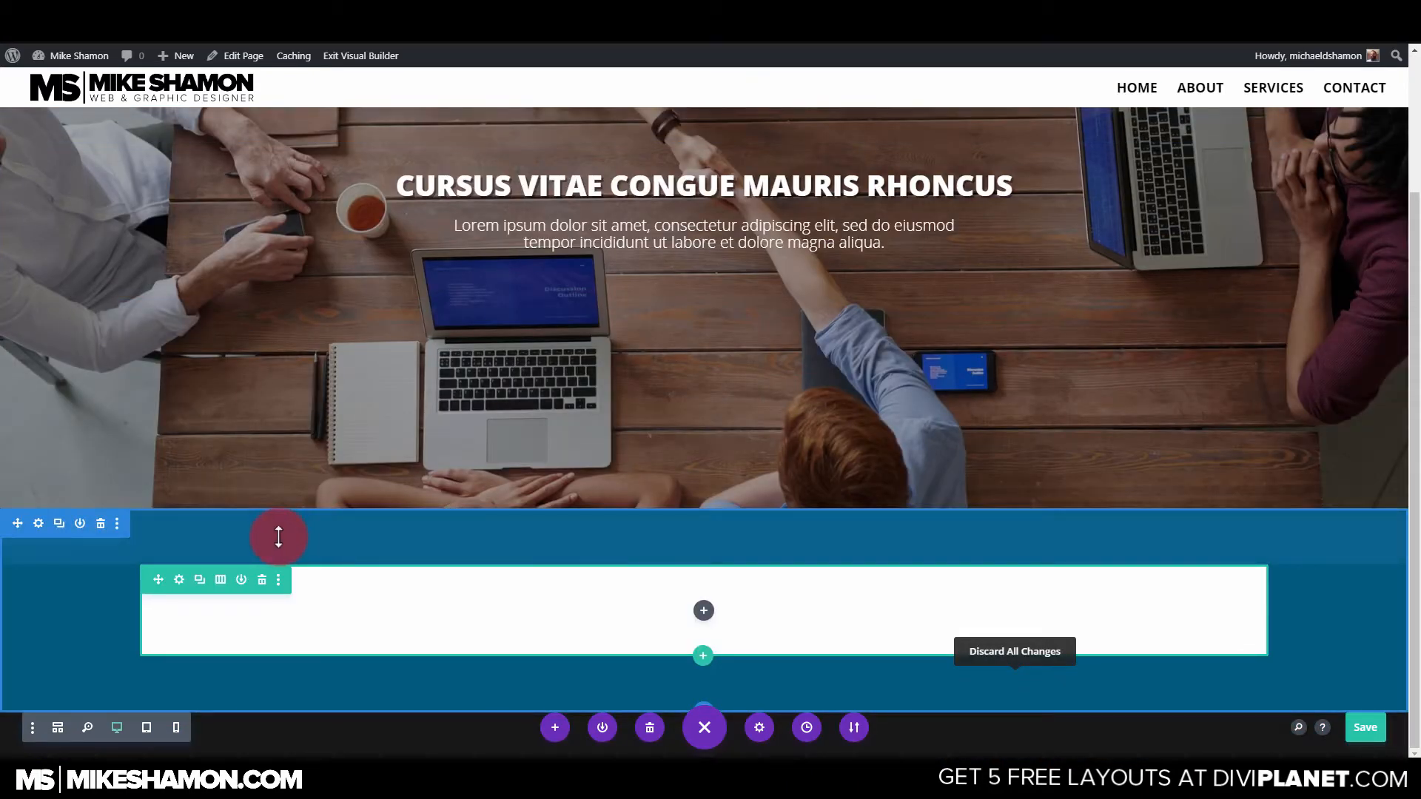
left_click(180, 582)
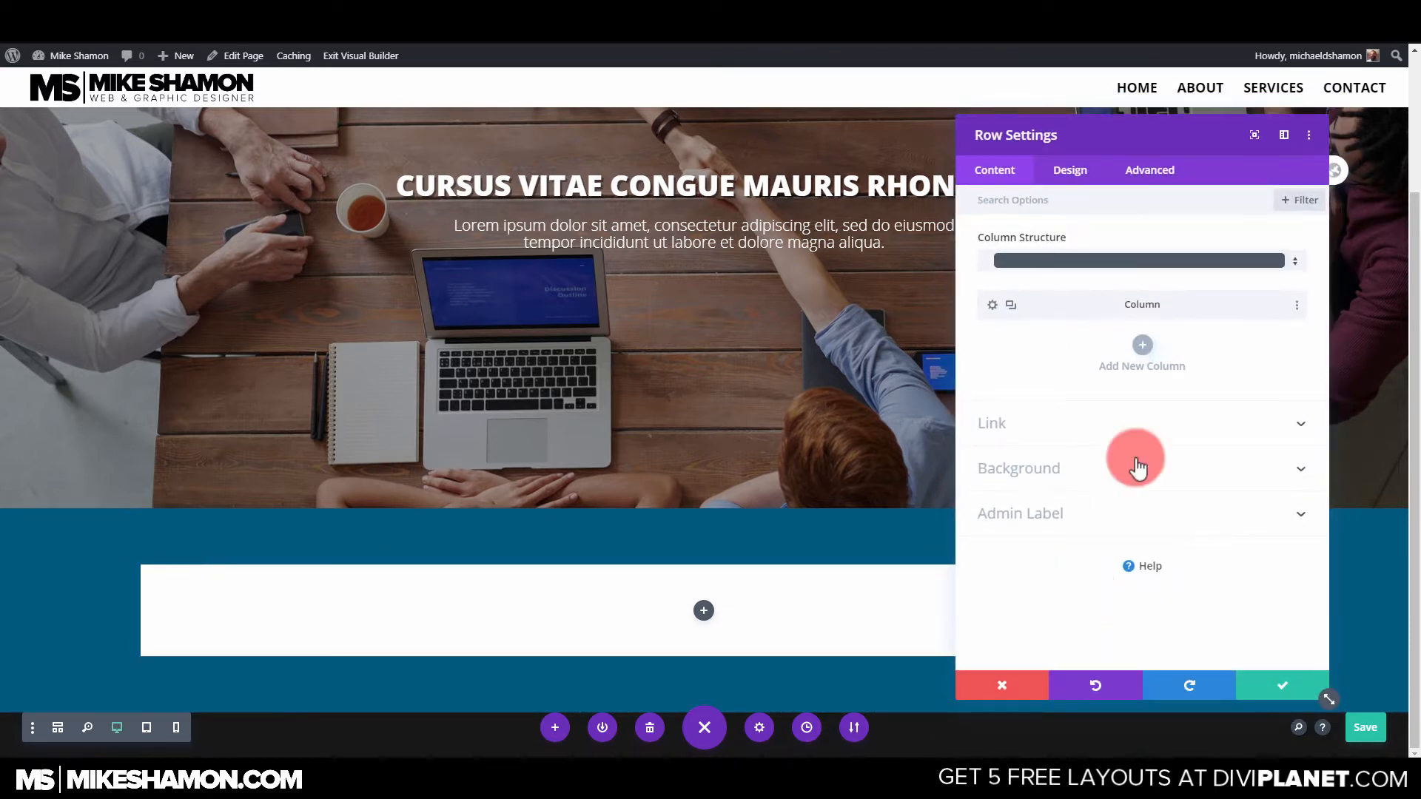
left_click(1078, 176)
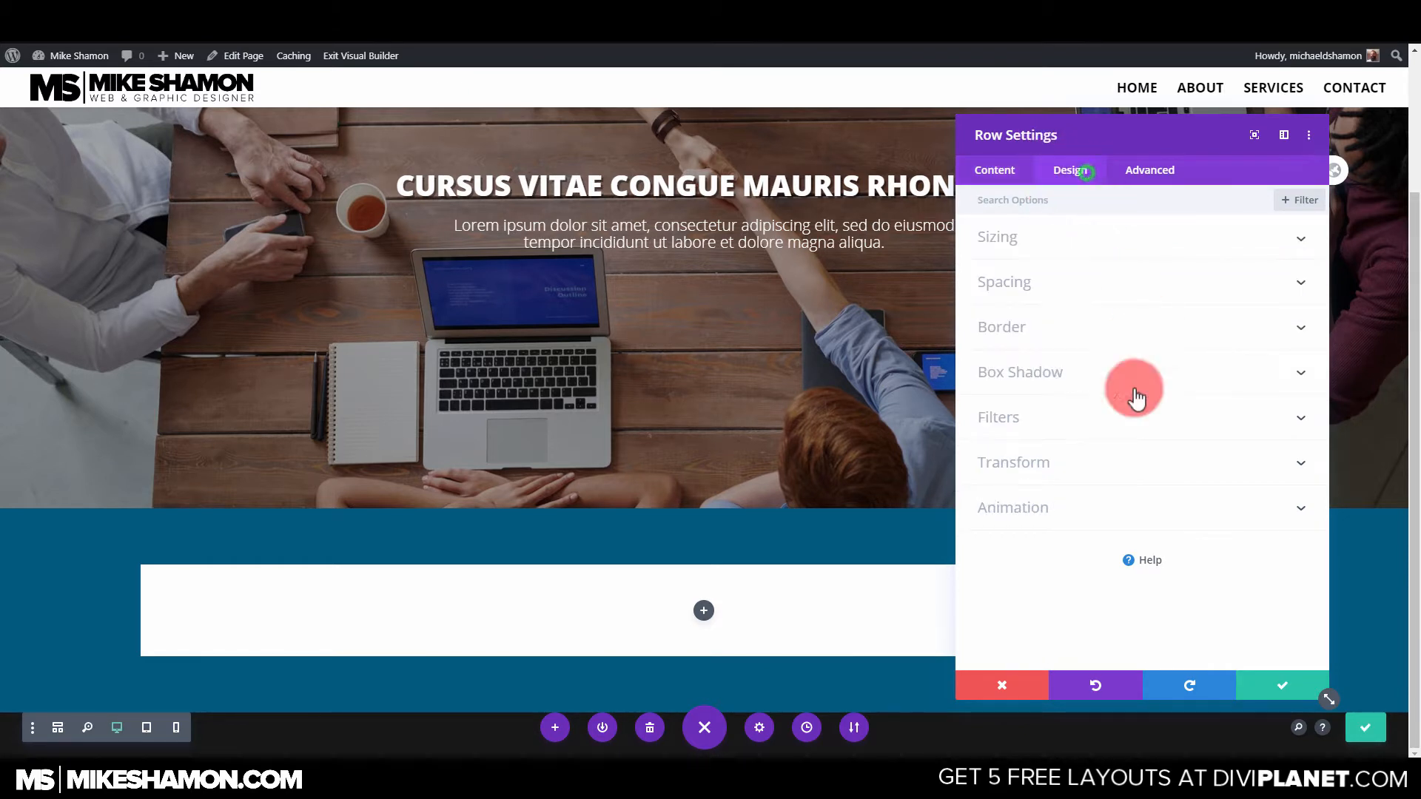
left_click(1091, 334)
scroll(986, 614, "down", 2)
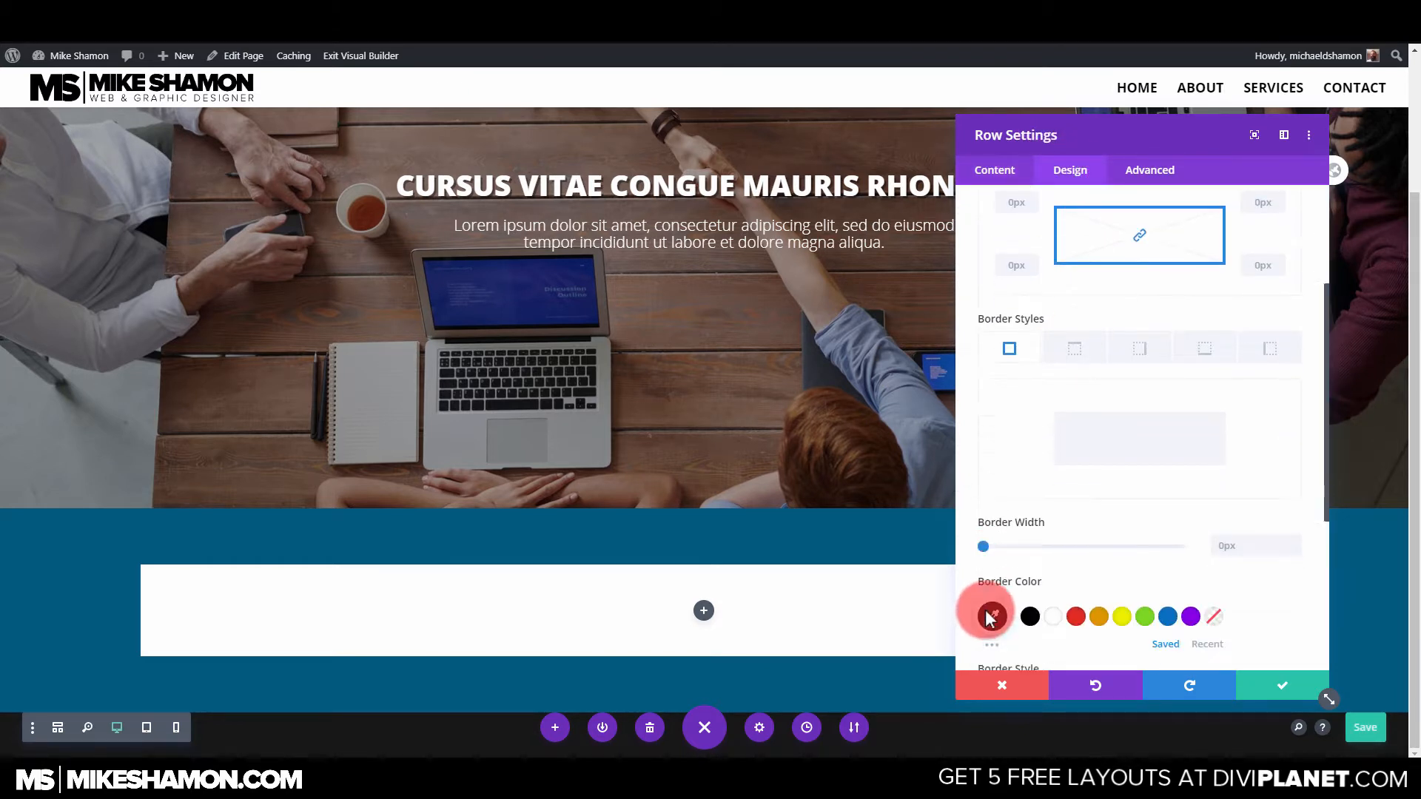
left_click_drag(984, 494, 993, 495)
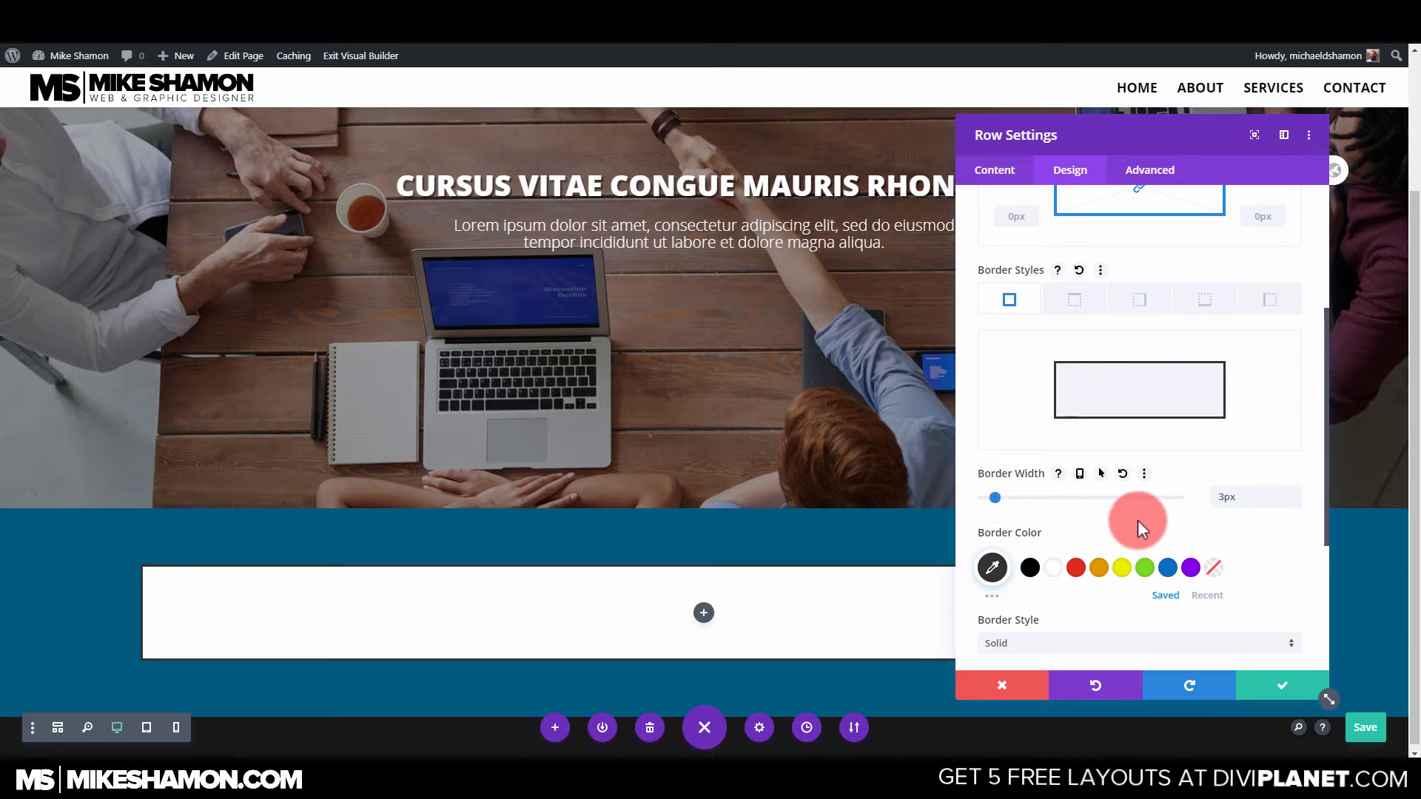
scroll(1138, 520, "down", 3)
left_click(991, 322)
left_click_drag(995, 248, 990, 248)
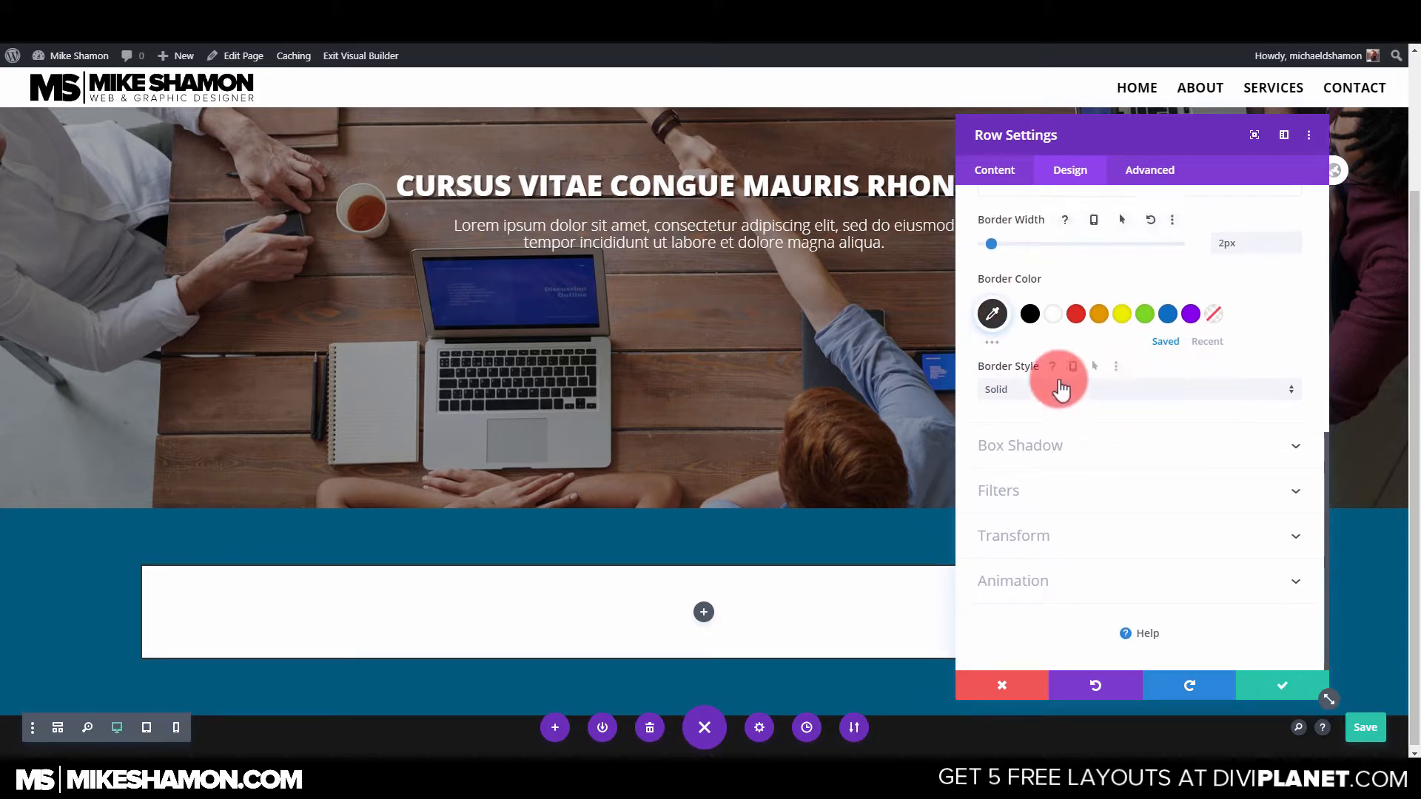
Apply the hard lower-right box shadow preset to the row, moving and resizing the settings window to uncover the row.
left_click(1036, 449)
left_click(1020, 421)
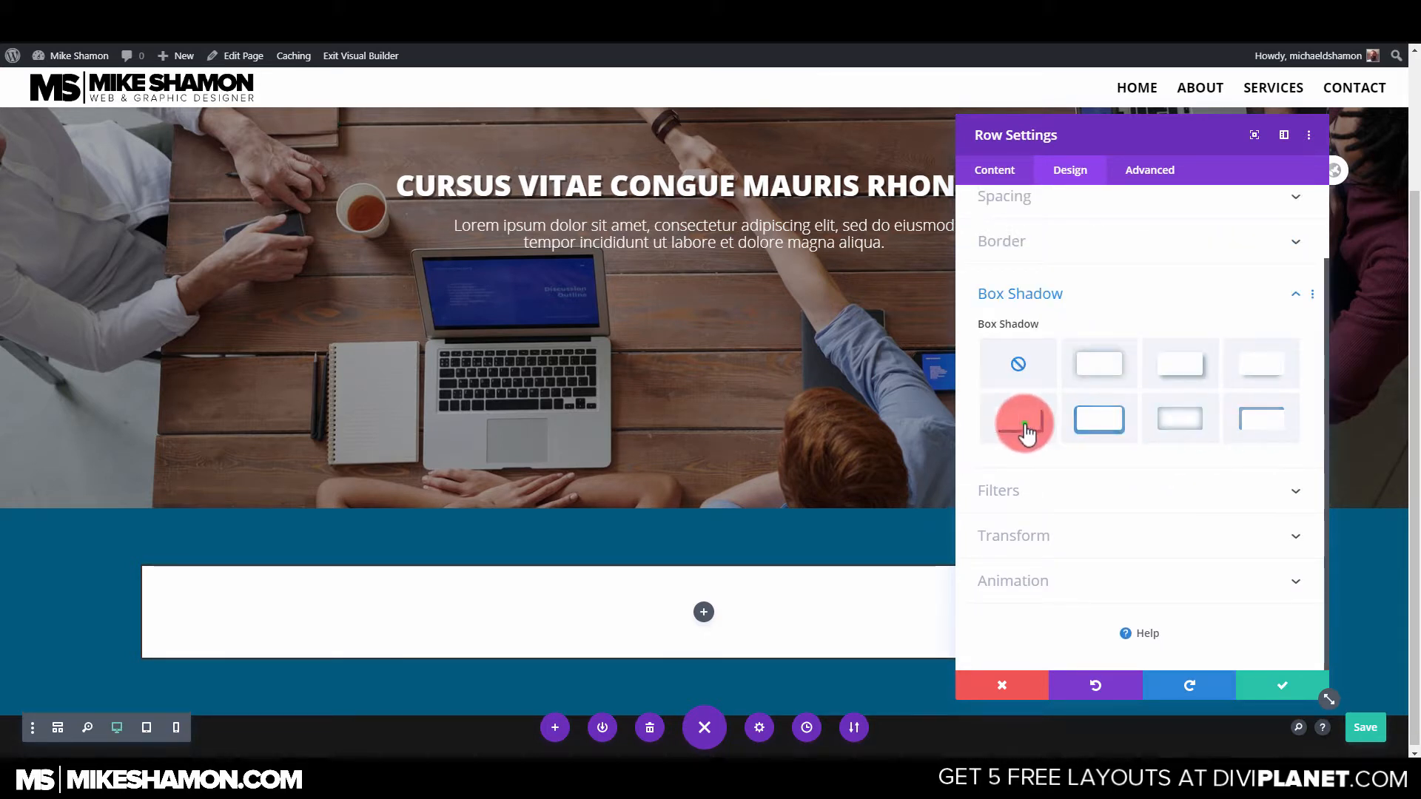
left_click_drag(1116, 175, 333, 121)
left_click_drag(523, 666, 766, 530)
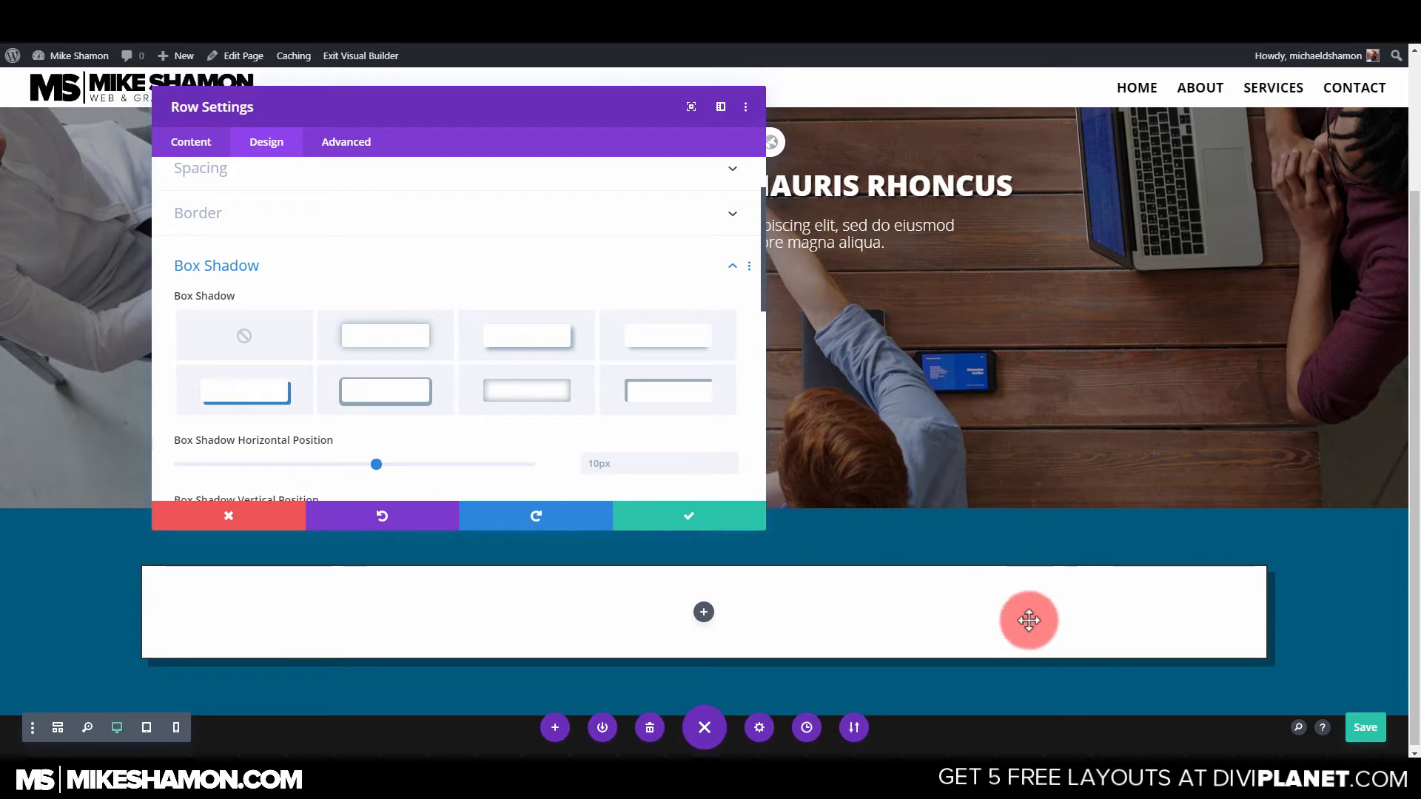
Set the row's box shadow horizontal and vertical positions to 5px each.
scroll(469, 387, "down", 3)
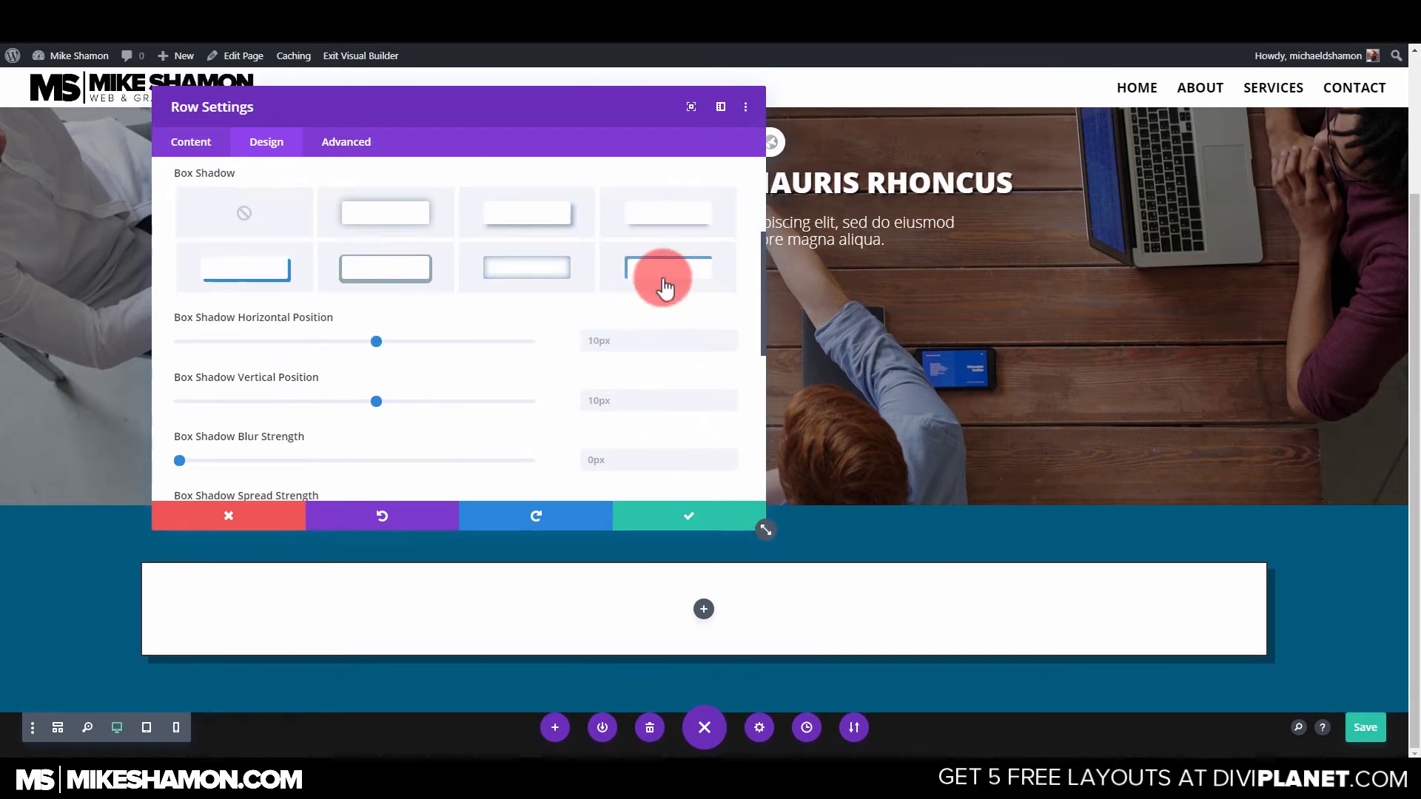
left_click_drag(375, 340, 363, 339)
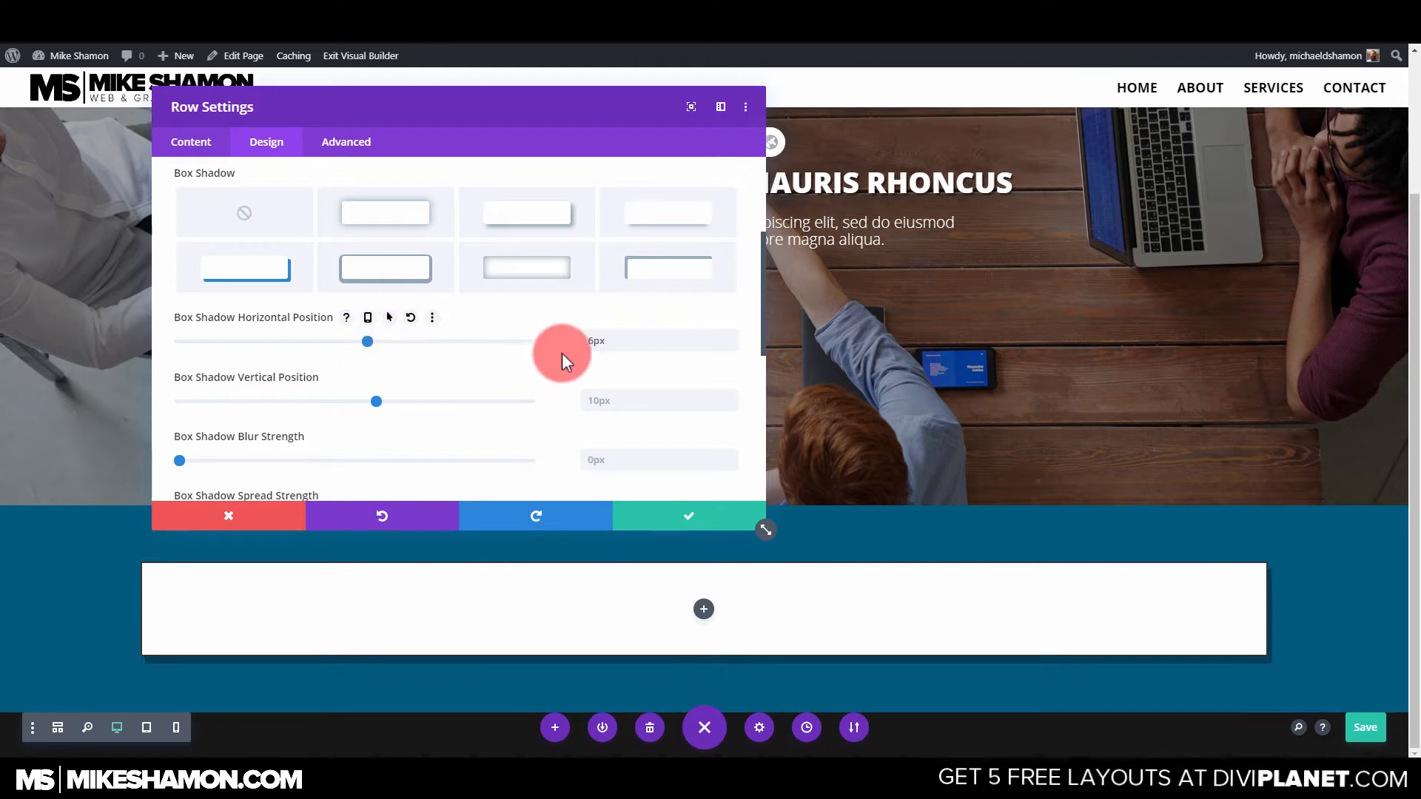
left_click_drag(633, 342, 562, 345)
type("5")
left_click(629, 400)
type("5")
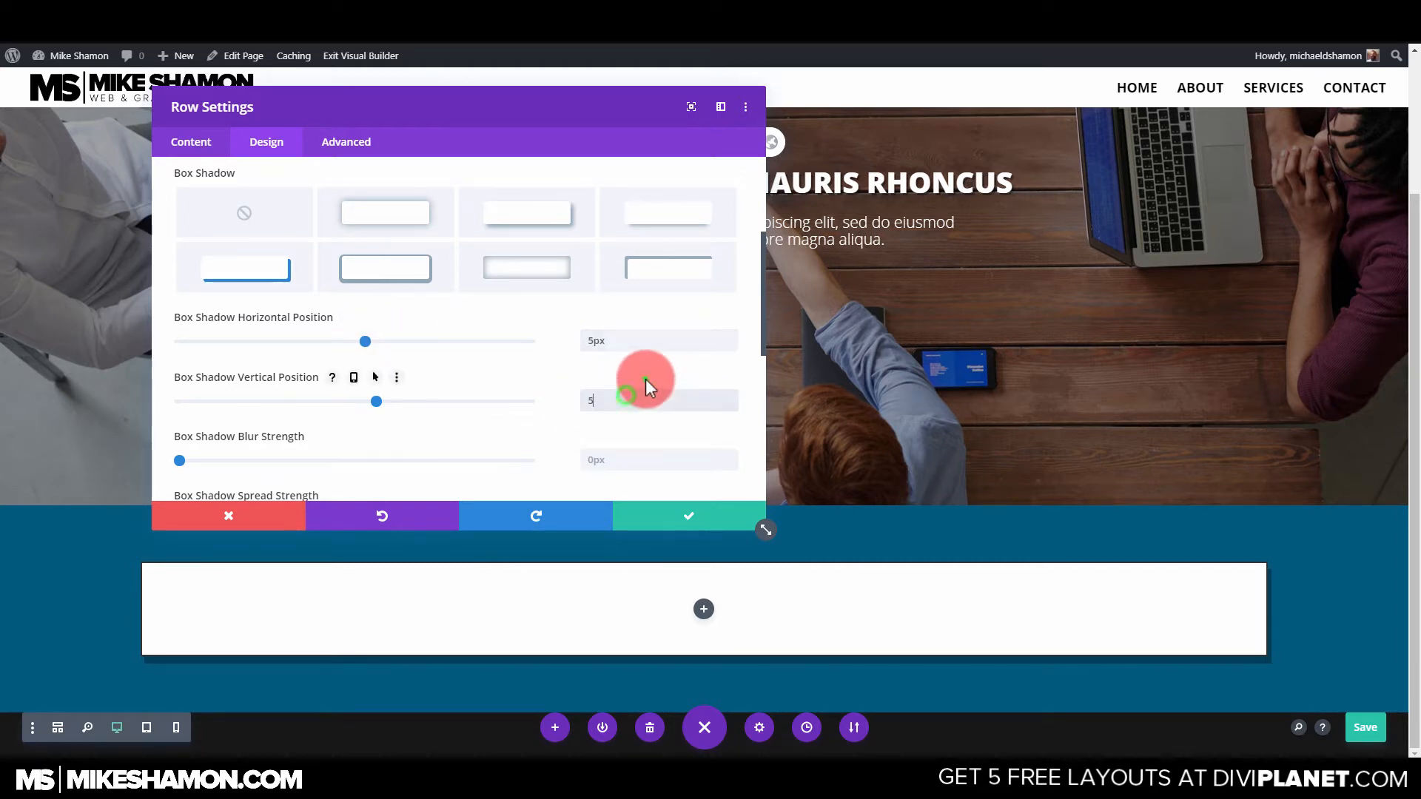
left_click(644, 378)
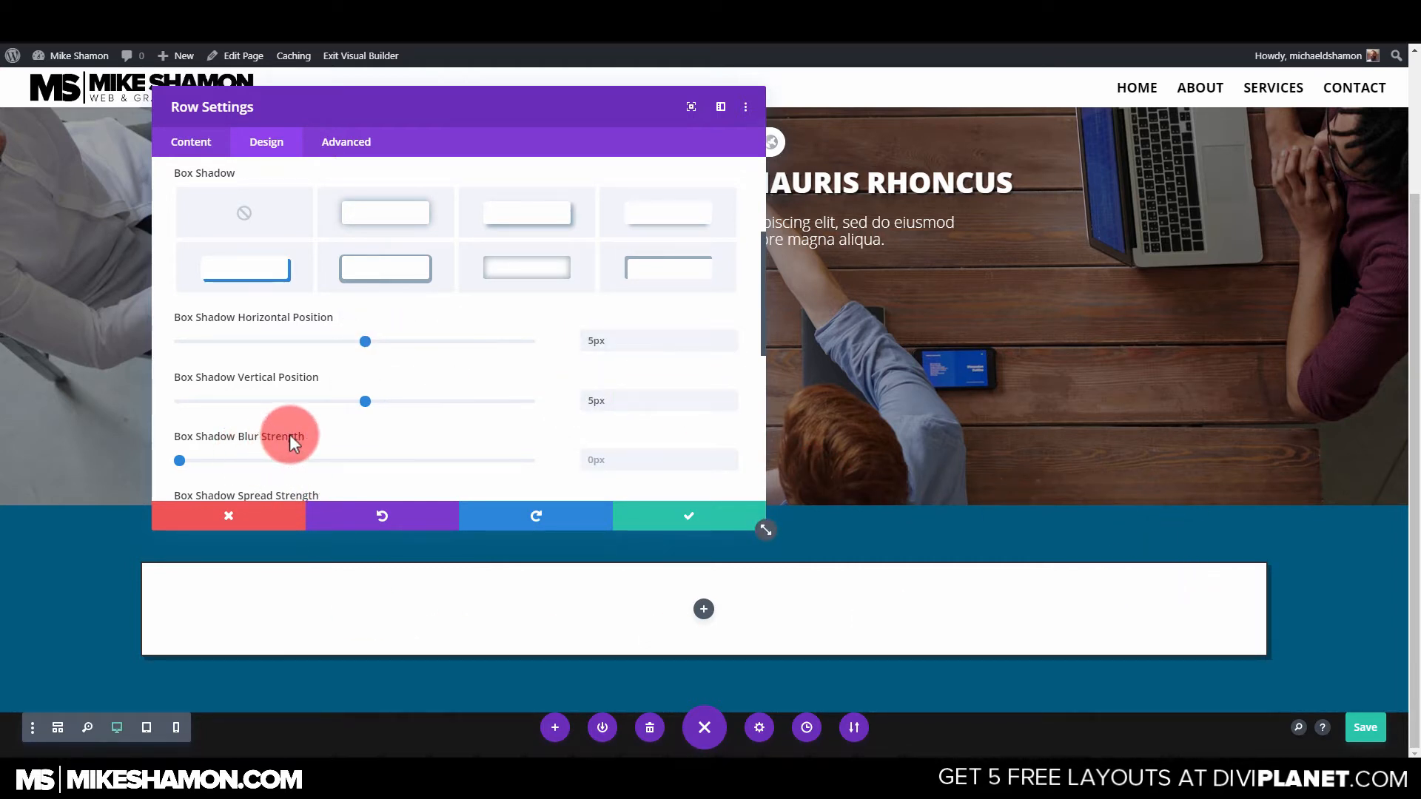
Darken the row's box shadow to rgba(0,0,0,0.66) and save the row settings.
scroll(290, 434, "down", 4)
left_click(187, 342)
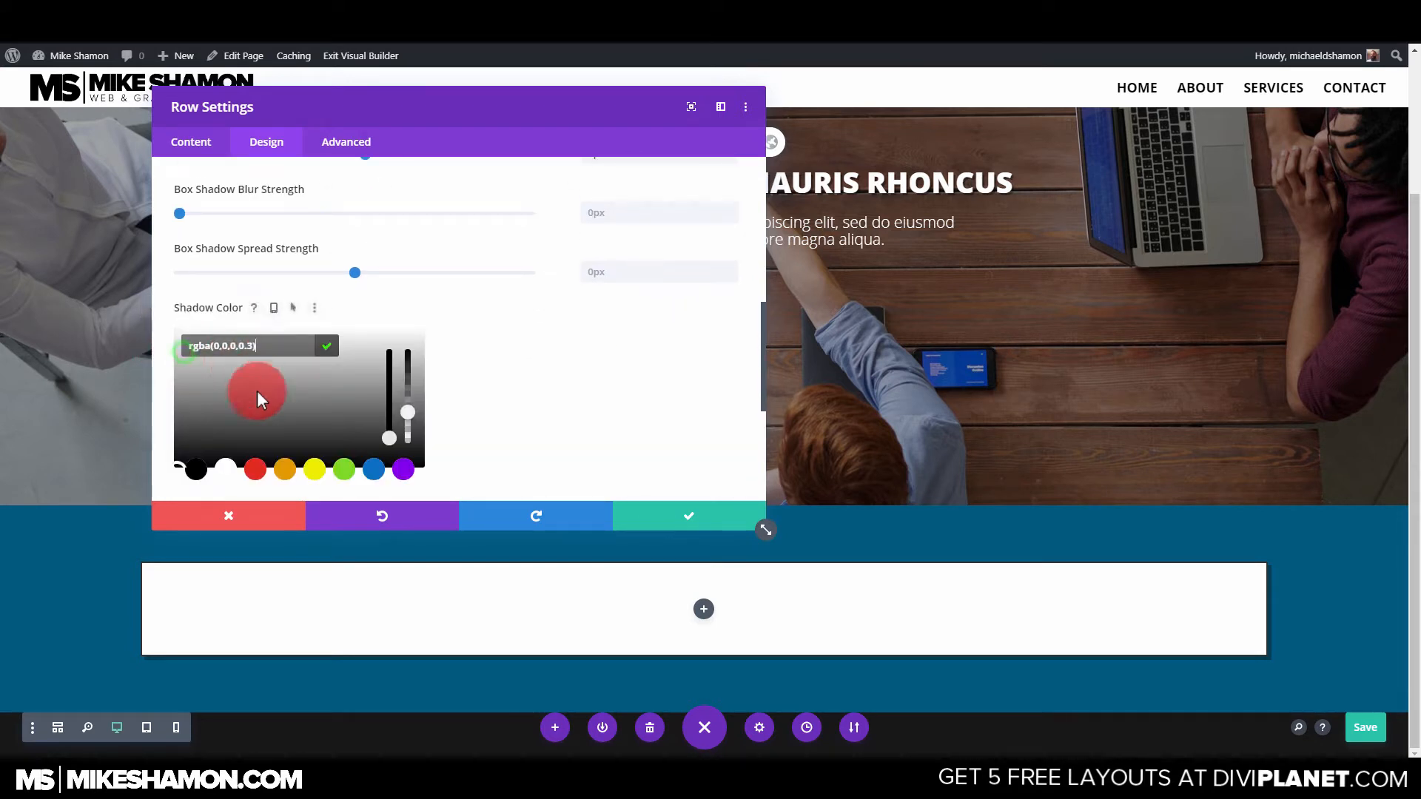
left_click_drag(412, 406, 411, 385)
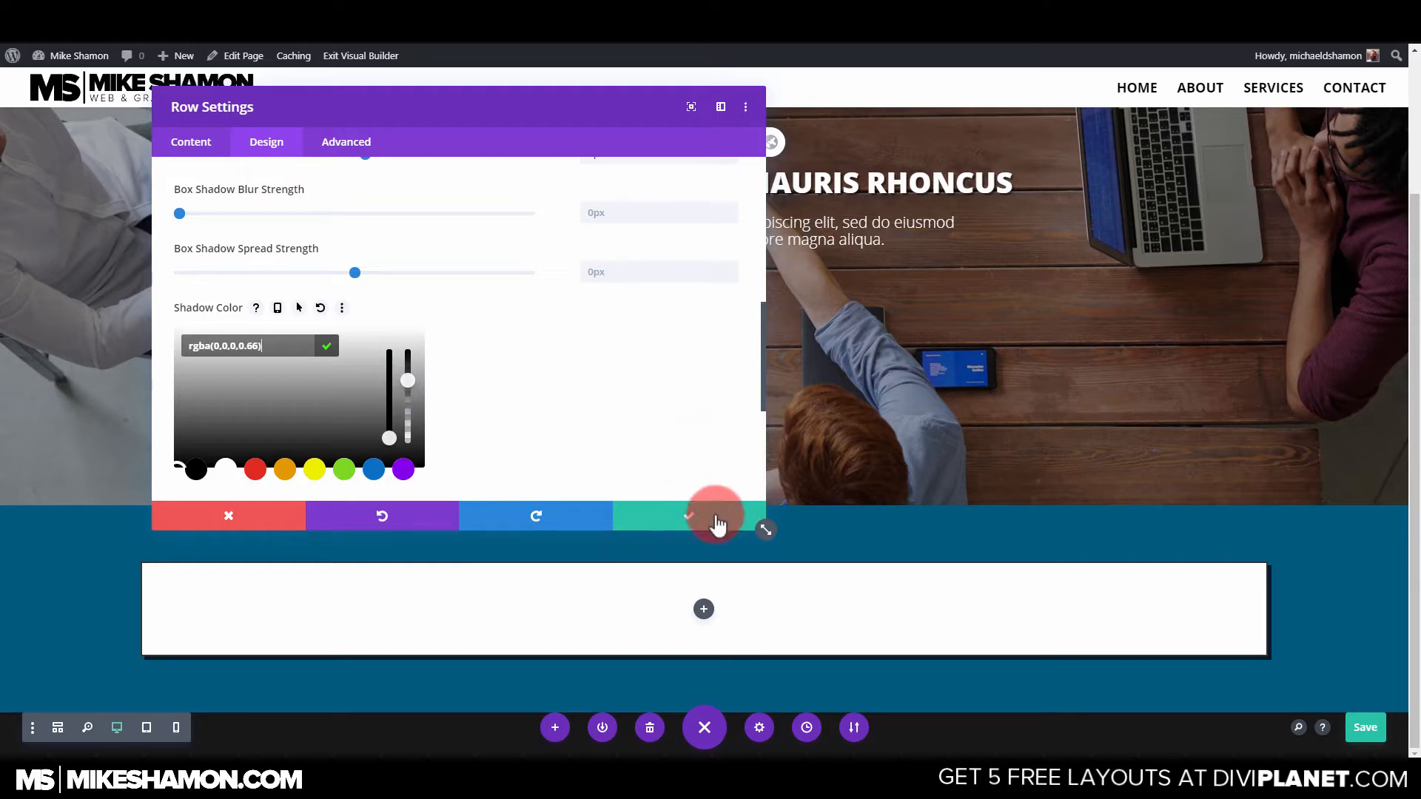
left_click(681, 523)
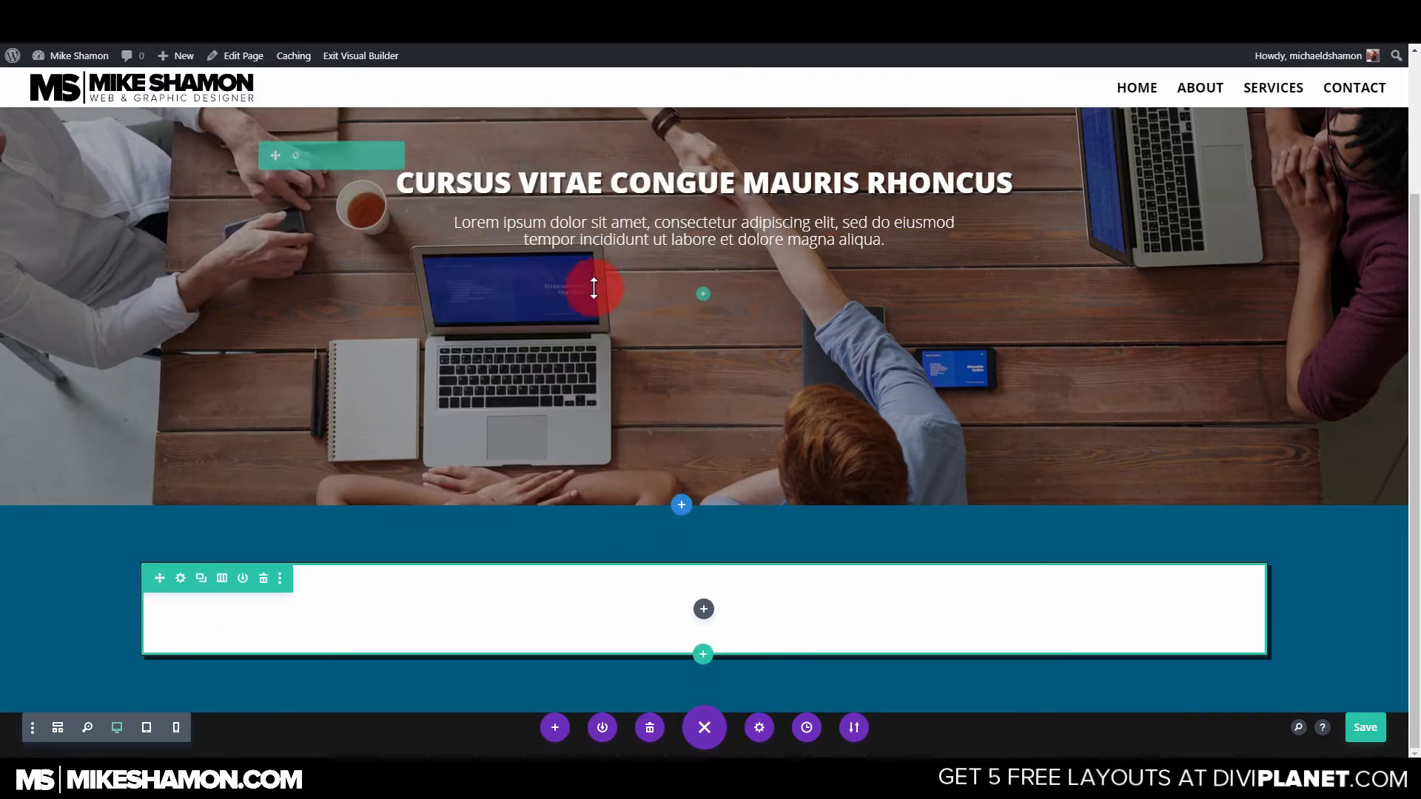
Set the blue section's top and bottom margins to 0px, linked together.
scroll(618, 371, "up", 3)
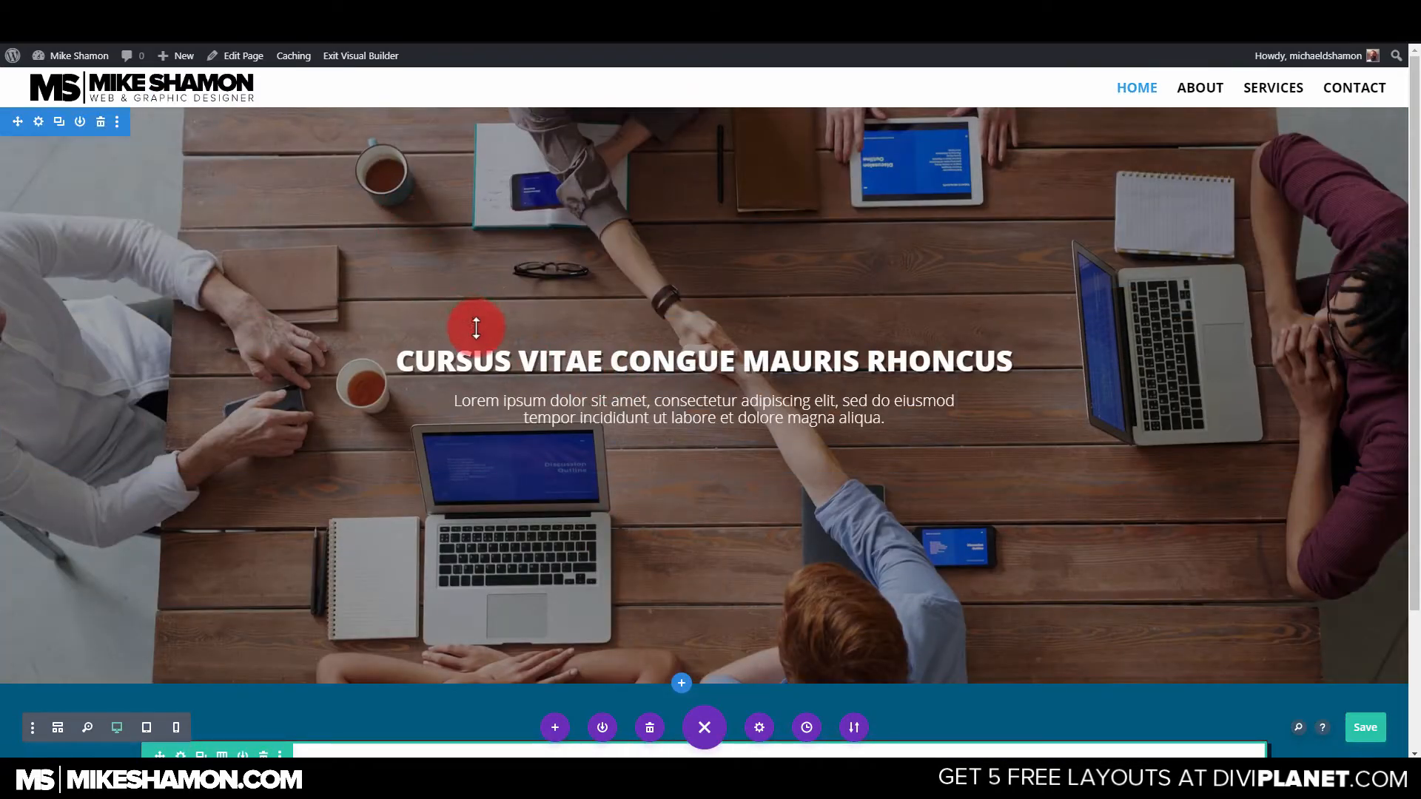
scroll(473, 329, "down", 3)
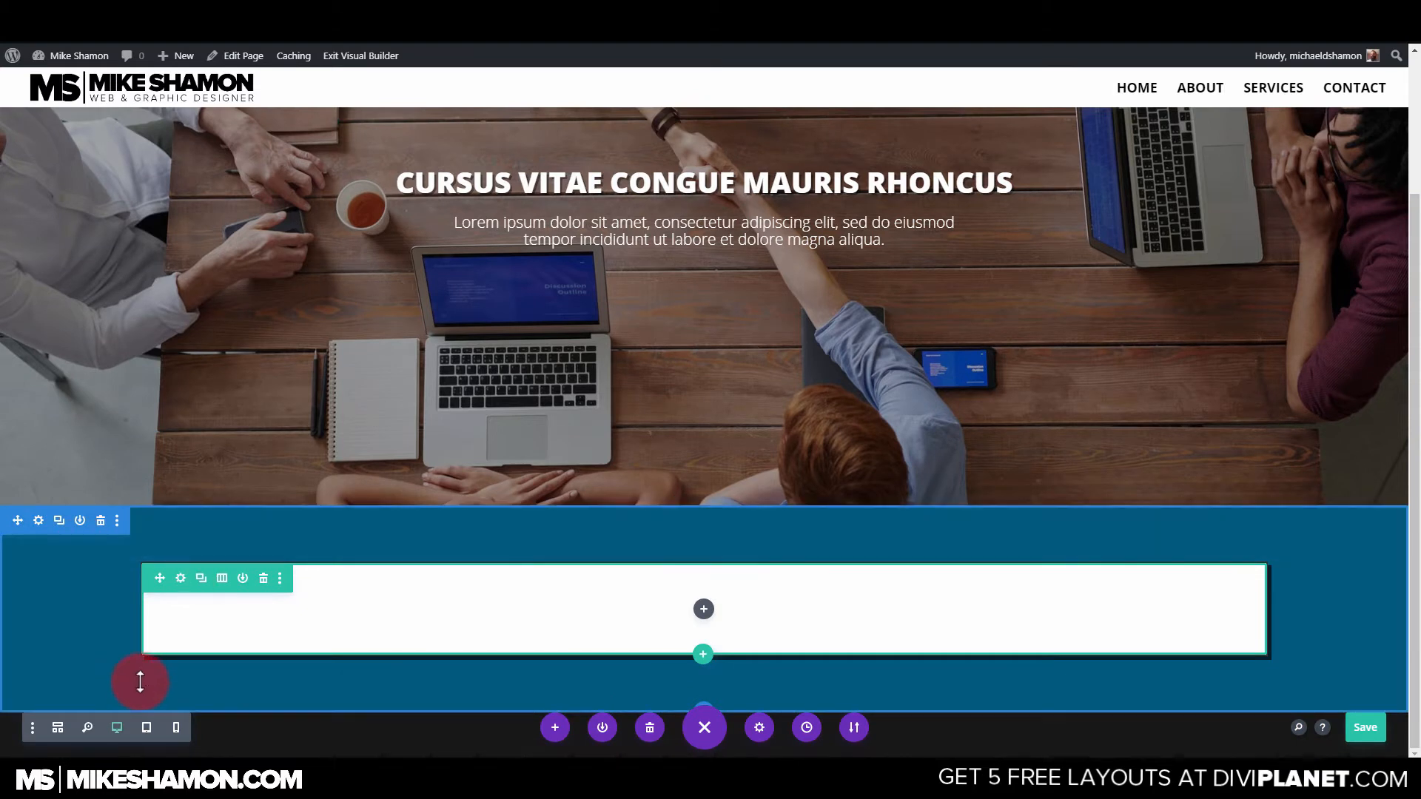
left_click(37, 521)
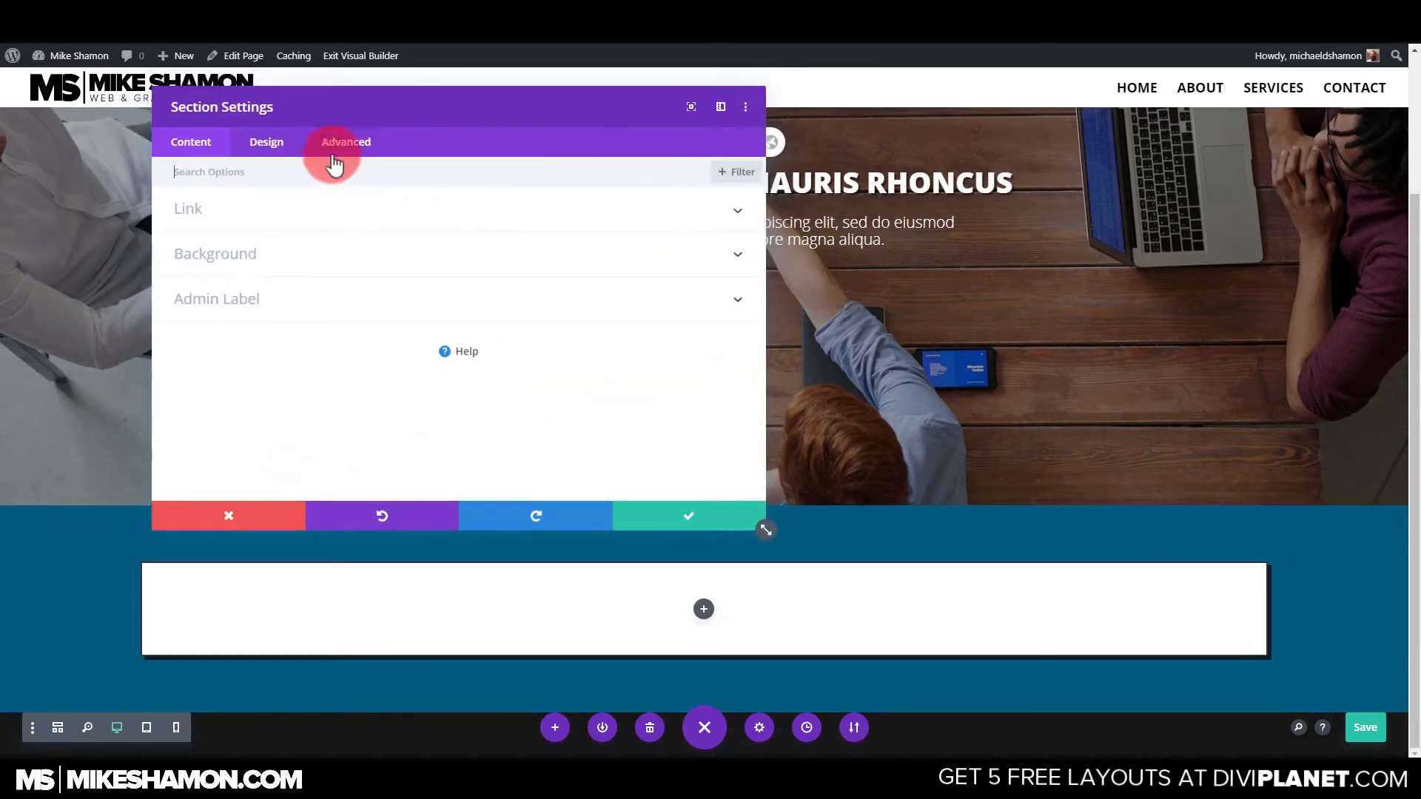
left_click(283, 145)
left_click(221, 347)
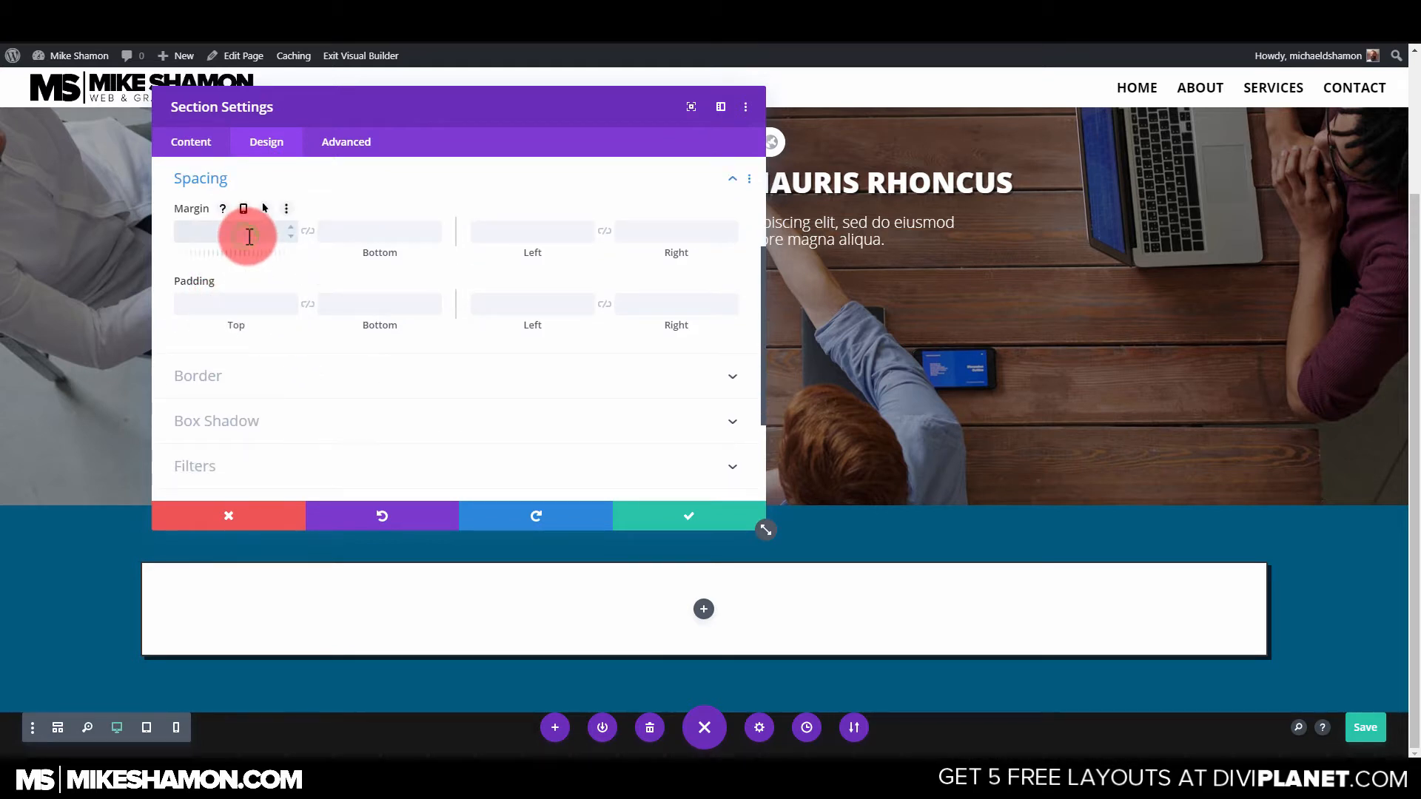
left_click(250, 237)
type("0")
left_click(304, 234)
Link the blue section's top and bottom padding, set both to 32px, and save the section settings.
left_click(185, 306)
type("0")
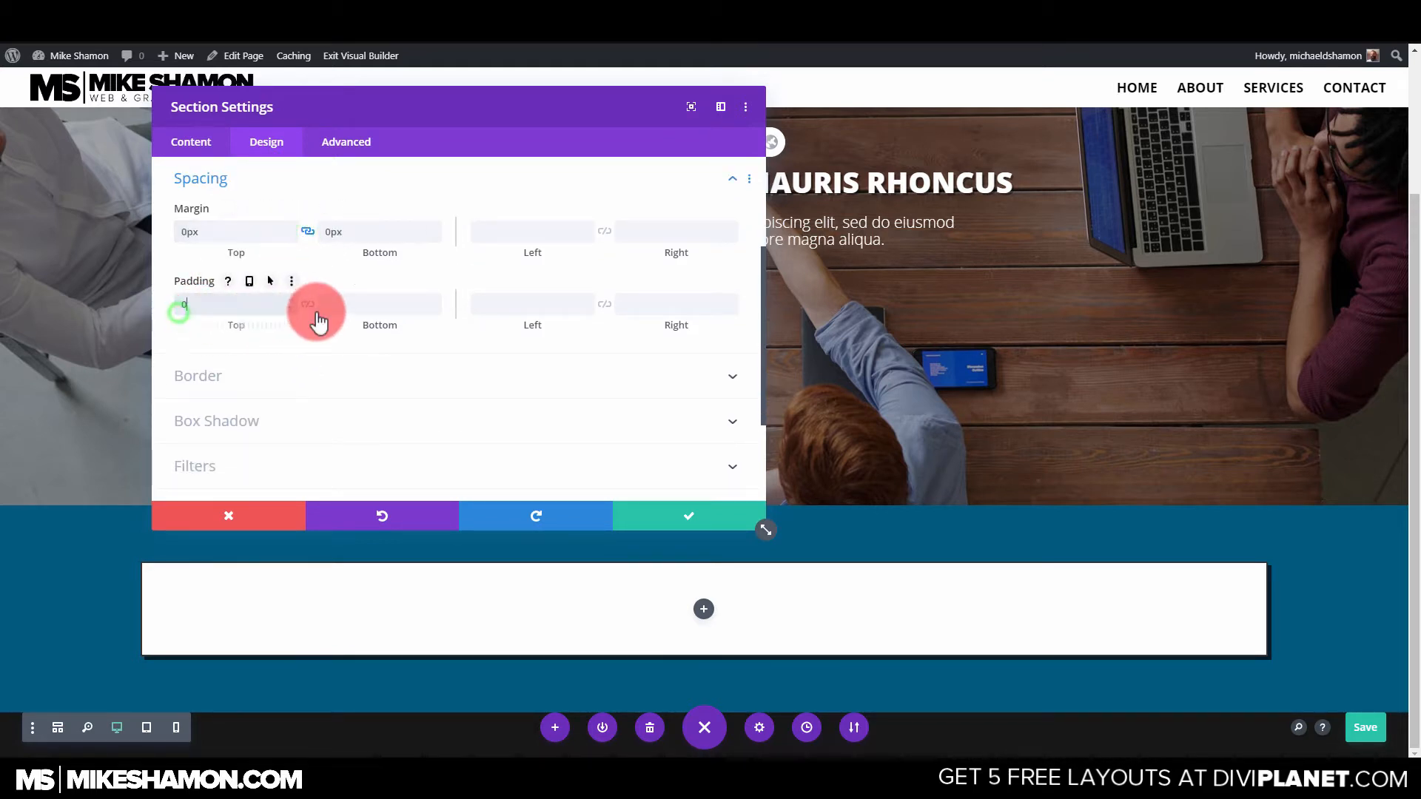
left_click(307, 305)
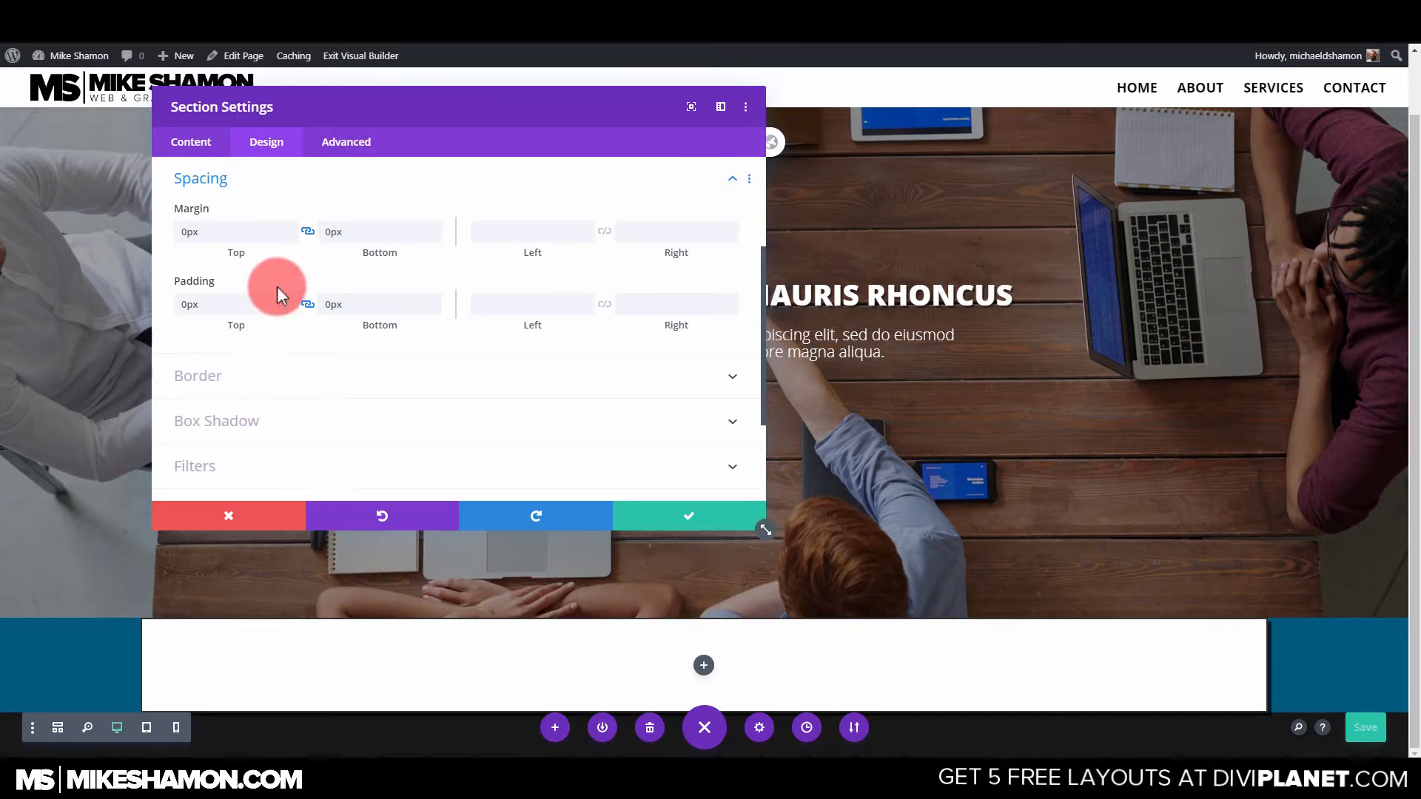
left_click_drag(186, 302, 175, 302)
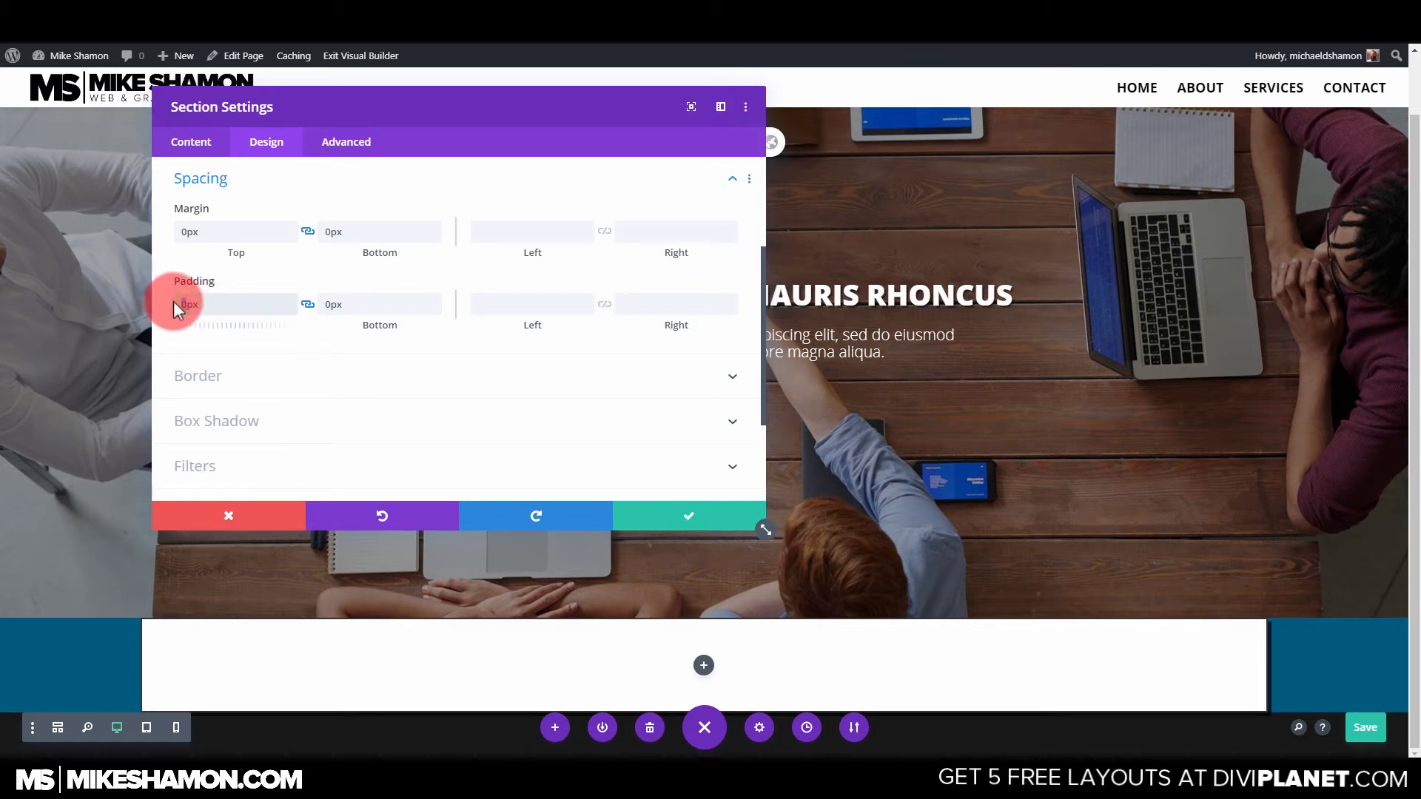
type("32")
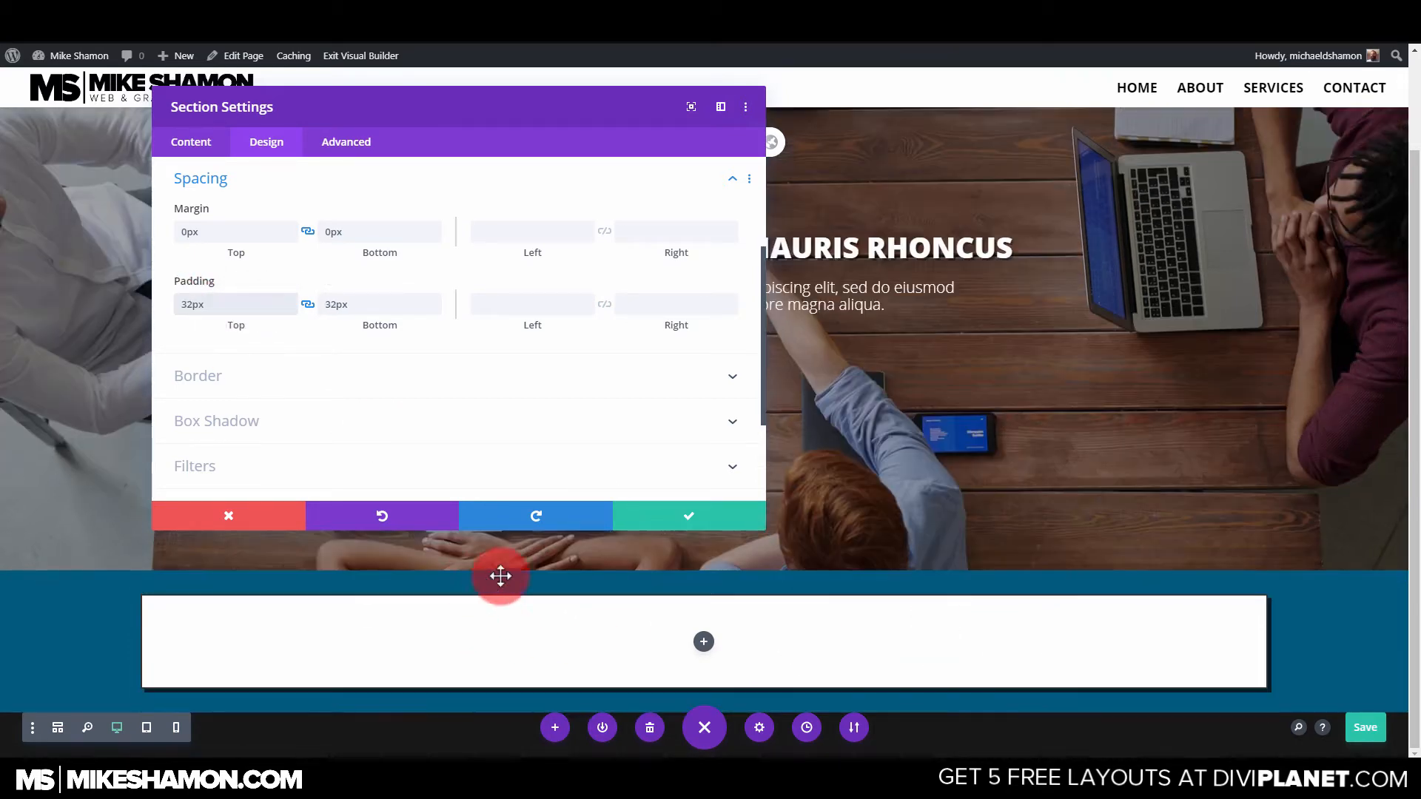
left_click(694, 517)
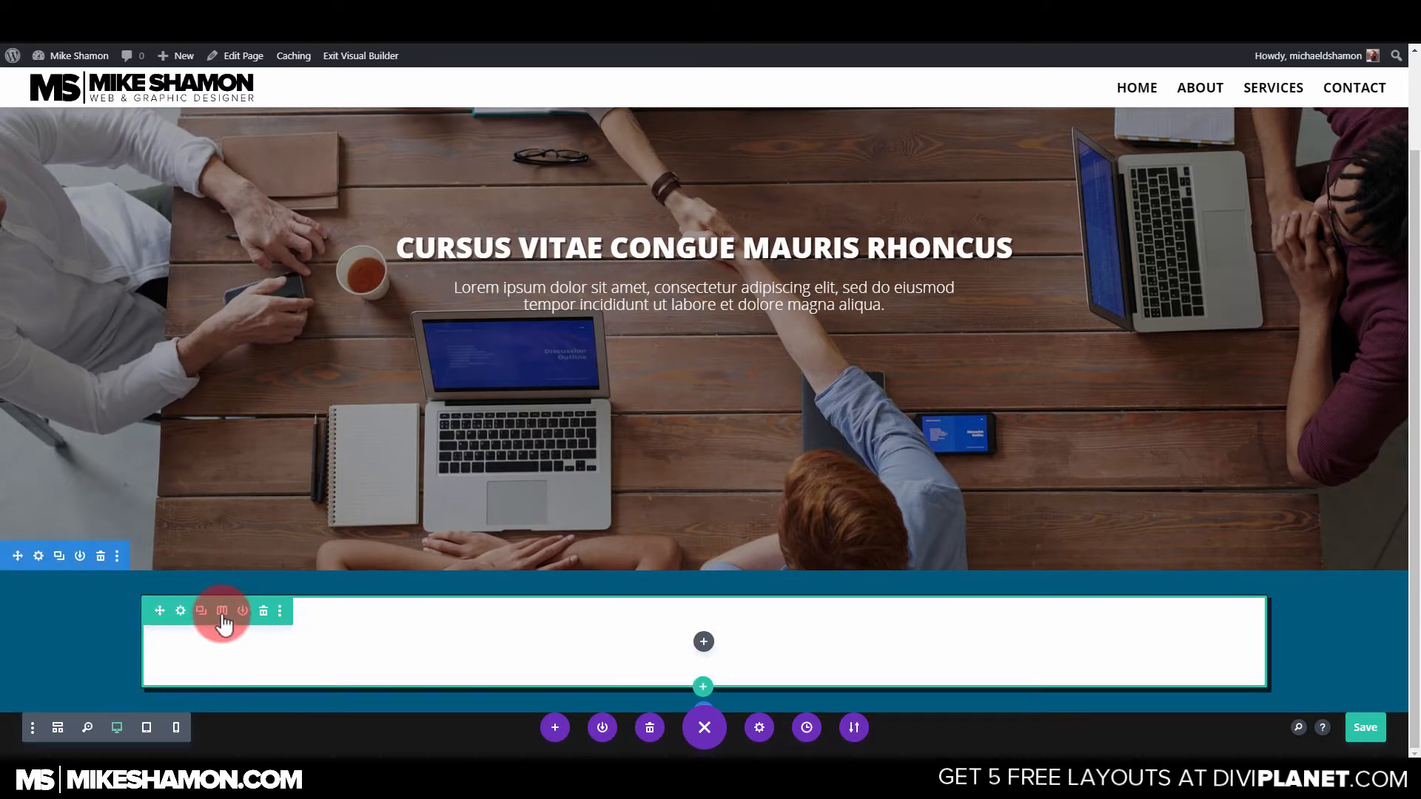
Insert a Button module into the white row of the blue section below the hero.
left_click(703, 641)
left_click(702, 200)
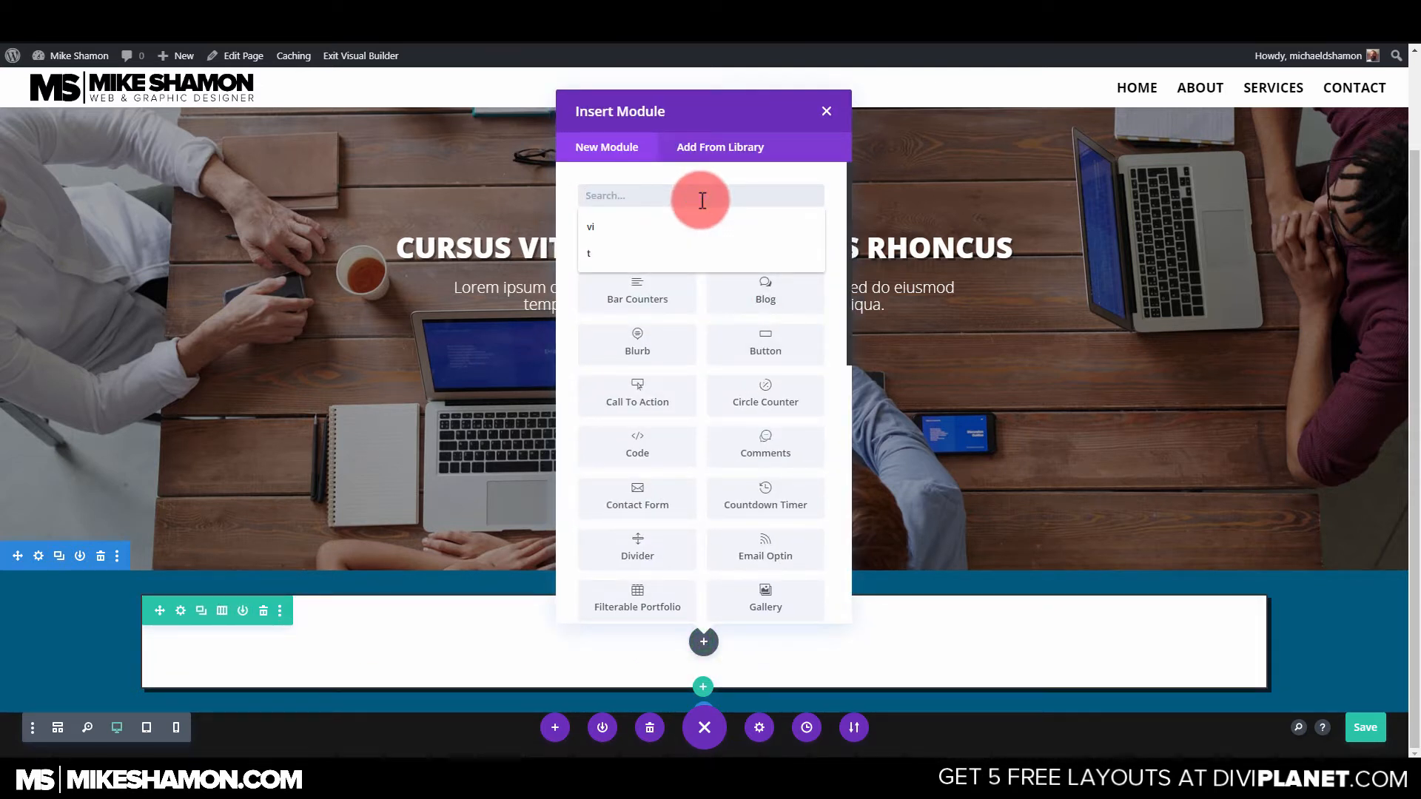
type("Bu")
left_click(645, 226)
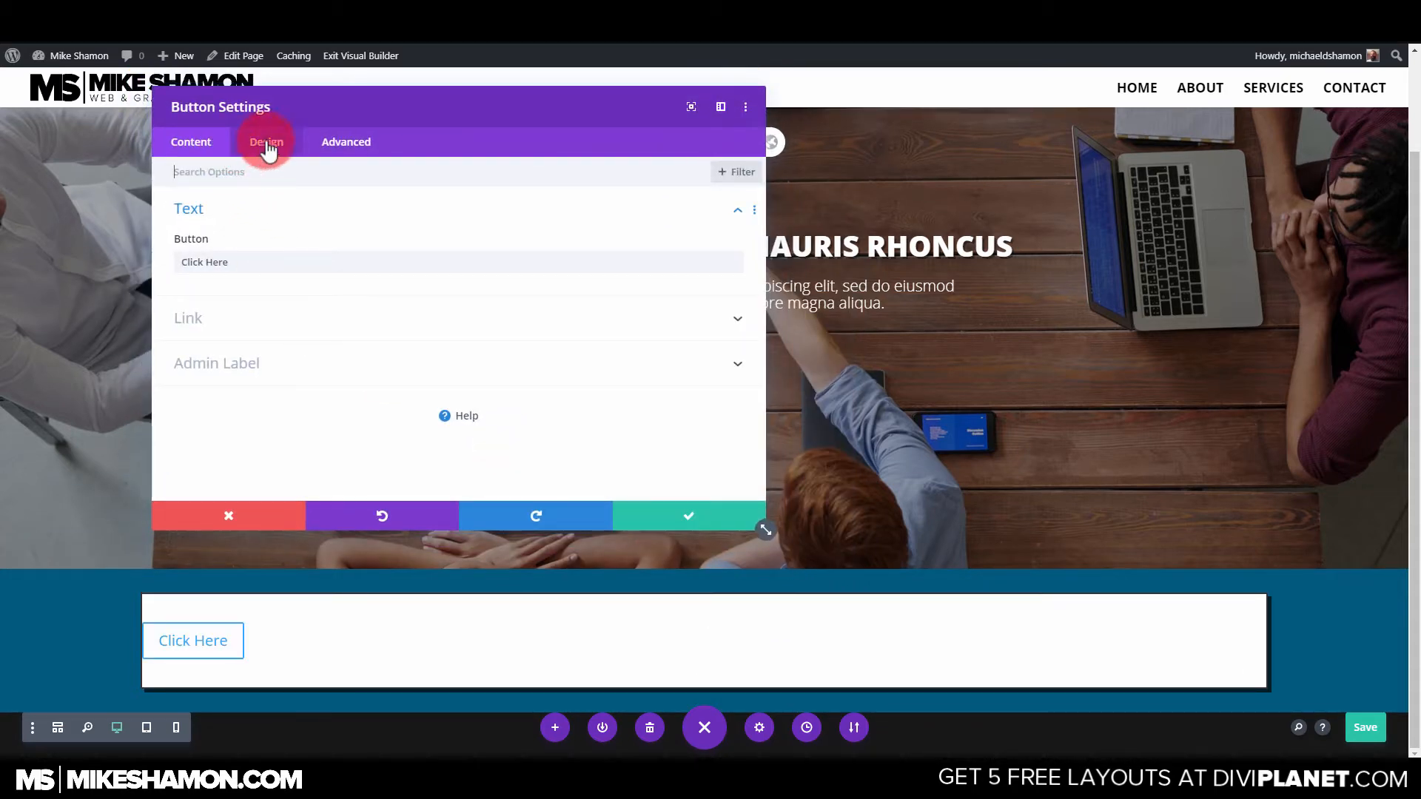
Set the button's text to "Call Now" followed by the business phone number separated with periods, and save the module.
triple_click(248, 257)
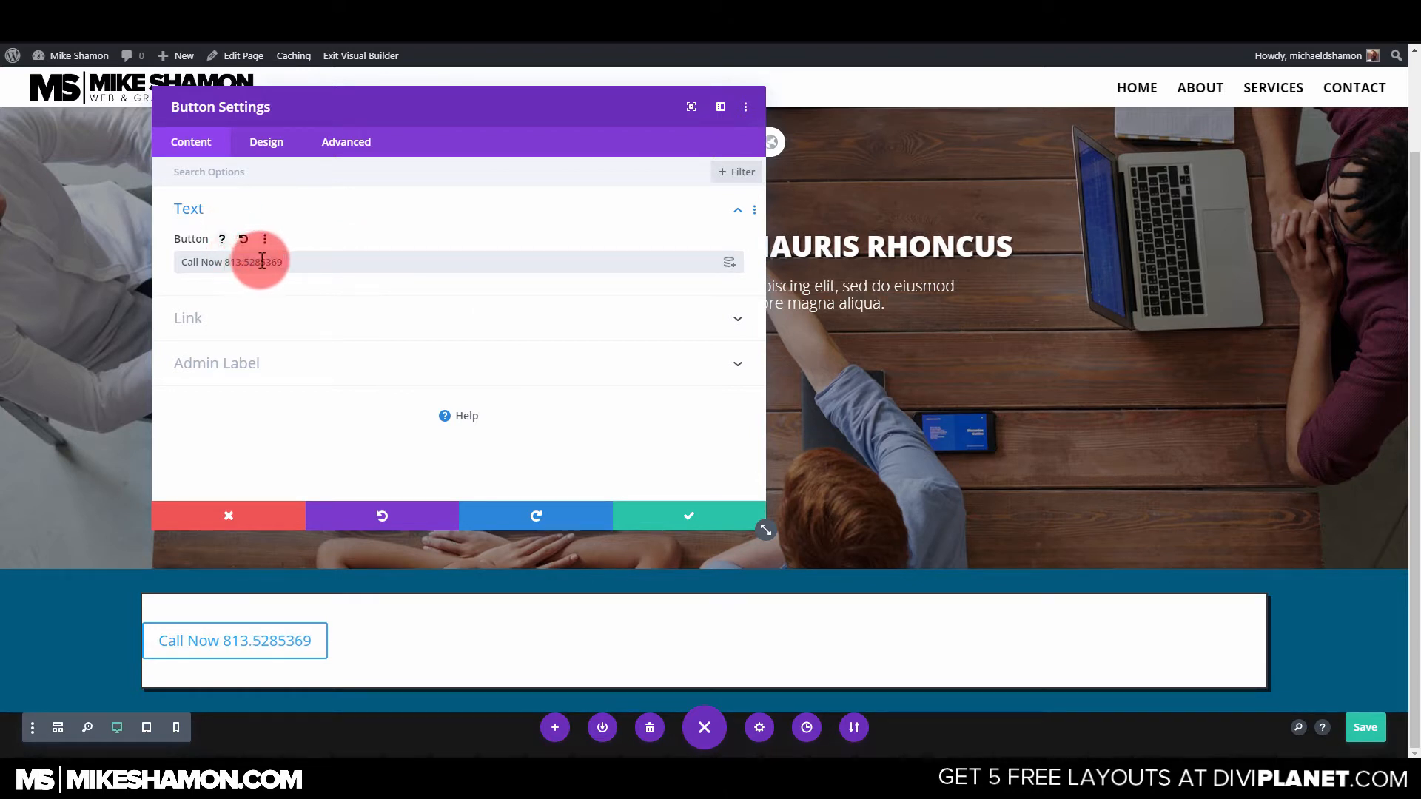
type(".")
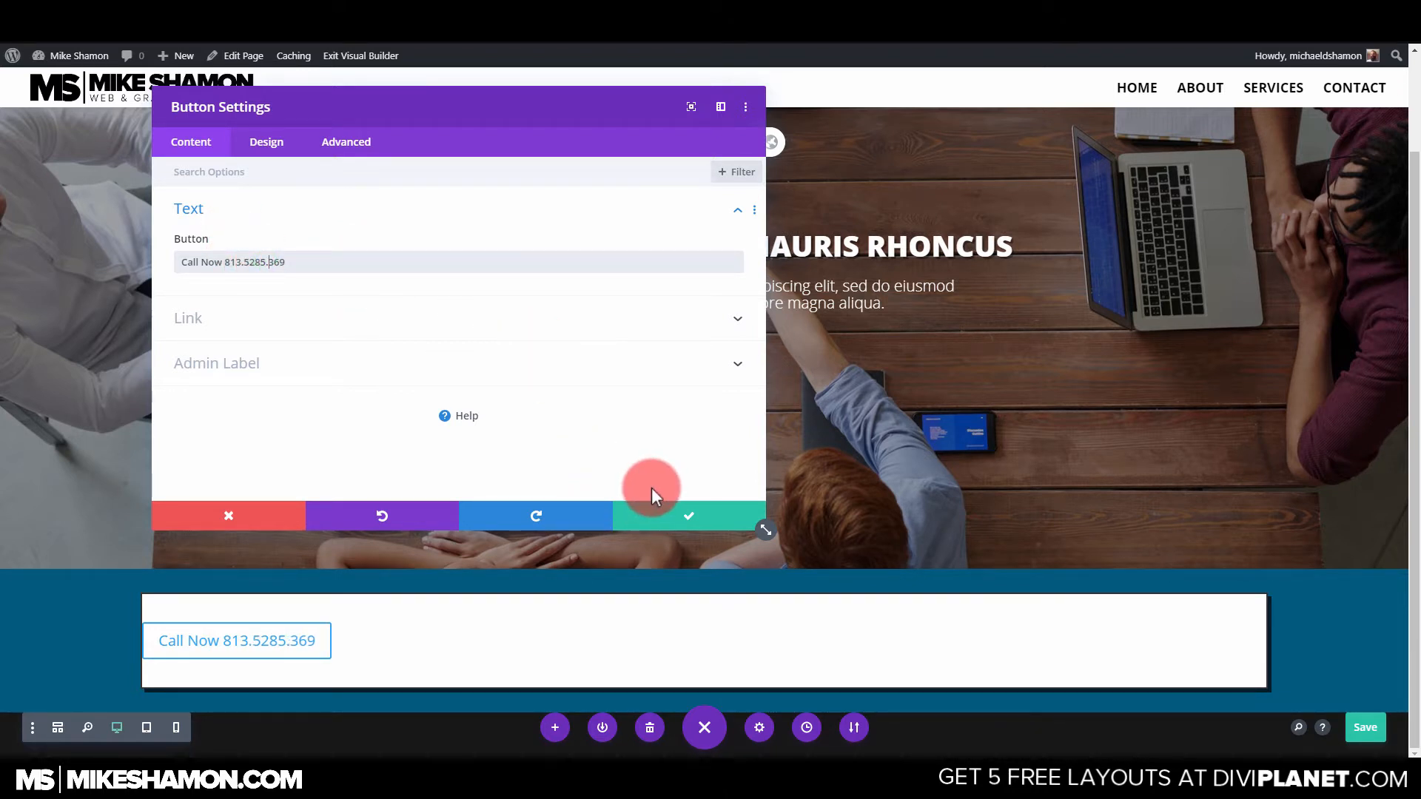
left_click(688, 520)
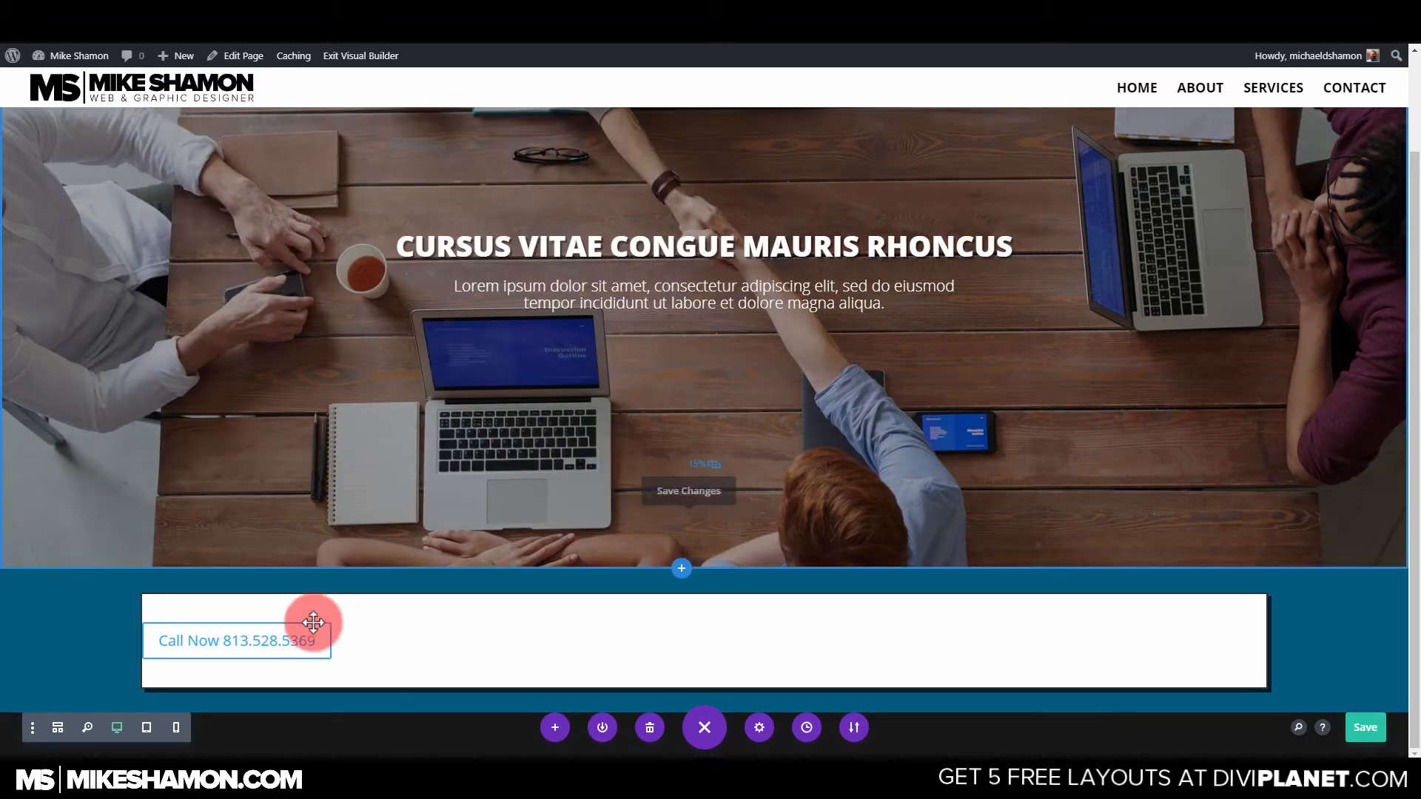
Set the call button's alignment to center.
left_click(676, 634)
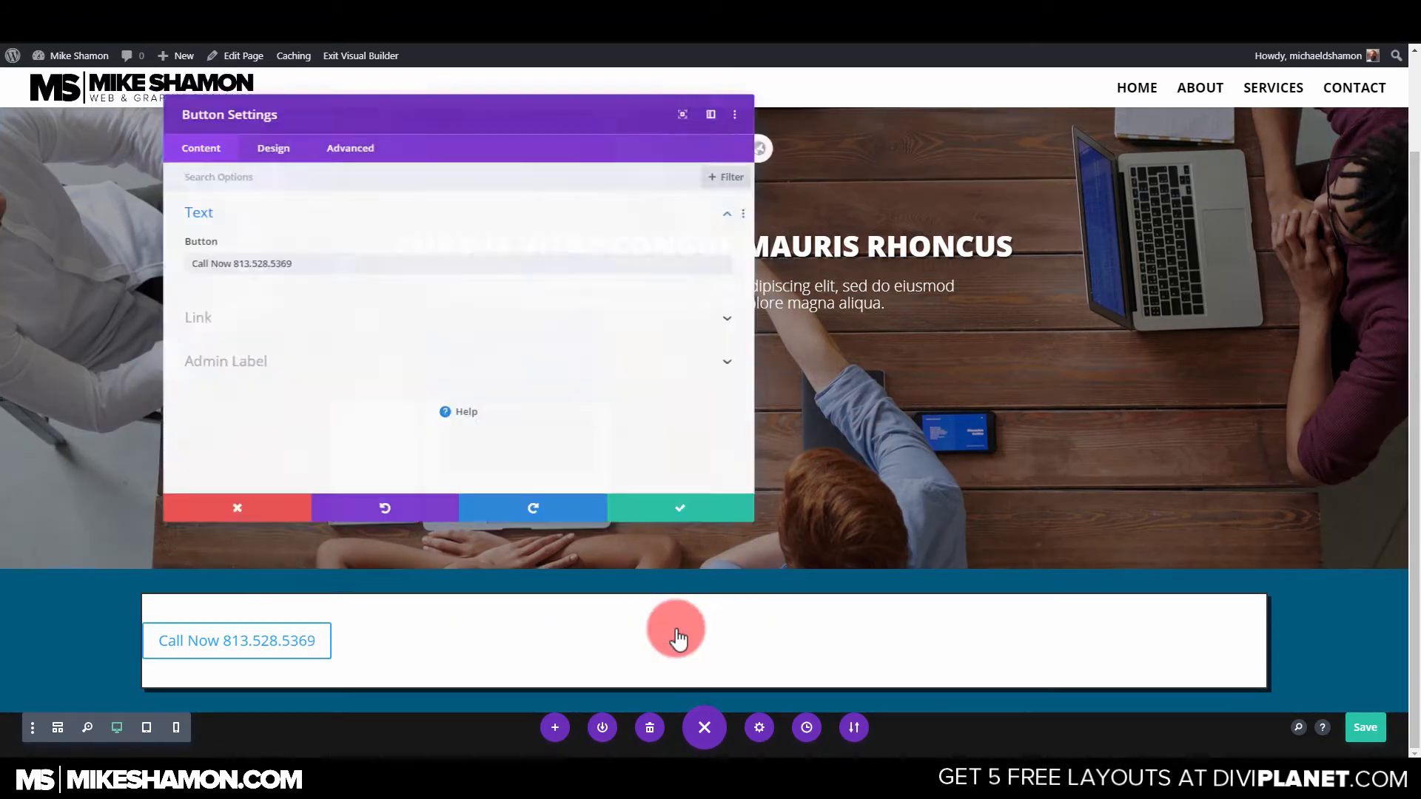
left_click(269, 148)
left_click(269, 215)
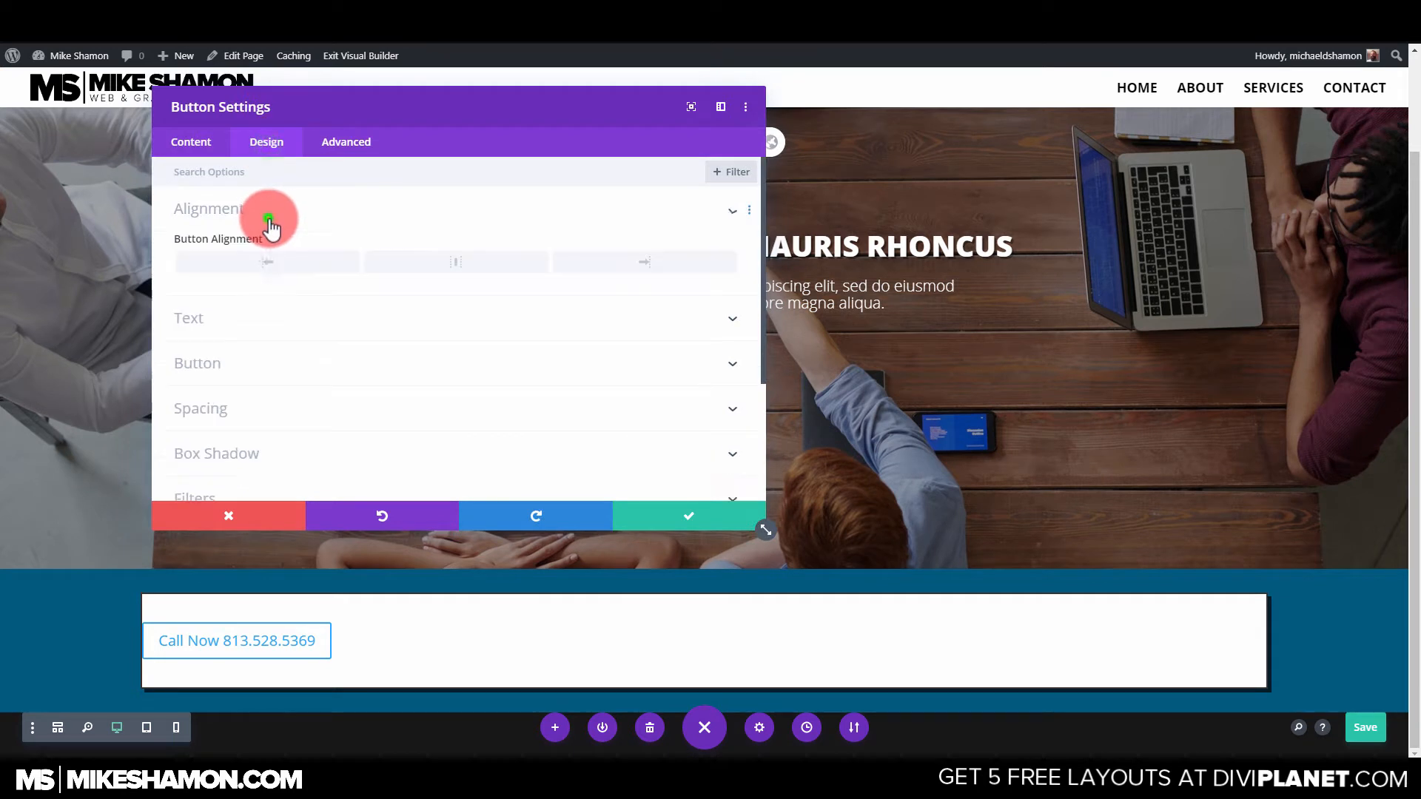
left_click(453, 261)
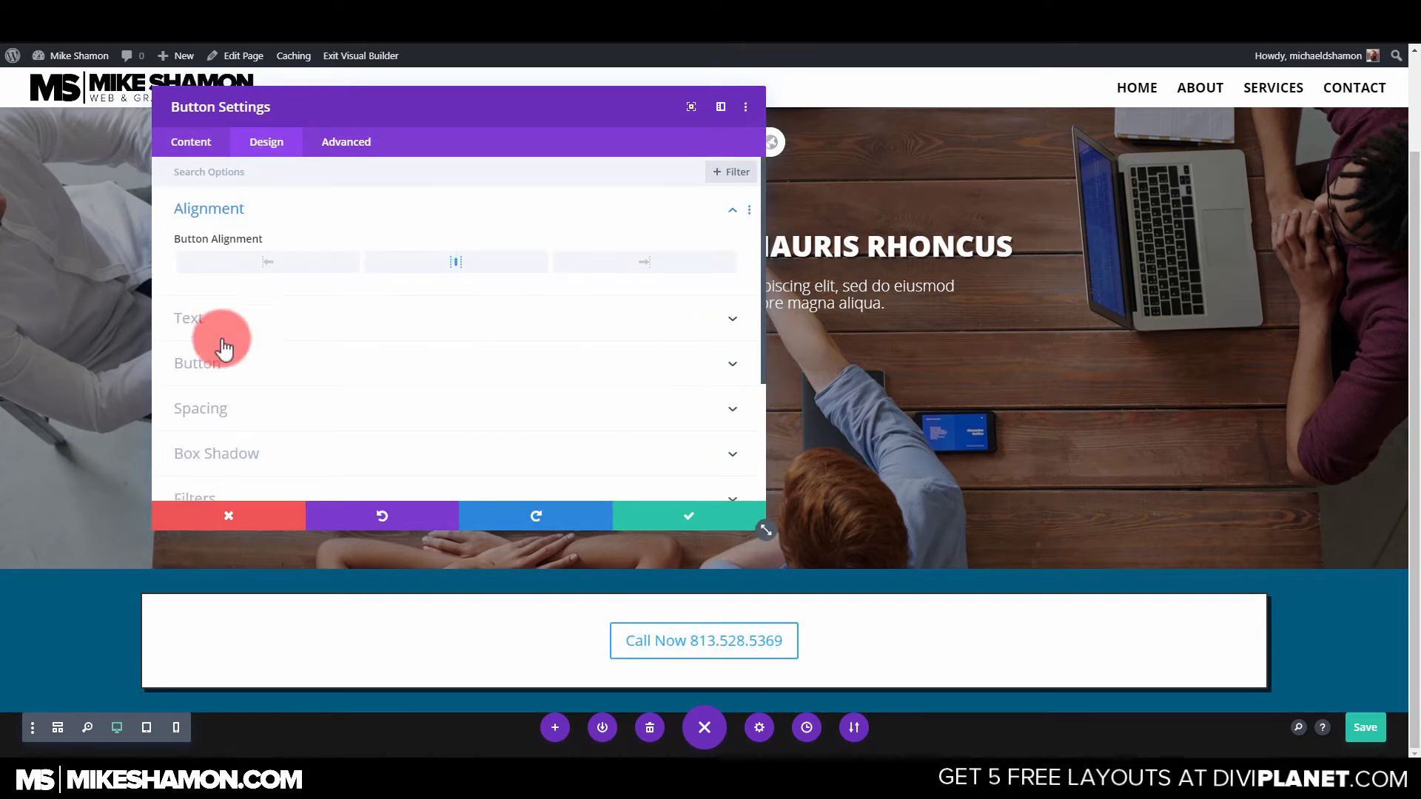
Enable custom styles for the call button and set its text size to 23px.
scroll(387, 326, "down", 3)
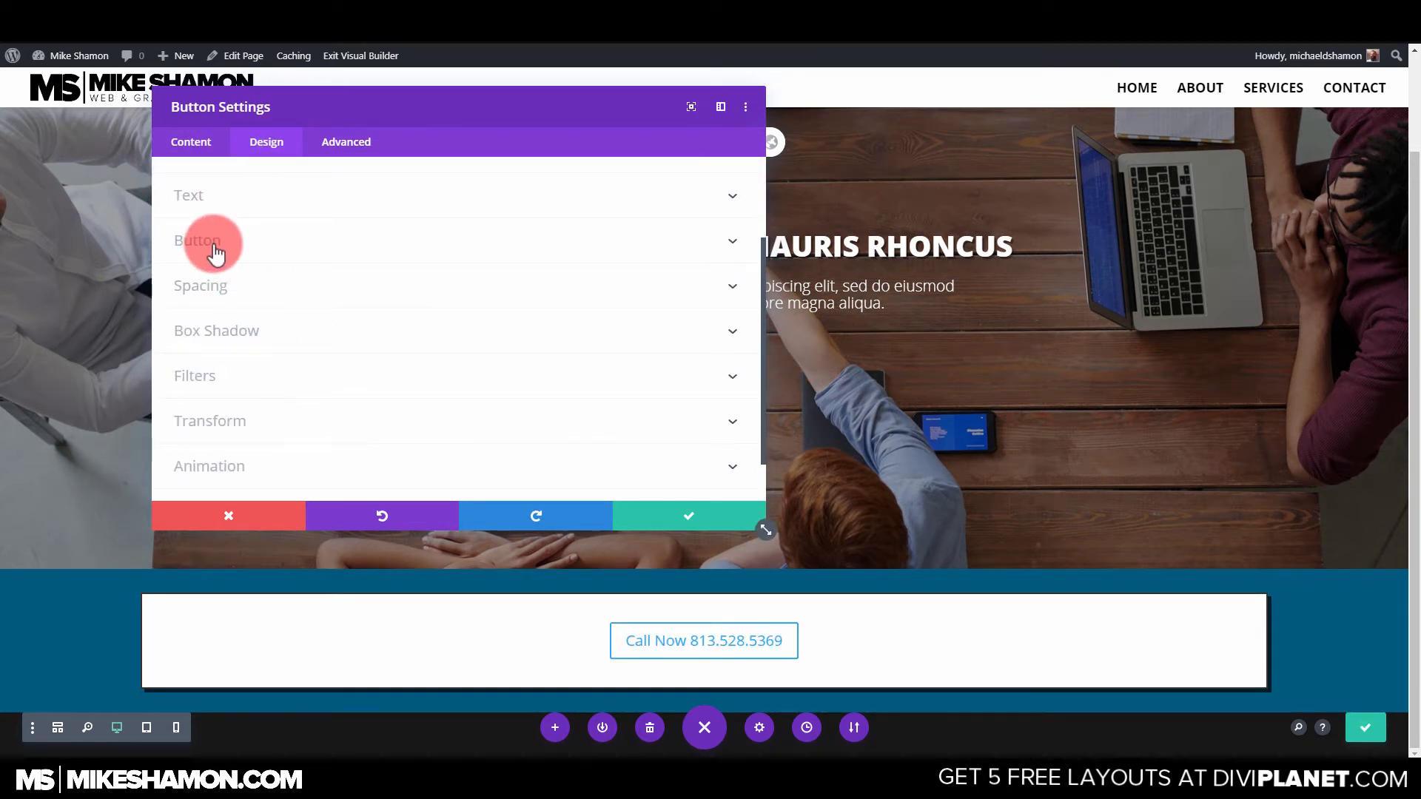
left_click(215, 254)
left_click(208, 234)
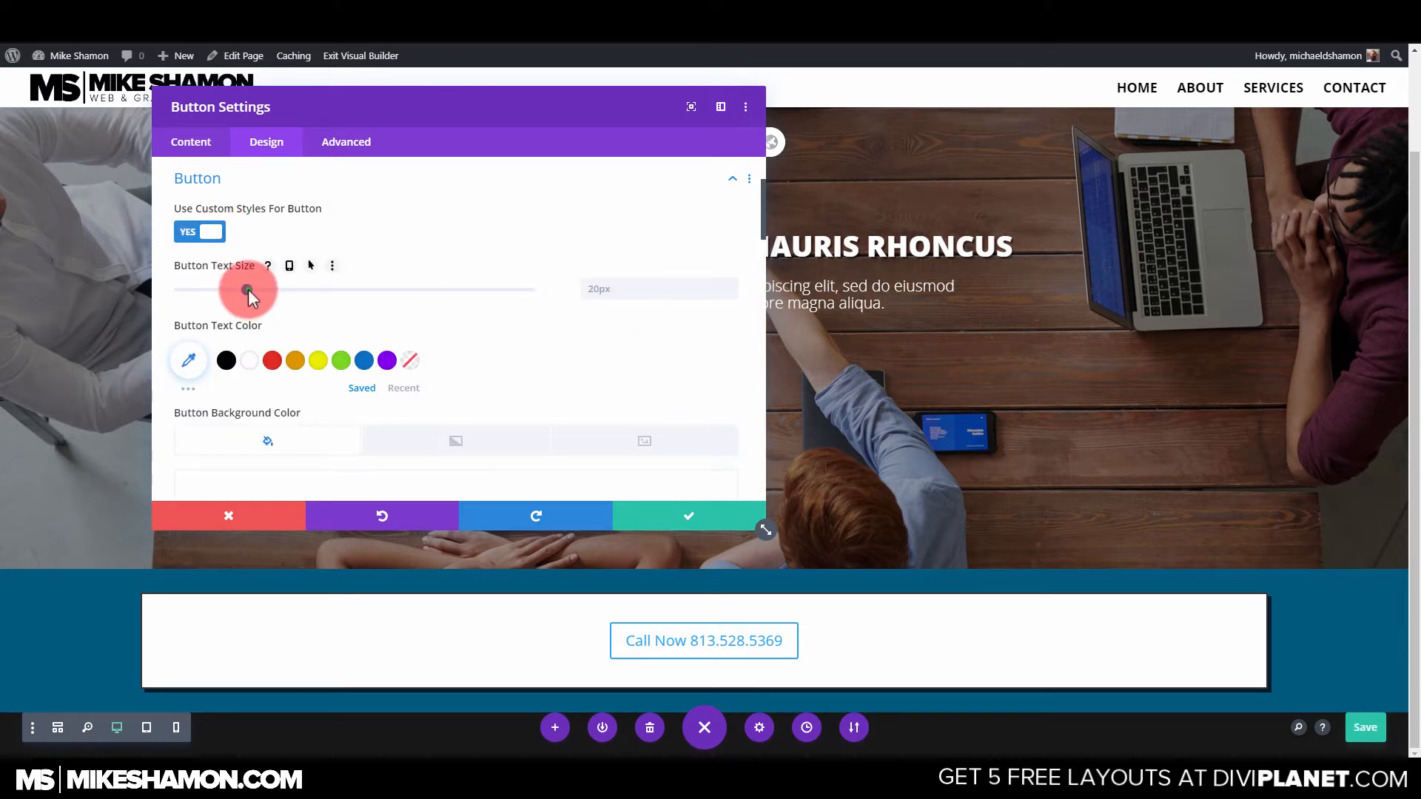
left_click_drag(247, 290, 257, 290)
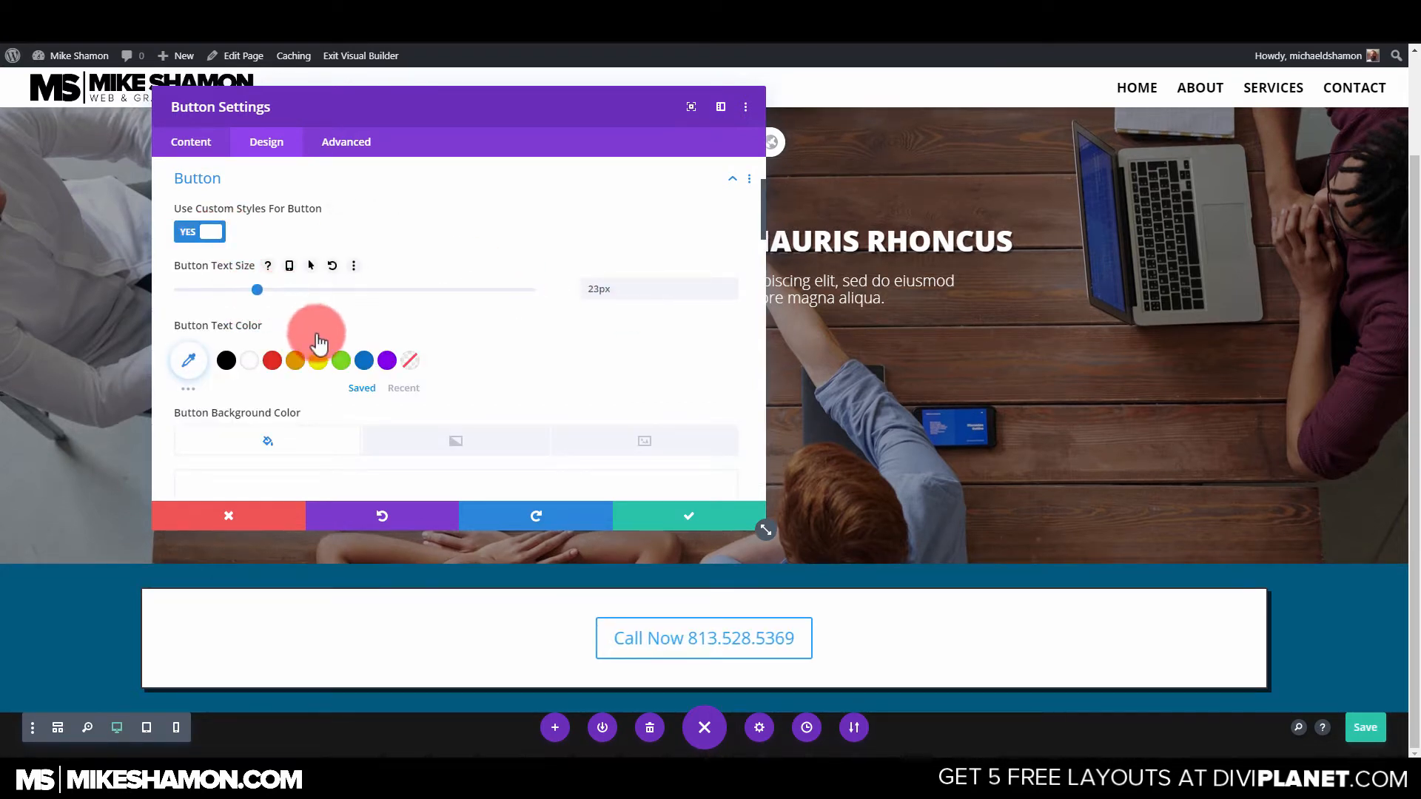
Set the call button's font weight to Ultra Bold, keeping the default font.
scroll(318, 342, "down", 10)
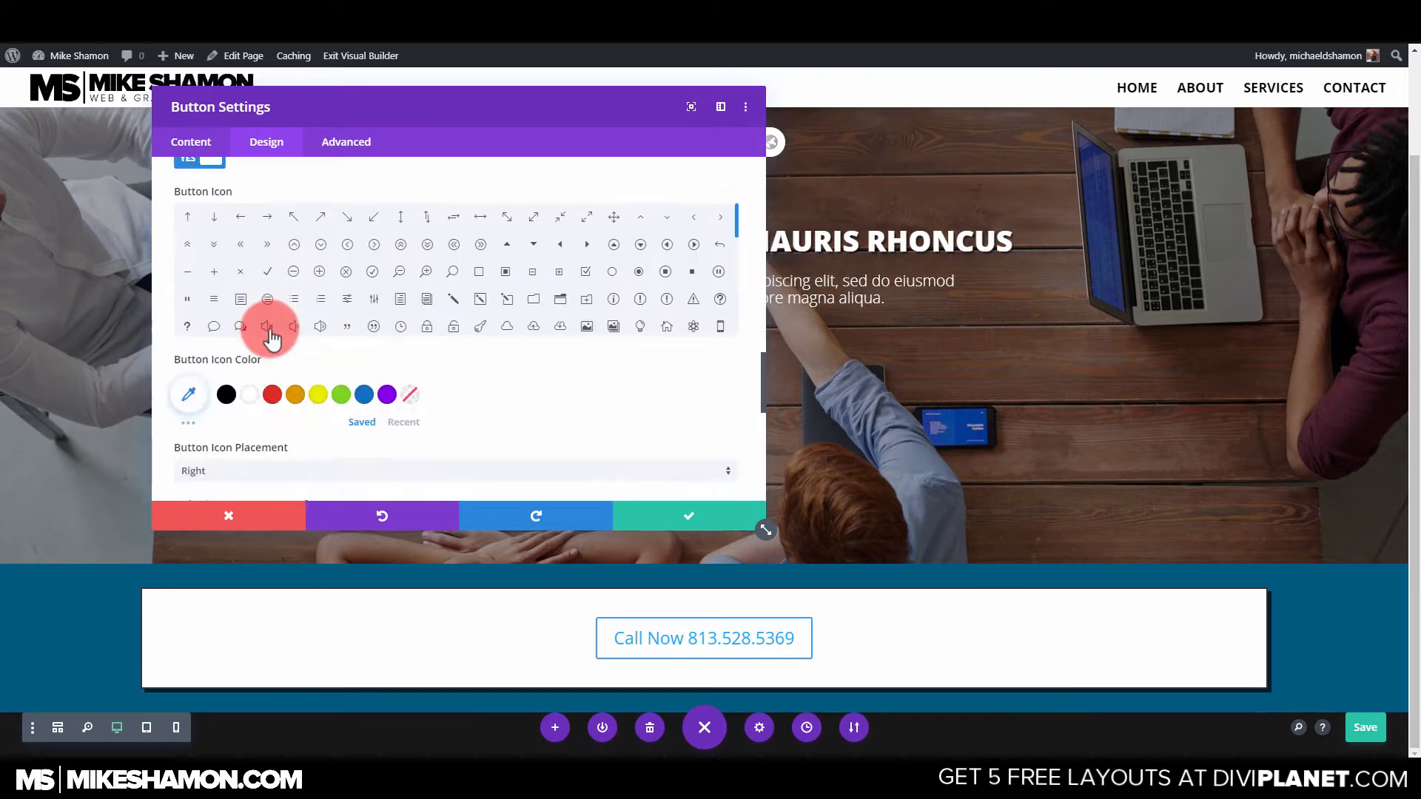
scroll(272, 329, "up", 4)
left_click(230, 235)
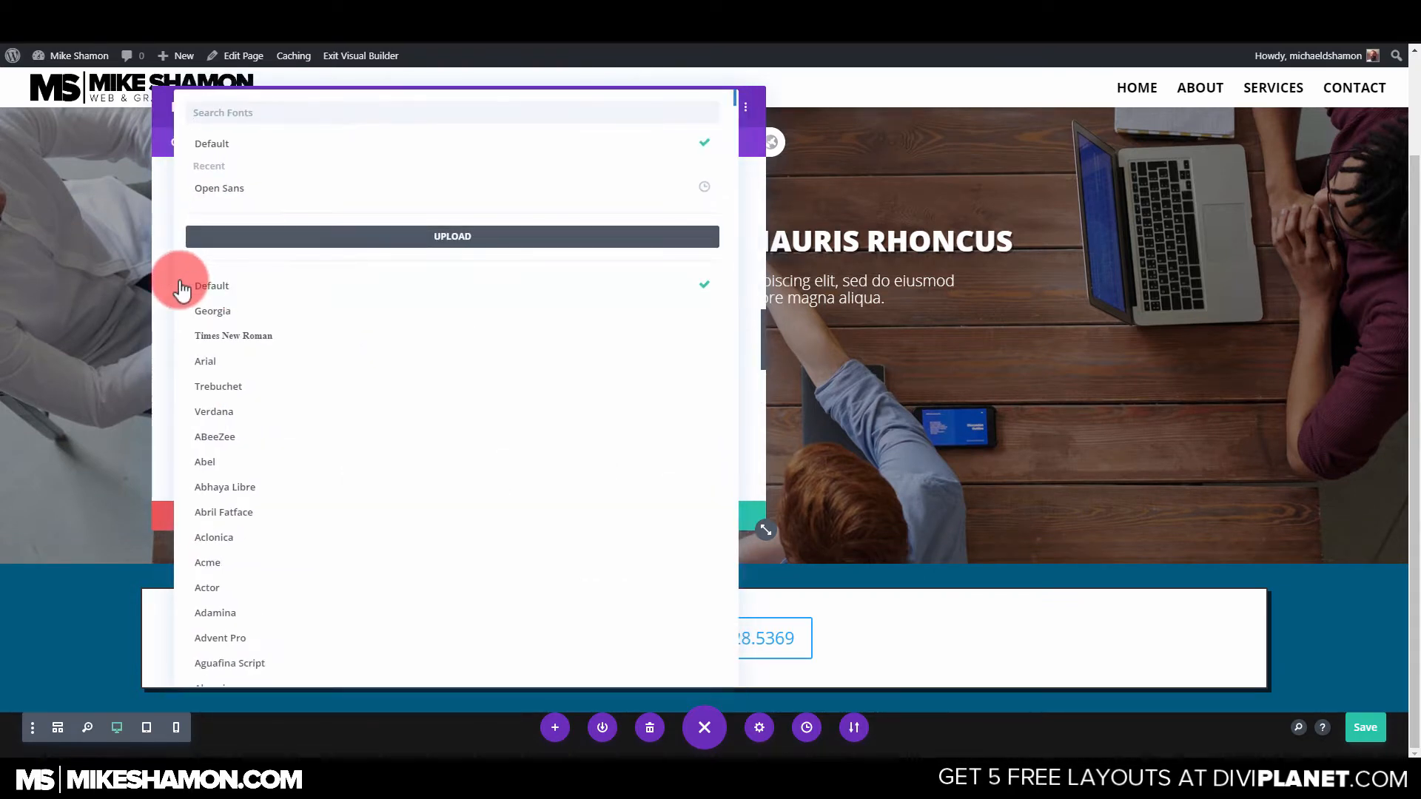
left_click(162, 282)
left_click(237, 290)
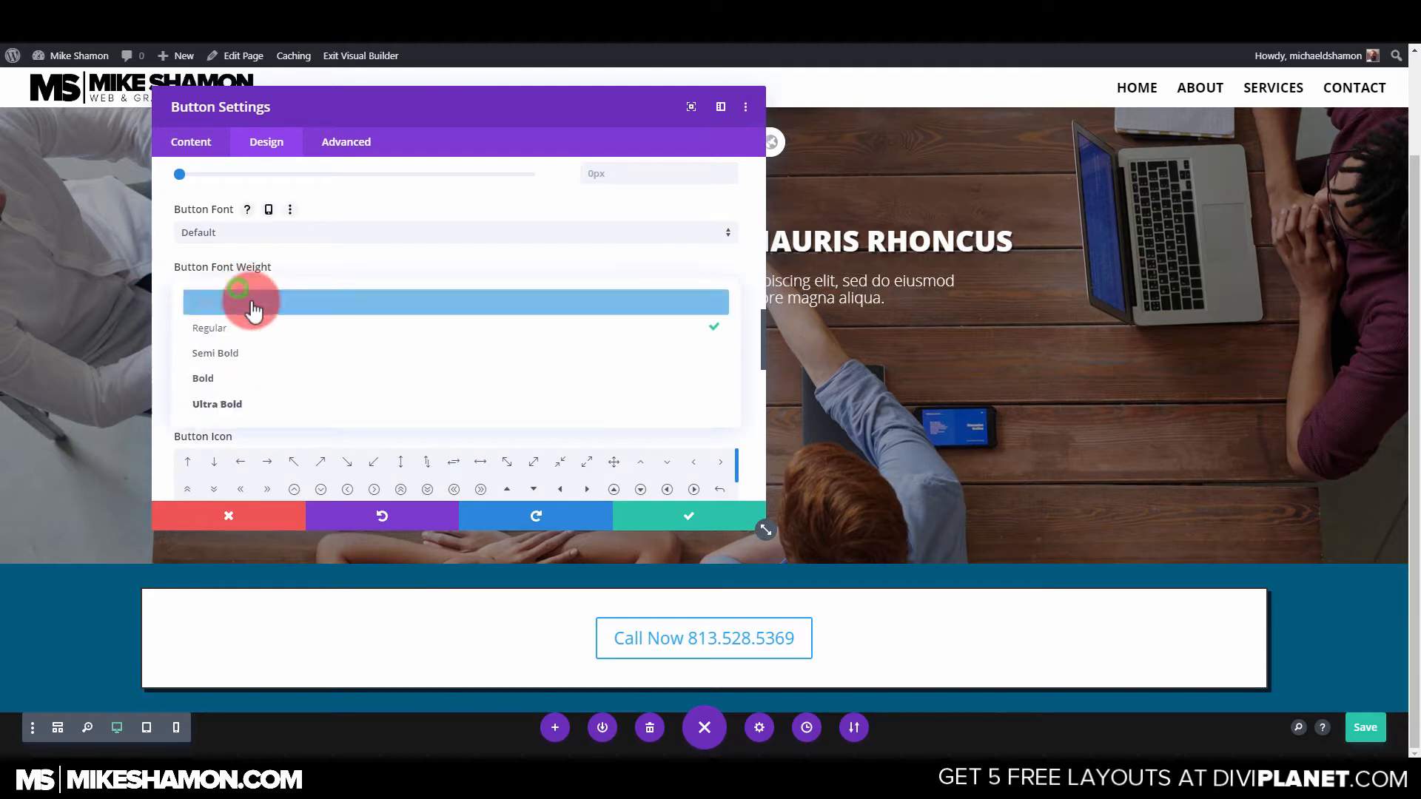
left_click(219, 403)
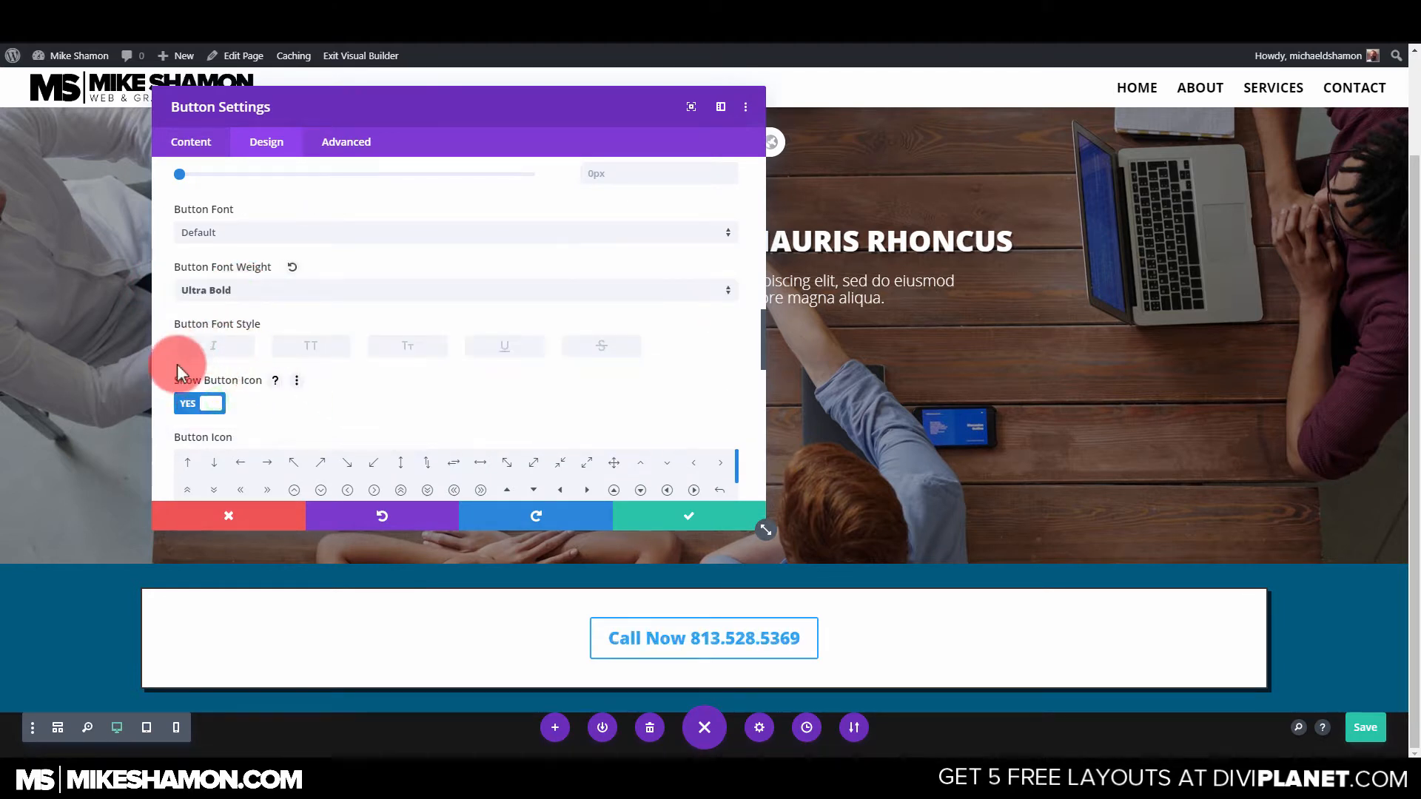
Make the call button's icon show permanently by turning off the hover-only display.
scroll(251, 377, "down", 2)
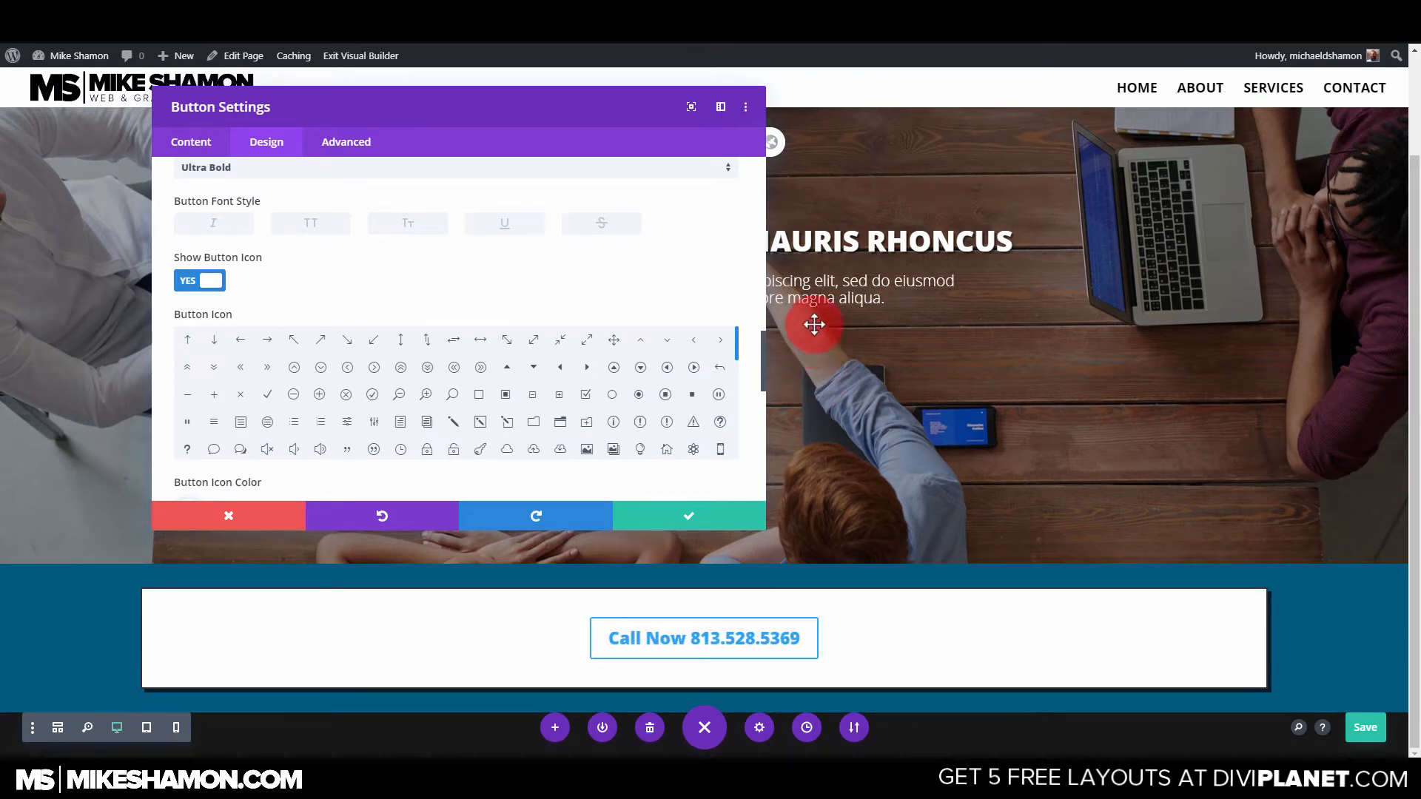
left_click_drag(587, 111, 806, 175)
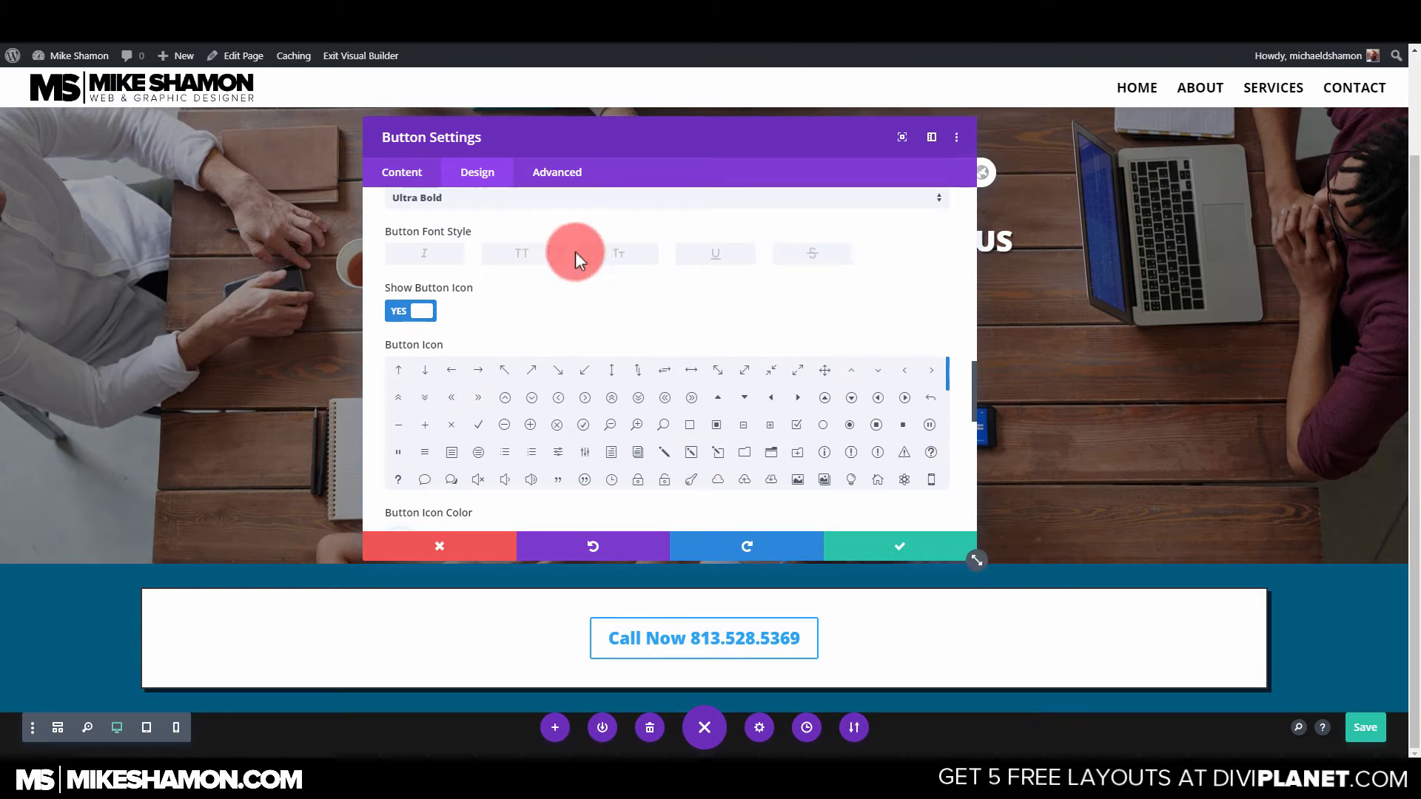
left_click_drag(602, 153, 520, 150)
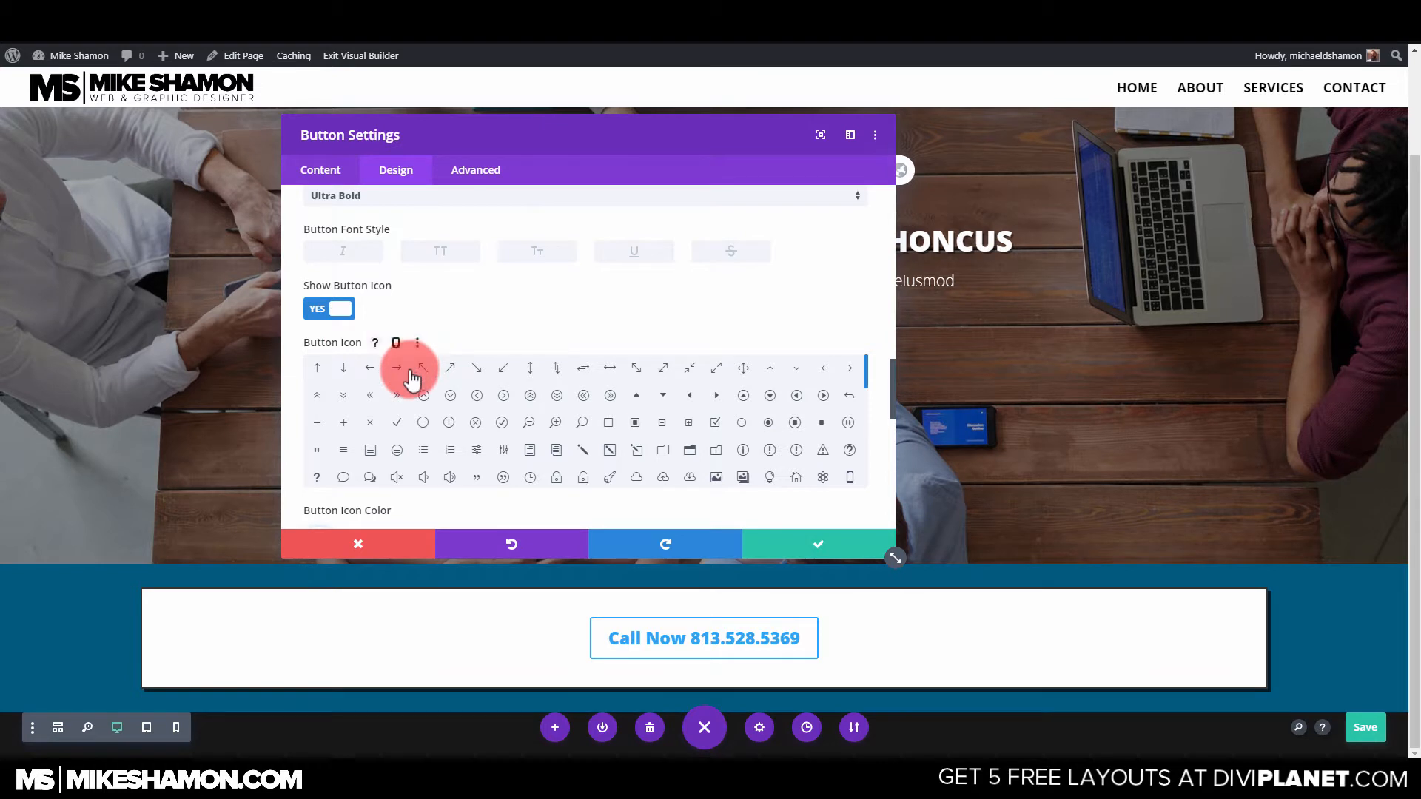
scroll(749, 279, "down", 5)
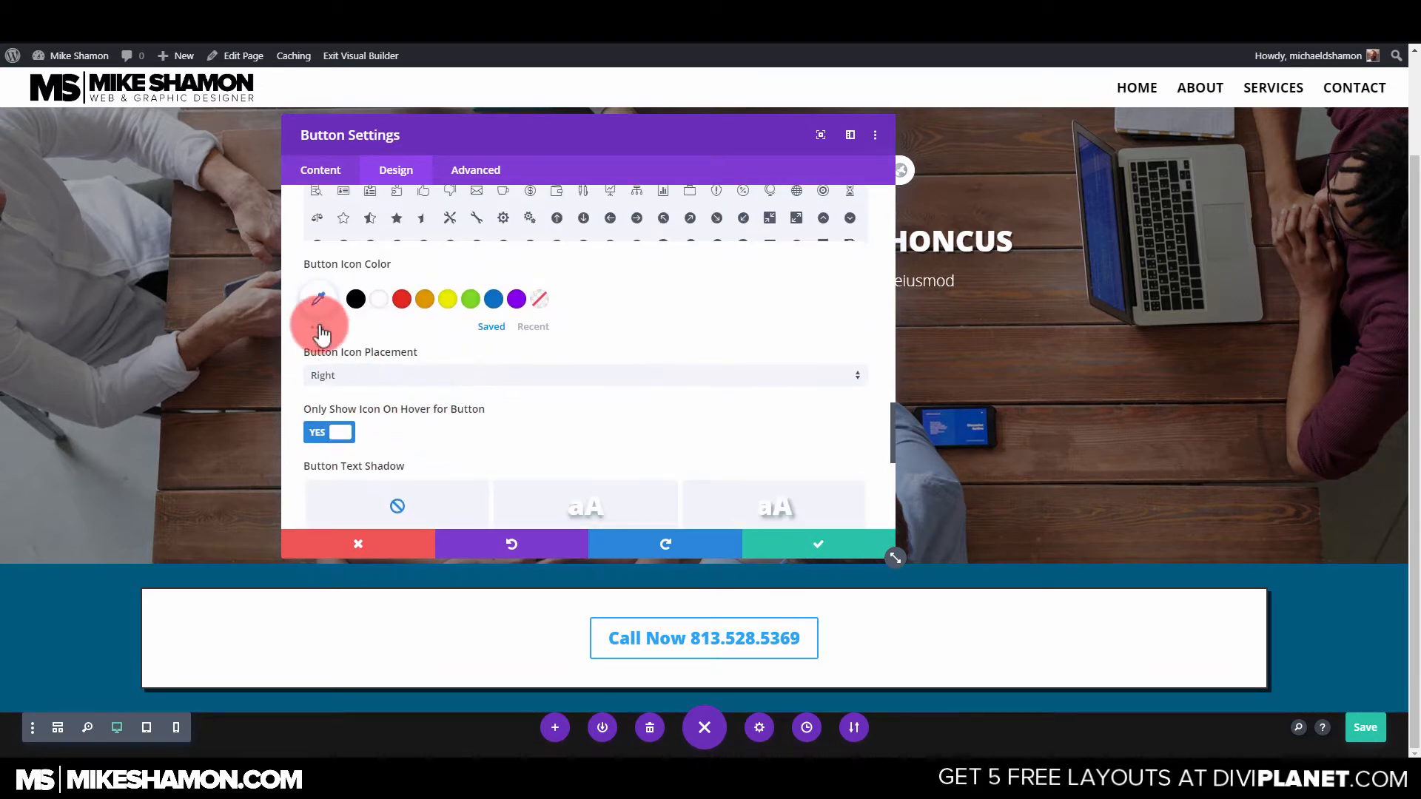
scroll(343, 370, "down", 2)
left_click(344, 308)
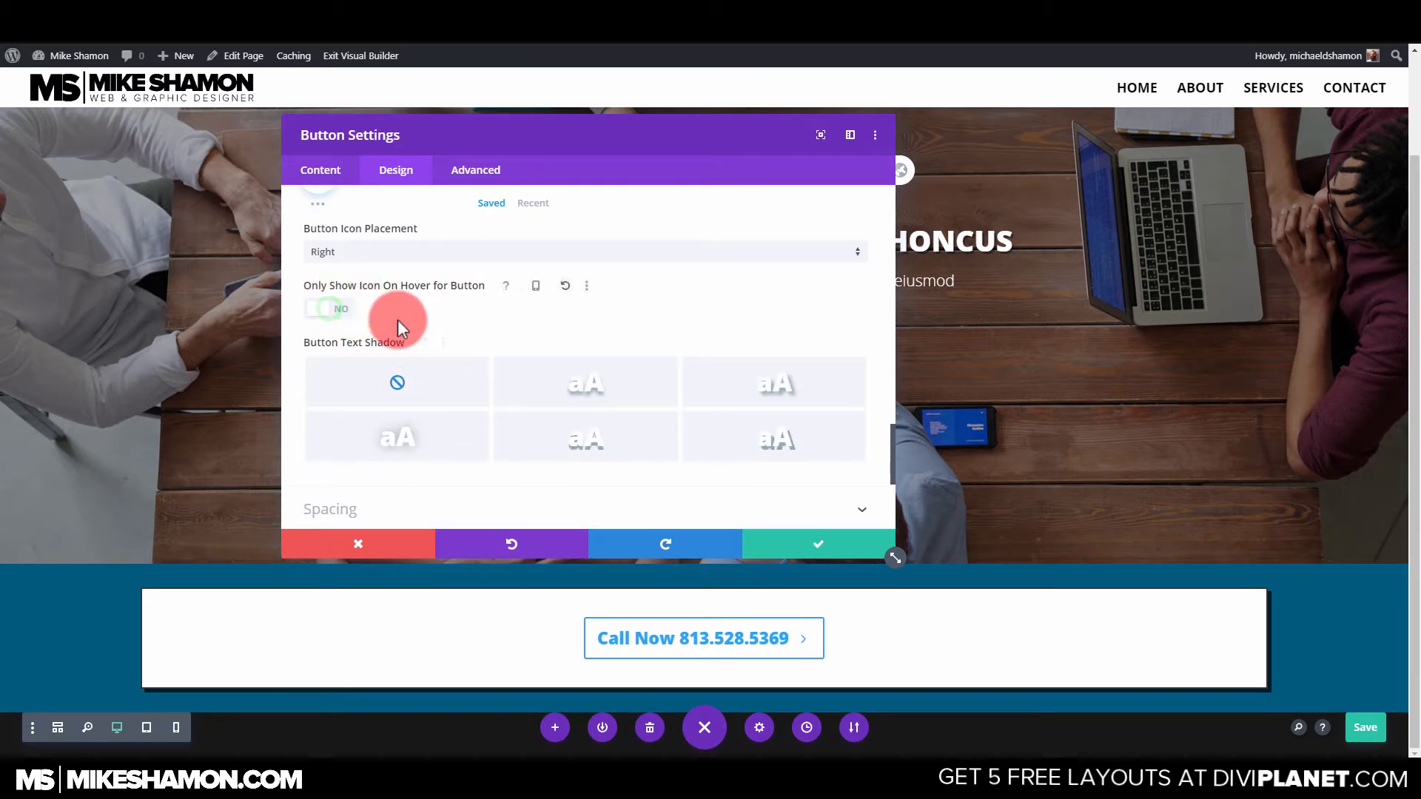
Turn off the call button's icon, apply the last text shadow preset, and save the button settings.
scroll(397, 320, "down", 2)
scroll(384, 325, "up", 4)
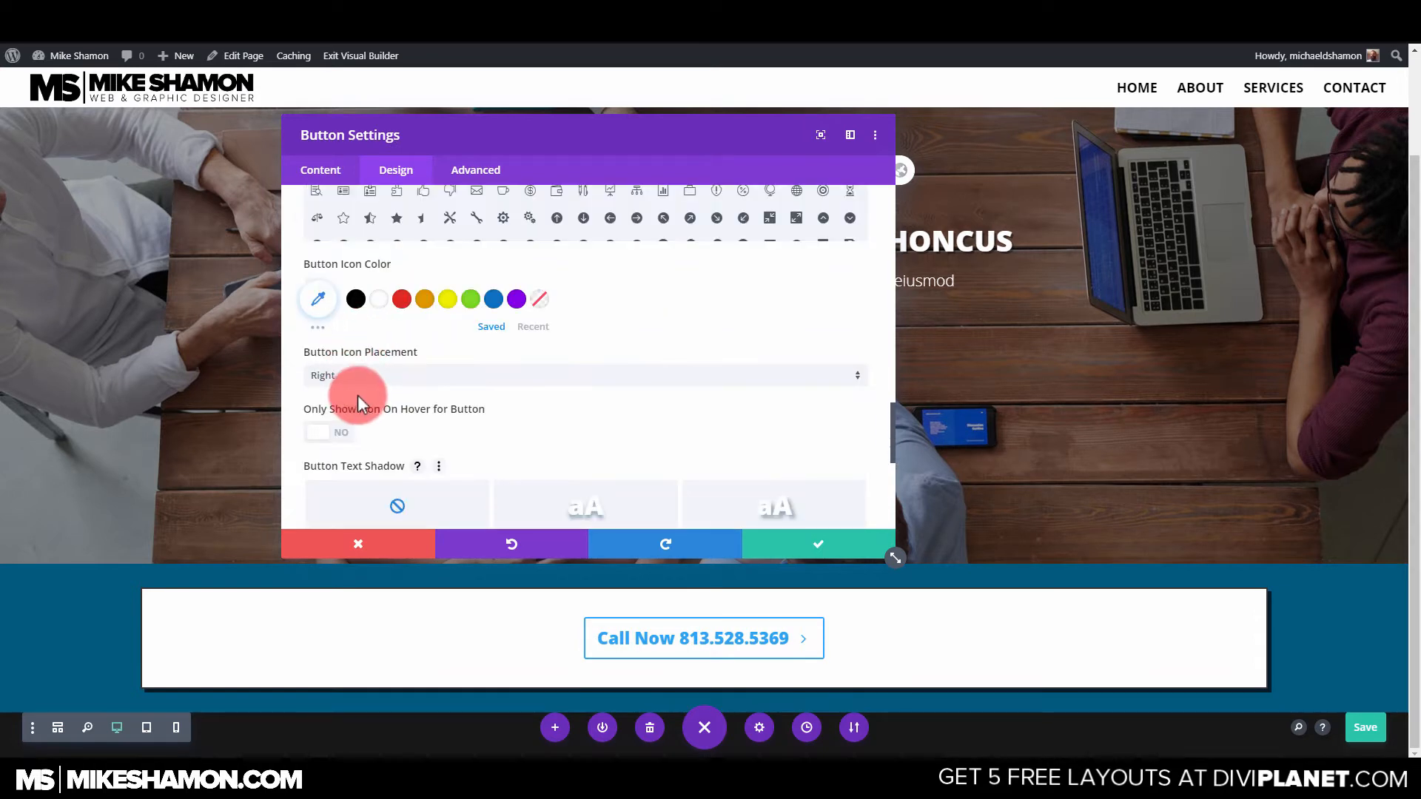
scroll(345, 392, "down", 2)
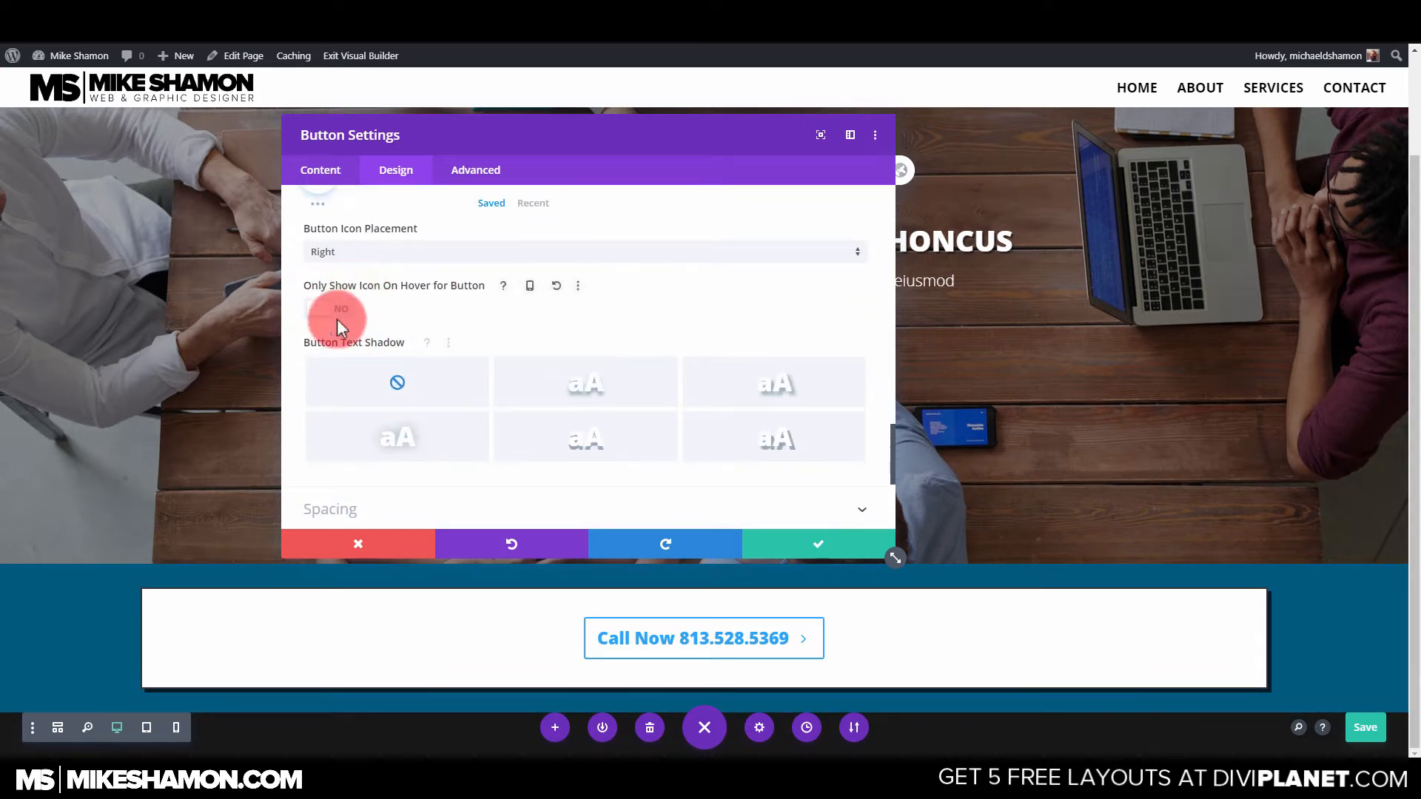
scroll(355, 266, "up", 4)
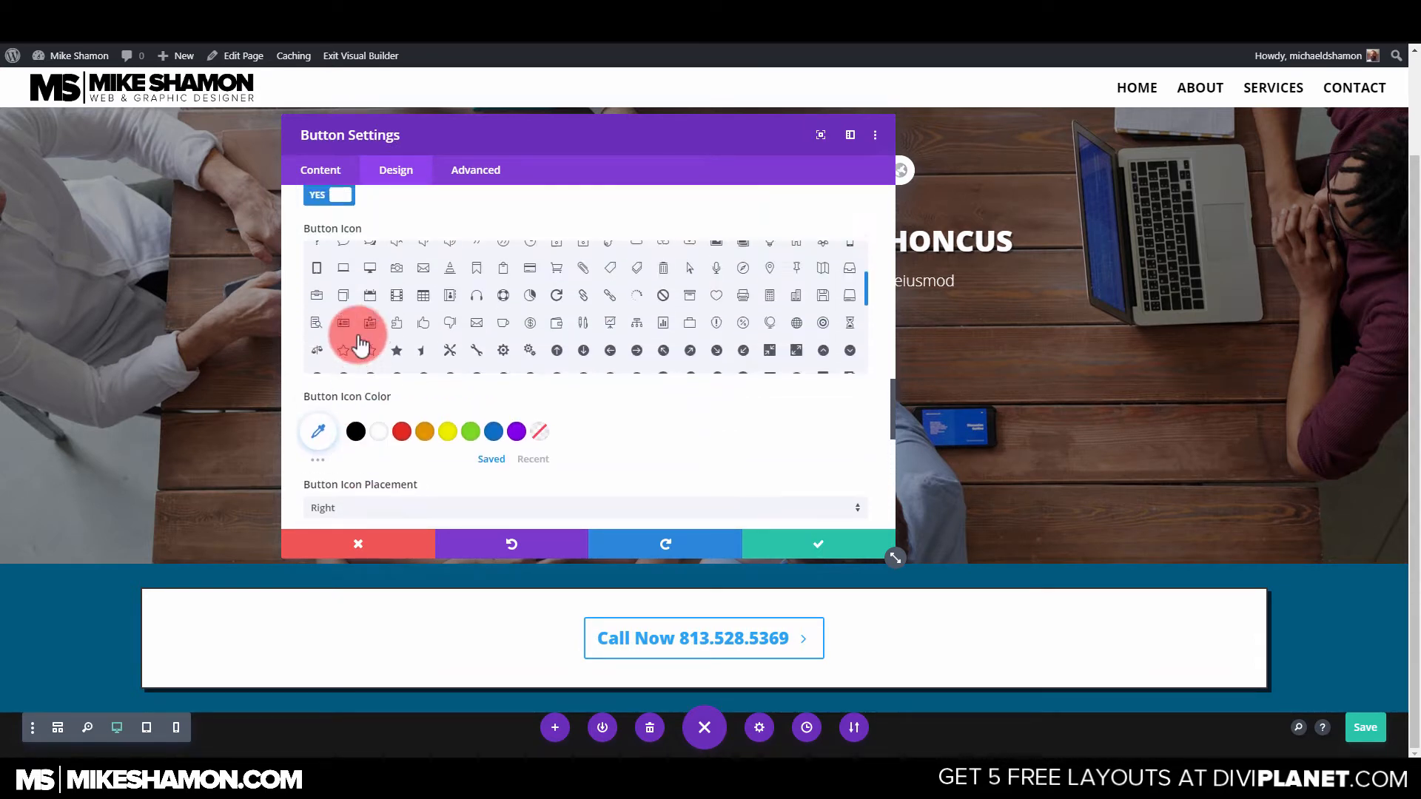
scroll(359, 344, "up", 2)
left_click(334, 309)
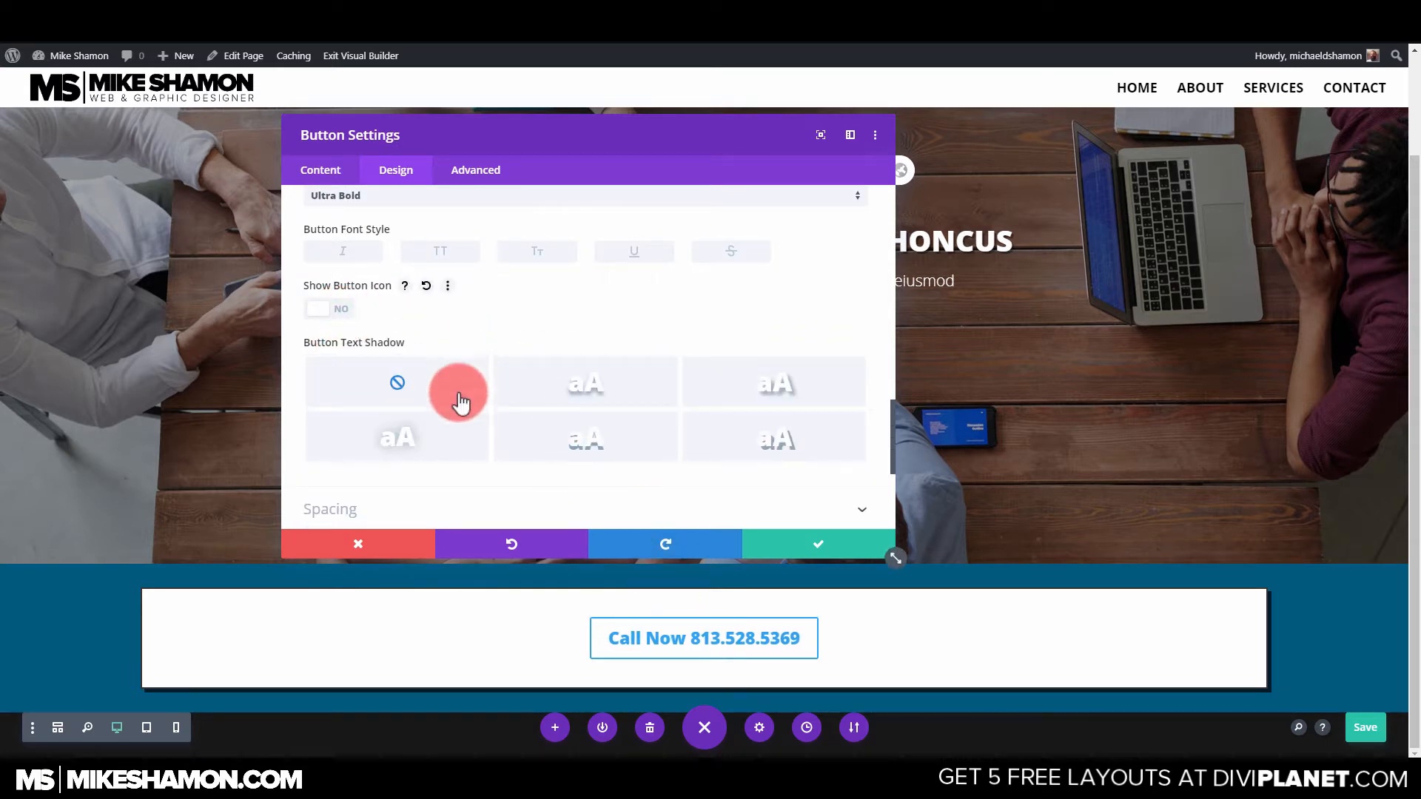
left_click(806, 455)
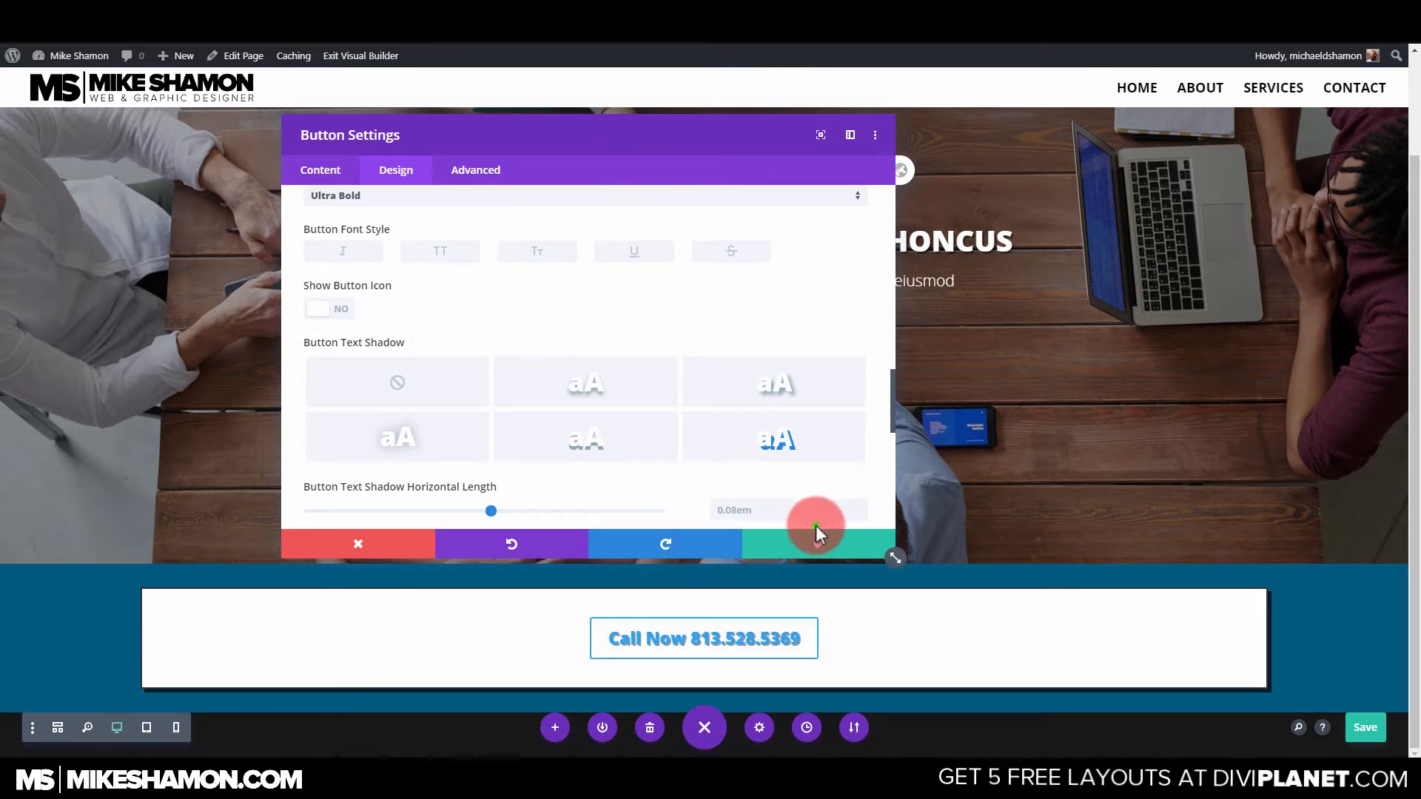
left_click(817, 543)
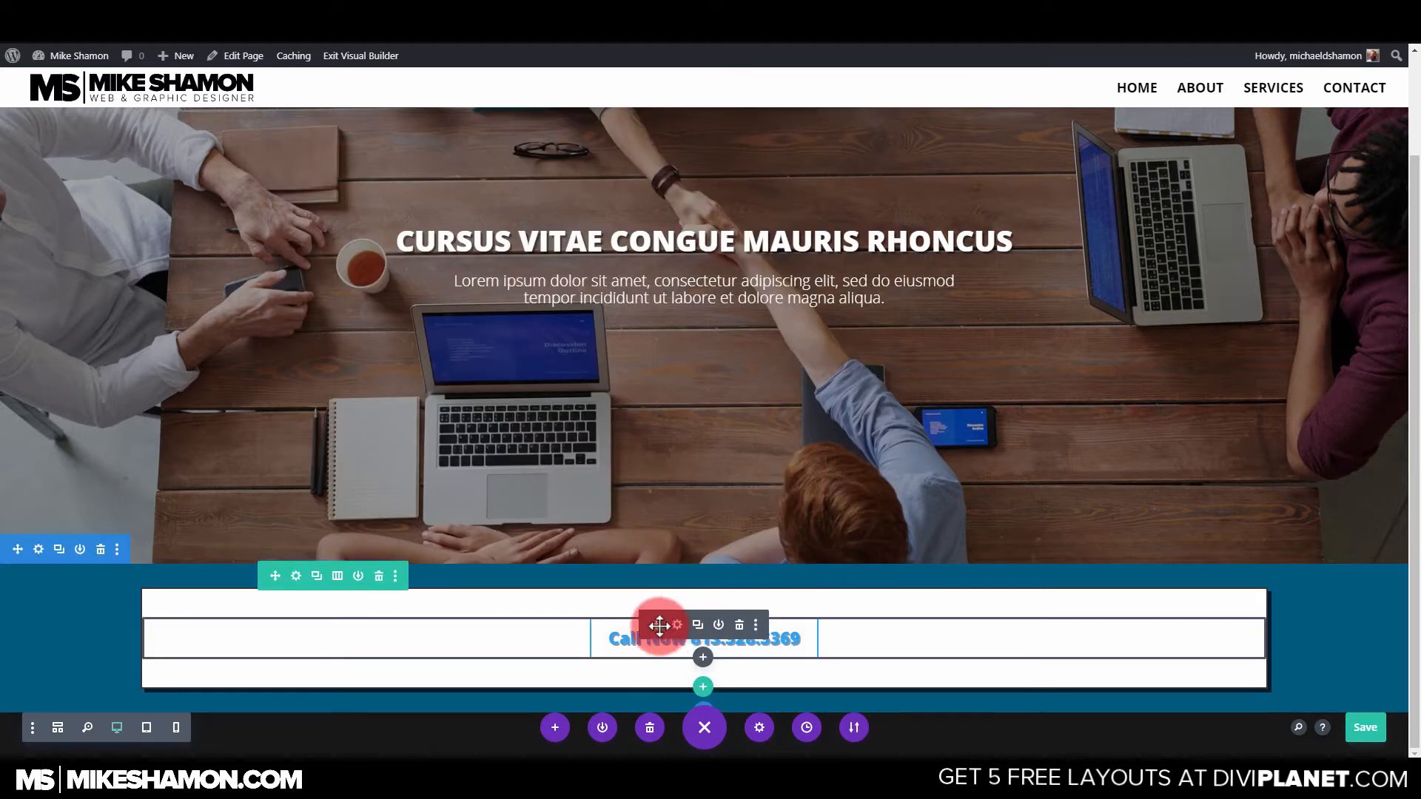
Move the call button from the white row to beneath the hero paragraph and set its text color to white.
left_click_drag(659, 626, 743, 370)
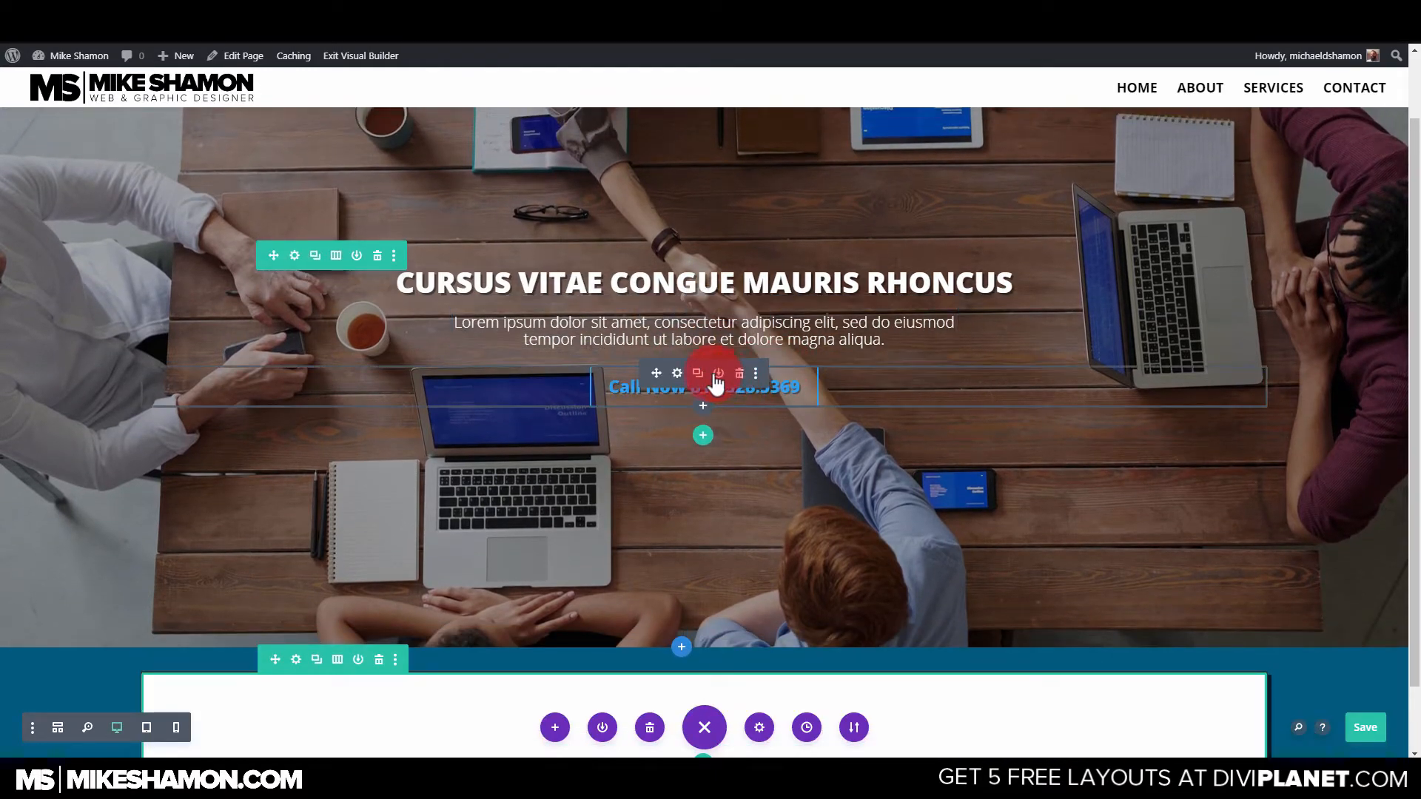
left_click(675, 375)
left_click_drag(625, 138, 1075, 148)
left_click(965, 196)
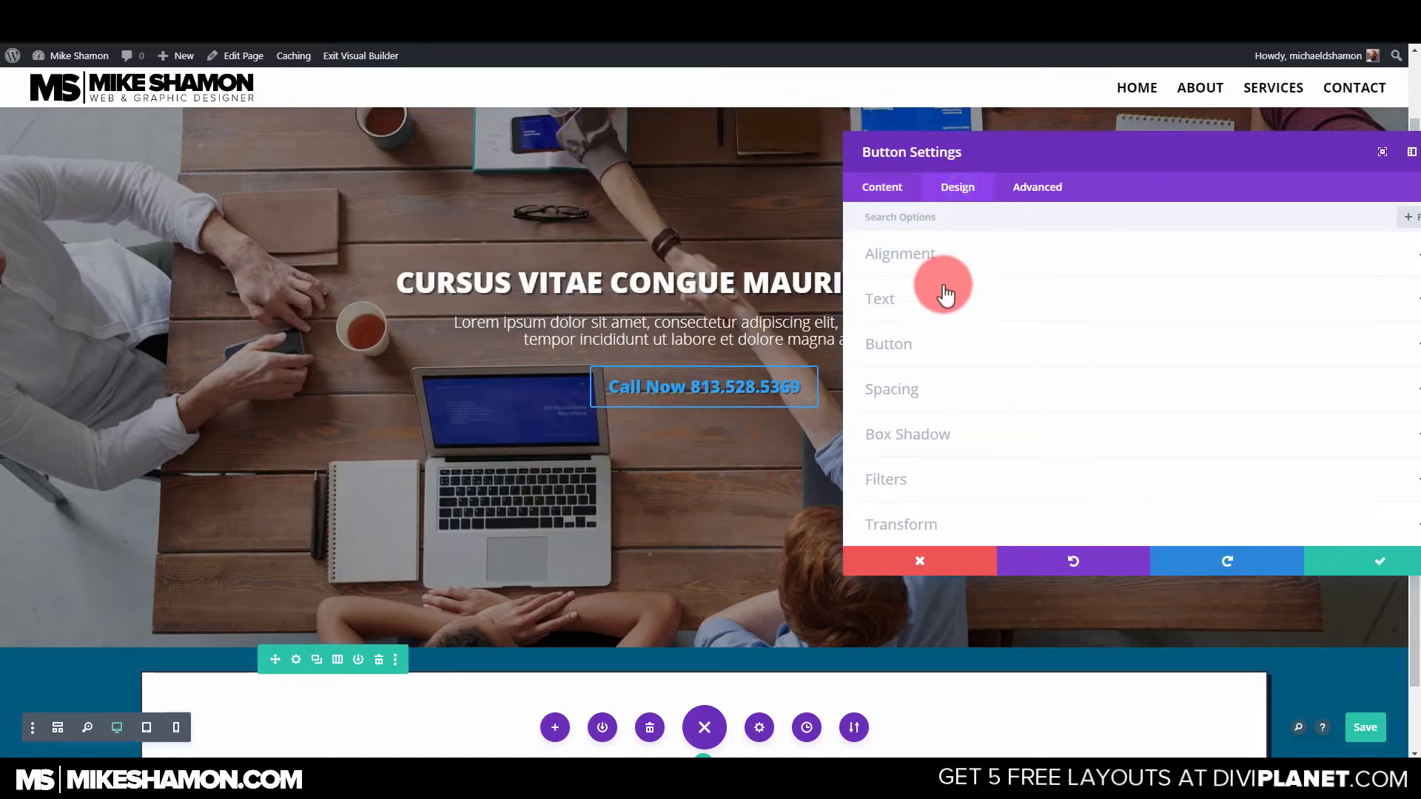
left_click(941, 292)
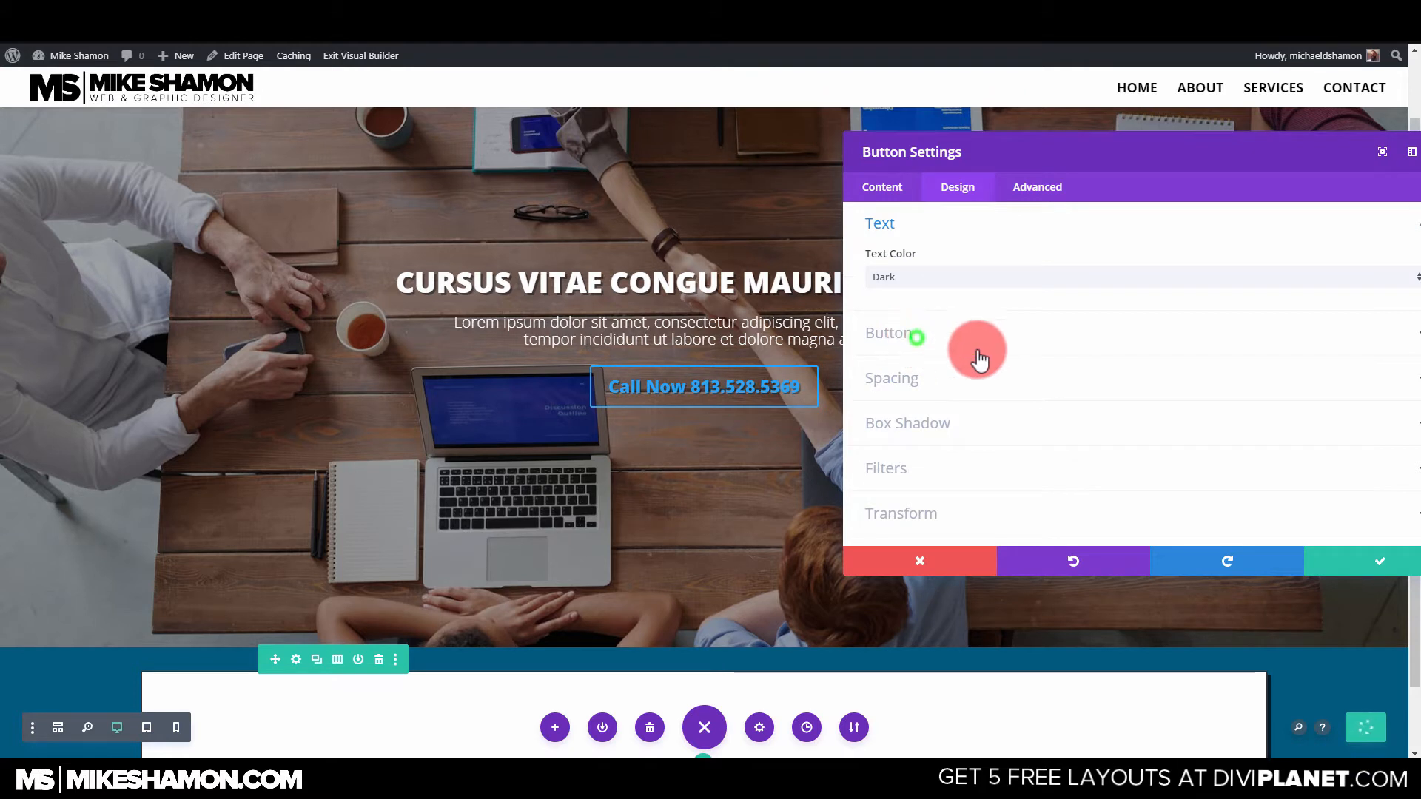
left_click(973, 346)
left_click_drag(1094, 158, 846, 158)
left_click_drag(1206, 585, 1024, 657)
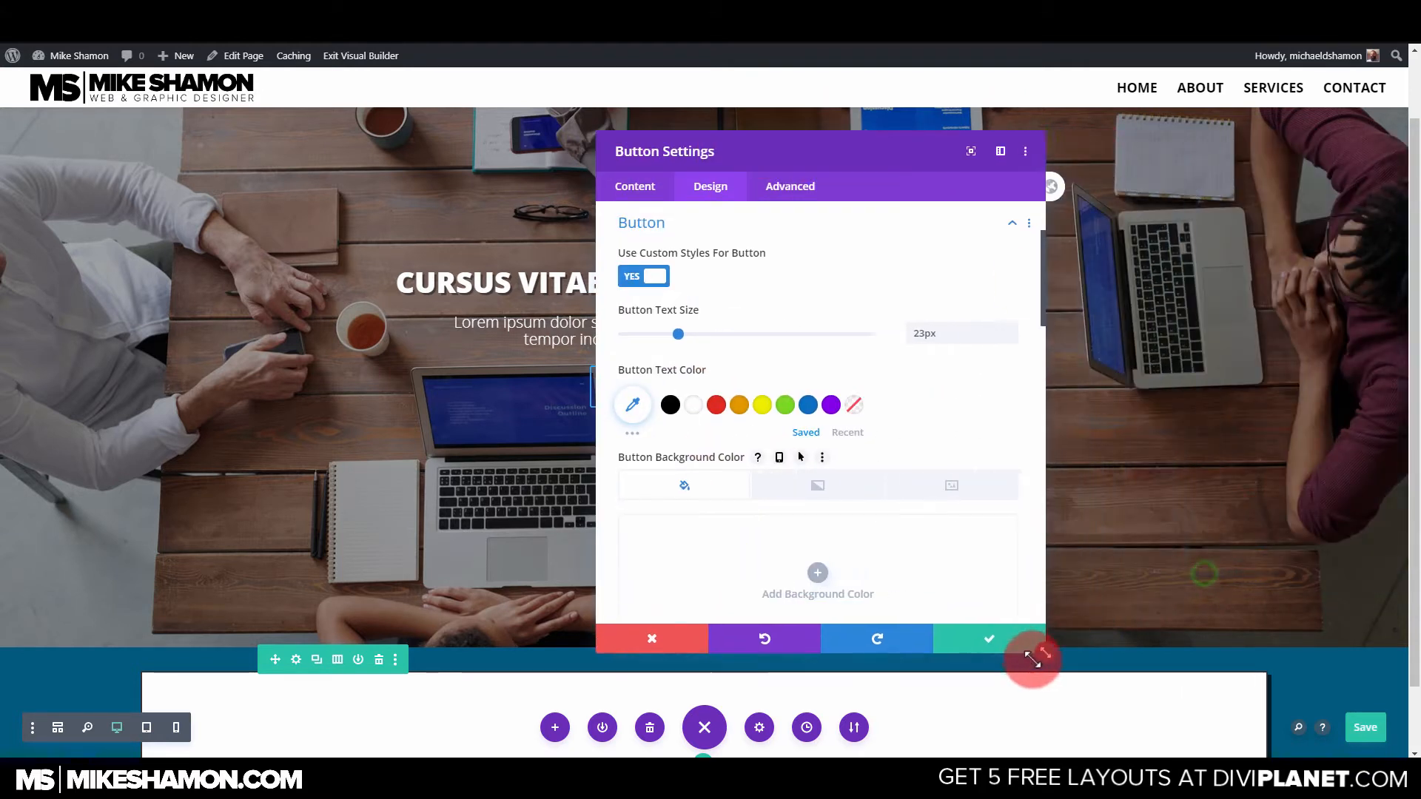
left_click_drag(856, 165, 1165, 153)
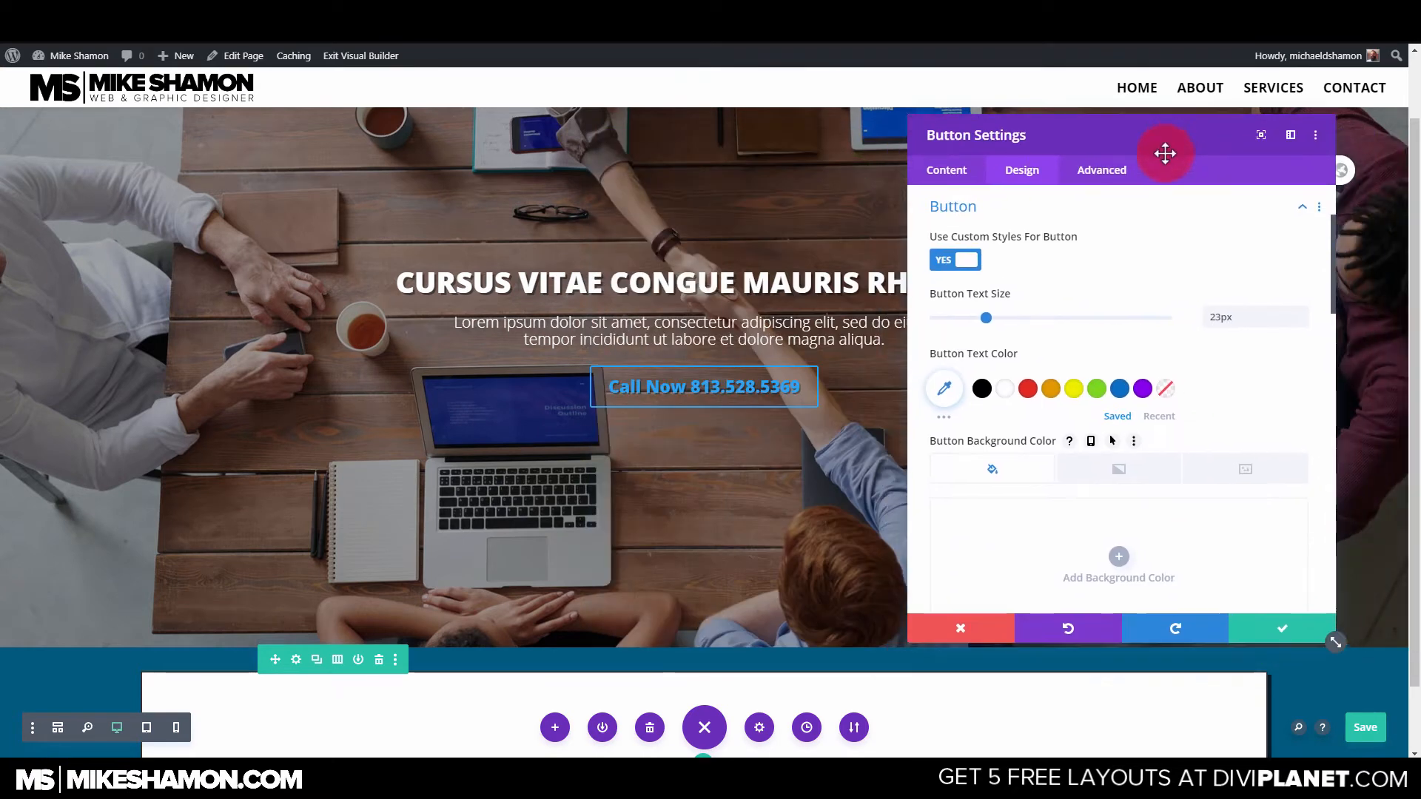
left_click(1007, 399)
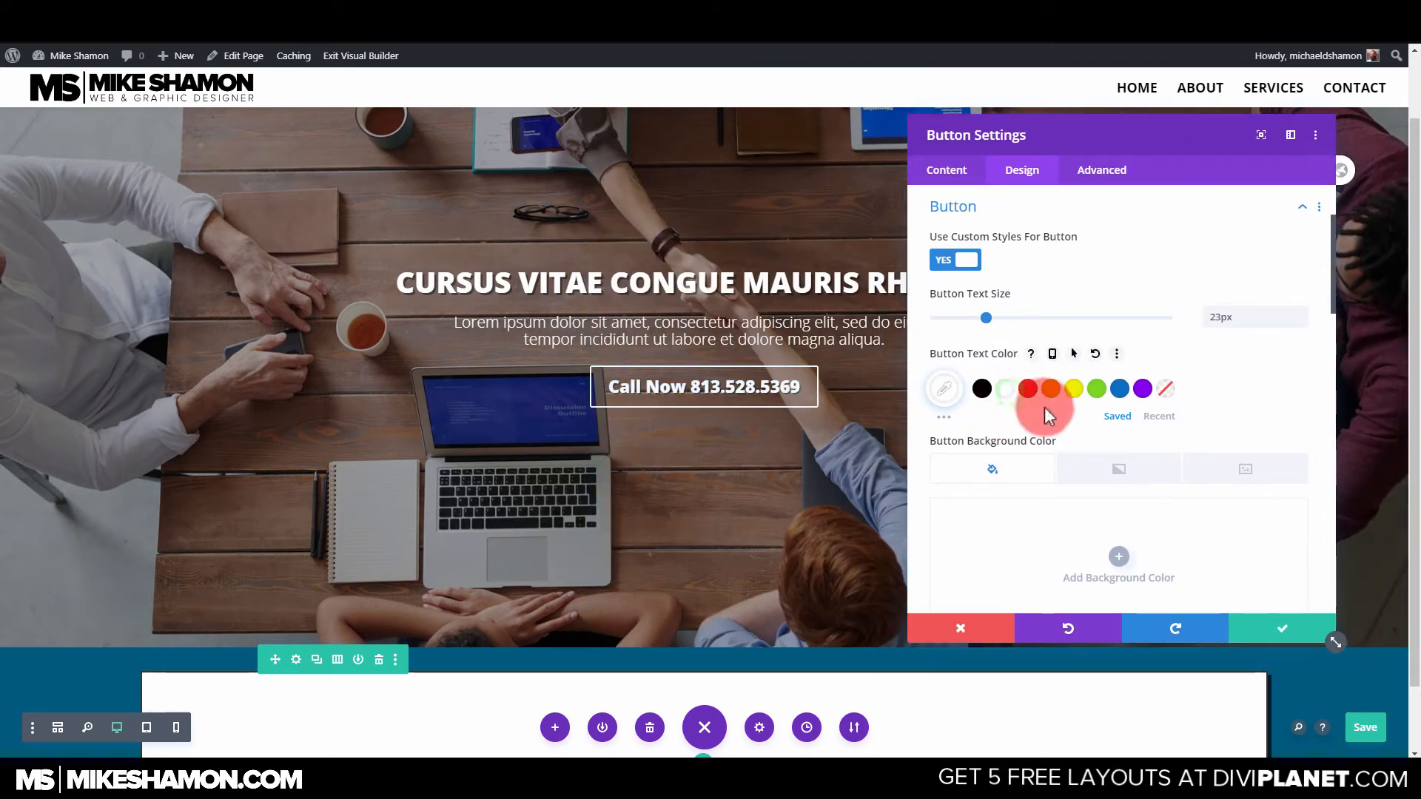
Give the call button a translucent black background color of rgba(0,0,0,0.32).
scroll(1022, 414, "down", 5)
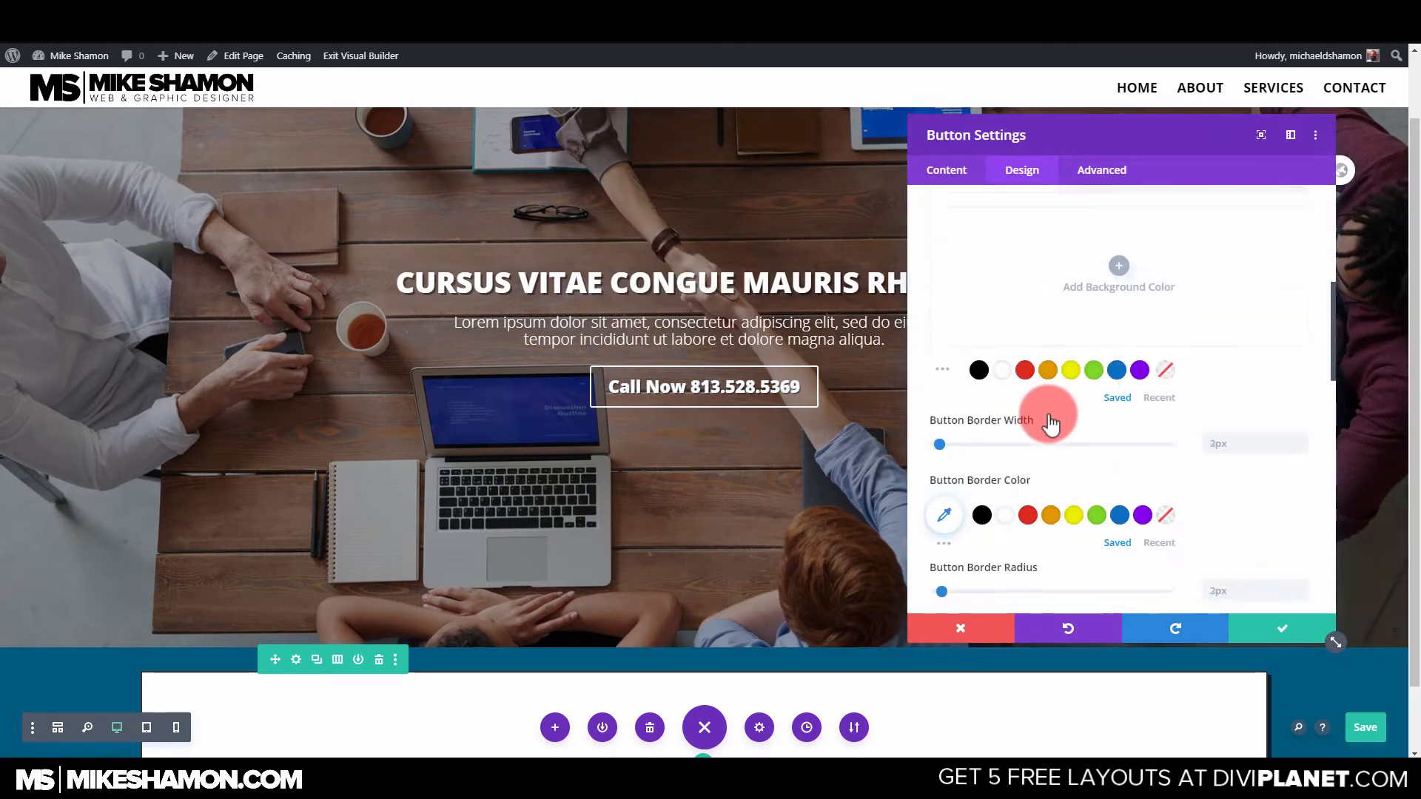
scroll(1007, 420, "up", 5)
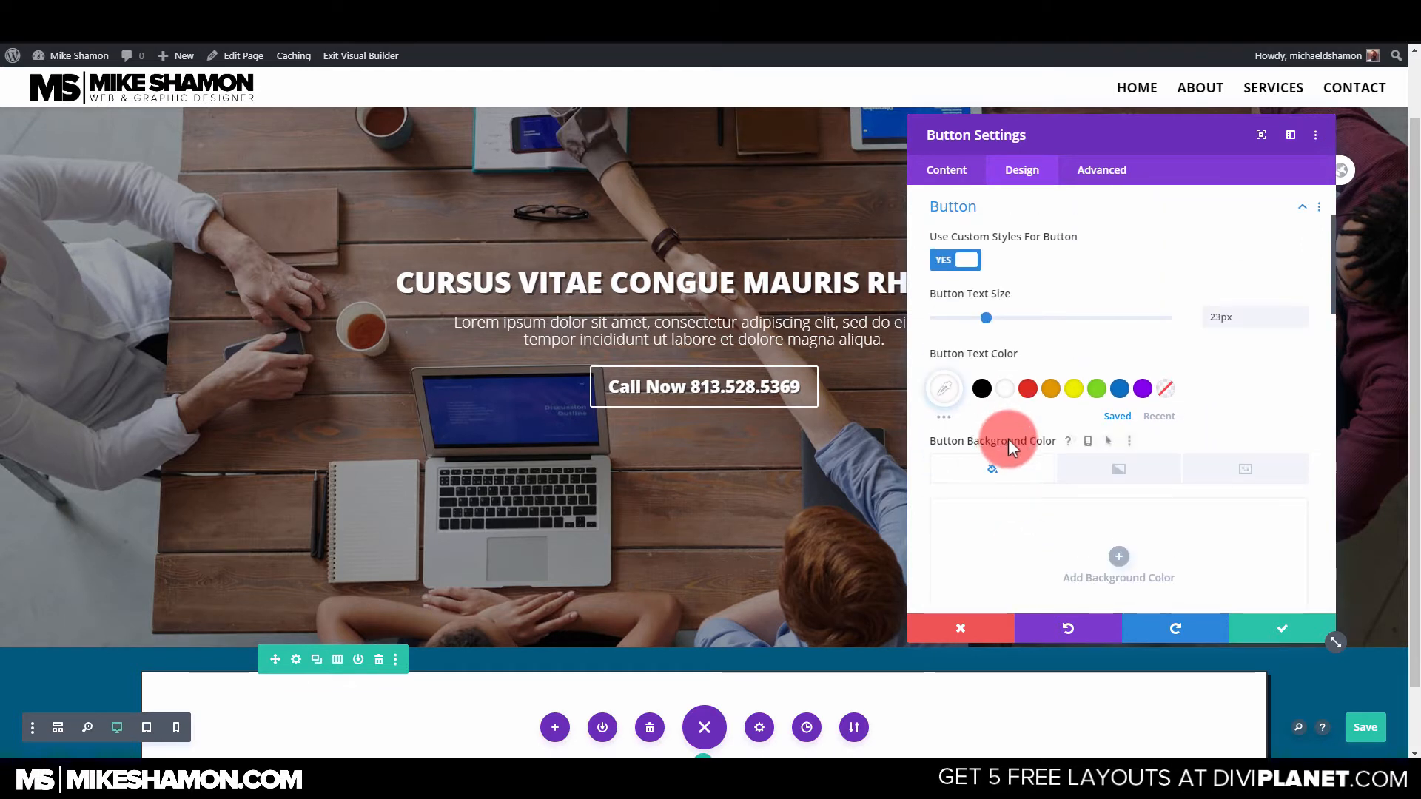
scroll(1035, 438, "down", 2)
left_click(1117, 433)
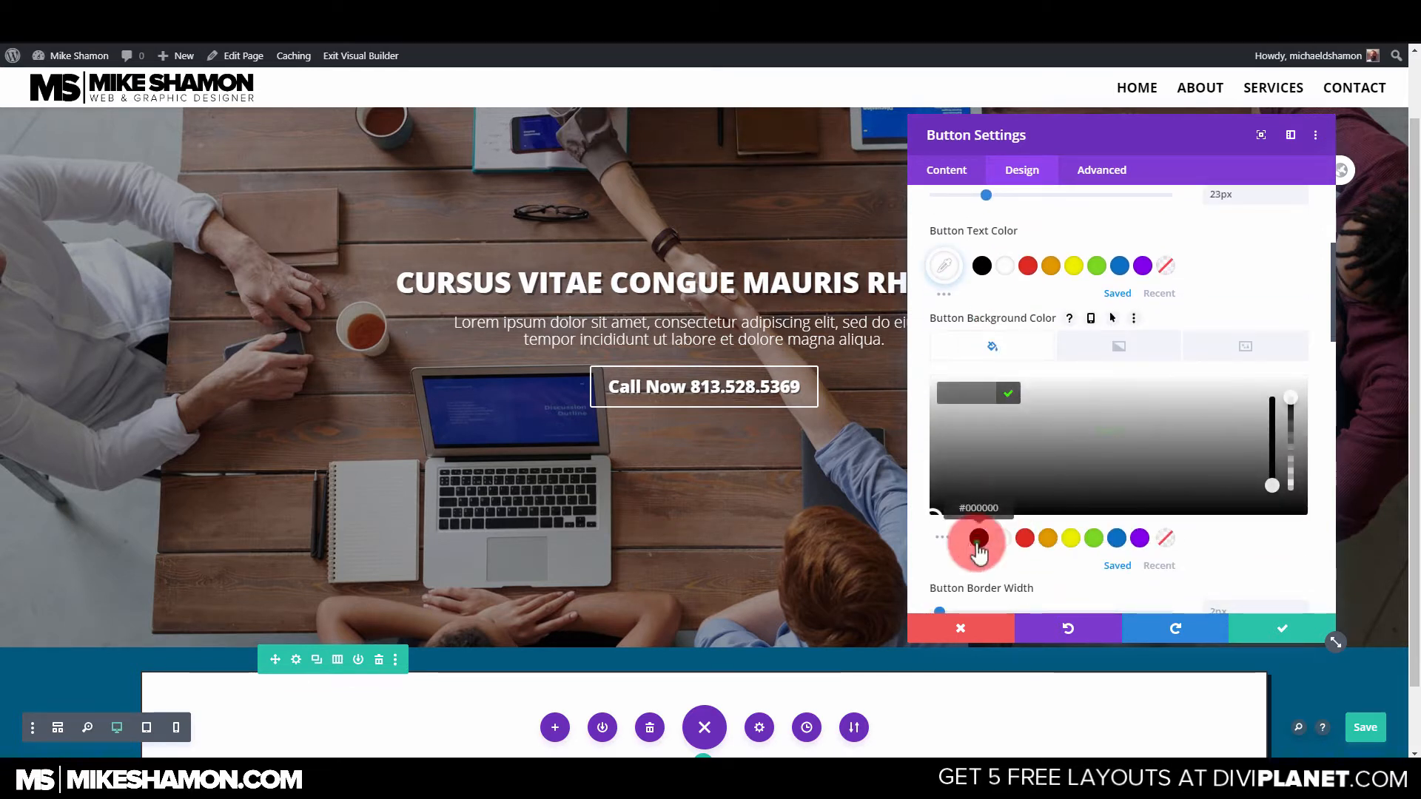
left_click(978, 538)
left_click(1264, 459)
left_click_drag(1290, 412, 1289, 472)
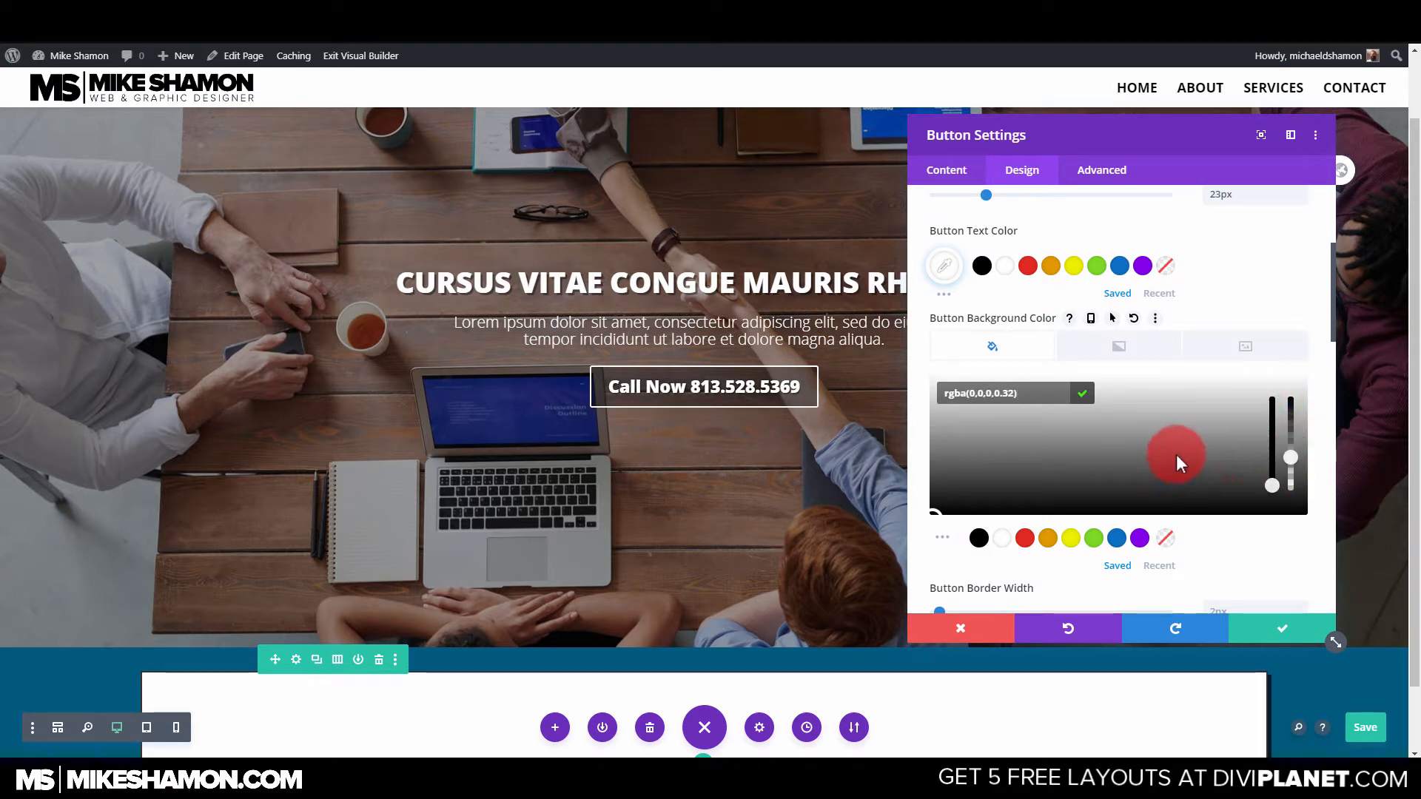
Review the call button's border, font and text shadow settings.
scroll(1175, 459, "down", 8)
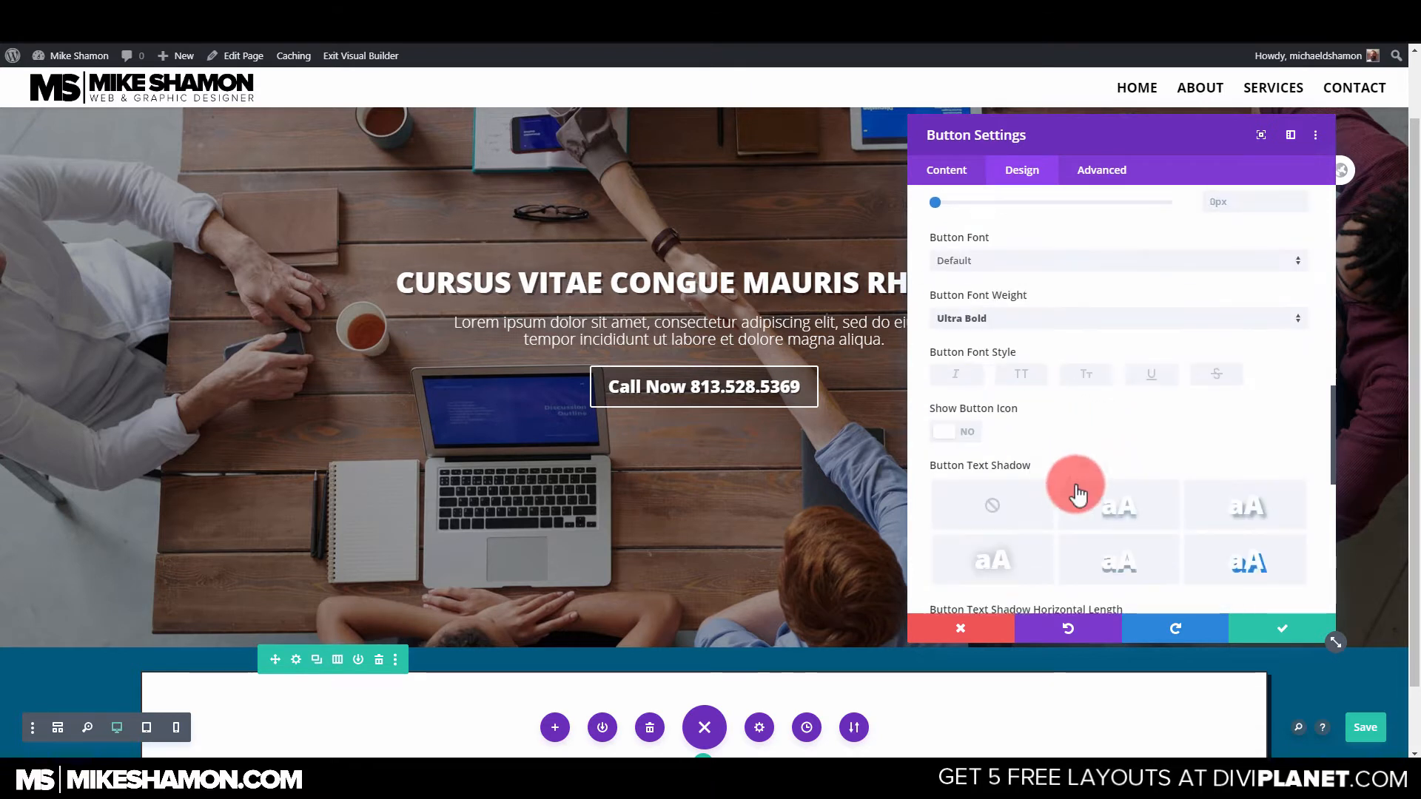
scroll(1116, 482, "down", 3)
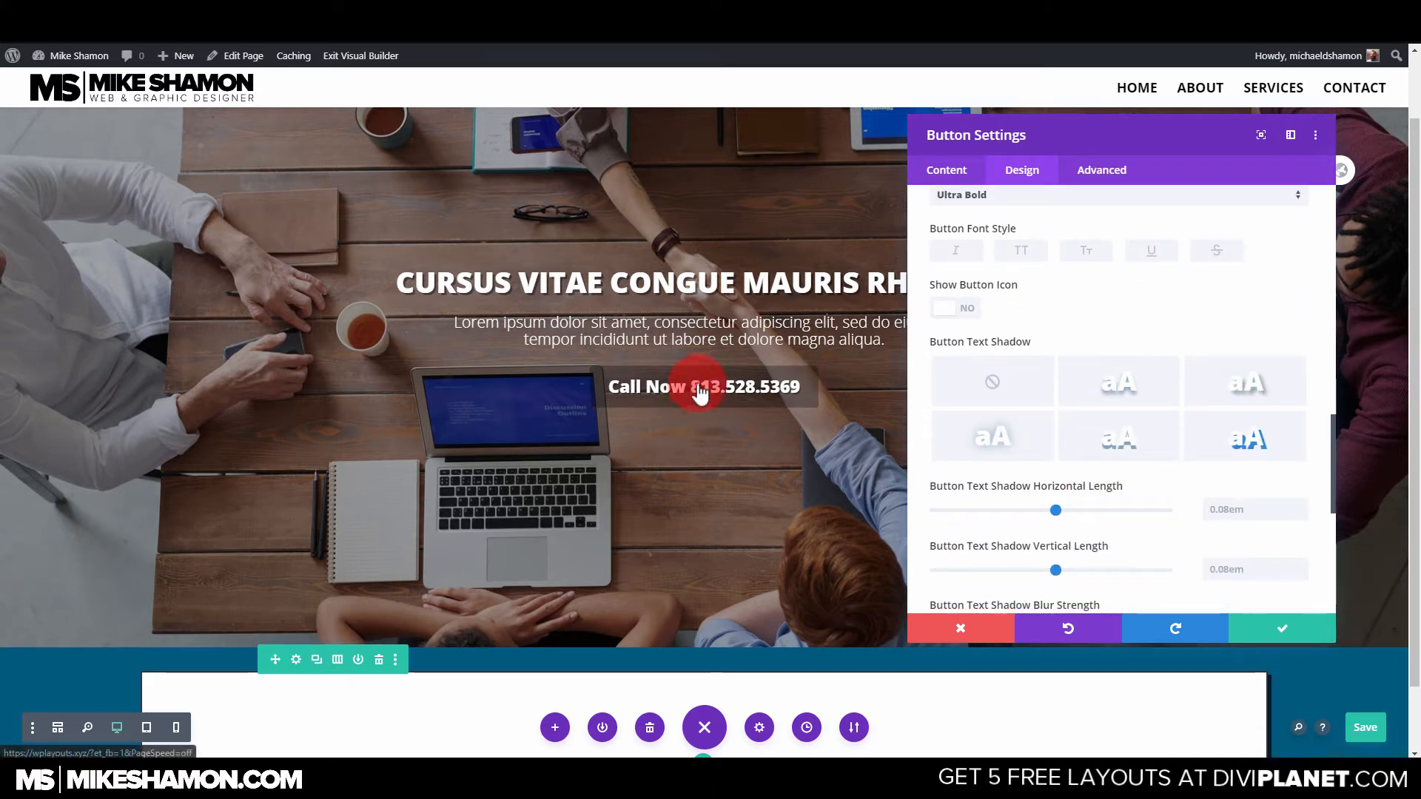
scroll(1105, 399, "down", 1)
scroll(1104, 401, "down", 5)
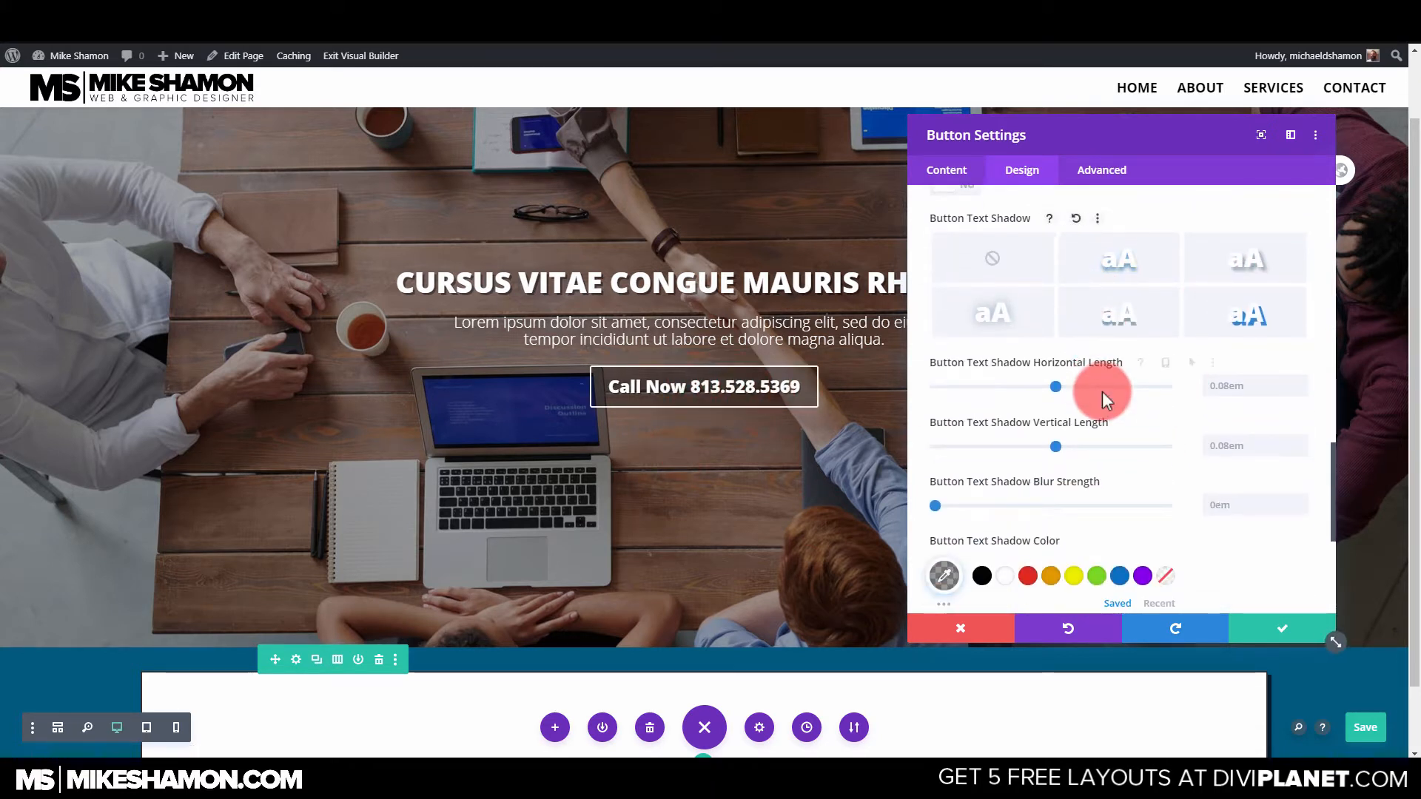
scroll(1104, 400, "up", 6)
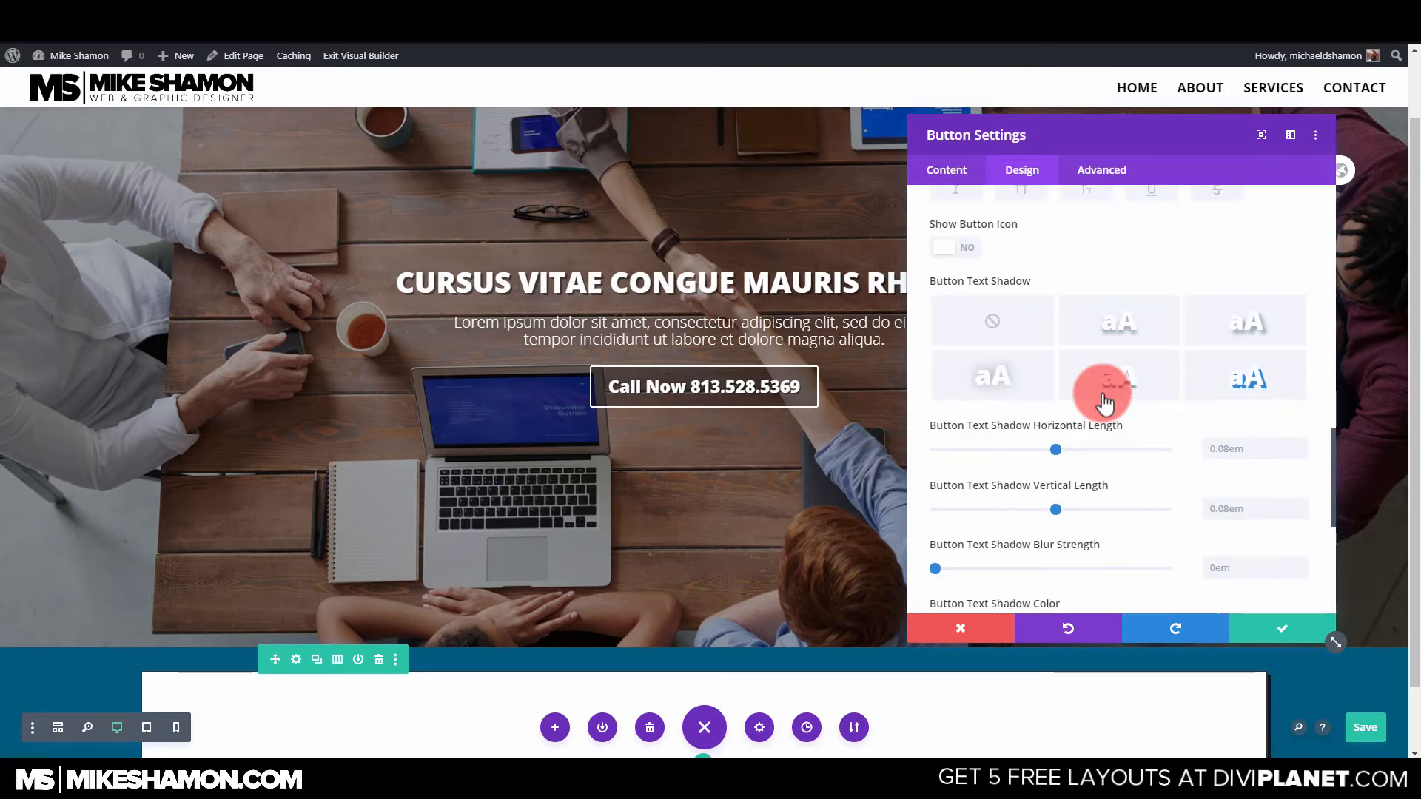
scroll(1103, 393, "up", 5)
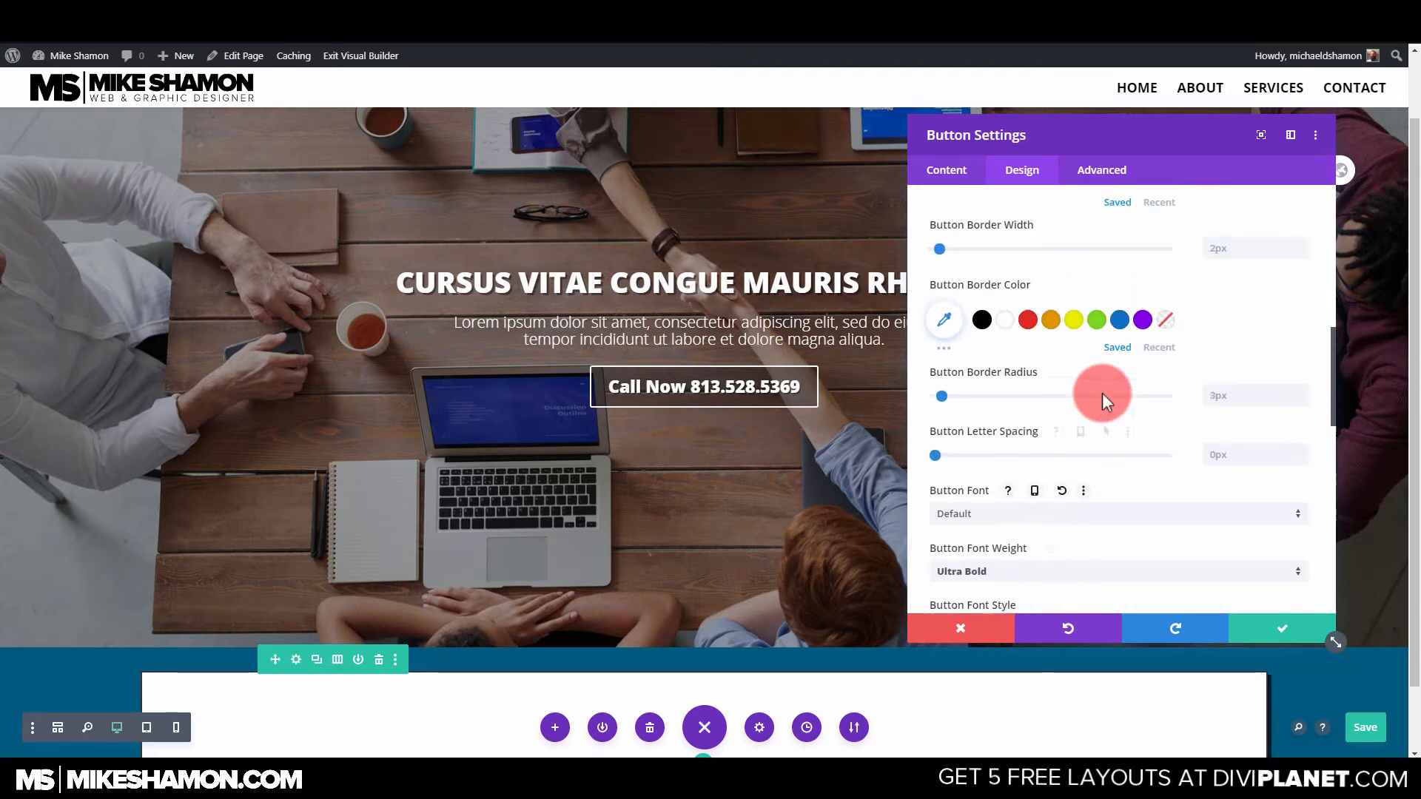
scroll(1103, 392, "down", 10)
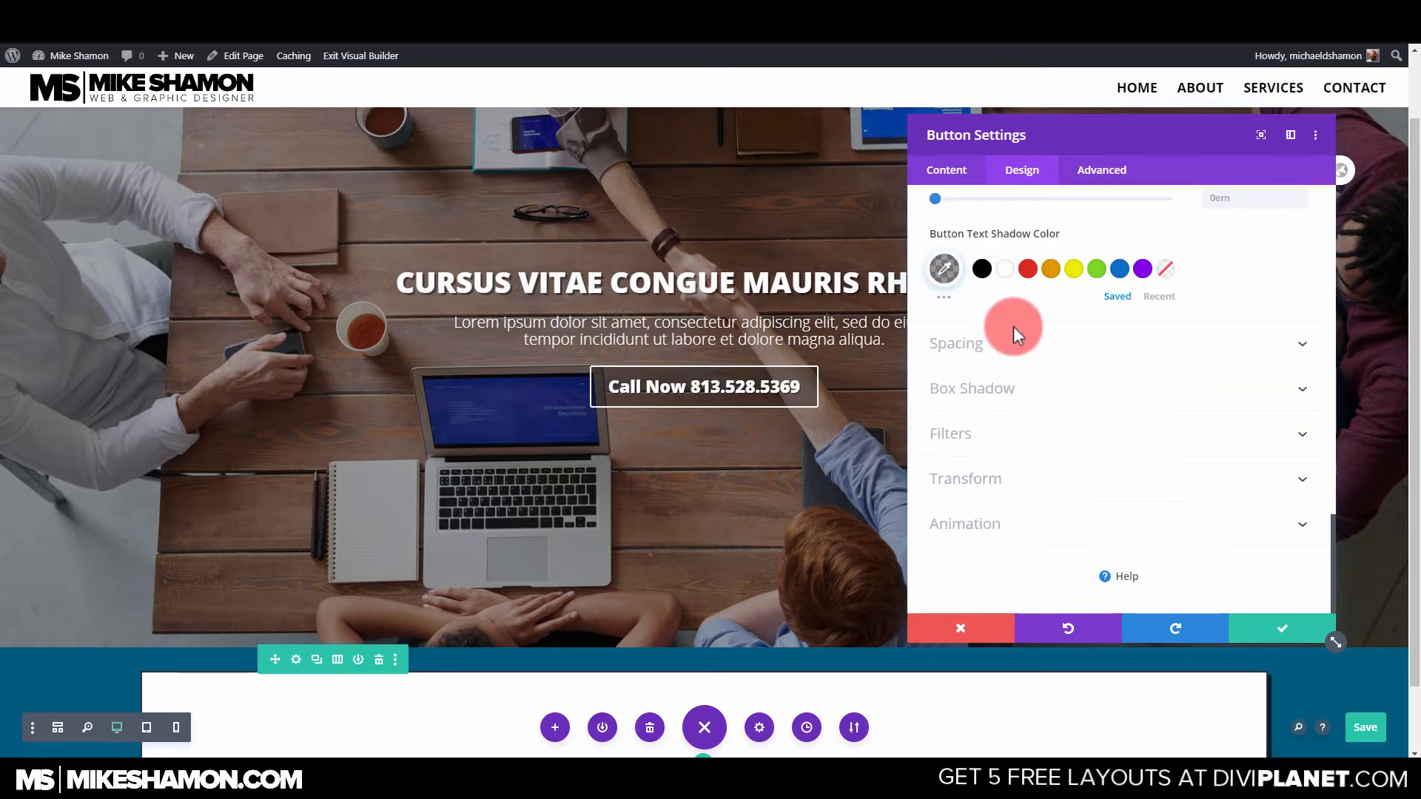
Set the call button's link URL to a tel: link with the phone number, and save the button and the page.
left_click(947, 169)
left_click(970, 287)
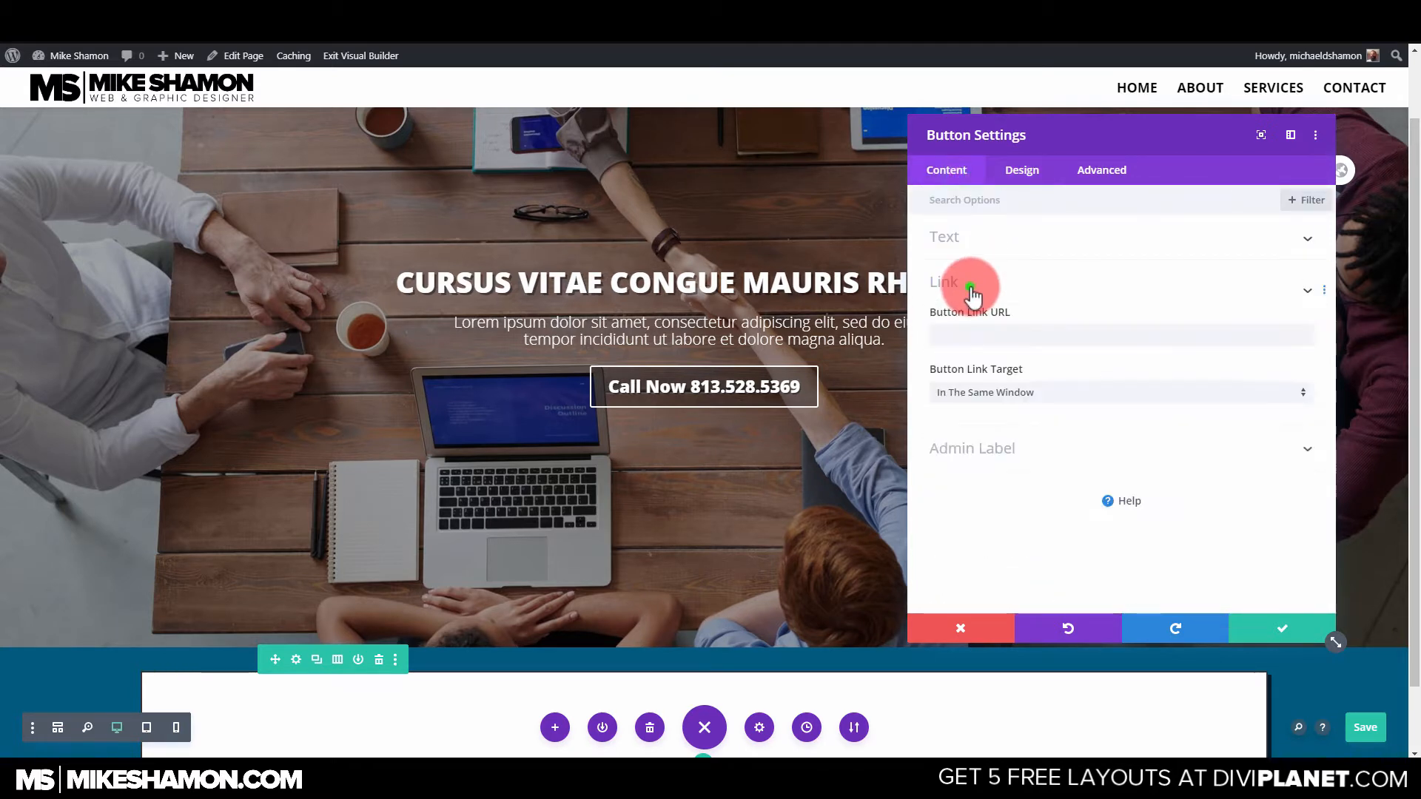
left_click(989, 343)
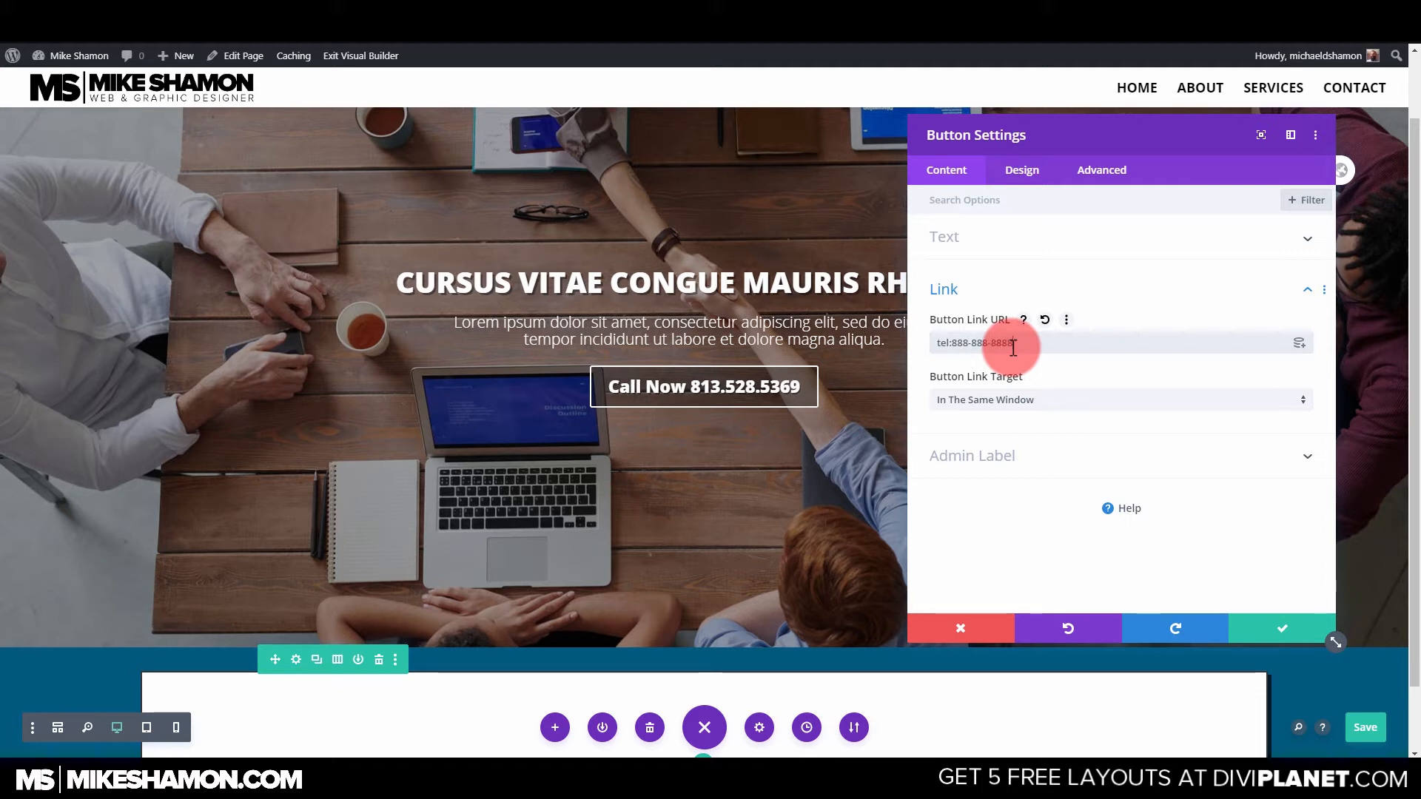
double_click(934, 344)
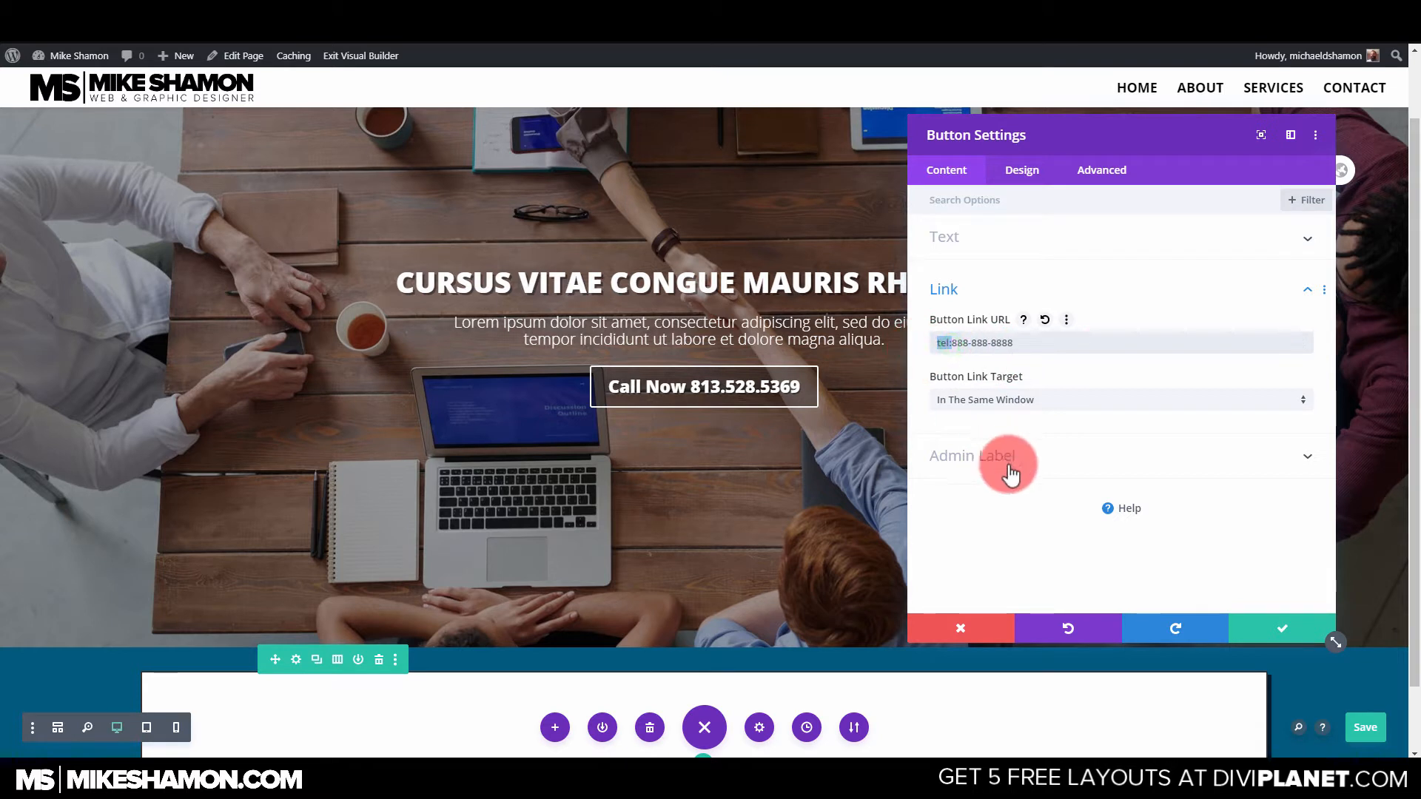
left_click(1063, 342)
left_click(1288, 635)
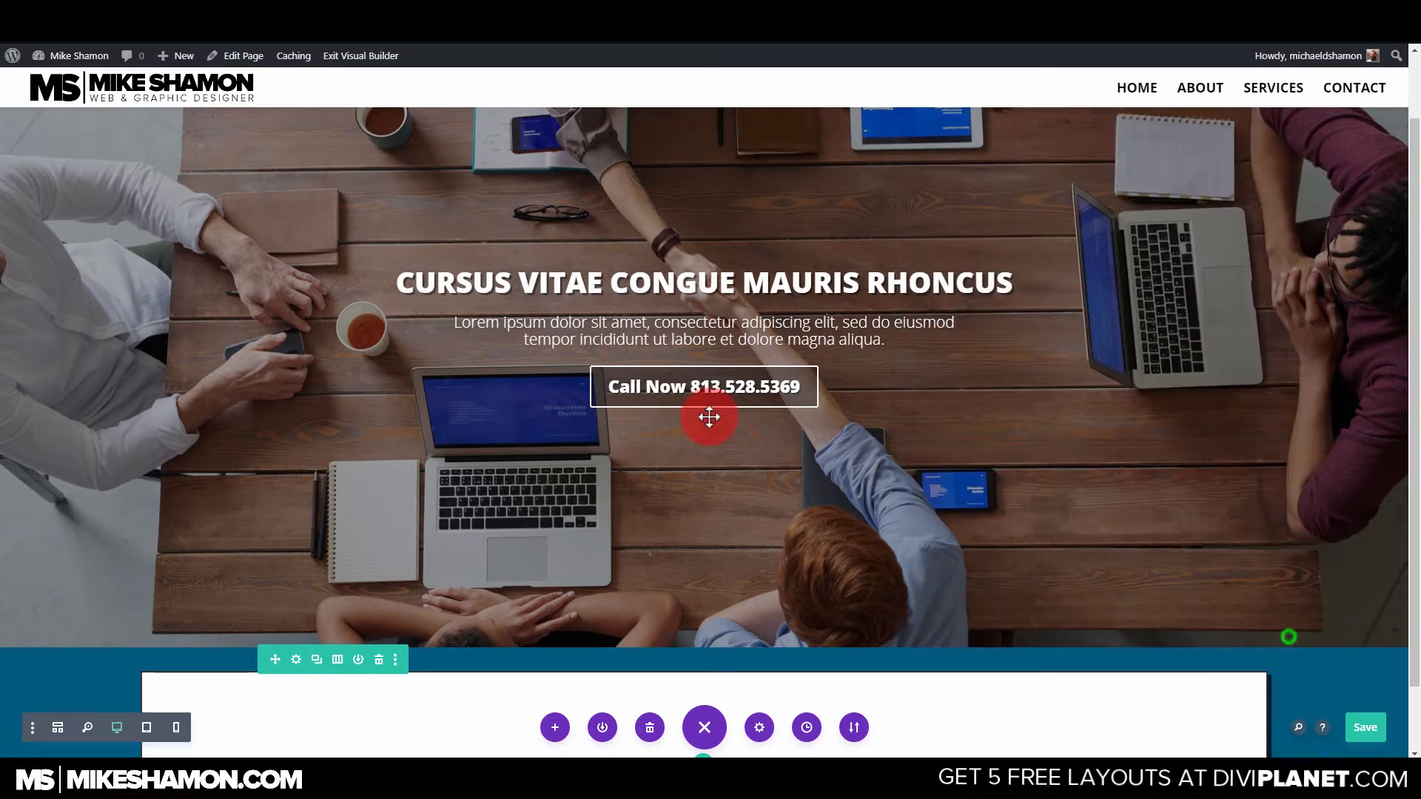
left_click(1373, 726)
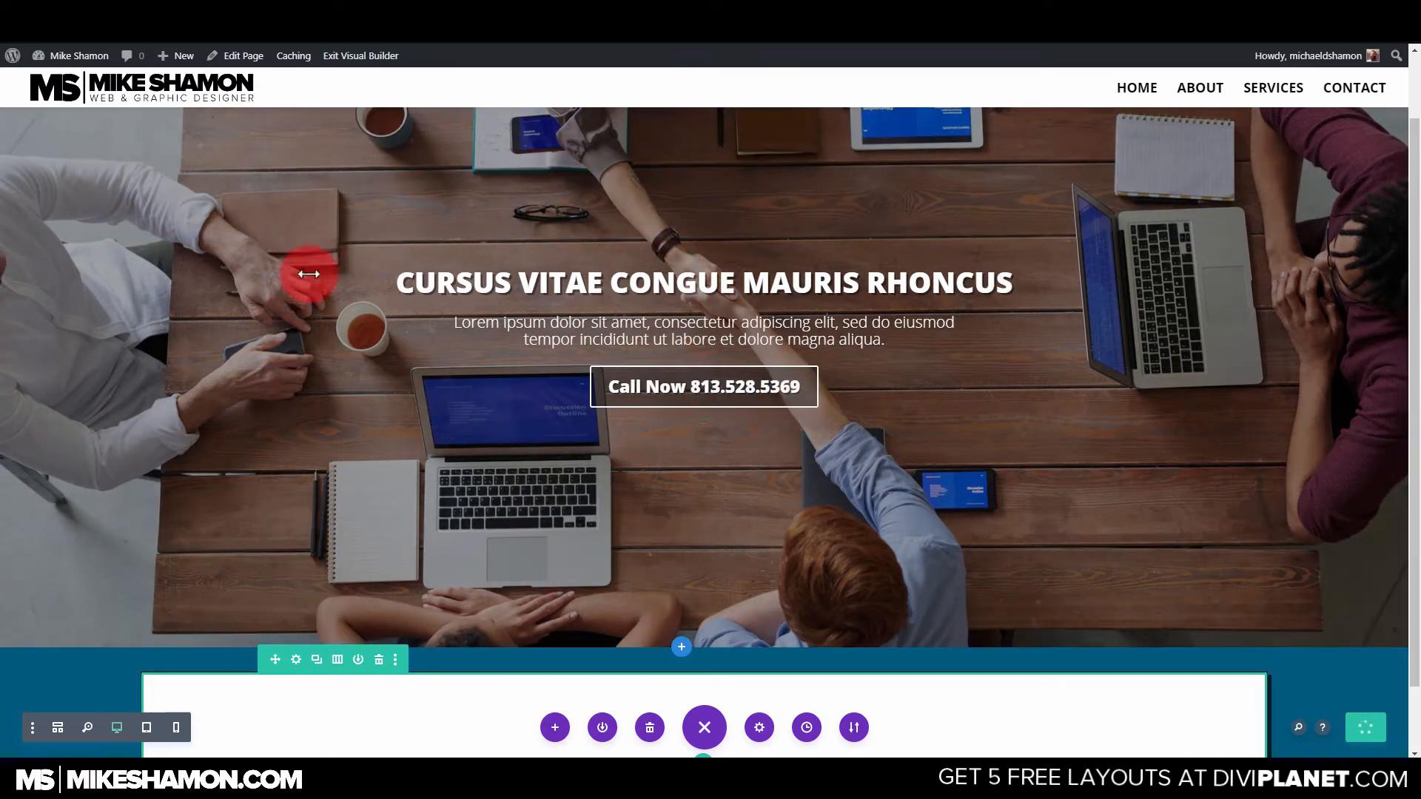
Try a two-column layout for the white row in the blue section and return it to one column.
scroll(598, 625, "down", 1)
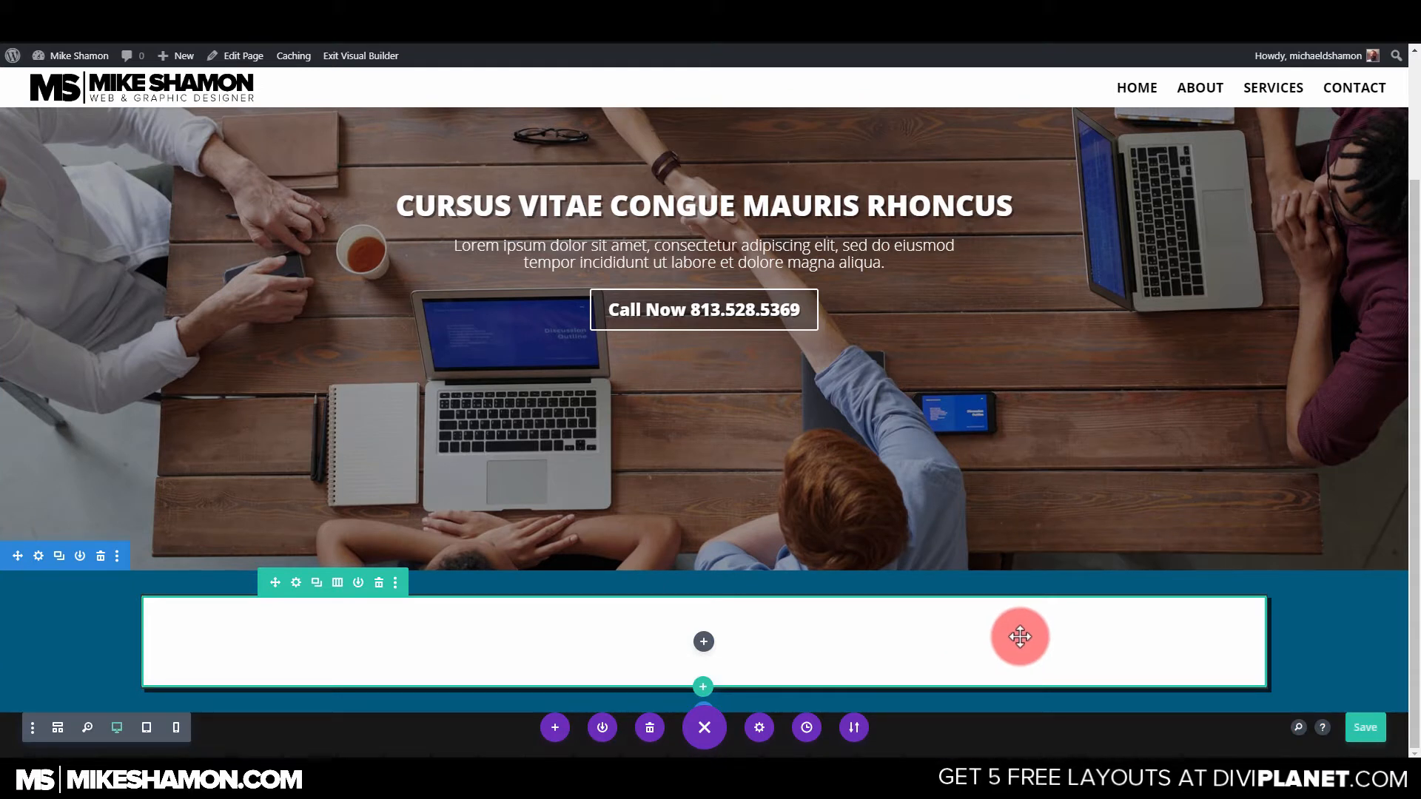
left_click(337, 582)
left_click(330, 307)
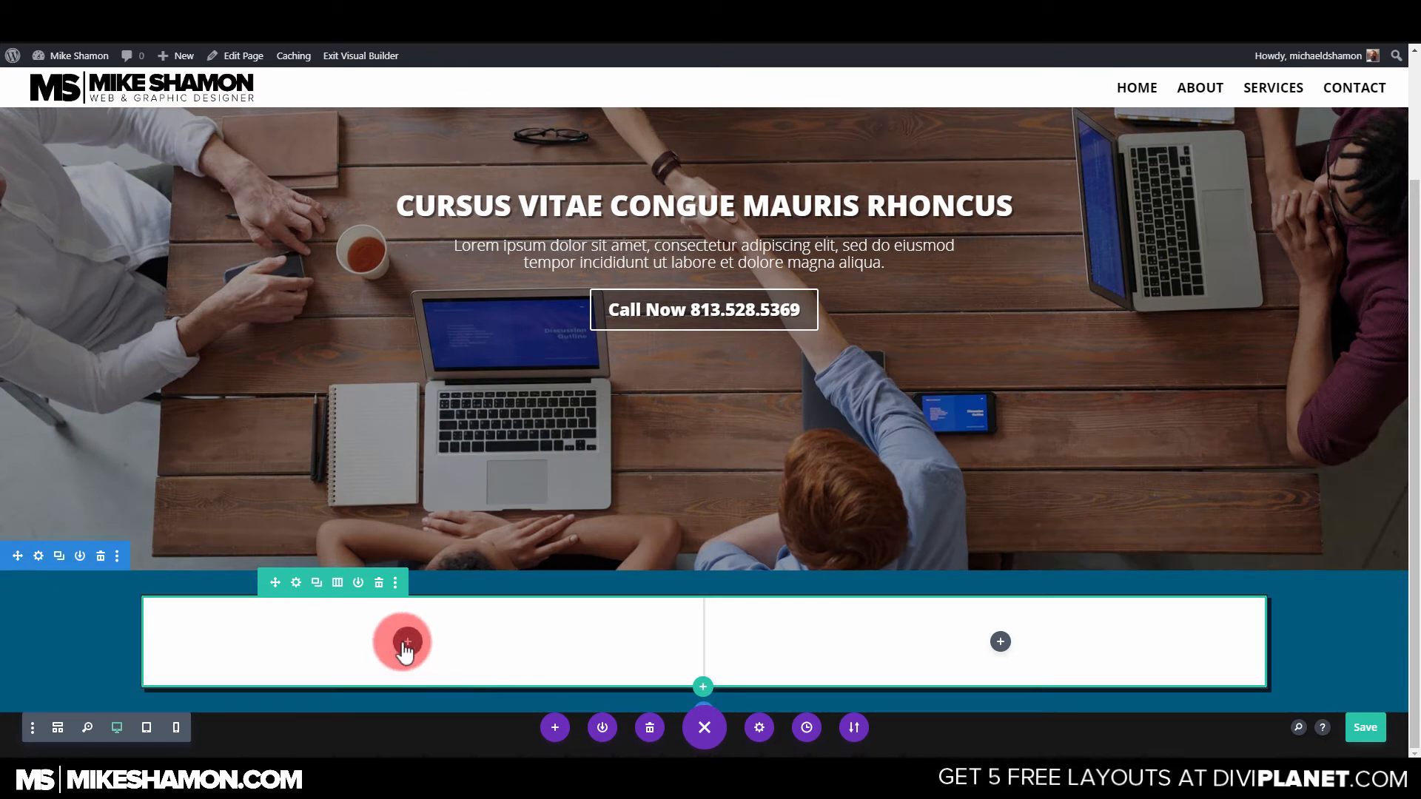
left_click(337, 582)
left_click(247, 308)
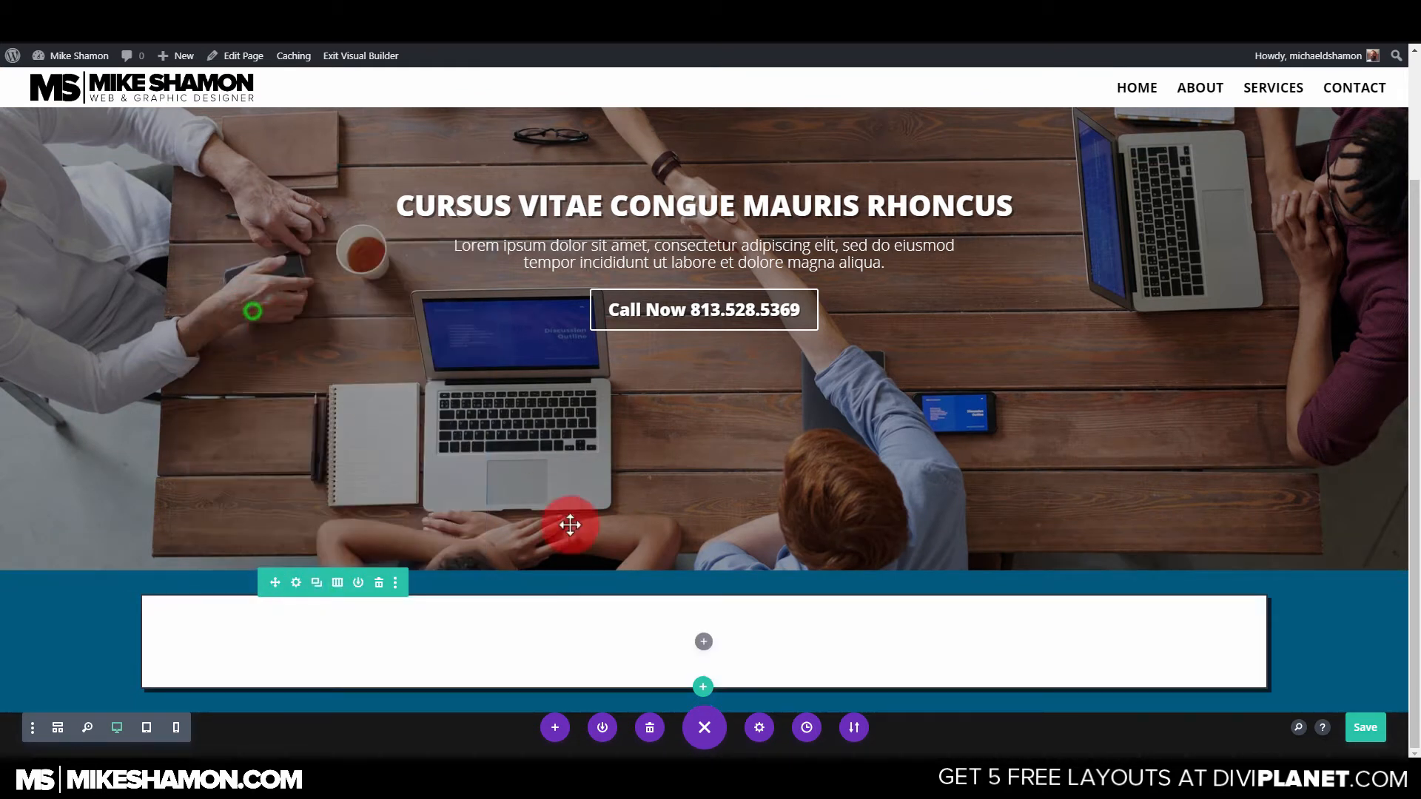
Insert a Text module into the single-column white row of the blue section.
left_click(704, 641)
left_click(666, 203)
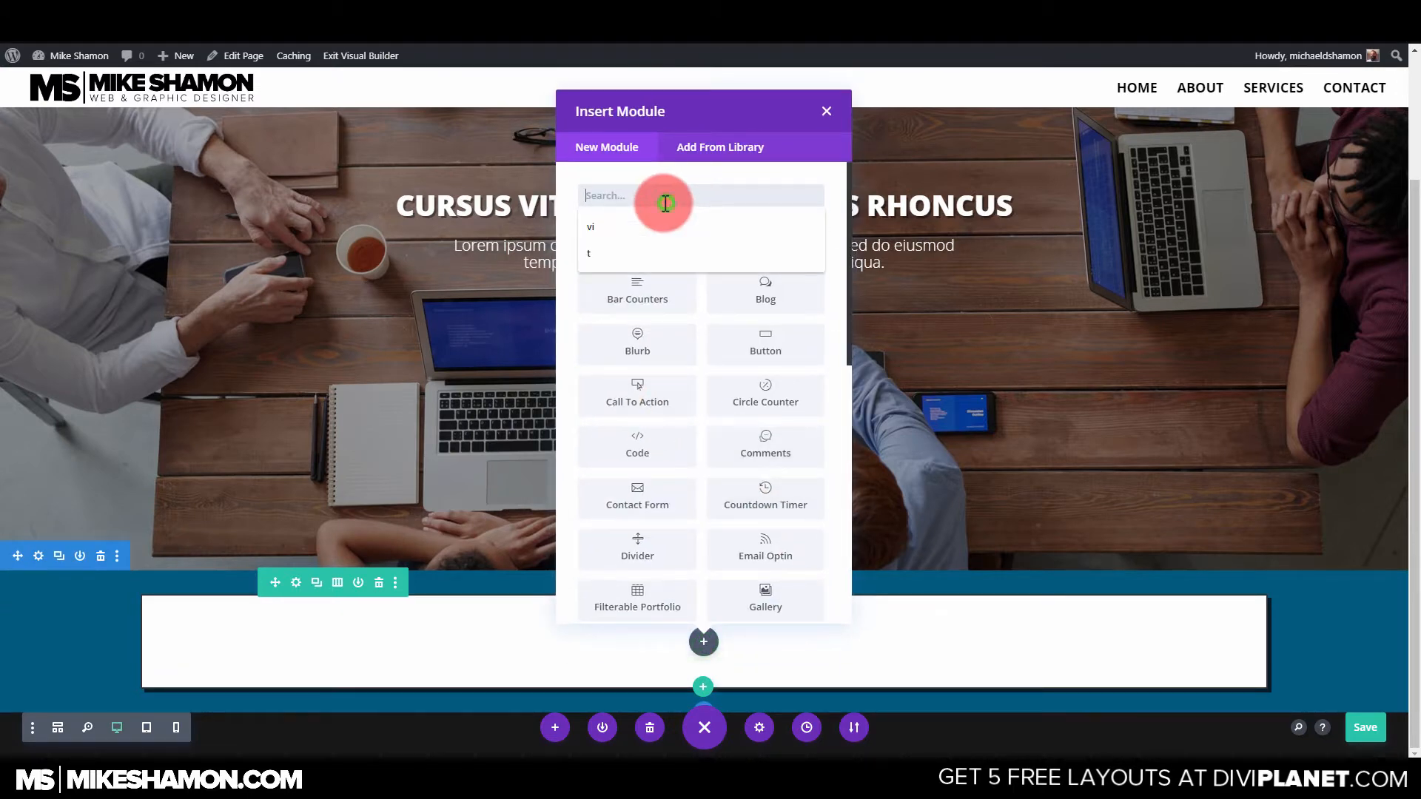
type("text")
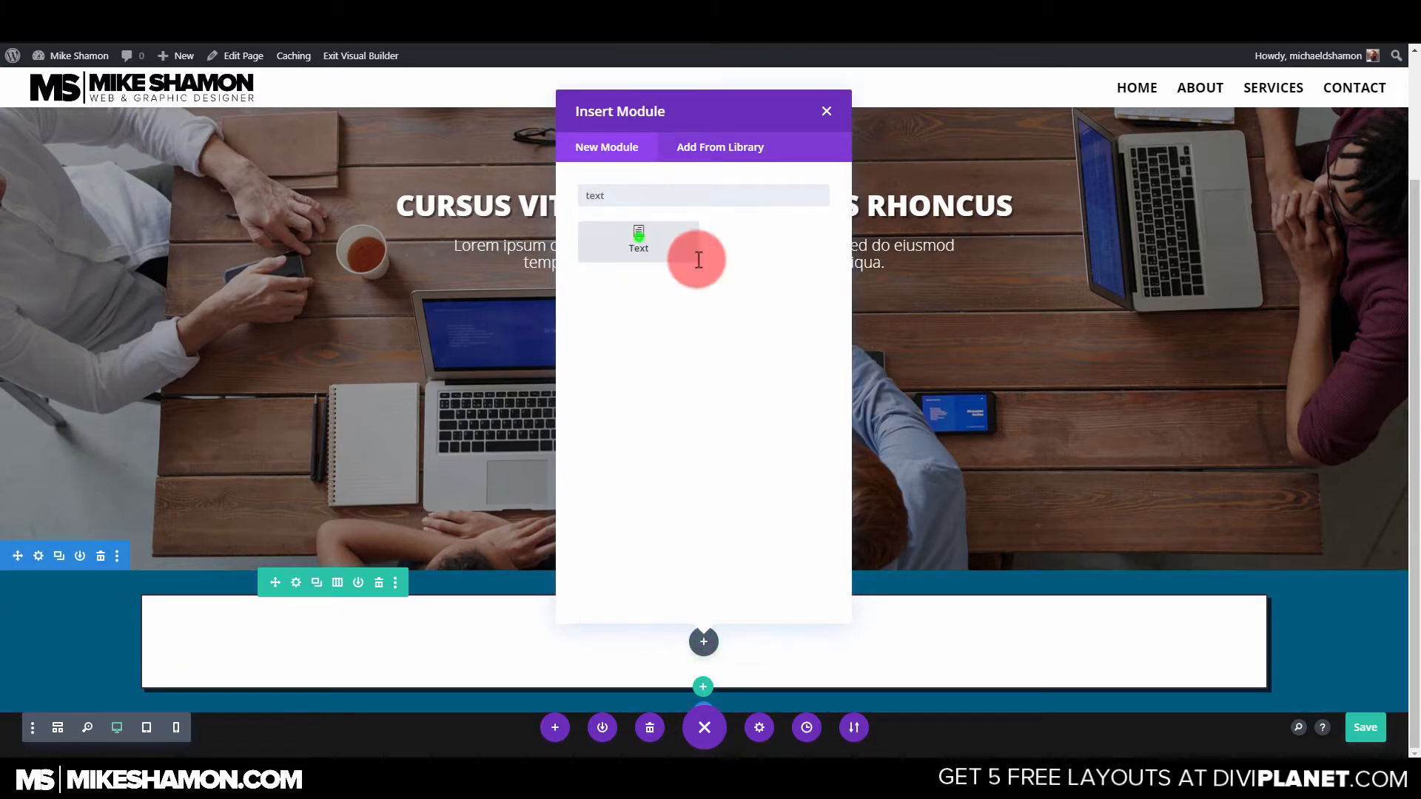
left_click(688, 250)
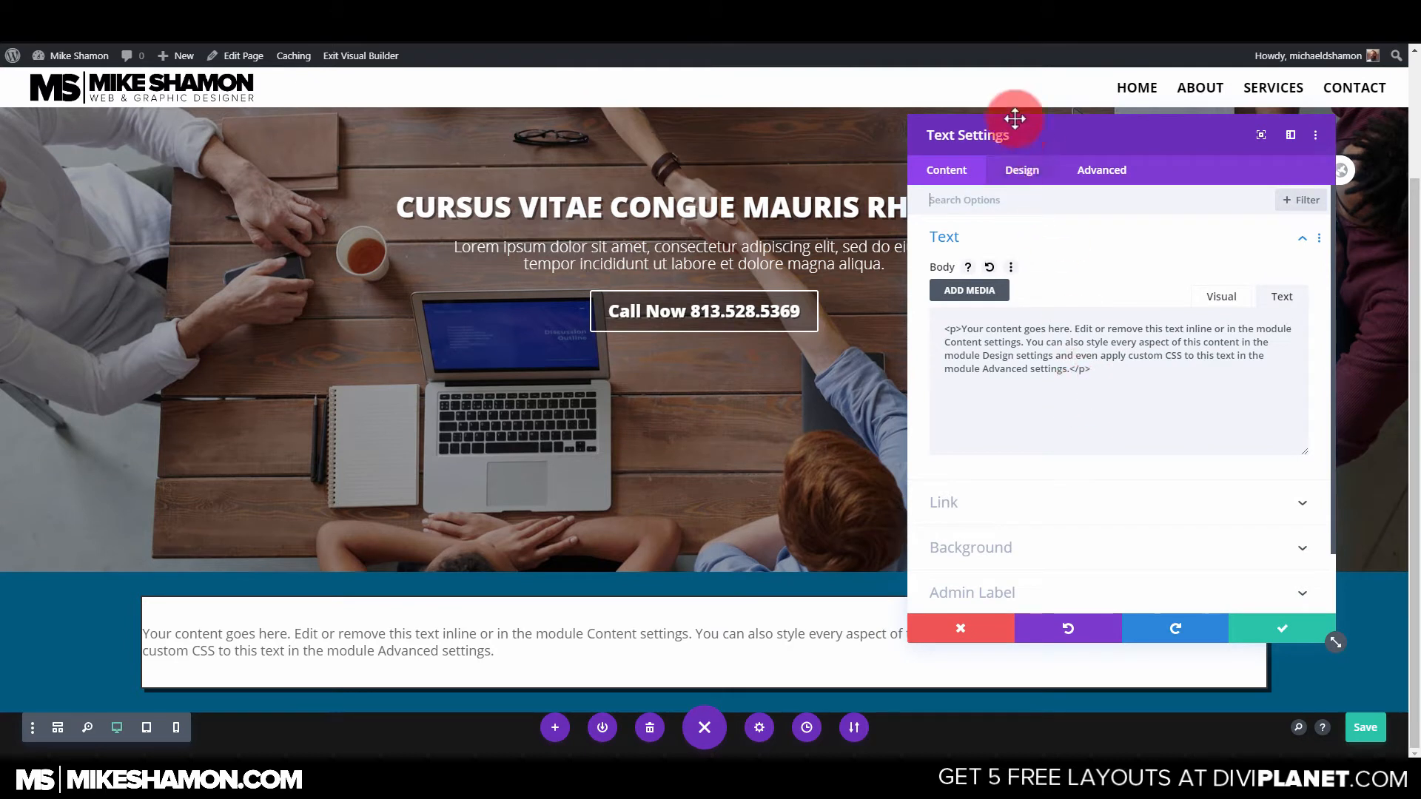
Style the new text module's body text as italic with a text size of 24px.
left_click(1021, 183)
left_click_drag(1037, 133, 1020, 99)
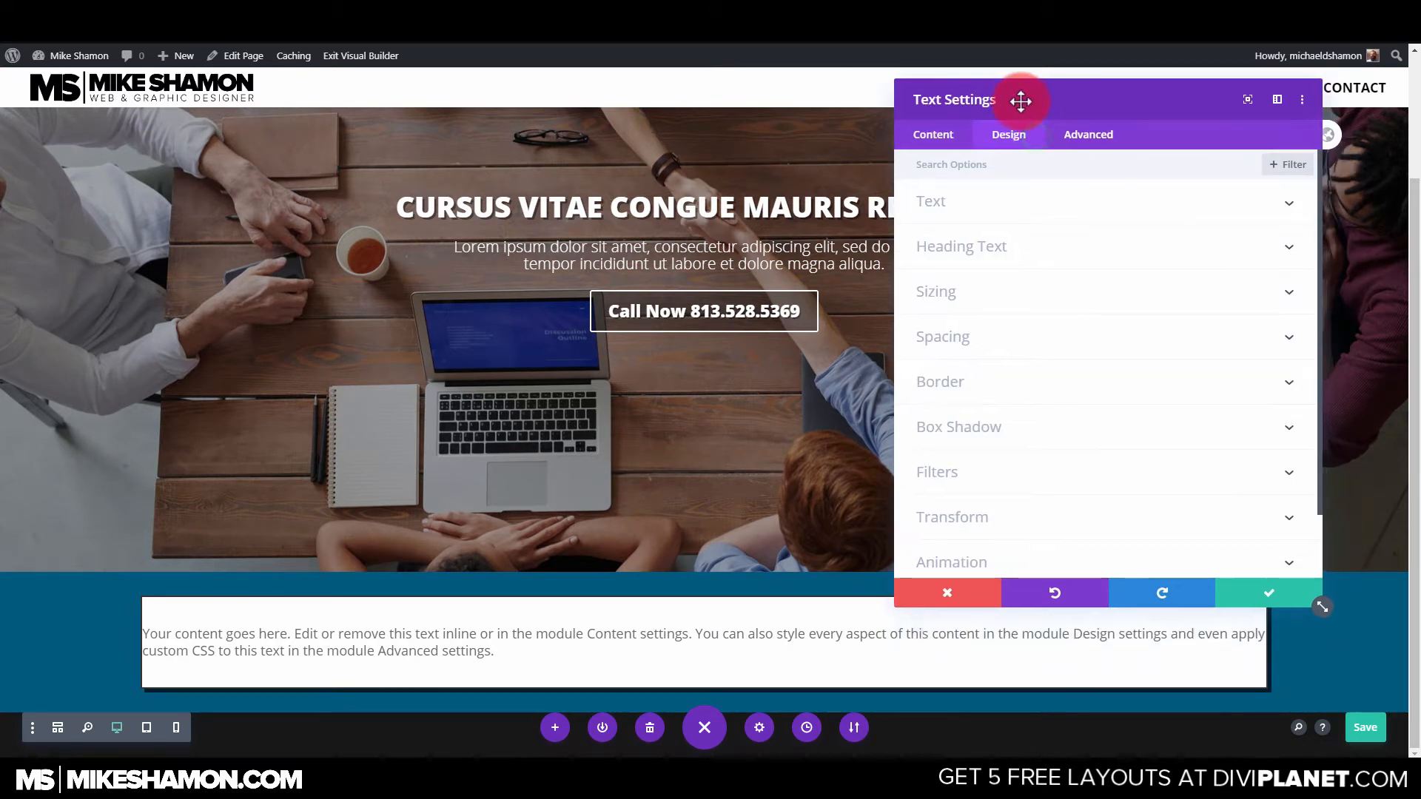
left_click(976, 213)
scroll(1025, 262, "down", 3)
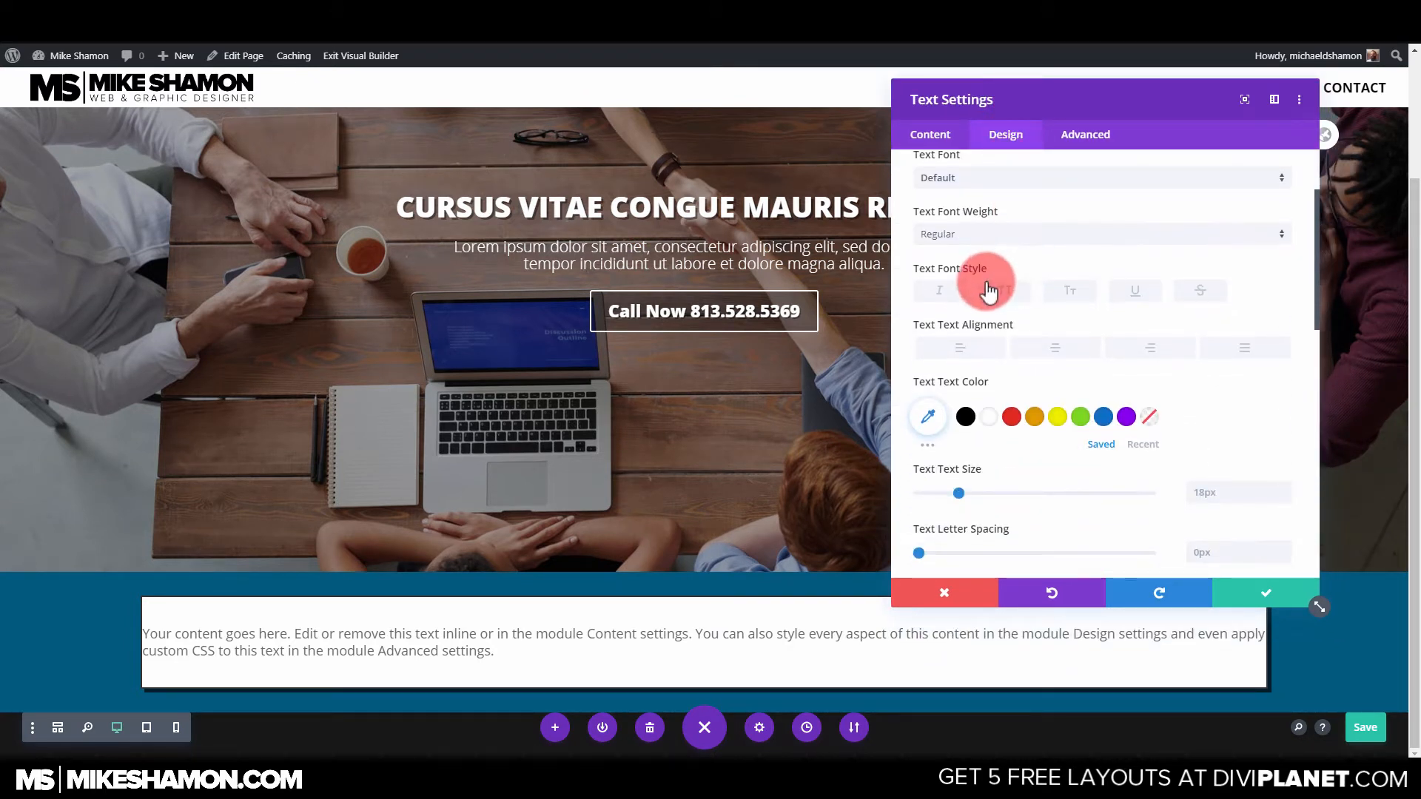
scroll(938, 268, "up", 2)
left_click(941, 292)
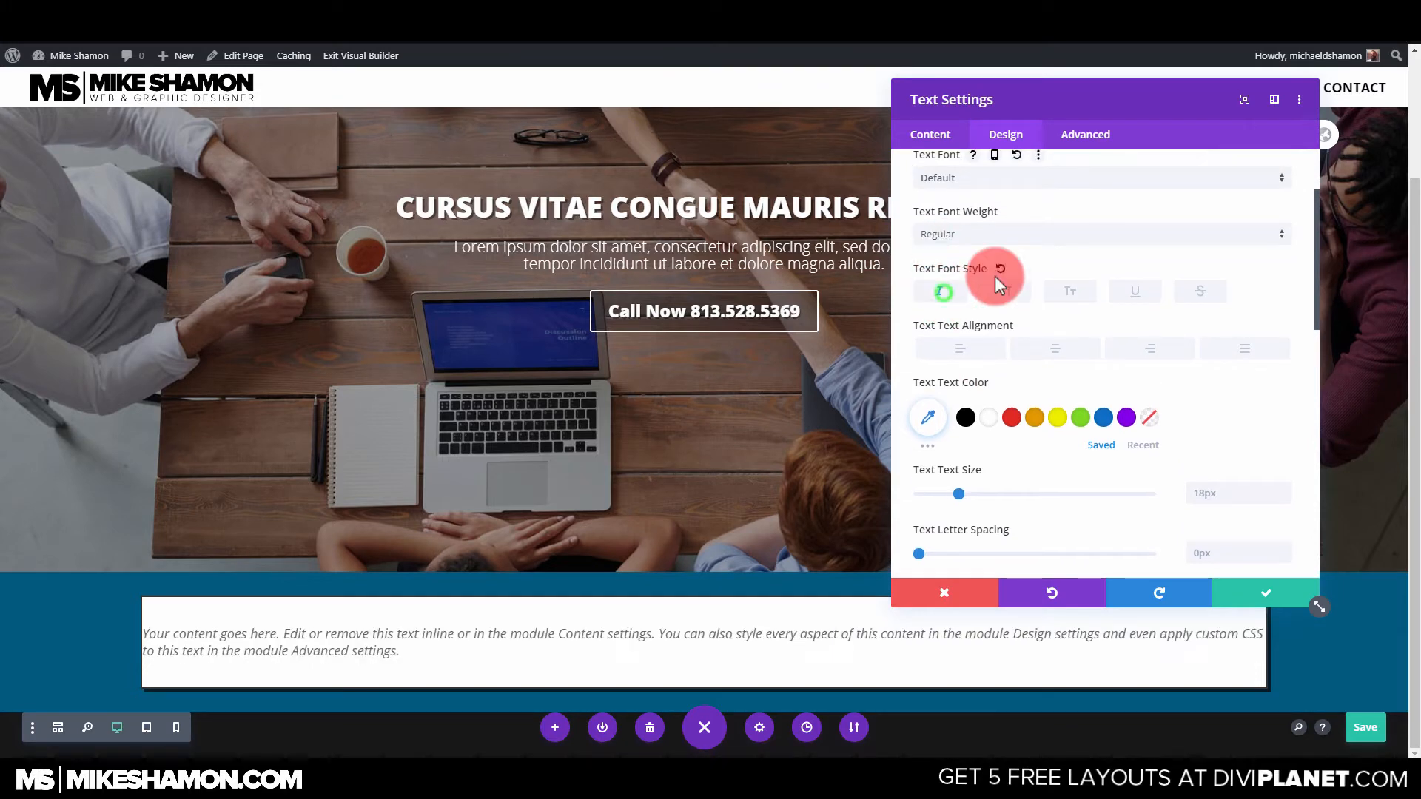
scroll(994, 414, "down", 2)
left_click_drag(966, 383, 973, 370)
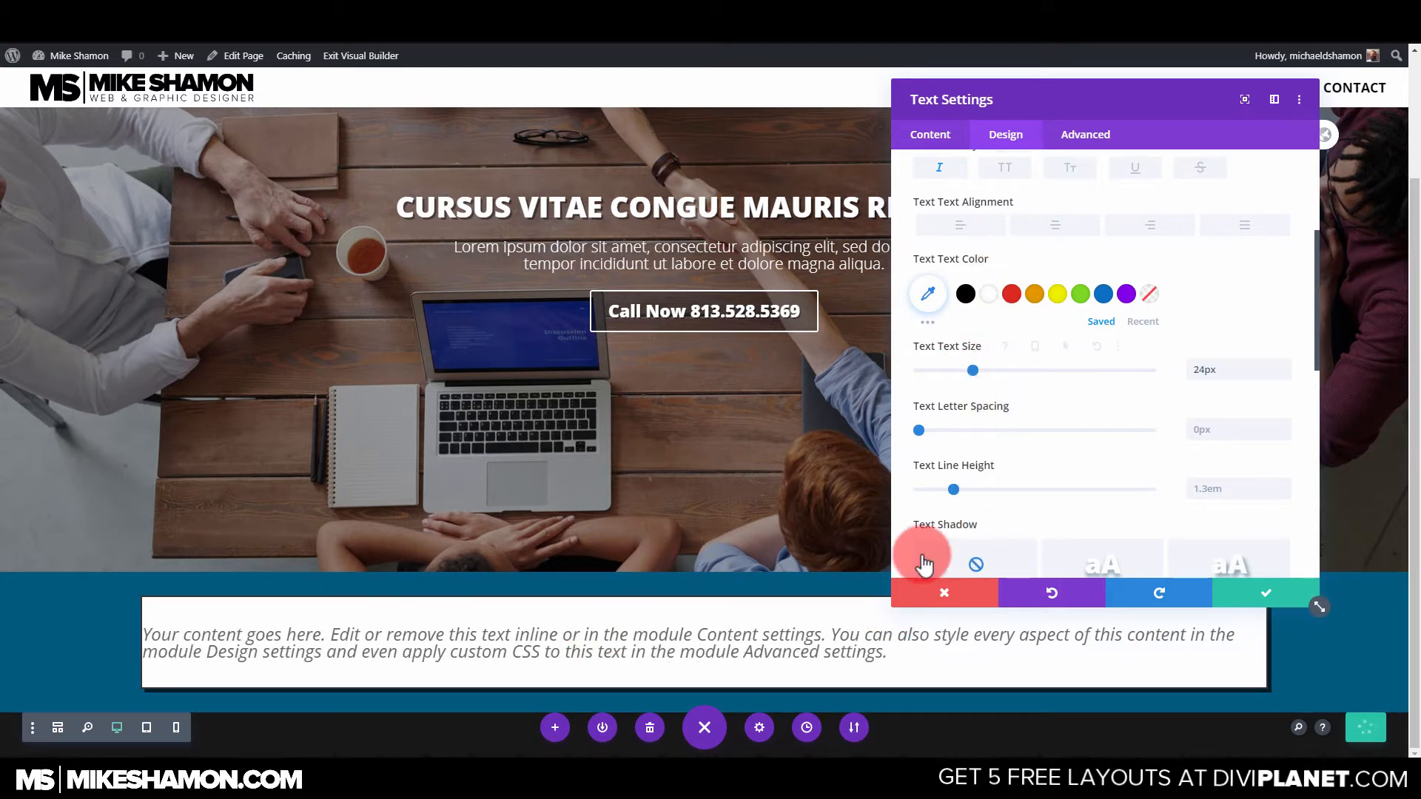
scroll(926, 556, "down", 3)
Enclose the text module's placeholder paragraph in double quotation marks.
left_click(940, 133)
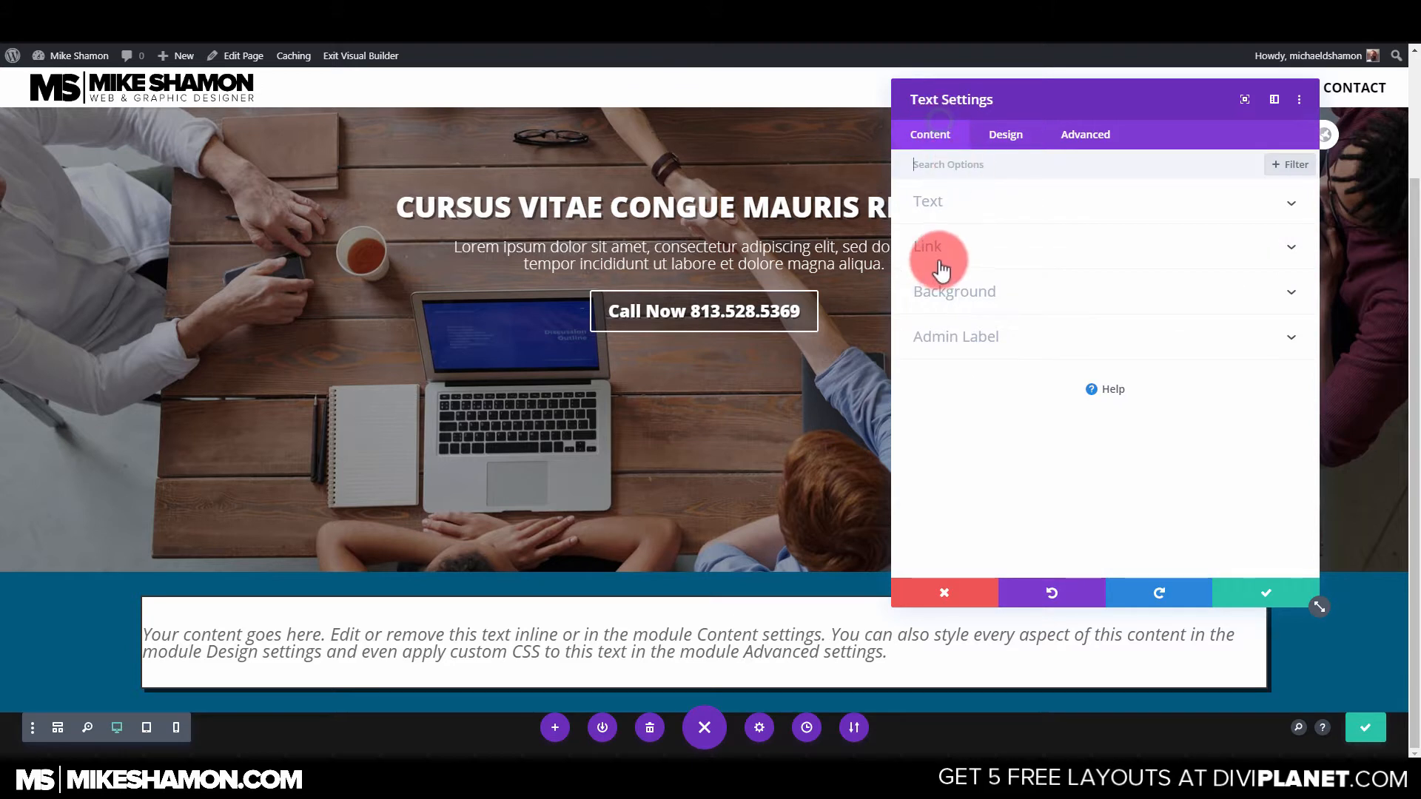
left_click(948, 204)
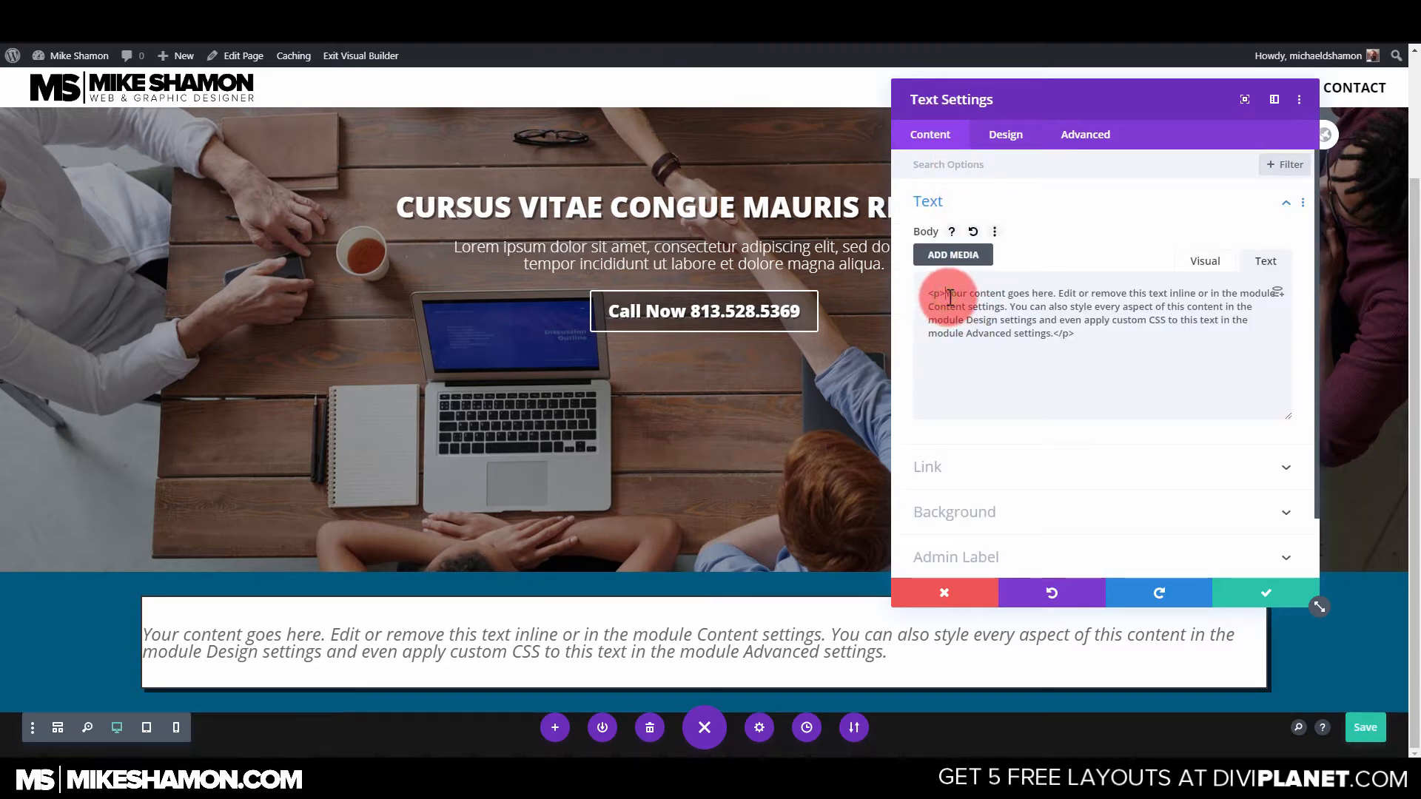
left_click(1205, 261)
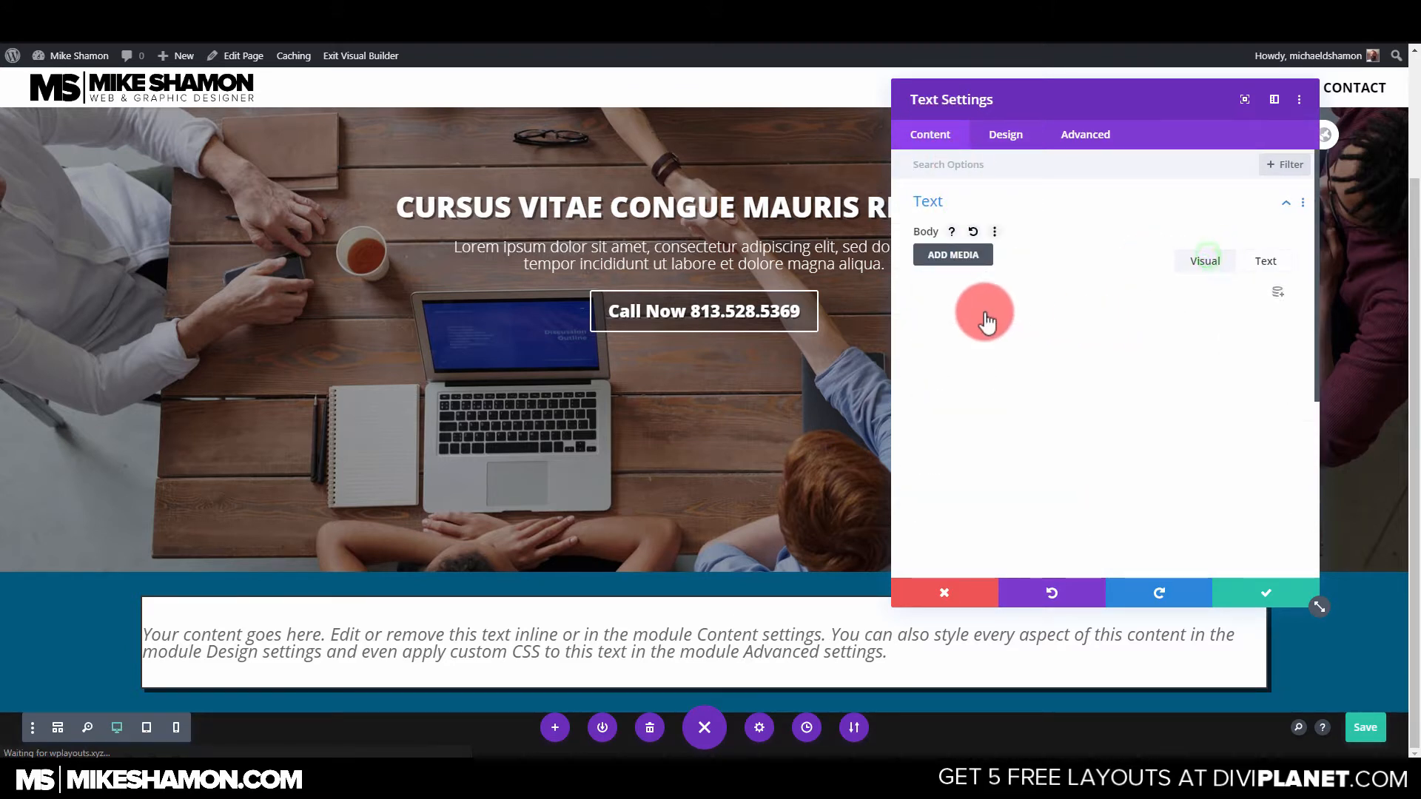
left_click(917, 344)
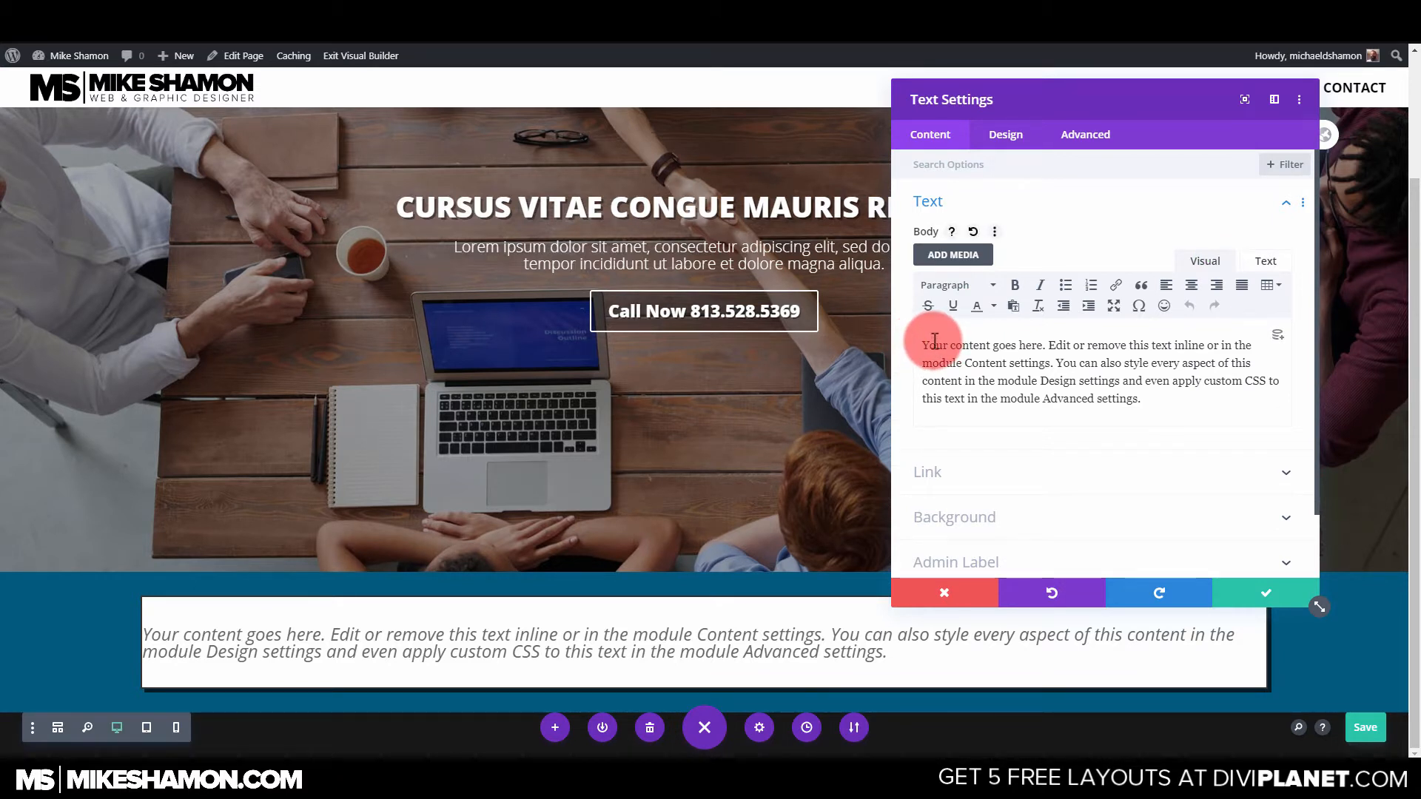
type("\"")
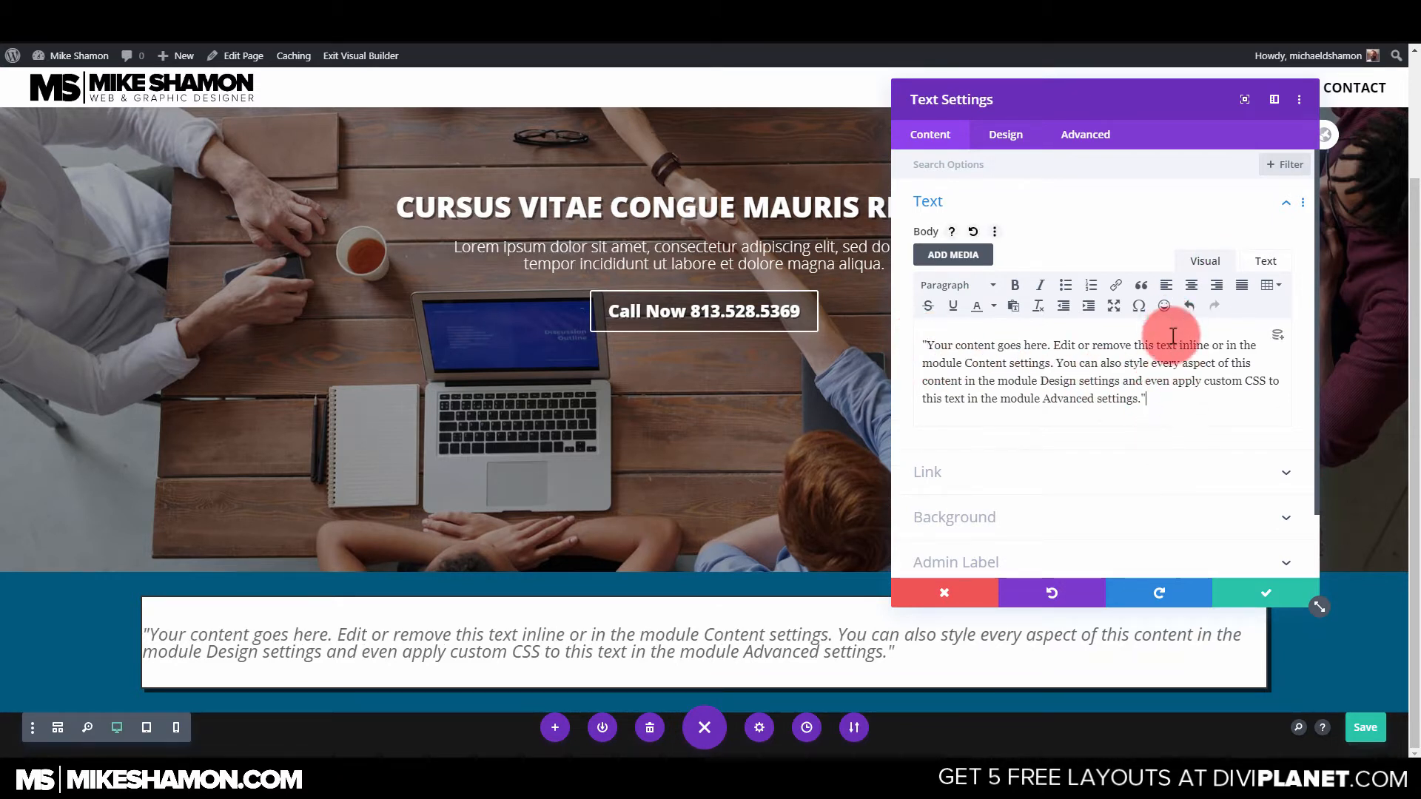
Set the quoted text's font weight to Light and its line height to 1.4em.
left_click(1005, 138)
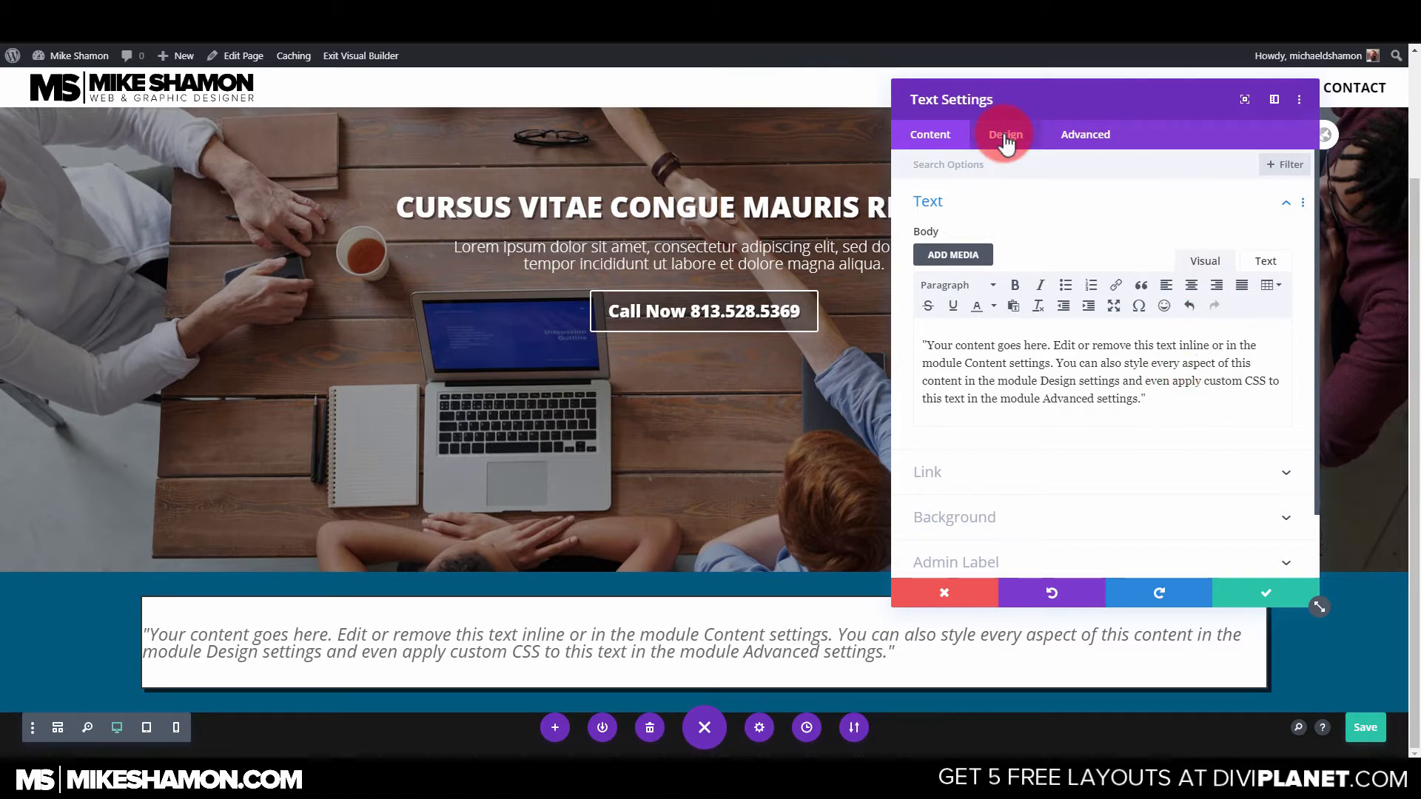
left_click(966, 204)
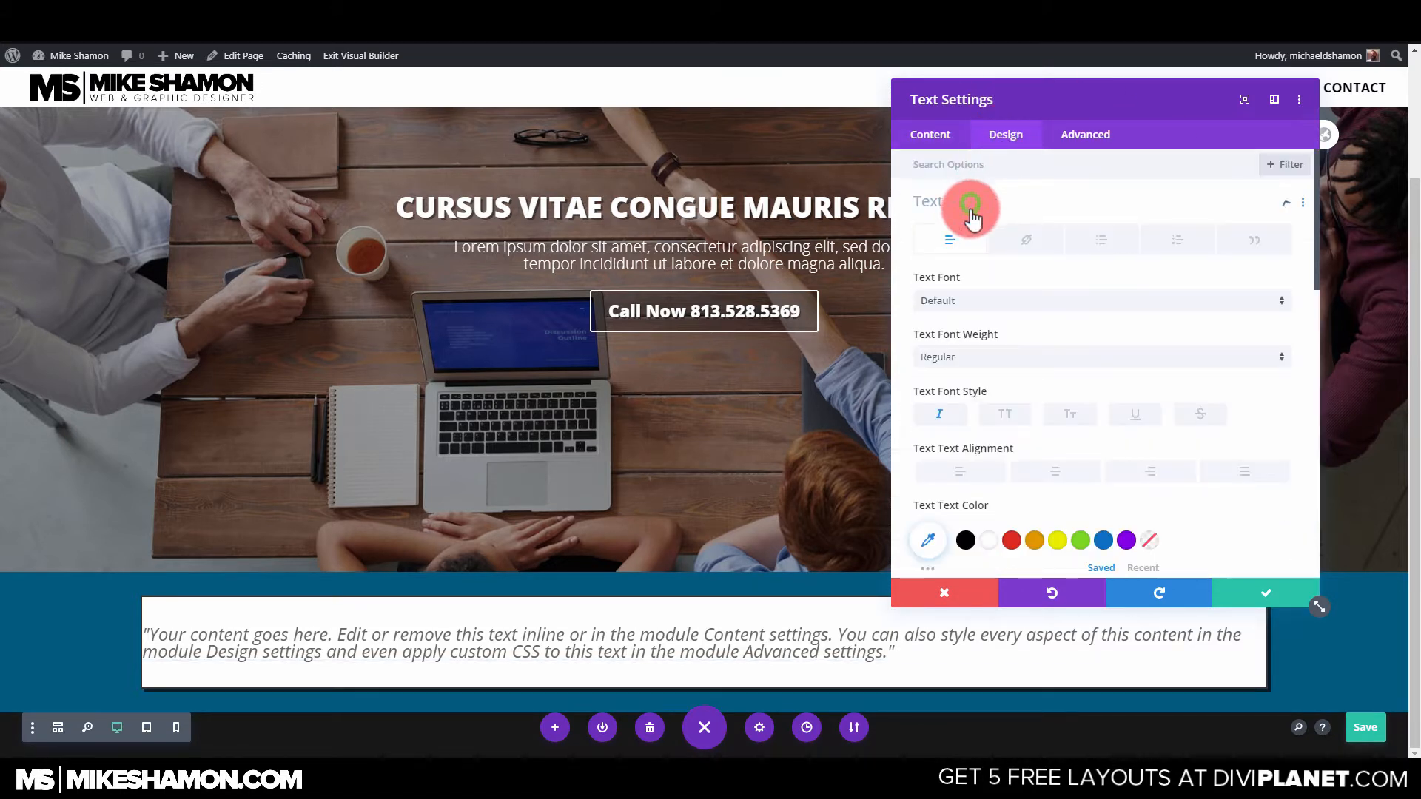
scroll(946, 336, "down", 2)
left_click(953, 234)
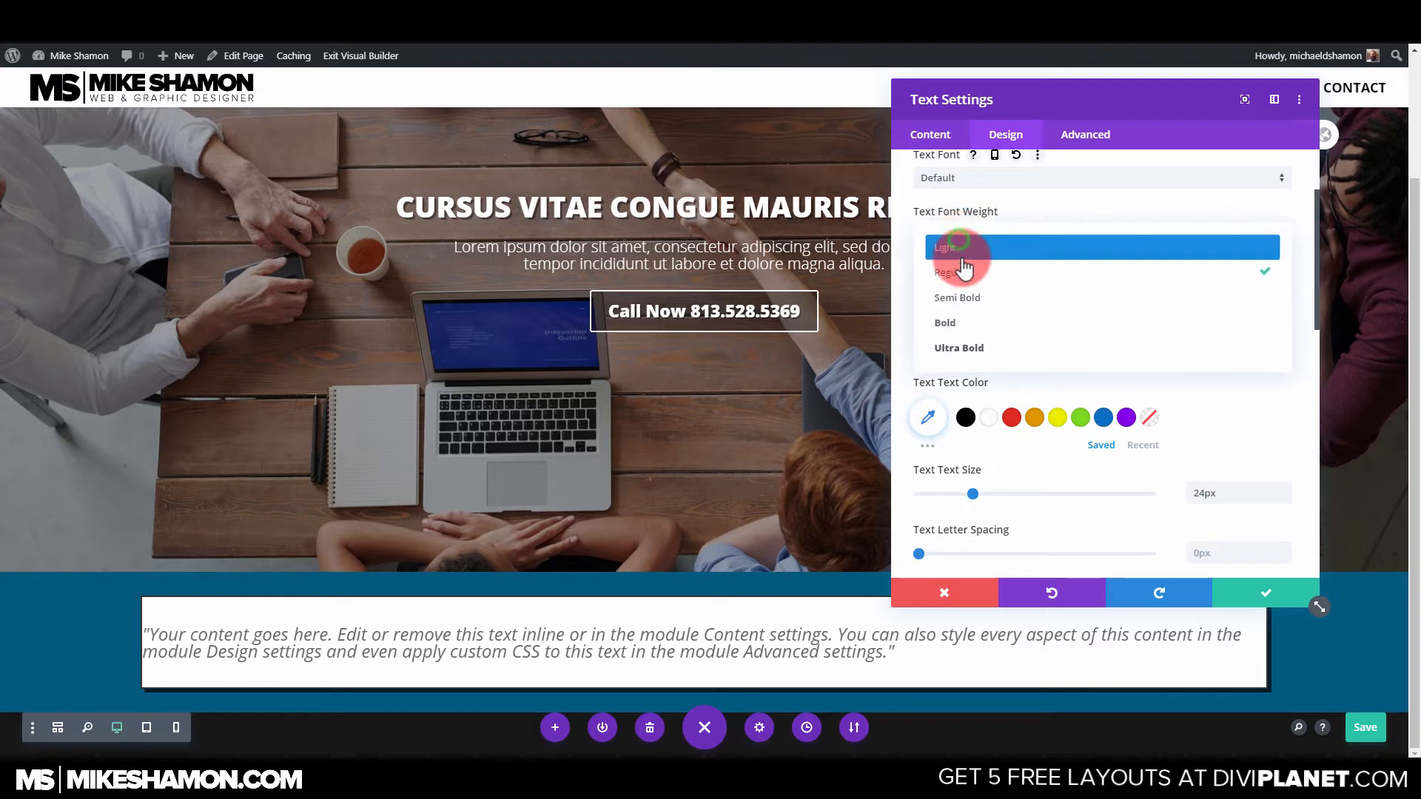
left_click(969, 251)
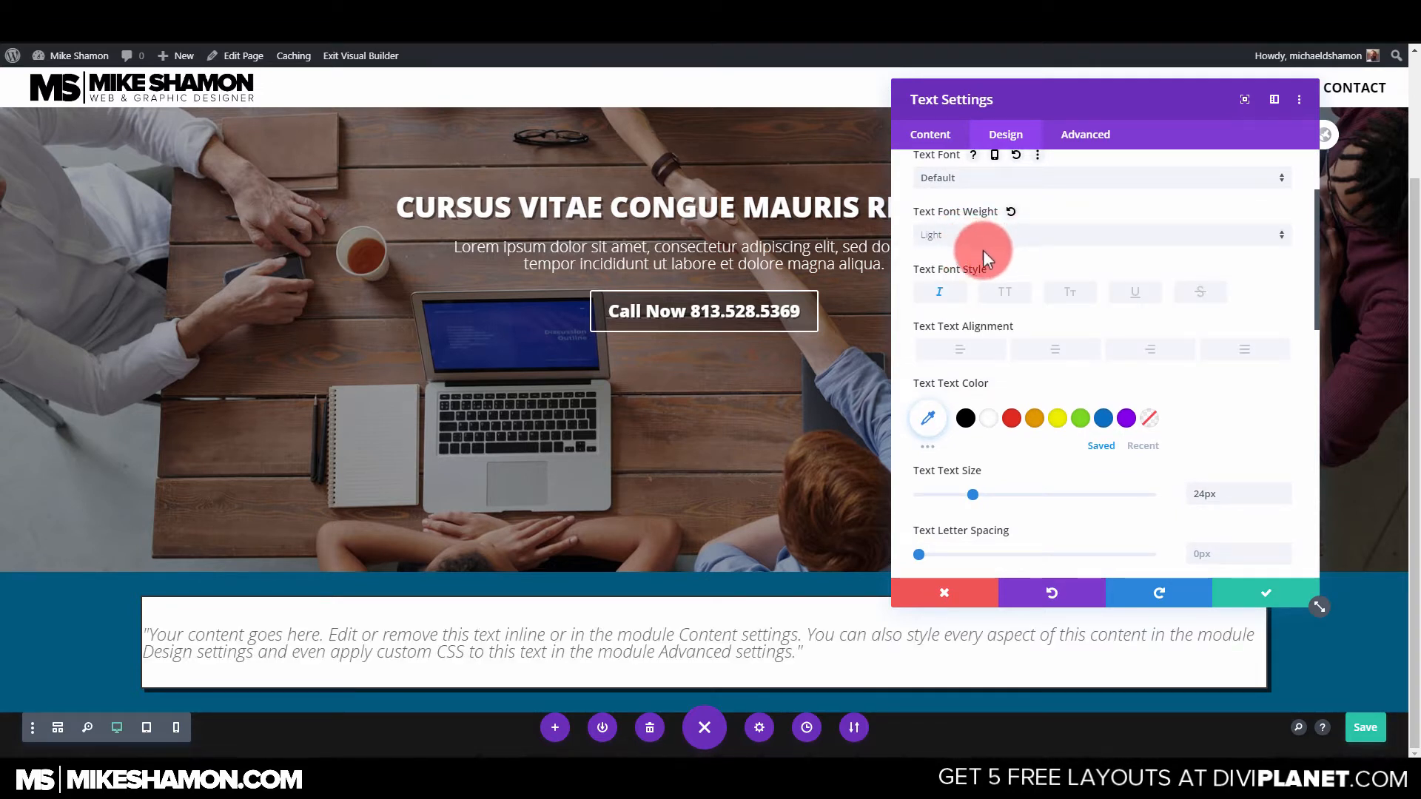
scroll(970, 355, "down", 3)
left_click(962, 370)
left_click_drag(963, 372, 964, 364)
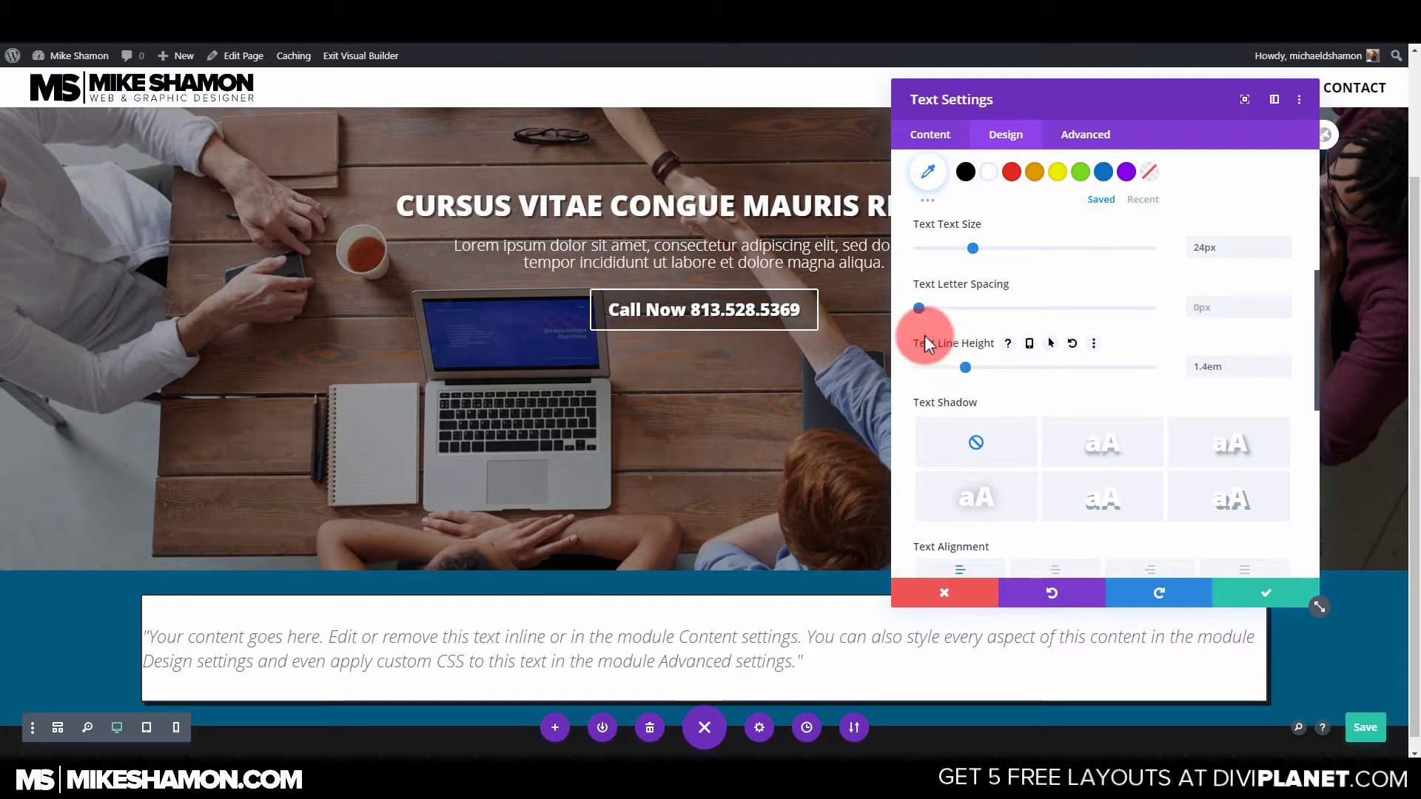
Size the quote text module to 85% width and center the module within the white row.
left_click_drag(917, 314, 917, 309)
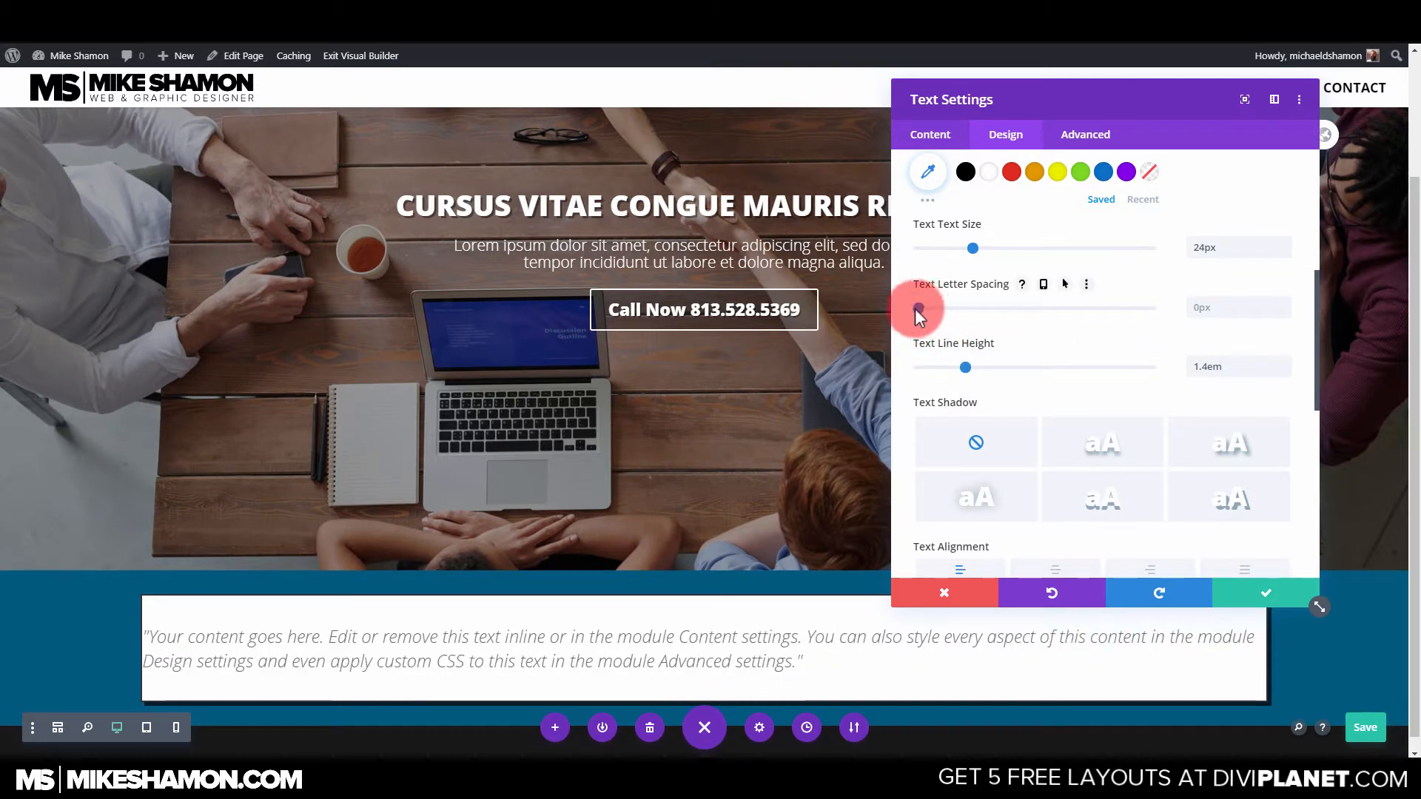
scroll(976, 345, "down", 2)
scroll(975, 344, "down", 8)
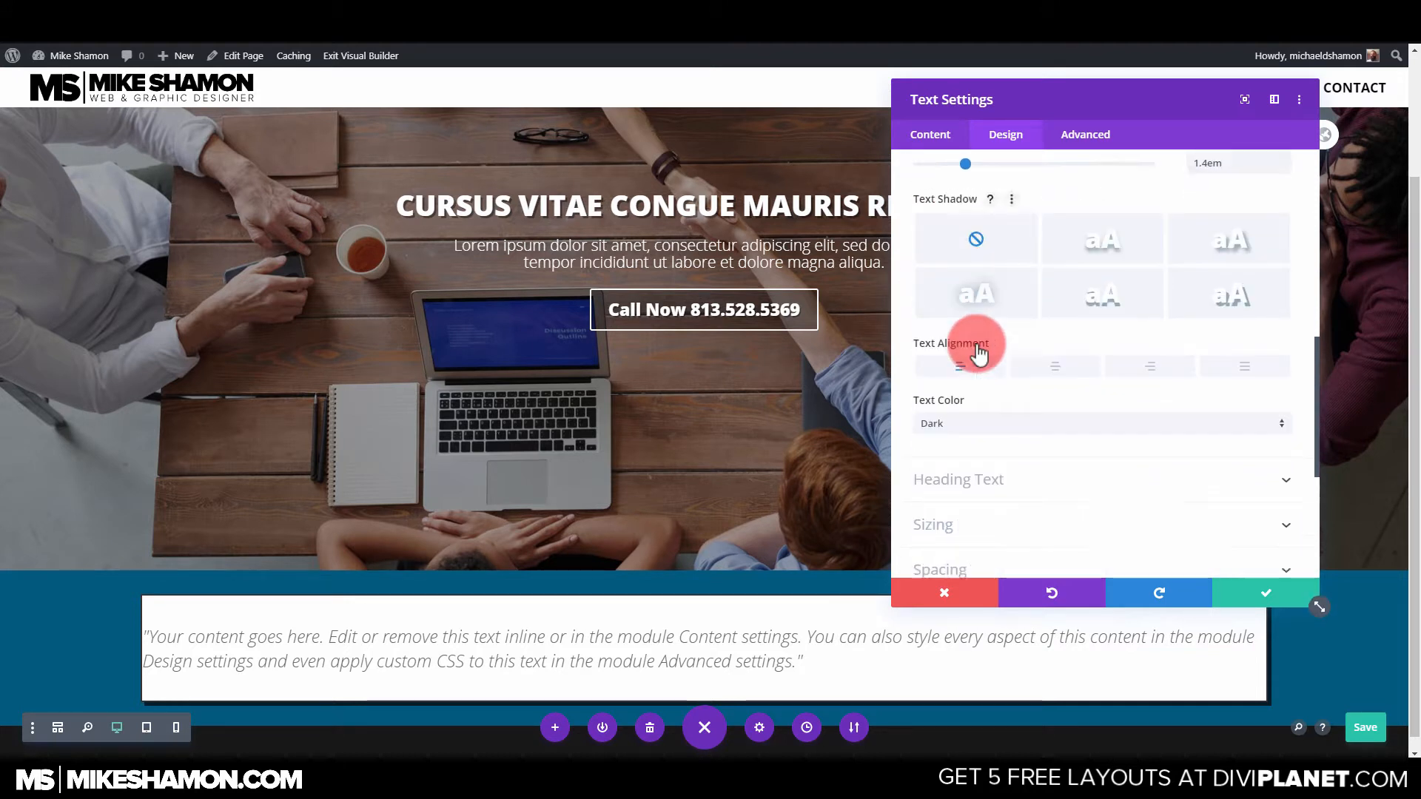
scroll(981, 368, "up", 4)
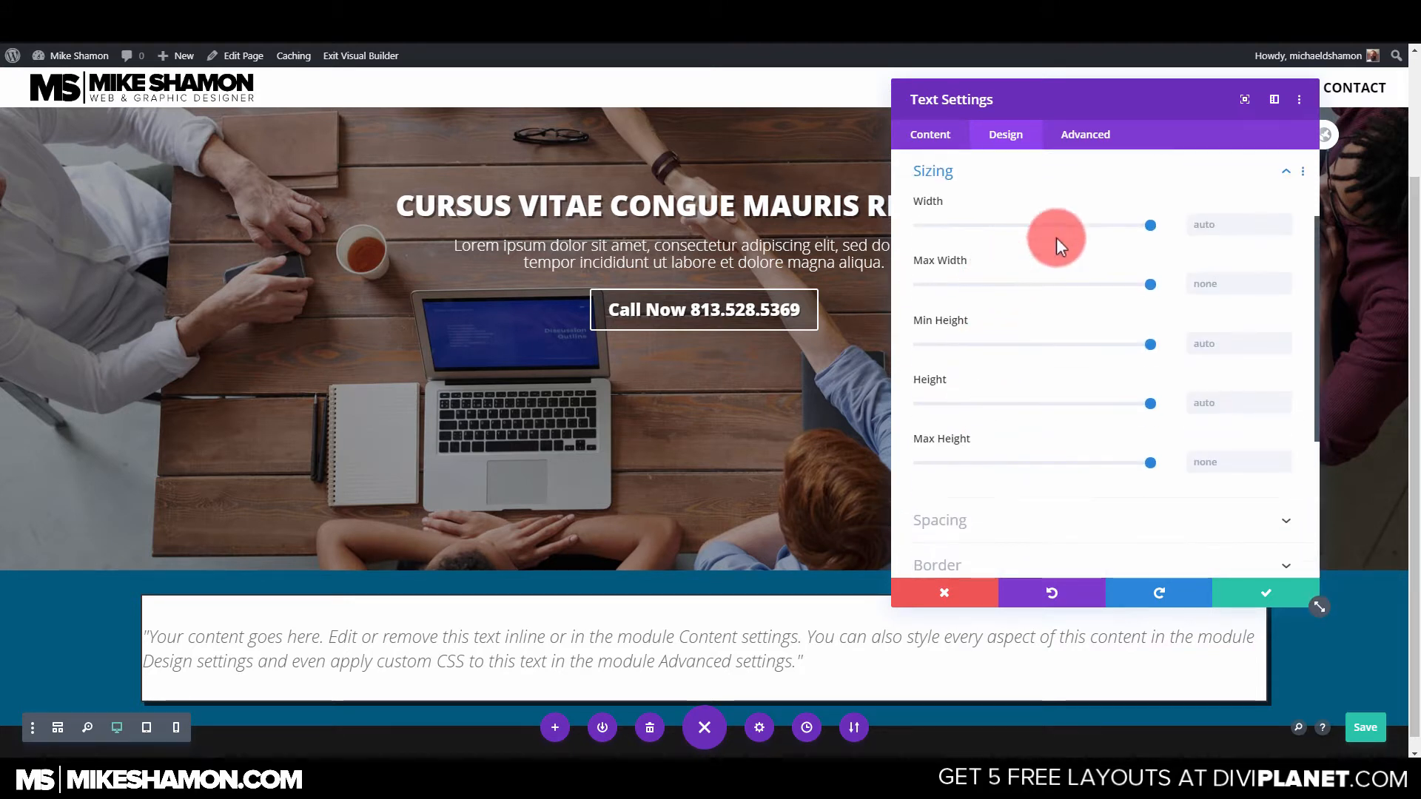
left_click_drag(1142, 225, 1123, 228)
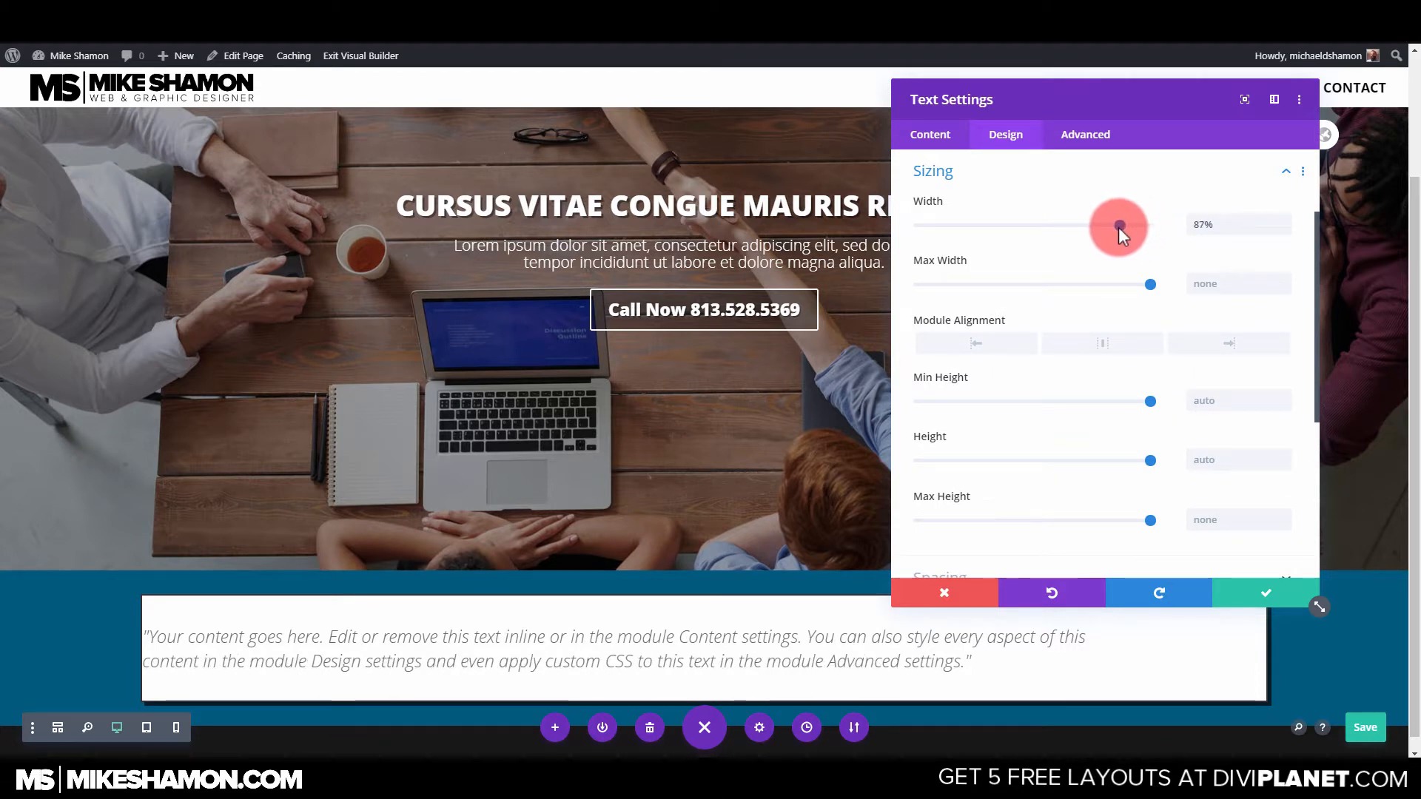
left_click(1102, 348)
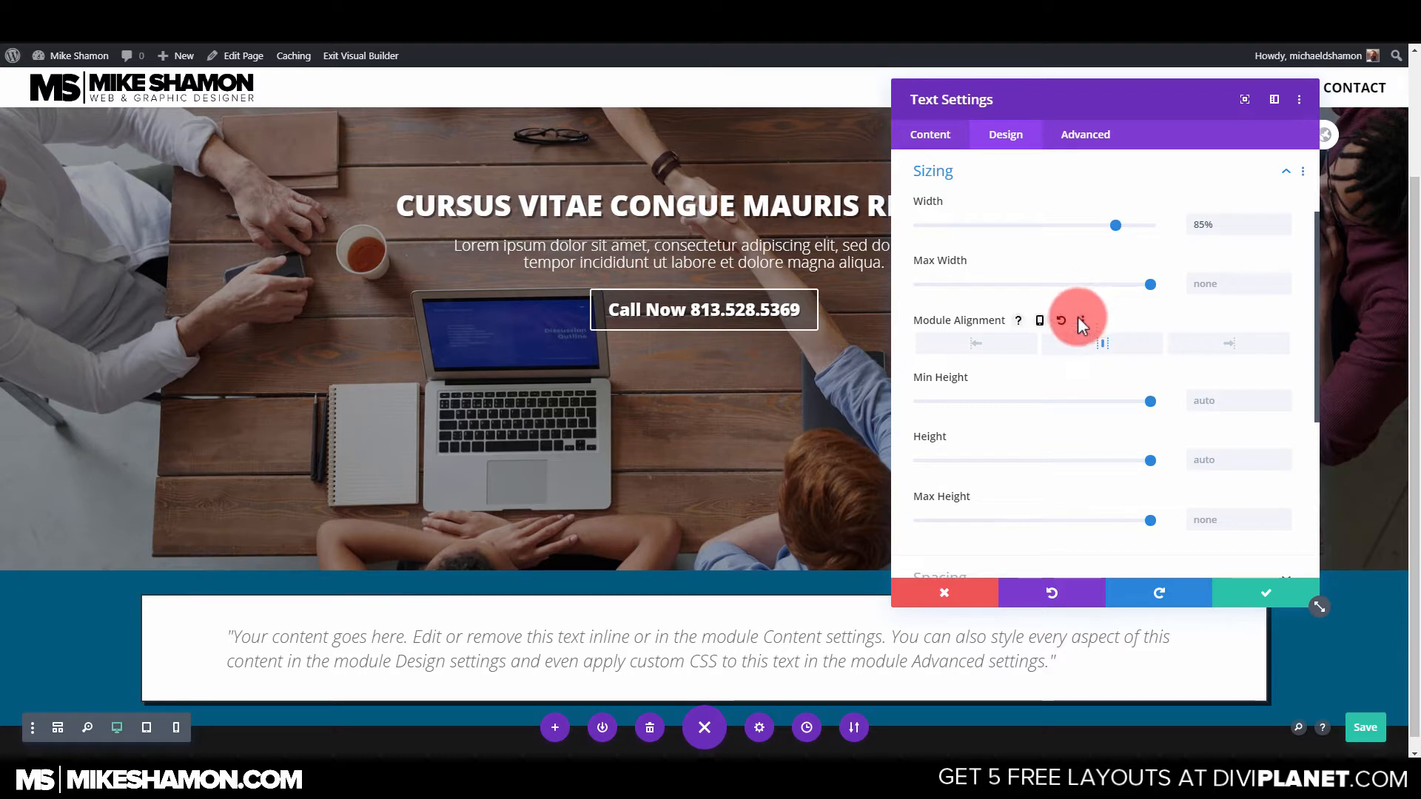
Open the background color options of the quote text module.
scroll(1077, 319, "down", 4)
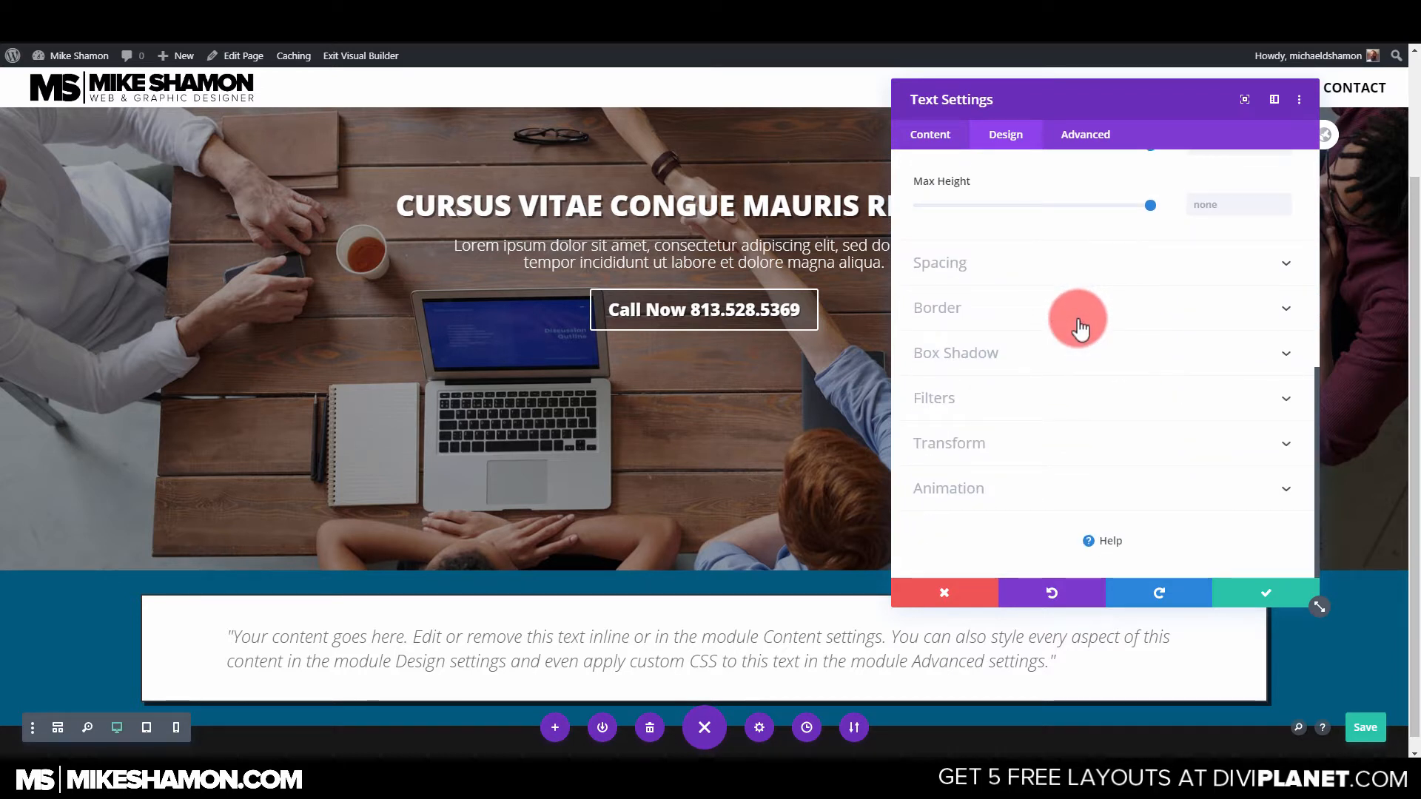
scroll(1078, 319, "up", 5)
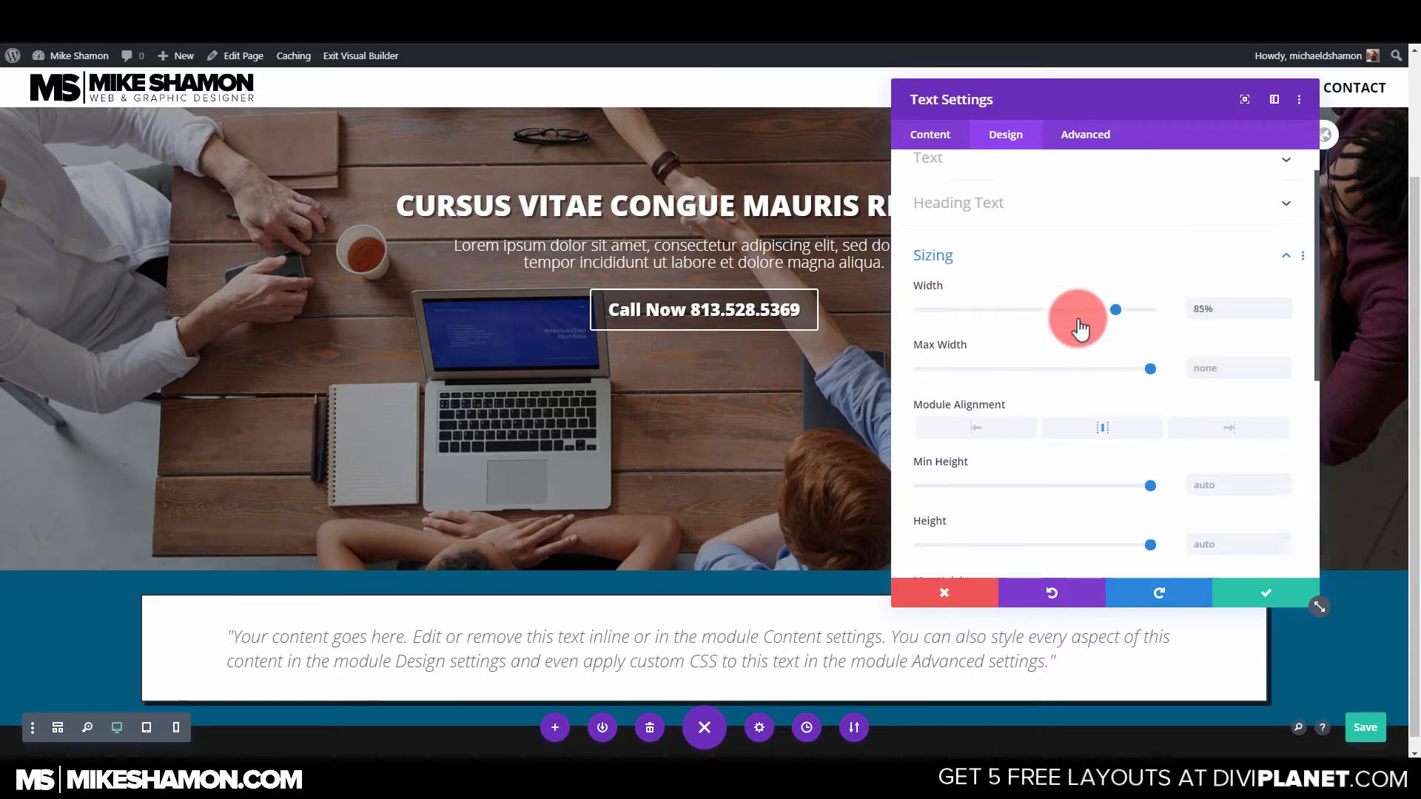
left_click(951, 139)
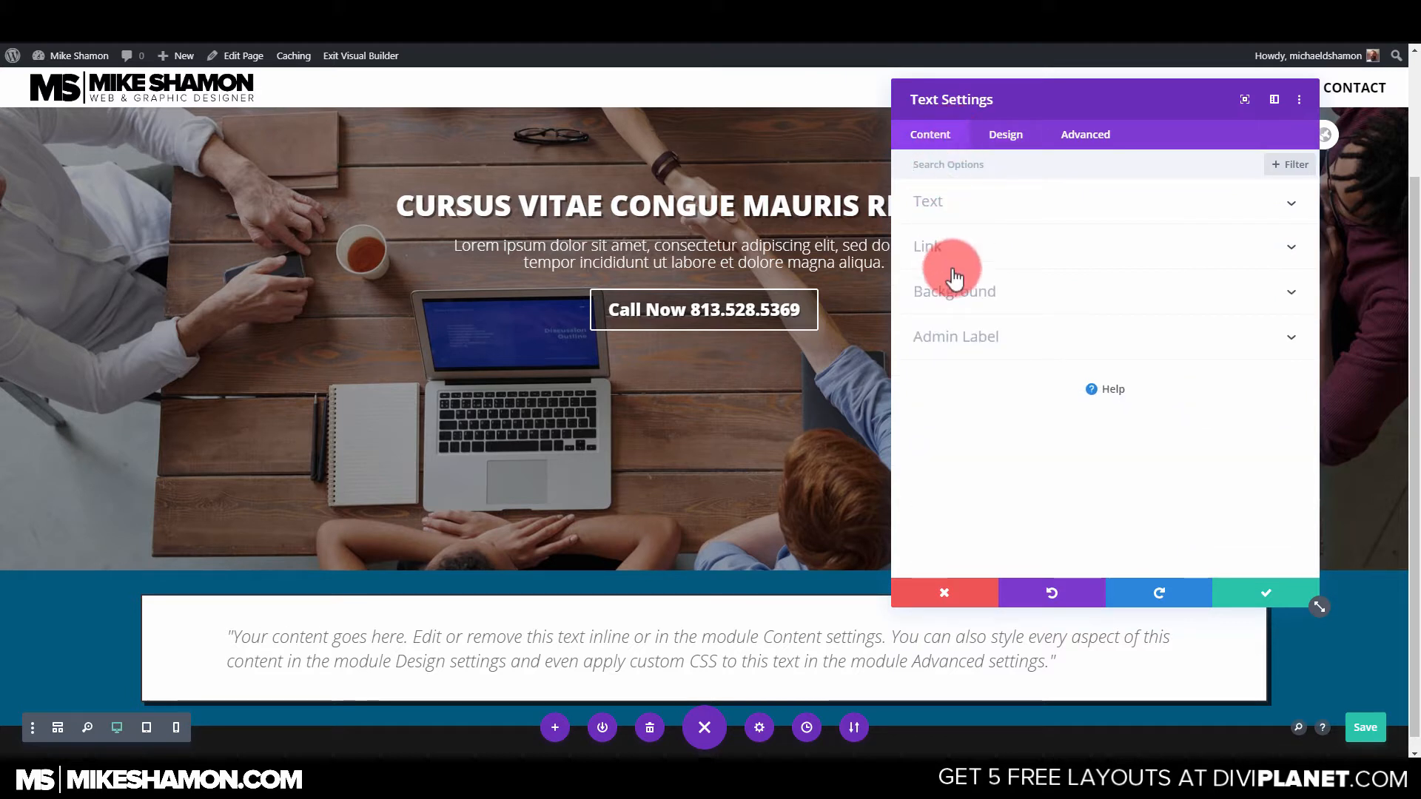
left_click(992, 295)
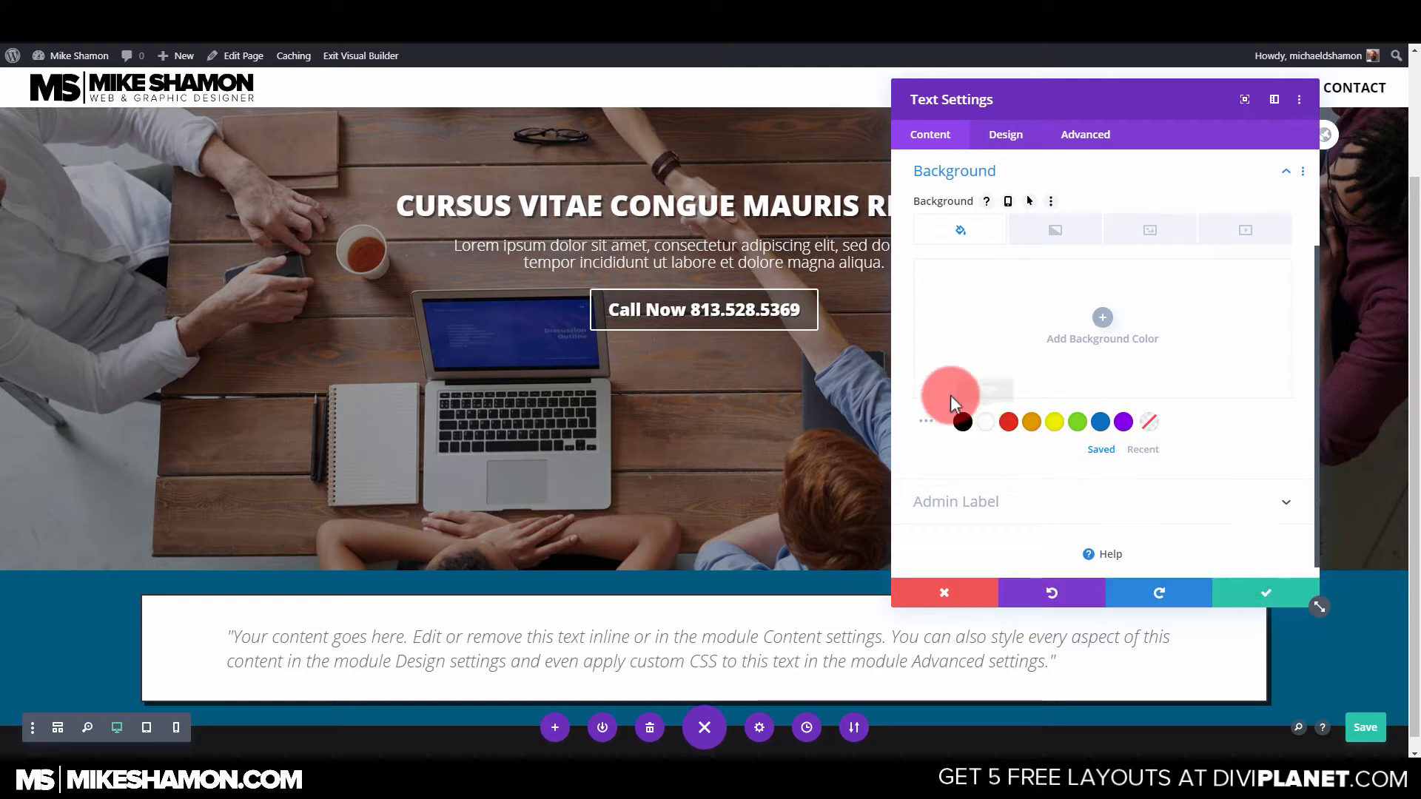
Set the quote module's text color to black, apply the module settings and save the page.
scroll(951, 396, "down", 1)
scroll(970, 270, "up", 3)
left_click(997, 136)
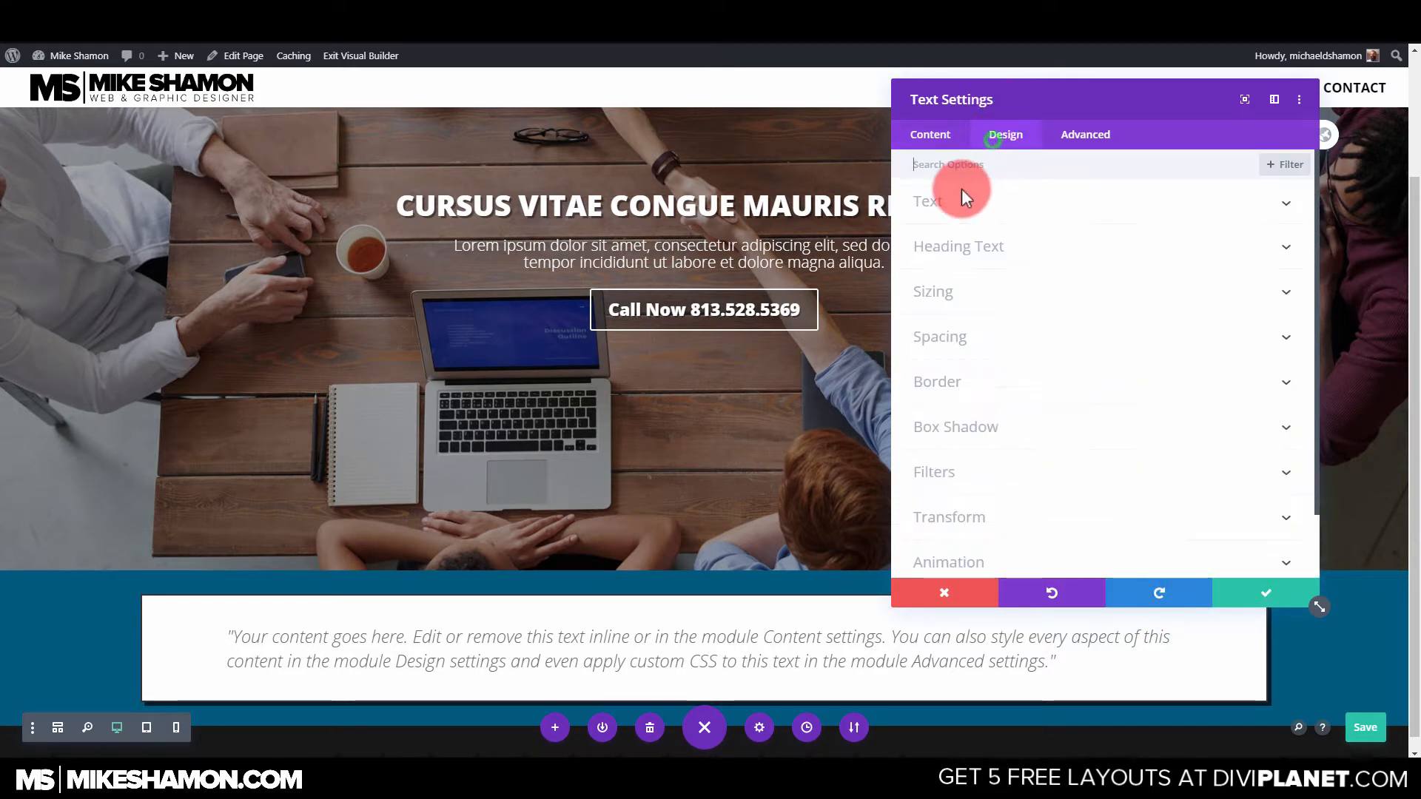
scroll(955, 385, "down", 3)
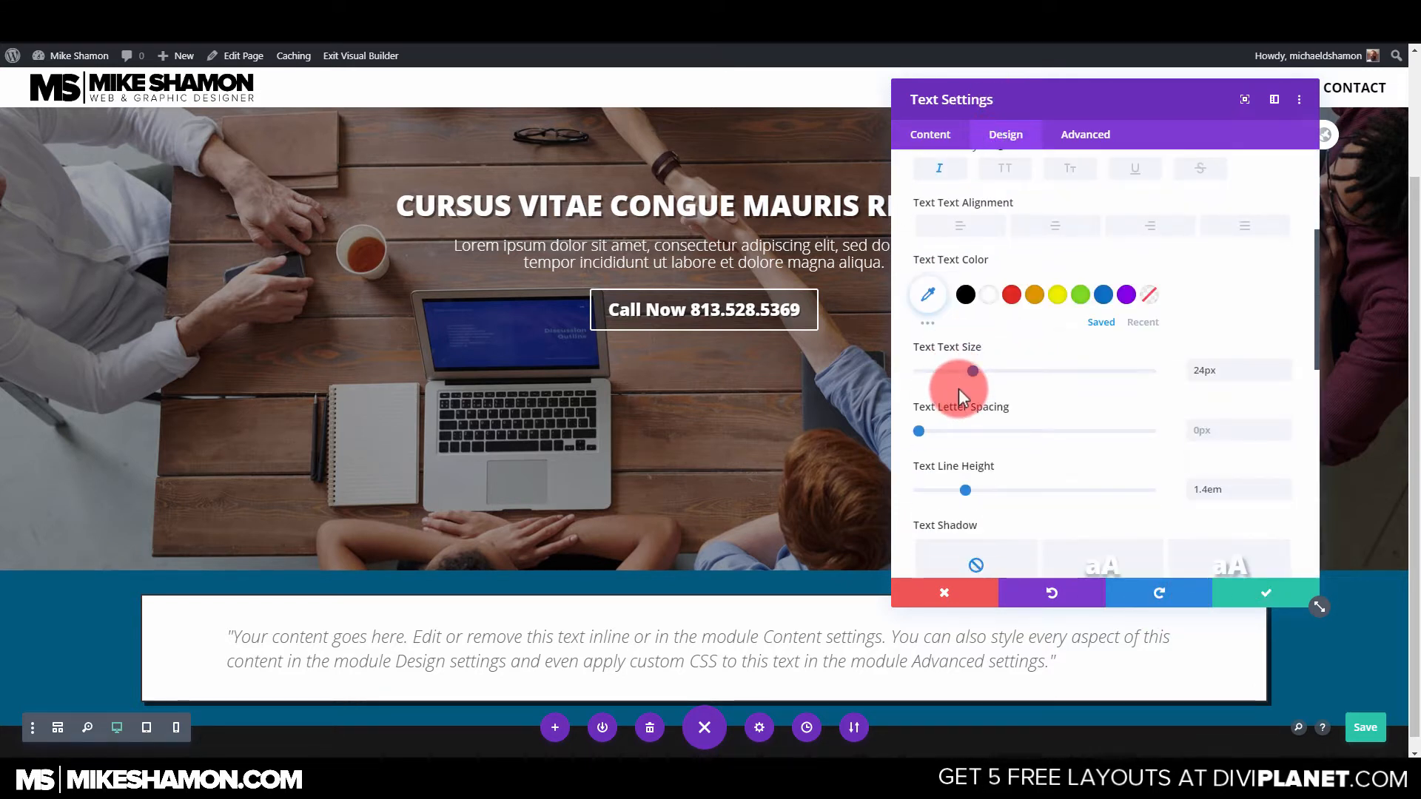
left_click(967, 296)
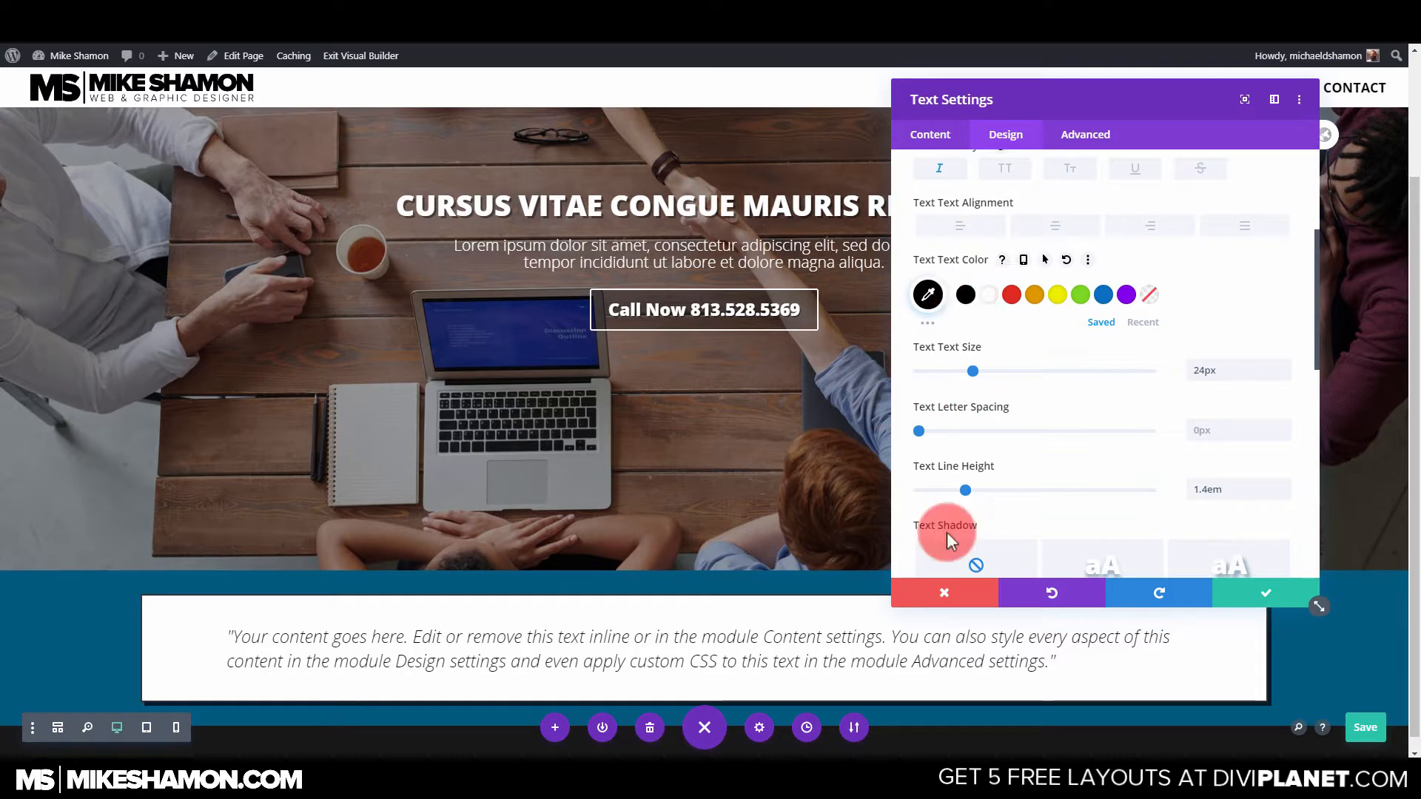
left_click(1254, 588)
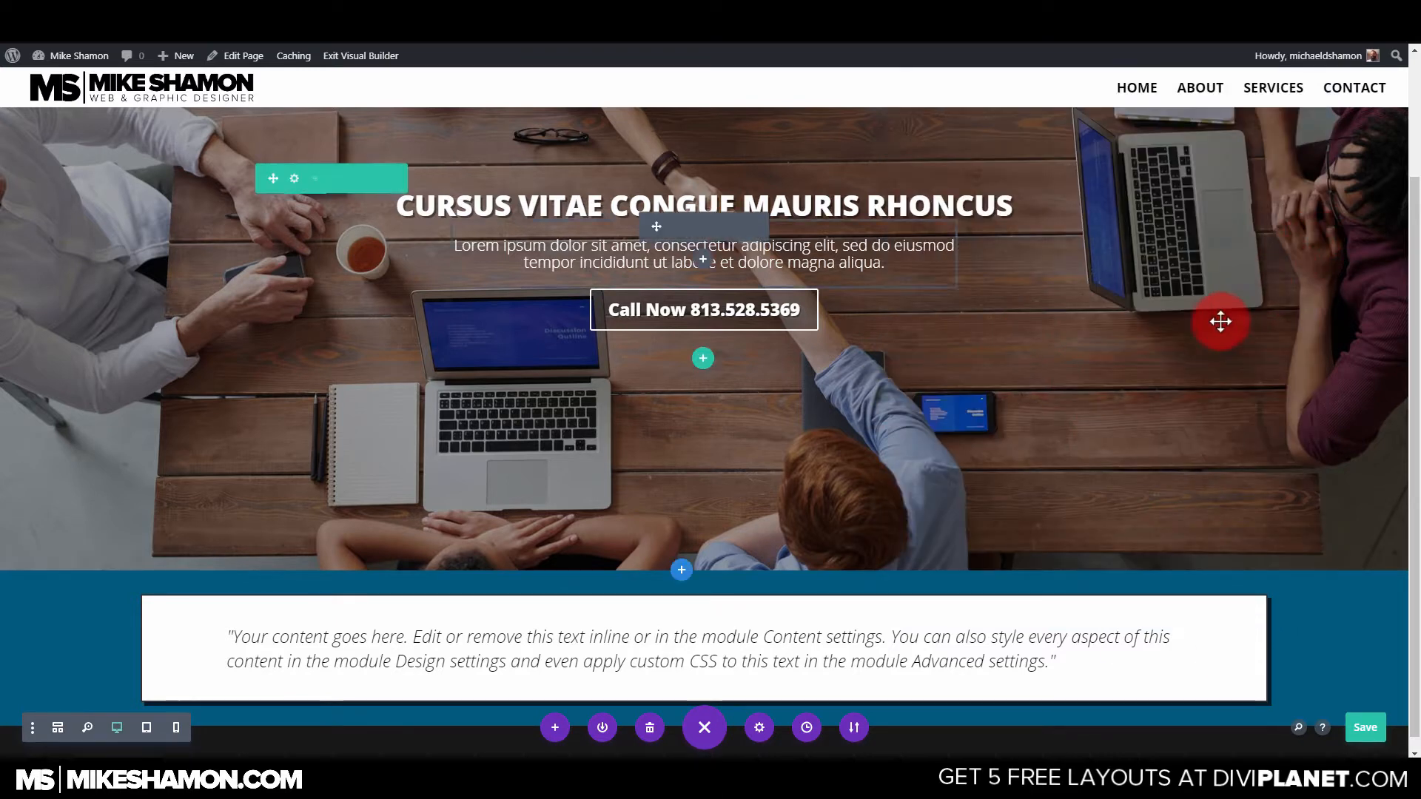
scroll(247, 584, "up", 3)
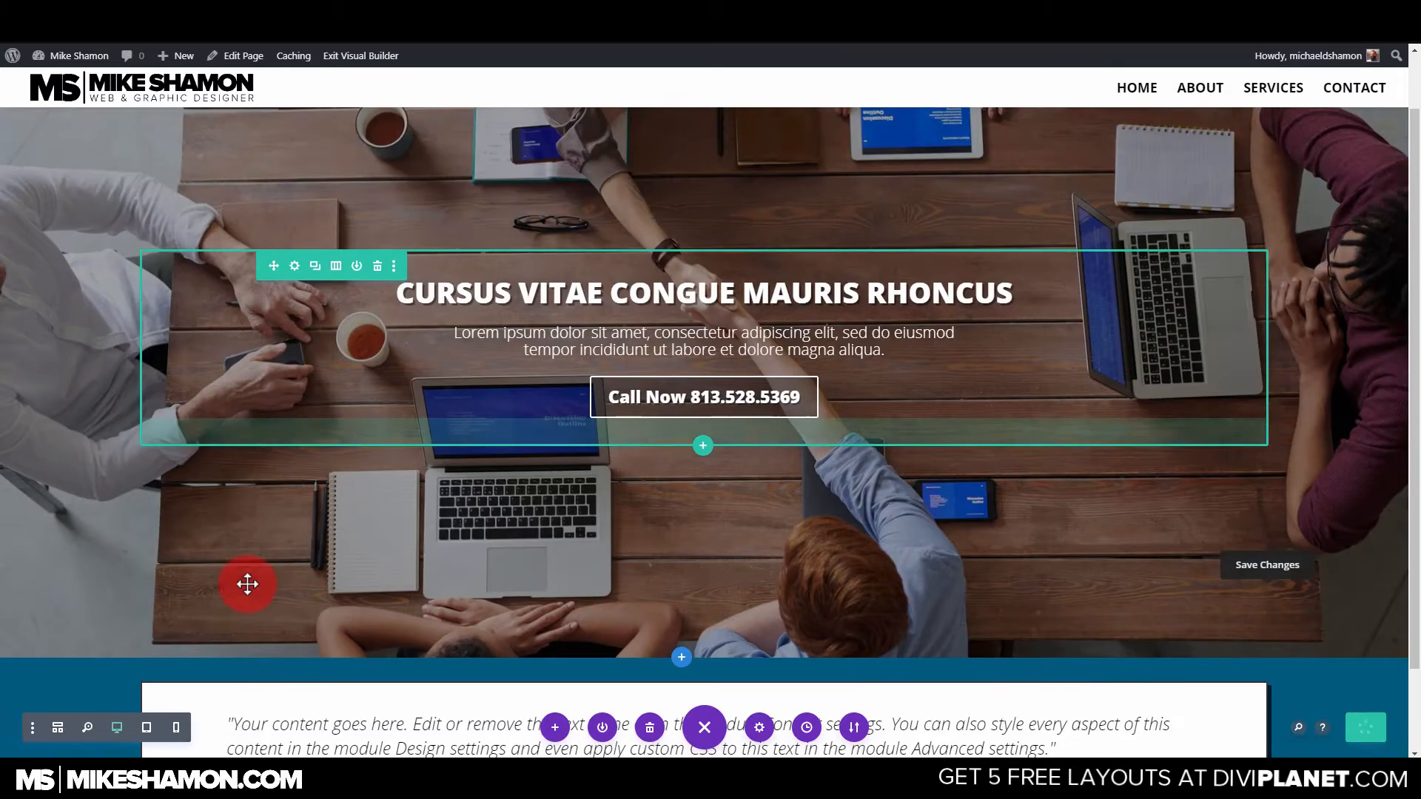
key("ctrl+s")
Change the background color of the quote section to the muted blue-grey #a5b7c9 and apply it.
scroll(387, 409, "down", 3)
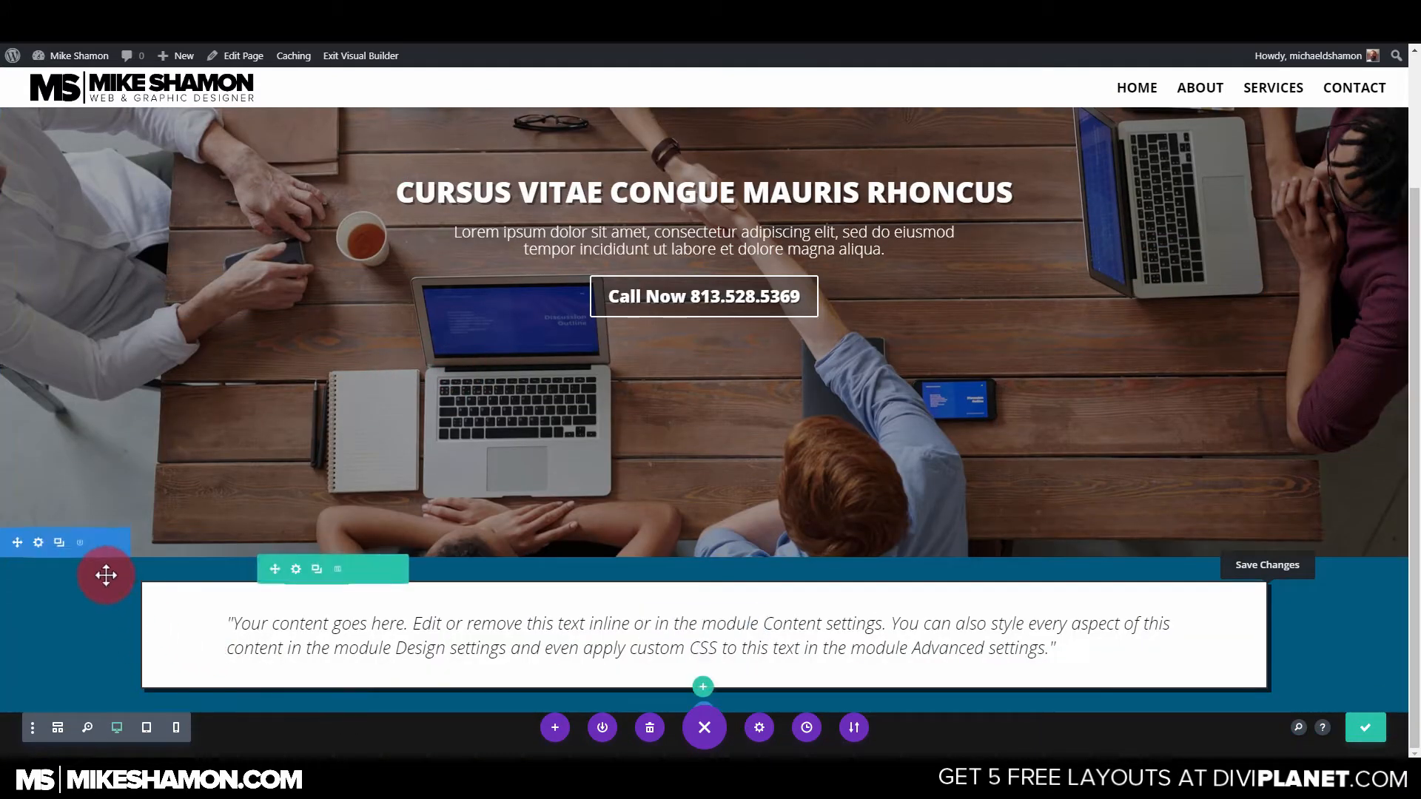
left_click(38, 544)
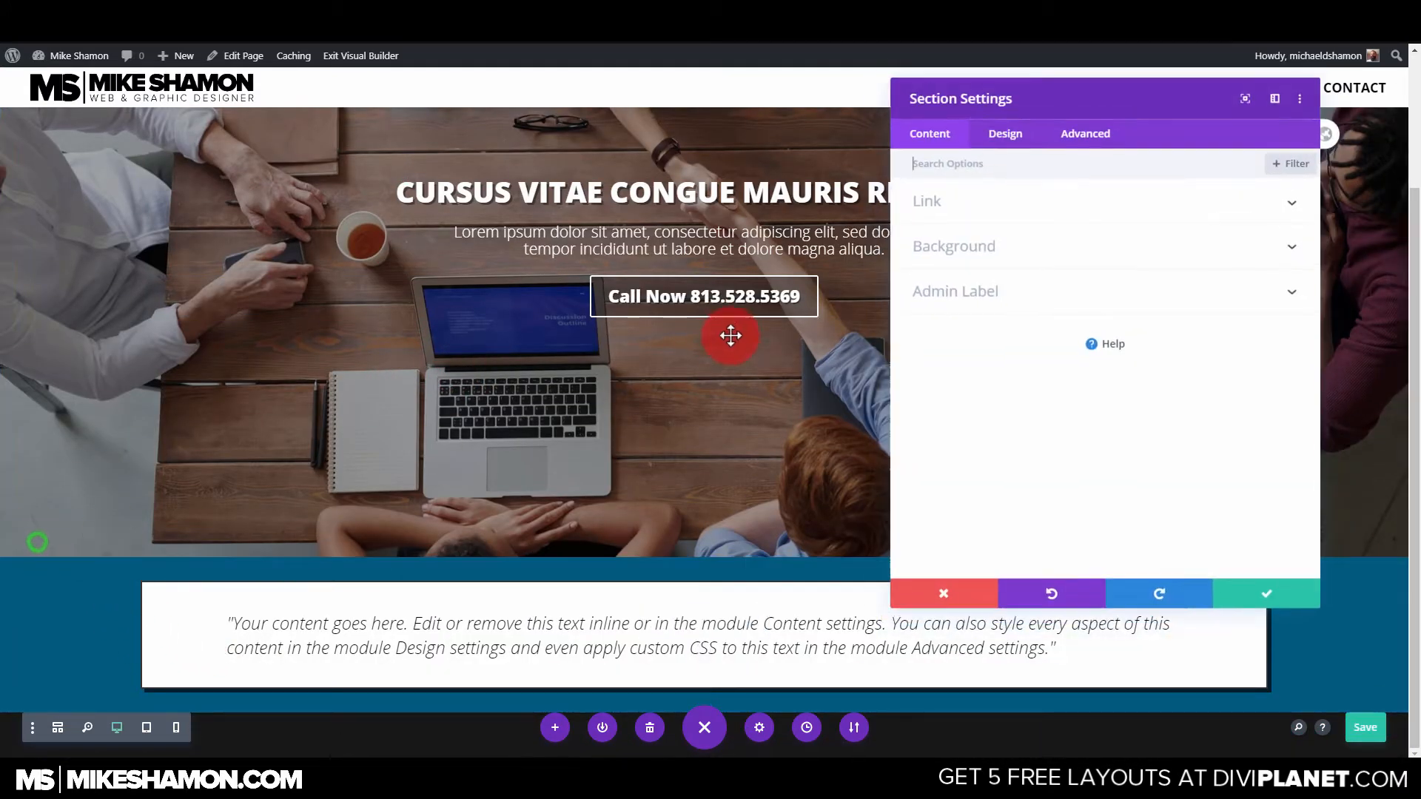
left_click(1001, 231)
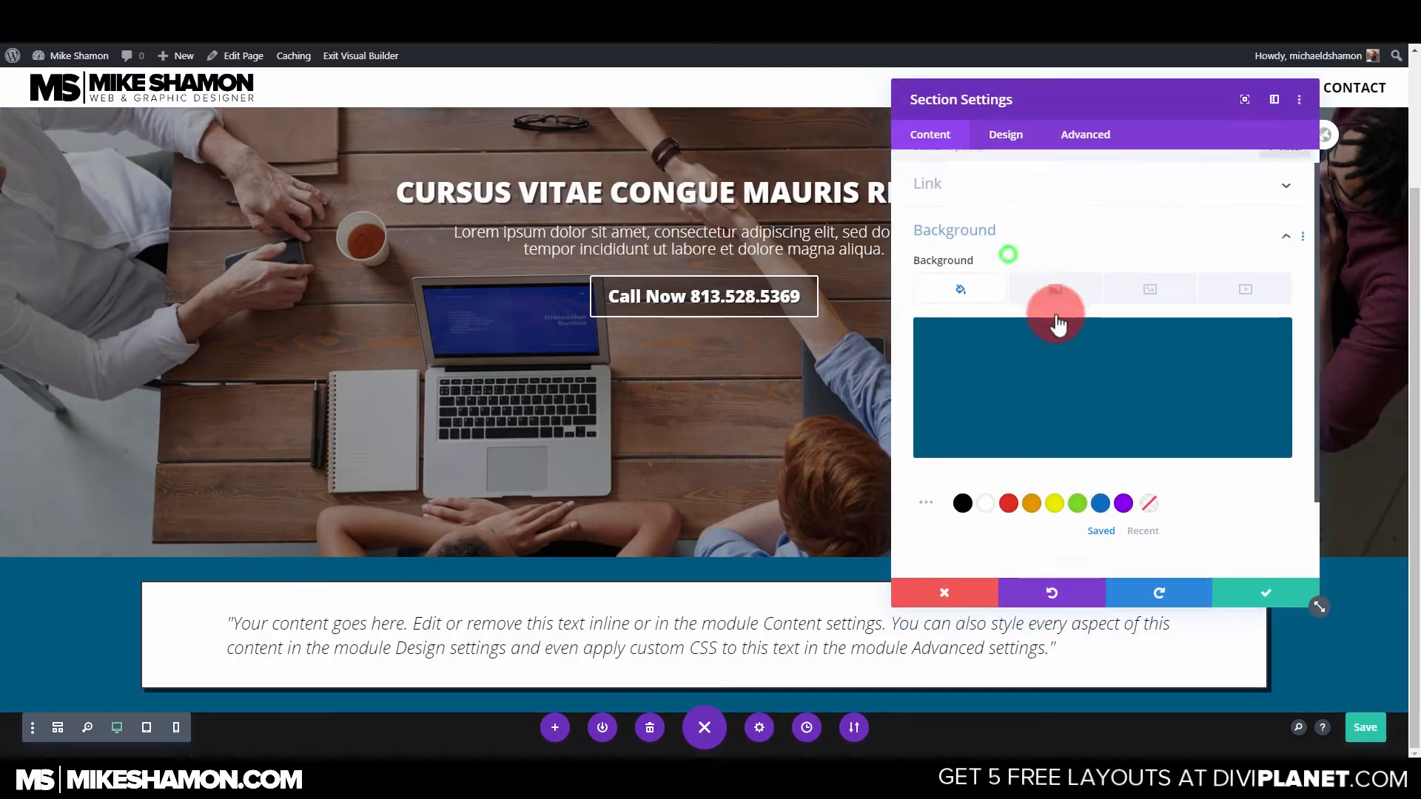
left_click(1026, 363)
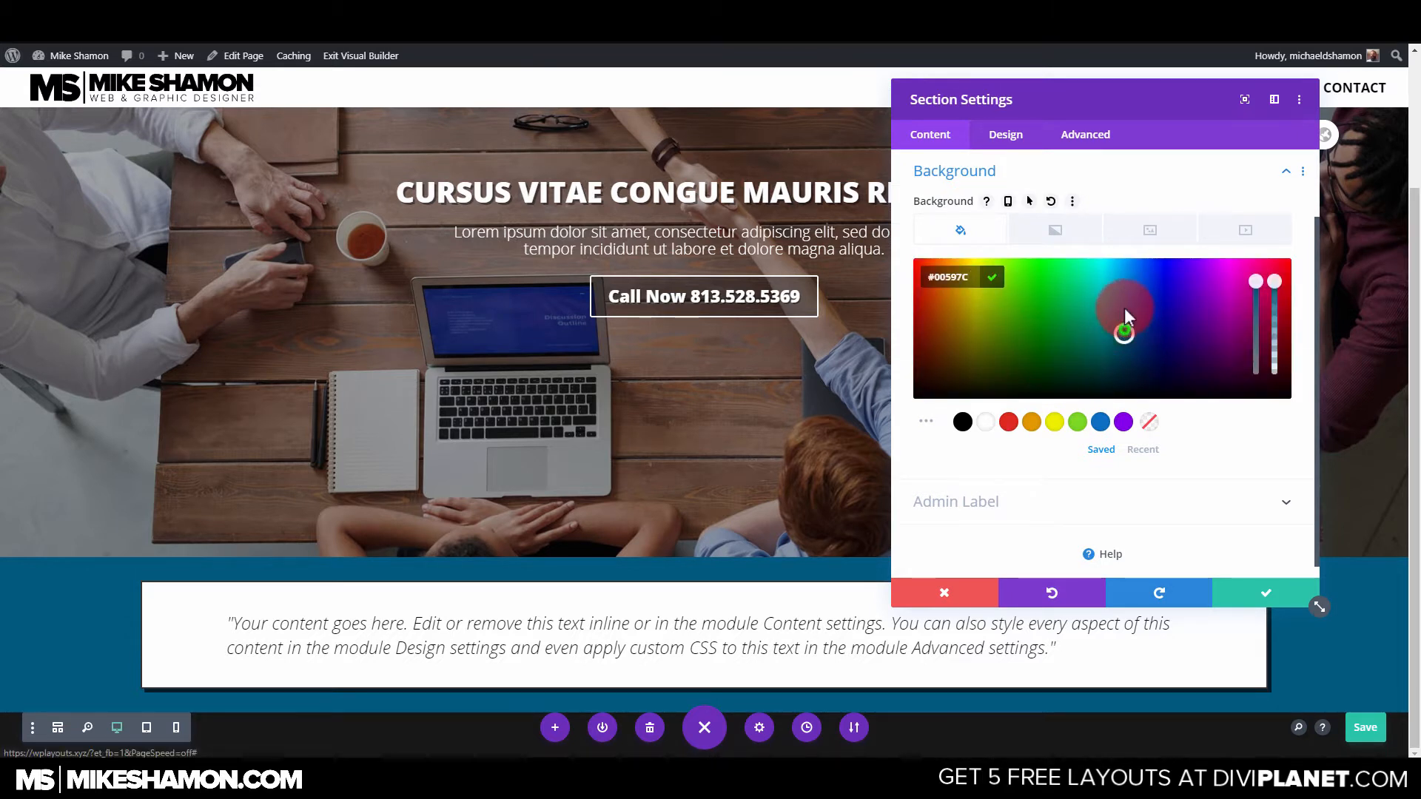
mouse_move(1124, 317)
left_mouse_down()
mouse_move(1124, 330)
mouse_move(1122, 291)
left_mouse_up()
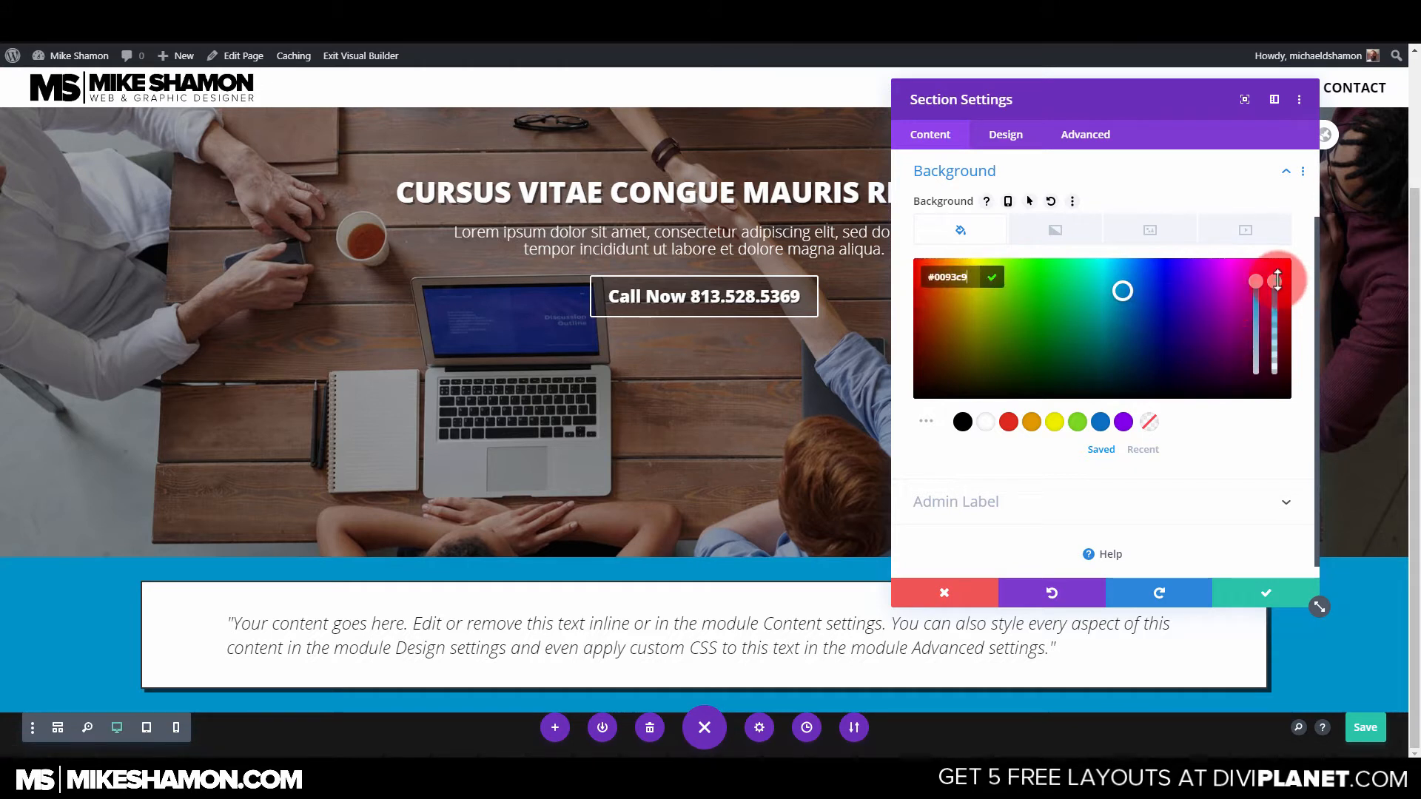
left_click_drag(1276, 281, 1256, 361)
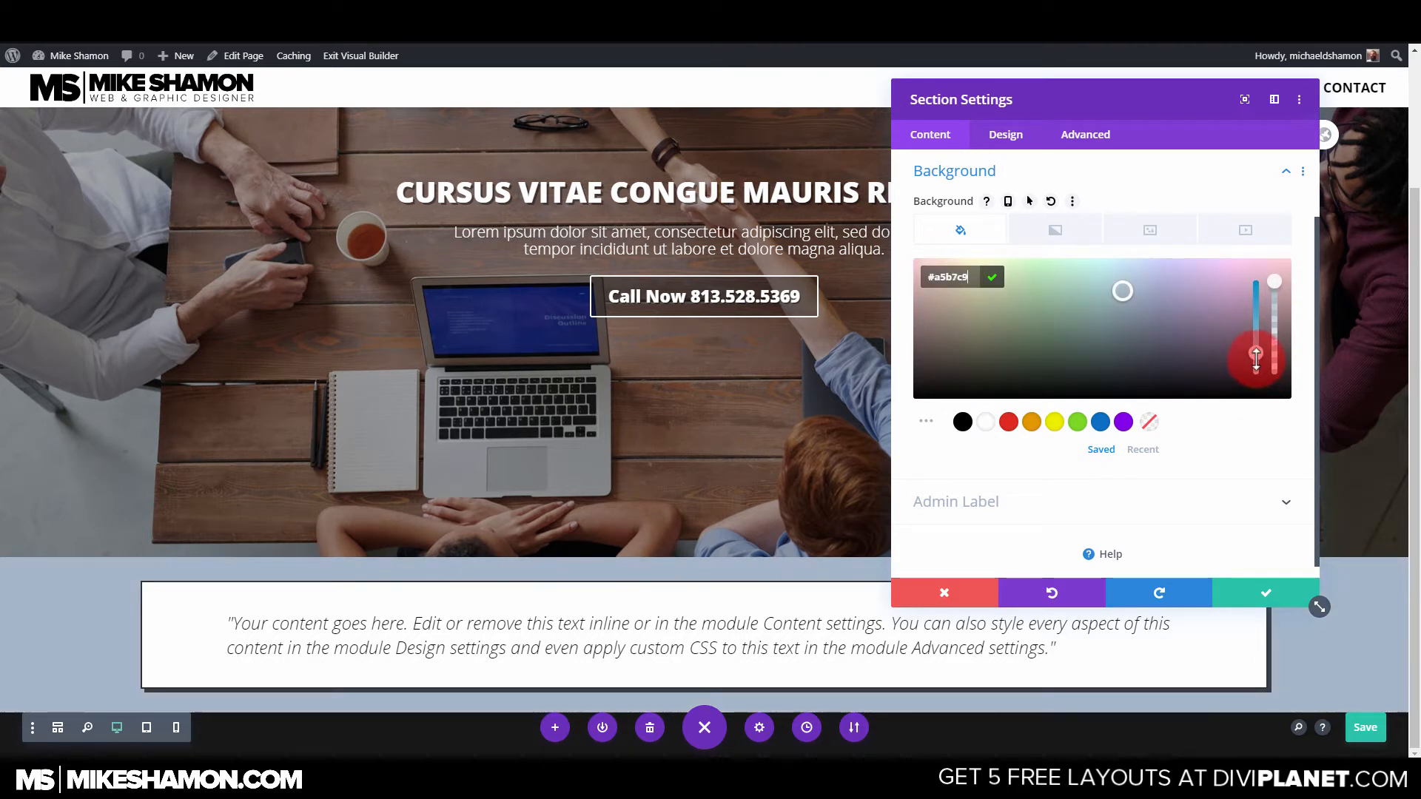
left_click(1267, 588)
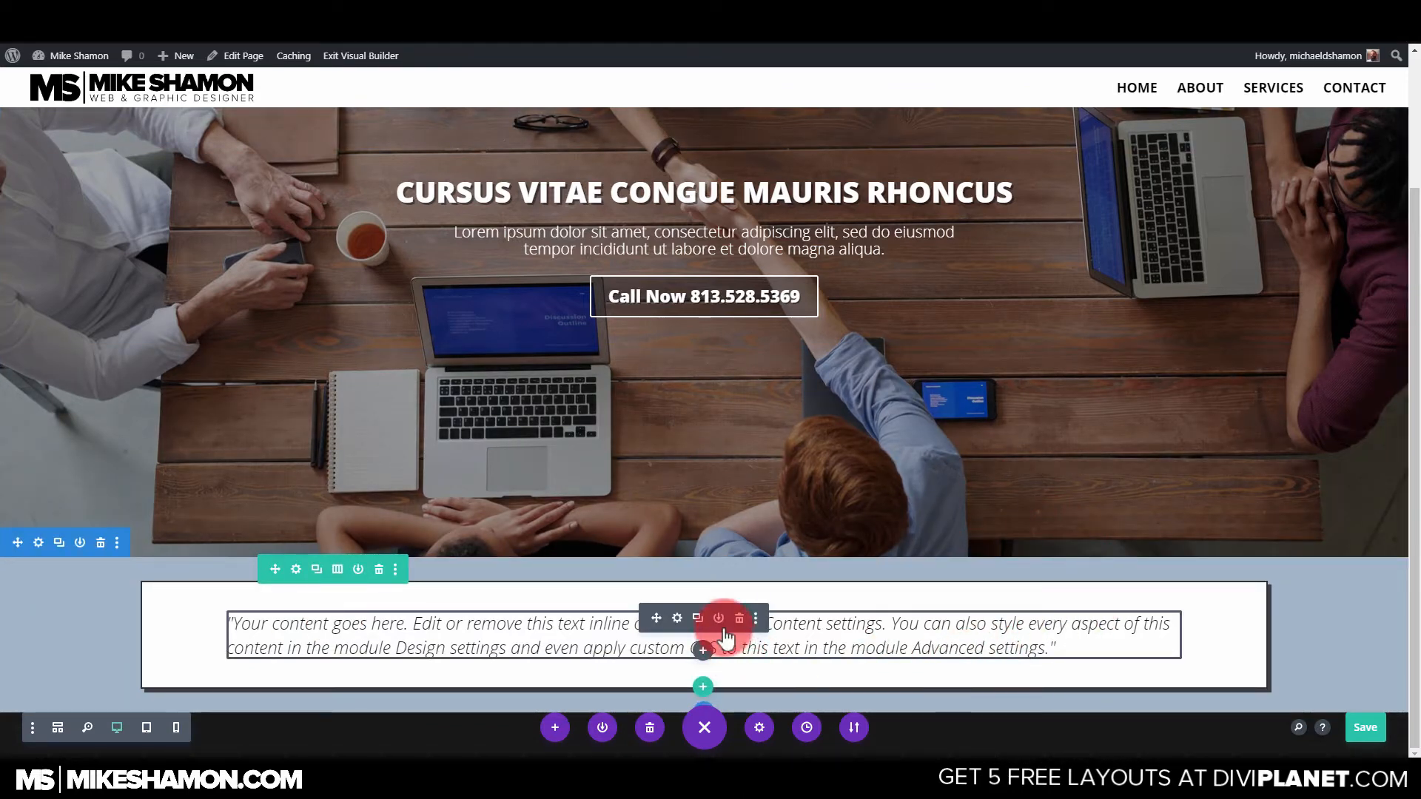
Add an attribution on a new line directly below the quote, with the person's full name followed by ", CEO Important Company".
left_click(680, 619)
left_click(1158, 410)
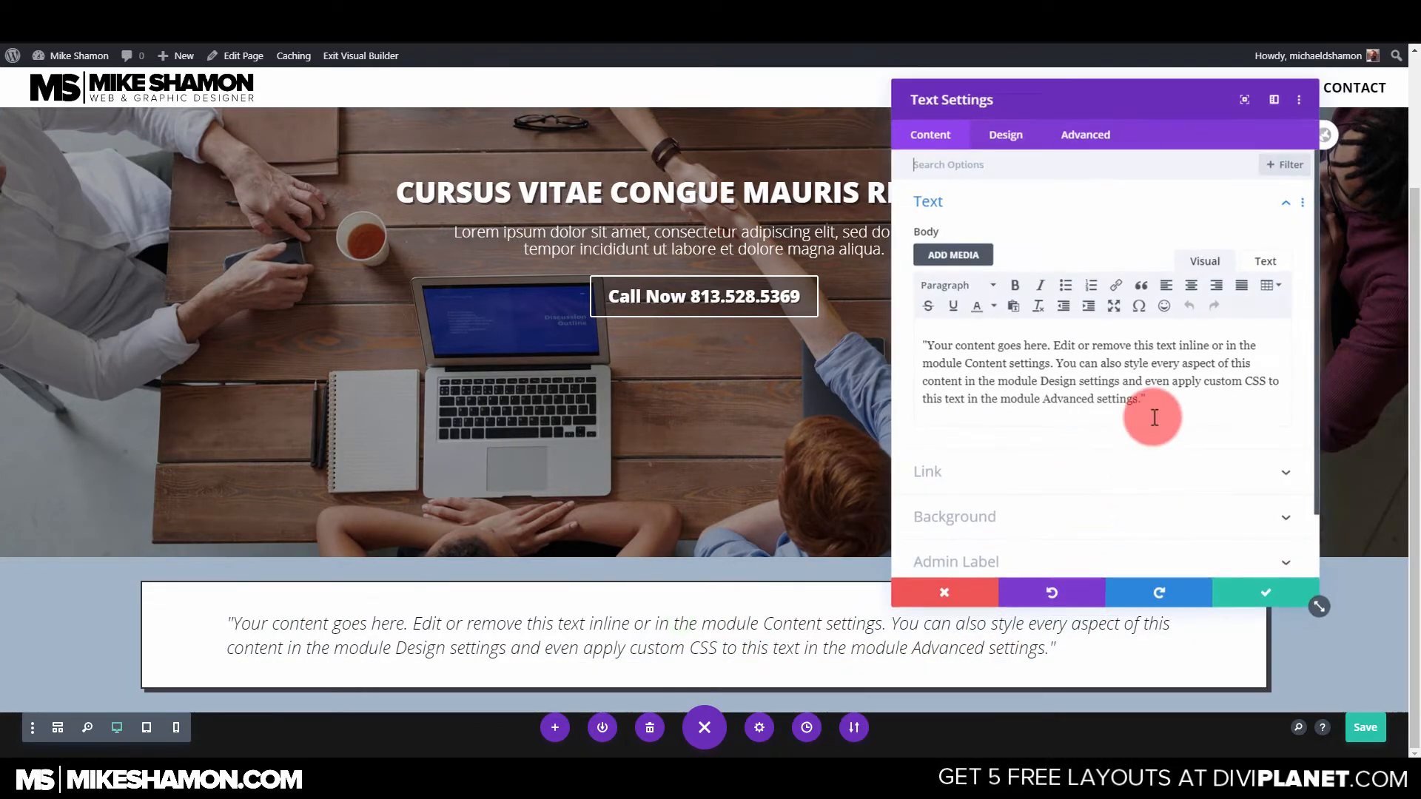
key("Return")
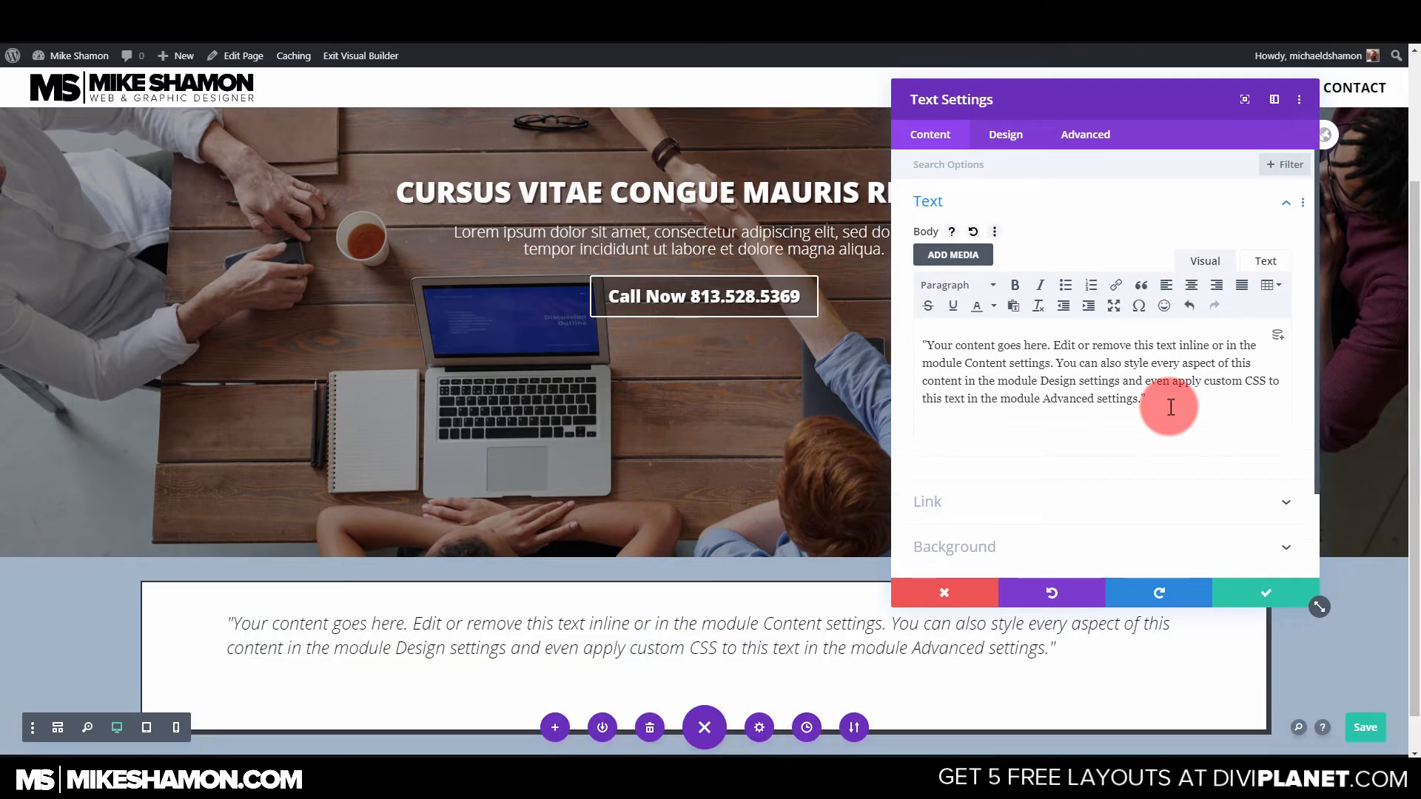
key("BackSpace")
key("shift+Return")
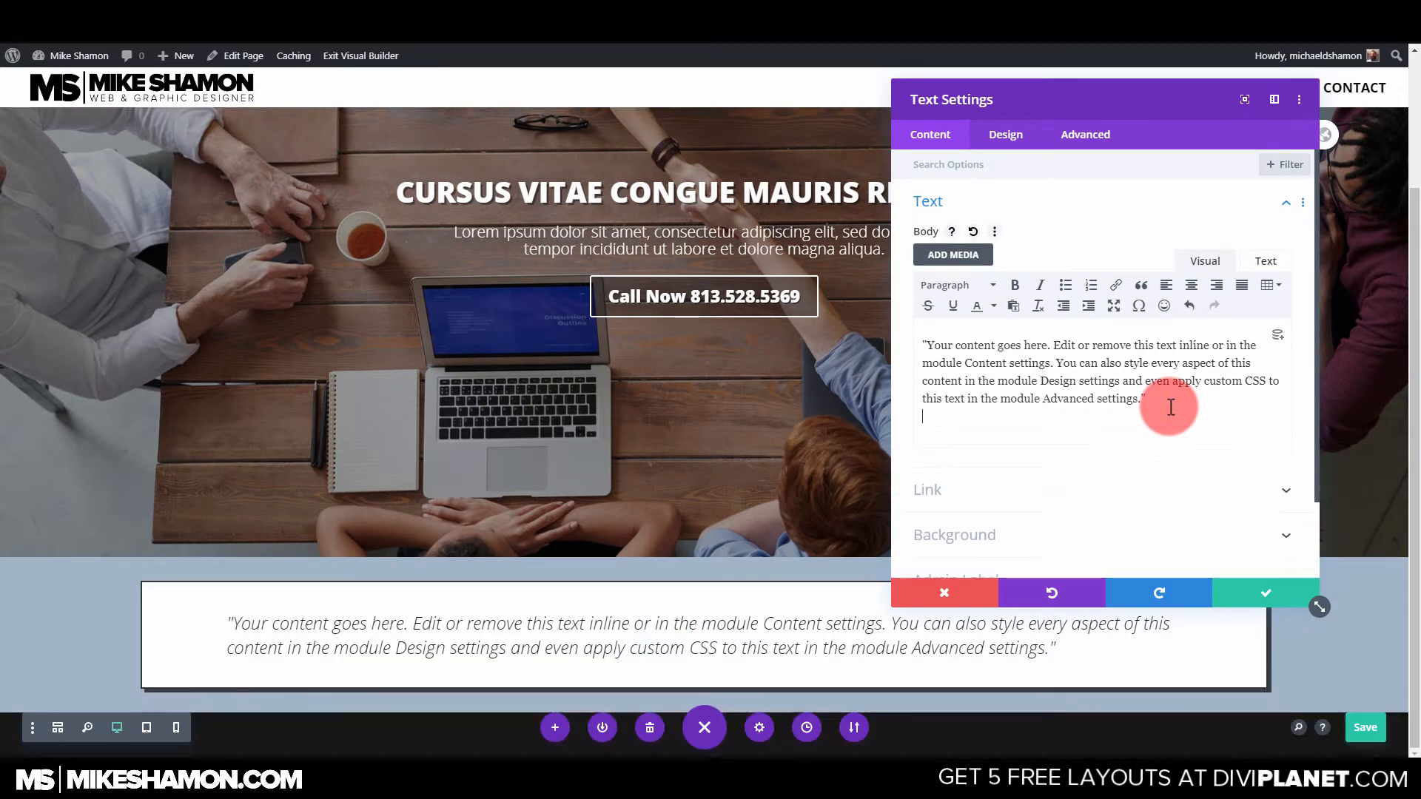
type("-=")
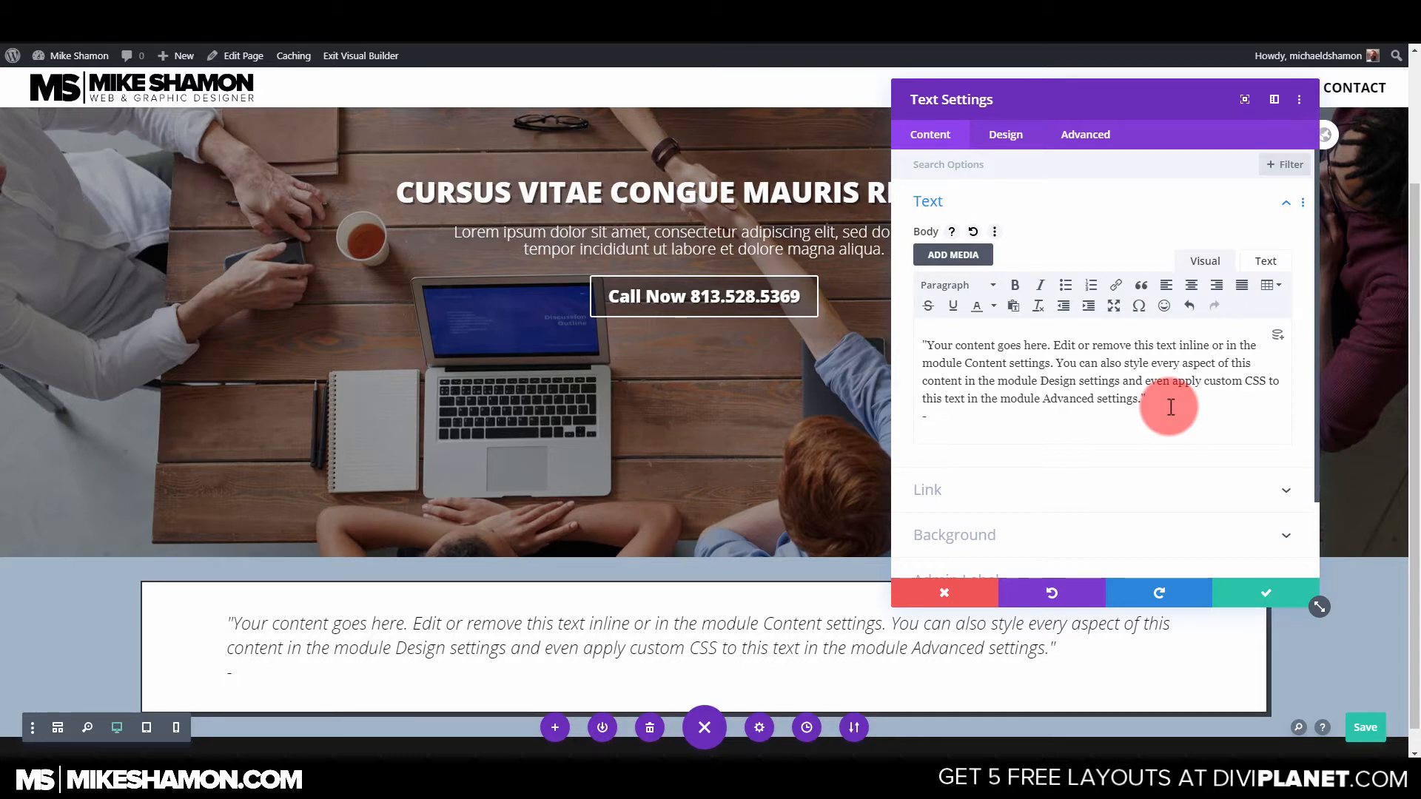
key("BackSpace")
key("BackSpace")
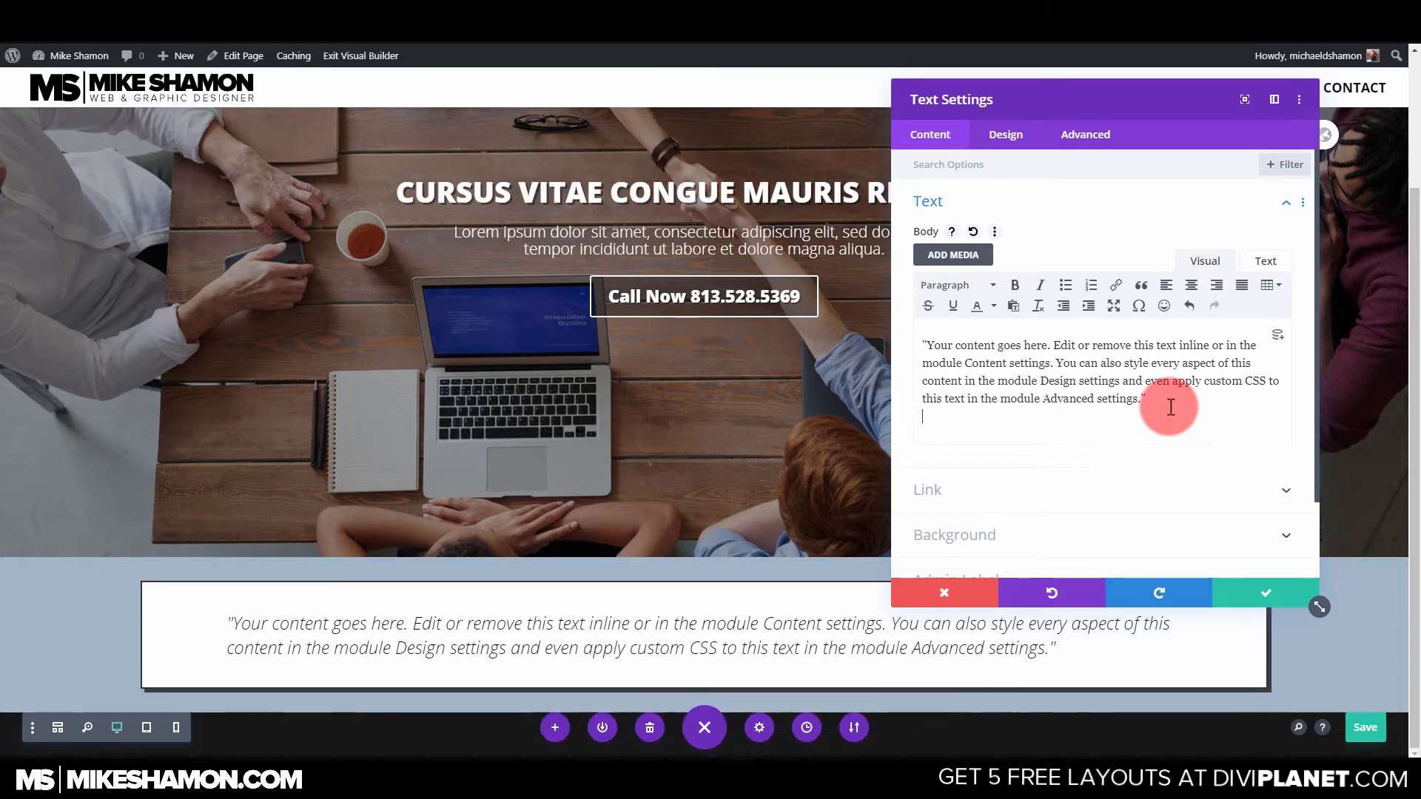
type("J")
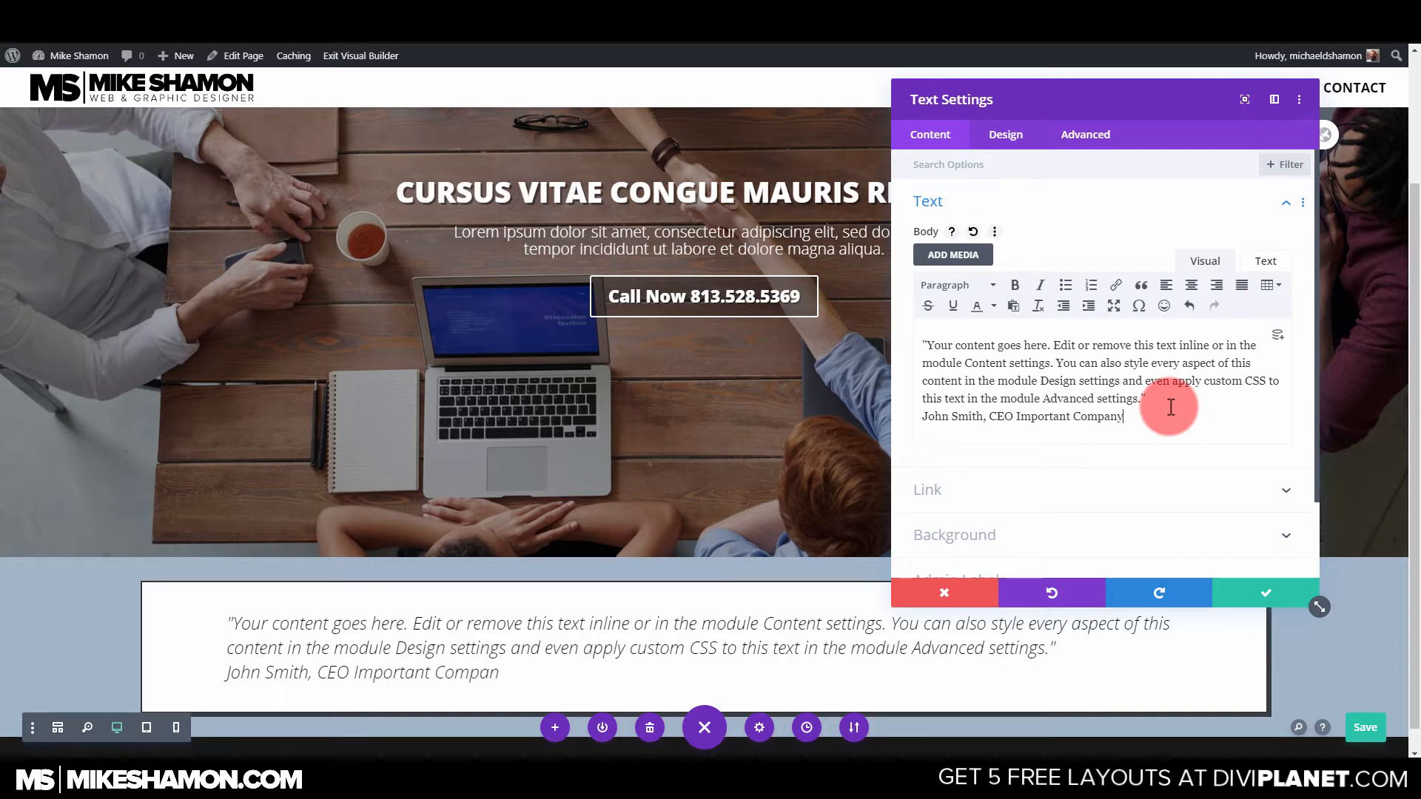
Make only the person's name in the attribution line bold.
right_click(1192, 403)
left_click(1068, 424)
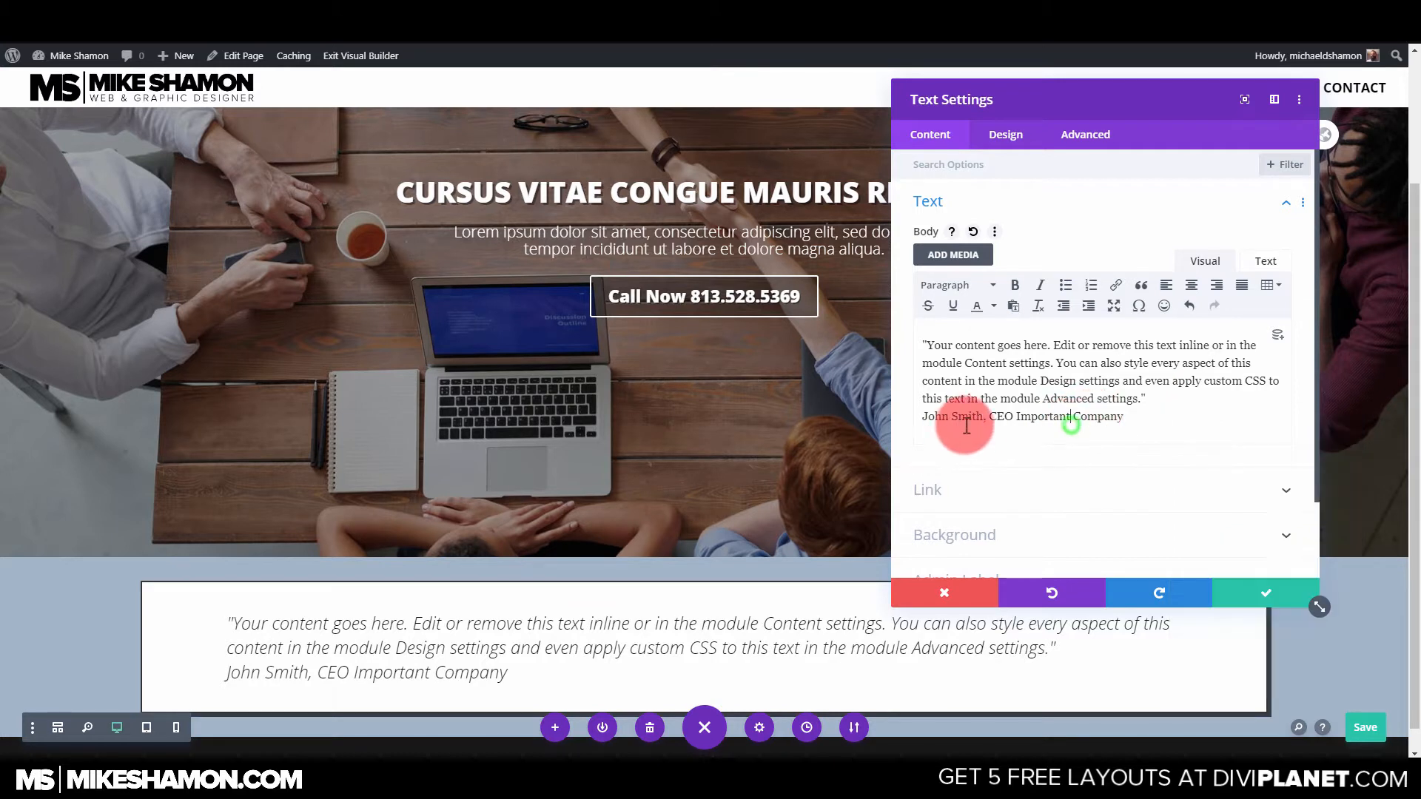
left_click_drag(983, 420, 920, 418)
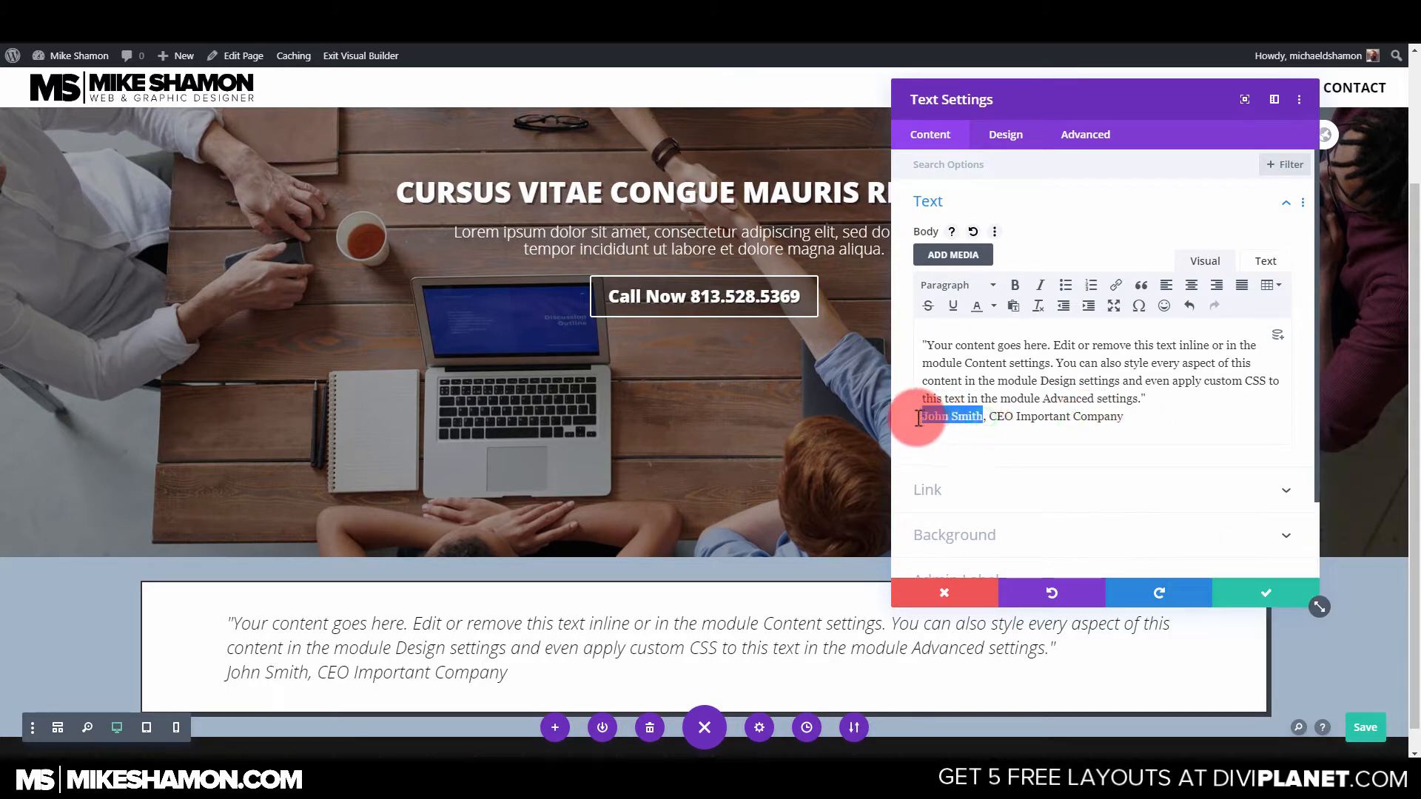
key("ctrl+b")
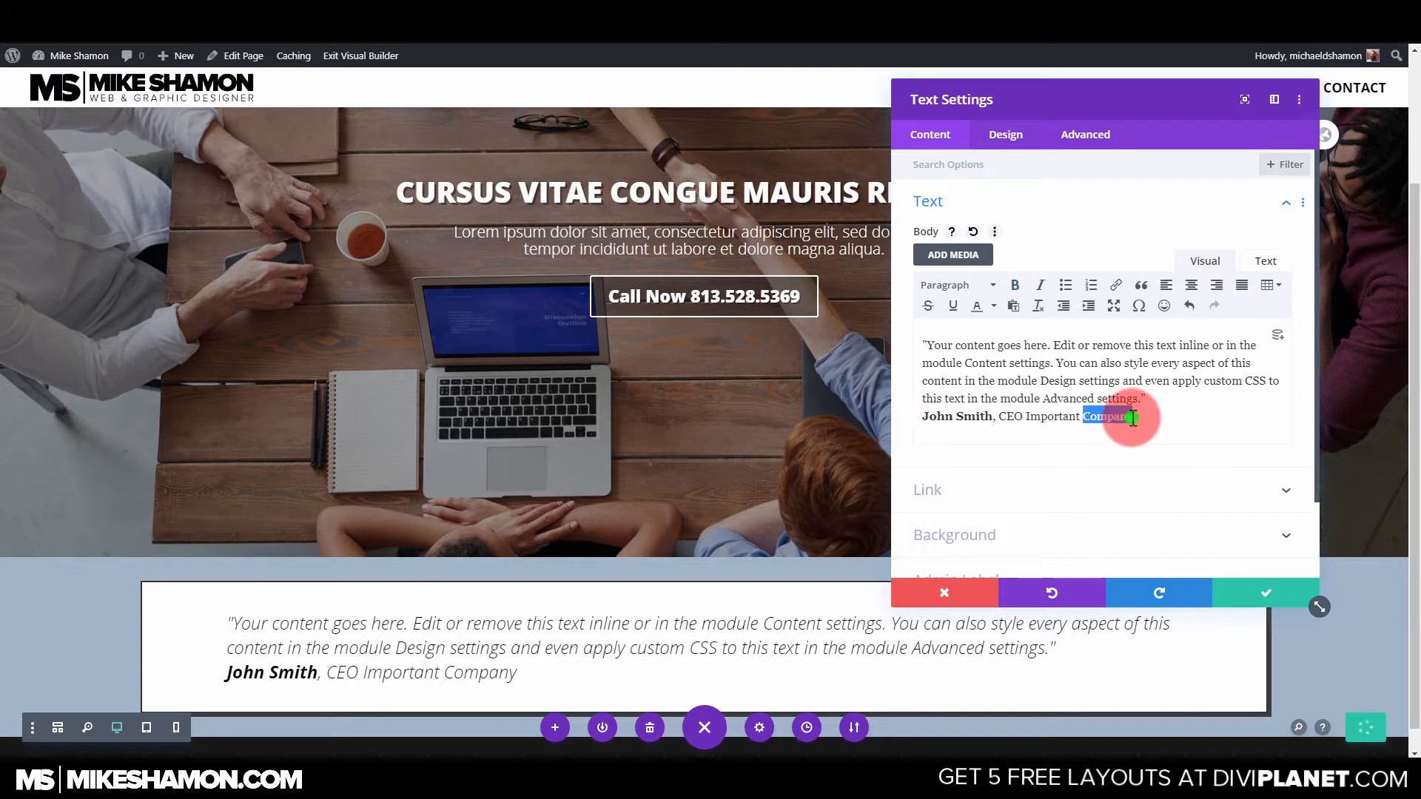
Try italic formatting on the whole attribution line below the quote.
triple_click(1132, 418)
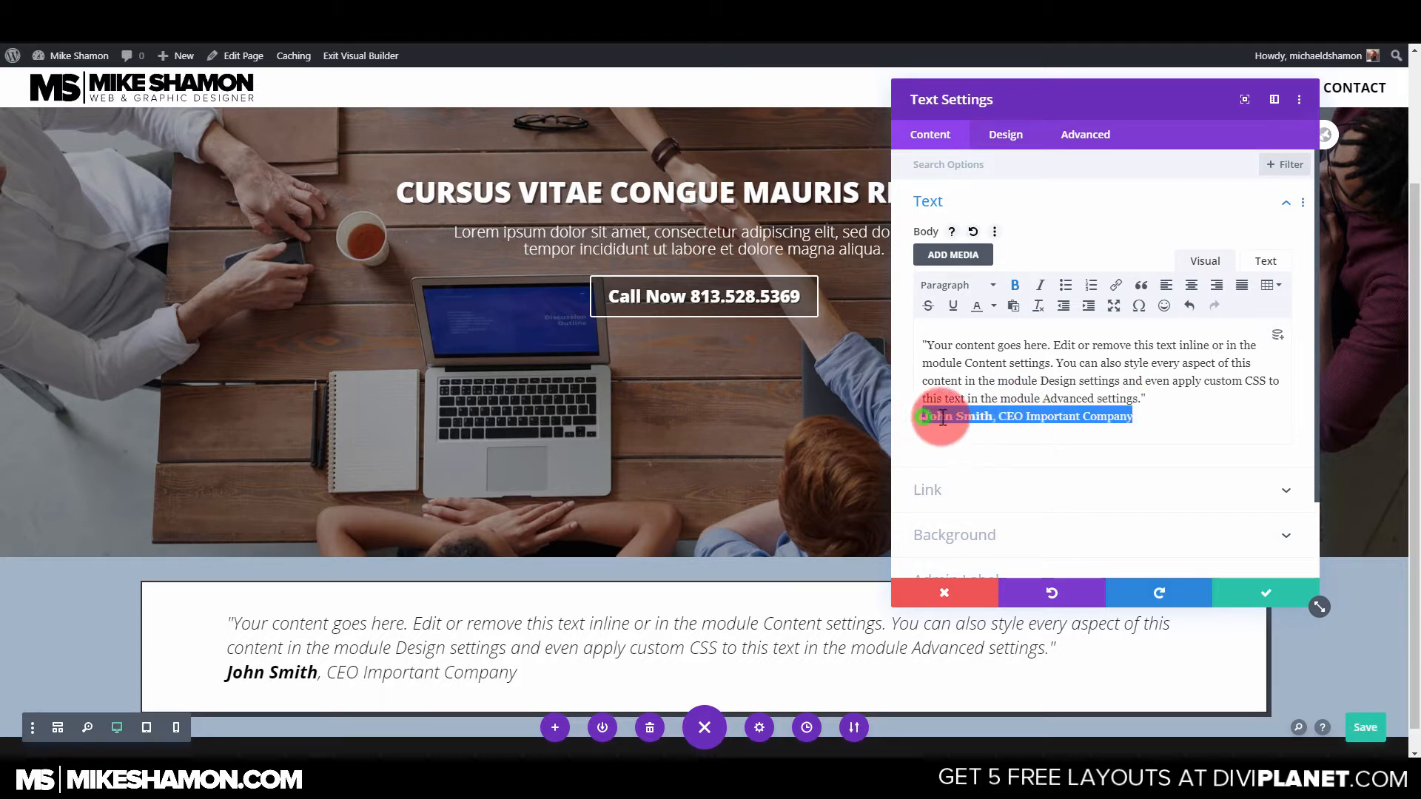
left_click(1005, 416)
left_click_drag(1139, 415, 981, 423)
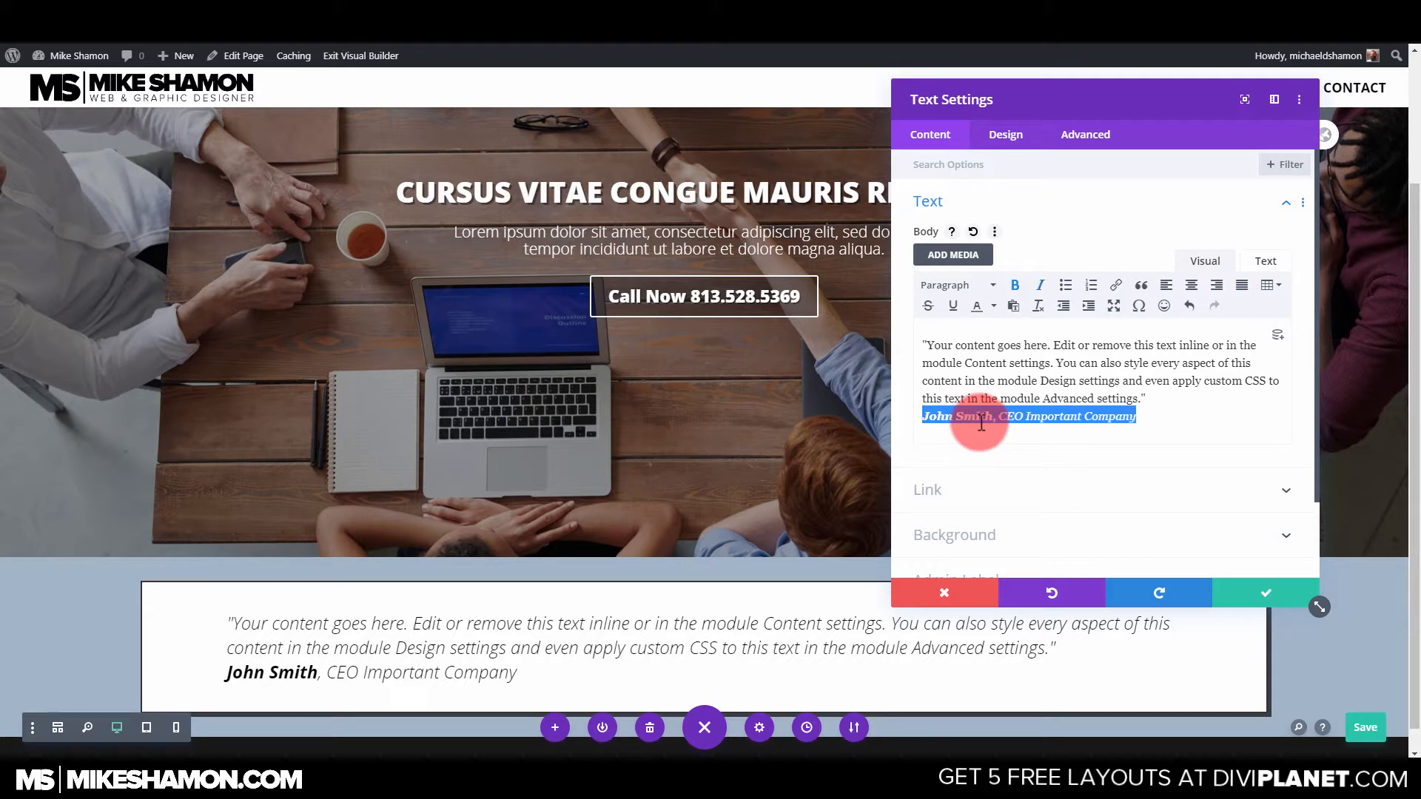
triple_click(1078, 423)
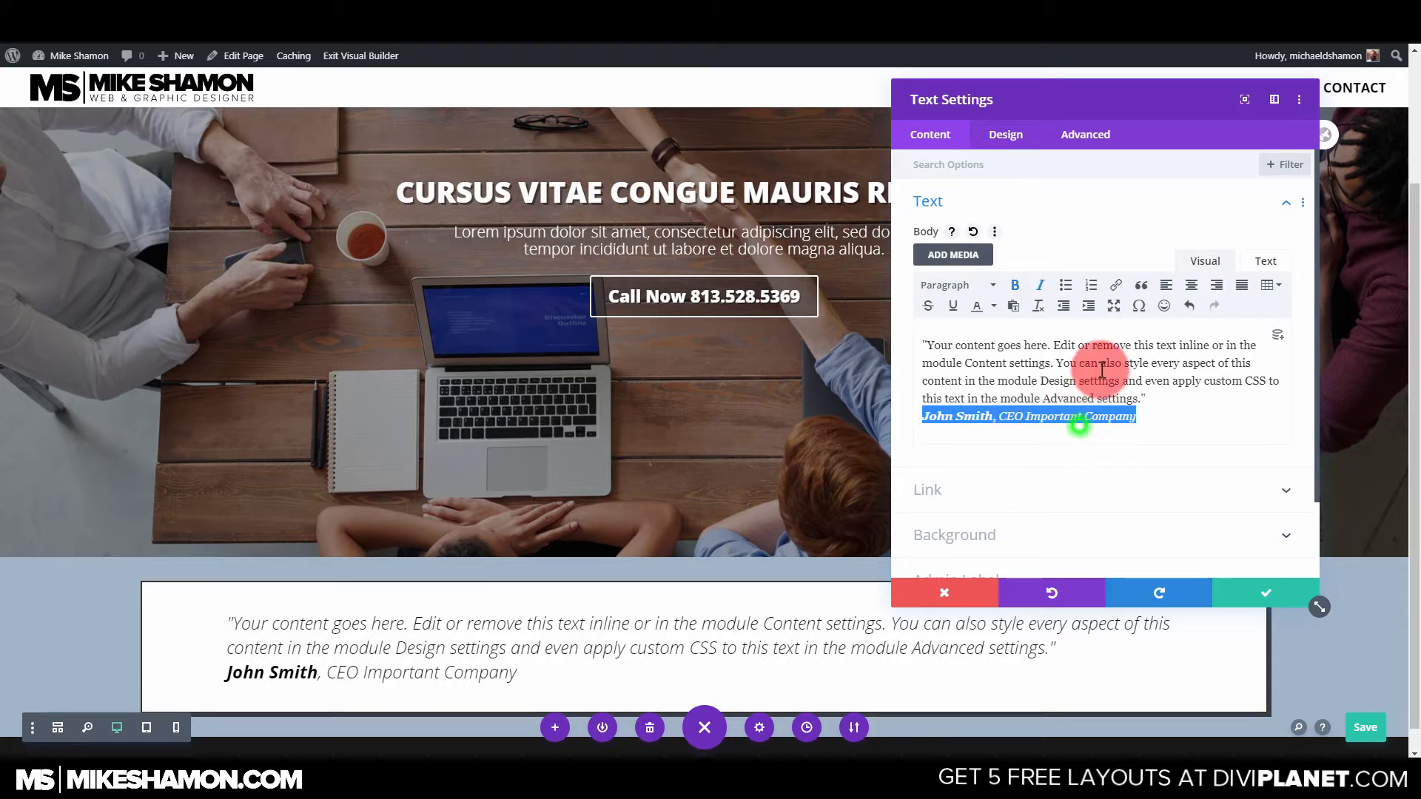
left_click(1040, 288)
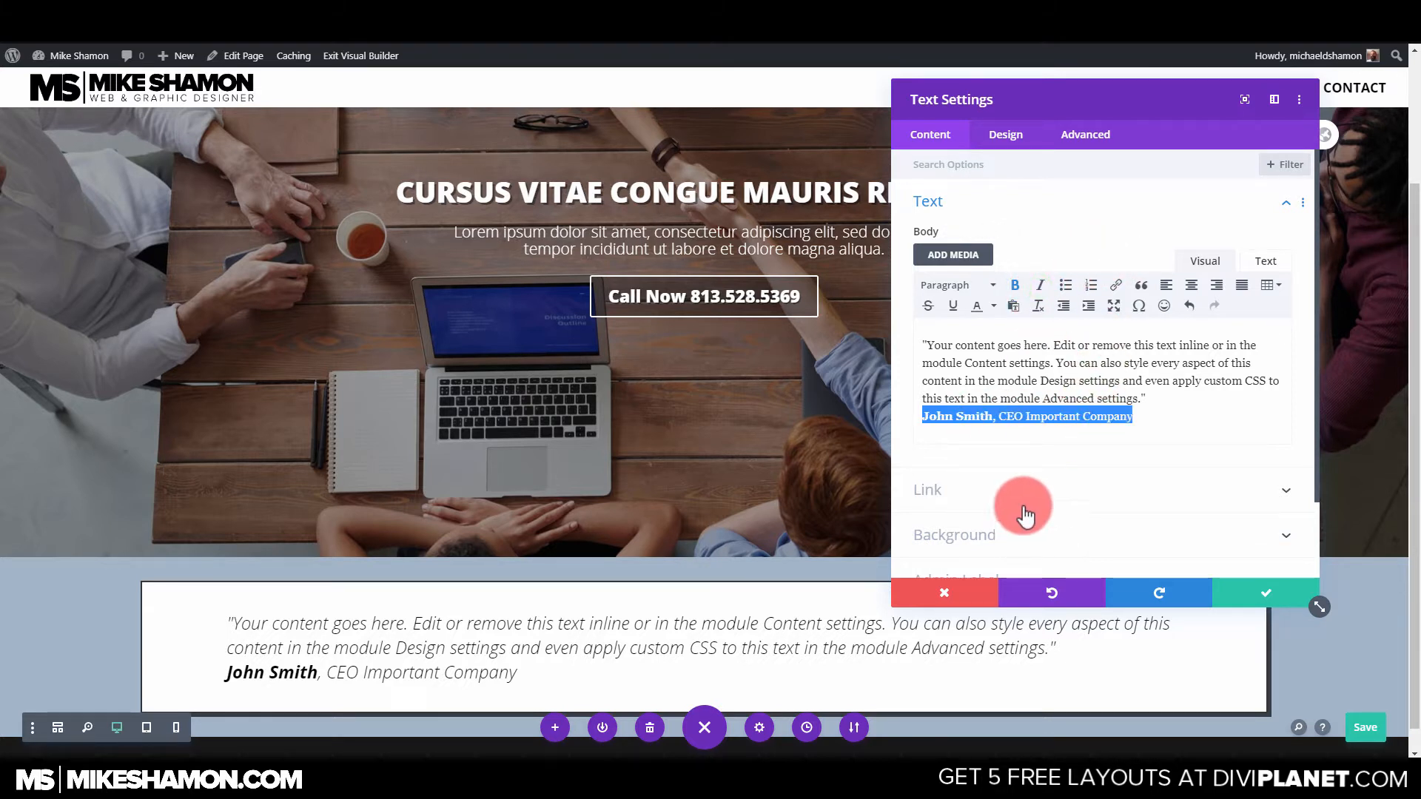
left_click(1041, 288)
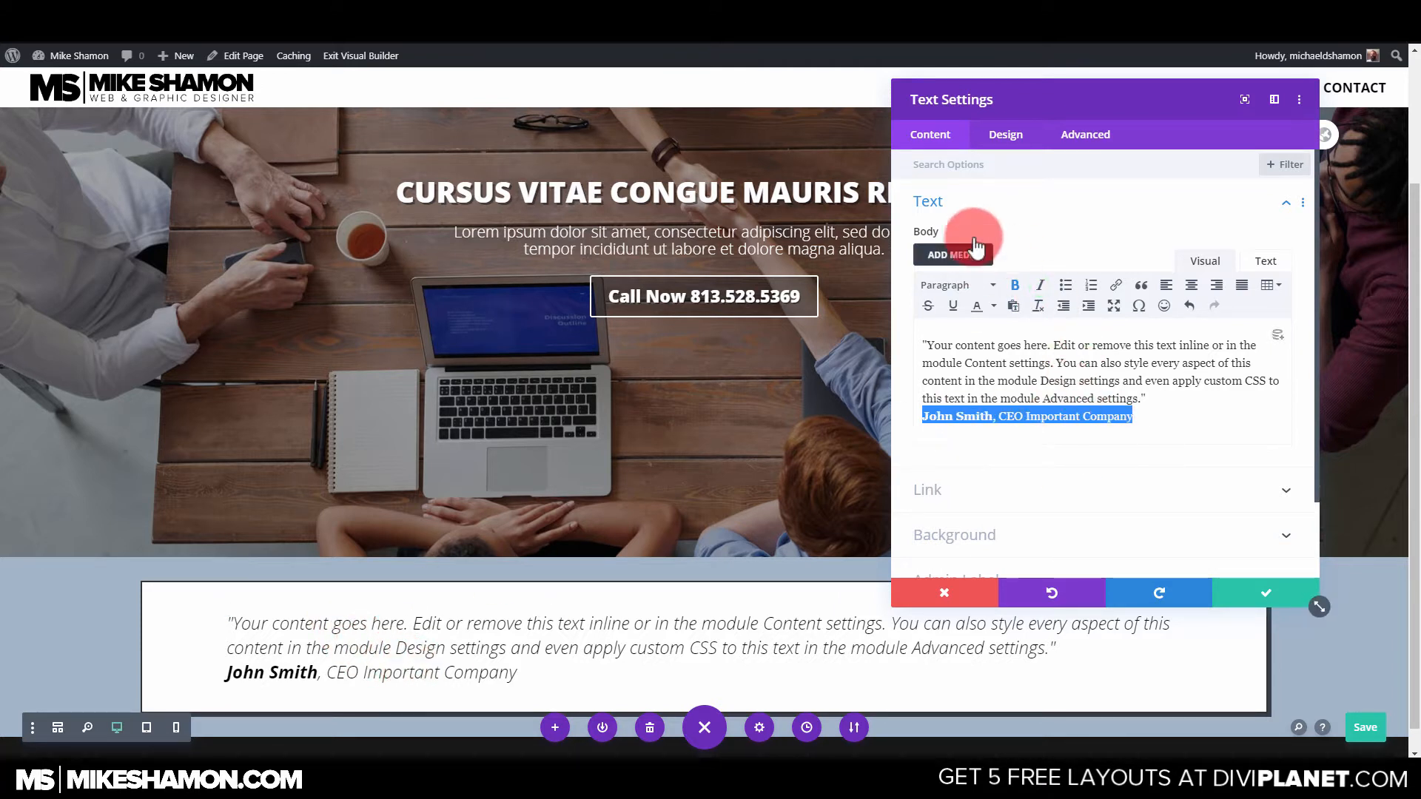
Apply the edited quote and attribution to the text module.
left_click(1296, 597)
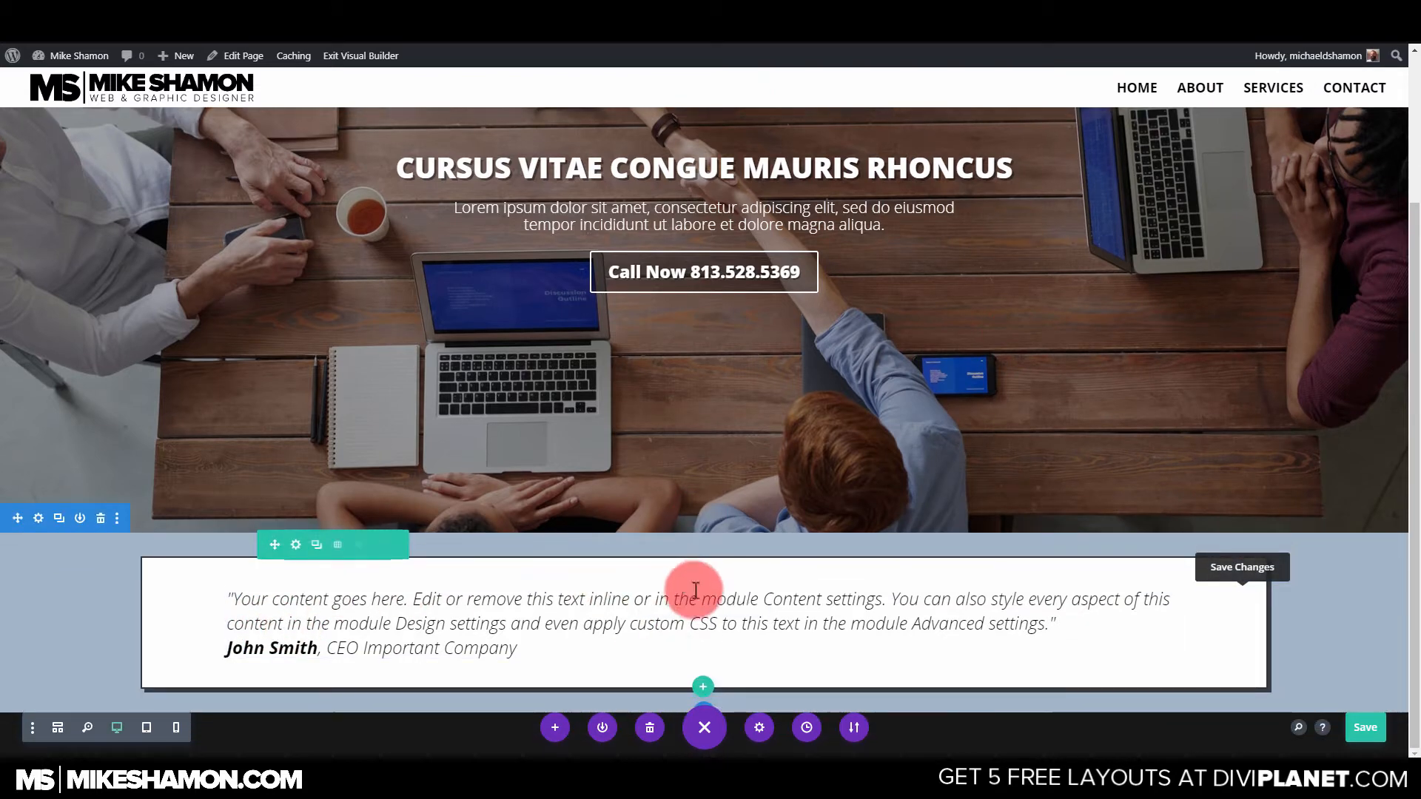
Try a hyphen in front of the person's name in the quote's attribution line.
left_click(678, 594)
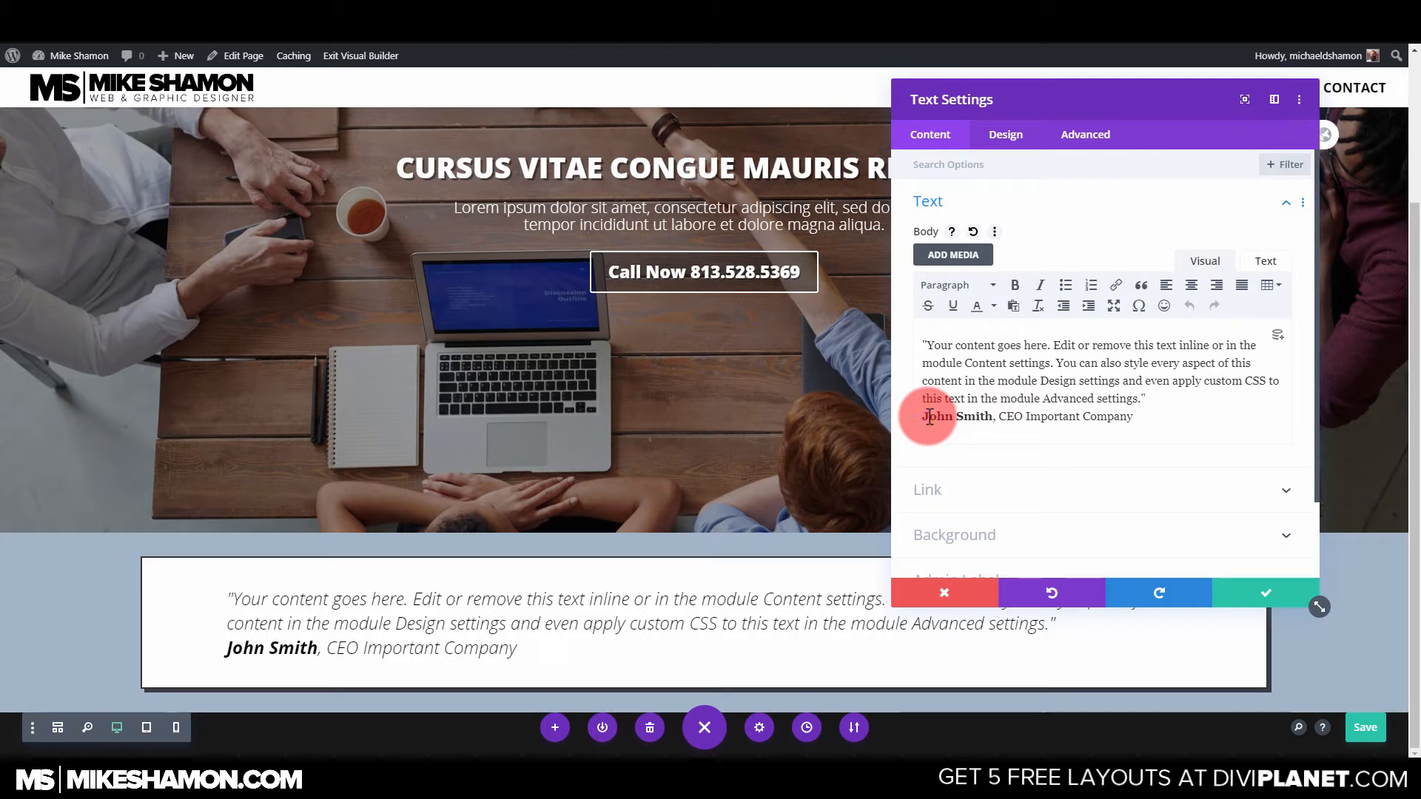
left_click(929, 419)
type("-")
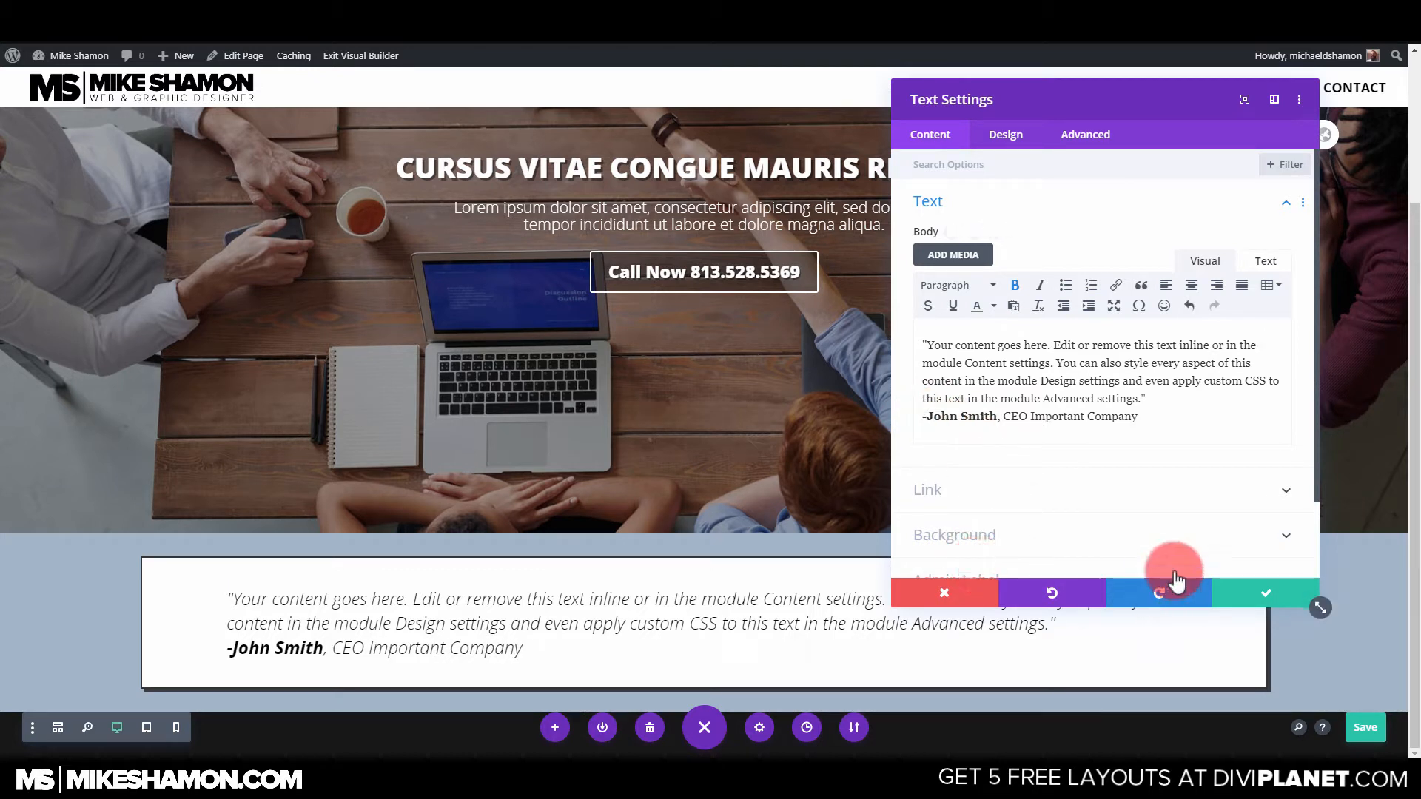
left_click(1176, 581)
left_click(1266, 595)
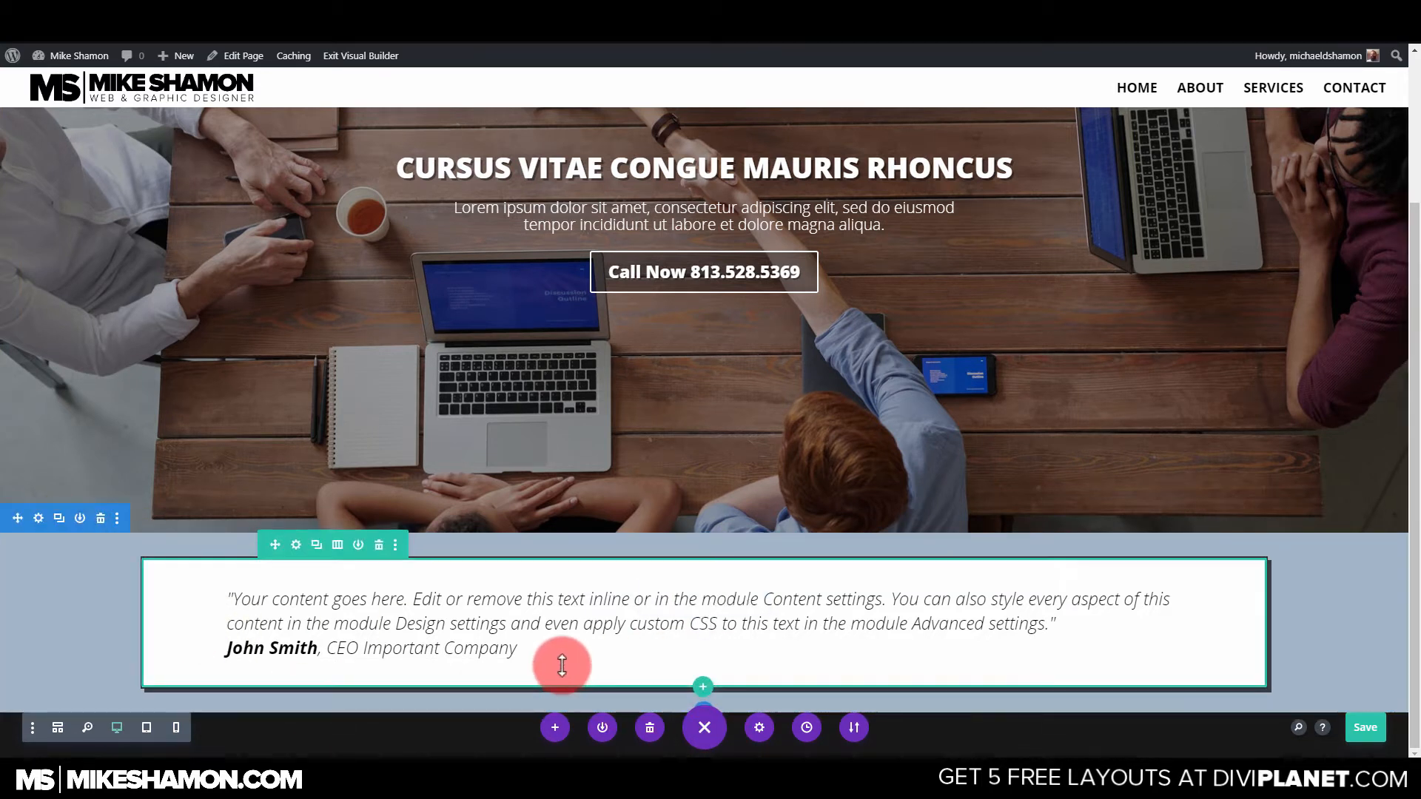
Insert a regular section with a single-column row between the hero section and the quote section.
scroll(781, 633, "up", 3)
scroll(733, 608, "down", 3)
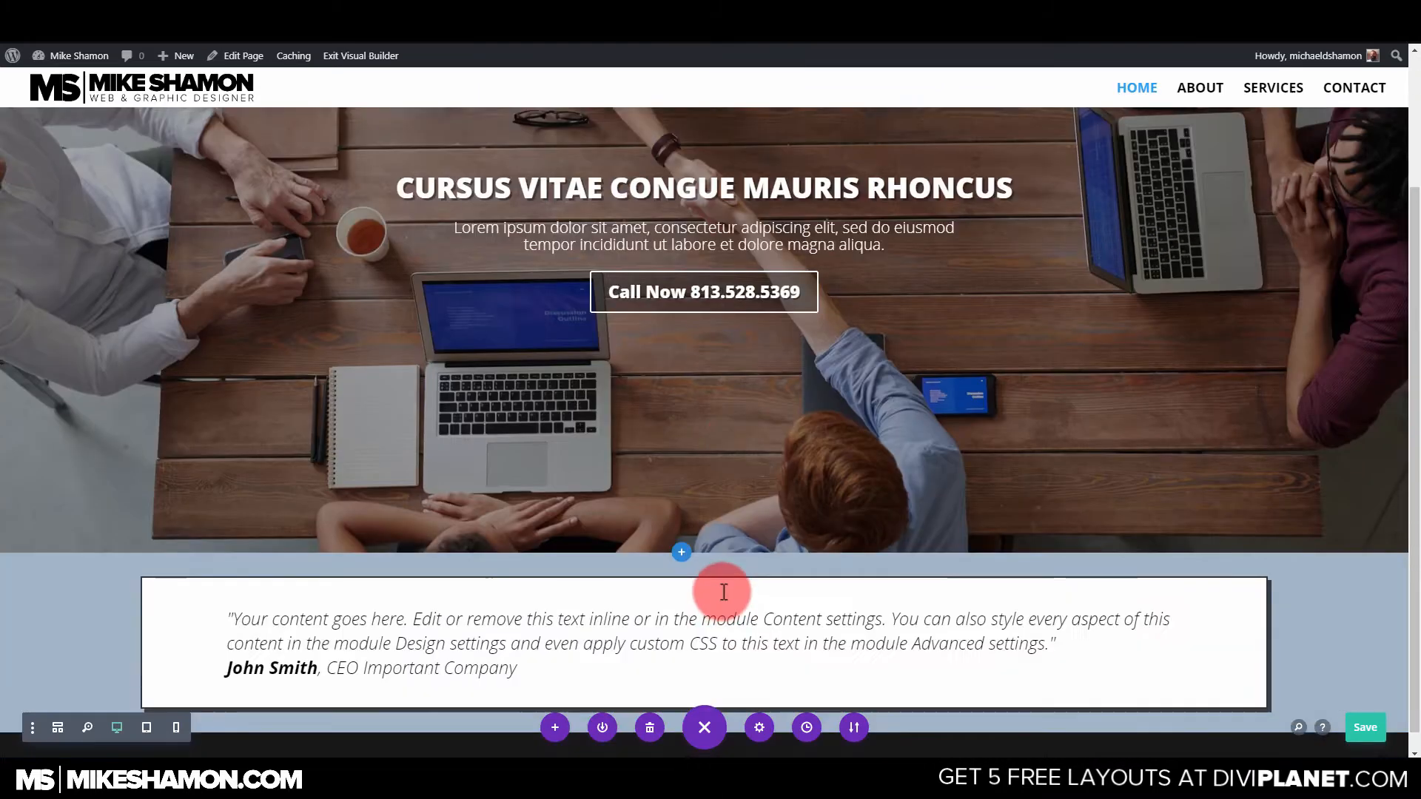
left_click(681, 533)
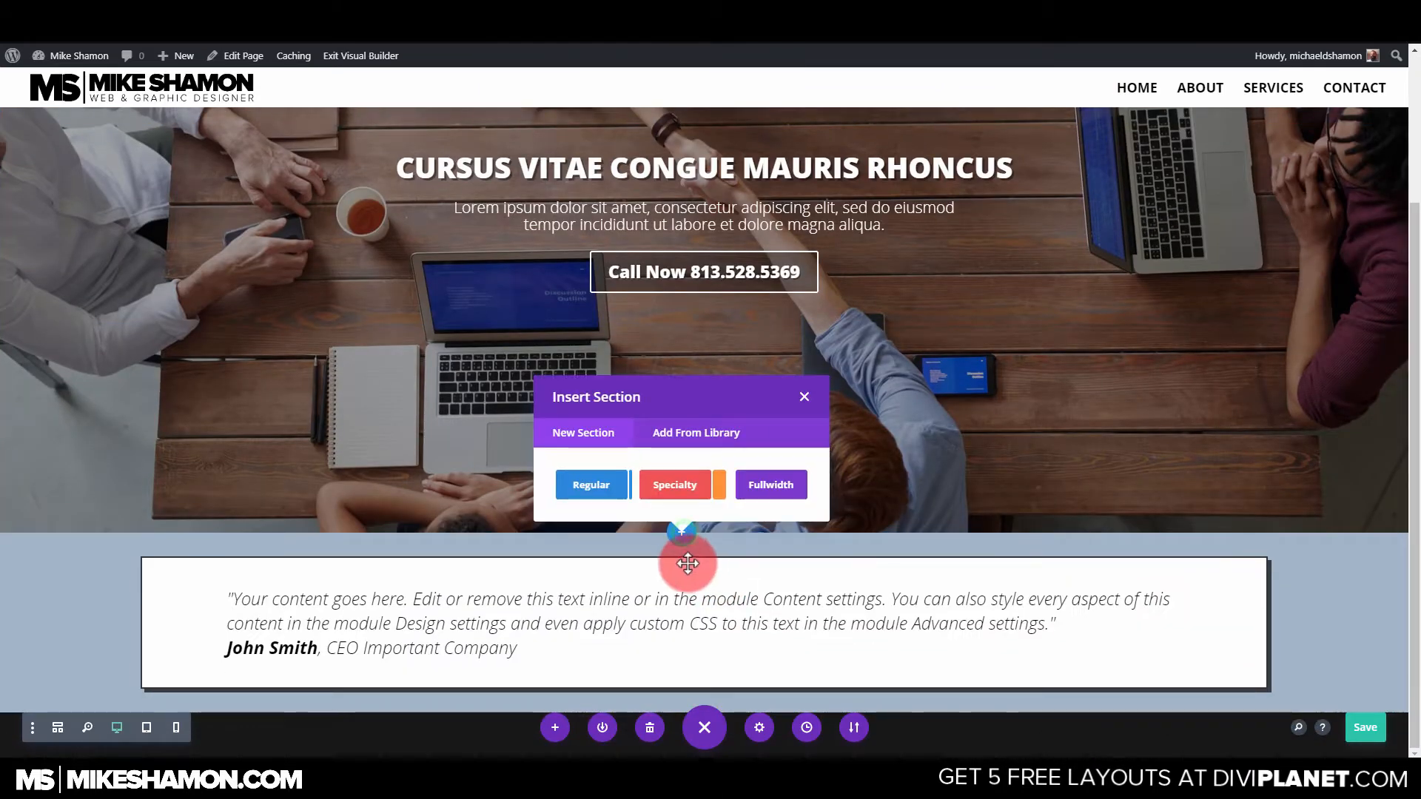
left_click(606, 489)
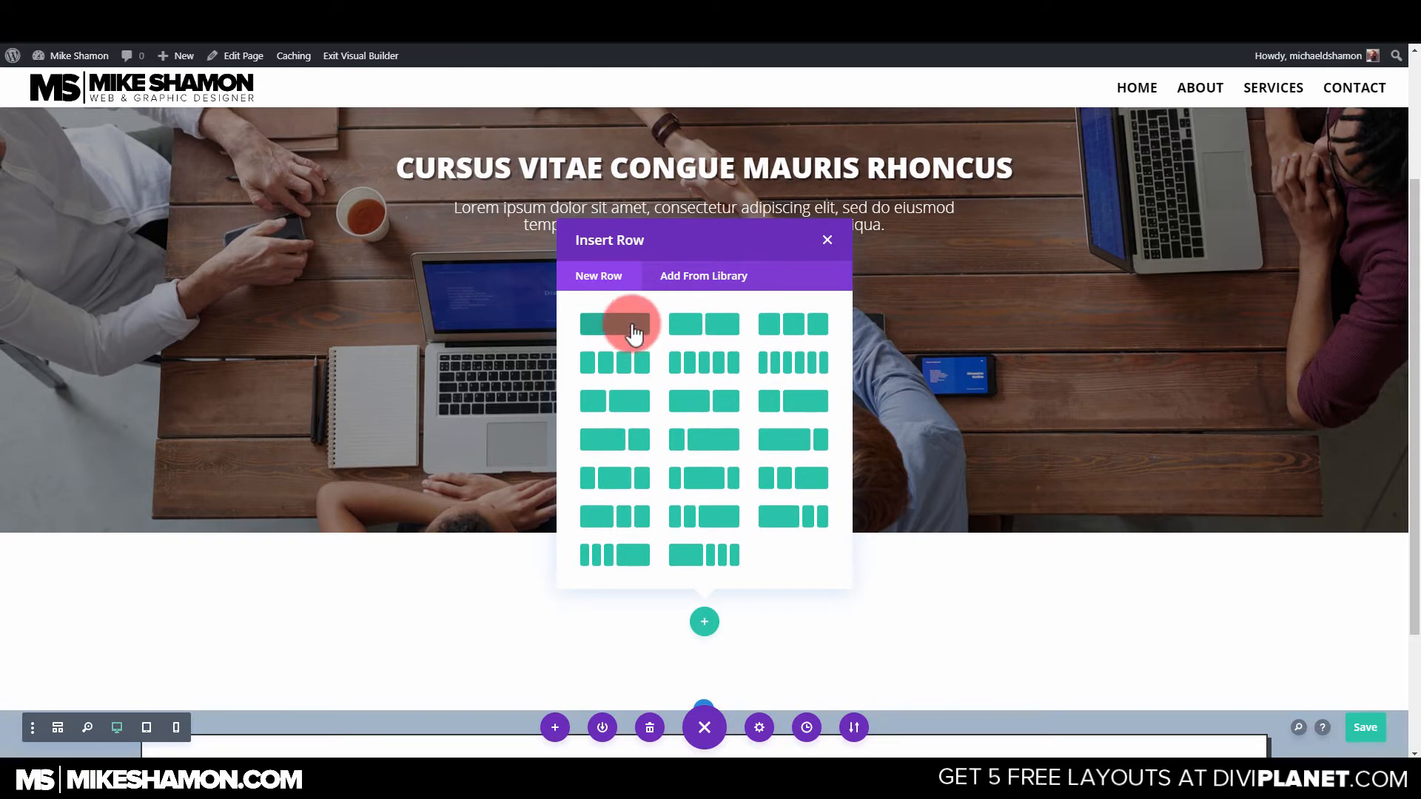
left_click(632, 326)
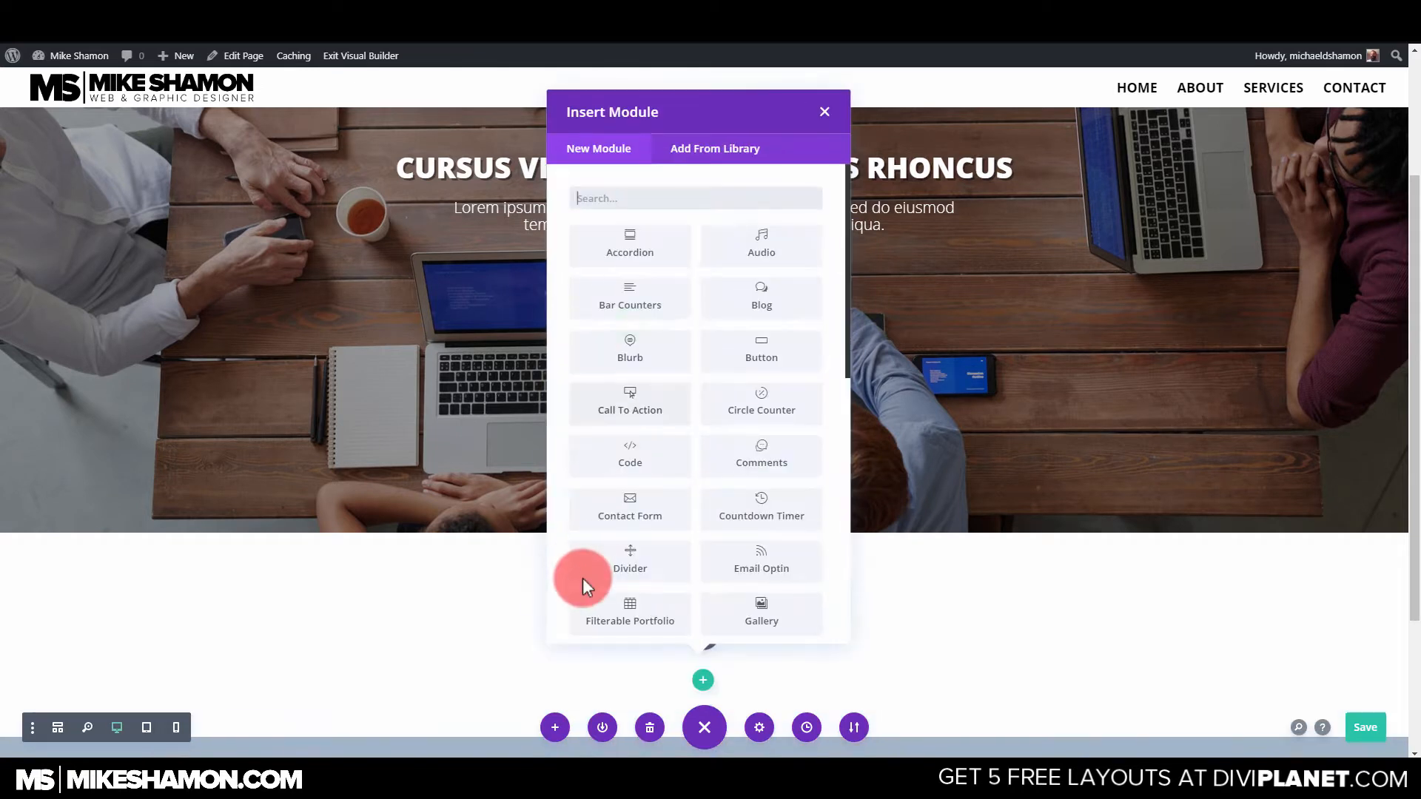
Insert an Image module in the new row using Placeholder-Business-Man-5.jpg from the media library and save it.
left_click(676, 194)
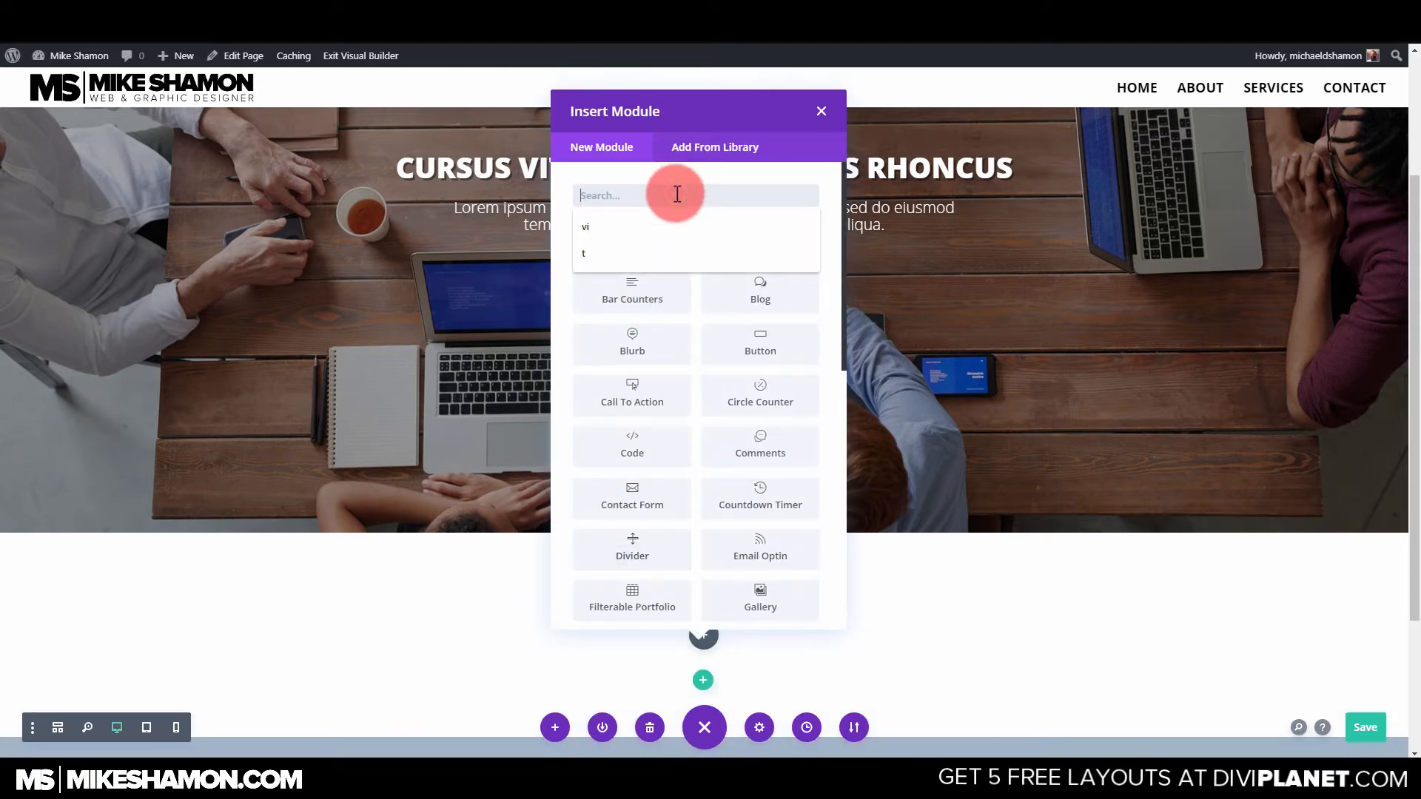
type("im")
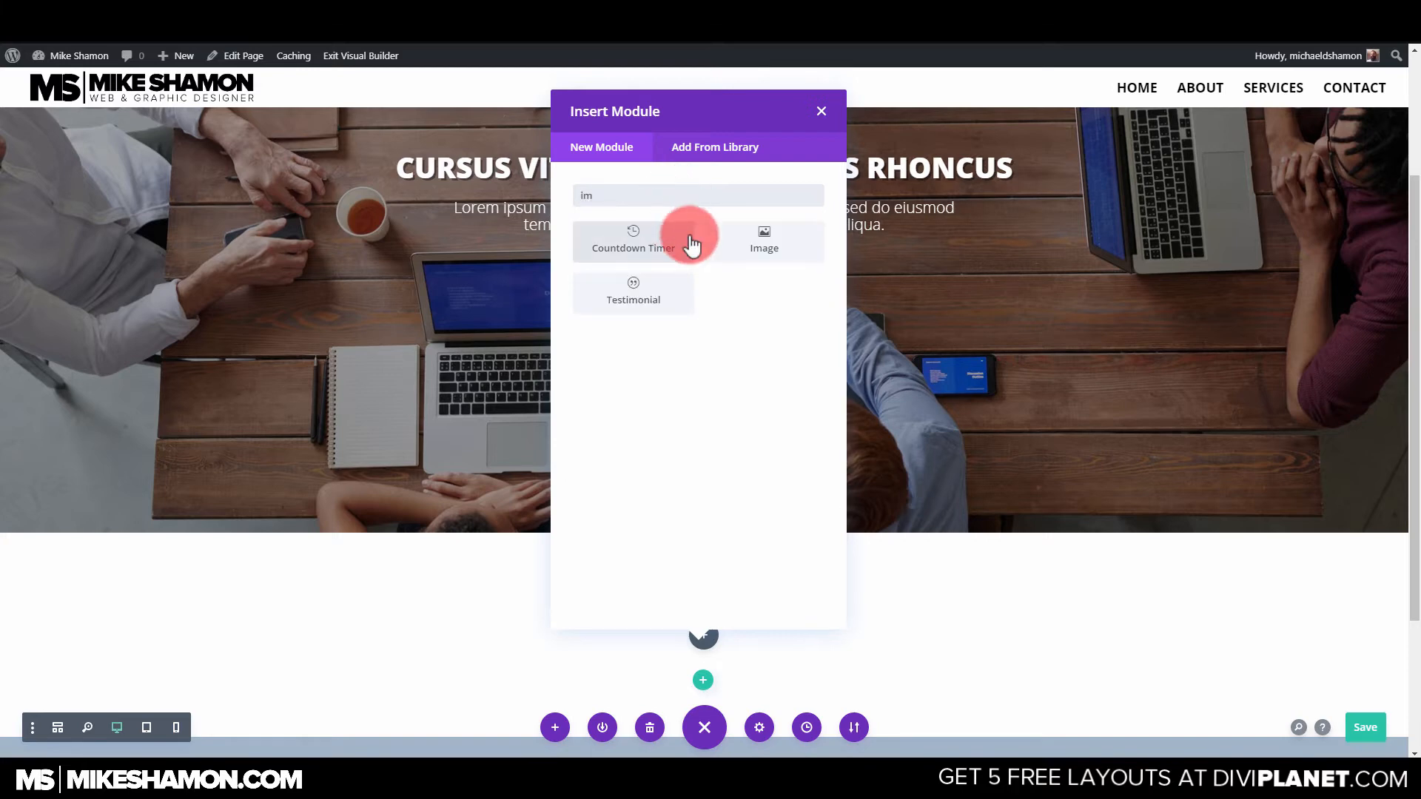
left_click(760, 243)
left_click(1117, 358)
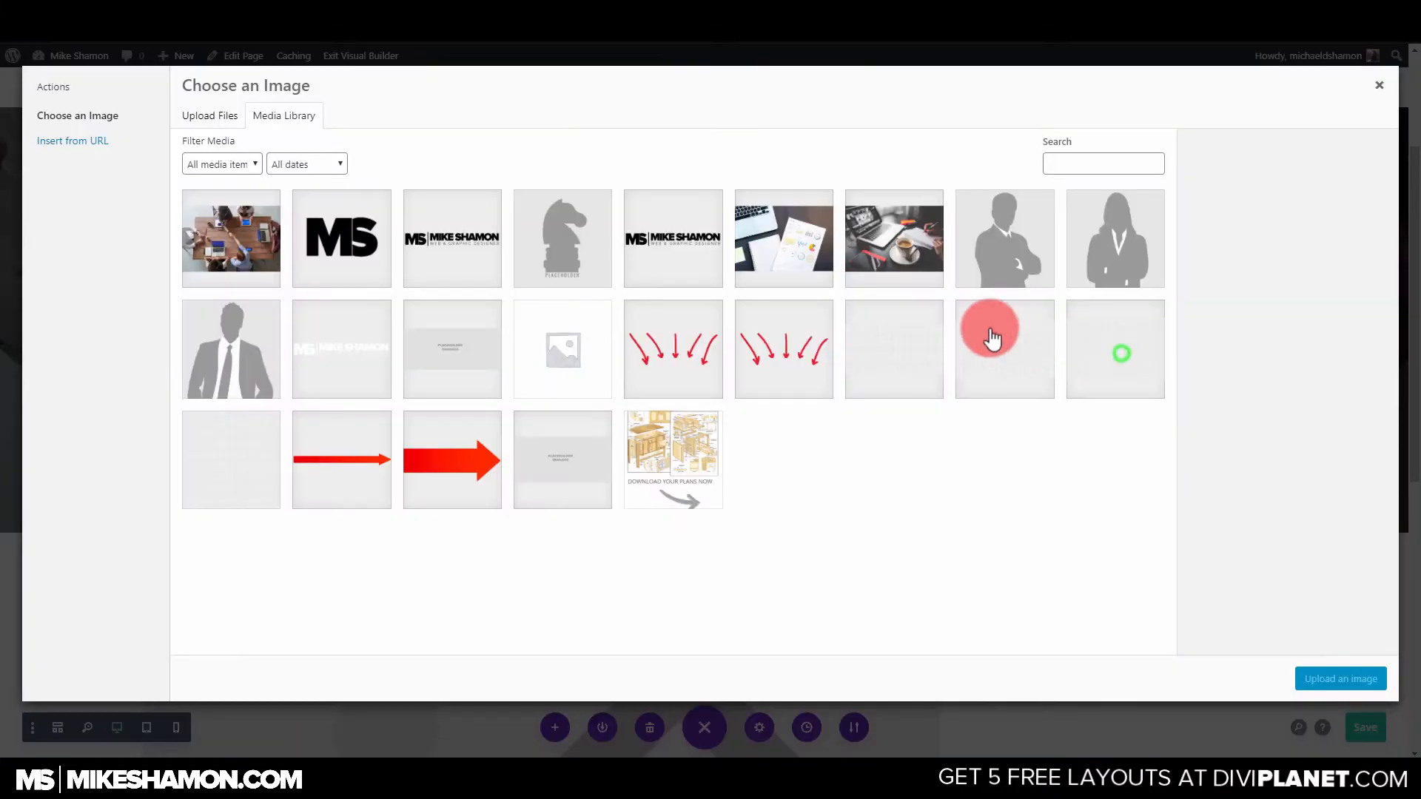
left_click(977, 238)
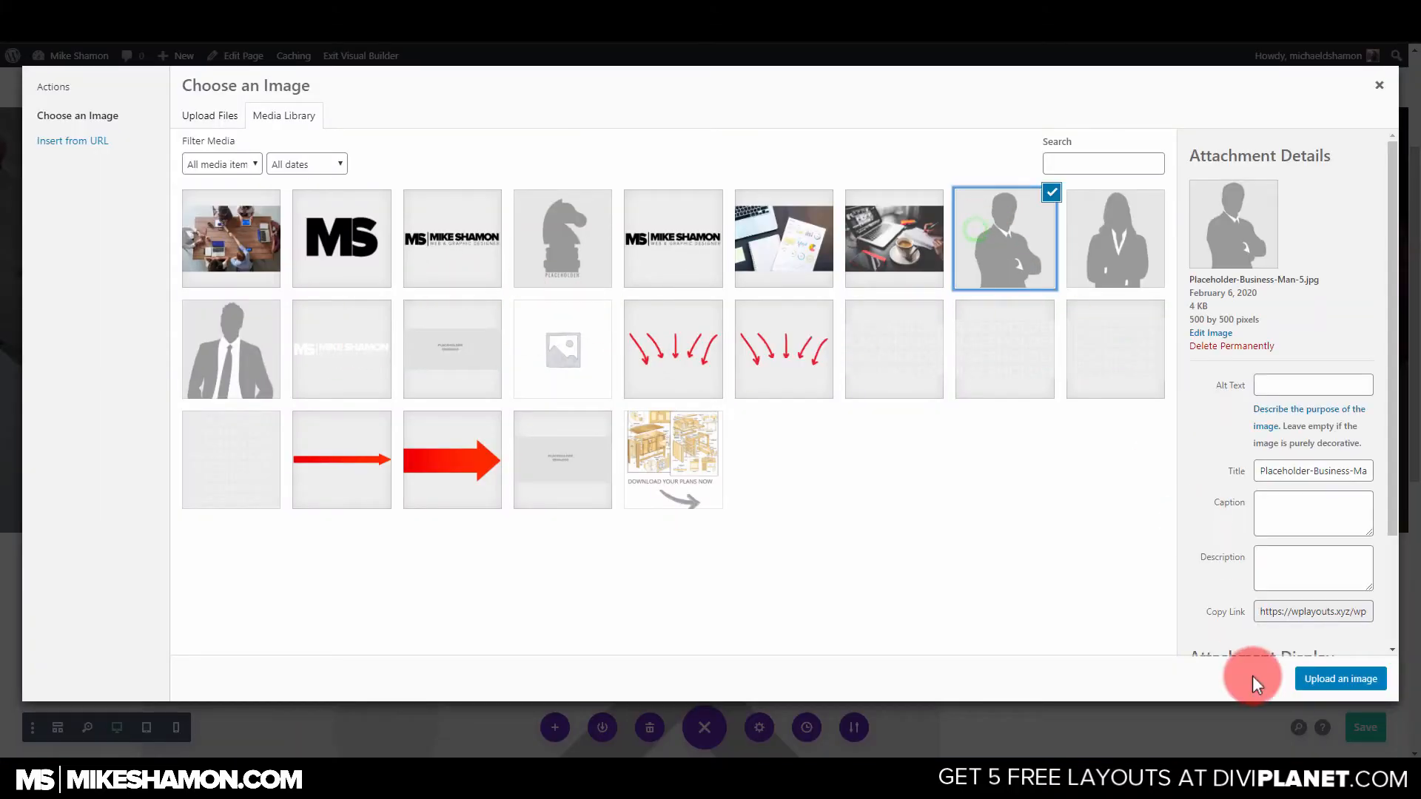
left_click(1343, 688)
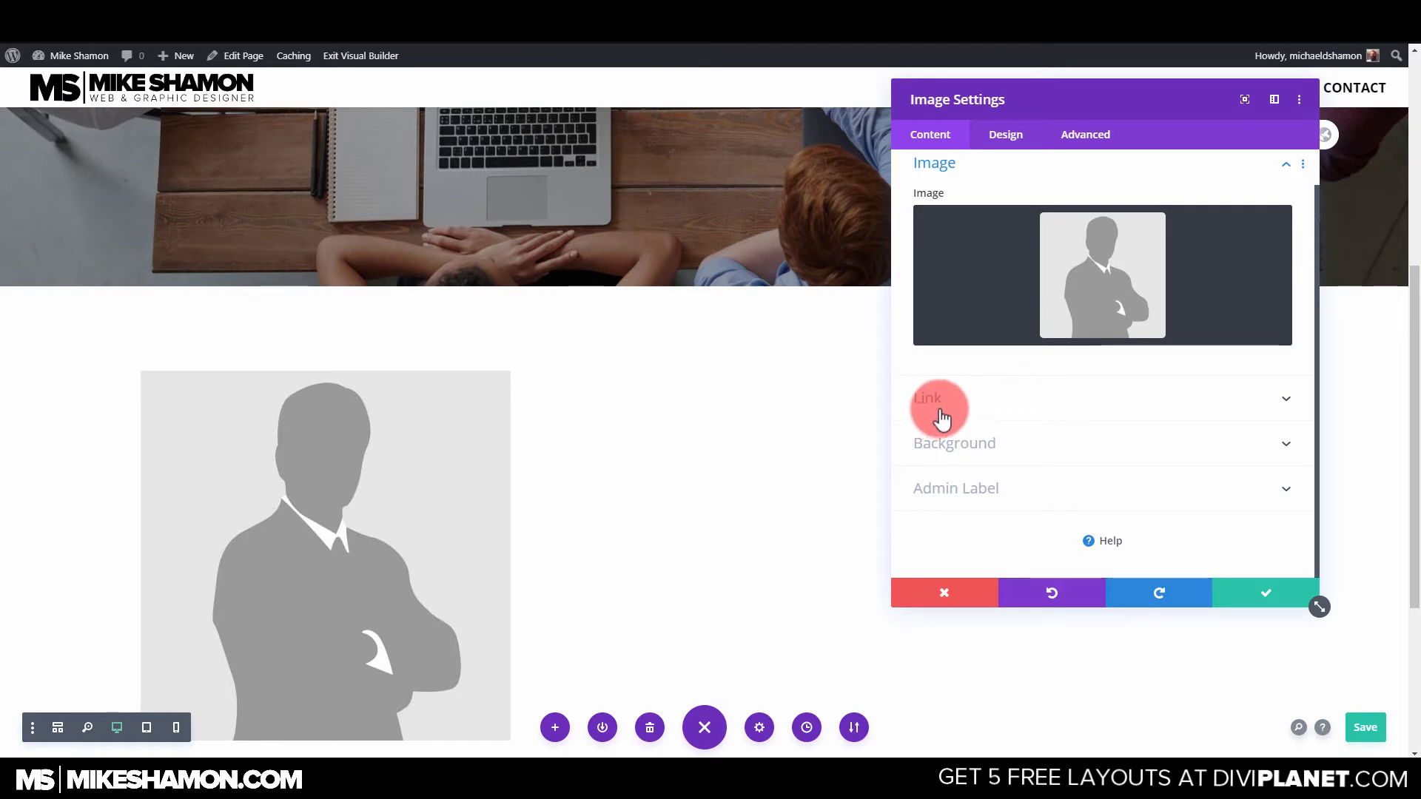
left_click(1251, 592)
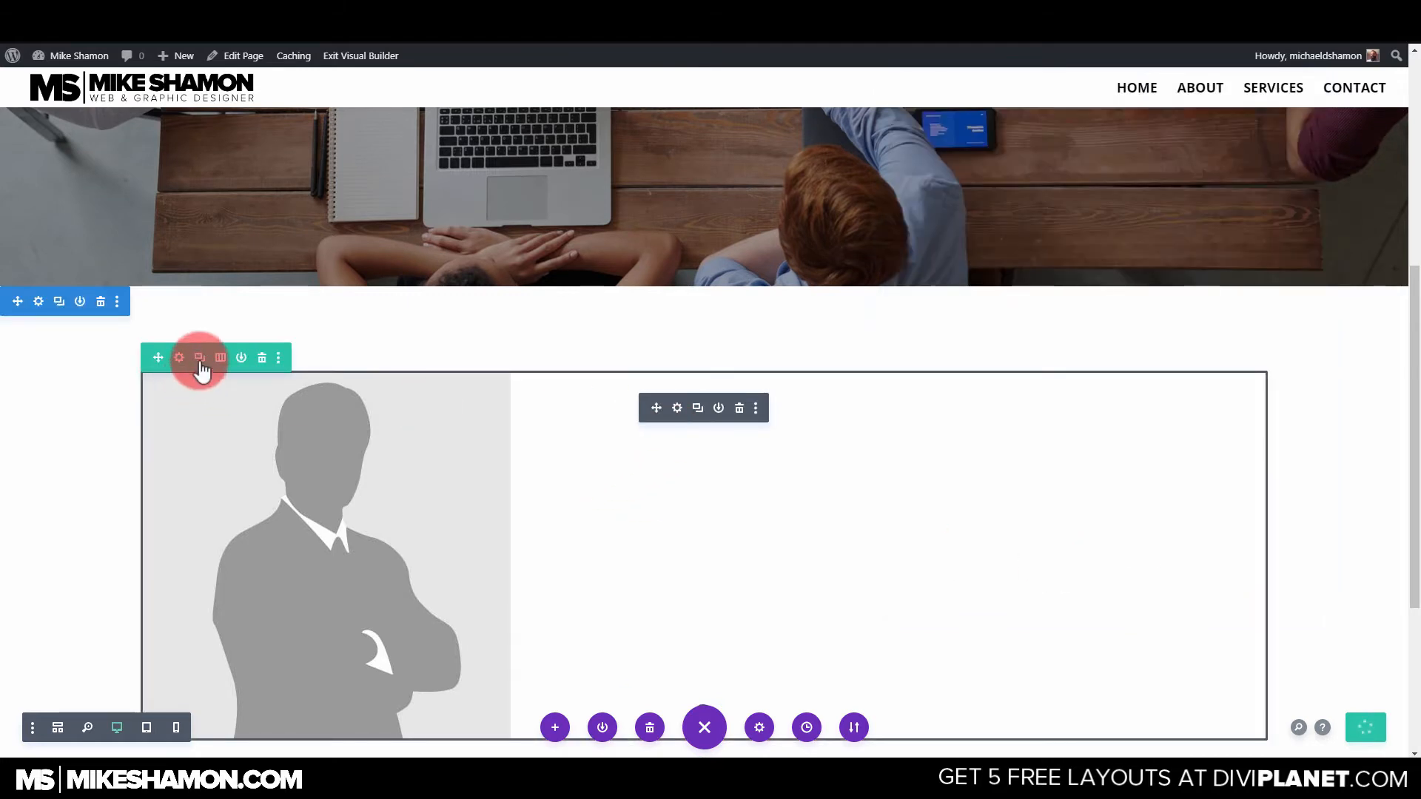
Change the row to a two-column layout with a wider second column and add a Text module to that empty column.
left_click(220, 357)
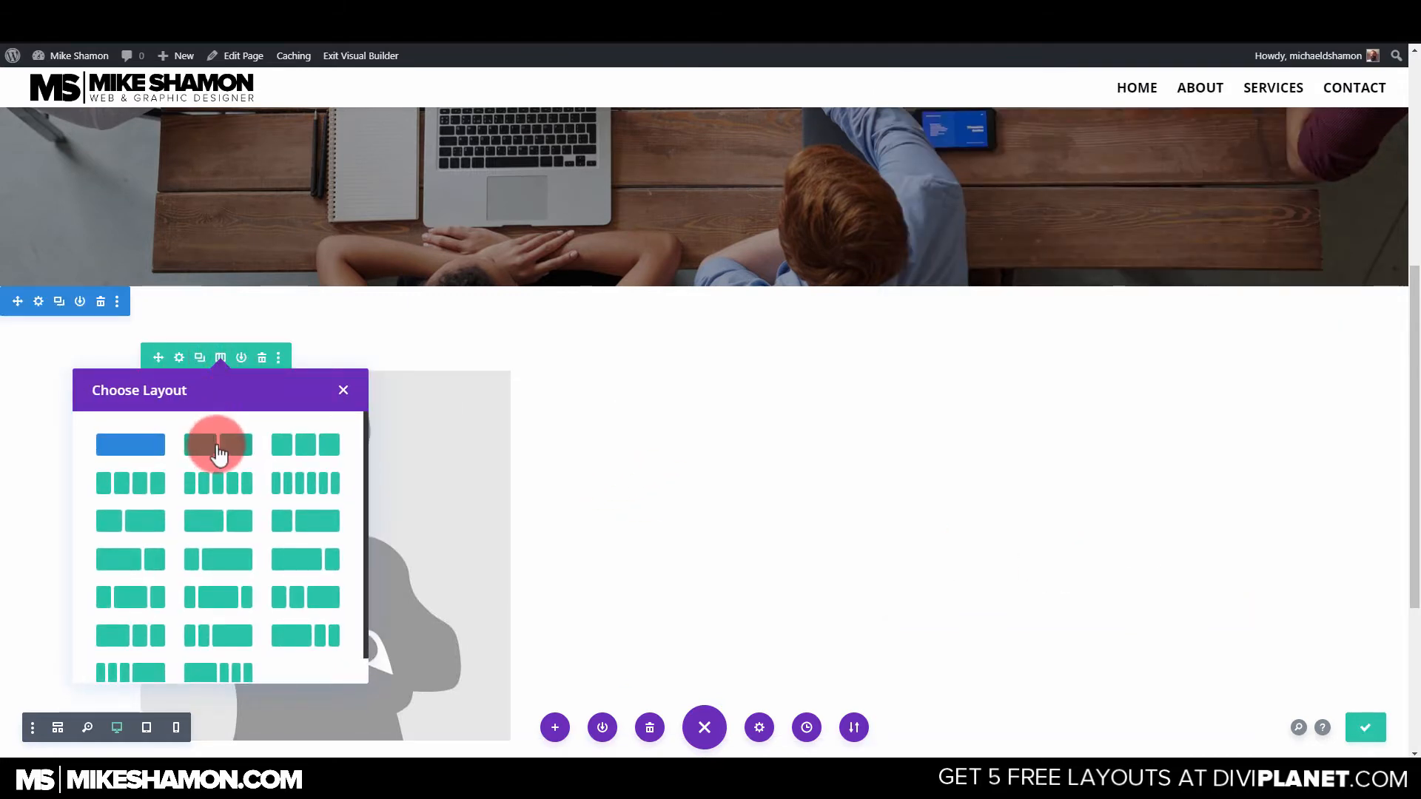
left_click(154, 529)
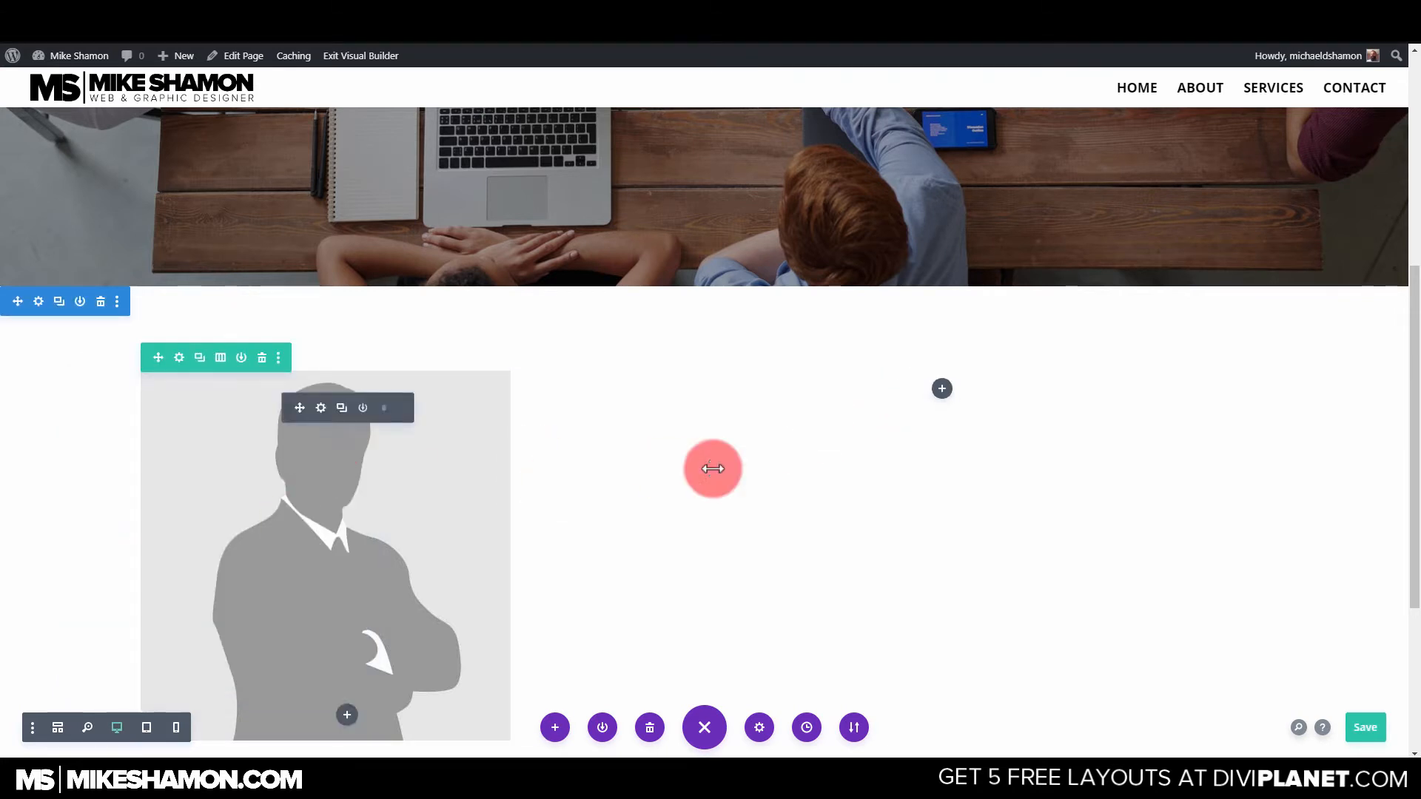
left_click(938, 383)
type("tex")
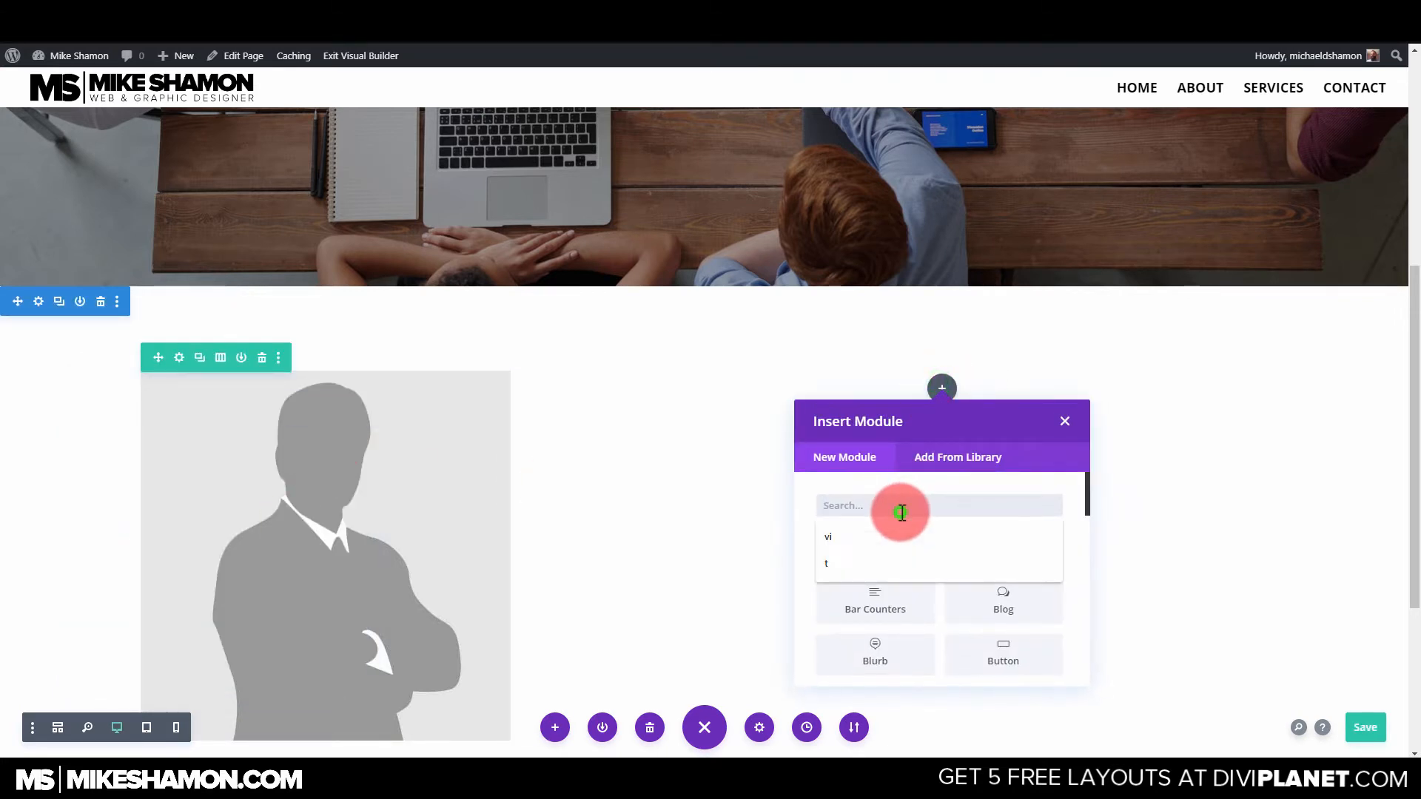
left_click(903, 551)
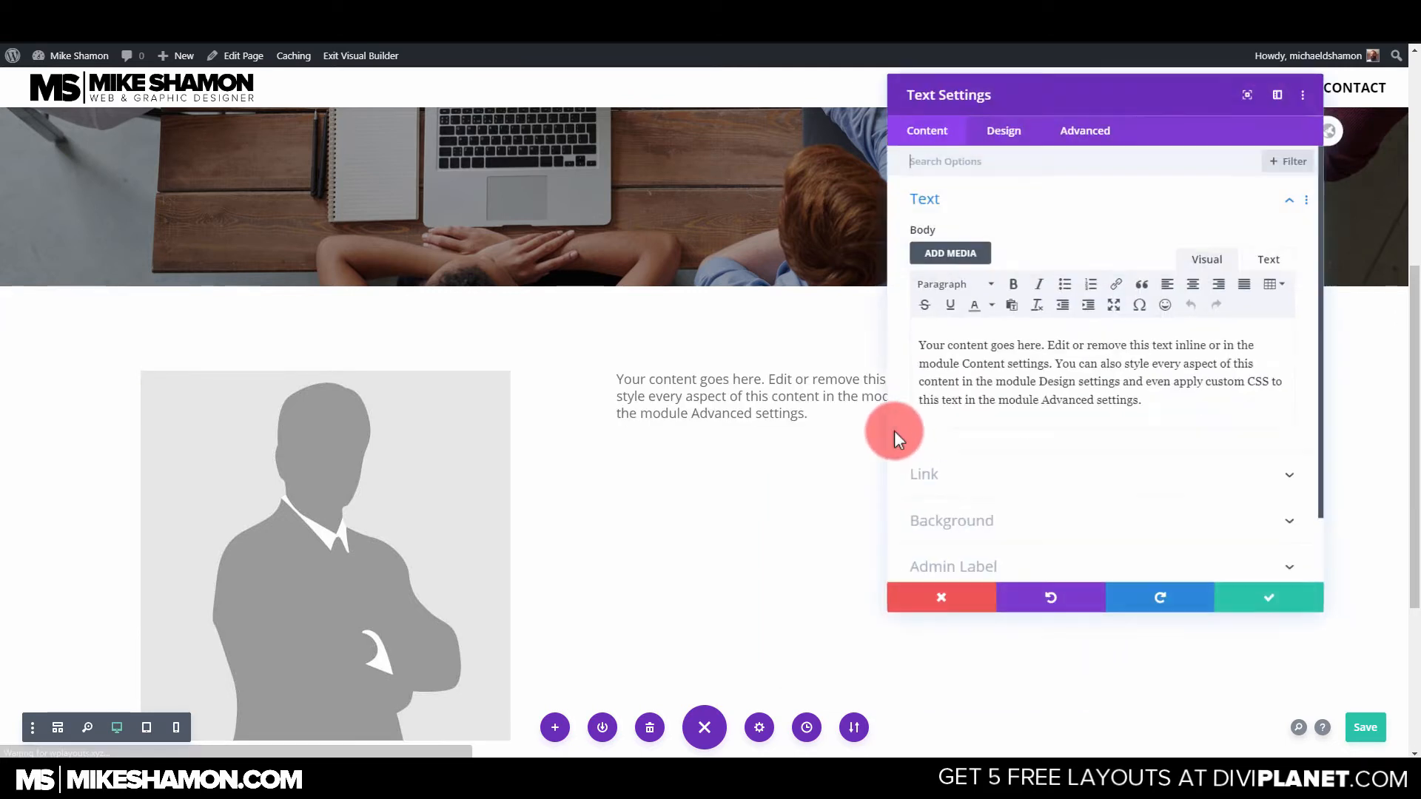
Set the new text module's line height to 1.6em and save the module.
left_click(1032, 160)
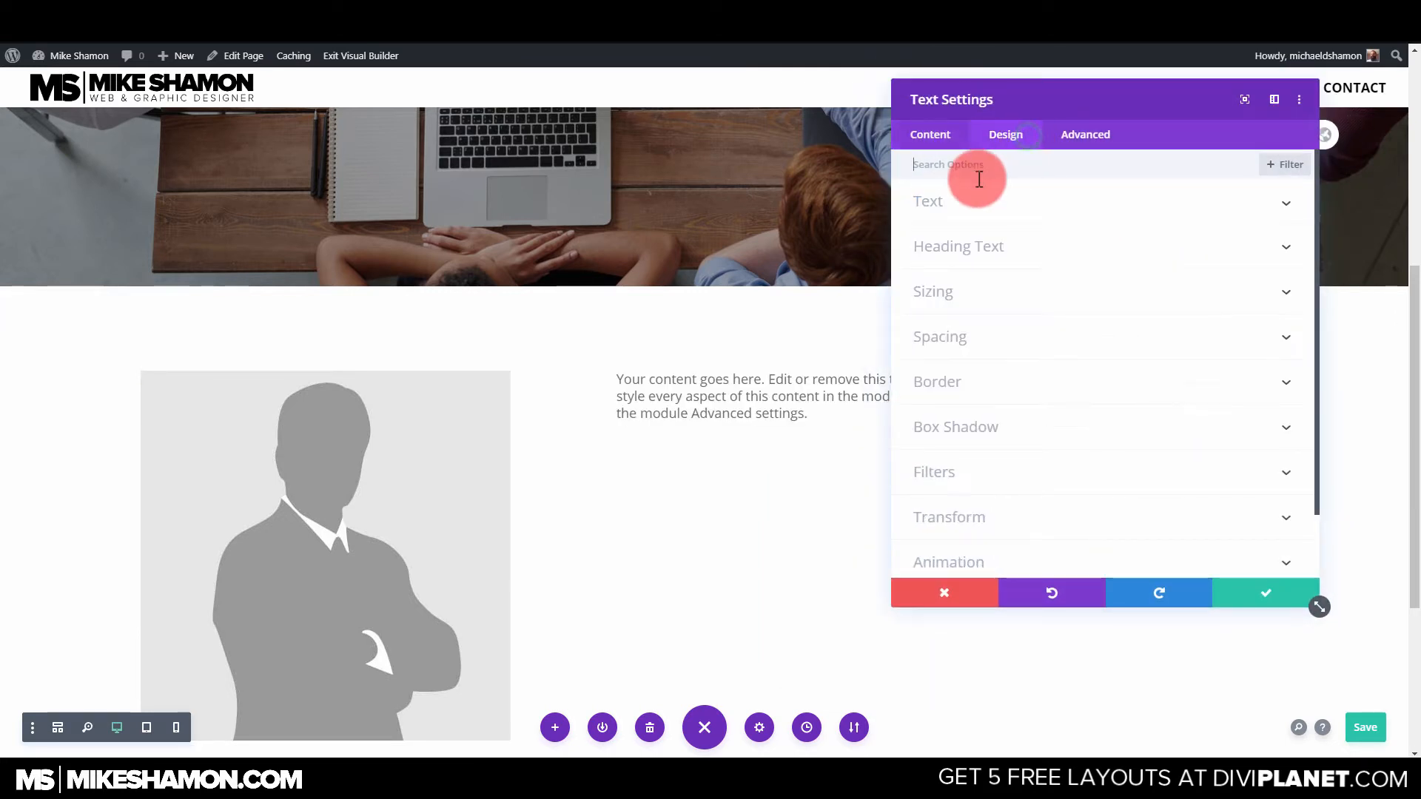
left_click(967, 199)
scroll(1001, 338, "down", 3)
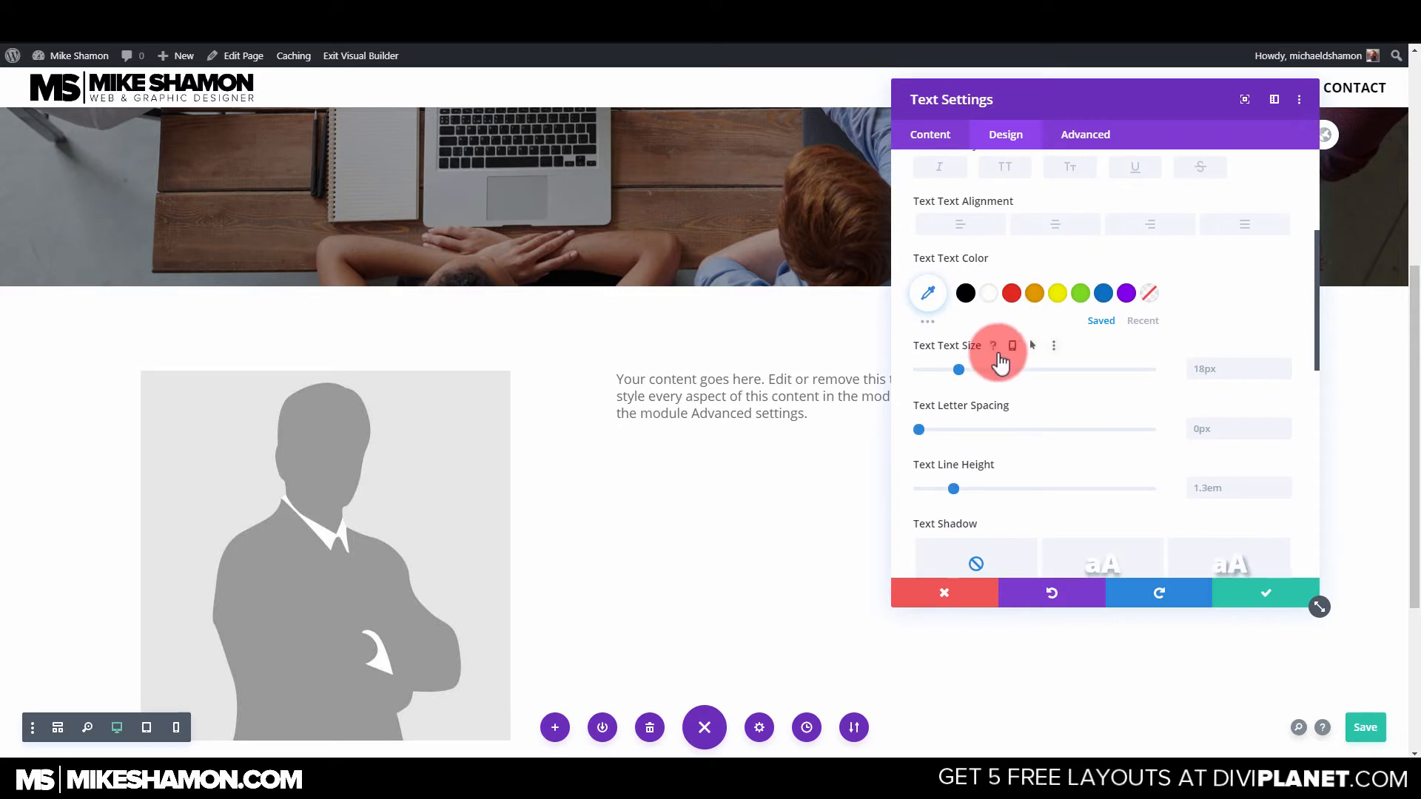
left_click_drag(952, 490, 990, 488)
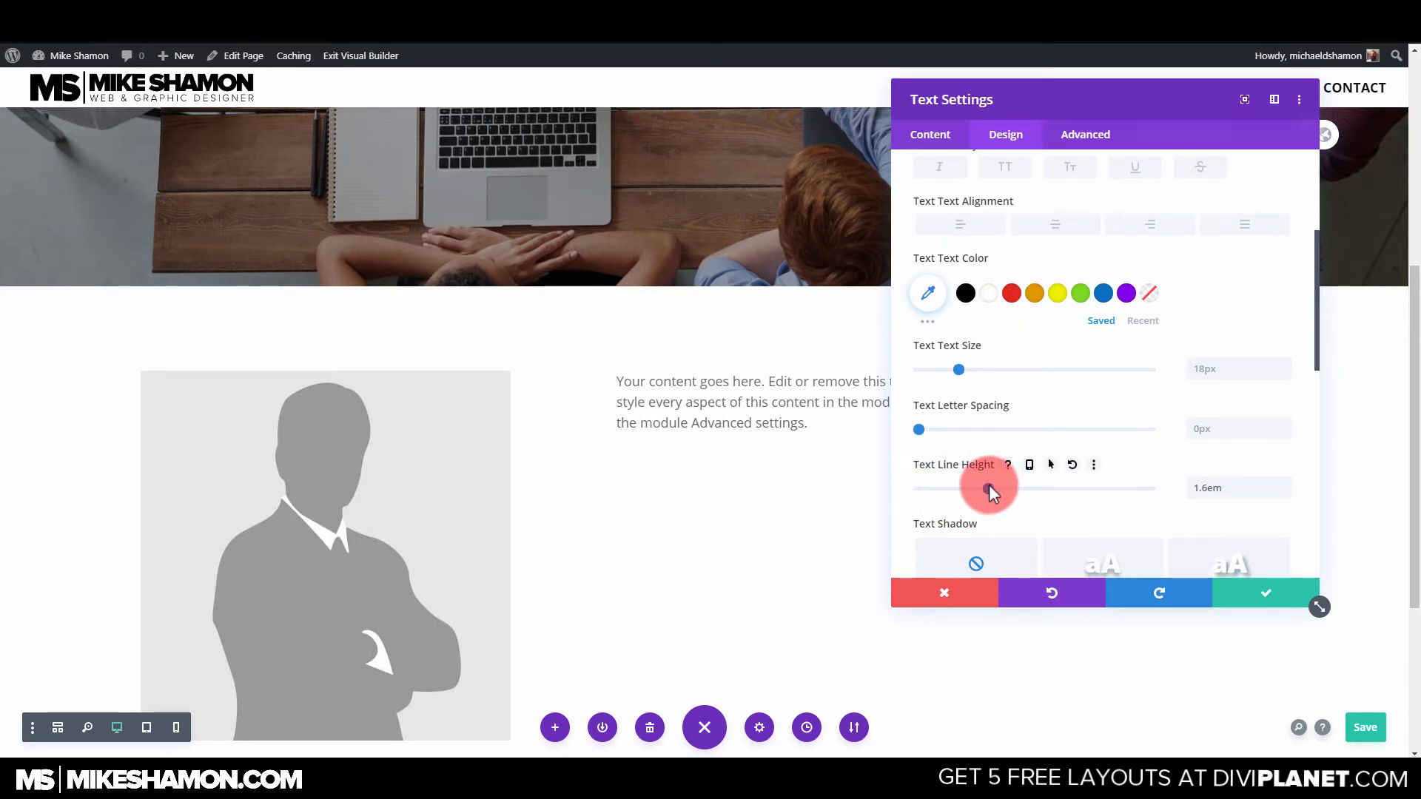
left_click(1274, 594)
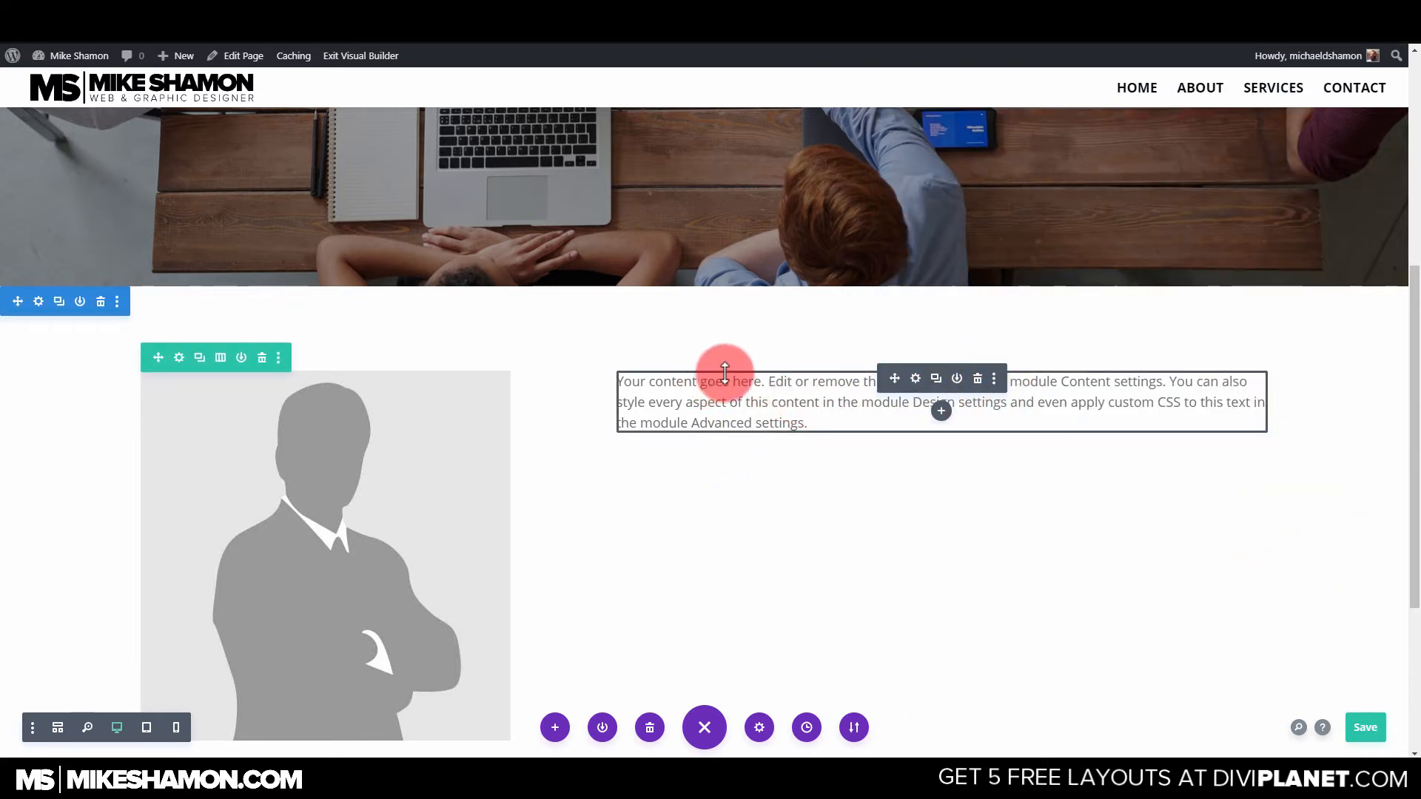
left_click(940, 412)
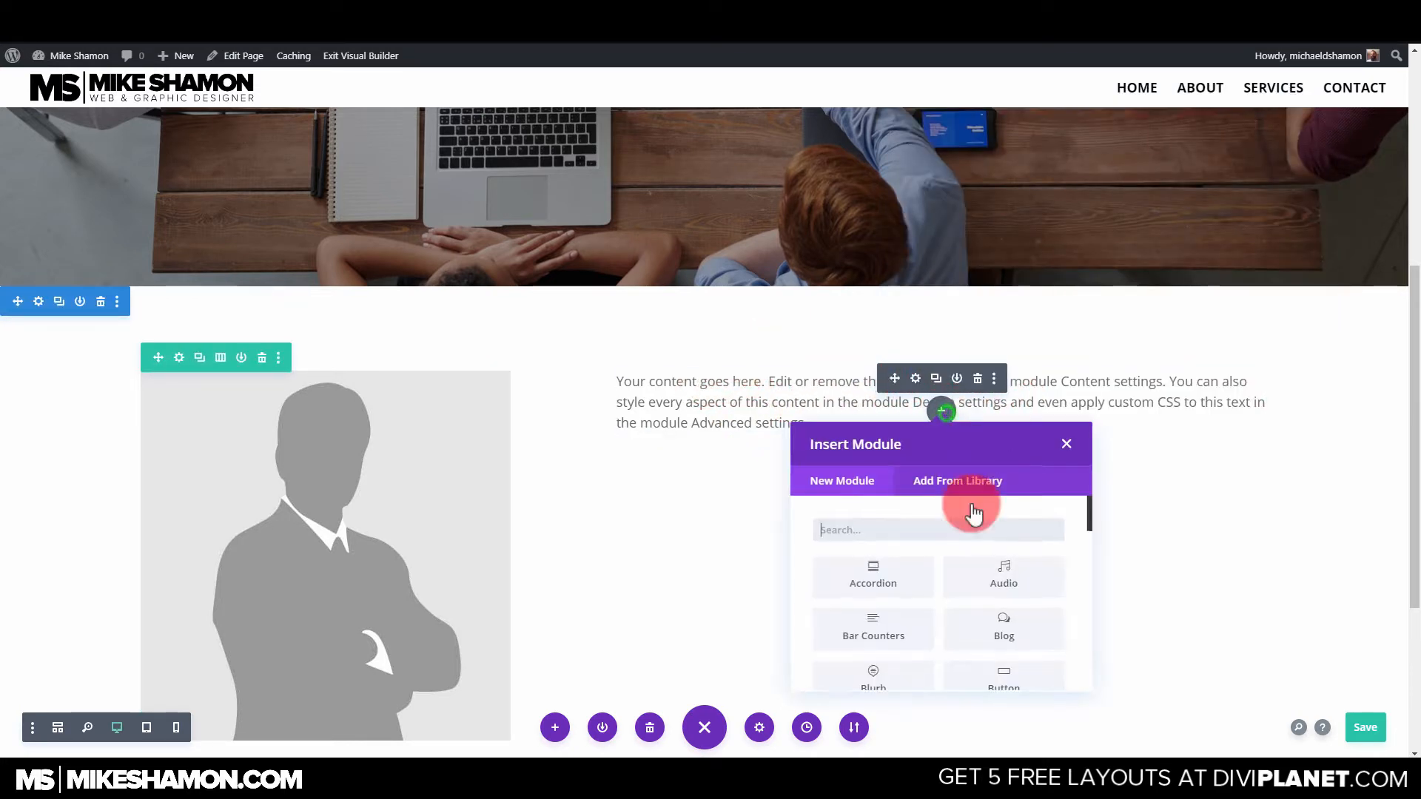
left_click(929, 533)
type("te")
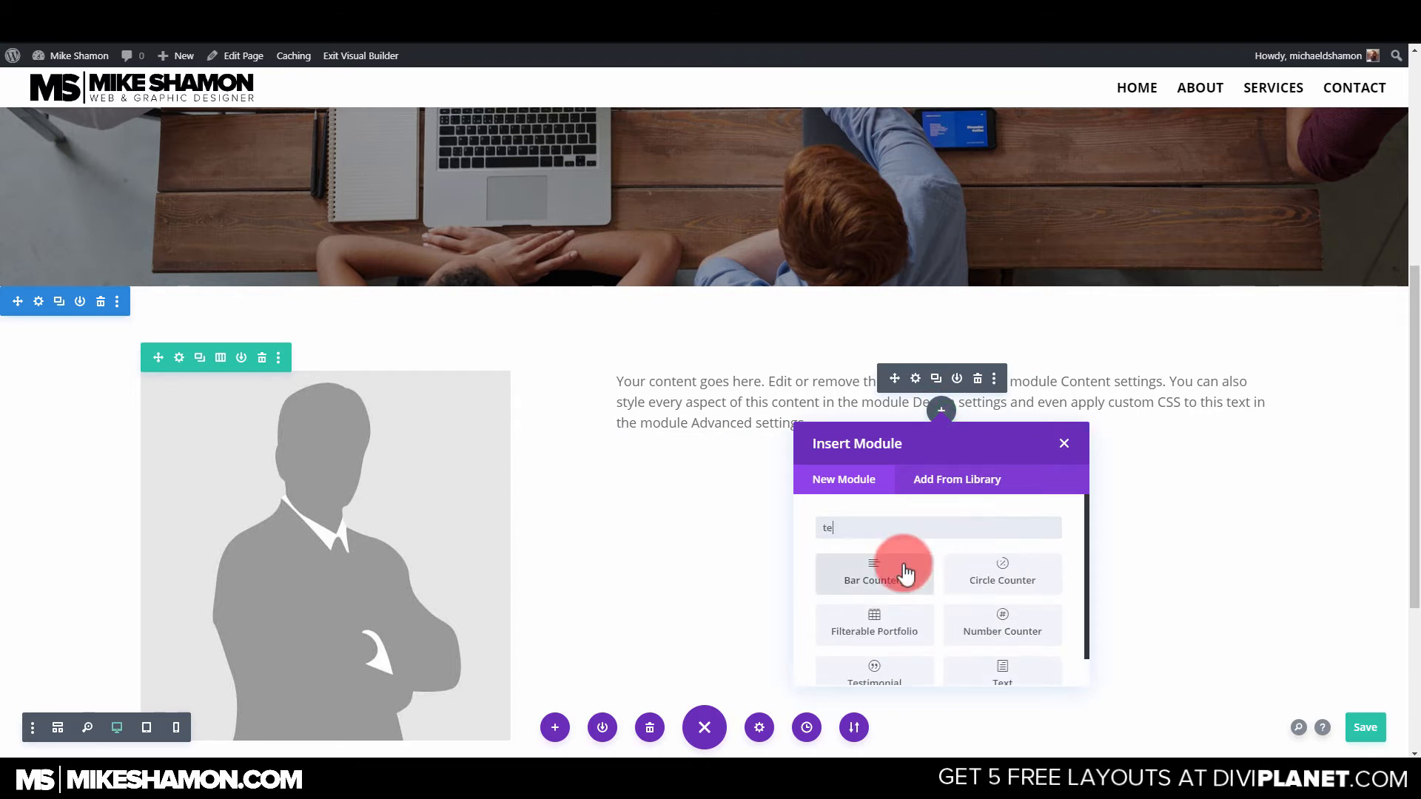
left_click(1066, 443)
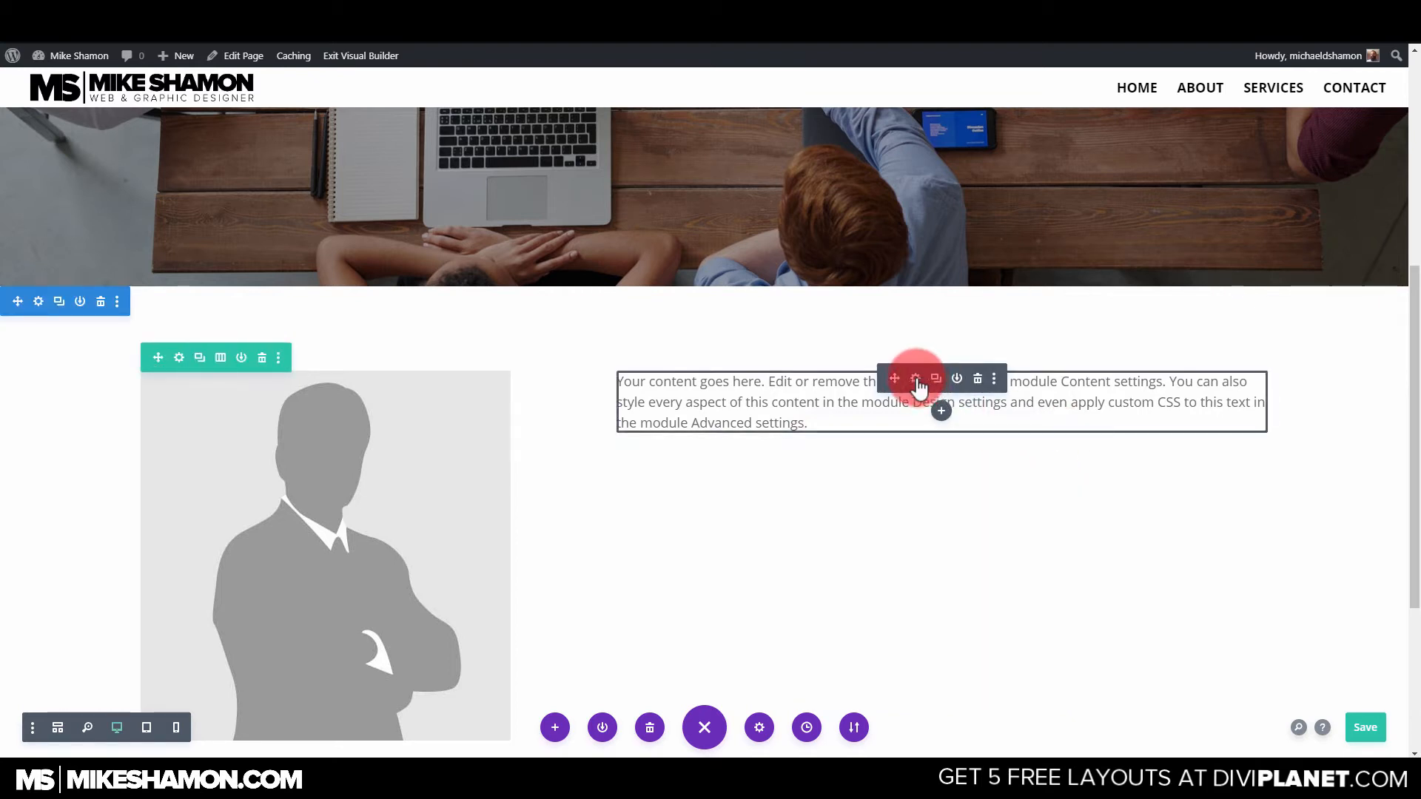
Duplicate the text module with its copy reading "Founder", and place that copy above the paragraph.
left_click(936, 378)
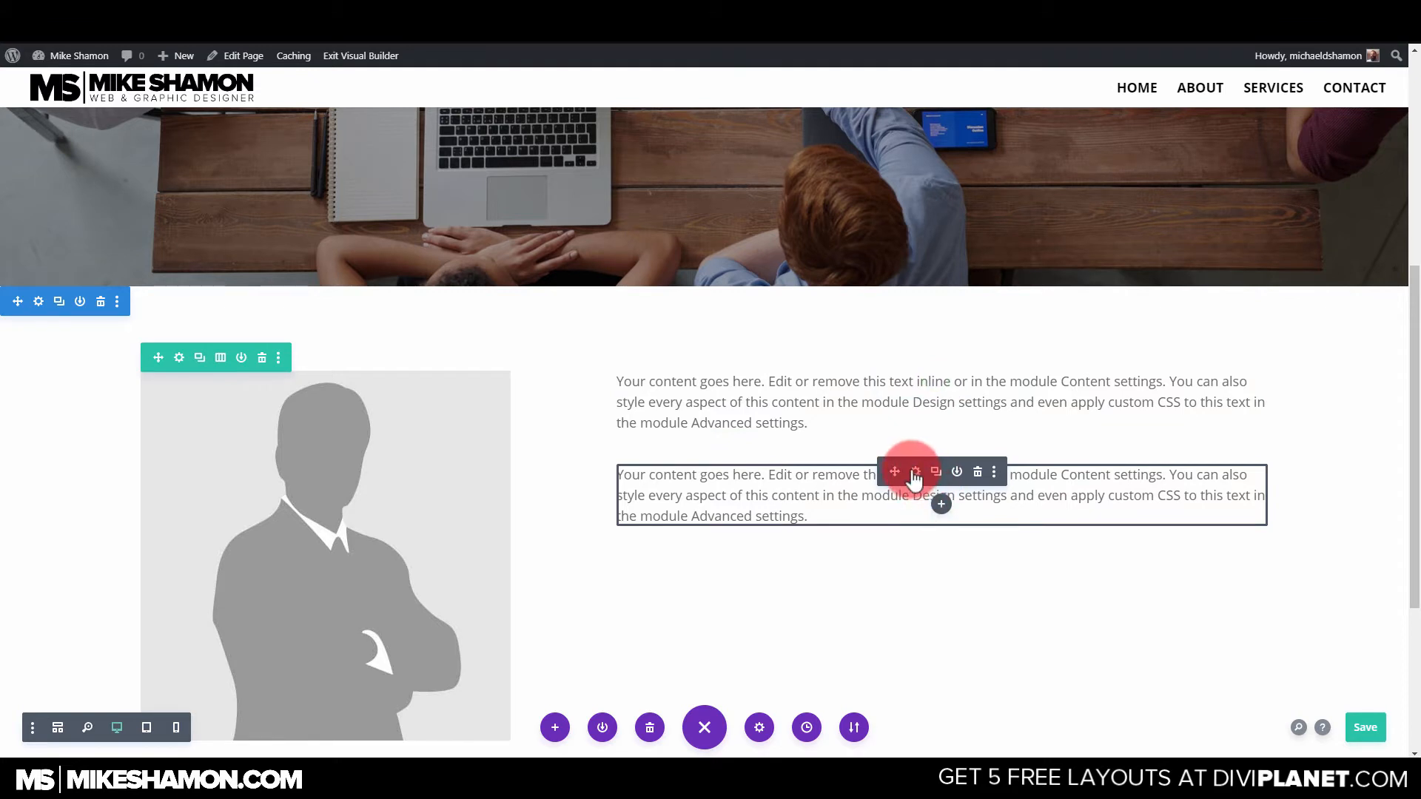
left_click(914, 472)
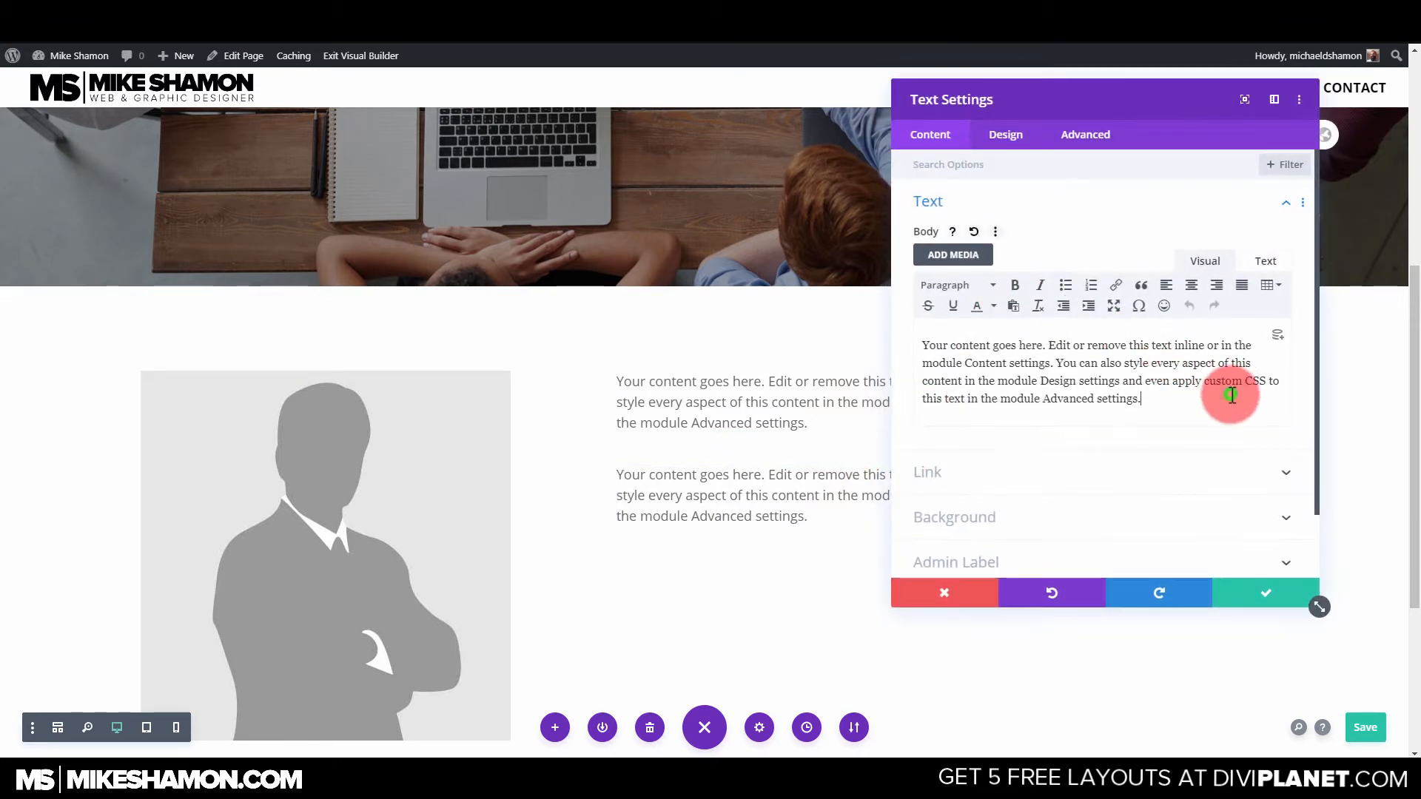
left_click_drag(1180, 408, 834, 316)
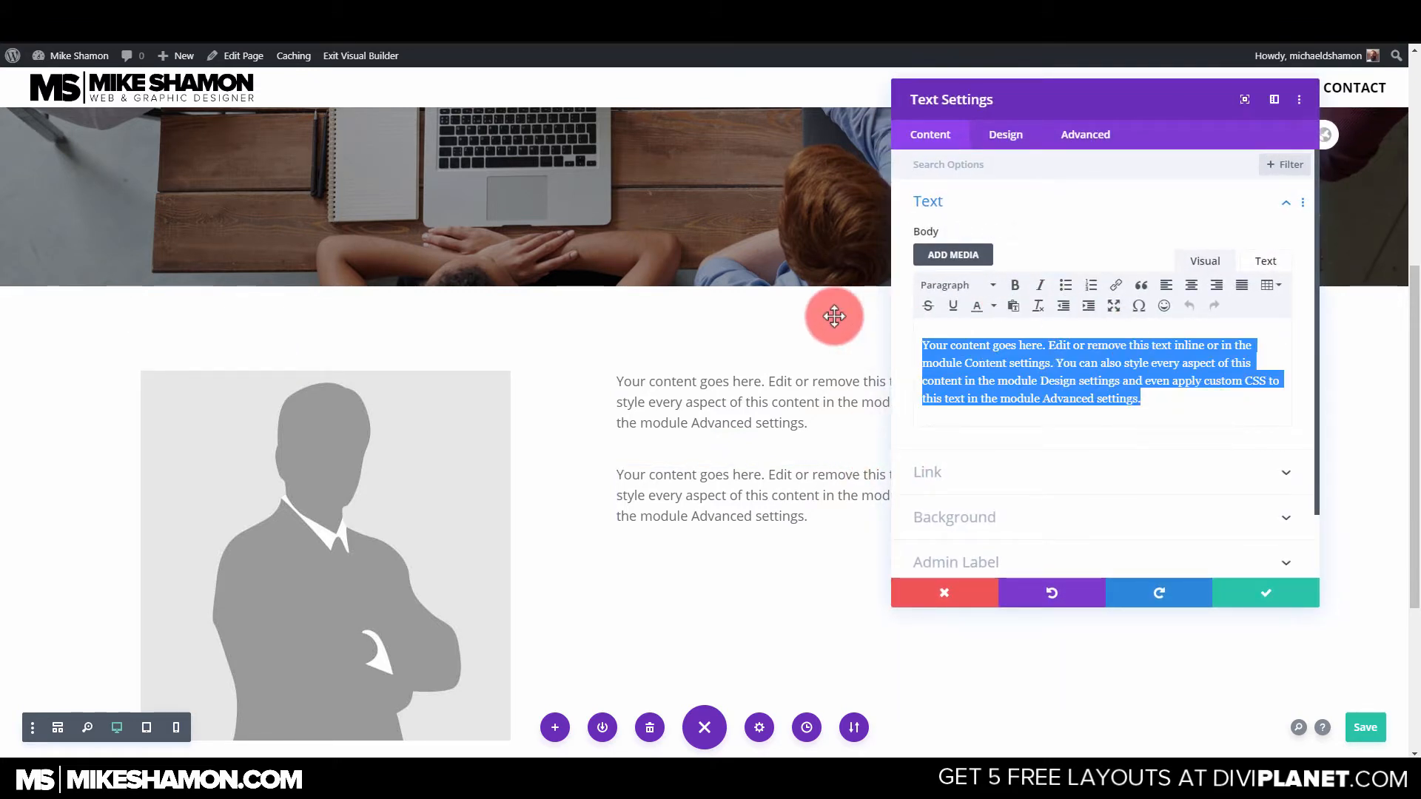
type("Founder")
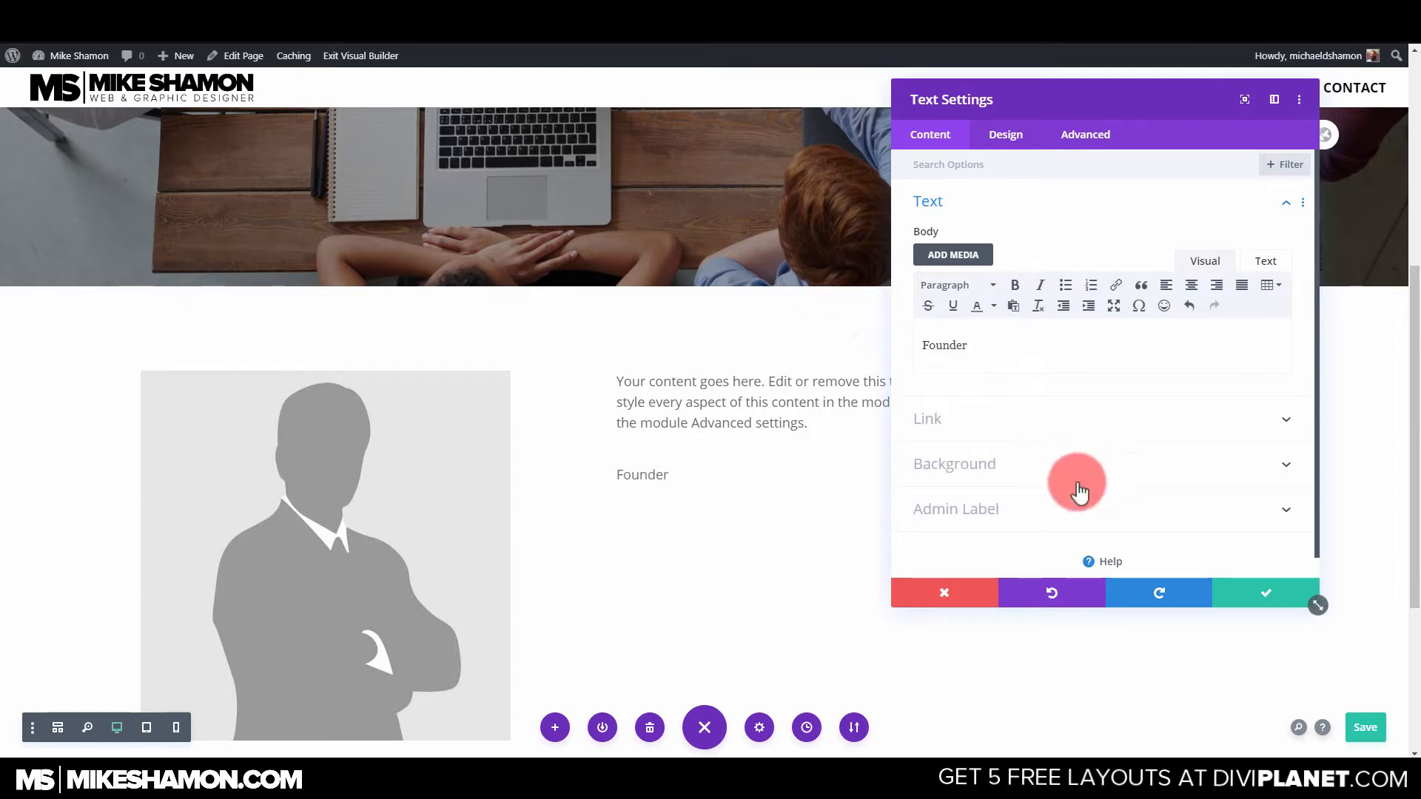
left_click(1236, 588)
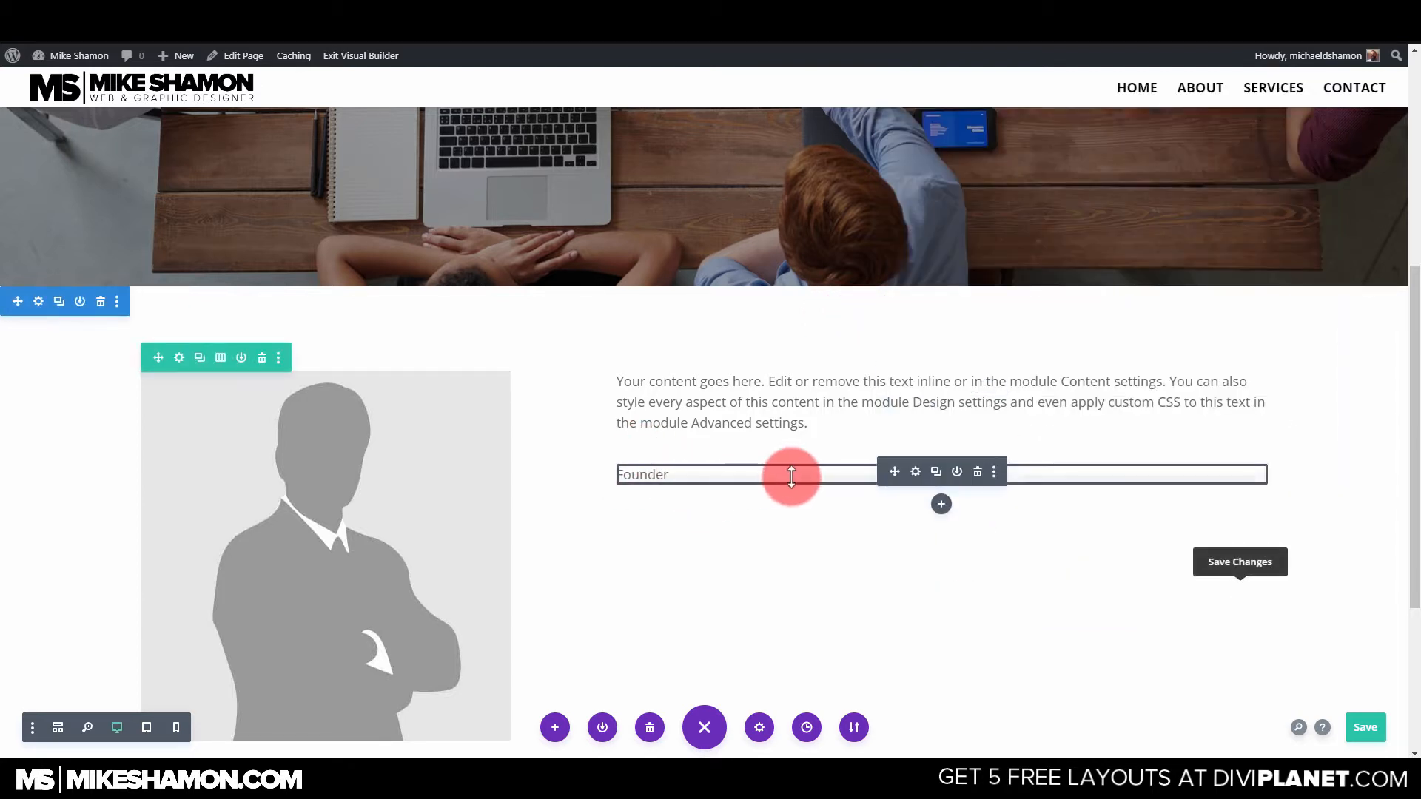
left_click_drag(900, 472, 854, 373)
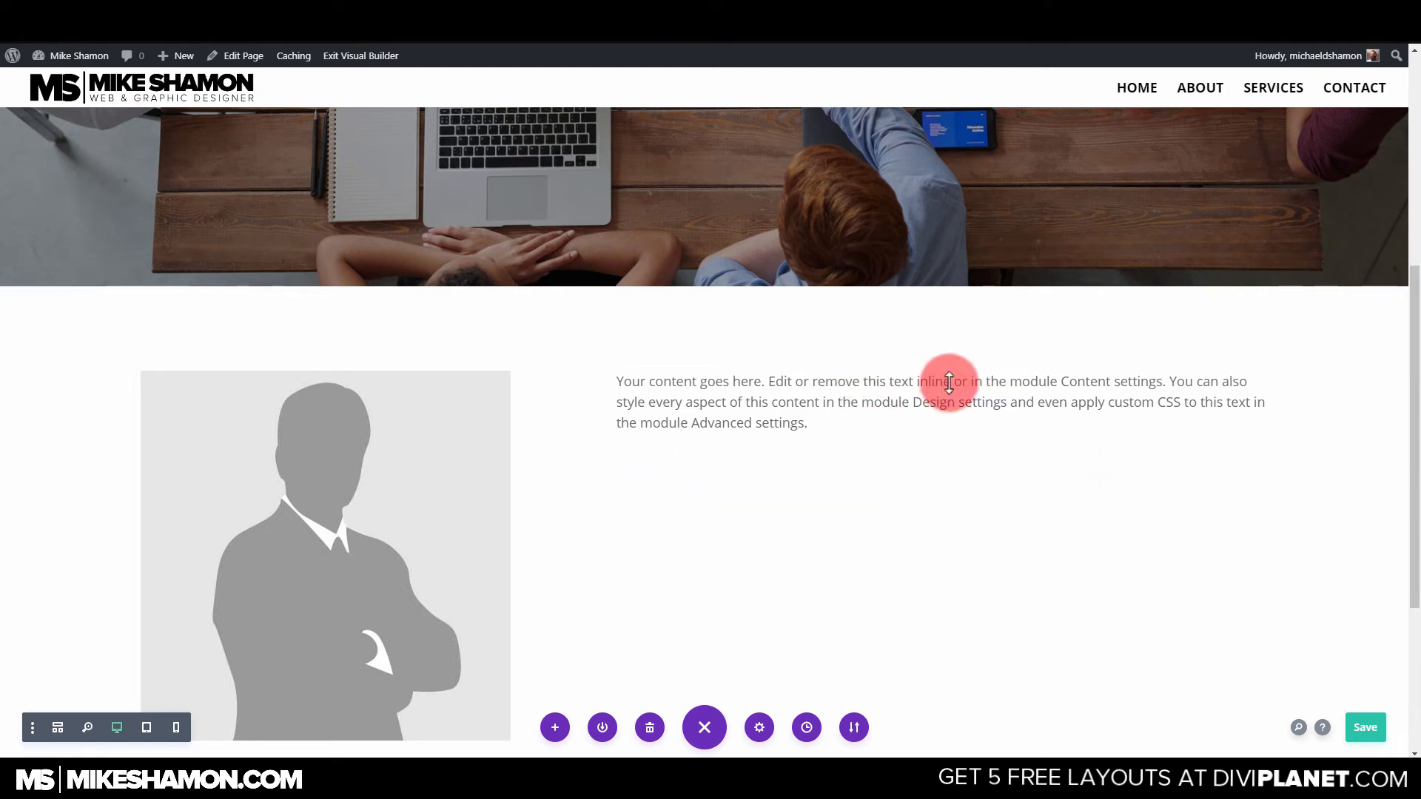
Open the "Founder" text module's settings and look through the heading formats available for its text.
left_click(915, 378)
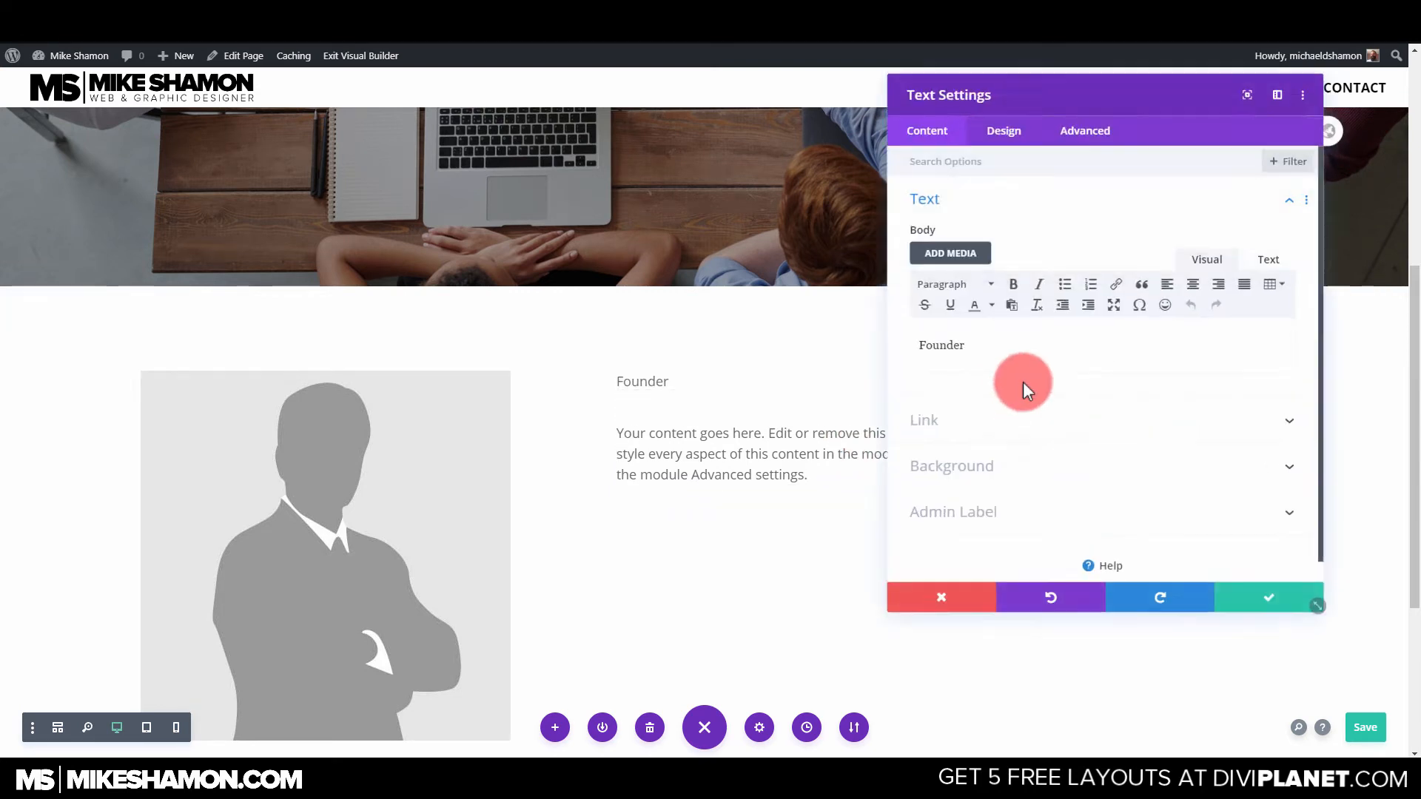
double_click(989, 342)
left_click(991, 287)
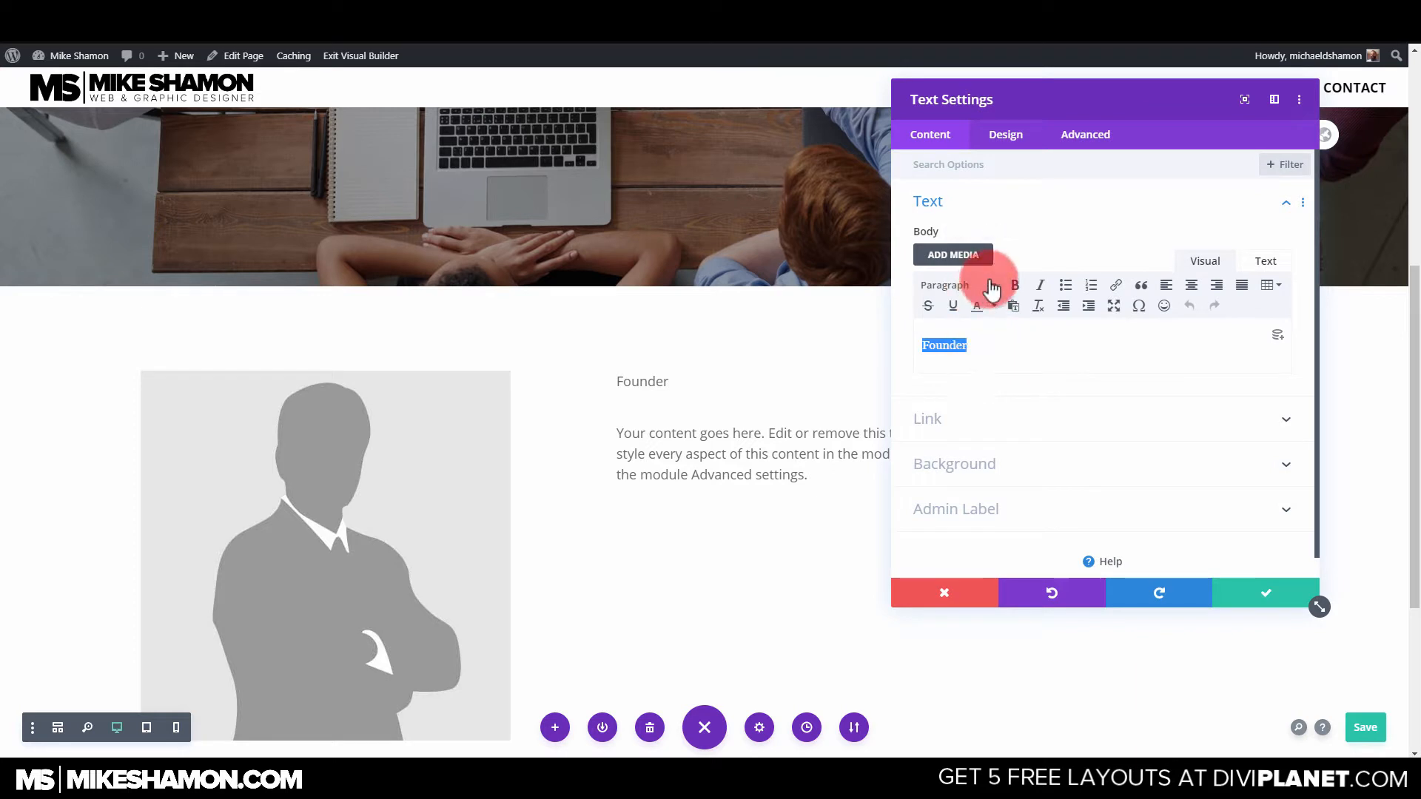
left_click(1067, 238)
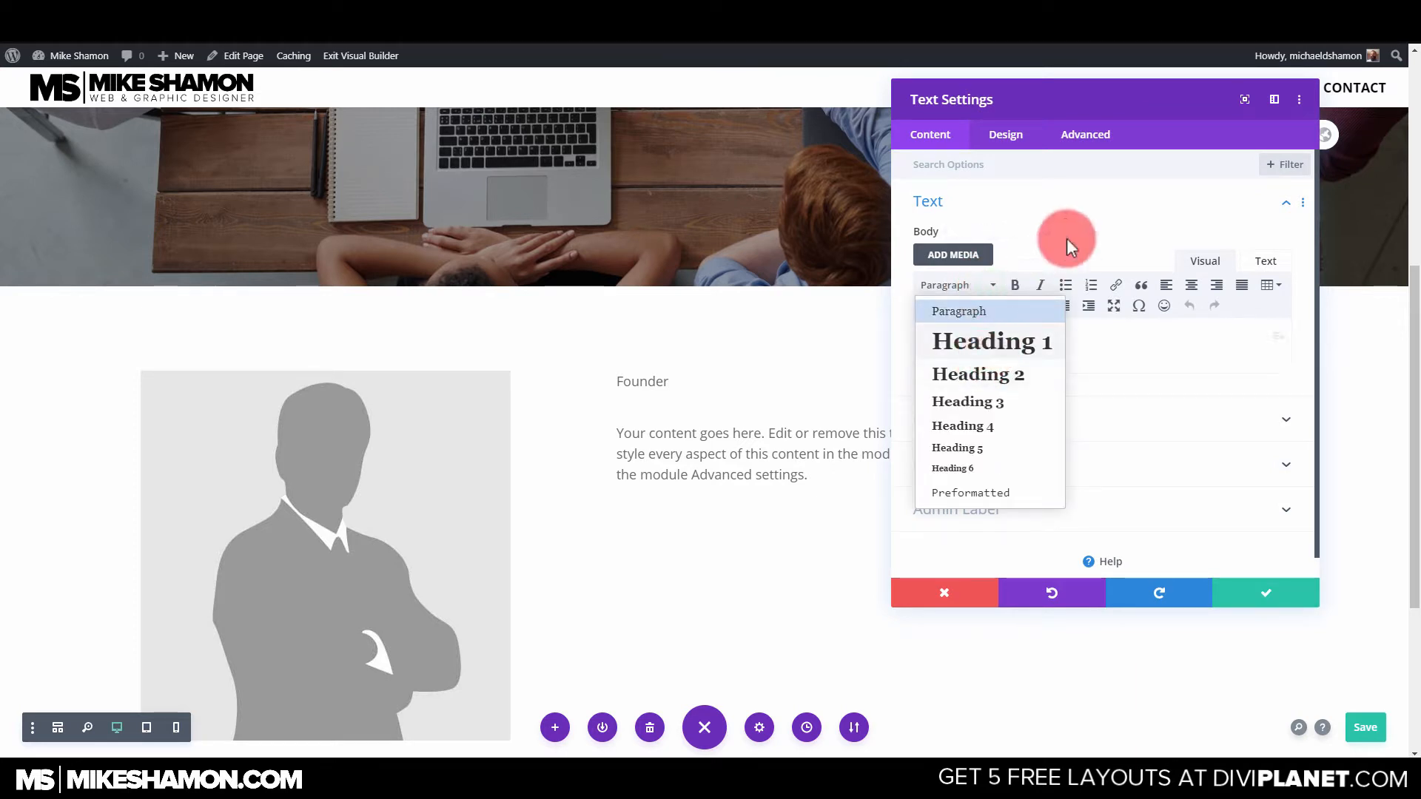
Examine the Text and Heading Text design options of the "Founder" module.
left_click(1027, 134)
left_click(994, 207)
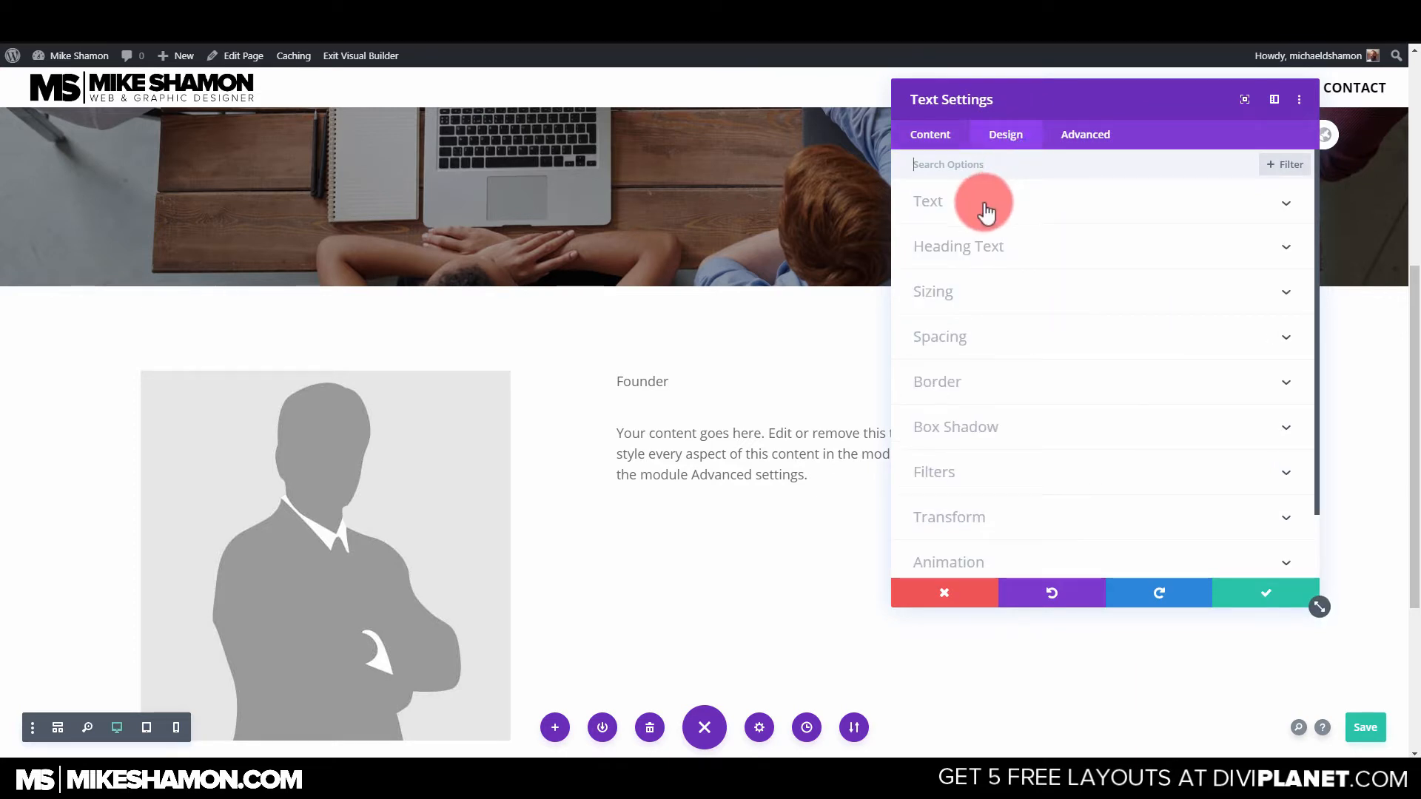
scroll(986, 213, "down", 8)
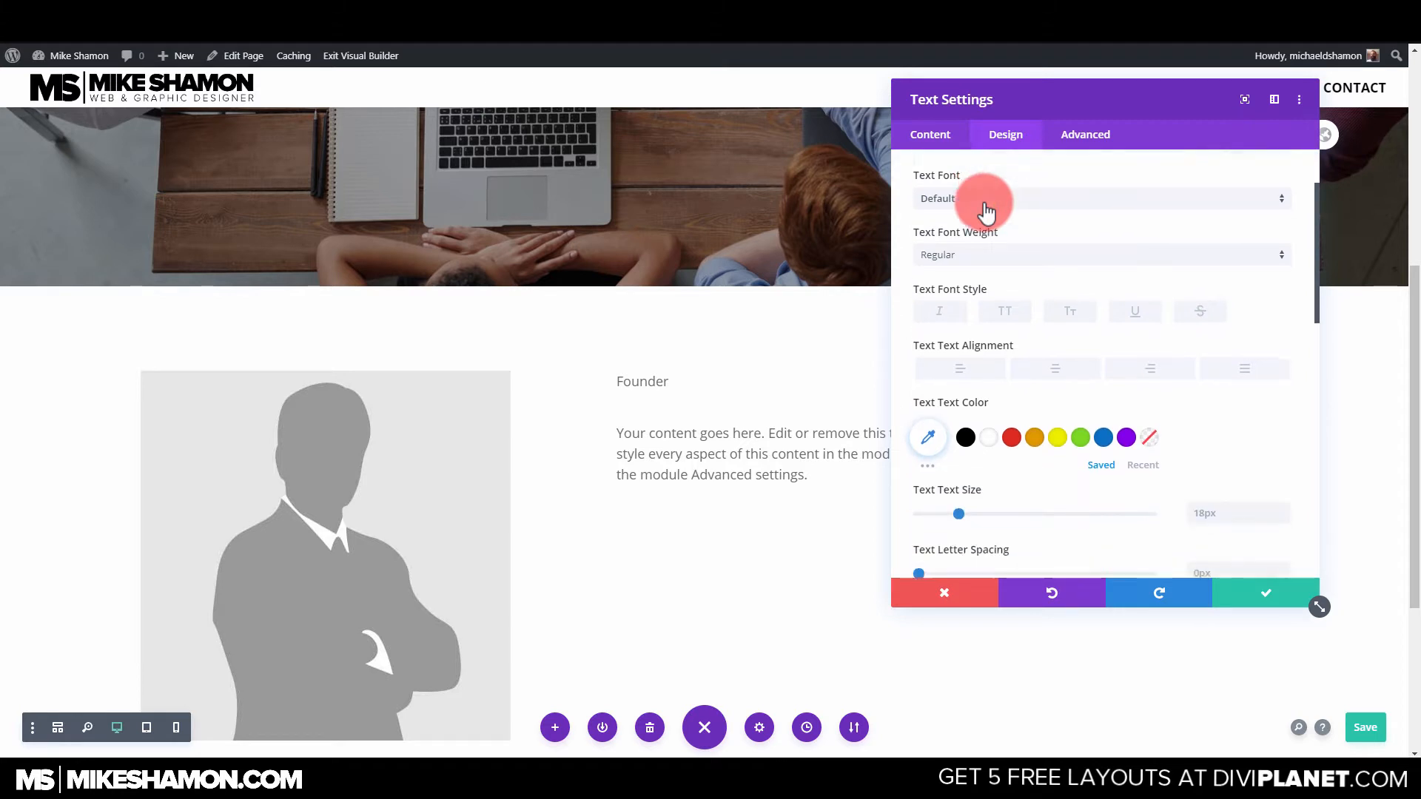
scroll(977, 366, "down", 2)
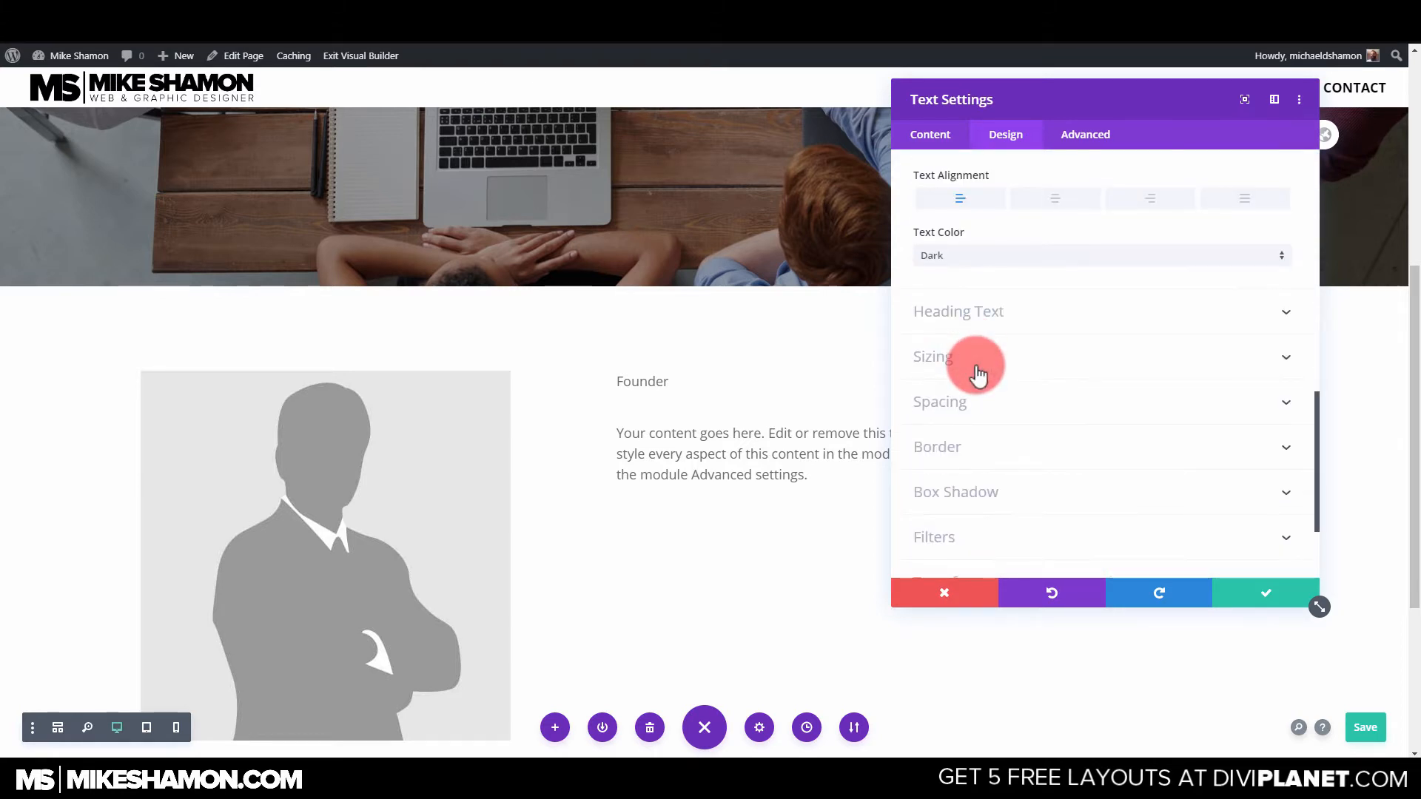
scroll(977, 366, "up", 3)
scroll(975, 364, "down", 3)
left_click(1004, 320)
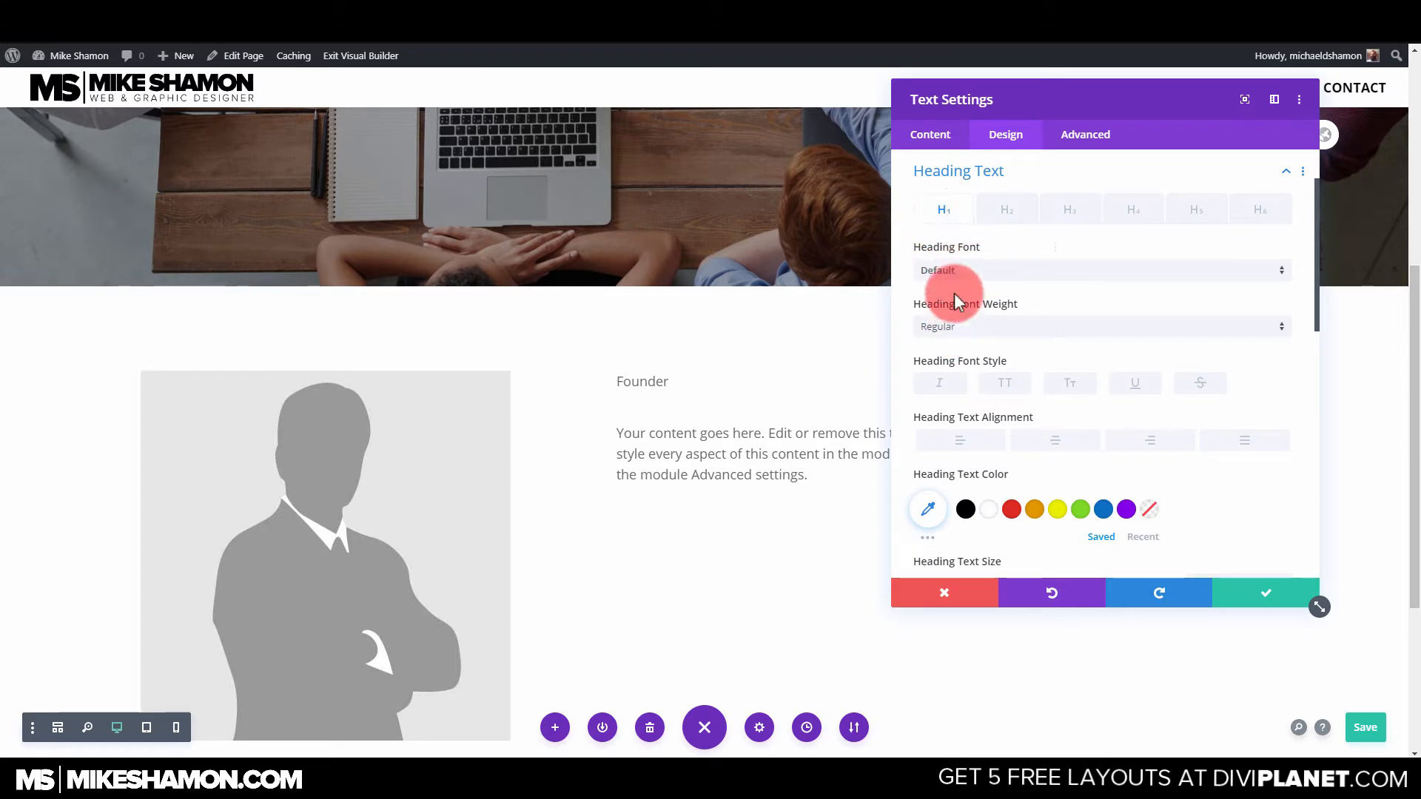
scroll(955, 295, "up", 3)
Style the "Founder" text with Ultra Bold font weight and a 44px text size.
left_click(943, 215)
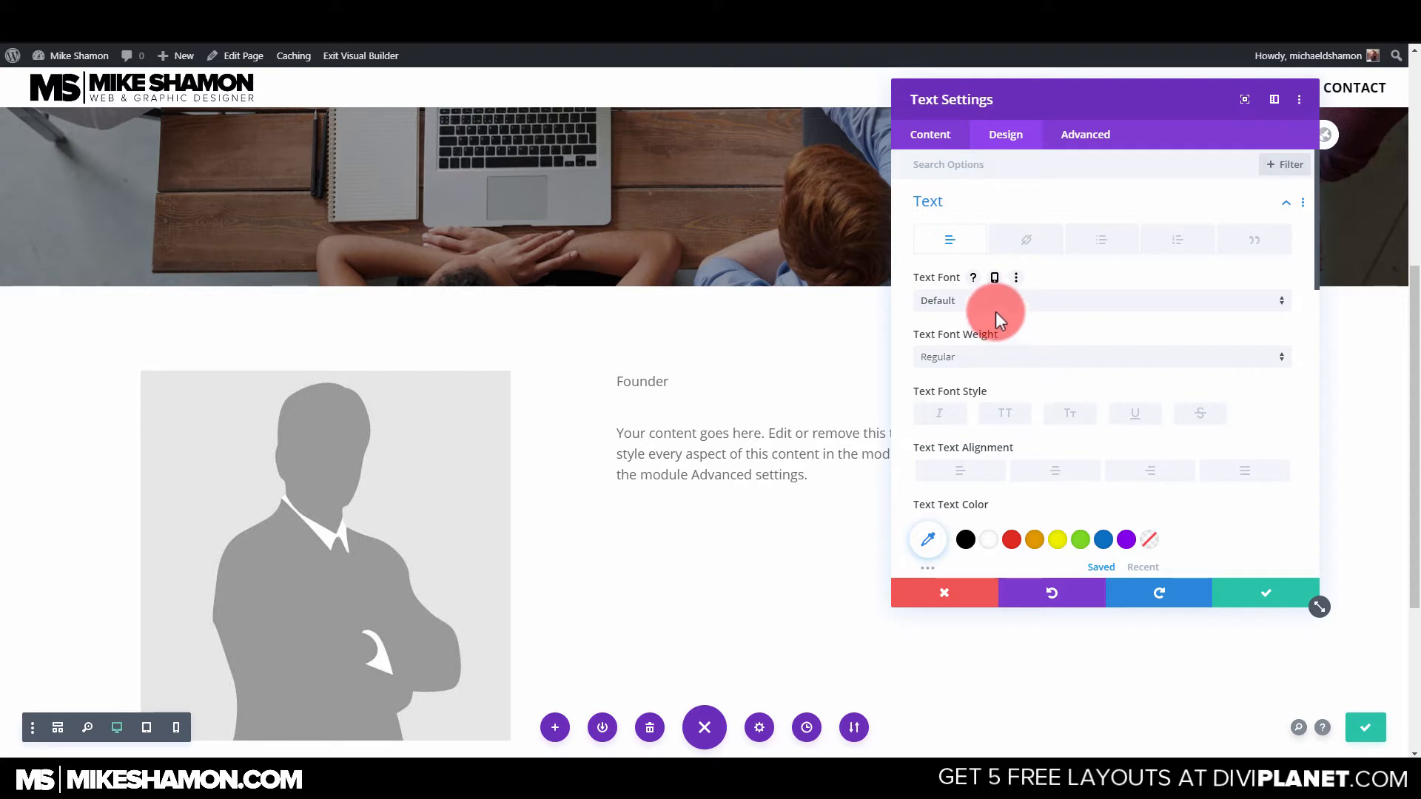
left_click(955, 362)
left_click(973, 469)
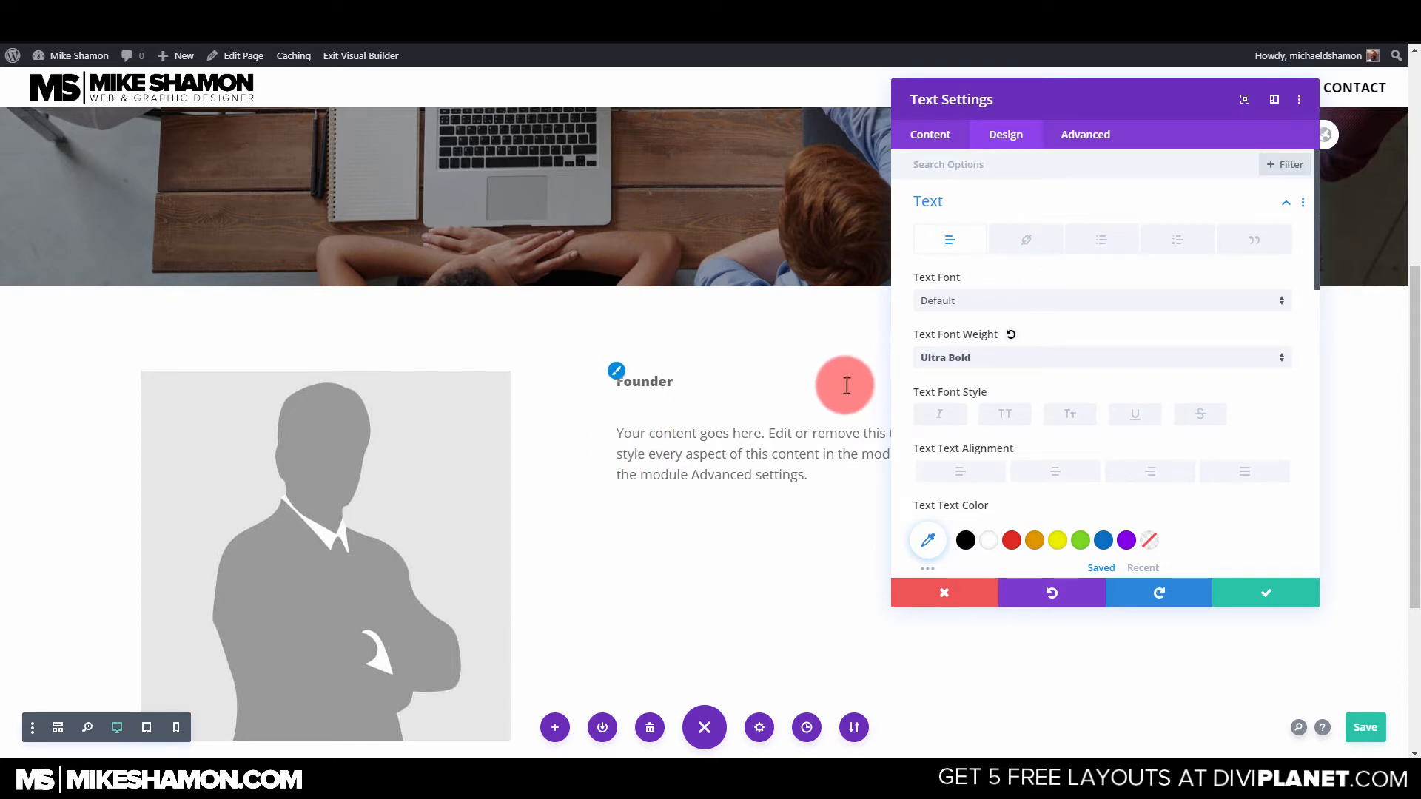
scroll(992, 381, "down", 2)
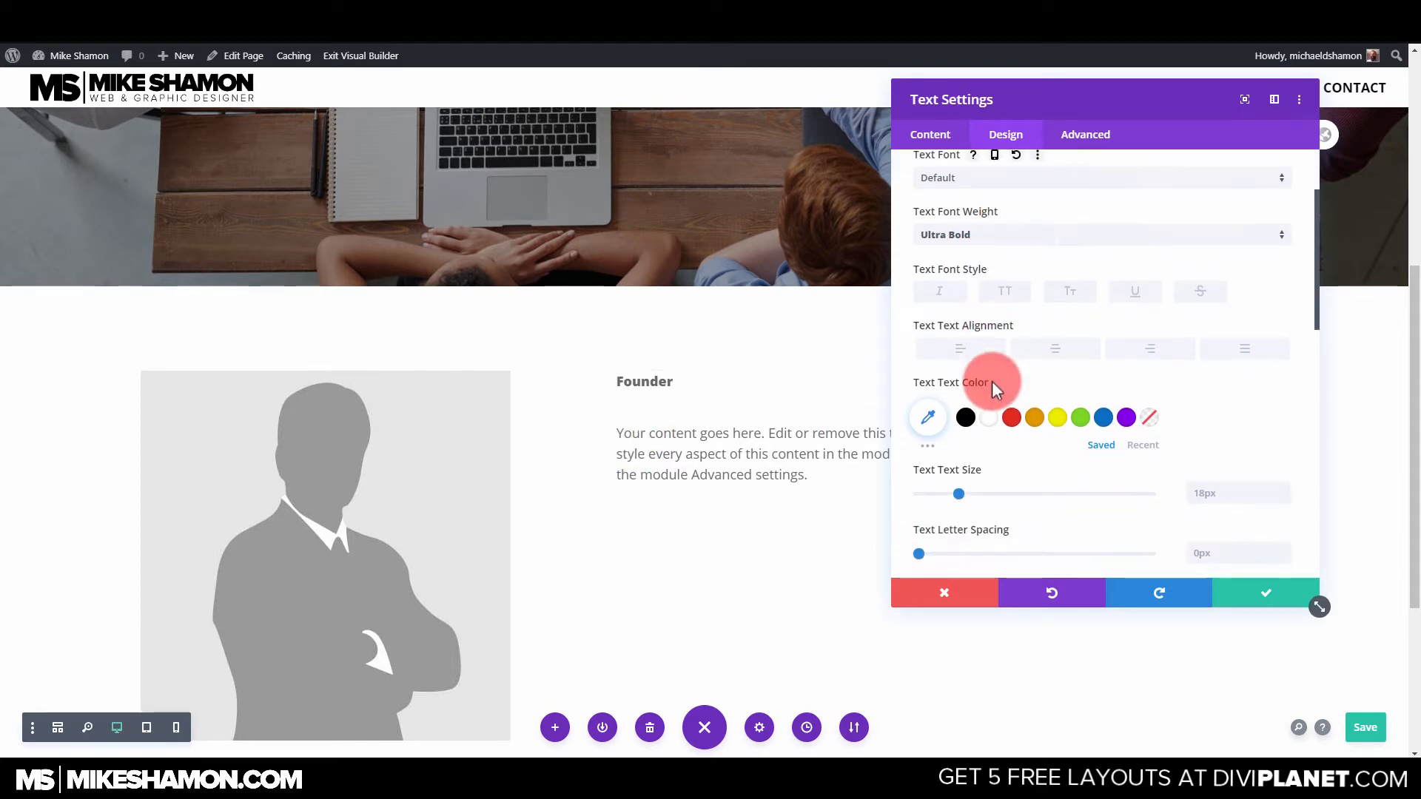
scroll(1021, 497, "up", 2)
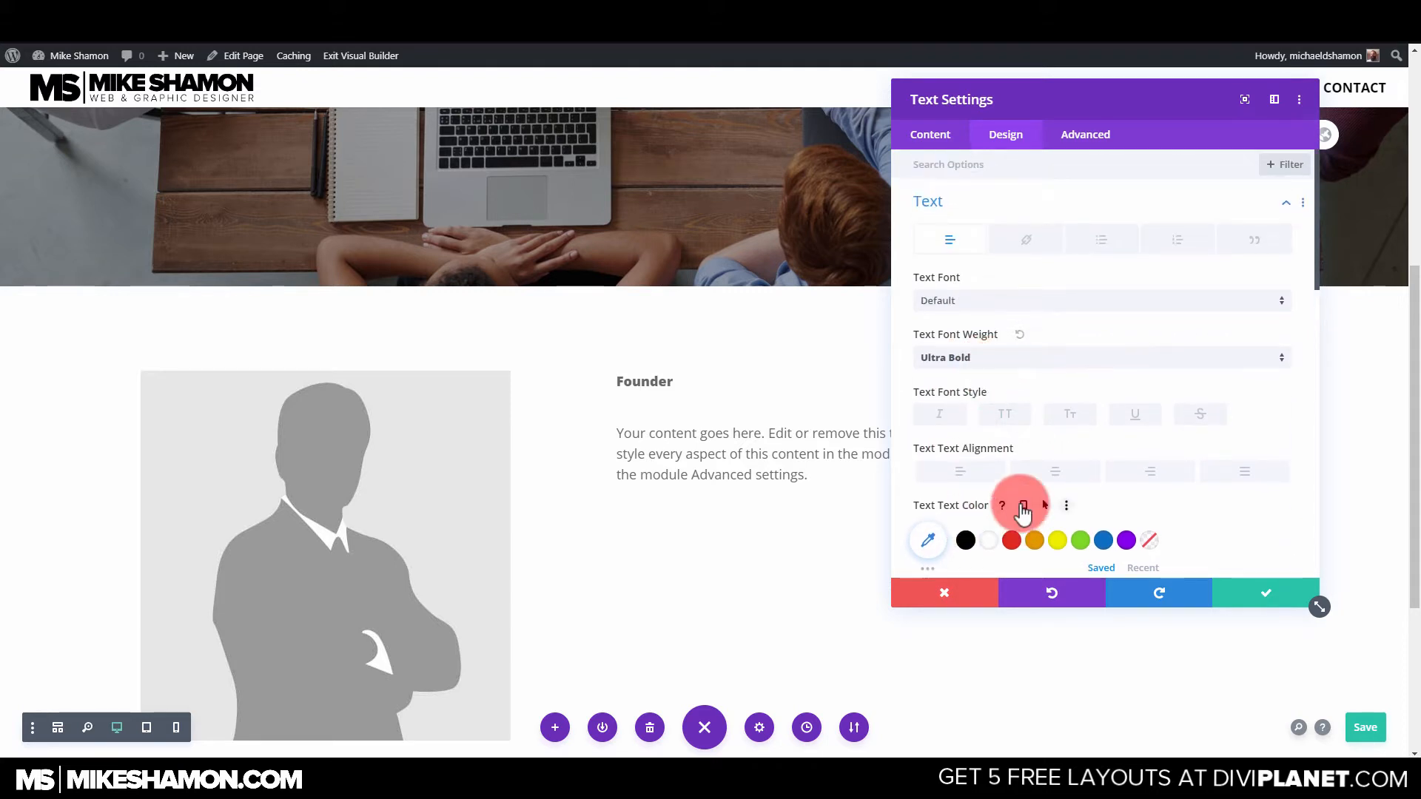
scroll(969, 454, "down", 2)
left_click_drag(959, 493, 1021, 492)
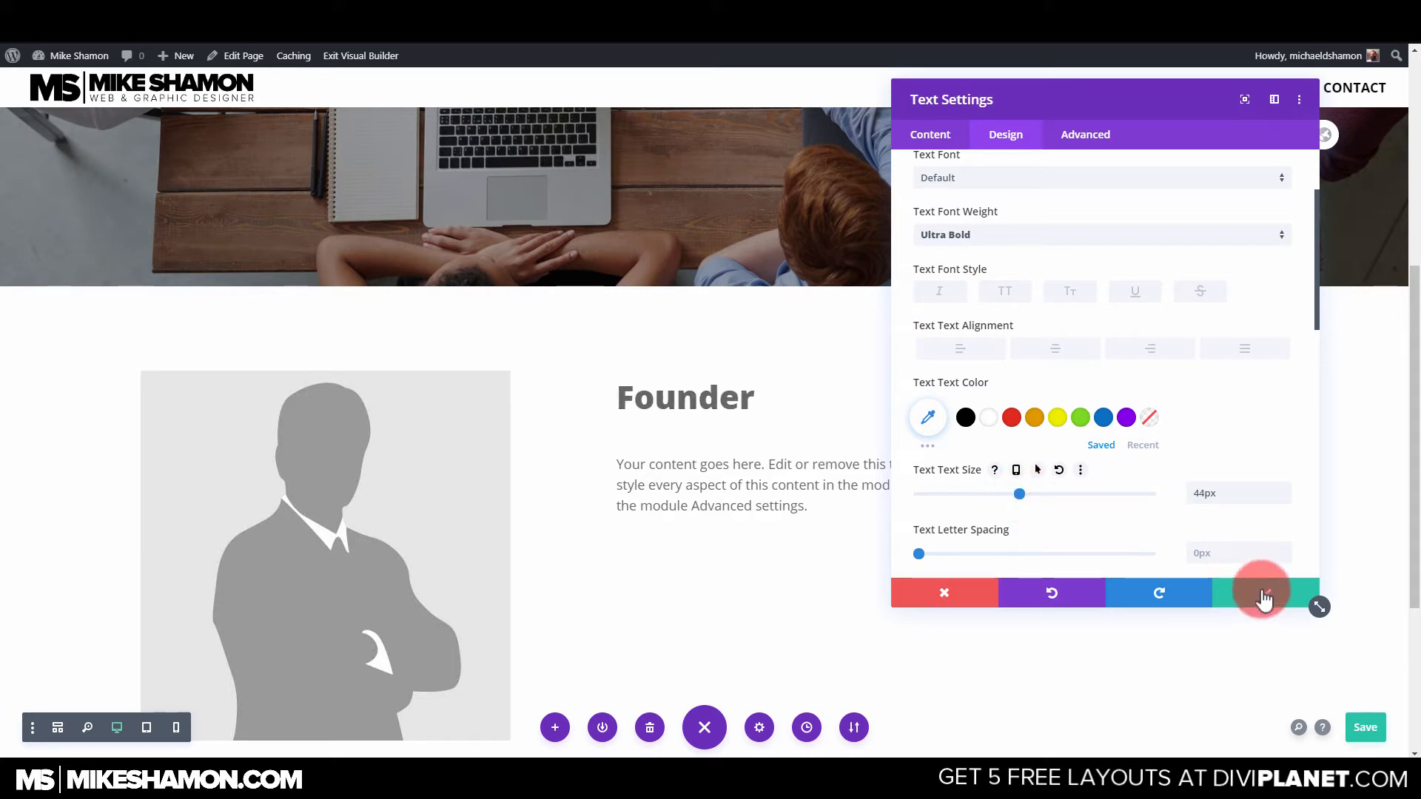
Color the "Founder" text black, and set the module's top and bottom margin and padding to 0px.
left_click(965, 419)
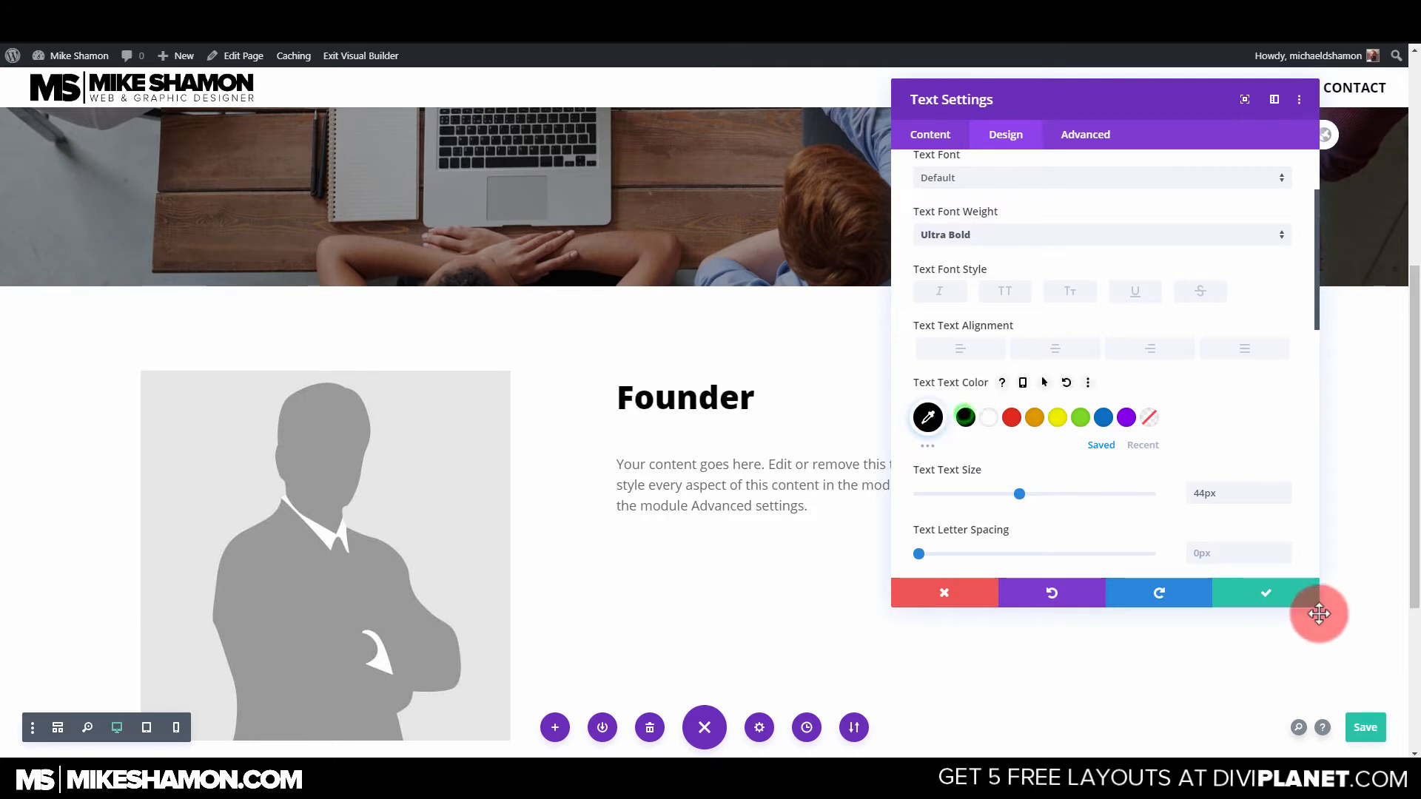
left_click(1267, 594)
mouse_move(787, 399)
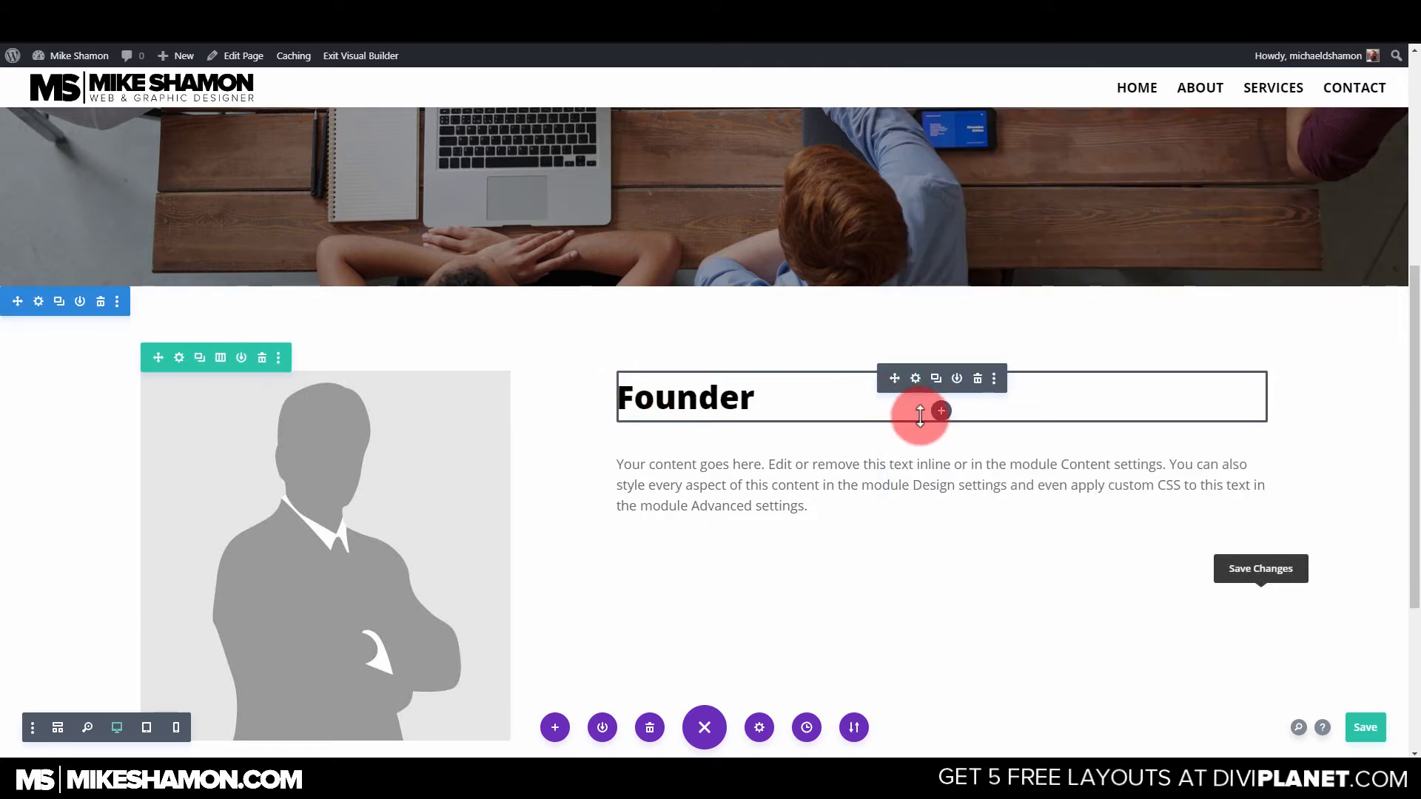
left_click(919, 386)
left_click(1005, 136)
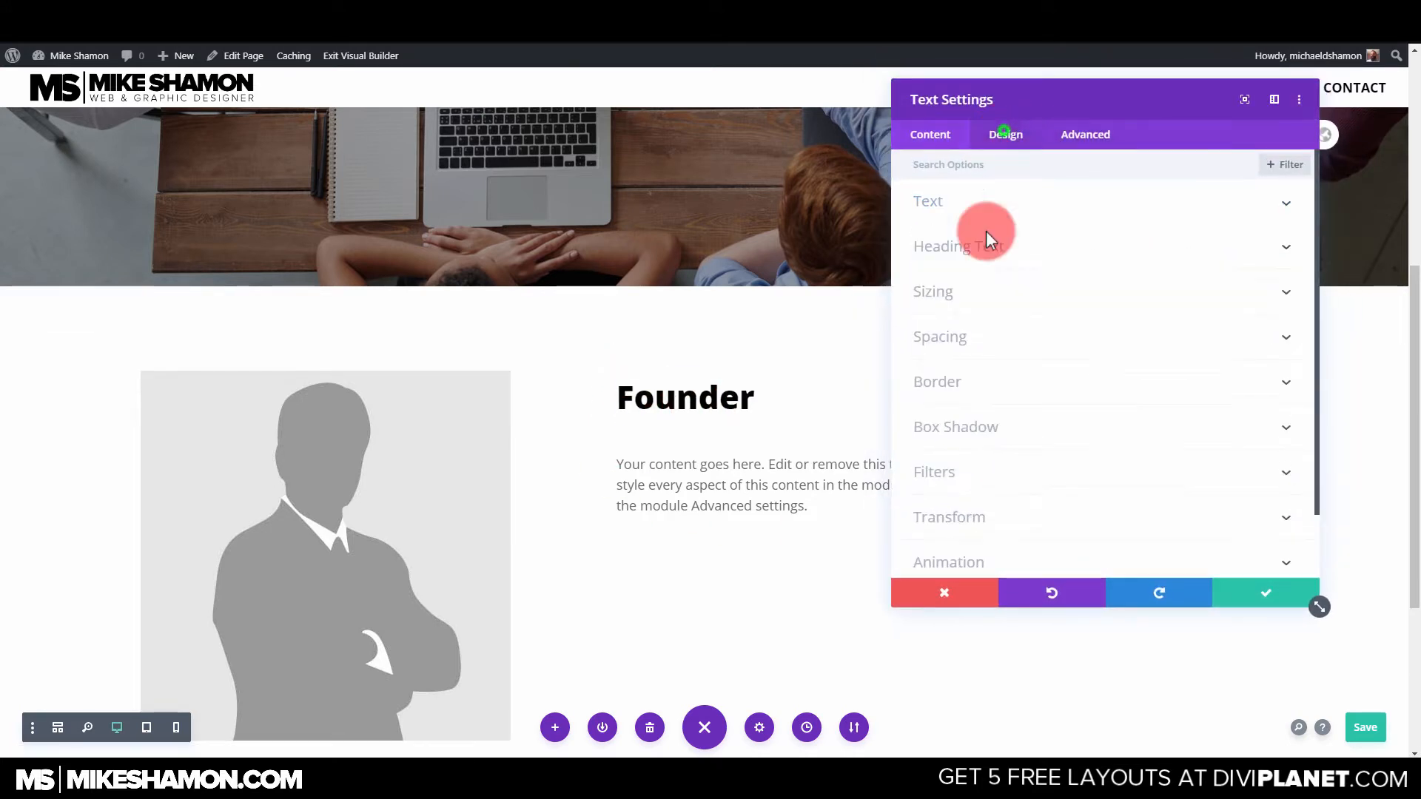
left_click(970, 334)
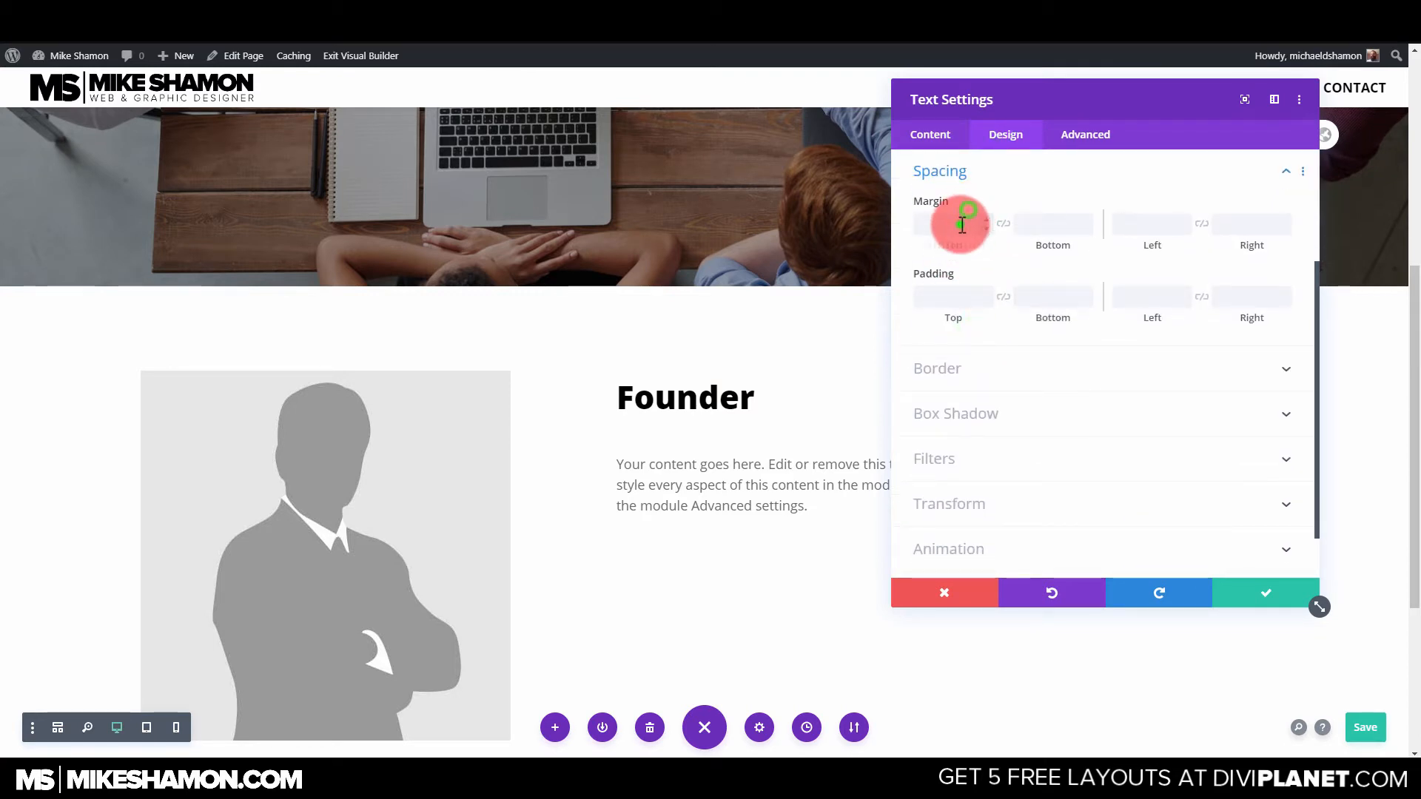
type("0")
left_click(1003, 224)
left_click(932, 296)
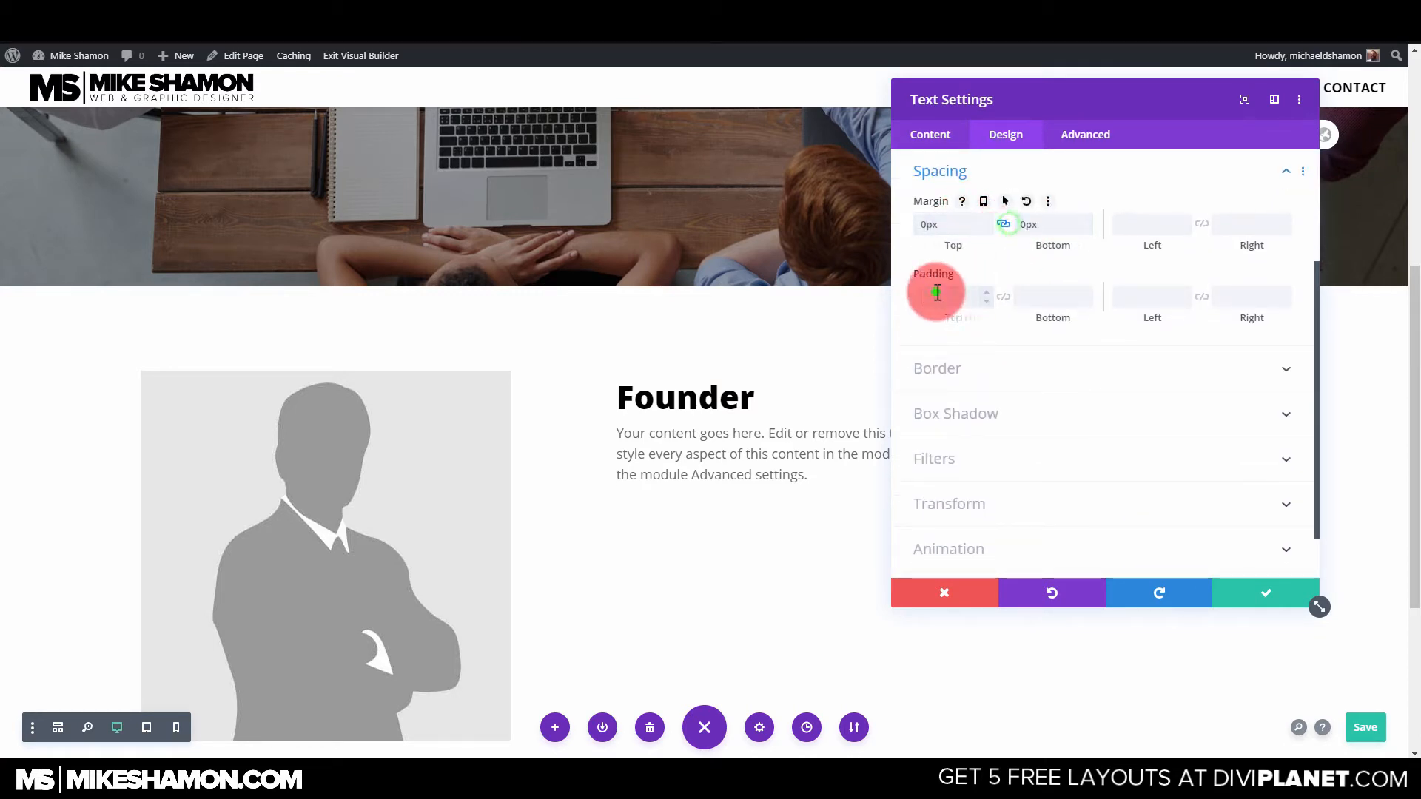
type("0")
left_click(1262, 597)
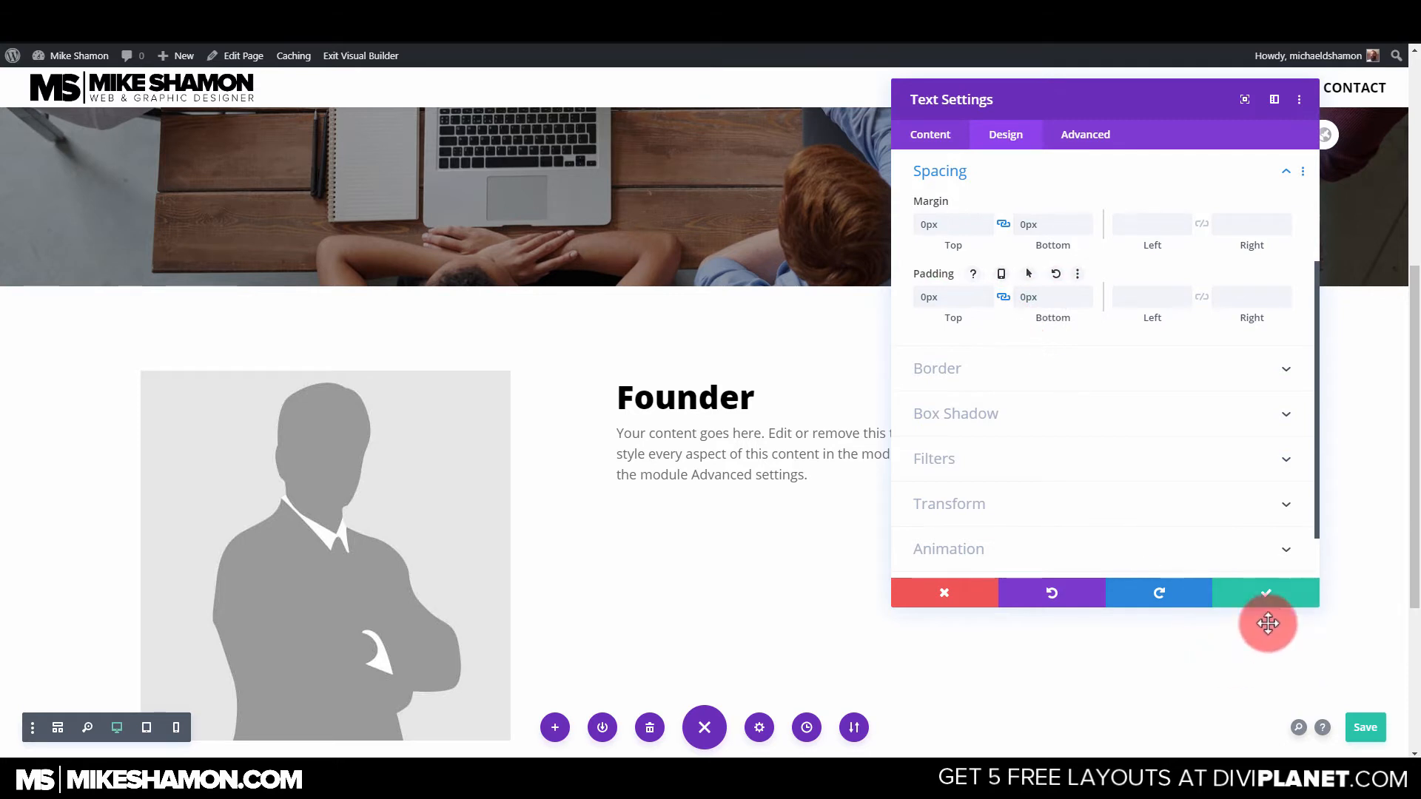
Insert a Divider module between the "Founder" title and the paragraph.
left_click(720, 399)
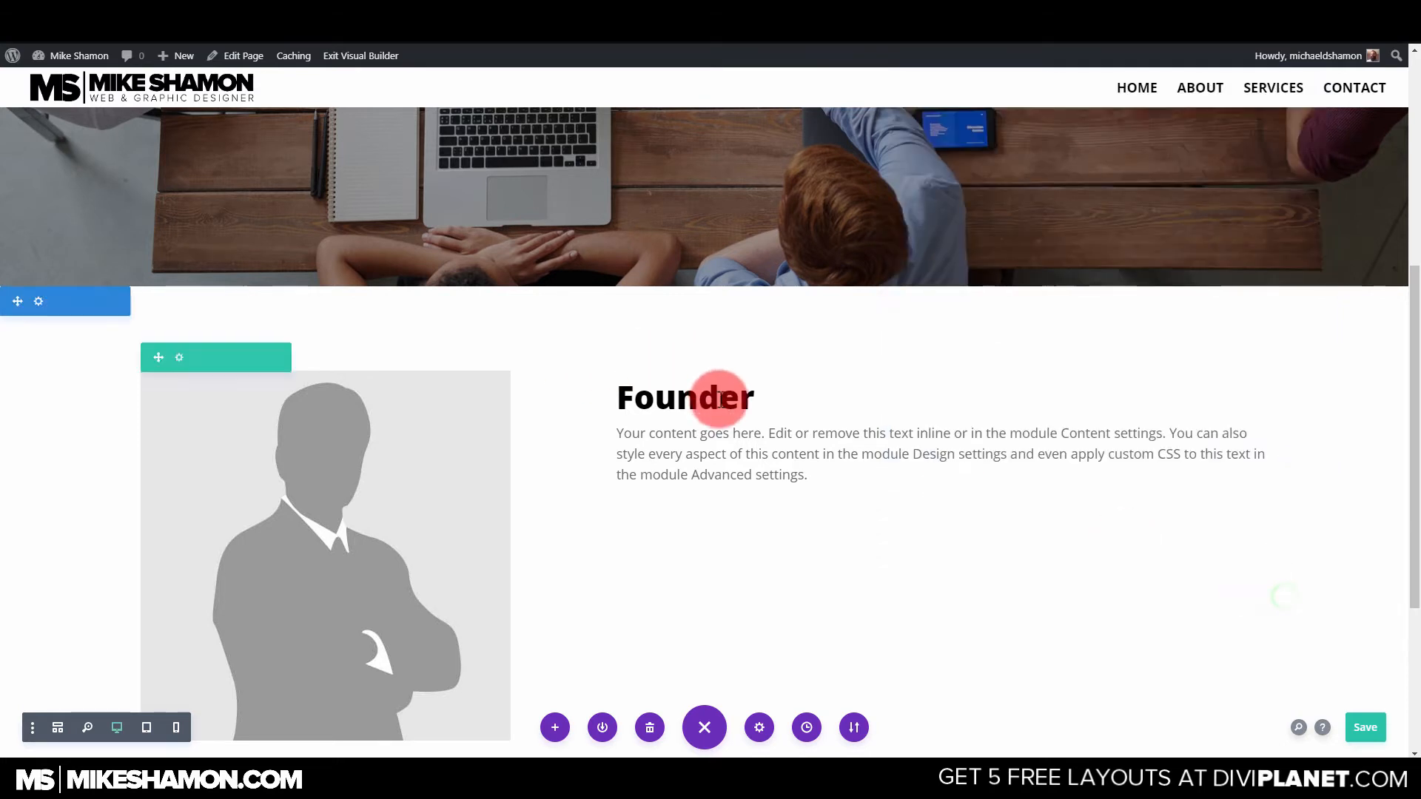
left_click(941, 408)
left_click(930, 525)
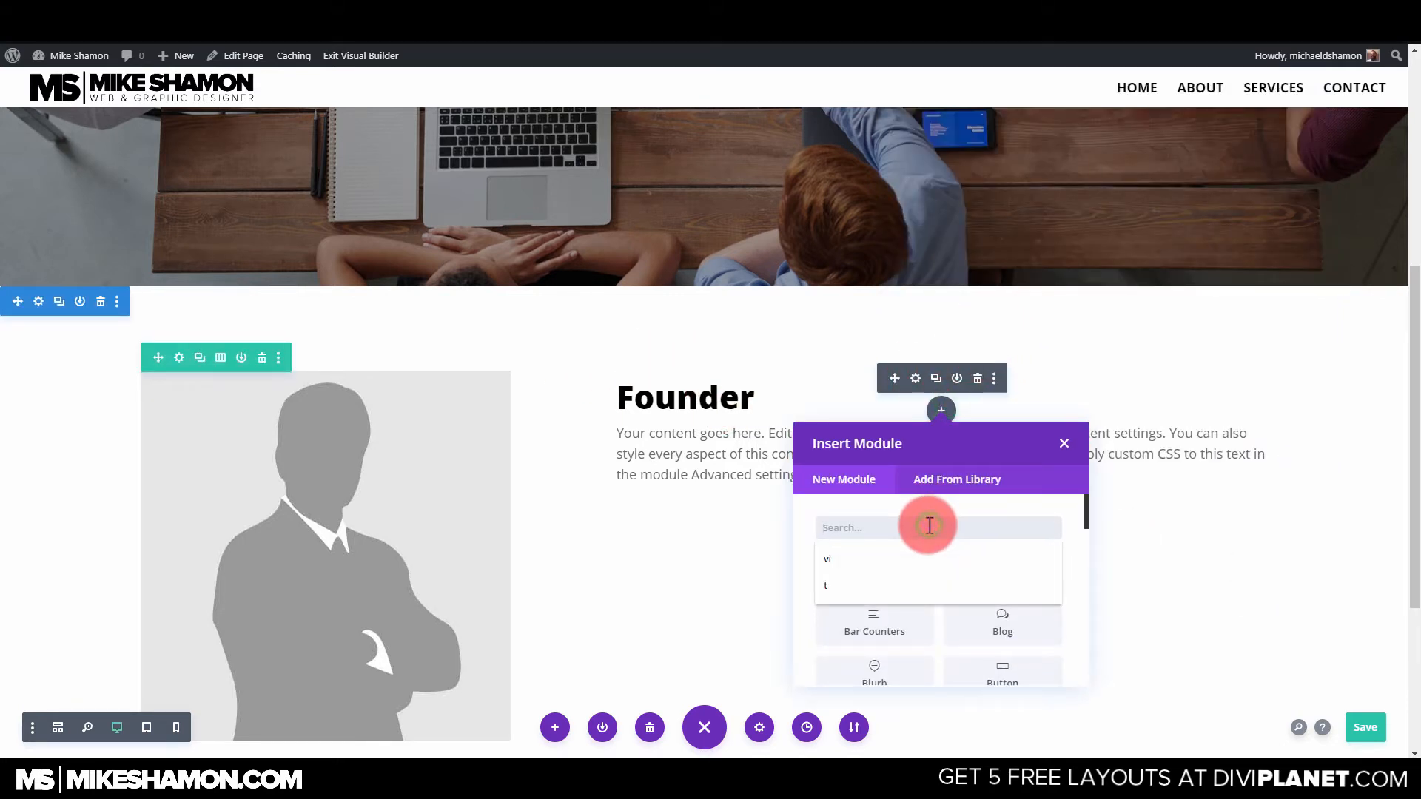
type("se")
key("BackSpace")
key("BackSpace")
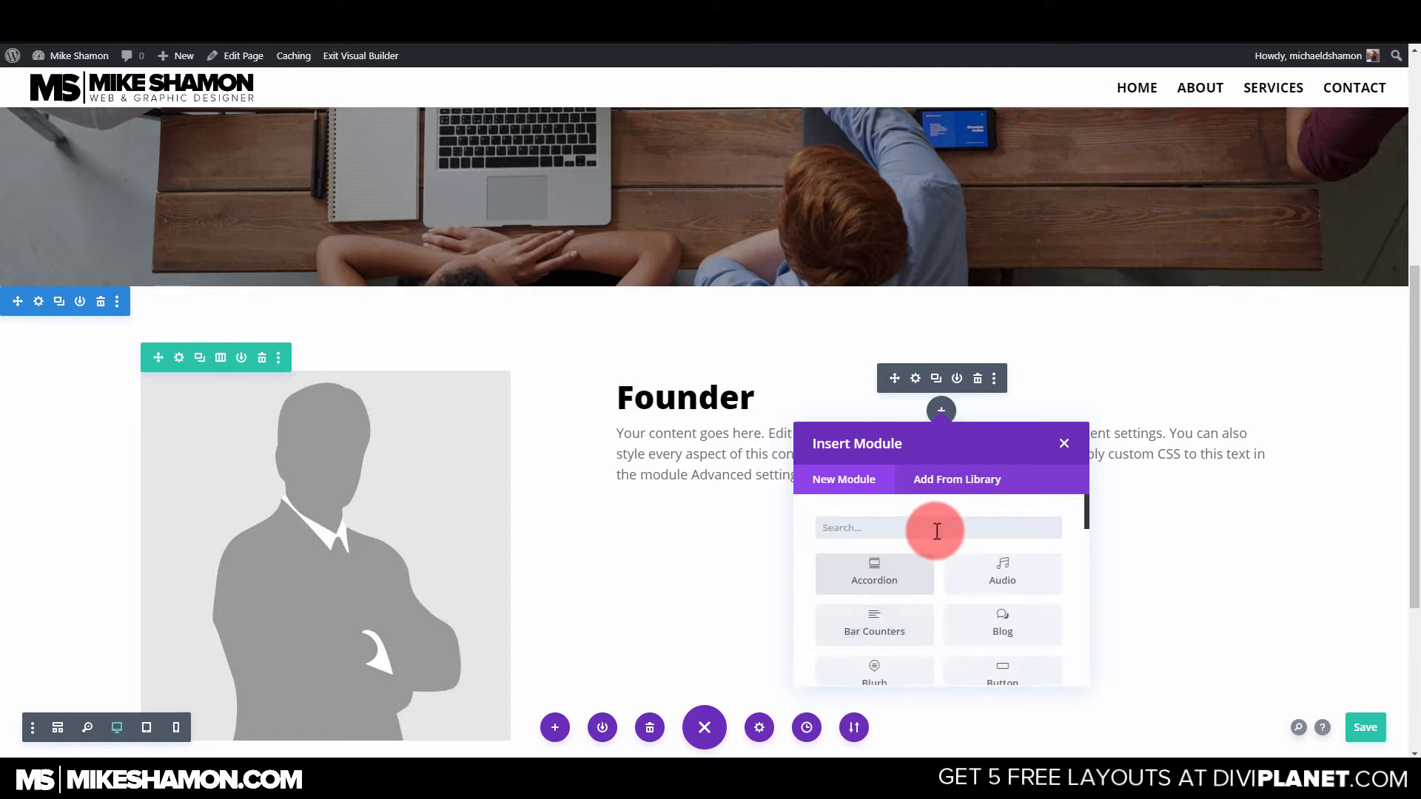
type("di")
left_click(897, 624)
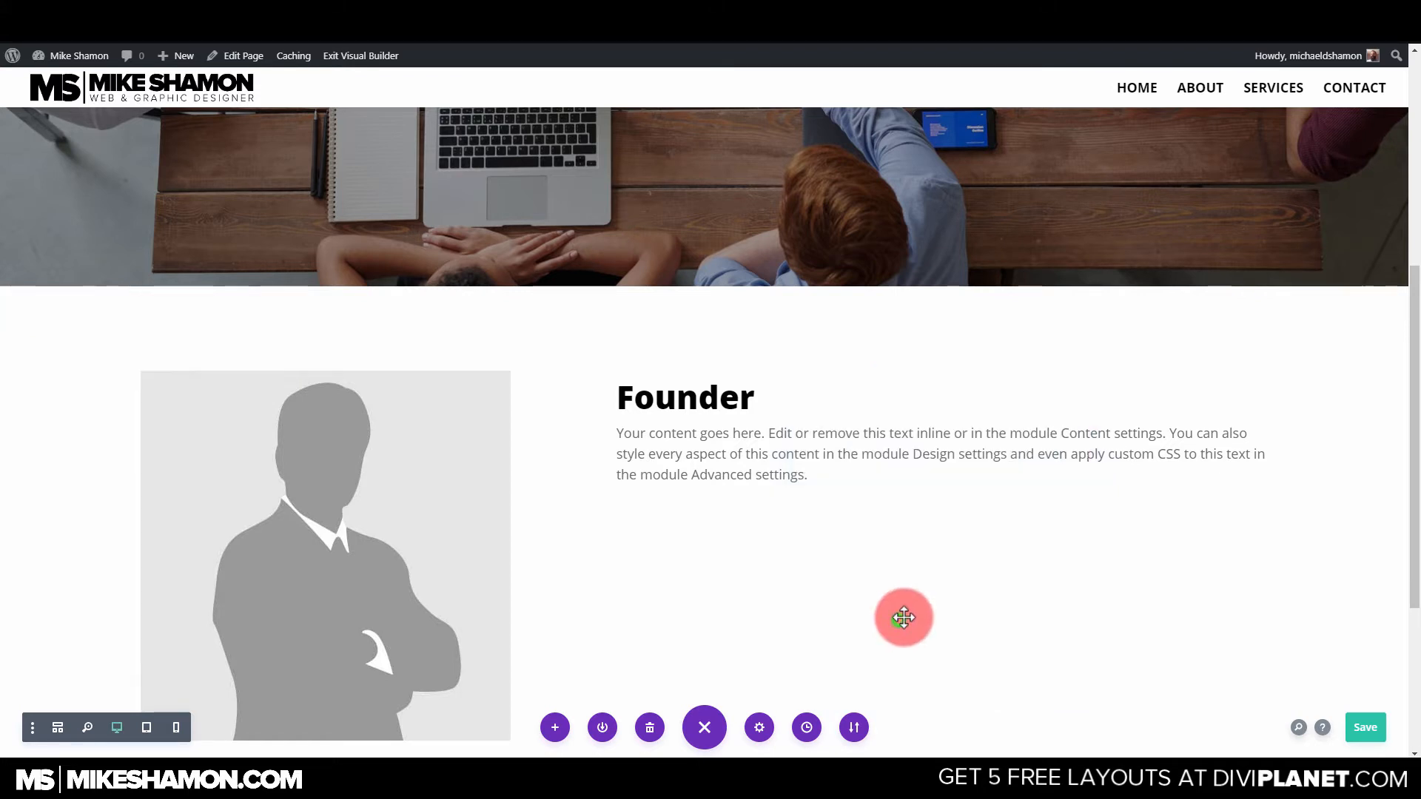
Make the divider line black, with the Solid line style and the Top line position.
left_click(1007, 138)
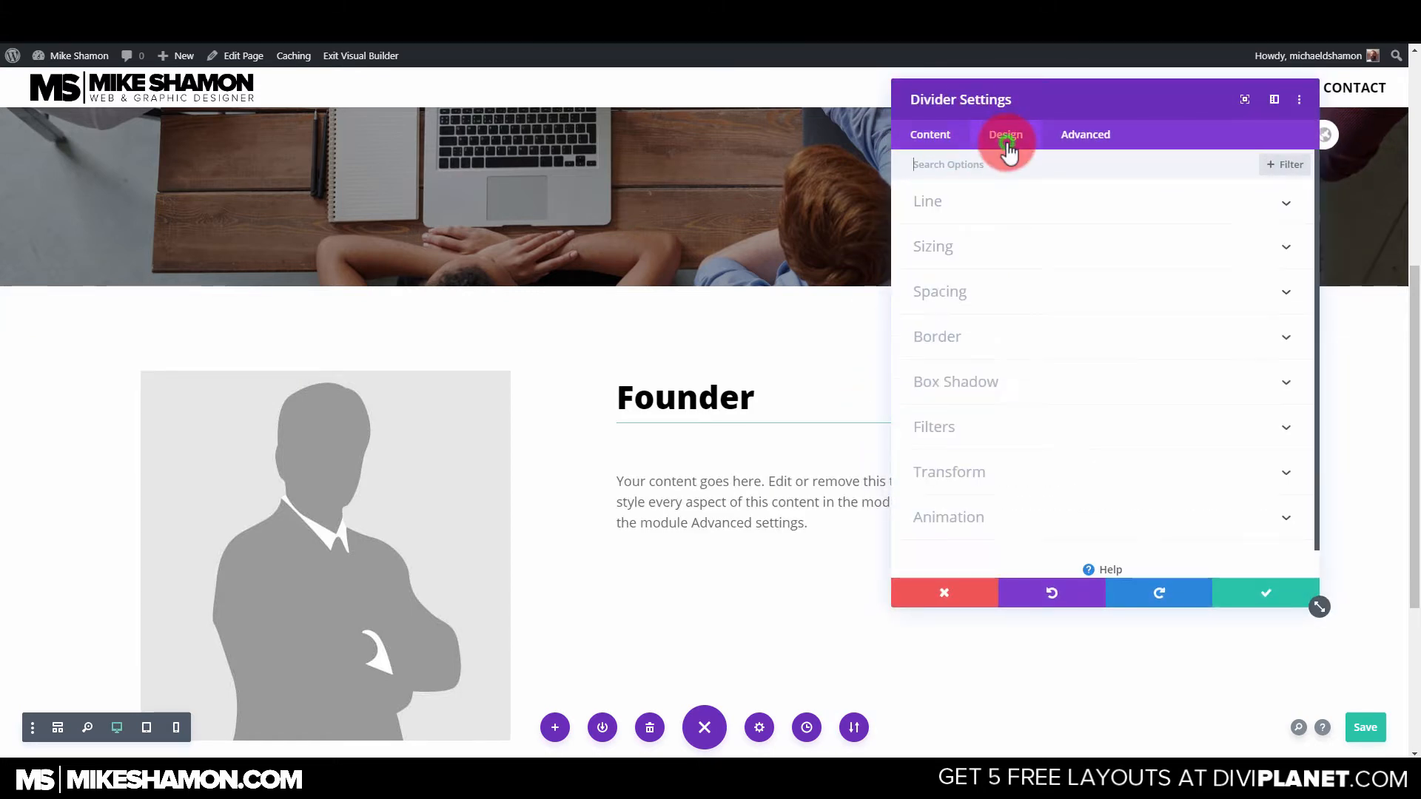
left_click(999, 203)
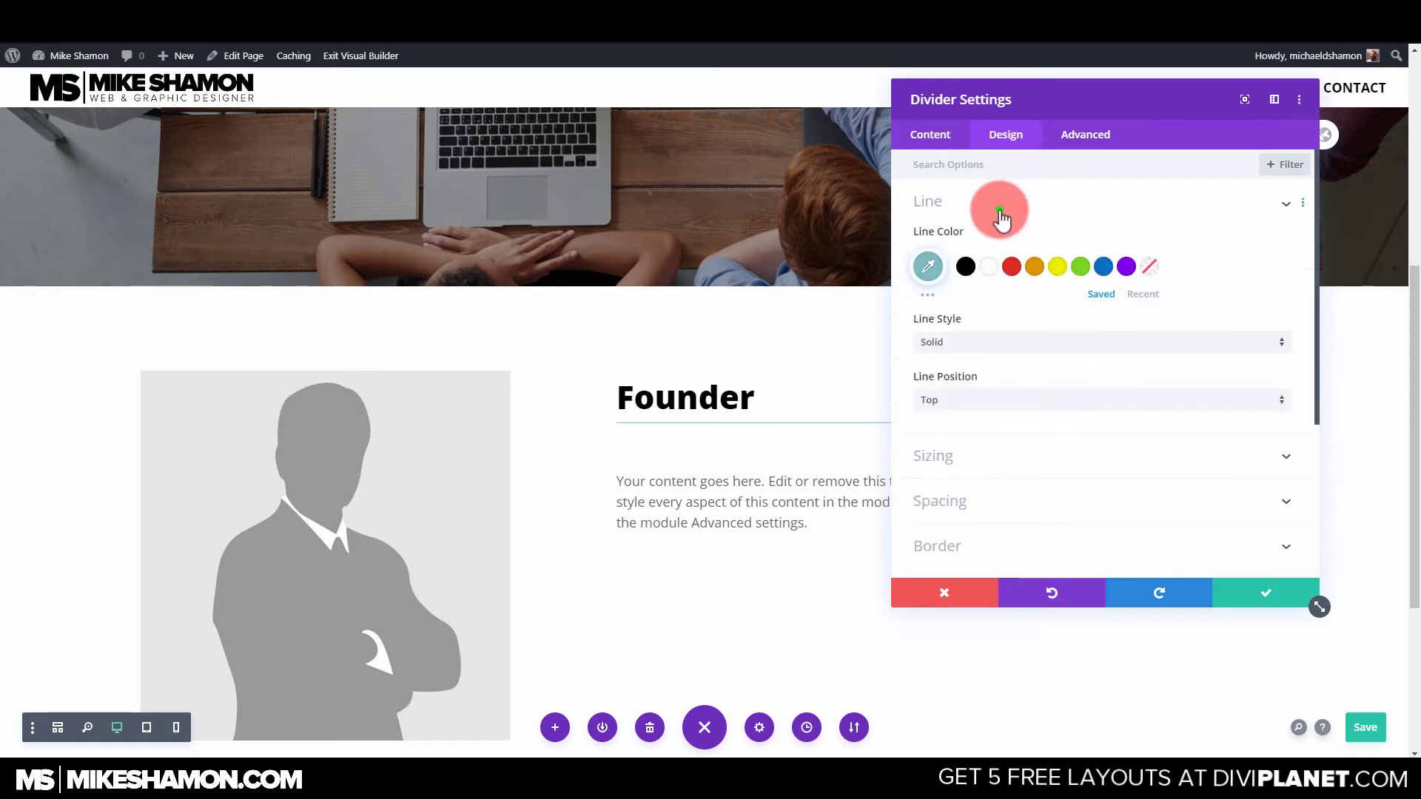
left_click(964, 267)
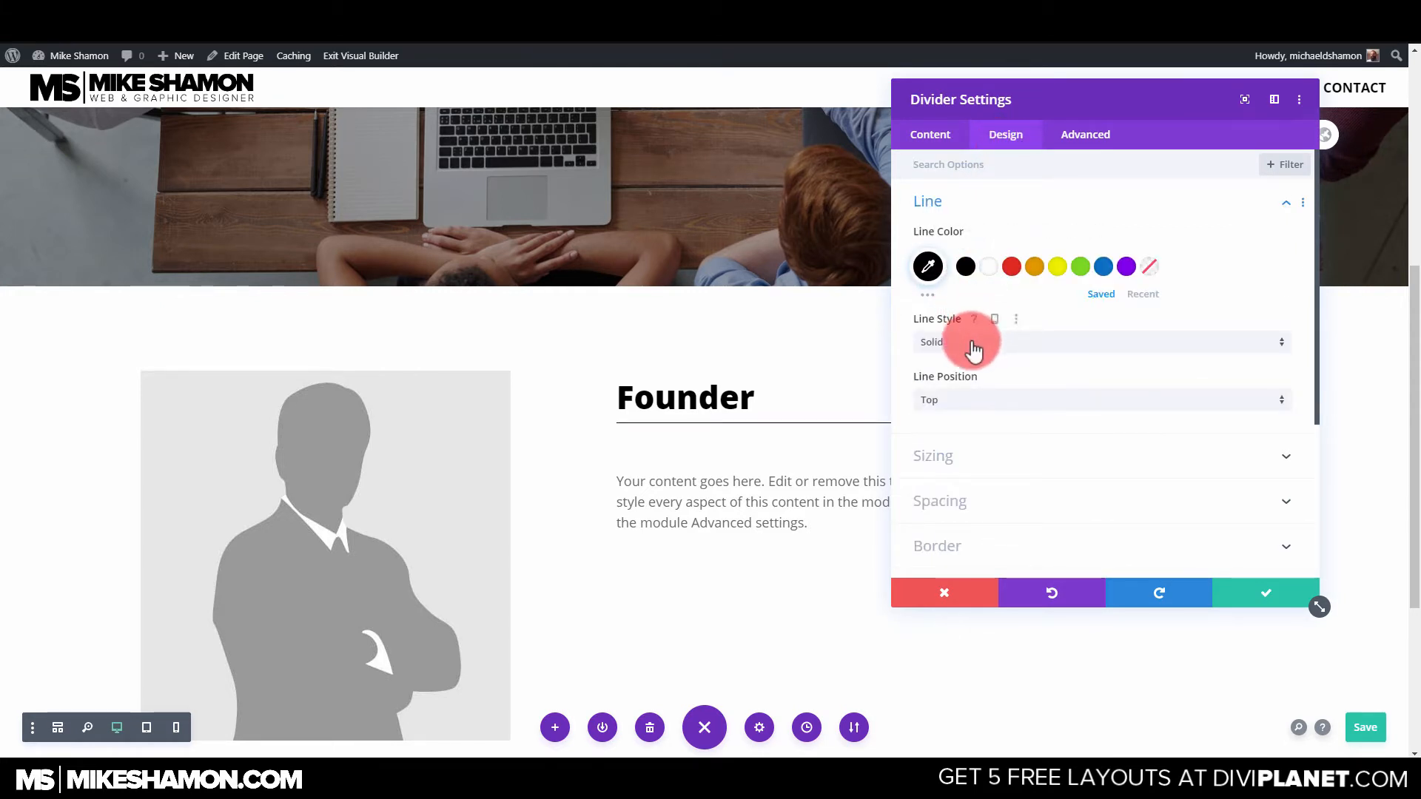
left_click(972, 348)
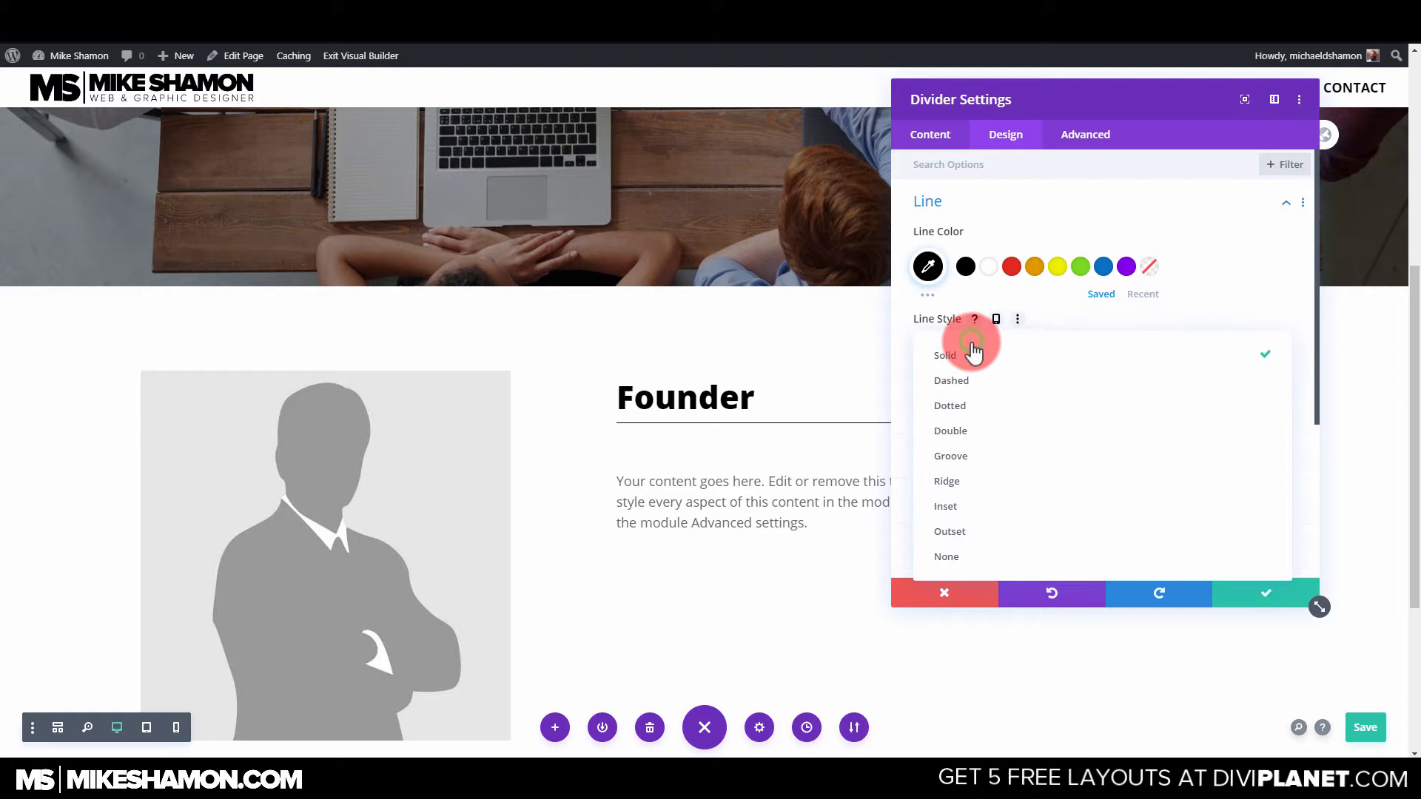
left_click(1126, 323)
left_click(963, 406)
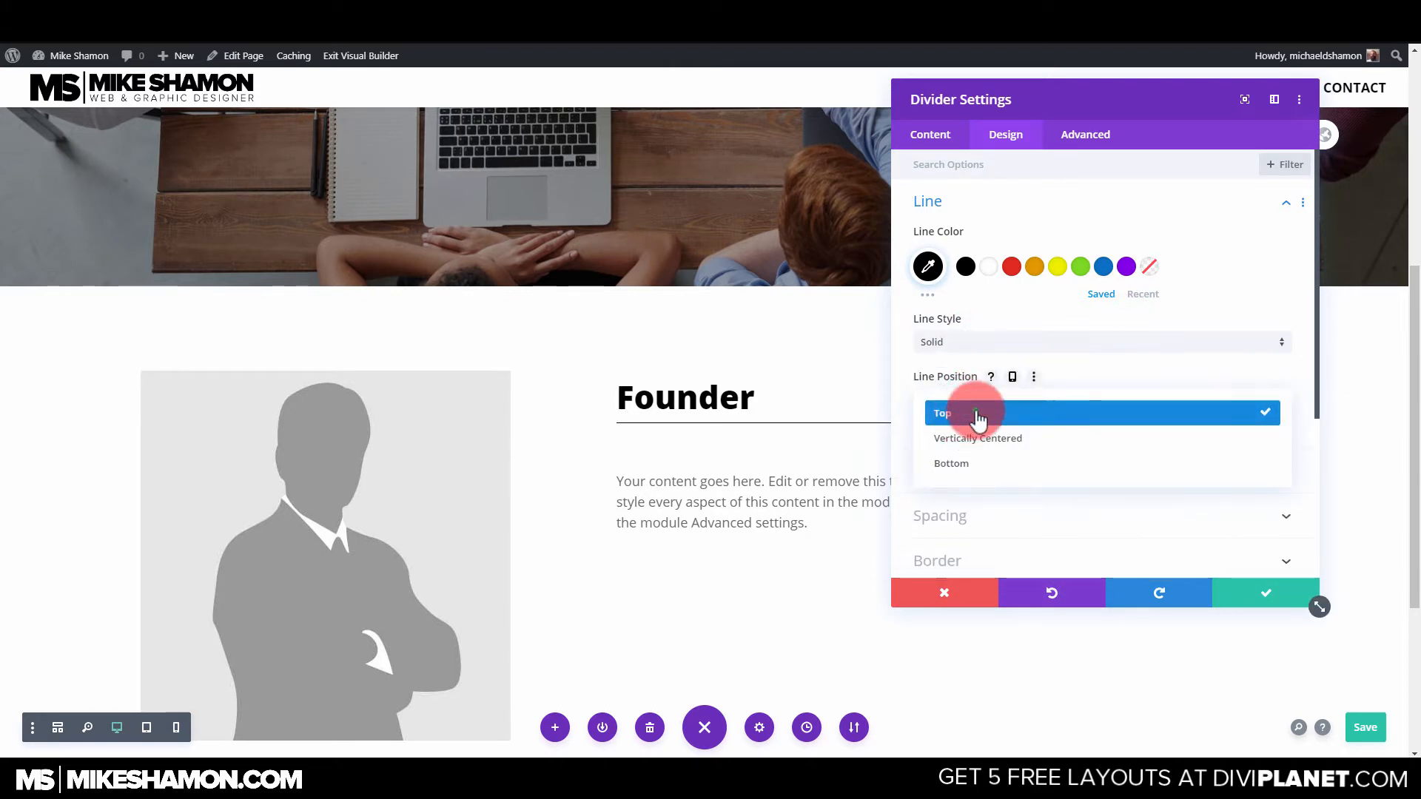
left_click(976, 414)
Size the divider with a weight of 3px and a width of 10%, and save its settings.
left_click(934, 456)
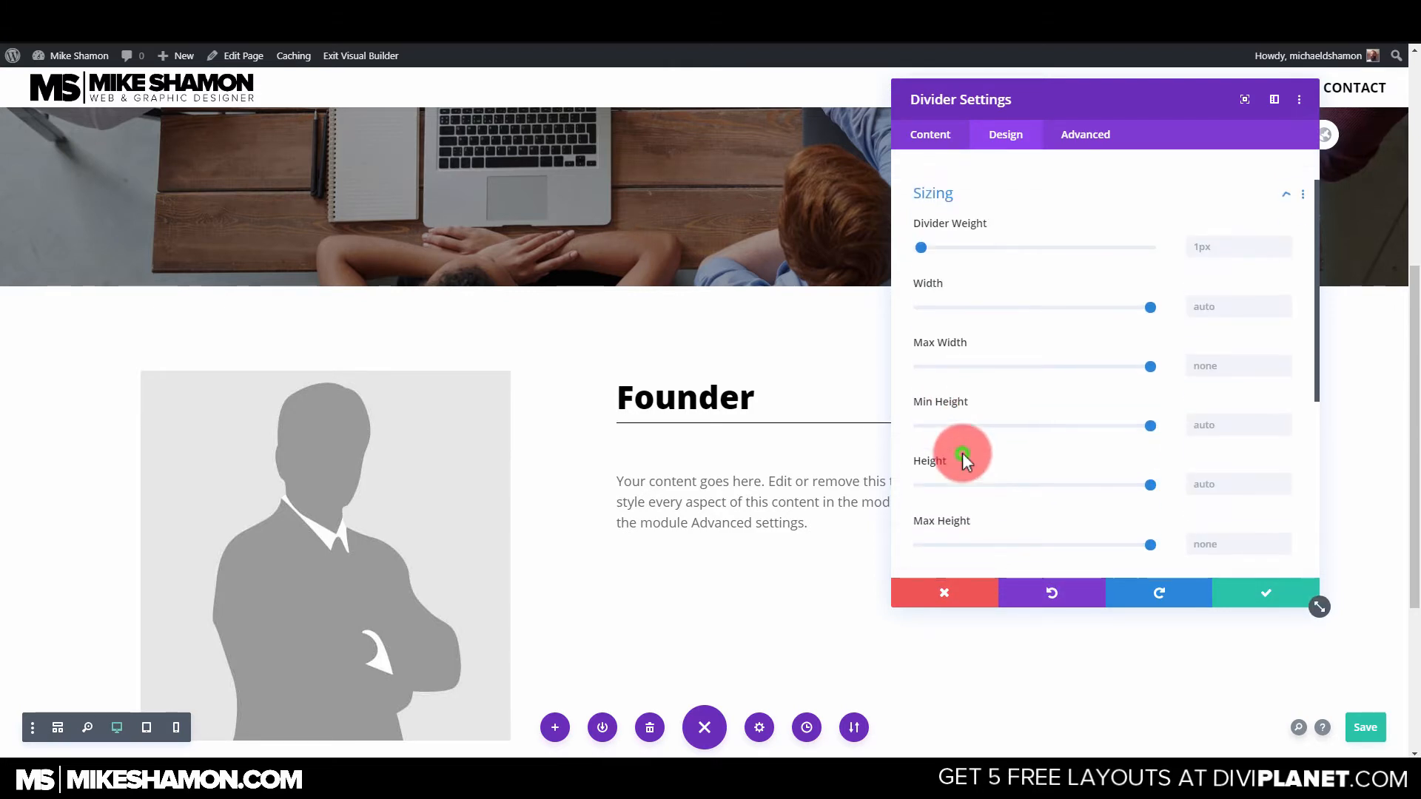
left_click_drag(919, 225, 926, 224)
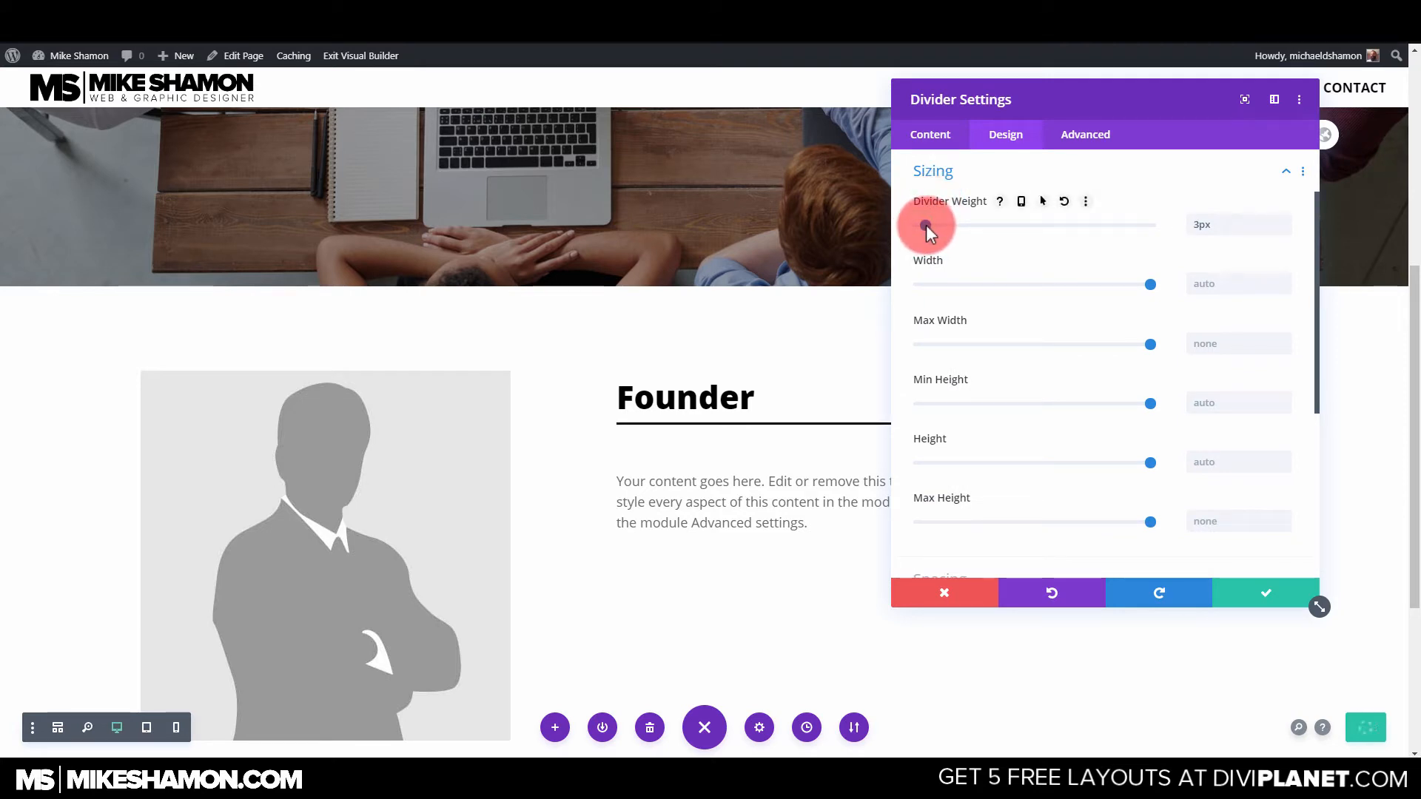
left_click_drag(1151, 283, 1056, 283)
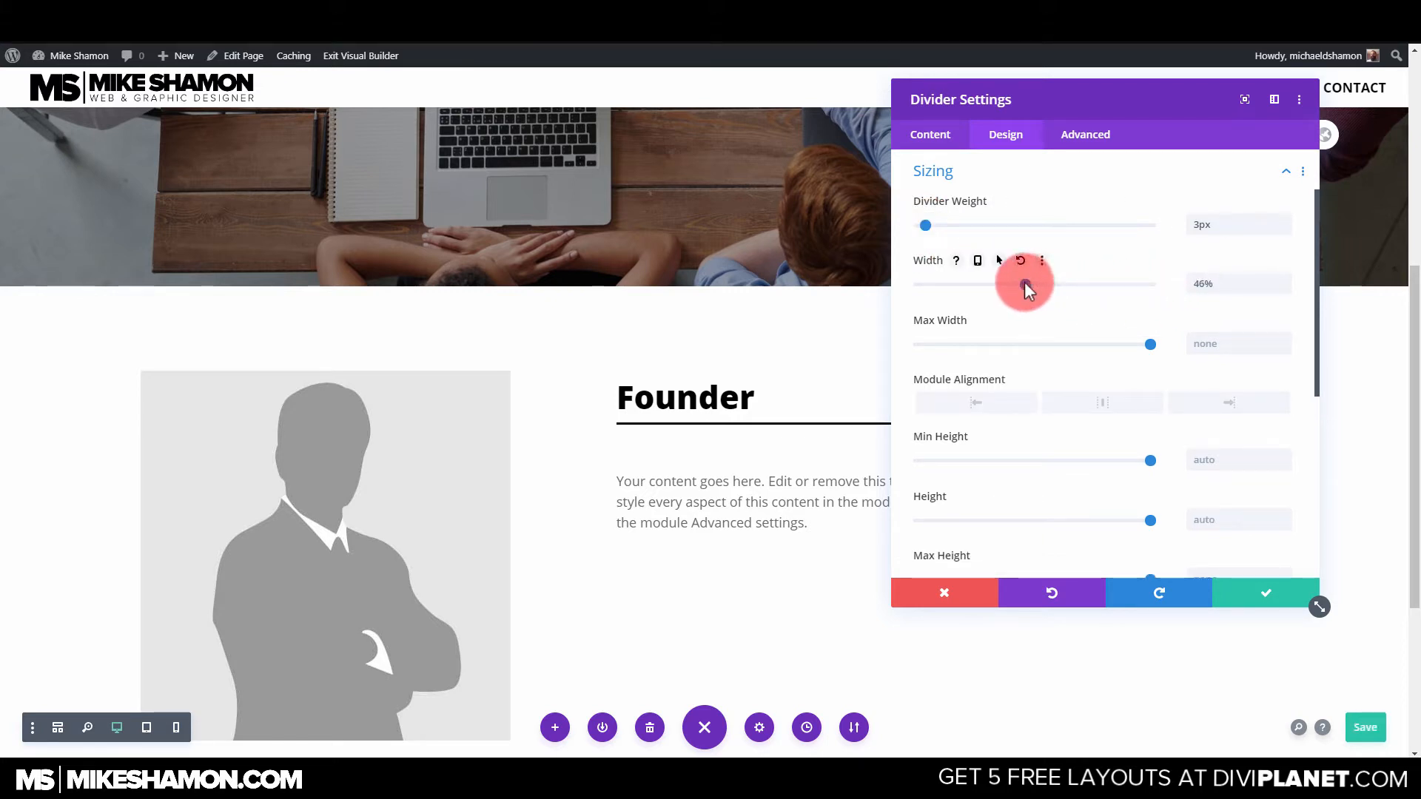
left_click_drag(1032, 281, 1033, 281)
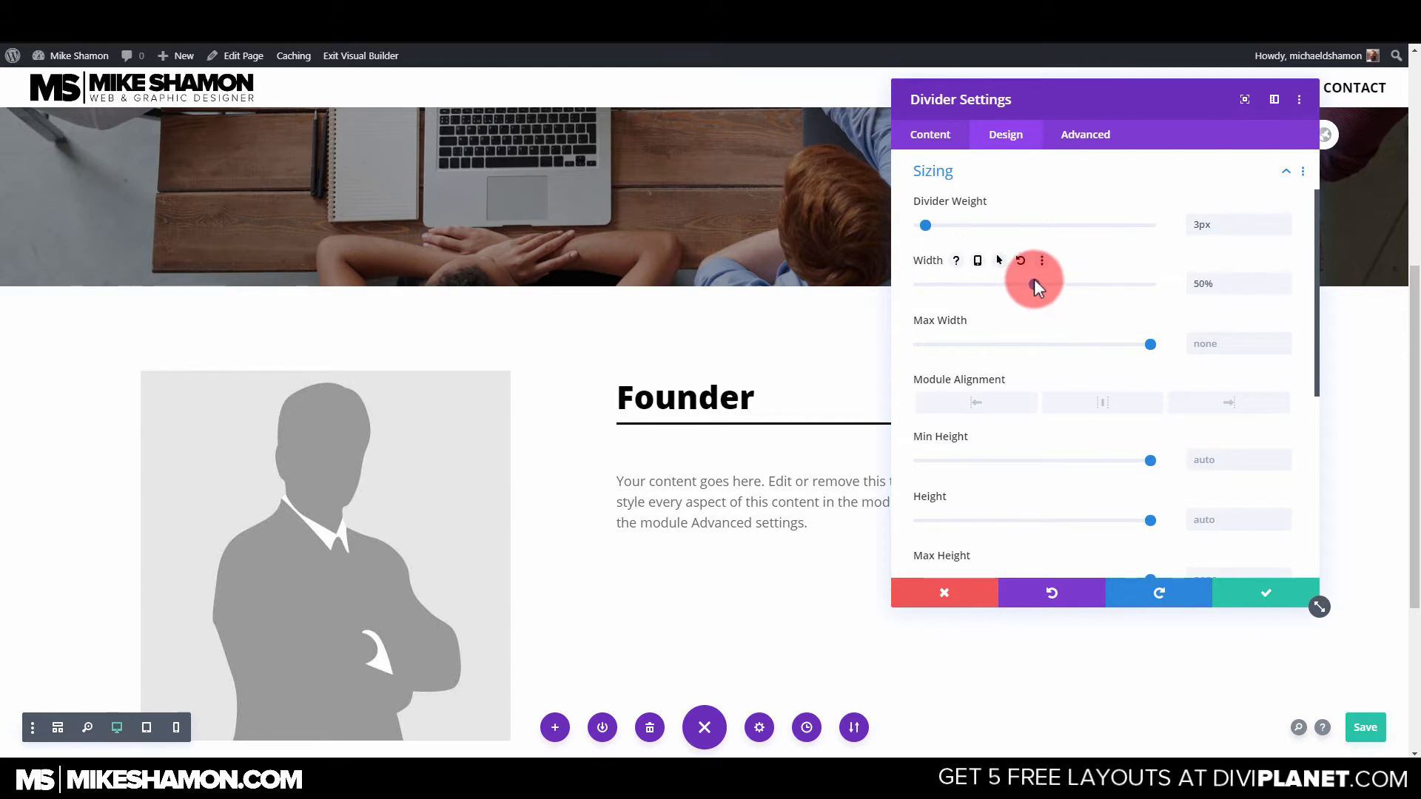
left_click_drag(1079, 104, 1193, 154)
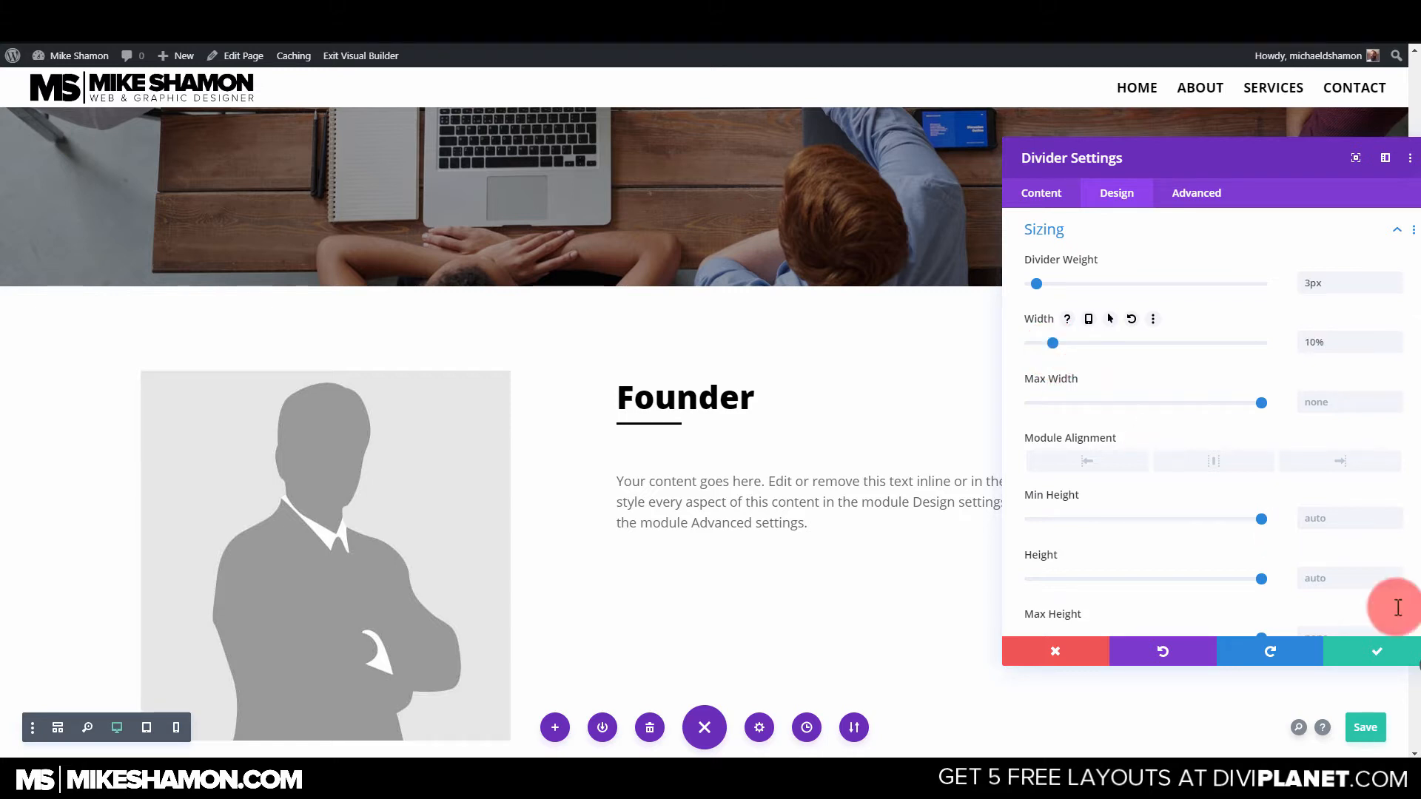
left_click(1370, 642)
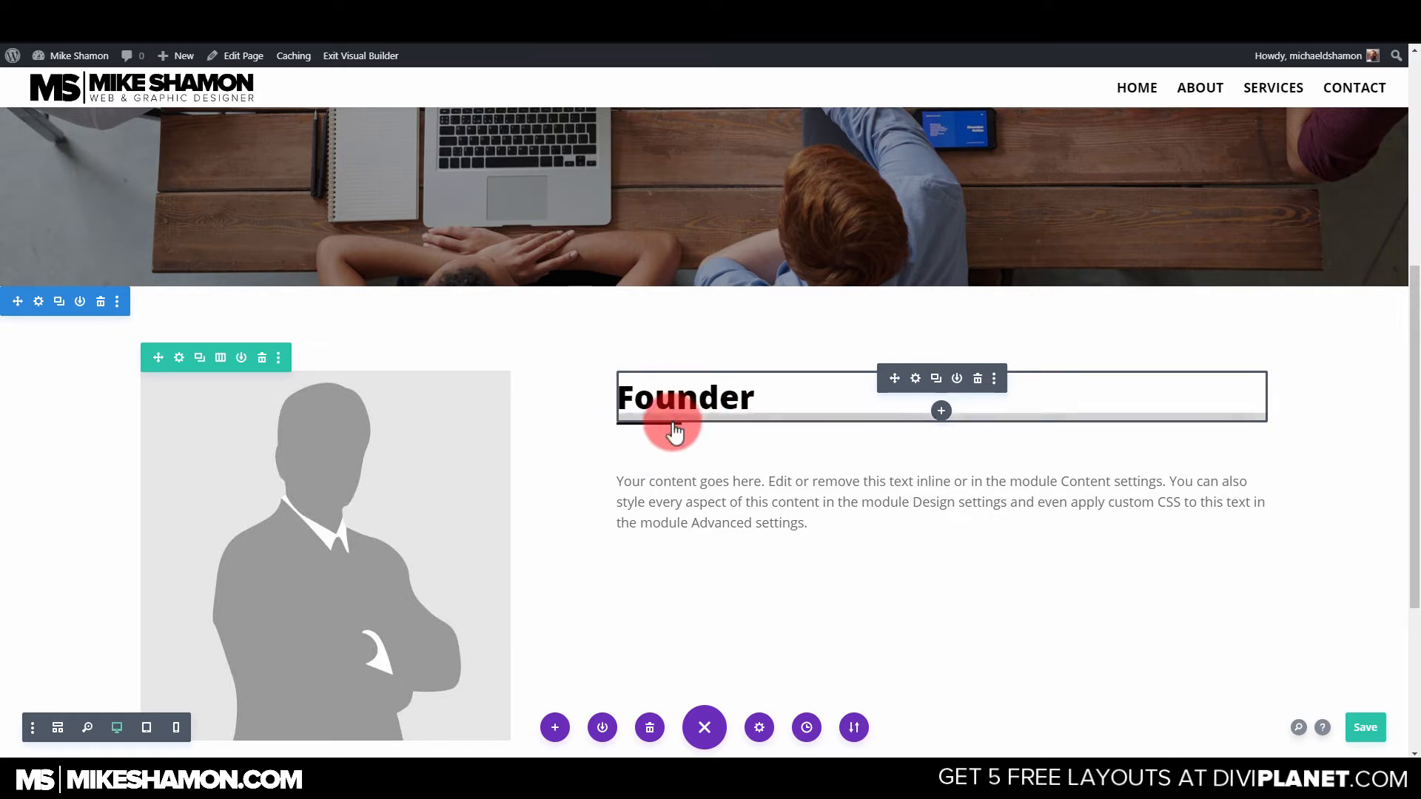
Set the divider's top and bottom margin and padding to 0px, and save its settings.
mouse_move(668, 425)
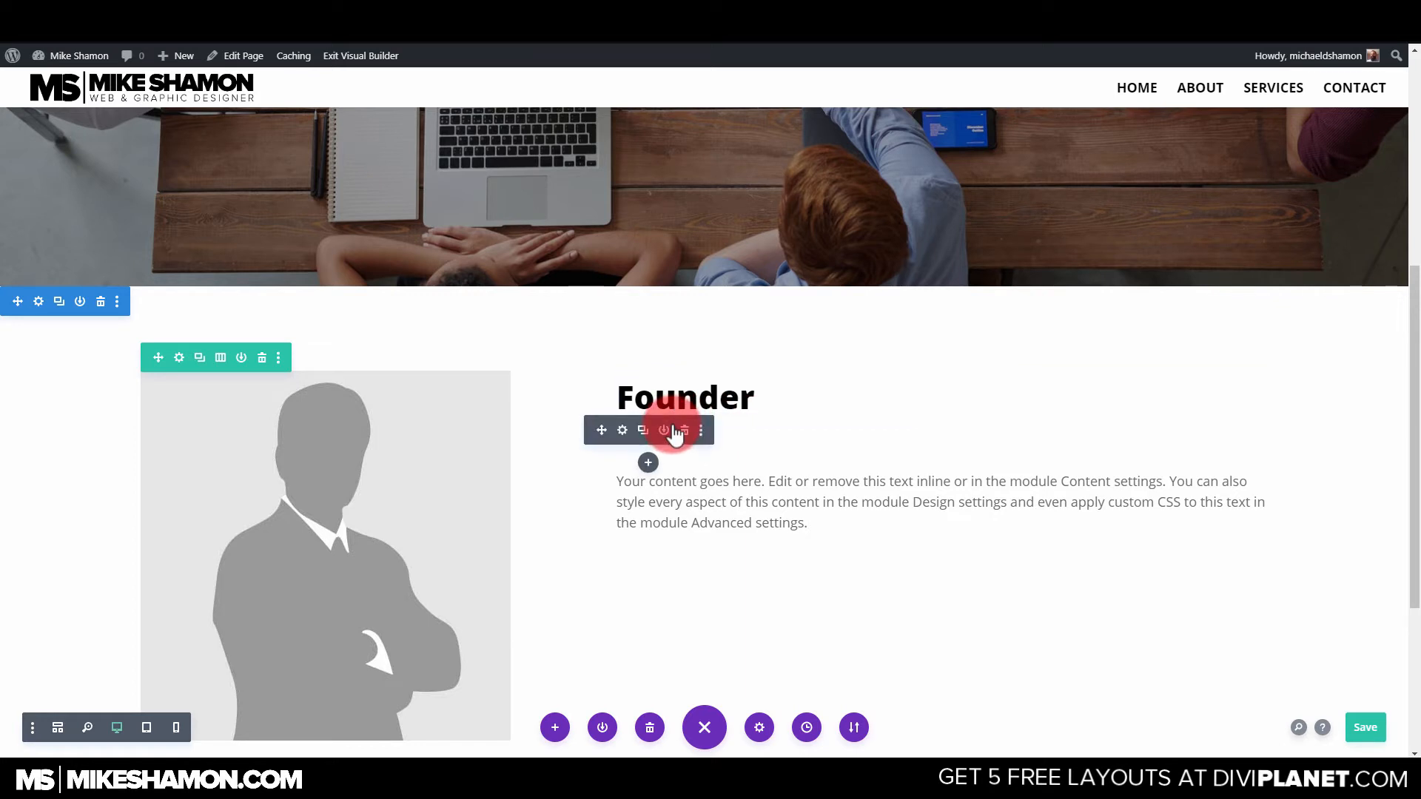
left_click(625, 431)
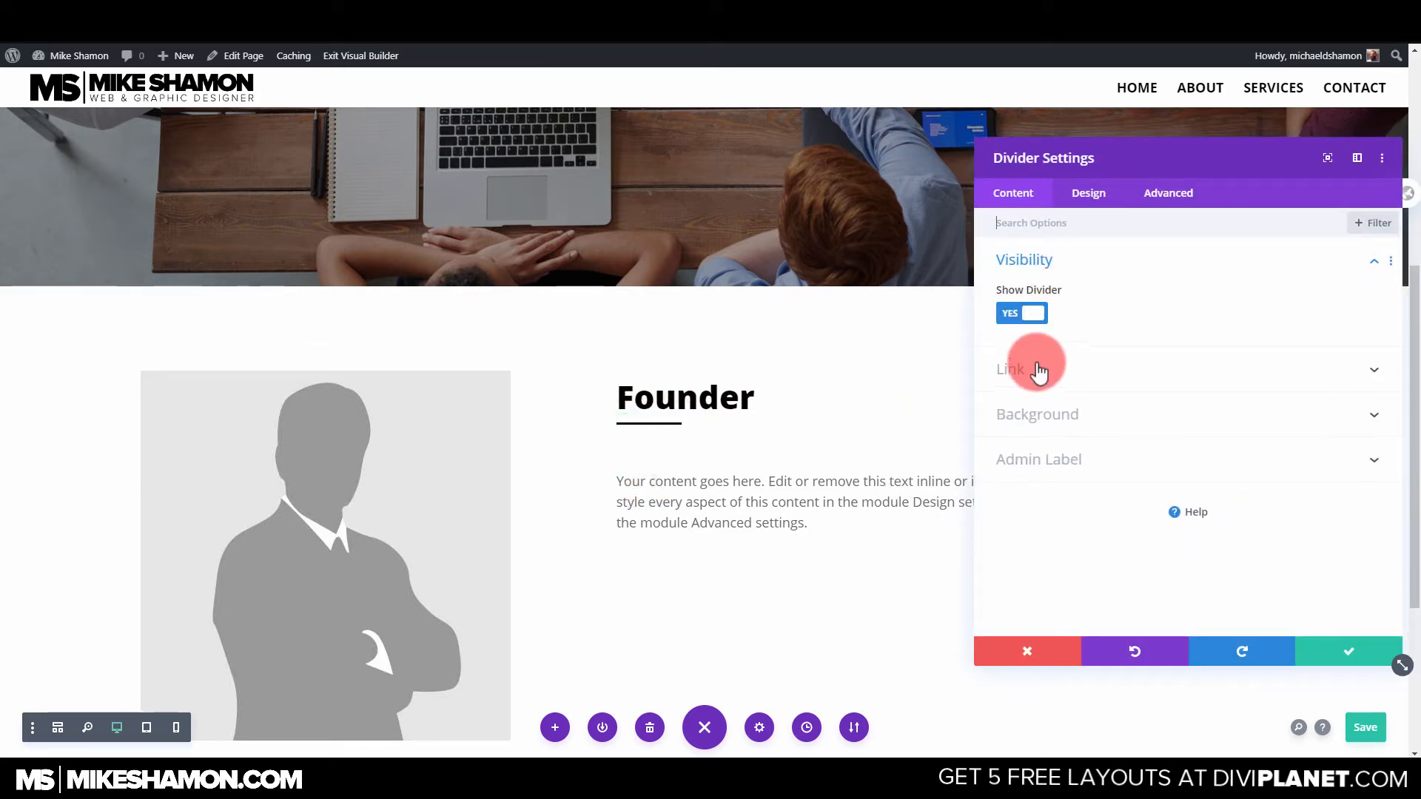
left_click(1092, 195)
left_click(1037, 332)
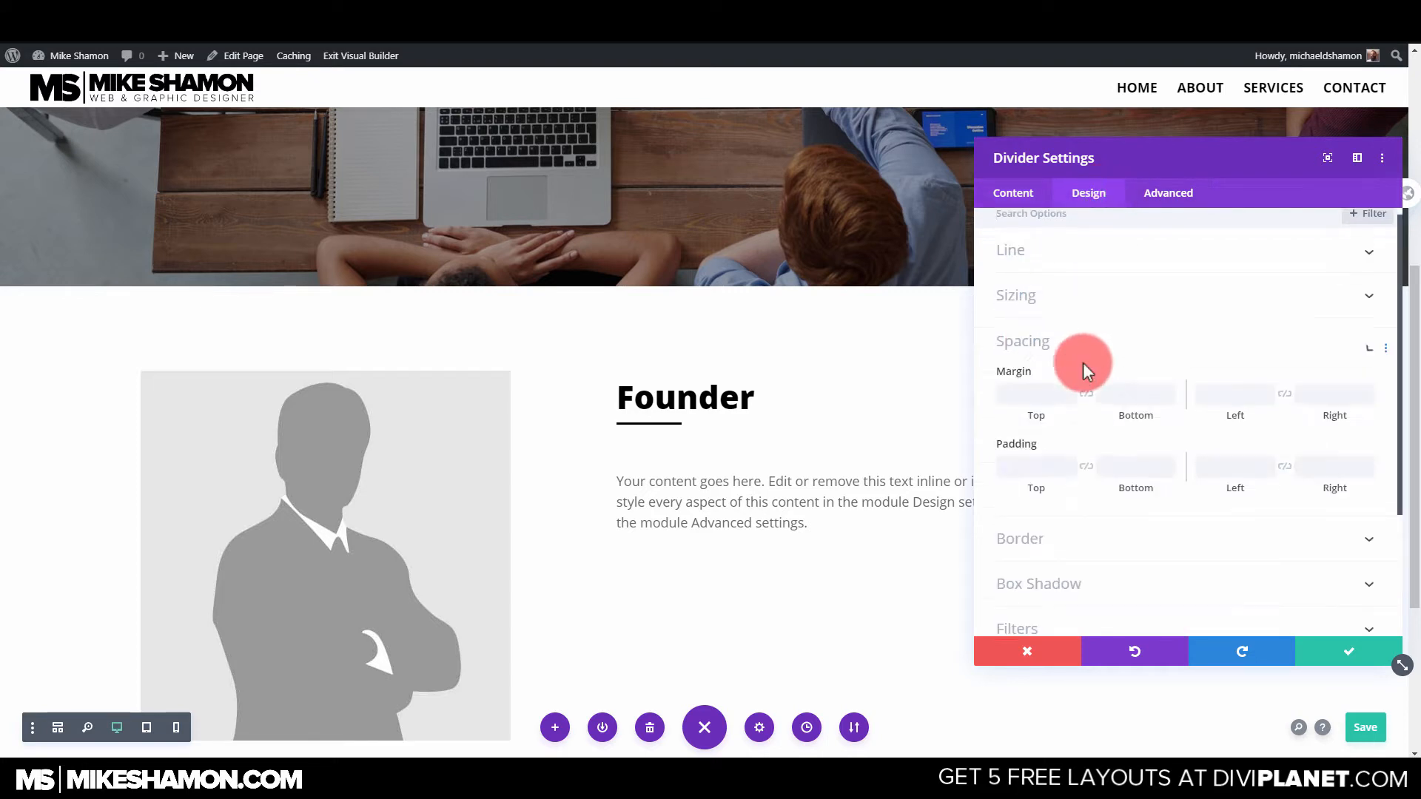
left_click(1034, 286)
type("0")
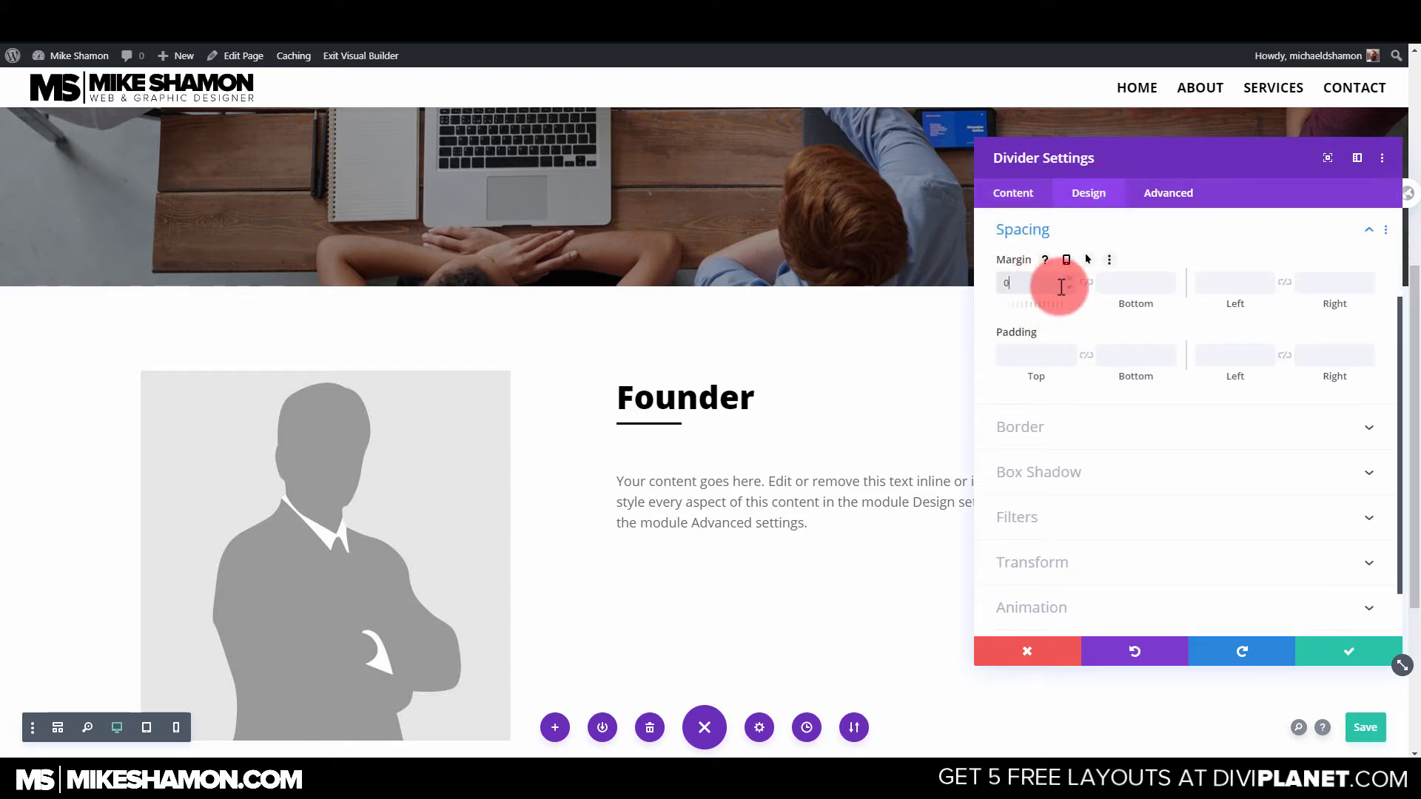
left_click(1085, 282)
left_click(1030, 356)
type("0")
left_click(1092, 359)
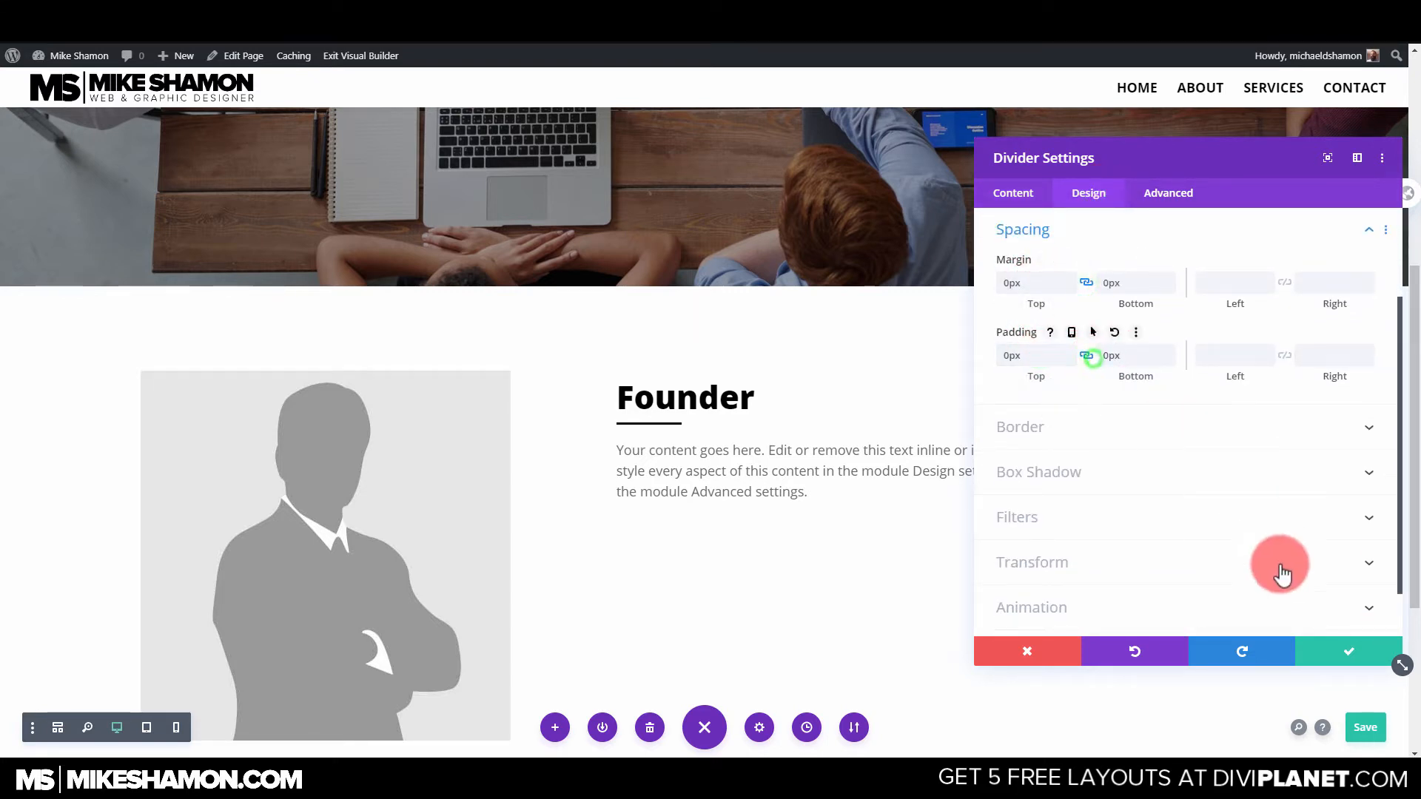
left_click(1317, 650)
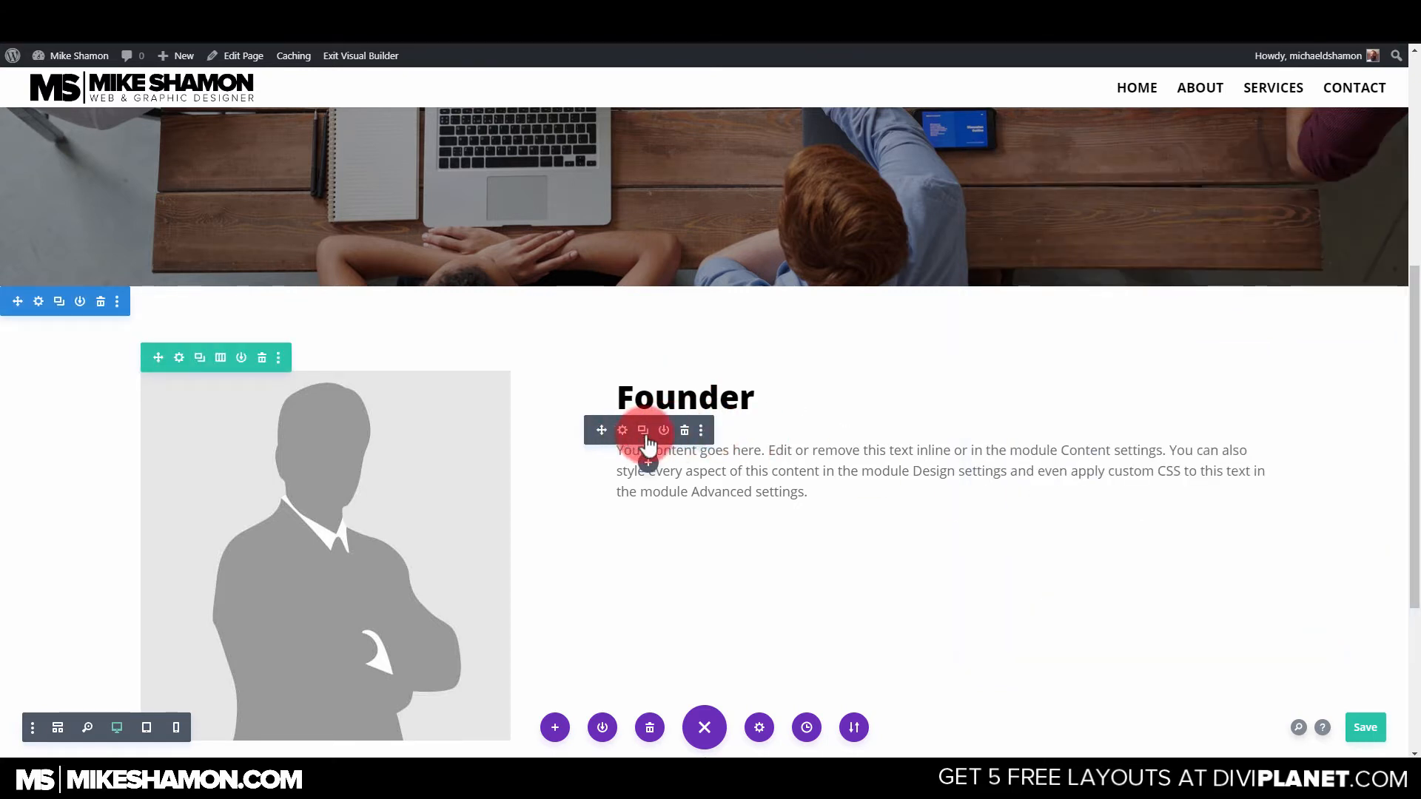
Duplicate the paragraph module and replace the upper copy's text with the founder's full name.
left_click(935, 448)
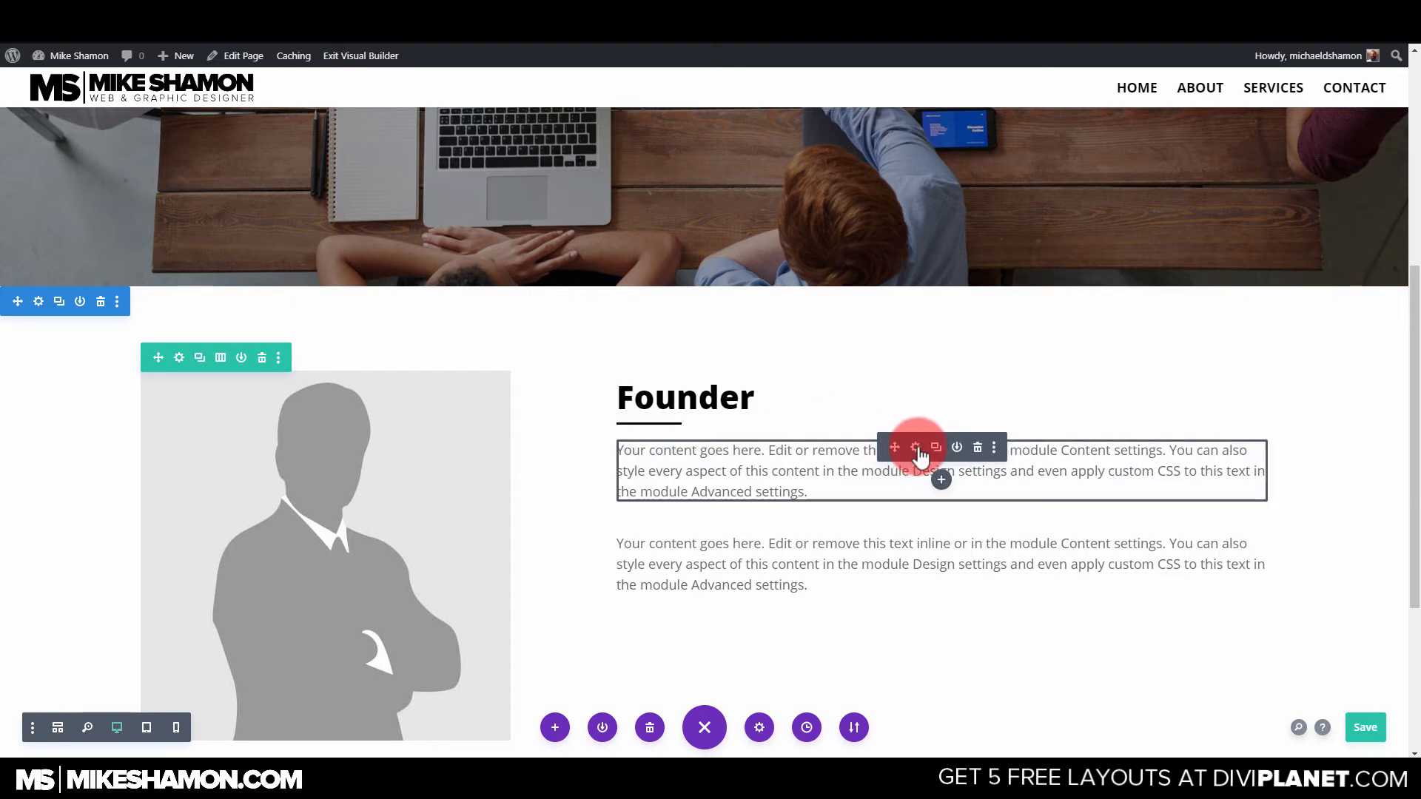
left_click(775, 462)
triple_click(774, 463)
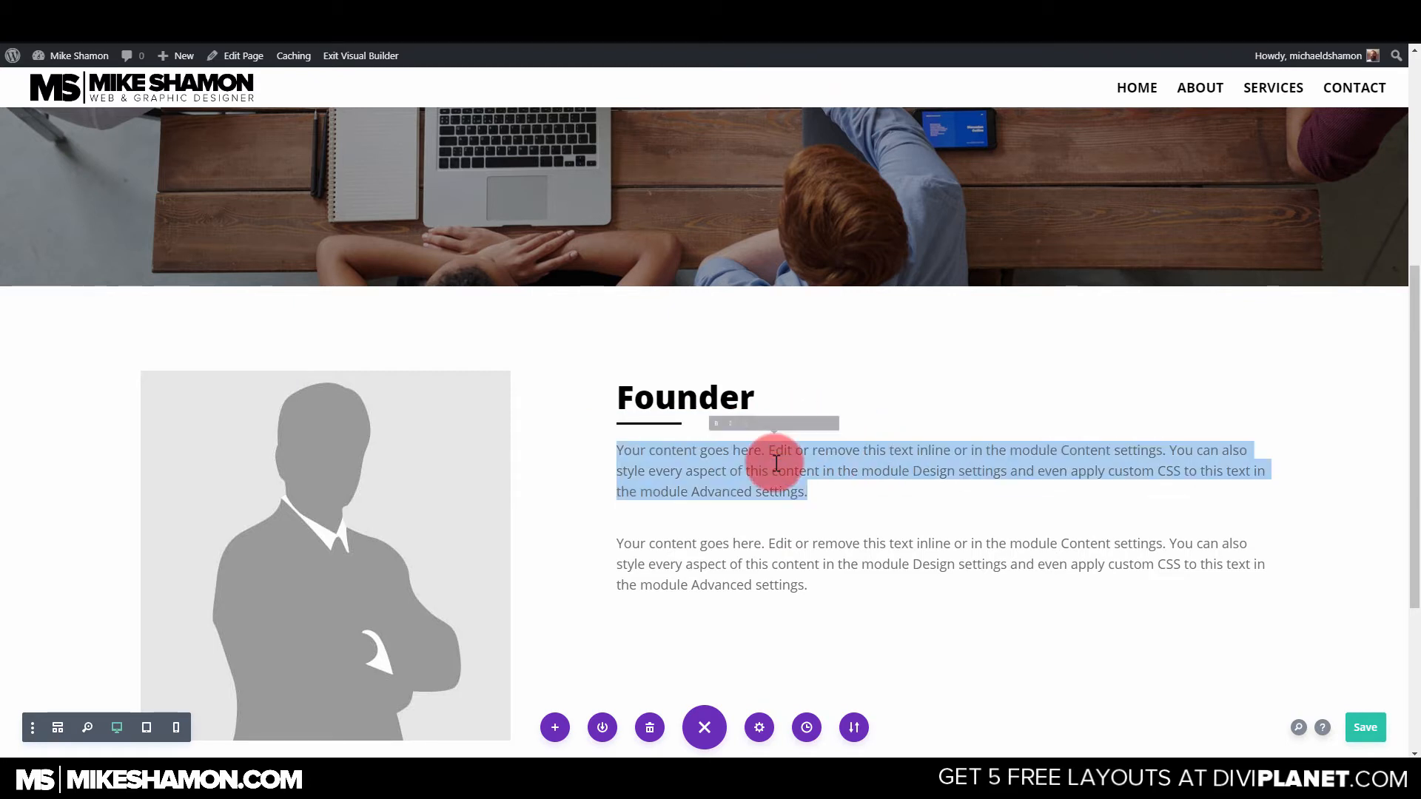
type("John Smith")
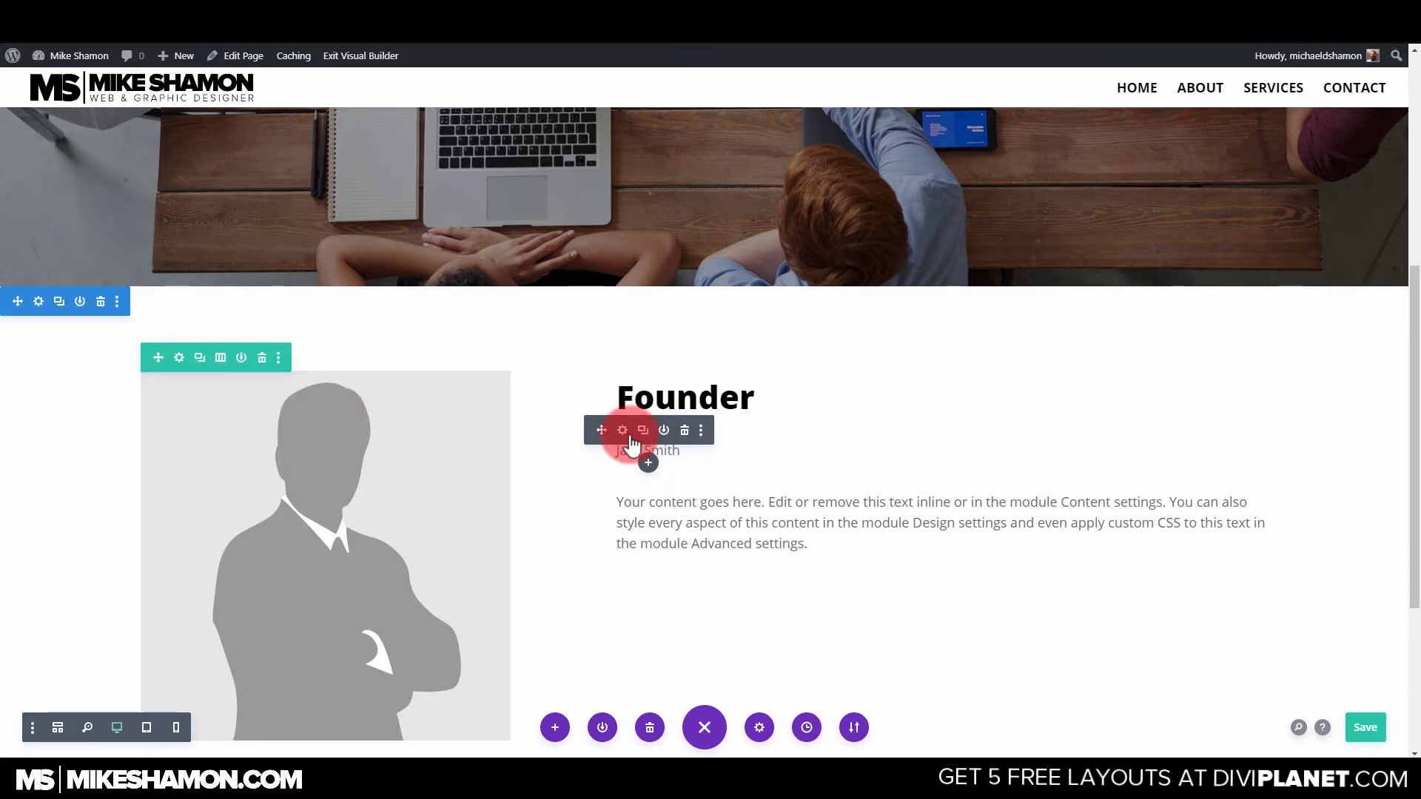
Check the margin and padding values in the divider's spacing settings.
left_click(622, 430)
left_click(1120, 196)
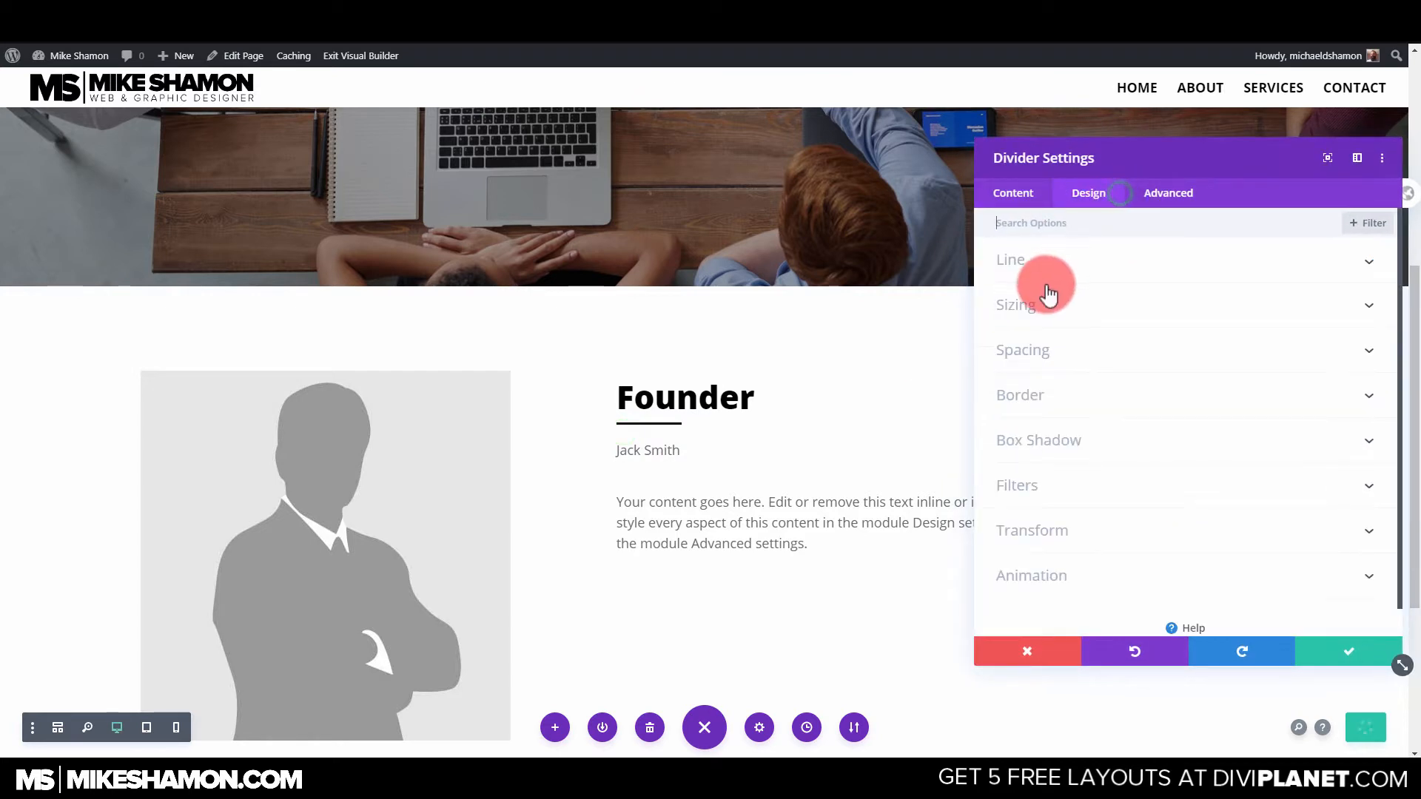
left_click(1065, 352)
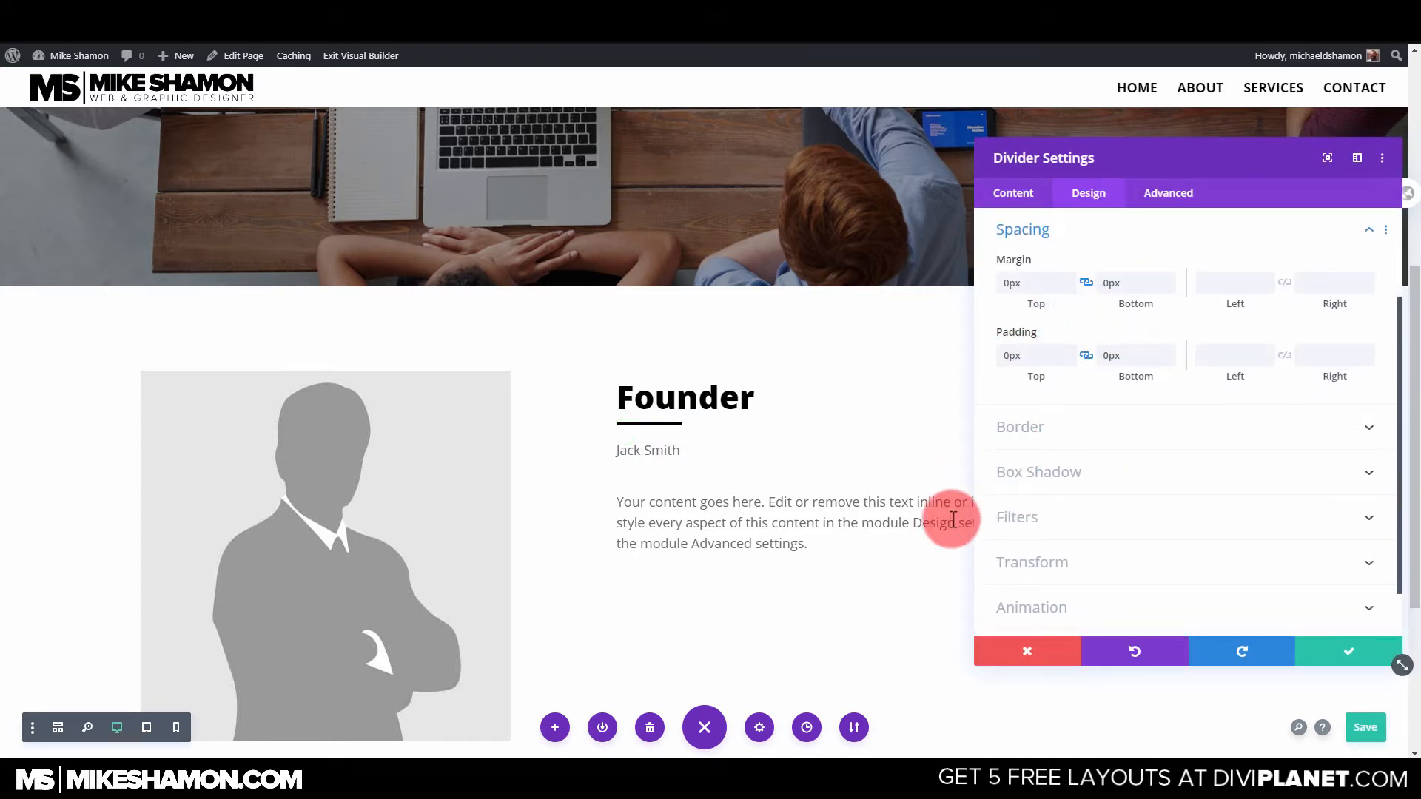
left_click(1338, 654)
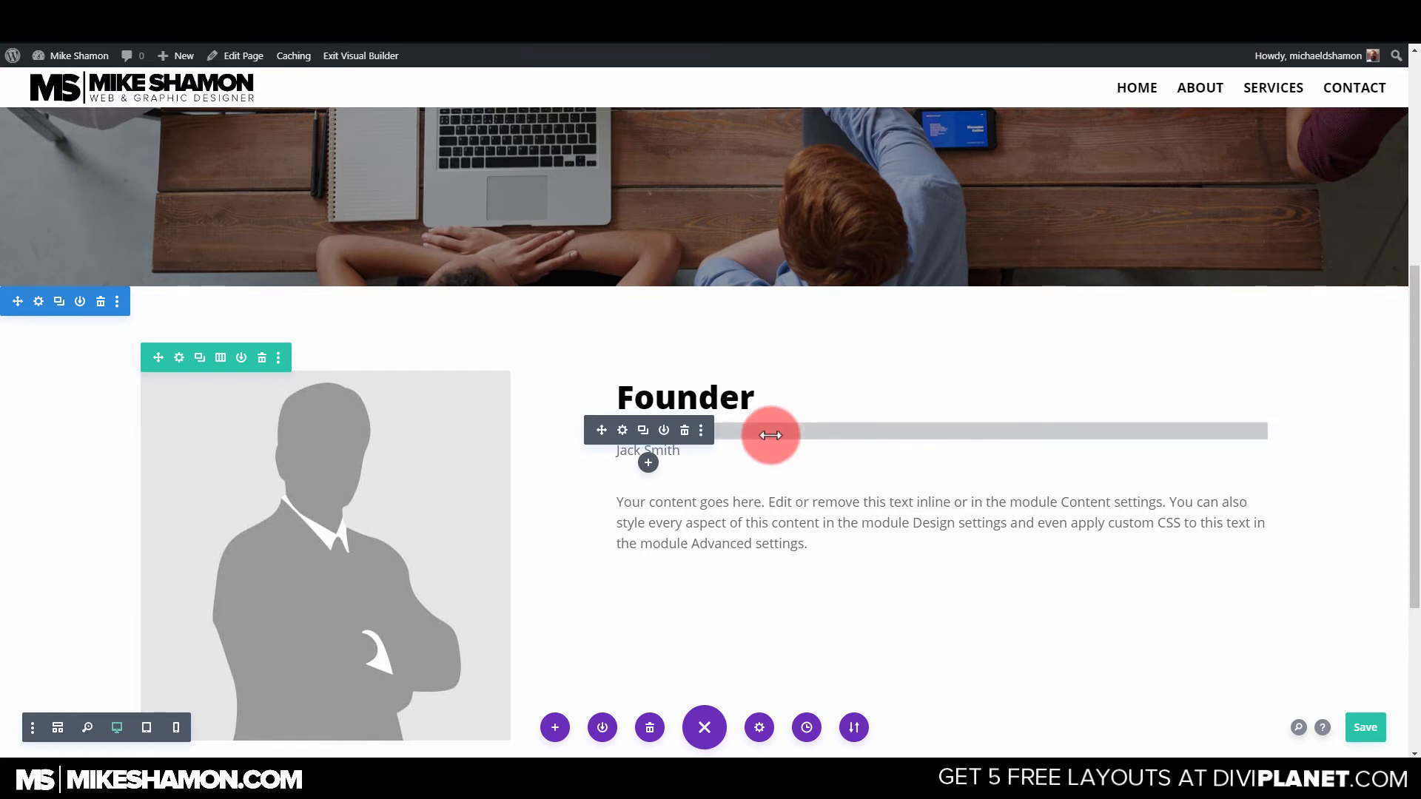
left_click(625, 433)
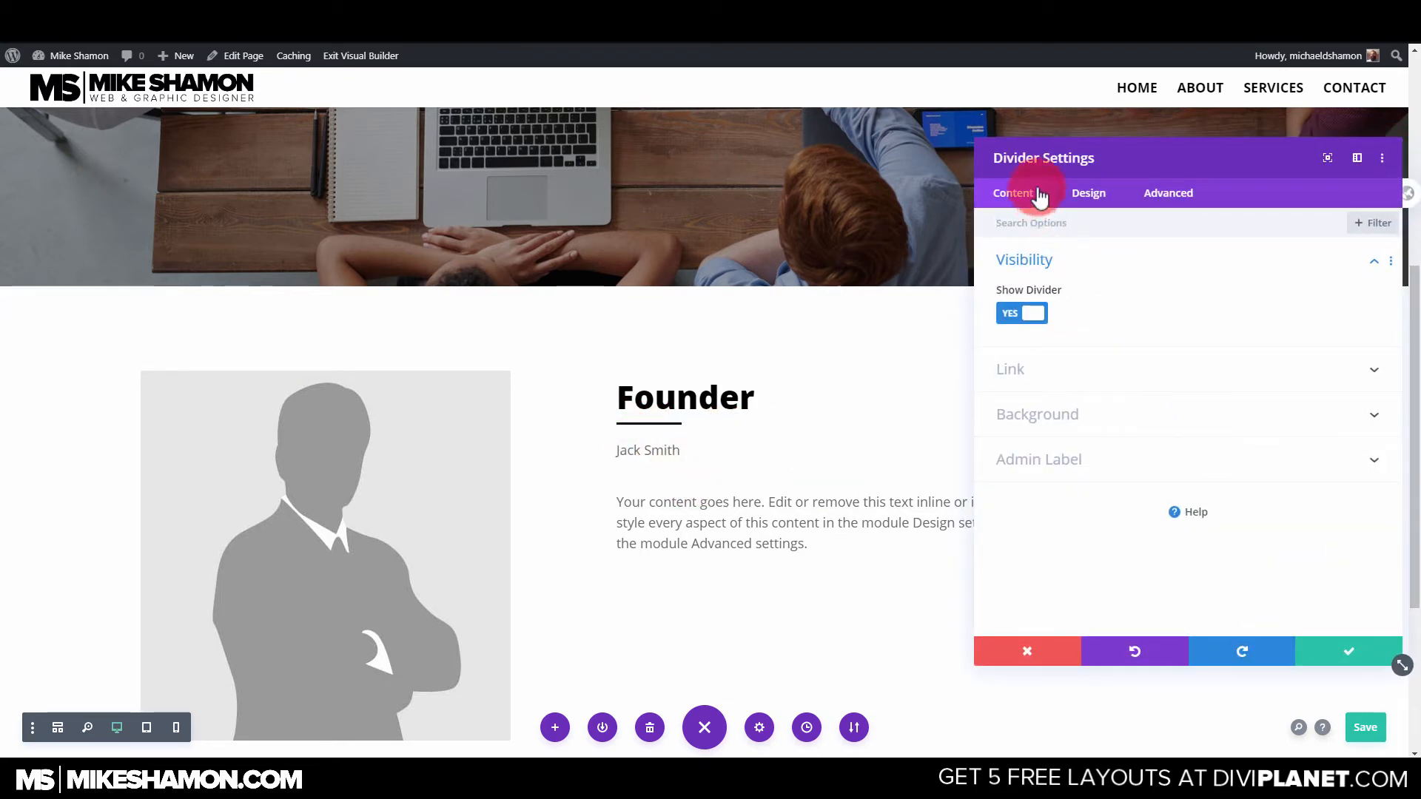
left_click(1086, 192)
left_click(1028, 348)
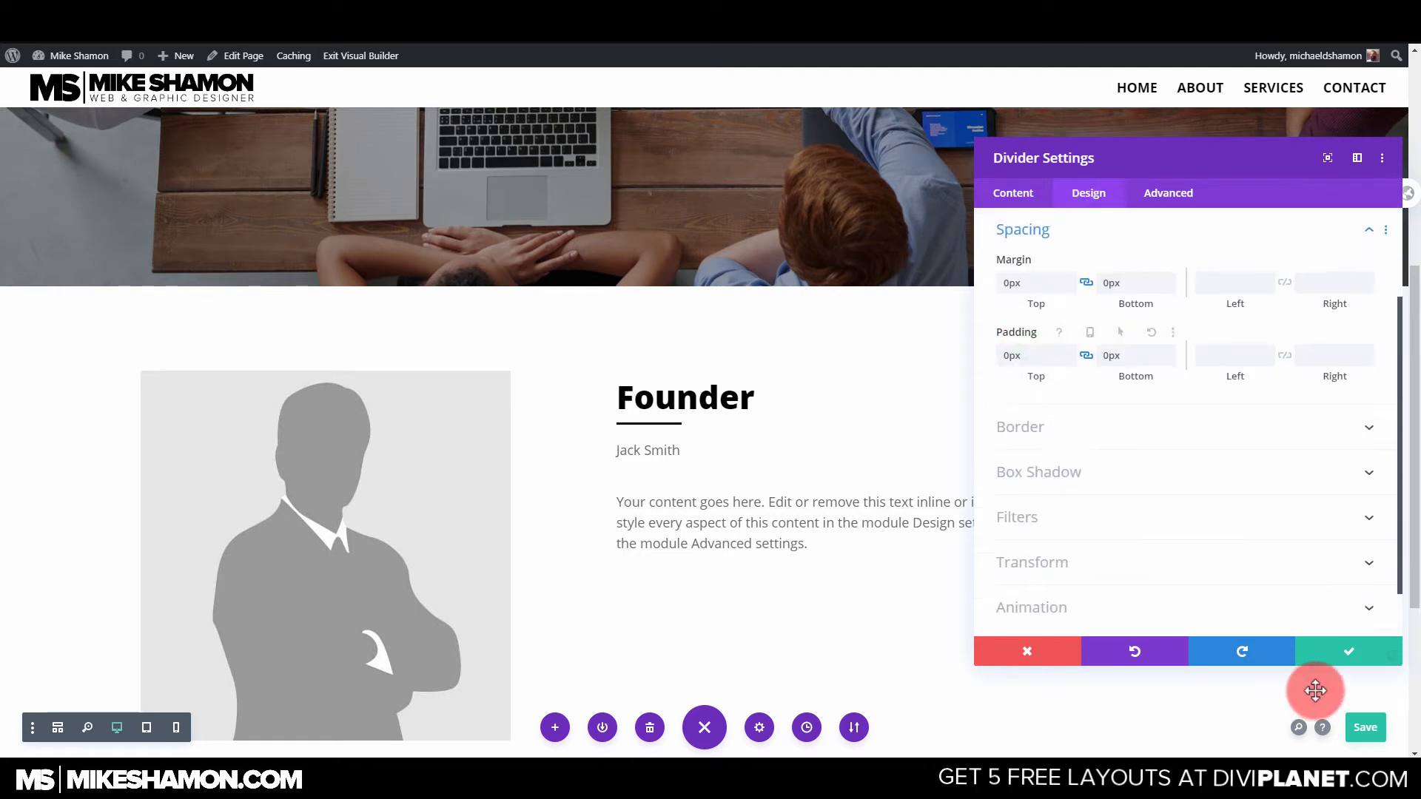
Make the founder's name line Ultra Bold with black text, and save its settings.
left_click(1337, 652)
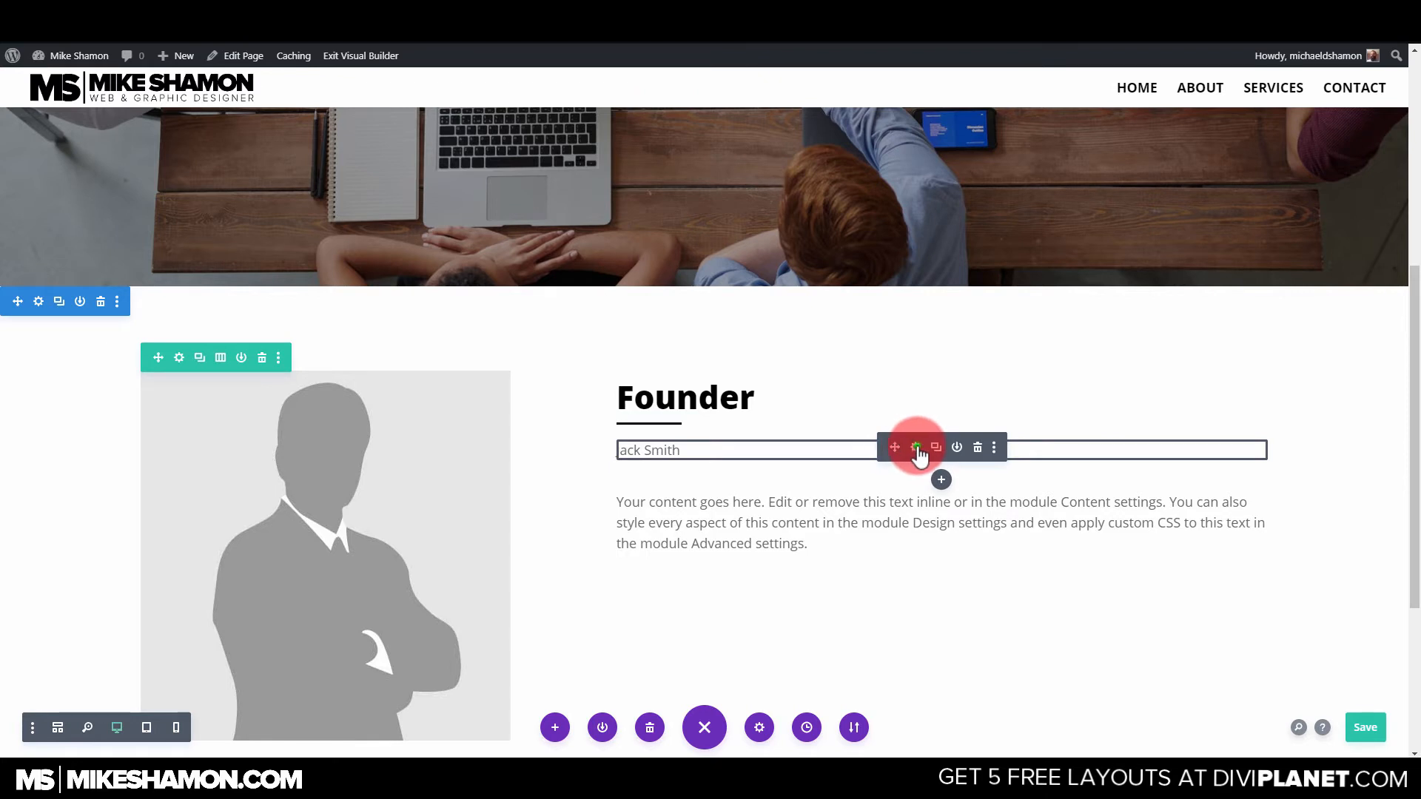
left_click(916, 447)
left_click(1089, 194)
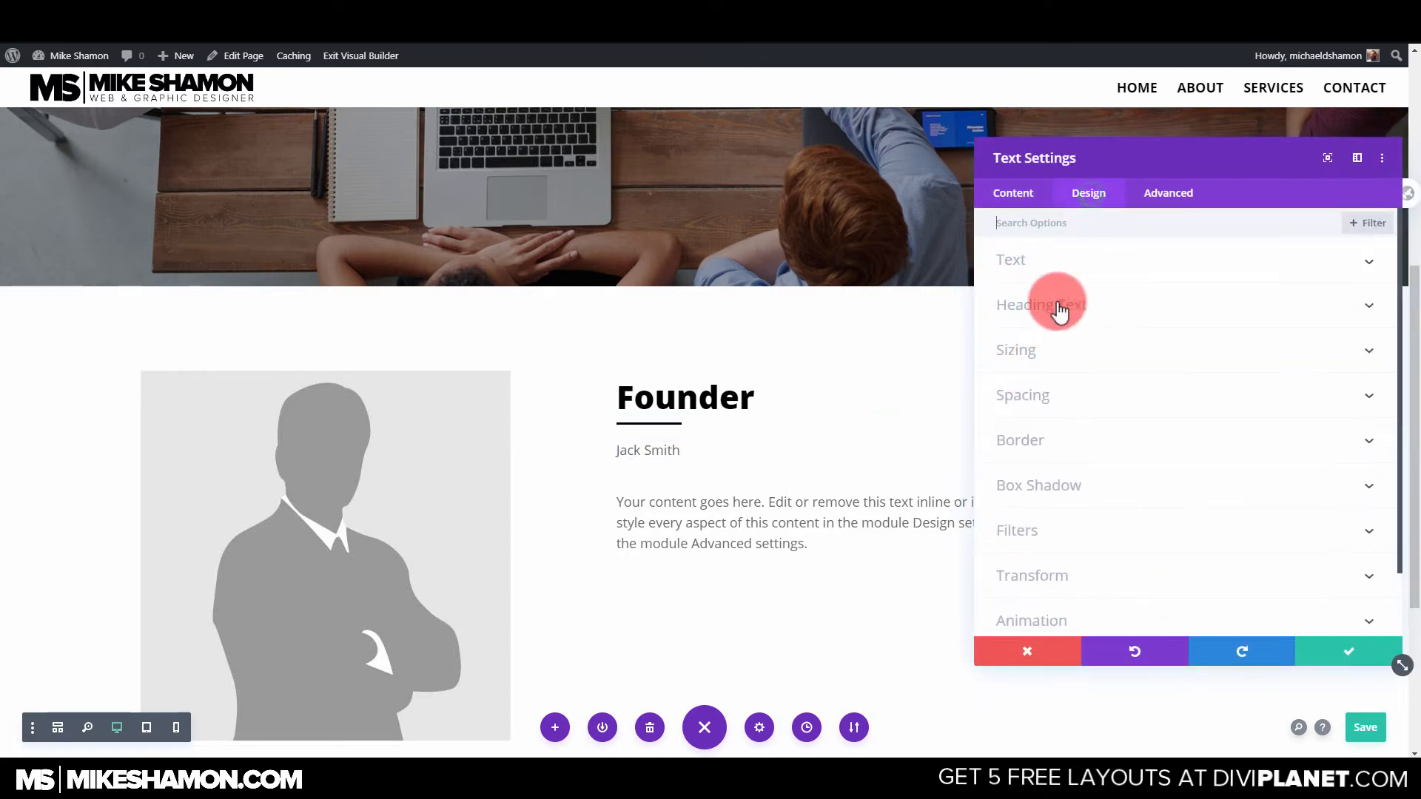
left_click(1051, 259)
left_click(1055, 416)
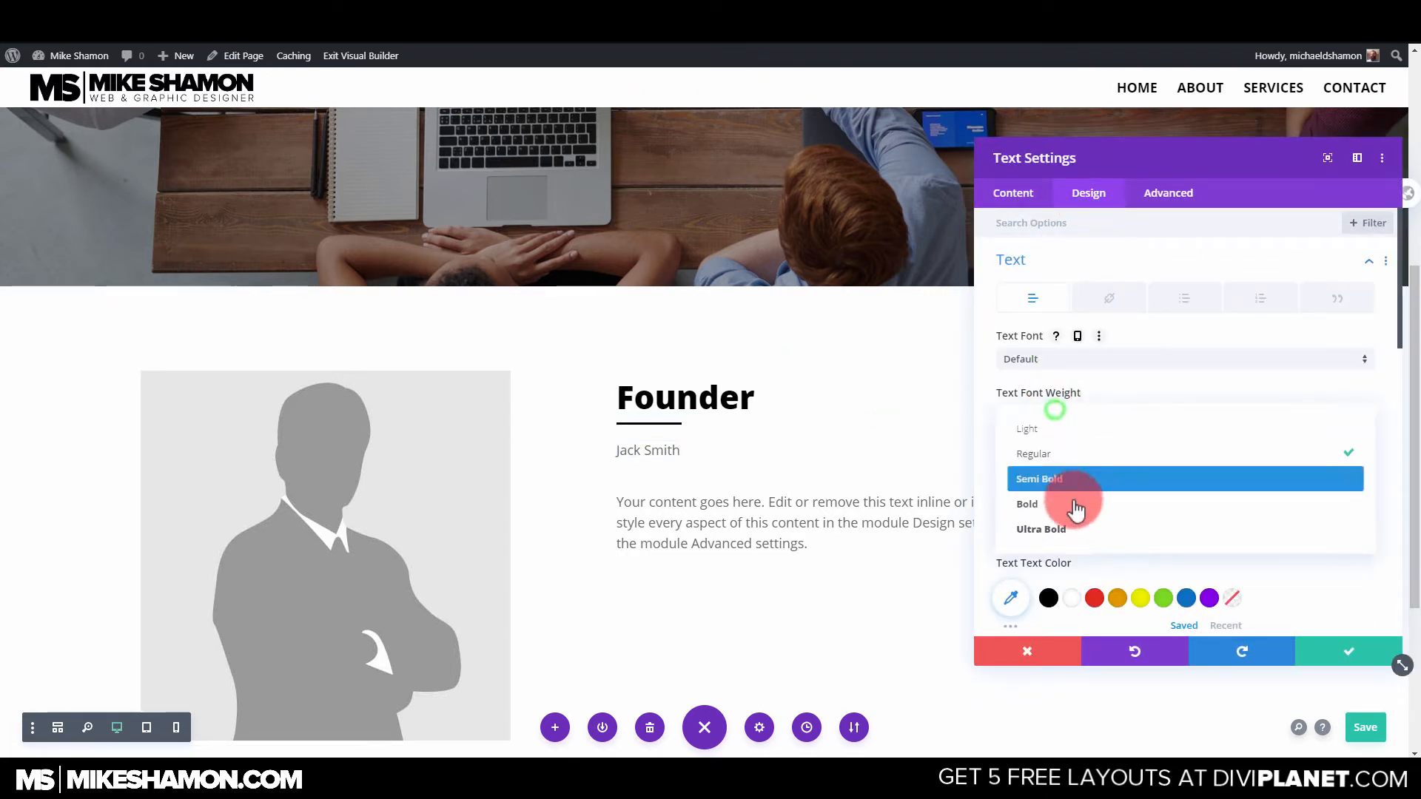
left_click(1063, 529)
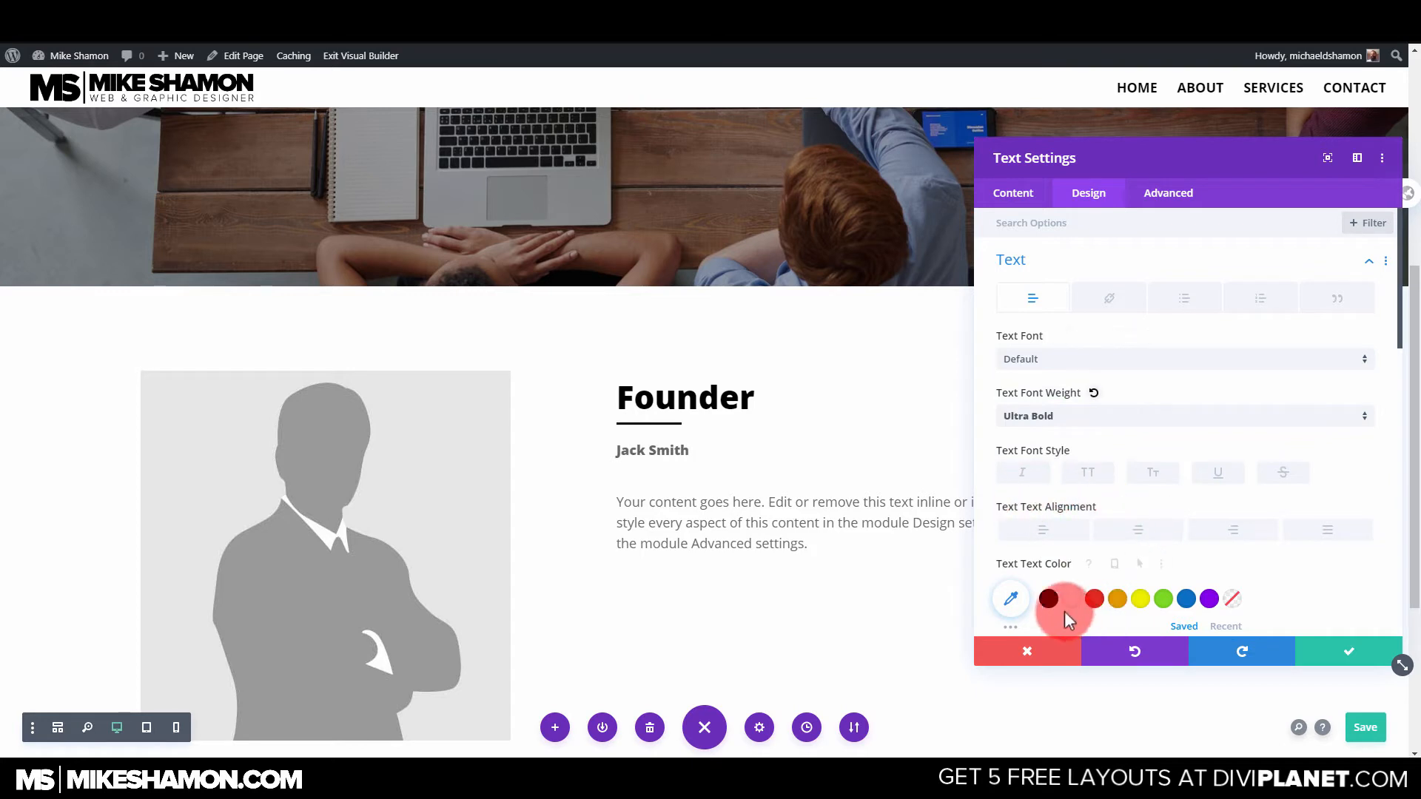
left_click(1332, 651)
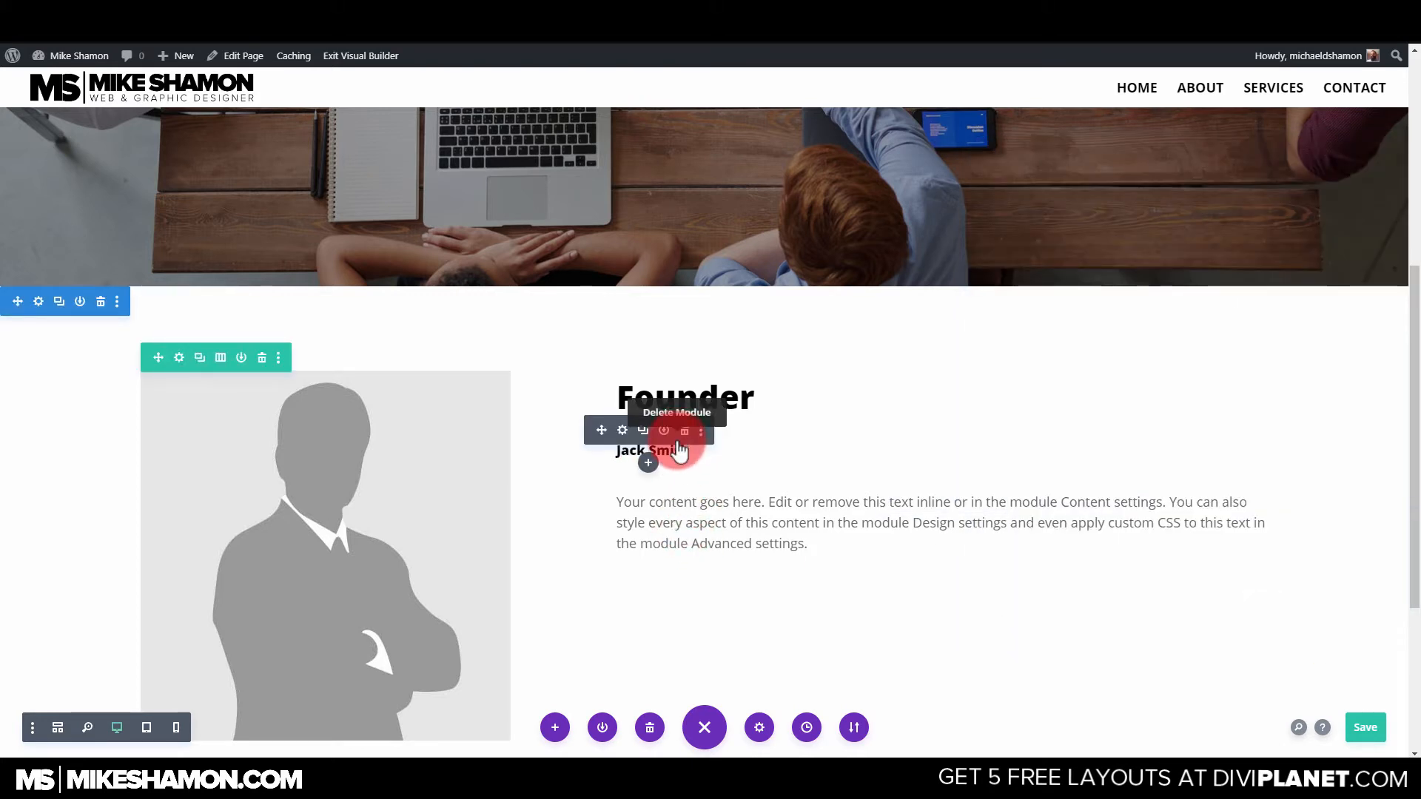
Reduce the founder name line's text line height to 1em and save its settings.
left_click(913, 447)
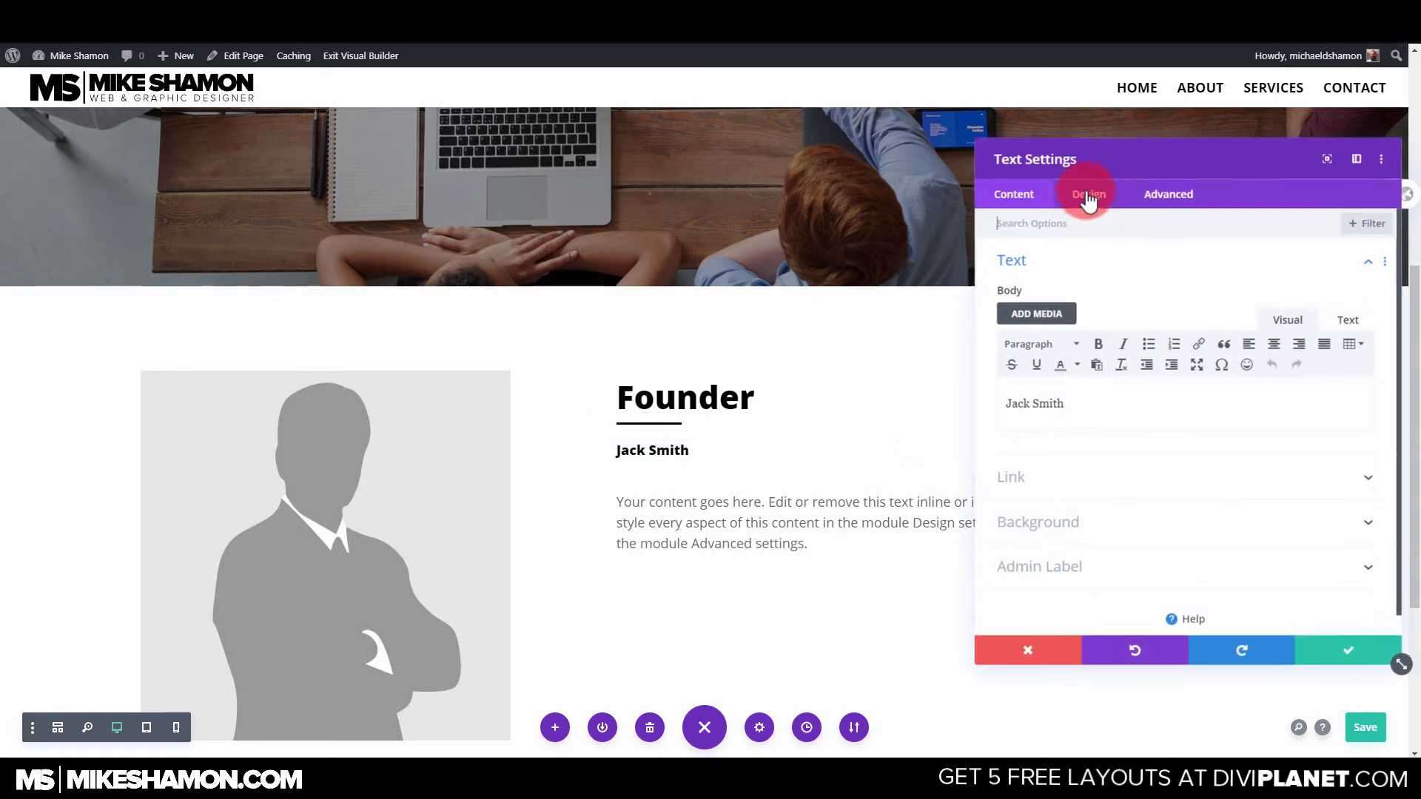
left_click(1088, 194)
left_click(1046, 269)
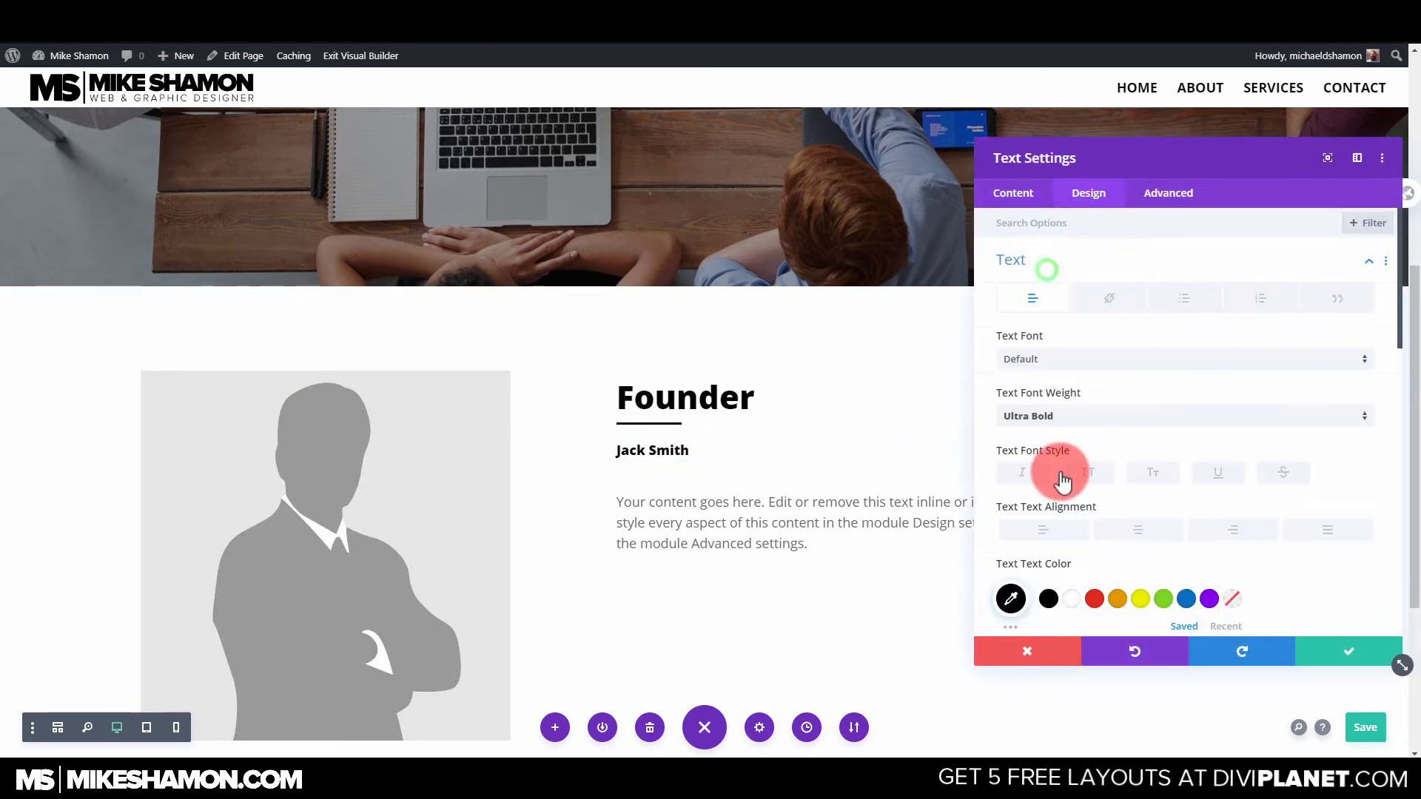
scroll(1063, 481, "down", 5)
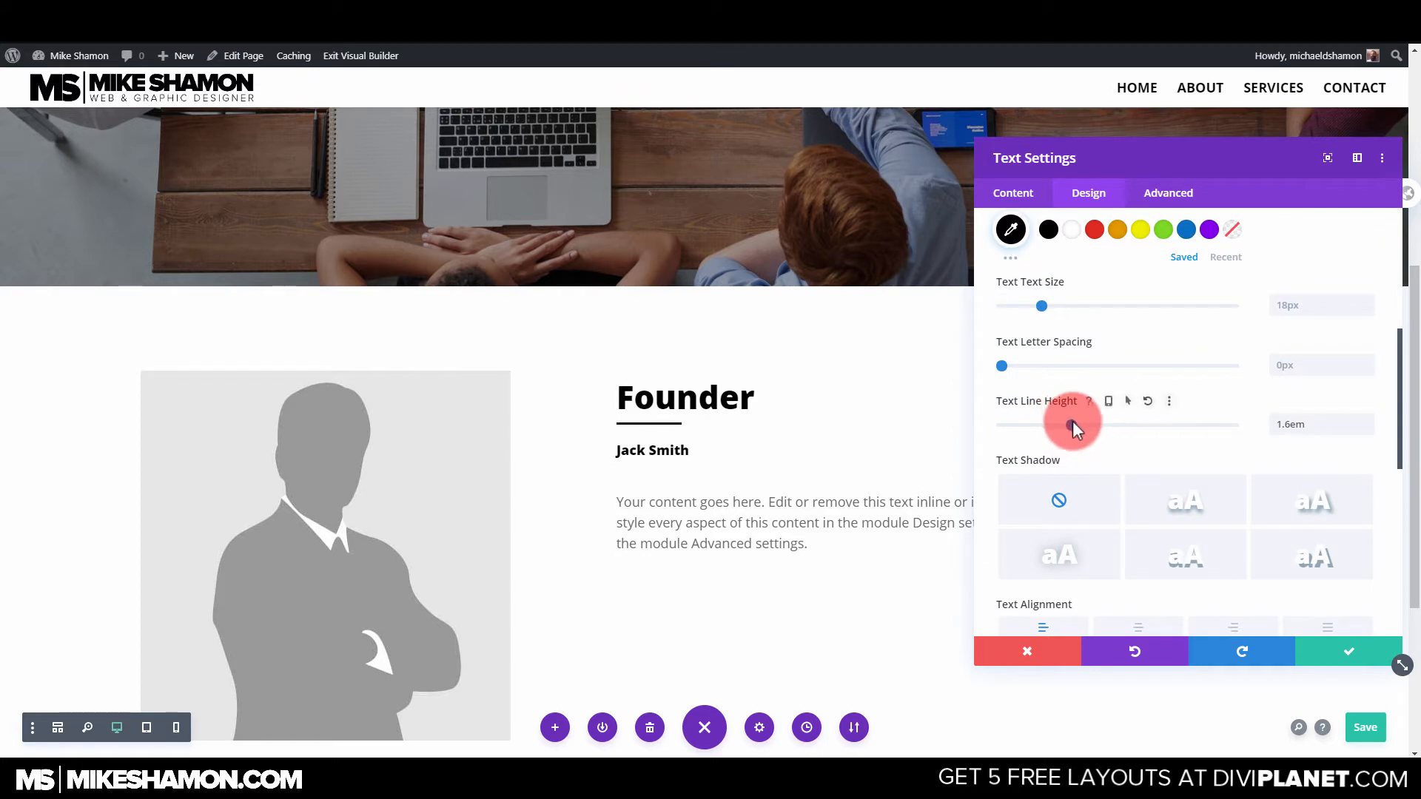
left_click_drag(1072, 423, 946, 432)
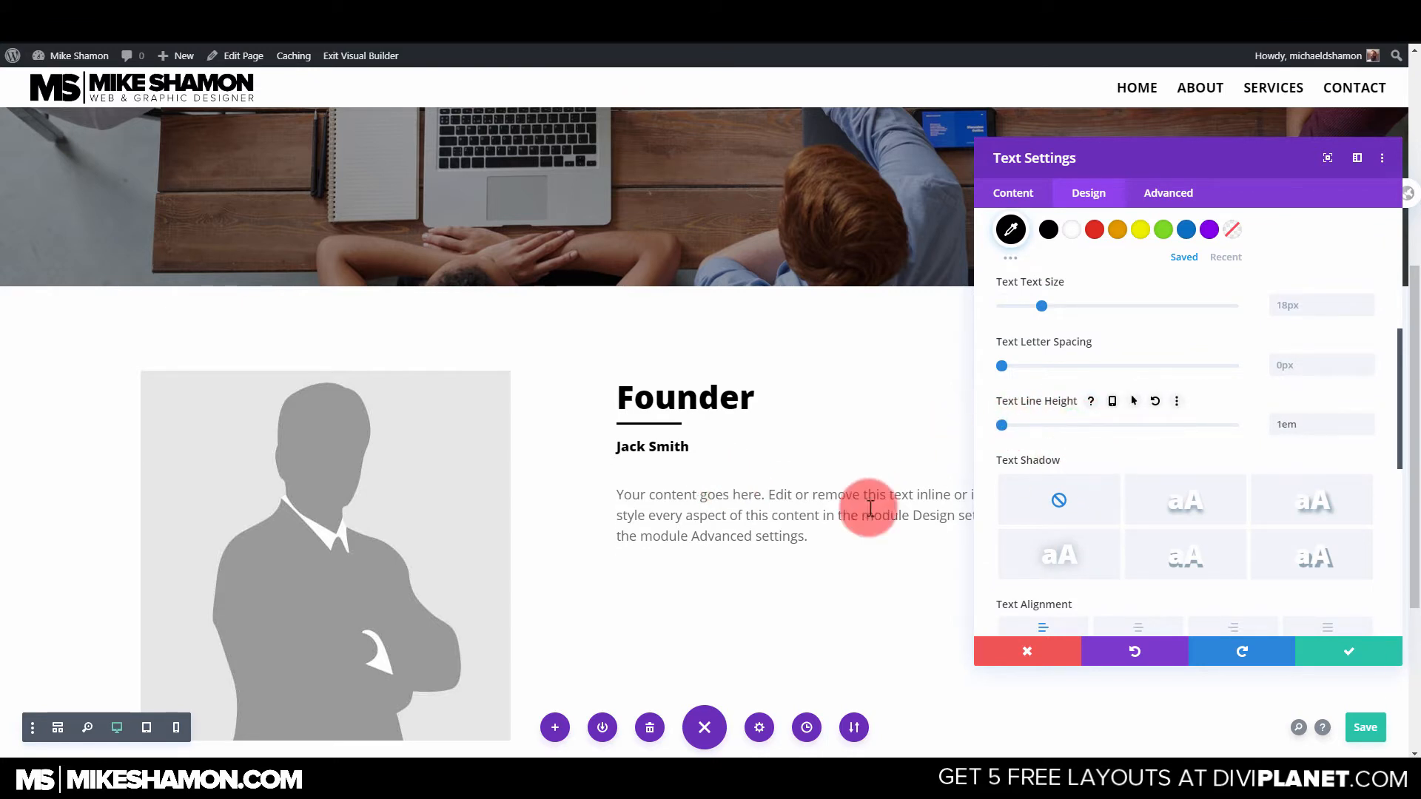
left_click(638, 450)
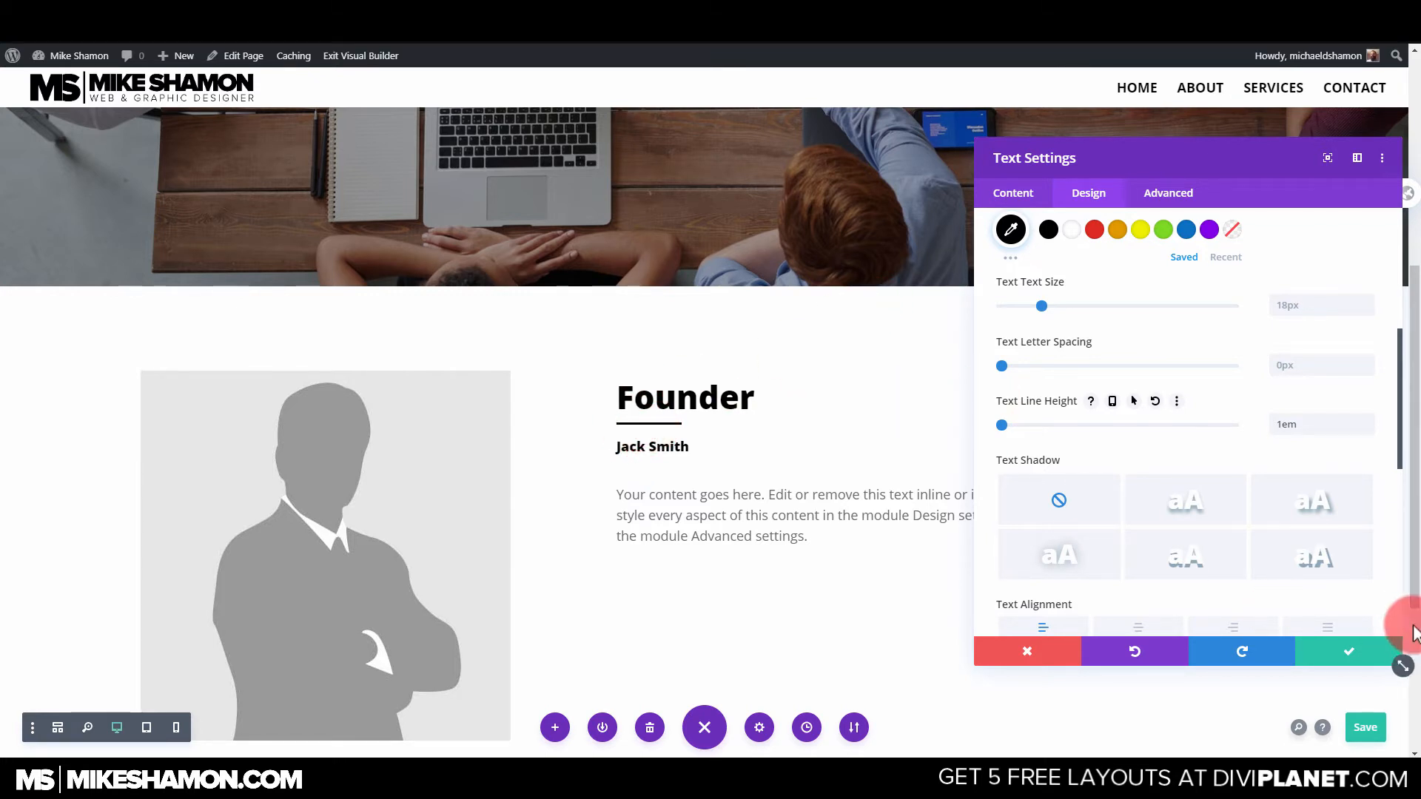
left_click(1336, 647)
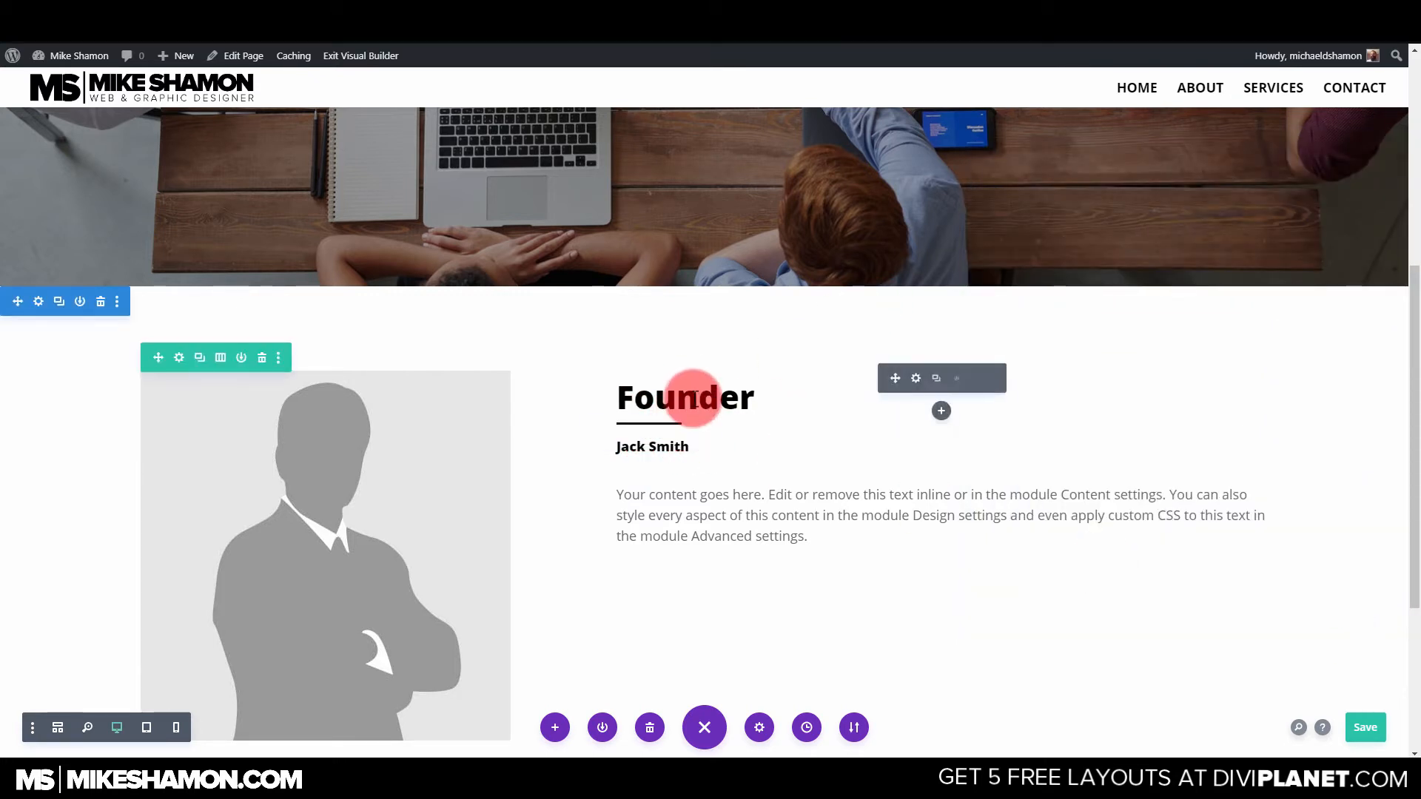
Unlink the divider's top and bottom padding, set 8px on top and 0px below, and save its settings.
mouse_move(671, 425)
left_click(624, 431)
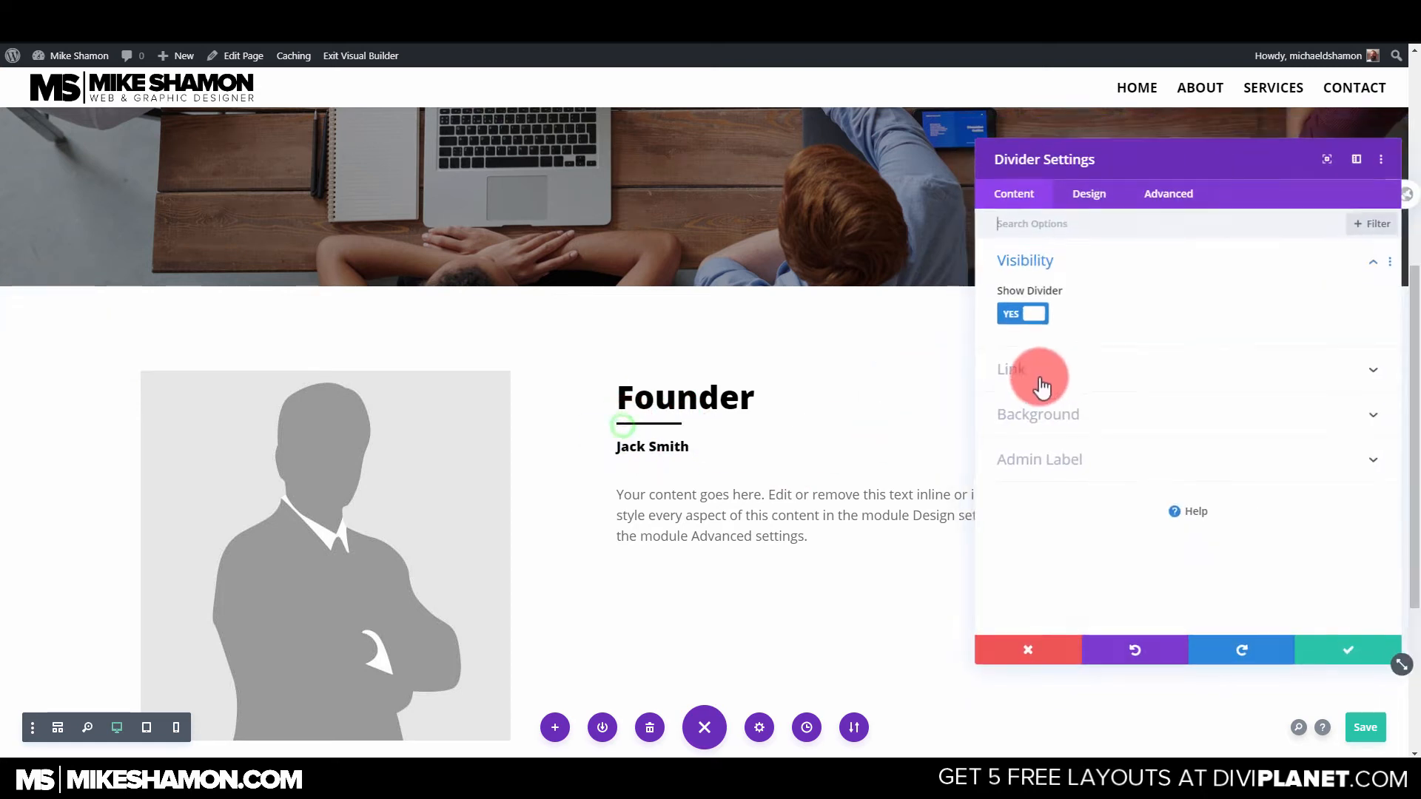
left_click(1089, 194)
left_click(1059, 354)
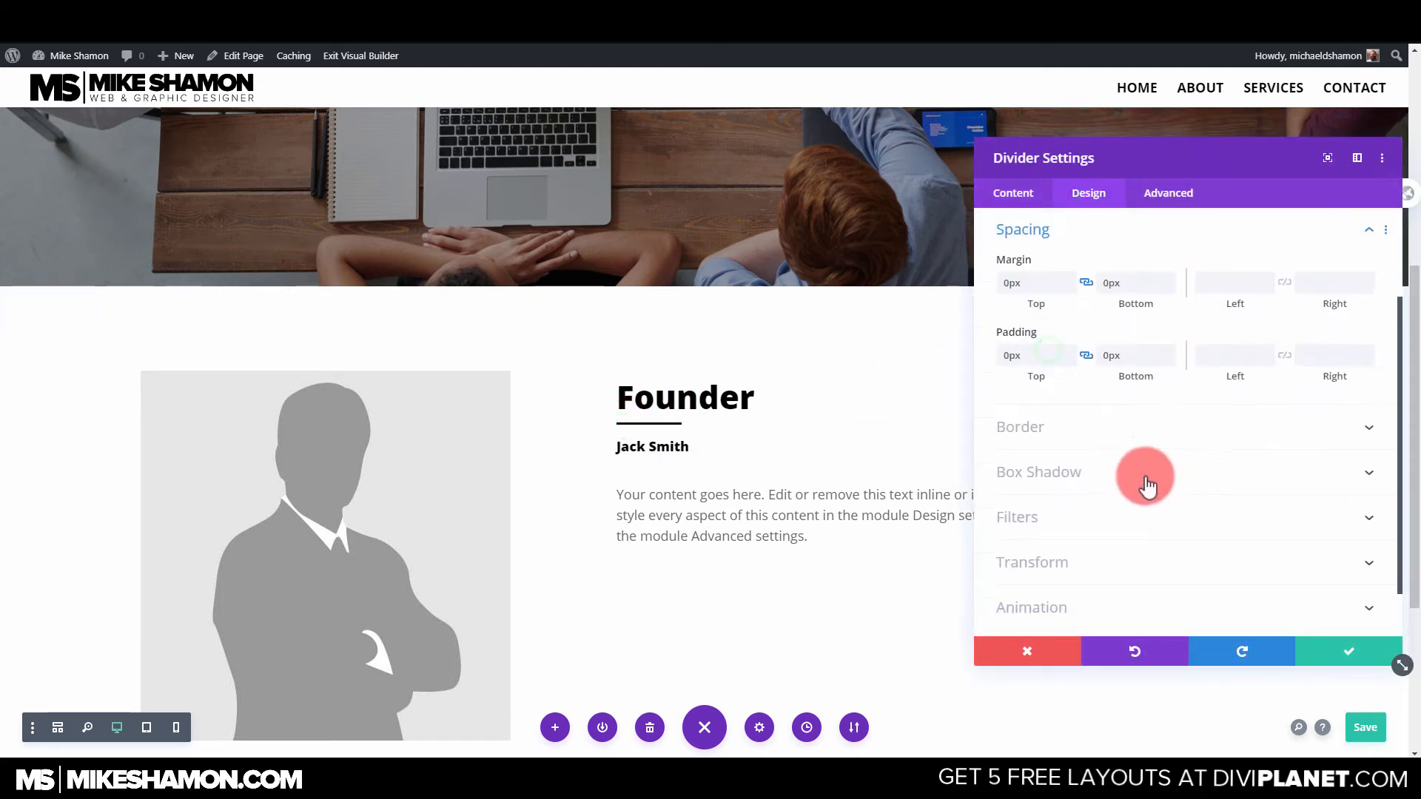
left_click(997, 357)
type("8")
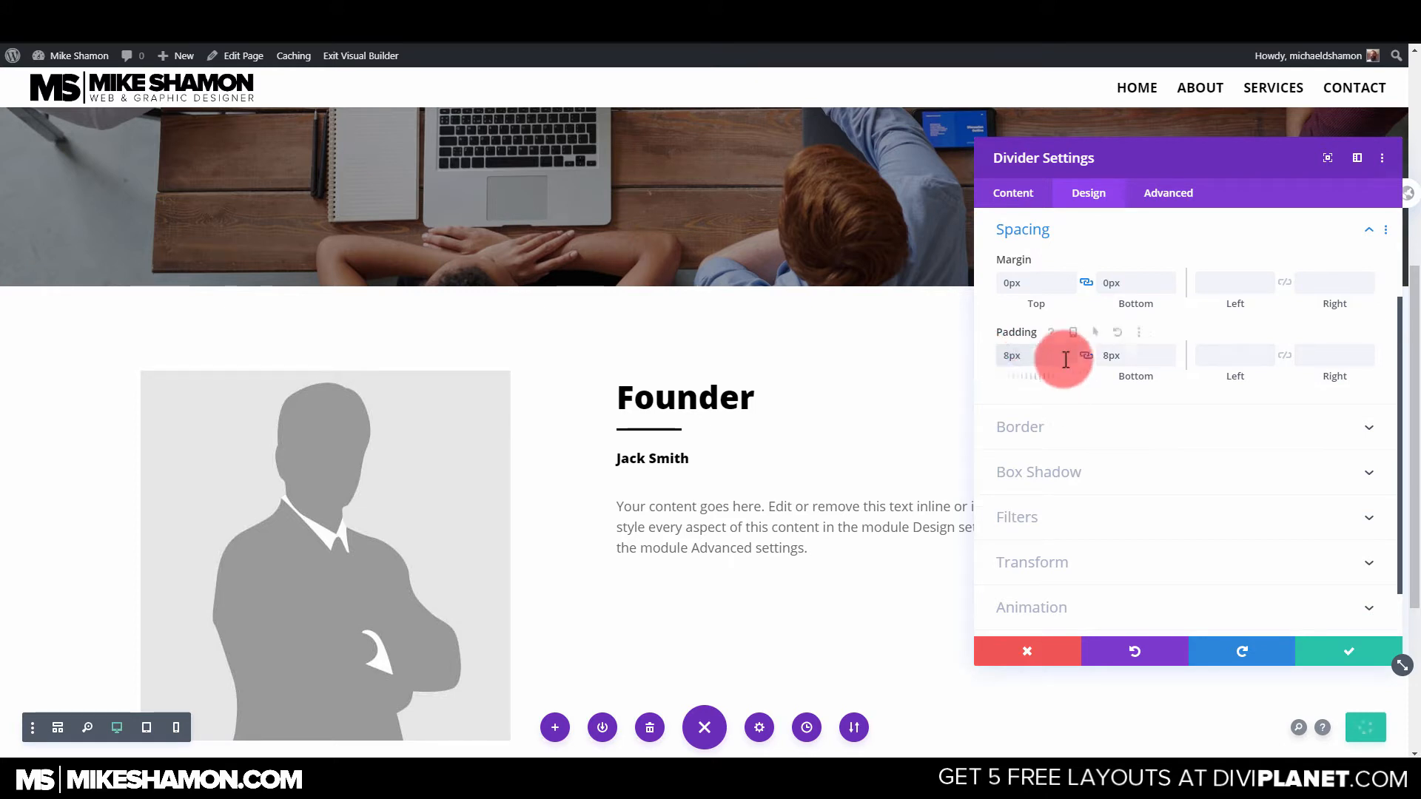
left_click(1118, 356)
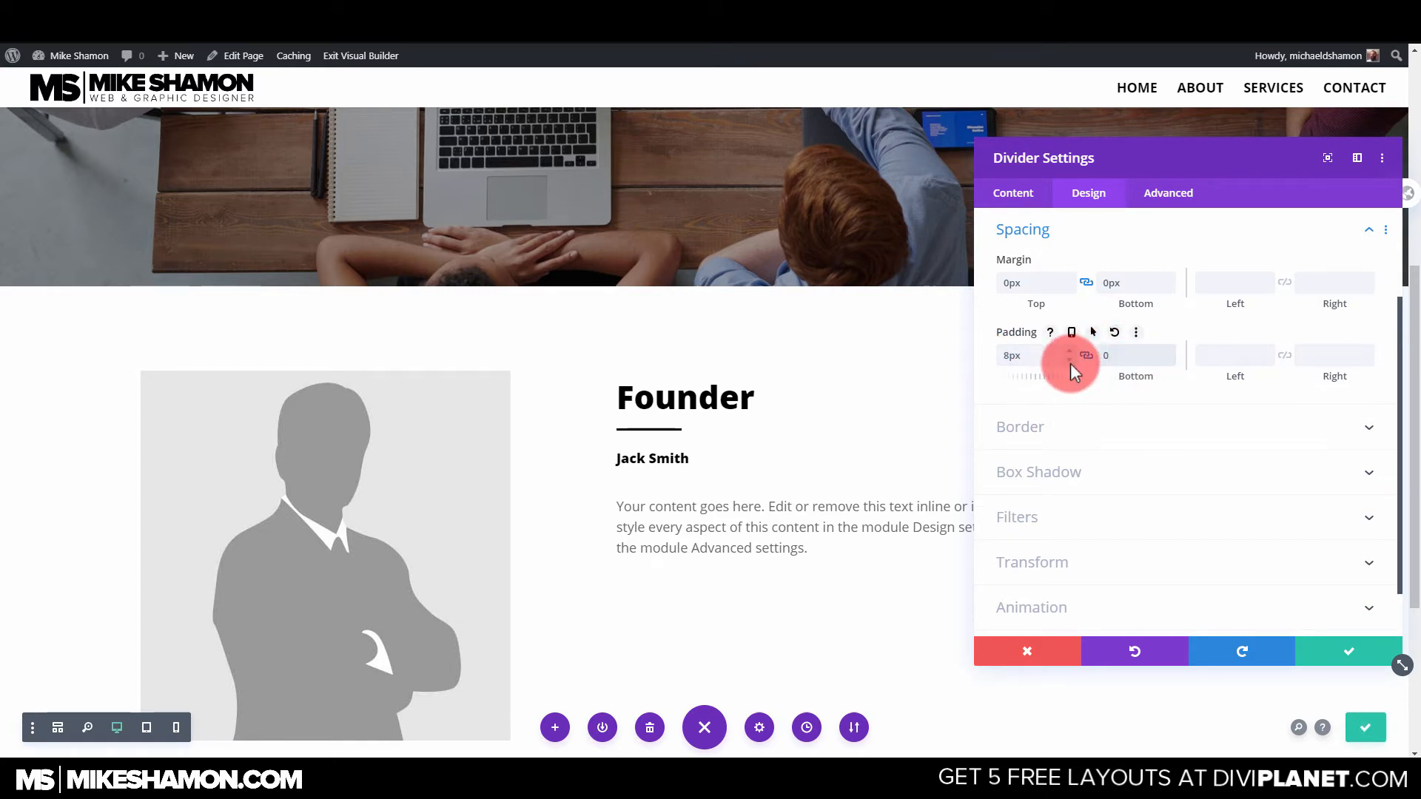
type("0")
left_click(1085, 355)
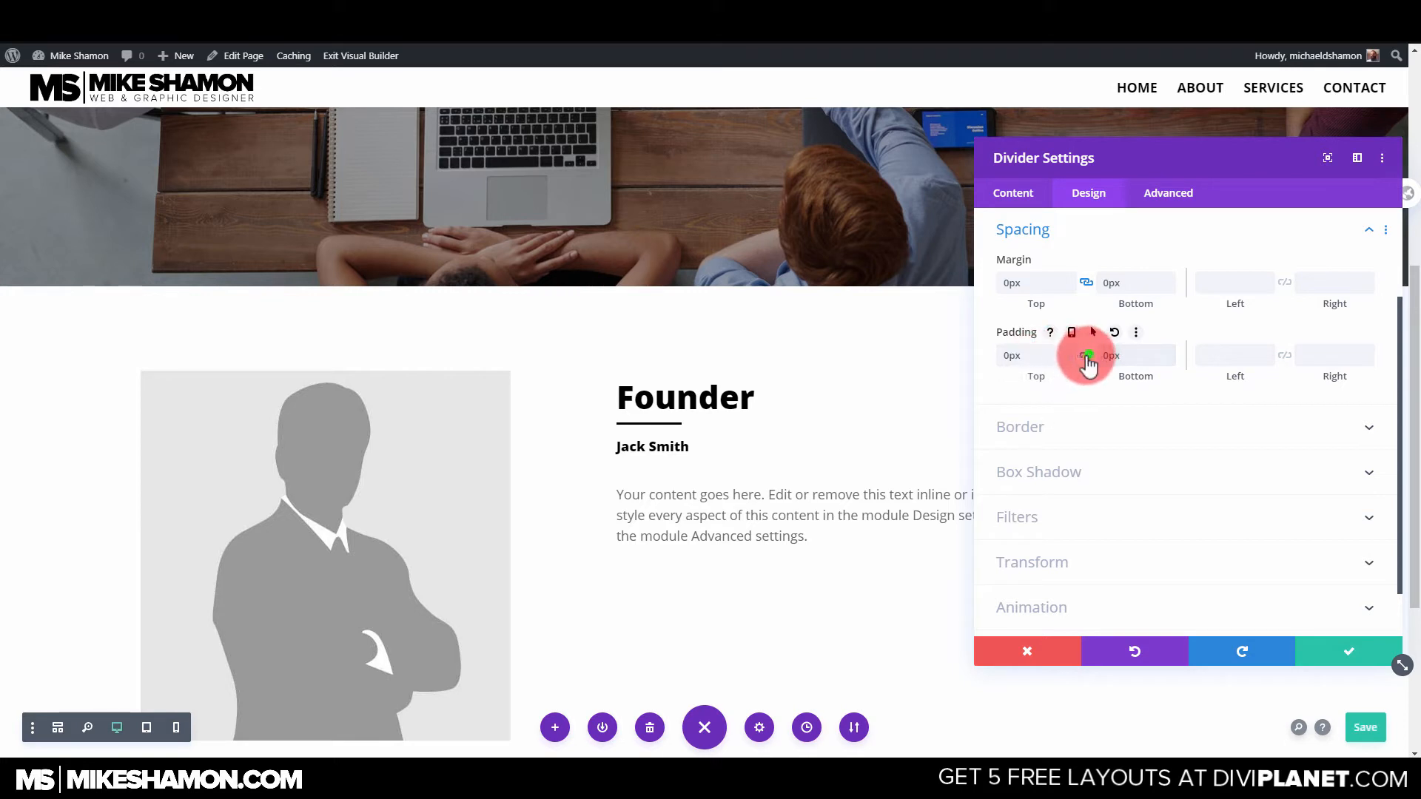
left_click(1015, 355)
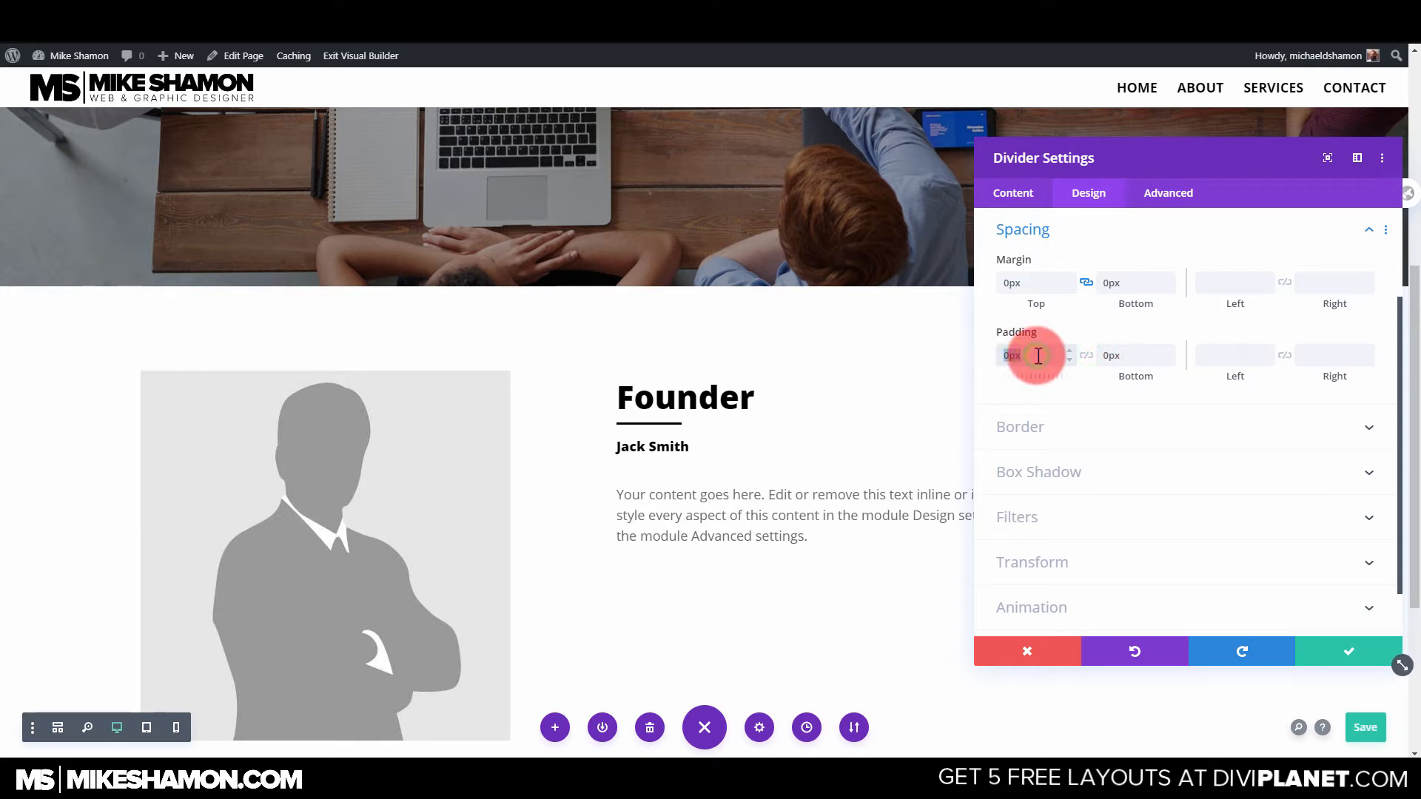
type("8px")
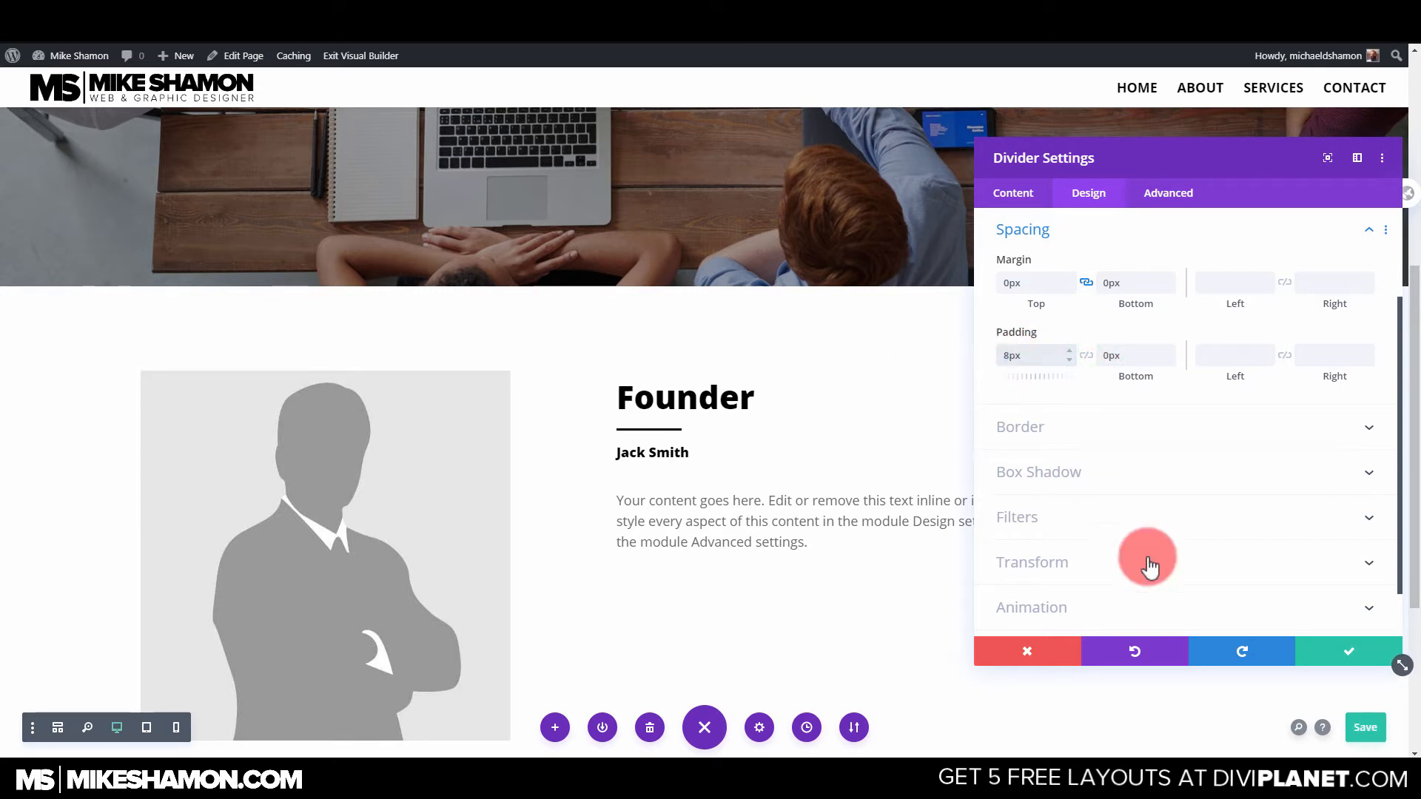
left_click(1311, 656)
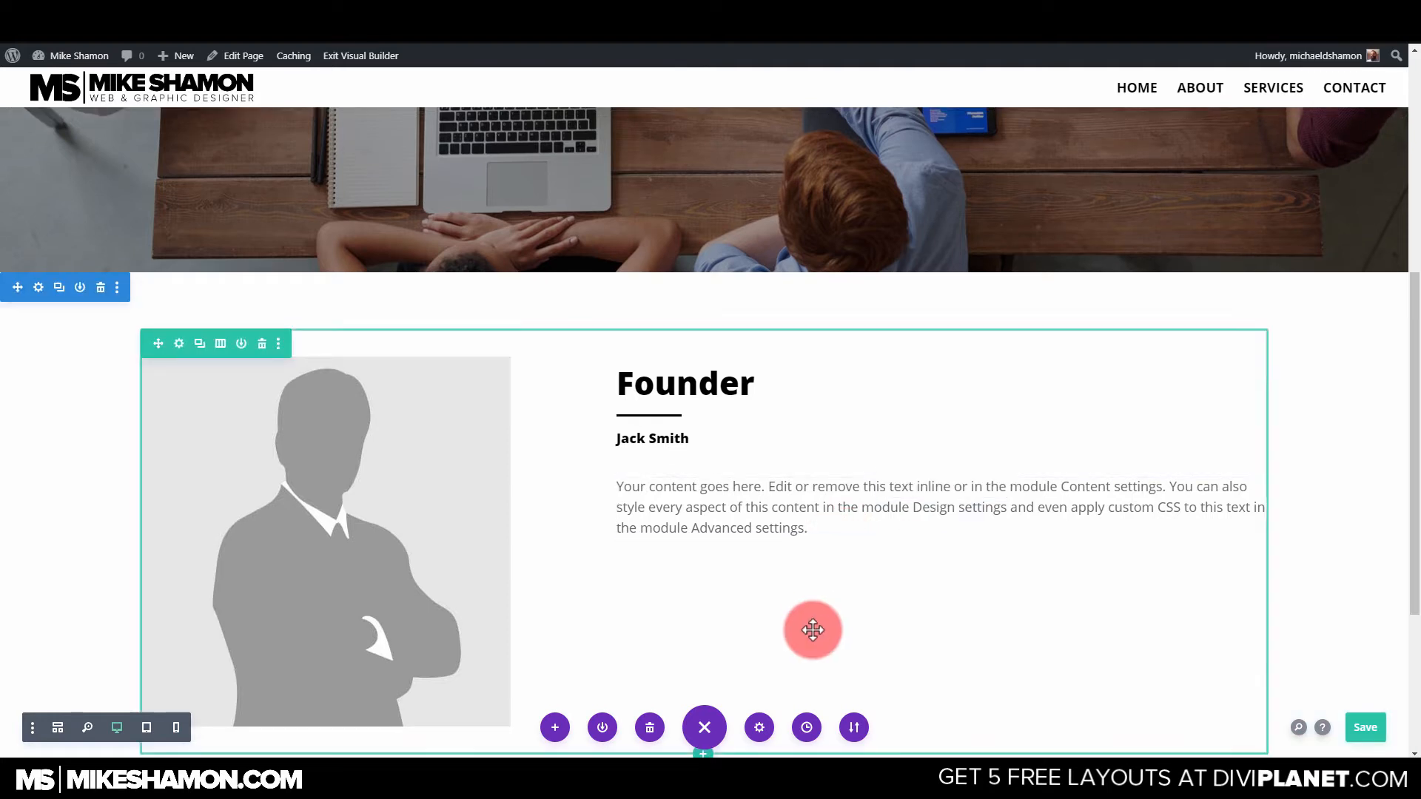
Leave the Visual Builder for the Theme Customizer, saving the page's unsaved changes.
mouse_move(74, 55)
left_click(74, 160)
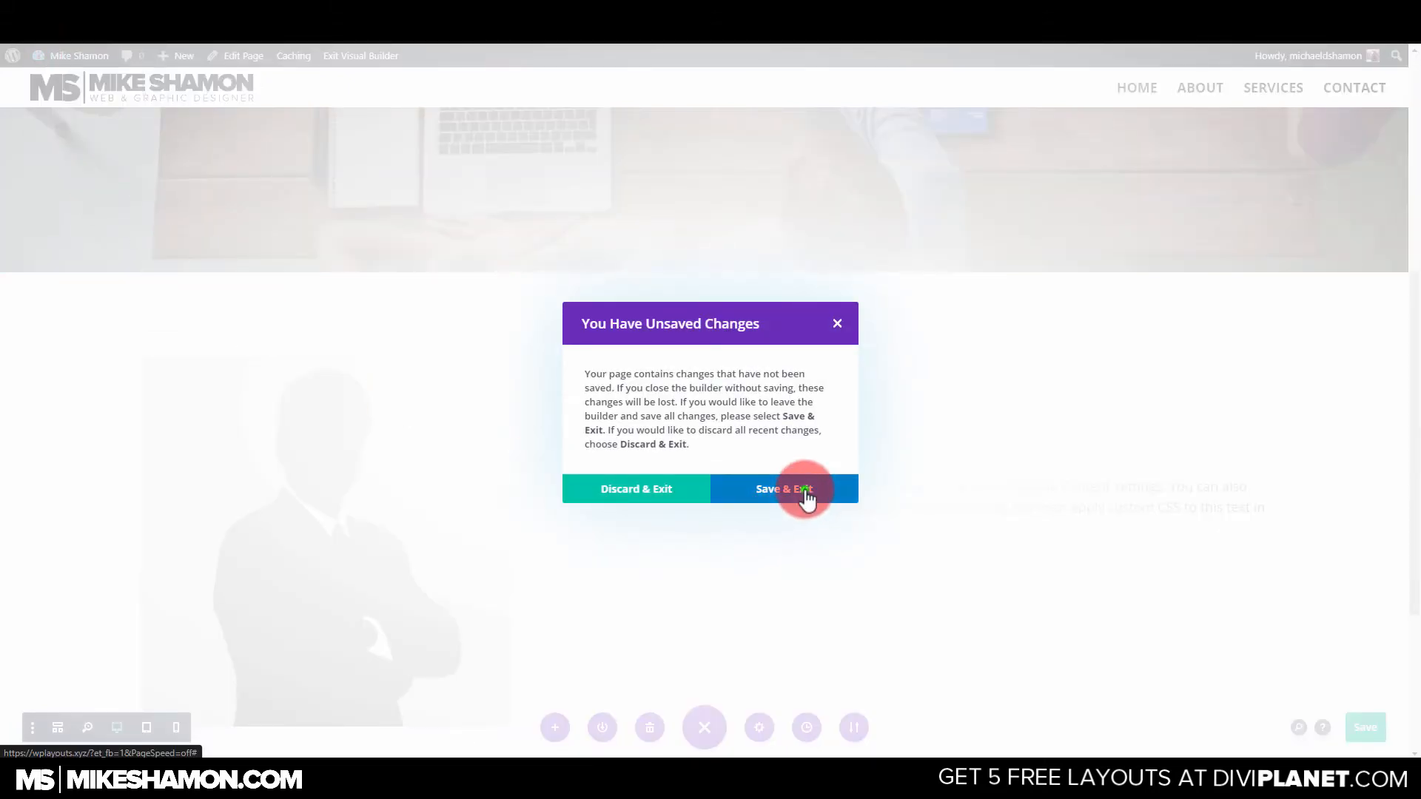
left_click(805, 492)
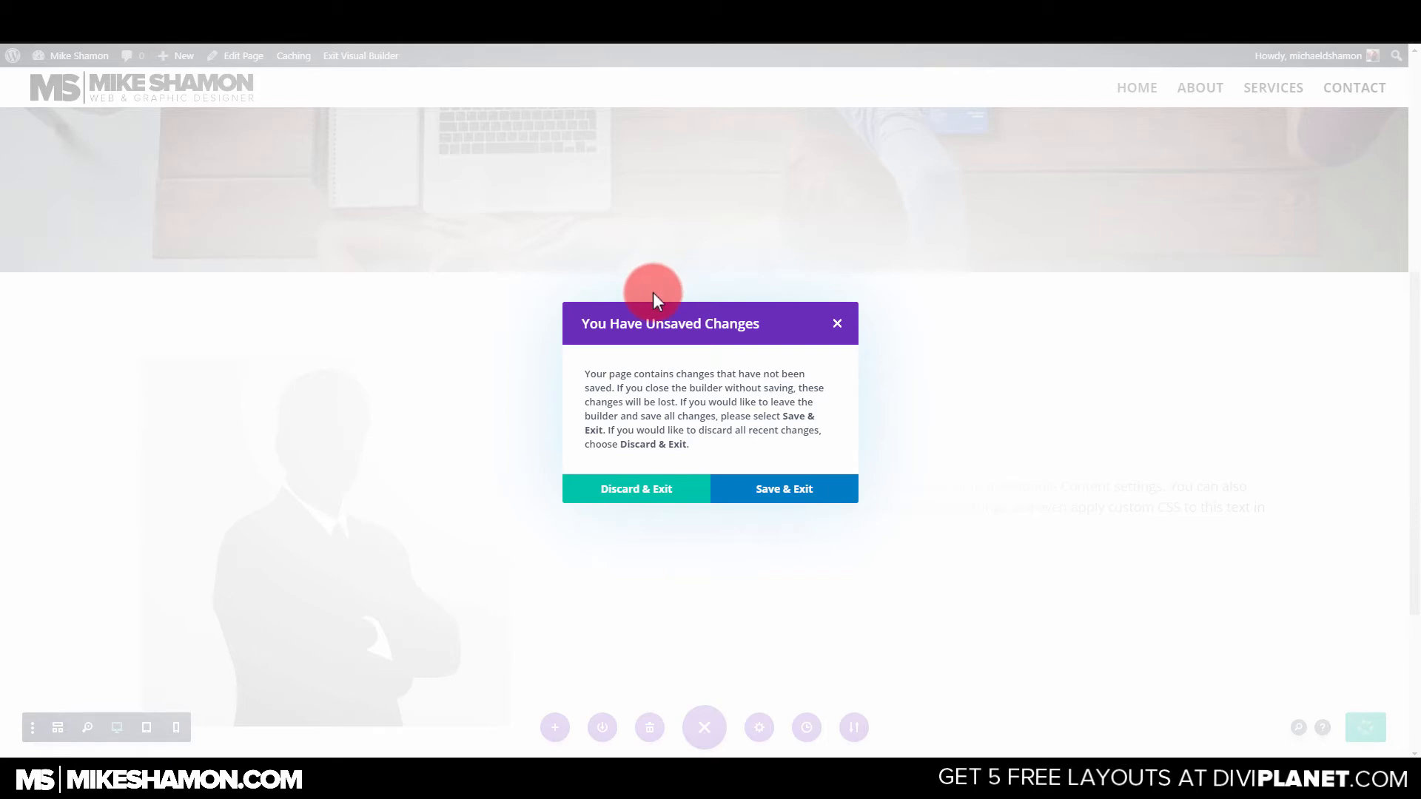
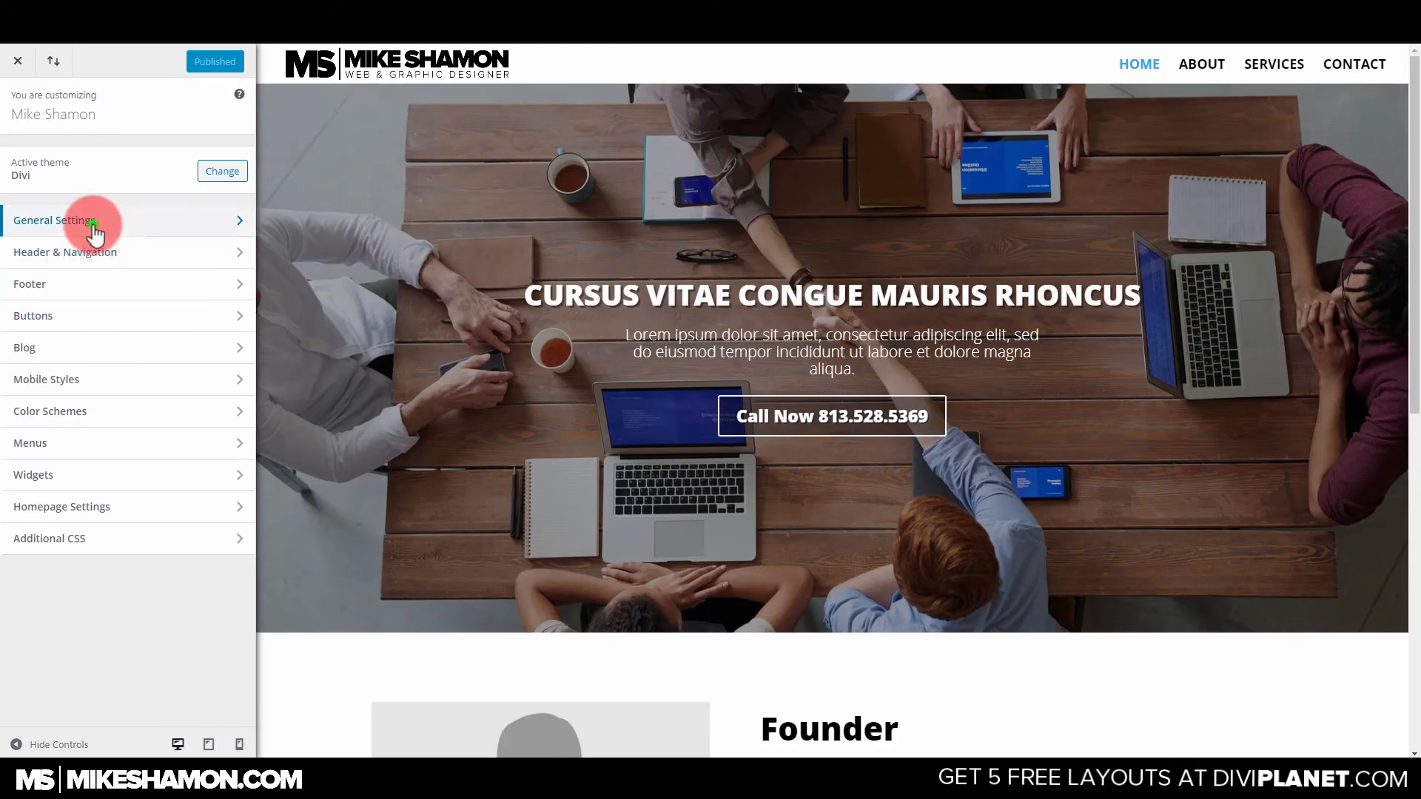
Set the body text and header text colors to black in the general typography settings.
left_click(95, 222)
left_click(82, 237)
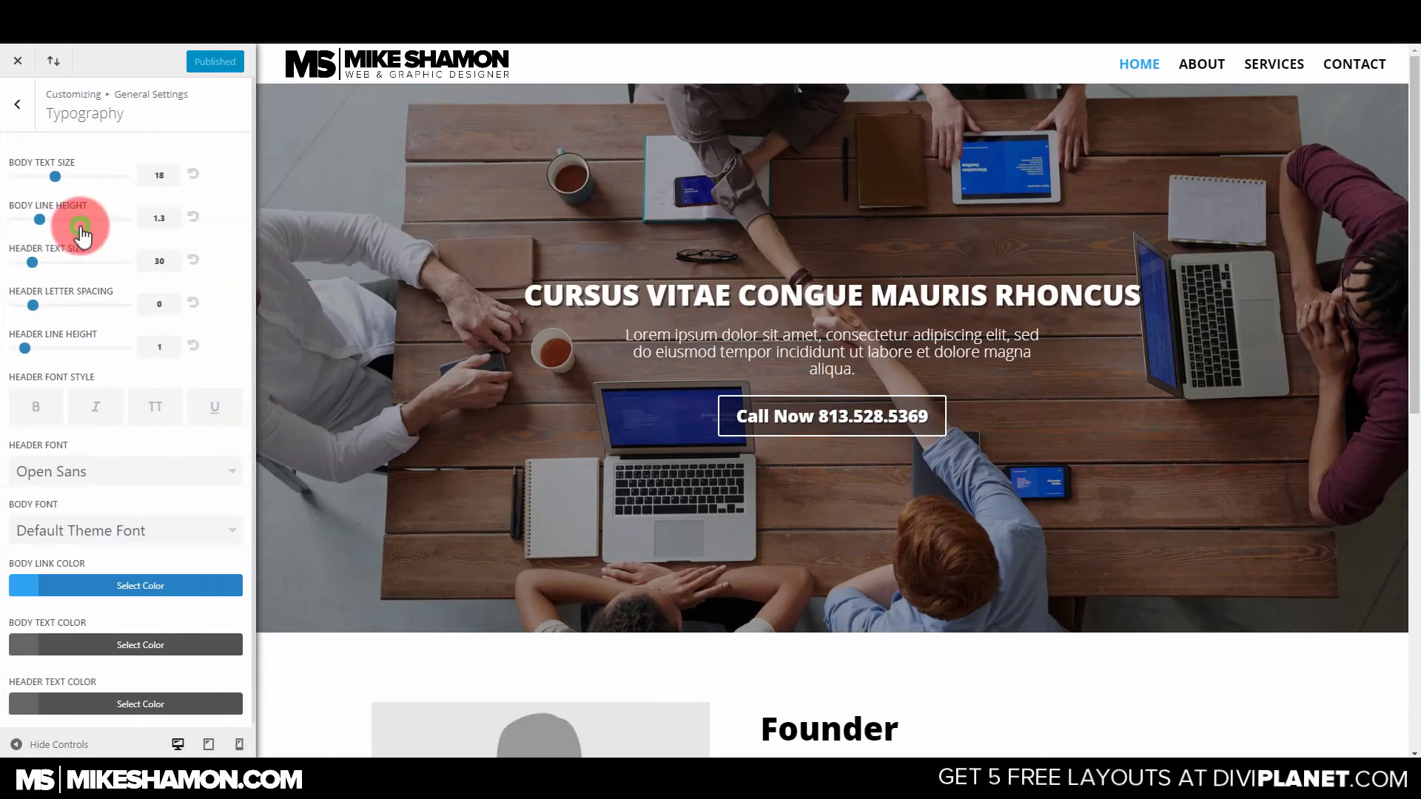
left_click(30, 649)
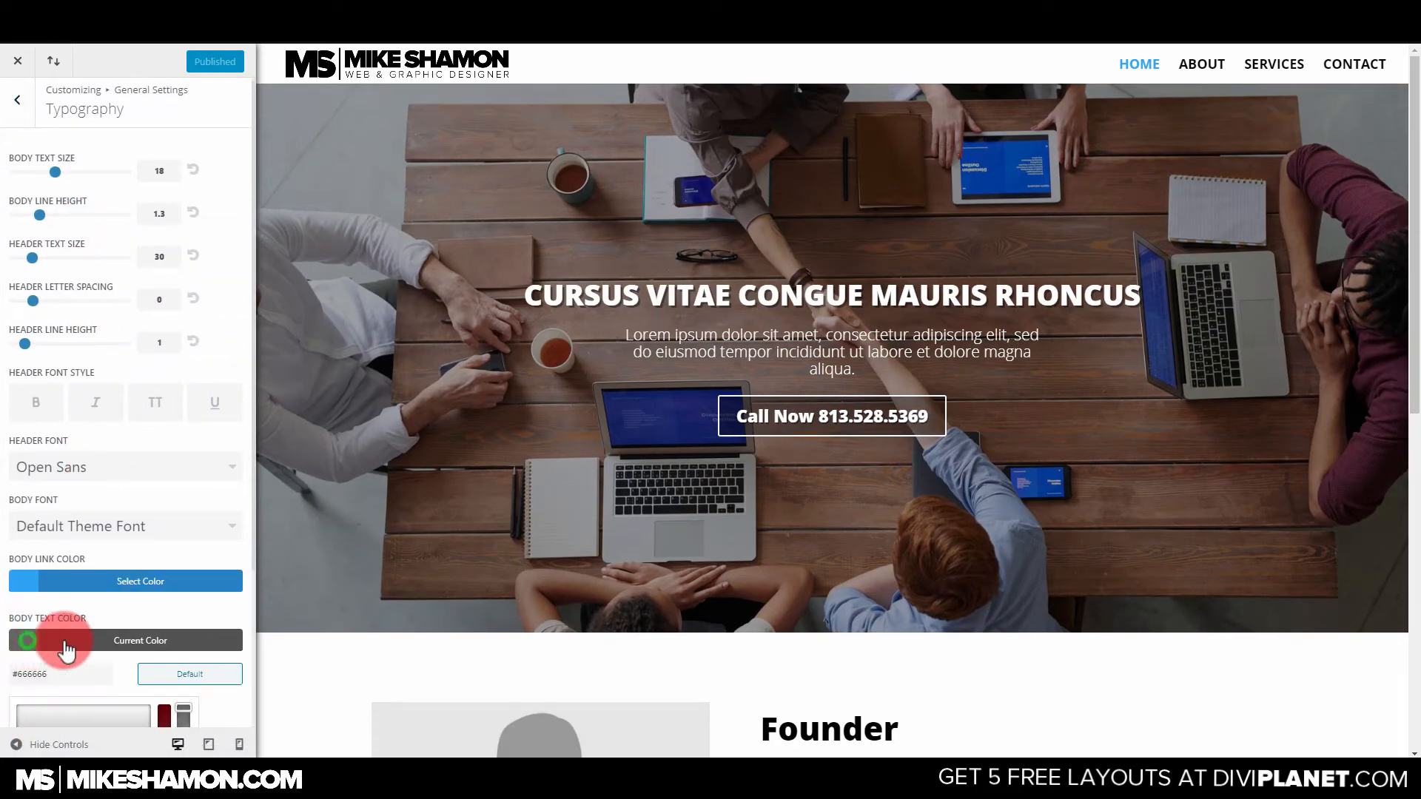
scroll(196, 670, "down", 3)
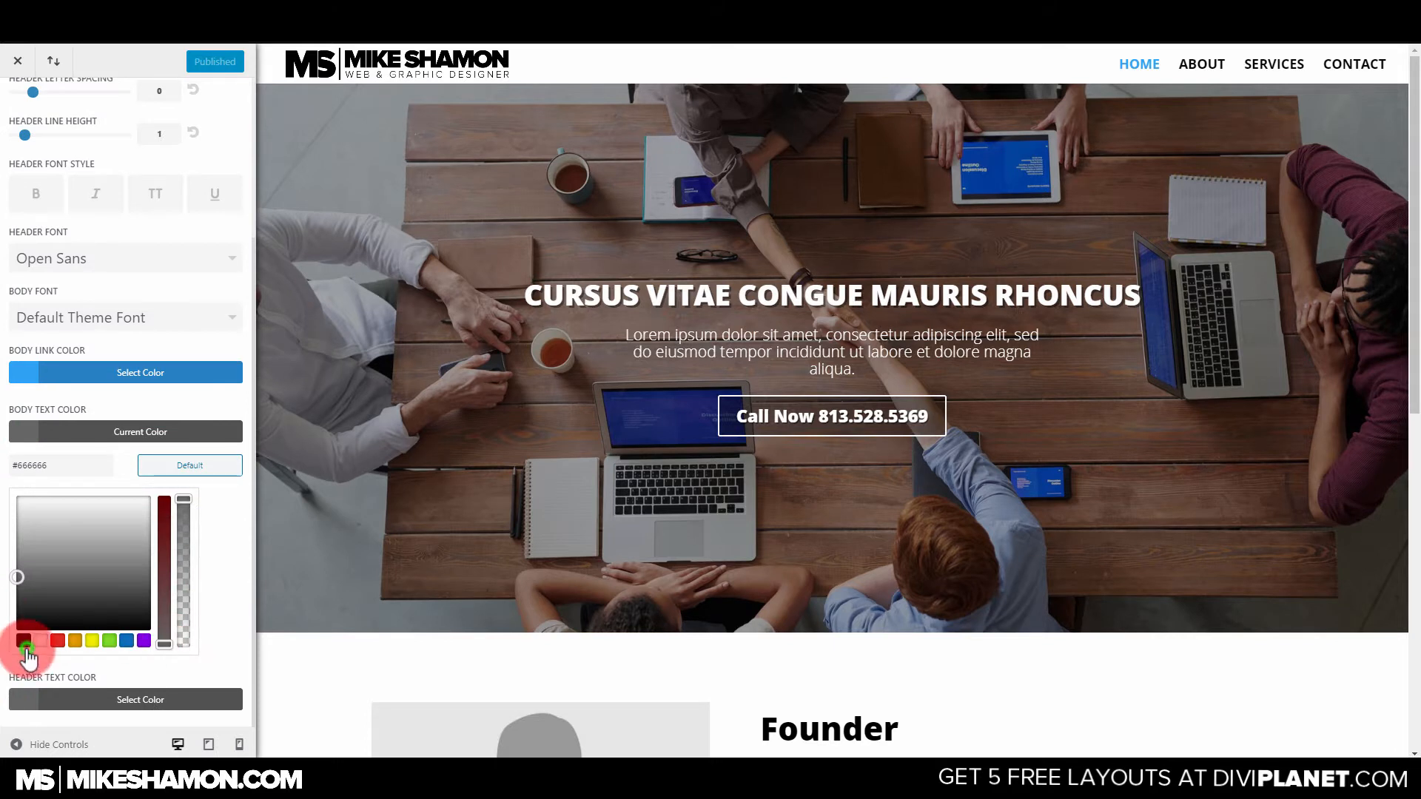
left_click(23, 640)
left_click(29, 697)
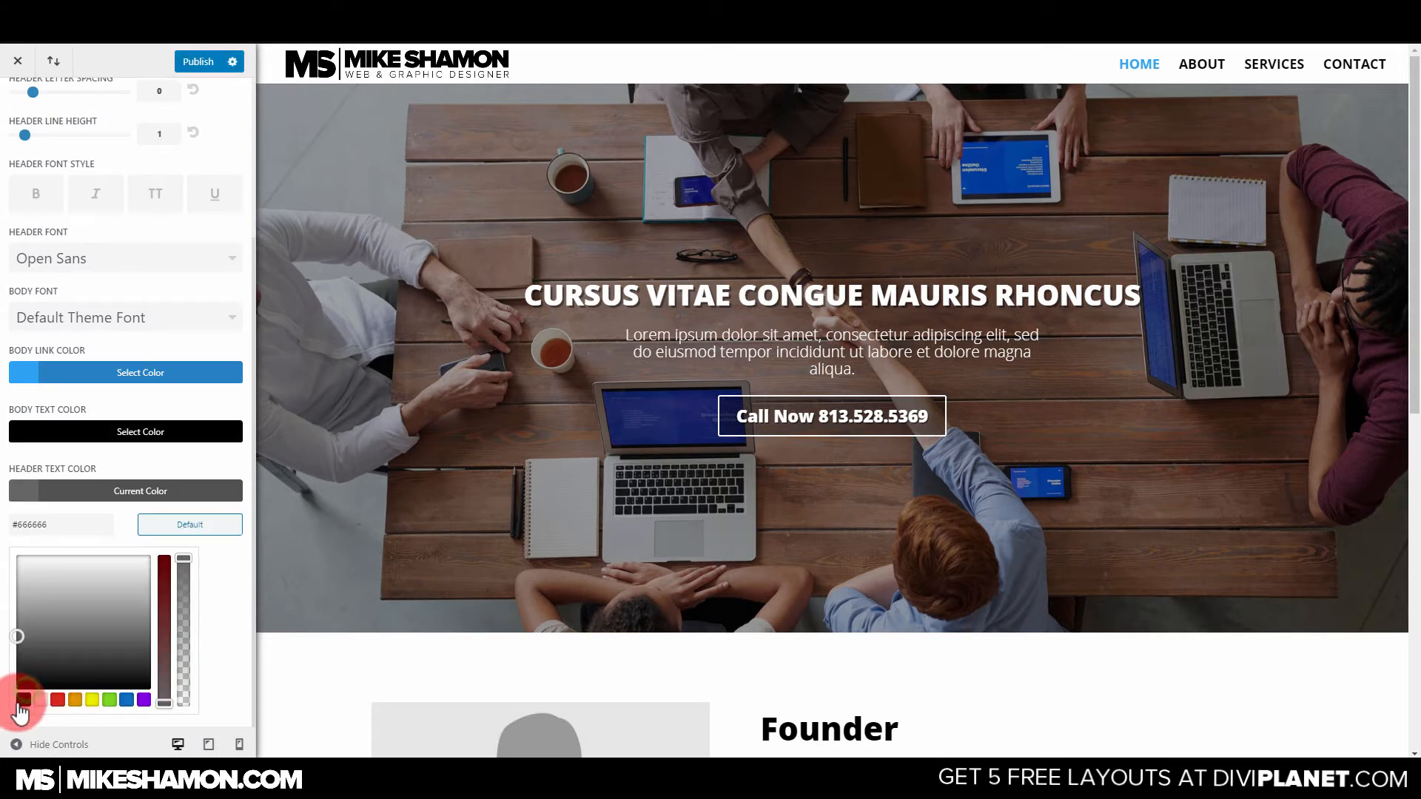
left_click(23, 703)
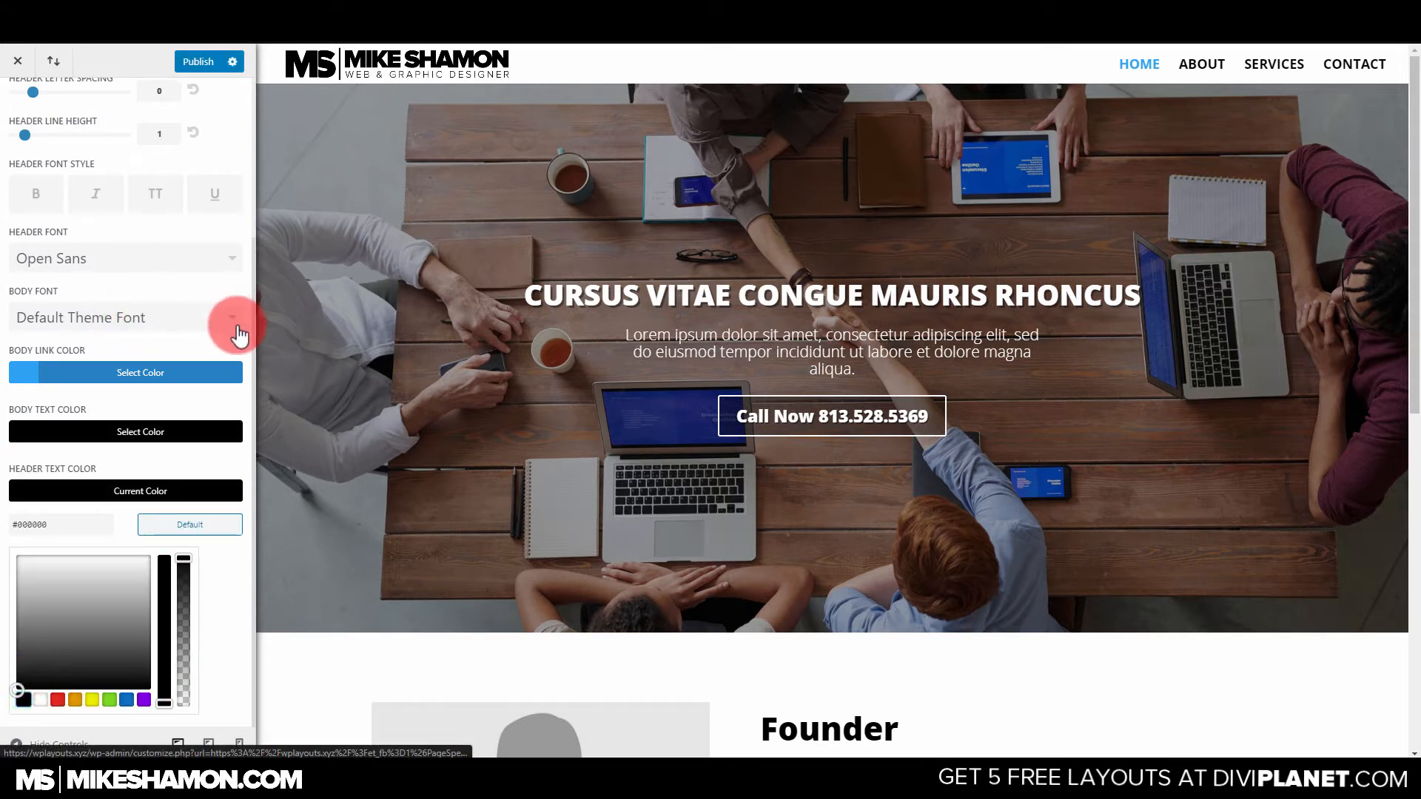
Publish the typography changes and close the Theme Customizer.
left_click(241, 356)
scroll(229, 184, "up", 3)
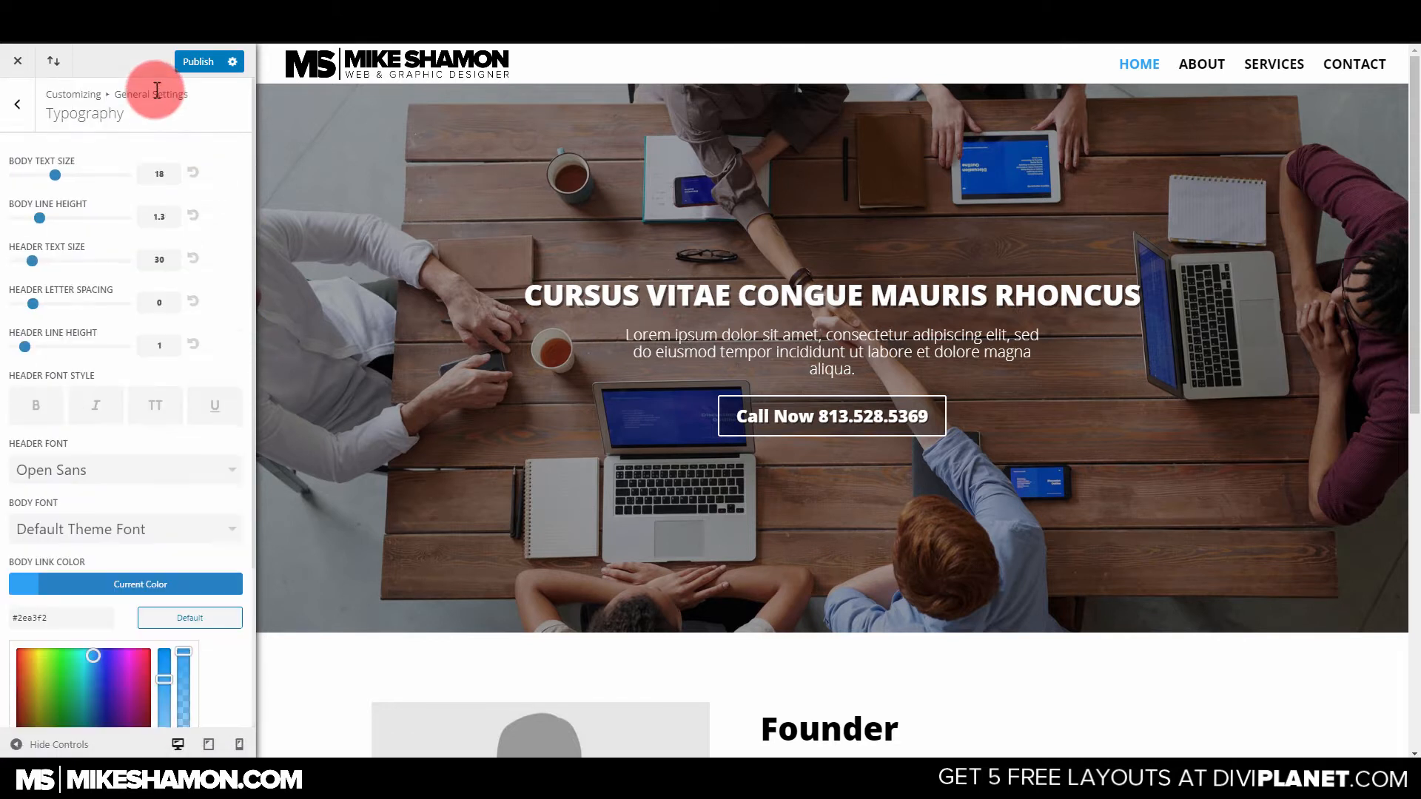
left_click(210, 72)
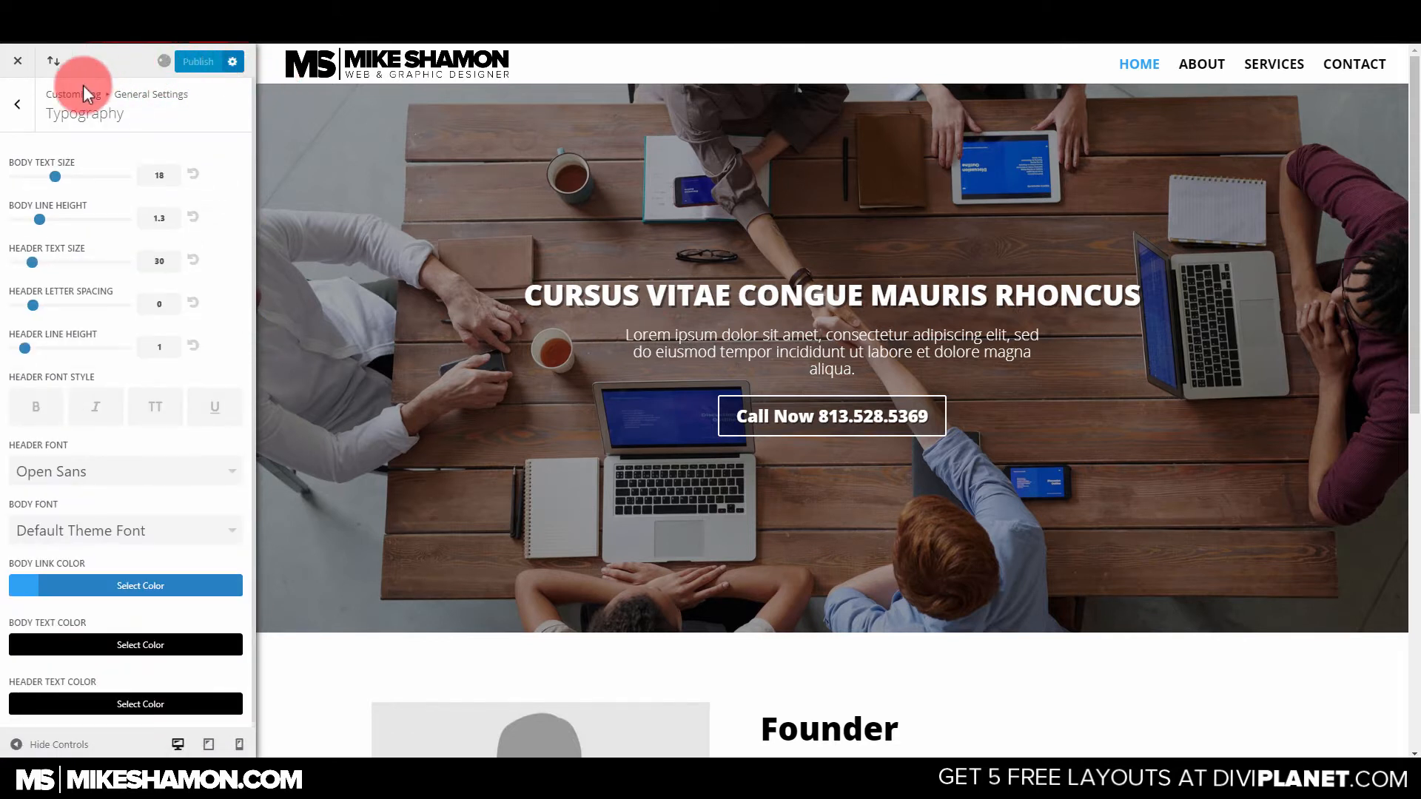
left_click(19, 63)
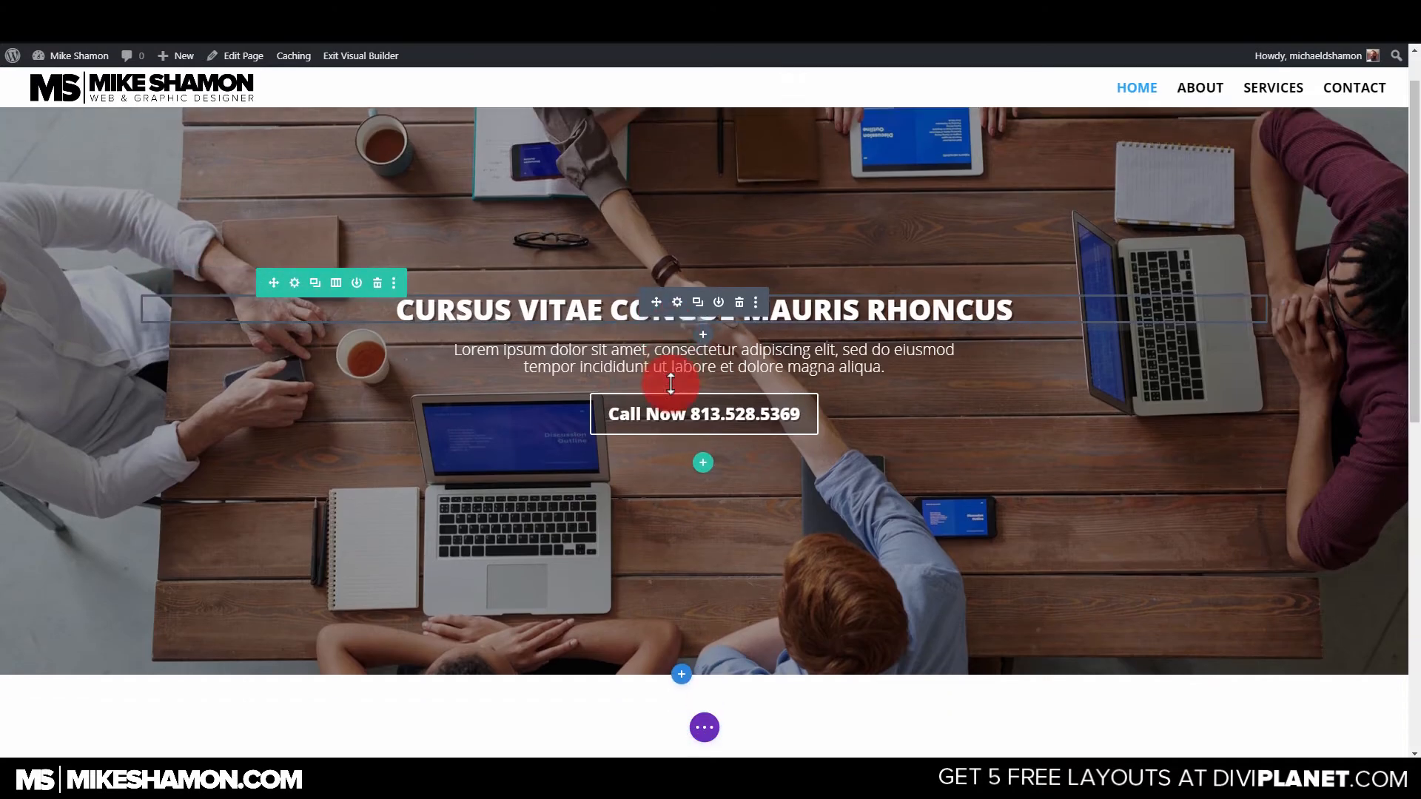
Replace the founder section's placeholder body text with a lorem ipsum paragraph copied from the generator site in the other browser tab.
scroll(671, 383, "down", 6)
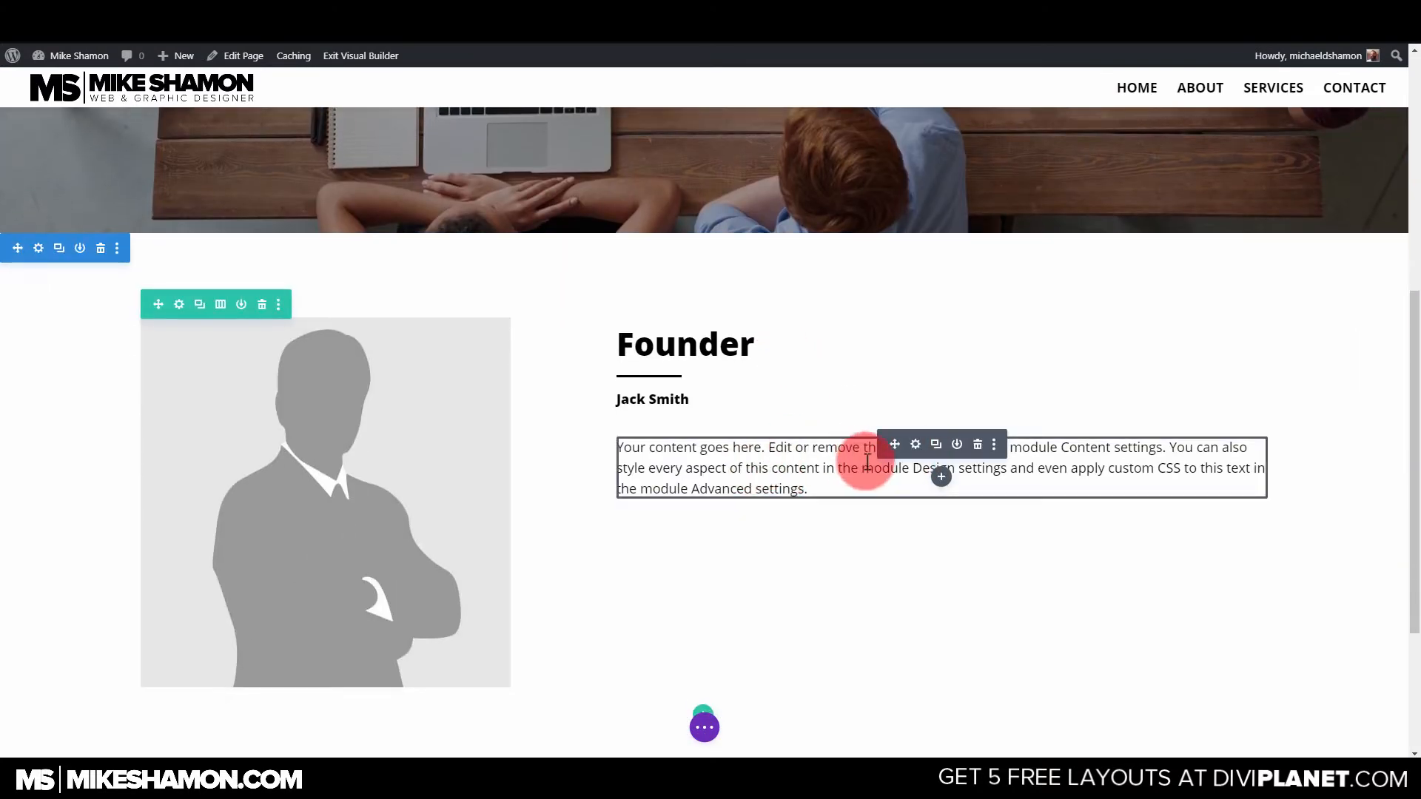
left_click(916, 444)
left_click(634, 10)
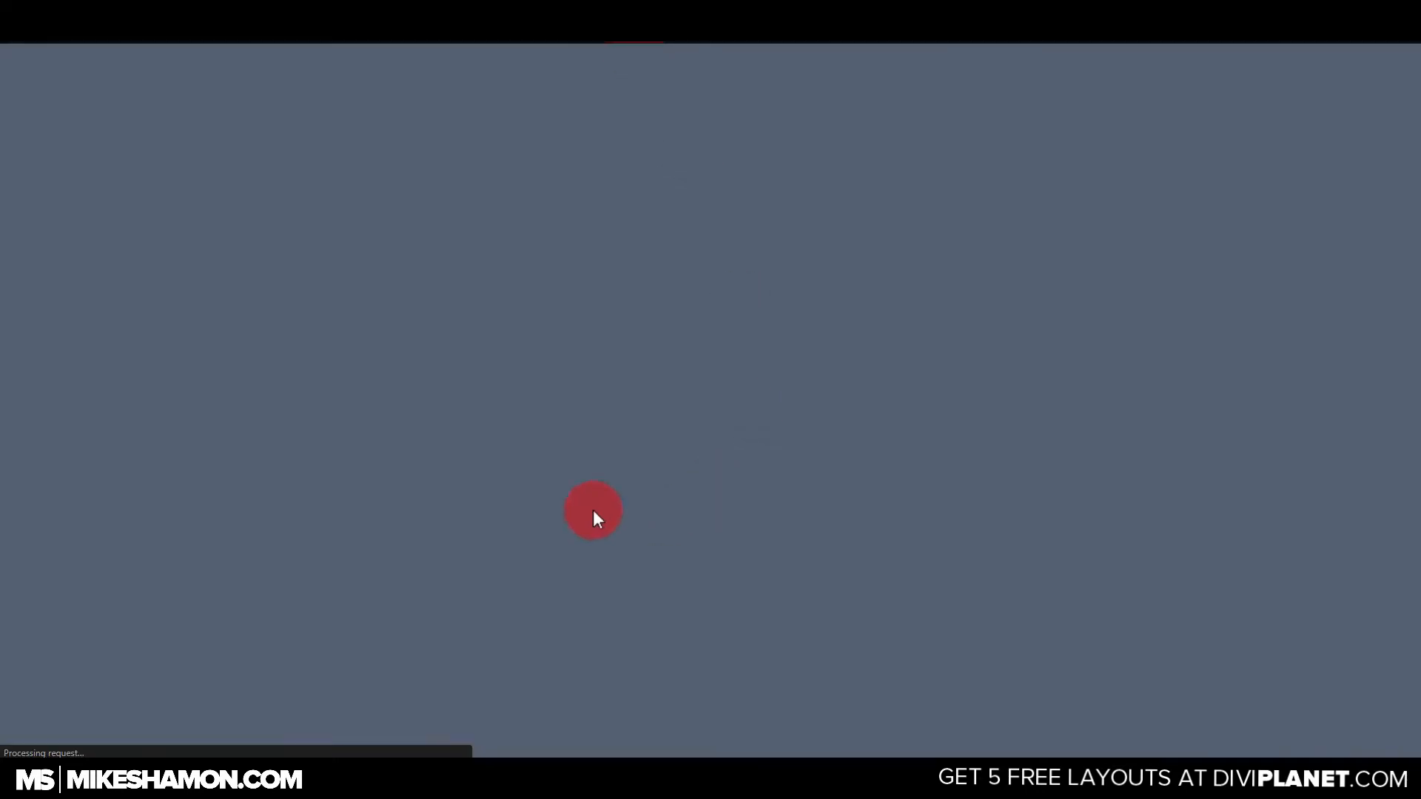
scroll(592, 333, "down", 3)
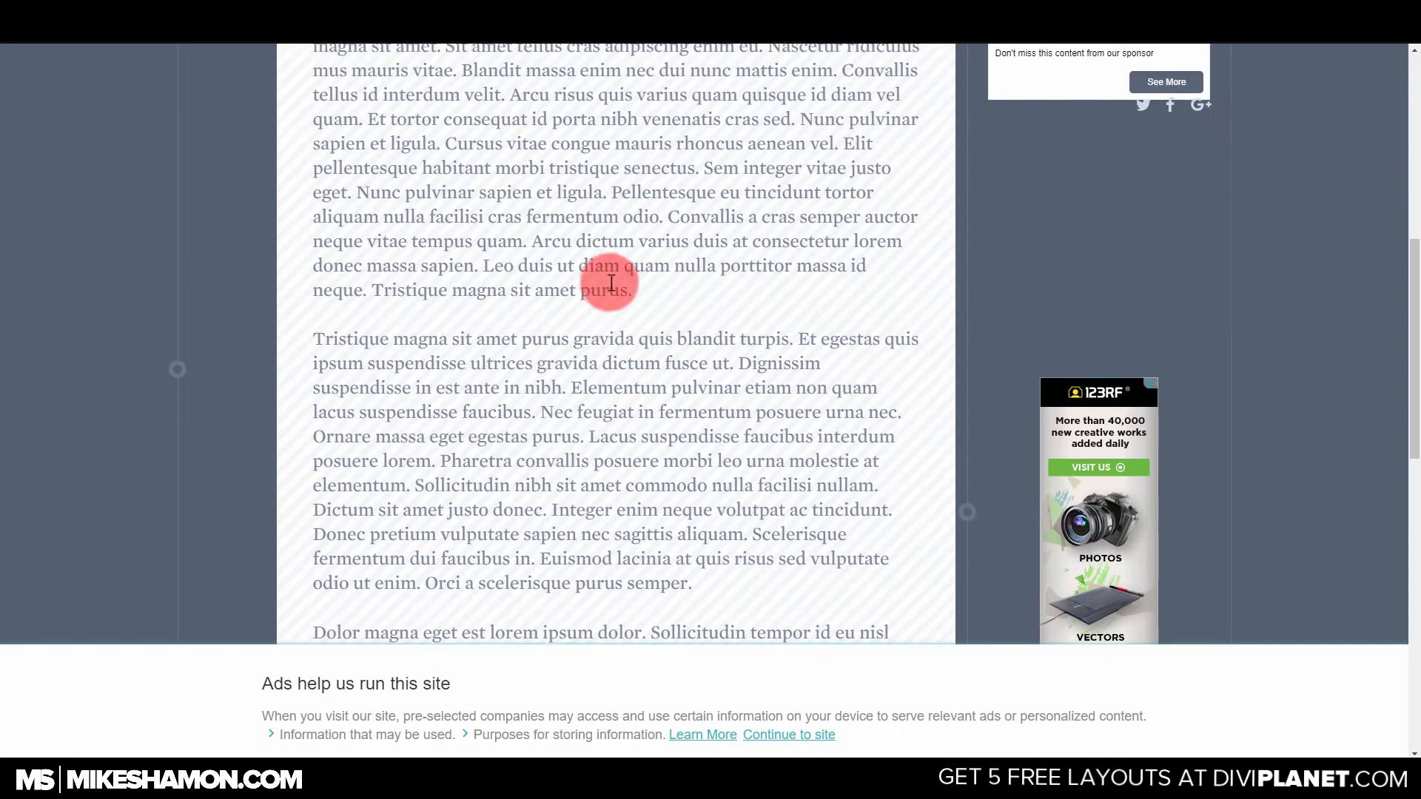
scroll(612, 283, "up", 3)
left_click_drag(843, 296, 697, 517)
key("ctrl+c")
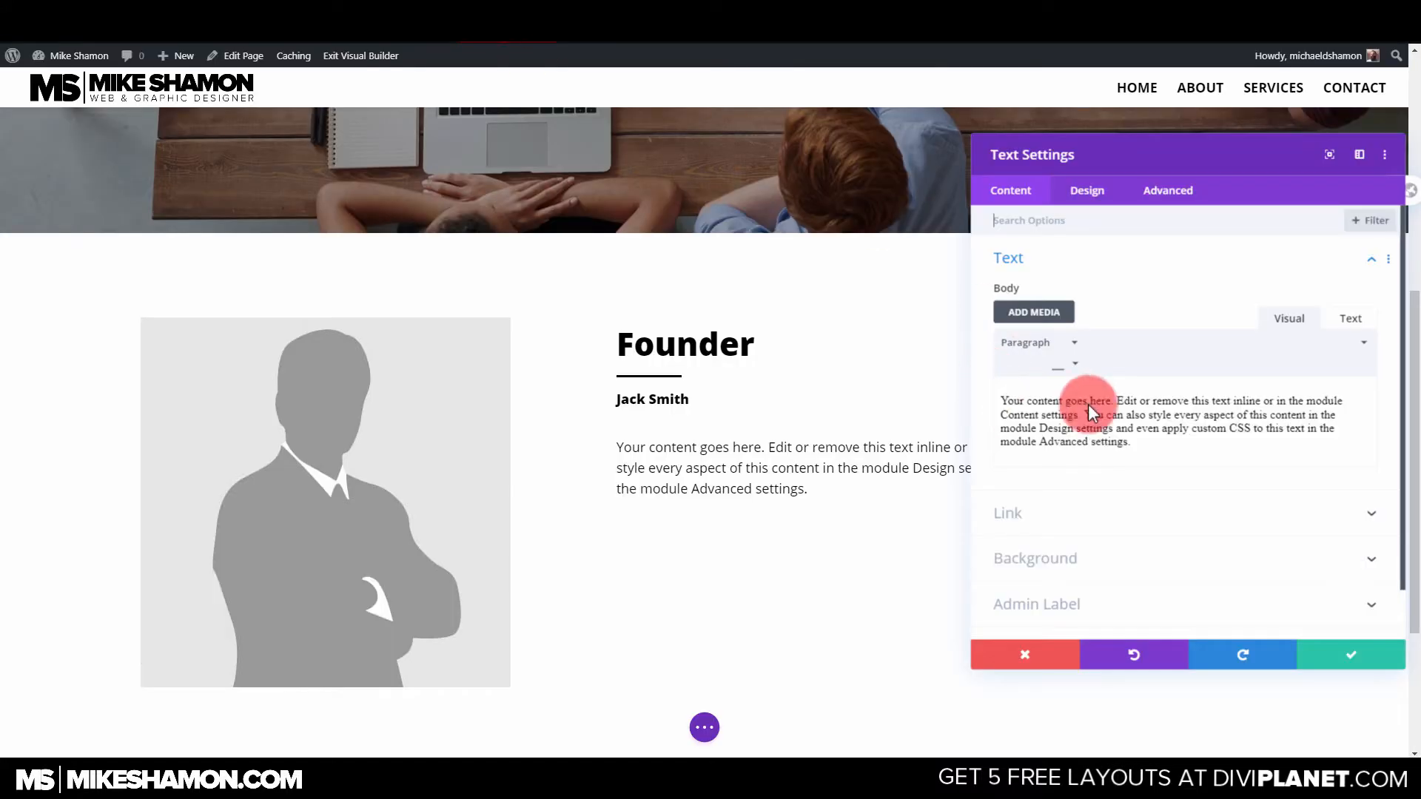
key("ctrl+a")
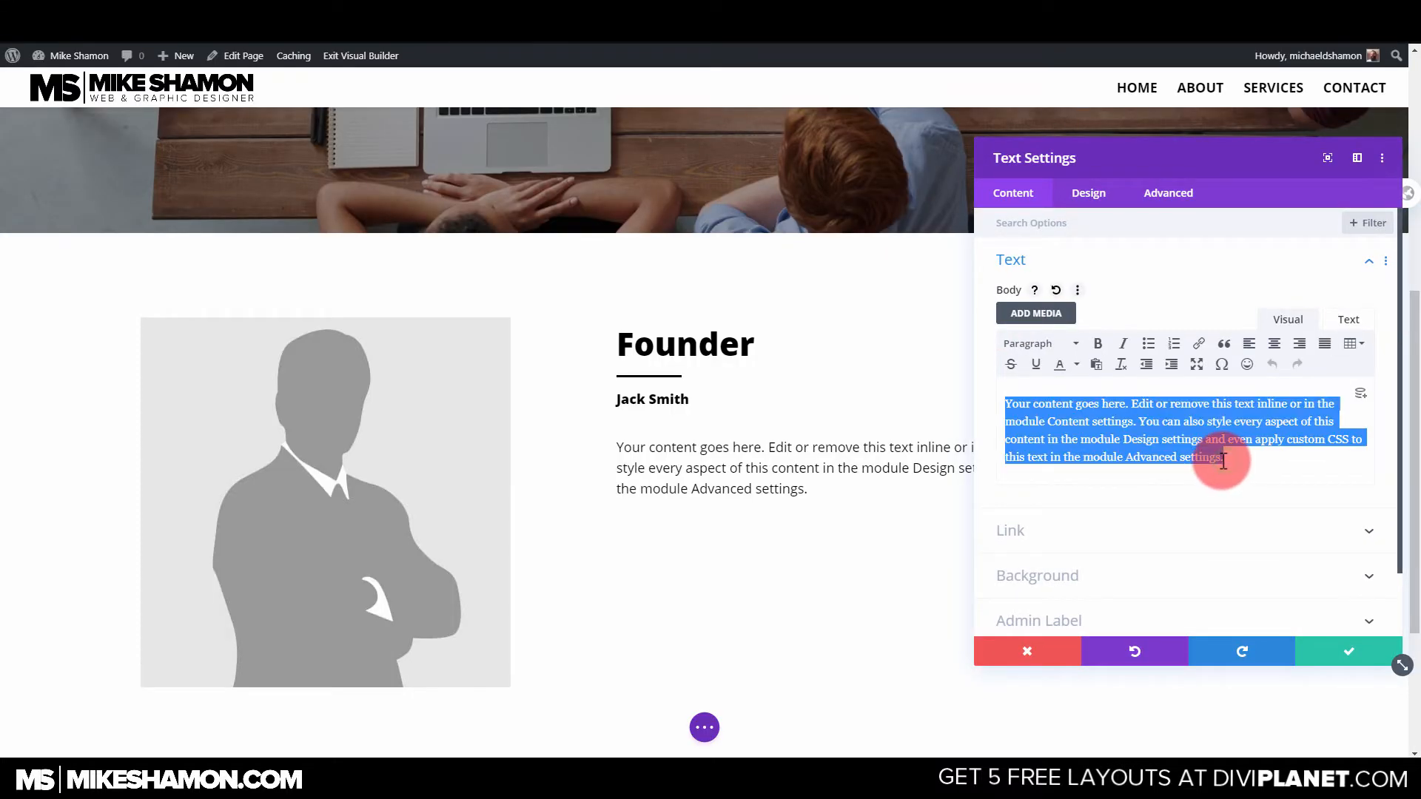
key("ctrl+v")
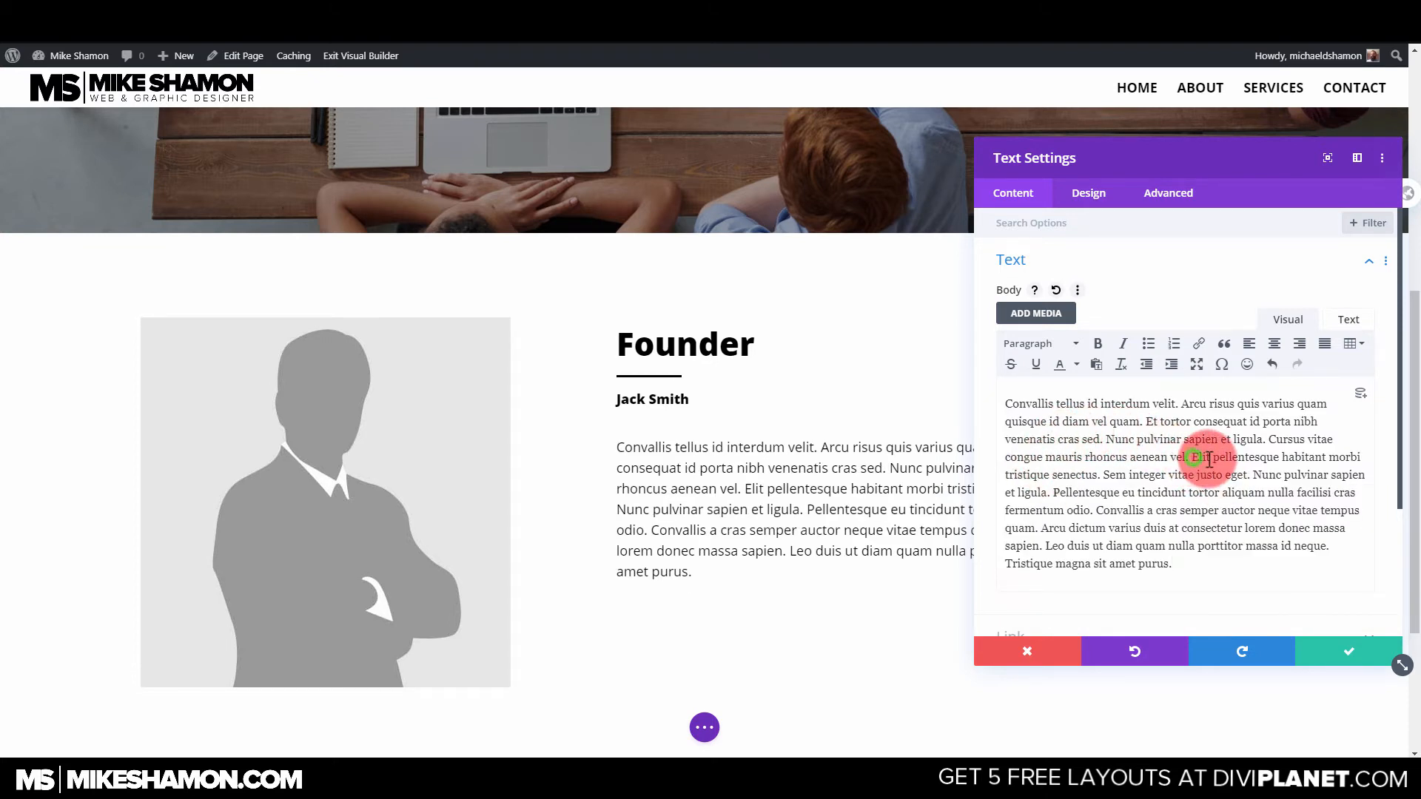
Split the pasted lorem ipsum into three paragraphs, breaking after "aenean vel." and after "fermentum odio.".
key("Return")
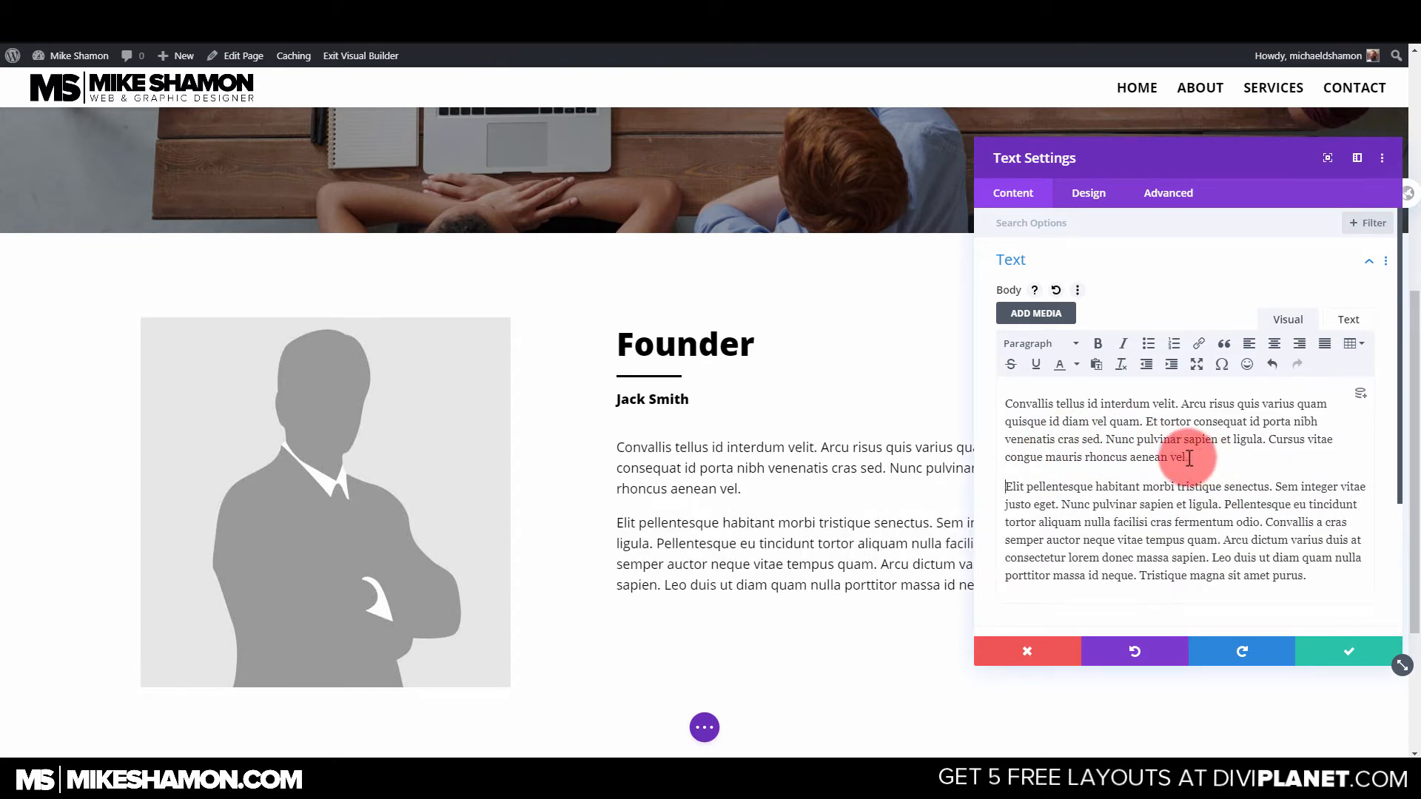
left_click(1265, 522)
key("Return")
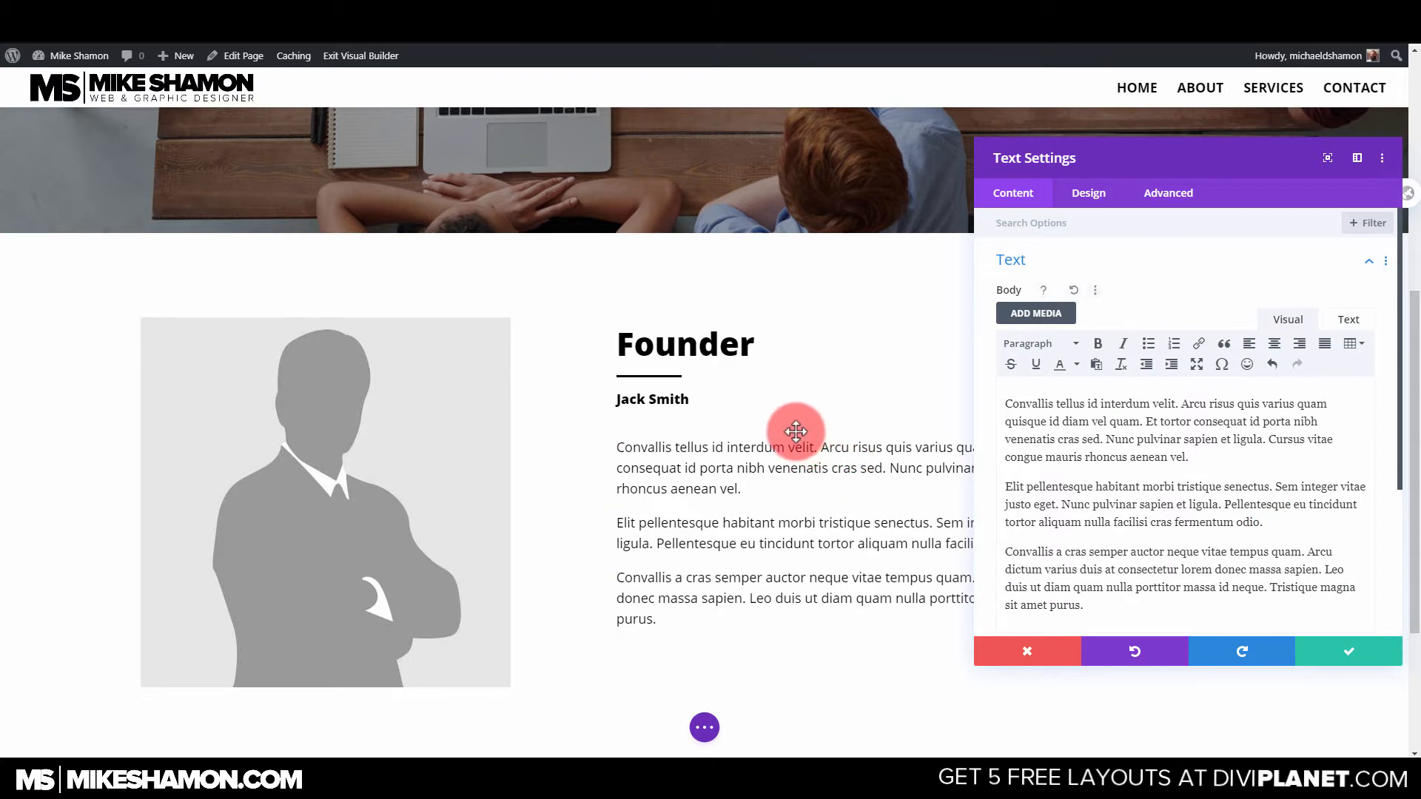
Set the founder paragraph's text line height to 2em and save the text module's settings.
scroll(792, 428, "down", 2)
left_click(1102, 195)
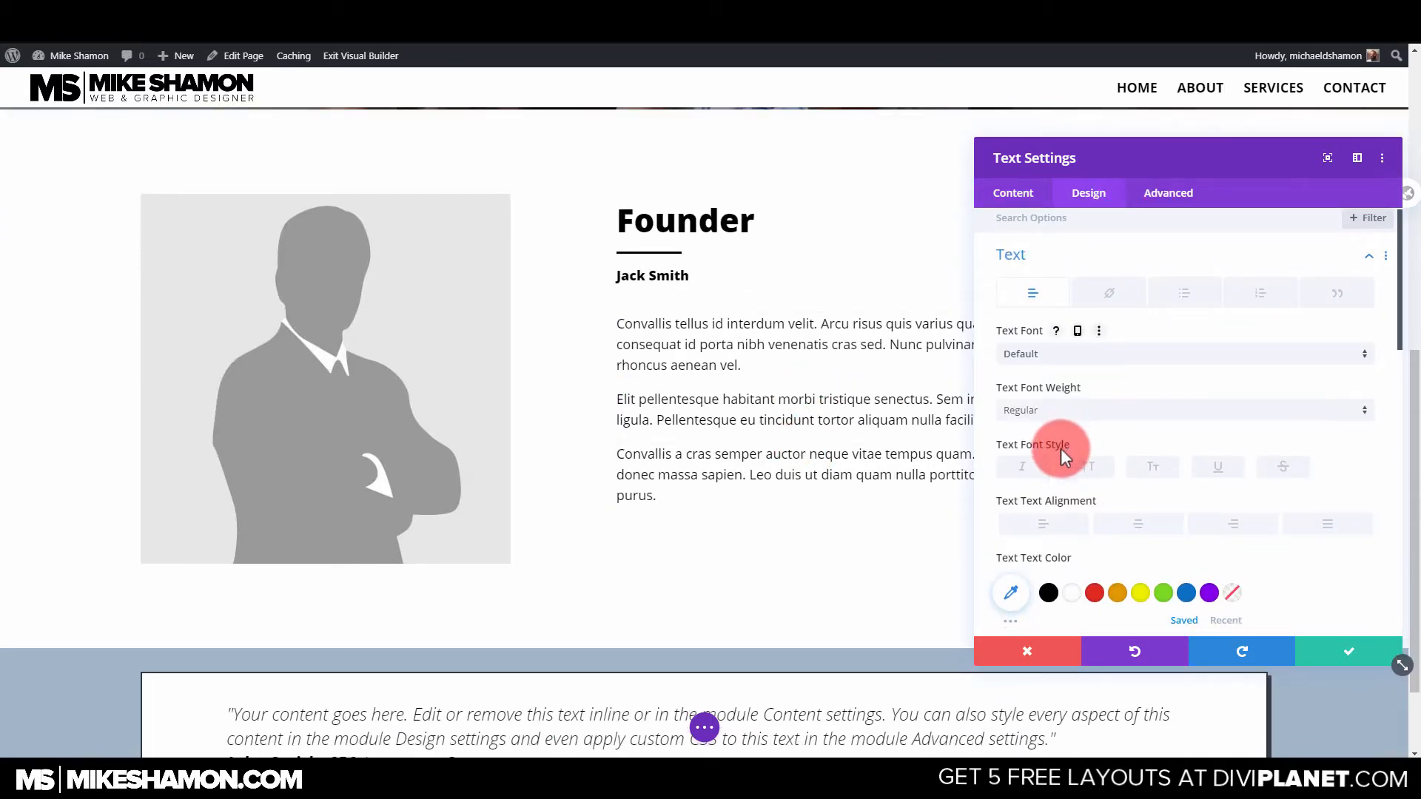
scroll(1060, 450, "down", 5)
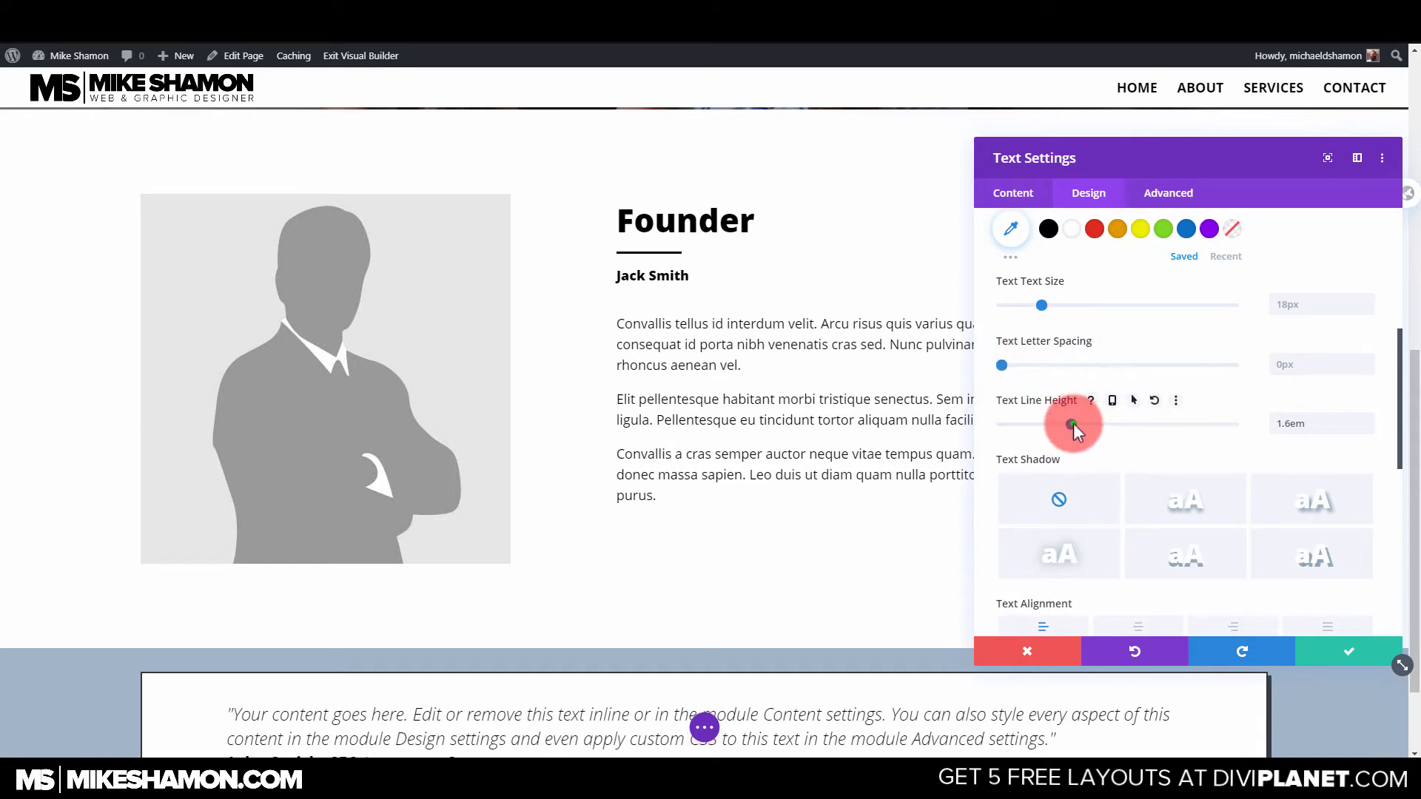
left_click_drag(1070, 424, 1094, 426)
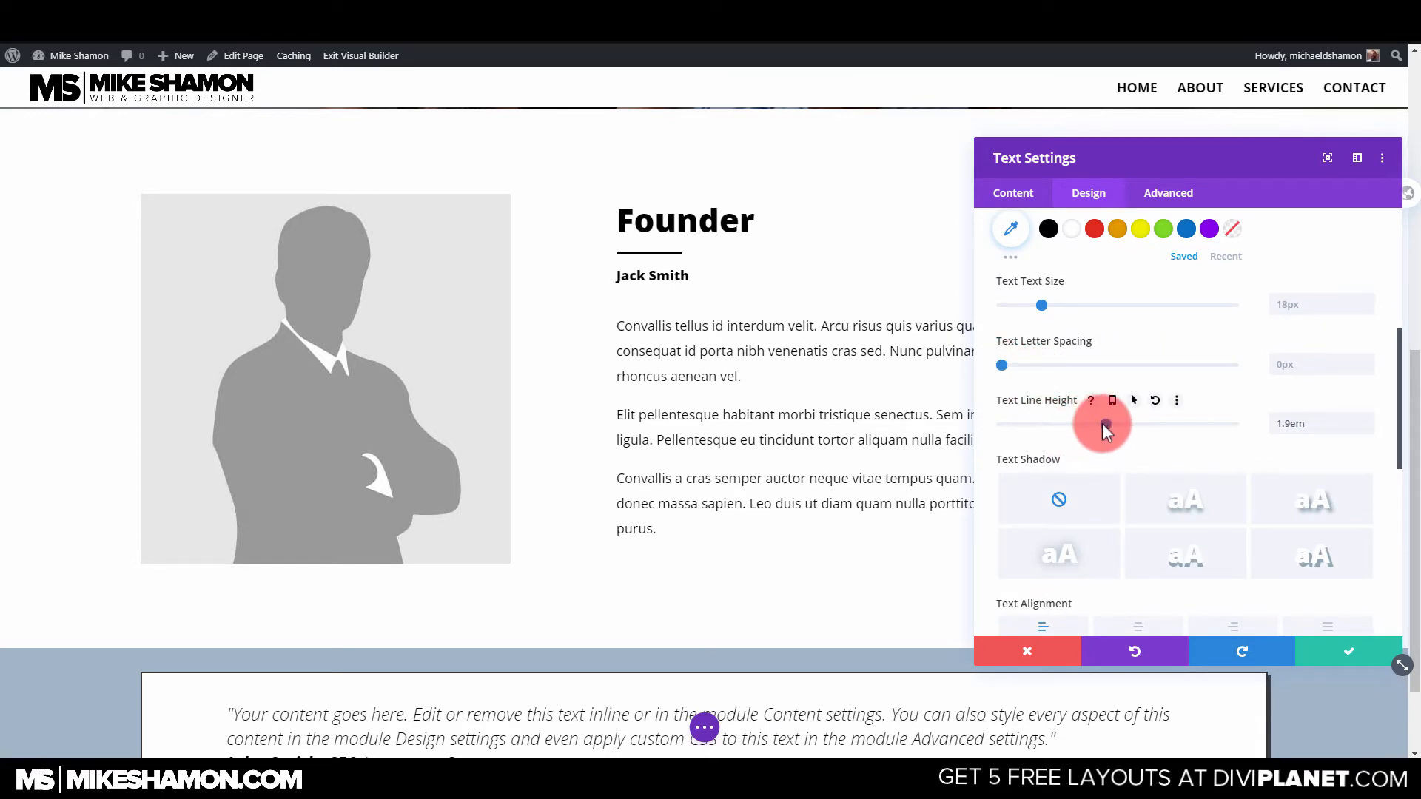
left_click_drag(1109, 423, 1116, 424)
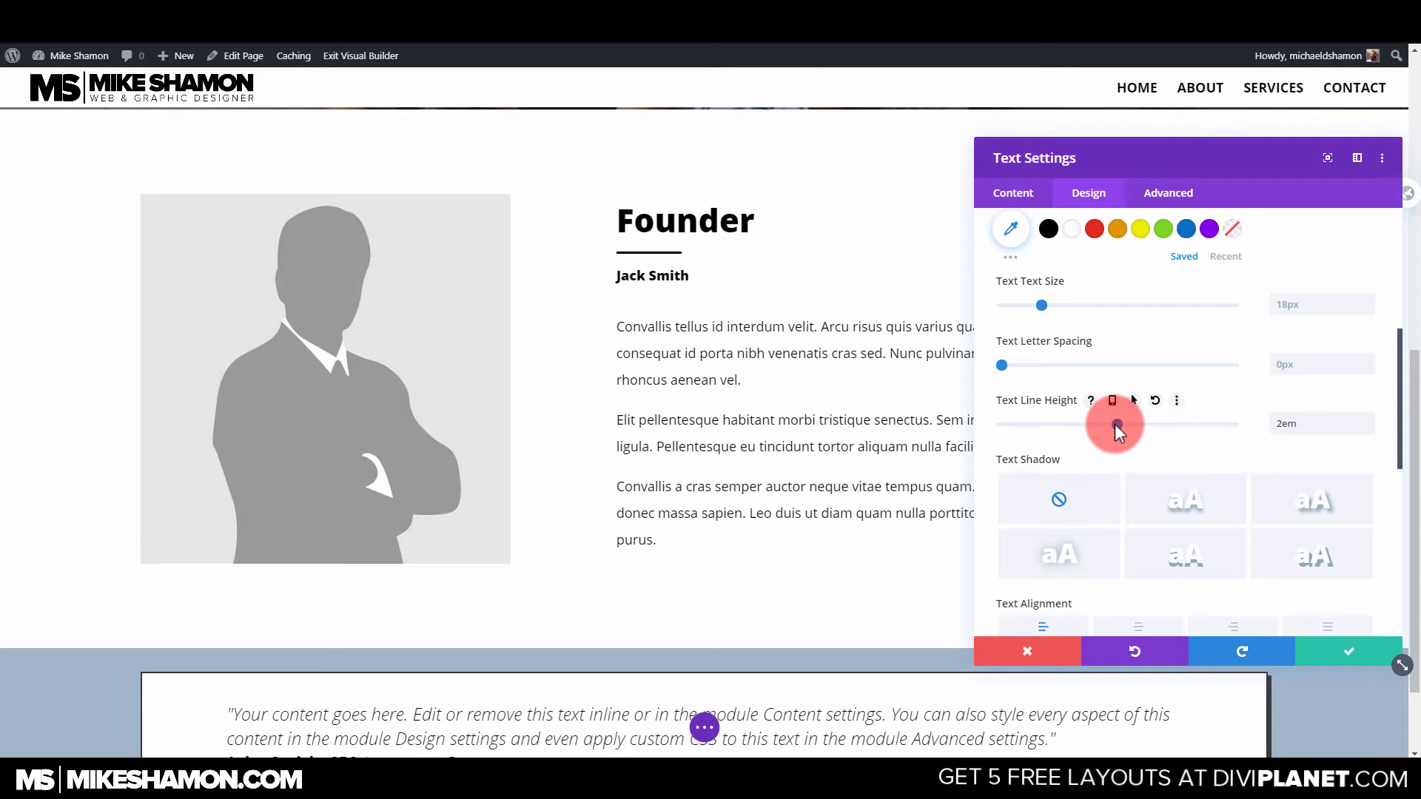
left_click_drag(1112, 424, 1117, 426)
left_click(1341, 660)
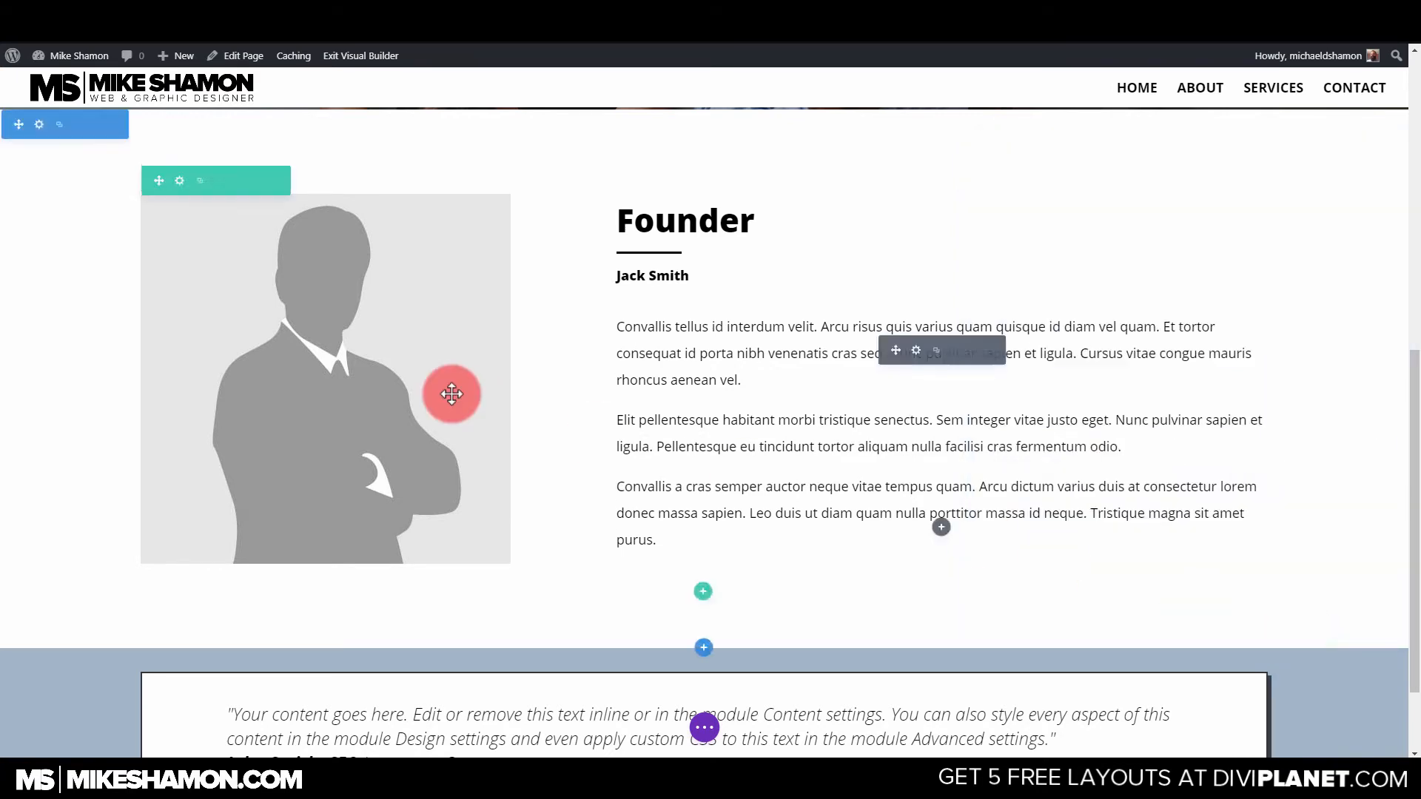
Give the founder portrait a border 3px wide on all sides.
scroll(533, 387, "up", 5)
scroll(452, 417, "down", 7)
scroll(317, 320, "up", 2)
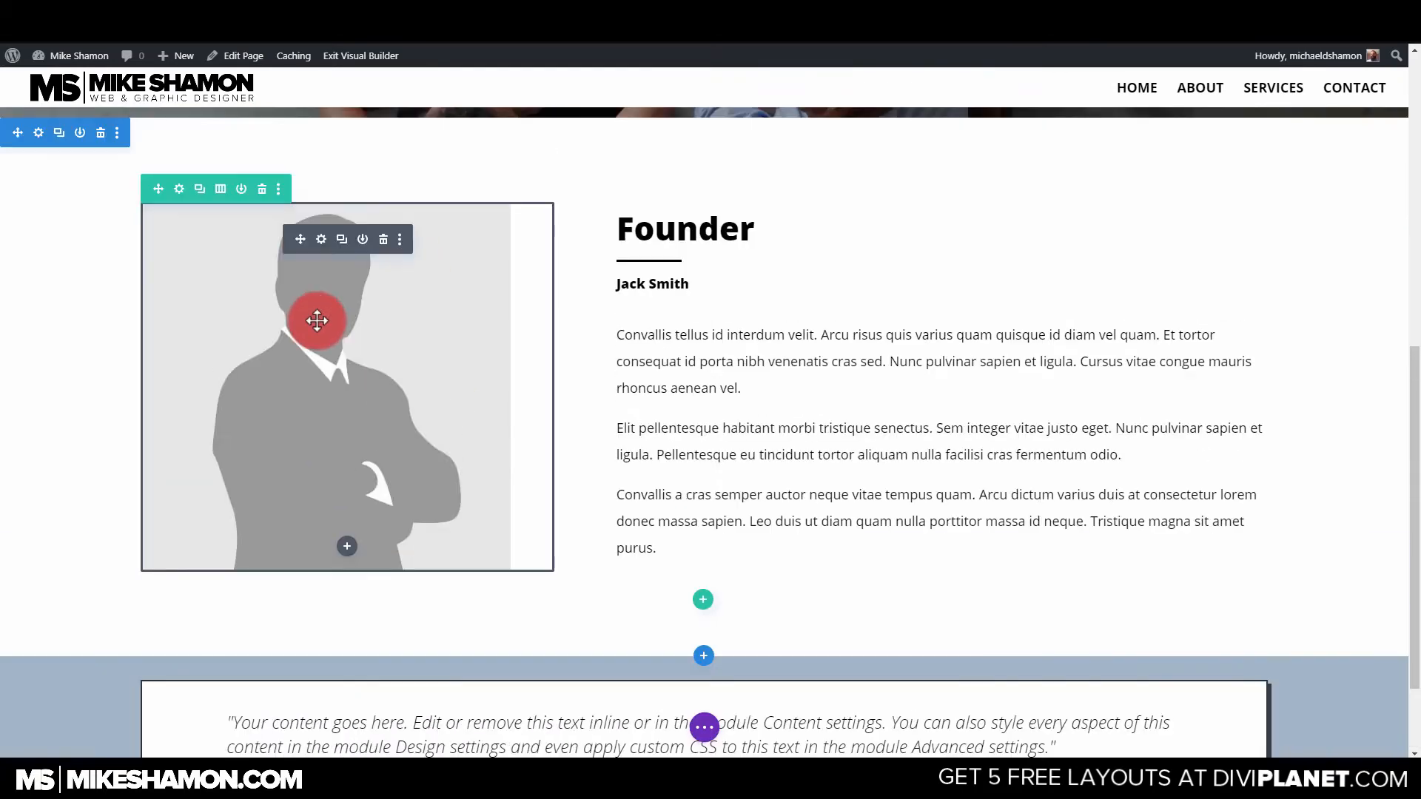
left_click(343, 240)
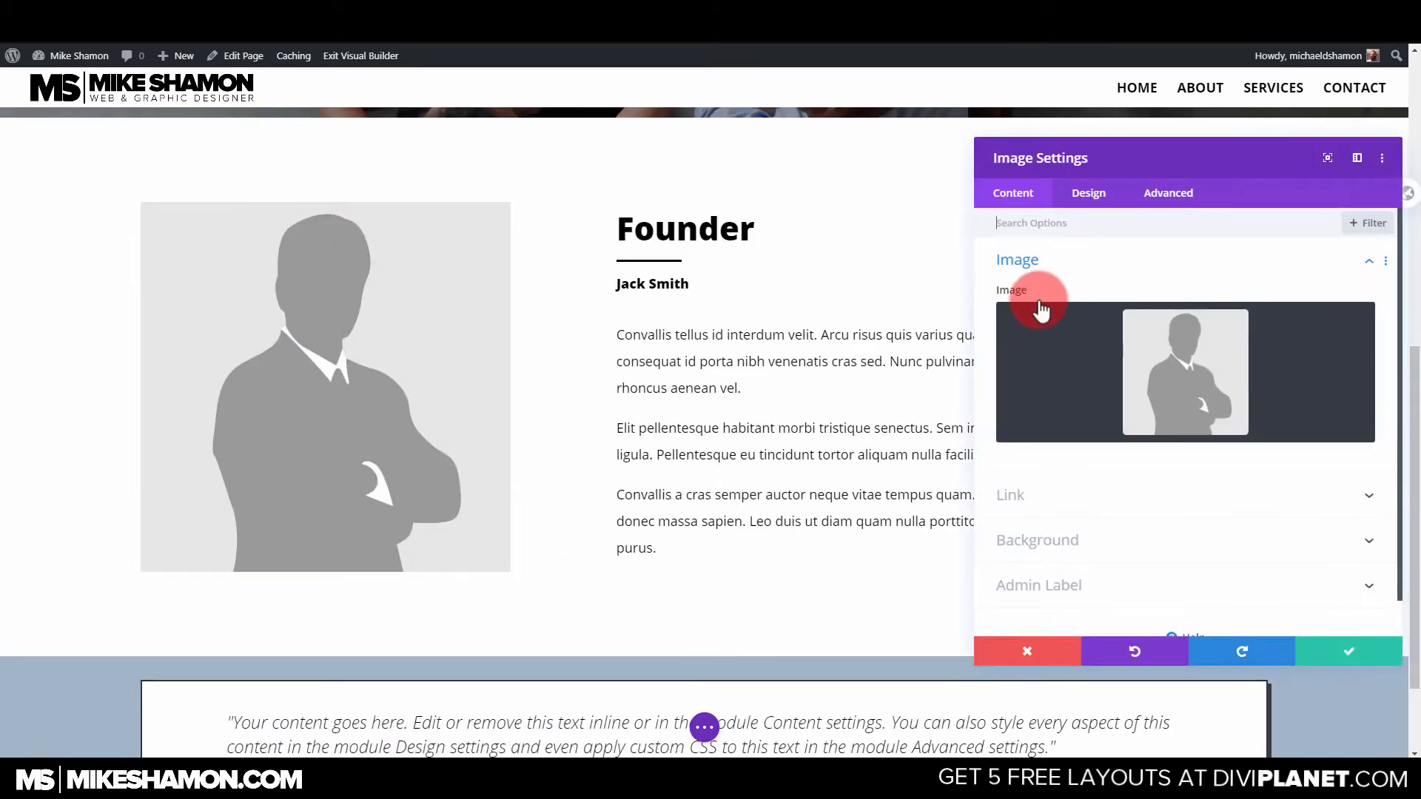
left_click(1089, 194)
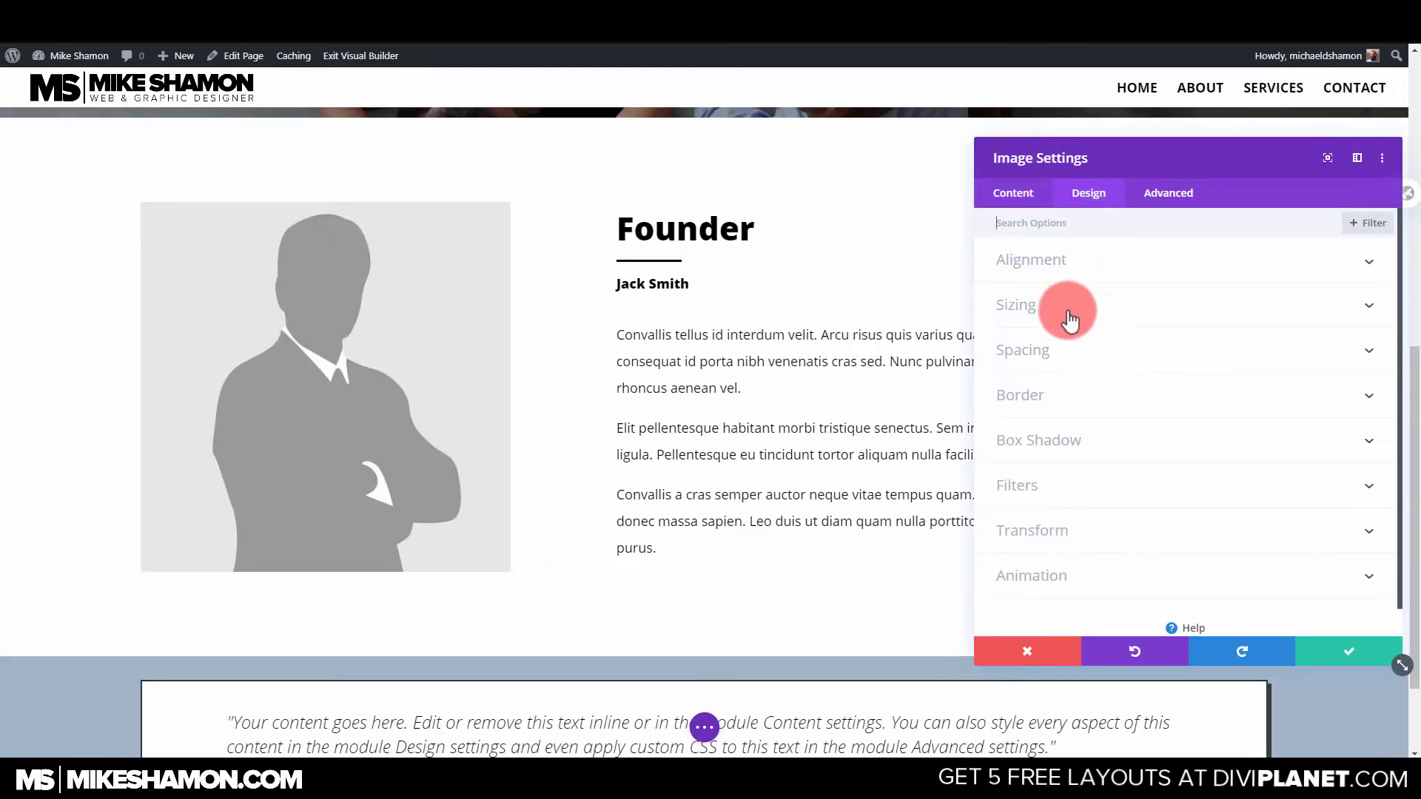
left_click(1045, 381)
scroll(1036, 489, "down", 2)
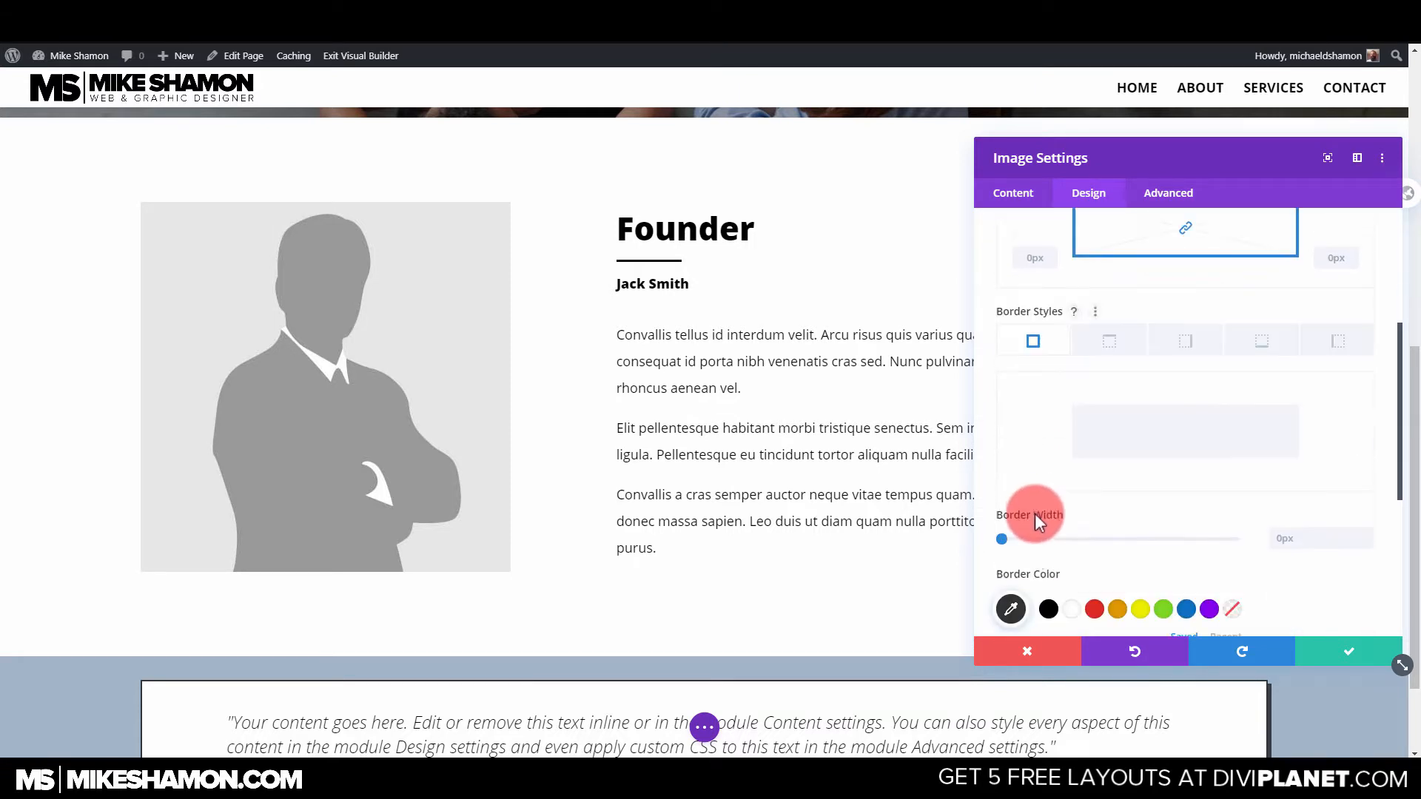
left_click(1007, 521)
left_click_drag(1014, 521, 1015, 521)
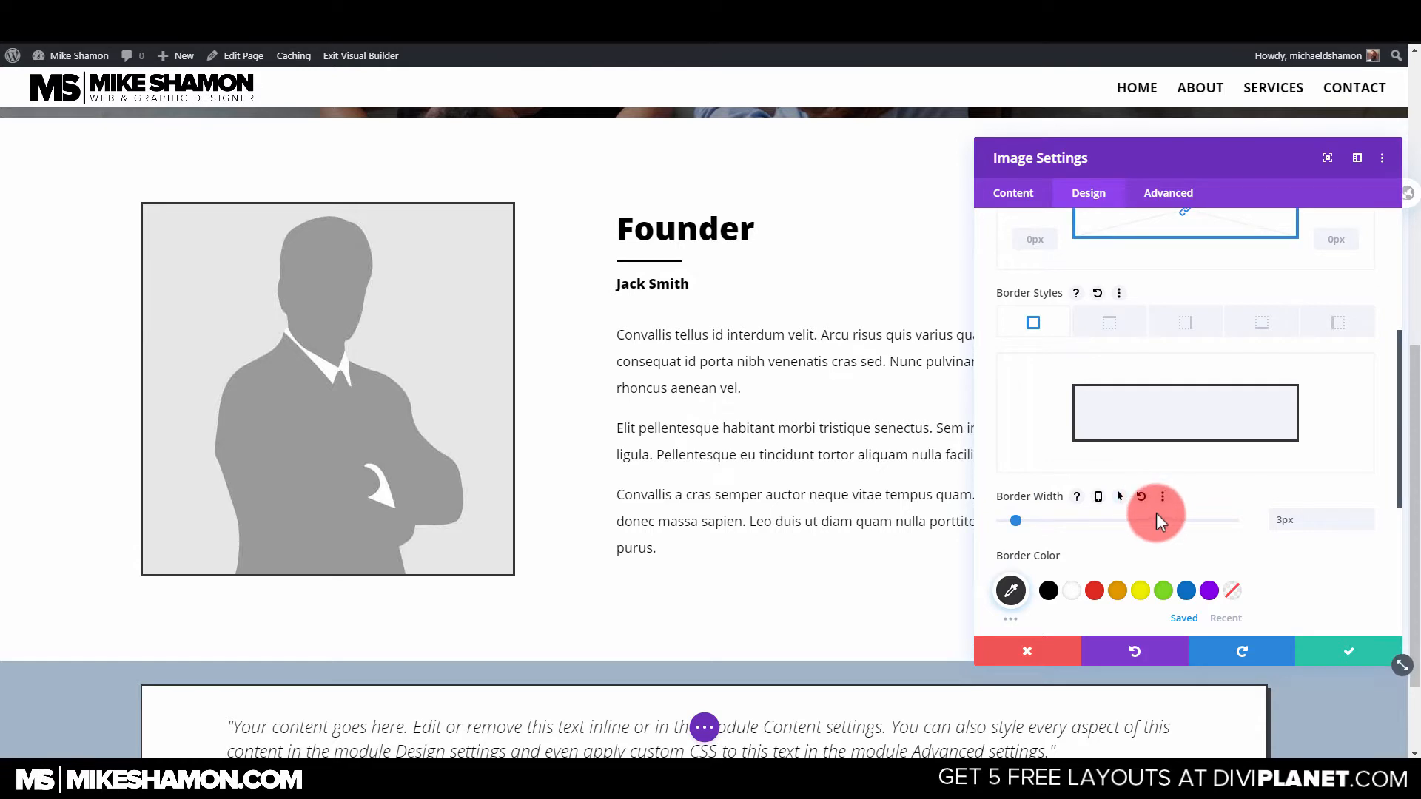
Set the founder portrait's image alignment to right within its column.
scroll(1166, 509, "up", 4)
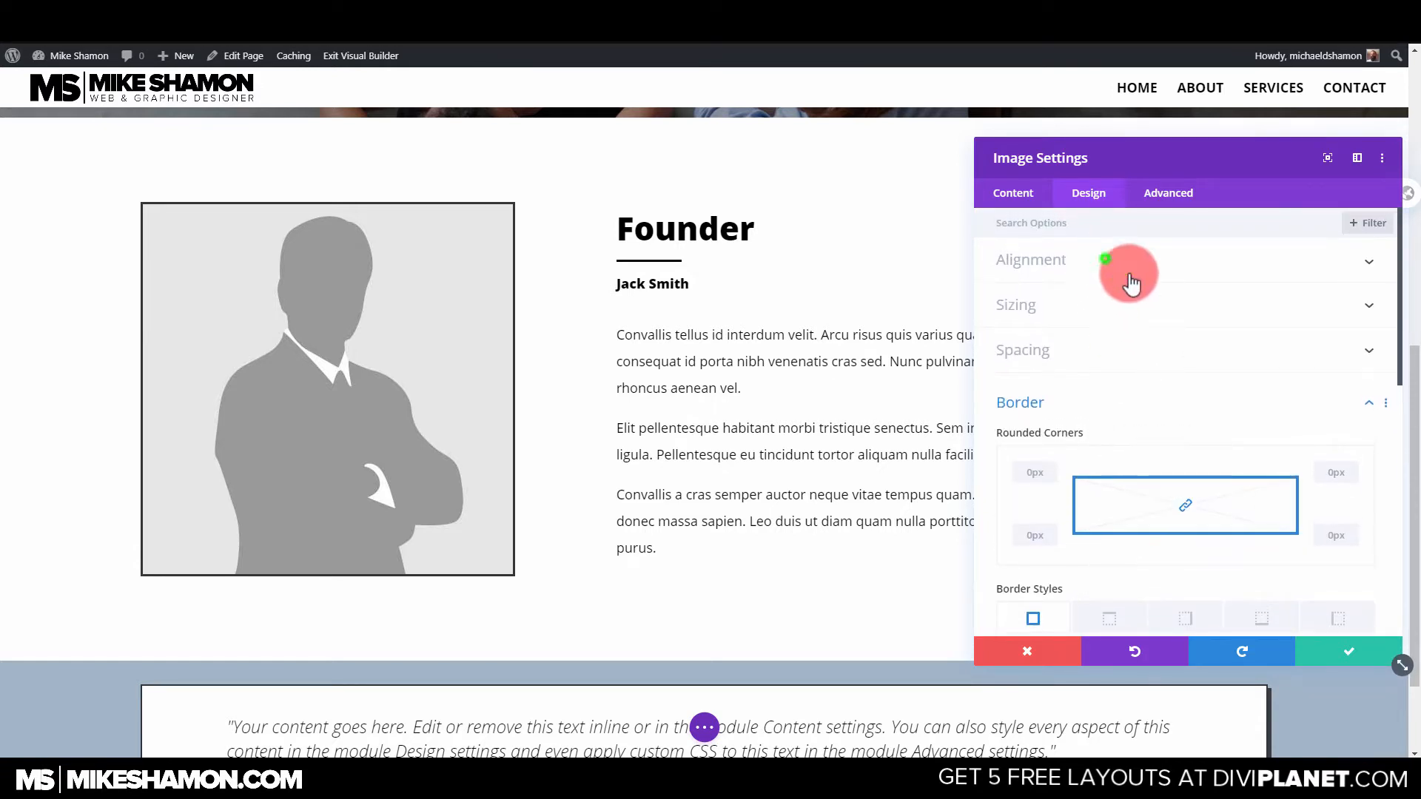
left_click(1130, 283)
left_click(1308, 320)
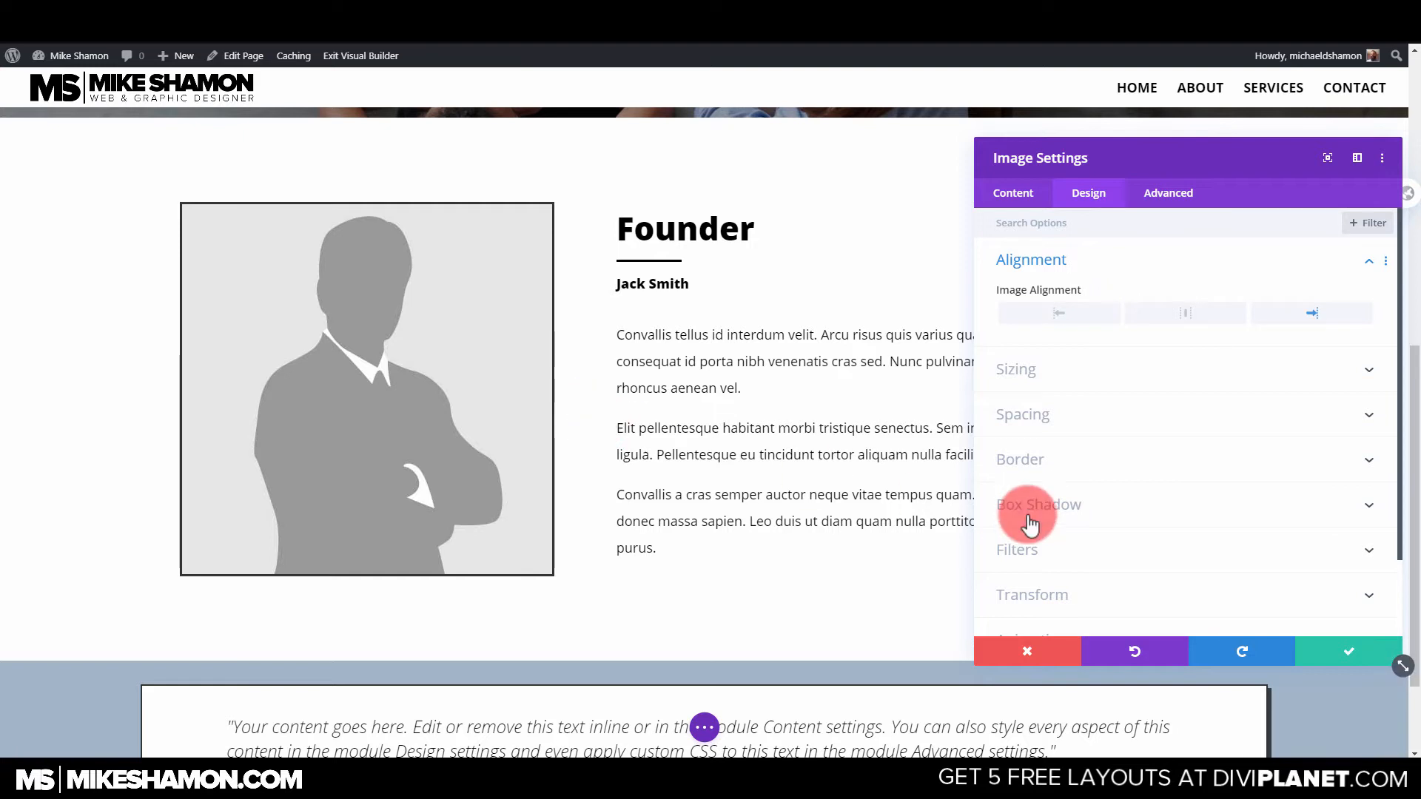
Round all four corners of the founder portrait's border to 360px and save the image settings.
scroll(702, 423, "down", 2)
scroll(707, 423, "up", 4)
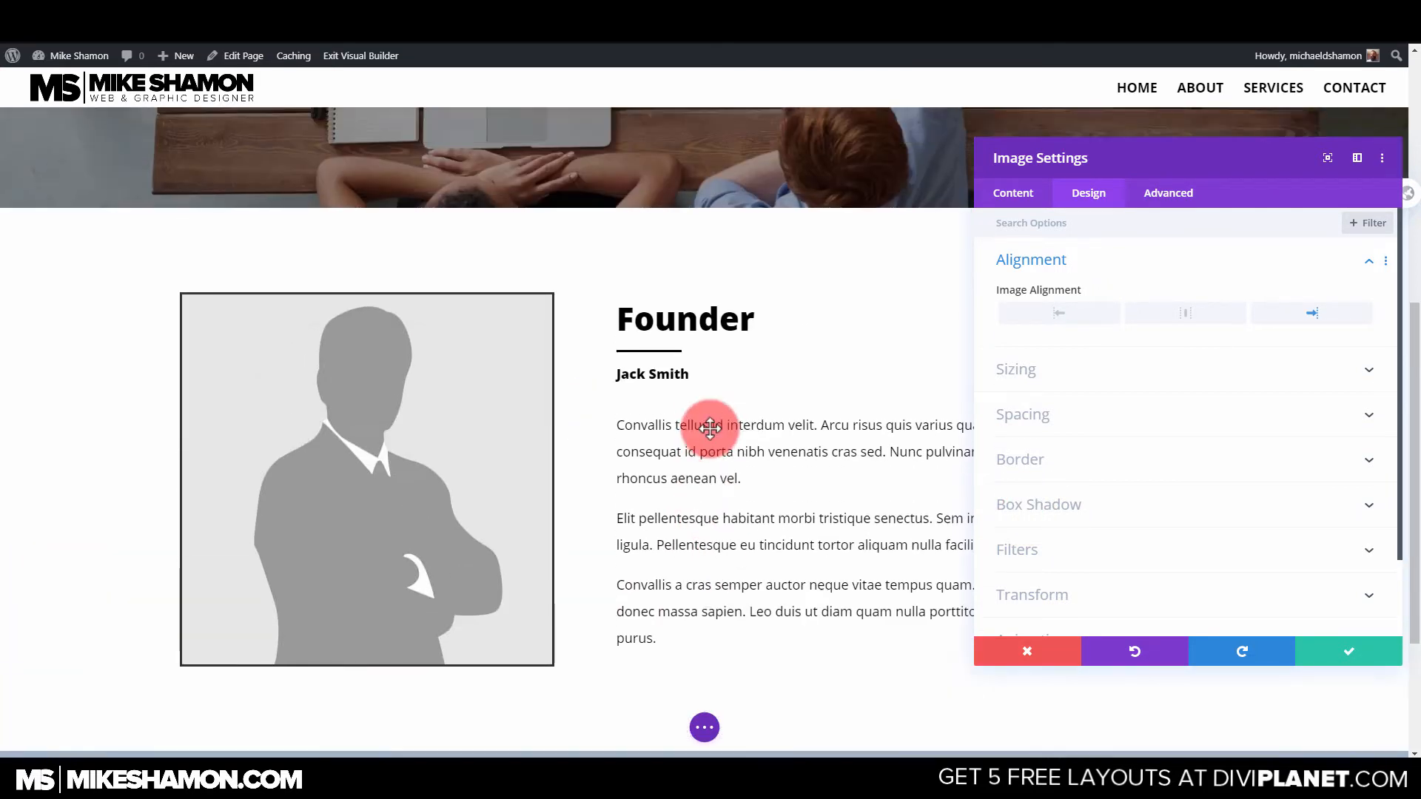
scroll(1133, 374, "down", 4)
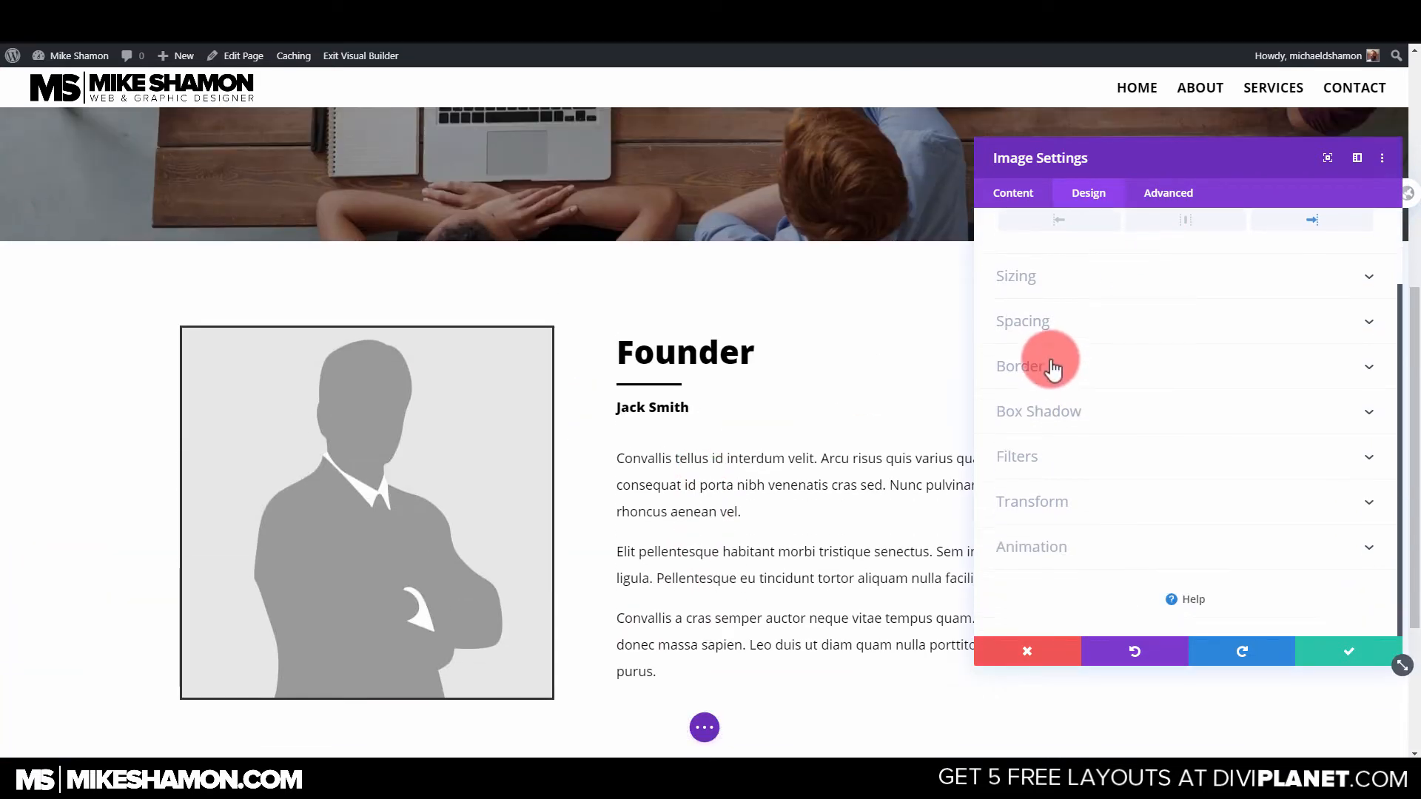
left_click(1046, 367)
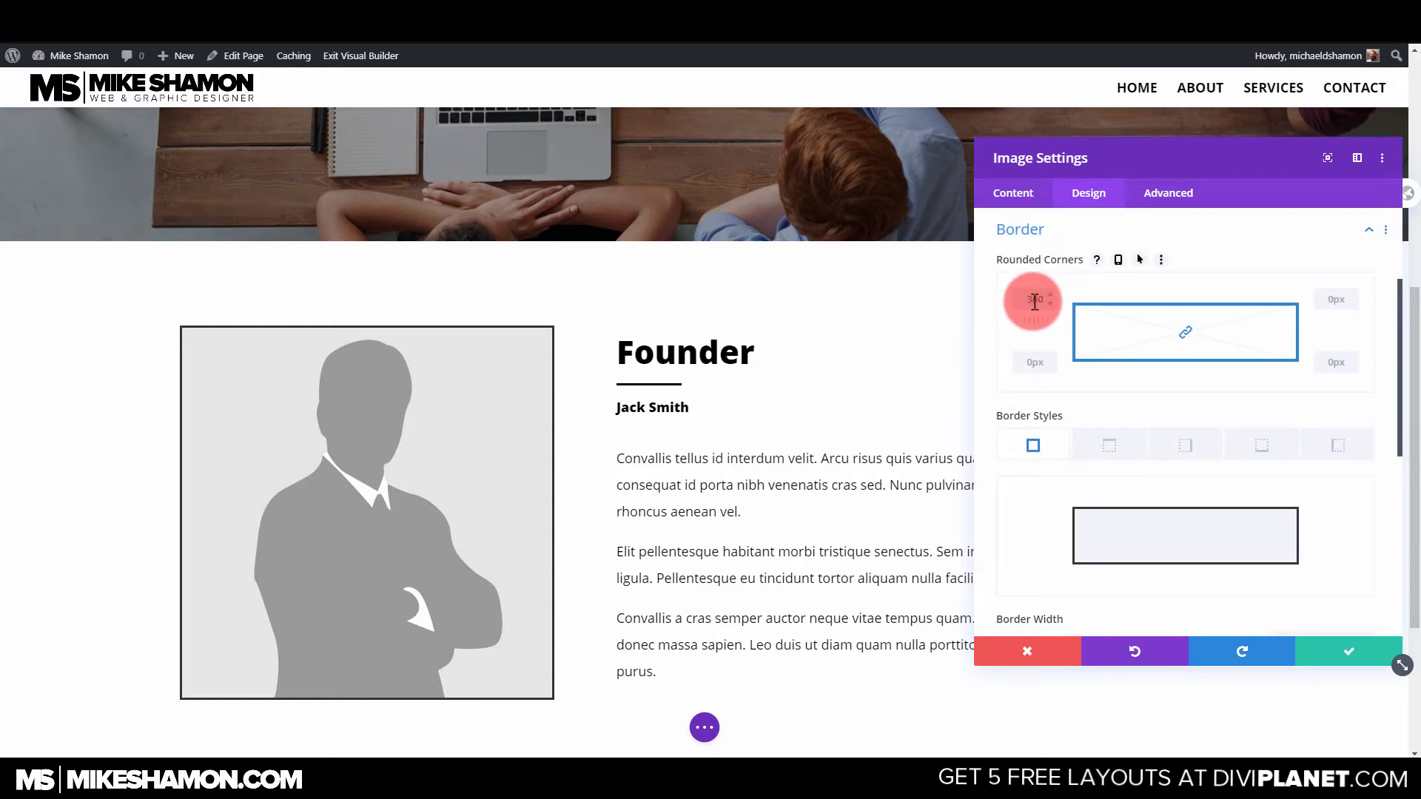
left_click(1038, 414)
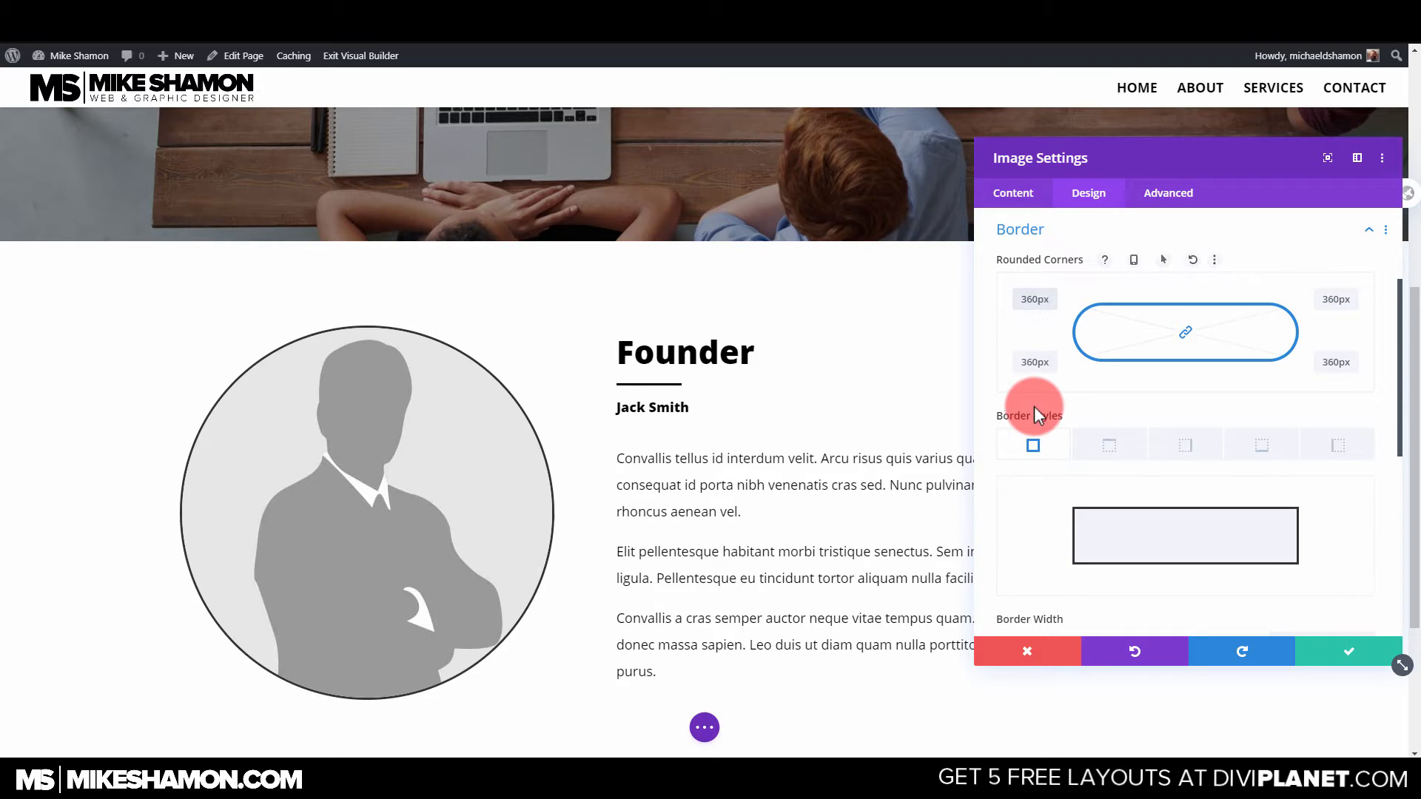
scroll(527, 407, "down", 5)
scroll(761, 317, "up", 8)
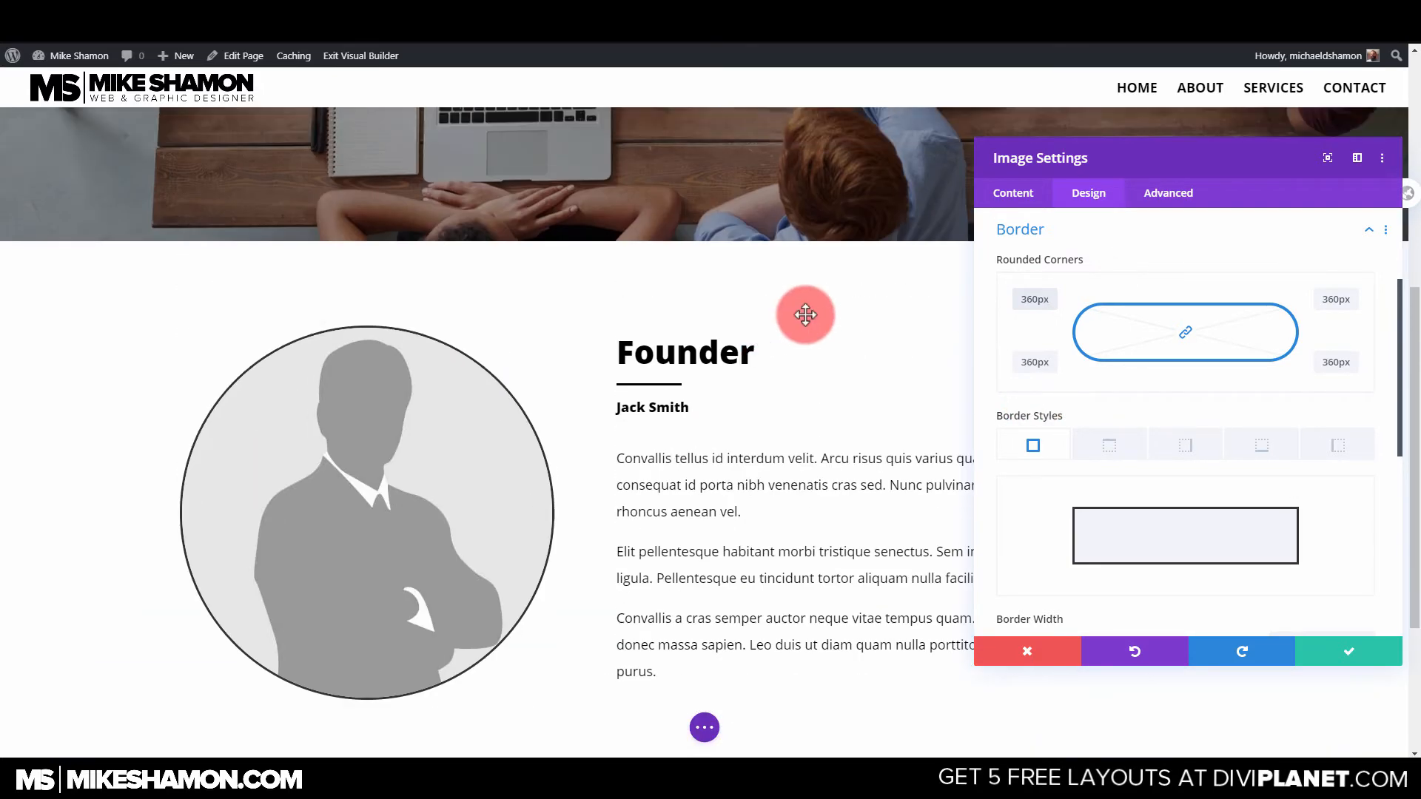
scroll(811, 327, "down", 9)
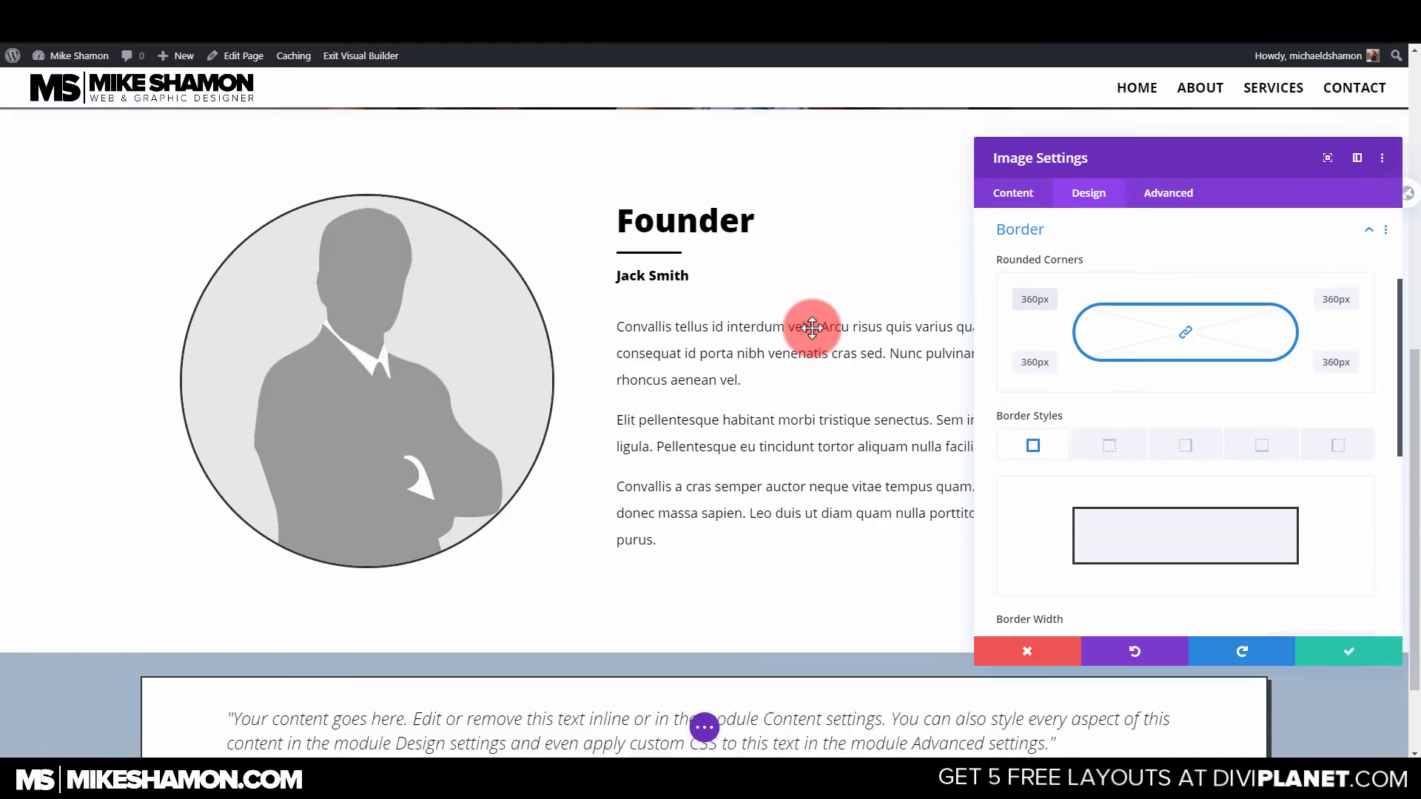
left_click(1355, 651)
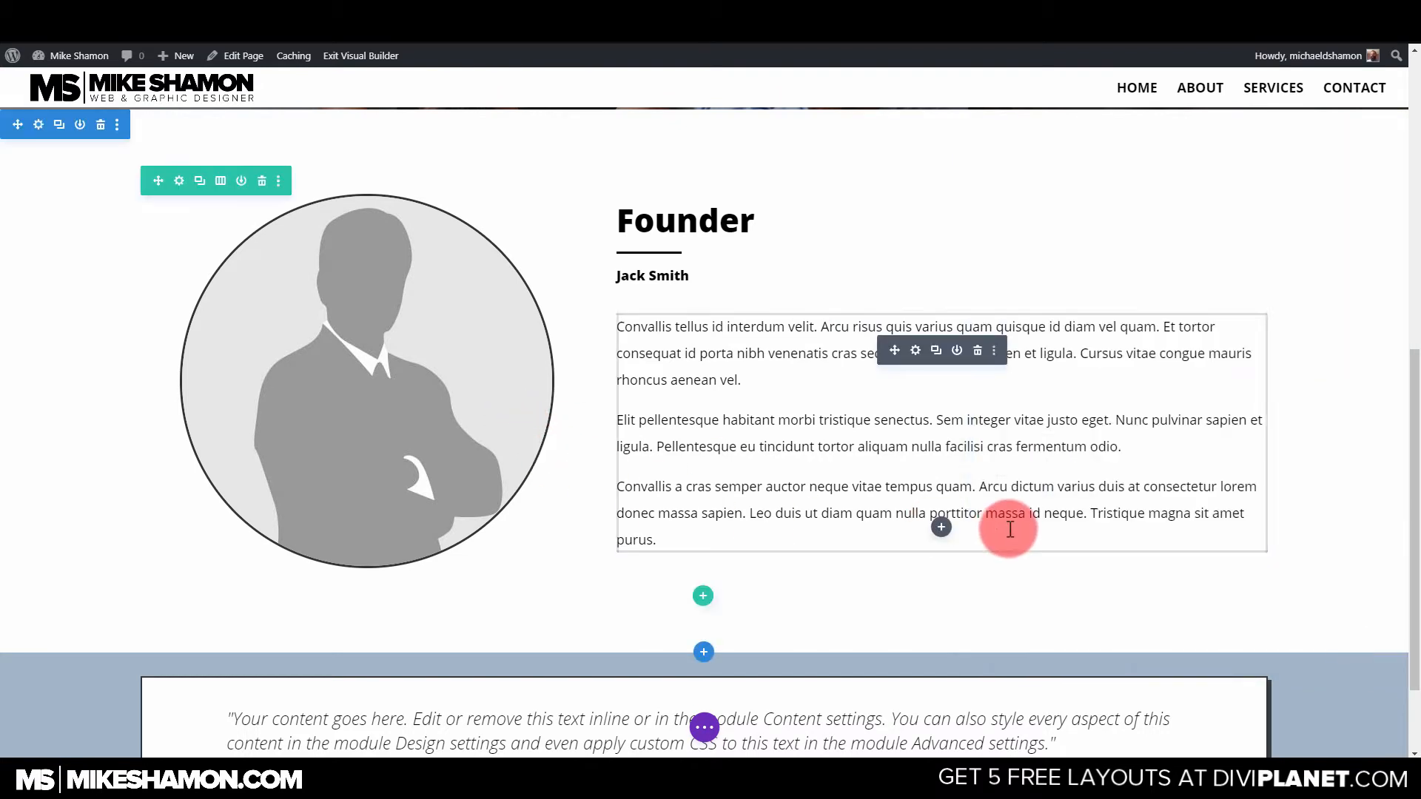
Compare the box shadow presets on the founder portrait and apply the soft lower shadow with 12px vertical position and 18px blur.
left_click(320, 230)
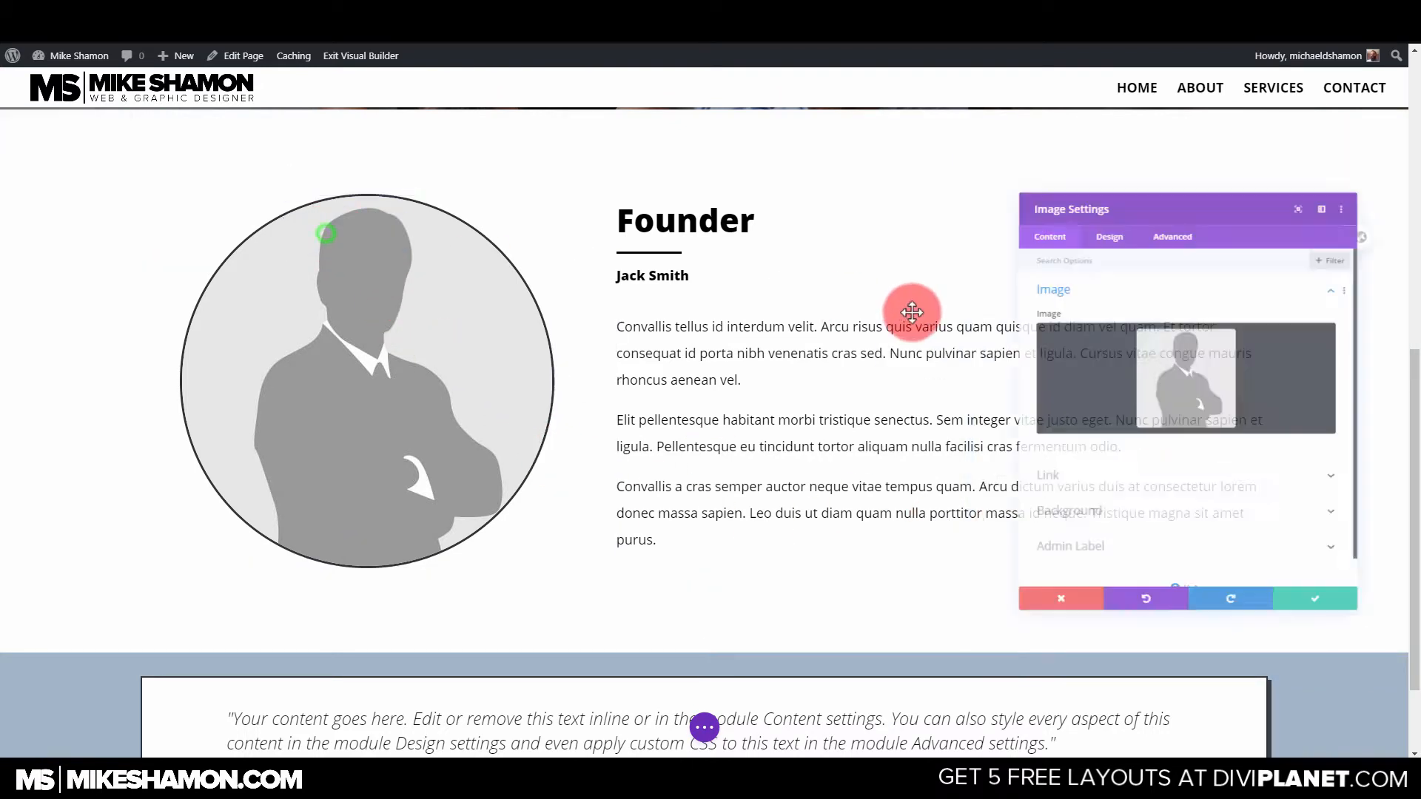
scroll(1118, 512, "down", 1)
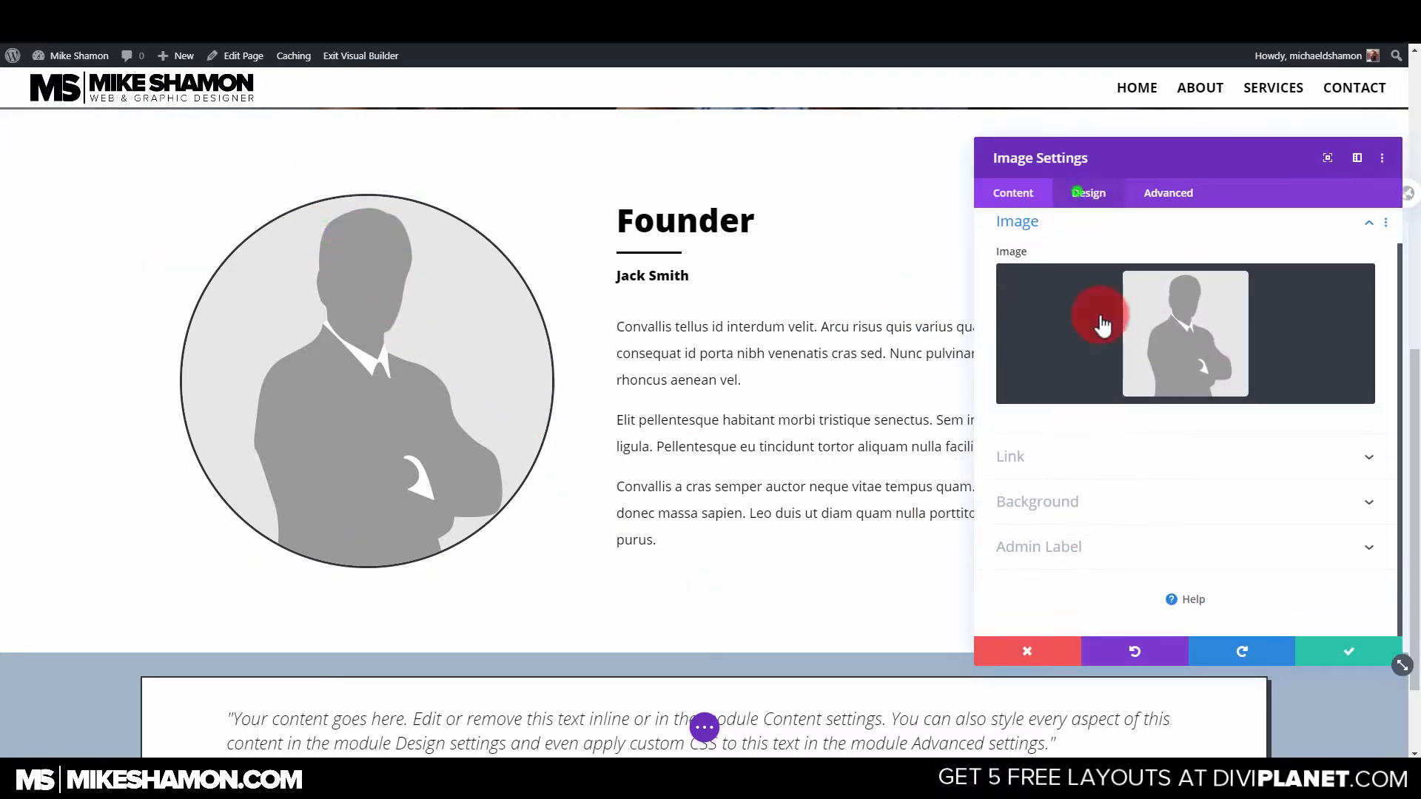
left_click(1088, 192)
left_click(1072, 444)
scroll(1257, 459, "down", 2)
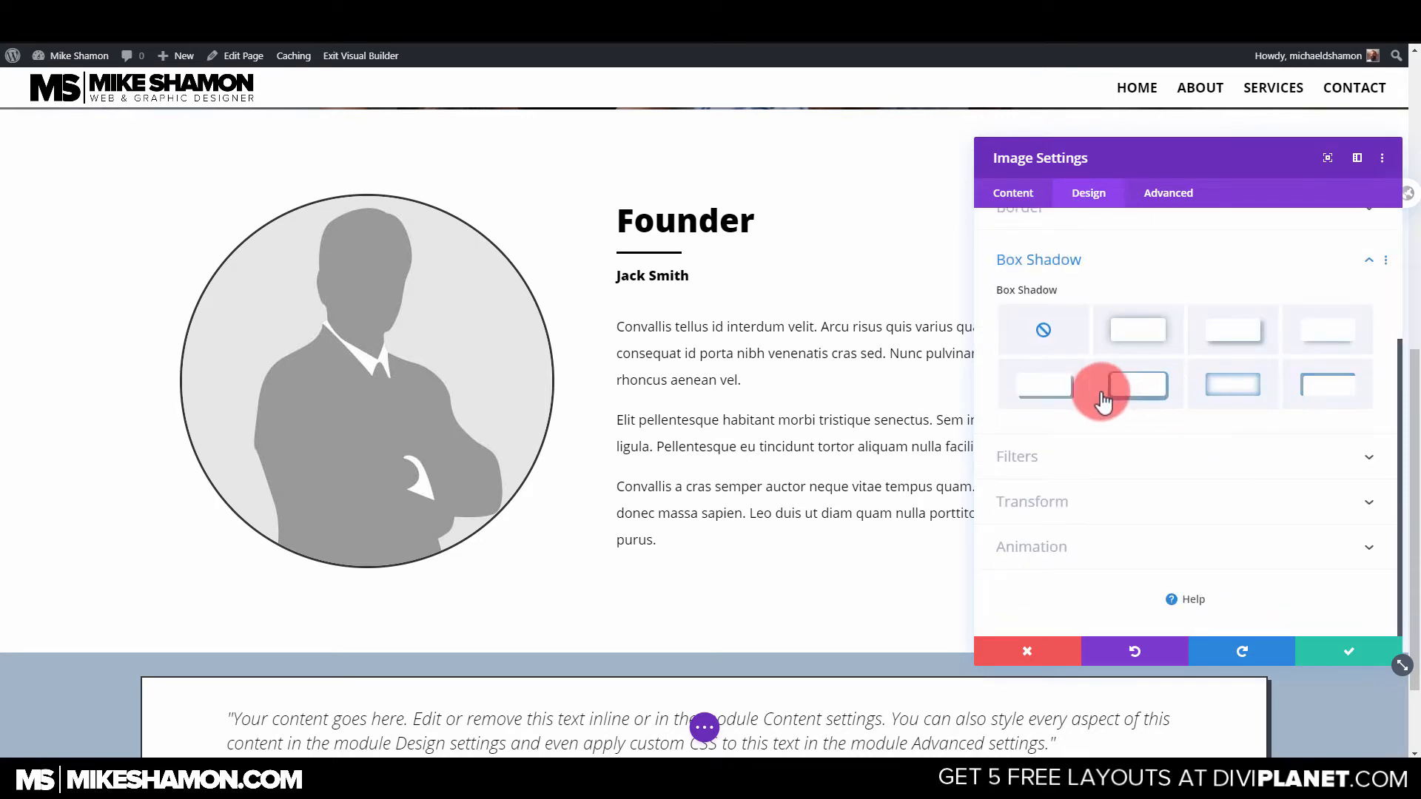
left_click(1055, 392)
left_click(1139, 383)
left_click(1237, 379)
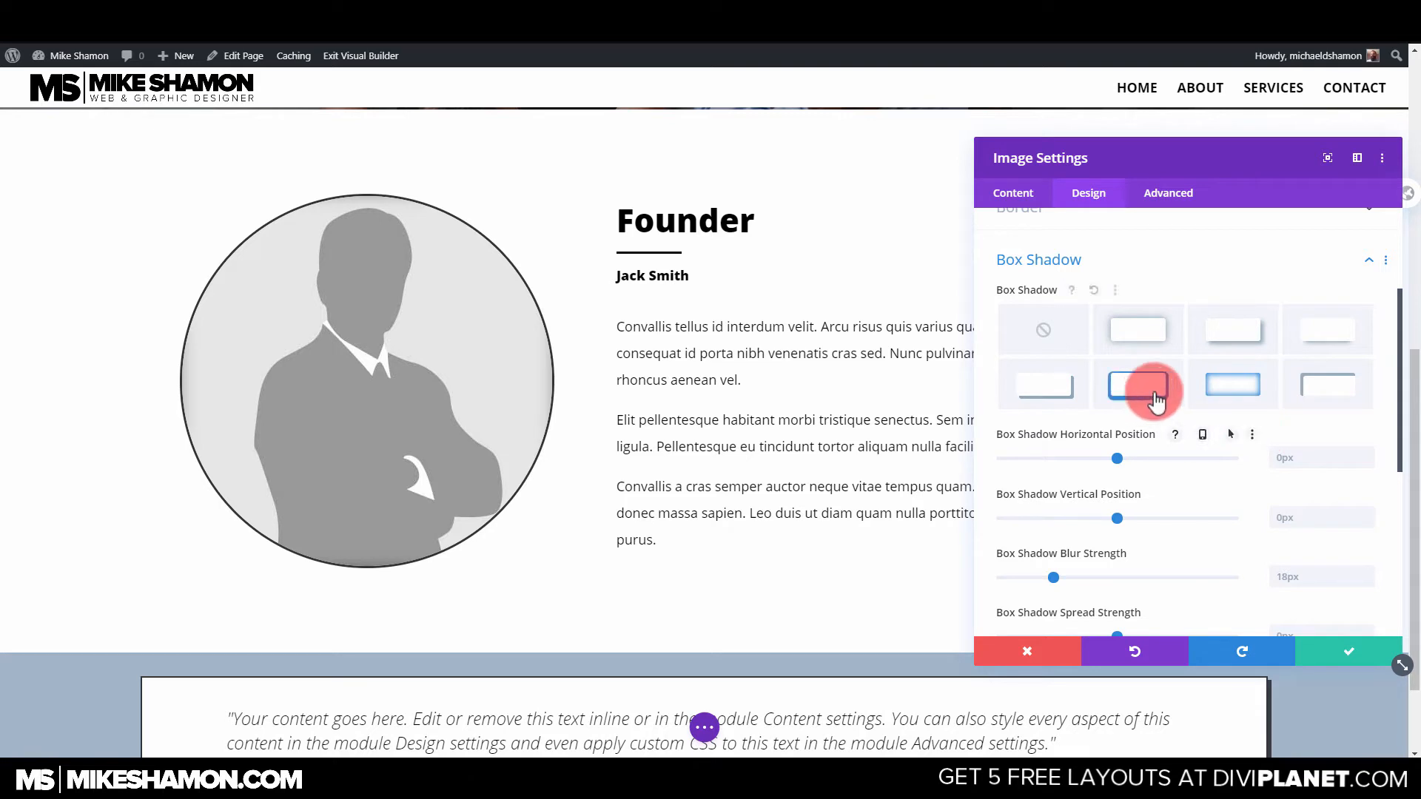
left_click(1149, 334)
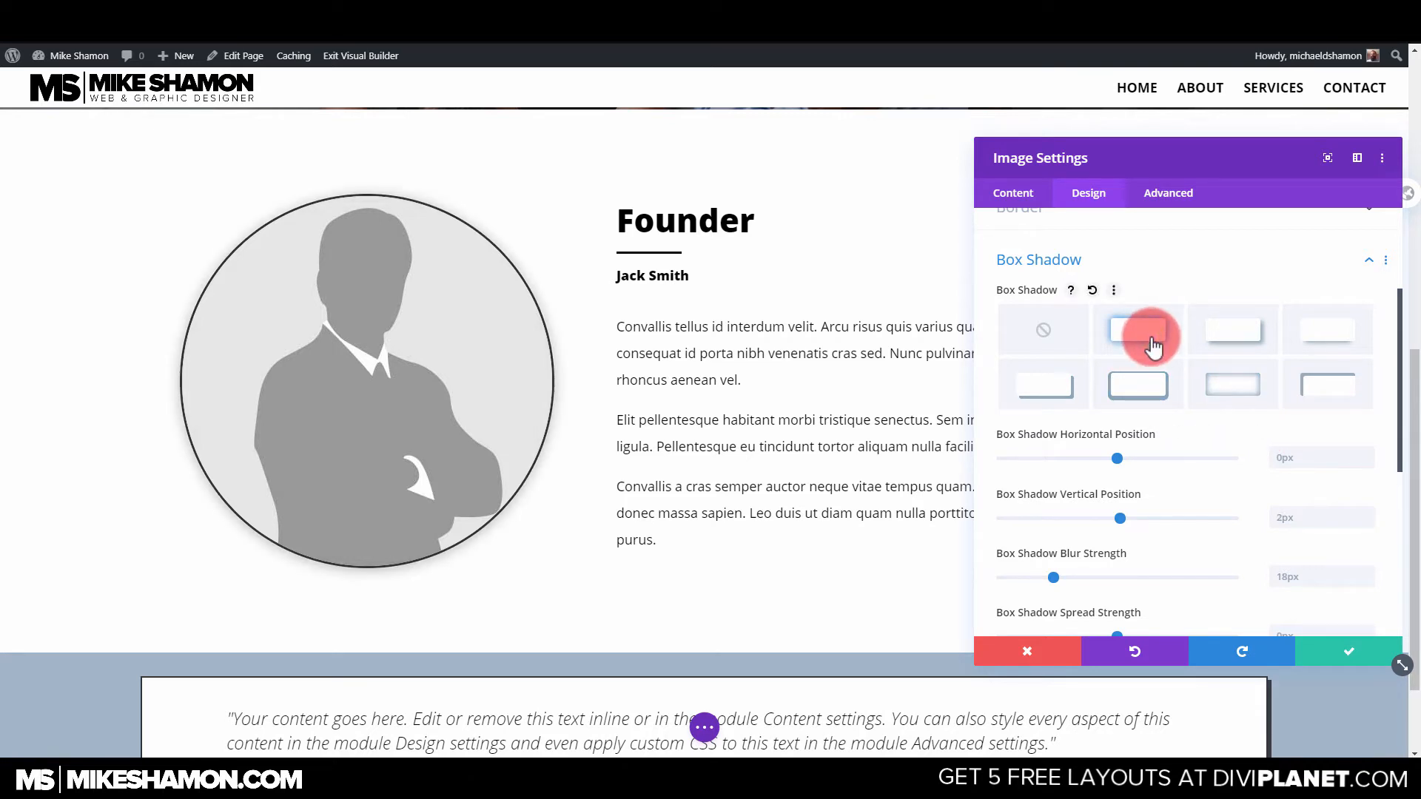
left_click(1262, 342)
left_click(1329, 339)
left_click(1330, 387)
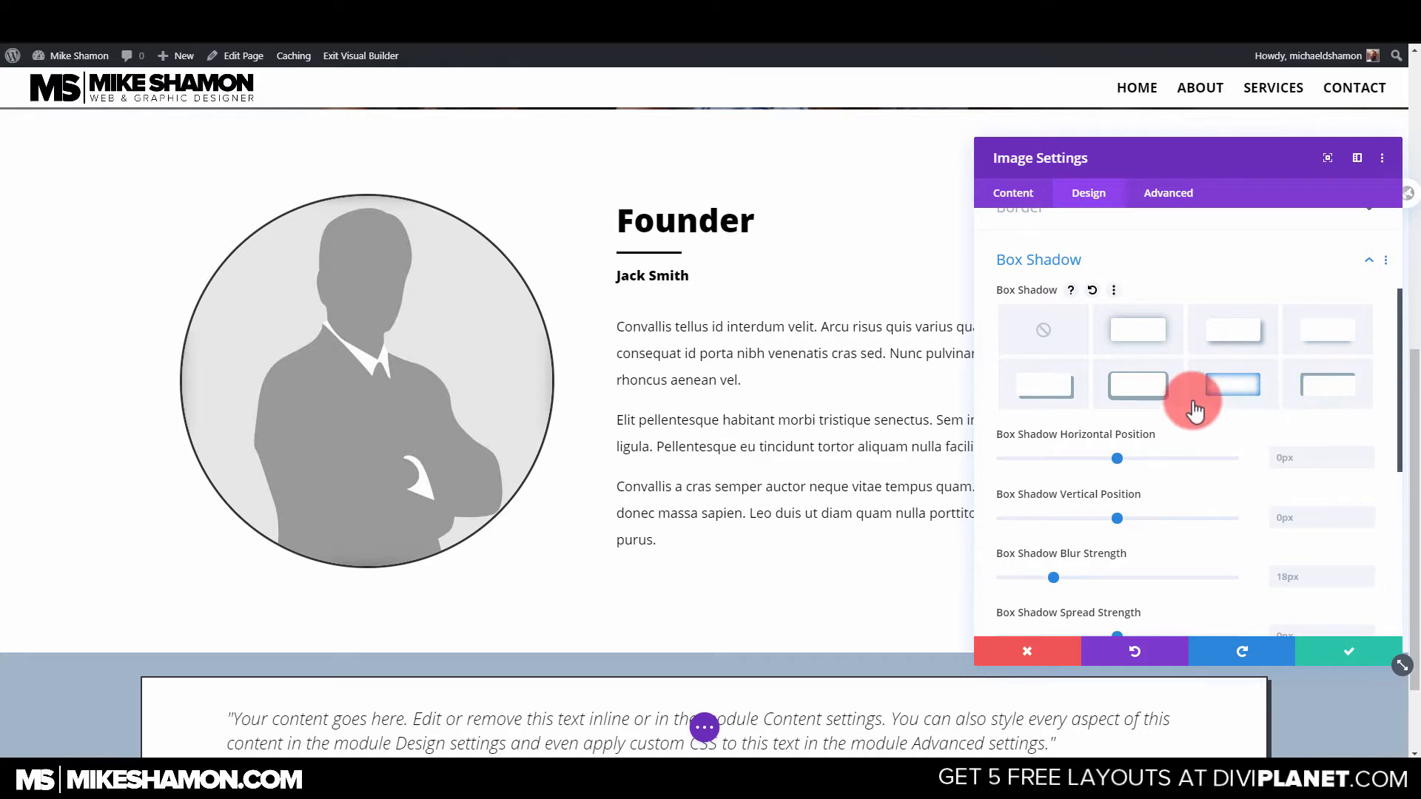
left_click(1138, 339)
left_click(1246, 385)
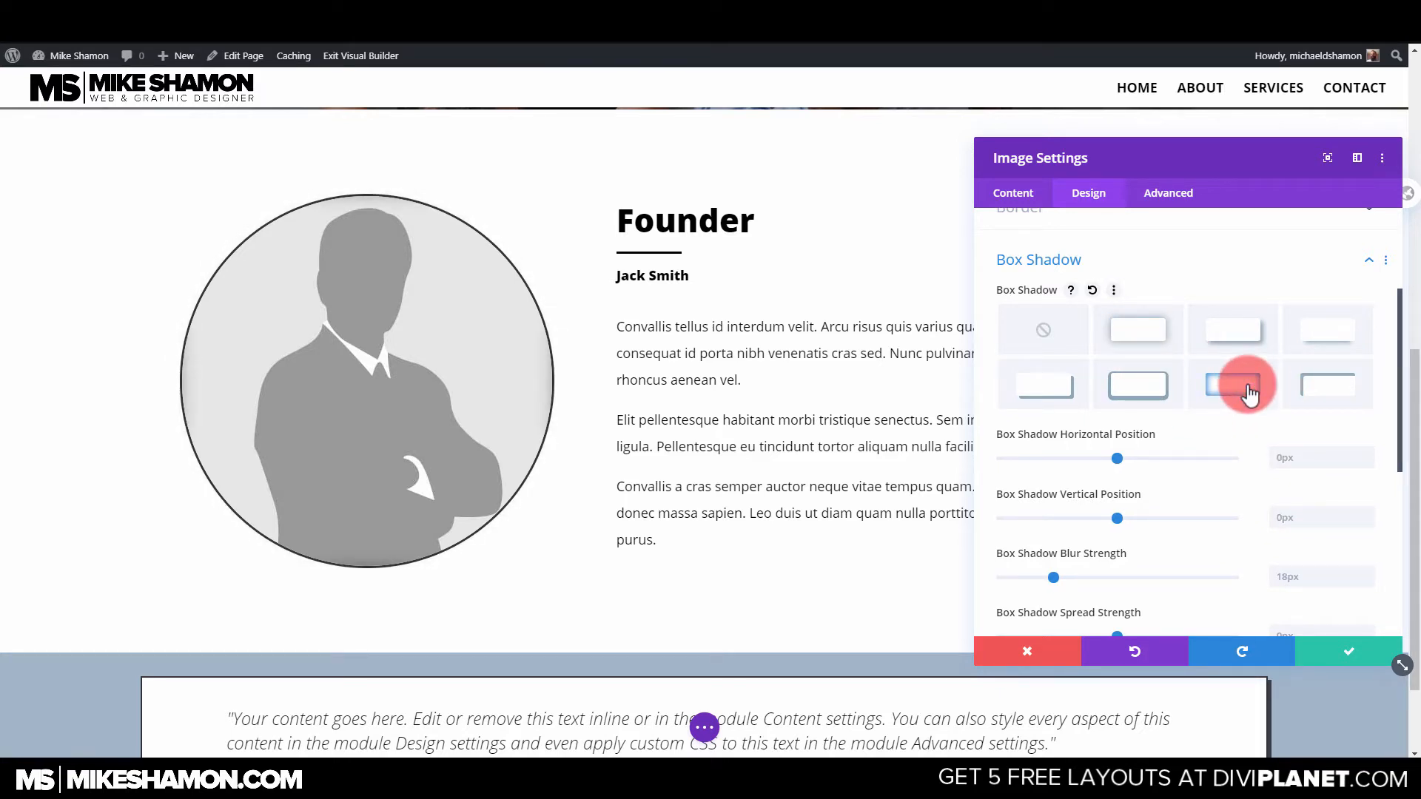
left_click(1343, 339)
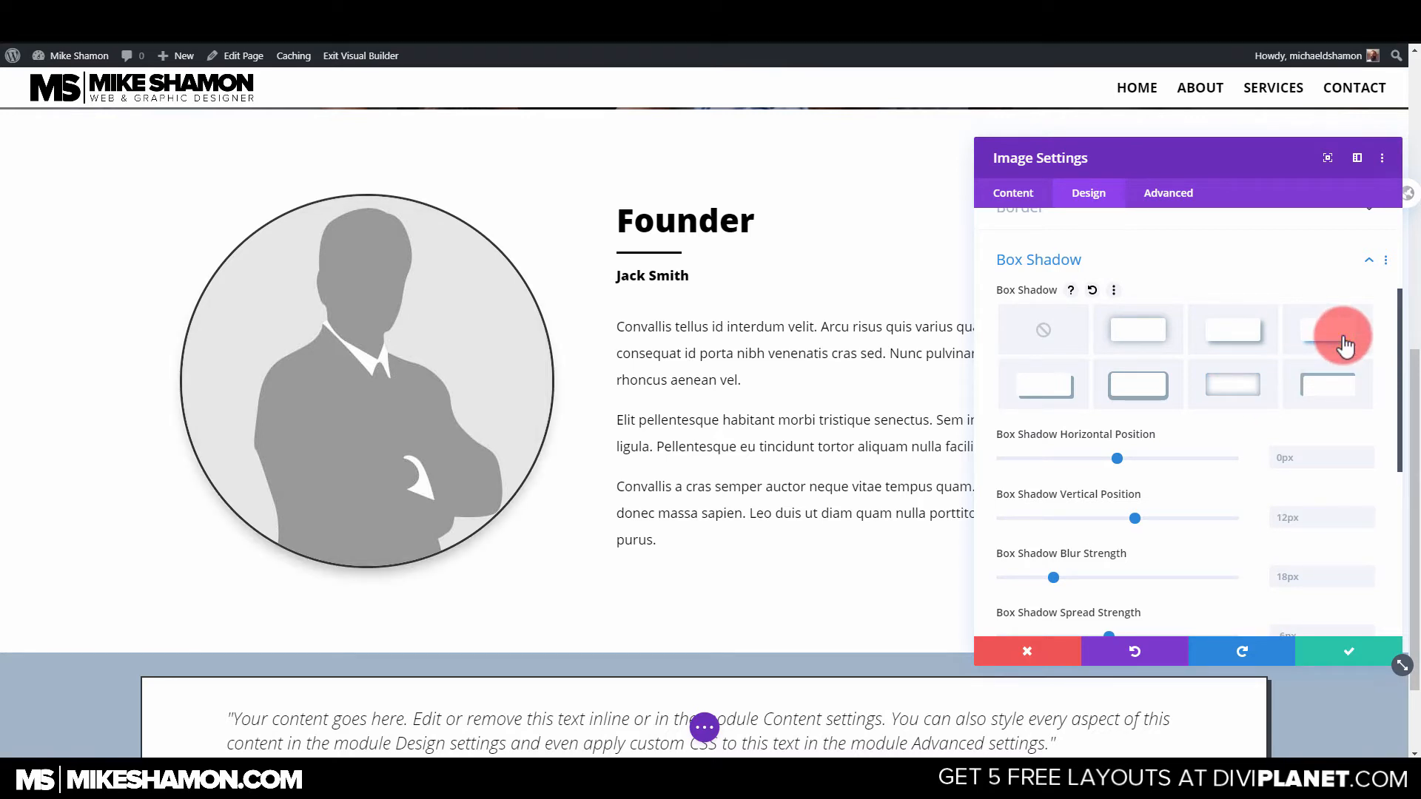
Compare more box shadow presets on the founder portrait and apply the inner shadow preset.
scroll(545, 362, "up", 5)
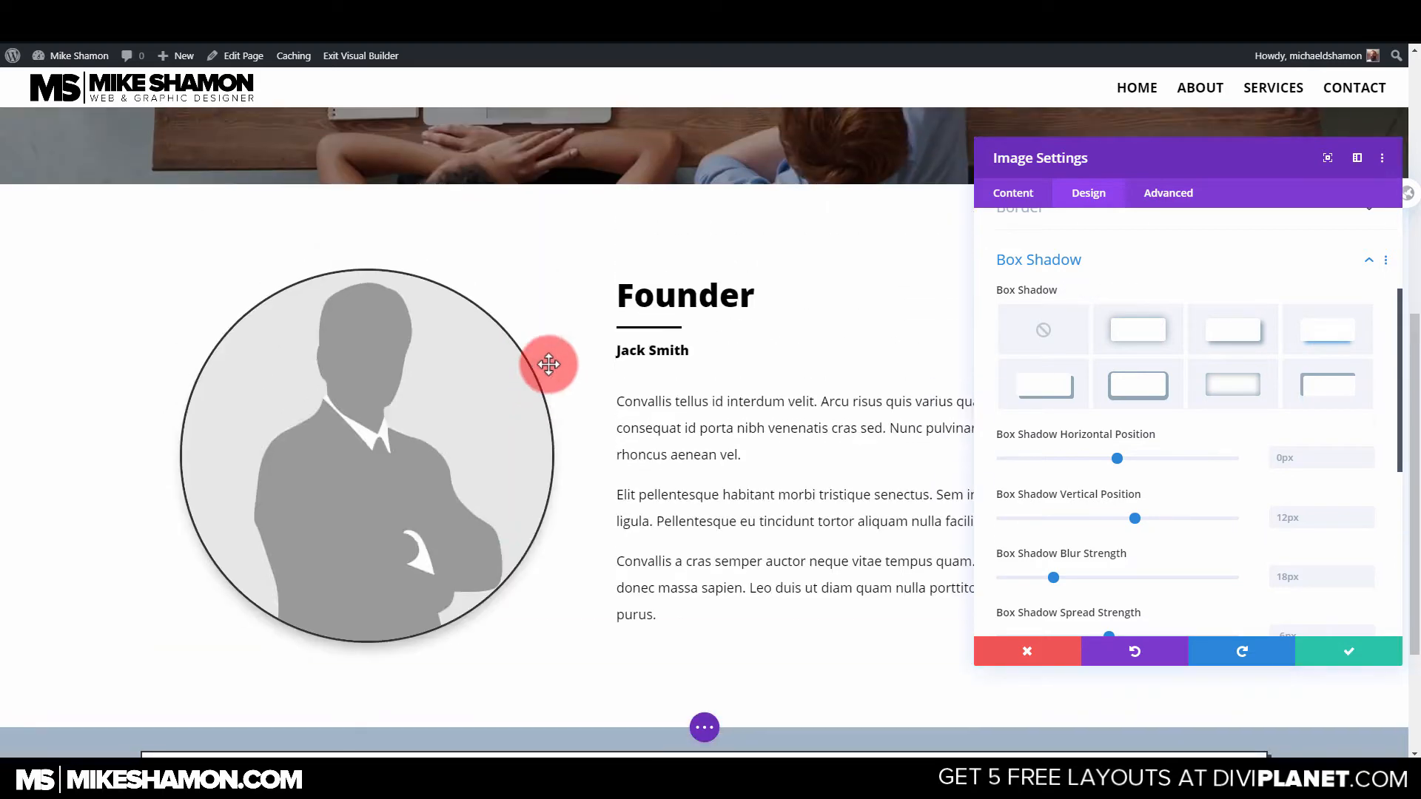
scroll(231, 479, "down", 3)
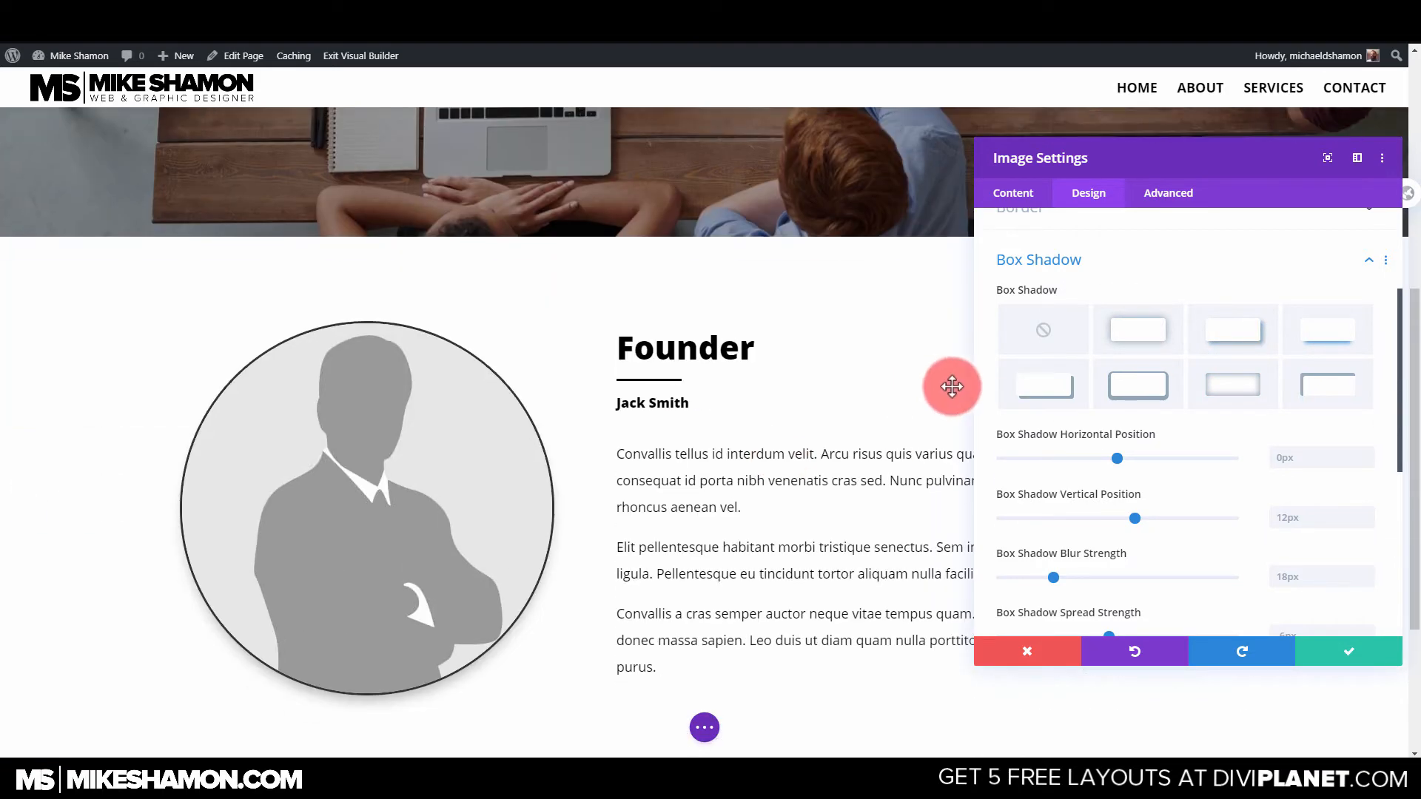
left_click(1125, 333)
scroll(529, 449, "down", 3)
scroll(723, 402, "up", 3)
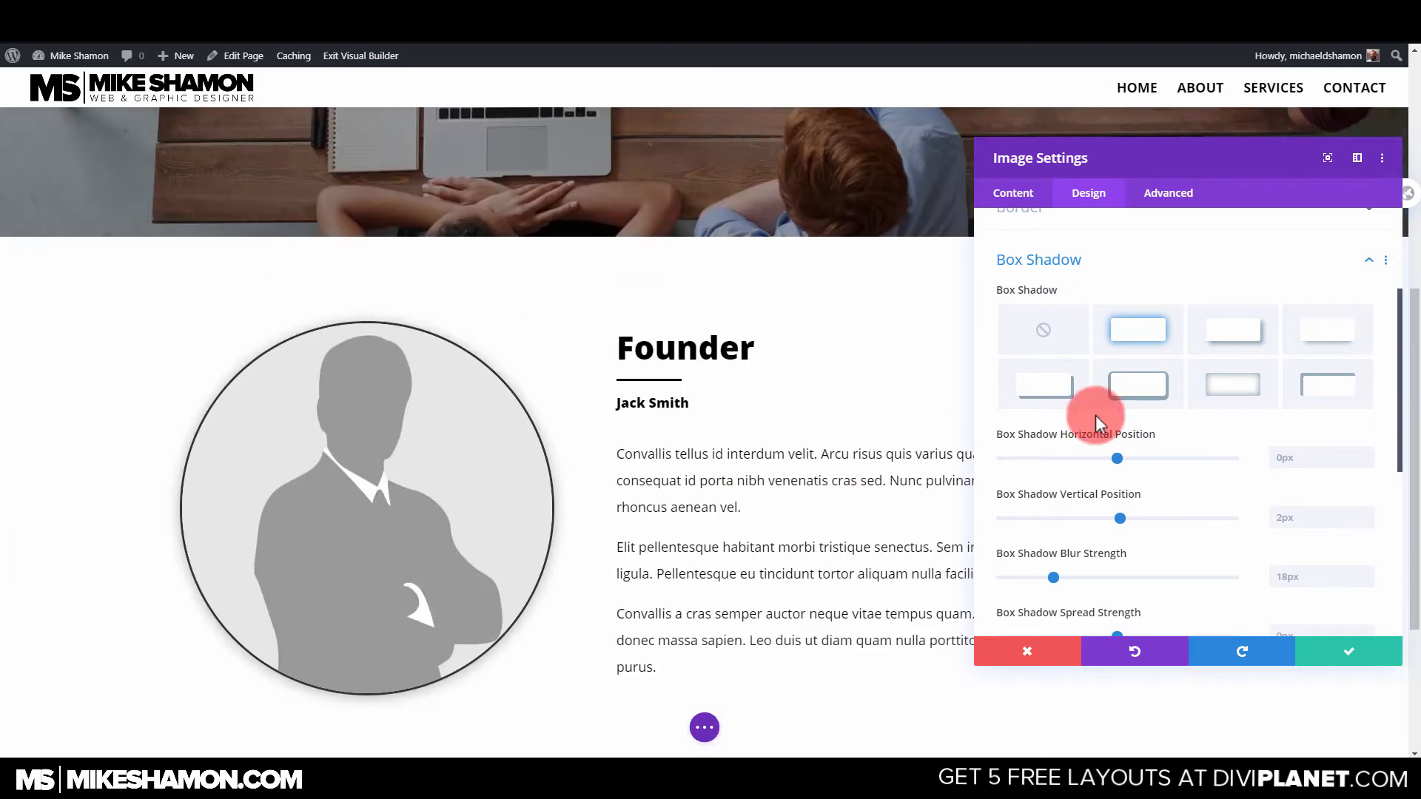
left_click(1211, 386)
scroll(1084, 469, "down", 5)
left_click(1104, 198)
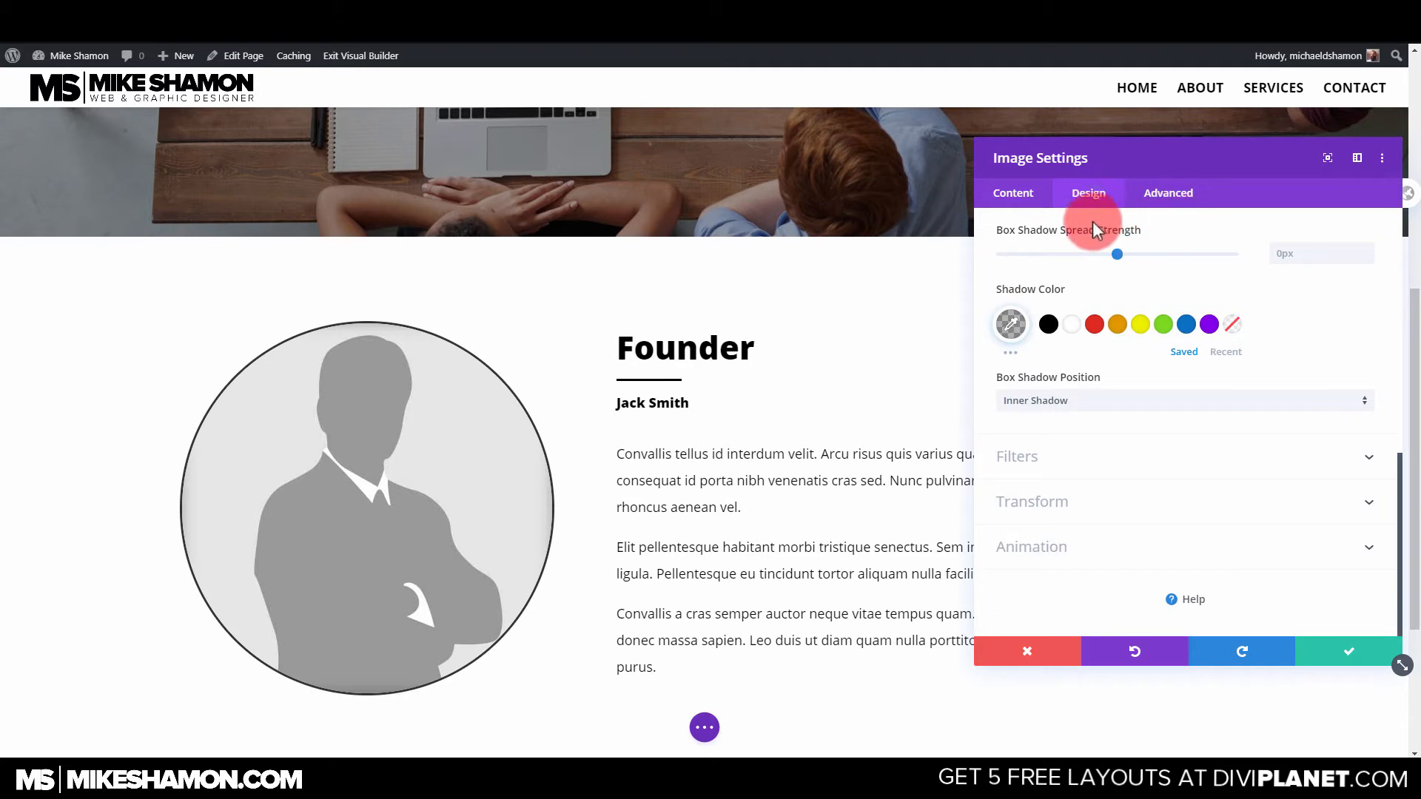
Preview the animation styles on the founder portrait, apply Fold and save the image settings.
left_click(1064, 534)
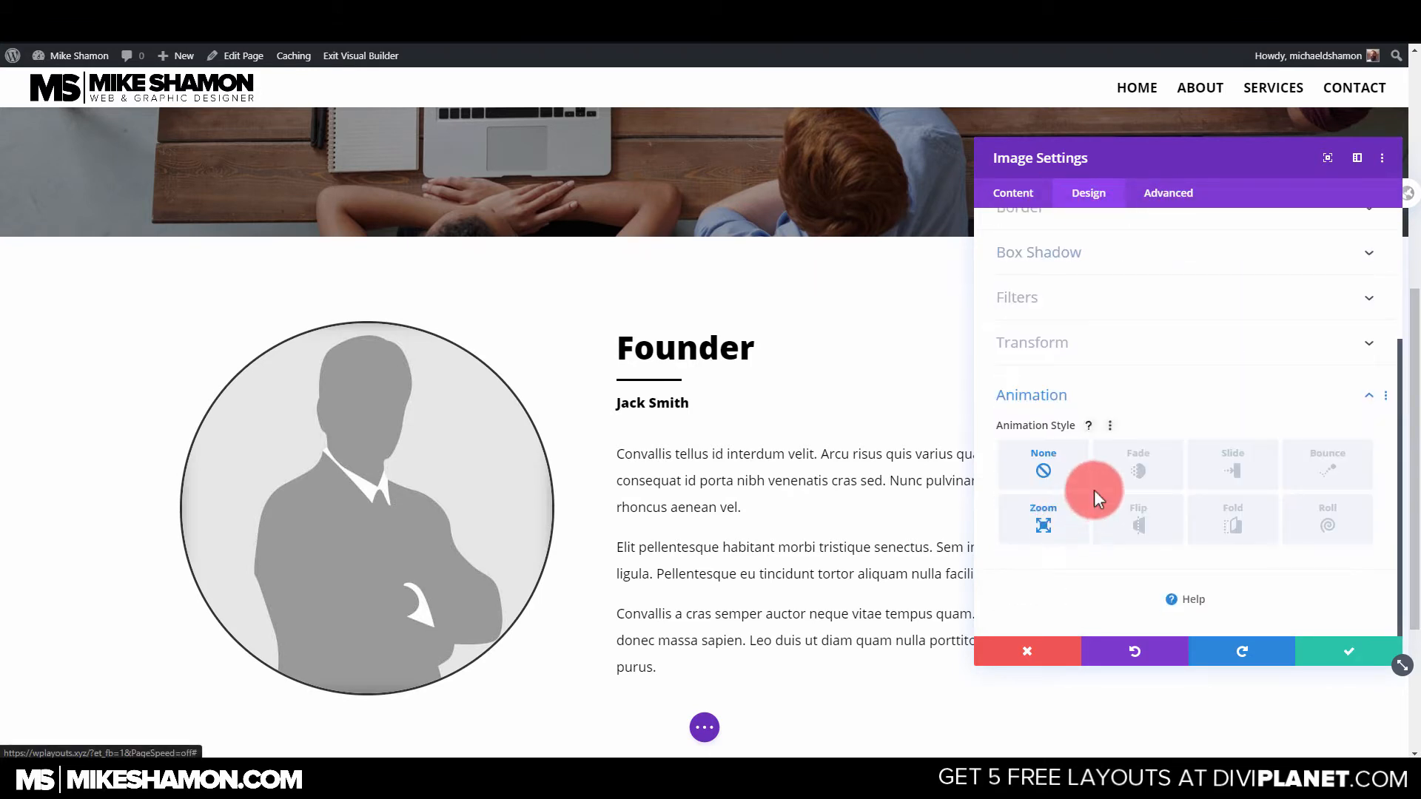
left_click(1138, 459)
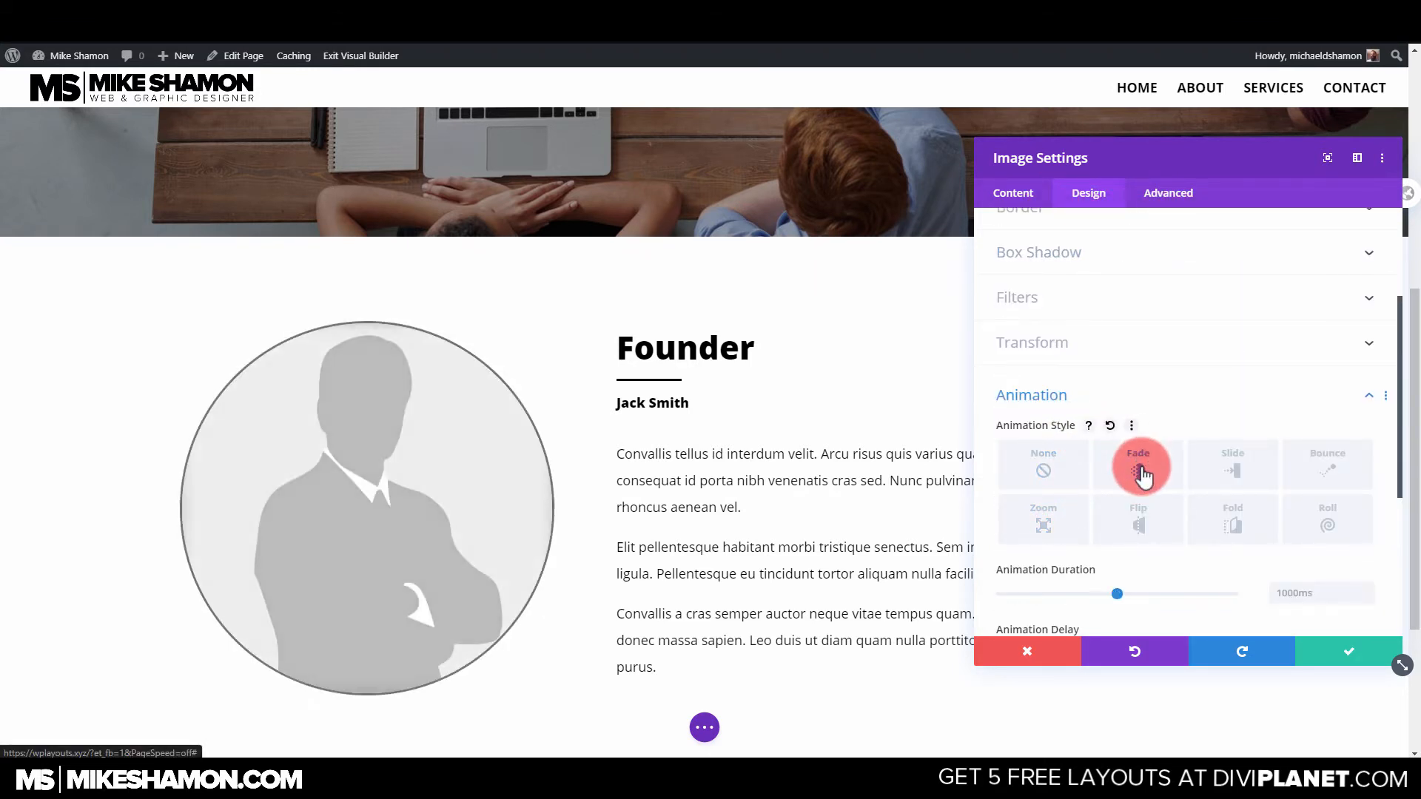
left_click(1043, 529)
left_click(1143, 523)
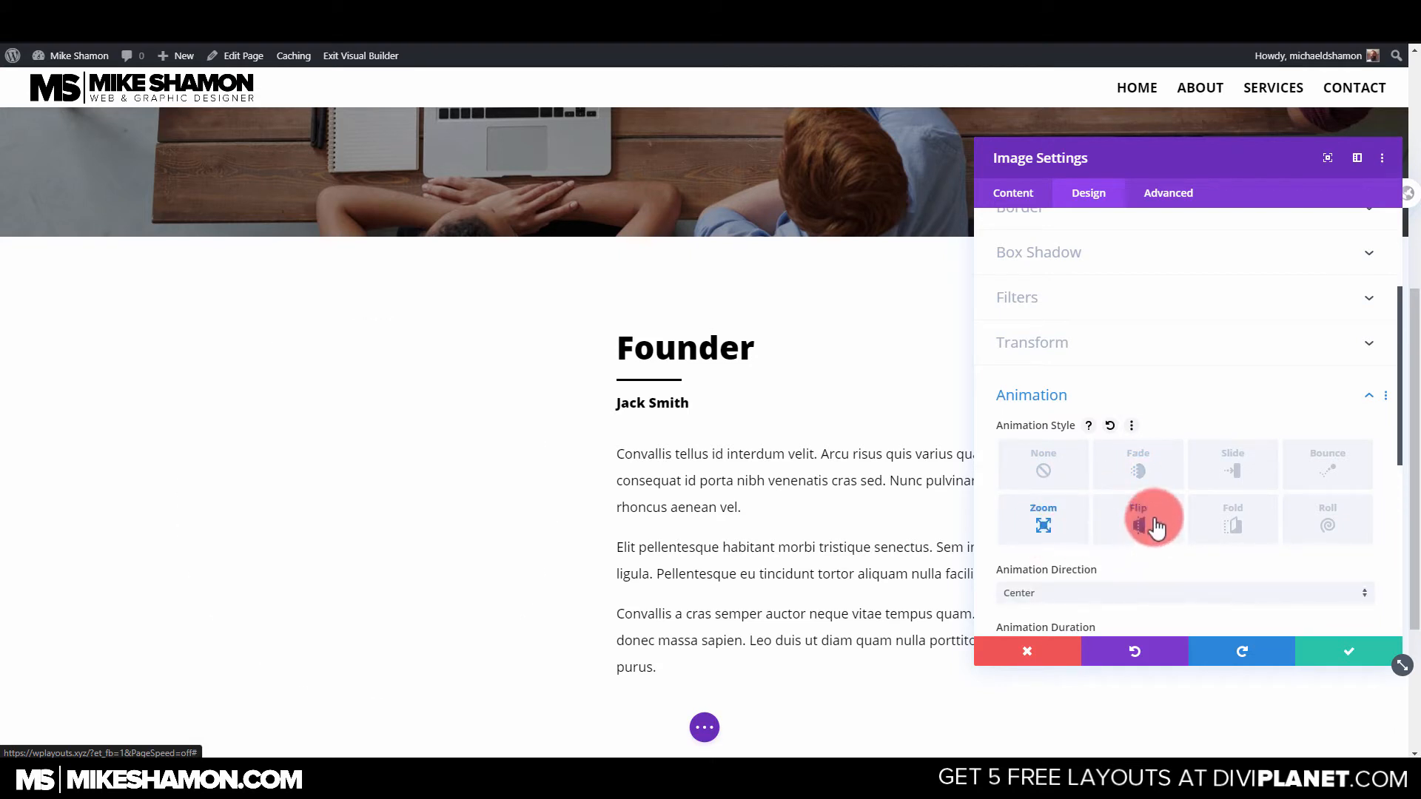
left_click(1222, 472)
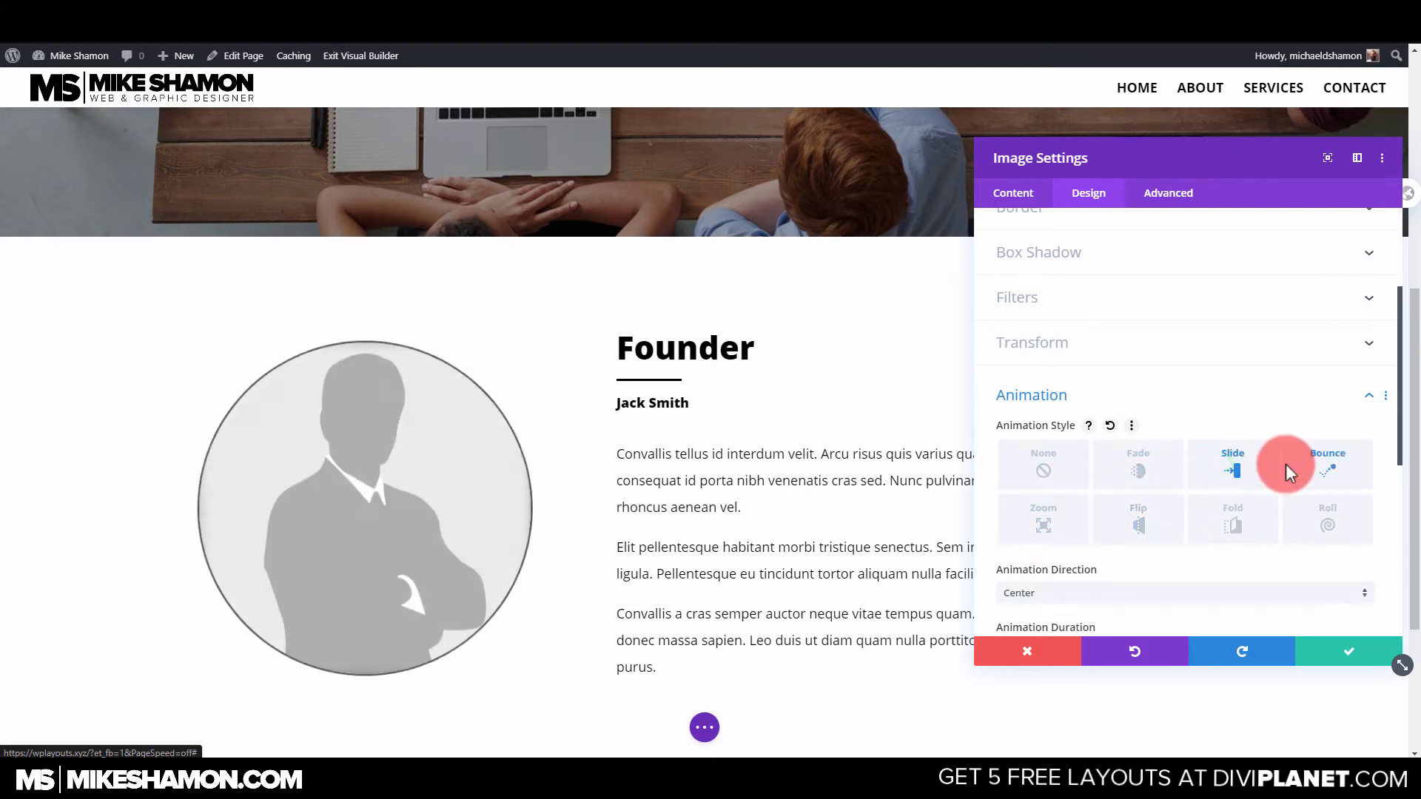
left_click(1285, 464)
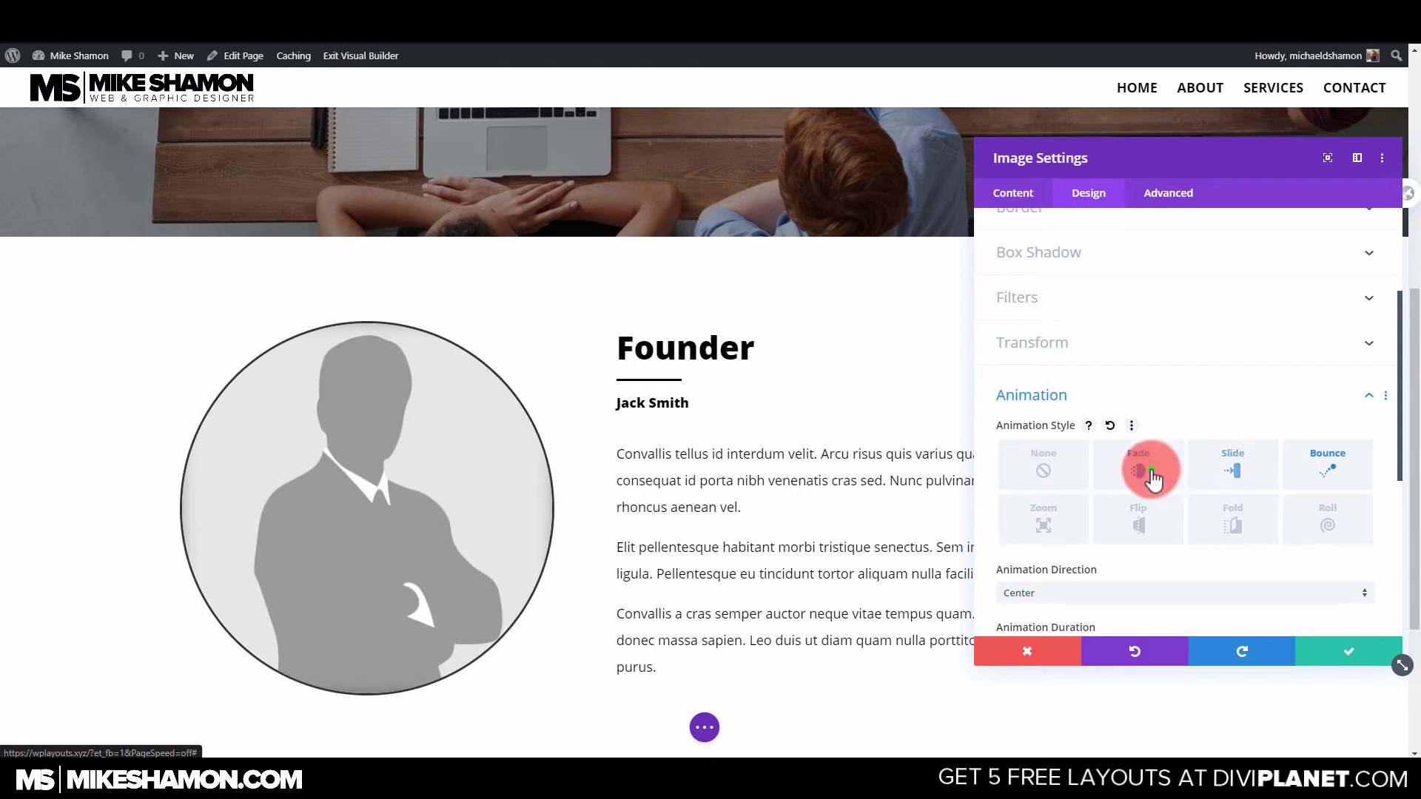
left_click(1140, 467)
left_click(1313, 507)
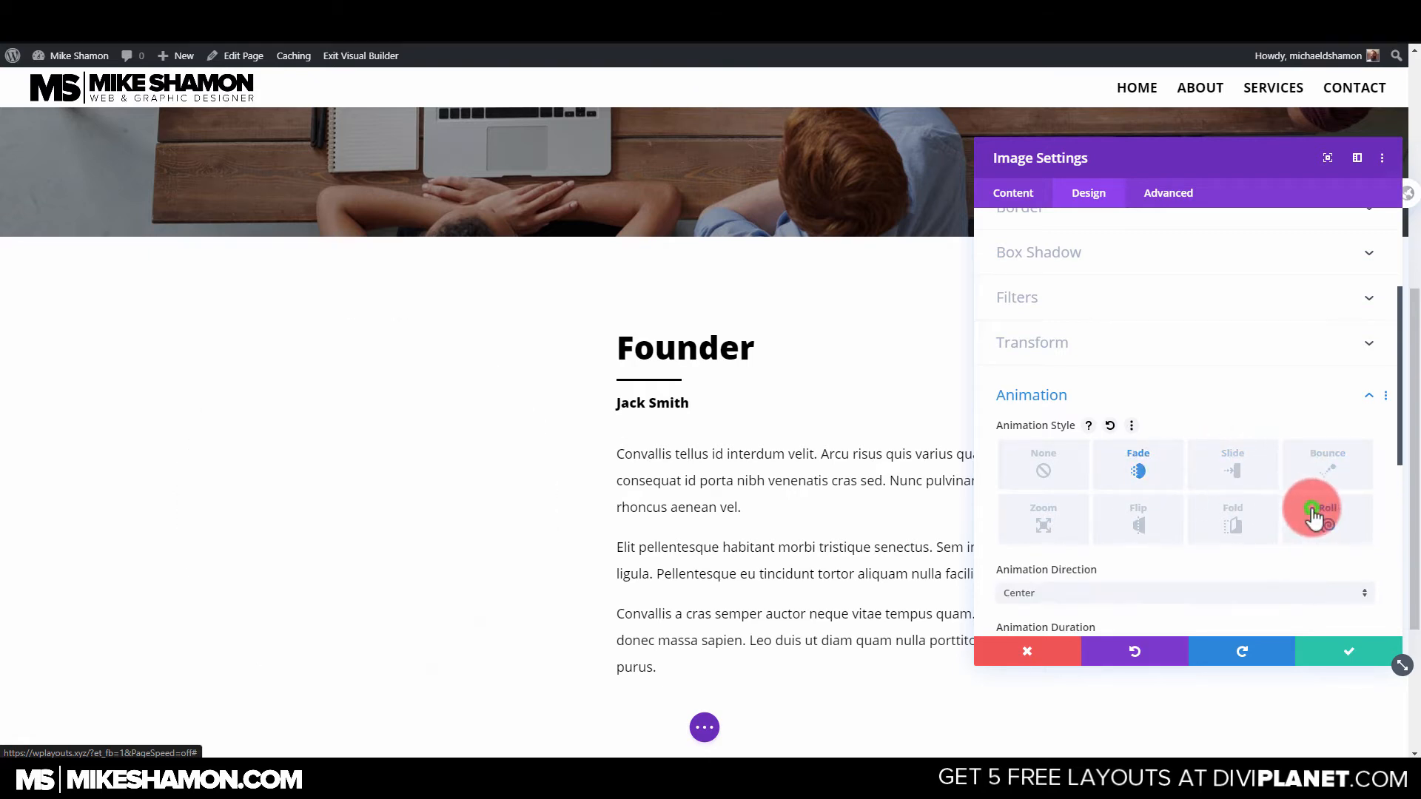
left_click(1250, 530)
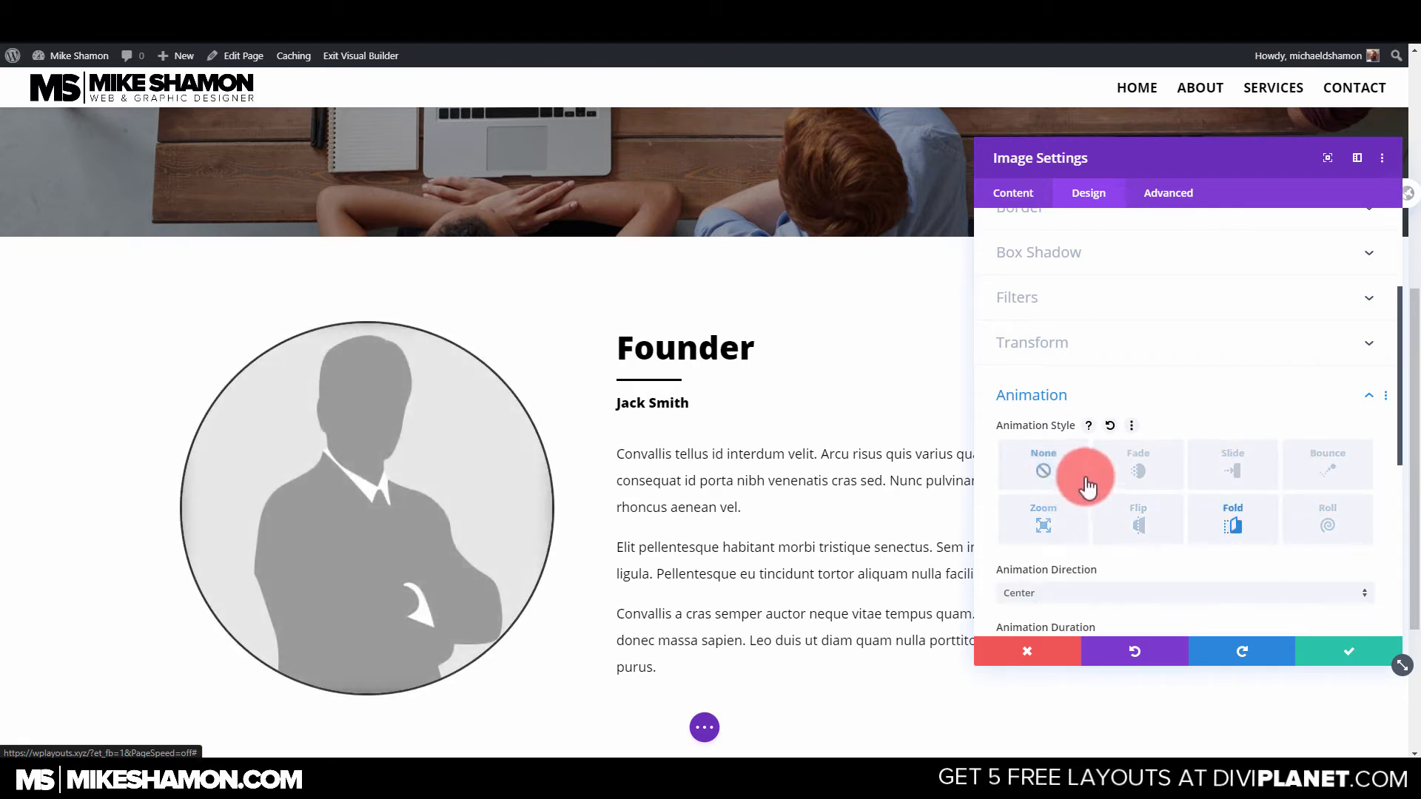
left_click(1058, 478)
left_click(1310, 529)
left_click(1216, 522)
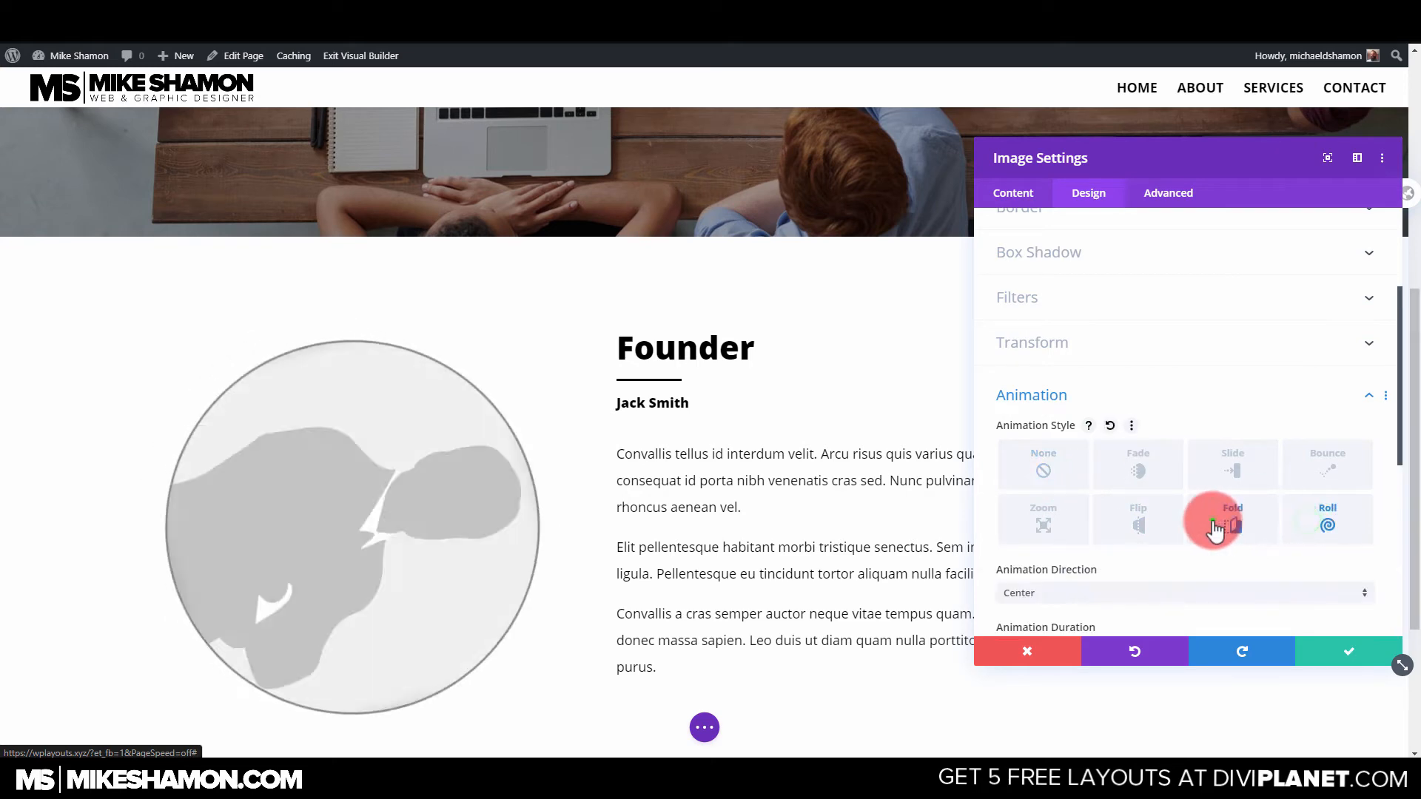
left_click(1348, 651)
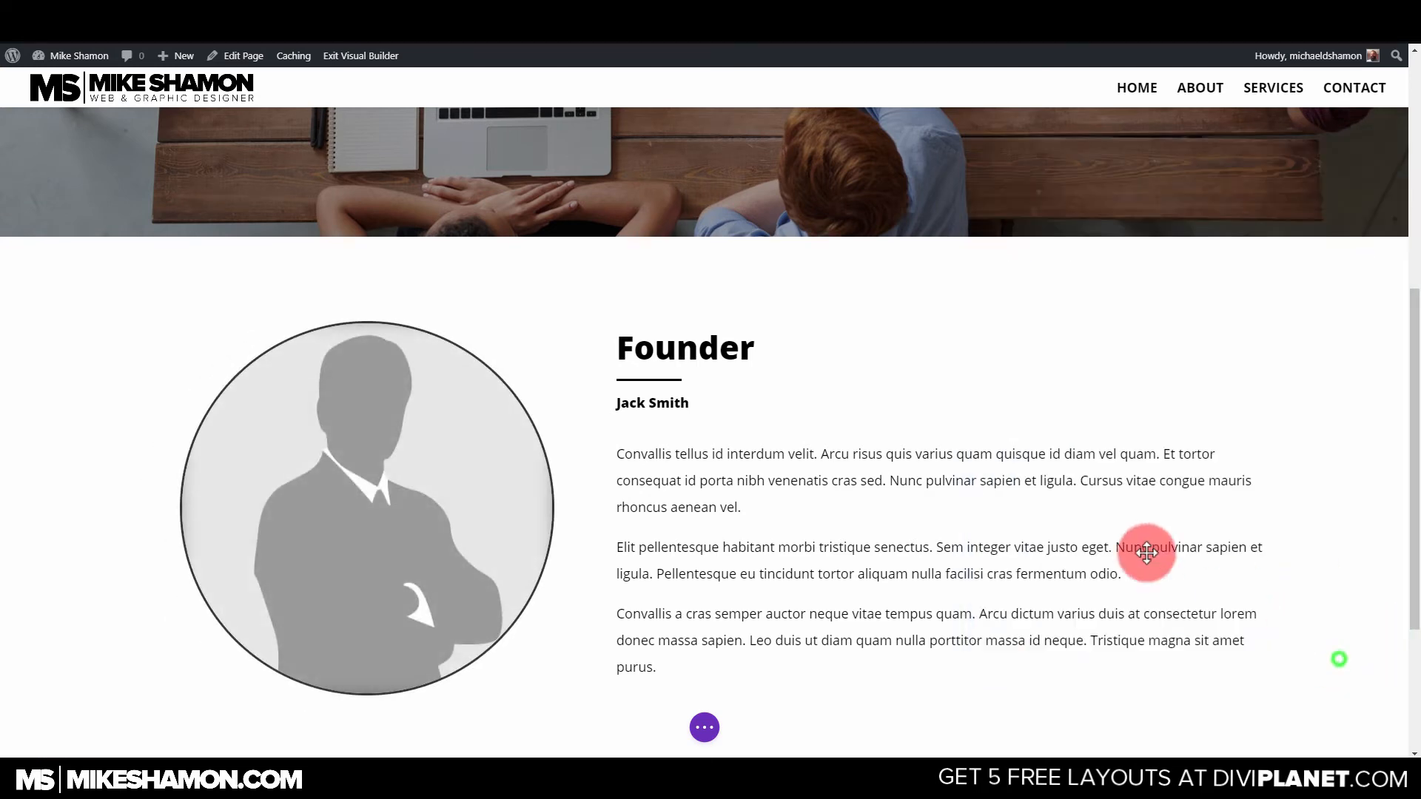
Check the founder section on the page and save the page.
scroll(942, 507, "up", 5)
scroll(751, 683, "down", 8)
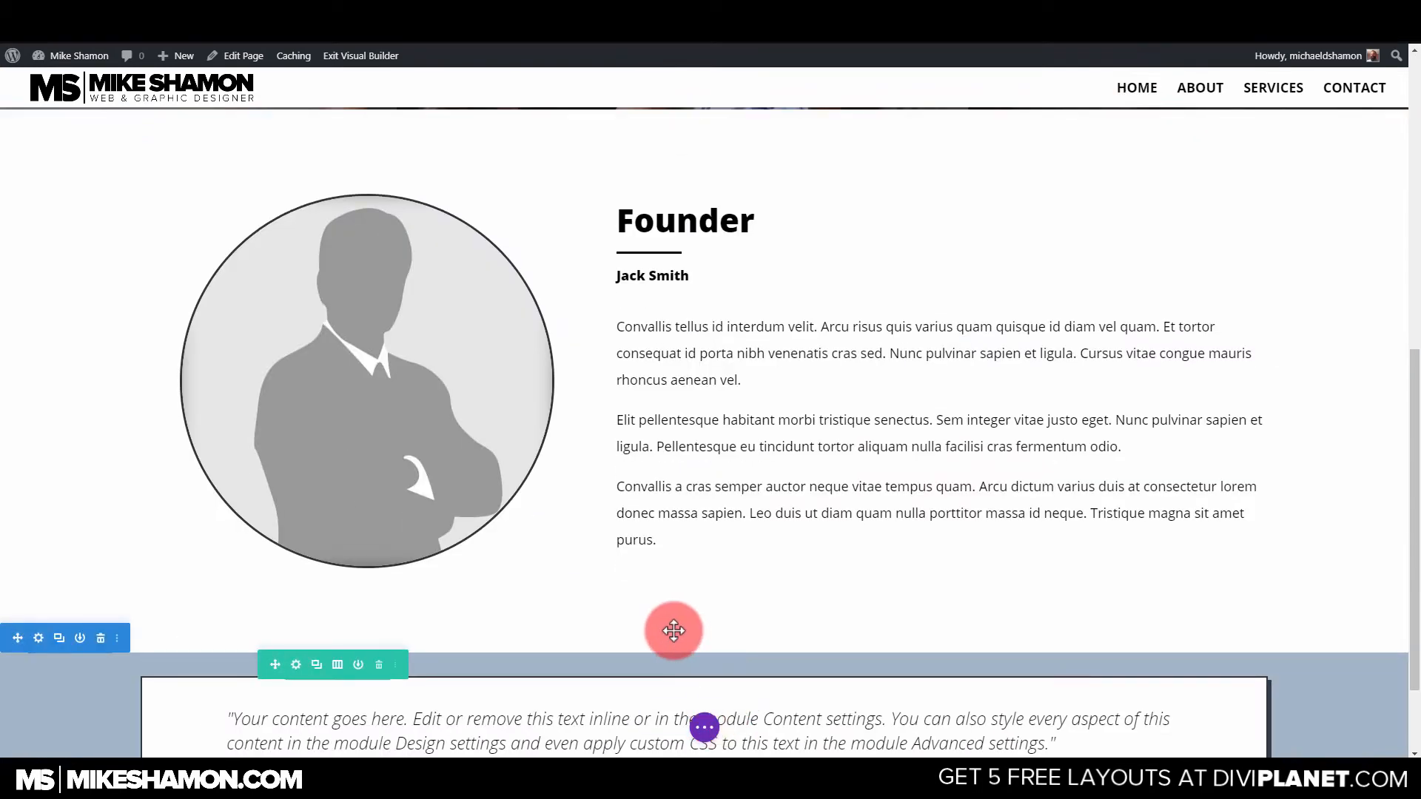
scroll(666, 631, "up", 2)
left_click(704, 729)
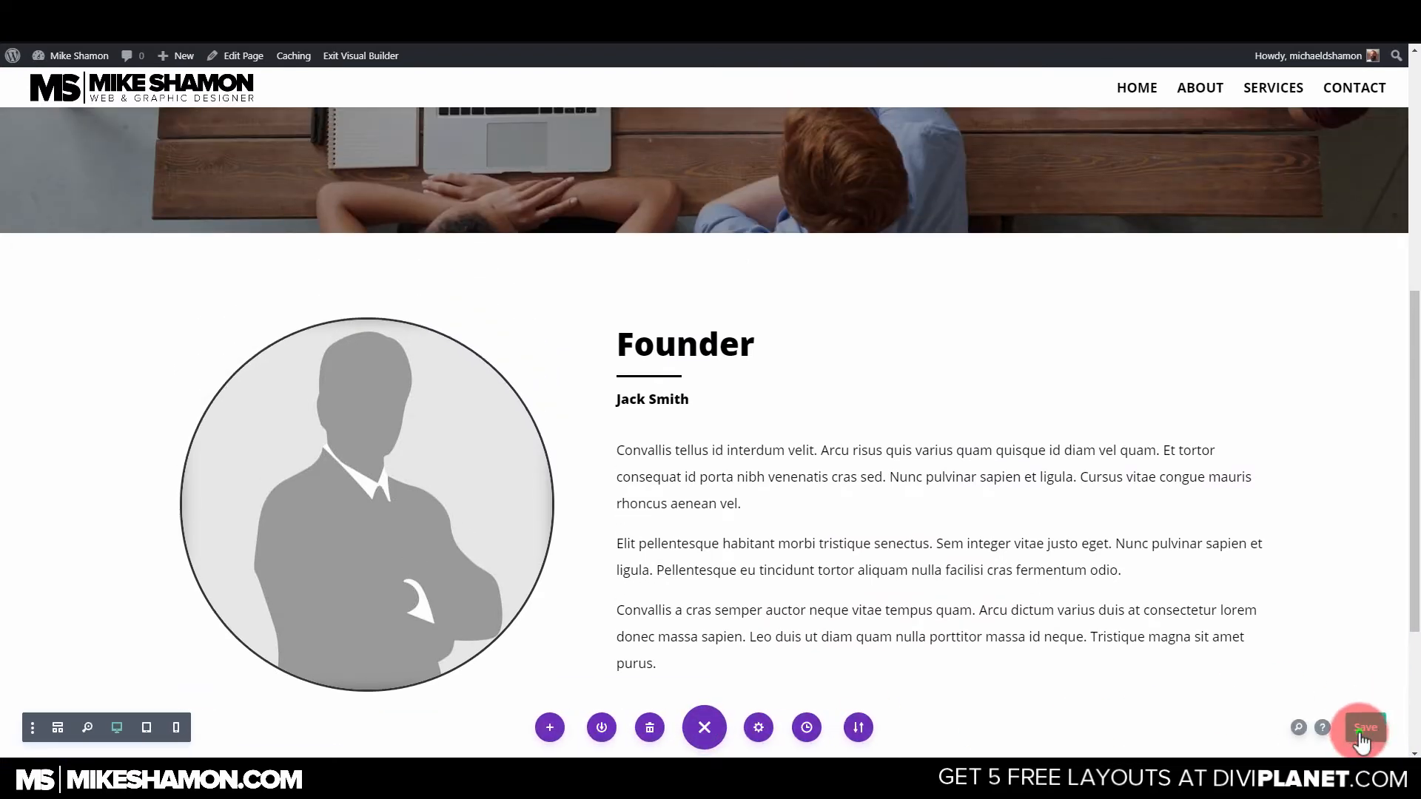
Apply the Fold animation style to the founder's lorem ipsum text module and review its animation options.
mouse_move(408, 462)
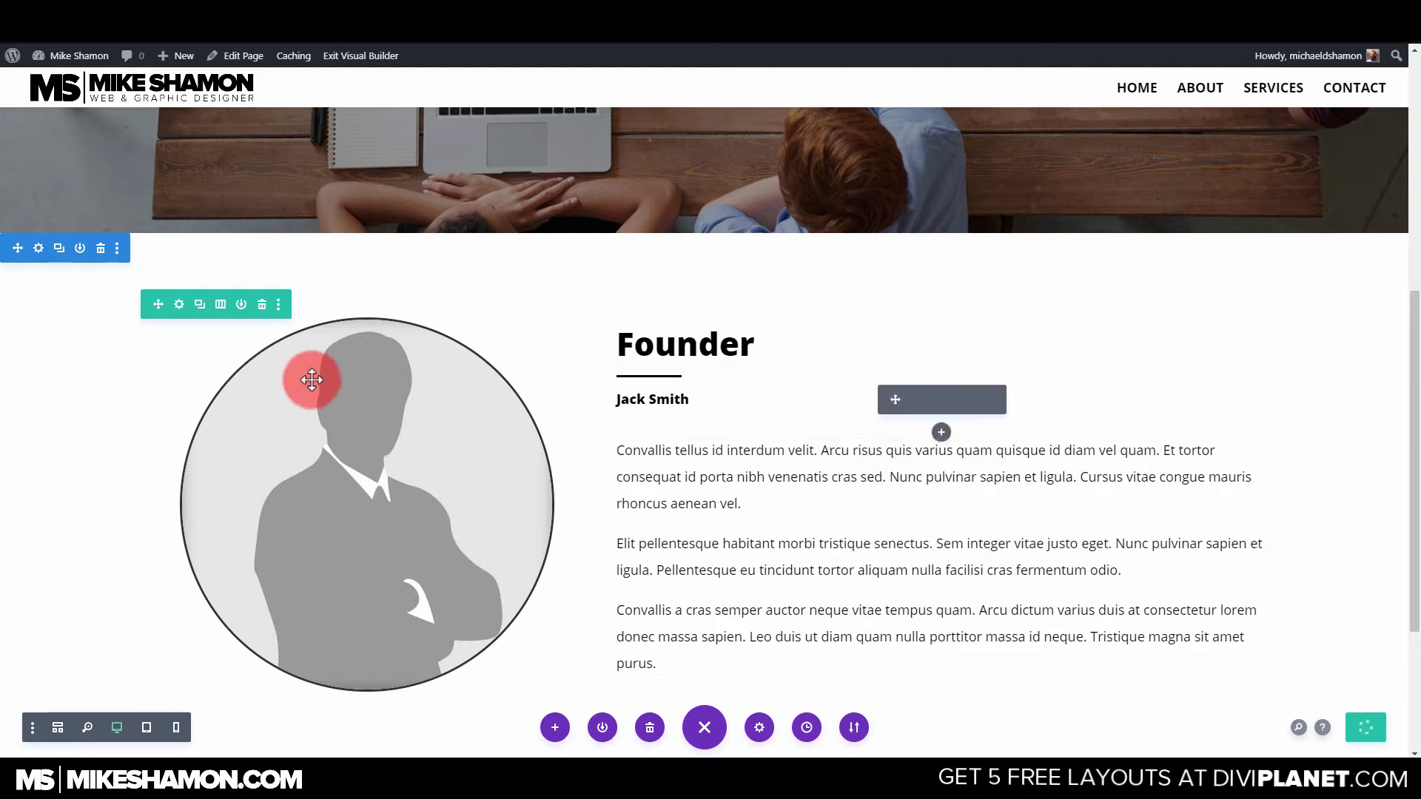
mouse_move(621, 372)
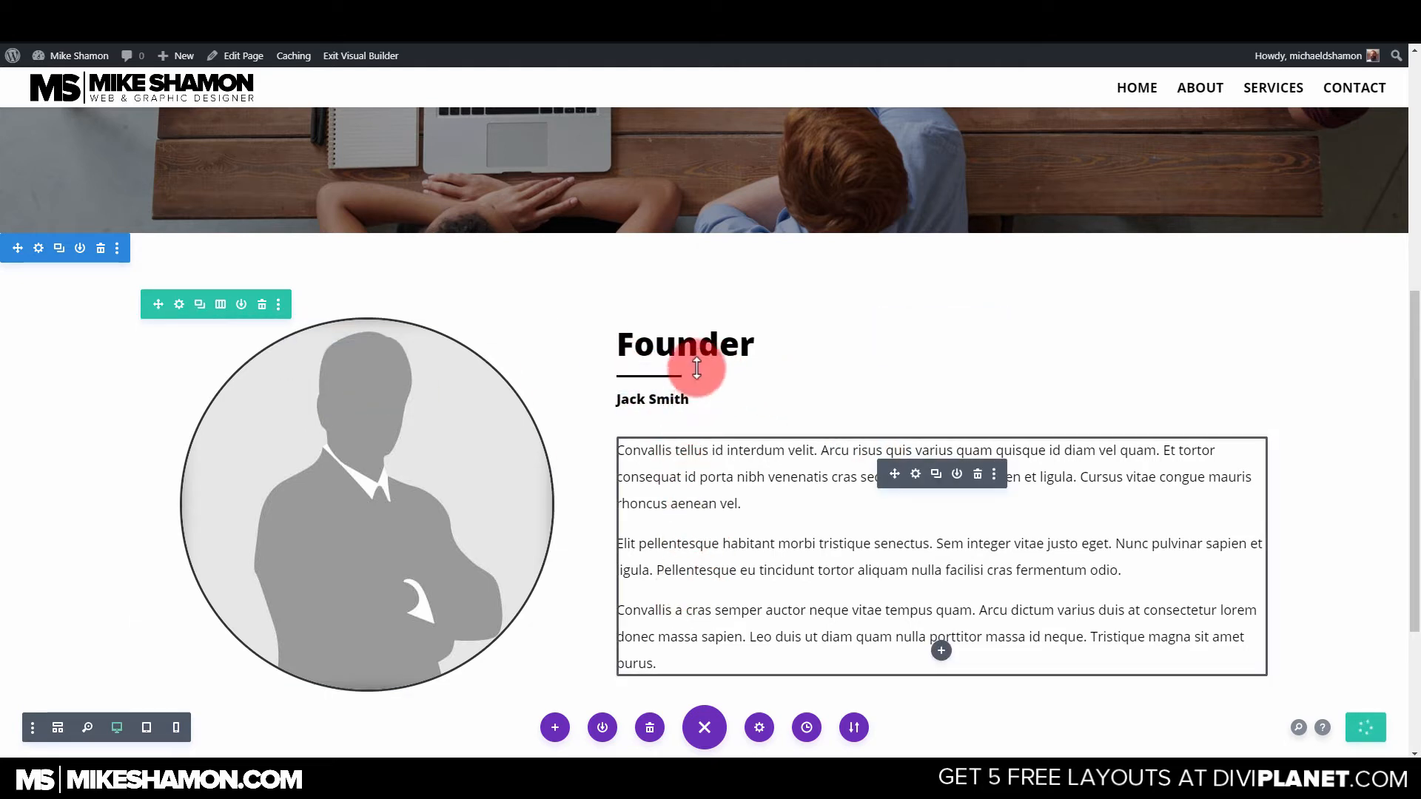
mouse_move(711, 343)
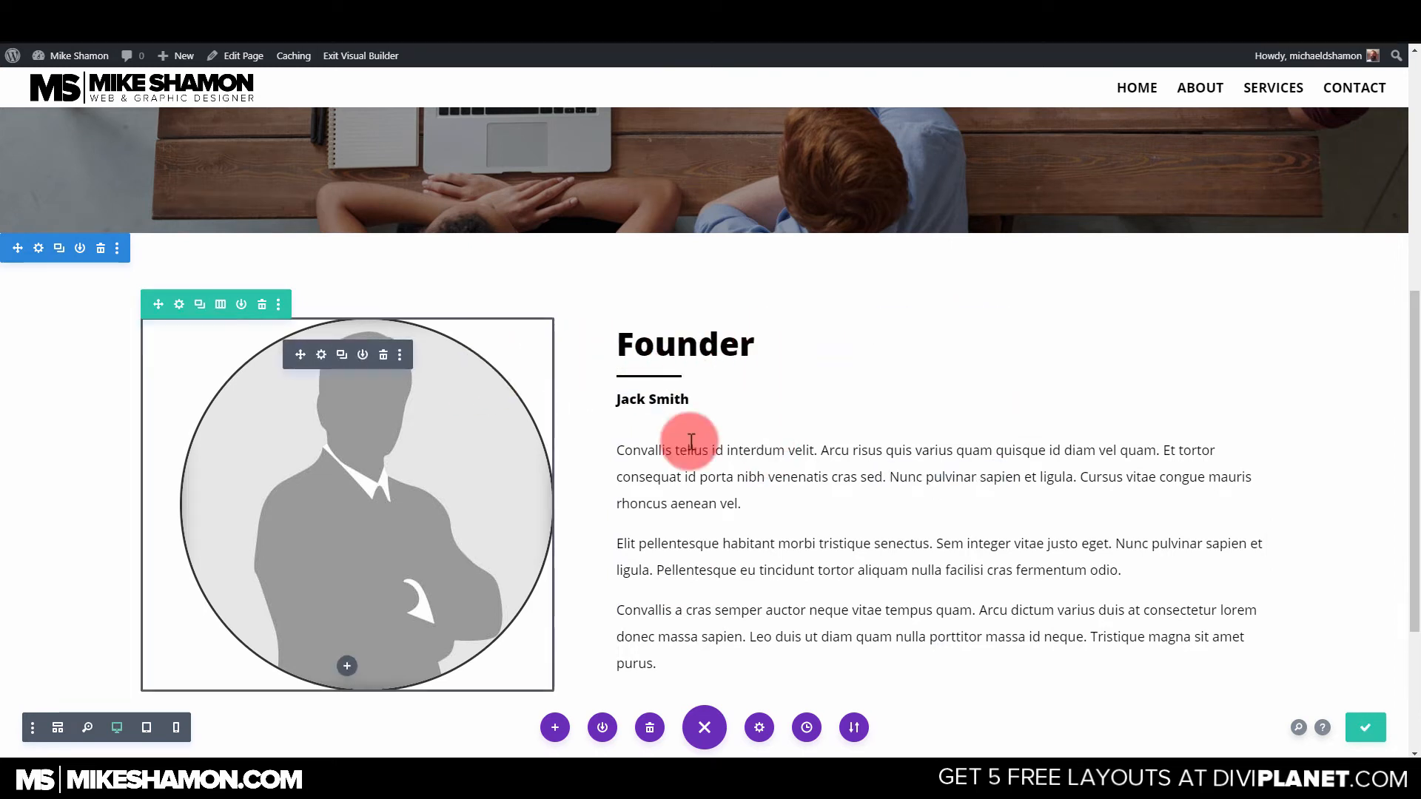
left_click(915, 475)
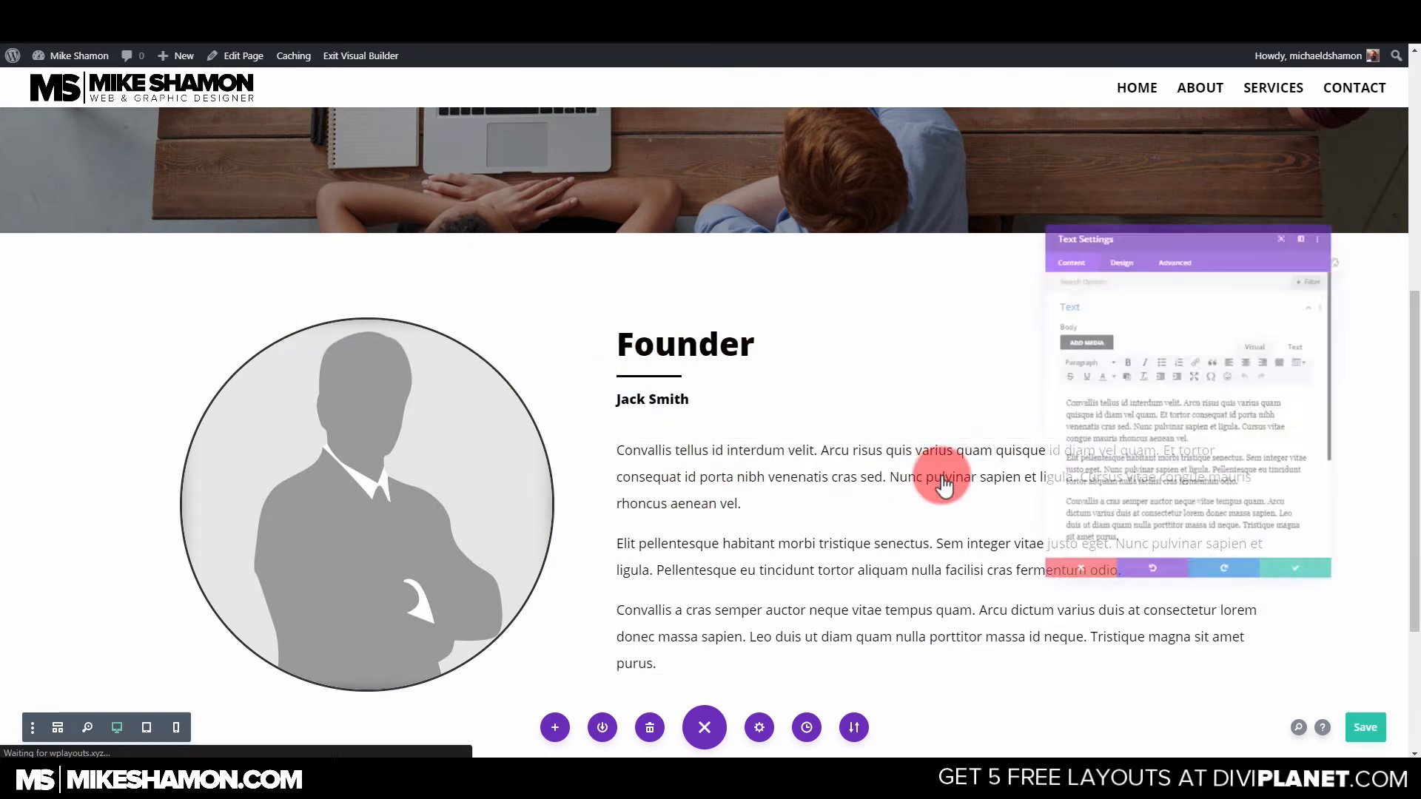
left_click(1084, 194)
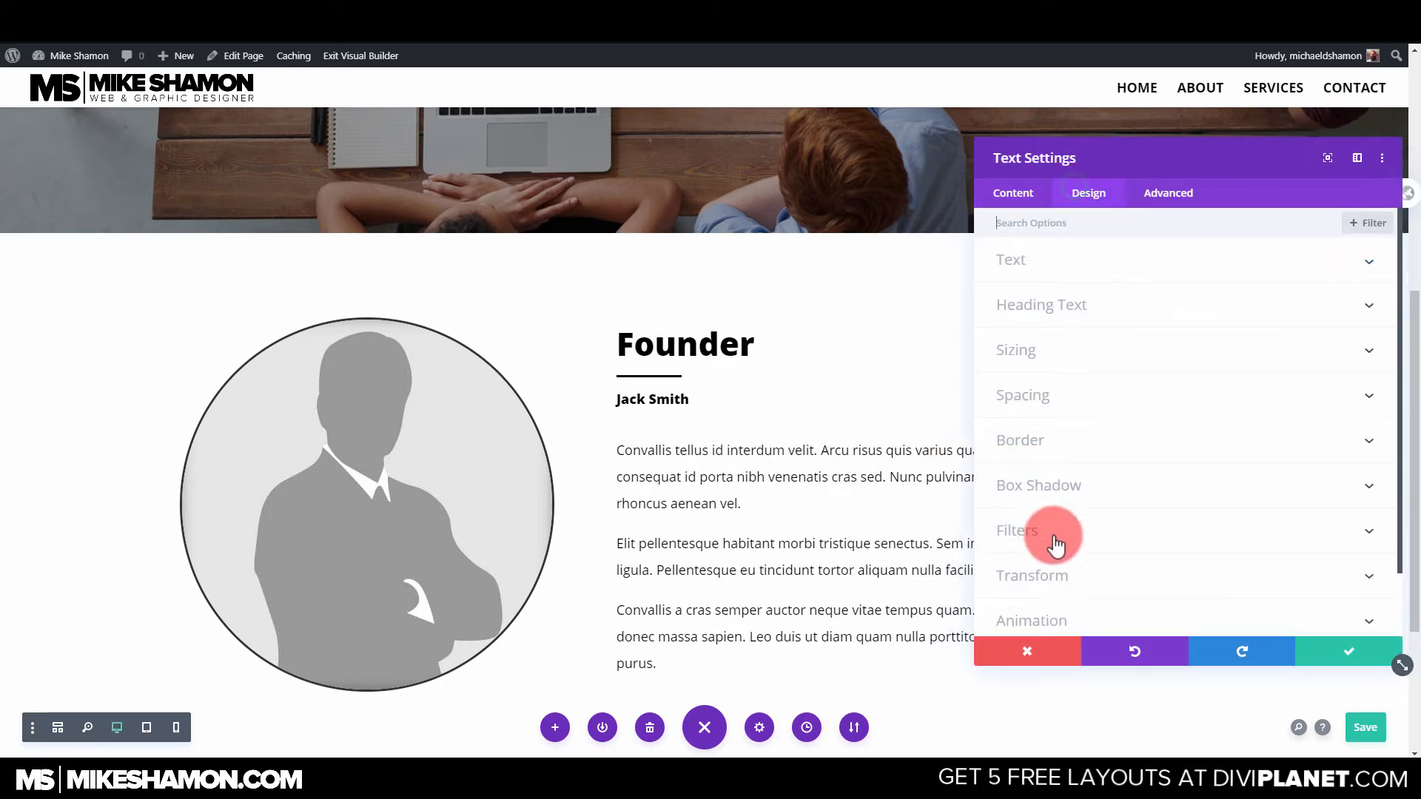
scroll(1050, 542, "down", 3)
left_click(1065, 540)
left_click(1138, 524)
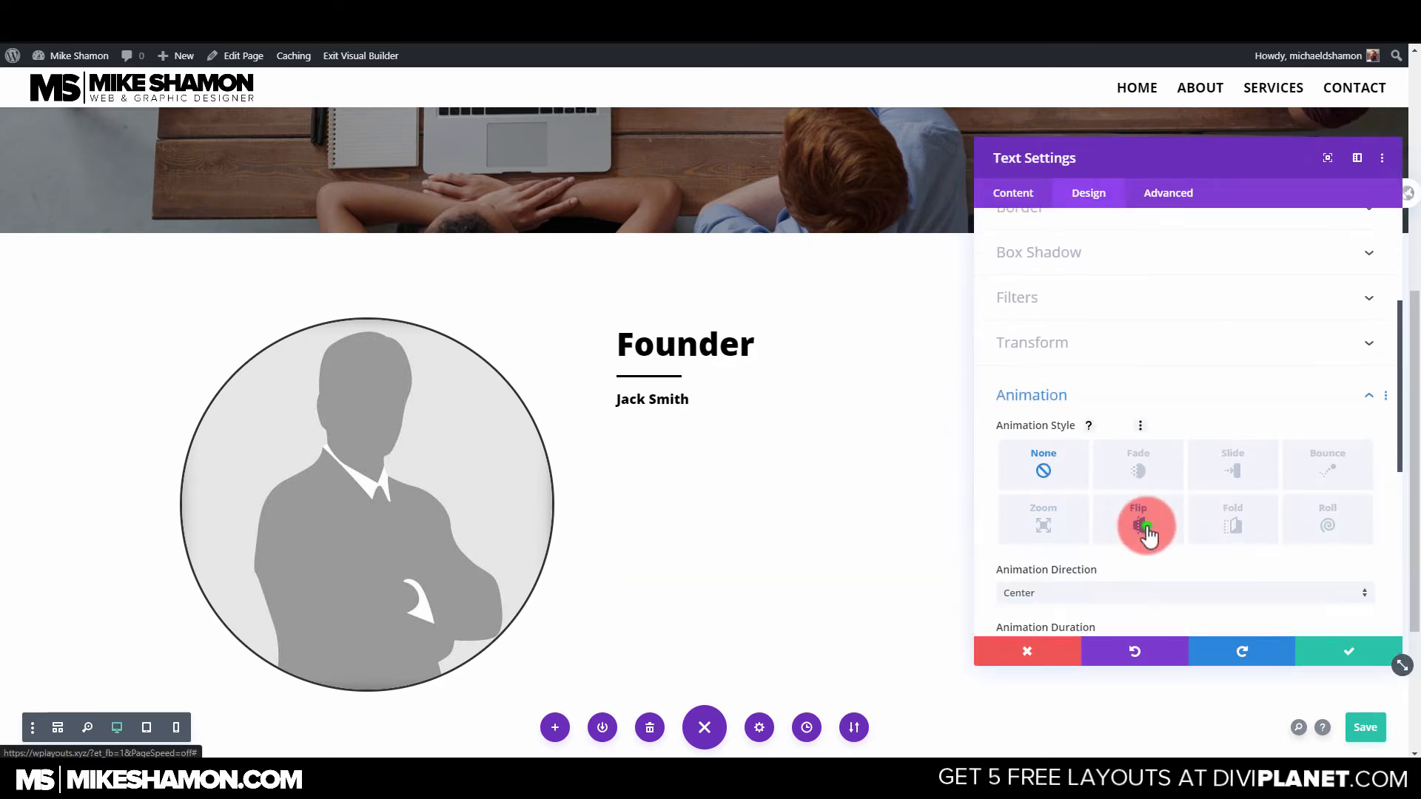
left_click(1204, 527)
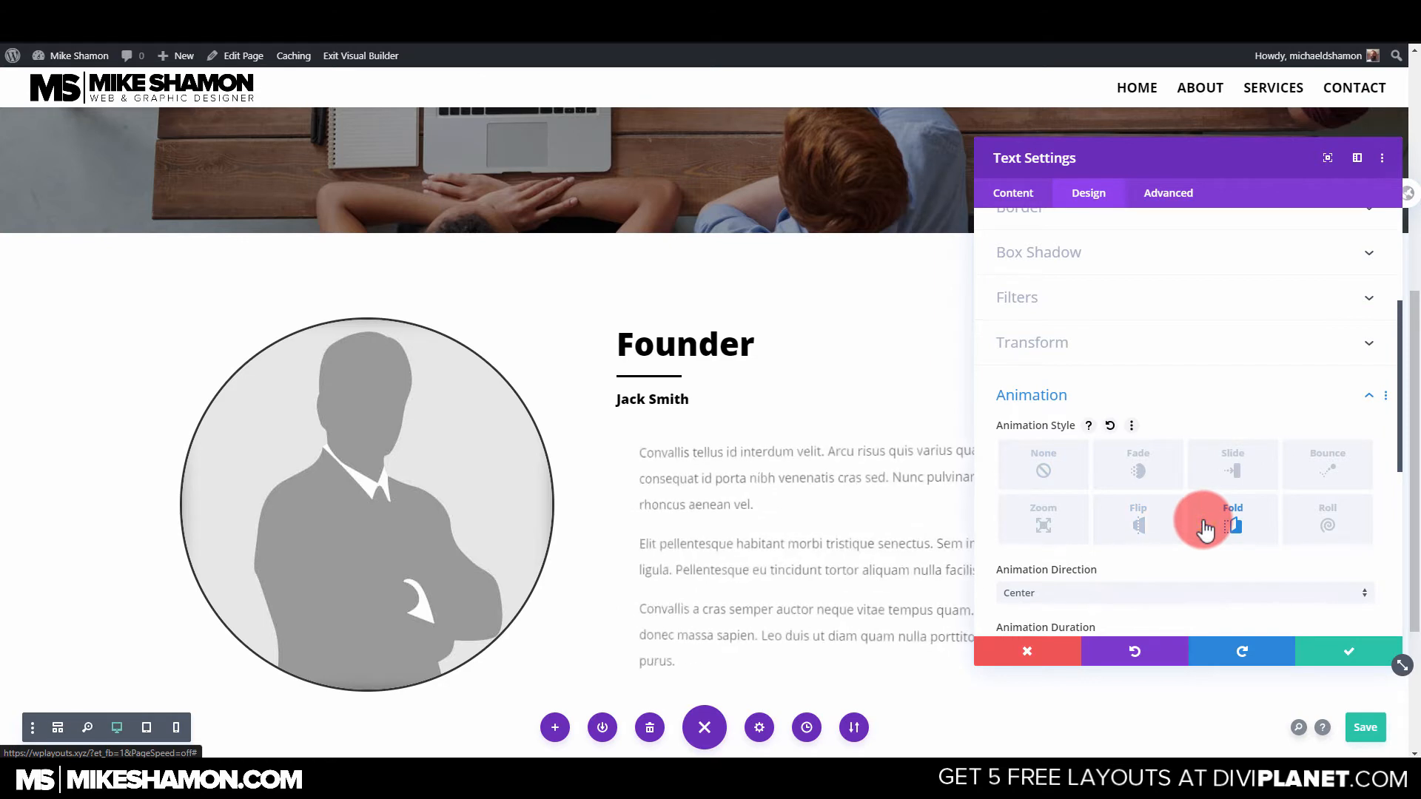
scroll(1209, 510, "down", 2)
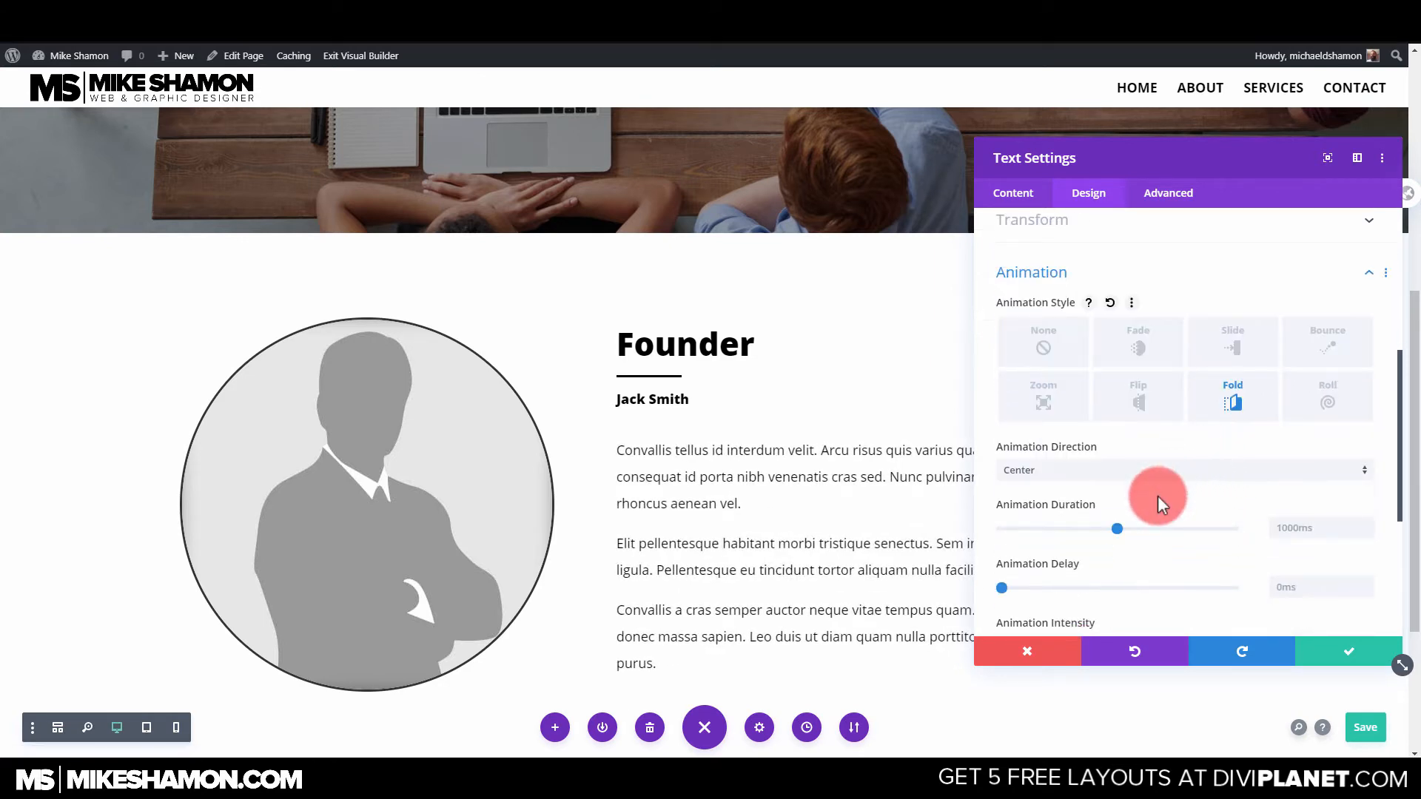
scroll(1157, 496, "down", 4)
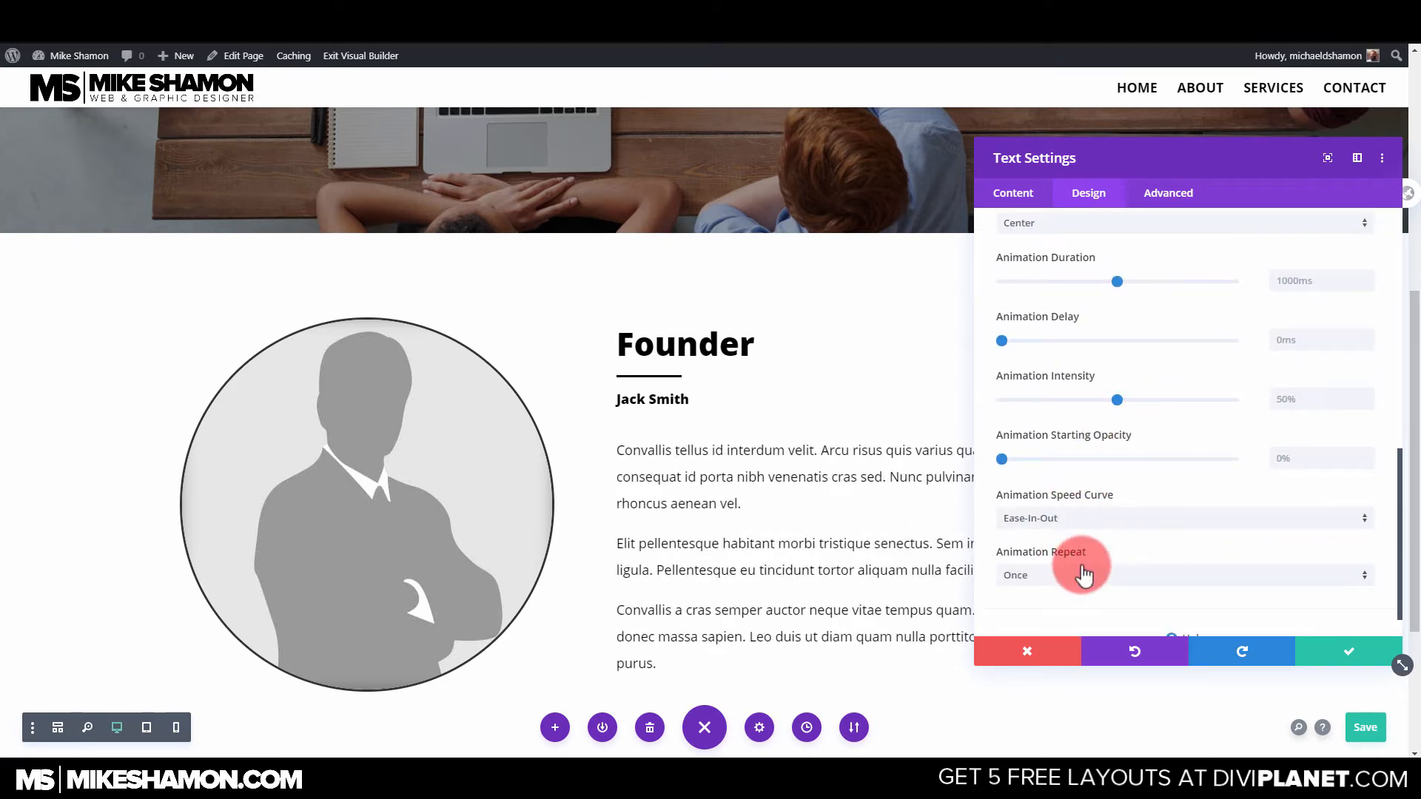
scroll(1086, 533, "up", 4)
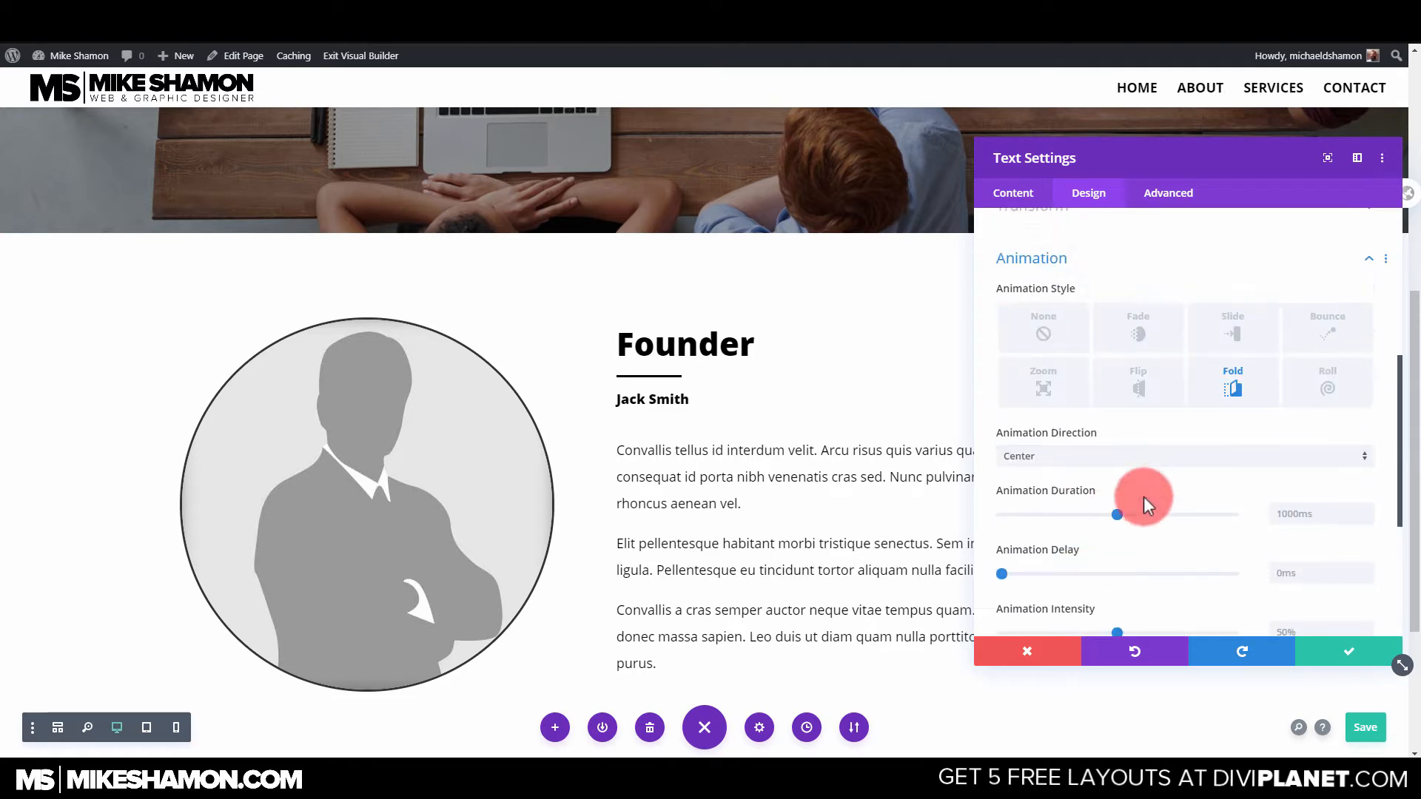
Compare the Roll, Flip, Zoom, Fade and Slide animations on the lorem ipsum text, then return to Fold.
left_click(1302, 396)
left_click(1250, 407)
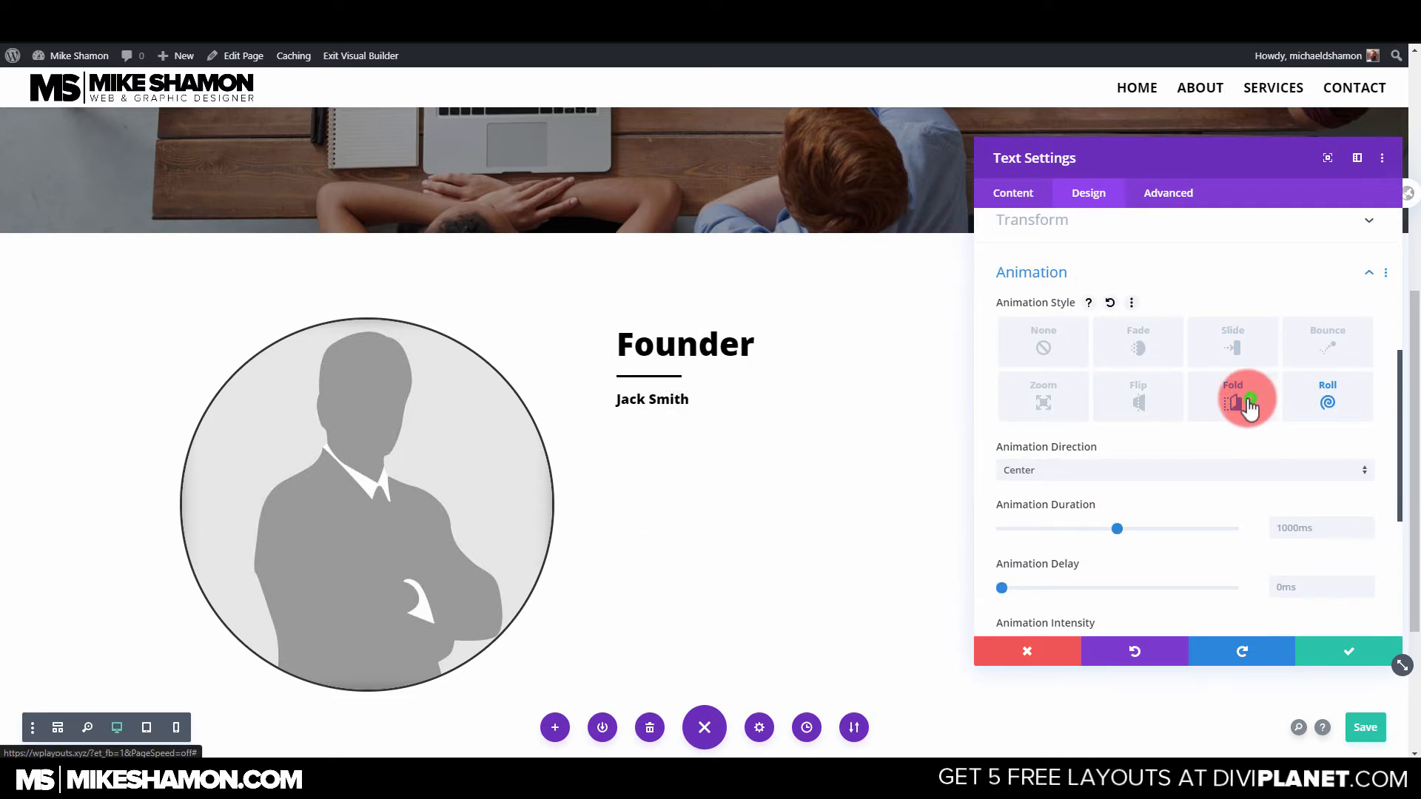
left_click(1136, 399)
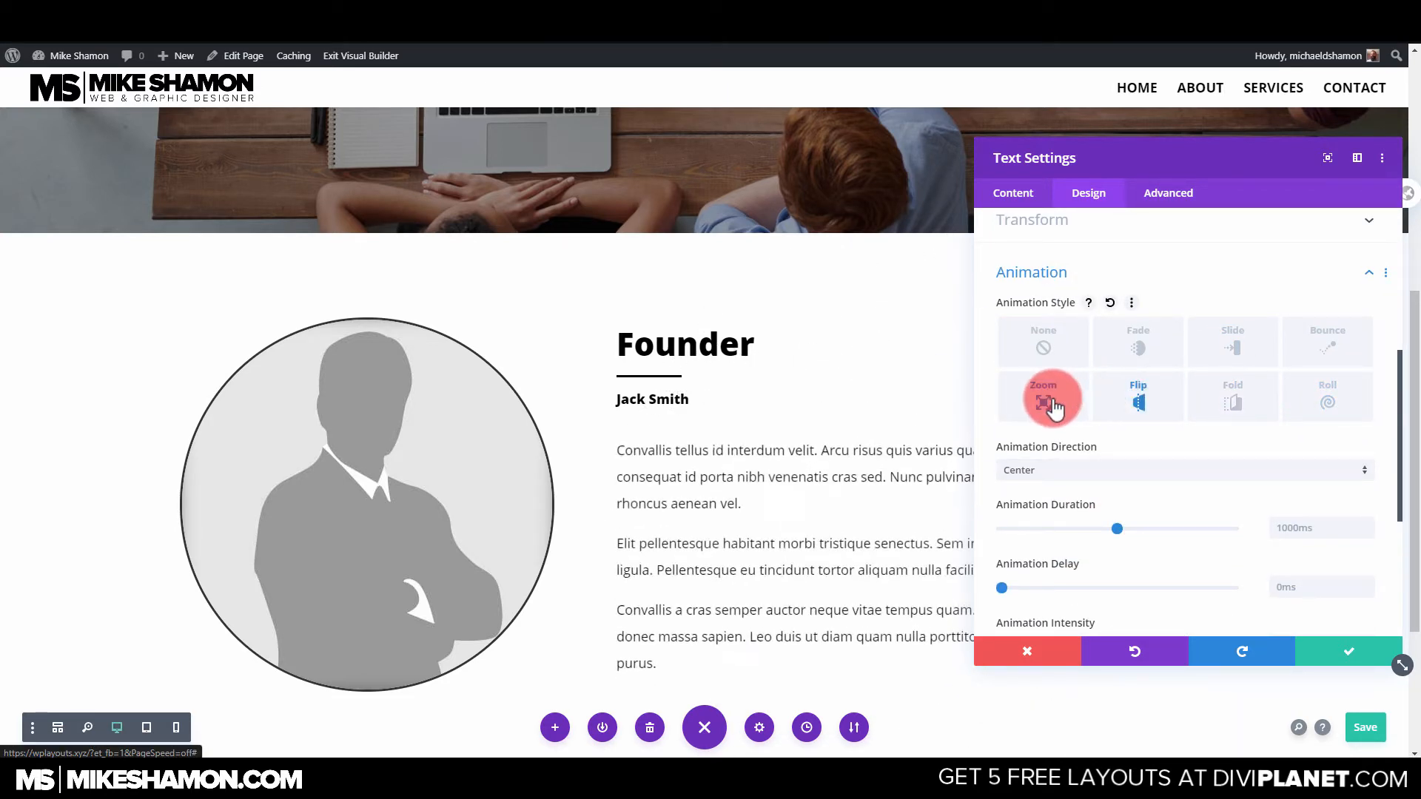
left_click(1051, 404)
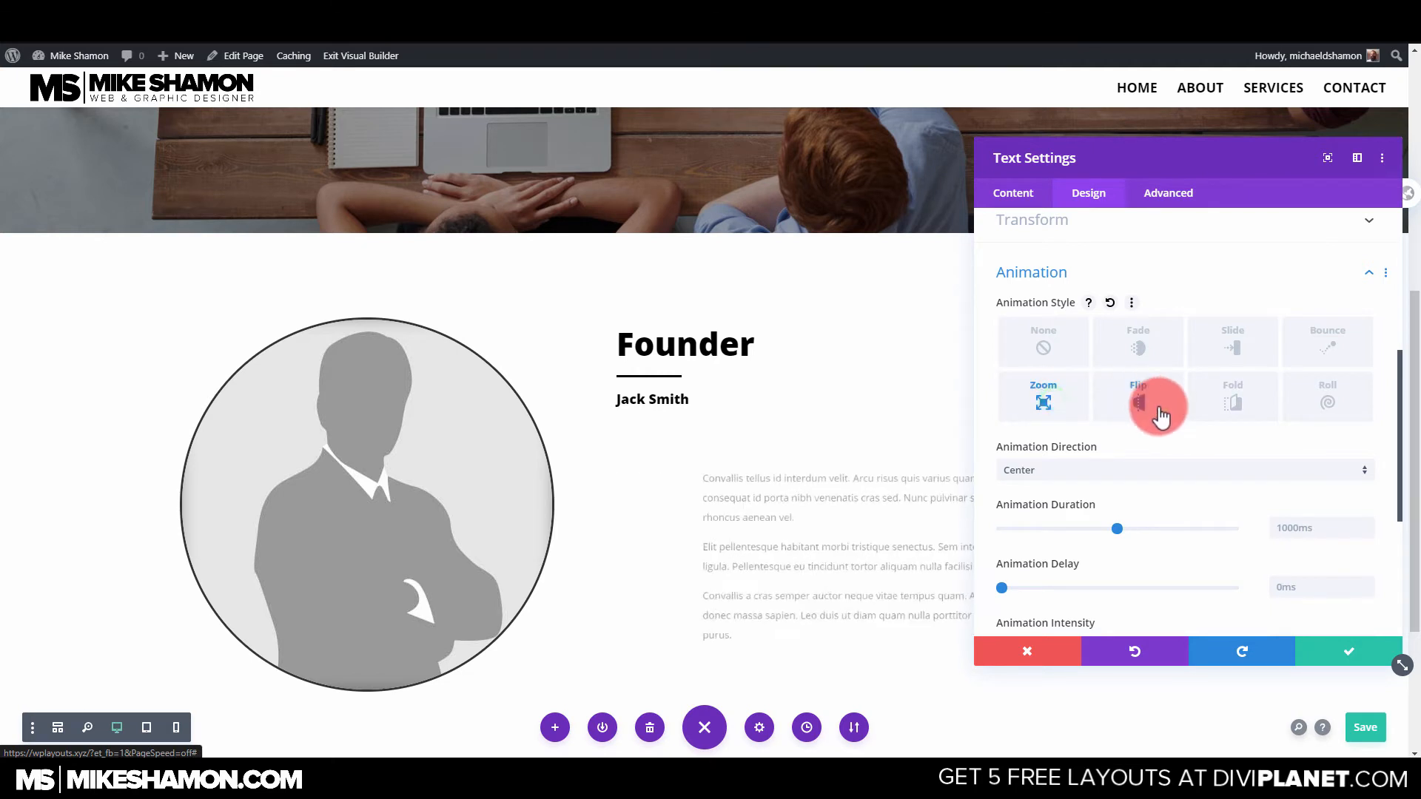
left_click(1152, 361)
left_click(1234, 354)
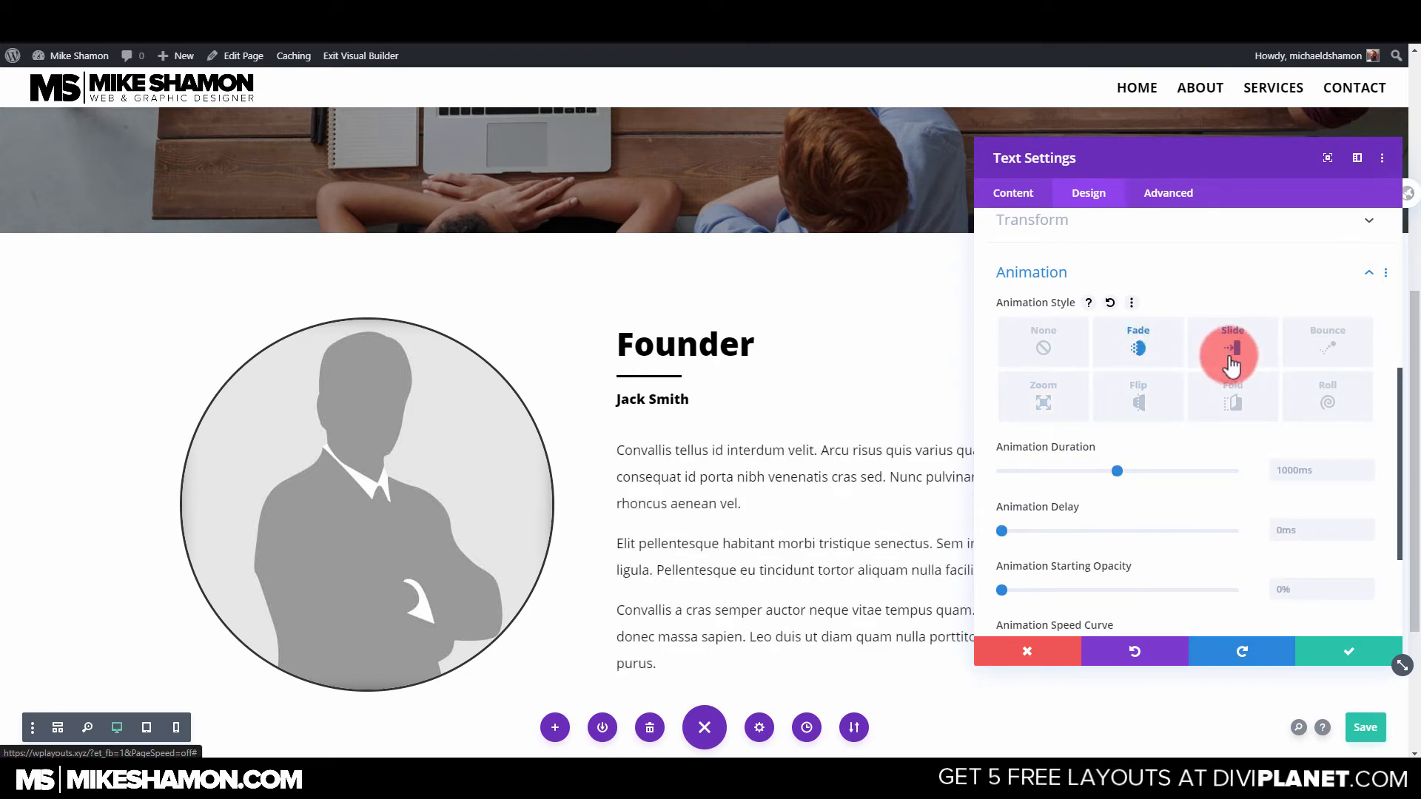
left_click(1231, 406)
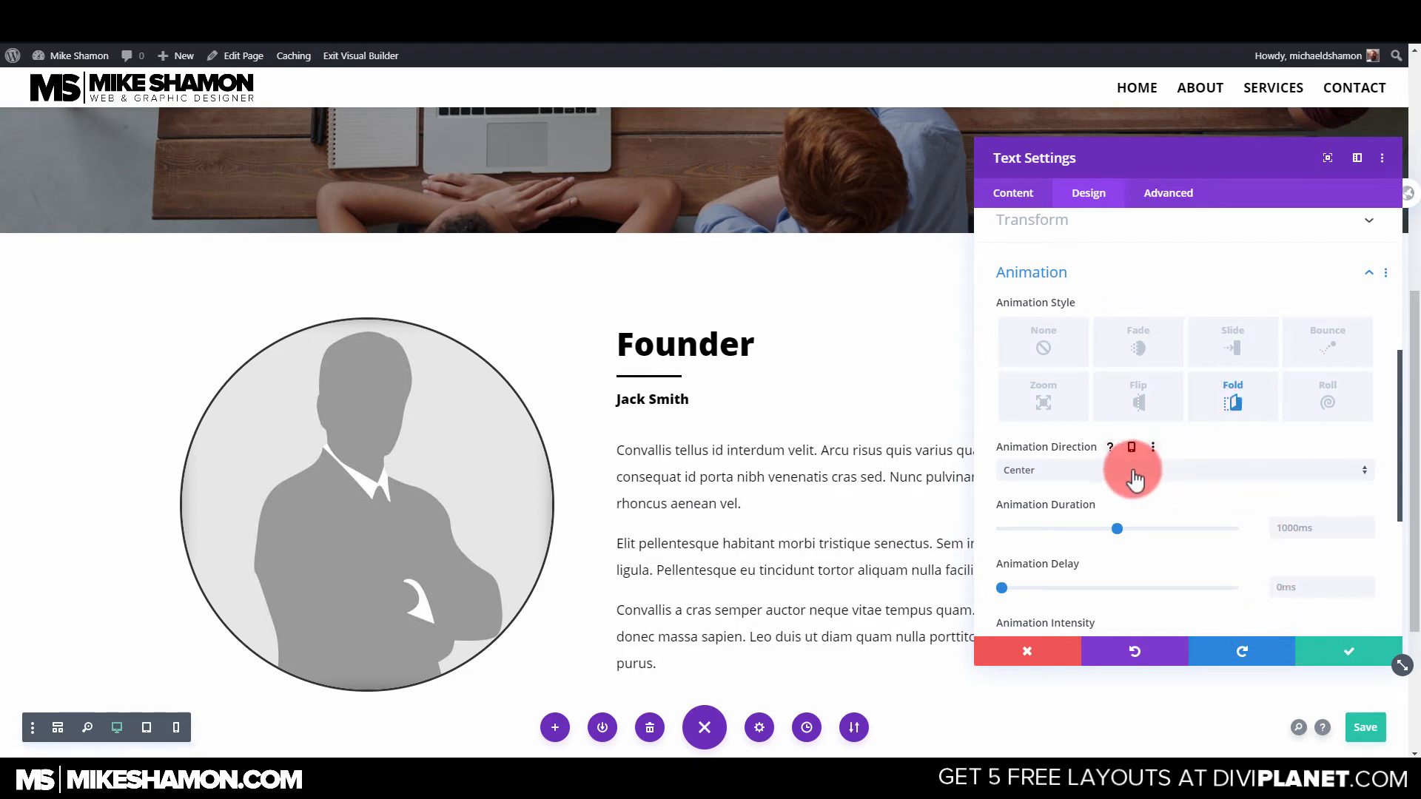
Copy the lorem ipsum text module's animation styles and save its settings.
left_click(1388, 275)
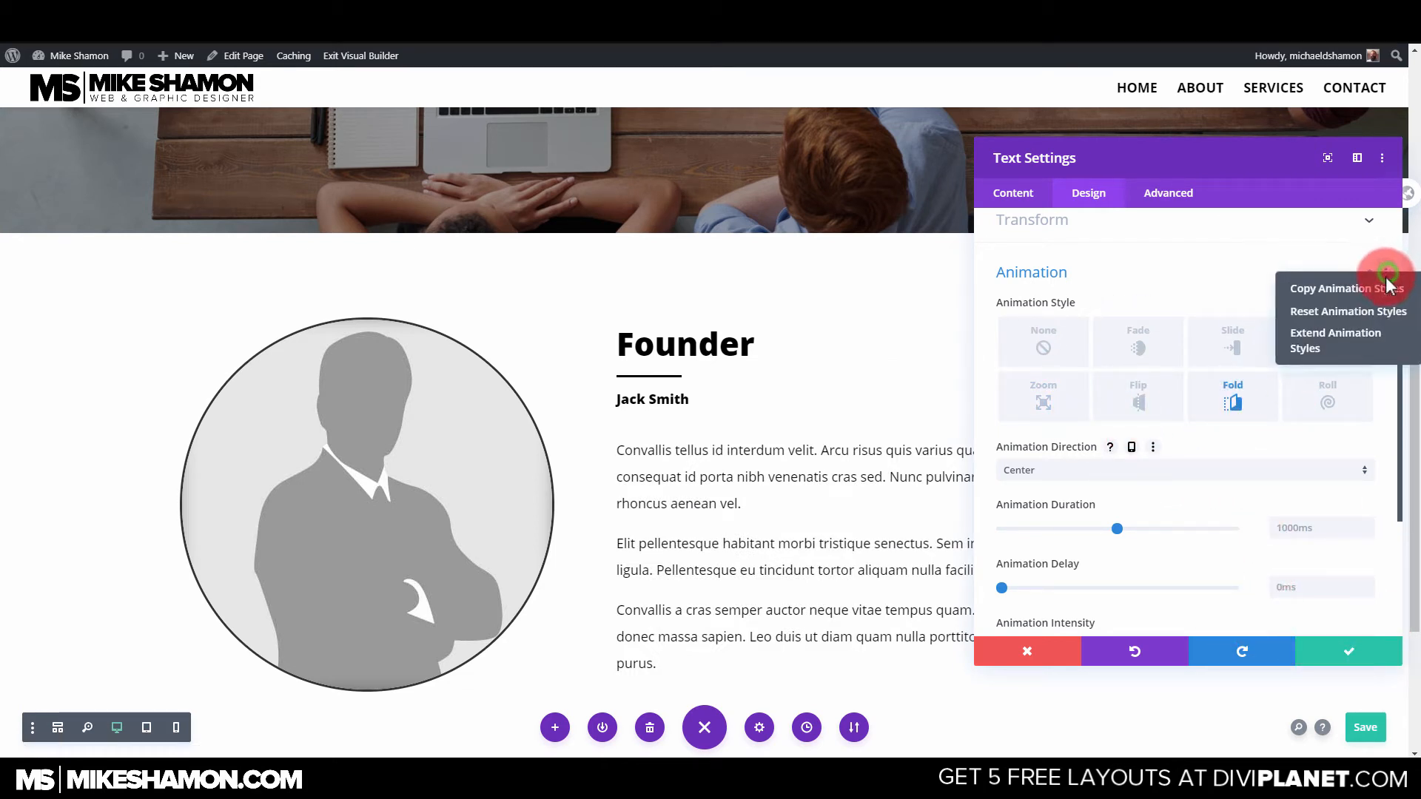
left_click(1339, 293)
left_click(1319, 659)
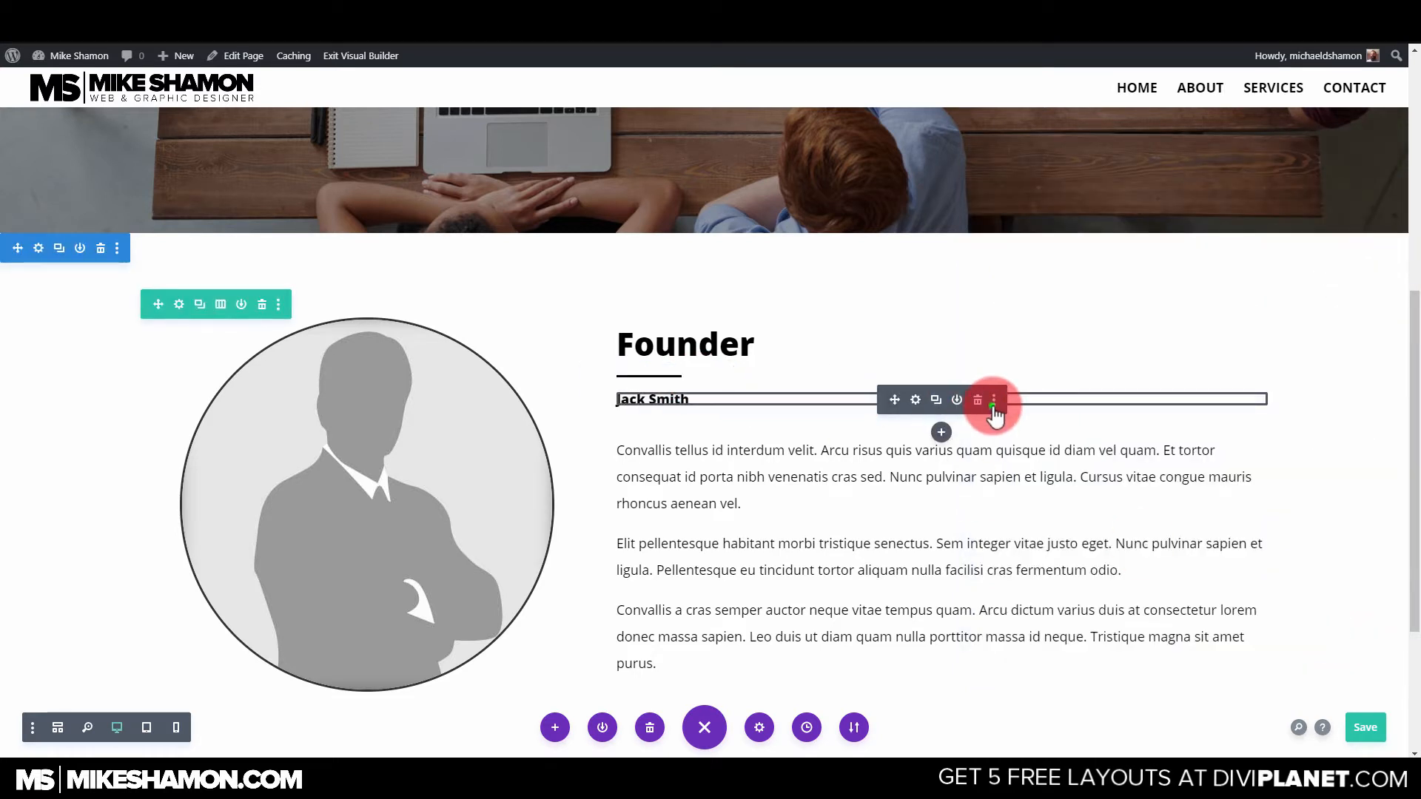
Paste the copied animation styles onto the founder's name text, the divider line and the Founder heading, and save the page.
left_click(993, 401)
left_click(971, 292)
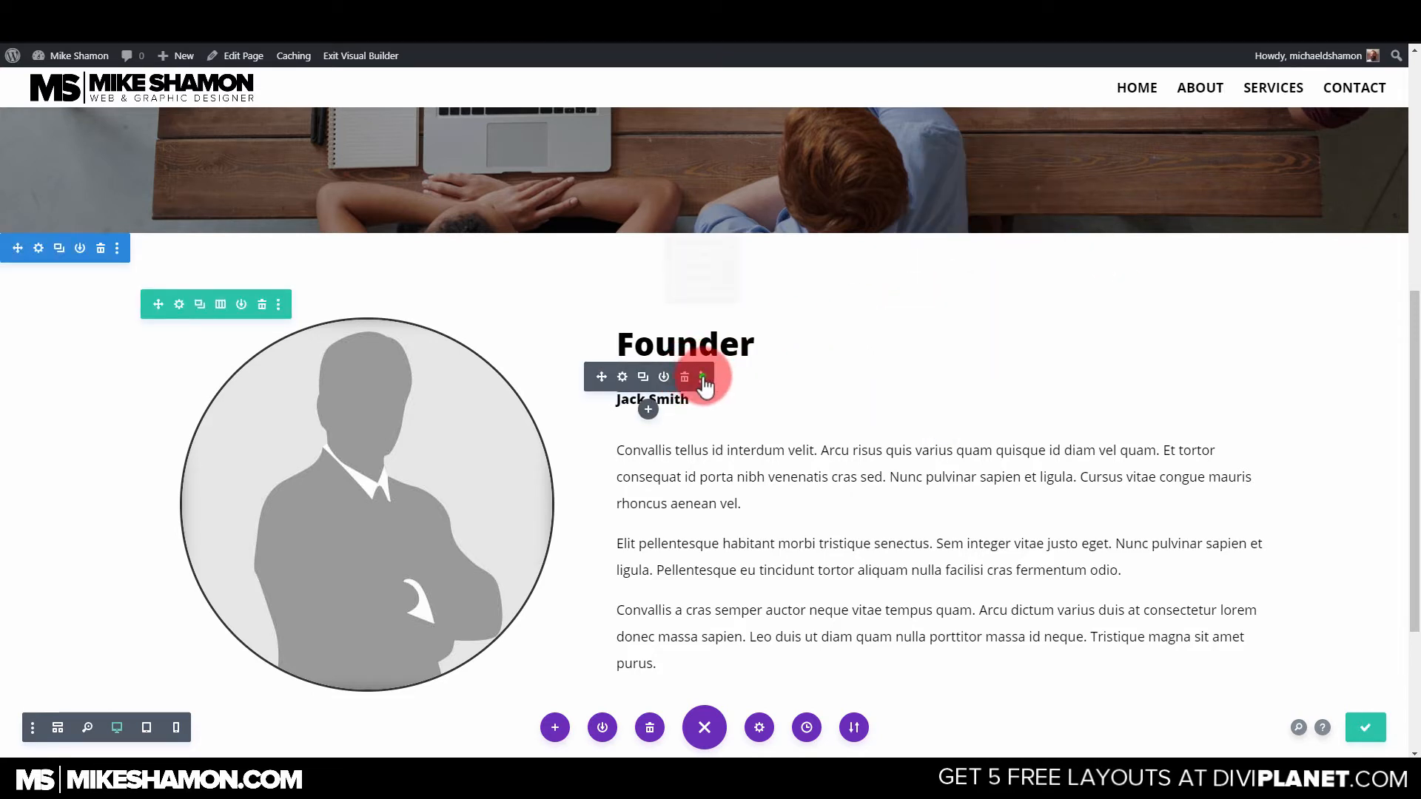
left_click(703, 384)
left_click(689, 256)
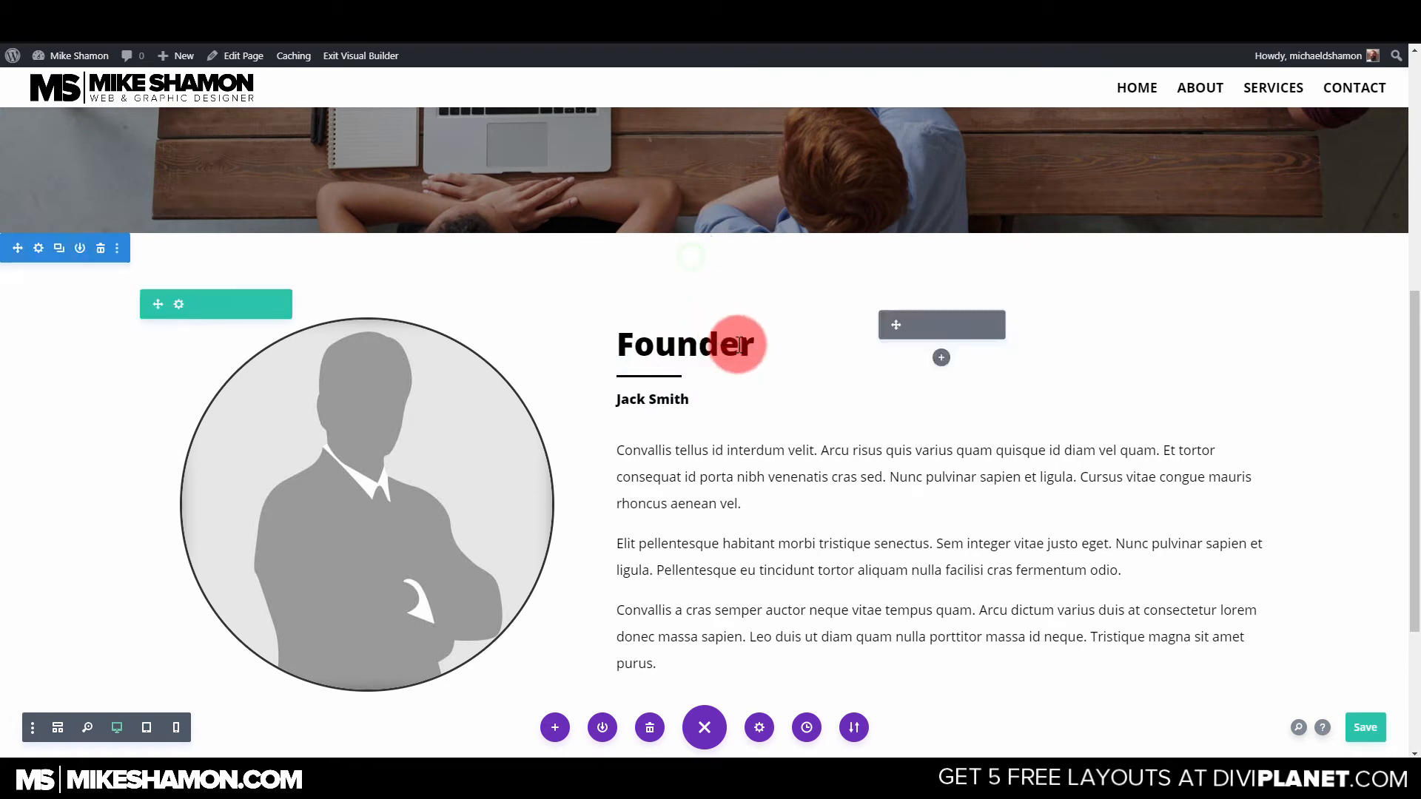
left_click(993, 325)
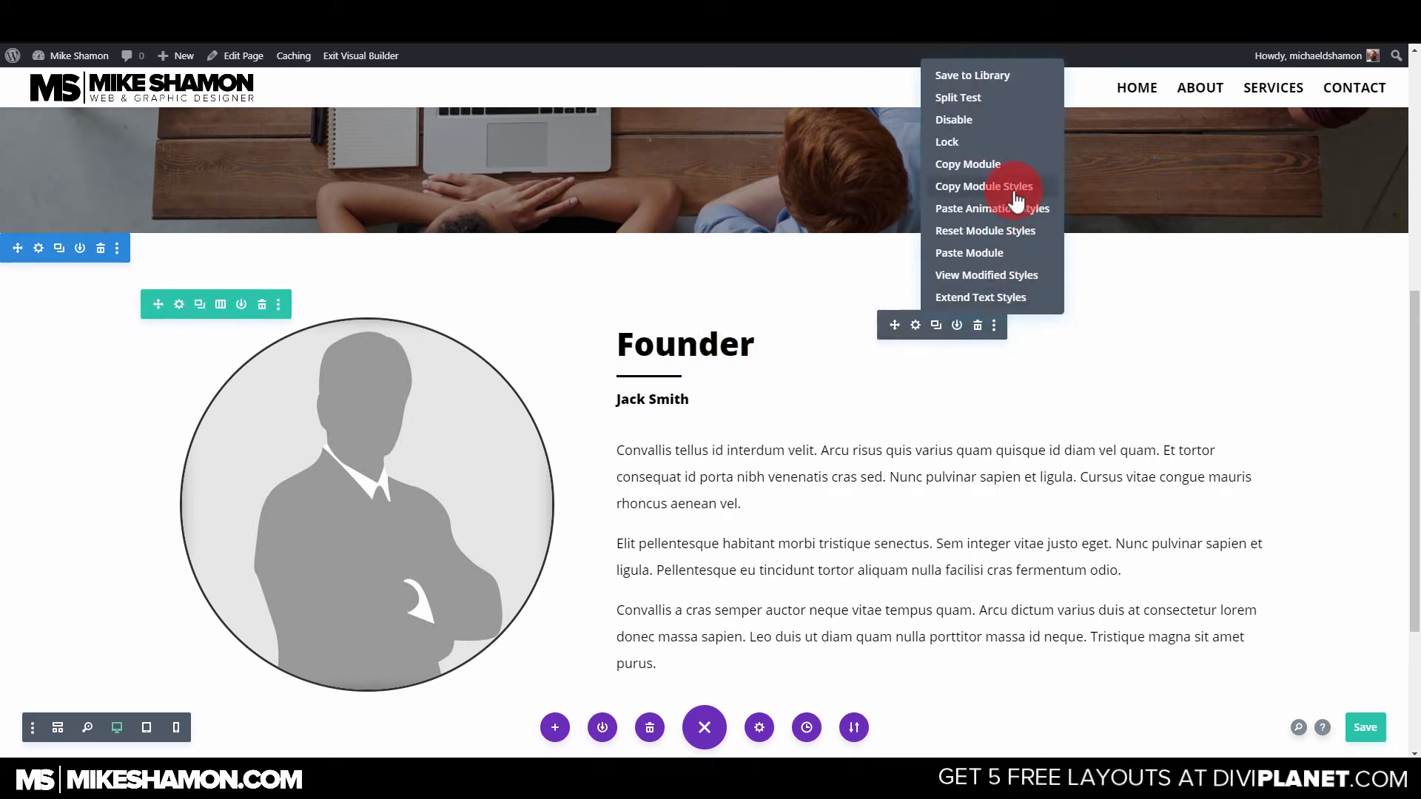
left_click(984, 210)
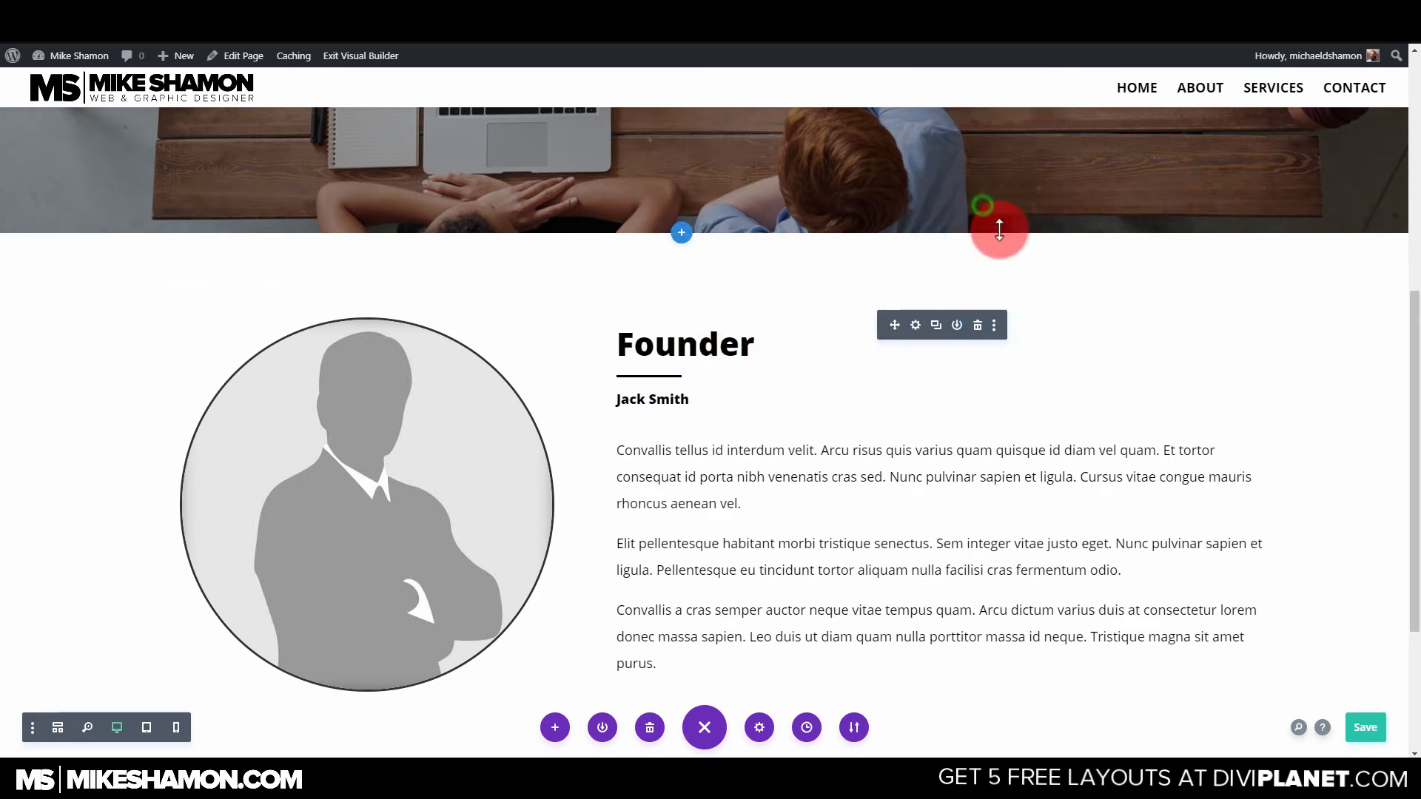
left_click(1361, 726)
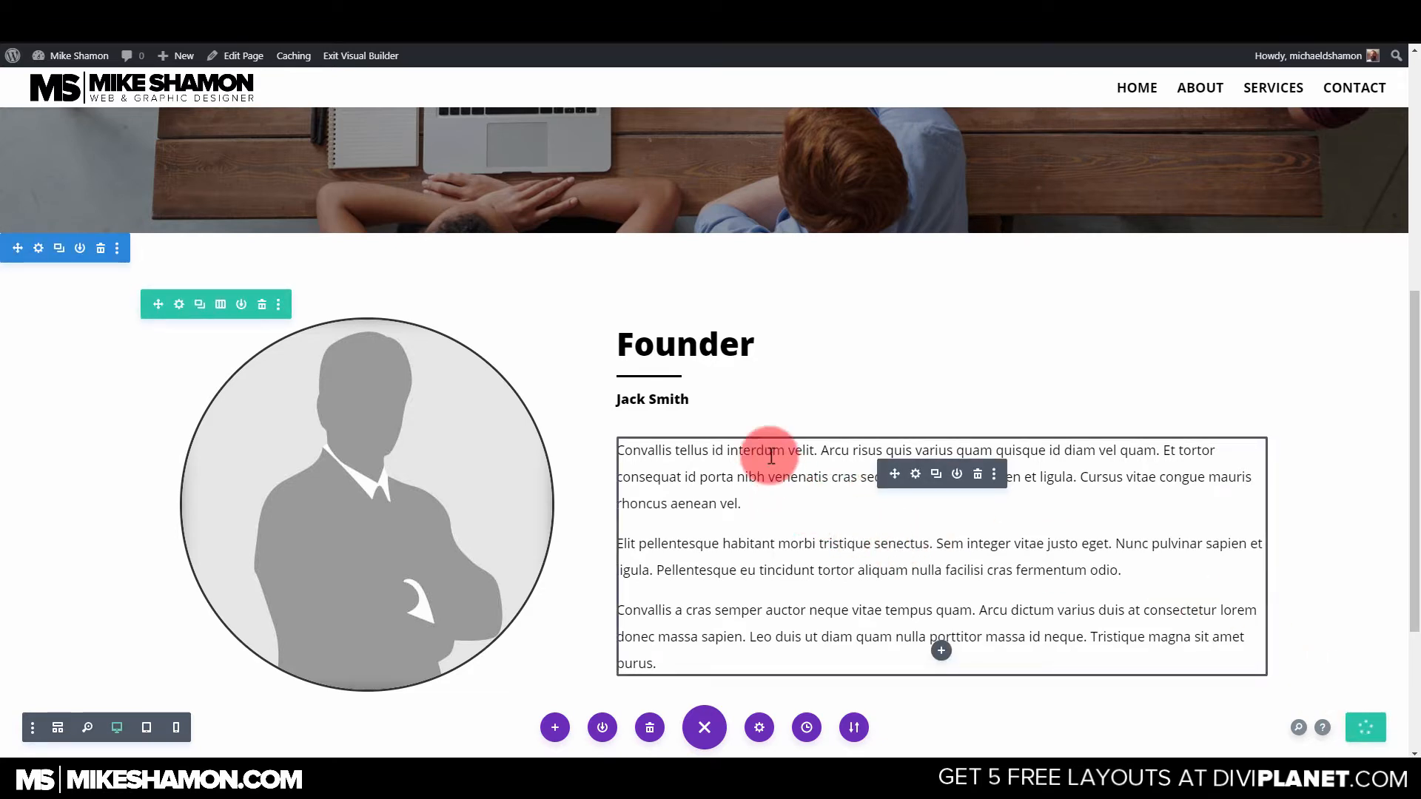
Examine the founder section's layout together with the hero section above and the testimonial section below it.
scroll(878, 301, "down", 2)
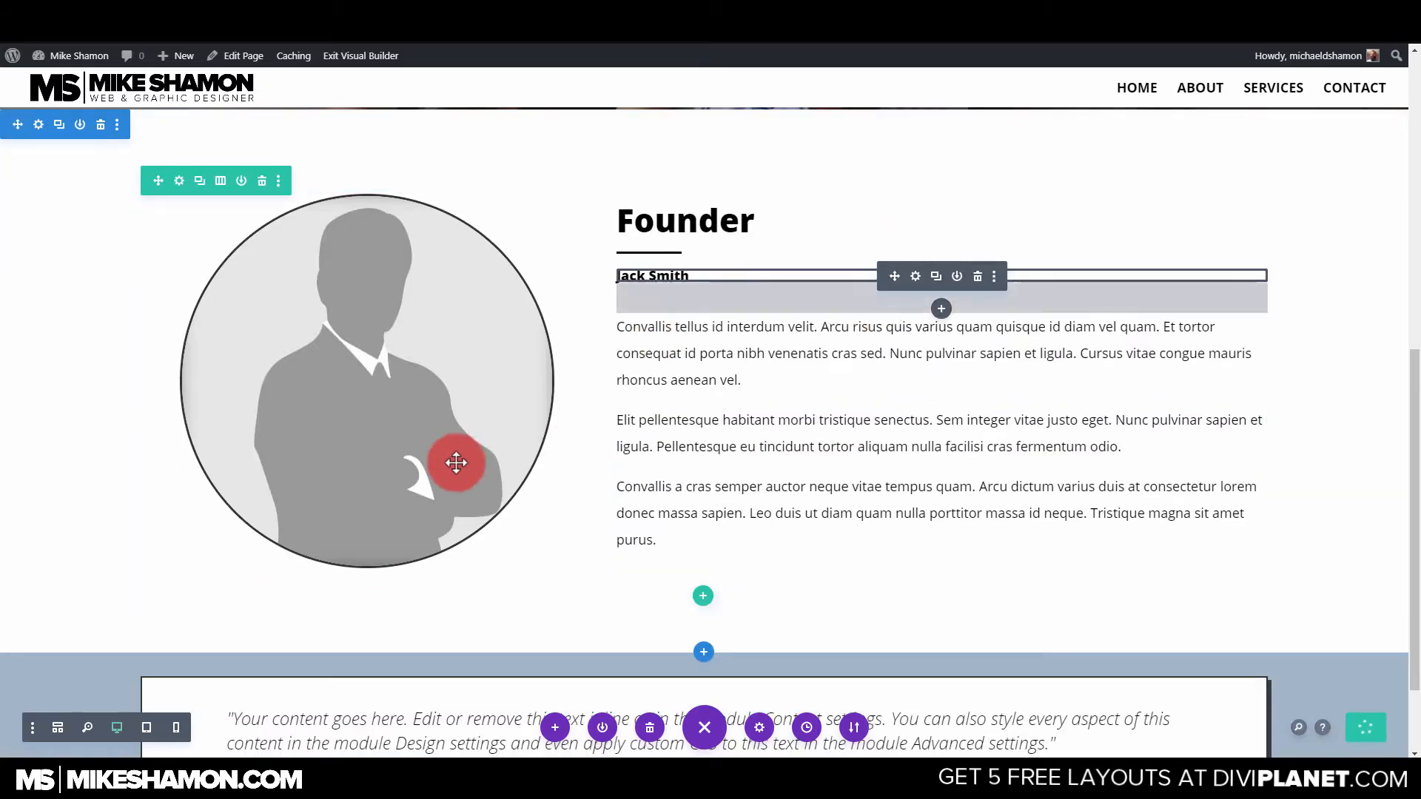
scroll(456, 462, "up", 5)
scroll(571, 375, "down", 2)
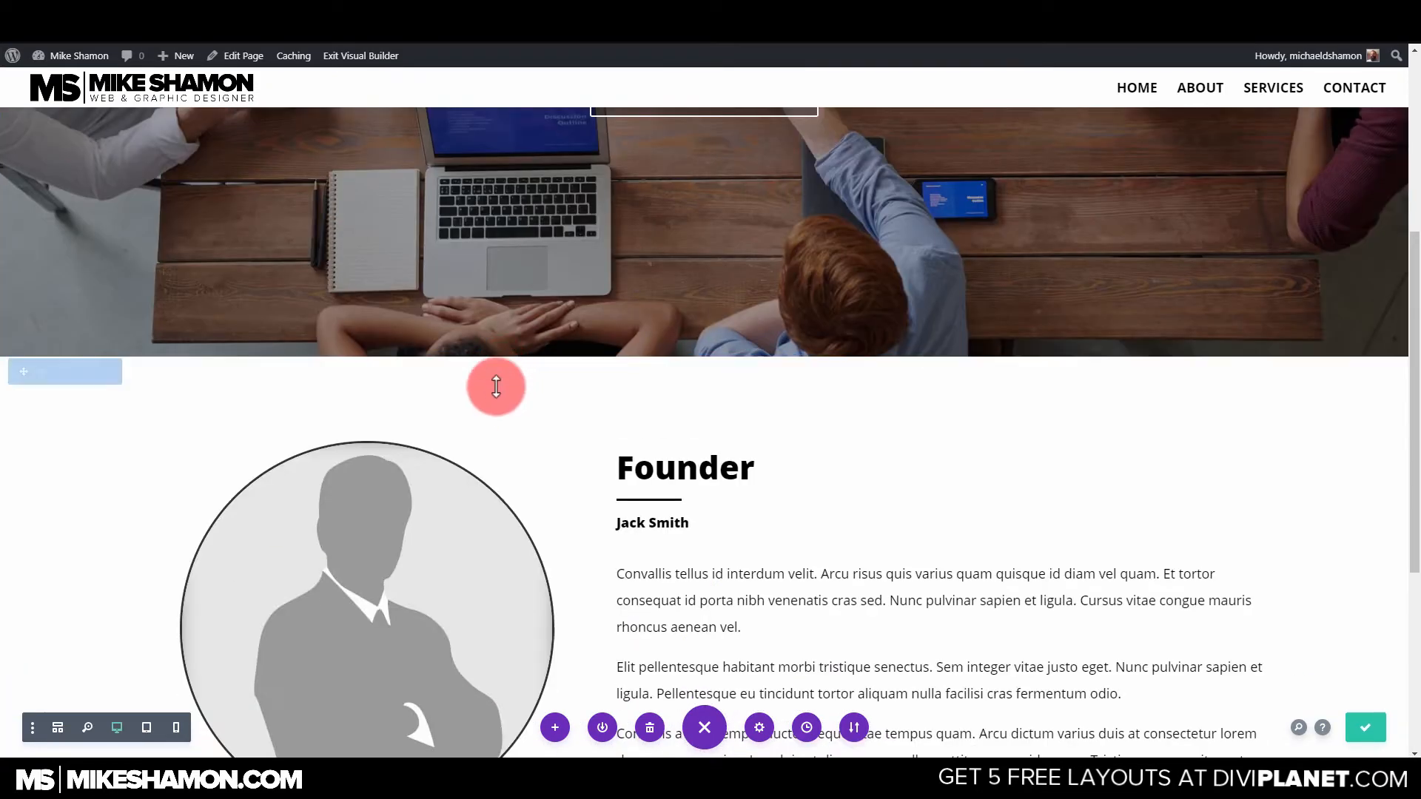
scroll(1125, 431, "down", 5)
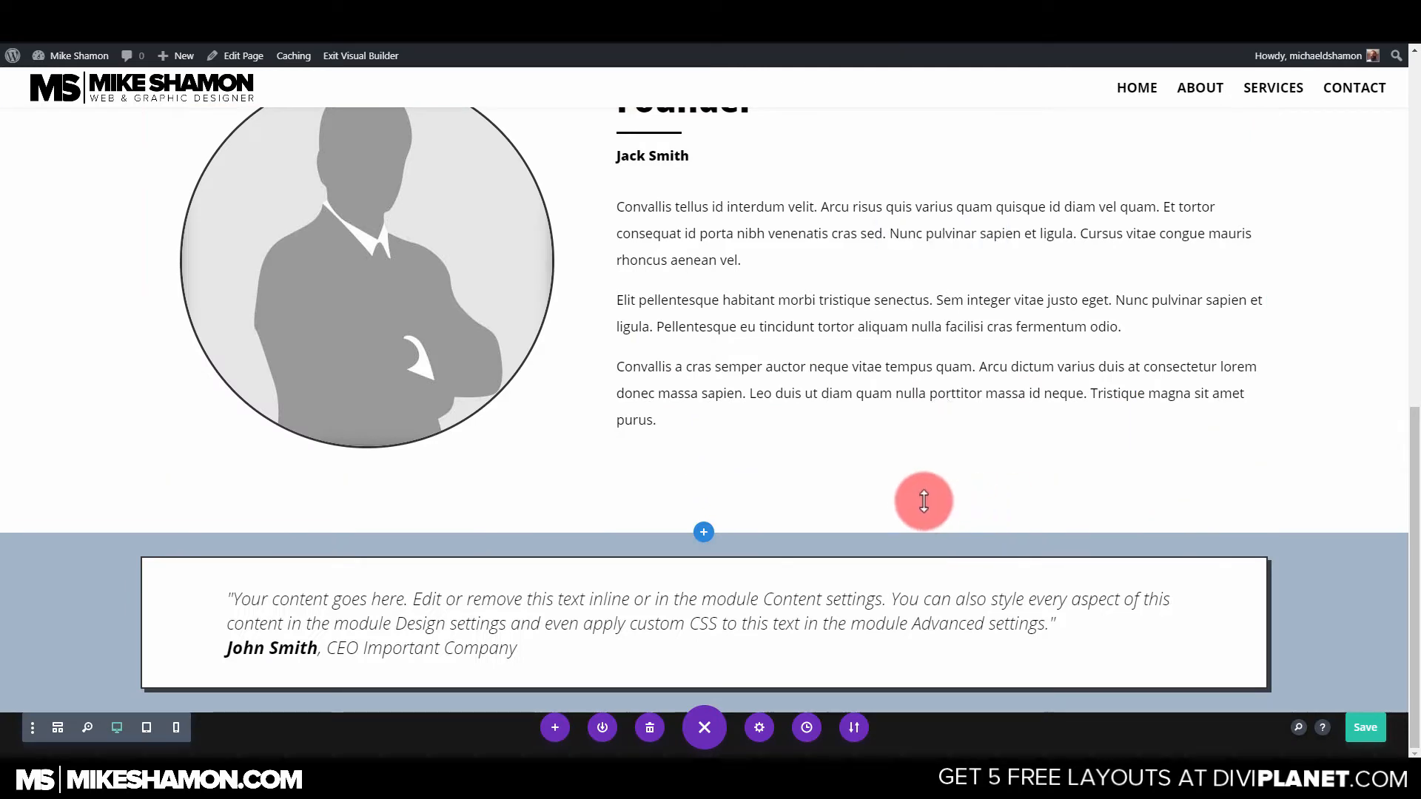
scroll(773, 511, "up", 2)
scroll(976, 339, "up", 2)
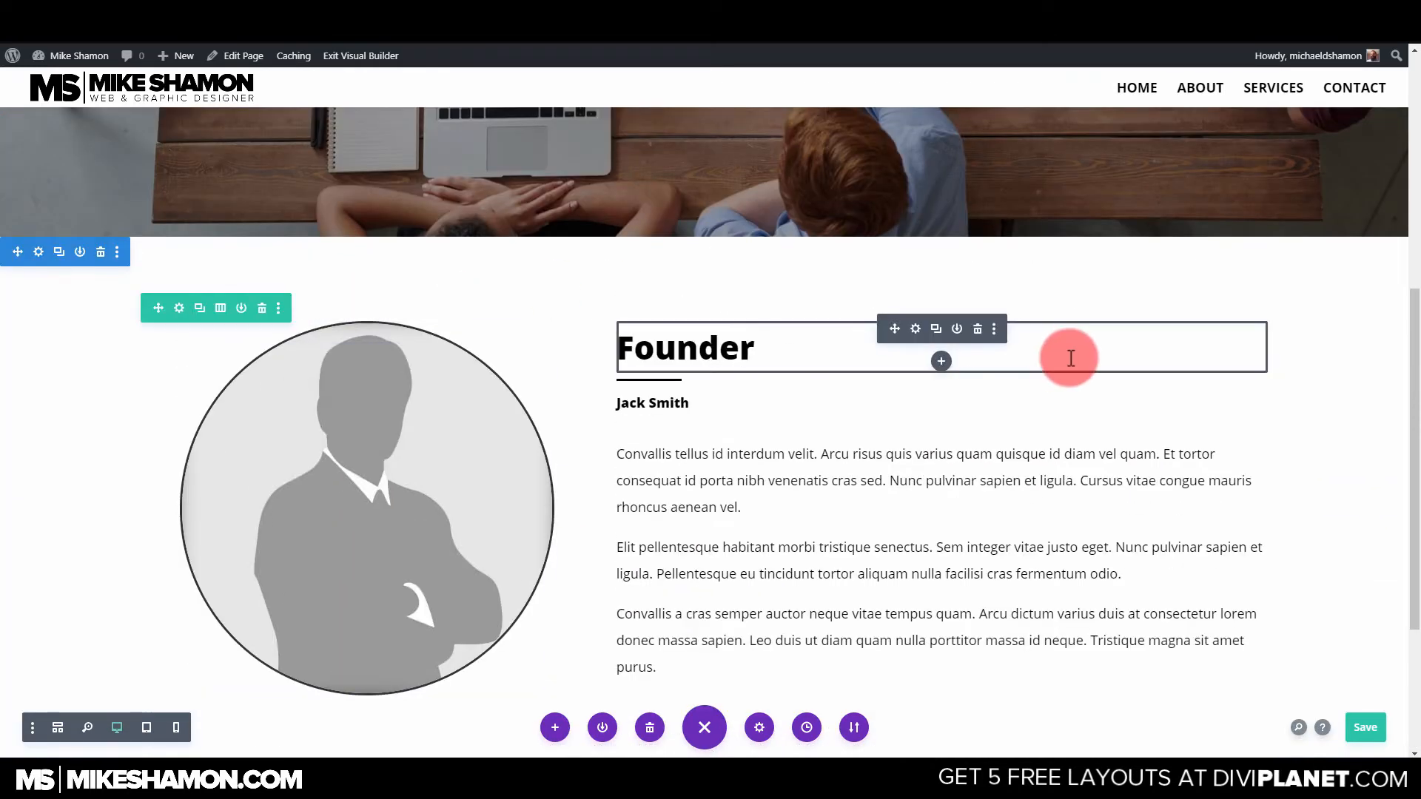
scroll(1059, 375, "down", 2)
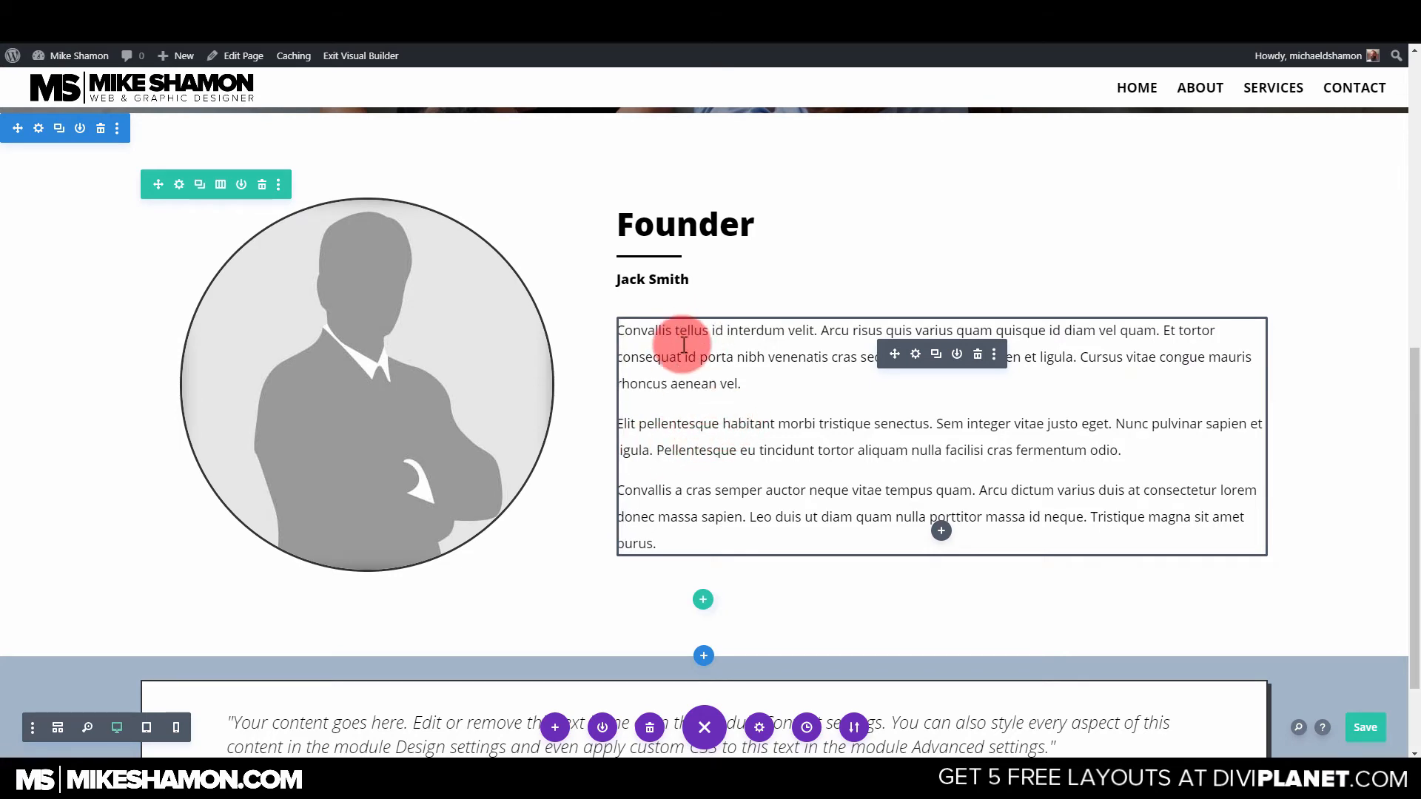
scroll(682, 340, "down", 2)
scroll(684, 353, "up", 10)
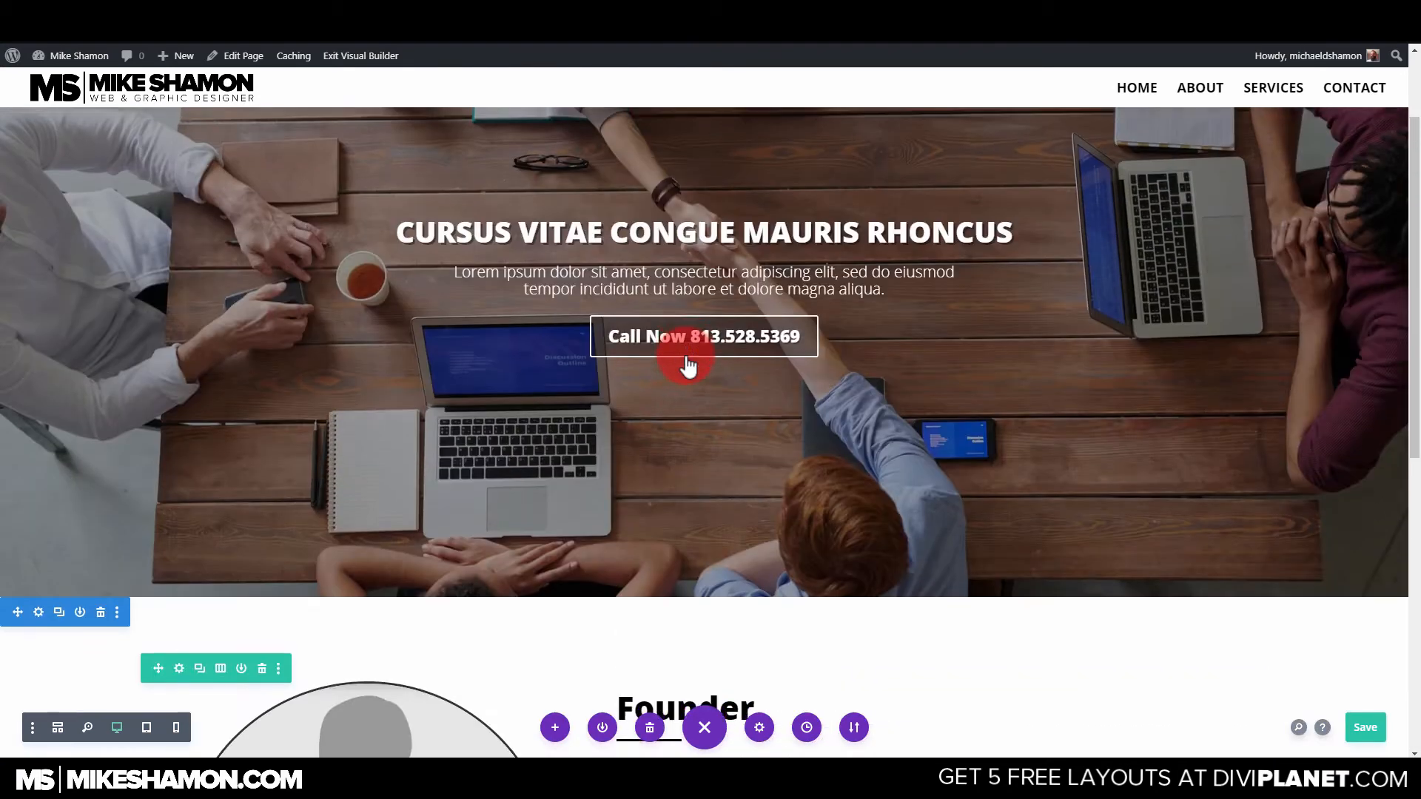
Move the blue testimonial section up between the hero and founder sections and check the new page order.
scroll(685, 365, "down", 10)
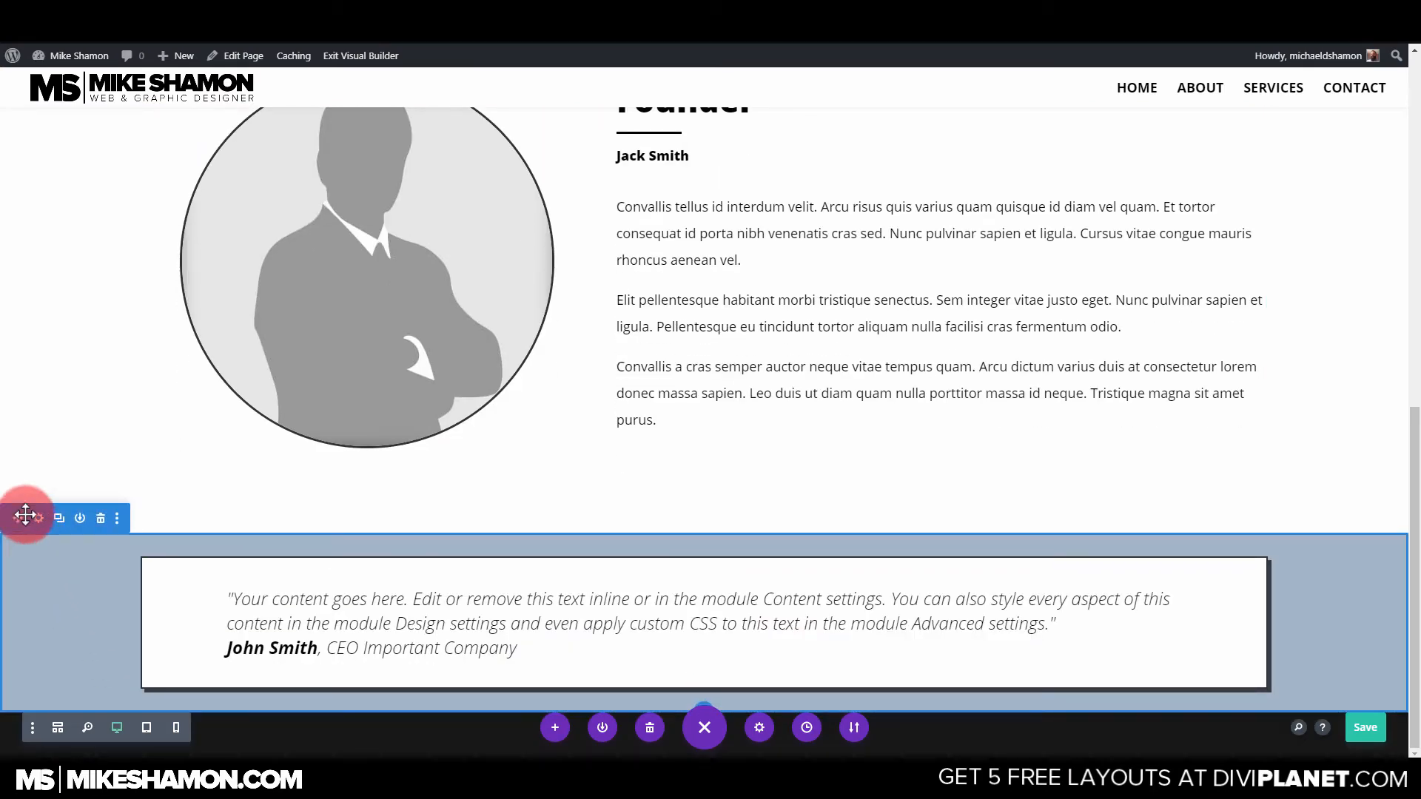
scroll(108, 434, "up", 7)
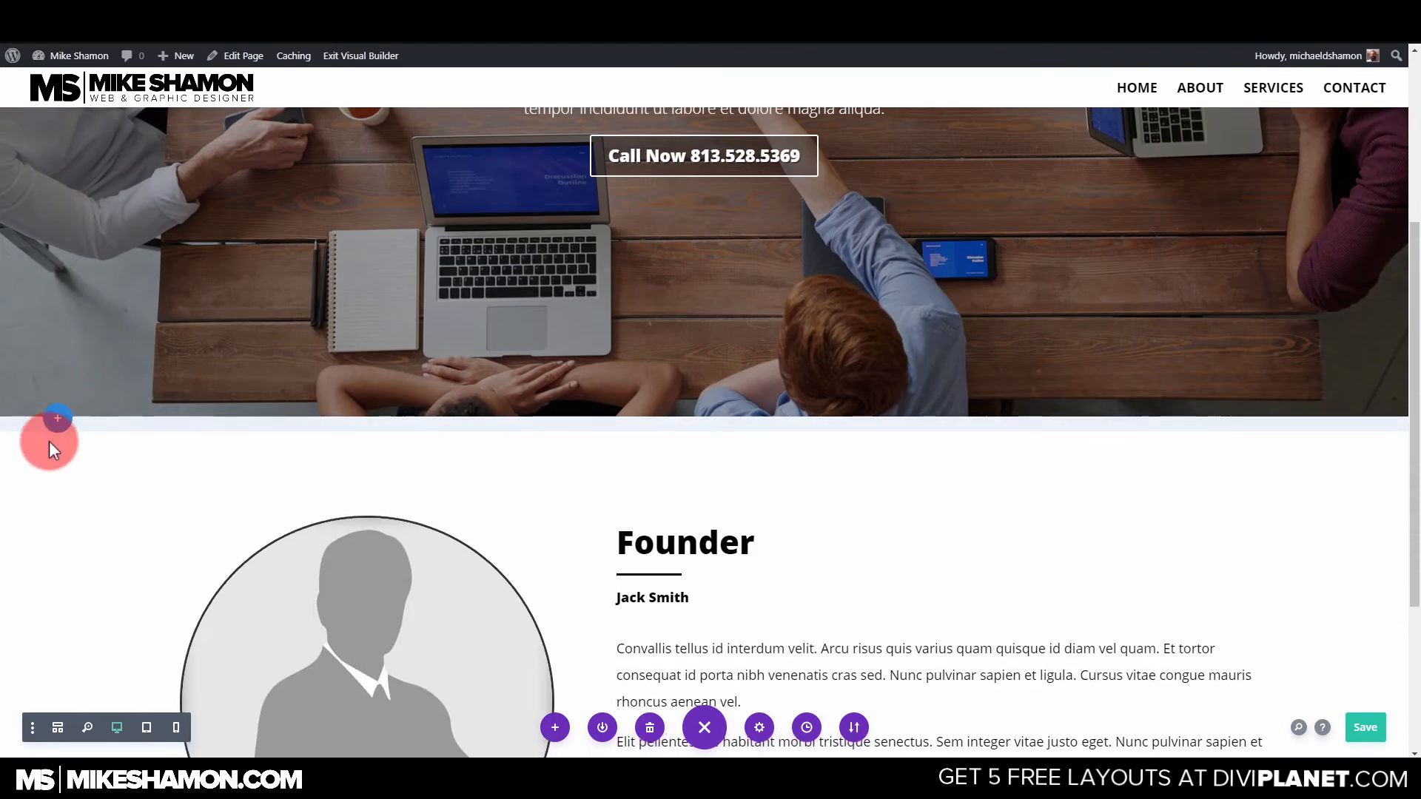
left_click_drag(50, 412, 764, 482)
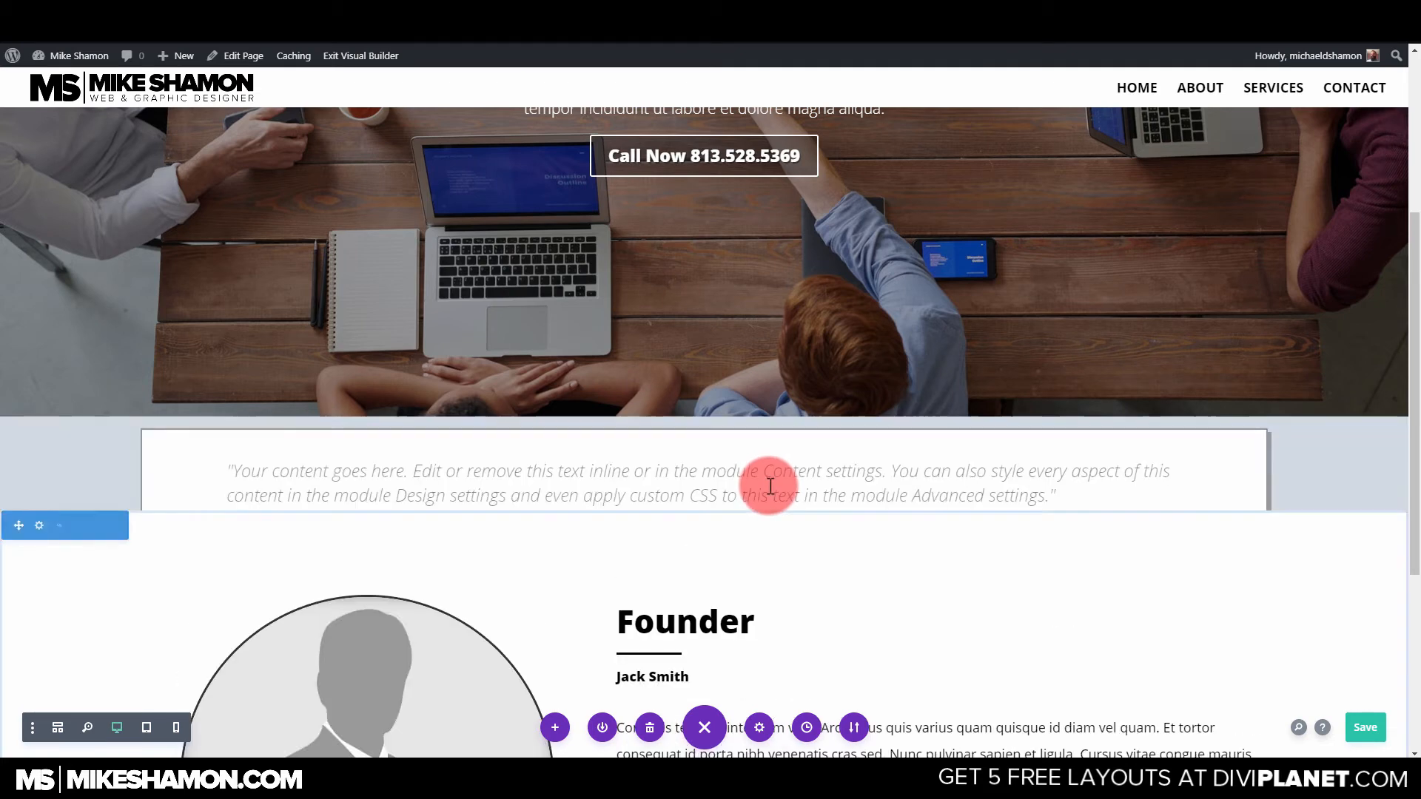
scroll(1133, 548, "down", 6)
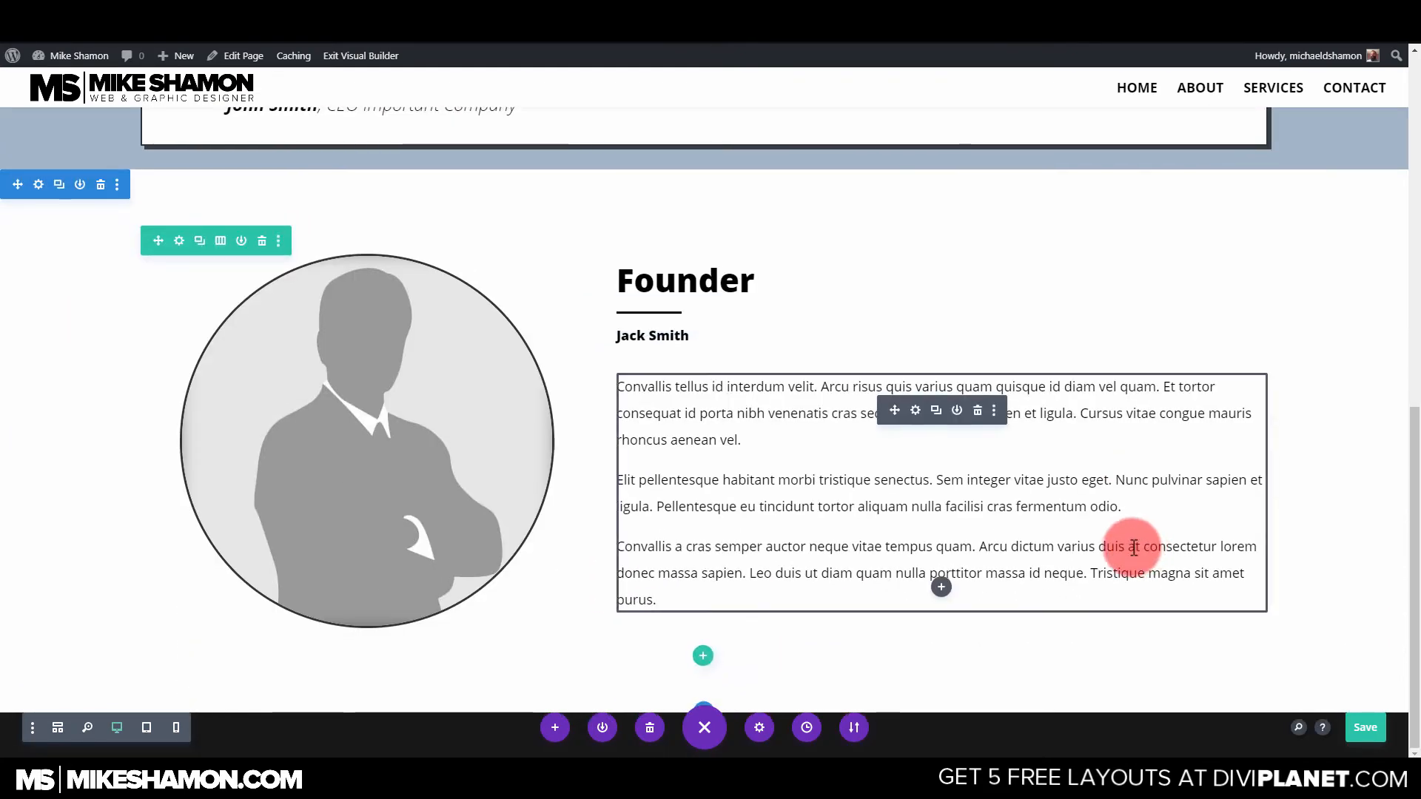
scroll(1132, 548, "up", 8)
scroll(721, 374, "down", 5)
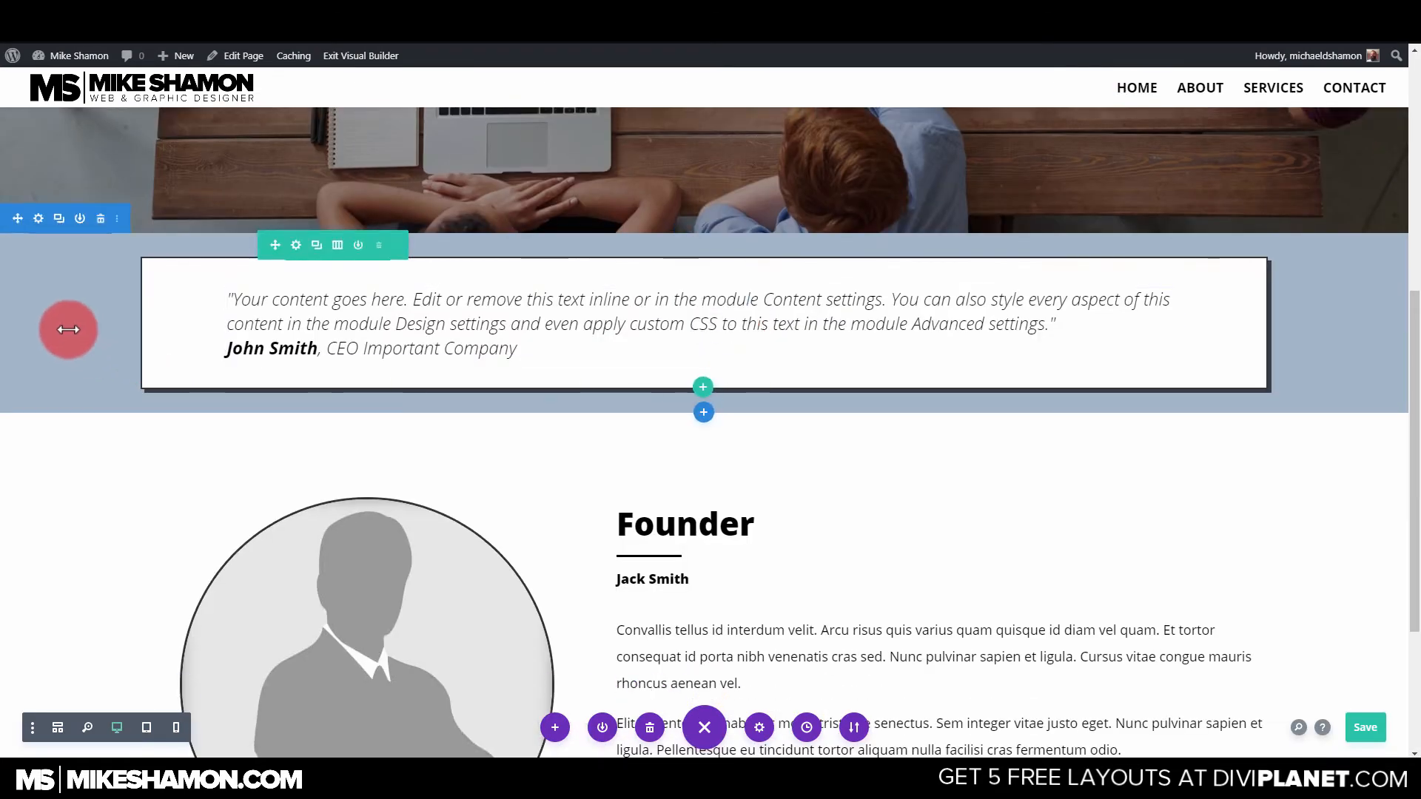
left_click(38, 218)
left_click(1085, 194)
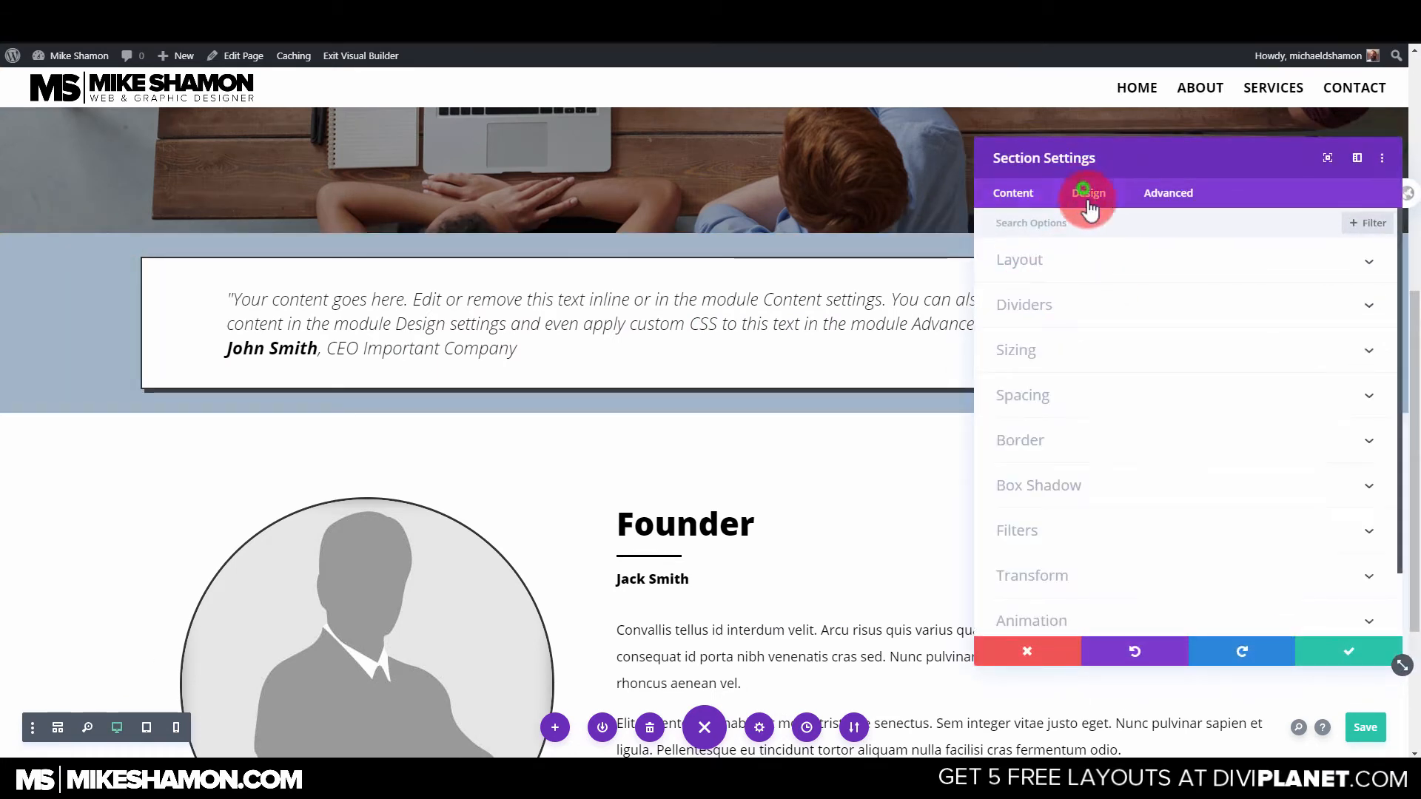
left_click(1055, 307)
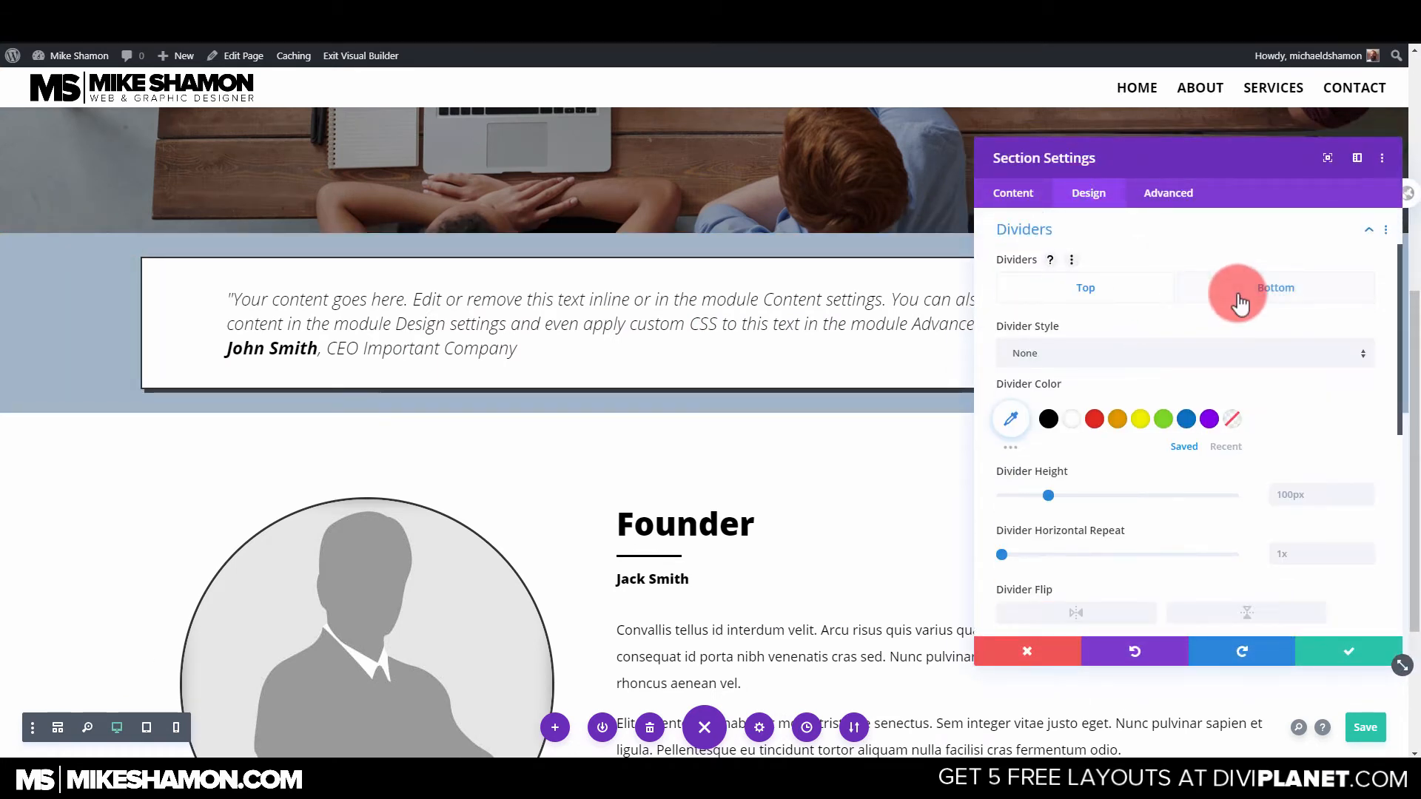
left_click(1330, 356)
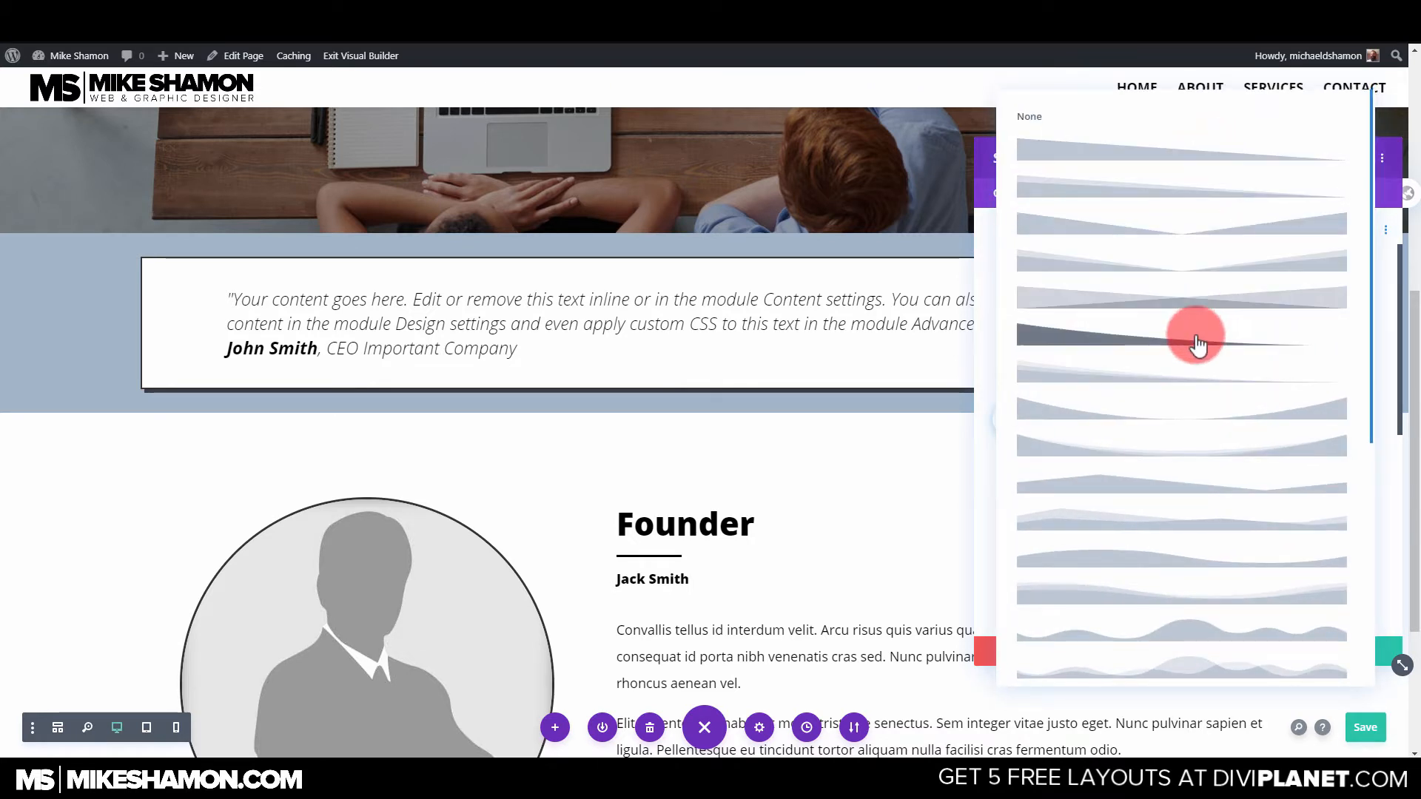
scroll(1181, 436, "down", 5)
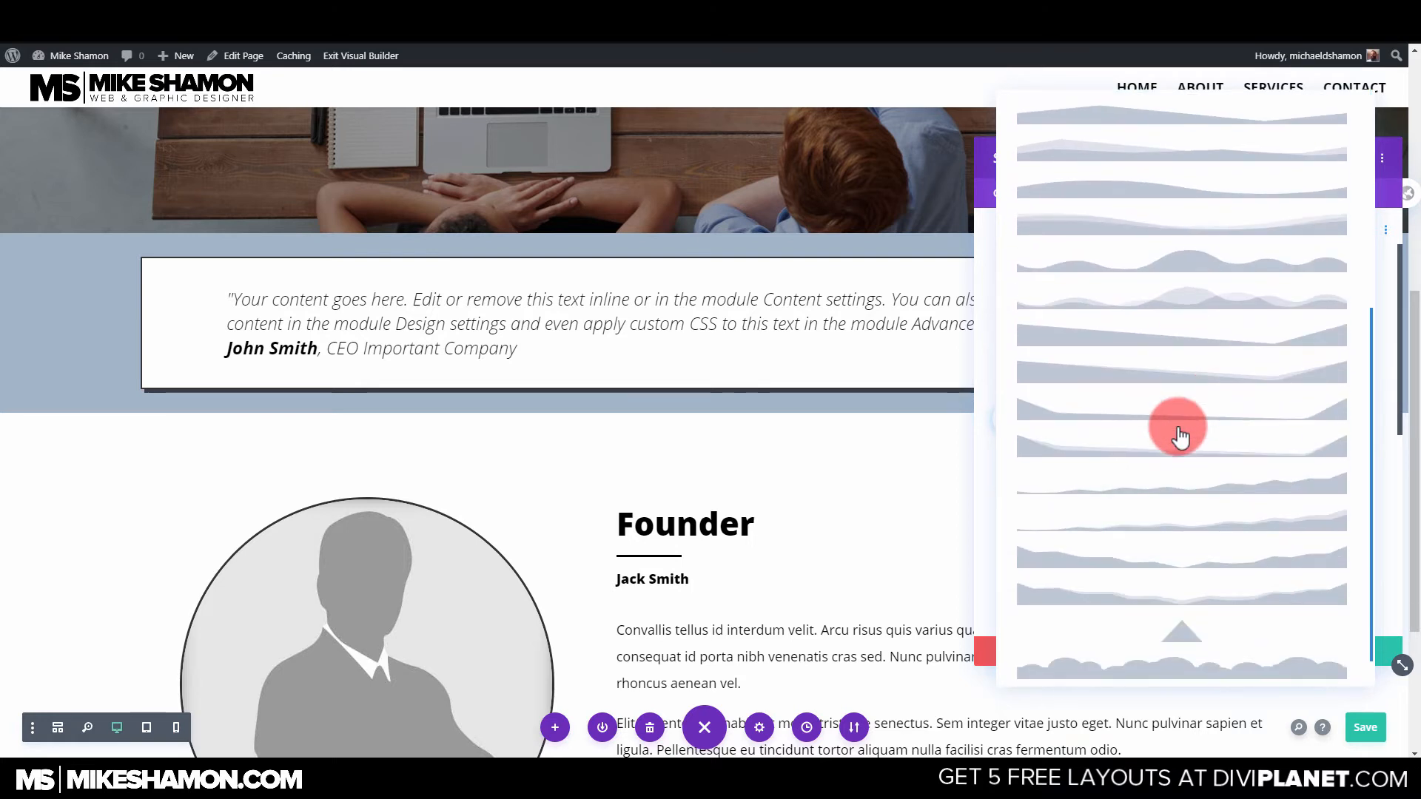
left_click(1184, 422)
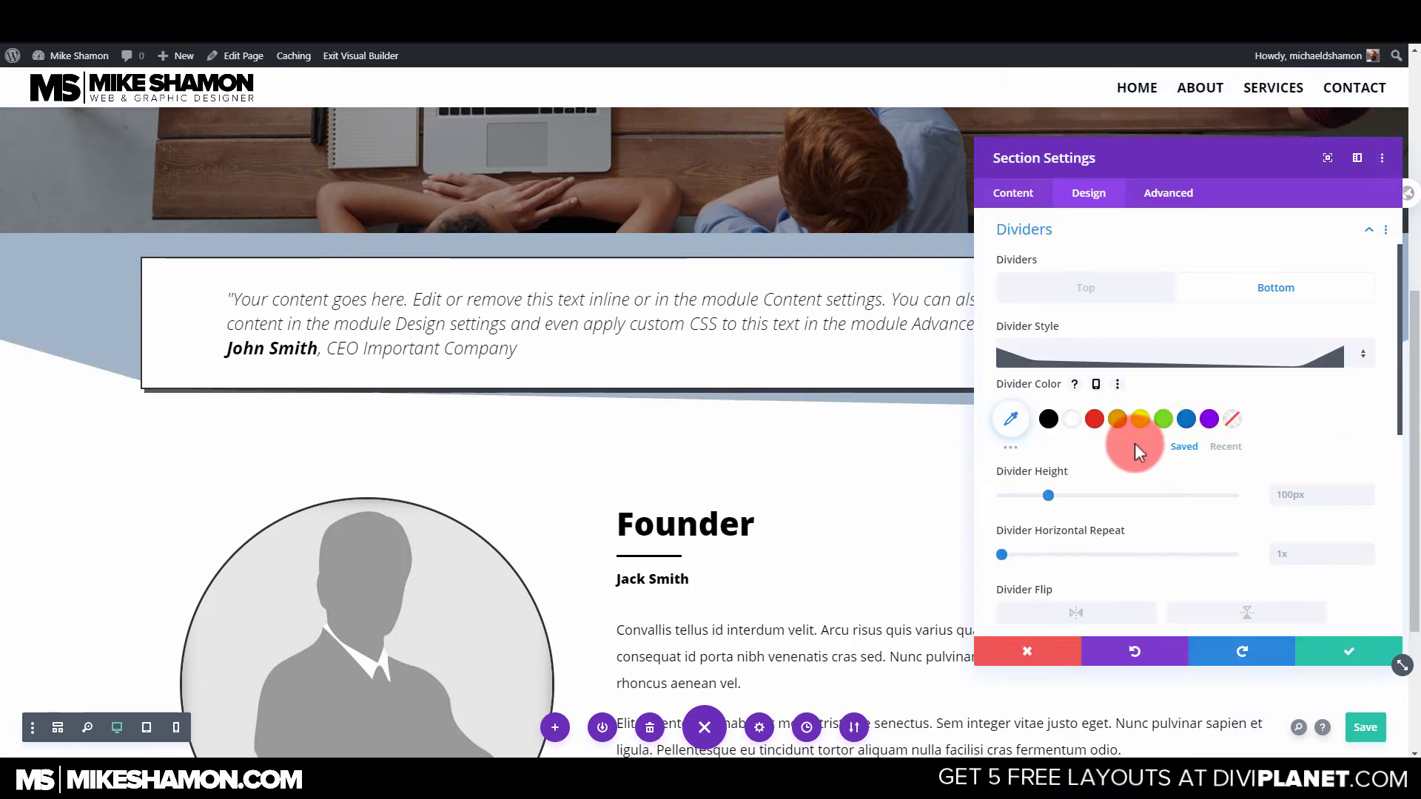
left_click(1177, 357)
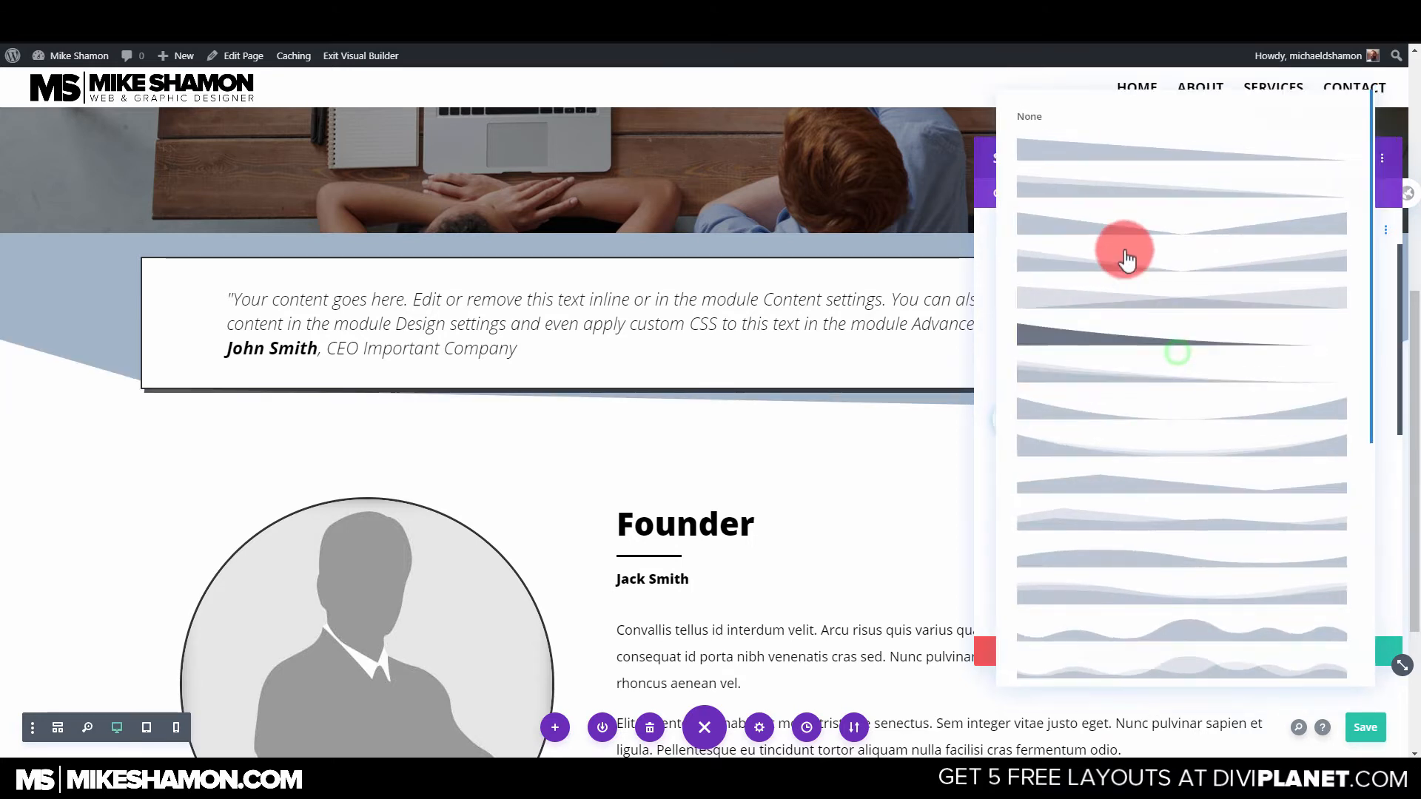
left_click(1058, 426)
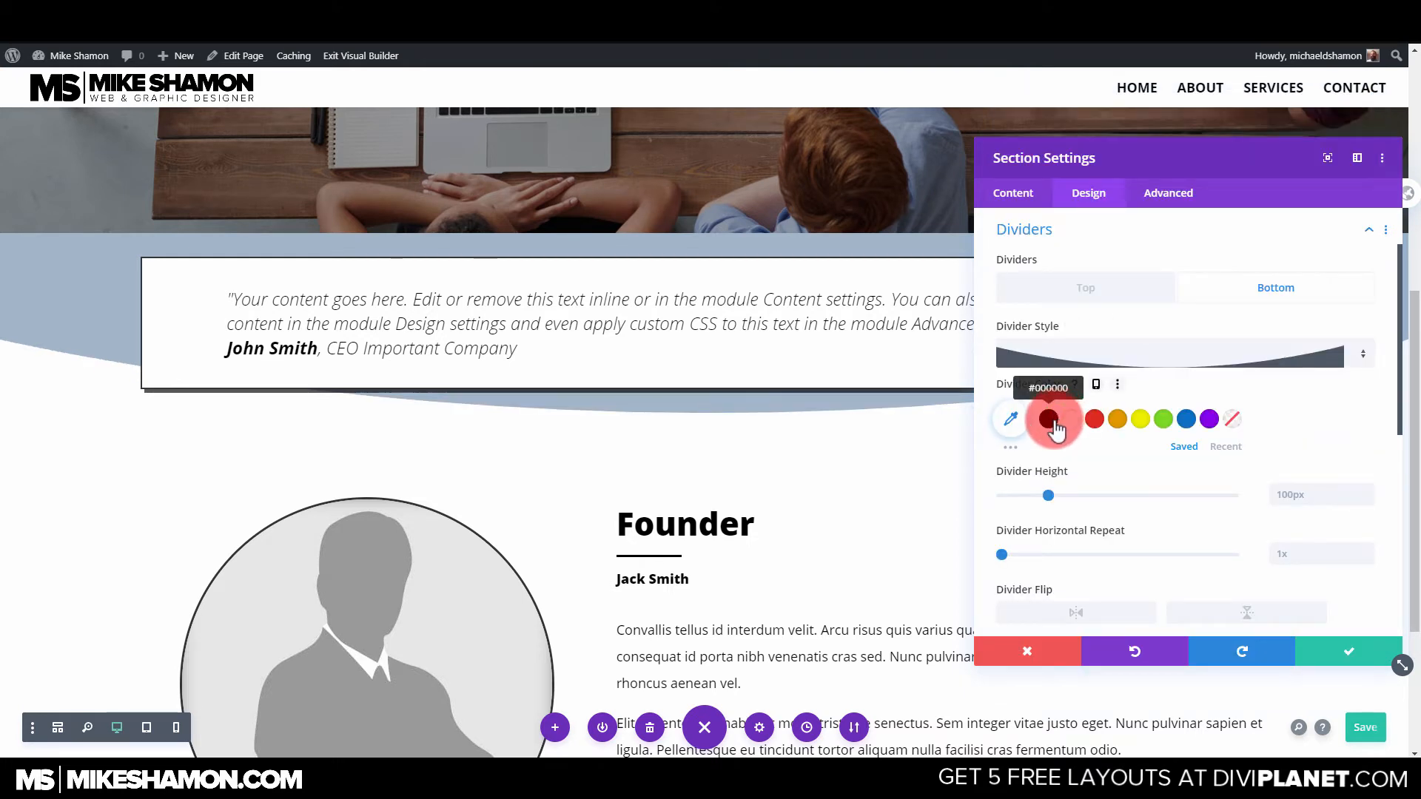
left_click(1043, 693)
left_click(1036, 657)
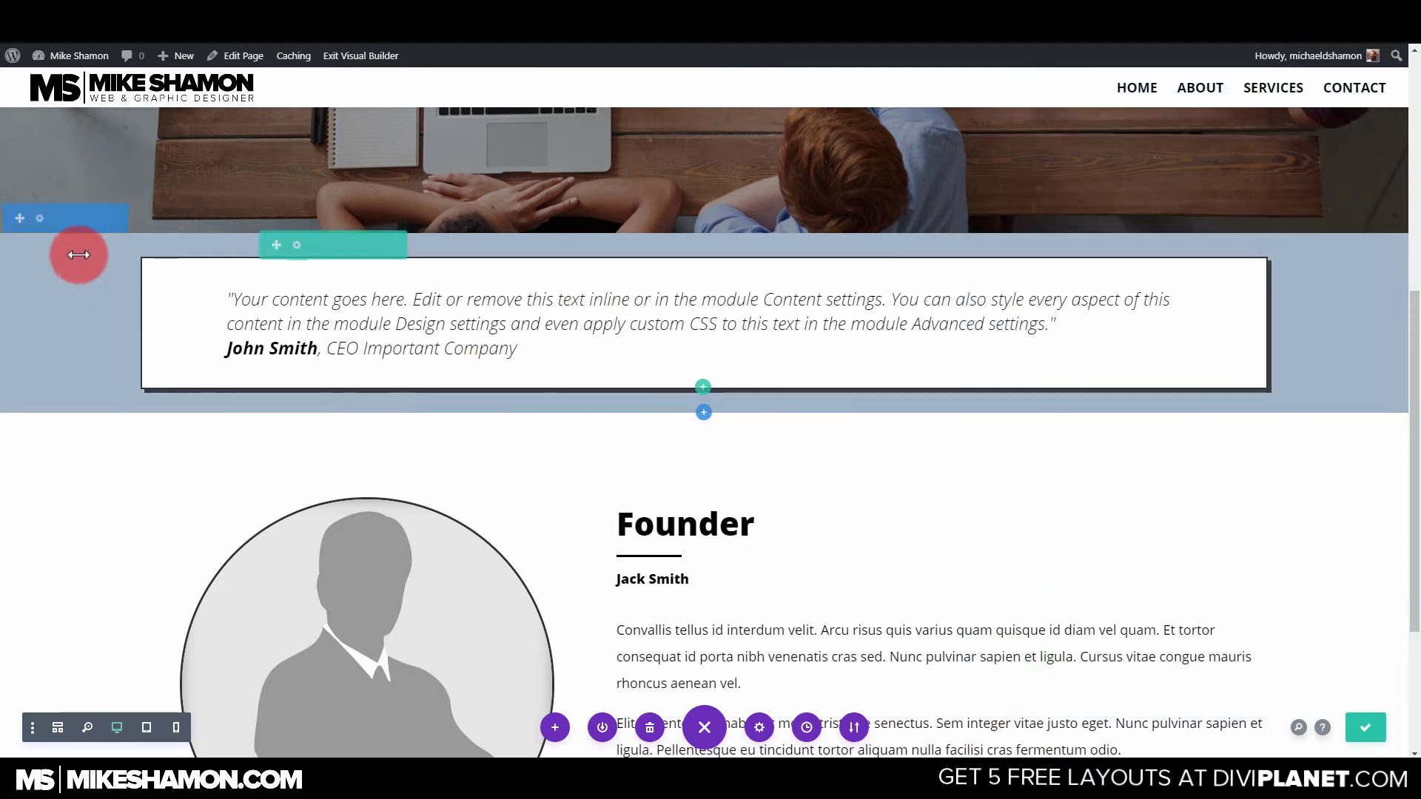
Give the hero section a bottom divider in the layered V-shaped style.
scroll(70, 237, "up", 3)
scroll(45, 213, "up", 3)
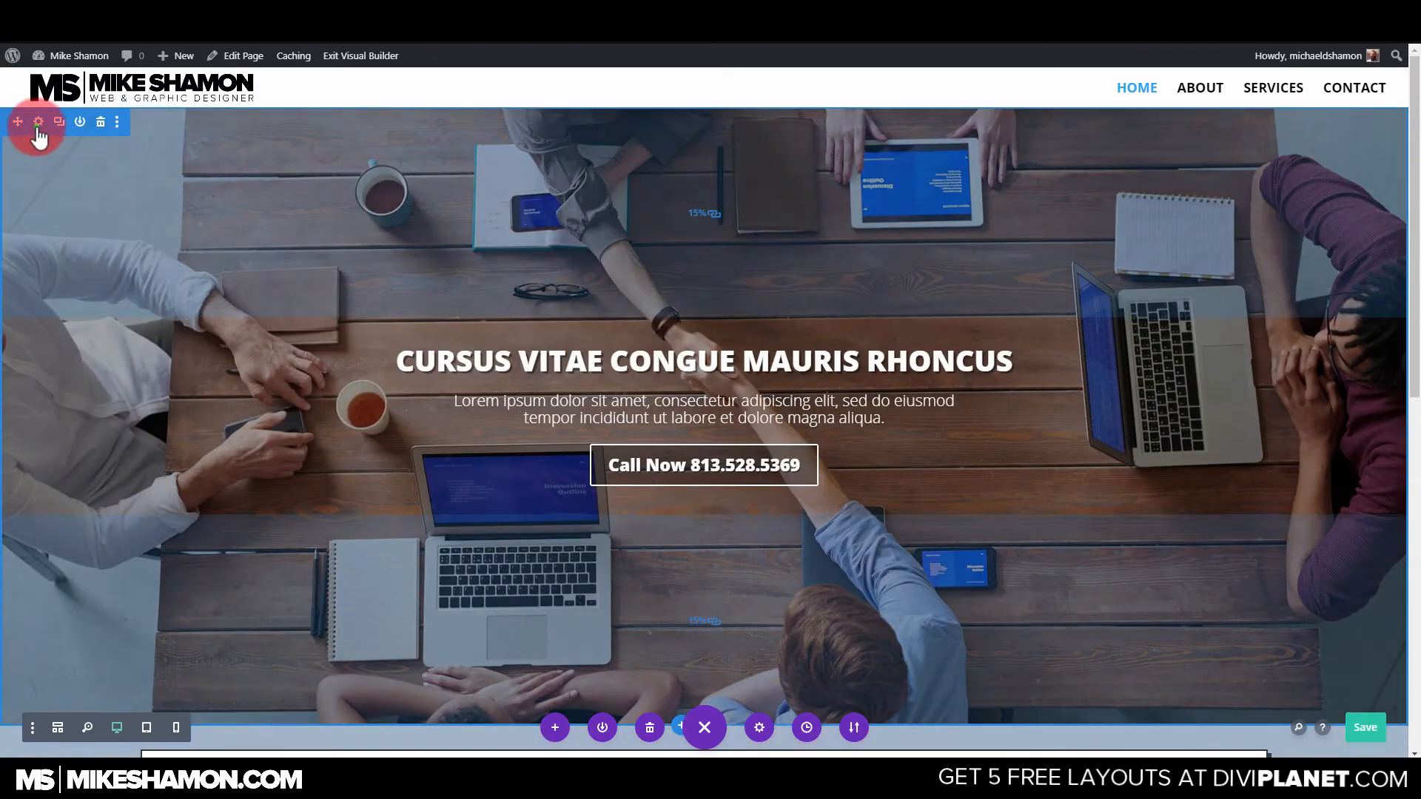
left_click(38, 127)
left_click(1096, 217)
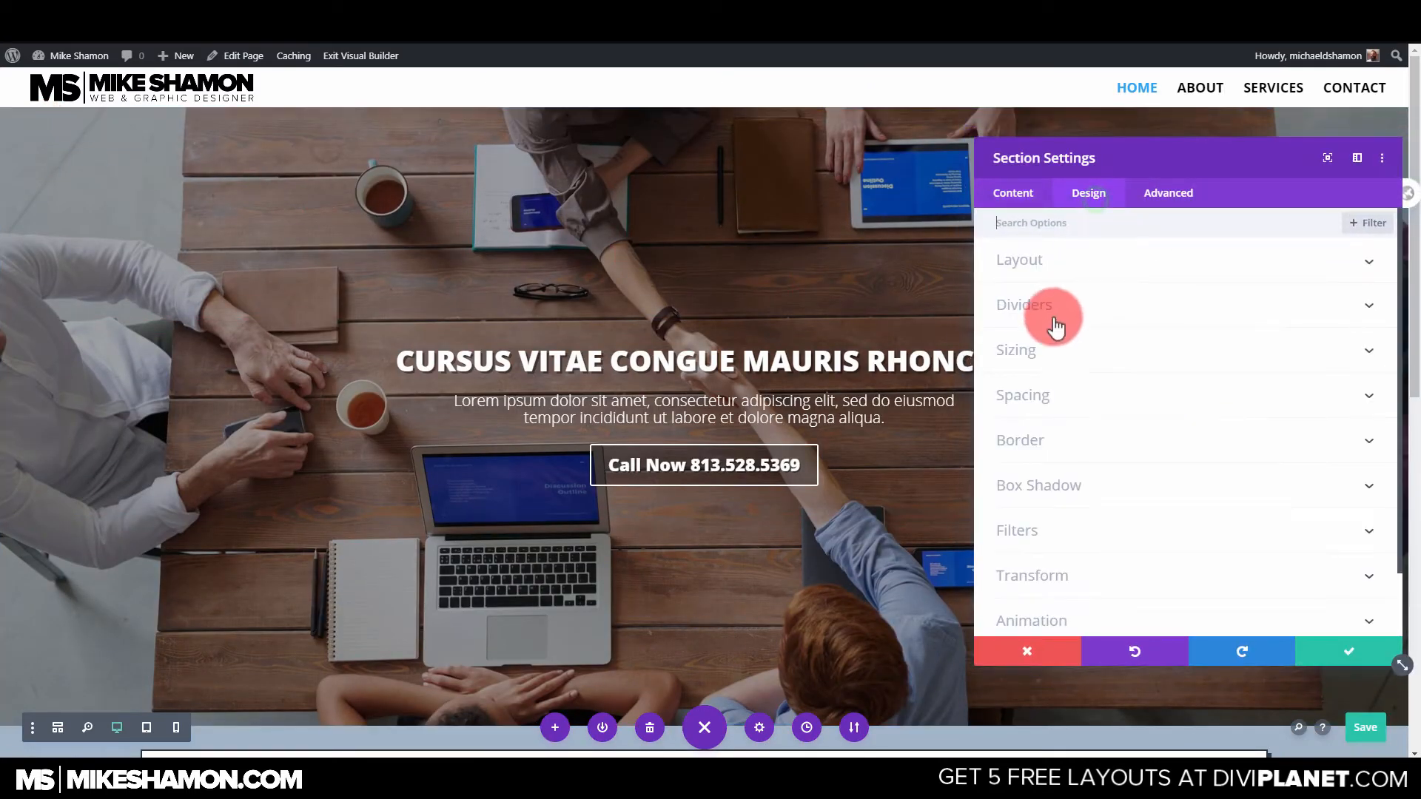
left_click(1054, 304)
scroll(596, 339, "down", 3)
left_click(1282, 290)
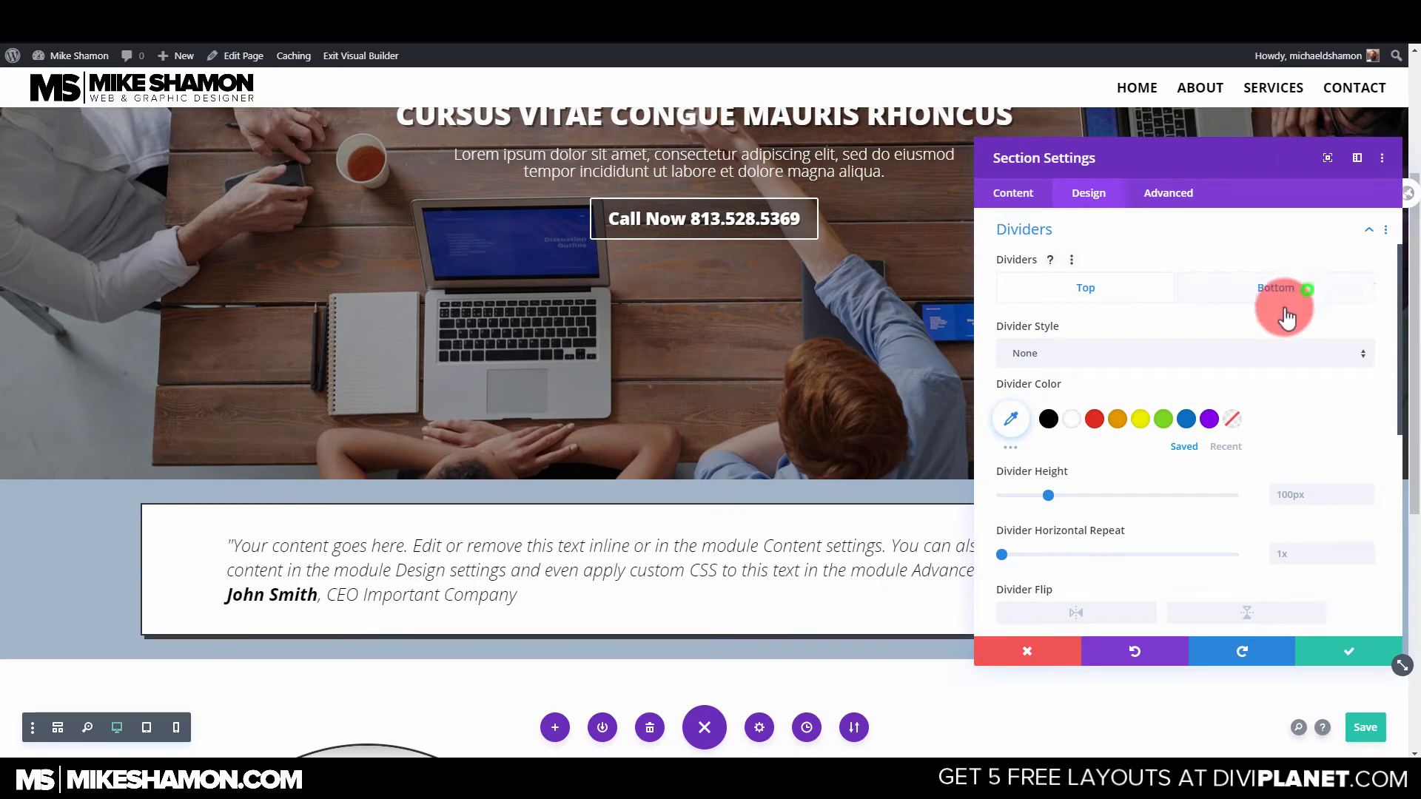
left_click(1170, 361)
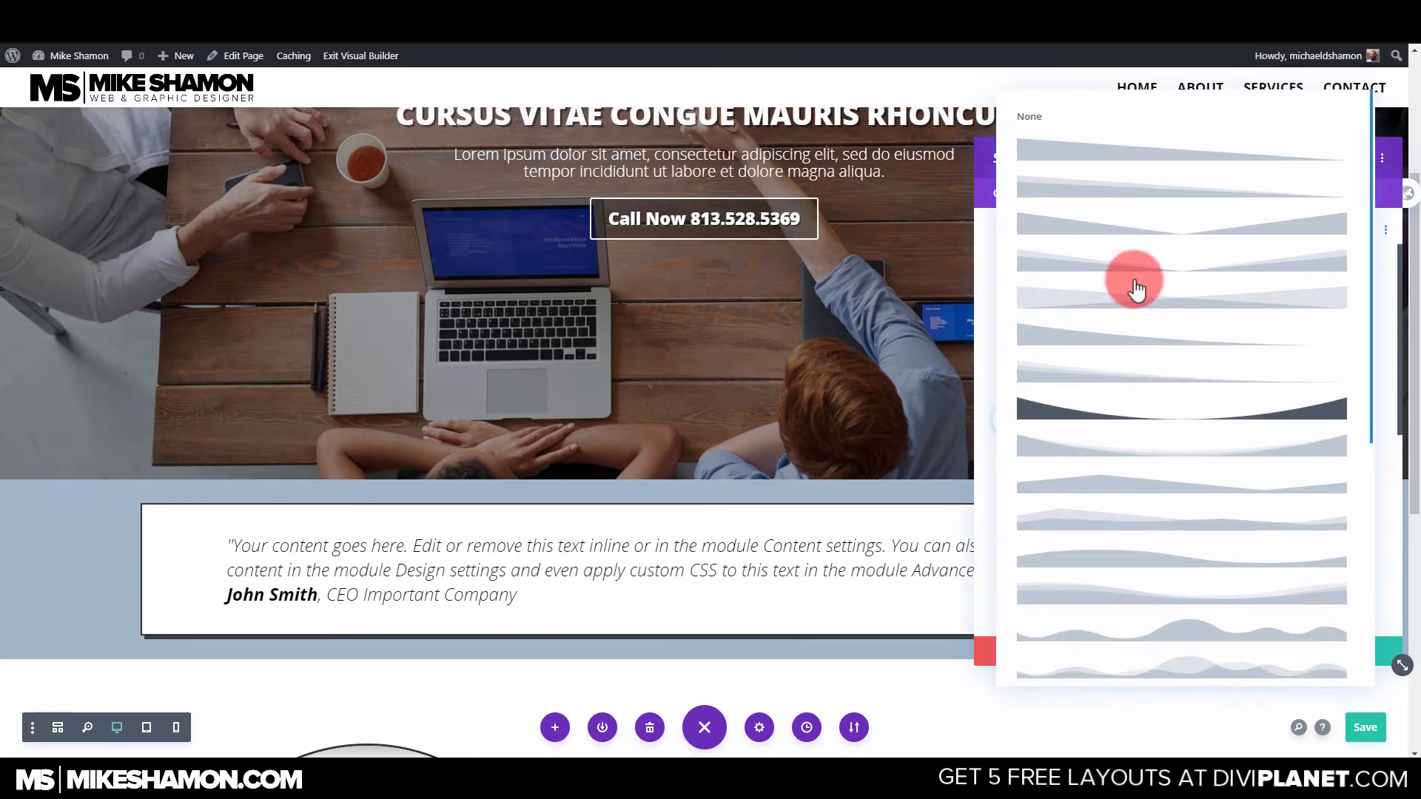
left_click(1134, 239)
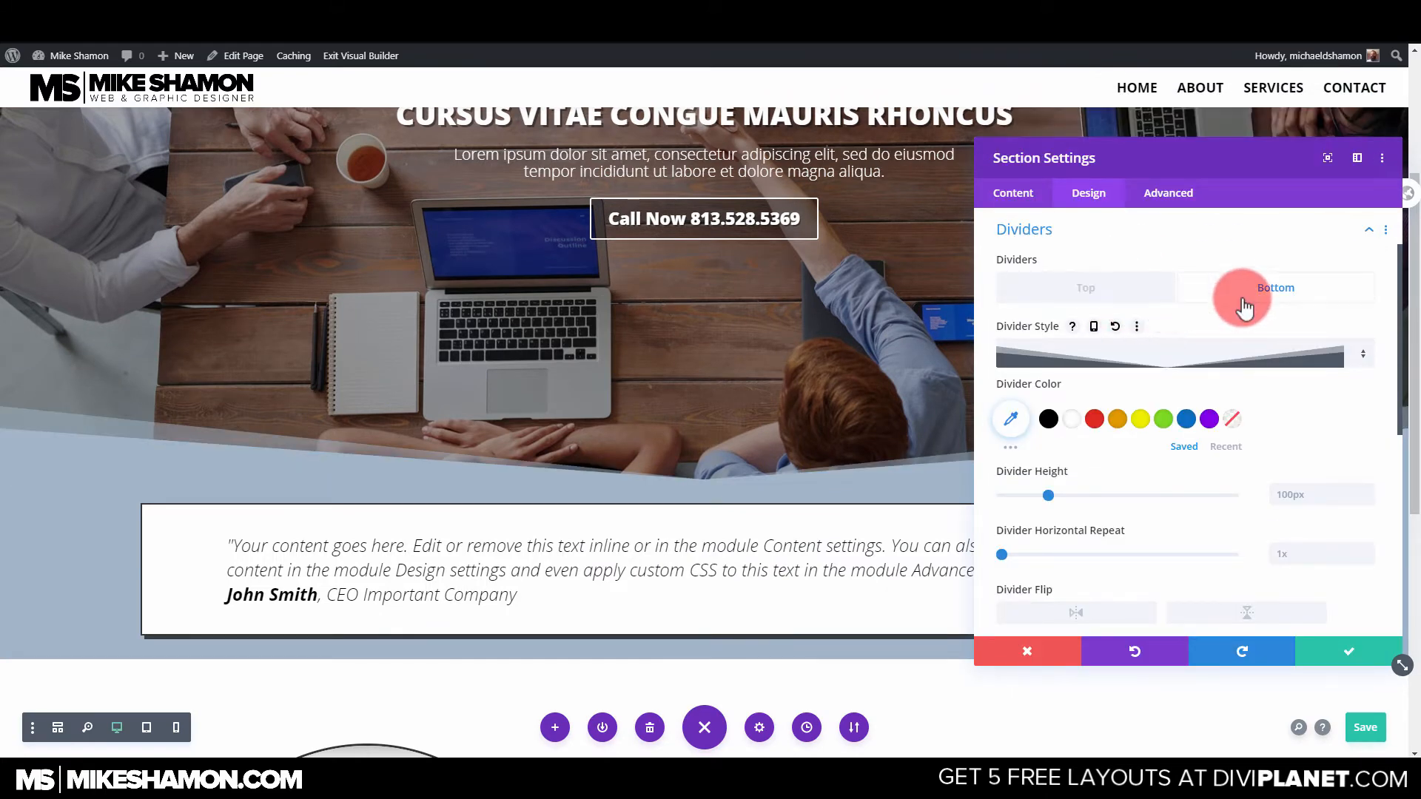
Try the slanted, layered rolling-wave and layered gentle-curve styles on the hero section's bottom divider.
left_click(1140, 356)
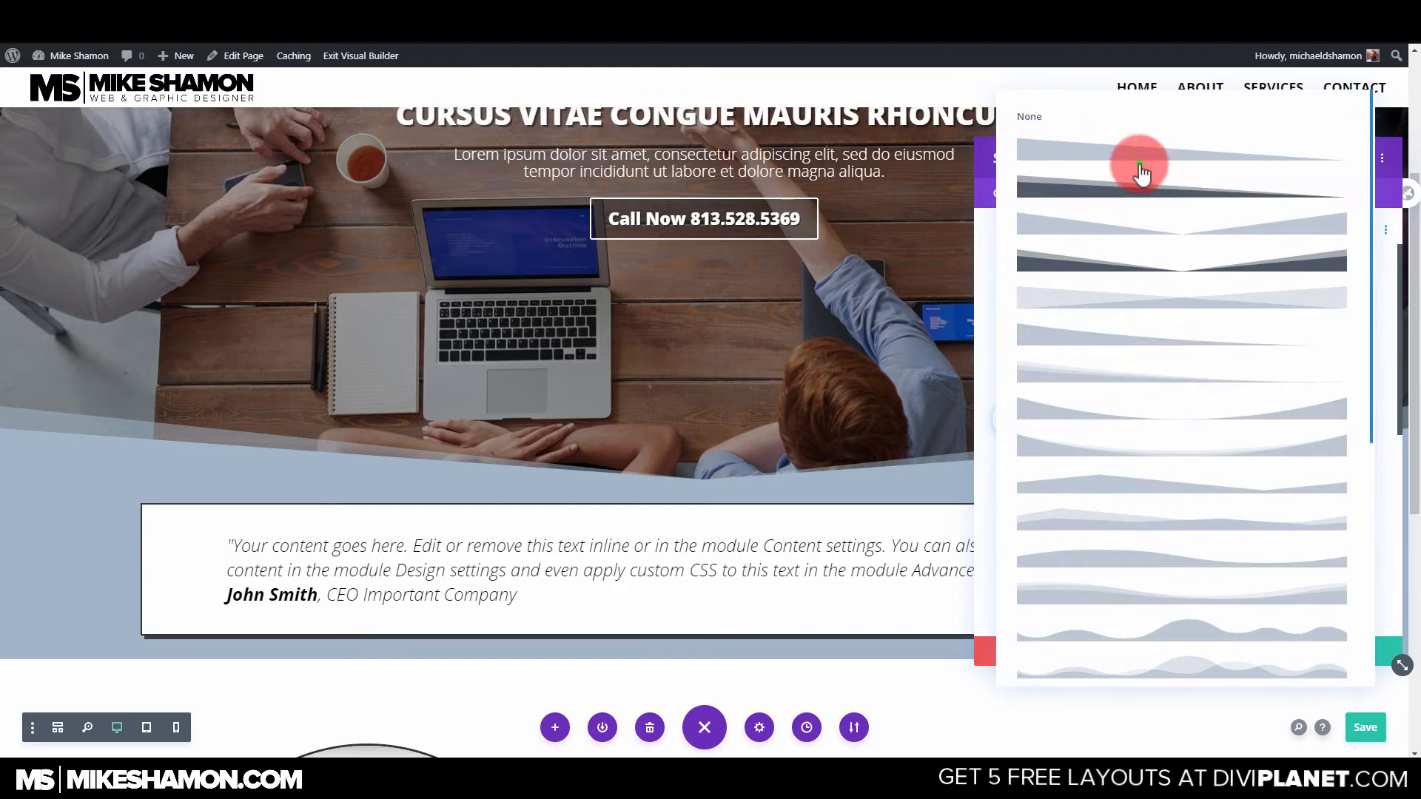
left_click(1139, 172)
left_click(1077, 359)
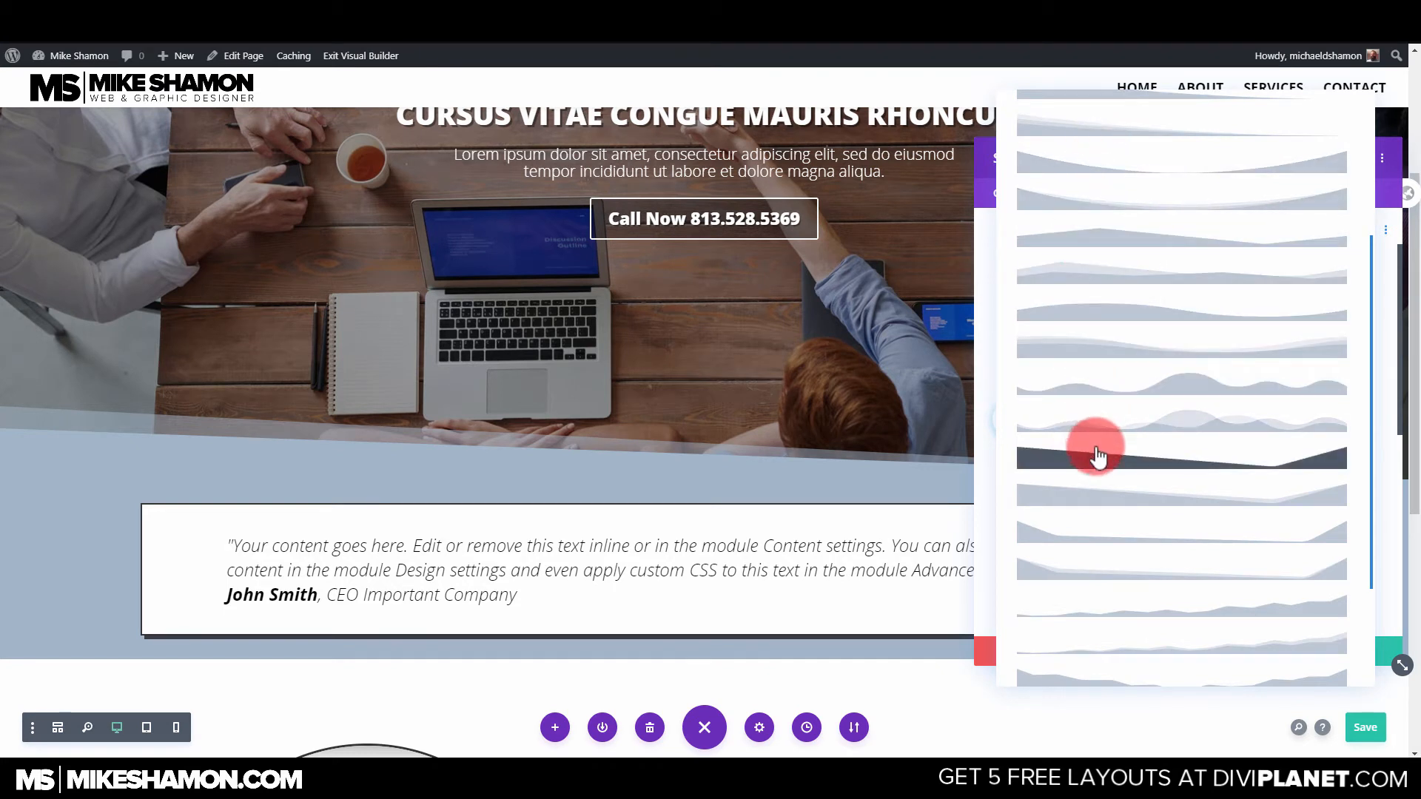
left_click(1136, 415)
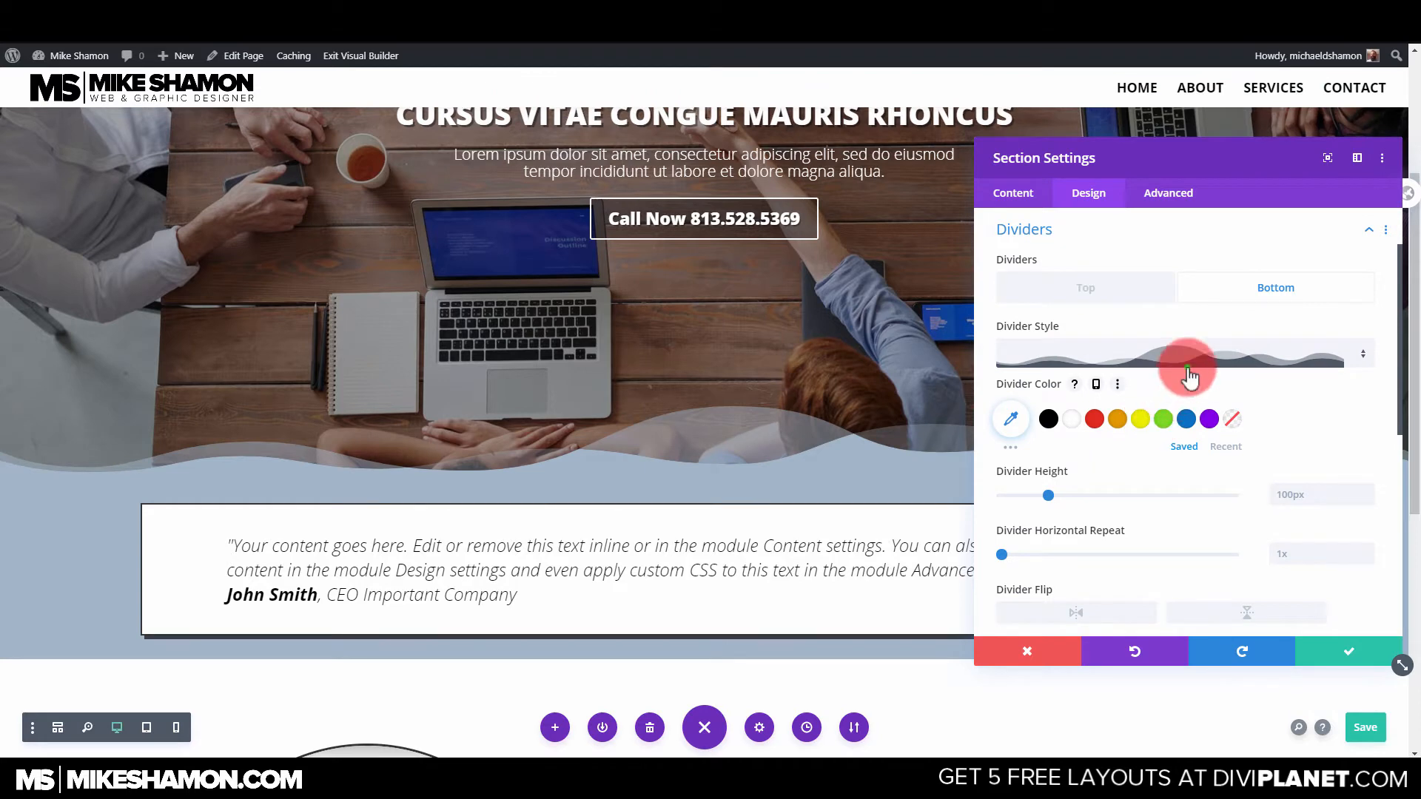
left_click(1188, 374)
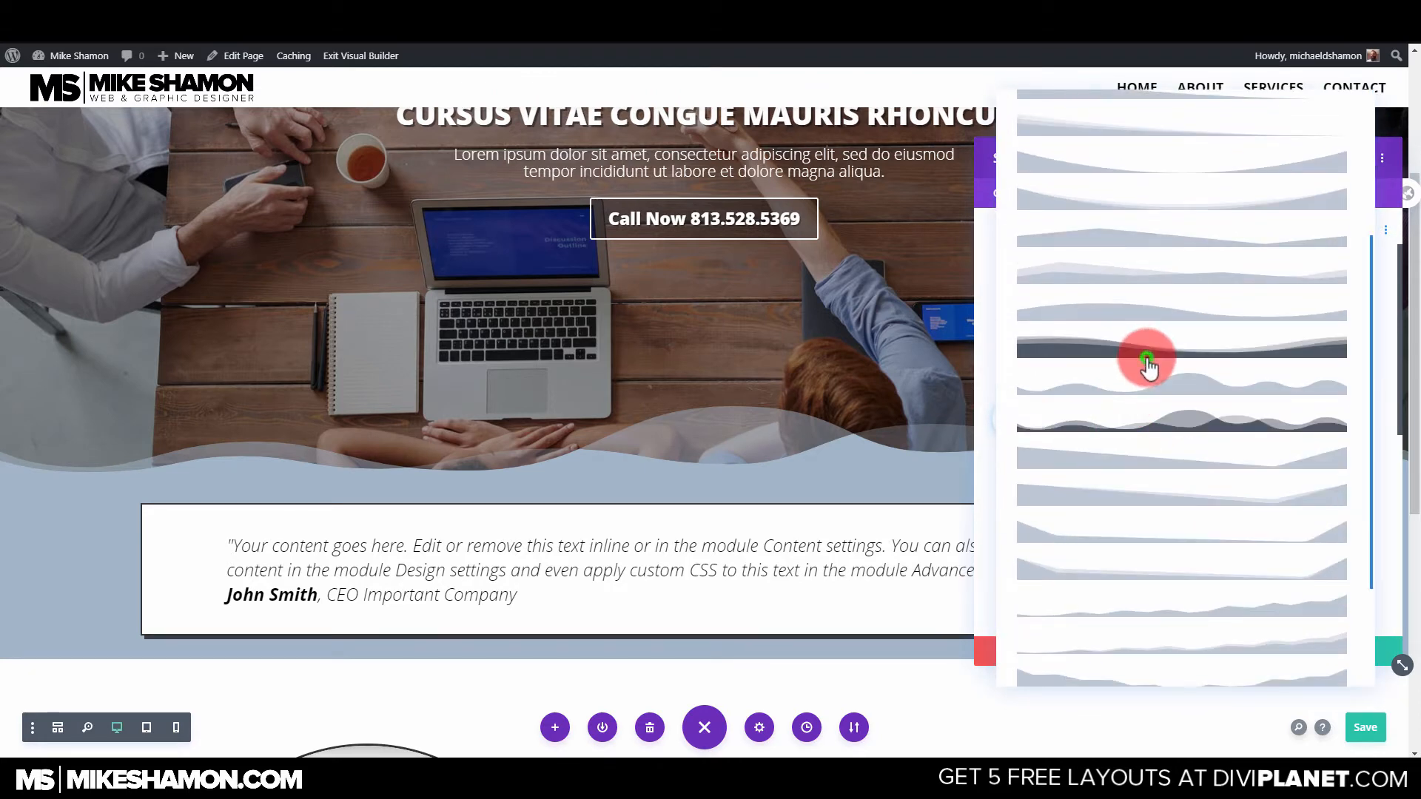
left_click(1146, 361)
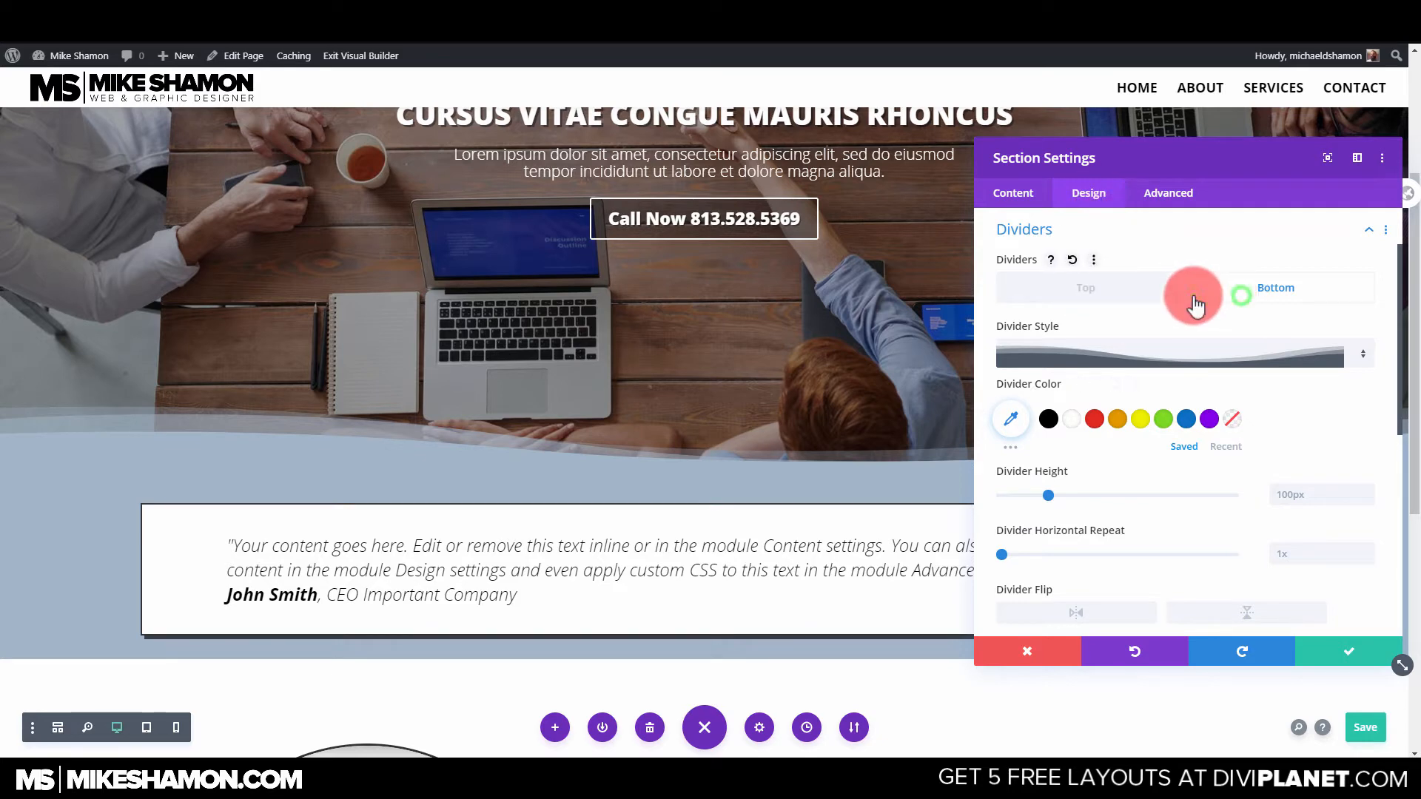
Try the layered jagged, centred triangle and layered cloud styles on the hero section's bottom divider.
left_click(1180, 358)
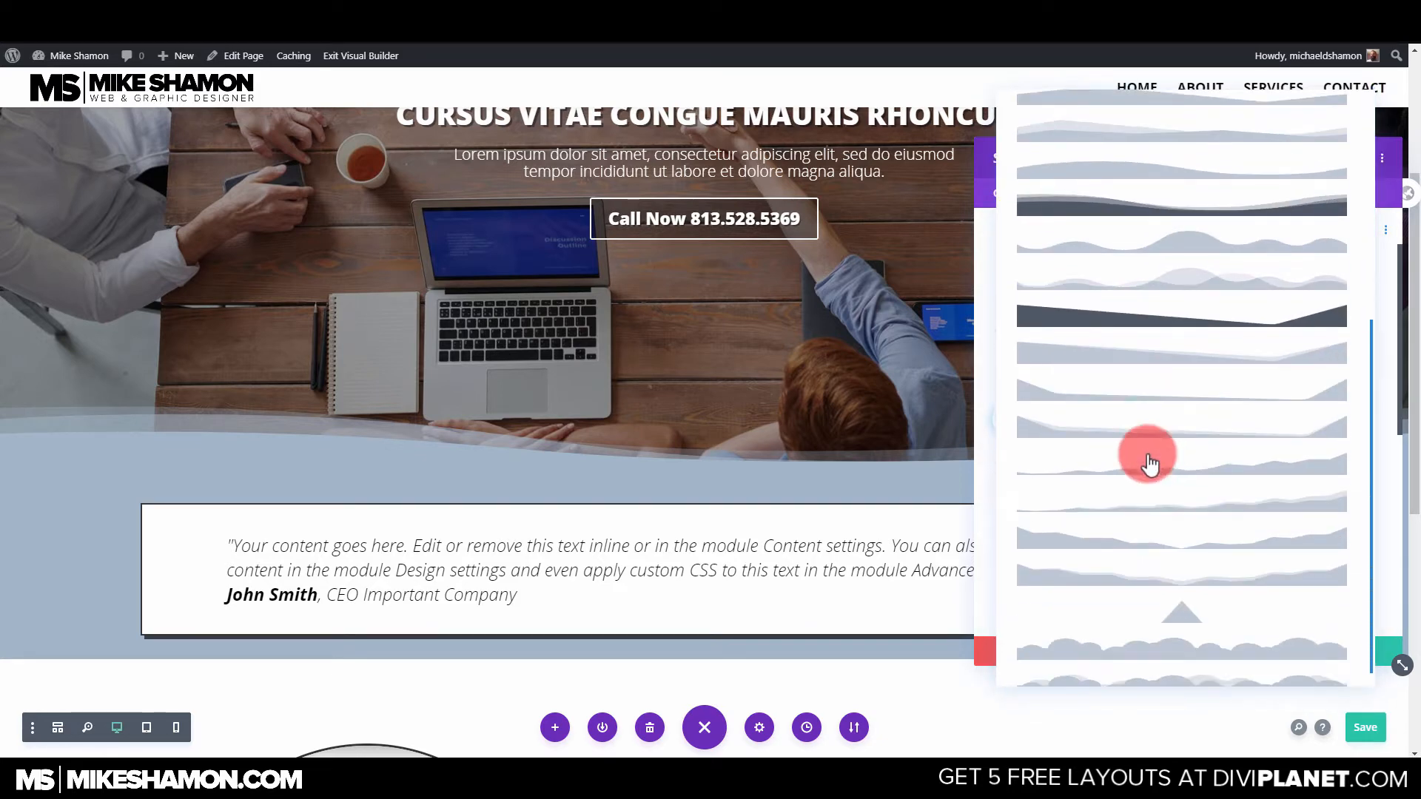
left_click(1258, 563)
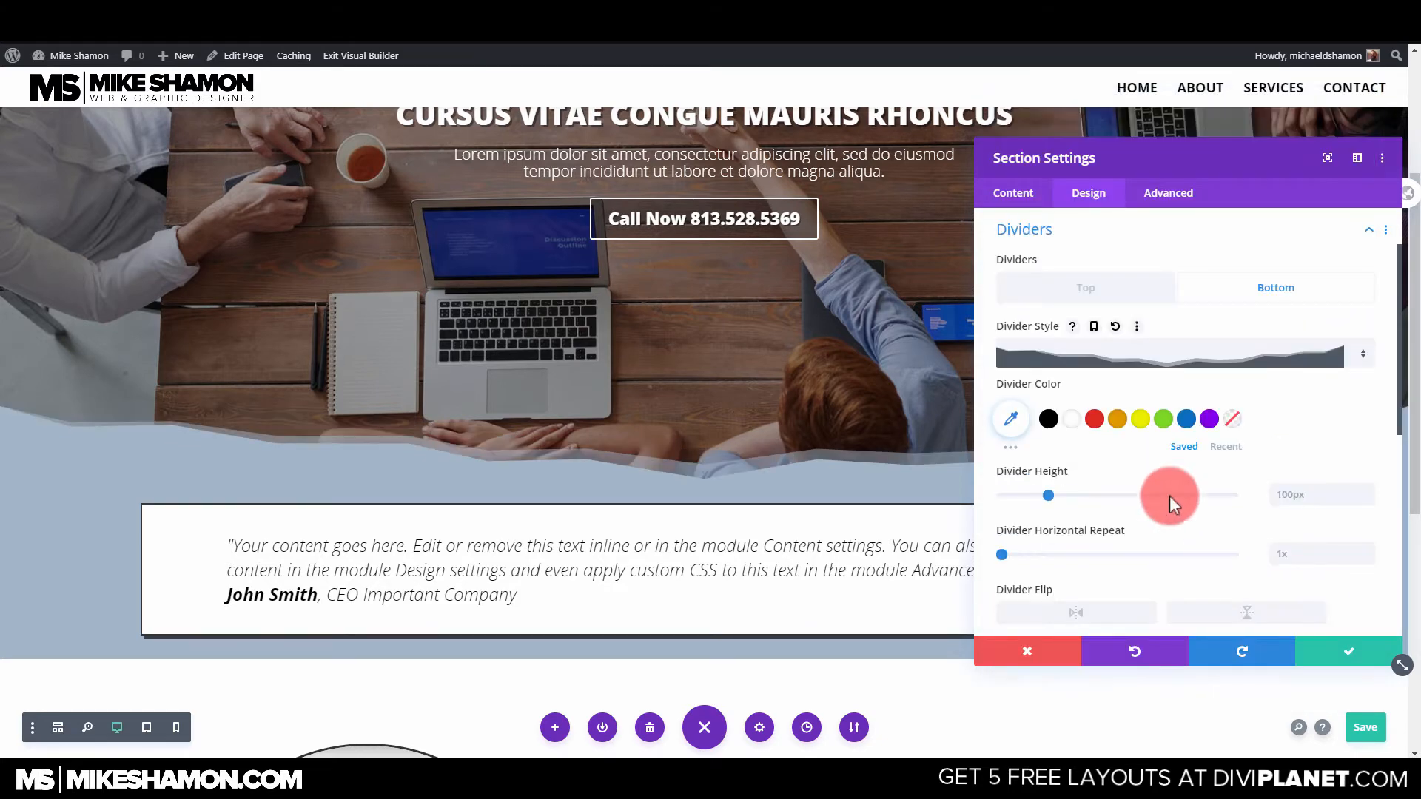
left_click(1160, 363)
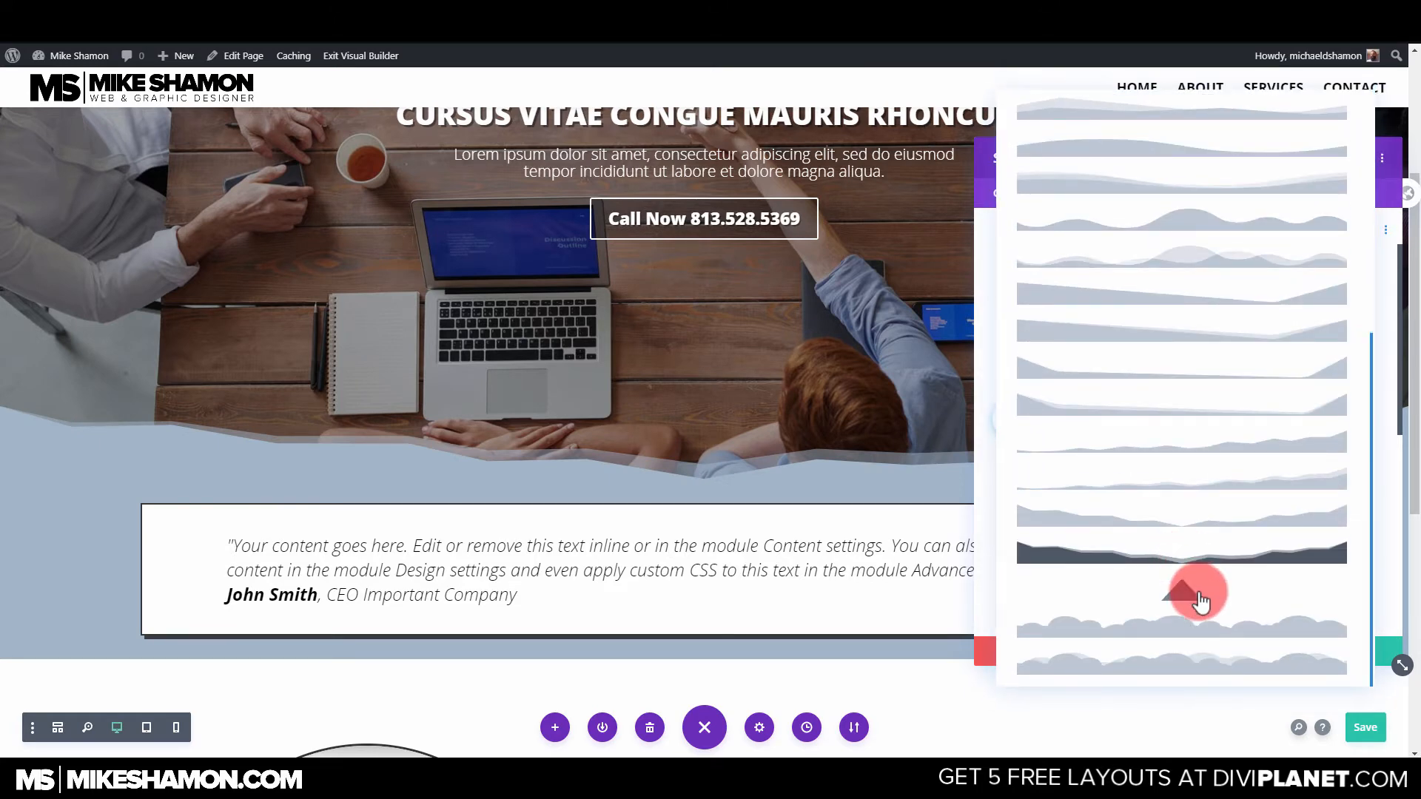
left_click(1200, 601)
left_click(1178, 356)
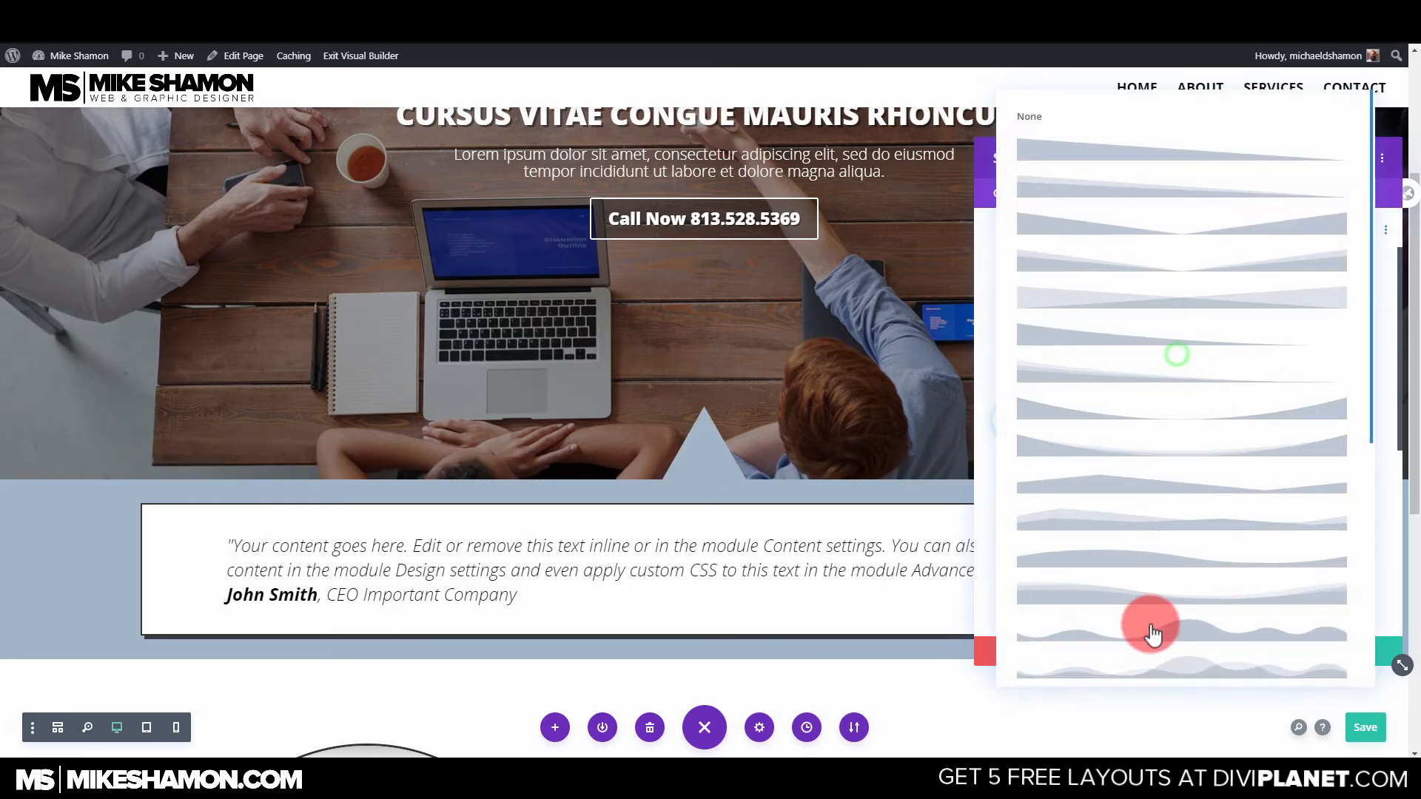
scroll(1154, 630, "down", 5)
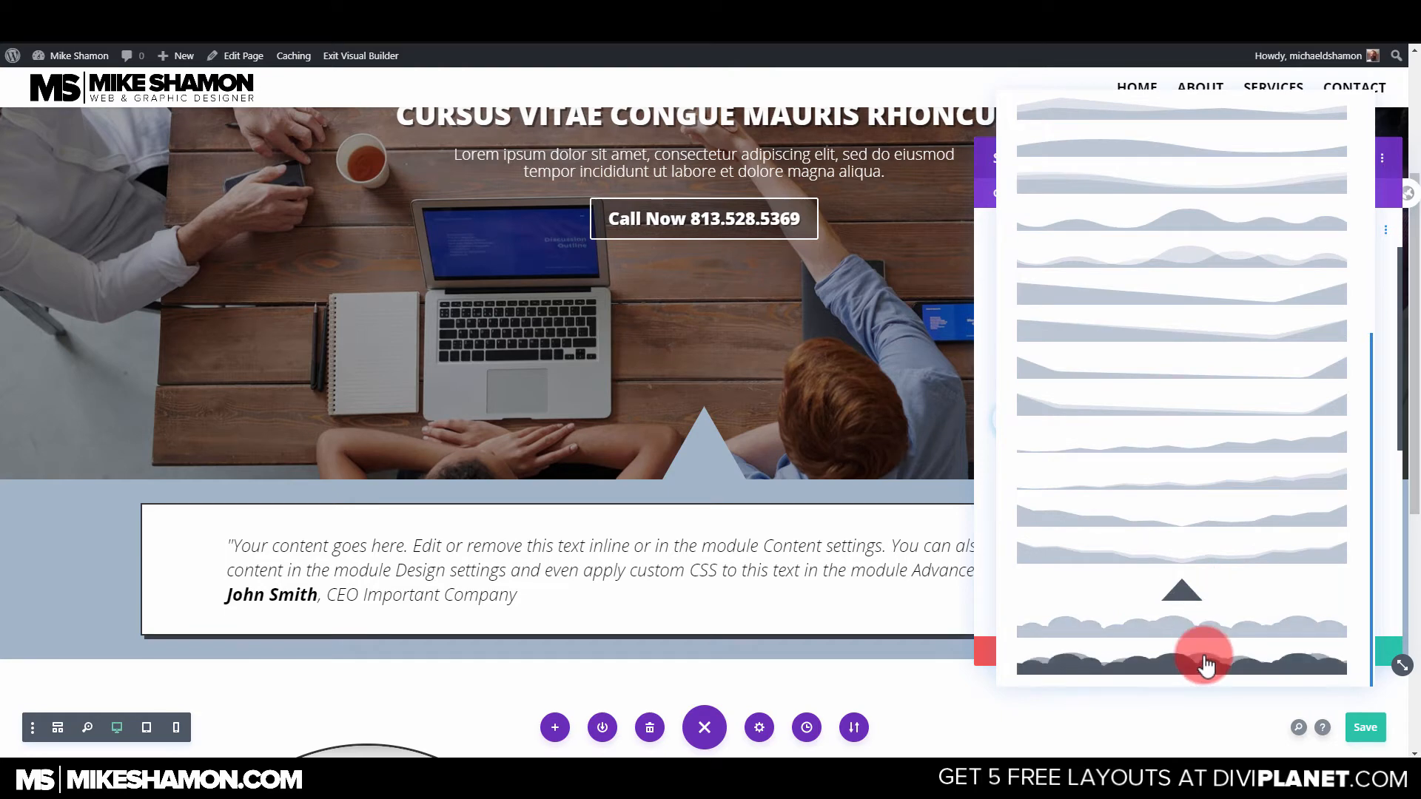
left_click(1205, 658)
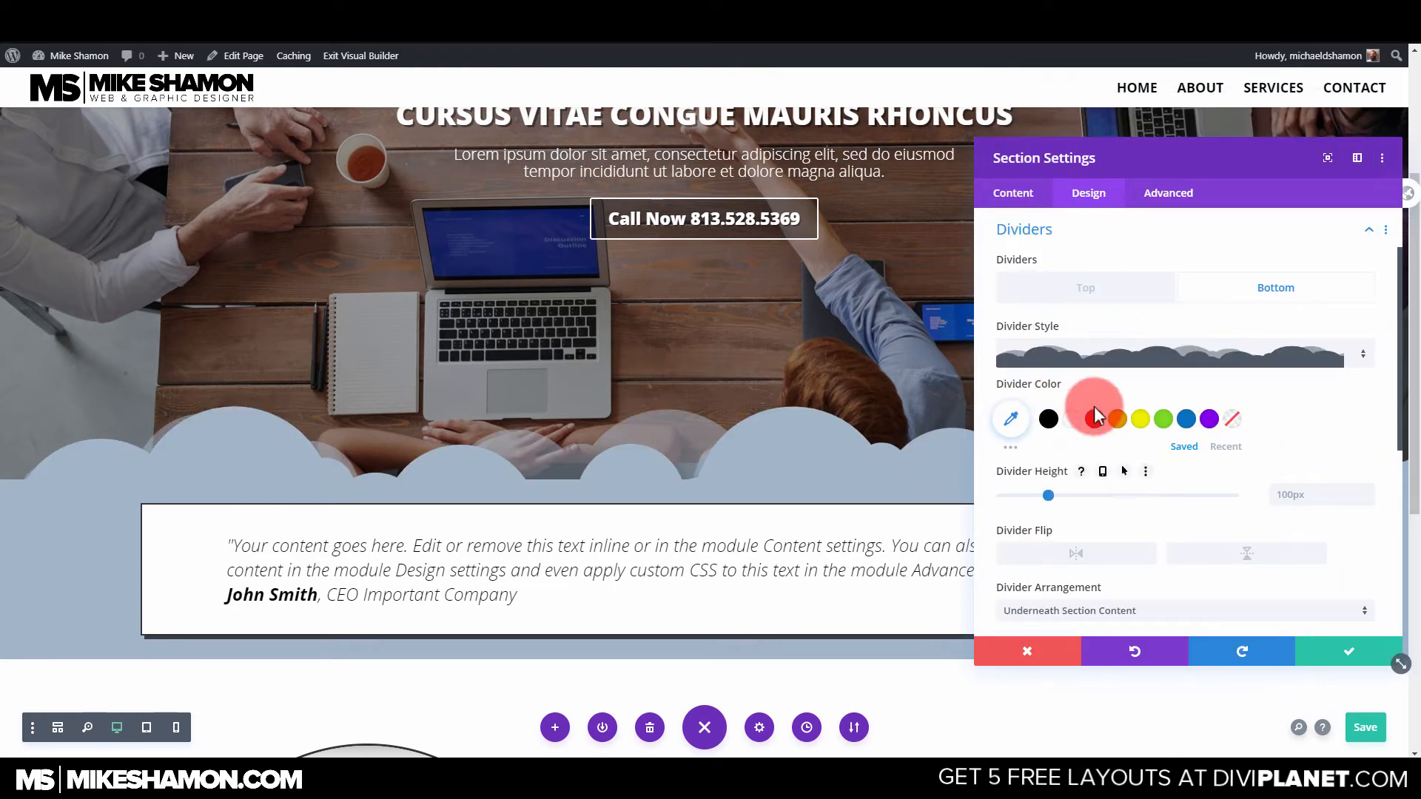
Try a curved divider at the top of the hero section, then set the top divider style back to None.
left_click(1092, 288)
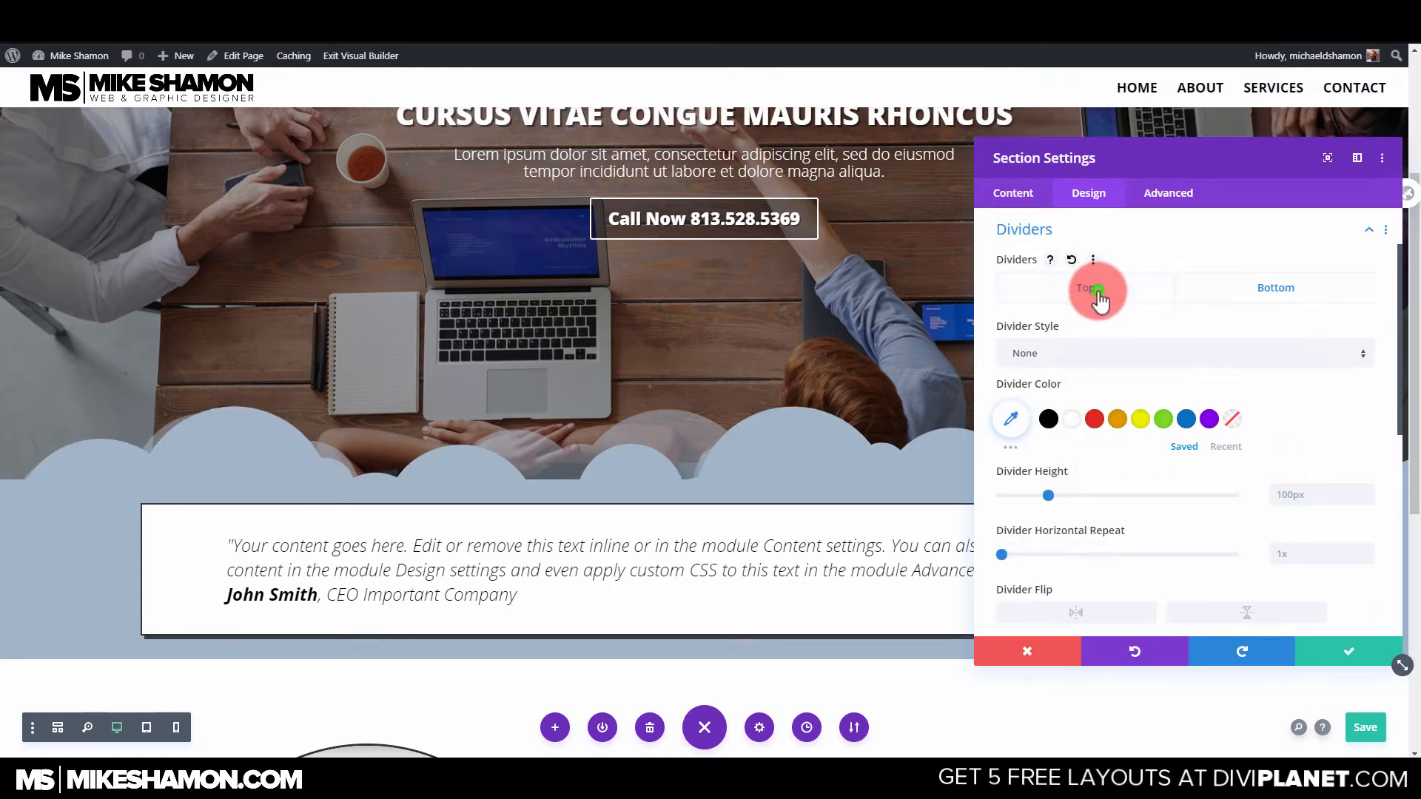
left_click(1131, 344)
left_click(1120, 408)
scroll(691, 408, "up", 3)
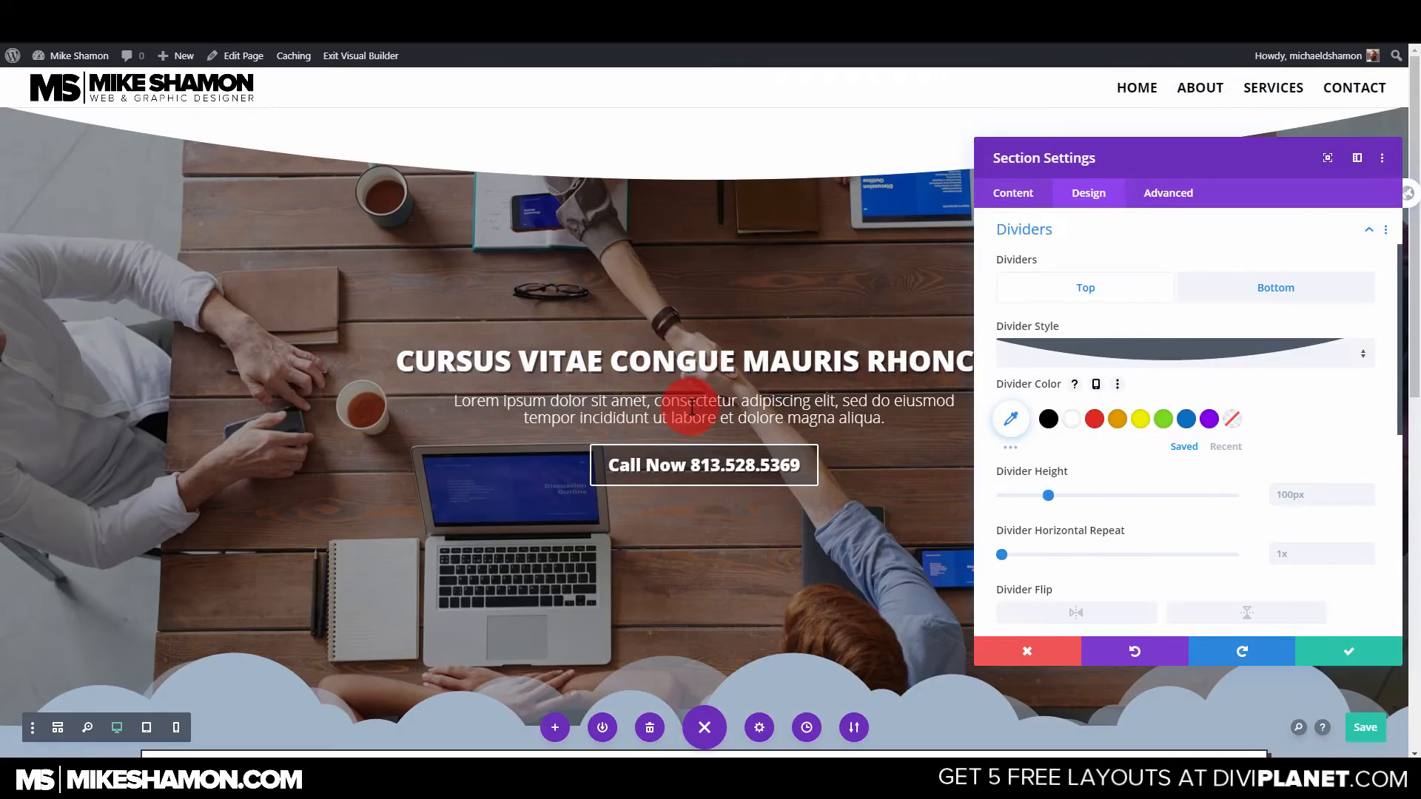
left_click(1157, 329)
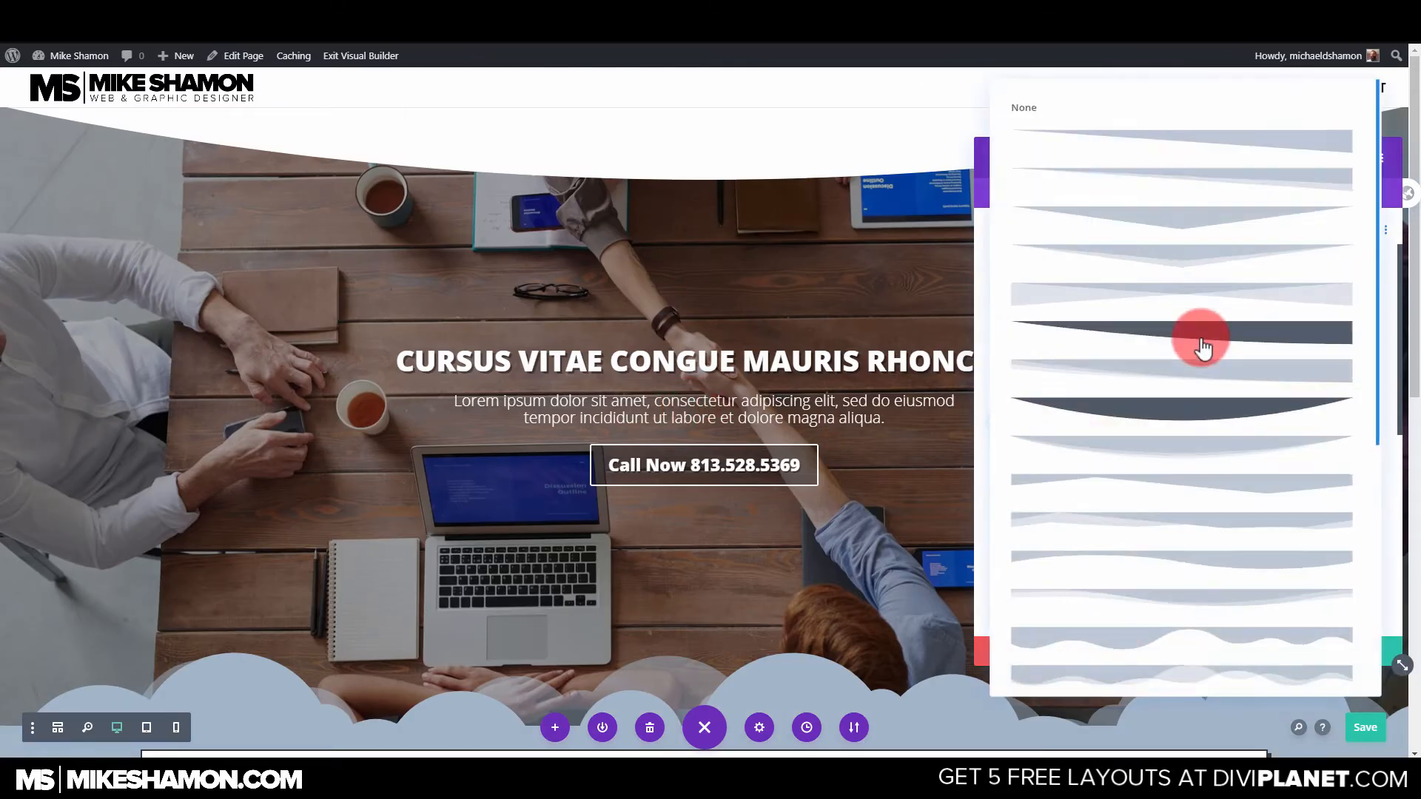
left_click(1034, 137)
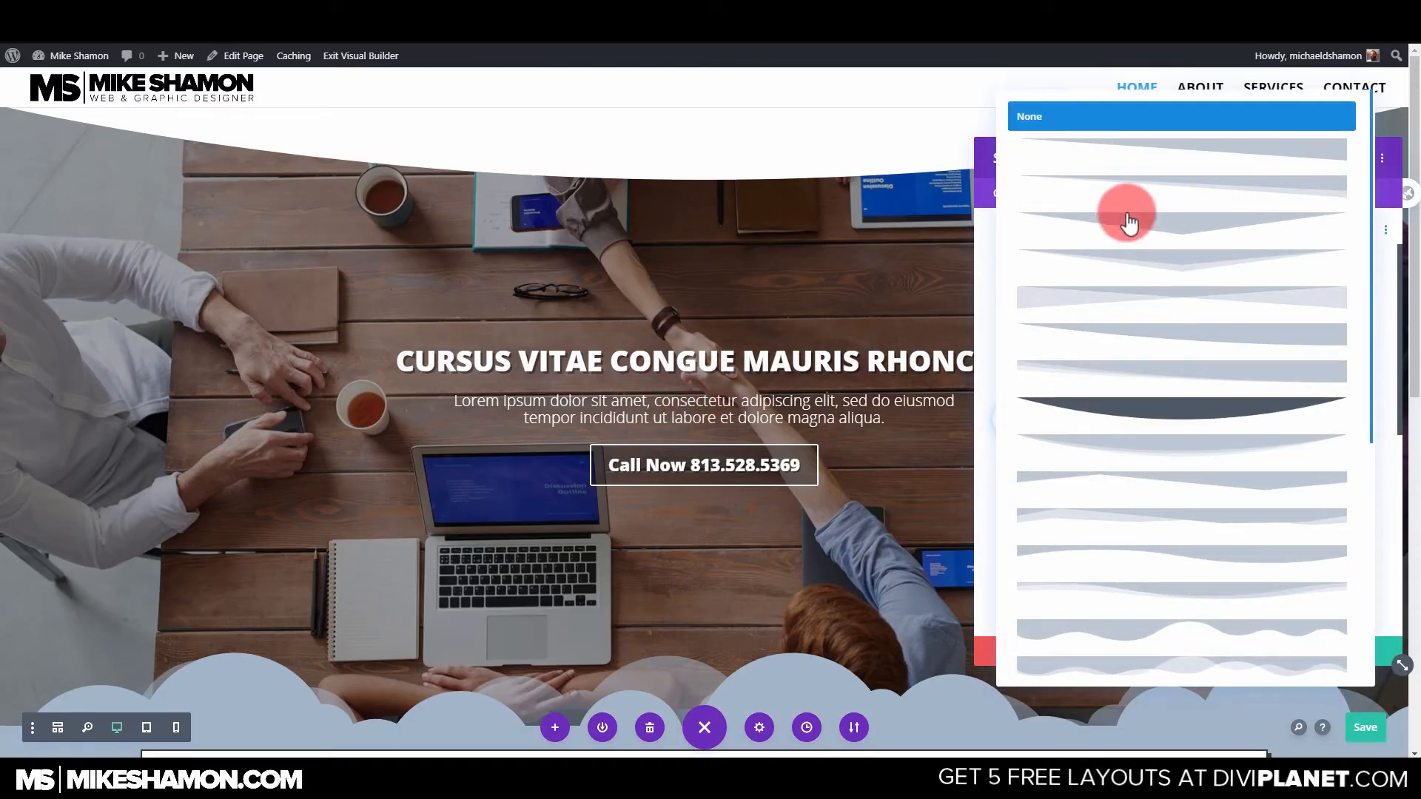
Try the plain slanted style and the plain V-shaped style on the hero section's bottom divider.
left_click(1246, 290)
left_click(1158, 359)
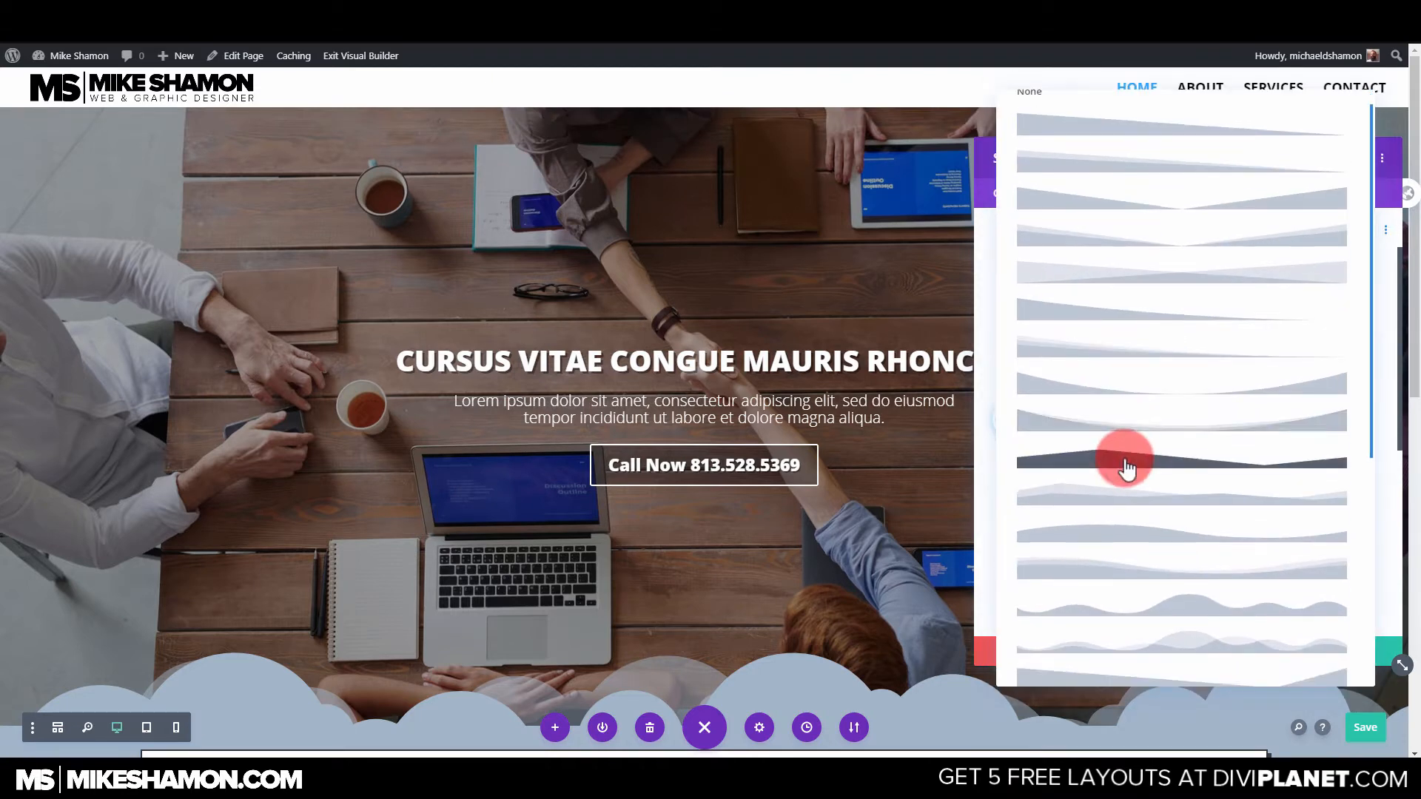
left_click(1077, 148)
scroll(697, 530, "down", 3)
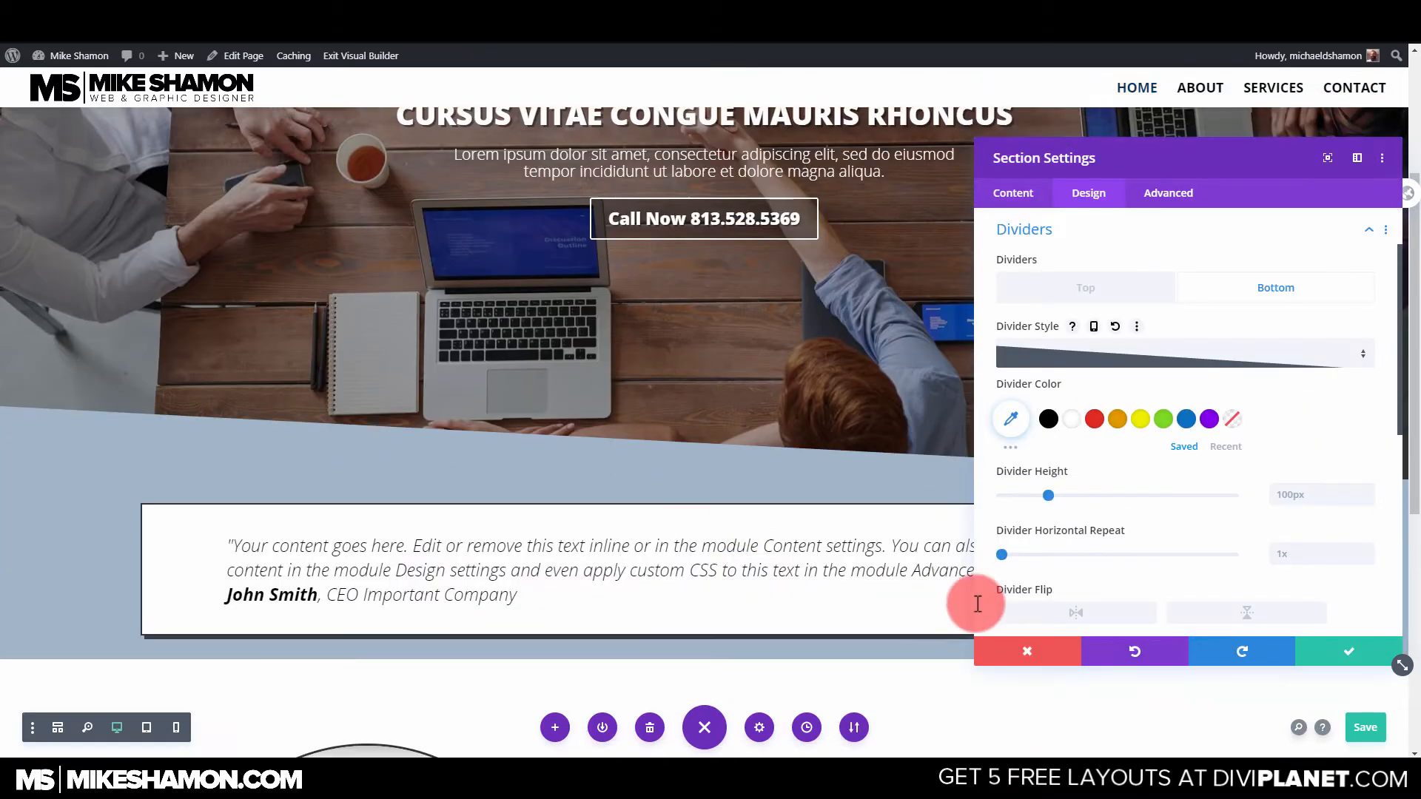
scroll(691, 395, "up", 3)
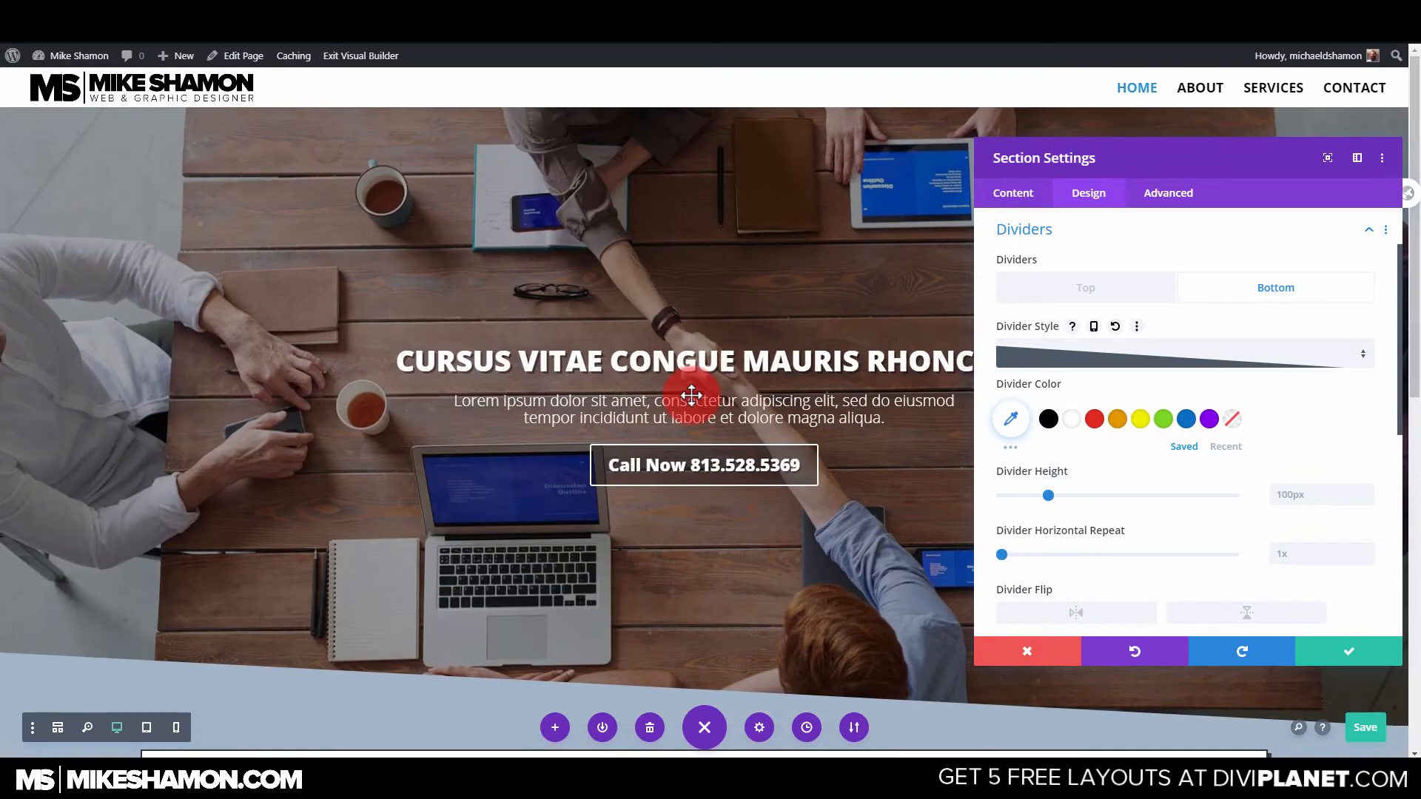
left_click(1086, 362)
left_click(1028, 238)
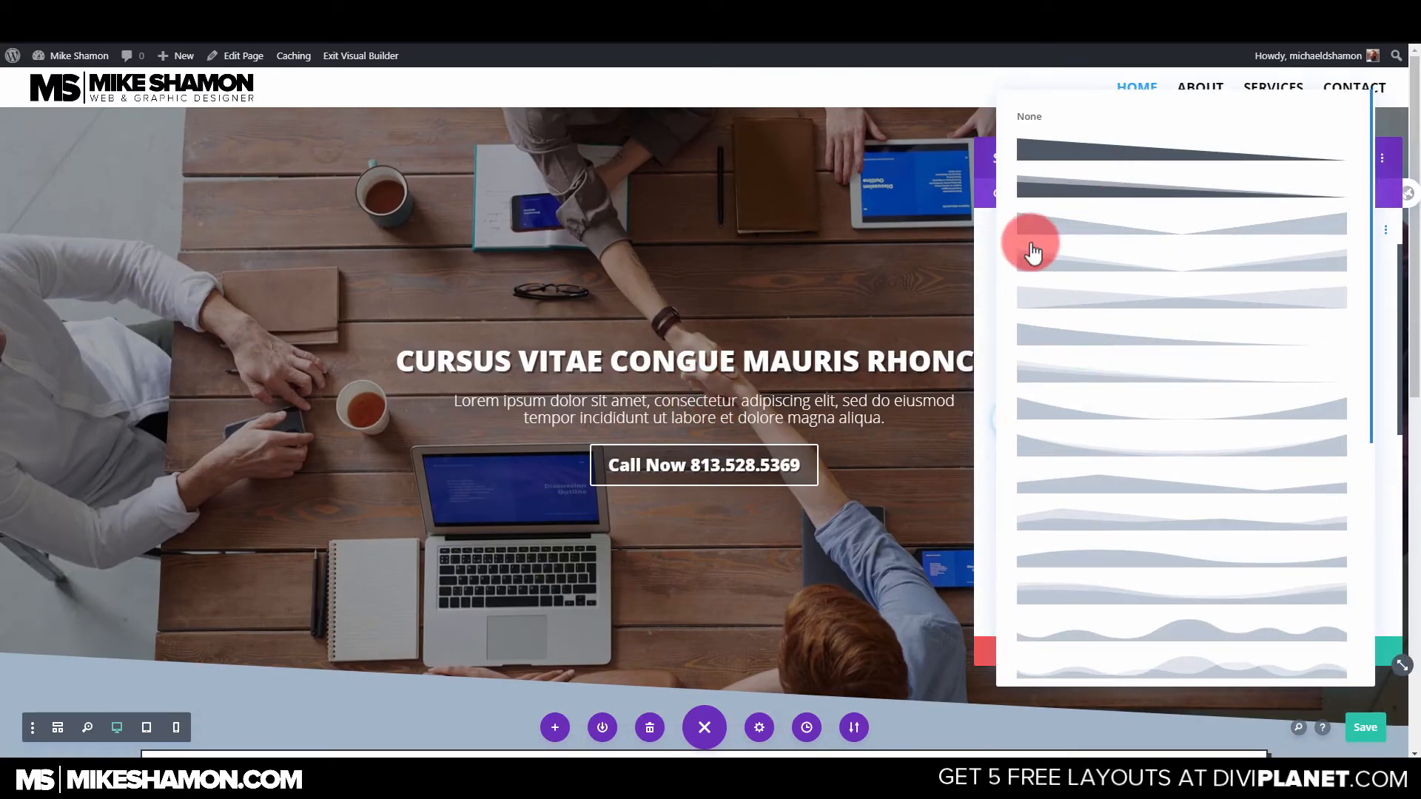
scroll(868, 442, "down", 3)
Set the hero section's bottom divider to the layered V-shaped style and keep the section settings.
left_click(1067, 357)
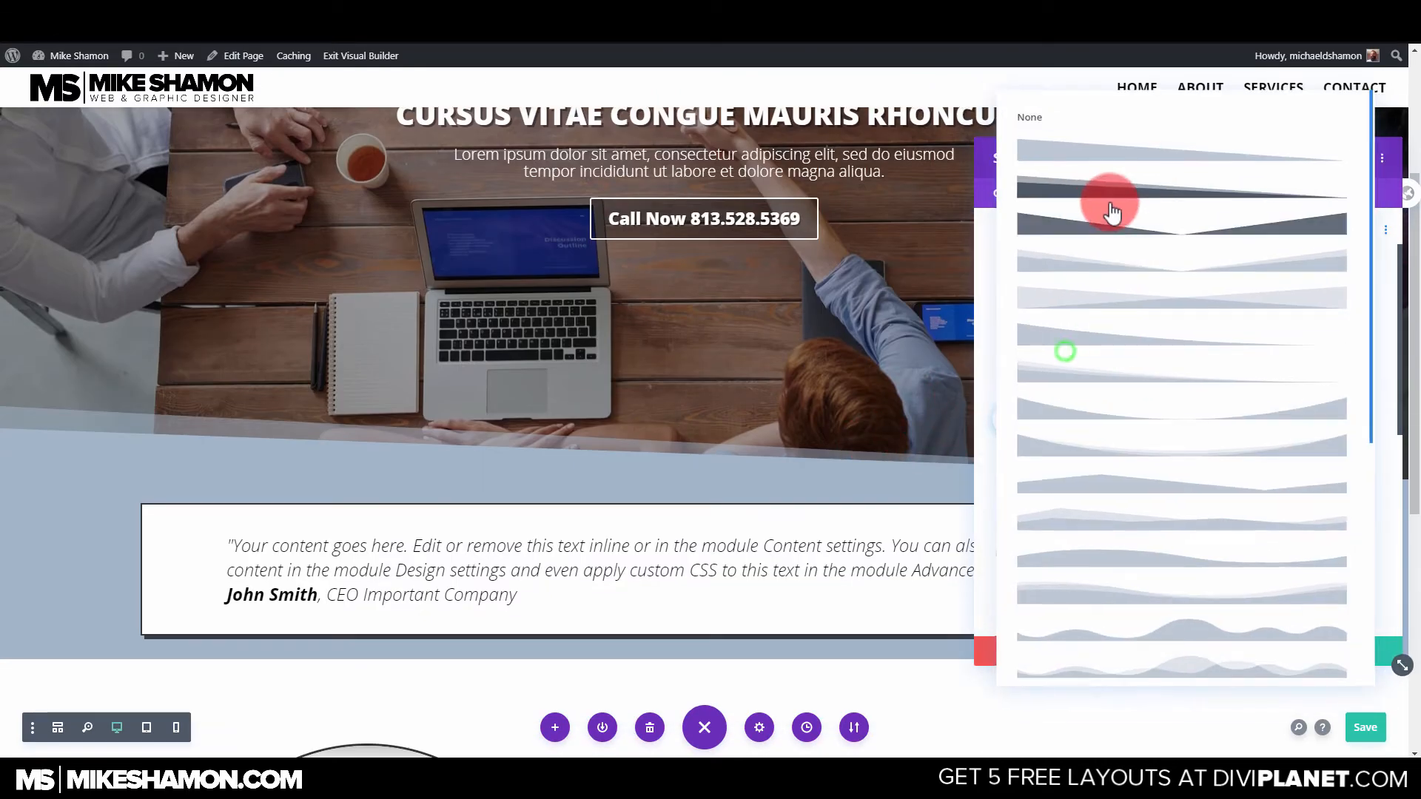
left_click(1091, 257)
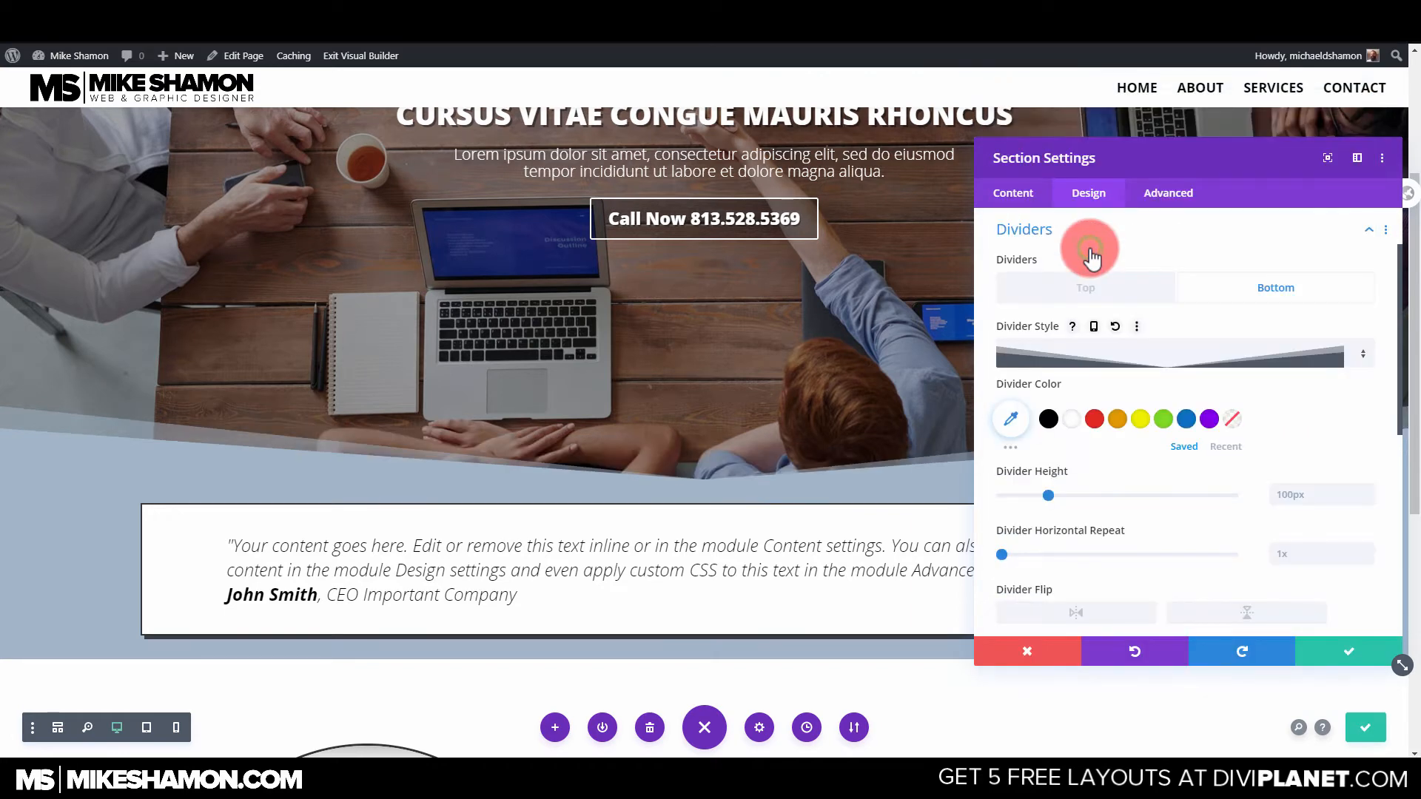
scroll(795, 381, "up", 3)
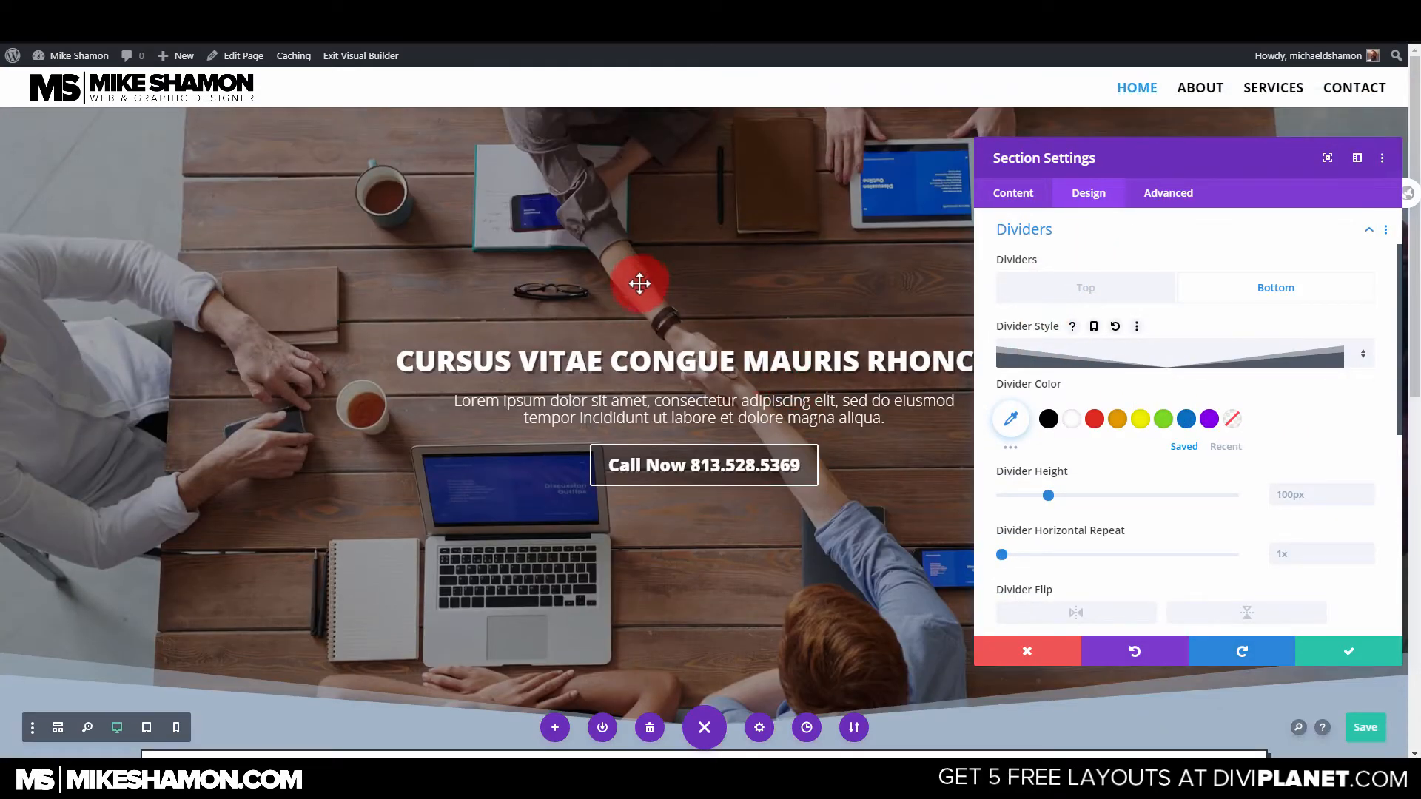
left_click(1345, 650)
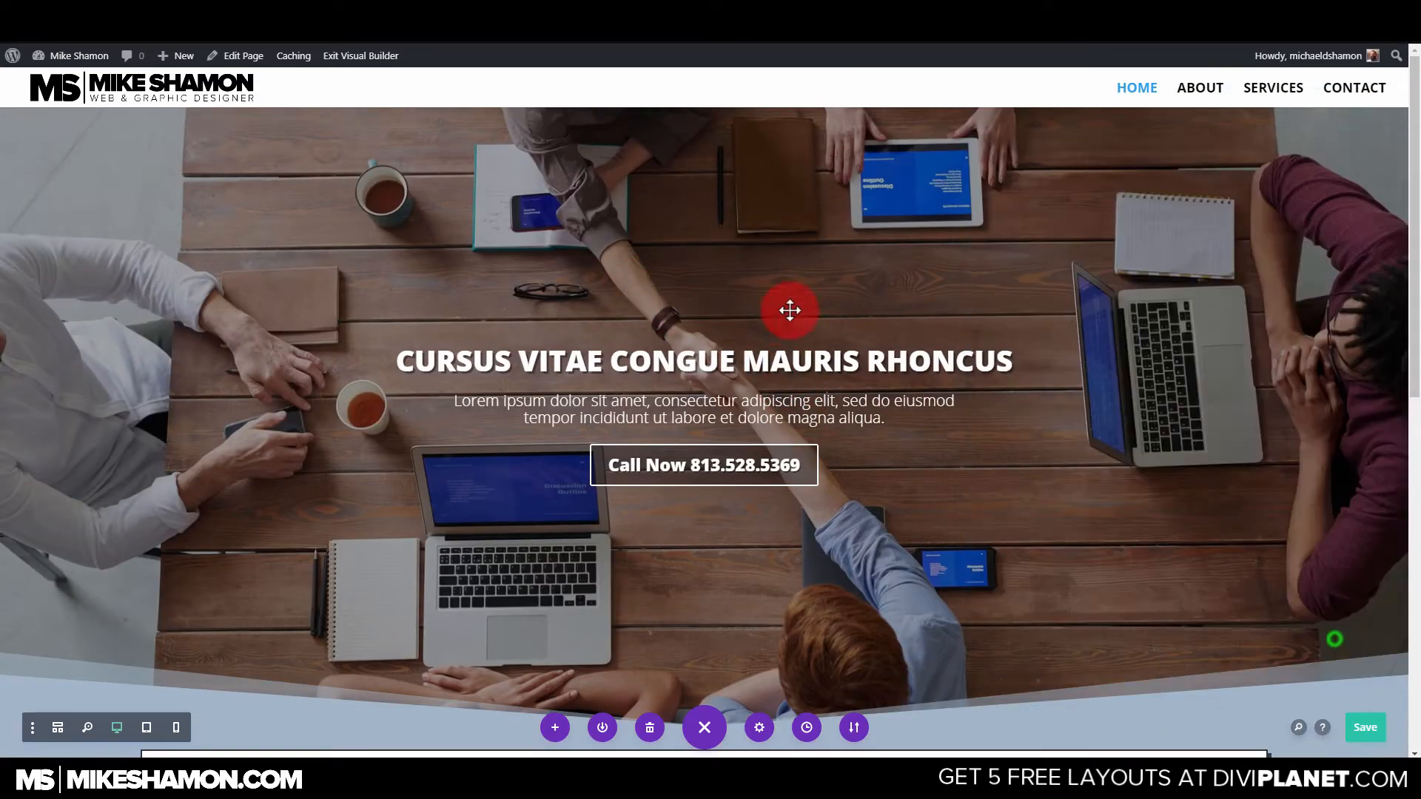
Darken the testimonial section's background color to the dark slate shade #2c3238.
scroll(459, 657, "down", 2)
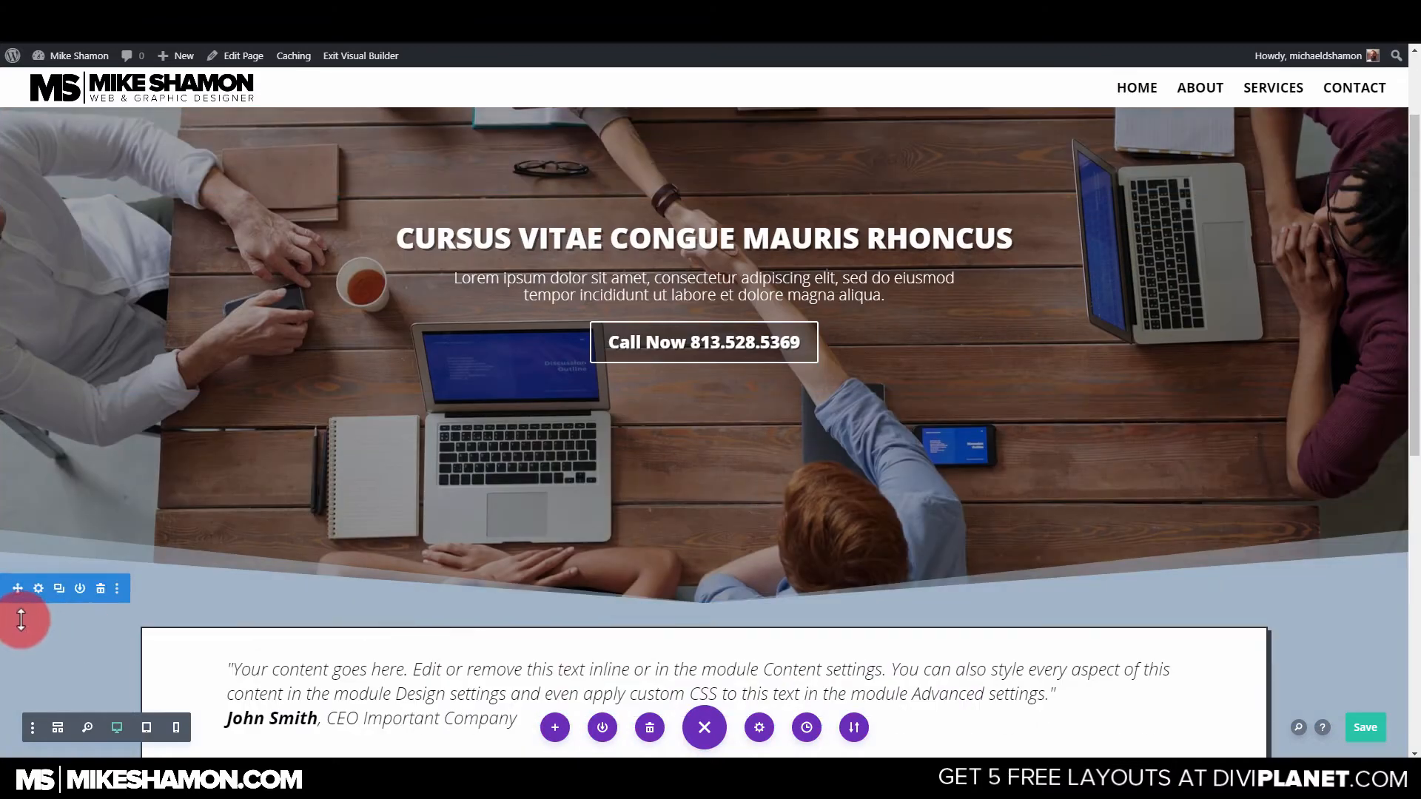
left_click(58, 588)
left_click(1119, 302)
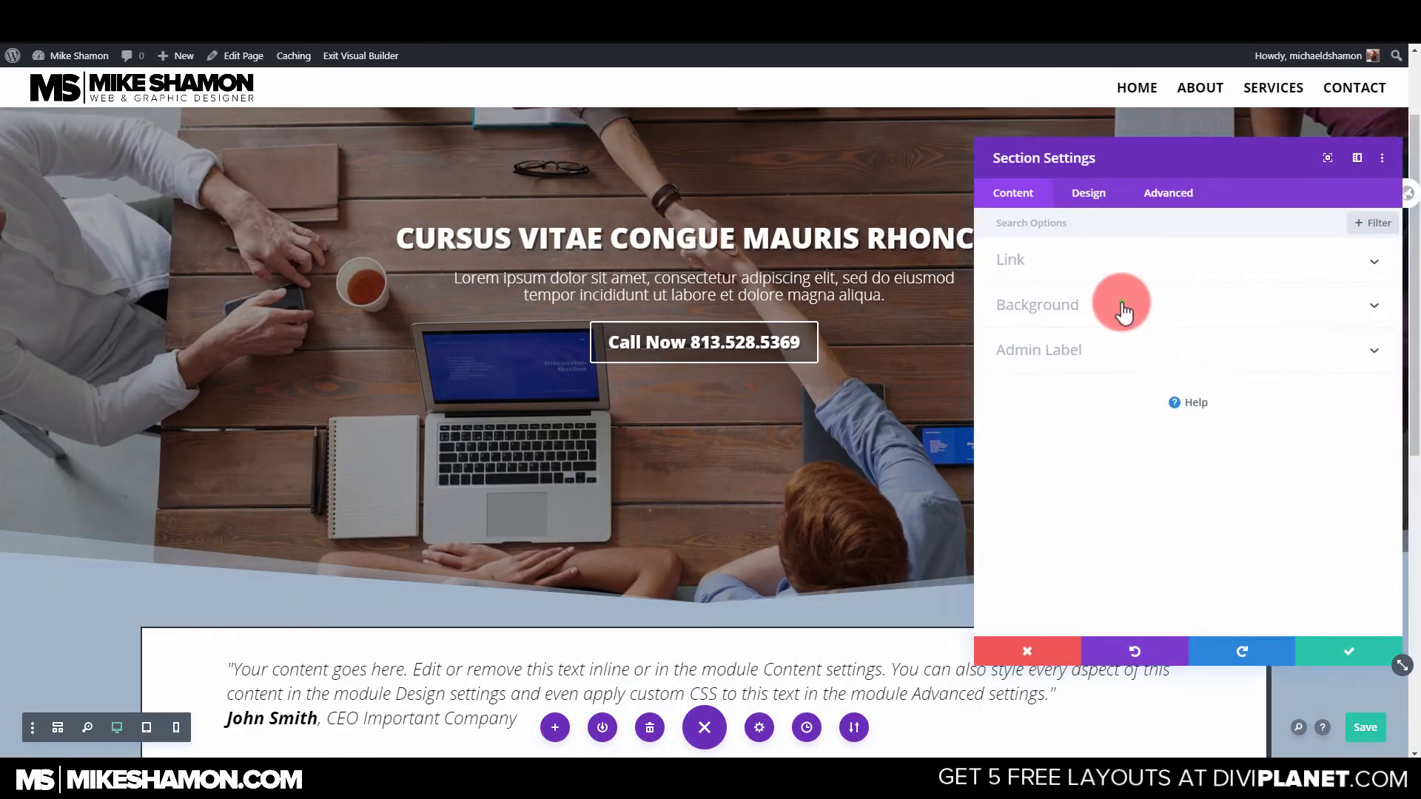
left_click(1132, 429)
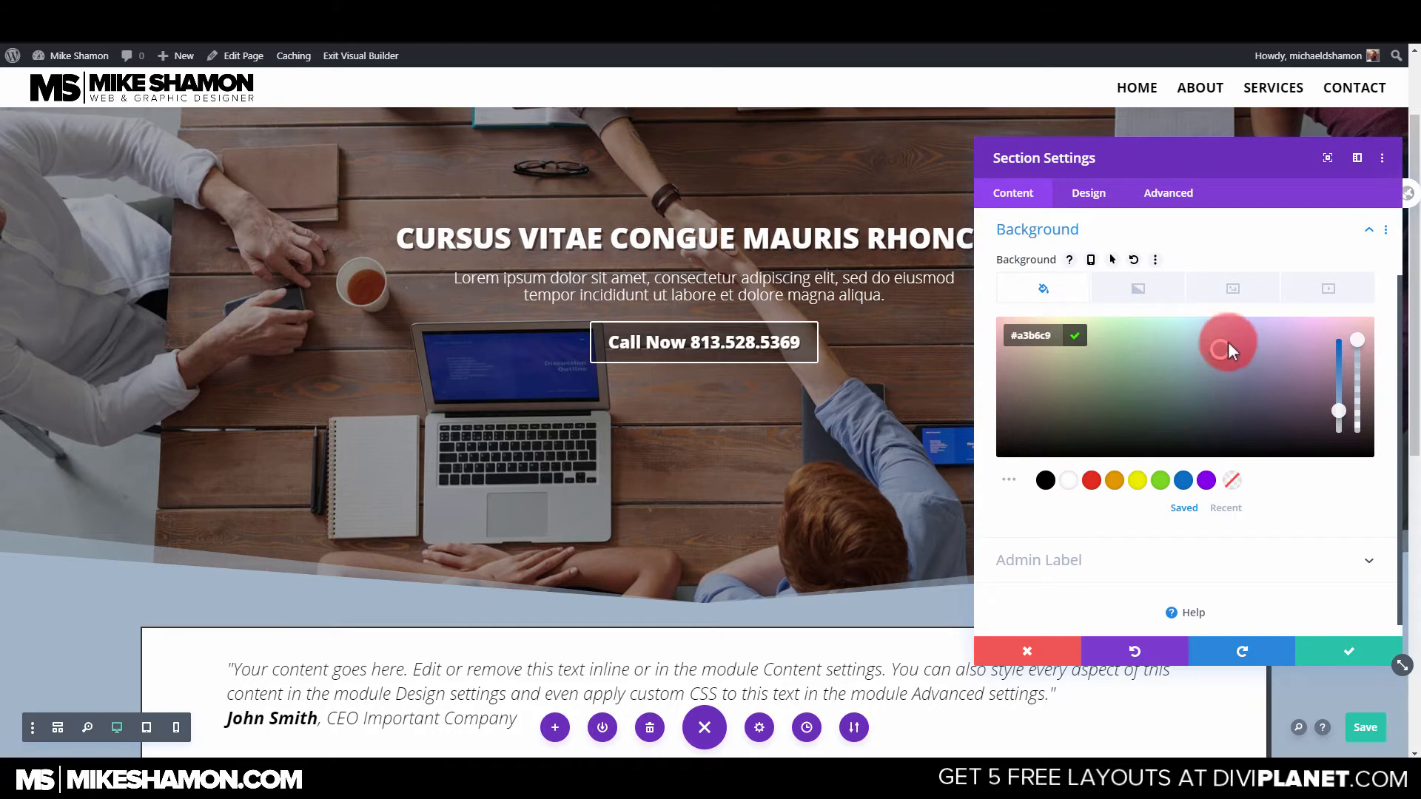
left_click_drag(1218, 358, 1217, 433)
scroll(649, 433, "down", 5)
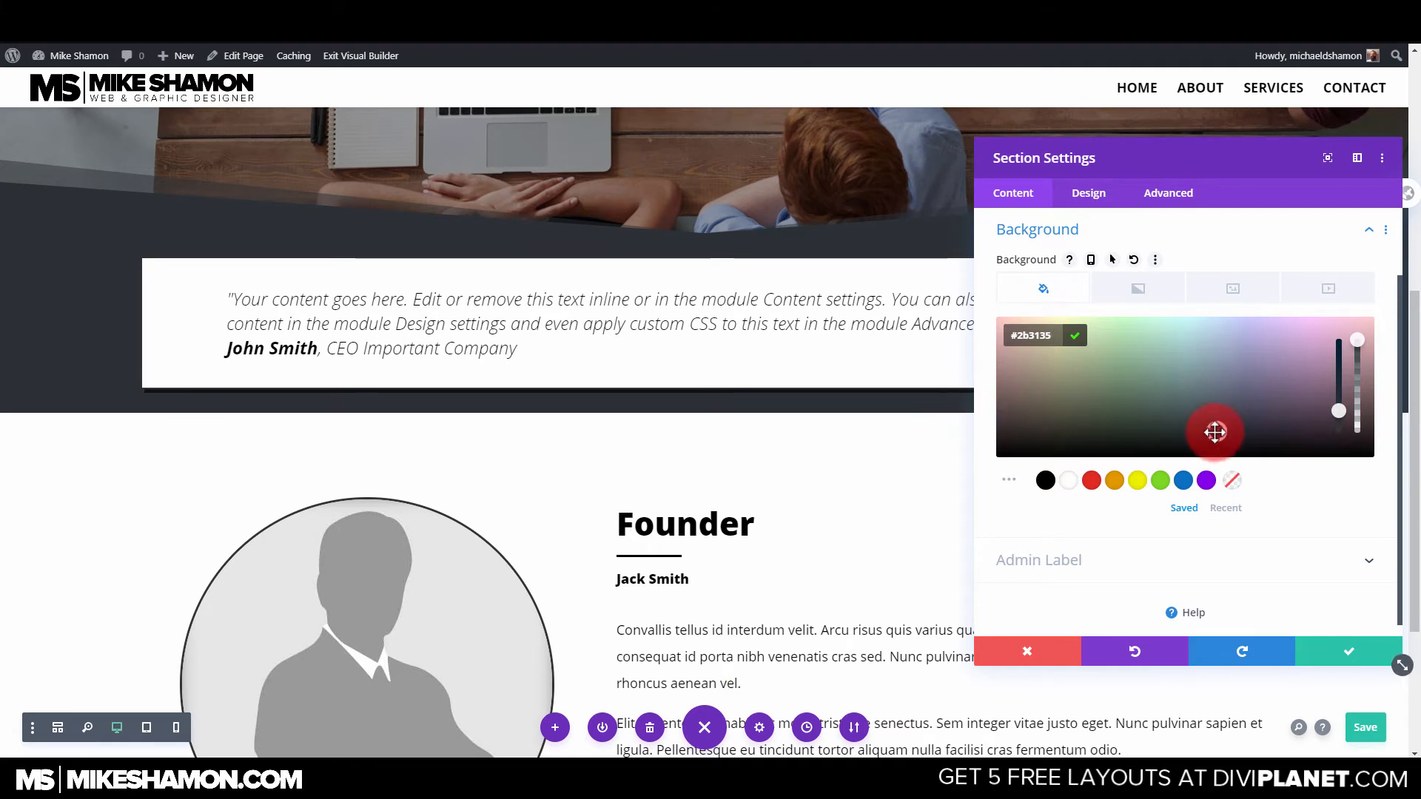
left_click_drag(1217, 428, 1221, 430)
left_click(1025, 336)
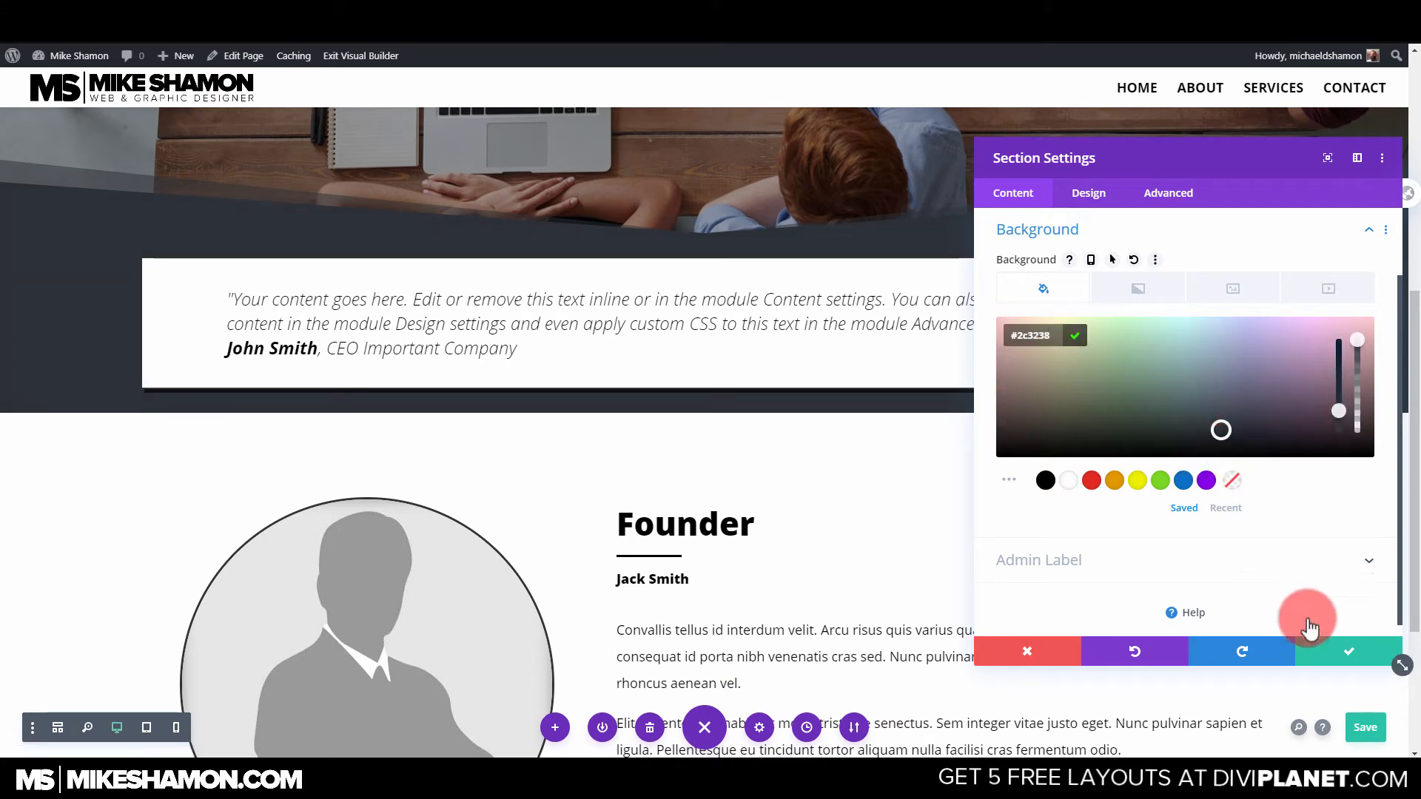
Try black as the testimonial section's background color, then set it to #333333.
left_click(1045, 481)
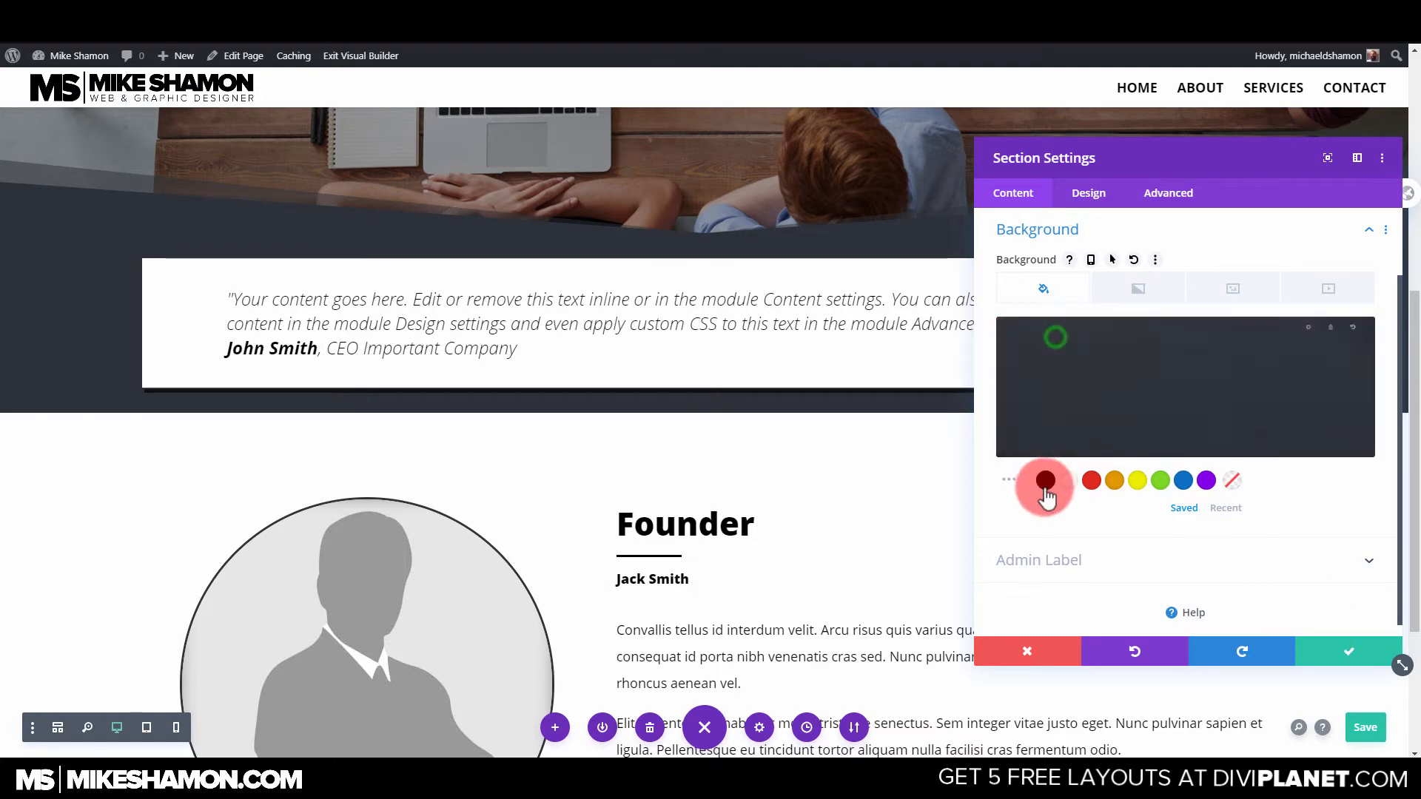
left_click(1055, 384)
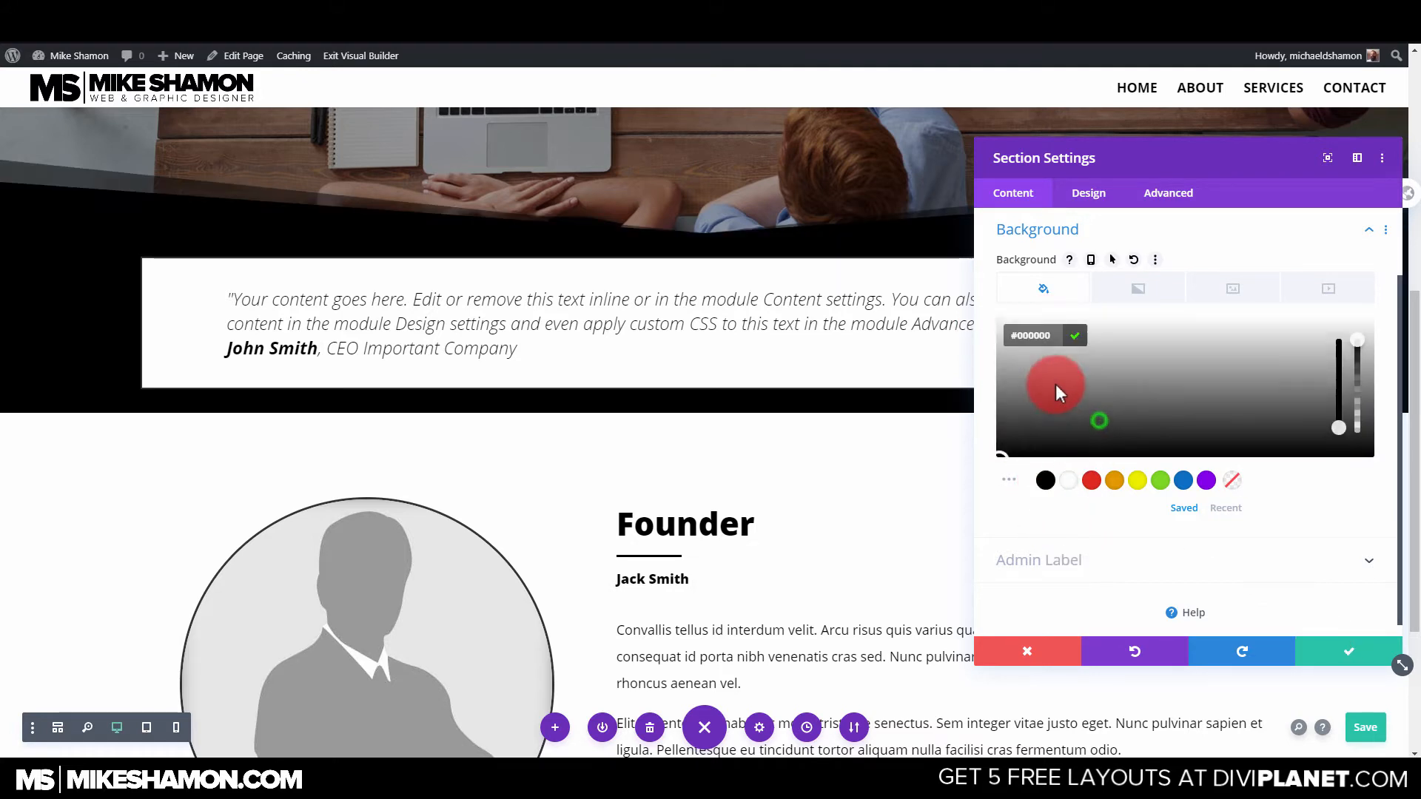
left_click_drag(1052, 338, 972, 335)
type("#333333")
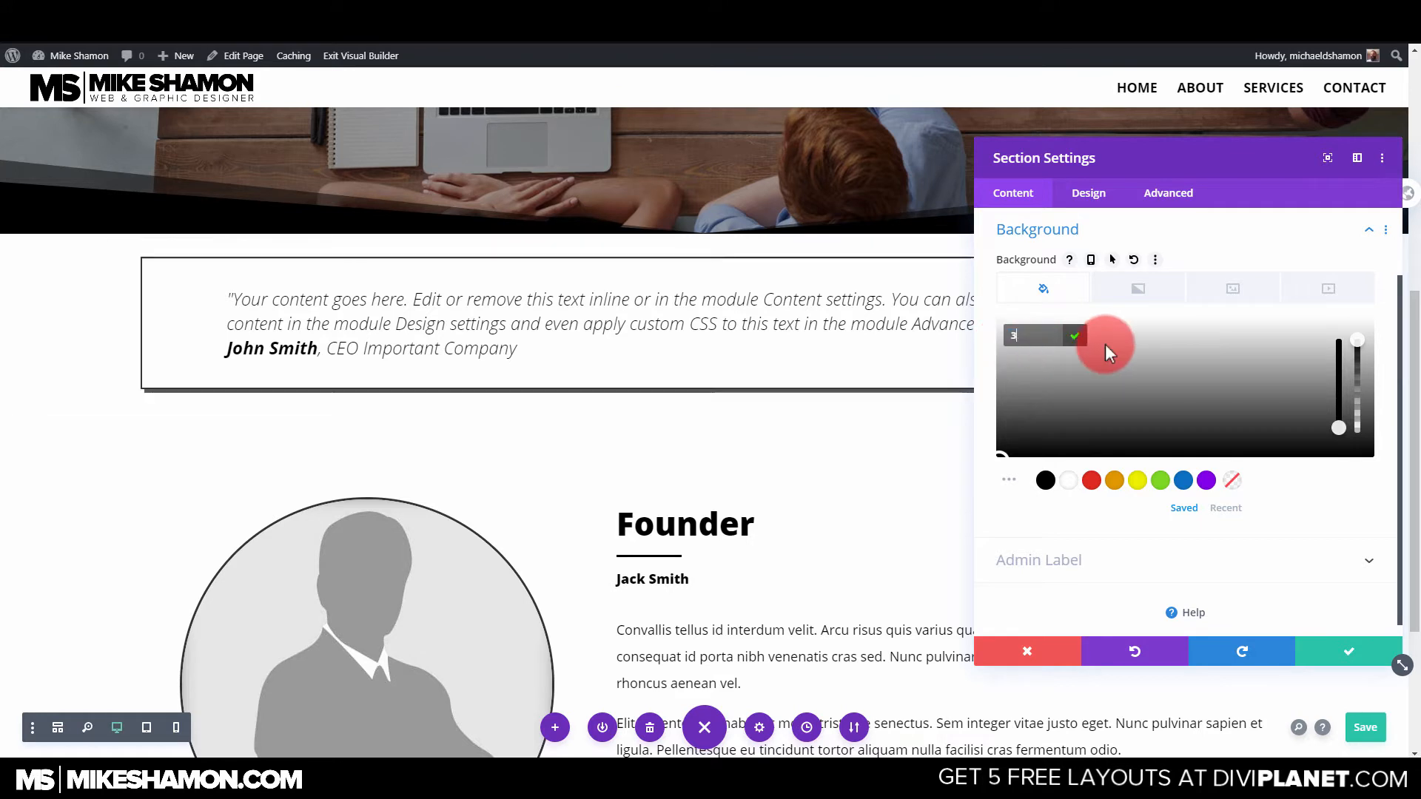
left_click(1280, 636)
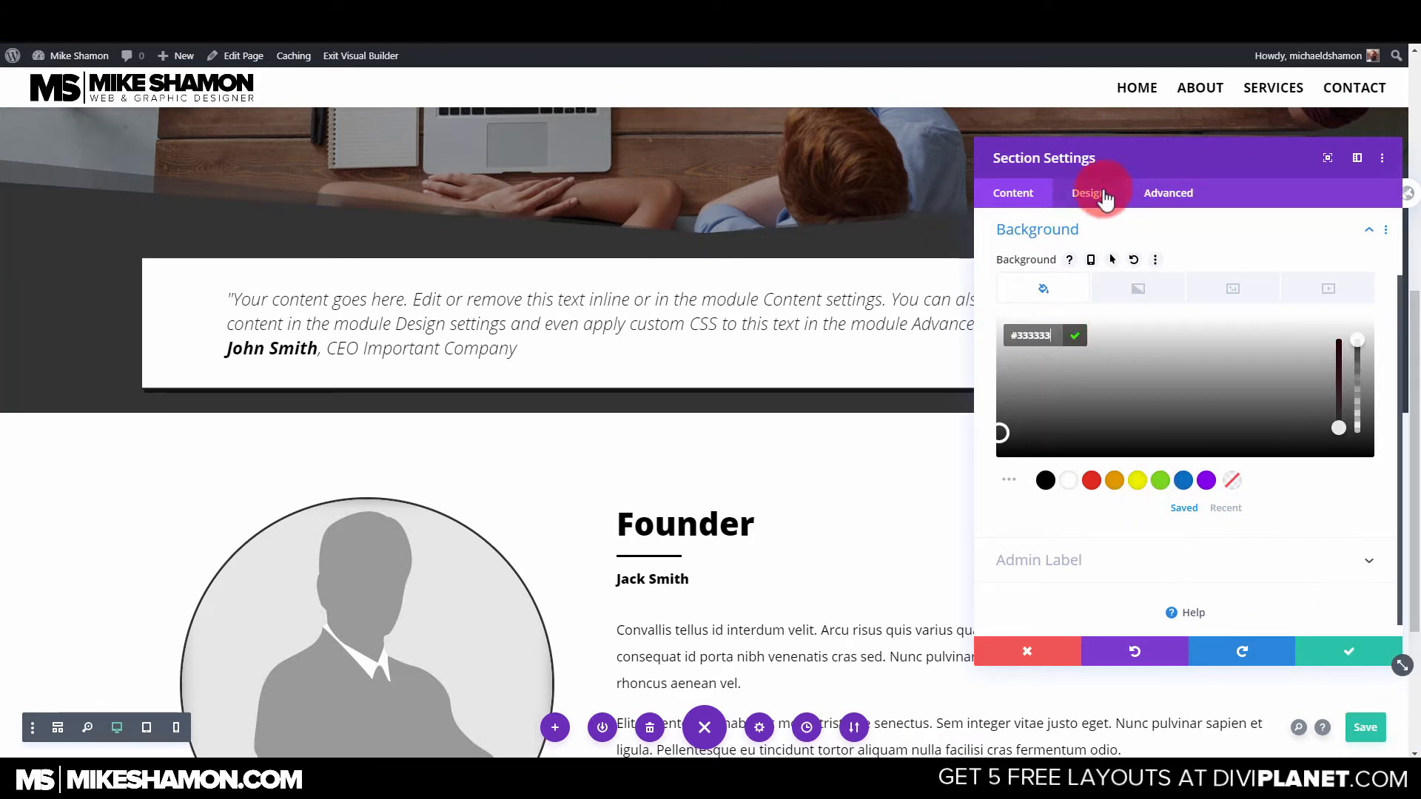
Give the testimonial section a bottom divider in the plain slanted style.
left_click(1087, 194)
left_click(1039, 306)
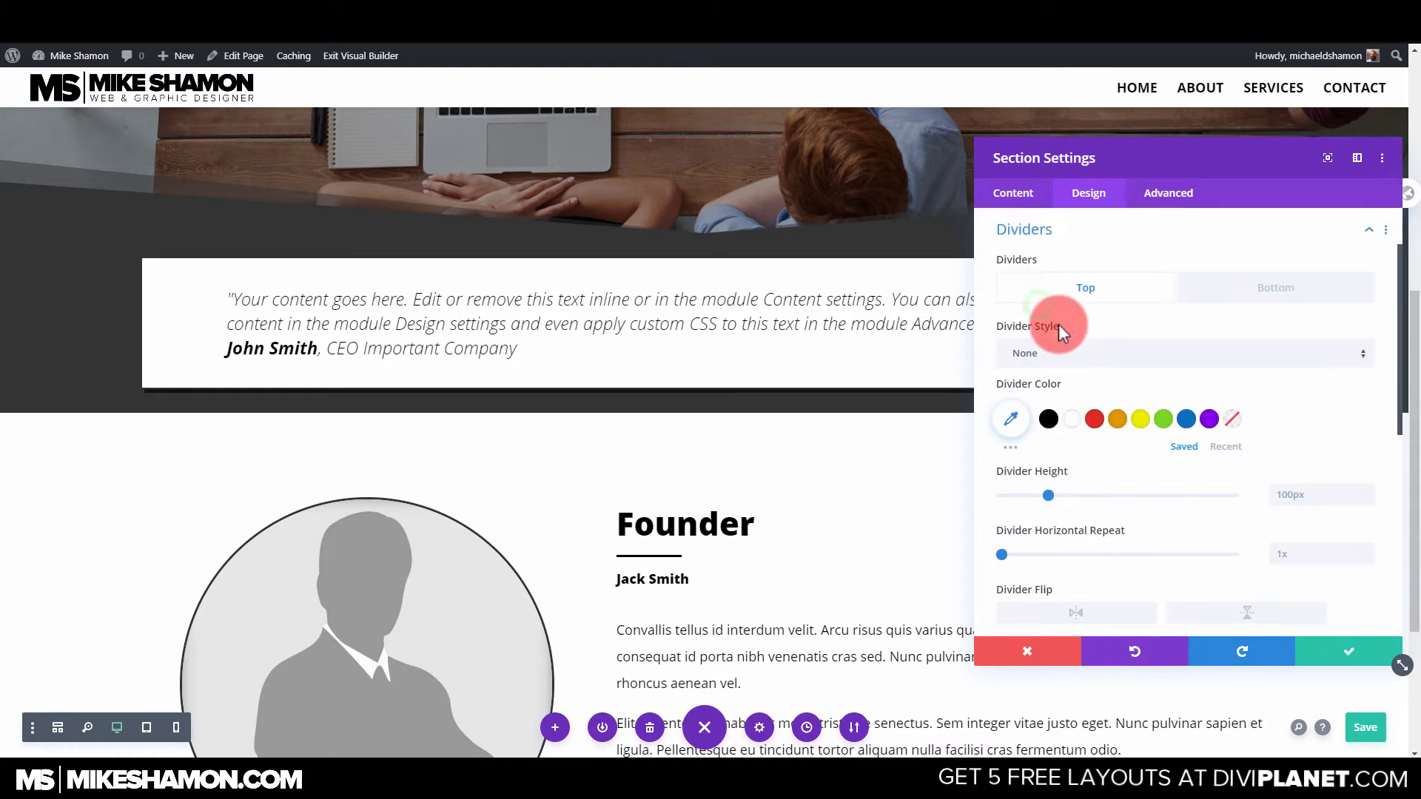
left_click(1254, 296)
left_click(1116, 355)
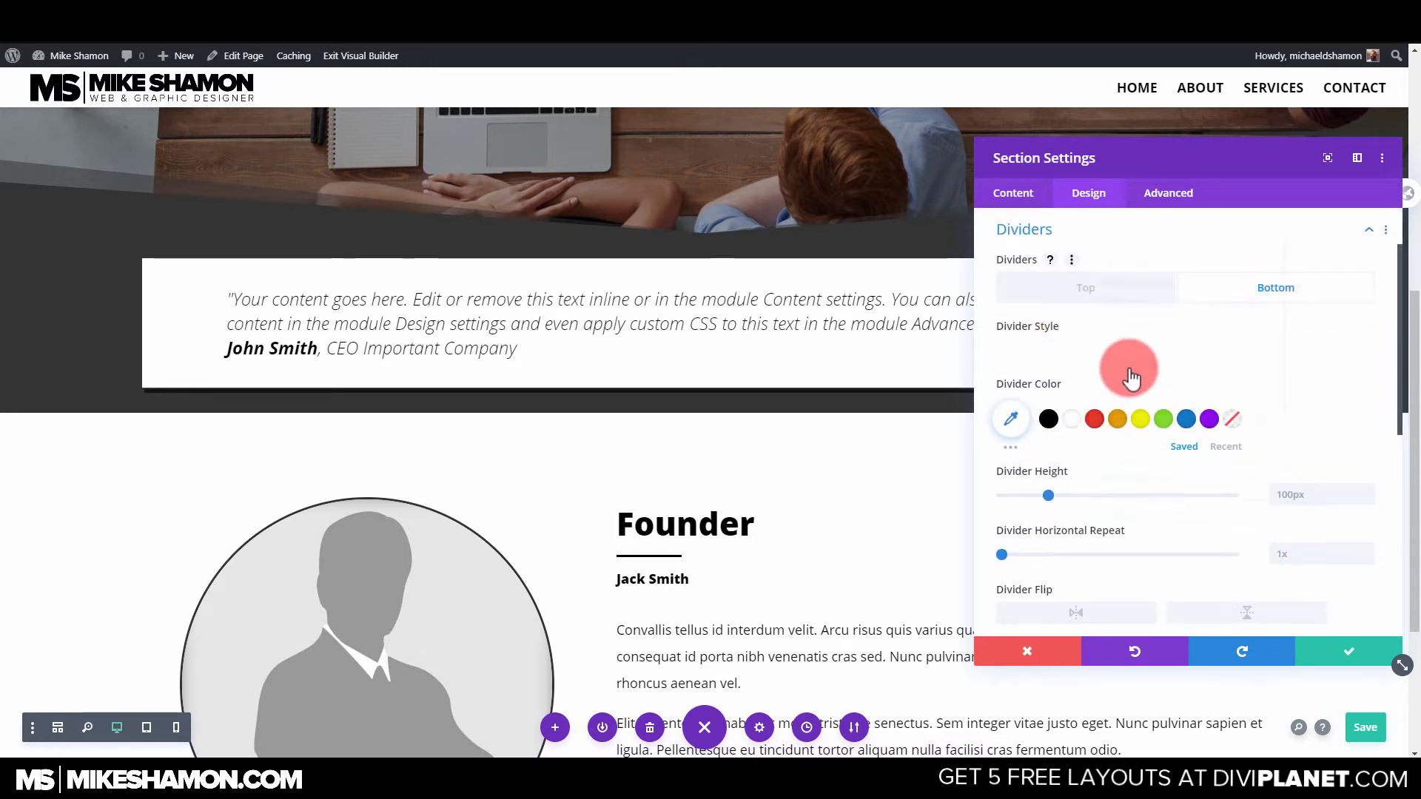
left_click(1107, 154)
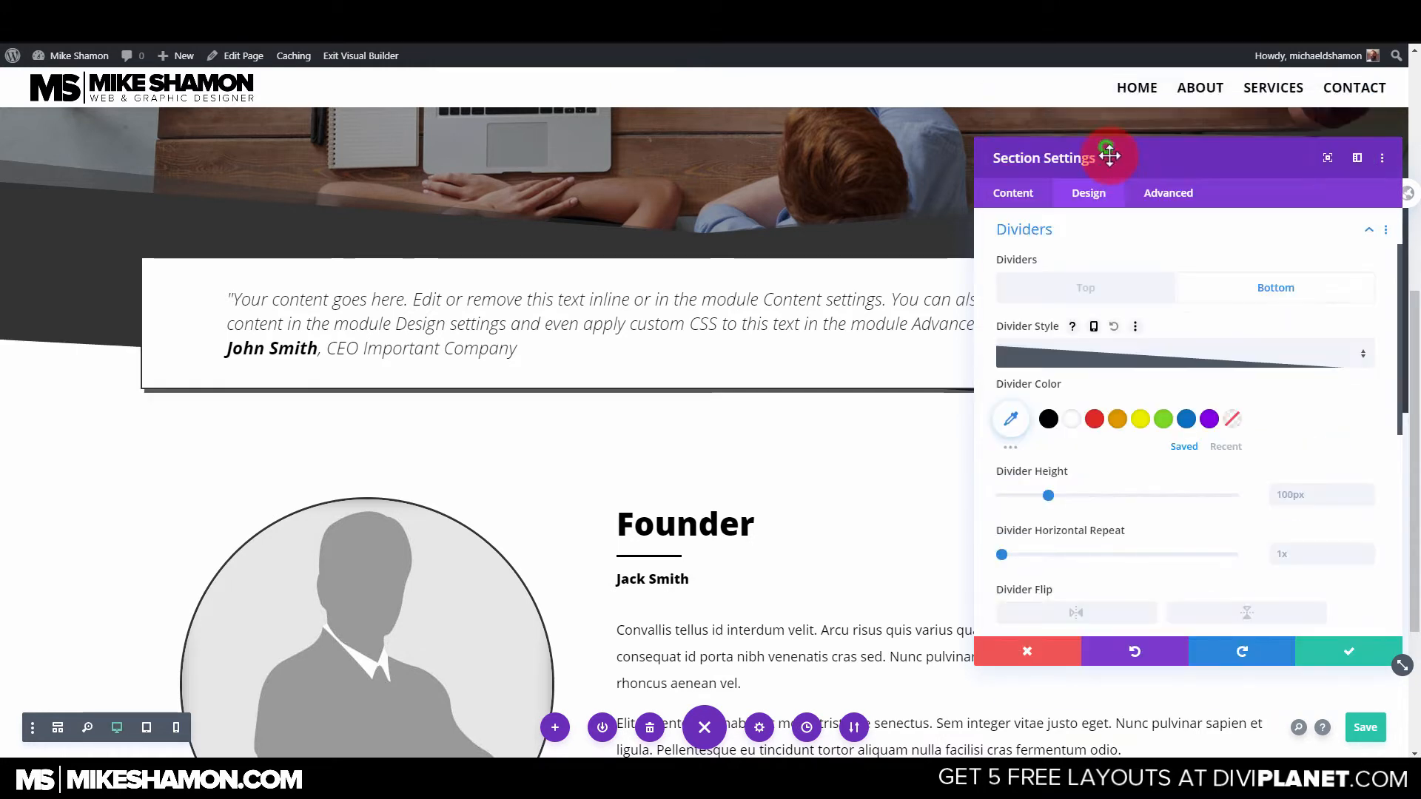
Change the testimonial section's bottom divider to the plain V-shaped style and save the section settings.
left_click(1110, 350)
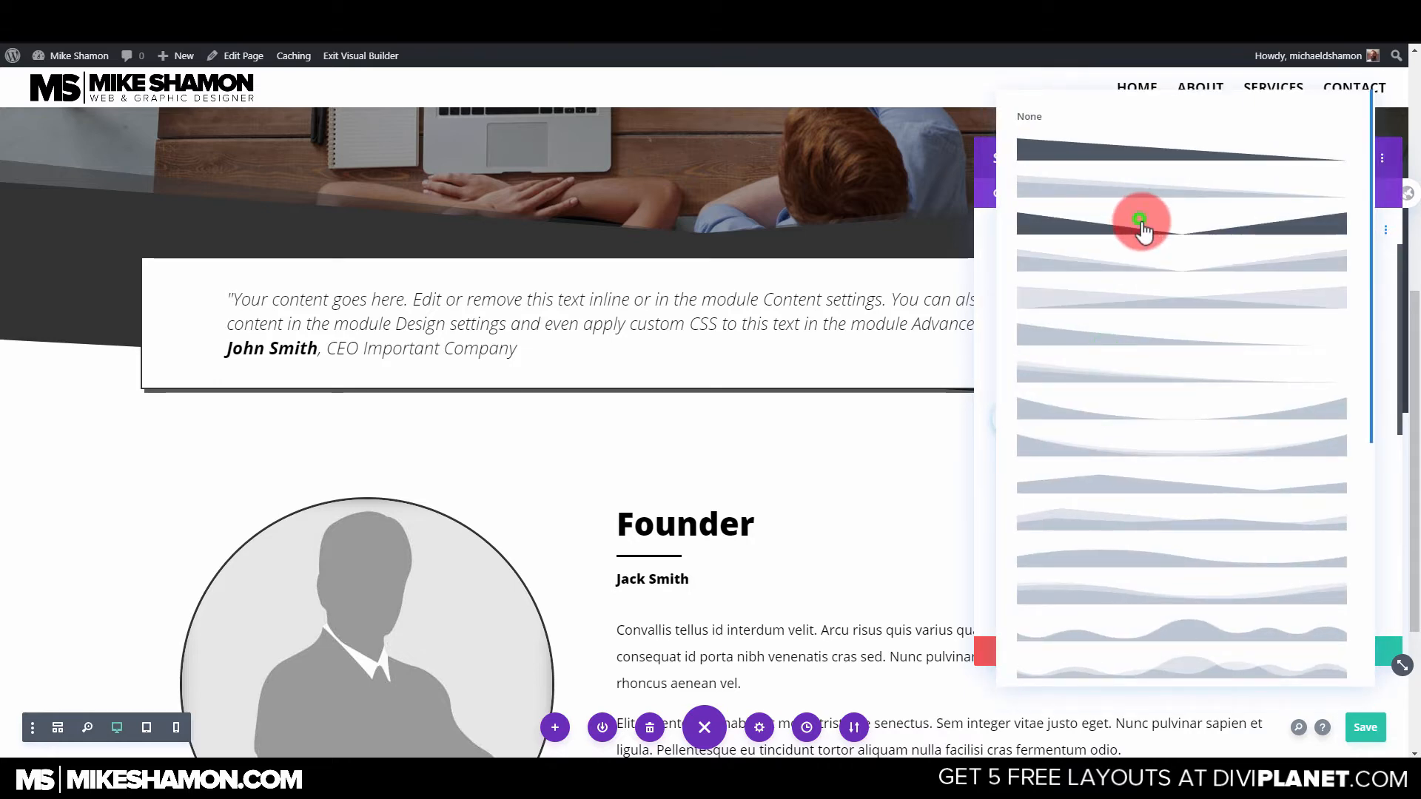
left_click(1139, 218)
scroll(661, 396, "up", 3)
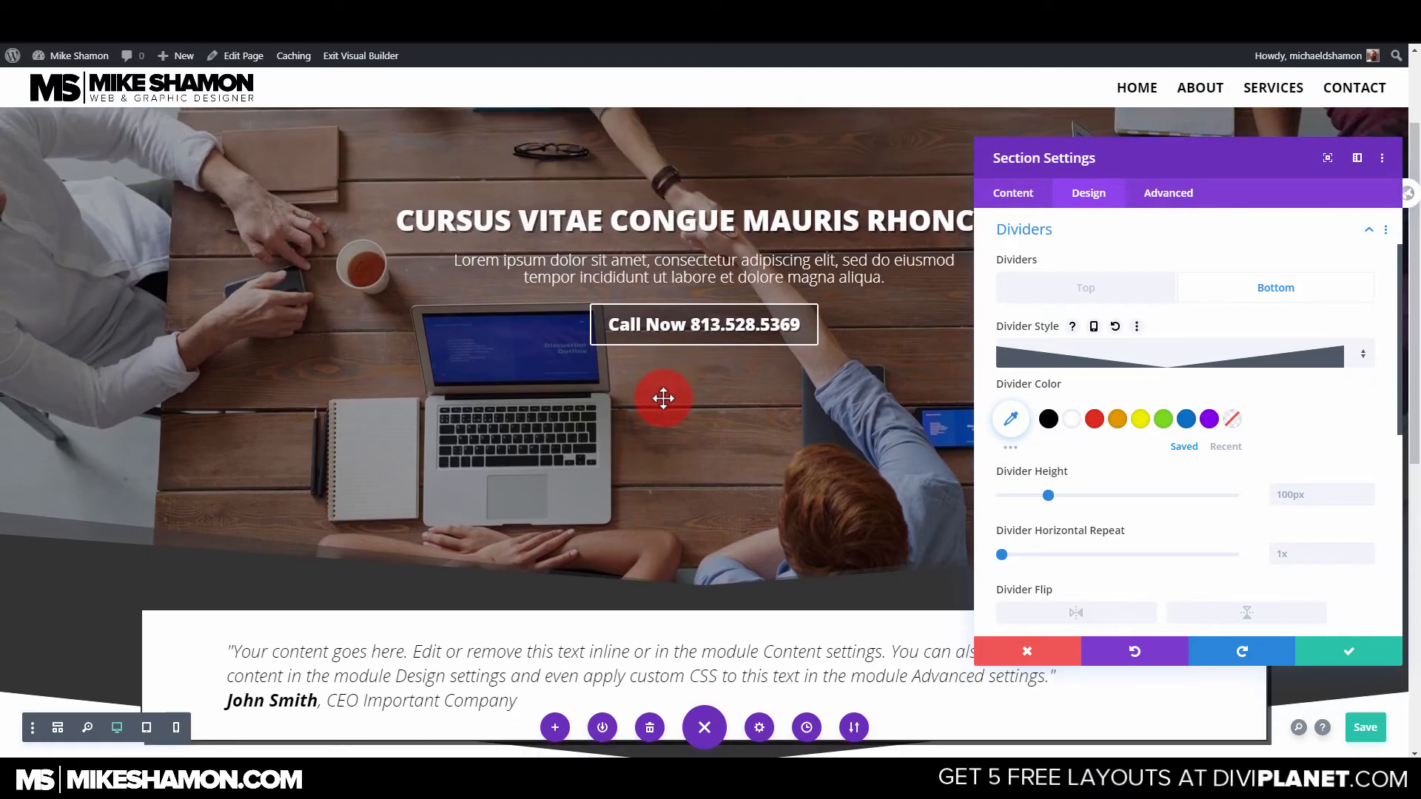
scroll(662, 398, "down", 6)
scroll(672, 404, "up", 4)
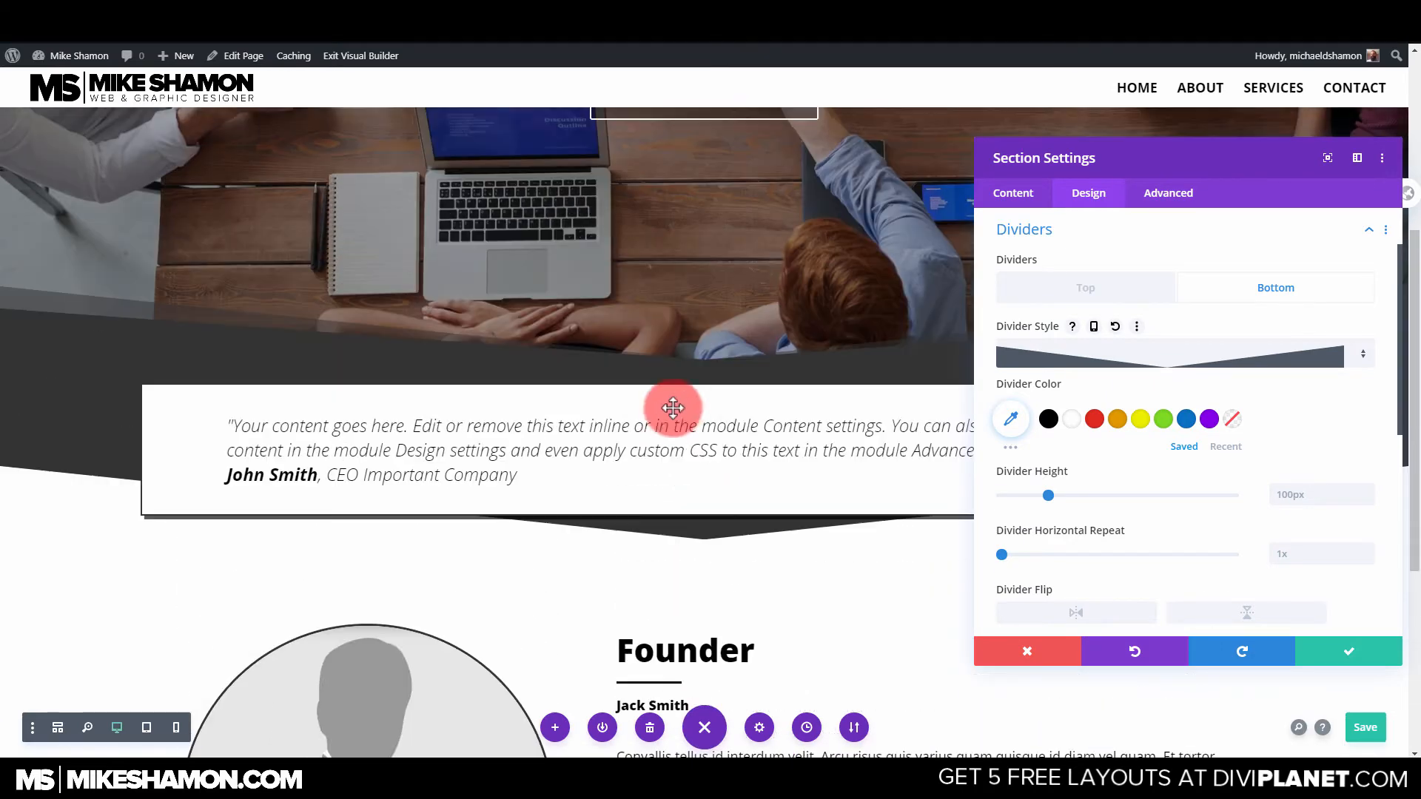
left_click(1373, 653)
Try the soft all-around box shadow preset on the testimonial section, then discard the changes.
scroll(920, 457, "up", 2)
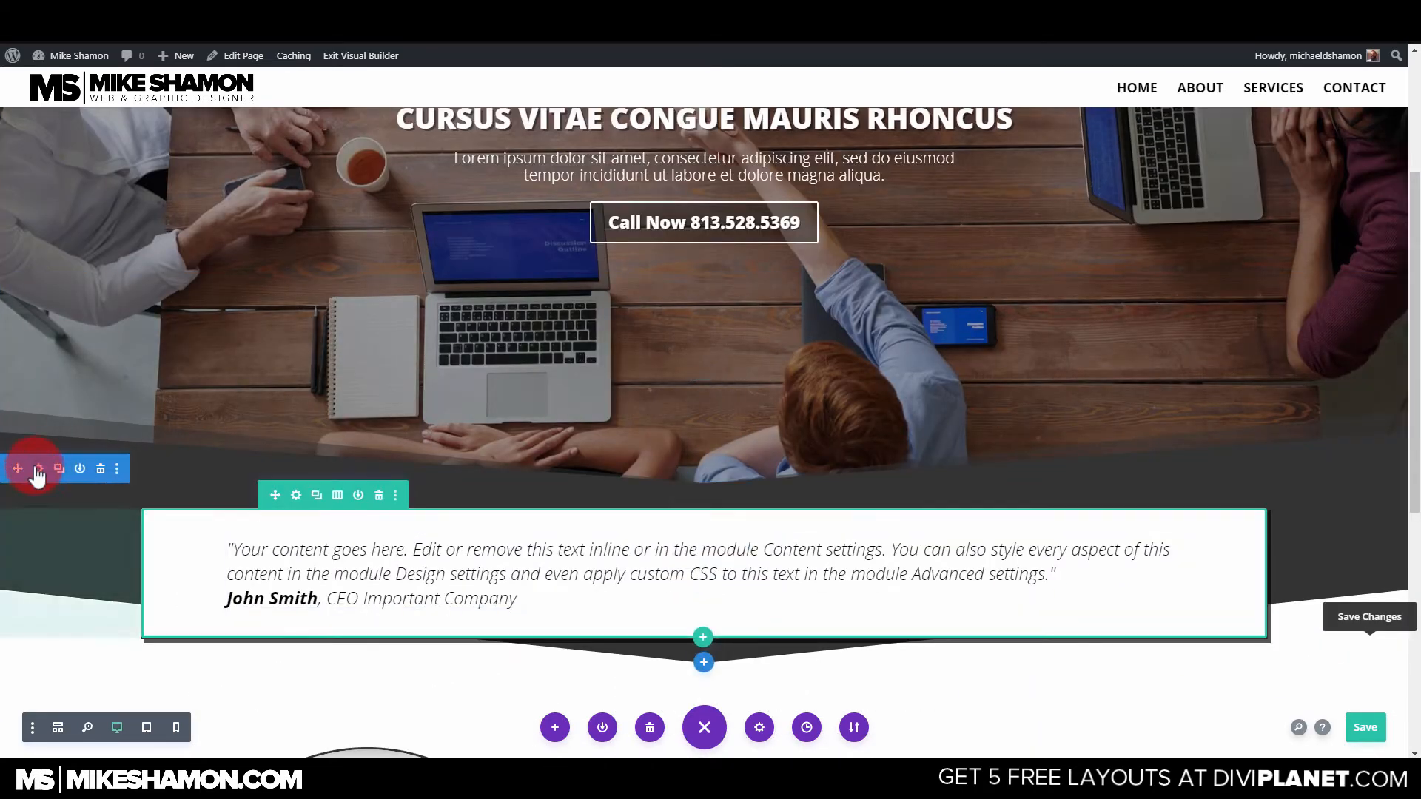
left_click(39, 464)
left_click(1086, 194)
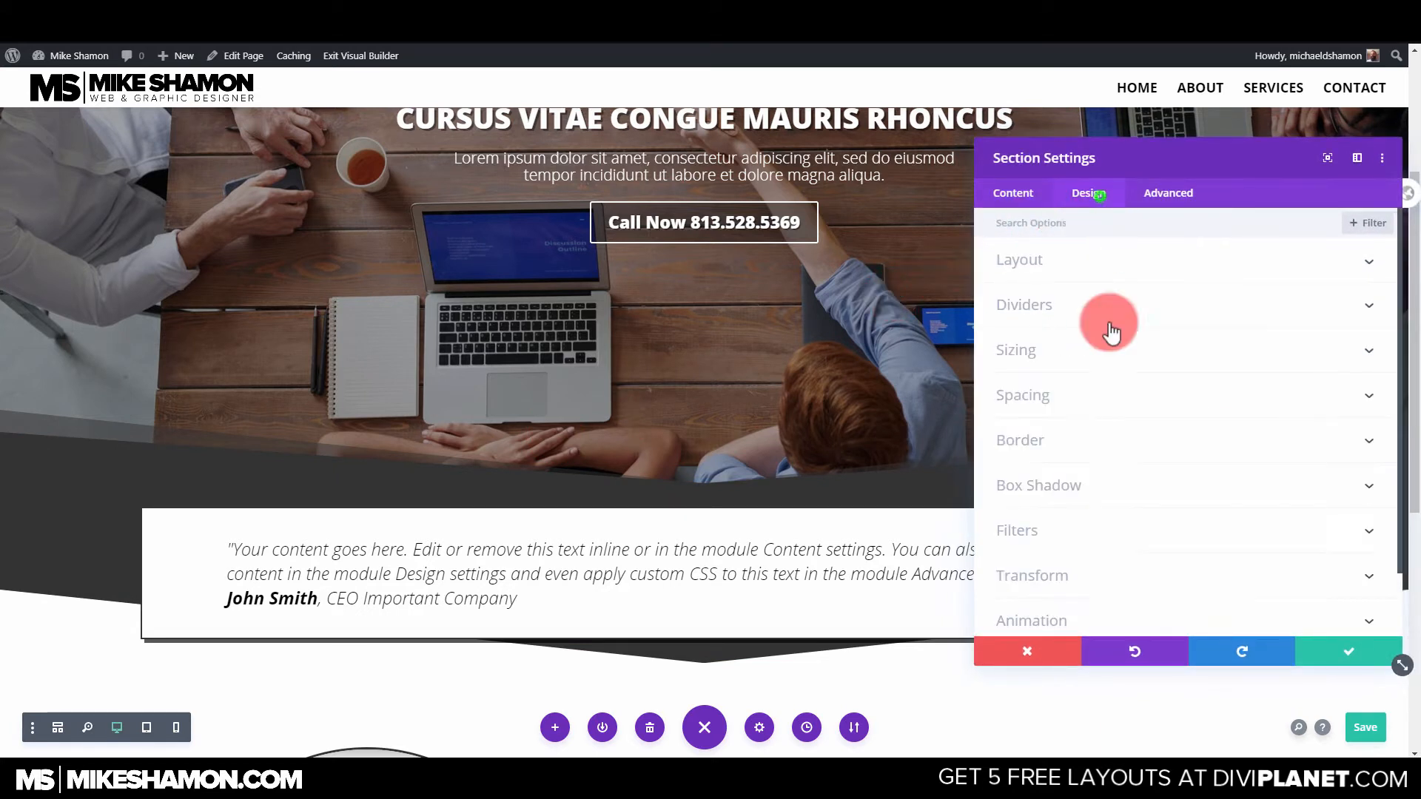
left_click(1075, 484)
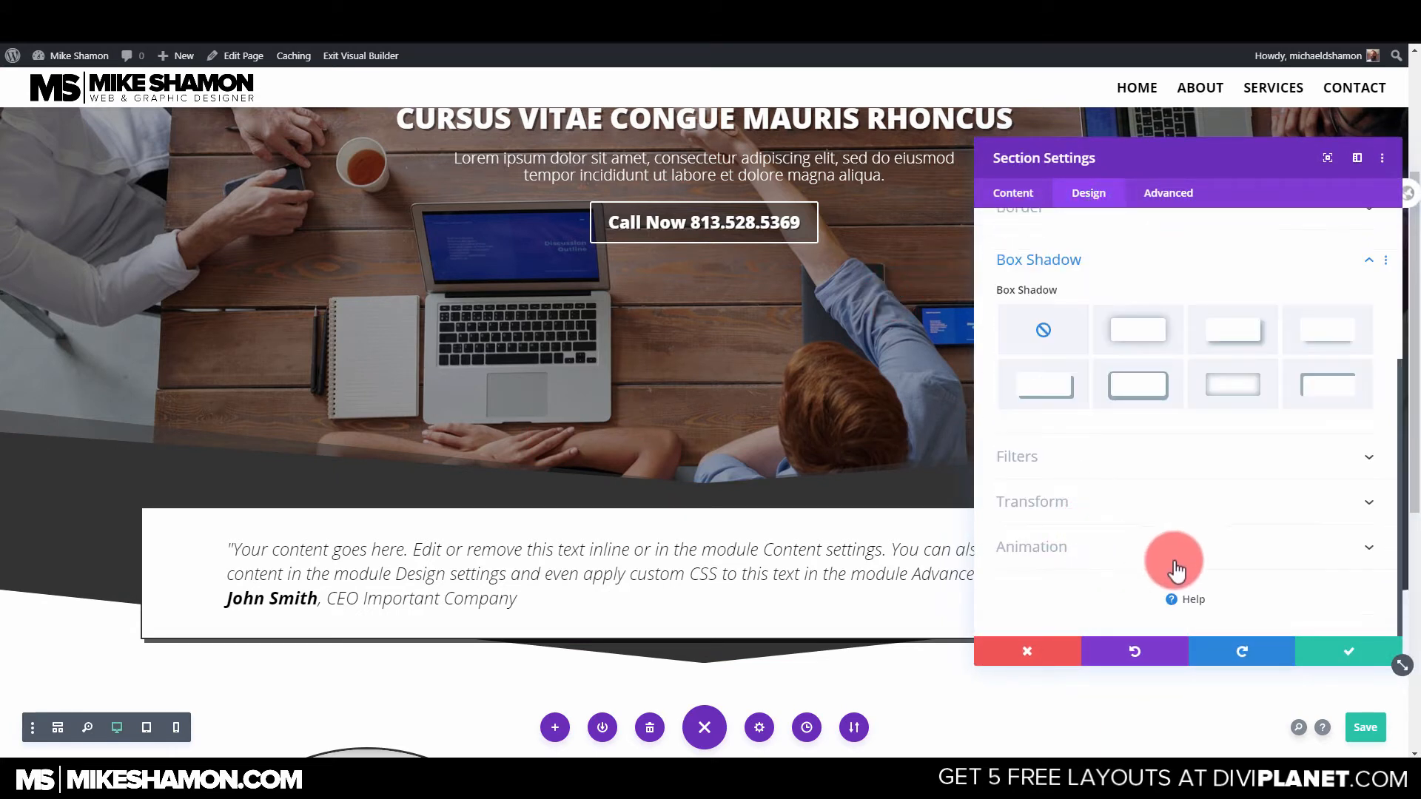
left_click(1147, 342)
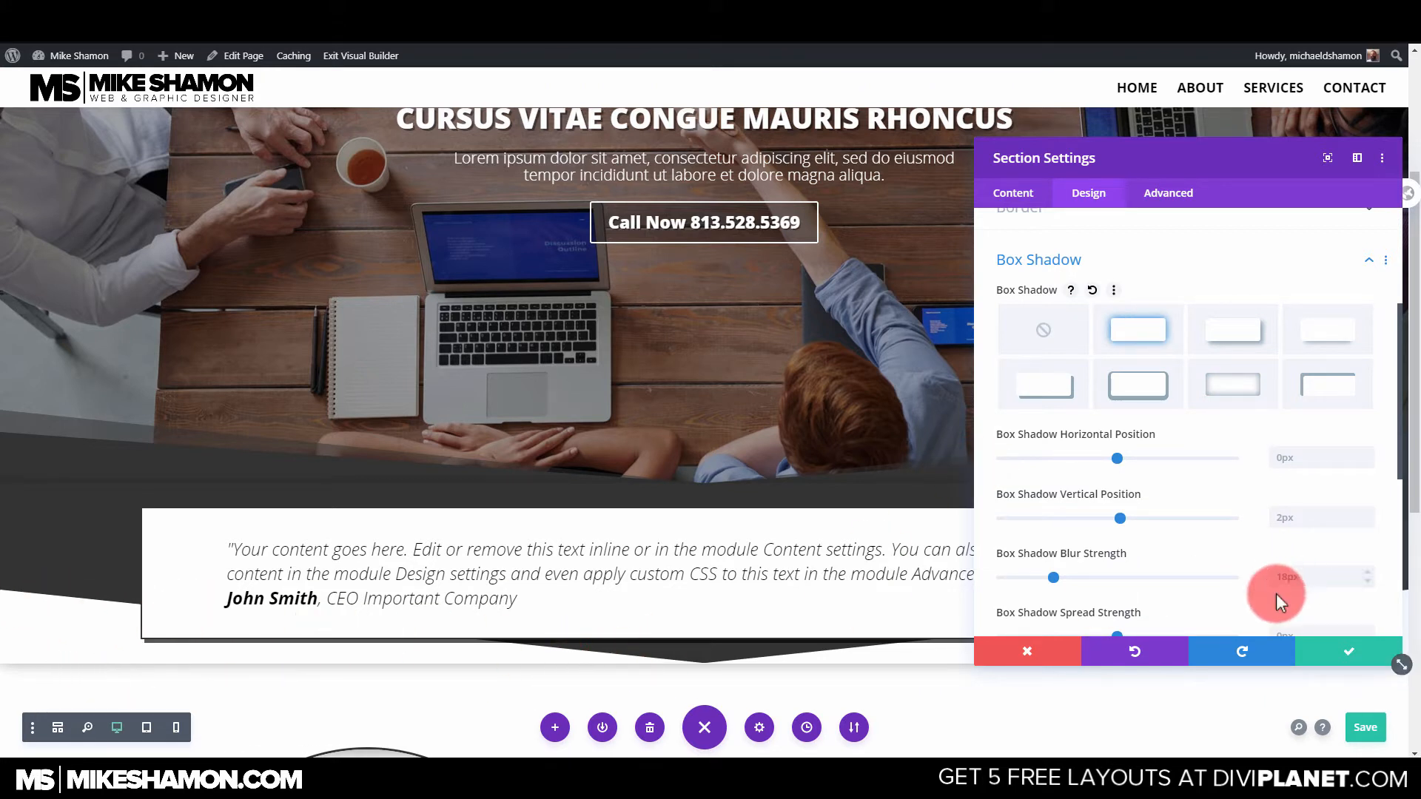
left_click(1029, 651)
scroll(909, 507, "down", 5)
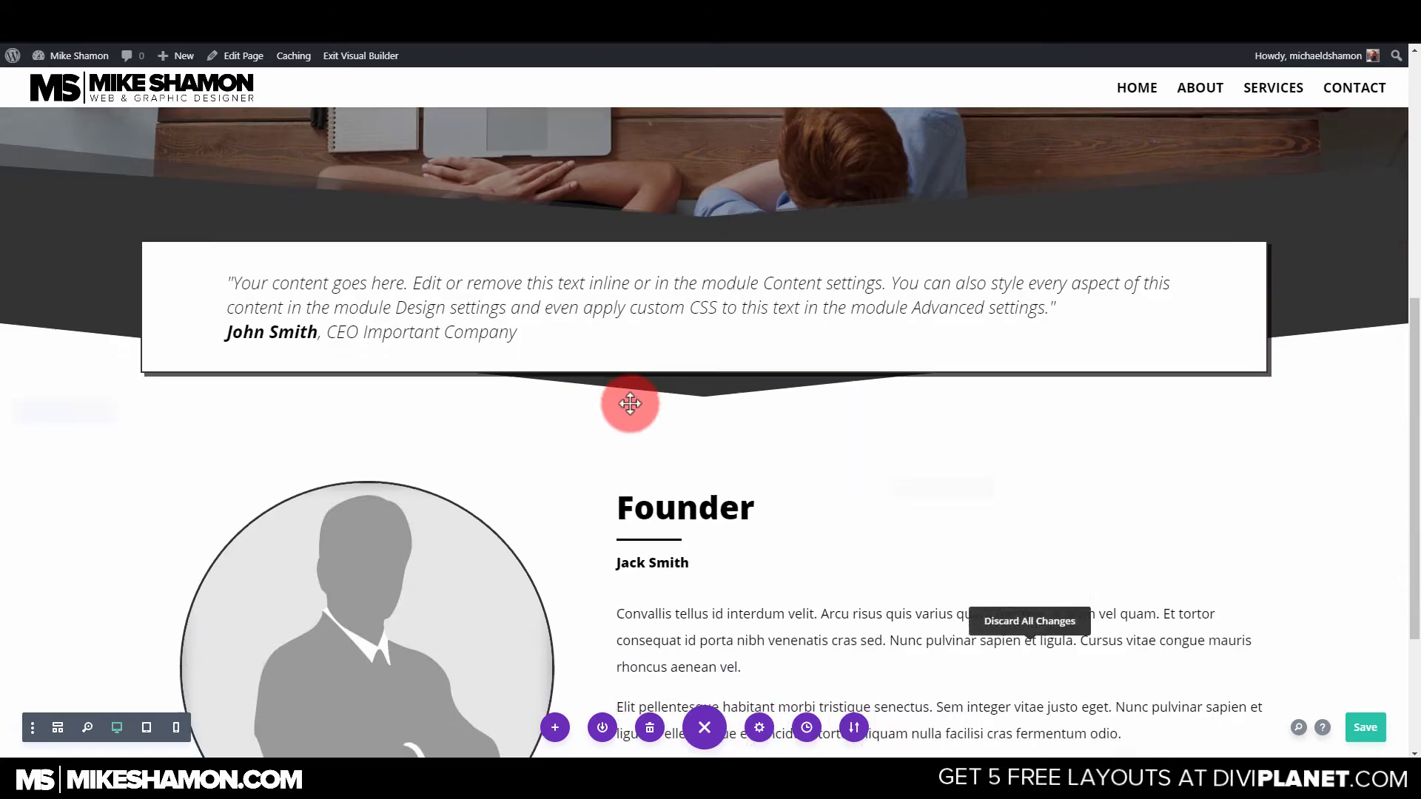
scroll(986, 245, "down", 2)
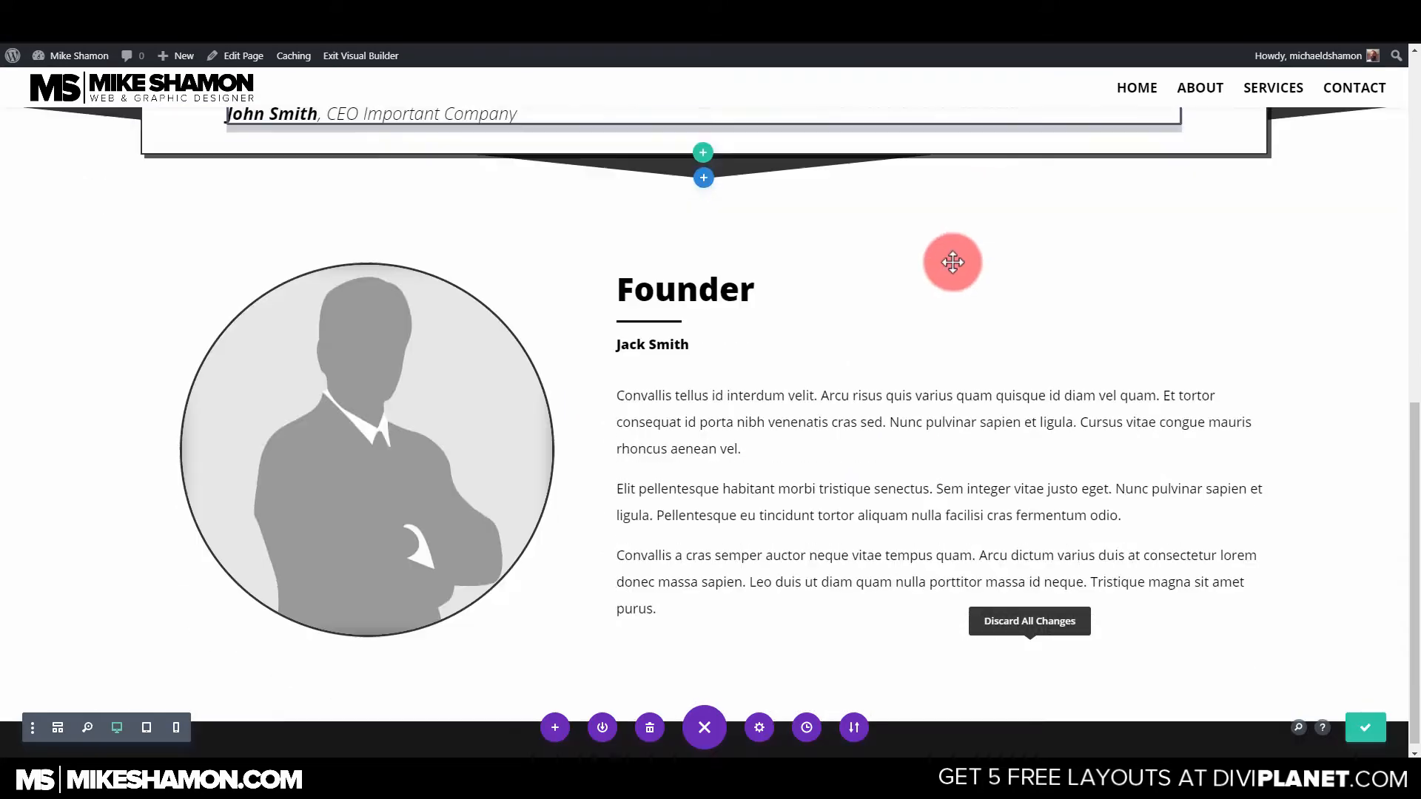
scroll(801, 266, "up", 2)
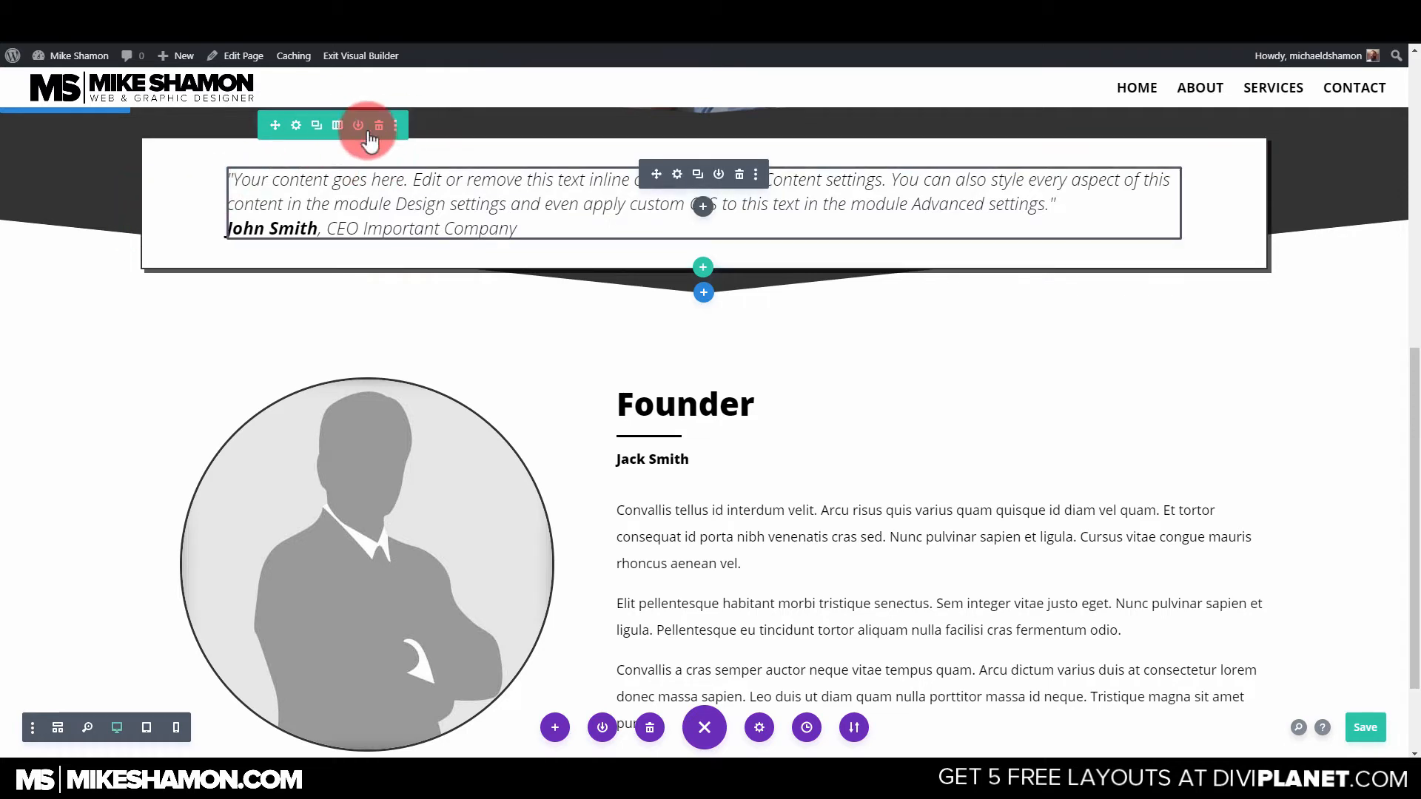
left_click(393, 126)
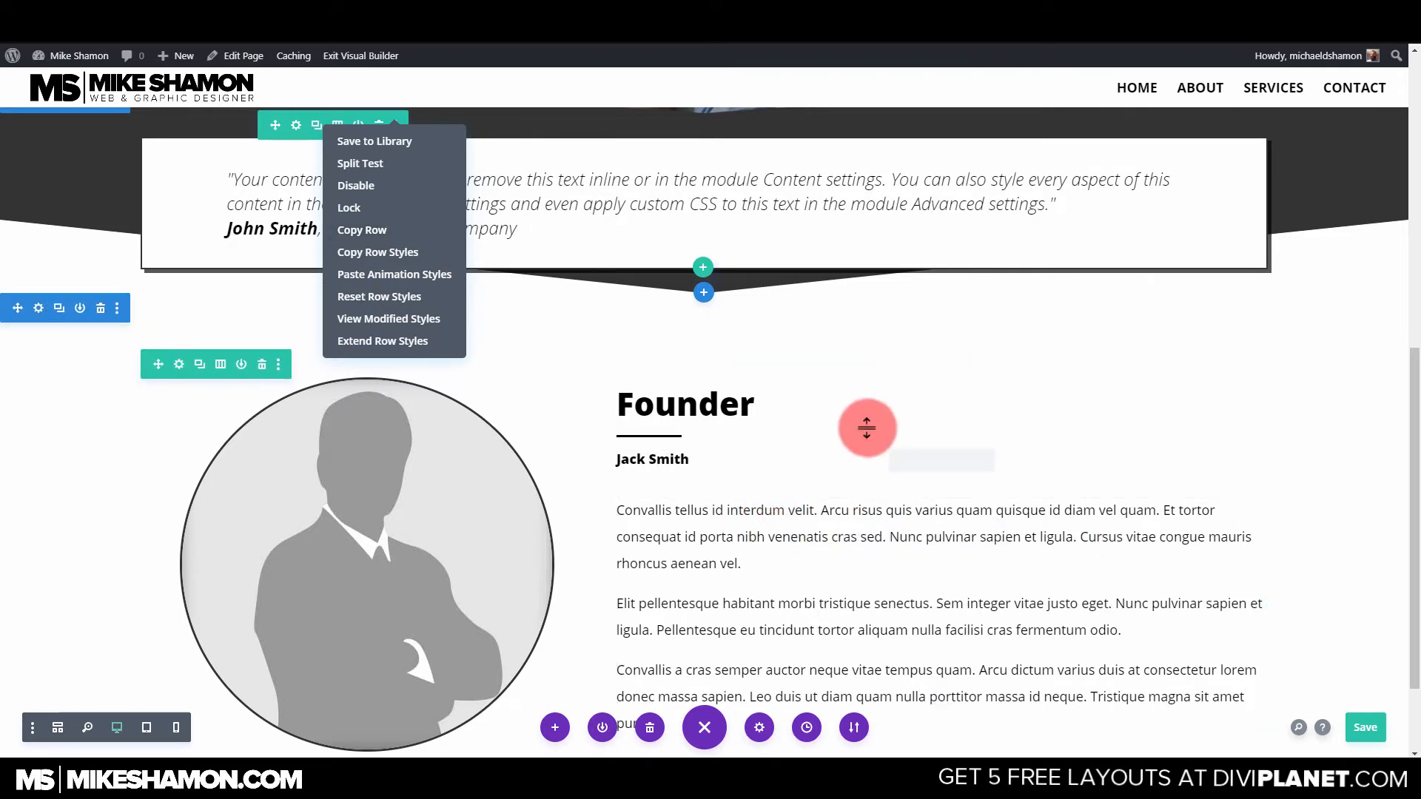
scroll(850, 429, "down", 3)
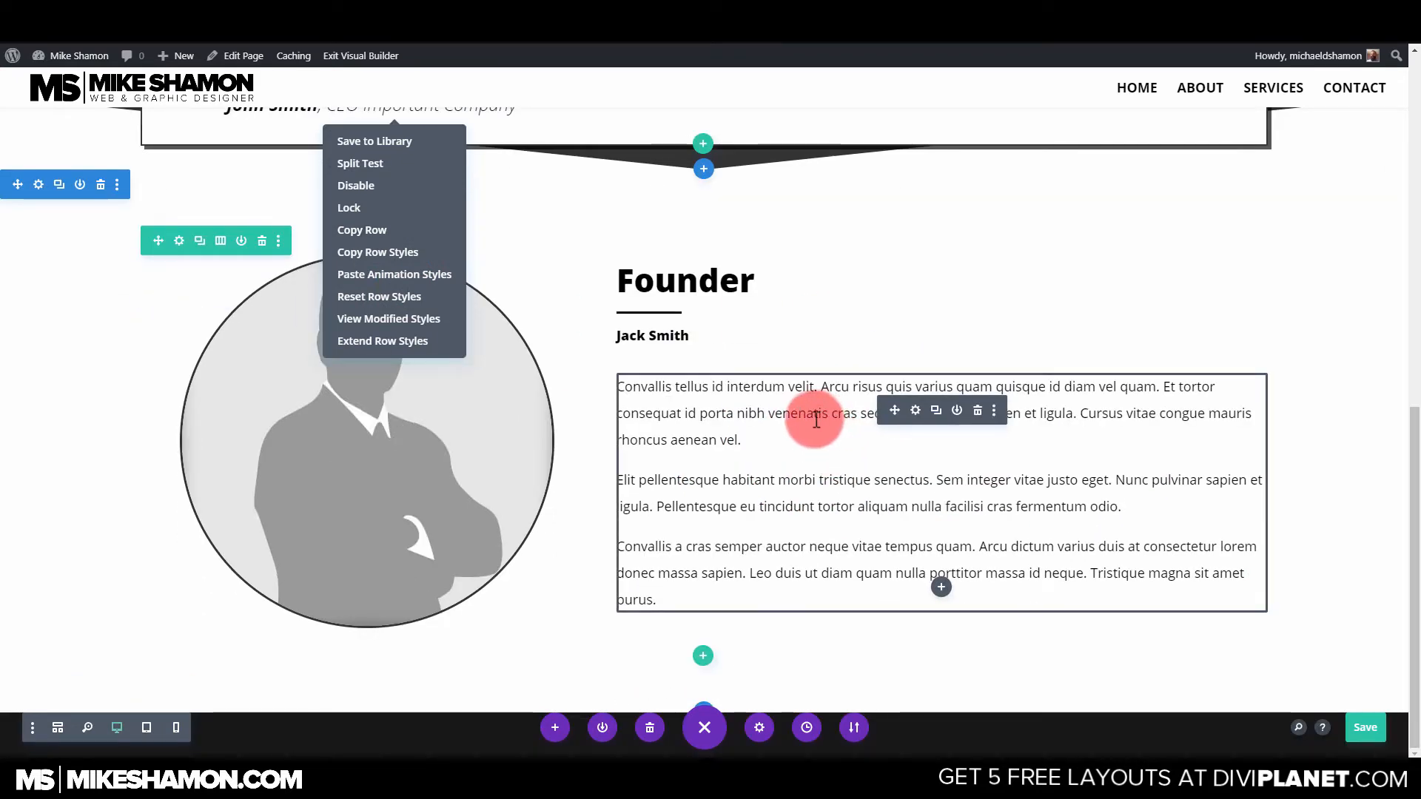
scroll(992, 374, "up", 8)
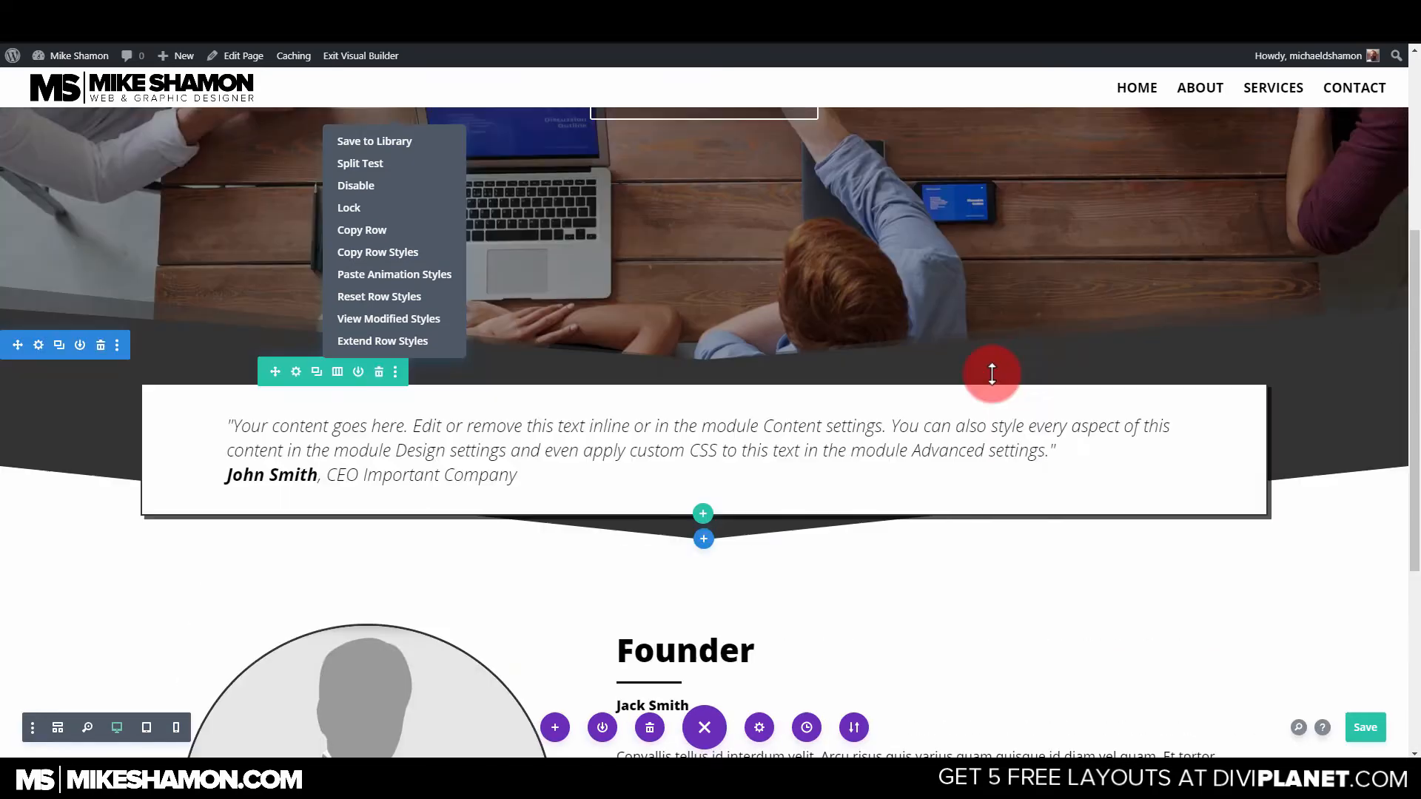
left_click(1398, 513)
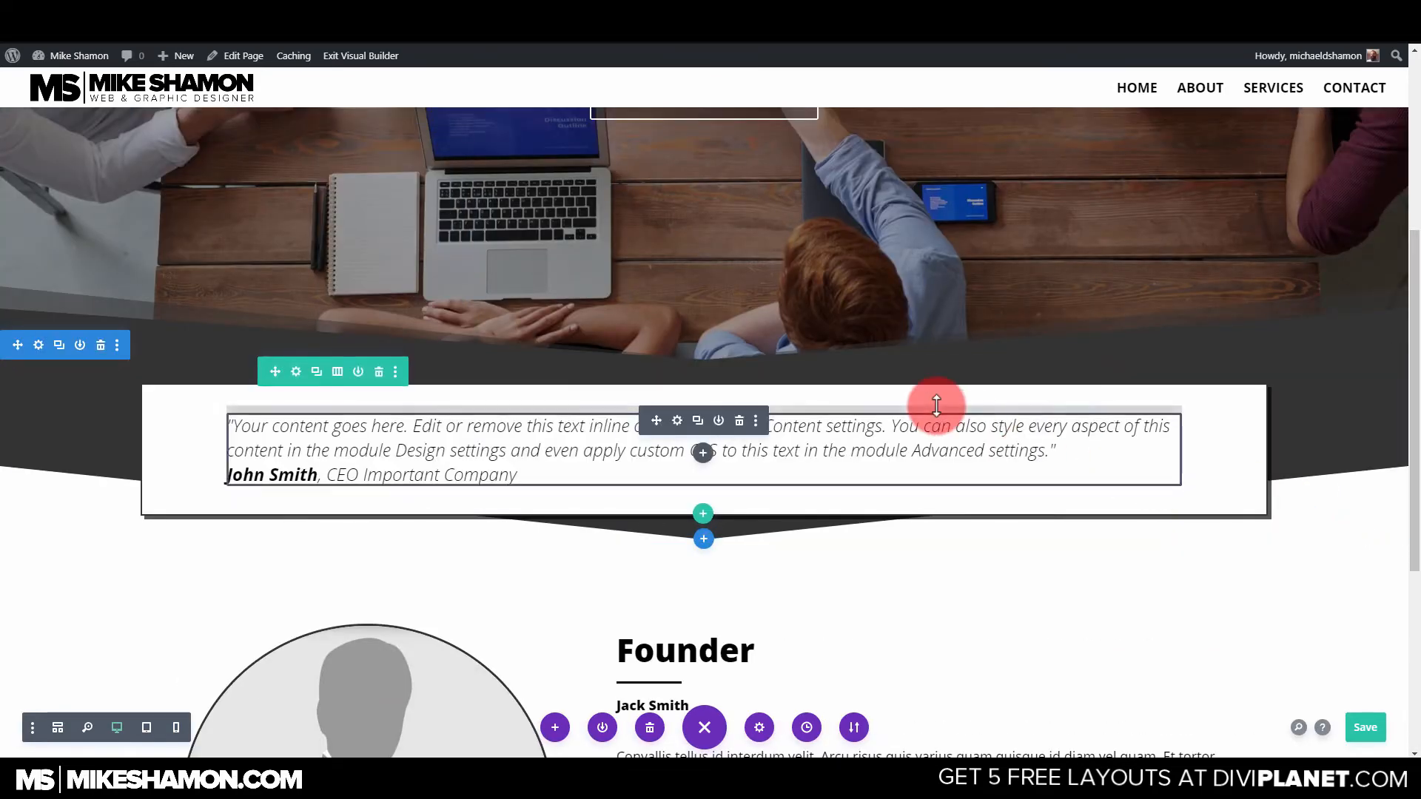
Duplicate the founder section.
scroll(936, 403, "down", 6)
scroll(960, 490, "down", 3)
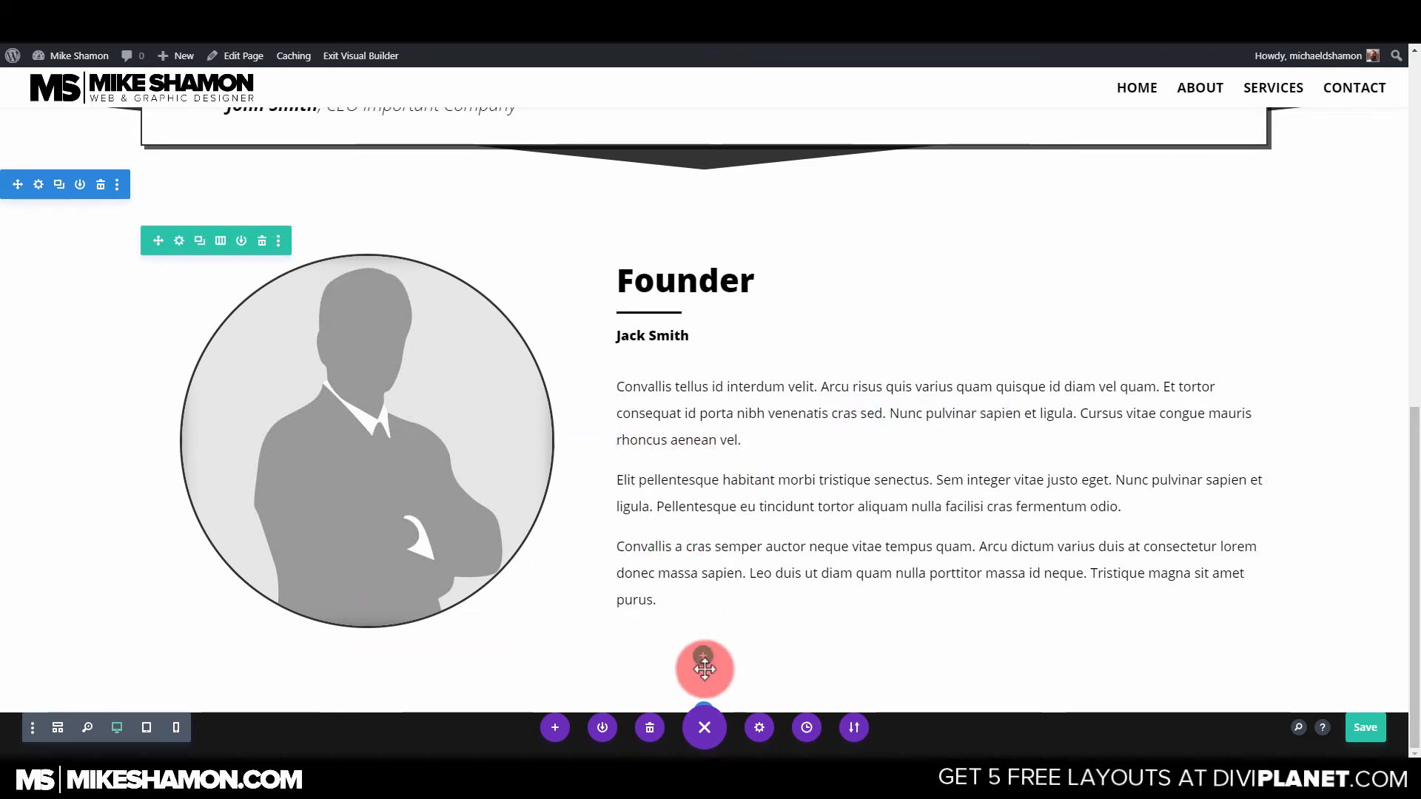
left_click(59, 185)
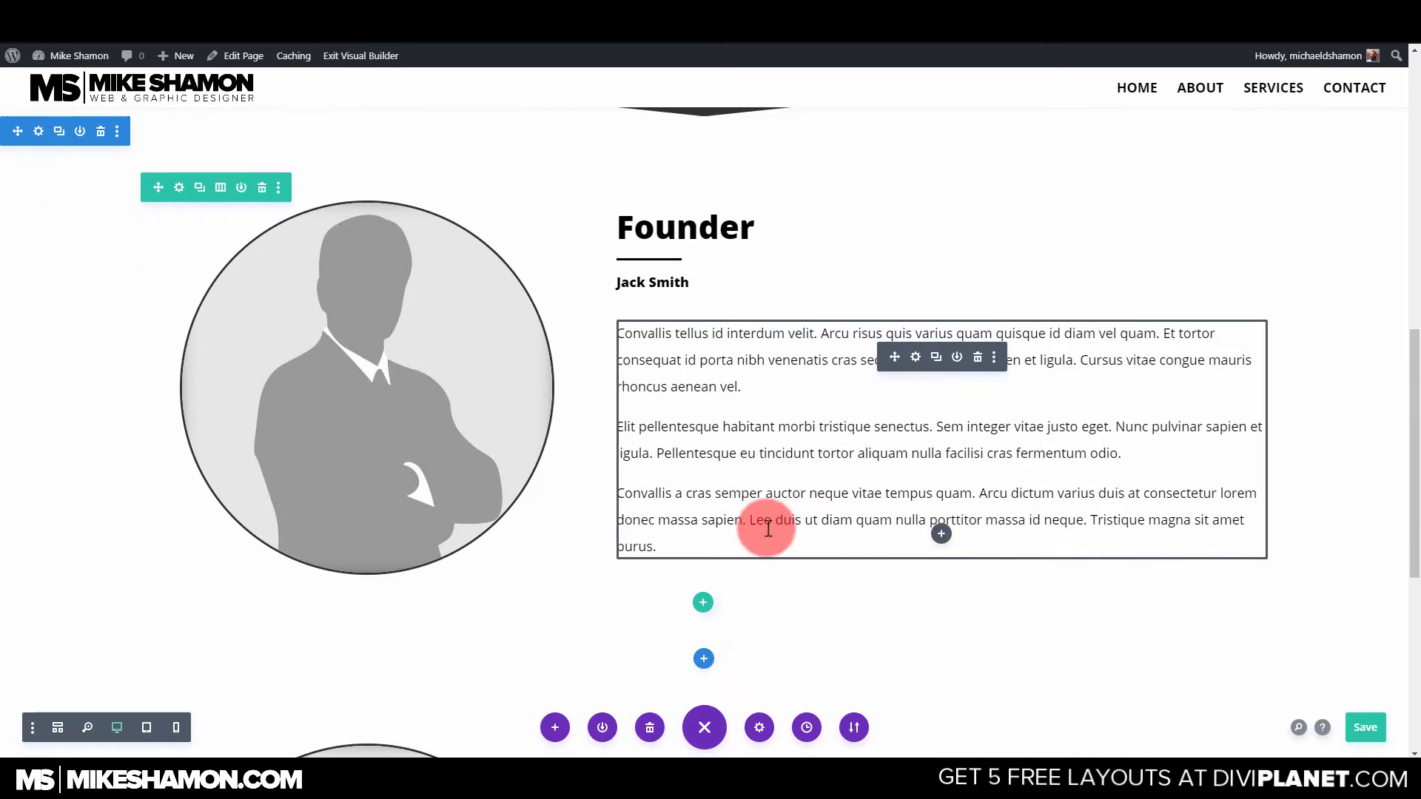
Replace the portrait in the duplicated founder section with the suit-and-tie silhouette image from the media library.
scroll(761, 524, "down", 5)
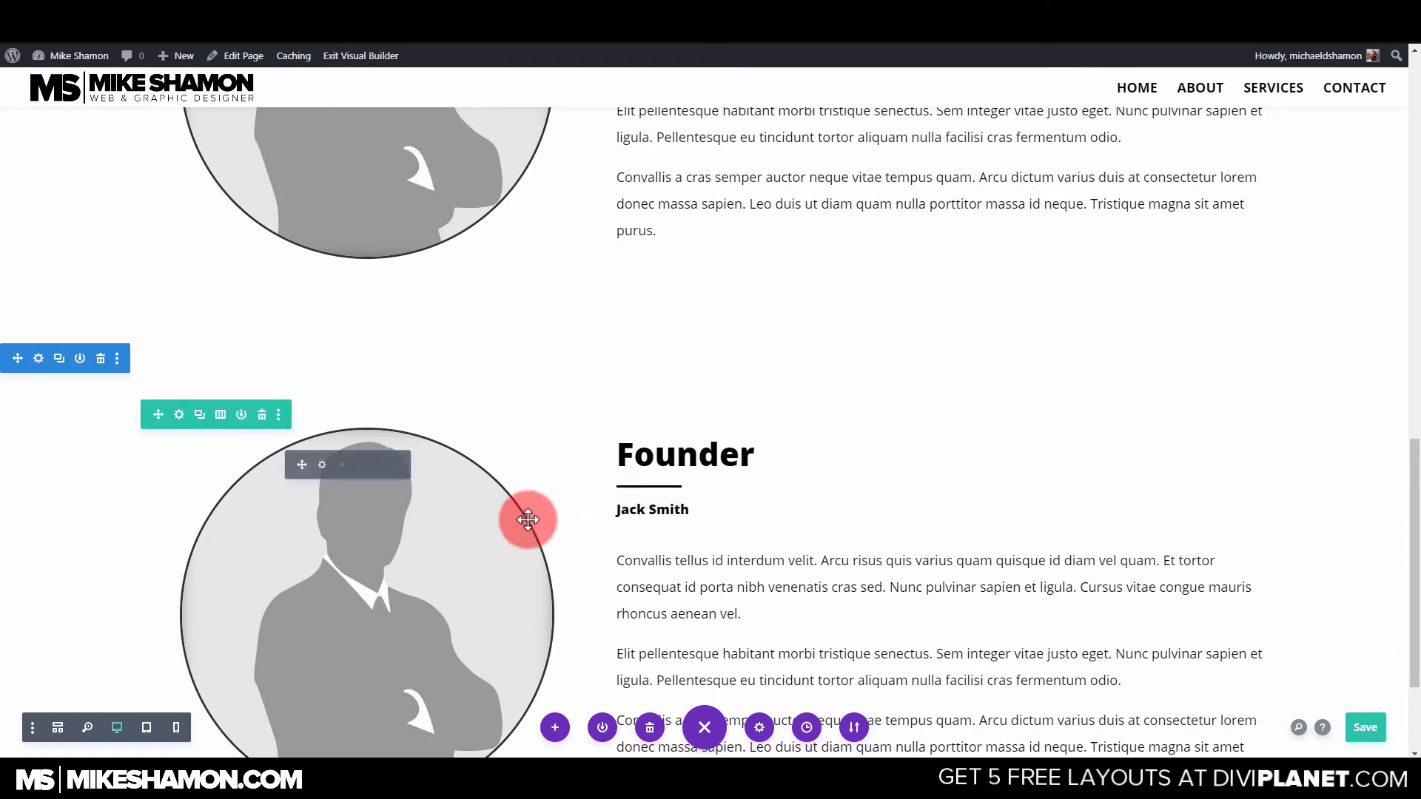
left_click(323, 467)
left_click(1181, 355)
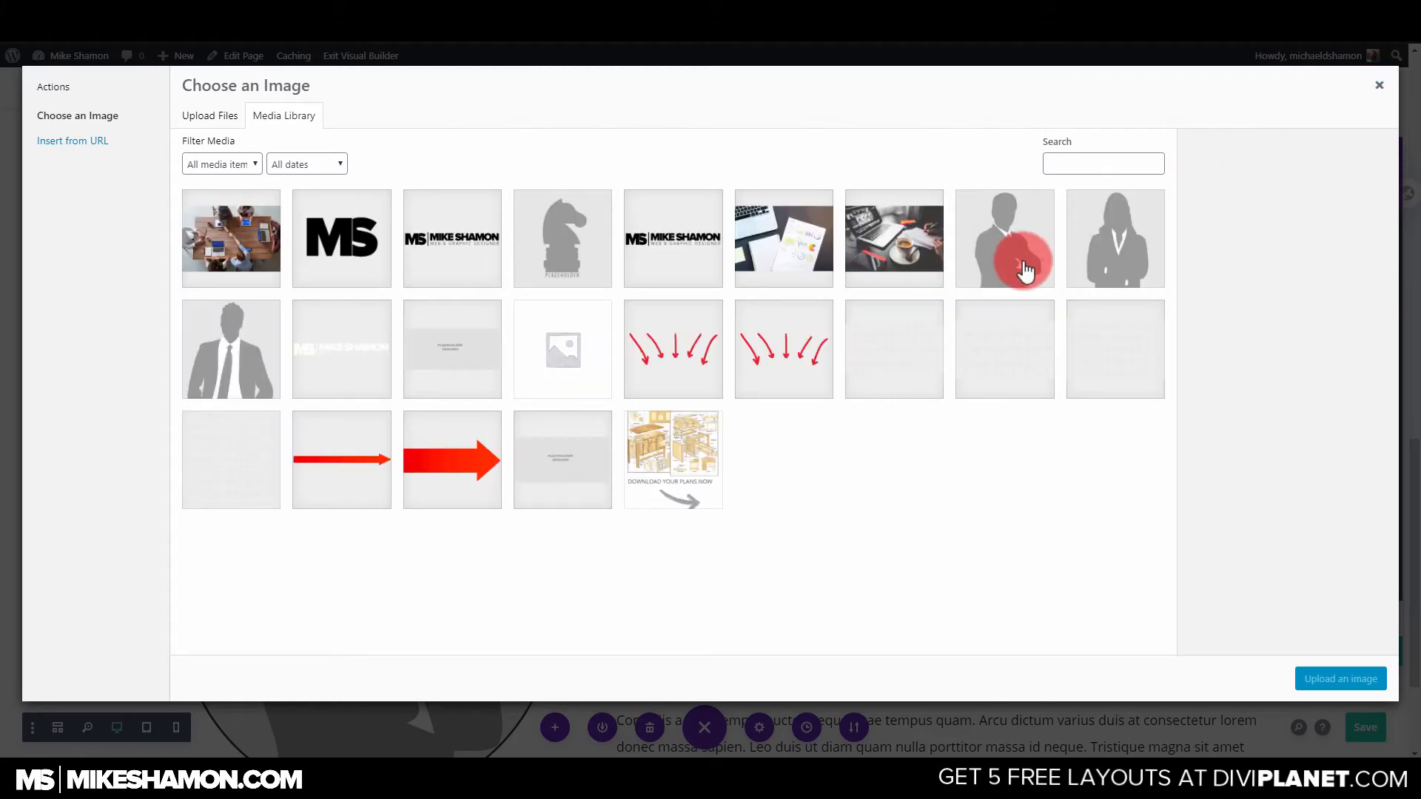
left_click(245, 350)
left_click(1361, 677)
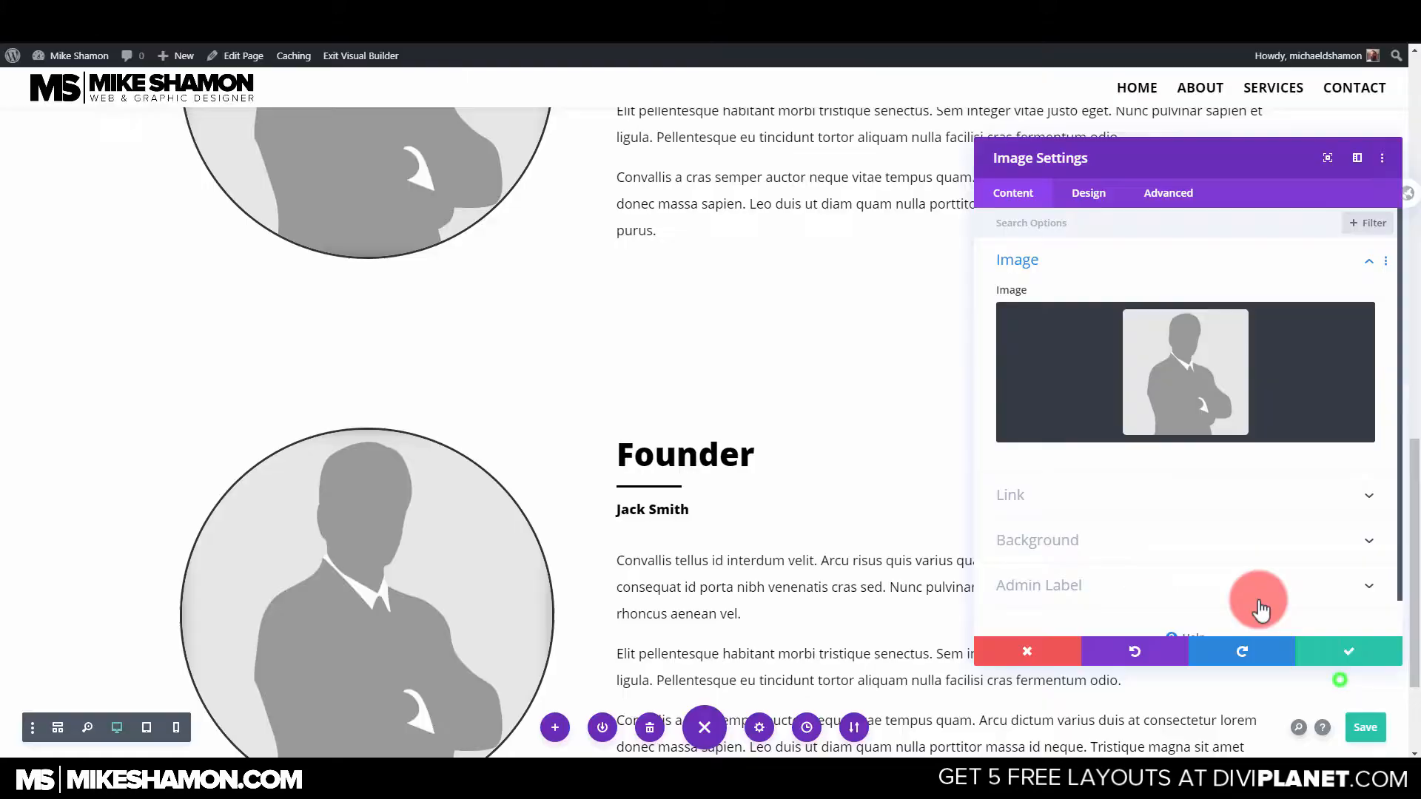
Try square 0px corners on the duplicated portrait, then restore rounded corners of 360px and save the image settings.
left_click(1078, 197)
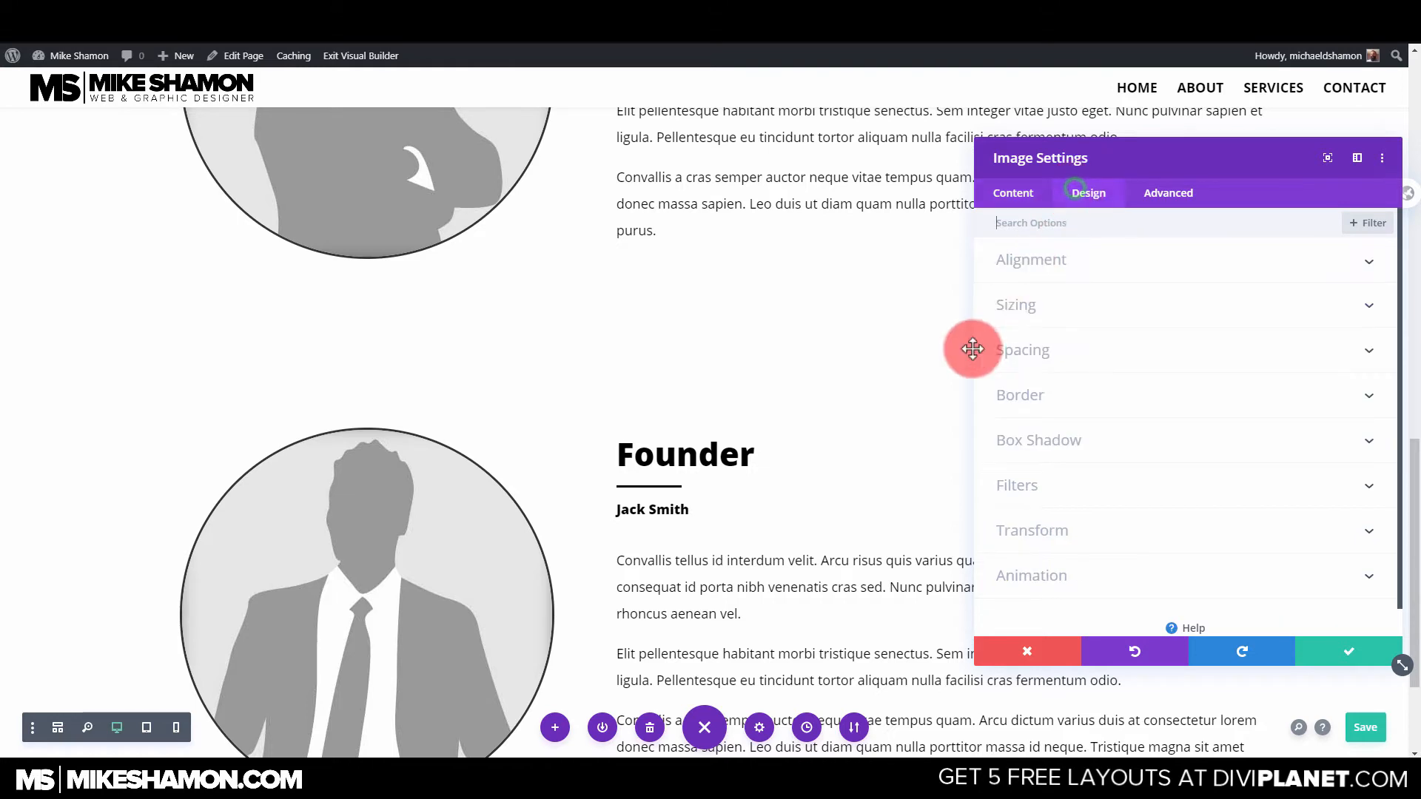
left_click(1076, 389)
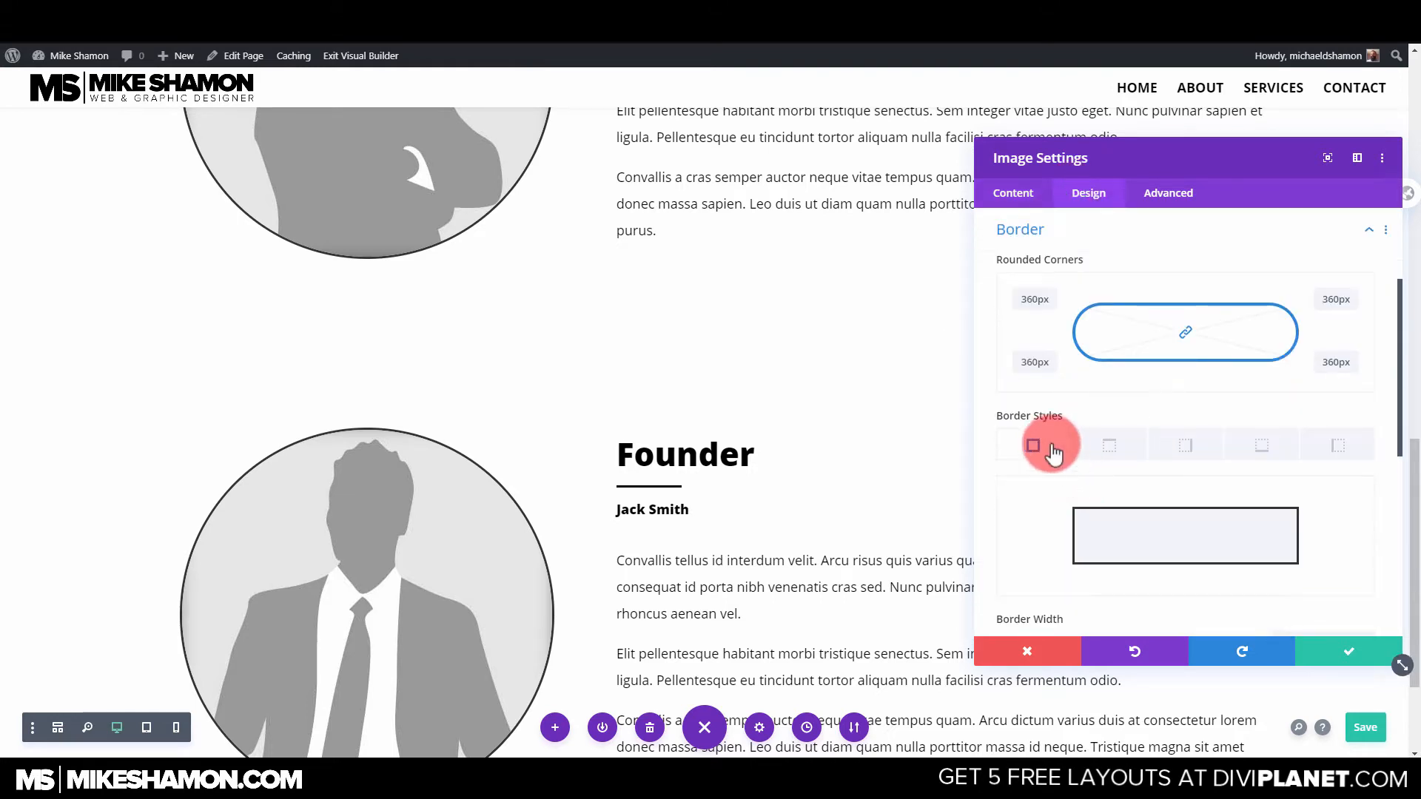
double_click(1045, 305)
double_click(1036, 301)
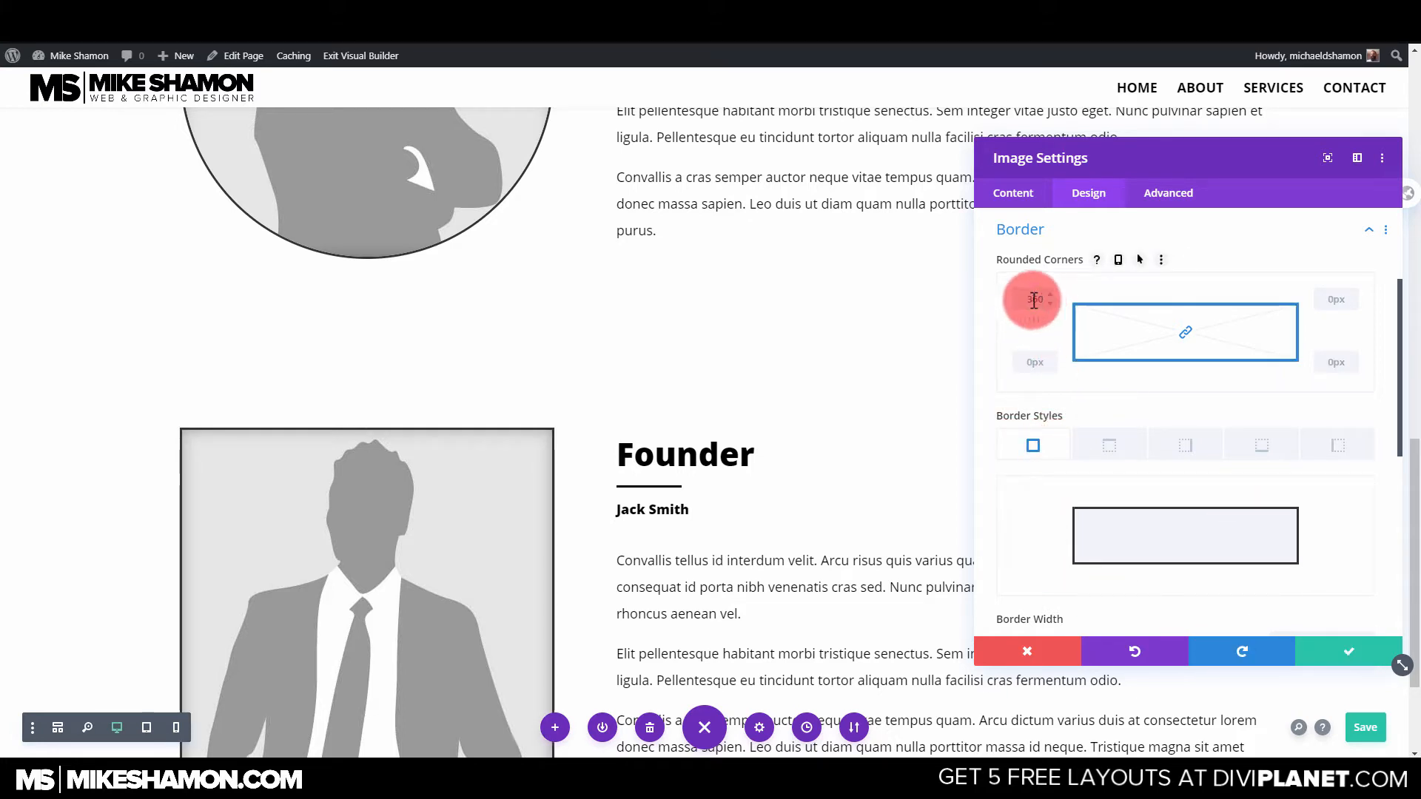
left_click(1335, 641)
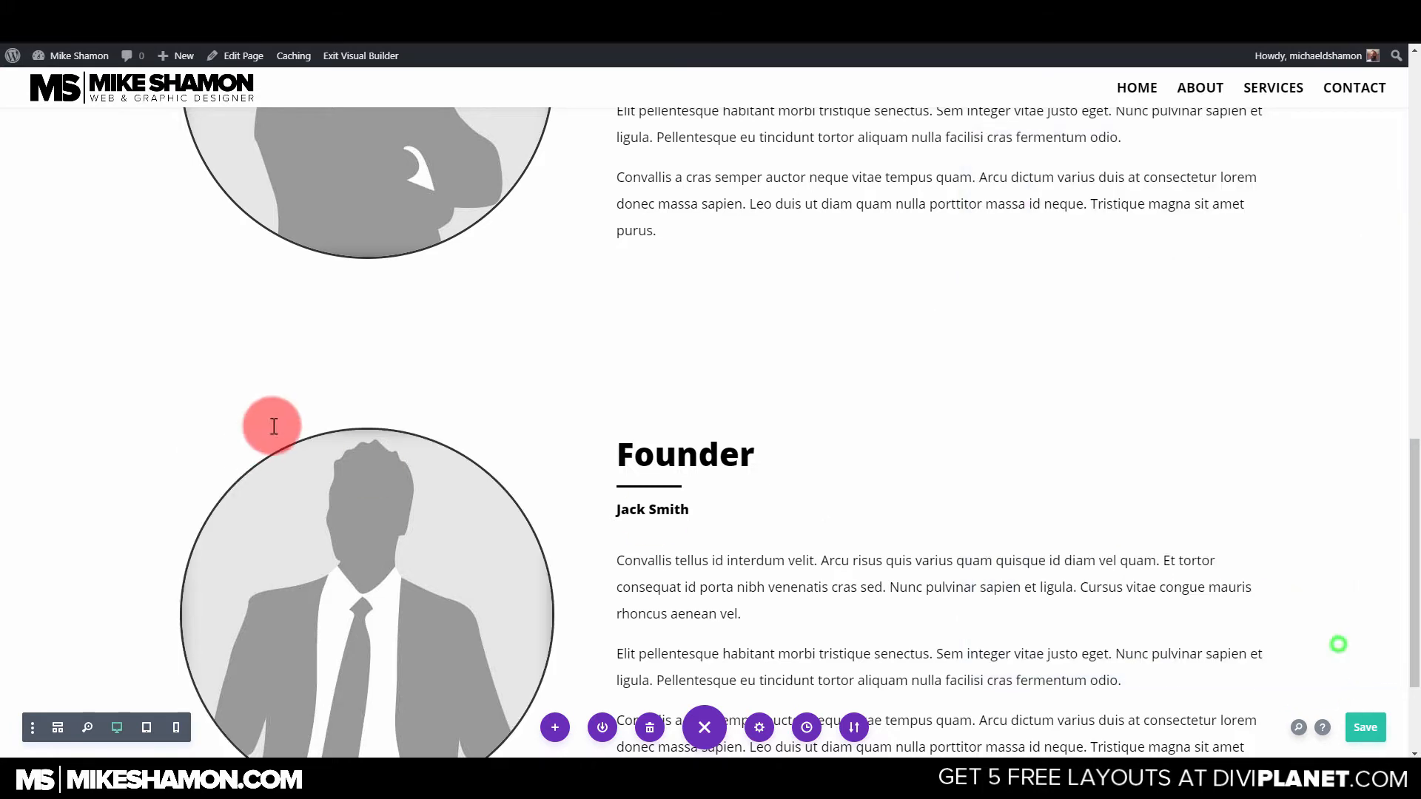
Move the duplicated section's heading, short divider line and name text into the image column, stacked below the portrait.
scroll(621, 431, "down", 2)
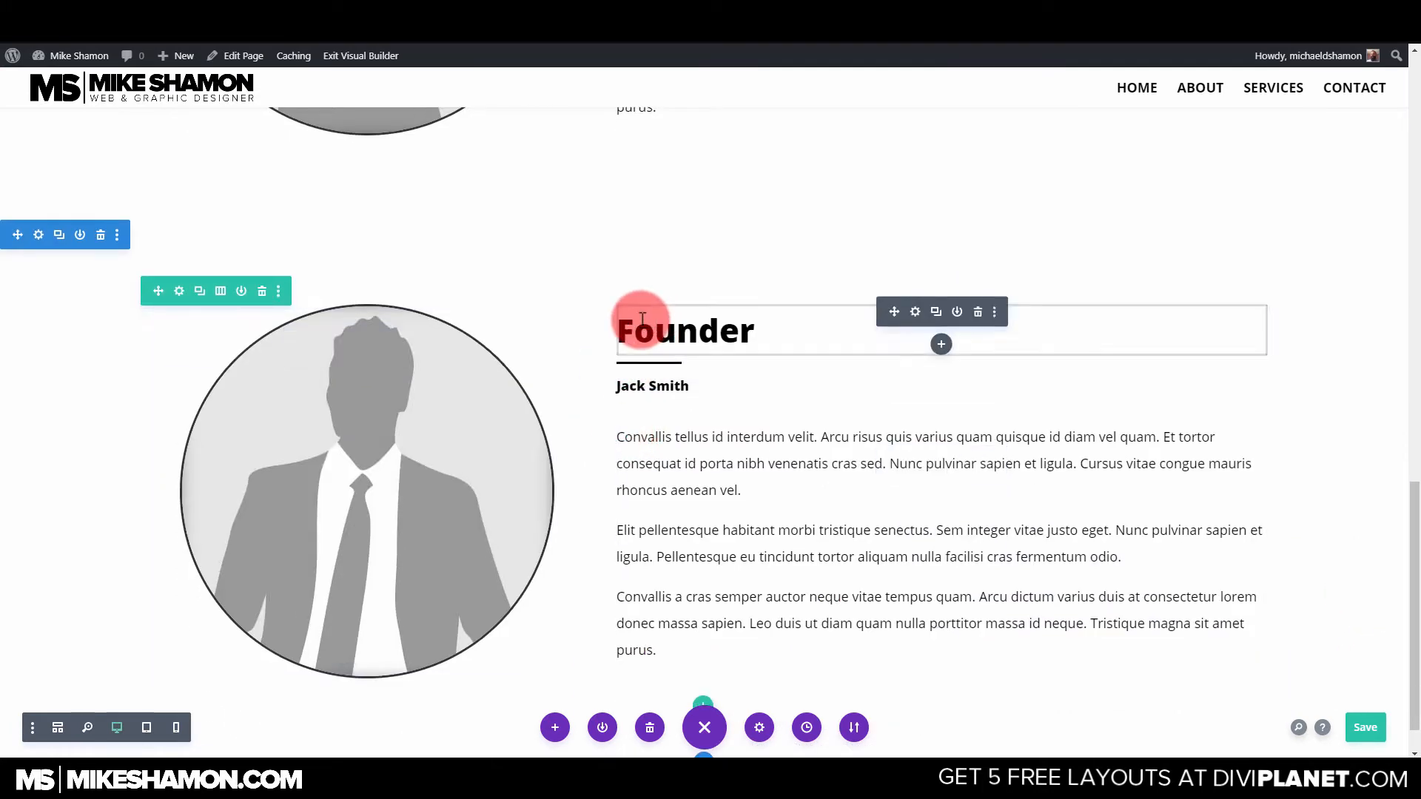
left_click_drag(893, 308, 650, 260)
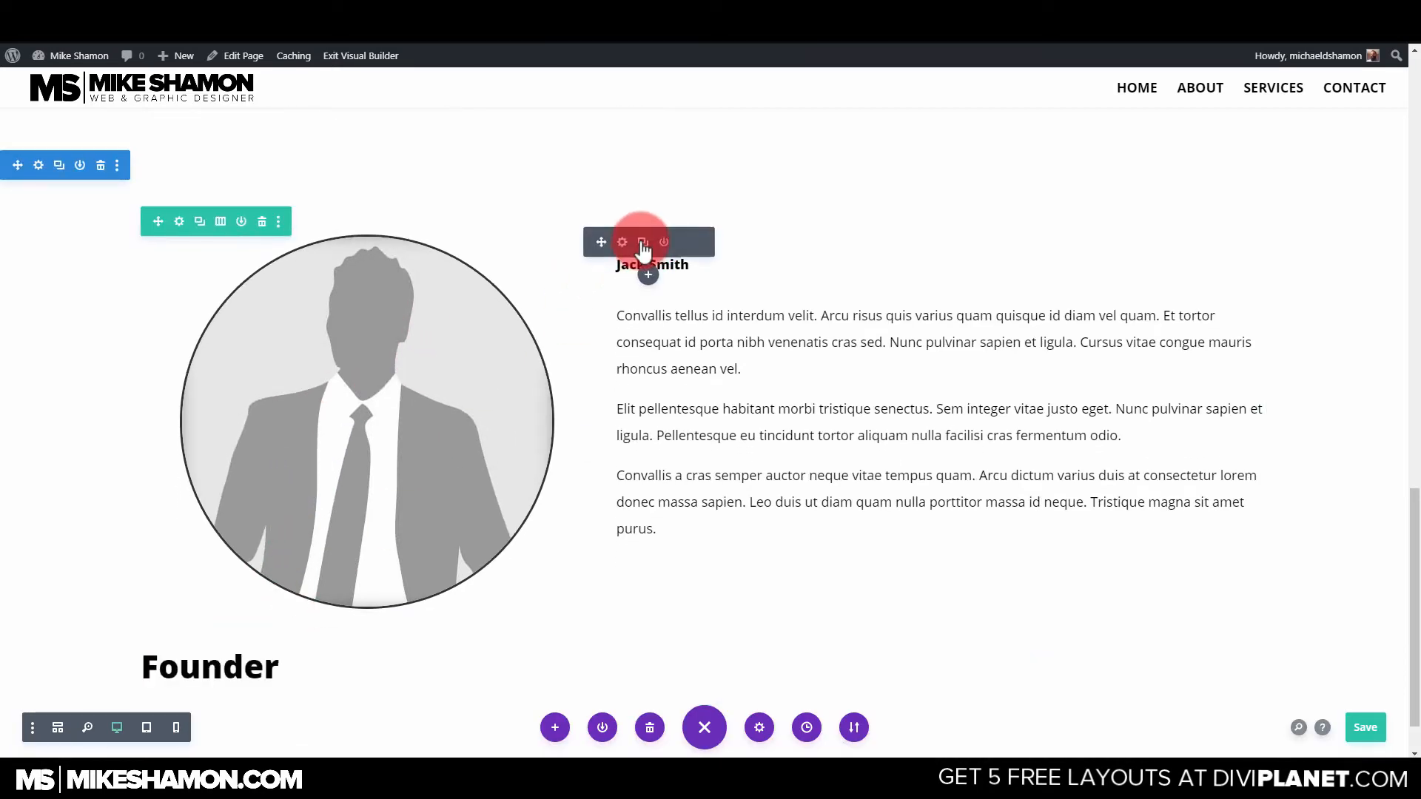
left_click_drag(538, 317, 644, 175)
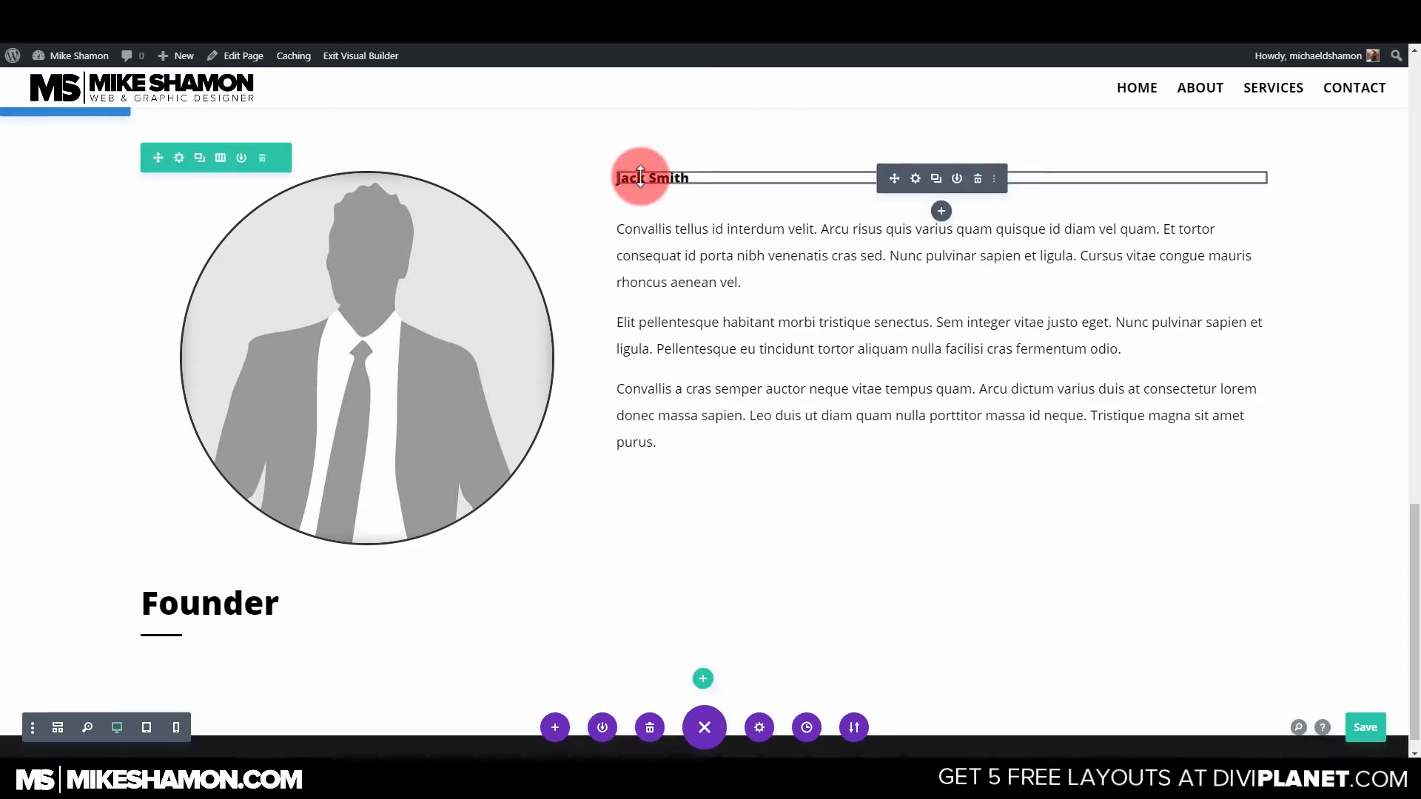
left_click_drag(505, 255, 167, 577)
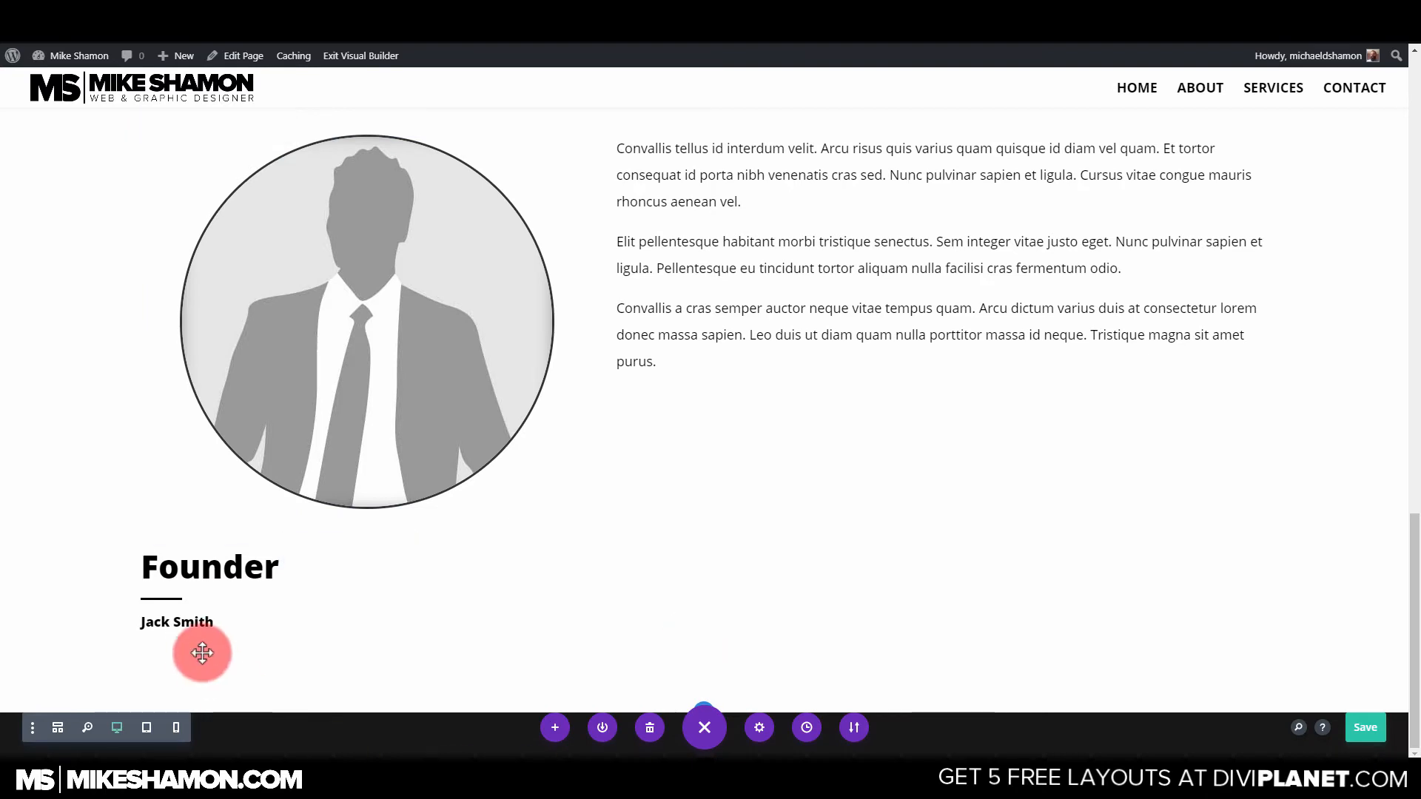
Change the heading below the duplicated portrait to "Job Title" and save the text settings.
left_click(321, 549)
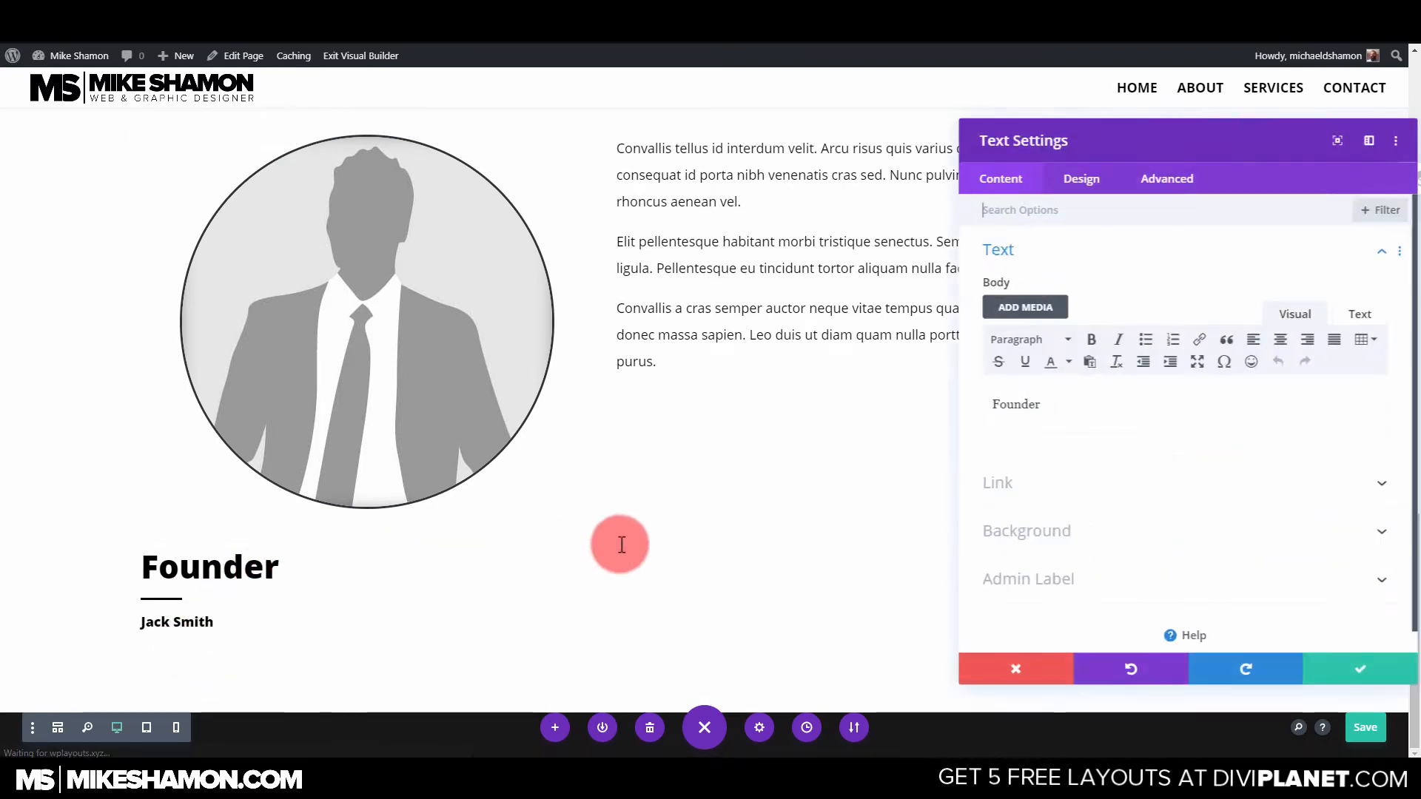
left_click(1106, 416)
right_click(1106, 416)
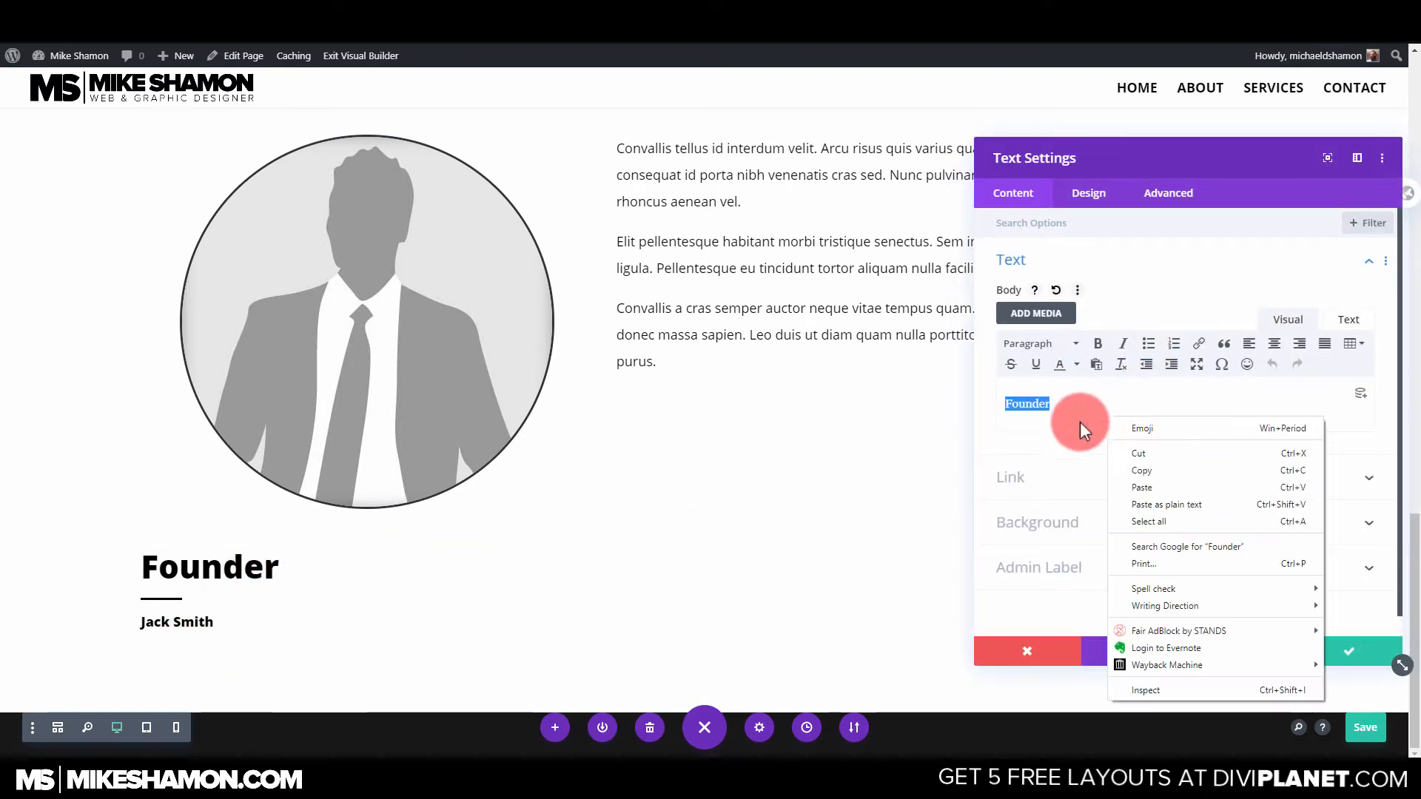
left_click(1054, 408)
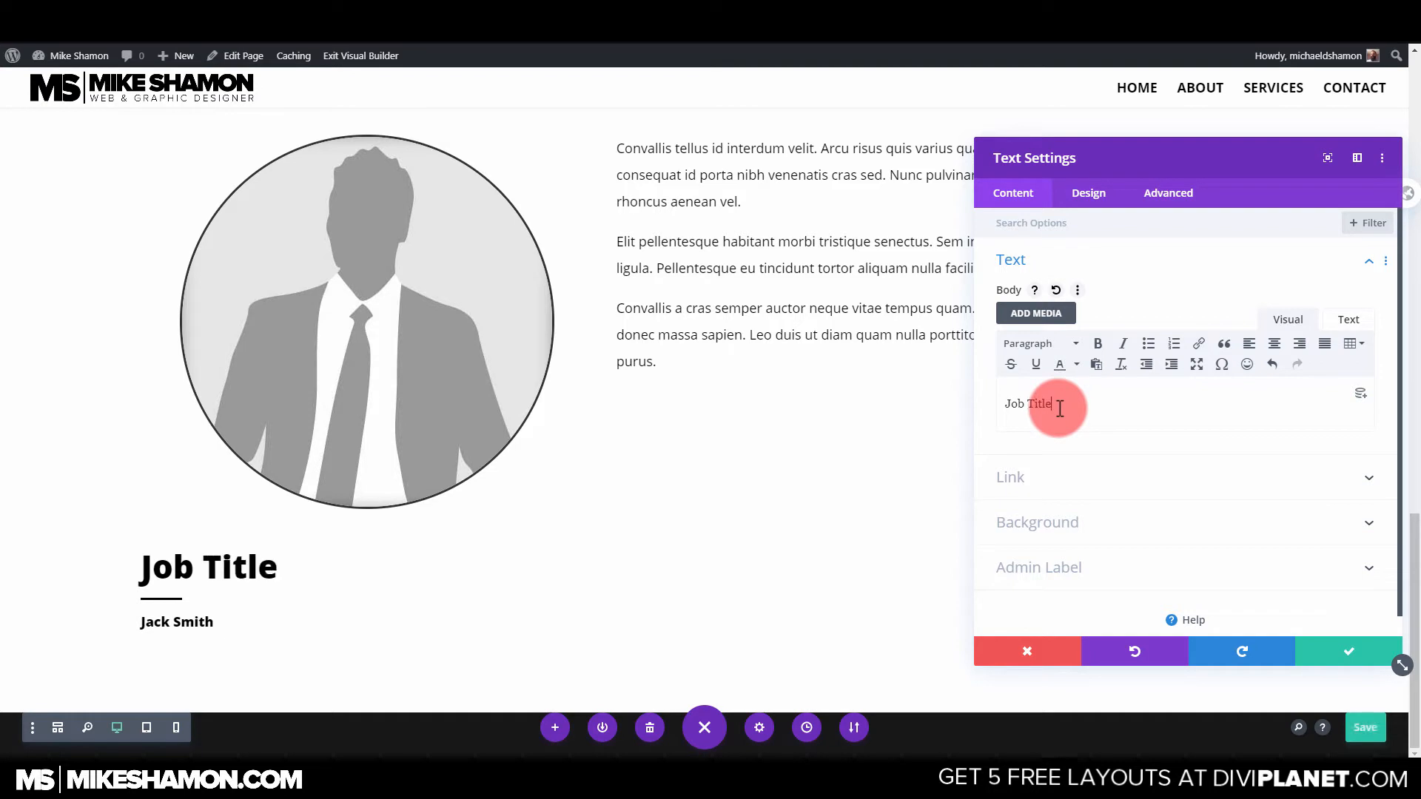
left_click(1381, 669)
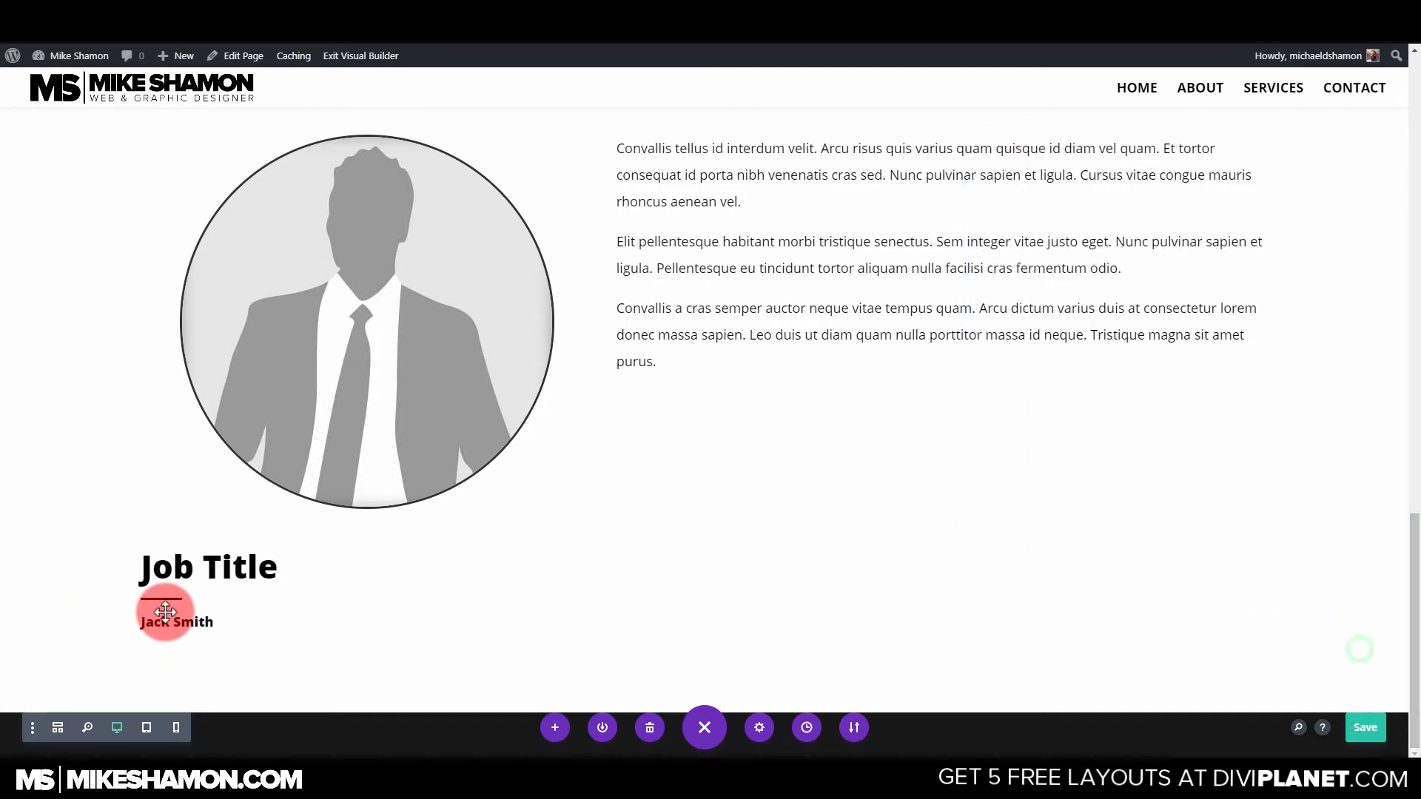
Change the first name in the text below the duplicated portrait's "Job Title" heading and save the text settings.
mouse_move(169, 625)
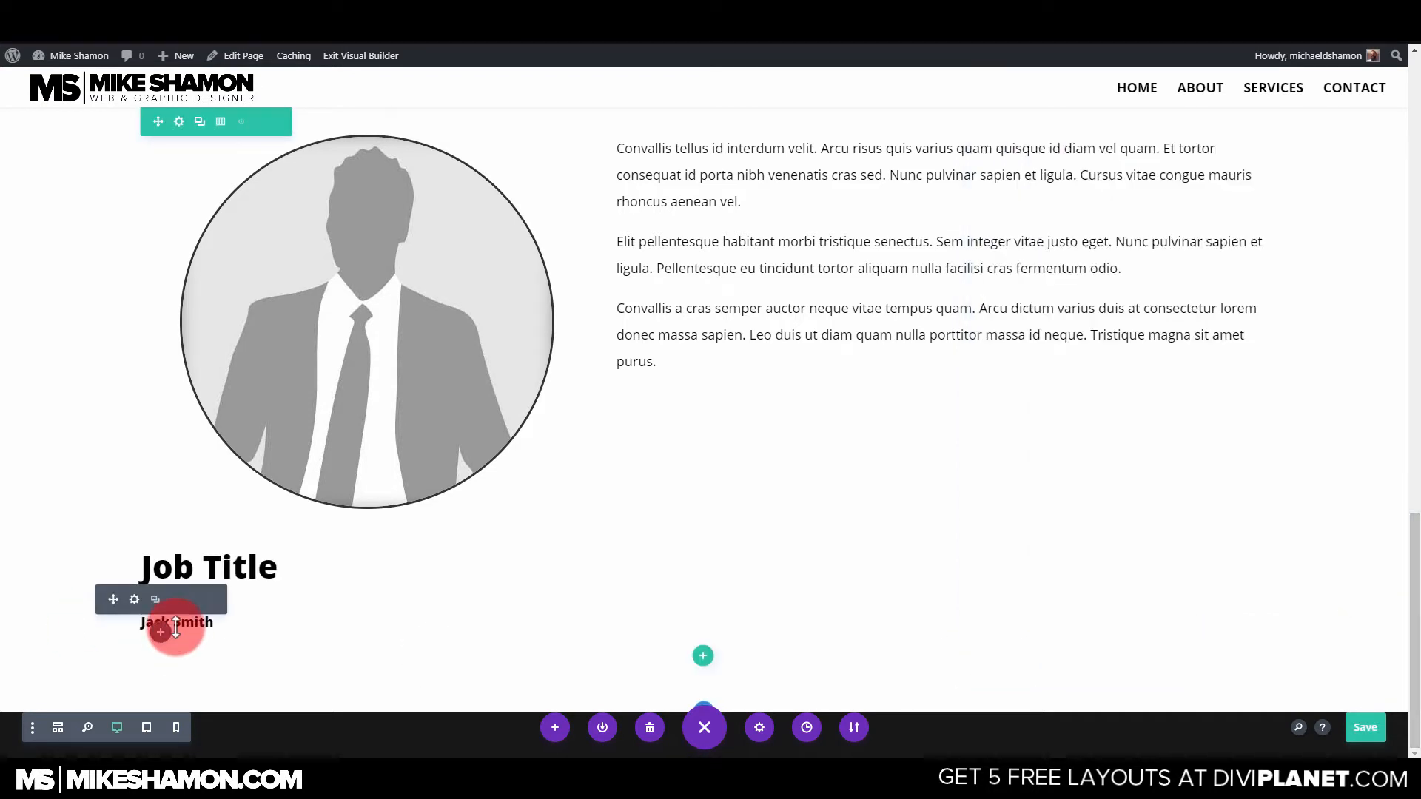
left_click(136, 600)
left_click(1002, 656)
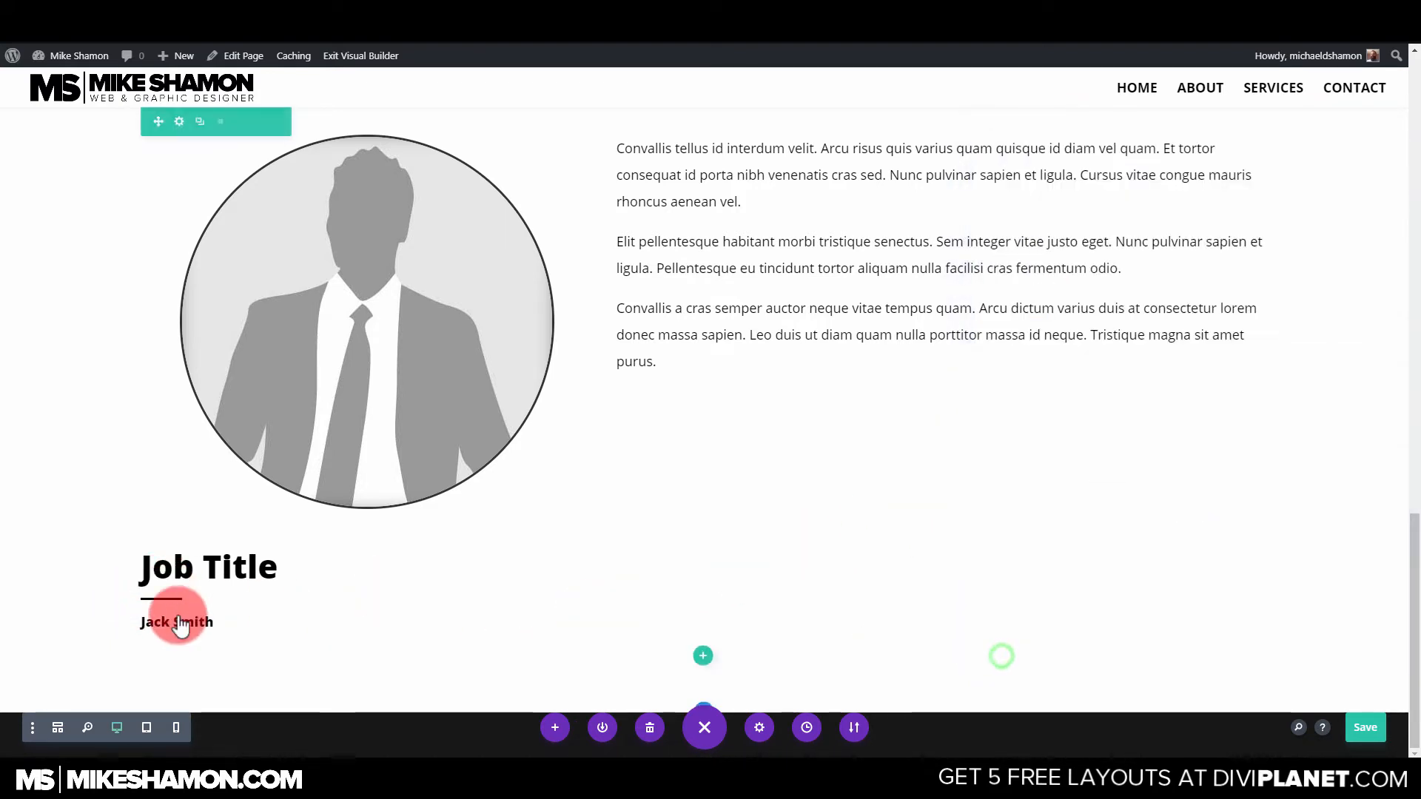
left_click(192, 624)
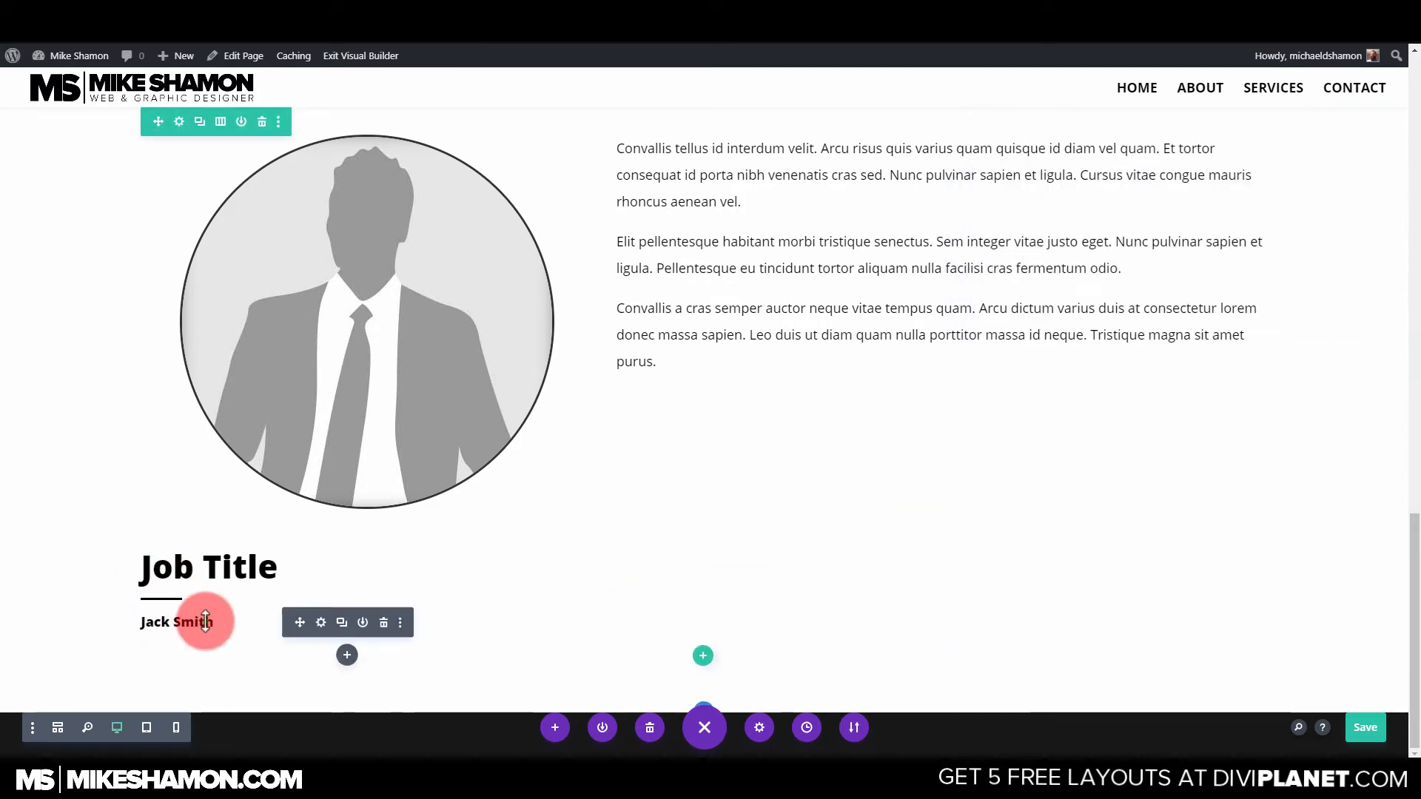
triple_click(205, 621)
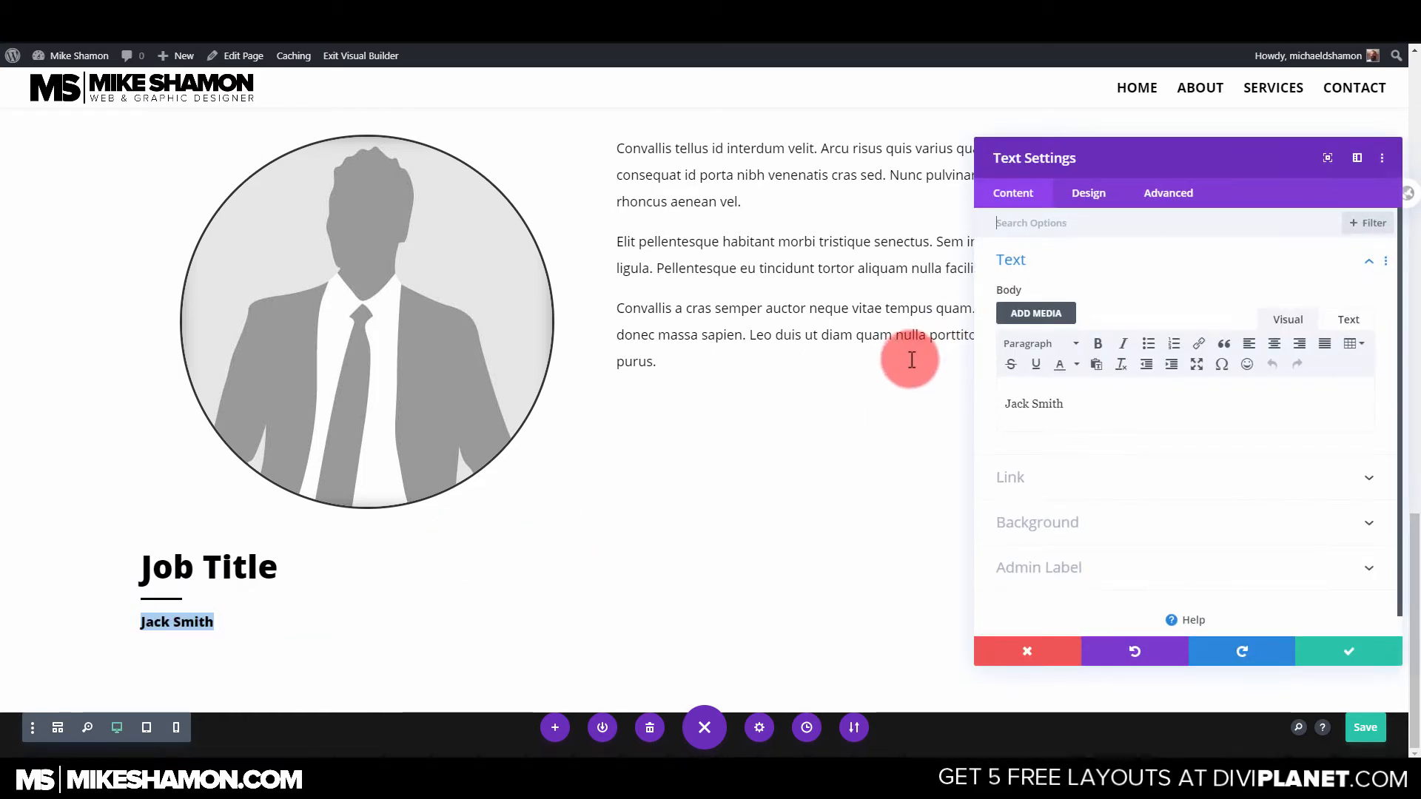
type("e")
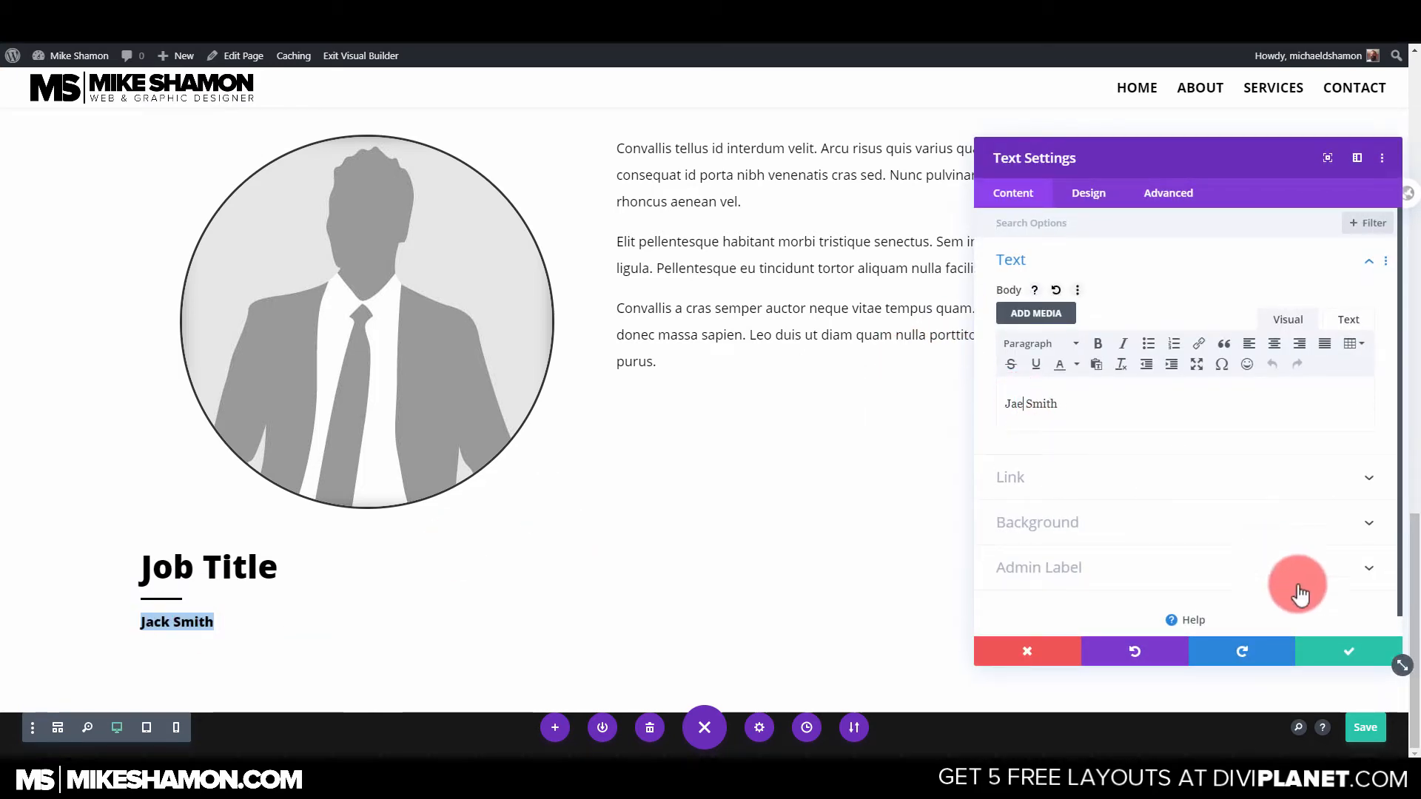
left_click(1345, 656)
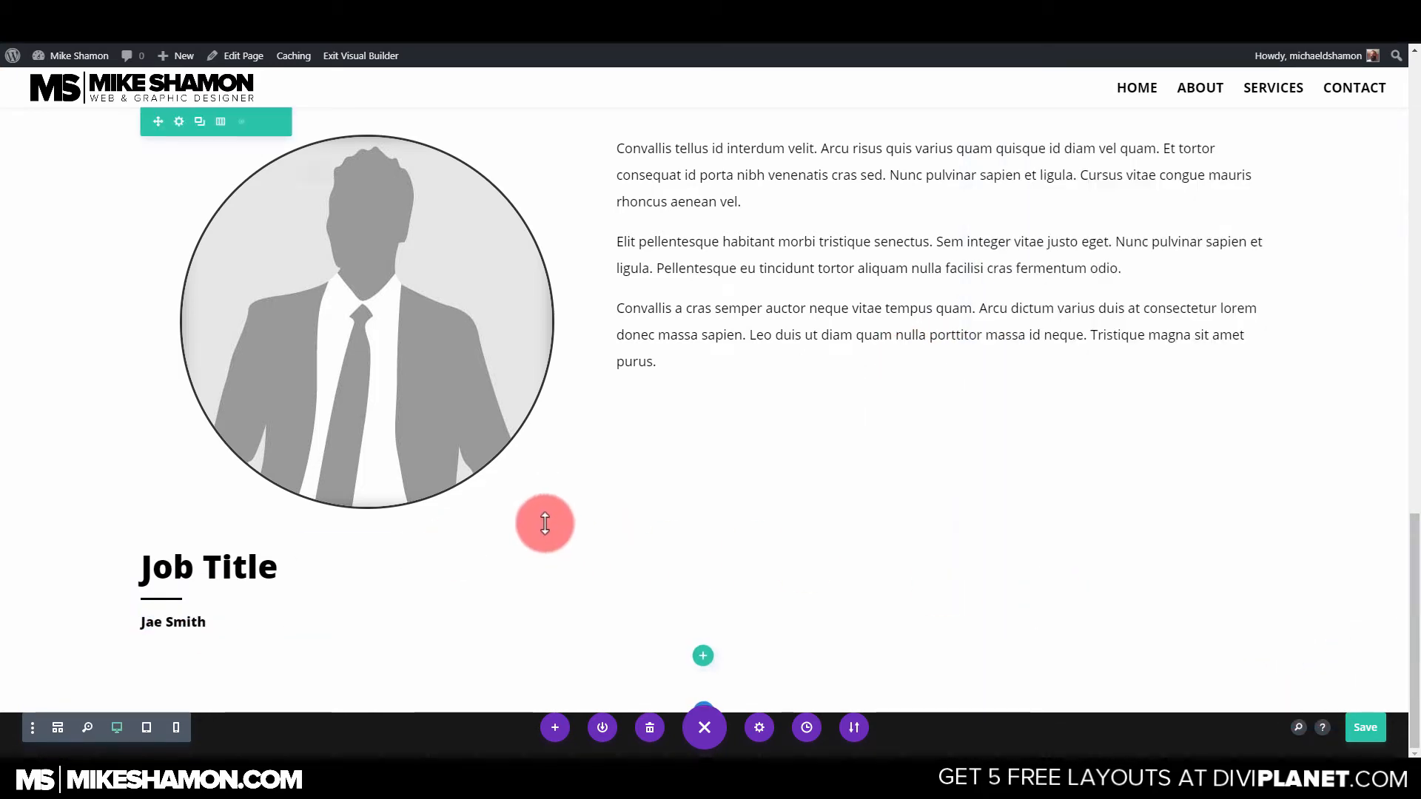
Delete the three-paragraph biography text beside the suit-and-tie portrait and change the row layout to four equal columns.
scroll(743, 377, "up", 2)
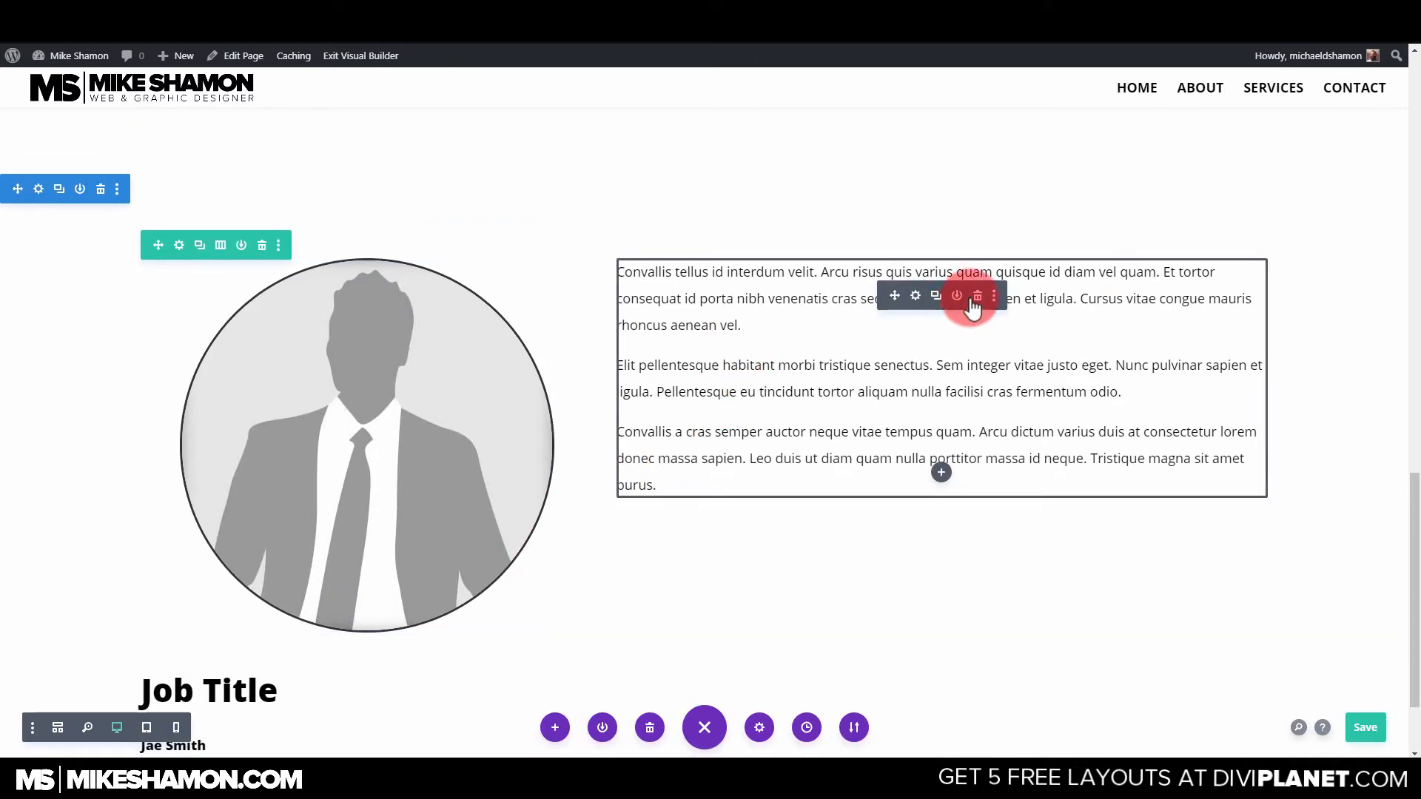
left_click_drag(973, 296, 222, 247)
left_click(220, 245)
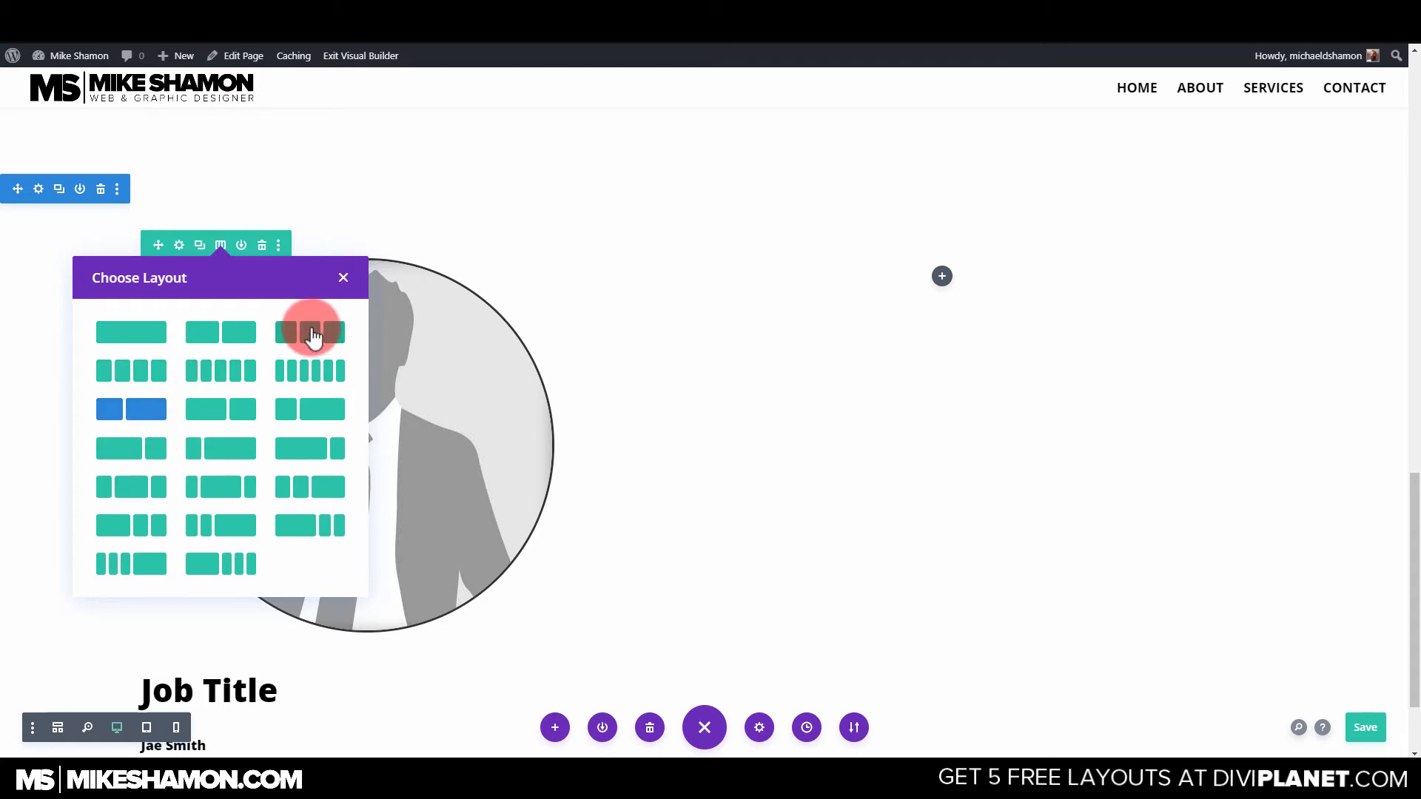
left_click(313, 335)
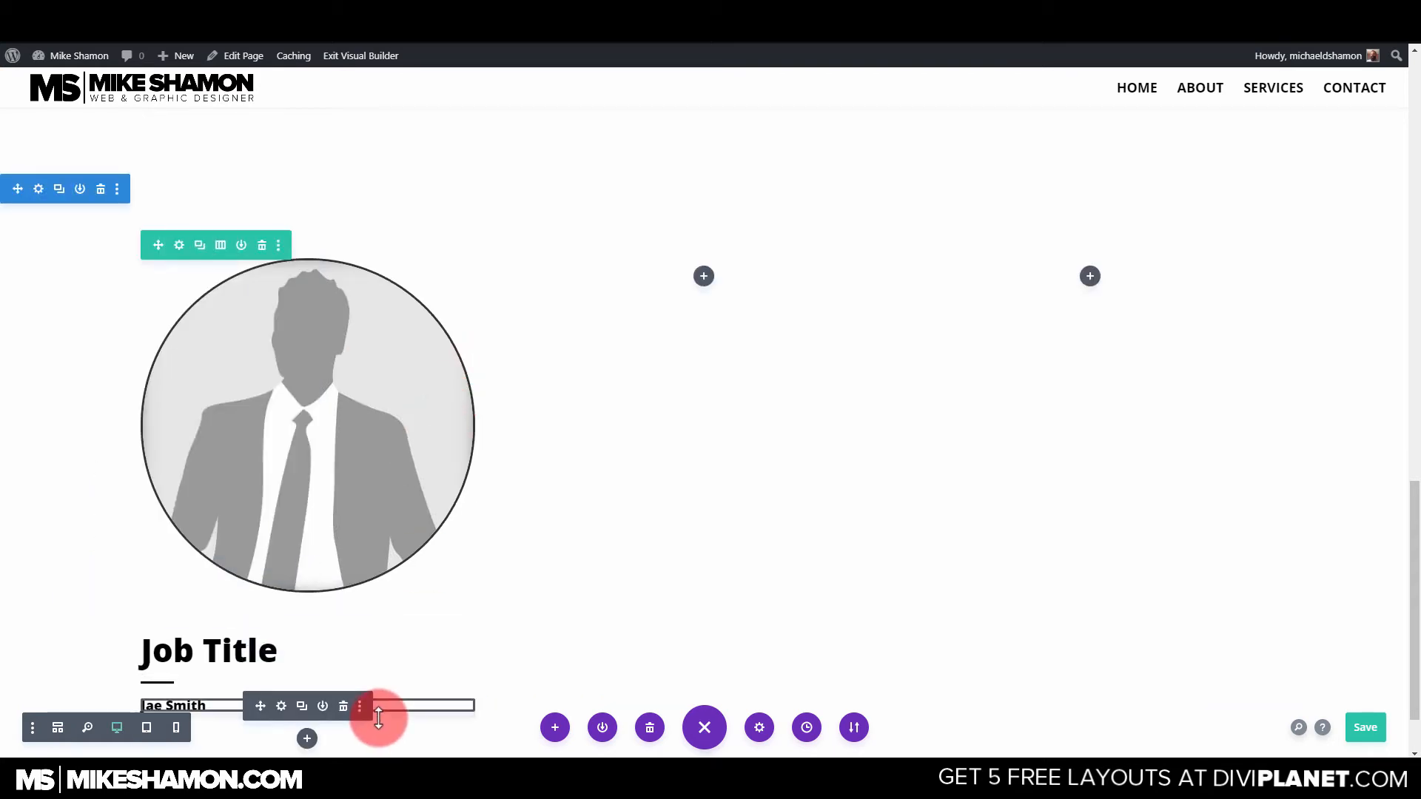
left_click(220, 247)
left_click(139, 372)
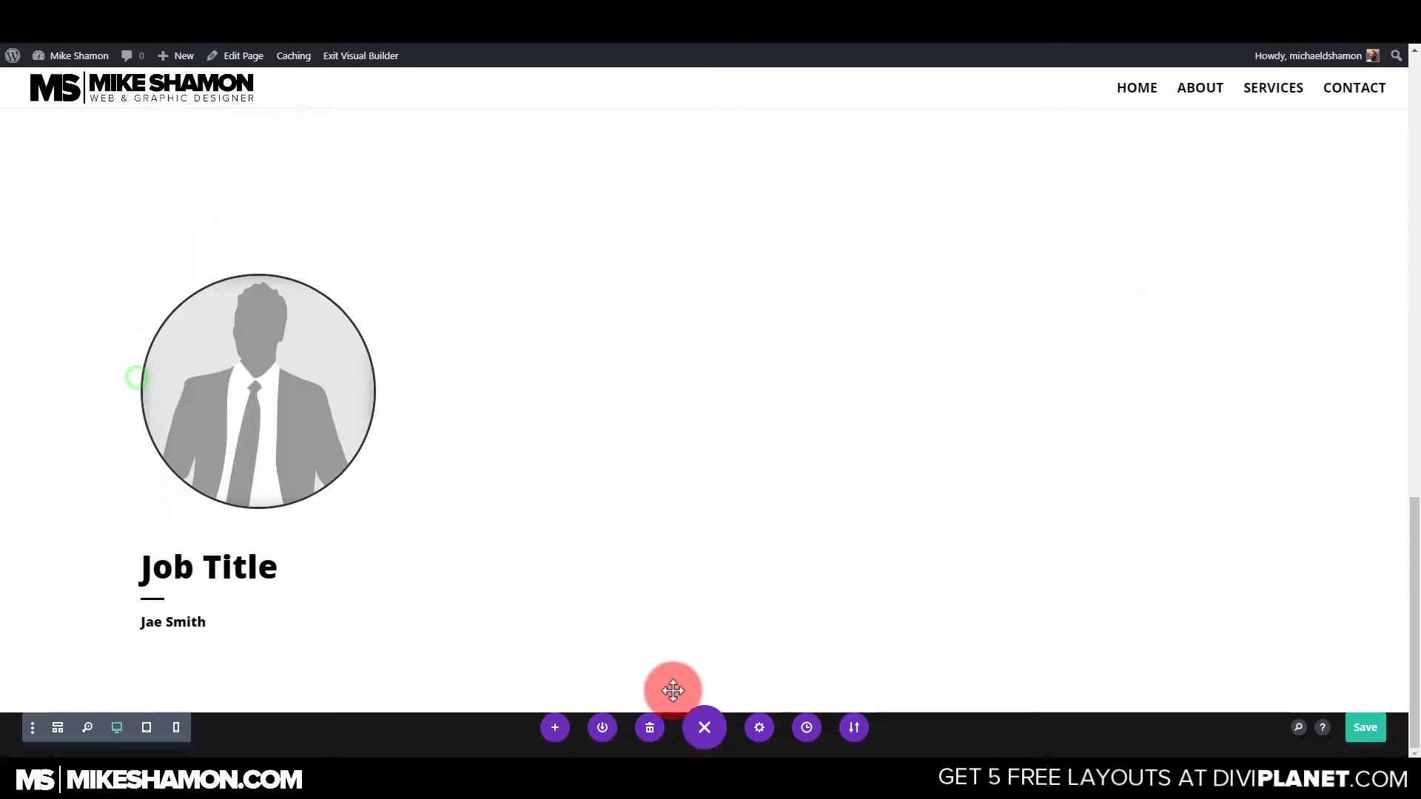
Examine in tablet view how the four-column team row and the sections above it stack, and return to desktop view.
scroll(568, 413, "up", 8)
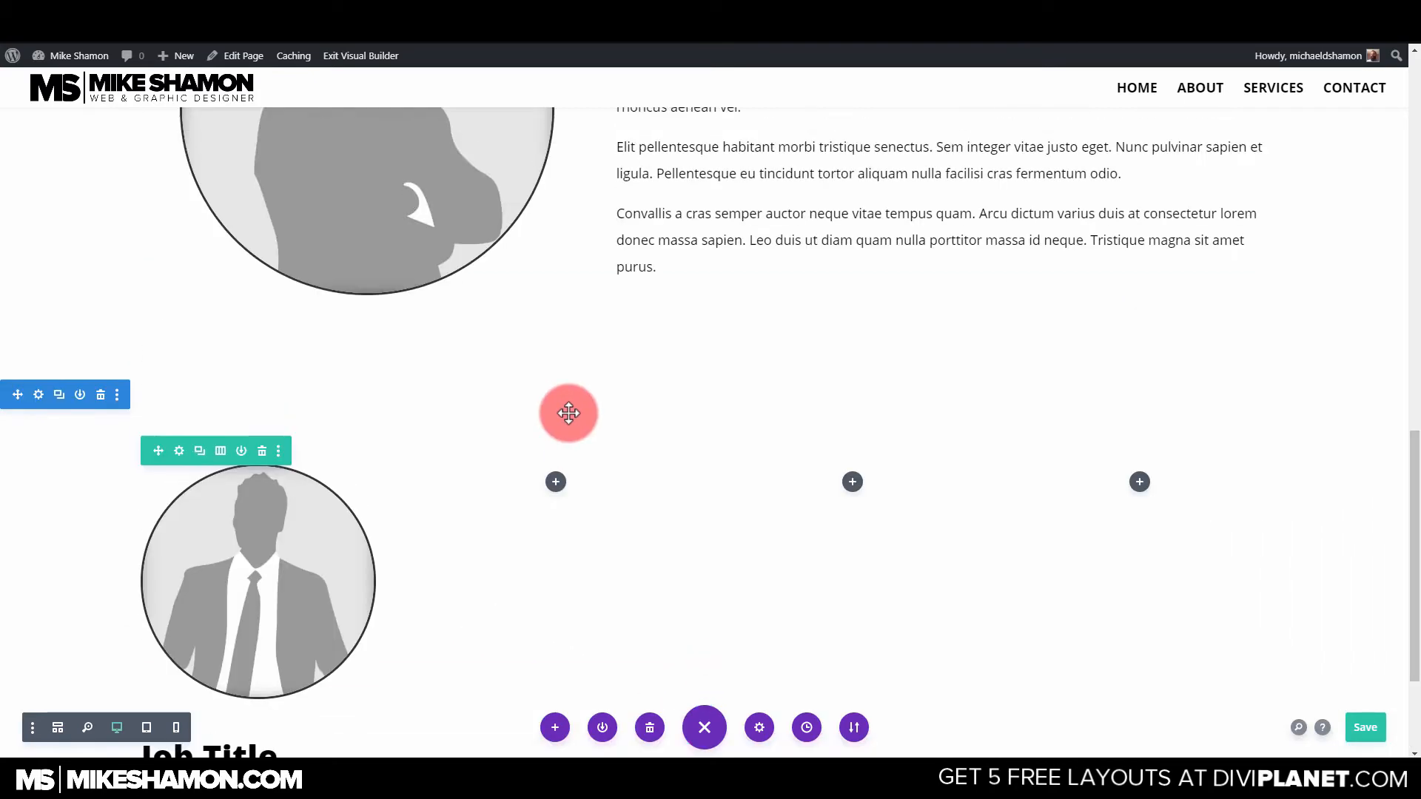
scroll(566, 420, "down", 8)
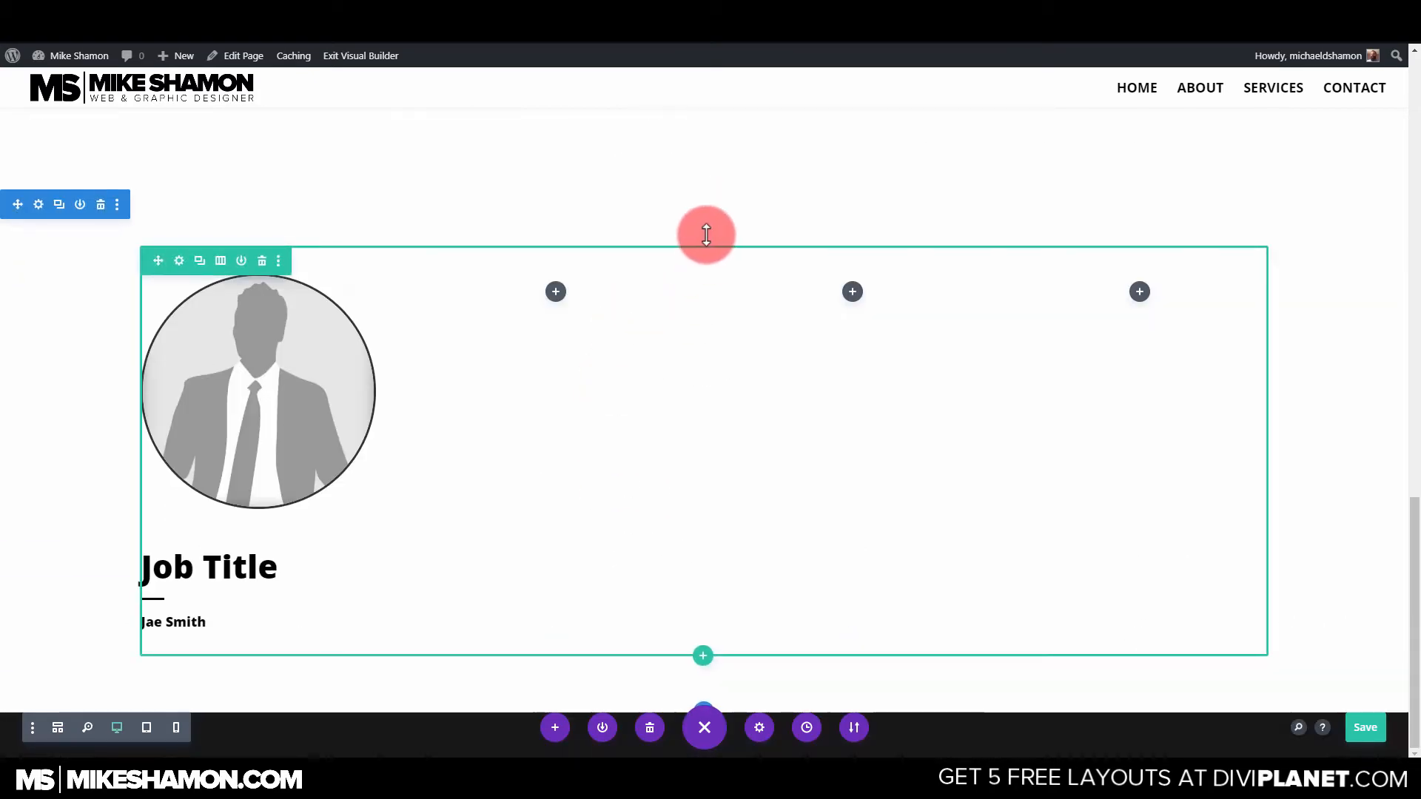
mouse_move(253, 320)
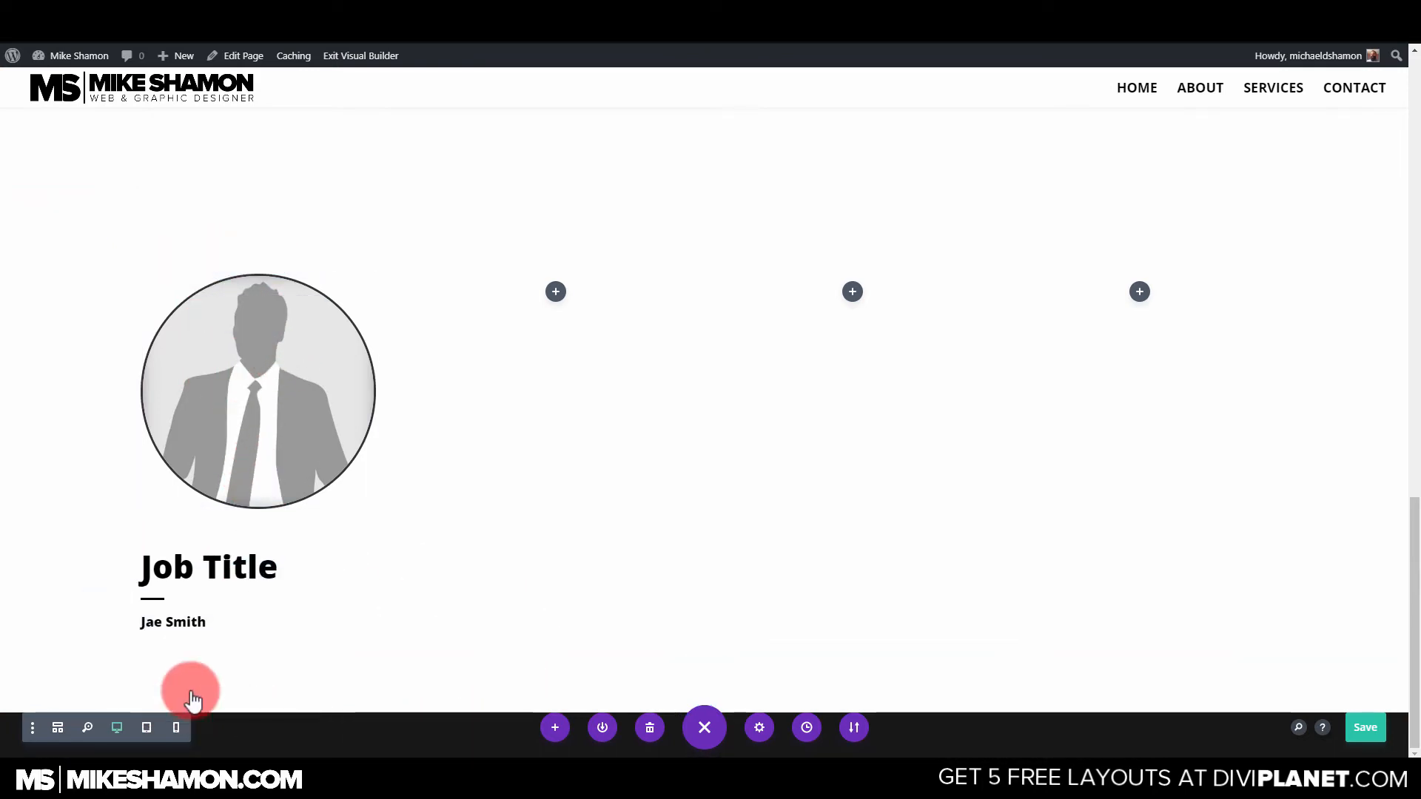
scroll(448, 323, "up", 9)
scroll(371, 406, "down", 7)
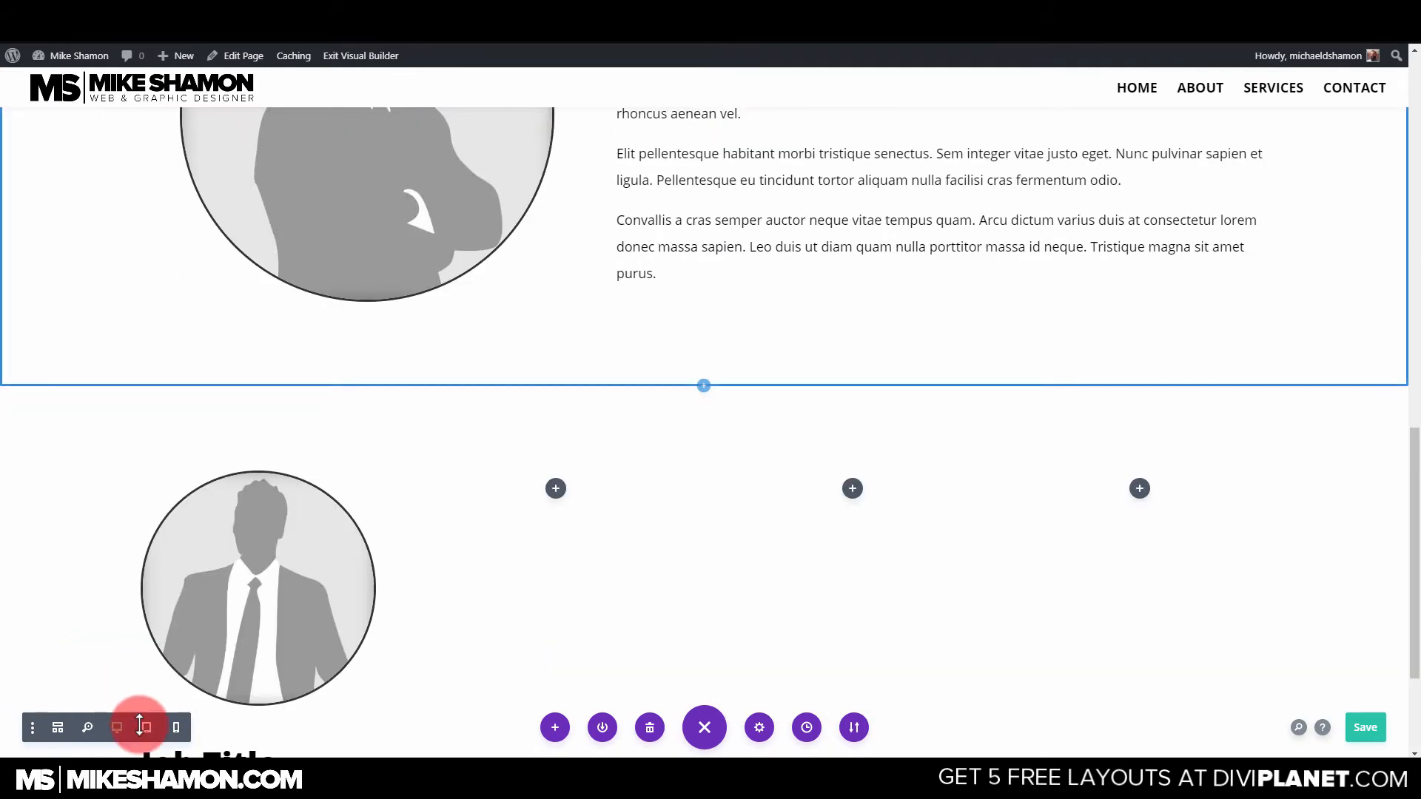
left_click(143, 728)
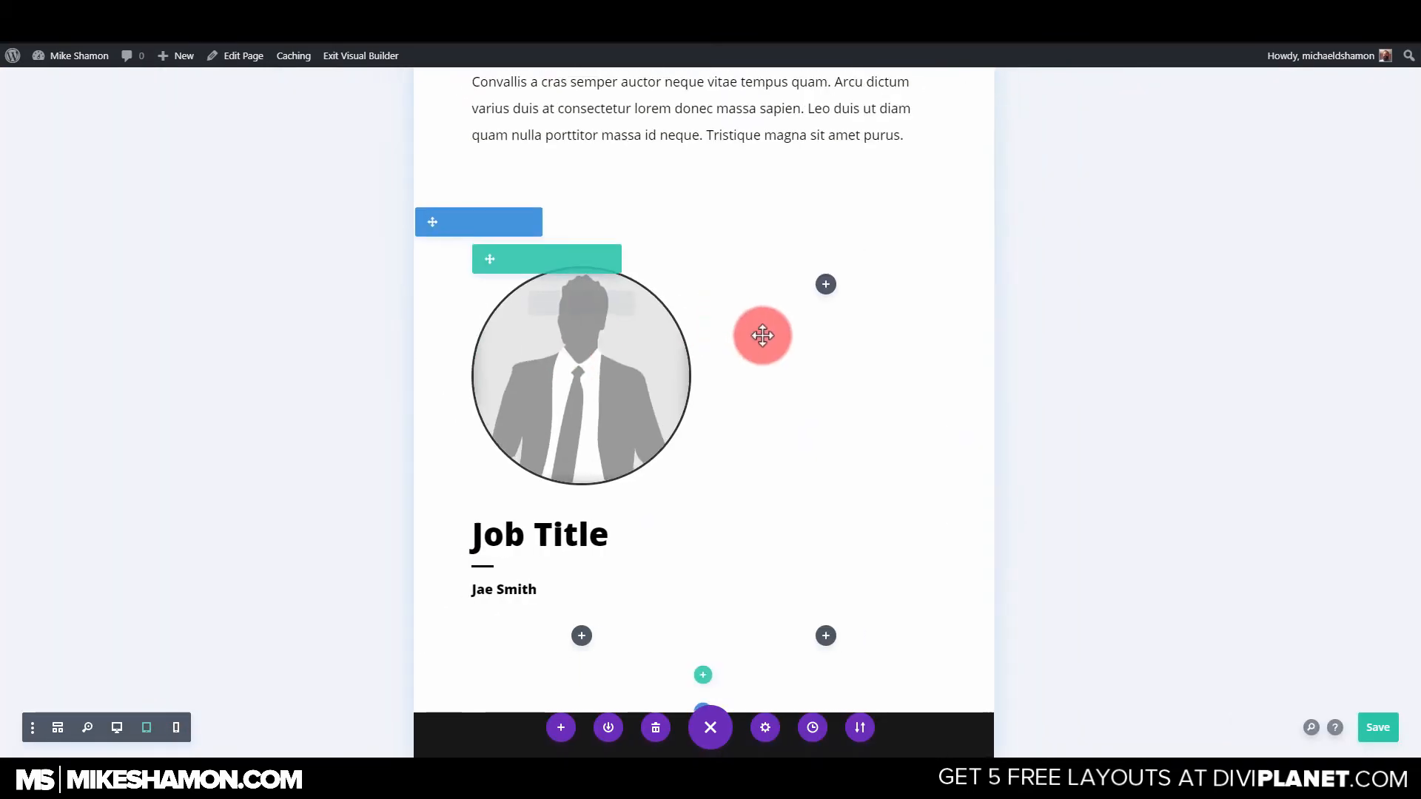
scroll(762, 362, "down", 7)
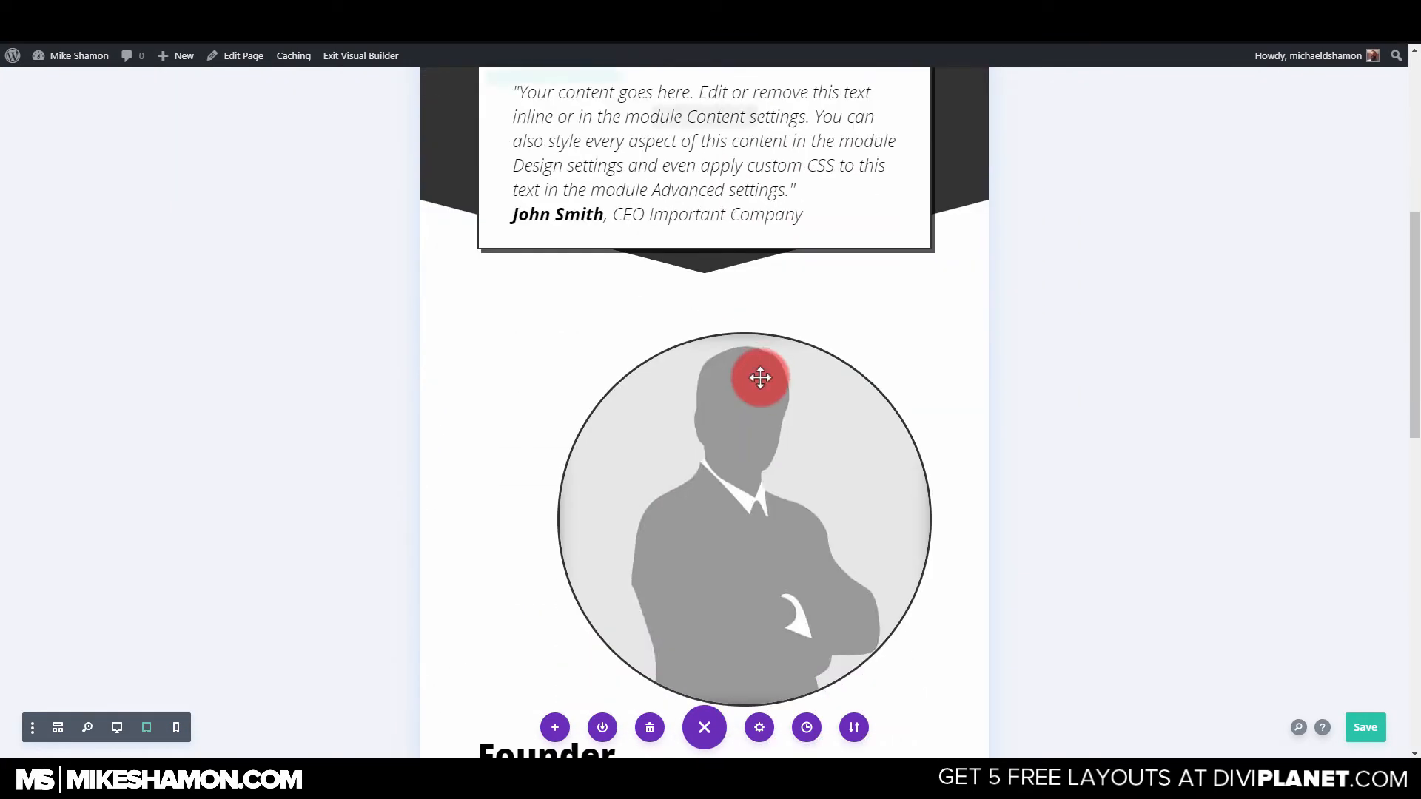
scroll(900, 472, "down", 6)
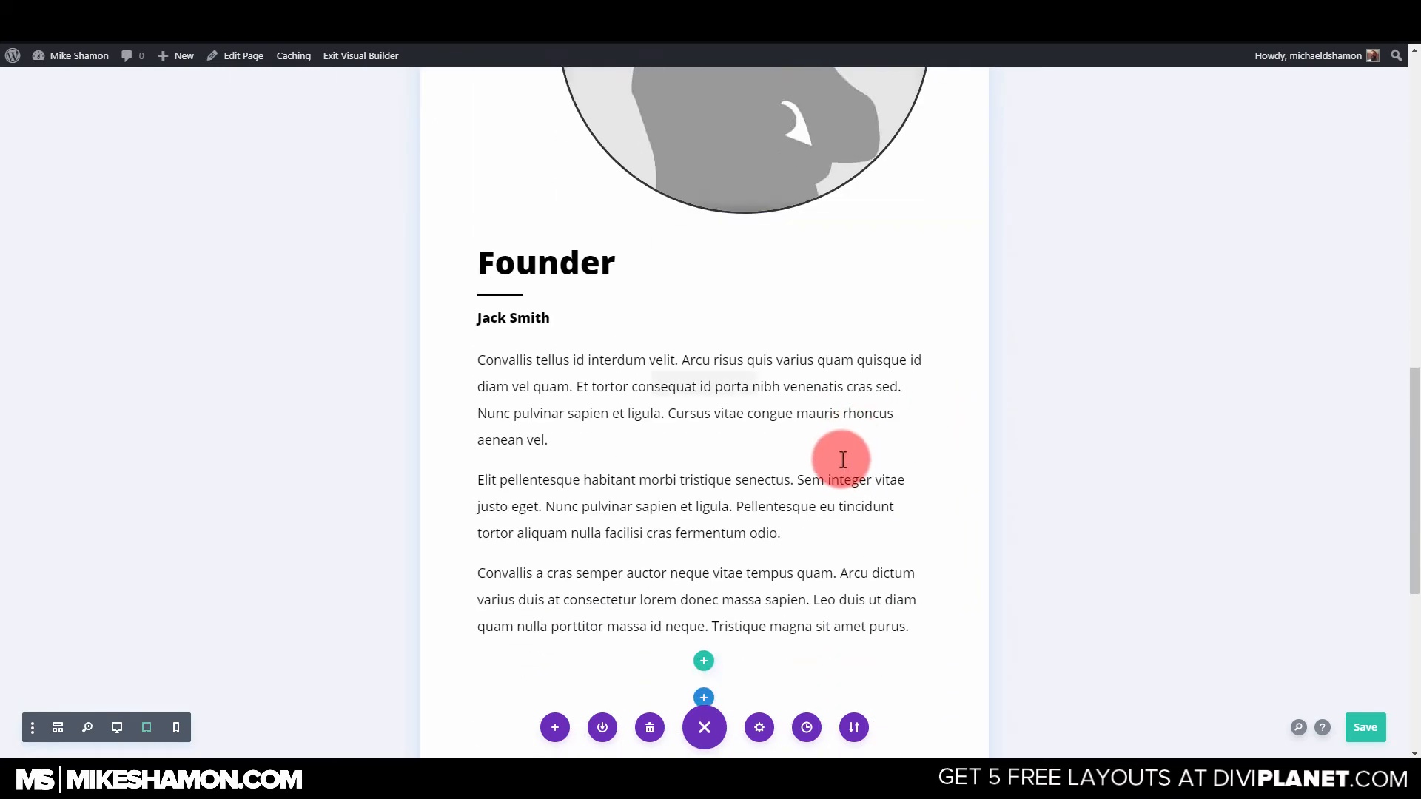
scroll(843, 460, "up", 13)
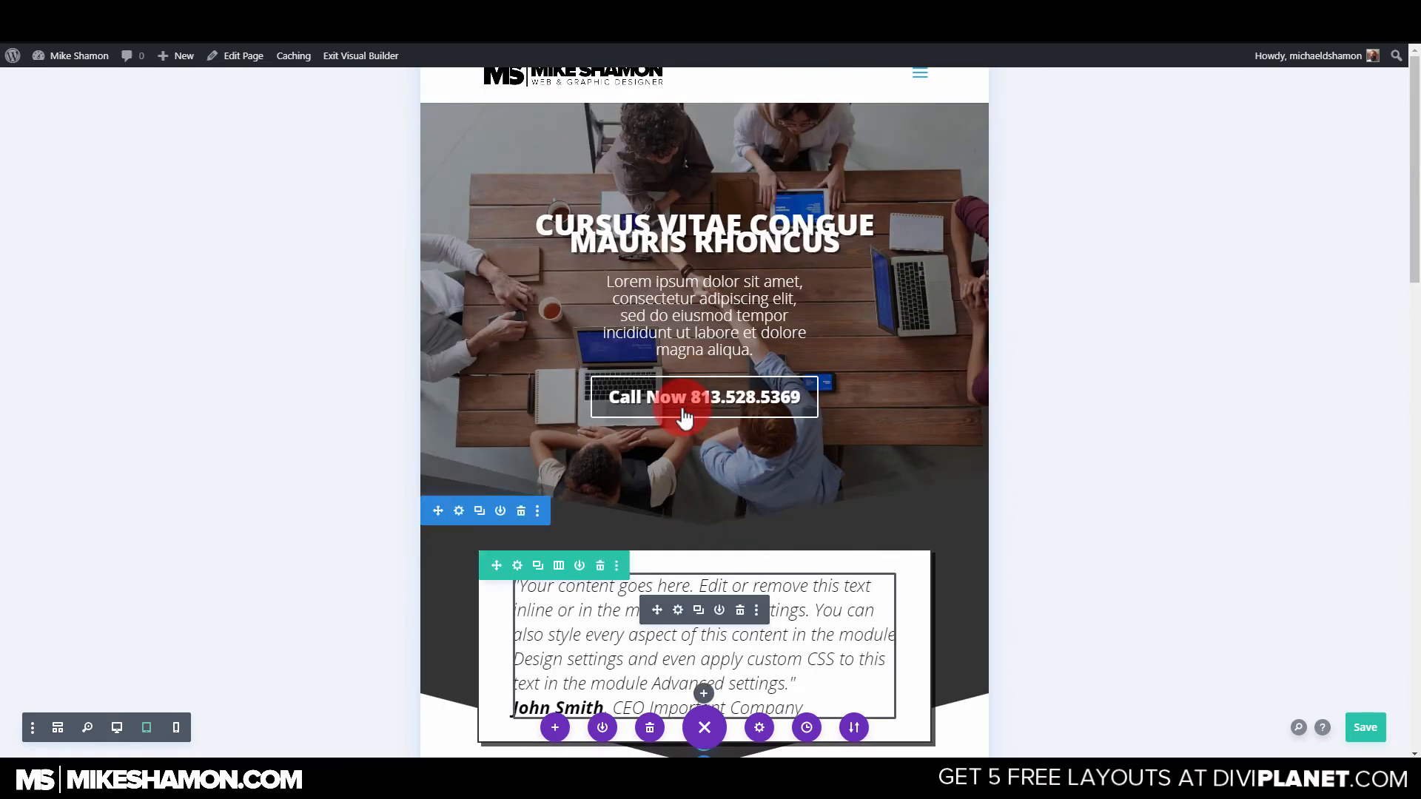
scroll(743, 462, "down", 12)
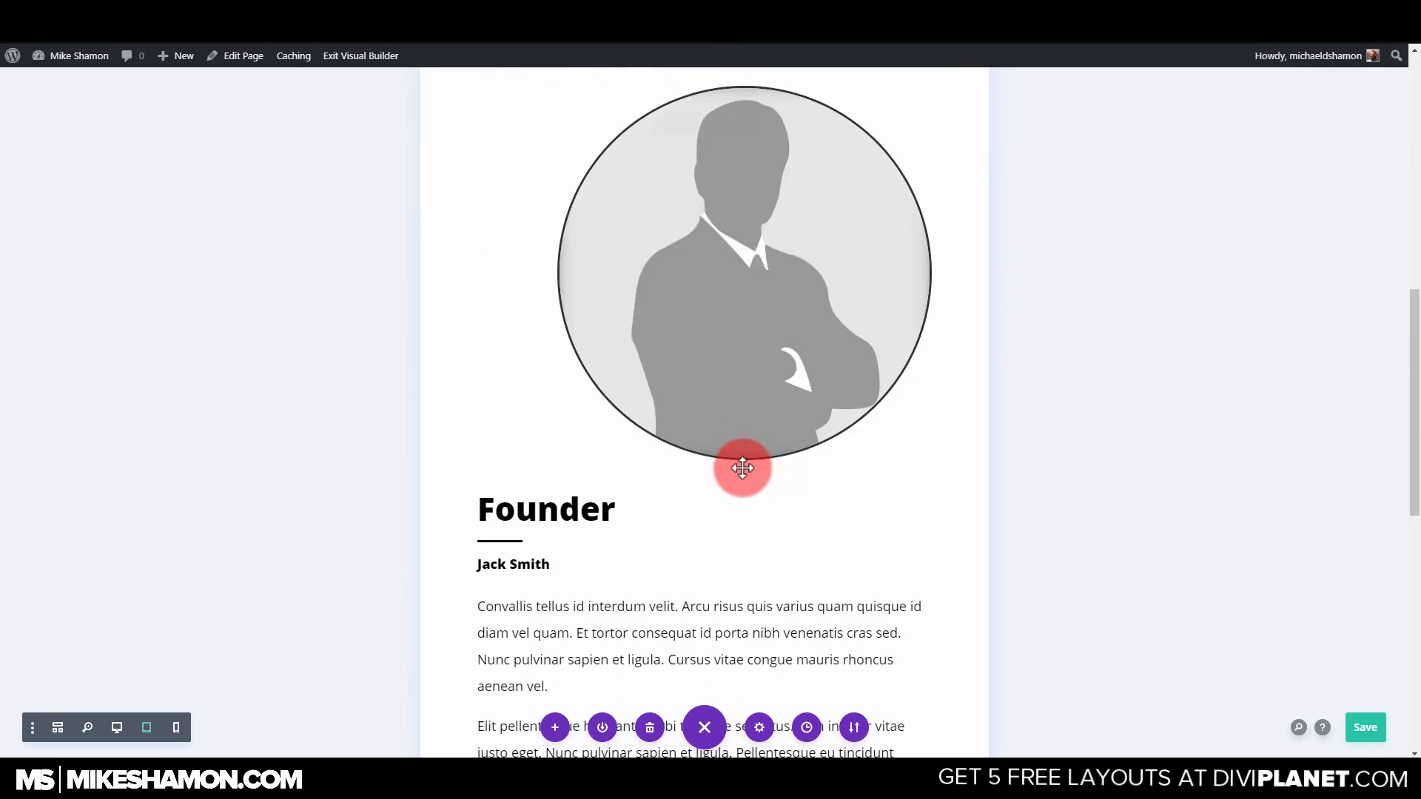
scroll(742, 468, "down", 6)
scroll(736, 463, "down", 3)
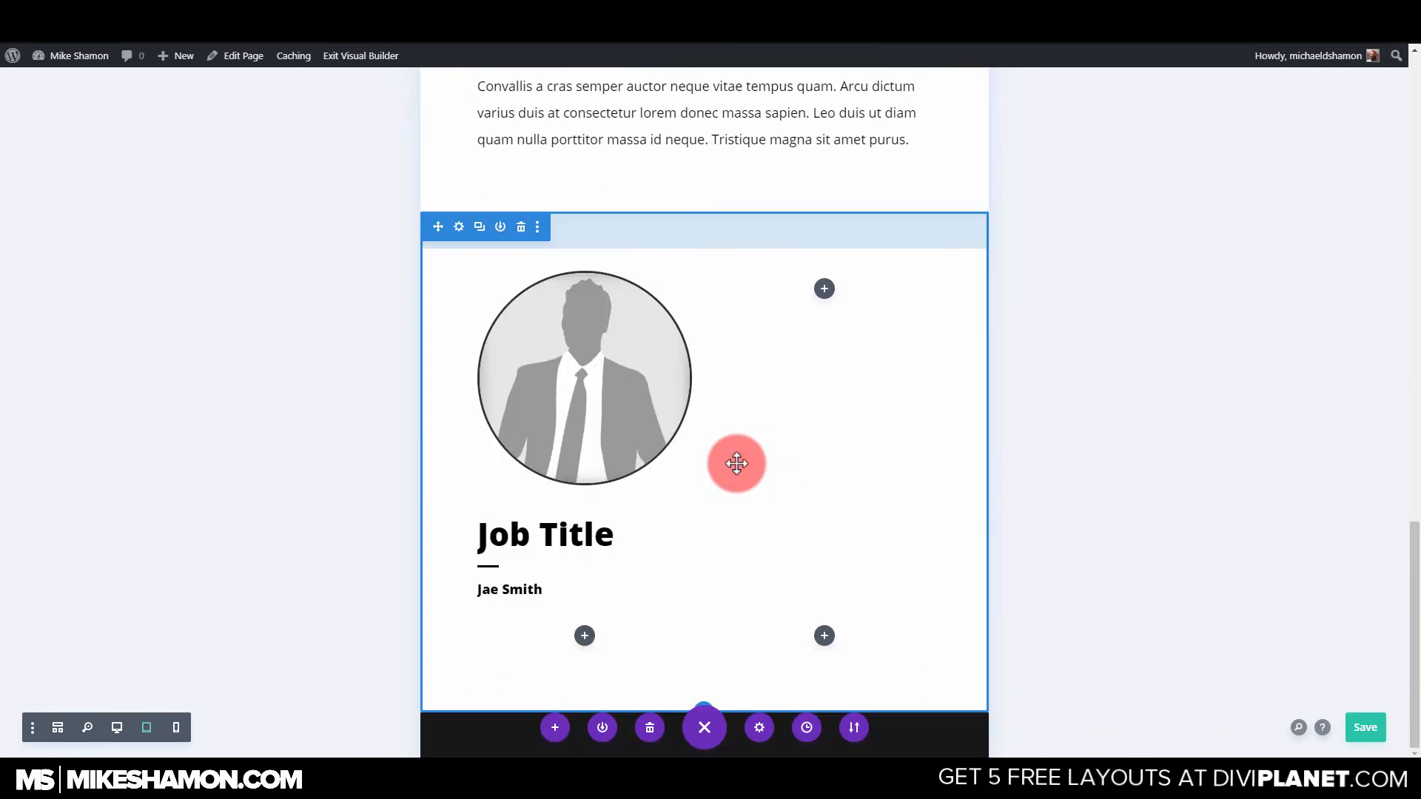
scroll(747, 503, "up", 20)
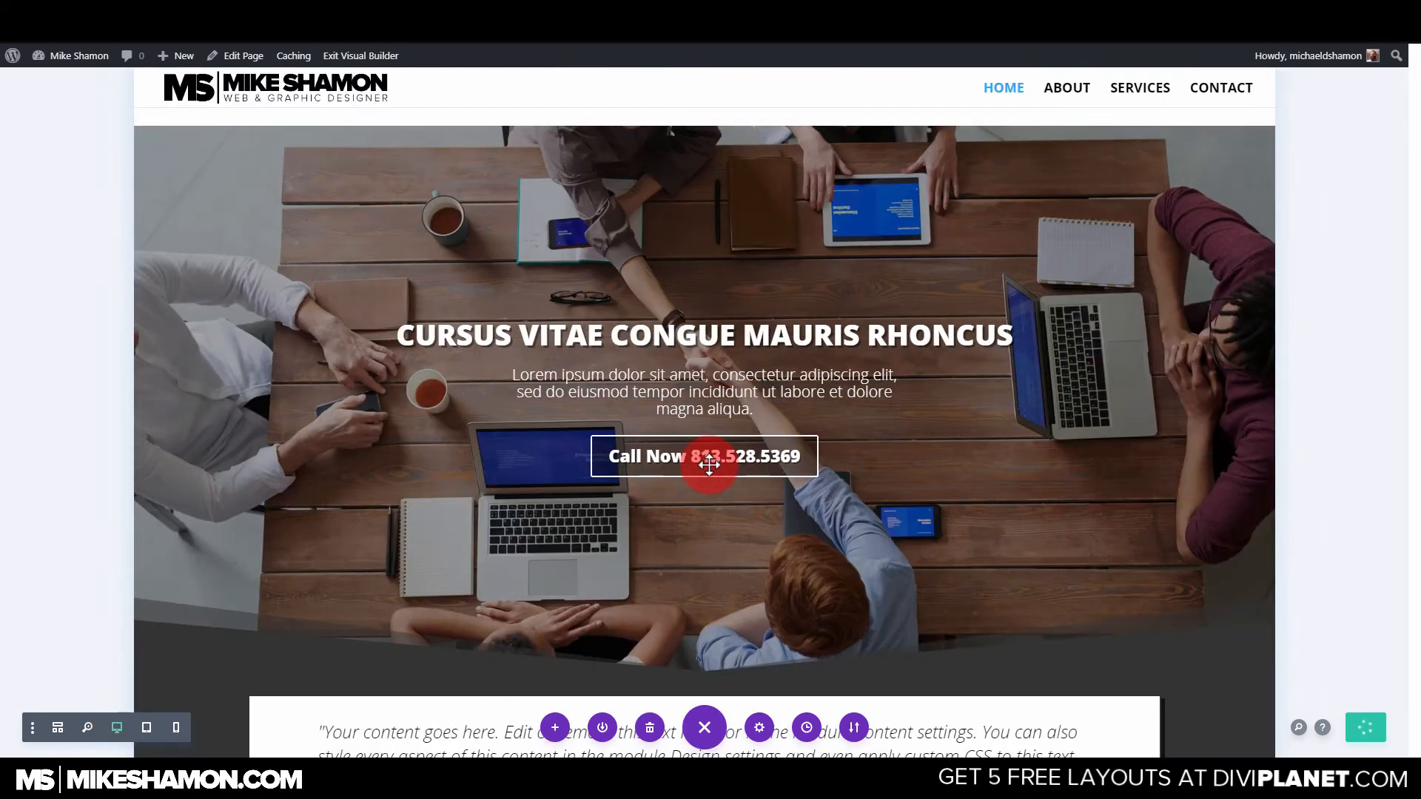
Duplicate the suit-and-tie portrait and place one copy in each of the three empty columns of the team row.
scroll(800, 447, "down", 15)
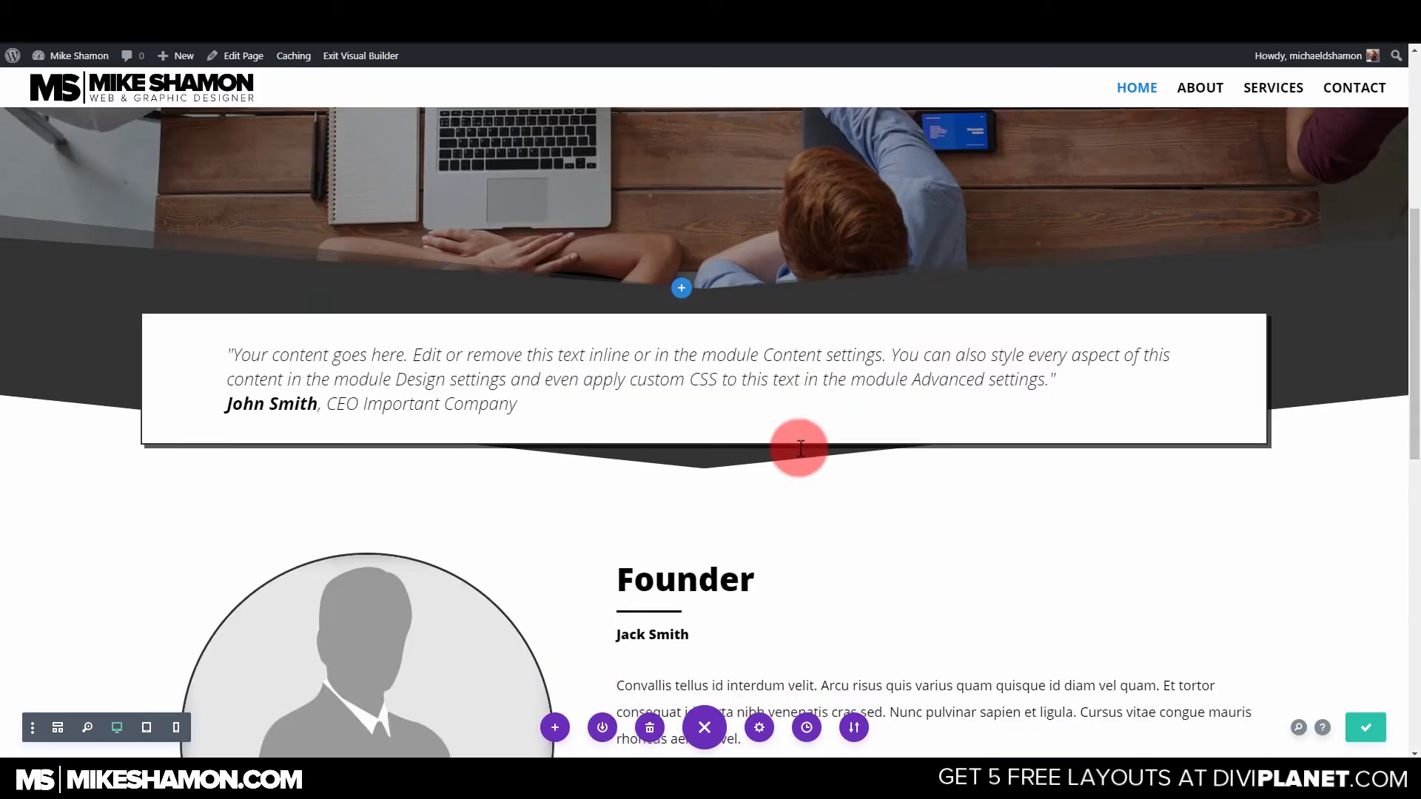
scroll(751, 333, "down", 2)
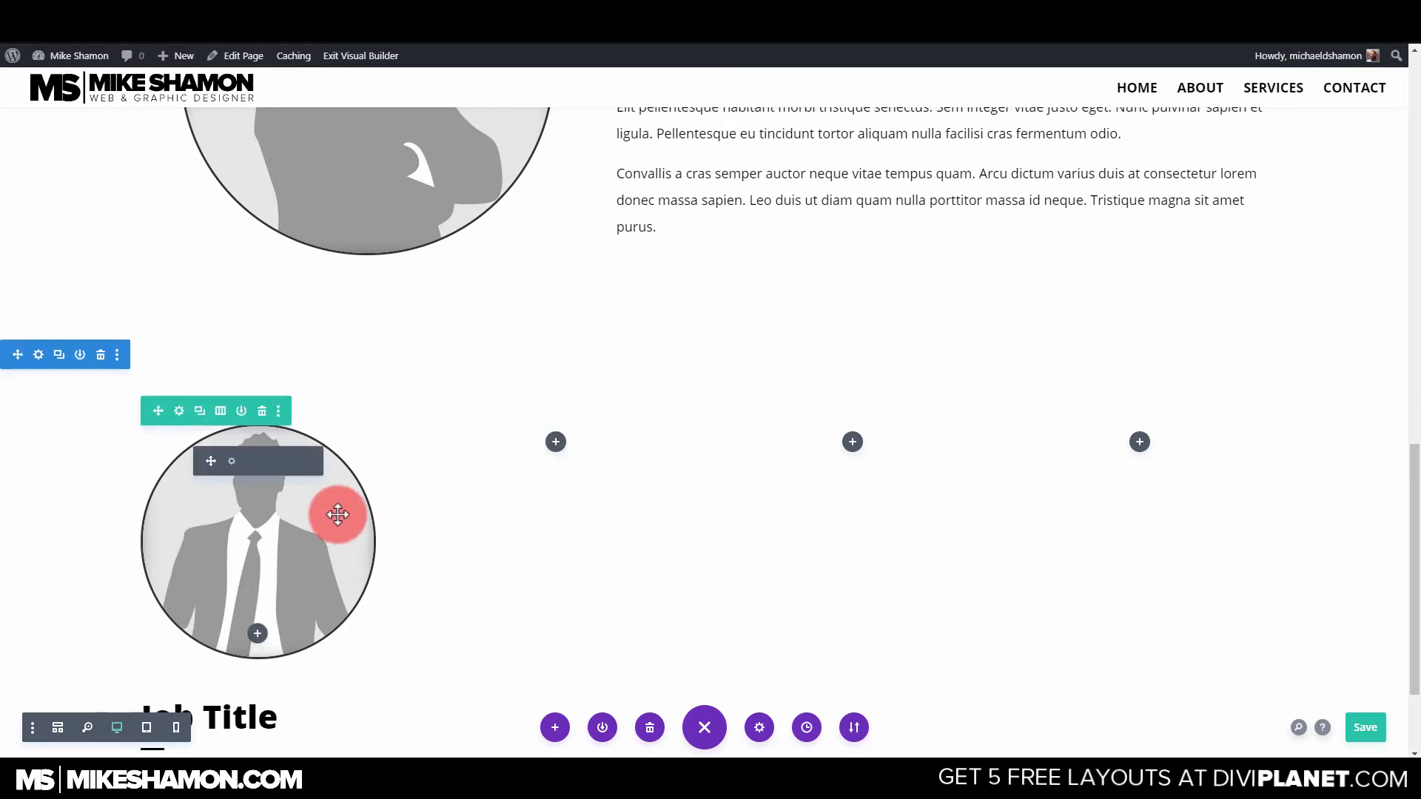
scroll(272, 370, "down", 2)
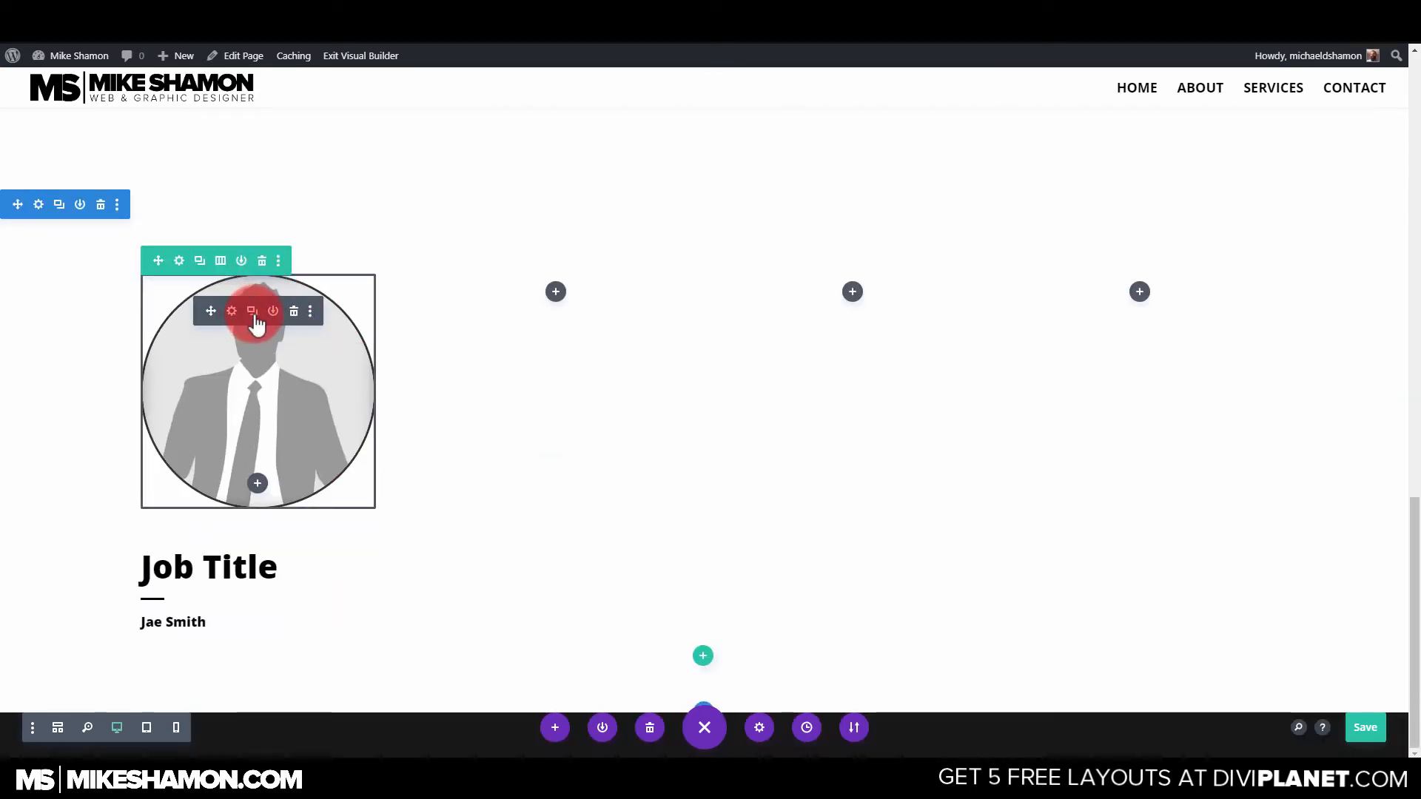
left_click(252, 312)
left_click_drag(214, 309, 493, 453)
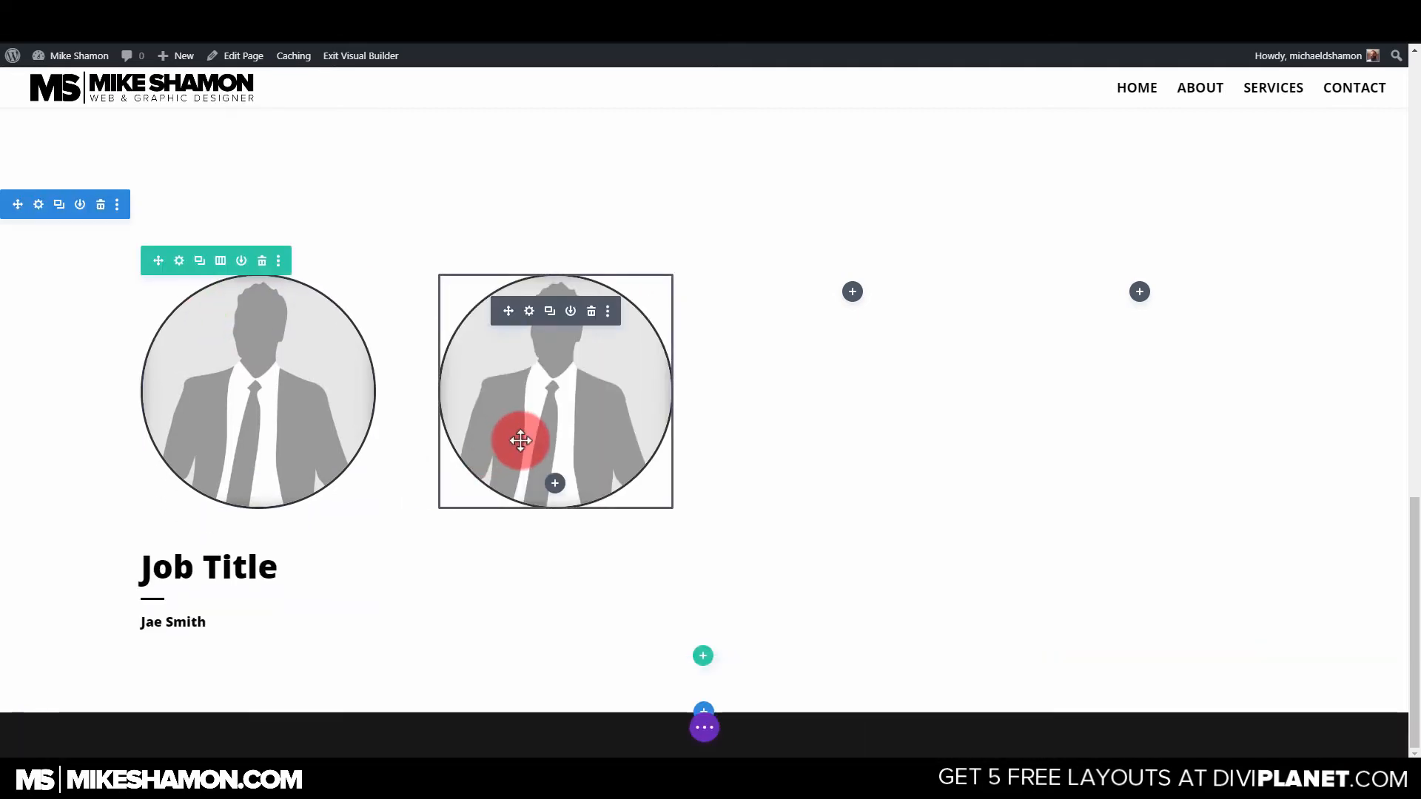
left_click(550, 312)
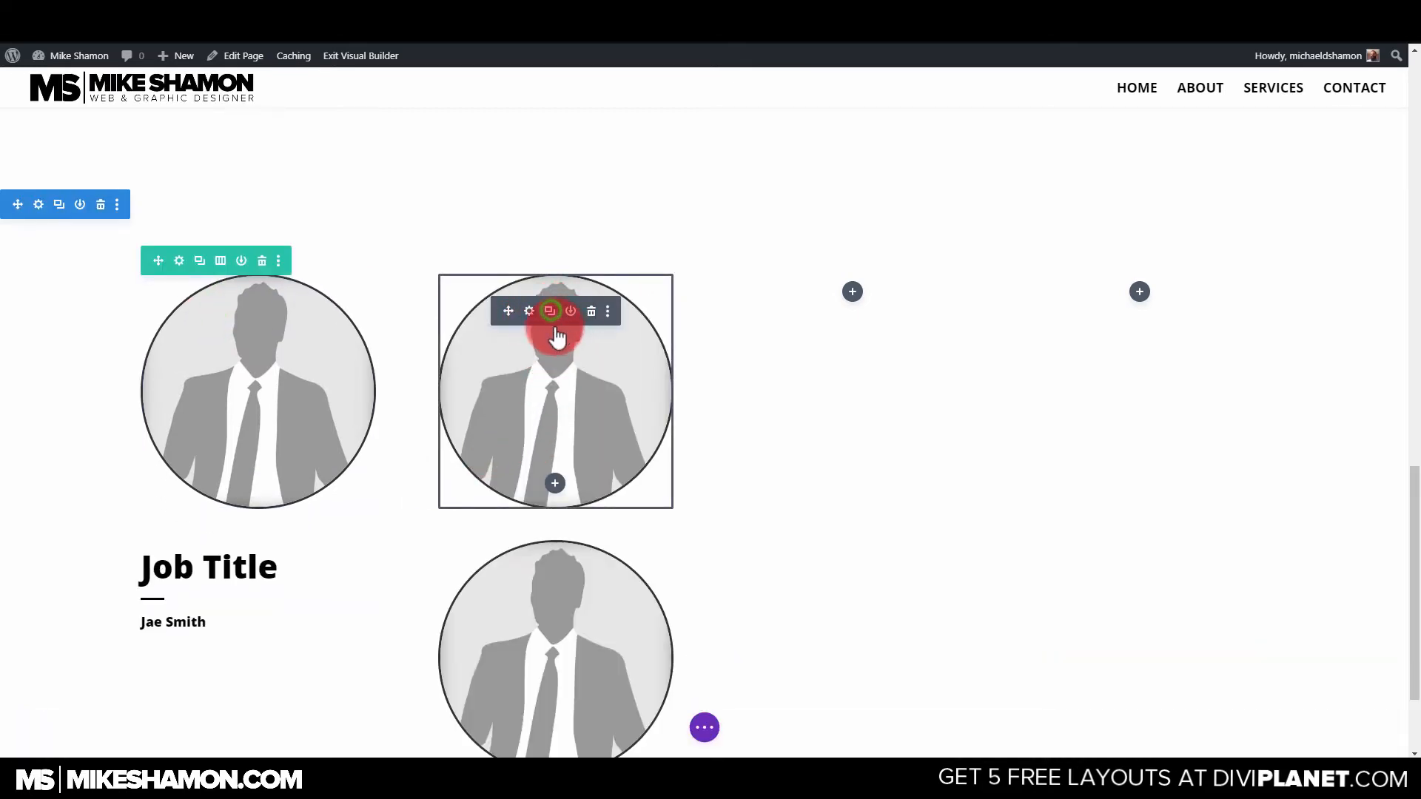
left_click_drag(721, 313, 831, 412)
left_click(846, 311)
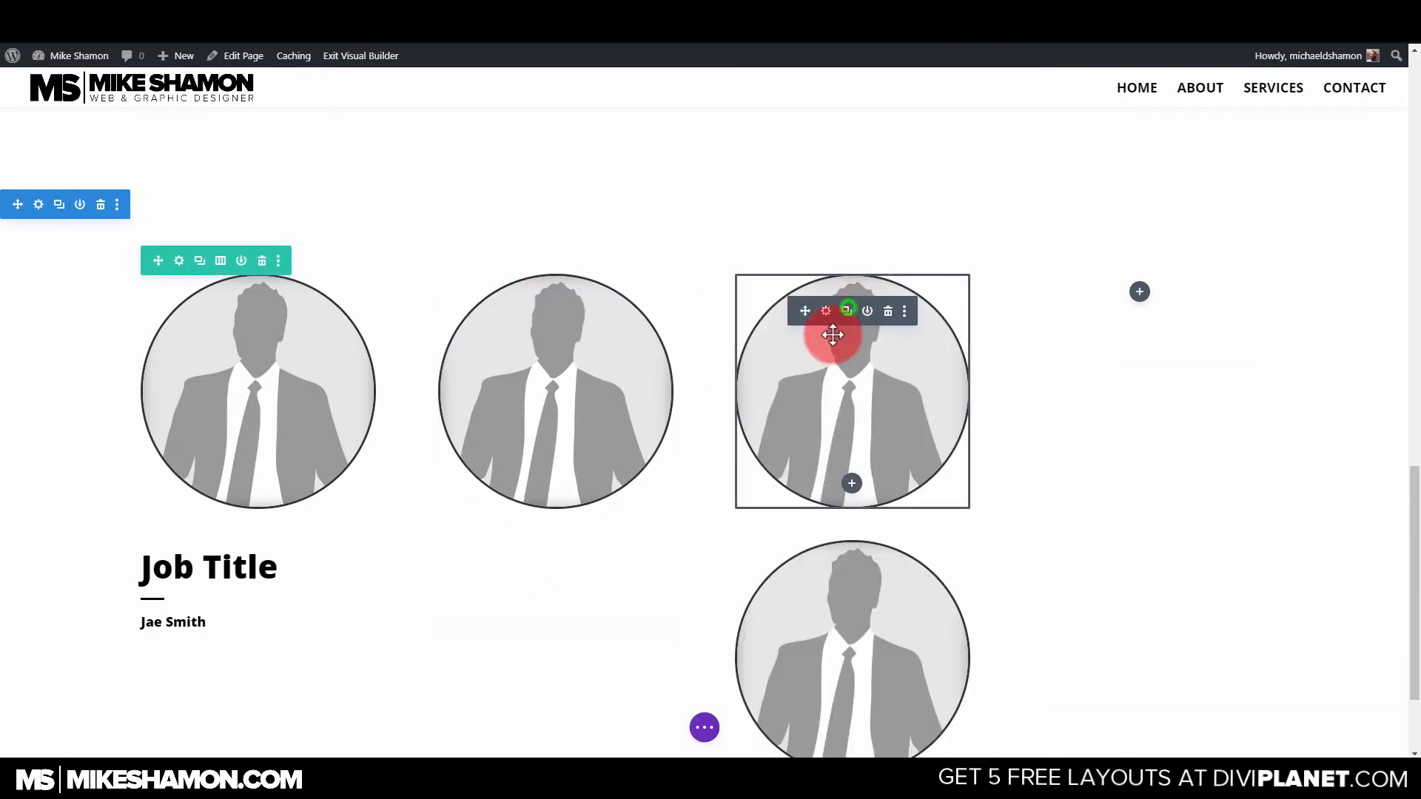
left_click_drag(807, 314, 194, 577)
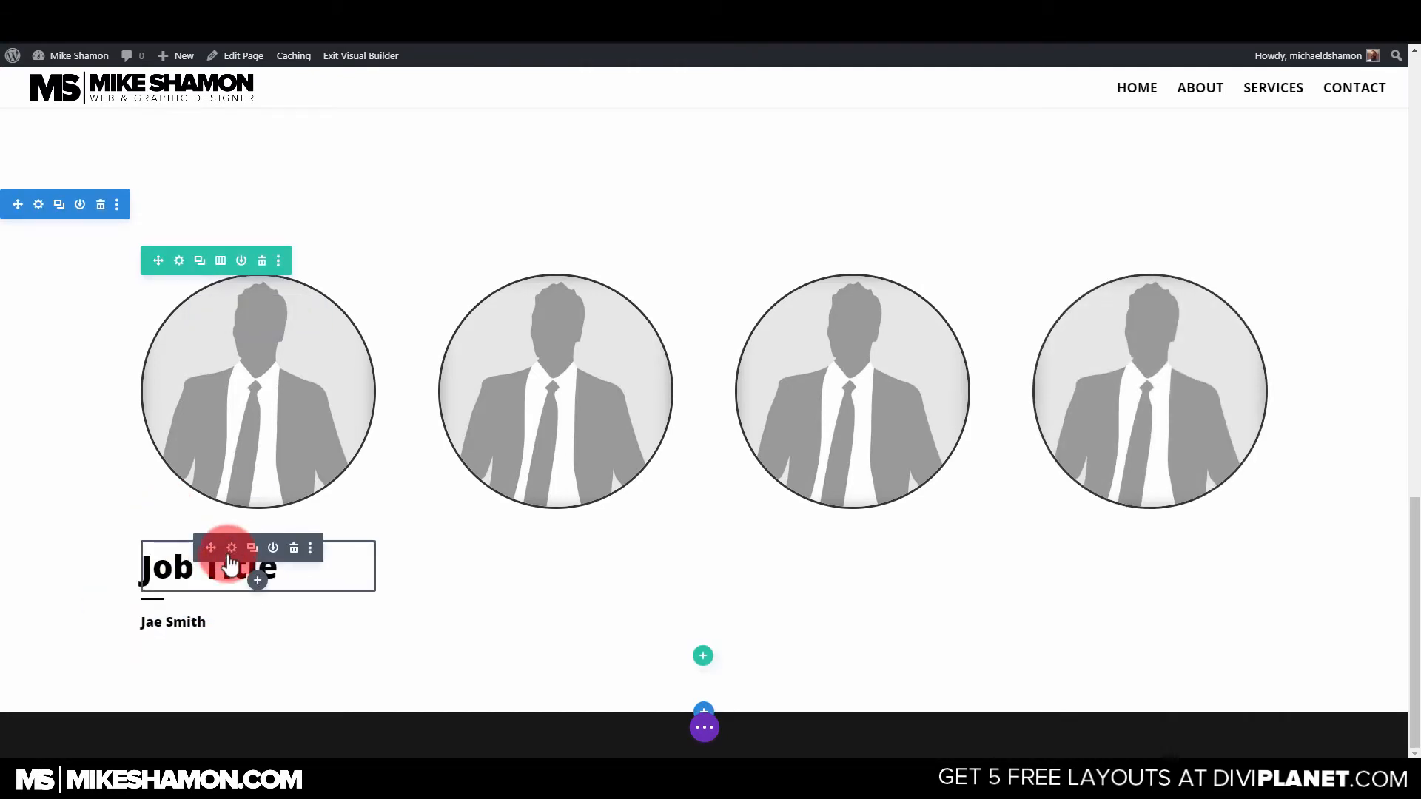
Duplicate the "Job Title" heading and place one copy below each of the other three portraits.
left_click(234, 549)
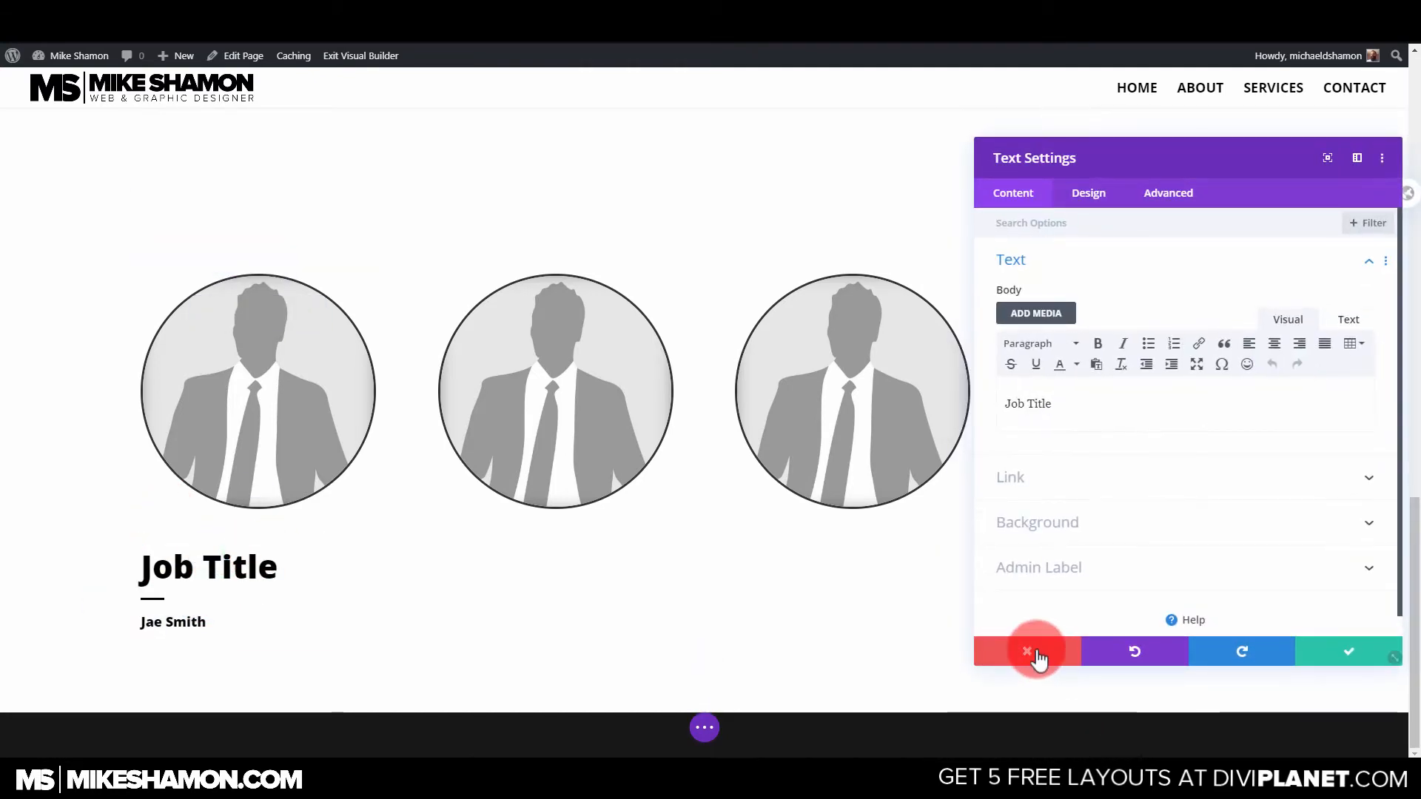
left_click(1036, 649)
mouse_move(240, 566)
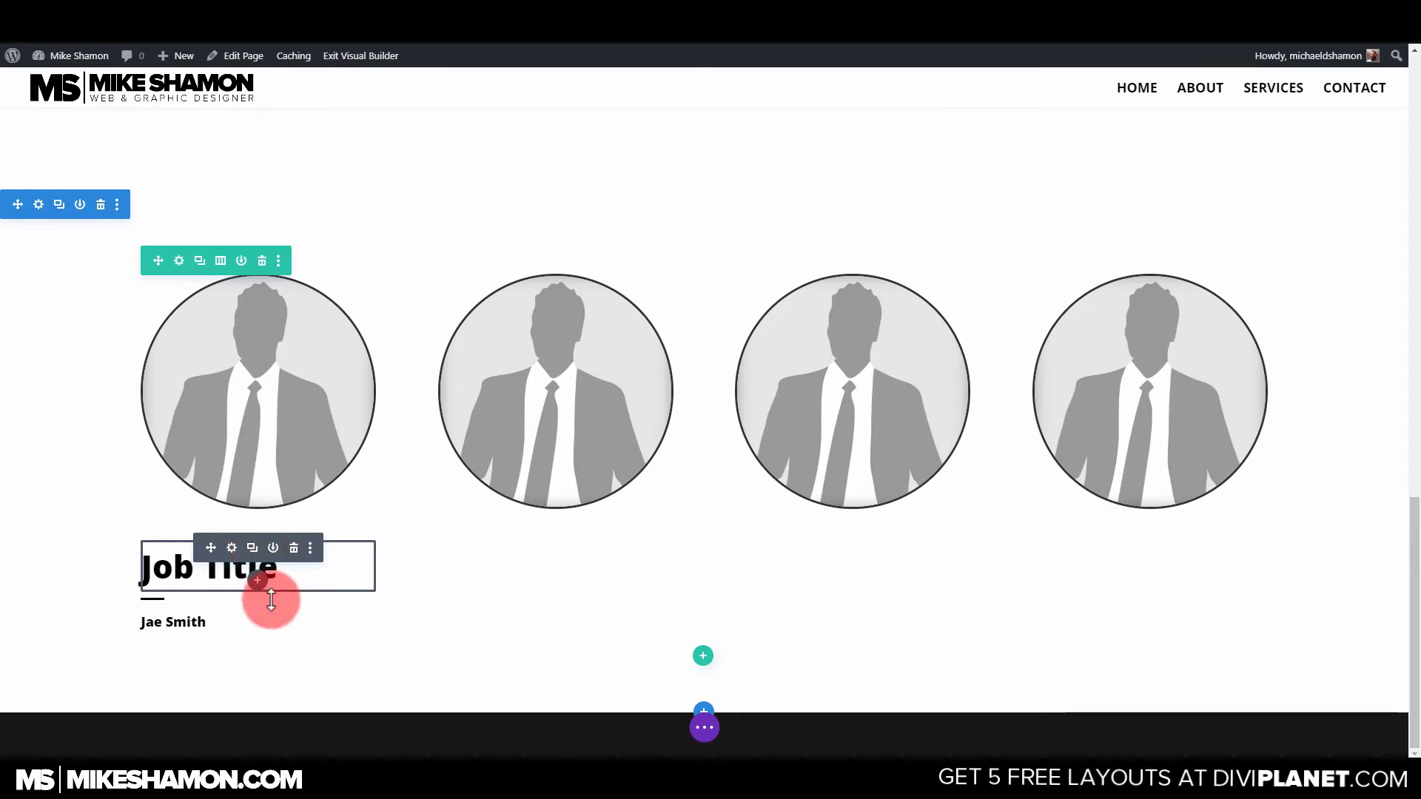
left_click_drag(469, 593, 571, 505)
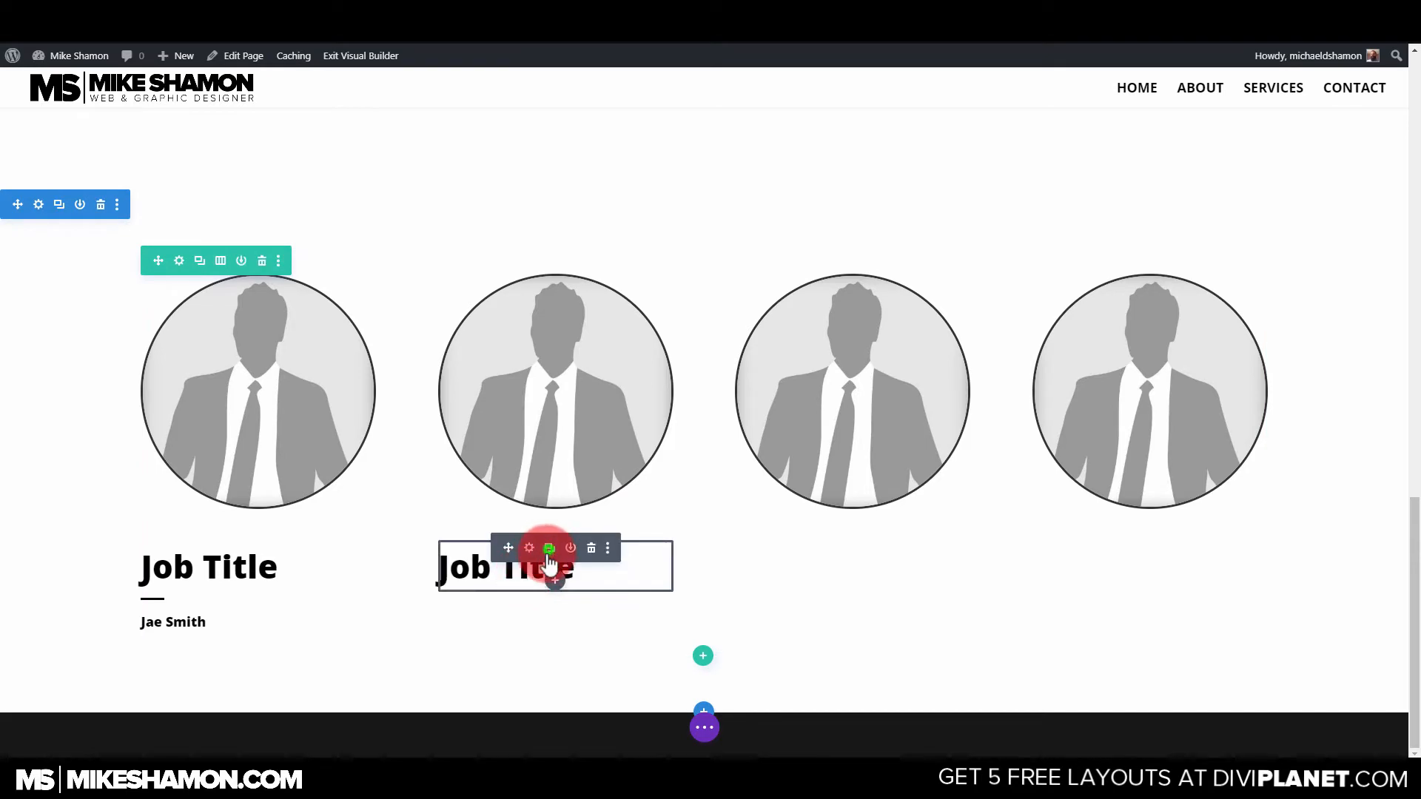
left_click(548, 549)
left_click_drag(510, 548, 1199, 543)
left_click(846, 547)
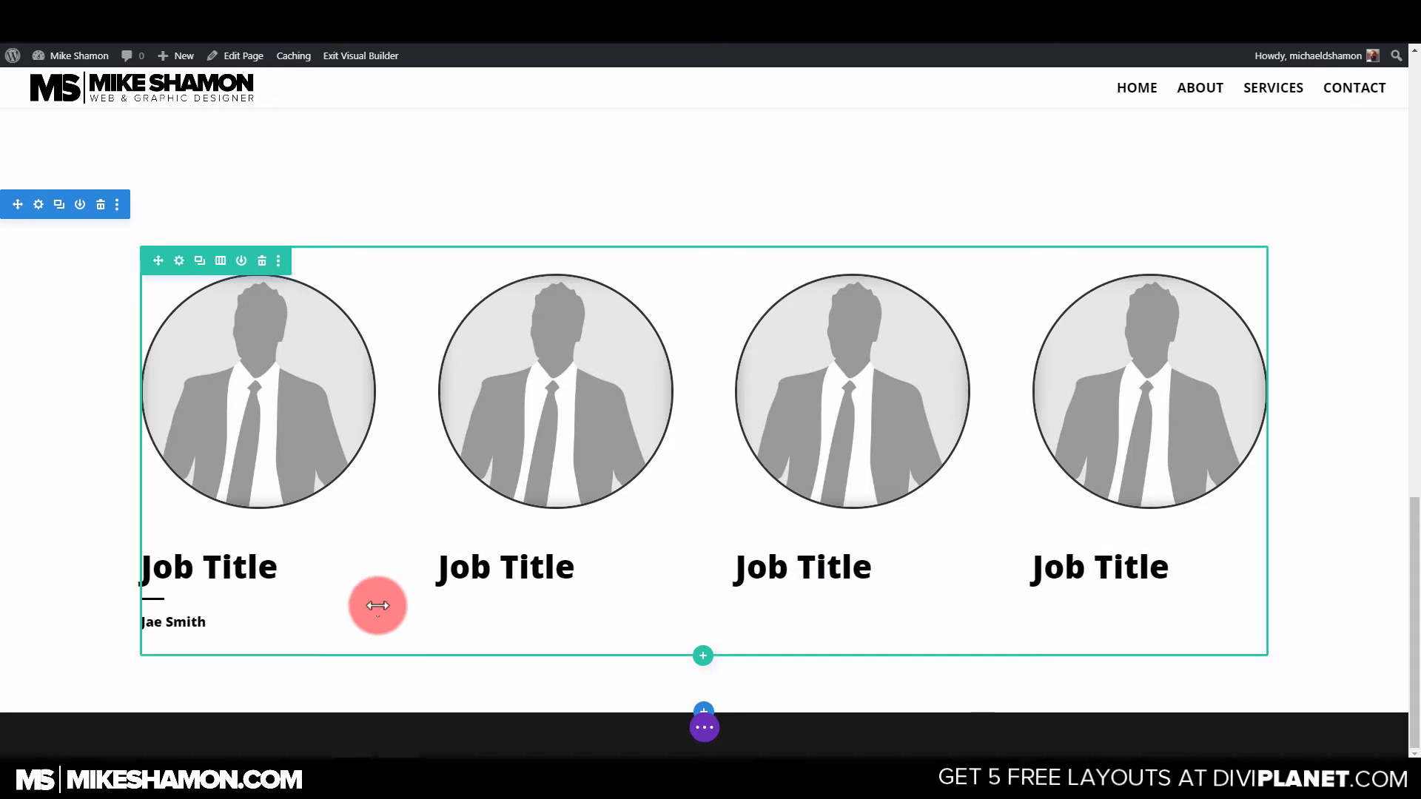
Duplicate the short divider line and place the copy below the "Job Title" heading in the second column.
mouse_move(150, 609)
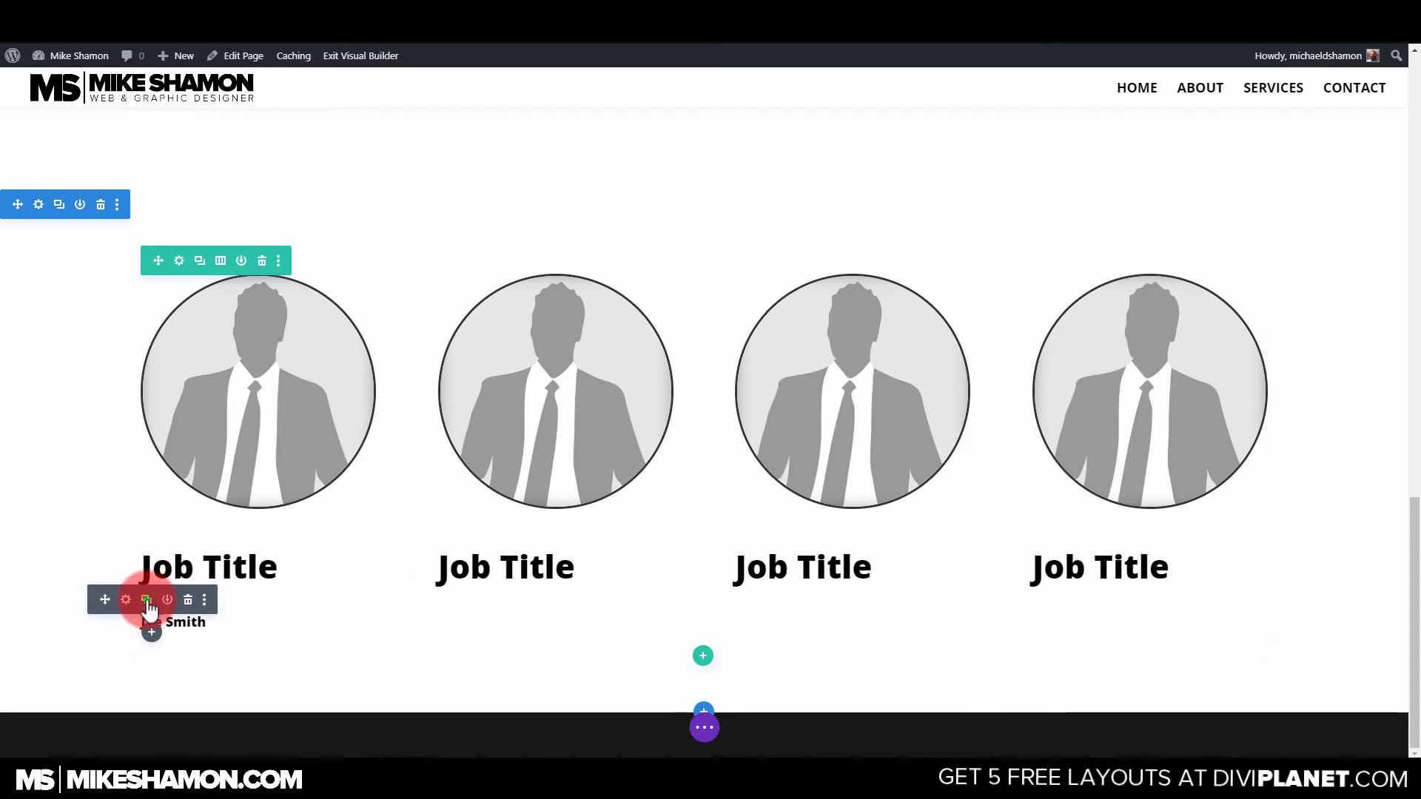
left_click(147, 600)
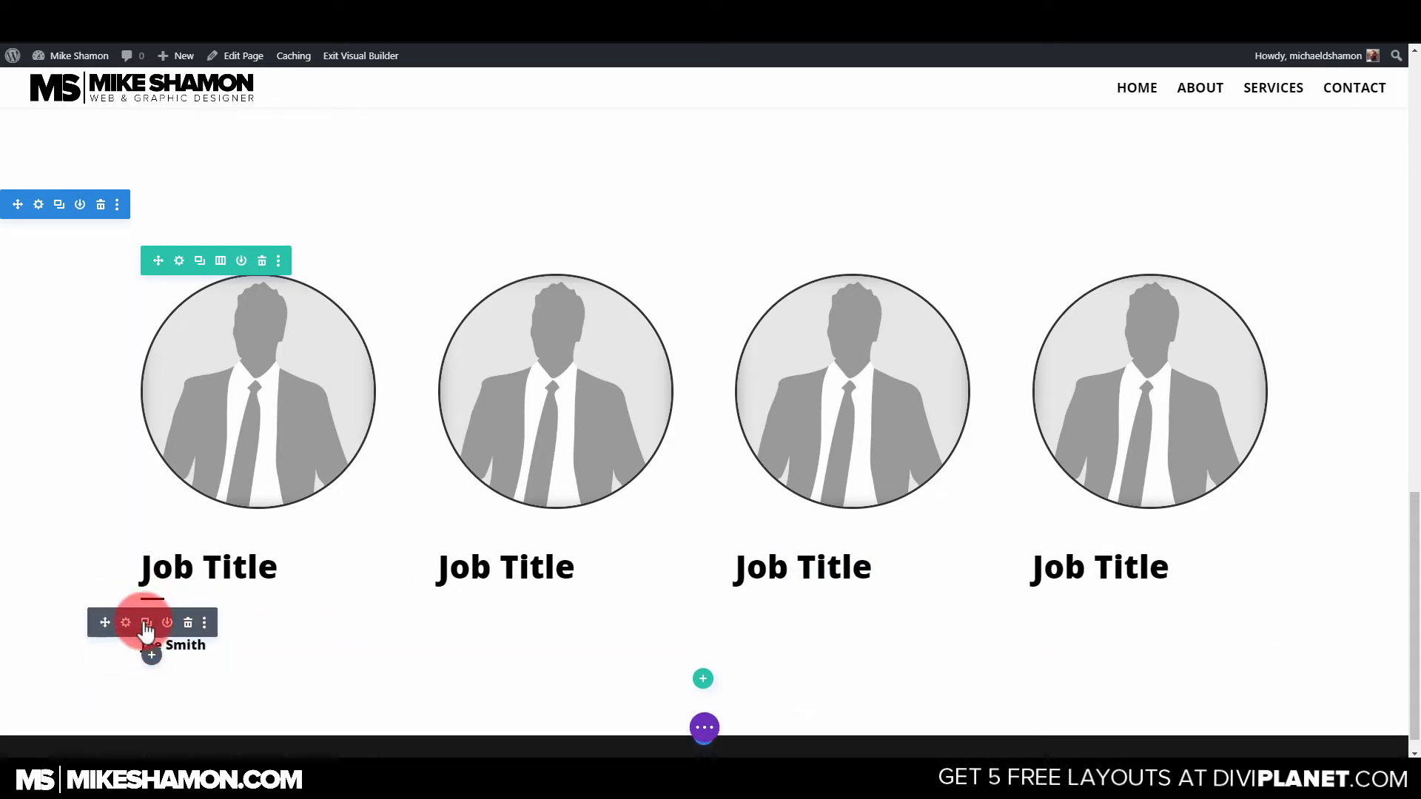
left_click_drag(435, 608, 463, 621)
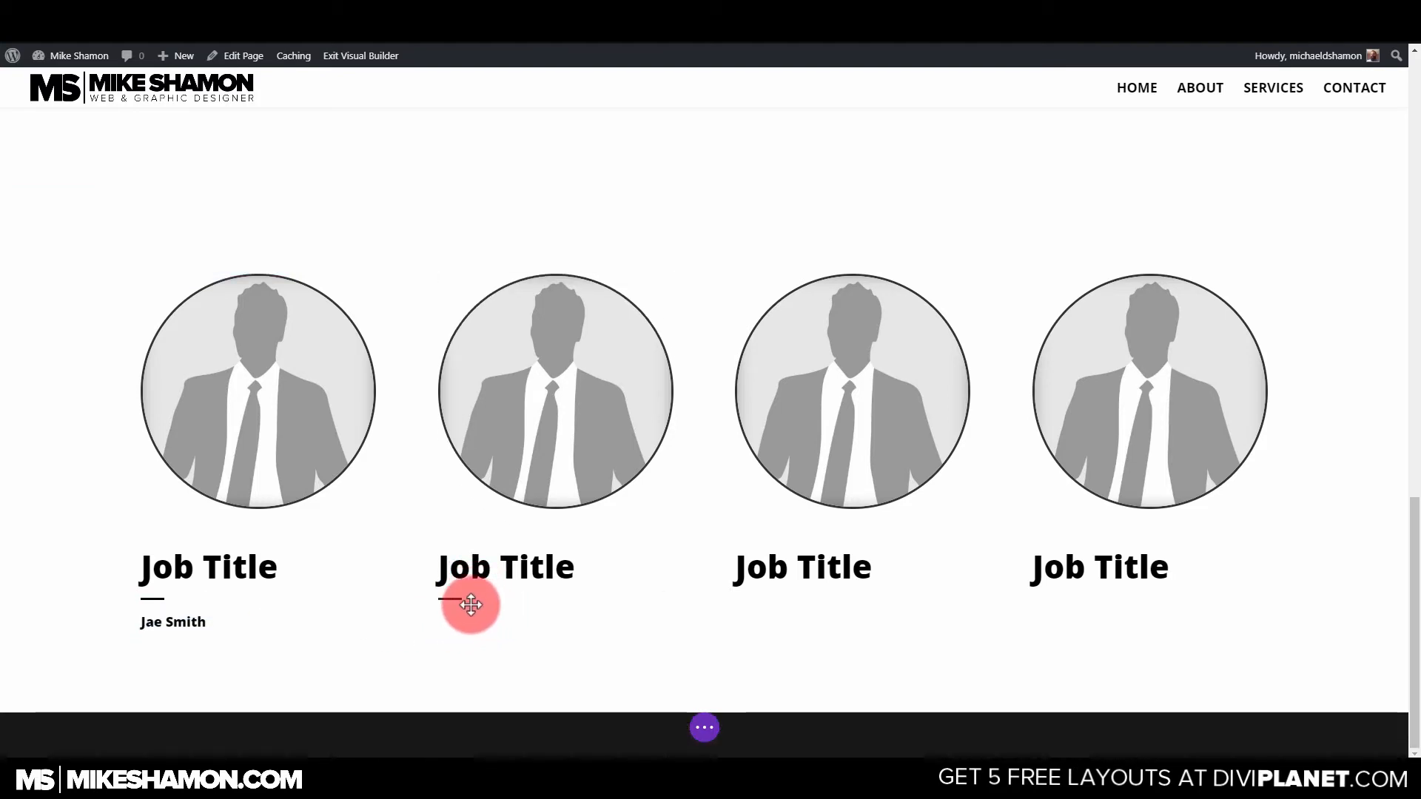
Try duplicating the second column's short divider line, and delete the divider from that column.
left_click(444, 601)
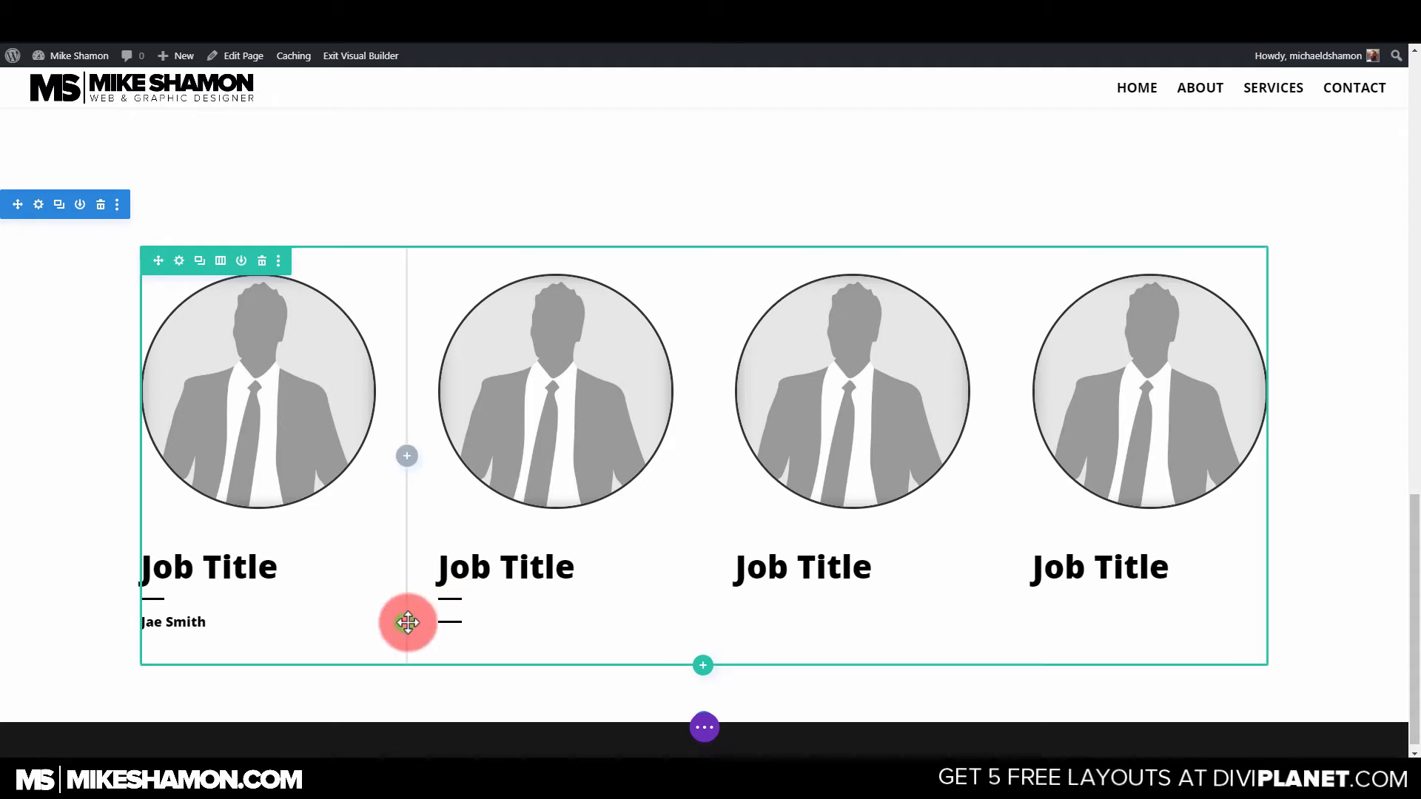
scroll(406, 623, "up", 5)
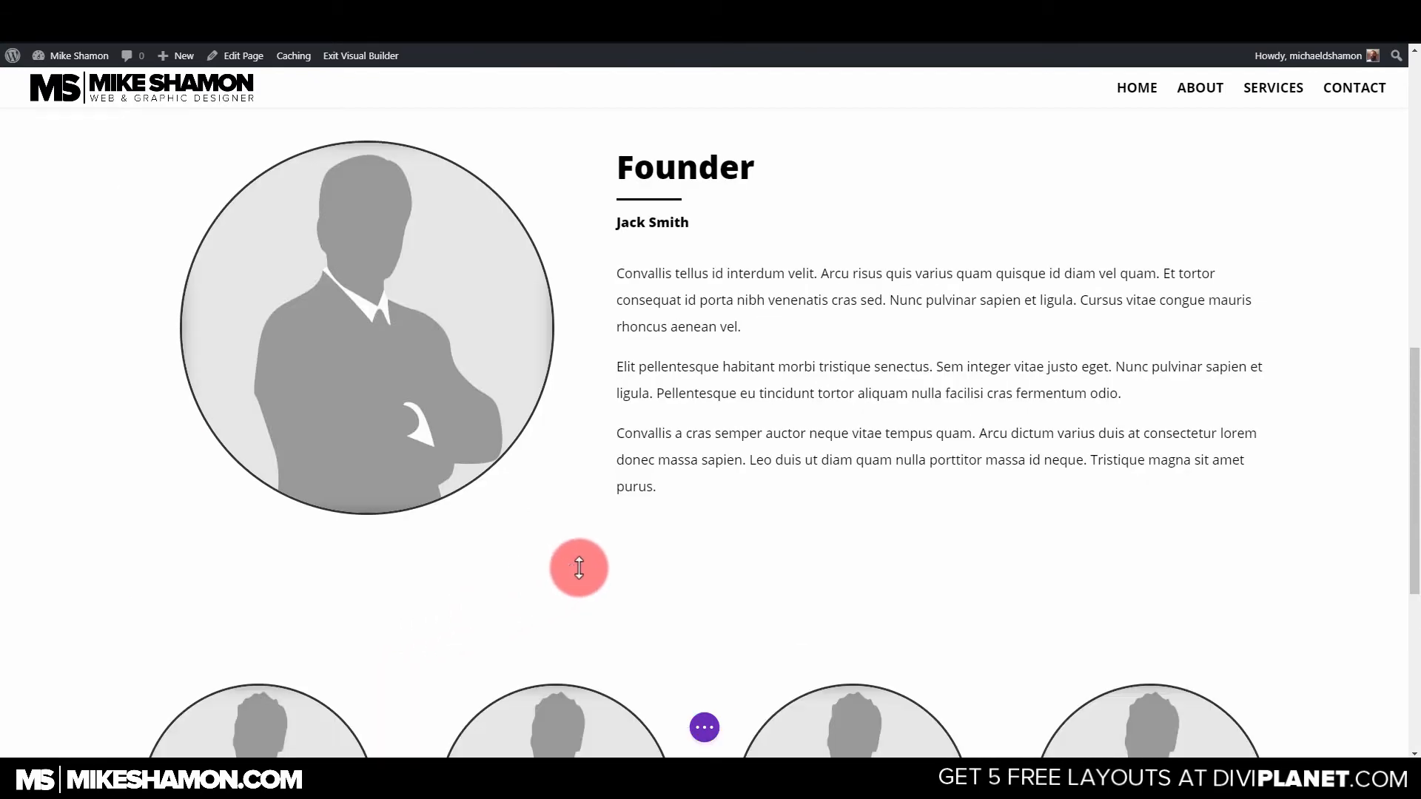
scroll(642, 541, "down", 6)
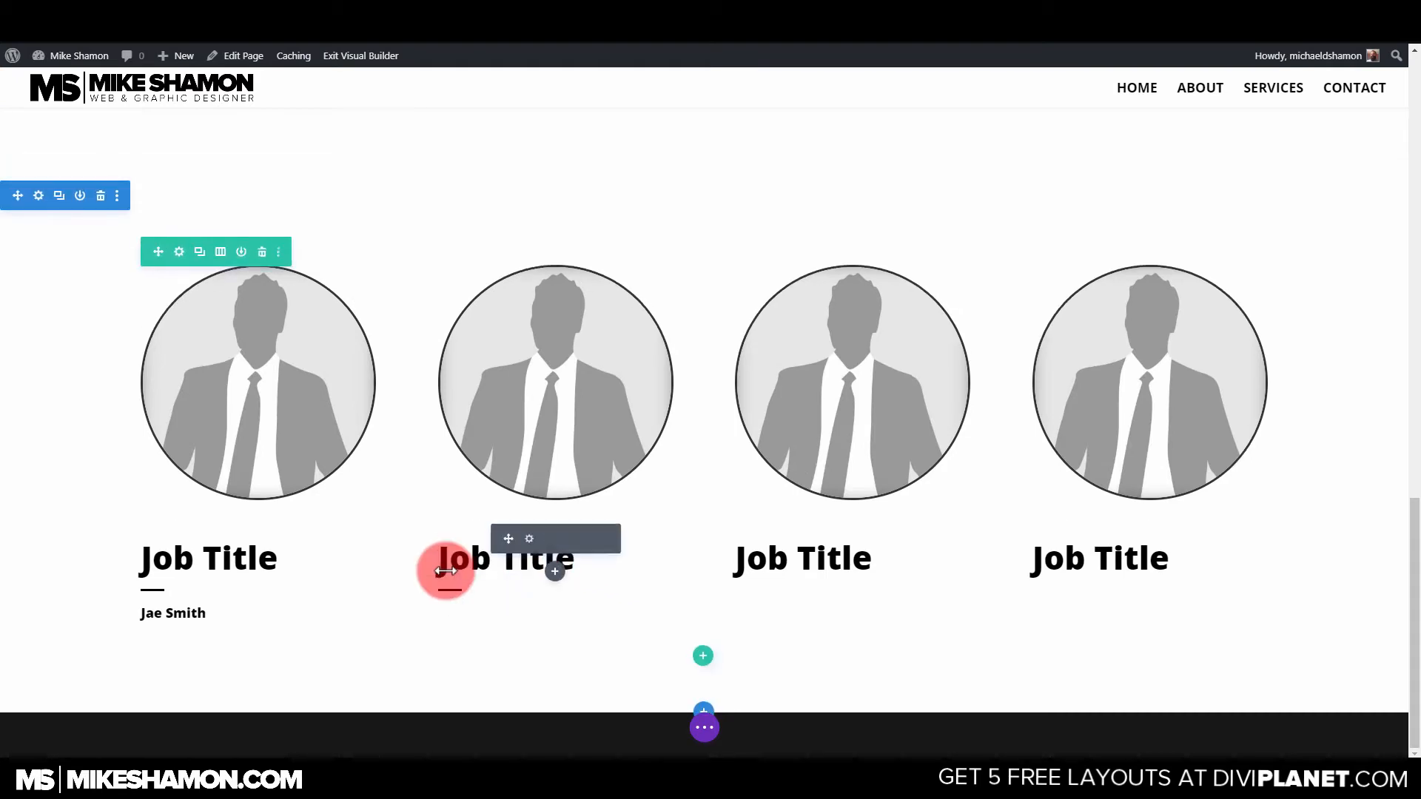
mouse_move(449, 589)
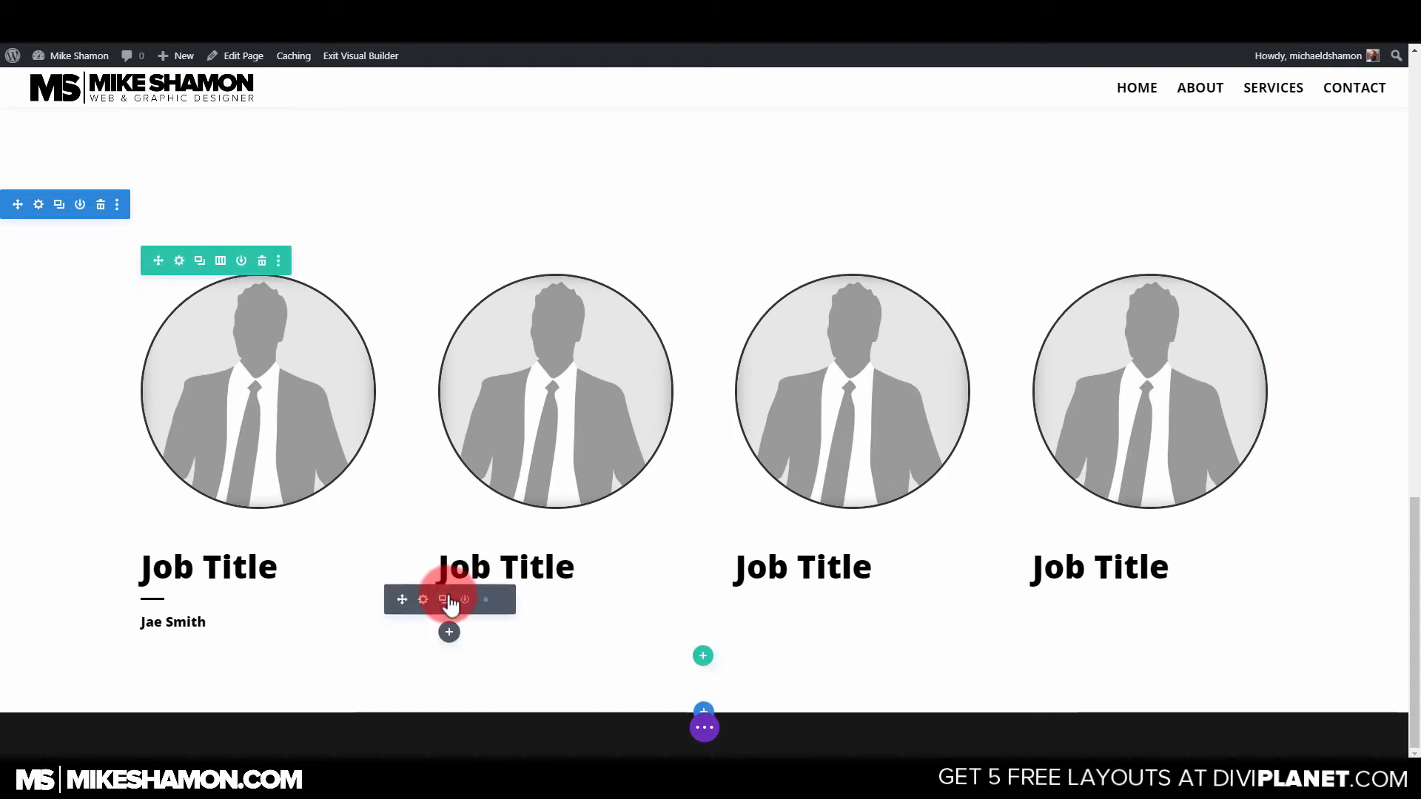
left_click(482, 603)
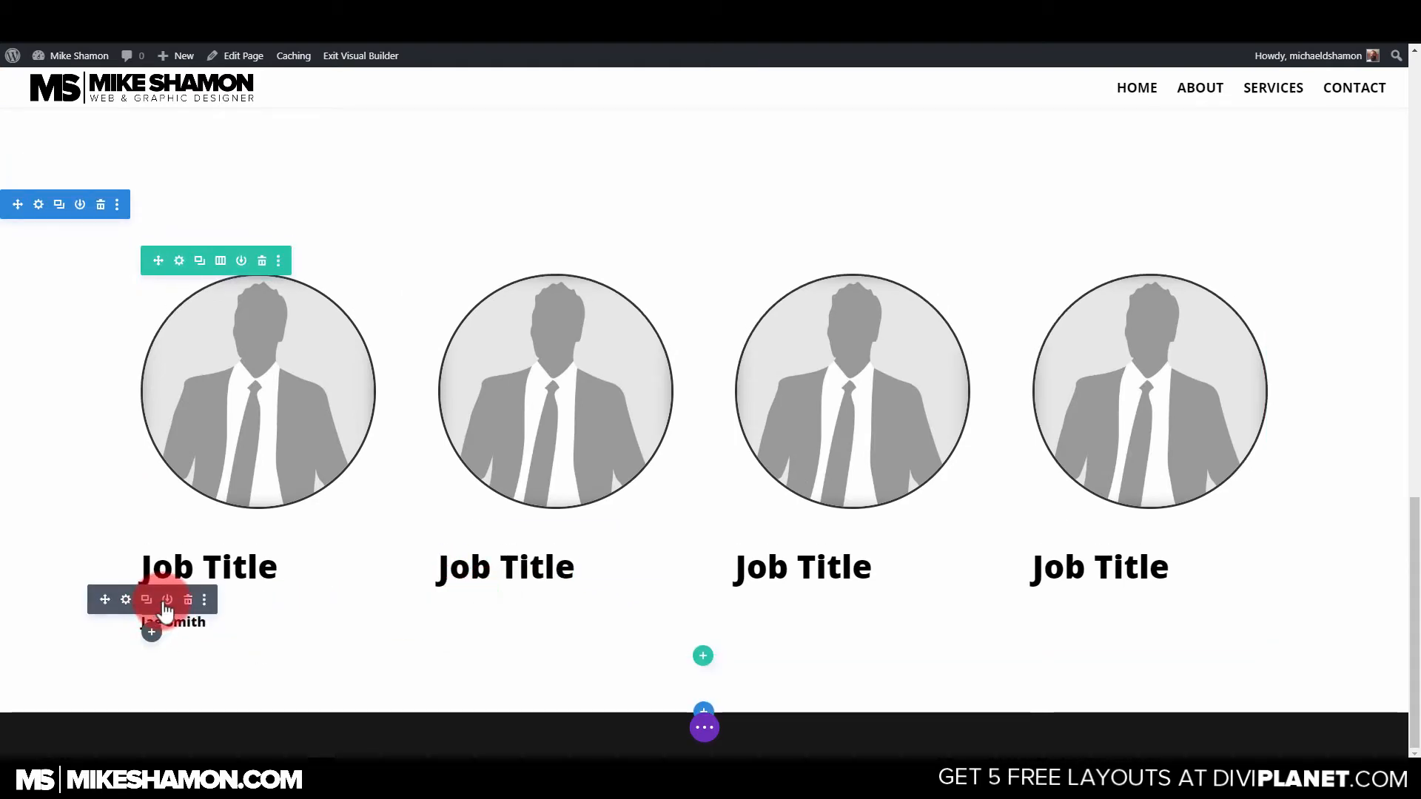
Duplicate the first column's short divider line three times and place one copy below each of the other "Job Title" headings.
left_click(146, 600)
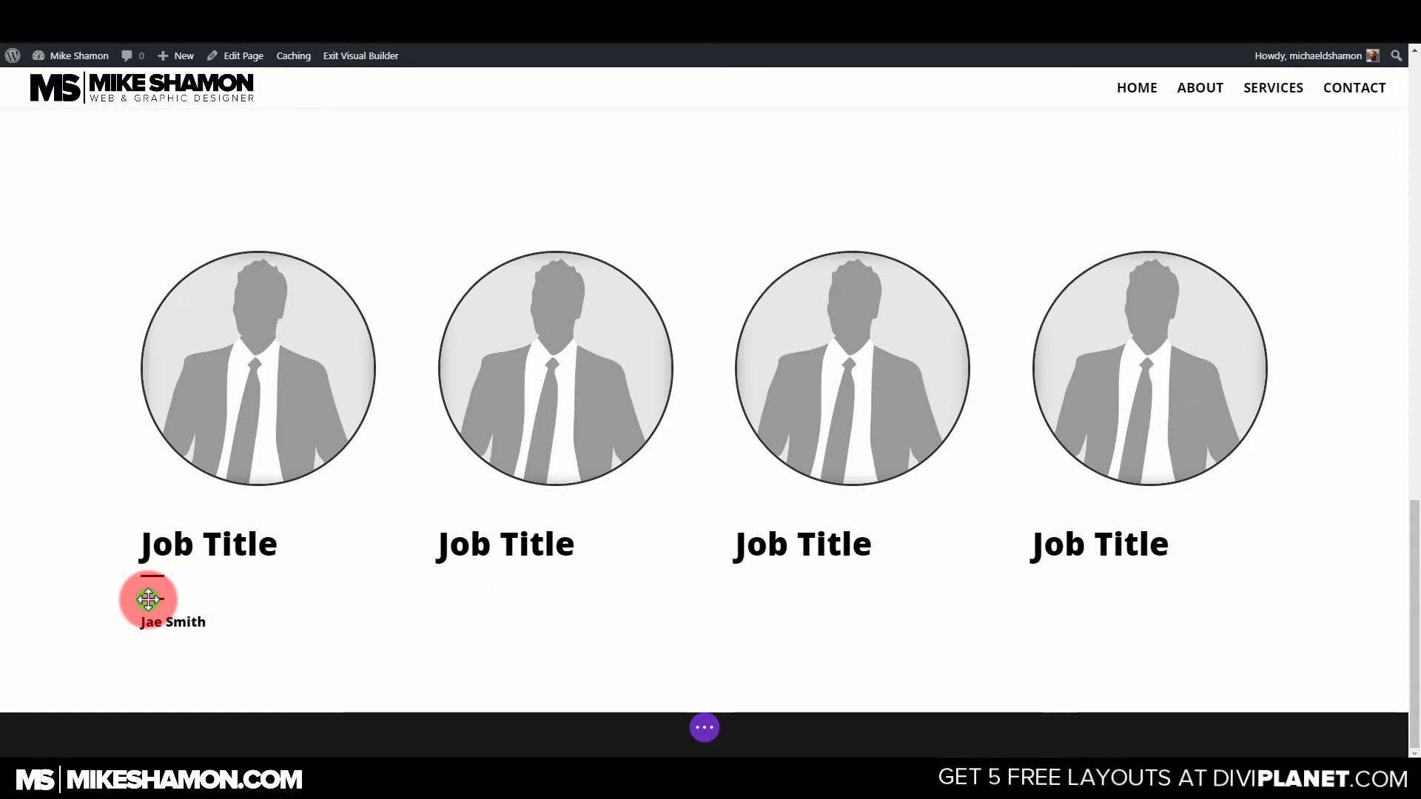
left_click(143, 597)
left_click(1033, 653)
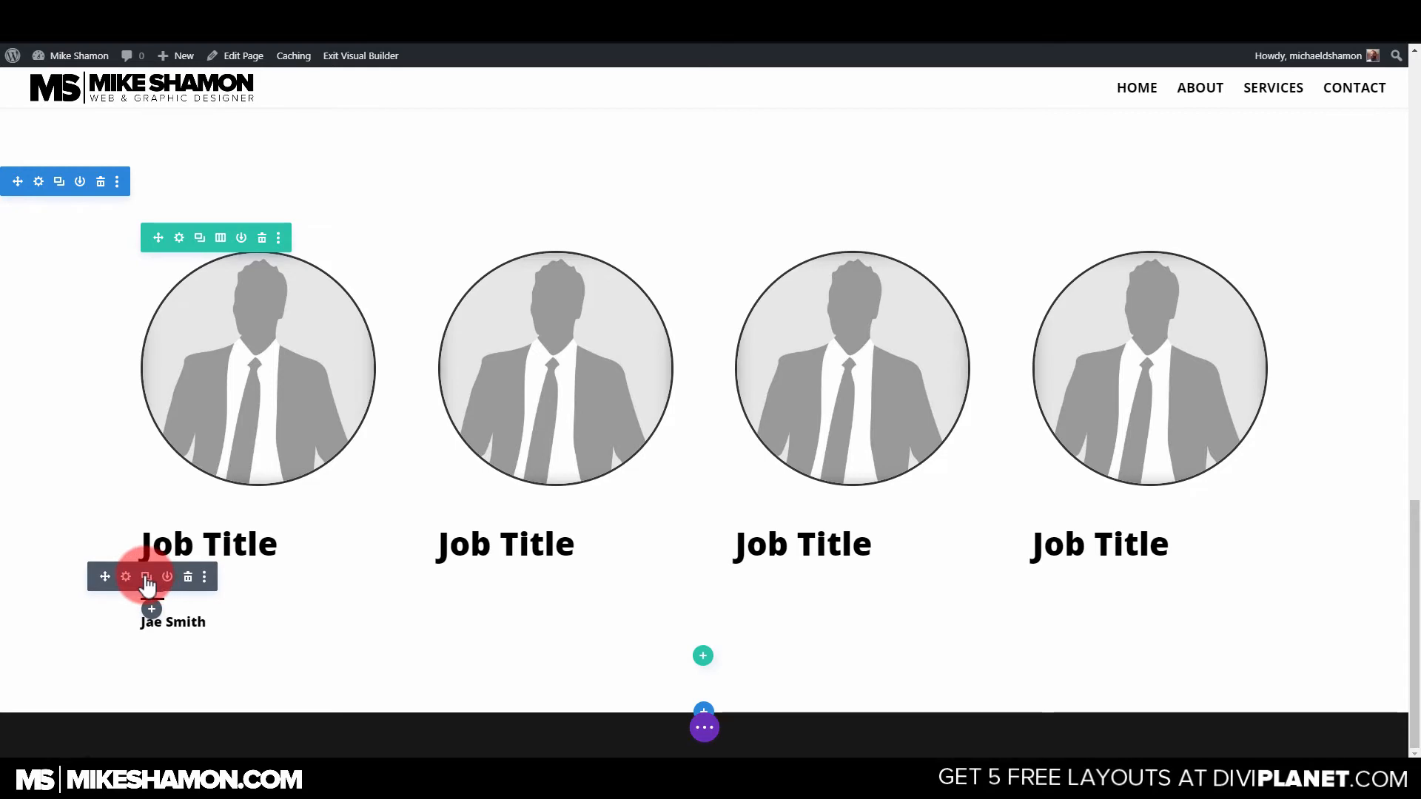
left_click(147, 577)
left_click(147, 593)
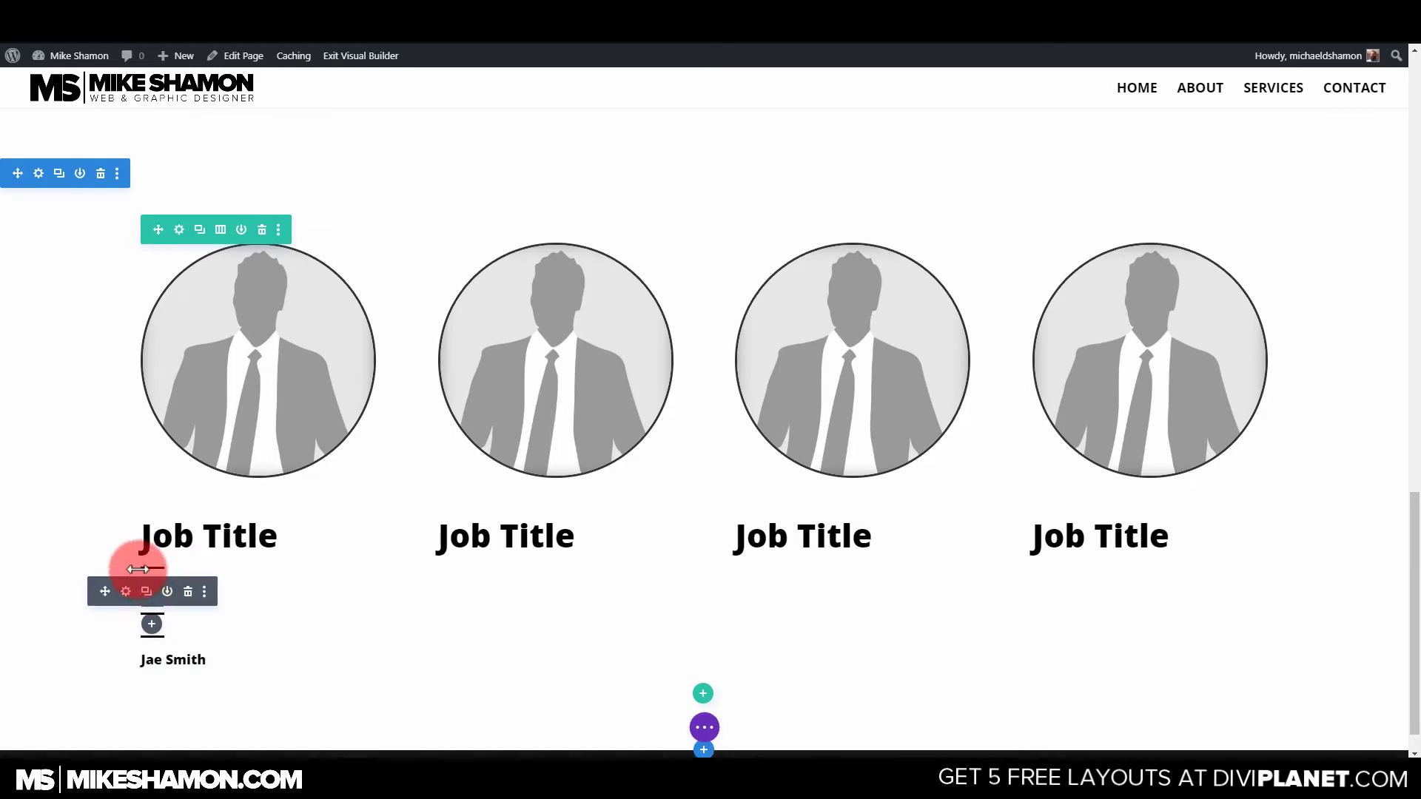
left_click_drag(476, 561, 152, 588)
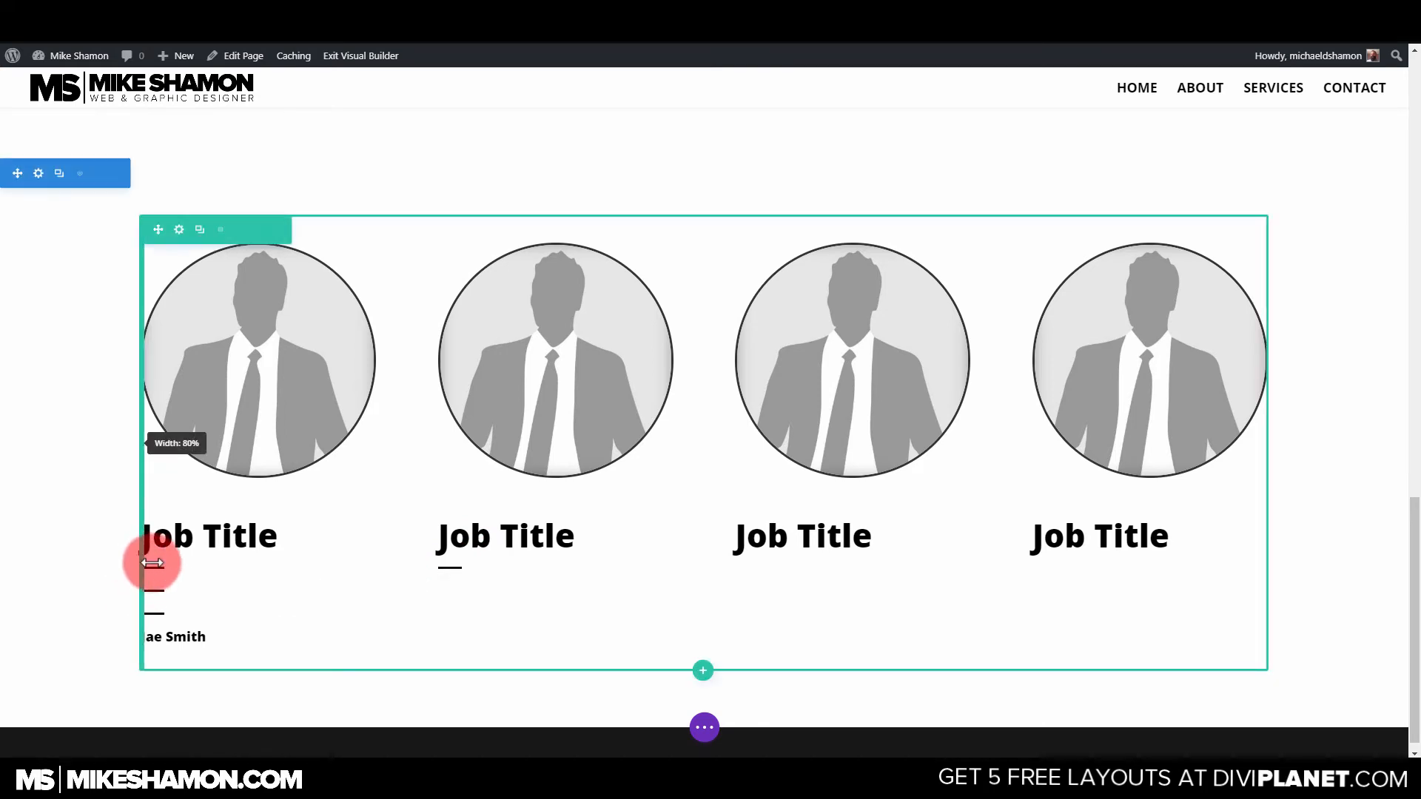
left_click_drag(164, 590, 1095, 573)
mouse_move(146, 575)
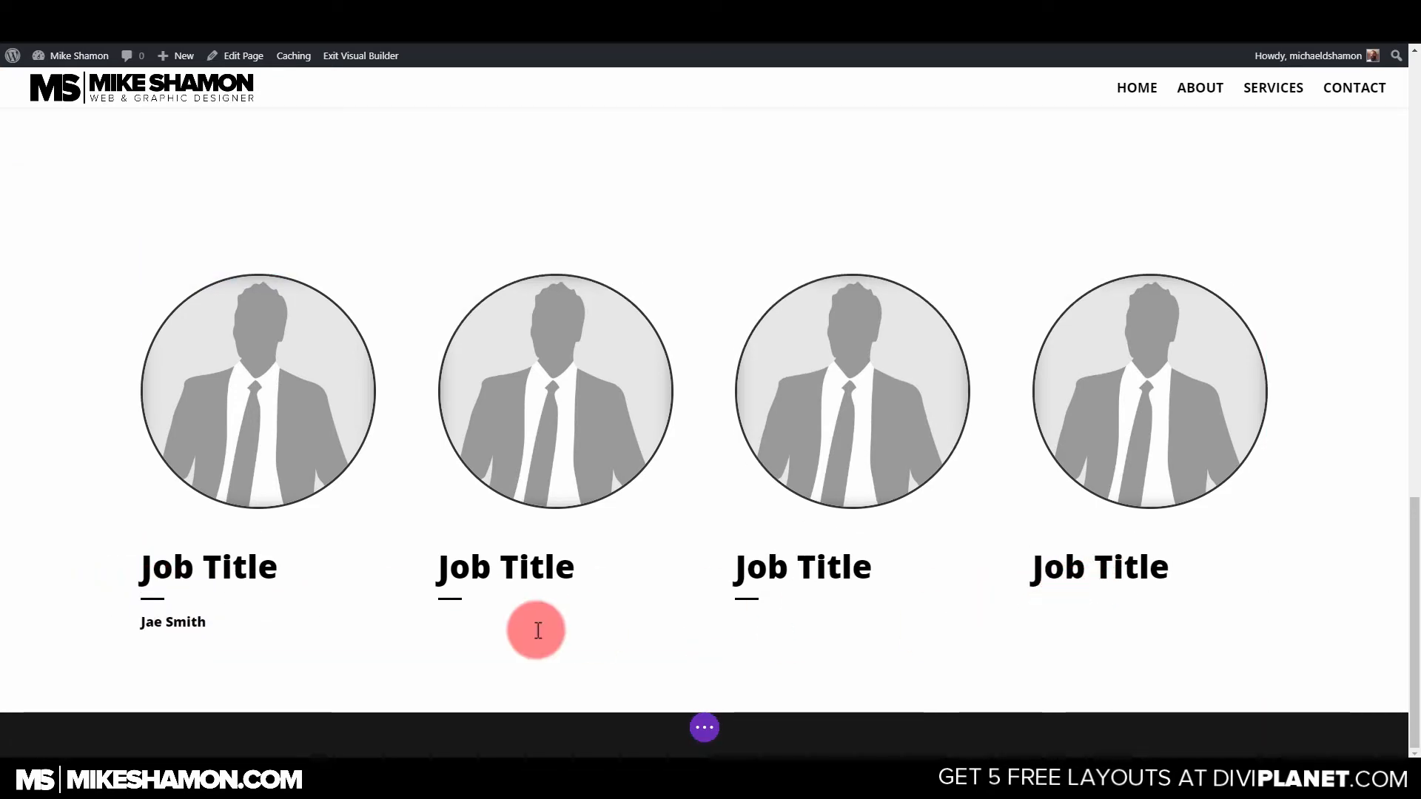
Duplicate the first column's name text three times and place copies below the divider lines in the second and third columns.
mouse_move(208, 618)
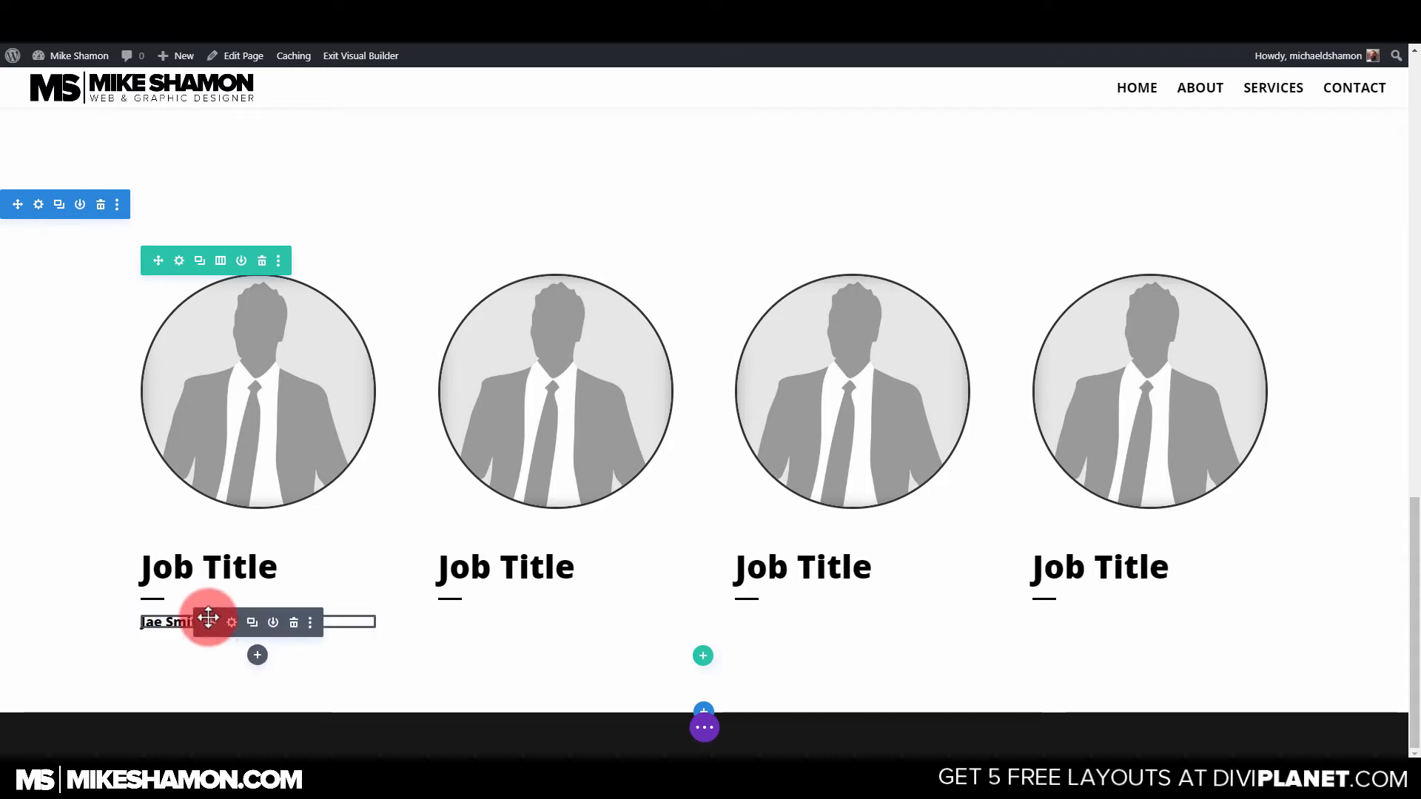
left_click(253, 623)
left_click(252, 624)
left_click(252, 623)
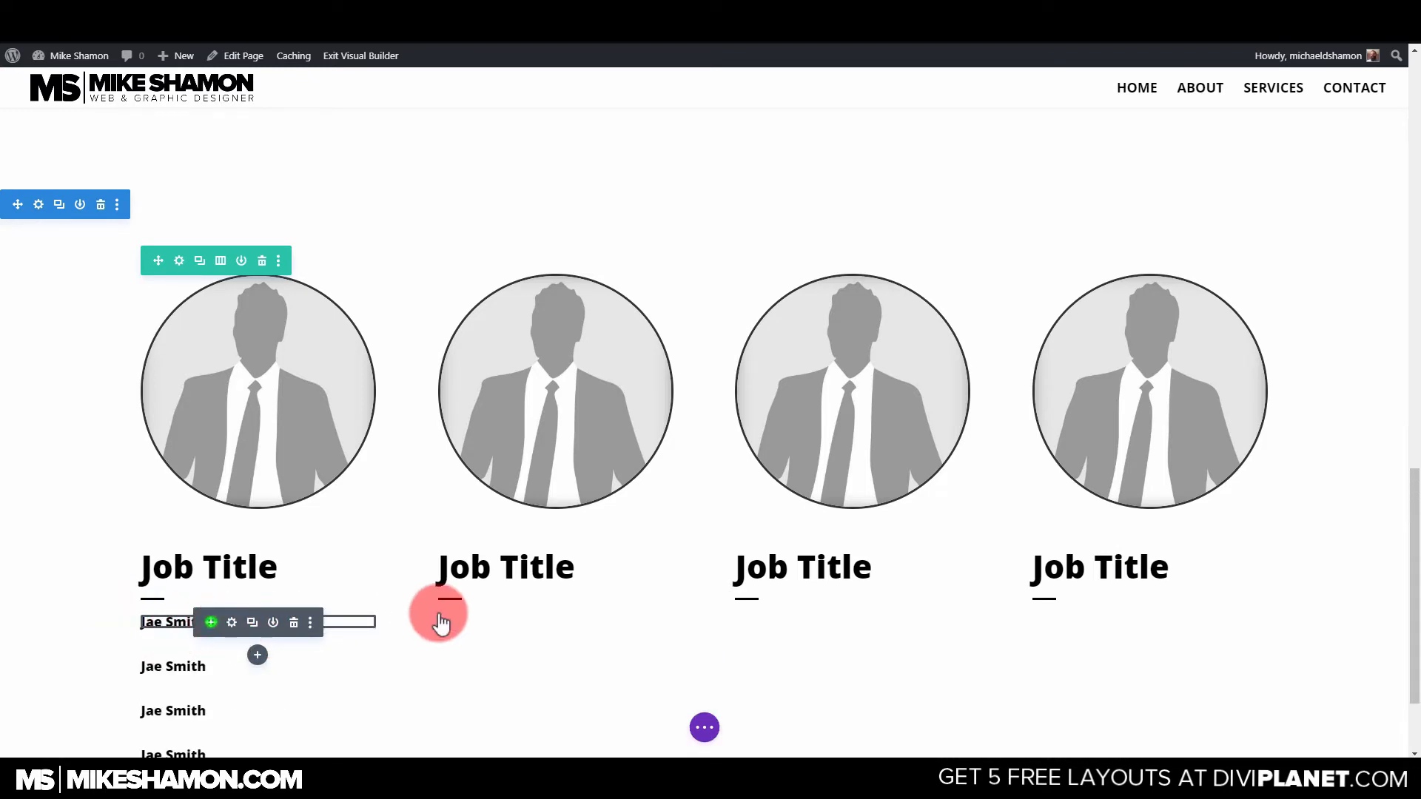
left_click_drag(441, 622, 1076, 609)
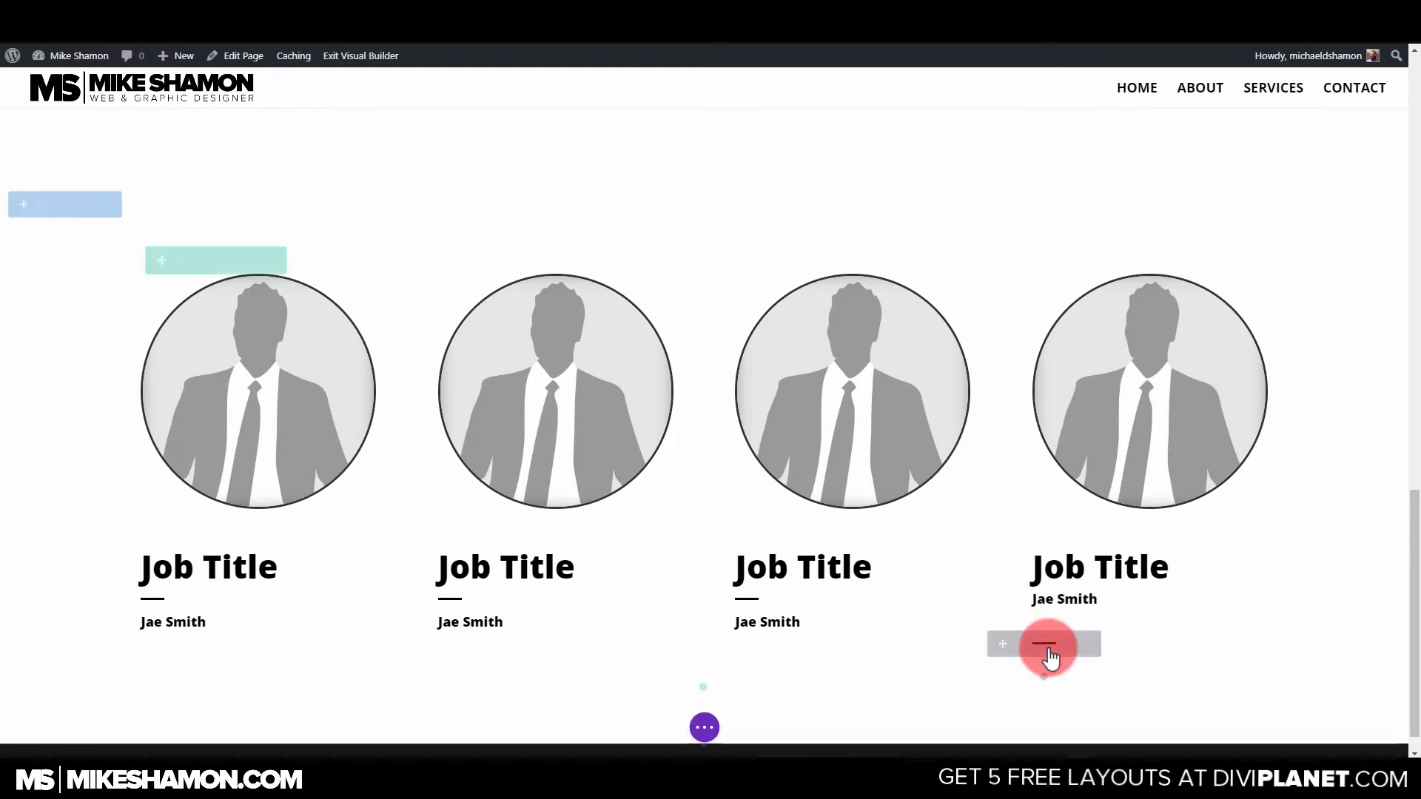
Place the remaining name copy in the fourth column, below its portrait and "Job Title" heading.
scroll(998, 645, "up", 5)
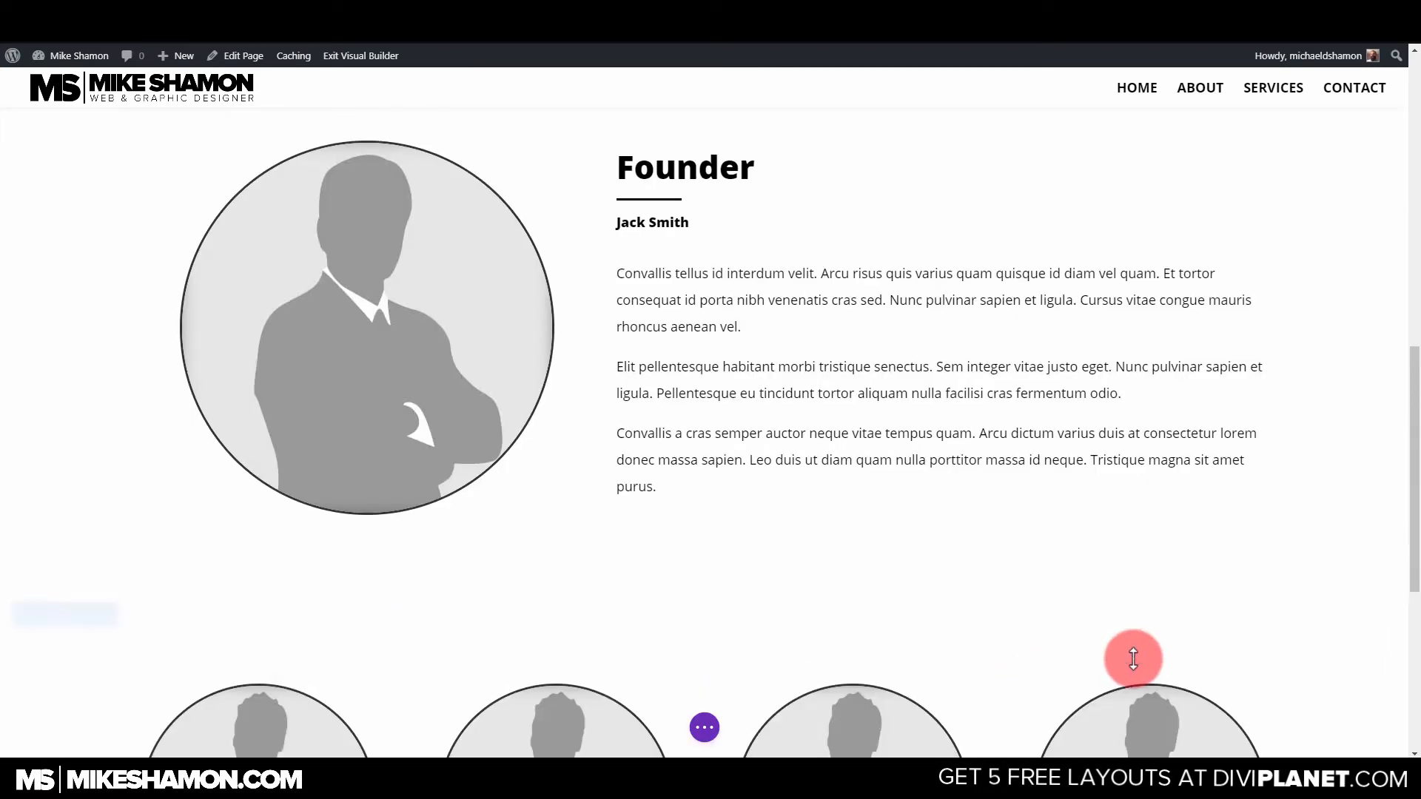
scroll(1132, 659, "down", 3)
scroll(1132, 659, "down", 2)
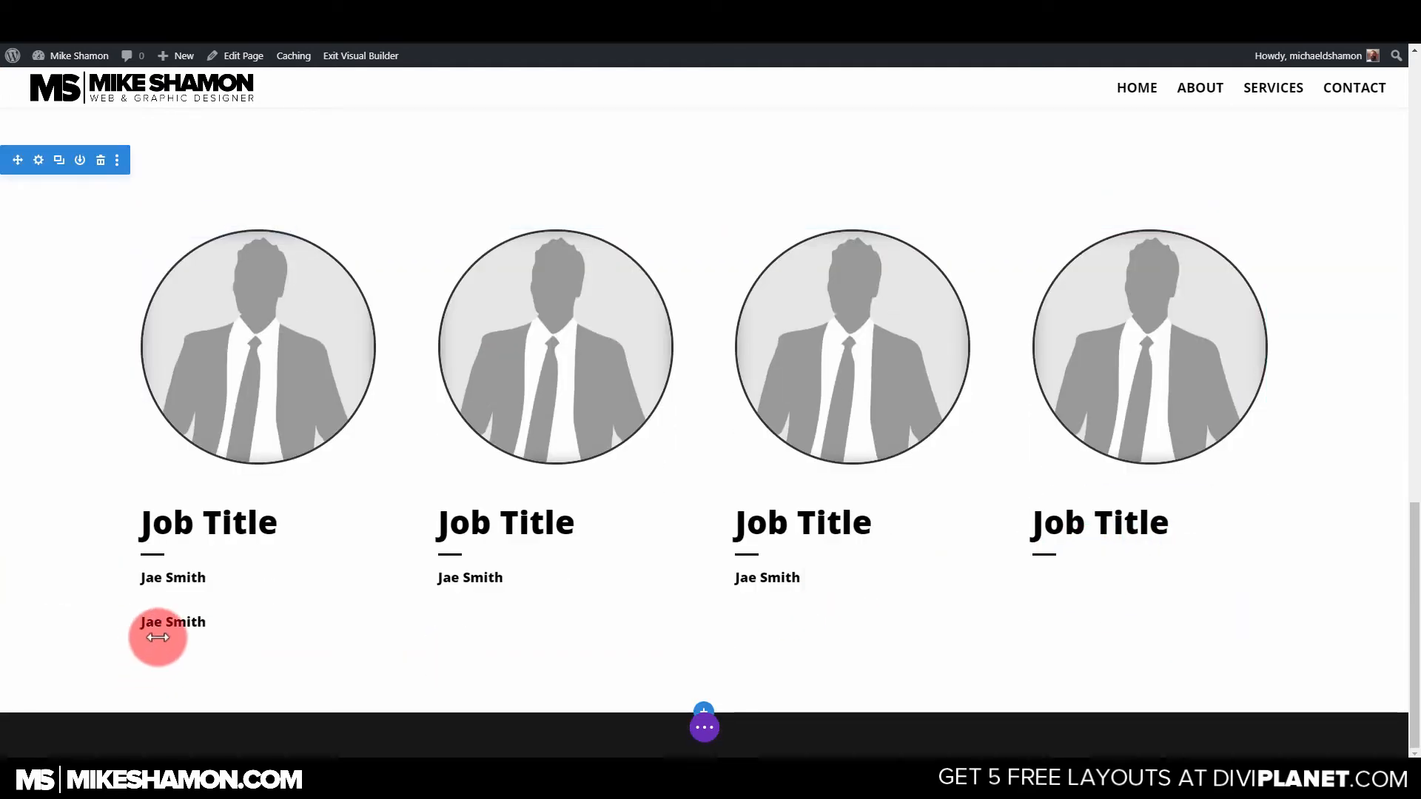
left_click_drag(155, 613, 1130, 589)
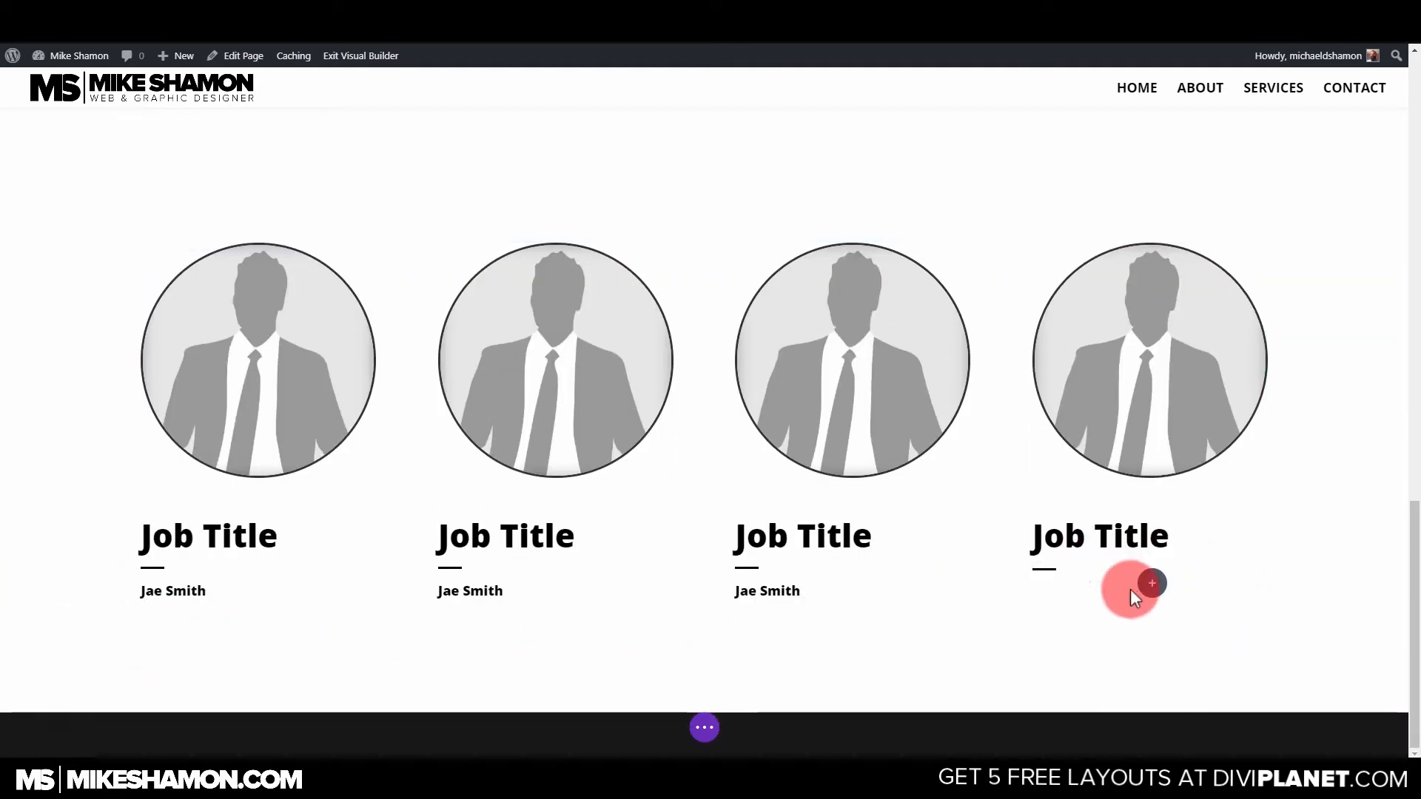
left_click_drag(1056, 708, 1002, 654)
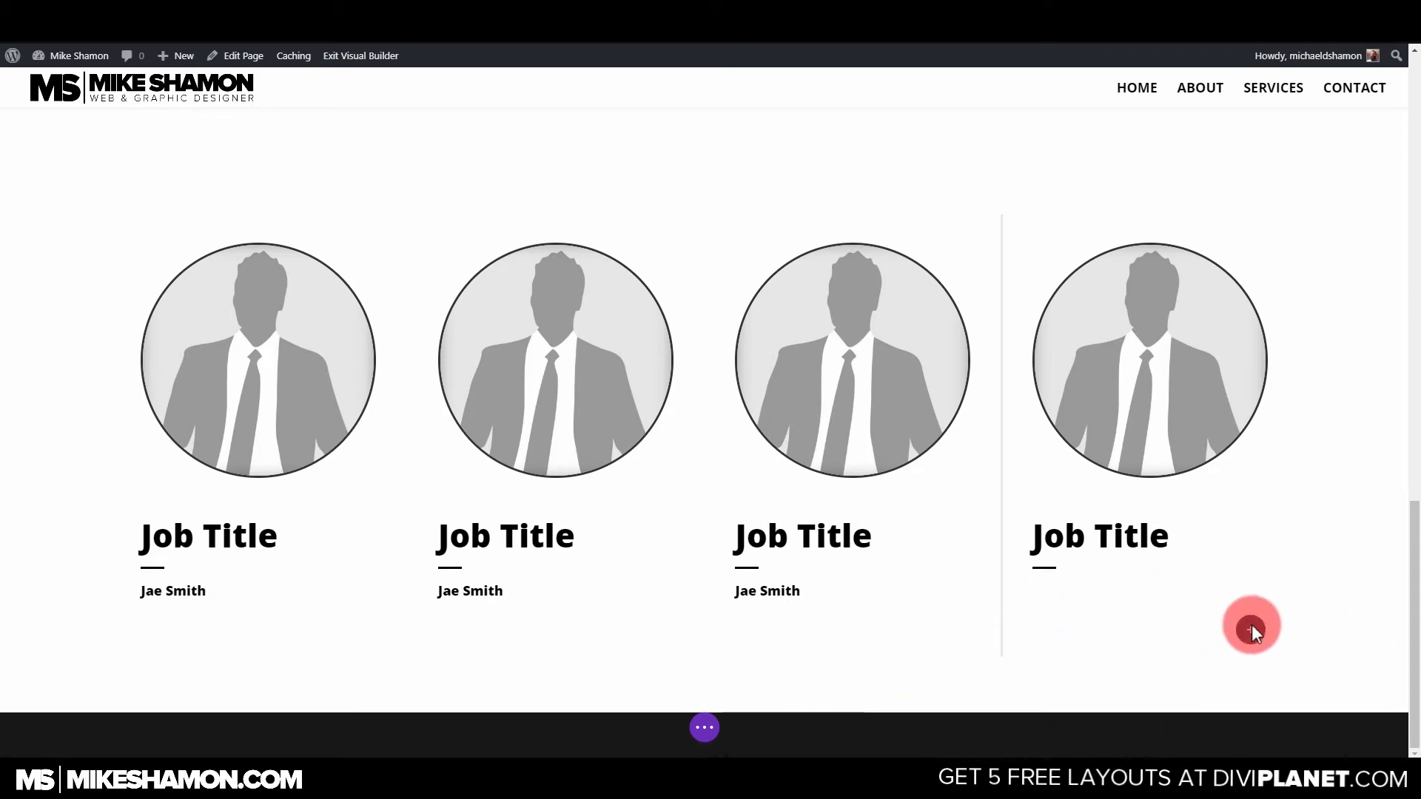
left_click_drag(1282, 396, 1071, 298)
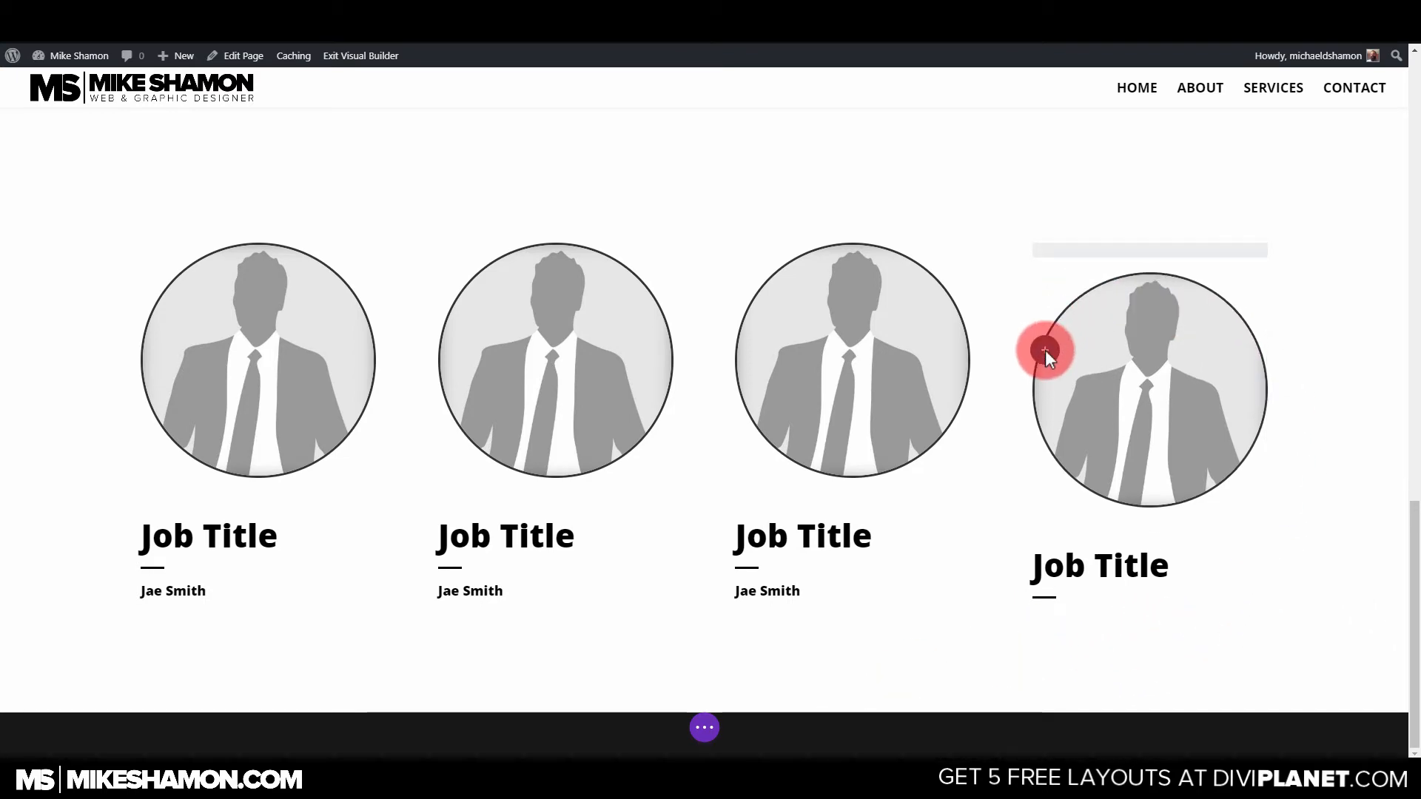
left_click_drag(1044, 349, 1045, 349)
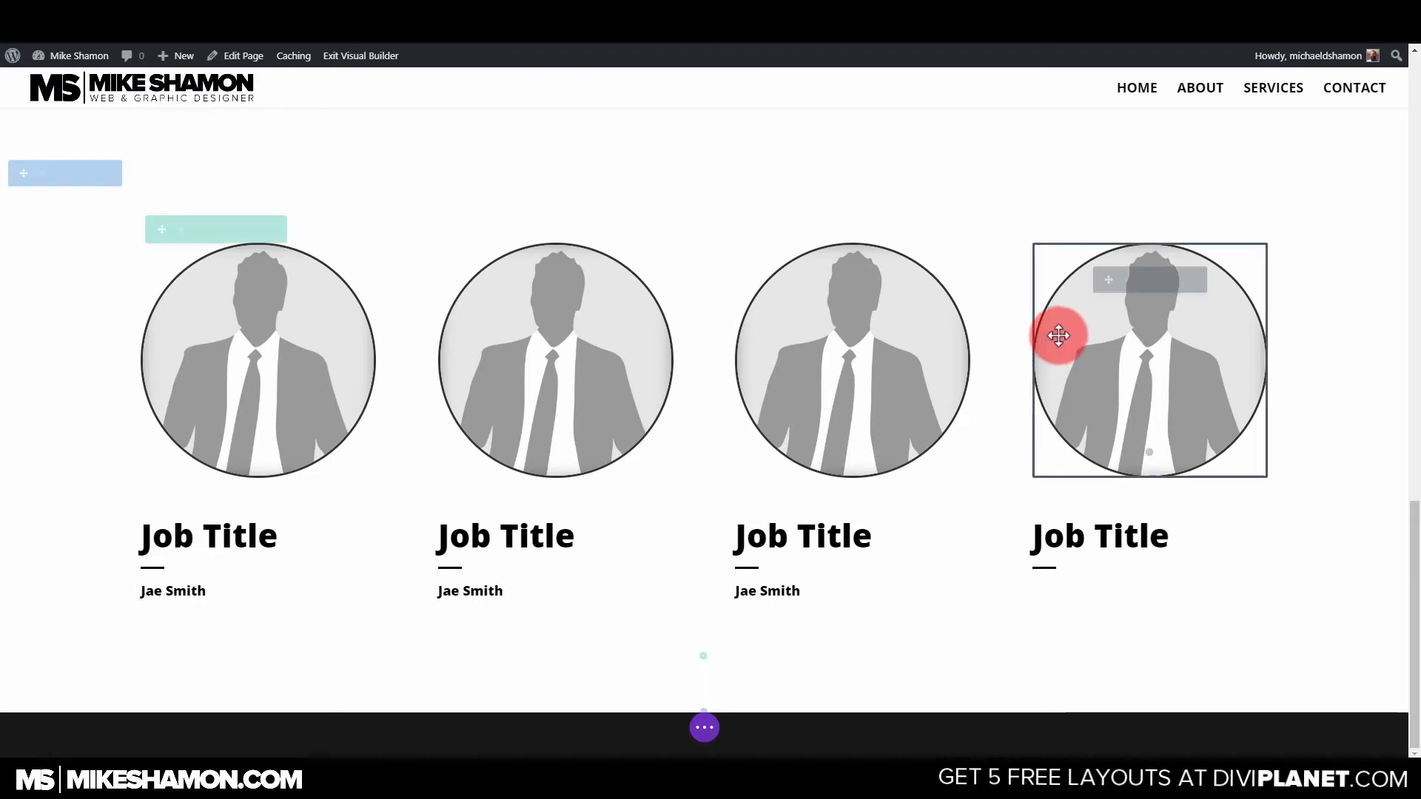
left_click_drag(1098, 279, 1102, 252)
mouse_move(1104, 289)
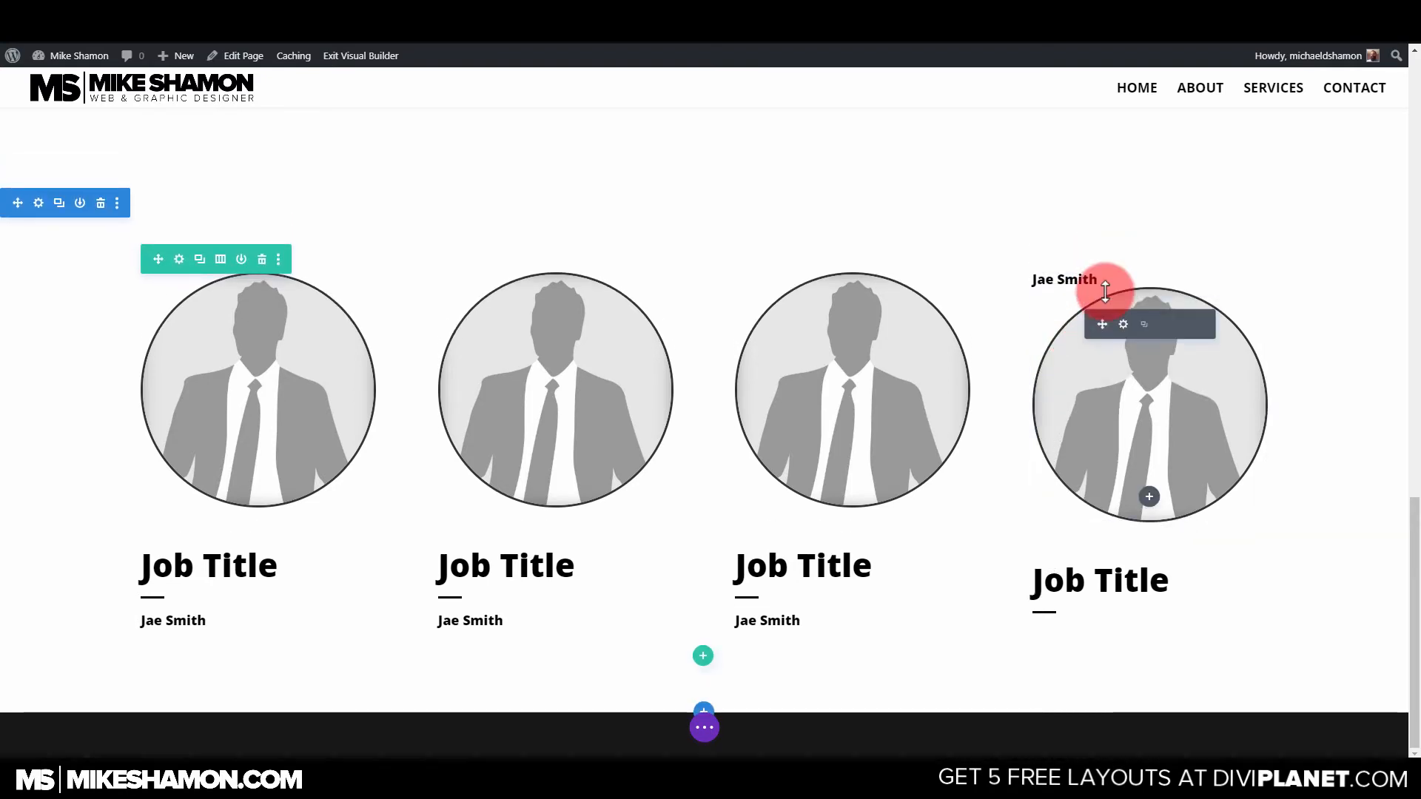
left_click_drag(1103, 316, 1075, 260)
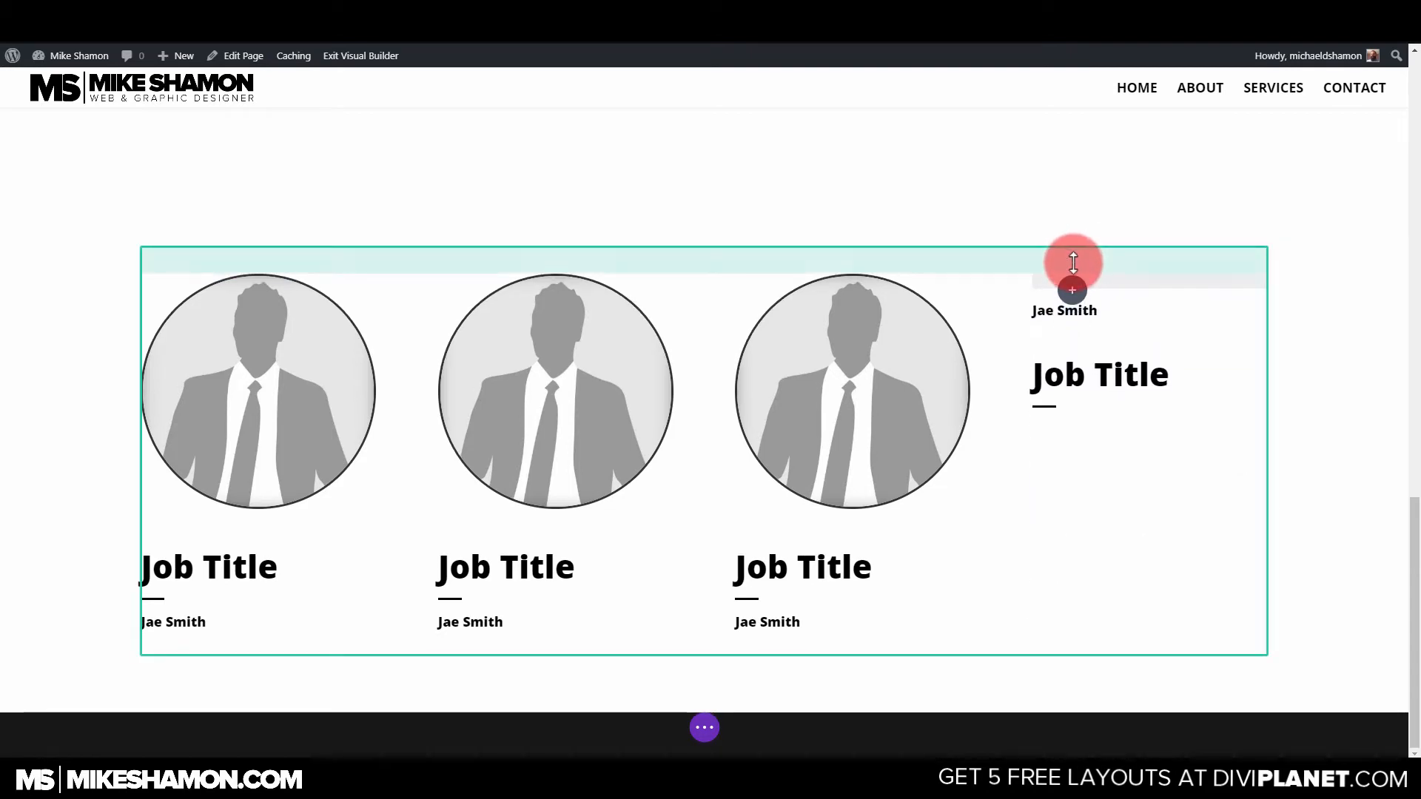
mouse_move(1103, 584)
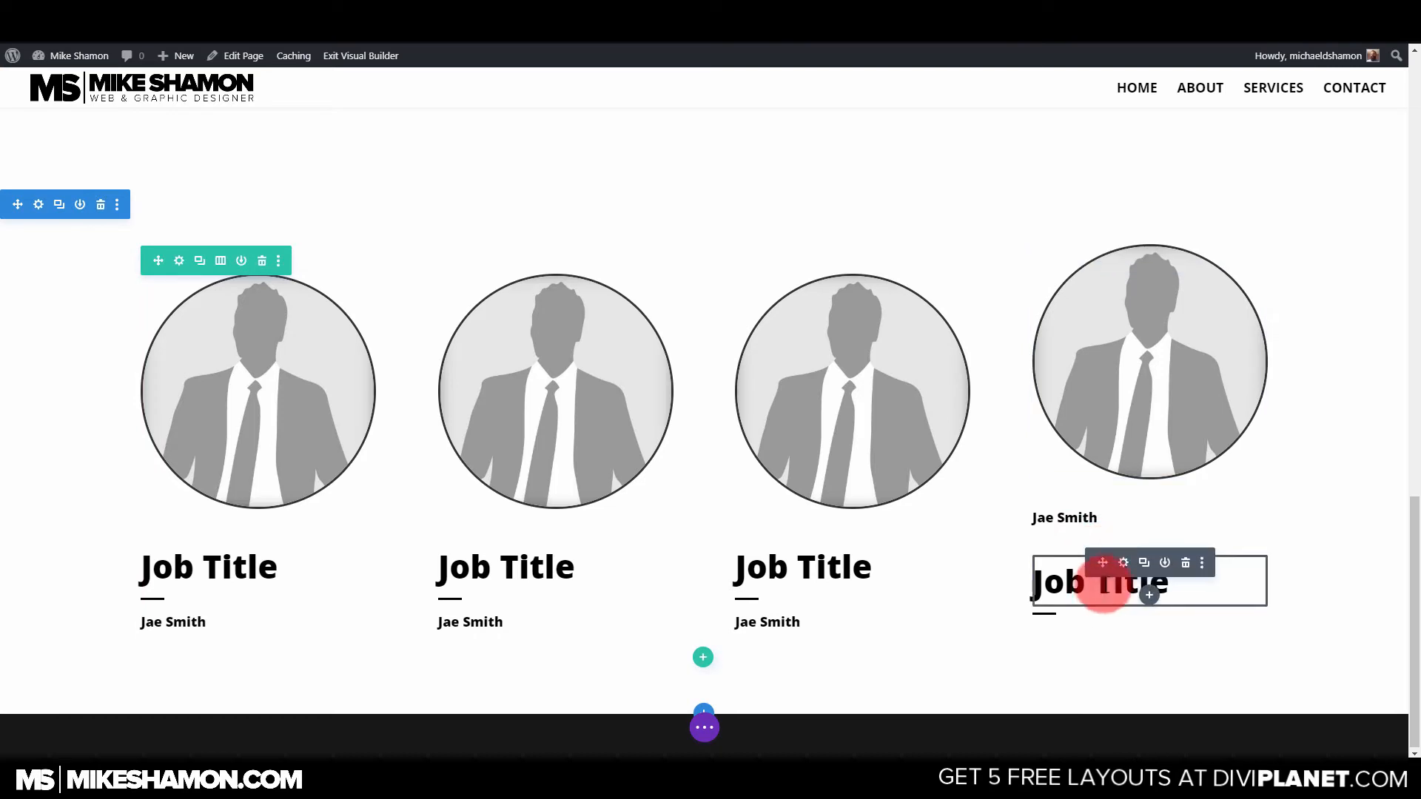
left_click_drag(1101, 516, 1056, 603)
mouse_move(1100, 518)
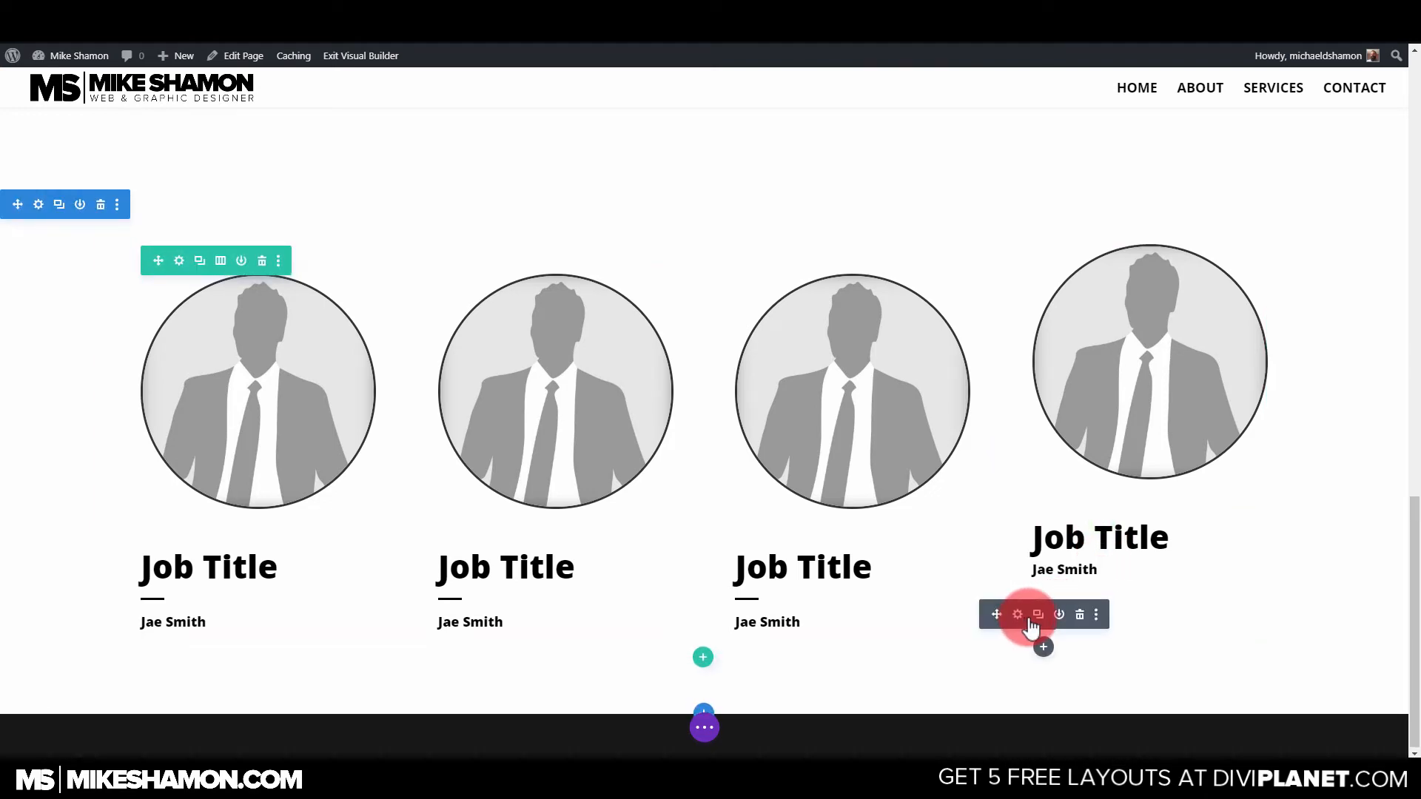
Replace the fourth column's divider line with a duplicate of the first column's, placed between the "Job Title" heading and the name.
left_click(1081, 615)
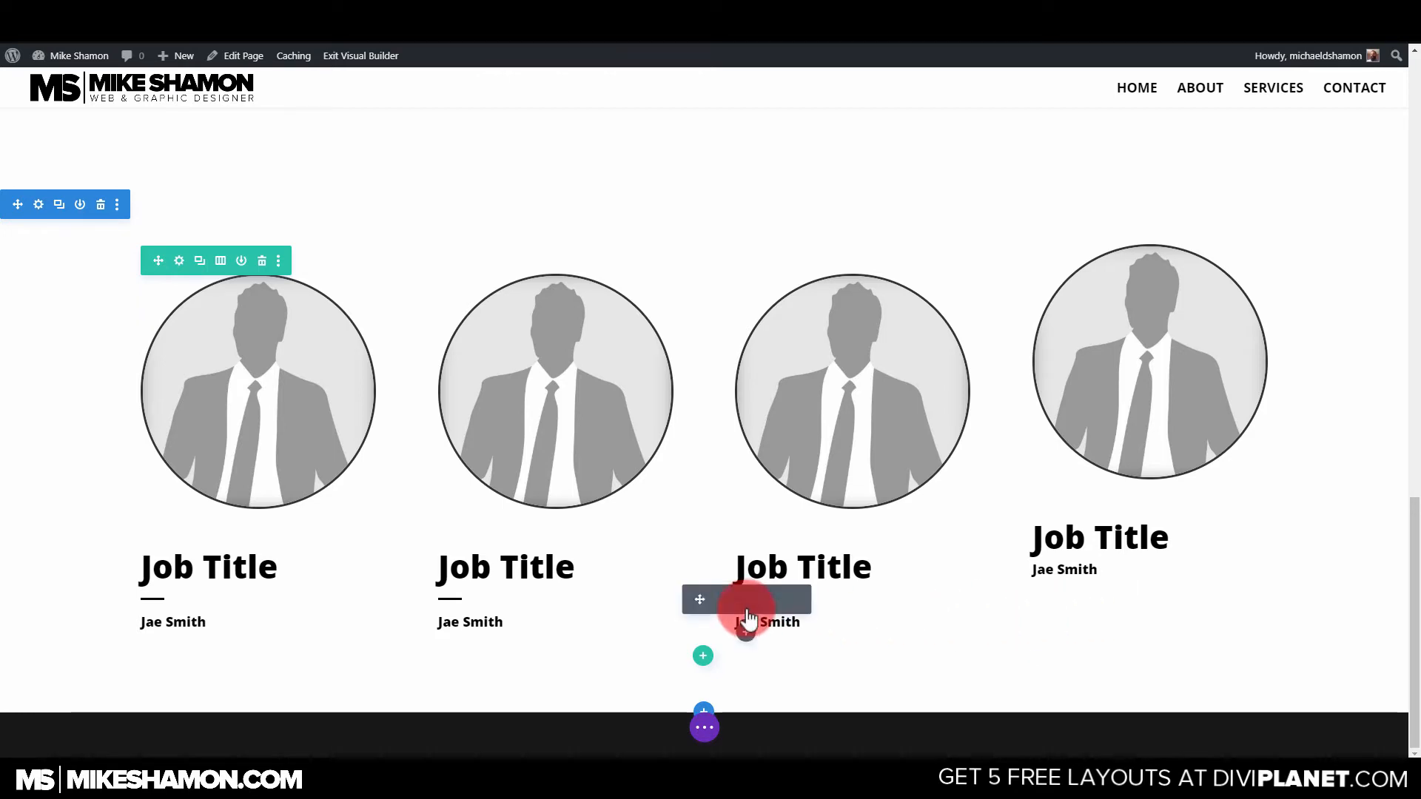
left_click_drag(719, 600, 115, 609)
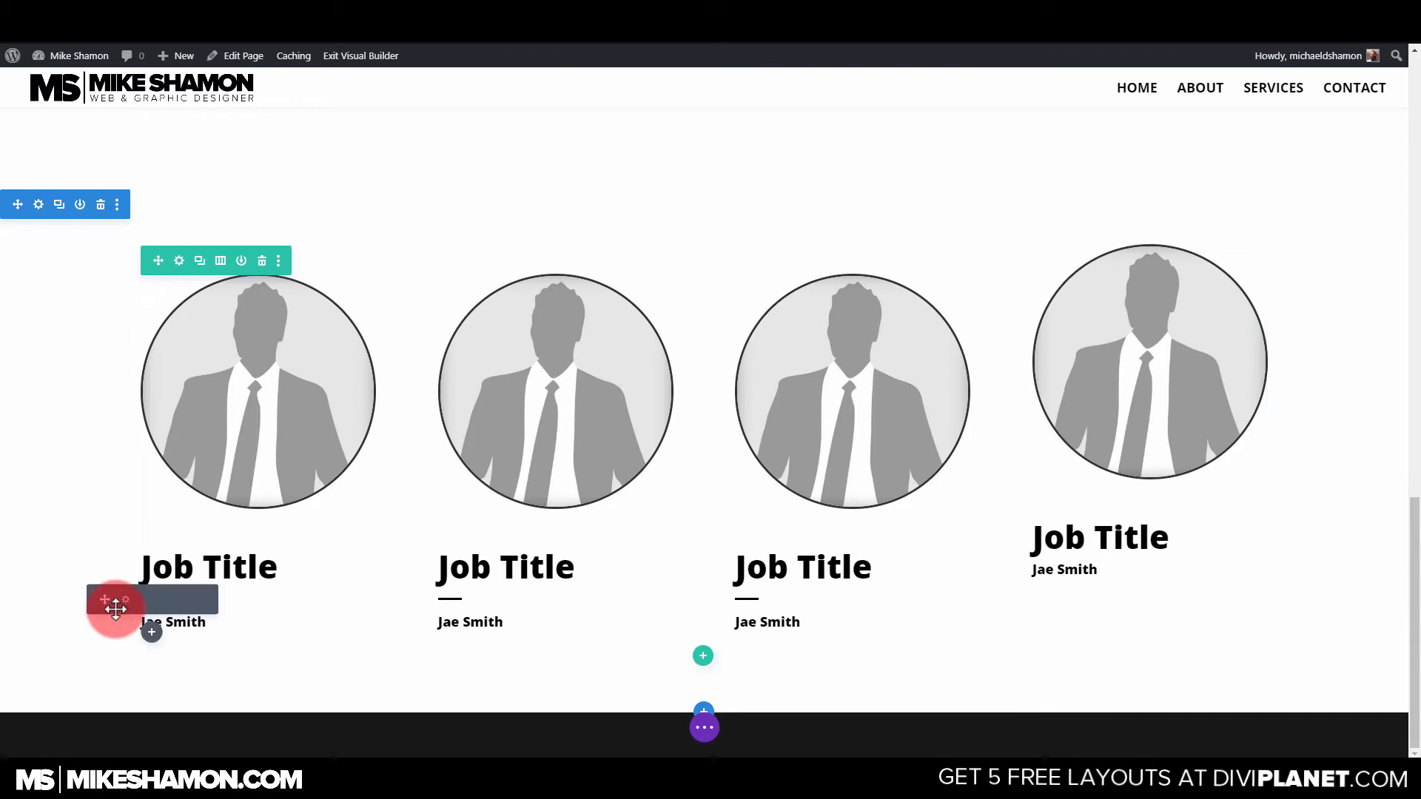
left_click(148, 603)
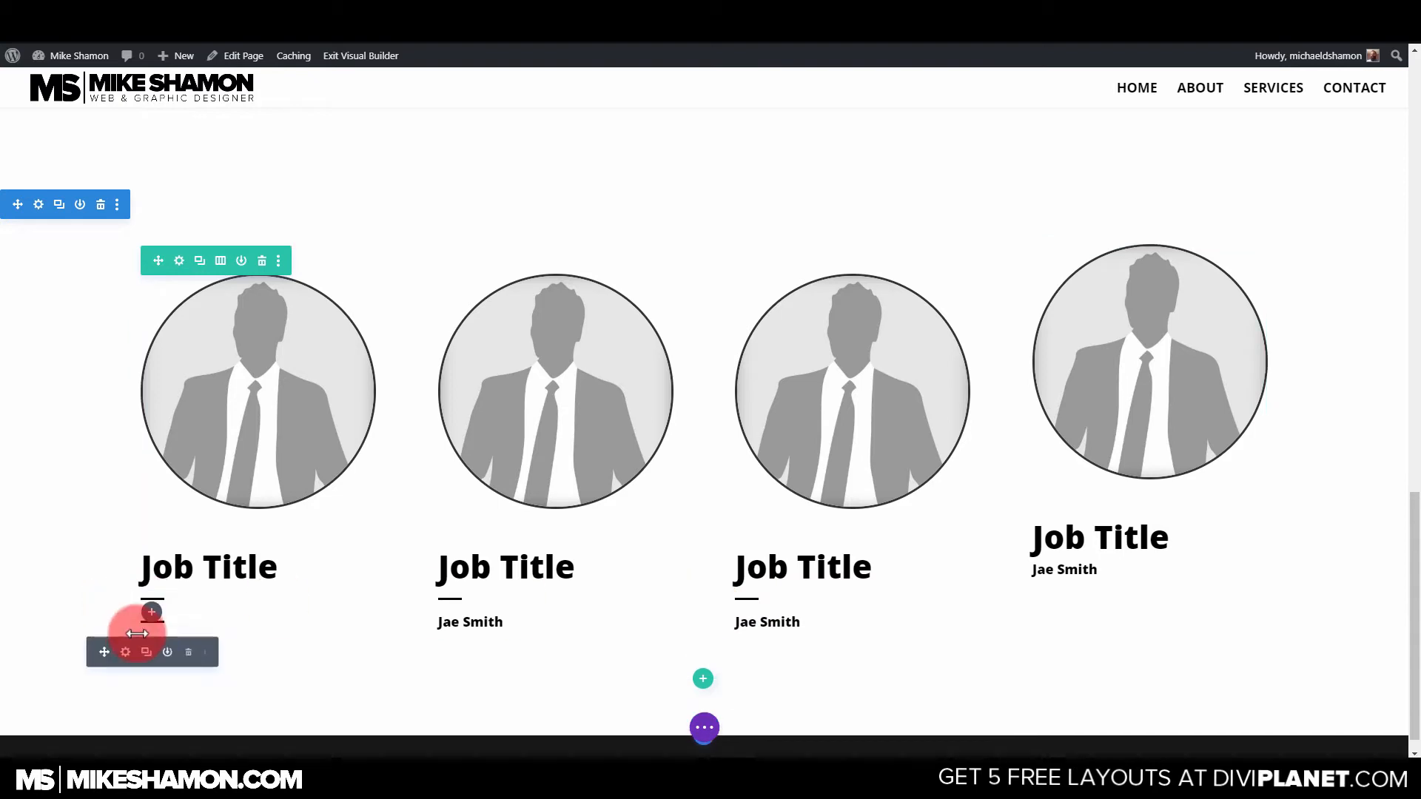
left_click_drag(103, 618, 1093, 558)
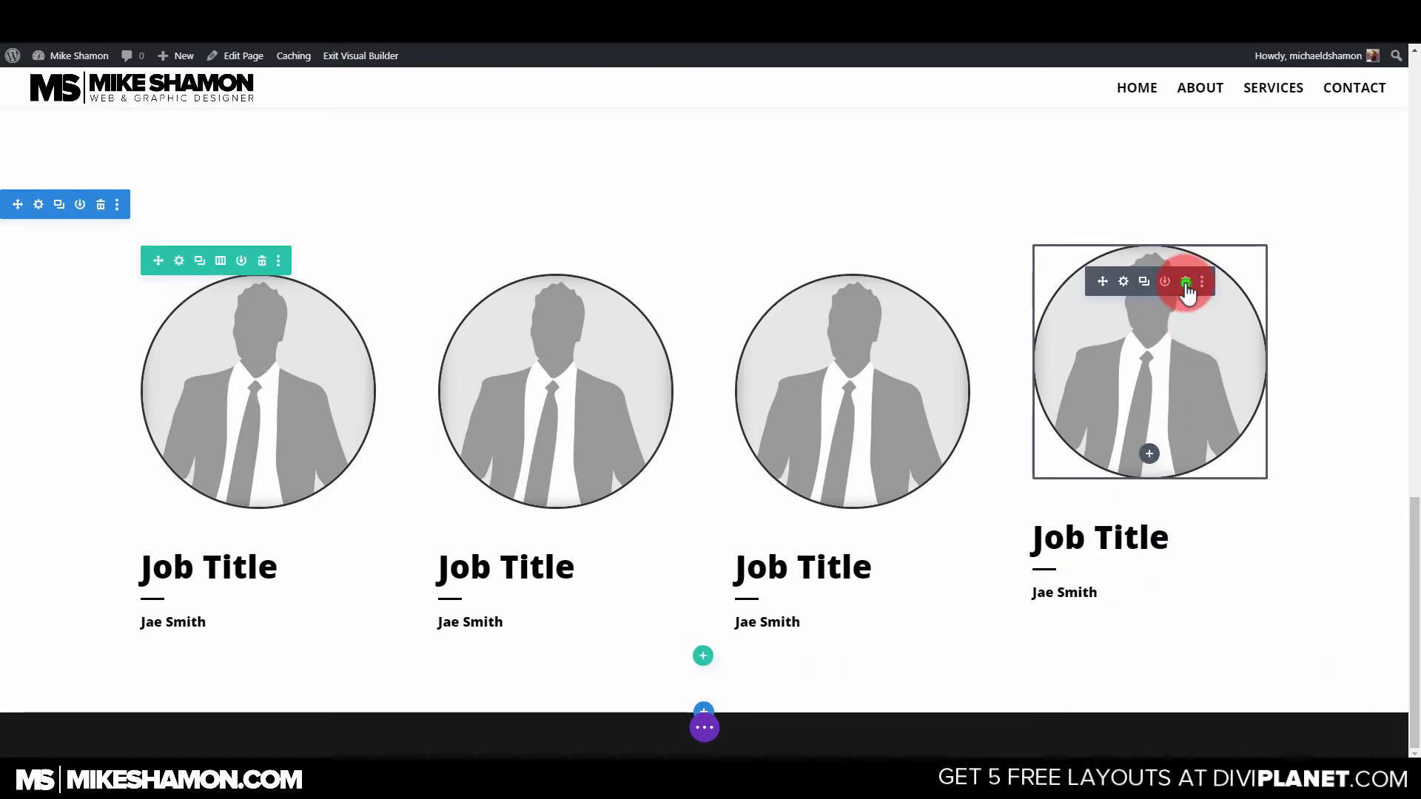
Replace the fourth column's portrait with a duplicate of the third column's portrait, placed above the "Job Title" heading.
left_click(1185, 282)
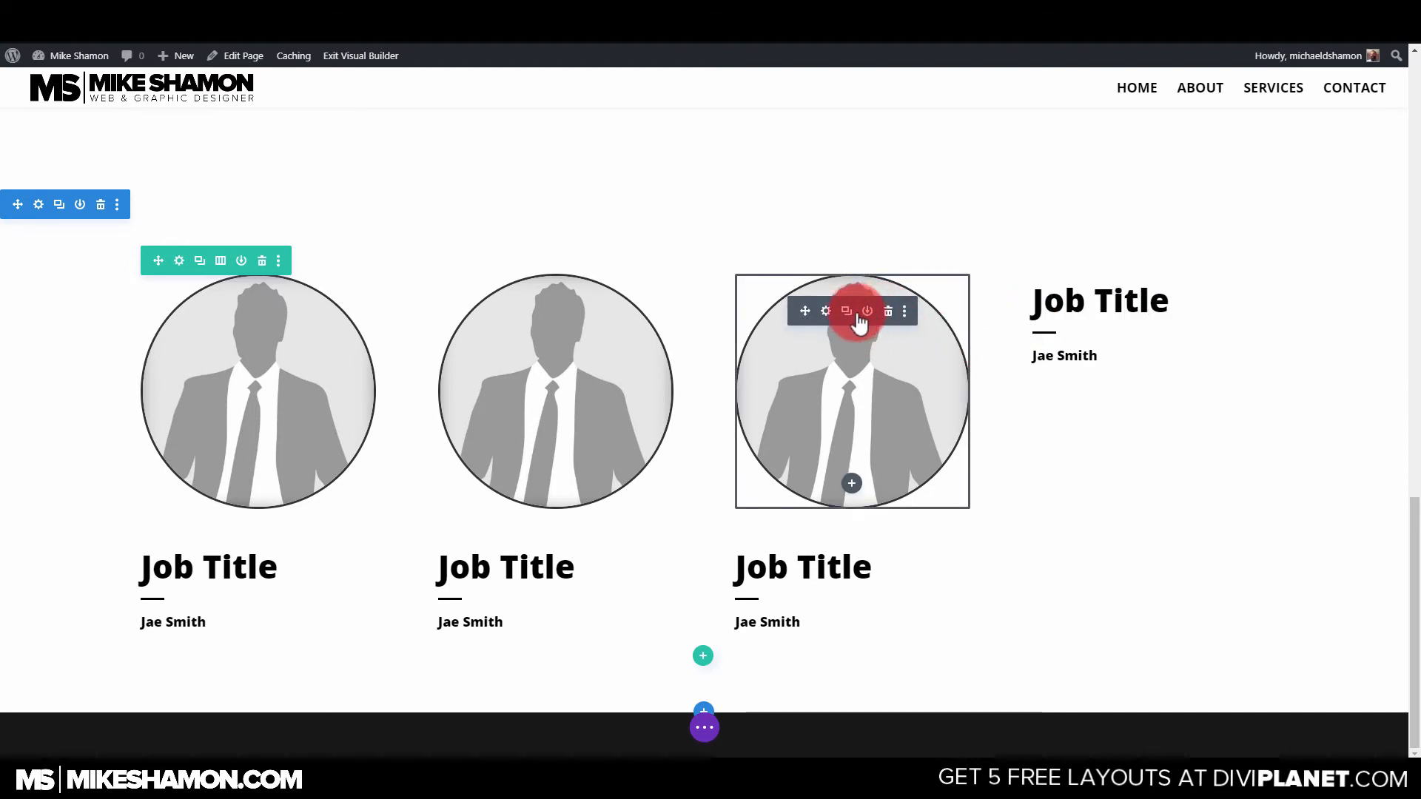
left_click(848, 314)
left_click_drag(805, 314, 1124, 282)
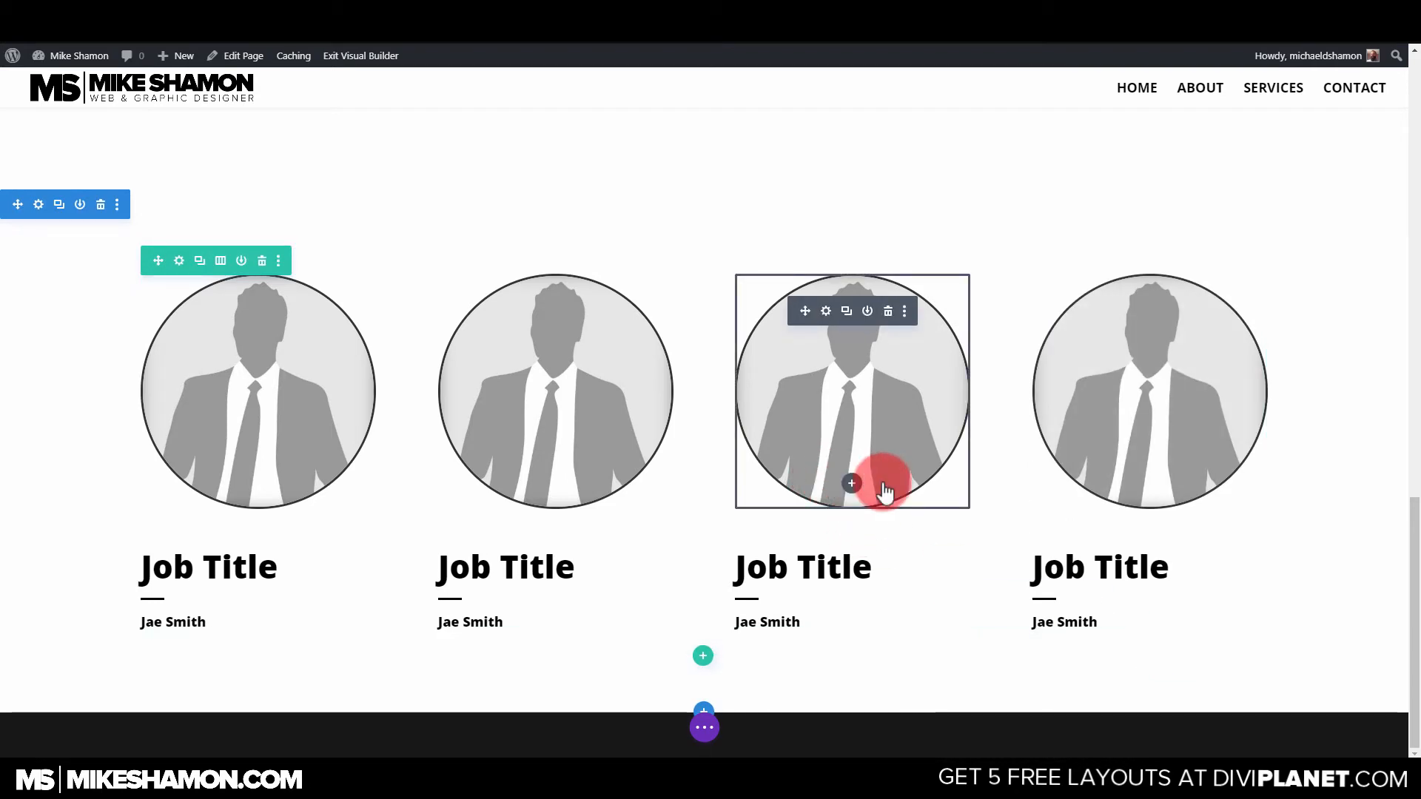
scroll(1043, 466, "up", 3)
scroll(979, 485, "down", 3)
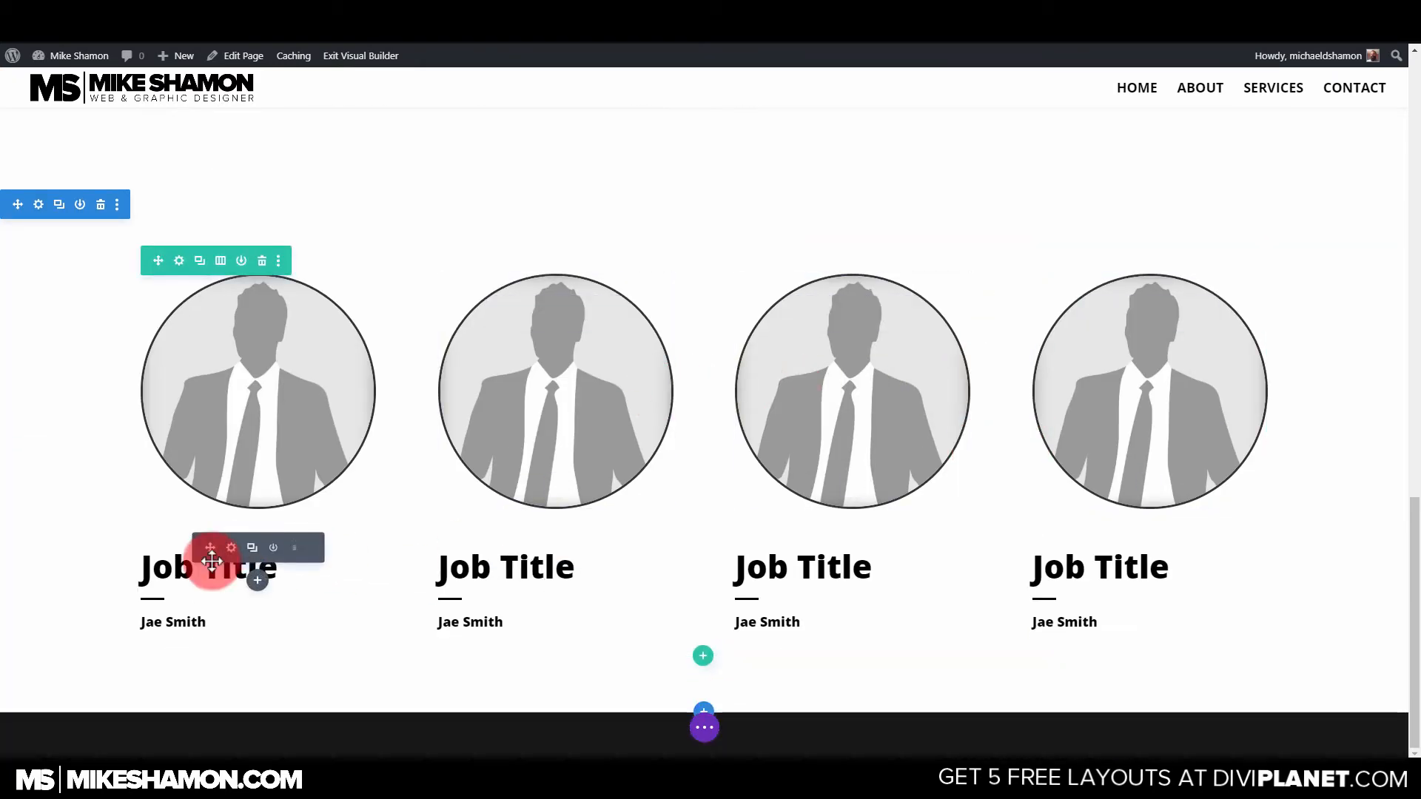
Change the first column's "Job Title" heading to "Sales".
double_click(185, 561)
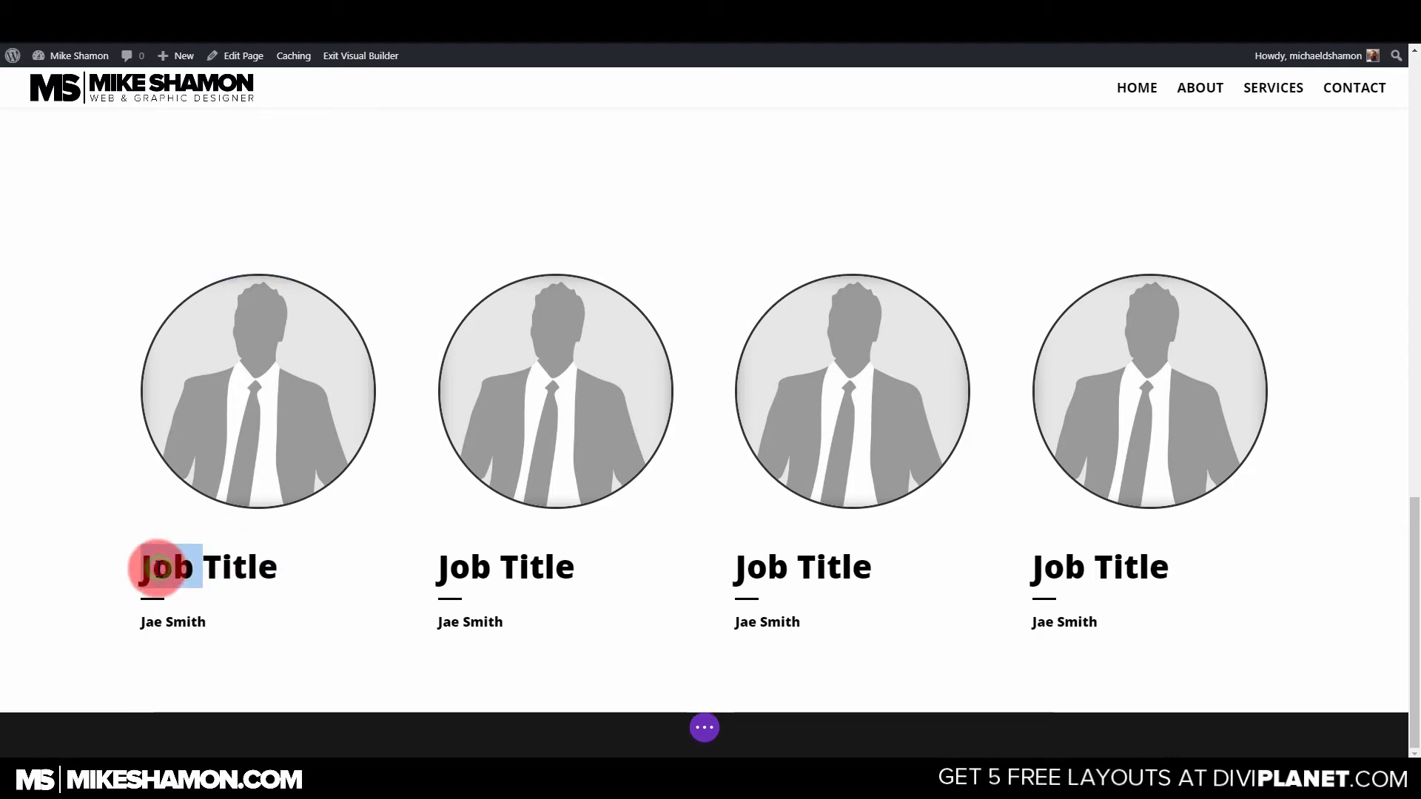
triple_click(158, 568)
type("Sales")
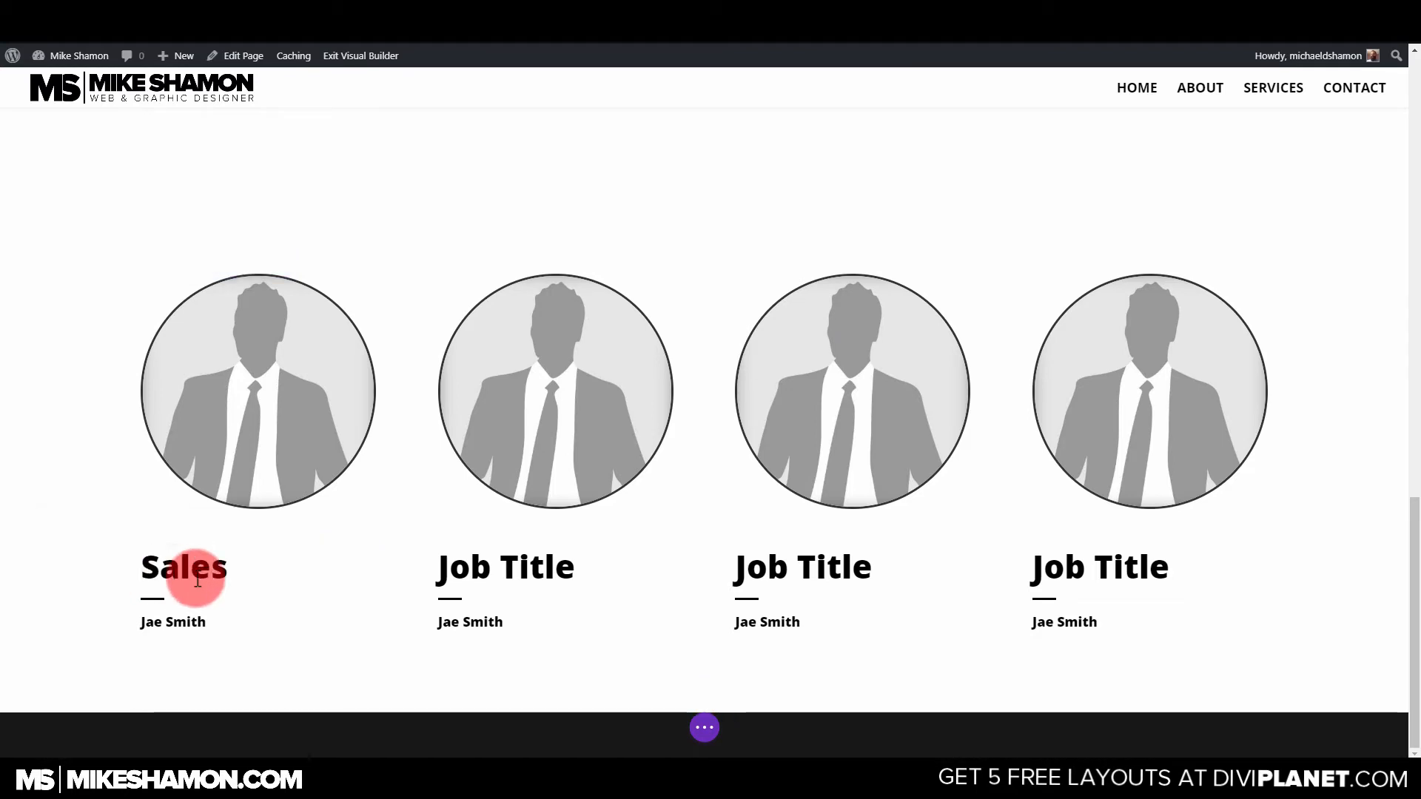
Change the second column's "Job Title" heading to "Accounts".
triple_click(469, 567)
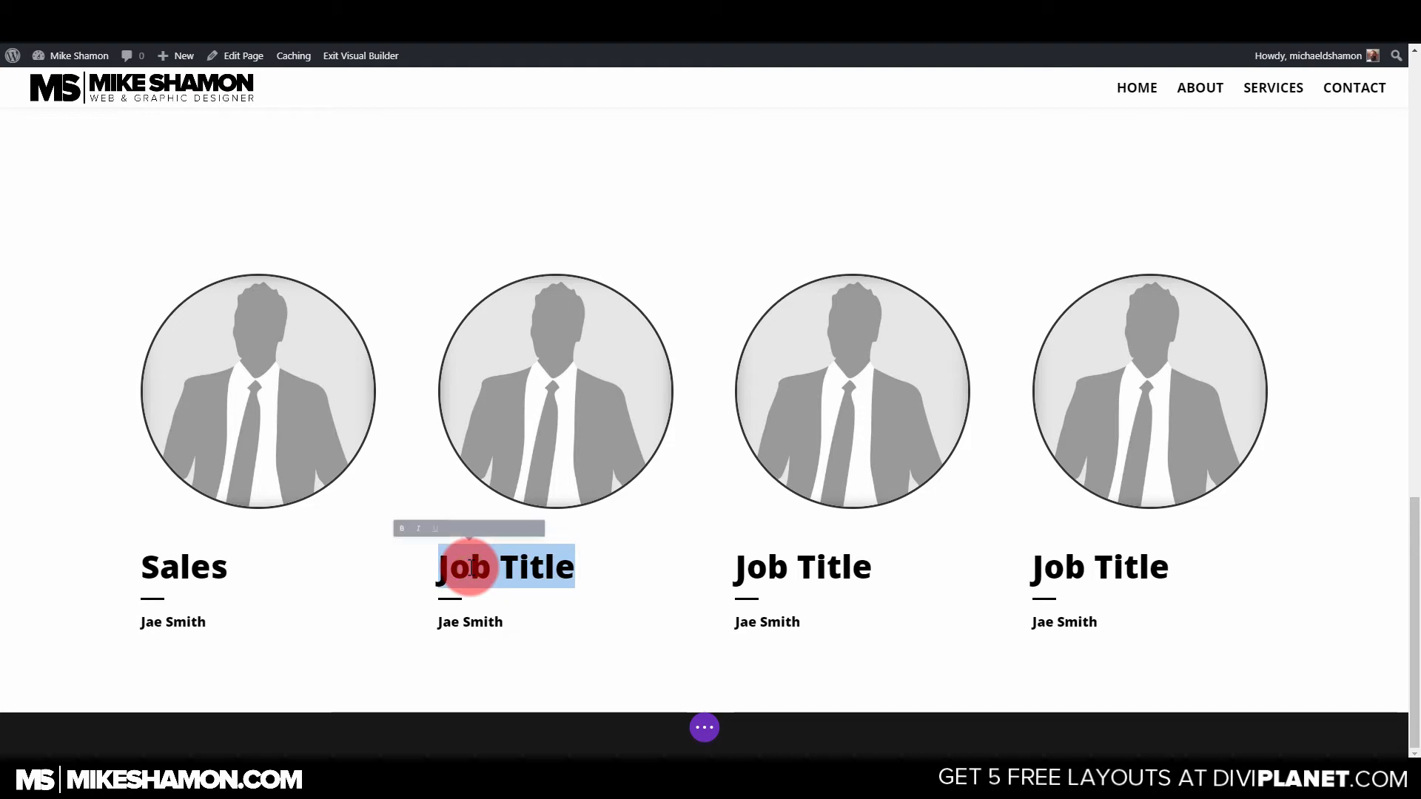
type("Accoutant")
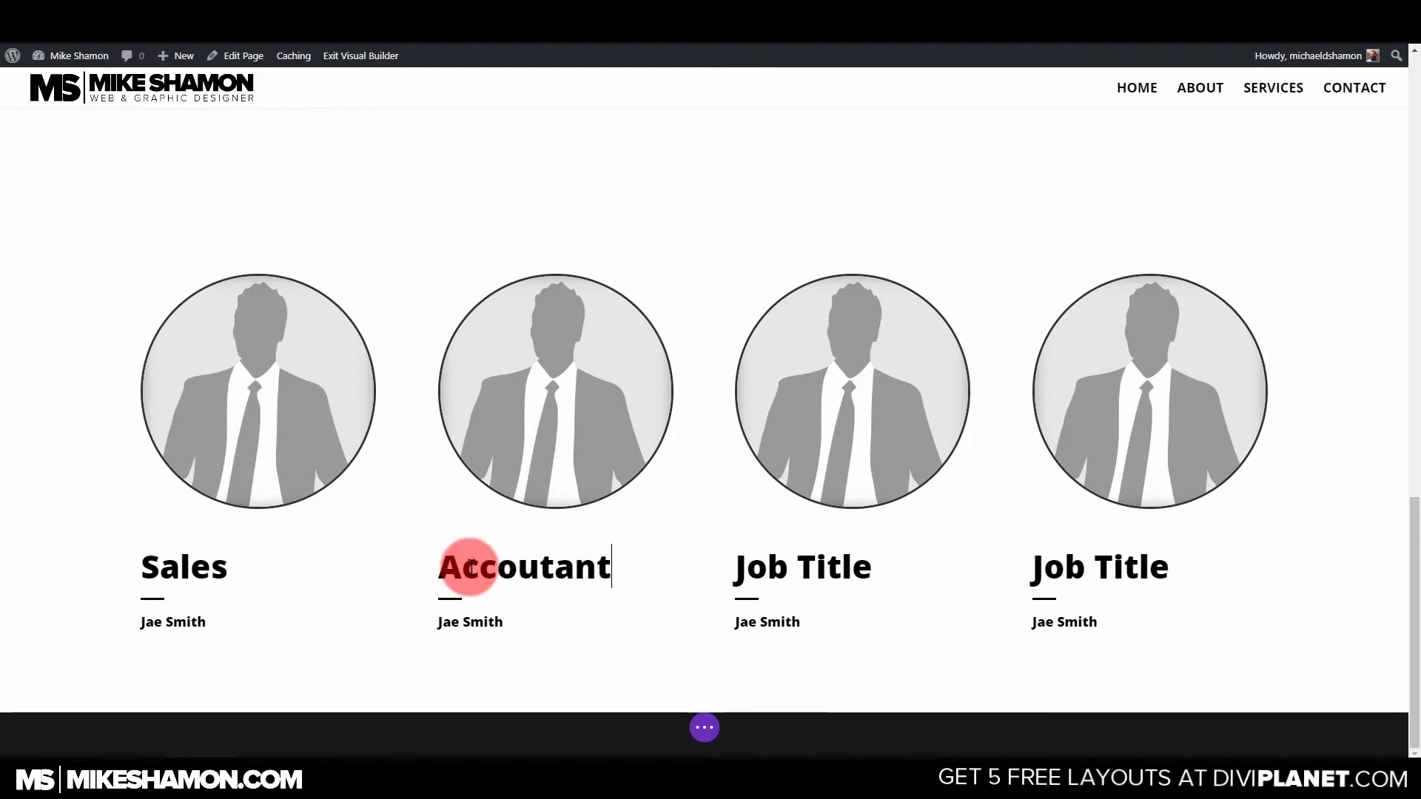
left_click(785, 564)
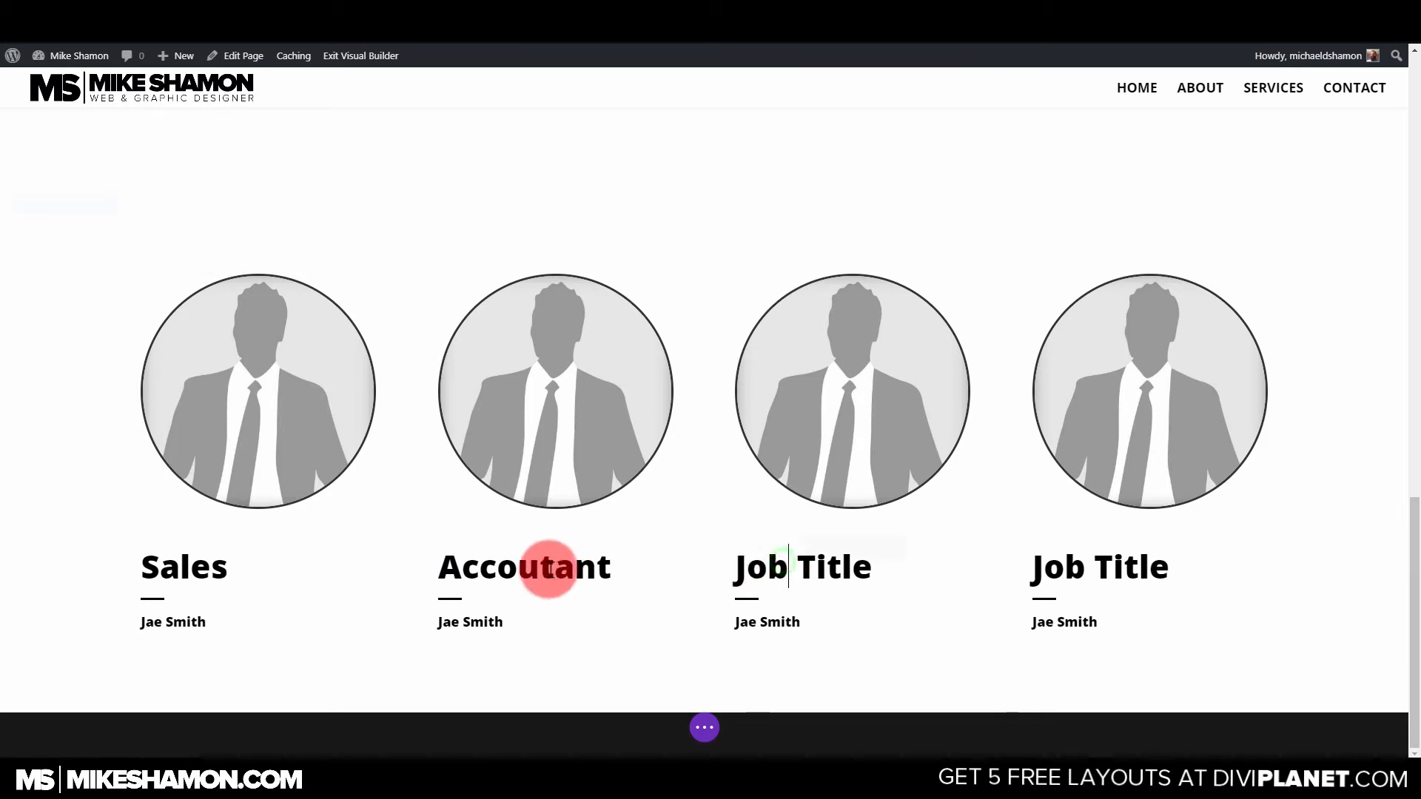
left_click(594, 578)
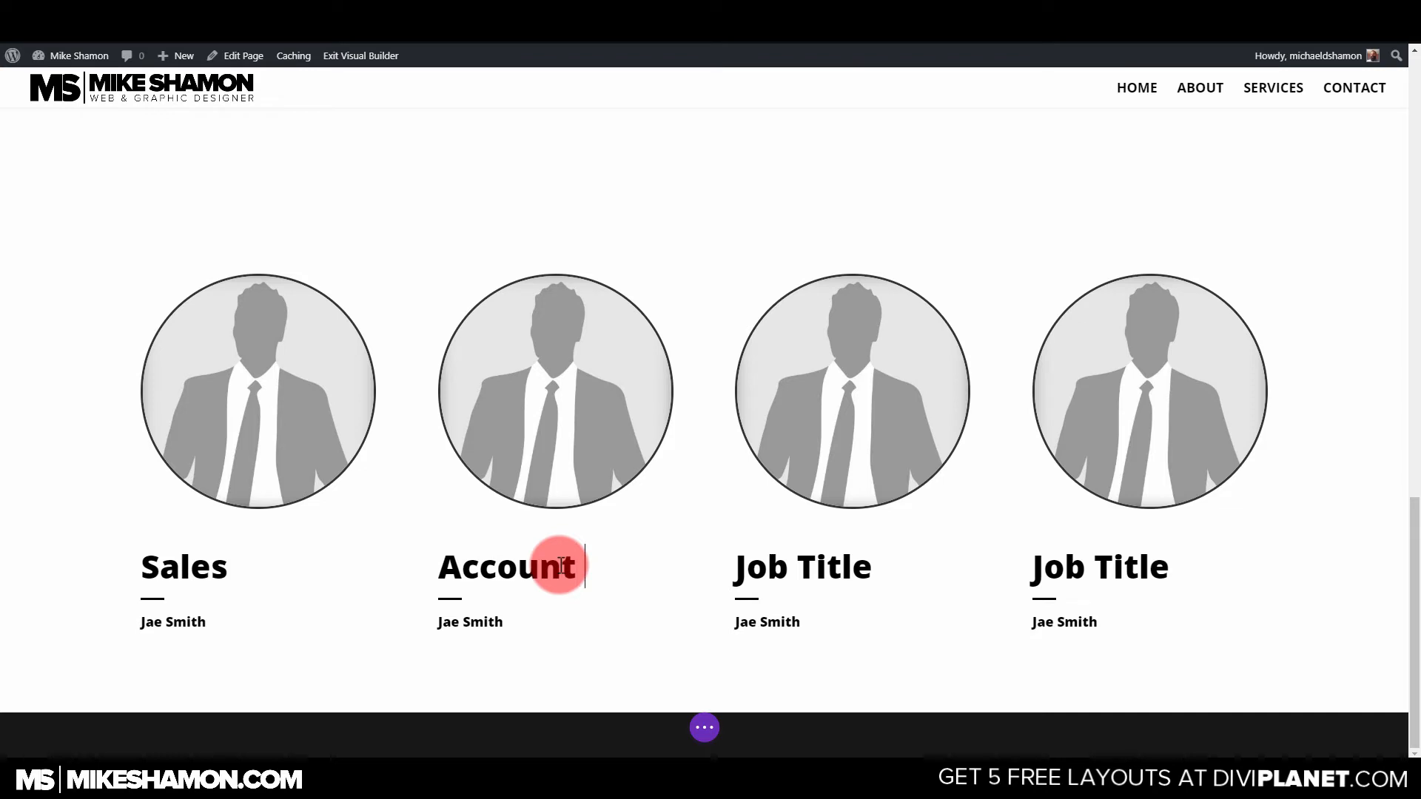
left_click(795, 572)
triple_click(760, 581)
left_click(574, 567)
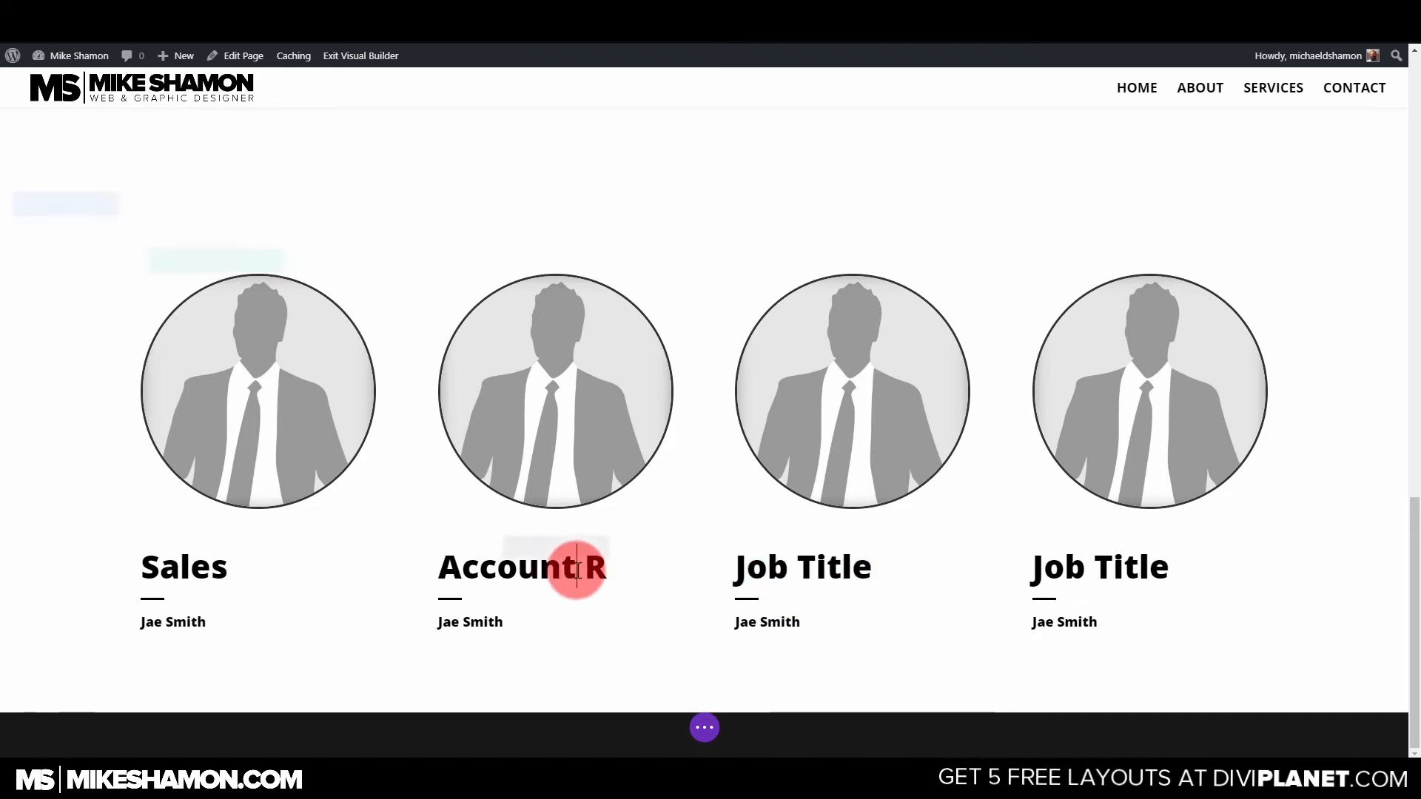
left_click_drag(580, 571, 603, 570)
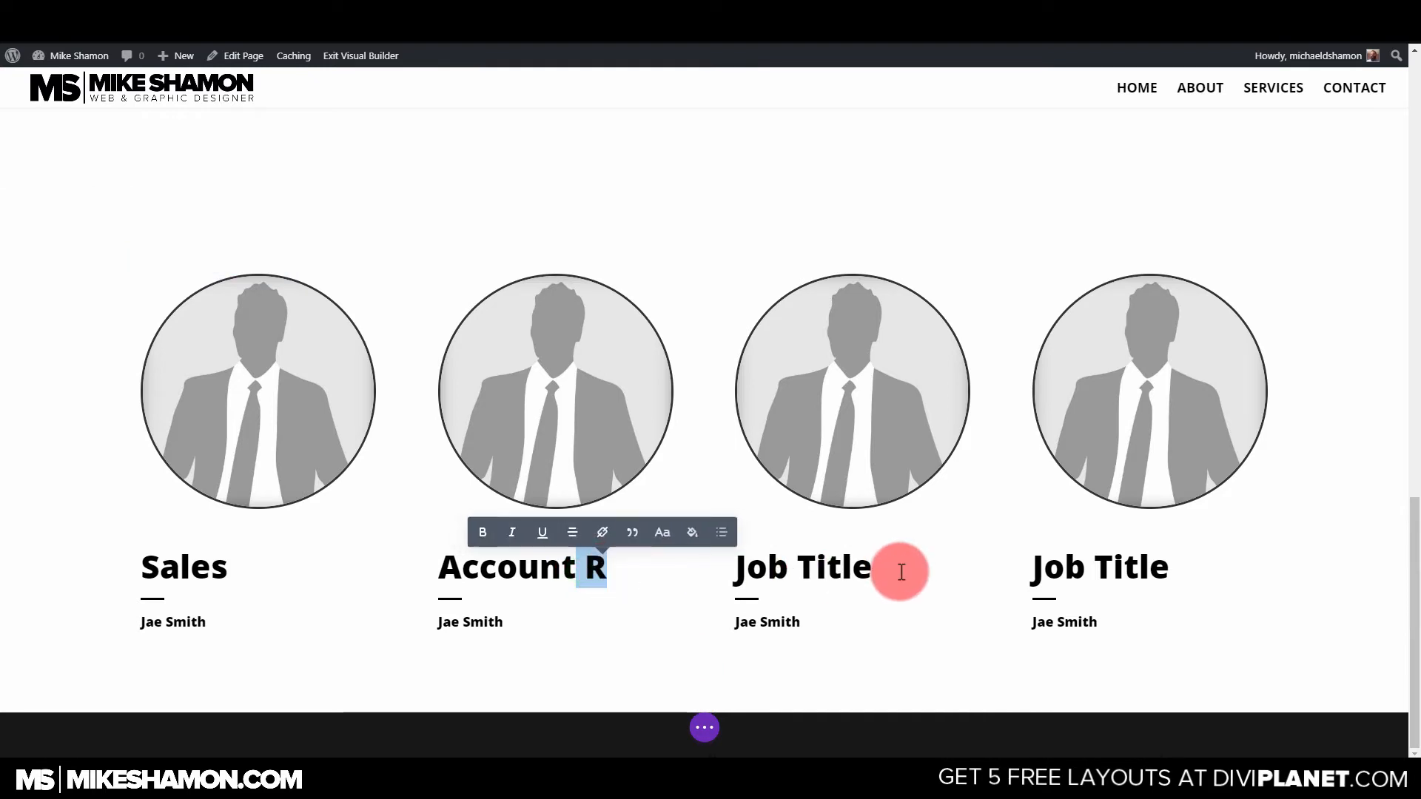
type("s")
left_click(858, 576)
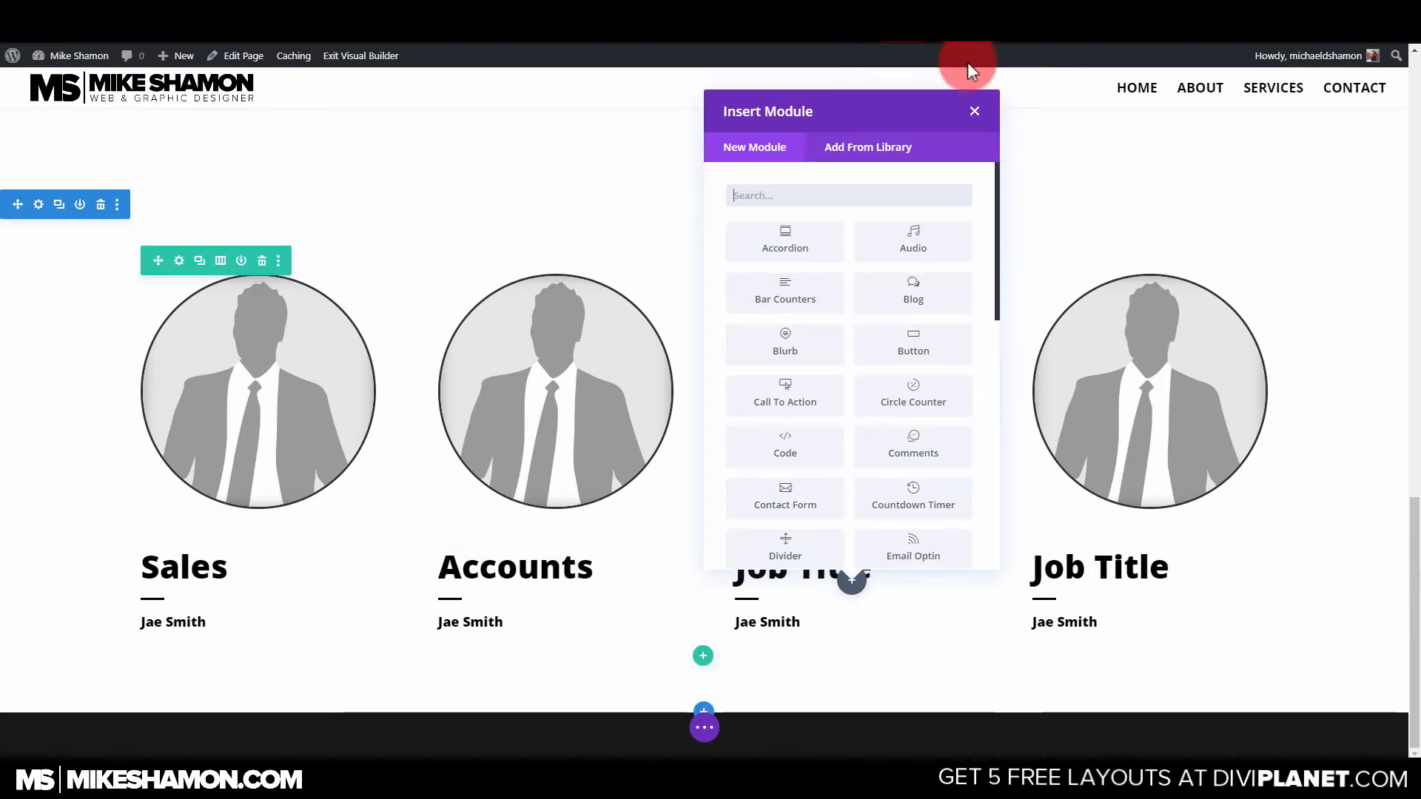
left_click(976, 115)
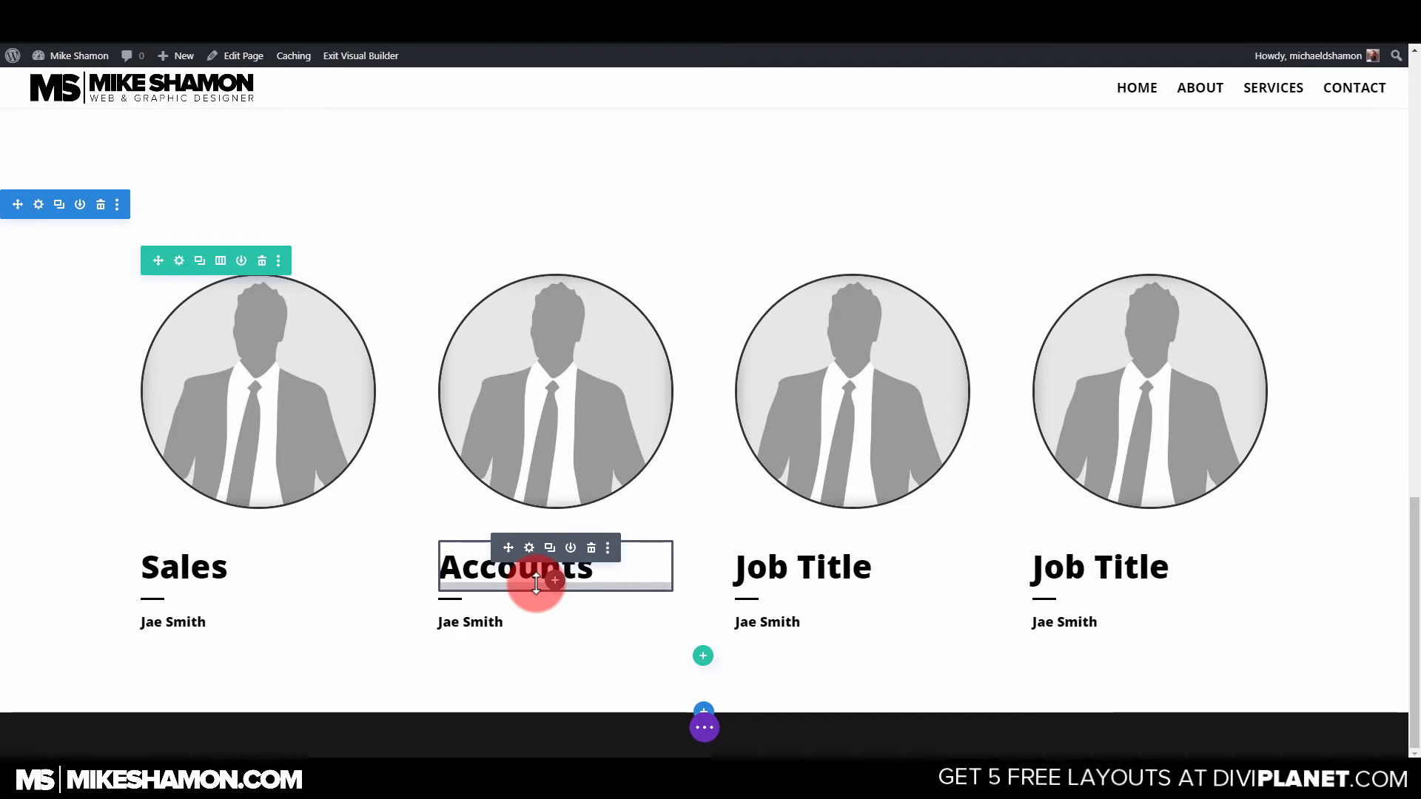
left_click(849, 580)
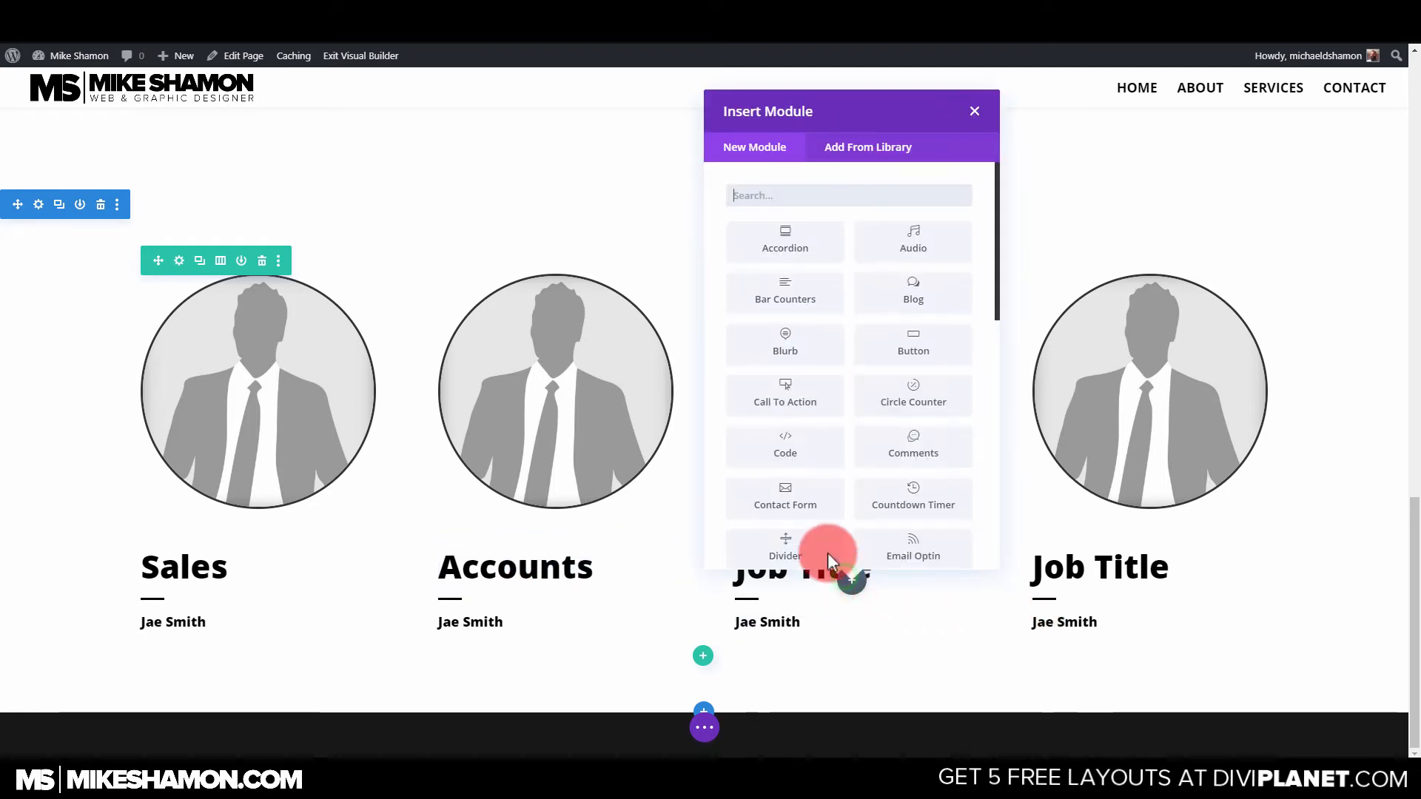
left_click(973, 111)
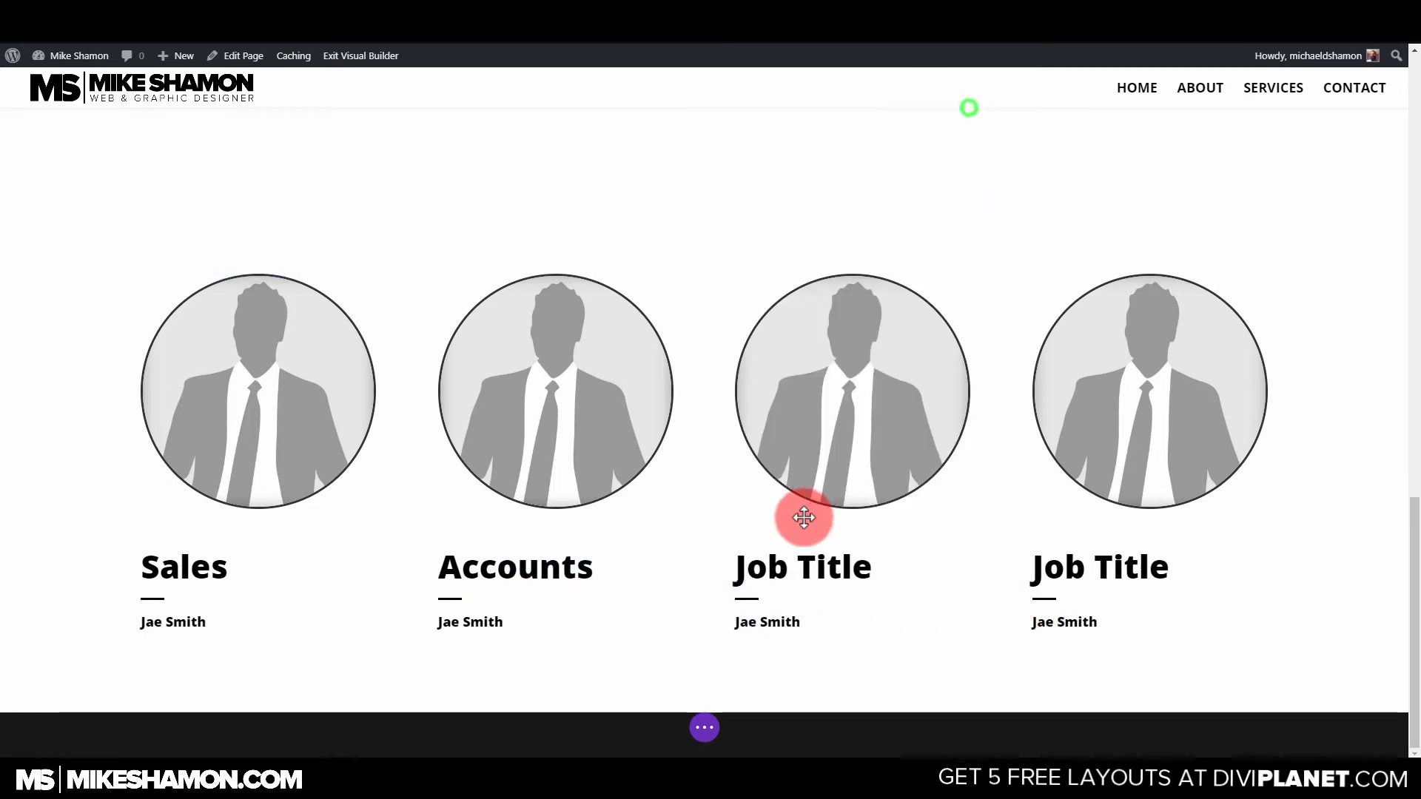
Change the third column's "Job Title" heading to "No. 2" and the fourth column's to "Front Desk".
triple_click(764, 571)
type("No. 2")
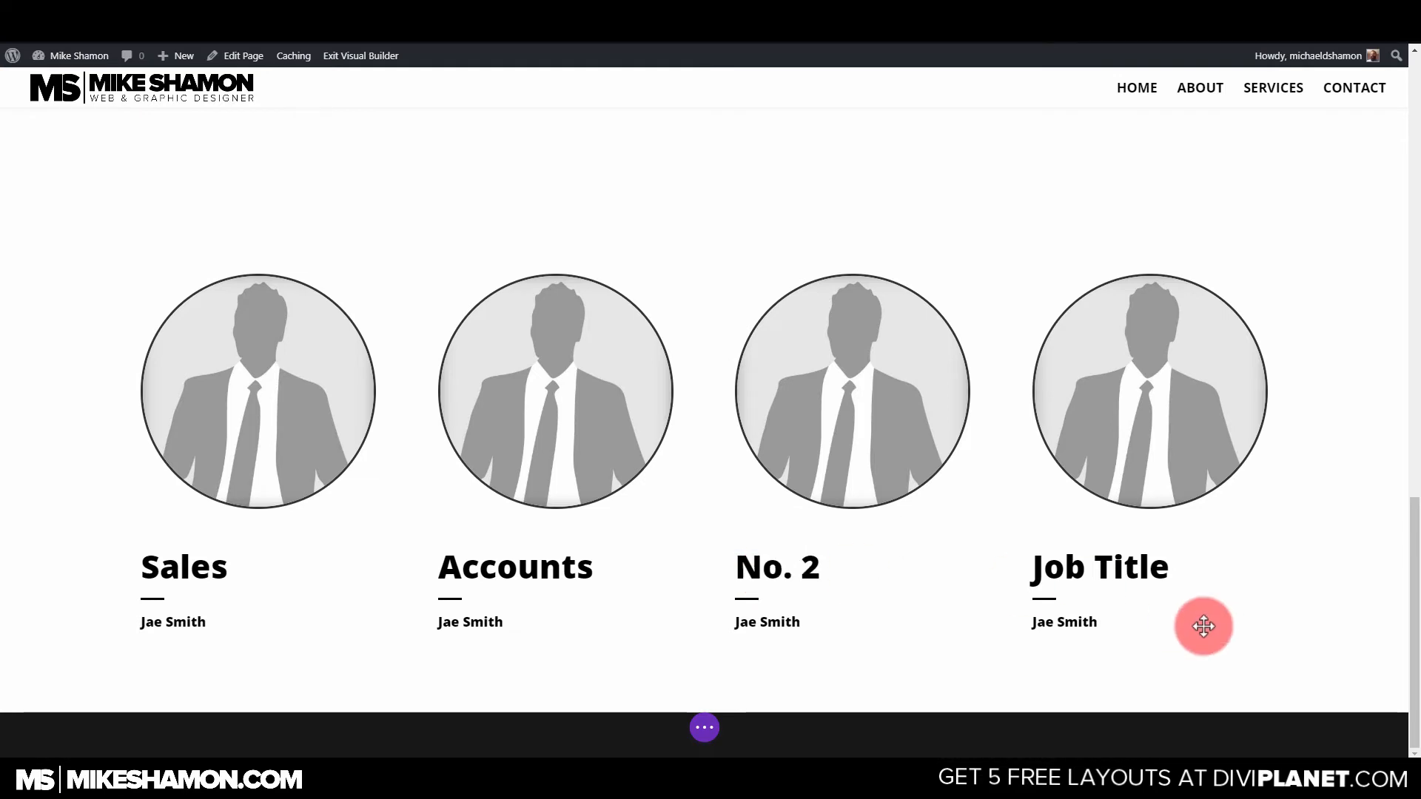
triple_click(1064, 575)
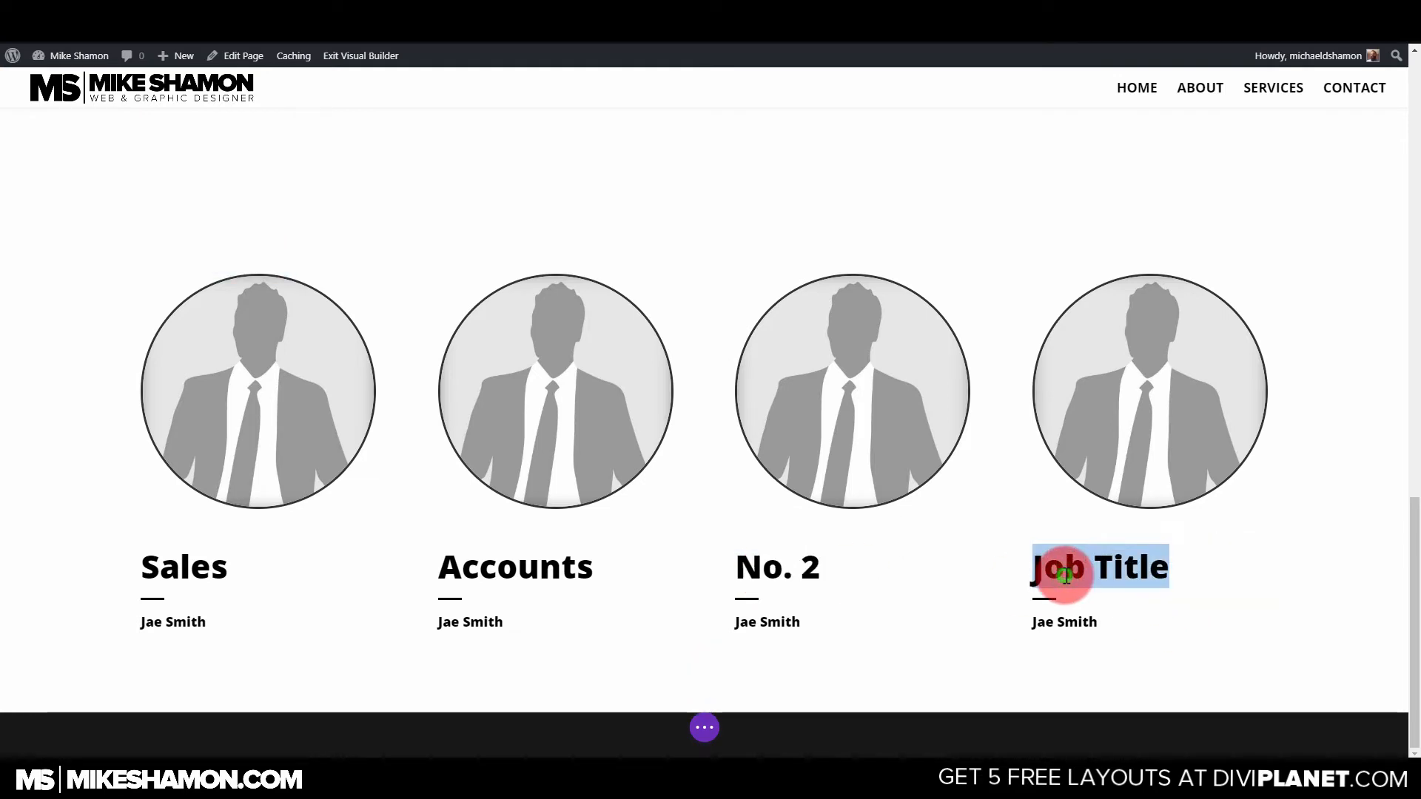
type("Front Desk")
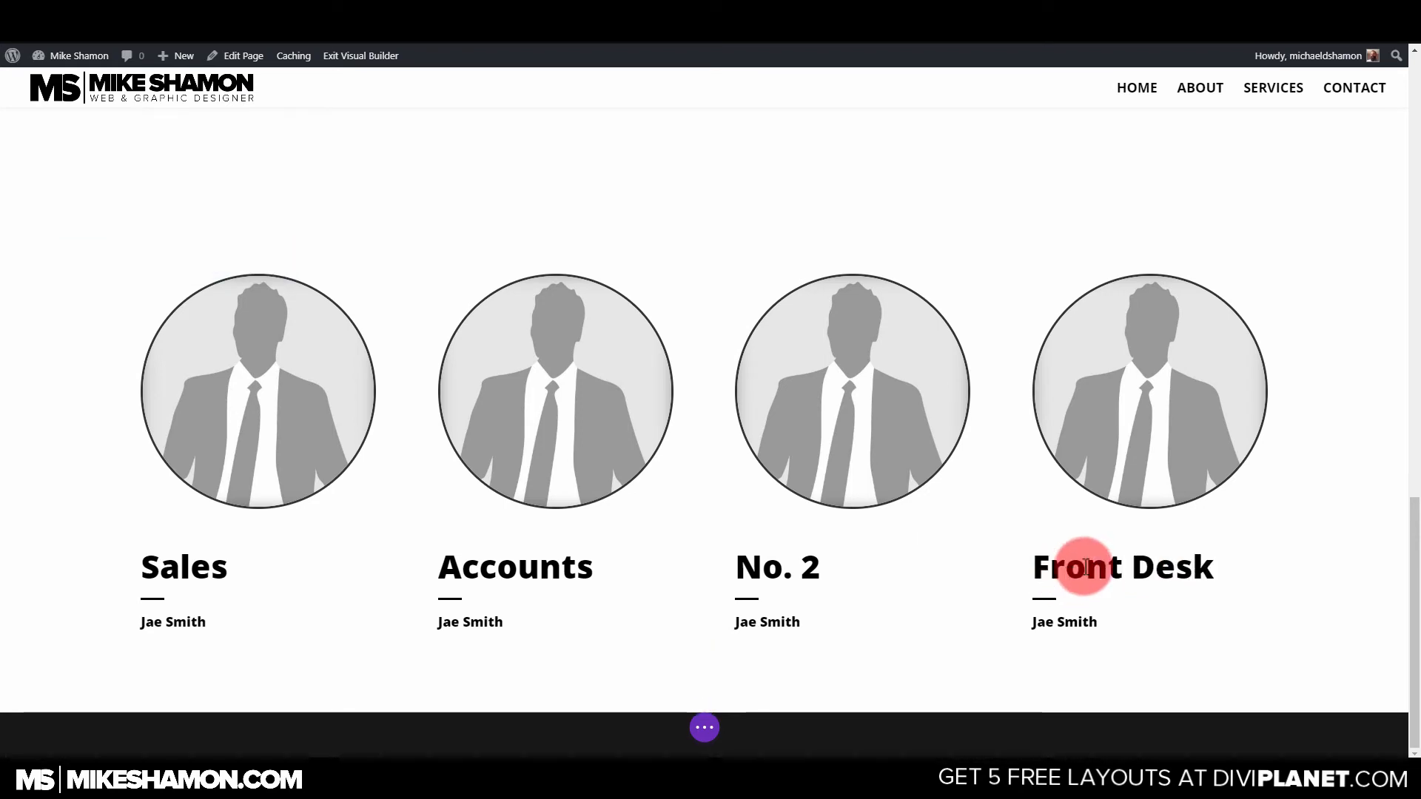
left_click_drag(1299, 555, 492, 331)
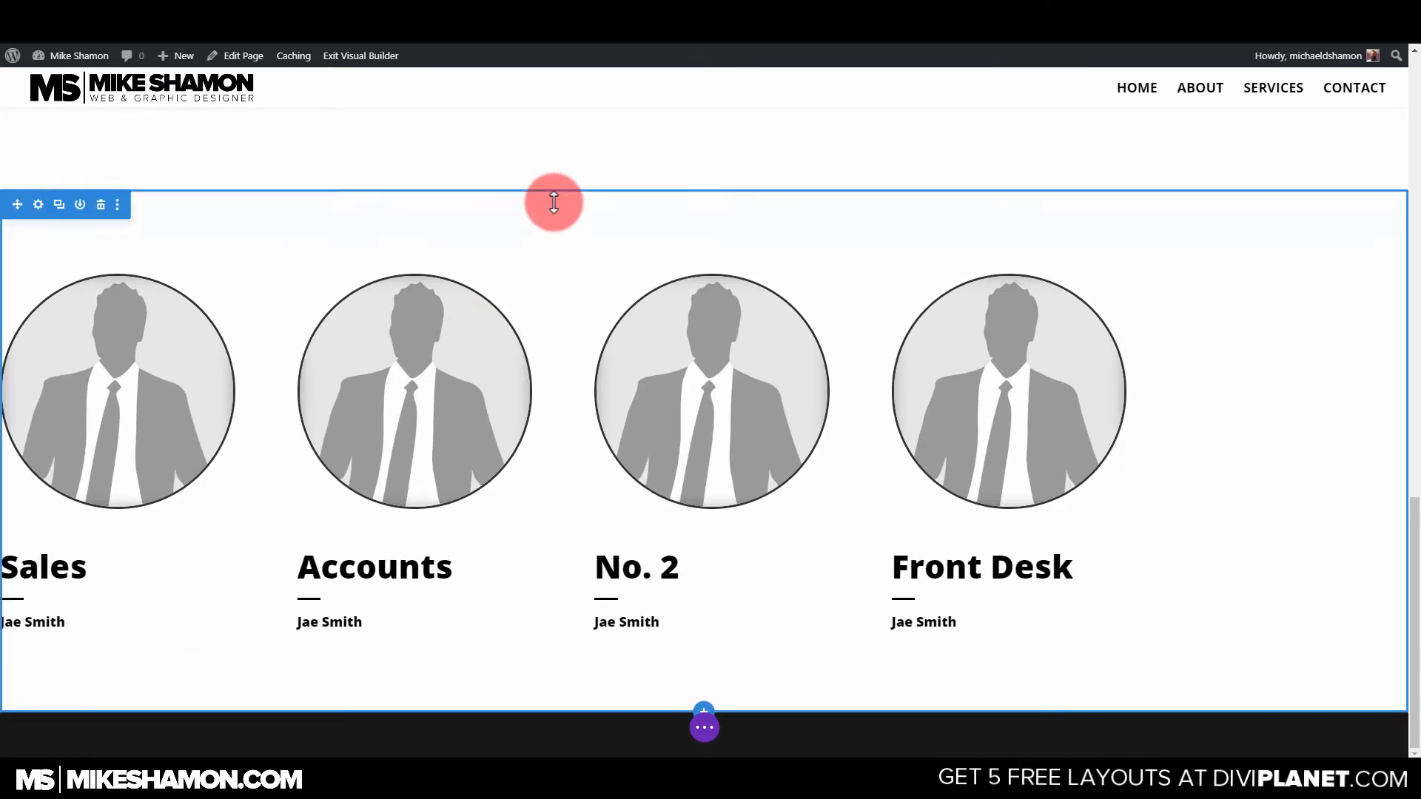
key("ctrl+z")
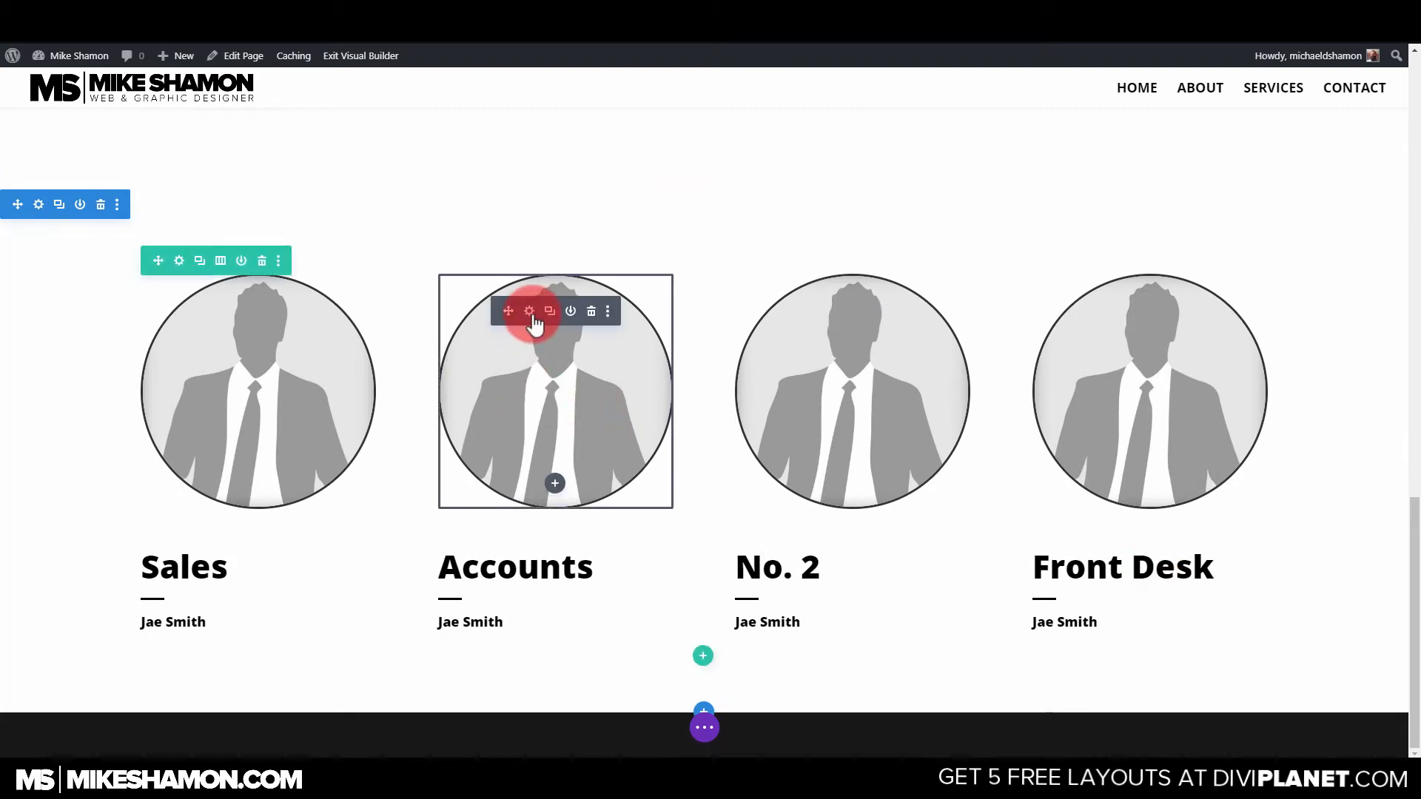
Replace the portrait above "Accounts" with Placeholder-Business-Woman-2.jpg from the media library and save the image settings.
left_click(534, 313)
left_click(1135, 348)
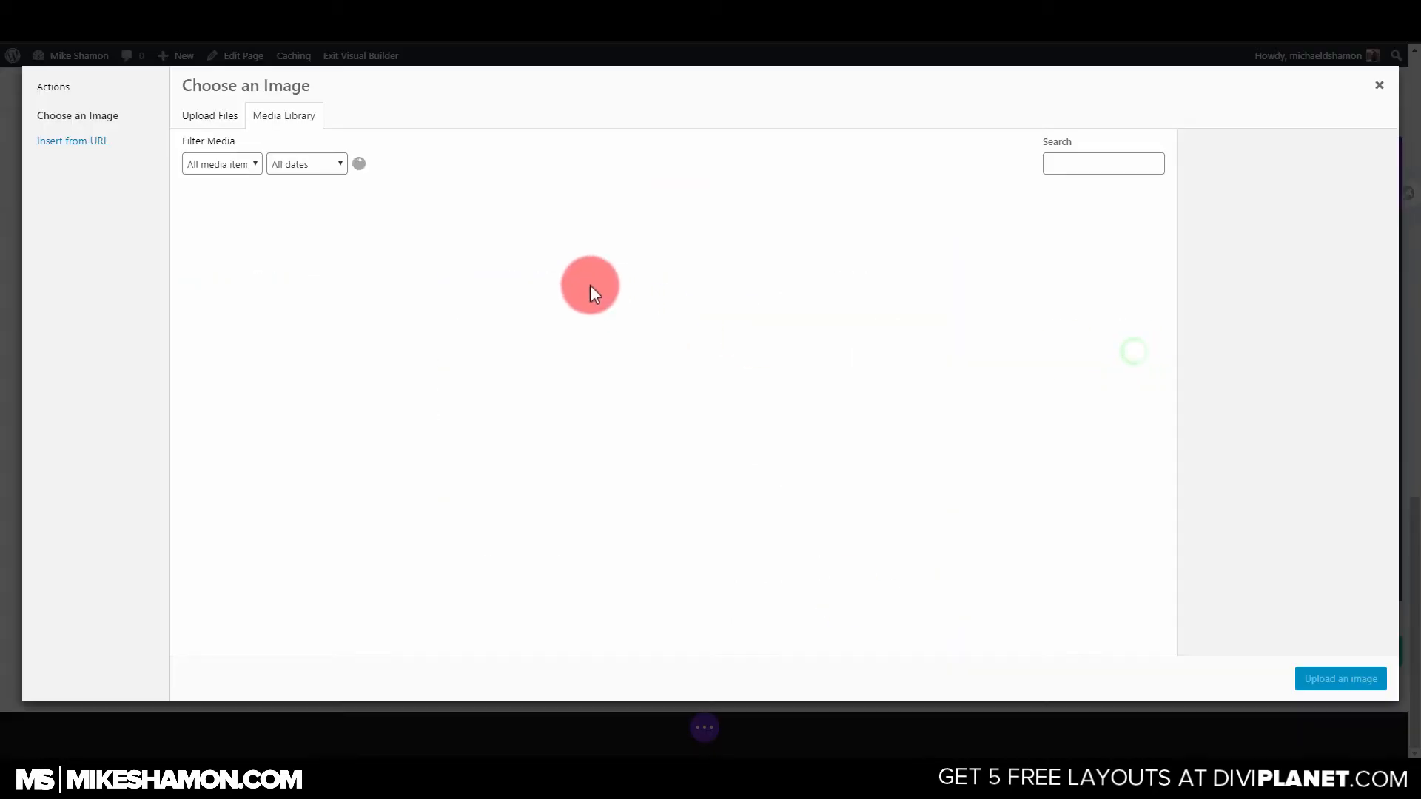
left_click(975, 242)
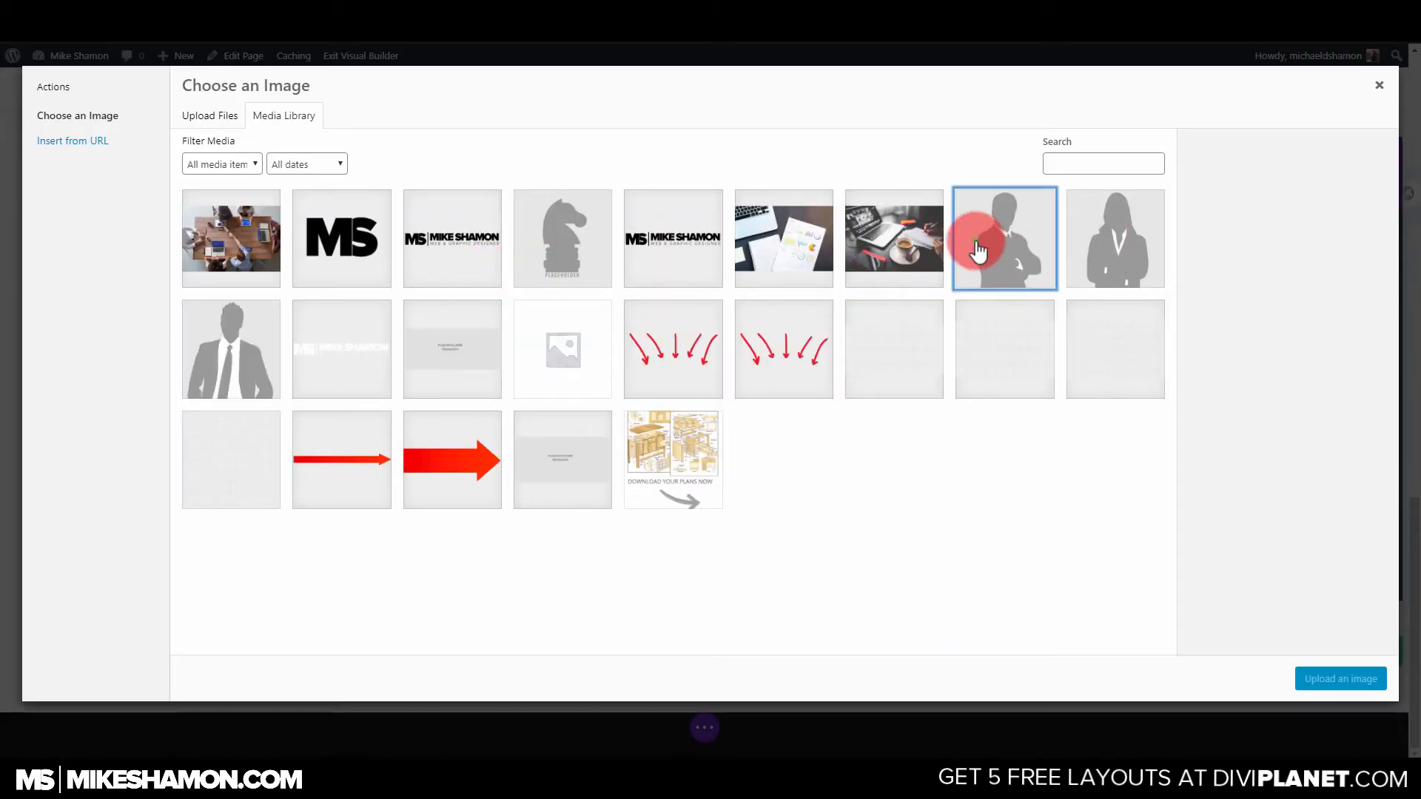
left_click(1159, 284)
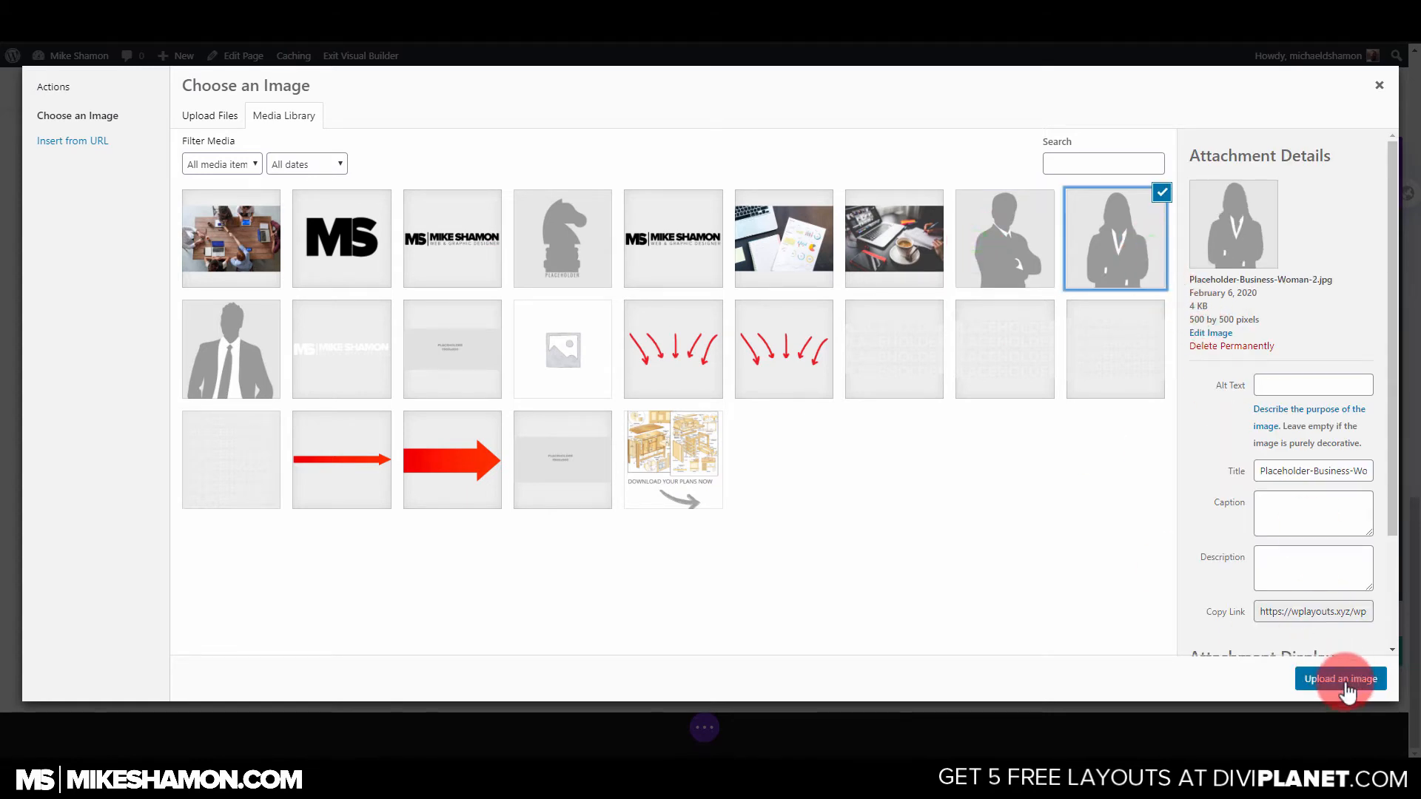
left_click(1340, 679)
left_click(1340, 649)
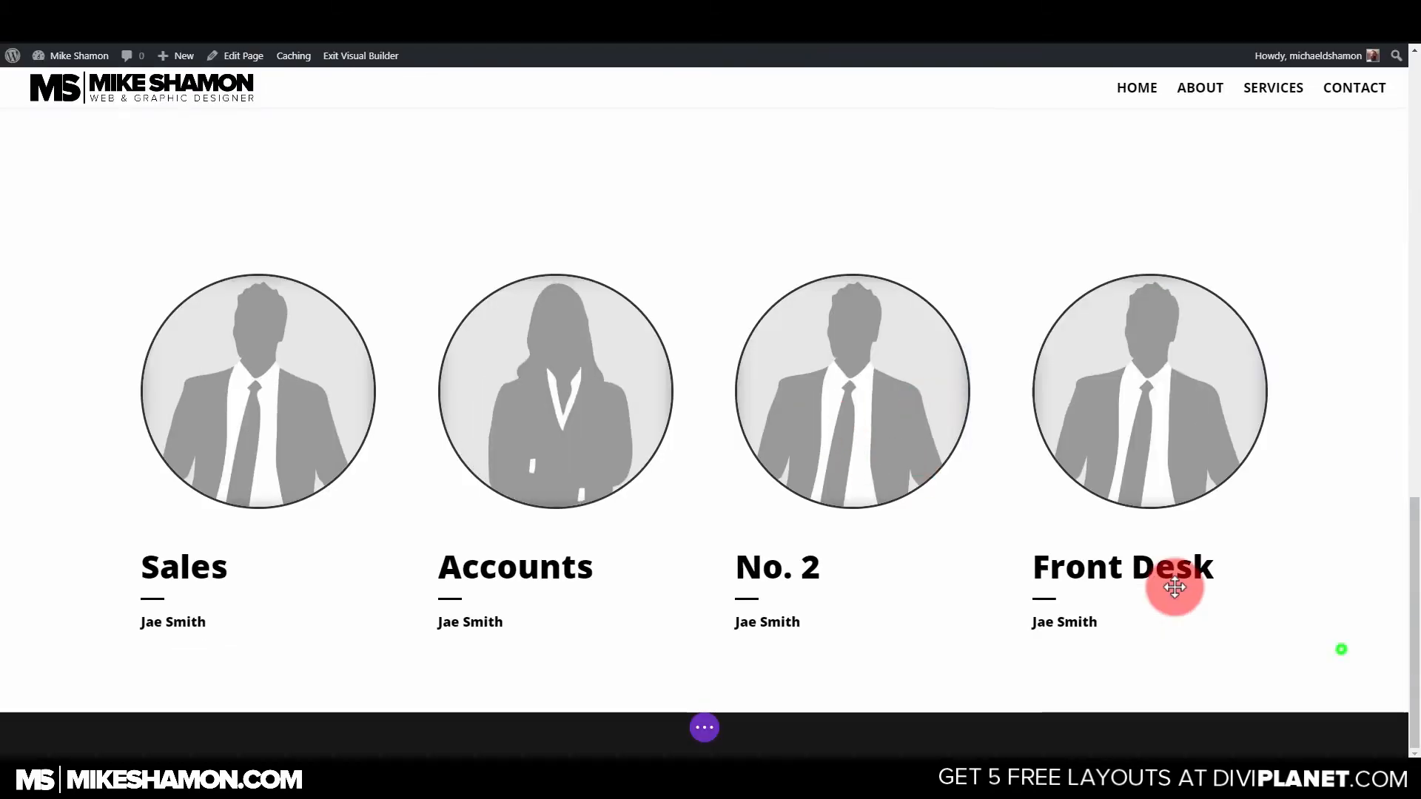
Replace the portrait above "No. 2" with Placeholder-Business-Man-5.jpg from the media library.
left_click(823, 310)
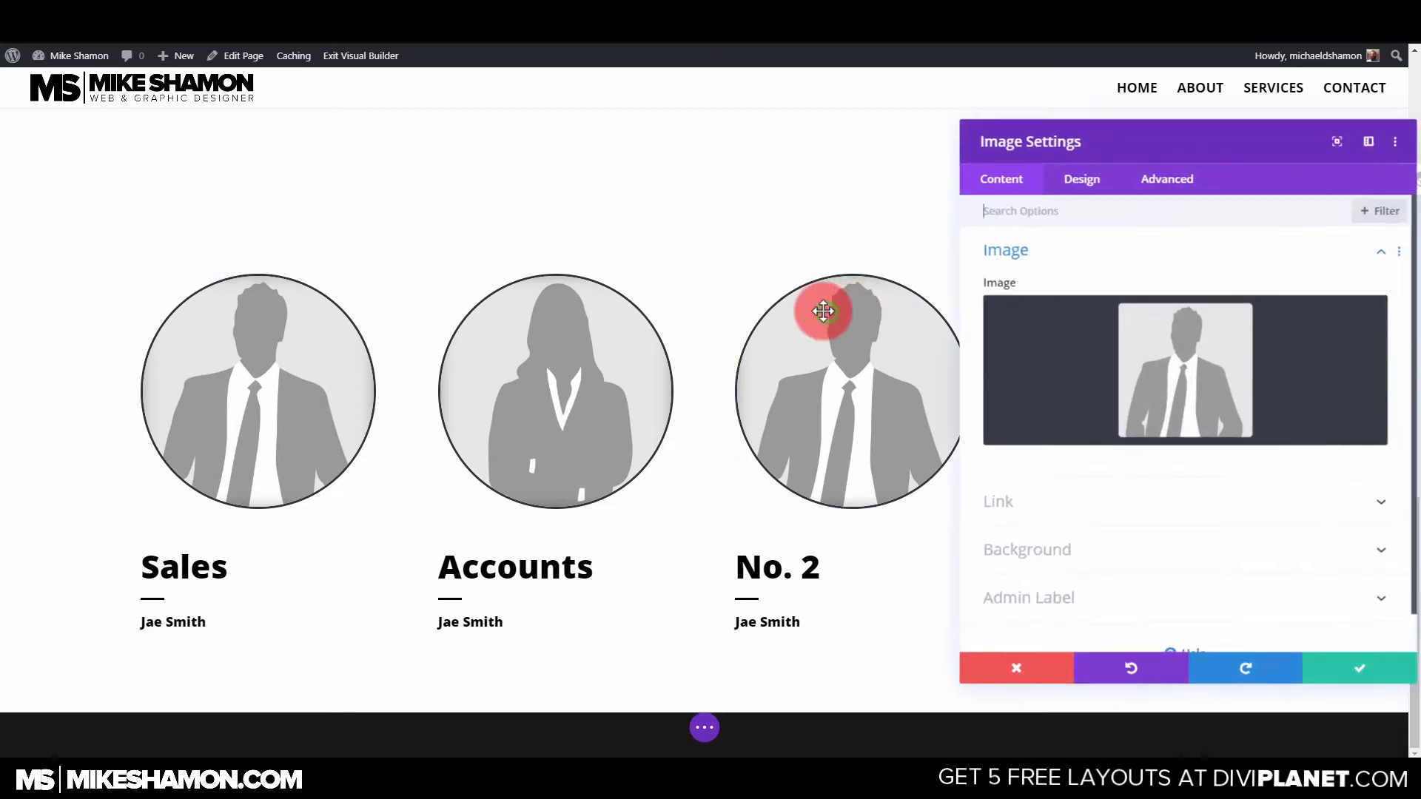
left_click(1286, 375)
left_click(1004, 238)
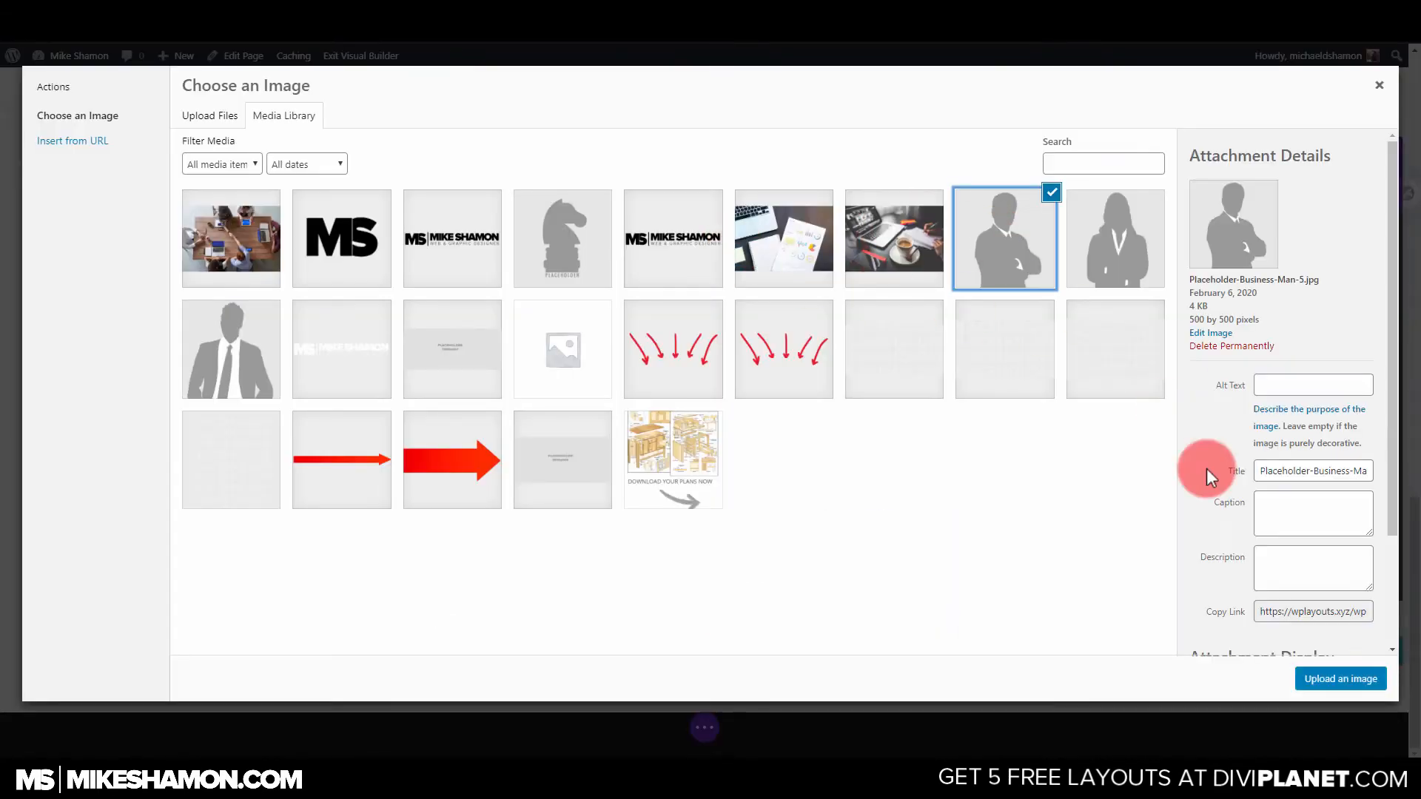
Use Placeholder-Business-Man-5.jpg as the No. 2 team member's image, accept the image settings and save the page.
left_click(1337, 680)
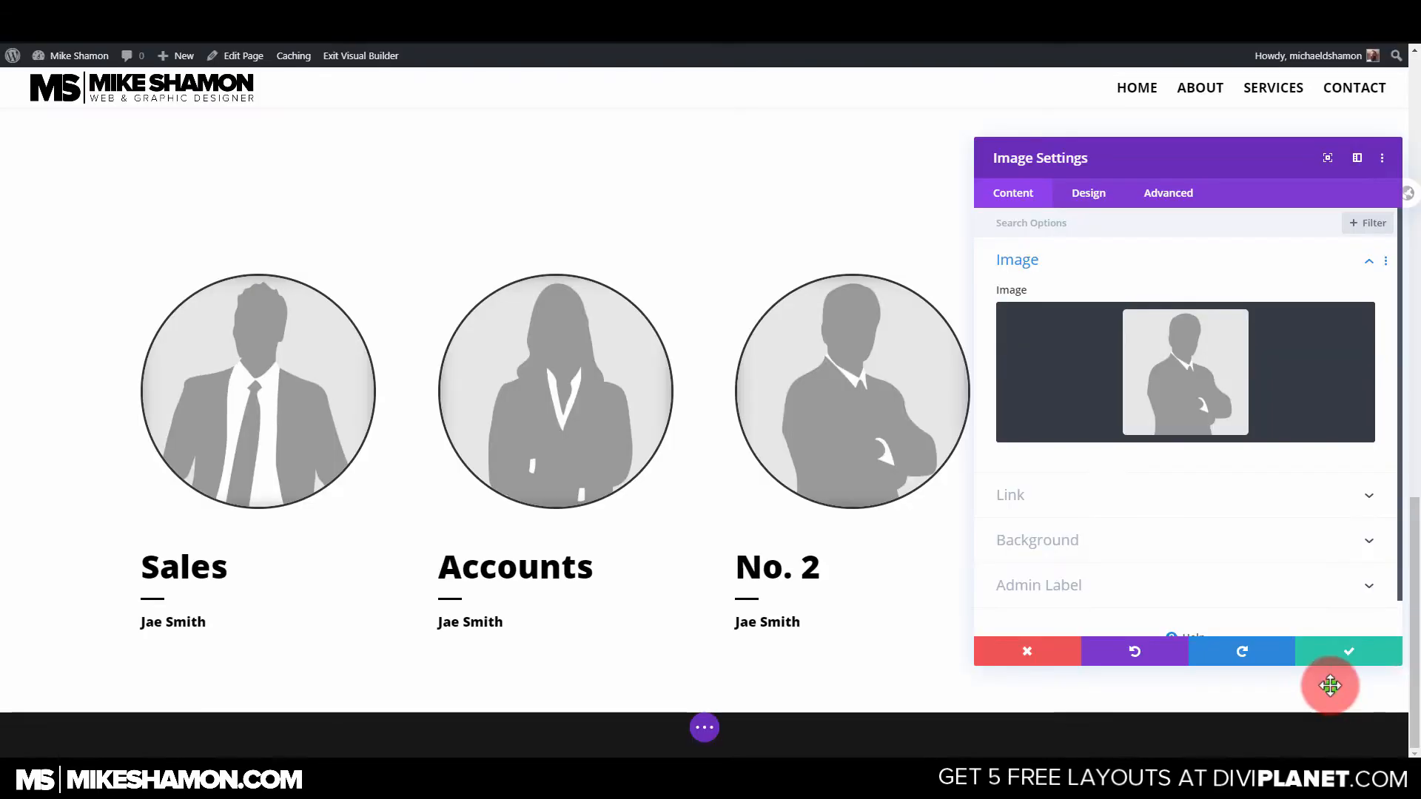
left_click(1370, 651)
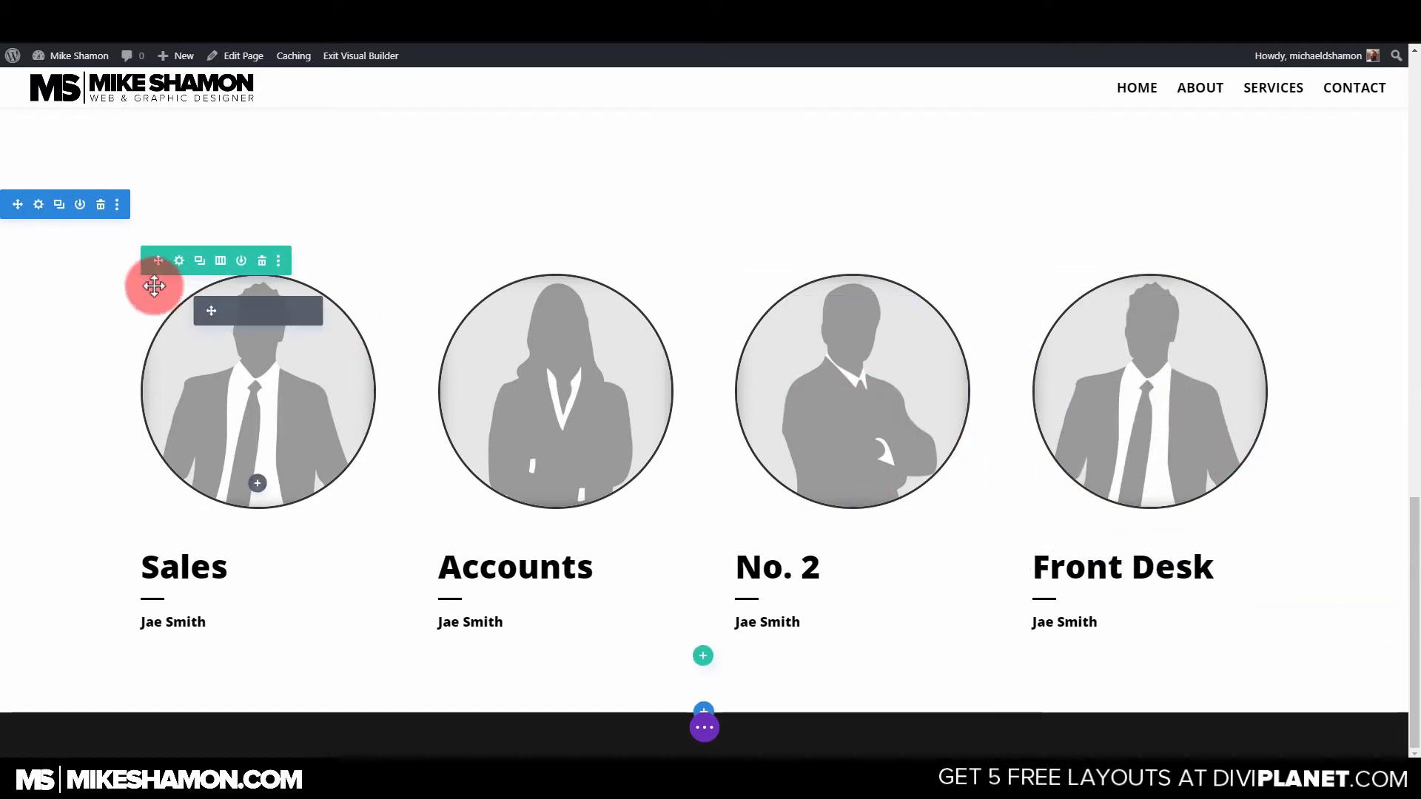
scroll(594, 272, "up", 5)
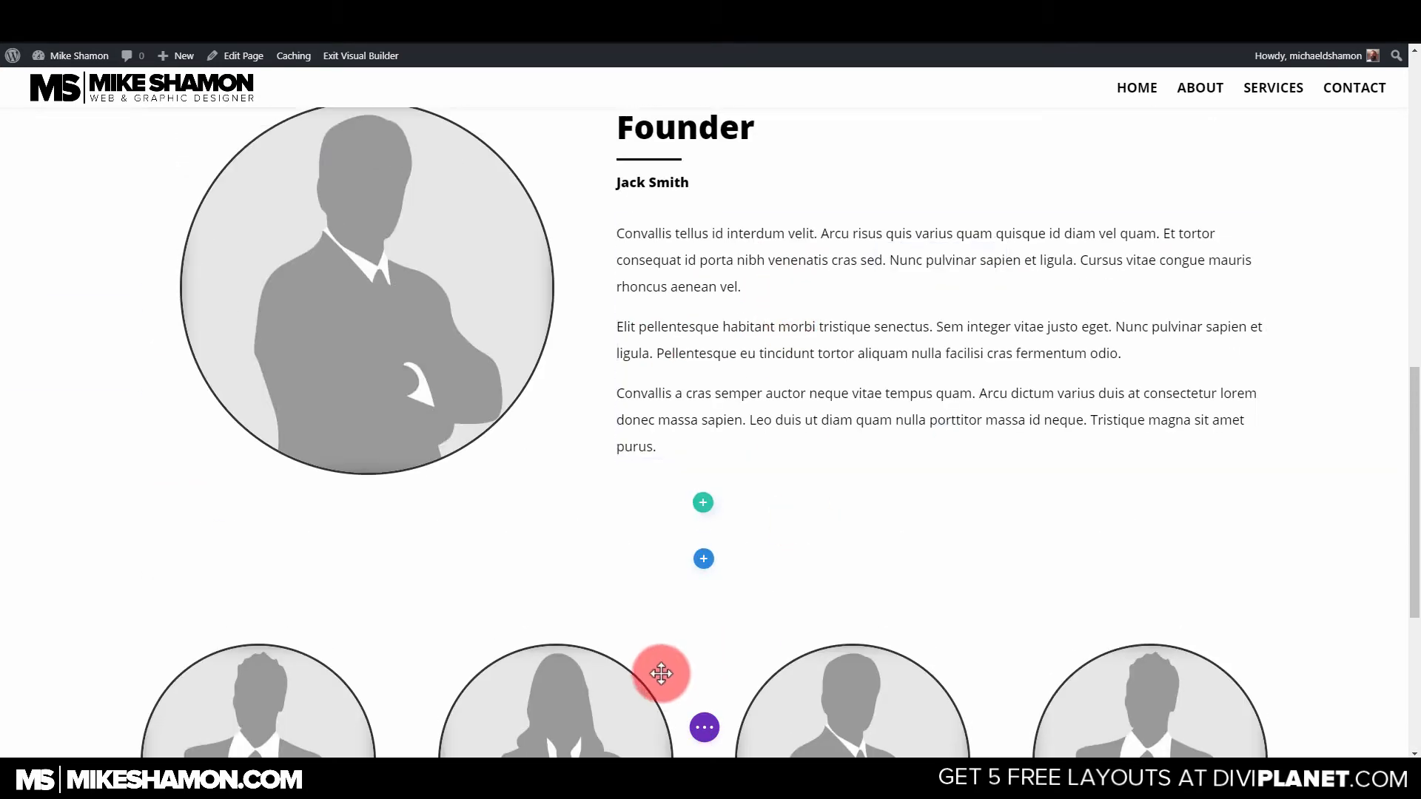
left_click(700, 730)
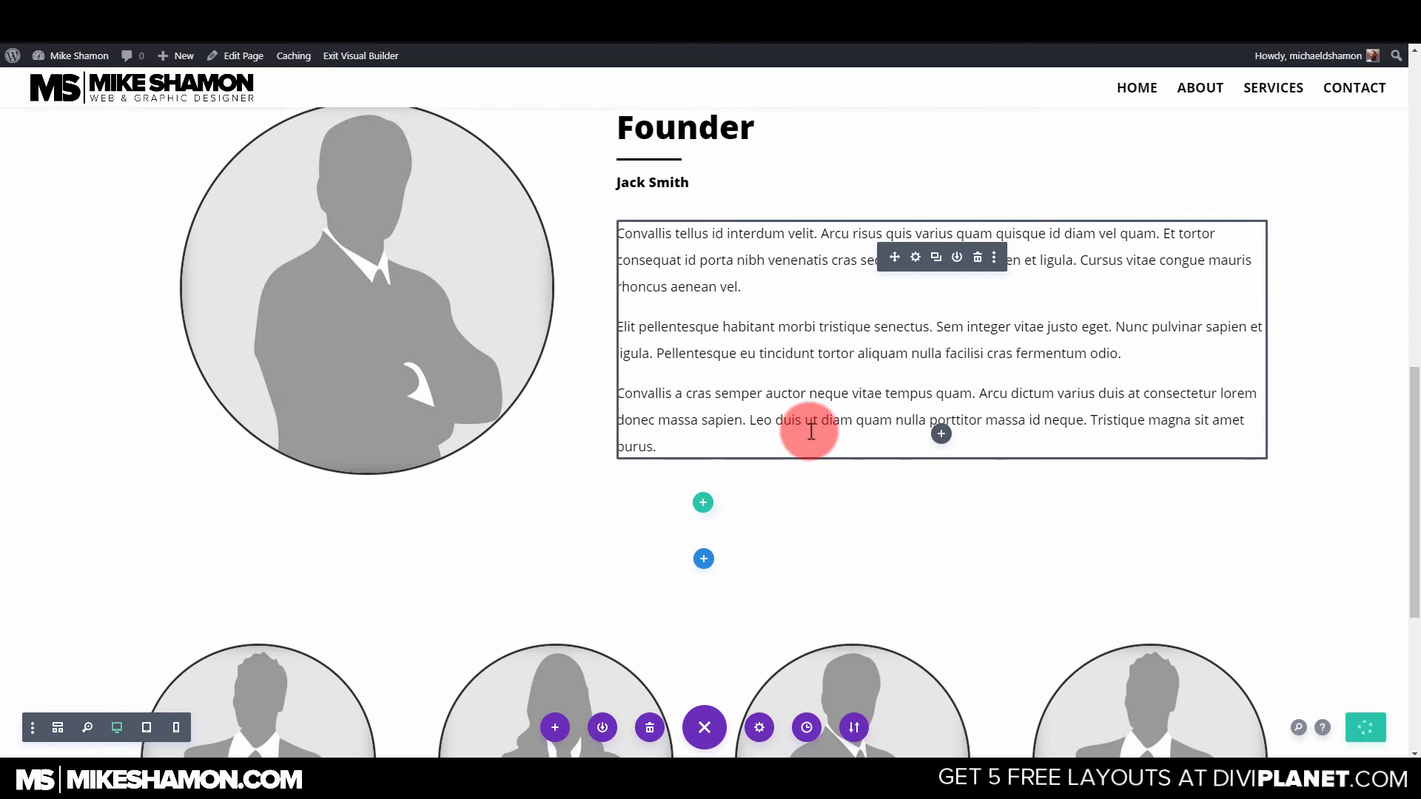
scroll(666, 444, "down", 5)
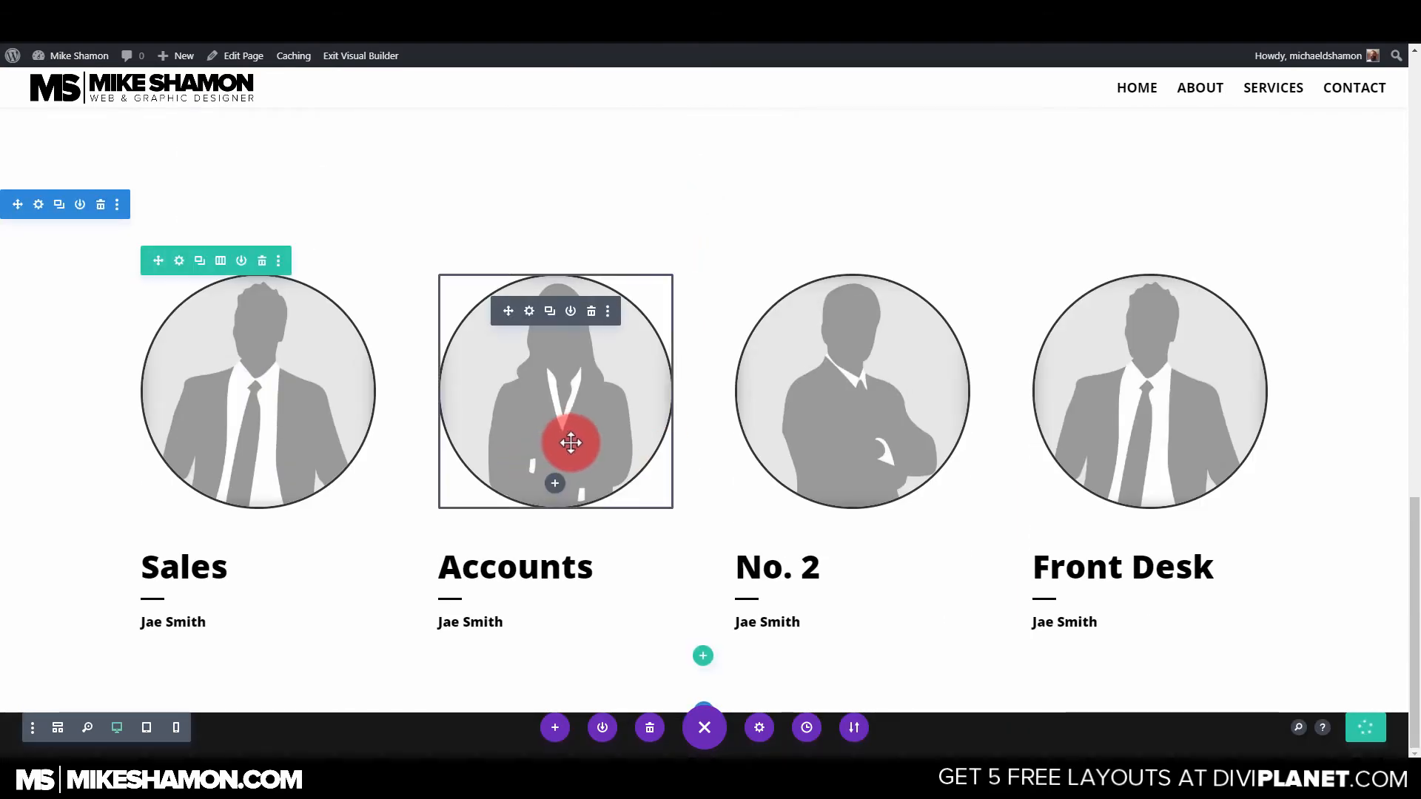
Copy the Founder heading to the end of the founder's text column, below the last paragraph.
scroll(562, 444, "up", 8)
scroll(518, 438, "down", 6)
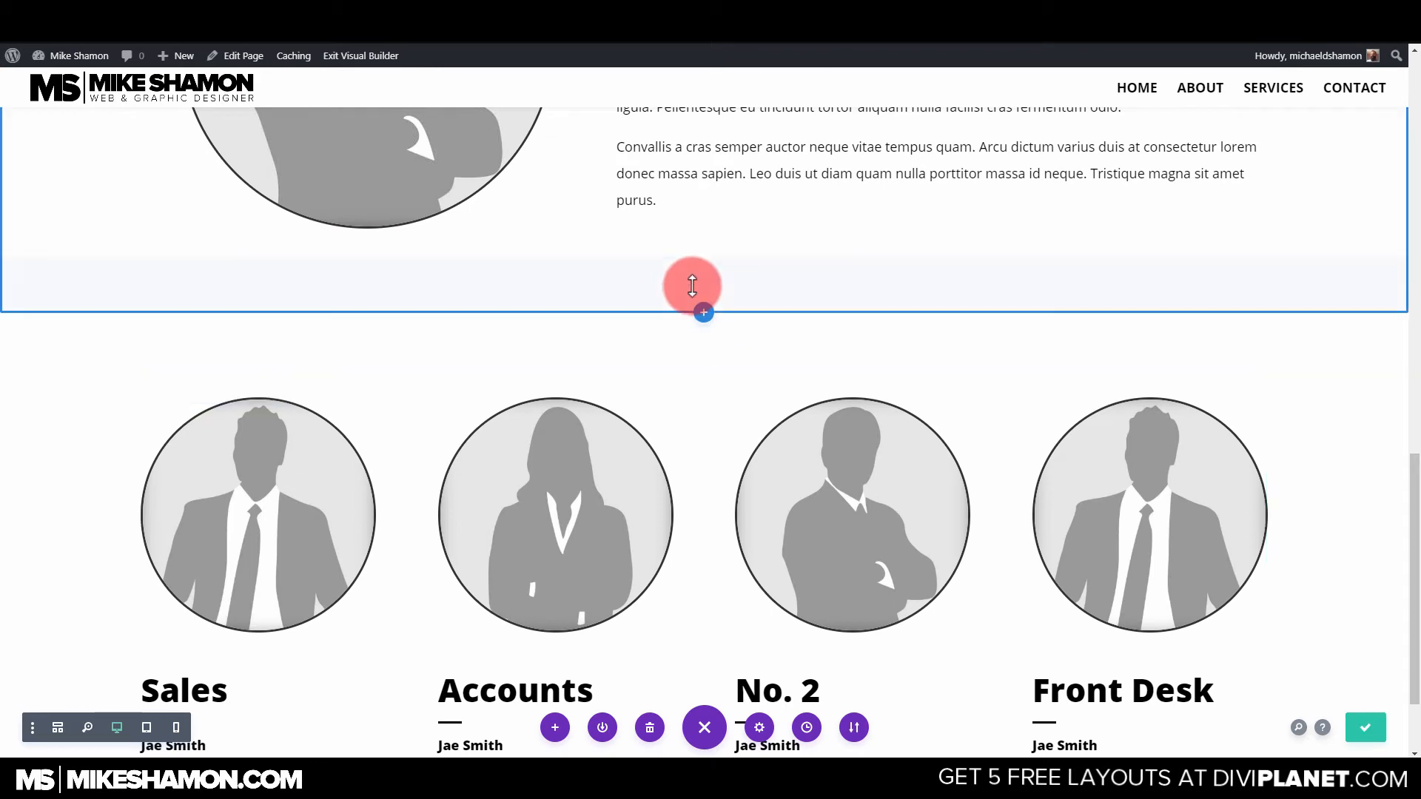
scroll(691, 289, "up", 7)
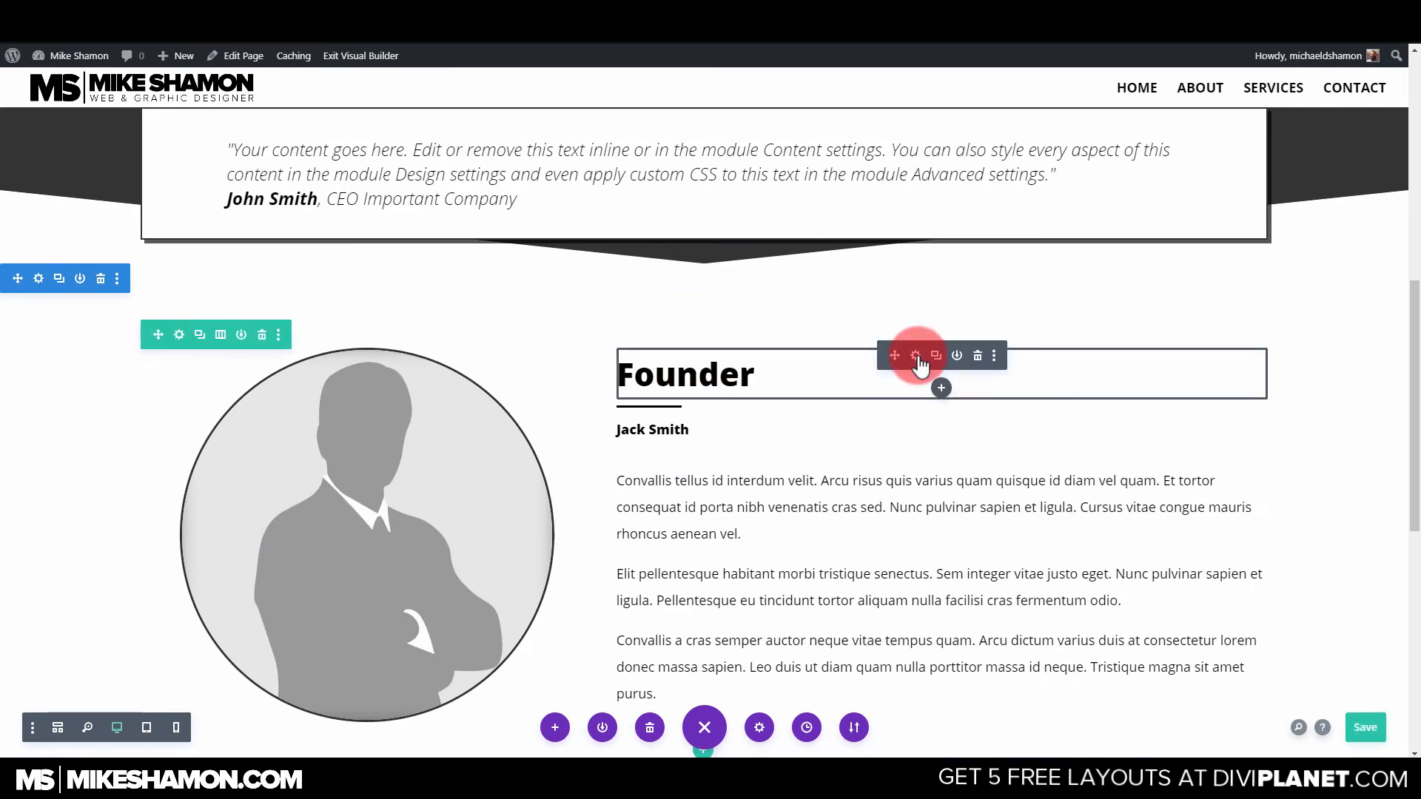
left_click_drag(894, 355, 704, 309)
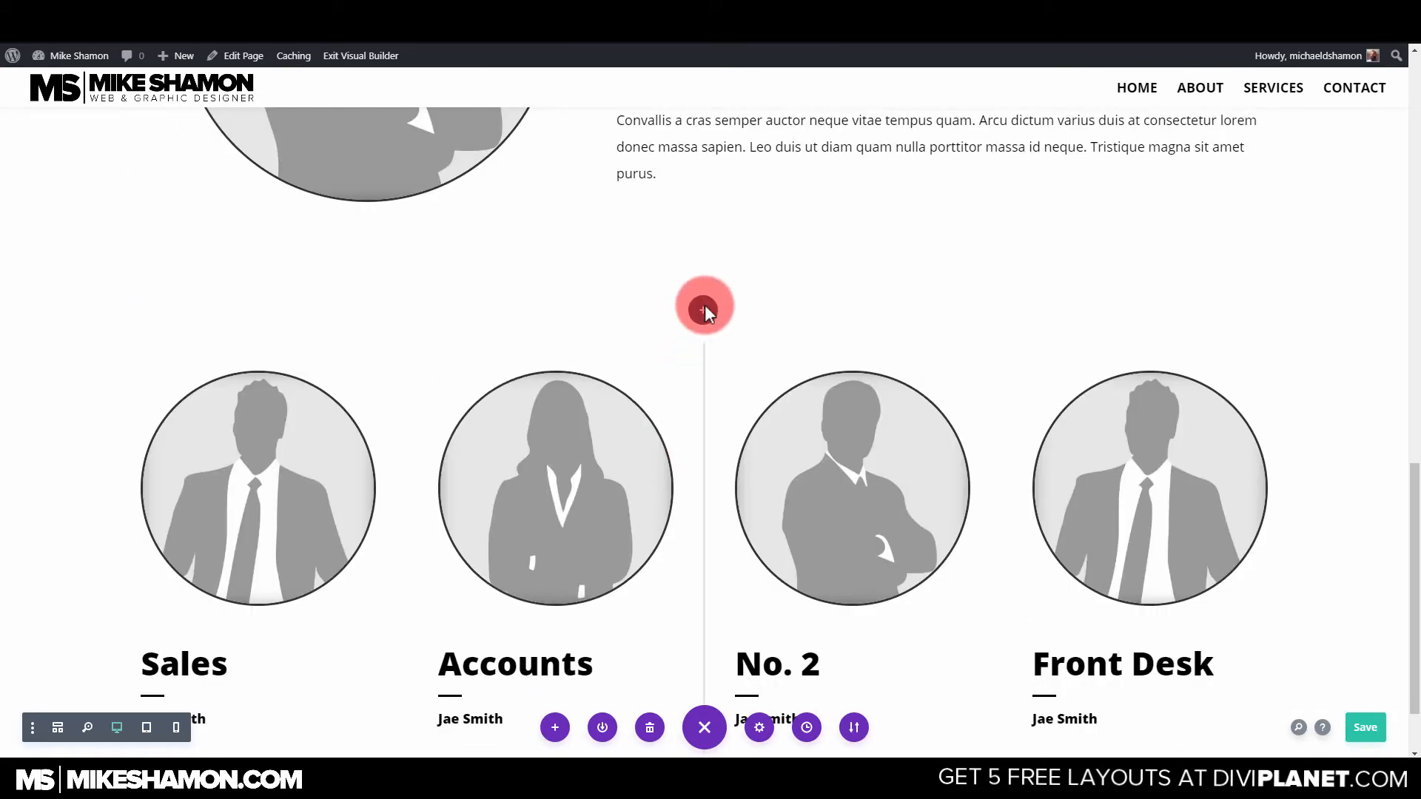
left_click_drag(701, 256, 296, 361)
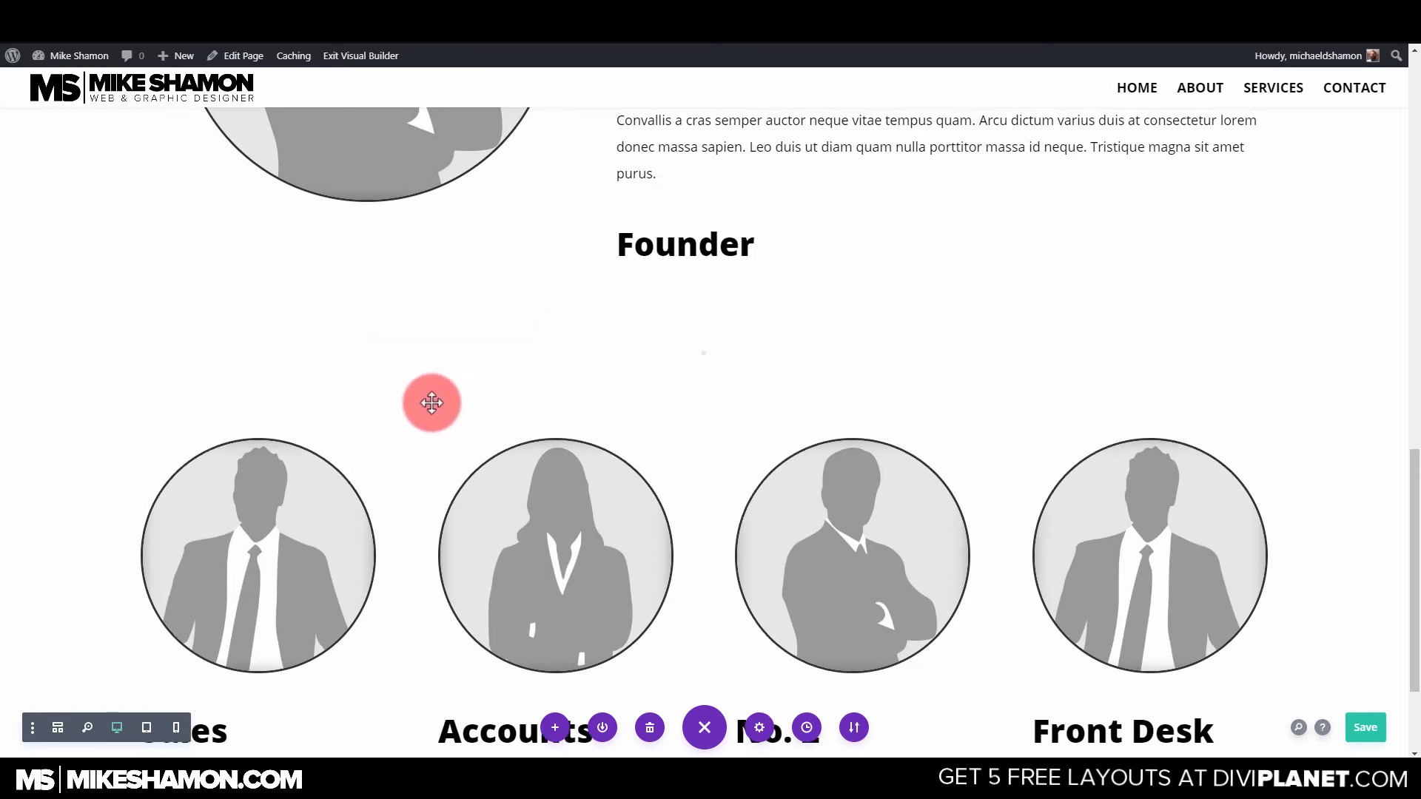
Add an empty one-column row to the team section and place it above the row of four portraits.
mouse_move(175, 429)
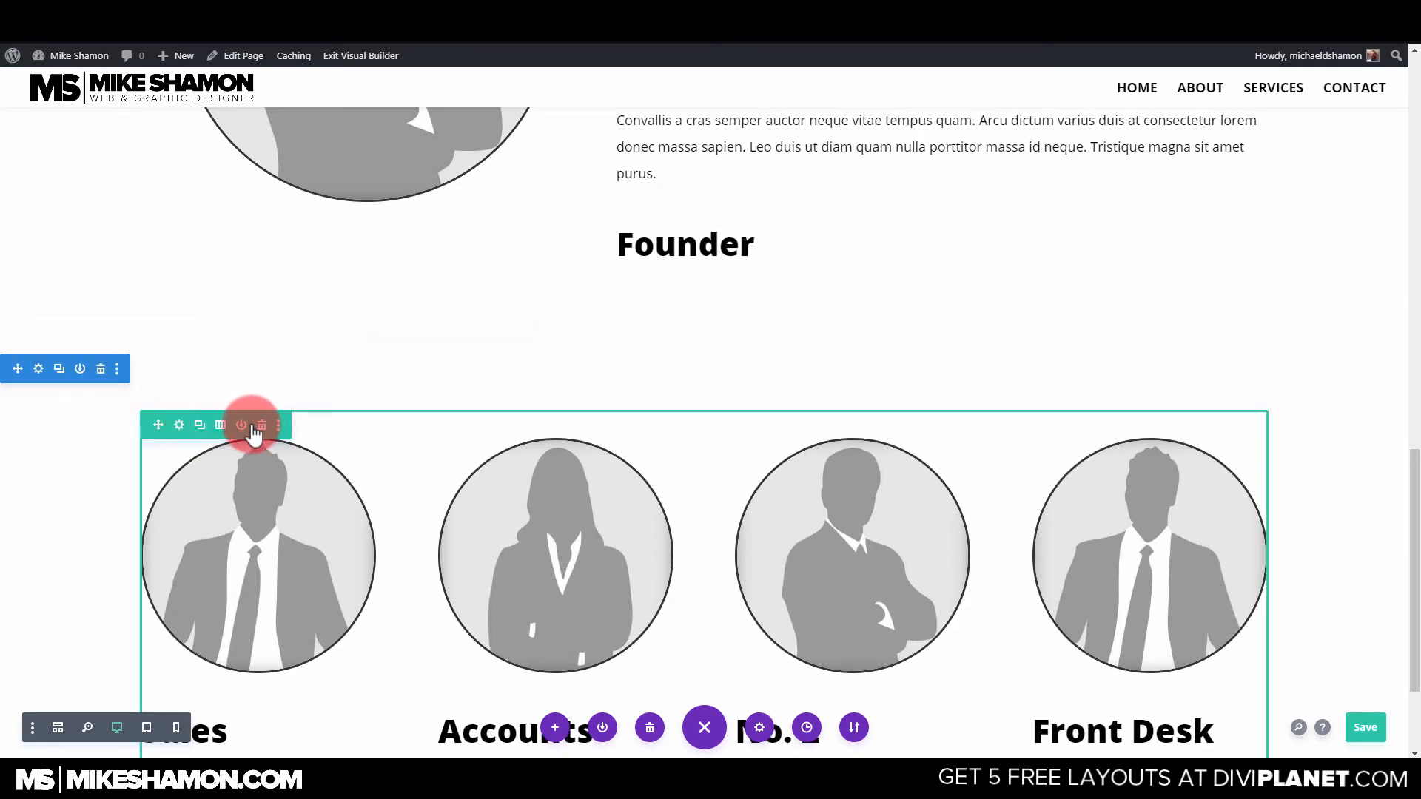
scroll(653, 431, "down", 2)
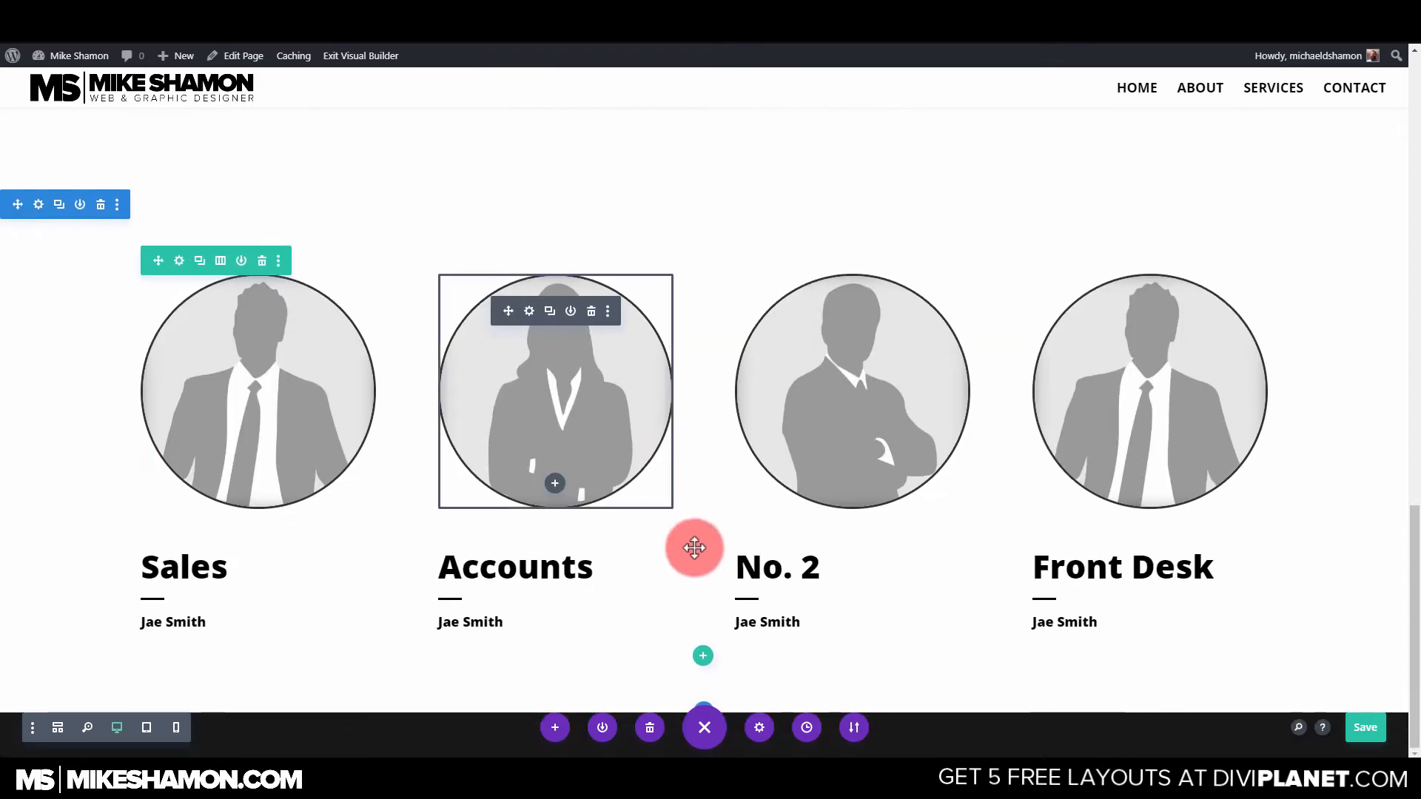
left_click(707, 651)
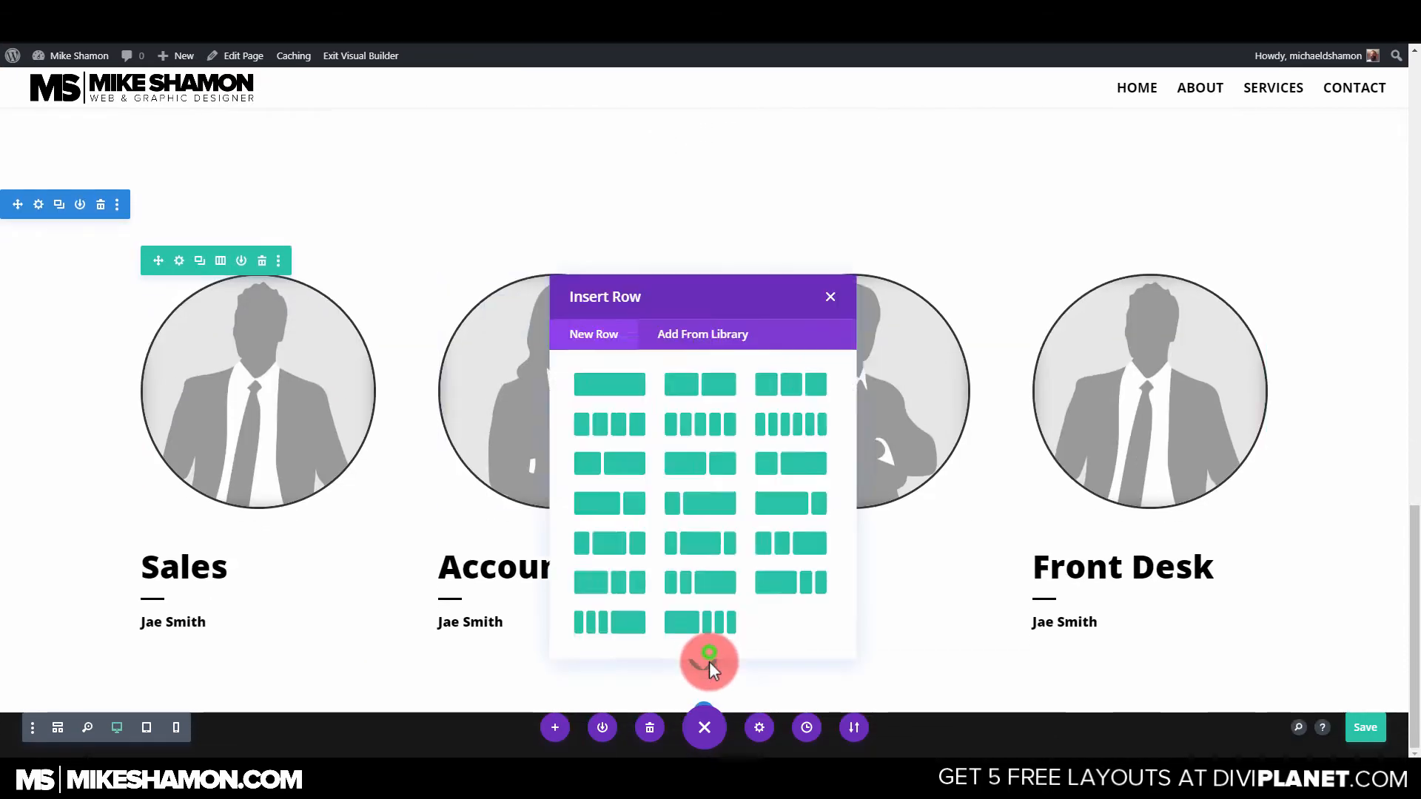
left_click(583, 385)
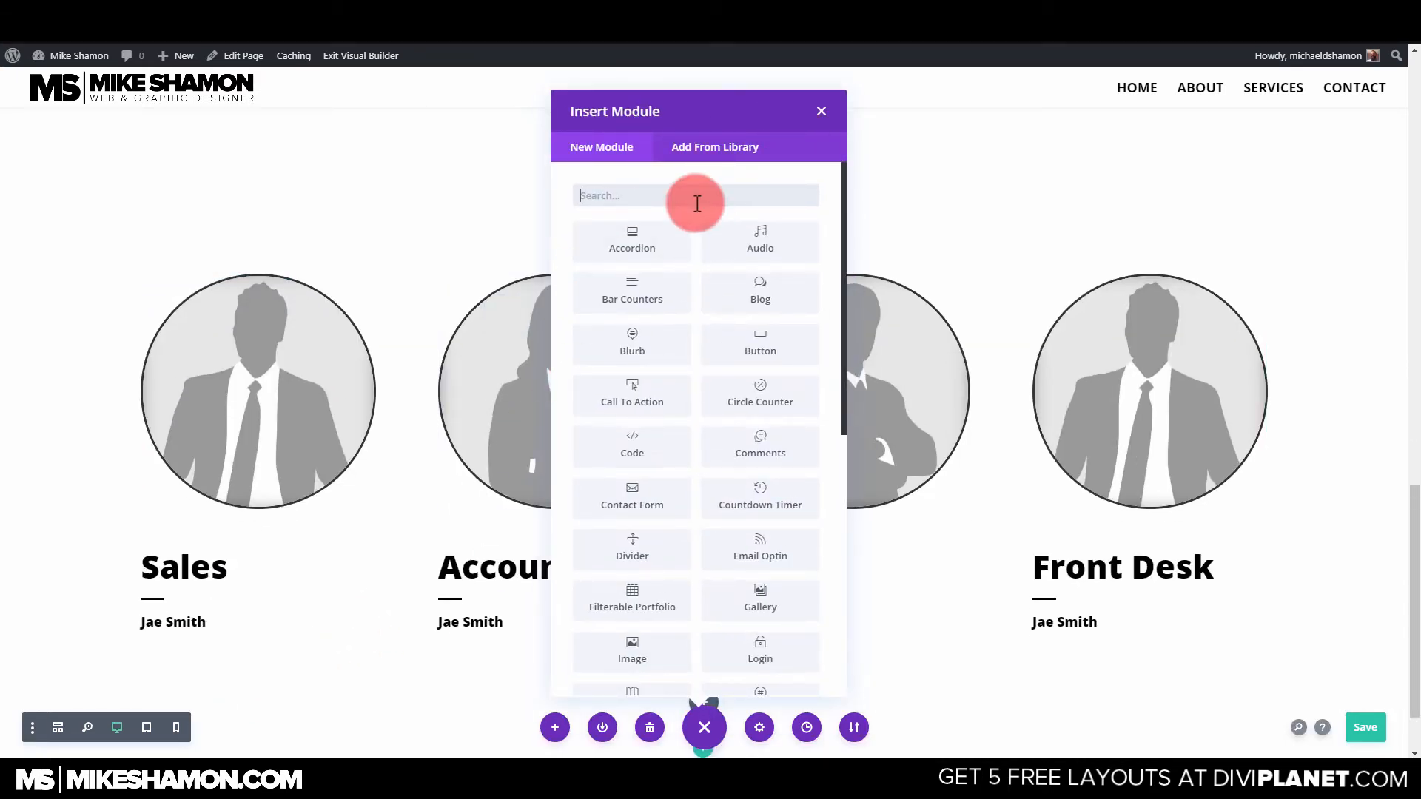
left_click(822, 131)
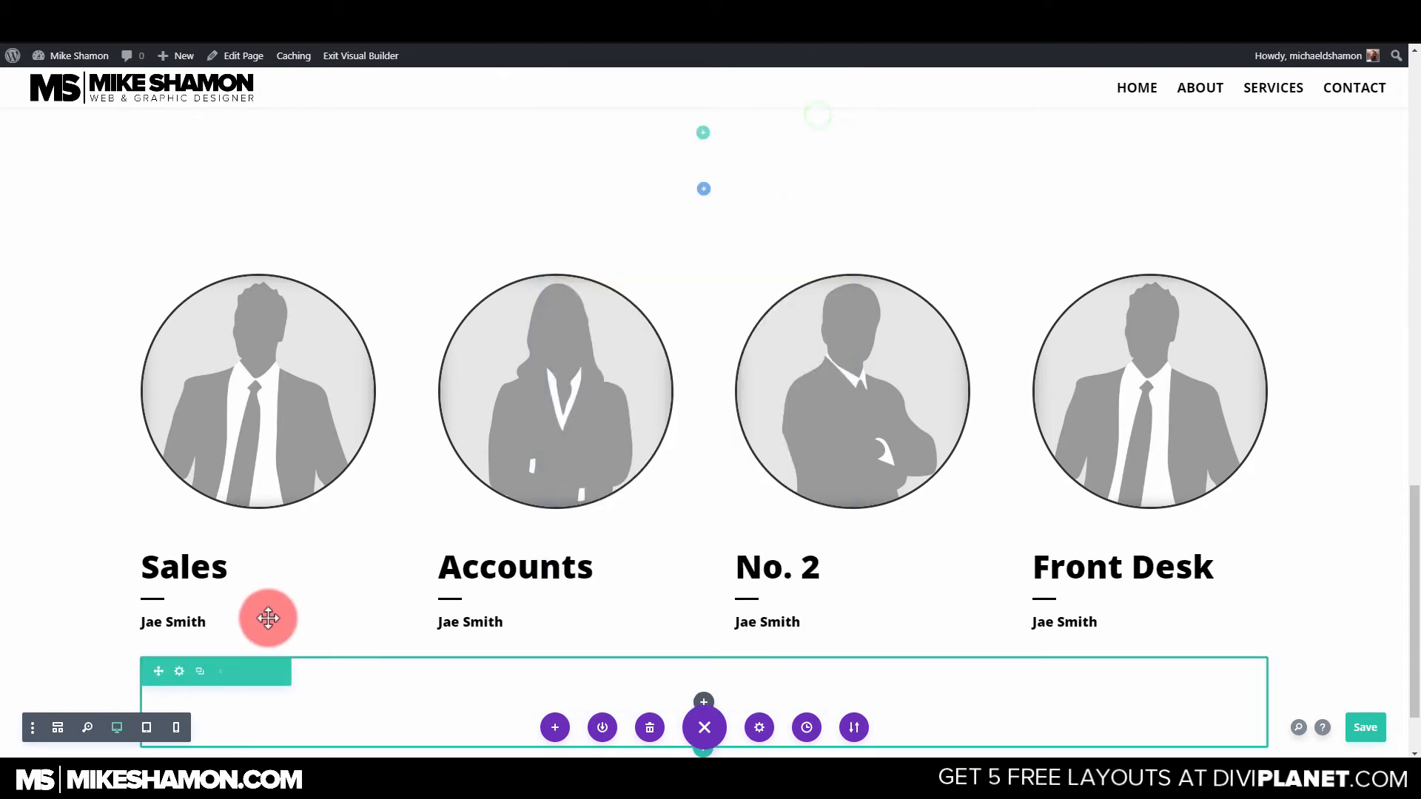
scroll(153, 660, "down", 1)
left_click_drag(160, 574, 209, 247)
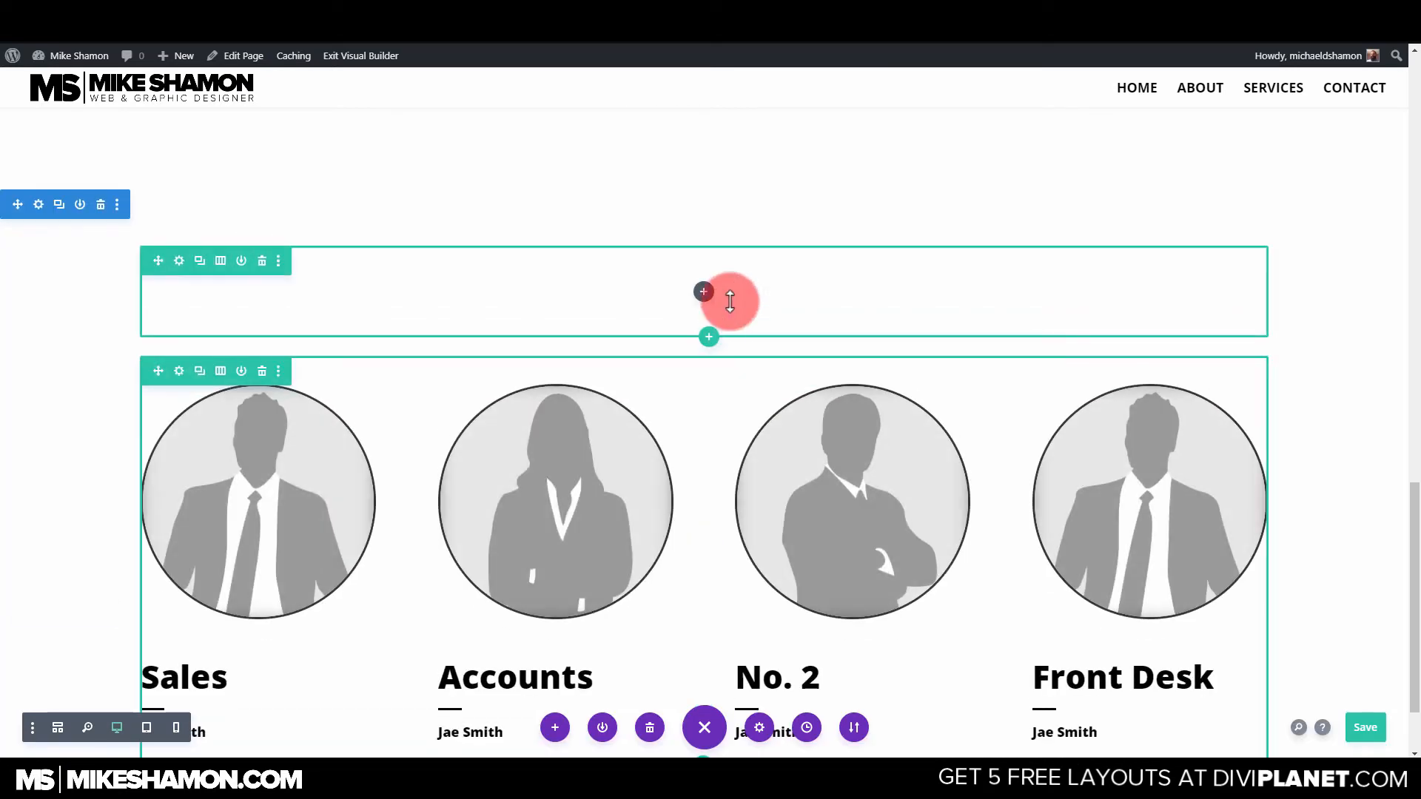
Move the copied Founder heading into the empty row and place the divider from the Sales column beneath it.
scroll(688, 238, "up", 2)
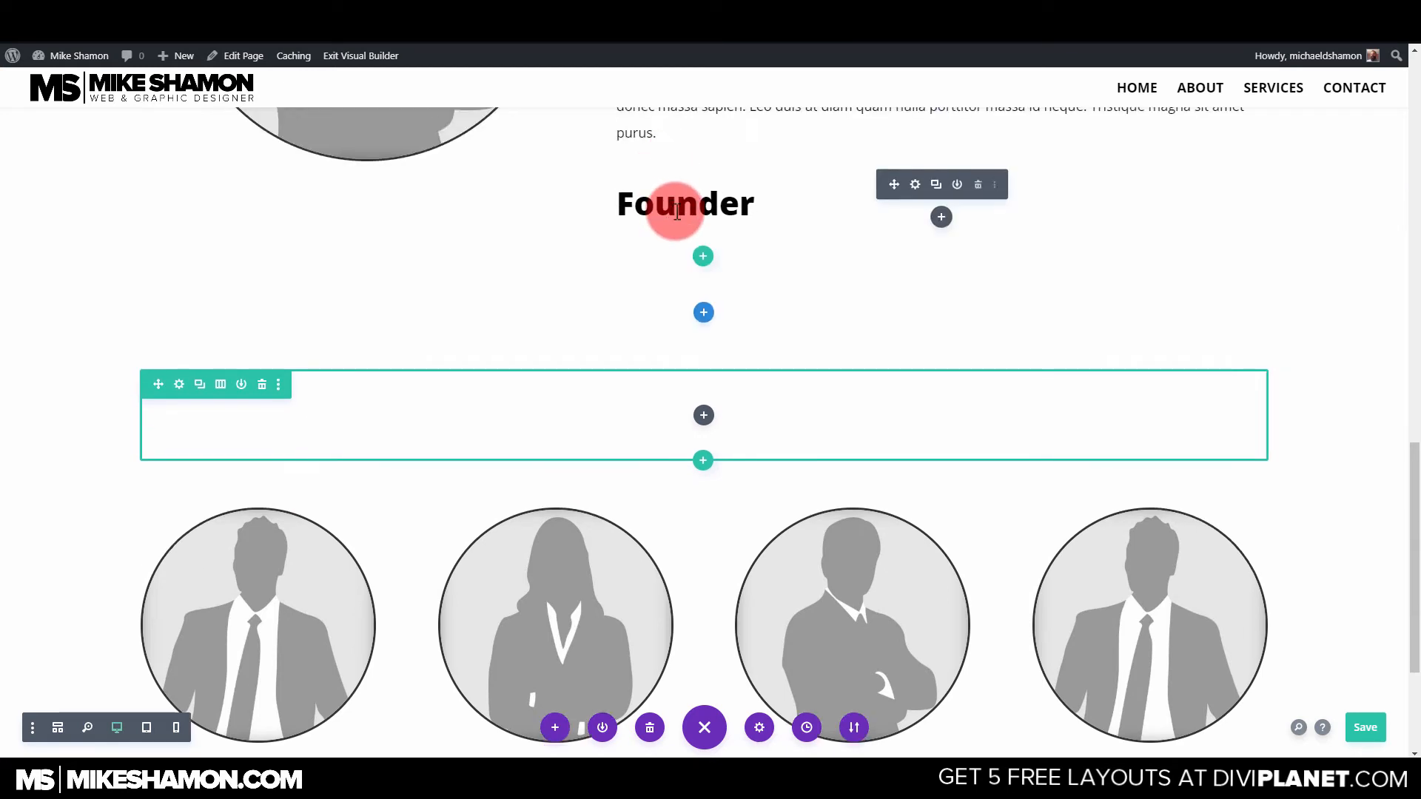
left_click_drag(892, 184, 752, 397)
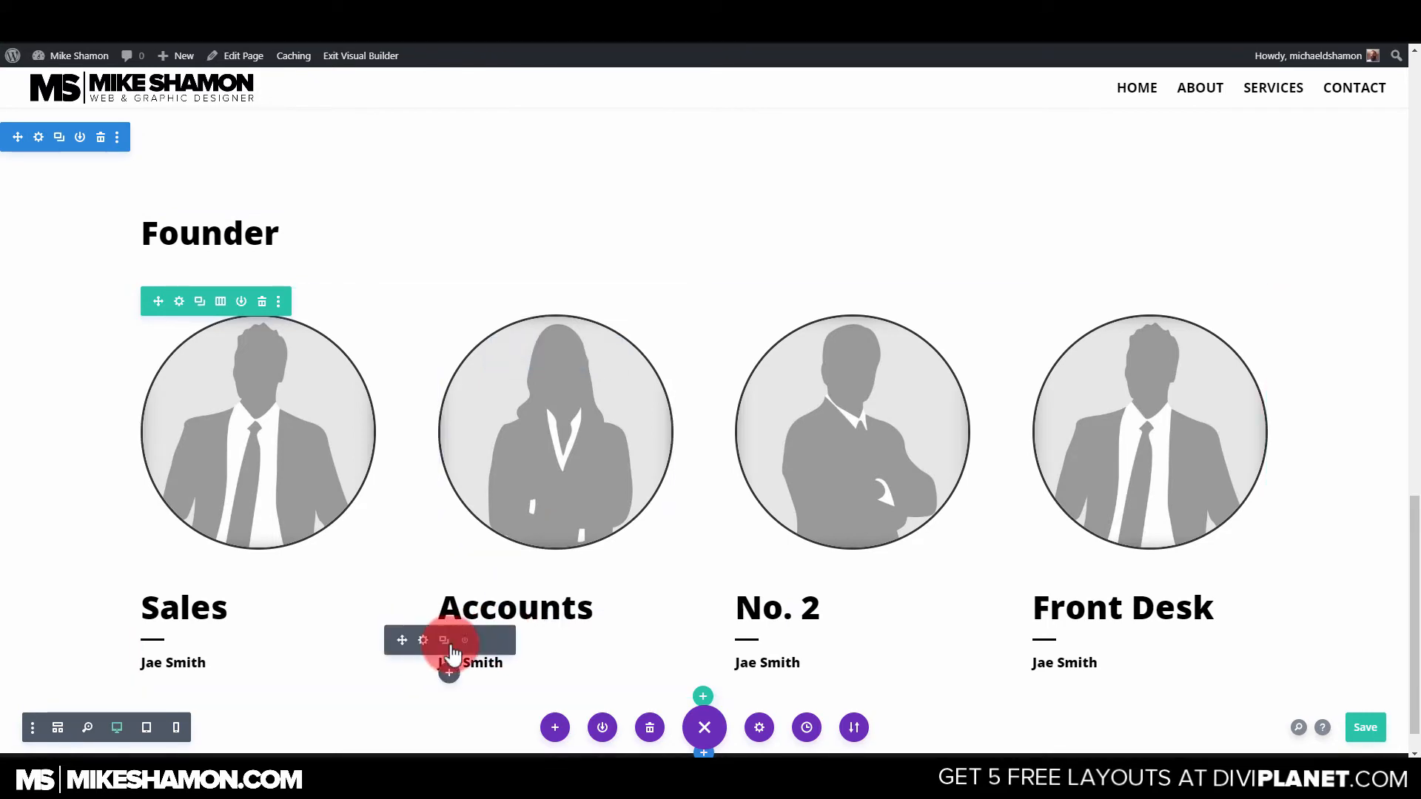
left_click_drag(423, 650, 394, 276)
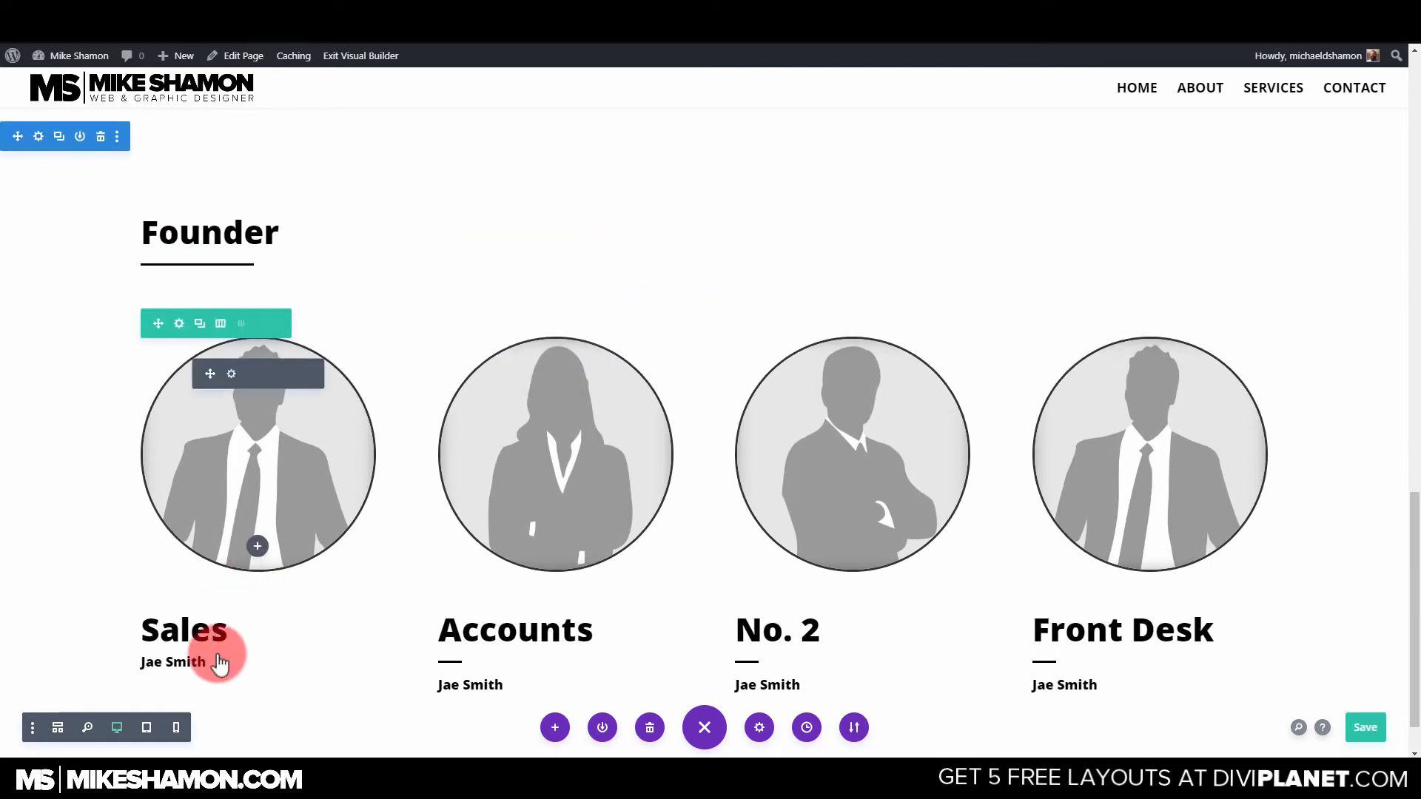
Copy the divider from the new heading row back beneath the Sales heading.
scroll(222, 650, "down", 1)
mouse_move(208, 189)
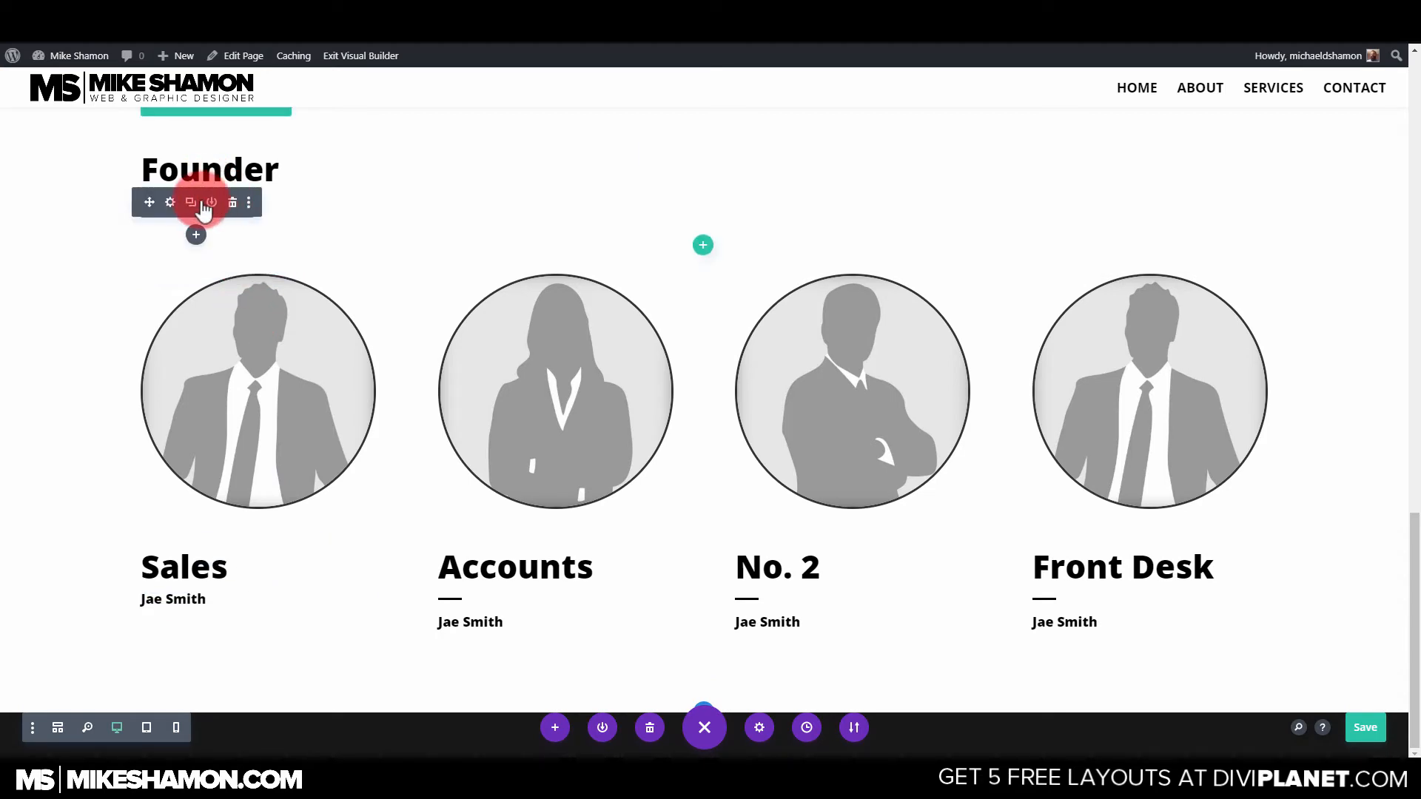
left_click_drag(172, 257, 159, 605)
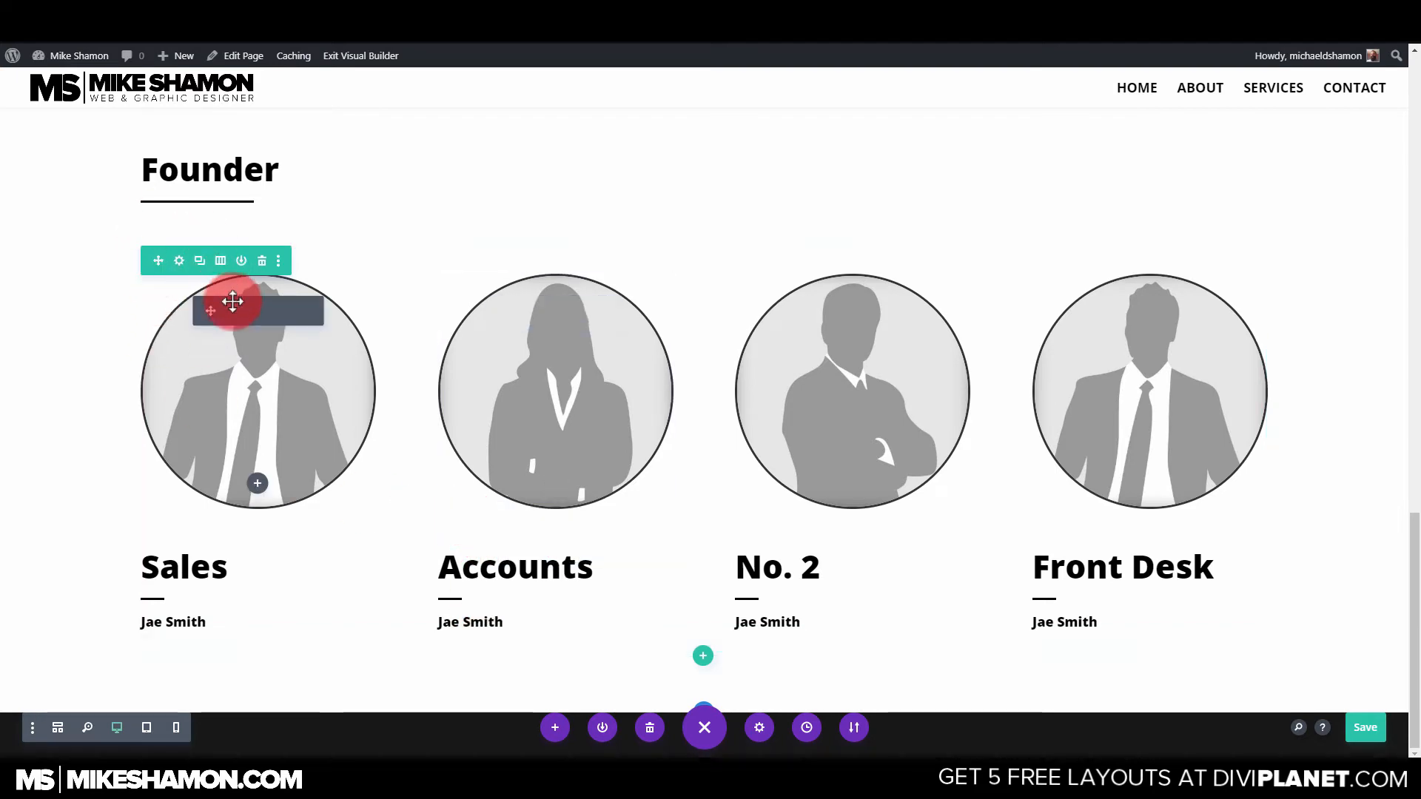
Set the module alignment of the divider under the team section's heading to center and save its settings.
scroll(226, 311, "up", 3)
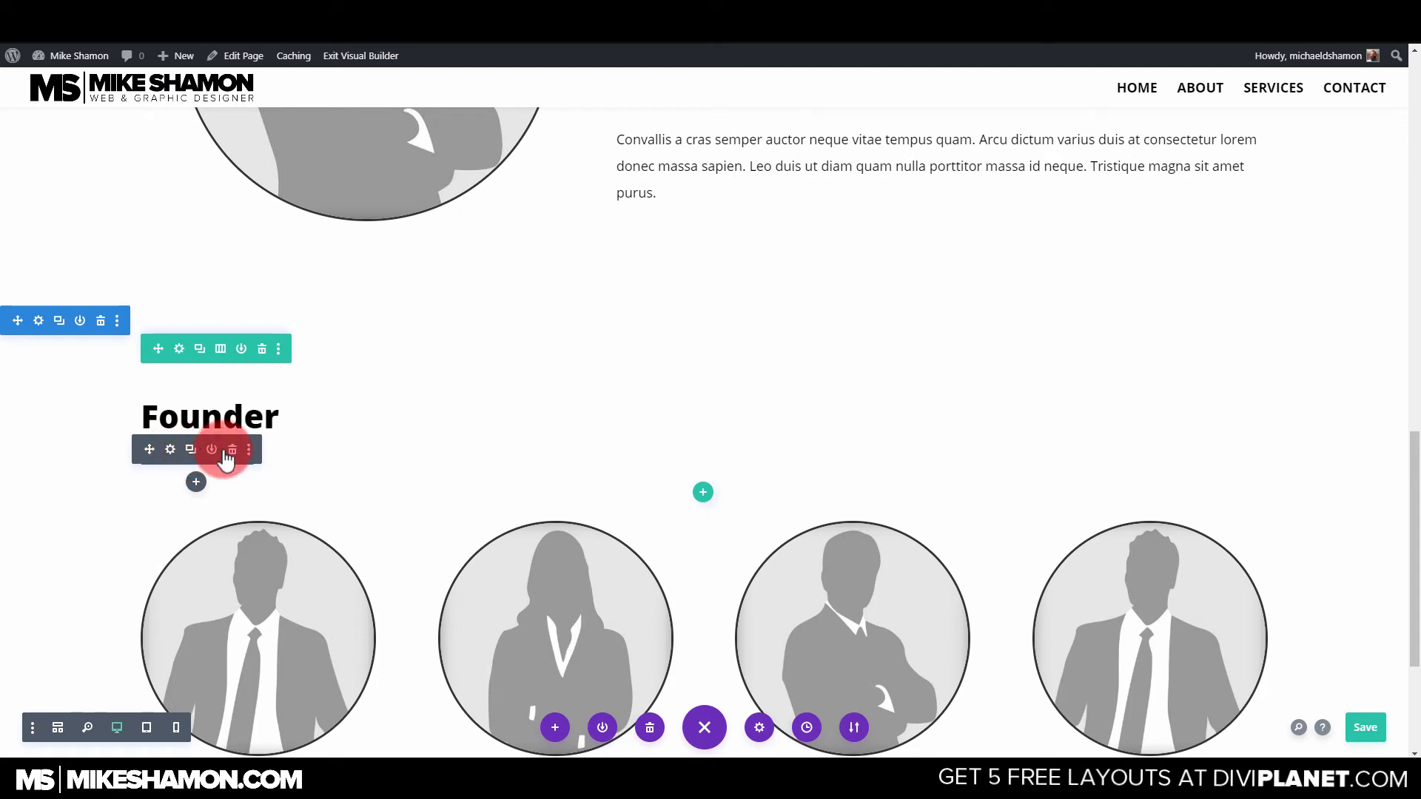
left_click(171, 450)
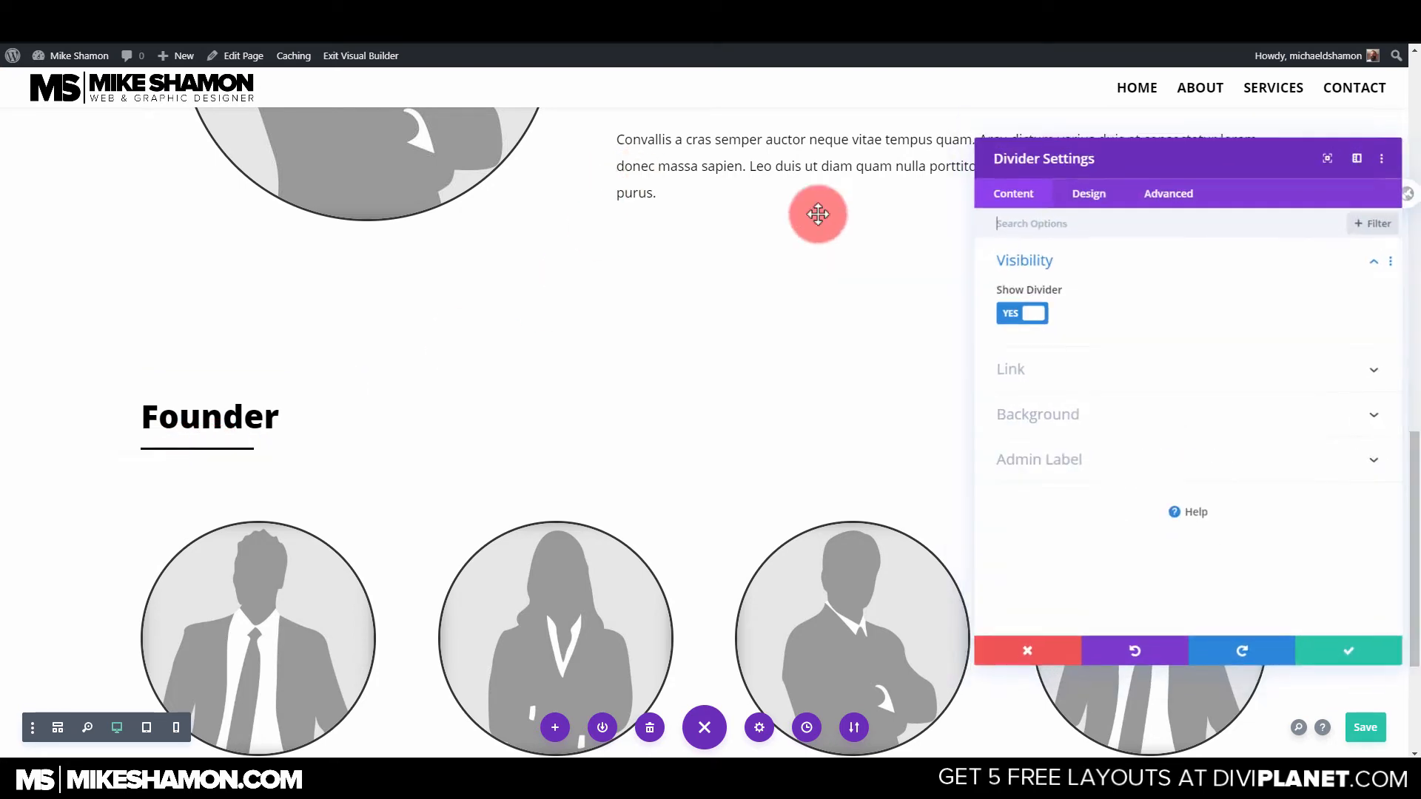
left_click(1088, 192)
left_click(1063, 281)
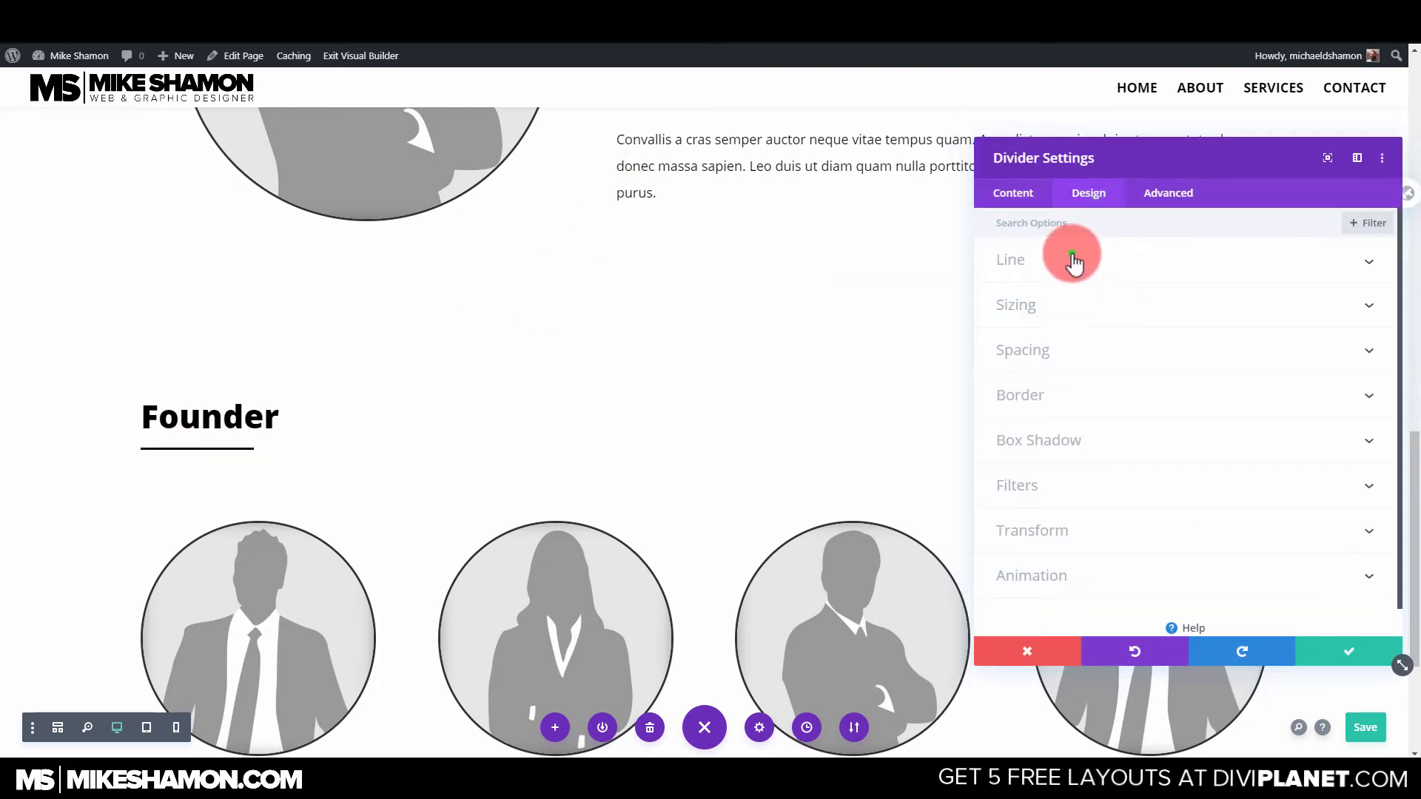
left_click(1072, 259)
left_click(1074, 259)
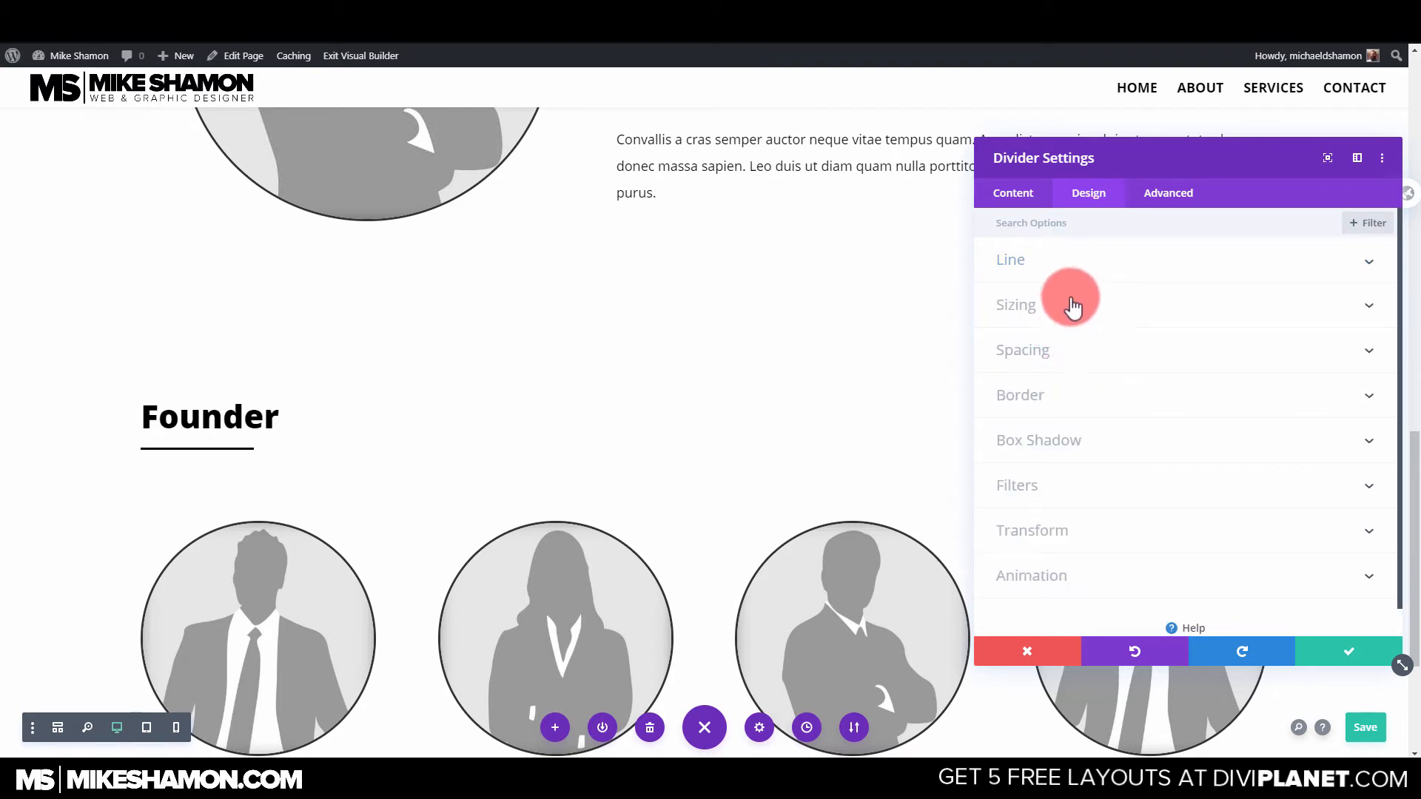
left_click(1072, 305)
left_click(1187, 459)
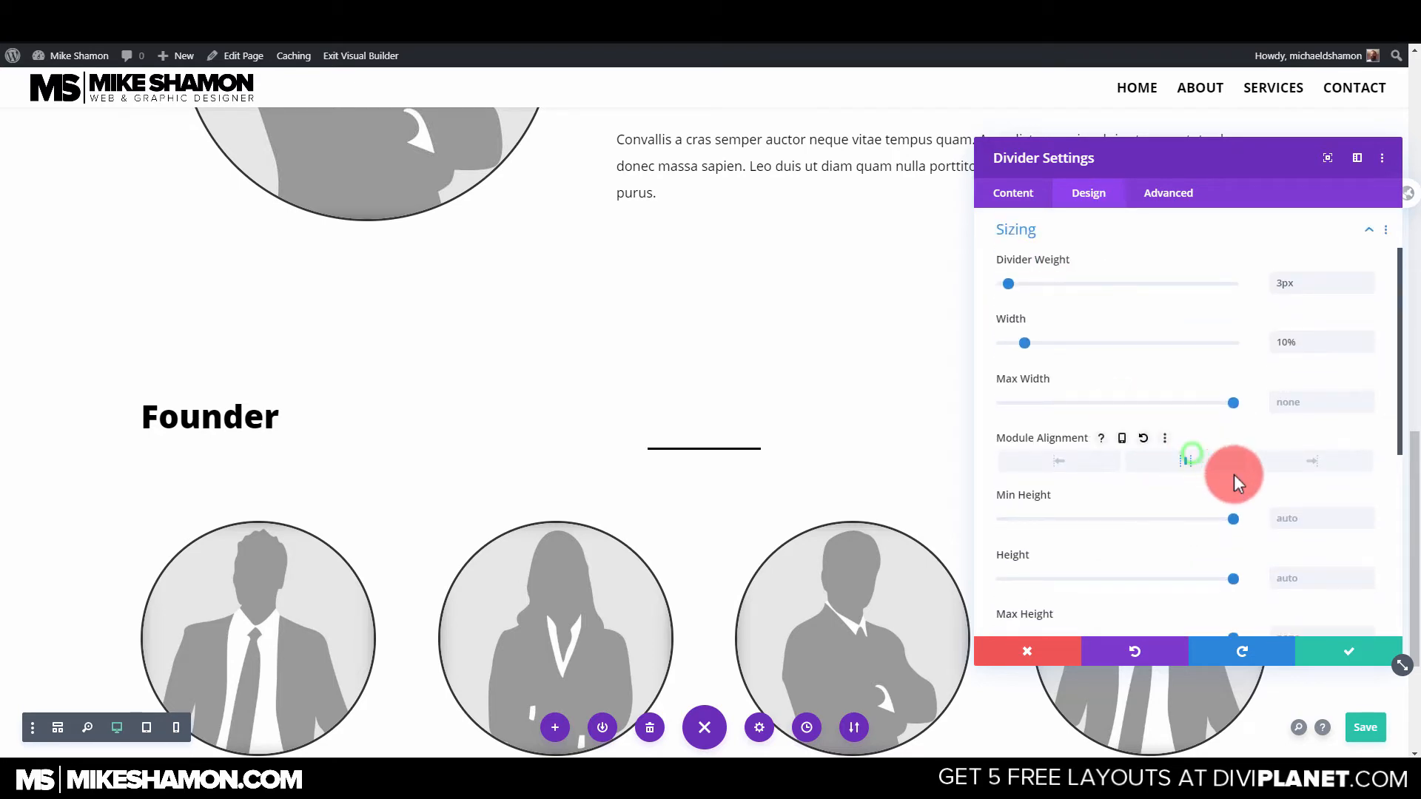
left_click(1342, 659)
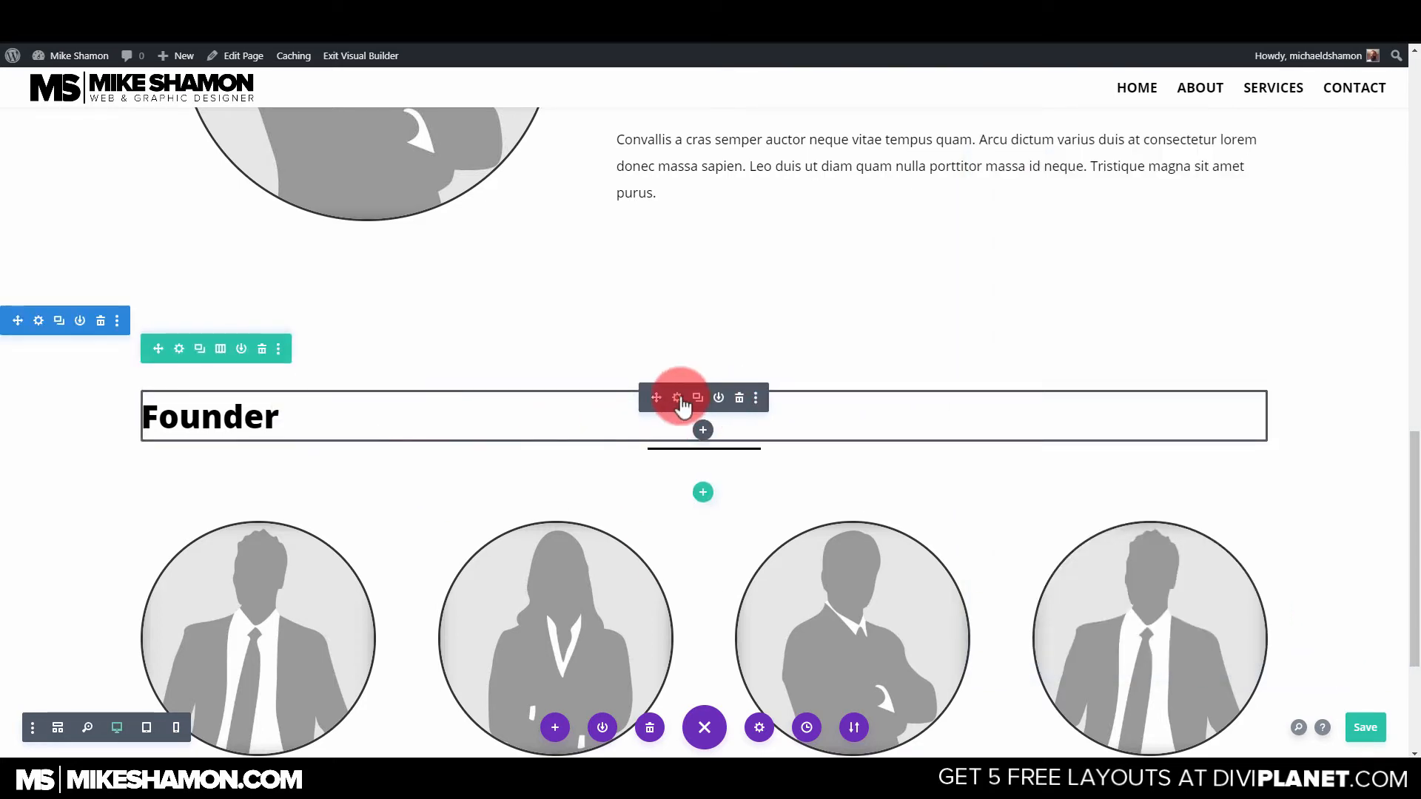
Center the text of the heading above the team portraits and change its wording to "Meet The Team".
left_click(680, 398)
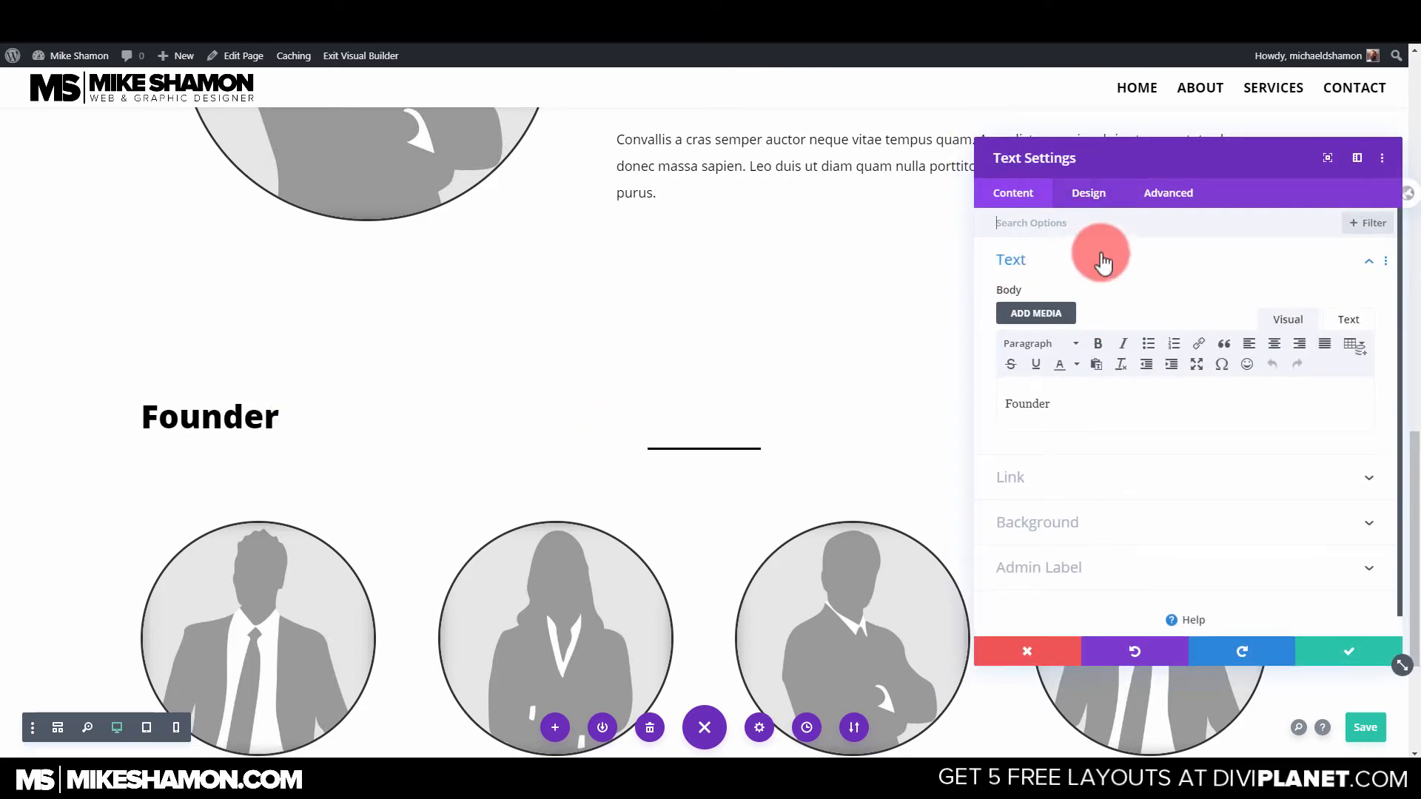
left_click(1100, 208)
left_click(1078, 264)
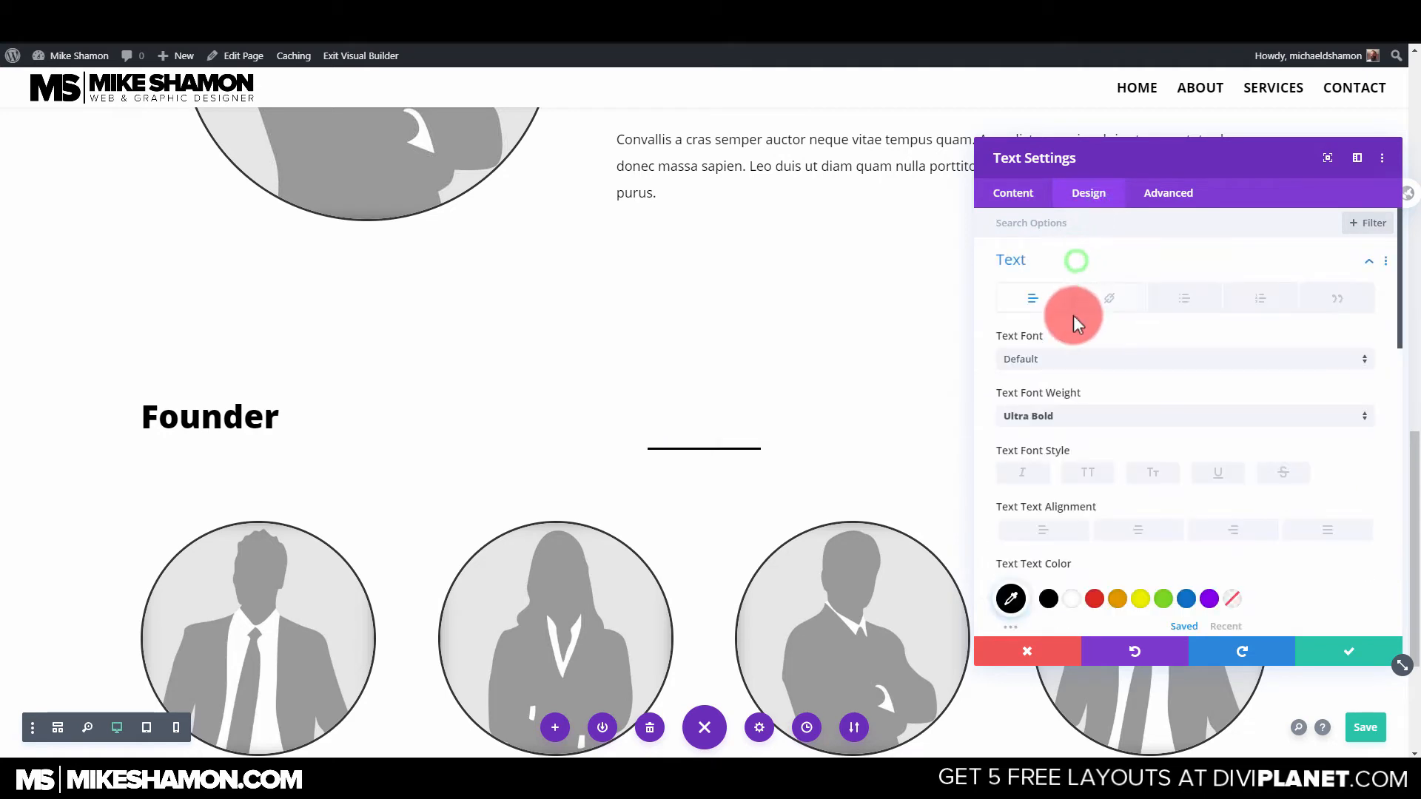
left_click(1143, 537)
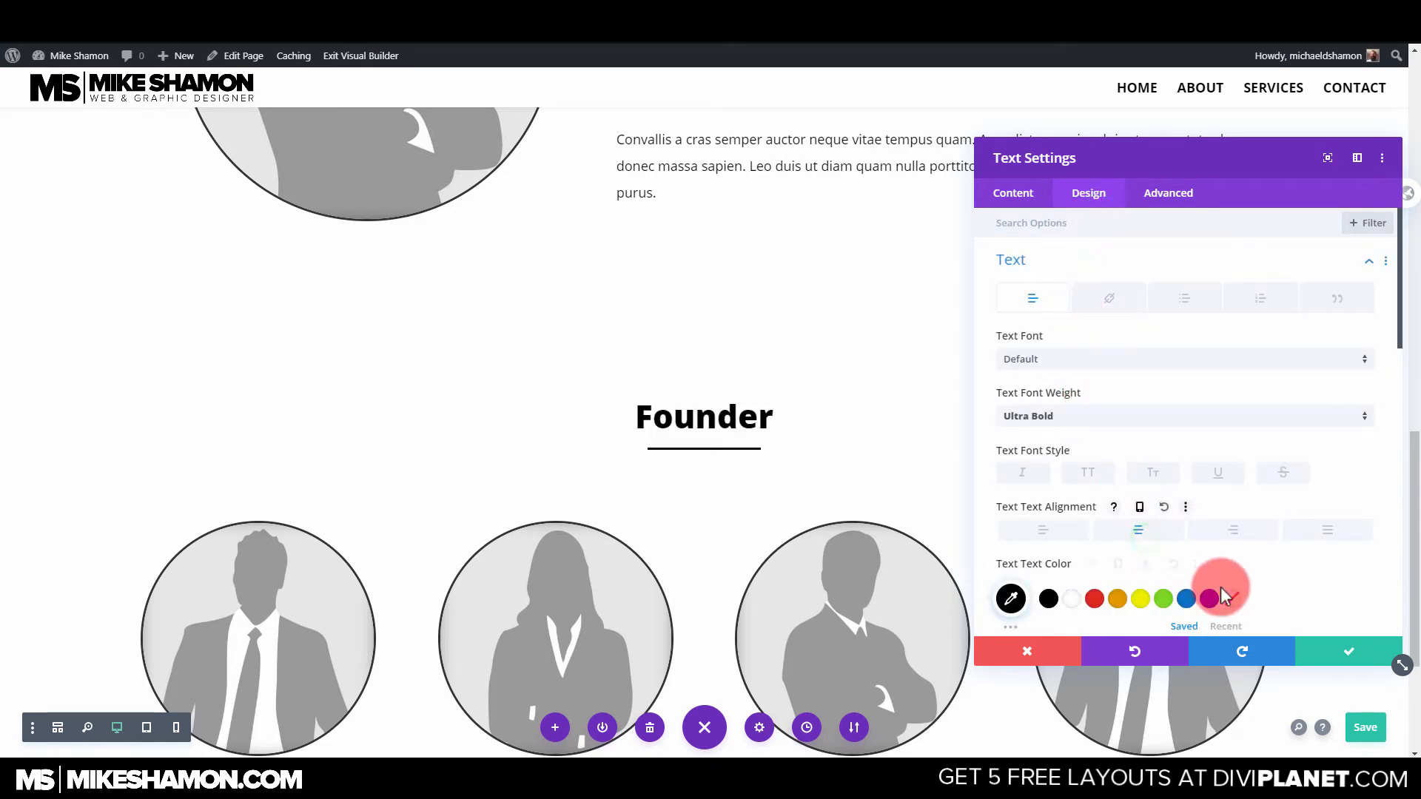
left_click(1351, 652)
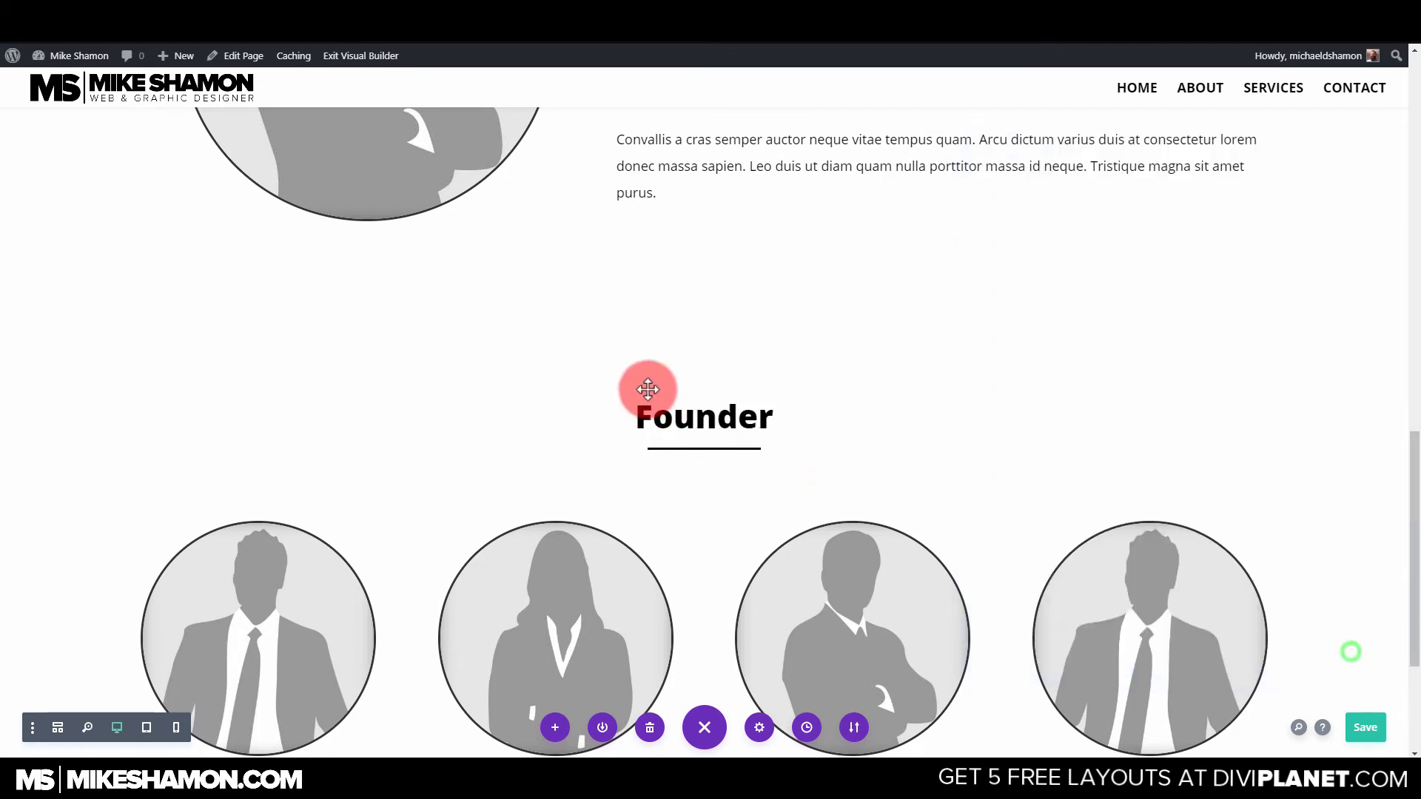
double_click(688, 418)
type("Meet The Team")
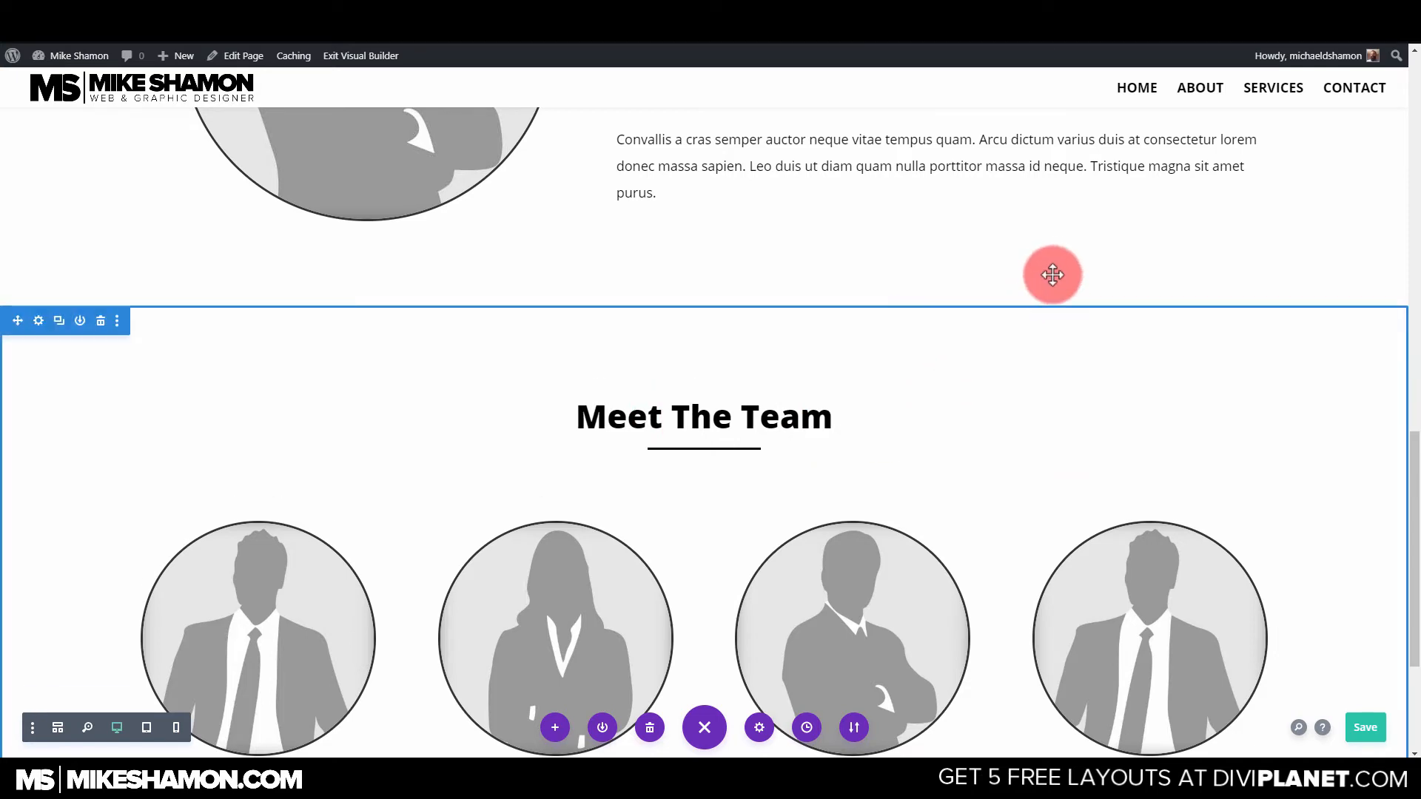
scroll(991, 237, "up", 15)
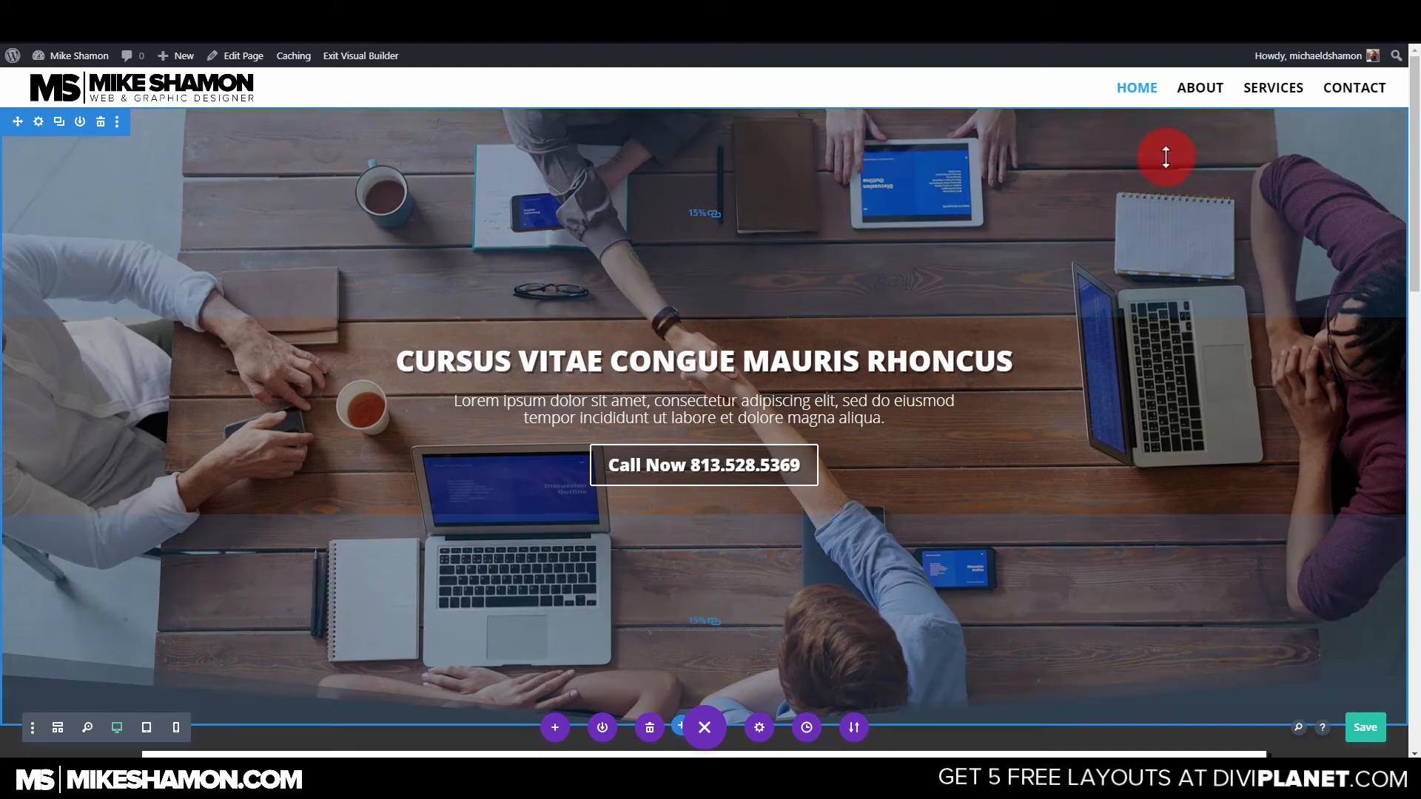
scroll(1095, 181, "down", 7)
scroll(733, 234, "down", 8)
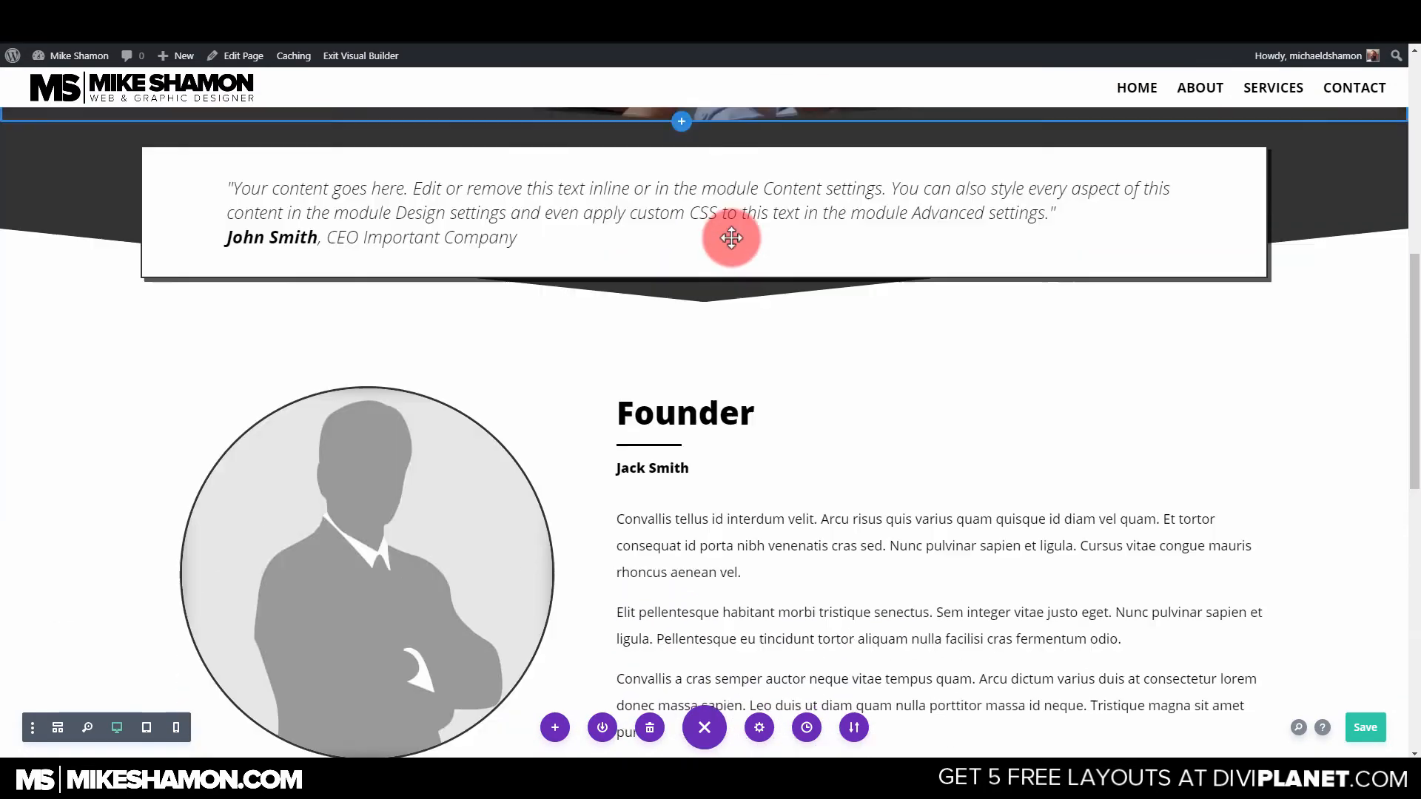
scroll(730, 239, "down", 4)
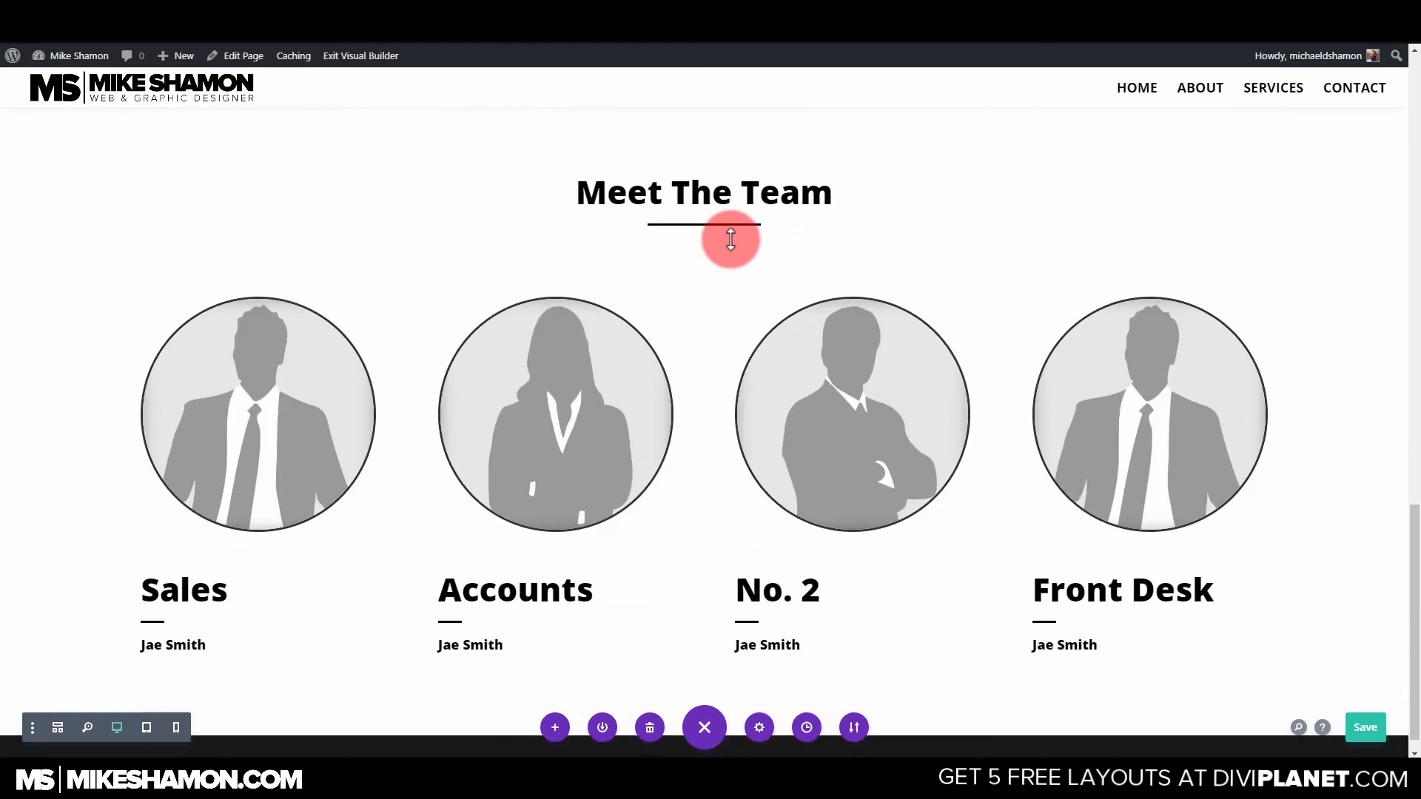
left_click_drag(936, 308, 304, 646)
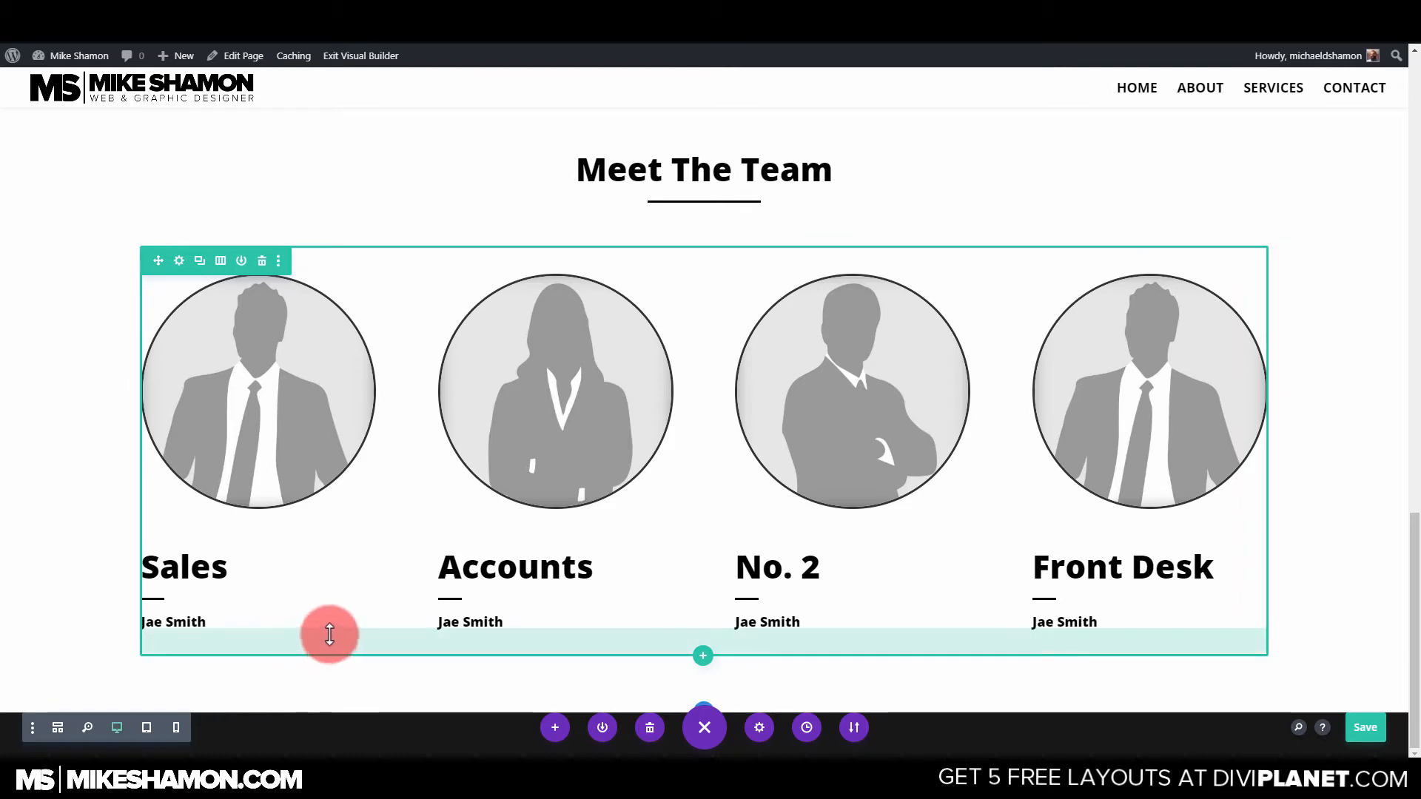
Review the Founder and Meet The Team sections of the page.
scroll(703, 565, "up", 8)
scroll(831, 295, "down", 8)
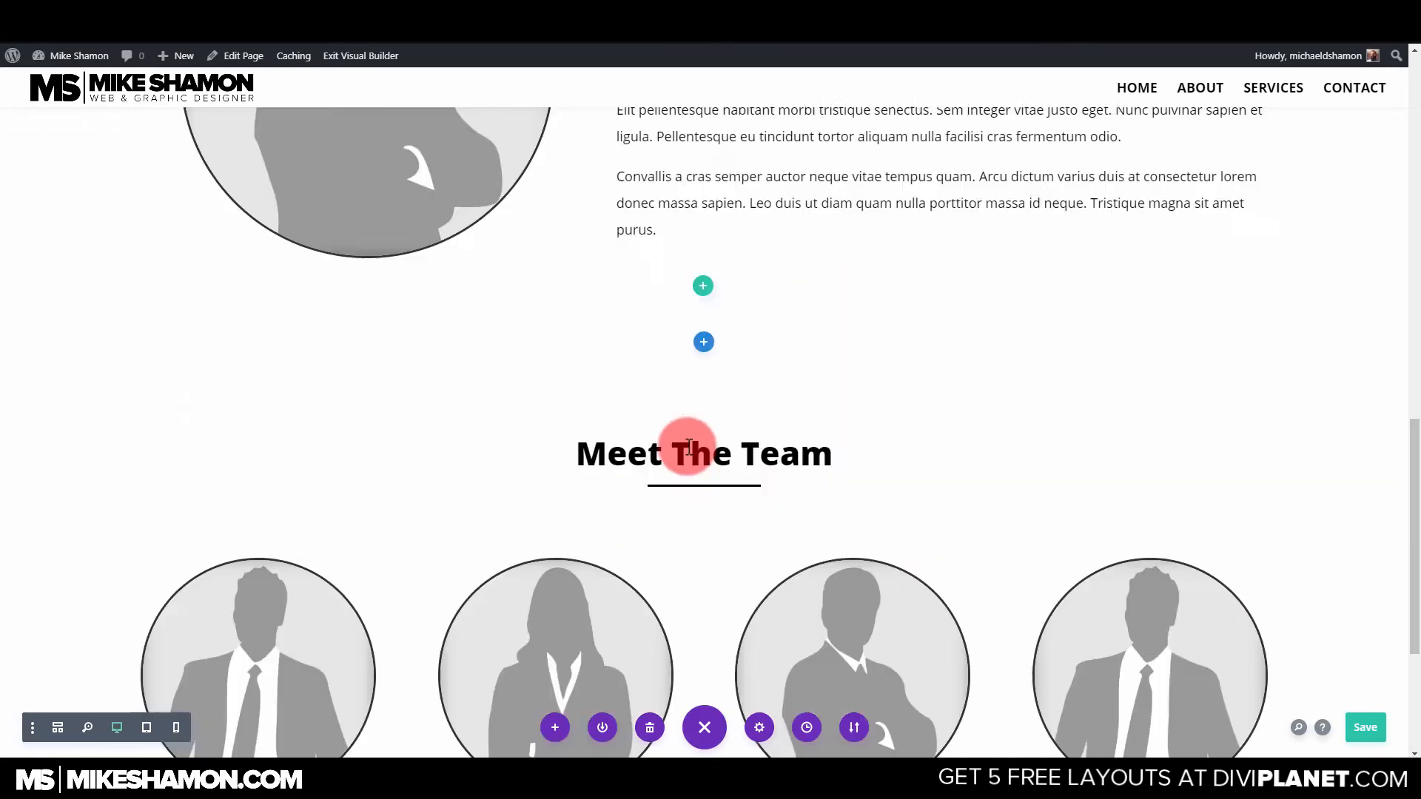
scroll(764, 409, "up", 8)
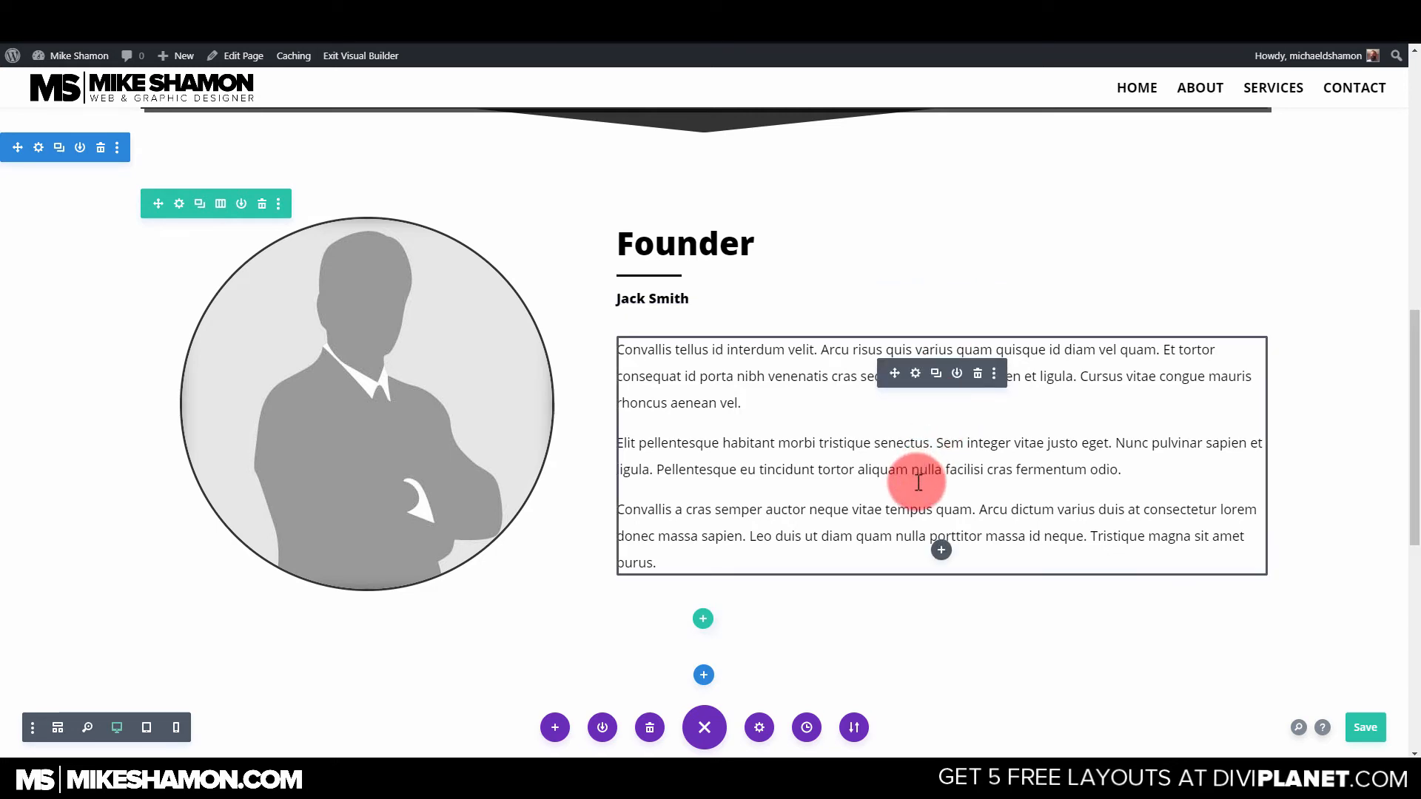
scroll(919, 482, "down", 9)
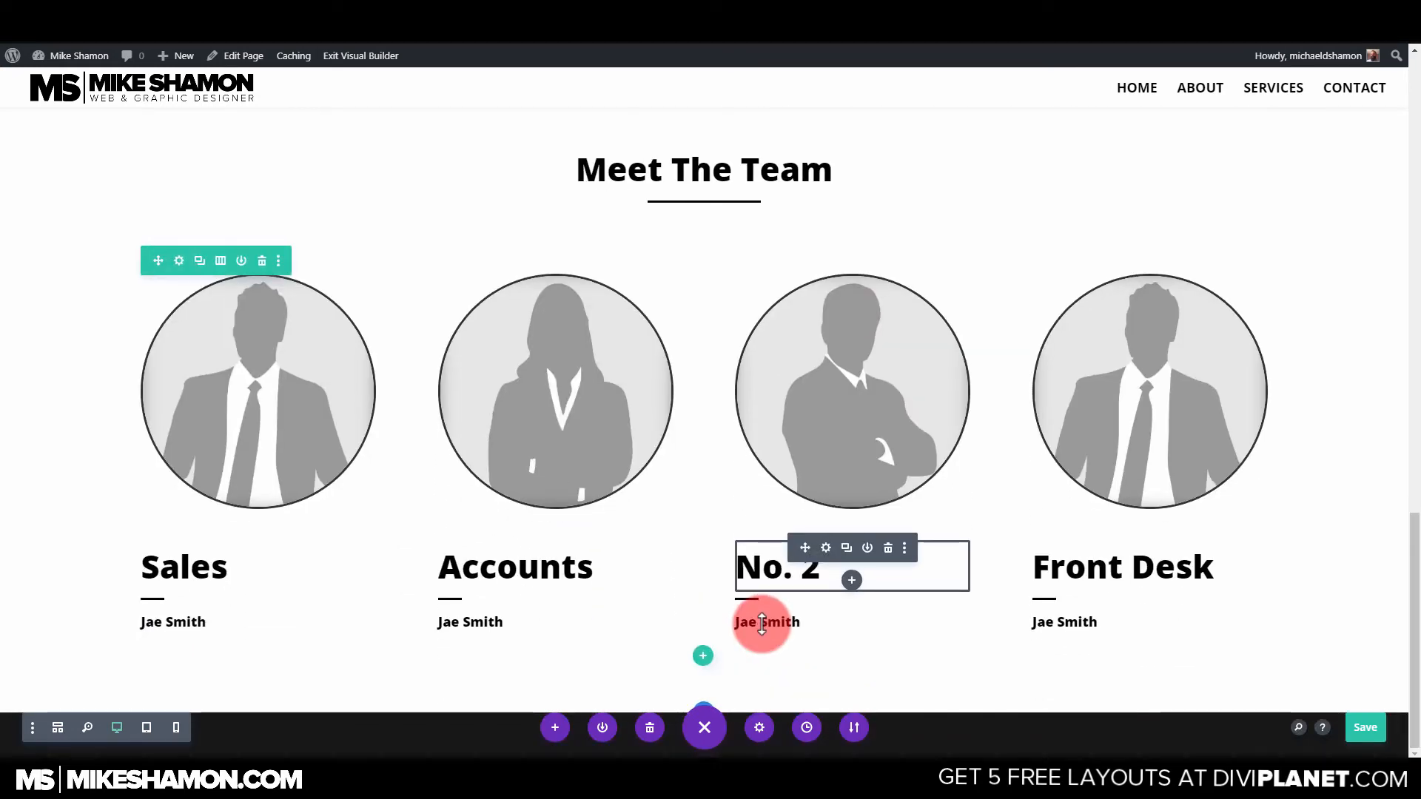
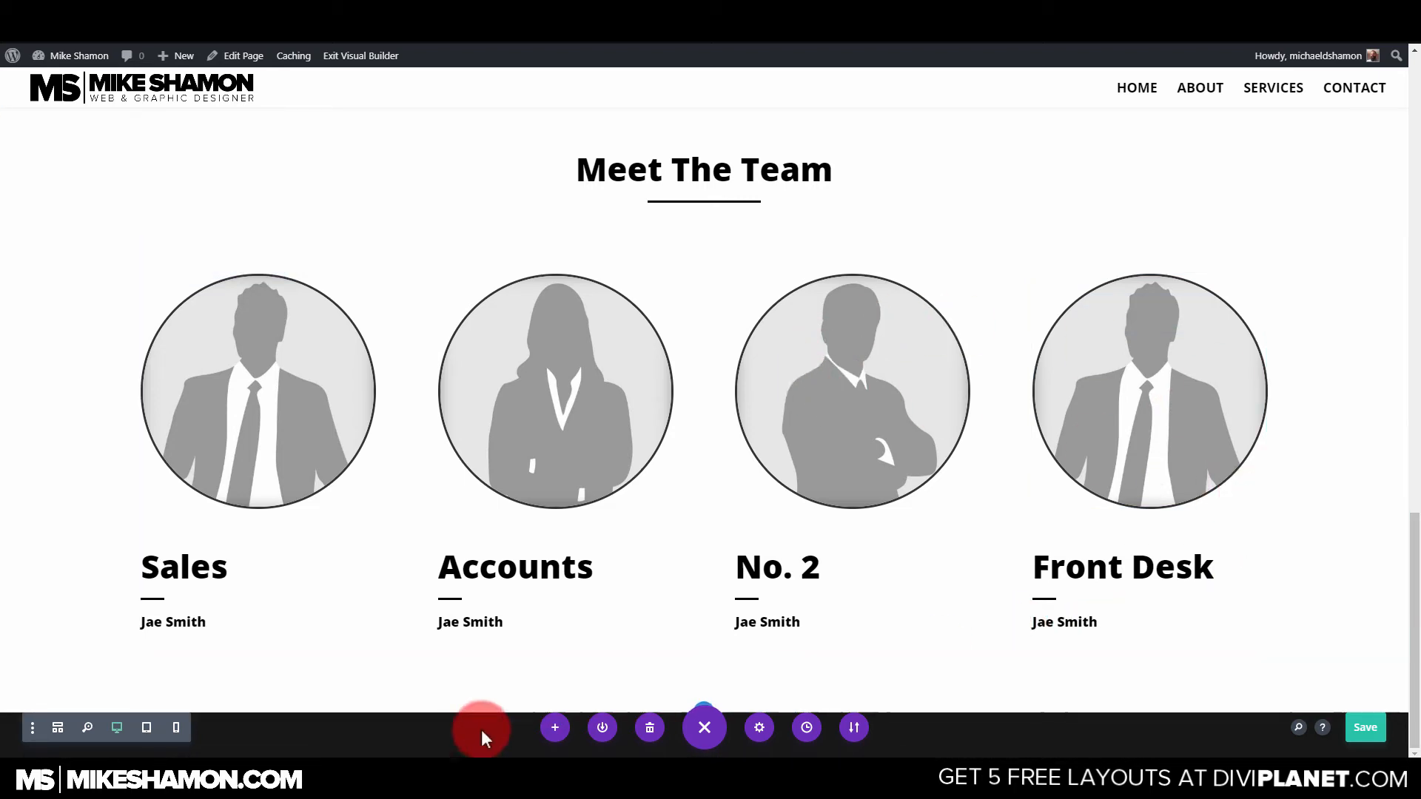
scroll(29, 444, "up", 3)
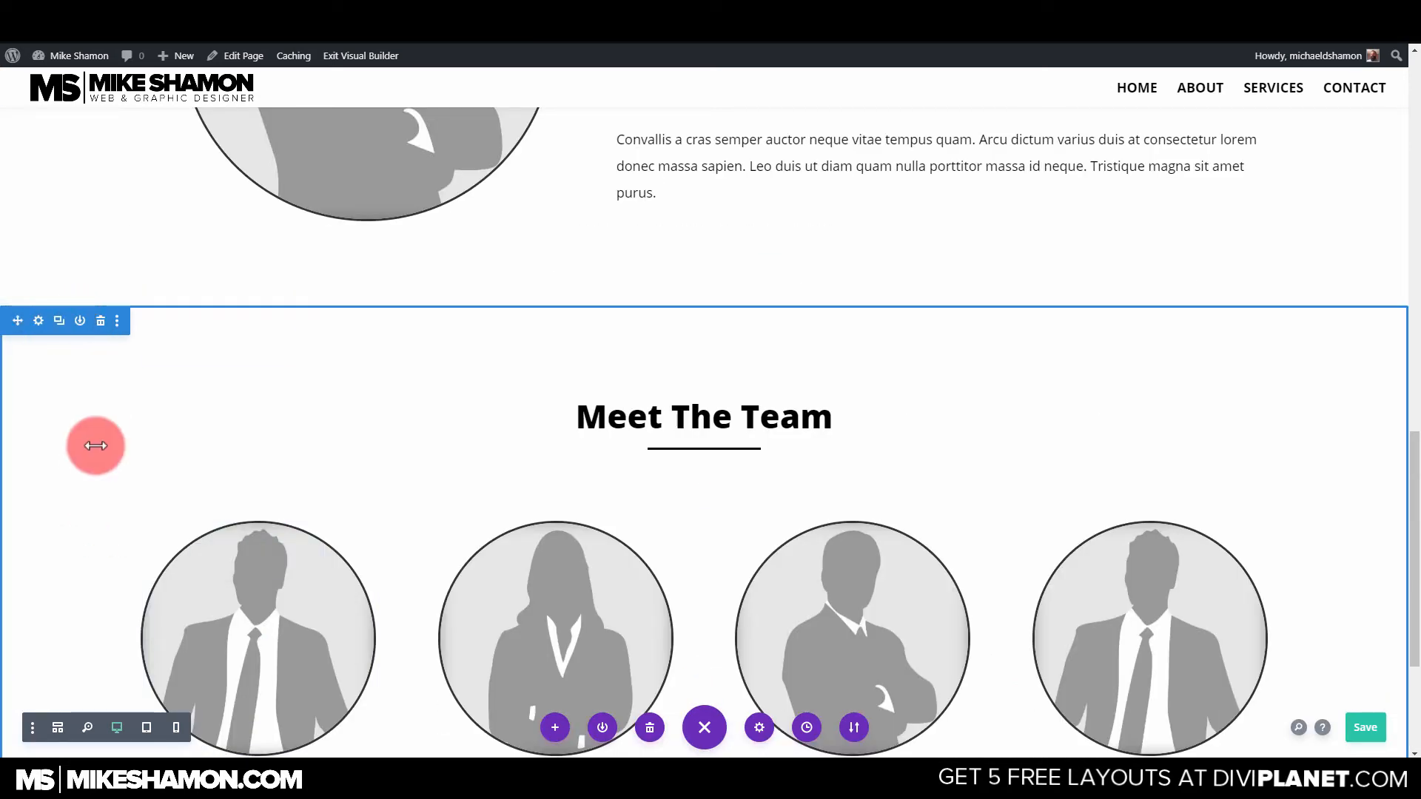
scroll(81, 458, "down", 3)
scroll(692, 614, "up", 2)
scroll(677, 525, "up", 3)
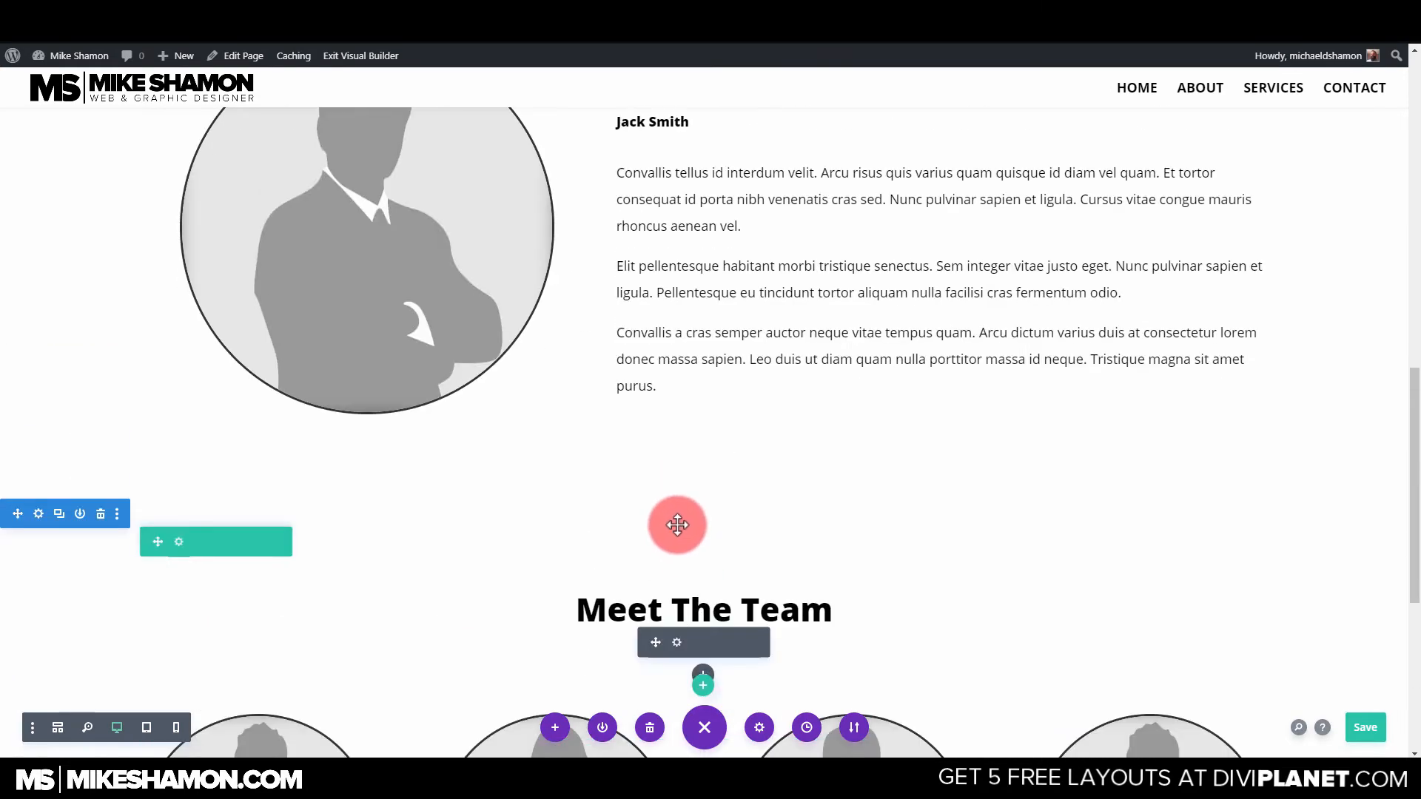
scroll(718, 648, "down", 5)
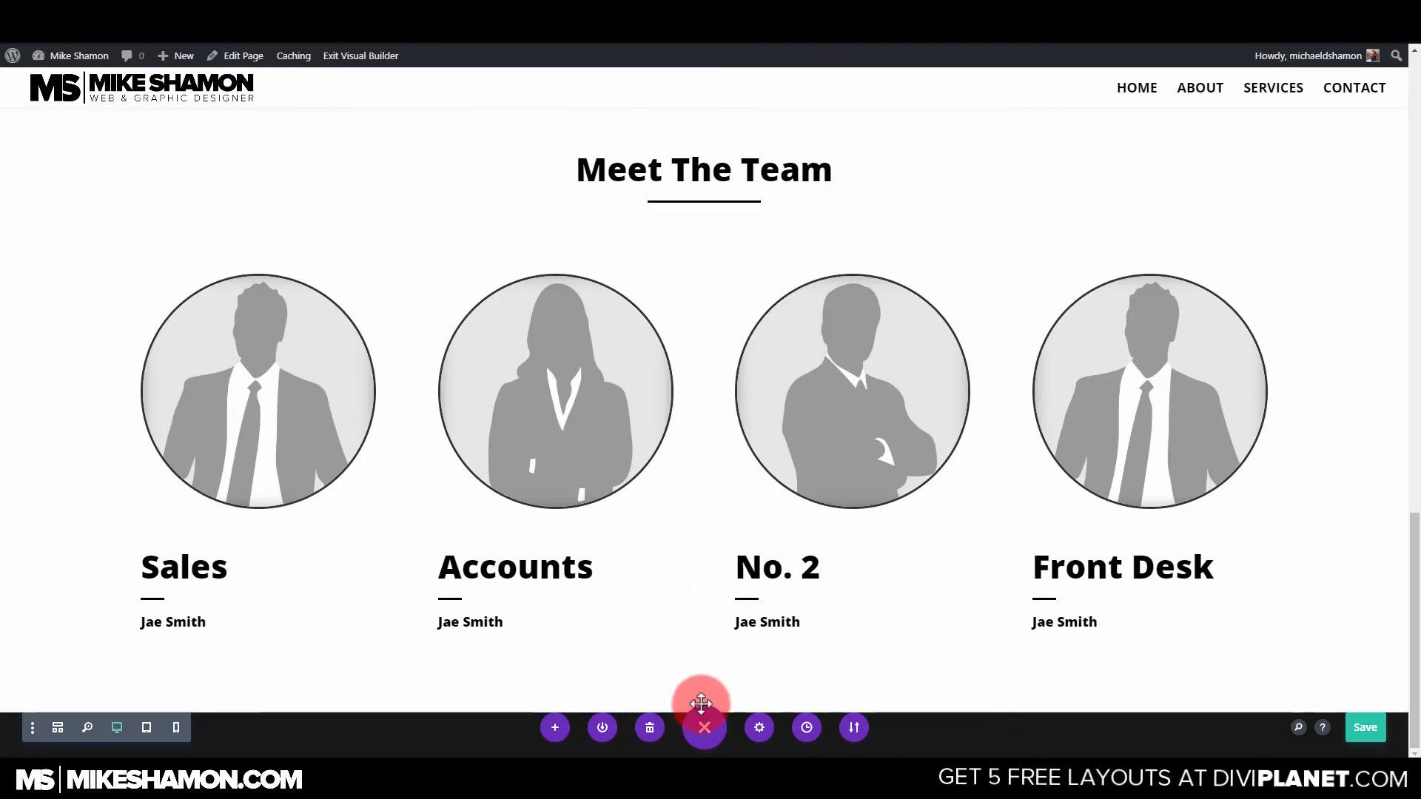
Insert a new section with a single-column row between the Founder section and the Meet The Team section.
scroll(708, 424, "up", 5)
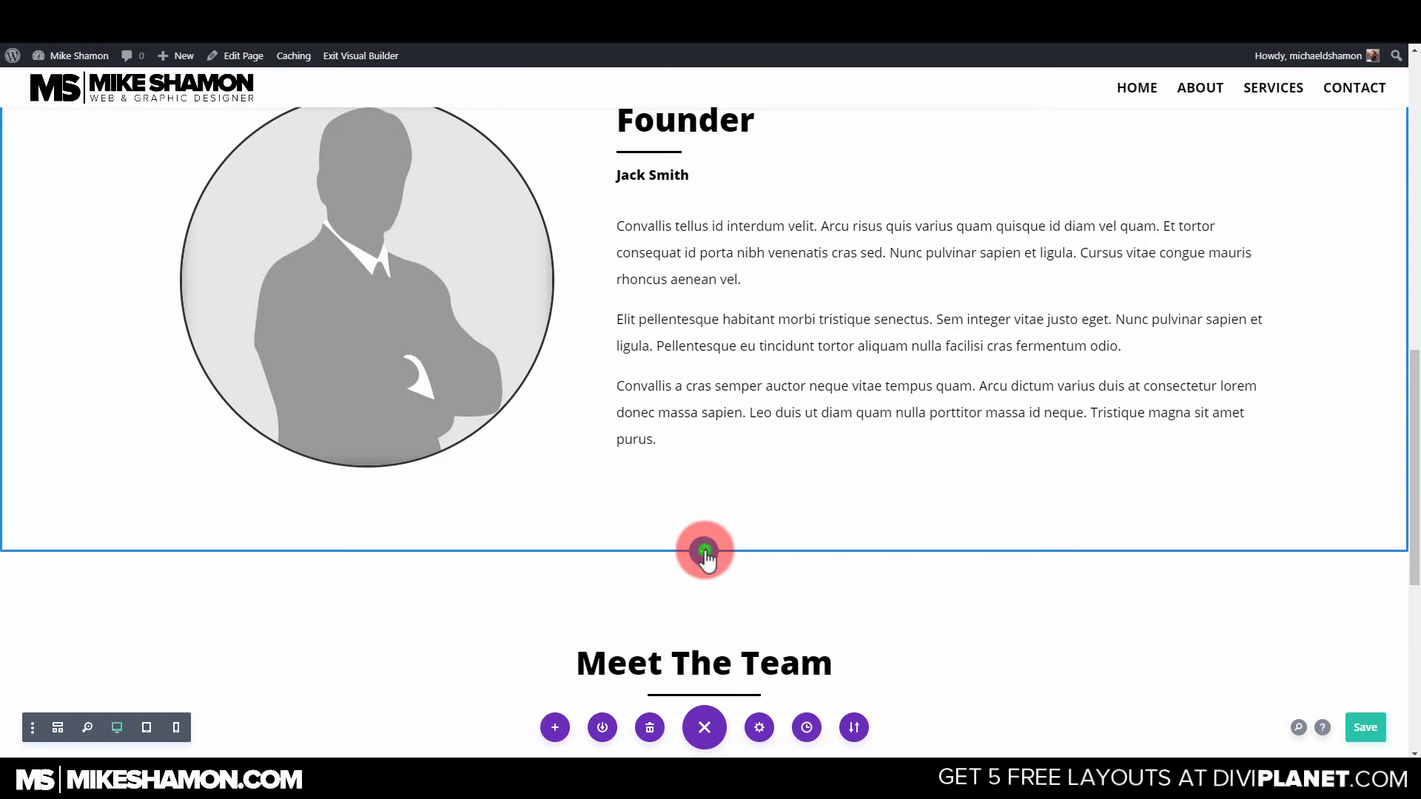
left_click(704, 552)
left_click(620, 503)
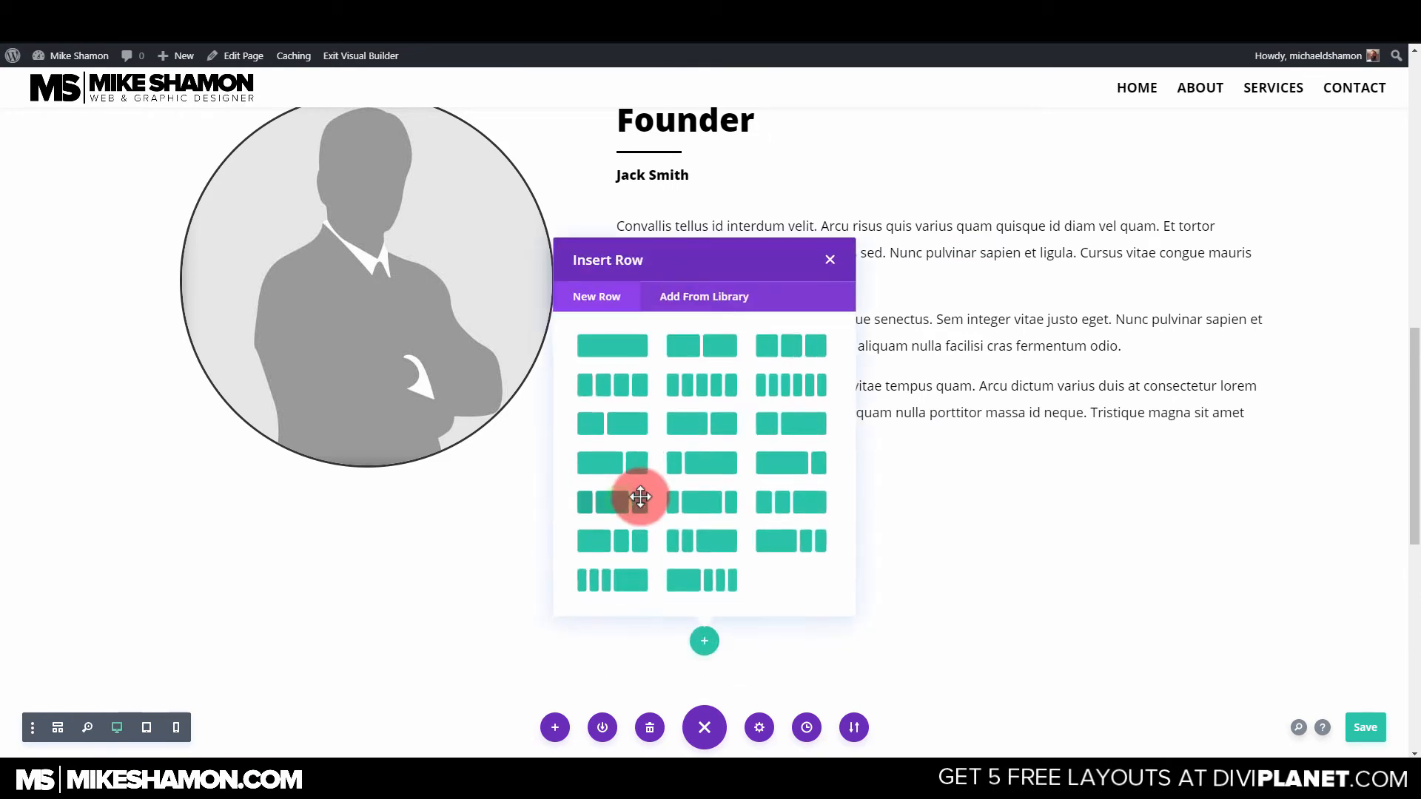
left_click(637, 346)
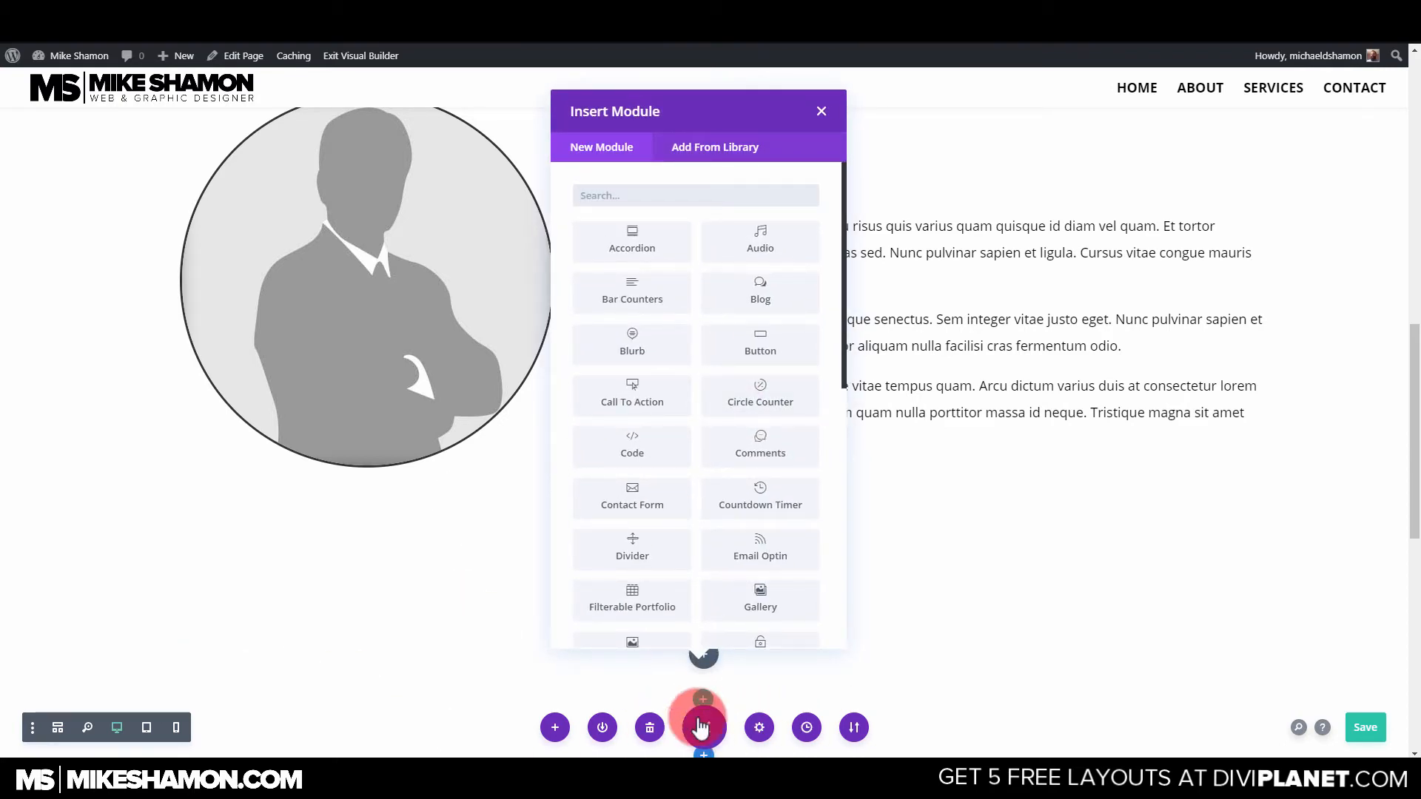
Add a Text module with its default placeholder content to the new row and save it.
left_click(626, 198)
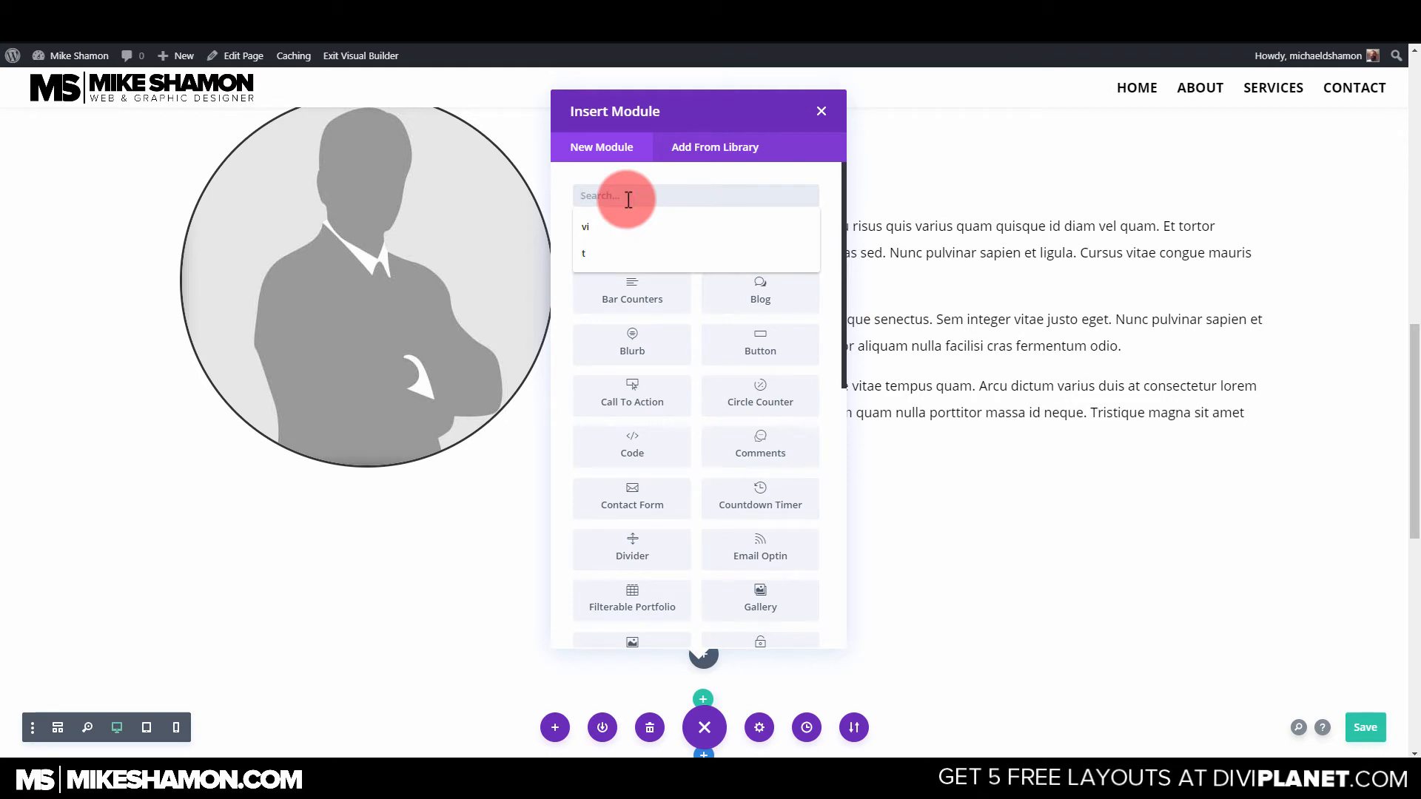
type("text")
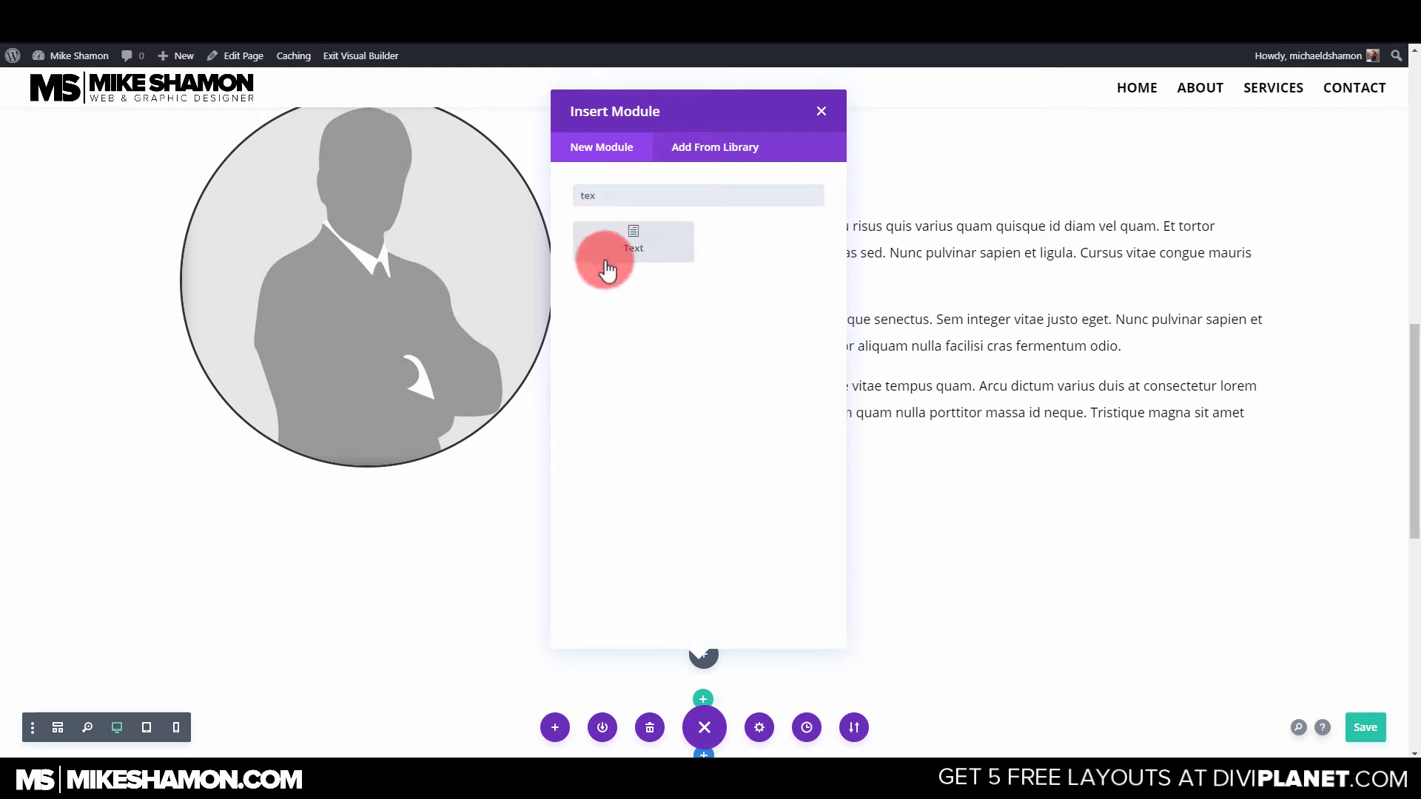
left_click(625, 263)
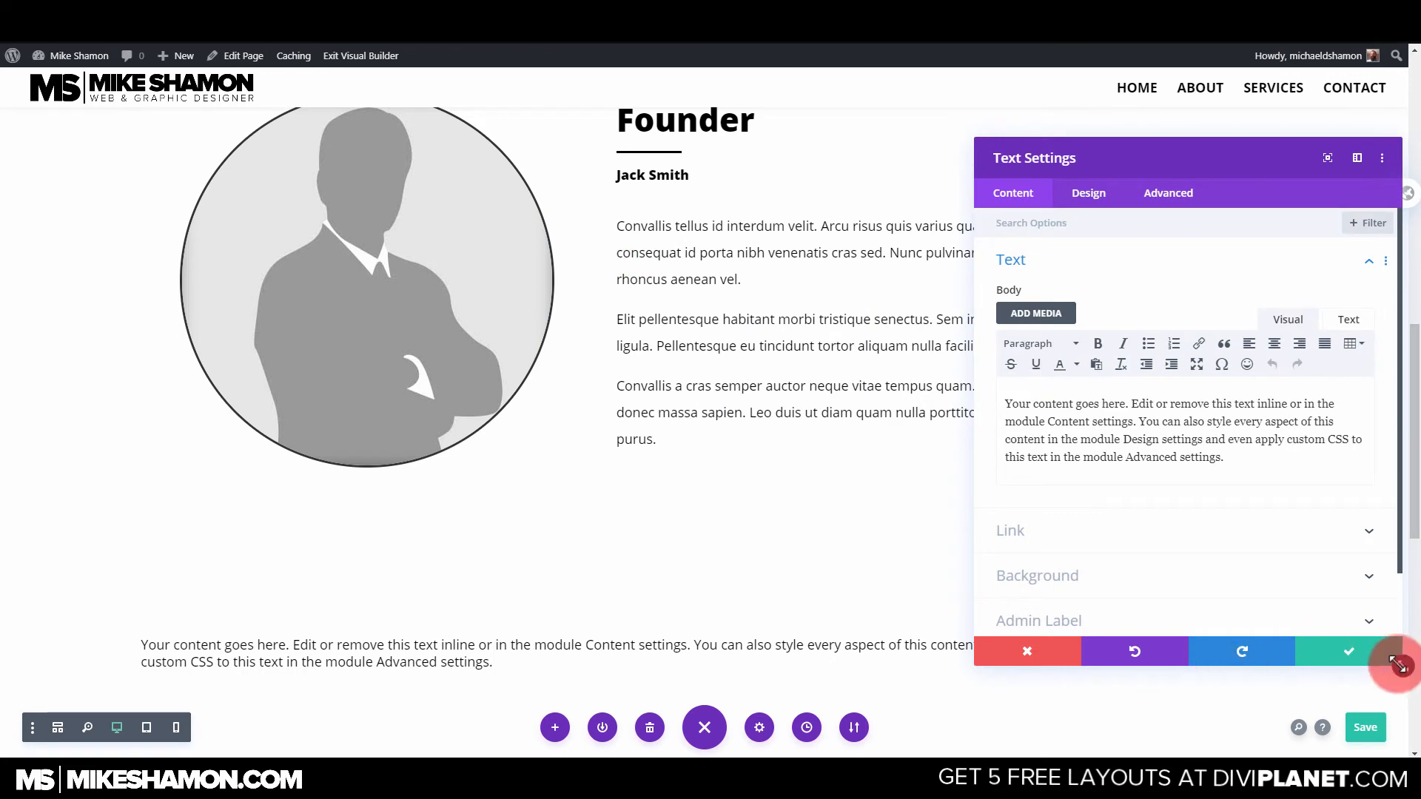
left_click(1351, 652)
mouse_move(4, 625)
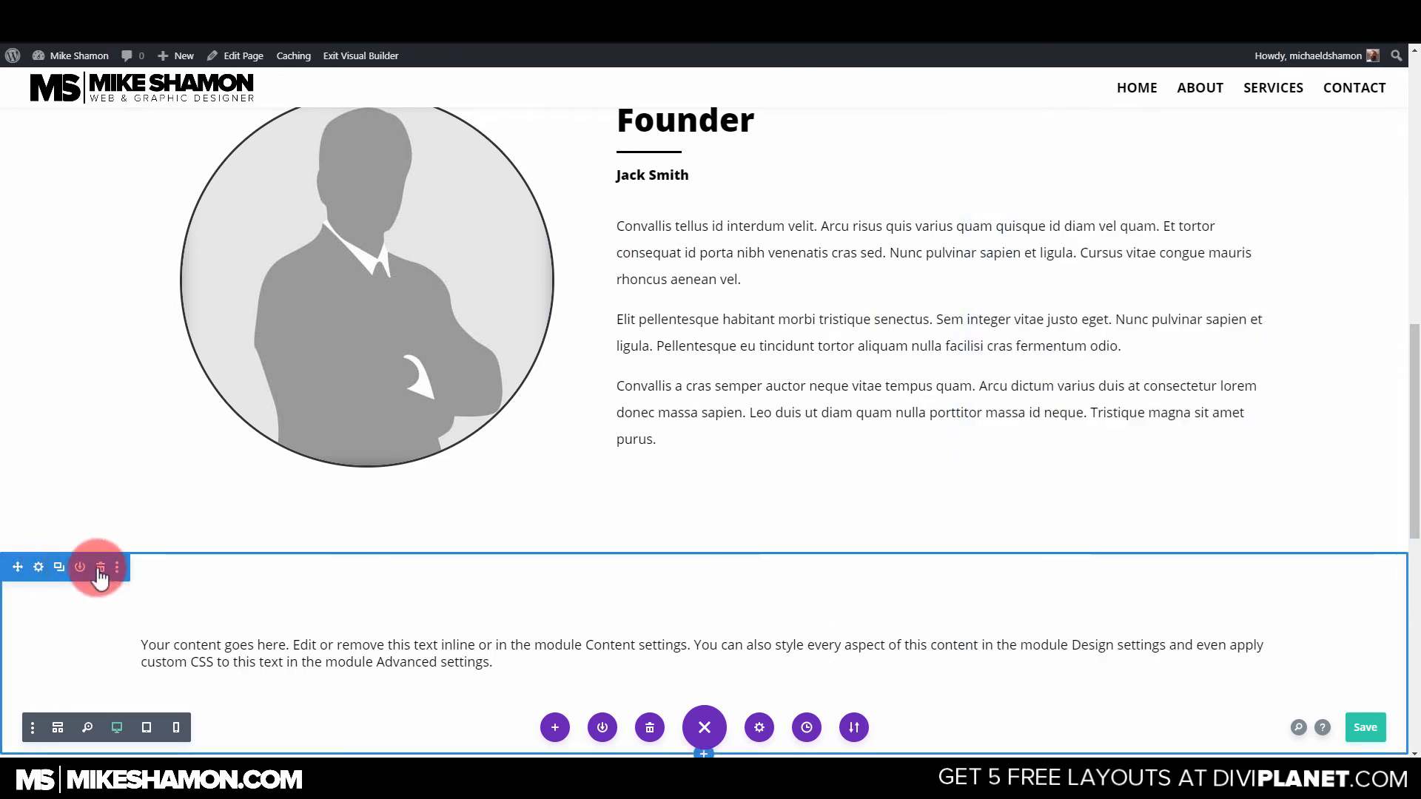
left_click(38, 570)
left_click(1091, 315)
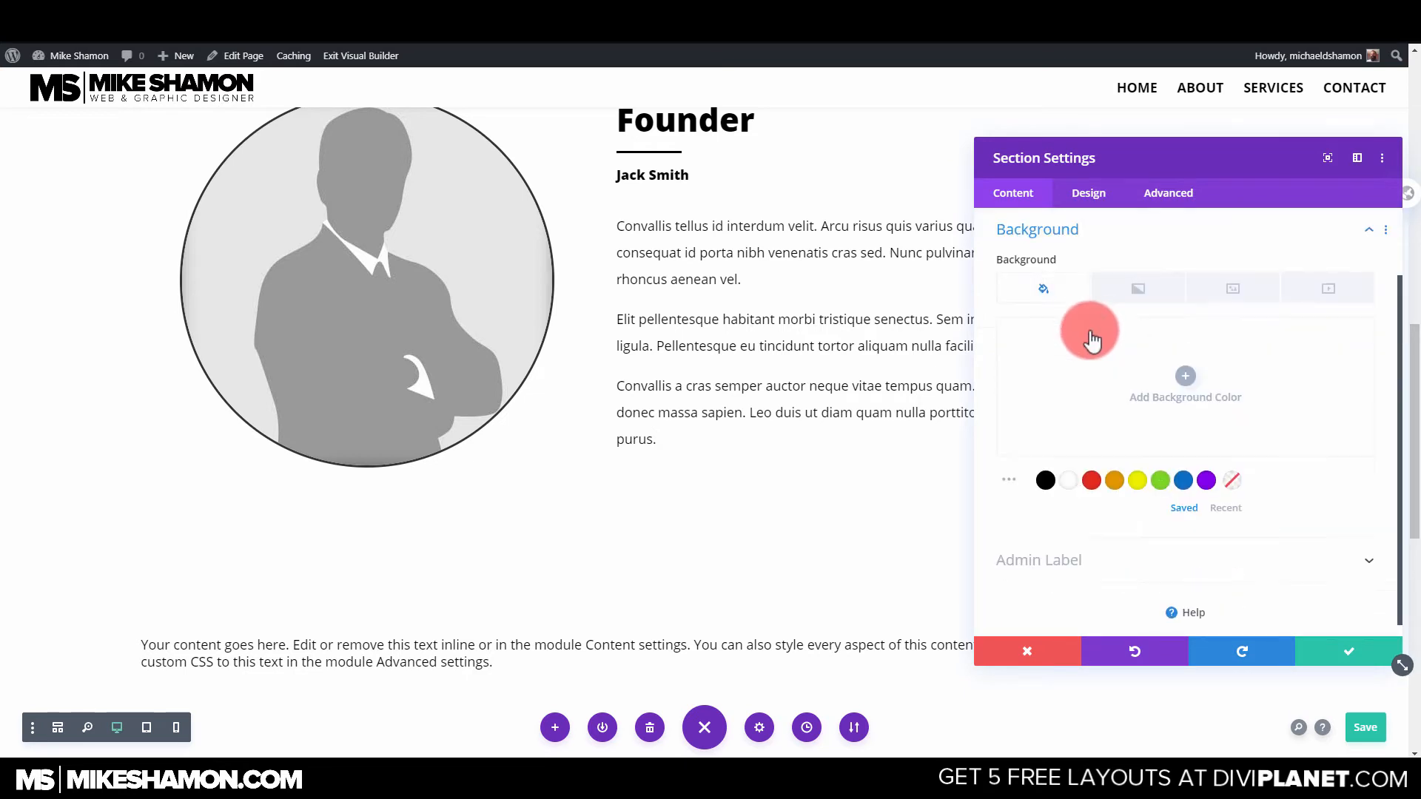
scroll(606, 449, "up", 8)
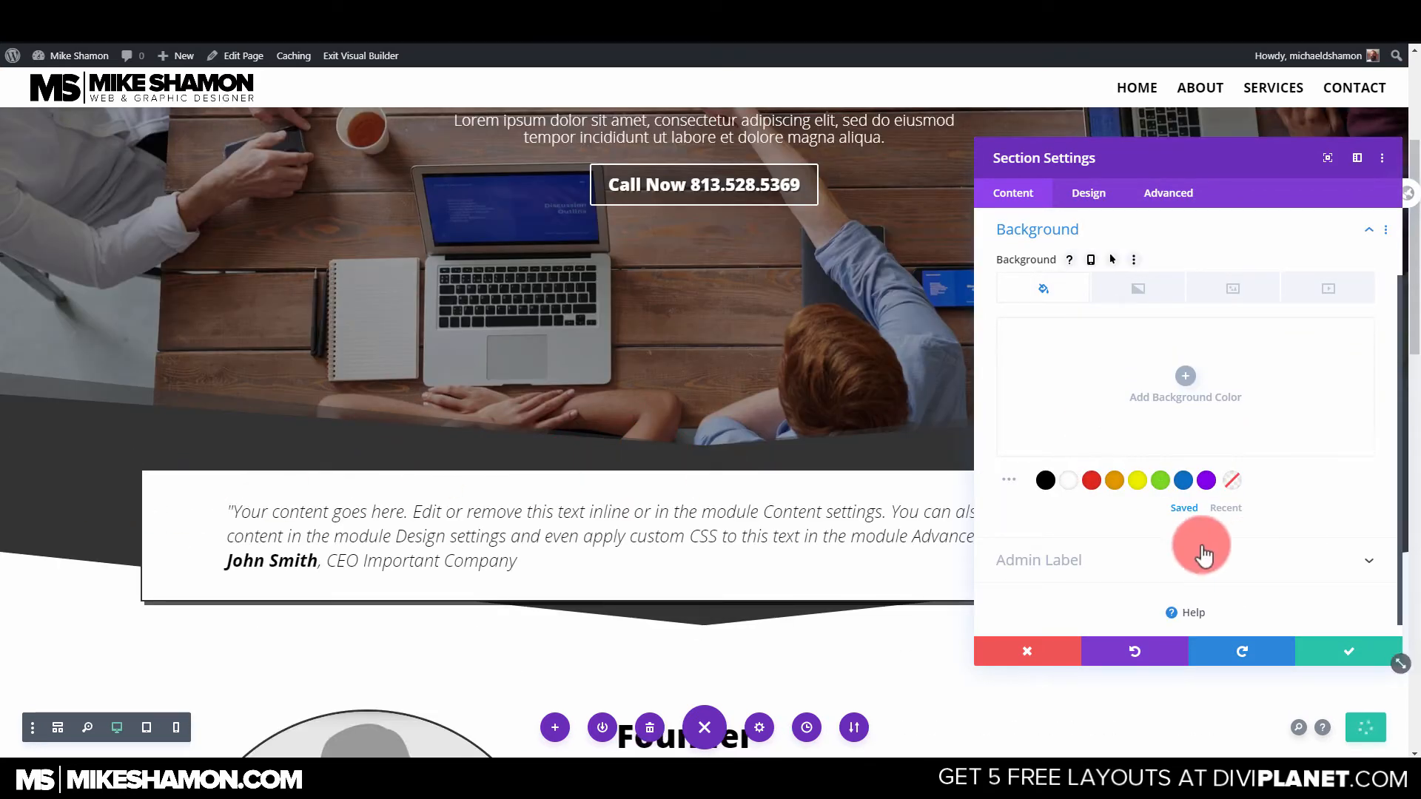
left_click(1044, 644)
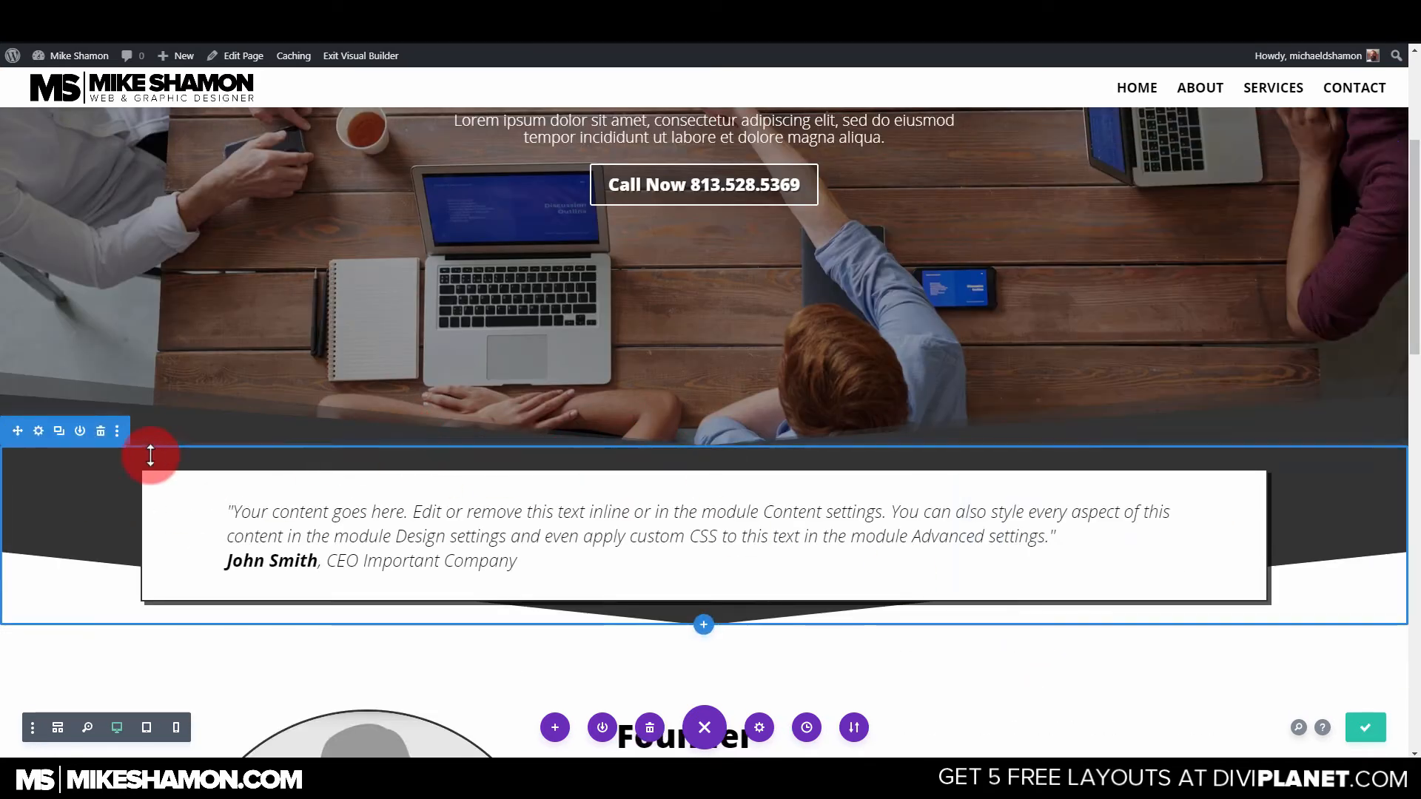
Look up the background color's hex code in the testimonial section's settings and close them without saving.
left_click(38, 430)
left_click(1077, 309)
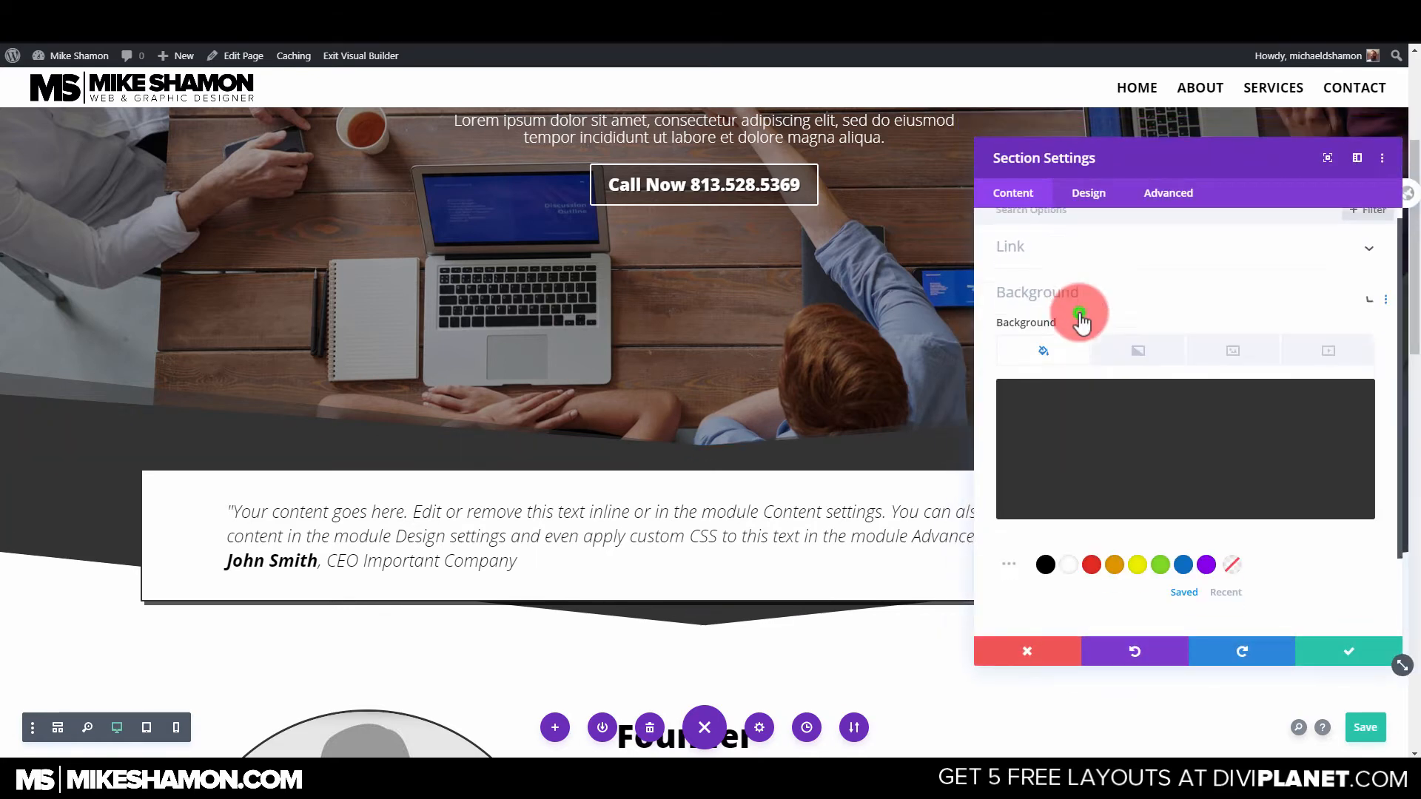
left_click(1046, 480)
left_click(1048, 334)
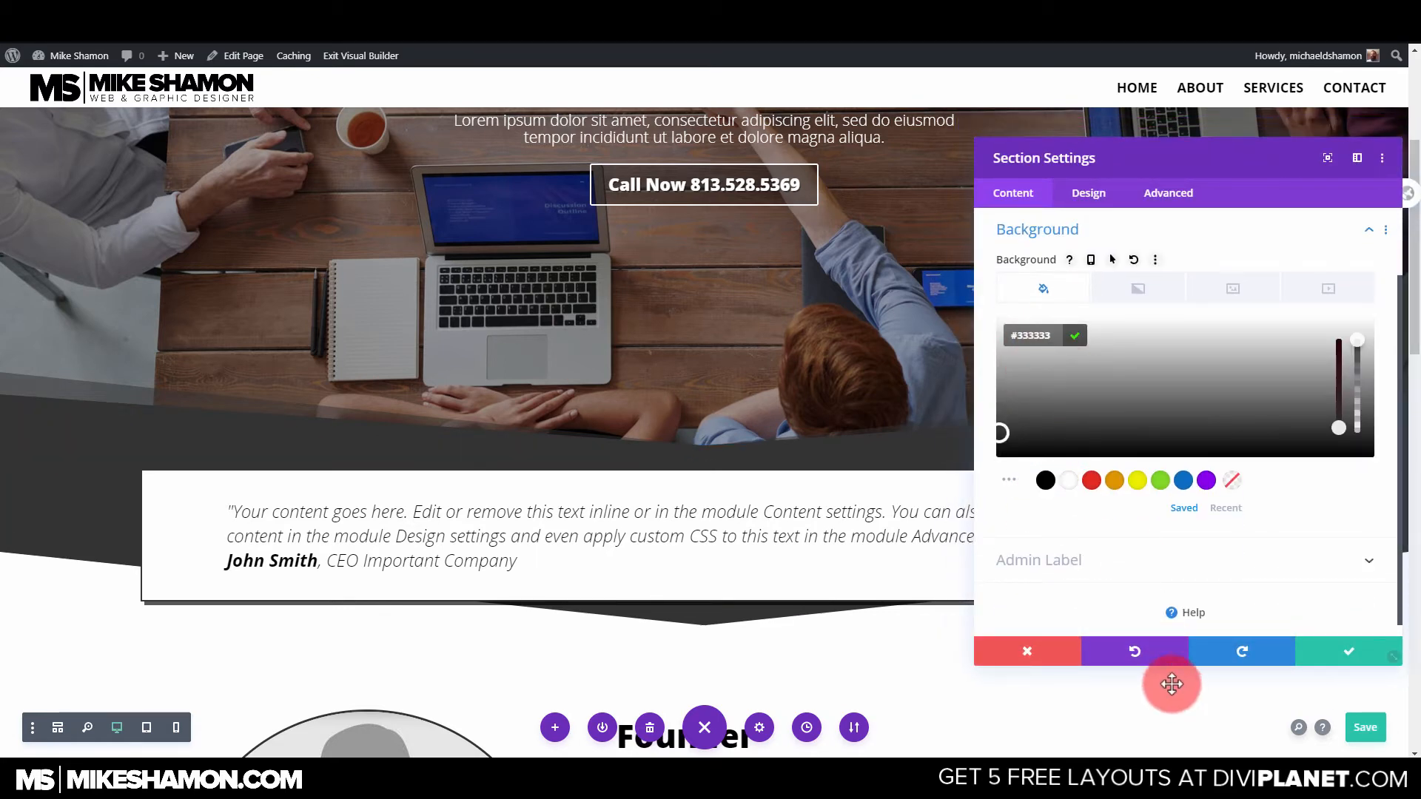
left_click(1026, 651)
Set the background color of the new section above Meet The Team to 333333 and save its settings.
scroll(221, 555, "down", 15)
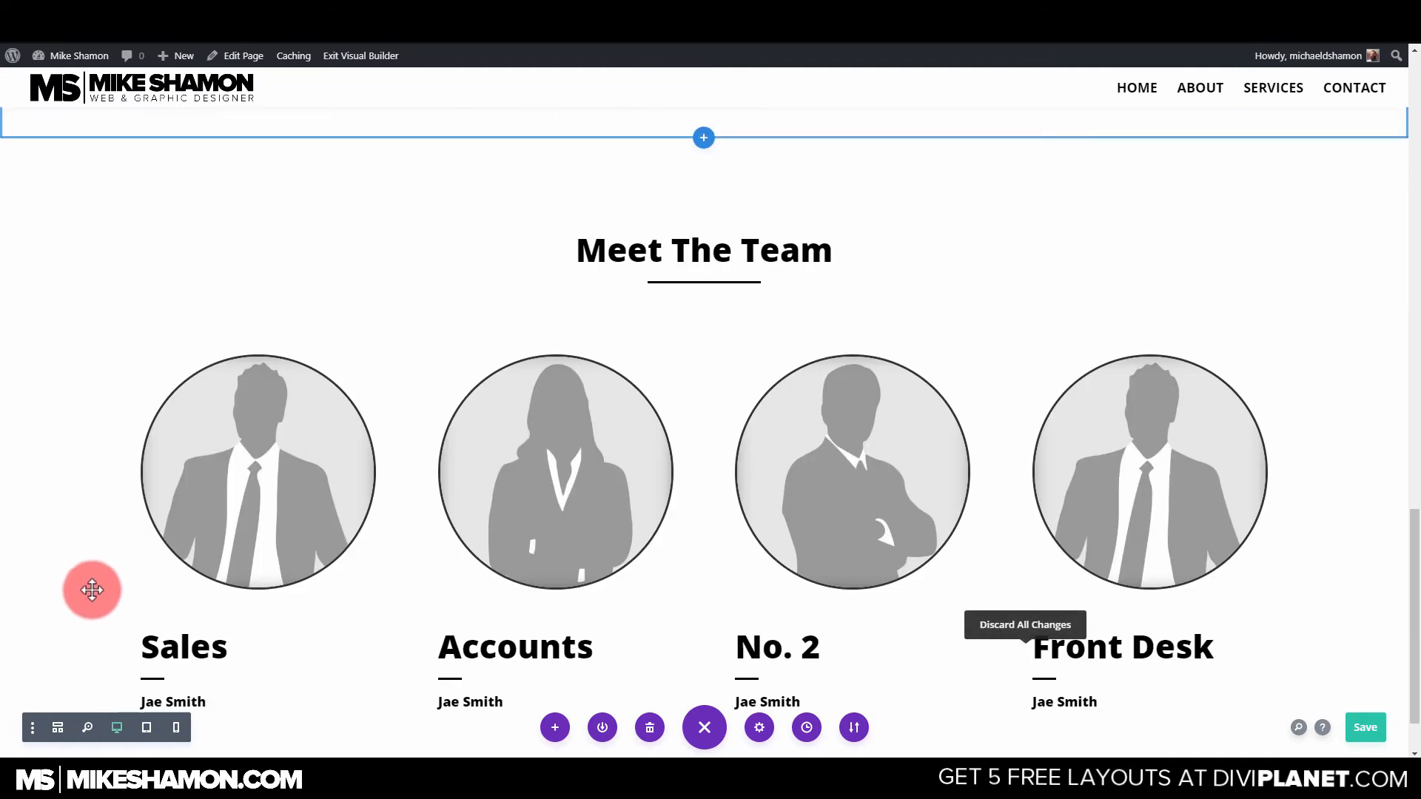
scroll(111, 518, "up", 7)
scroll(102, 437, "down", 2)
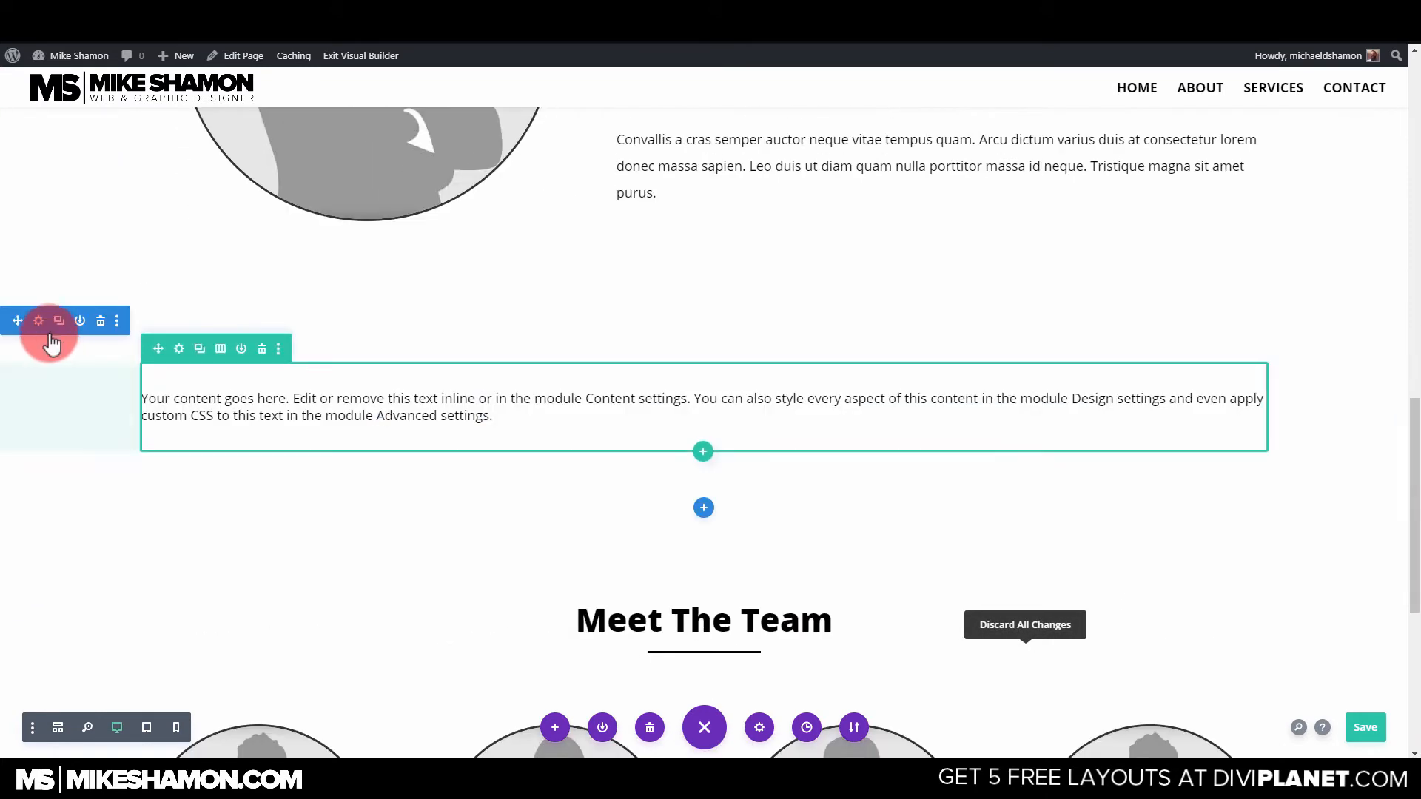
left_click(40, 320)
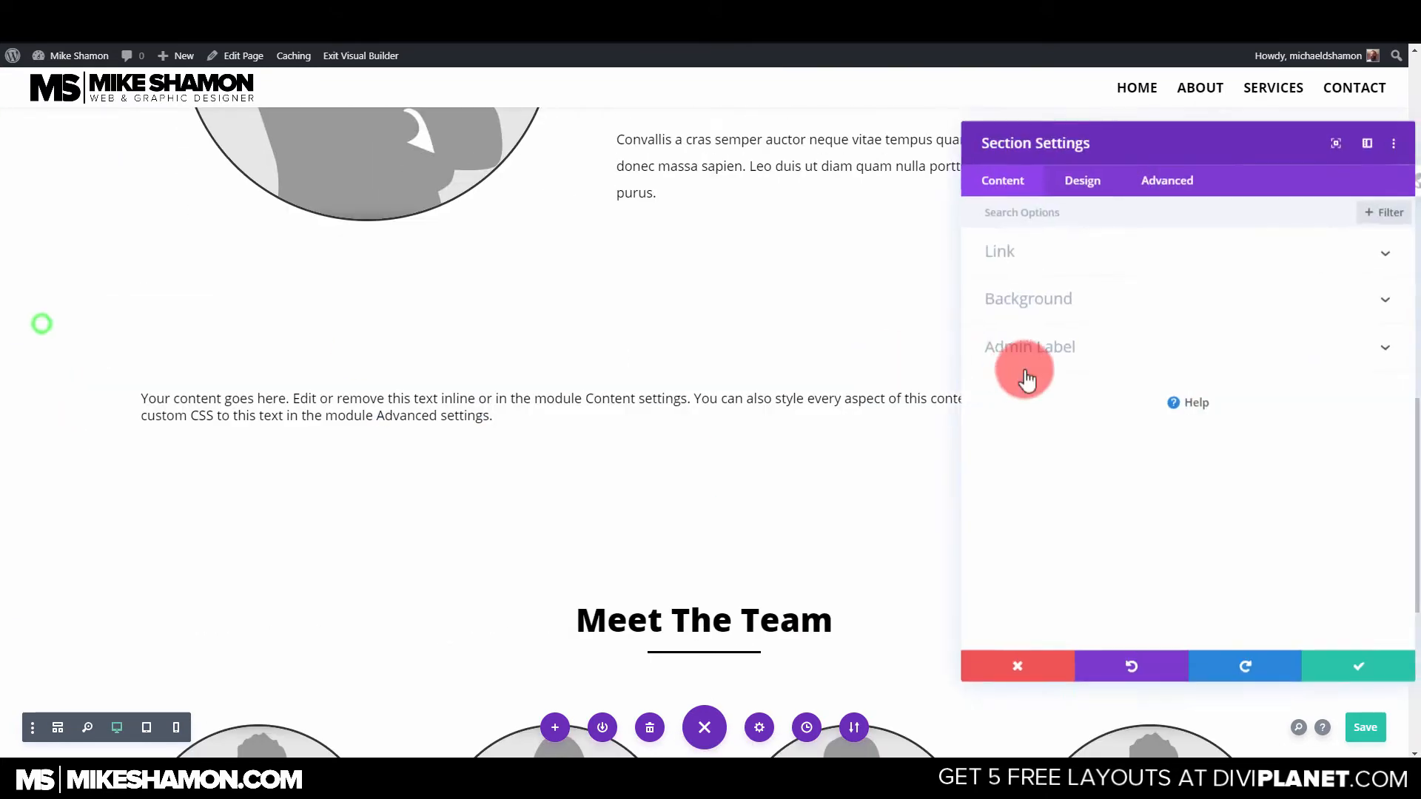
left_click(1105, 325)
left_click(1103, 413)
left_click(1054, 337)
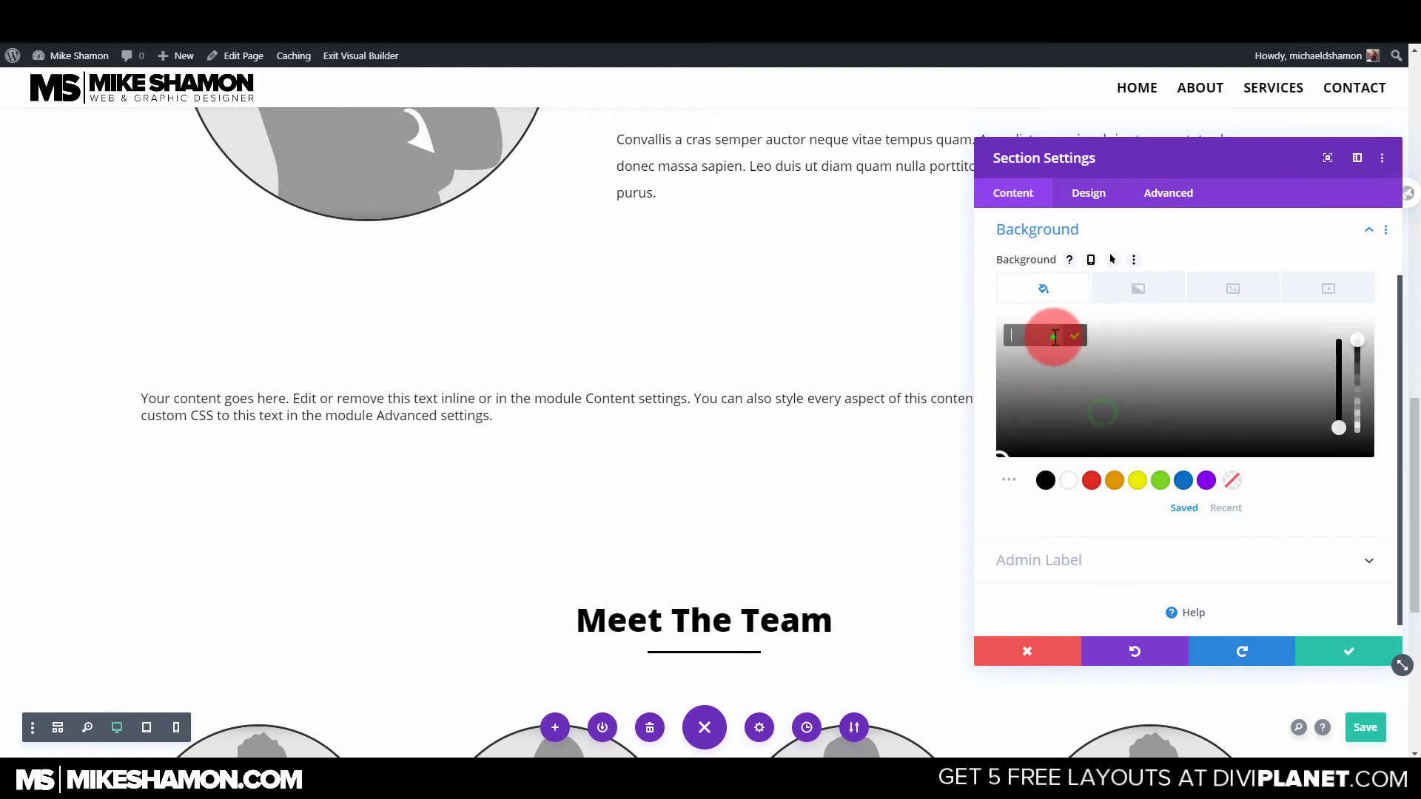
type("3333")
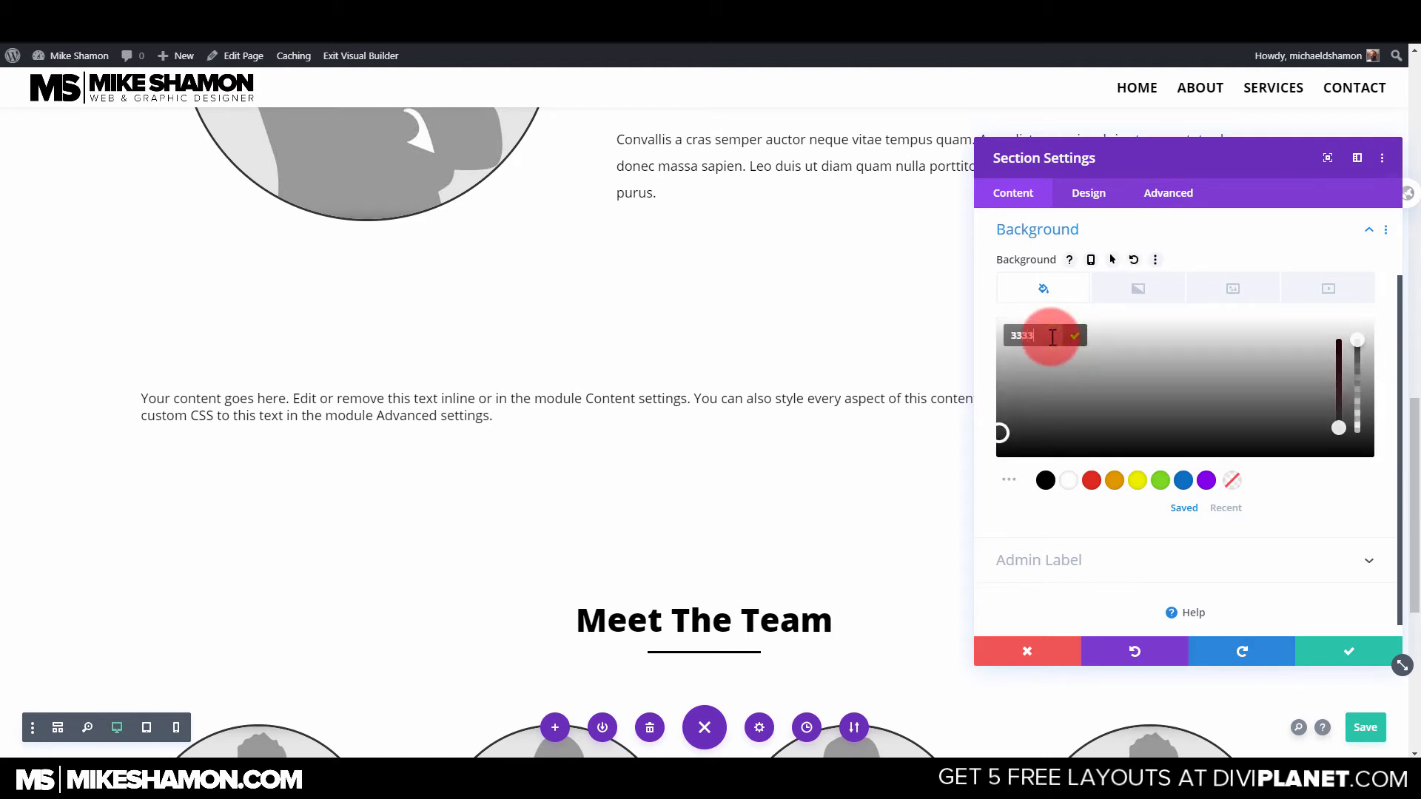
type("33")
left_click(983, 374)
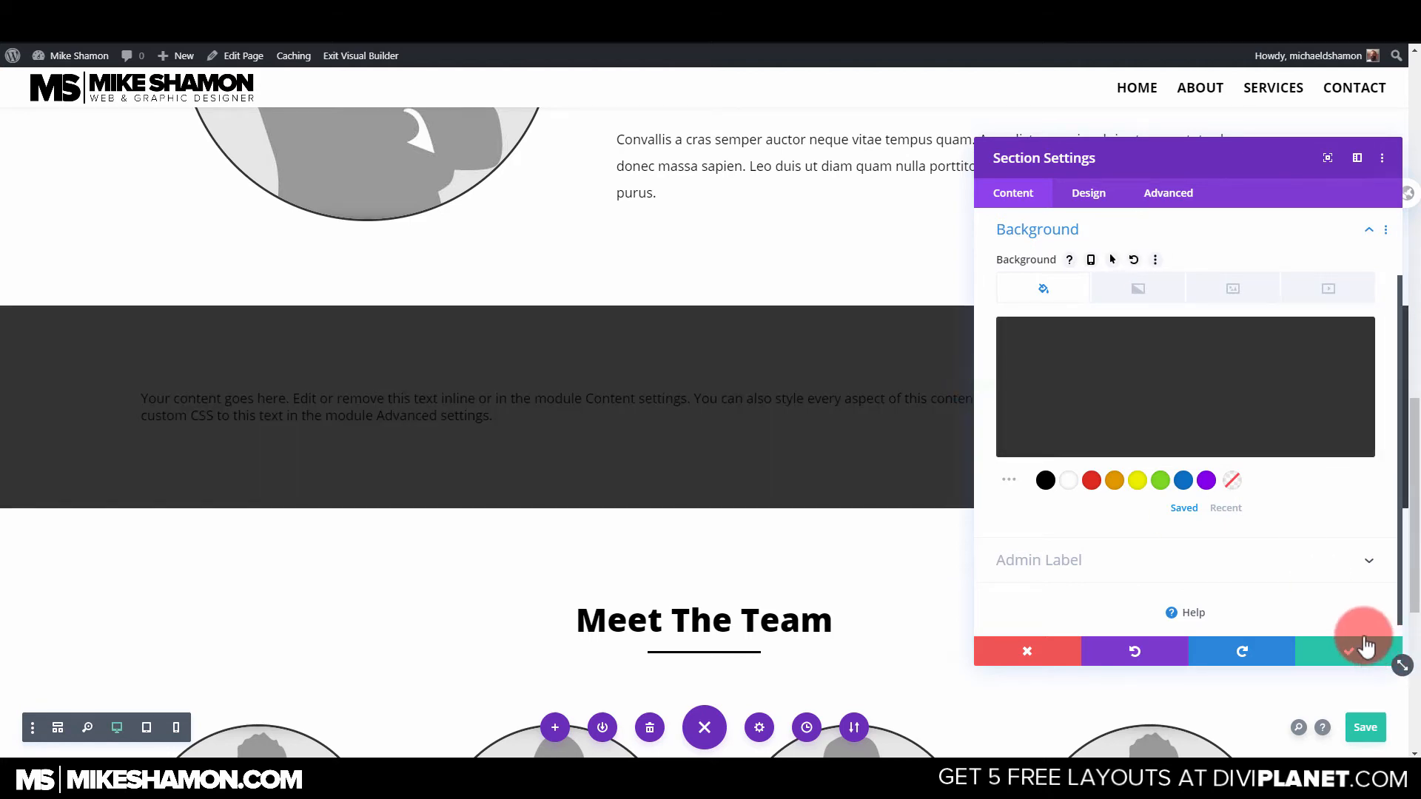
left_click(1365, 646)
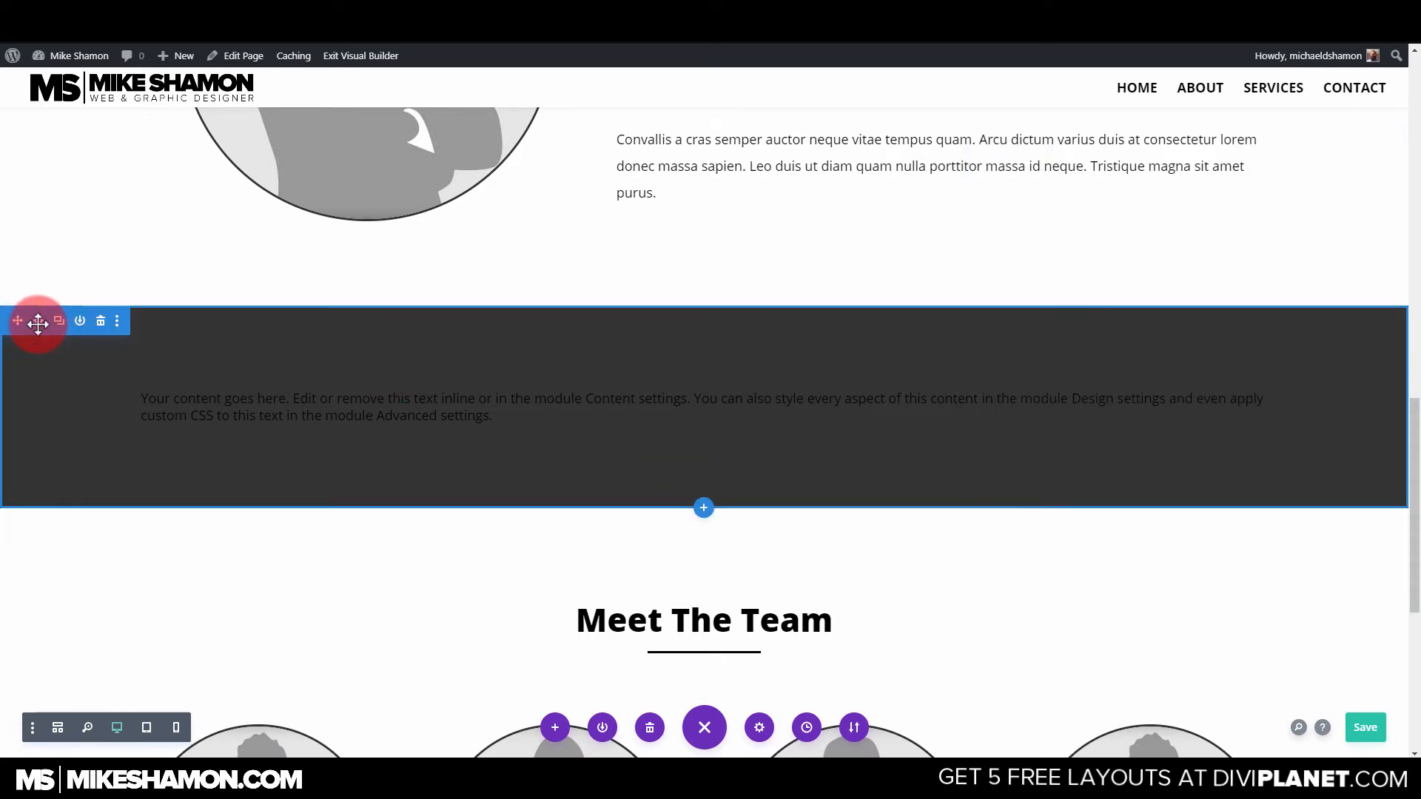
Set the dark section's linked top and bottom margin and padding to 0px and save its settings.
left_click(37, 323)
left_click(1086, 194)
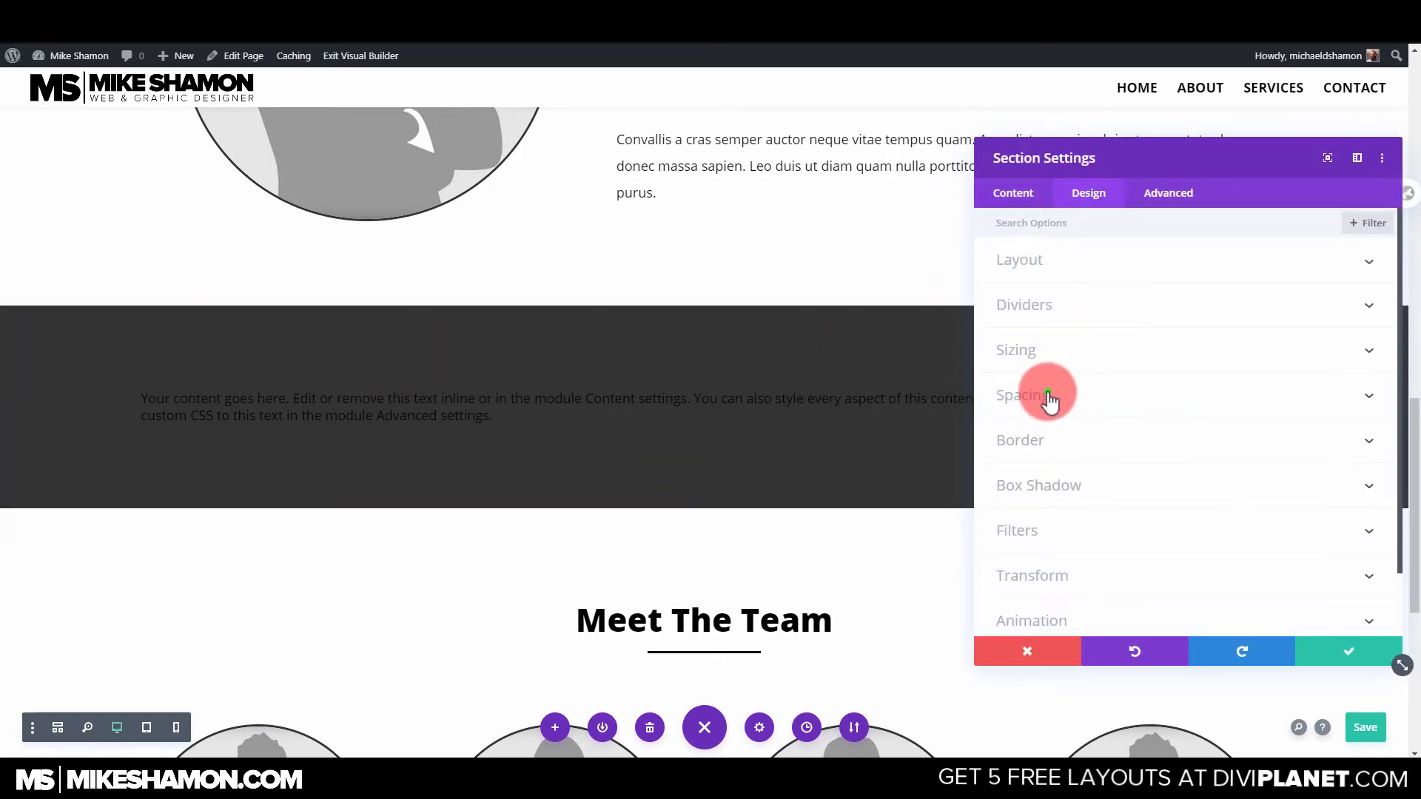
left_click(1049, 396)
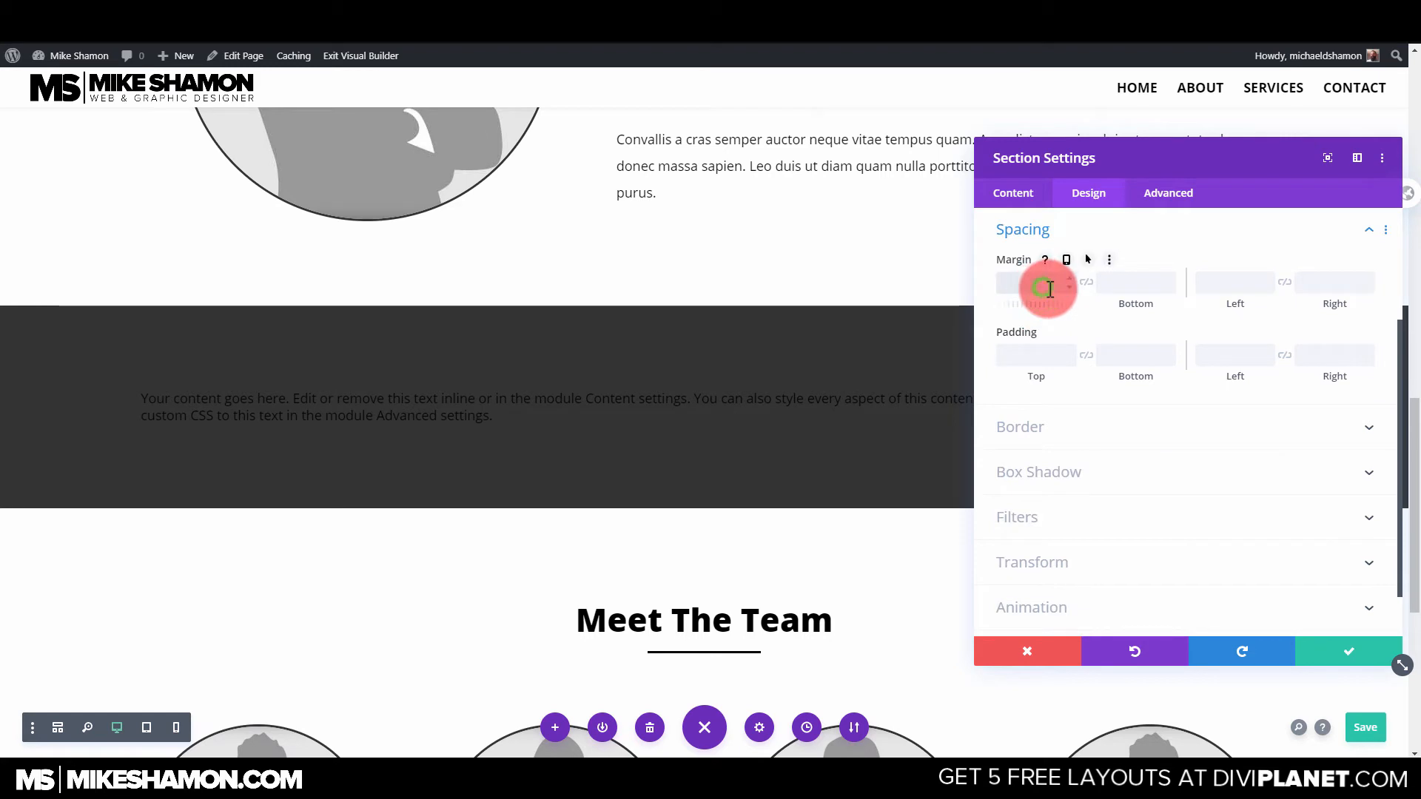
left_click(1086, 281)
left_click(1038, 356)
type("0")
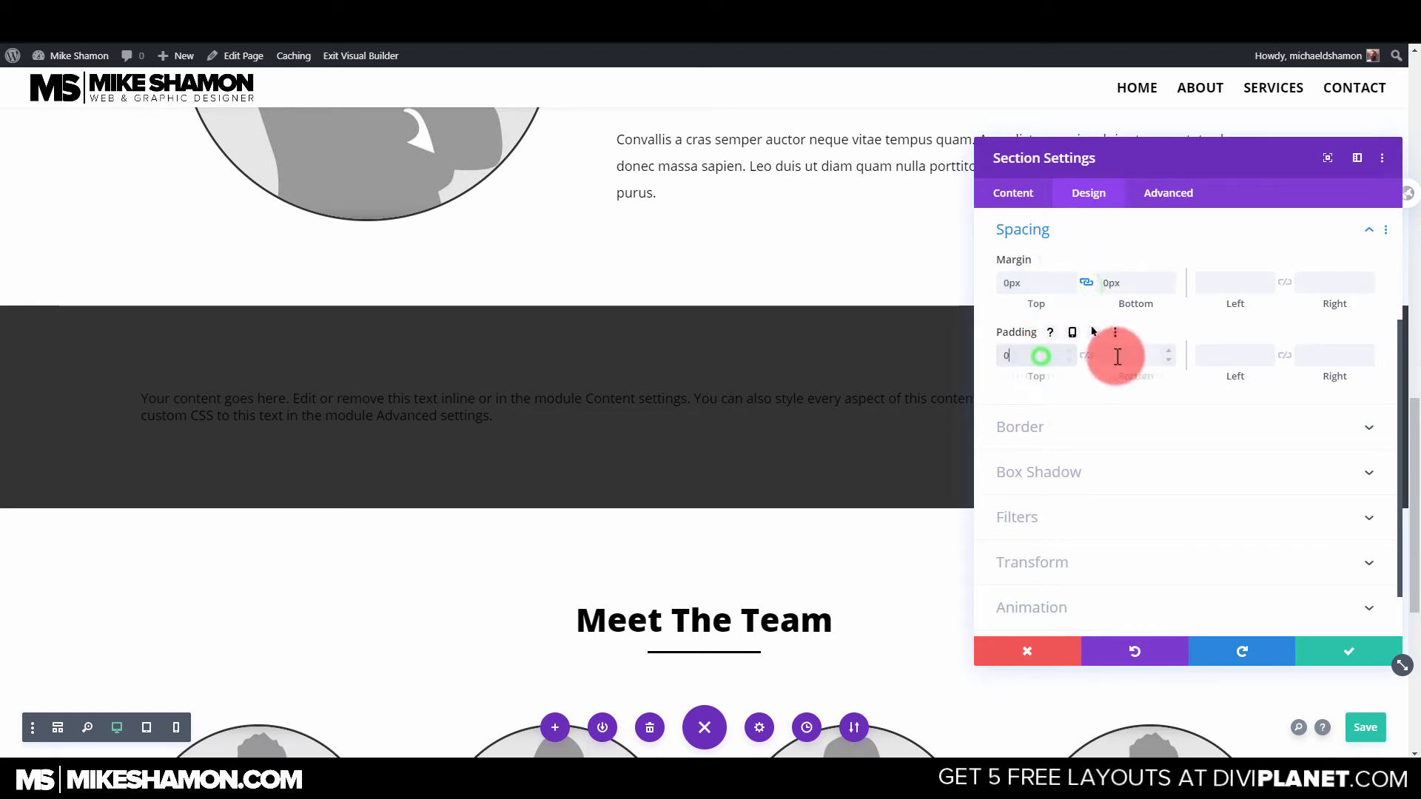
left_click(1085, 354)
left_click(1349, 653)
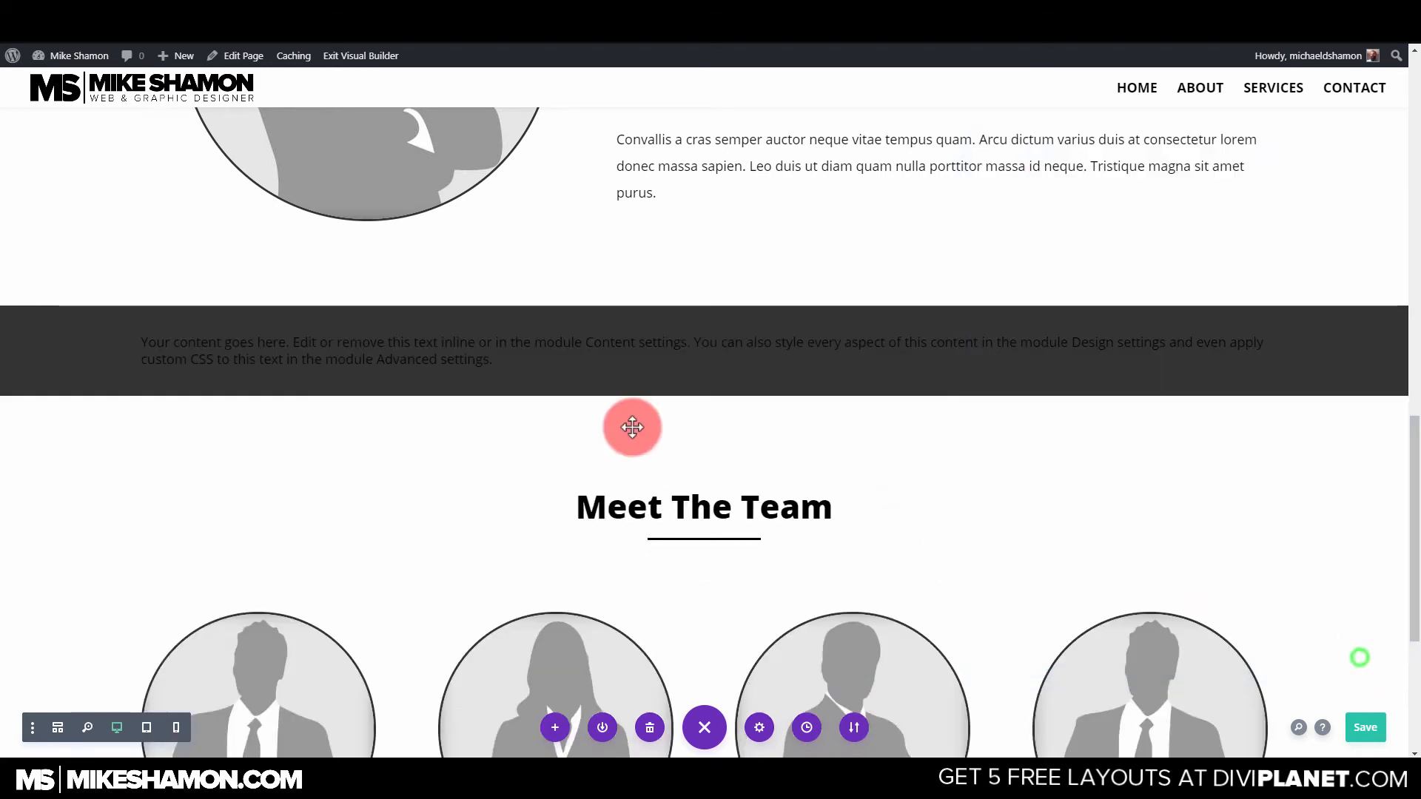
Replace the dark band's placeholder text with "incididunt ut labore et dolore magna aliqua" copied from the lorem ipsum generator page.
left_click(675, 341)
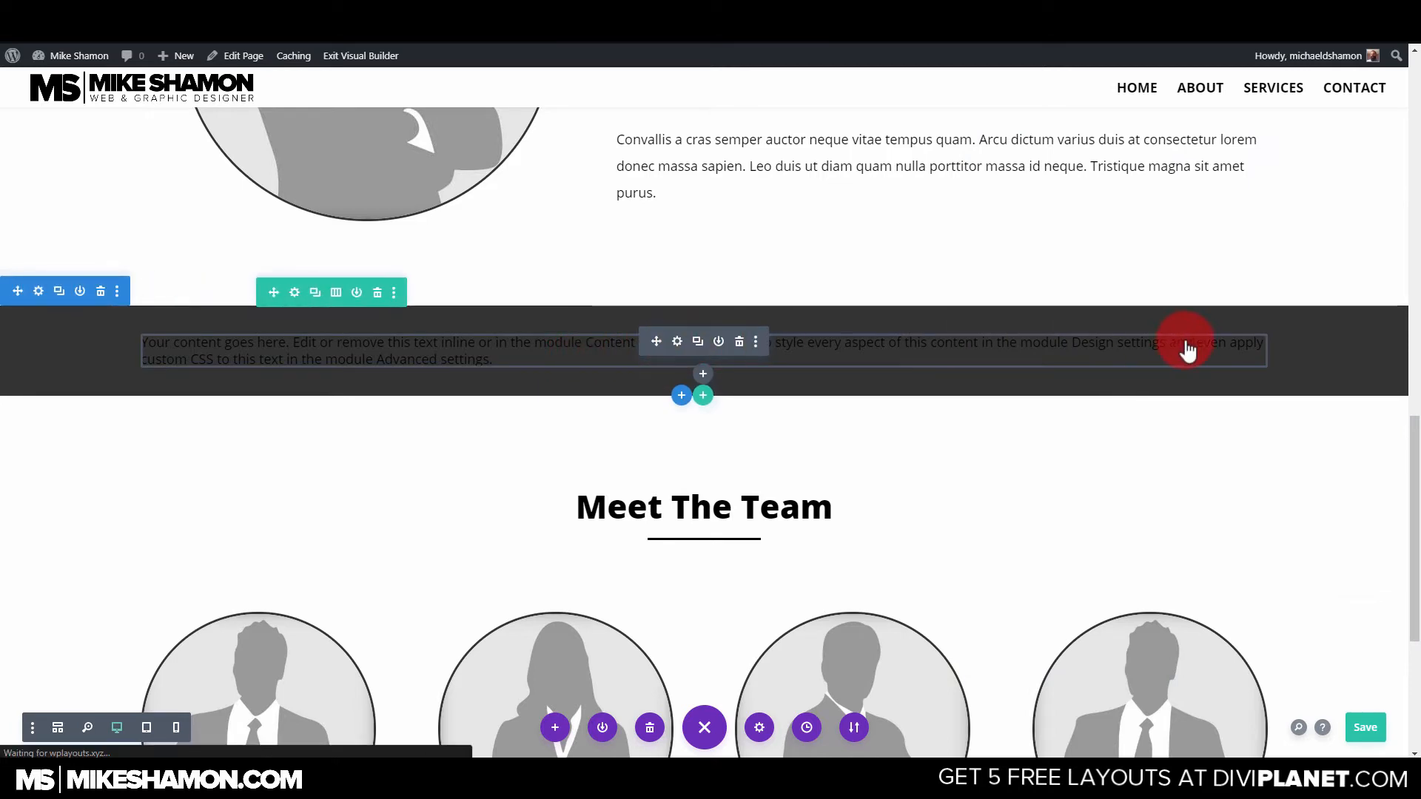
left_click(1168, 429)
left_click(858, 145)
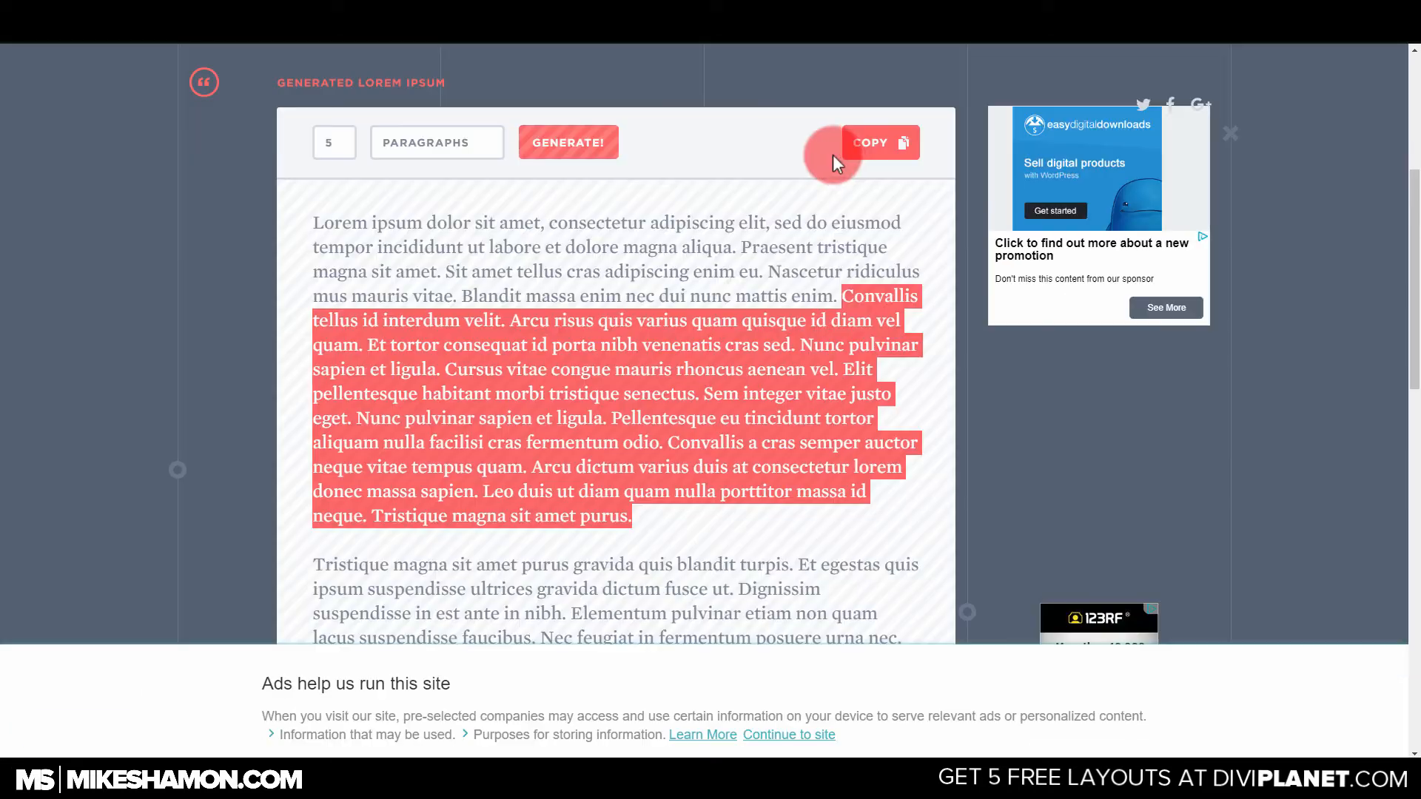
left_click(744, 589)
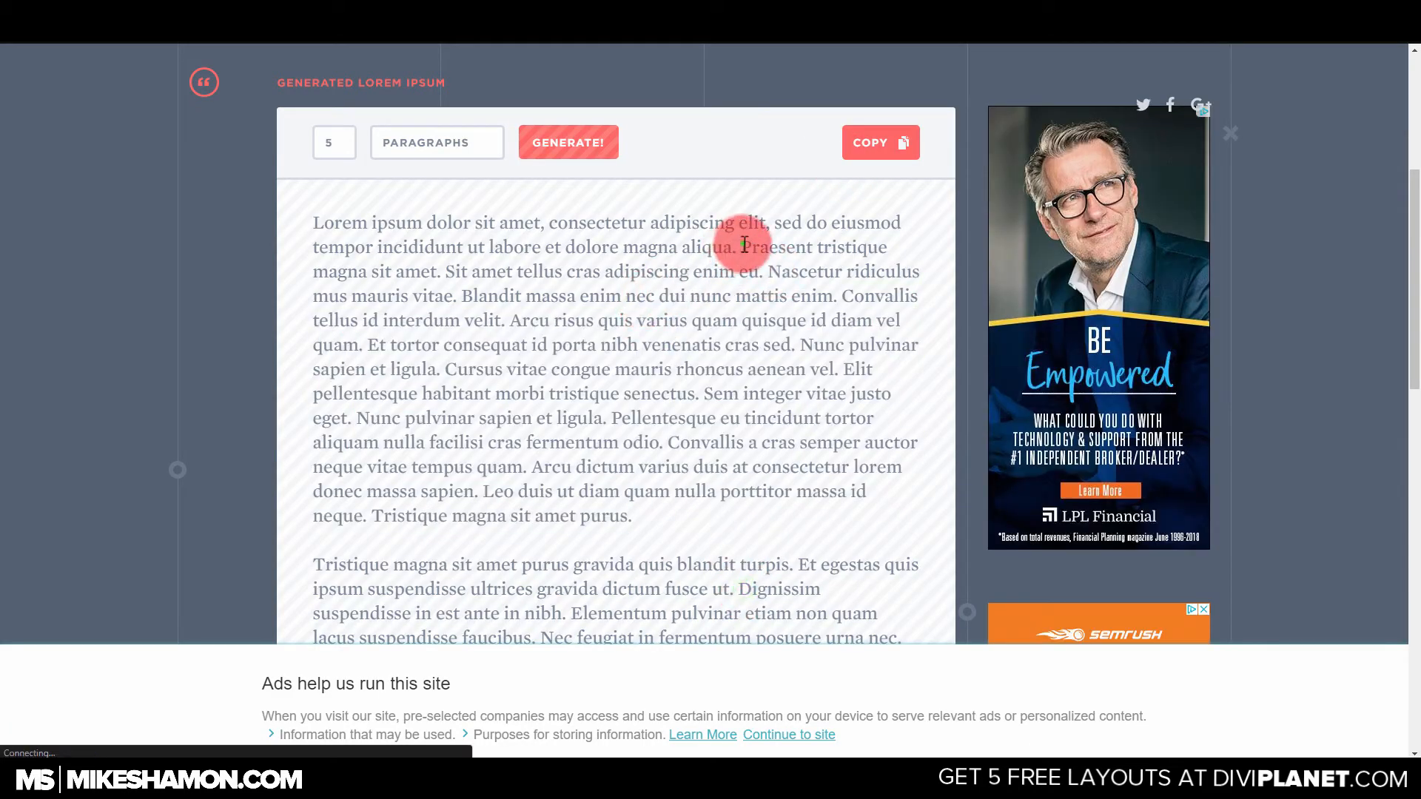
left_click_drag(739, 247, 434, 262)
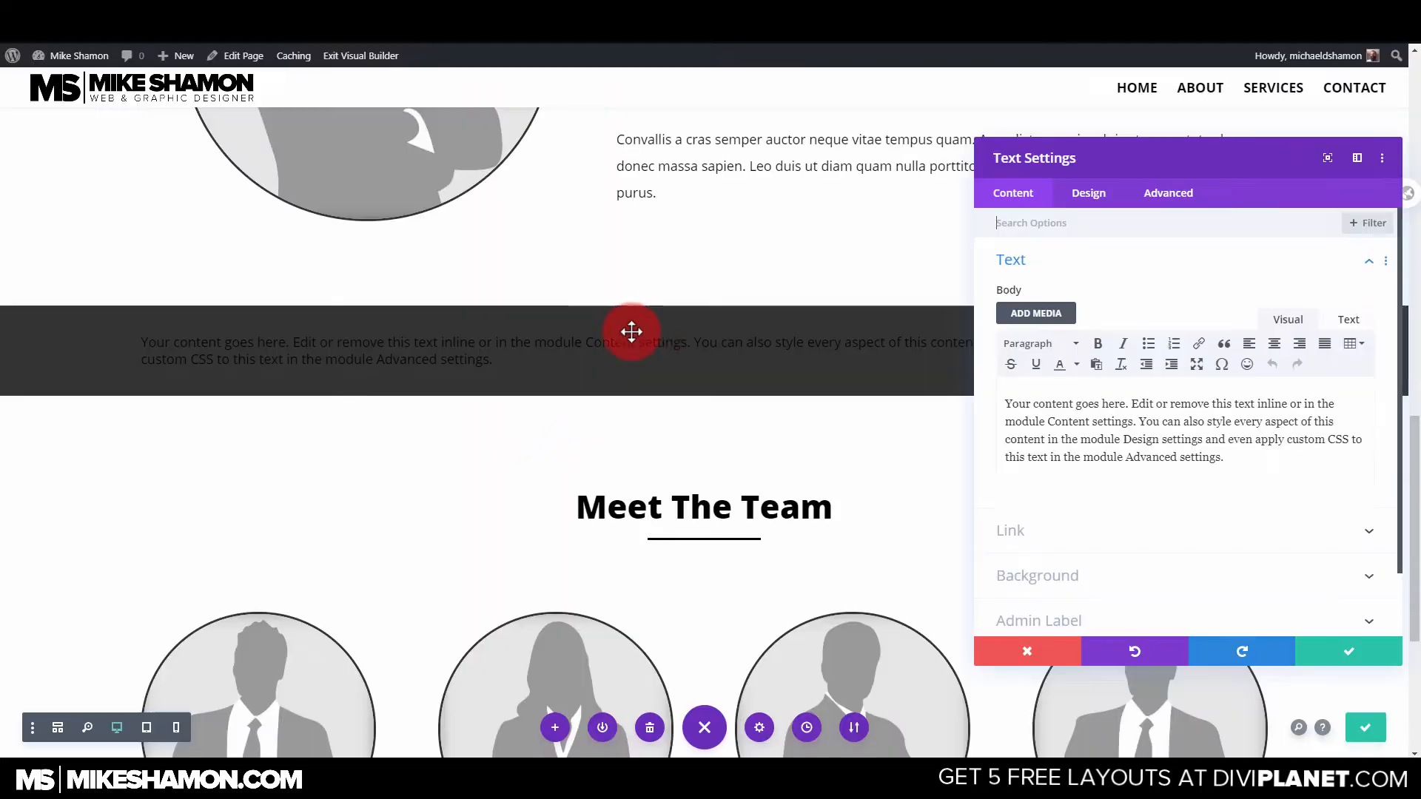
triple_click(1169, 437)
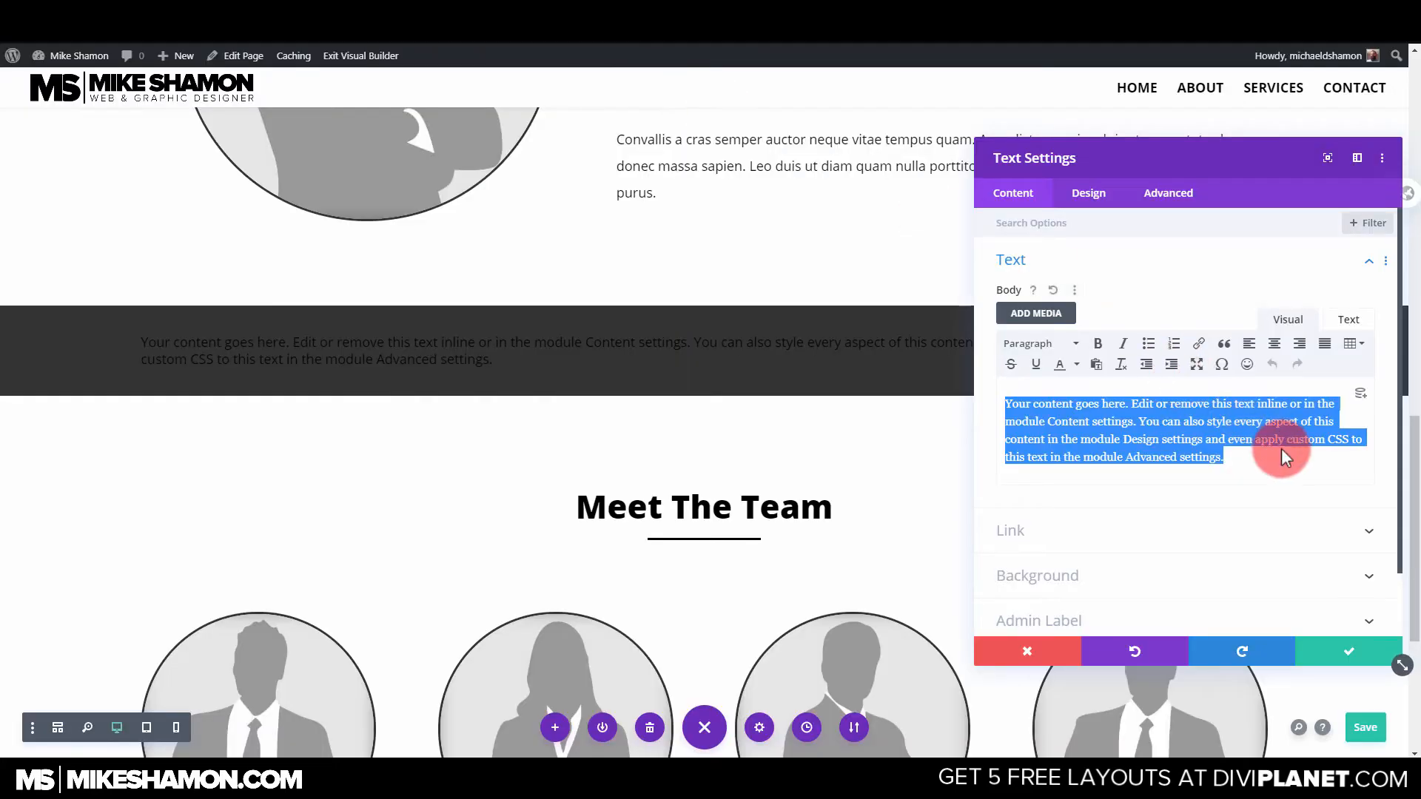
type("incididunt ut labore et dolore magna aliqua")
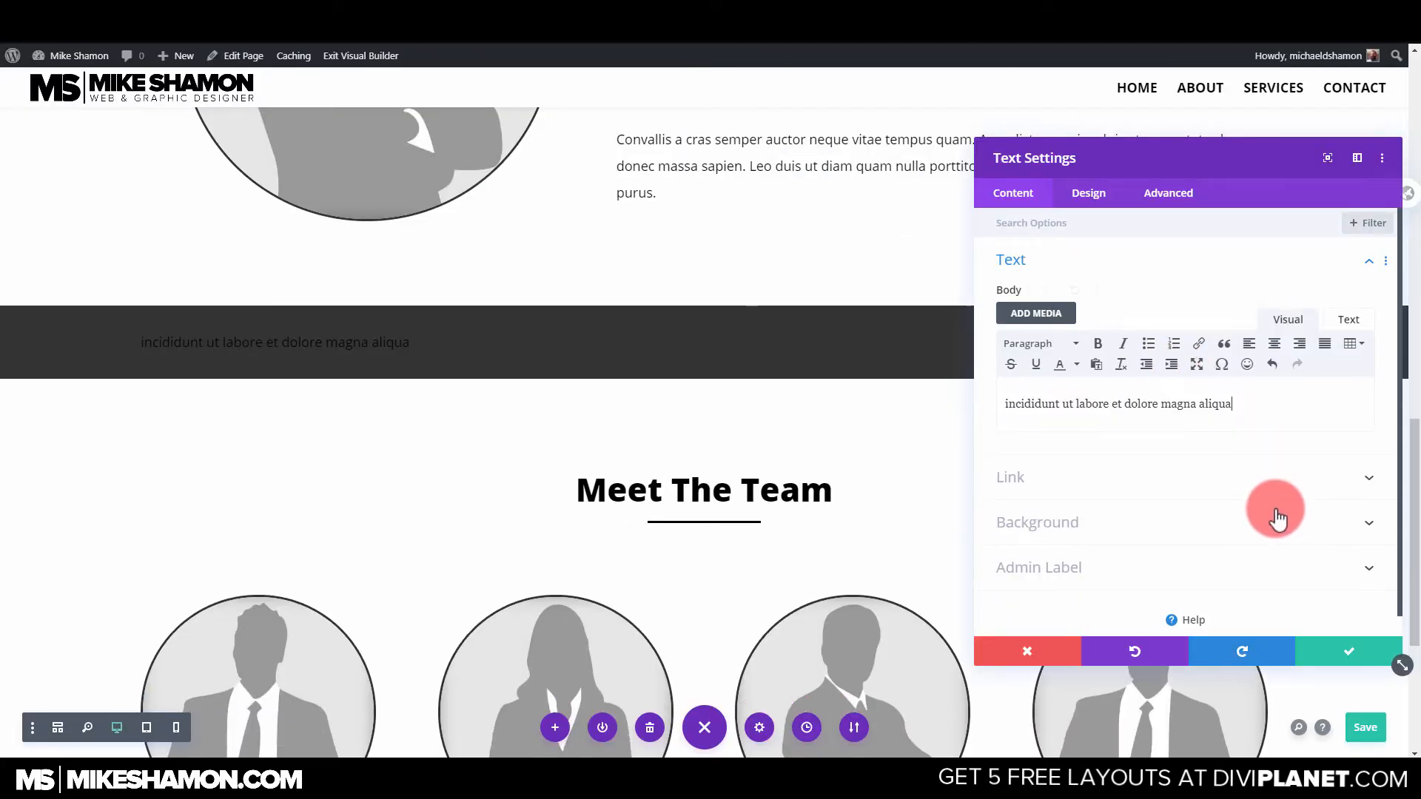
Set the dark band text's color to white and its font weight to Ultra Bold.
left_click(1101, 210)
left_click(1062, 259)
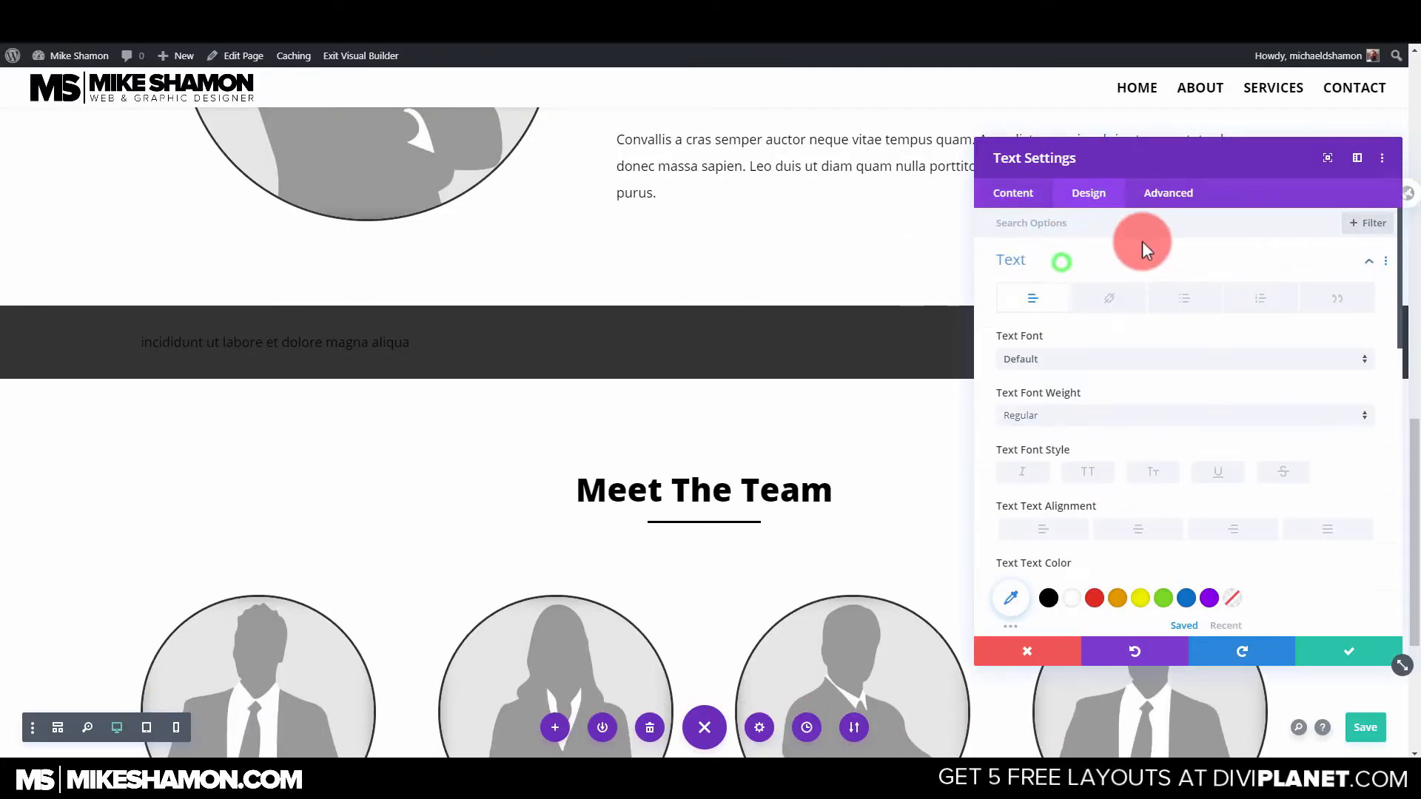
left_click(1067, 611)
scroll(1132, 518, "down", 3)
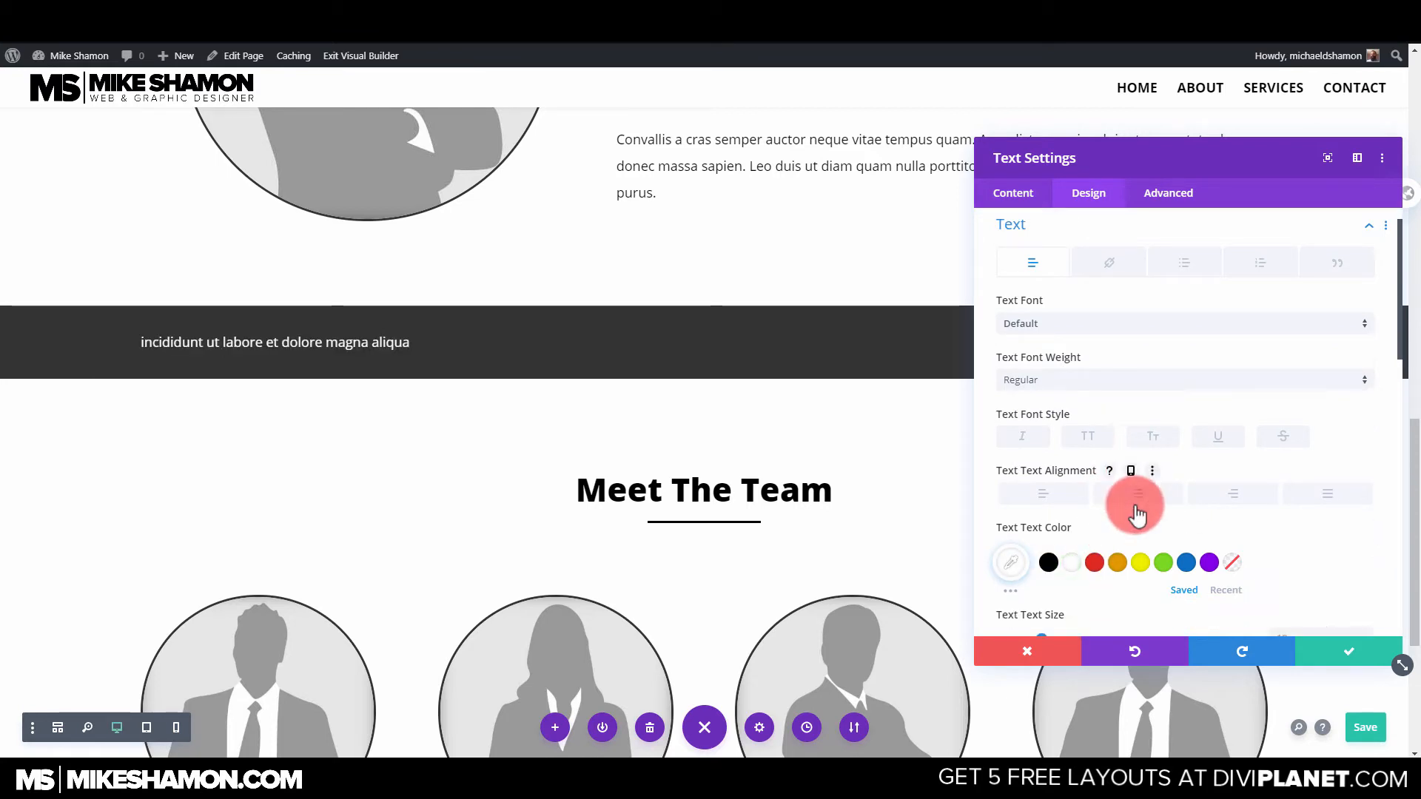
scroll(1046, 296, "up", 1)
left_click(1032, 294)
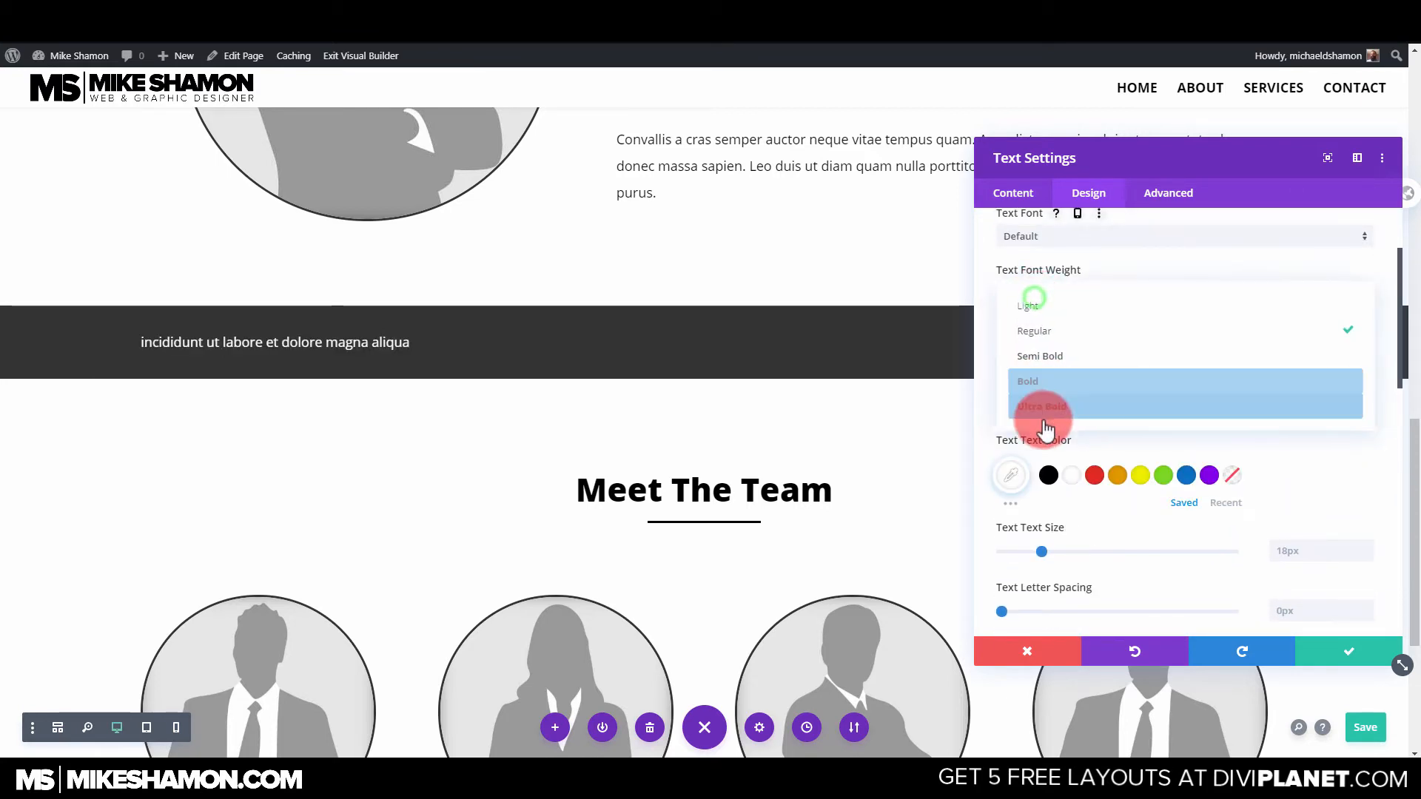
left_click(1040, 406)
Increase the dark band text's size to 26px and save the module settings.
scroll(1184, 481, "down", 2)
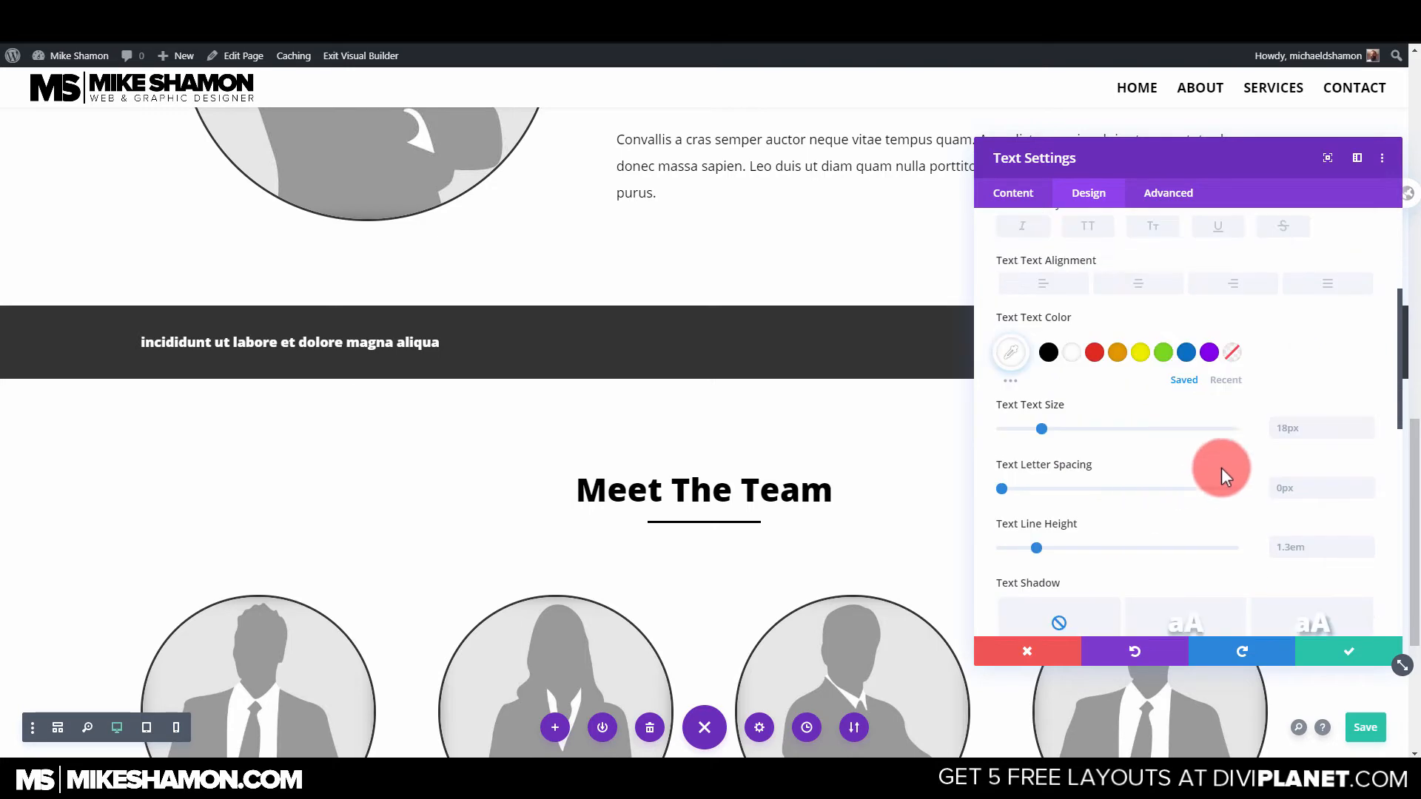
left_click_drag(1028, 423, 1060, 429)
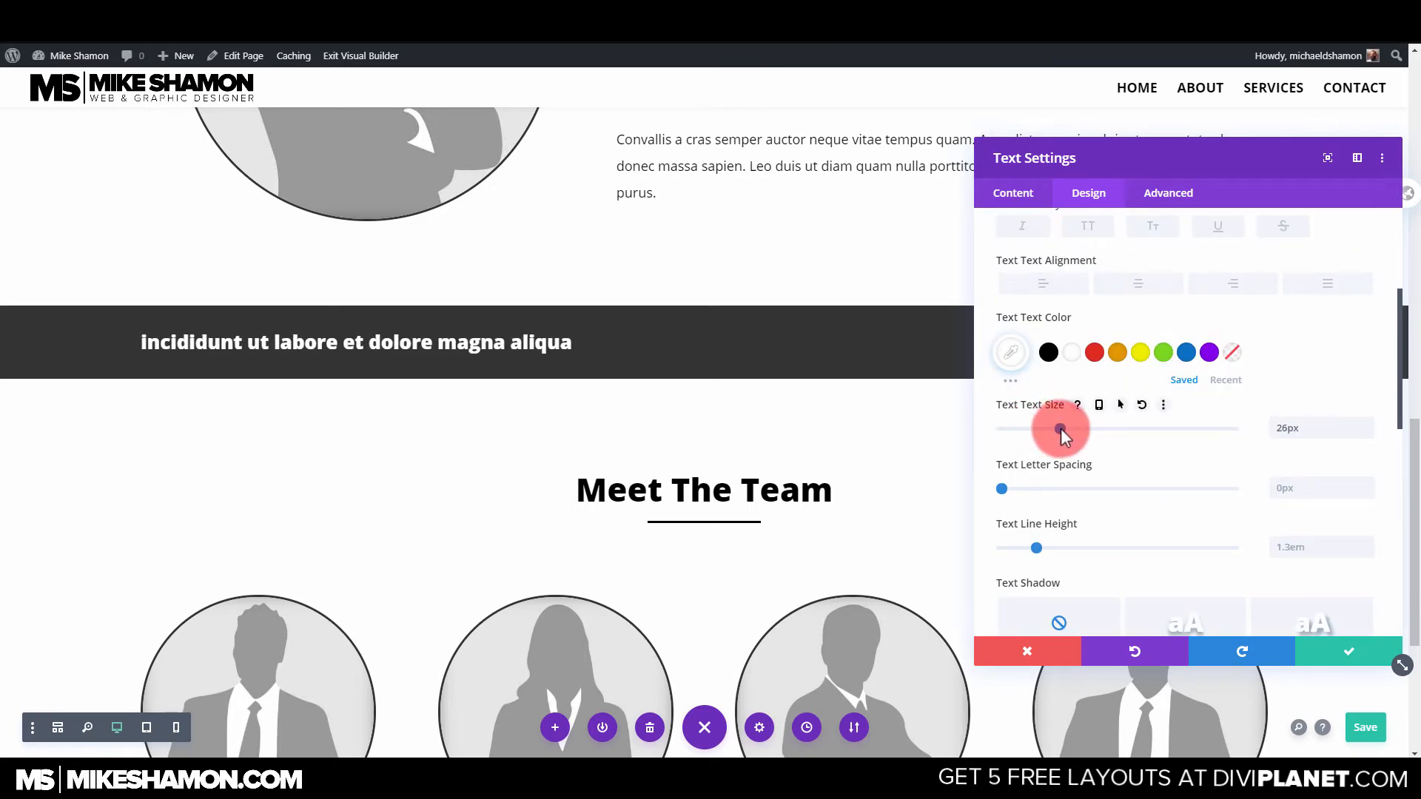
left_click(1349, 655)
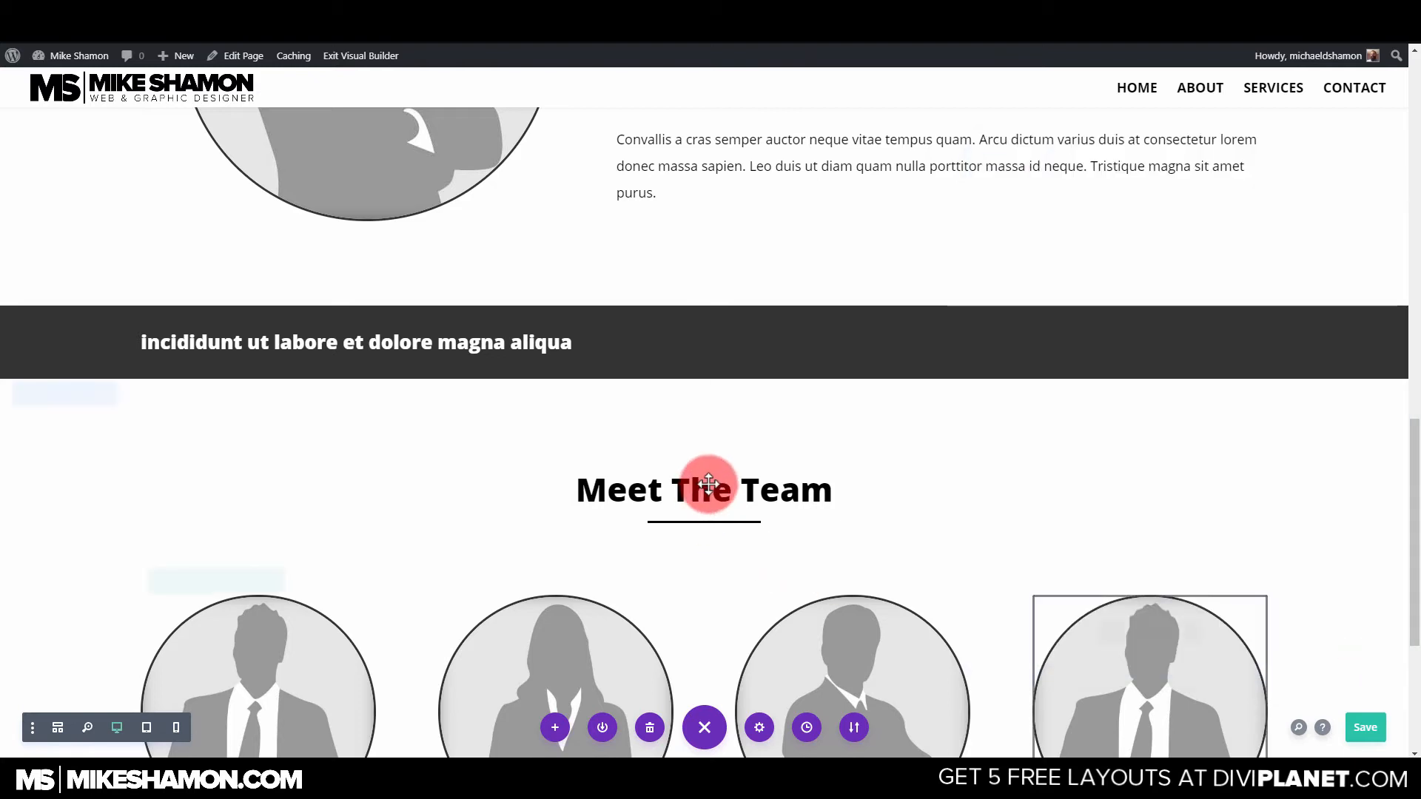
Look up the text size in the Meet The Team heading's design settings and close them without saving.
left_click(679, 472)
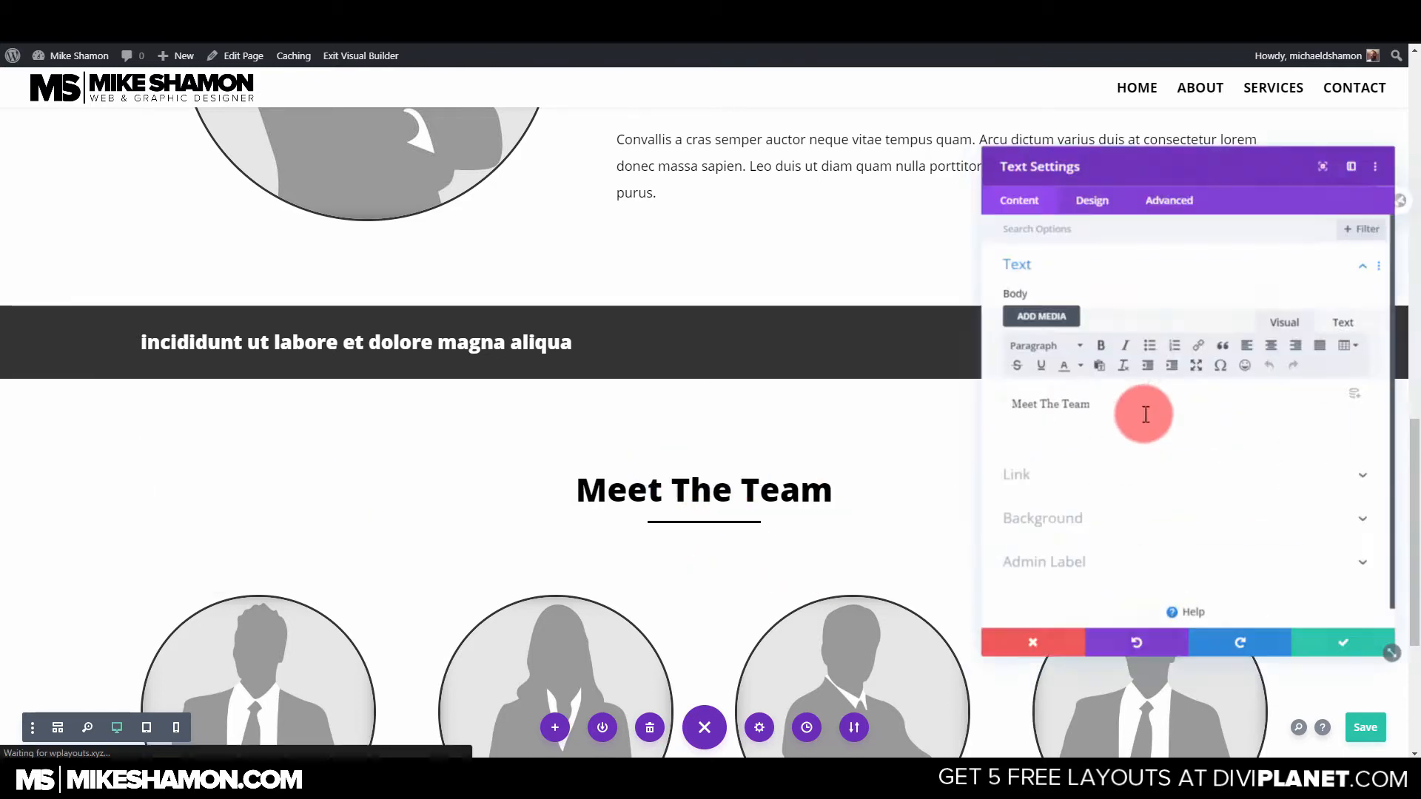
left_click(1100, 199)
left_click(1046, 266)
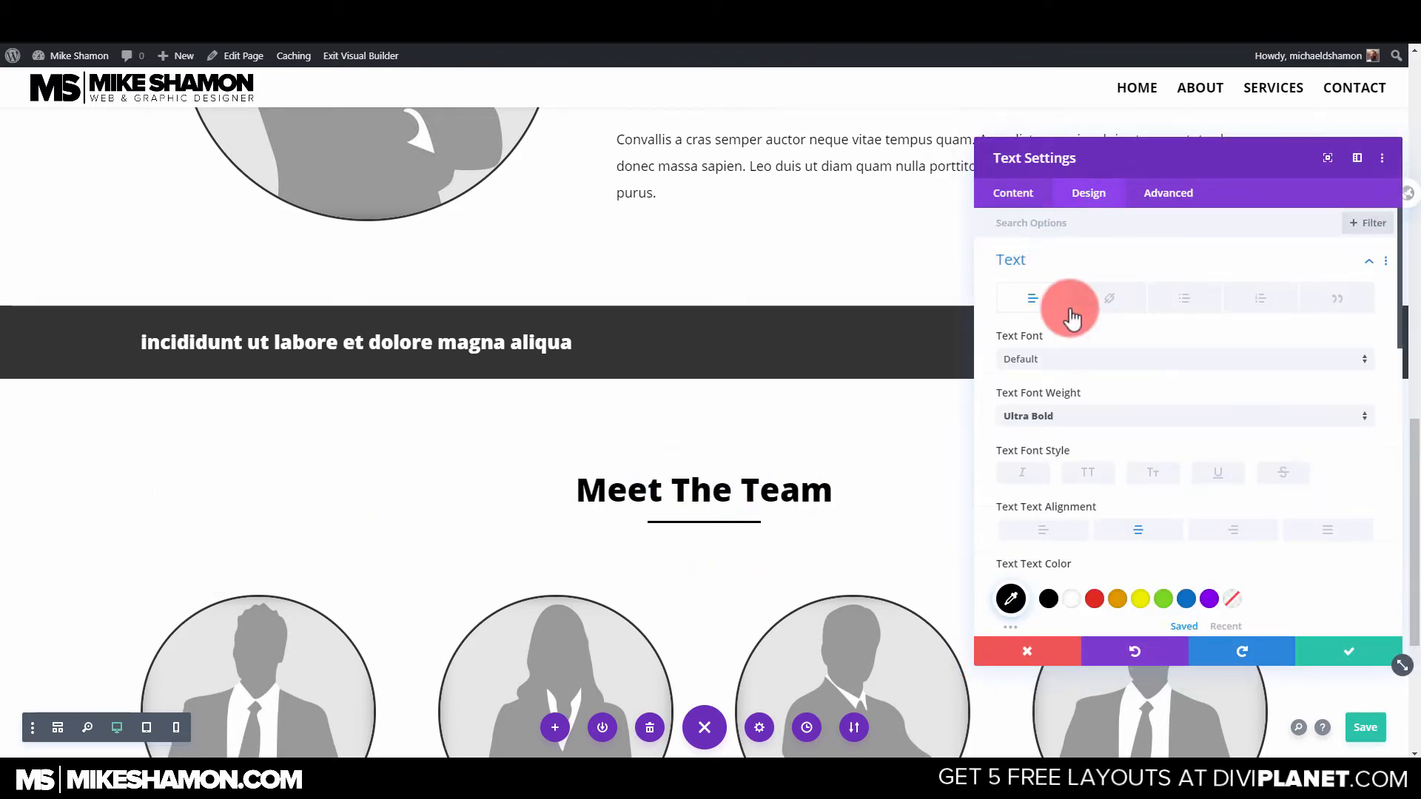
scroll(1103, 451, "down", 2)
left_click(1023, 653)
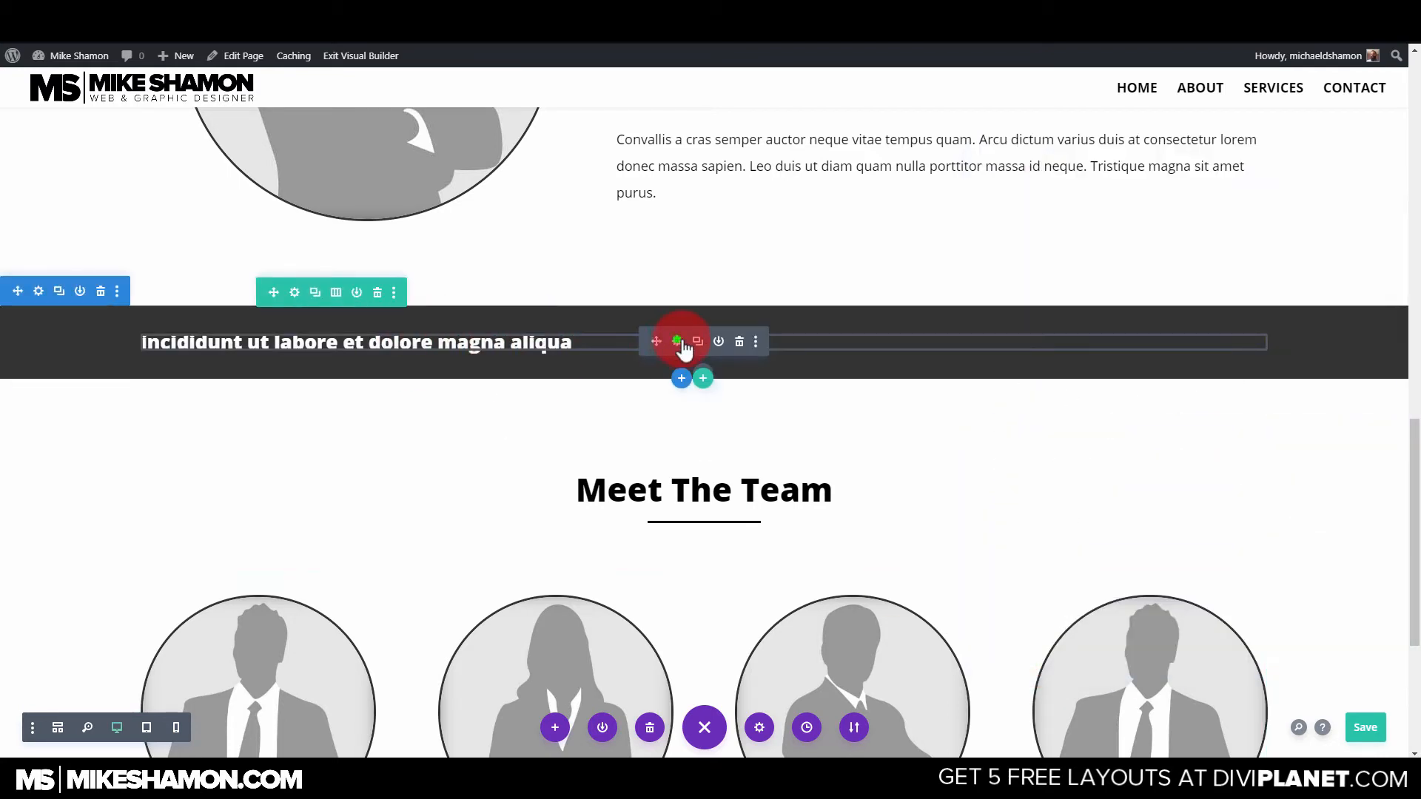
Set the dark band text's size to 44px in its design settings.
left_click(676, 340)
left_click(1088, 193)
left_click(1041, 259)
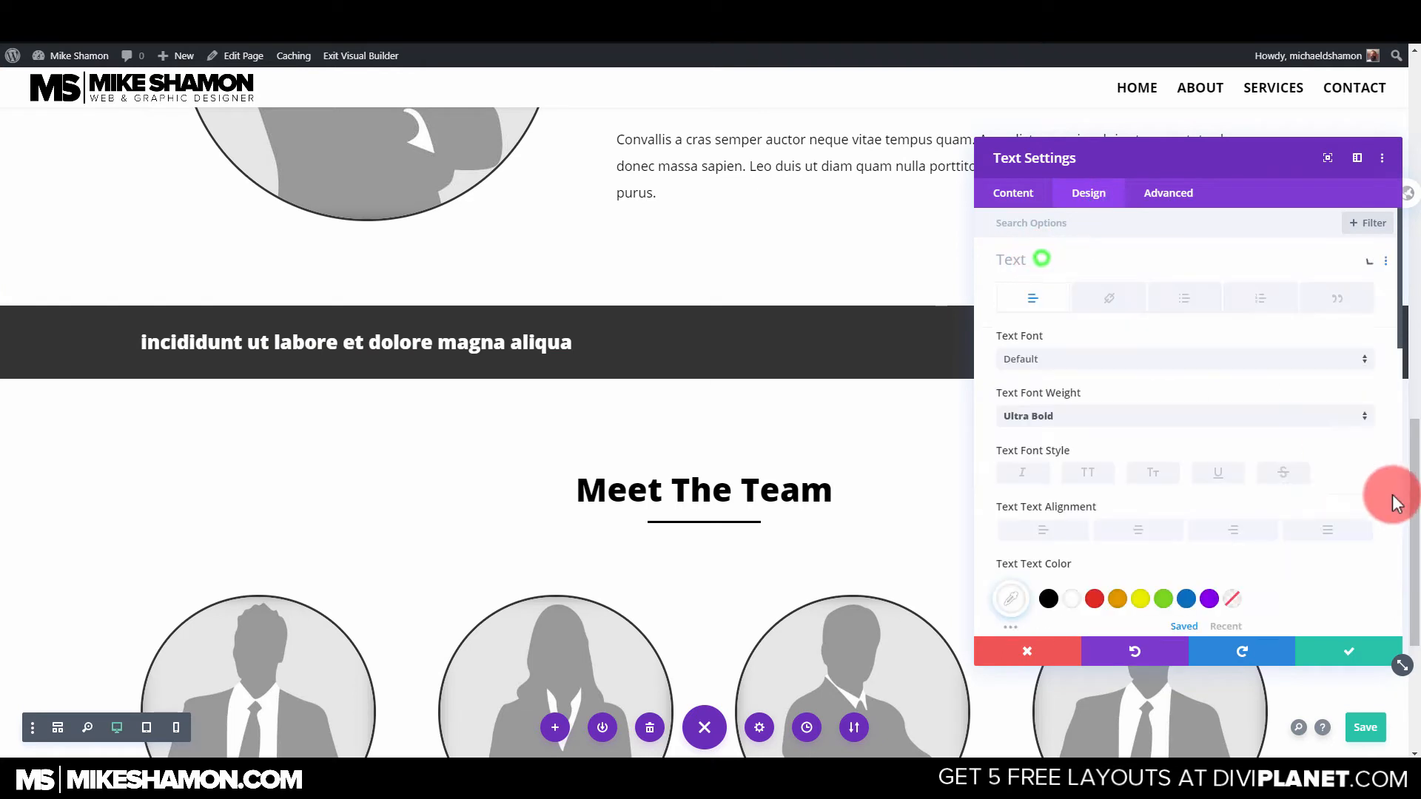
scroll(1338, 497, "down", 5)
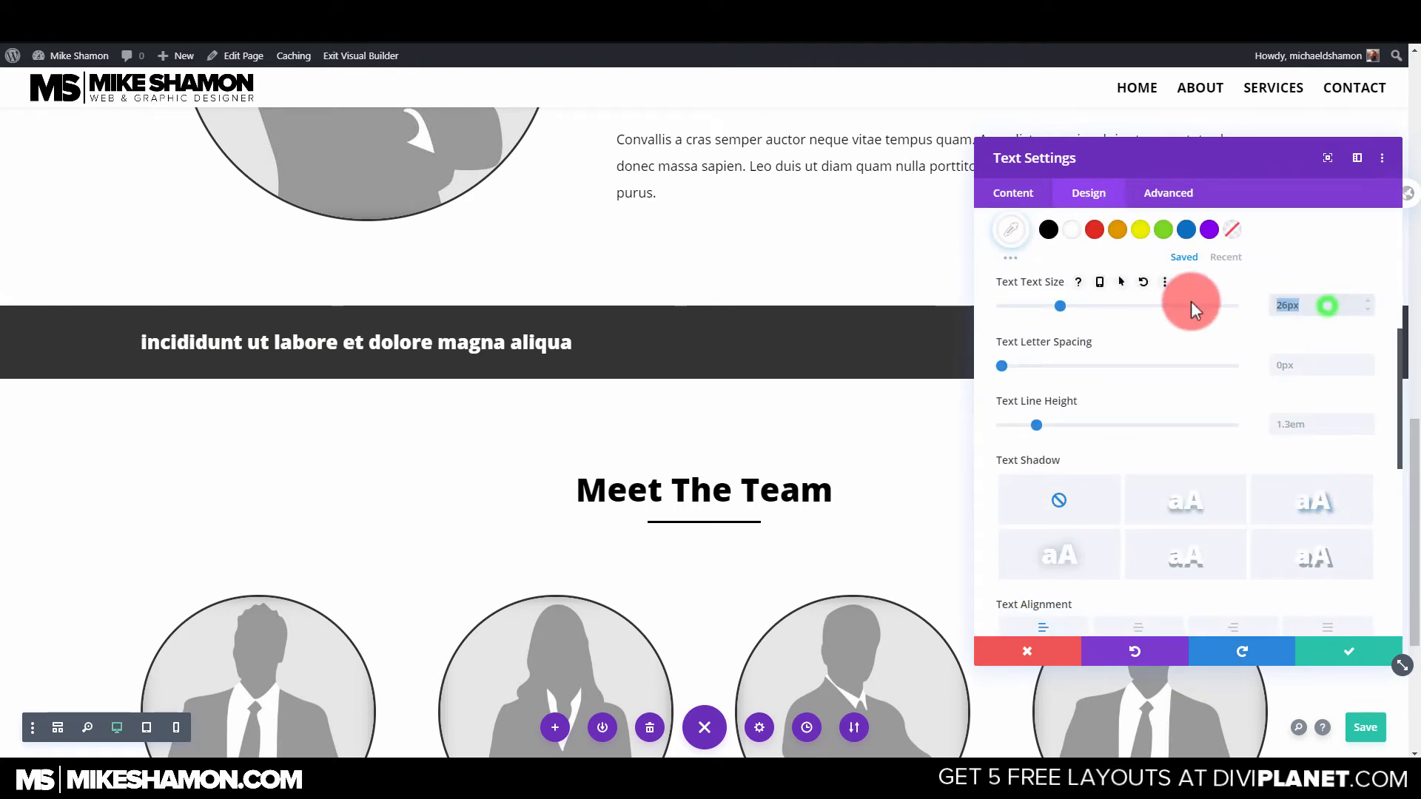
type("44px")
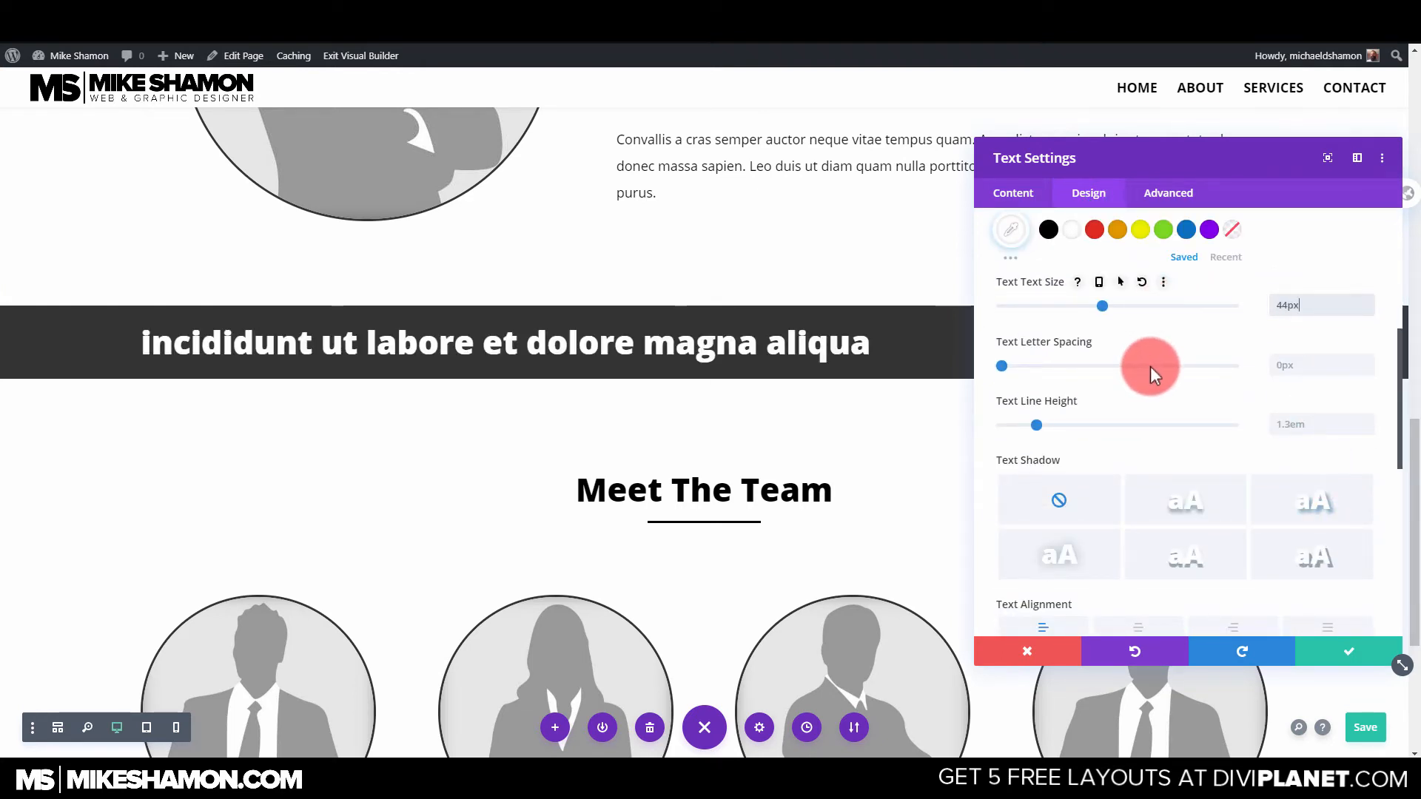
Apply the last text shadow preset to the band text and set its horizontal and vertical lengths to 0.05em.
left_click(1303, 557)
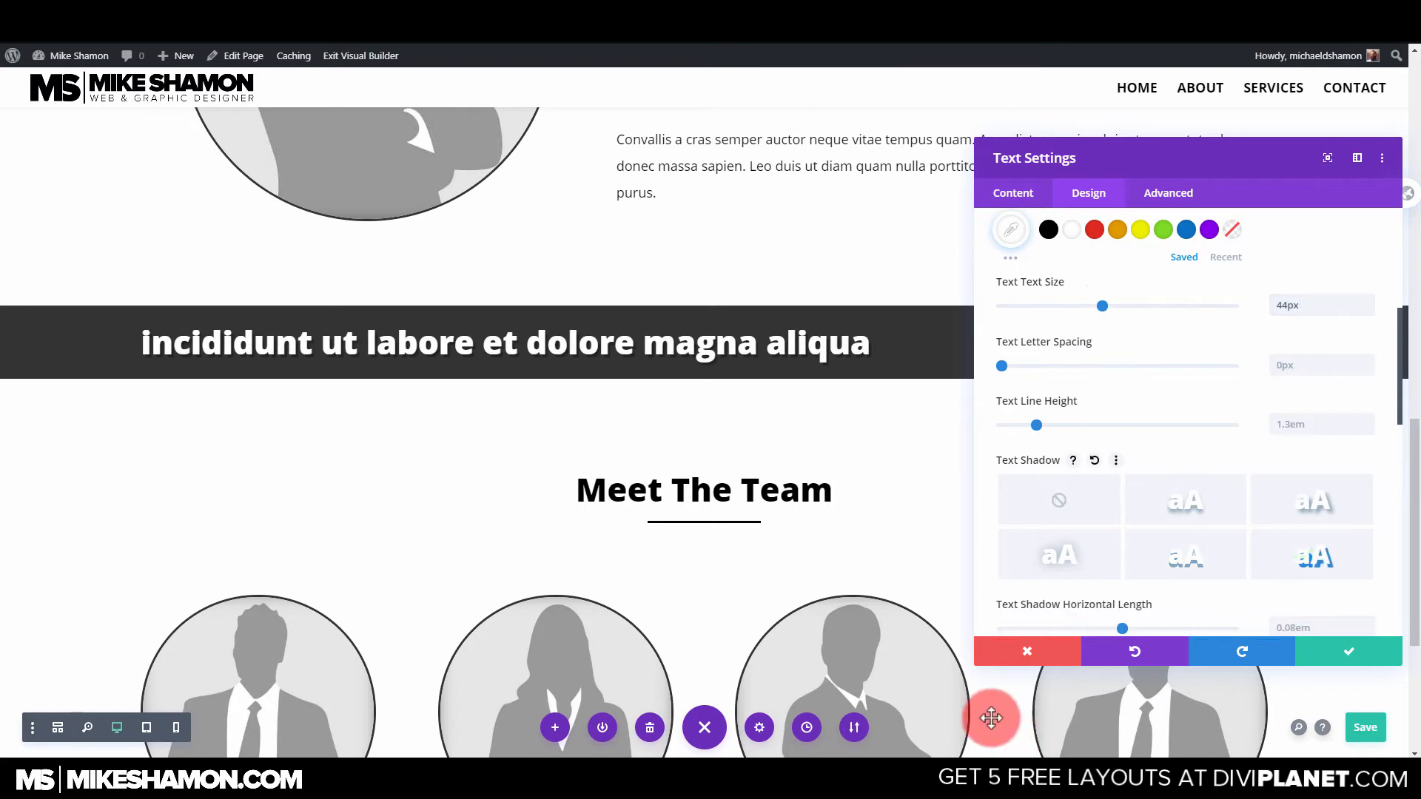
scroll(1287, 557, "down", 2)
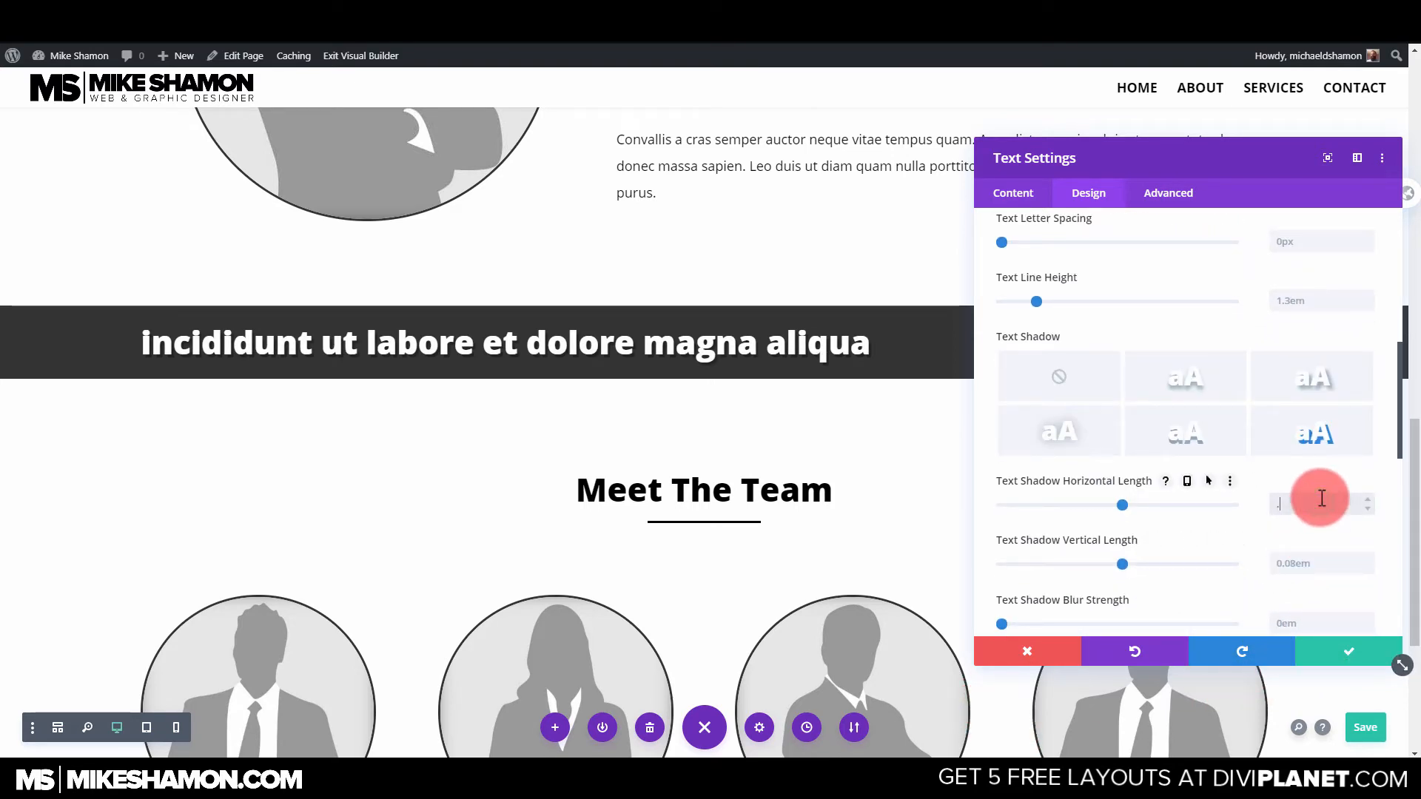
left_click(1317, 490)
type(".05em")
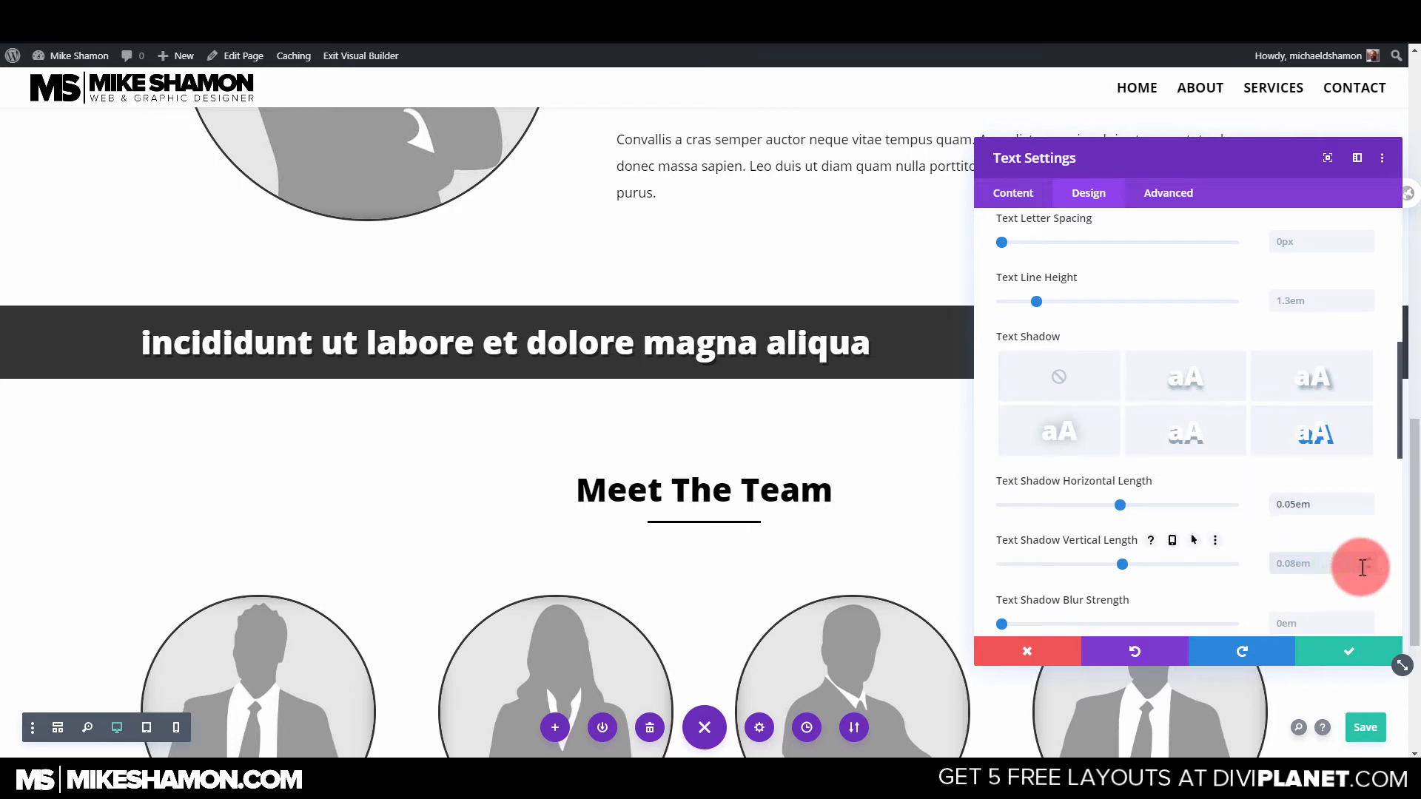
left_click(1362, 566)
type(".05em")
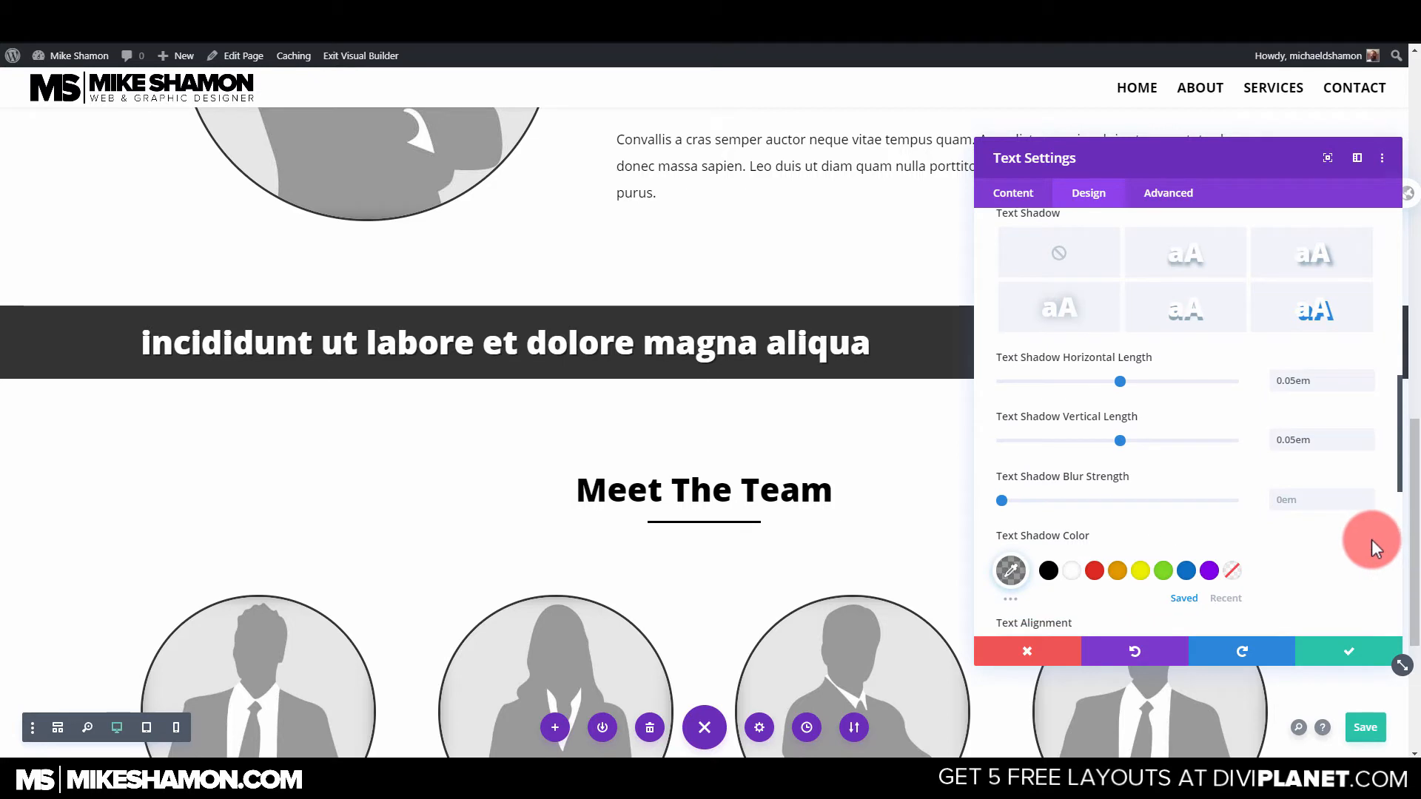
Center the dark band text and save the module settings.
scroll(1371, 540, "up", 3)
scroll(1184, 289, "up", 5)
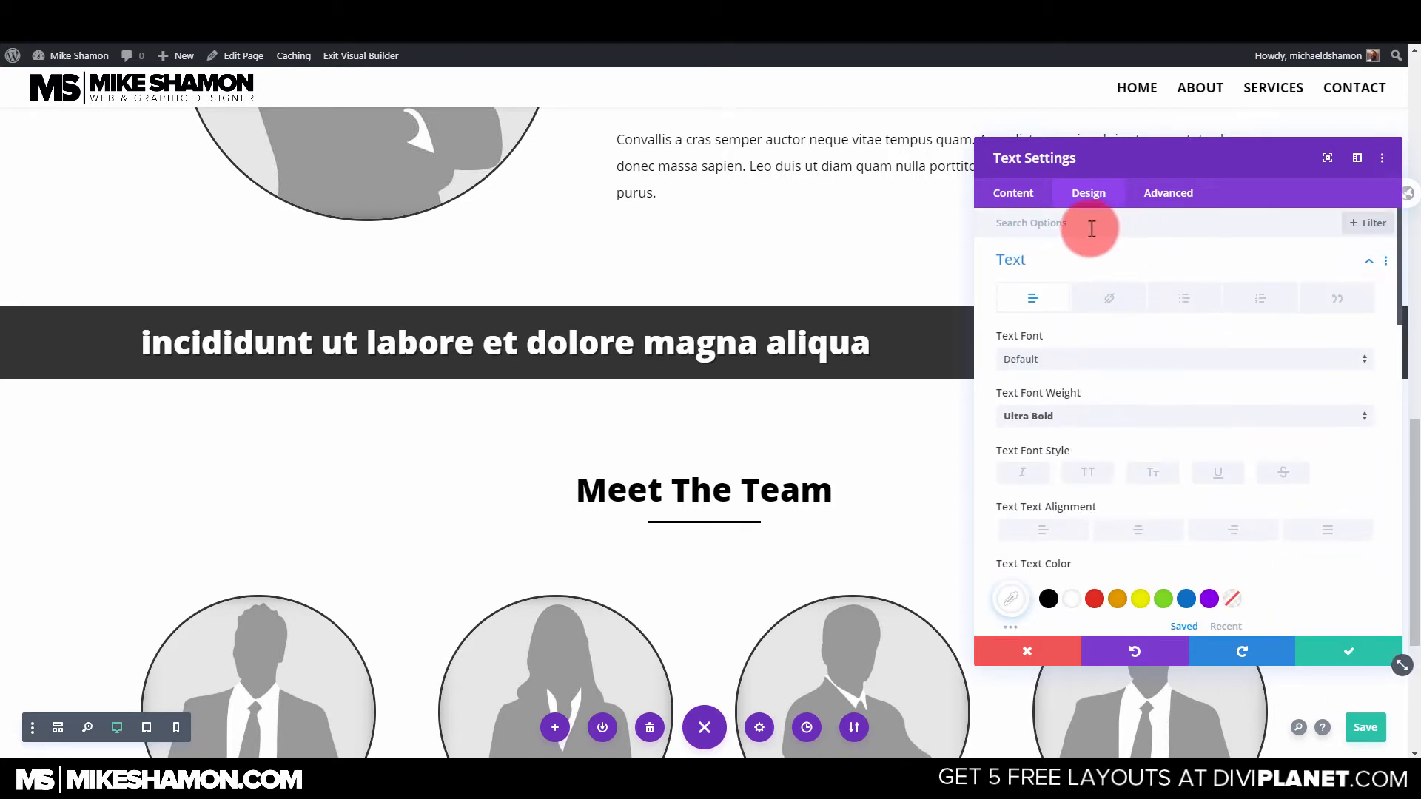
left_click(1139, 530)
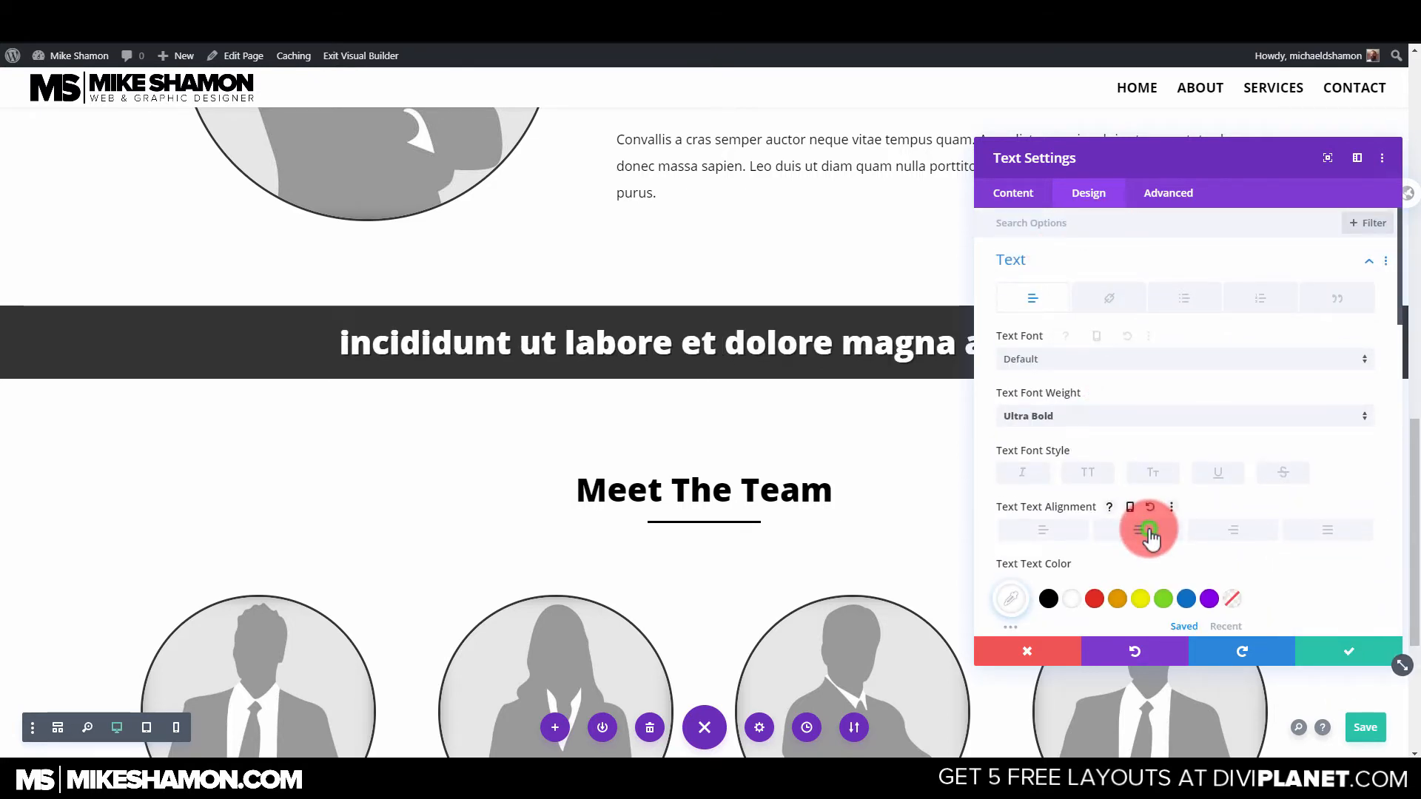
left_click(1342, 651)
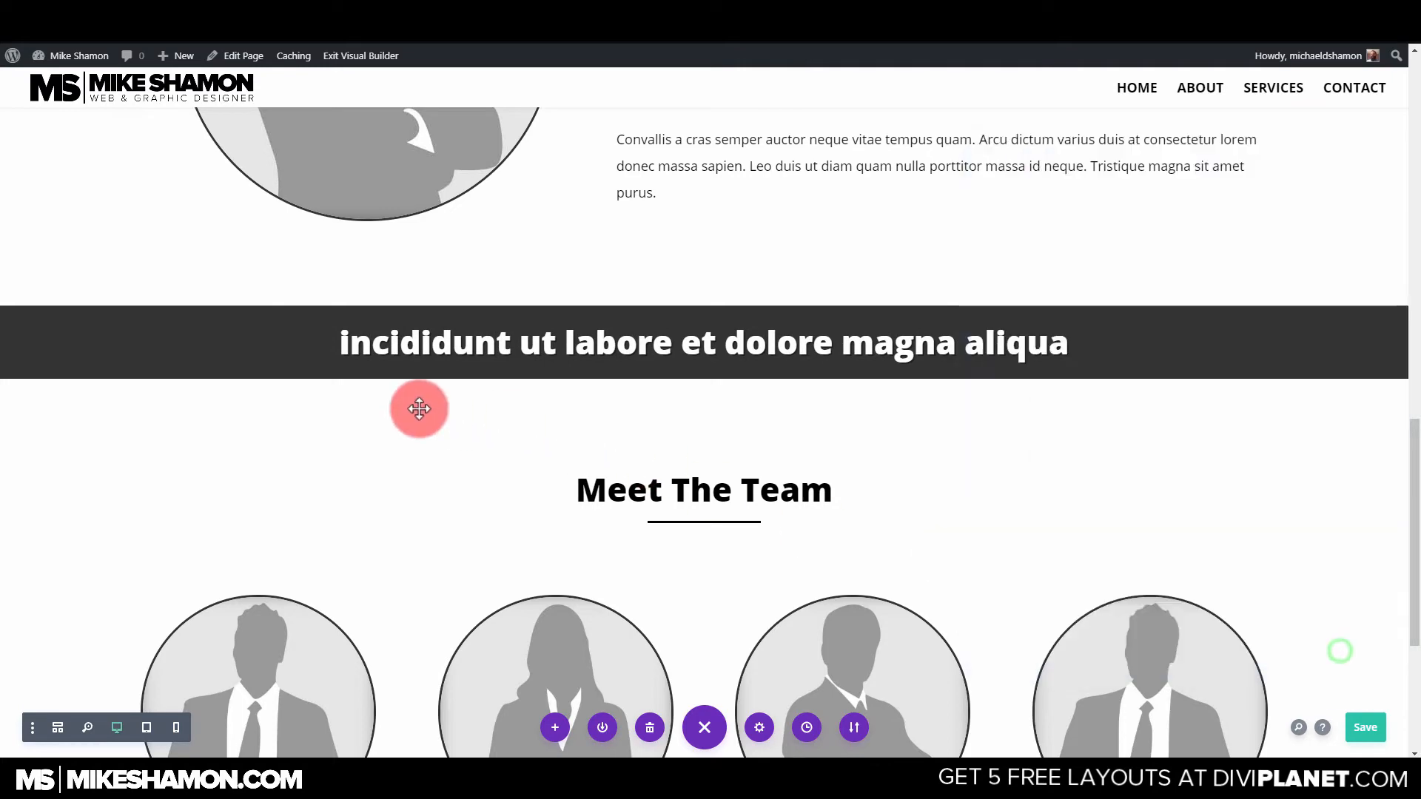
Review the page around the dark band and save the page.
scroll(469, 411, "up", 12)
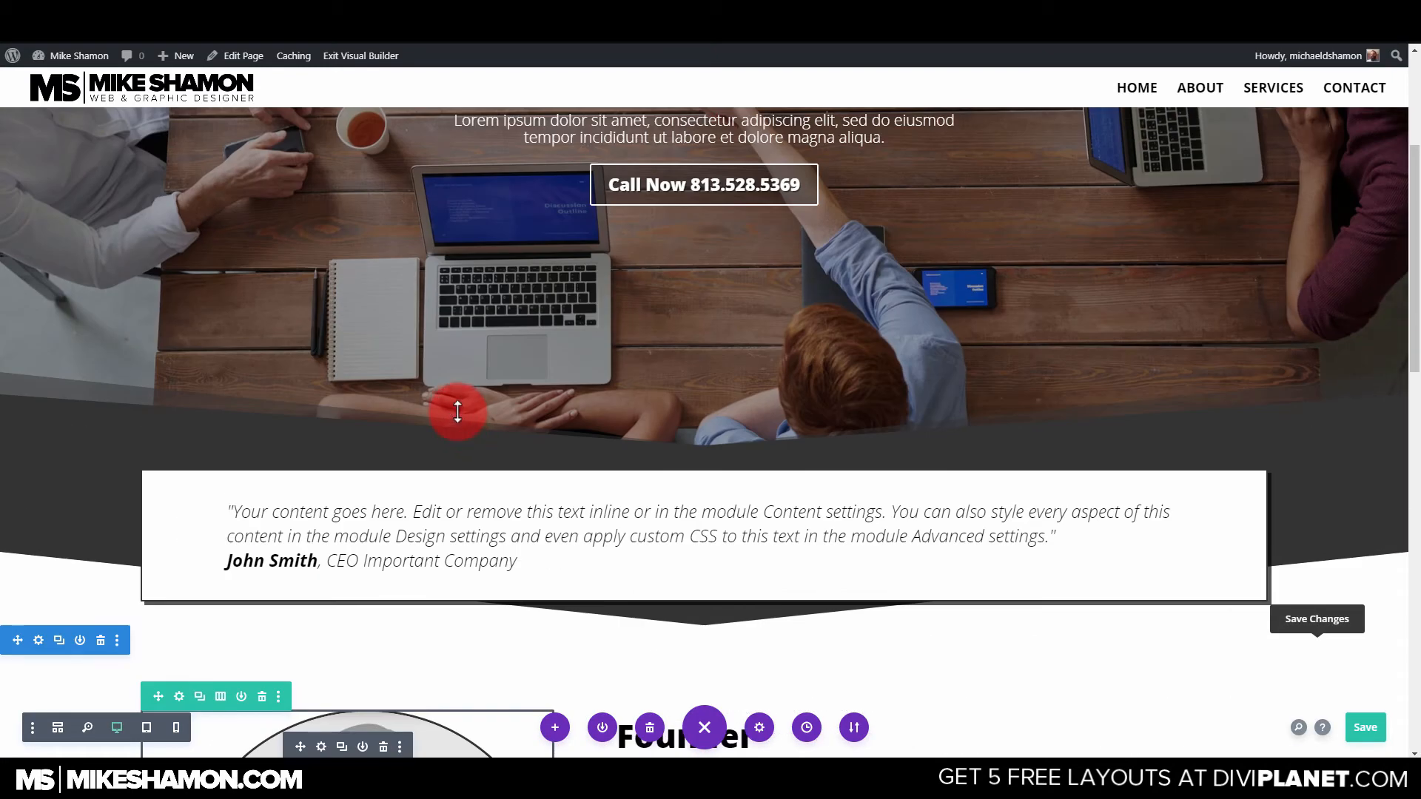
scroll(456, 407, "down", 10)
scroll(9, 238, "down", 5)
scroll(13, 296, "up", 4)
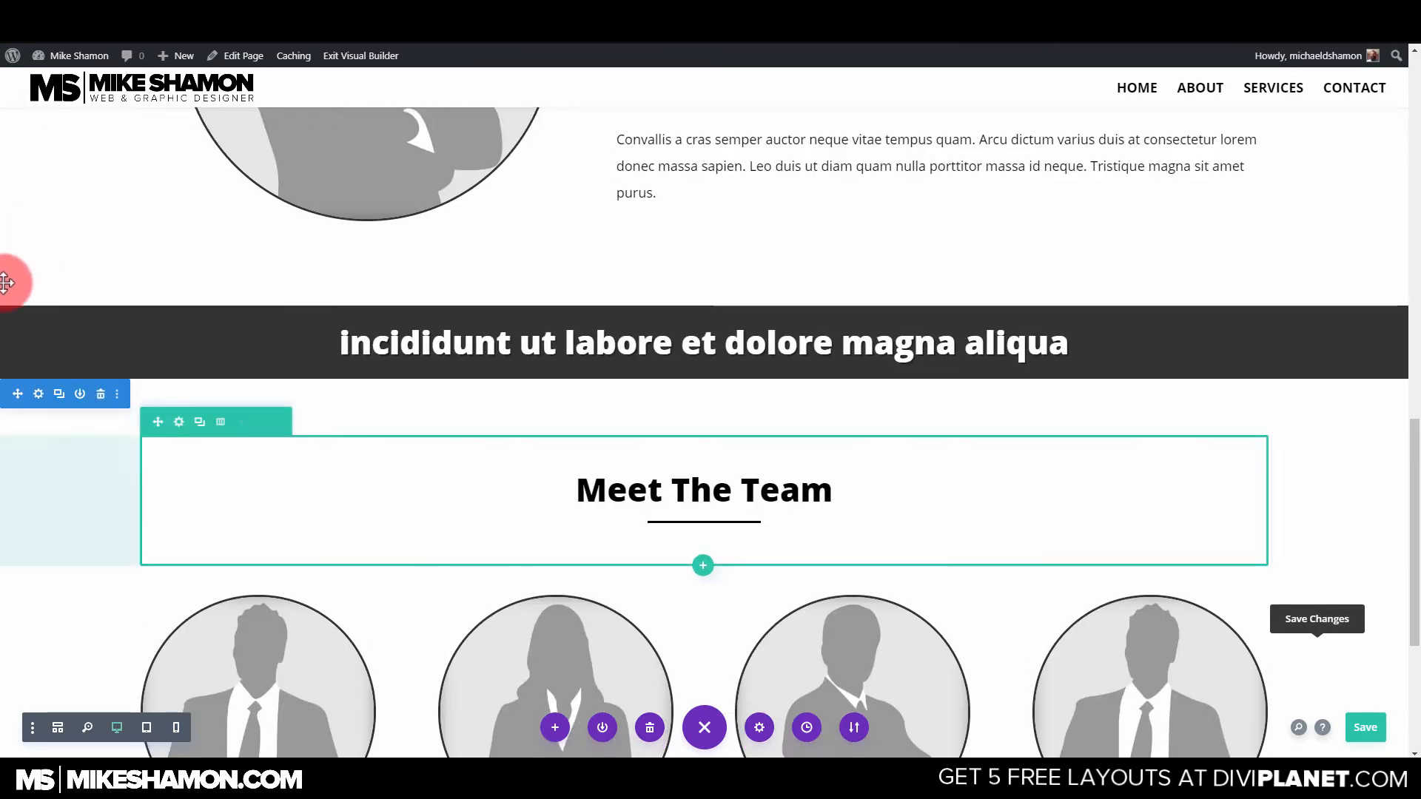
key("ctrl+s")
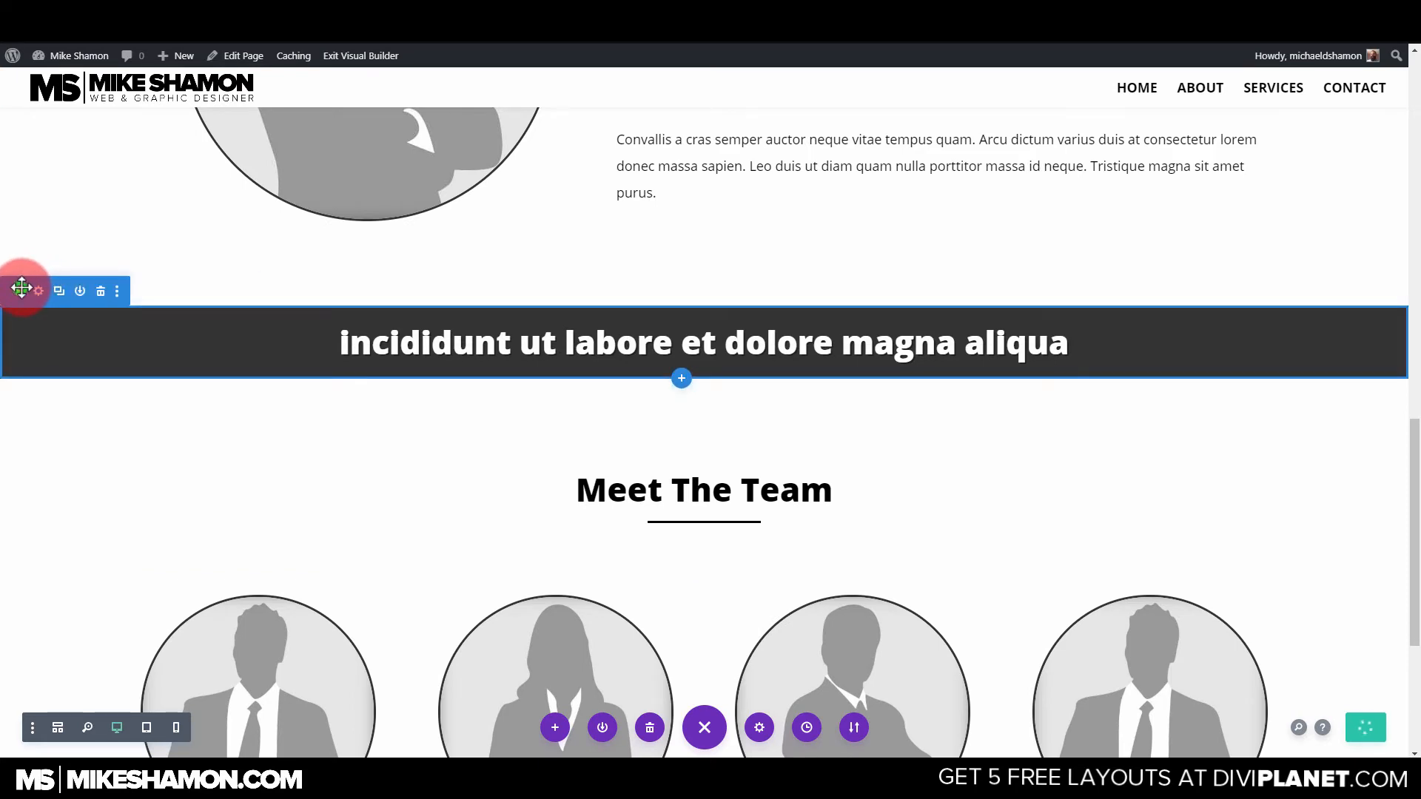
Move the dark text band section below the Meet The Team section.
left_click_drag(22, 288, 97, 653)
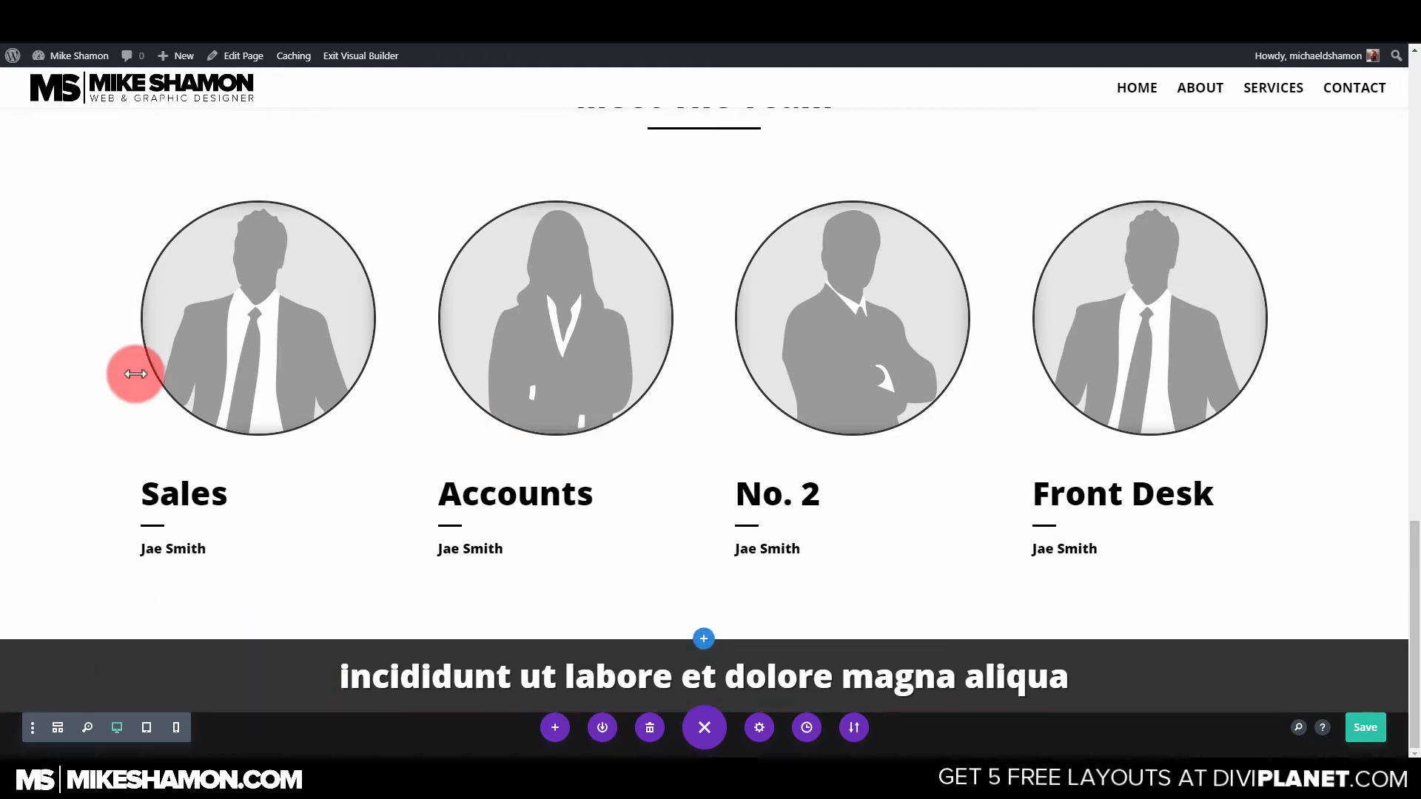
scroll(106, 322, "up", 5)
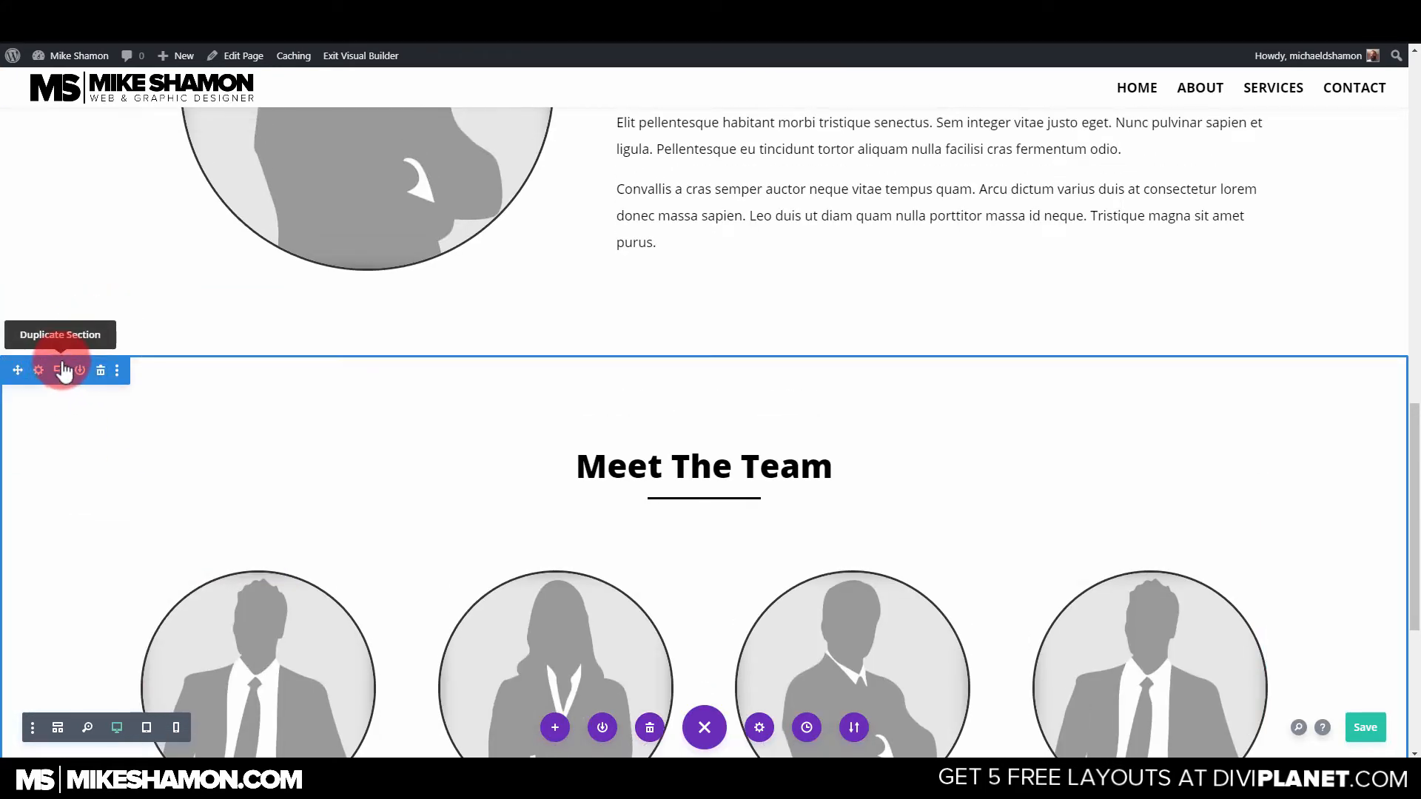
scroll(508, 441, "down", 5)
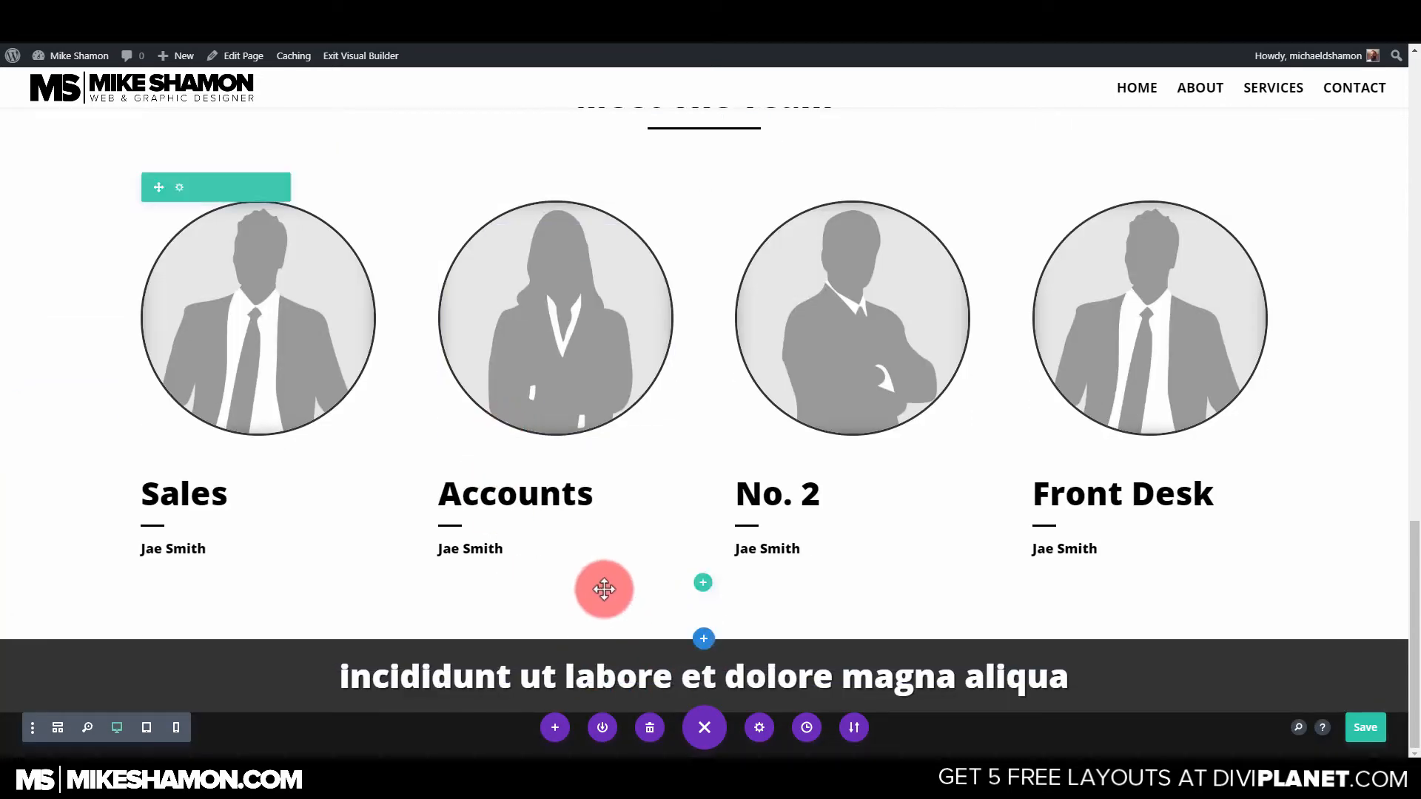
Add a regular section below the dark band with a row of two equal columns.
left_click(681, 712)
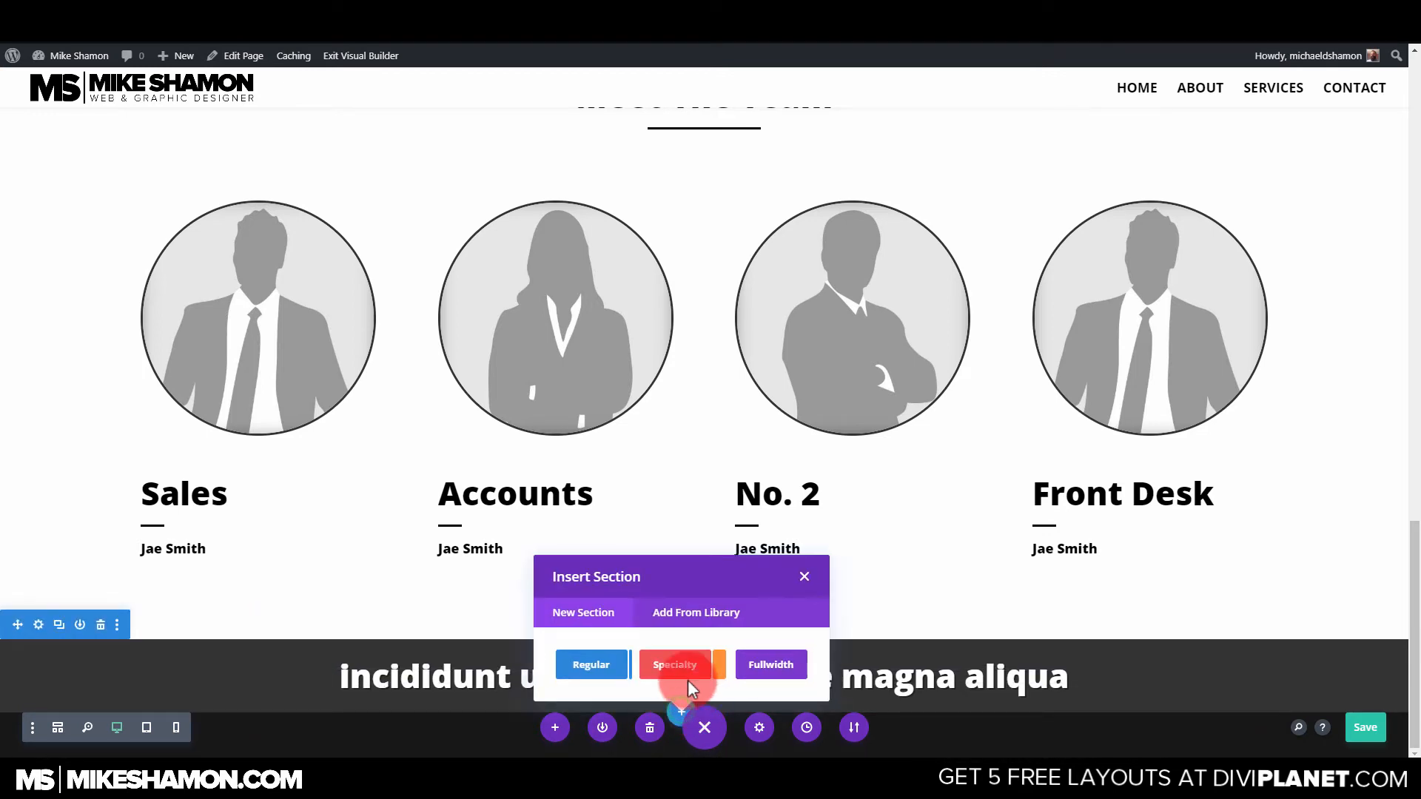
left_click(584, 666)
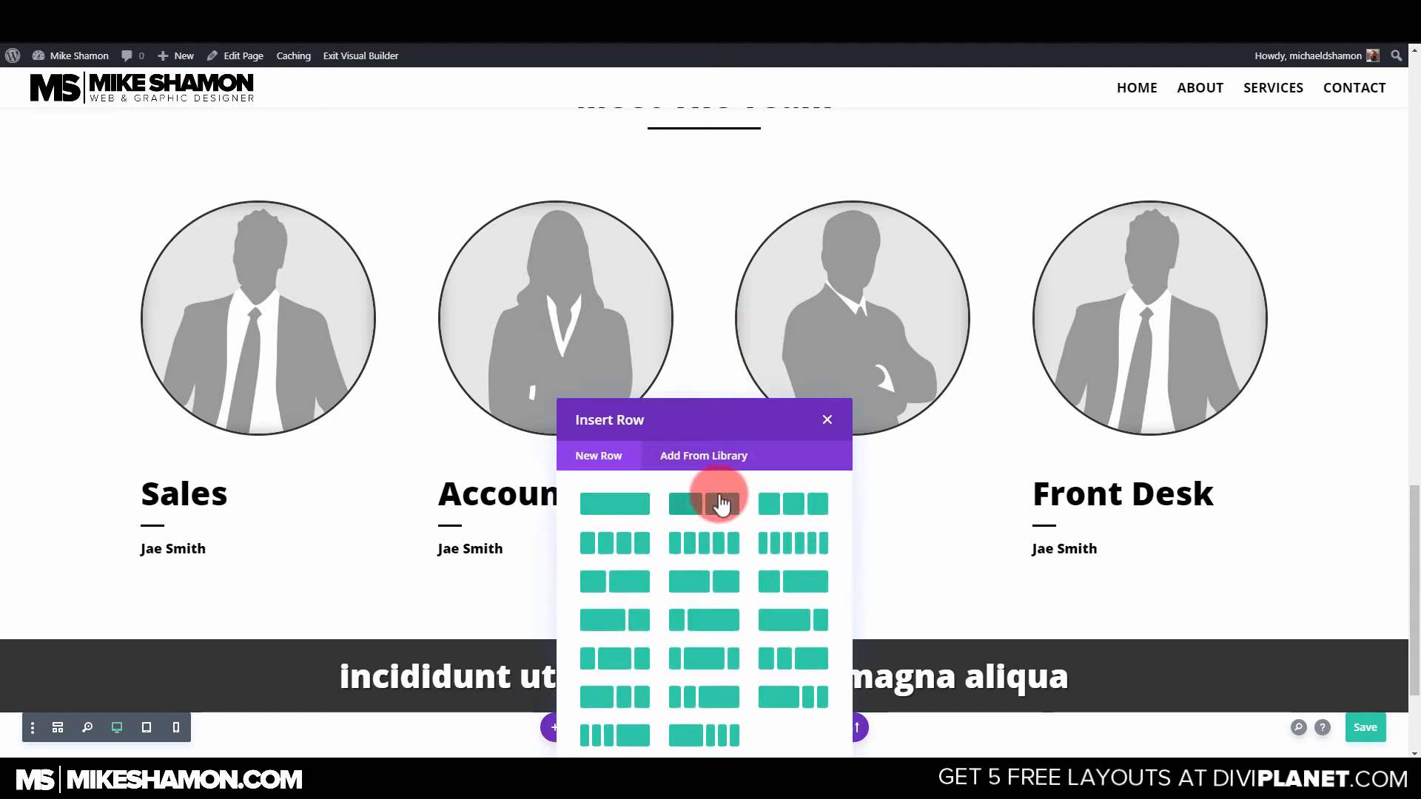
left_click(715, 506)
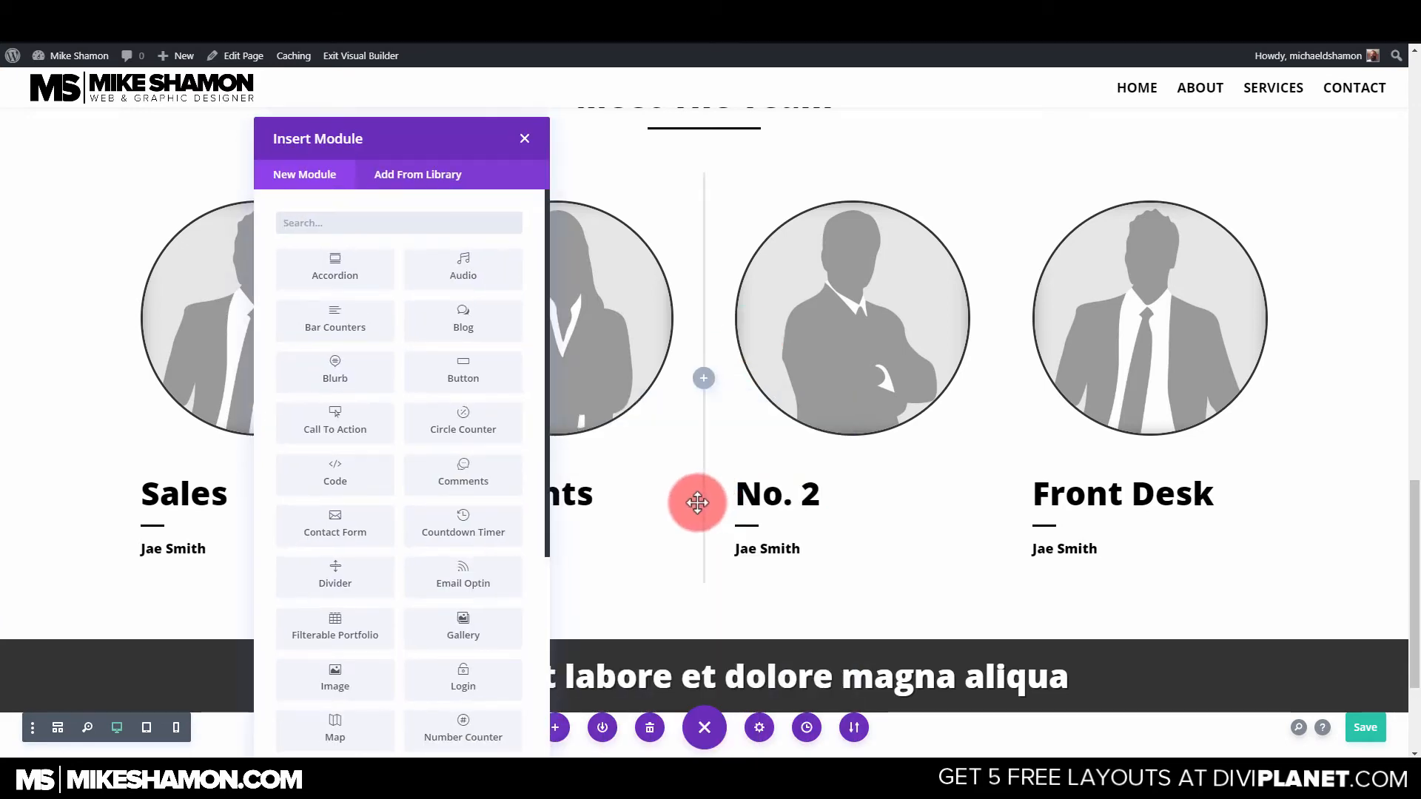
Insert an image module using blur-business-coffee-commerce-273222.jpg in the first column of the new row, and save it.
left_click(344, 229)
type("im")
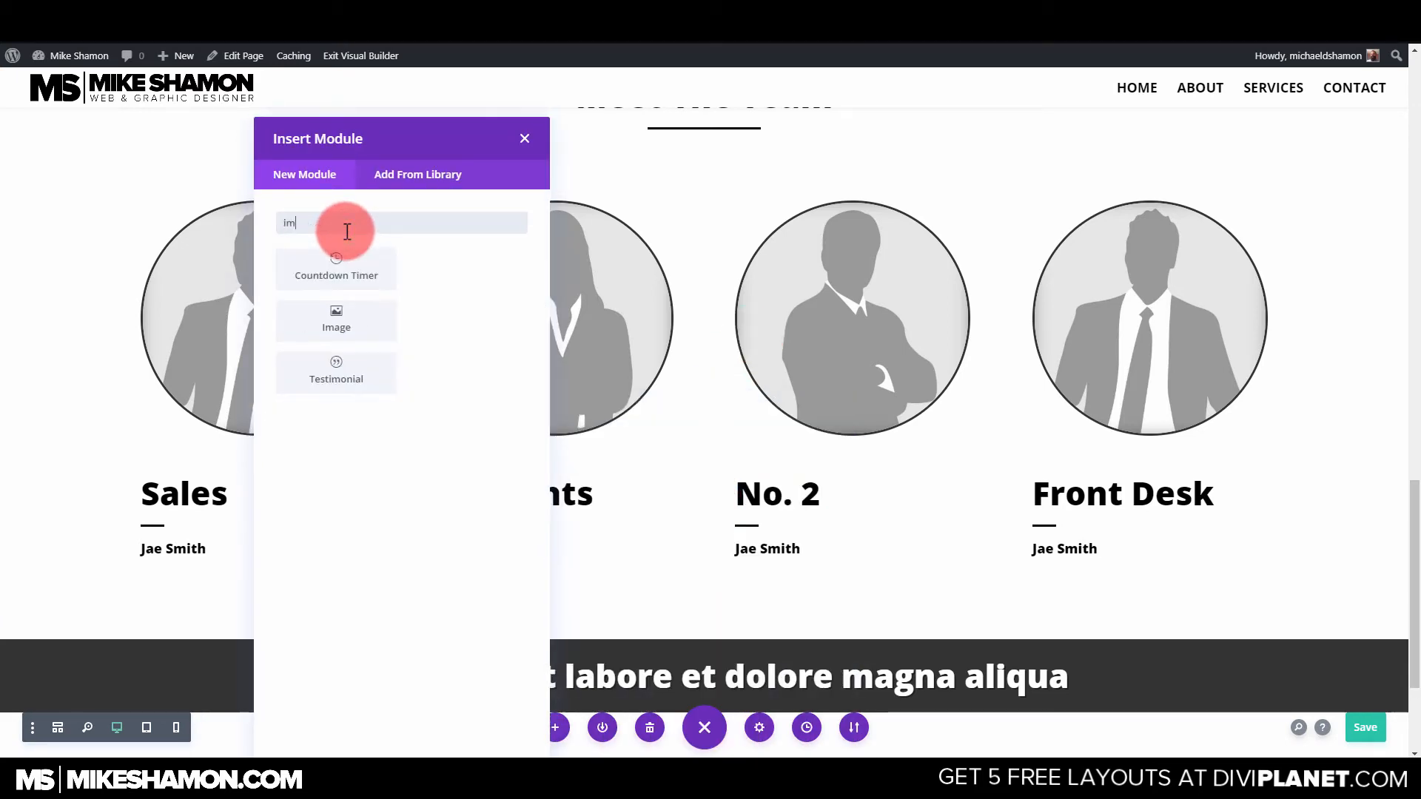
left_click(453, 258)
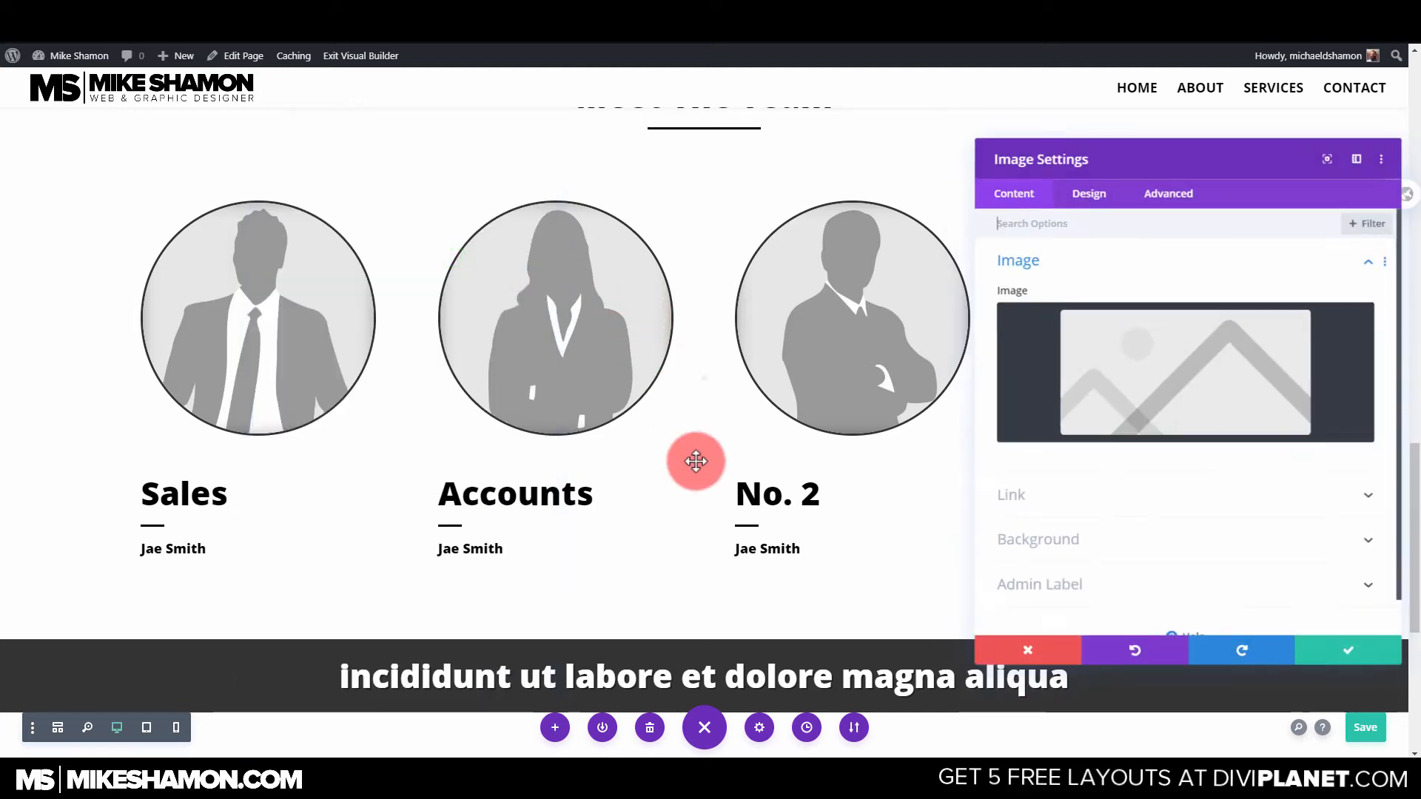
left_click(1213, 379)
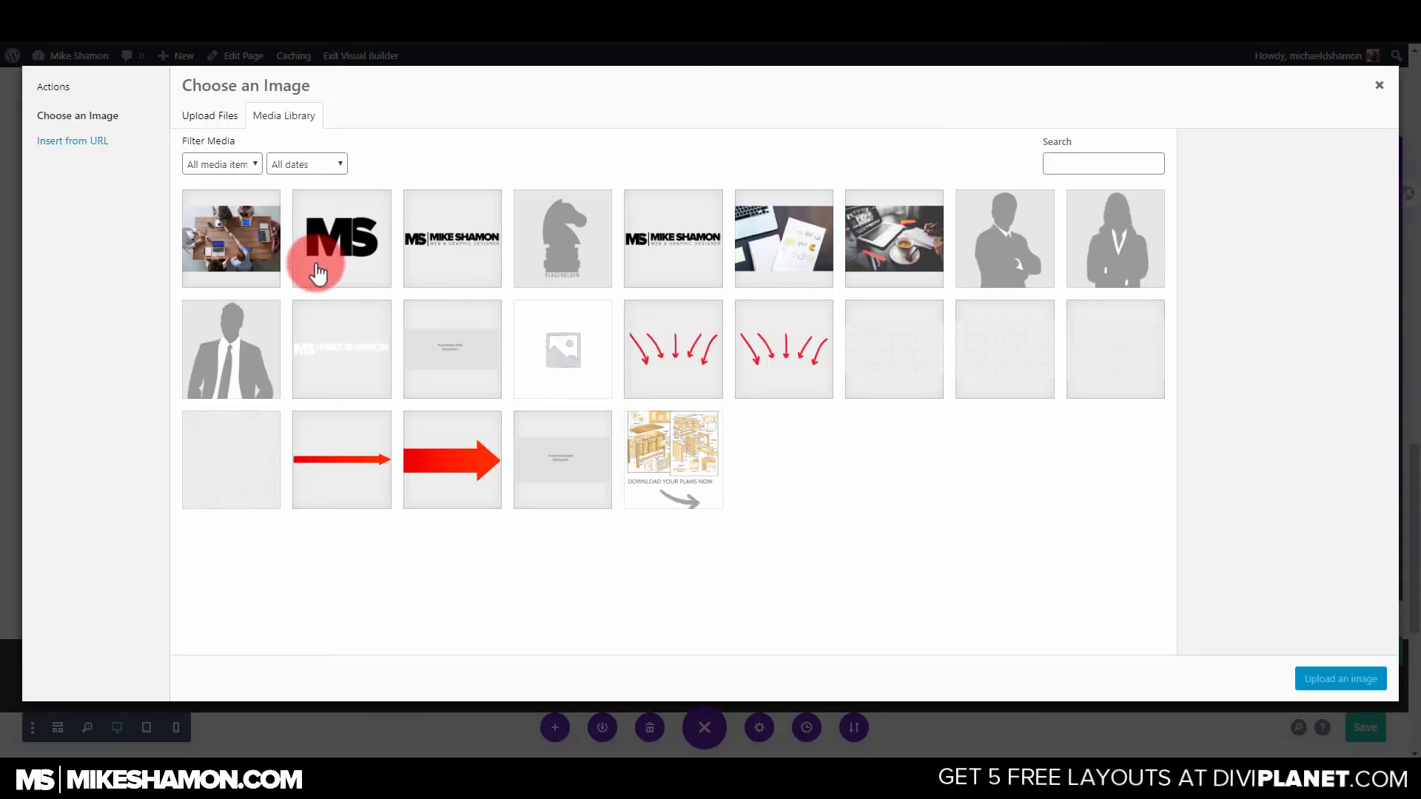
left_click(812, 241)
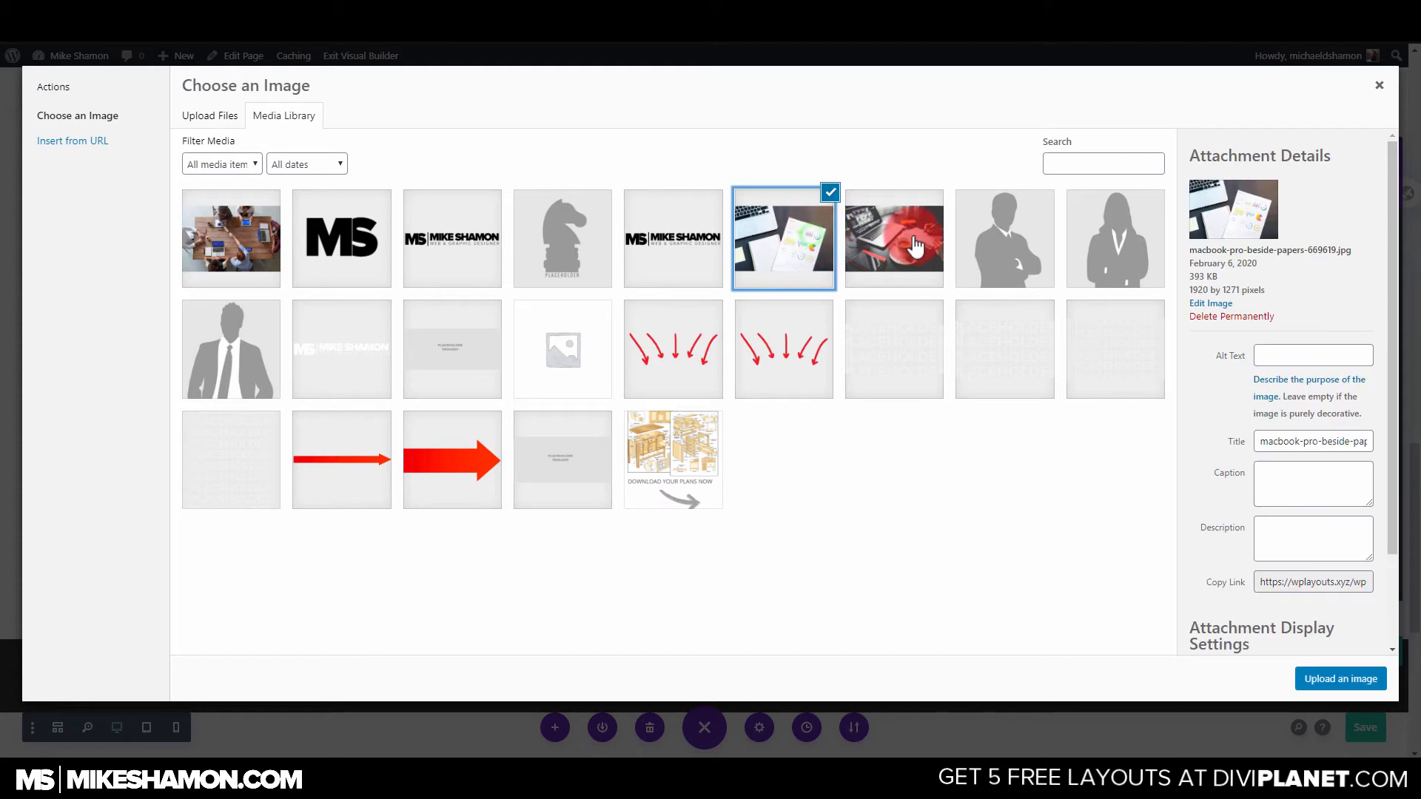
left_click(894, 248)
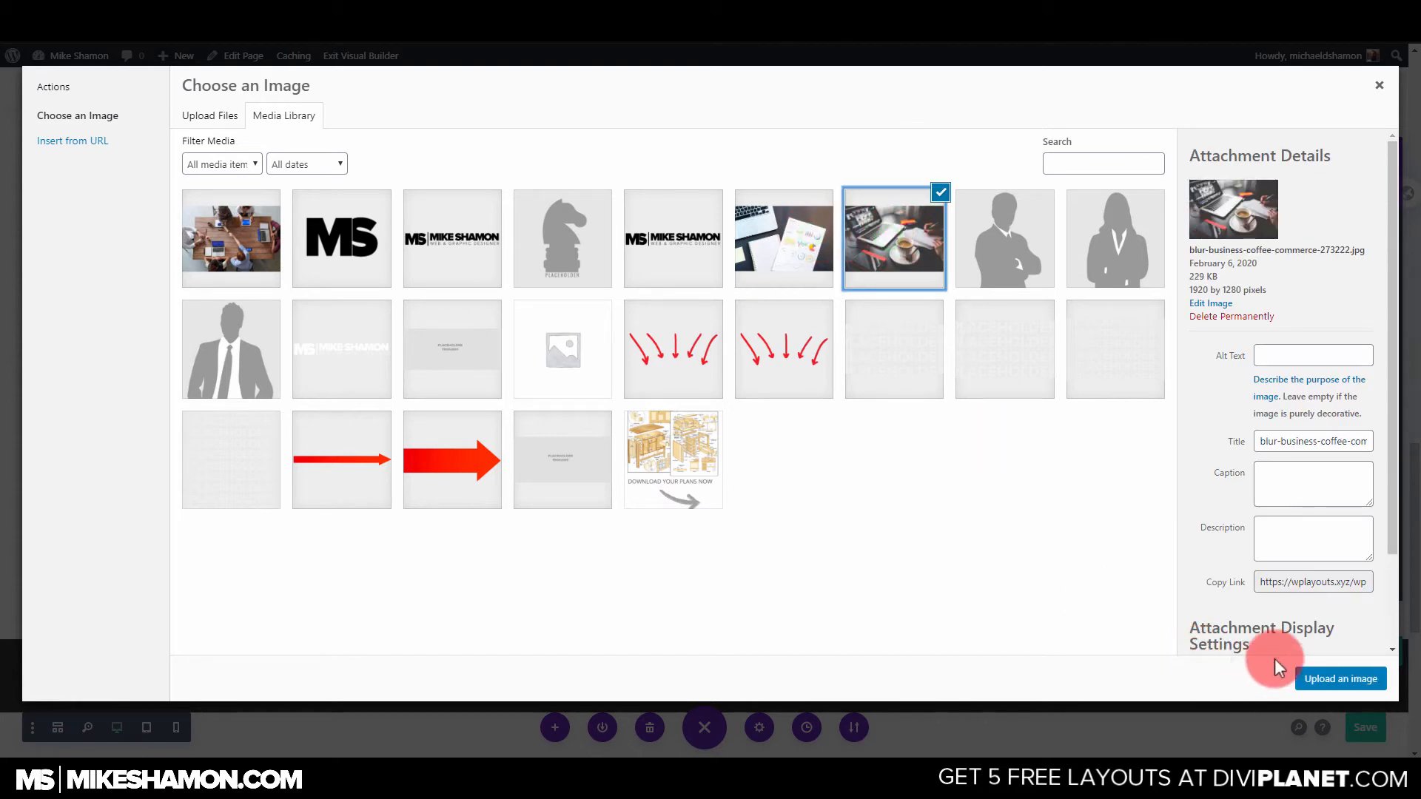
left_click(1339, 679)
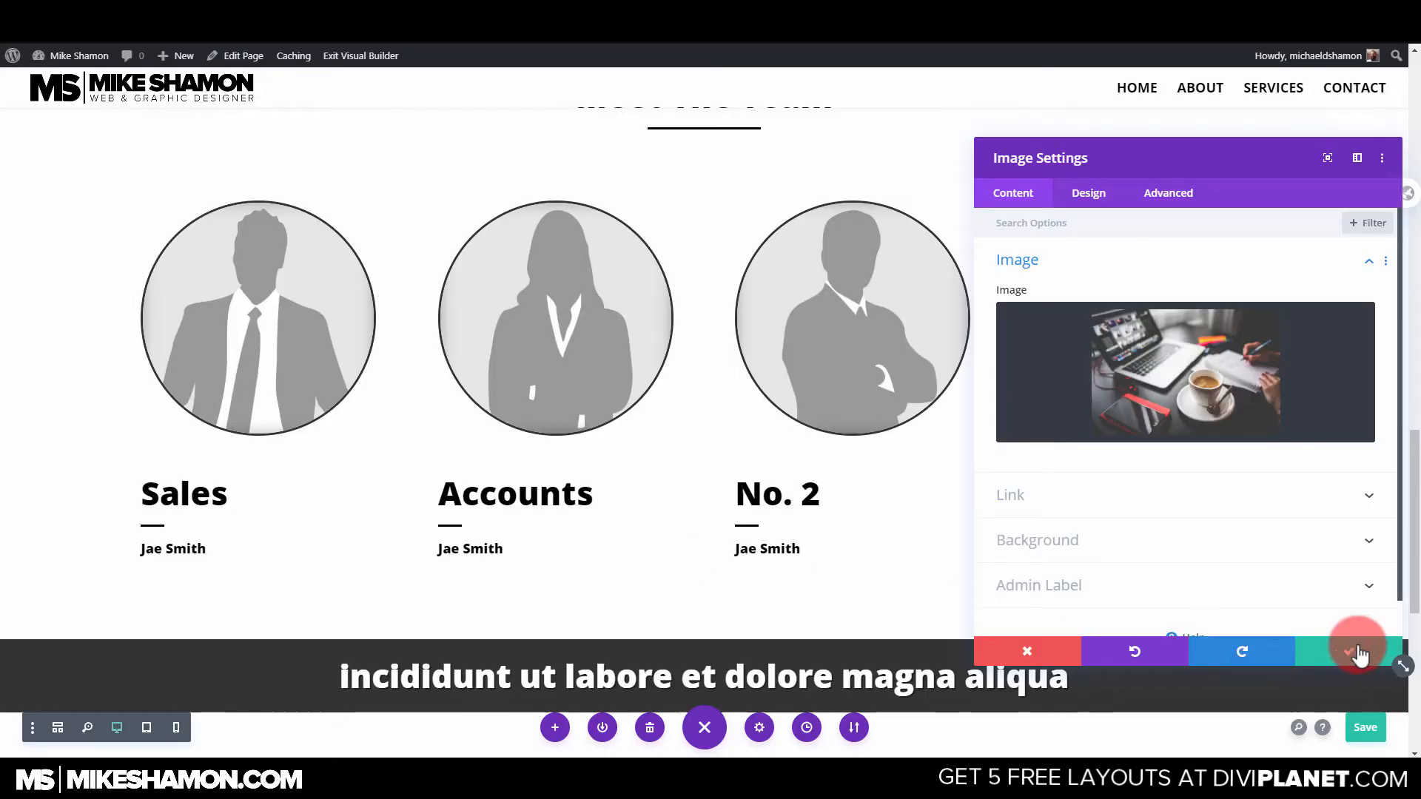
left_click(1354, 653)
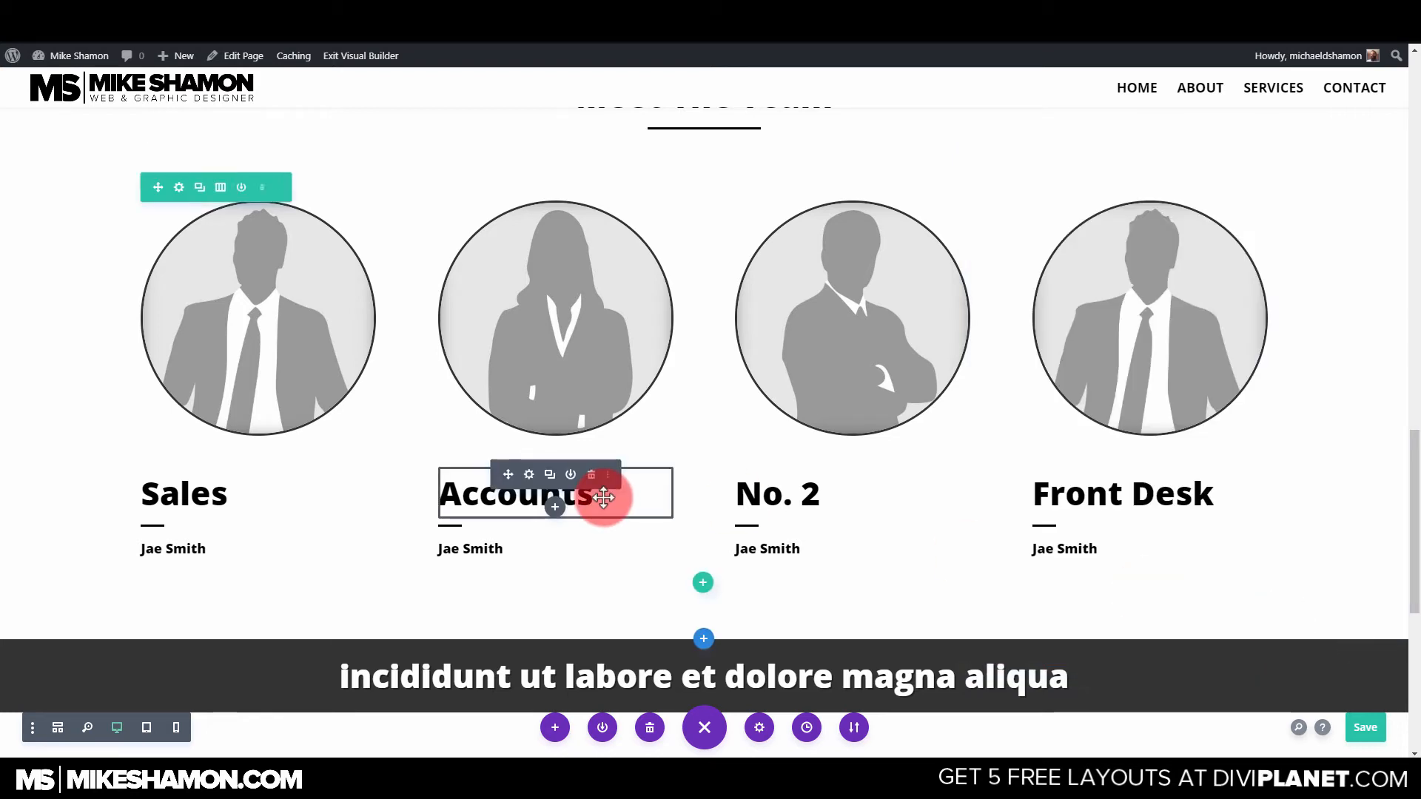
Add a text module with its placeholder content to the empty second column beside the image, and save it.
scroll(606, 502, "down", 1)
scroll(605, 501, "down", 5)
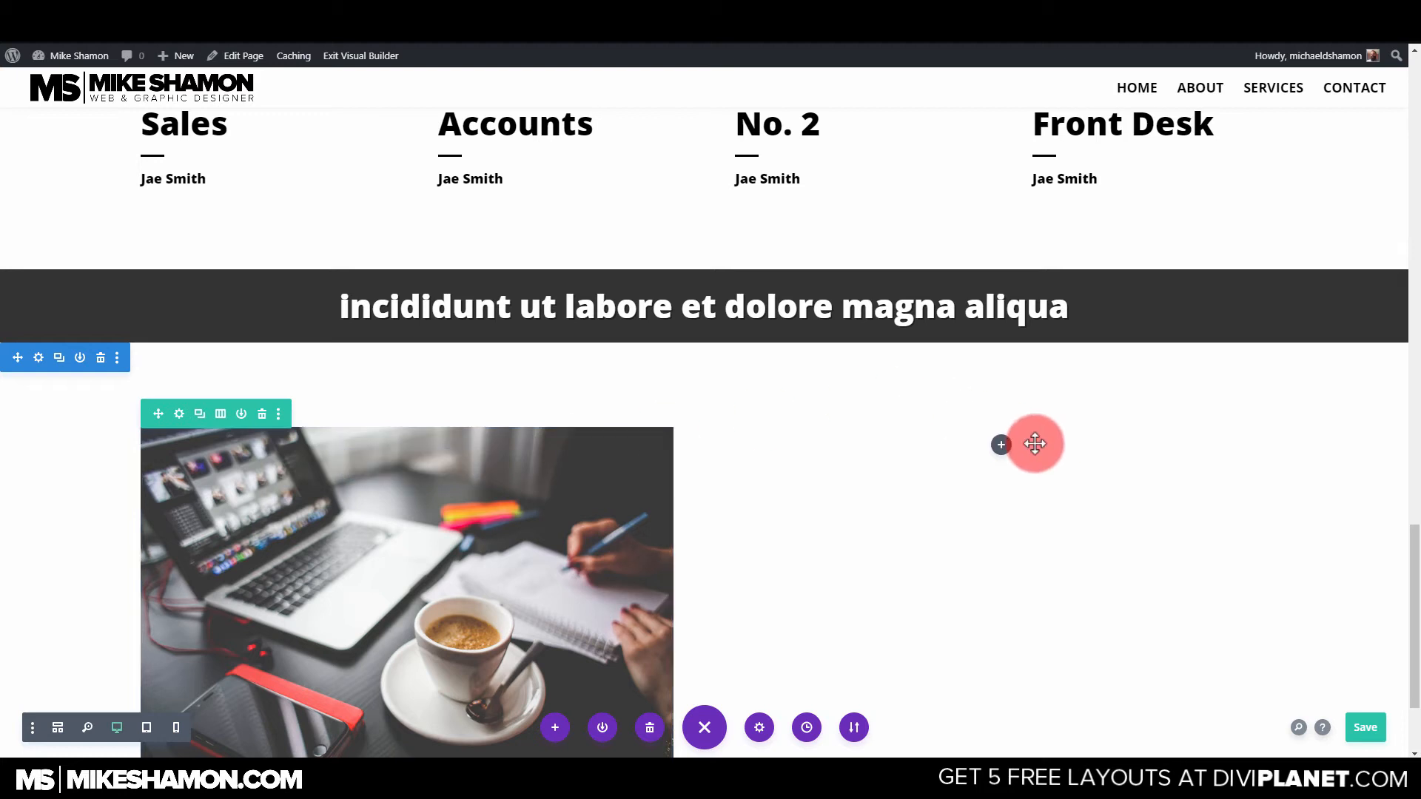
left_click(1002, 447)
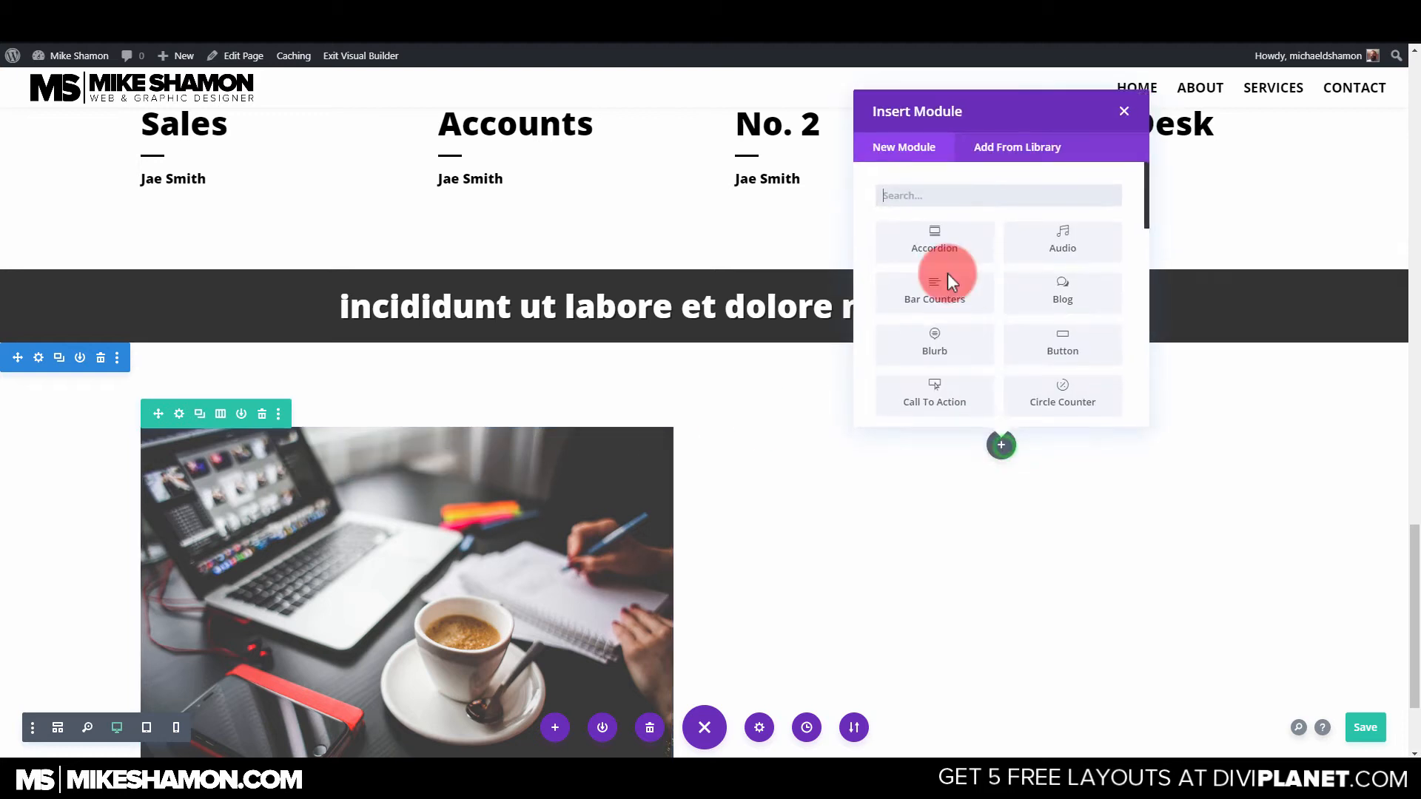
left_click(958, 197)
type("te")
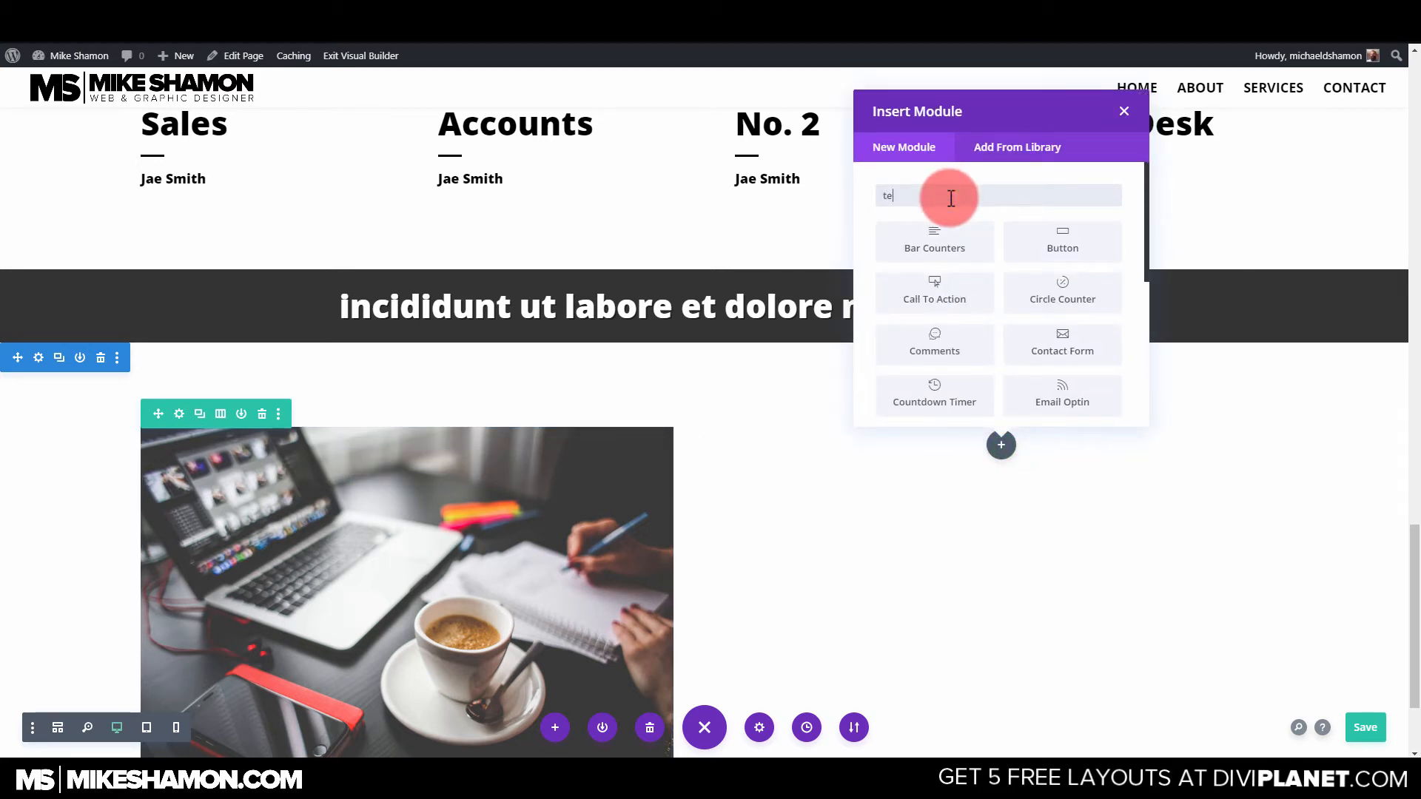
left_click(1058, 363)
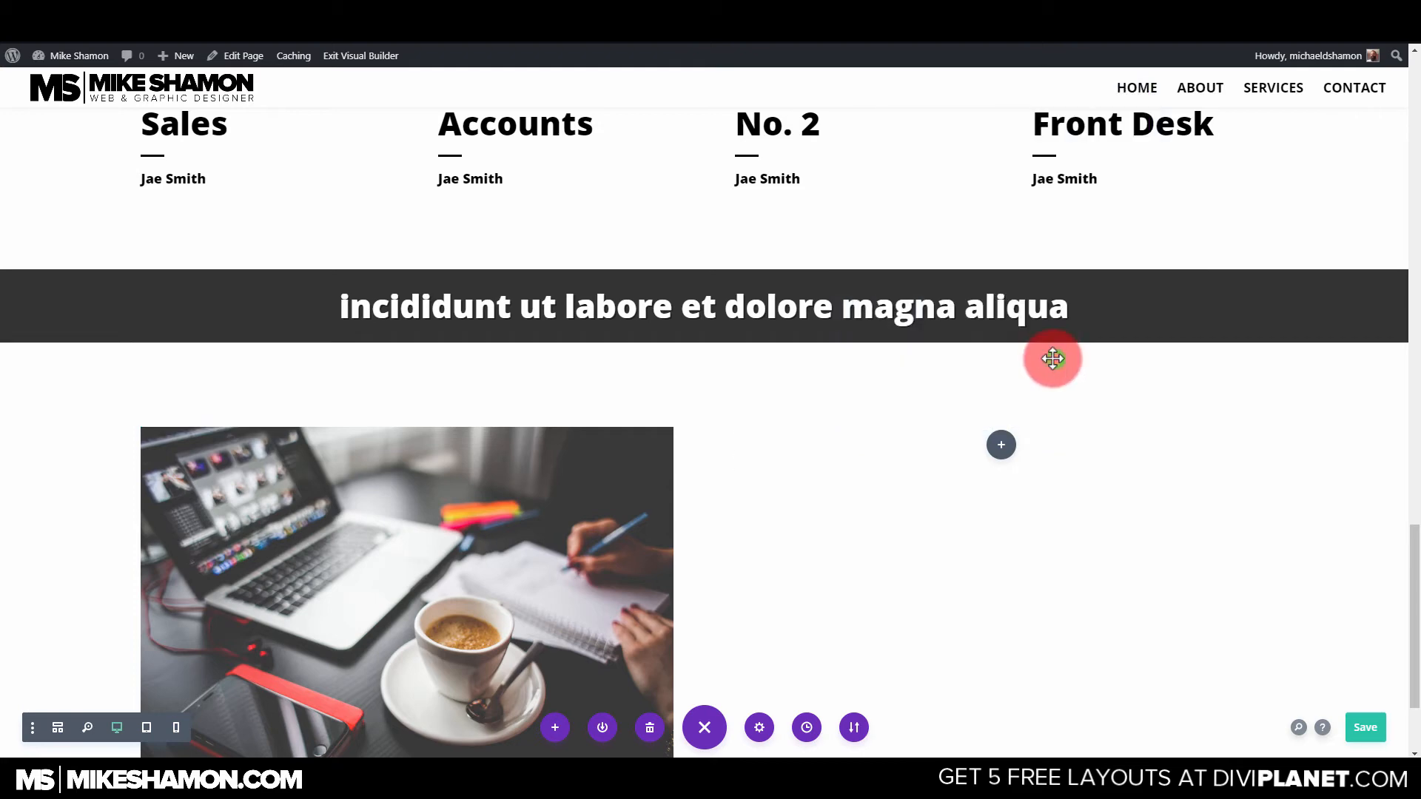
left_click(1353, 655)
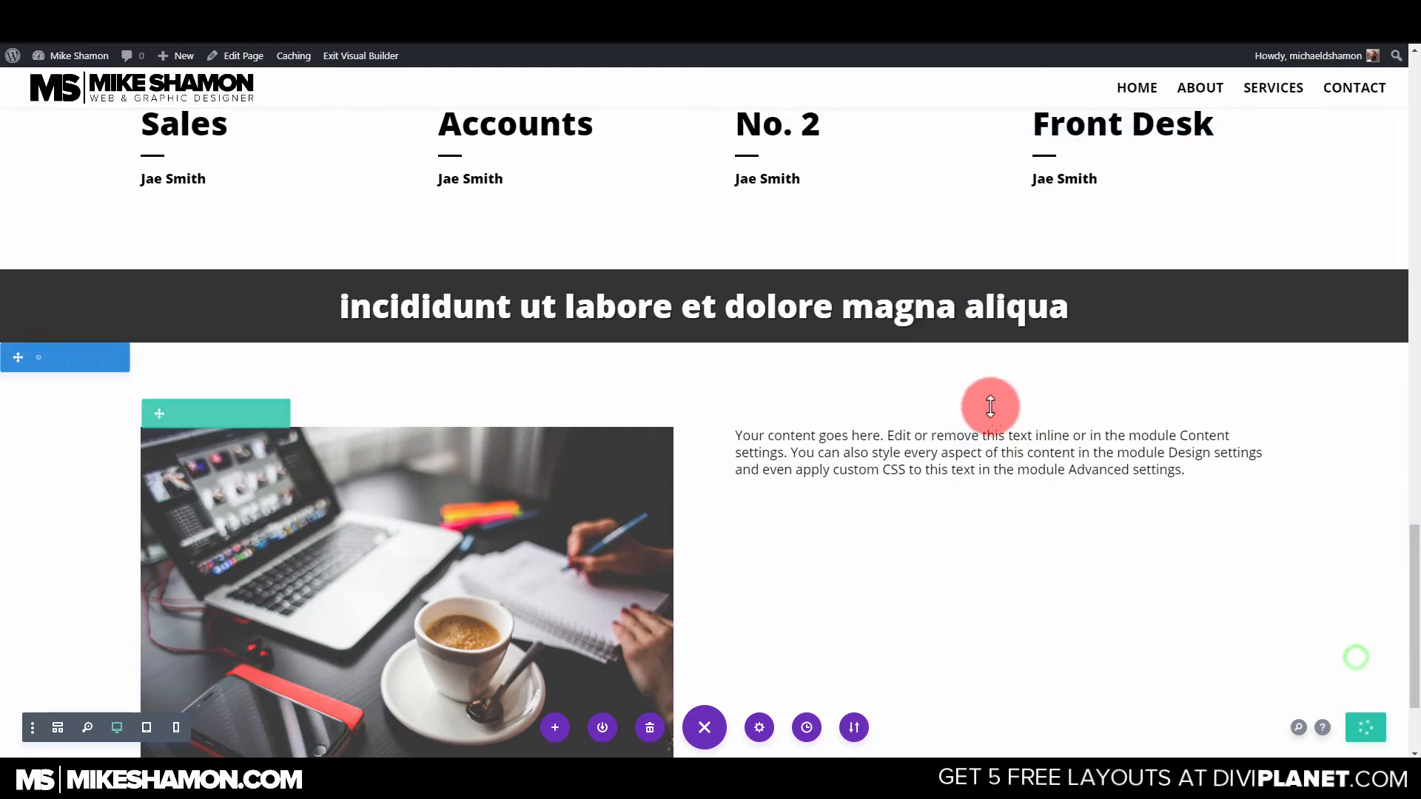
Duplicate the Founder section's description text and move the copy above the placeholder text in the new row's second column.
scroll(836, 339, "up", 5)
scroll(834, 364, "up", 10)
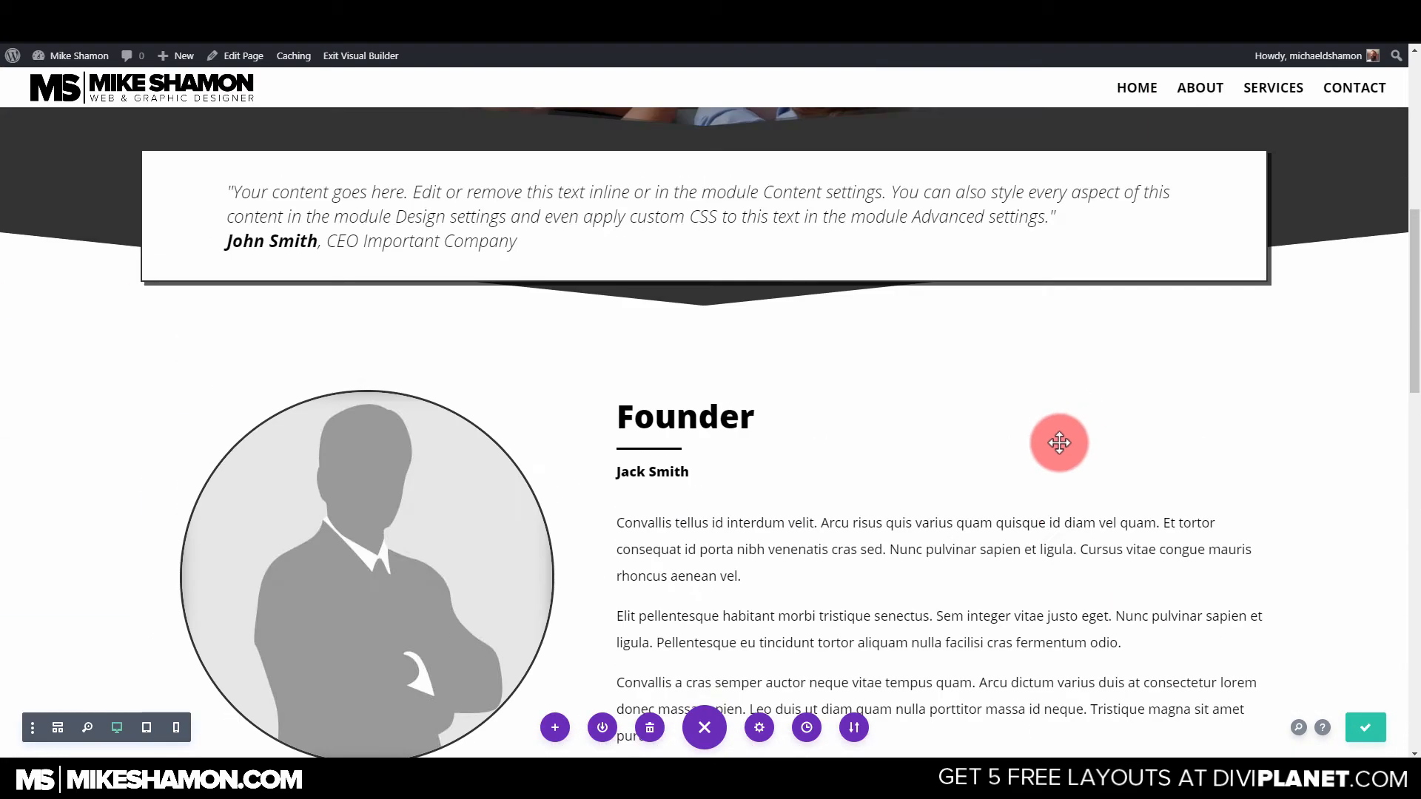
scroll(967, 492, "down", 4)
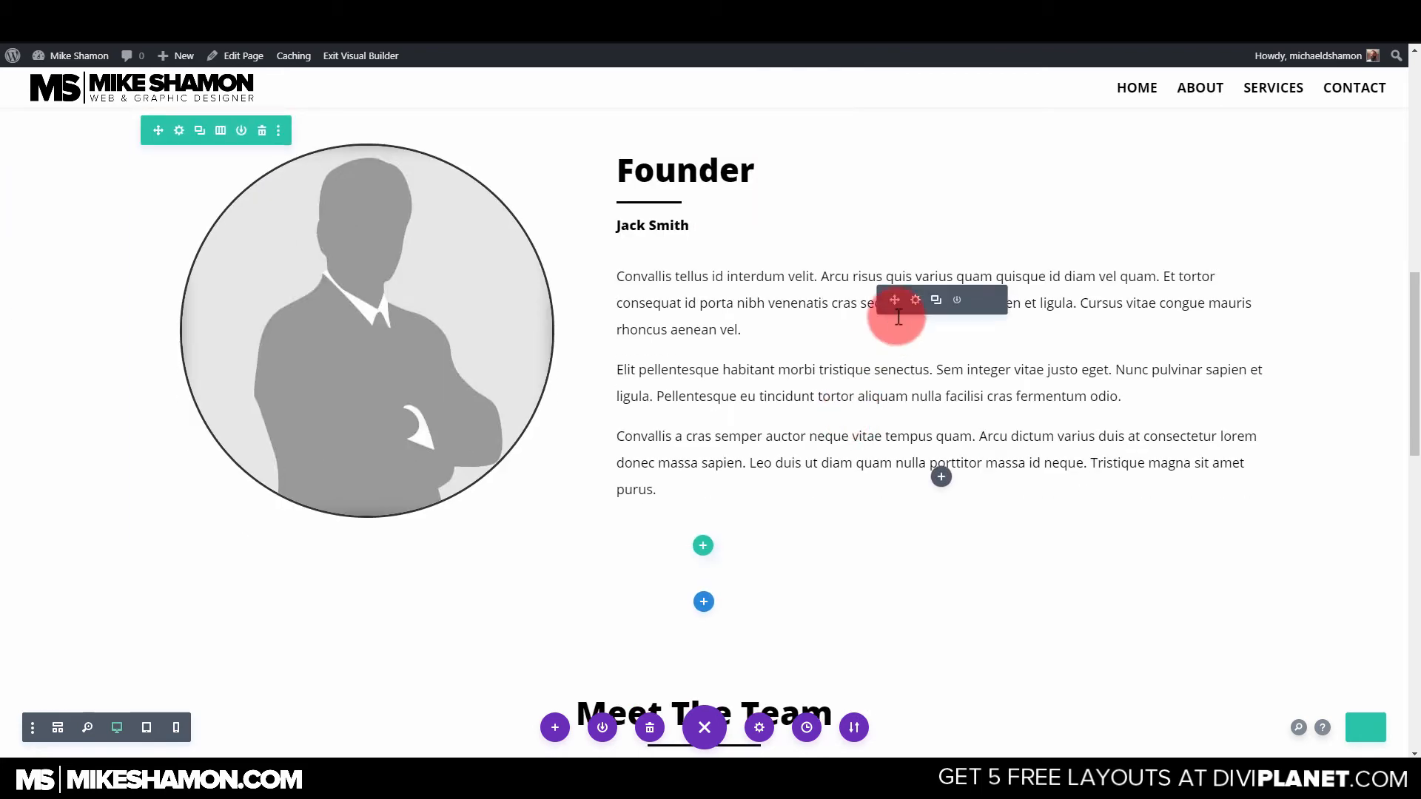
left_click(937, 302)
scroll(825, 545, "down", 3)
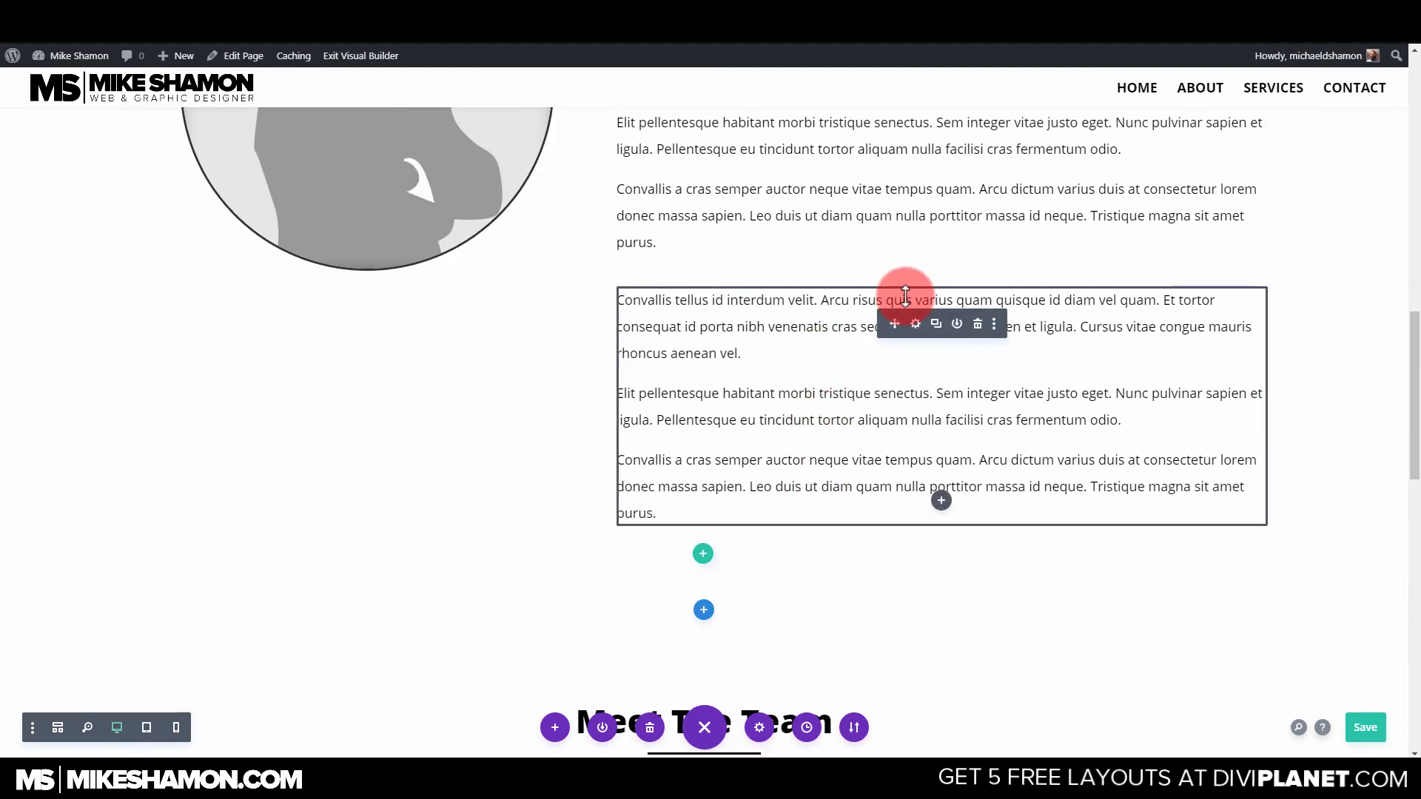
left_click_drag(898, 326, 988, 271)
scroll(959, 389, "down", 15)
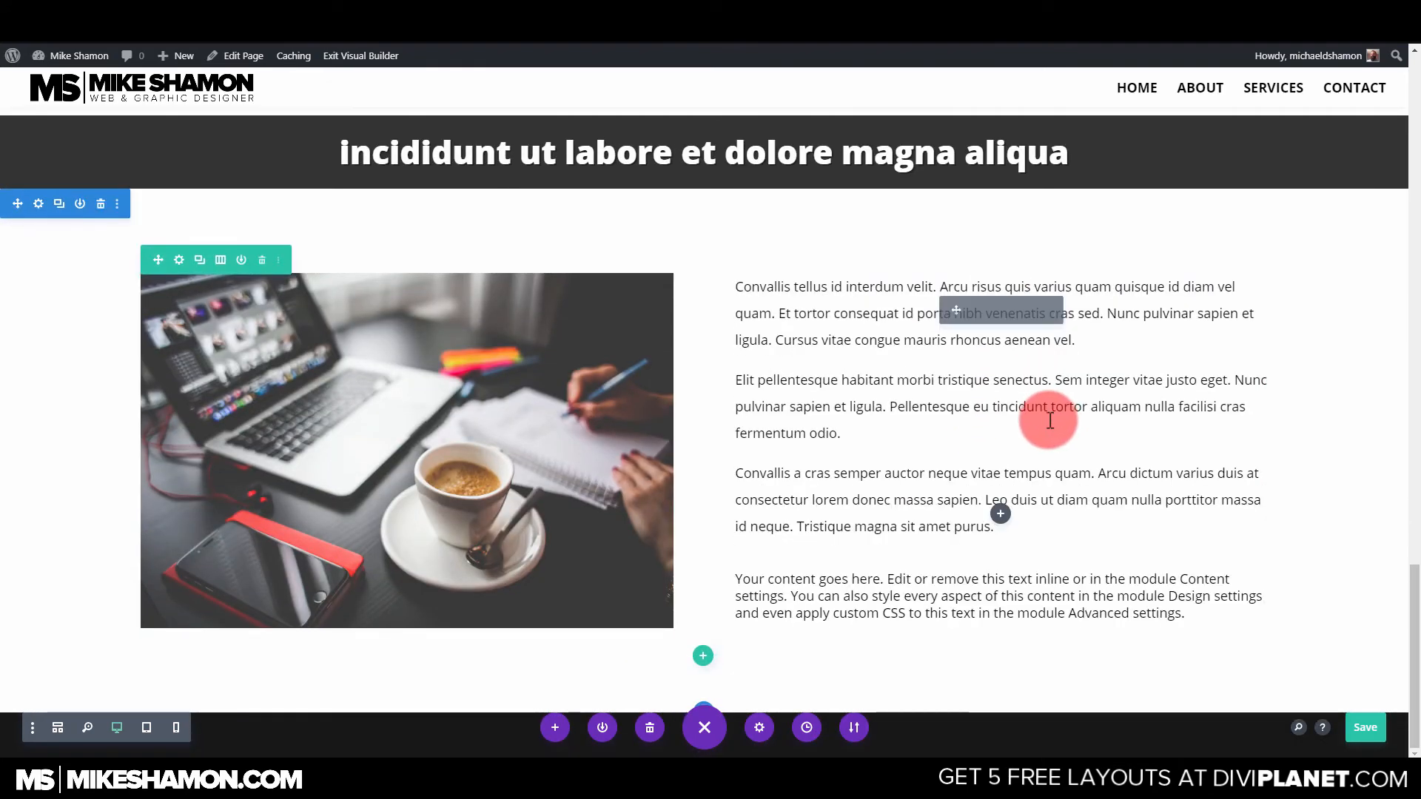
Duplicate the Front Desk heading and move the copy above the paragraph text in the new row's second column.
scroll(995, 458, "up", 1)
scroll(925, 447, "up", 6)
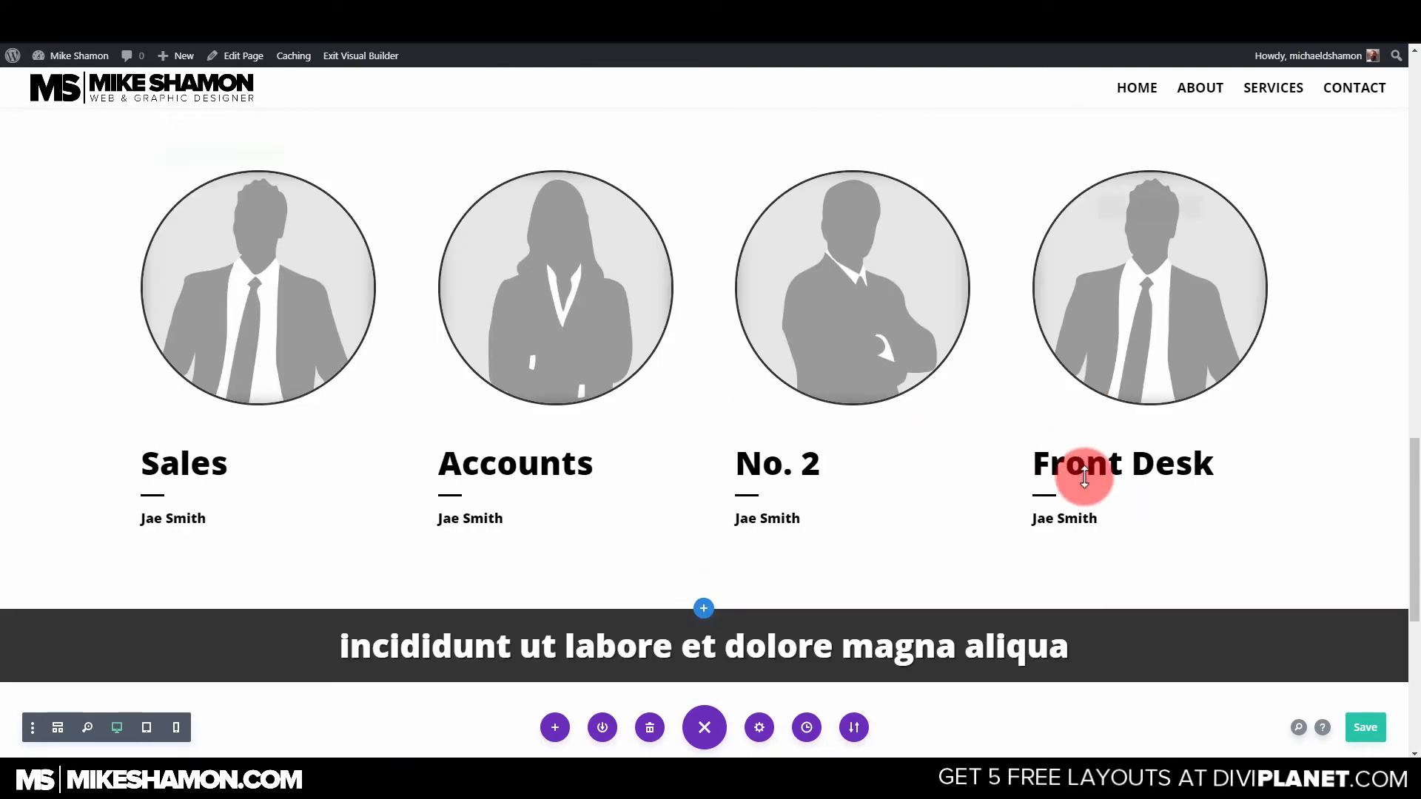
scroll(1078, 469, "down", 3)
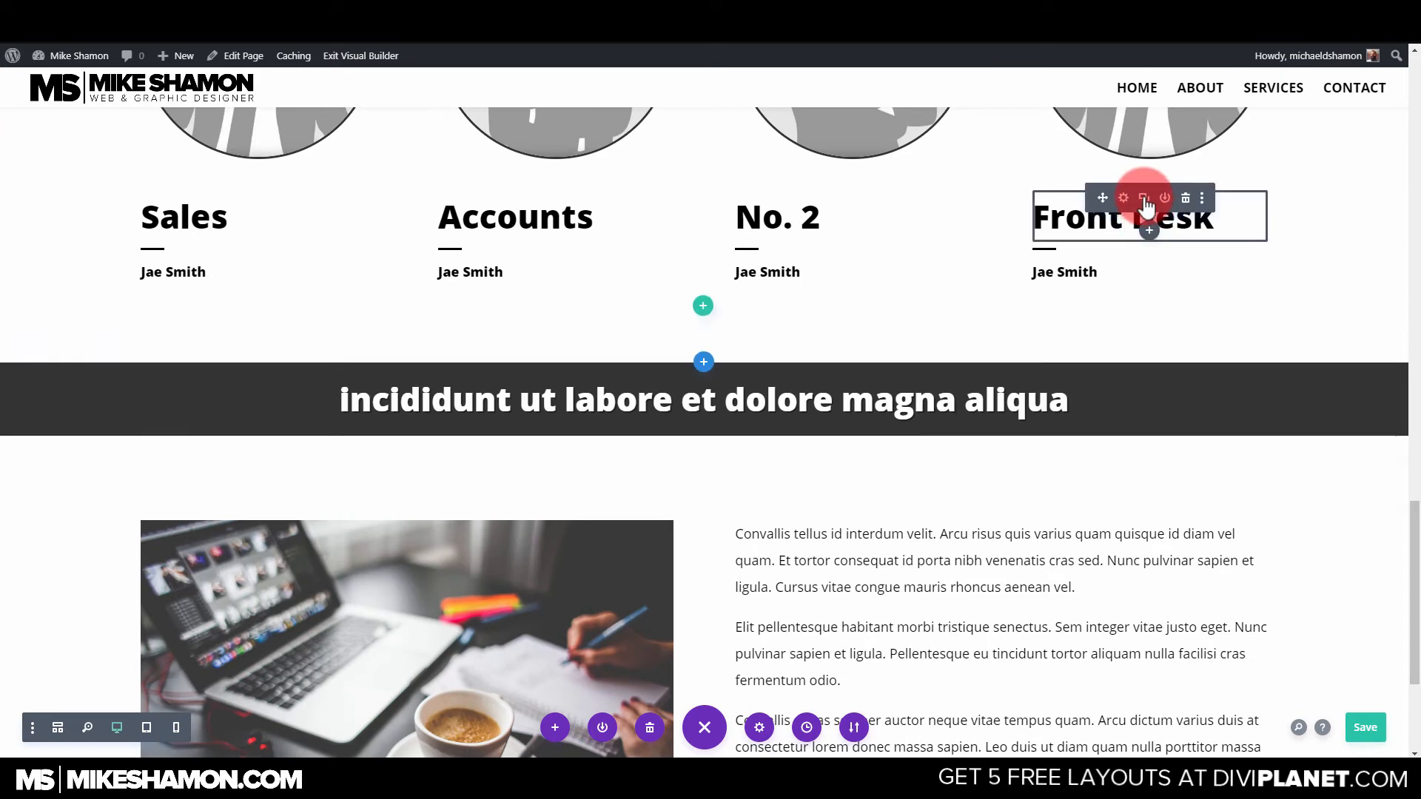
left_click(1143, 200)
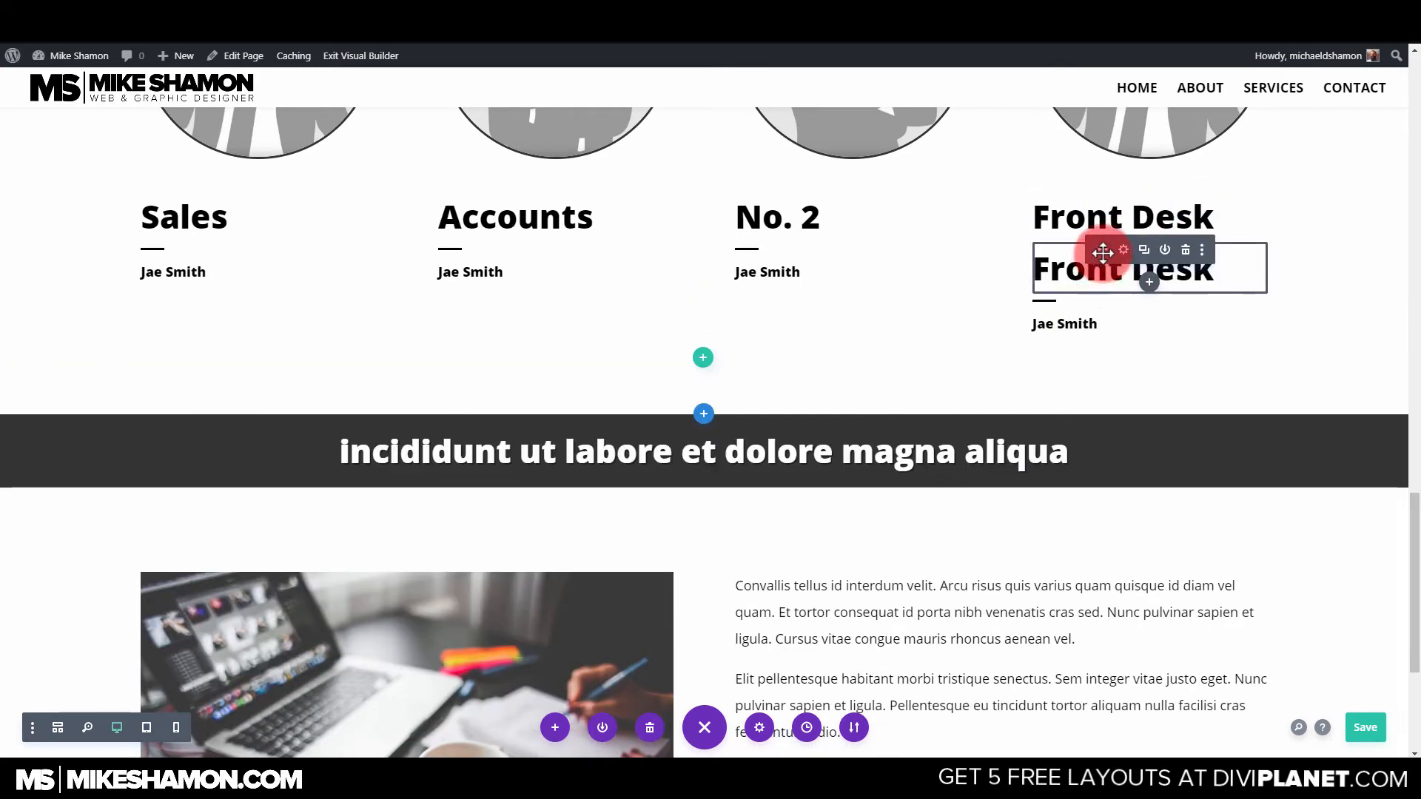
left_click_drag(1102, 253, 970, 548)
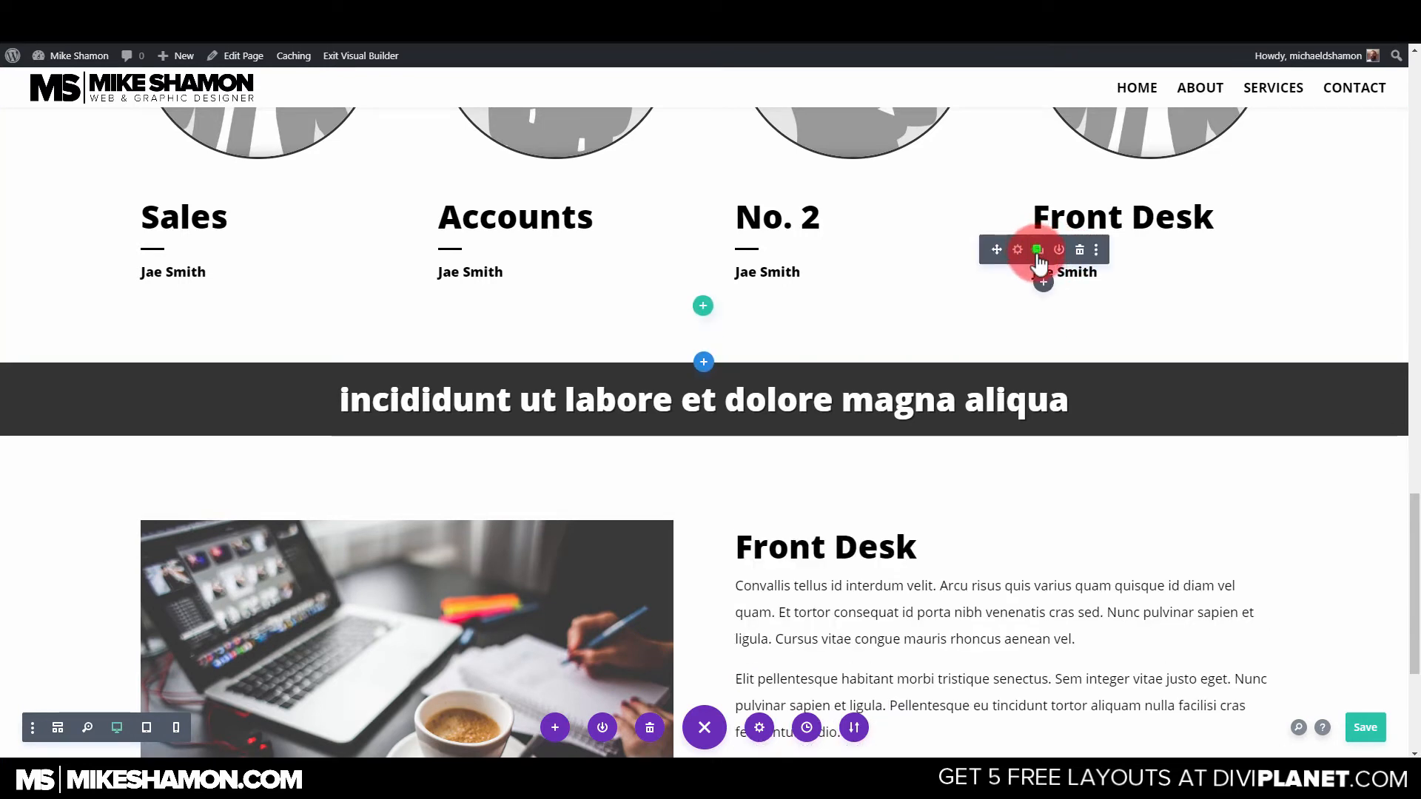
Duplicate the divider under the Sales heading and move the copy between the new row's heading and paragraph text.
left_click(1038, 251)
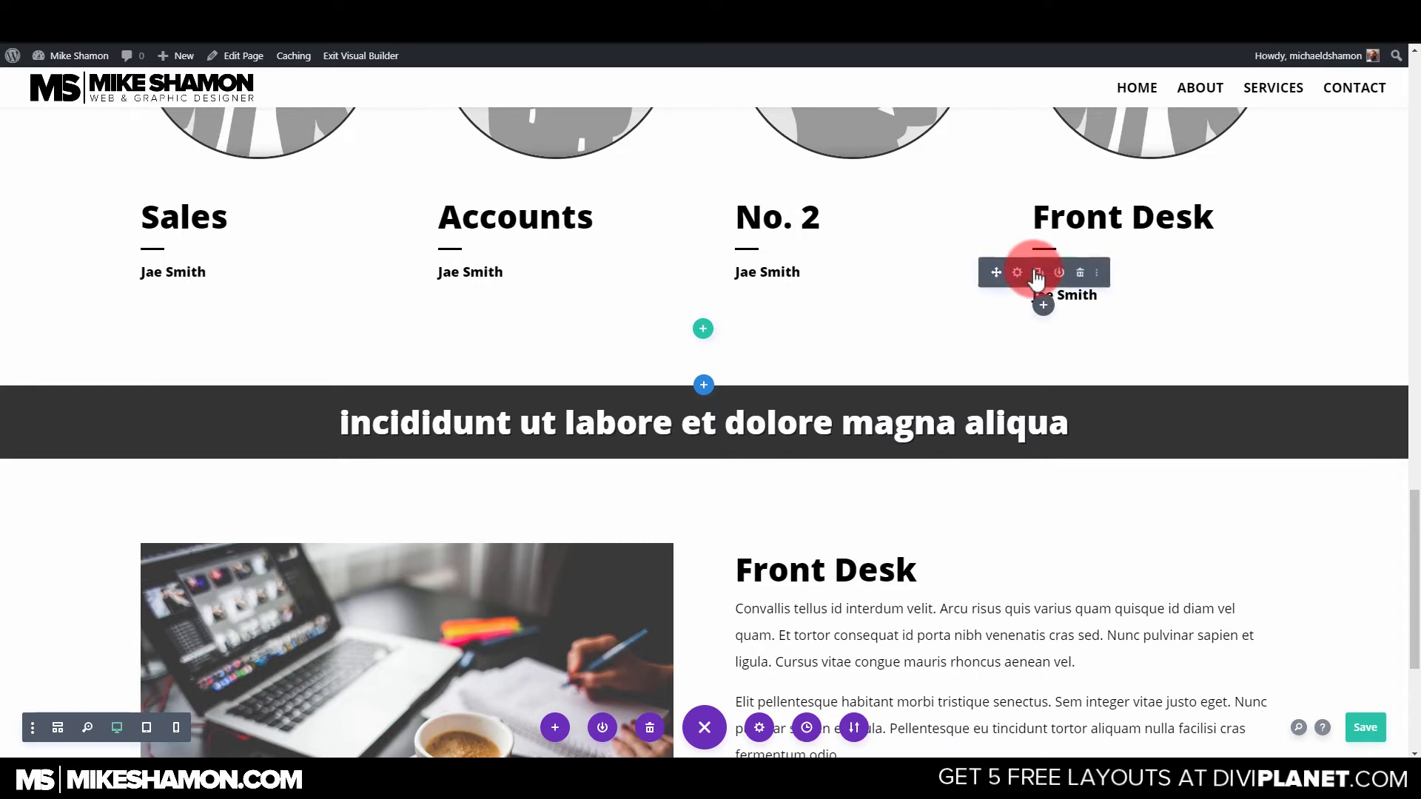
left_click(1079, 272)
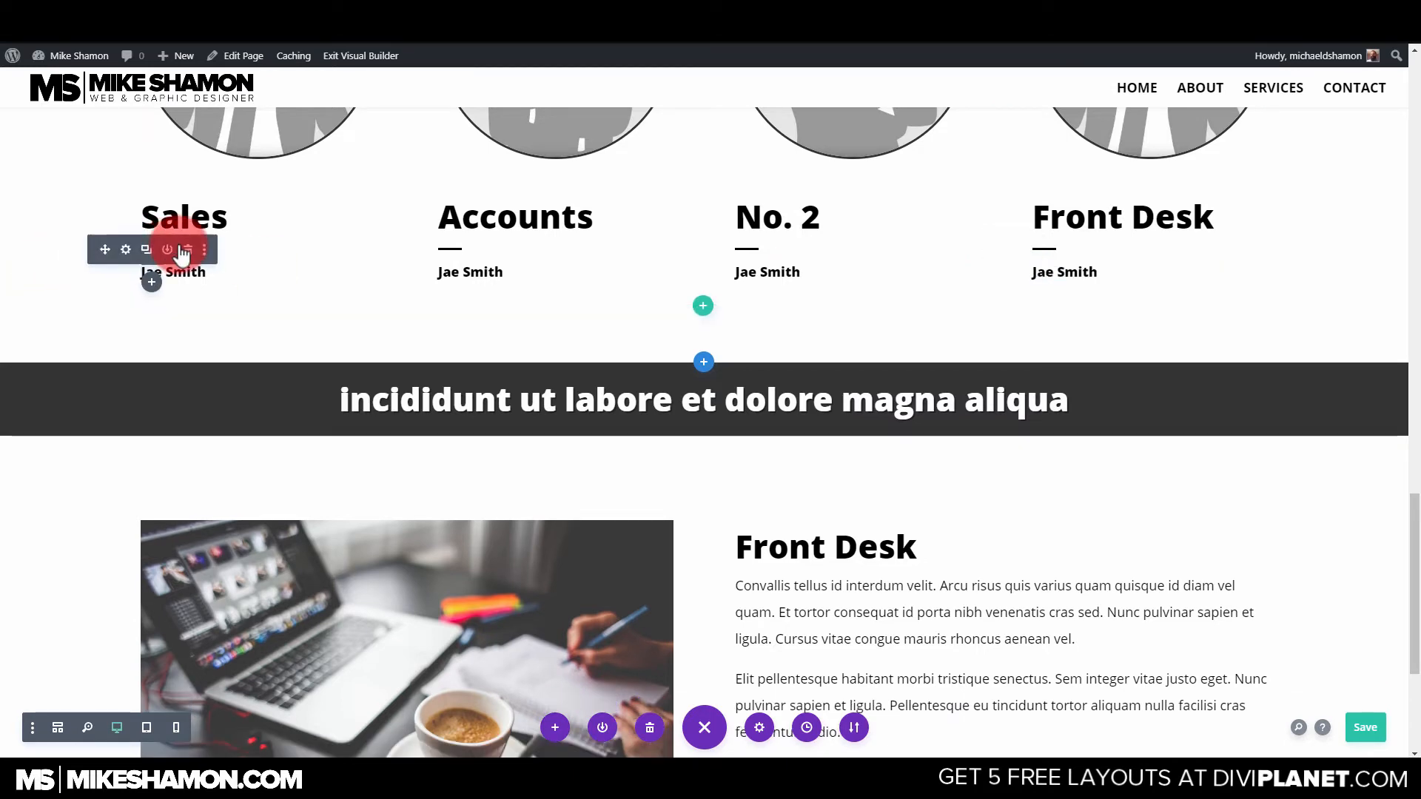
left_click(146, 249)
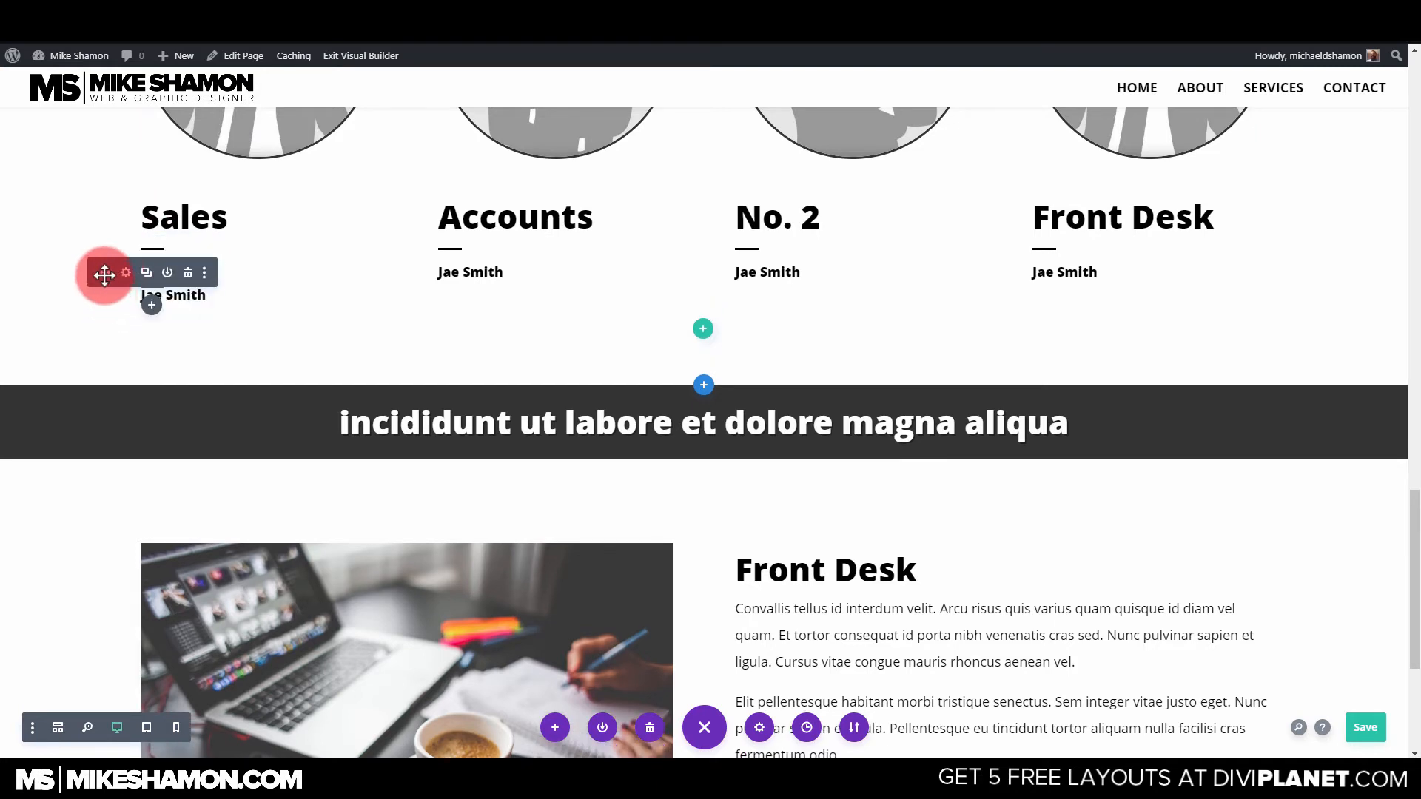
left_click_drag(793, 543, 882, 624)
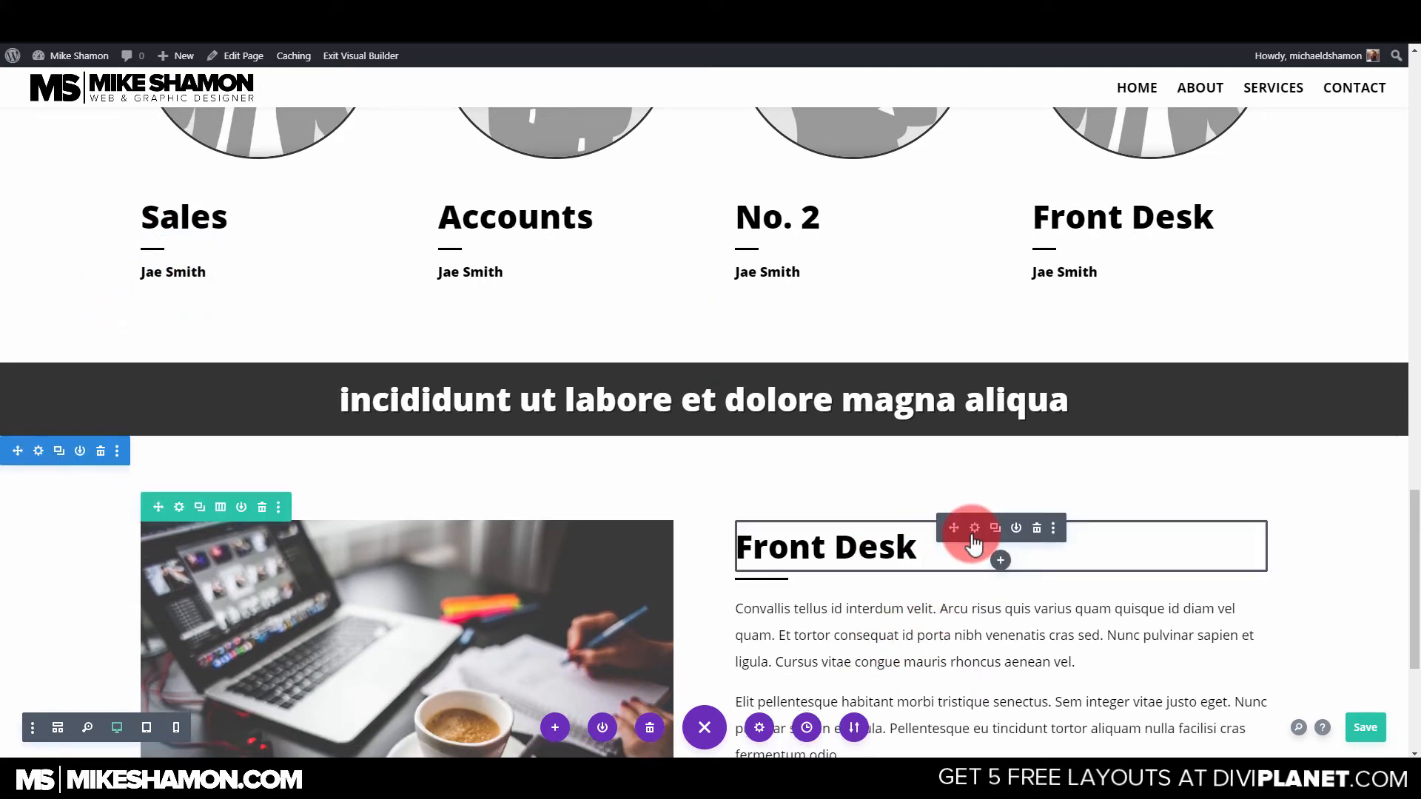
Delete the placeholder text module below the paragraphs in the second column.
scroll(1060, 583, "down", 5)
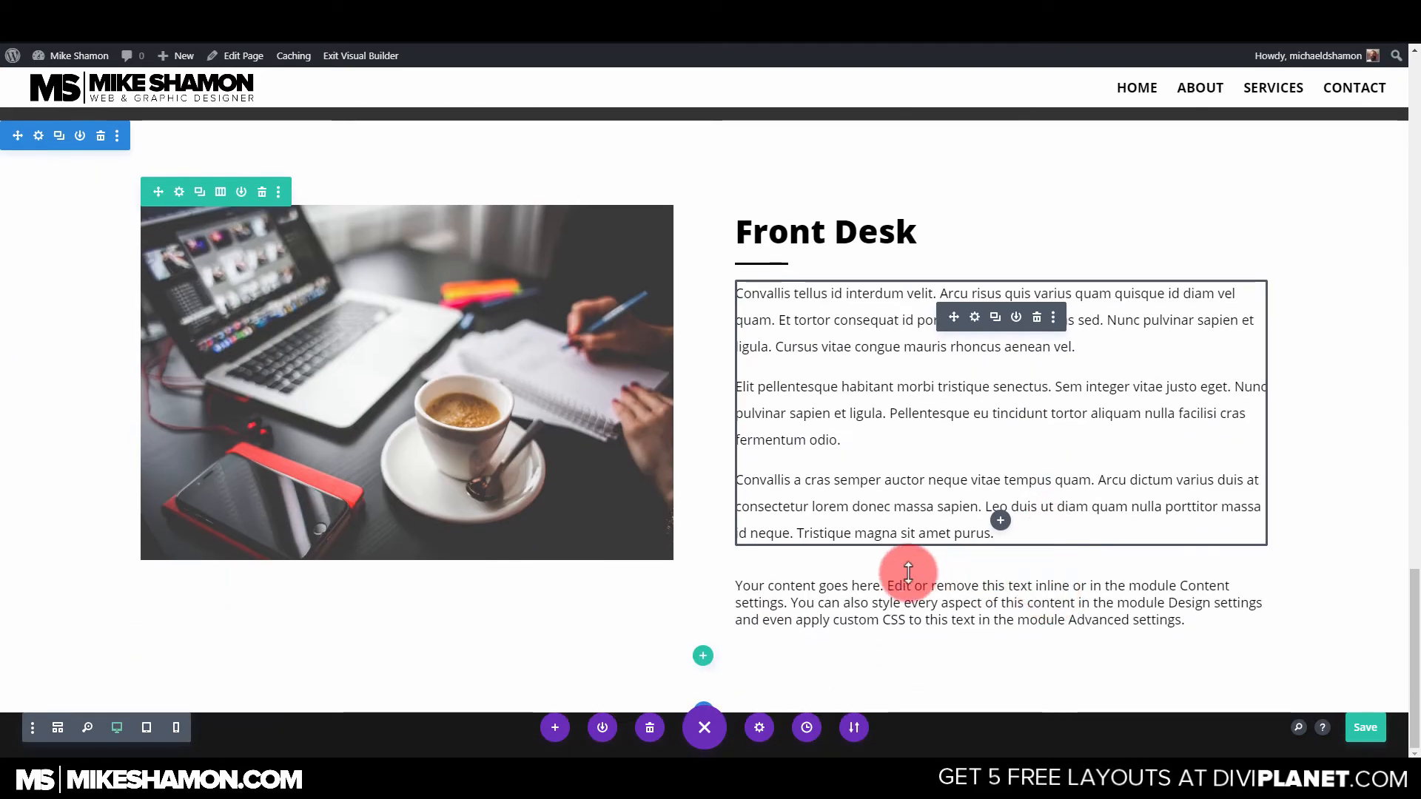
left_click(1036, 583)
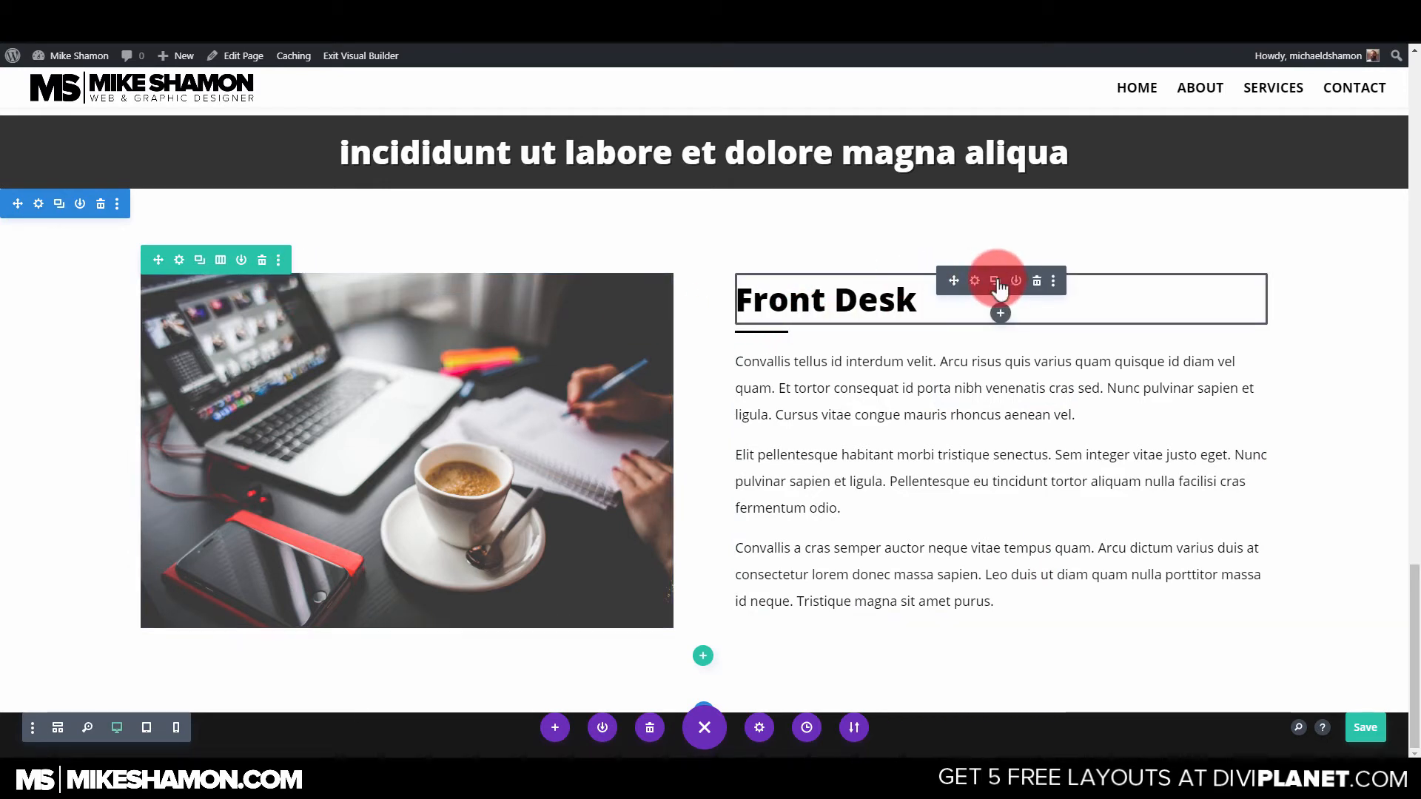
Center the text of the heading above the paragraphs in the second column and save the module settings.
left_click(974, 280)
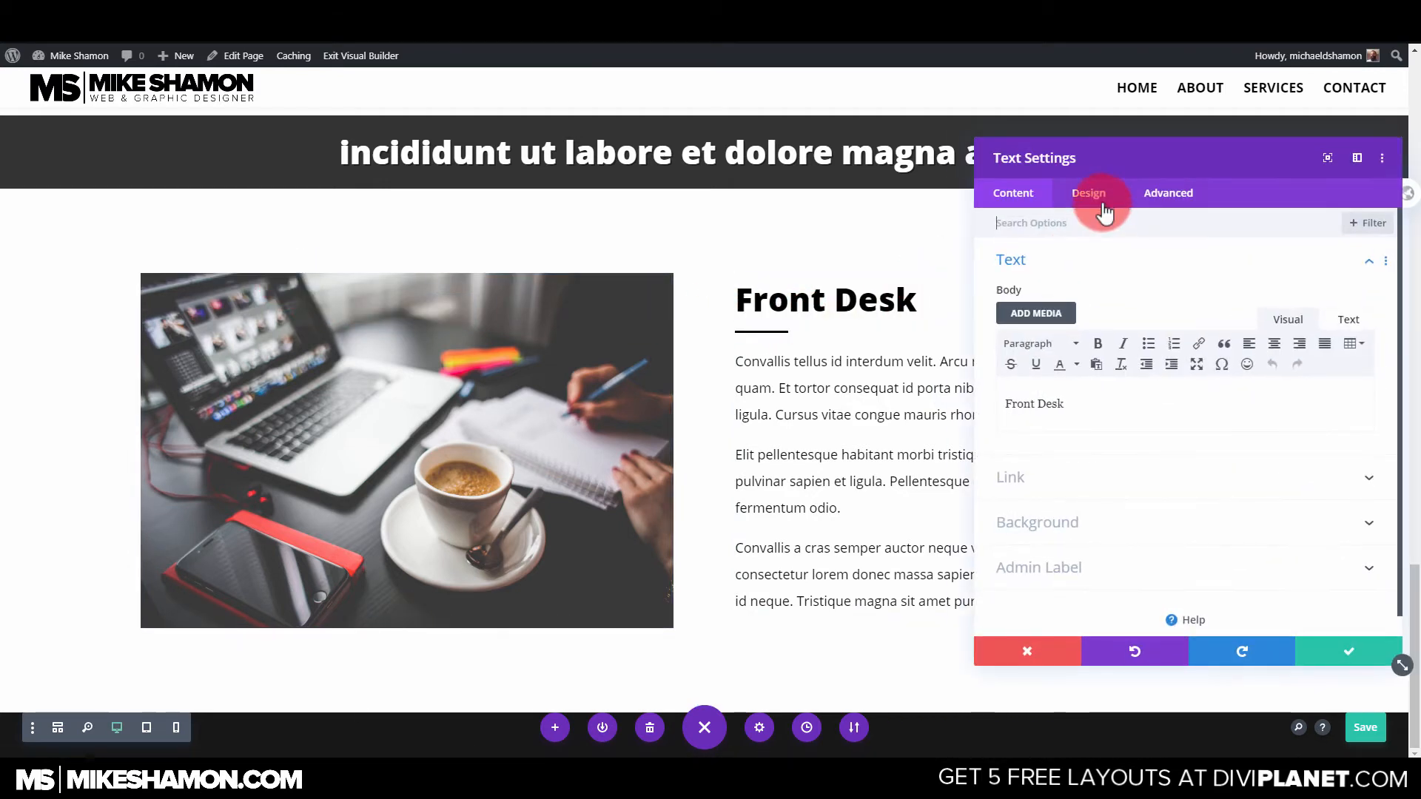
left_click(1100, 196)
left_click(1062, 265)
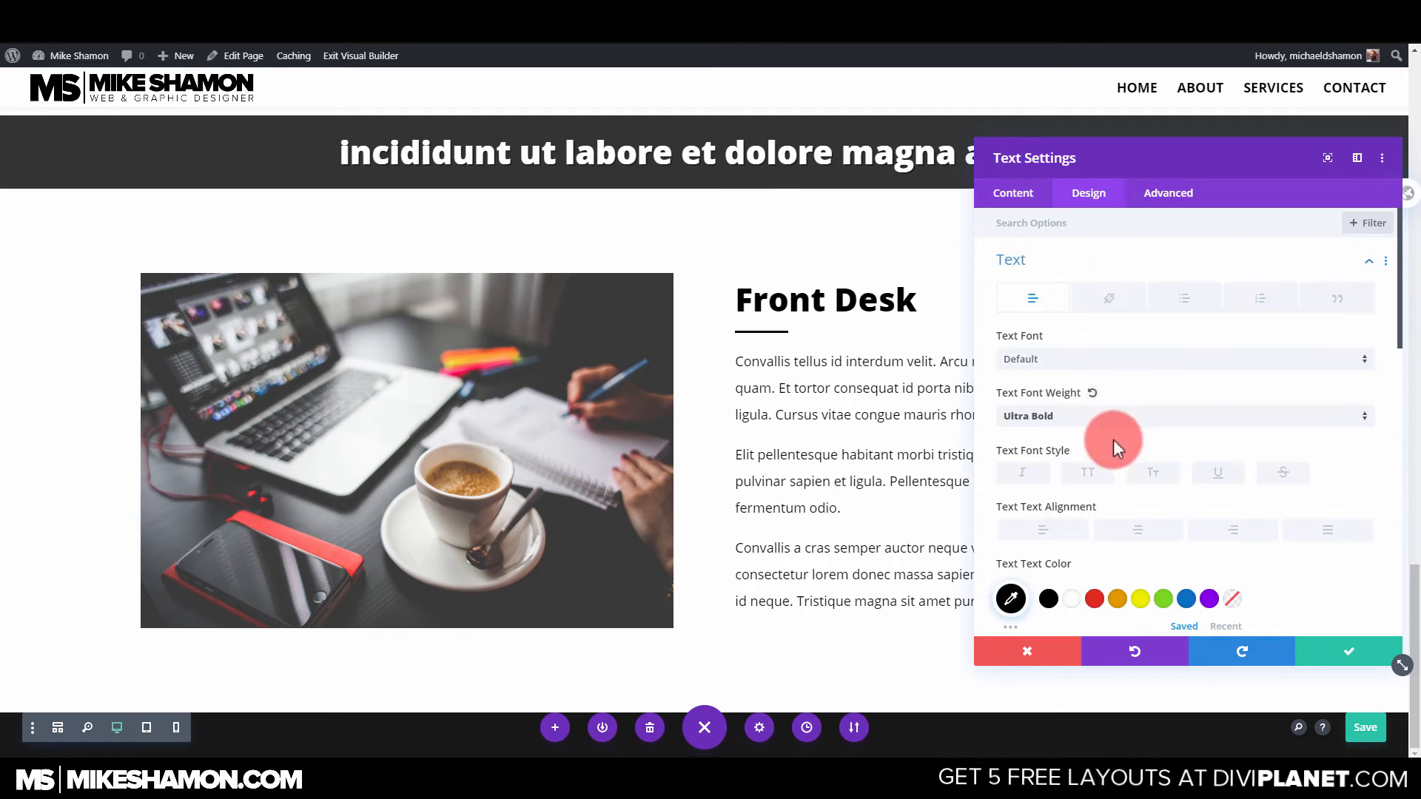
left_click(1136, 532)
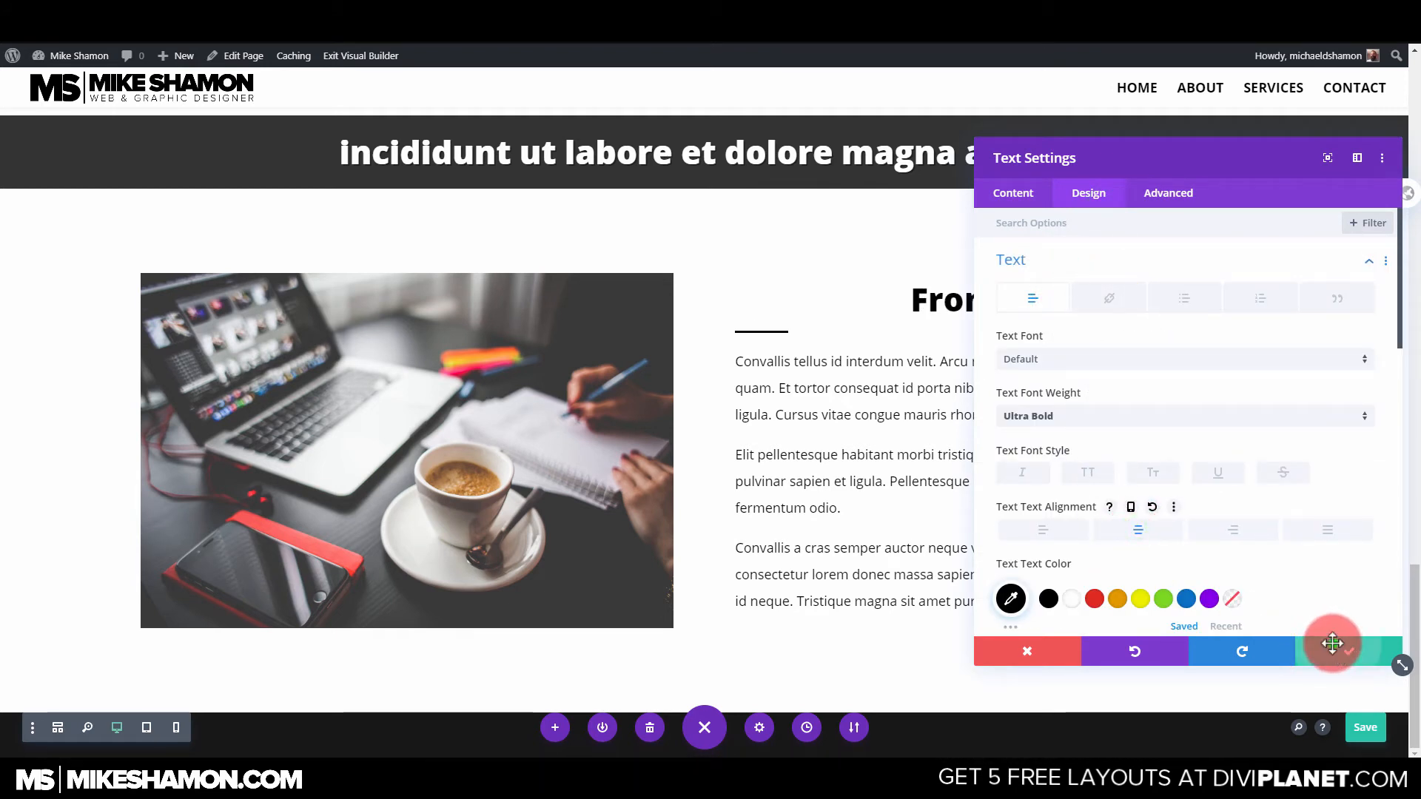
left_click(1332, 644)
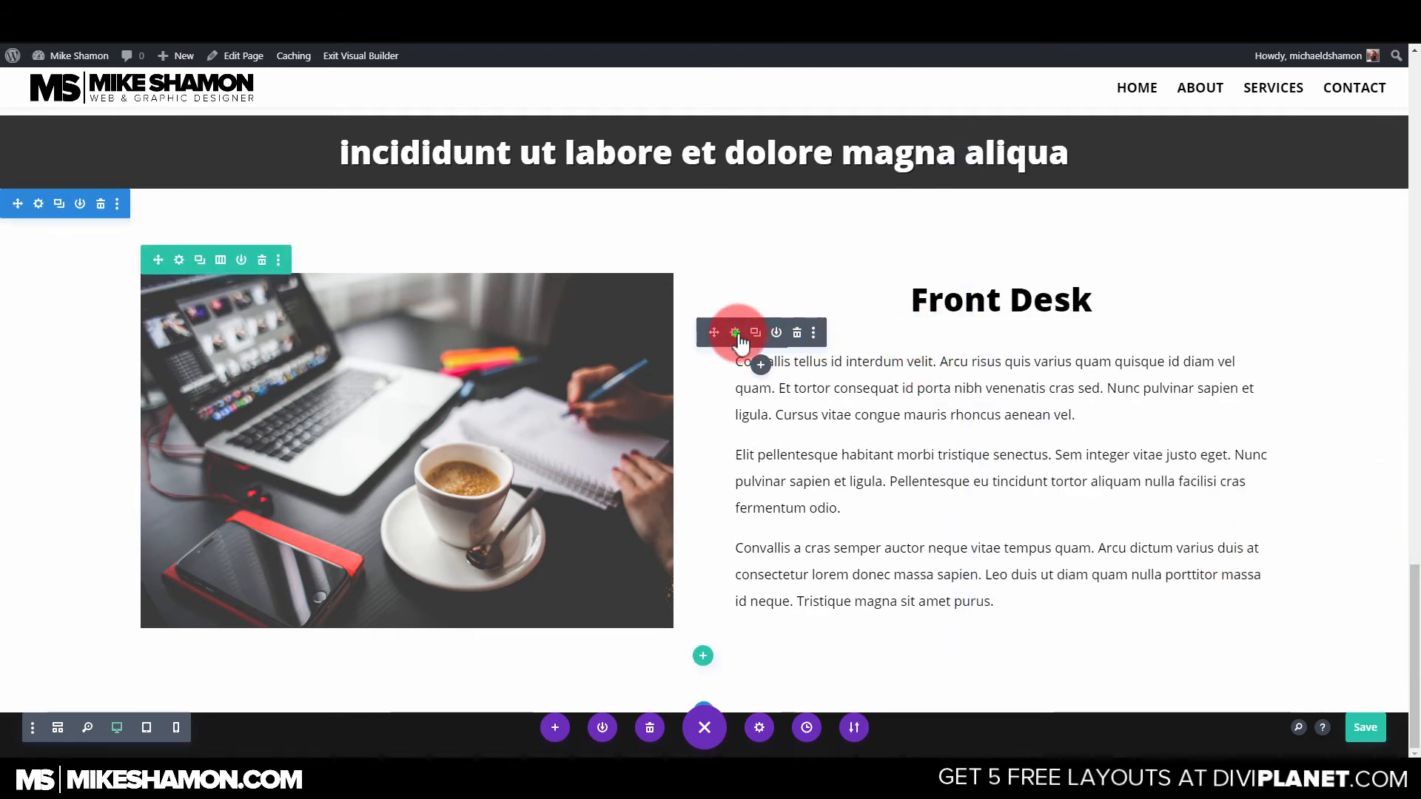
Center-align the divider under the second column's heading and save its settings.
left_click(735, 333)
left_click(1103, 193)
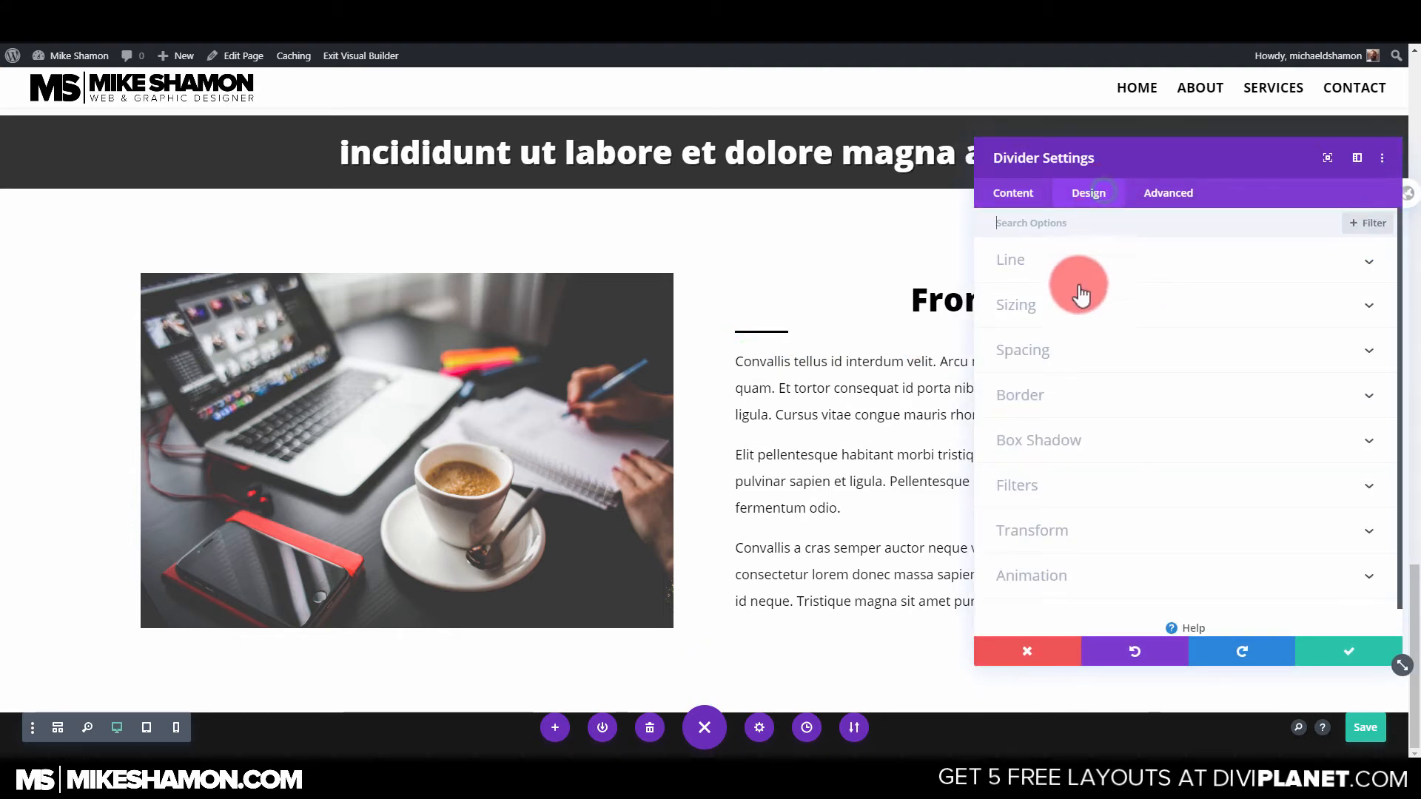
left_click(1074, 324)
left_click(1196, 474)
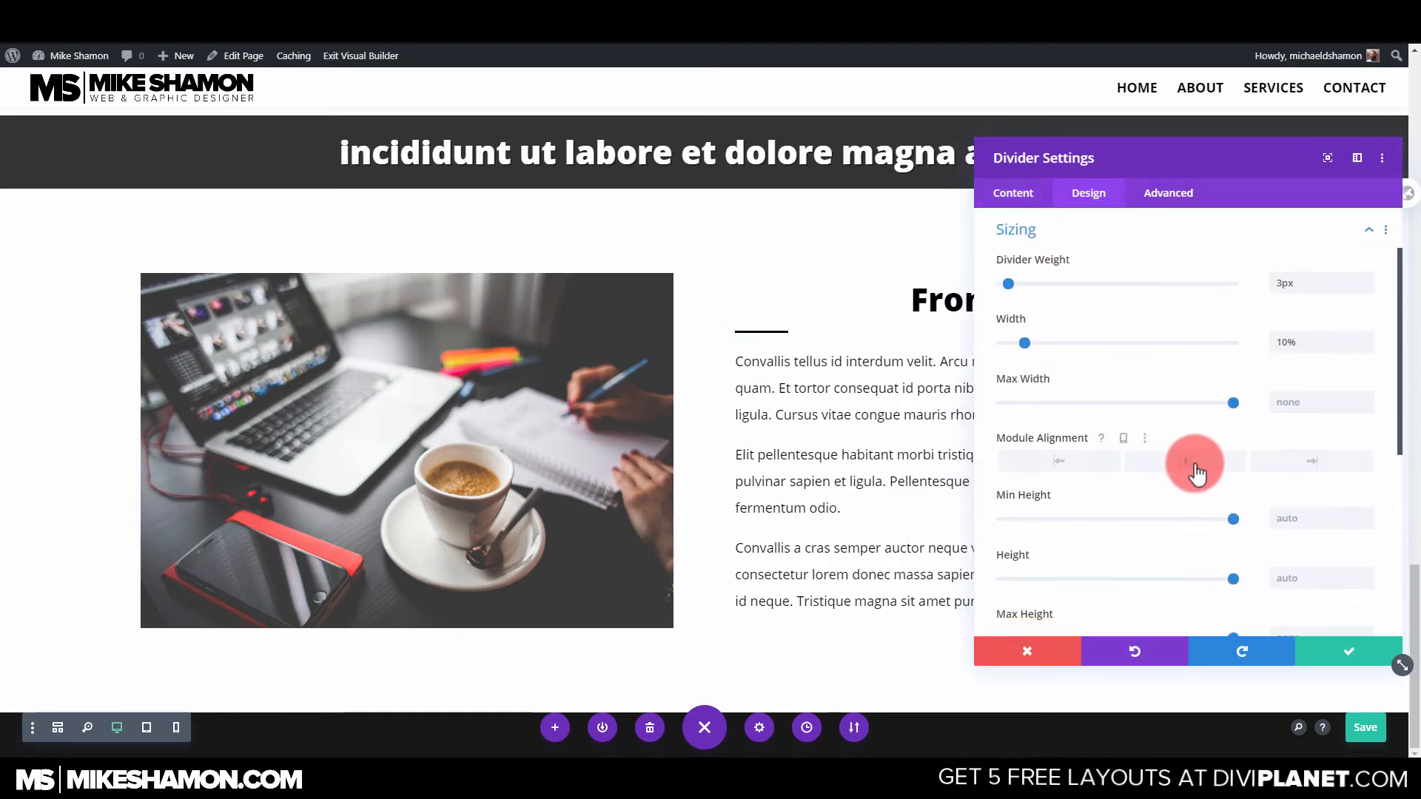
left_click(1322, 648)
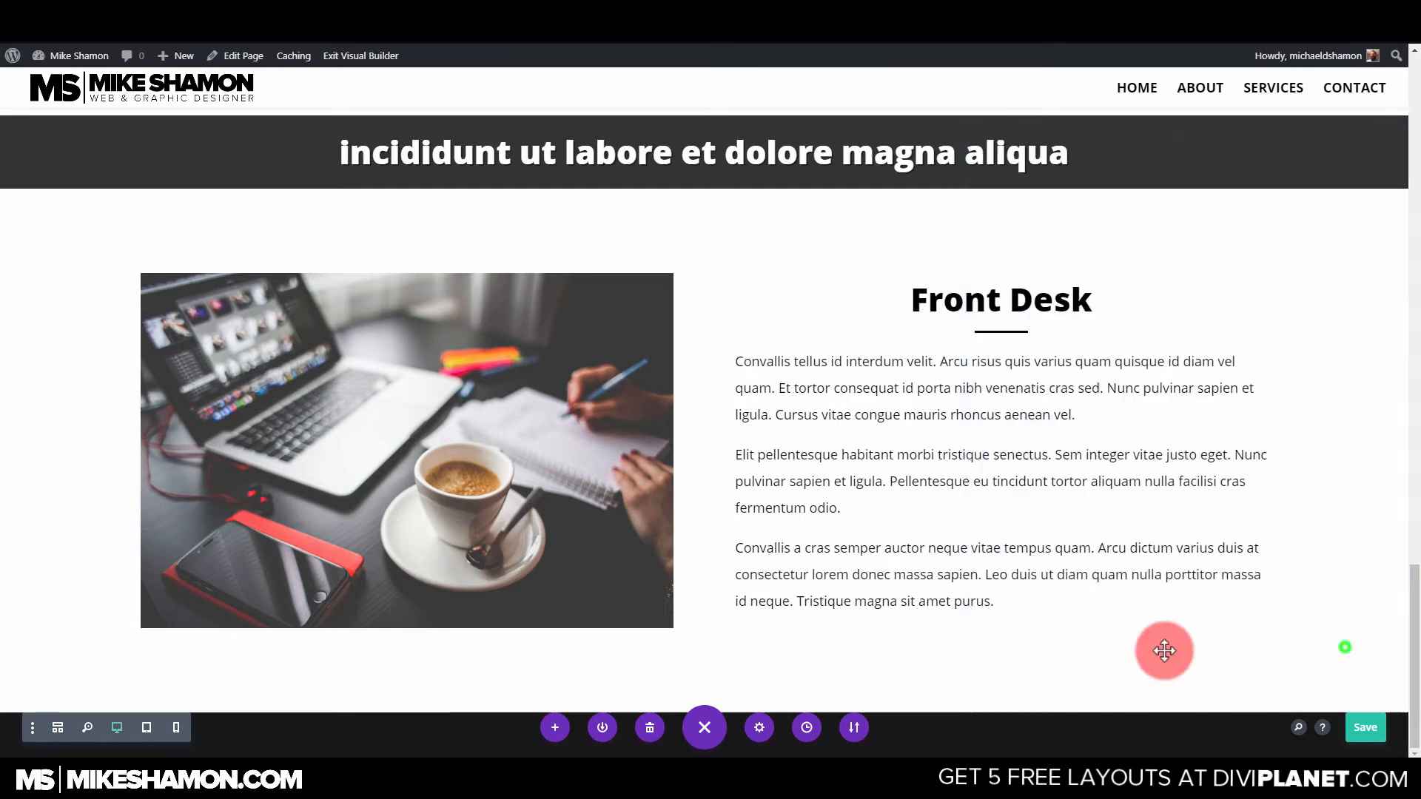
Delete the image module from the first column of the new row.
mouse_move(399, 339)
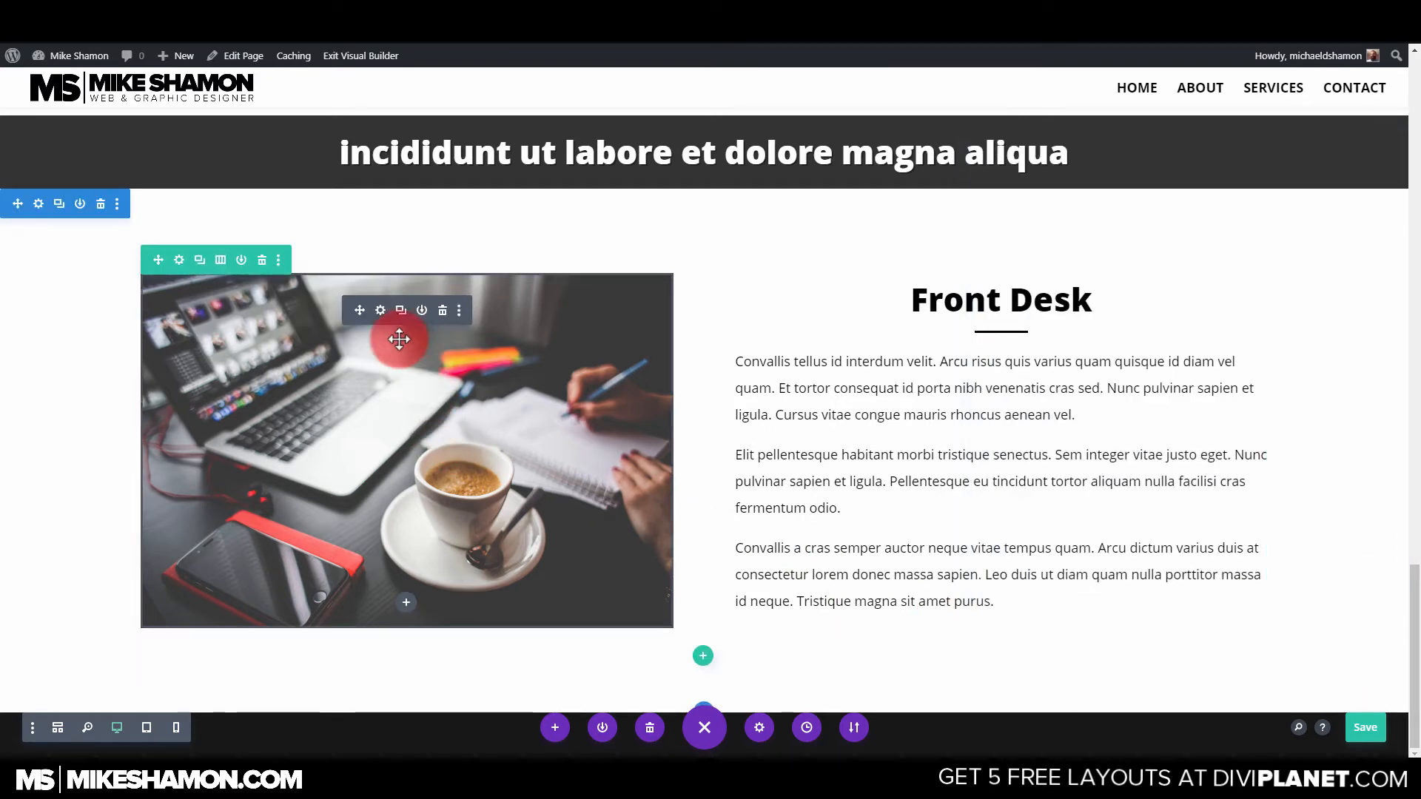
left_click(442, 311)
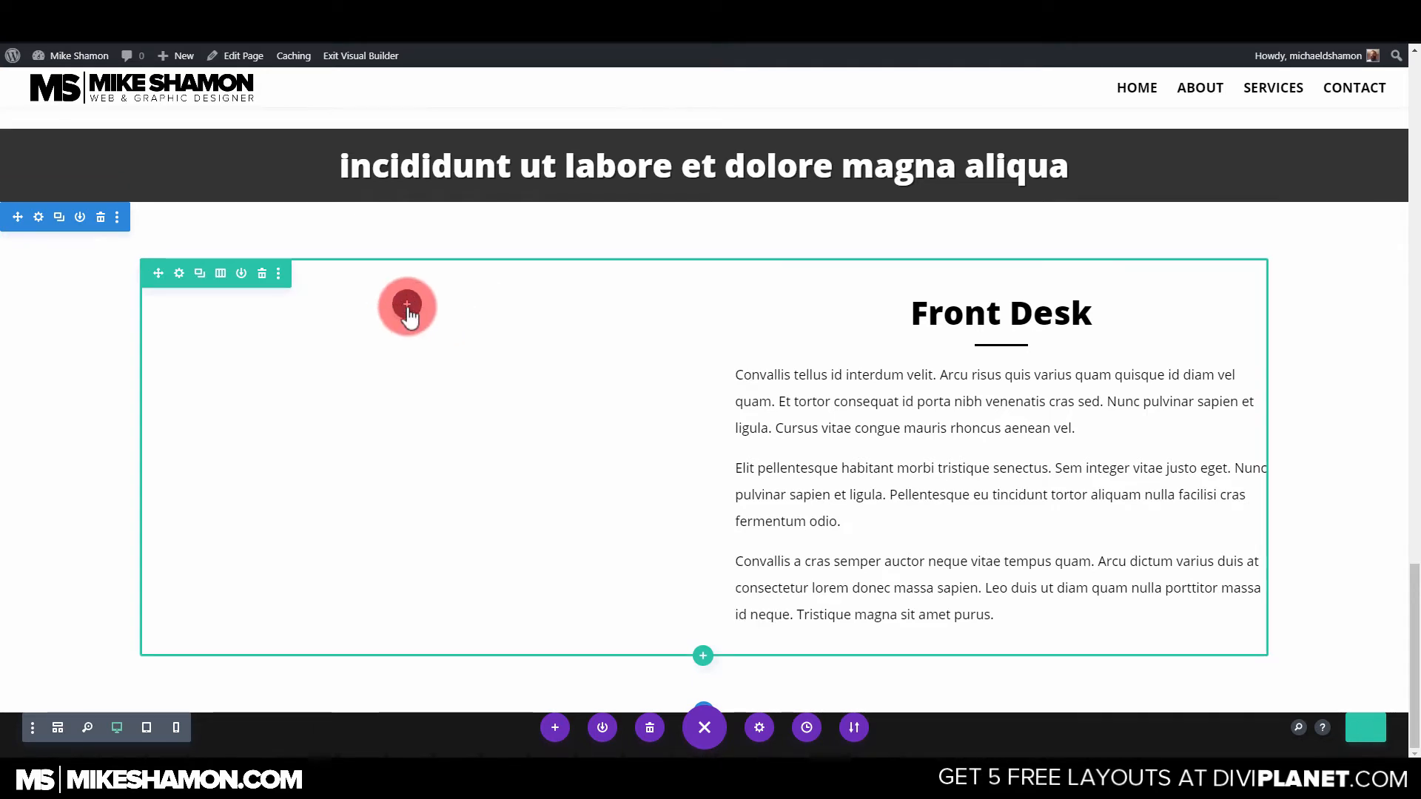
Insert a divider module into the empty first column and turn off its visible divider line.
left_click(407, 306)
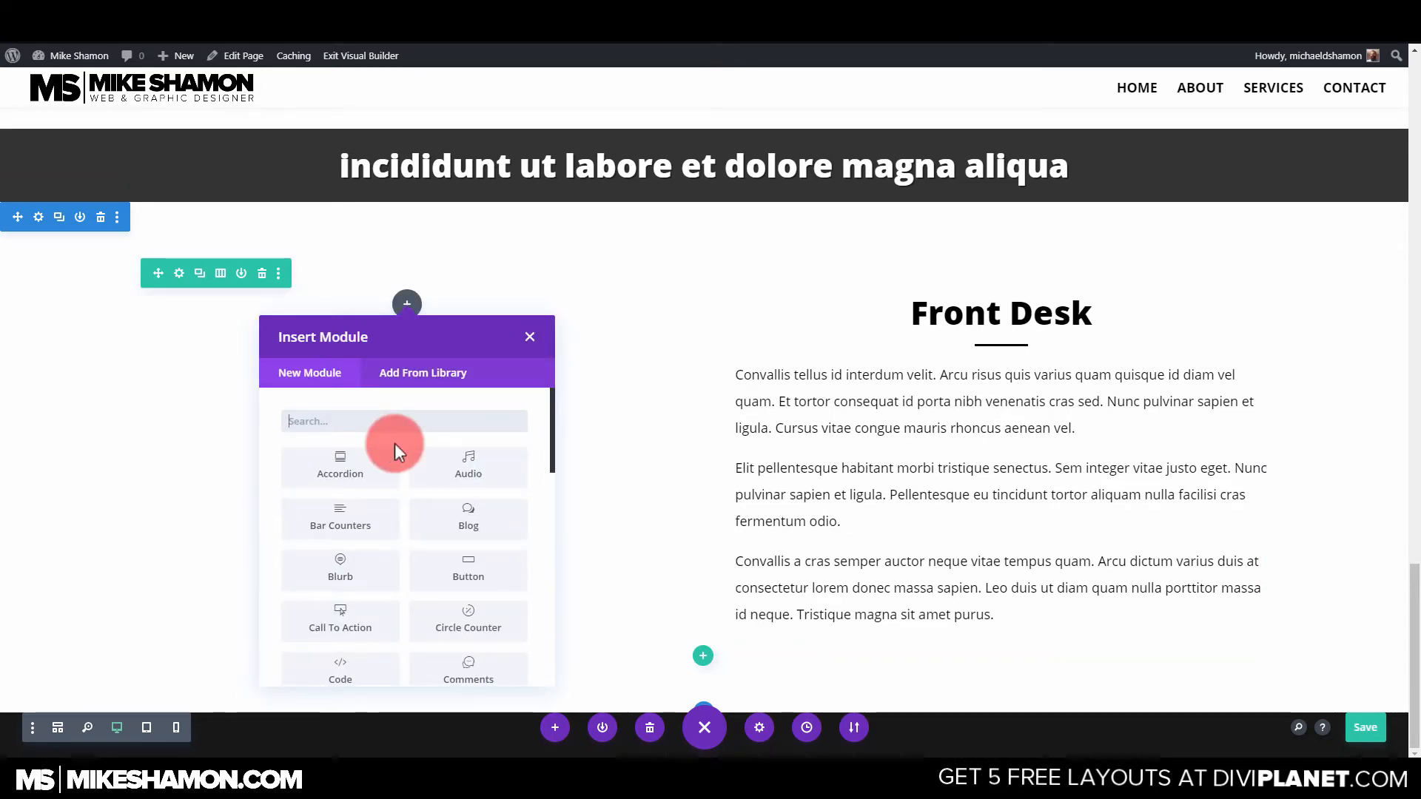
scroll(393, 442, "down", 2)
scroll(398, 488, "up", 2)
type("di")
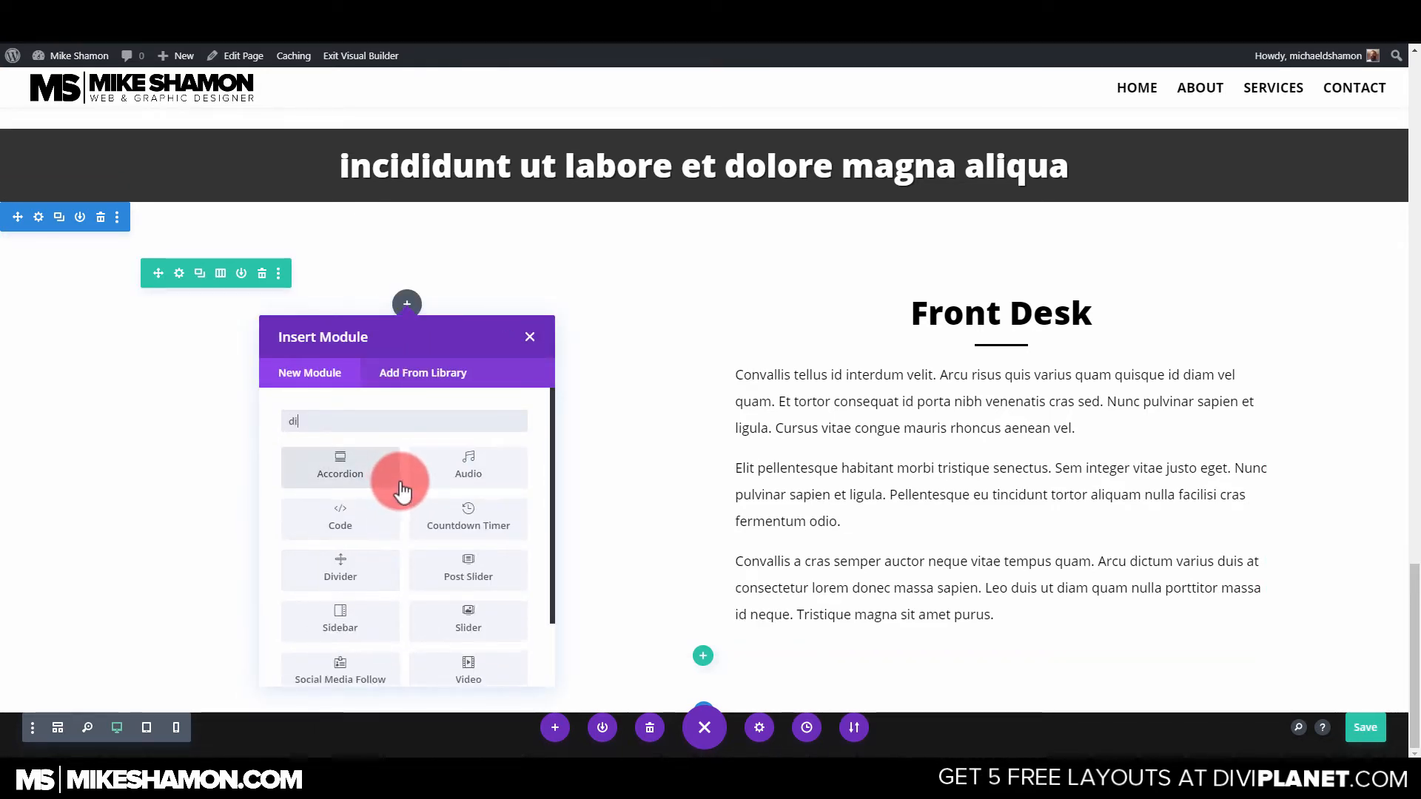
left_click(348, 518)
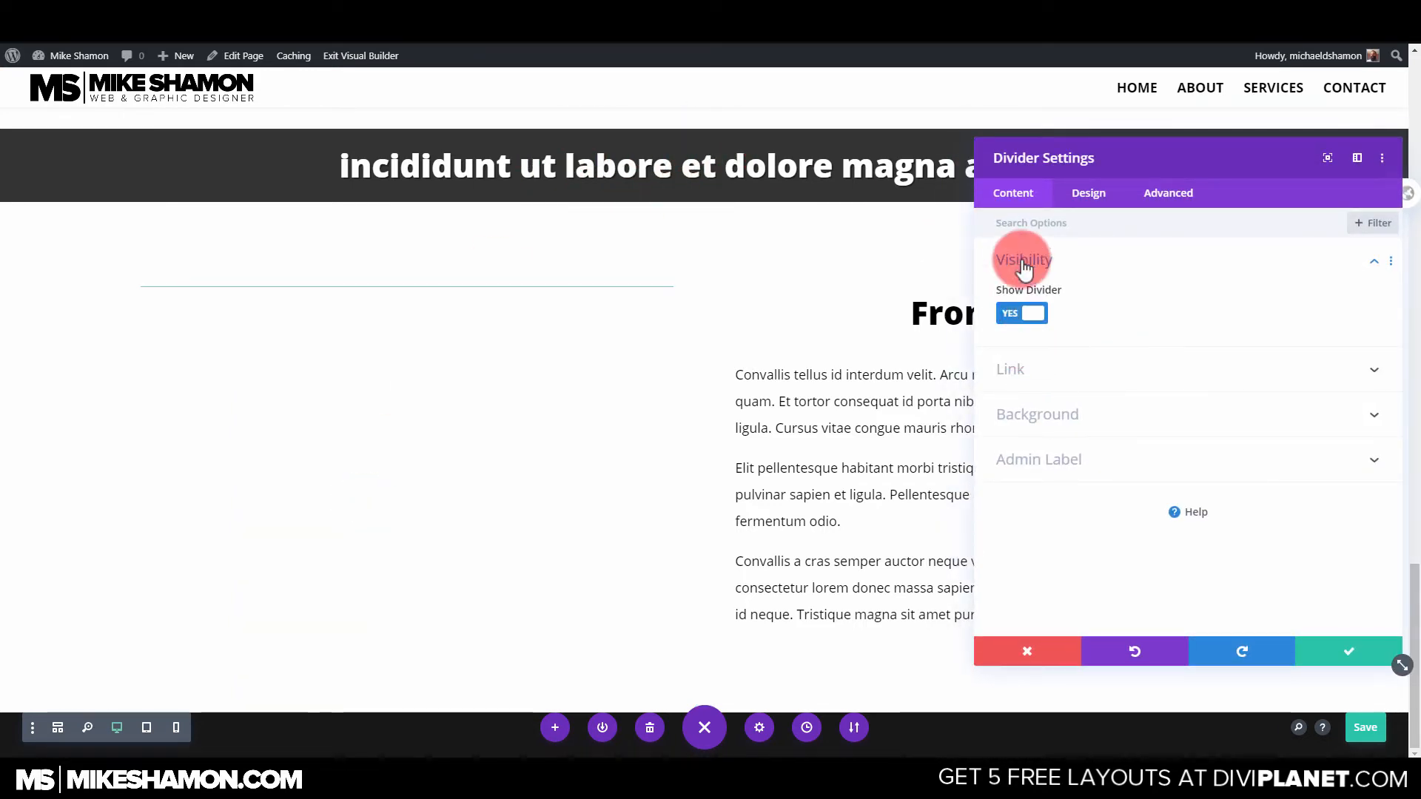
left_click(1021, 317)
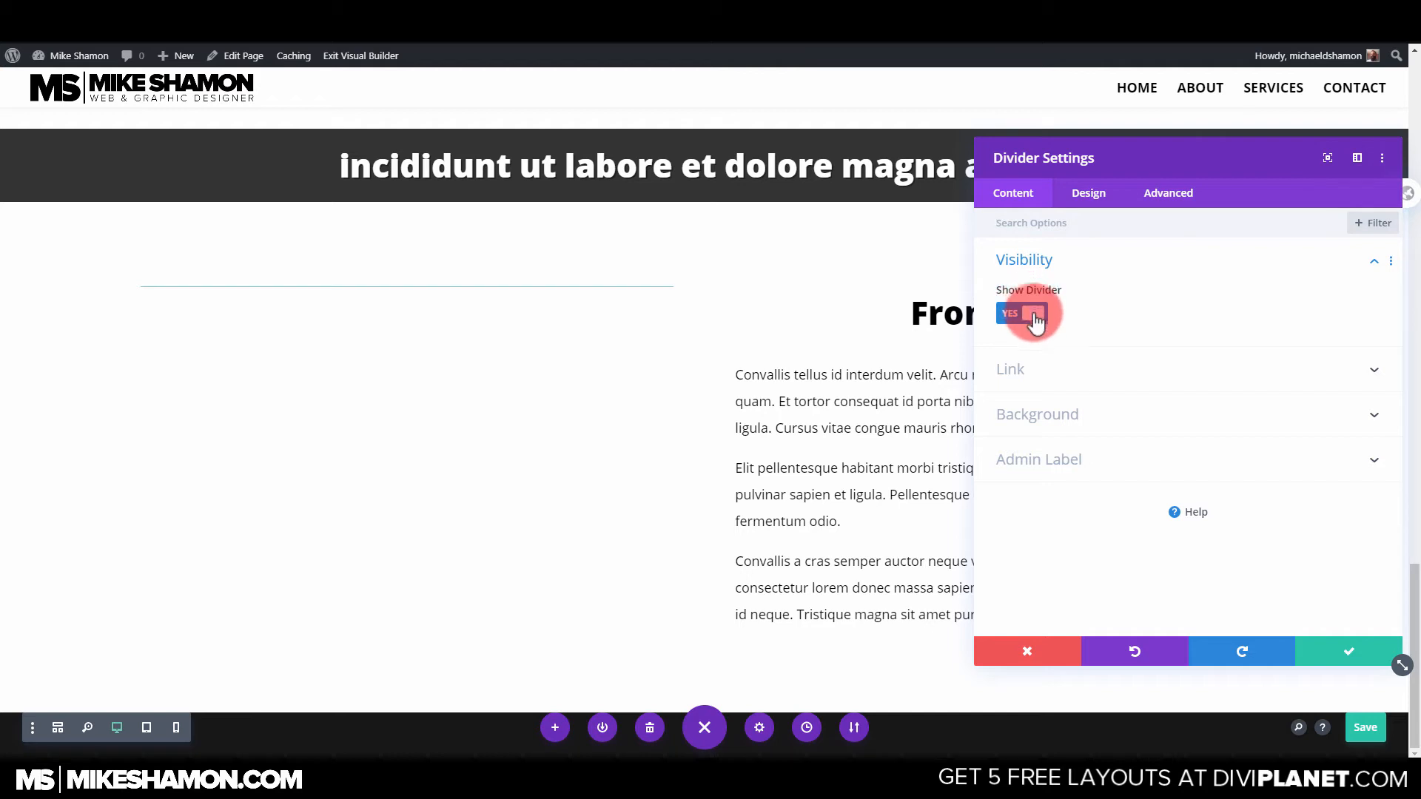
left_click(1034, 323)
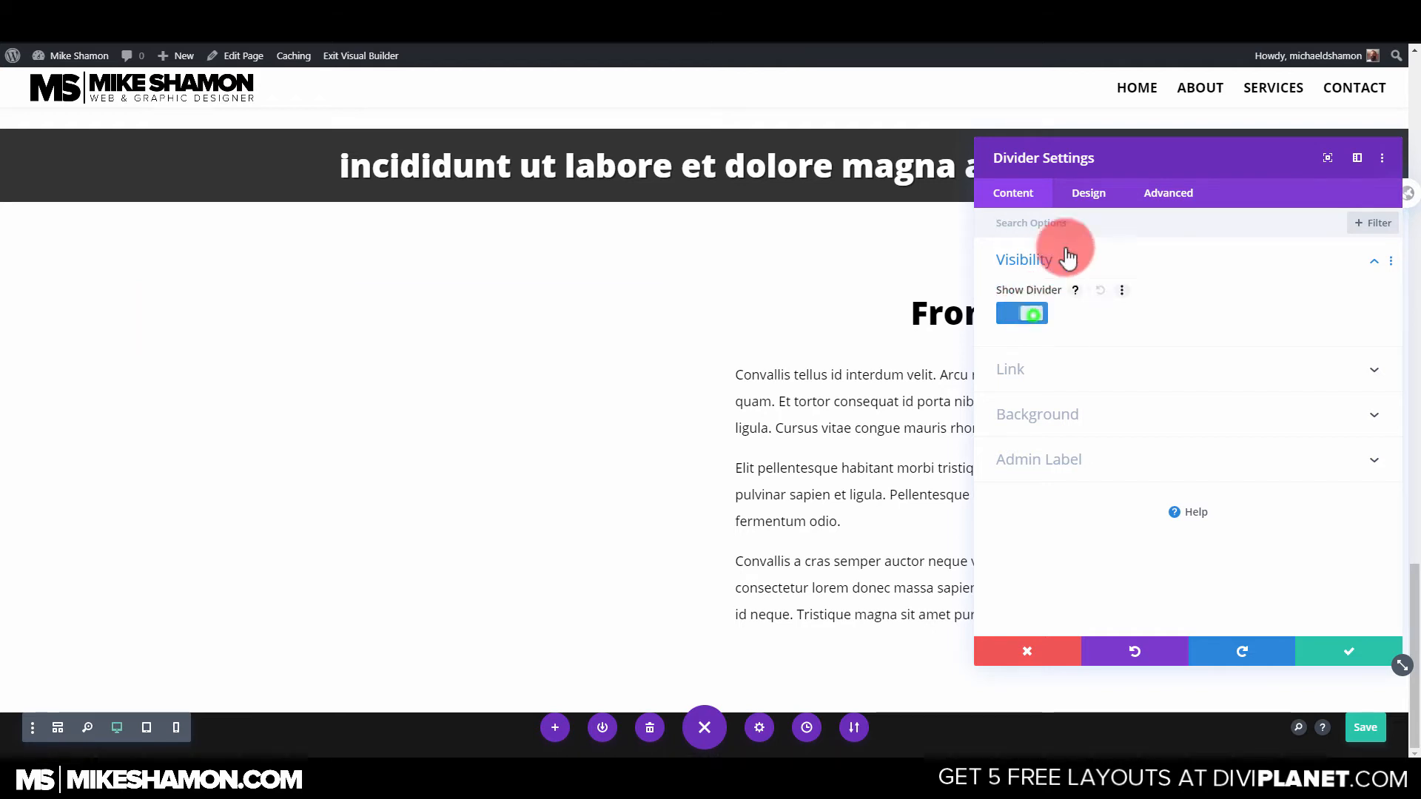
Set the hidden divider's top padding to 100px and save the module settings.
left_click(1092, 198)
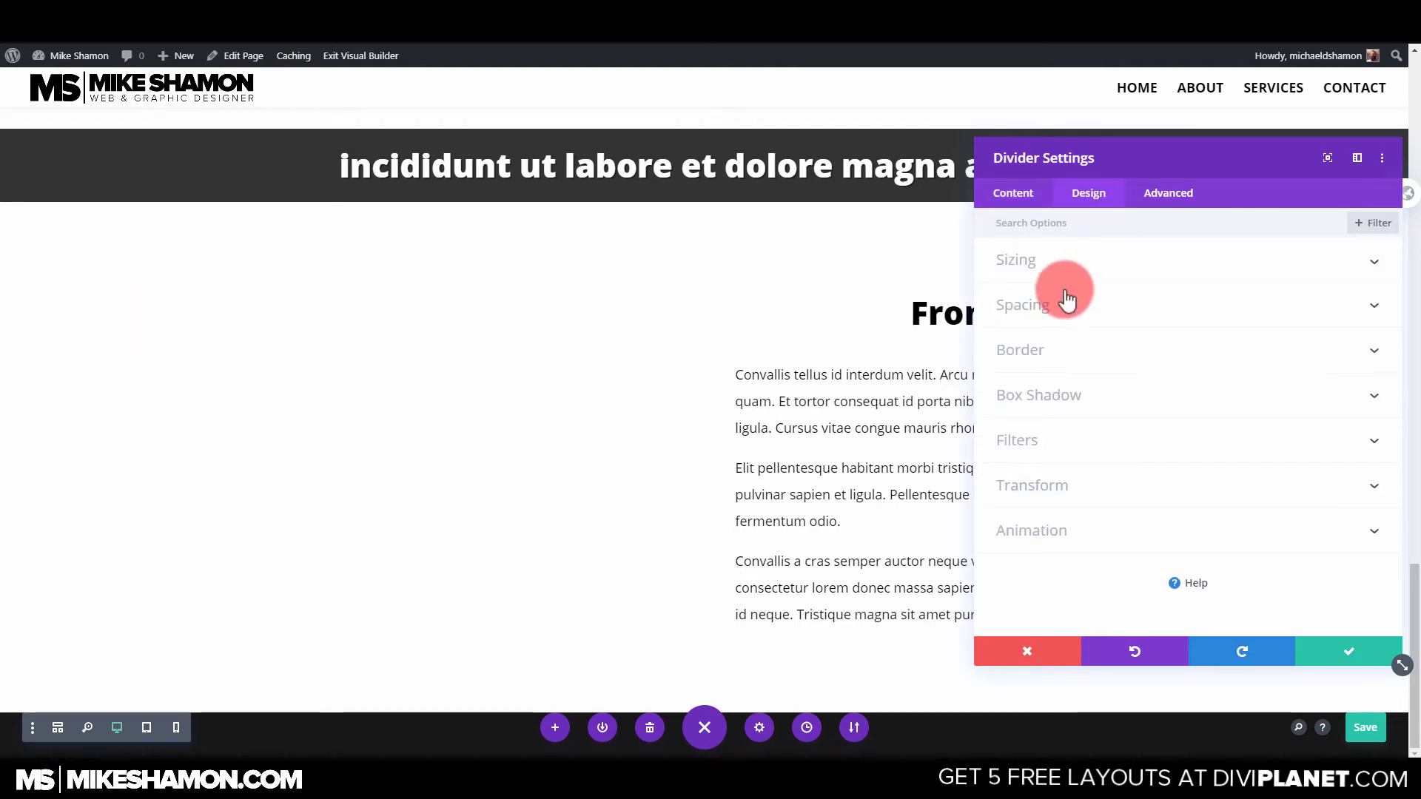
left_click(1063, 311)
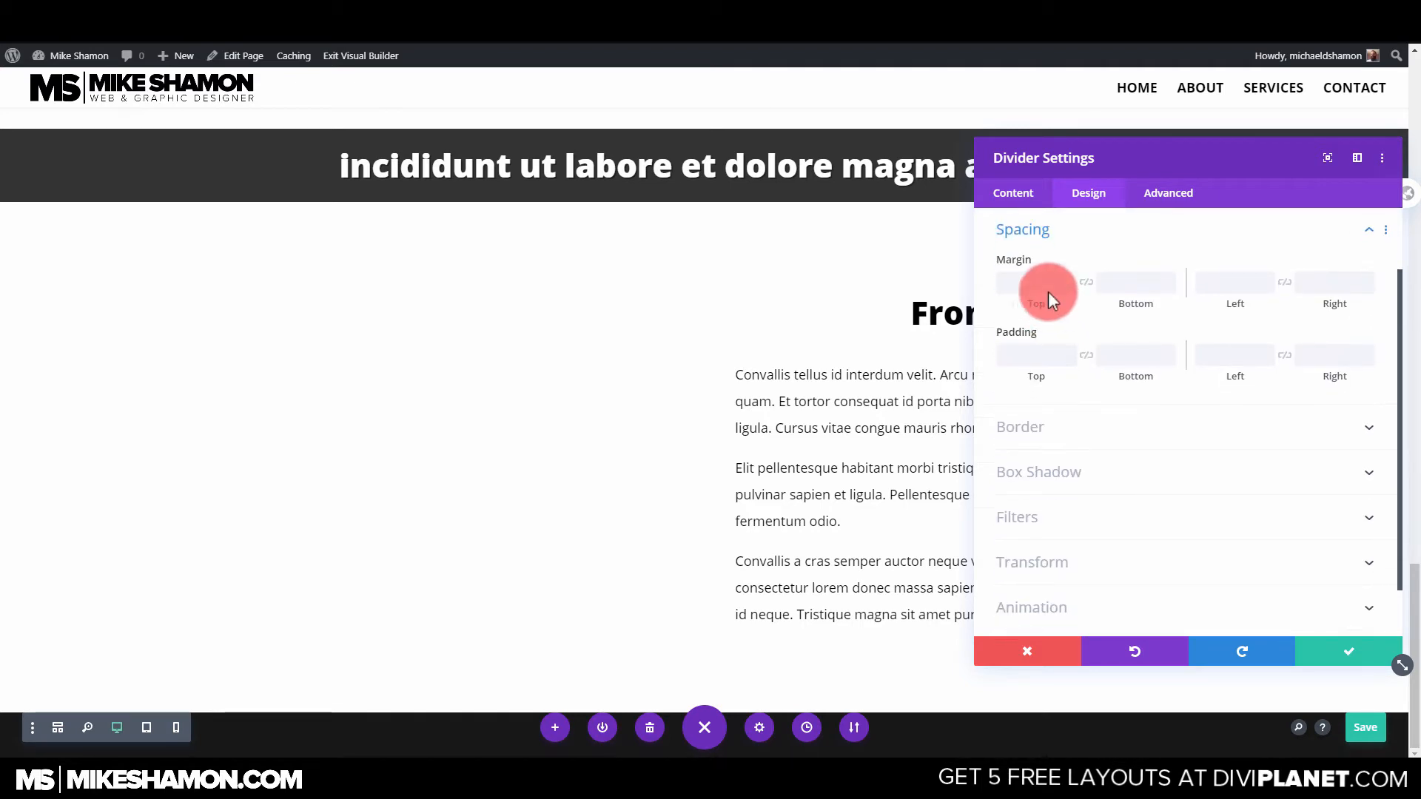
left_click(1023, 366)
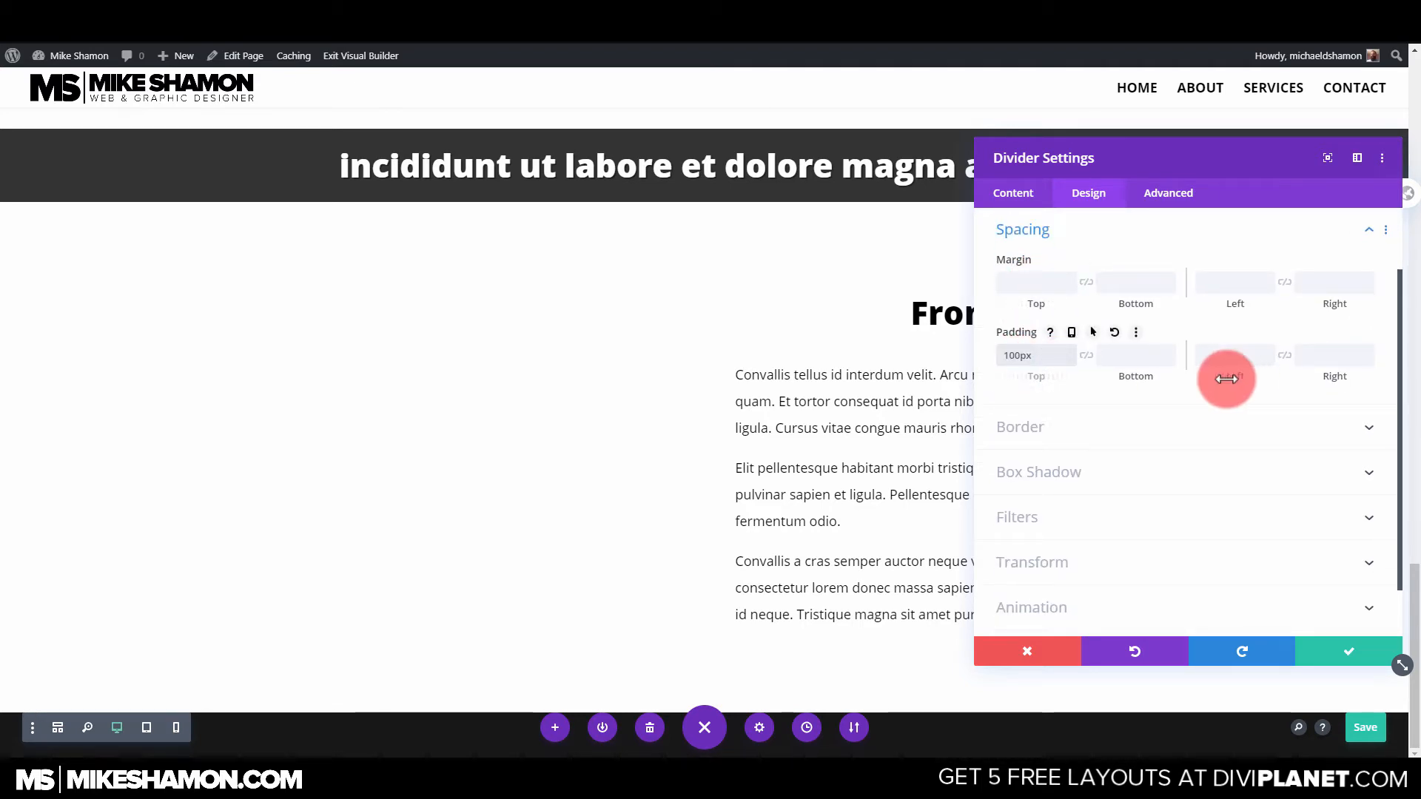
scroll(1047, 317, "up", 2)
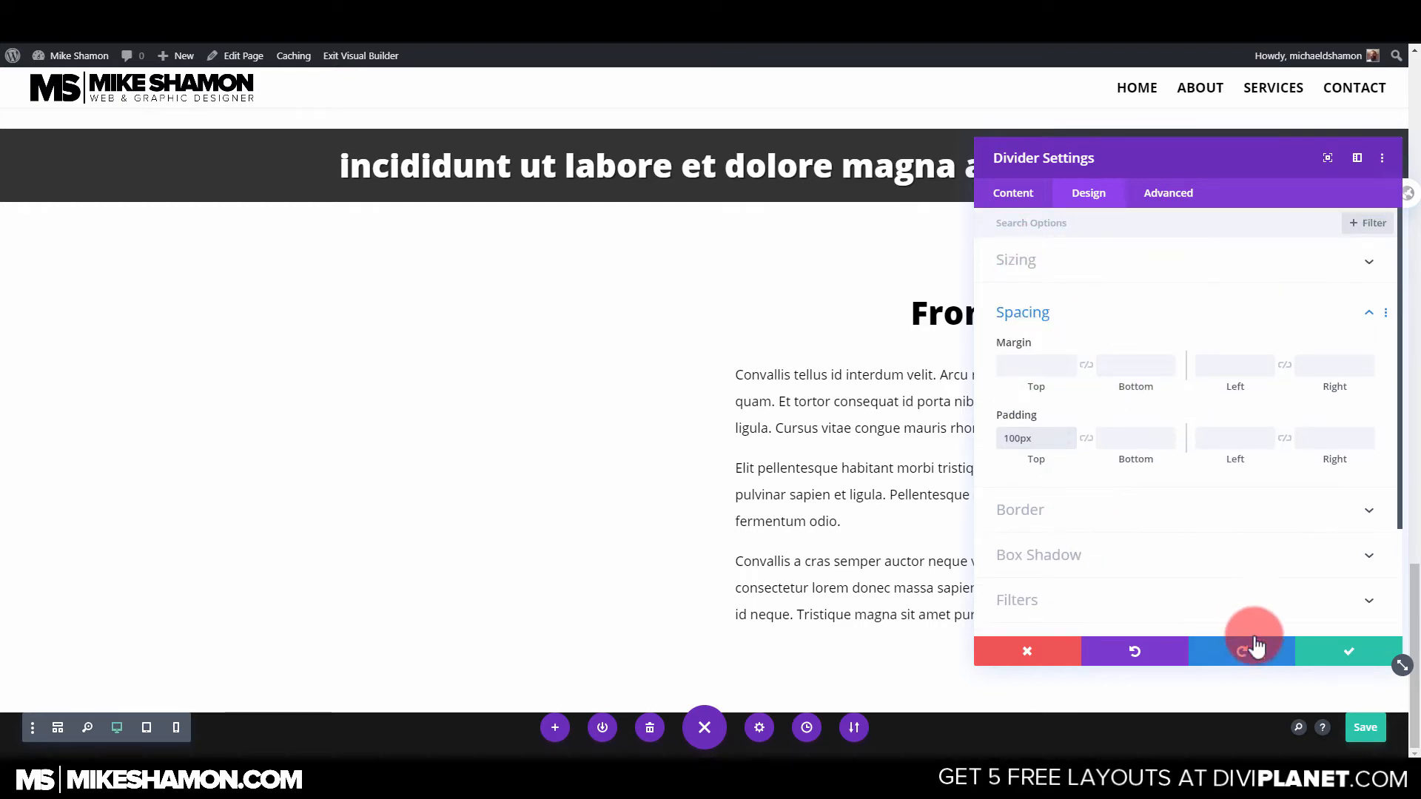
left_click(1356, 653)
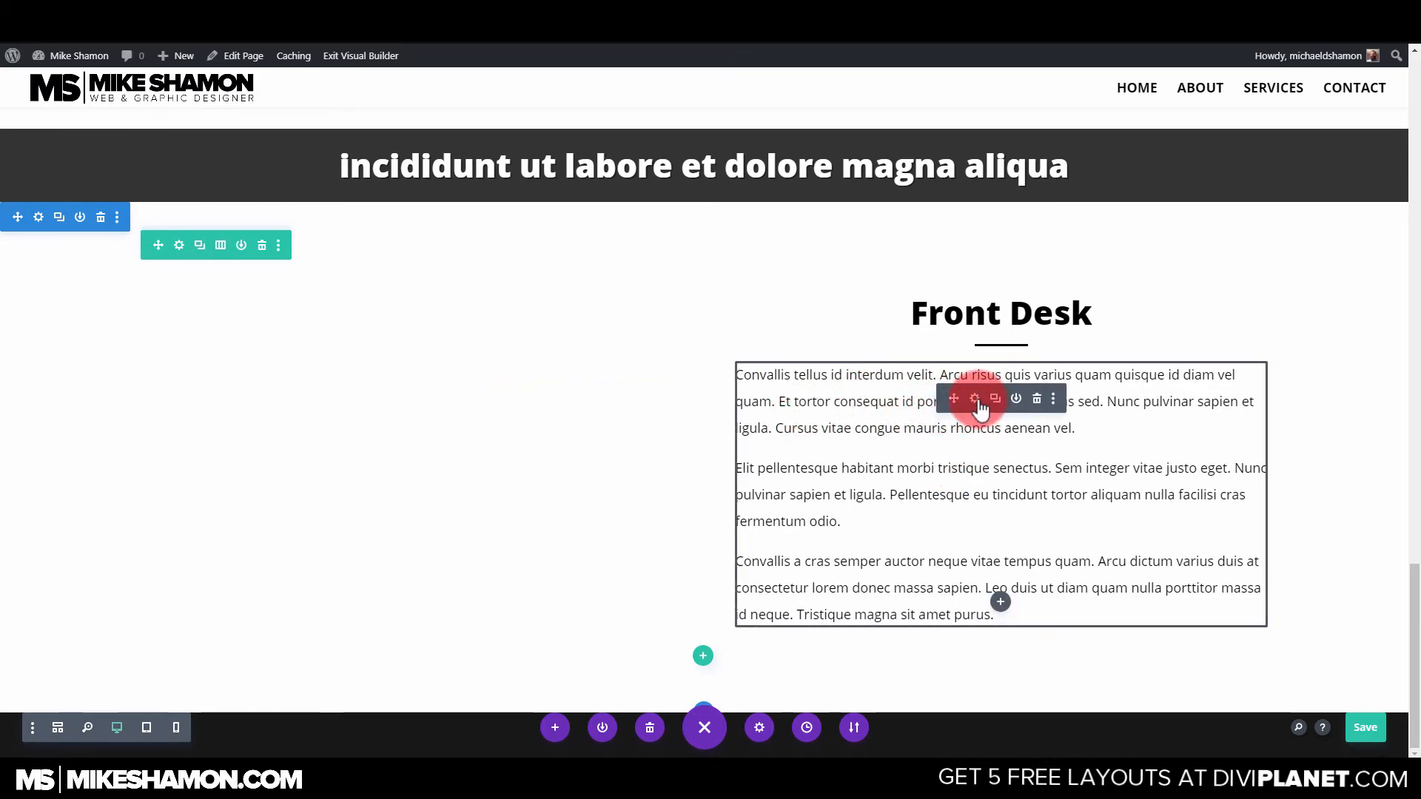
Center-align the body paragraphs under the Front Desk heading and save the text module settings.
left_click(988, 396)
left_click(1087, 196)
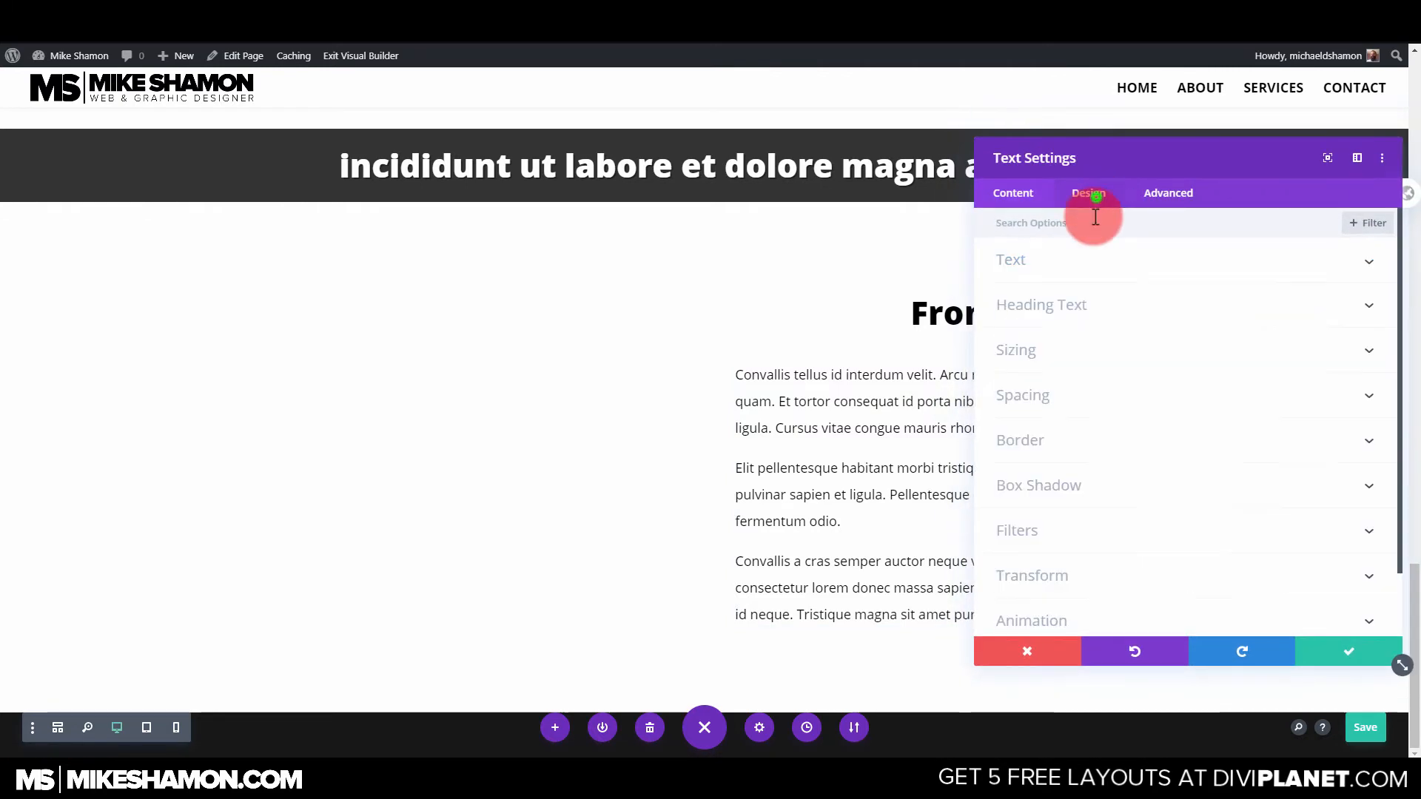
left_click(1071, 259)
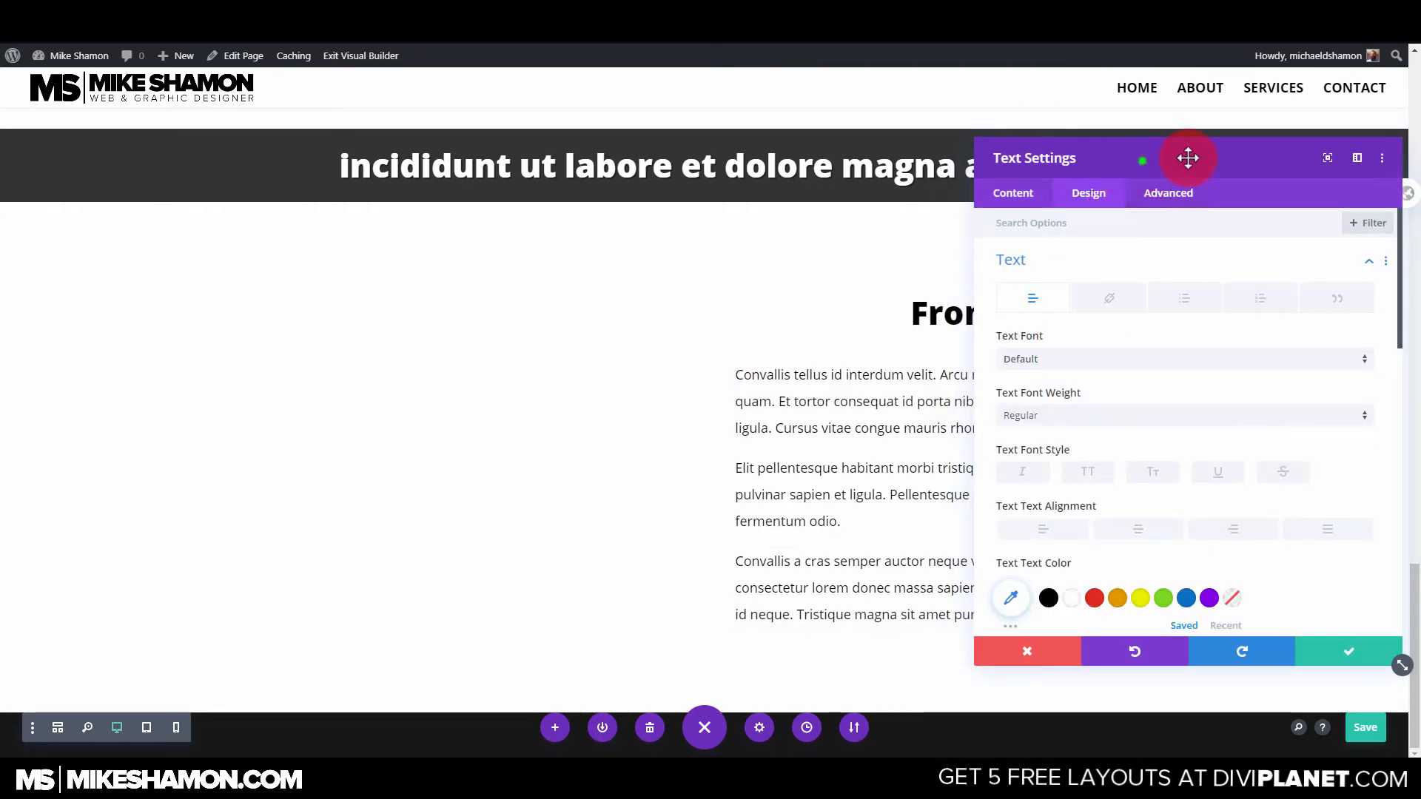
left_click_drag(1187, 157, 415, 178)
left_click(373, 476)
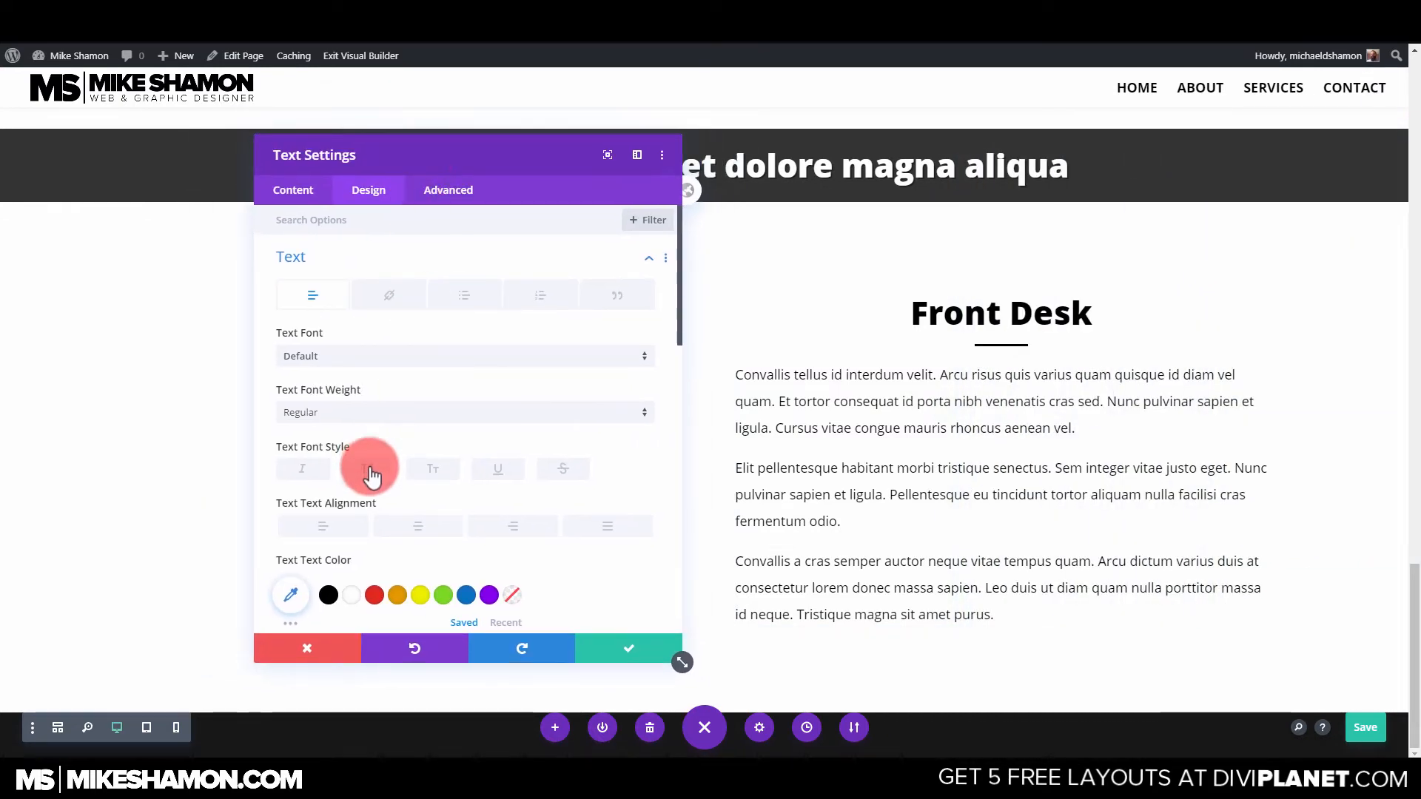
left_click(412, 526)
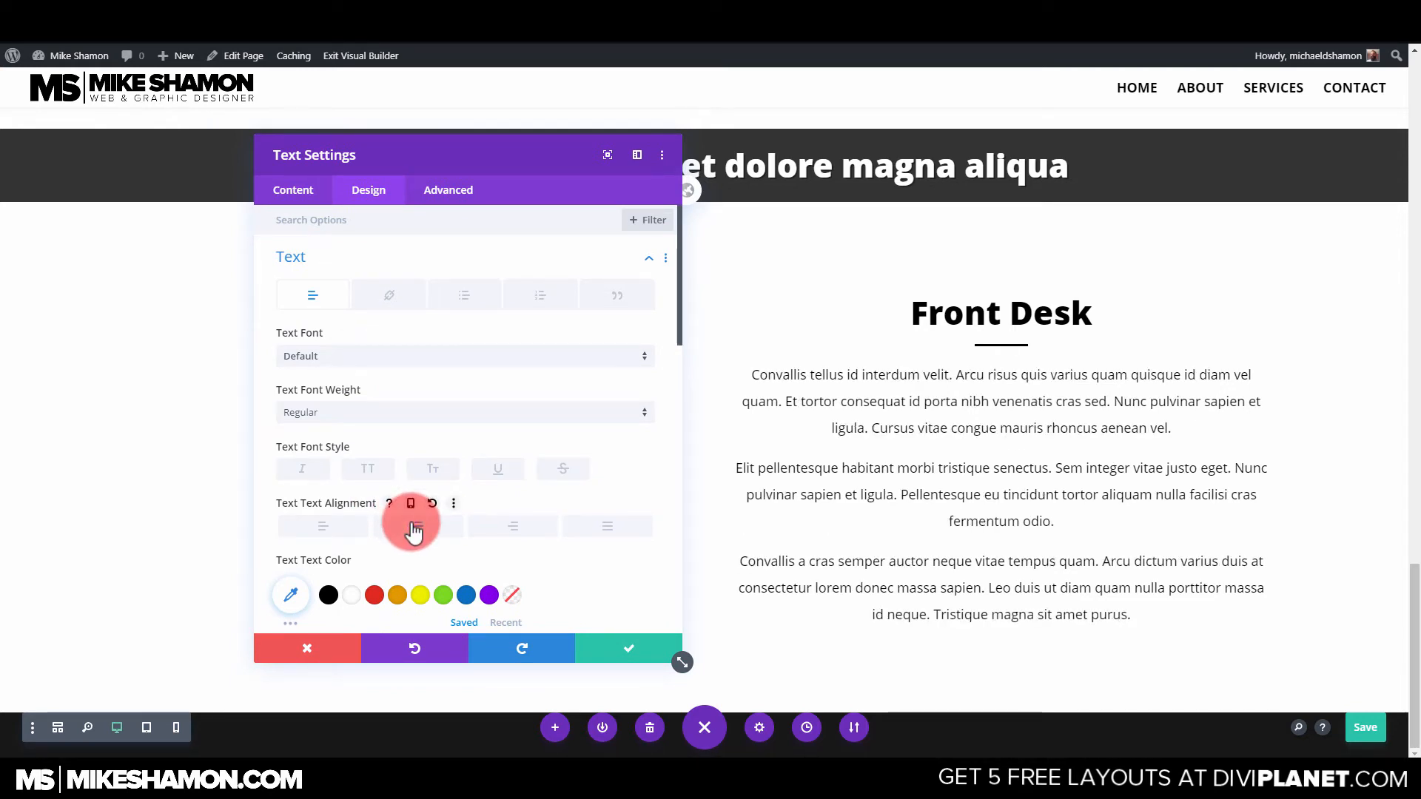
left_click(614, 645)
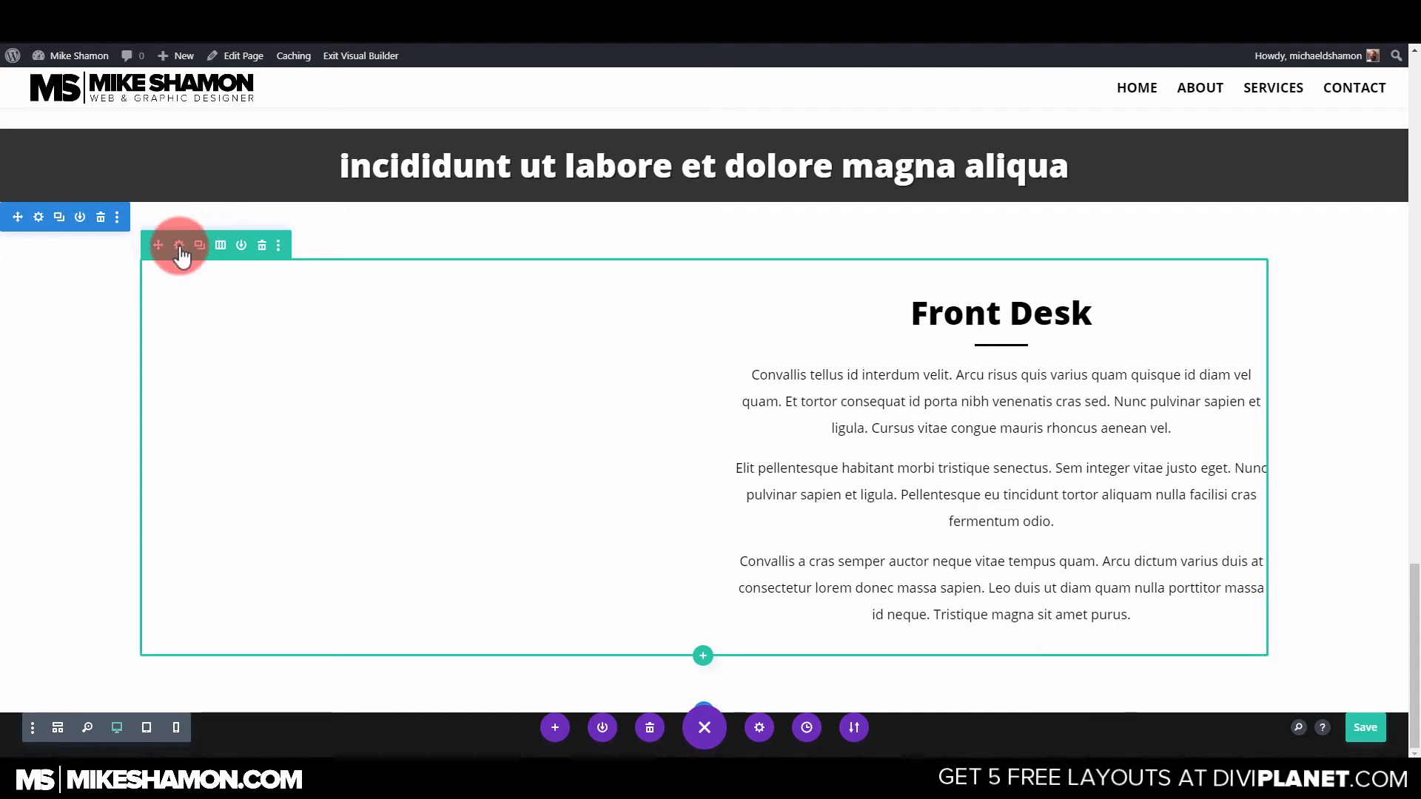
Set the laptop and coffee cup photo as the first column's background image and save the column and row settings.
left_click(180, 246)
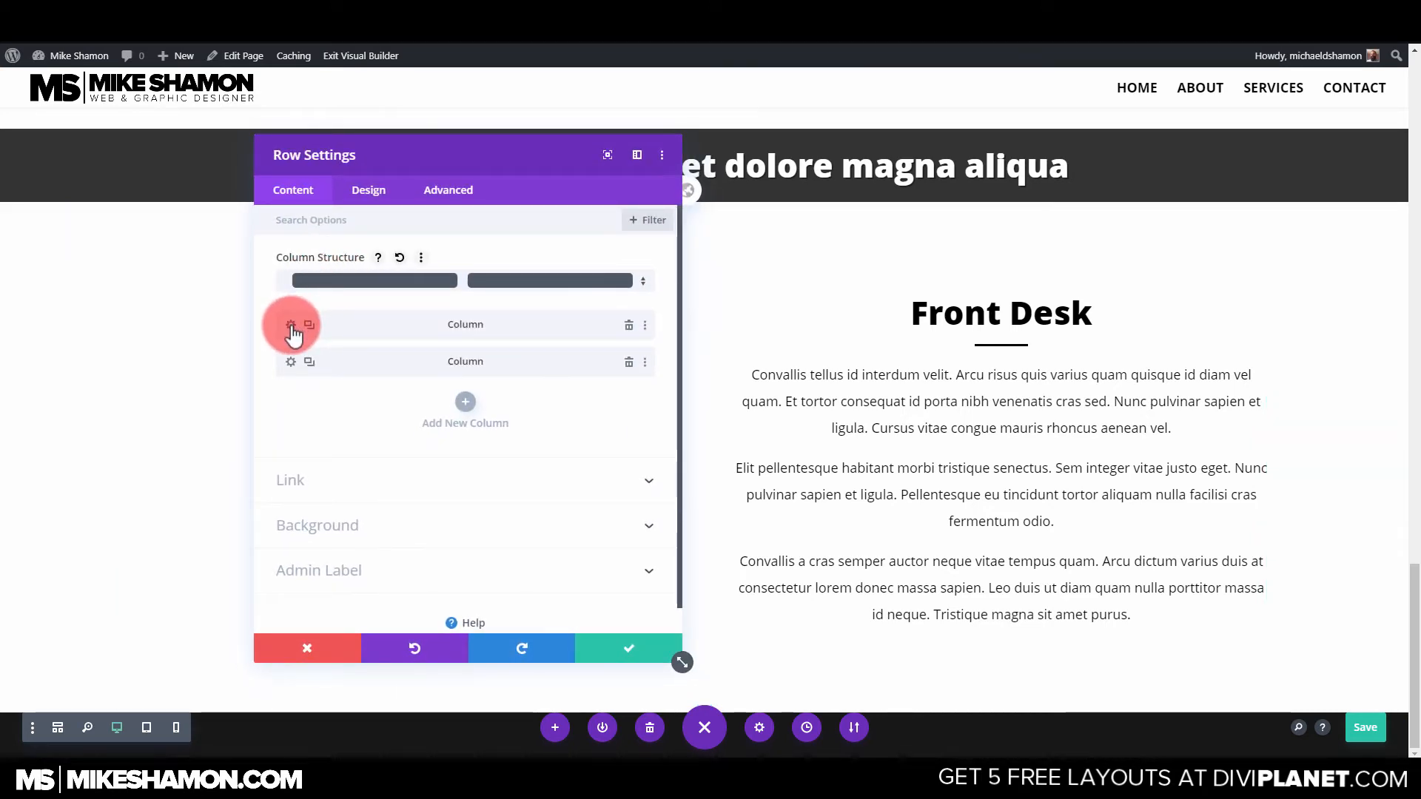
left_click(291, 324)
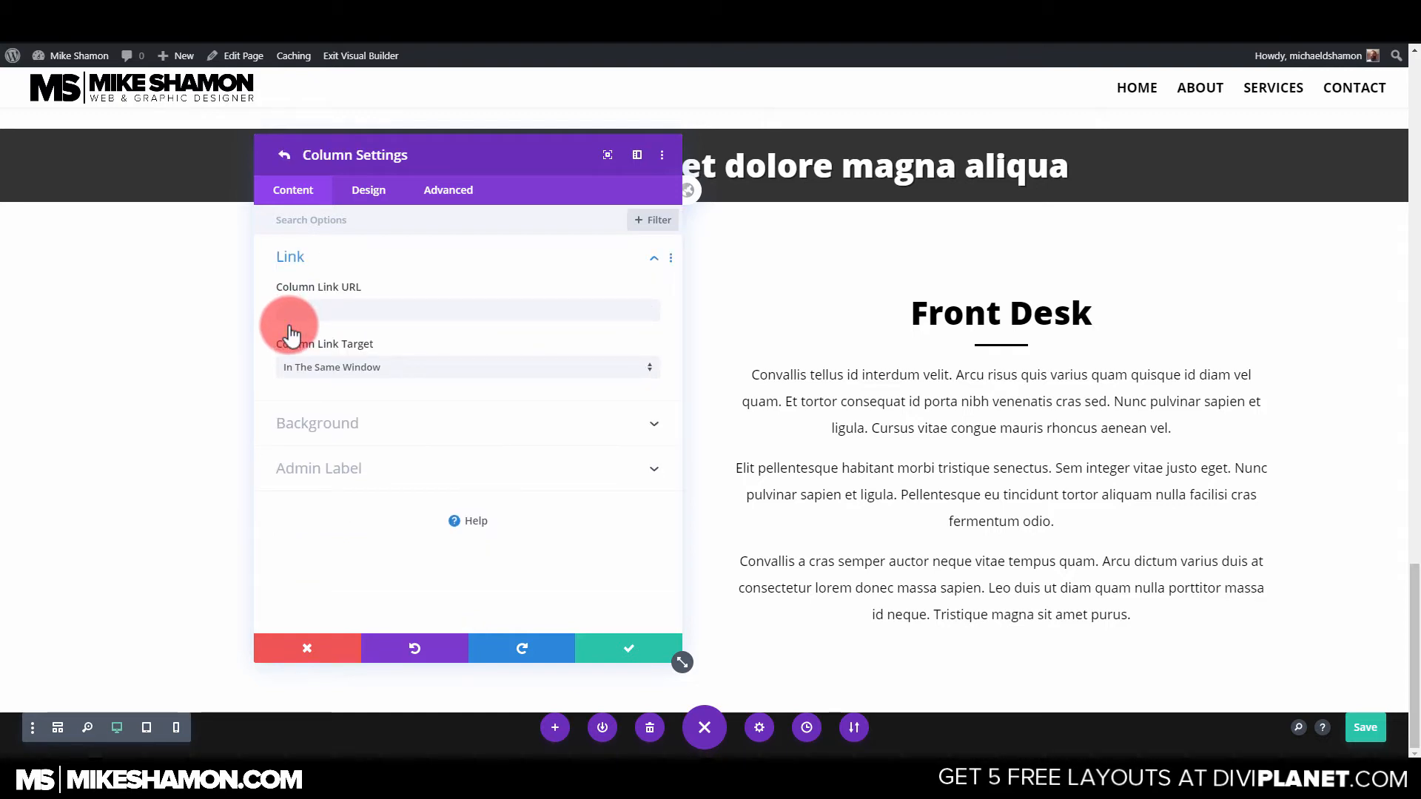
left_click(376, 194)
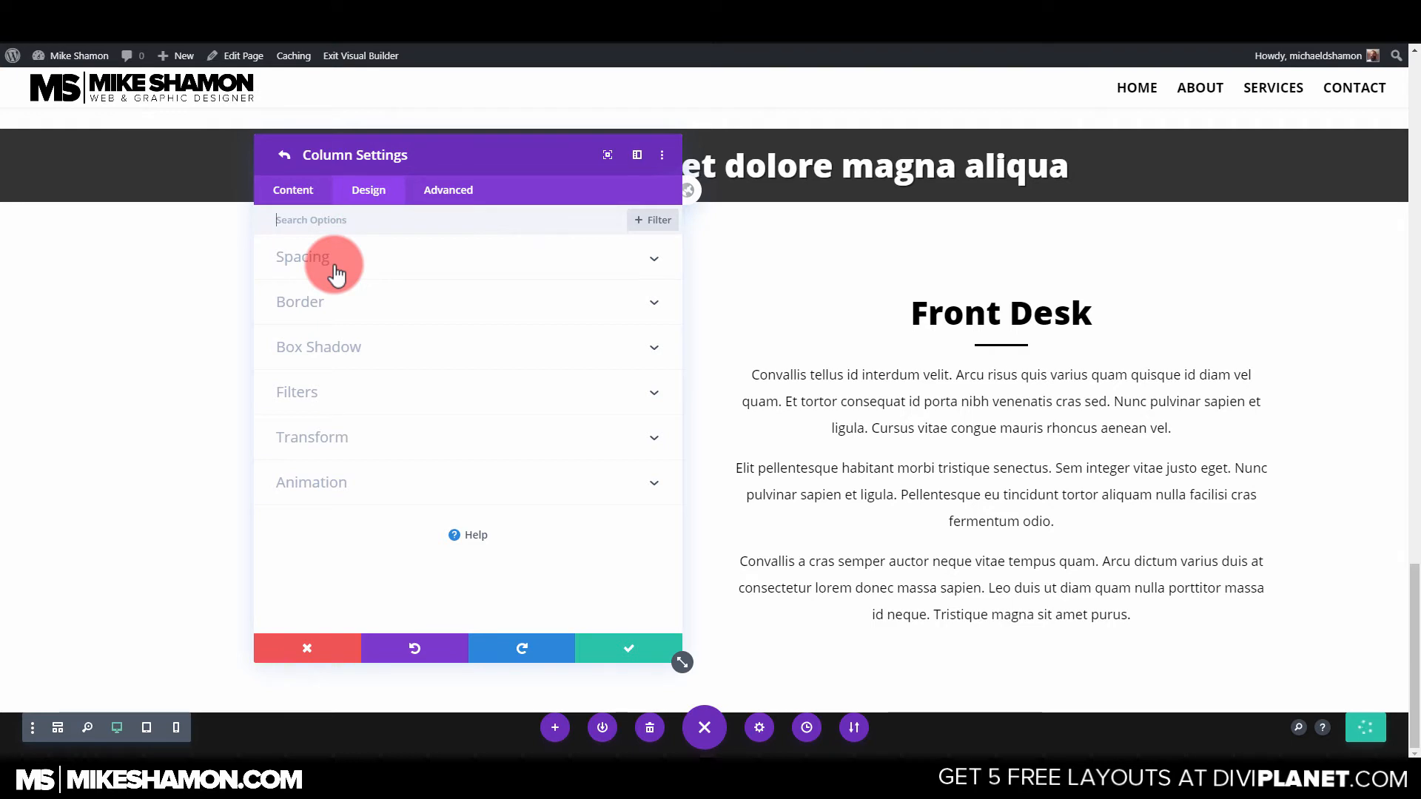
left_click(290, 189)
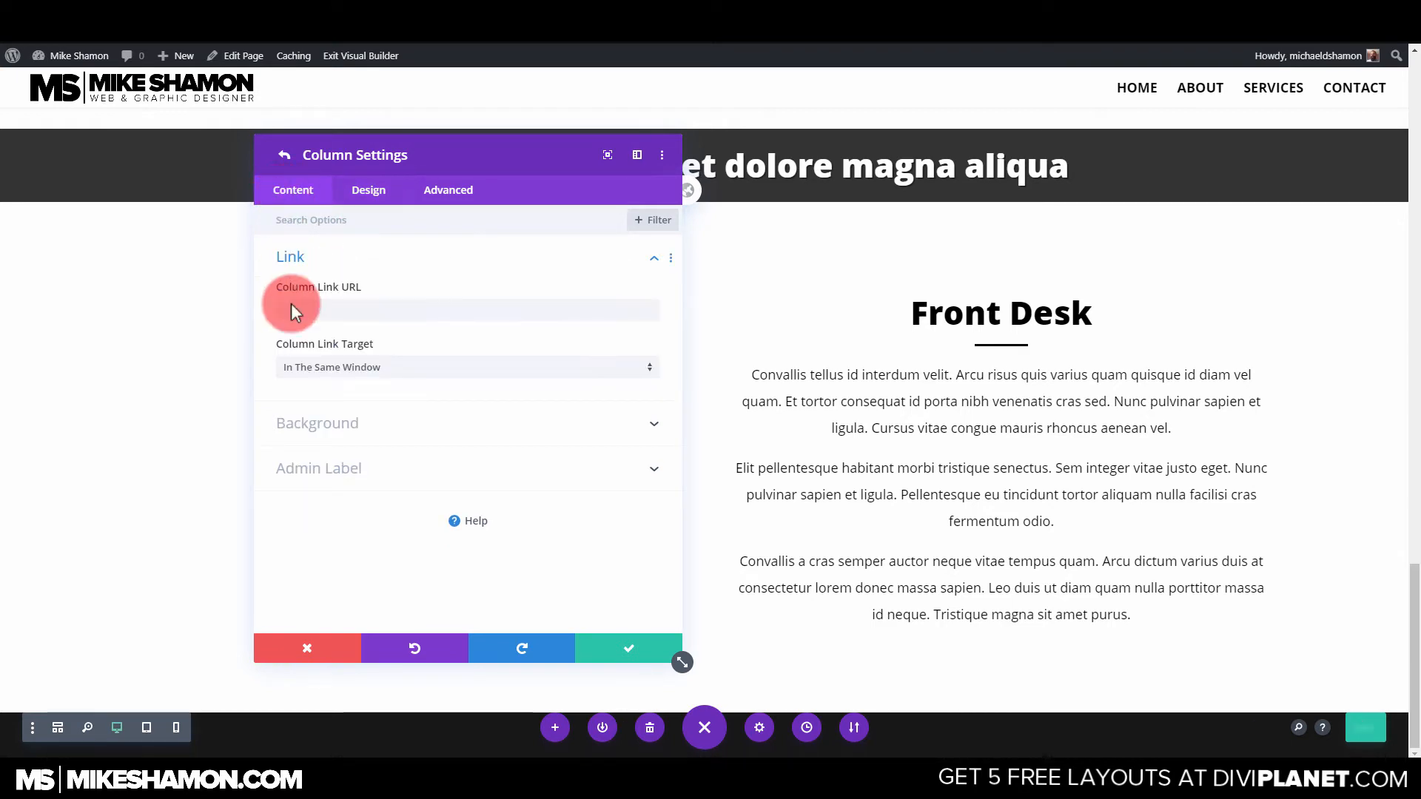
left_click(310, 424)
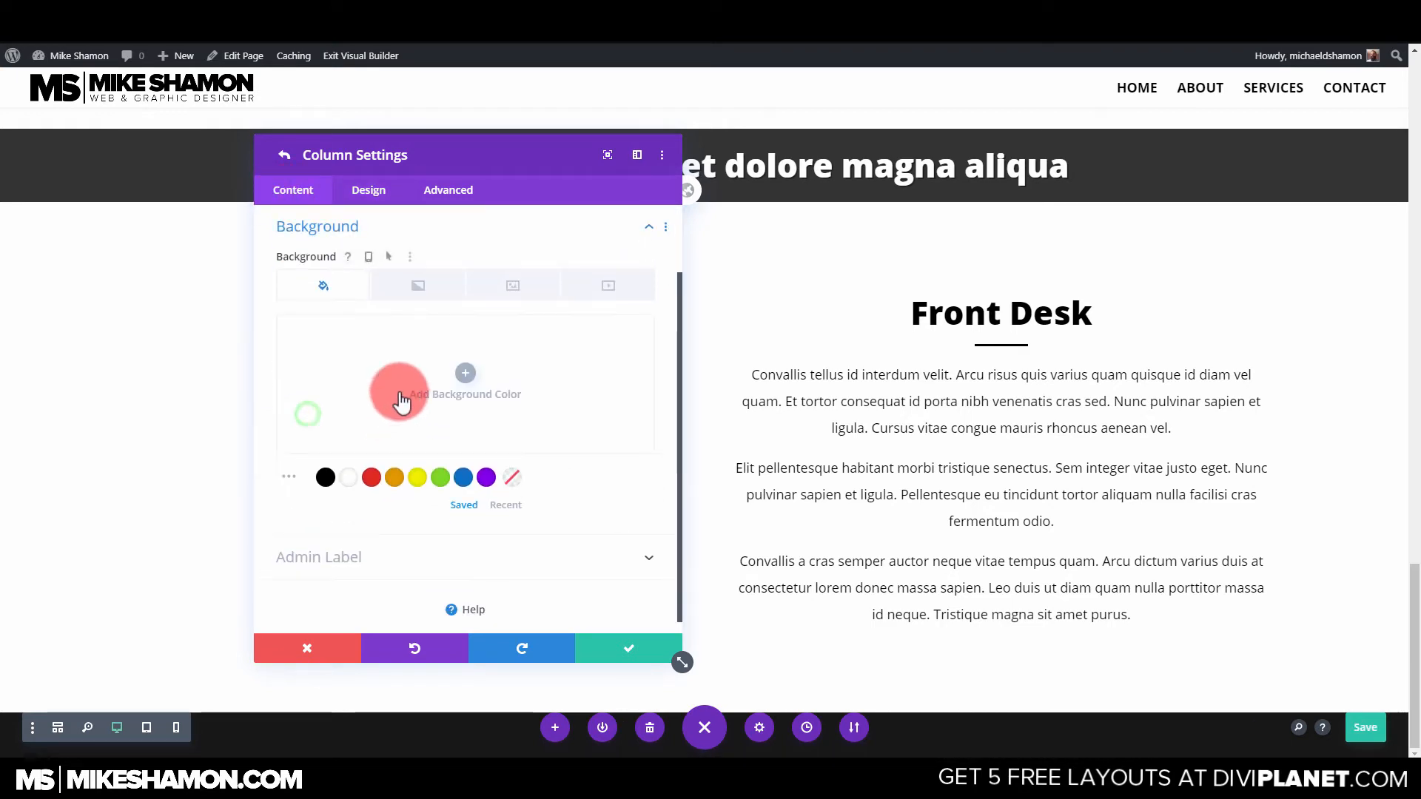
left_click(506, 288)
left_click(466, 374)
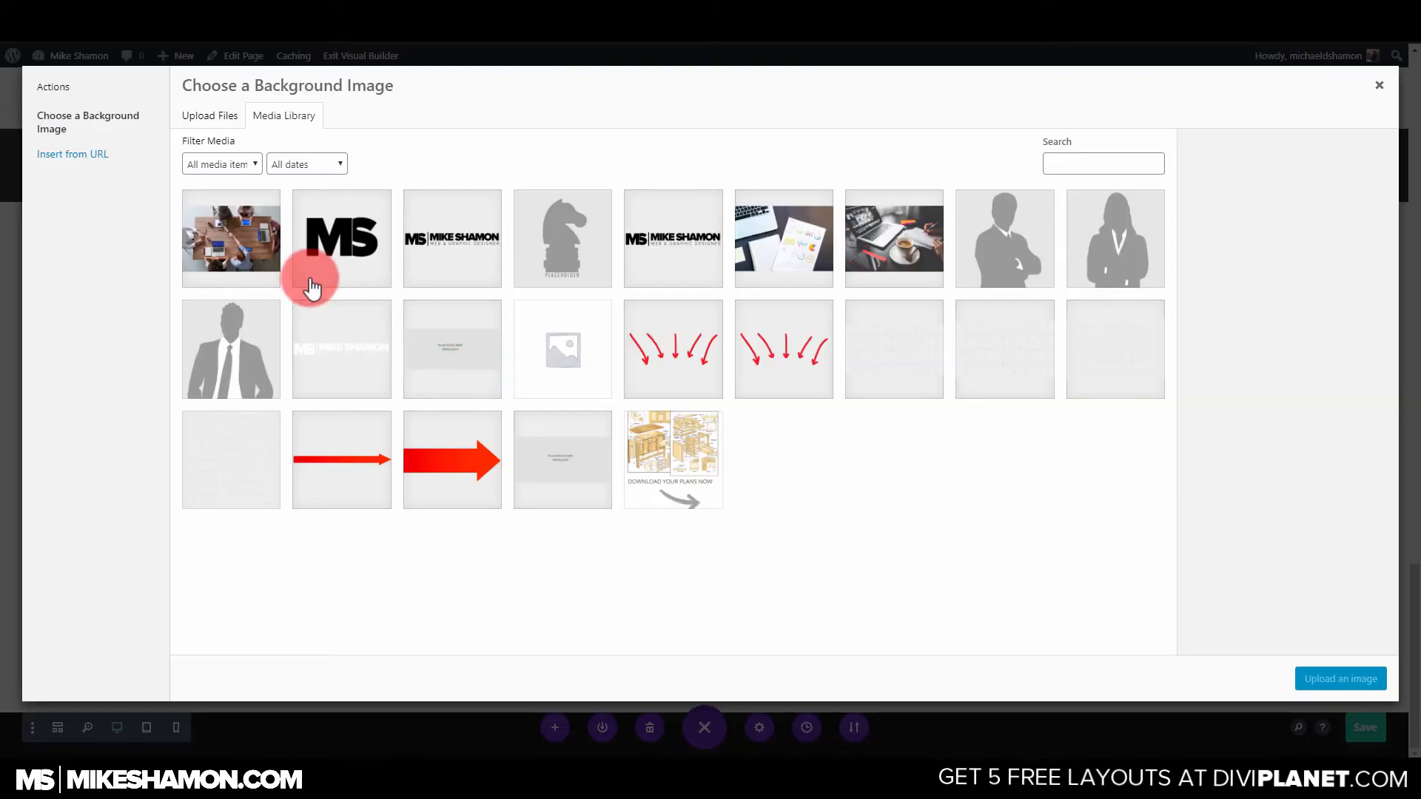
left_click(891, 248)
left_click(1356, 676)
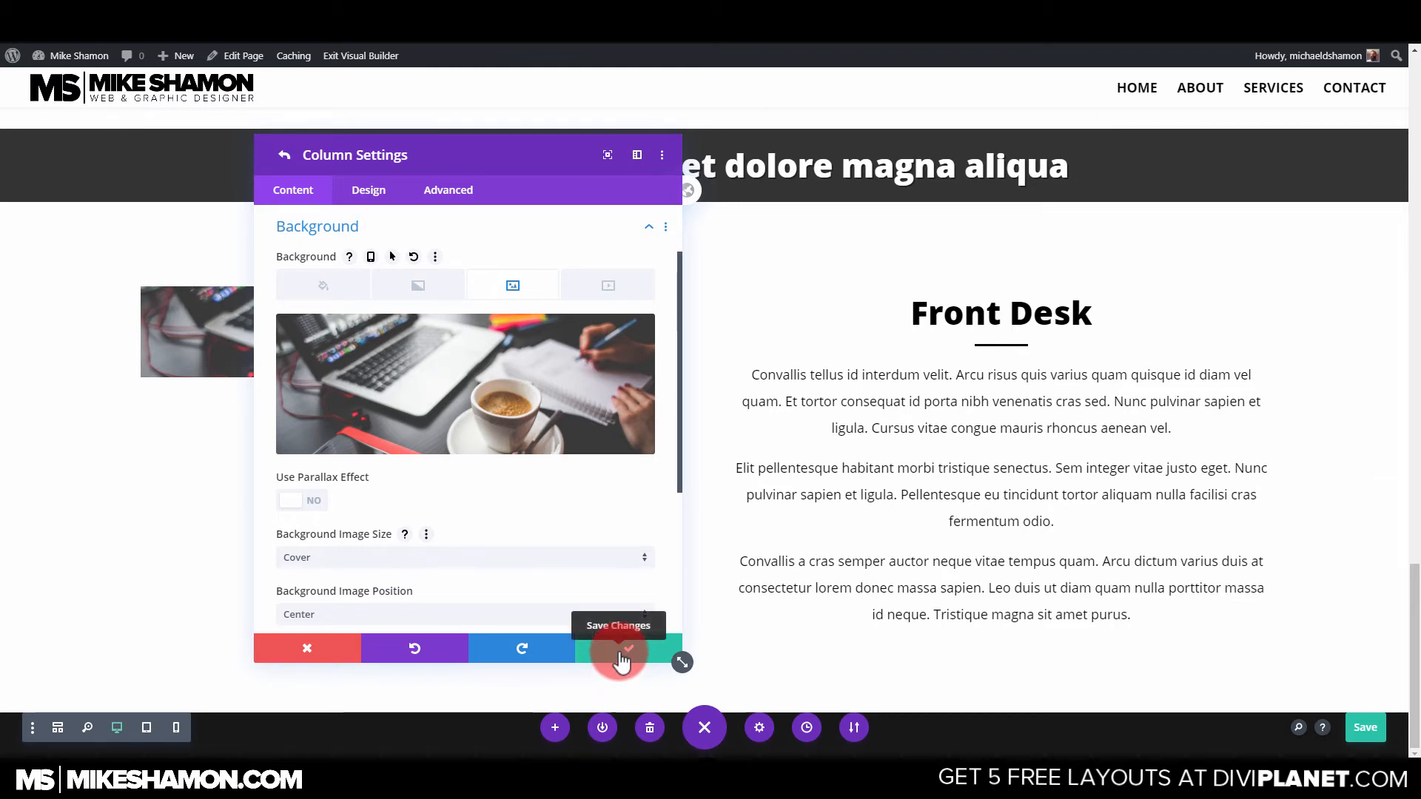
left_click(621, 661)
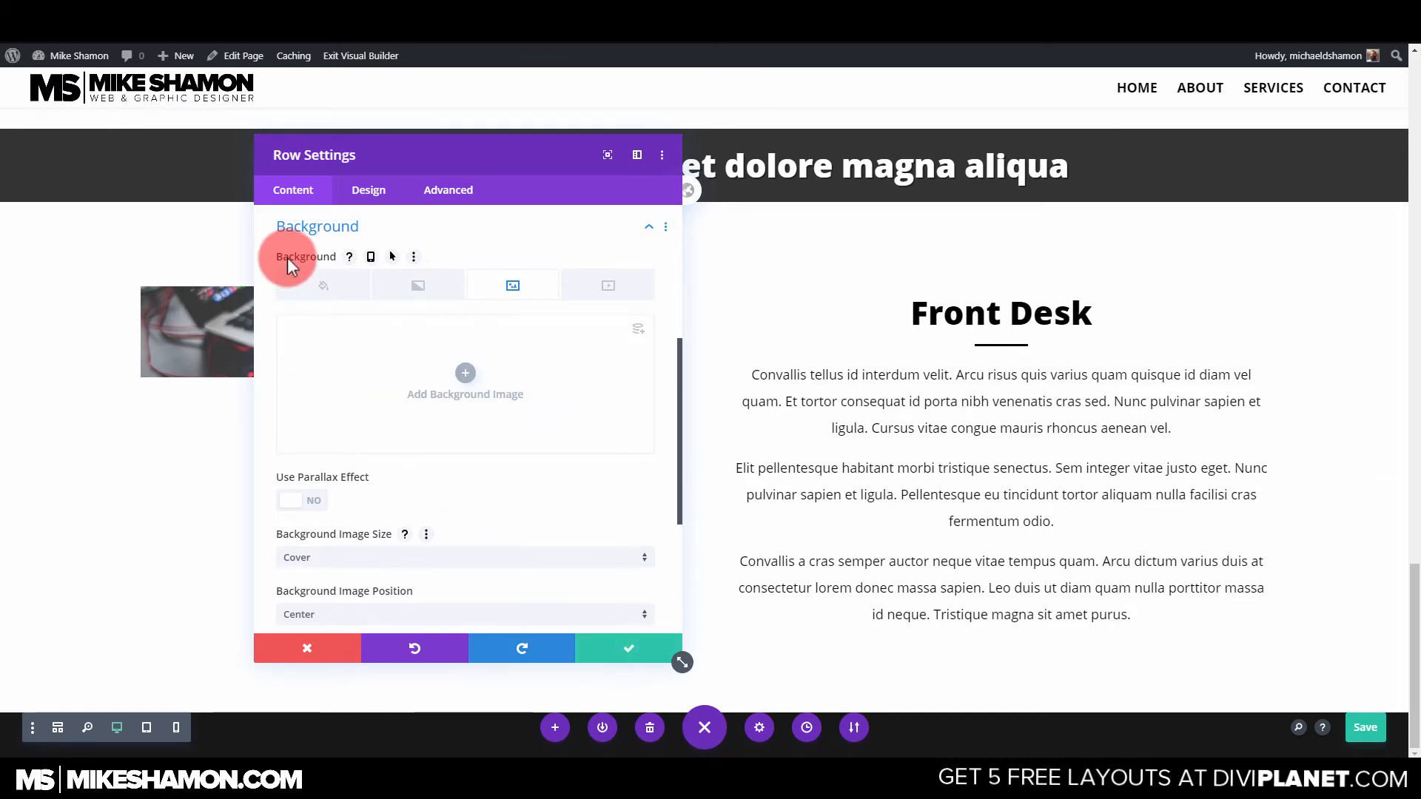
left_click(358, 194)
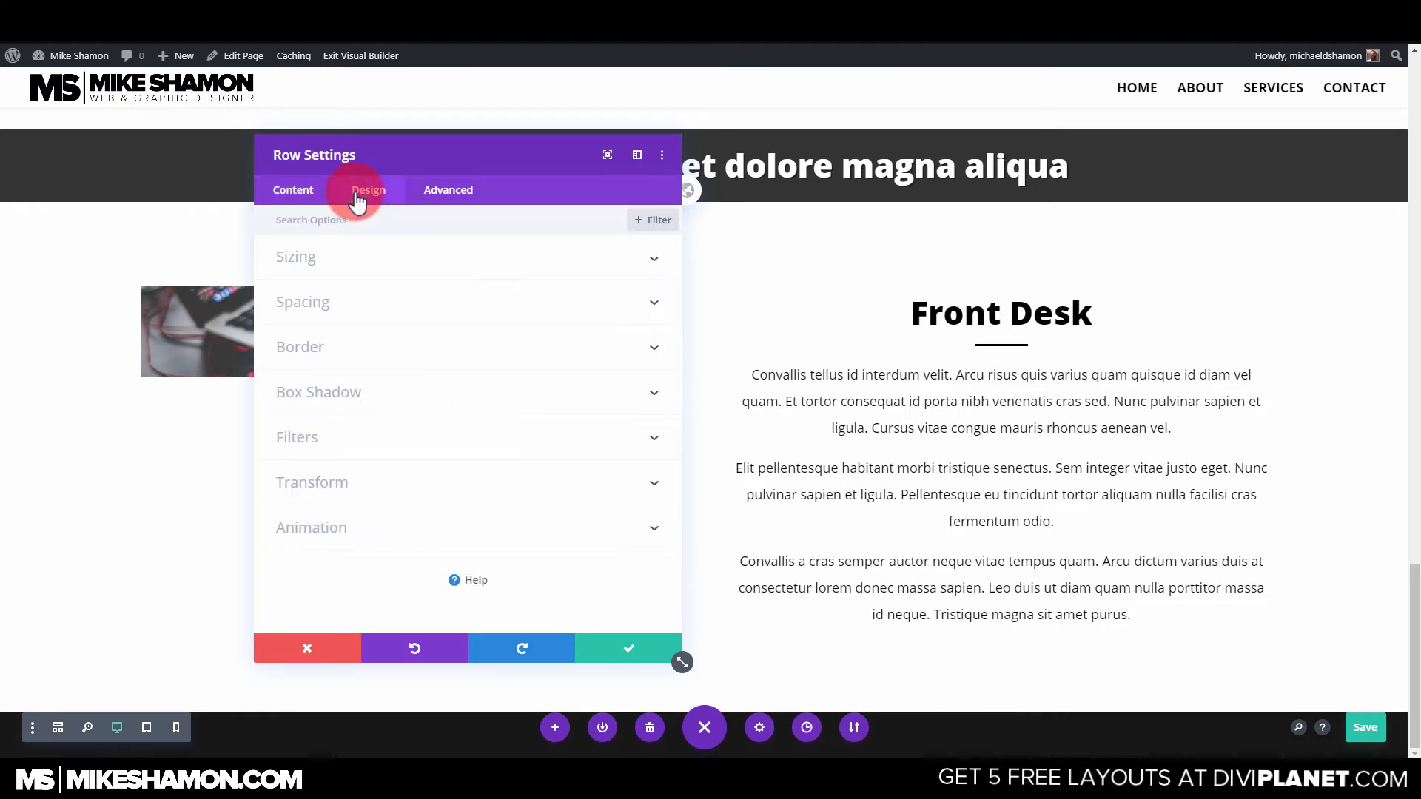
left_click(630, 649)
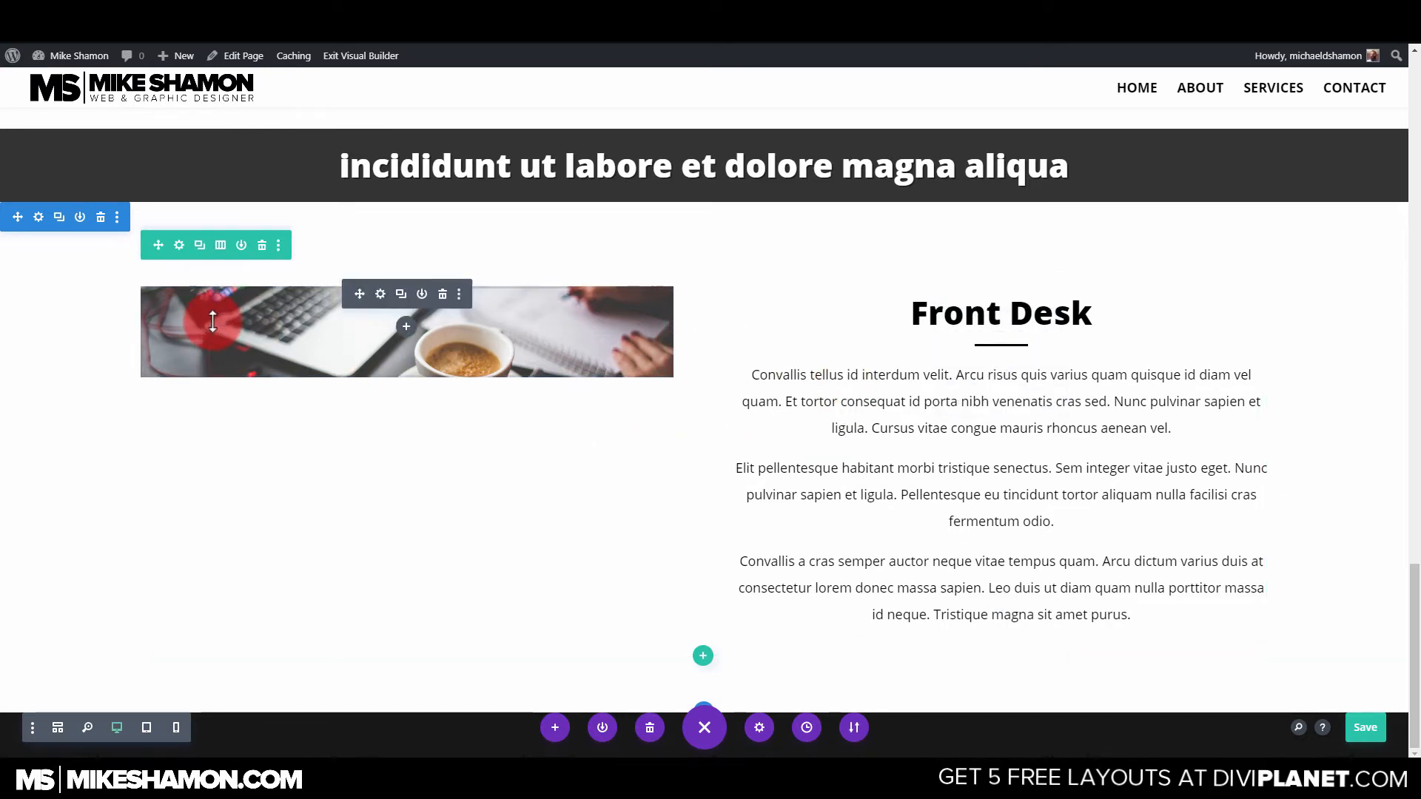
Enable a custom gutter width of 1 for the Front Desk row and equalize its column heights.
left_click(179, 245)
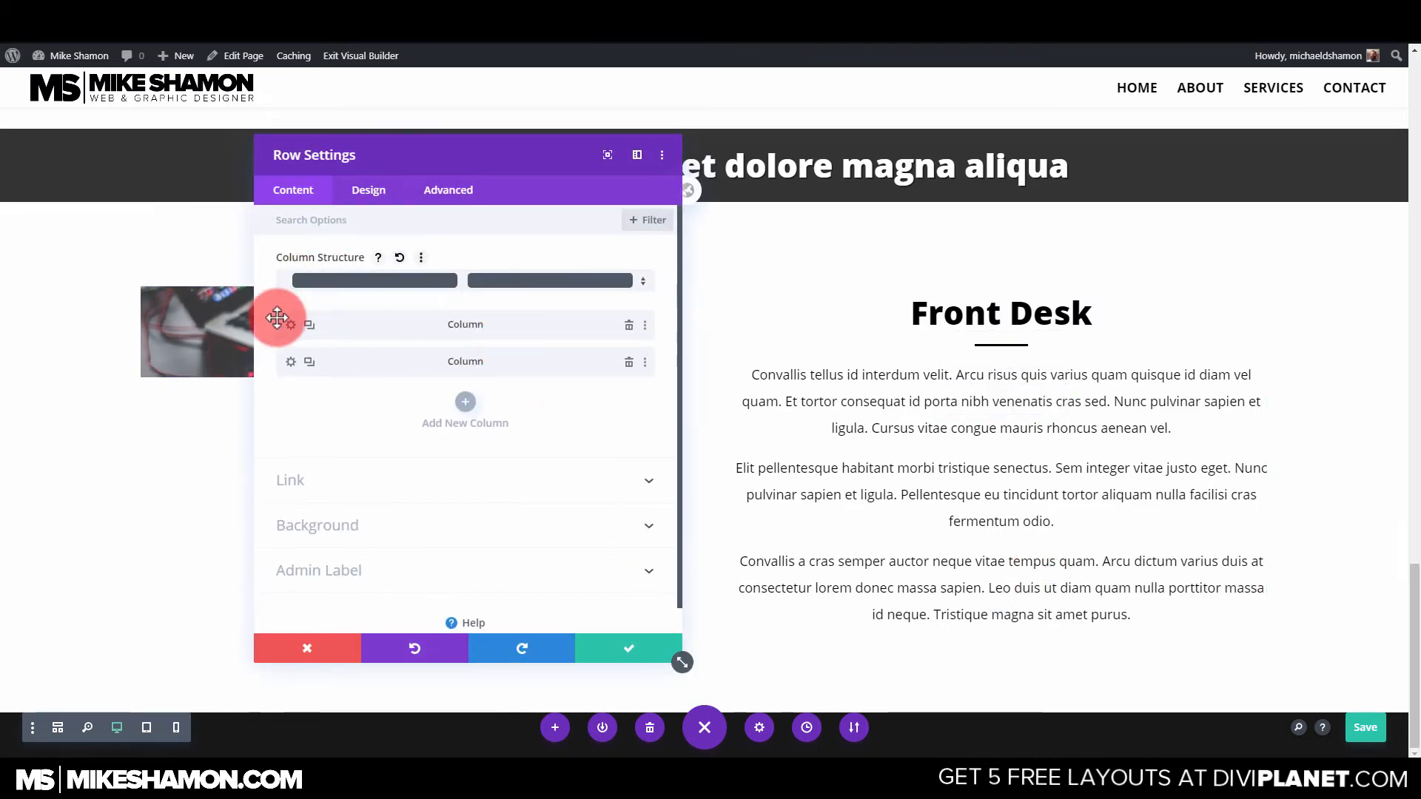
left_click(369, 190)
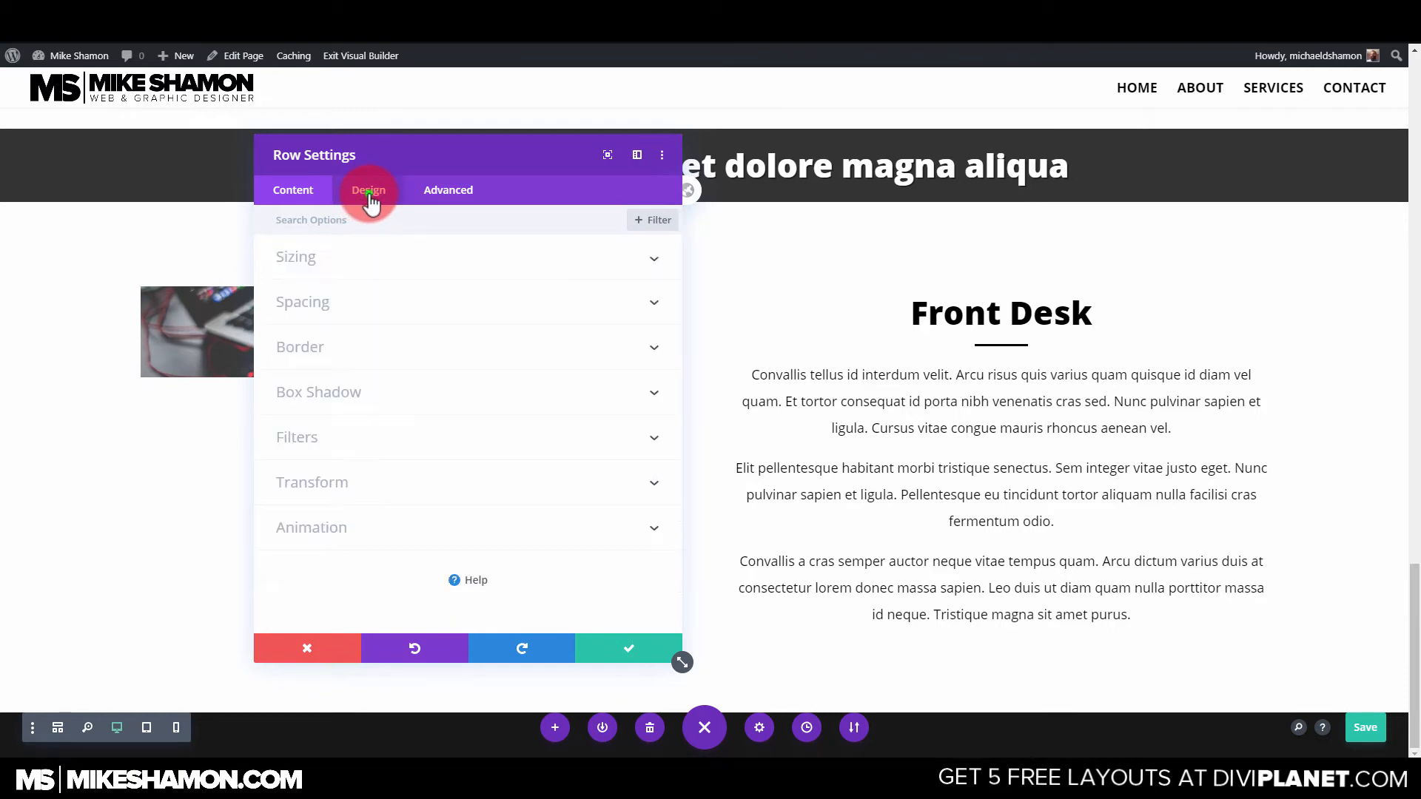
left_click_drag(452, 157, 1072, 184)
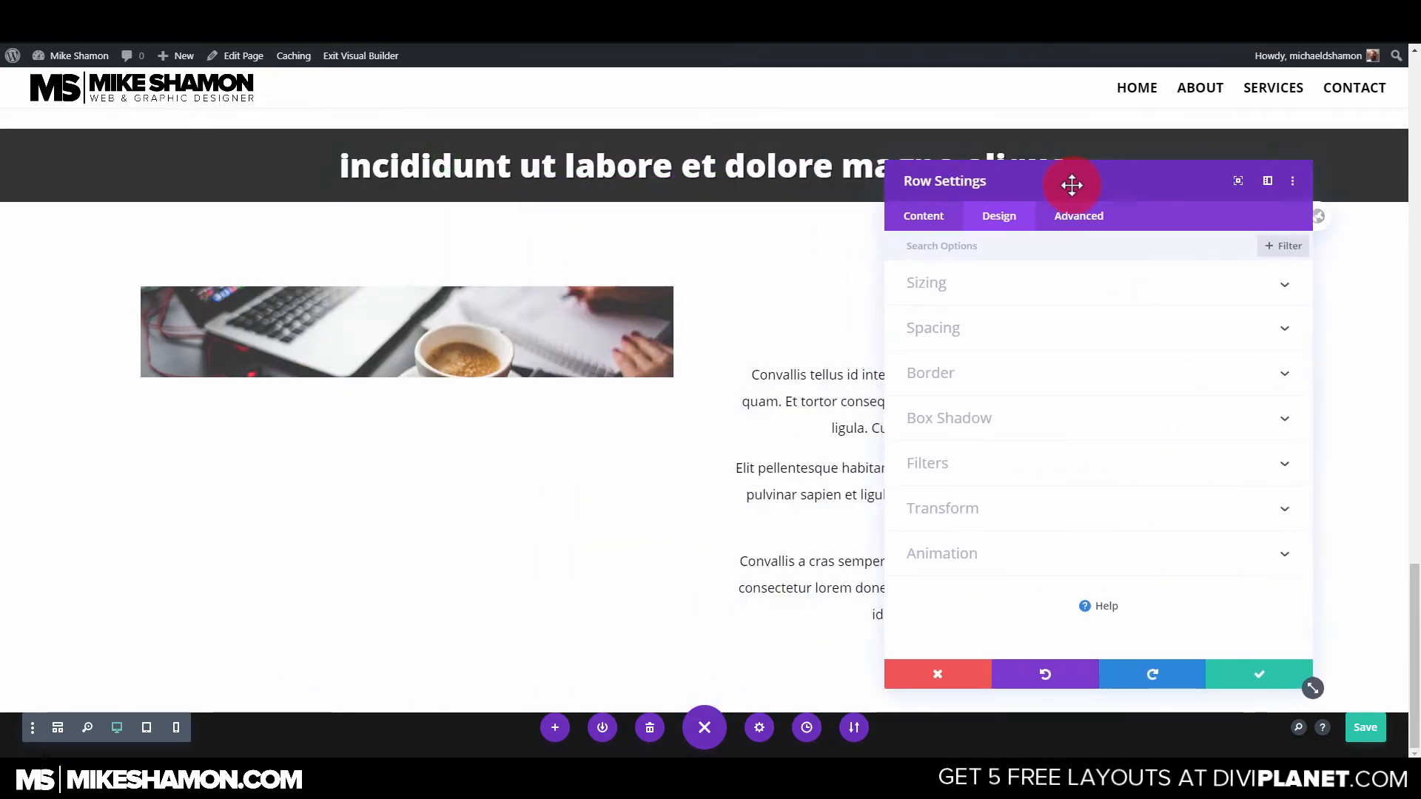
left_click(934, 284)
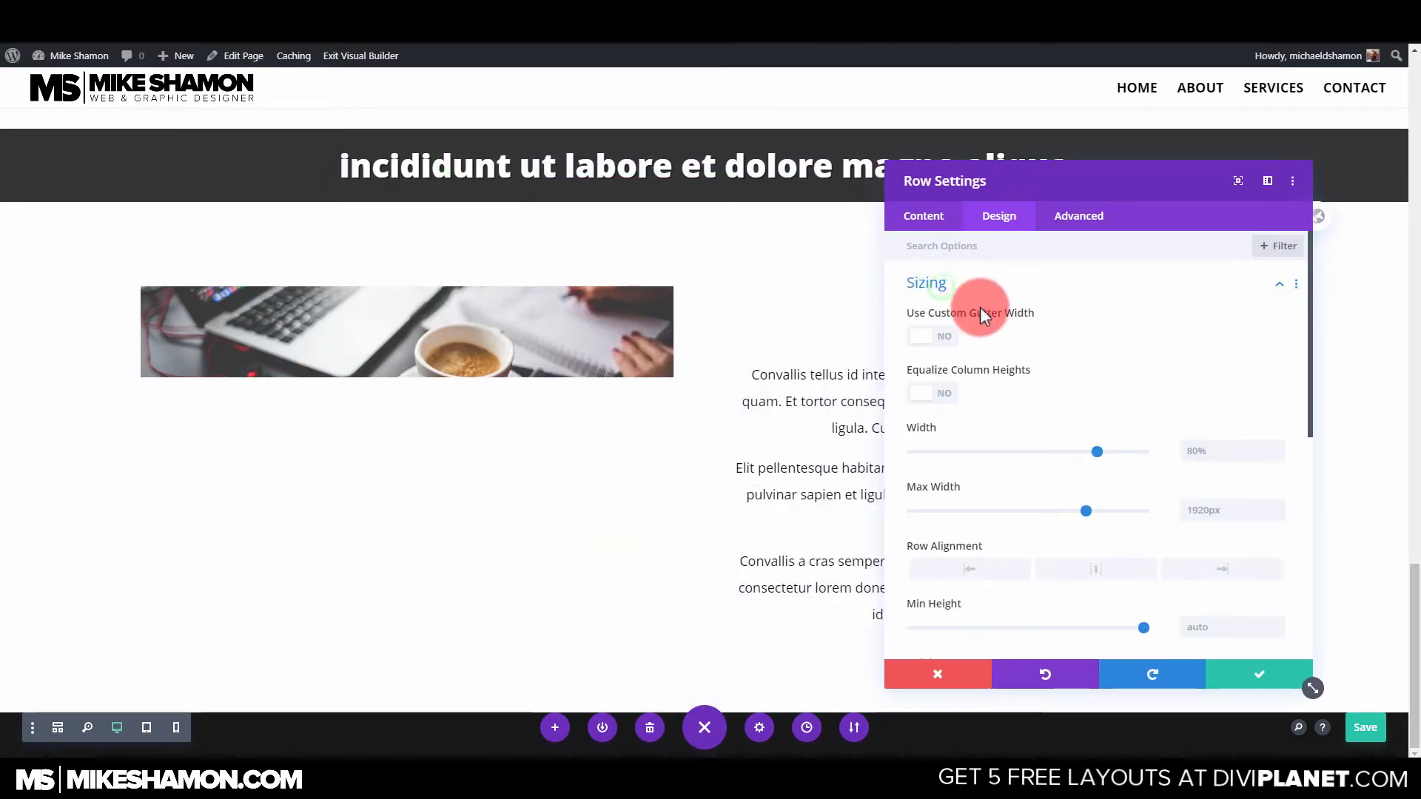
left_click(939, 345)
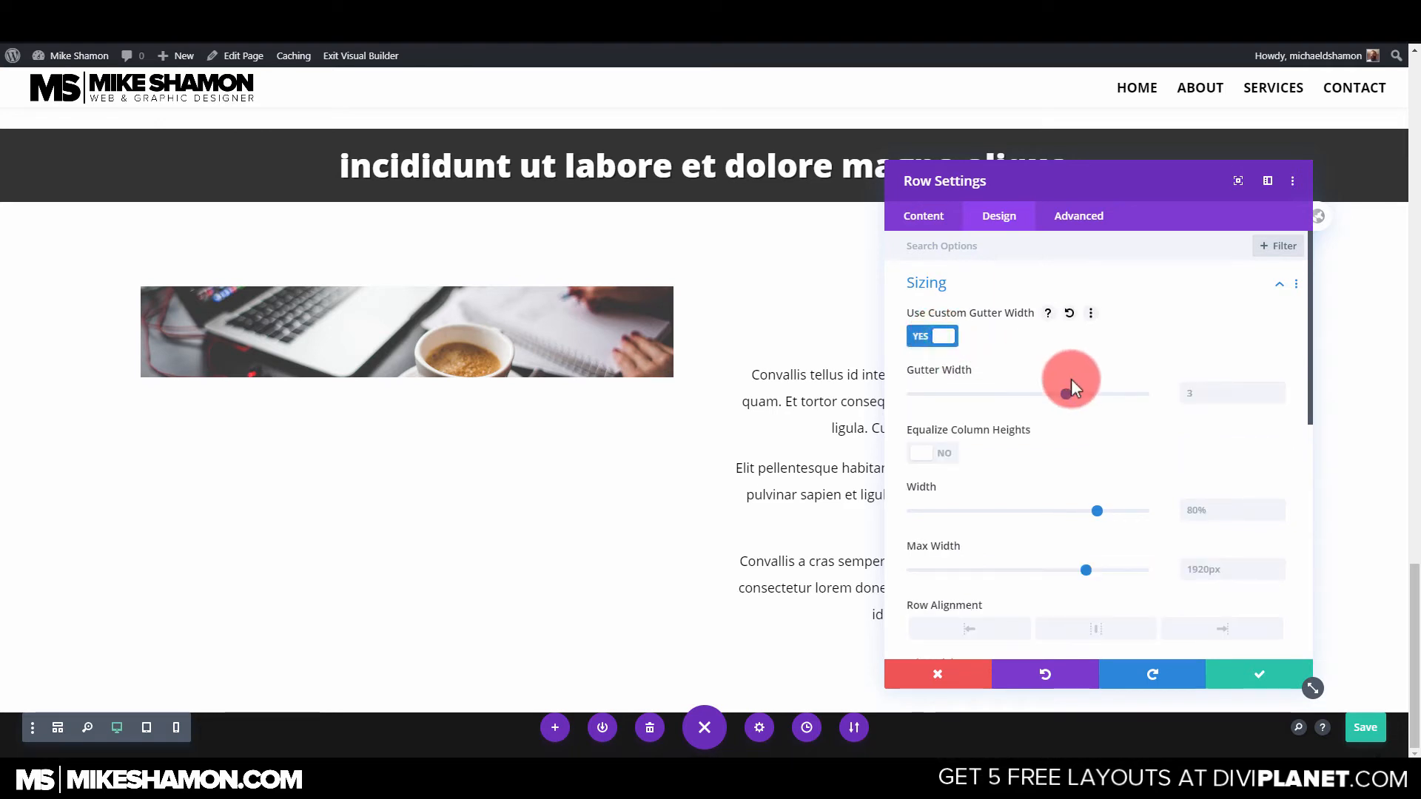
left_click_drag(1071, 379, 807, 407)
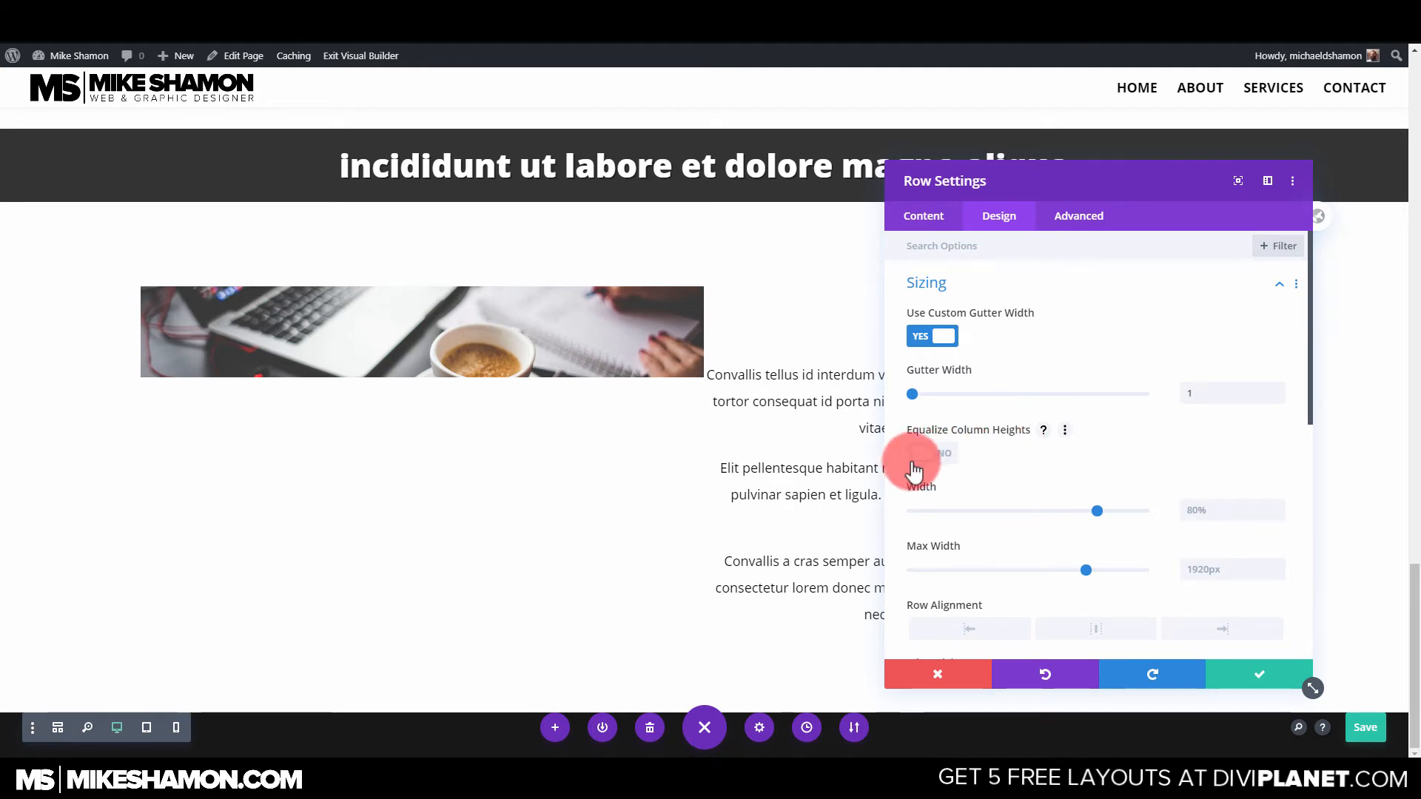
left_click(933, 457)
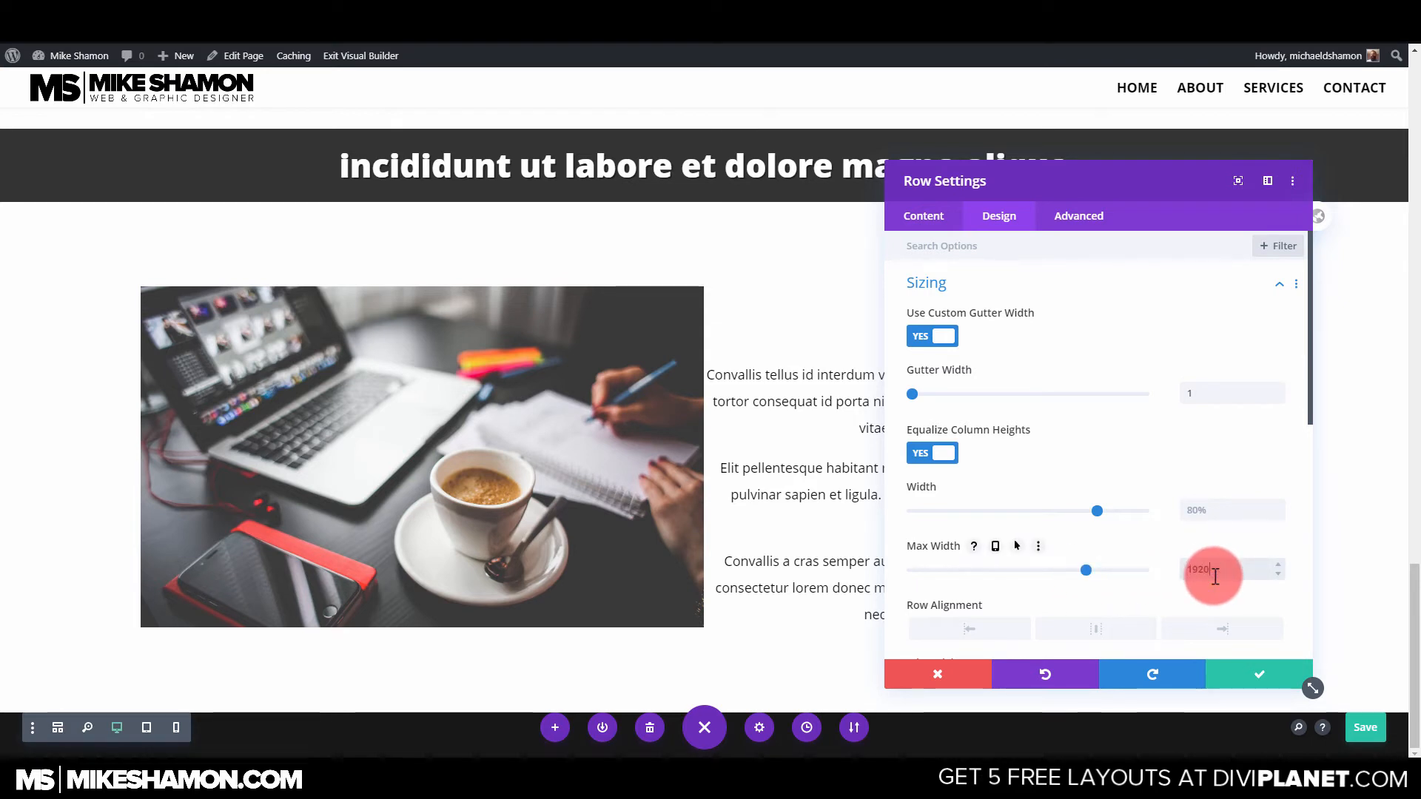
Set the Front Desk row's width to 100% and its row alignment to center.
left_click(1293, 565)
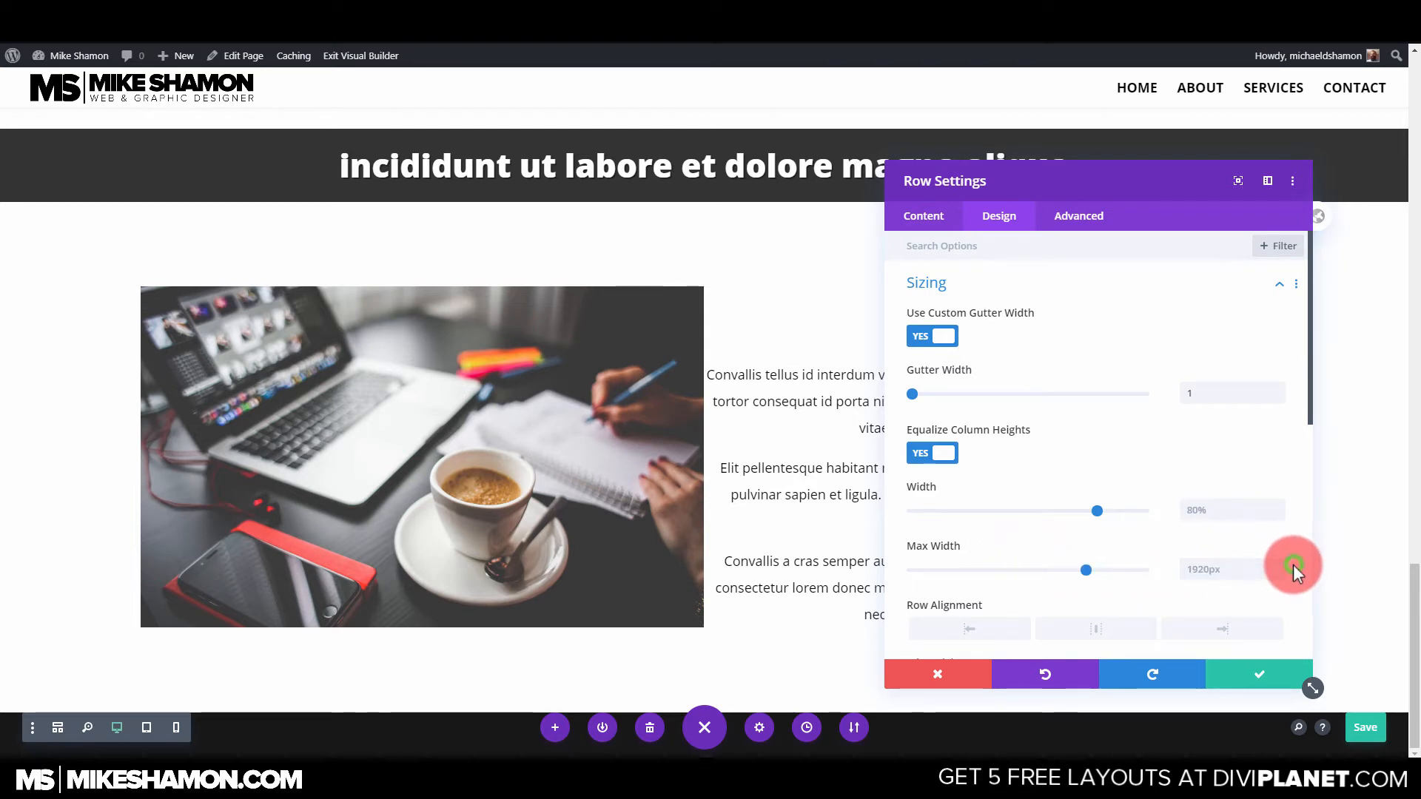
left_click_drag(1096, 510, 1168, 512)
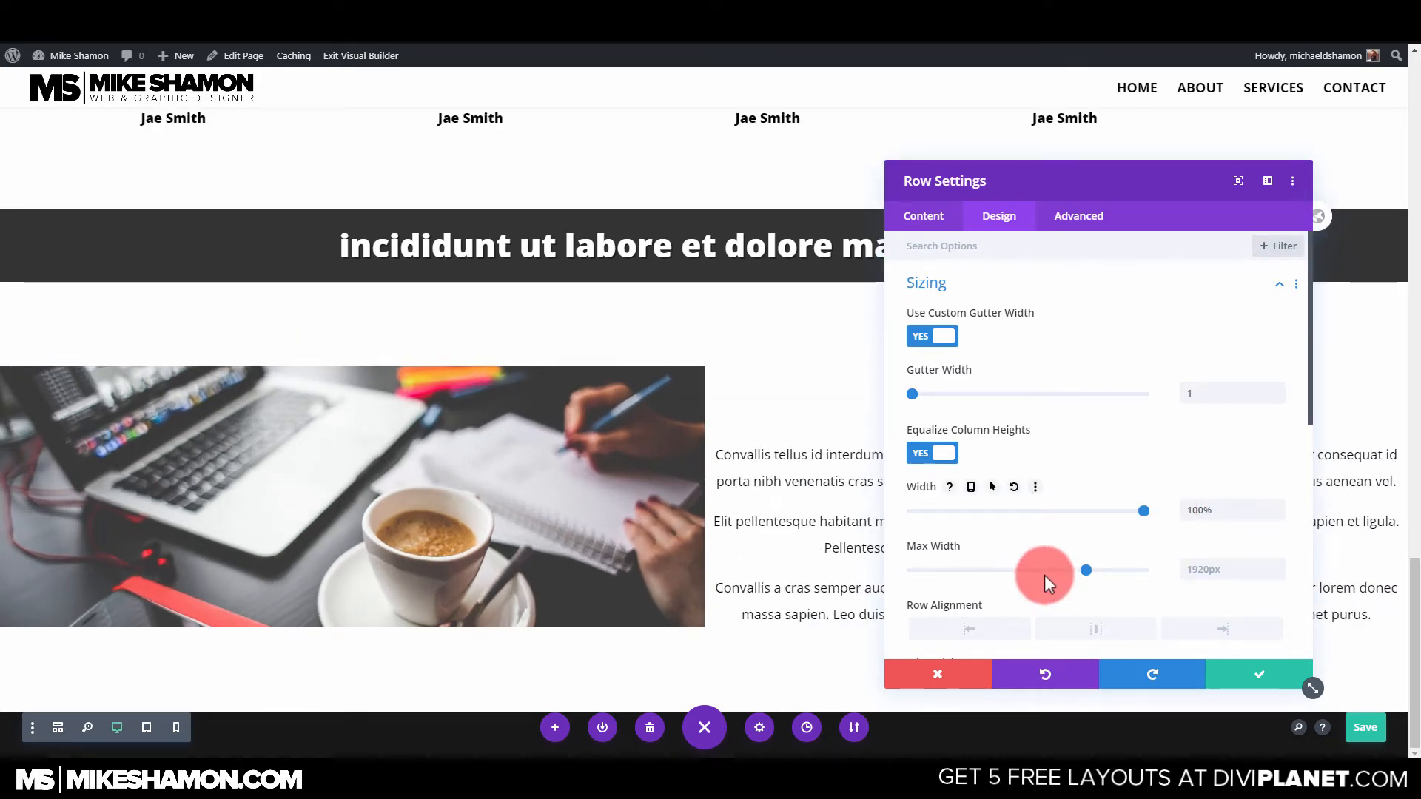
scroll(1046, 580, "down", 2)
left_click(1111, 509)
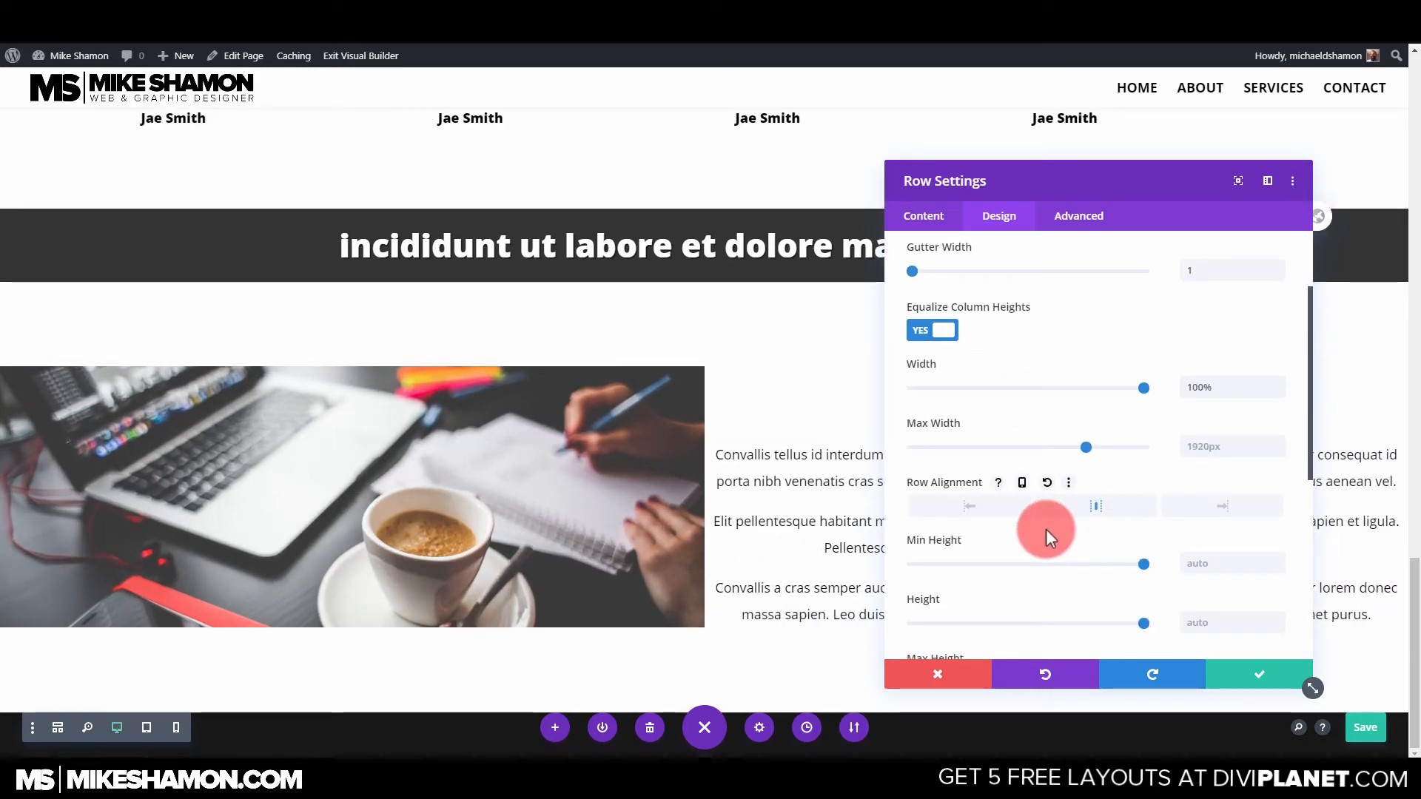
Set the Front Desk row's top and bottom padding and margin to 0px and save the row settings.
scroll(1046, 531, "down", 4)
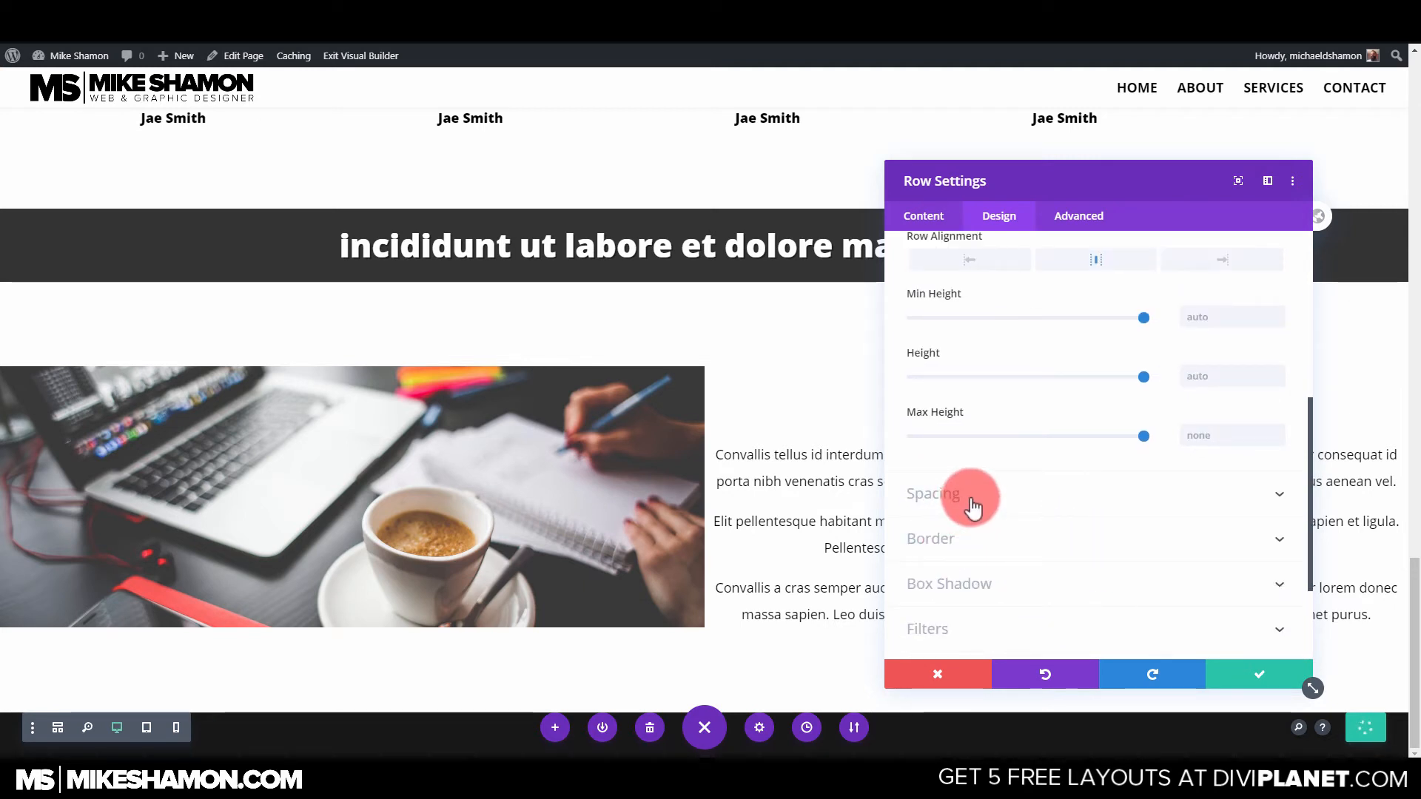
left_click(972, 499)
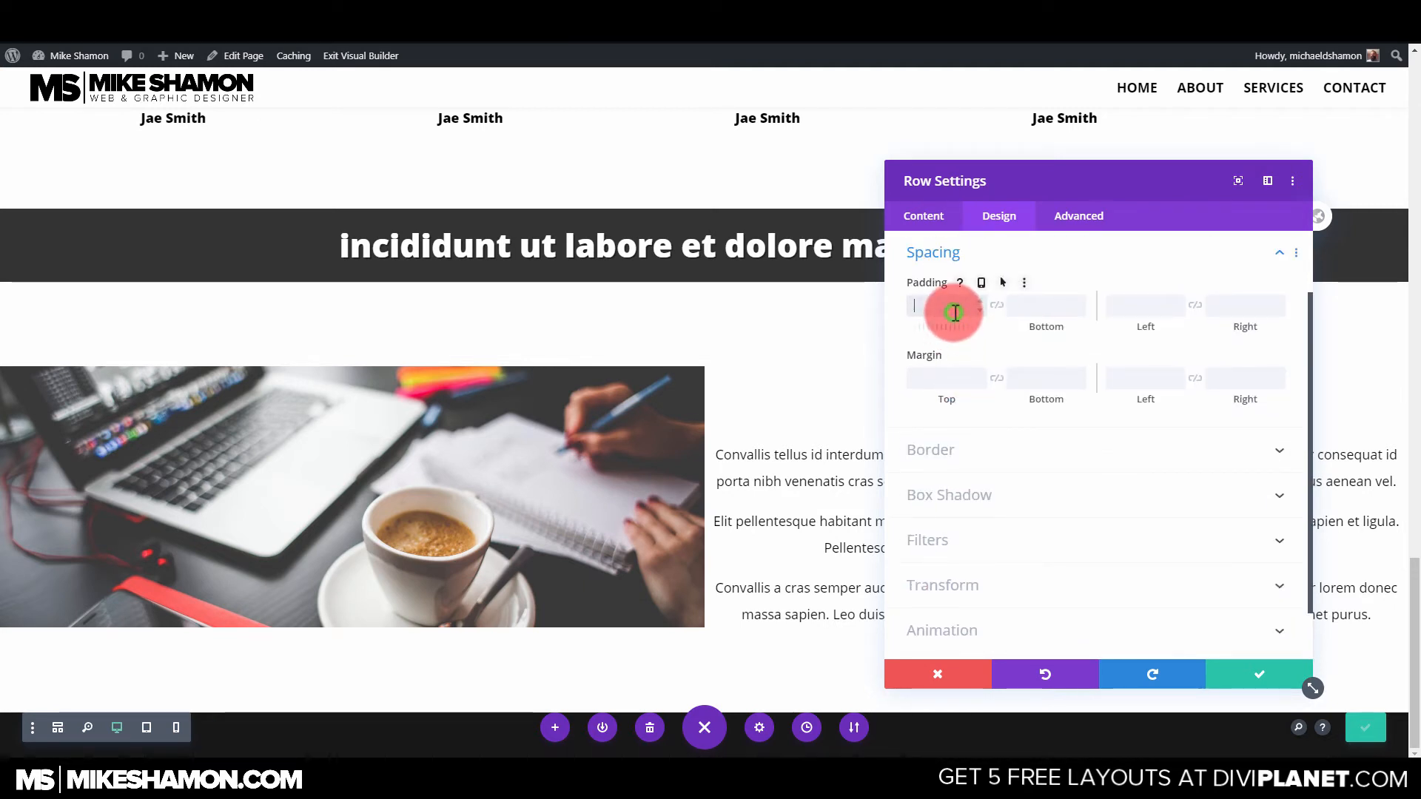
type("0")
left_click(997, 305)
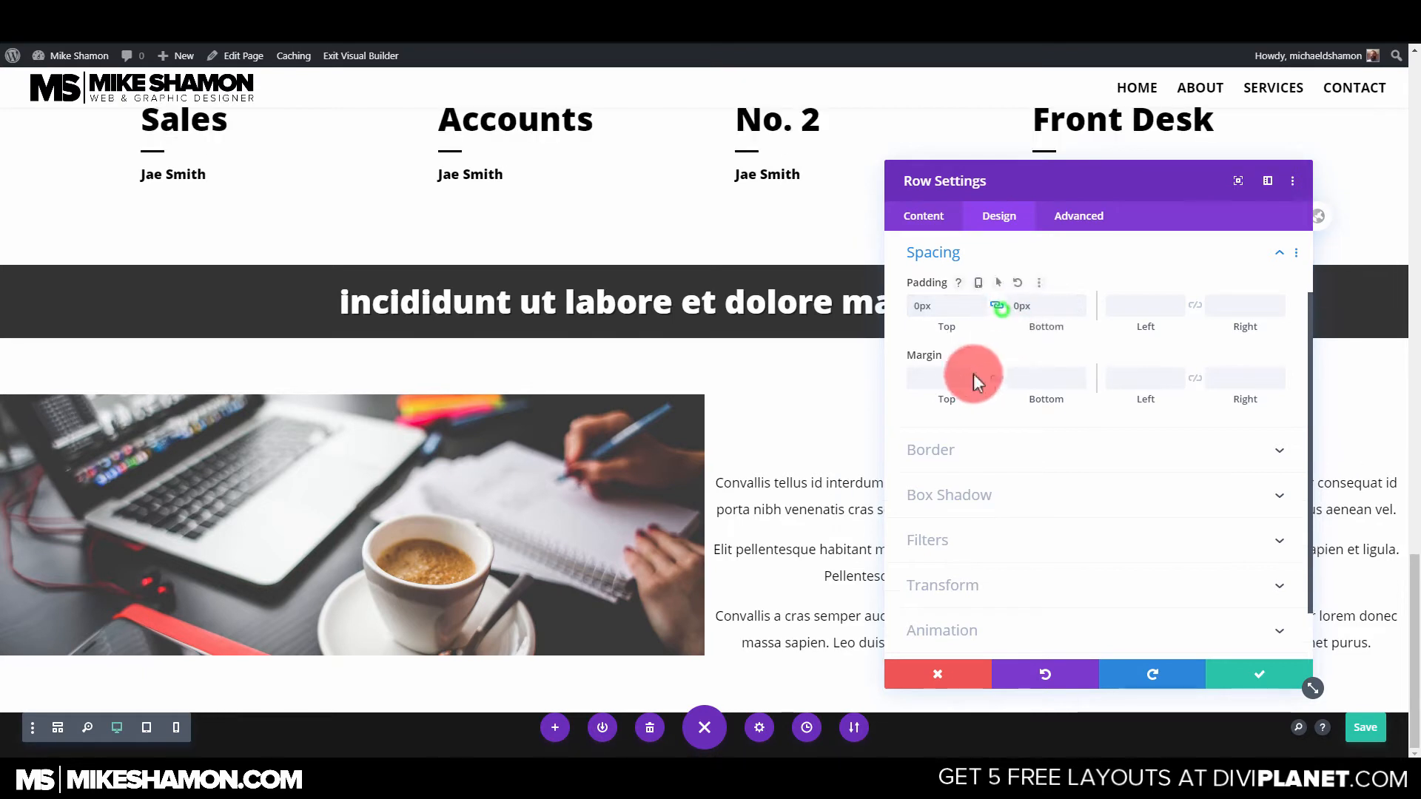
type("0")
left_click(997, 377)
left_click(1199, 675)
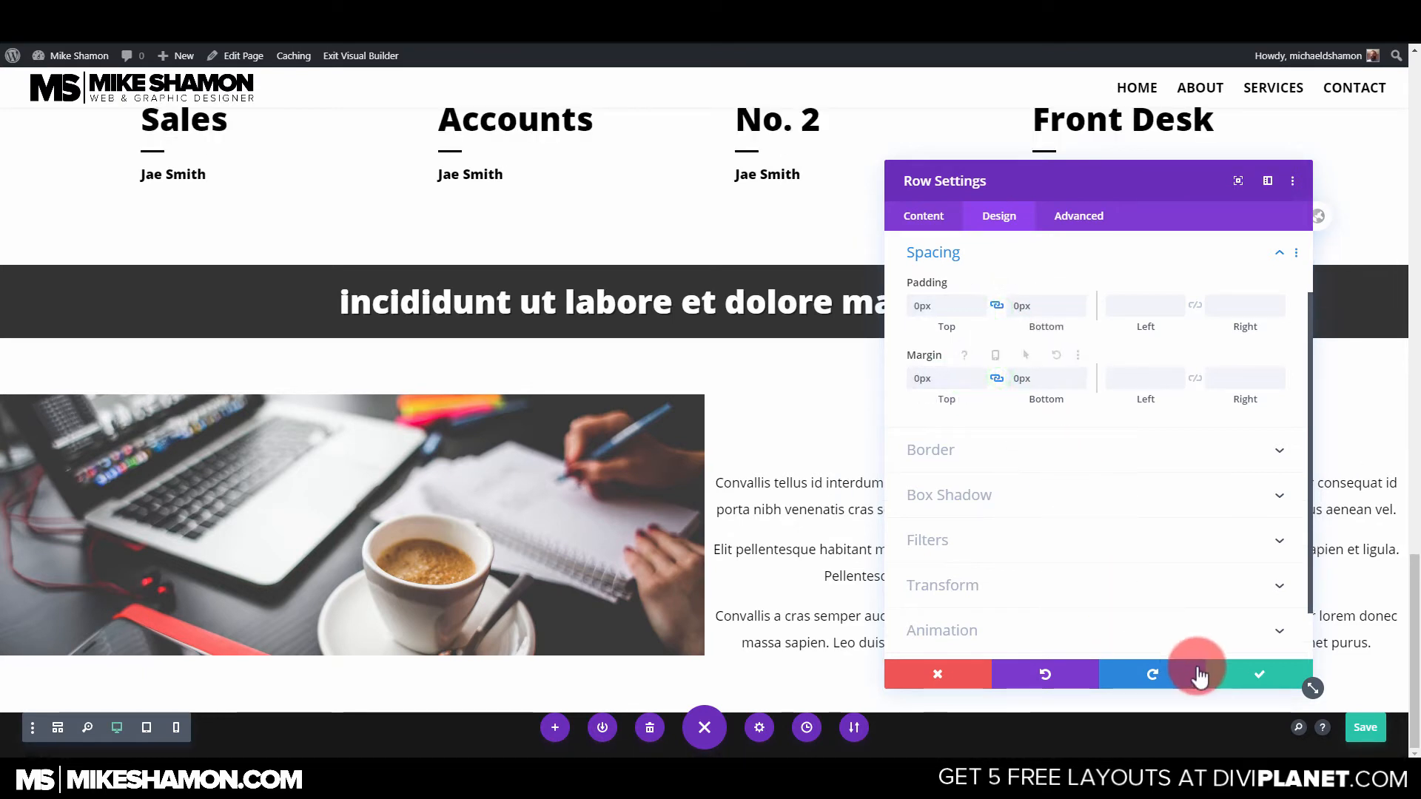
left_click(1245, 675)
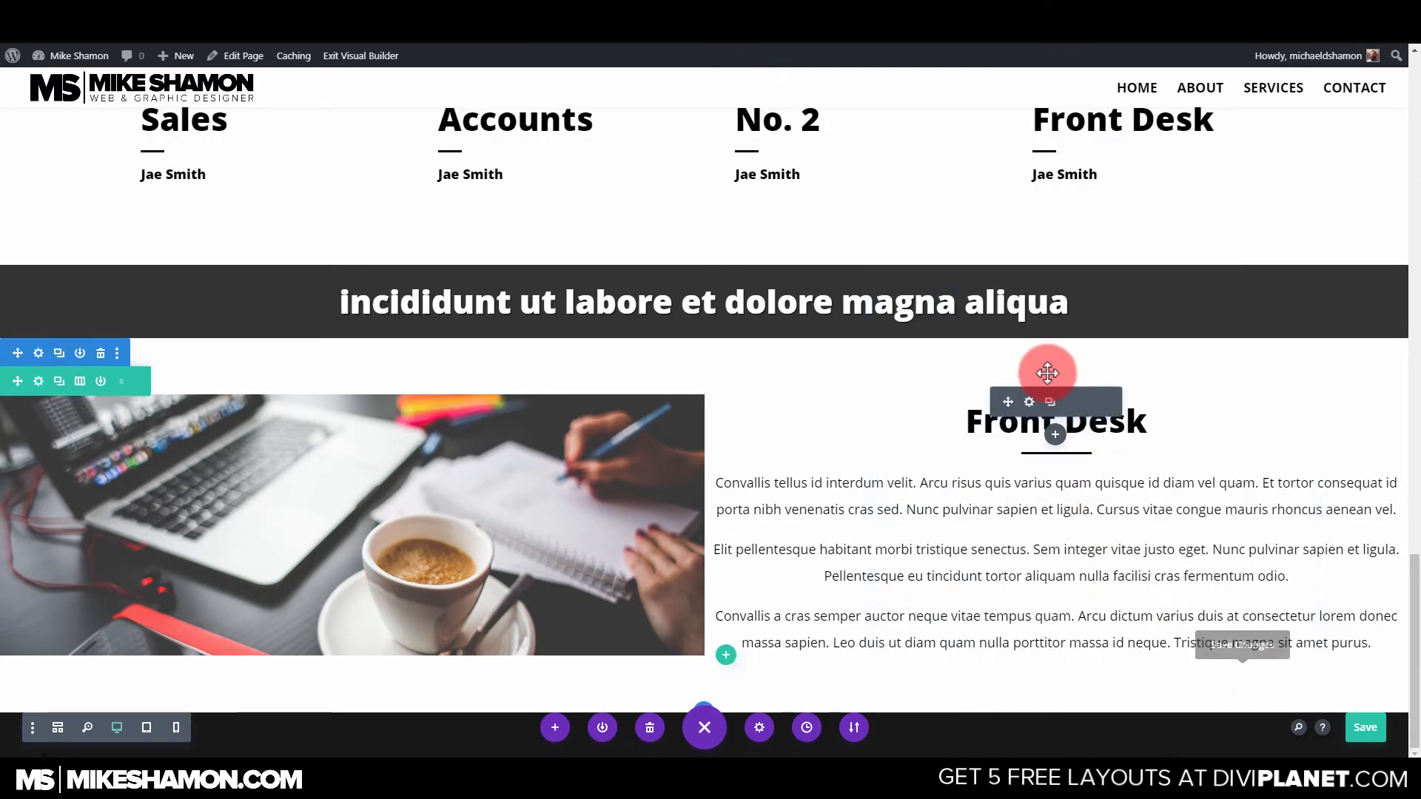
Set the top and bottom margin and padding of the Front Desk section to 0px and save the section settings.
left_click(46, 355)
left_click(1003, 219)
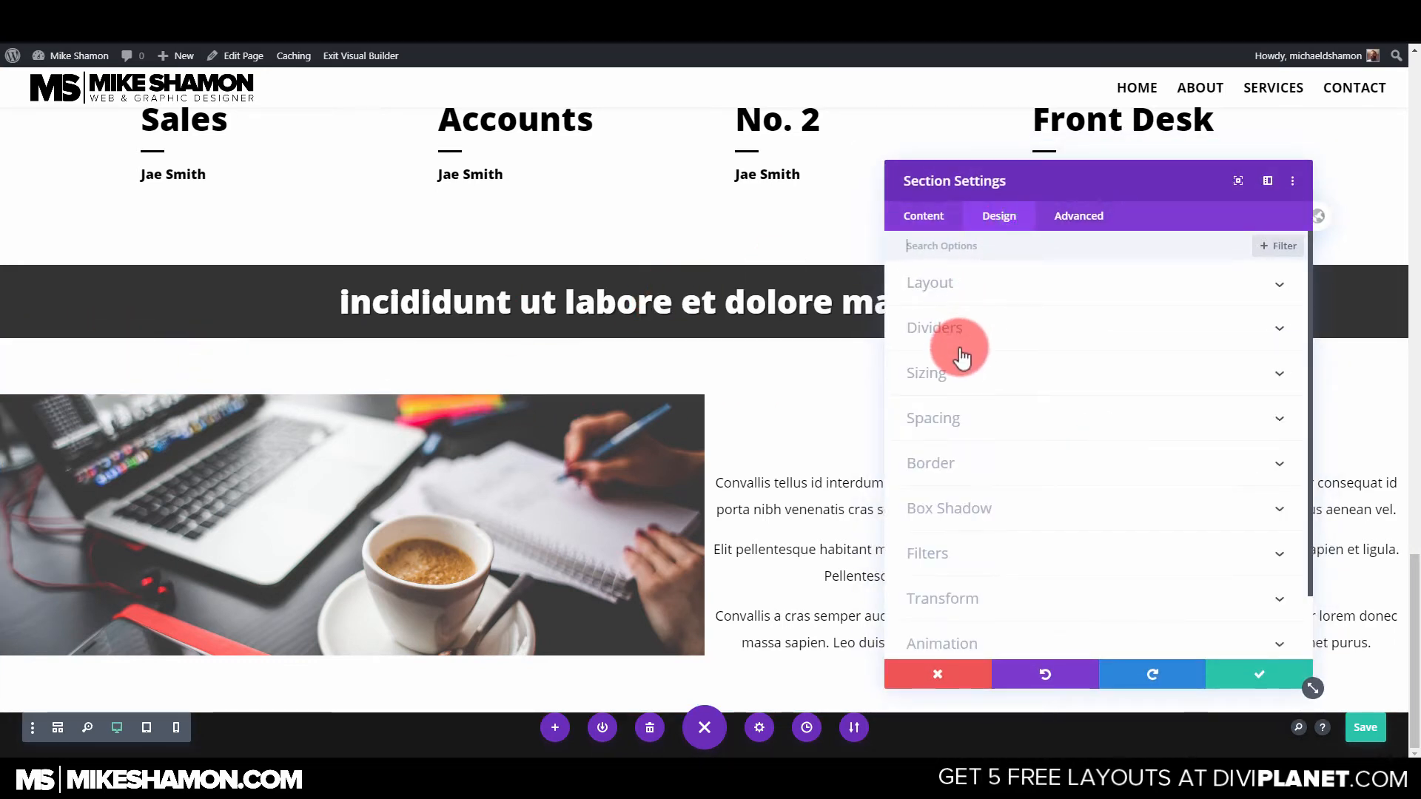
left_click(964, 417)
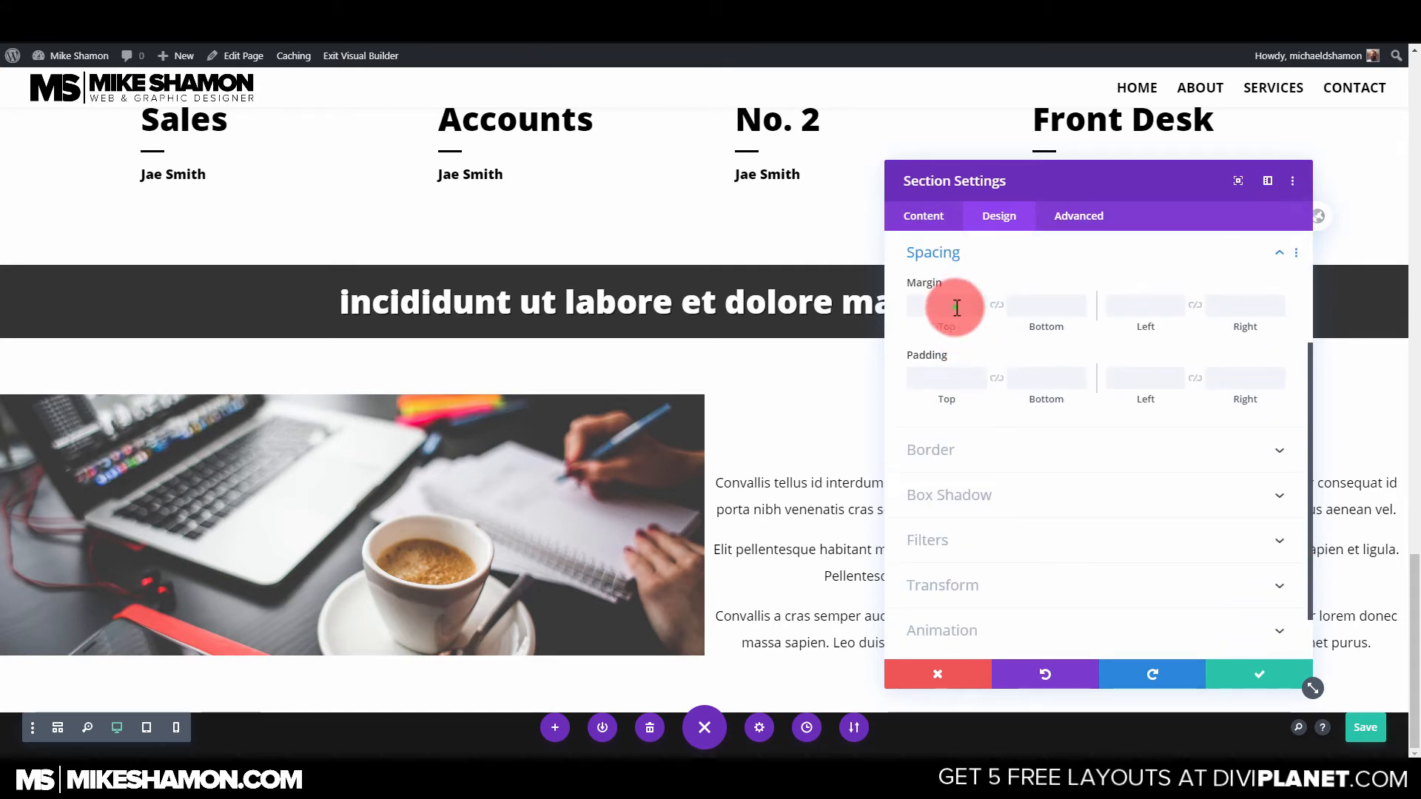
type("0")
left_click(997, 304)
left_click(963, 378)
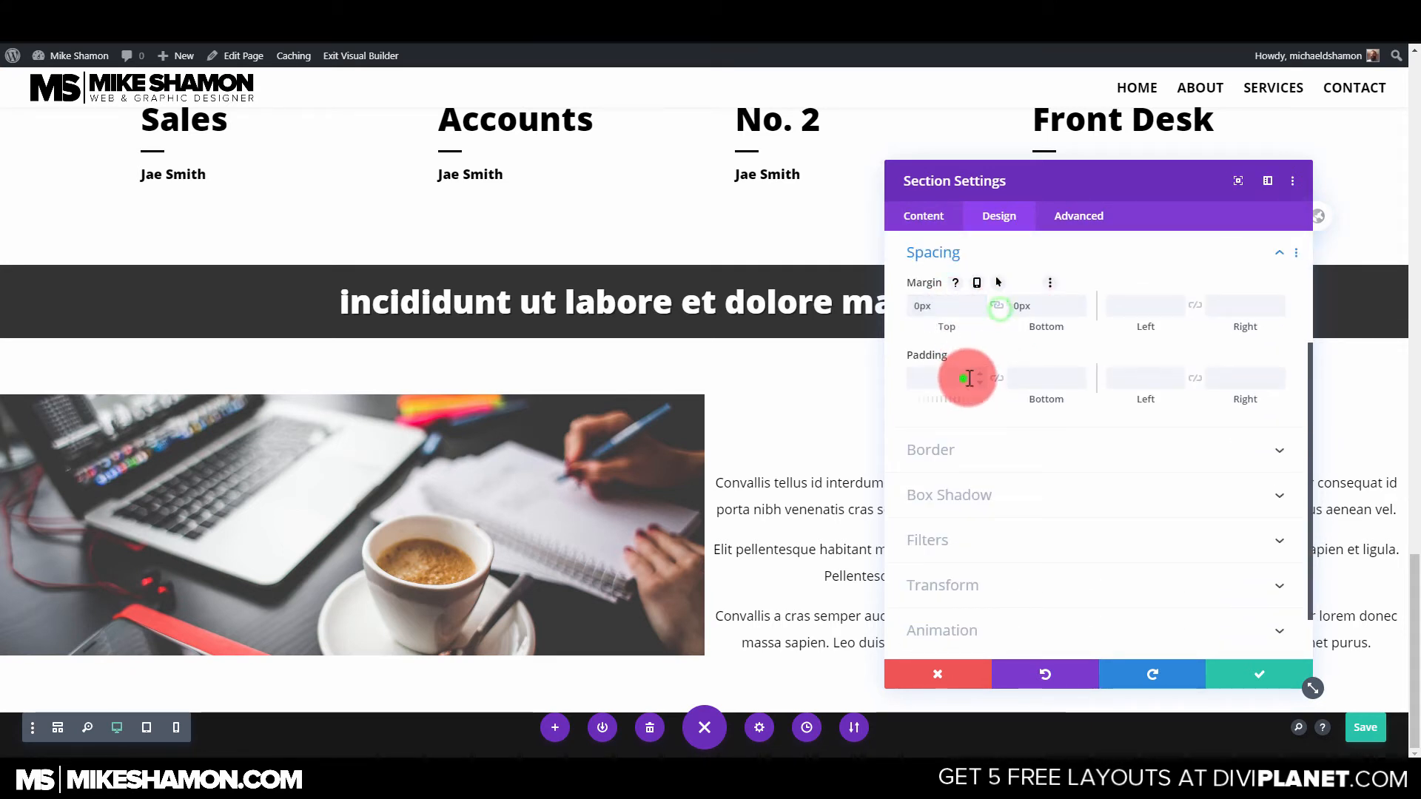
left_click(1008, 378)
type("0")
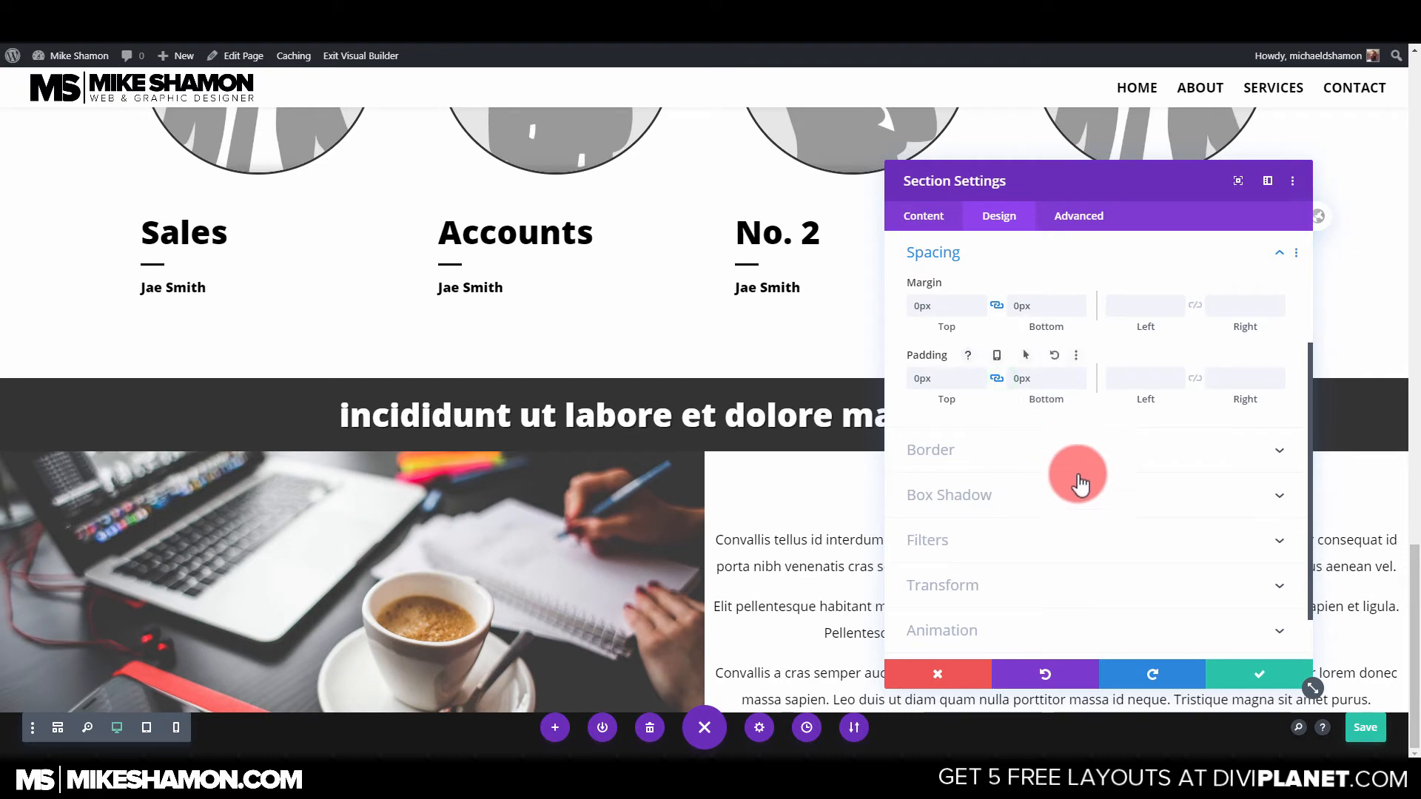
left_click(1258, 677)
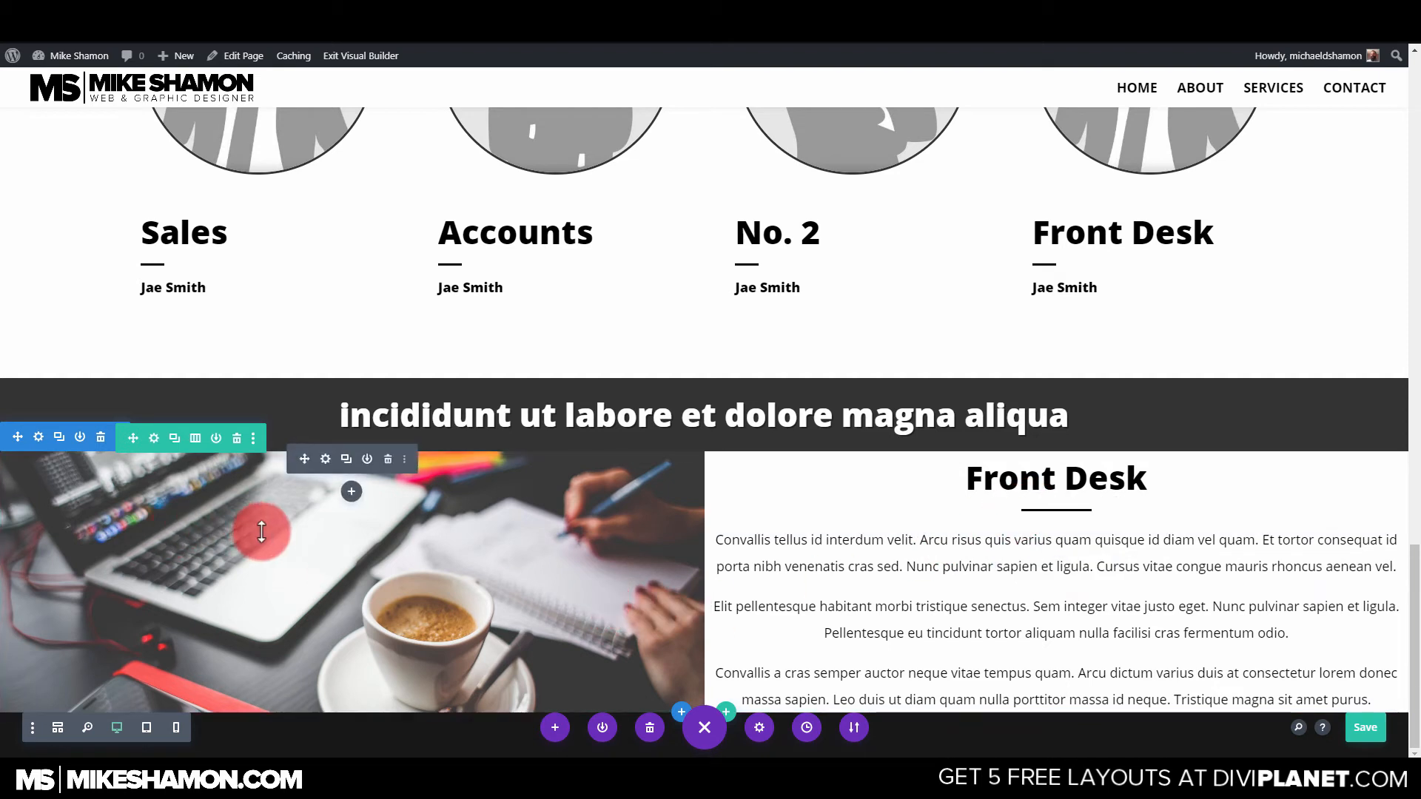
Set the top padding of the divider in the laptop photo column to 250px and save it.
left_click(326, 459)
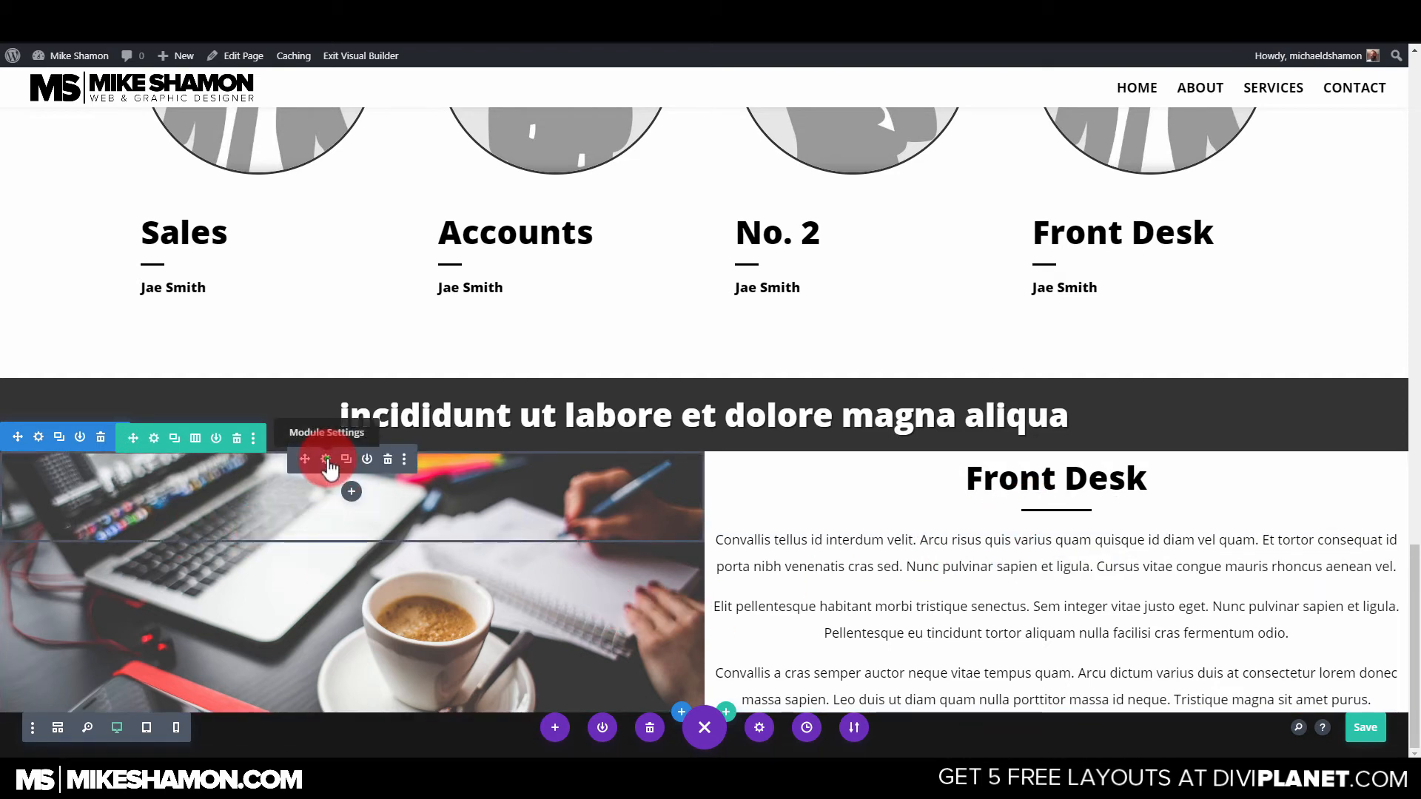
left_click(997, 217)
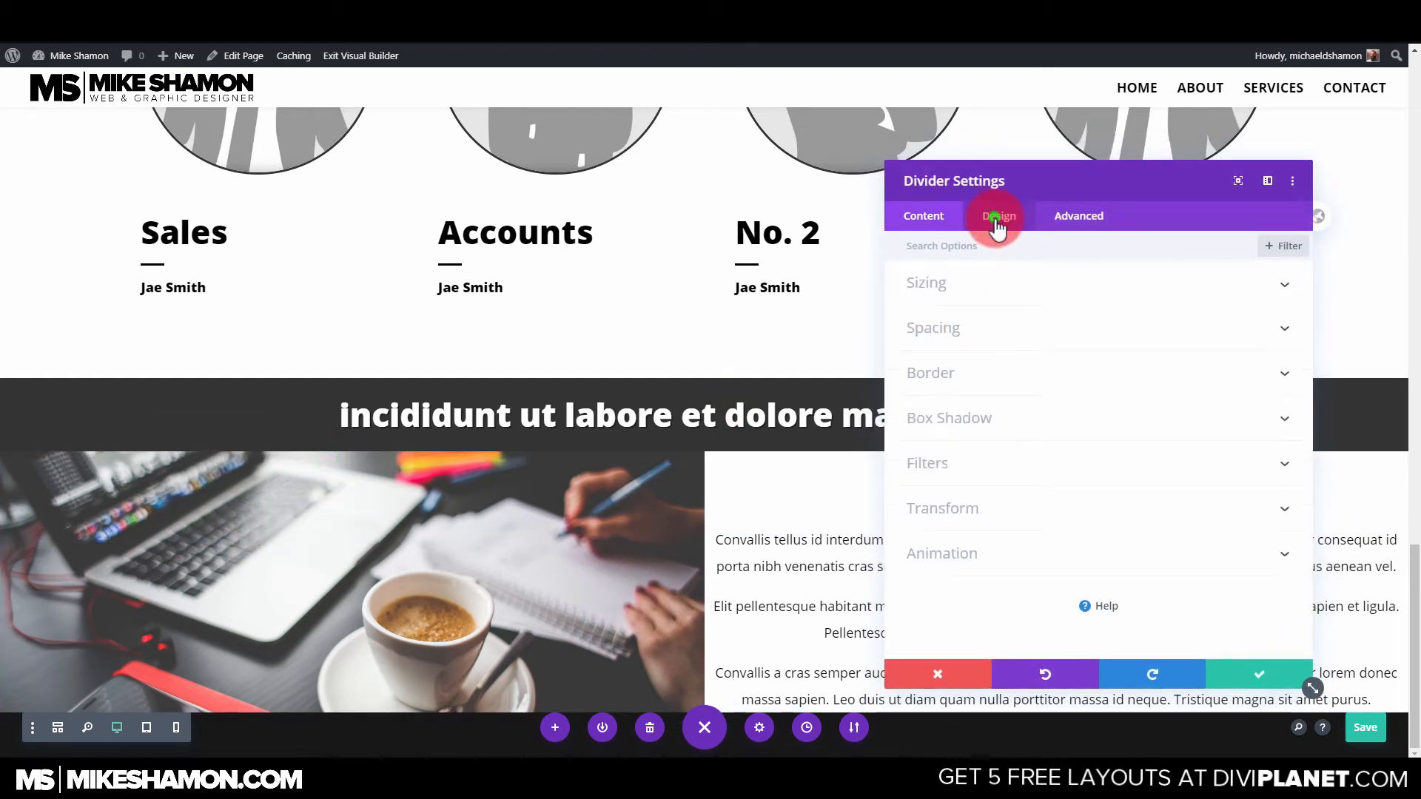
left_click(952, 324)
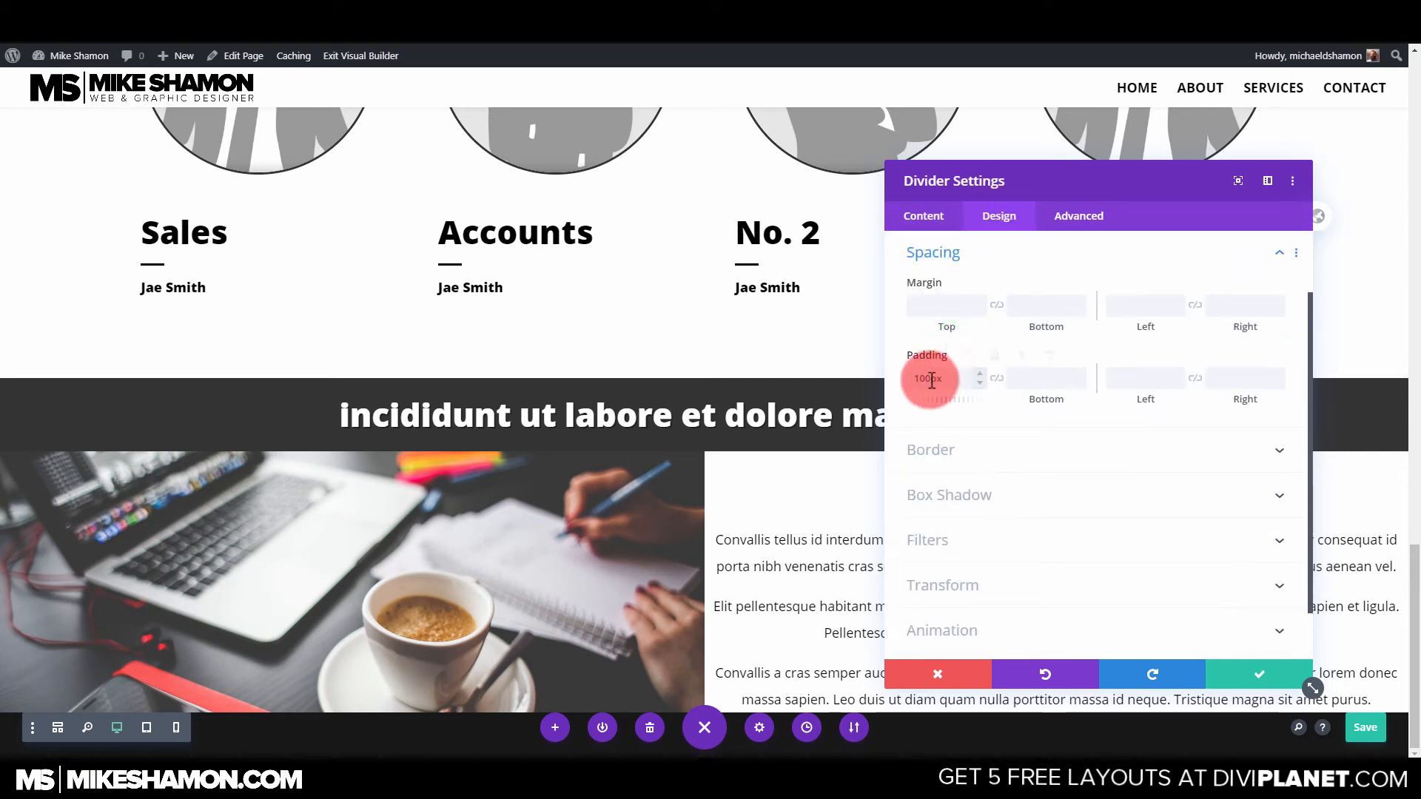
left_click_drag(930, 378, 843, 385)
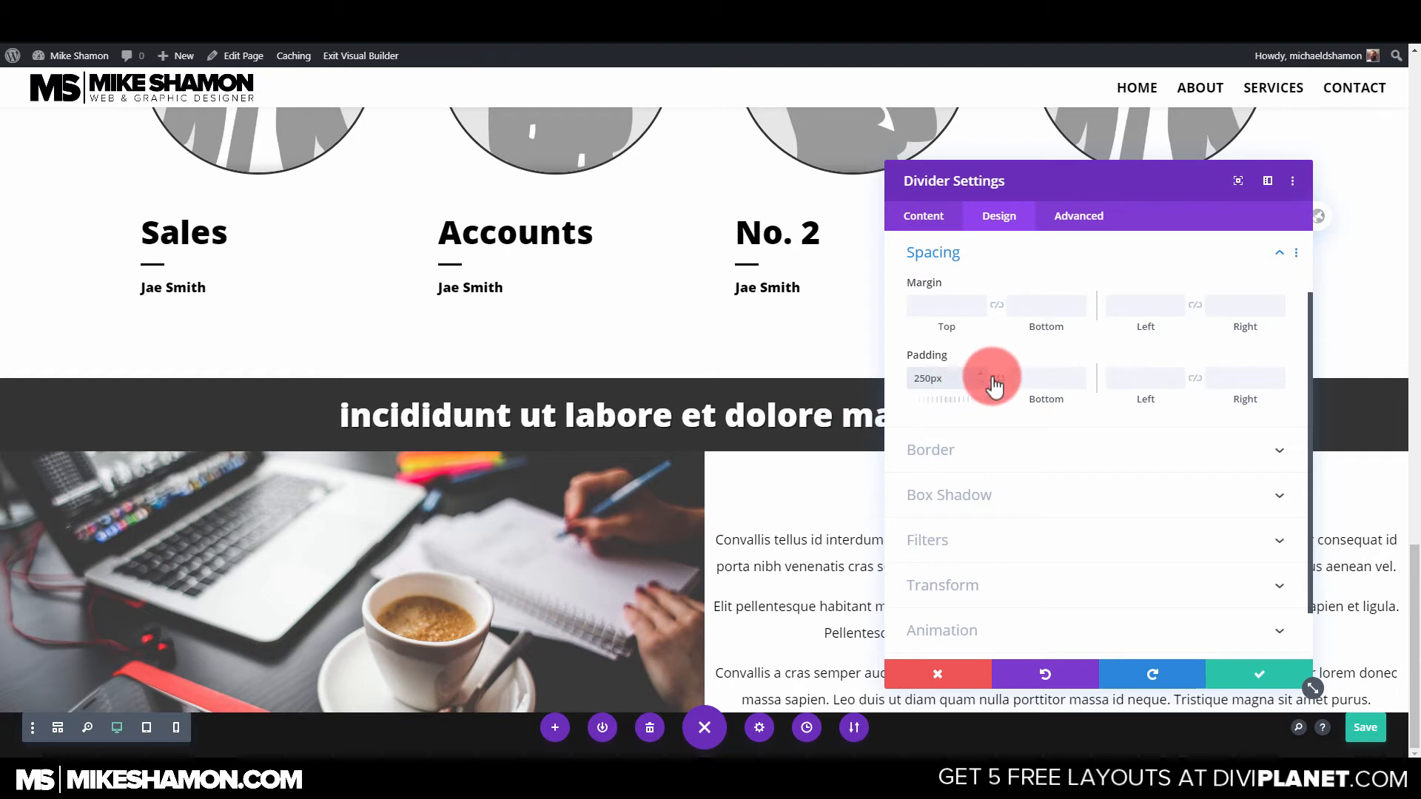
left_click(1260, 678)
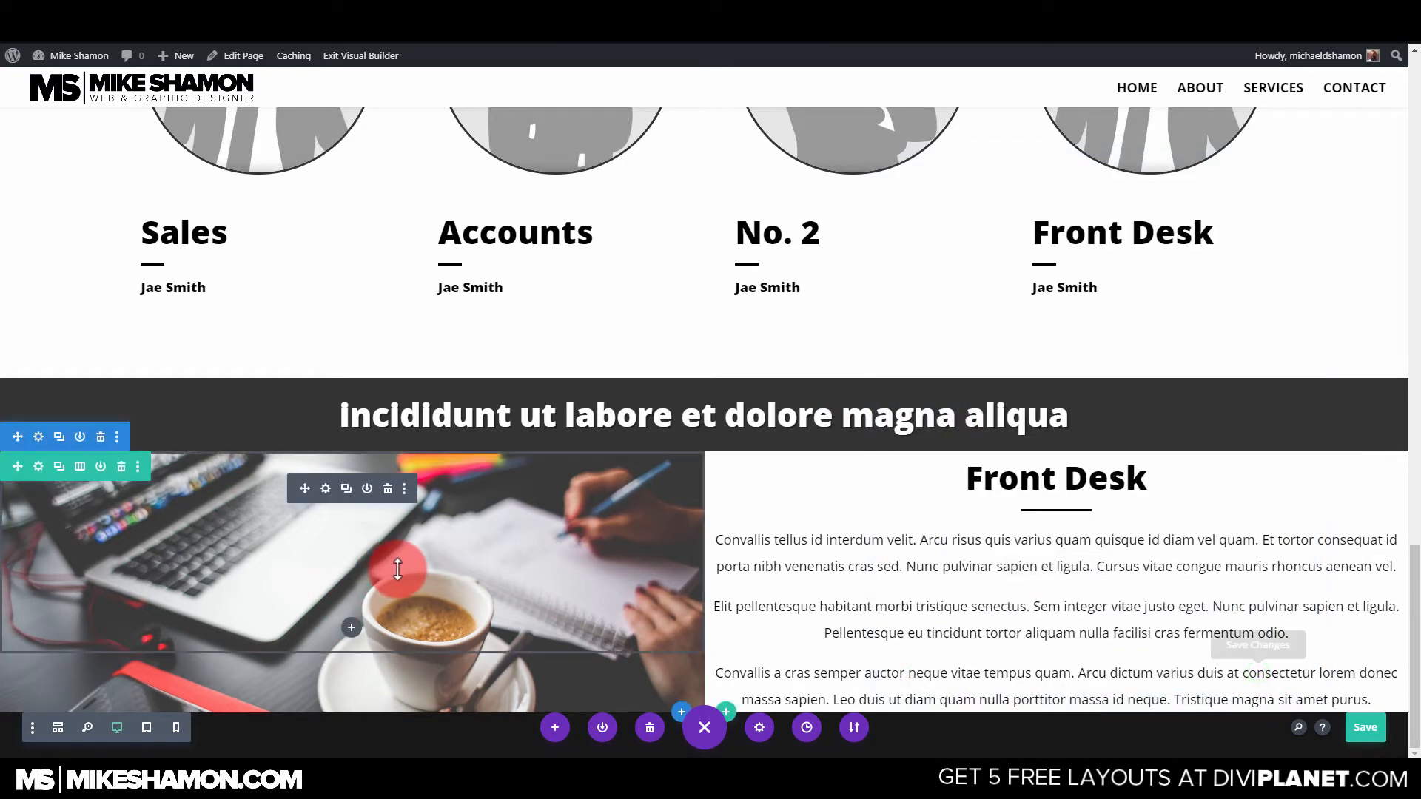
Check the team section, dark text band and Front Desk row in the phone preview, and return to the desktop view.
left_click(176, 735)
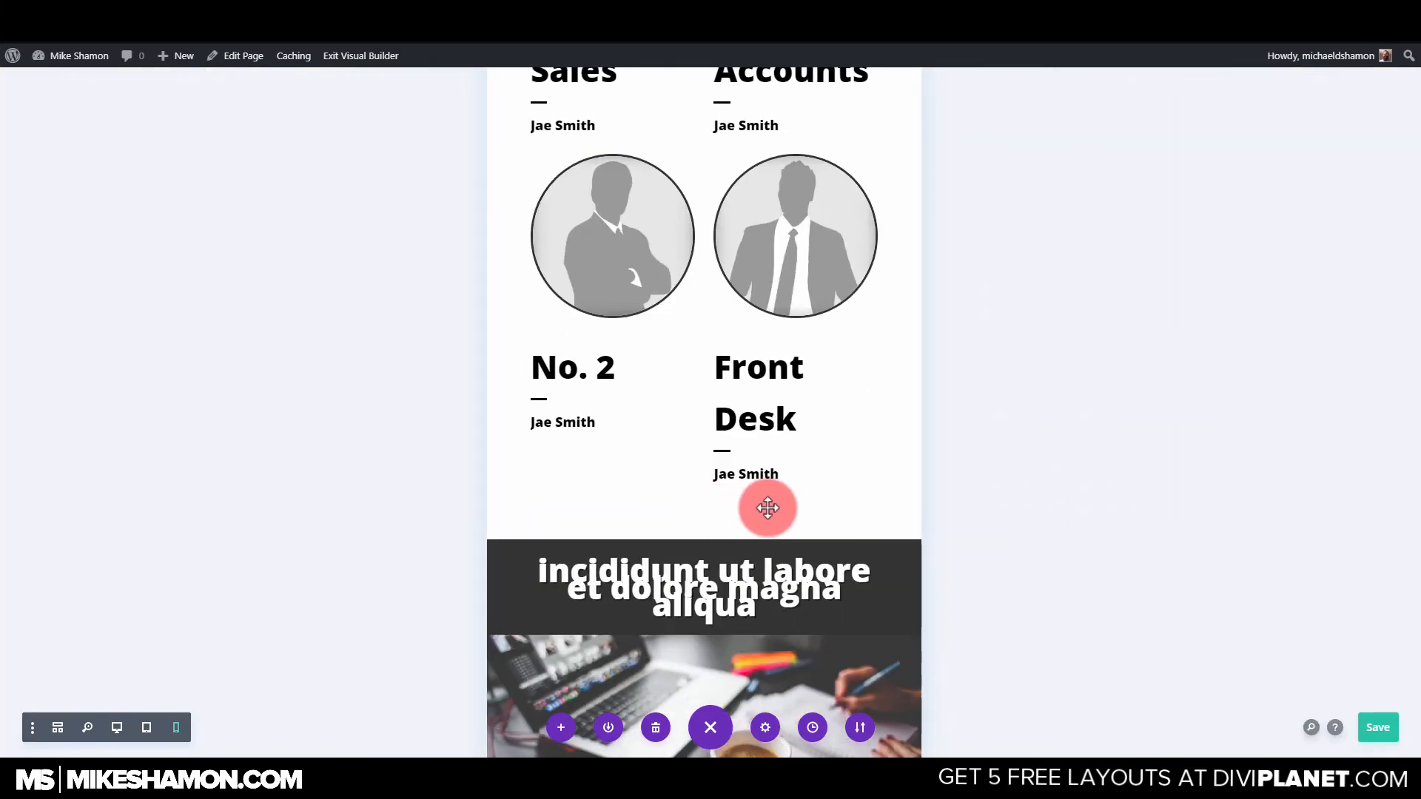
scroll(773, 514, "down", 8)
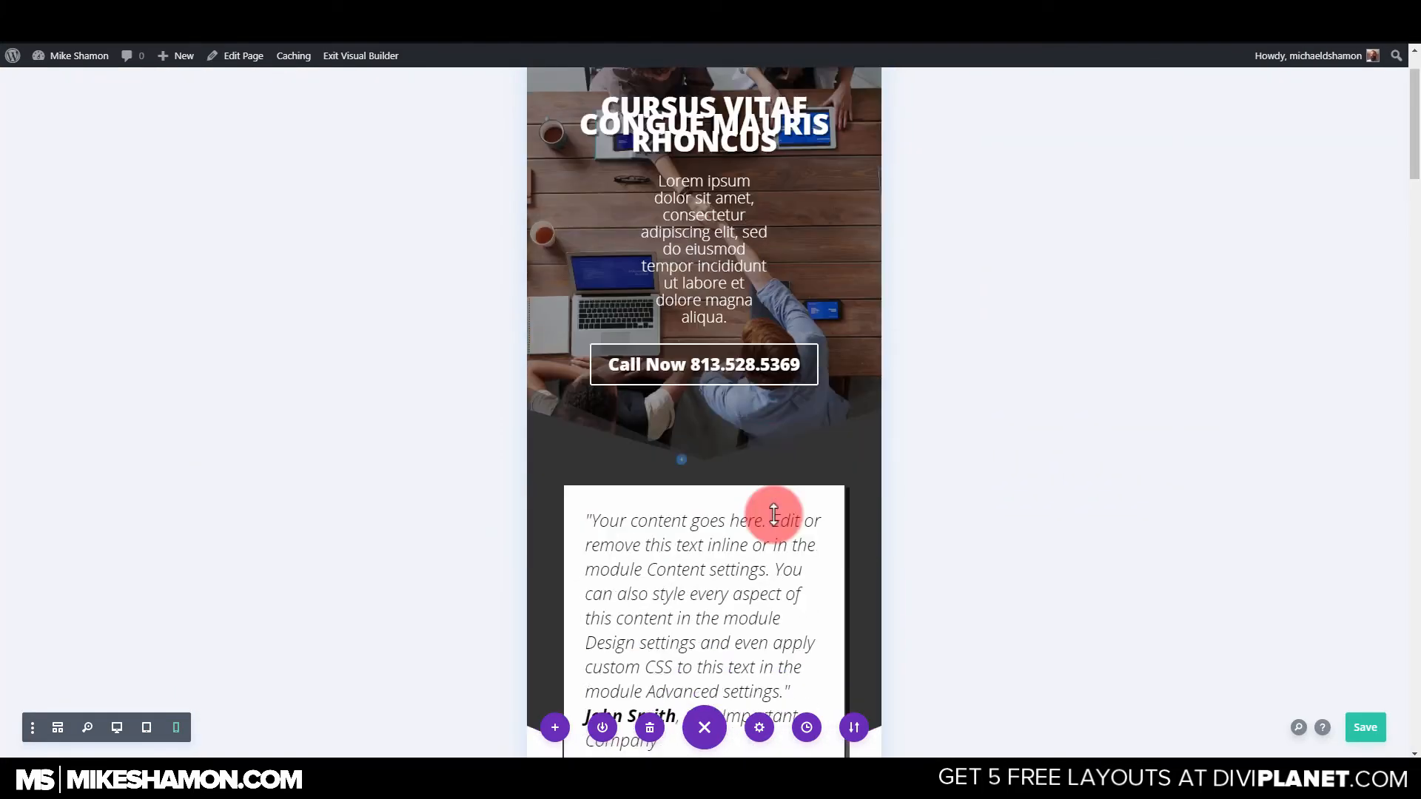
scroll(773, 514, "down", 15)
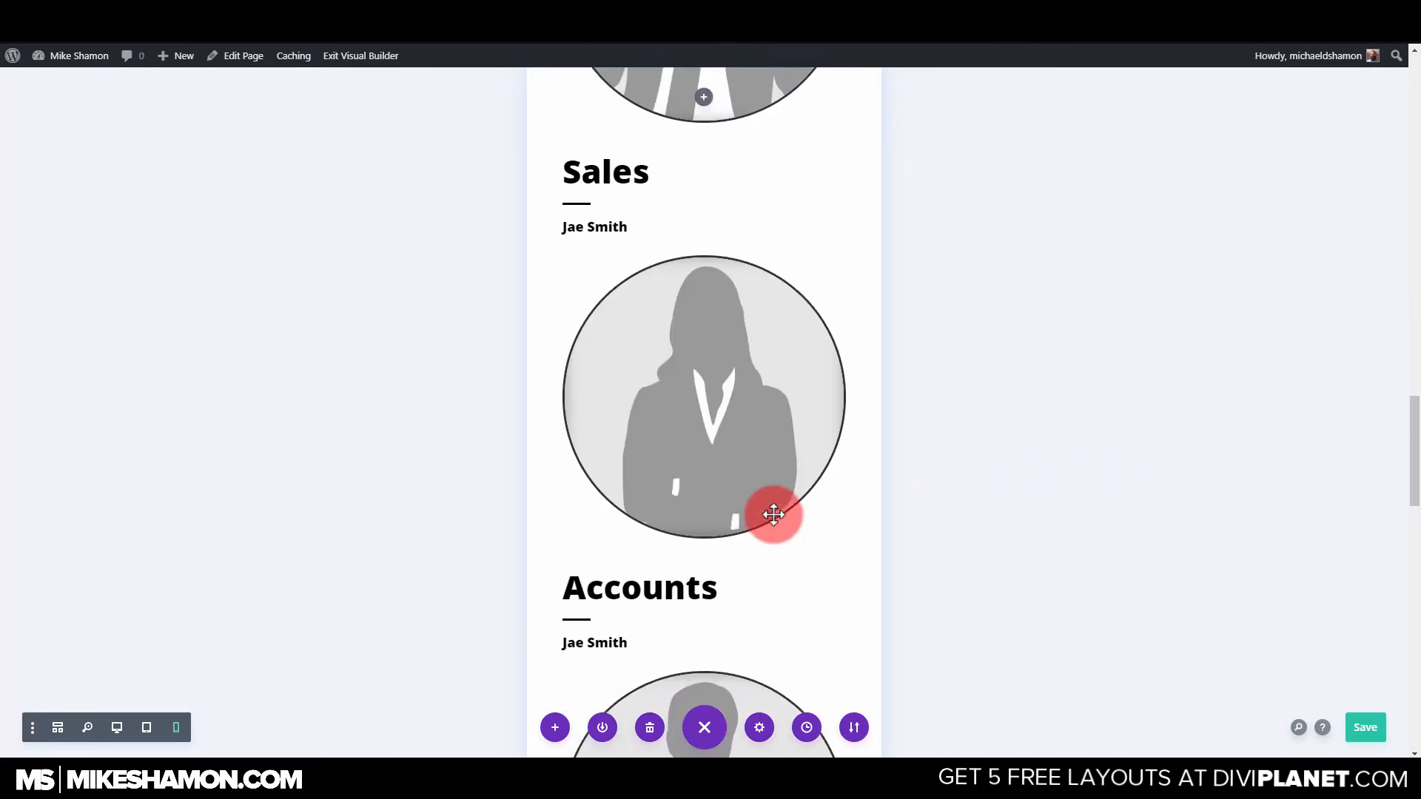
scroll(774, 513, "up", 8)
scroll(773, 512, "up", 2)
scroll(898, 533, "down", 20)
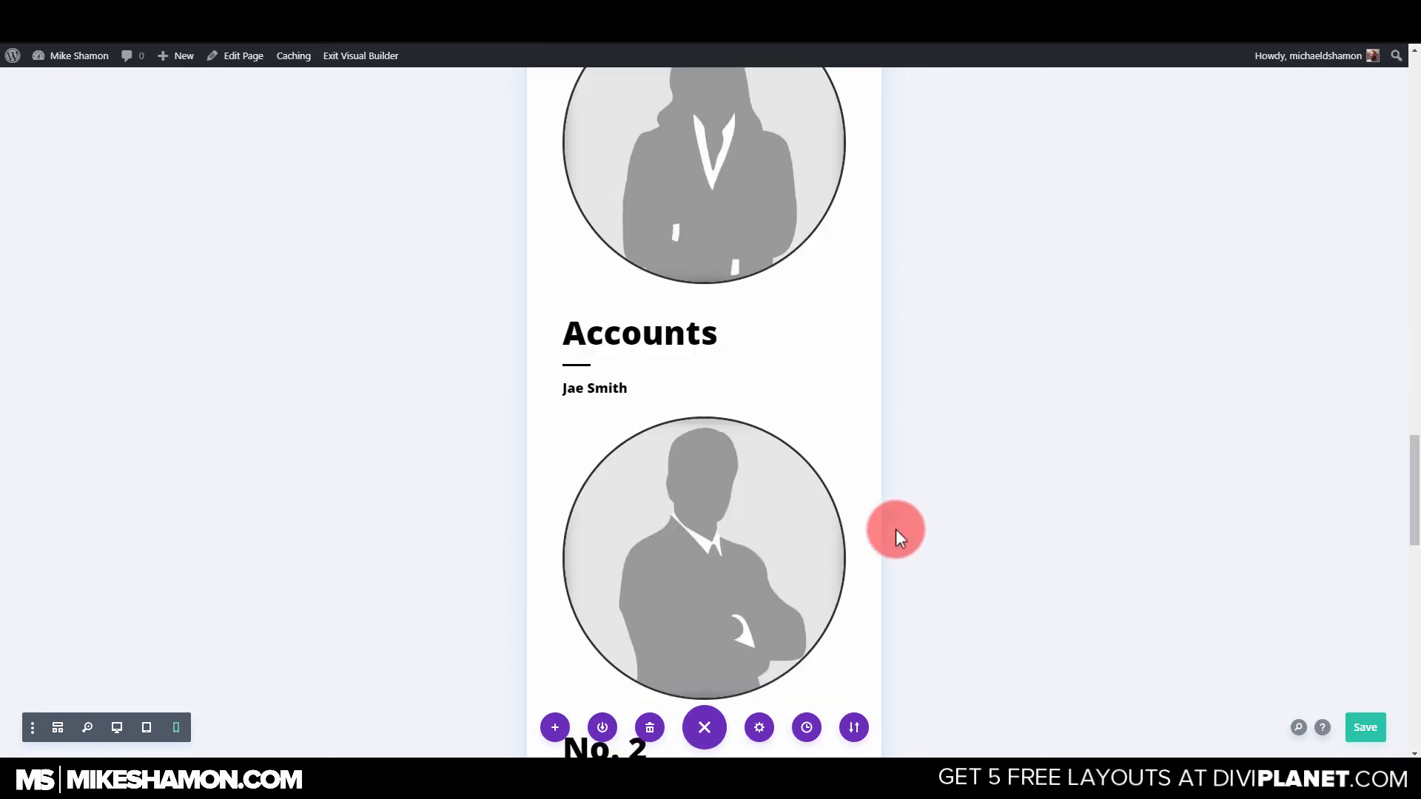
scroll(894, 528, "down", 8)
scroll(824, 406, "up", 3)
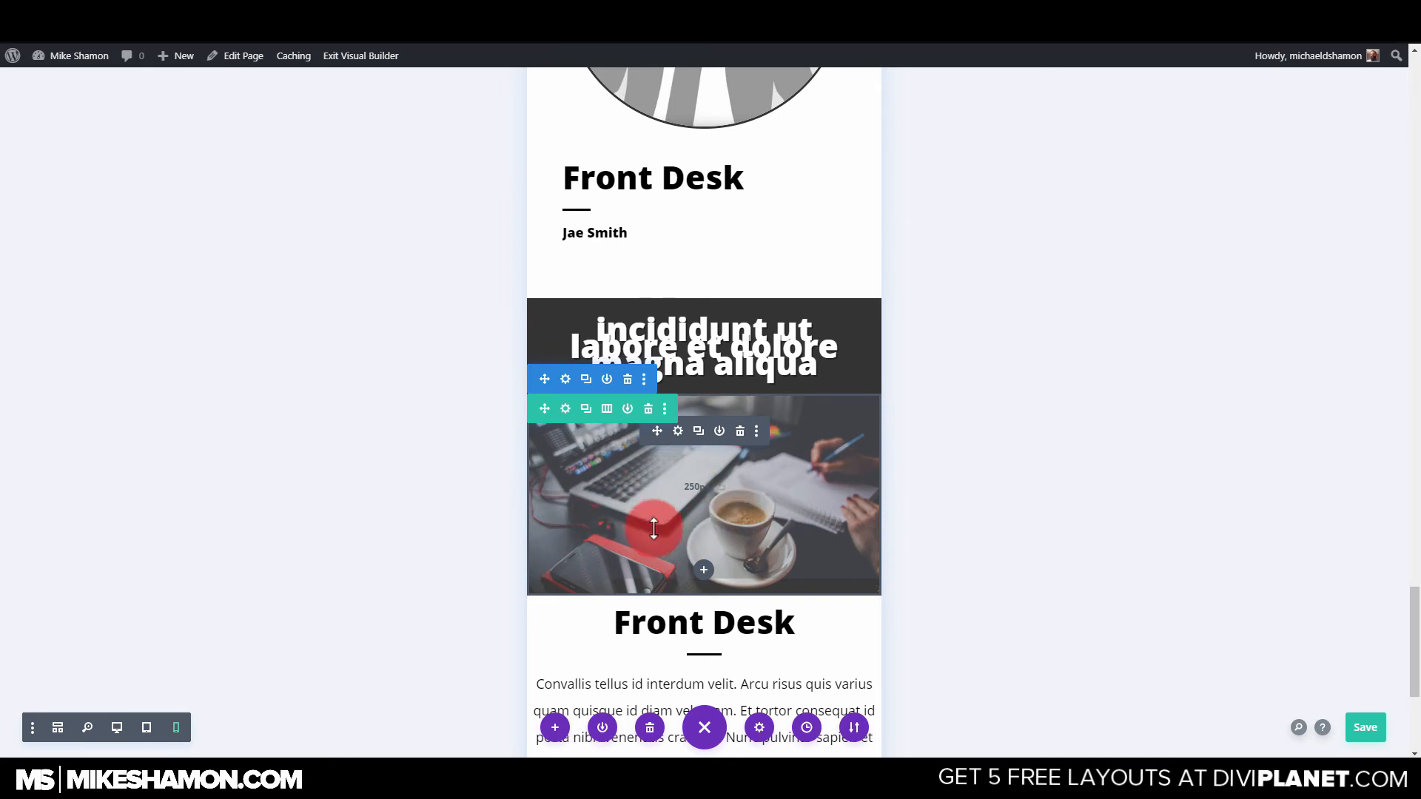
scroll(666, 526, "down", 4)
scroll(730, 537, "up", 3)
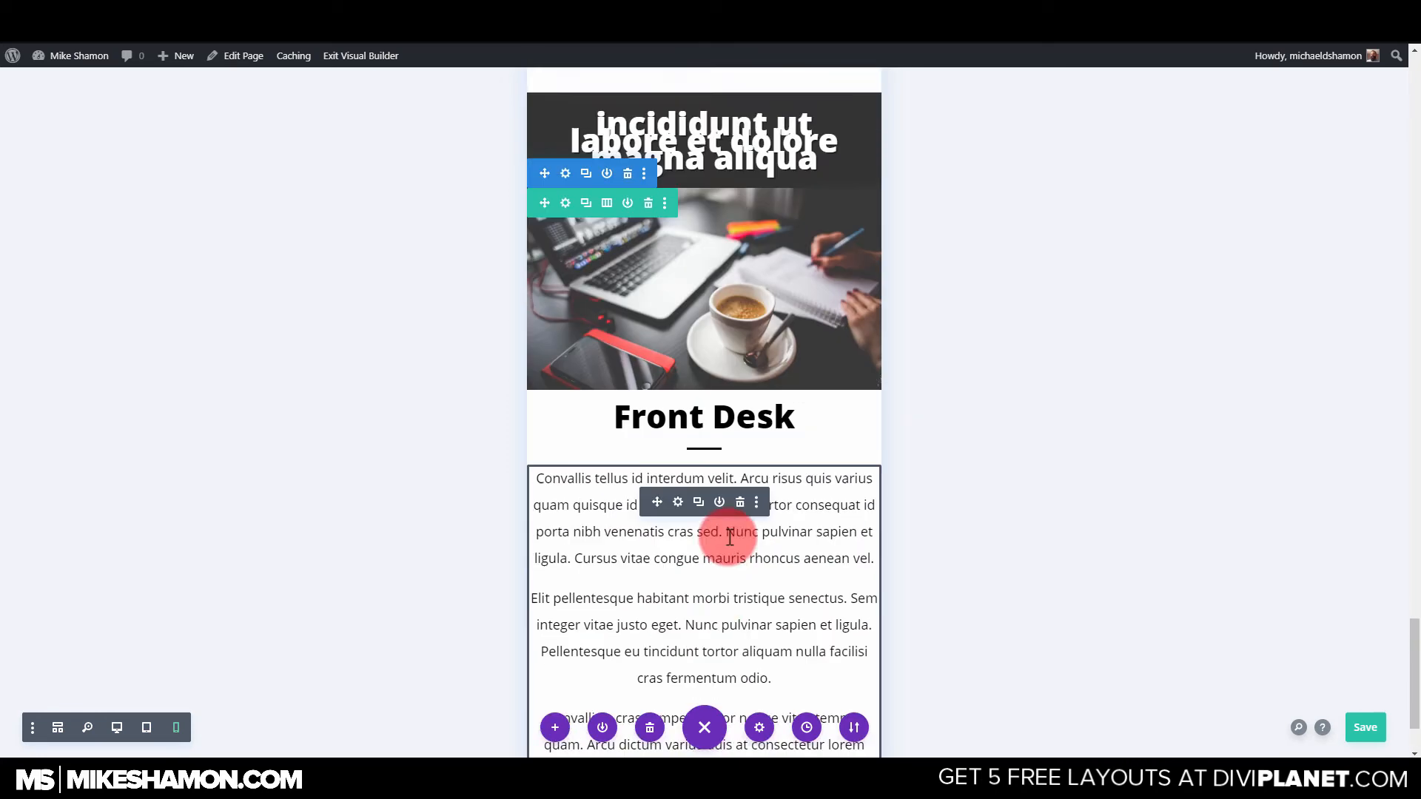
scroll(730, 538, "down", 3)
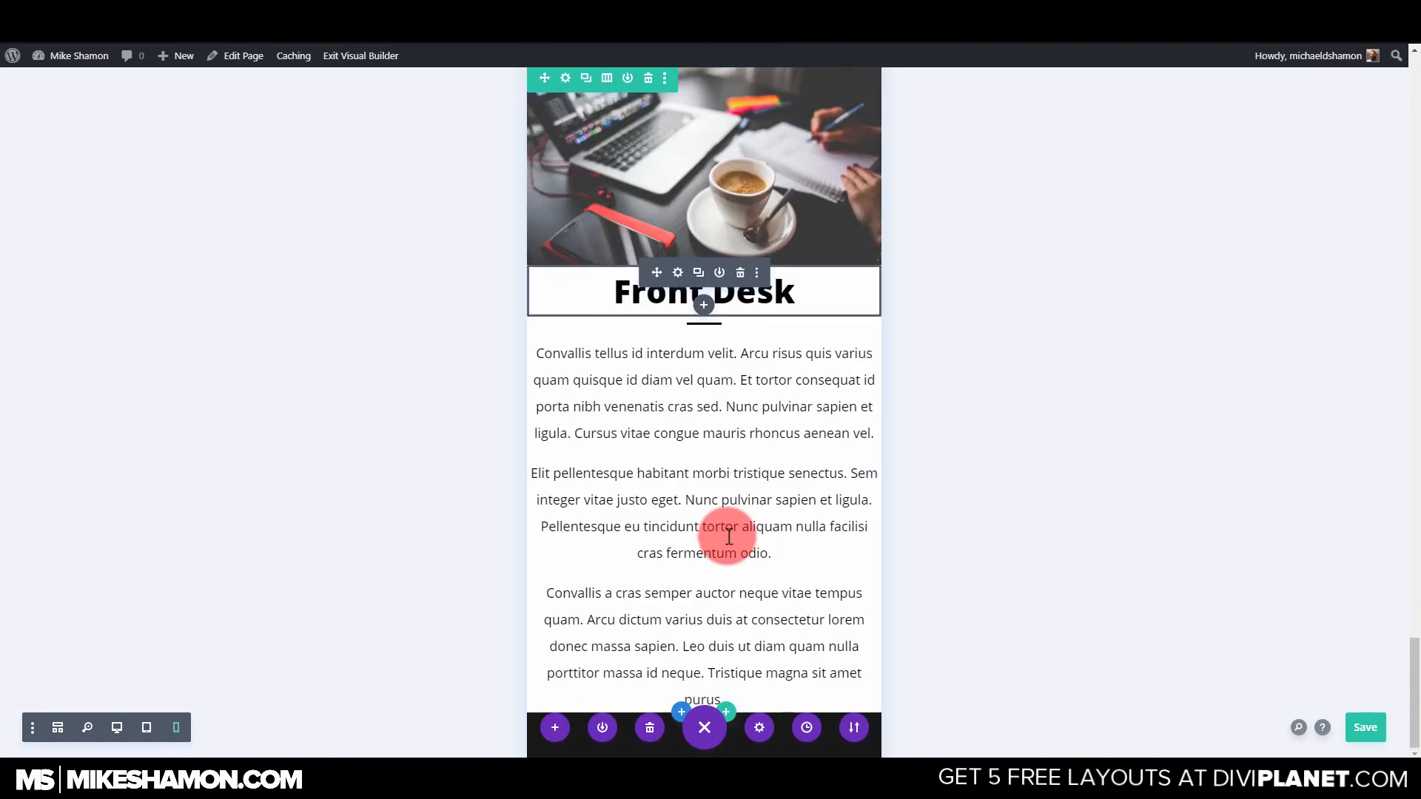
left_click(117, 727)
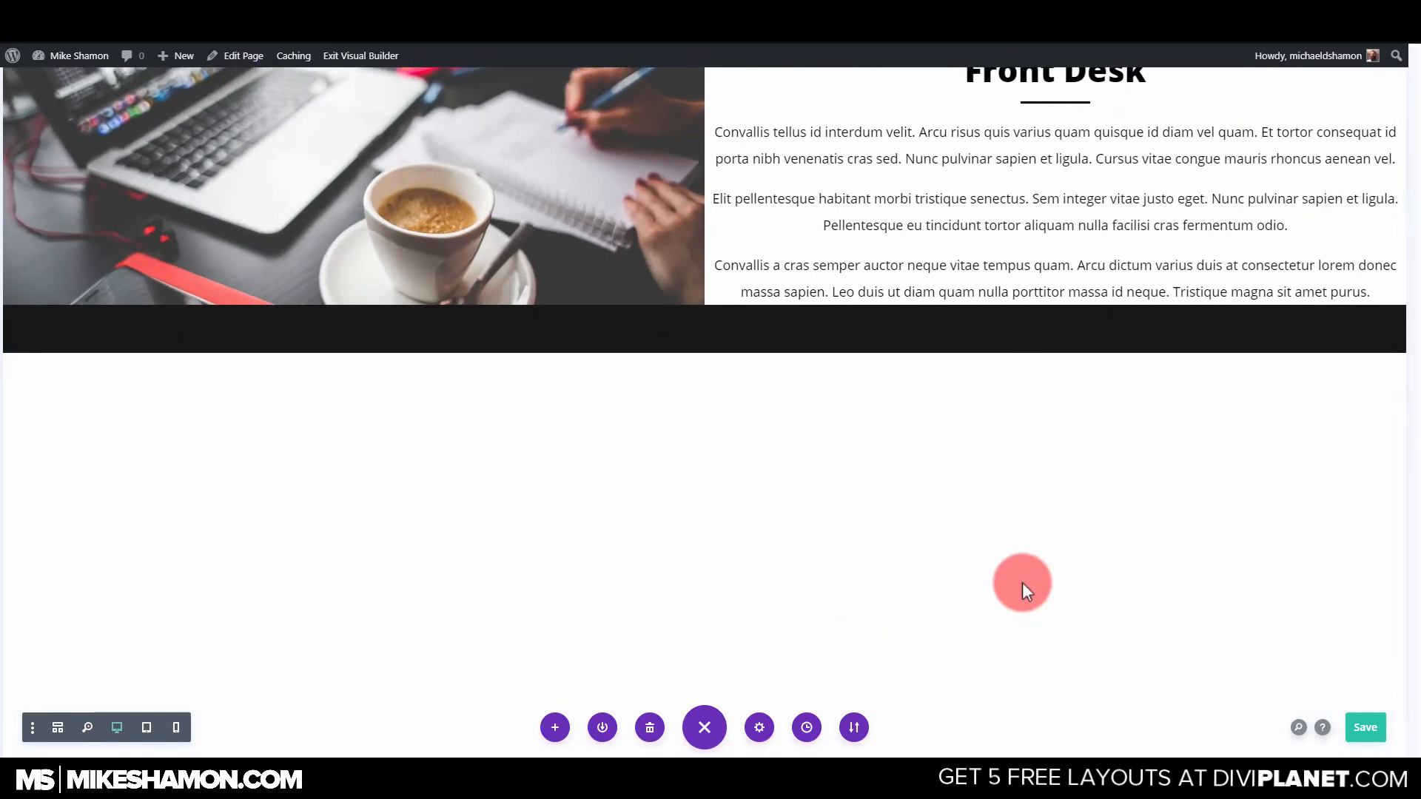
scroll(974, 587, "up", 5)
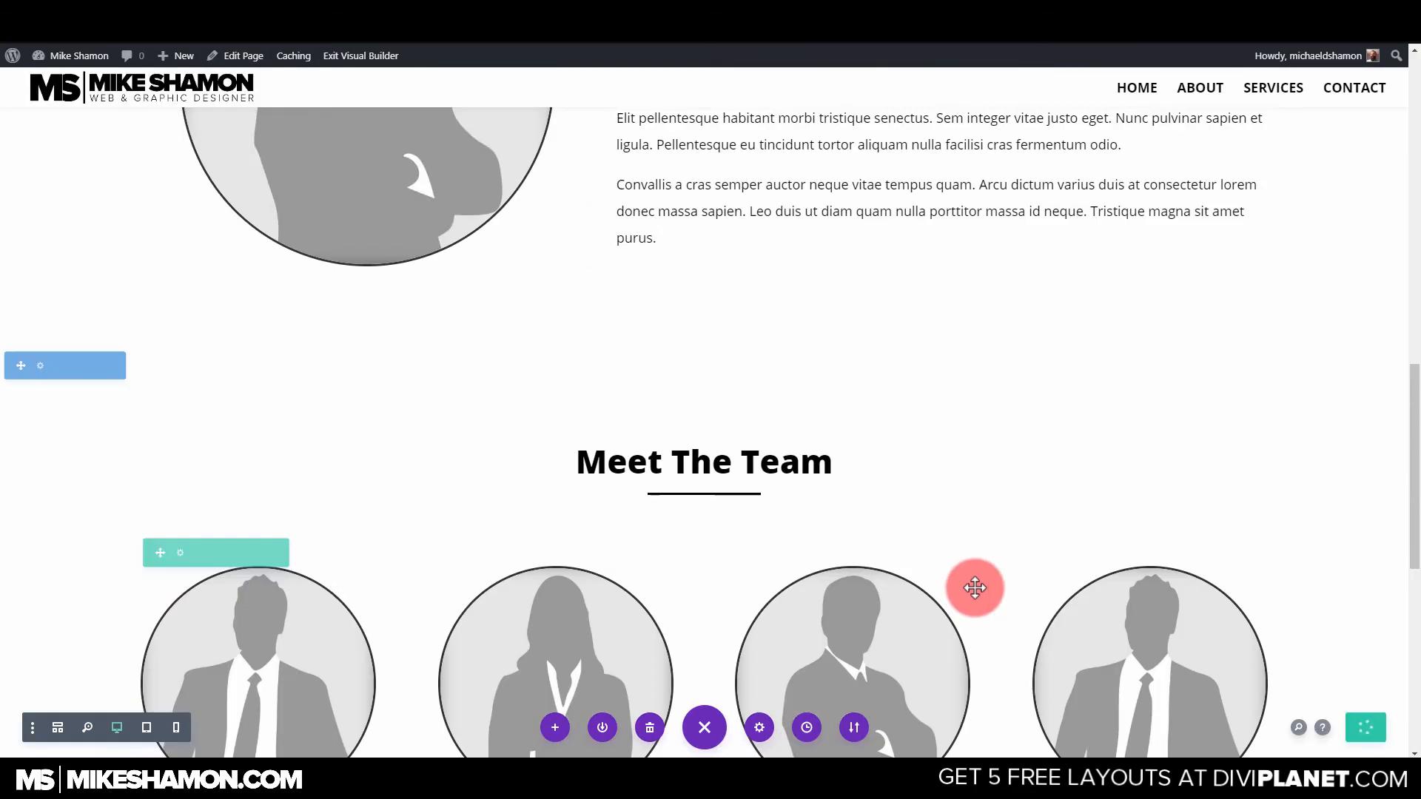
scroll(974, 589, "down", 10)
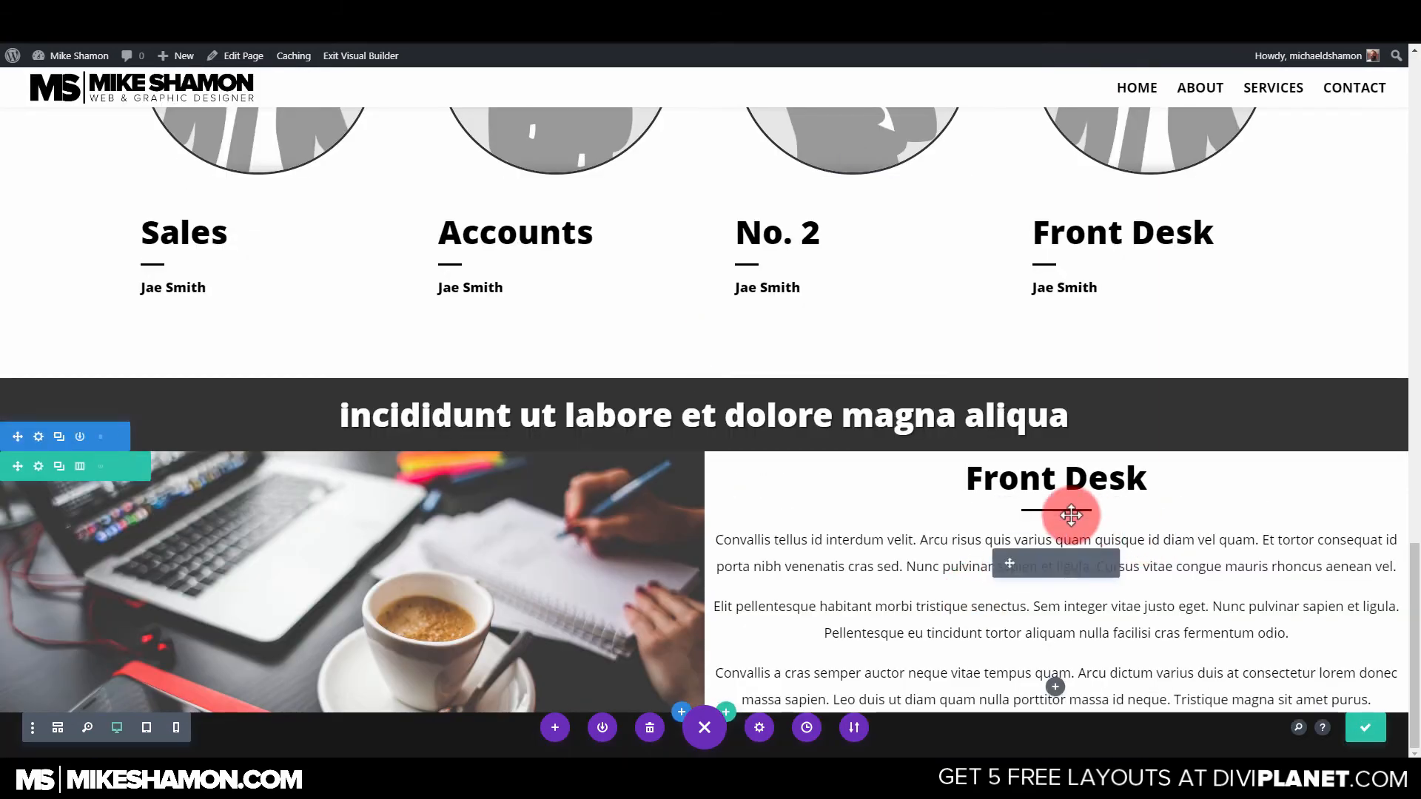
Open the Front Desk row's settings and move the dialog clear of the text column.
mouse_move(1041, 520)
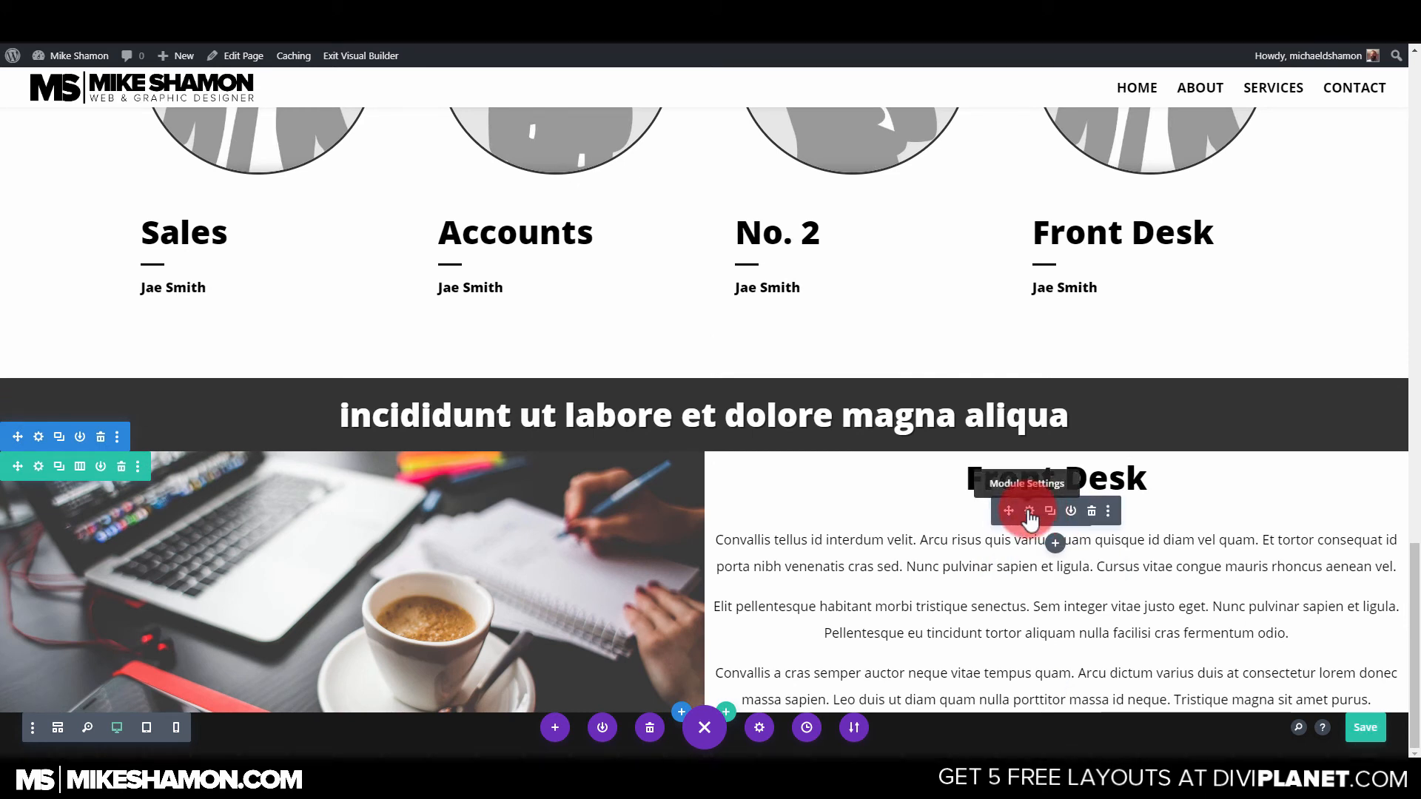
mouse_move(428, 501)
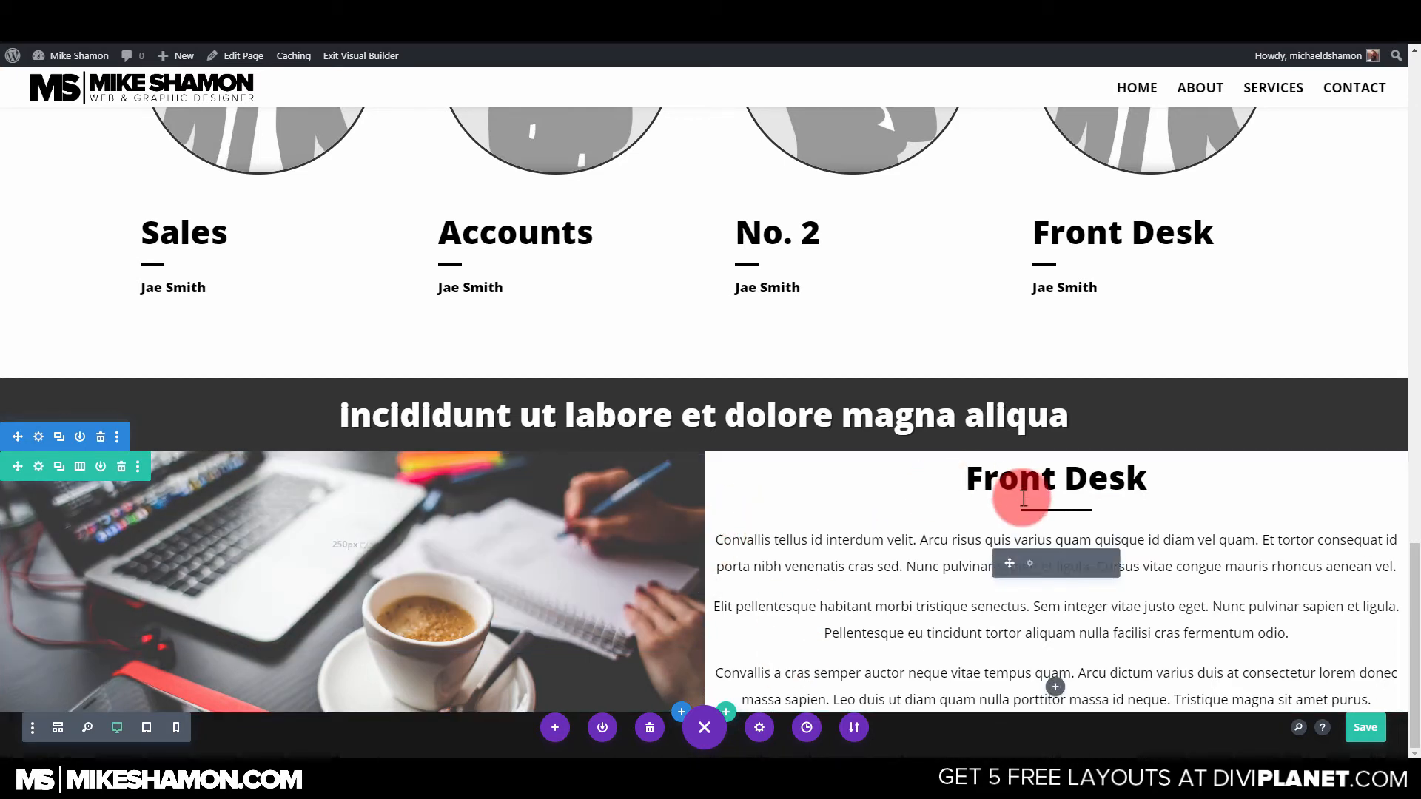
left_click(40, 467)
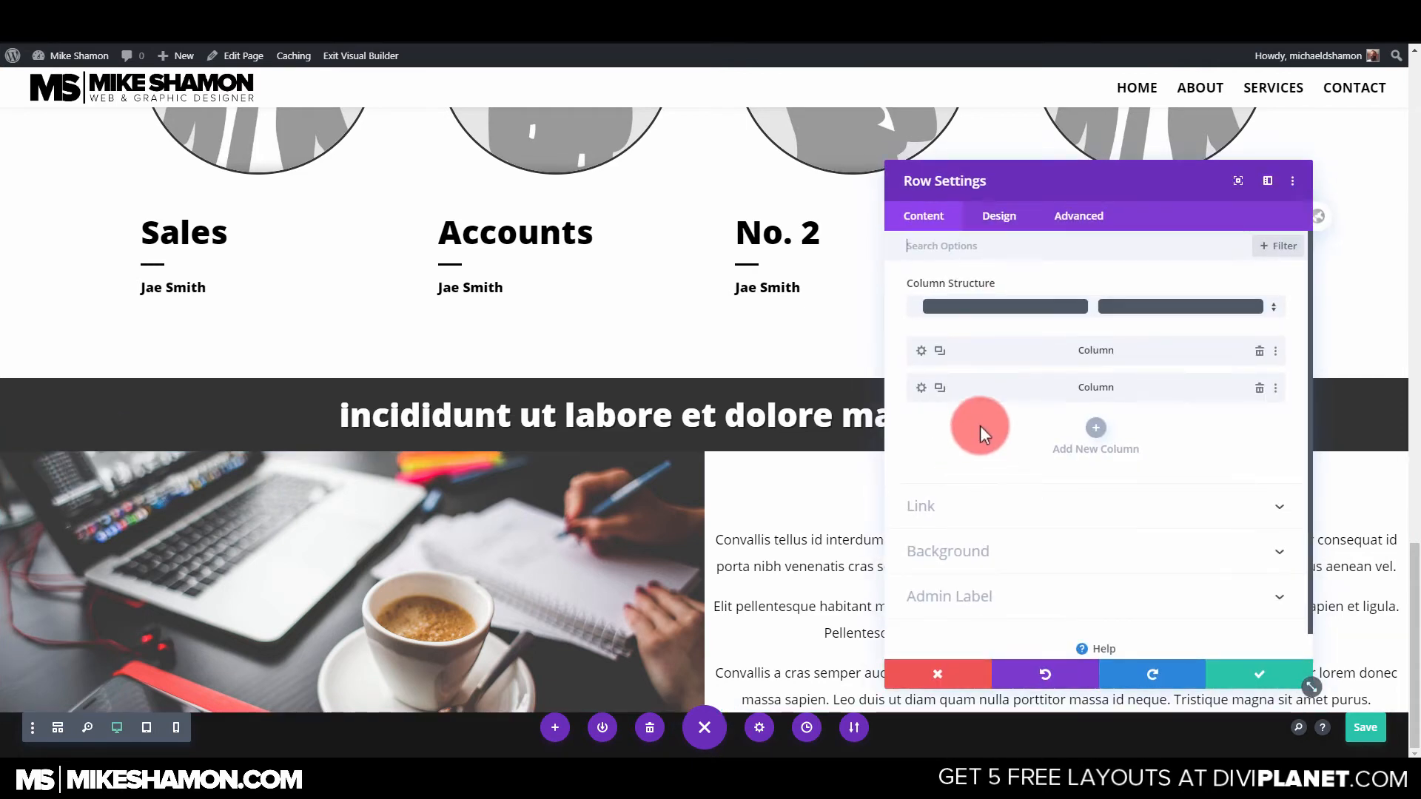
left_click(926, 384)
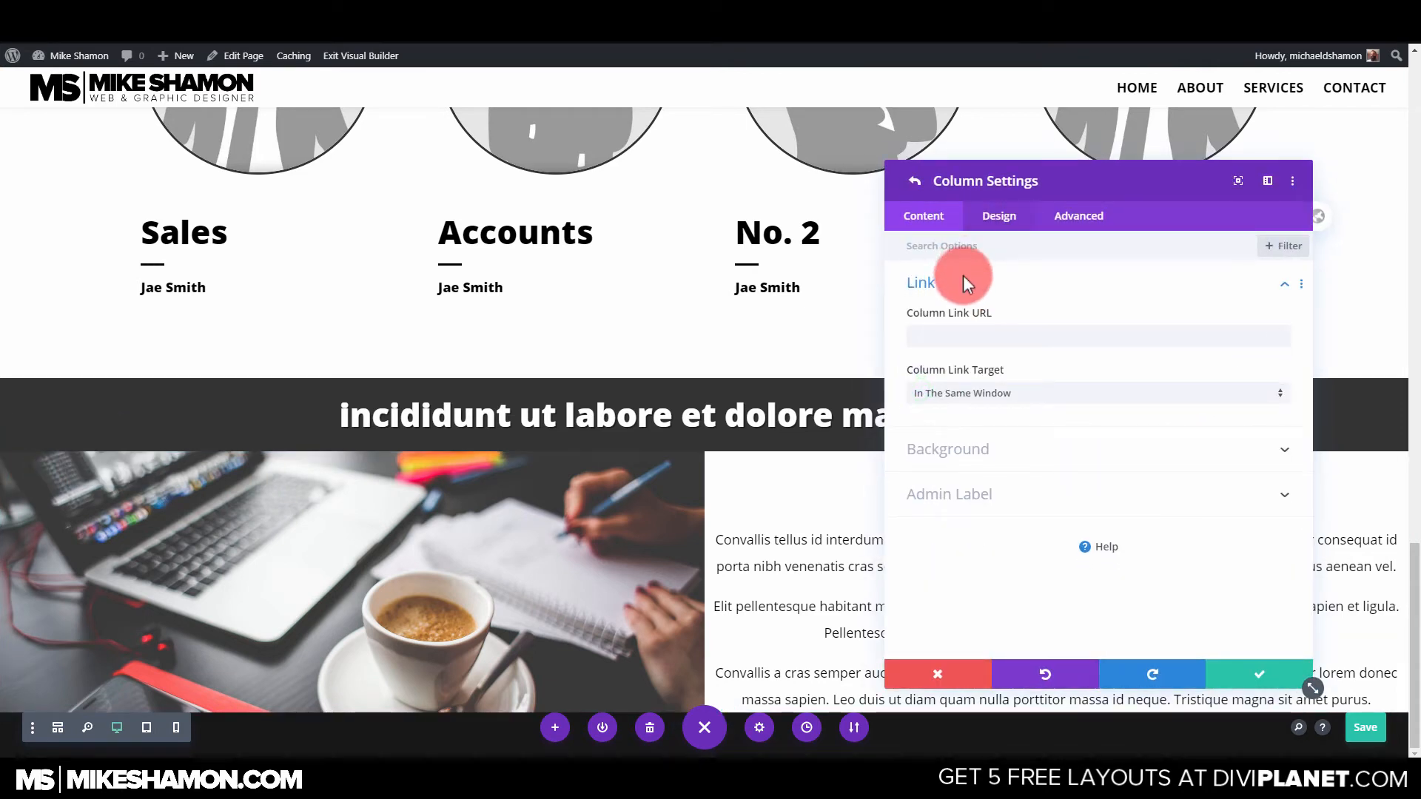
left_click(923, 190)
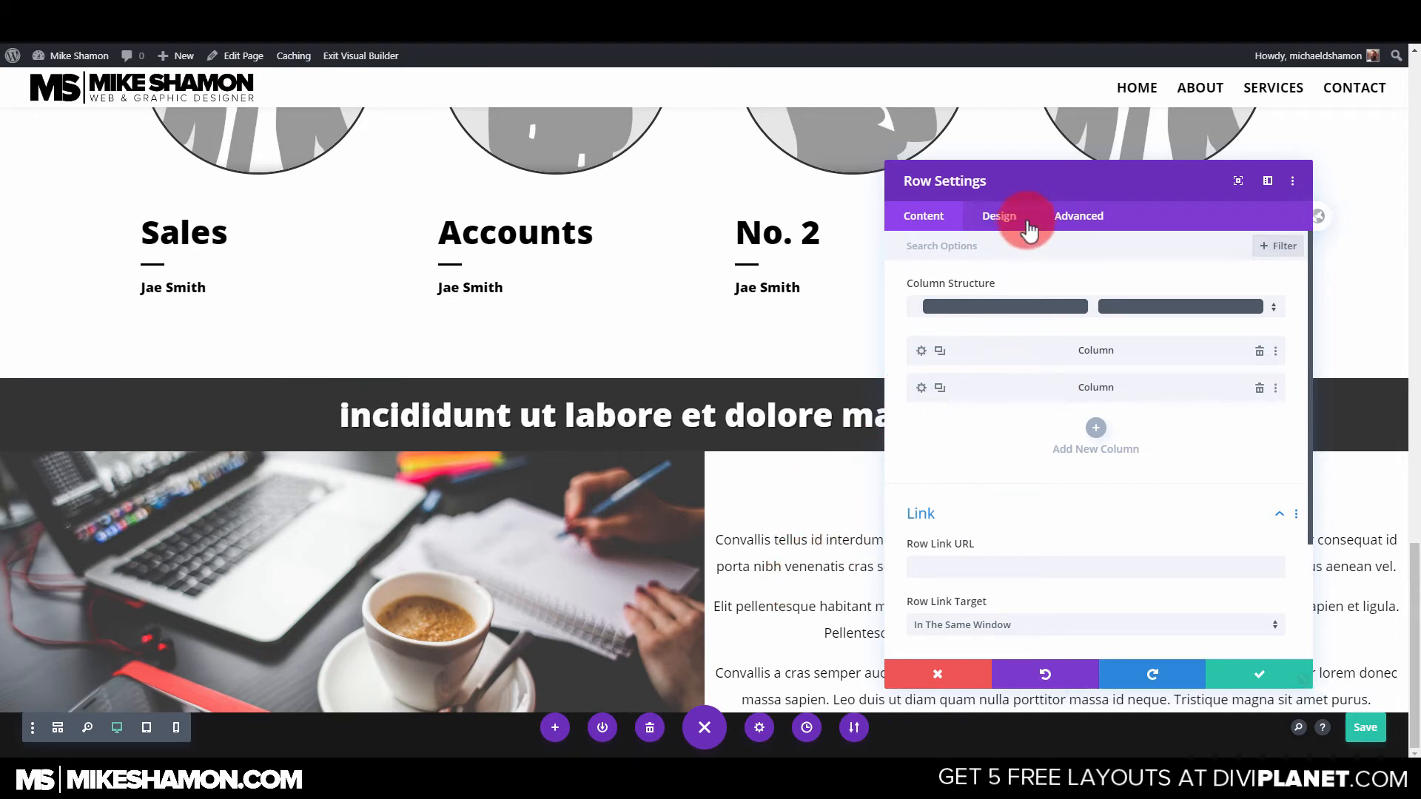
left_click_drag(1061, 179, 360, 173)
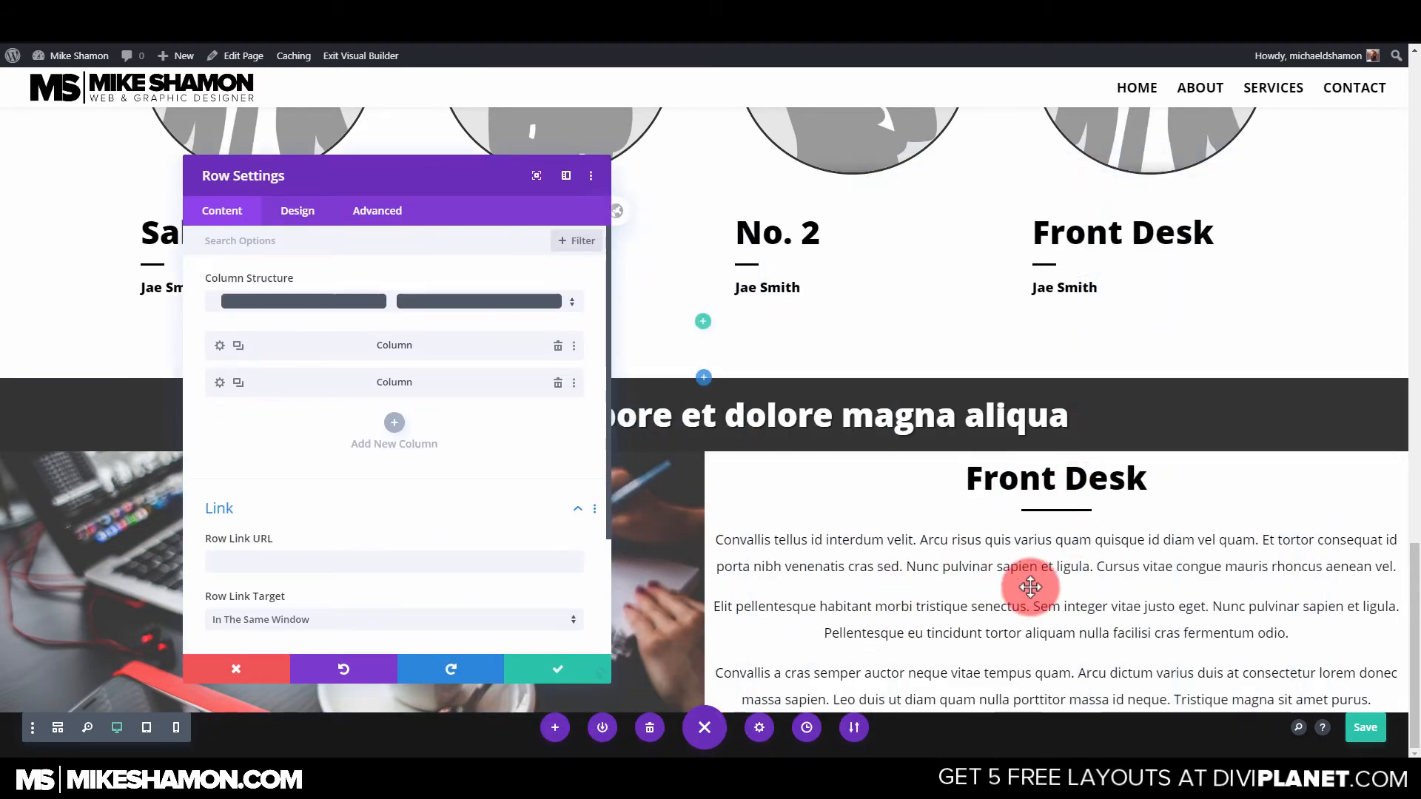
Set the Front Desk text column's top, bottom, left and right padding to 64px, linking each opposite pair.
left_click(219, 385)
left_click(296, 211)
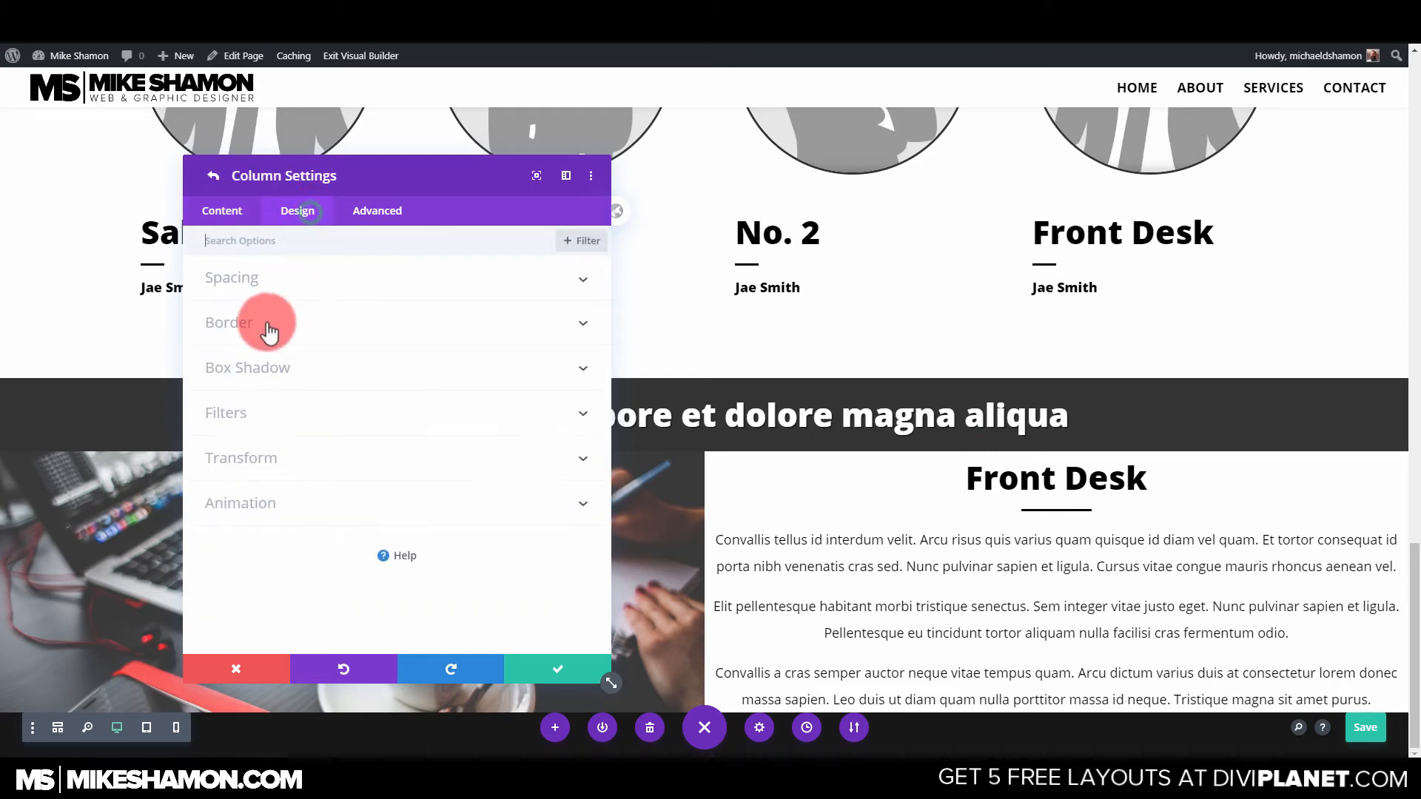
left_click(278, 272)
left_click(249, 334)
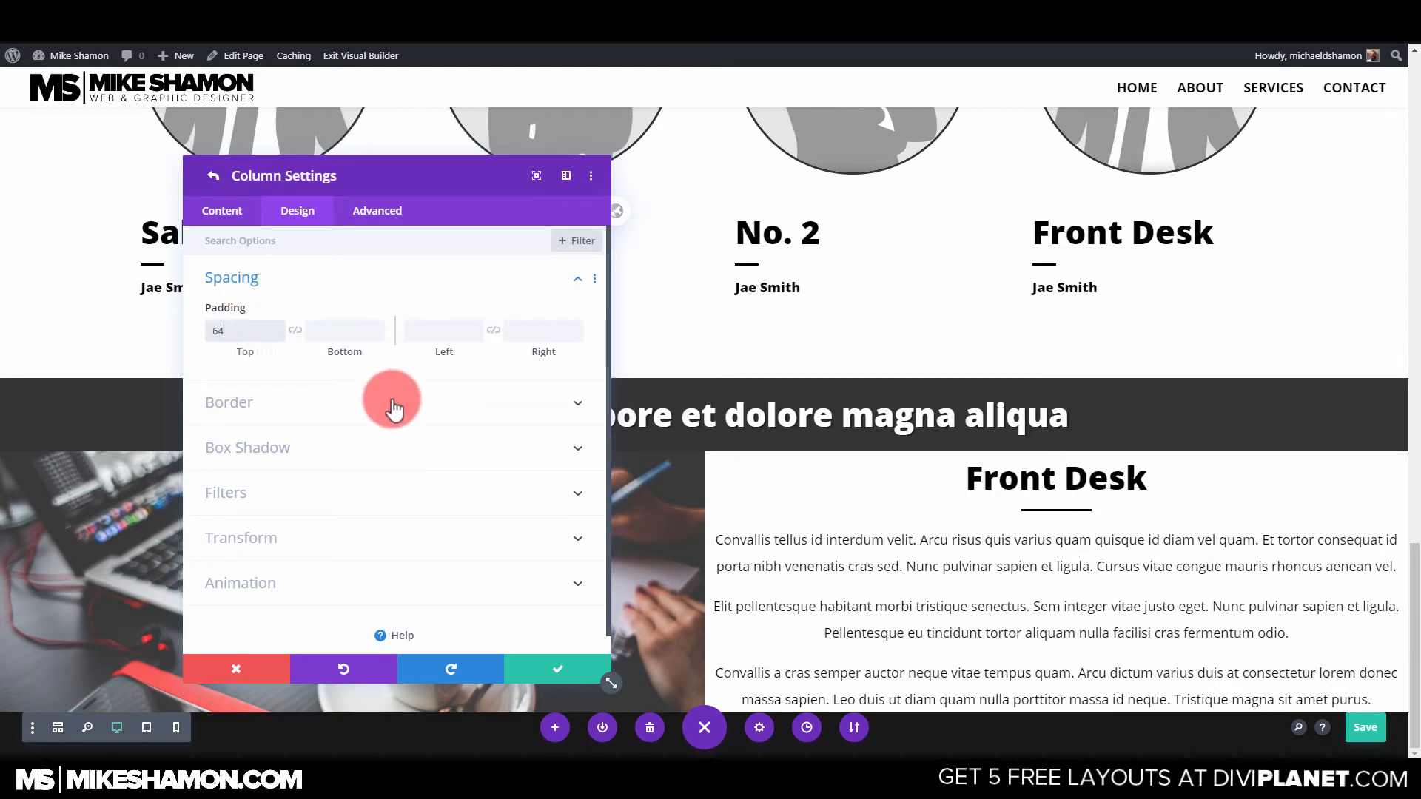
left_click(295, 330)
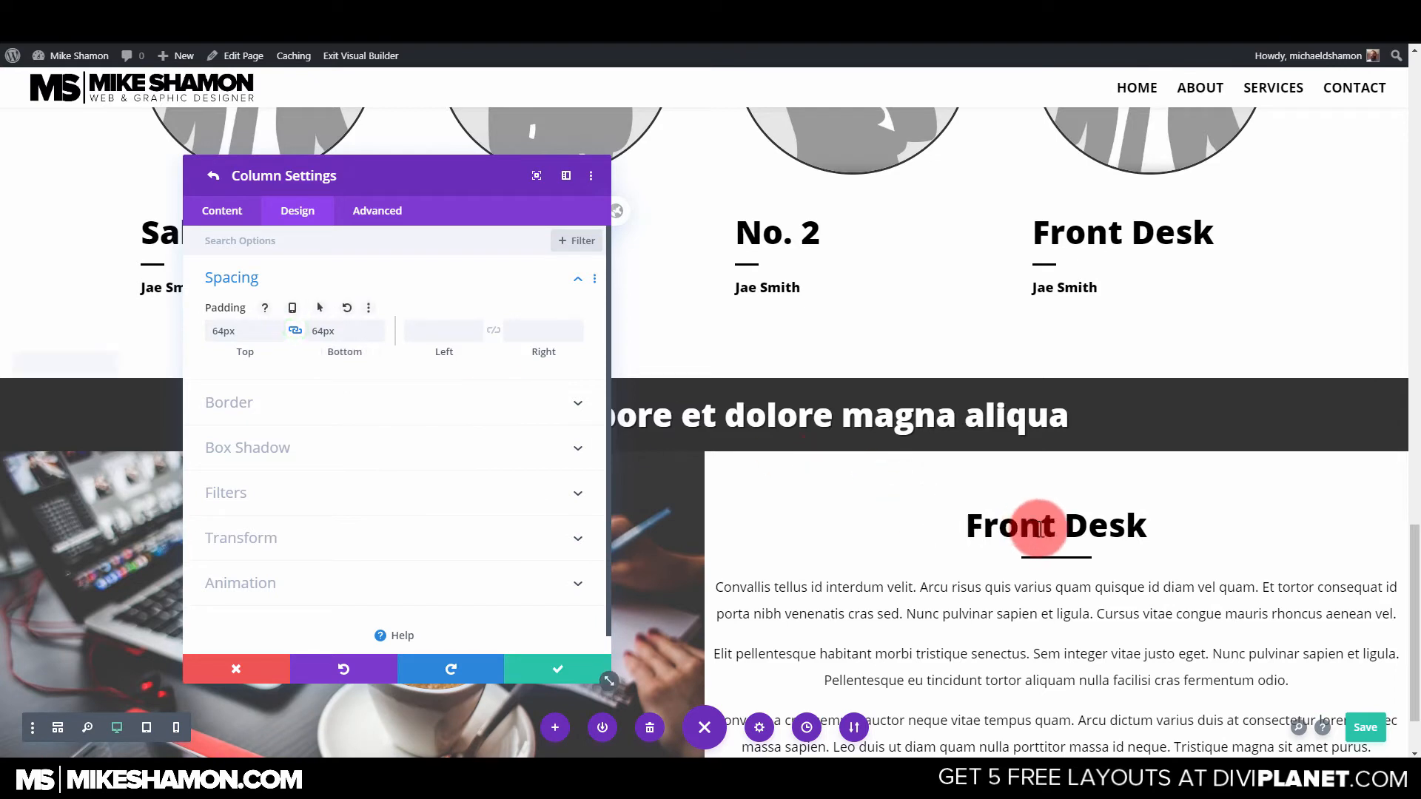
scroll(1054, 539, "down", 1)
left_click(432, 337)
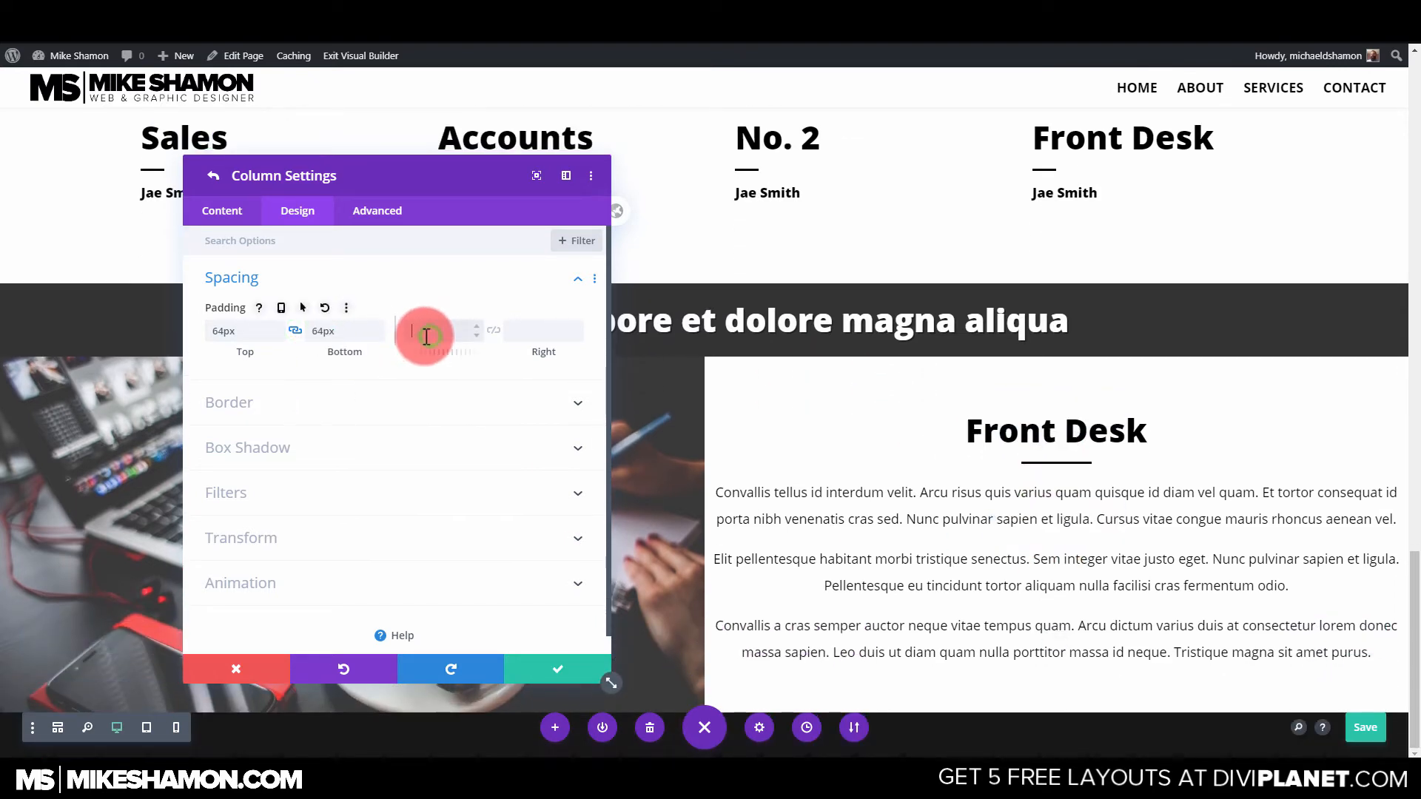
left_click(492, 330)
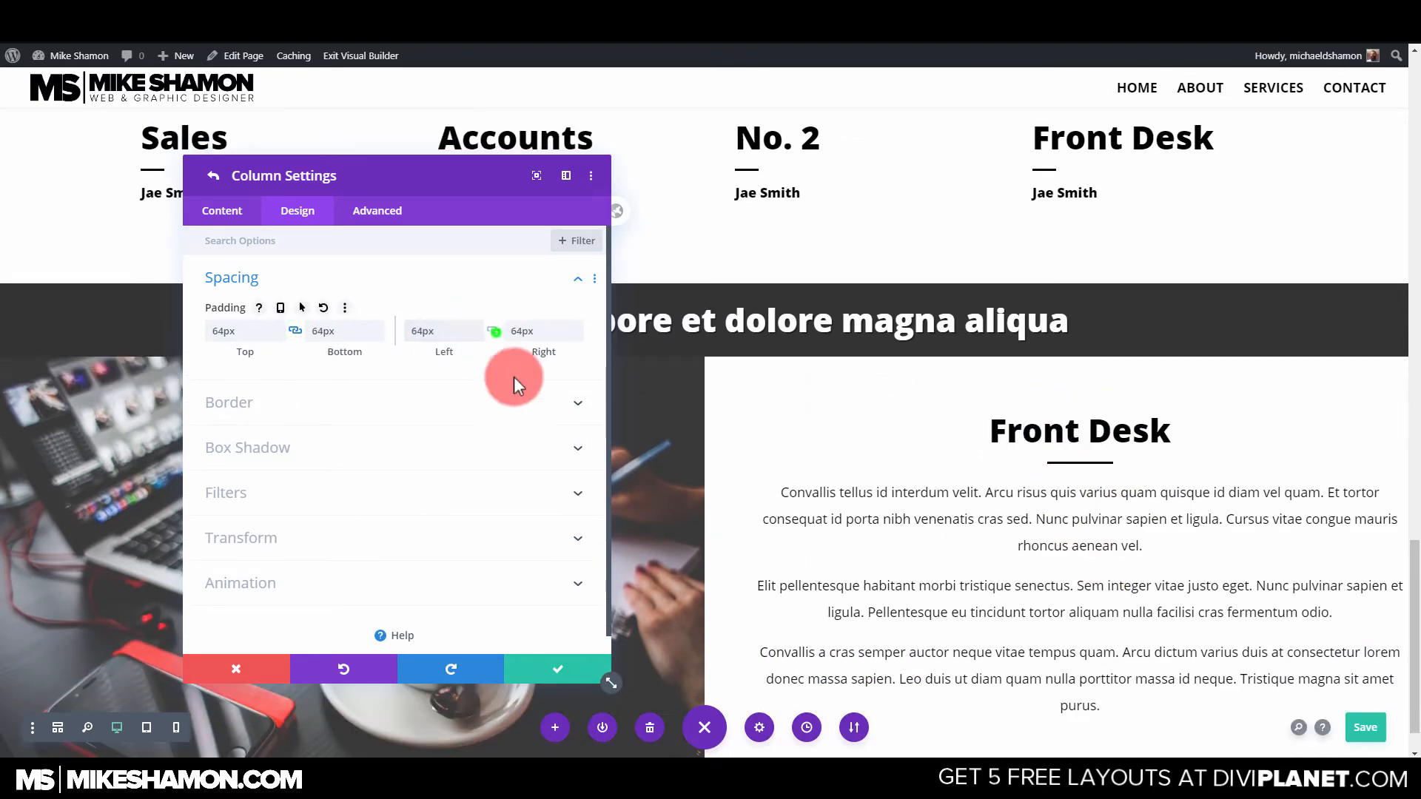
Try the text column's linked left and right padding at 10% and at 3%.
scroll(1207, 503, "down", 1)
double_click(446, 334)
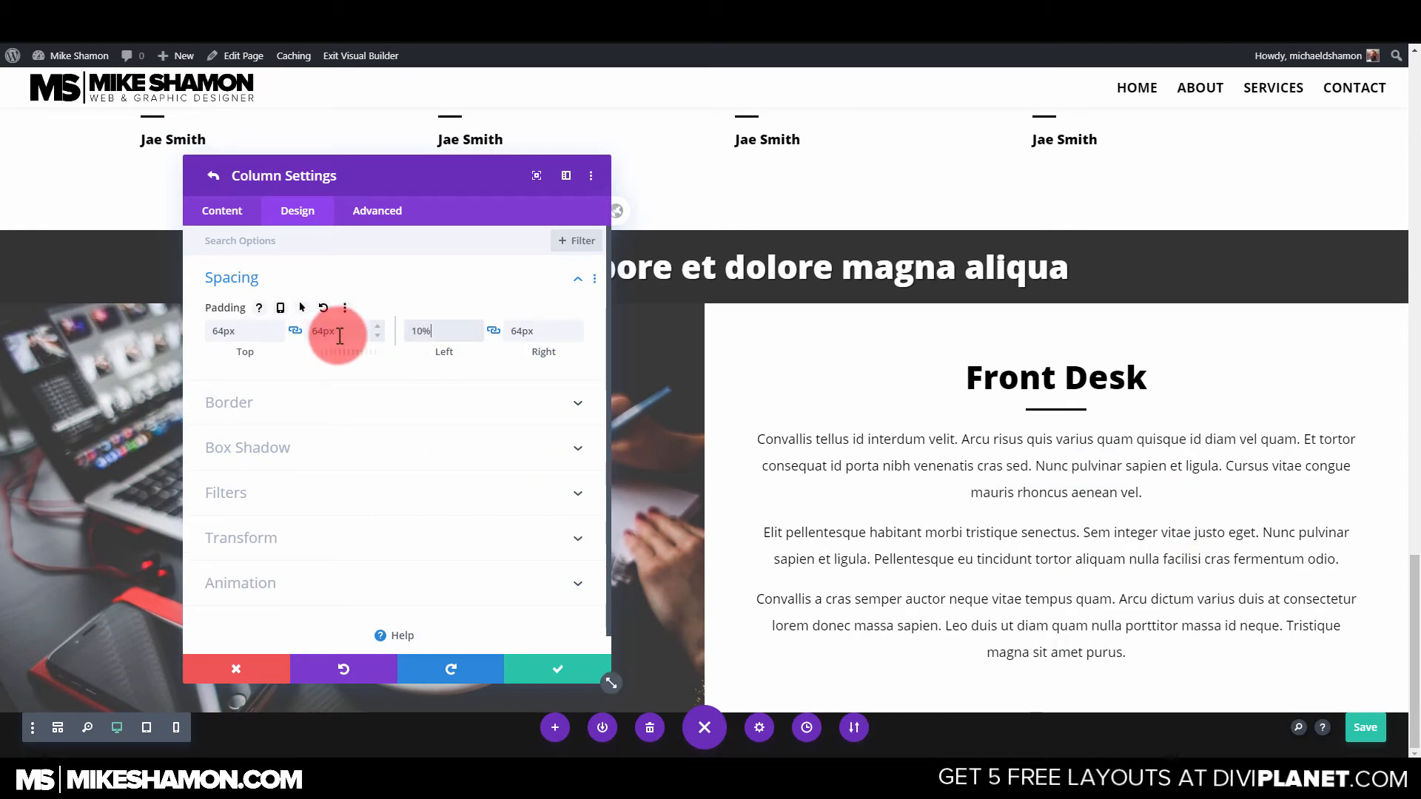
left_click(426, 331)
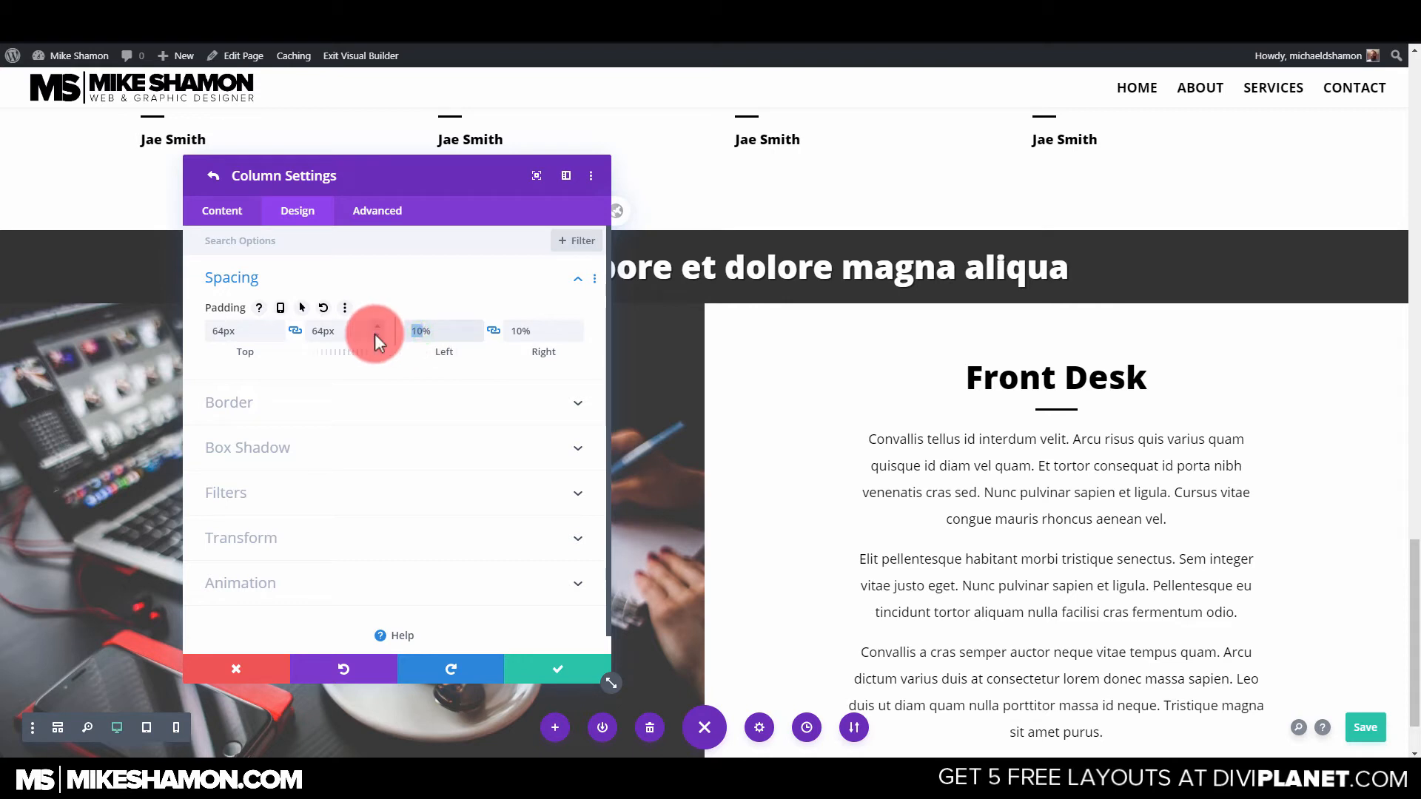
type("3")
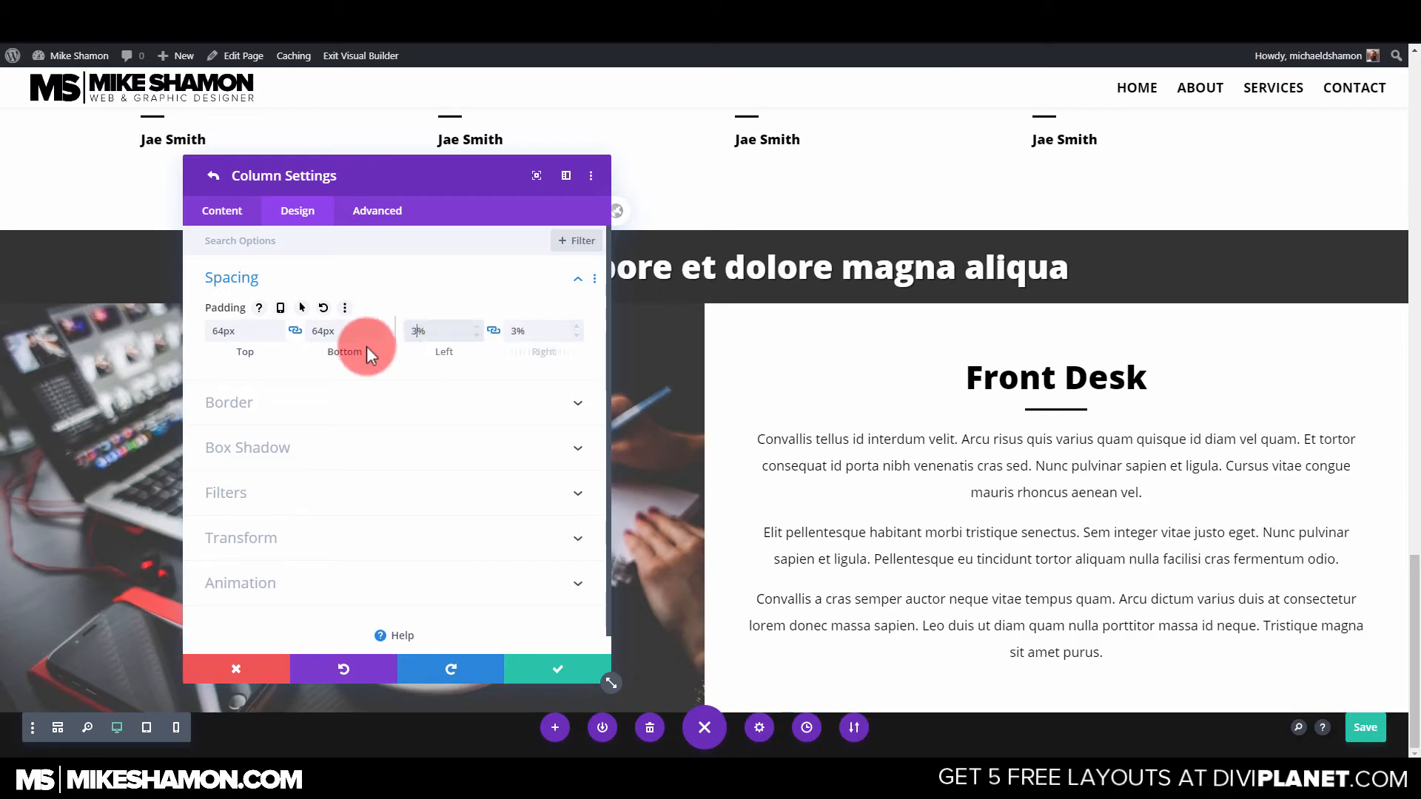
Set the text column's top, bottom, left and right padding to 5%.
left_click(223, 331)
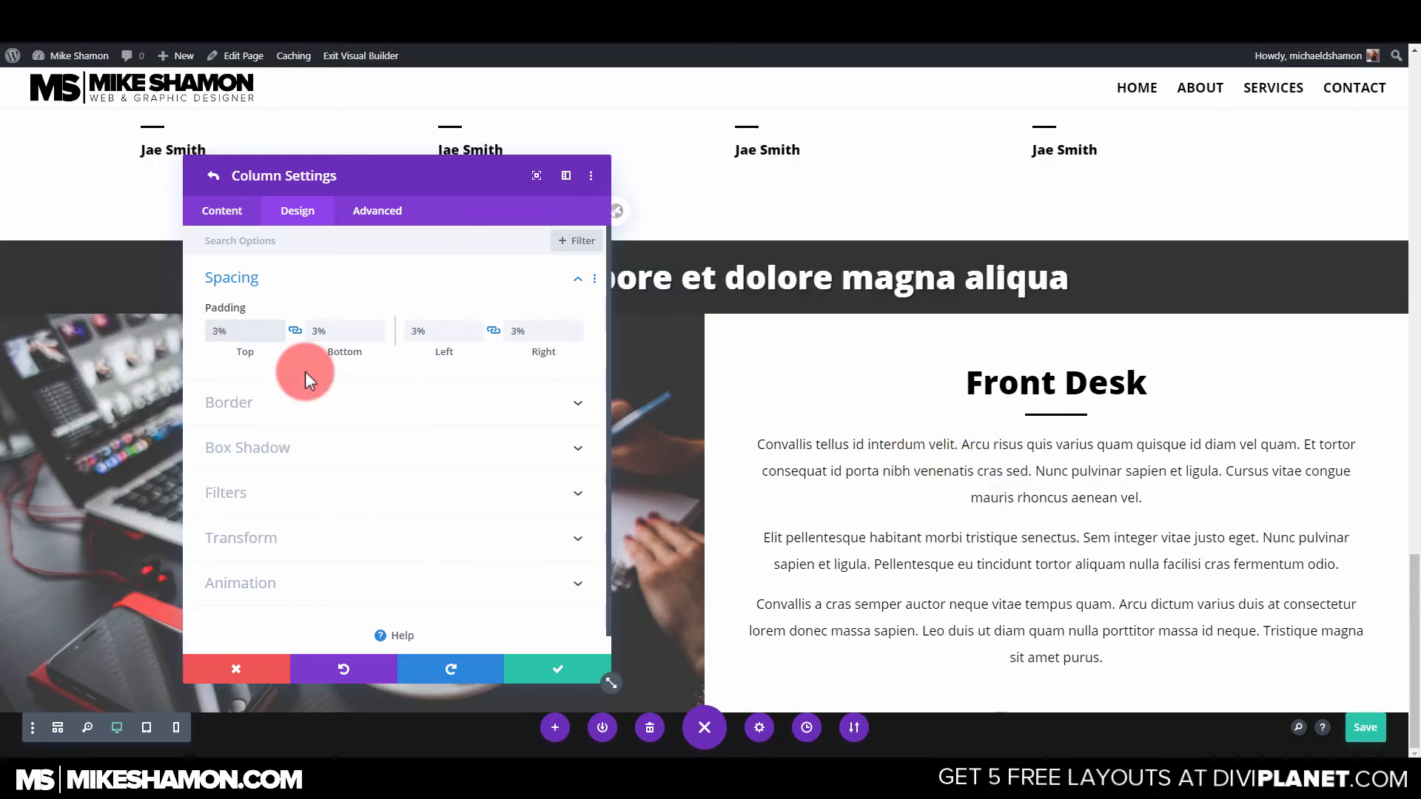
key("BackSpace")
type("5")
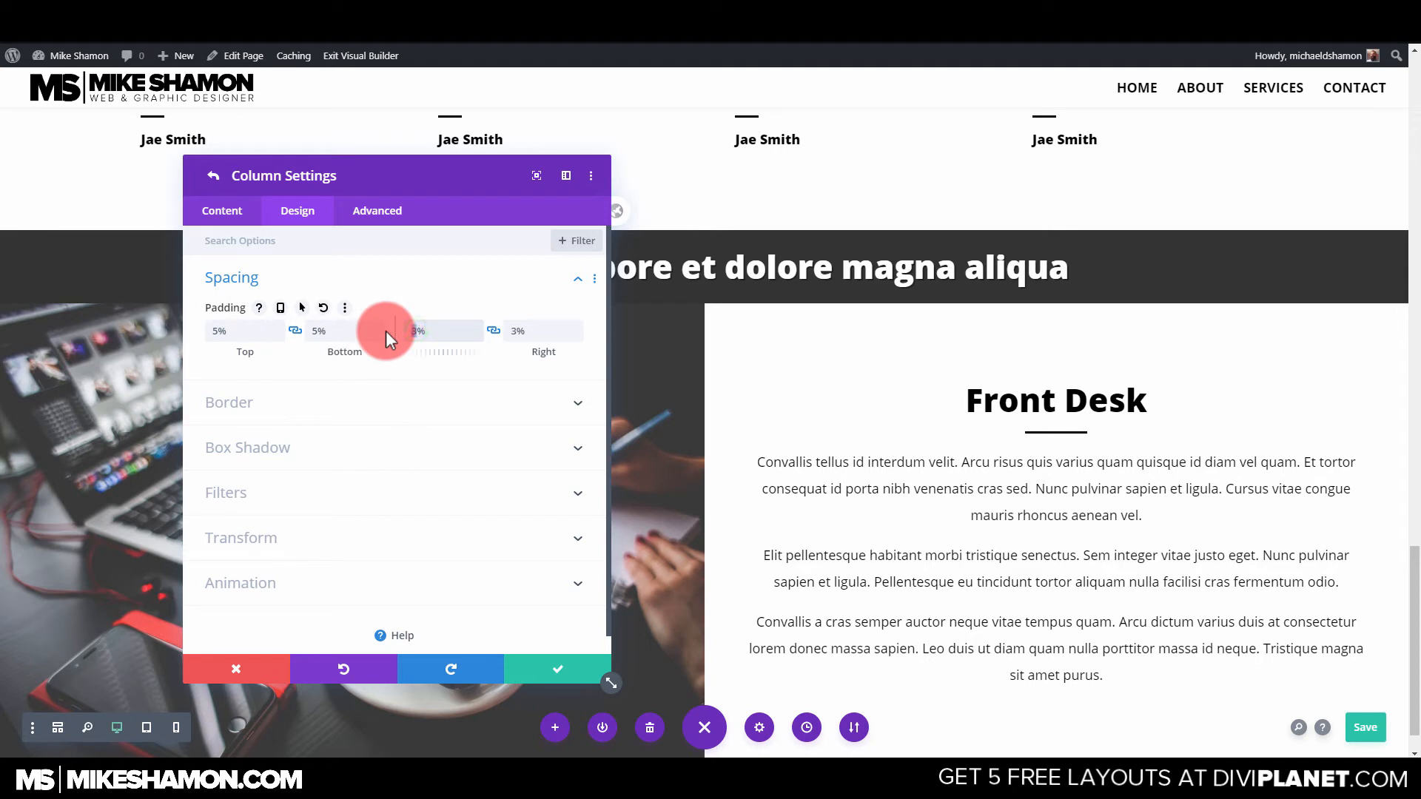
type("5")
scroll(1034, 461, "down", 1)
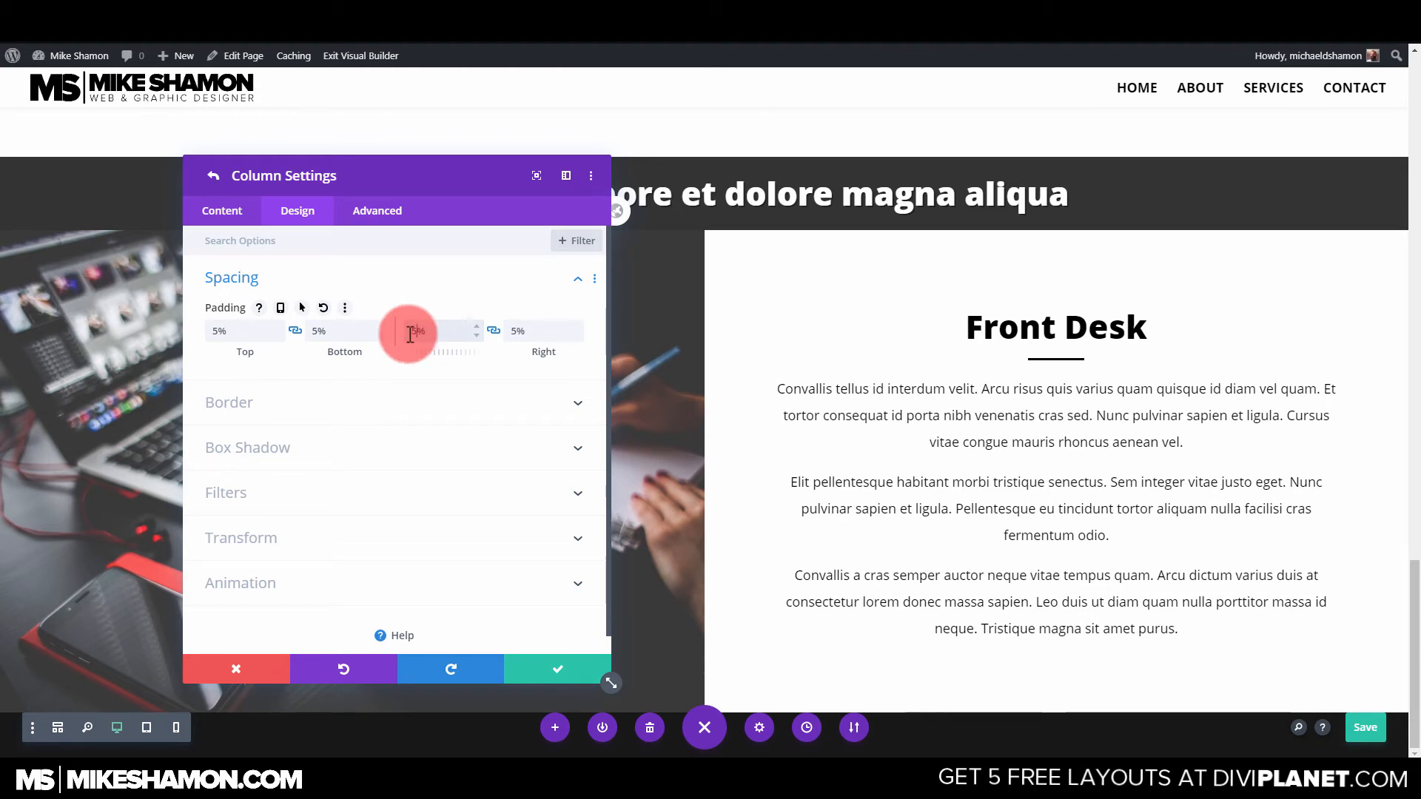
Check the Front Desk text and laptop photo in the phone preview, and return to the desktop view.
left_click(178, 727)
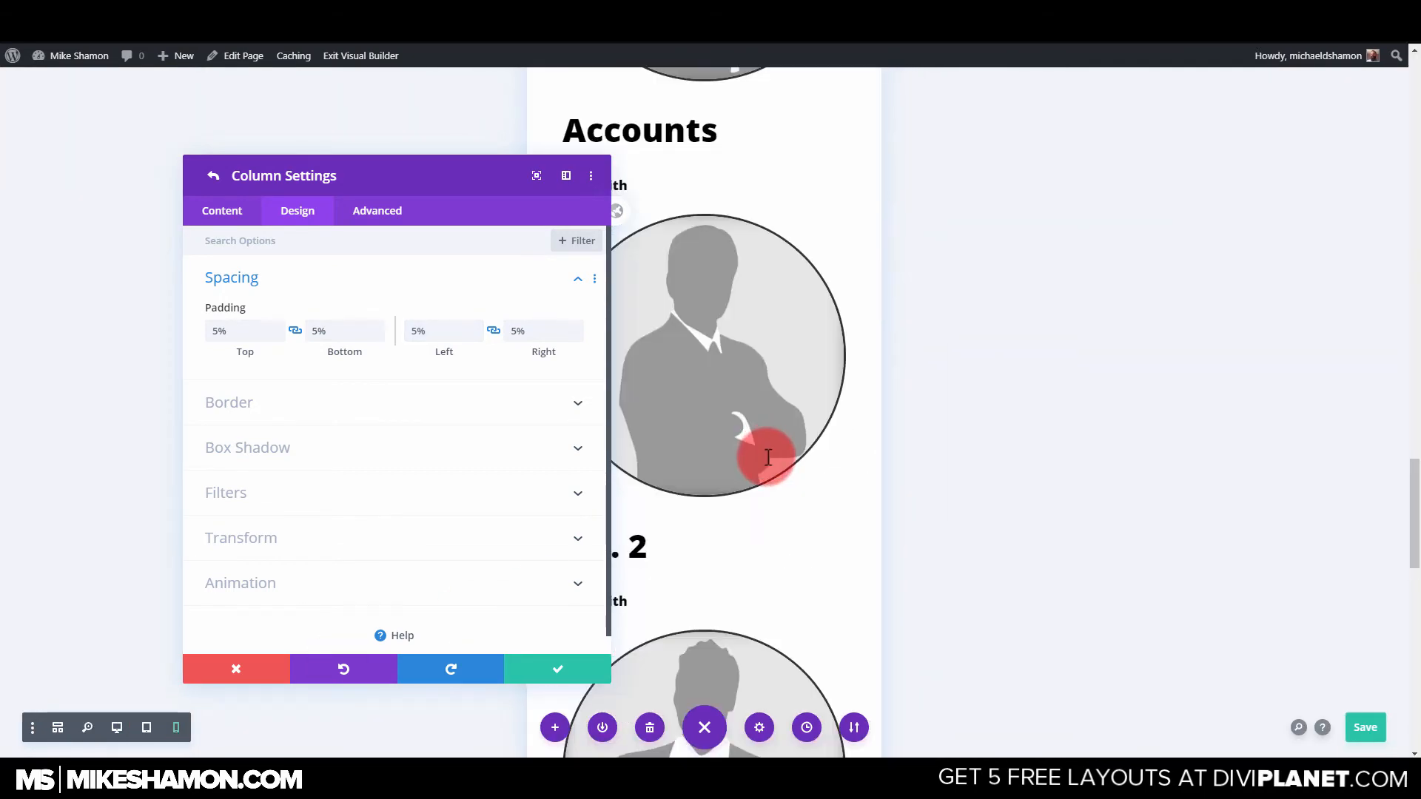
scroll(760, 488, "down", 16)
scroll(758, 491, "up", 1)
scroll(758, 490, "down", 1)
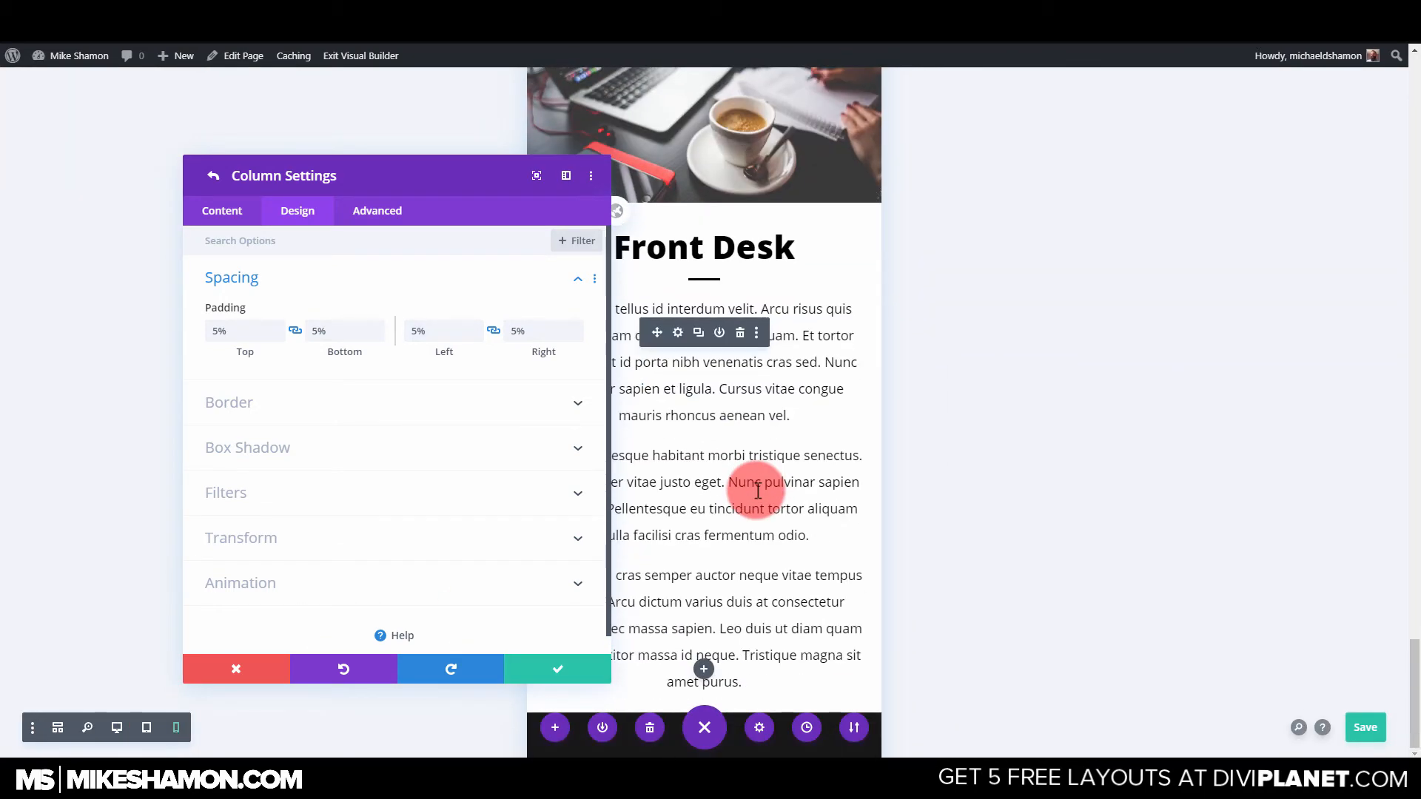
scroll(756, 490, "up", 3)
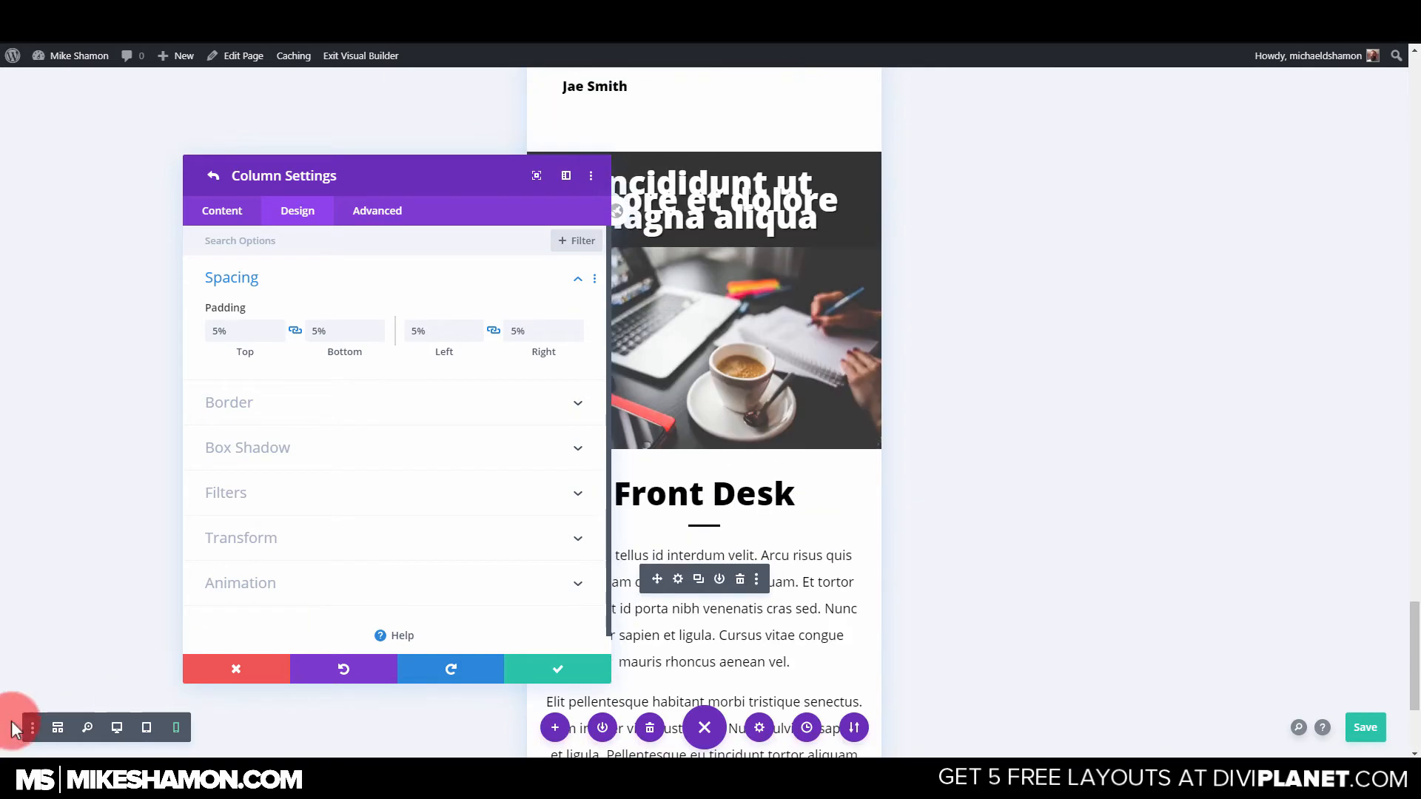
left_click(114, 728)
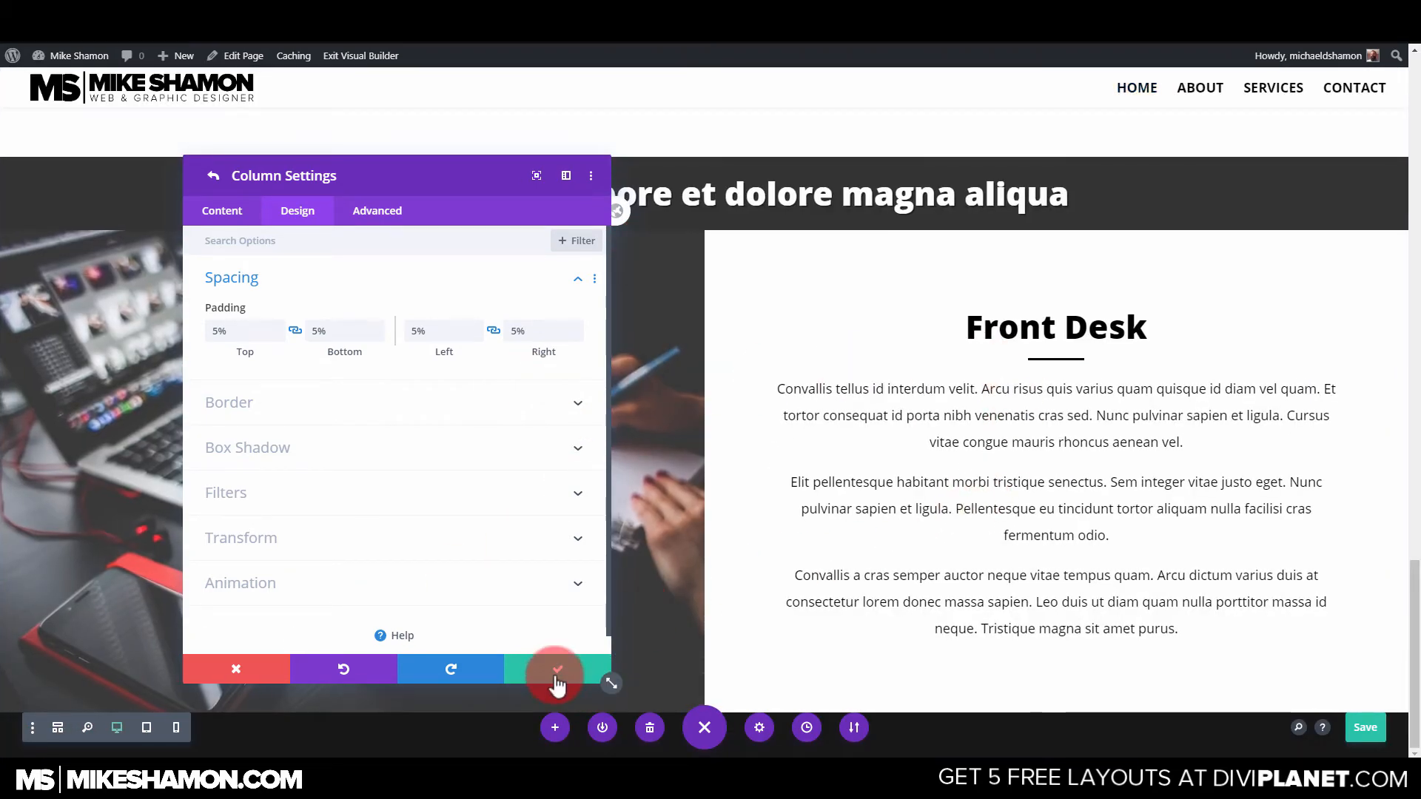
Save the text column's padding and the Front Desk row settings.
left_click(556, 677)
left_click(550, 664)
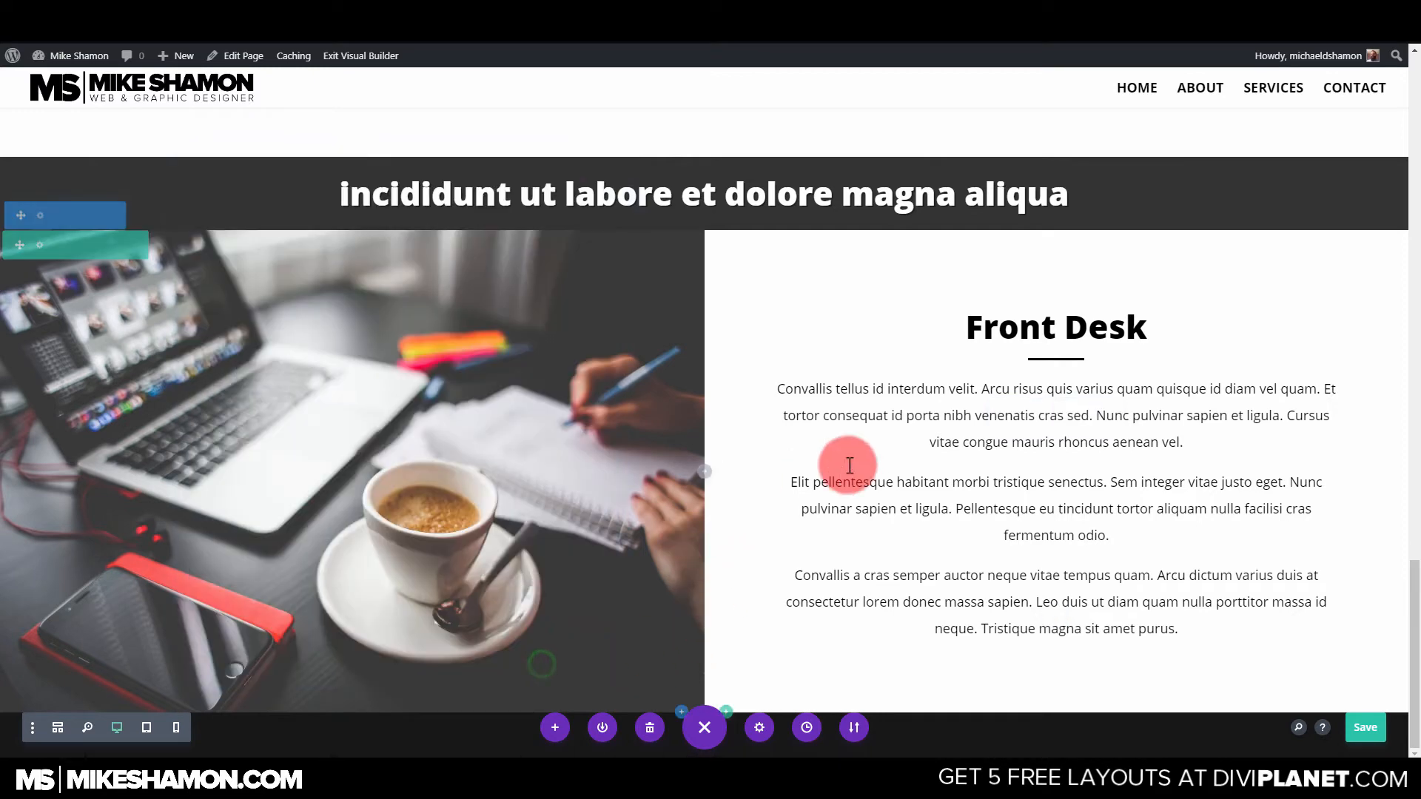
Set the top margin and top padding of the Meet The Team section to 0px and save the changes.
scroll(1184, 347, "up", 2)
scroll(1132, 348, "up", 6)
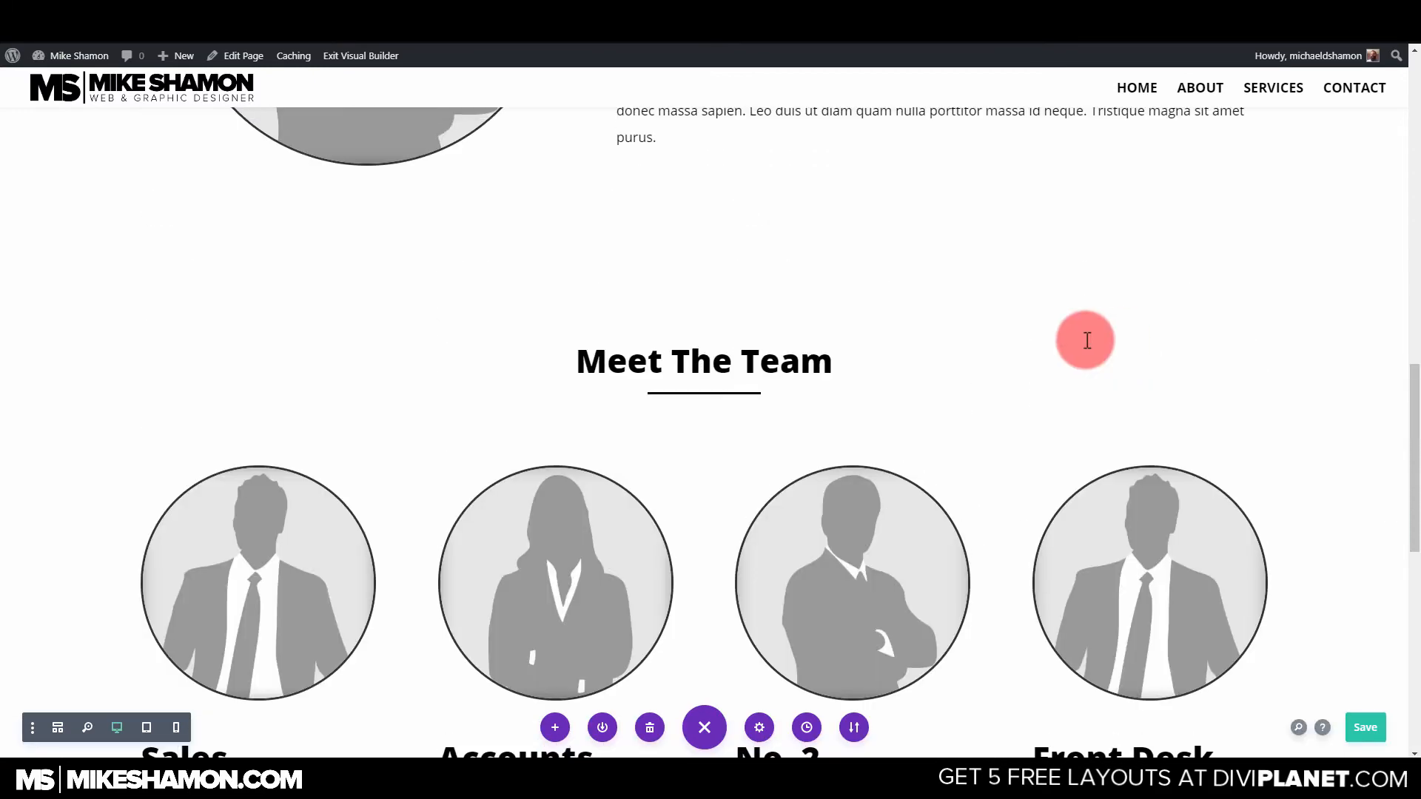
scroll(826, 376, "up", 5)
scroll(832, 379, "down", 3)
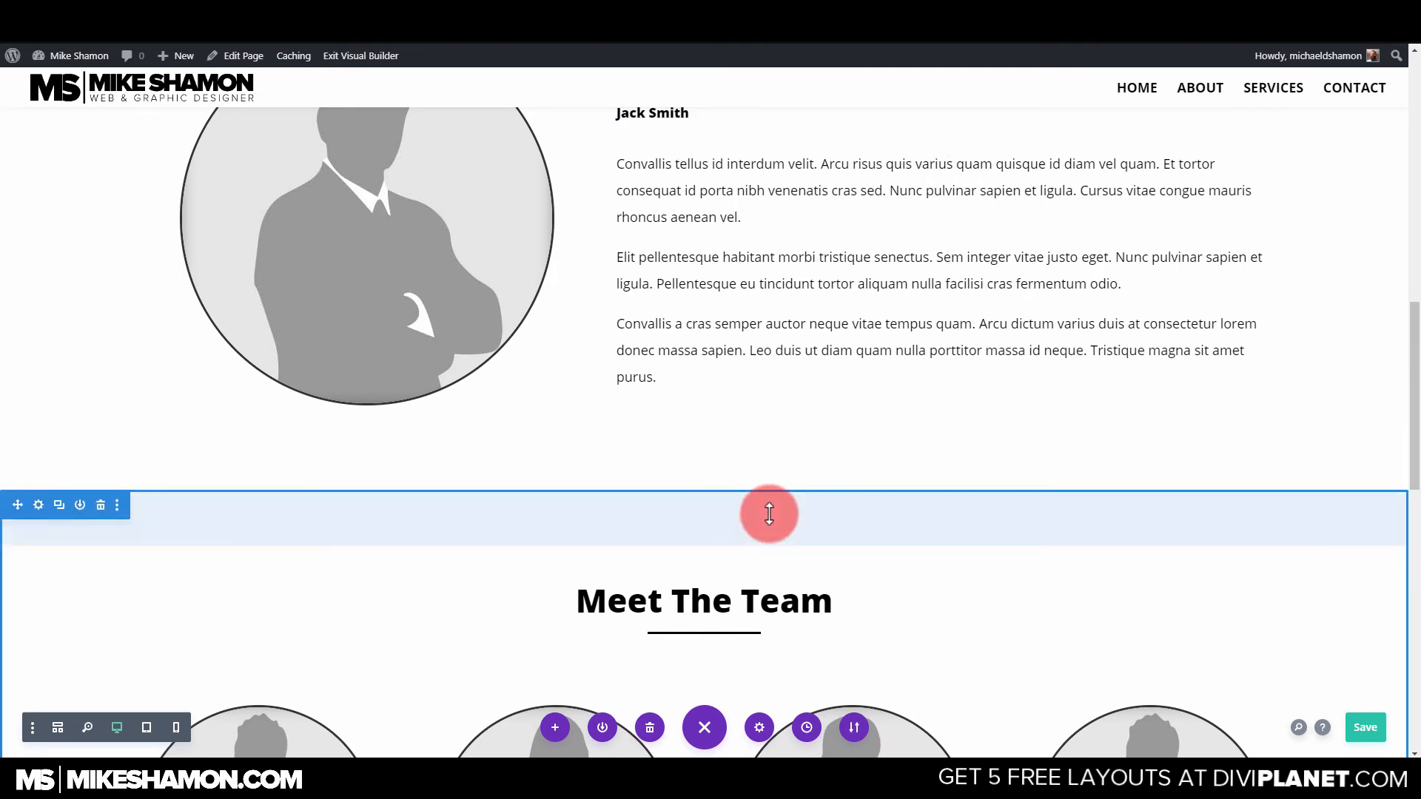
left_click(37, 506)
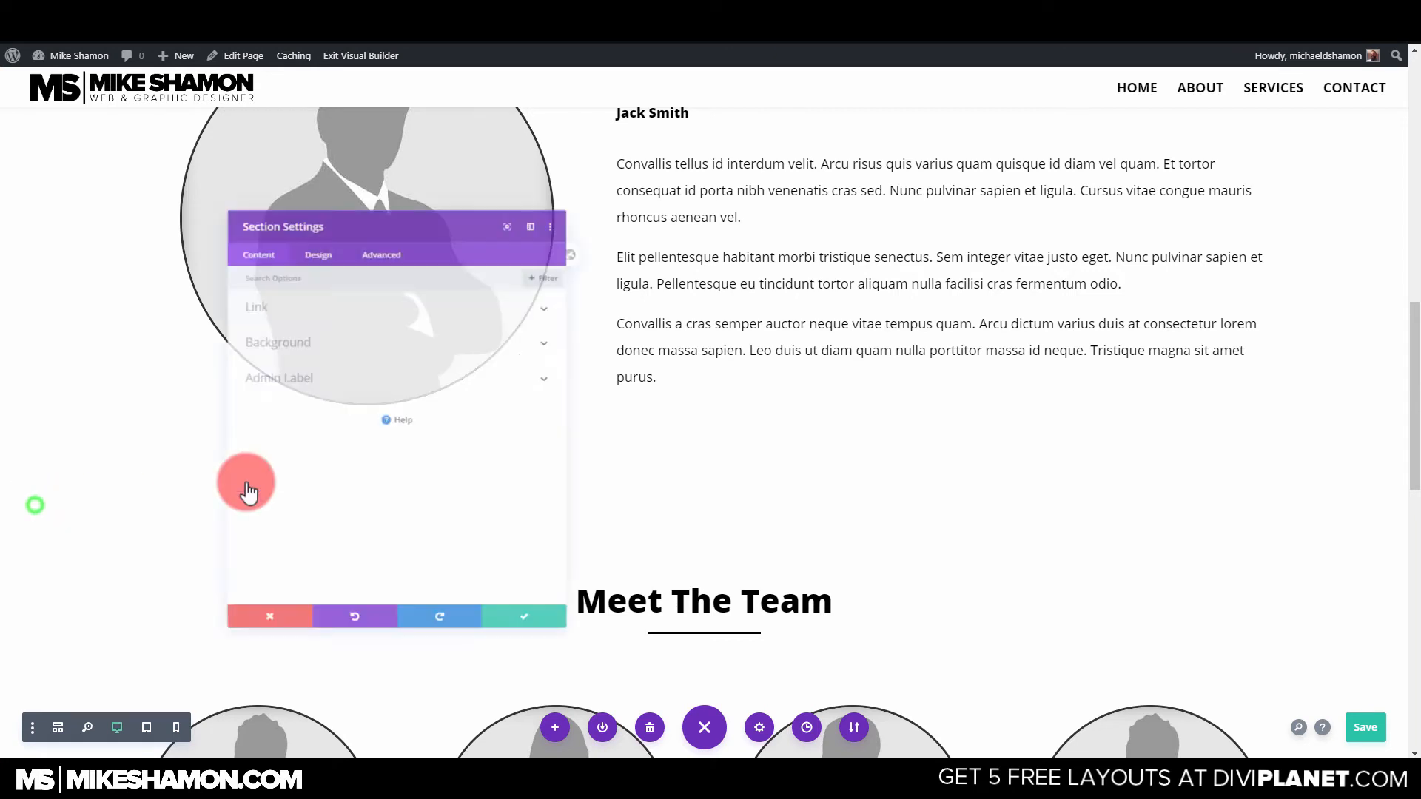
left_click(296, 213)
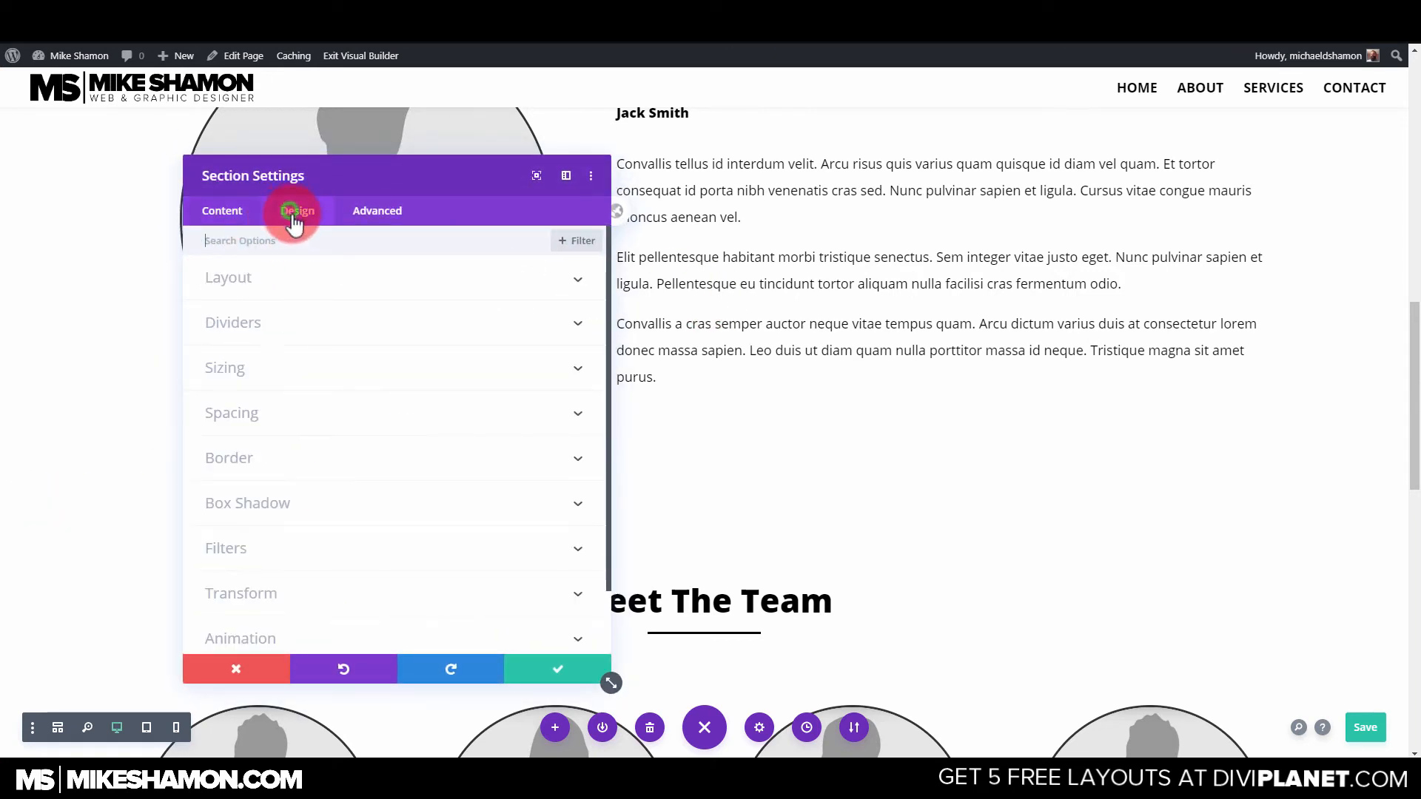
left_click(252, 370)
left_click(275, 255)
left_click(276, 335)
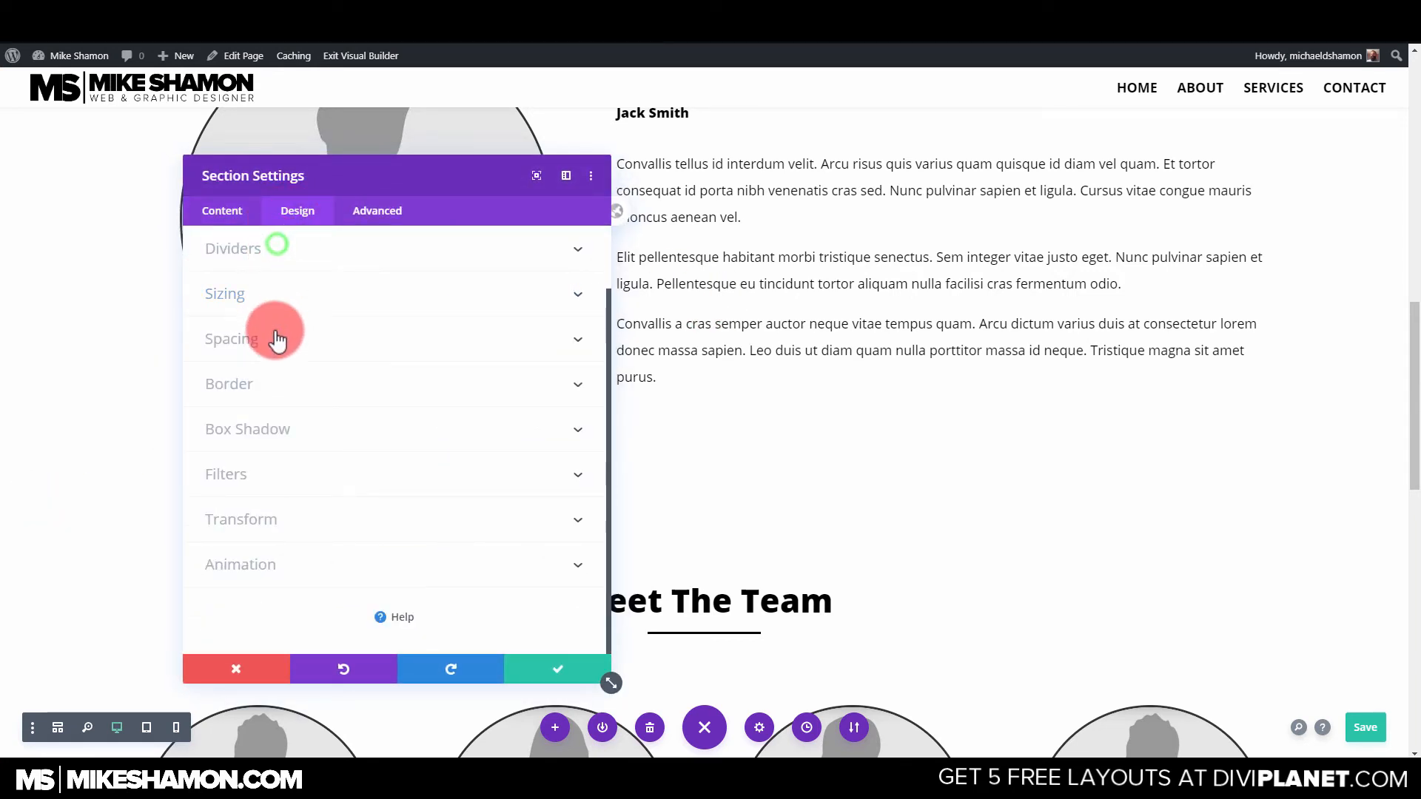
left_click(248, 299)
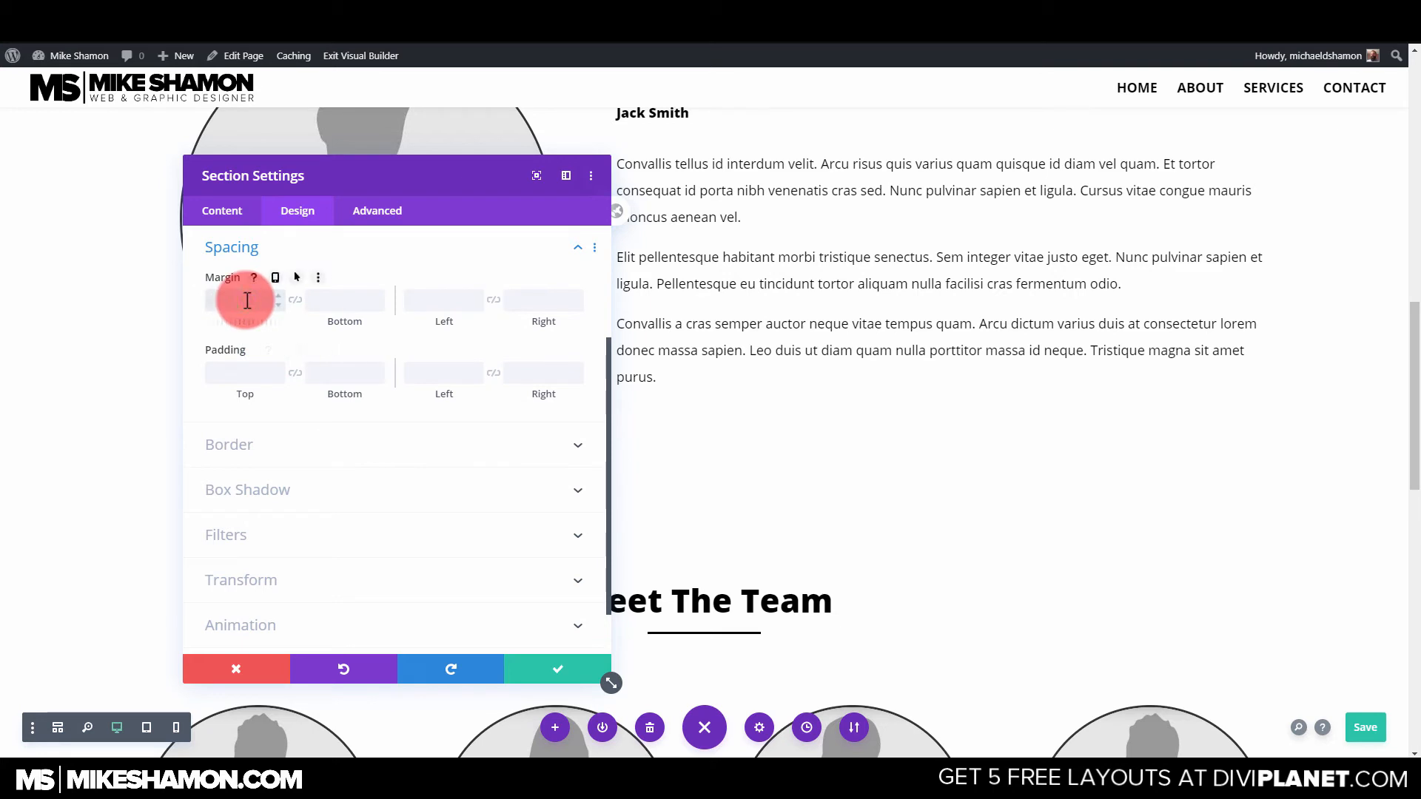
left_click(233, 376)
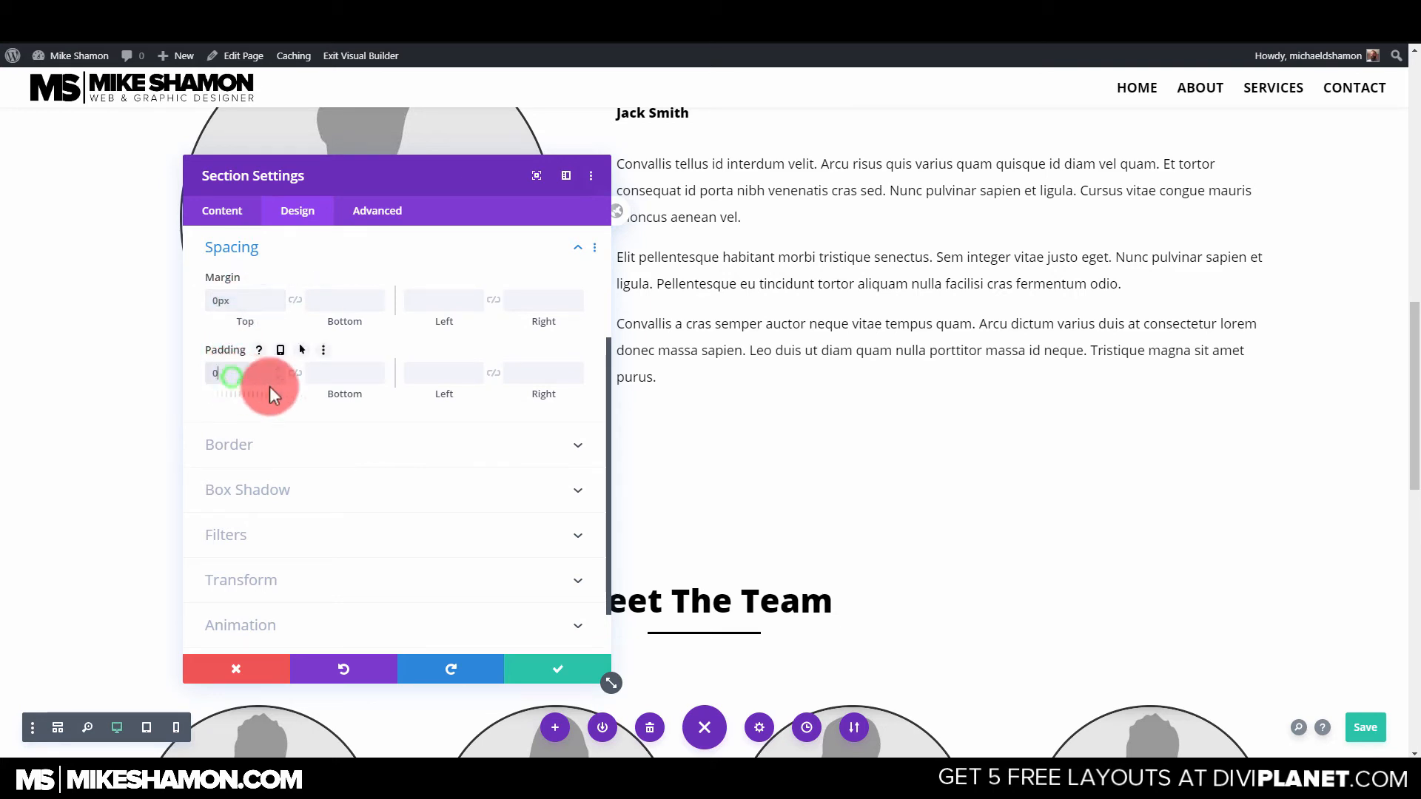
left_click(539, 667)
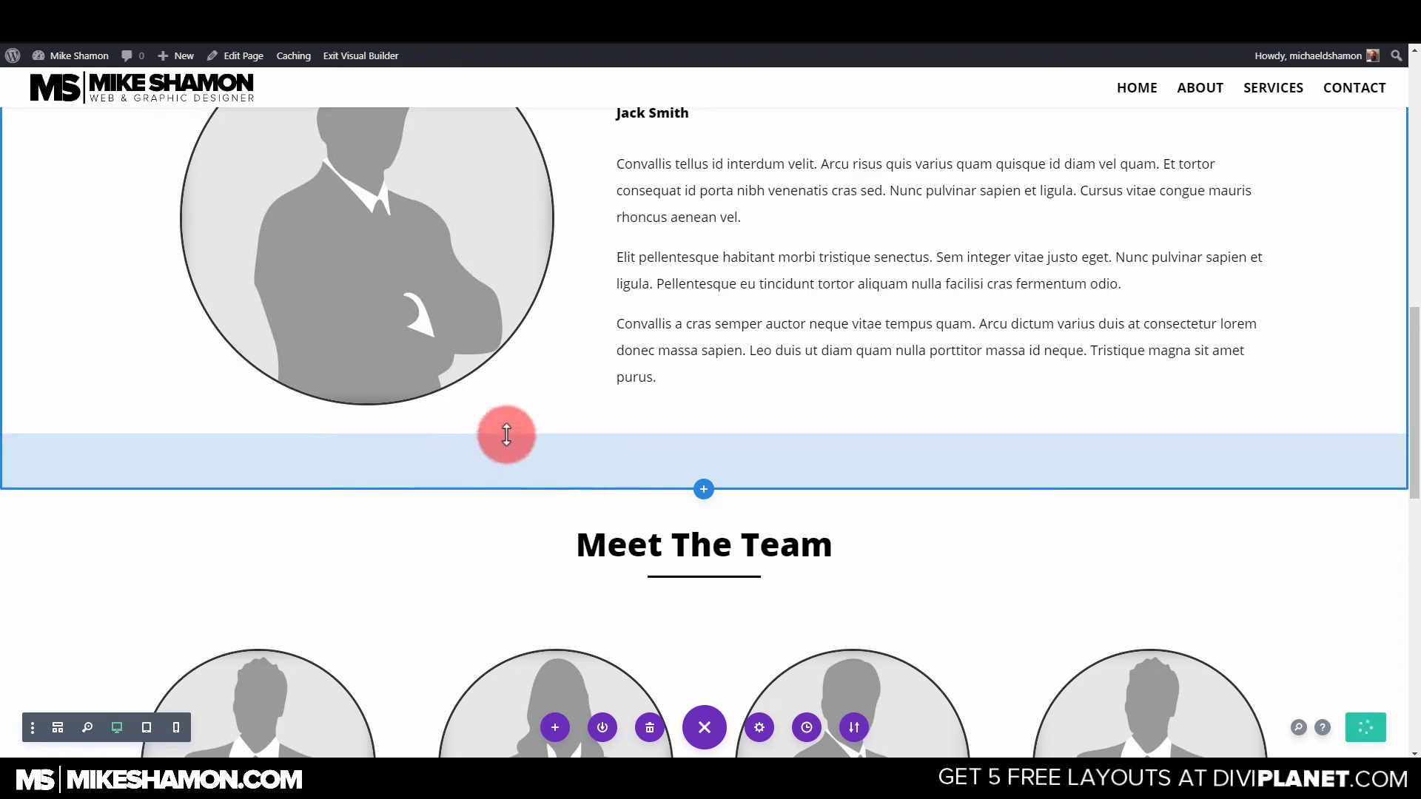
Review the page's spacing from the Founder section through the team section and dark text band to the Front Desk row.
scroll(1100, 500, "down", 8)
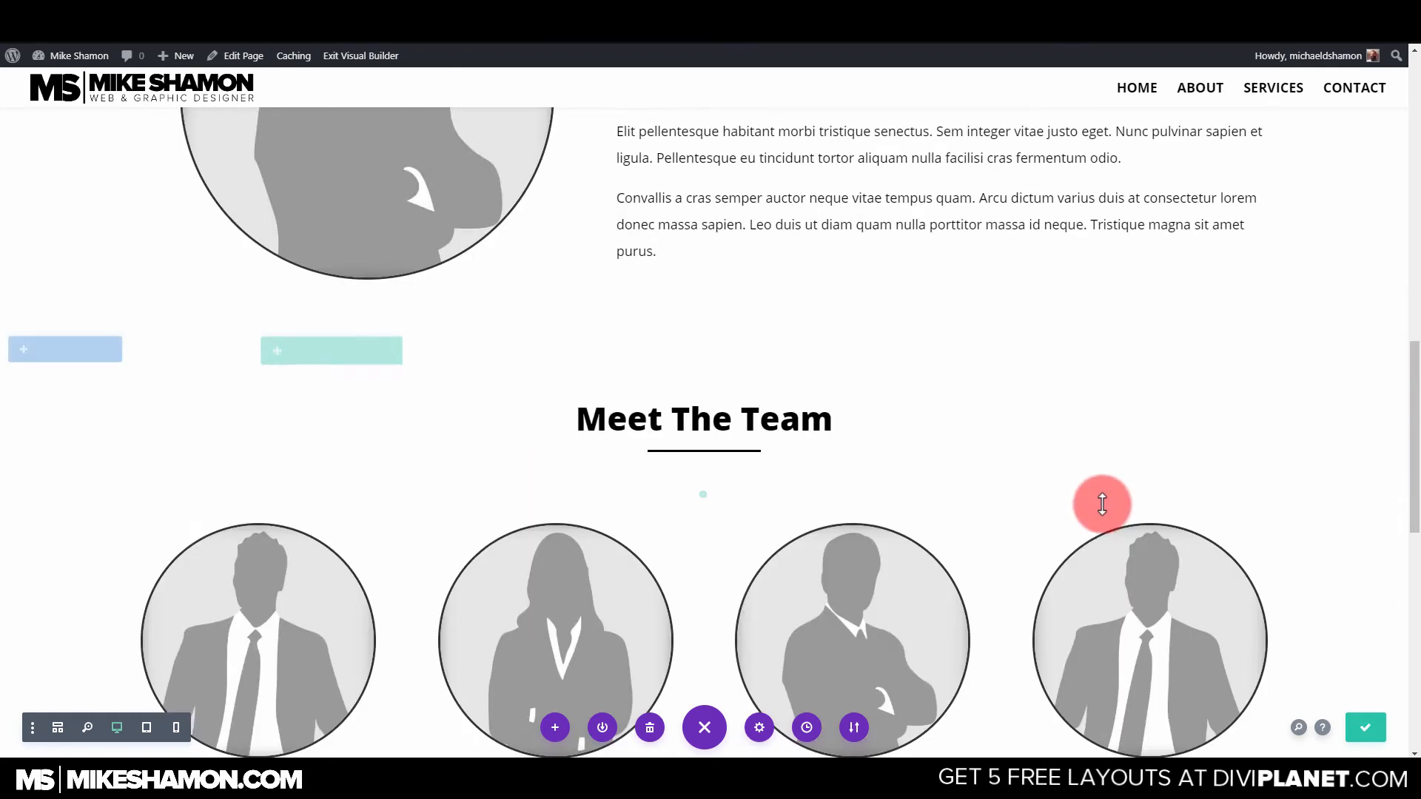
scroll(1101, 507, "up", 13)
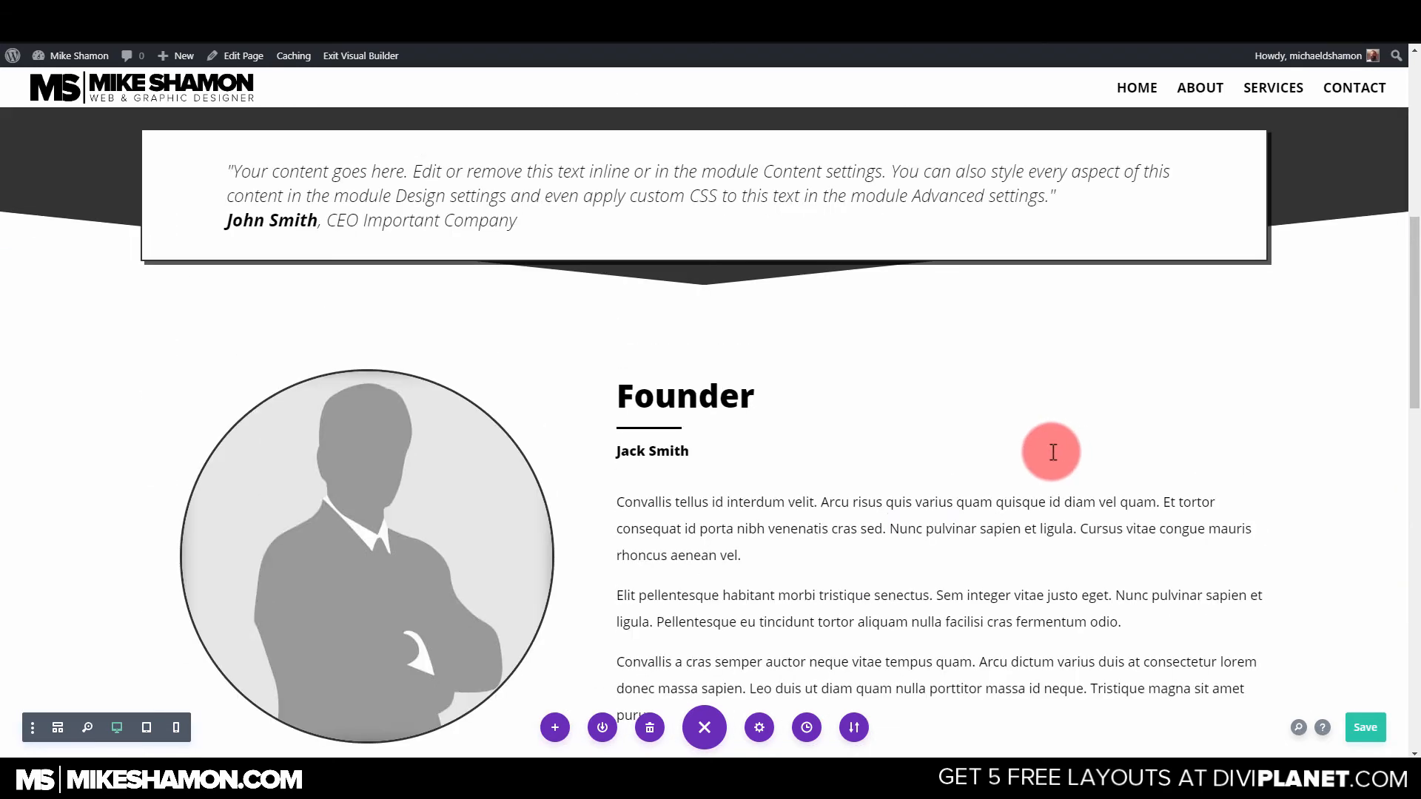
scroll(643, 378, "down", 10)
scroll(643, 378, "down", 5)
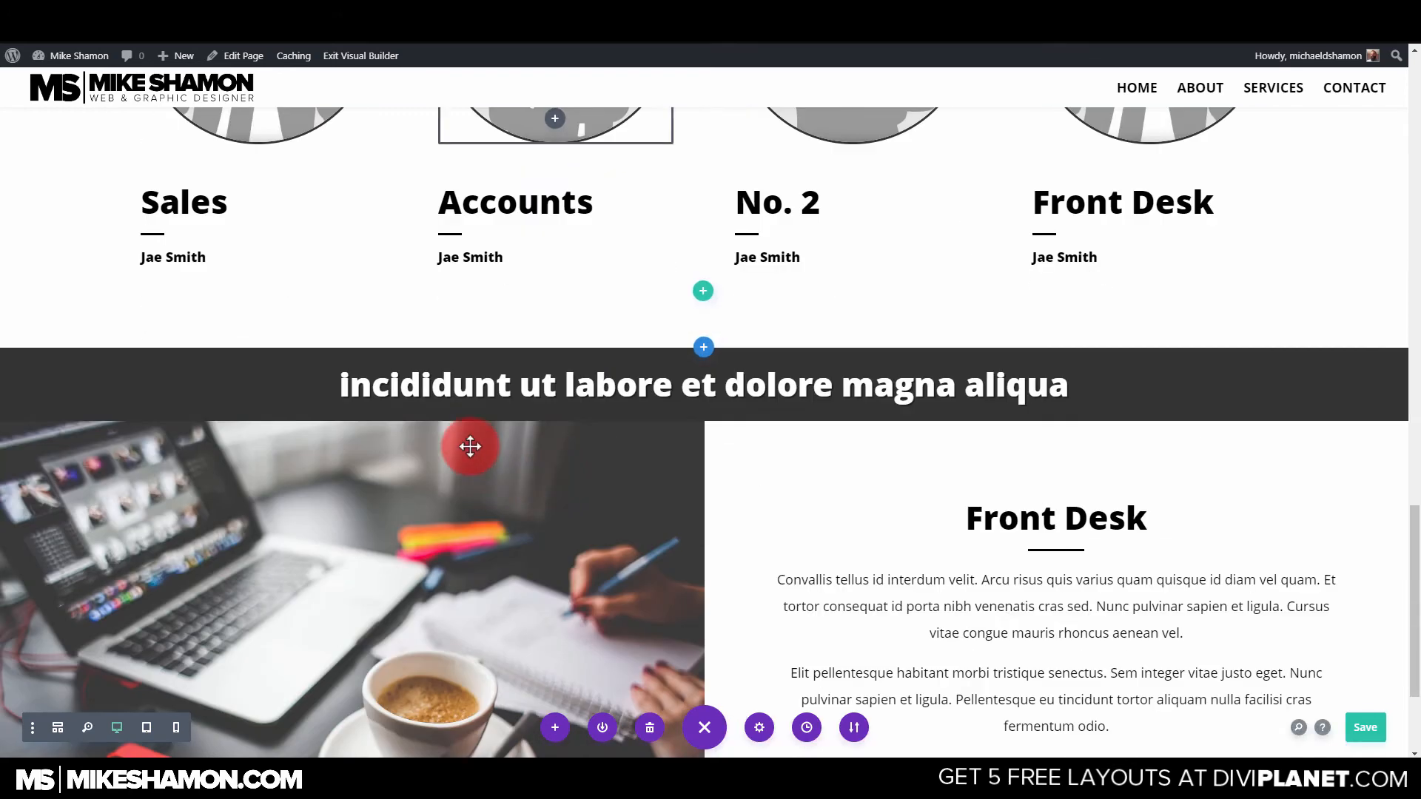
scroll(469, 447, "up", 5)
scroll(584, 429, "up", 2)
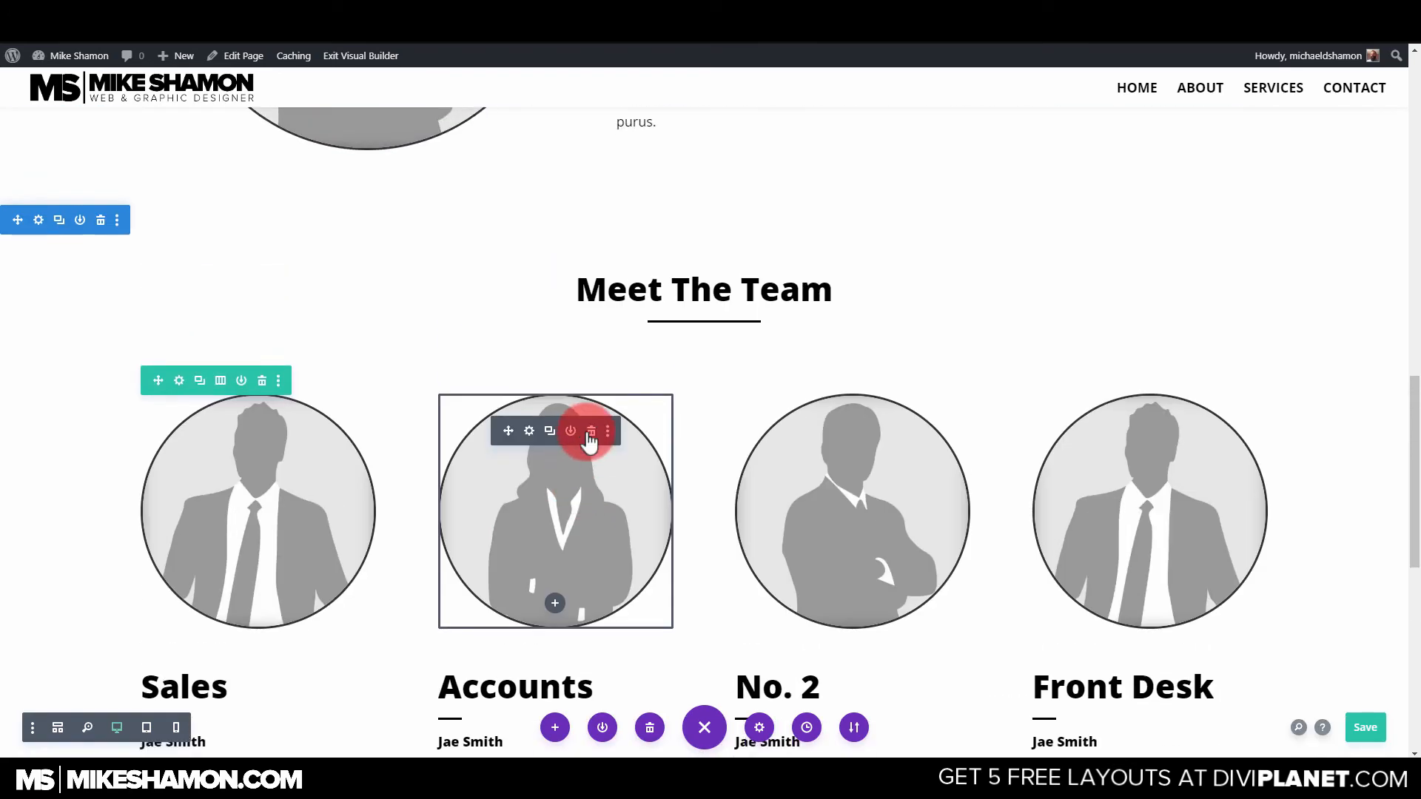
scroll(588, 429, "down", 8)
scroll(583, 427, "down", 1)
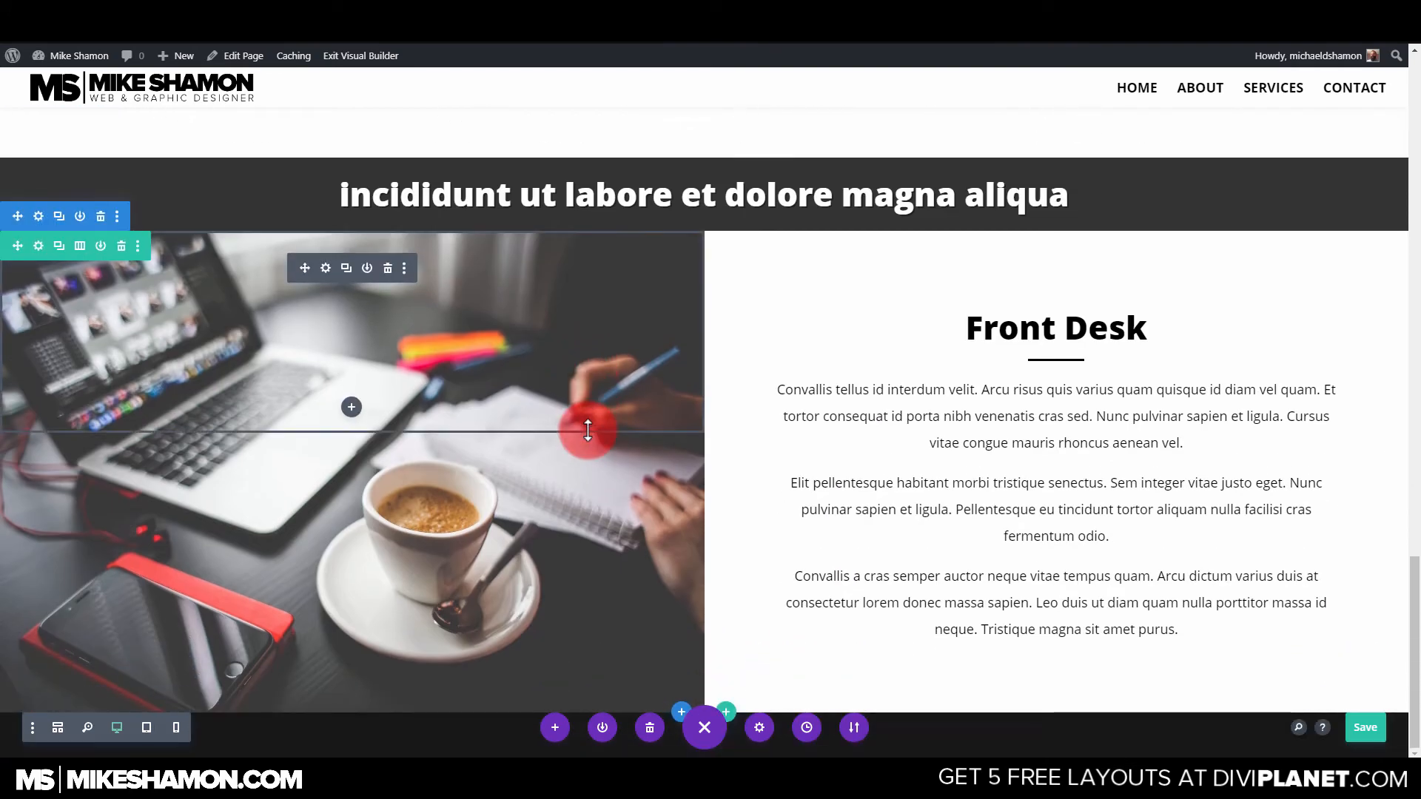
Duplicate the section holding the laptop photo and Front Desk text, and go to the copy.
left_click(60, 218)
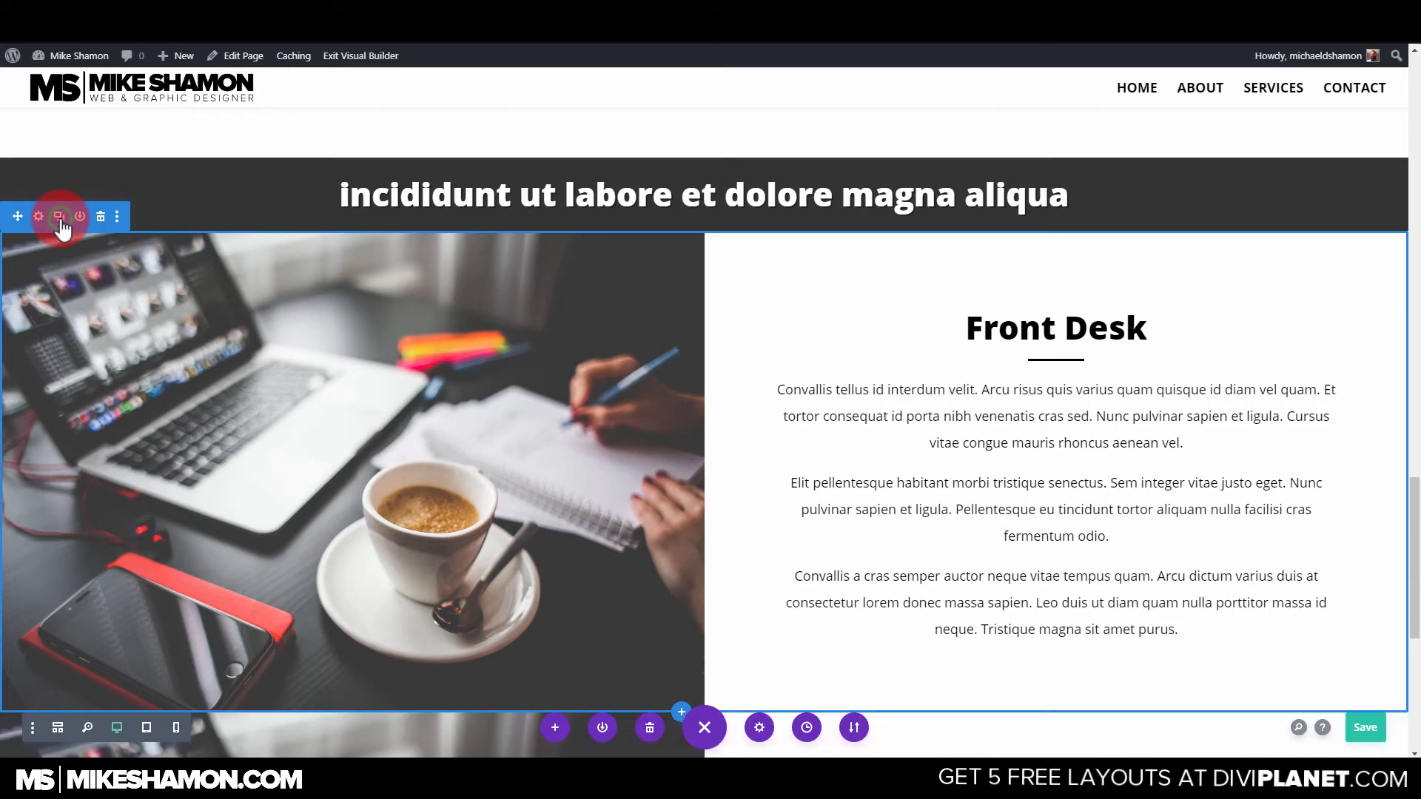
scroll(722, 490, "down", 4)
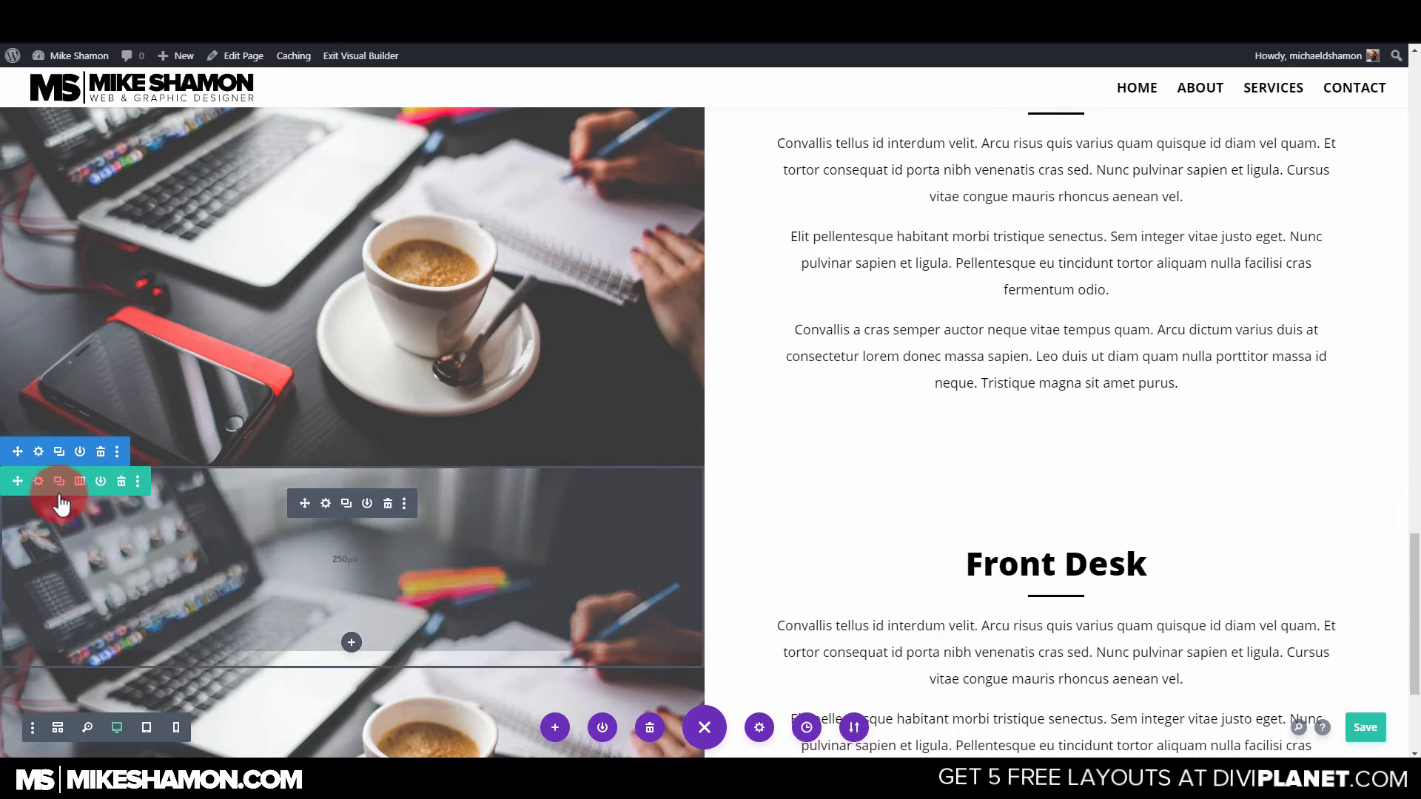
scroll(856, 491, "down", 4)
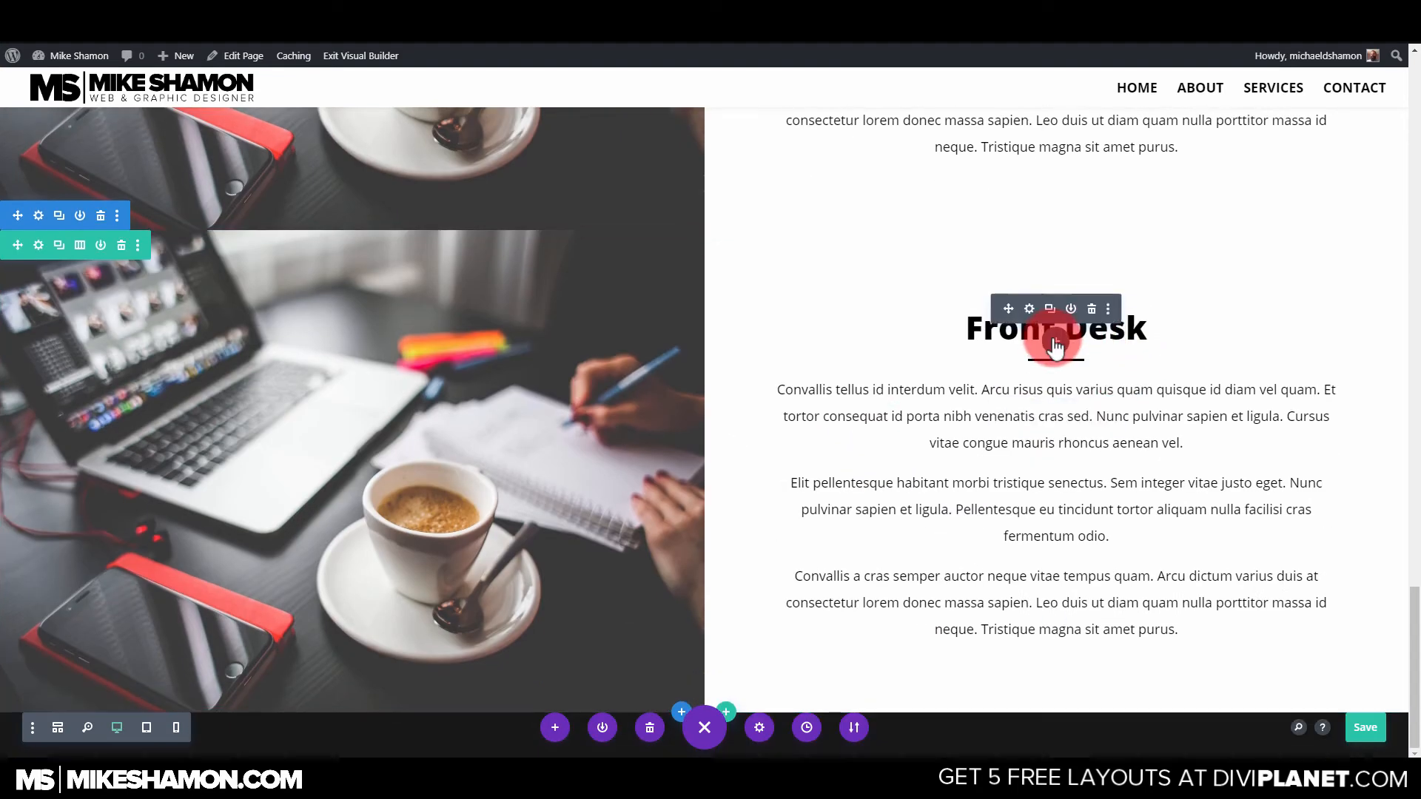
Move the Front Desk heading of the duplicated section into the laptop photo column, above its divider, discarding the extra heading copy.
left_click(1049, 309)
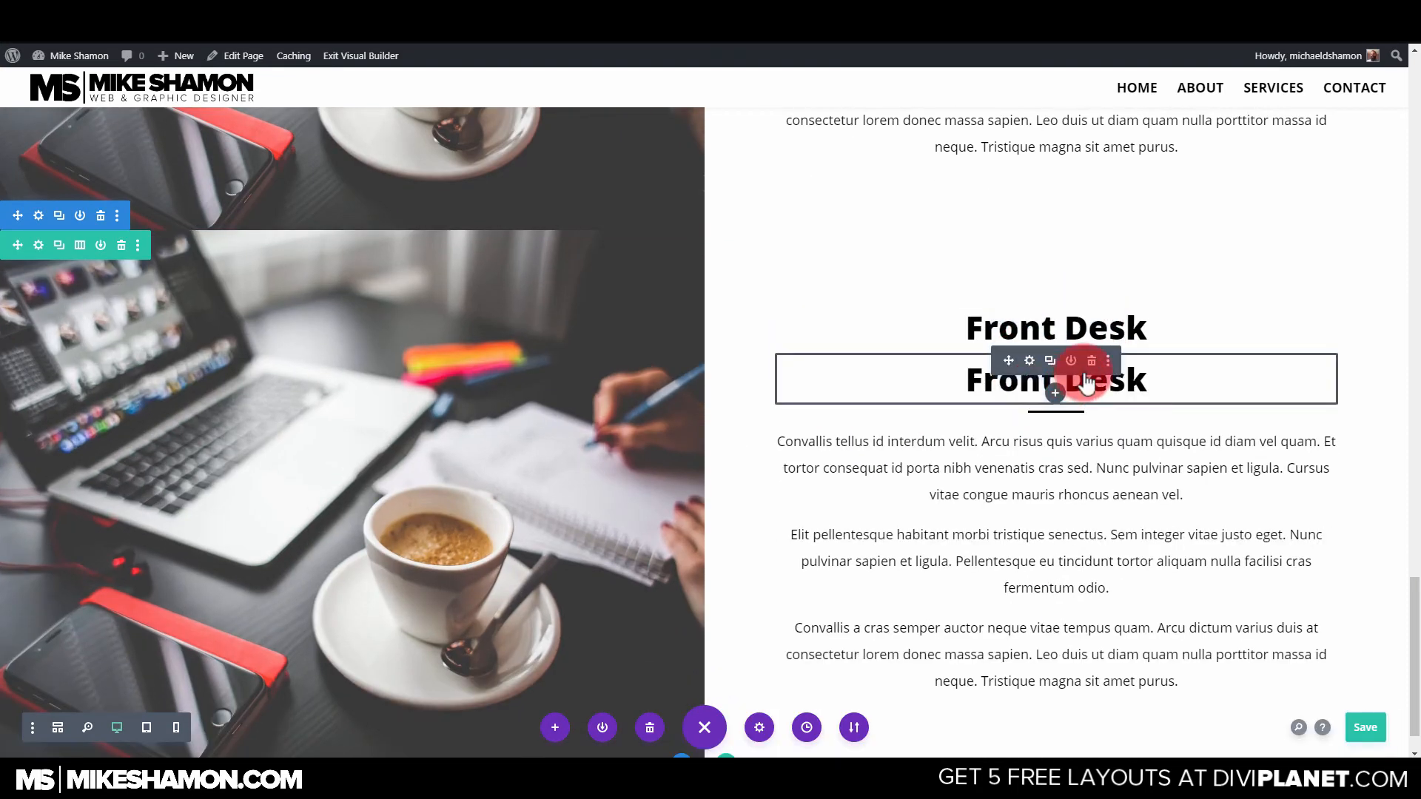
left_click(1091, 361)
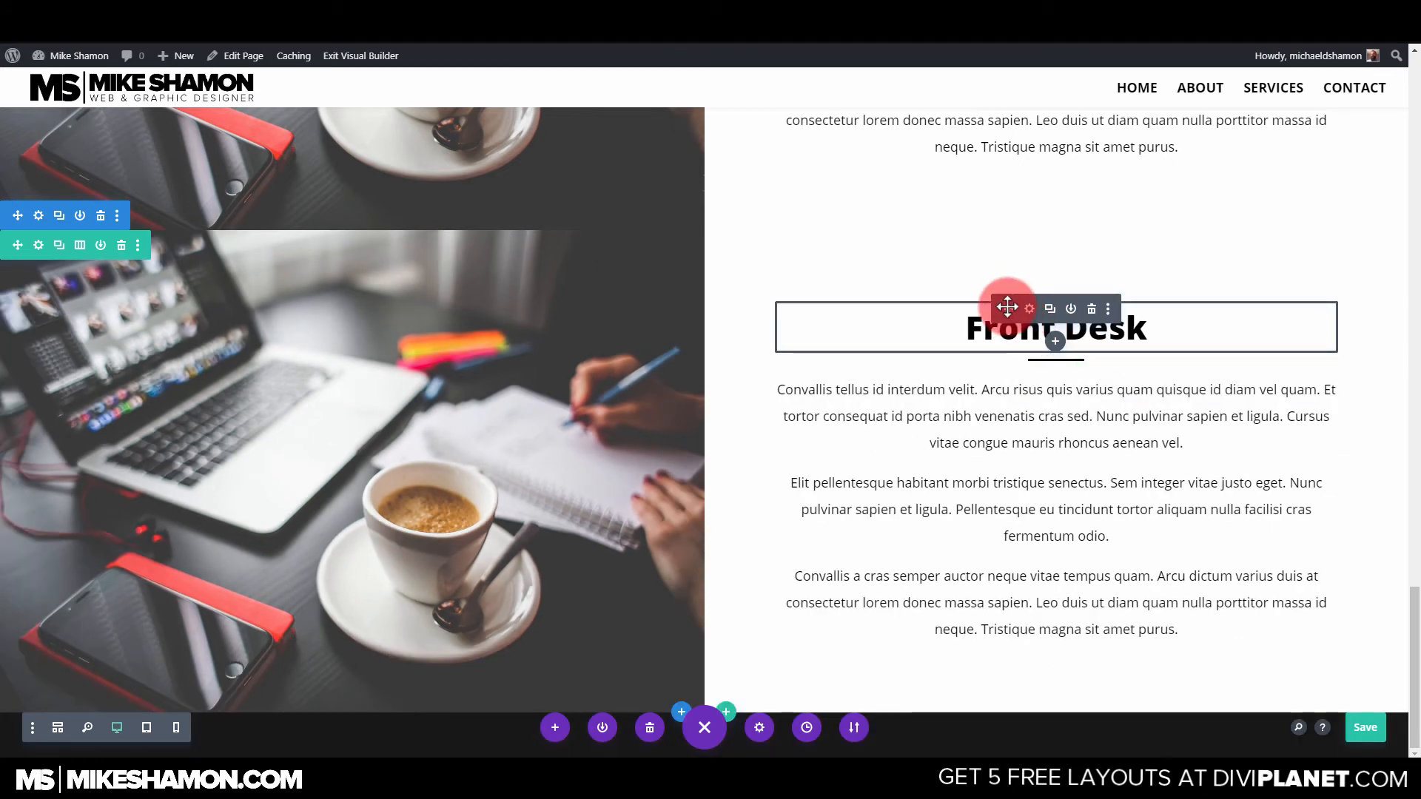
left_click_drag(1007, 306, 477, 368)
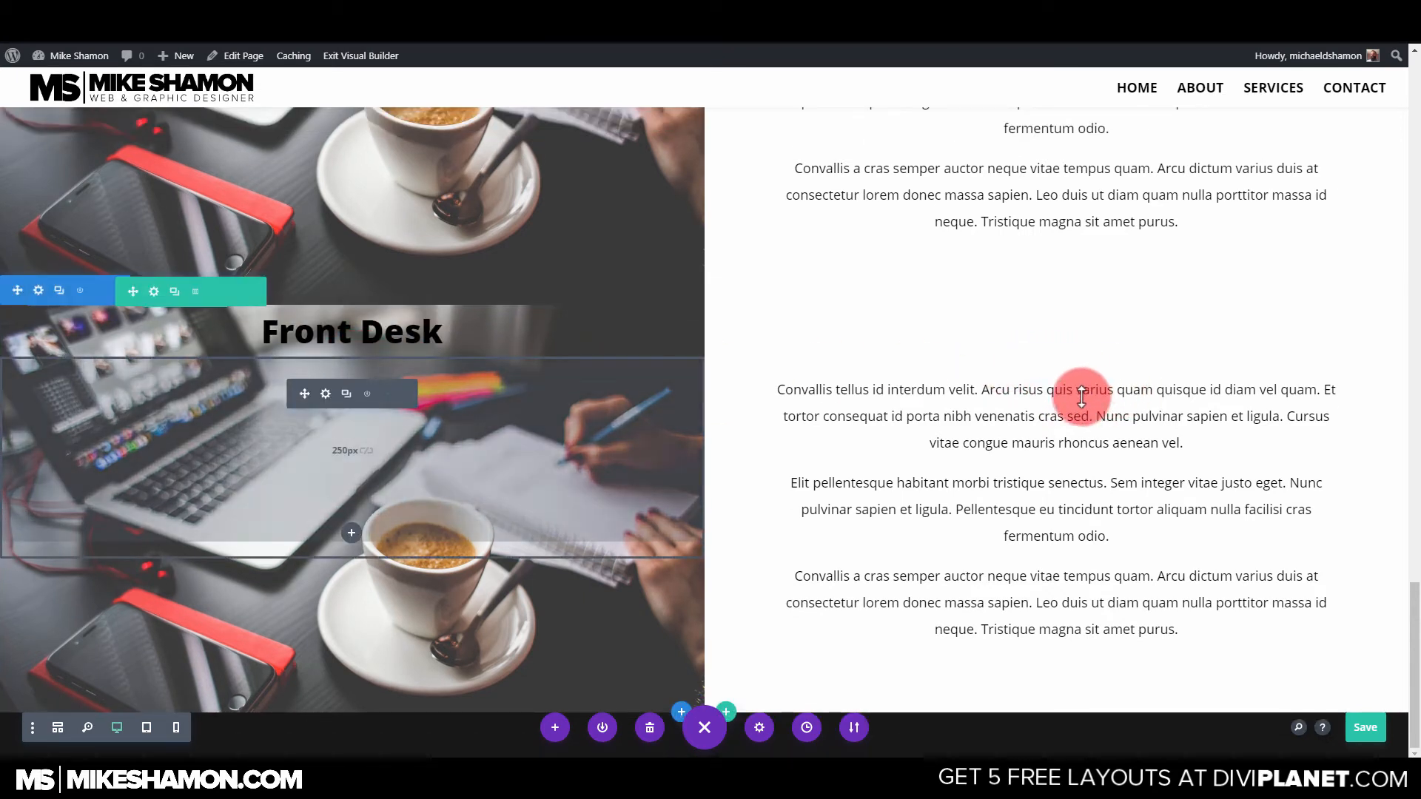
Move the duplicated section's body paragraphs below the divider in the laptop photo column, and the invisible spacer divider into the emptied column.
left_click_drag(1009, 411, 356, 517)
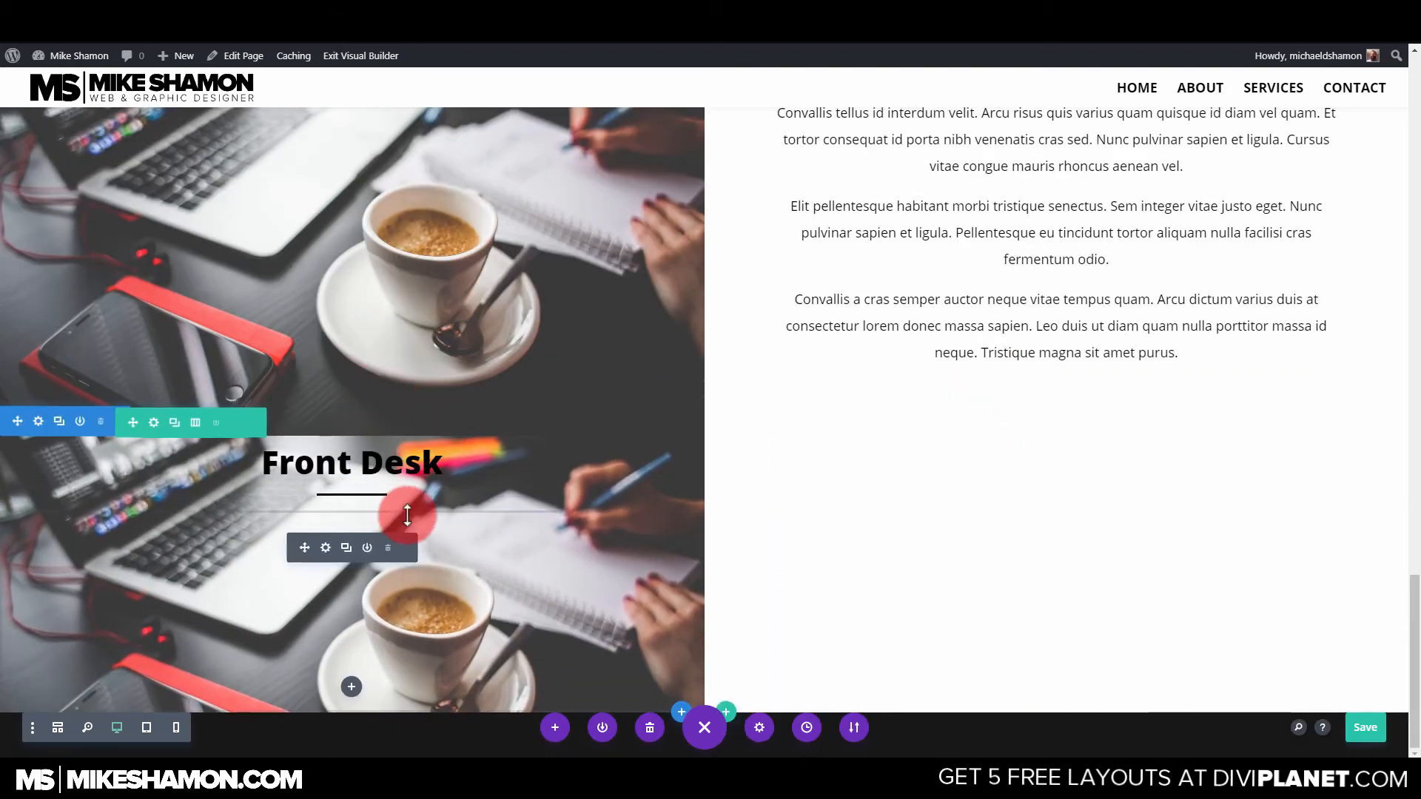
scroll(414, 527, "down", 3)
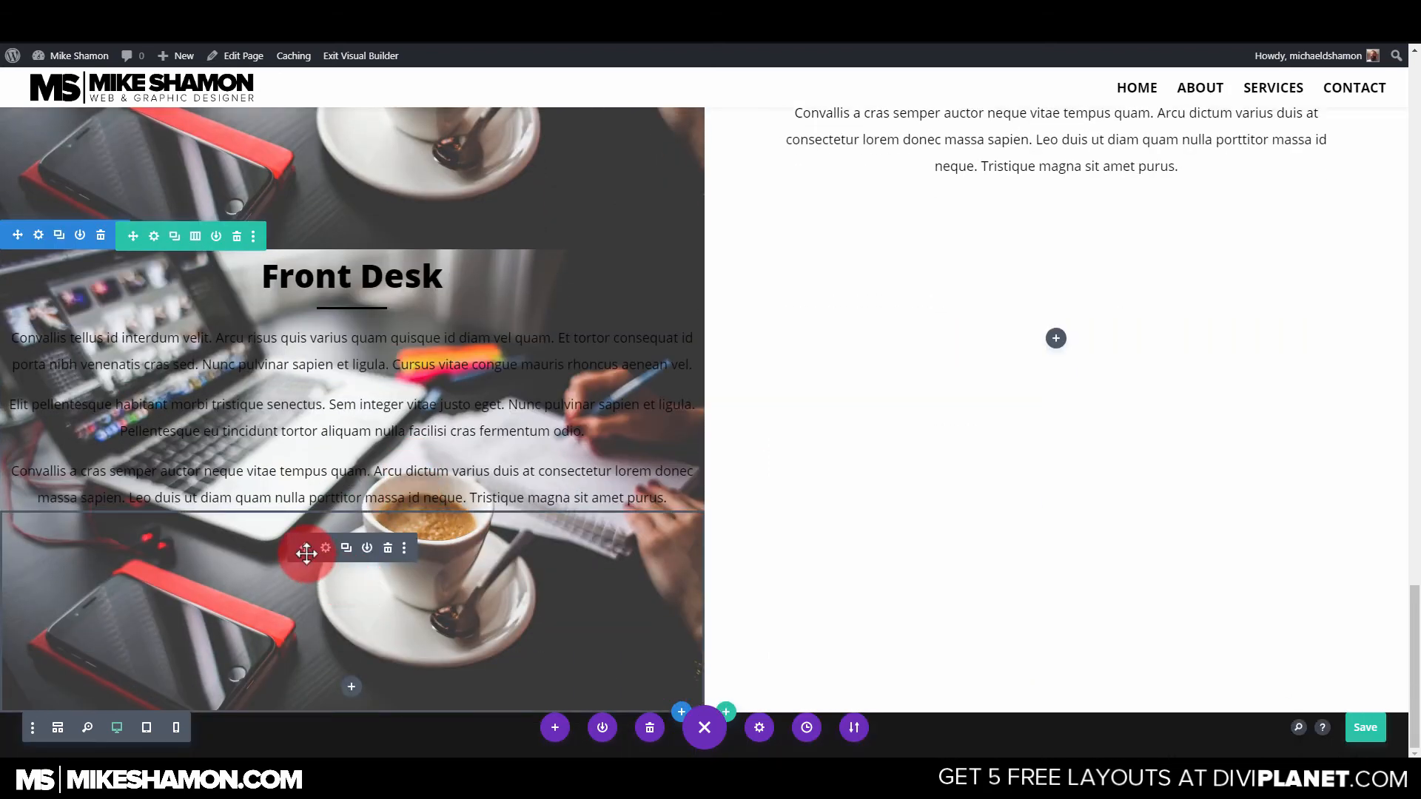
left_click_drag(306, 549, 963, 530)
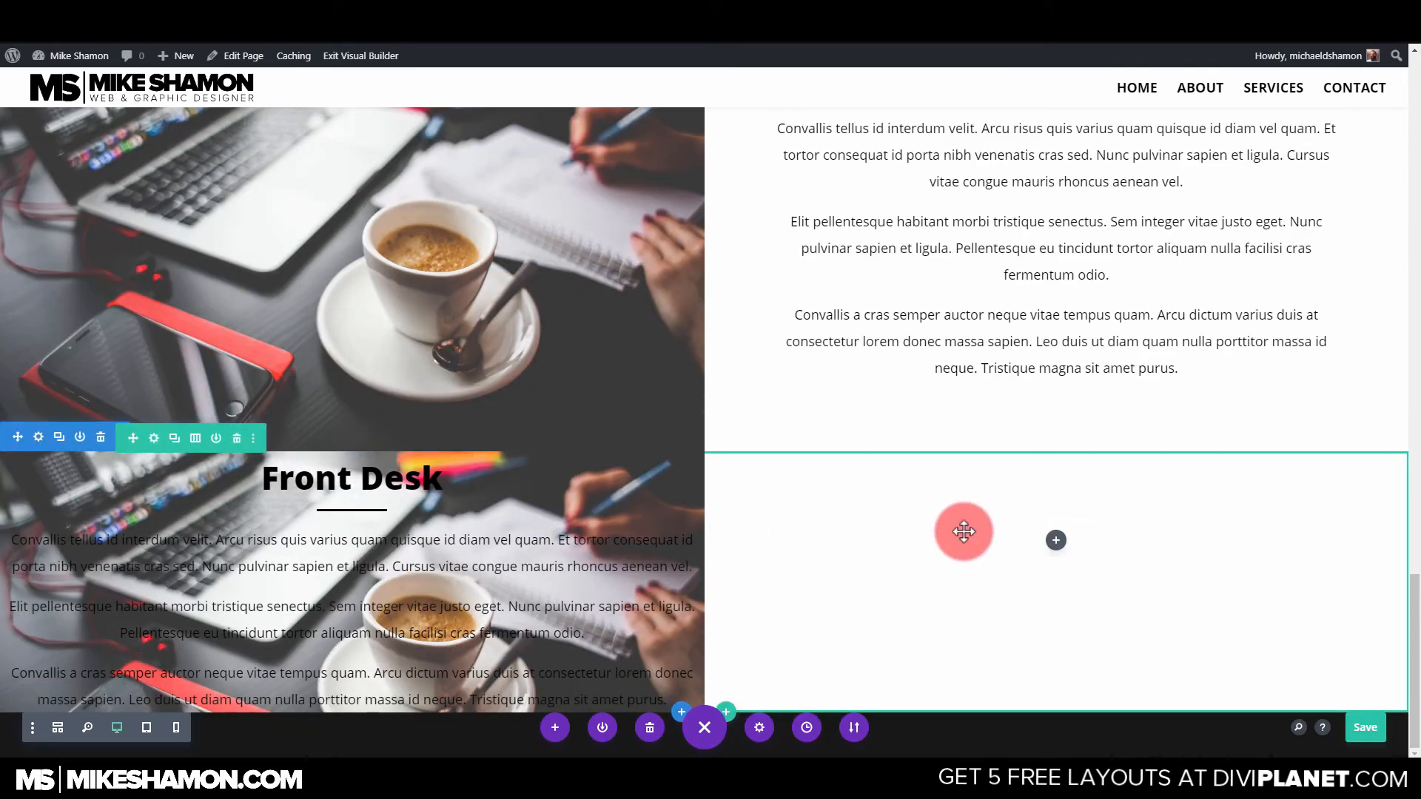
key("ctrl+z")
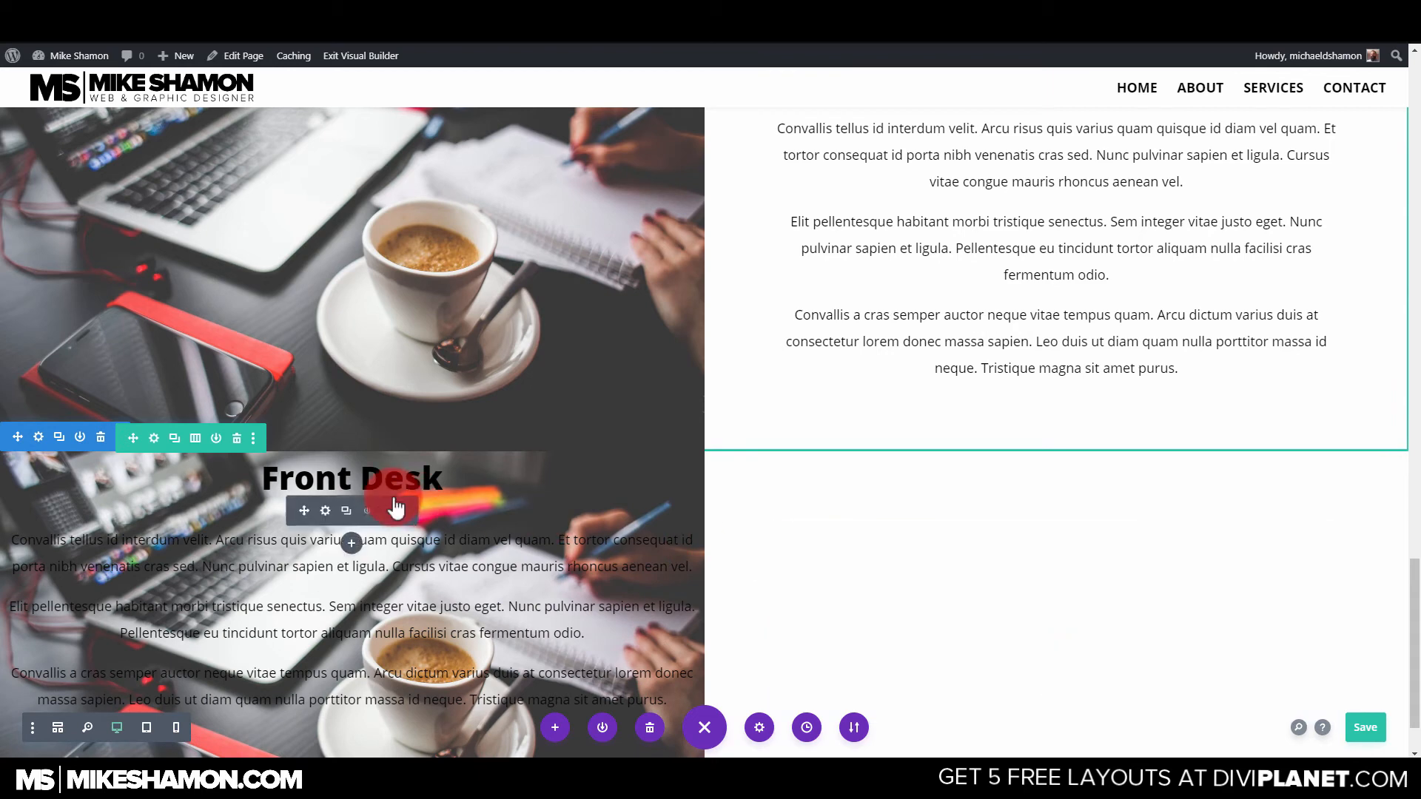
Copy the item styles of the duplicated row's first column onto its second column, and save the row settings.
left_click(153, 438)
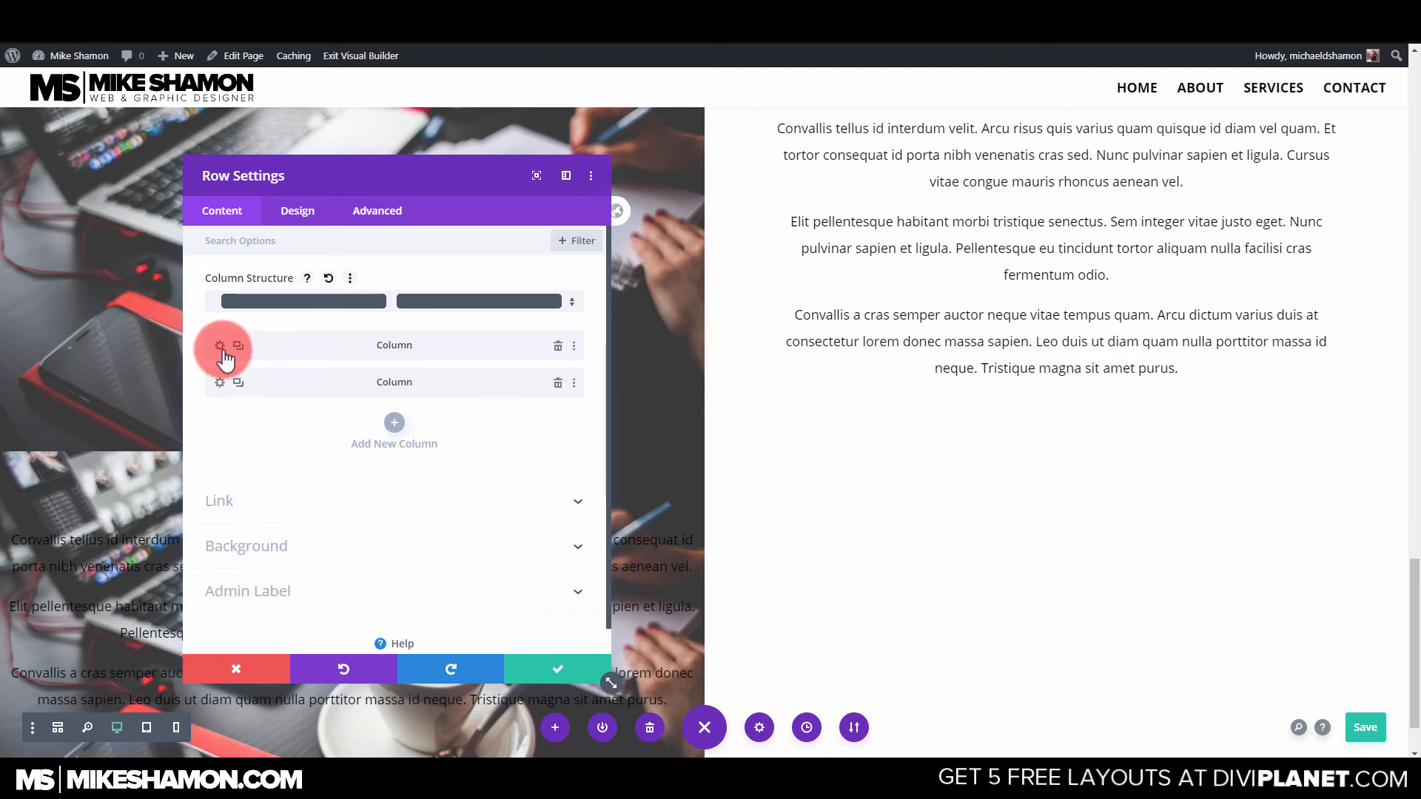
left_click(574, 347)
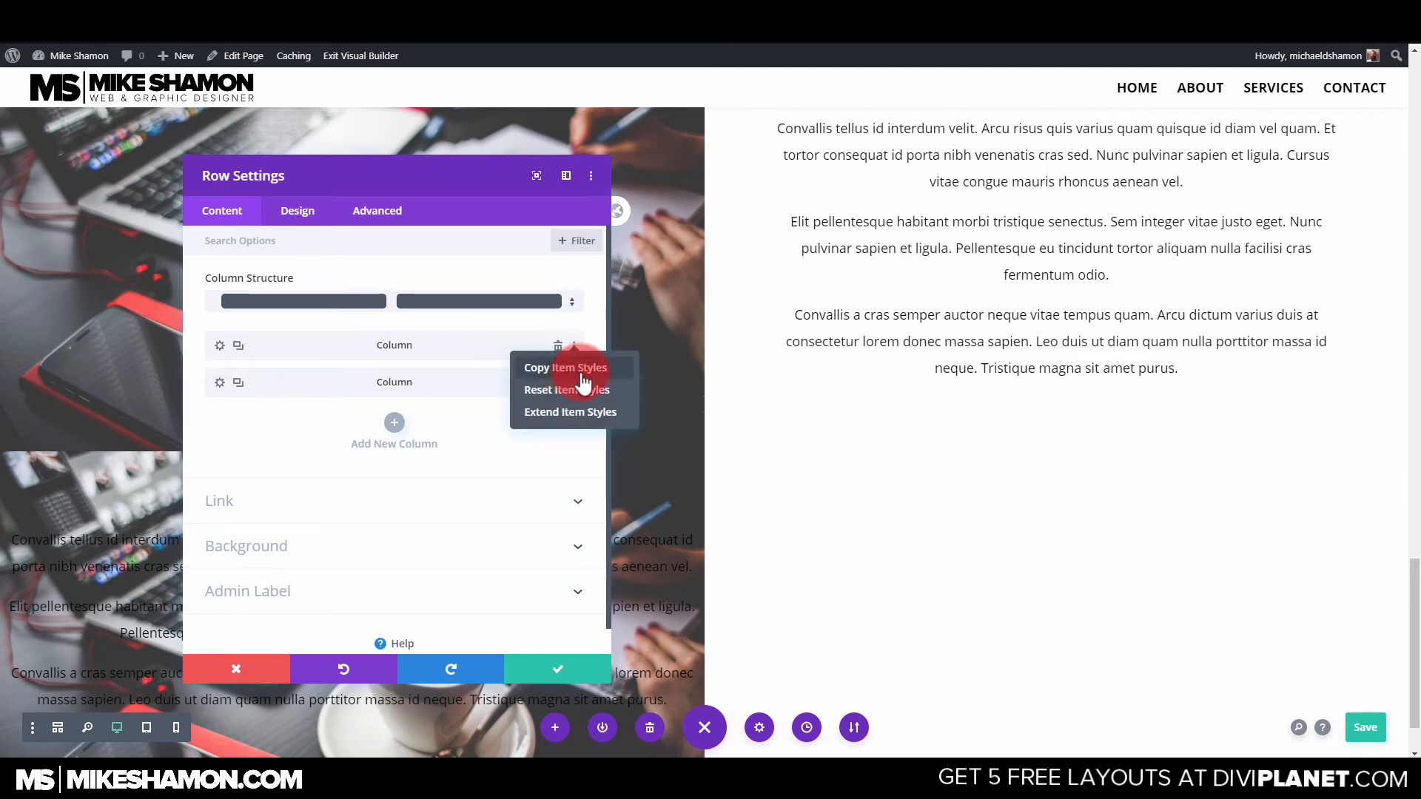
left_click(584, 370)
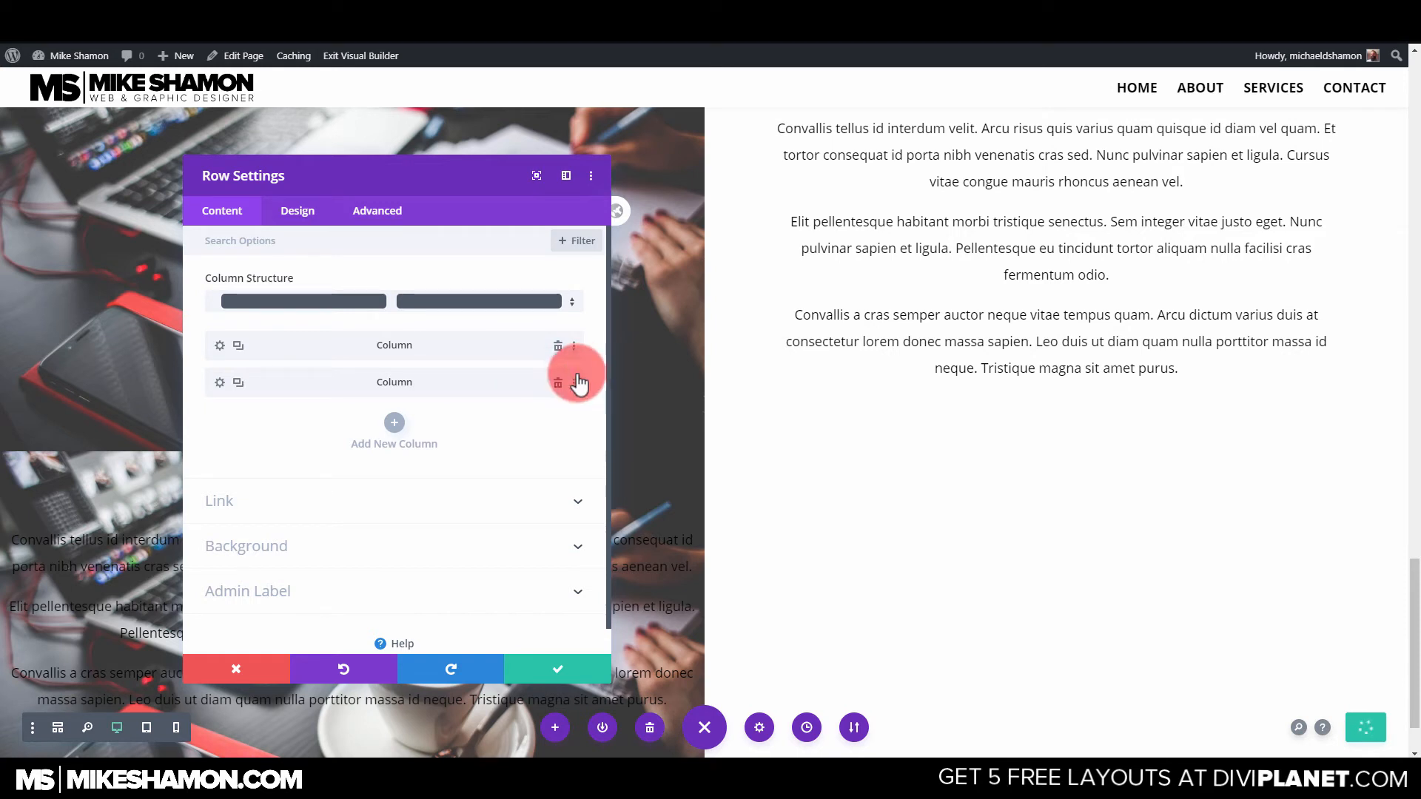
left_click(574, 384)
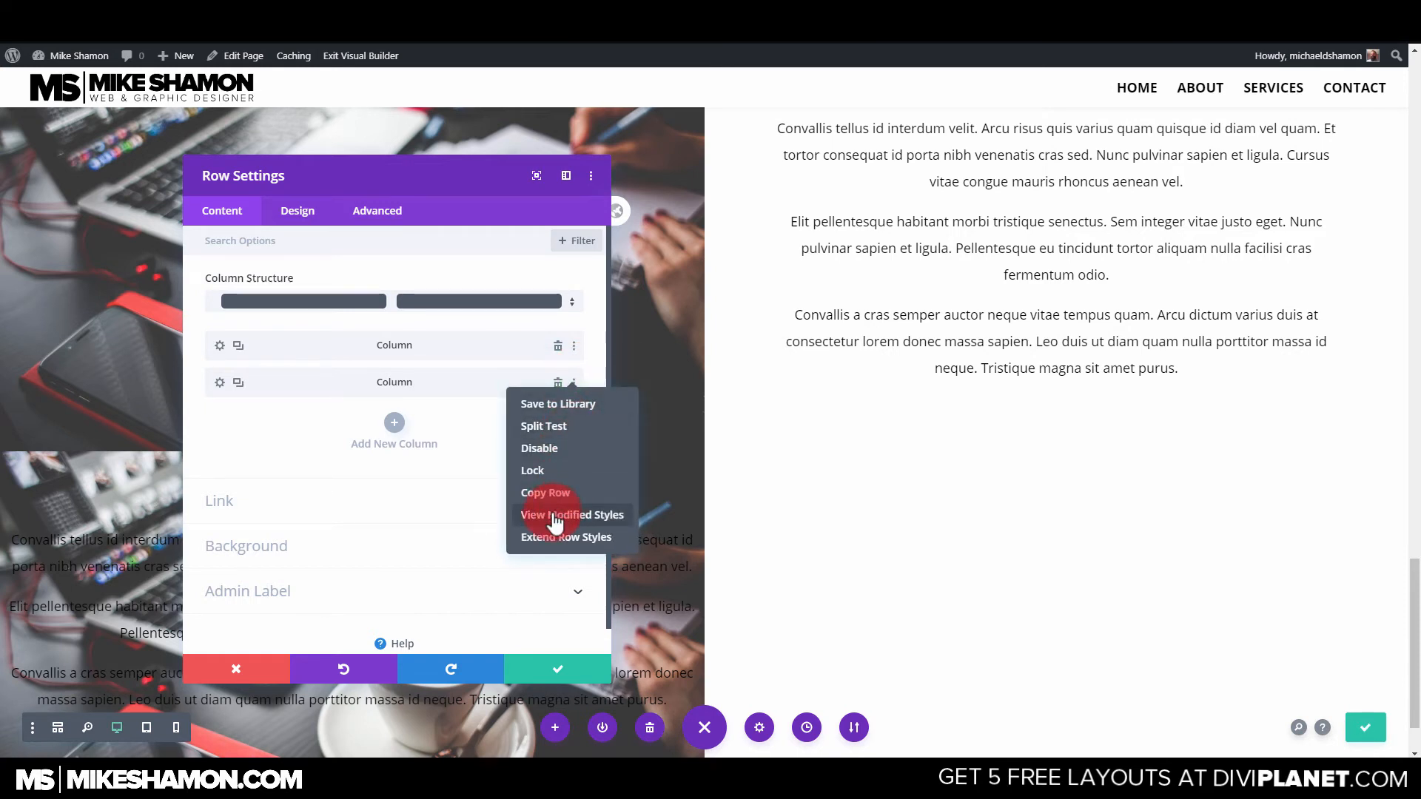
left_click(574, 346)
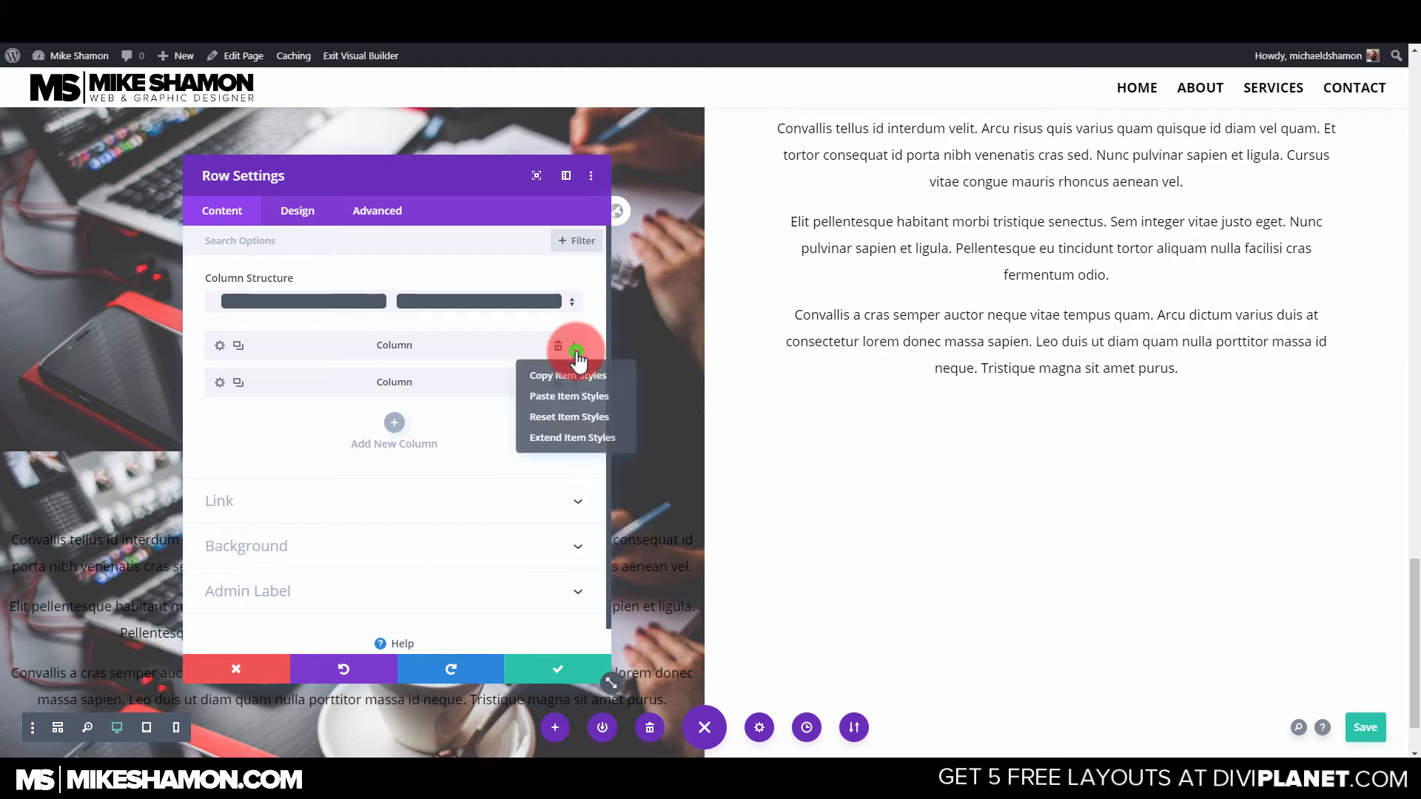
left_click(579, 375)
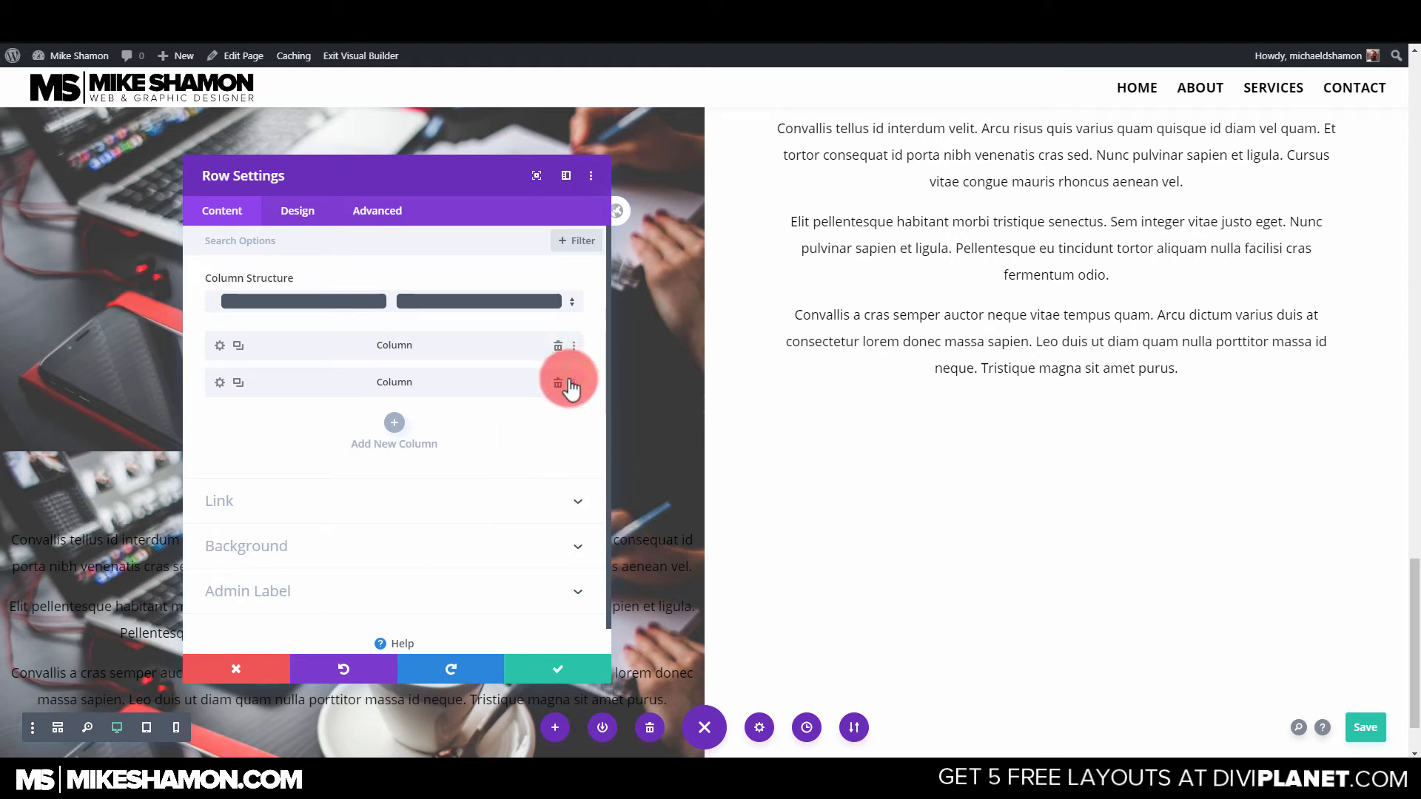
left_click(574, 383)
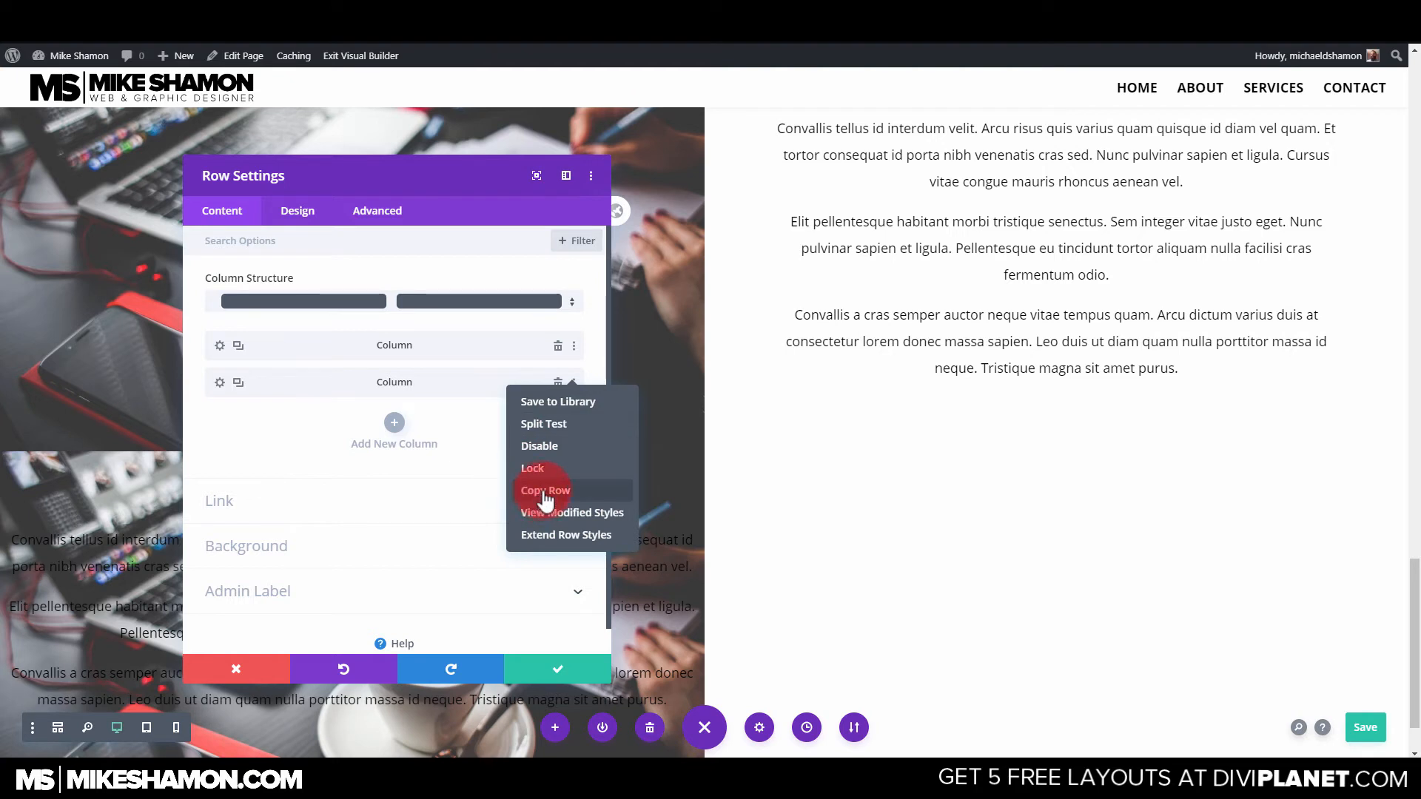
left_click(466, 428)
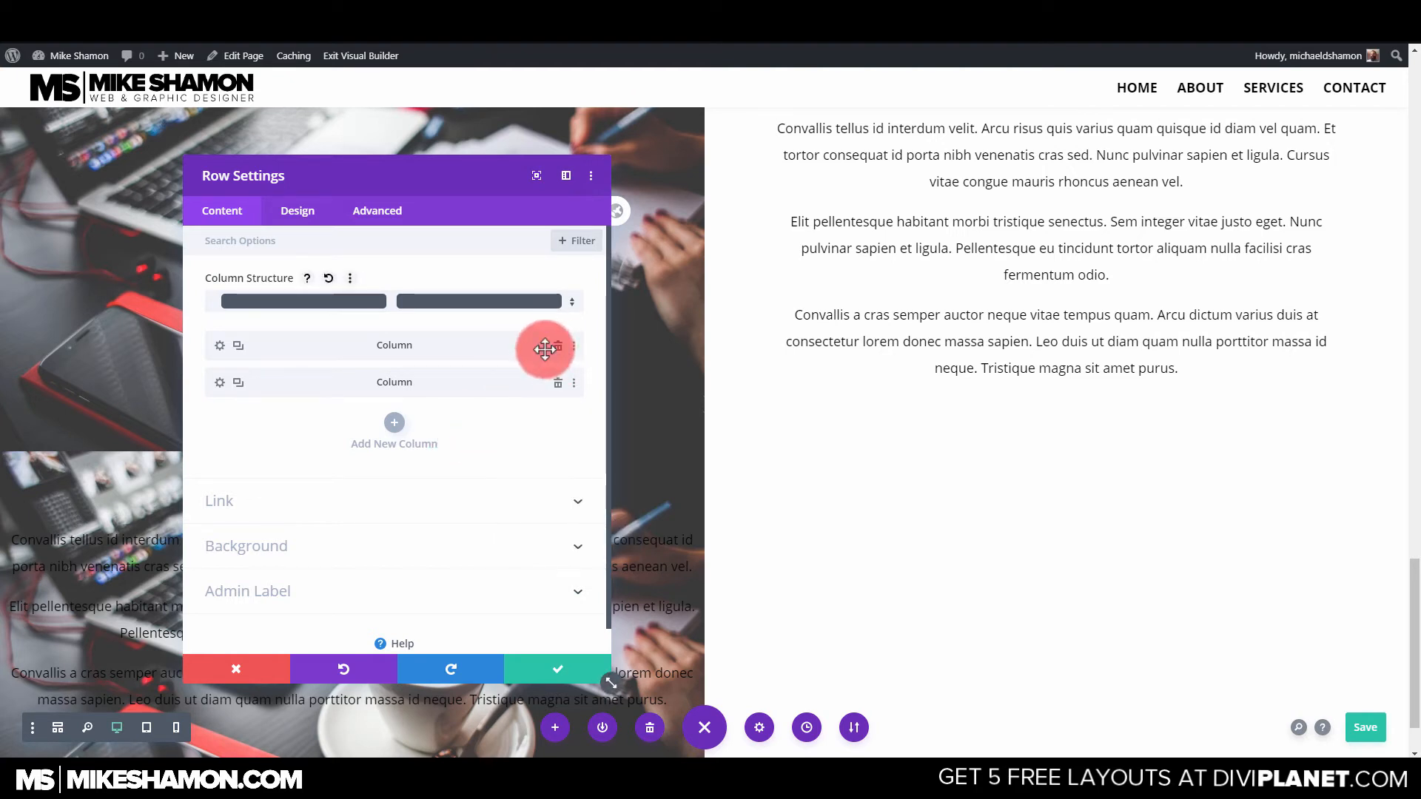
left_click(574, 347)
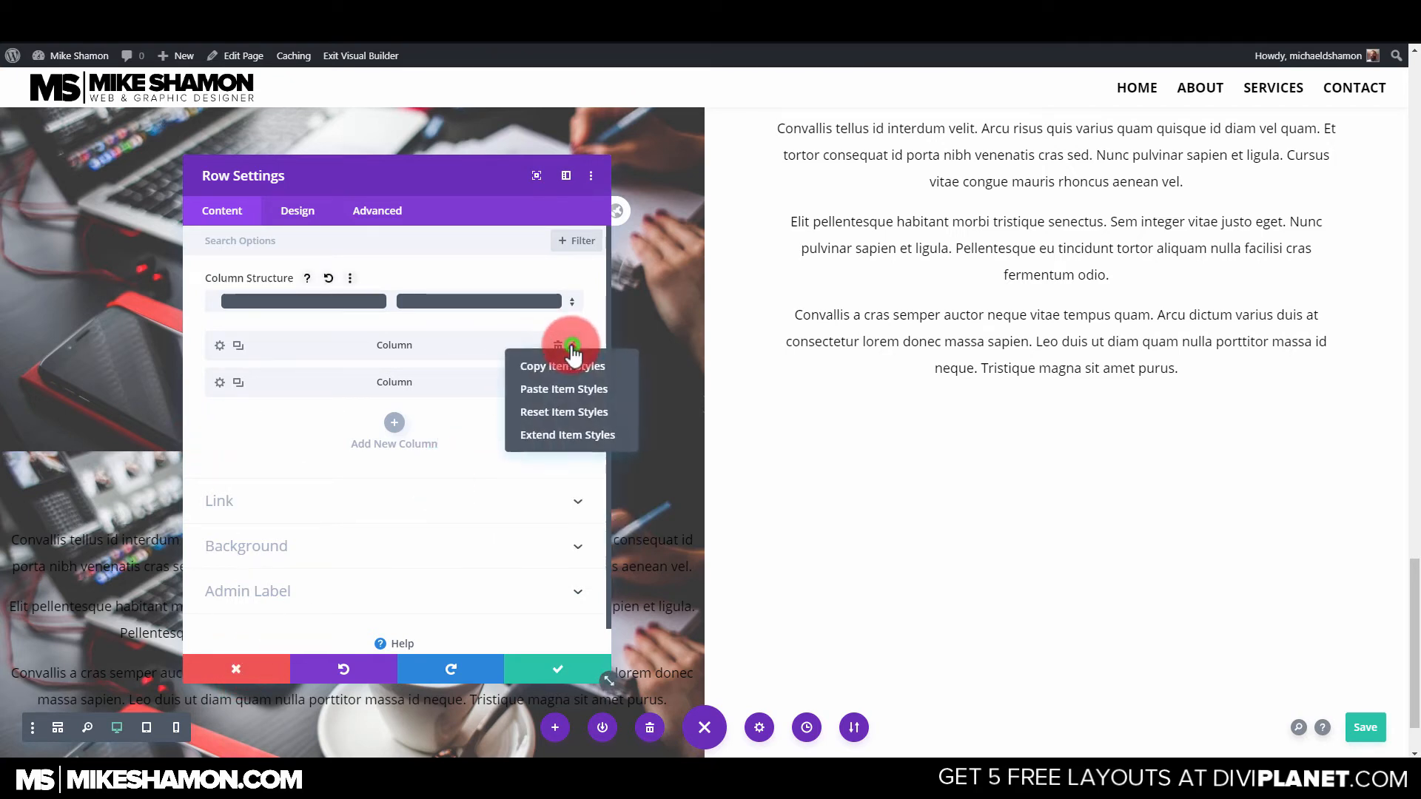
left_click(567, 367)
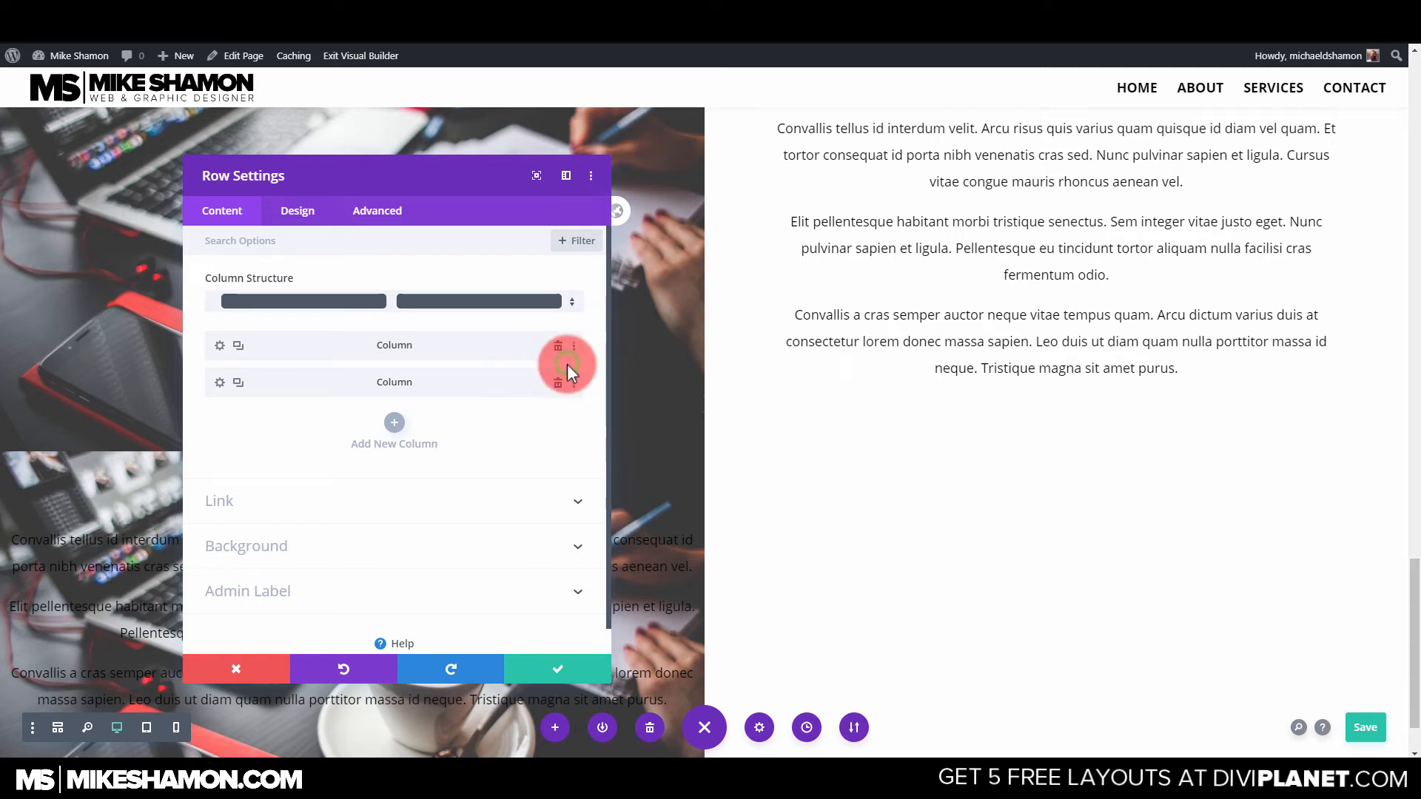
left_click(572, 383)
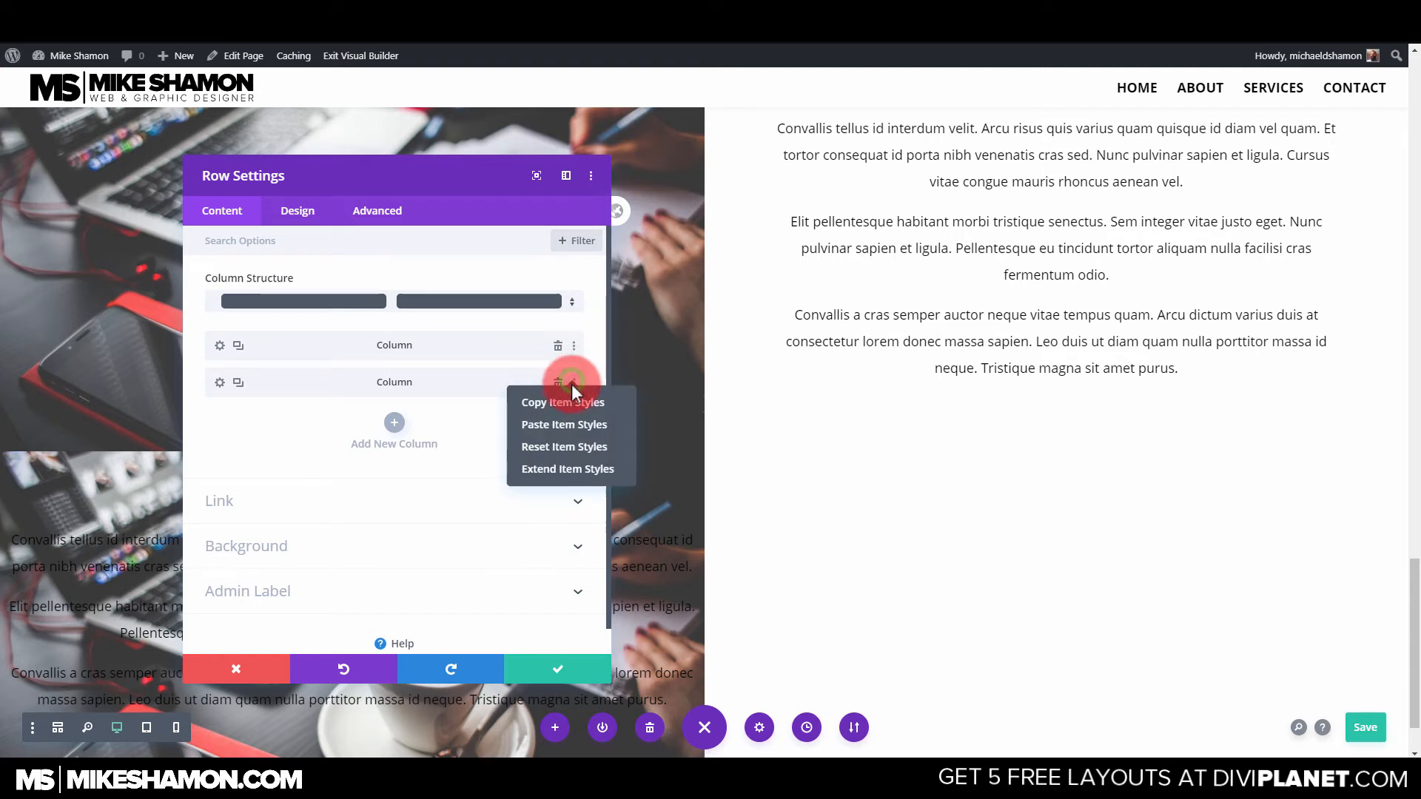
left_click(568, 426)
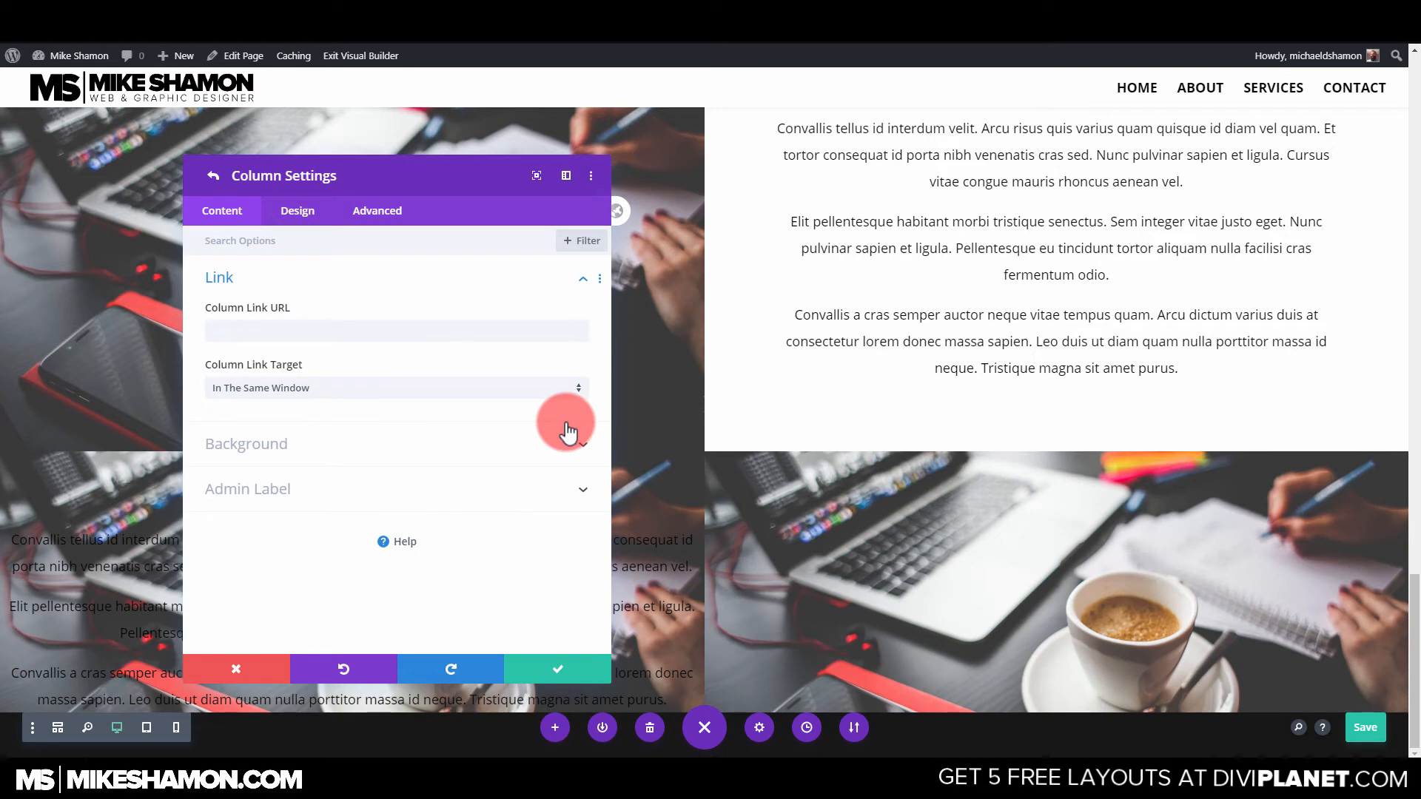
left_click(552, 671)
left_click(552, 670)
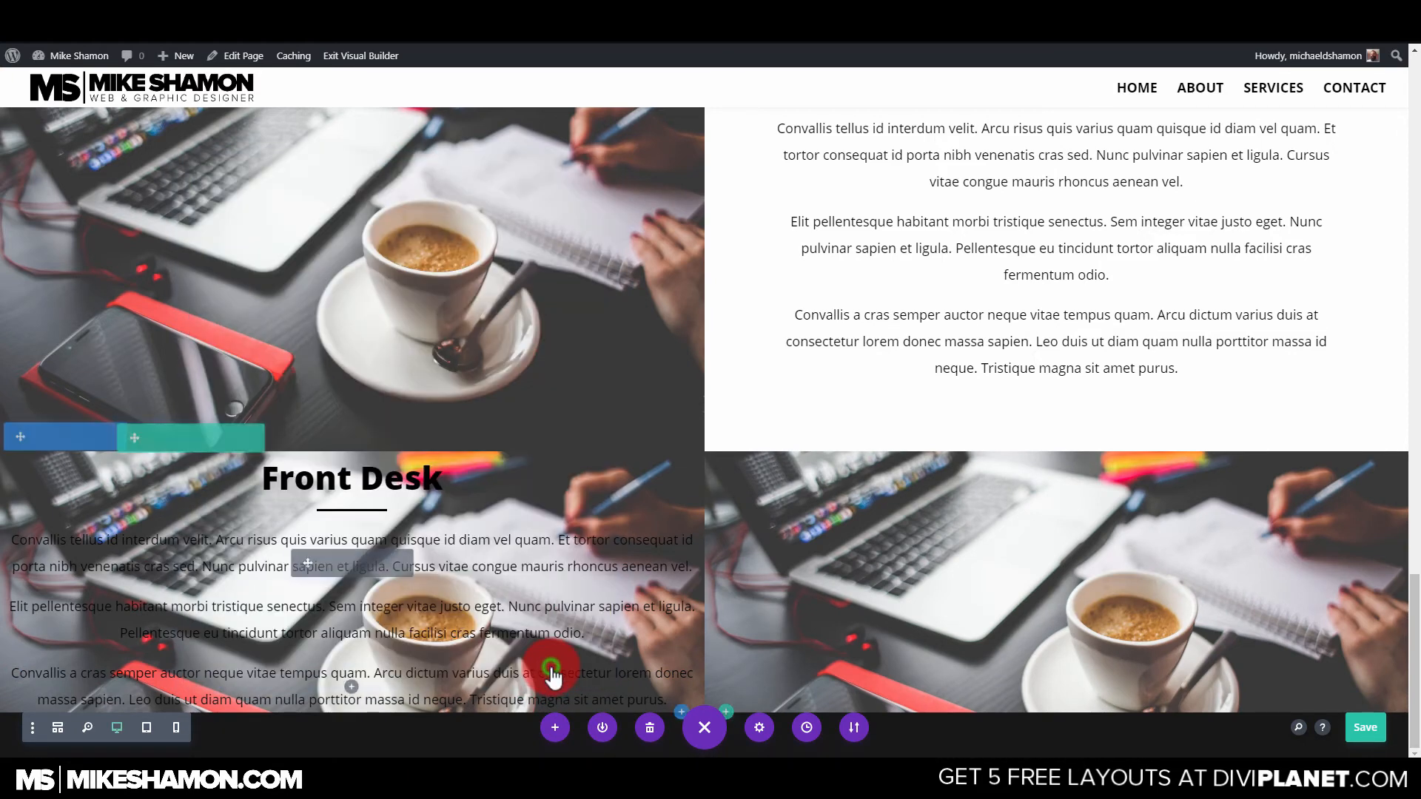
Copy the item styles of the second column in the original Front Desk row, and close its row settings.
scroll(867, 358, "up", 5)
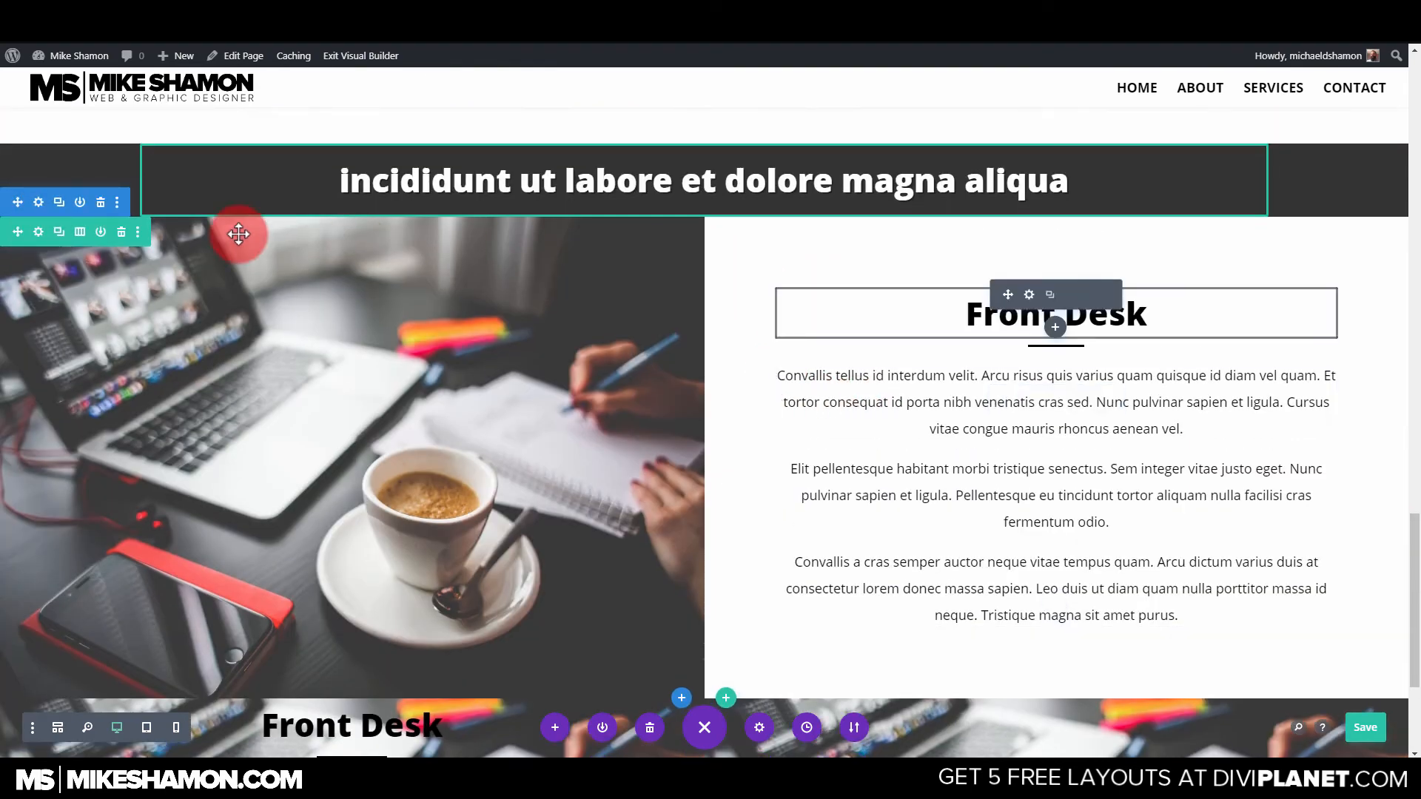
left_click(40, 233)
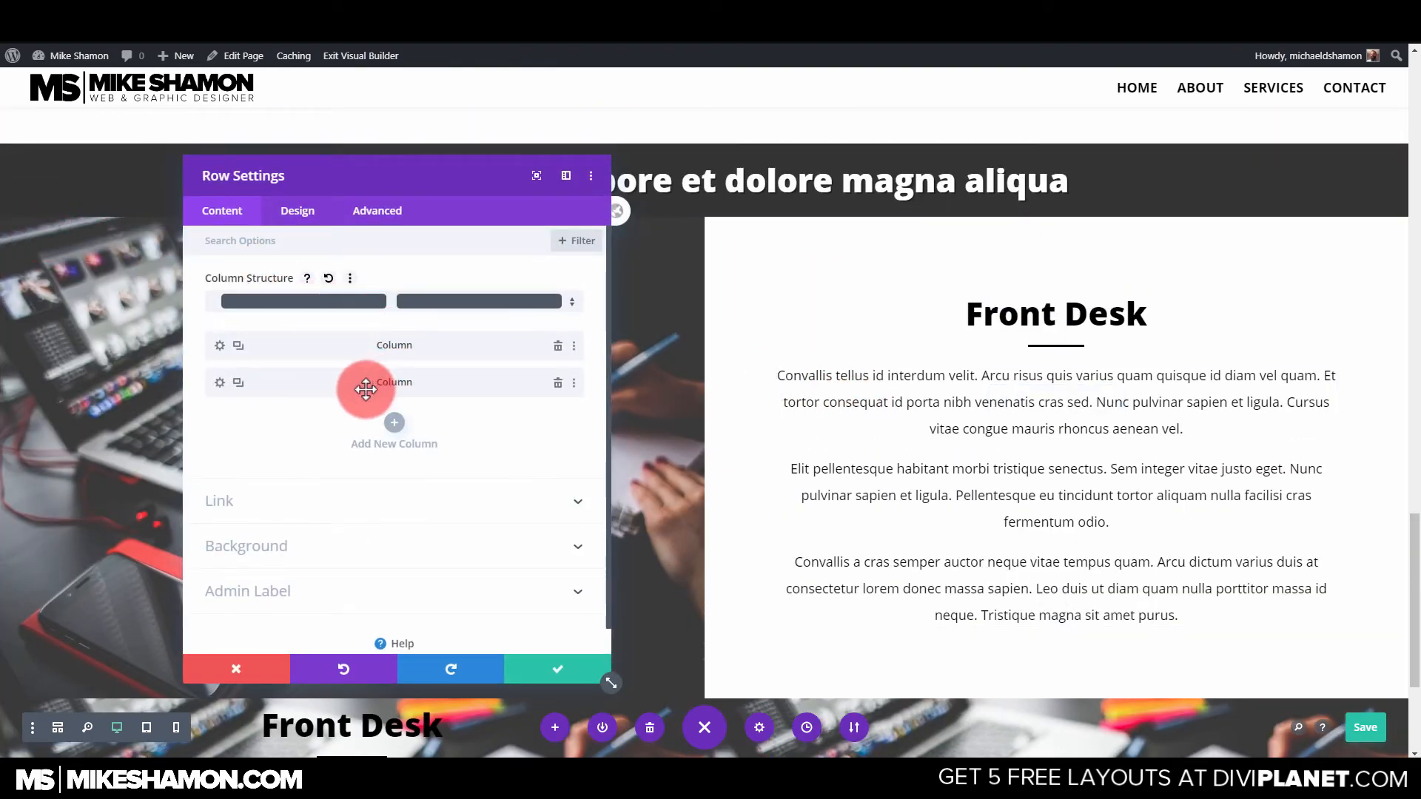
left_click(574, 384)
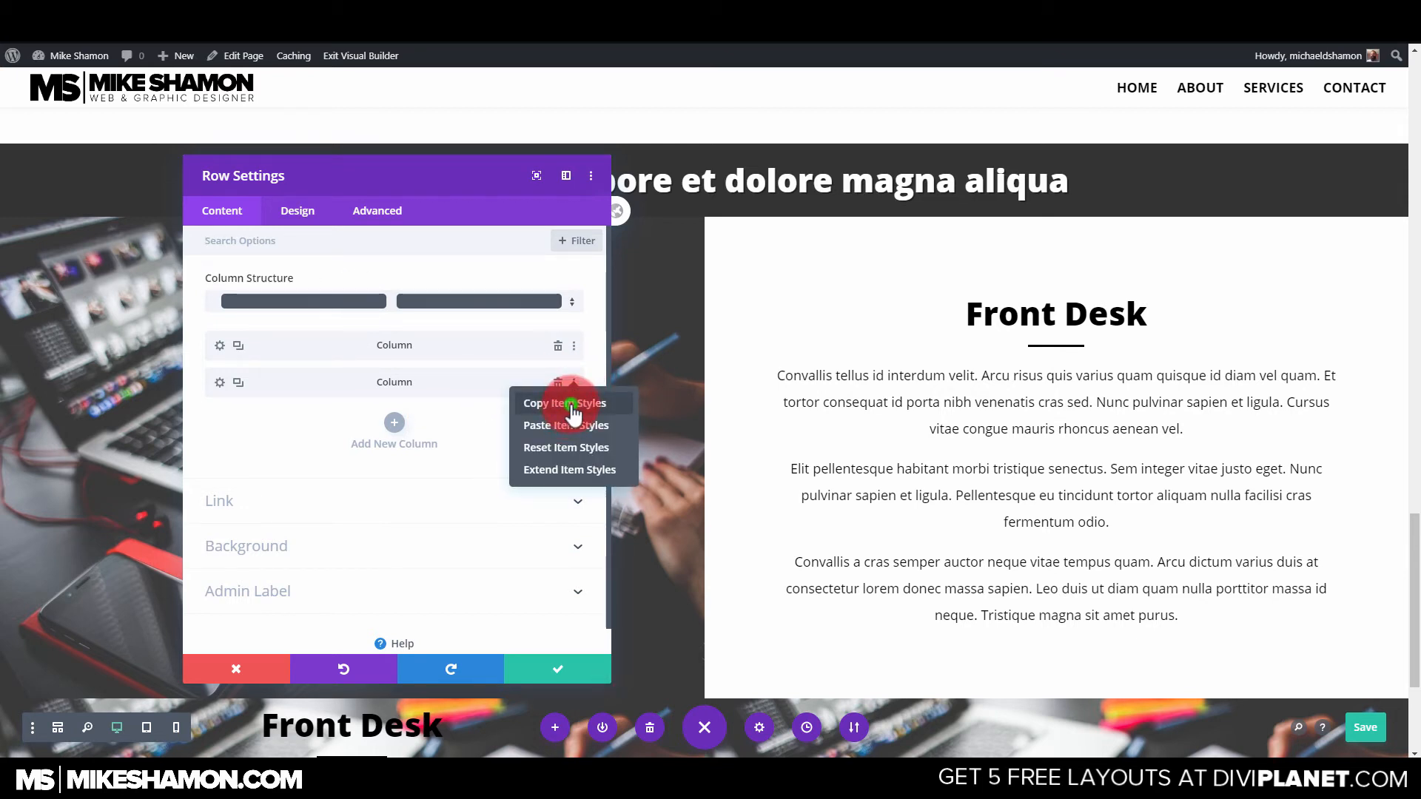
left_click(572, 403)
left_click(269, 670)
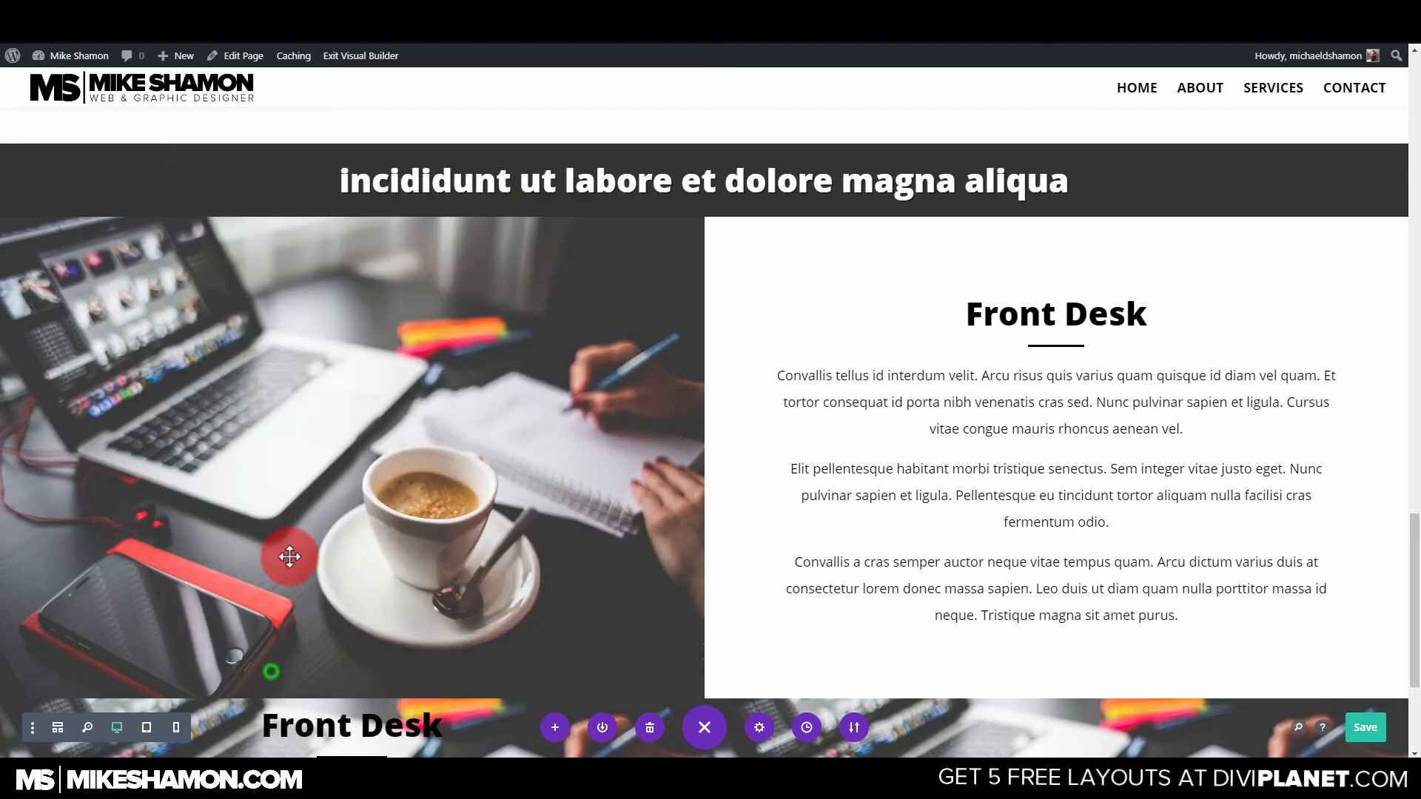
Paste the copied item styles onto the first column of the duplicated row.
scroll(212, 545, "down", 3)
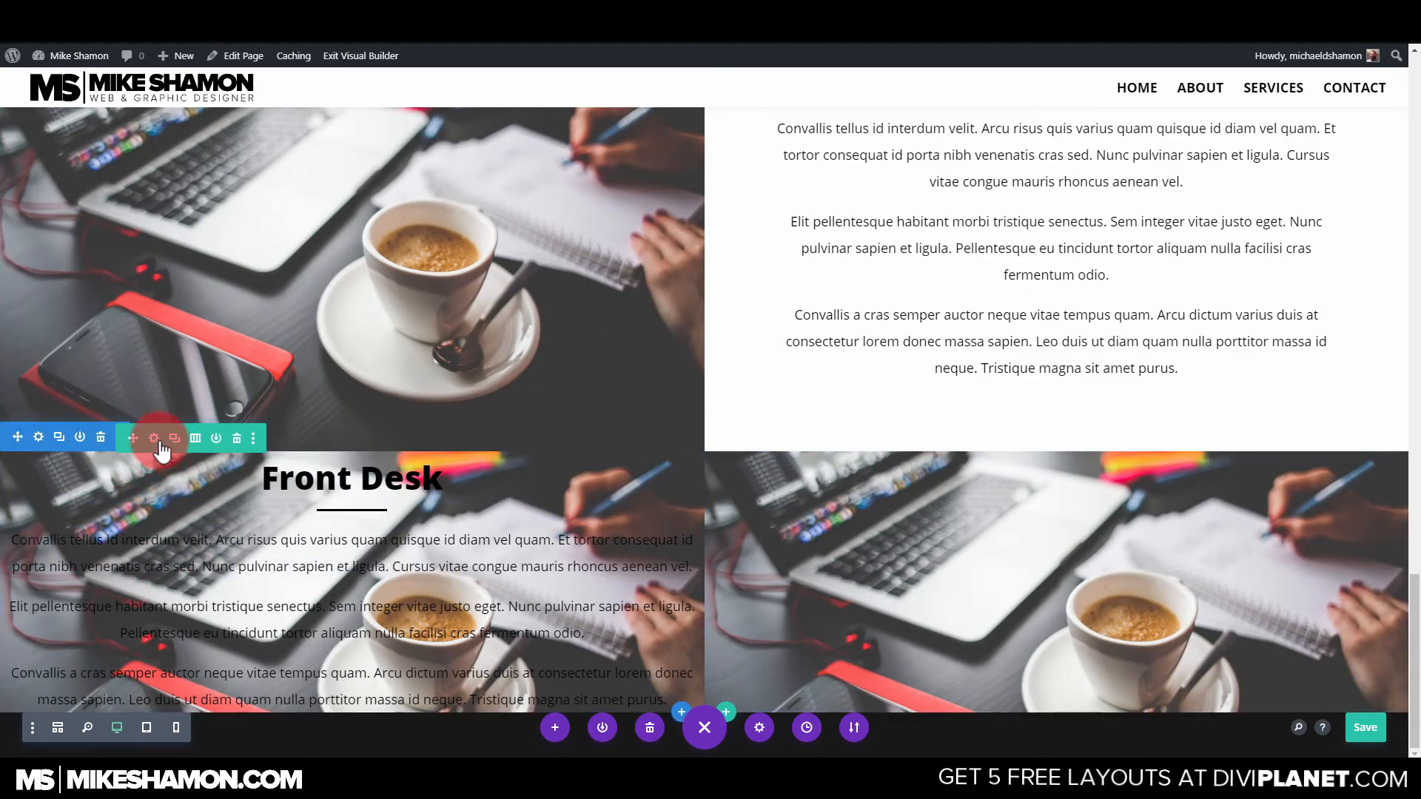
left_click(154, 440)
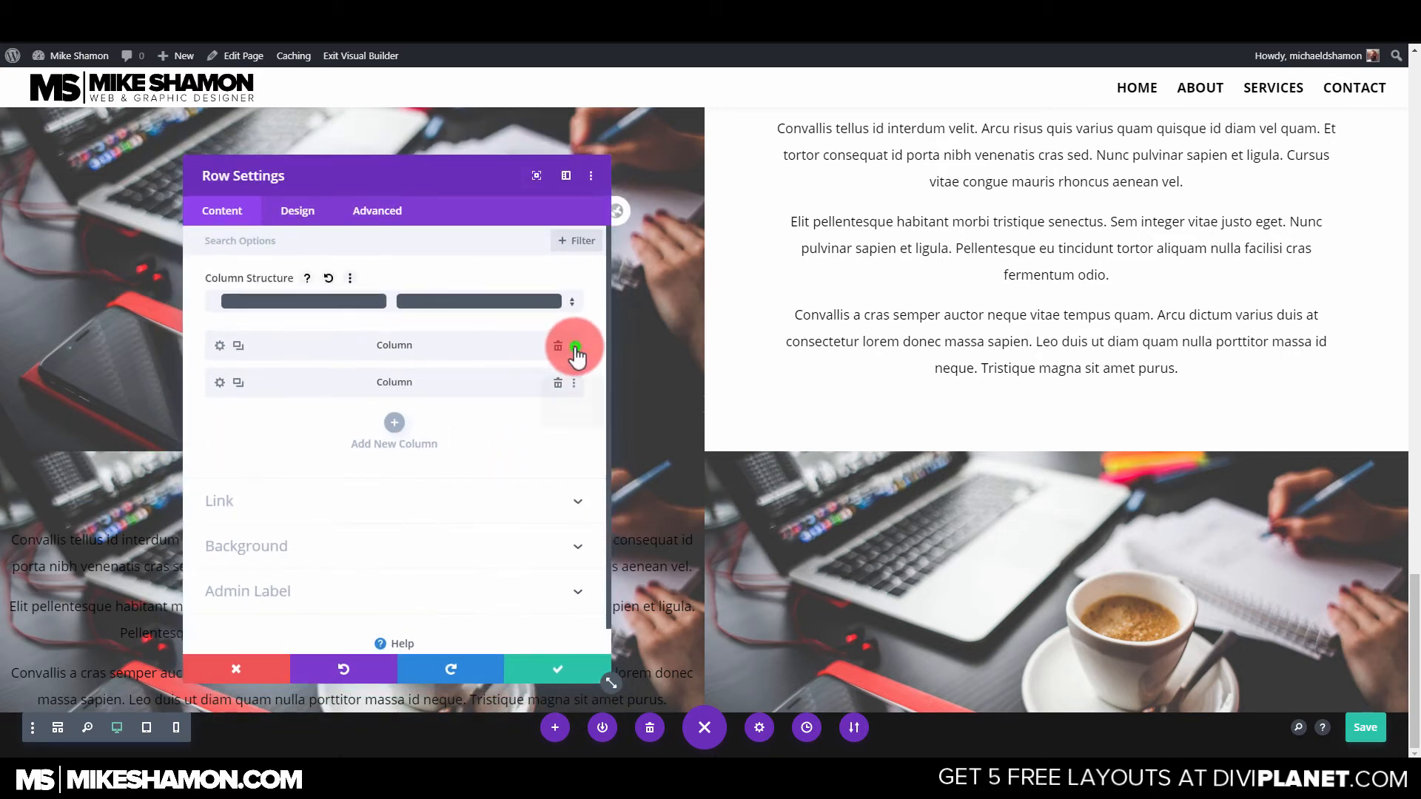
left_click(574, 348)
left_click(568, 391)
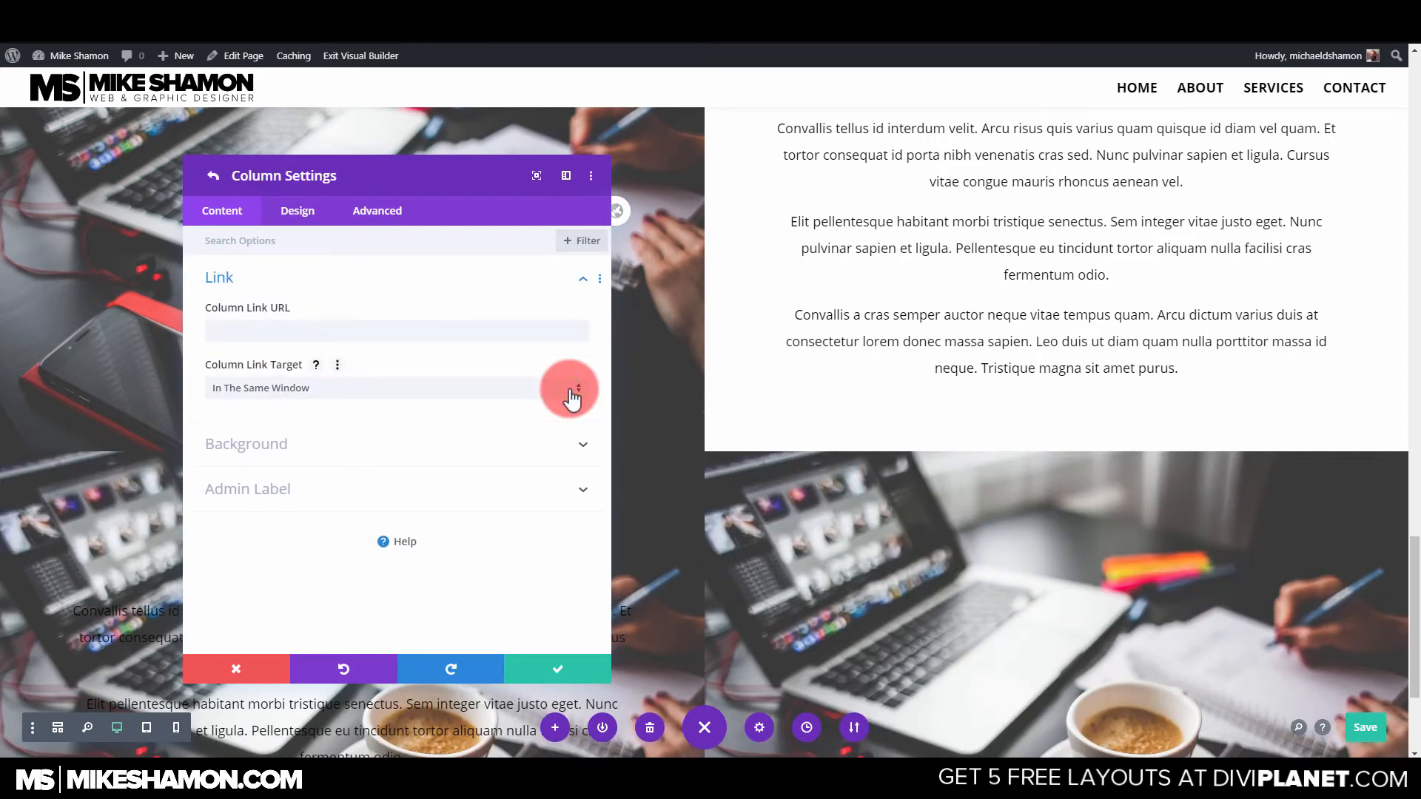
left_click(579, 675)
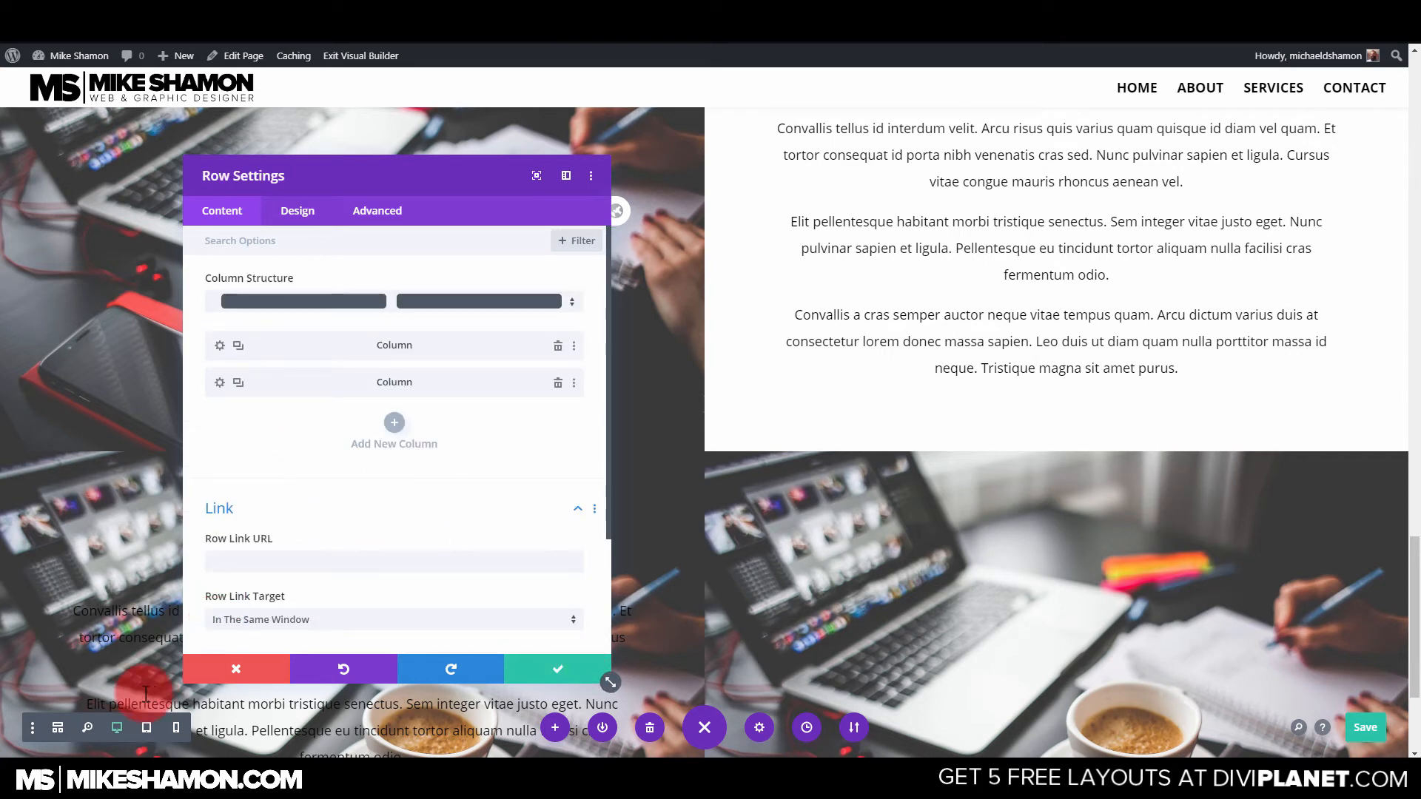
Remove the background image from the duplicated row's first column and save the column and row settings.
left_click(573, 345)
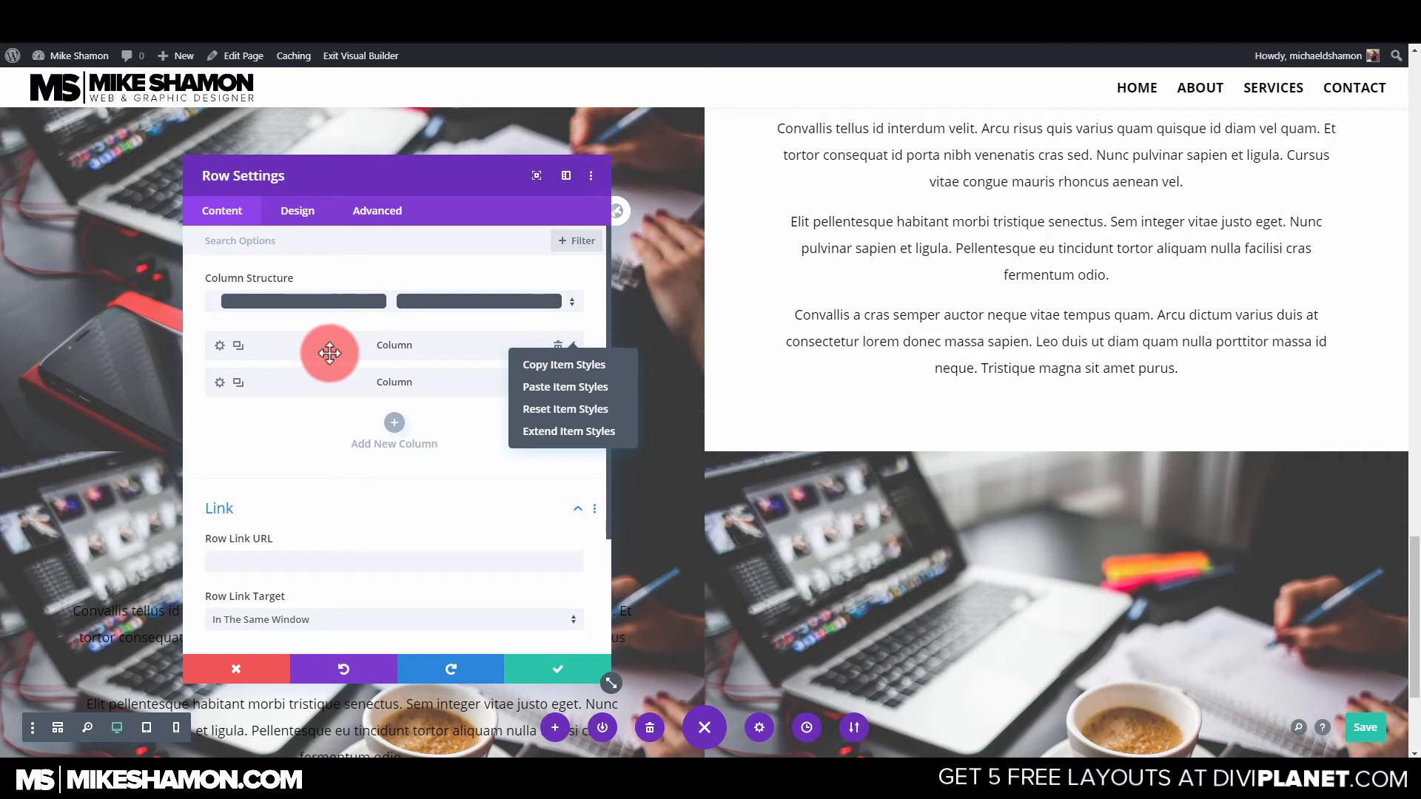
left_click(220, 346)
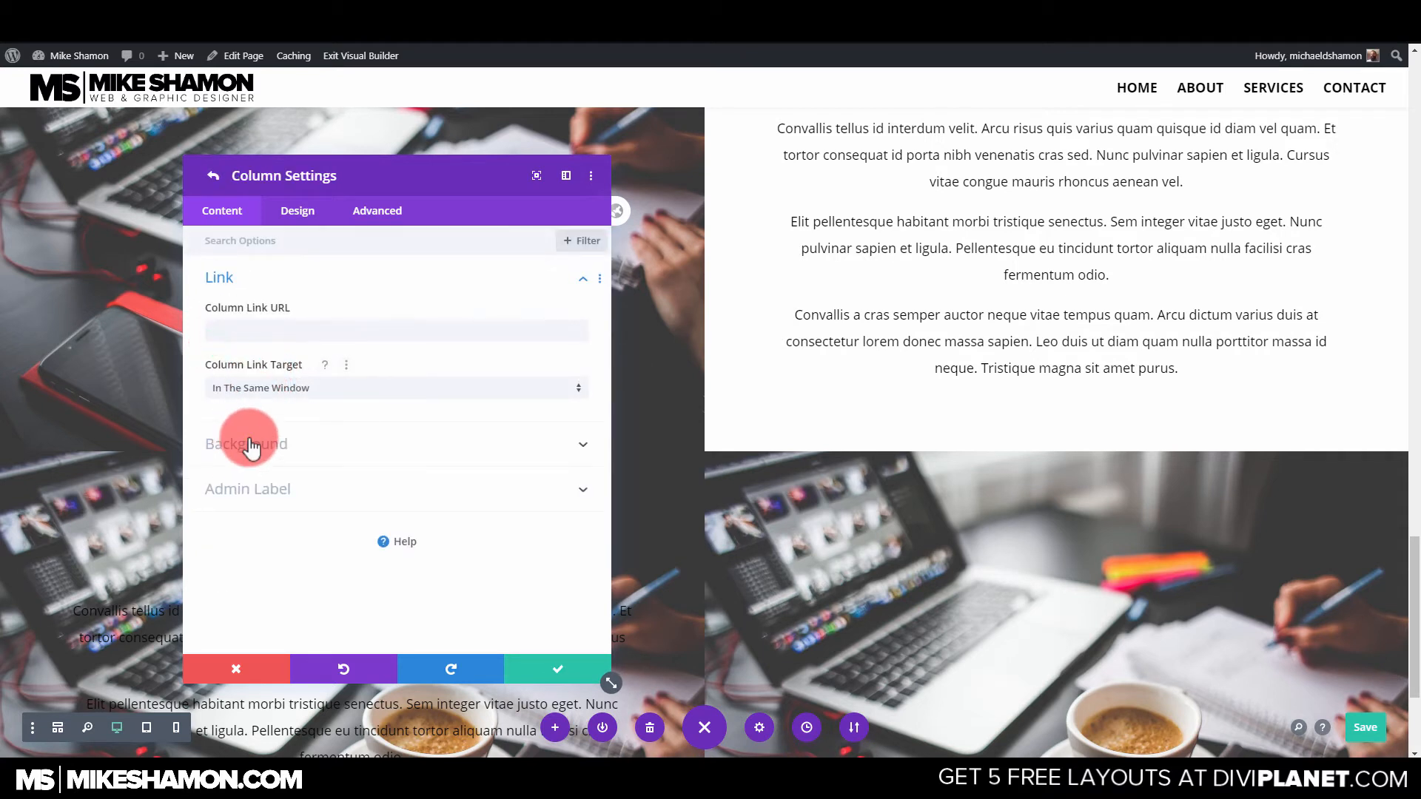
left_click(250, 444)
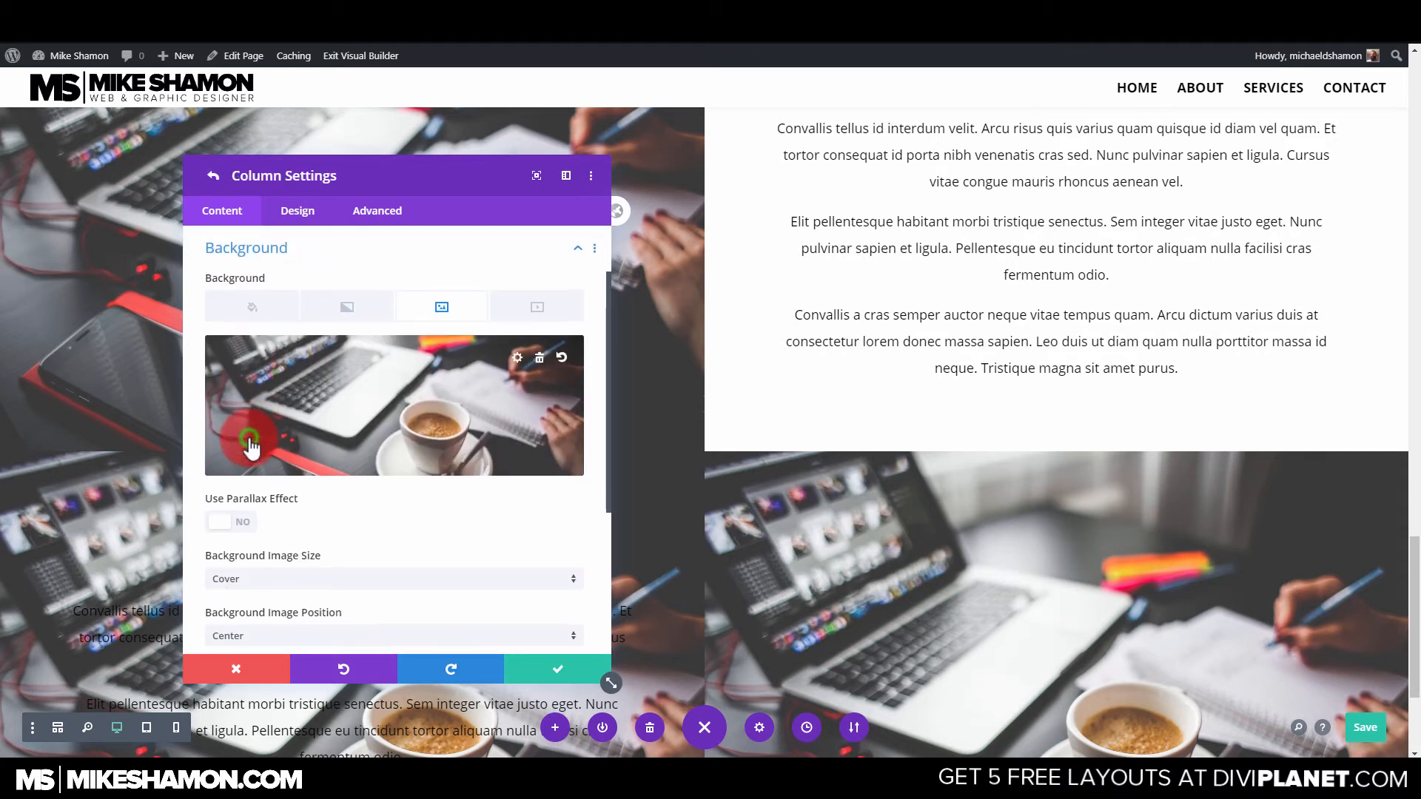
left_click(539, 357)
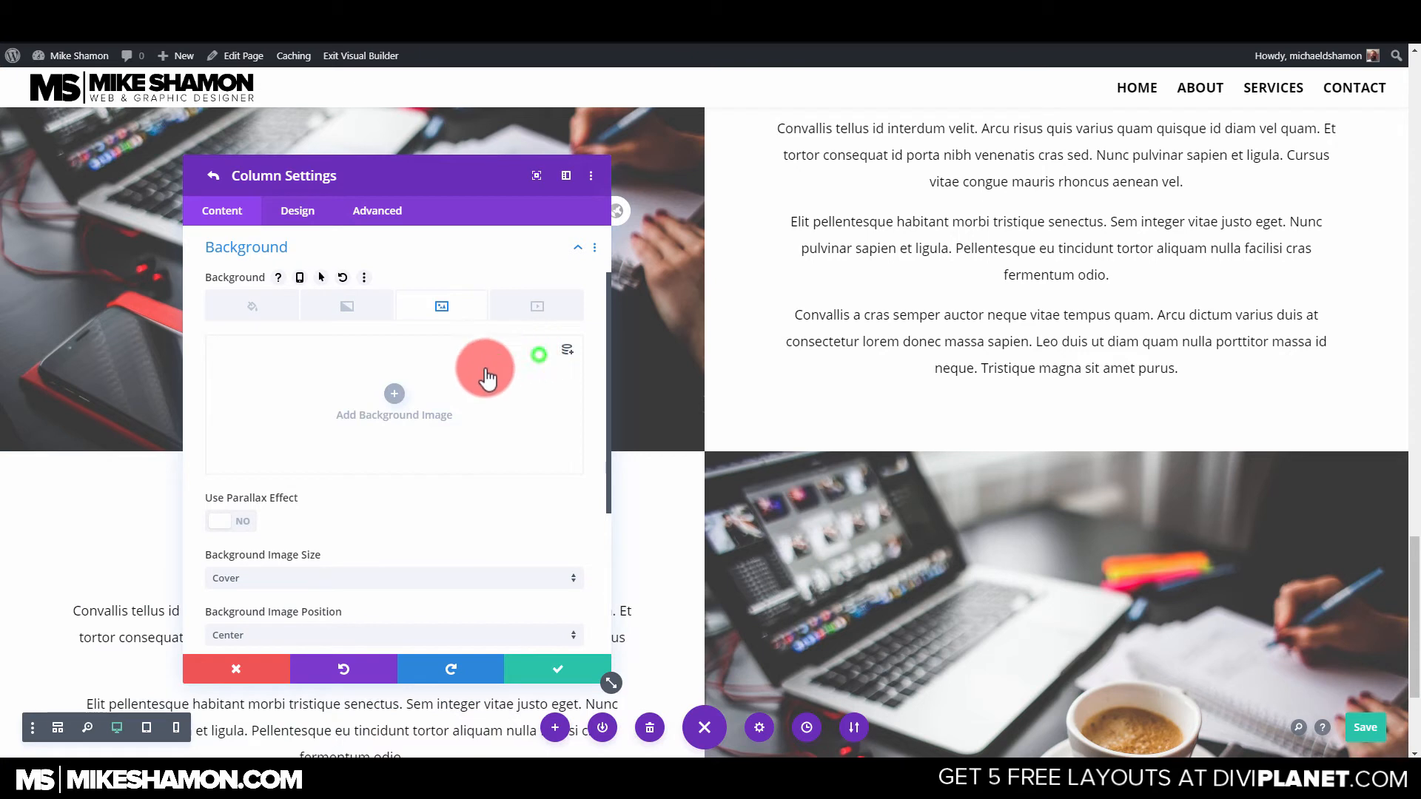
left_click(254, 305)
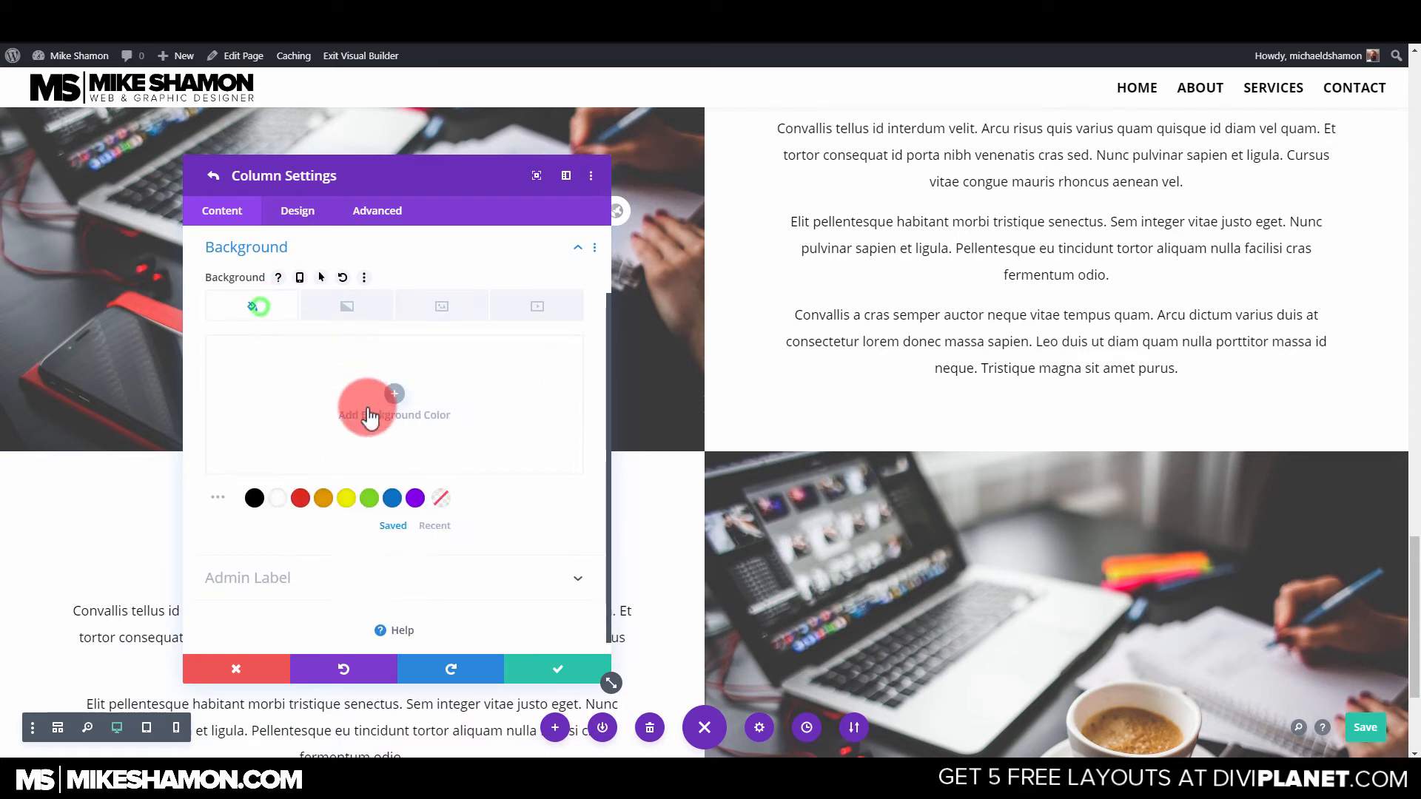
left_click(533, 666)
left_click(564, 670)
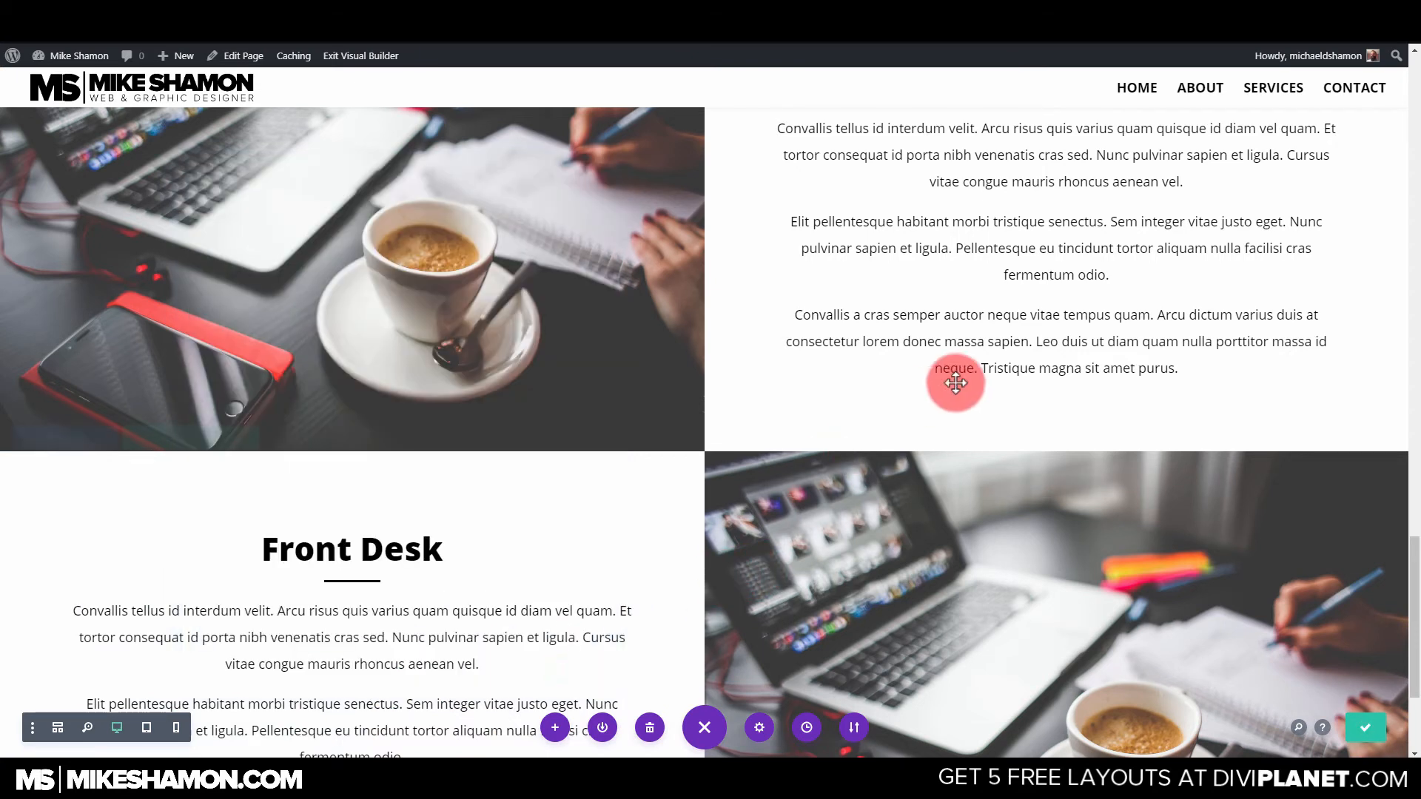
Change the heading text beside the laptop photo in the original row to Services and save it.
scroll(1056, 437, "up", 5)
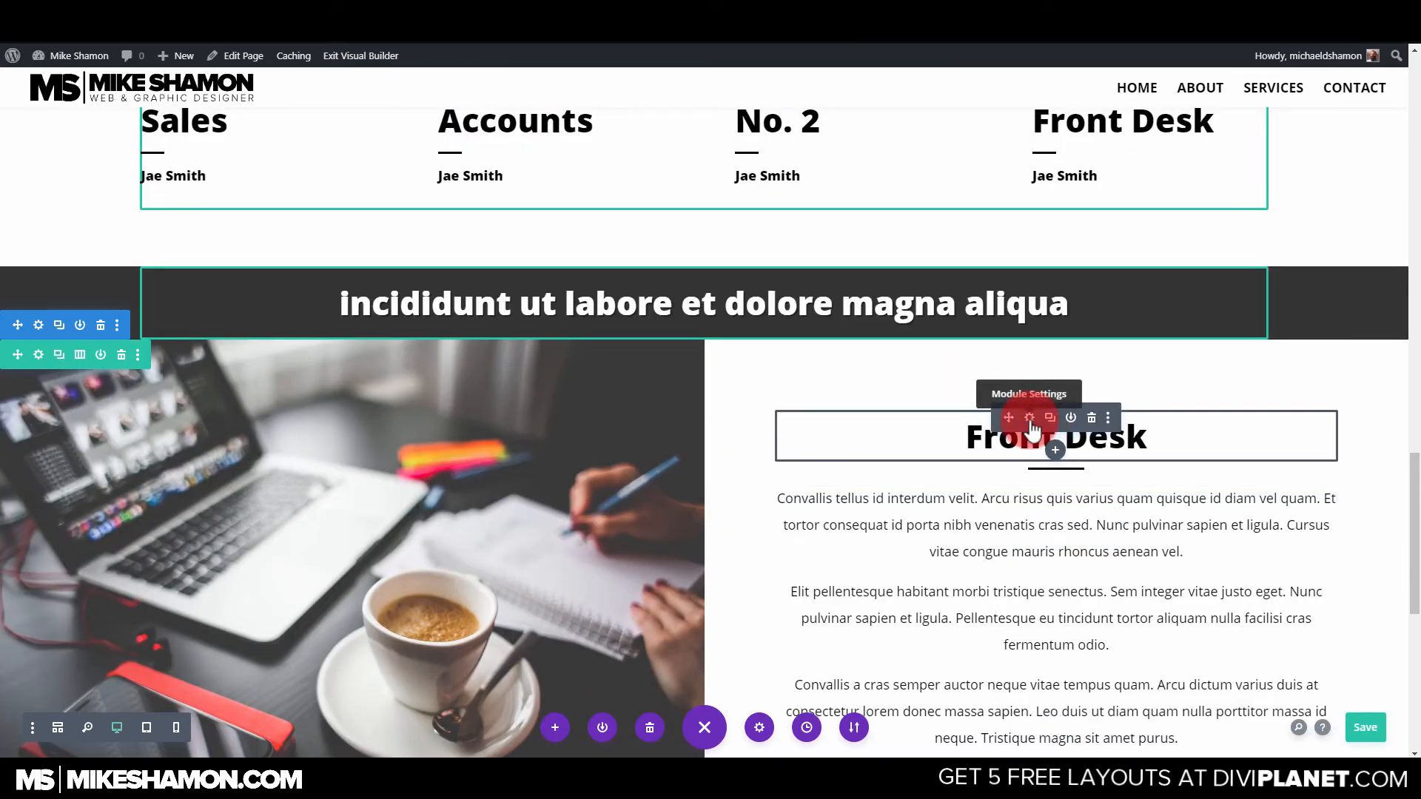
left_click(1031, 420)
left_click(331, 426)
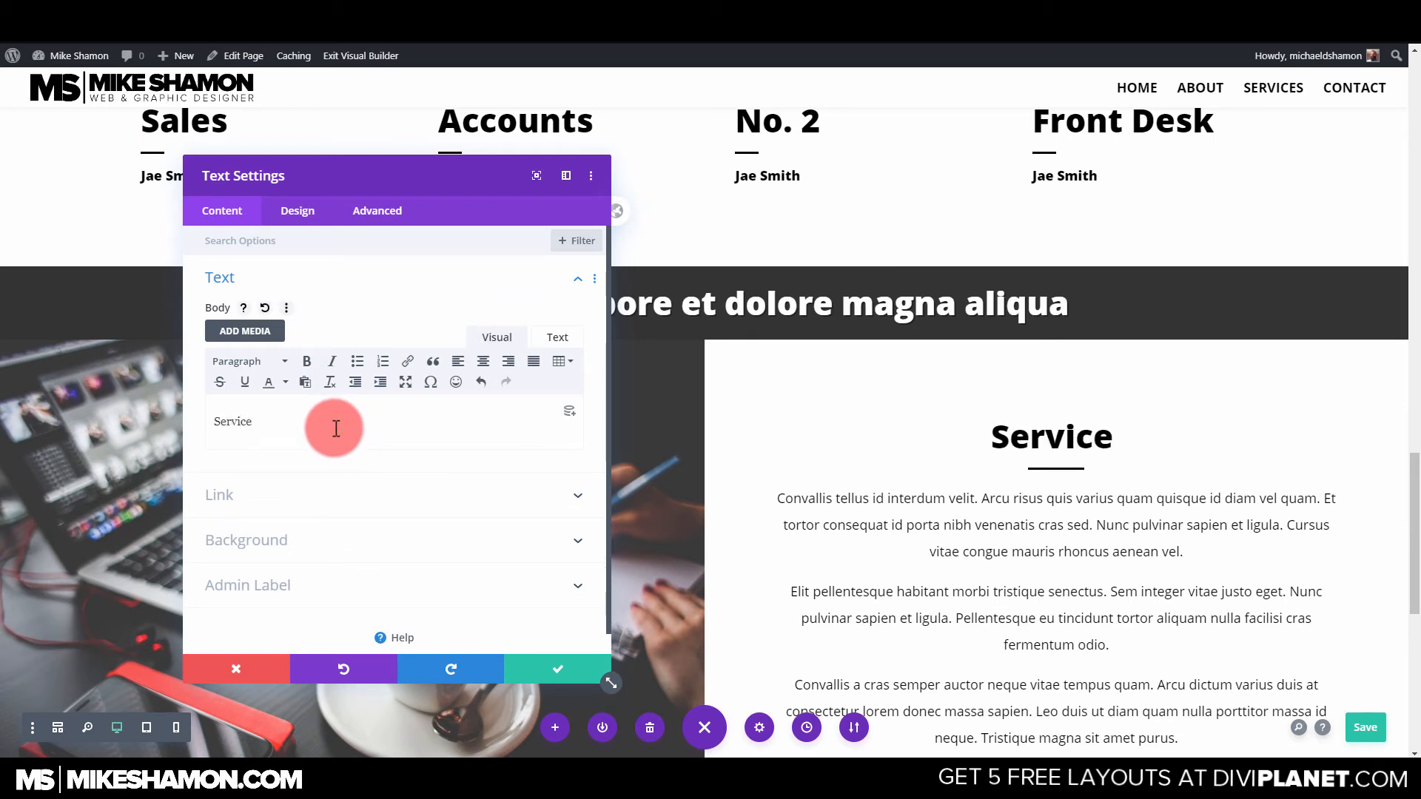
type("1")
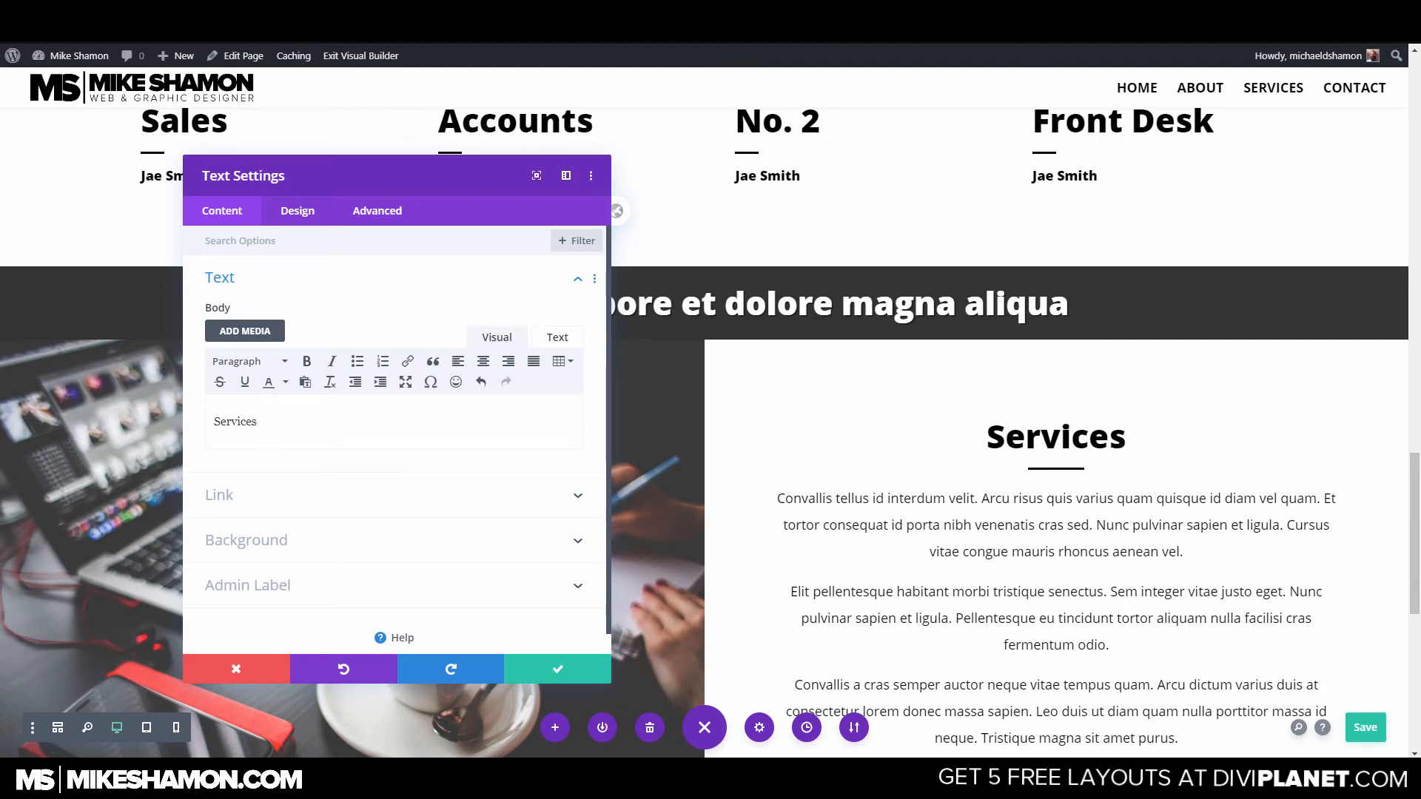
left_click(550, 666)
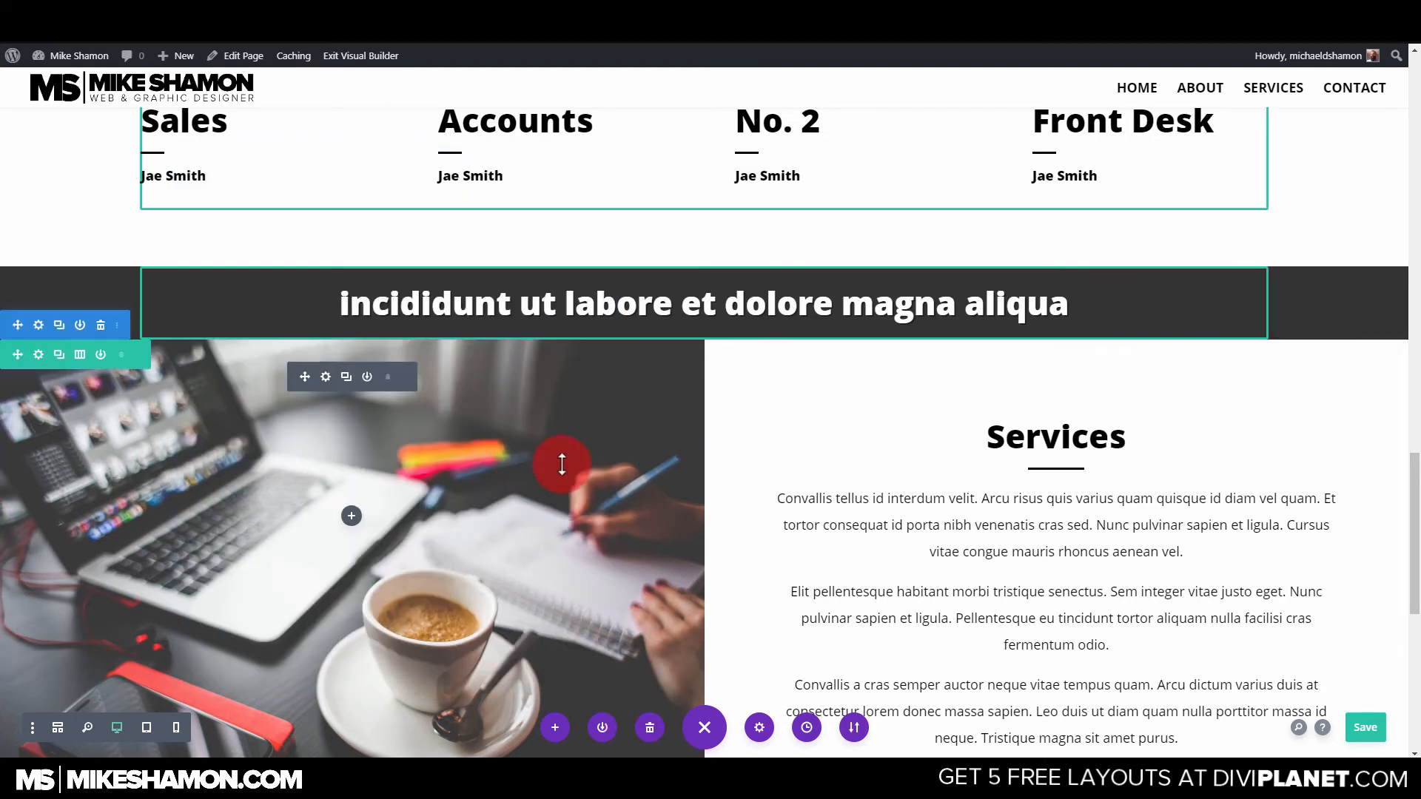
Change the Front Desk heading in the duplicated image-and-text row to Services and save the text settings.
scroll(599, 437, "down", 6)
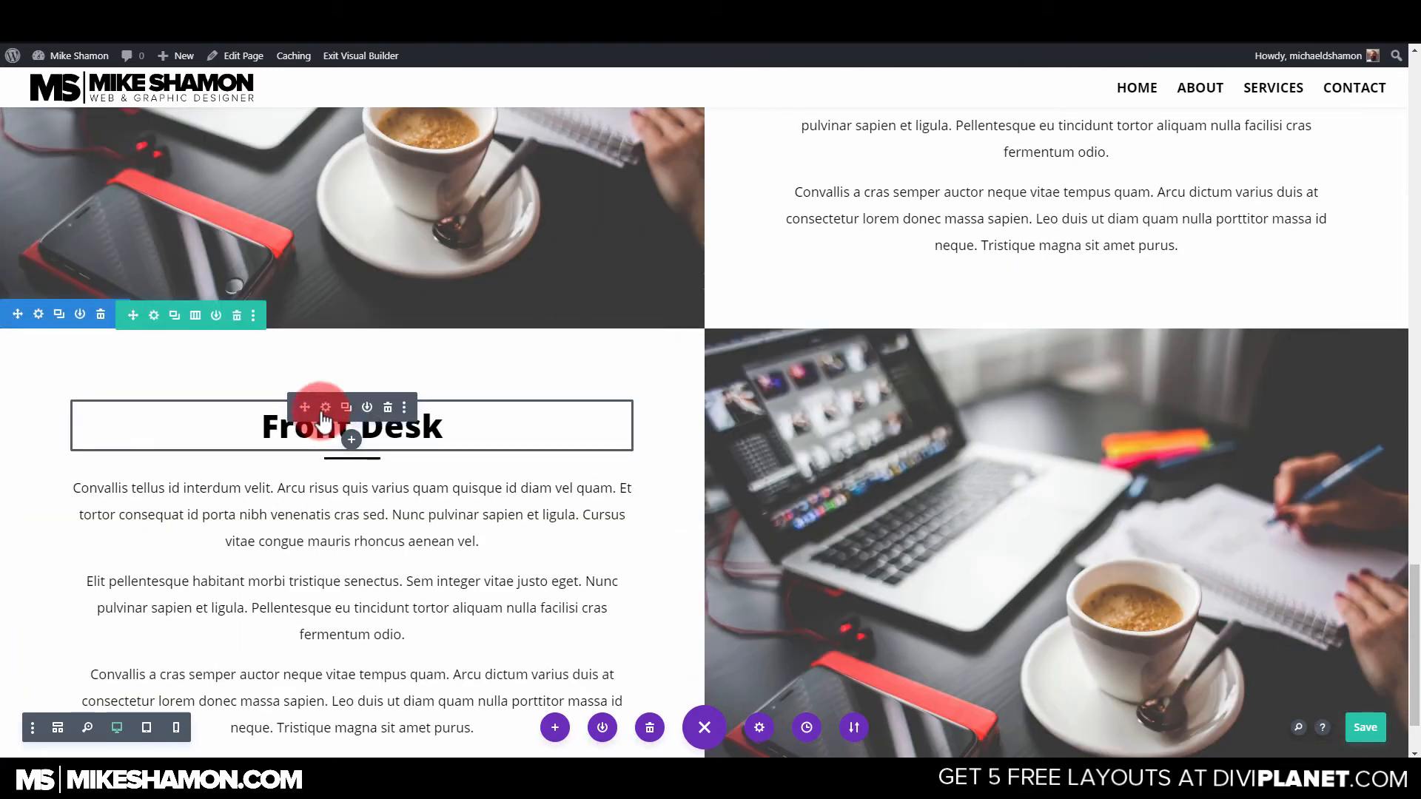
left_click(363, 414)
double_click(343, 442)
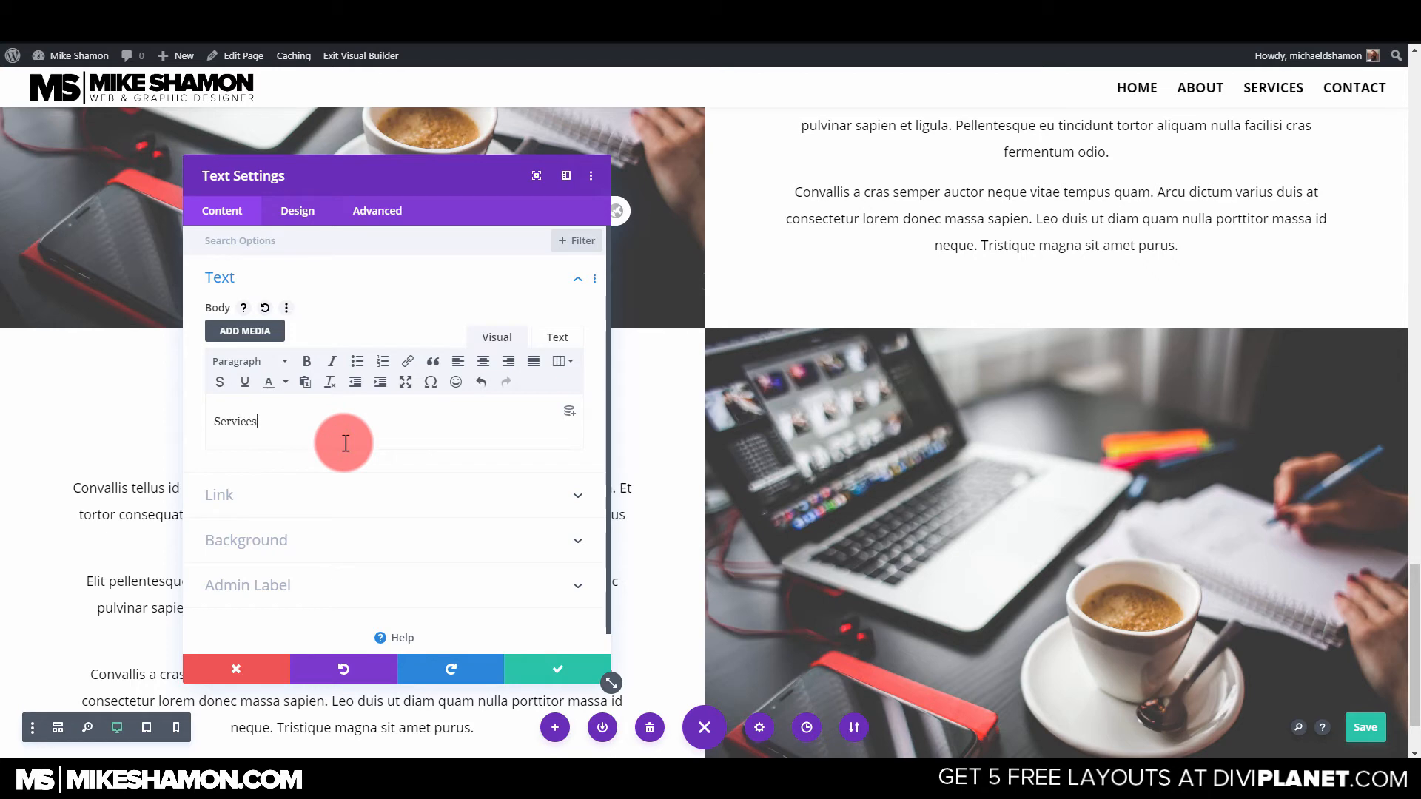
left_click(557, 669)
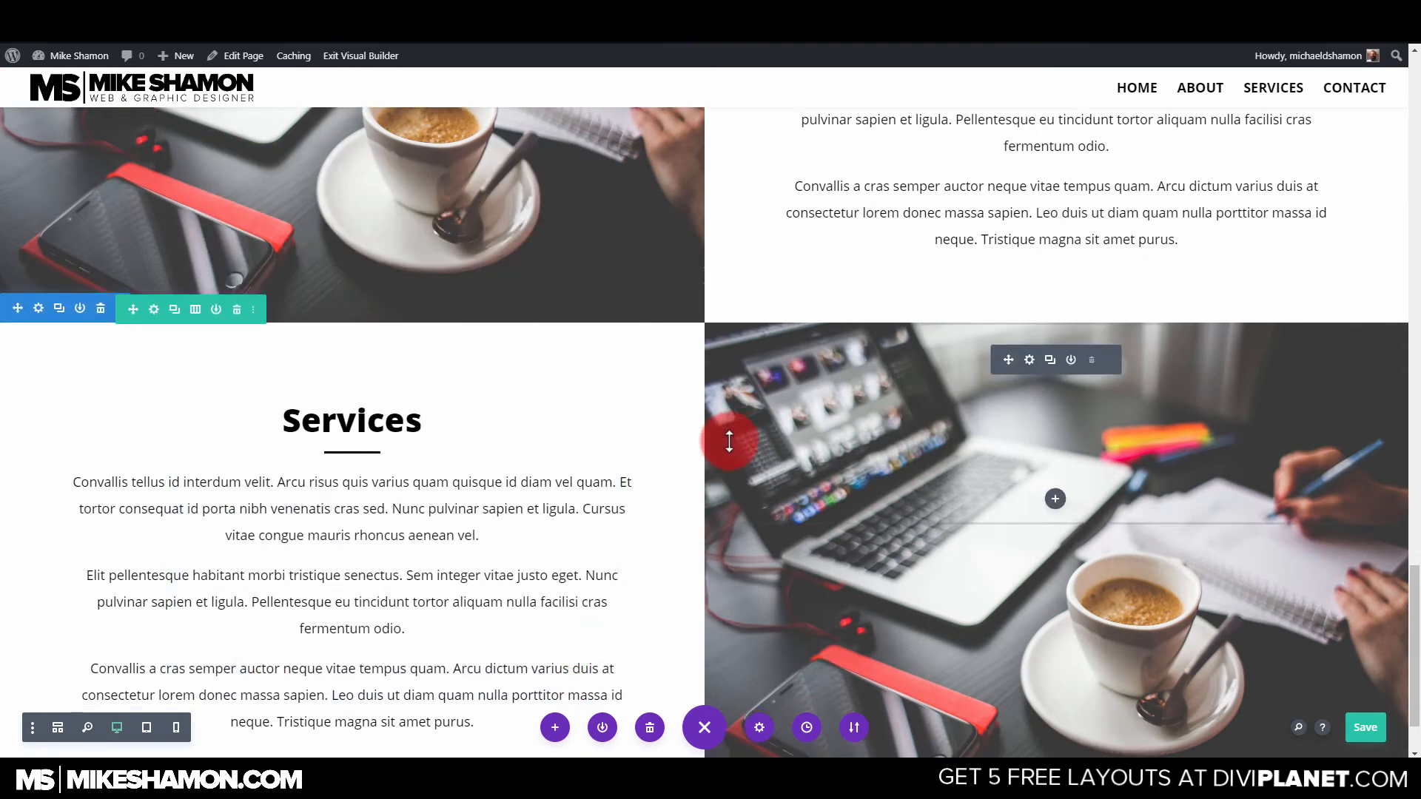
Replace the background image of the lower Services row's second column with the laptop and charts photo, saving the column and row settings.
scroll(729, 442, "down", 1)
left_click_drag(729, 447, 1087, 220)
mouse_move(1052, 276)
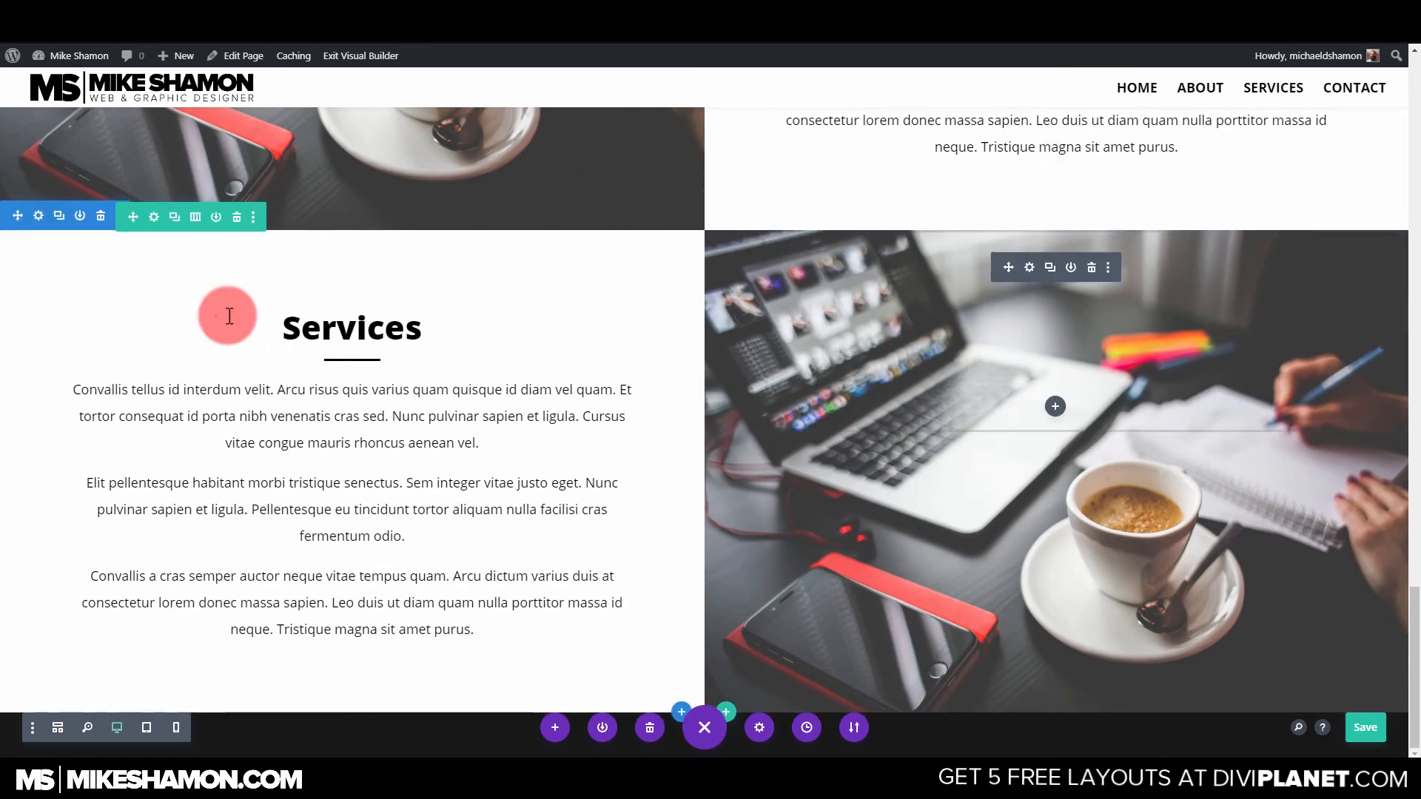
left_click(155, 218)
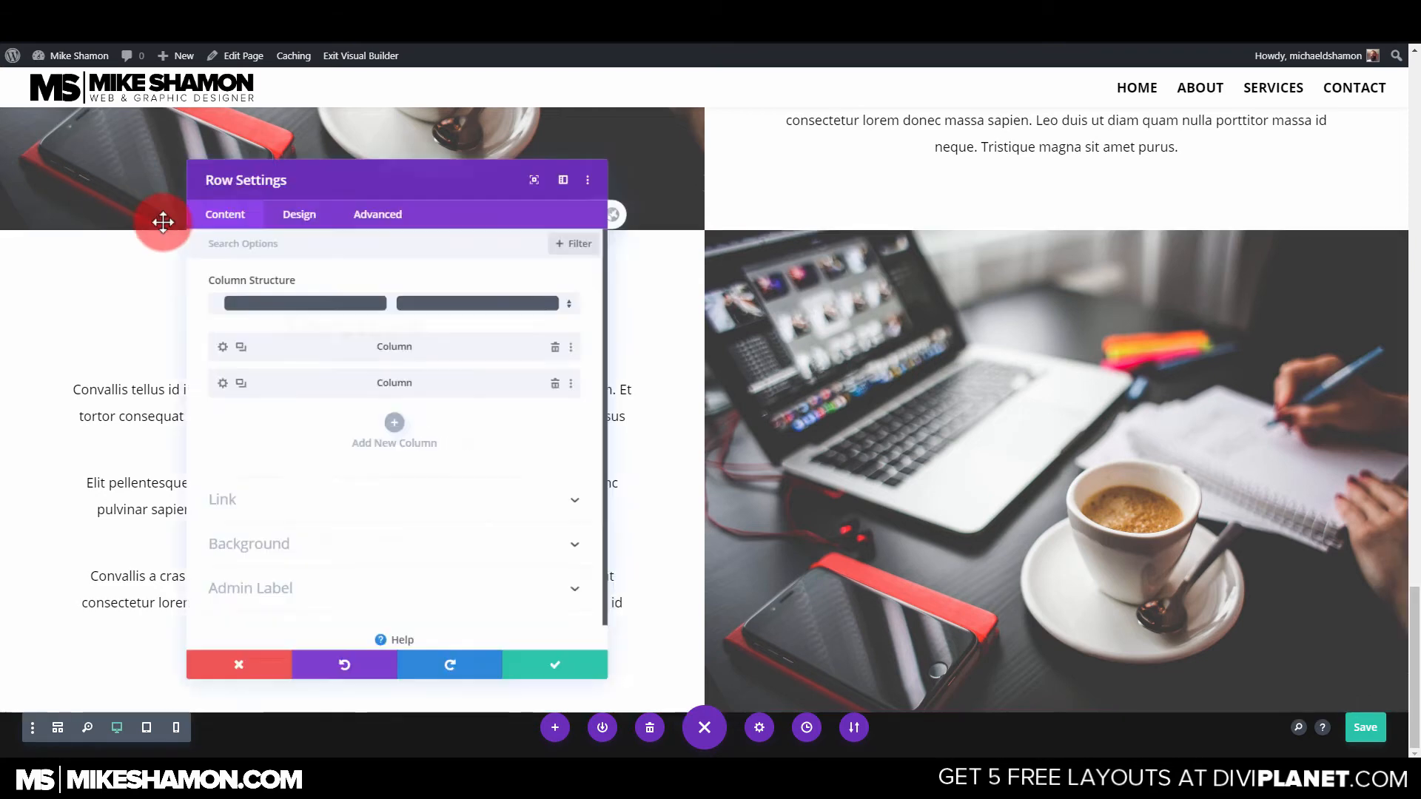
left_click(216, 382)
left_click(226, 444)
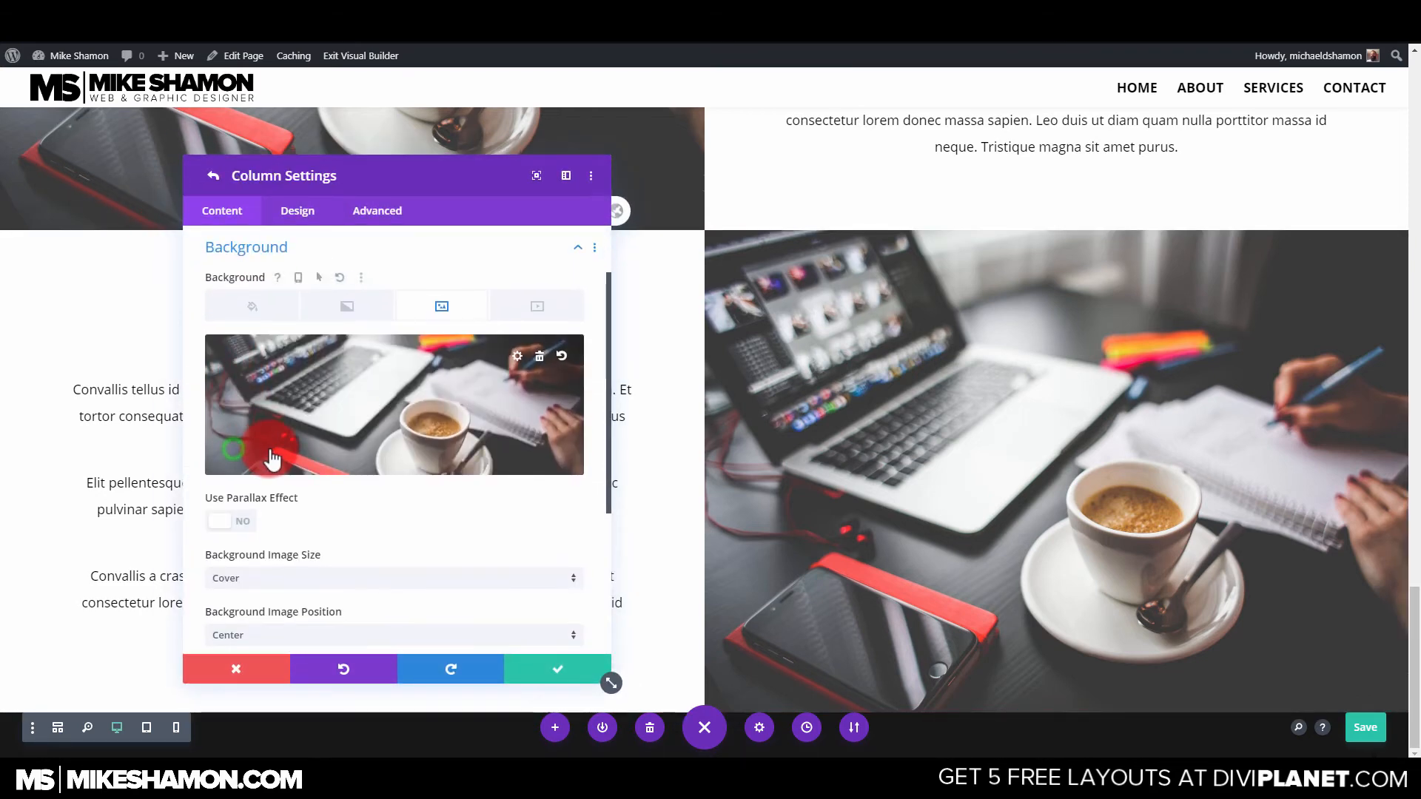
left_click(362, 433)
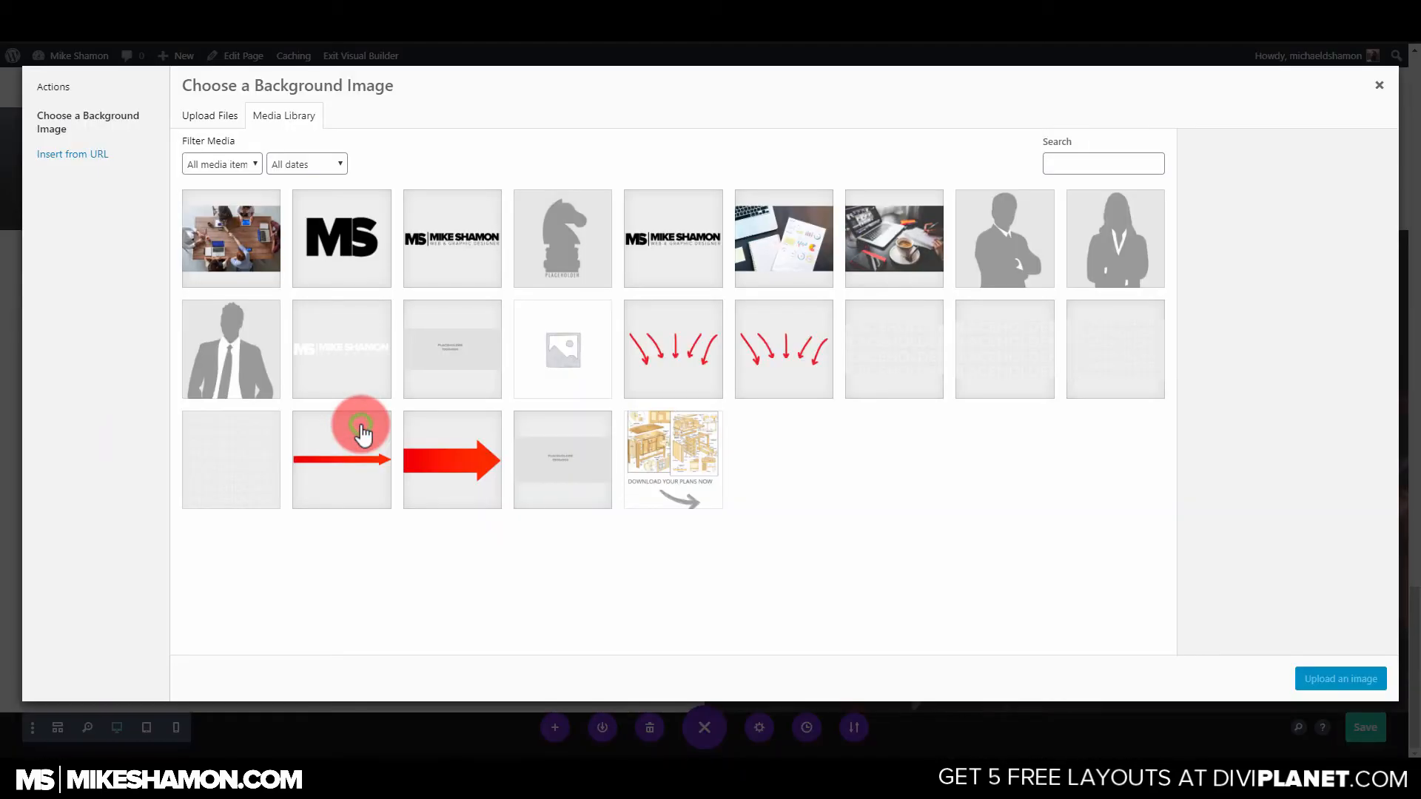
left_click(783, 223)
left_click(1339, 679)
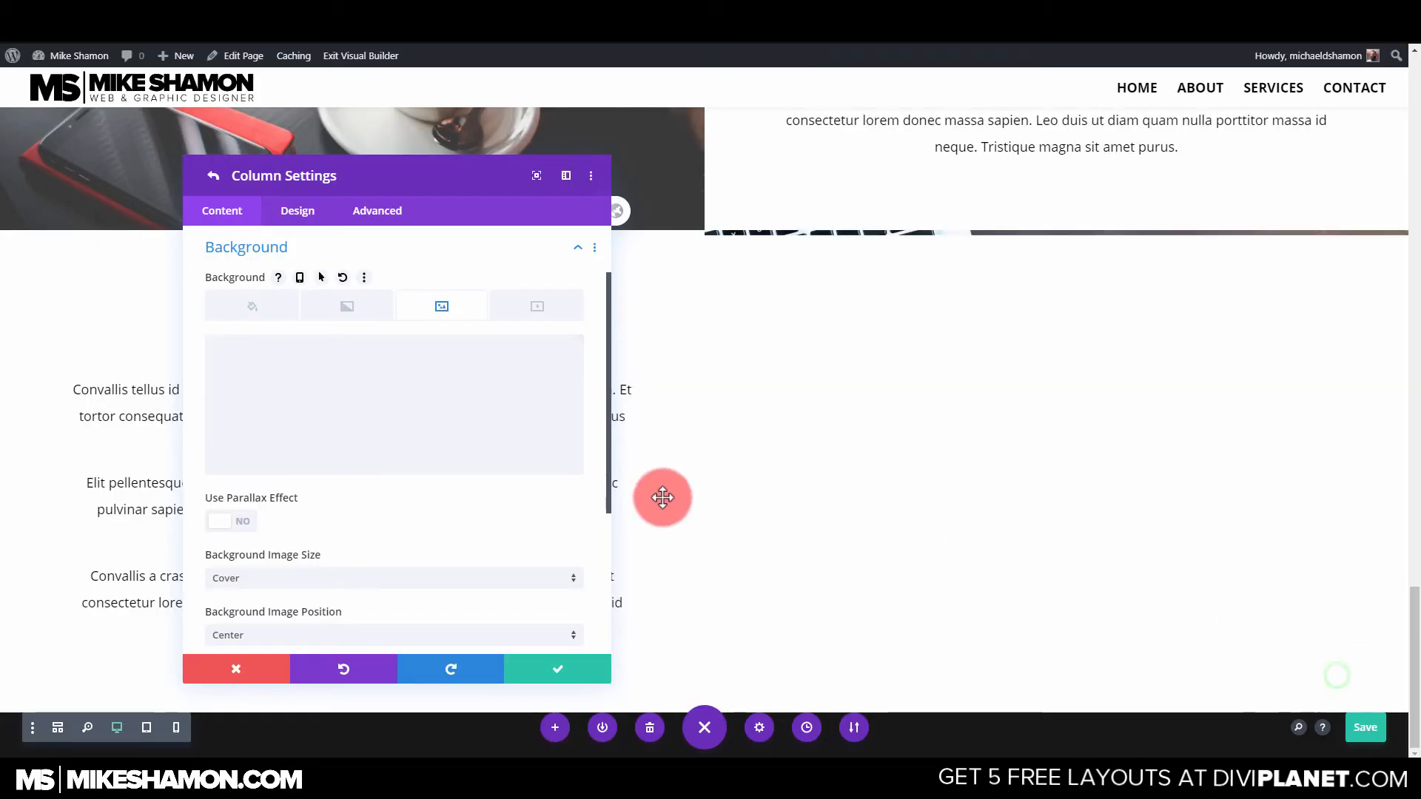
left_click(562, 654)
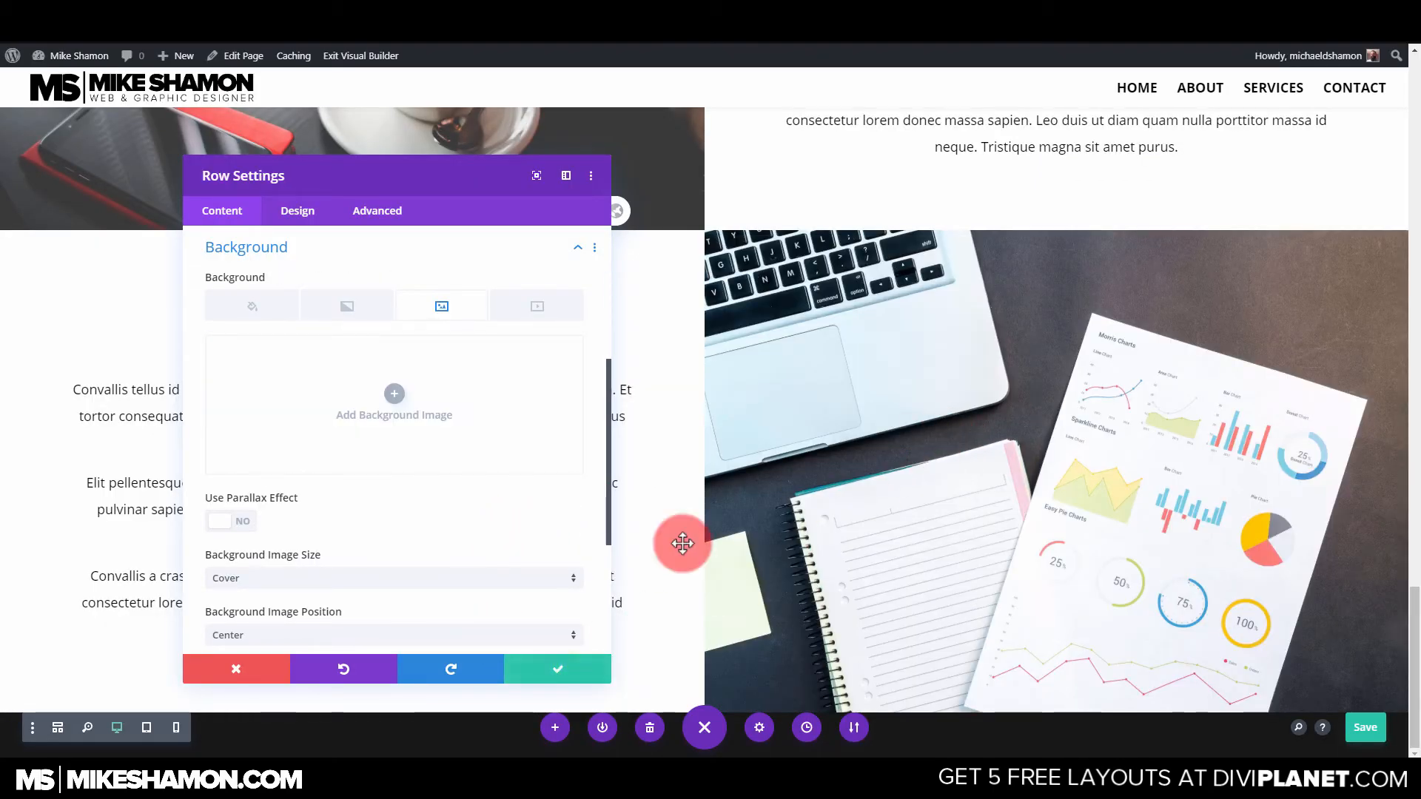
left_click(543, 669)
Save the page and collapse the builder's page controls.
left_click(1365, 727)
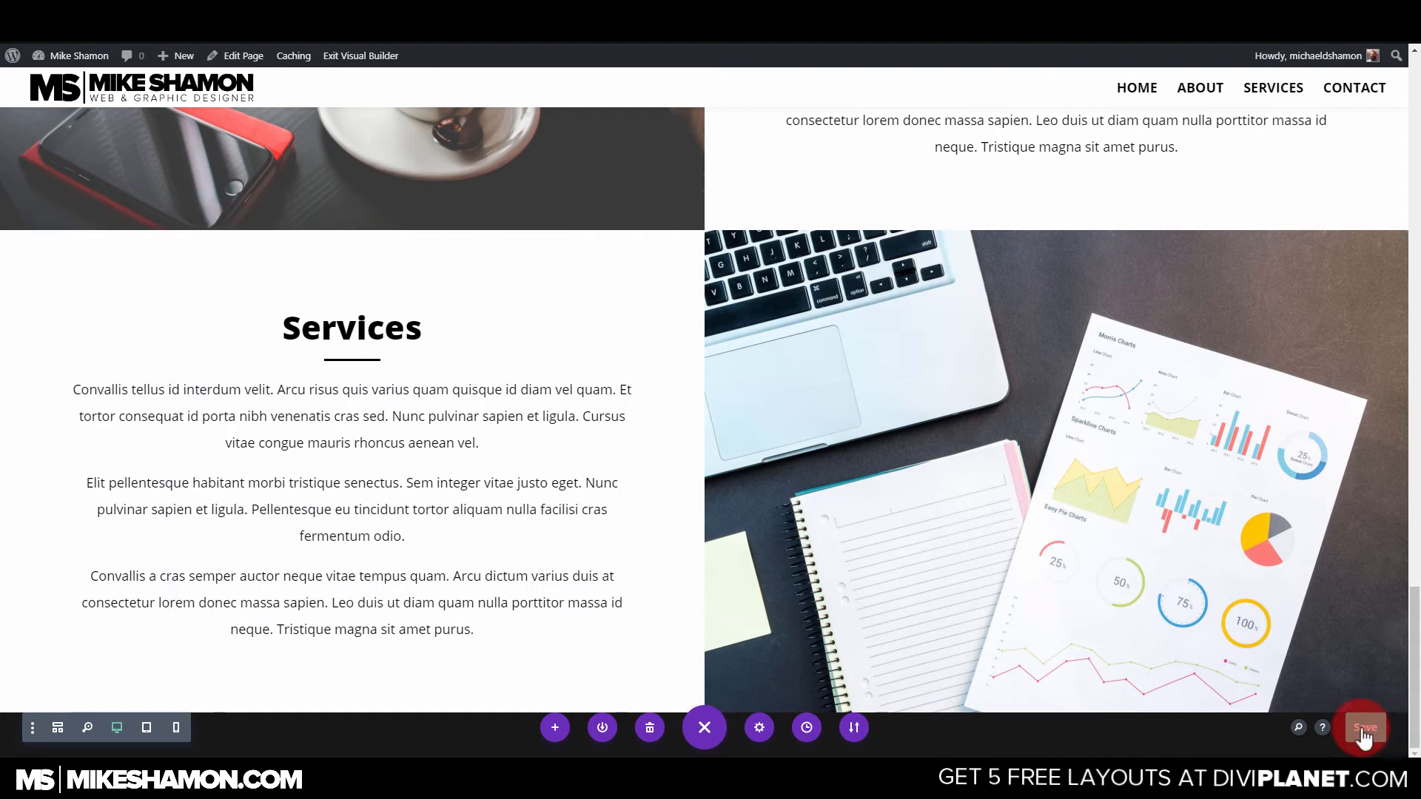
left_click(1057, 407)
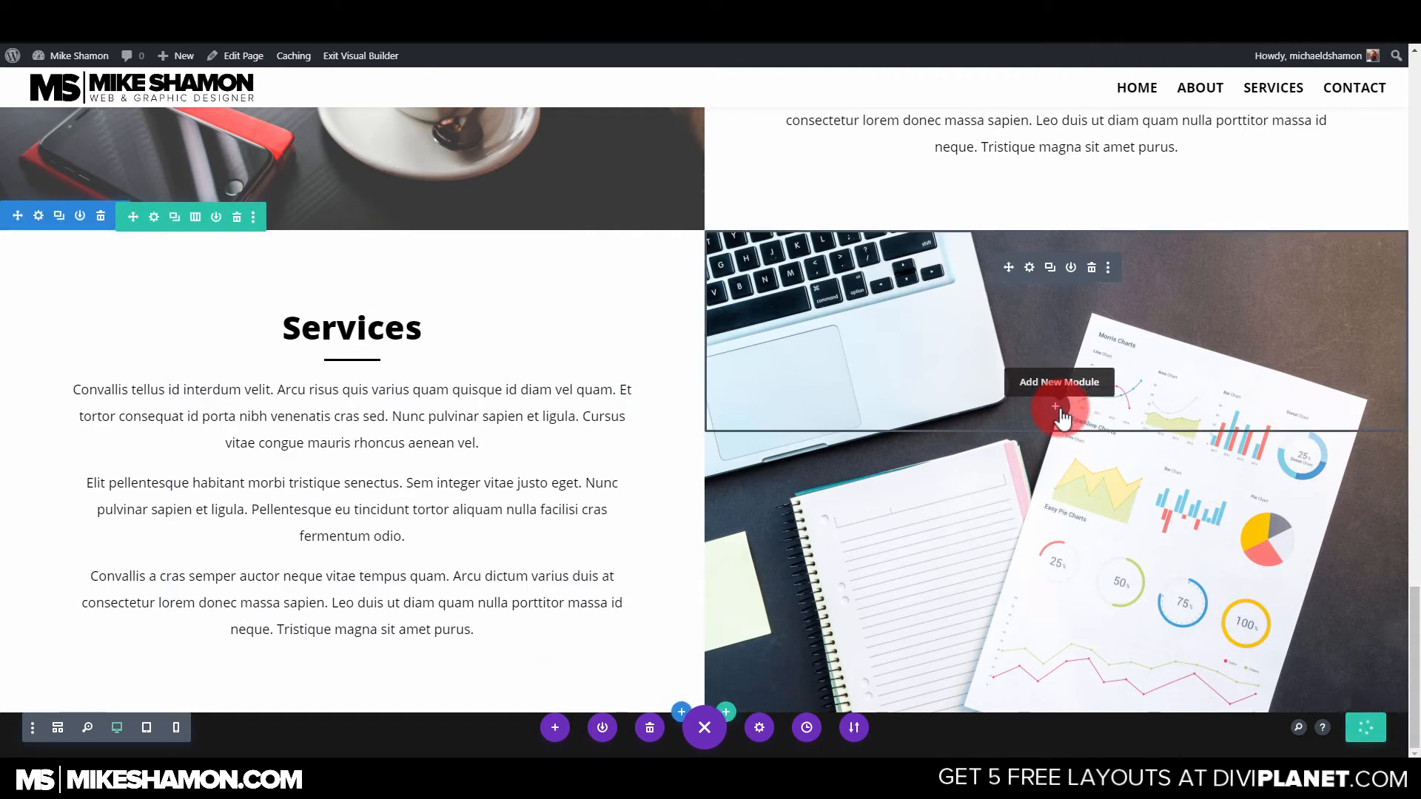
left_click(704, 727)
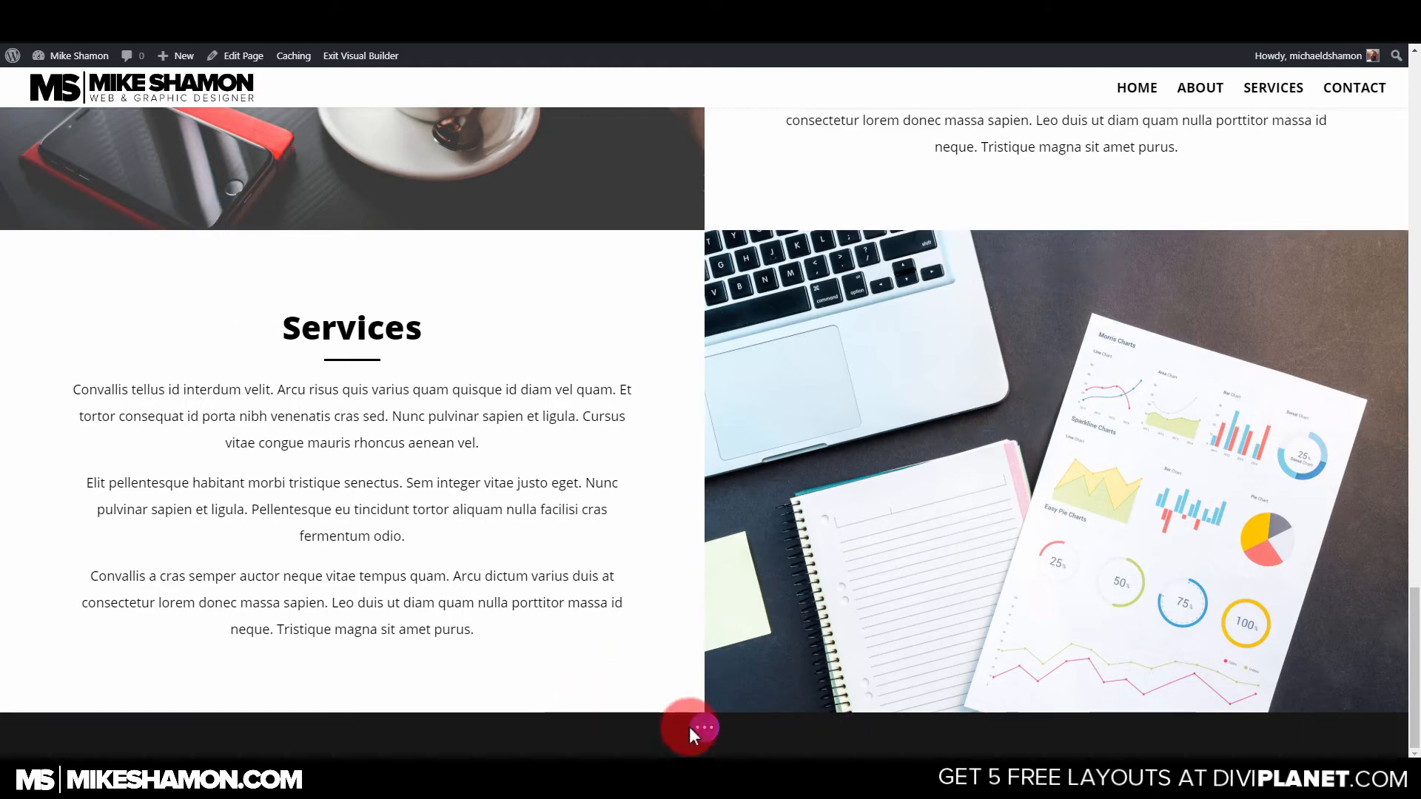
Duplicate the dark text band section and move the copy below the last Services row.
scroll(674, 698, "up", 1)
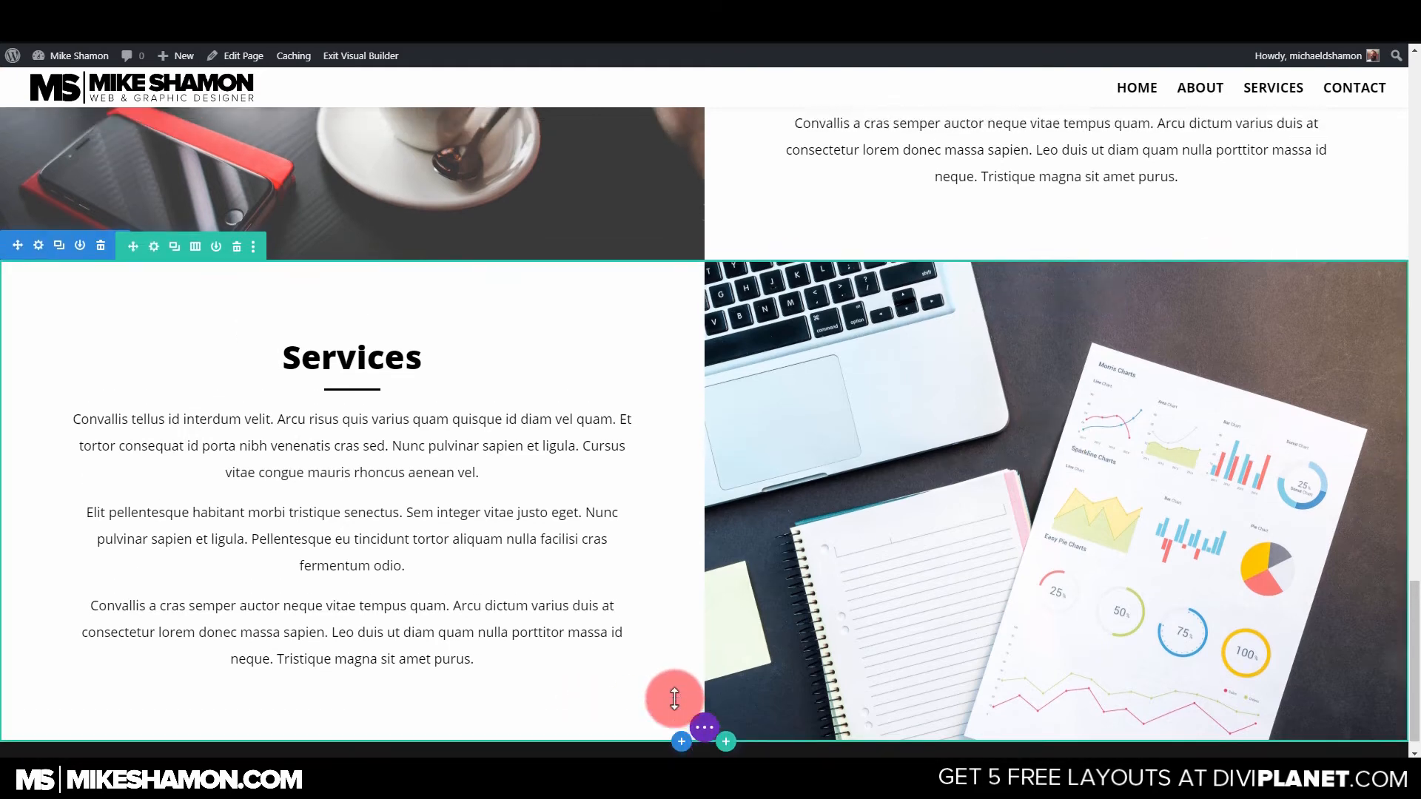
scroll(674, 698, "up", 8)
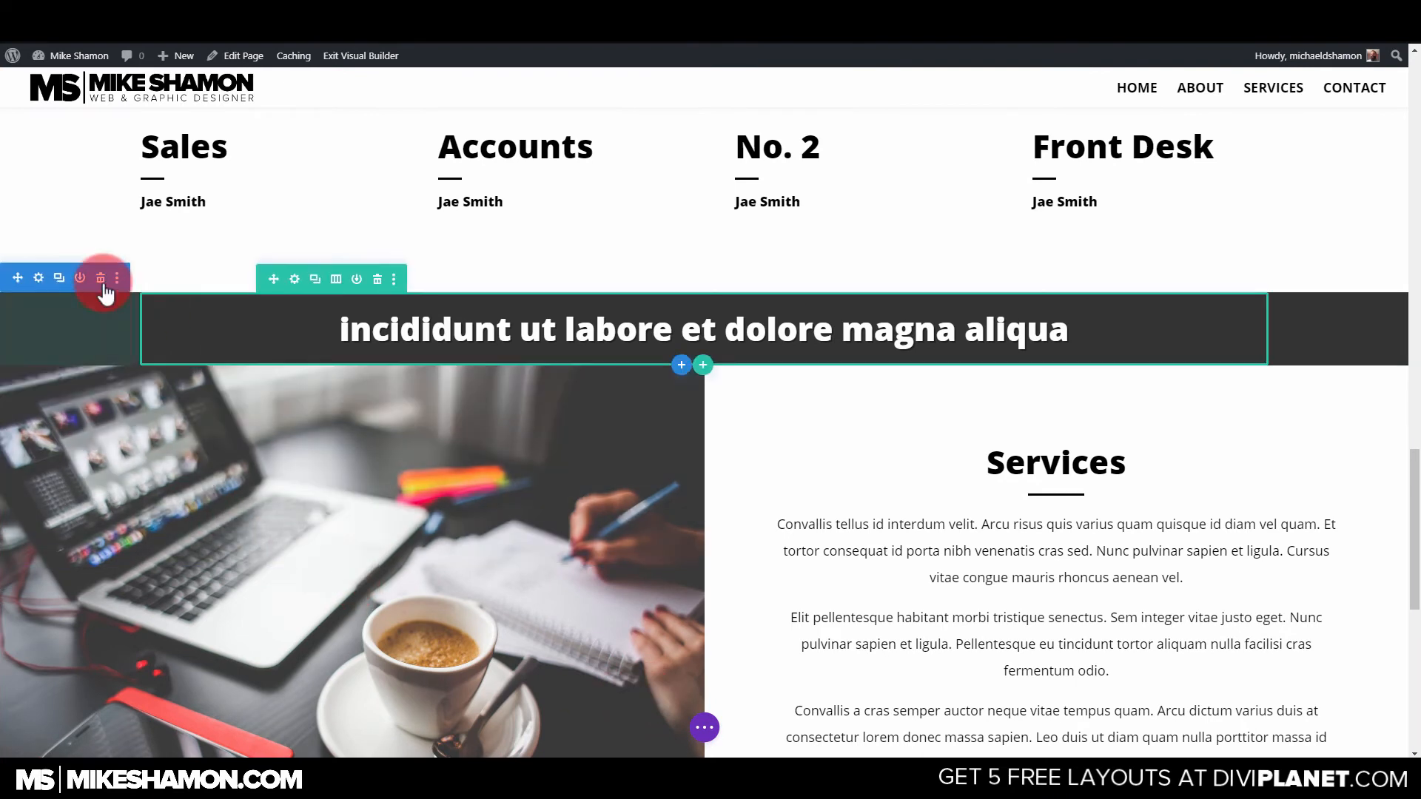
left_click(58, 285)
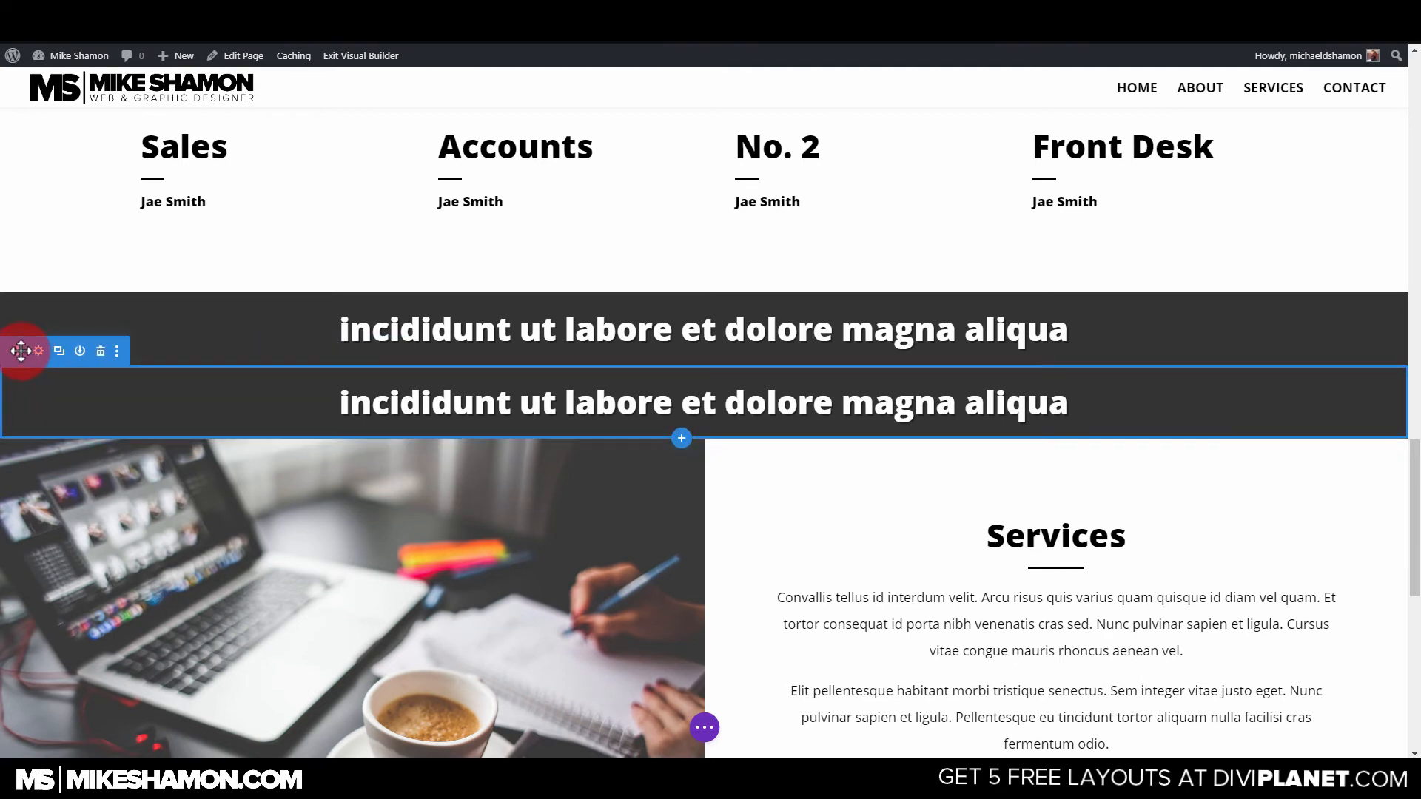
left_click_drag(25, 357, 656, 698)
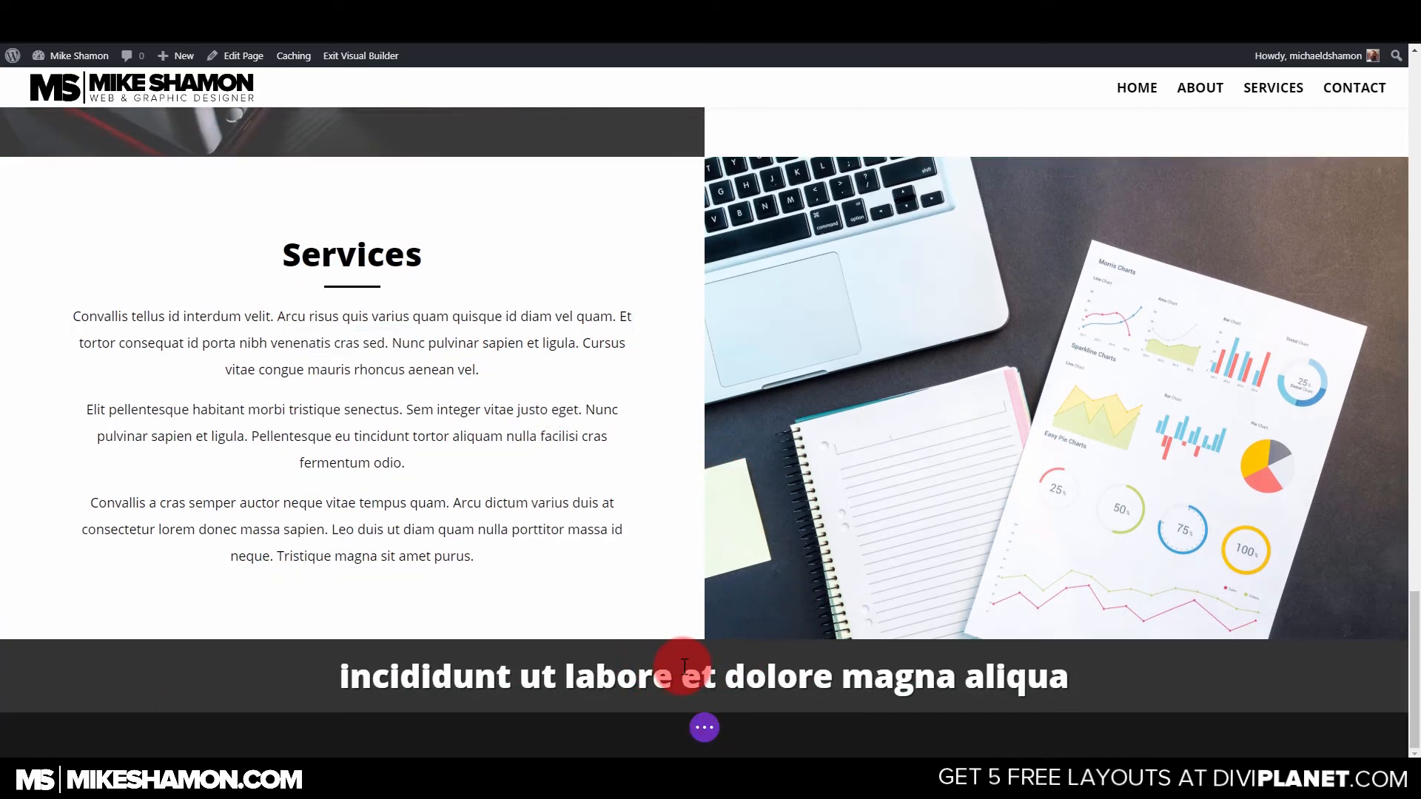
Add a single-column row under the text in the lower dark band, insert a Circle Counter module in it, and save the module.
mouse_move(681, 675)
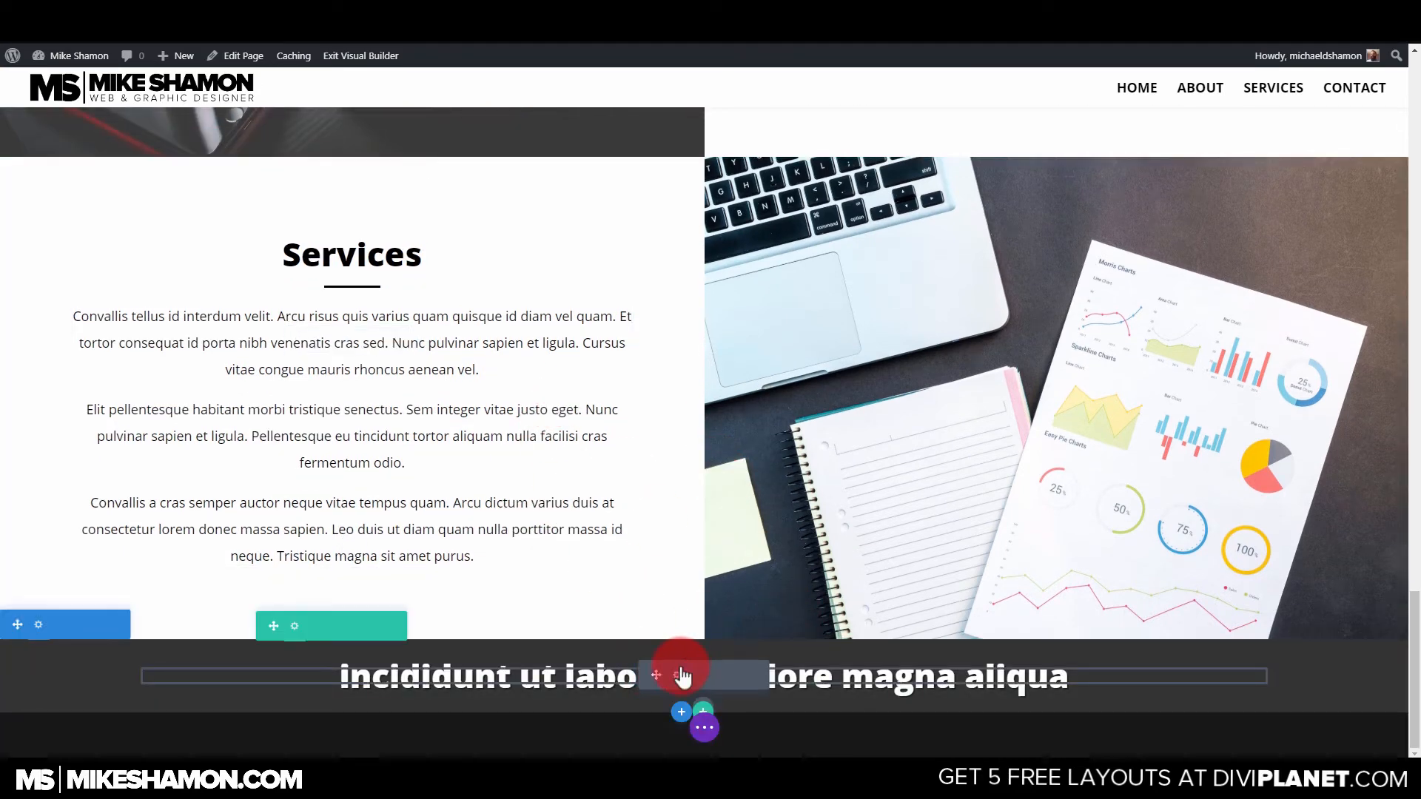
left_click(703, 711)
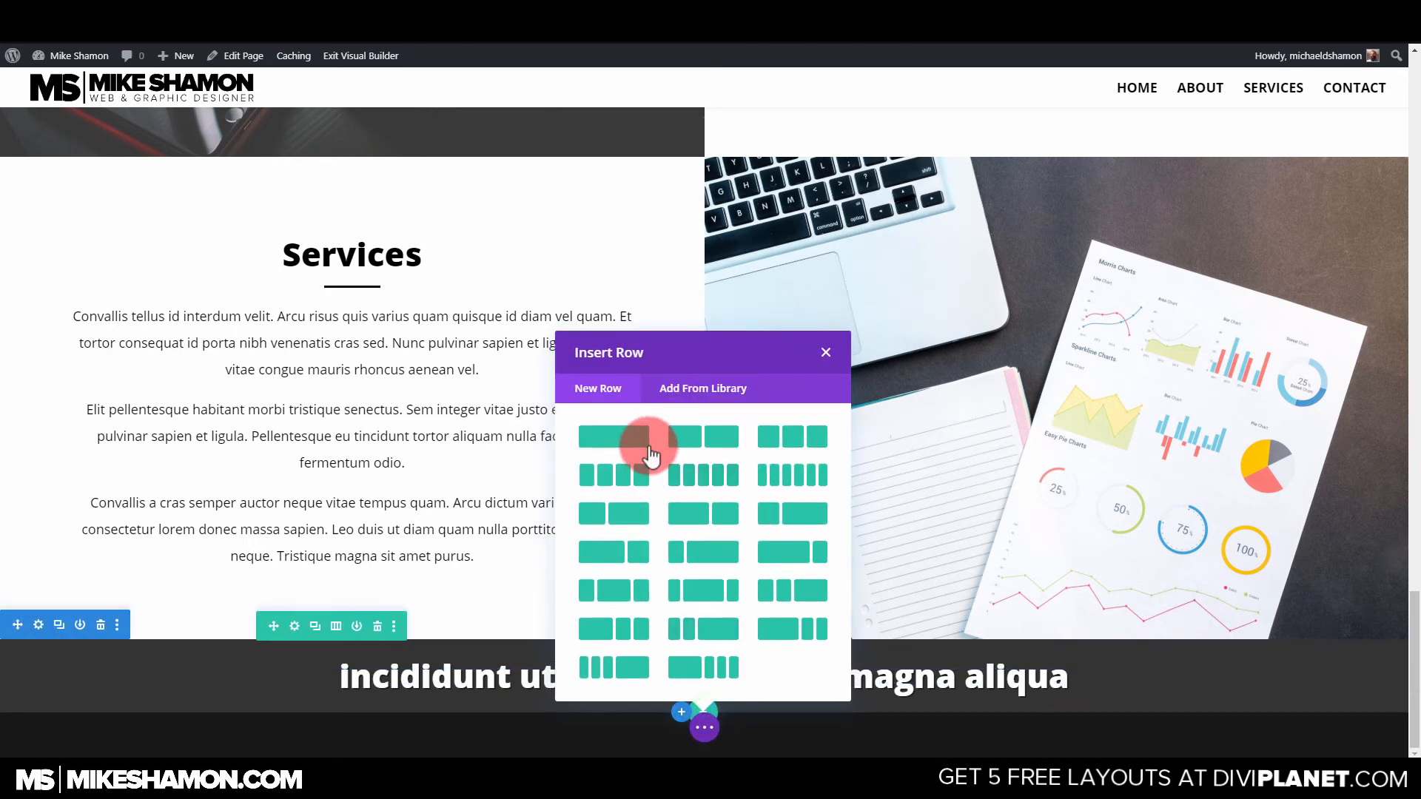
left_click(630, 436)
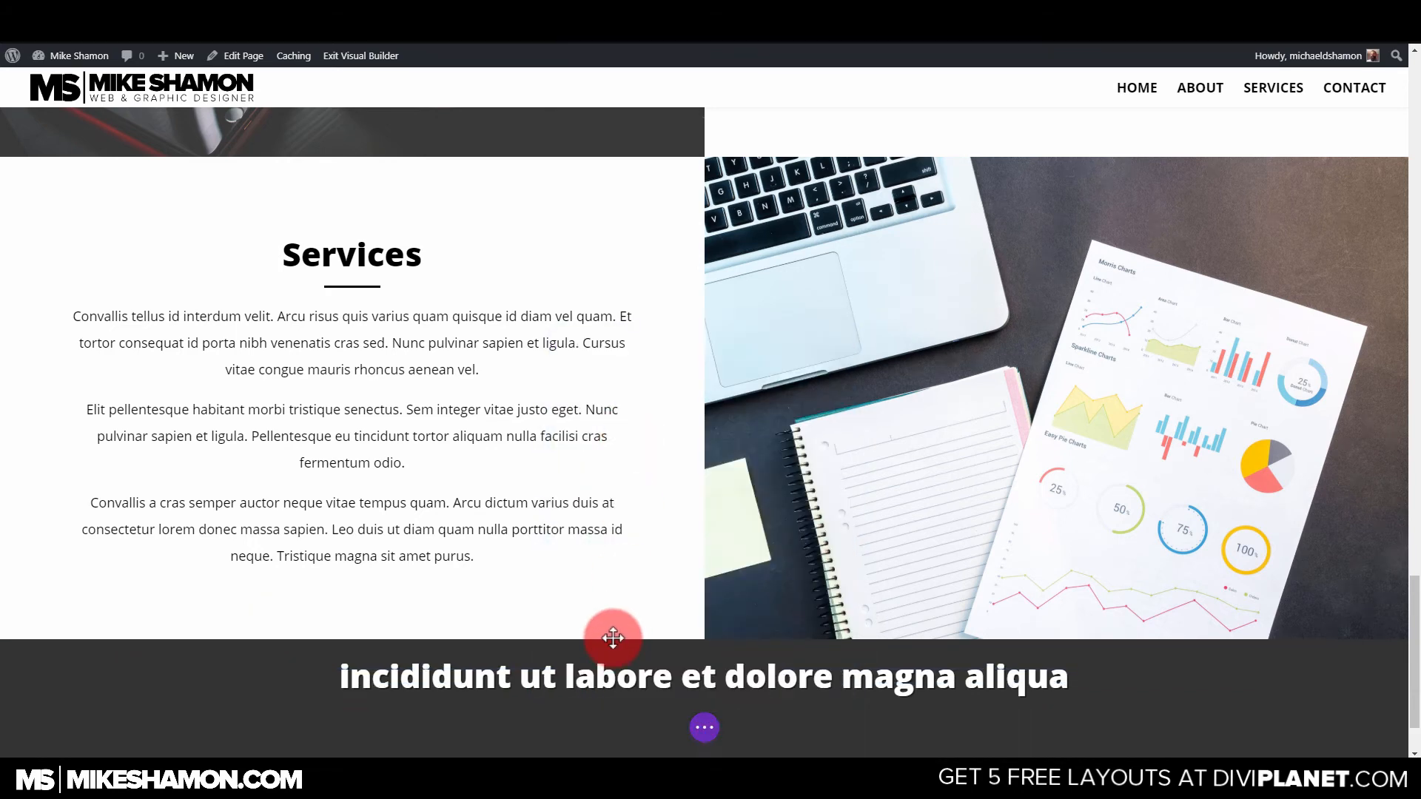
left_click(609, 635)
left_click(694, 196)
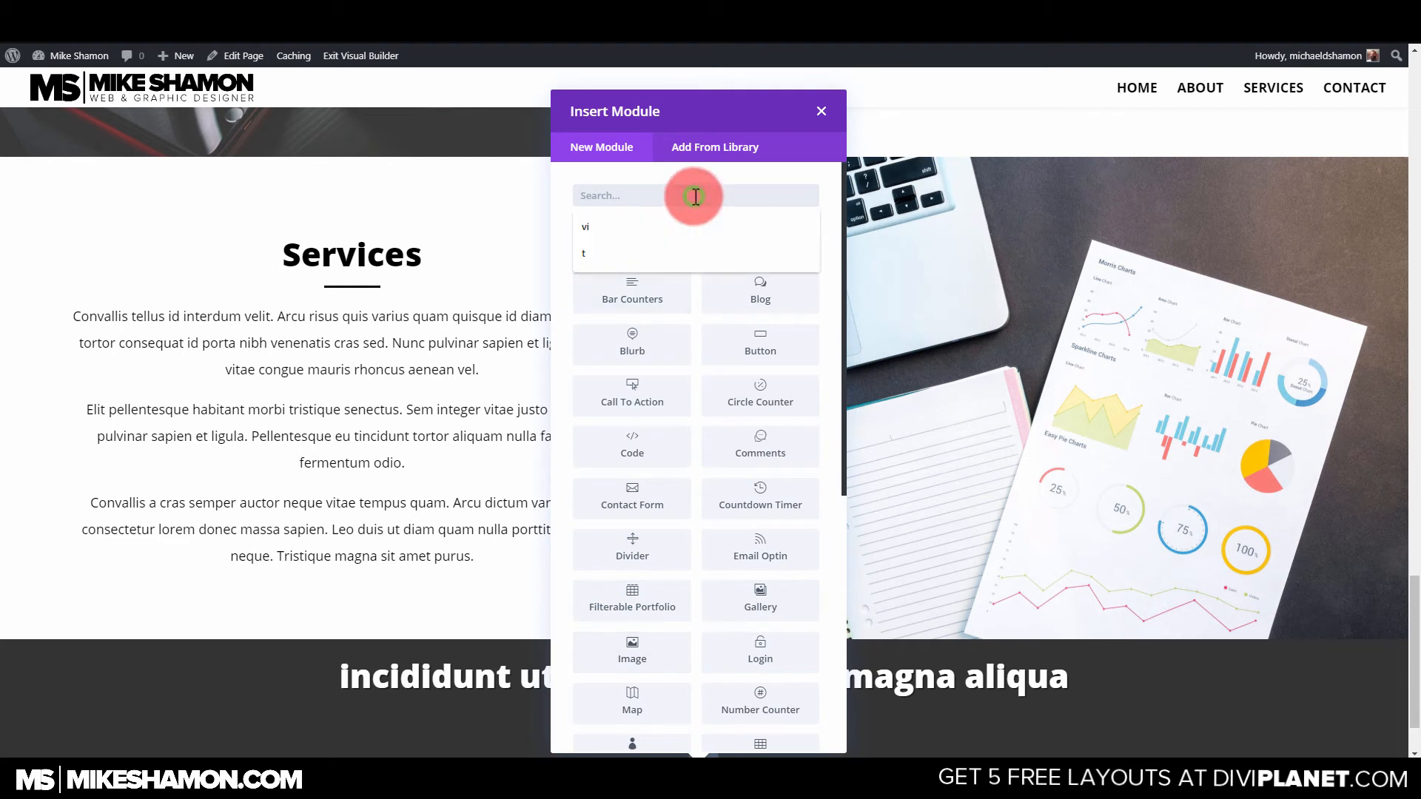
scroll(711, 421, "down", 3)
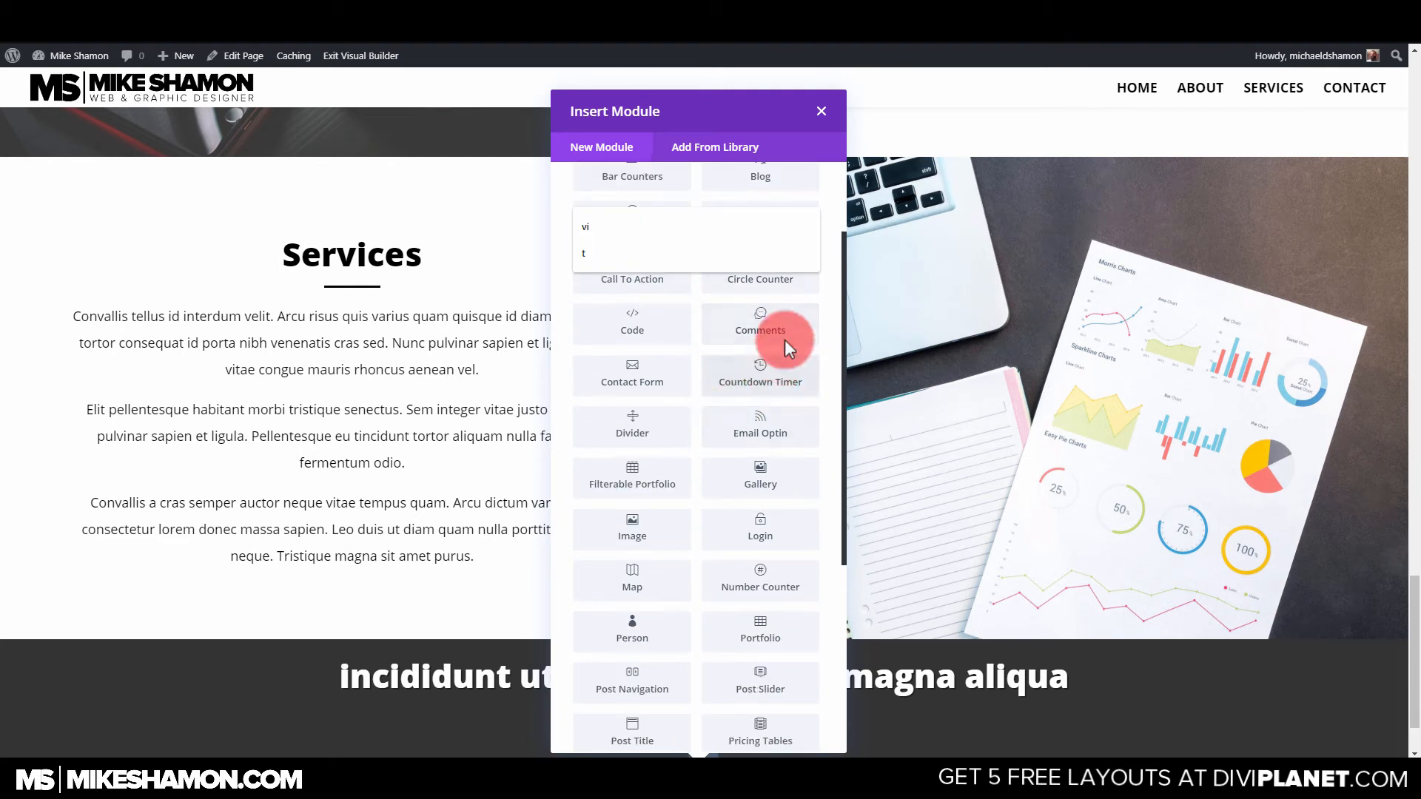
scroll(811, 456, "up", 3)
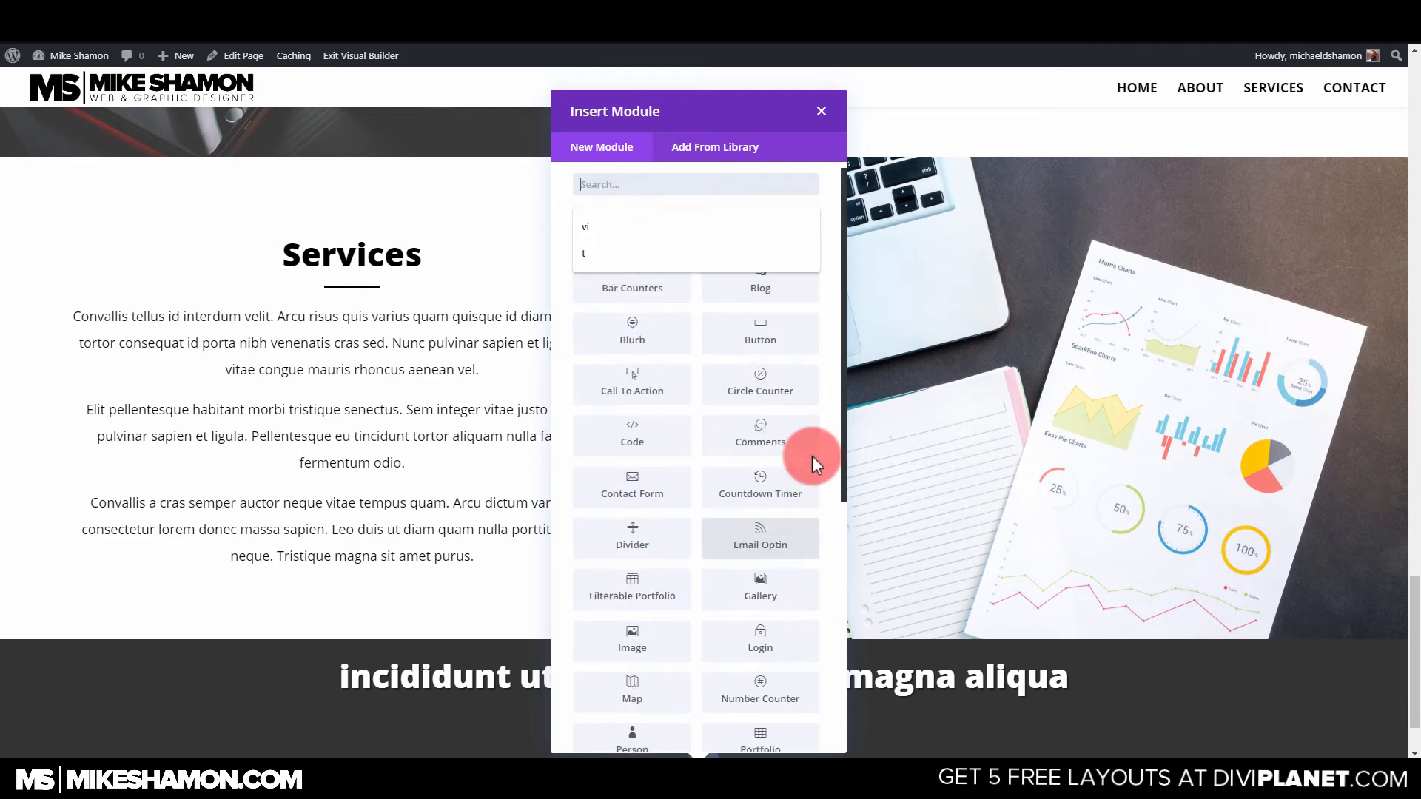
key("Escape")
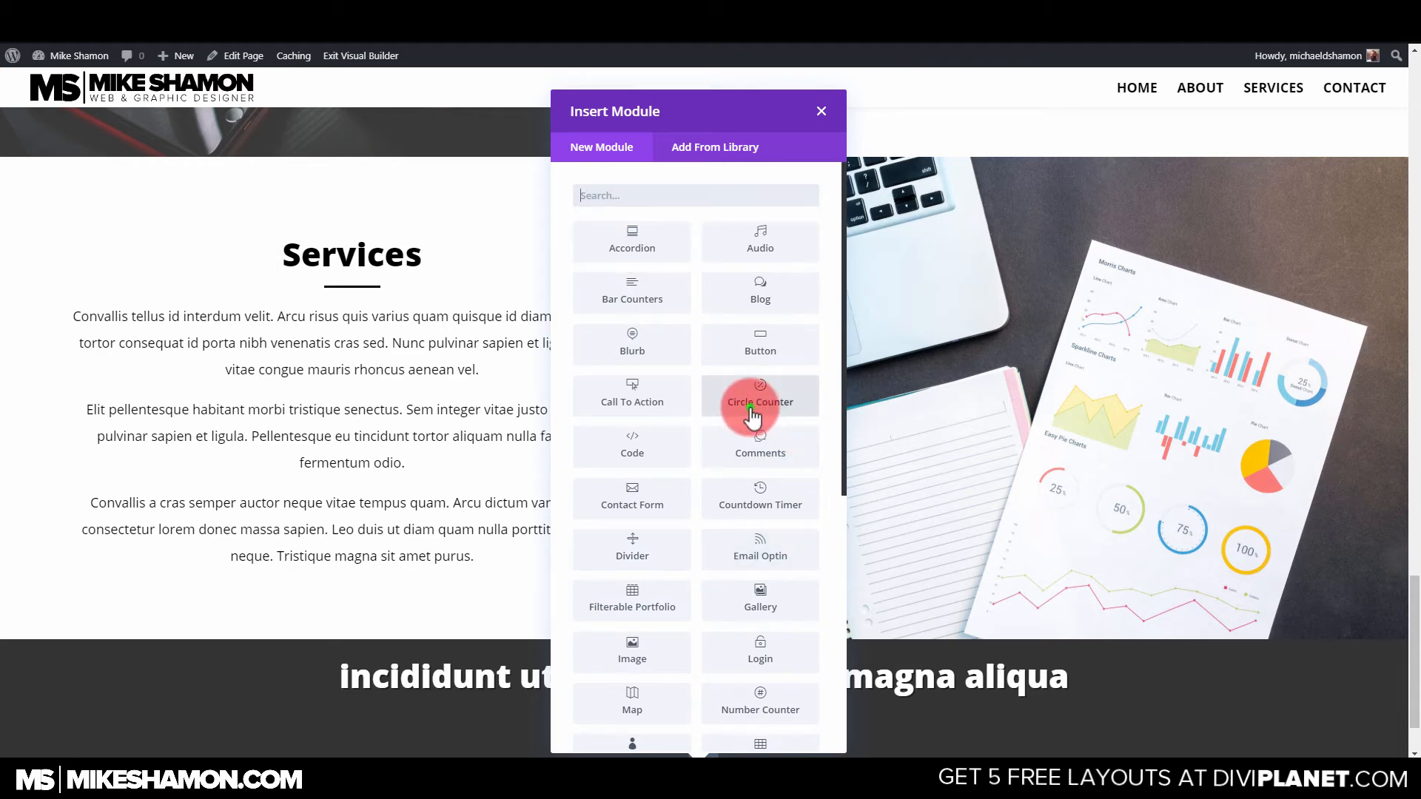
key("Escape")
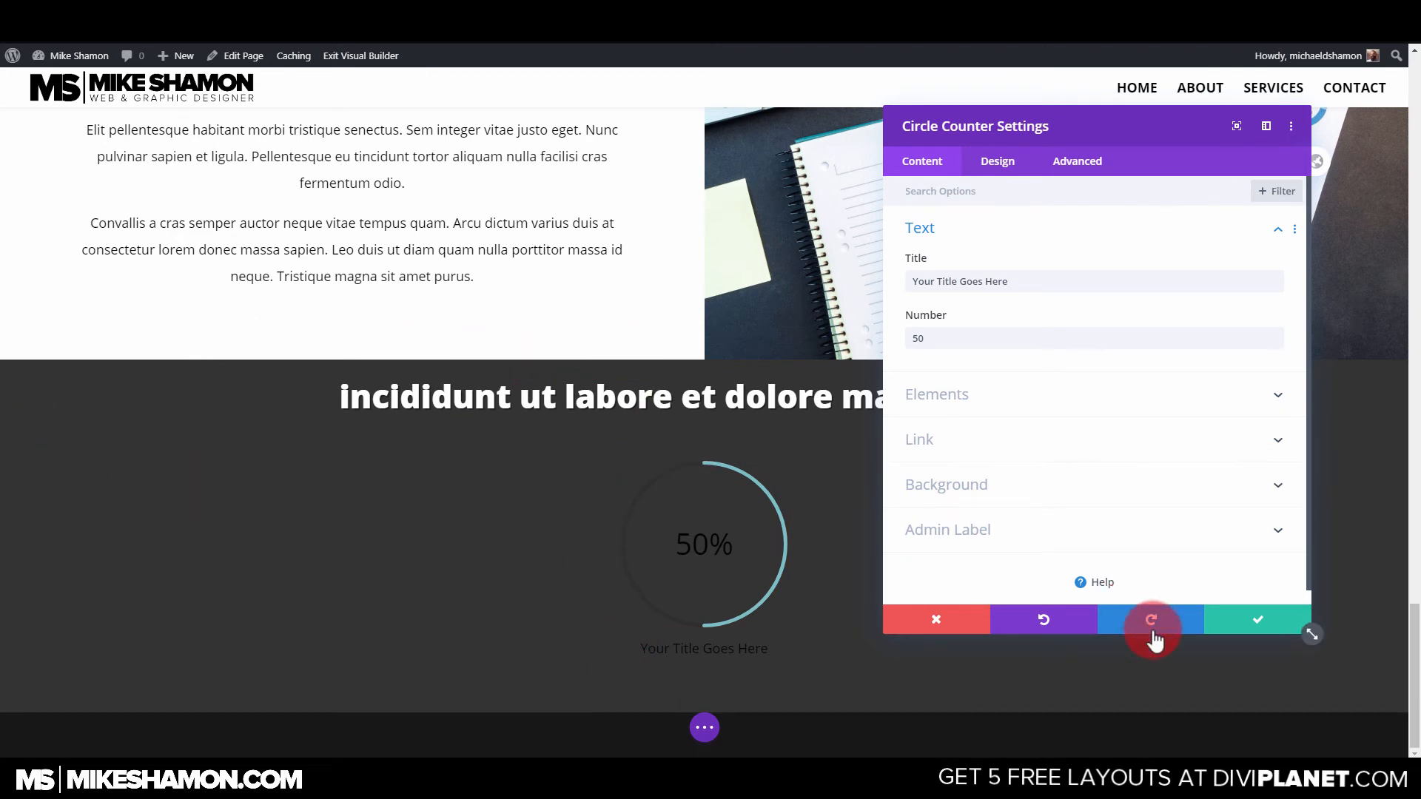
left_click(1260, 624)
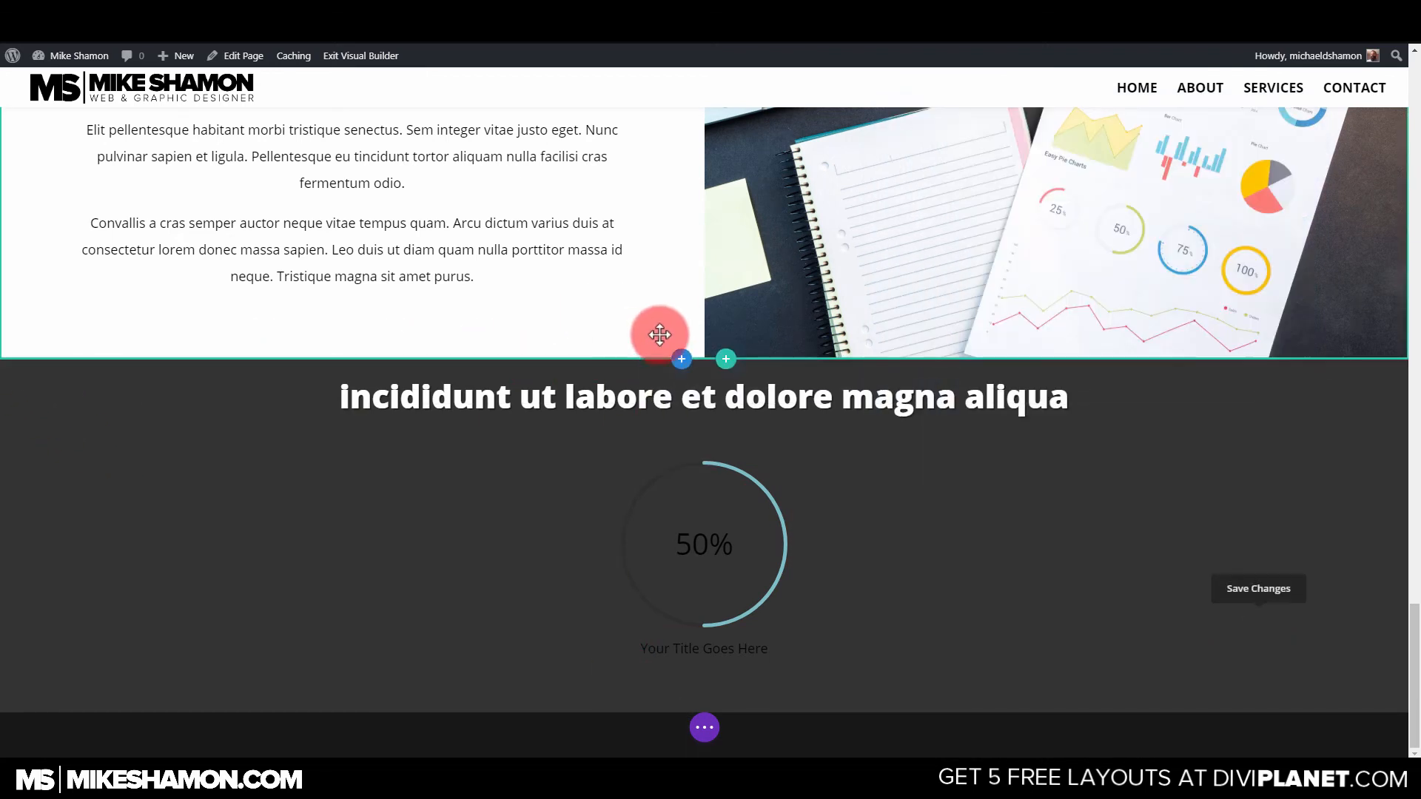
Insert a regular section above the lower dark band and move the circle counter's row into it.
left_click(682, 360)
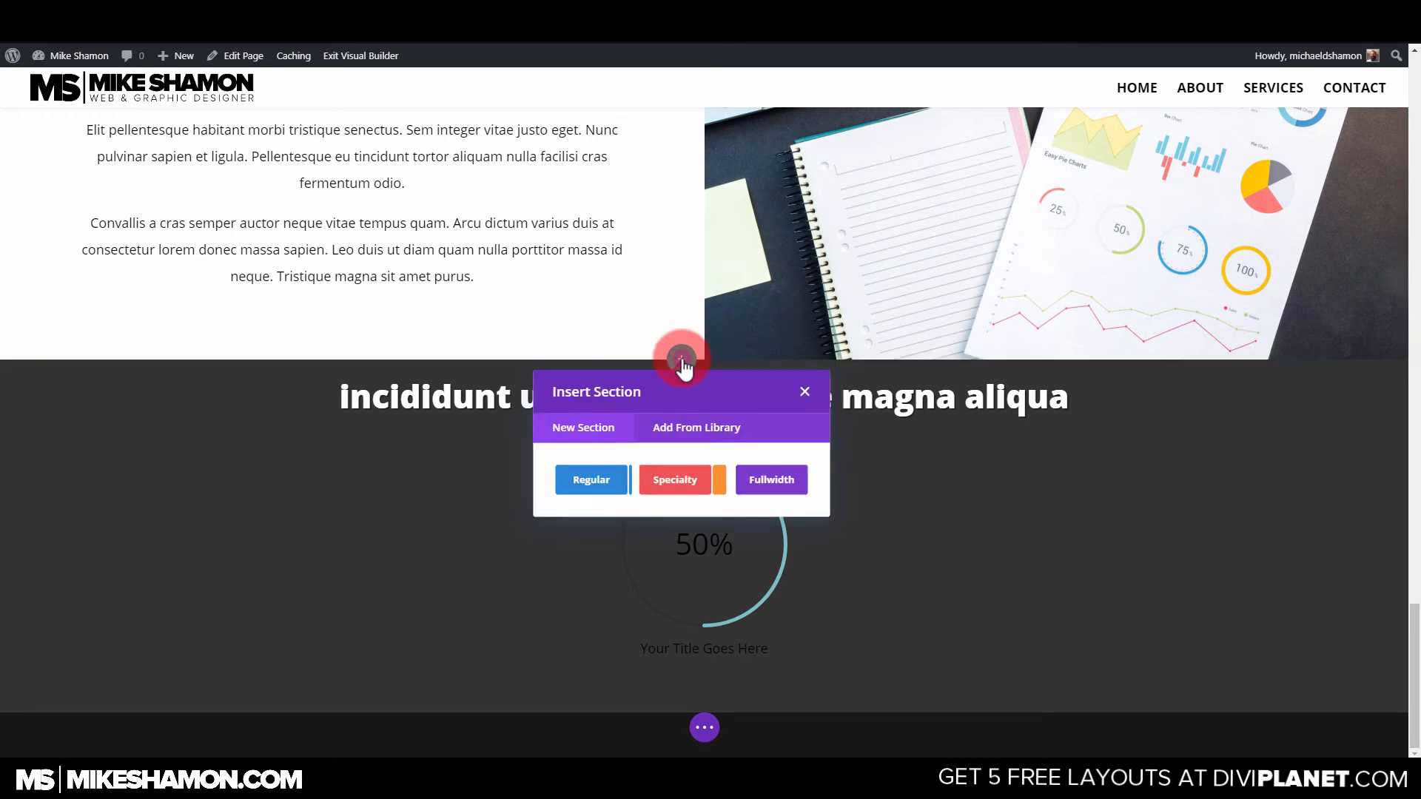
left_click(614, 482)
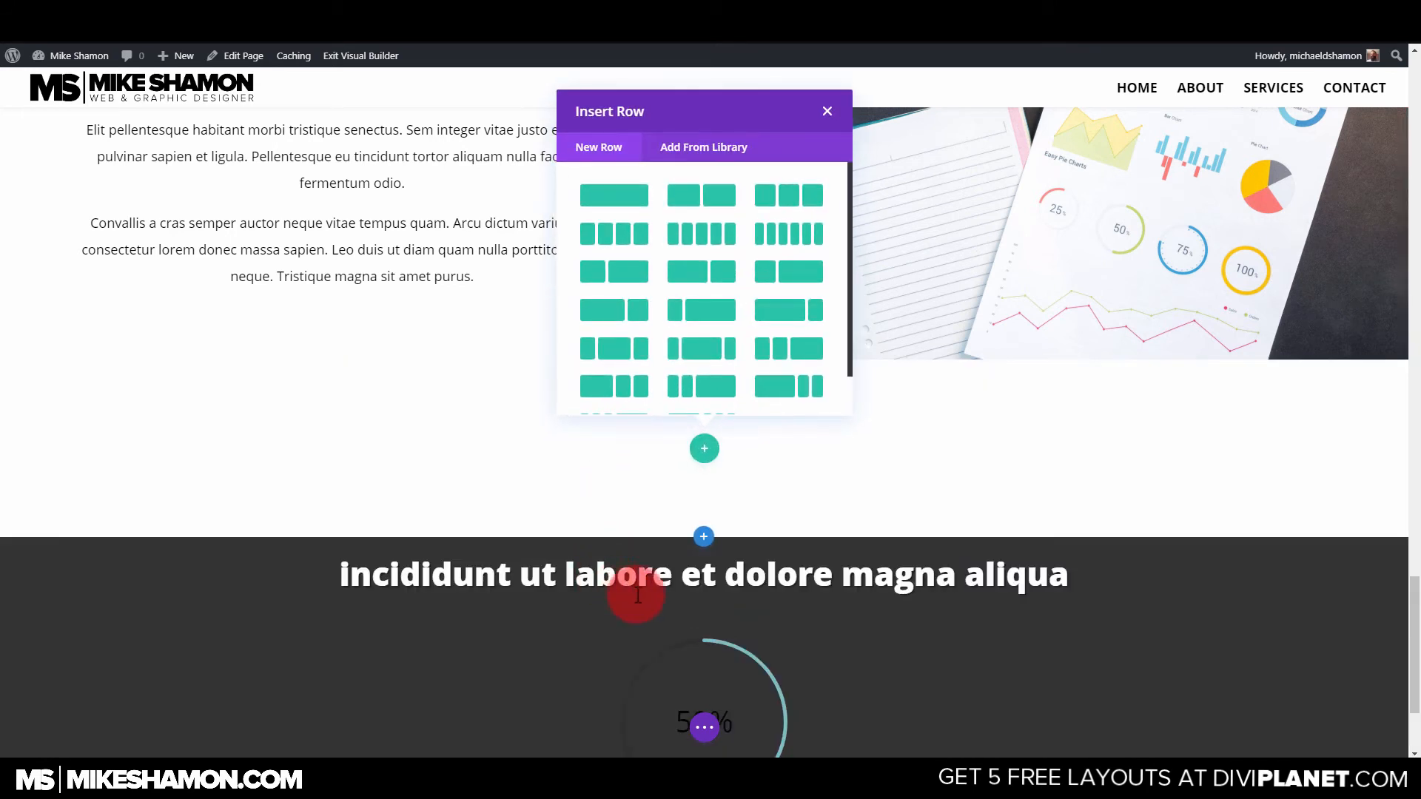
left_click(827, 111)
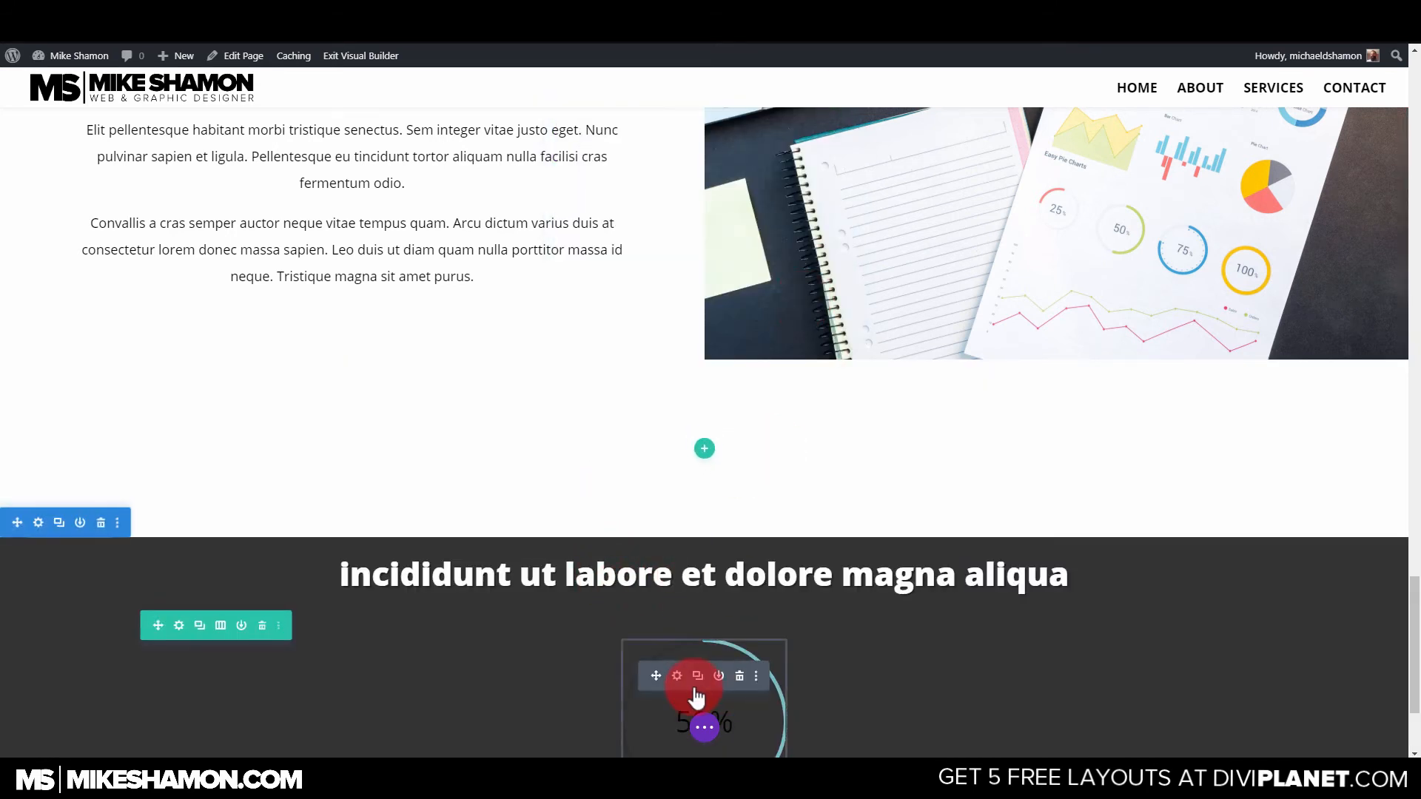
left_click_drag(654, 676, 681, 622)
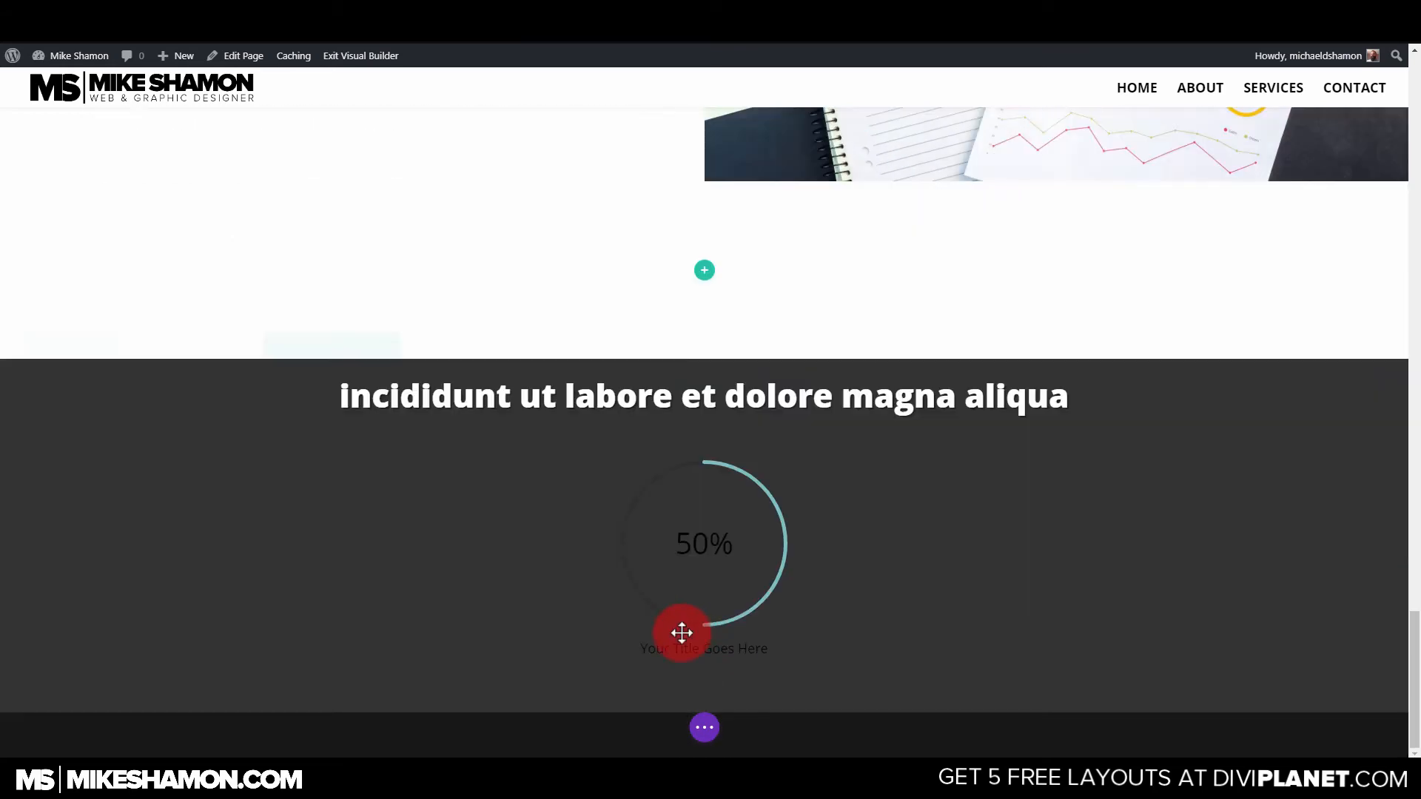
left_click_drag(156, 443, 617, 602)
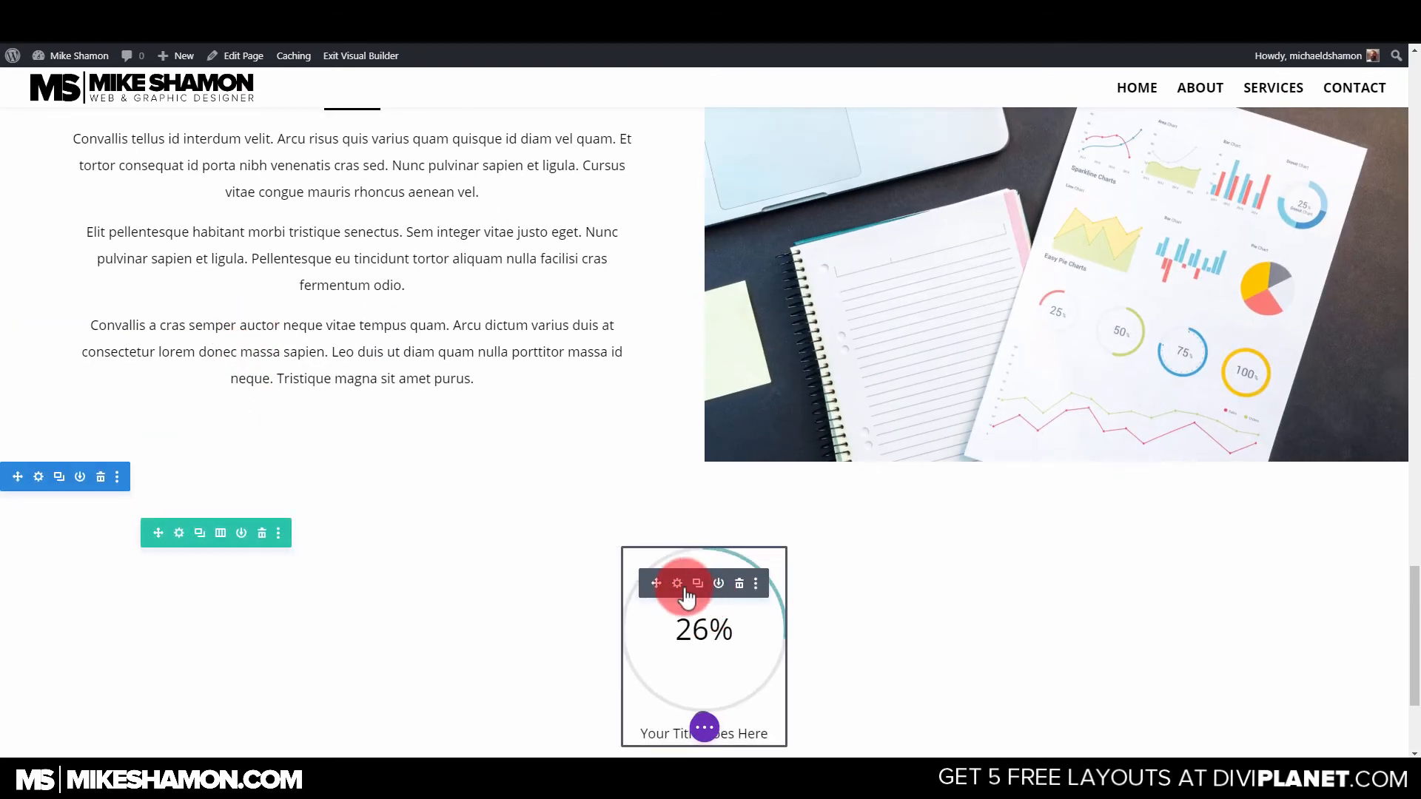
Try turning off the circle counter's percent sign, look through its design options, and discard the changes.
left_click(677, 583)
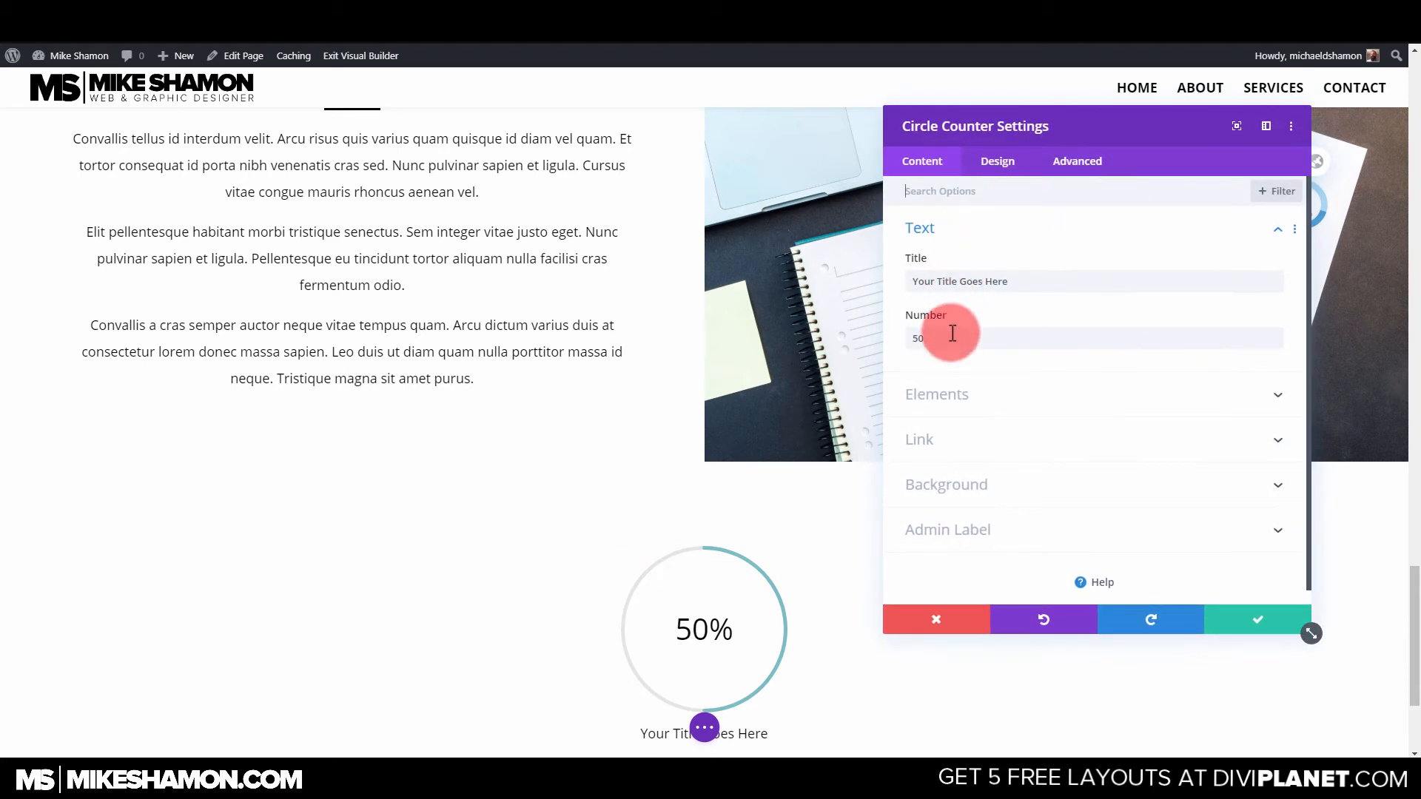
left_click(940, 407)
left_click(944, 337)
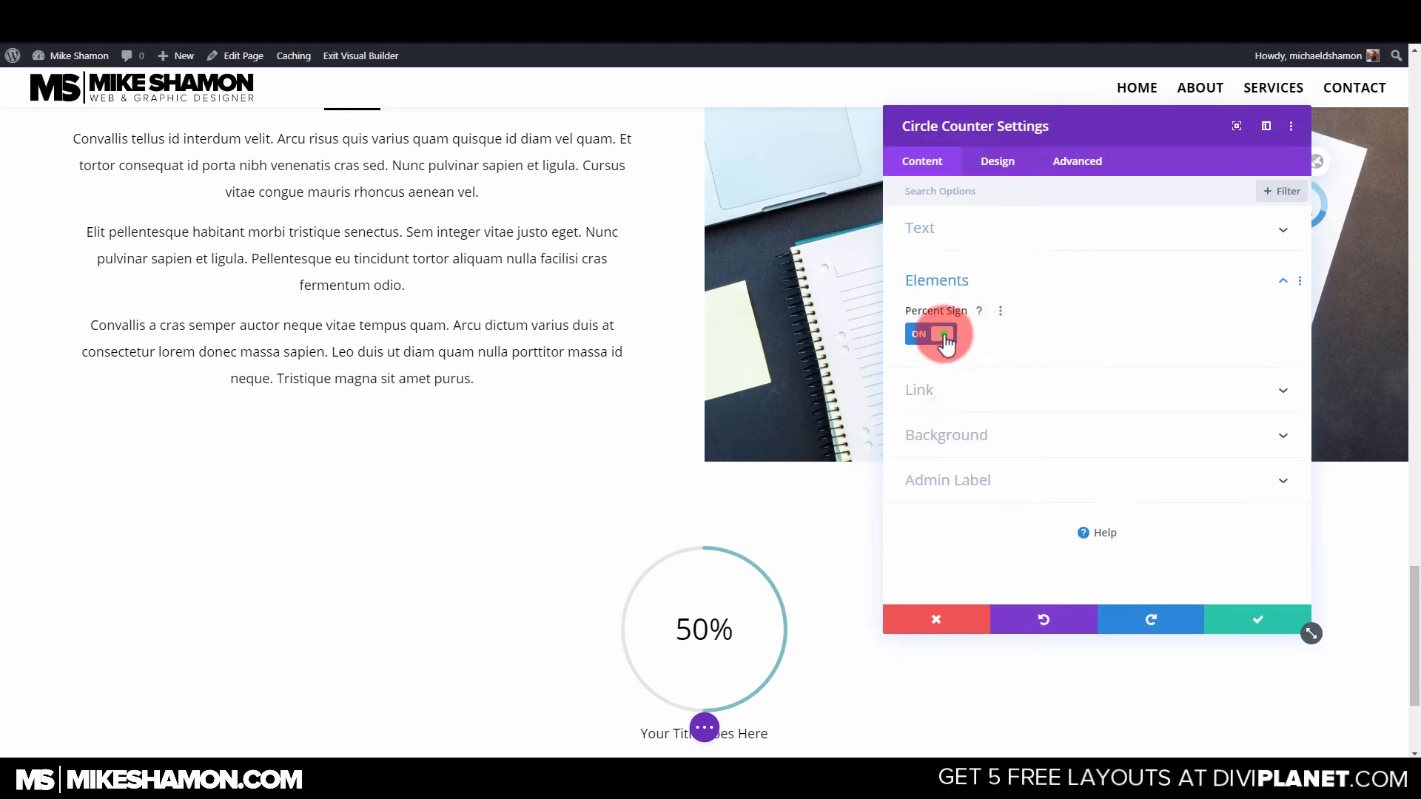
left_click(999, 161)
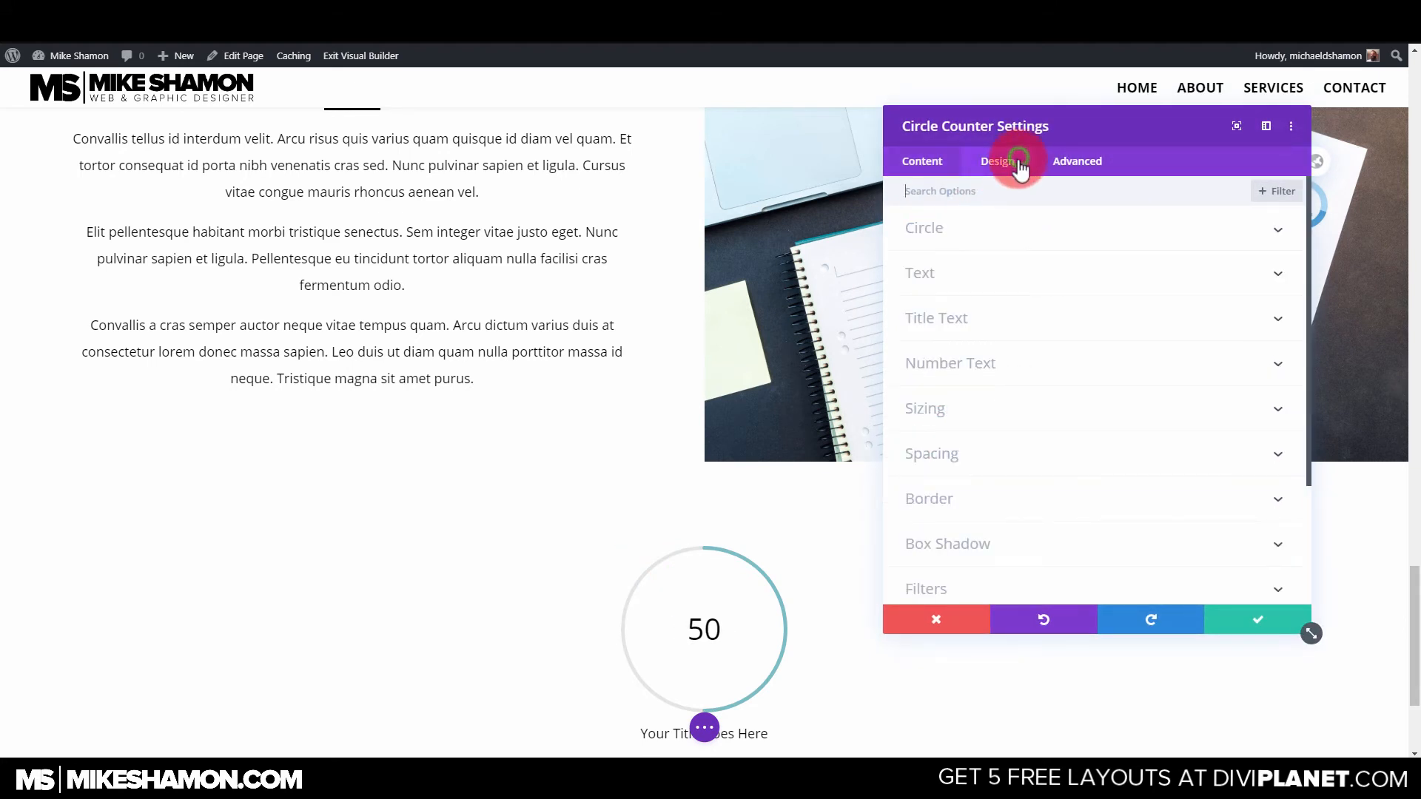
left_click(994, 223)
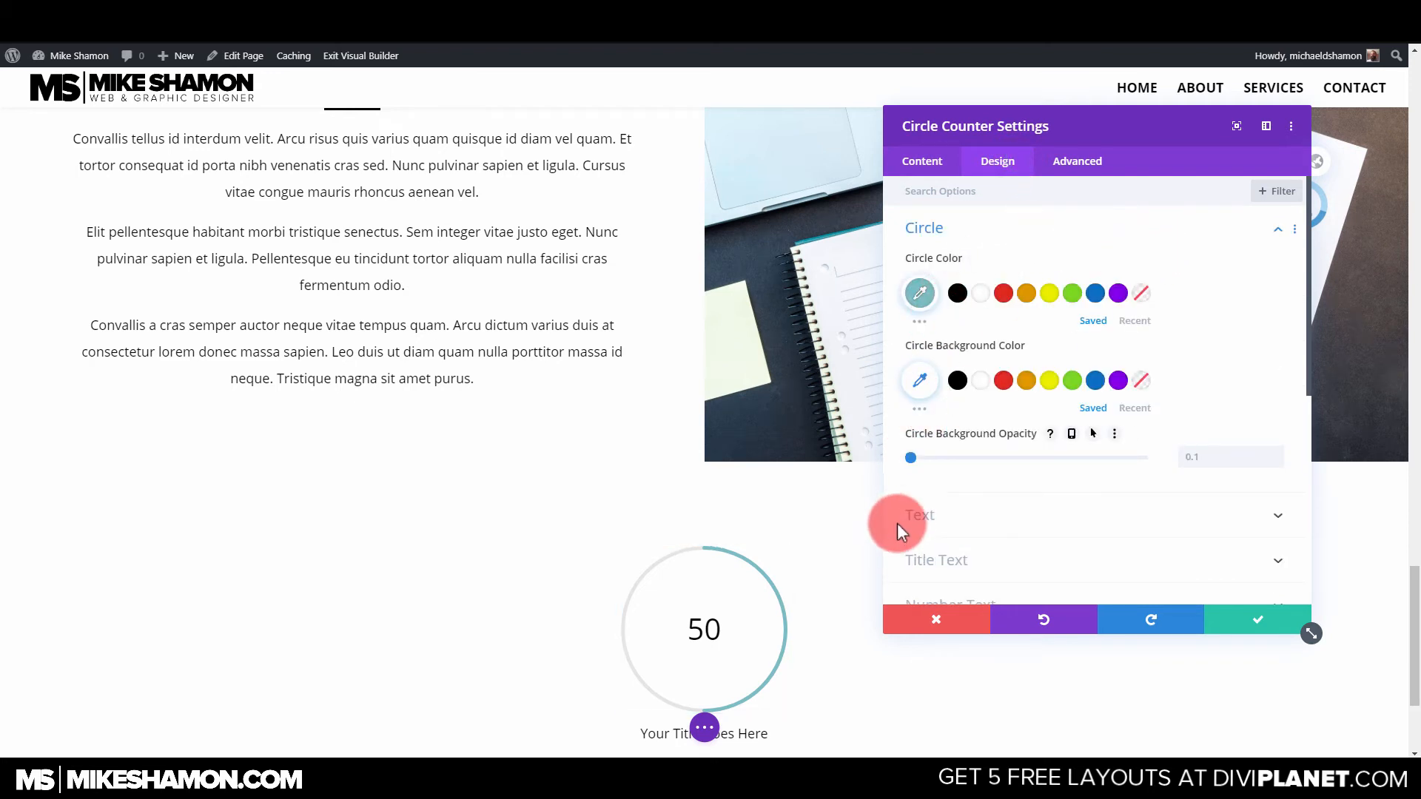
scroll(898, 525, "down", 5)
scroll(901, 540, "up", 6)
left_click(915, 618)
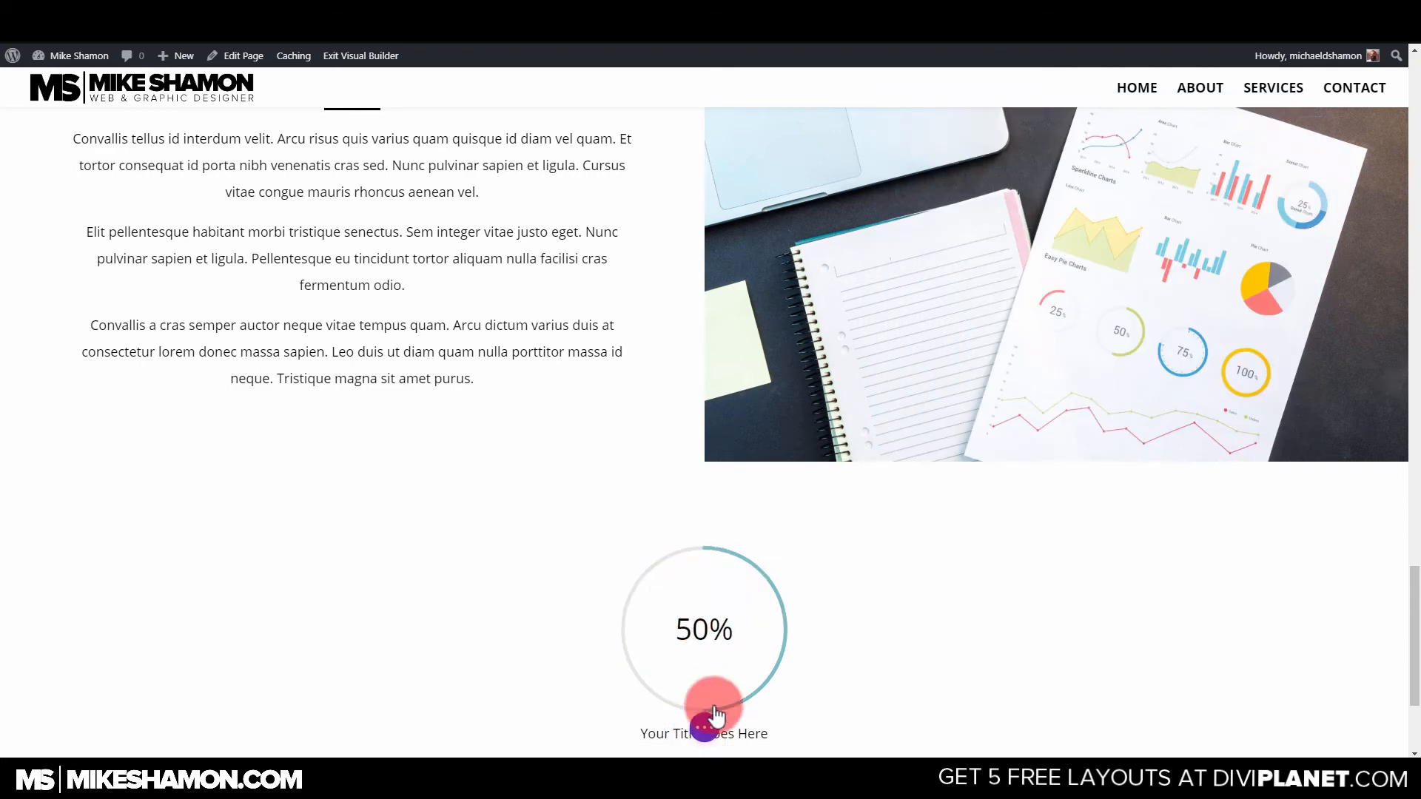
Insert a Number Counter module below the circle counter, save it, and delete the circle counter.
scroll(704, 710, "down", 3)
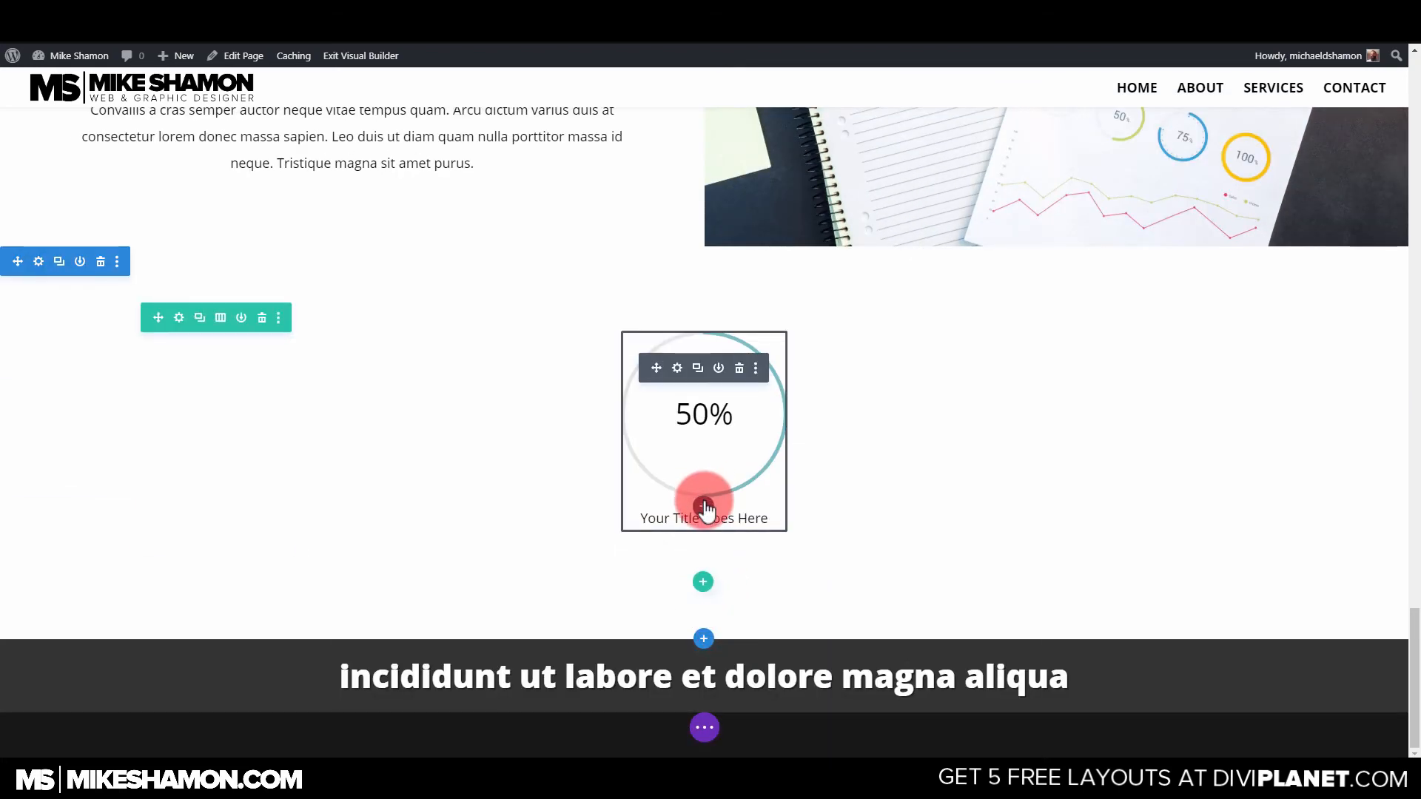
left_click(703, 506)
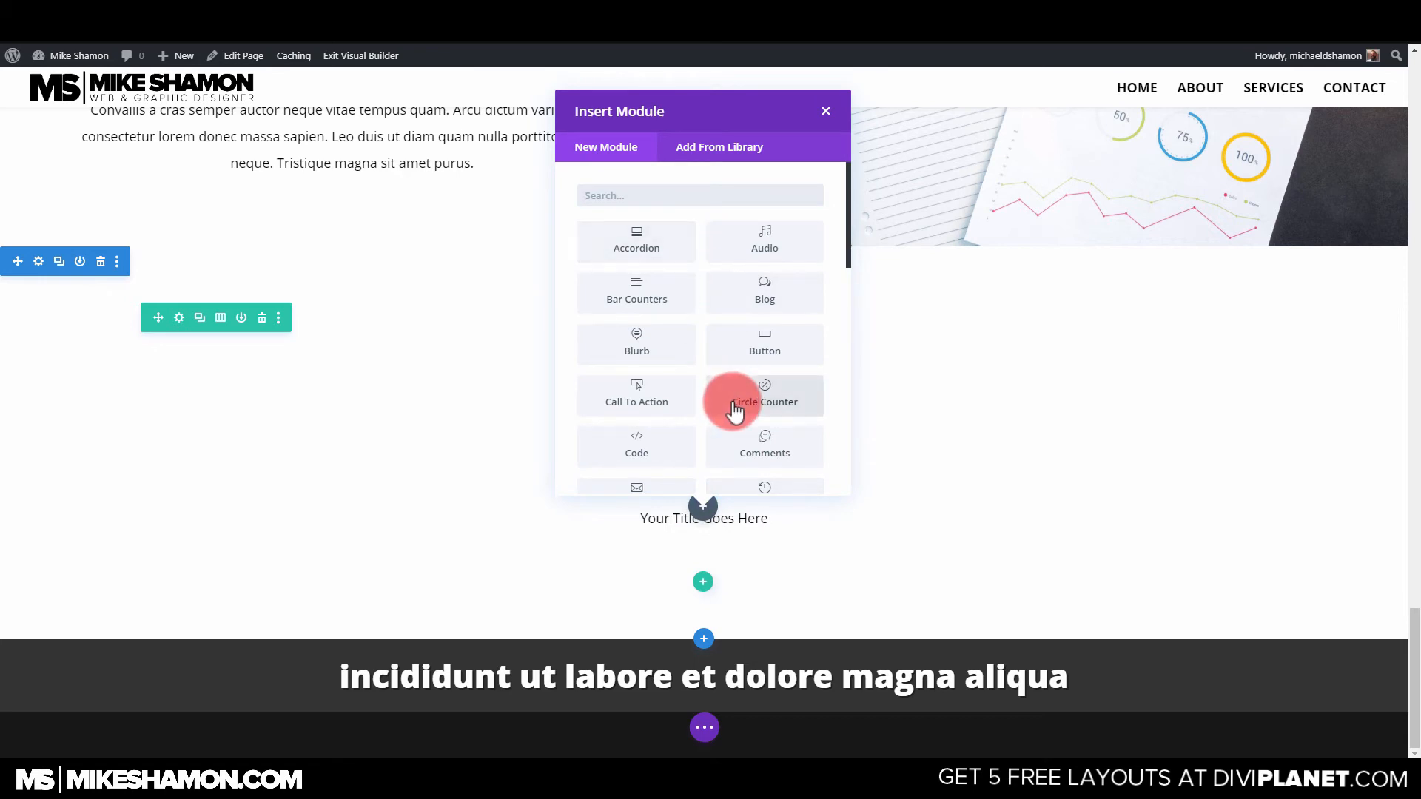
scroll(735, 409, "down", 4)
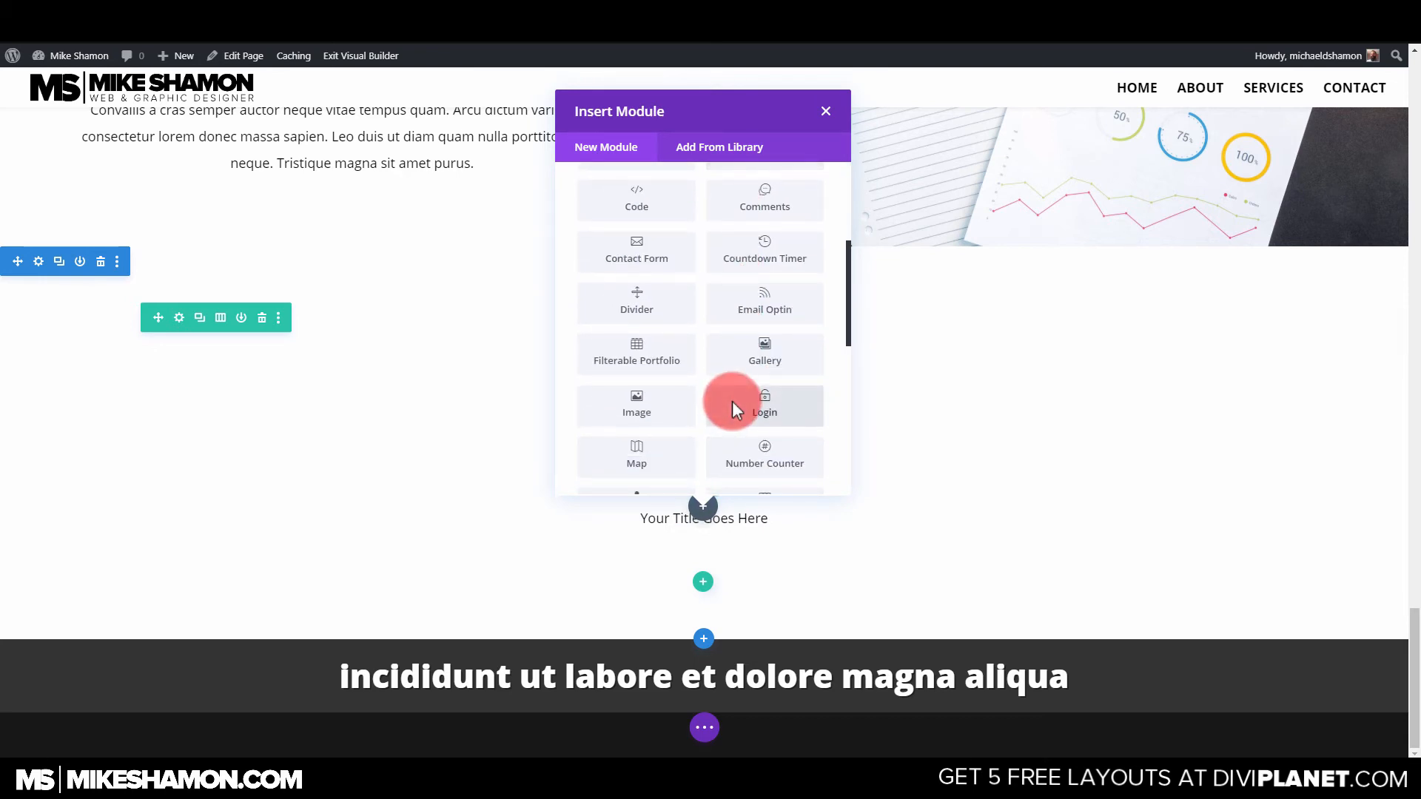
scroll(731, 401, "down", 3)
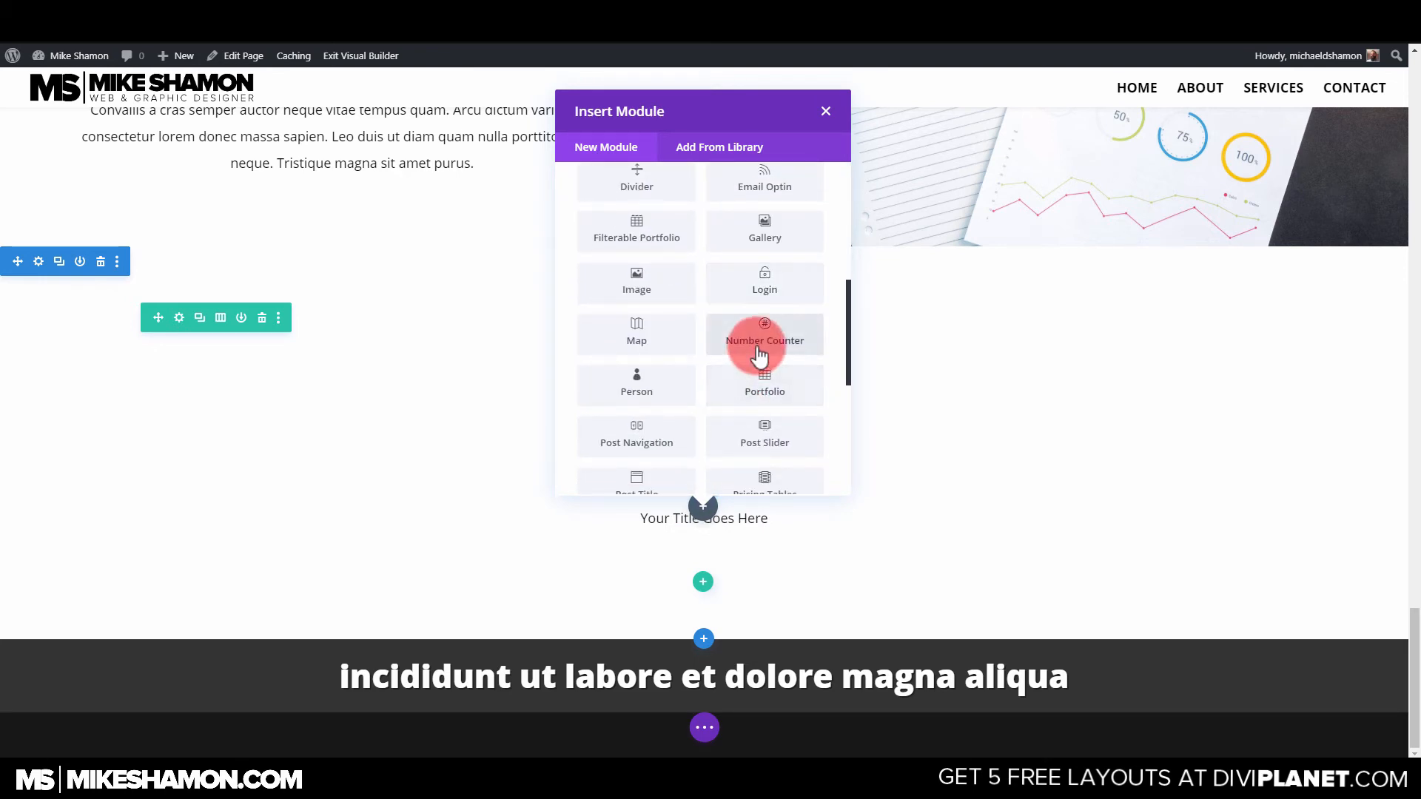
left_click(760, 348)
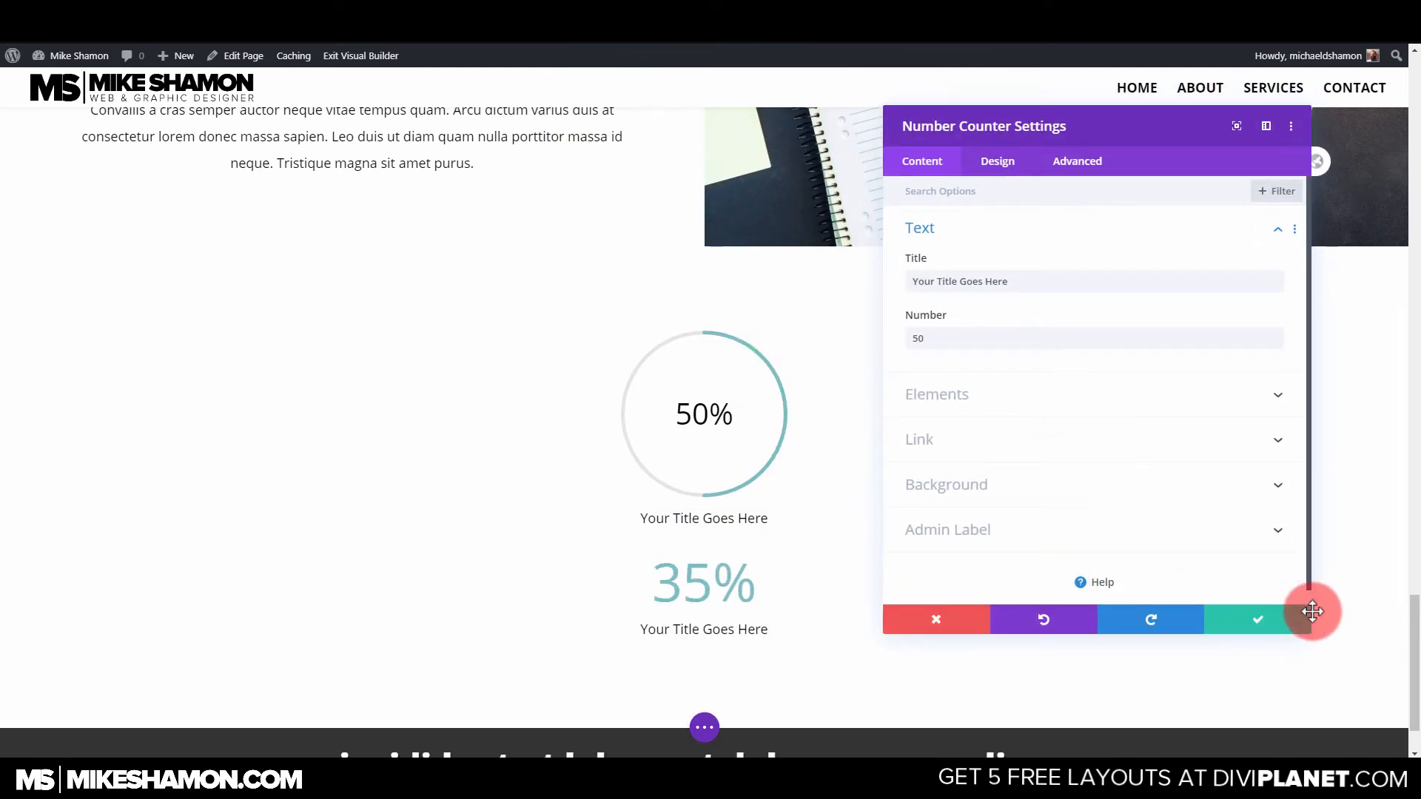
left_click(1260, 617)
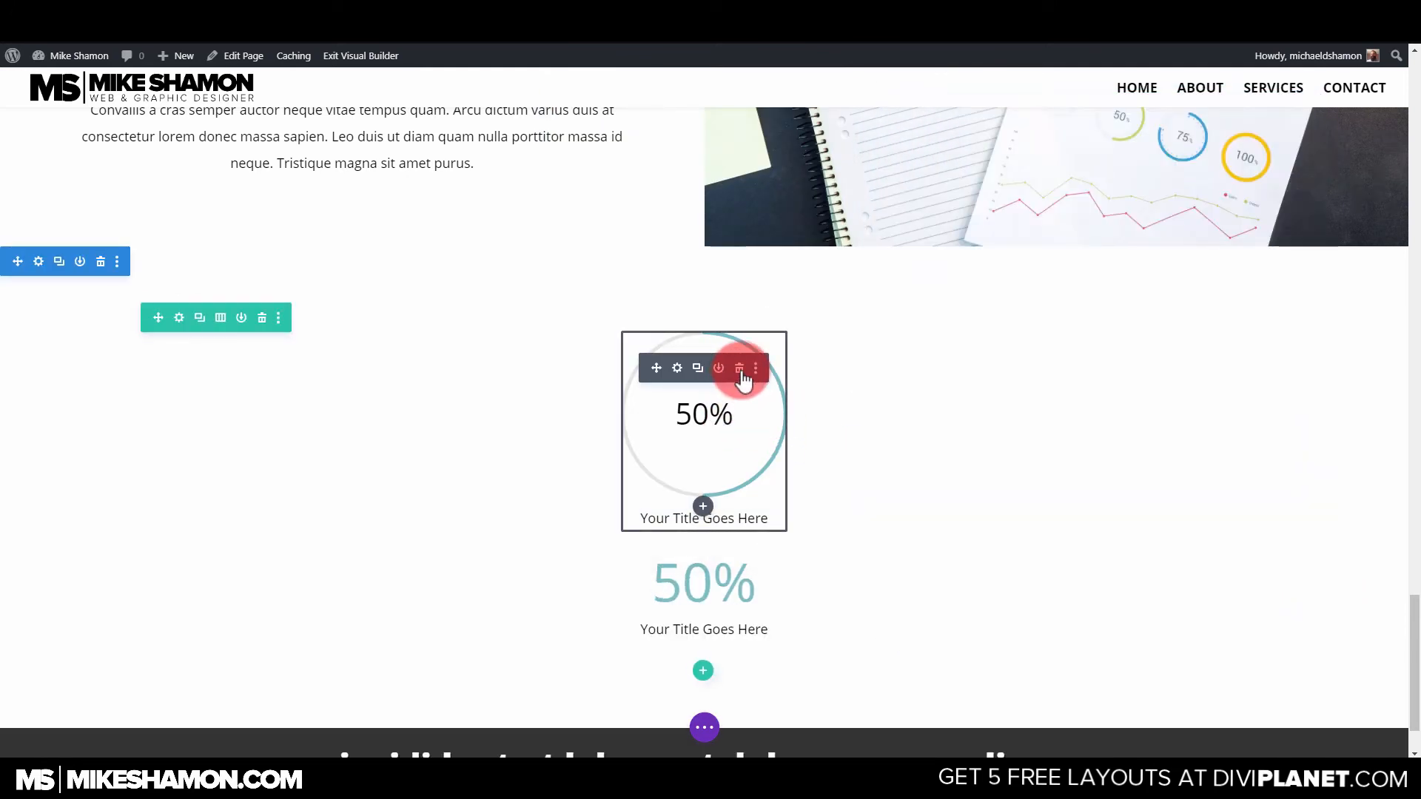
left_click(741, 373)
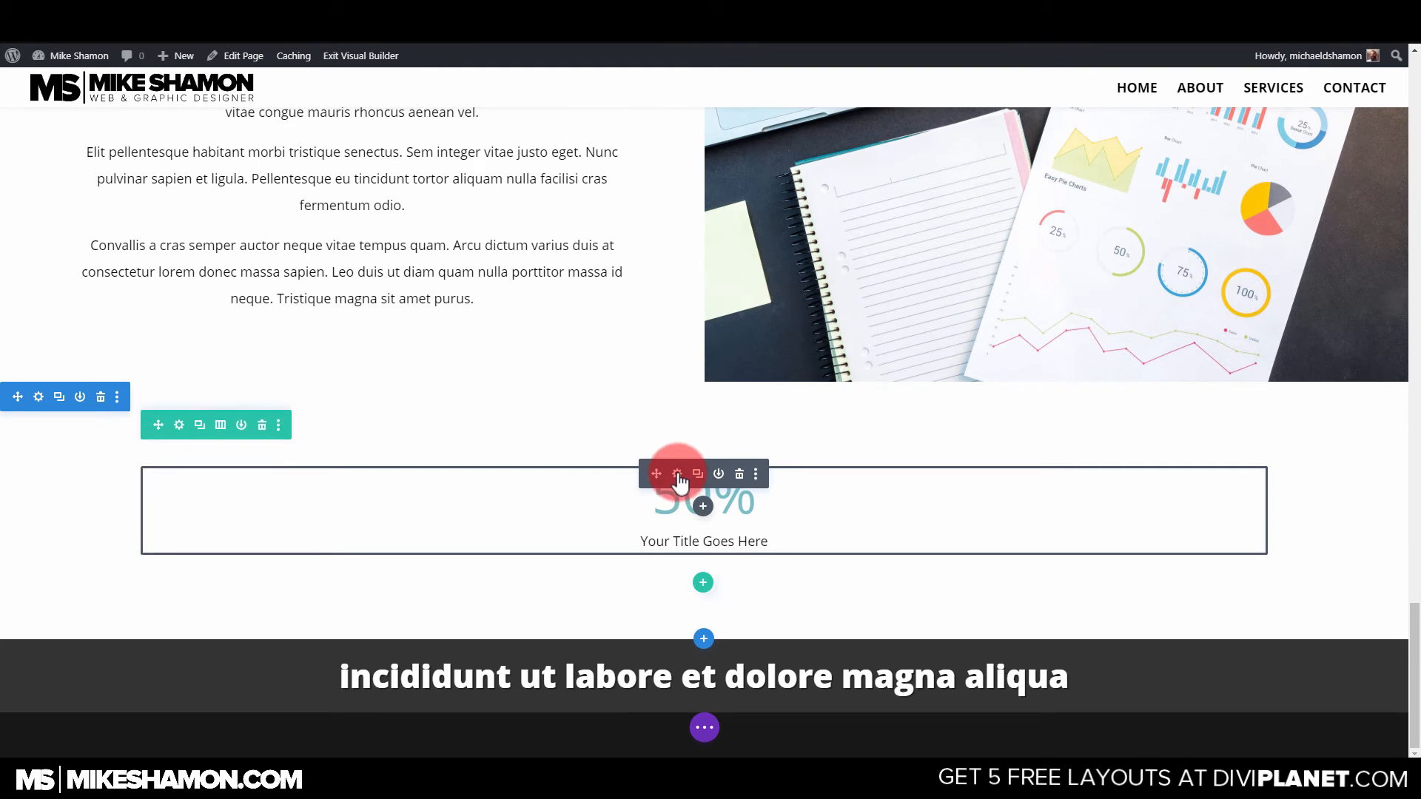
Style the number counter's number text with Ultra Bold weight and black color.
left_click(677, 476)
left_click(1006, 163)
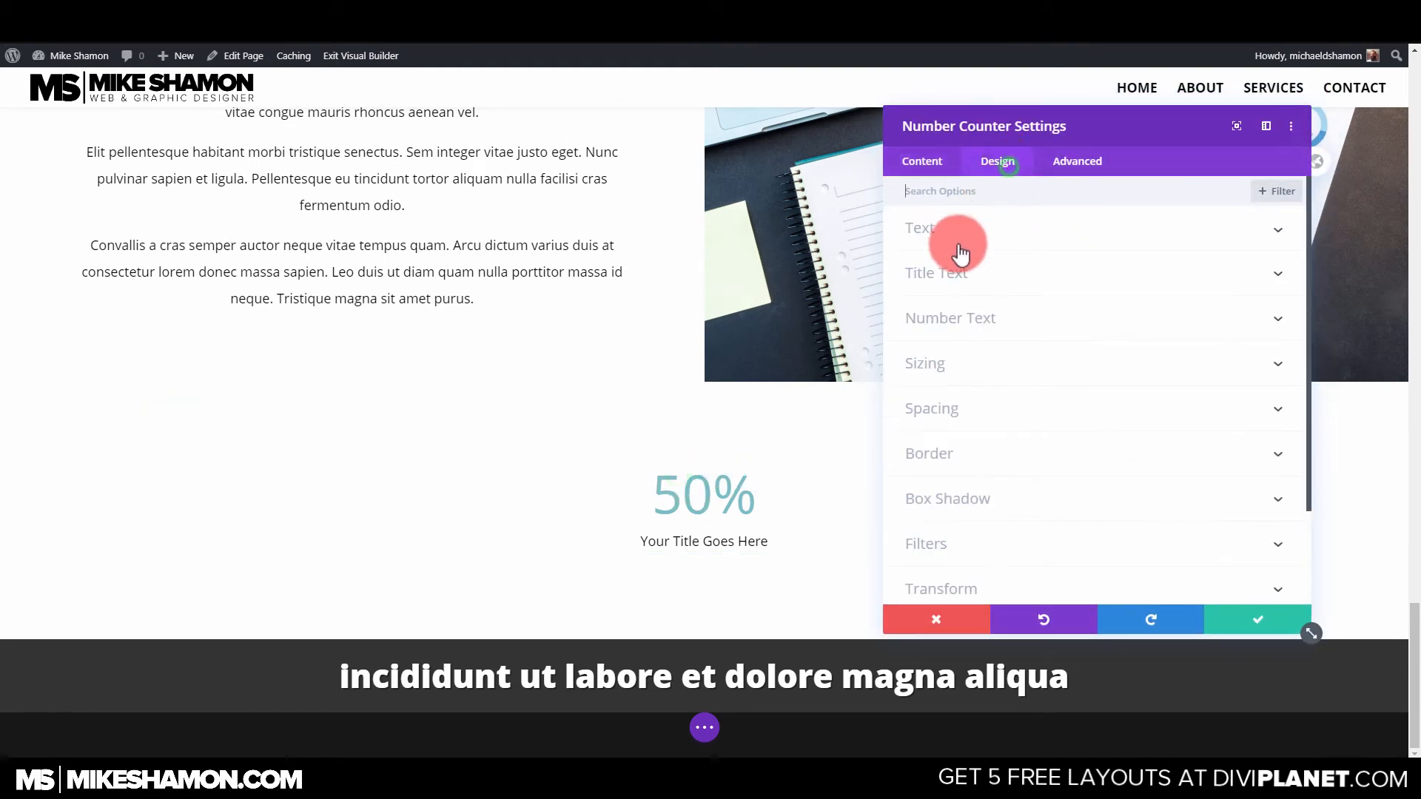
left_click(961, 252)
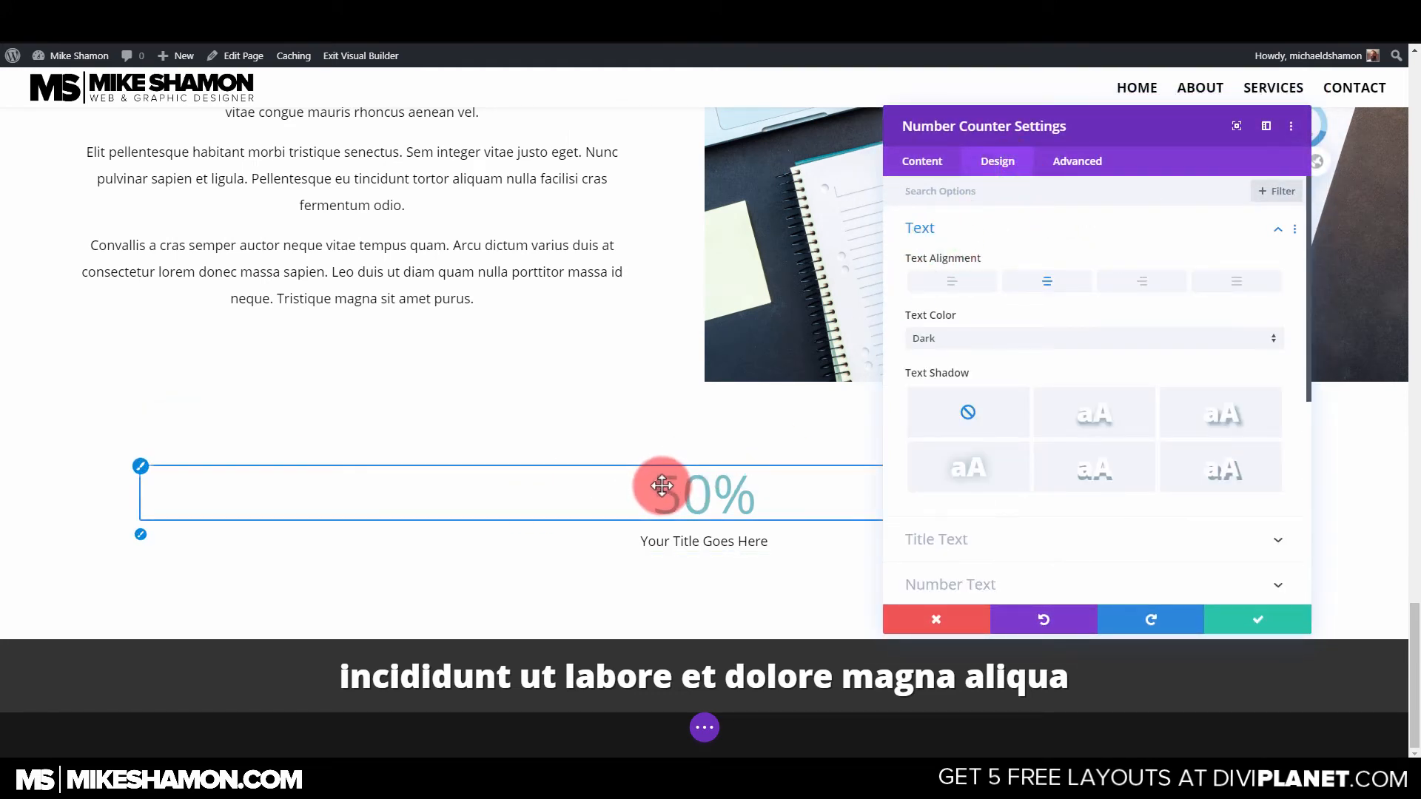
left_click(140, 466)
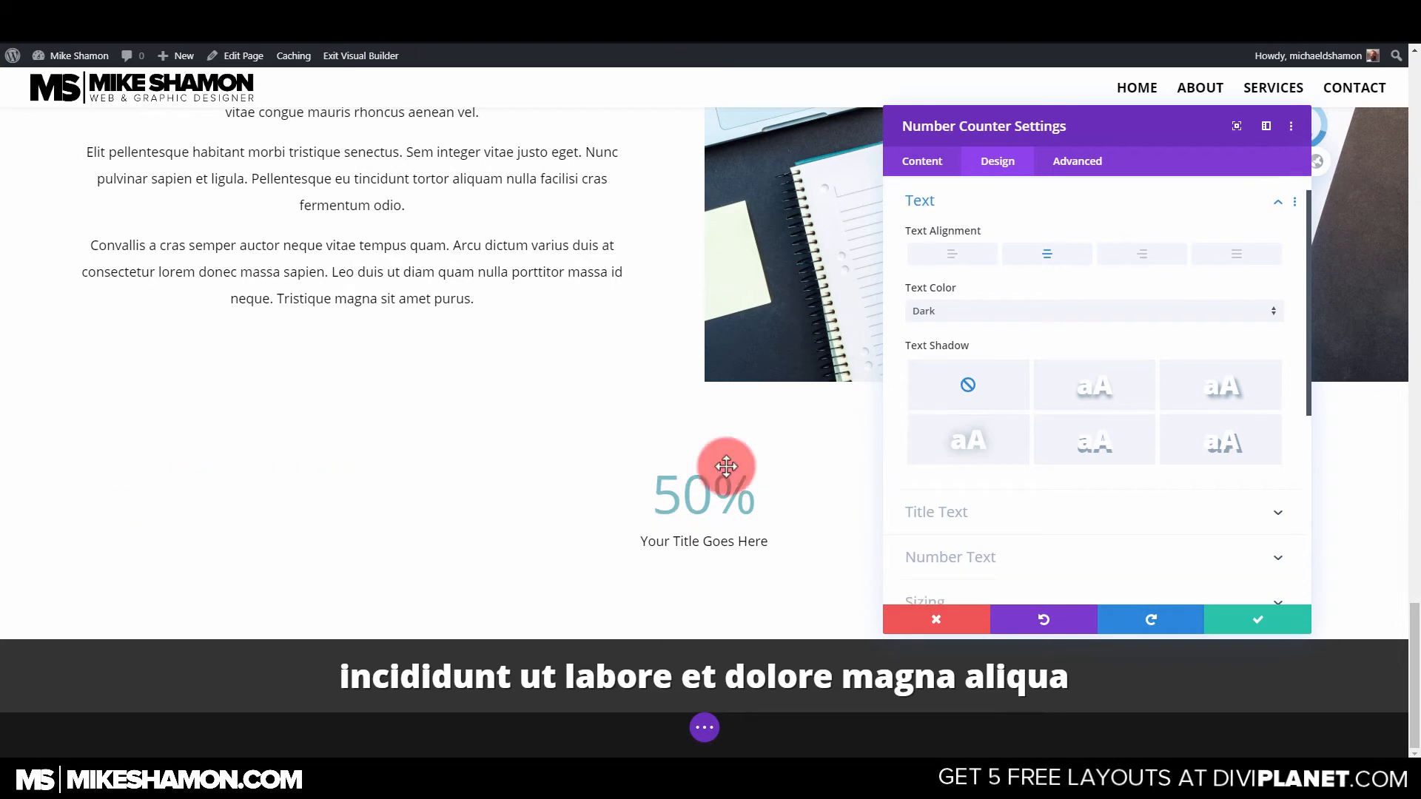
left_click(957, 307)
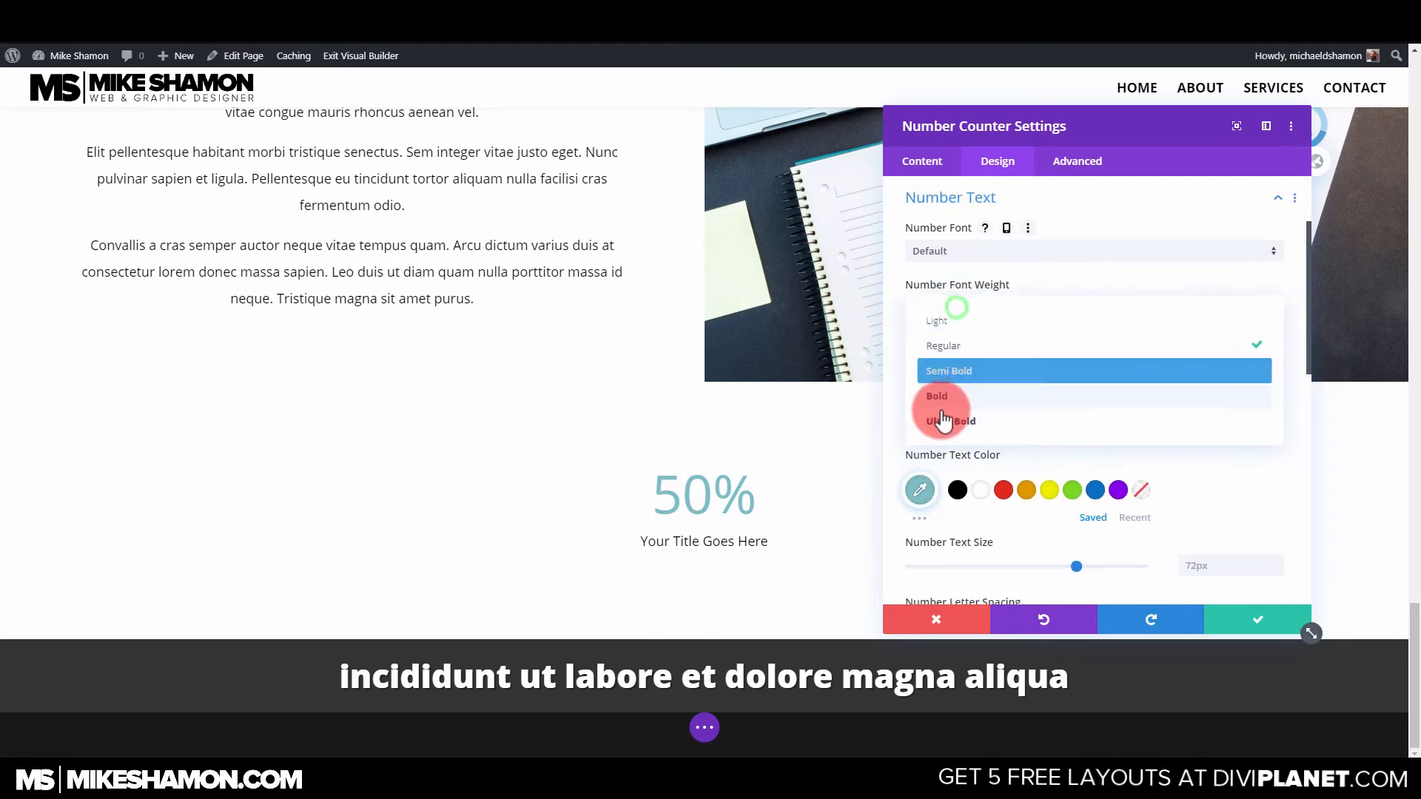
left_click(941, 420)
left_click(957, 489)
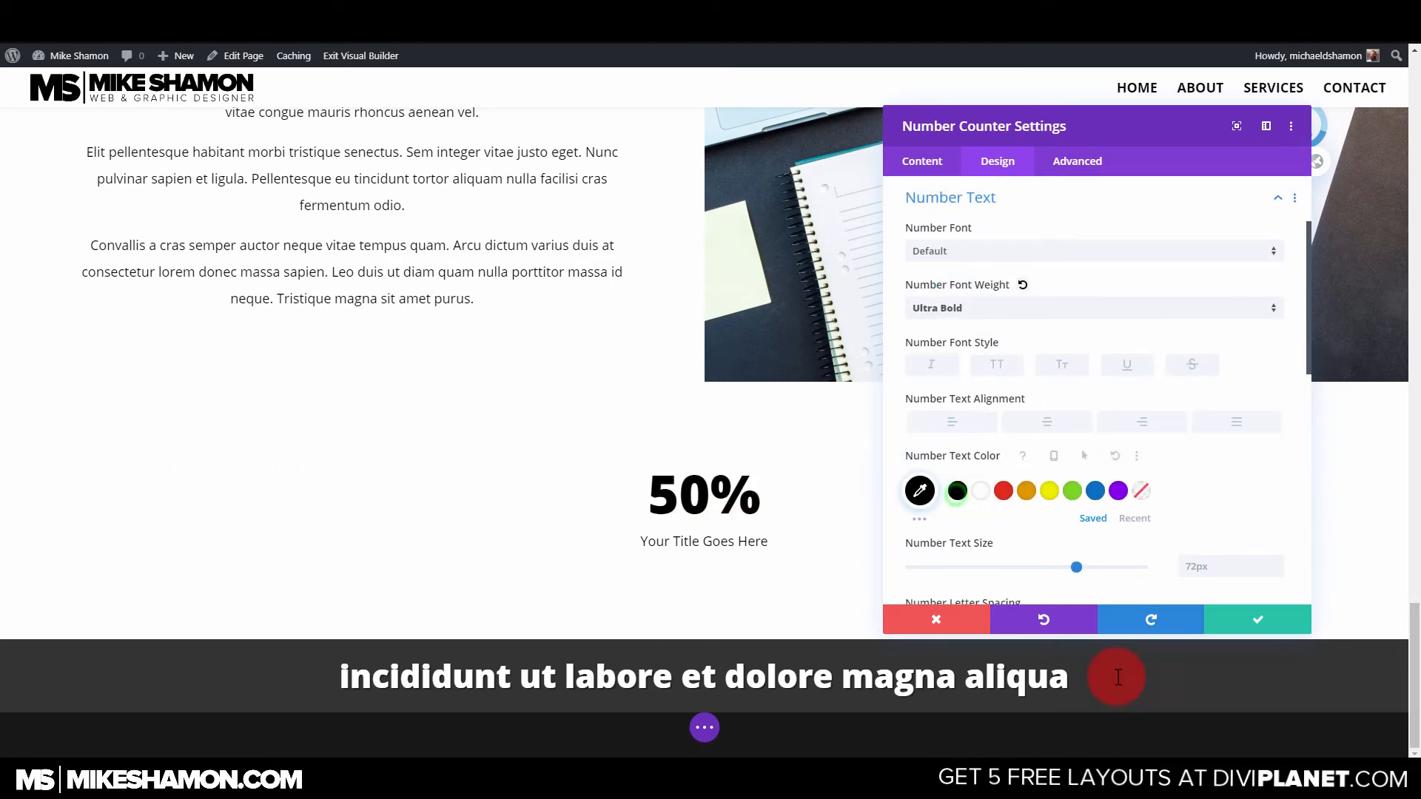
Set the counter's number to 1536 and turn off its percent sign.
left_click(936, 172)
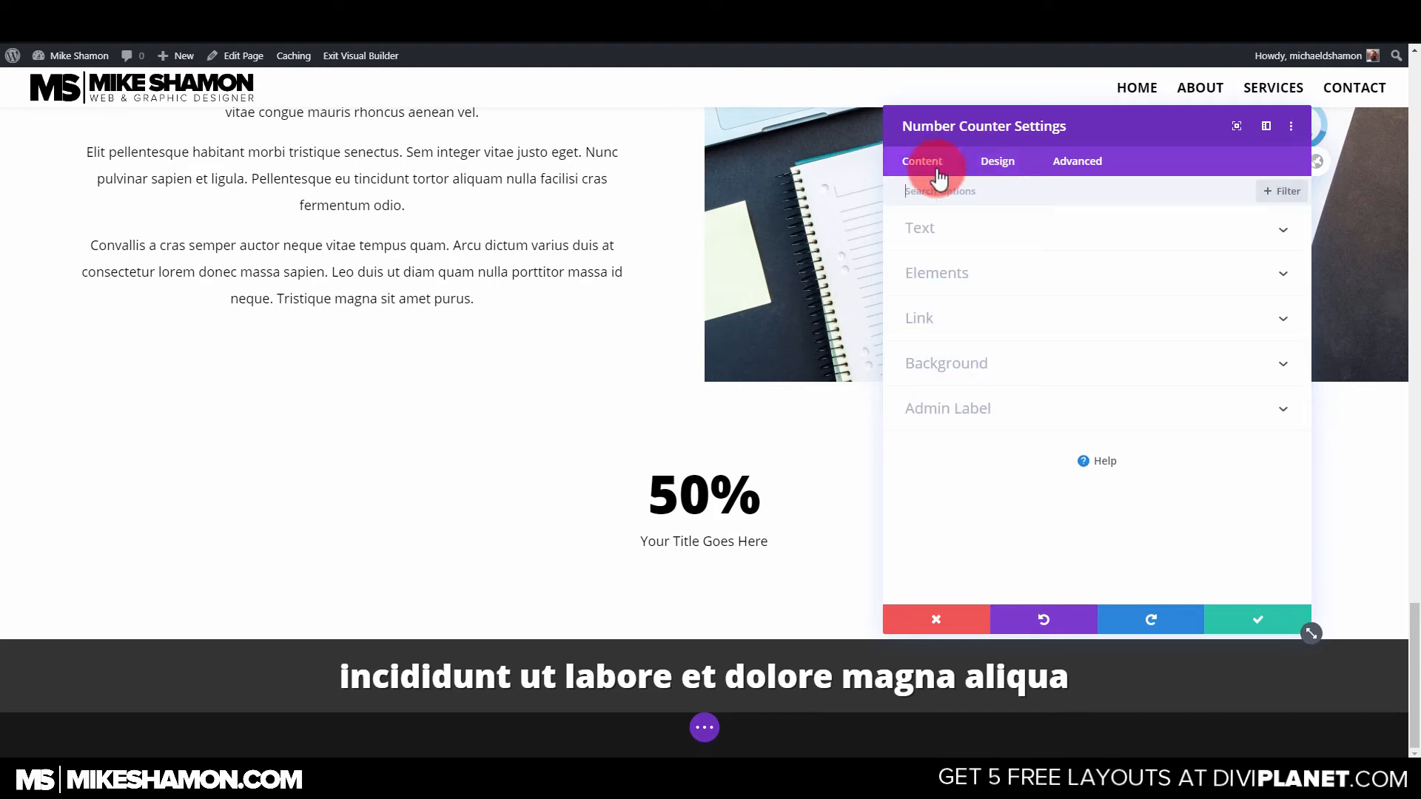
left_click(949, 229)
left_click(939, 347)
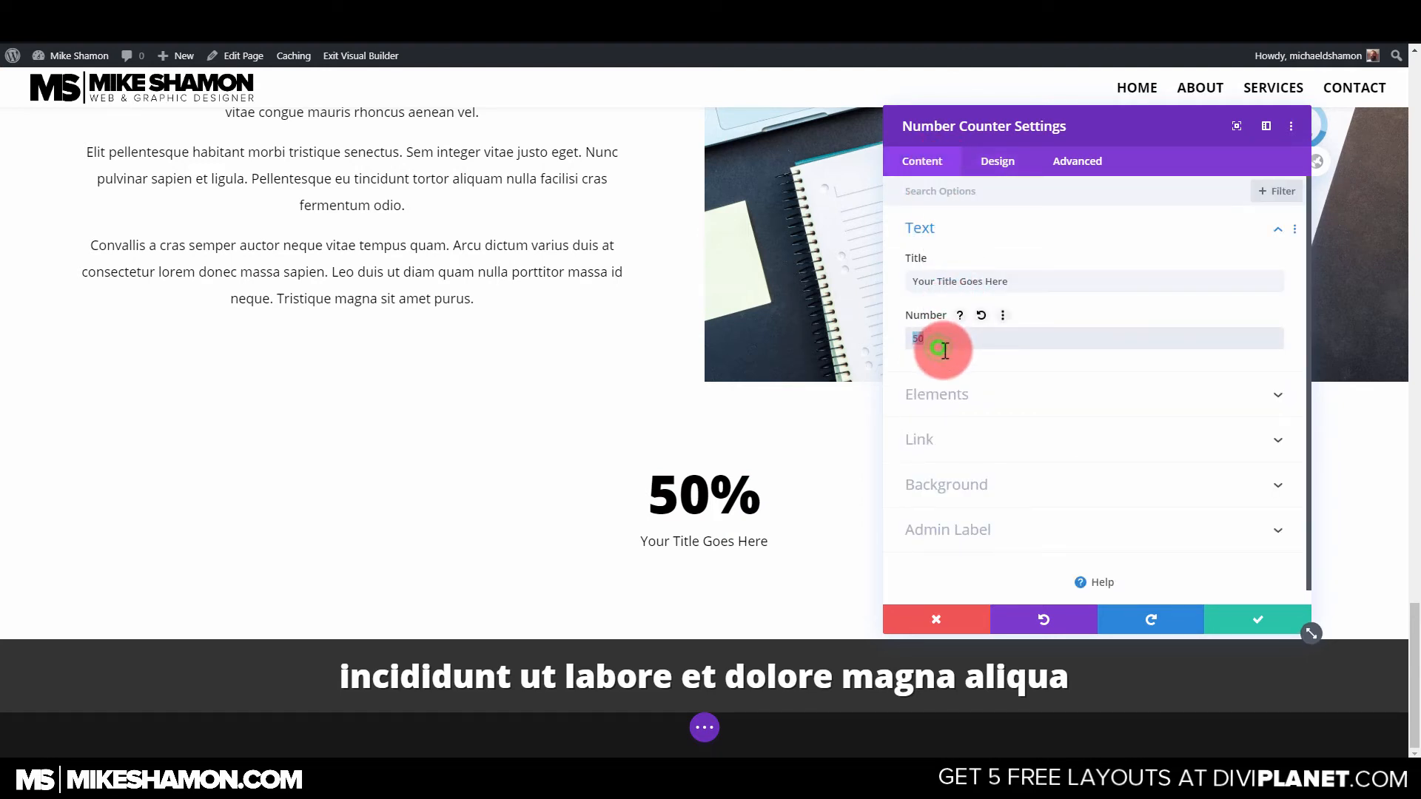
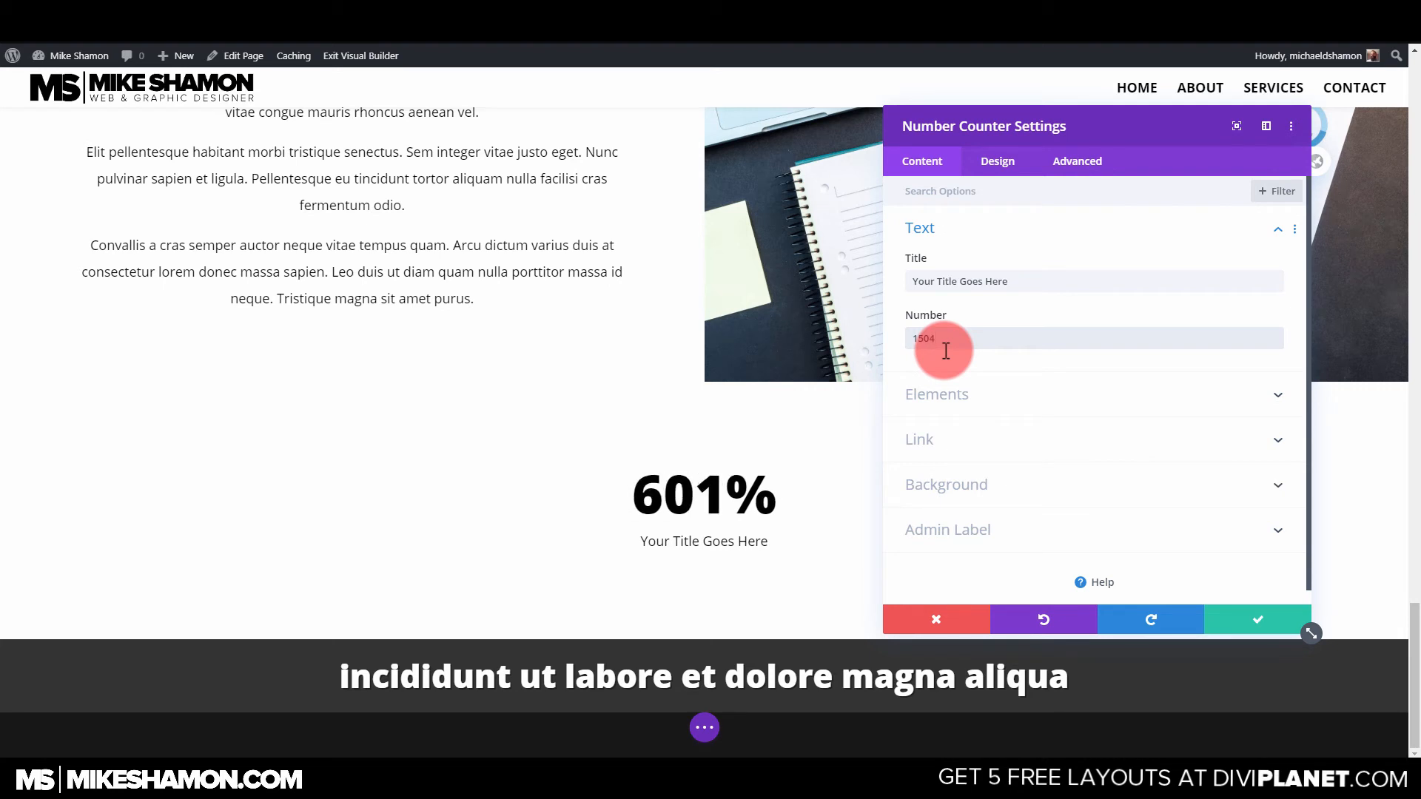
left_click(926, 341)
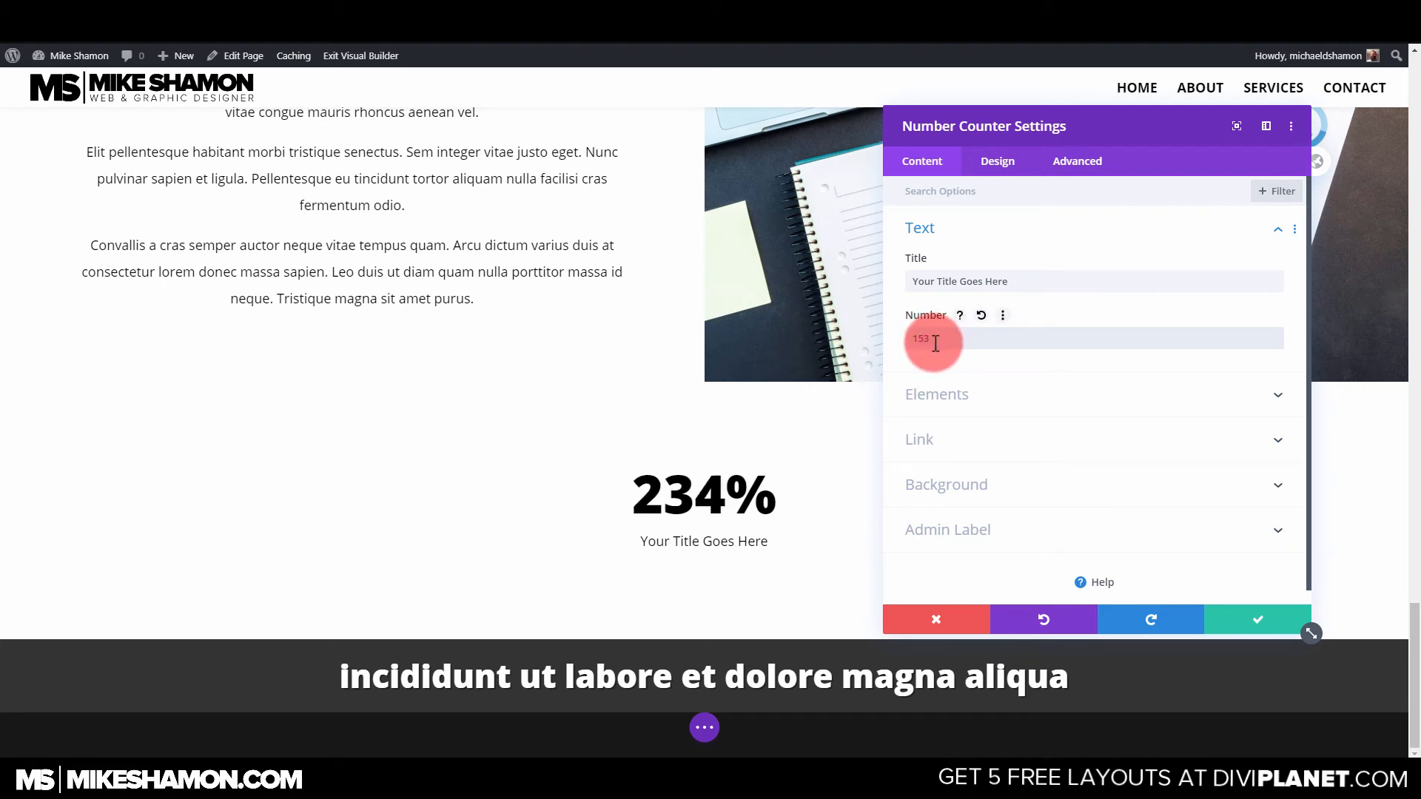
type("6")
left_click(924, 397)
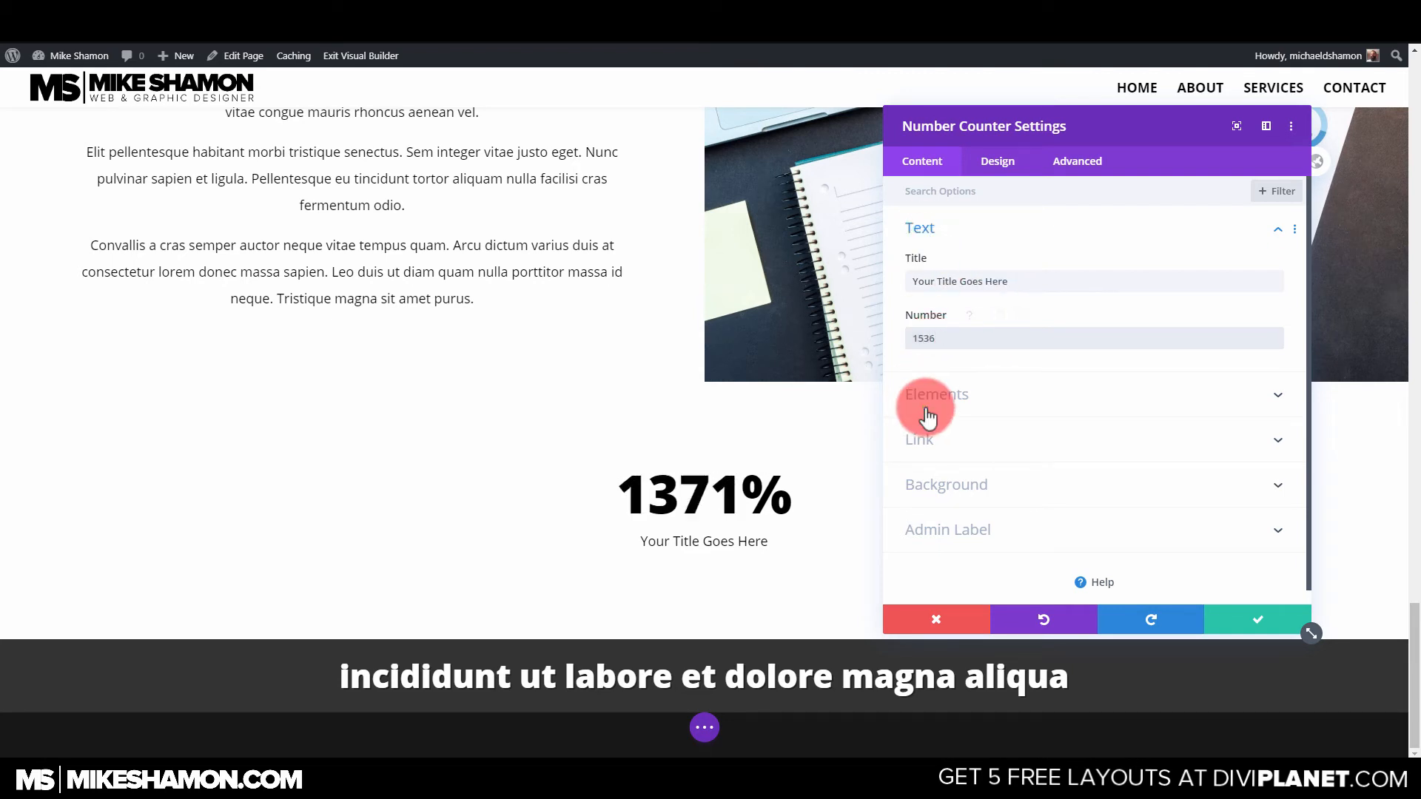
left_click(952, 335)
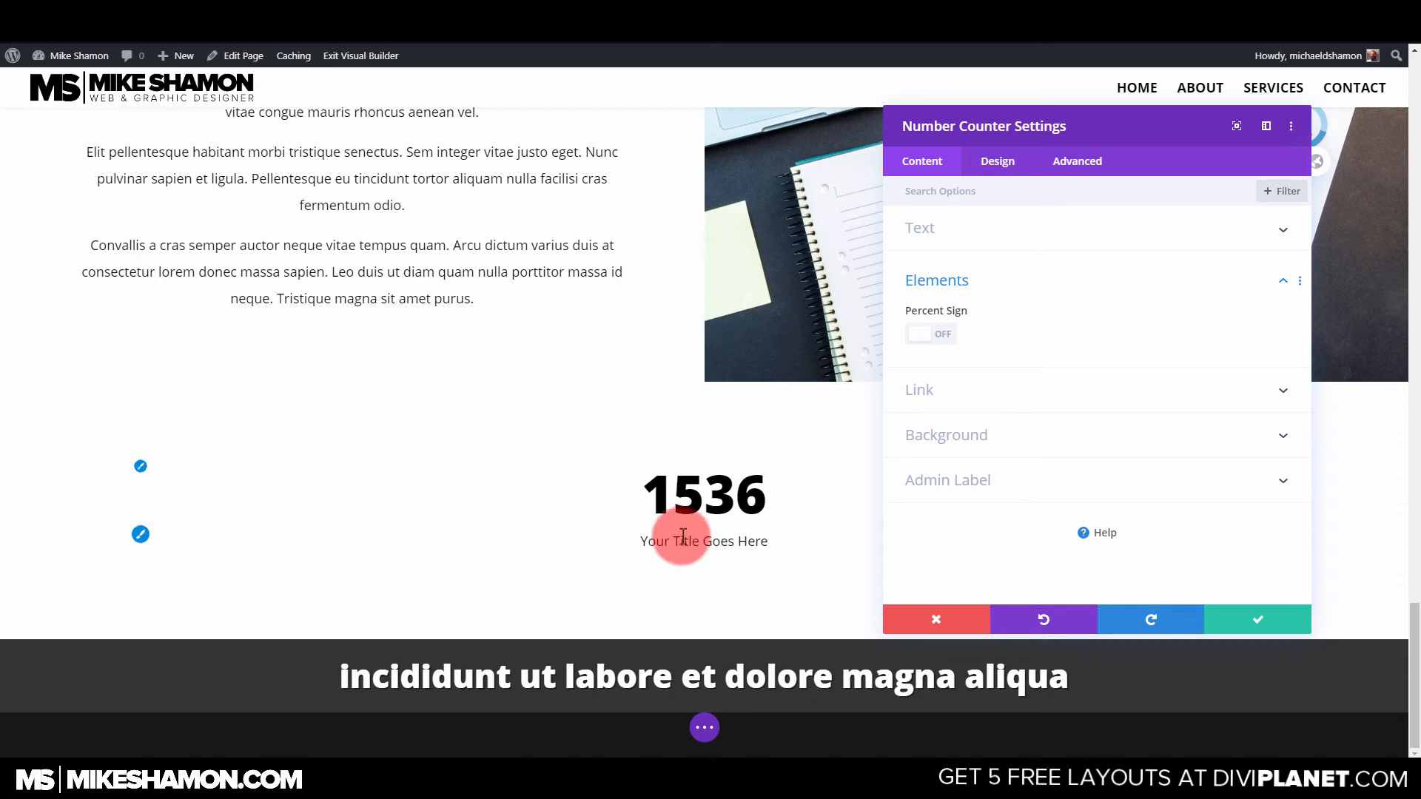
Set the number counter's title text color to black and its size to 21px.
left_click(997, 160)
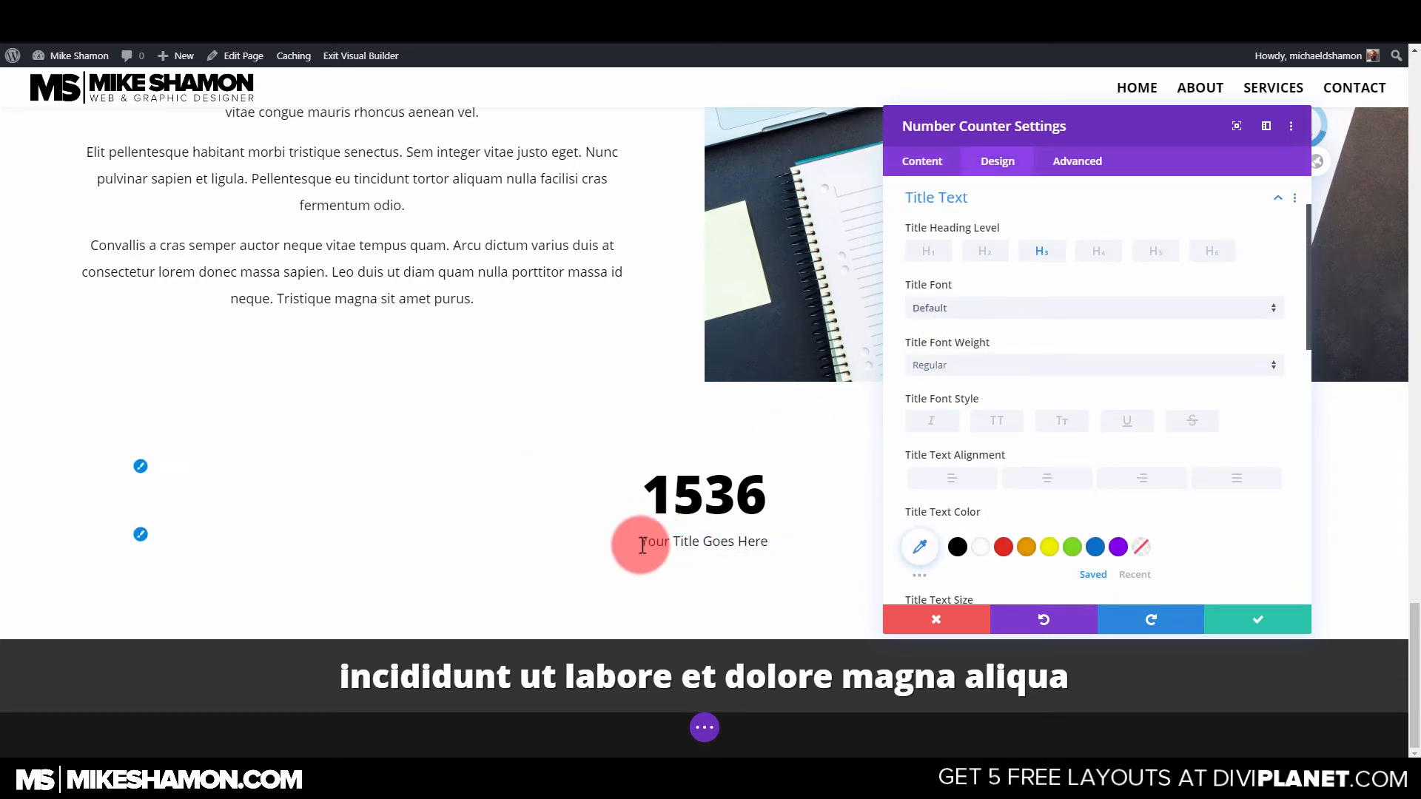
left_click(686, 544)
left_click(1042, 252)
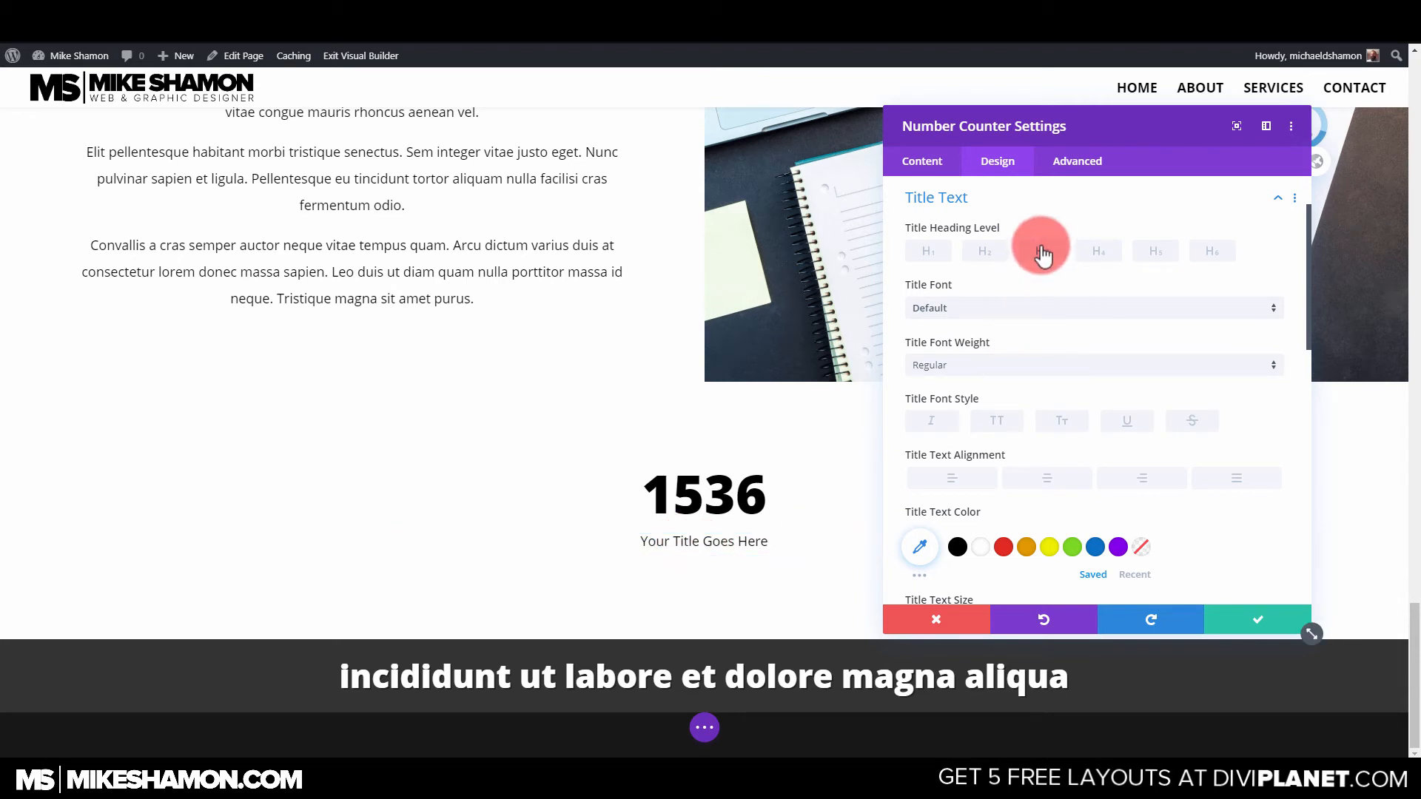
left_click(974, 365)
left_click(950, 406)
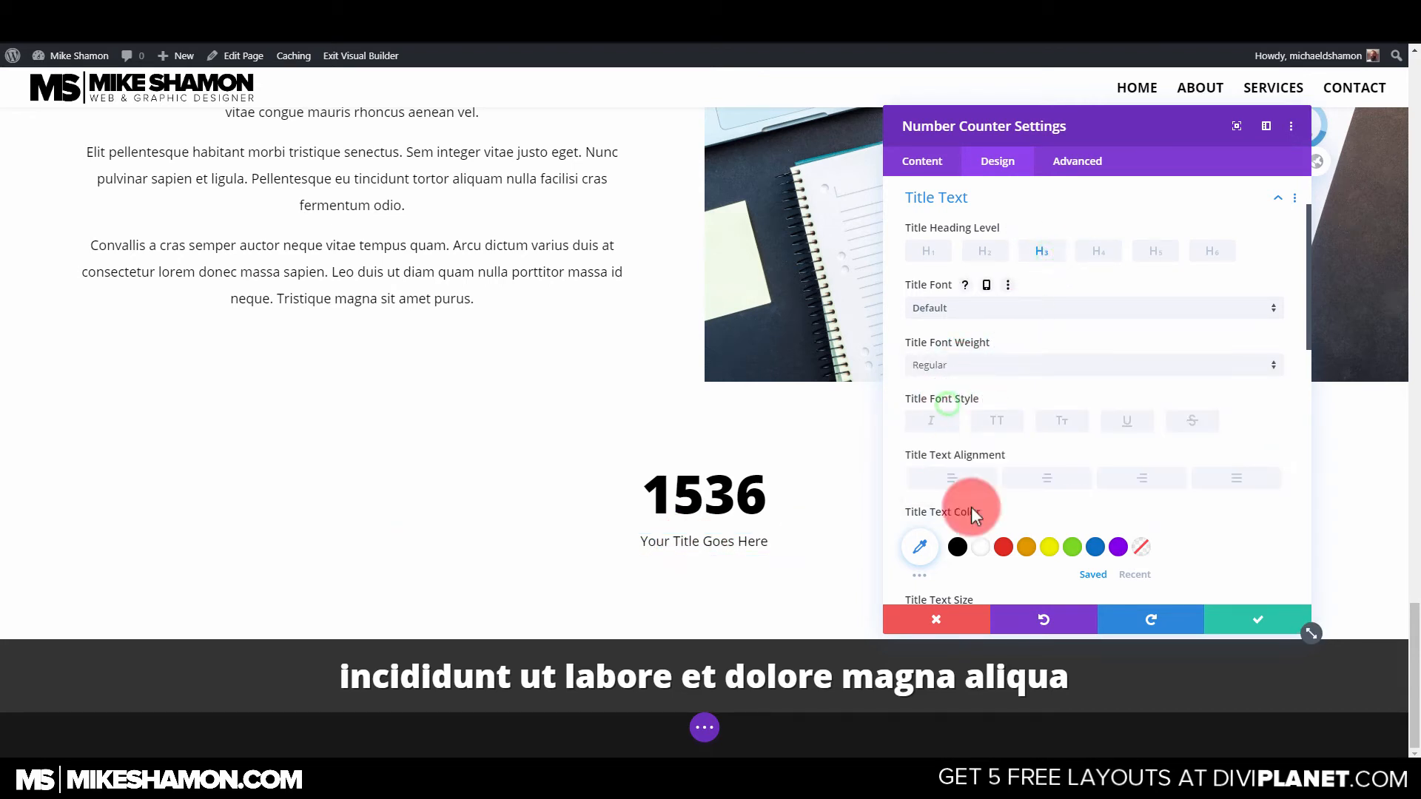
scroll(965, 327, "down", 3)
left_click(959, 303)
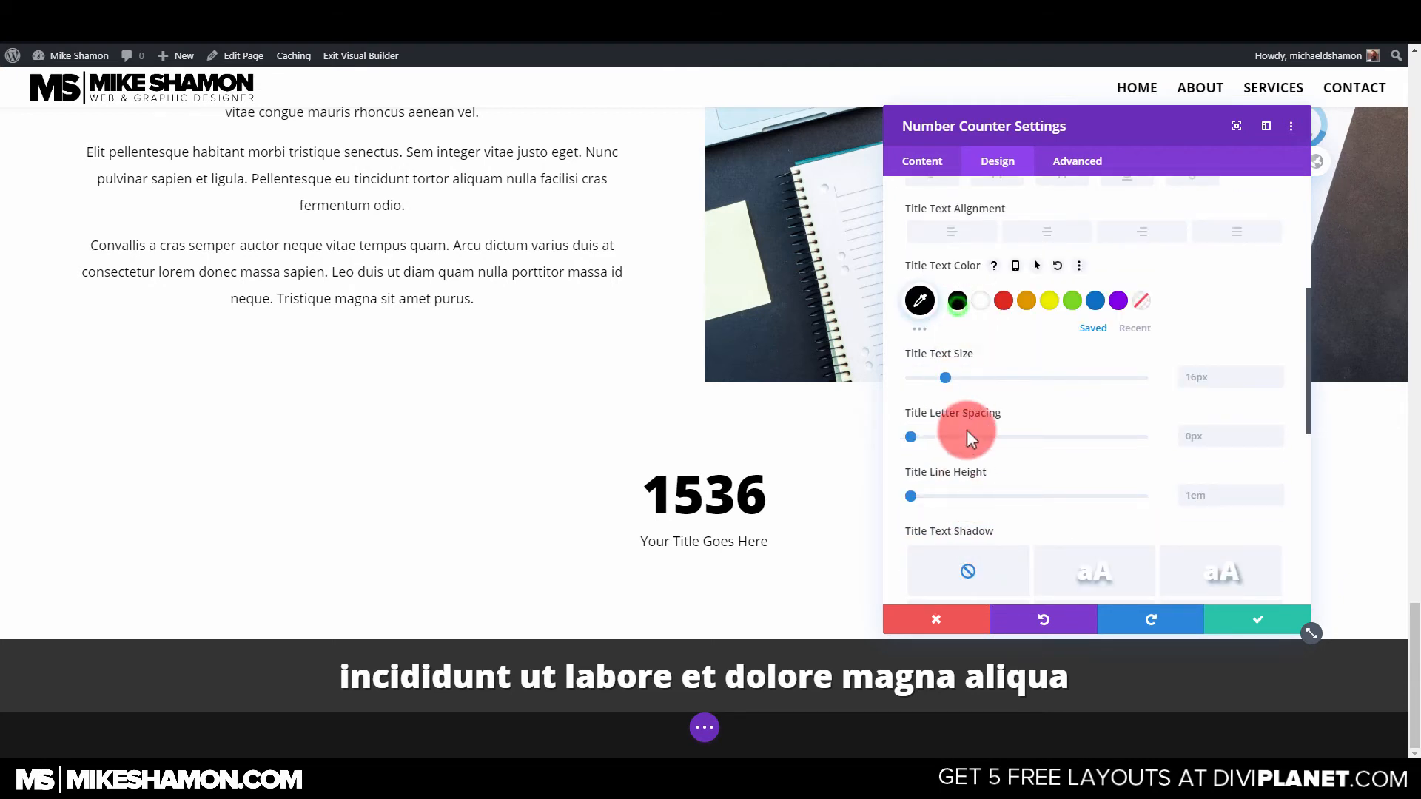
left_click_drag(947, 374, 957, 376)
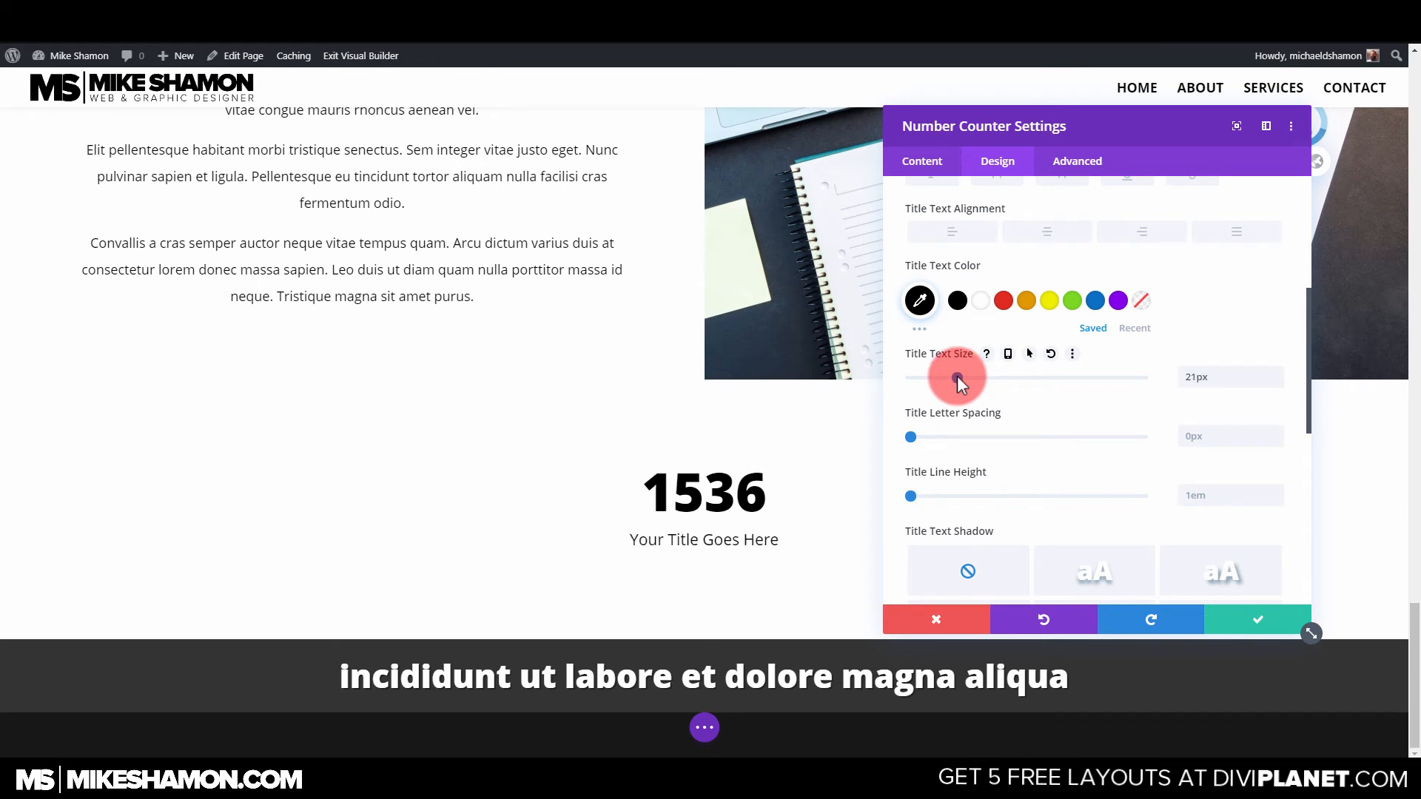
Change the number counter's title to "Happy Clients" and save the module.
left_click(930, 151)
left_click(956, 226)
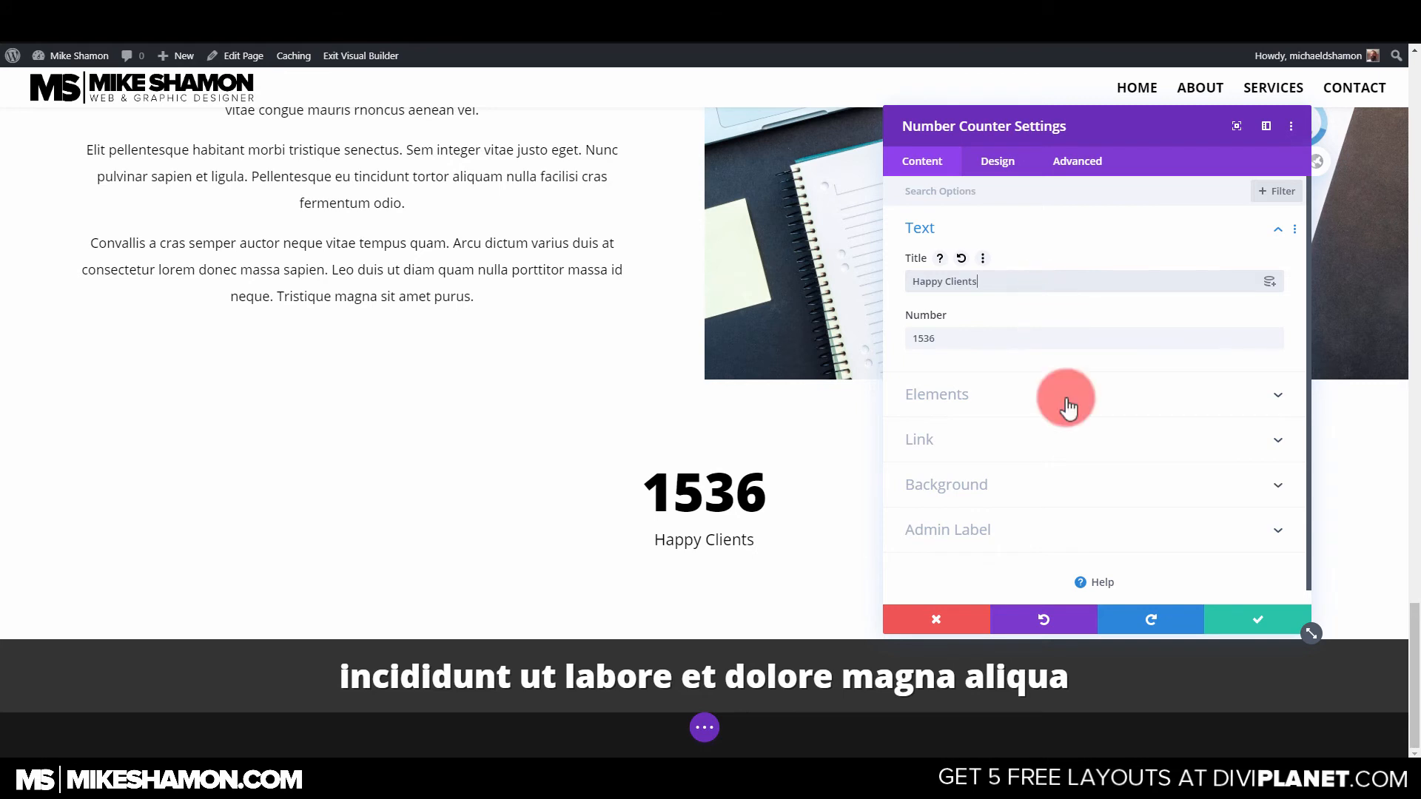
left_click(1243, 617)
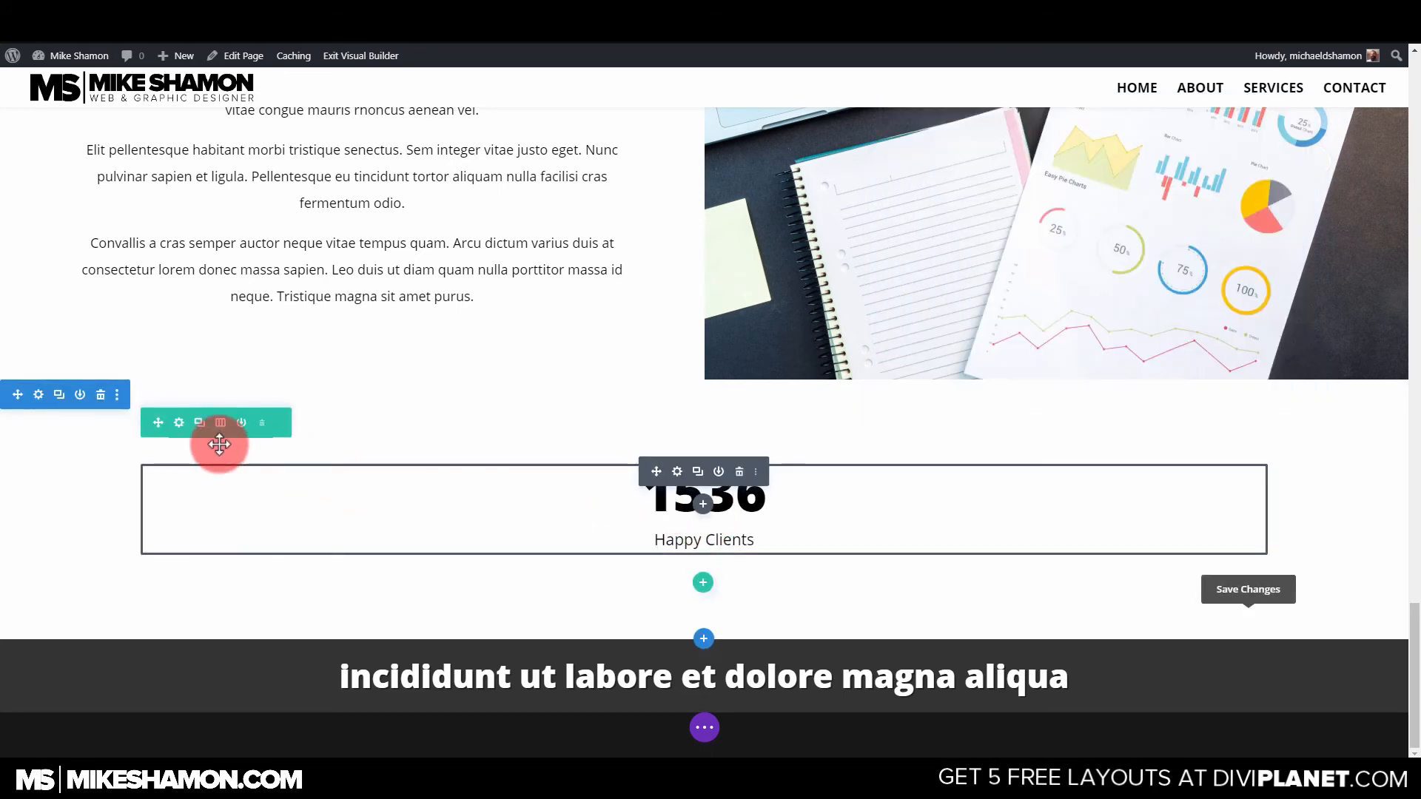
Change the counter row to four equal columns and place a duplicate of the Happy Clients counter in the second column.
left_click(221, 423)
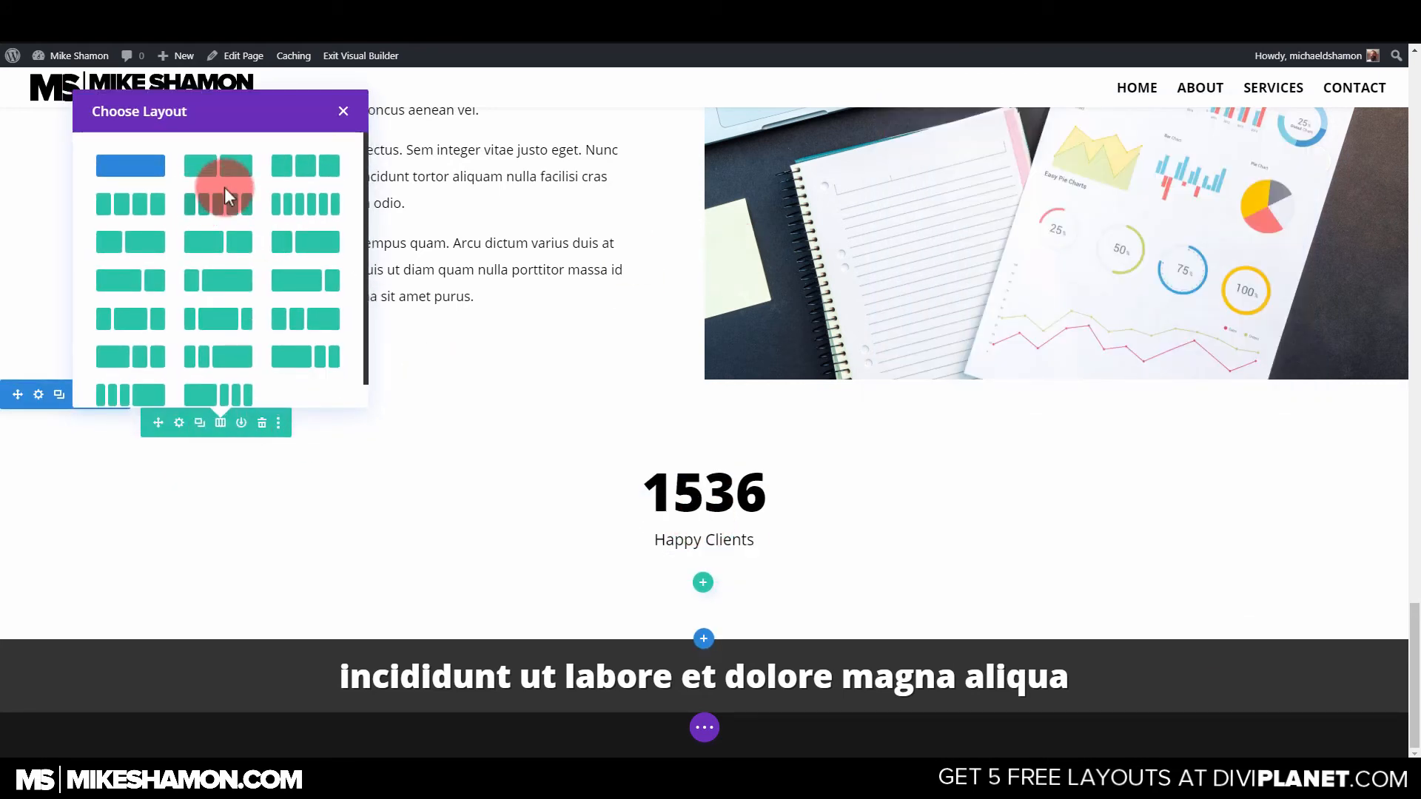
left_click(161, 215)
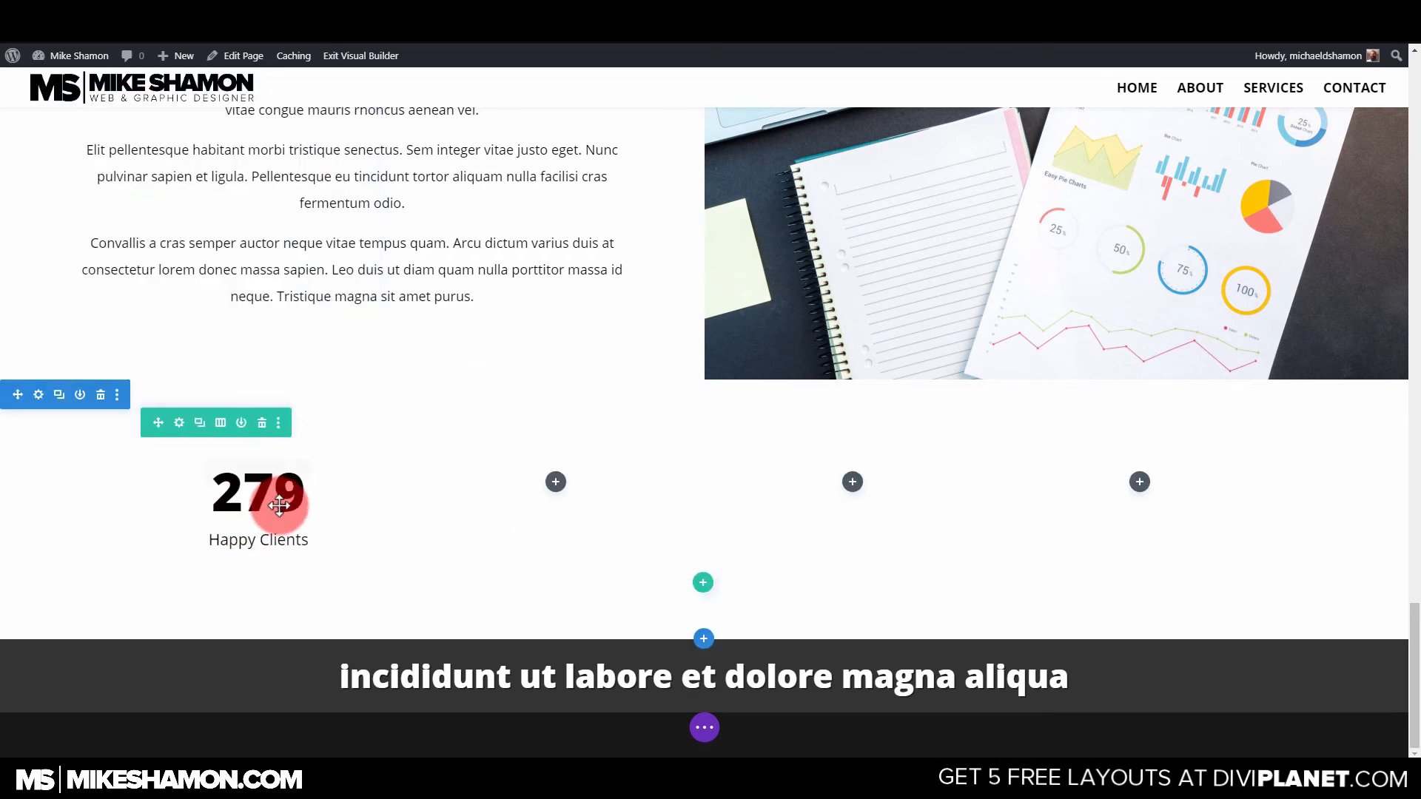
left_click(252, 472)
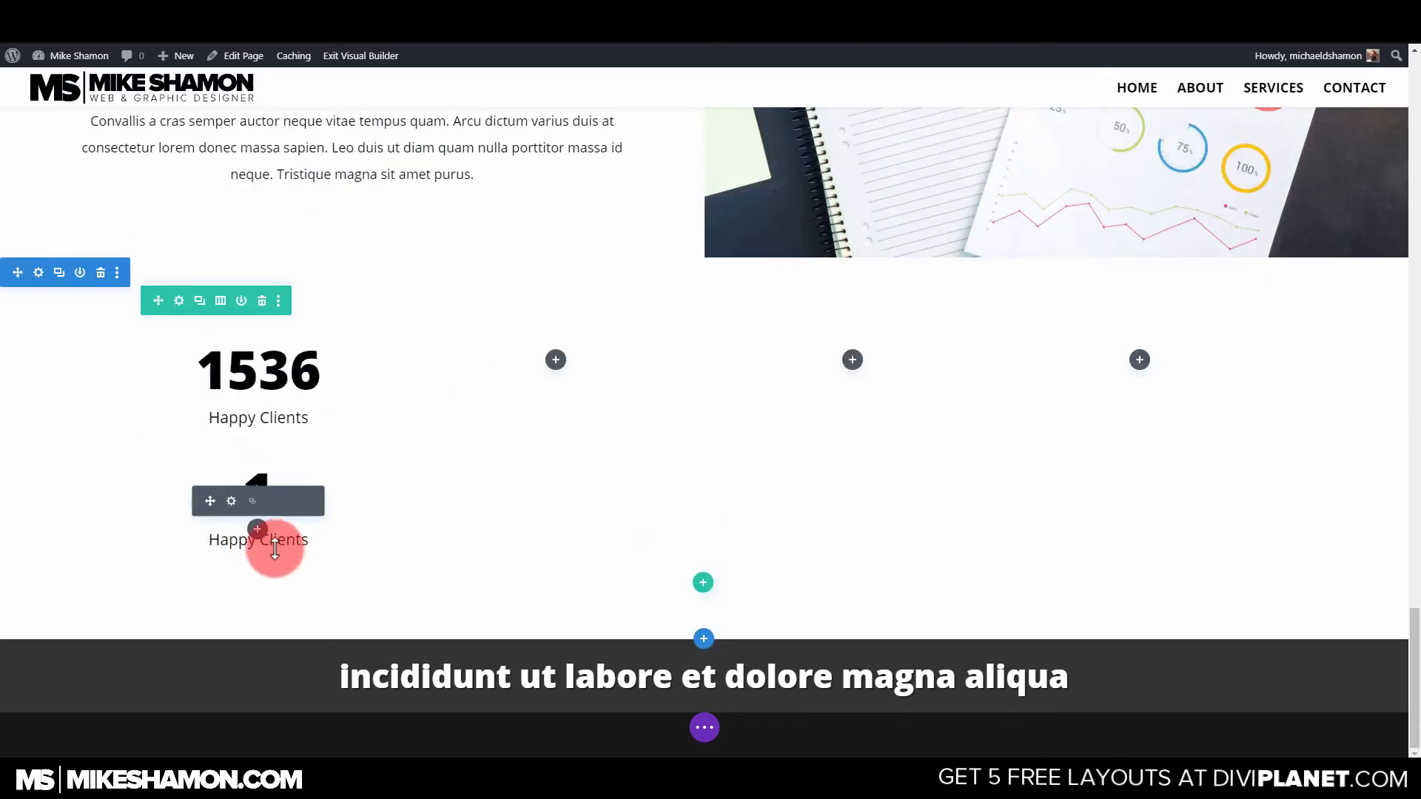
left_click_drag(213, 488, 618, 486)
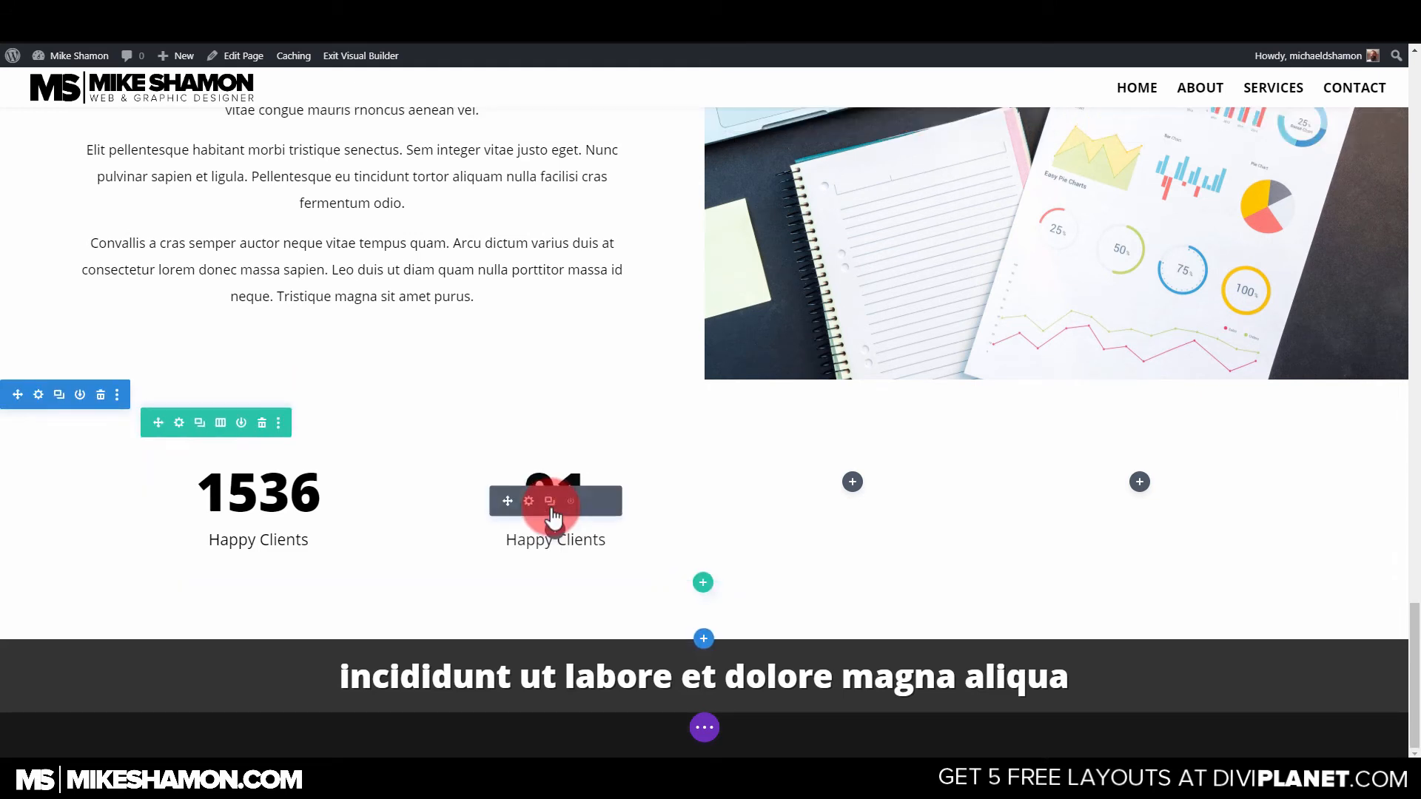
Set the second-column counter's title to "Cups Of Coffe" and its number to 340.
left_click(528, 472)
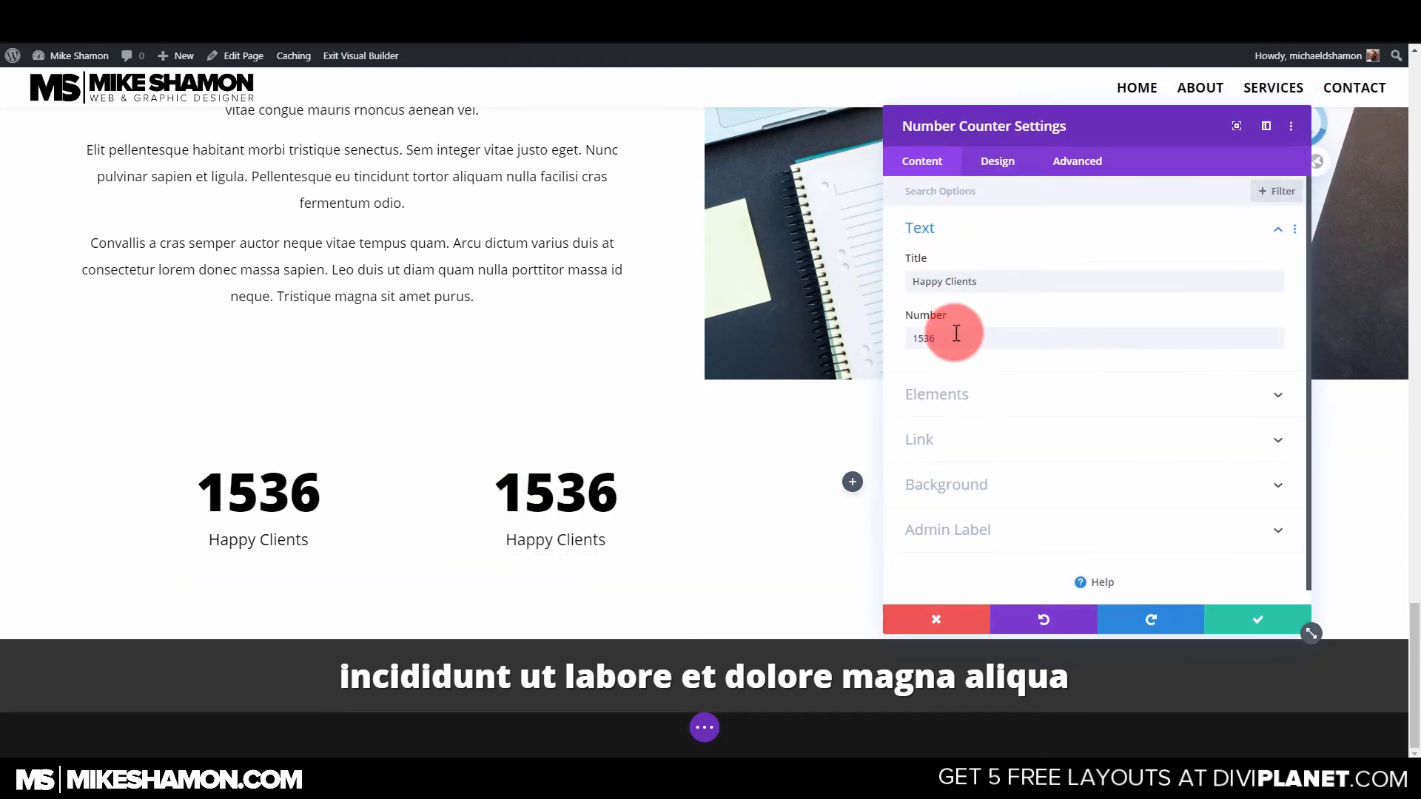
left_click(984, 282)
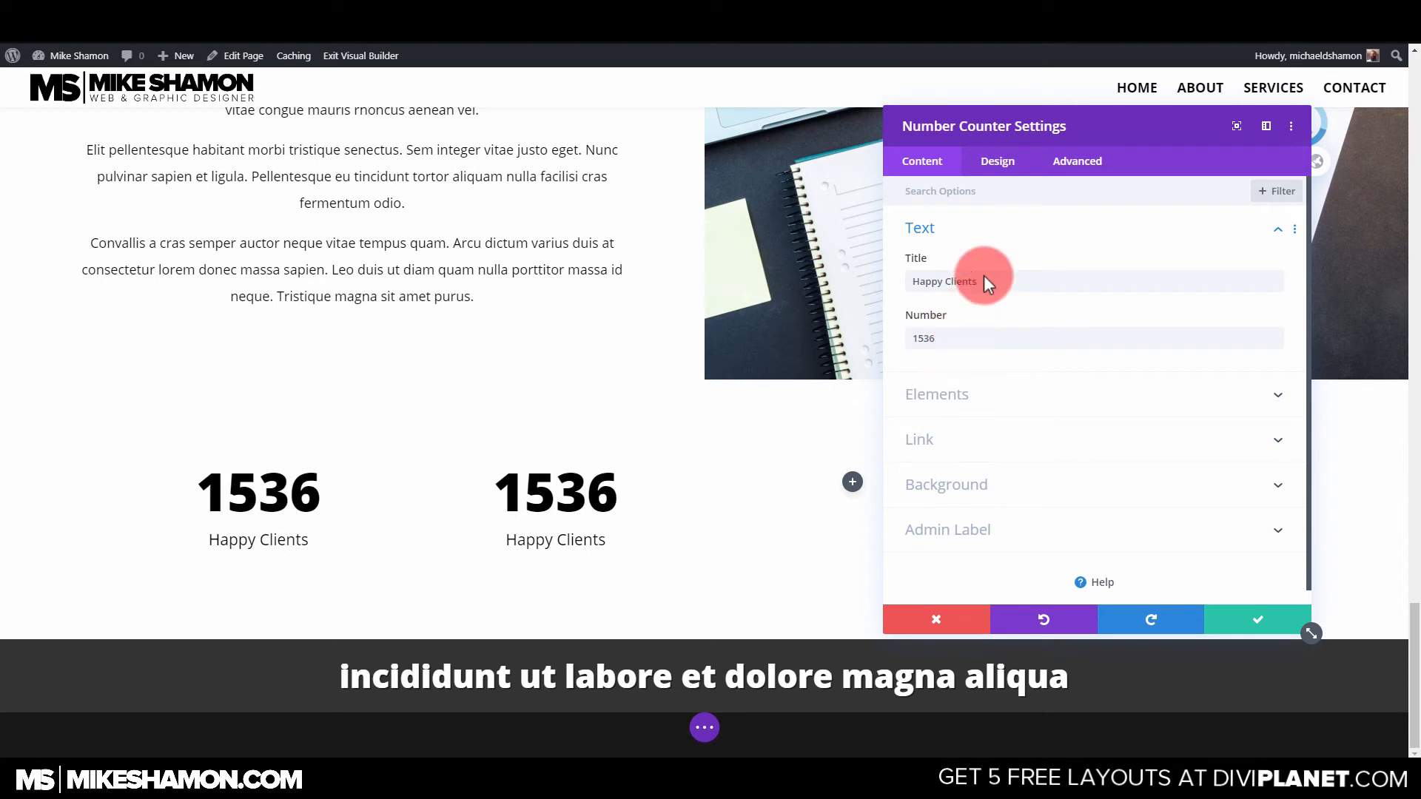
triple_click(991, 285)
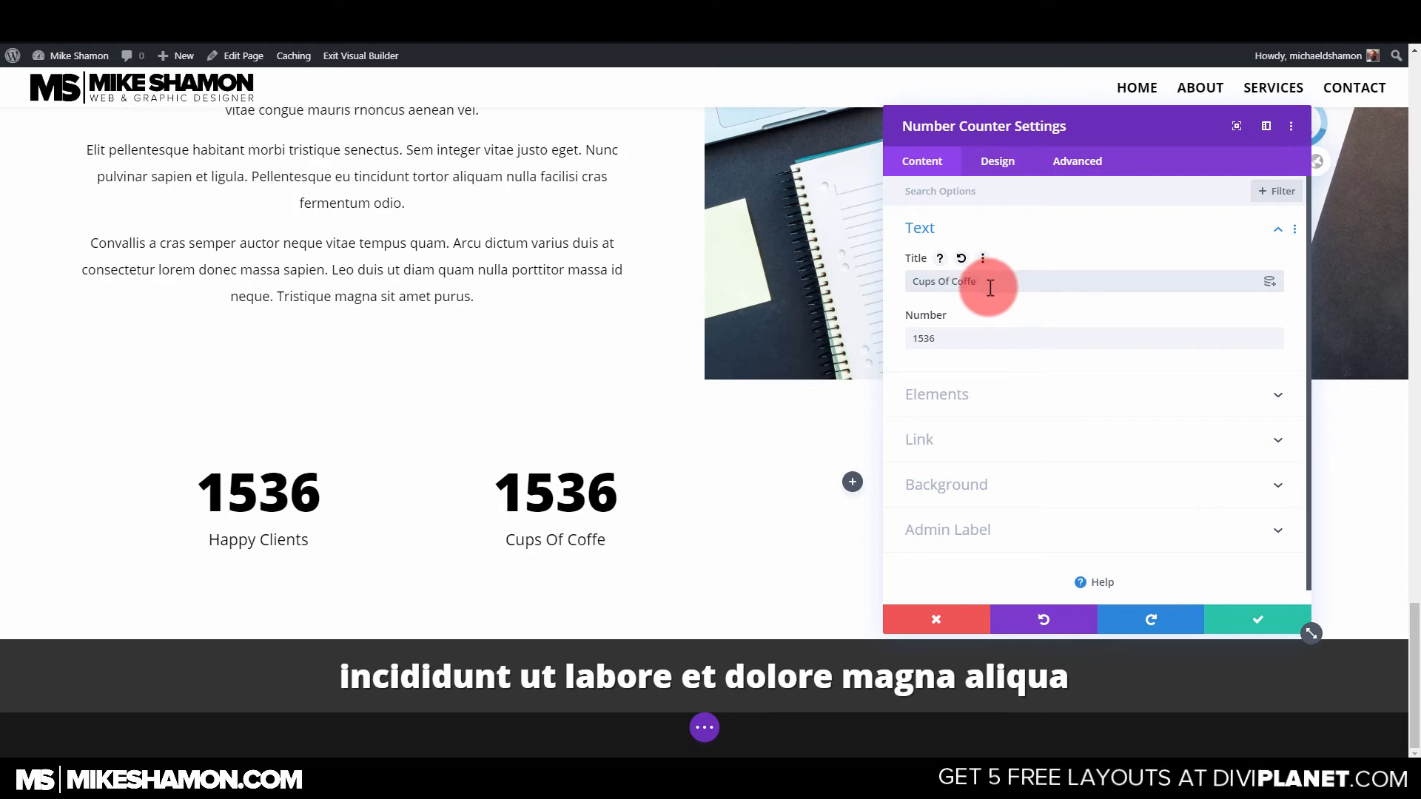
left_click(923, 342)
type("1")
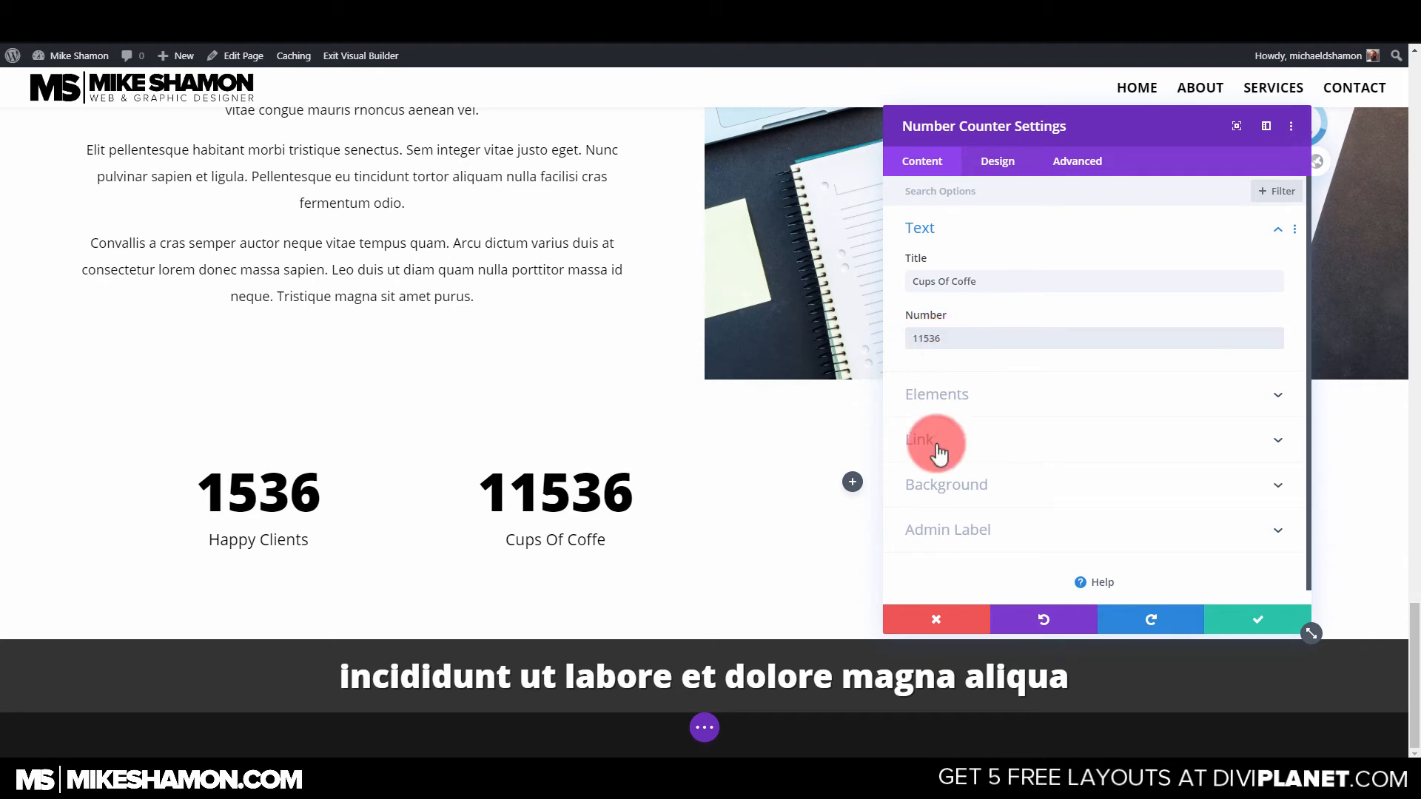
left_click_drag(941, 338, 886, 344)
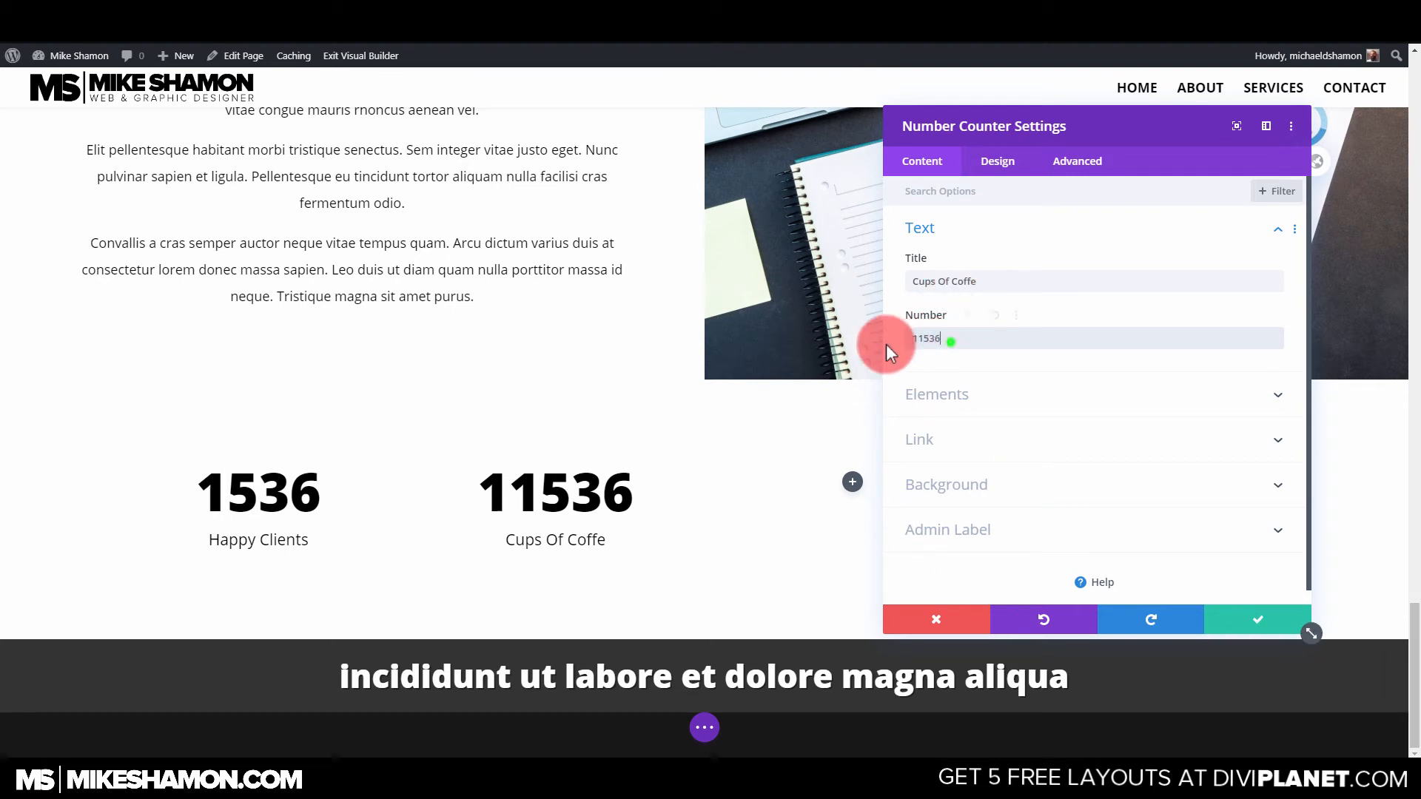
type("340")
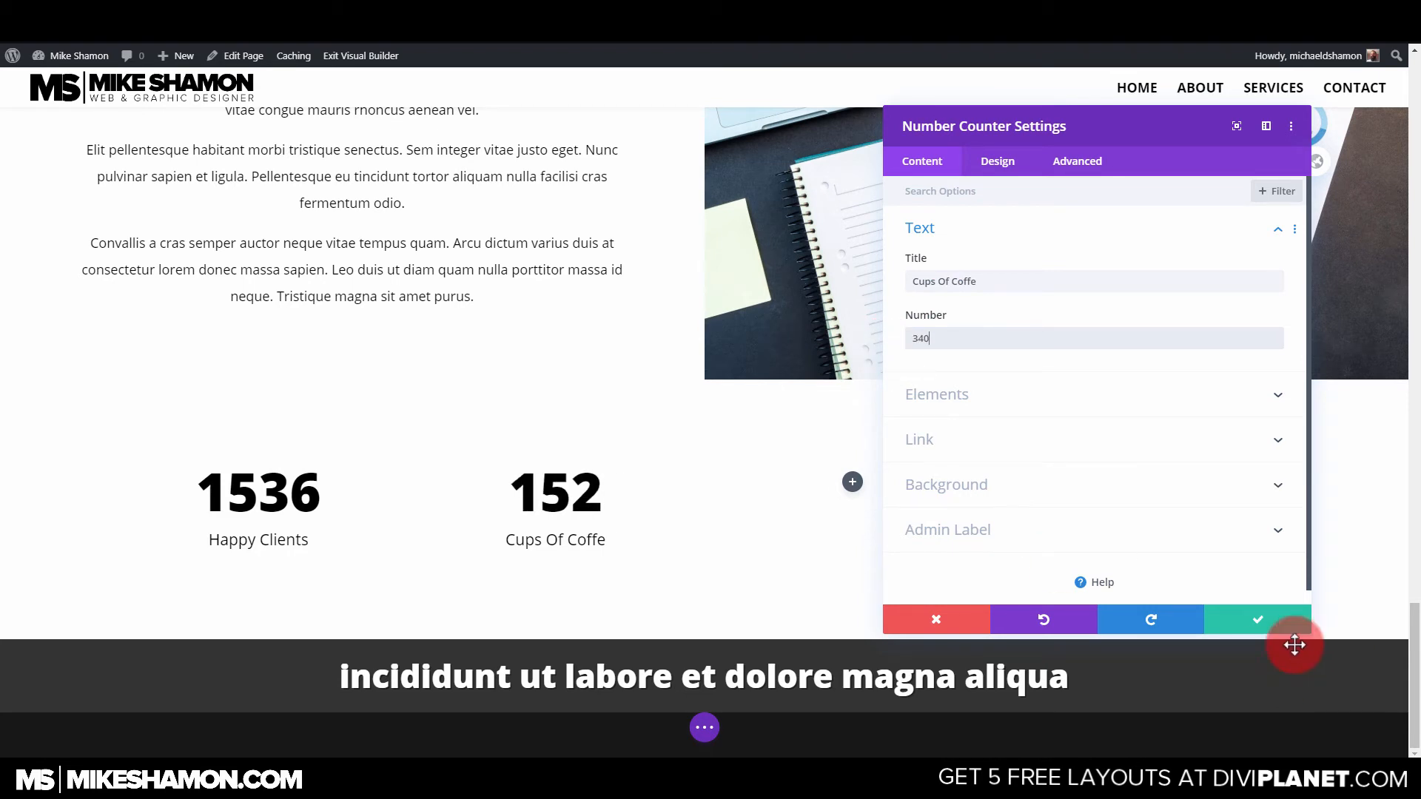
Save the "Cups Of Coffe" counter and place a duplicate of it in the third column.
left_click(1267, 621)
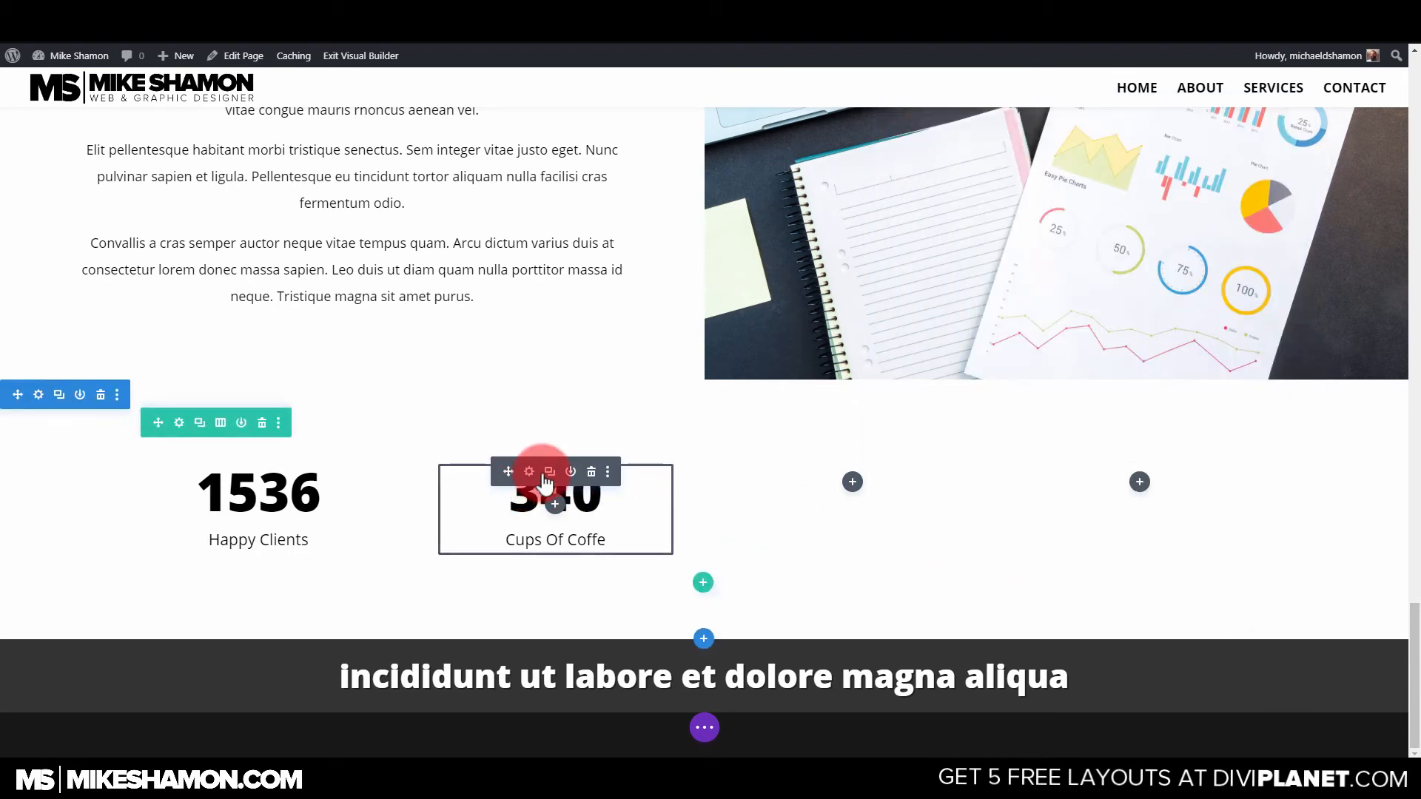
left_click(550, 472)
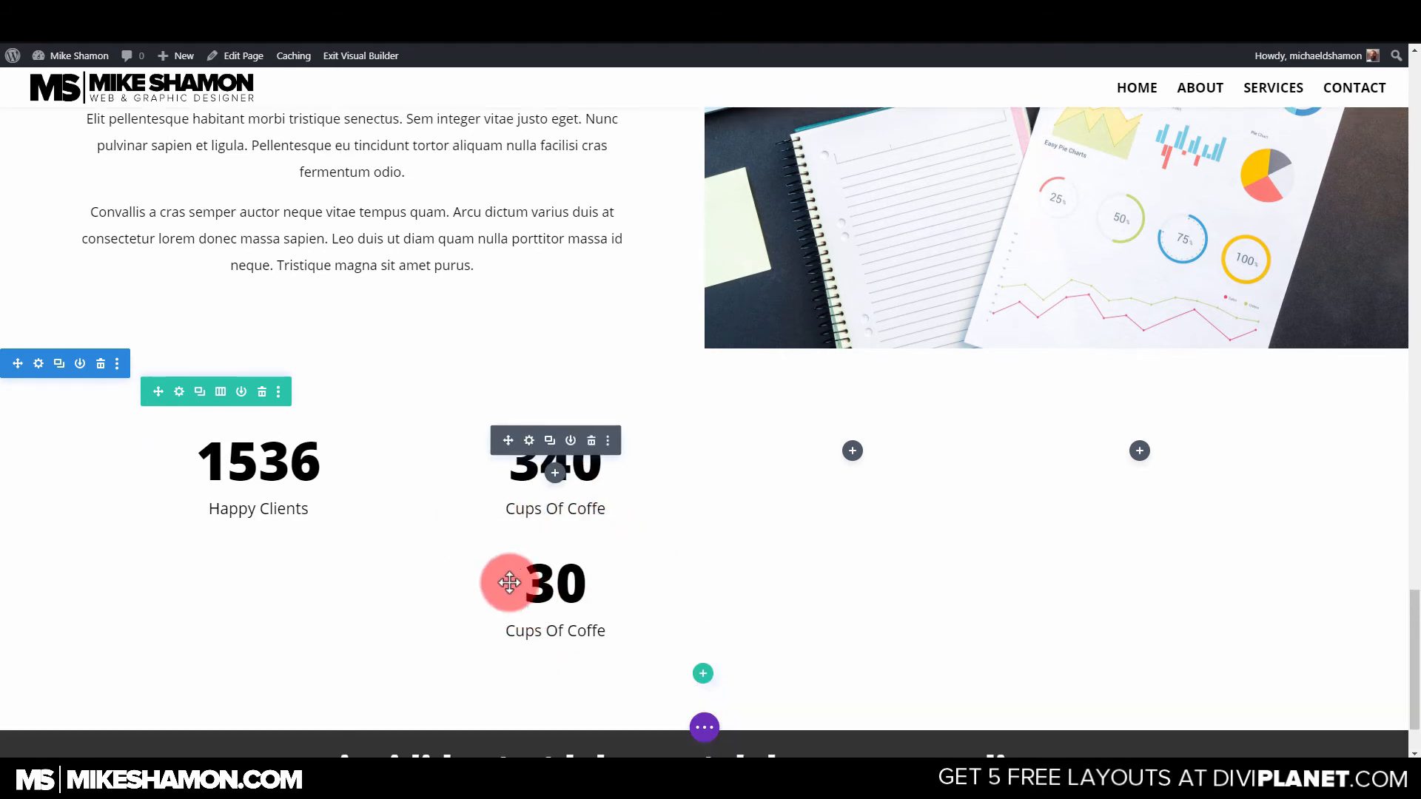
left_click_drag(508, 564, 844, 465)
left_click_drag(543, 496, 930, 529)
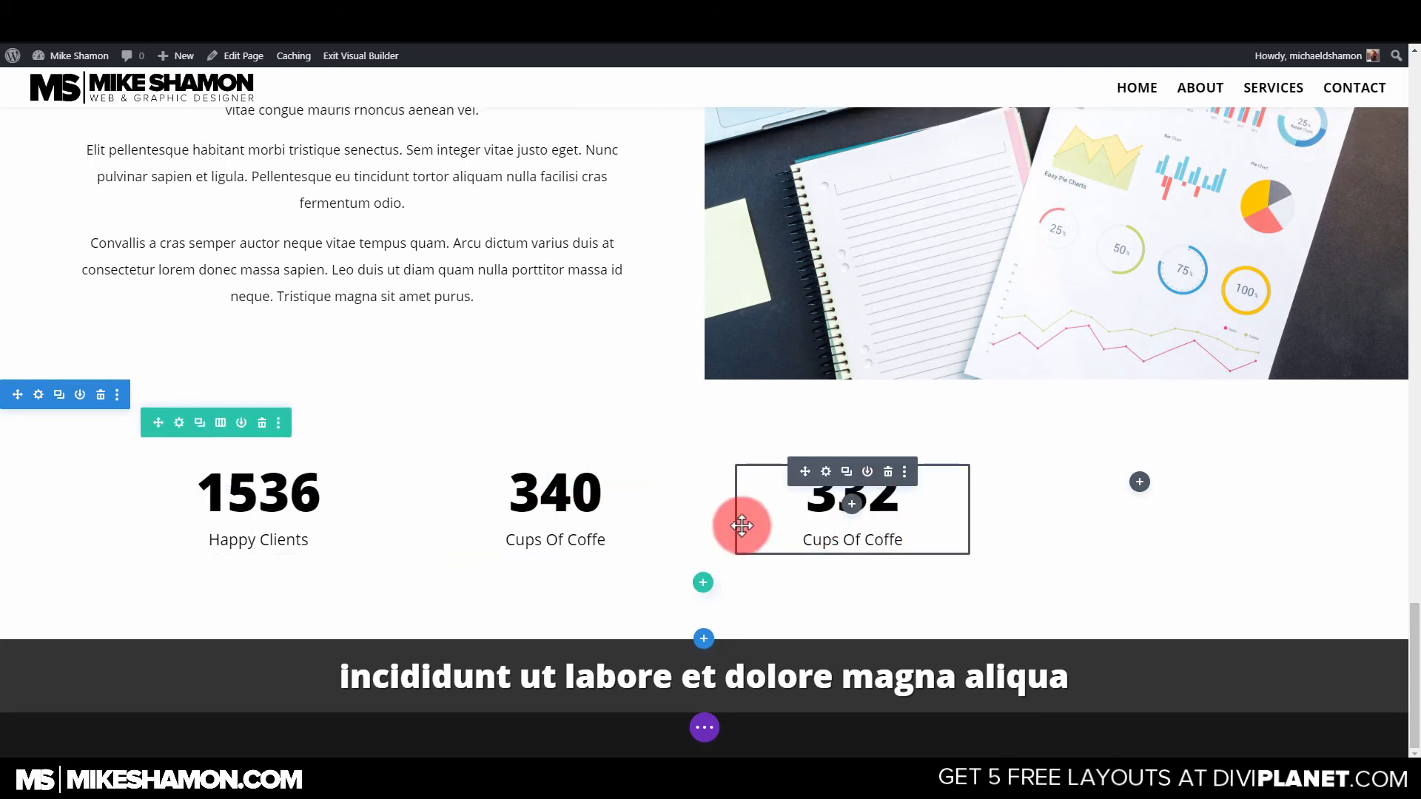
Set the third-column counter's number to 100 and turn on its percent sign.
left_click(822, 473)
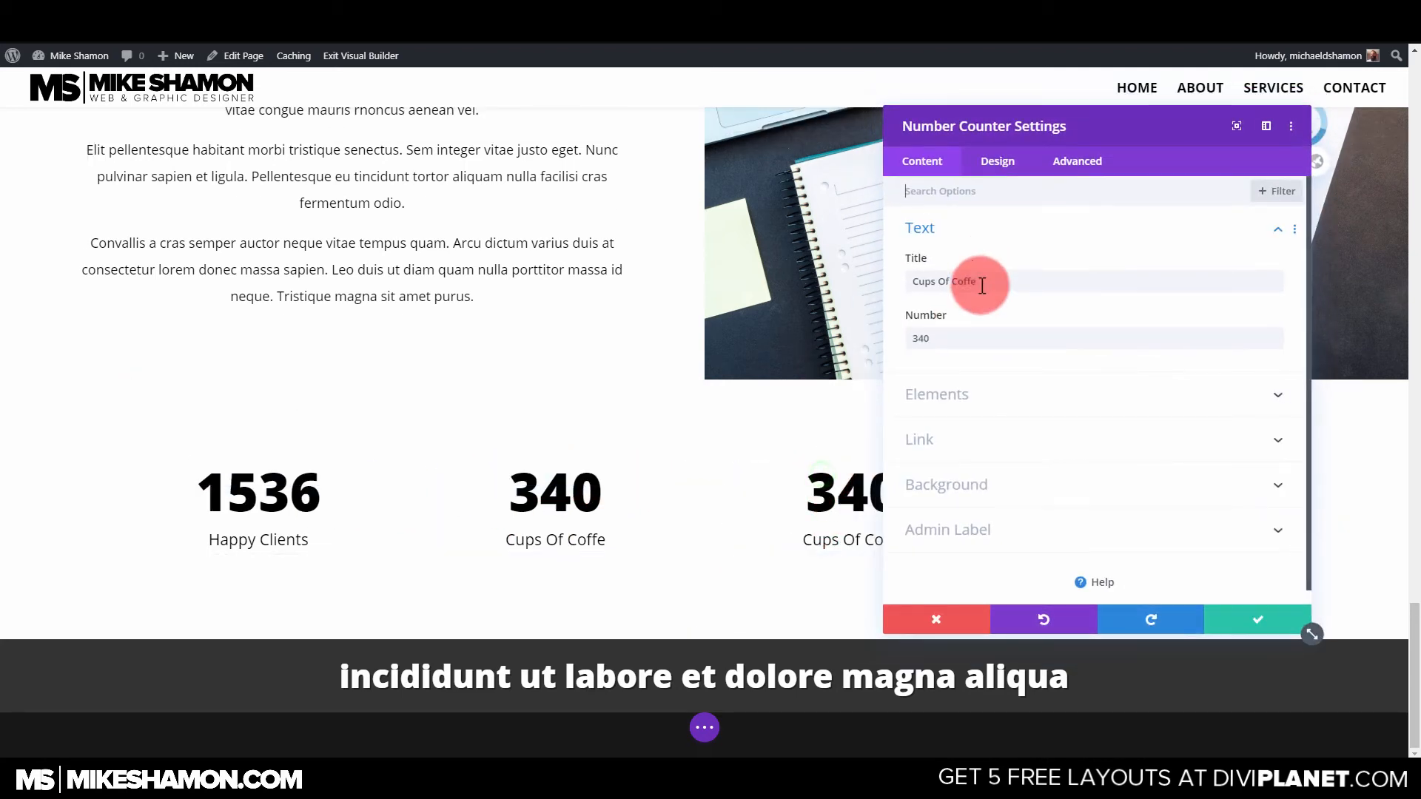
left_click(950, 343)
type("100")
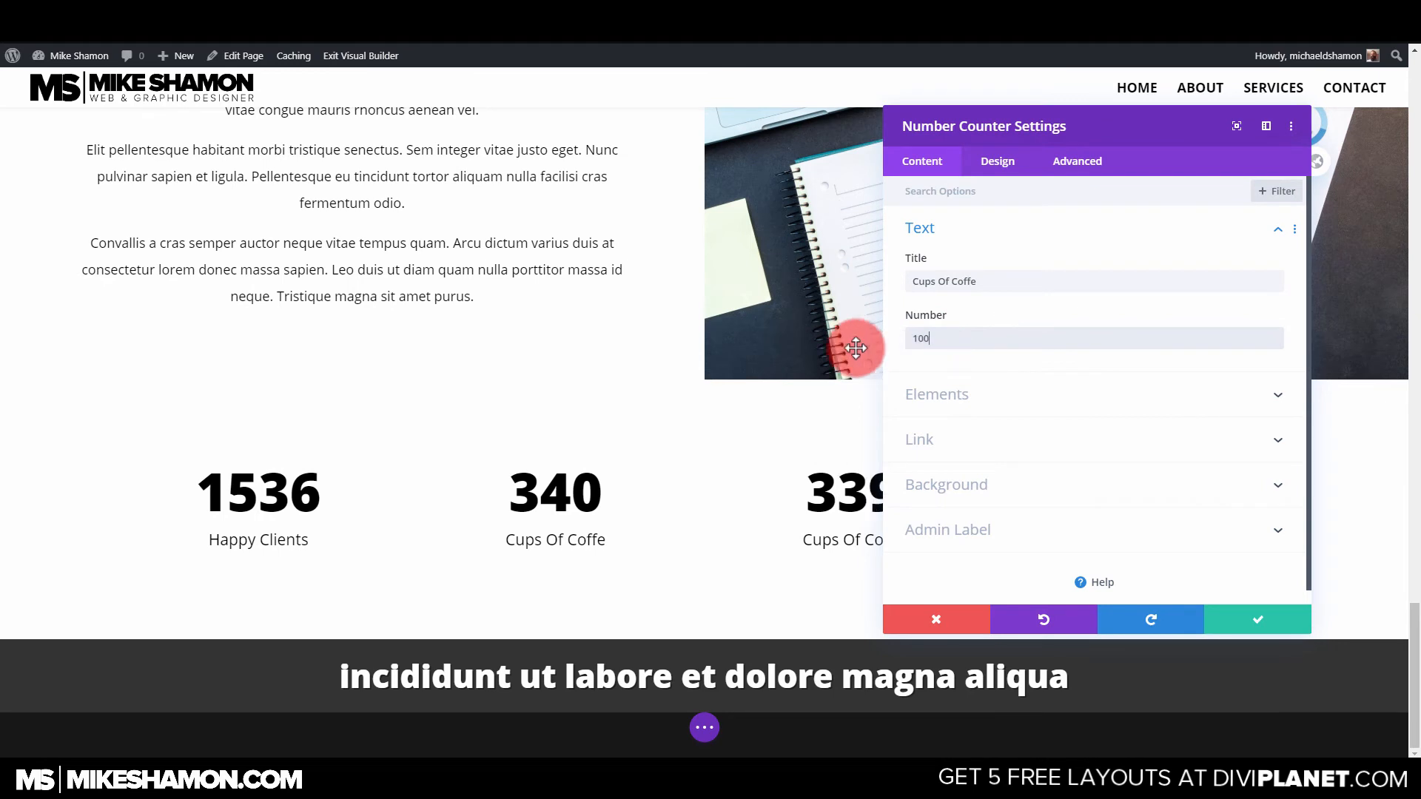
left_click(1009, 403)
left_click(945, 334)
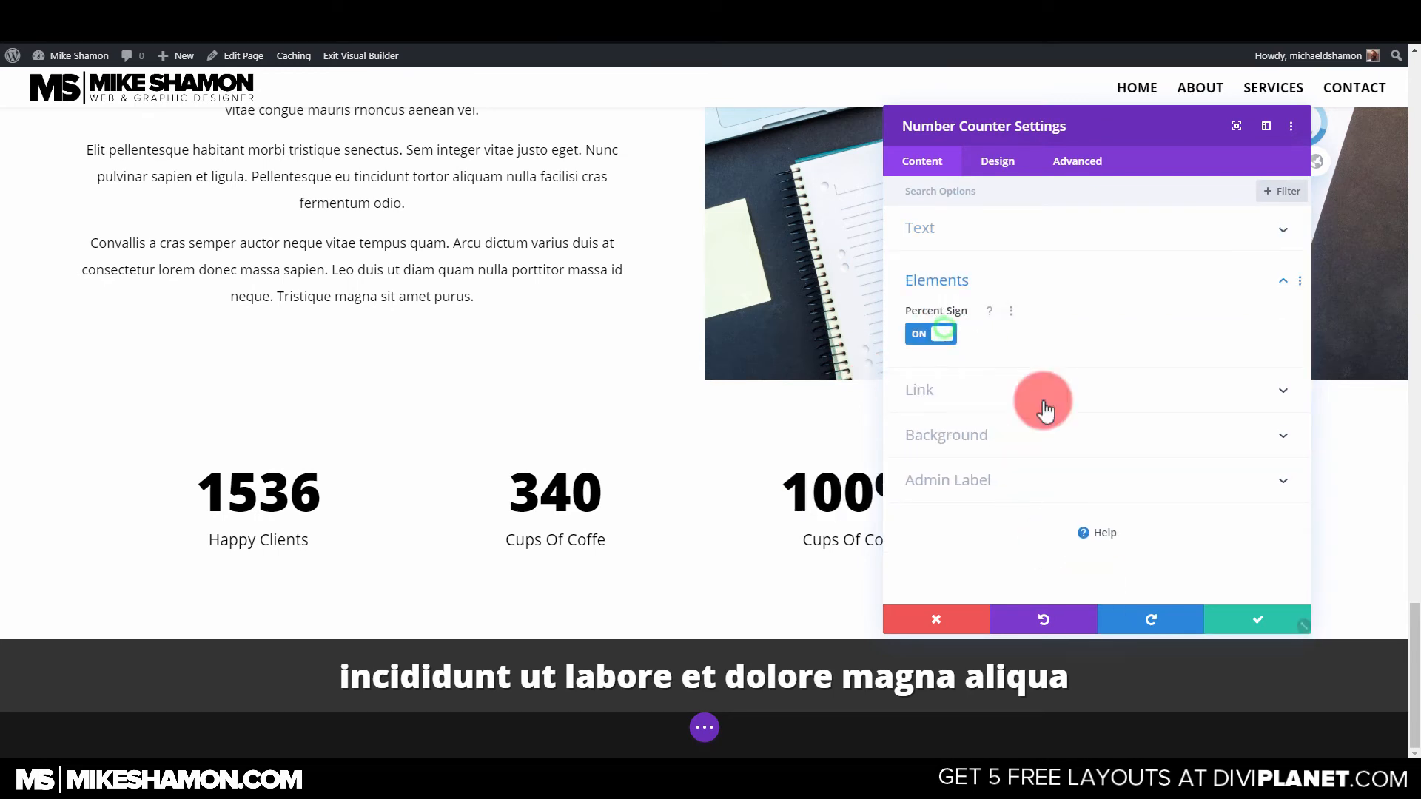
Change the 100% counter's title to "Satisifaction" and save the module.
left_click(985, 161)
left_click(928, 227)
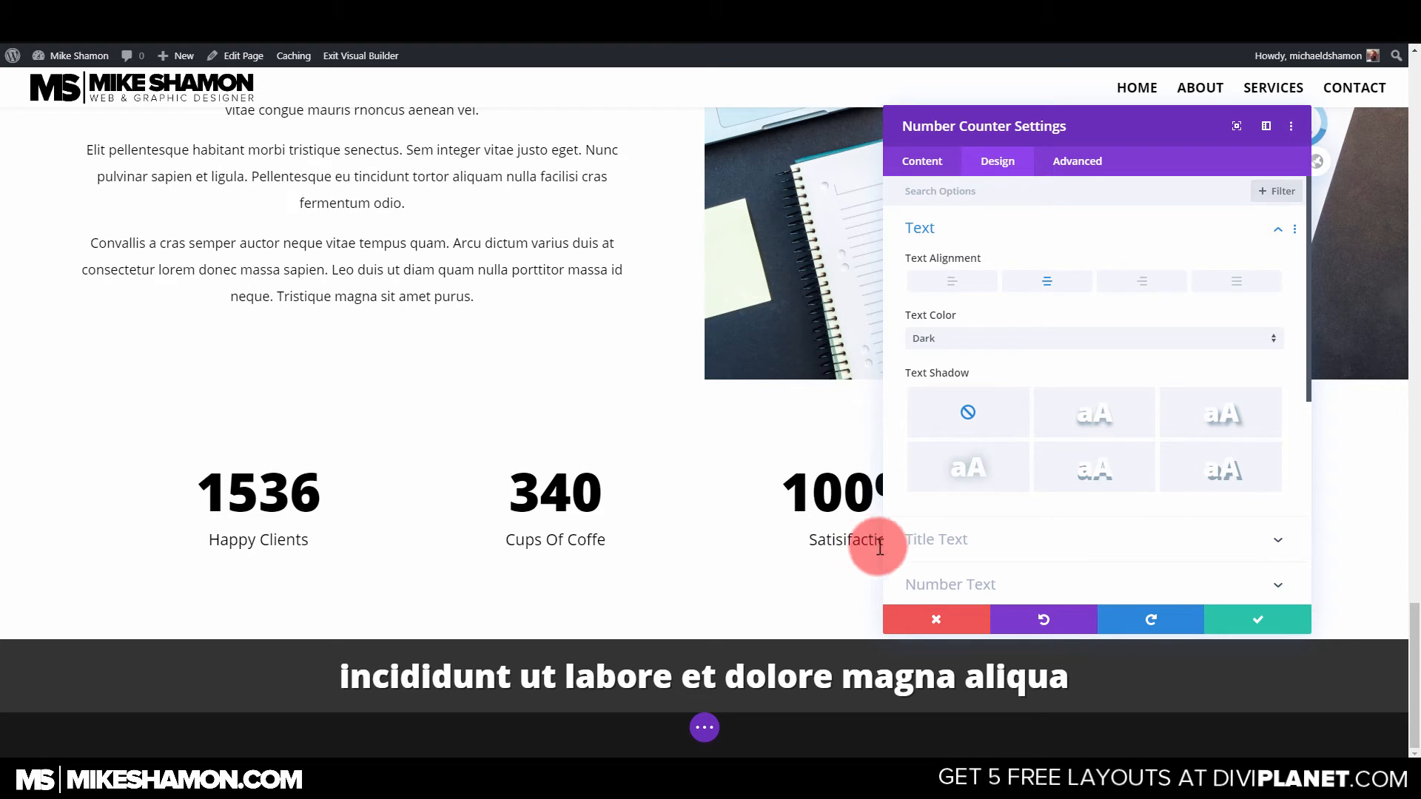
left_click(1221, 610)
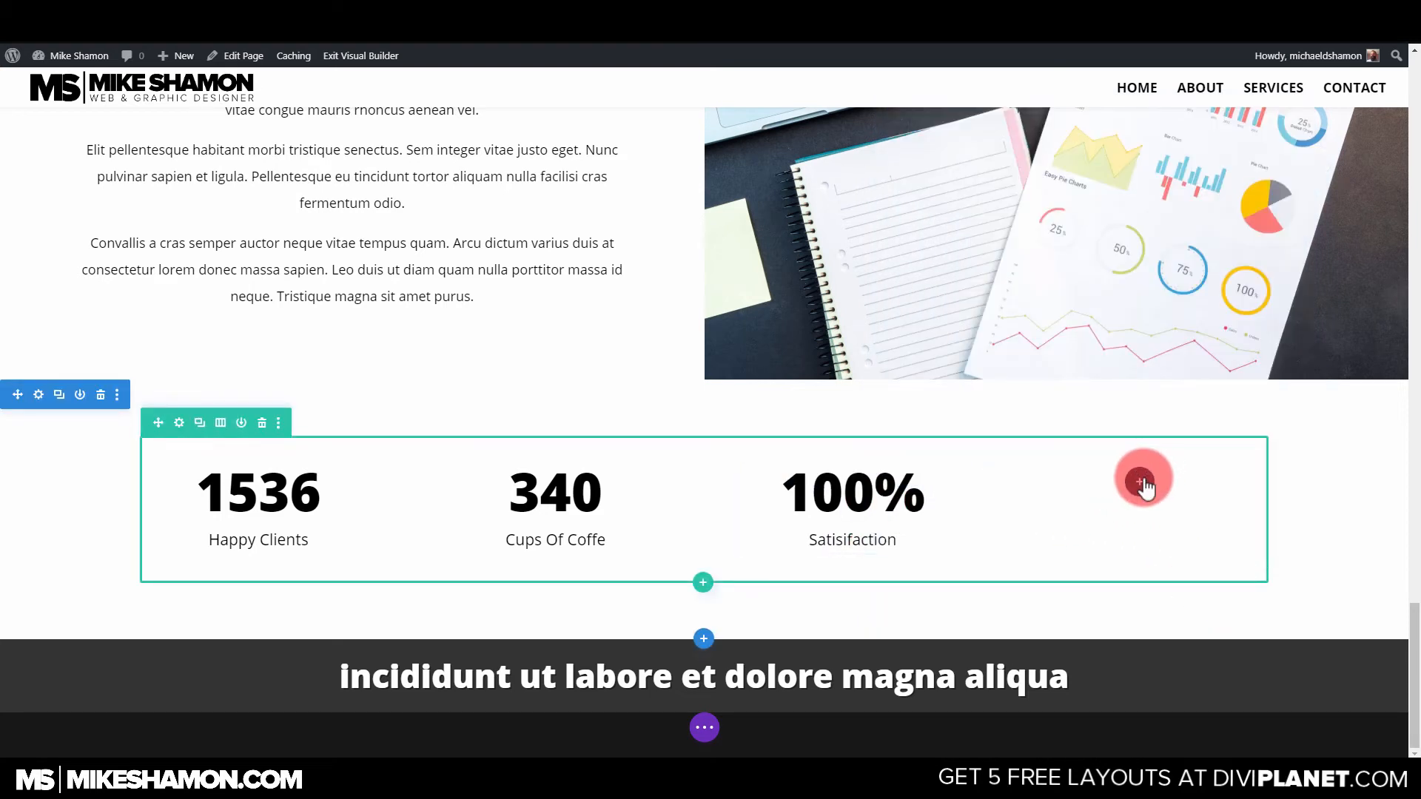
Move the Satisifaction counter to the fourth column and place a duplicate of the "Cups Of Coffe" counter in the third column.
left_click_drag(807, 472, 1147, 477)
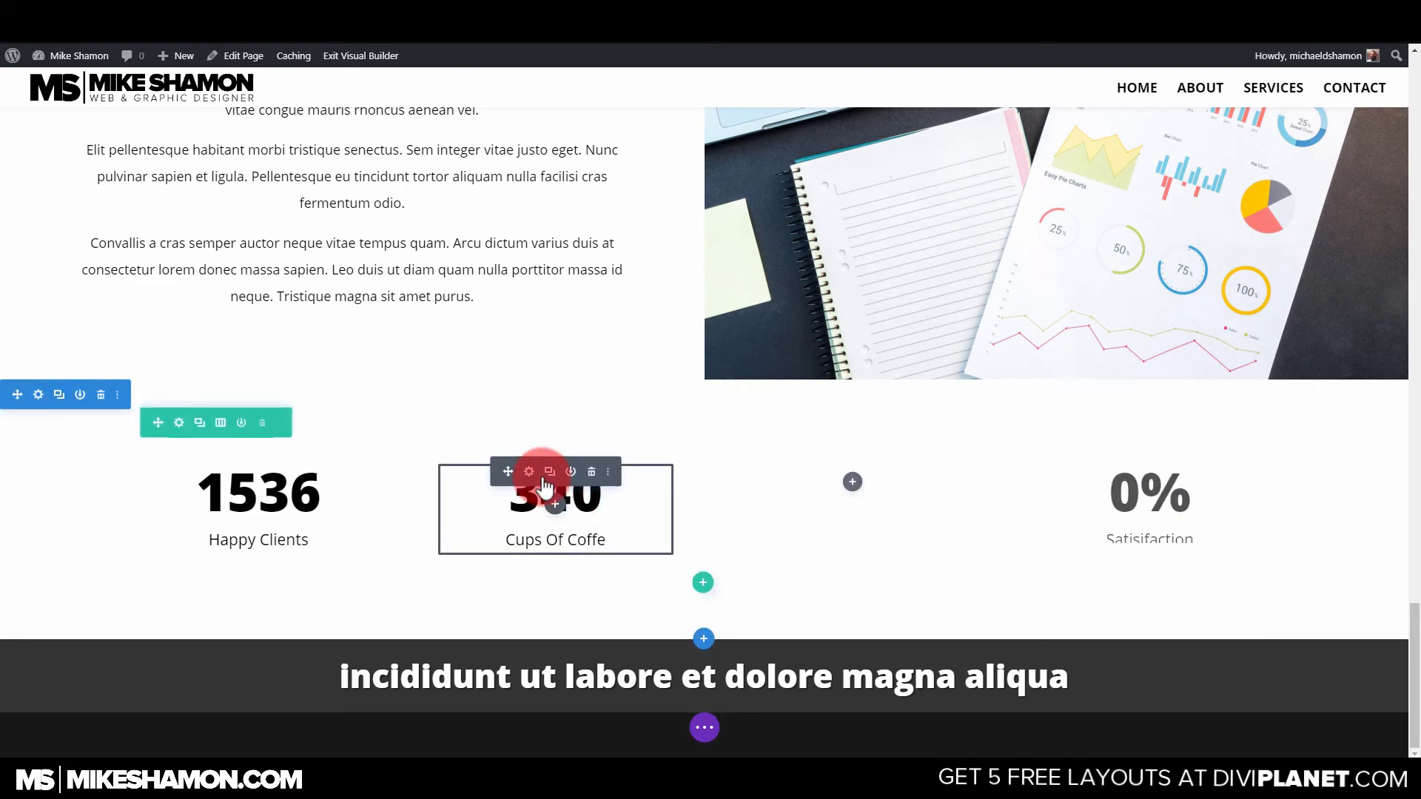
left_click(548, 472)
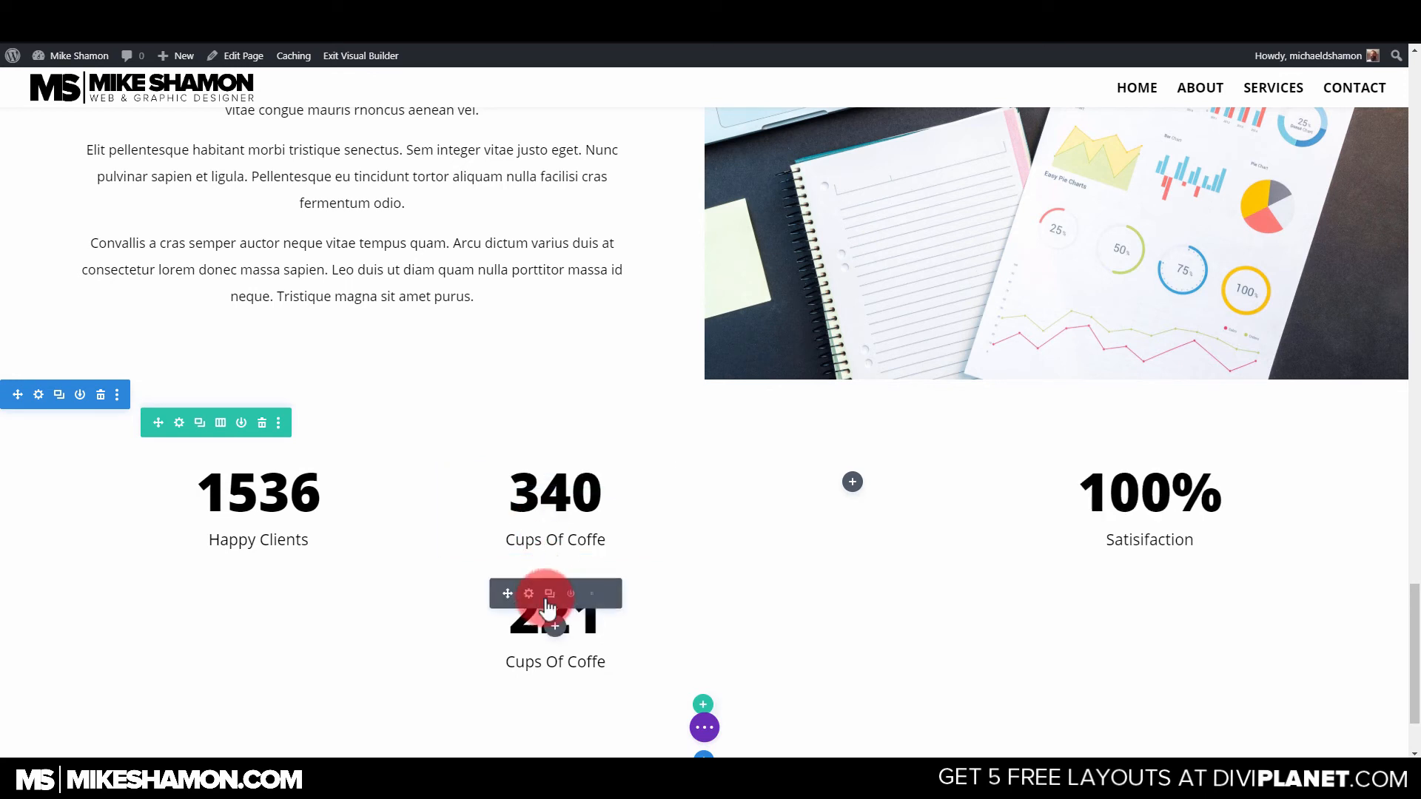
left_click_drag(508, 593, 887, 530)
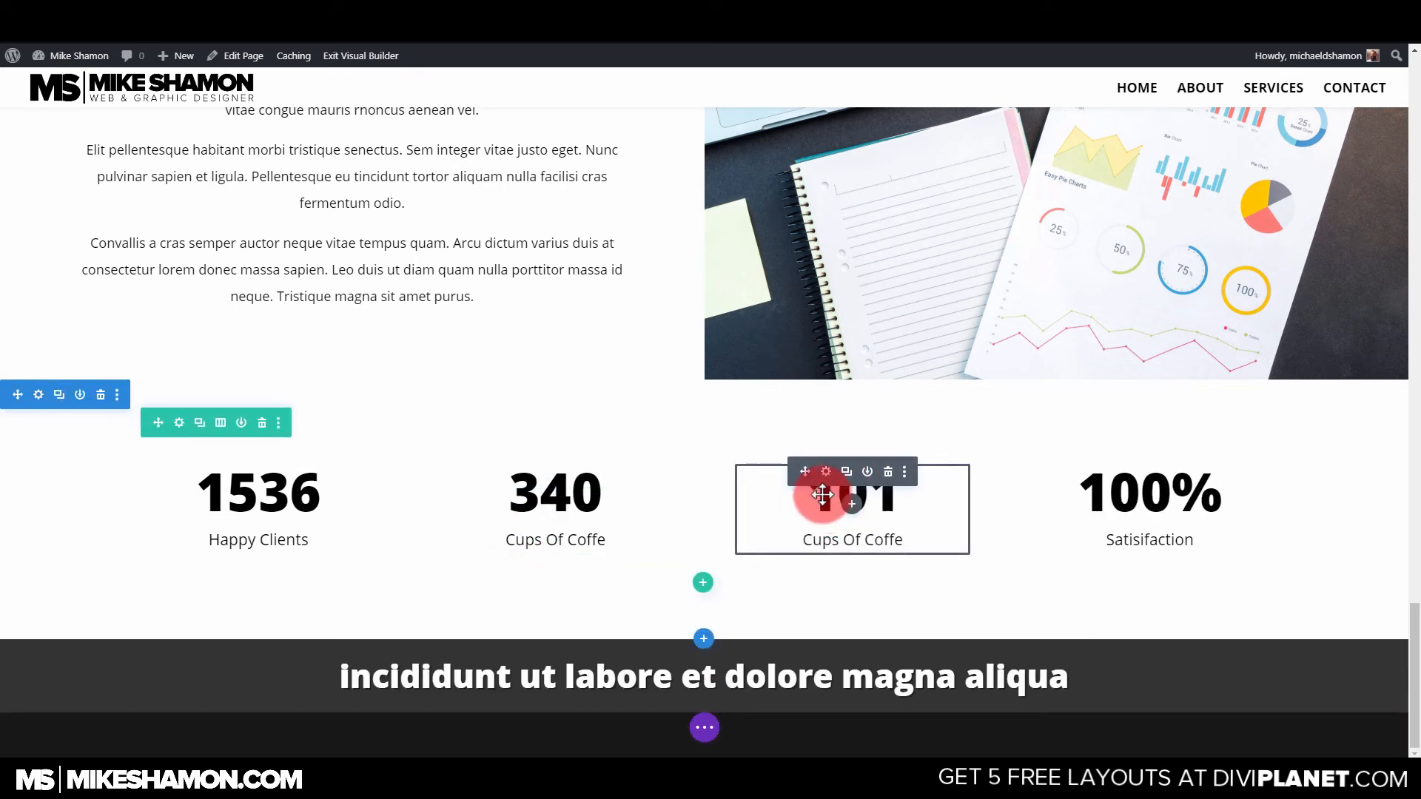
Set the duplicated third-column counter's number to 892 and save the module.
left_click(826, 472)
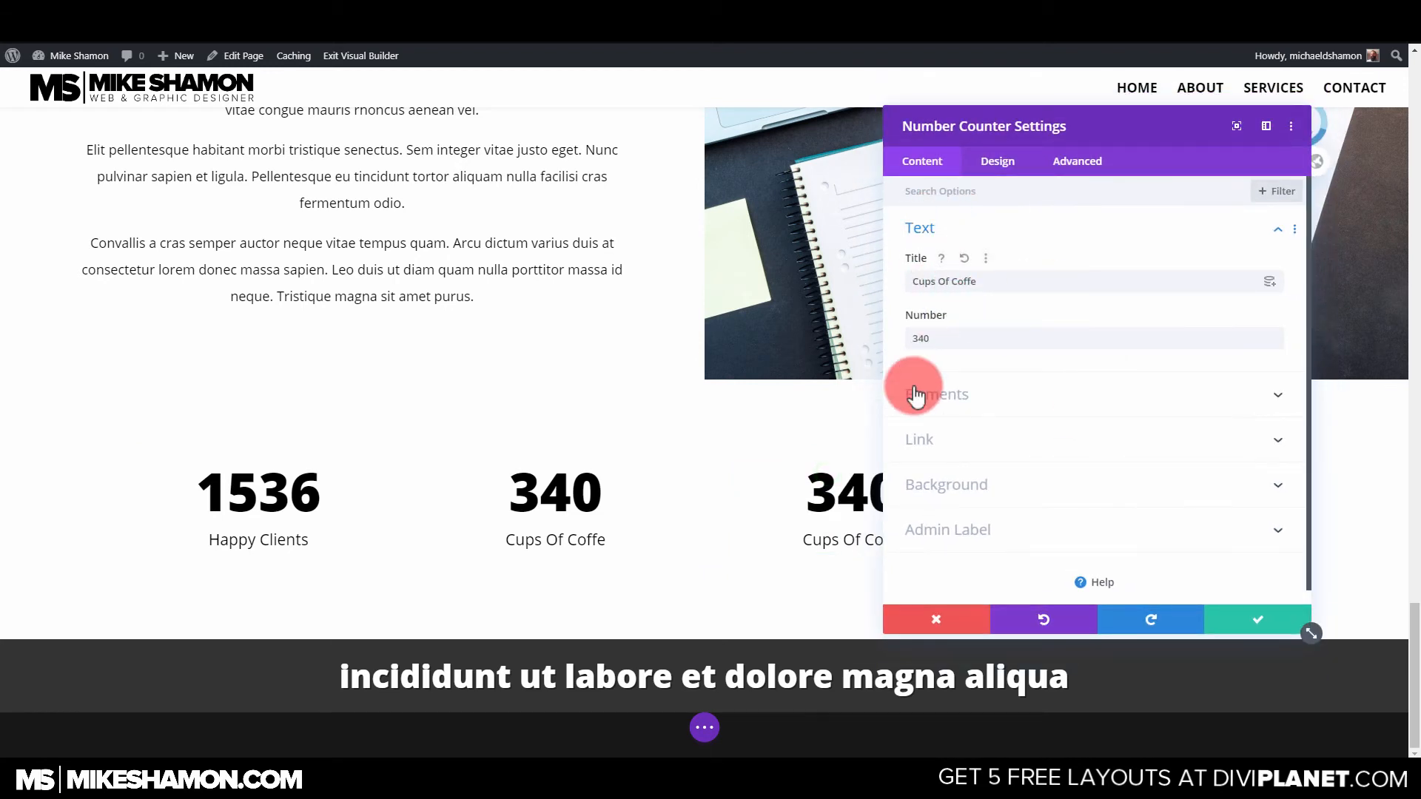
left_click_drag(936, 346, 871, 350)
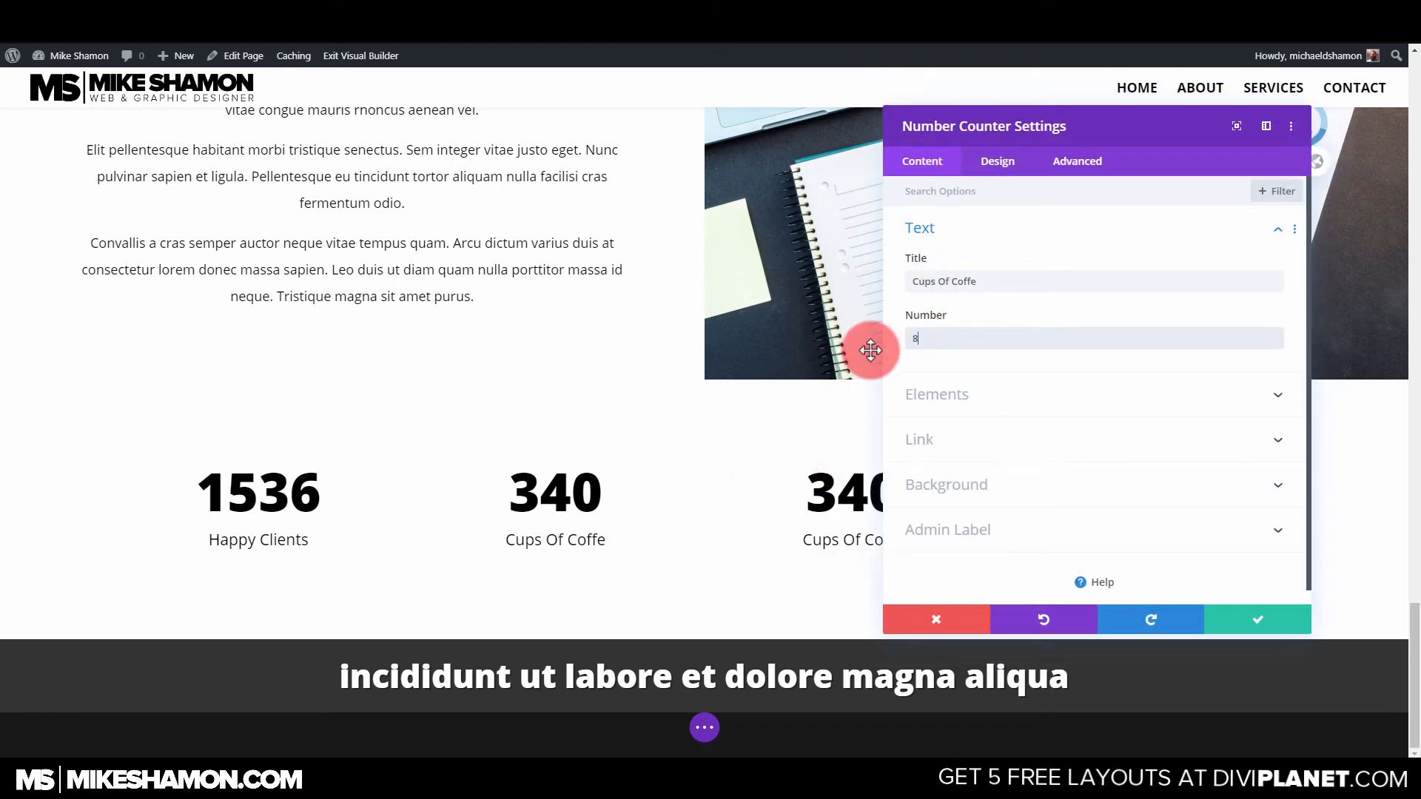
left_click(1243, 613)
Change the 892 counter's title to "Customers", keep 892 as its number, and save the module.
left_click(826, 471)
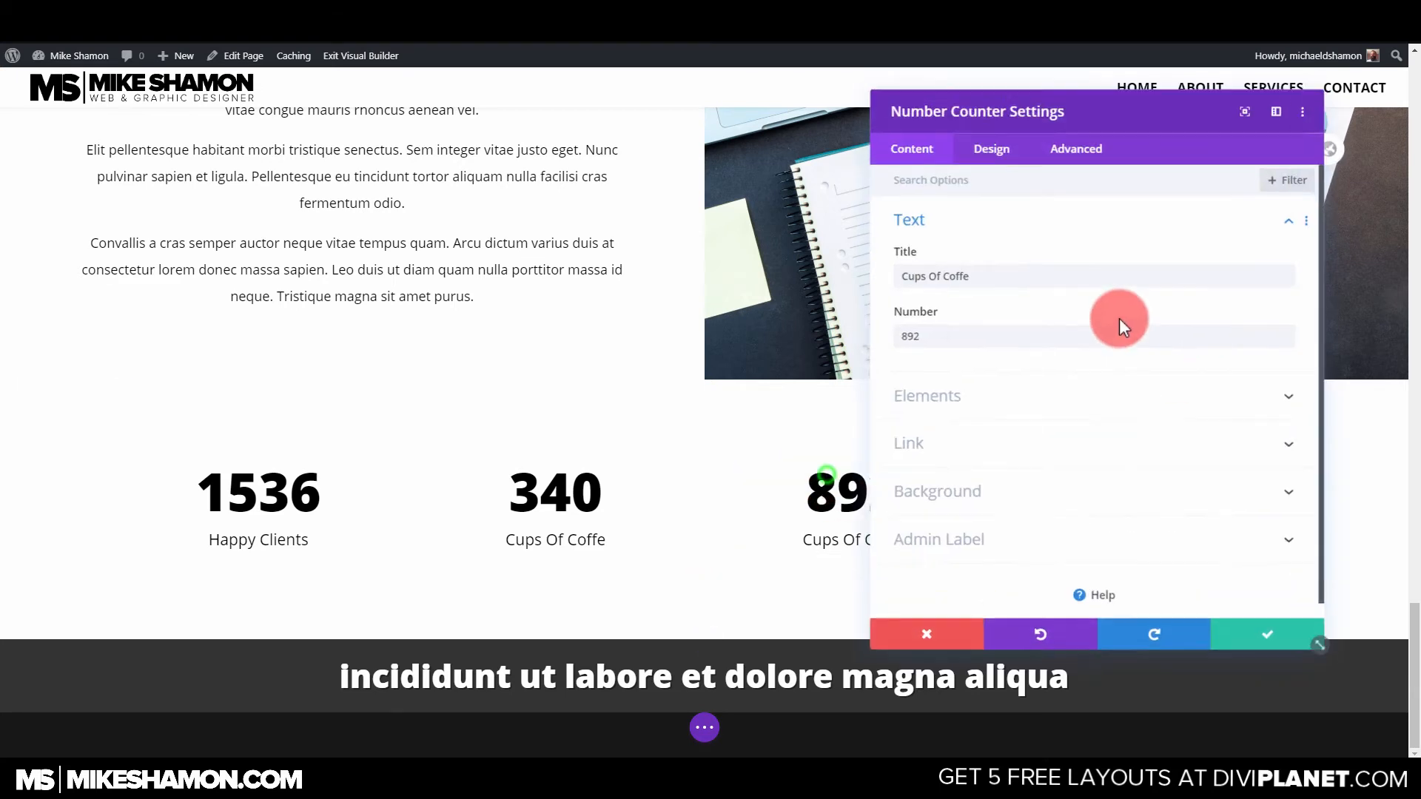
left_click(987, 342)
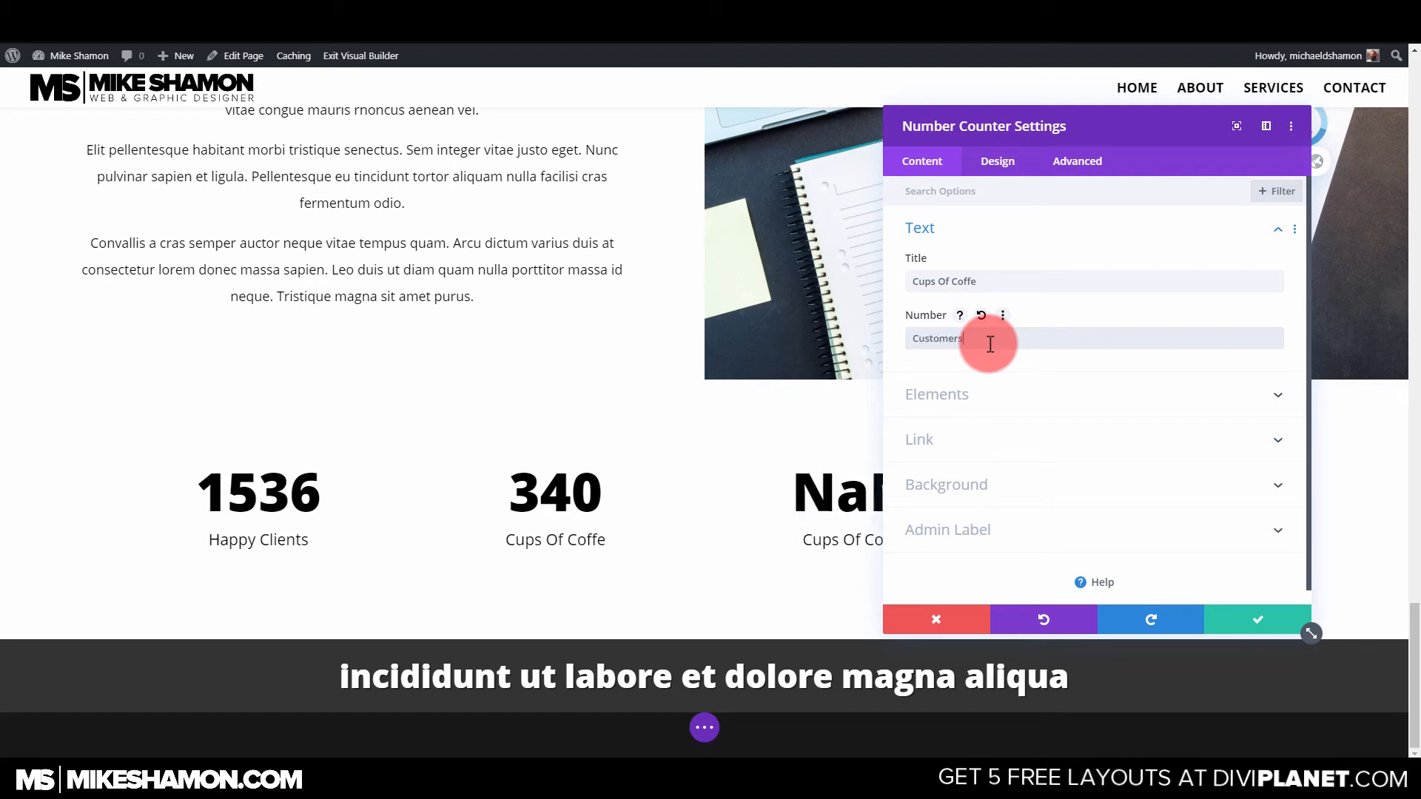
left_click_drag(974, 338, 857, 334)
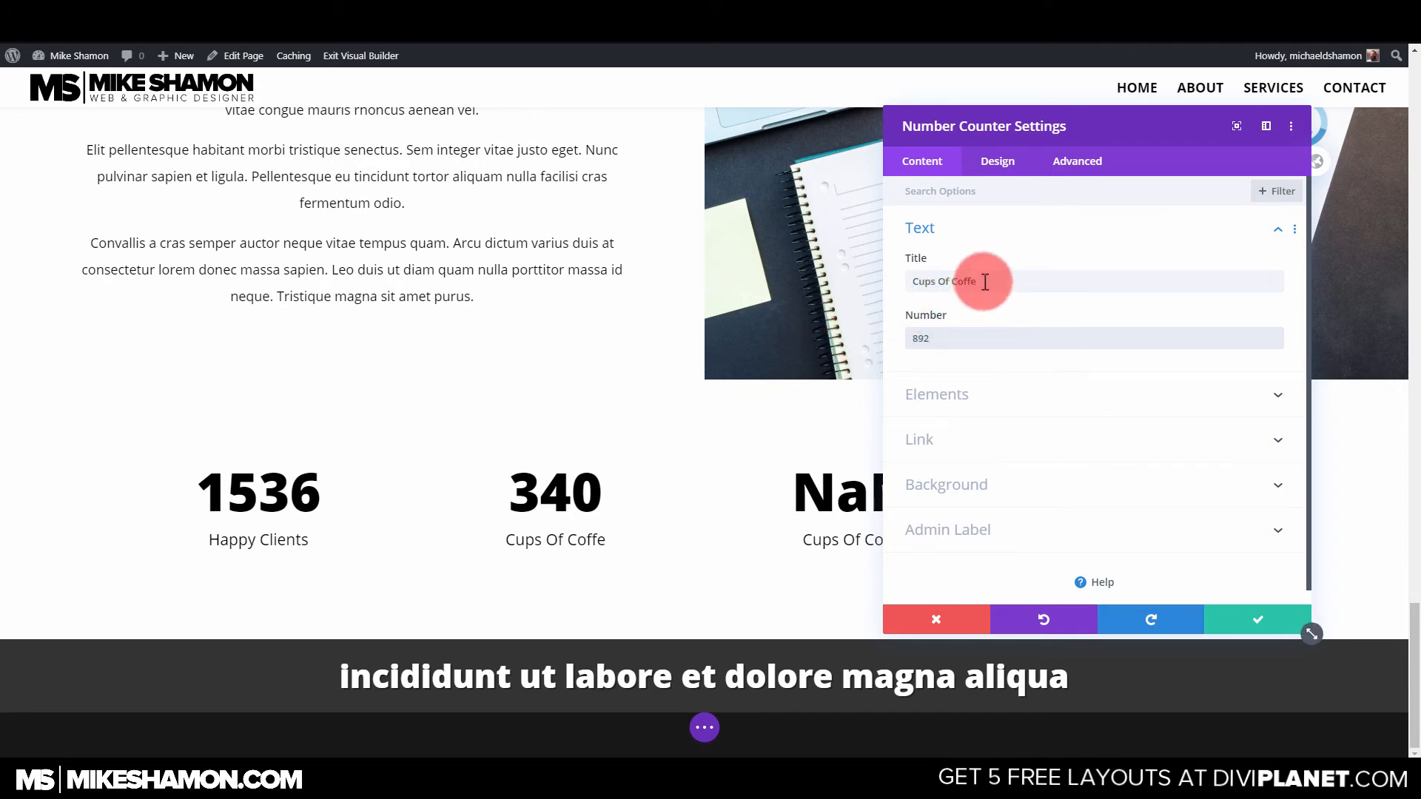
left_click_drag(1001, 279, 861, 281)
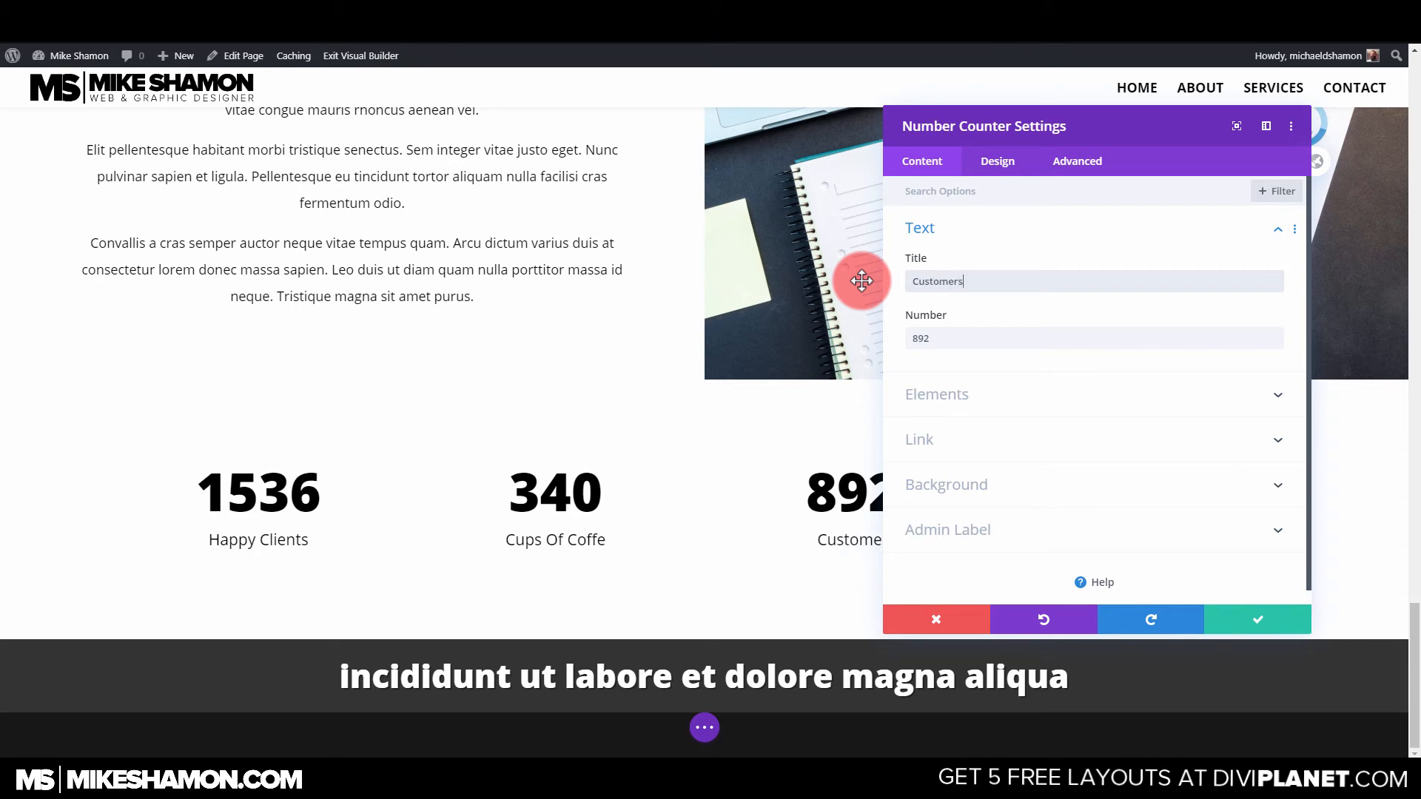
left_click(1228, 618)
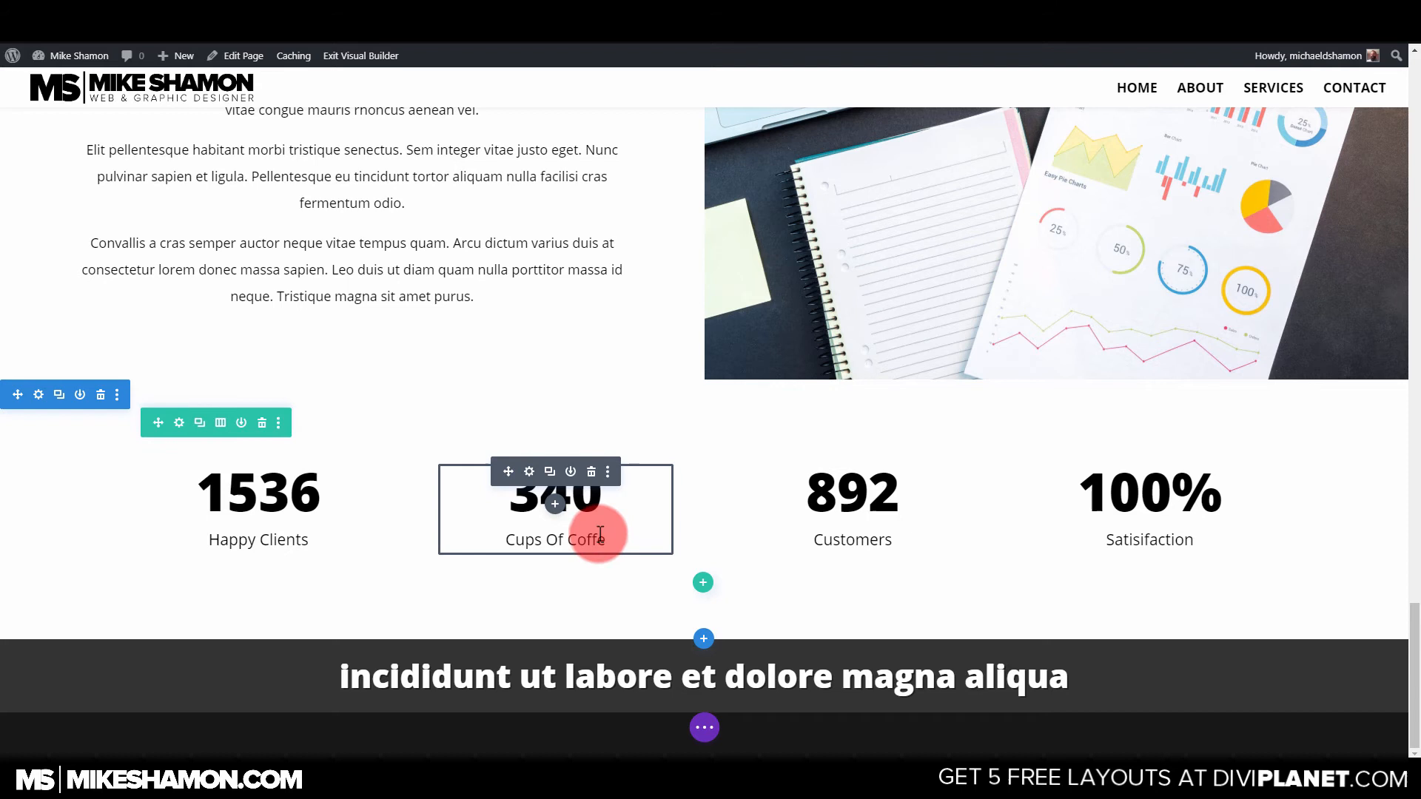
Correct the second-column counter's title to "Cups Of Coffee" and save the module.
left_click(529, 471)
left_click(1005, 289)
type("ee")
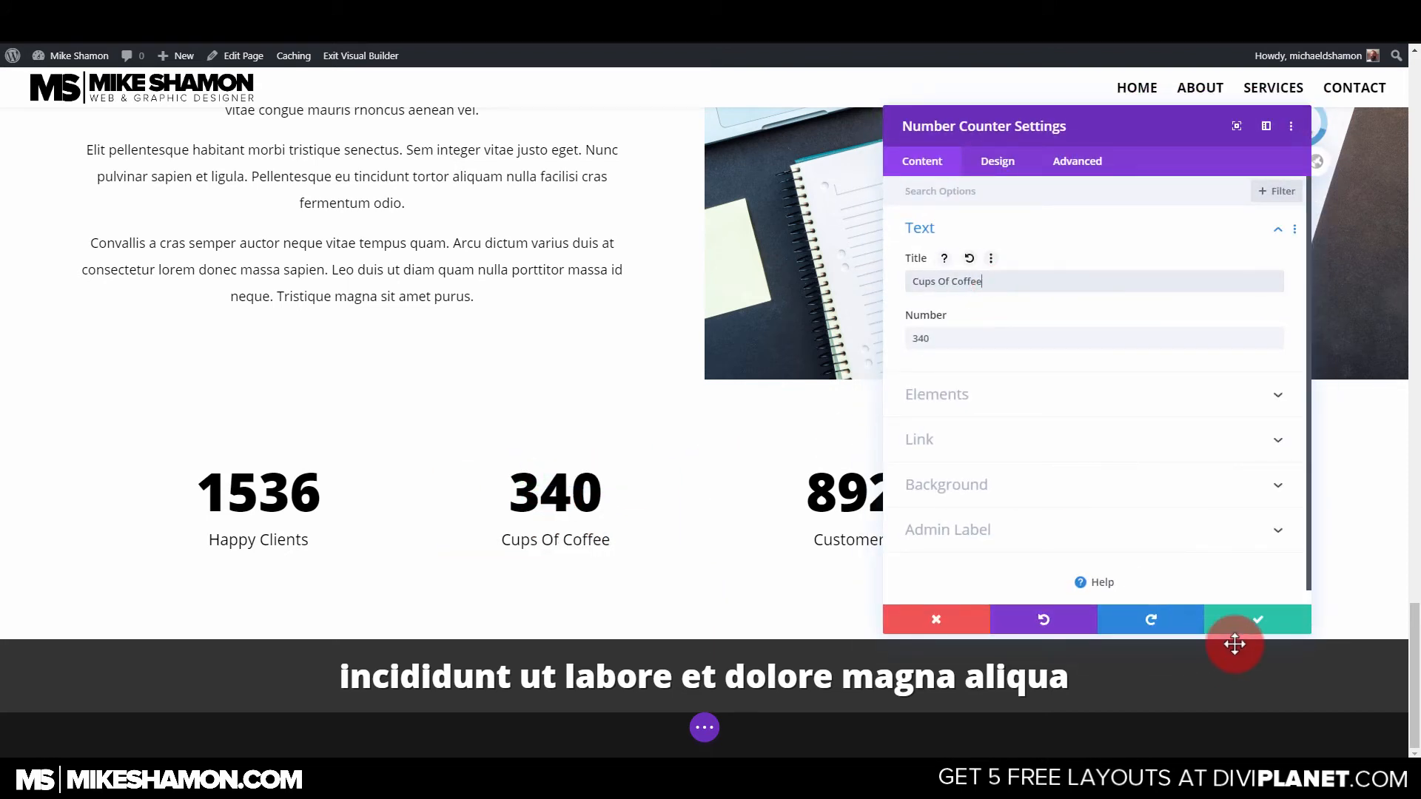
left_click(1255, 619)
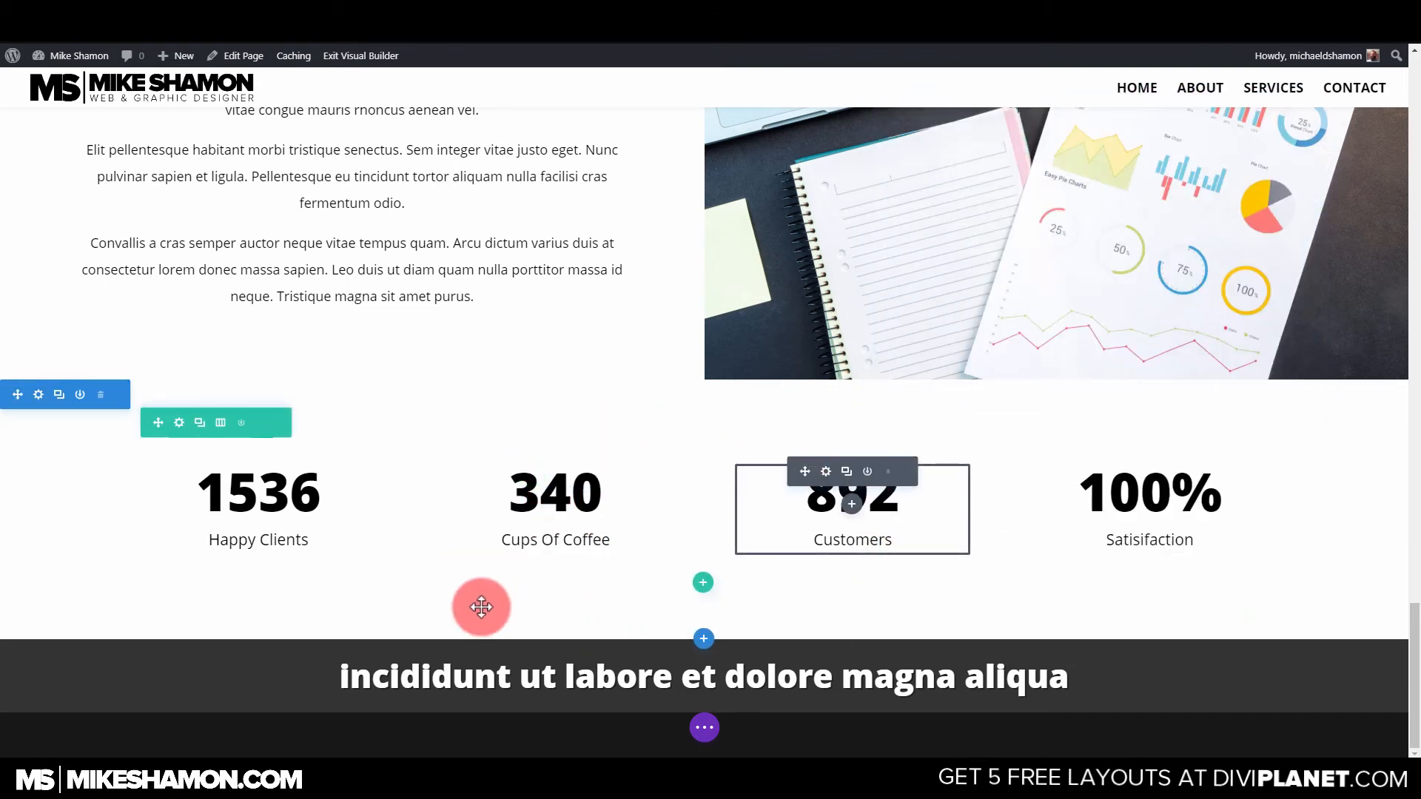
Move the dark text band above the number counter section and set the counter section's top and bottom margins to 0px.
left_click_drag(24, 627, 501, 570)
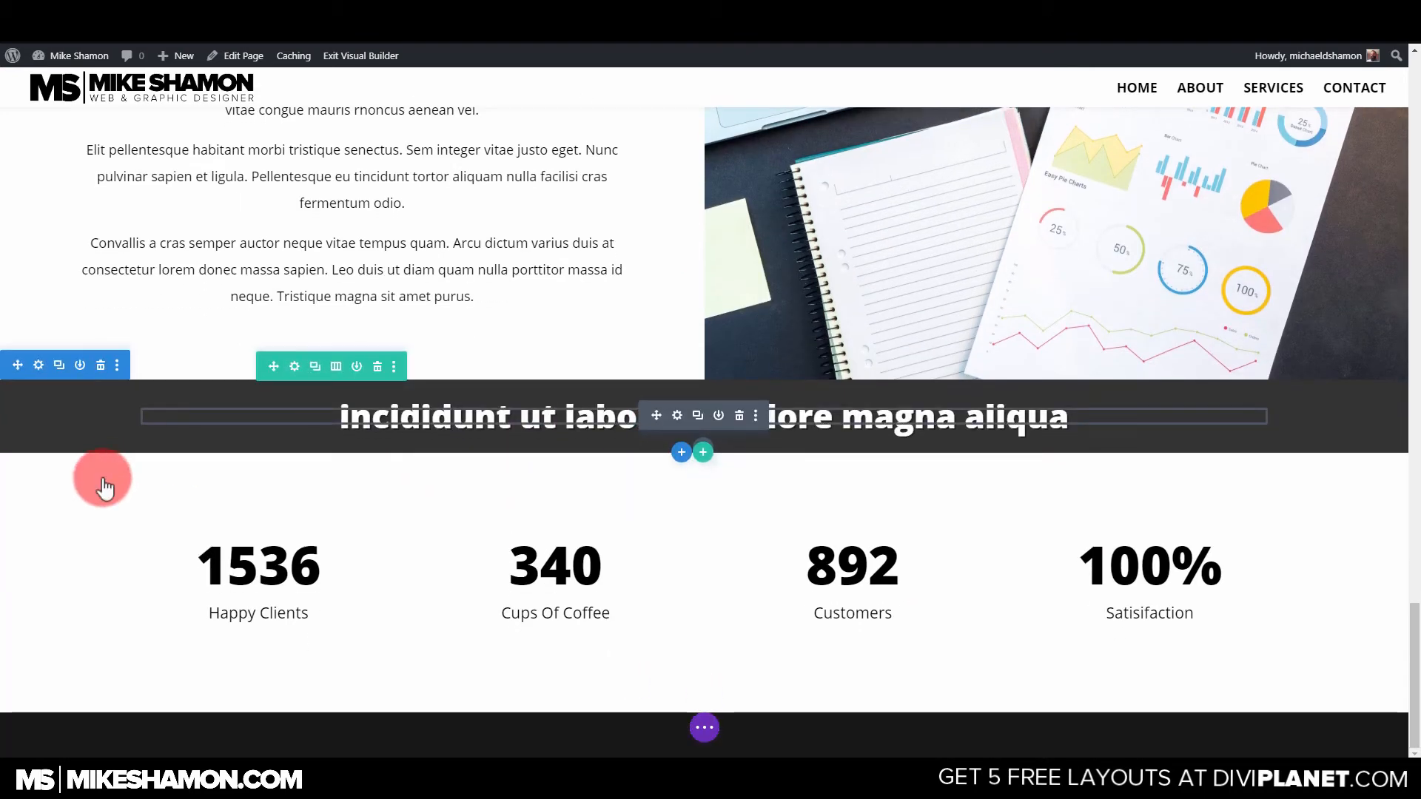
left_click(41, 467)
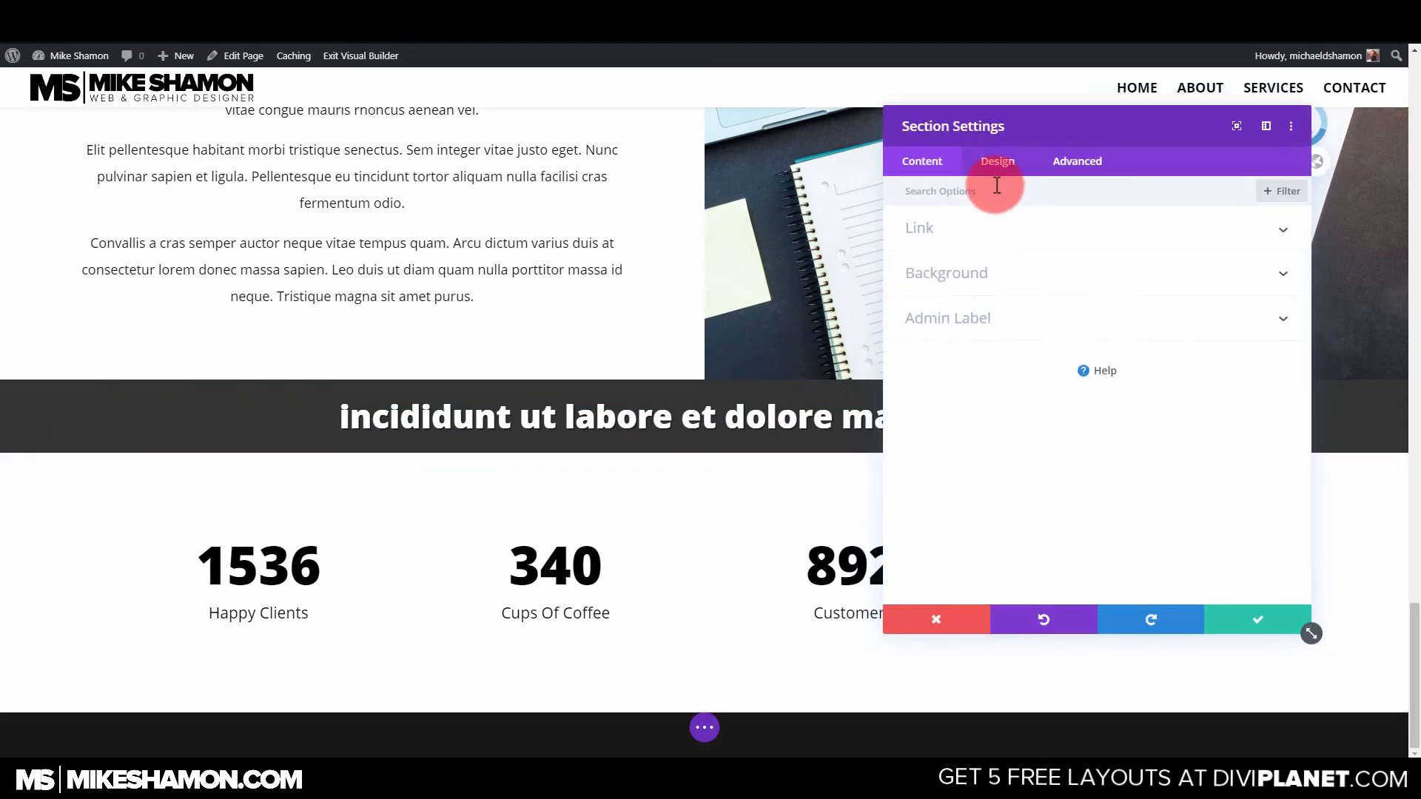
left_click(996, 163)
left_click(950, 370)
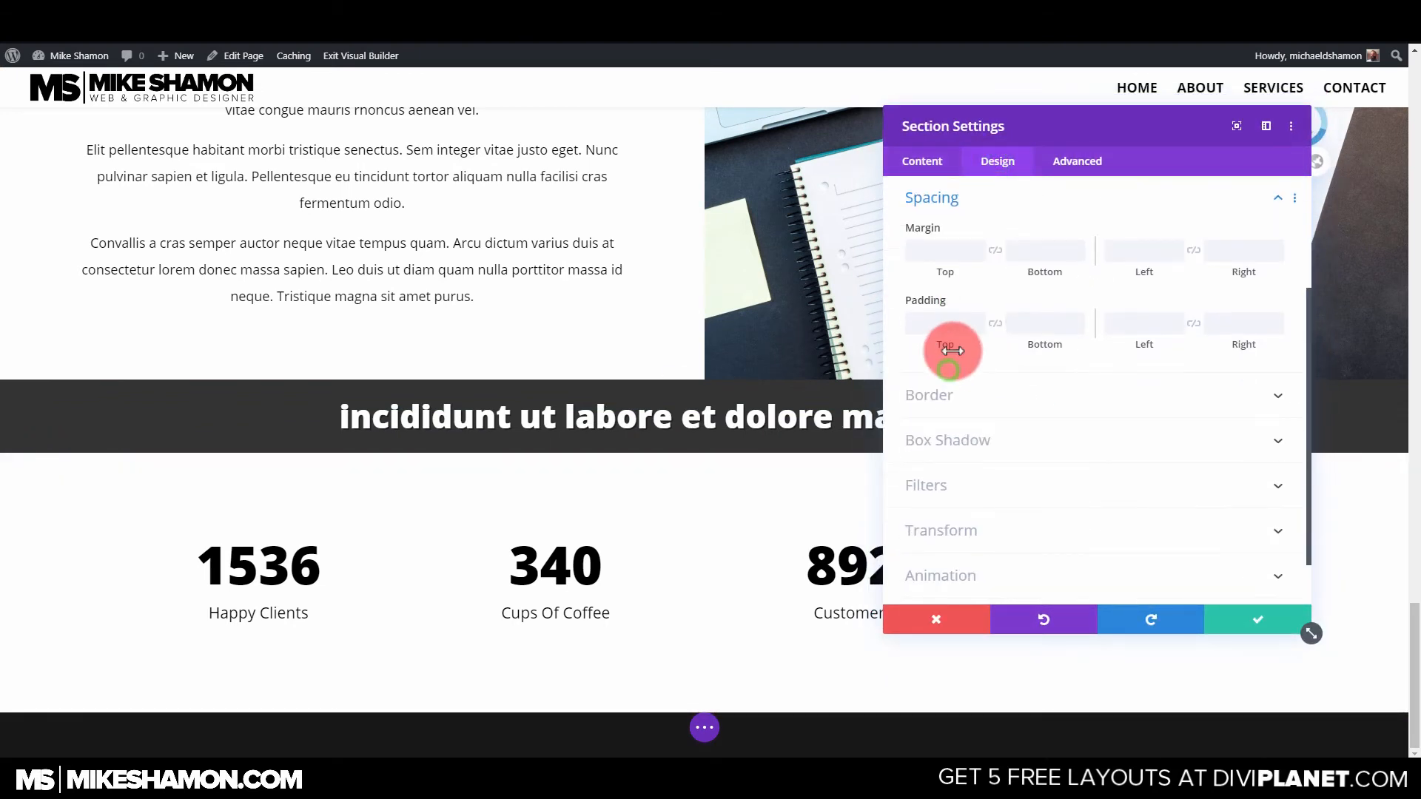
left_click(996, 250)
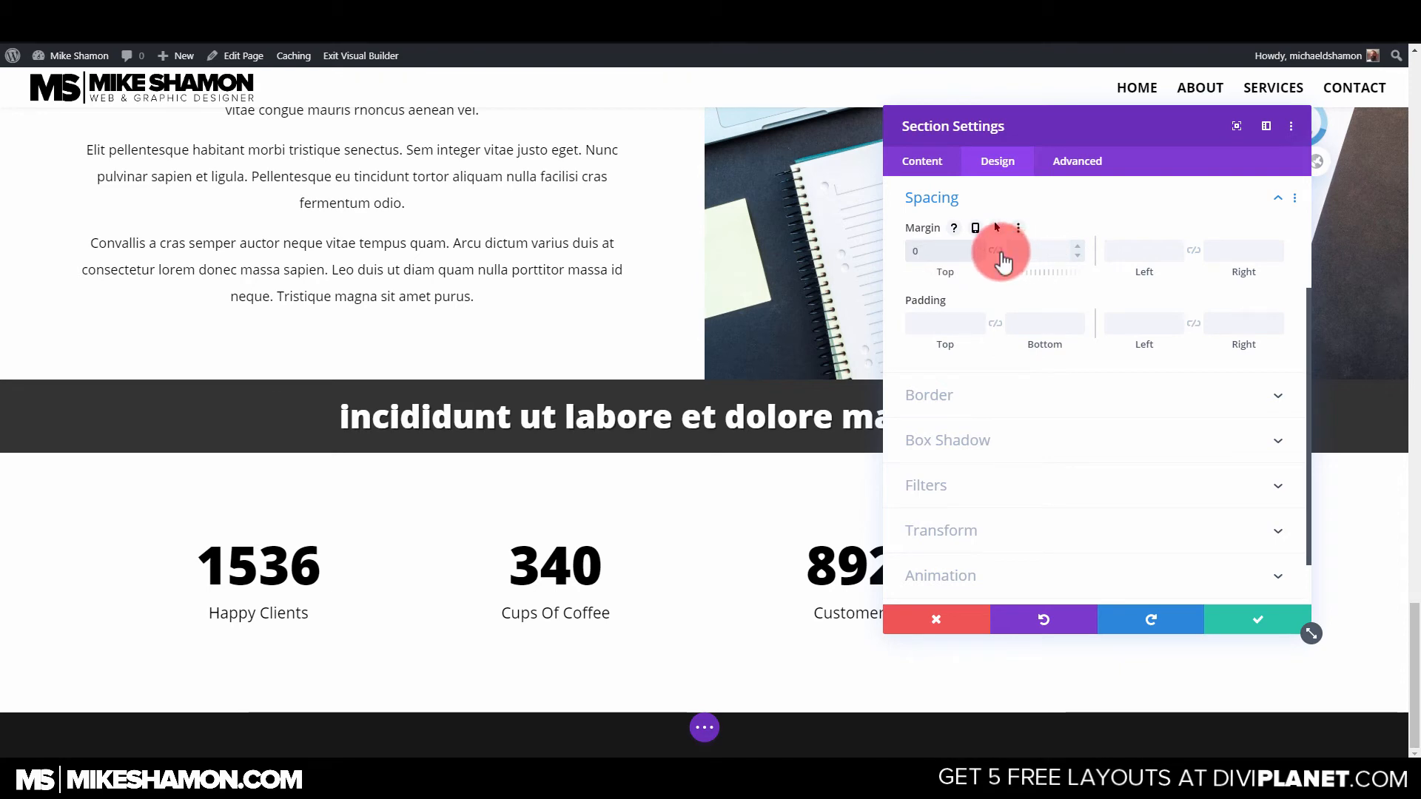
Set the number counter section's linked top and bottom padding to 8% and save the section.
left_click(933, 331)
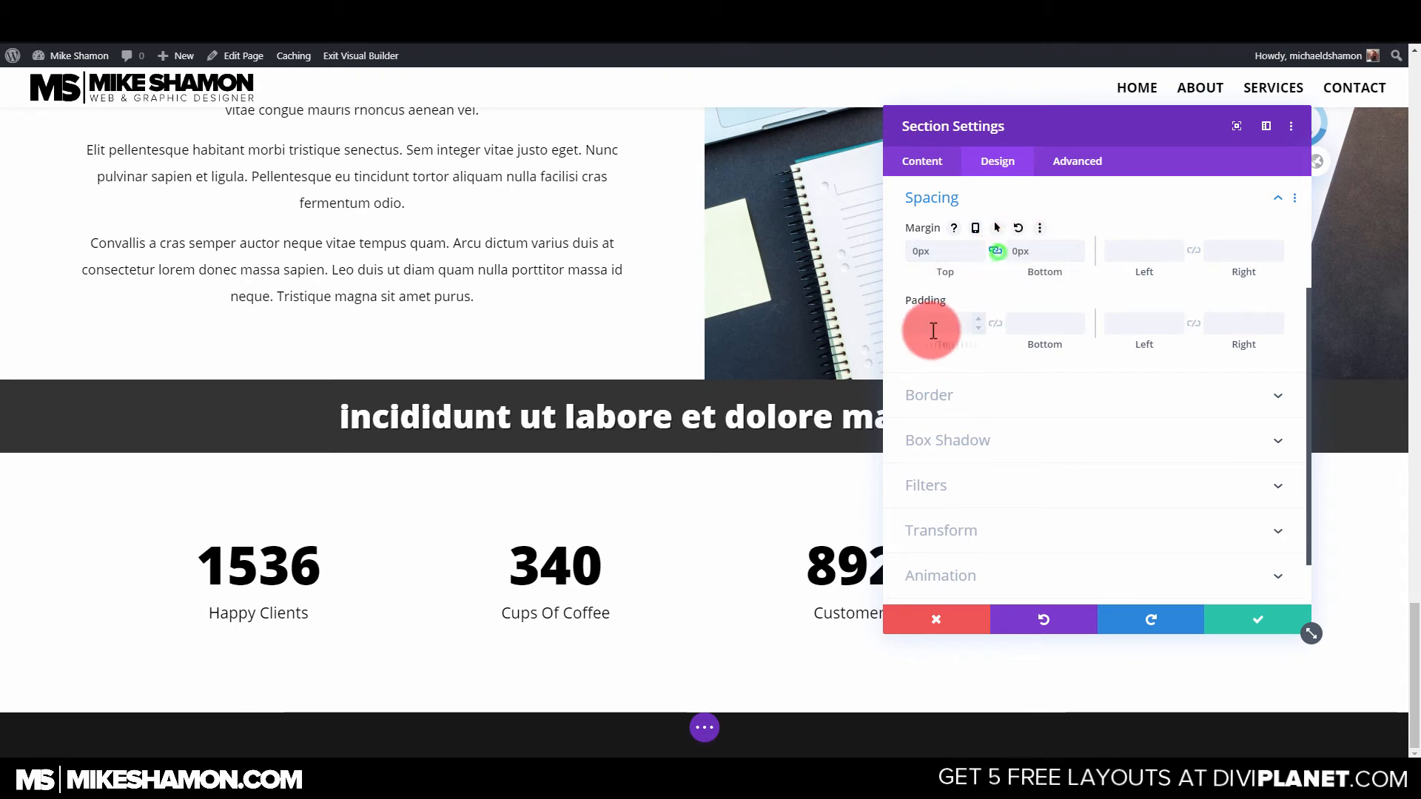
left_click(991, 325)
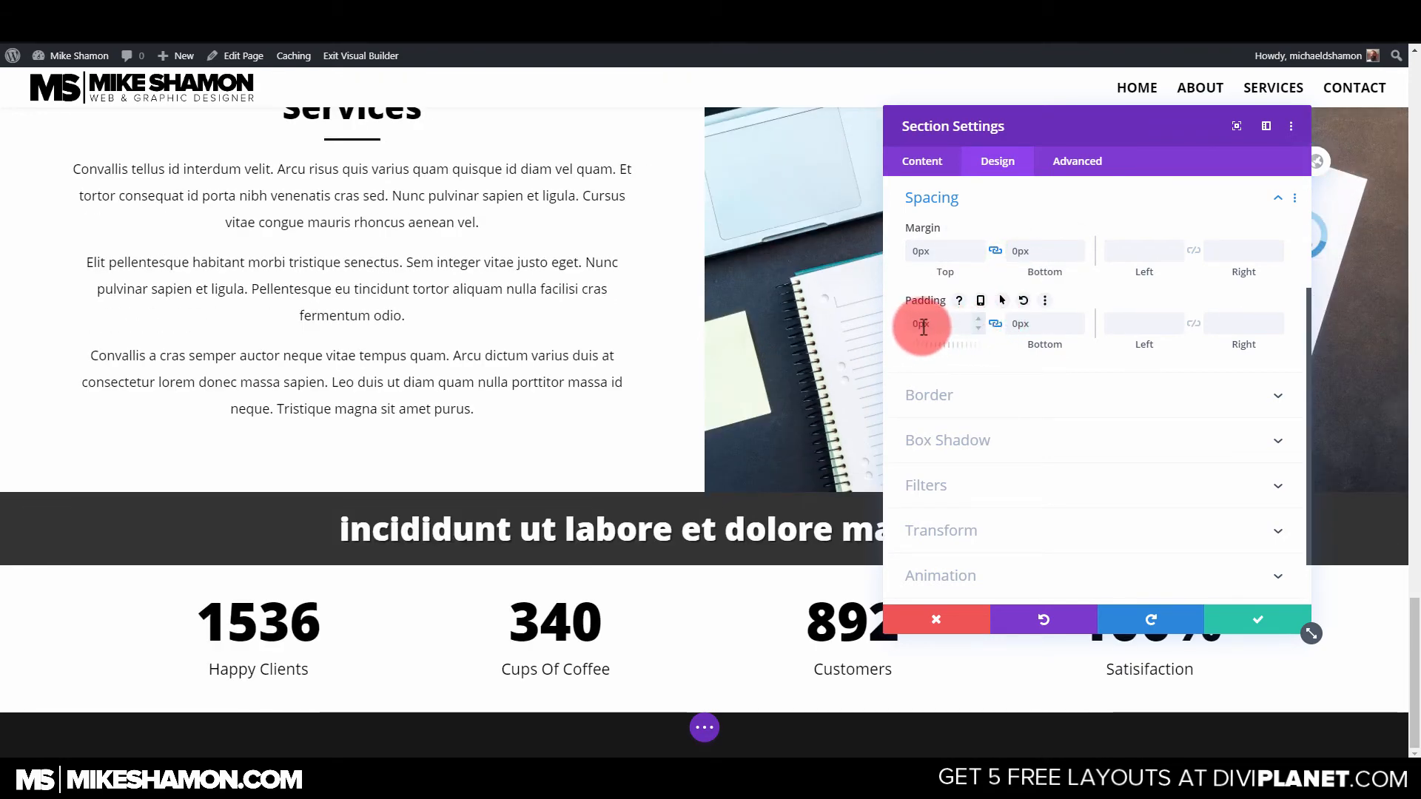
left_click_drag(919, 324, 869, 323)
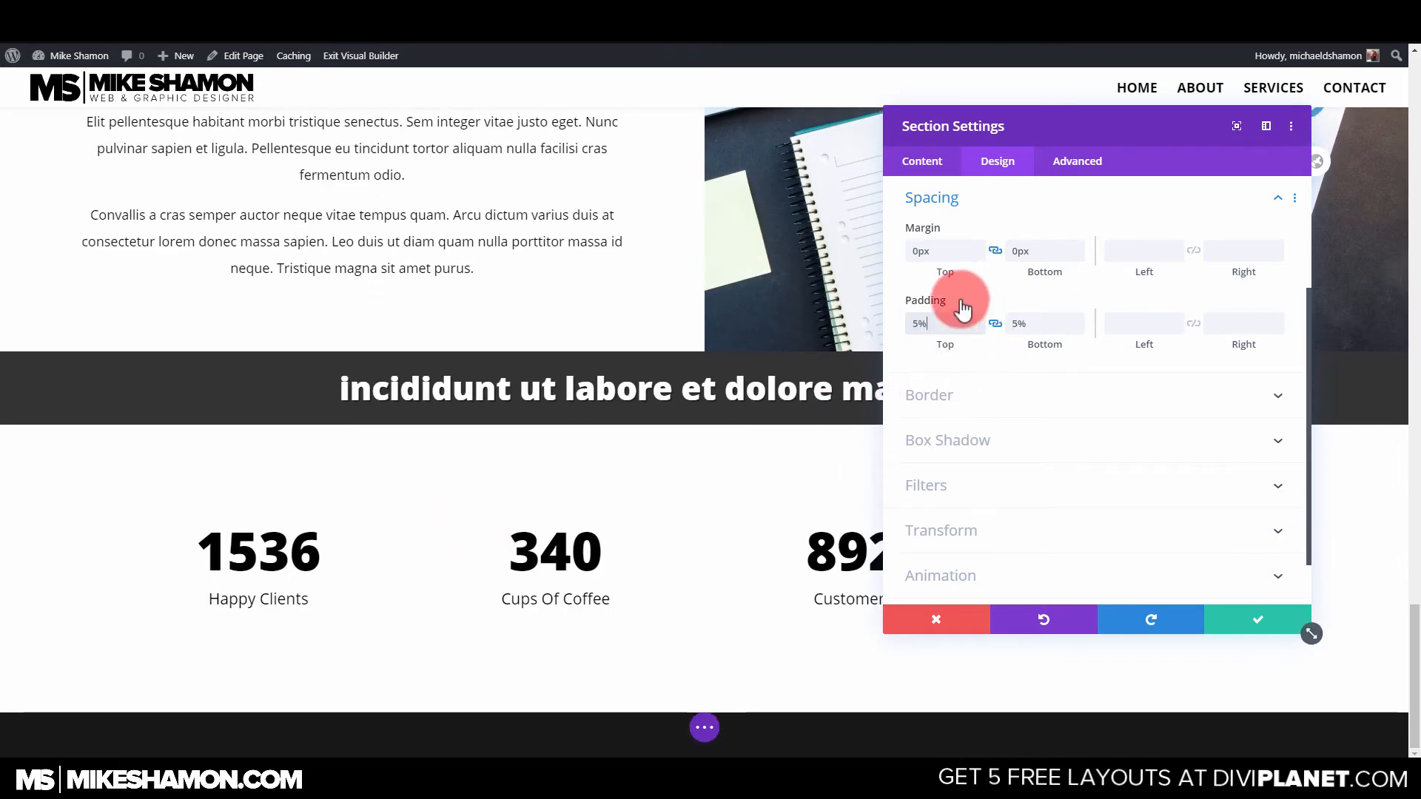
left_click_drag(961, 302, 895, 325)
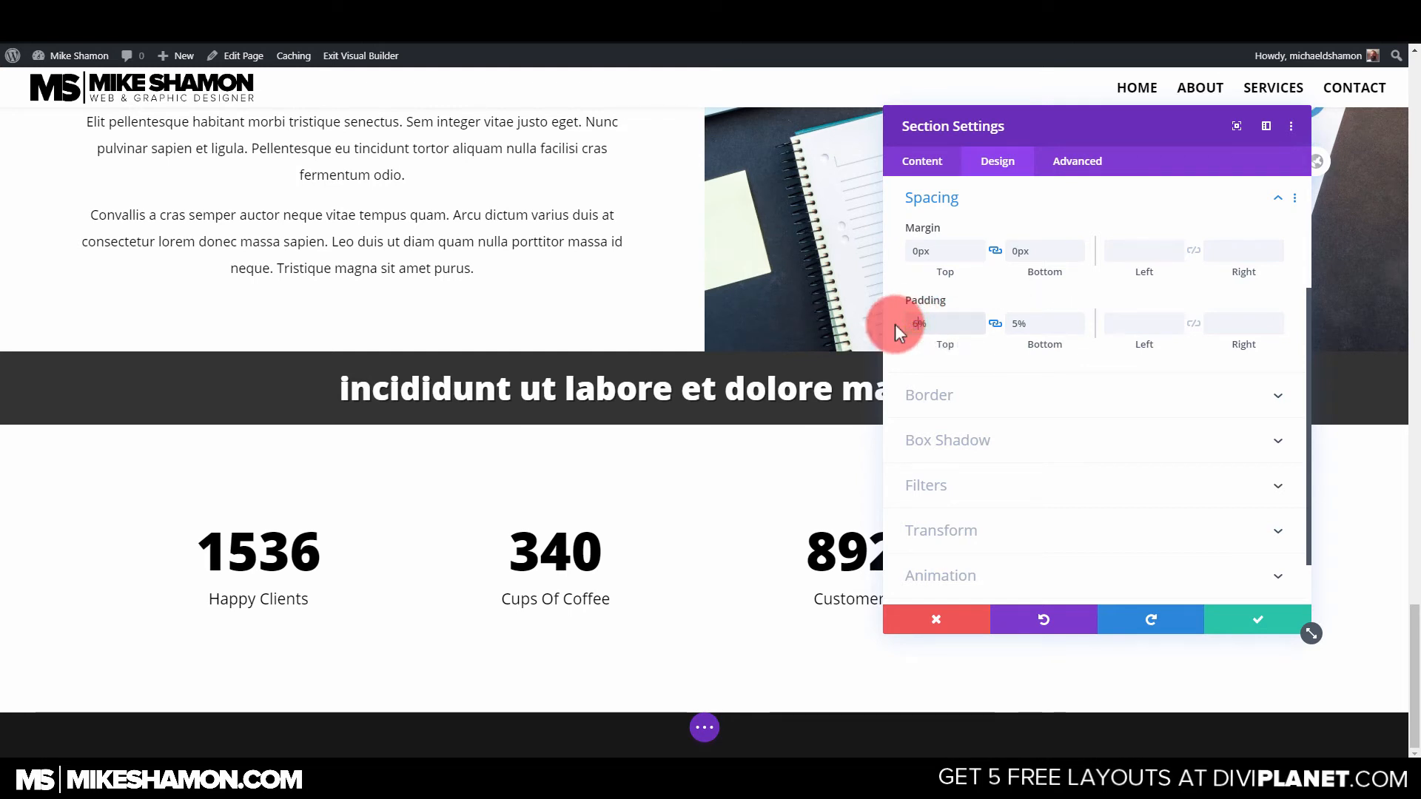
left_click_drag(919, 323, 885, 330)
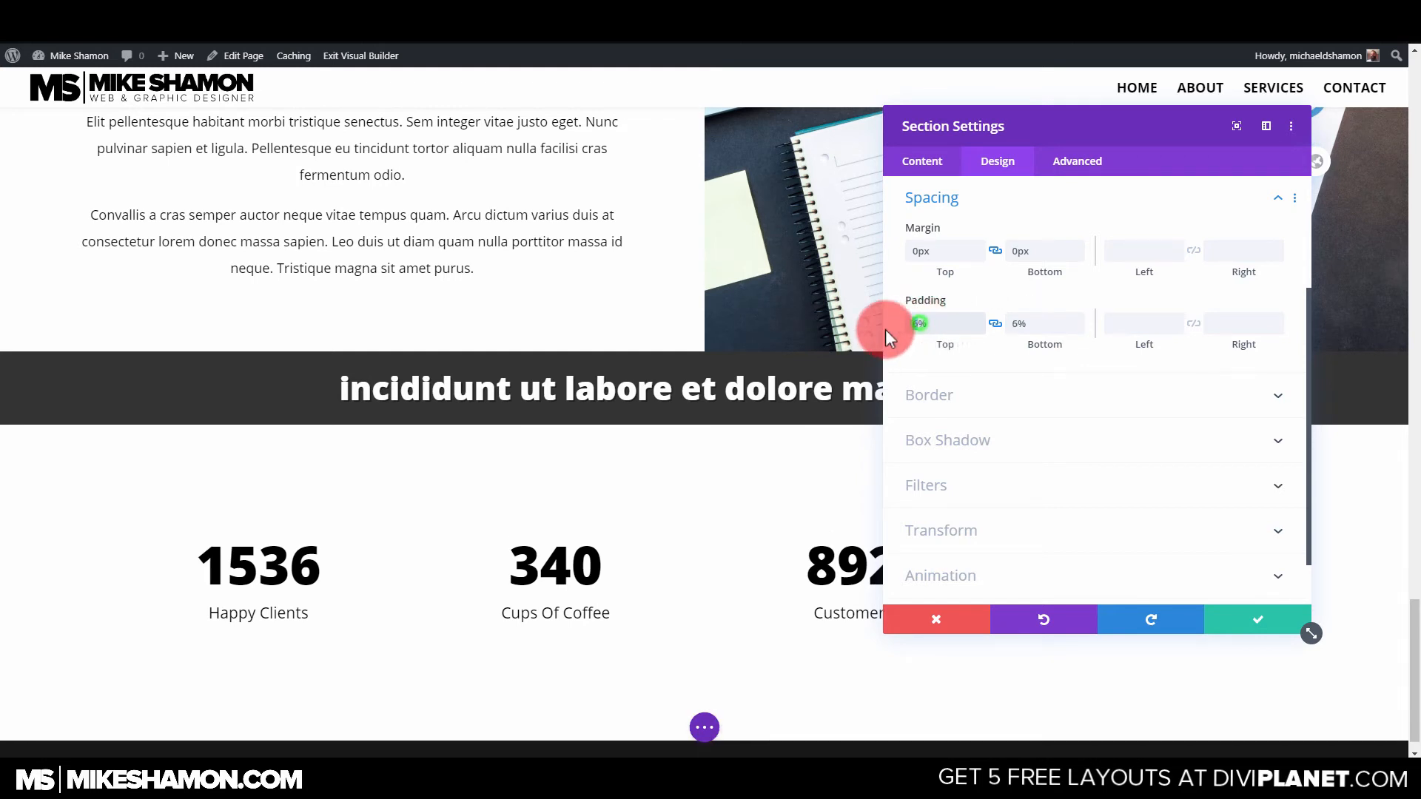
left_click(1246, 621)
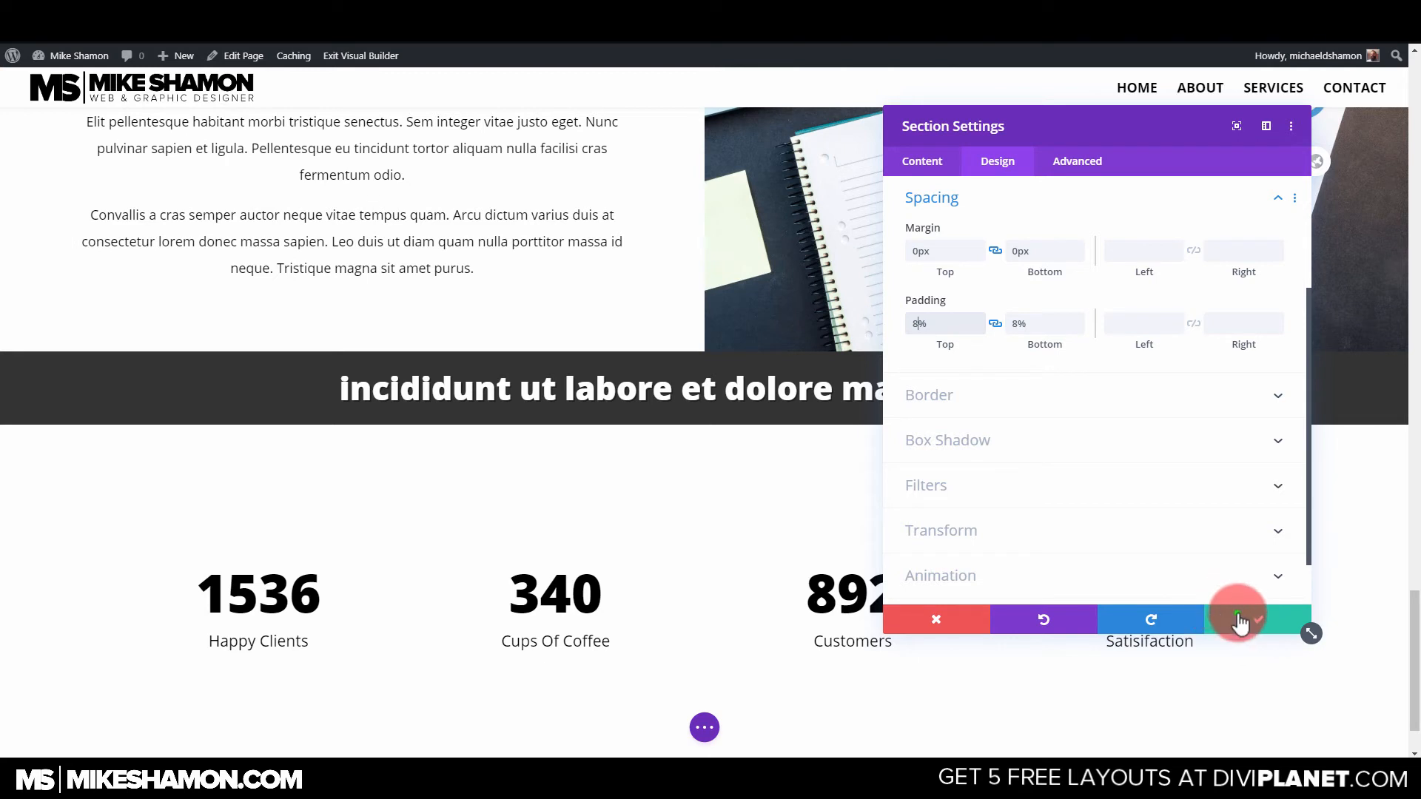
Duplicate the Services heading and move the copy into the number counter section, above the 340 counter.
scroll(744, 337, "down", 1)
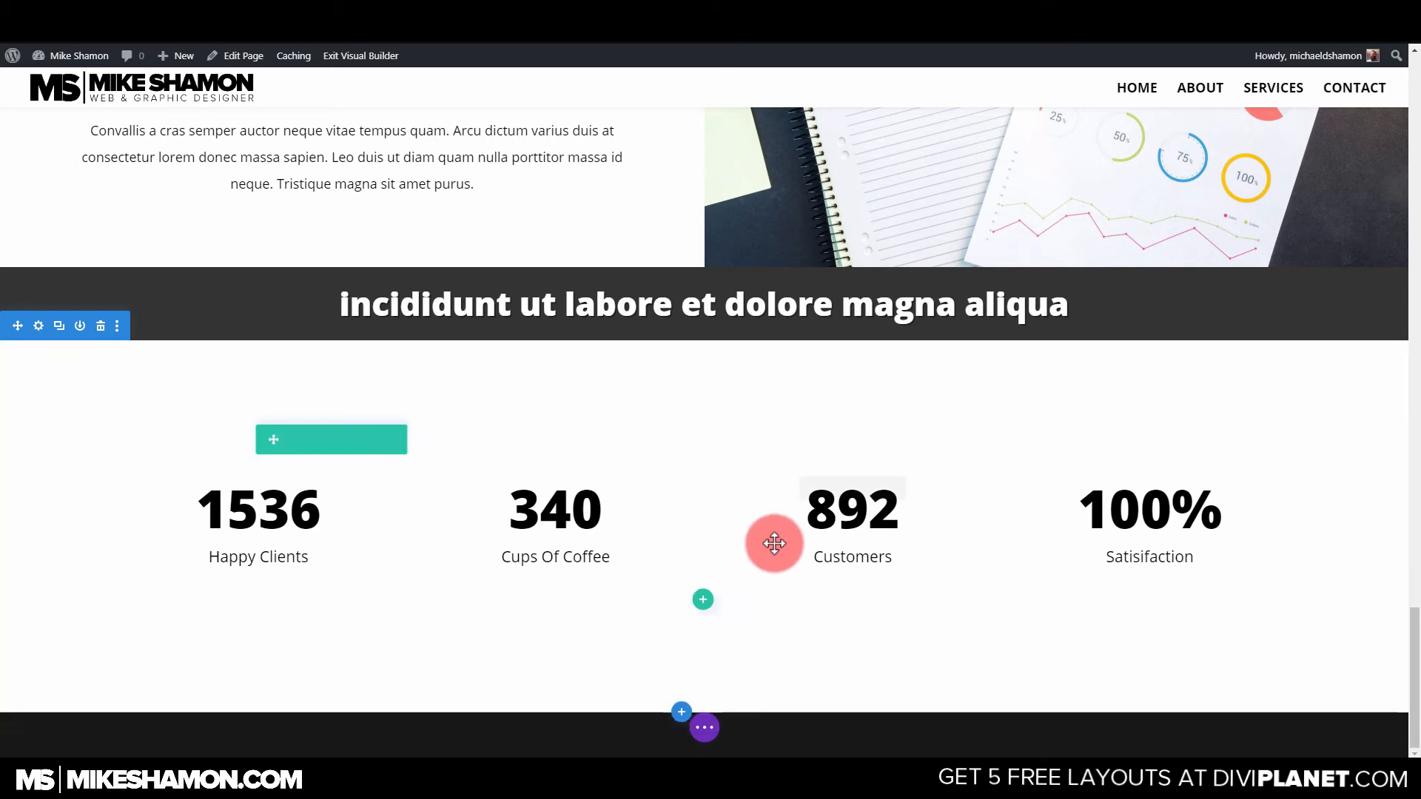
scroll(437, 468, "up", 6)
mouse_move(348, 364)
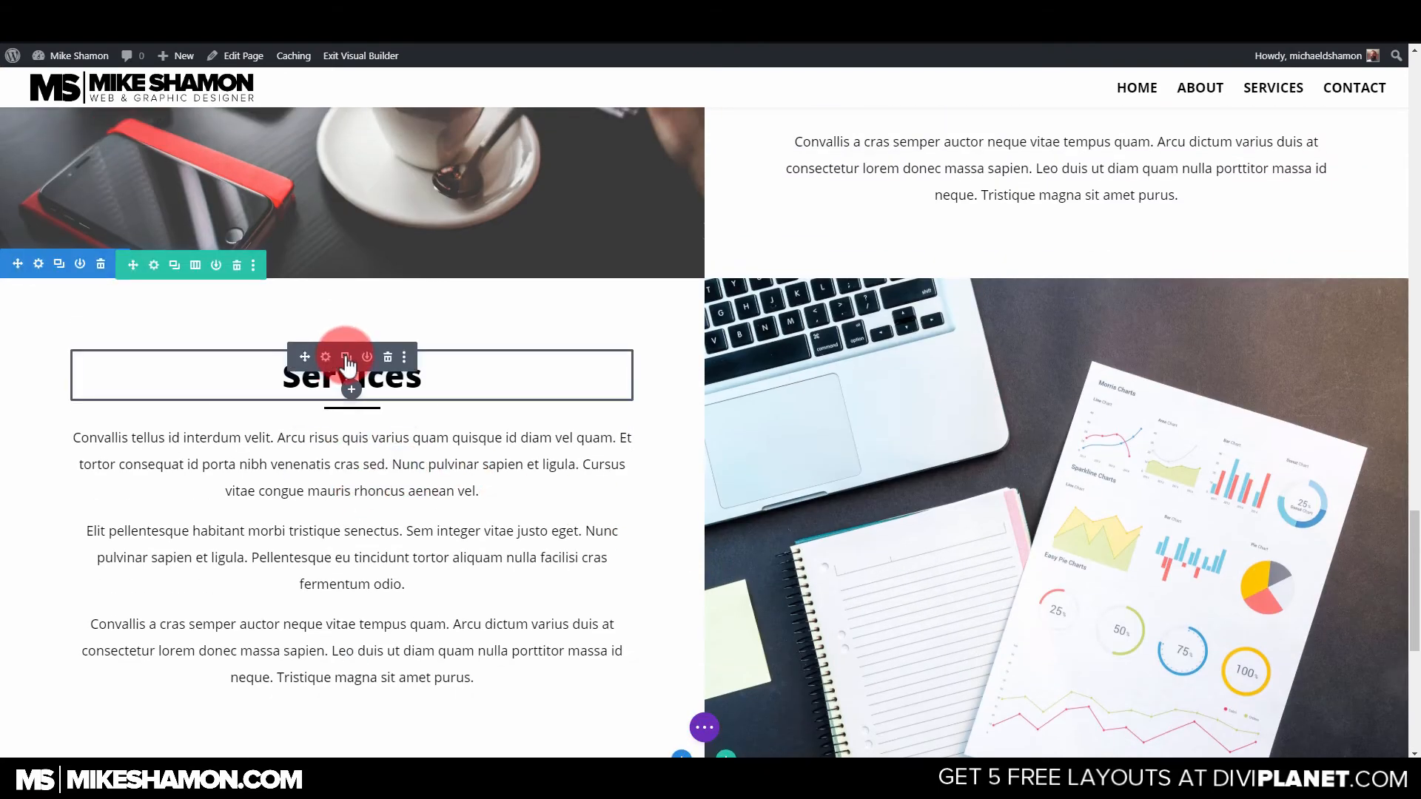
left_click(346, 357)
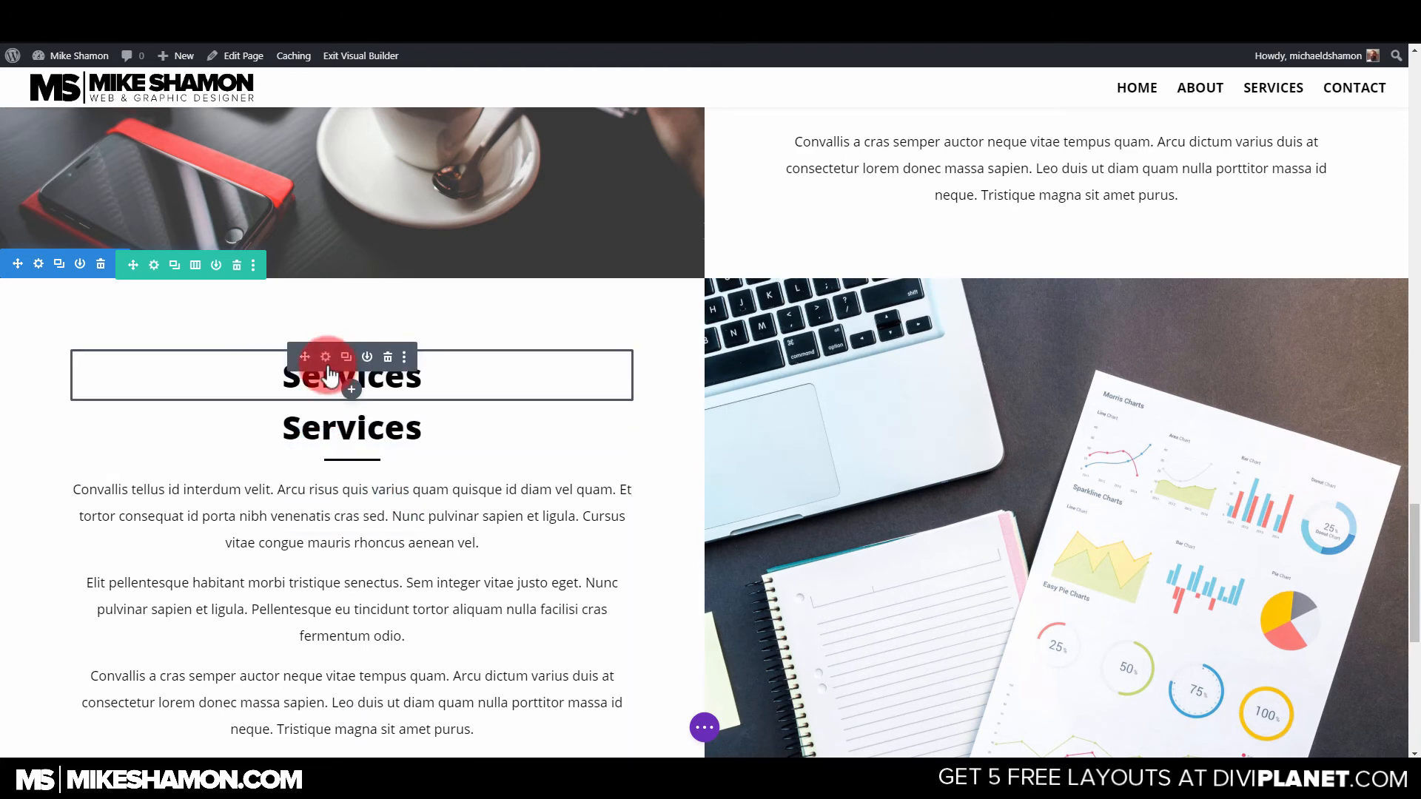
left_click_drag(319, 368, 465, 543)
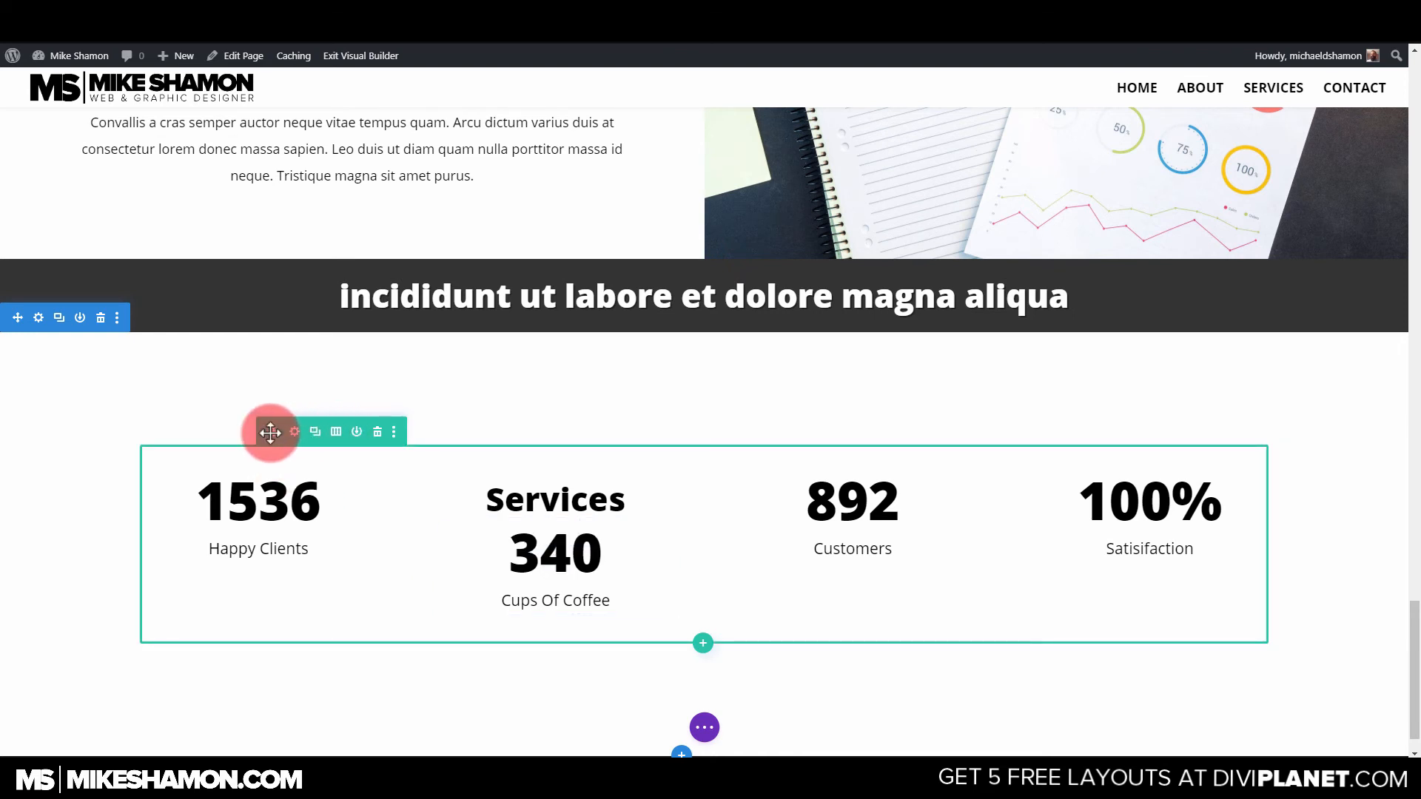
Add a single-column row below the number counters and insert a Contact Form module in it.
left_click(703, 642)
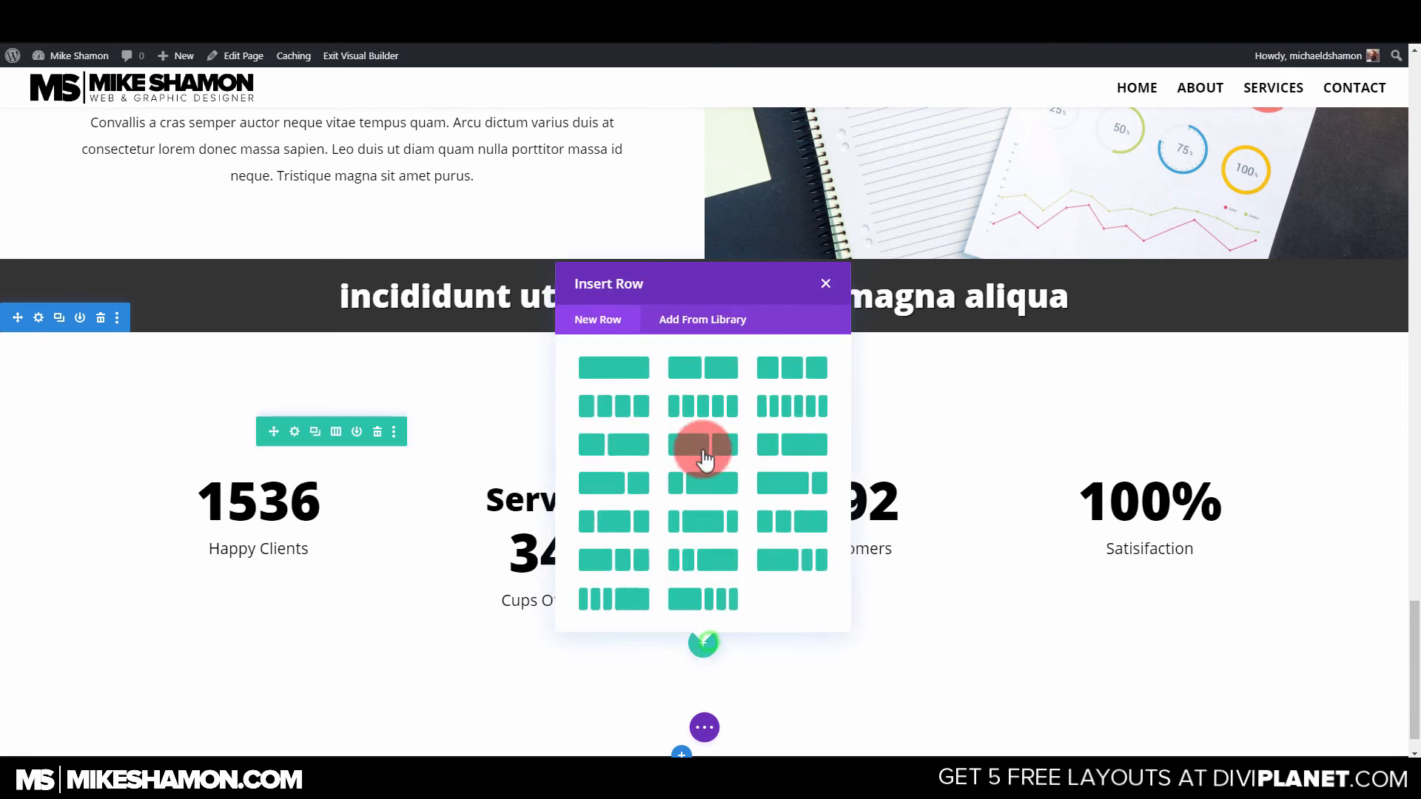
left_click(603, 370)
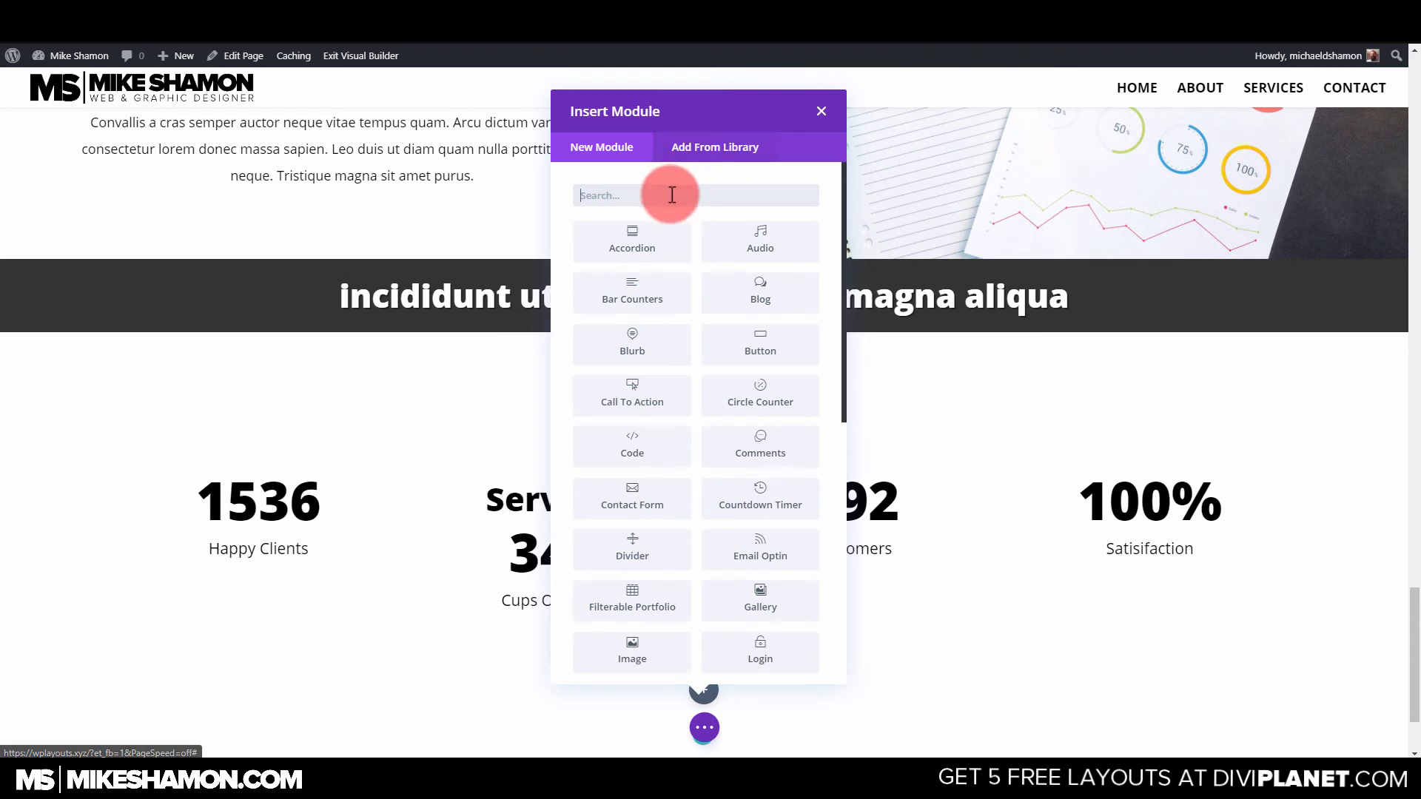
left_click(671, 195)
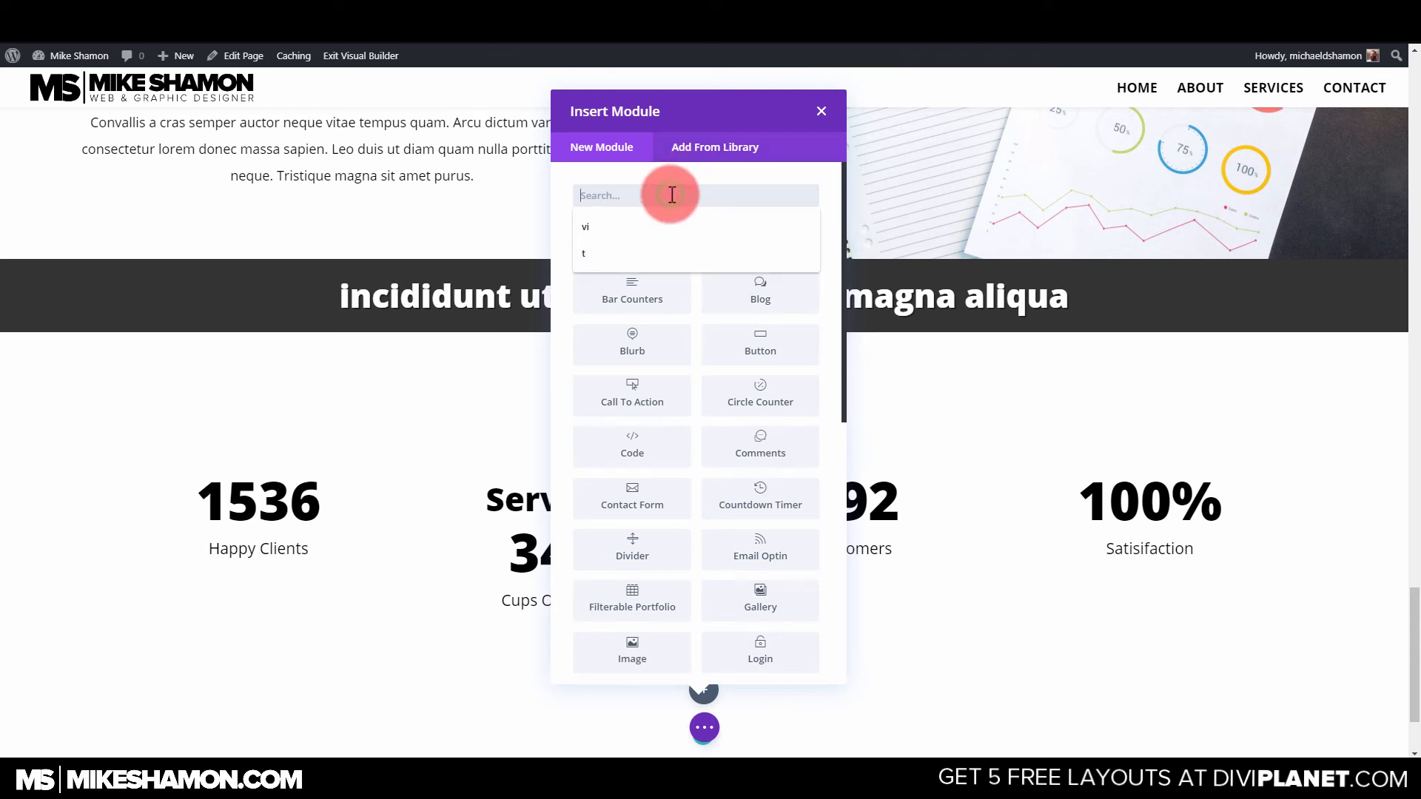
type("fr")
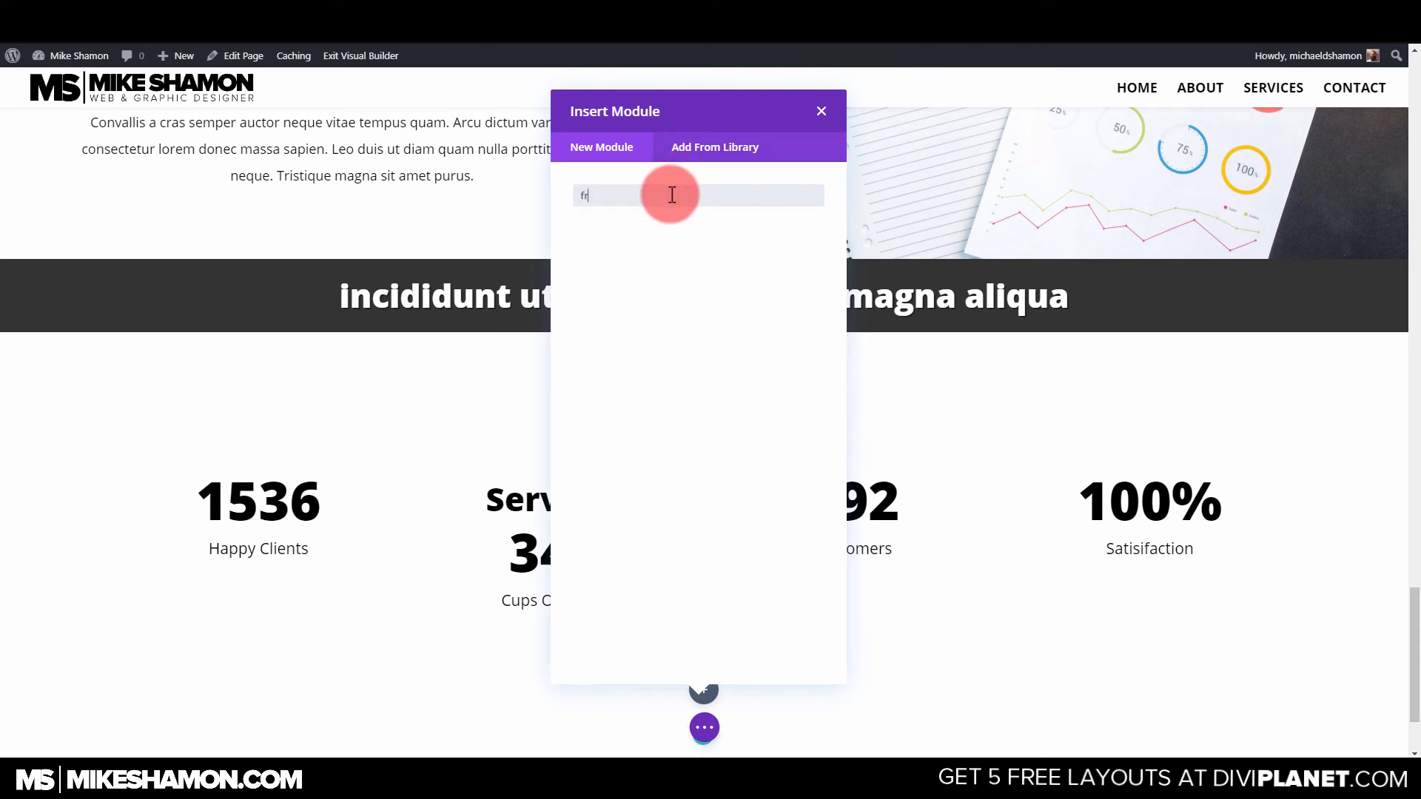
key("BackSpace")
type("or")
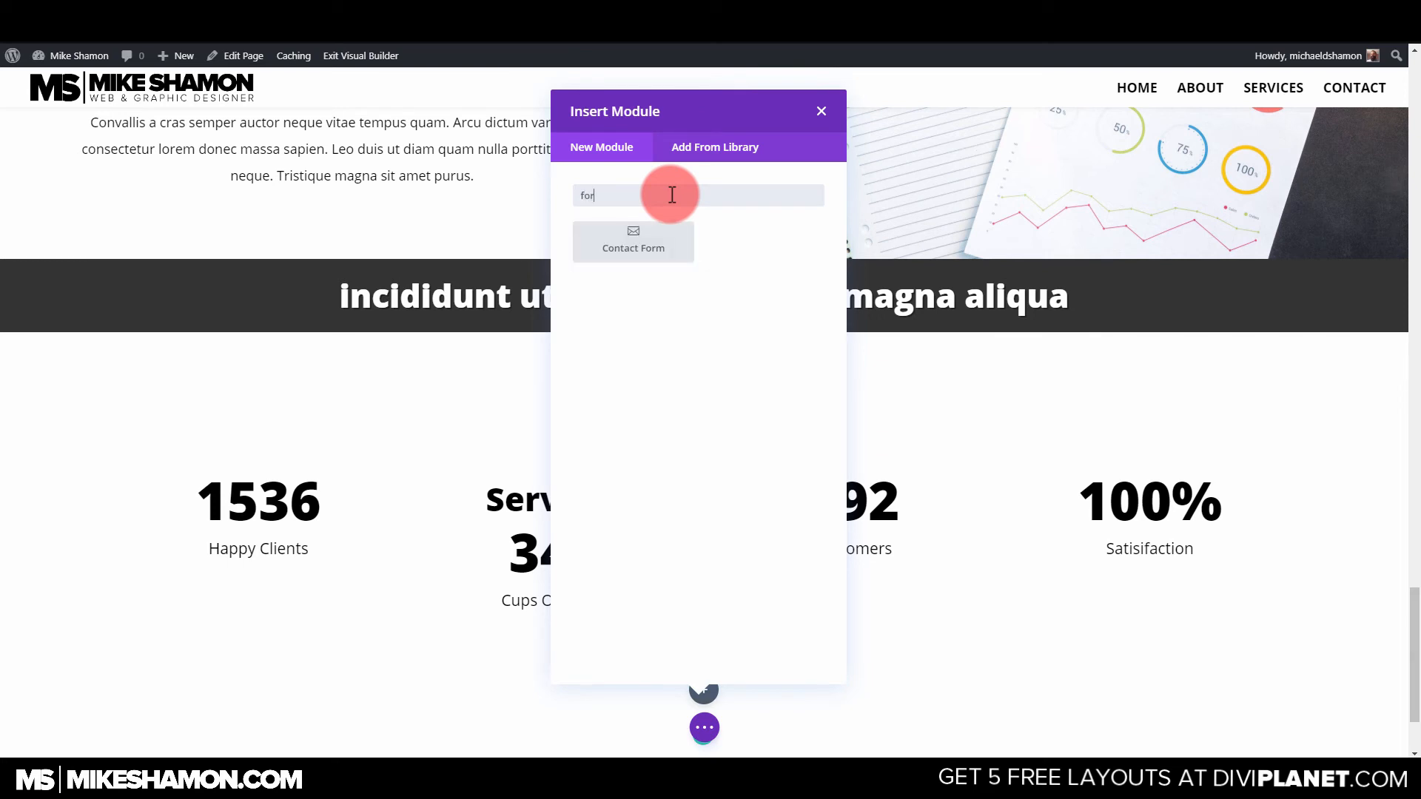
left_click(649, 244)
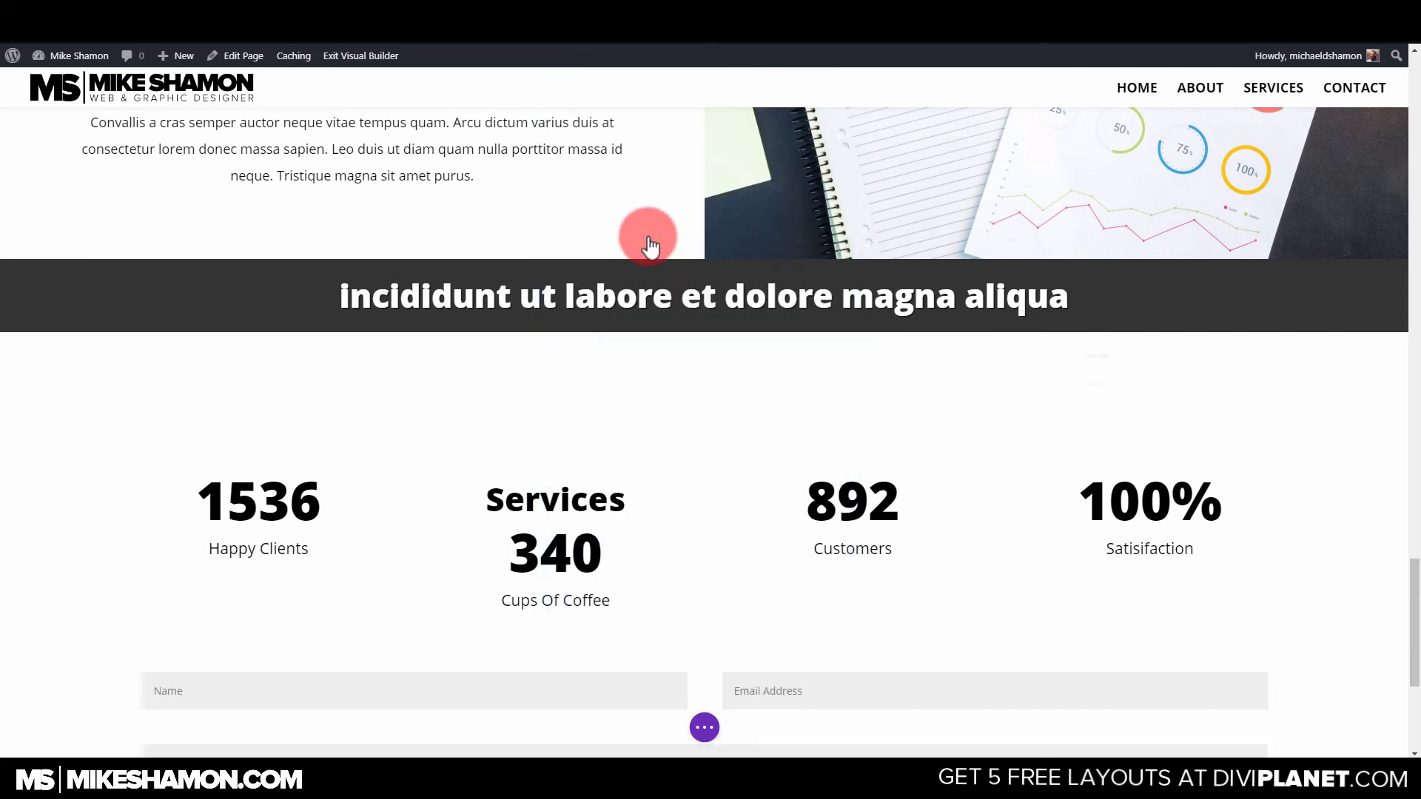
Set the contact form's fields background color to white (#ffffff).
scroll(626, 366, "down", 3)
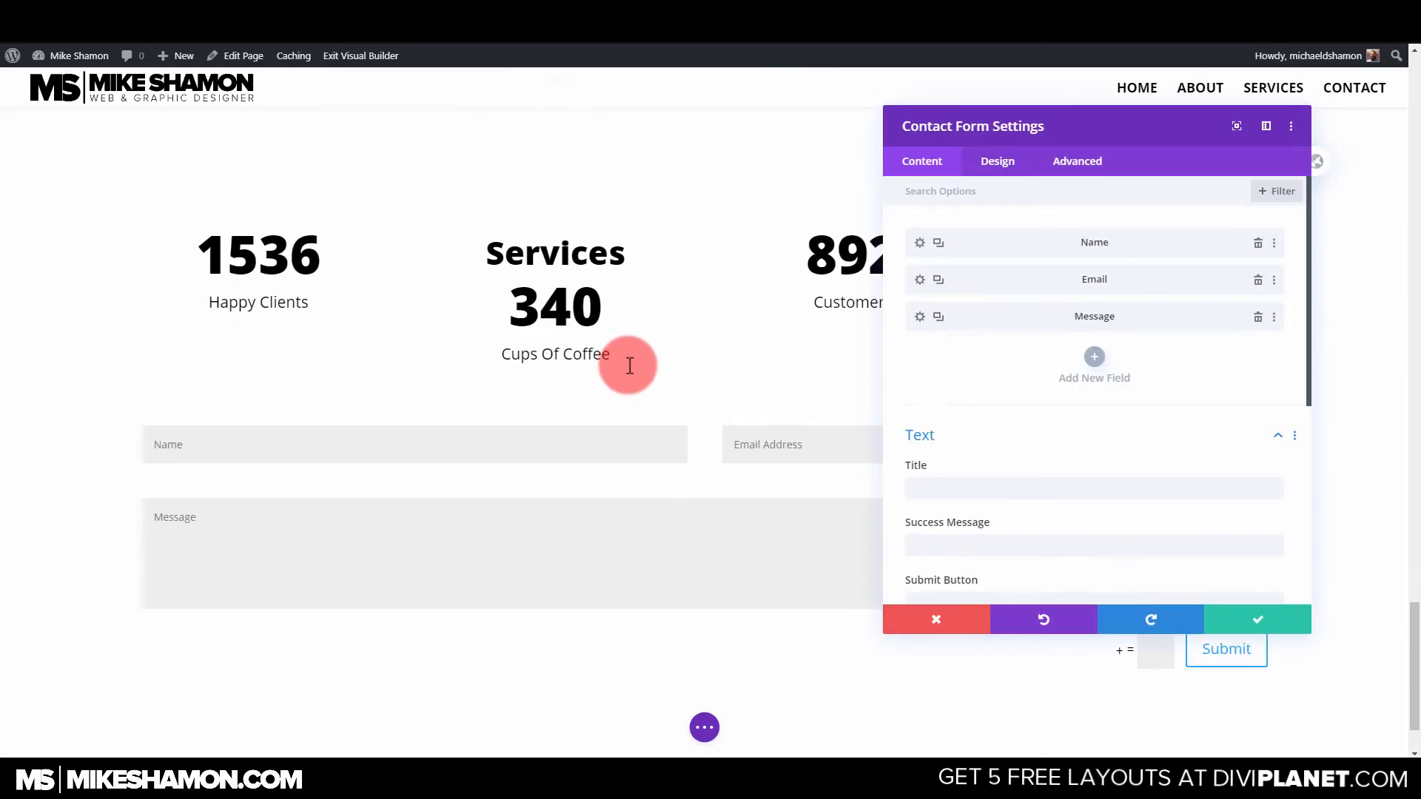
left_click(996, 162)
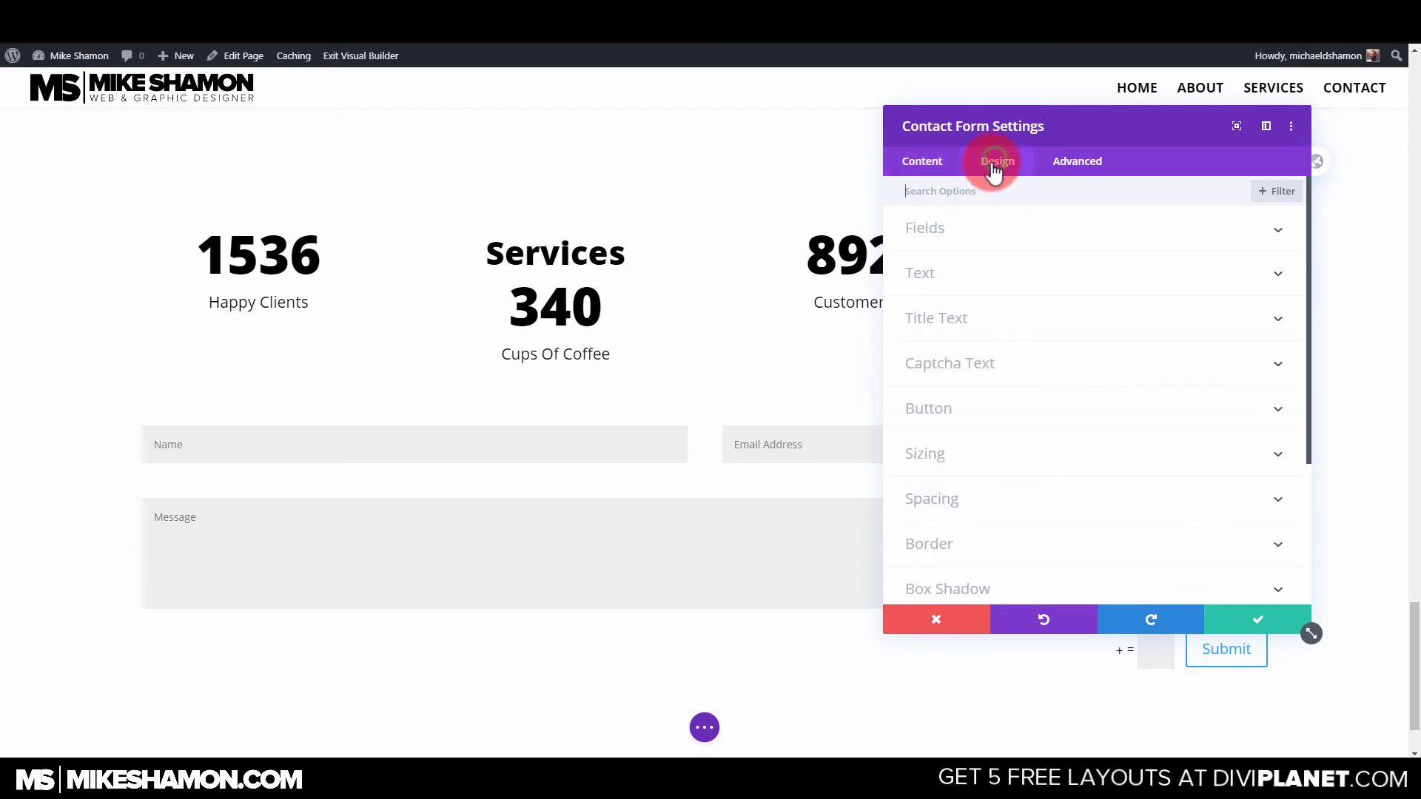
left_click(929, 235)
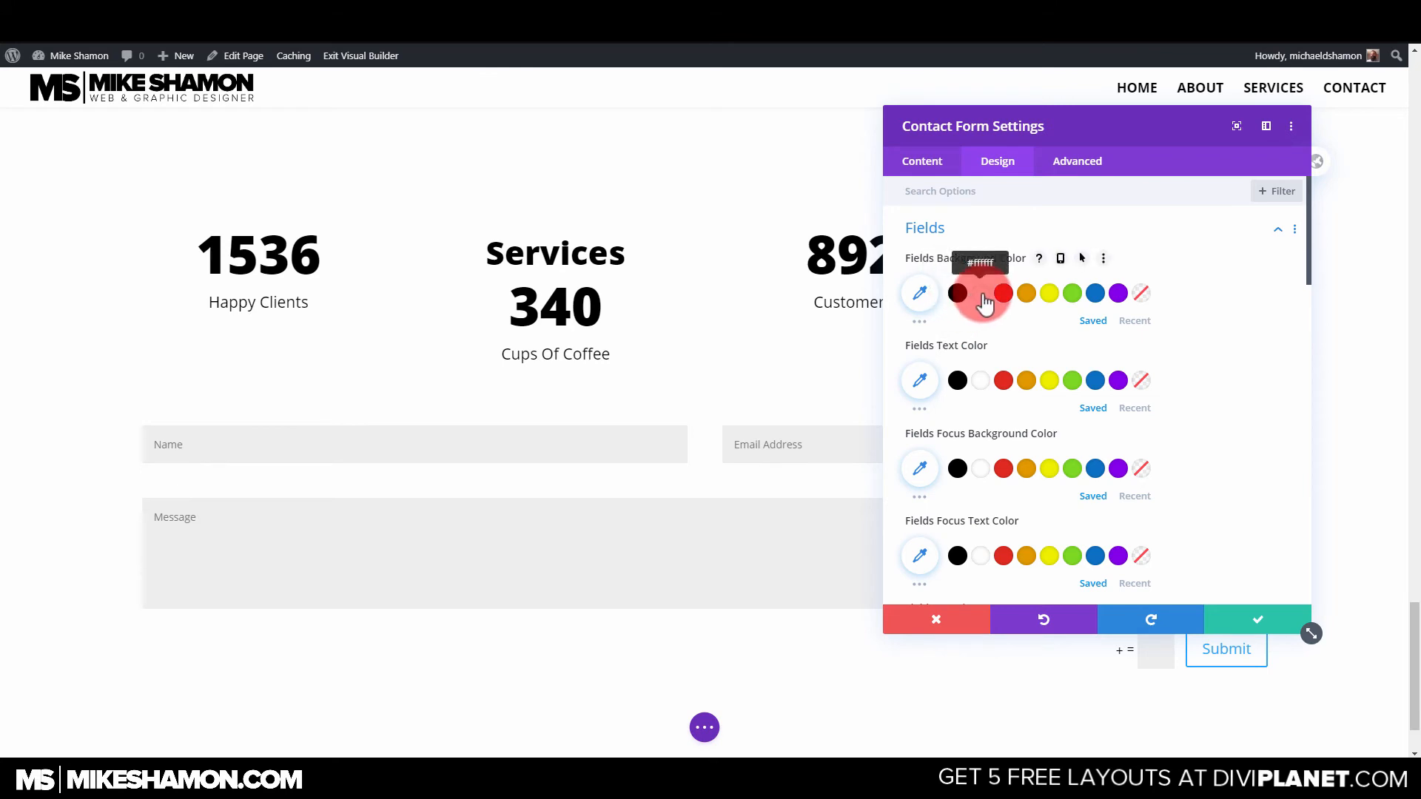
left_click(982, 296)
scroll(975, 402, "down", 5)
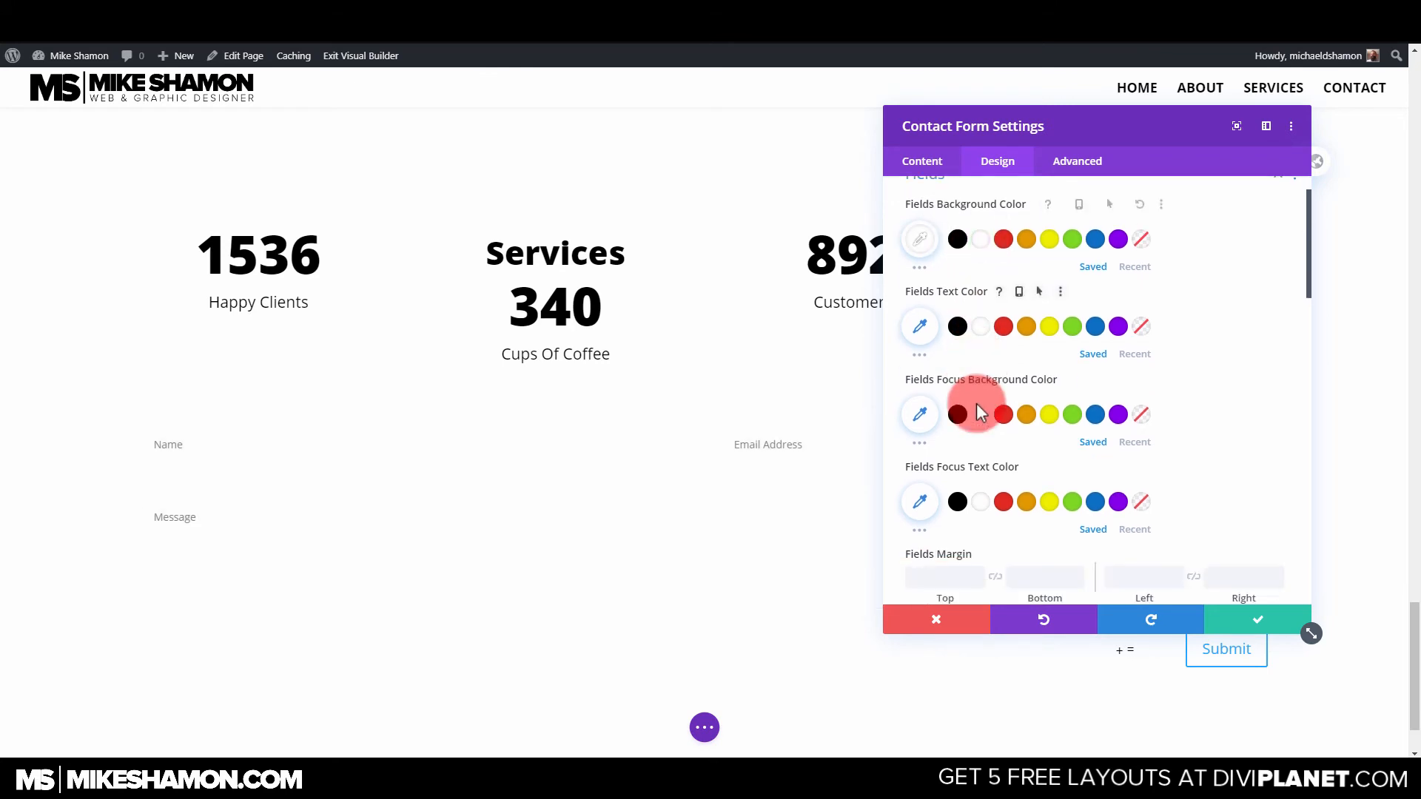
scroll(977, 406, "down", 2)
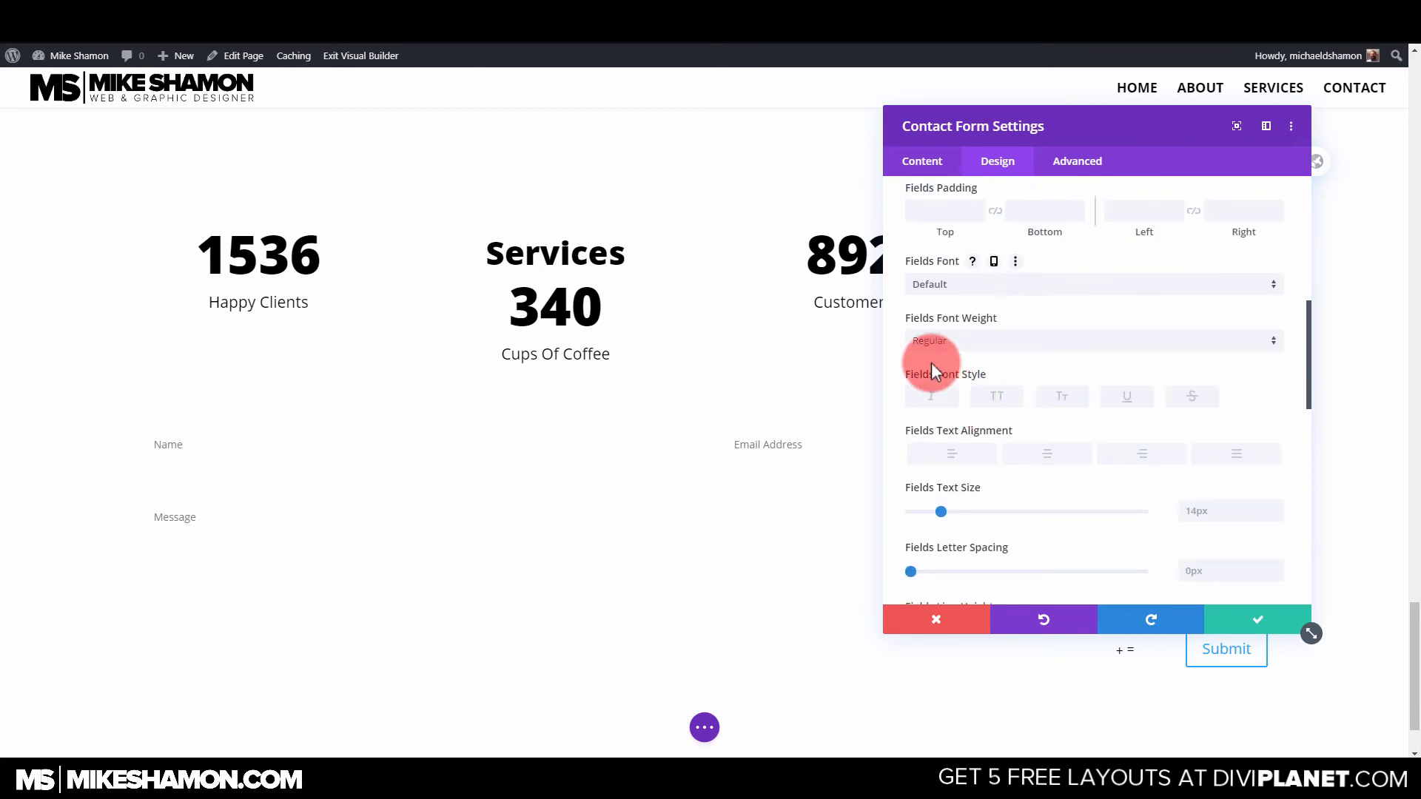
Set the contact form fields' text size to 18px and their line height to 1.3em.
scroll(935, 421, "down", 2)
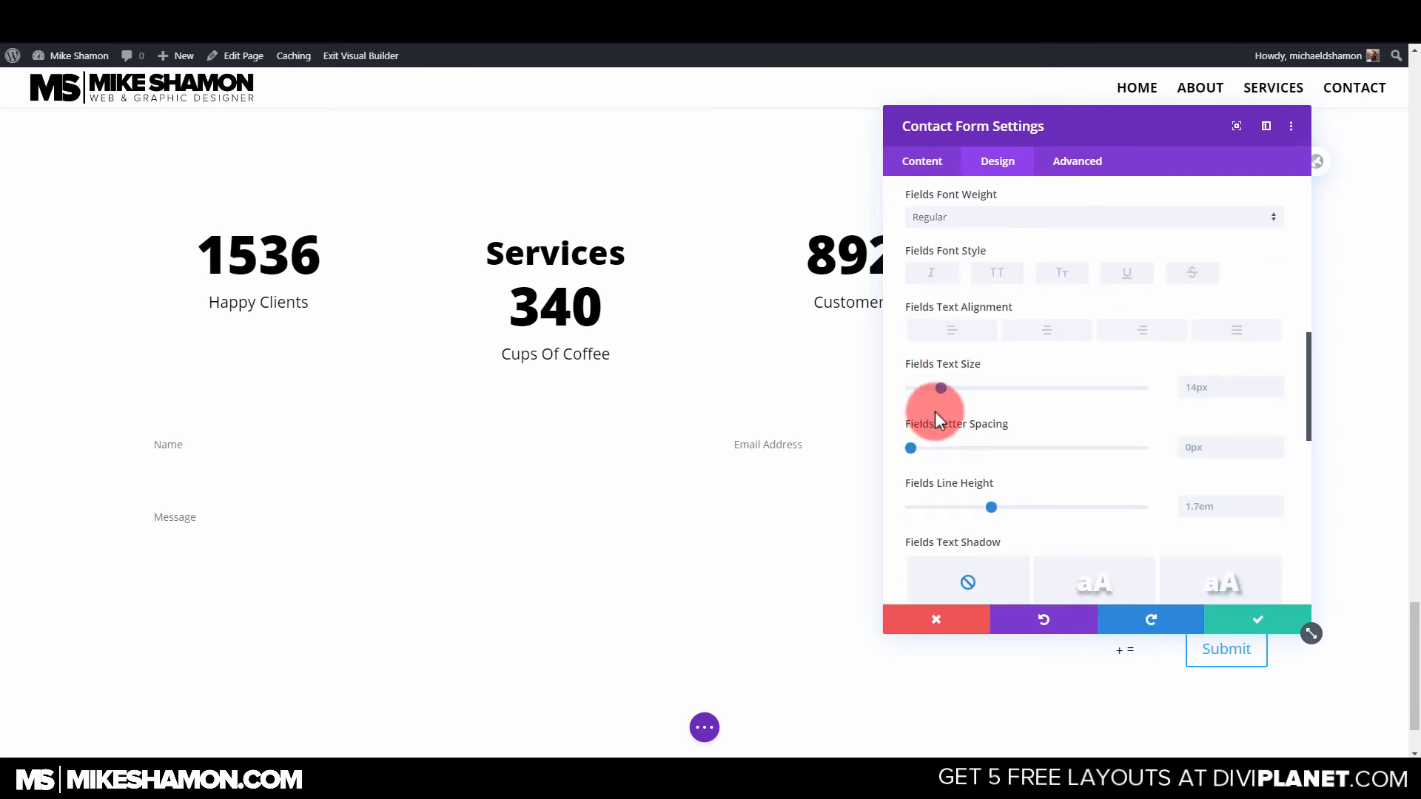
left_click_drag(943, 389, 950, 388)
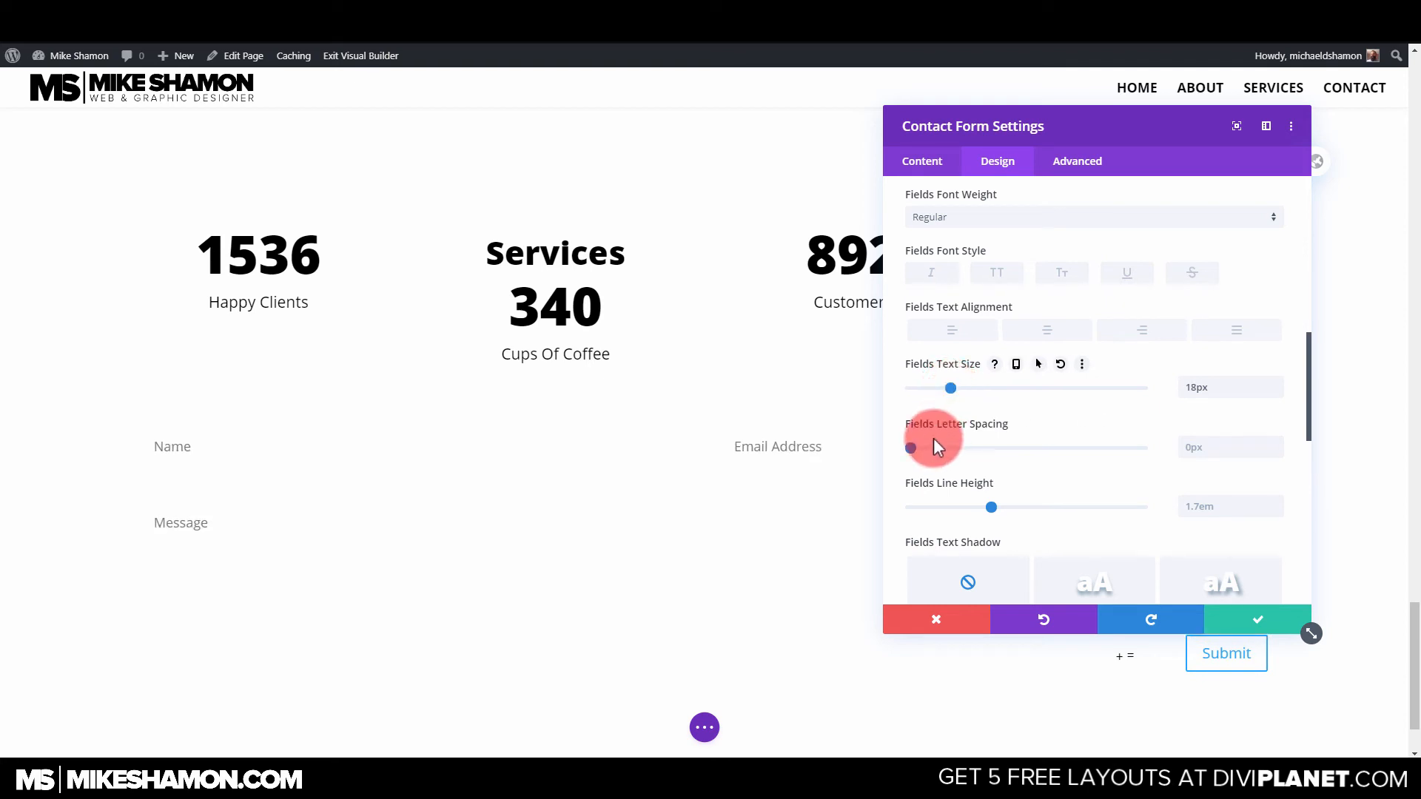
scroll(934, 441, "down", 1)
scroll(933, 441, "down", 1)
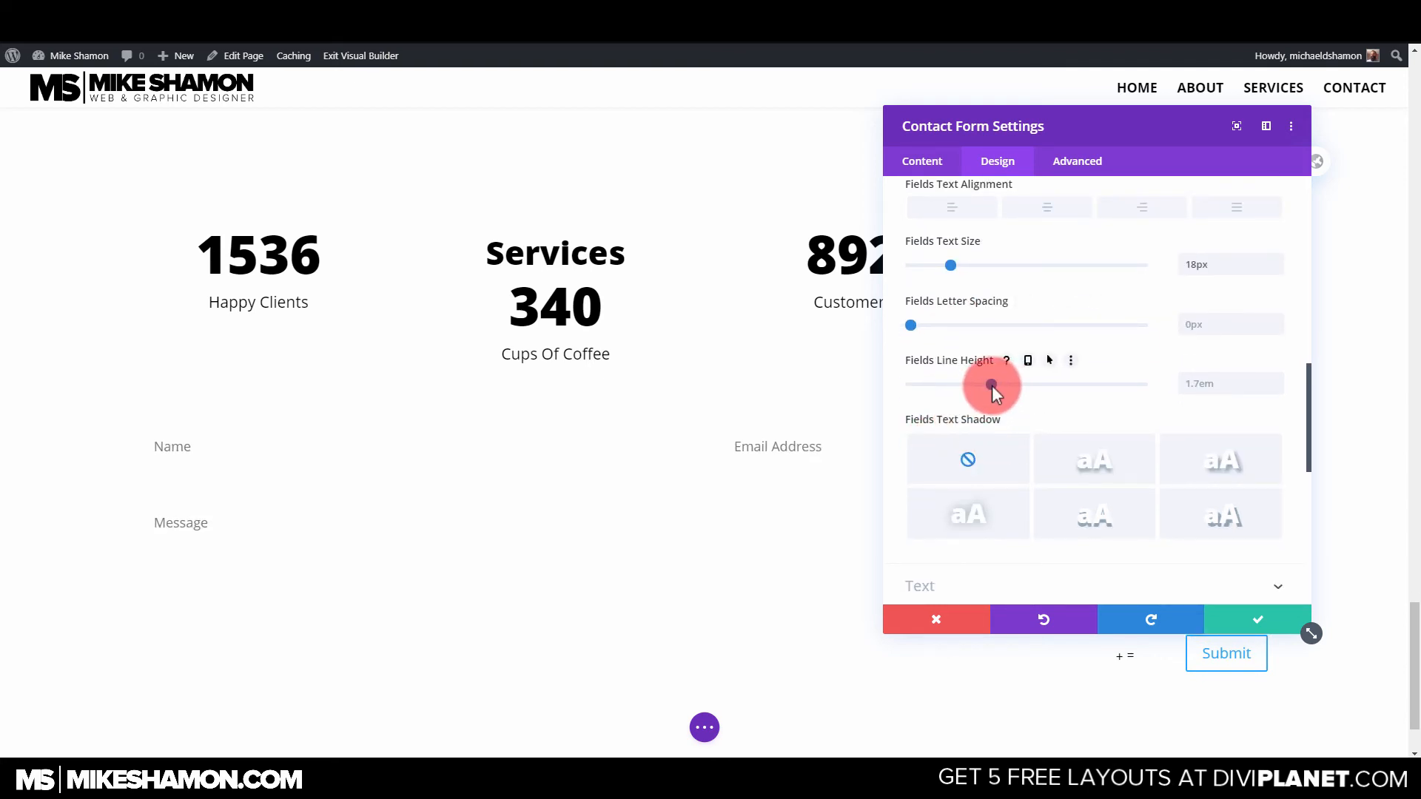
left_click_drag(991, 385, 949, 379)
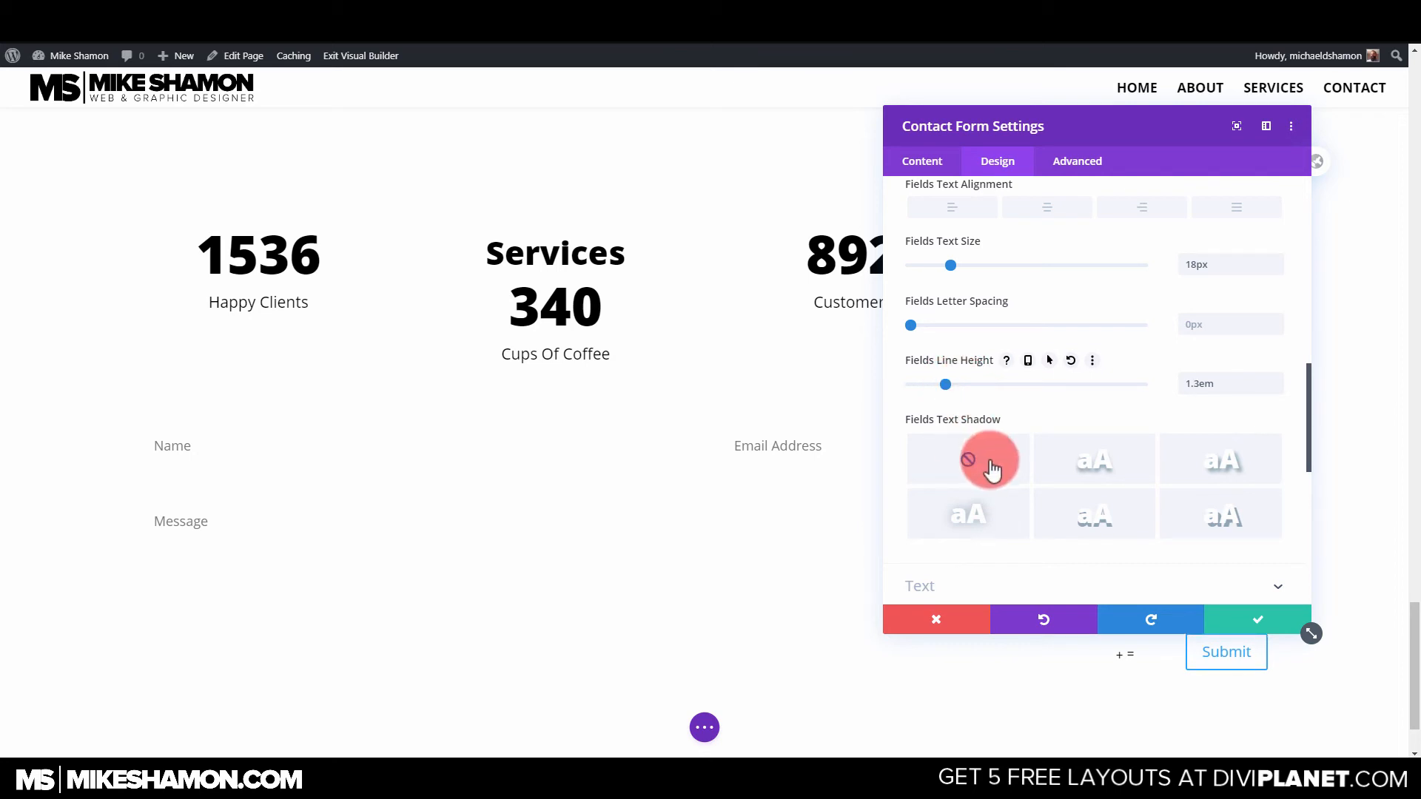
Give the contact form's input fields a 1px solid border and save the form settings.
scroll(990, 470, "down", 2)
scroll(923, 354, "down", 2)
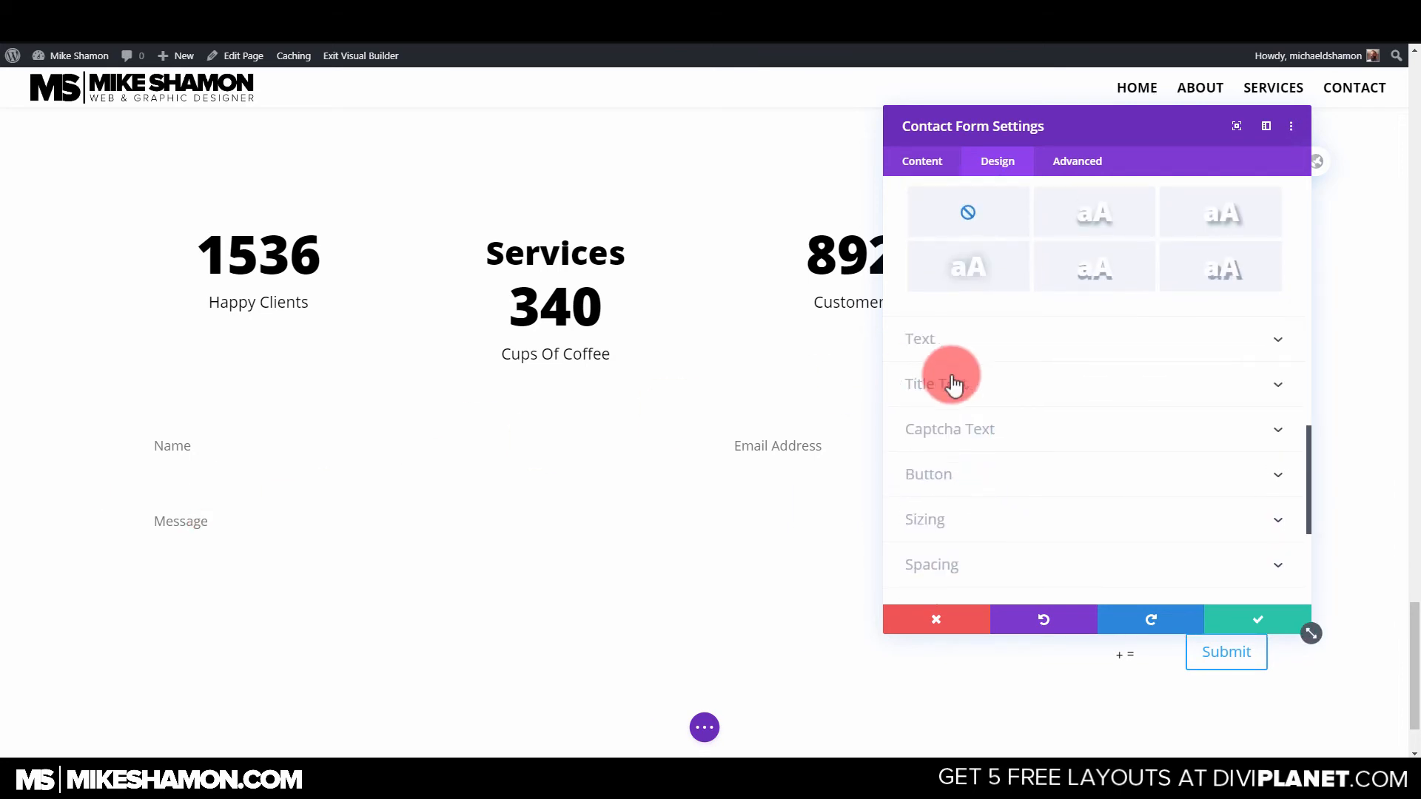
scroll(962, 400, "down", 2)
left_click(976, 421)
scroll(950, 370, "up", 2)
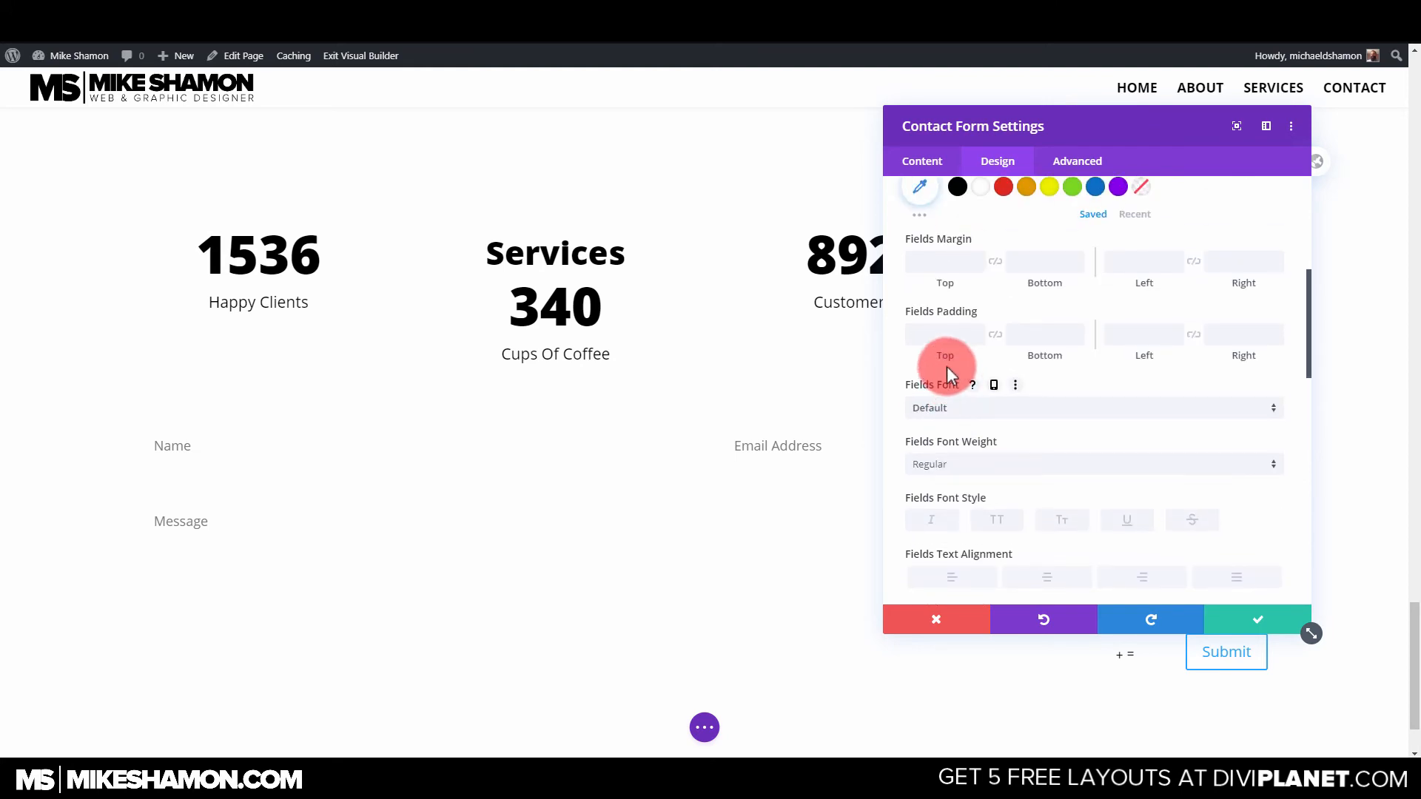
scroll(932, 337, "up", 3)
scroll(933, 351, "down", 8)
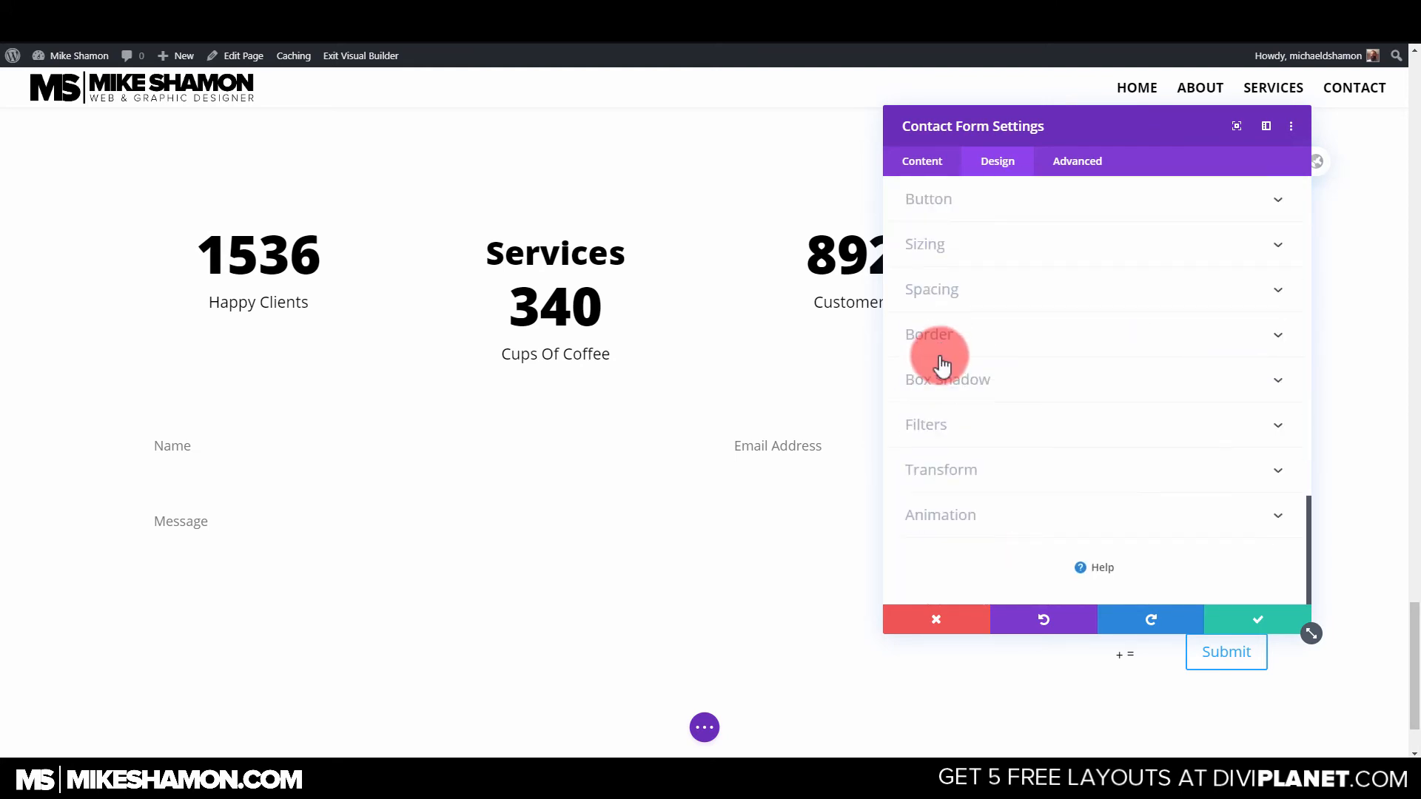
left_click(931, 337)
scroll(919, 359, "down", 3)
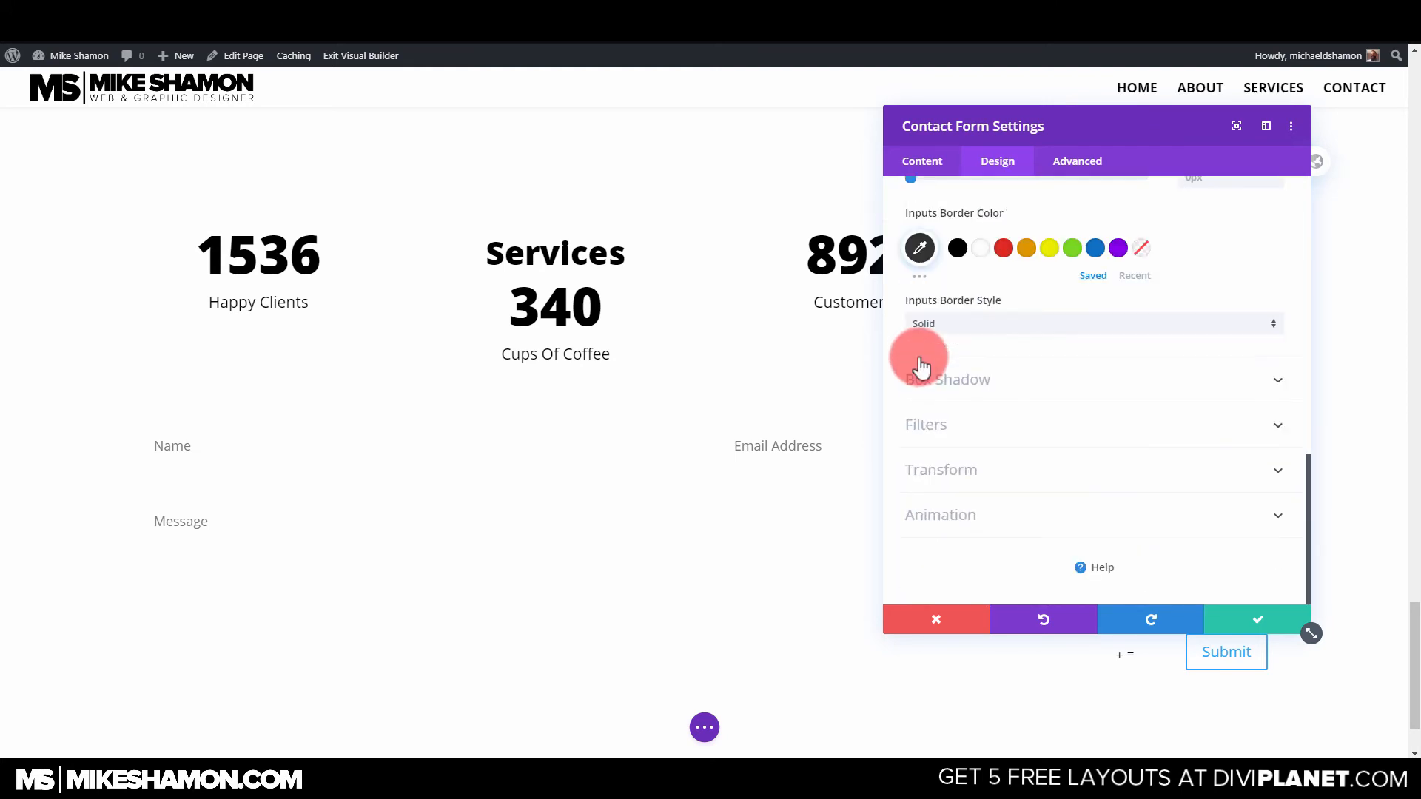
scroll(918, 311, "up", 2)
left_click(913, 300)
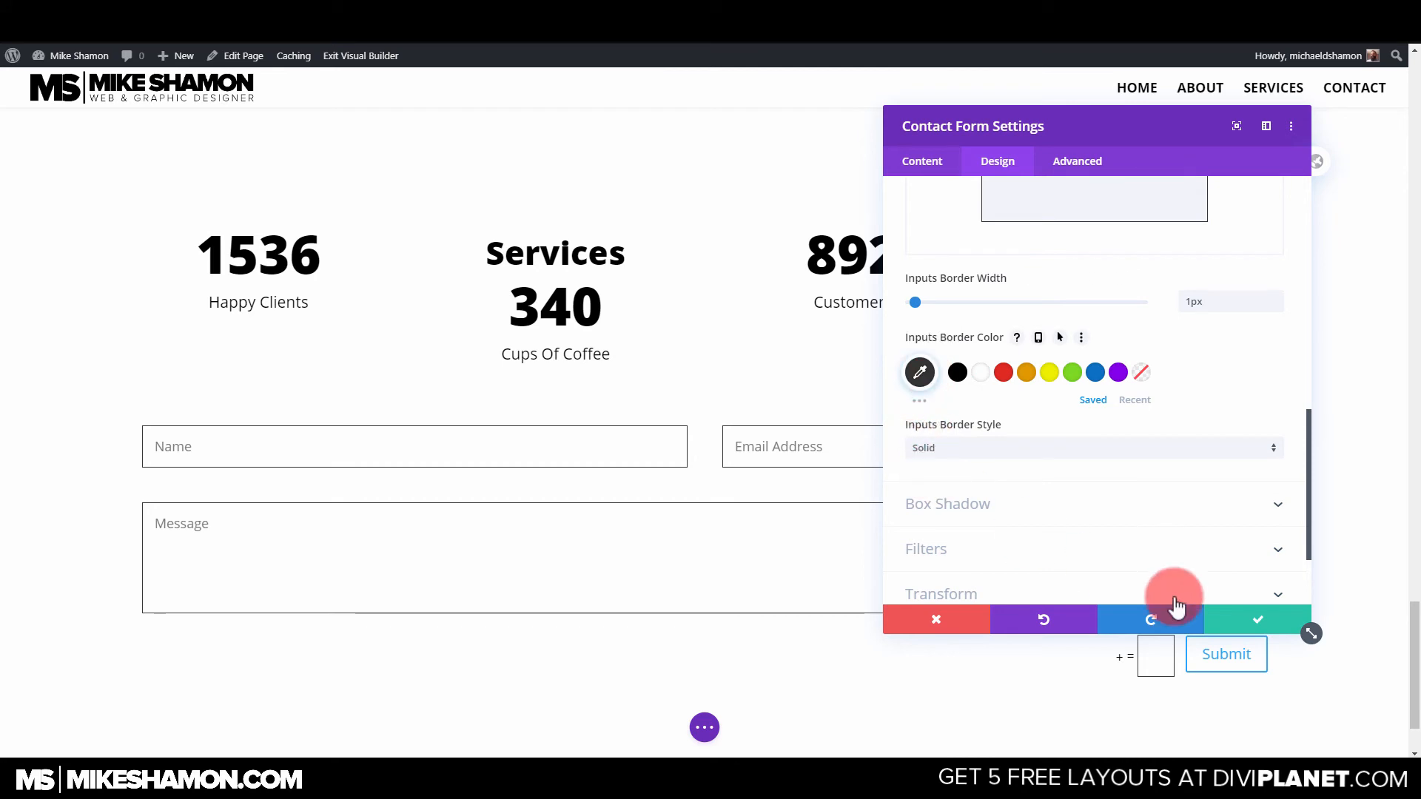
left_click(1266, 620)
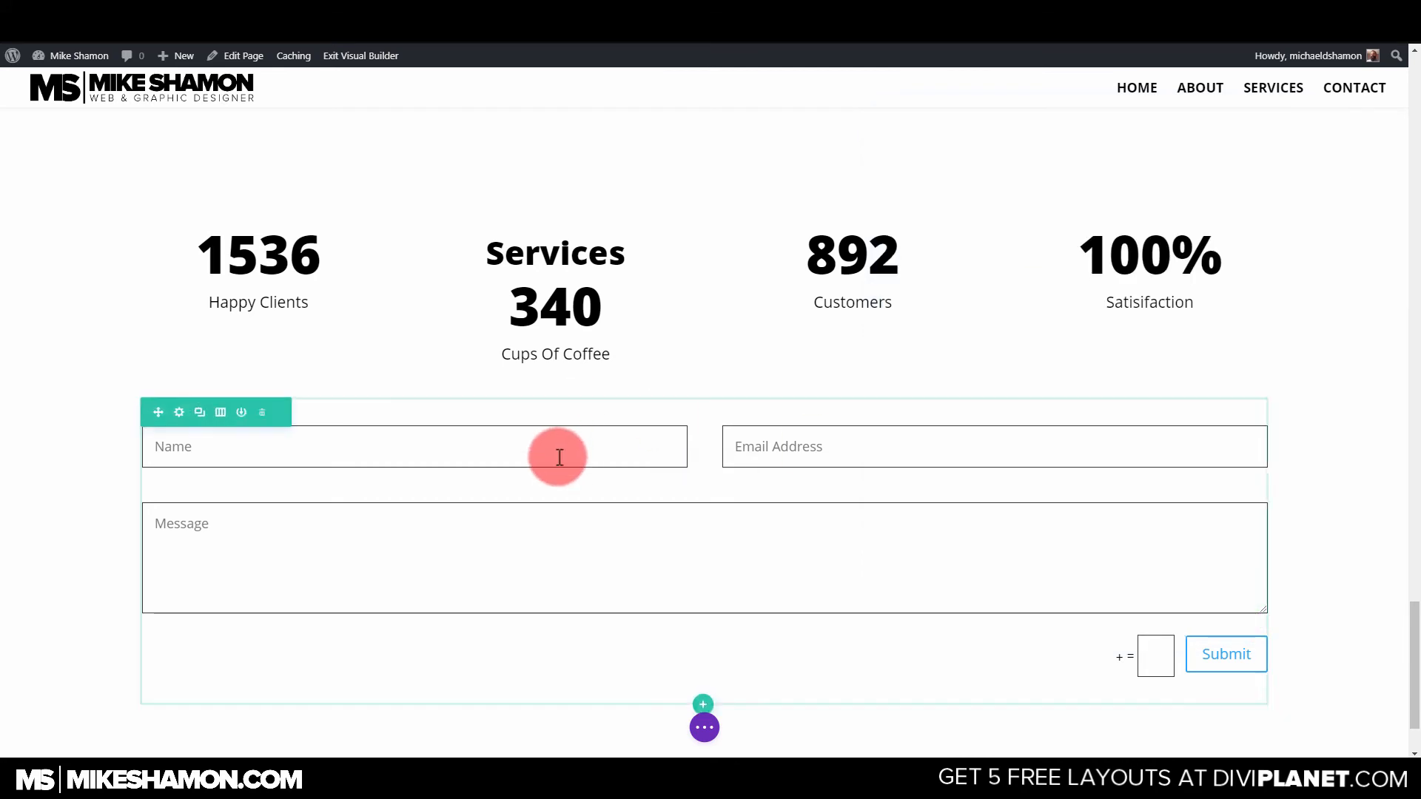
Set the contact form's submit button text to "Work With Us".
left_click(676, 462)
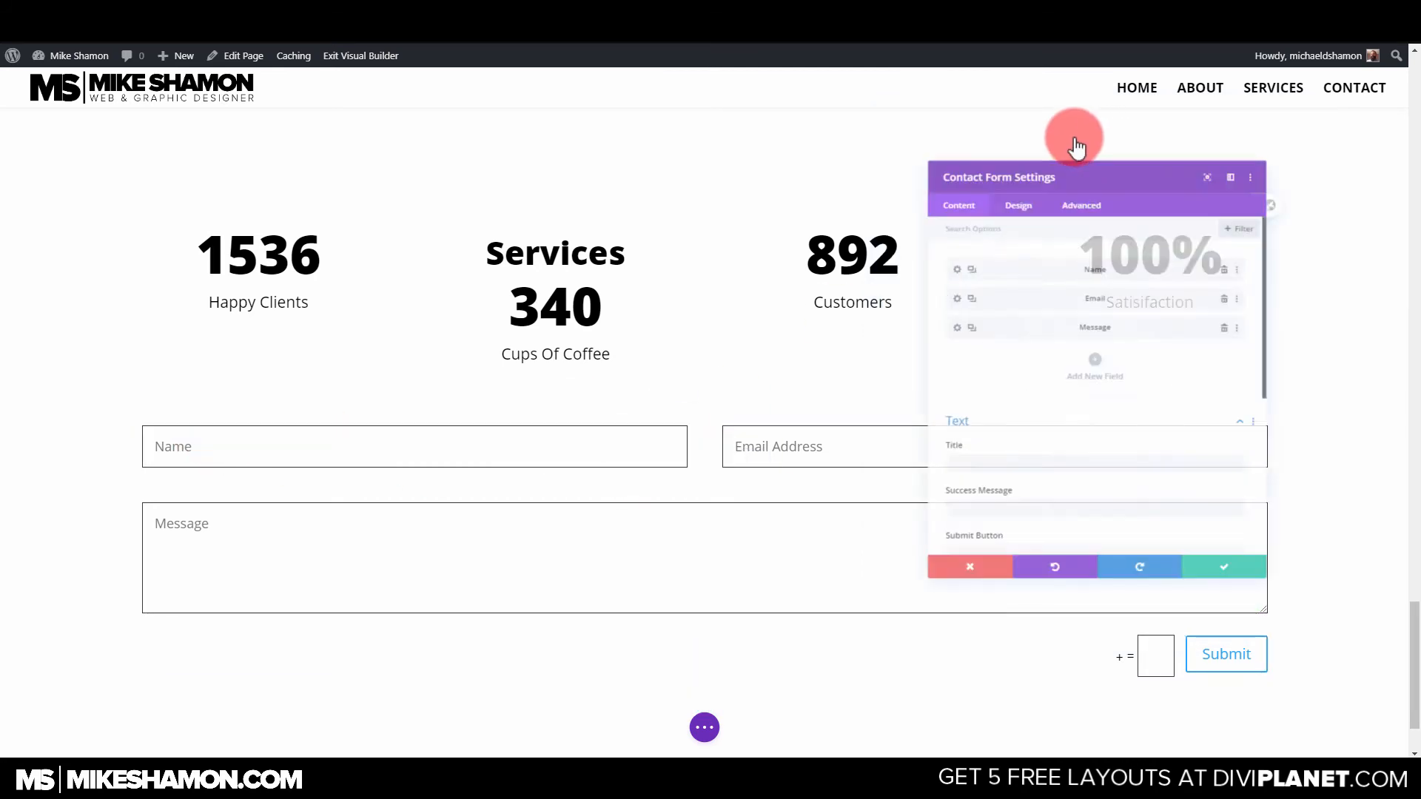
scroll(952, 399, "down", 5)
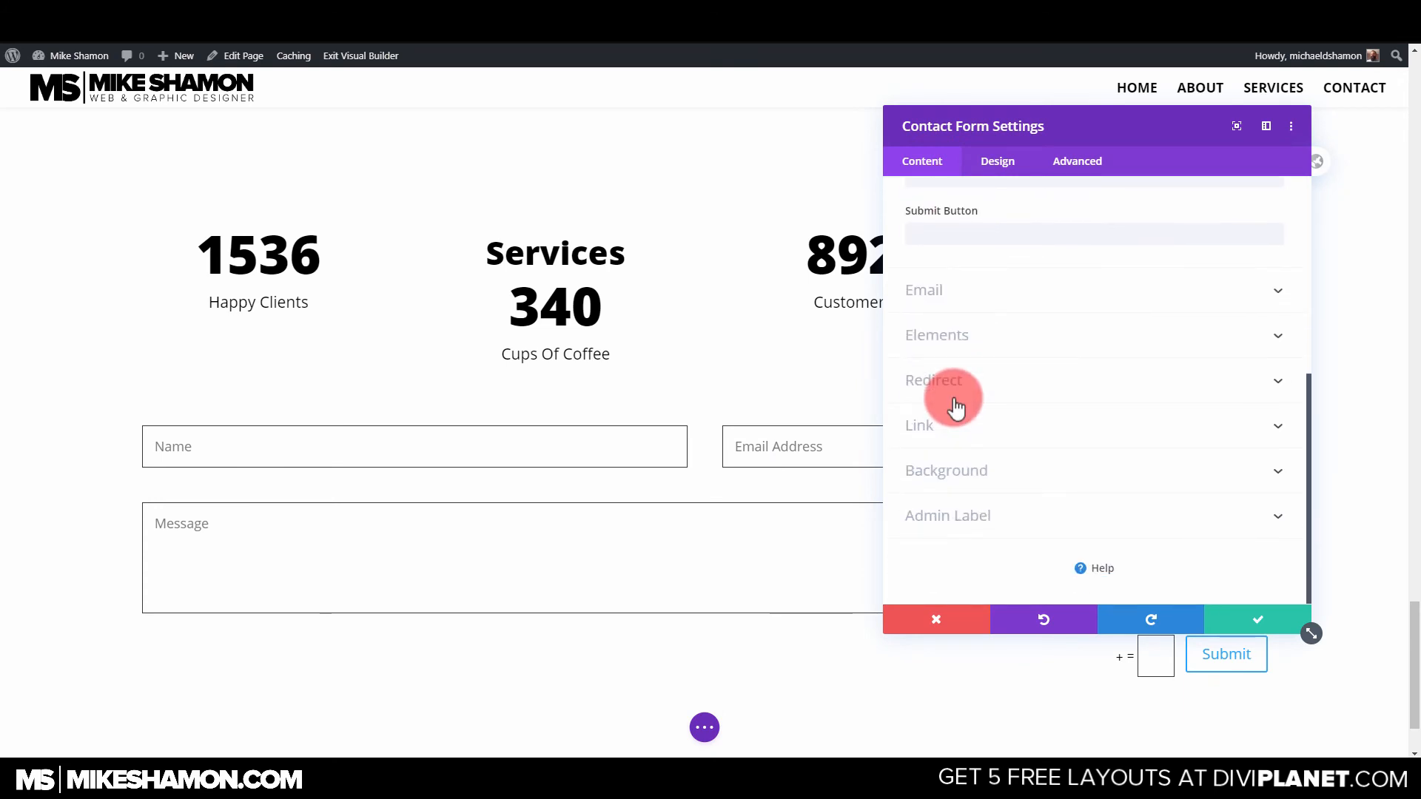
left_click(976, 236)
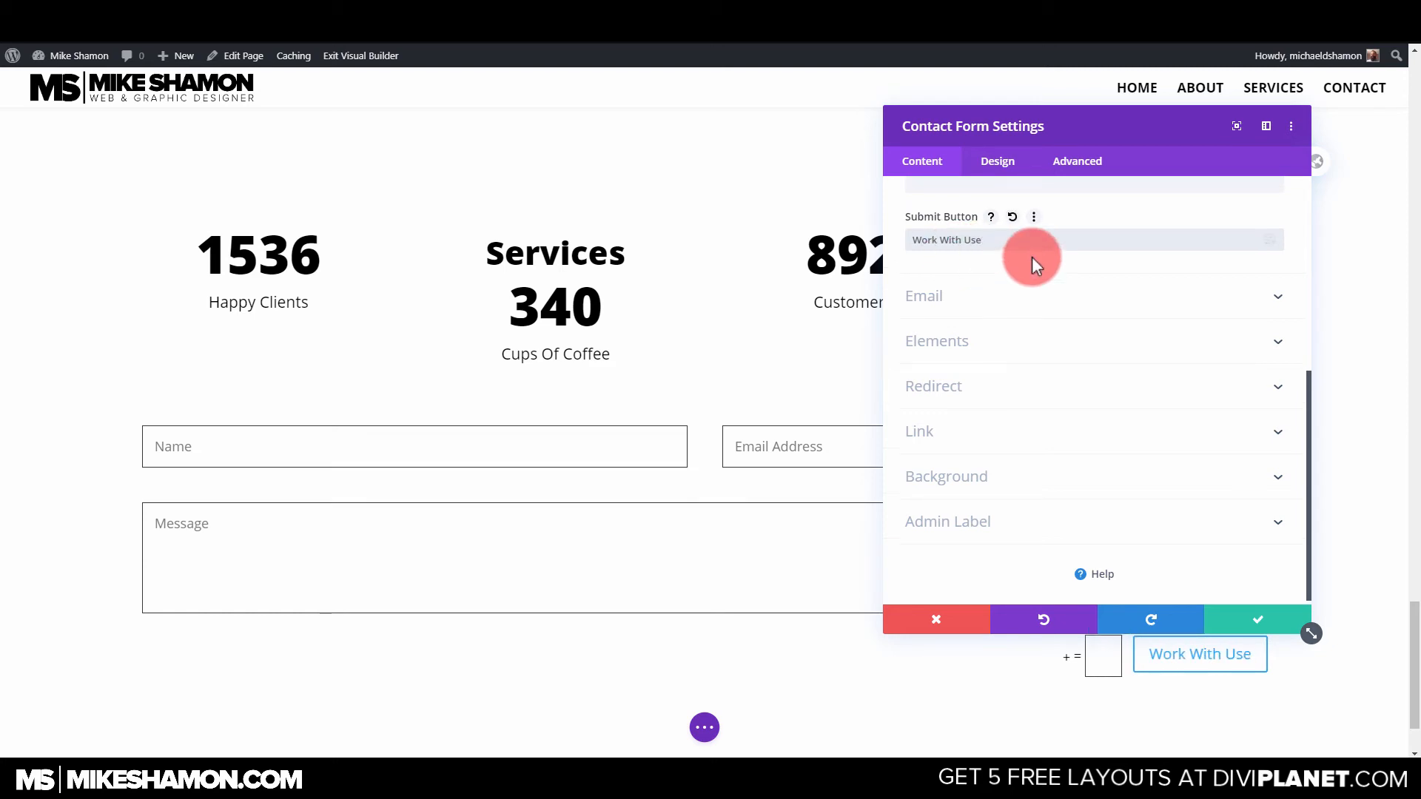
scroll(1028, 251, "up", 2)
left_click_drag(1005, 114, 641, 127)
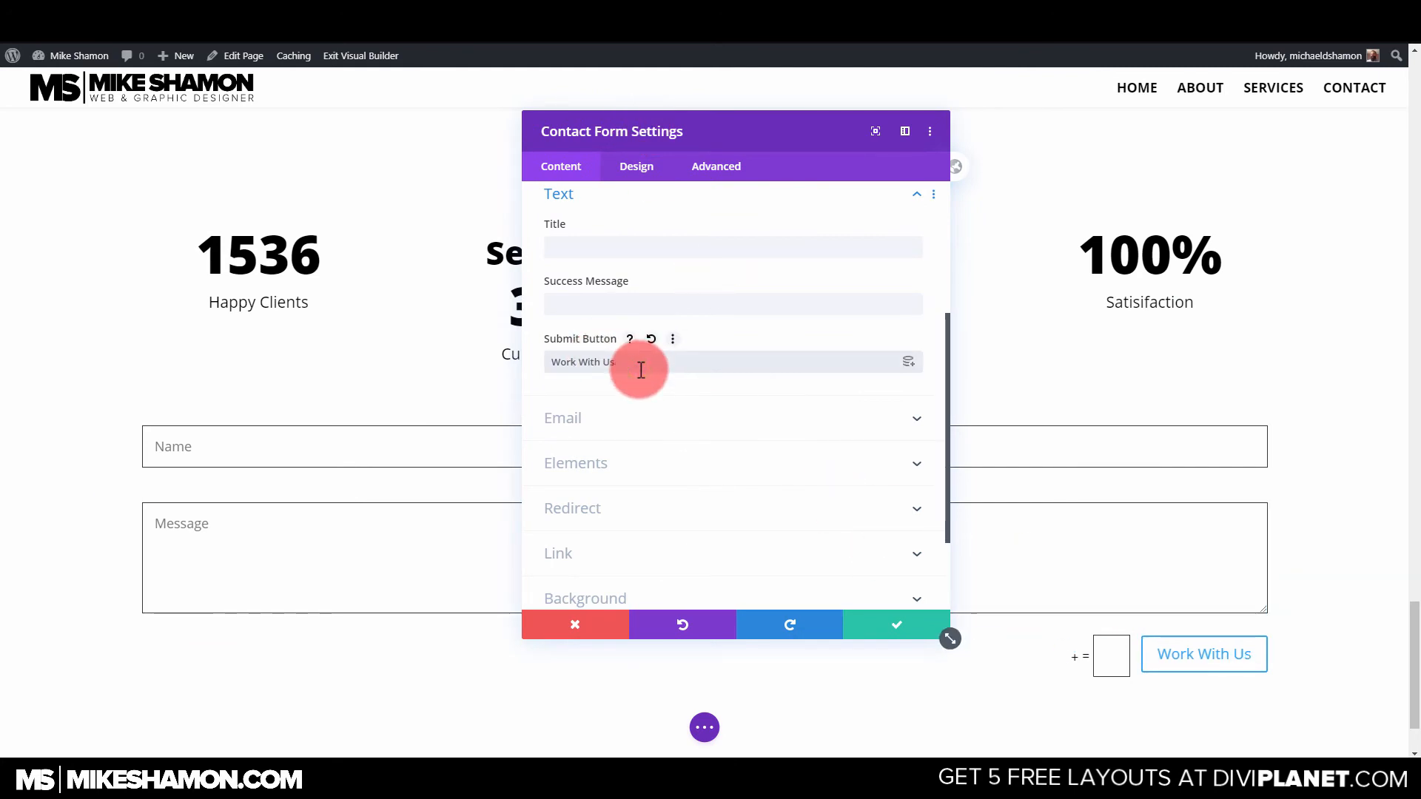
Set the contact form's success message to "Thank You", review the email and button options, and save the settings.
left_click(590, 296)
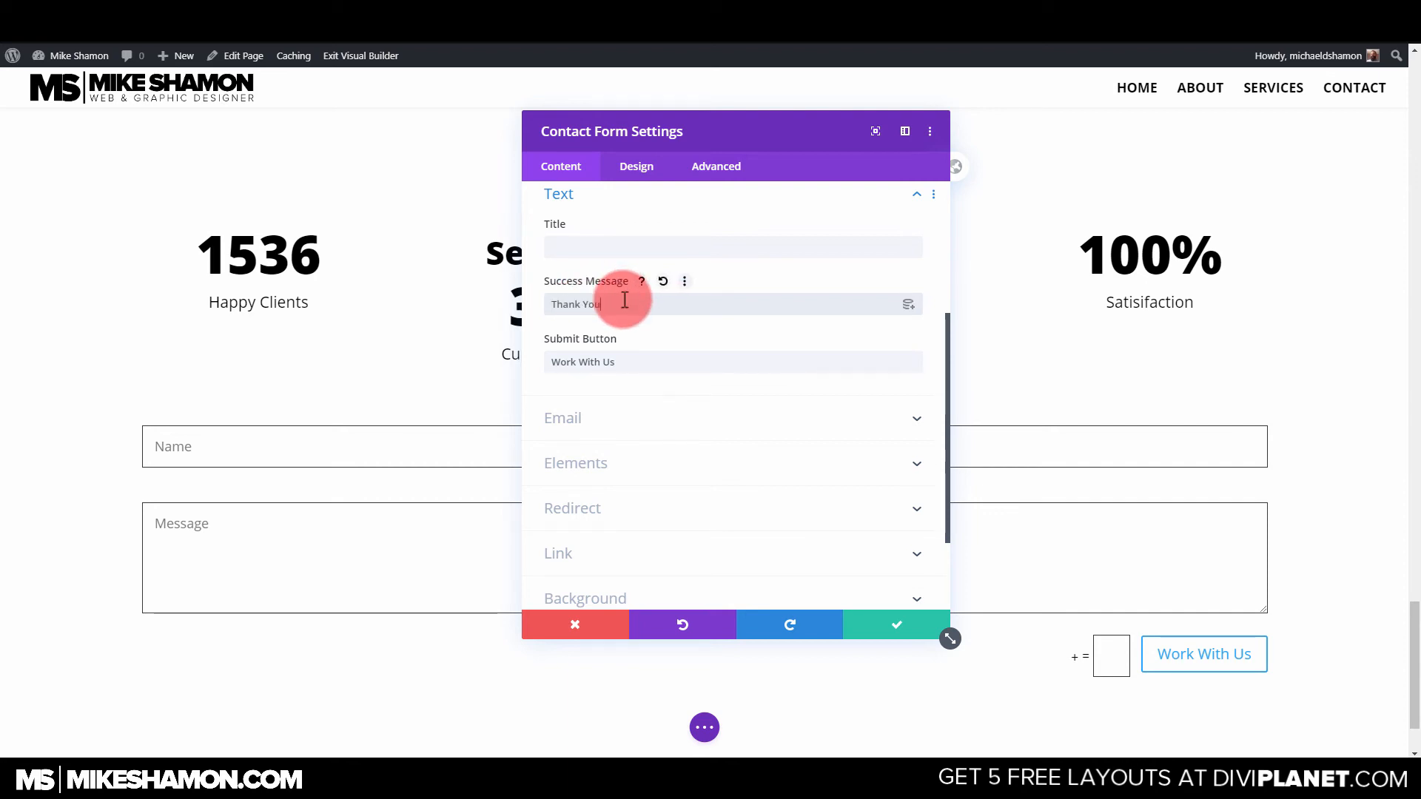
left_click(619, 417)
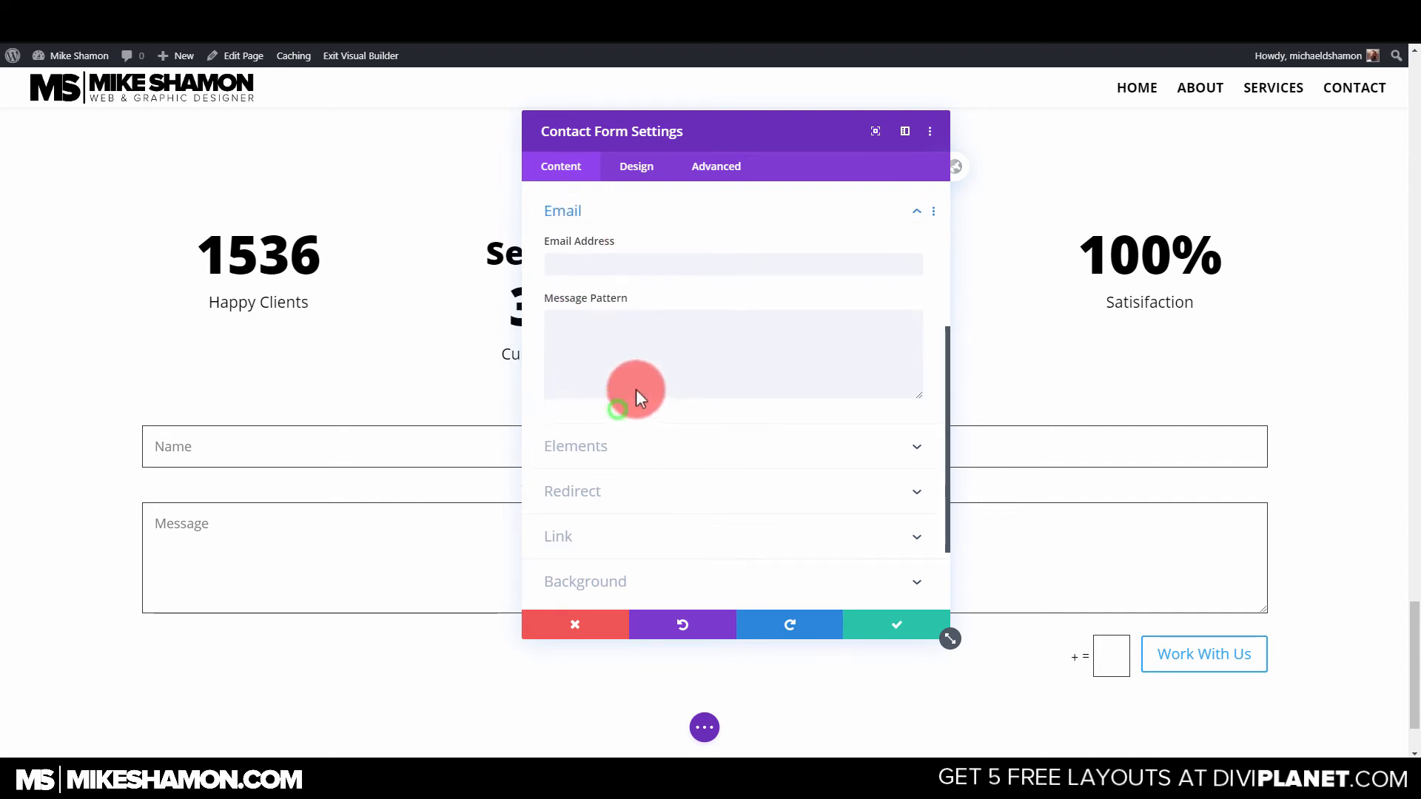
left_click(613, 256)
left_click(764, 286)
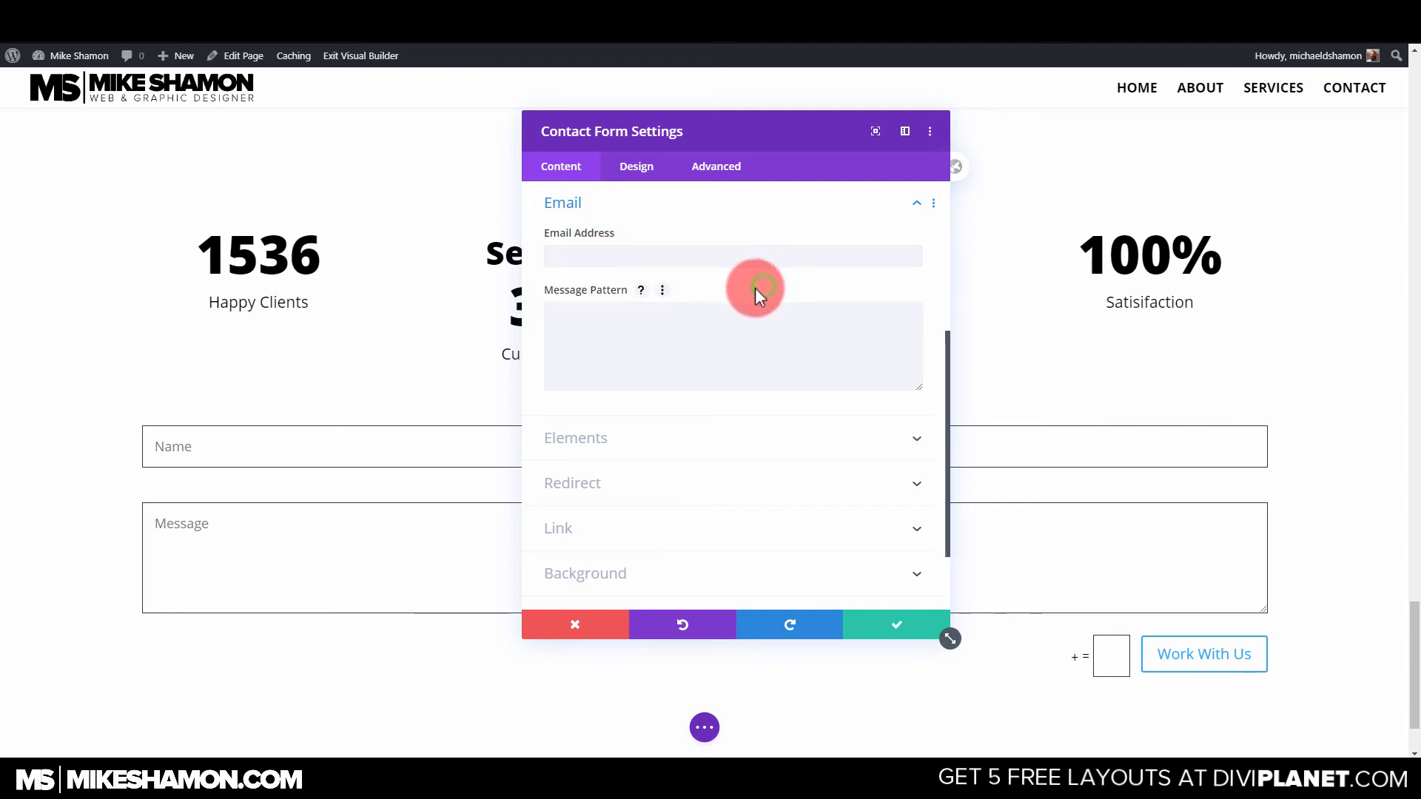
left_click(650, 175)
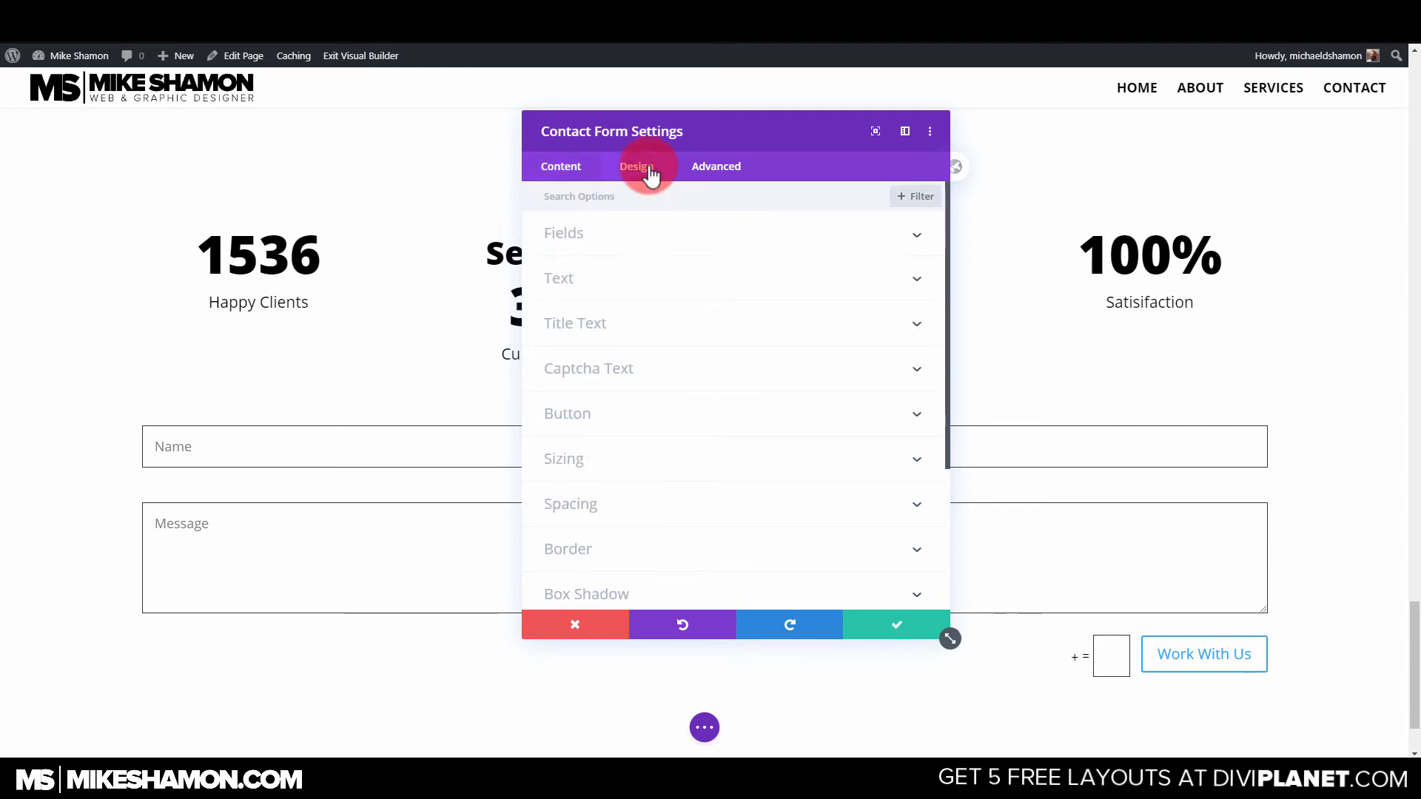
left_click(585, 419)
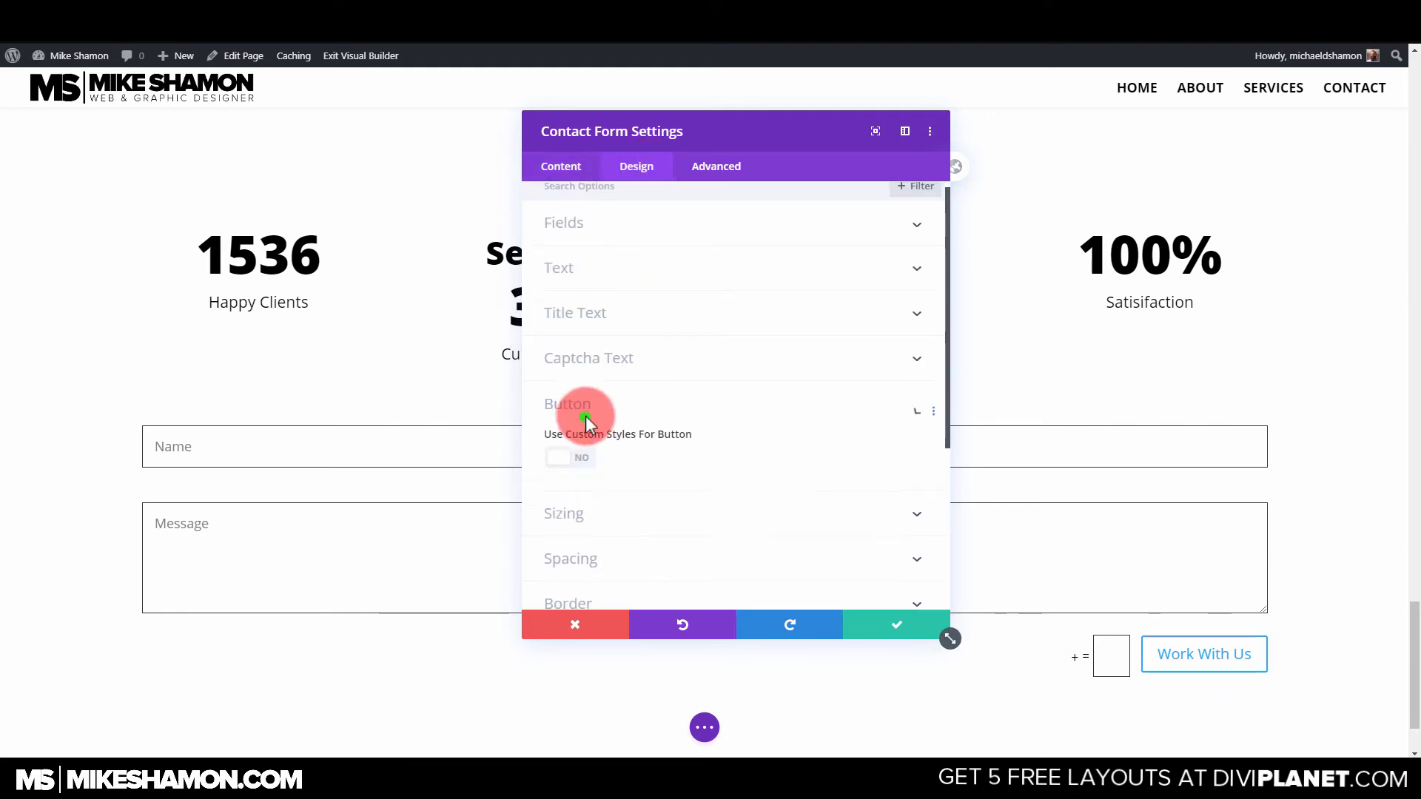
left_click(892, 618)
Copy the button styles of the Call Now button in the hero section, leaving that button's settings unsaved.
scroll(862, 492, "down", 5)
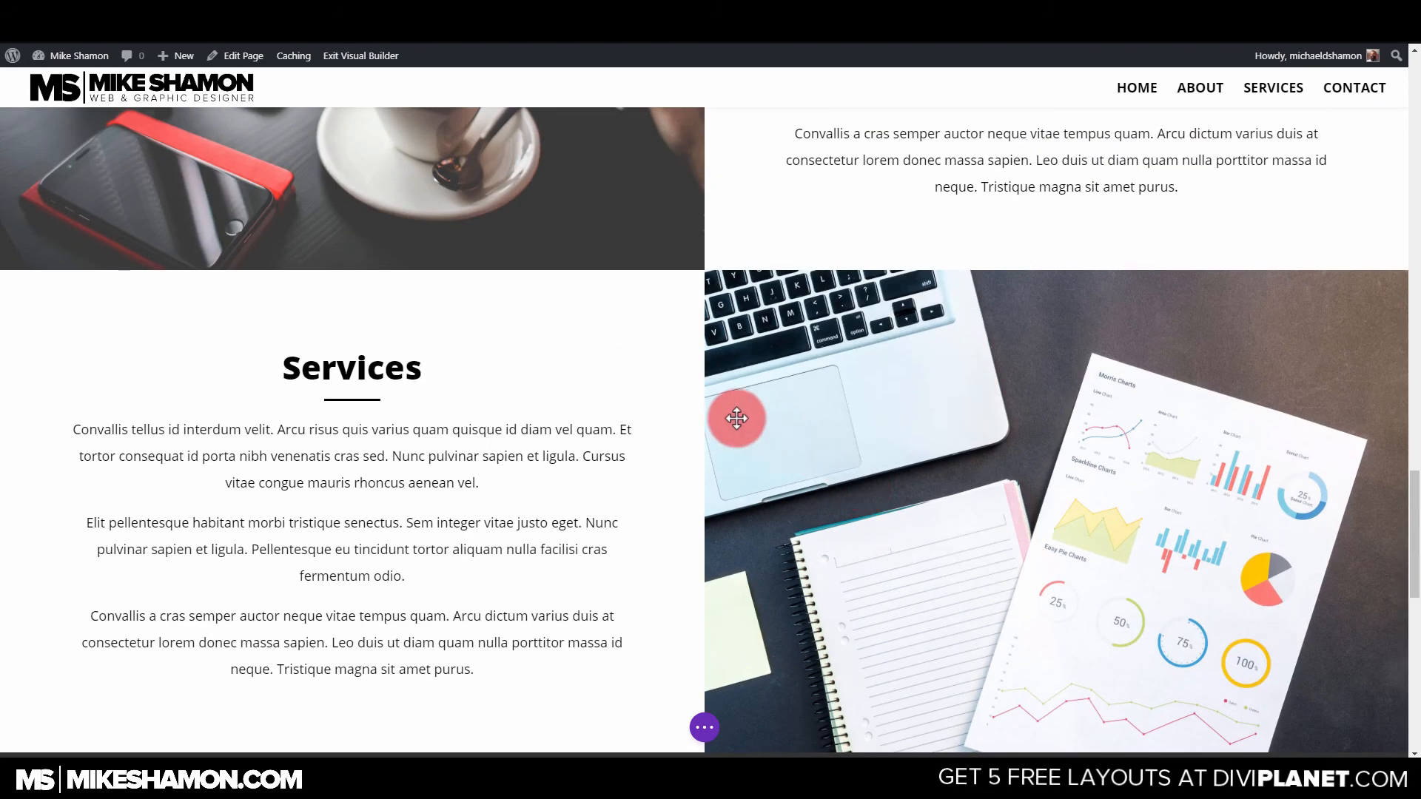
scroll(736, 415, "down", 5)
scroll(723, 390, "up", 5)
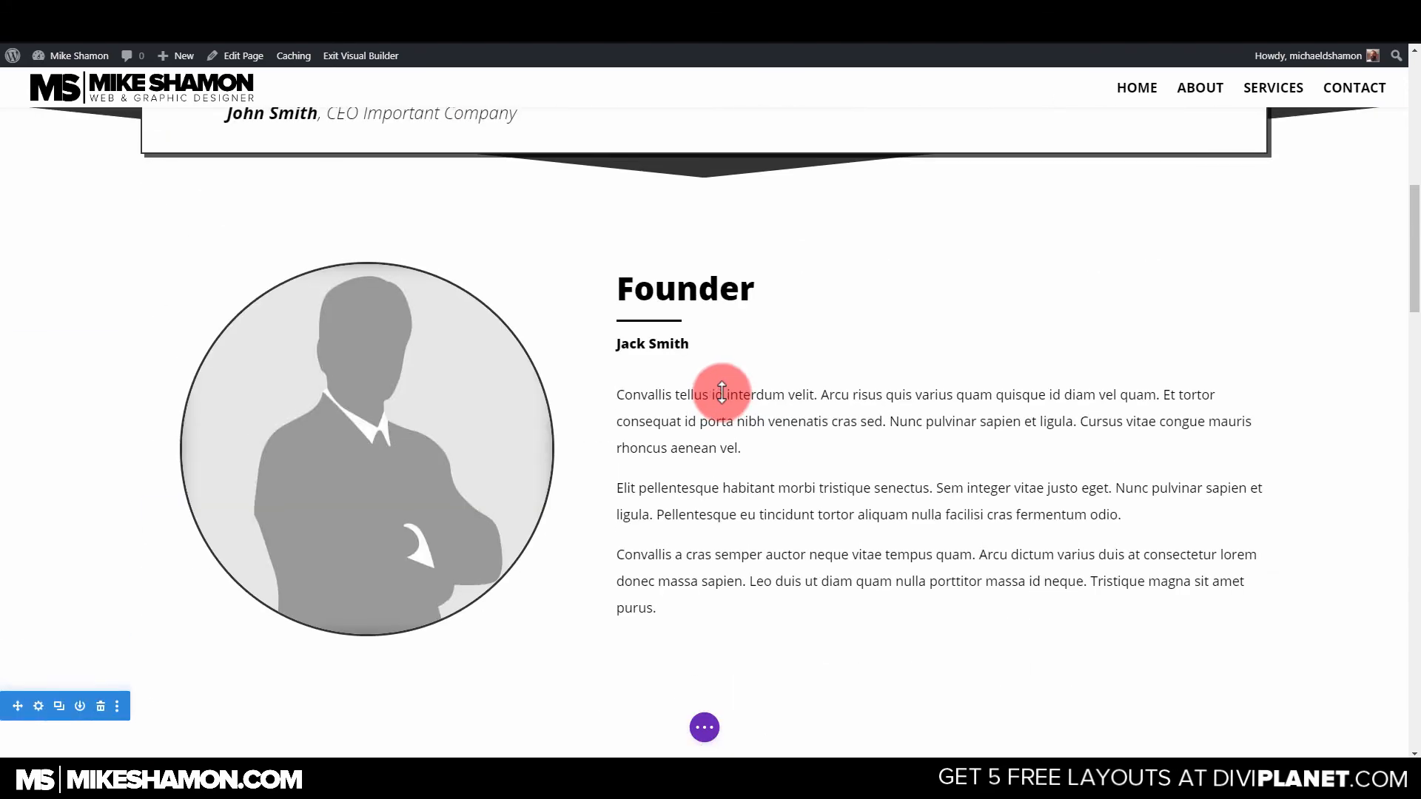
scroll(721, 392, "up", 5)
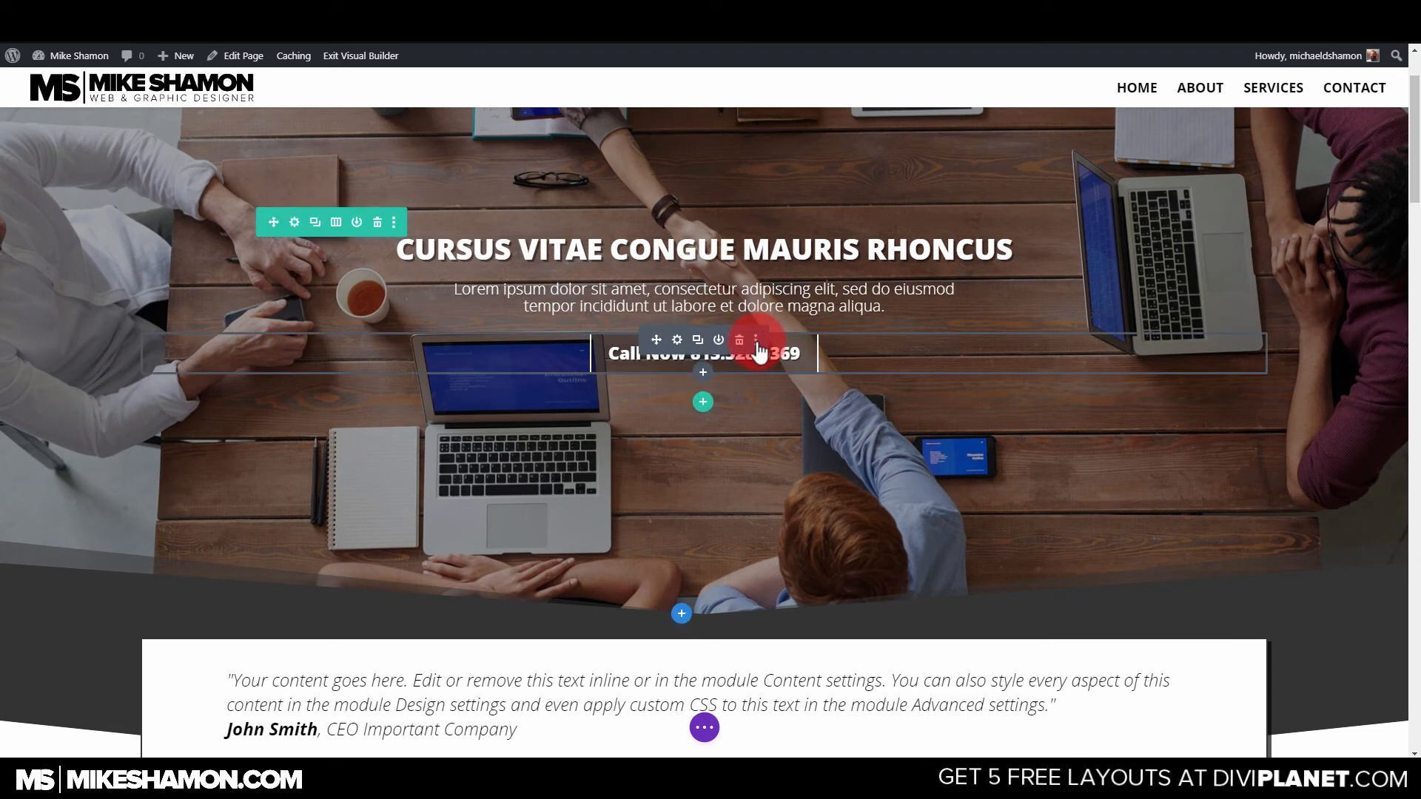
left_click(757, 343)
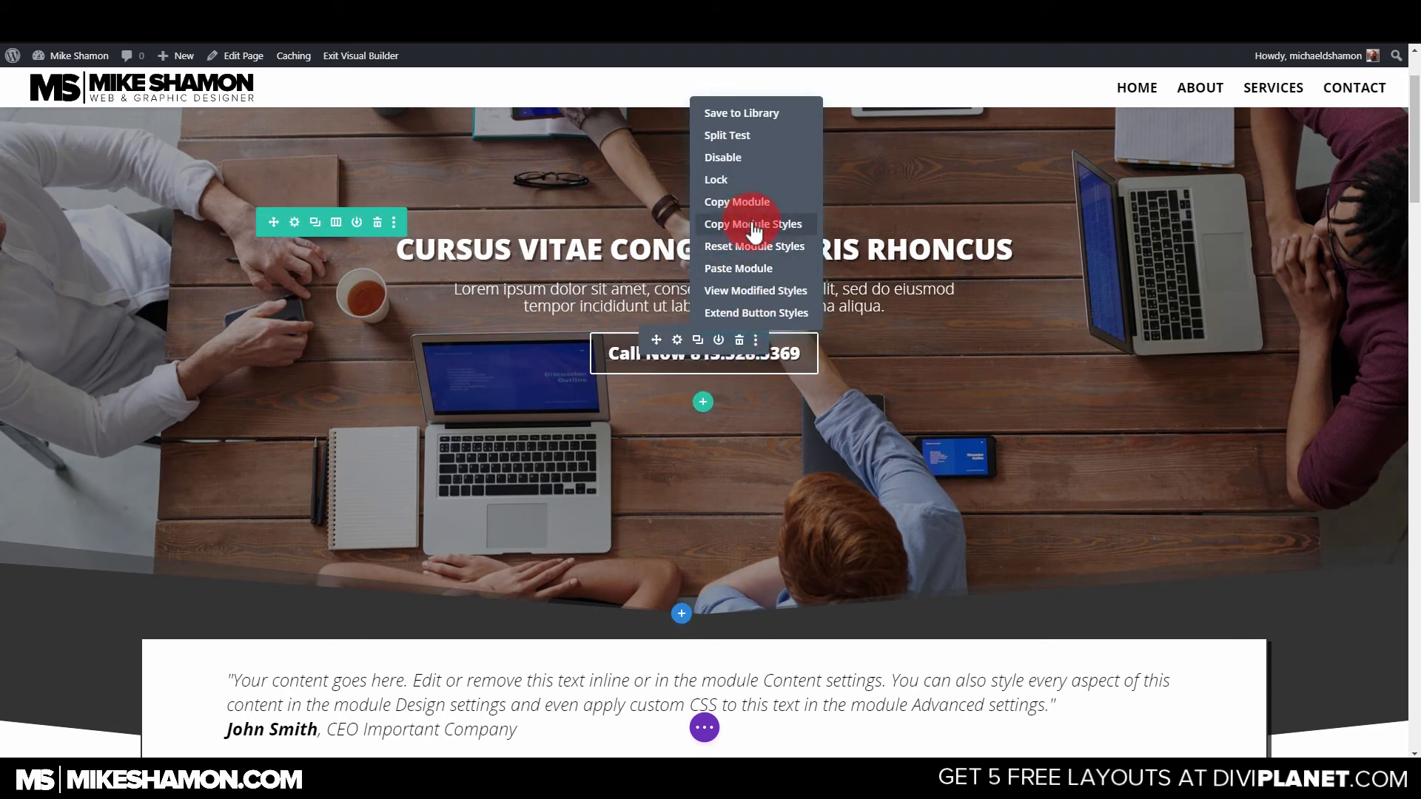
left_click(677, 341)
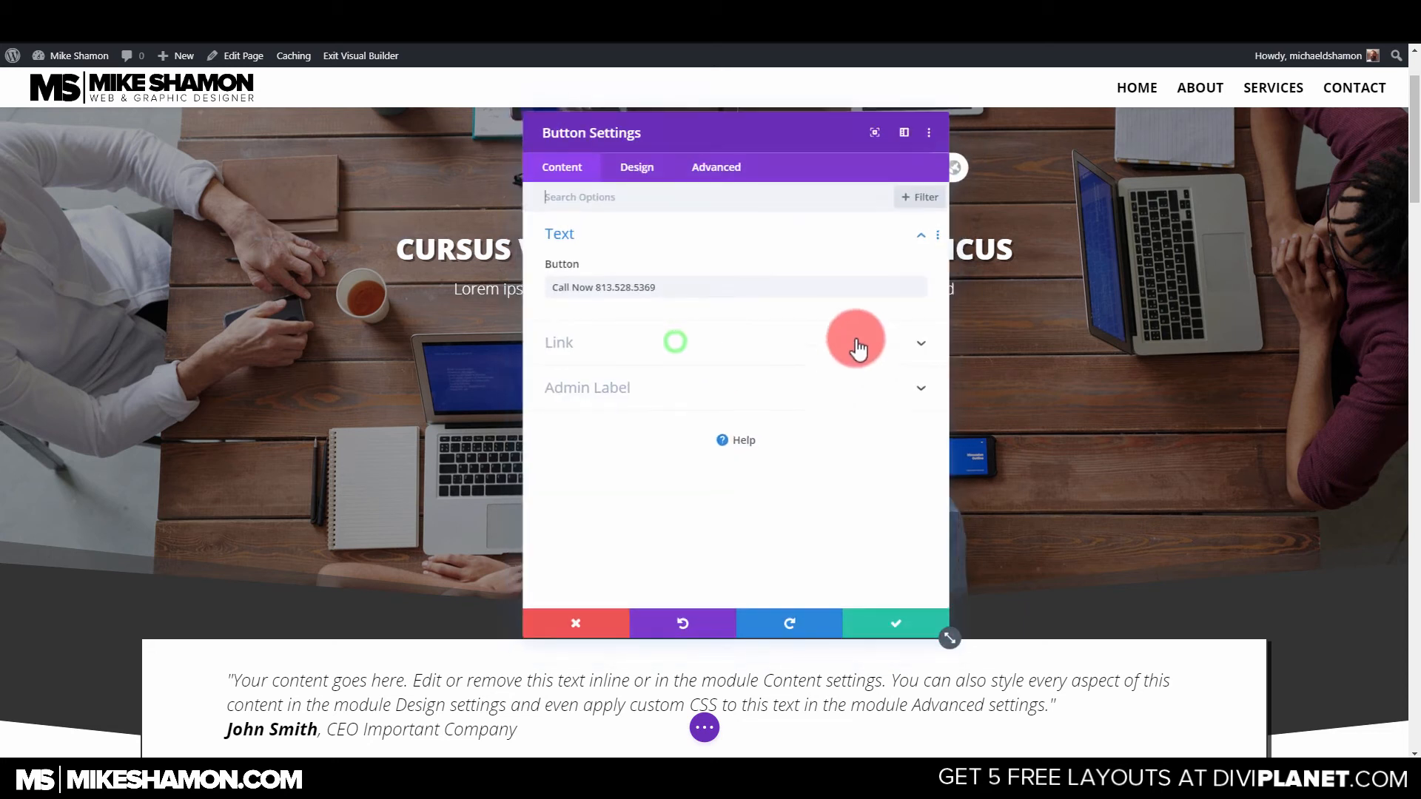
left_click(643, 164)
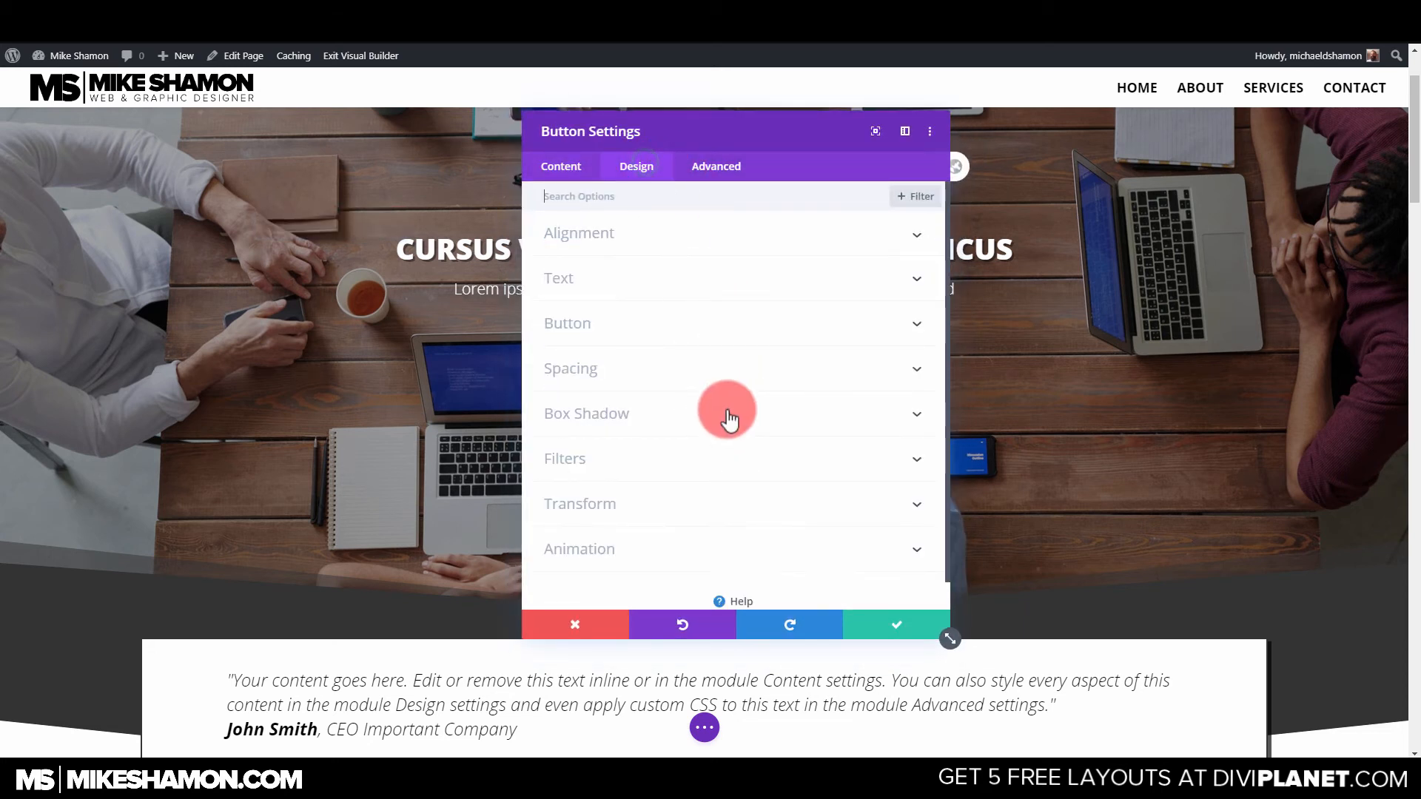
left_click(912, 329)
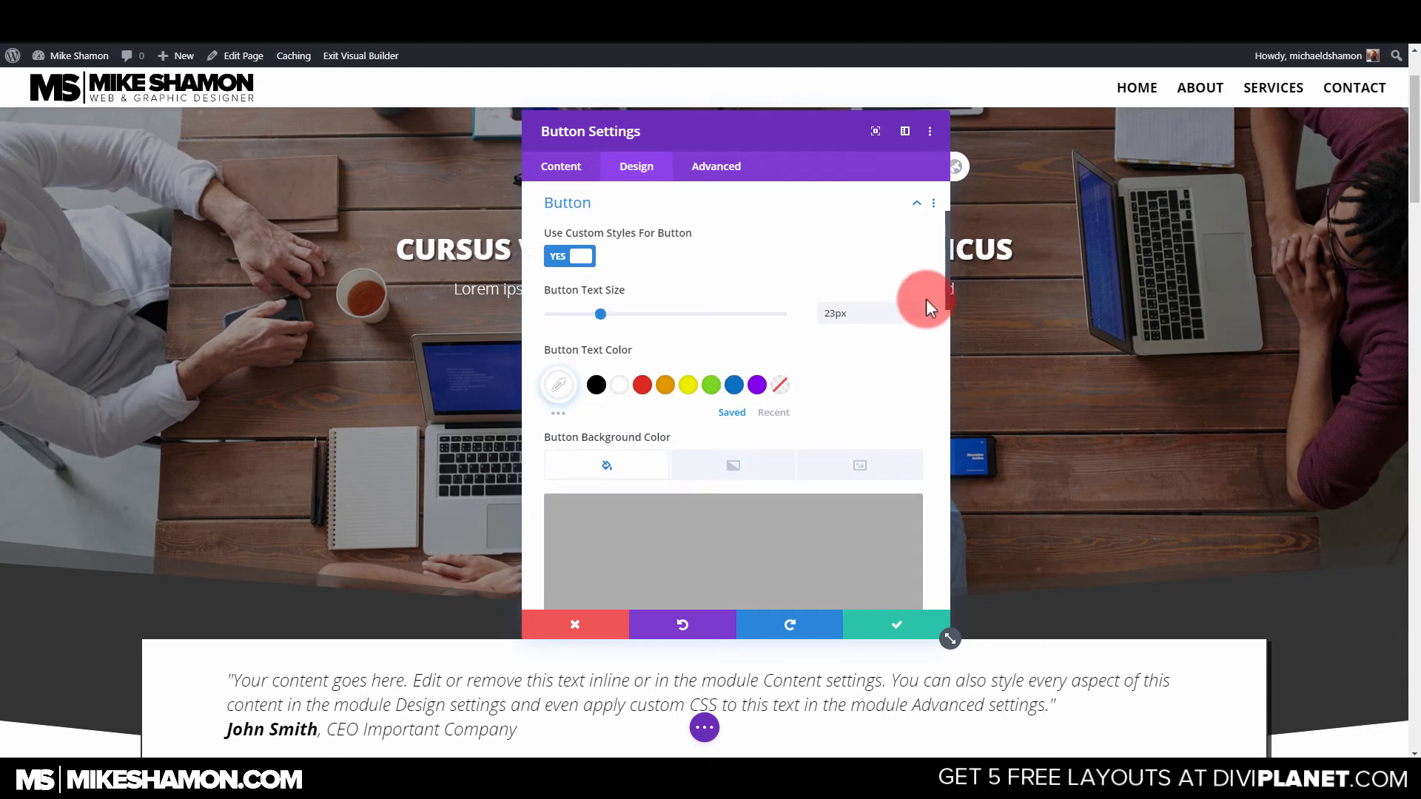
left_click(936, 204)
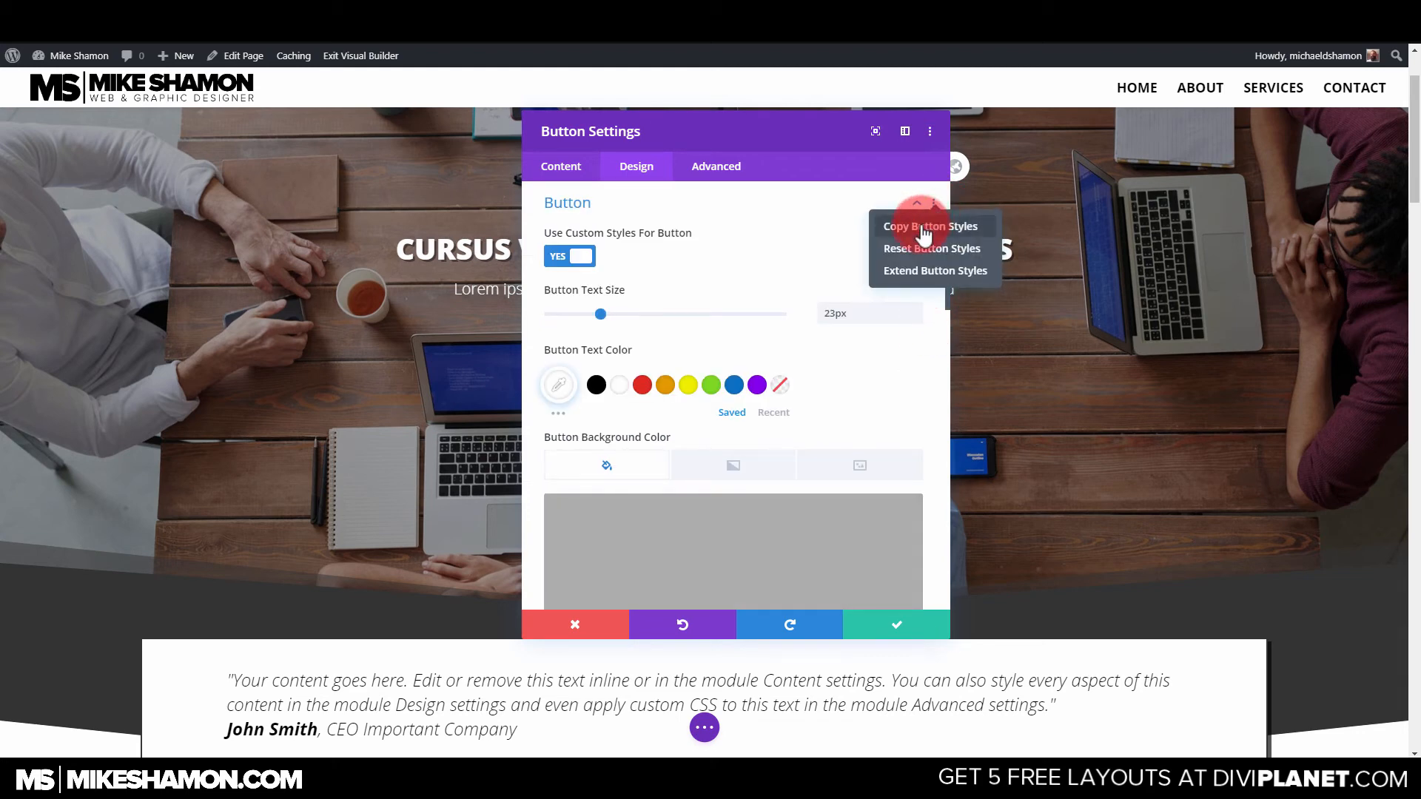
left_click(923, 227)
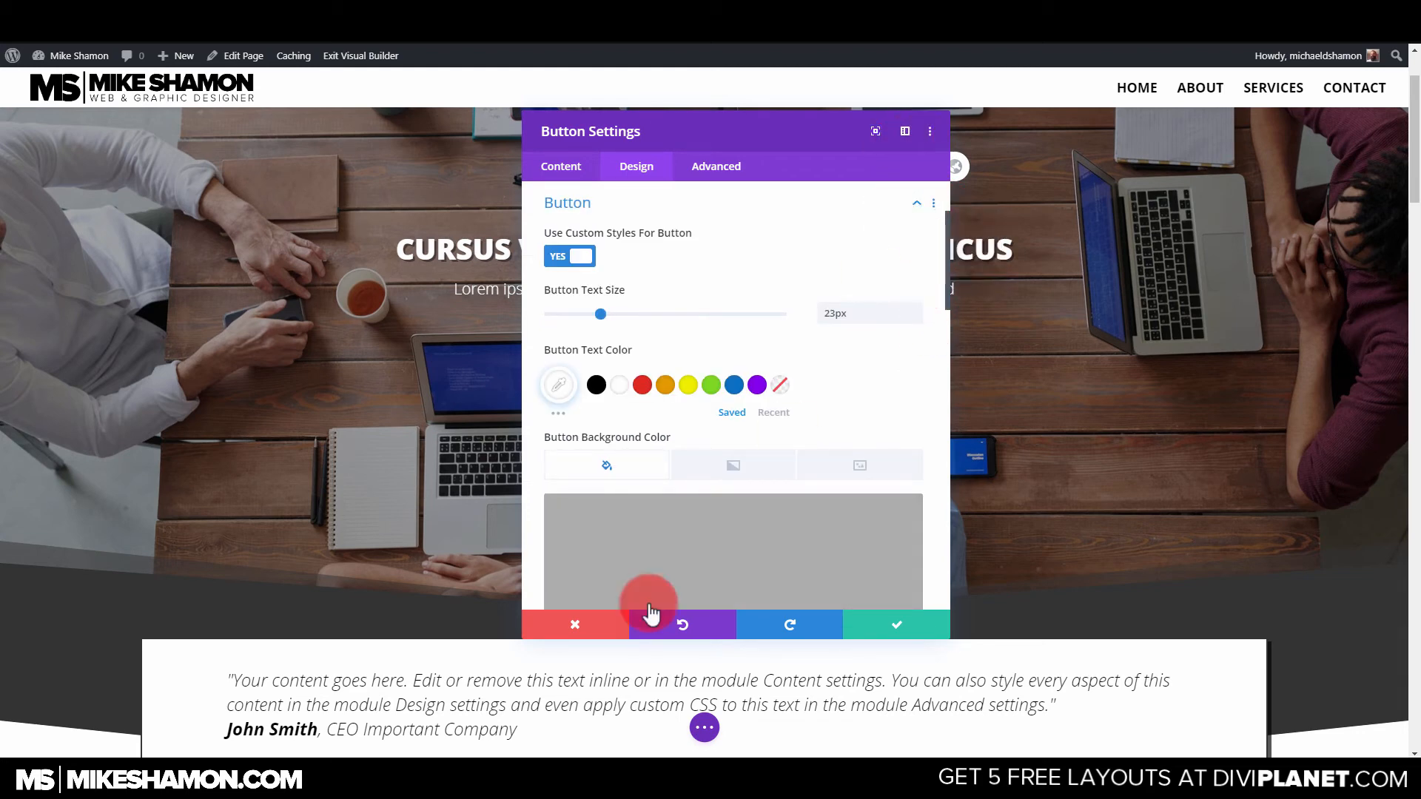
left_click(571, 622)
Paste the copied button styles onto the contact form's submit button and save the form settings.
scroll(851, 533, "down", 15)
scroll(871, 571, "down", 10)
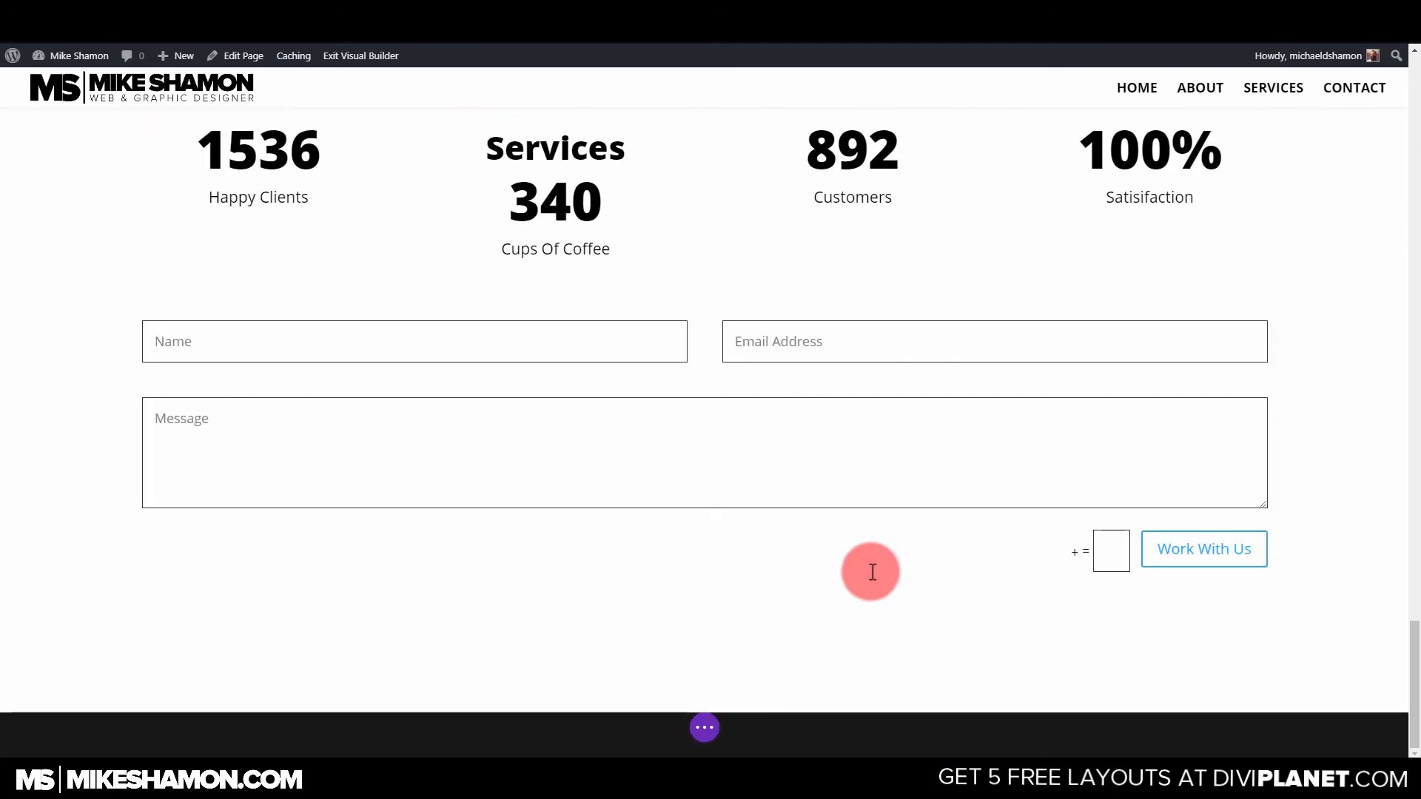
mouse_move(1161, 548)
left_click(678, 359)
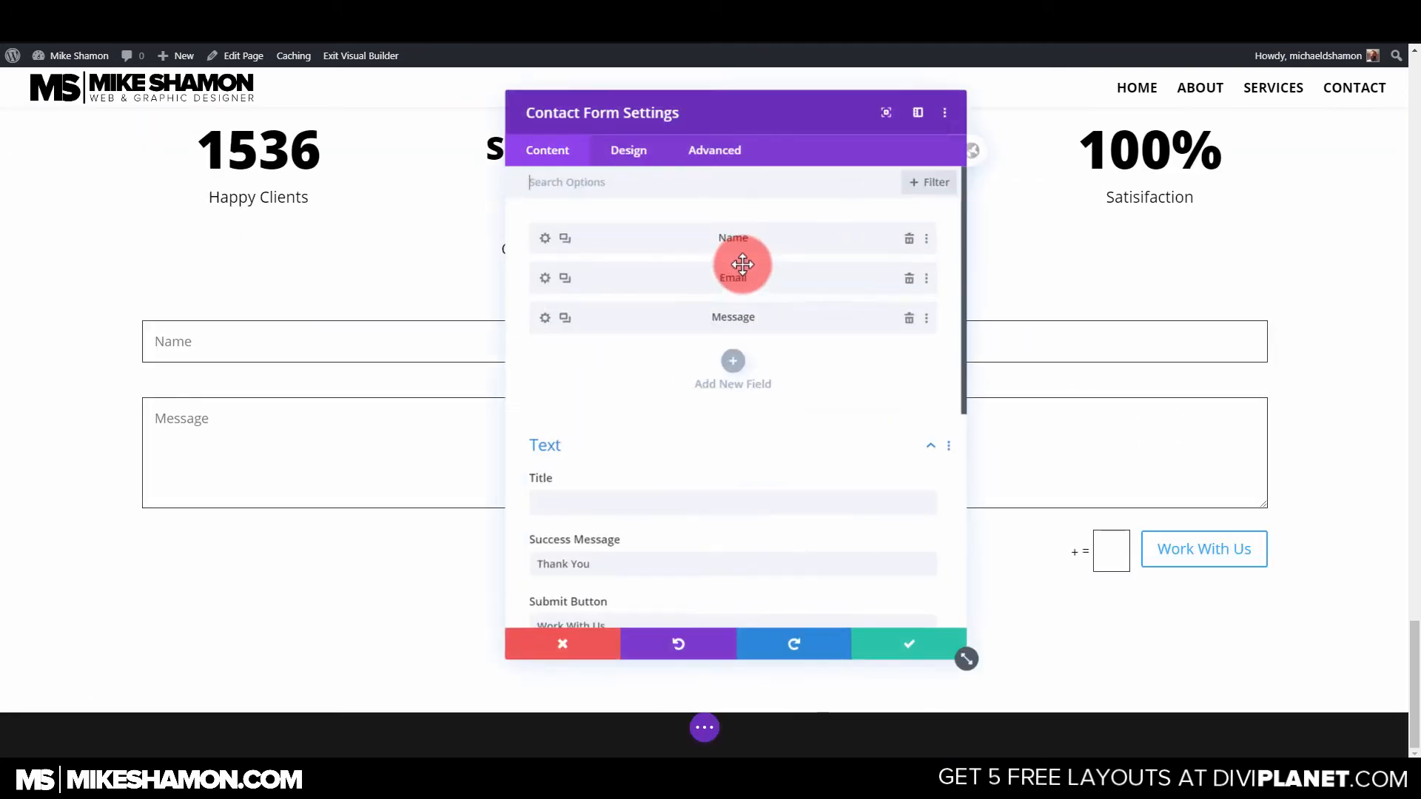
left_click(636, 168)
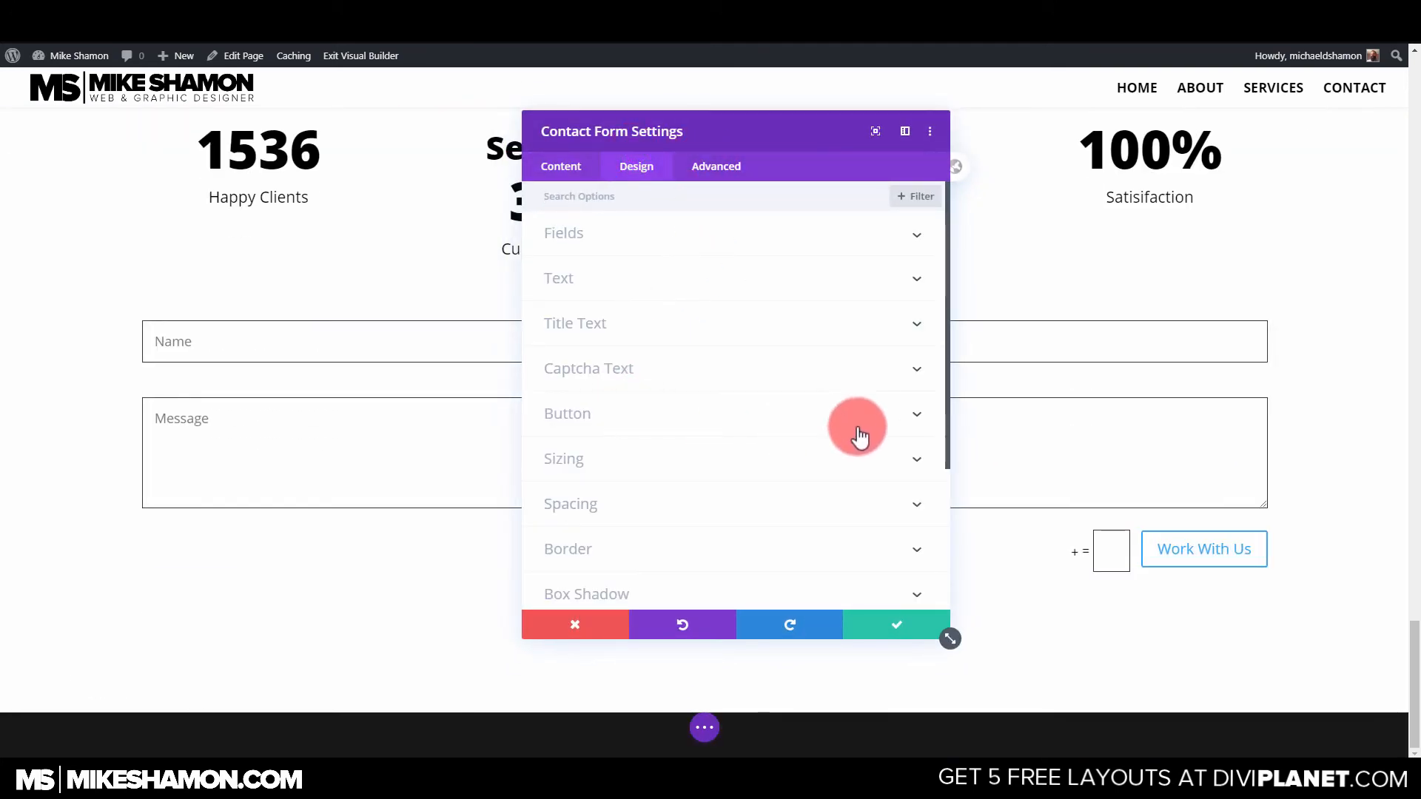
left_click(917, 416)
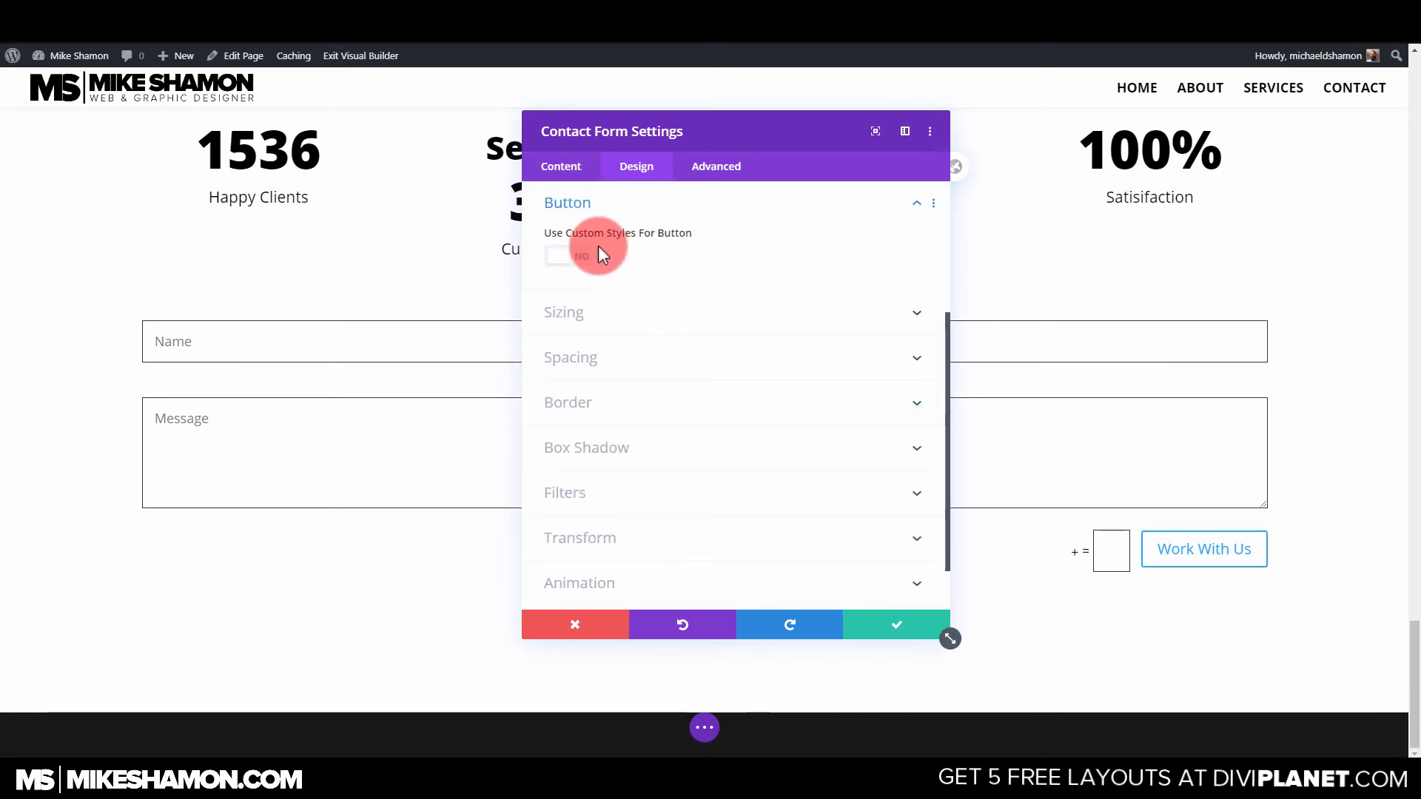
left_click(933, 202)
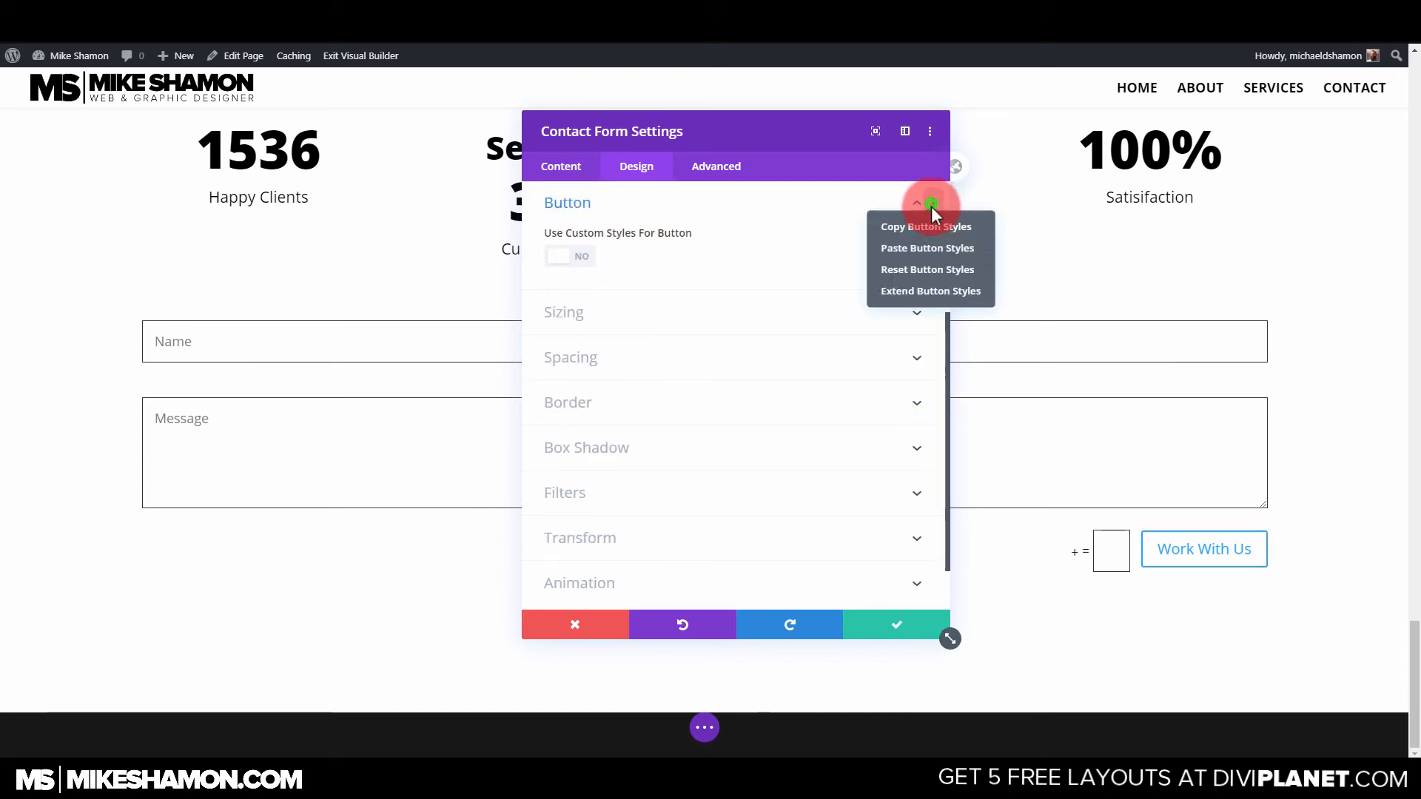
left_click(921, 251)
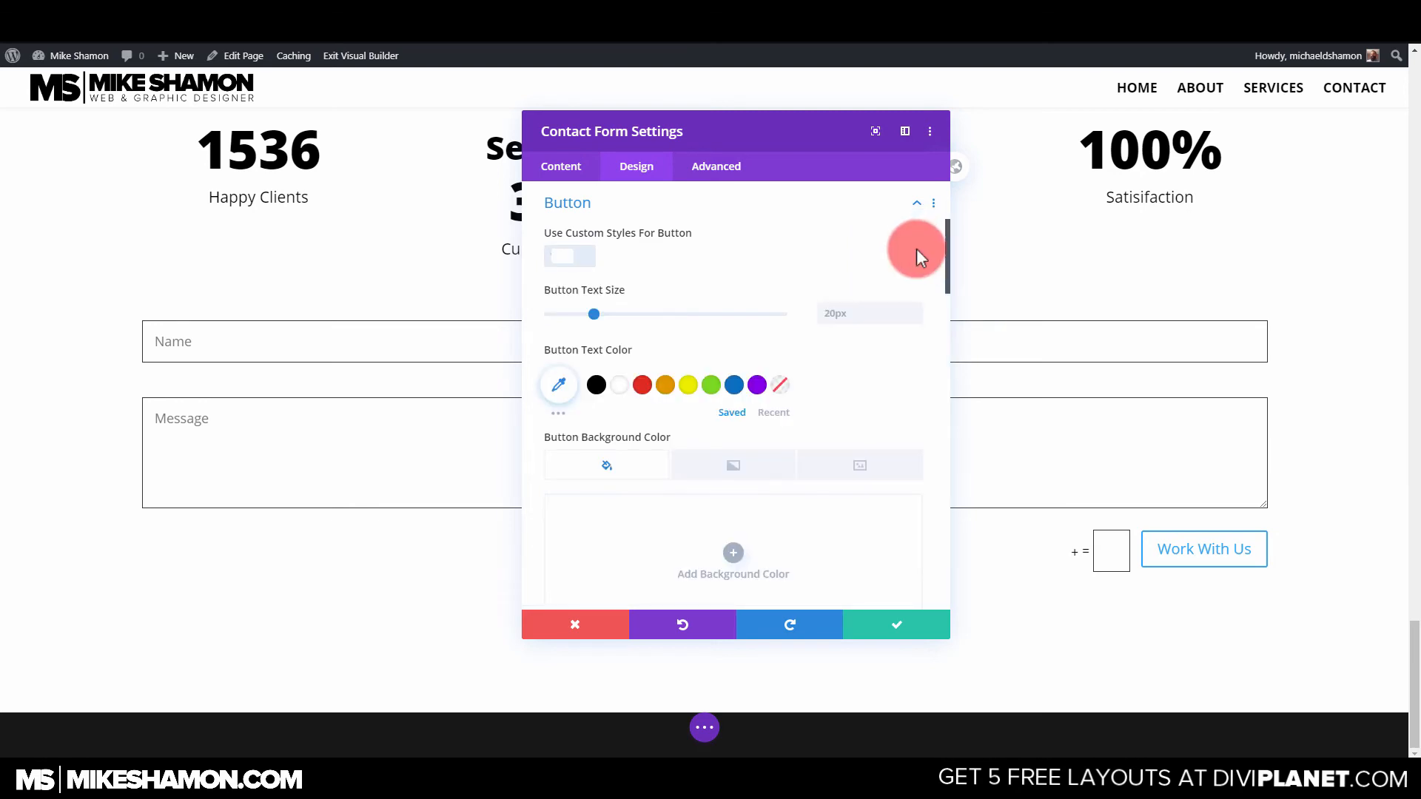
left_click(891, 629)
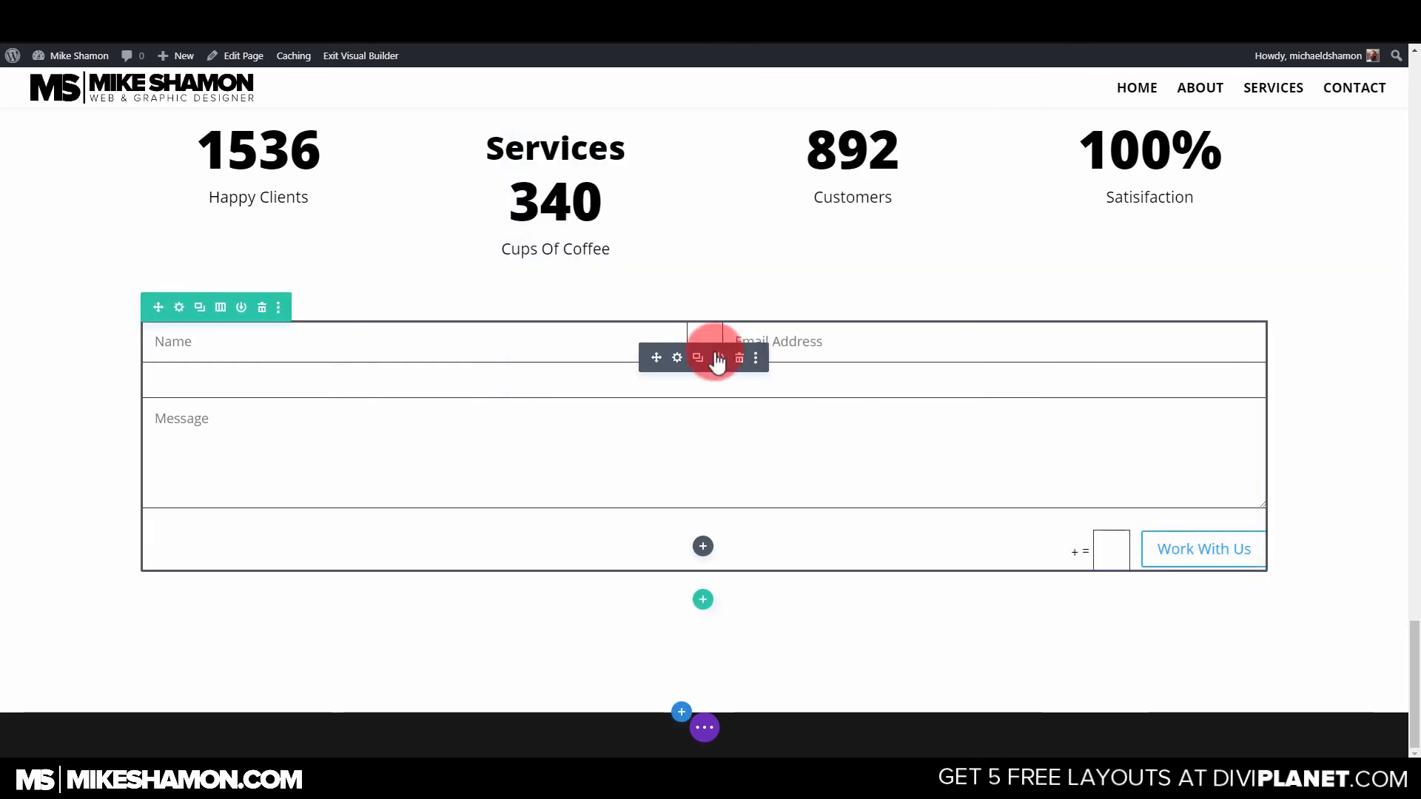
Set the button text color to black in the contact form's button design settings.
left_click(677, 359)
left_click(636, 167)
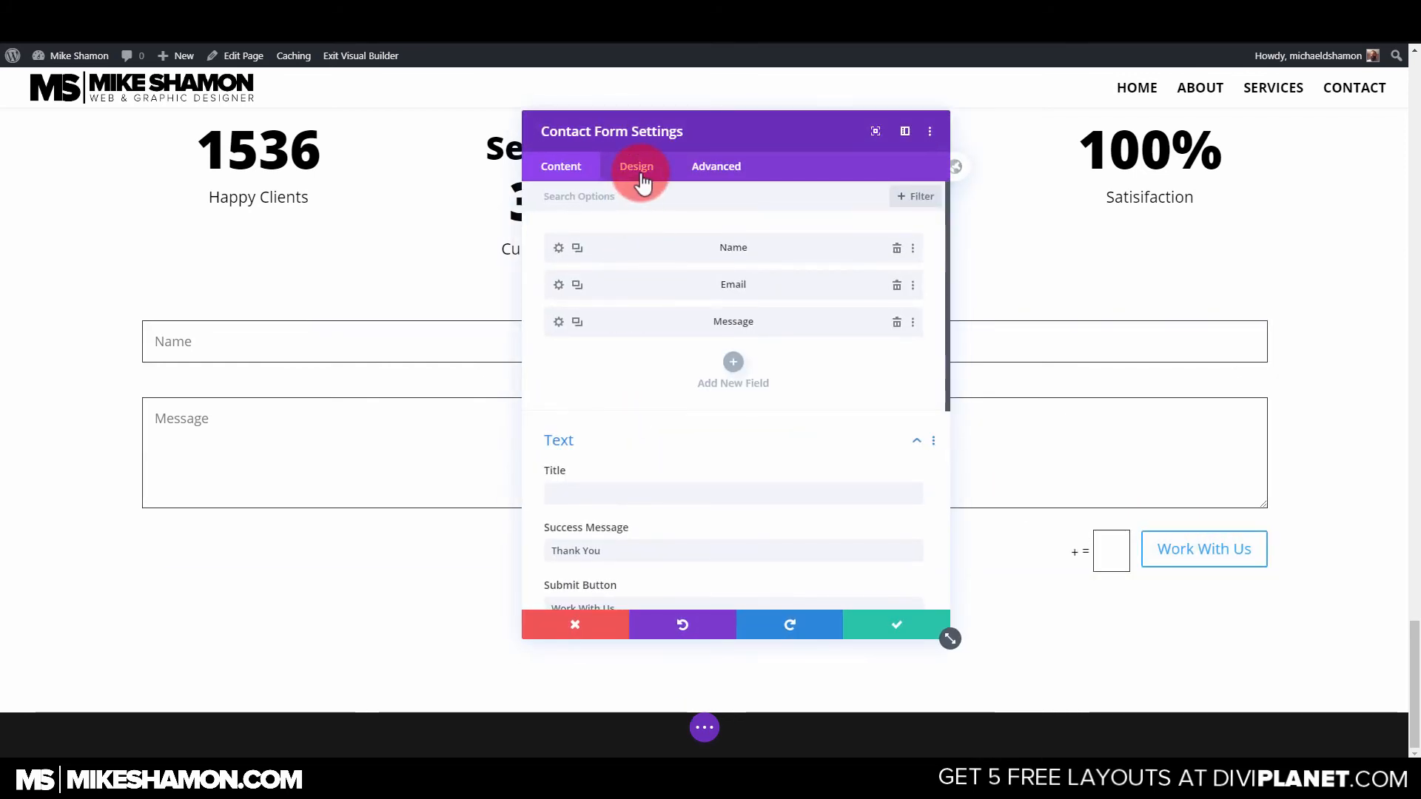
left_click(589, 415)
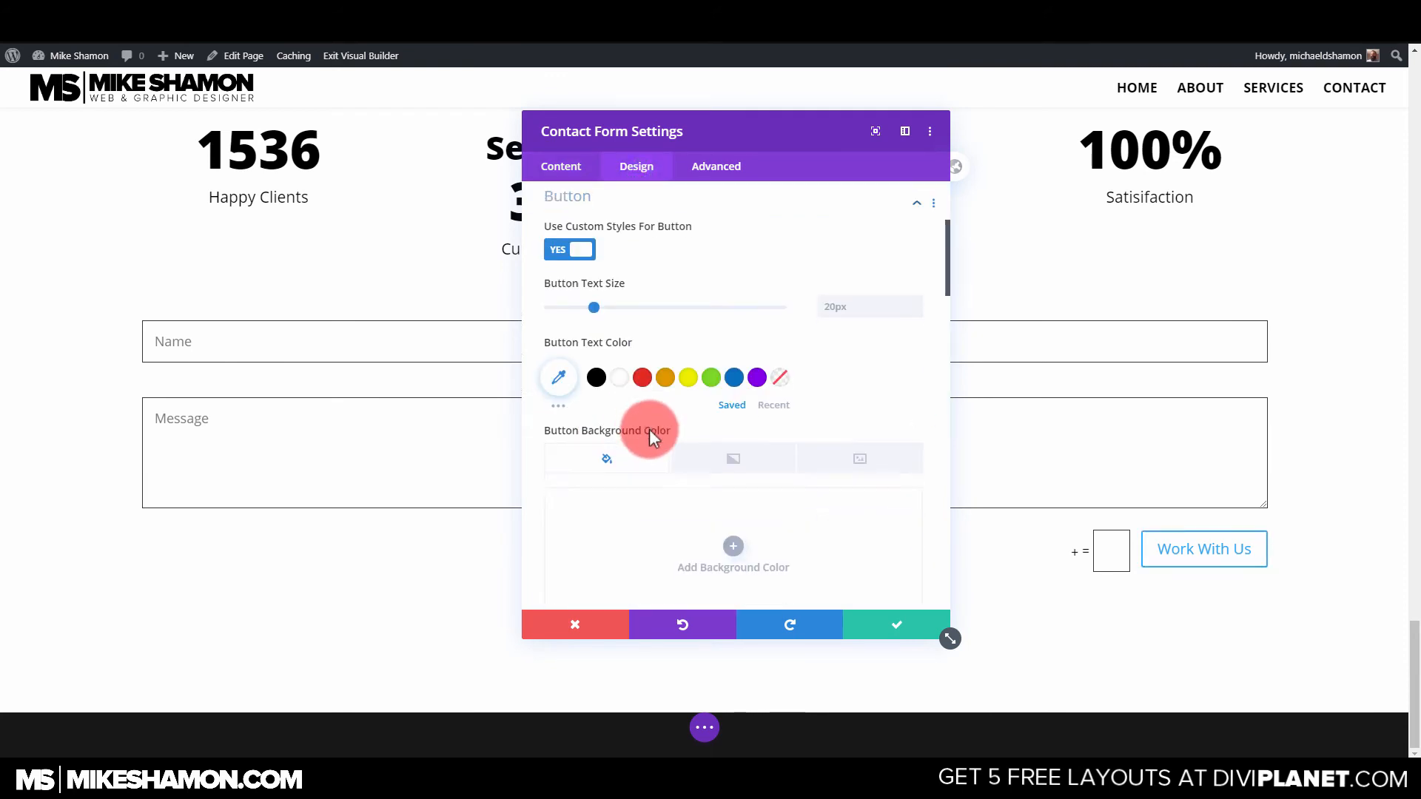
scroll(656, 434, "down", 3)
scroll(603, 348, "up", 3)
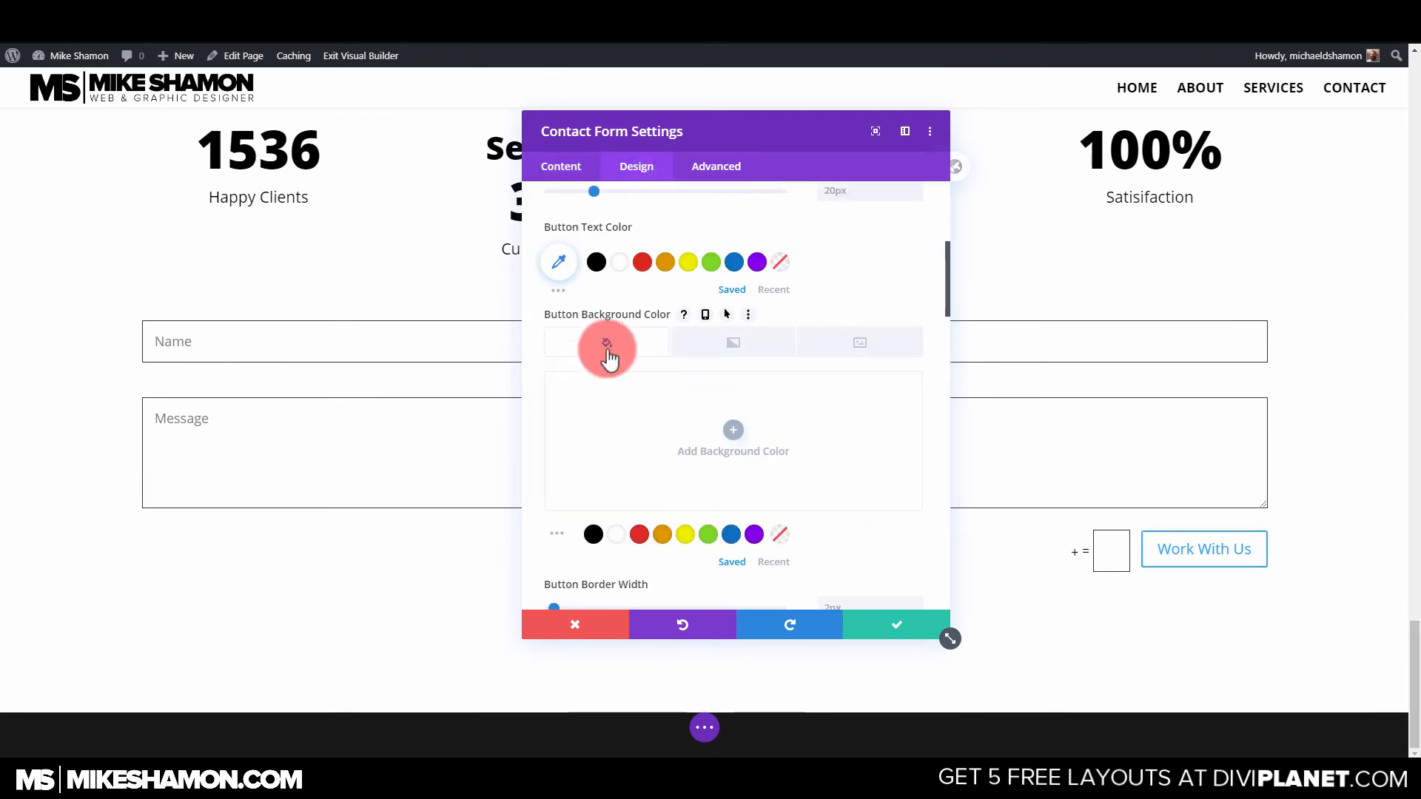
left_click(597, 262)
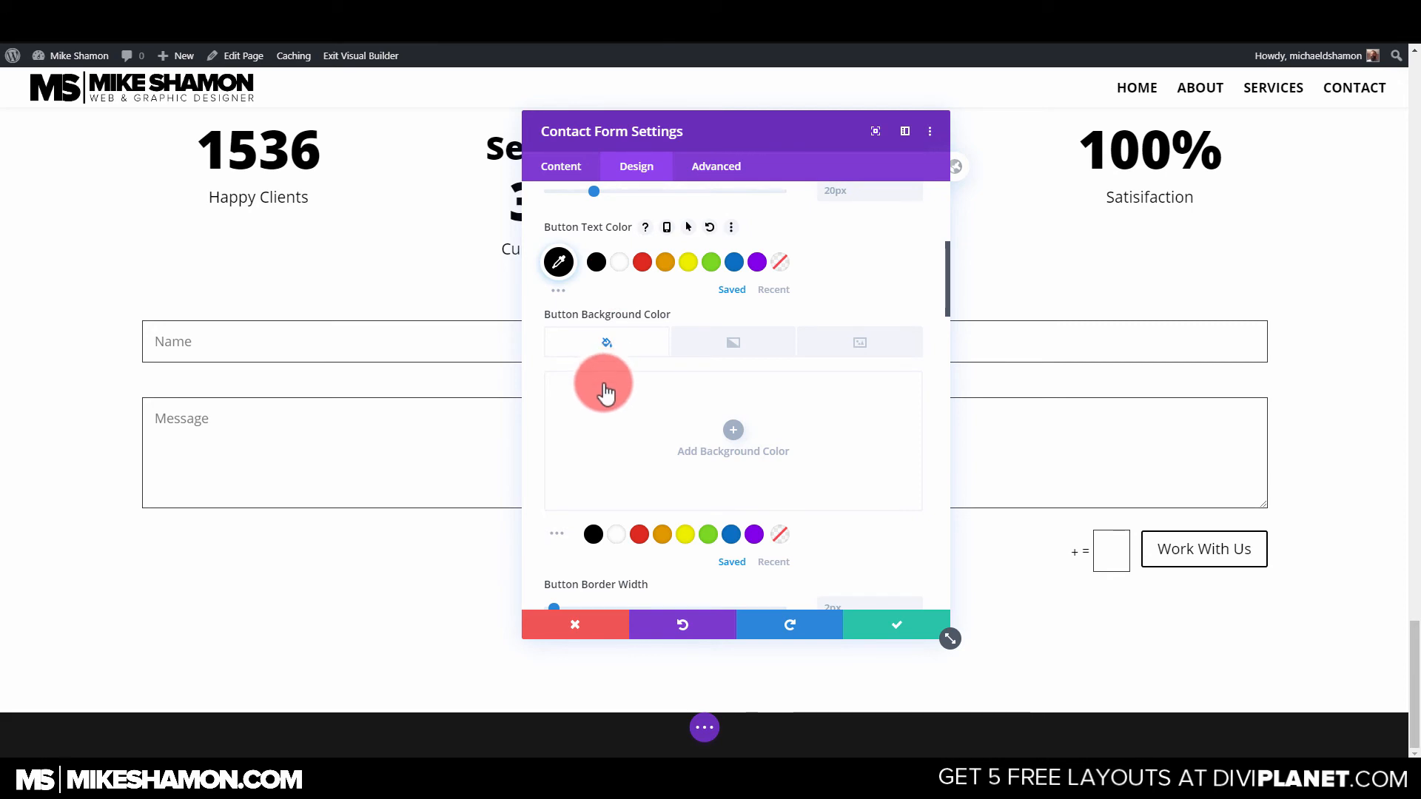
Apply the hard-edged, down-and-right box shadow preset to the contact form's button.
scroll(607, 429, "down", 10)
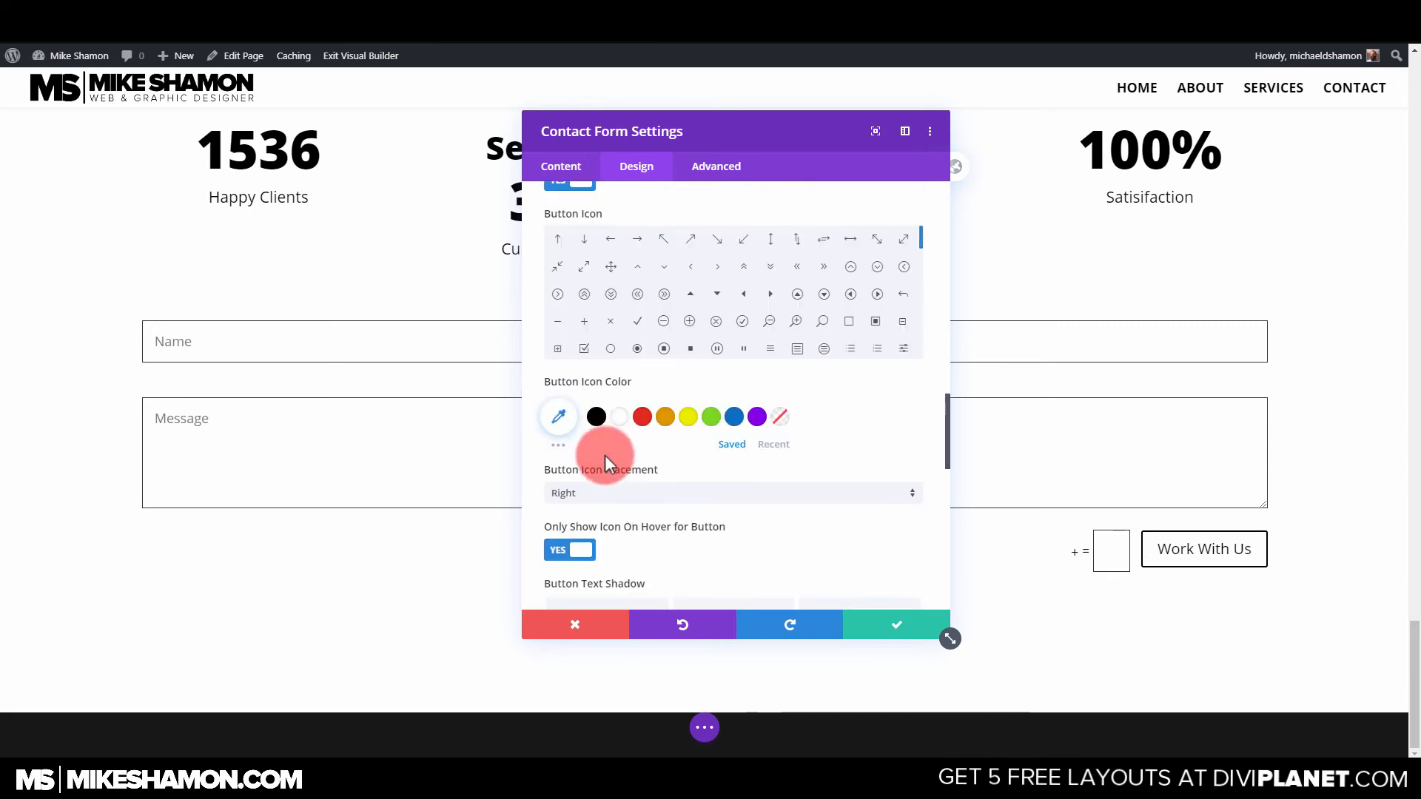
scroll(603, 462, "down", 10)
scroll(599, 477, "up", 2)
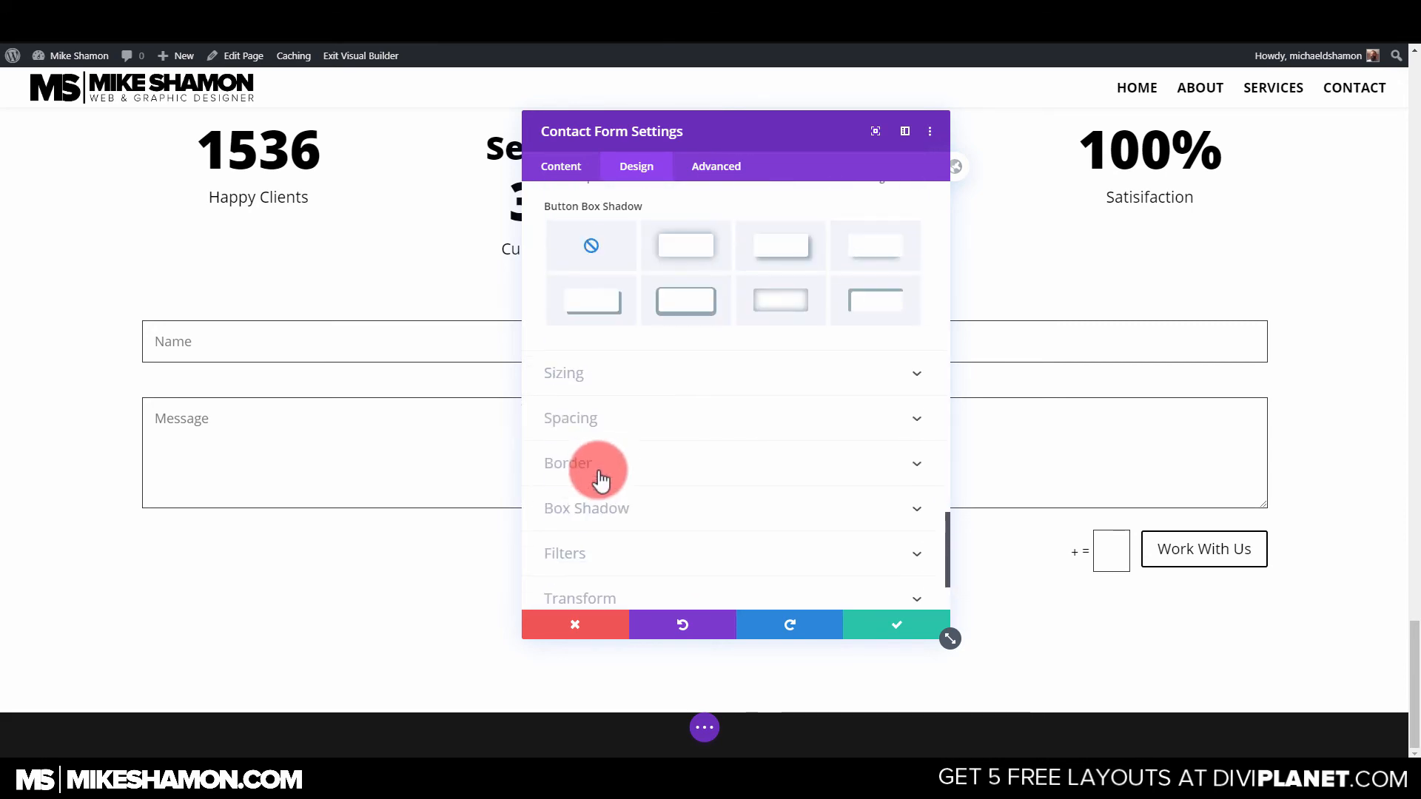
scroll(597, 406, "up", 4)
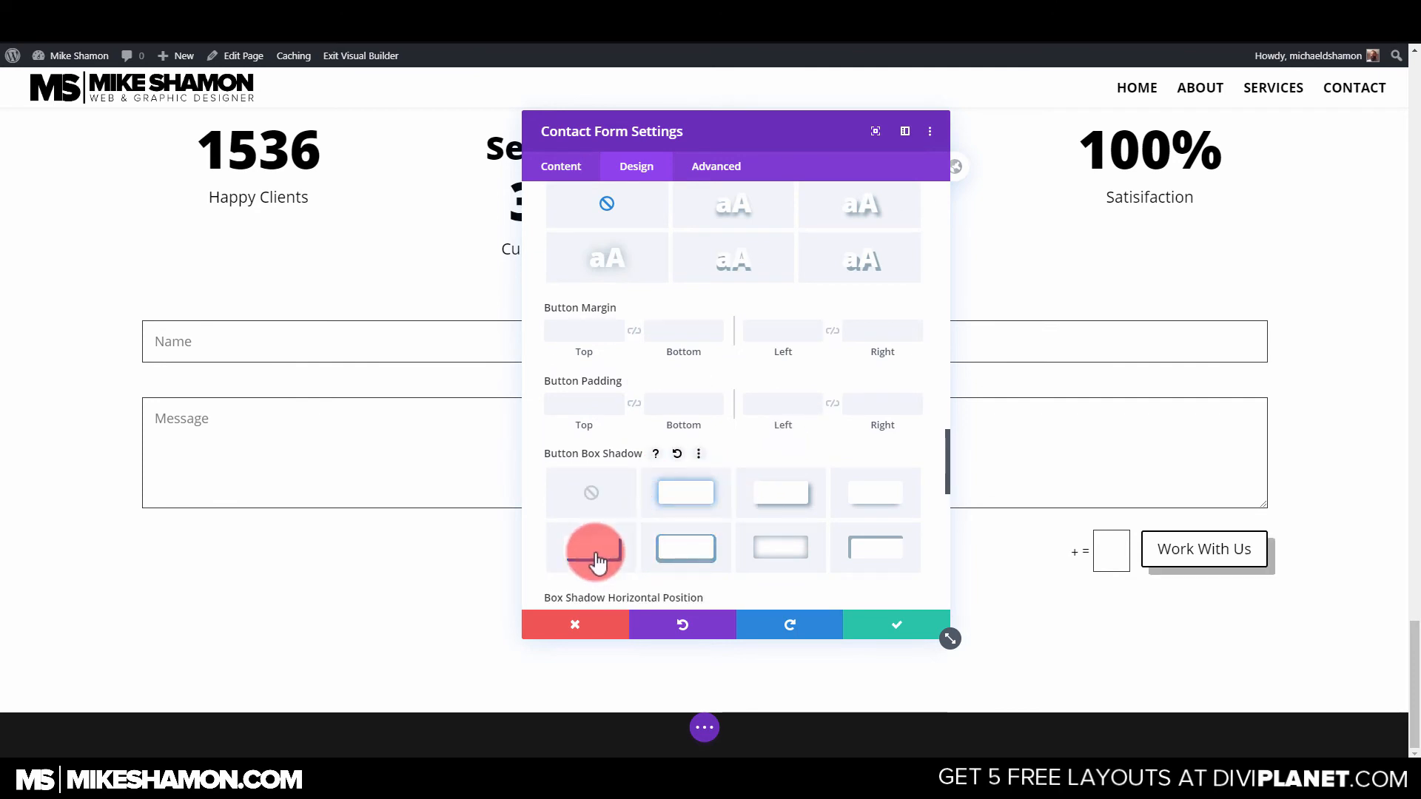
scroll(652, 455, "up", 1)
scroll(840, 501, "down", 3)
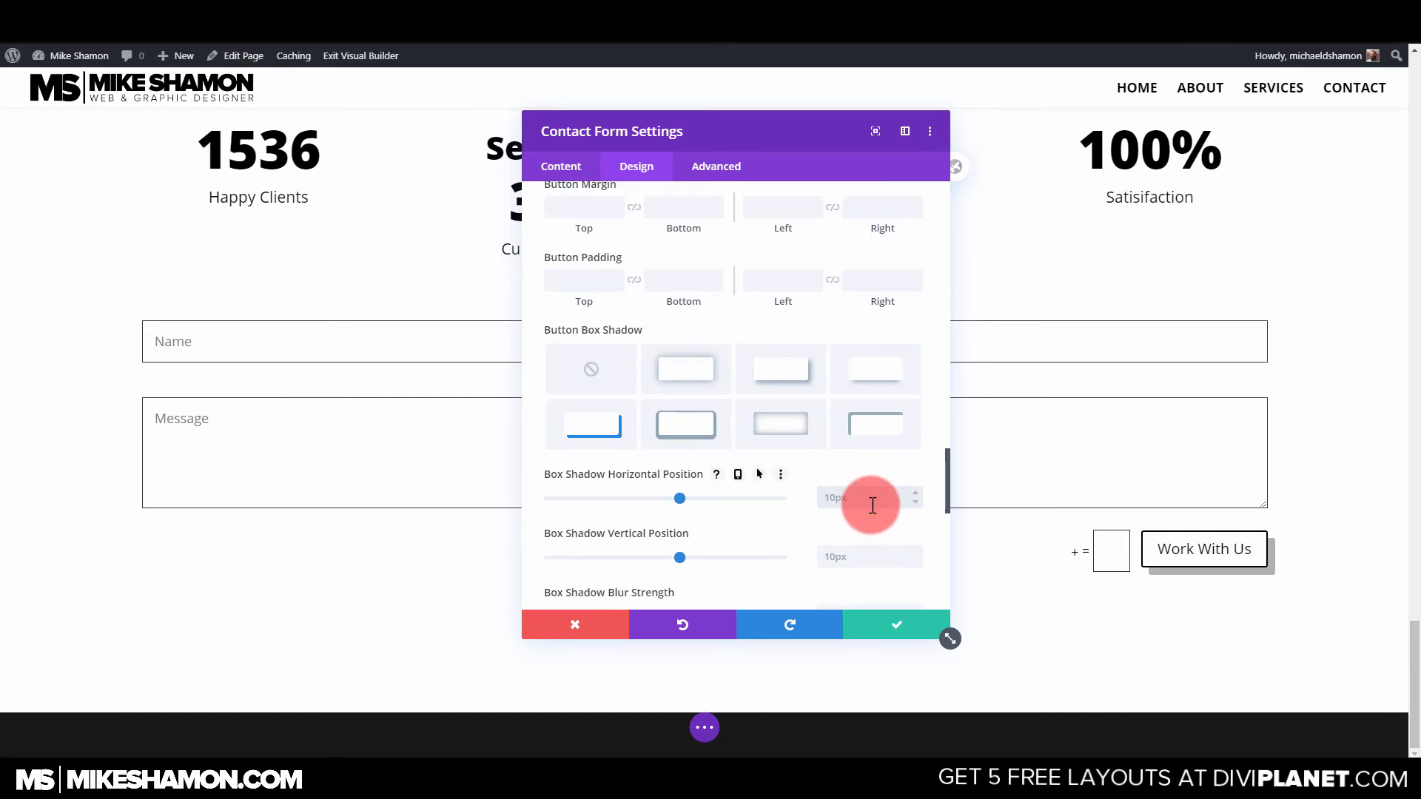
Try 6px, and 5px, as the horizontal and vertical positions of the button's box shadow.
left_click(872, 506)
left_click(856, 553)
type("6")
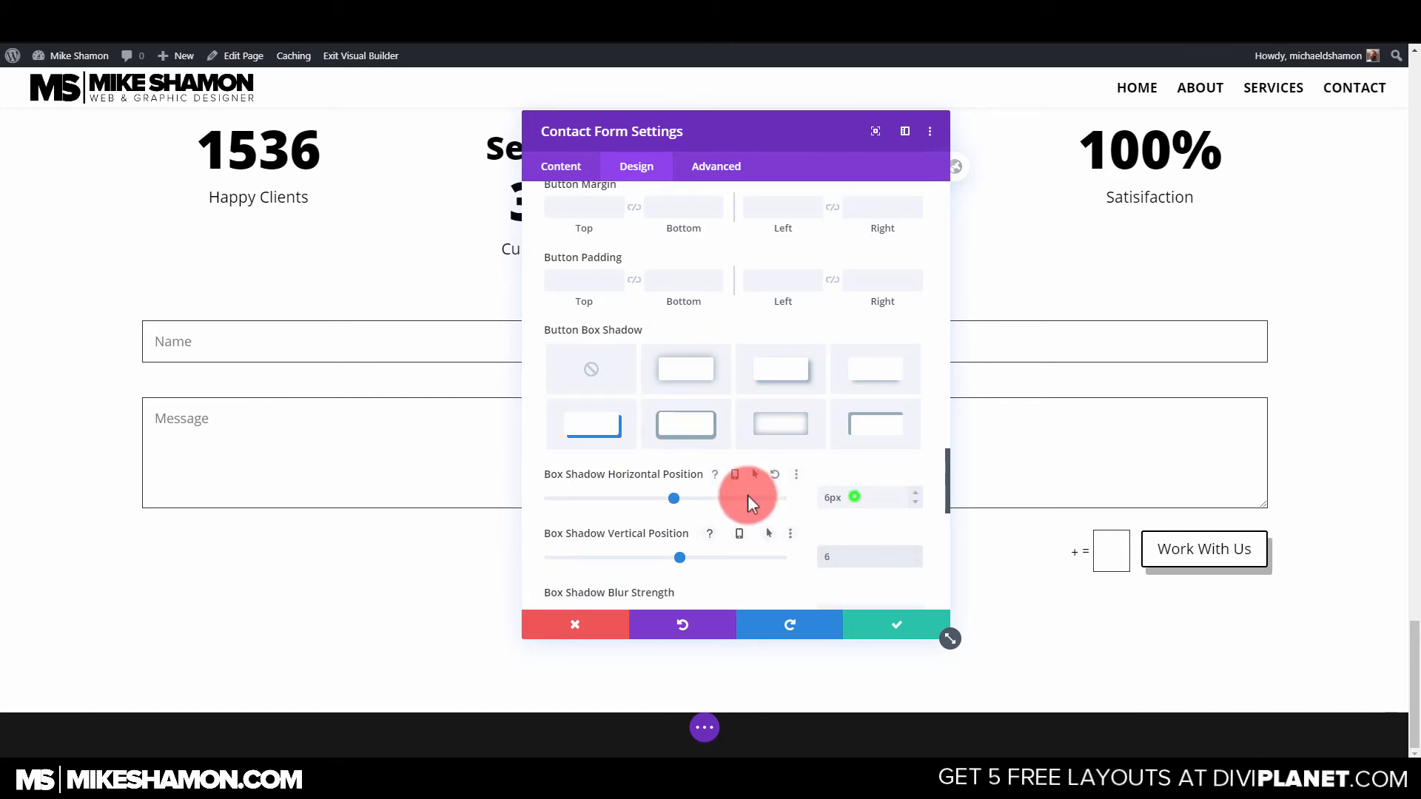
type("5")
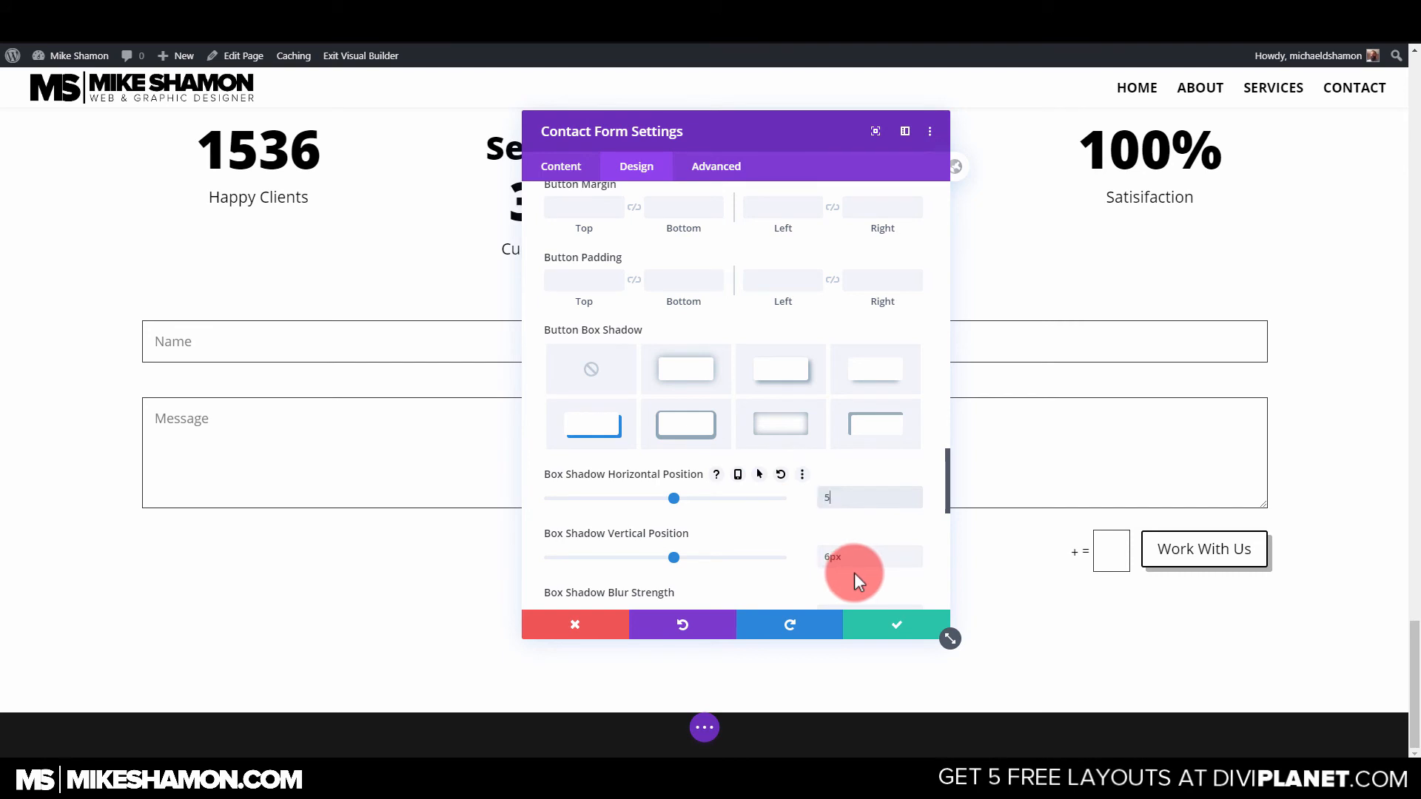
left_click(851, 558)
type("5")
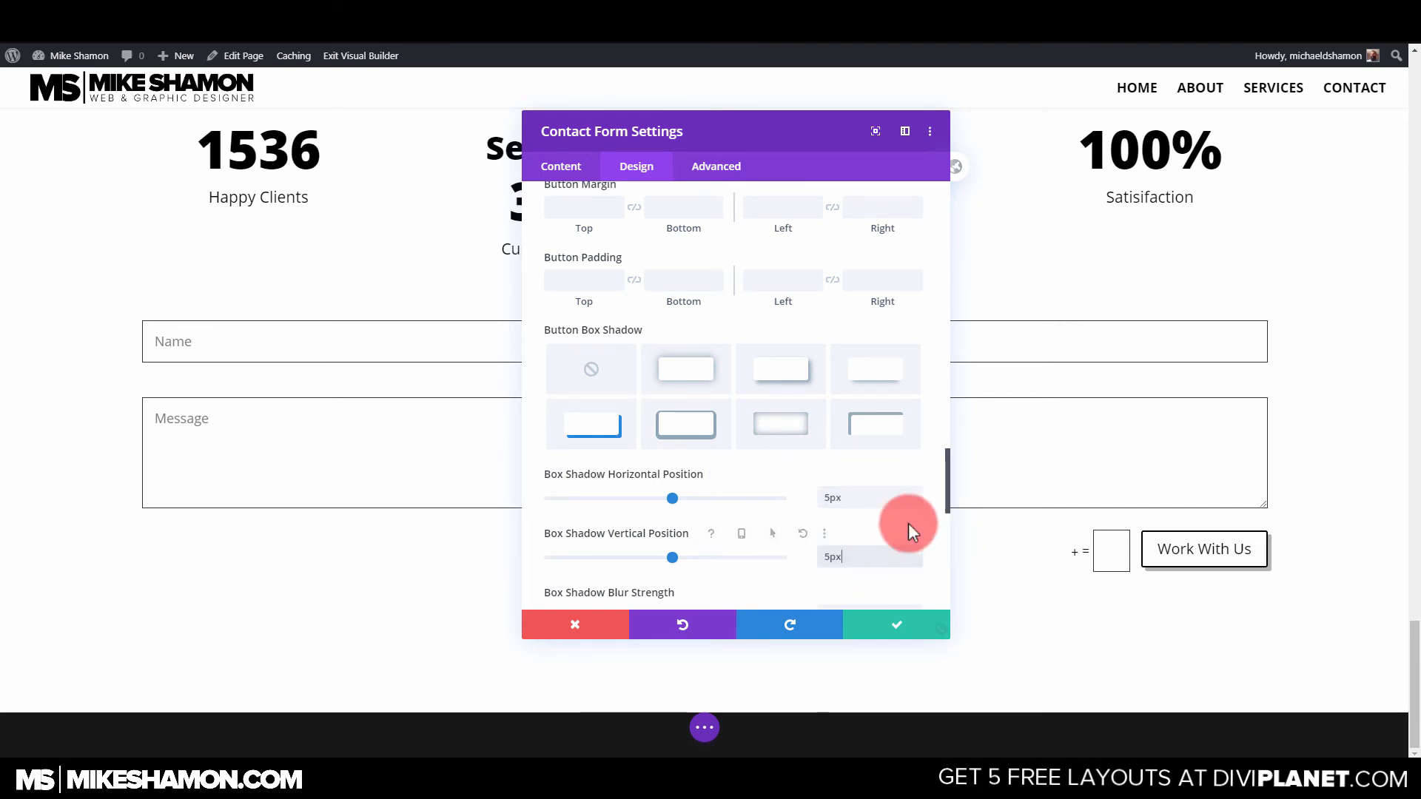
Try 2px for the button's box shadow offsets, and settle on 3px for both horizontal and vertical positions.
scroll(676, 463, "up", 2)
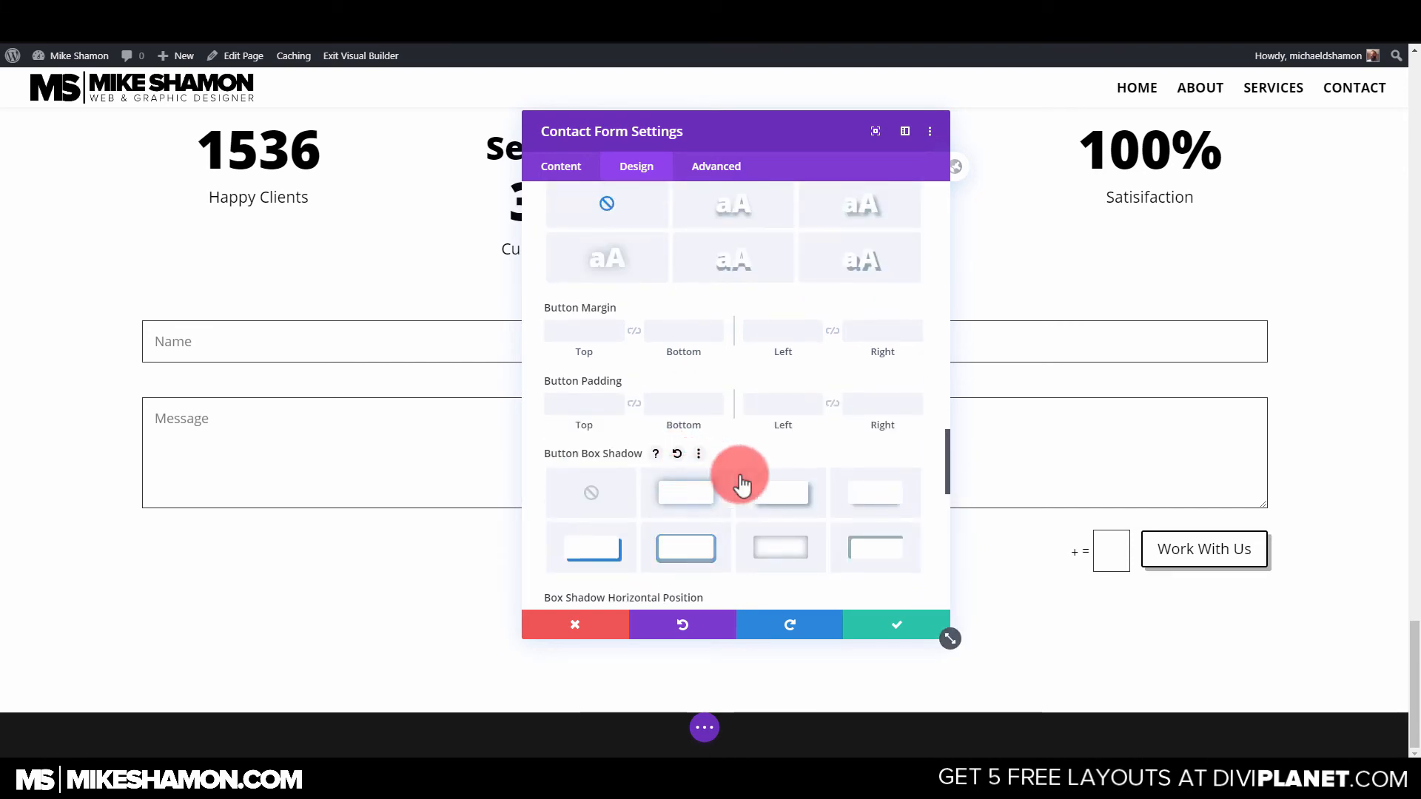
scroll(740, 476, "down", 3)
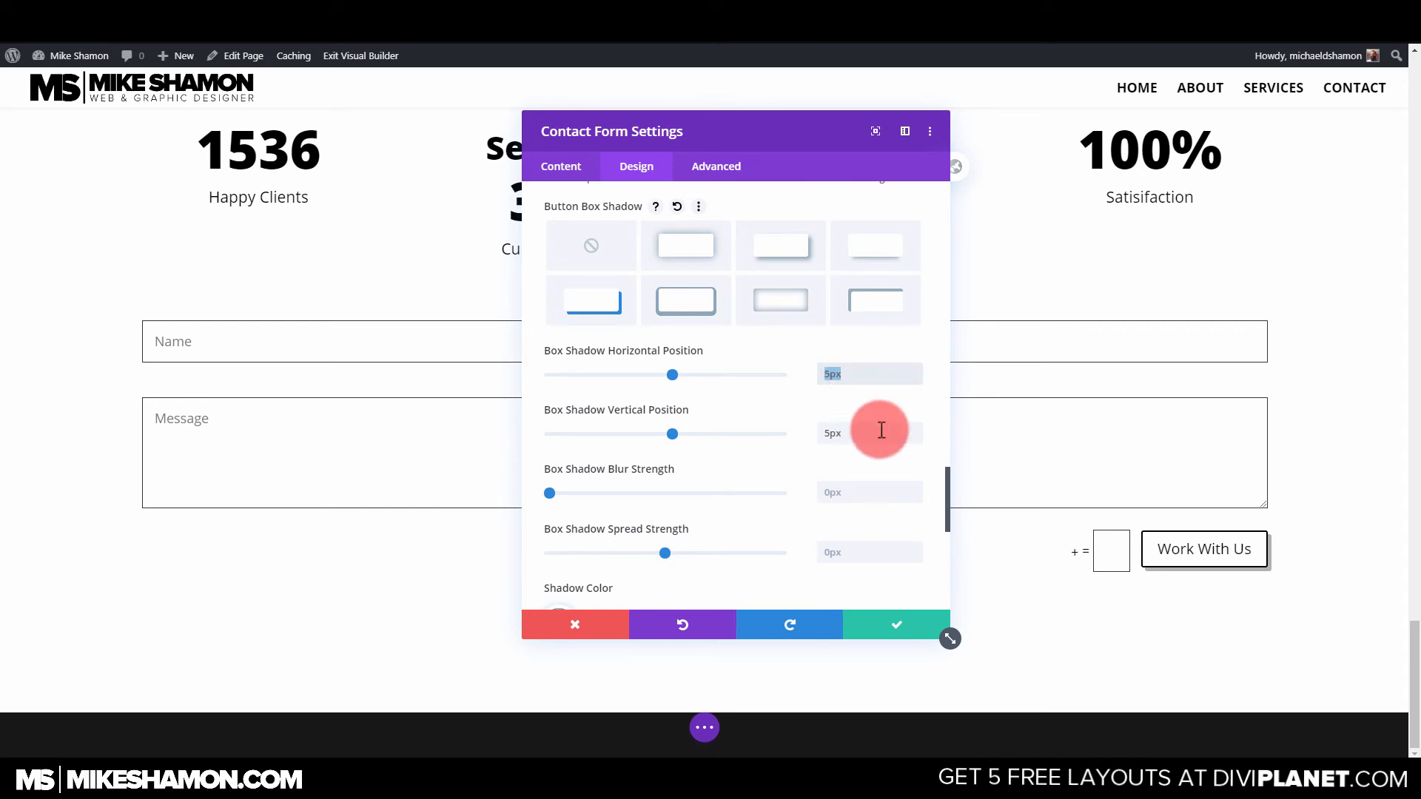
type("2")
left_click(942, 415)
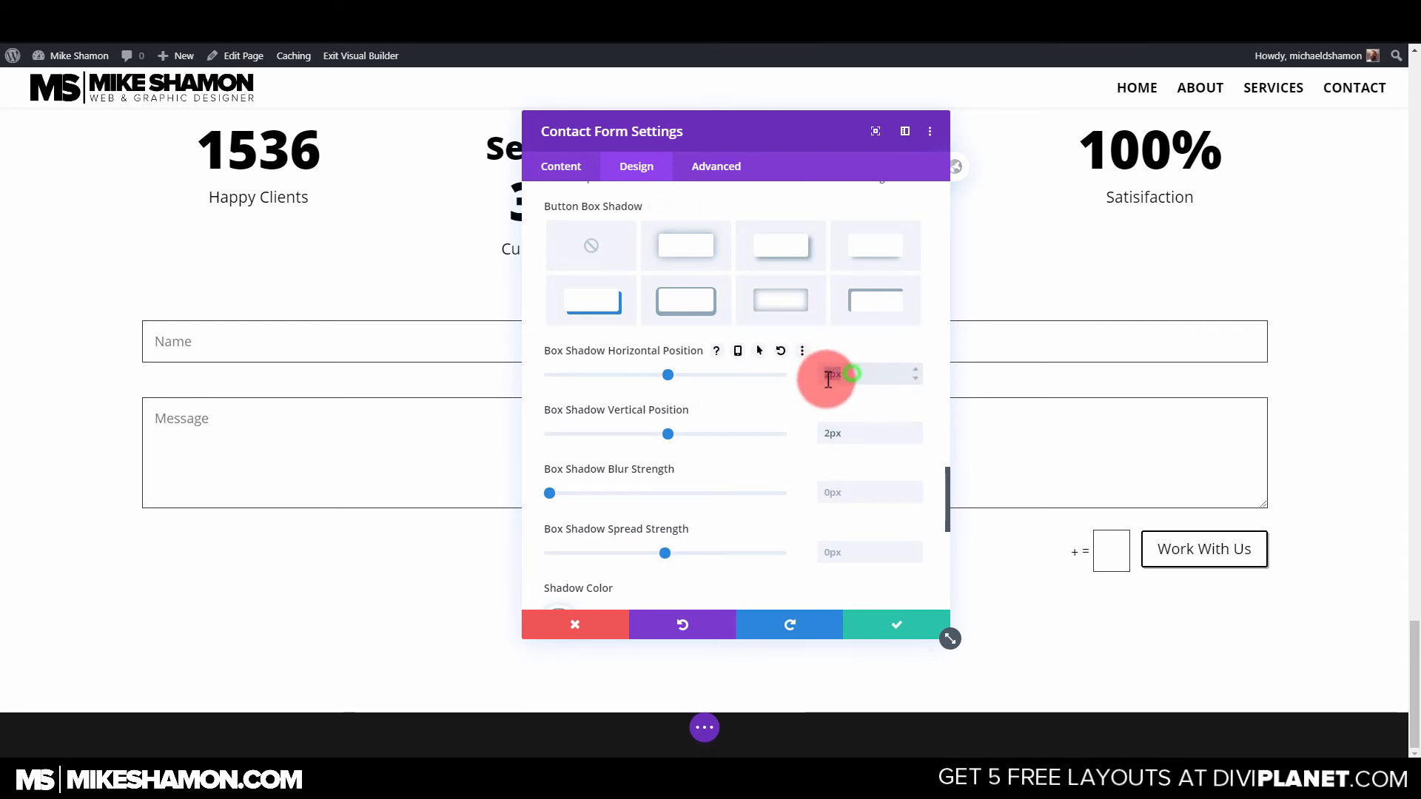
left_click(834, 435)
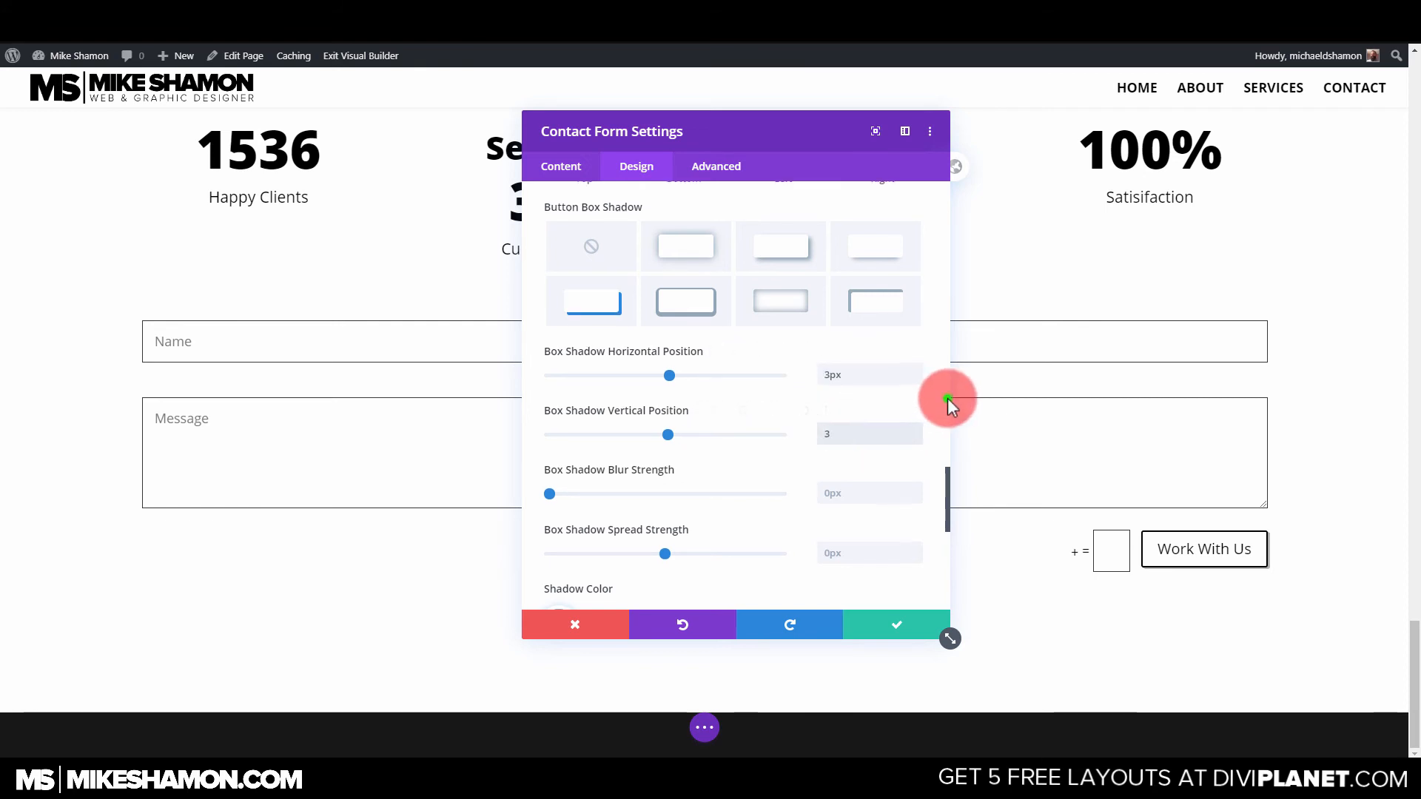
Set the contact form's button font weight to Ultra Bold.
scroll(947, 398, "up", 5)
scroll(934, 405, "up", 4)
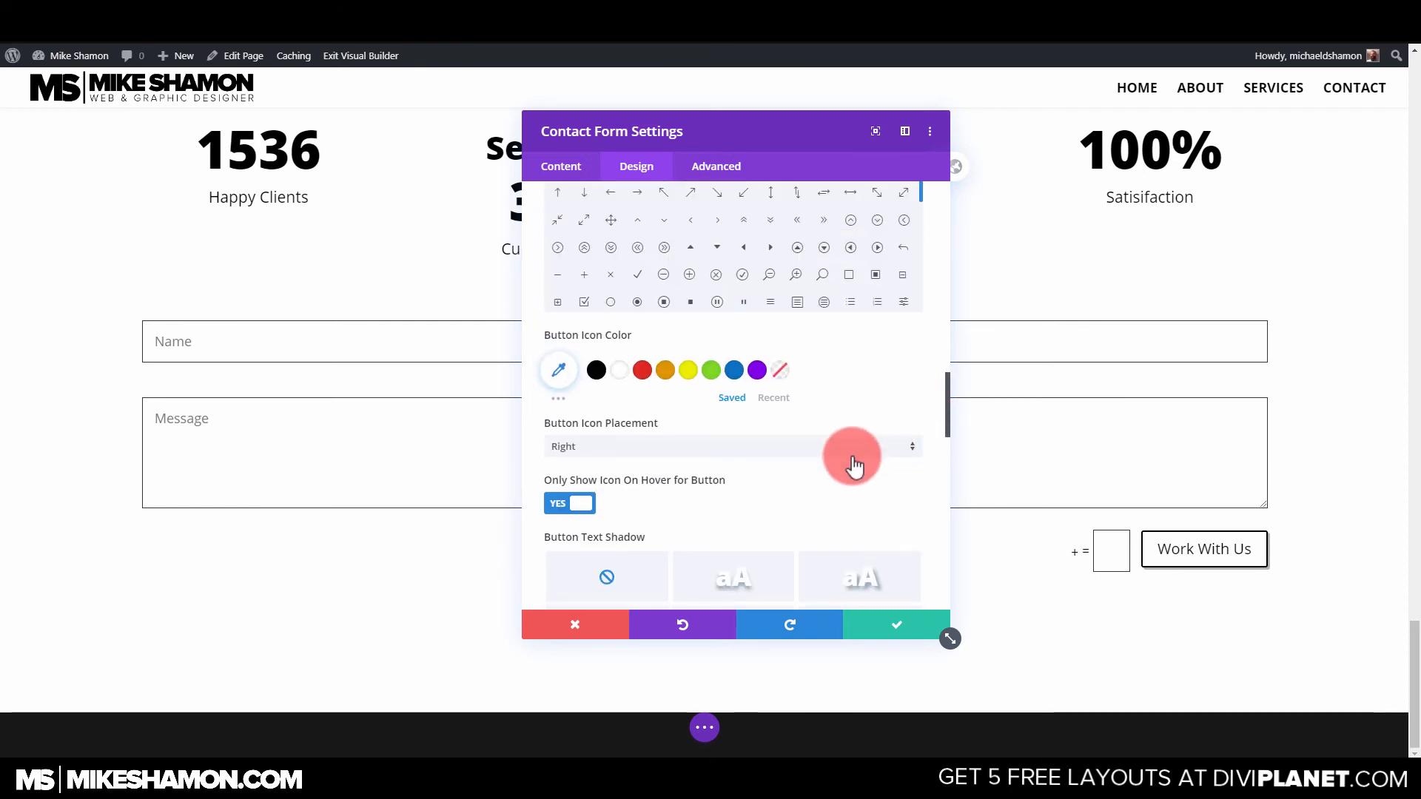
scroll(637, 370, "up", 4)
scroll(625, 342, "up", 4)
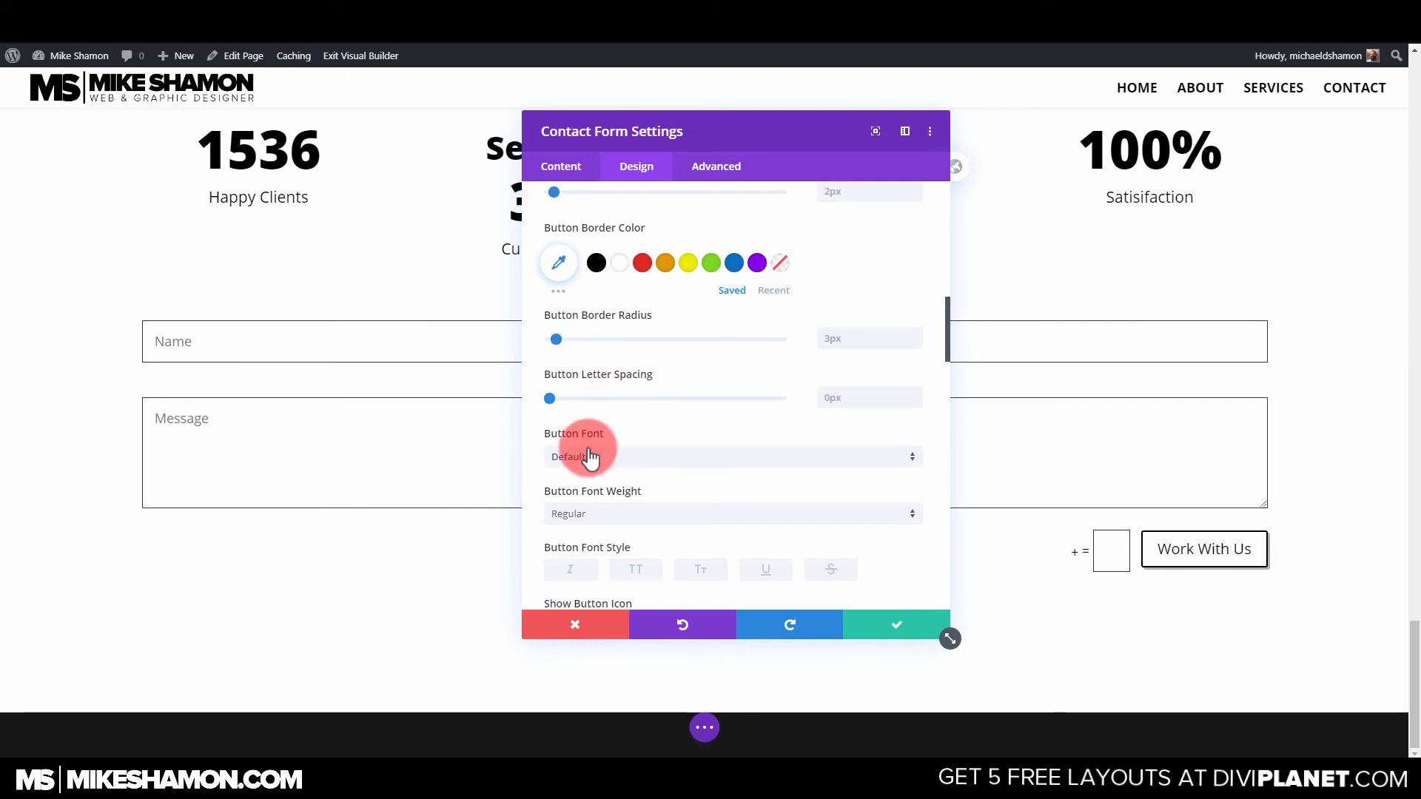
left_click(608, 517)
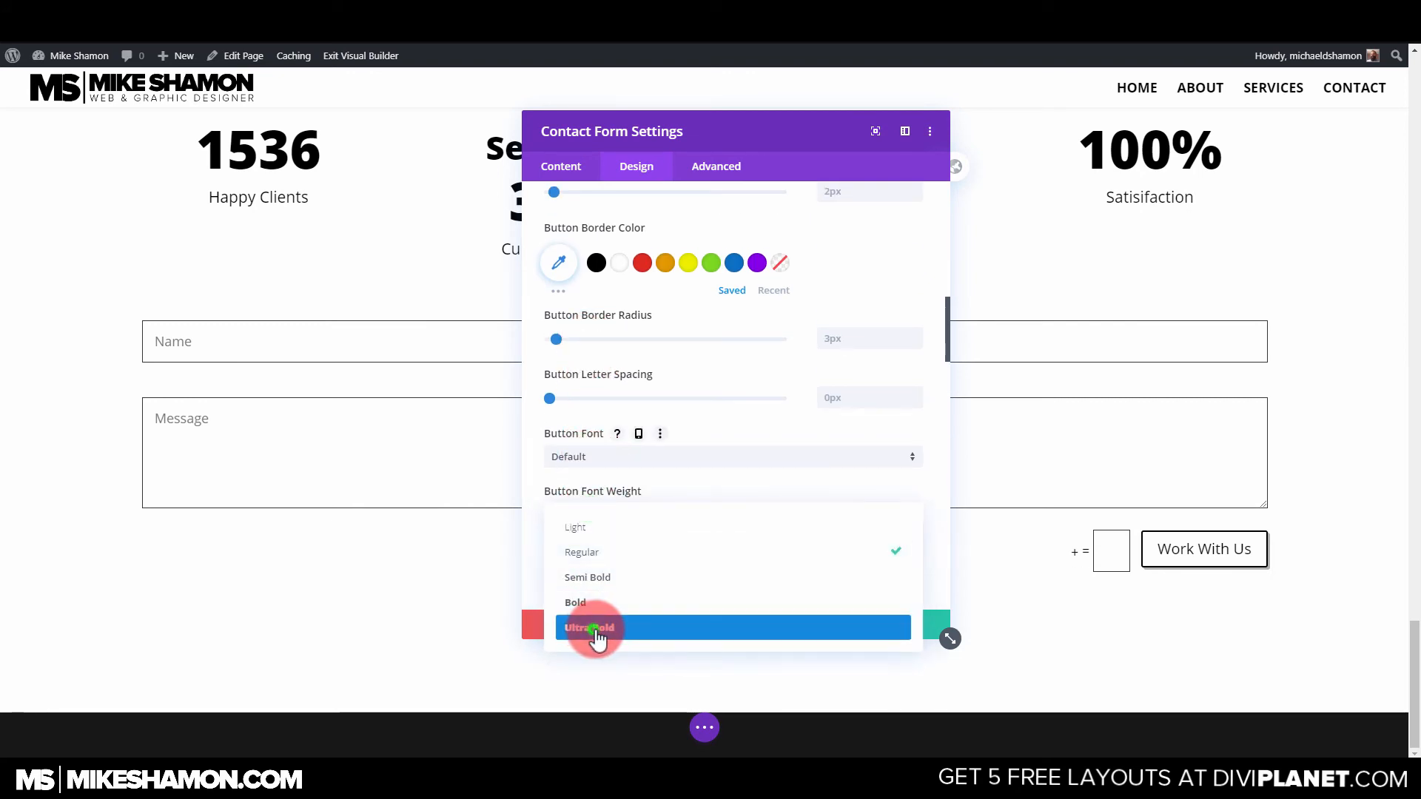
left_click(590, 626)
Apply the hard diagonal text shadow preset to the button and set its horizontal and vertical lengths to 0.05em.
scroll(657, 521, "down", 12)
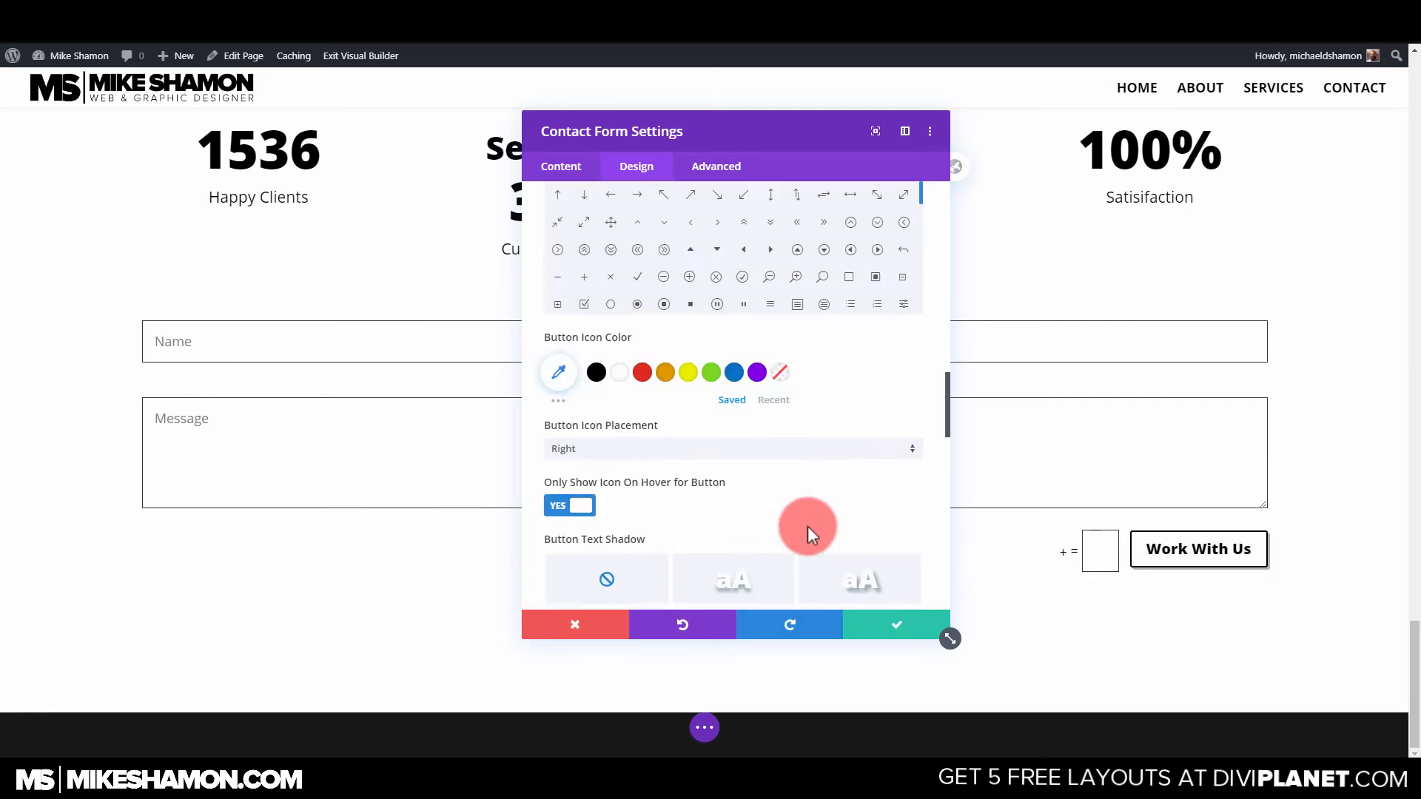
left_click(861, 278)
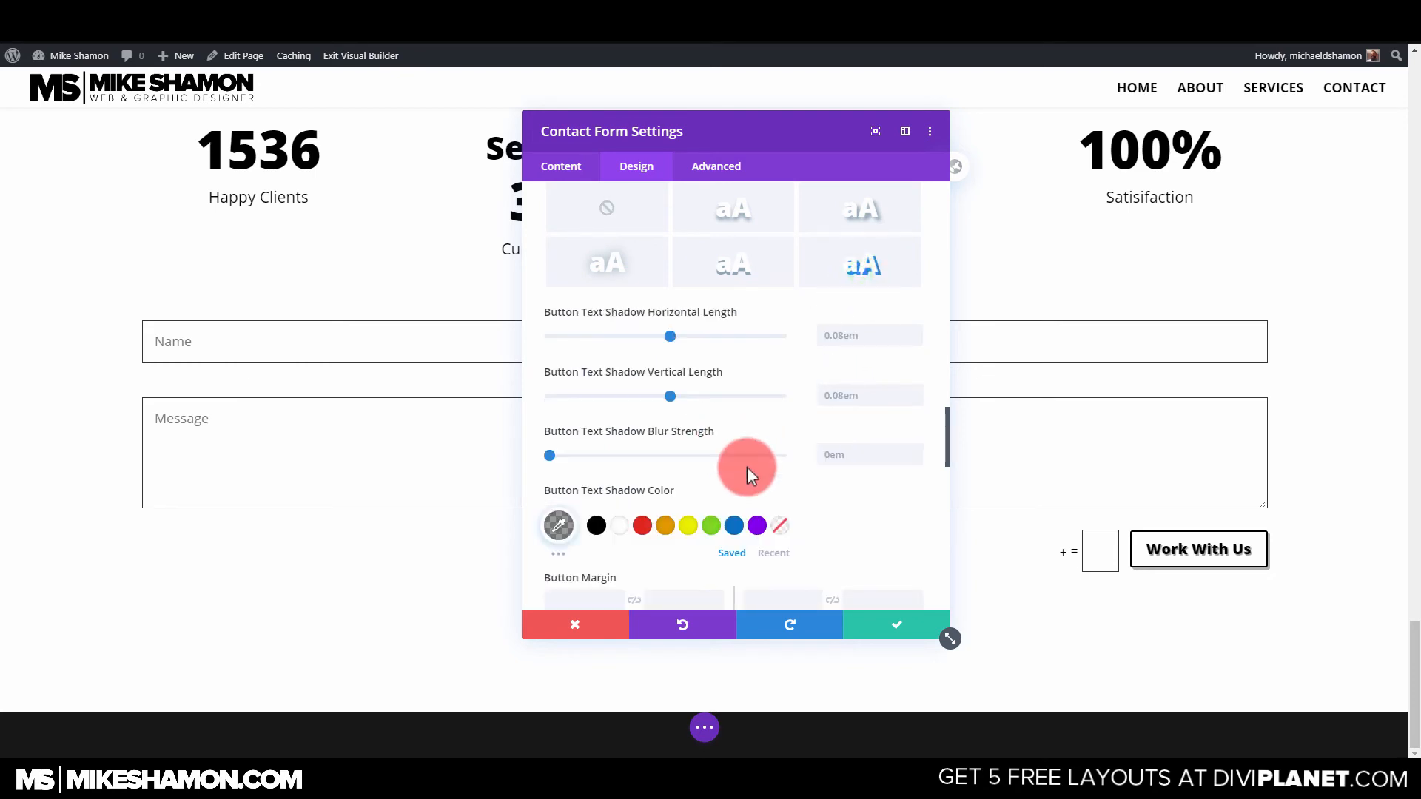
left_click(913, 344)
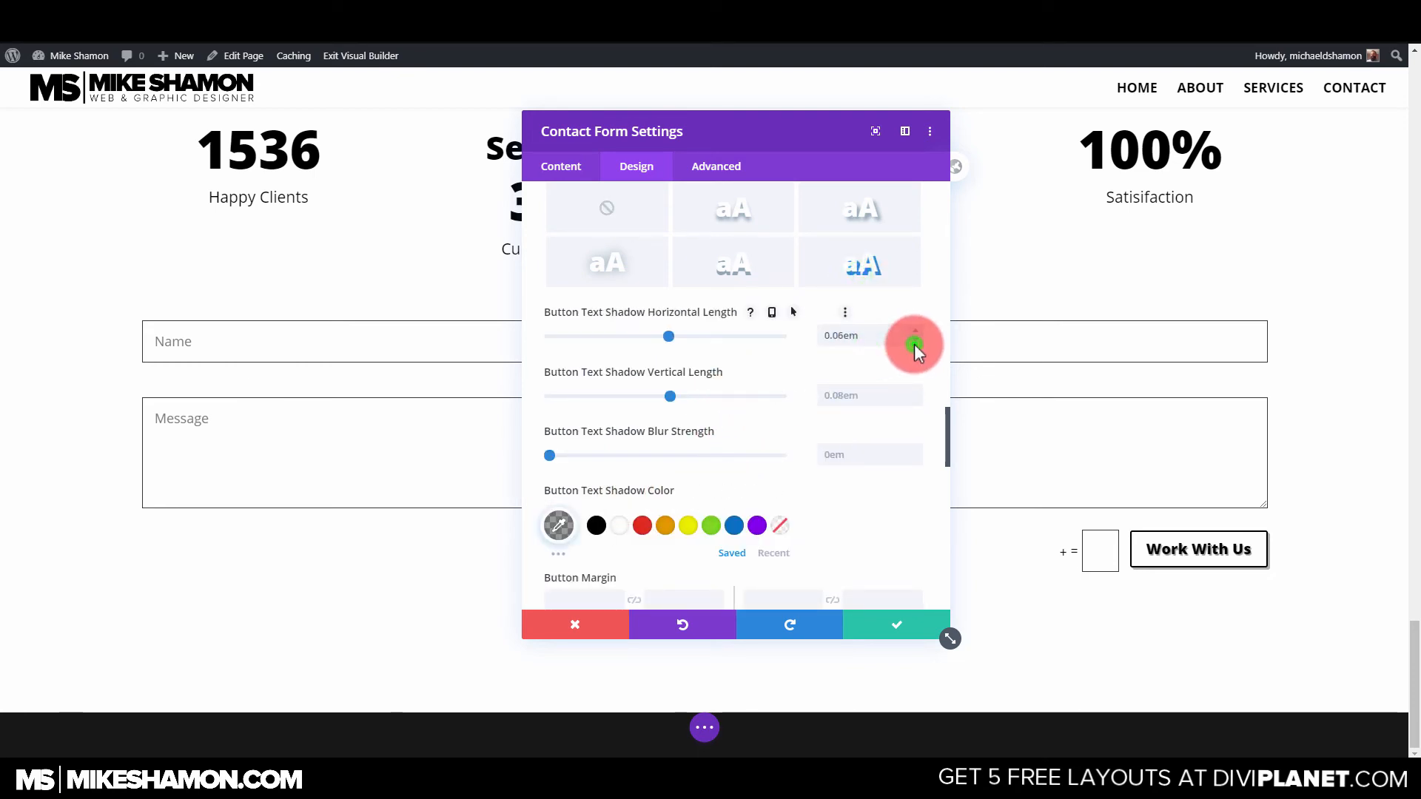
left_click(915, 401)
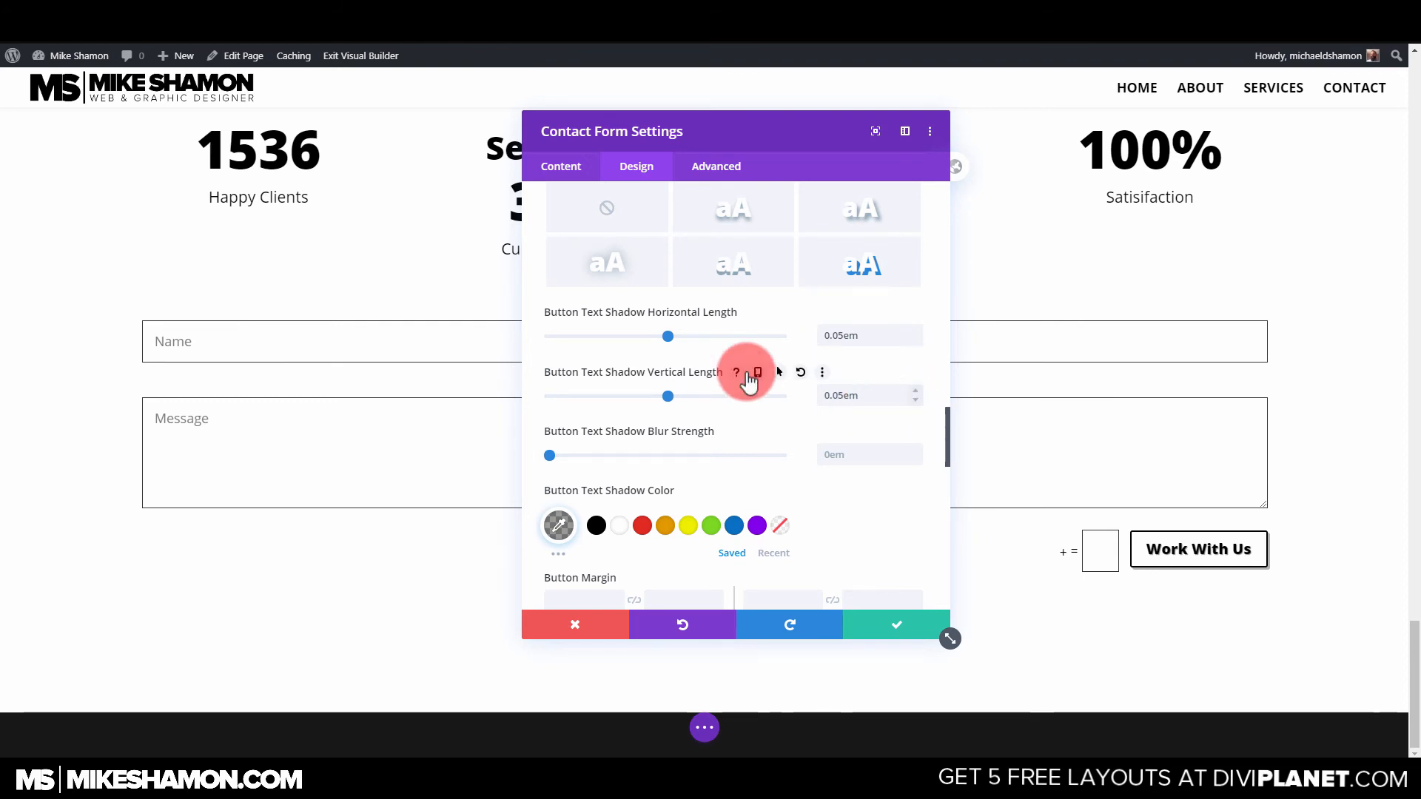
Set the button's text shadow color to semi-transparent black, rgba(0,0,0,0.79).
scroll(687, 386, "up", 2)
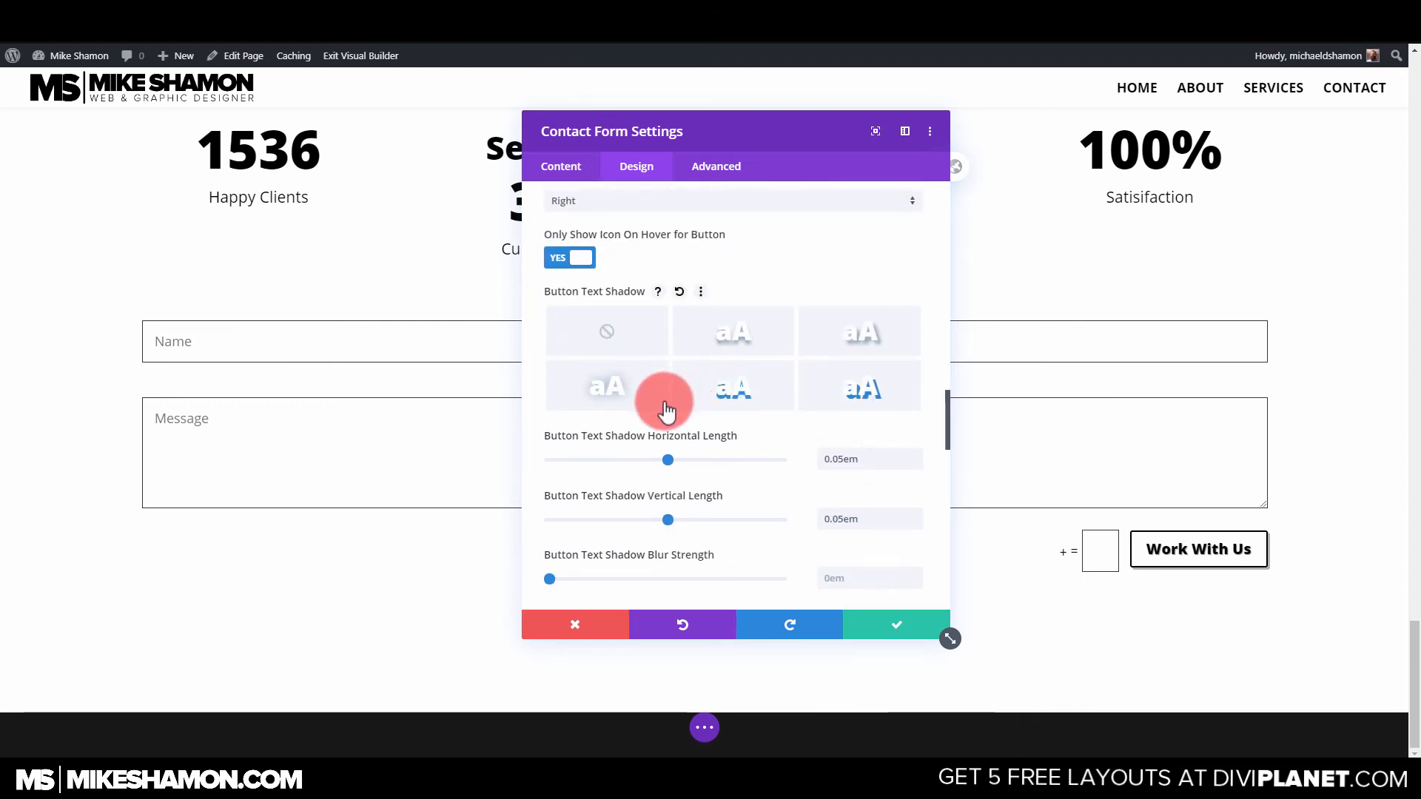
scroll(661, 407, "down", 4)
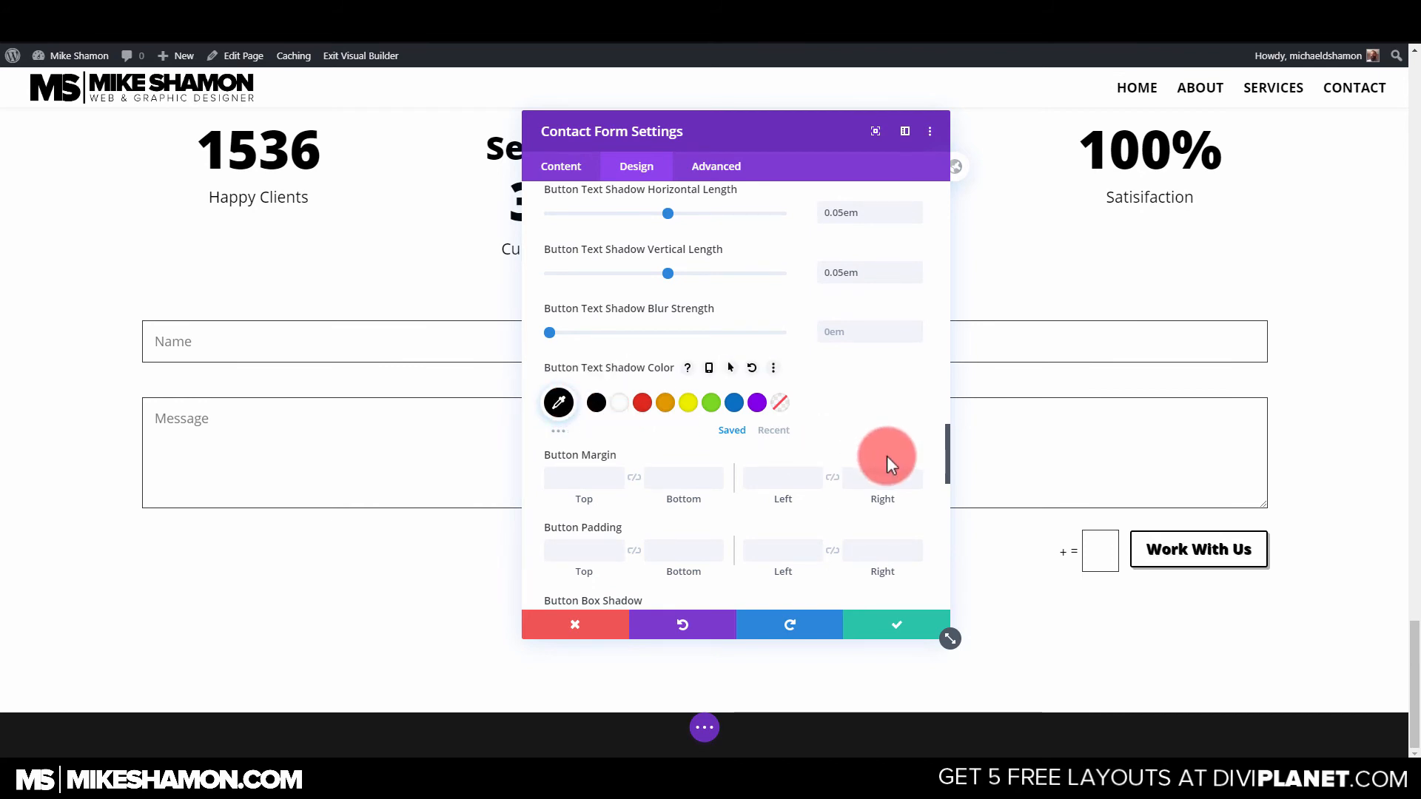
left_click(564, 404)
left_click(777, 438)
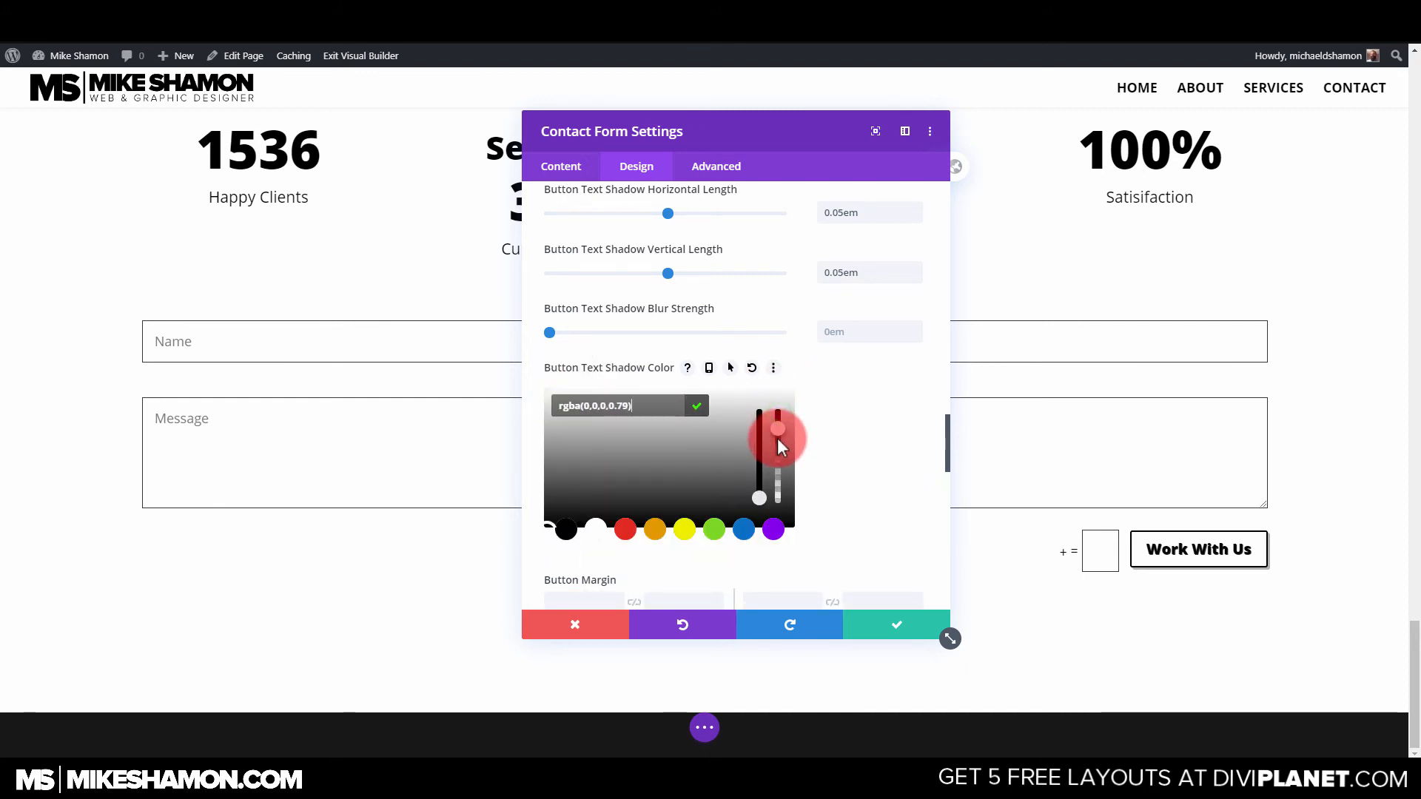
left_click(868, 434)
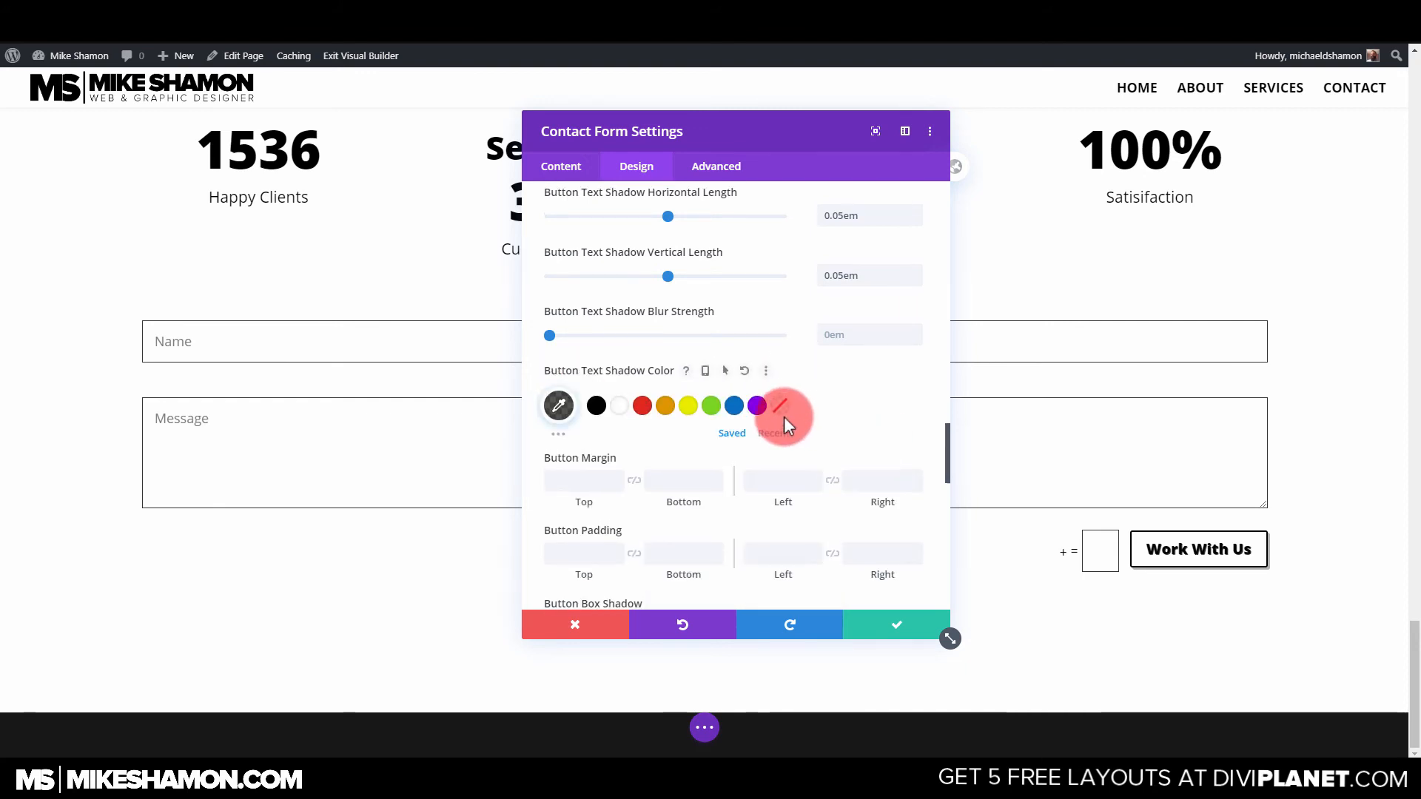
Give the contact form's button a black background and white text.
scroll(783, 416, "up", 5)
scroll(755, 435, "down", 6)
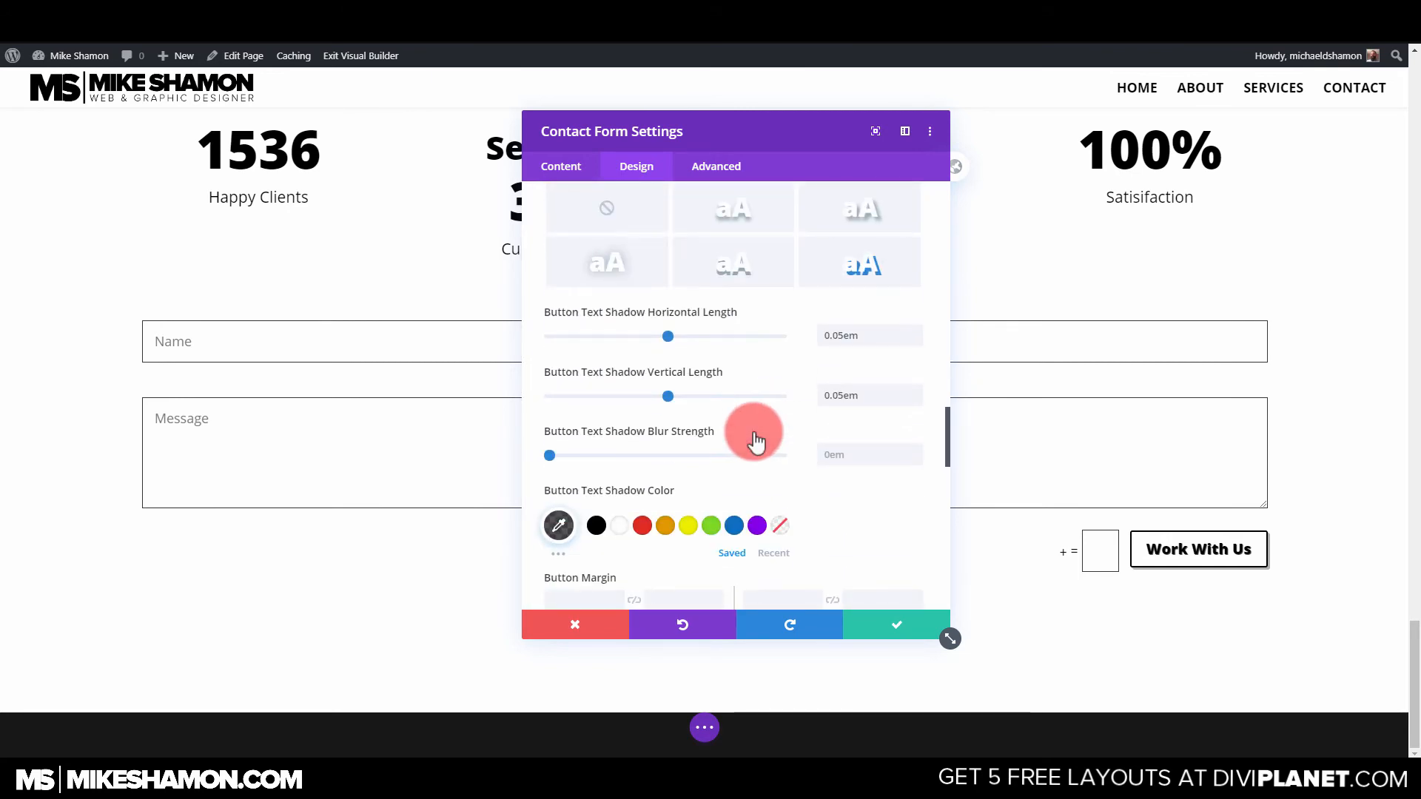
scroll(591, 469, "up", 8)
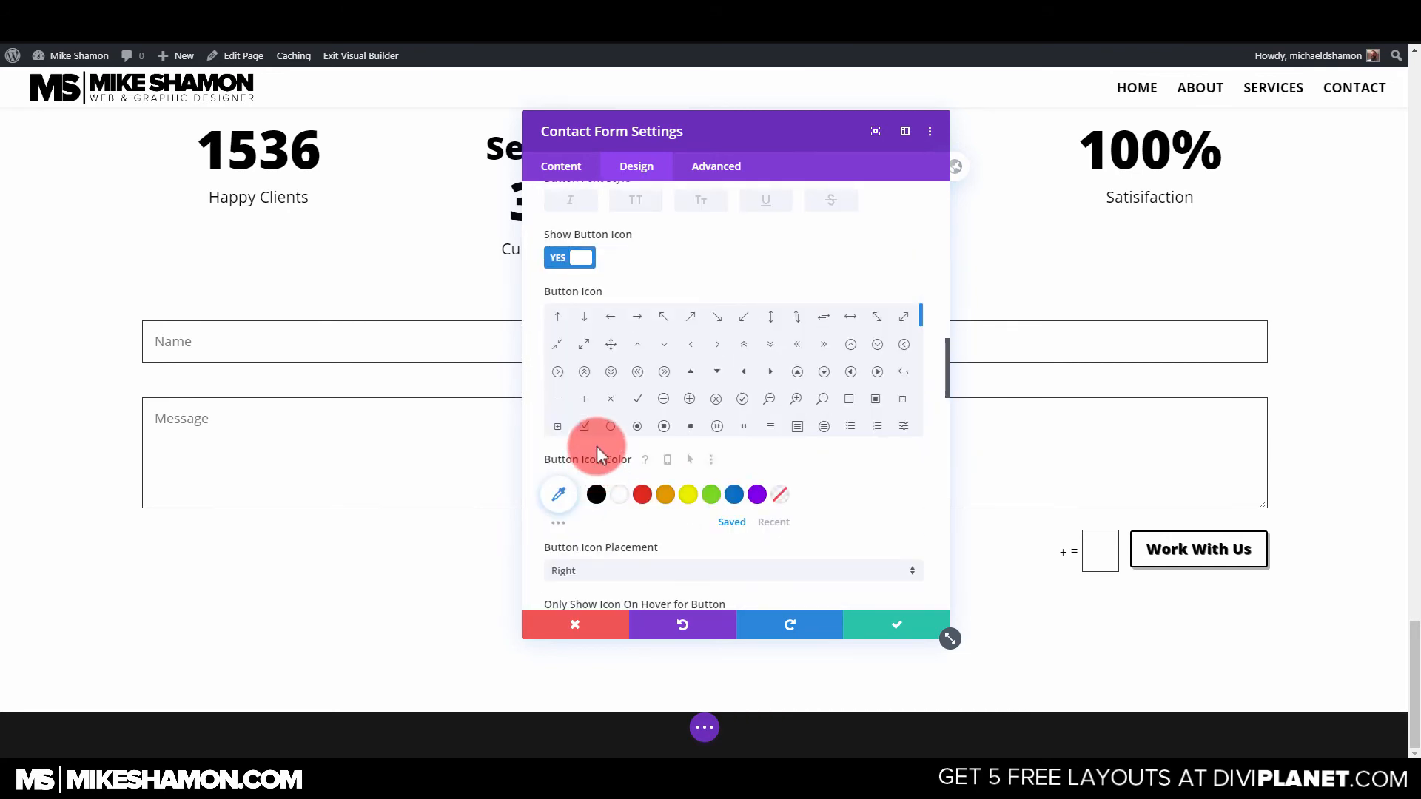
scroll(596, 421, "up", 6)
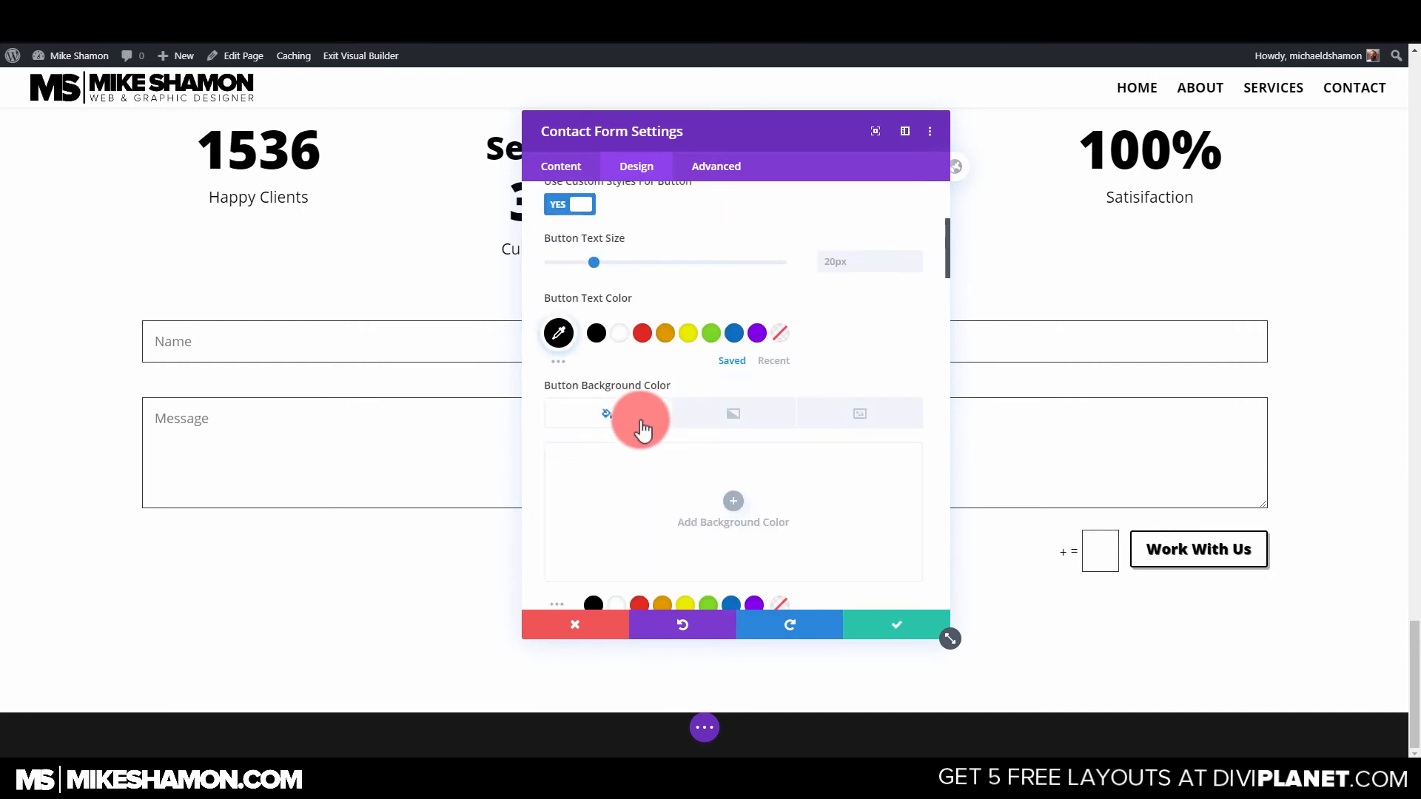
scroll(650, 445, "down", 3)
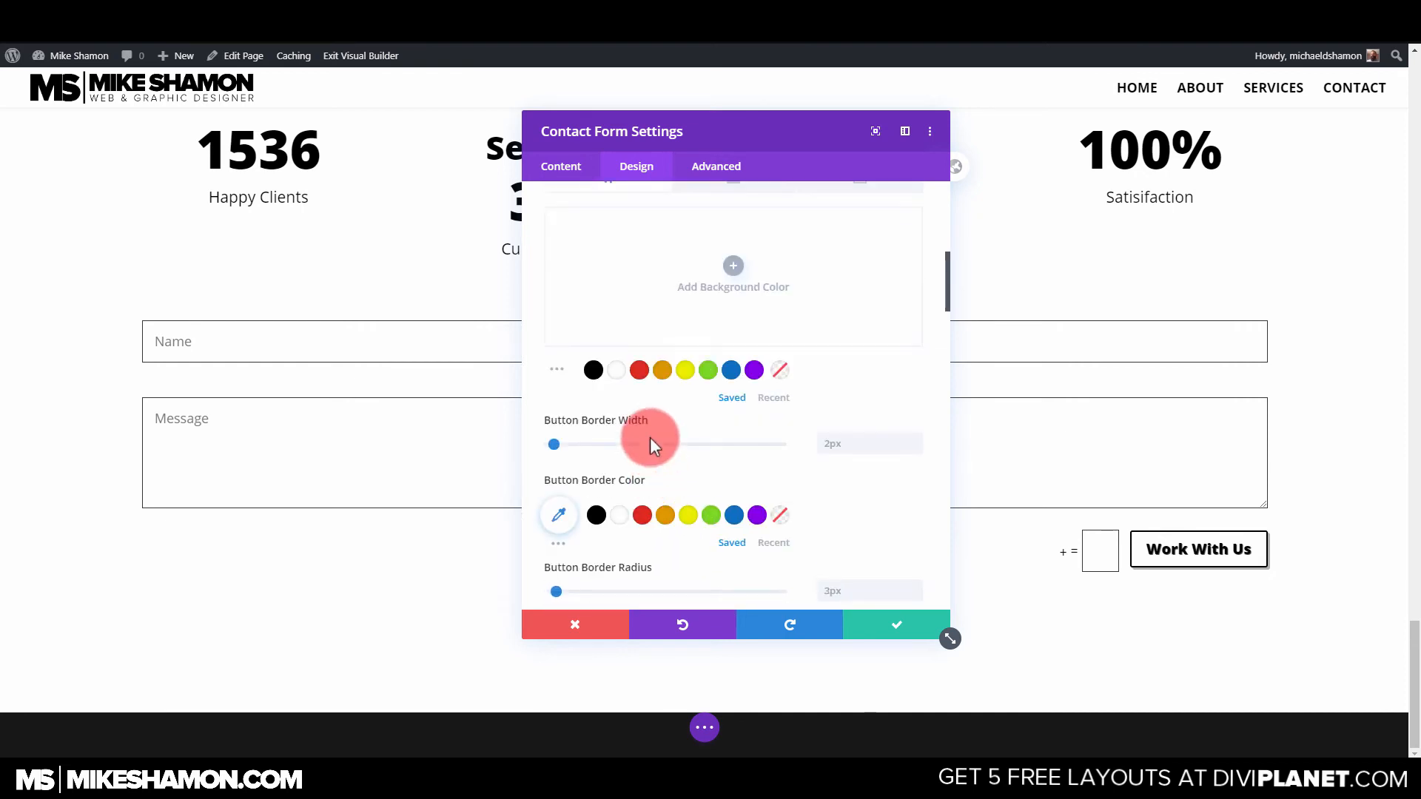
left_click(594, 364)
scroll(659, 445, "up", 4)
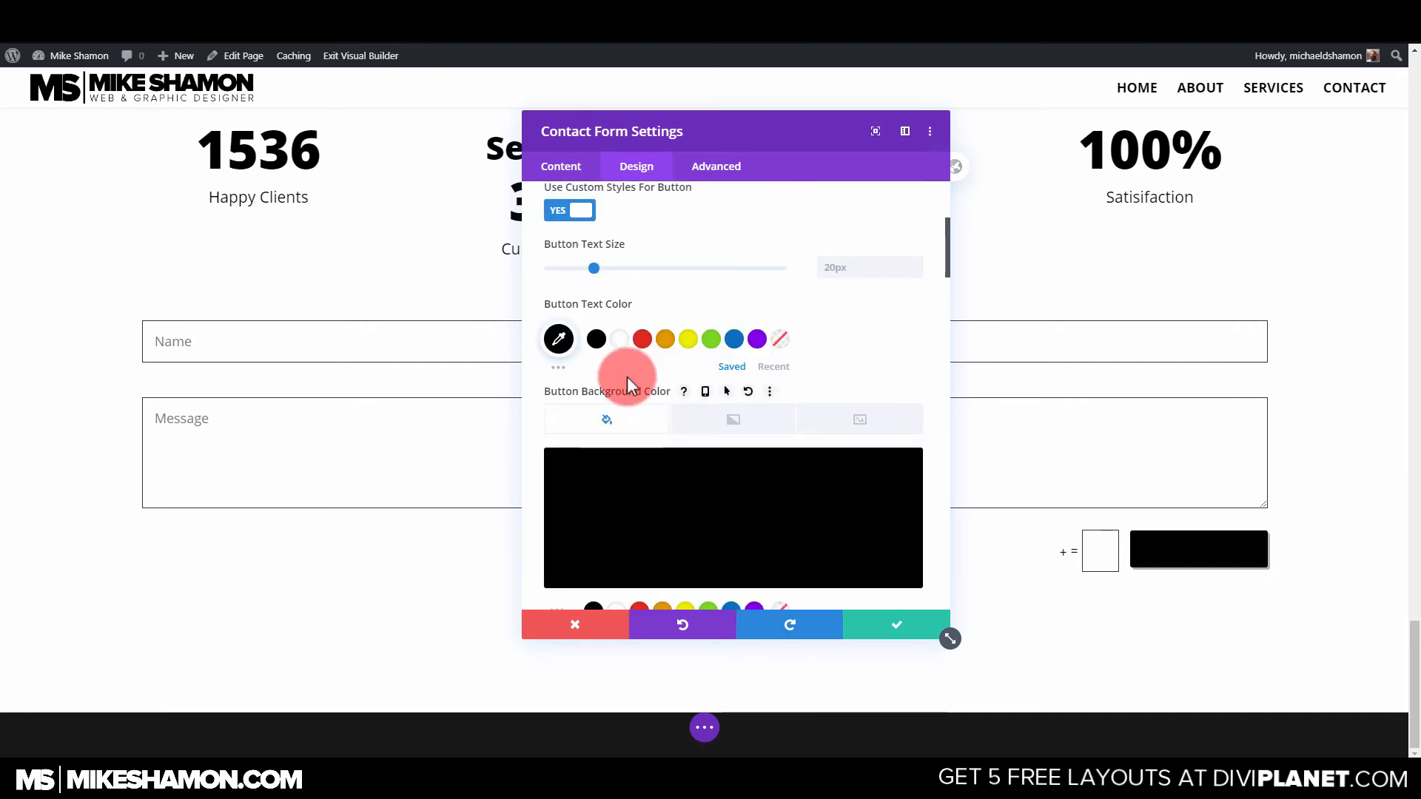
scroll(627, 376, "down", 4)
scroll(626, 374, "up", 4)
left_click(619, 339)
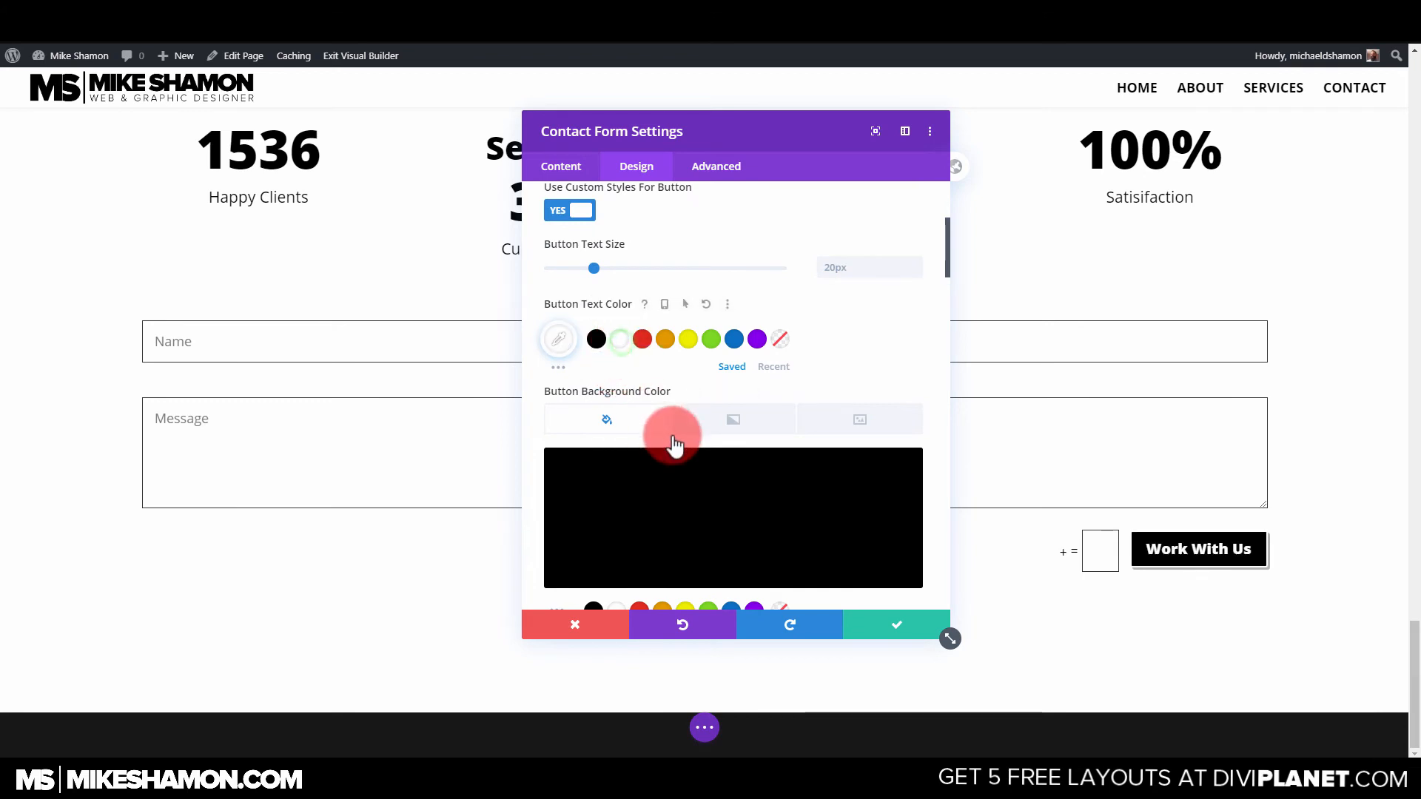
Set the button's border width to 1px and its border radius to 0px.
scroll(707, 474, "up", 1)
scroll(706, 473, "down", 10)
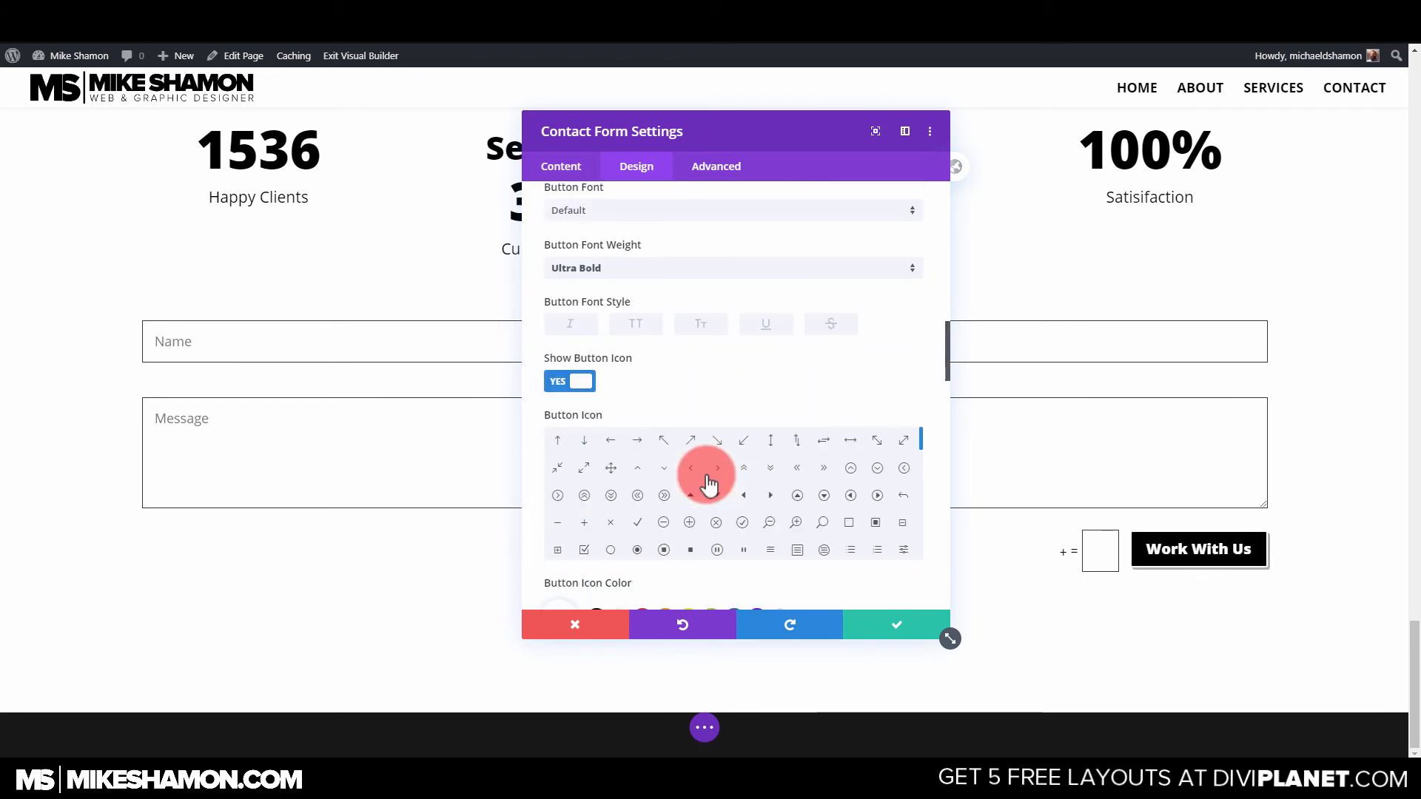
scroll(655, 463, "up", 6)
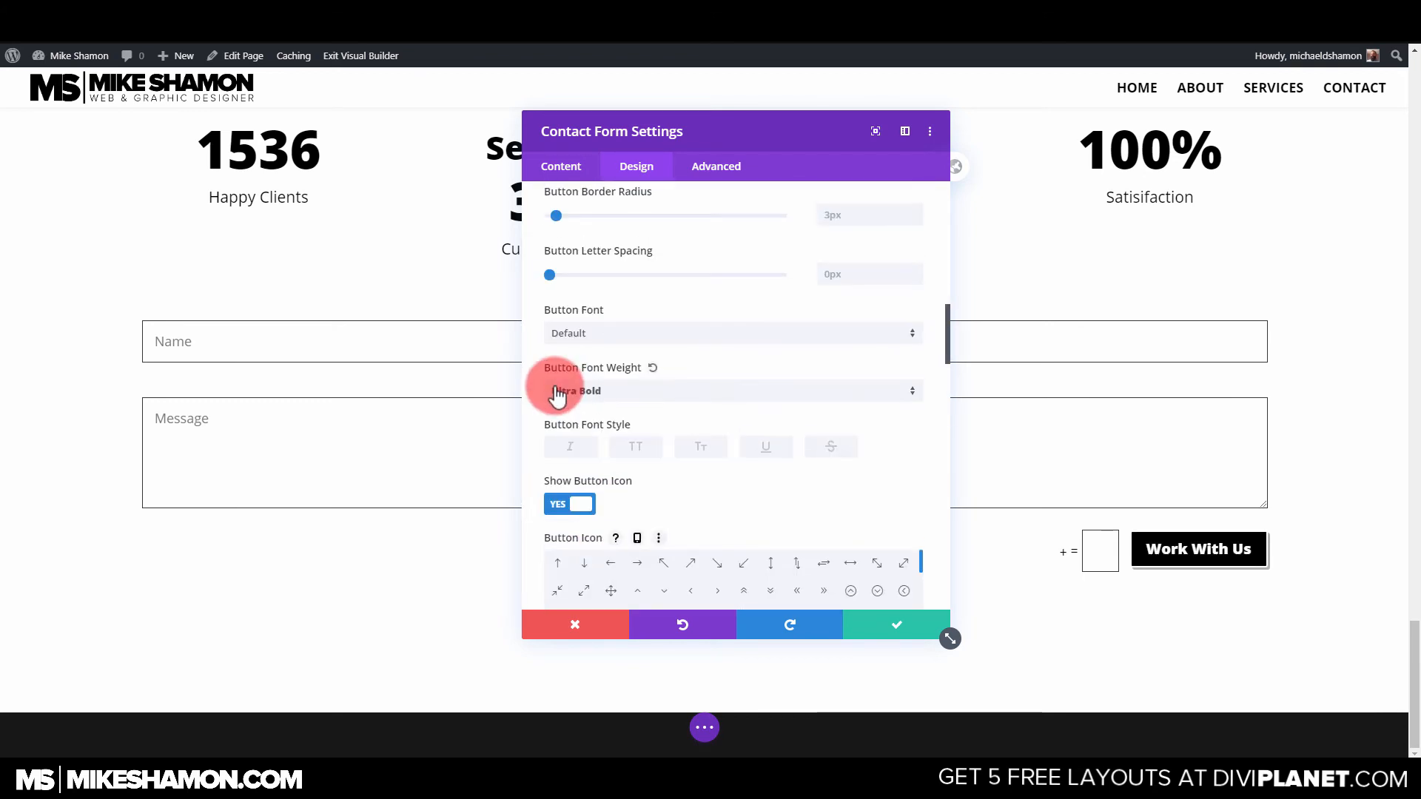
scroll(551, 314, "up", 2)
left_click_drag(556, 340, 530, 336)
scroll(592, 400, "up", 3)
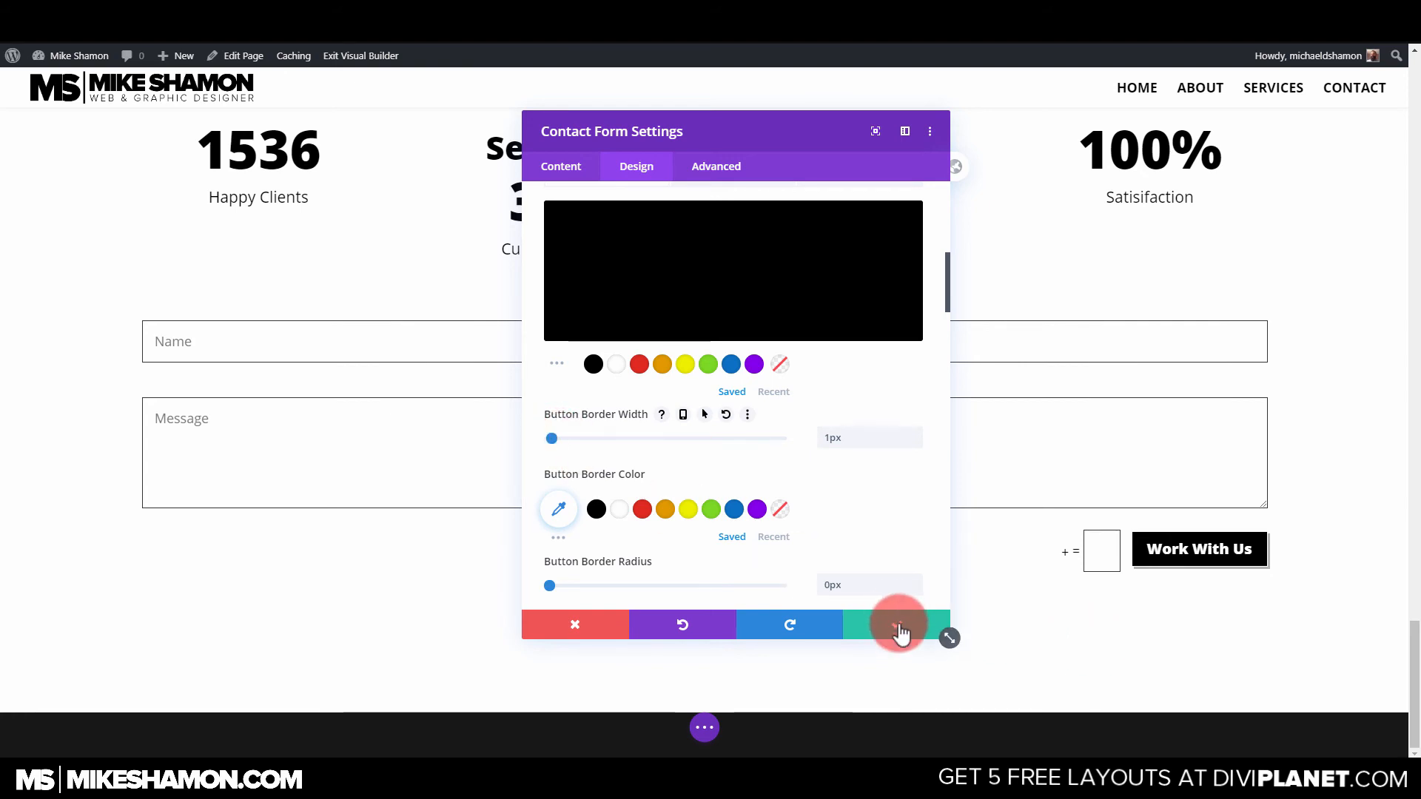
Save the contact form settings and move the Services heading from the 340 counter column to directly above the form.
left_click(894, 628)
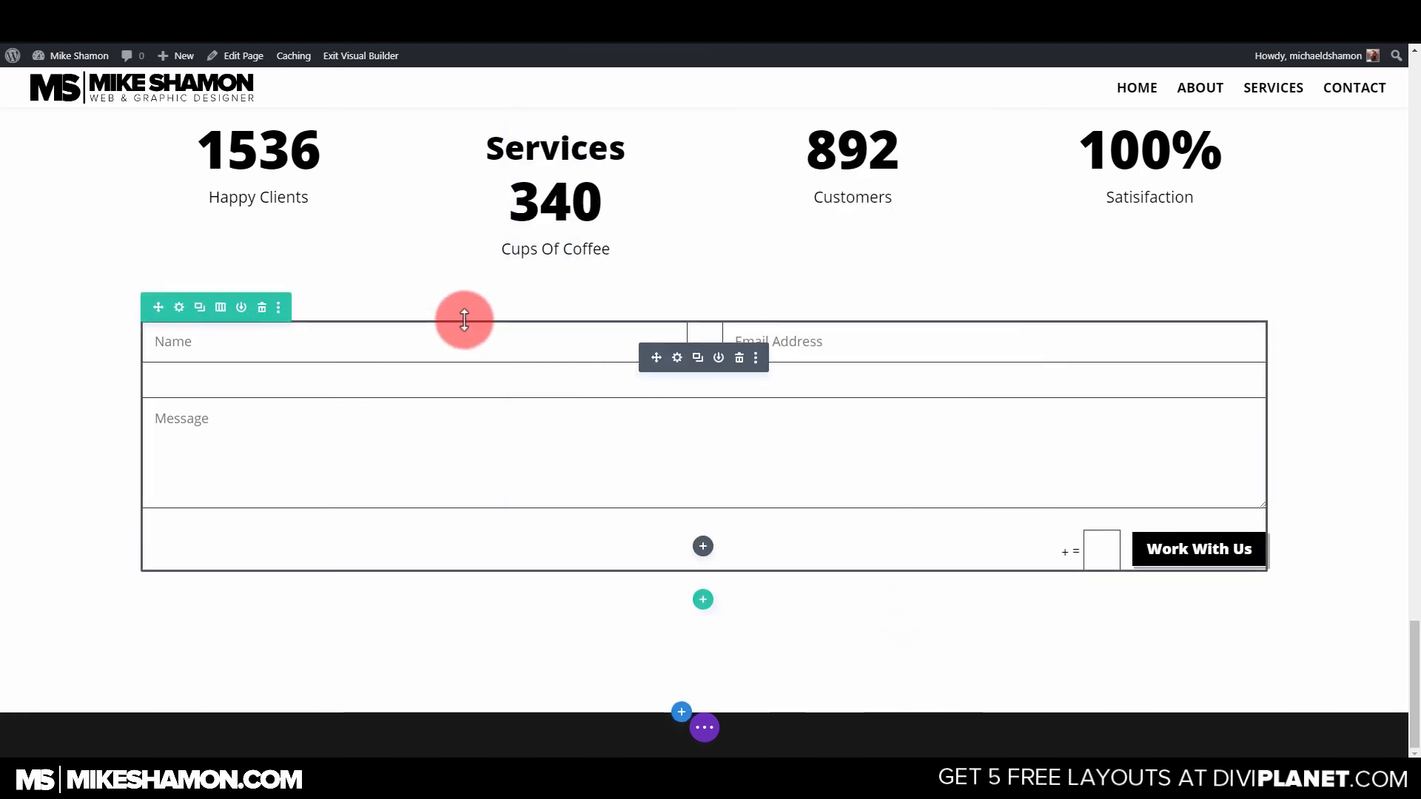
scroll(685, 358, "up", 4)
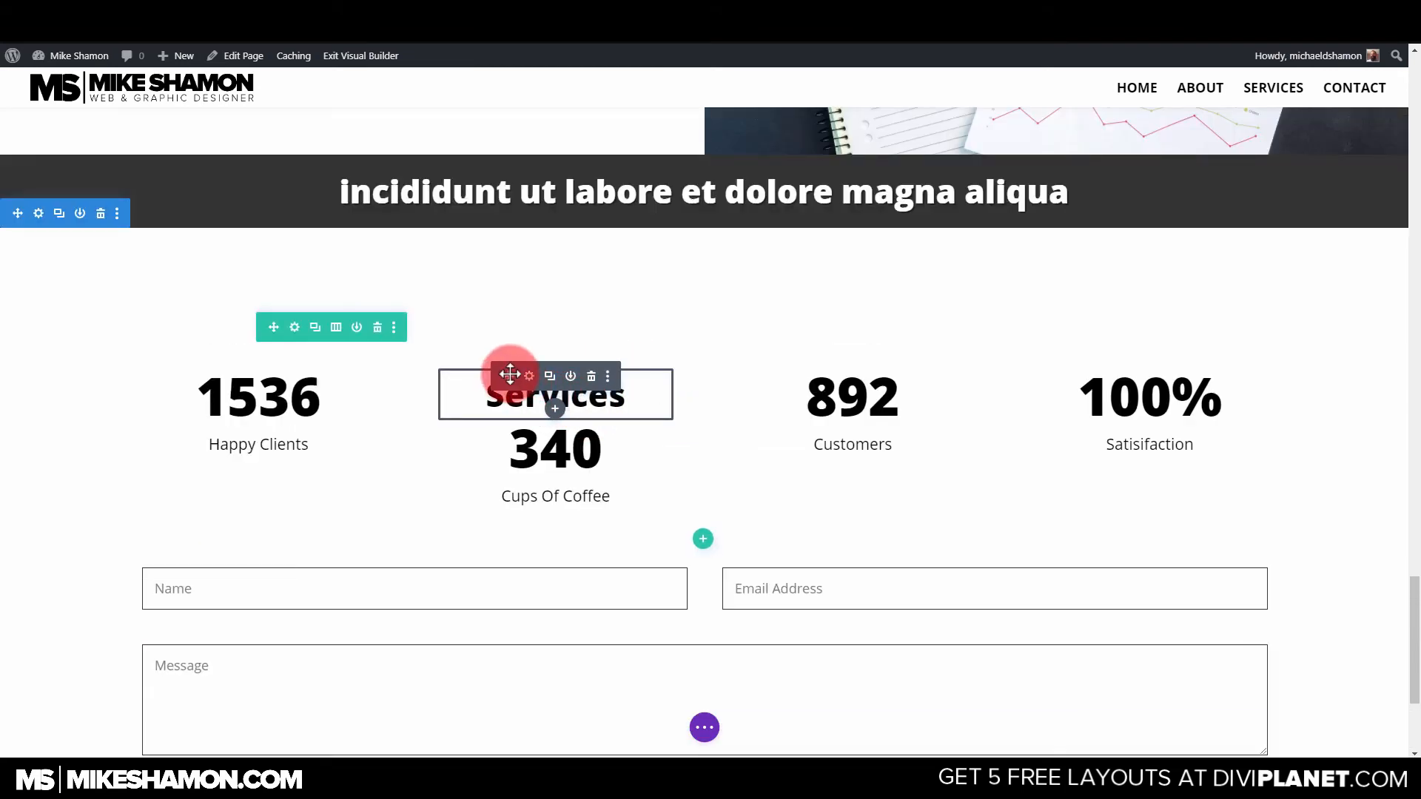
left_click_drag(510, 374, 712, 548)
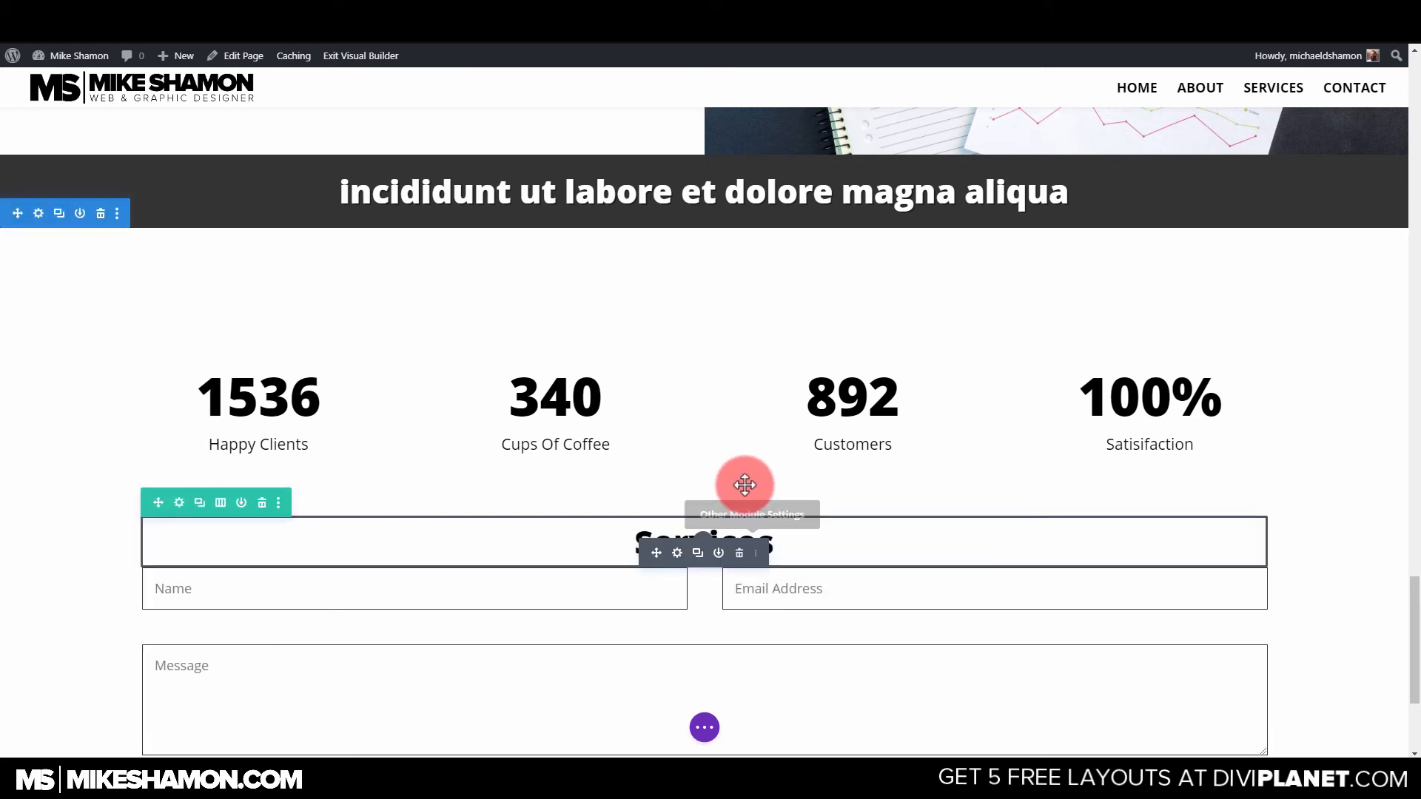
Duplicate the divider under the upper section's Services heading and place the copy beneath the heading above the contact form.
scroll(444, 355, "up", 5)
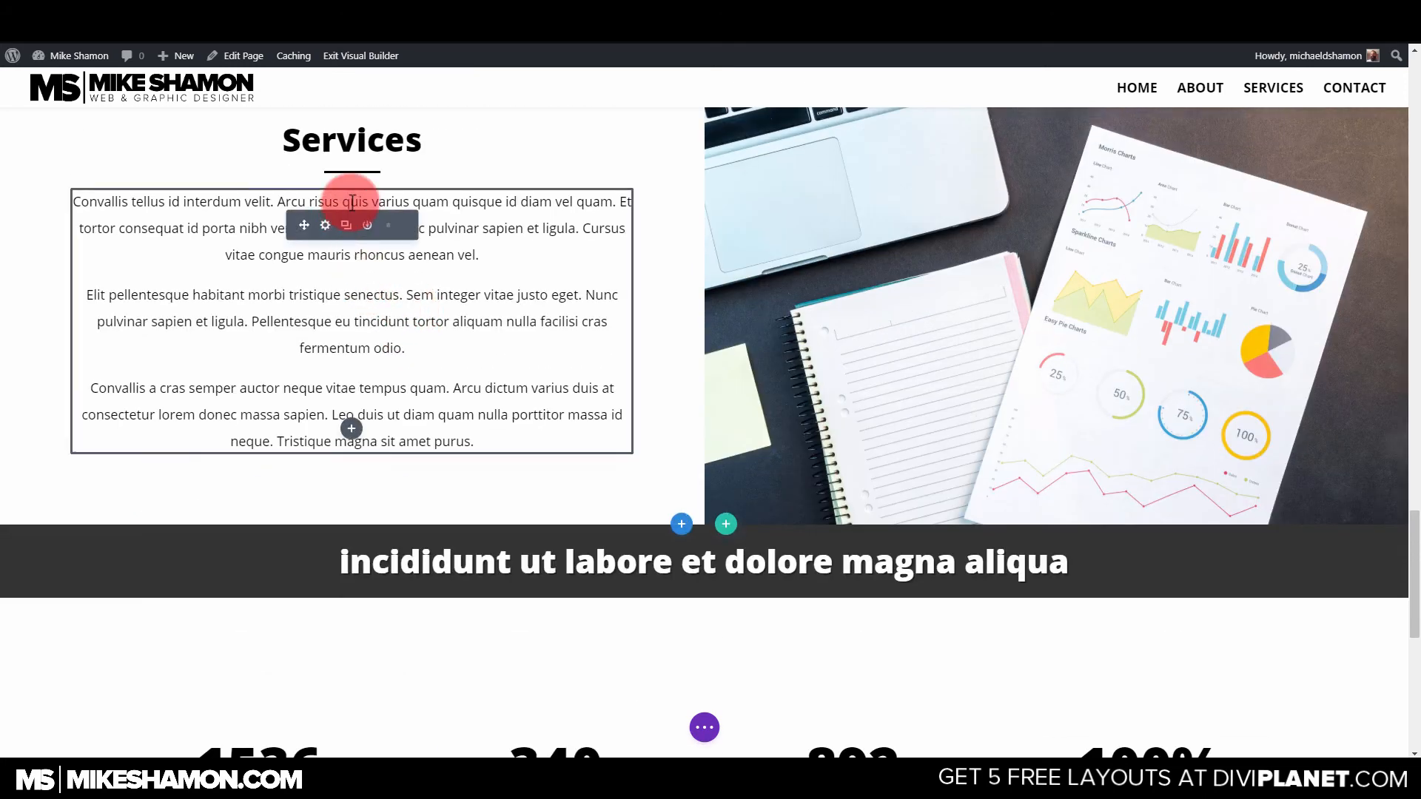
left_click(346, 174)
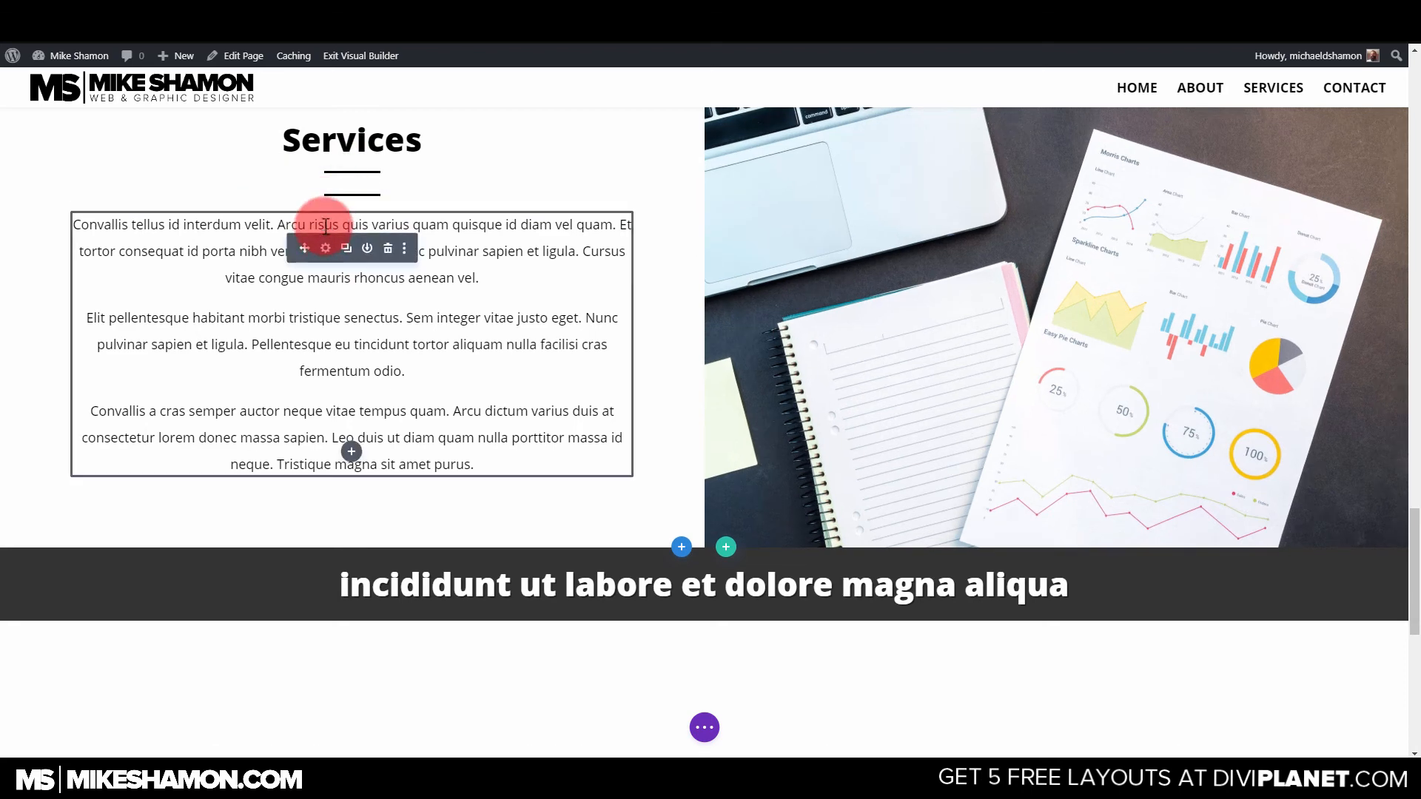
left_click_drag(306, 190, 891, 347)
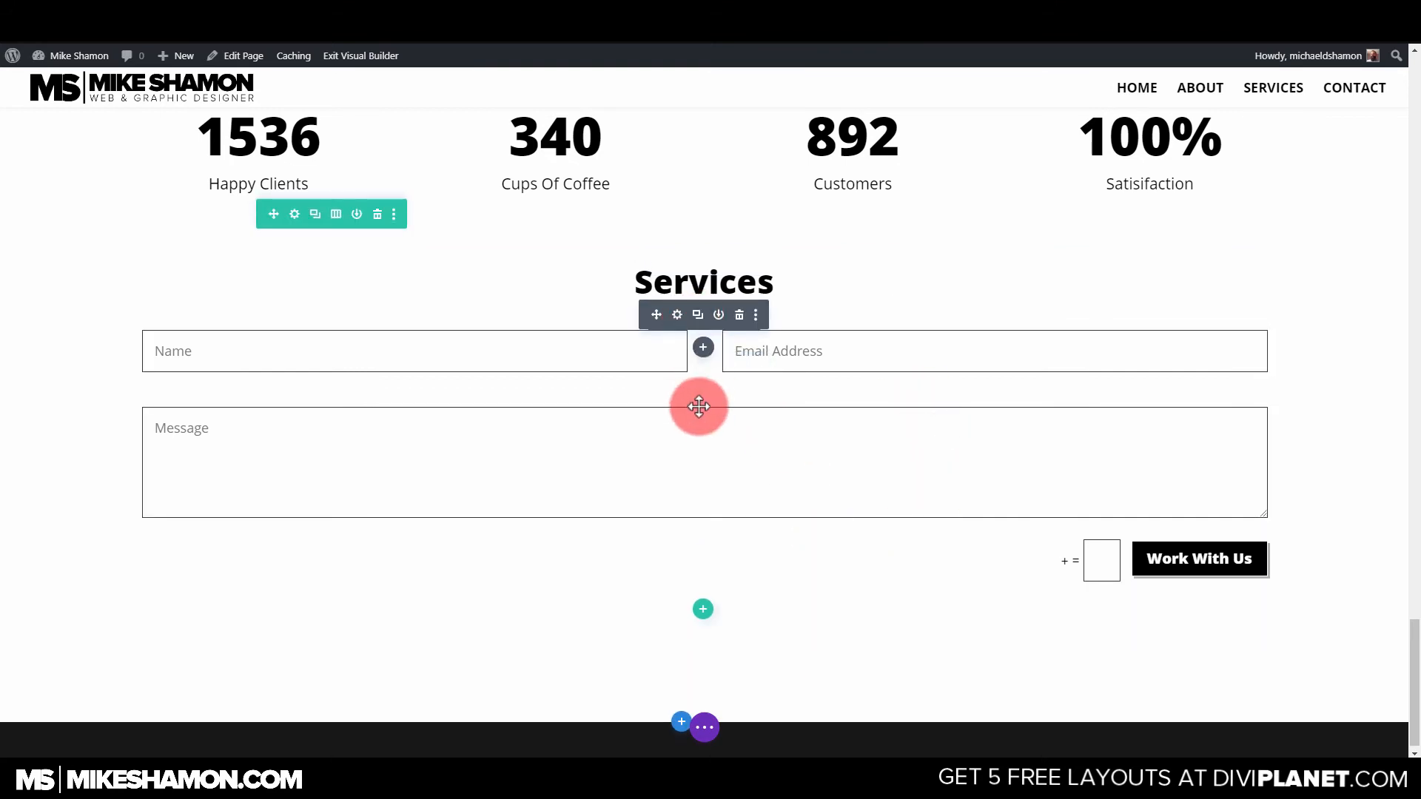
Duplicate the upper Services section's paragraph text and place the copy between the new divider and the contact form.
scroll(507, 364, "up", 8)
scroll(441, 316, "up", 5)
scroll(370, 437, "down", 3)
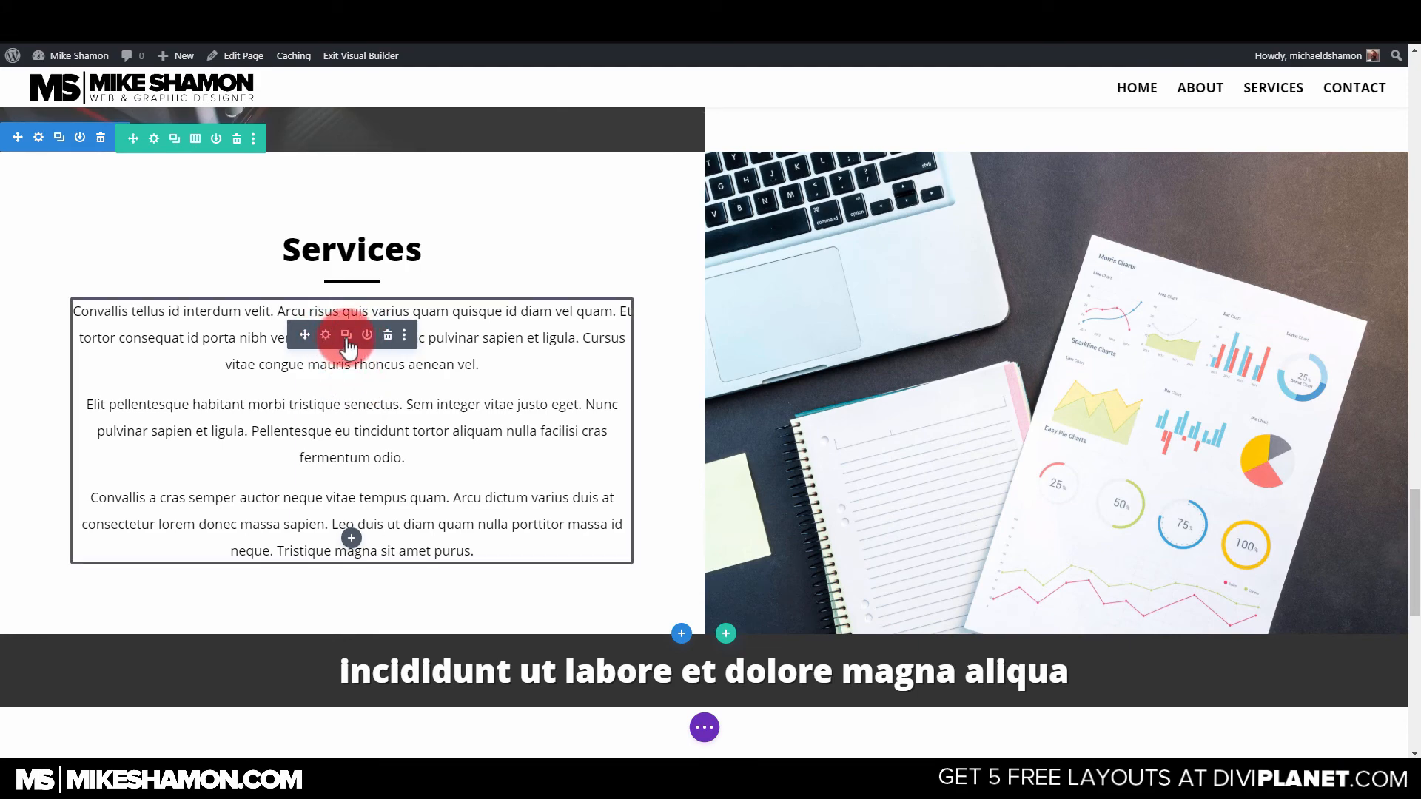
left_click(346, 334)
scroll(365, 444, "down", 5)
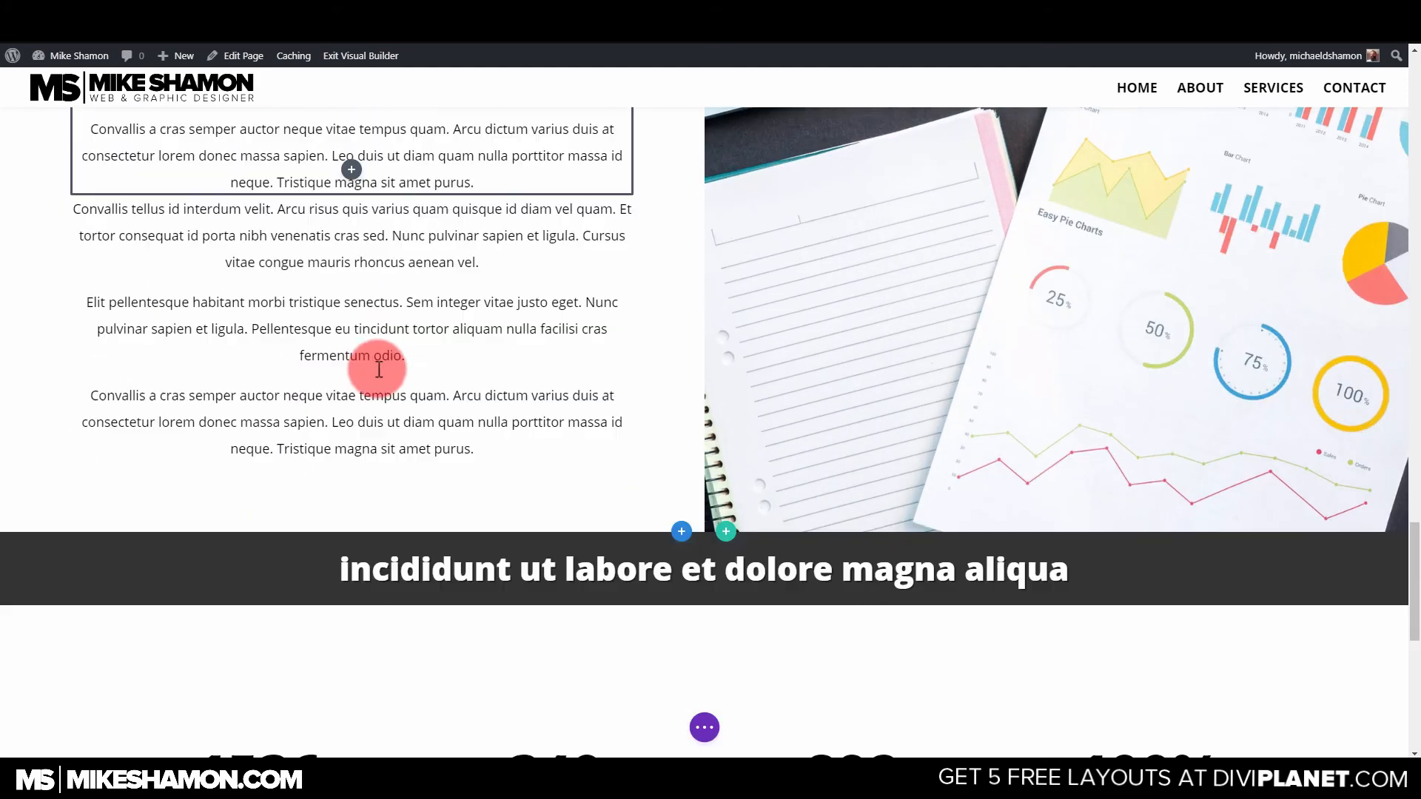
left_click_drag(306, 222, 726, 336)
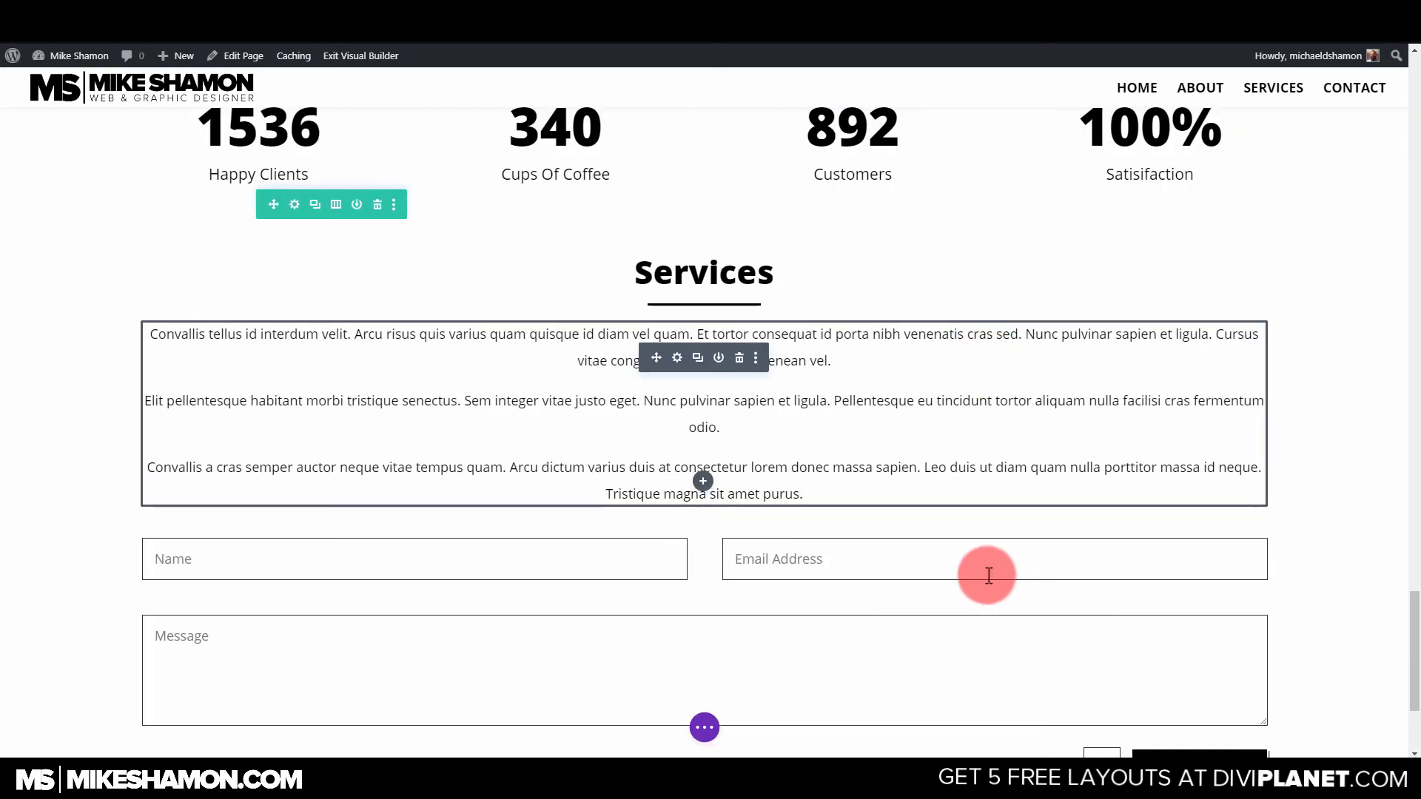
Shorten the copied text above the form to its first two sentences, ending at "quisque id diam vel quam.", and save it.
left_click(677, 359)
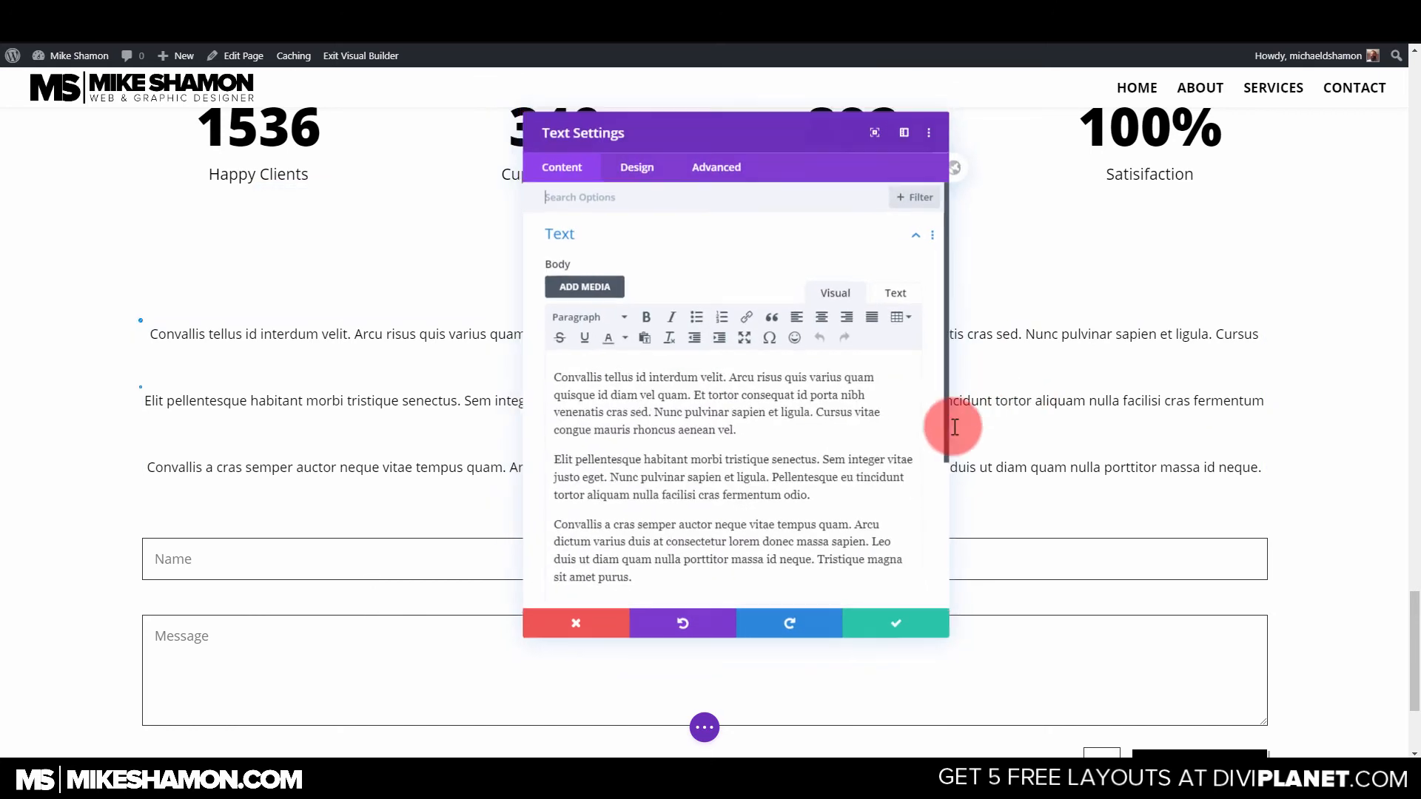
key("ctrl+a")
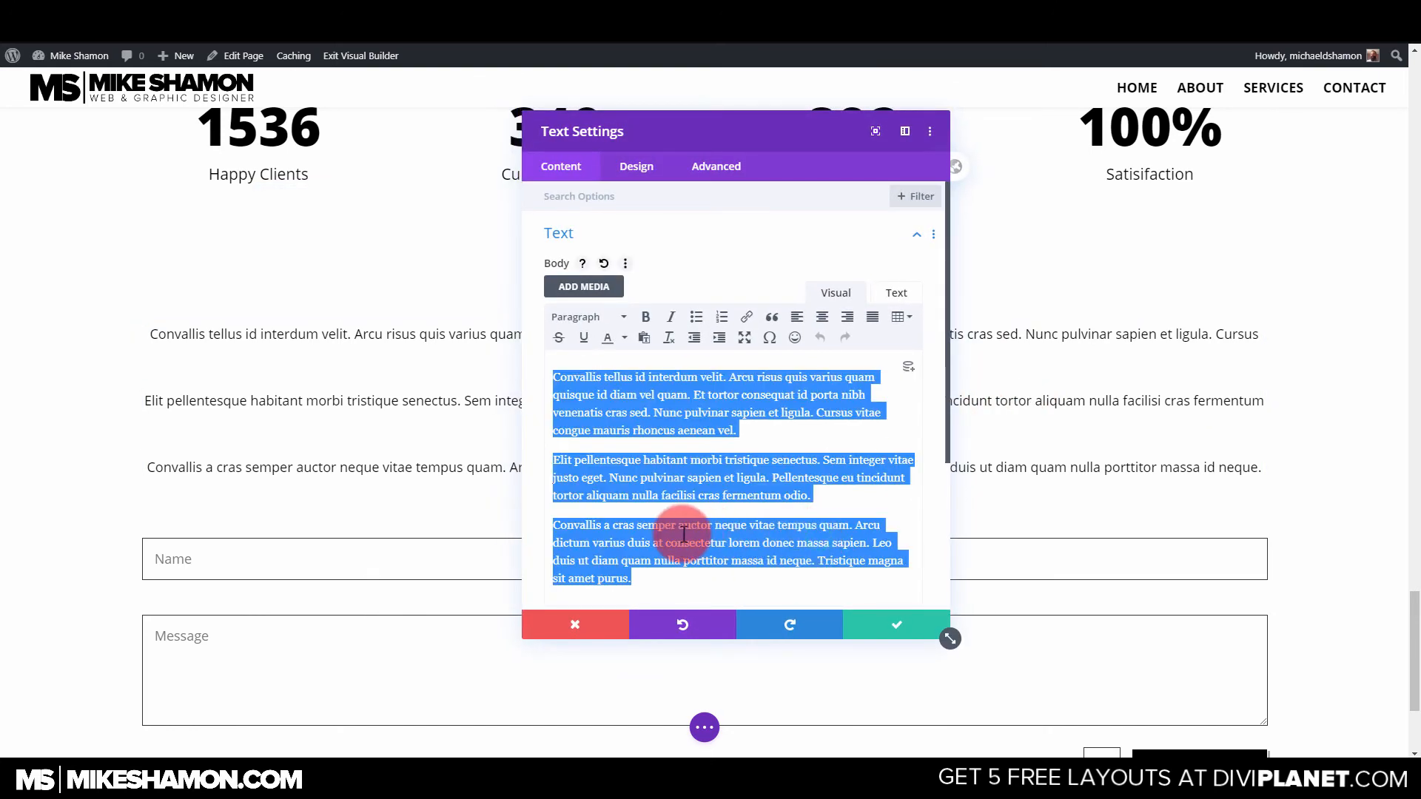
left_click(675, 482)
left_click_drag(649, 579, 605, 542)
left_click_drag(613, 464, 700, 397)
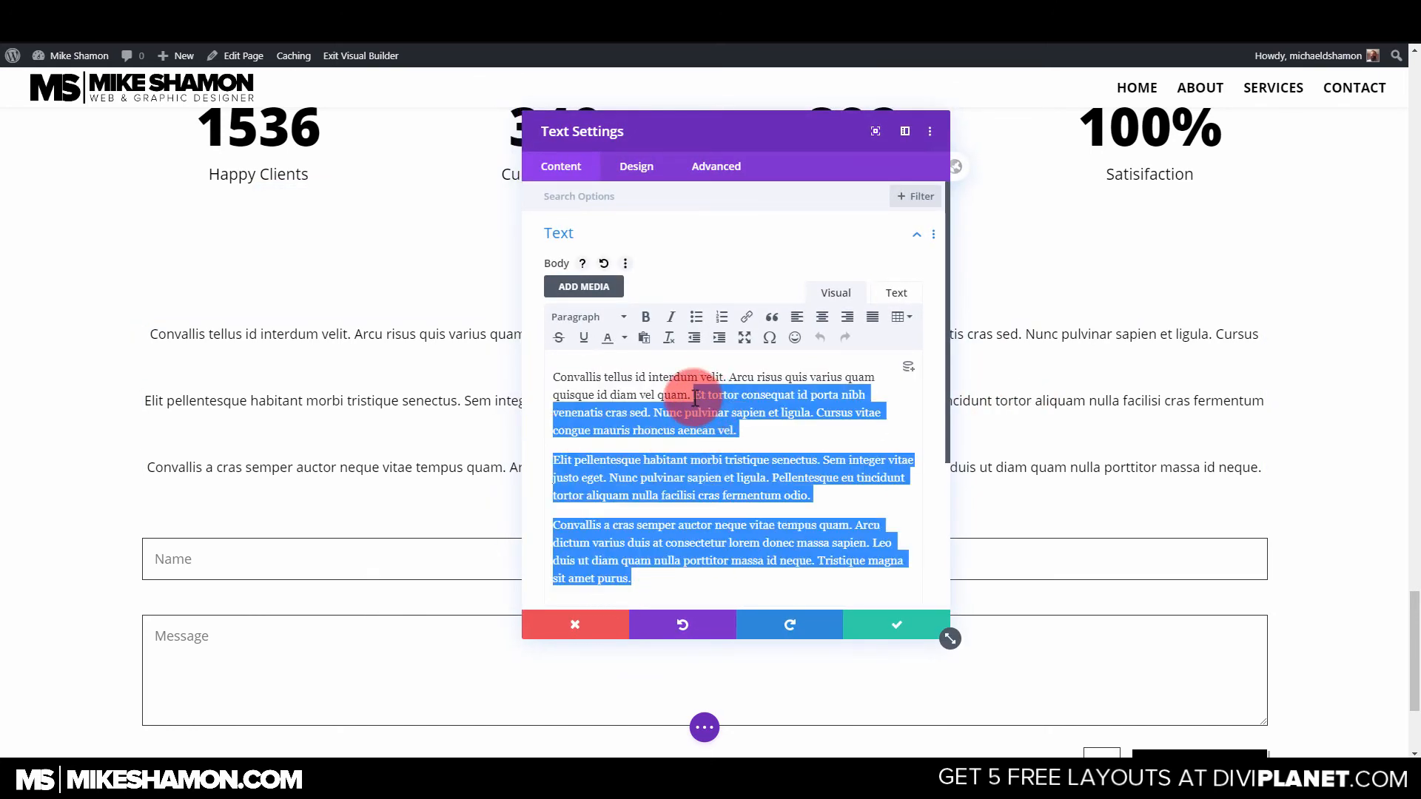
key("BackSpace")
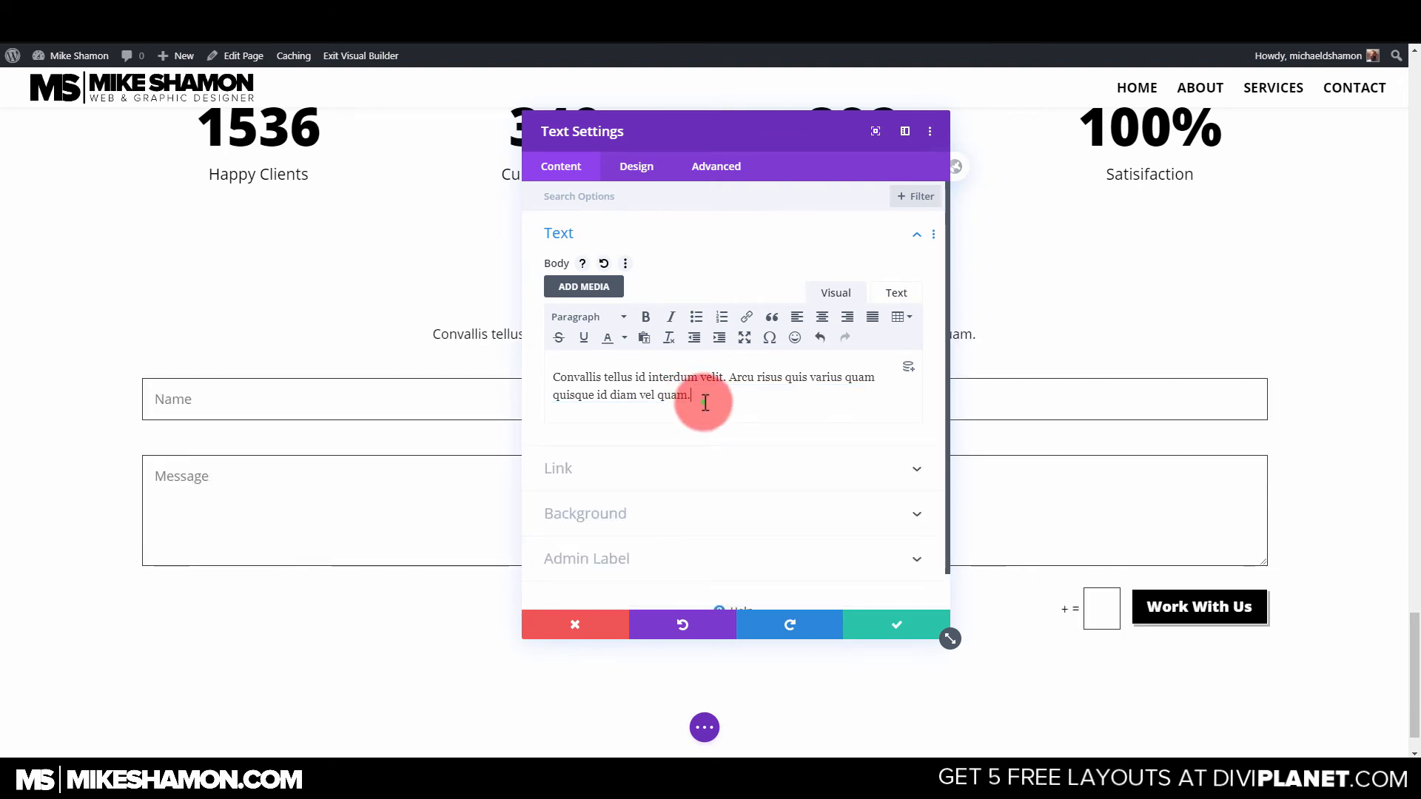
left_click(896, 624)
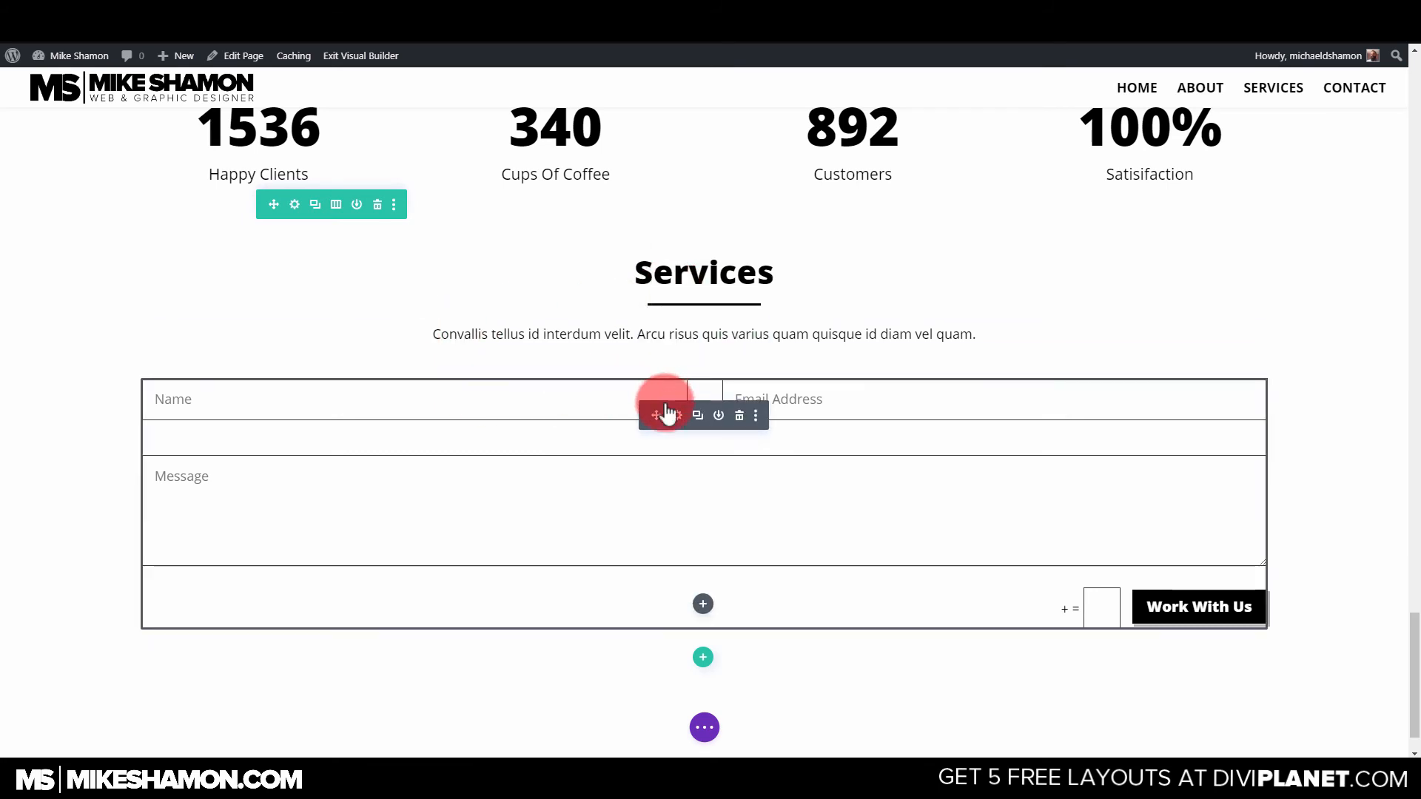
Set the contact form's width to 60%, align the module to the center, and save.
left_click(677, 416)
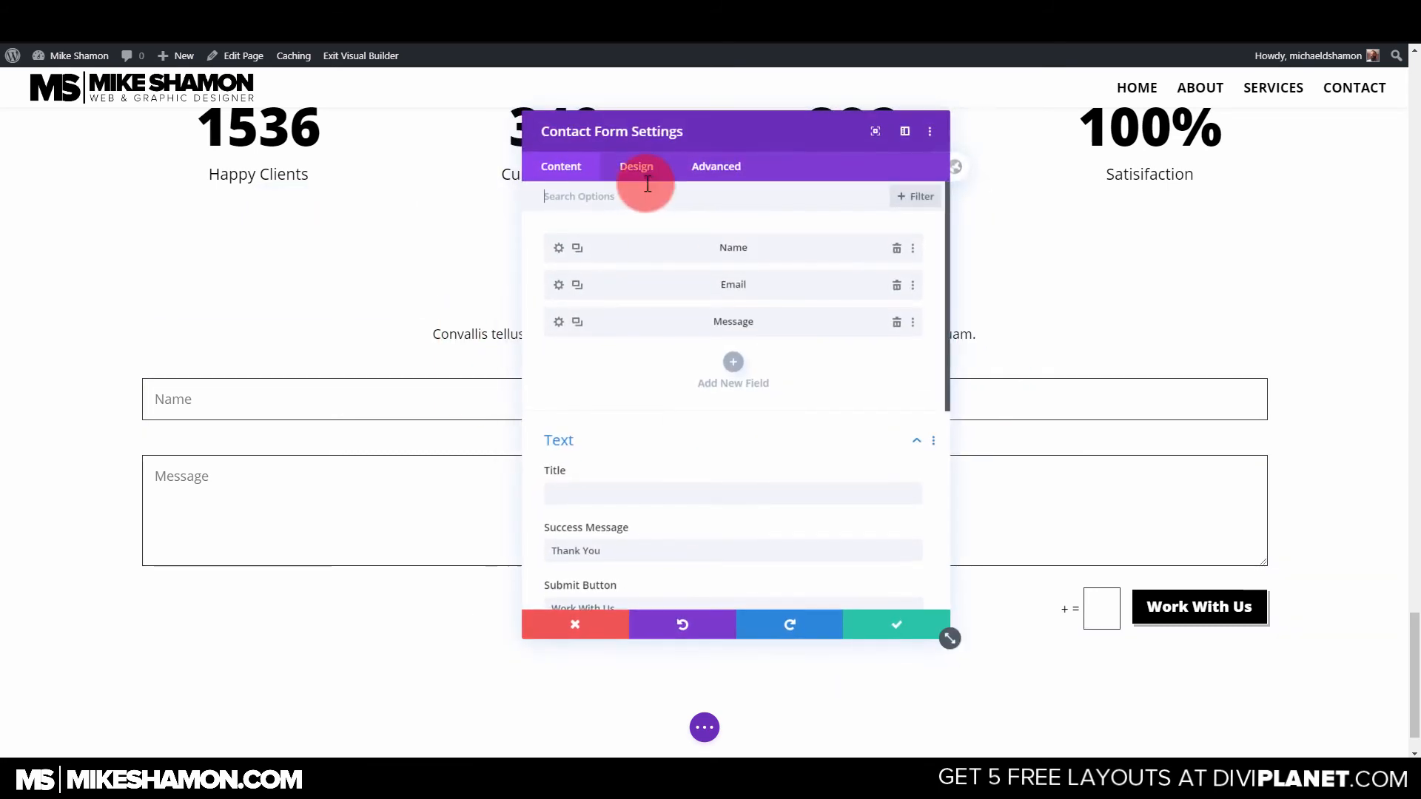
left_click(641, 168)
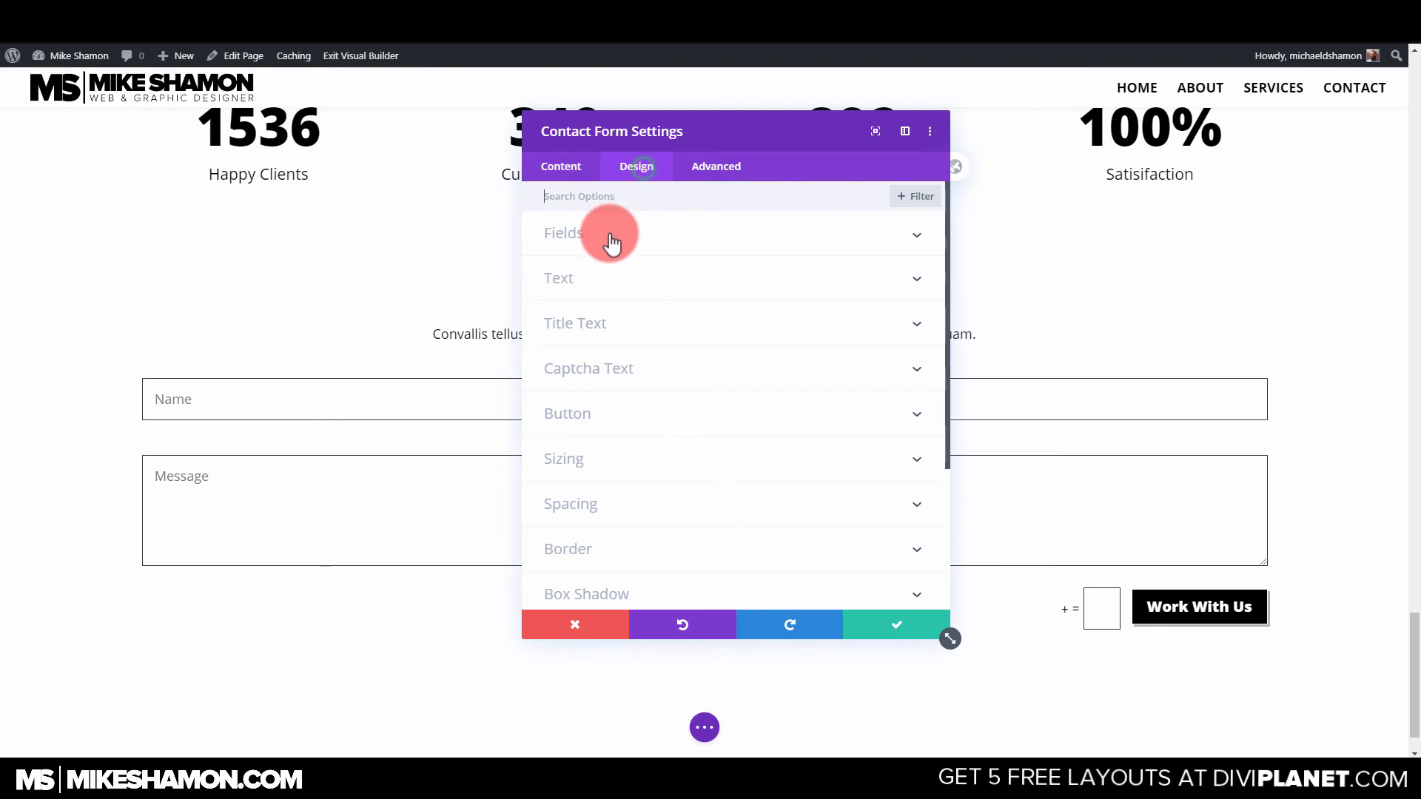
left_click(614, 466)
left_click_drag(754, 260, 690, 268)
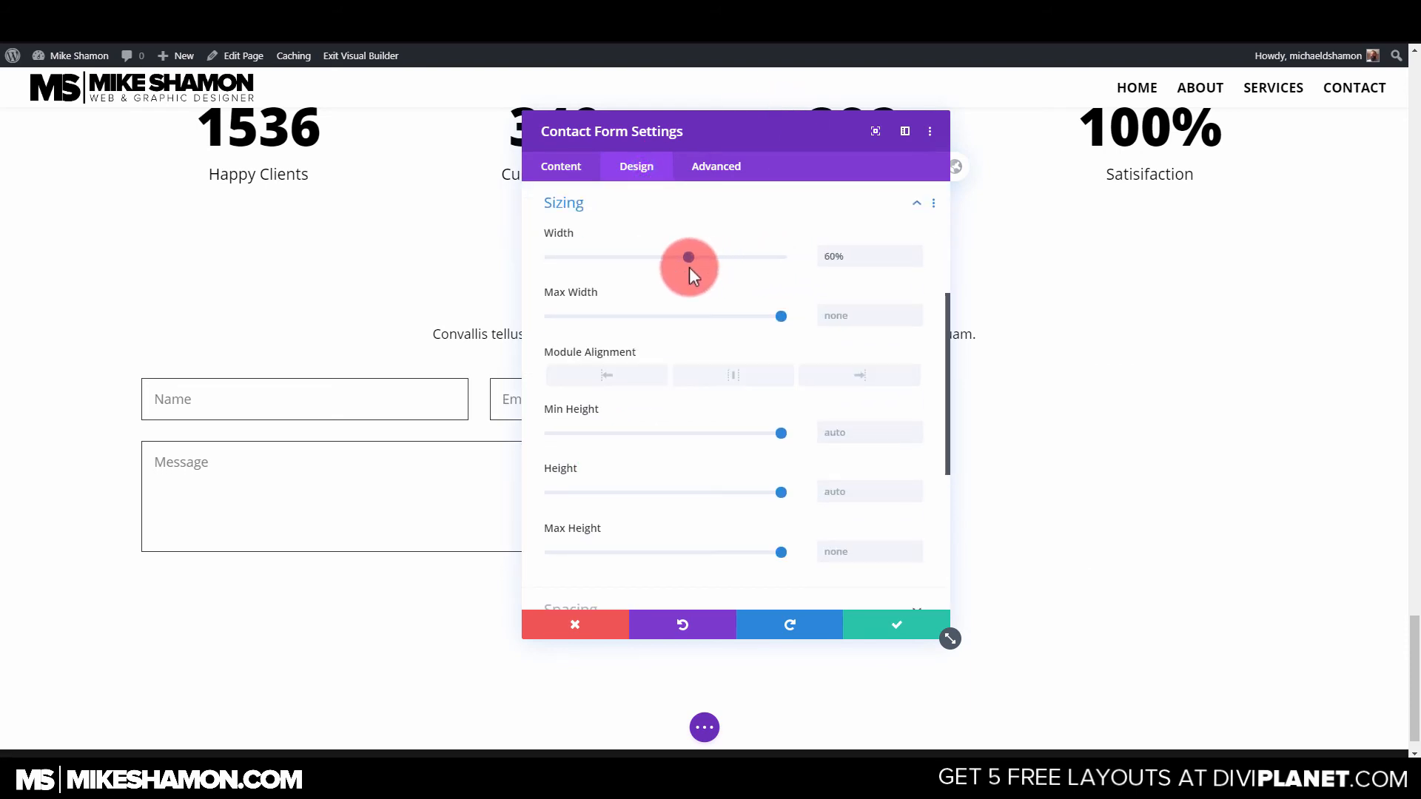
left_click(728, 375)
left_click_drag(773, 146, 995, 197)
left_click(1124, 673)
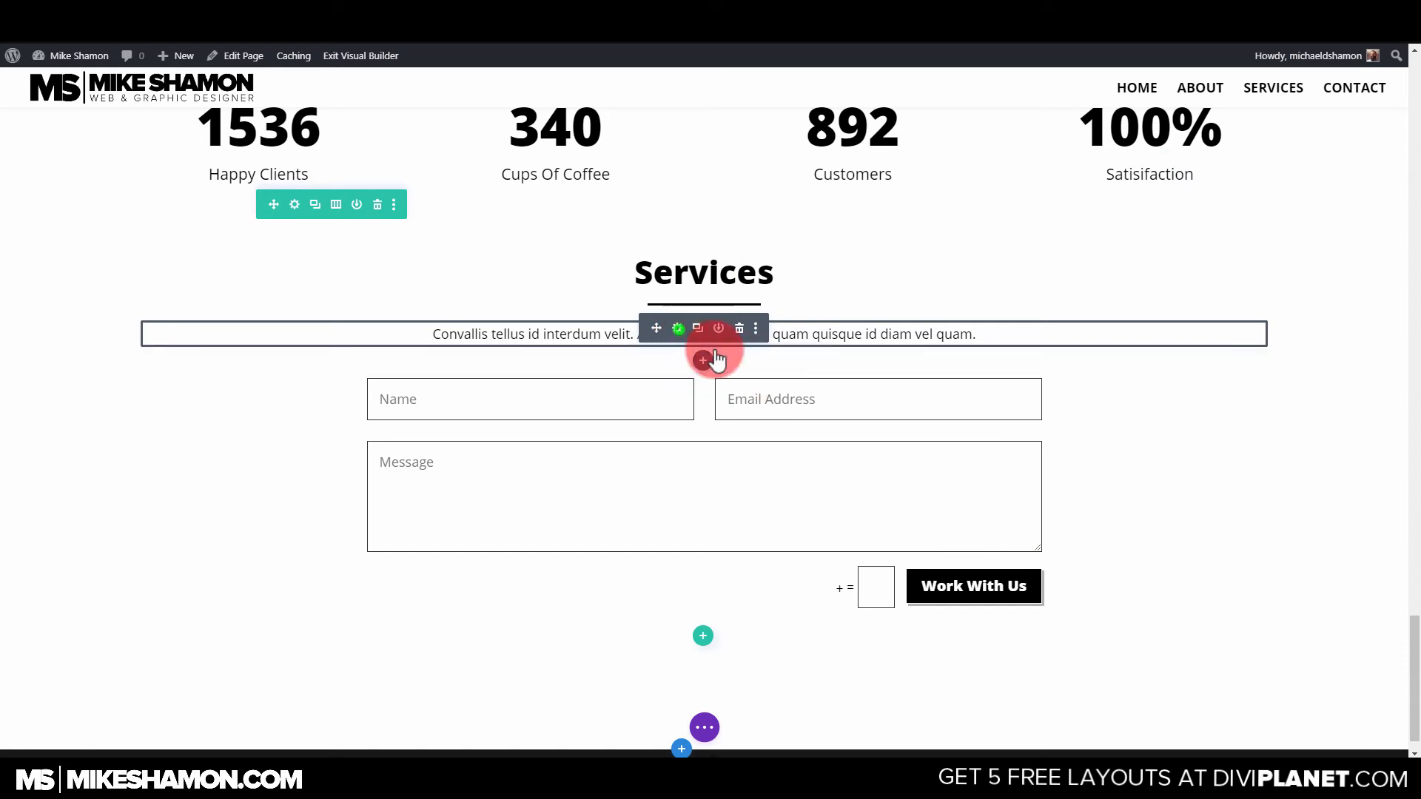
Set the contact form's top padding to 64px and save the settings.
left_click(678, 329)
left_click(794, 678)
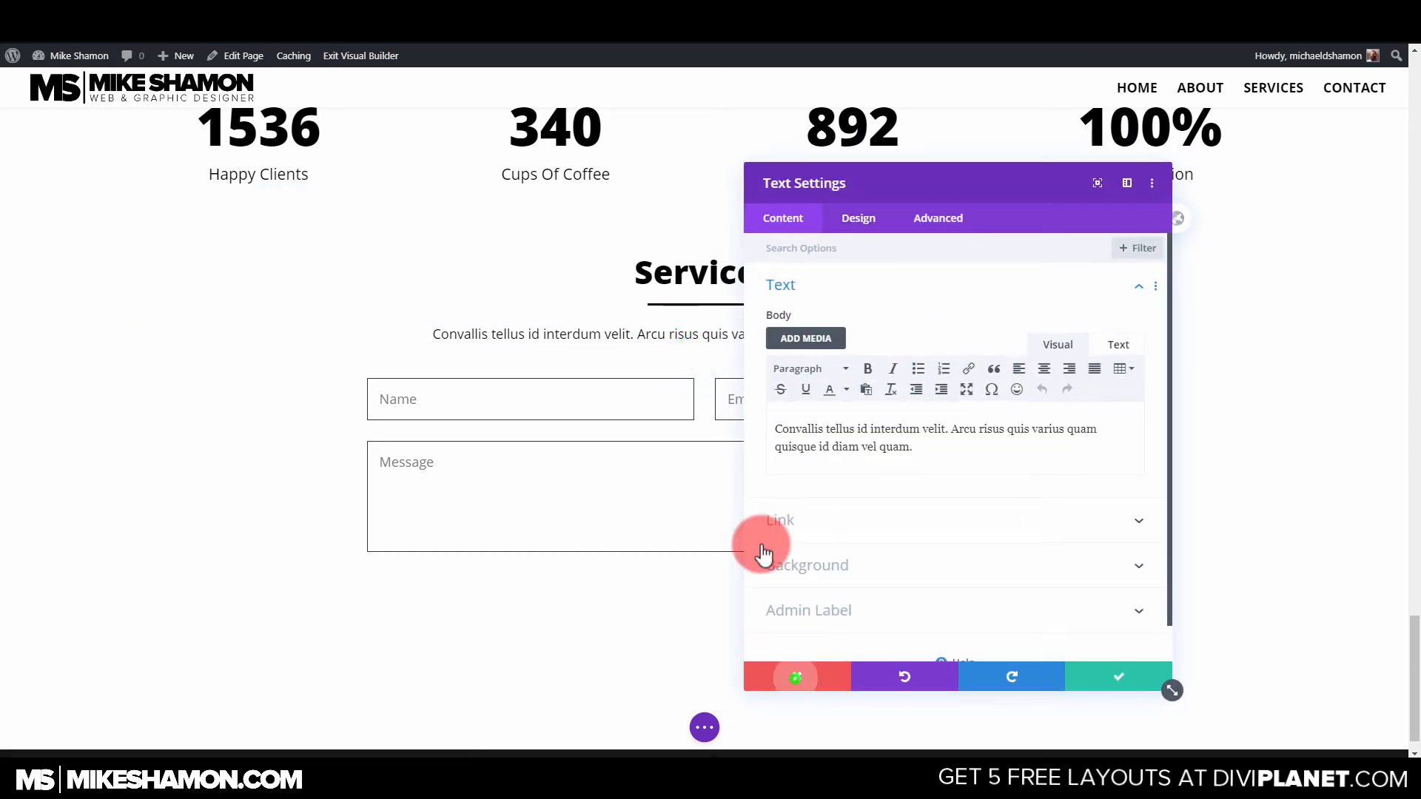
left_click(676, 412)
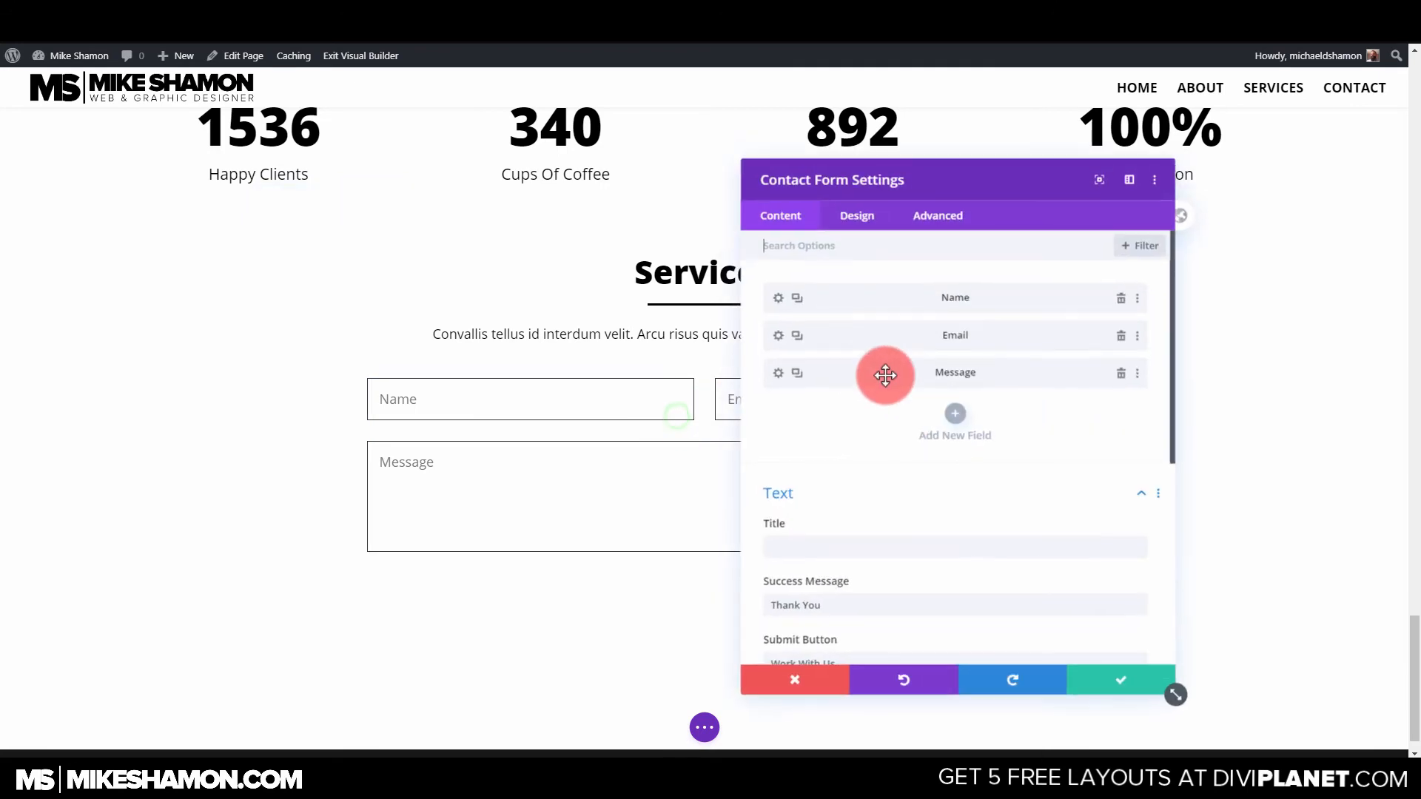
left_click(857, 215)
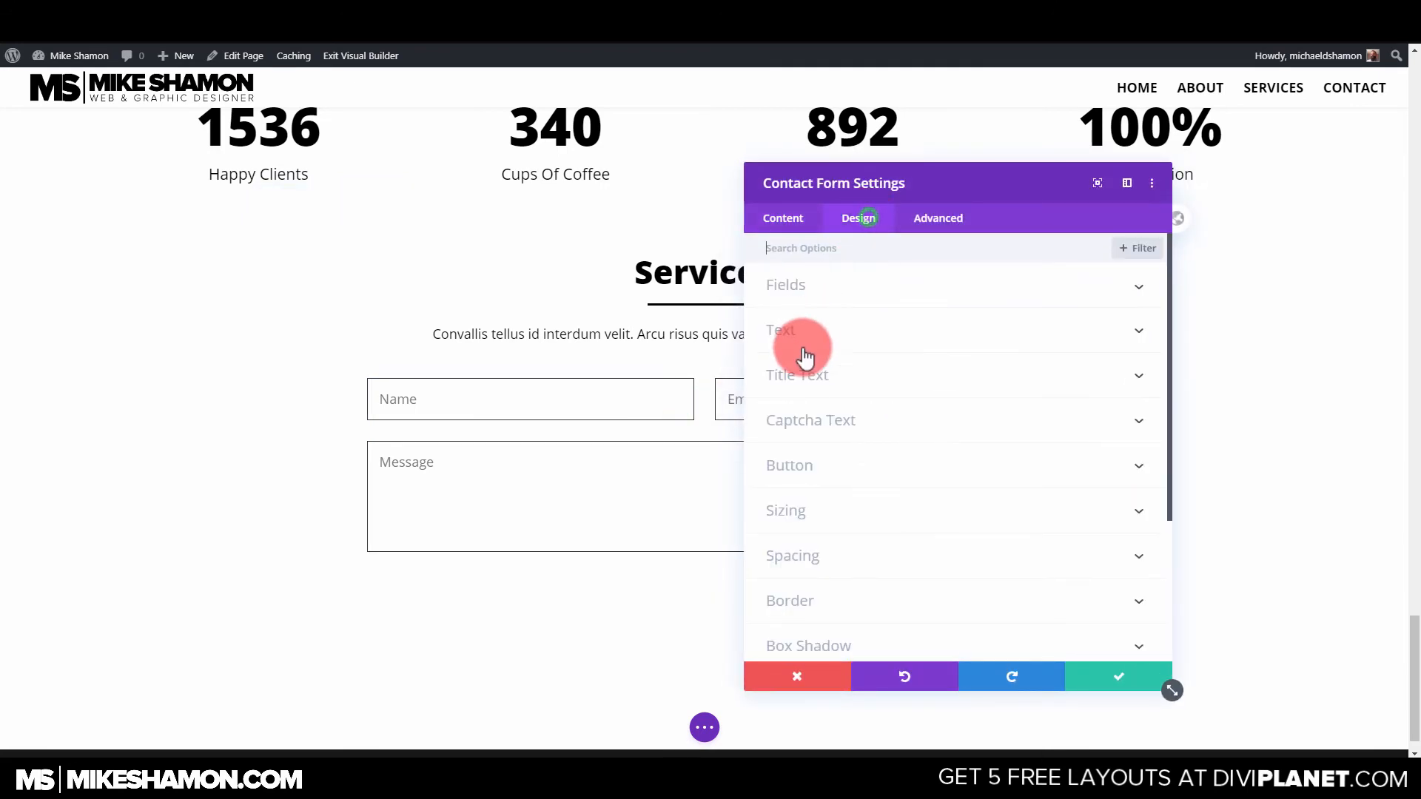
left_click(830, 559)
left_click(819, 376)
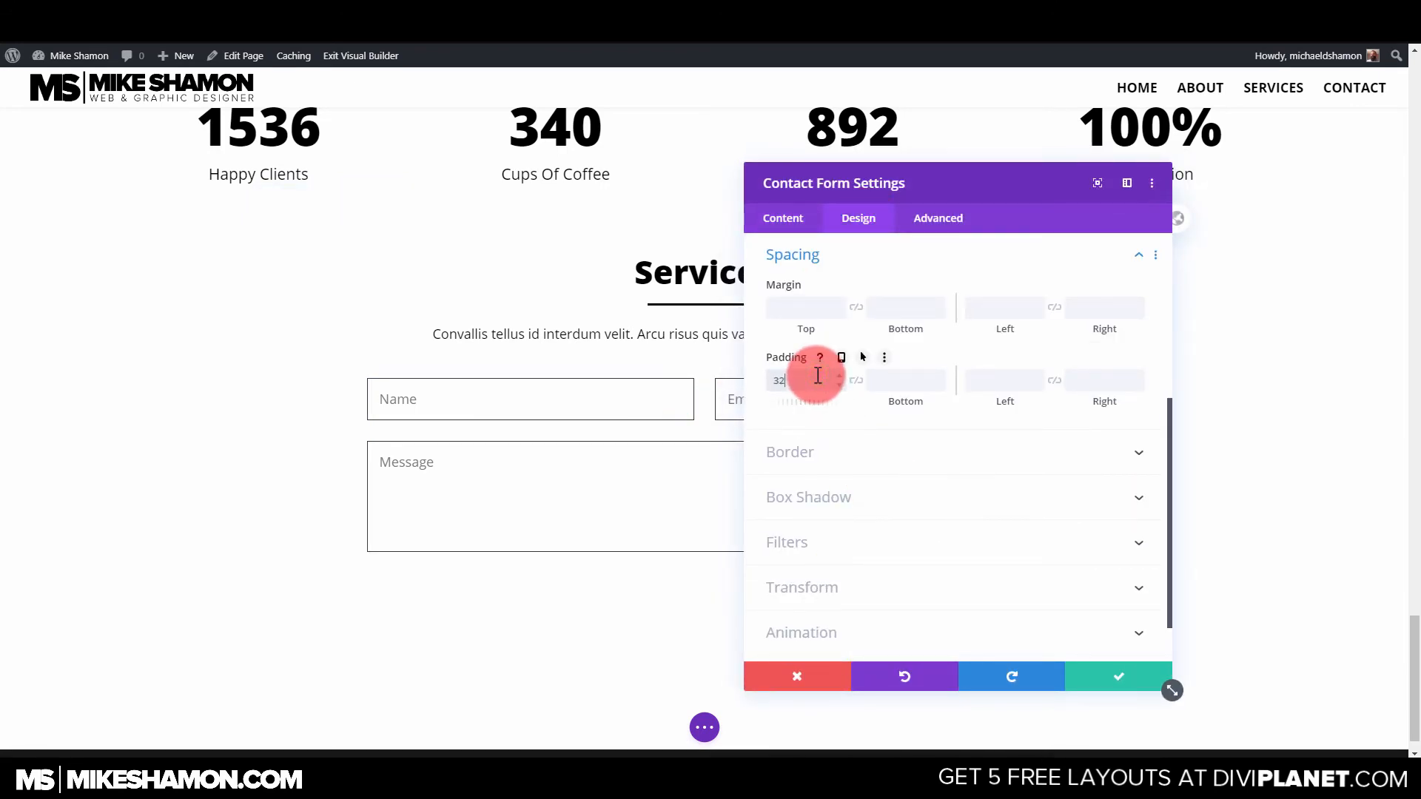
type("32px")
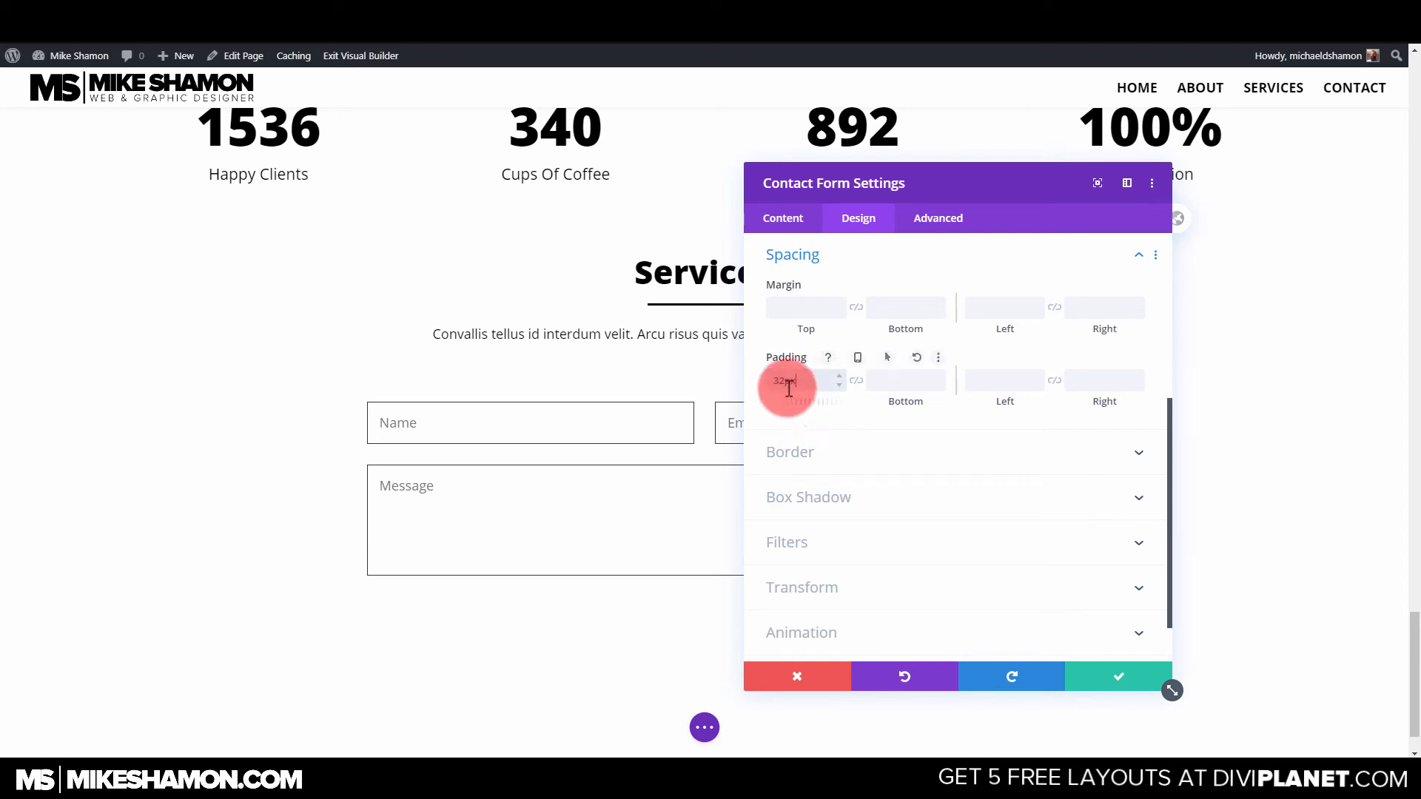
type("64")
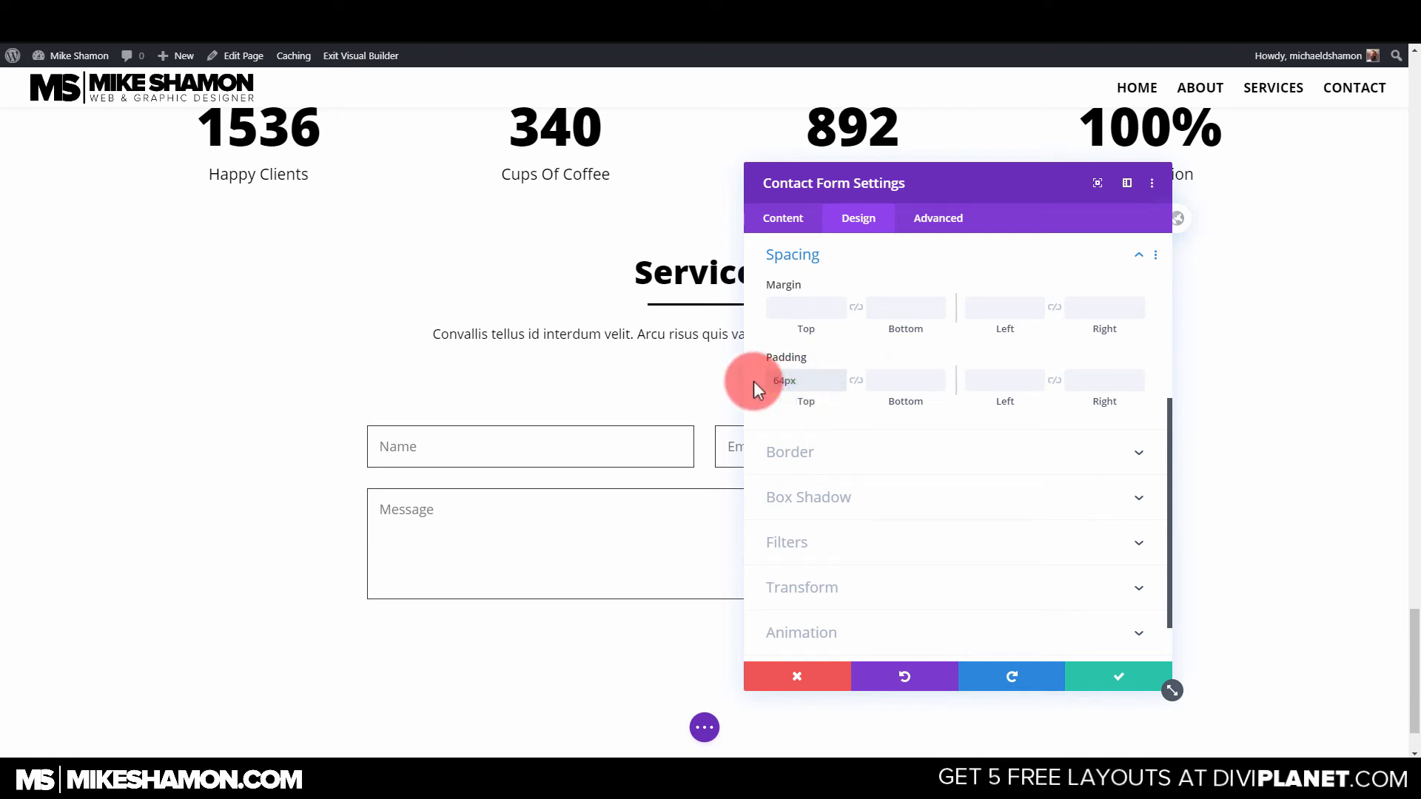
left_click(1052, 679)
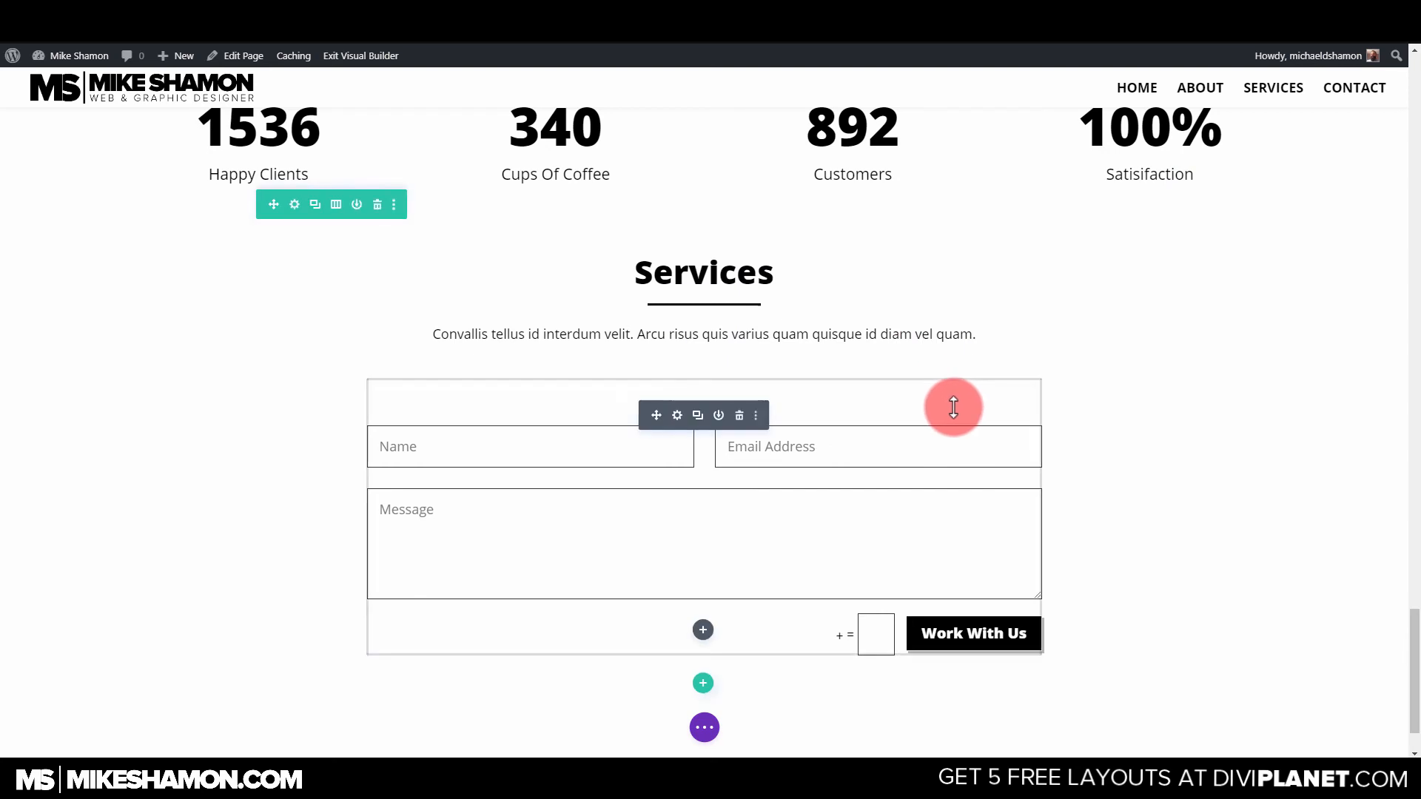
Give the number counters row linked top and bottom padding of 64px and save.
scroll(1105, 370, "up", 3)
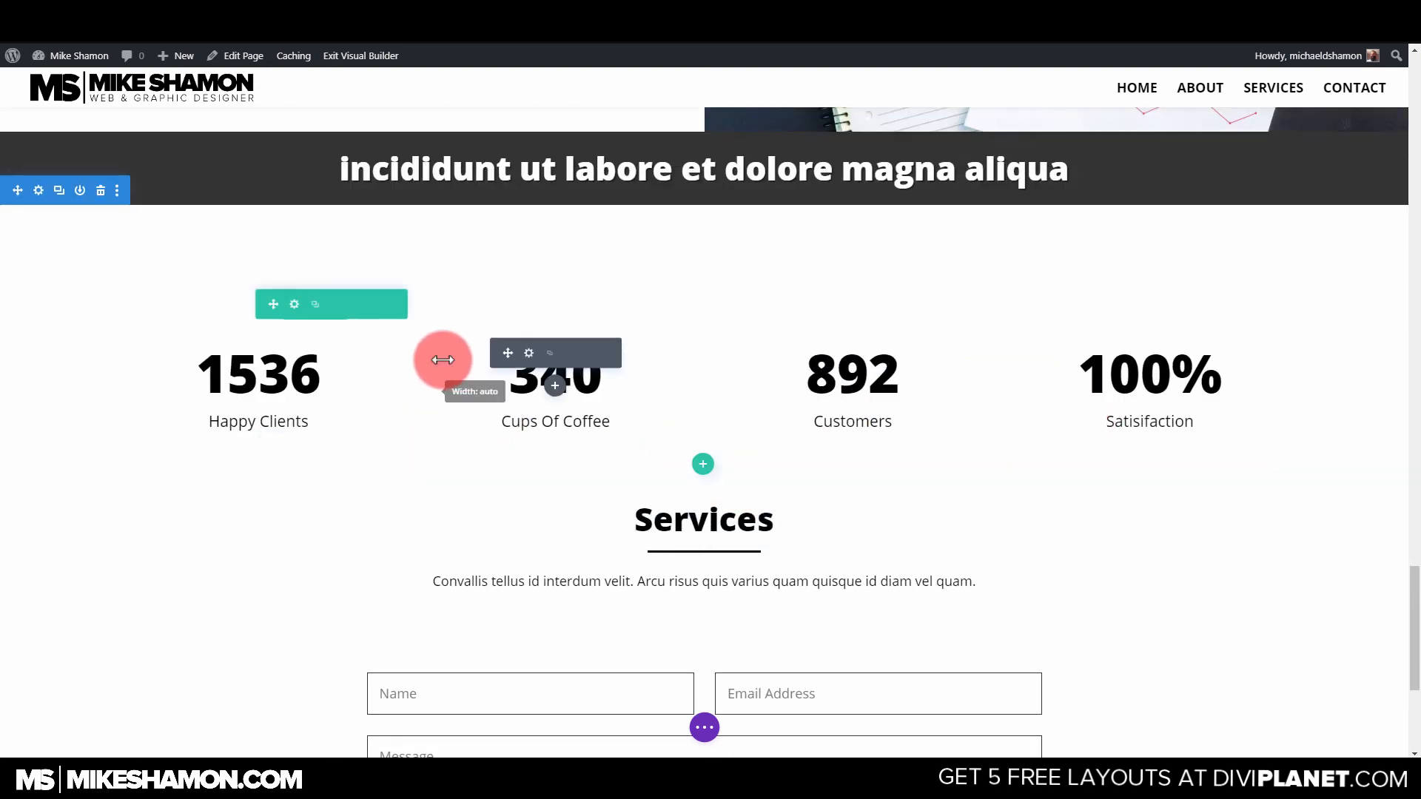
left_click(303, 306)
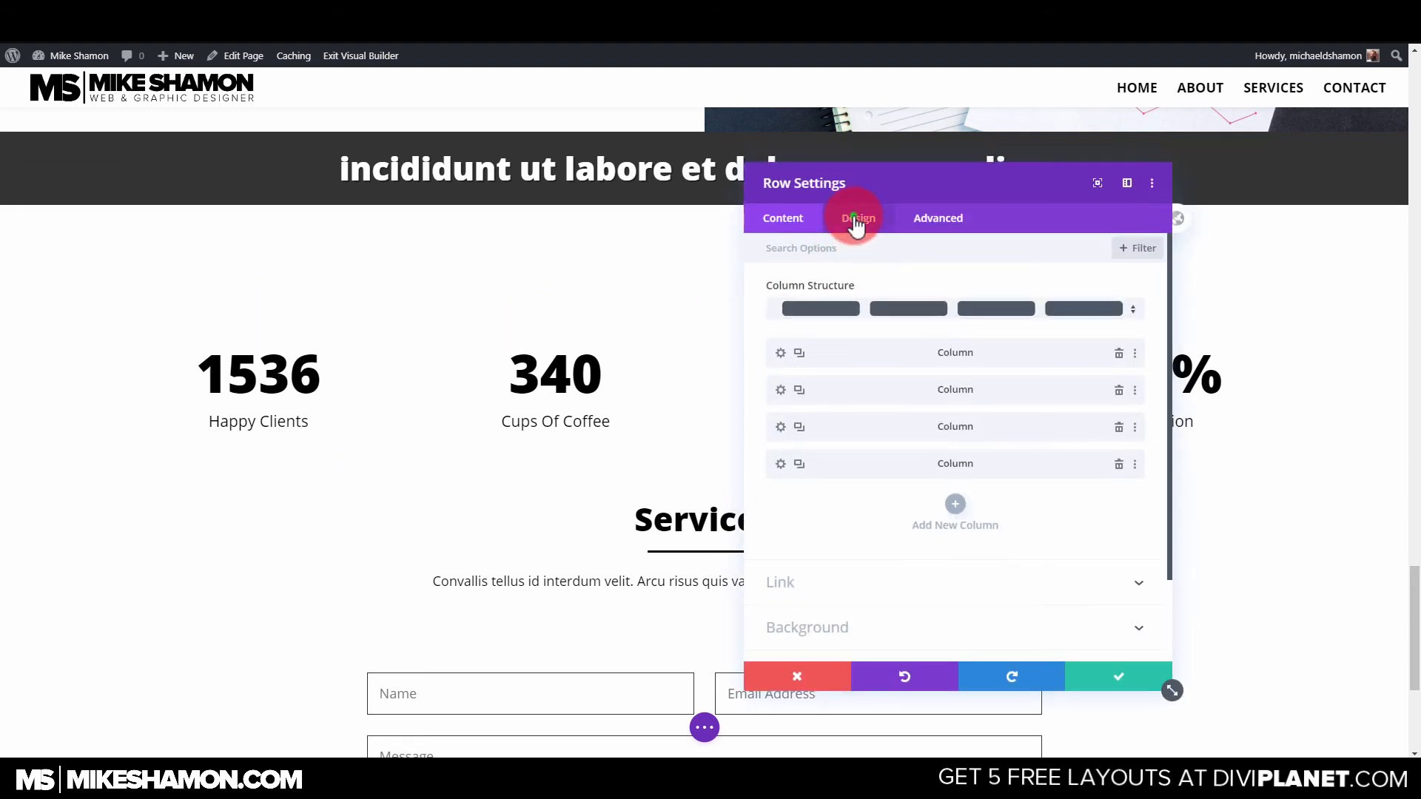
left_click(857, 218)
left_click(864, 326)
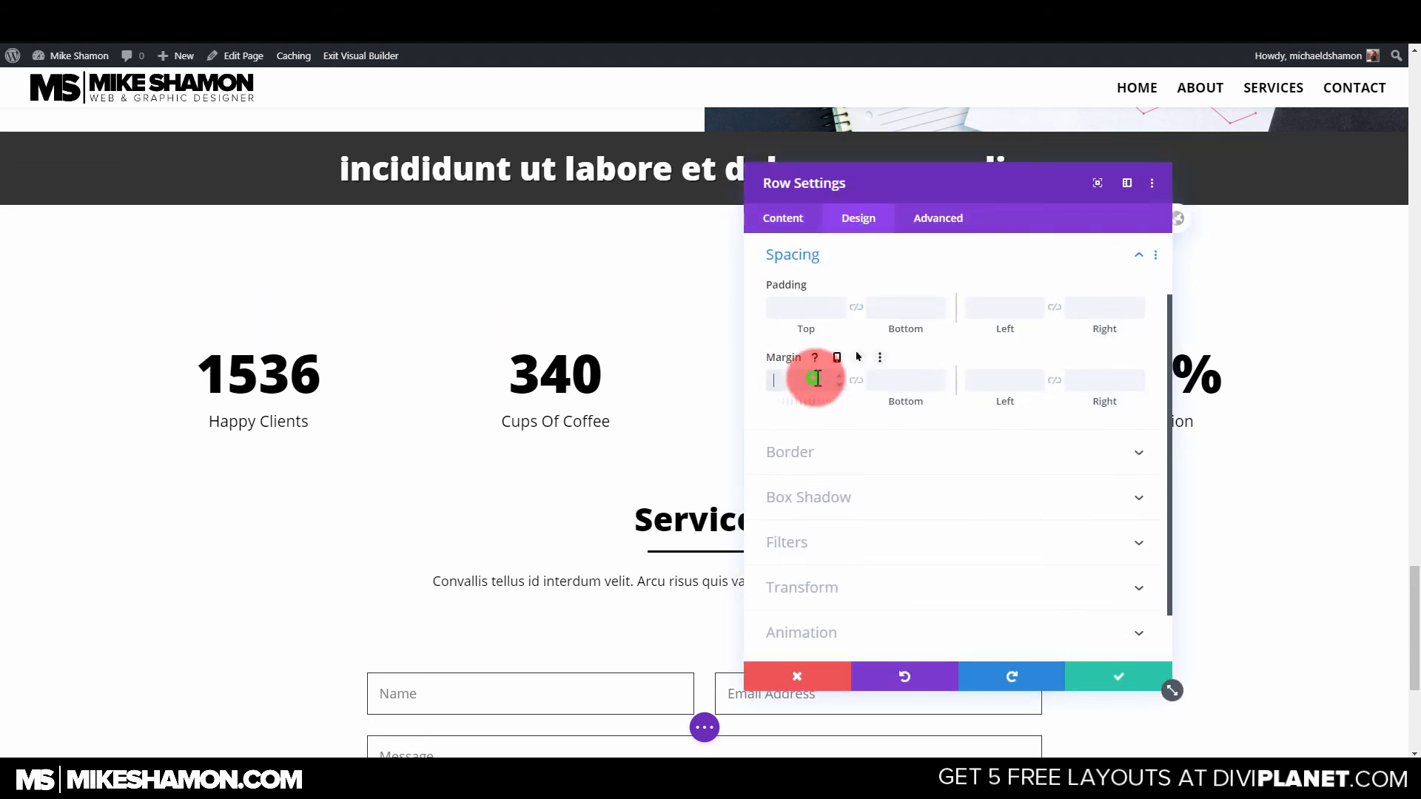
left_click(811, 306)
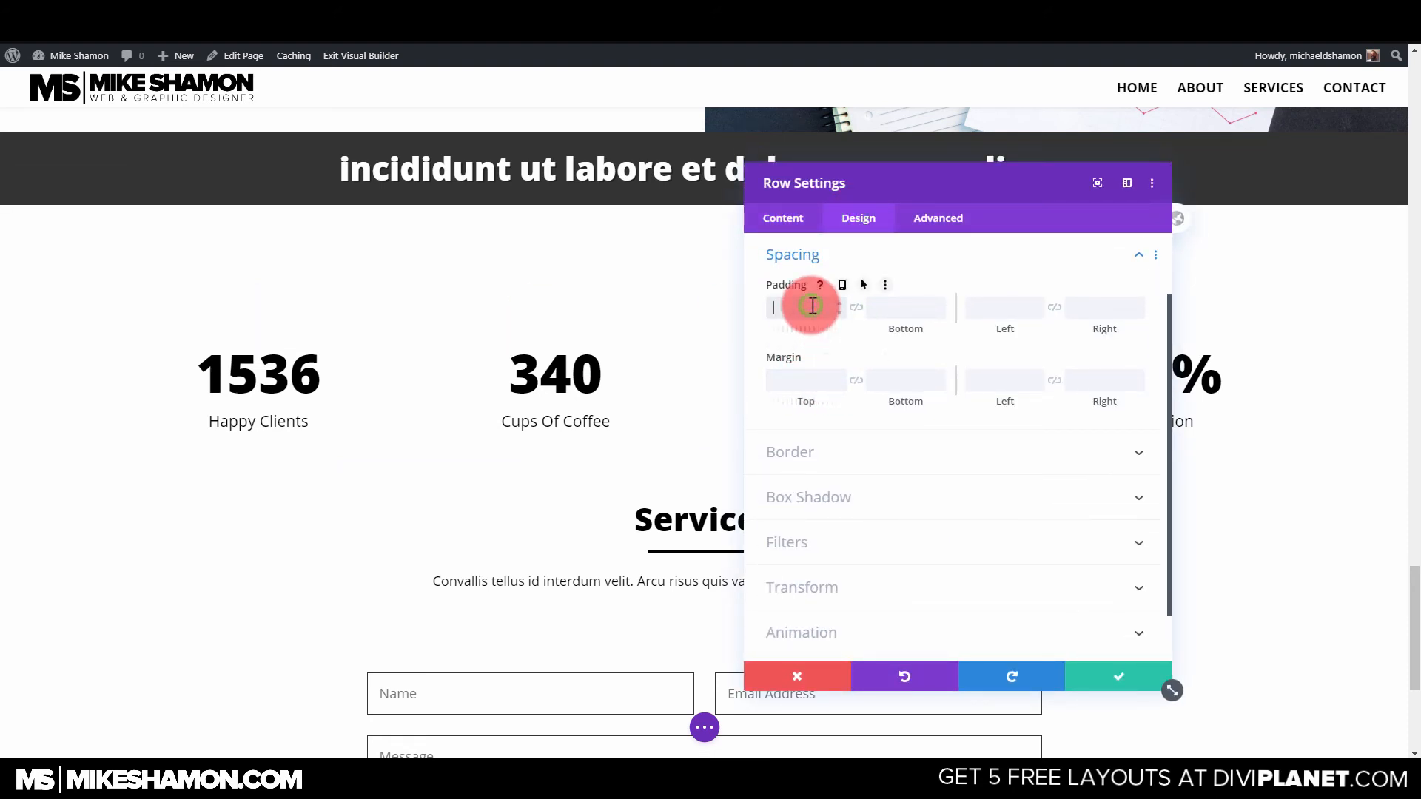
type("64")
left_click(856, 307)
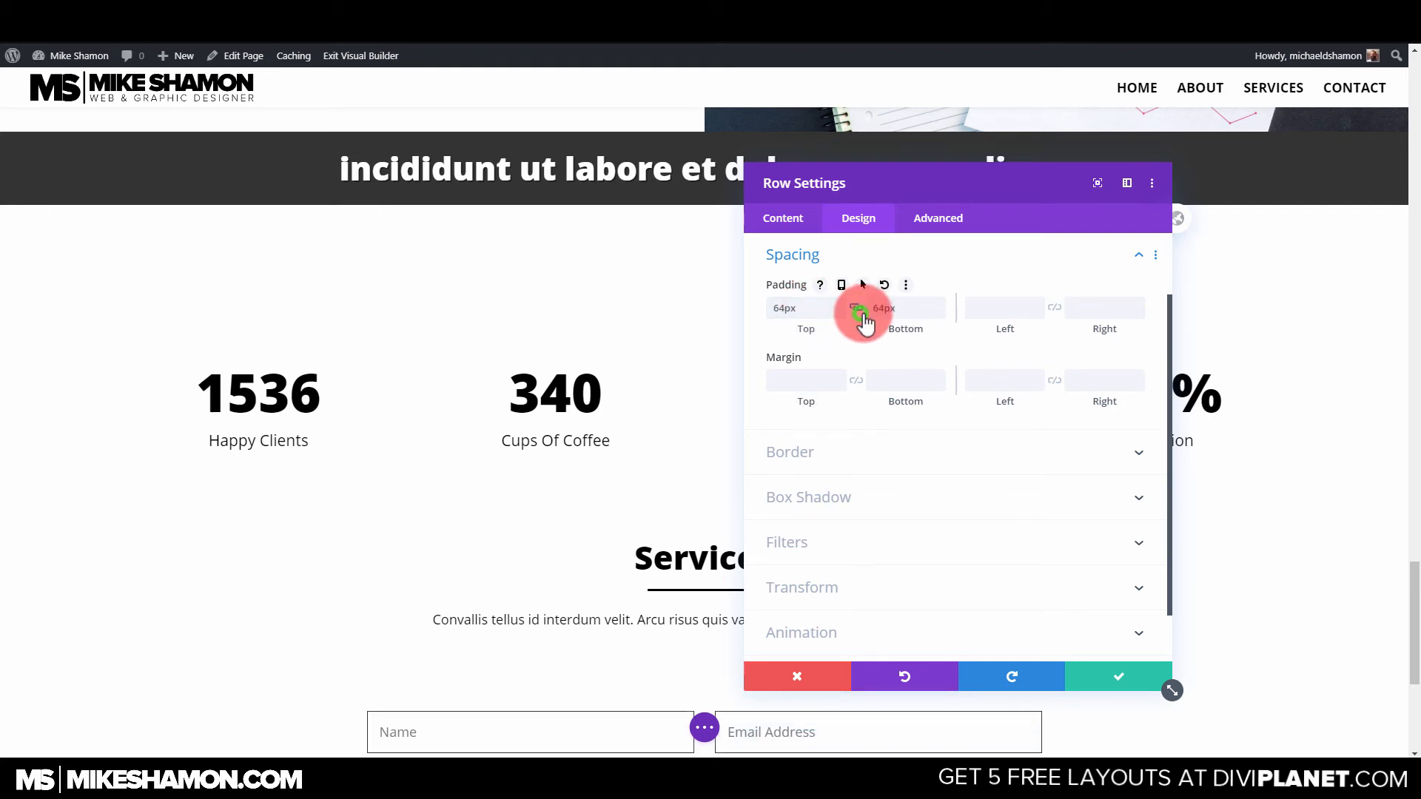
left_click_drag(922, 184, 934, 185)
left_click(787, 304)
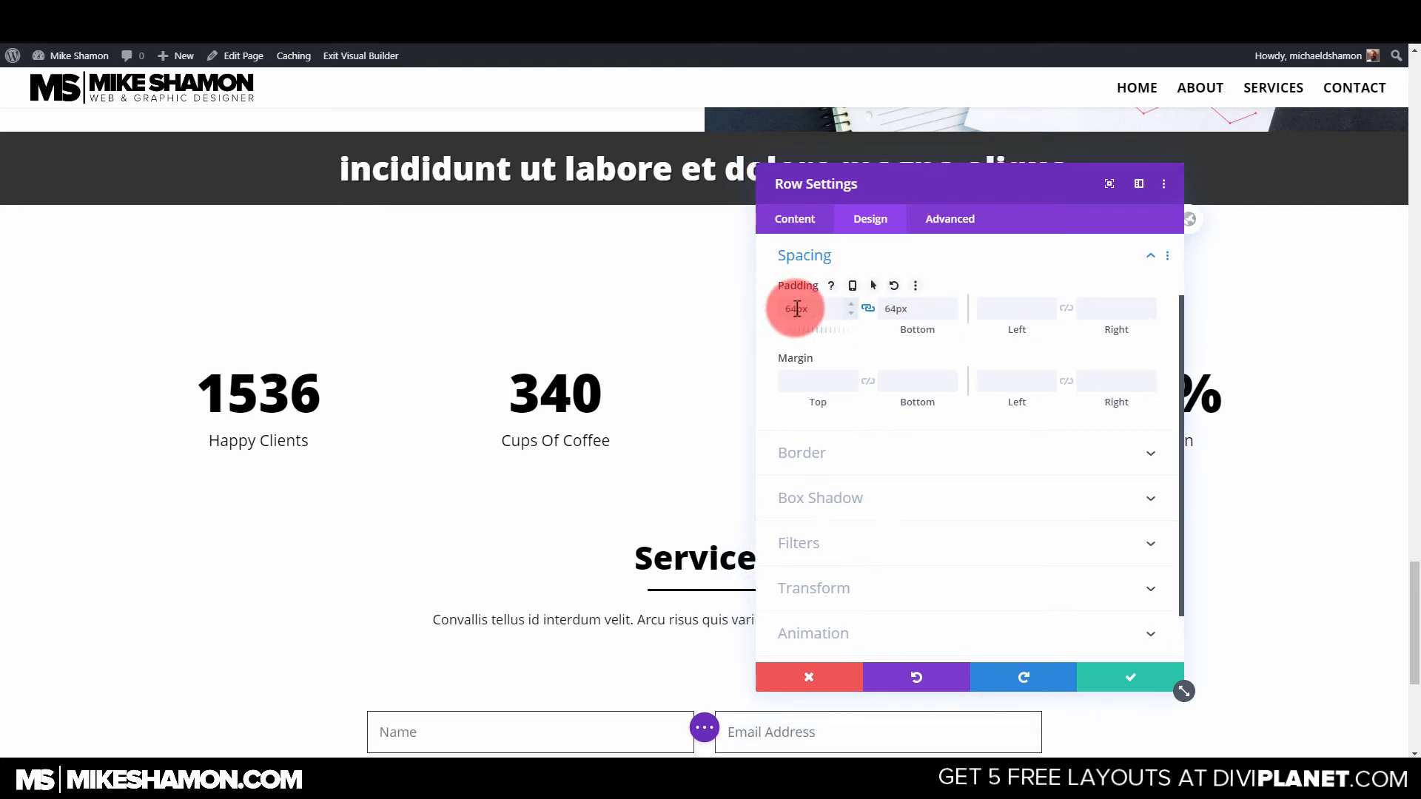
left_click(1112, 676)
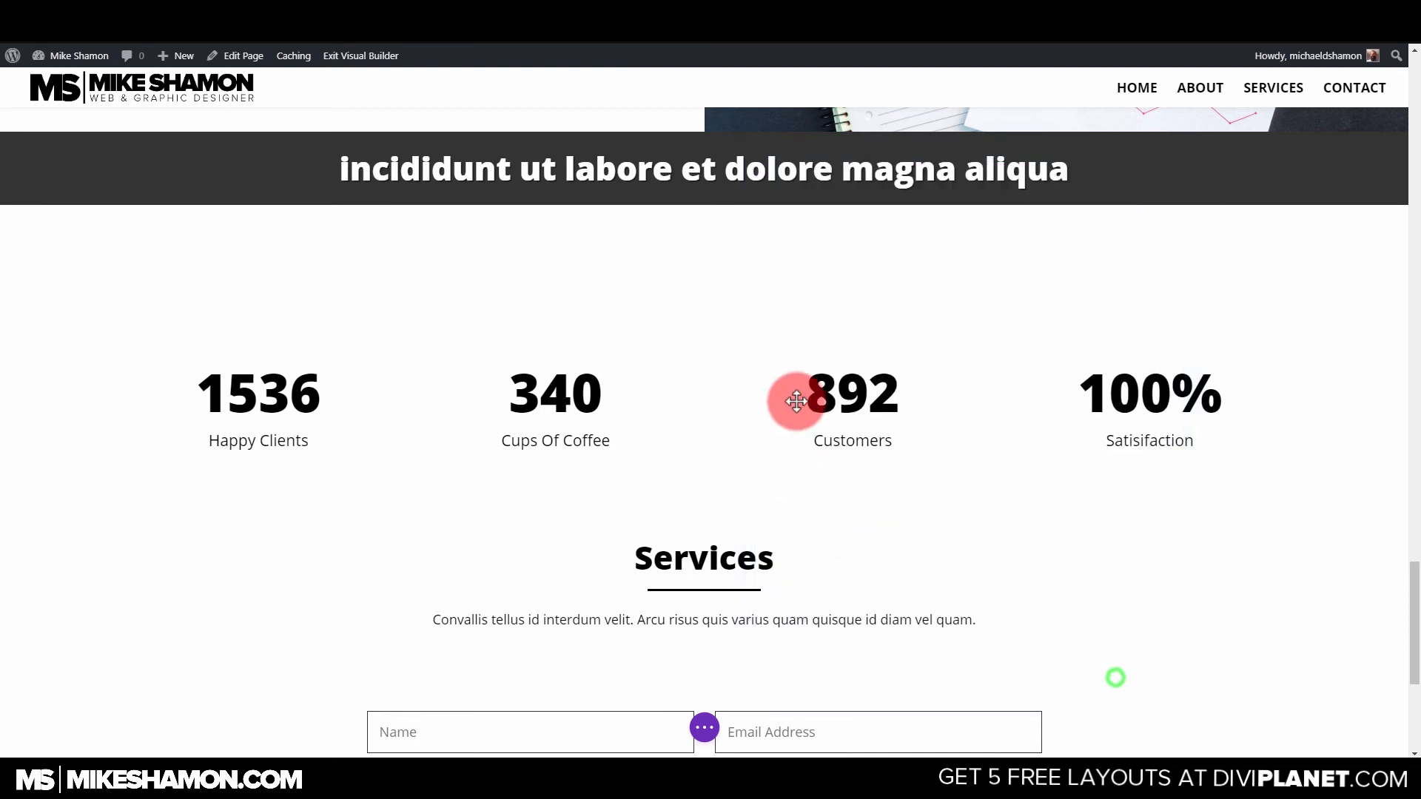
Give the contact form row linked top and bottom margins of 0px and linked padding of 84px, and save.
scroll(848, 419, "down", 1)
scroll(847, 420, "down", 3)
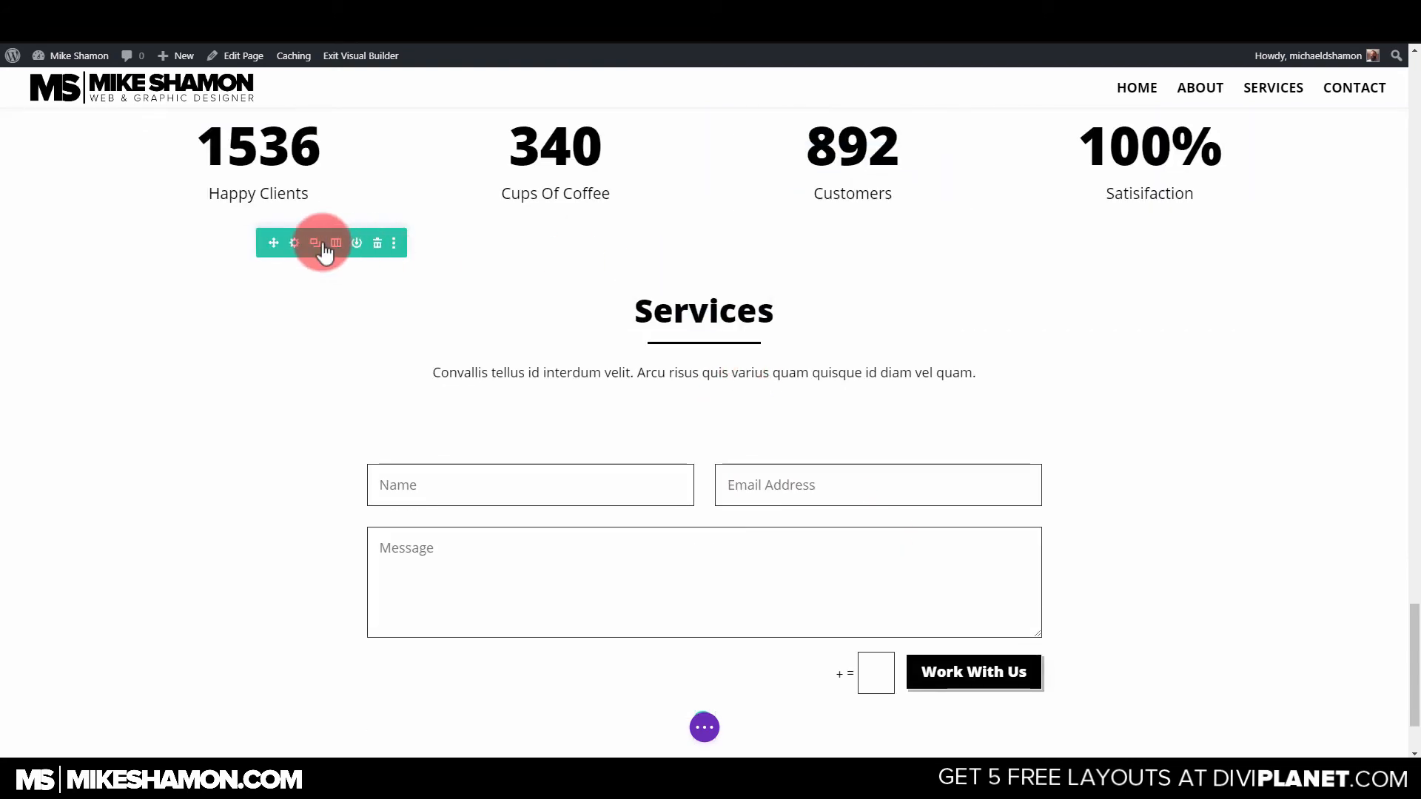
left_click(299, 244)
left_click(870, 218)
left_click(831, 328)
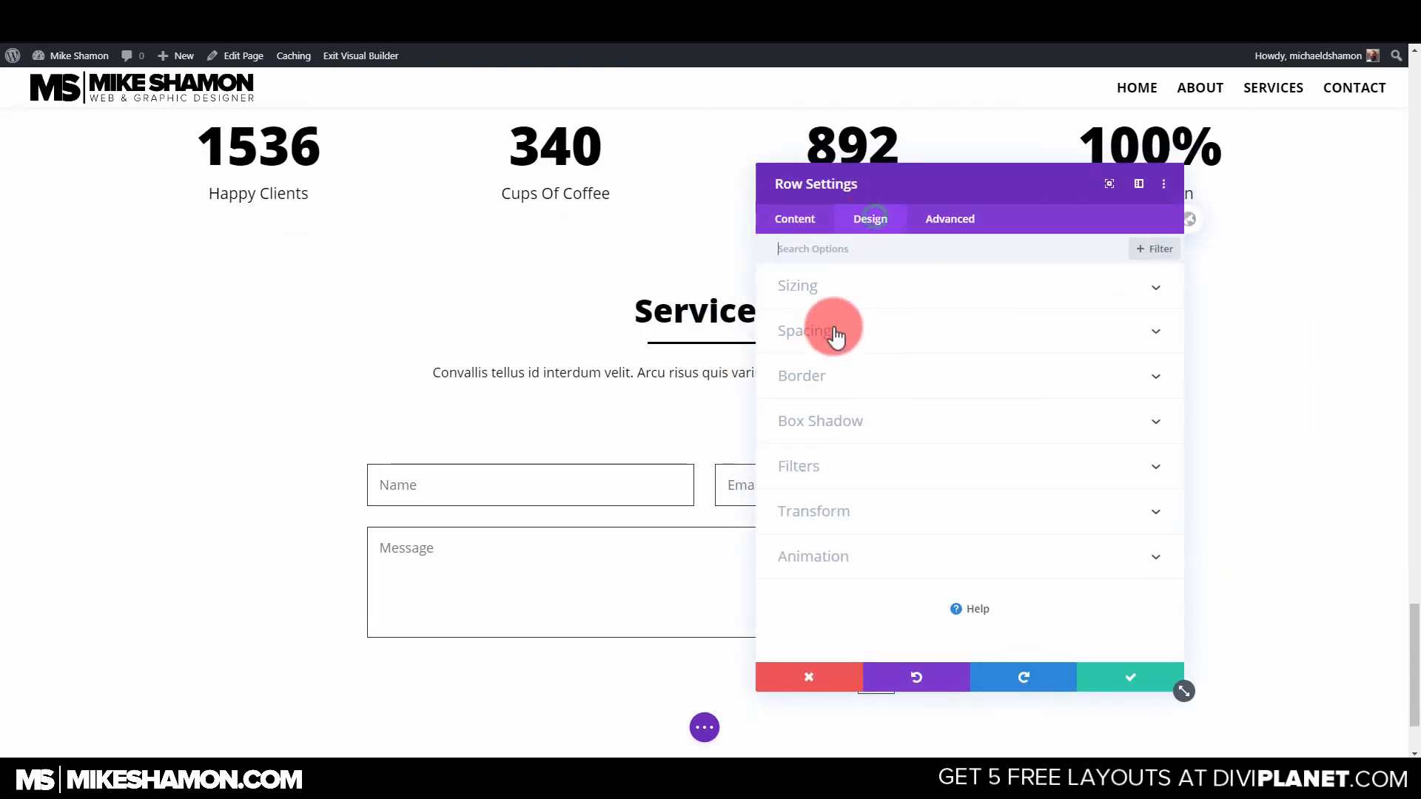
left_click(814, 381)
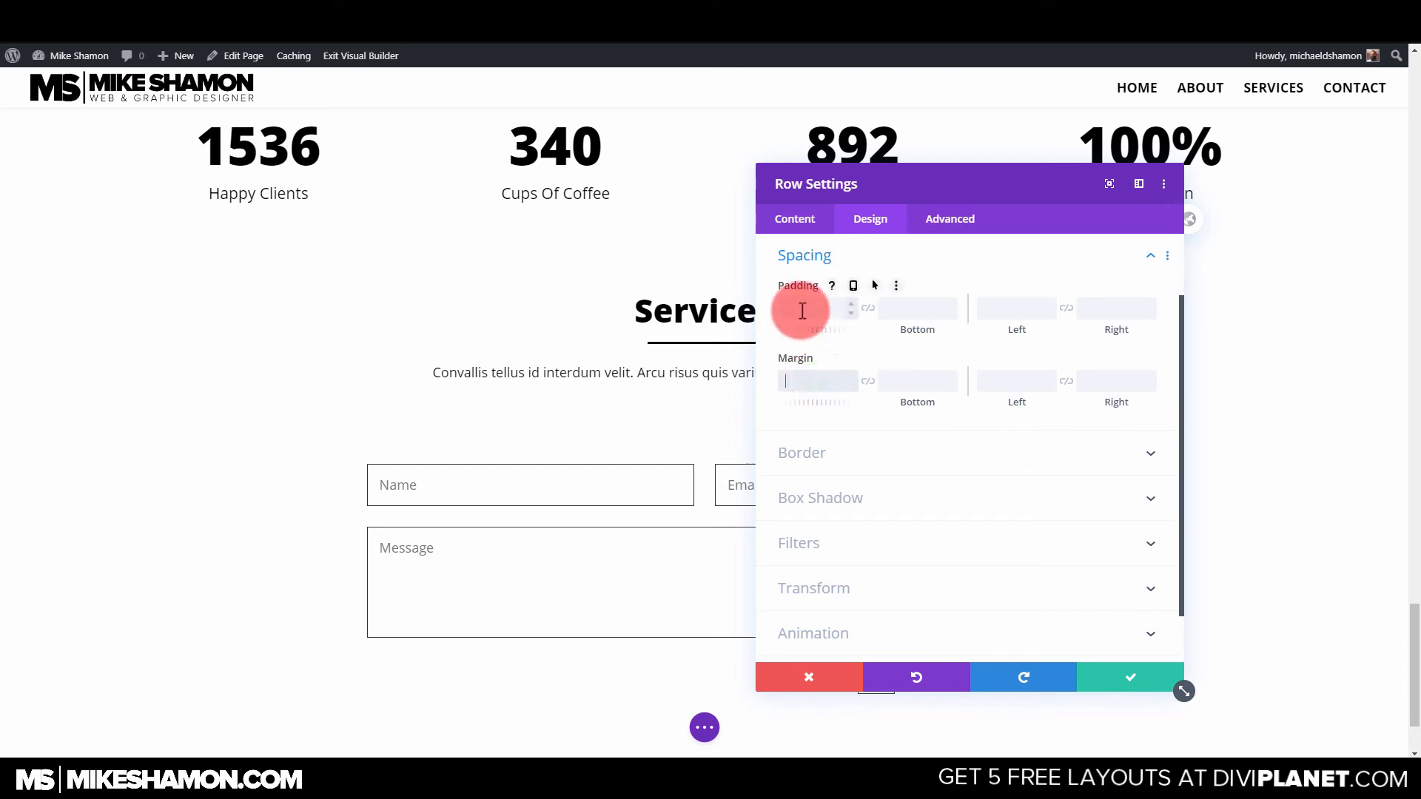
left_click(865, 381)
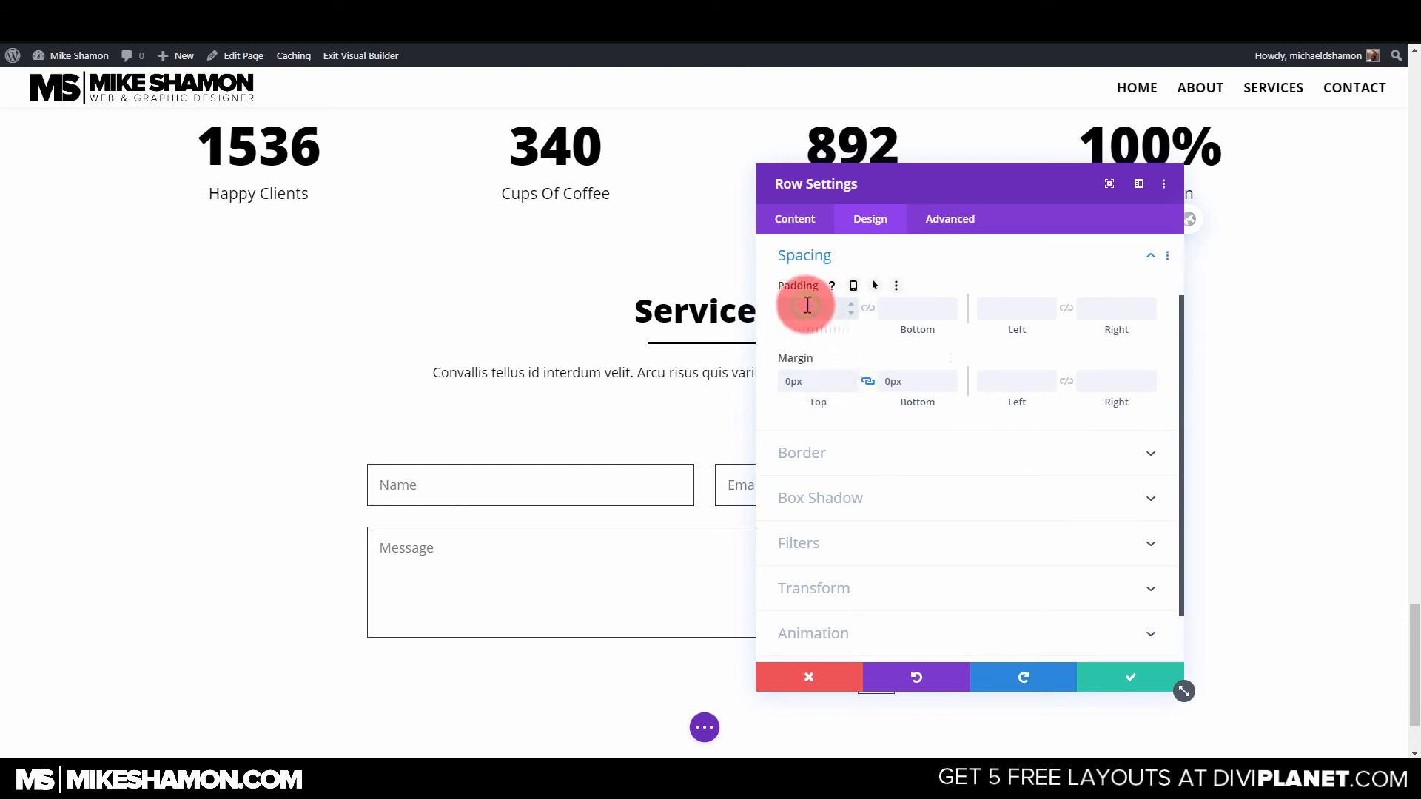
left_click(867, 307)
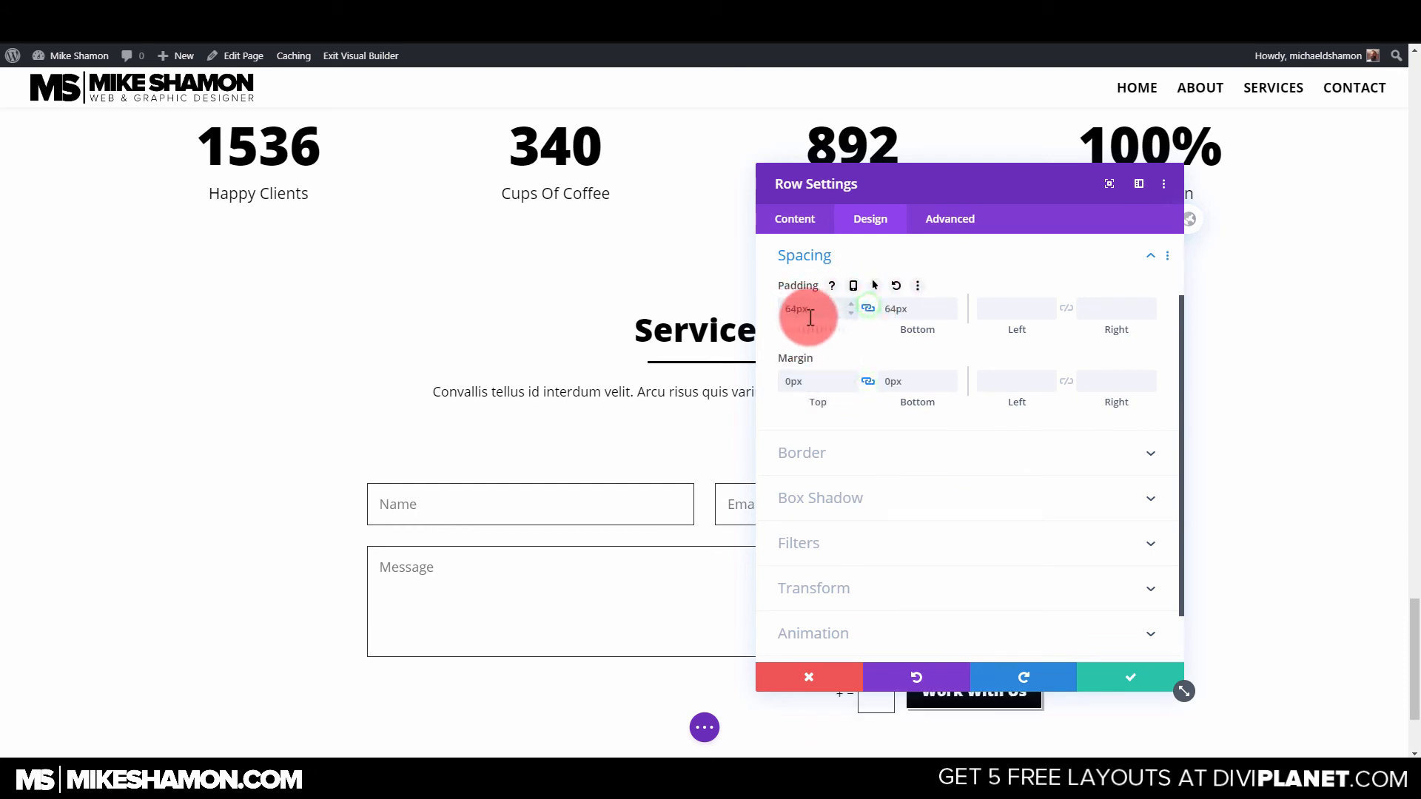
left_click_drag(797, 315, 776, 308)
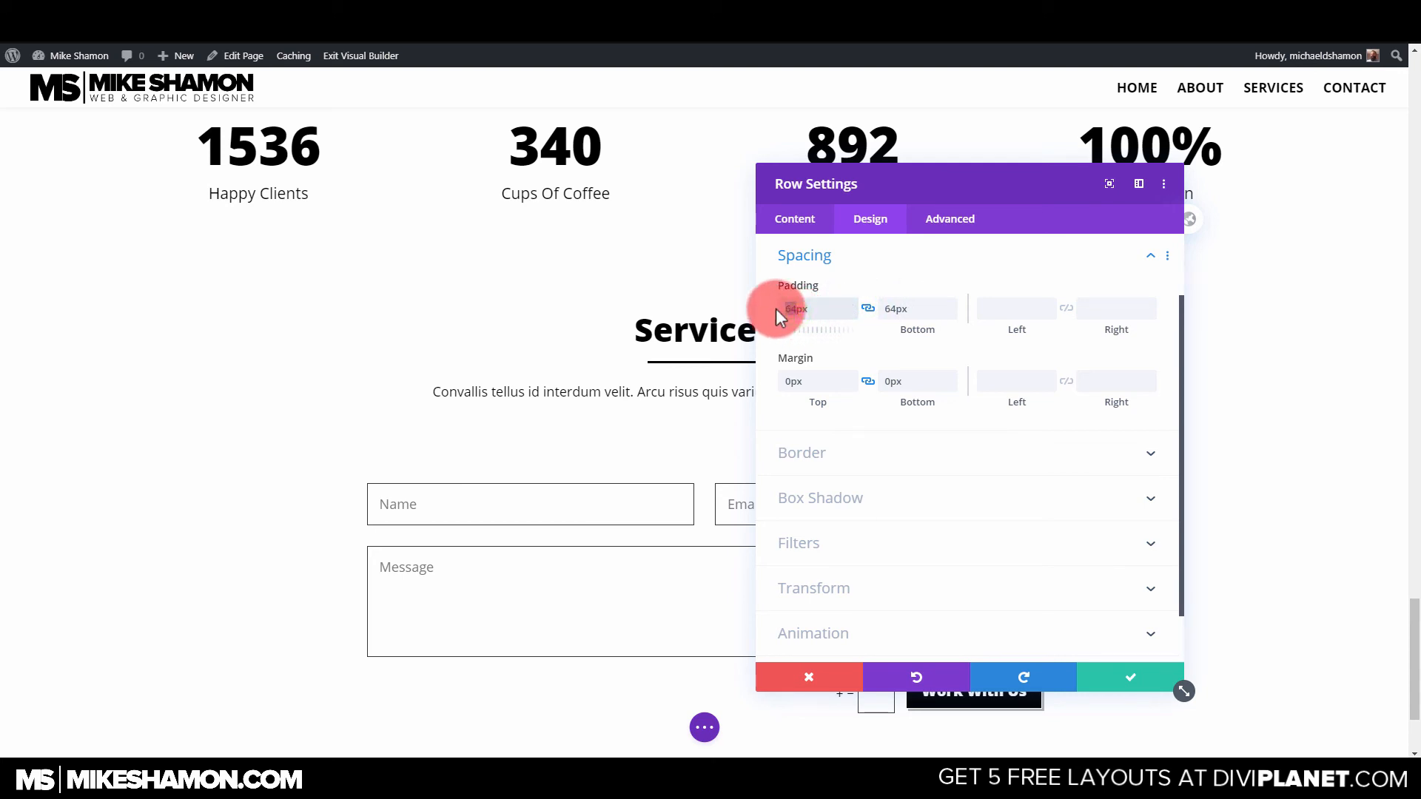
type("84")
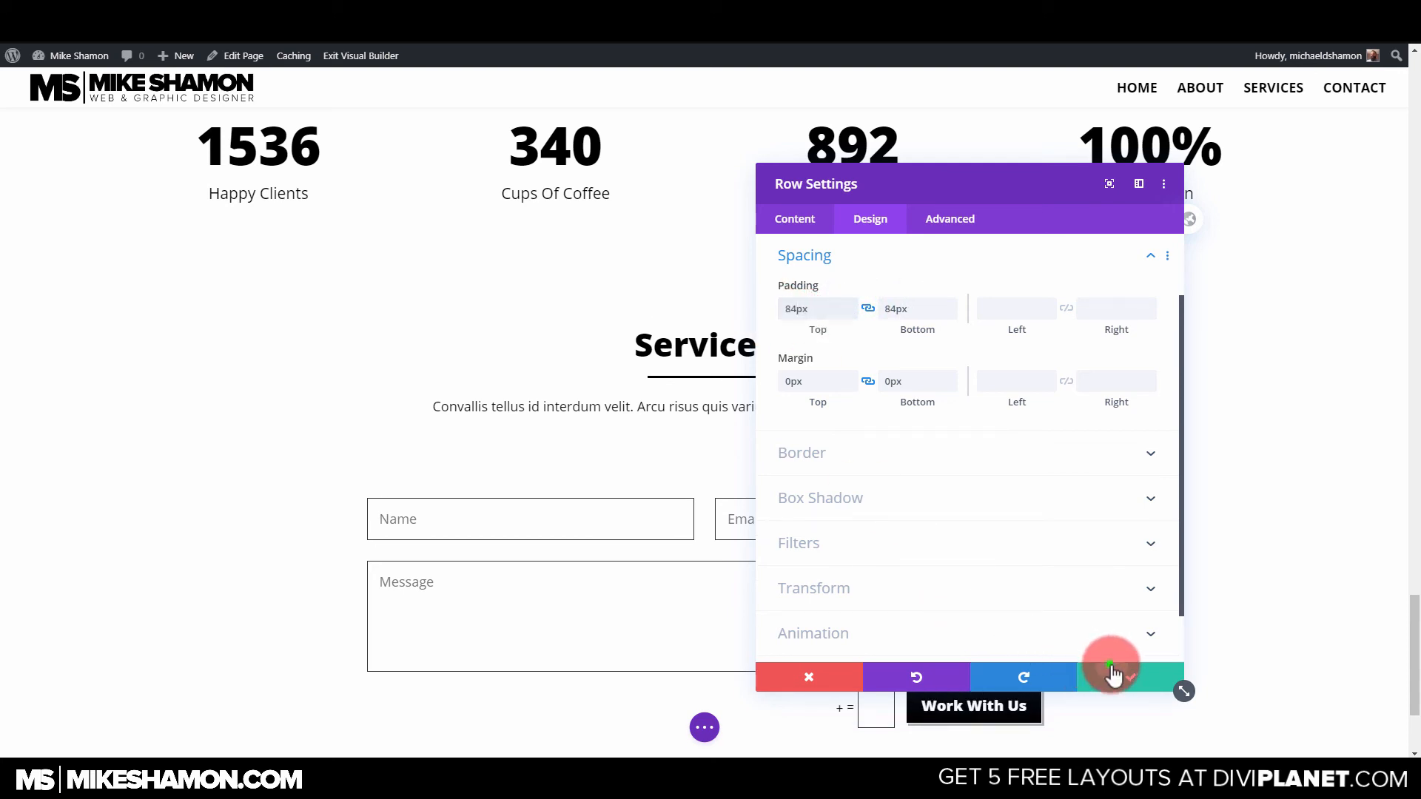
left_click(1109, 669)
Review the vertical spacing between sections, from Meet The Team down to the contact form.
scroll(1003, 341, "up", 15)
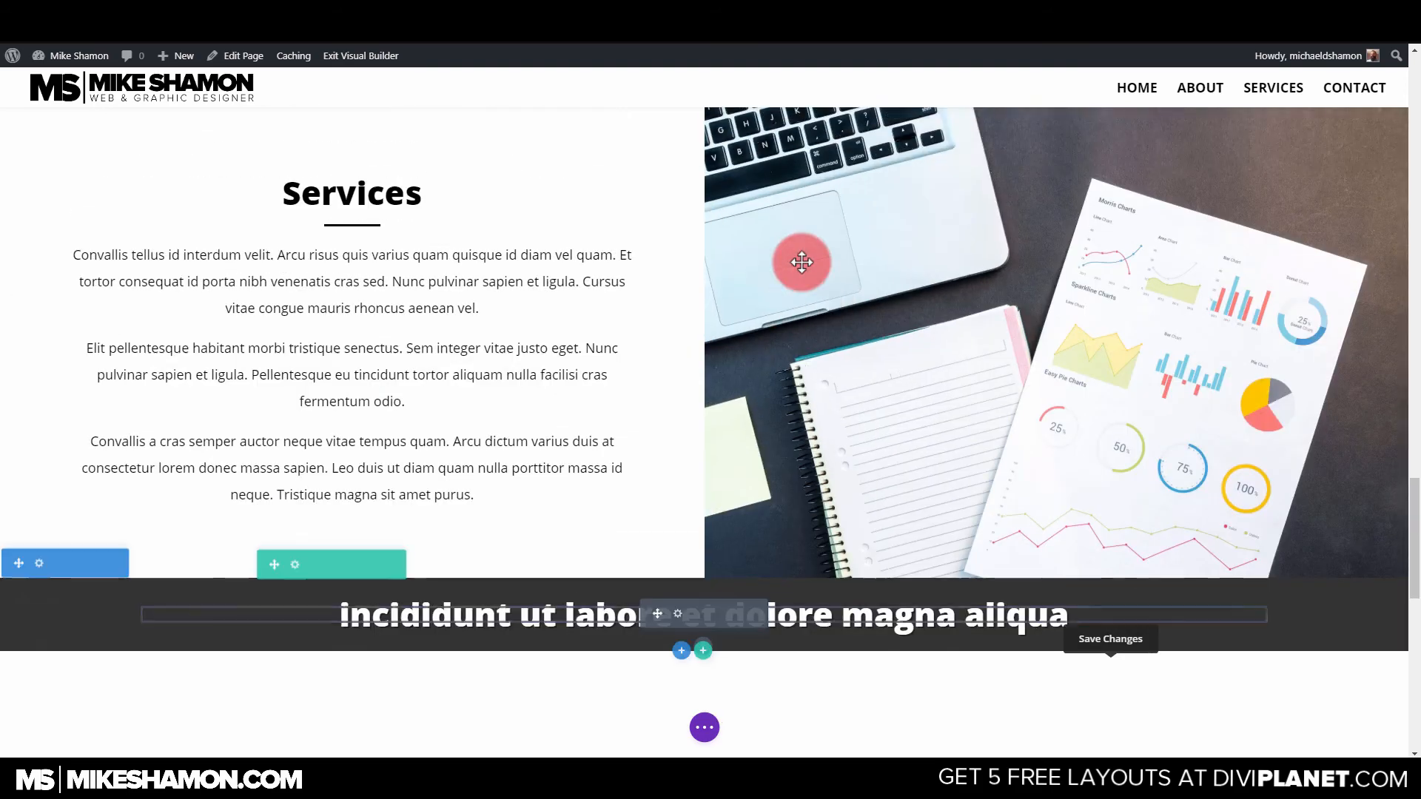
scroll(760, 288, "up", 10)
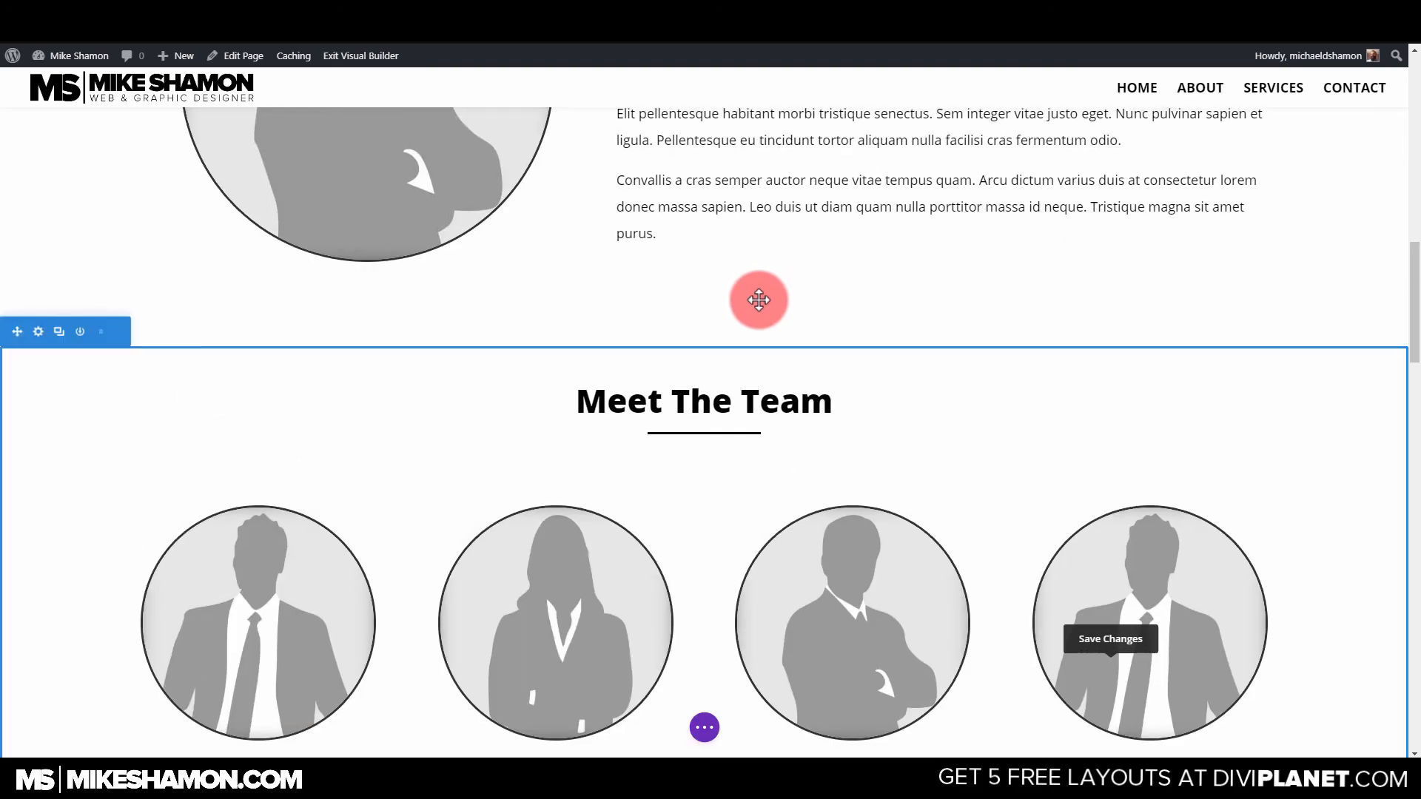
scroll(755, 304, "down", 12)
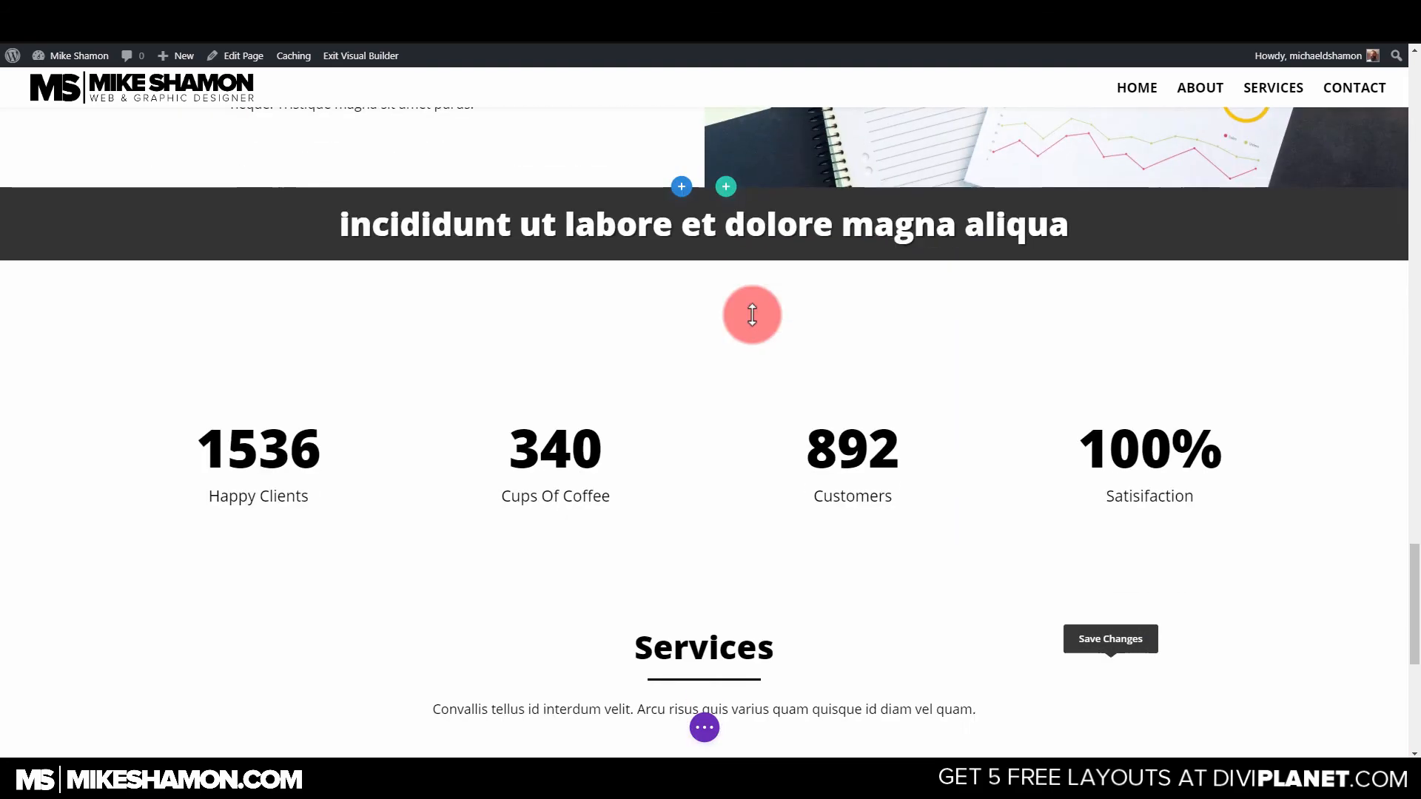
scroll(752, 314, "down", 7)
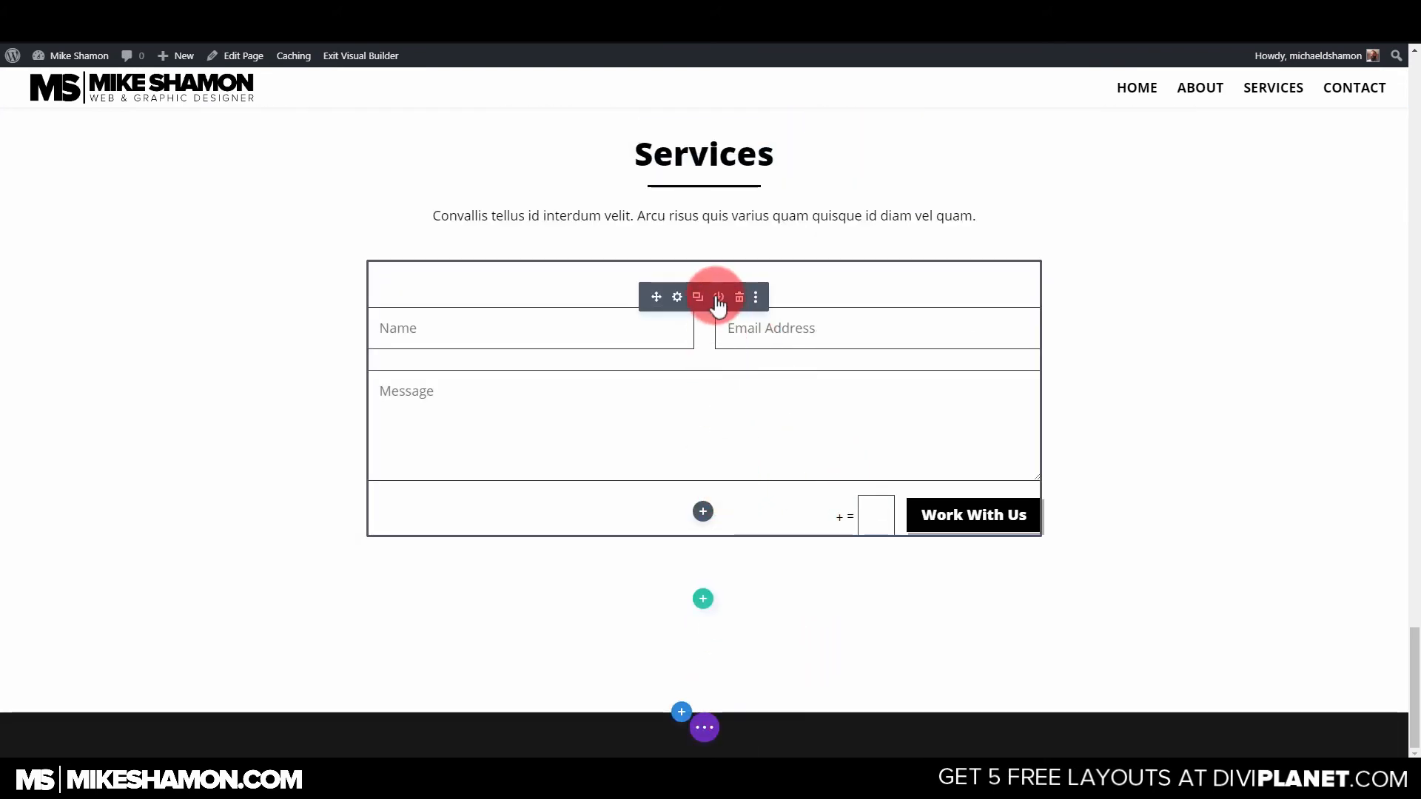
scroll(715, 318, "up", 4)
scroll(718, 351, "down", 4)
scroll(729, 248, "up", 3)
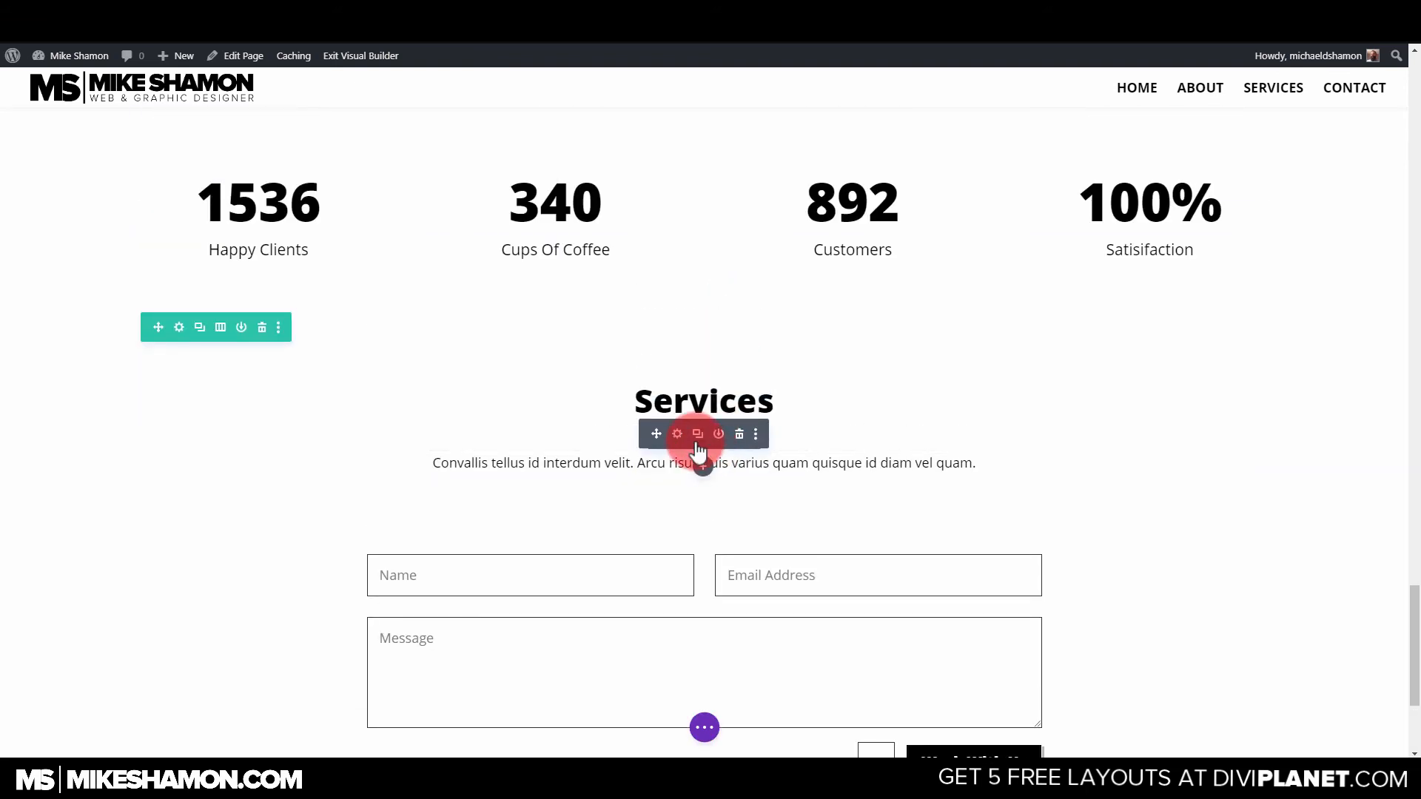
Insert a Social Media Follow module directly below the divider under the contact form's heading.
left_click(731, 470)
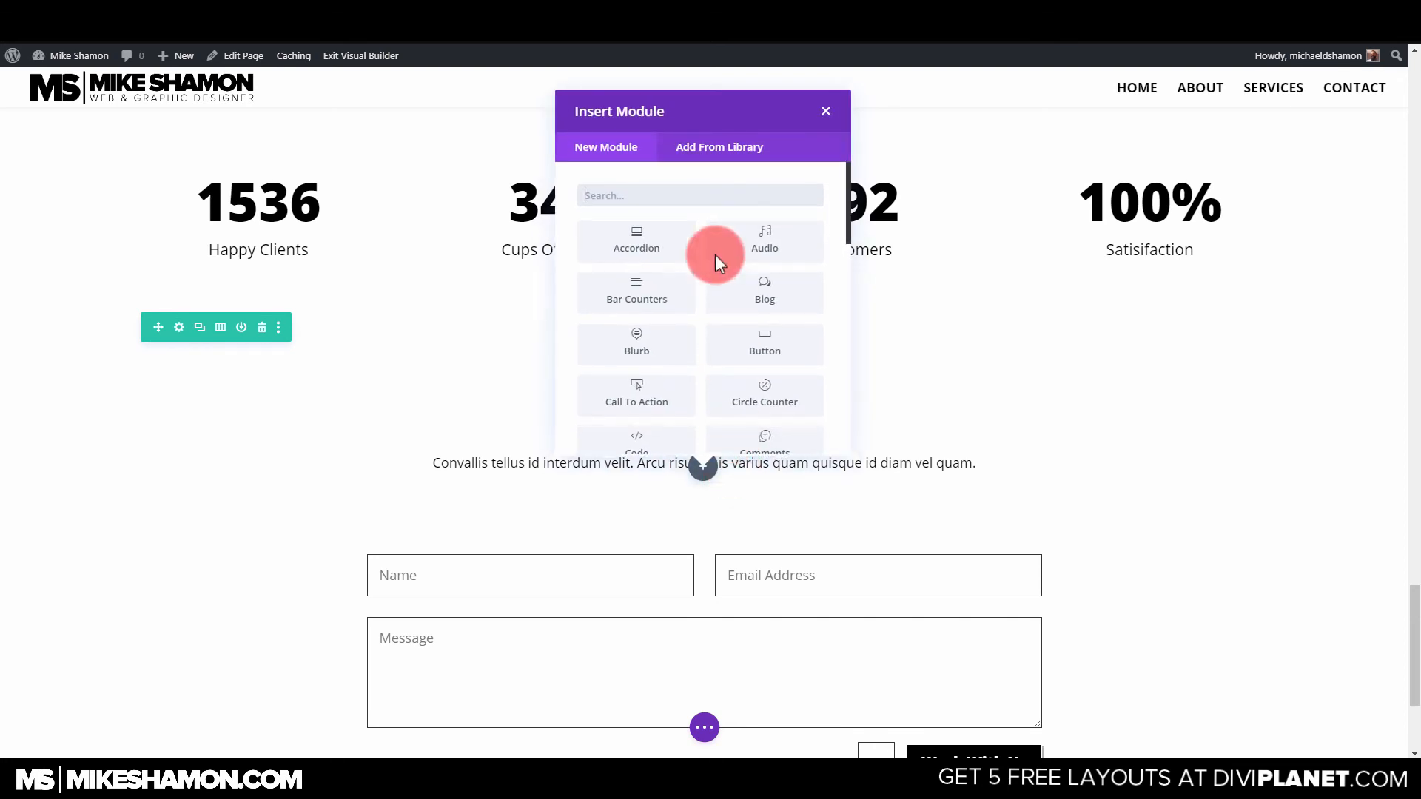
left_click(703, 187)
type("soci")
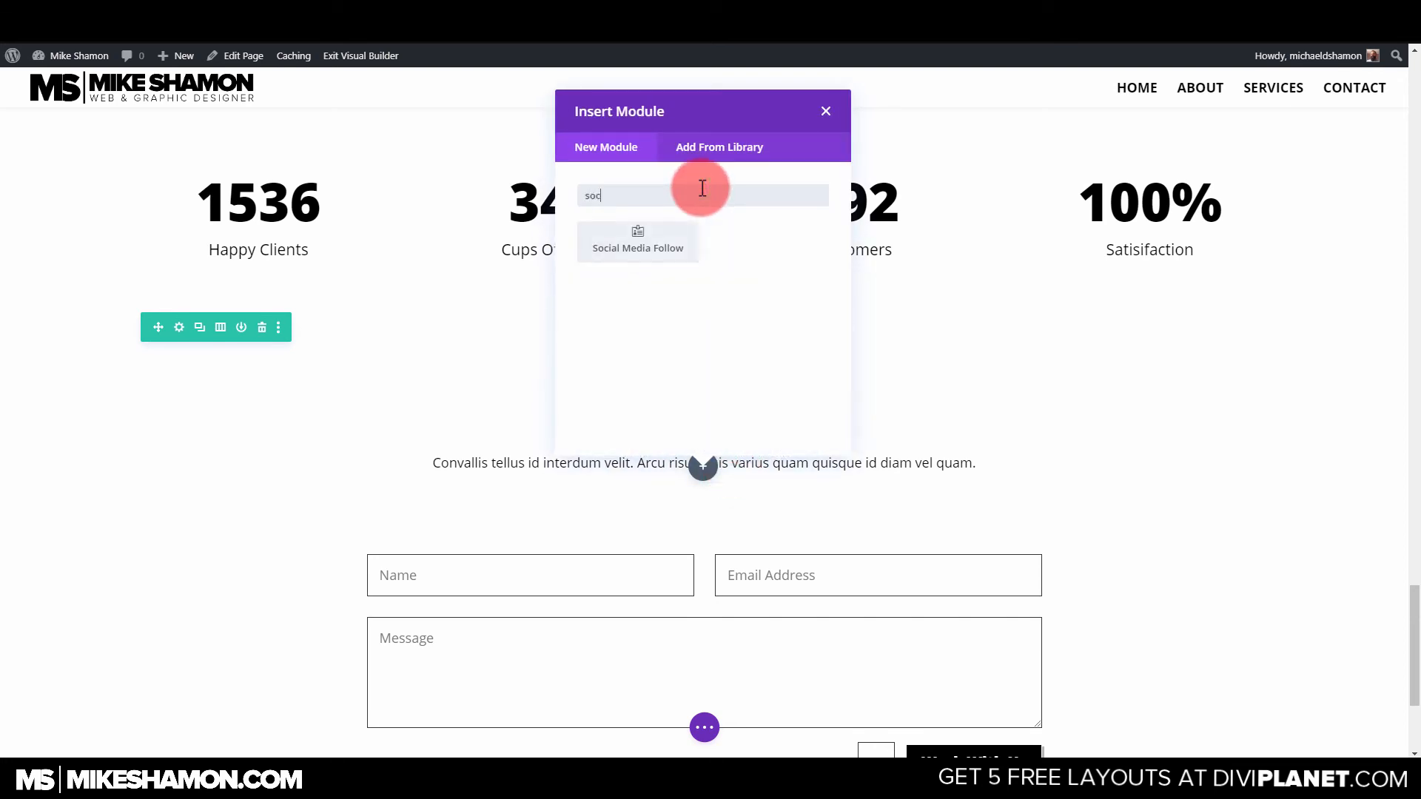
left_click(677, 245)
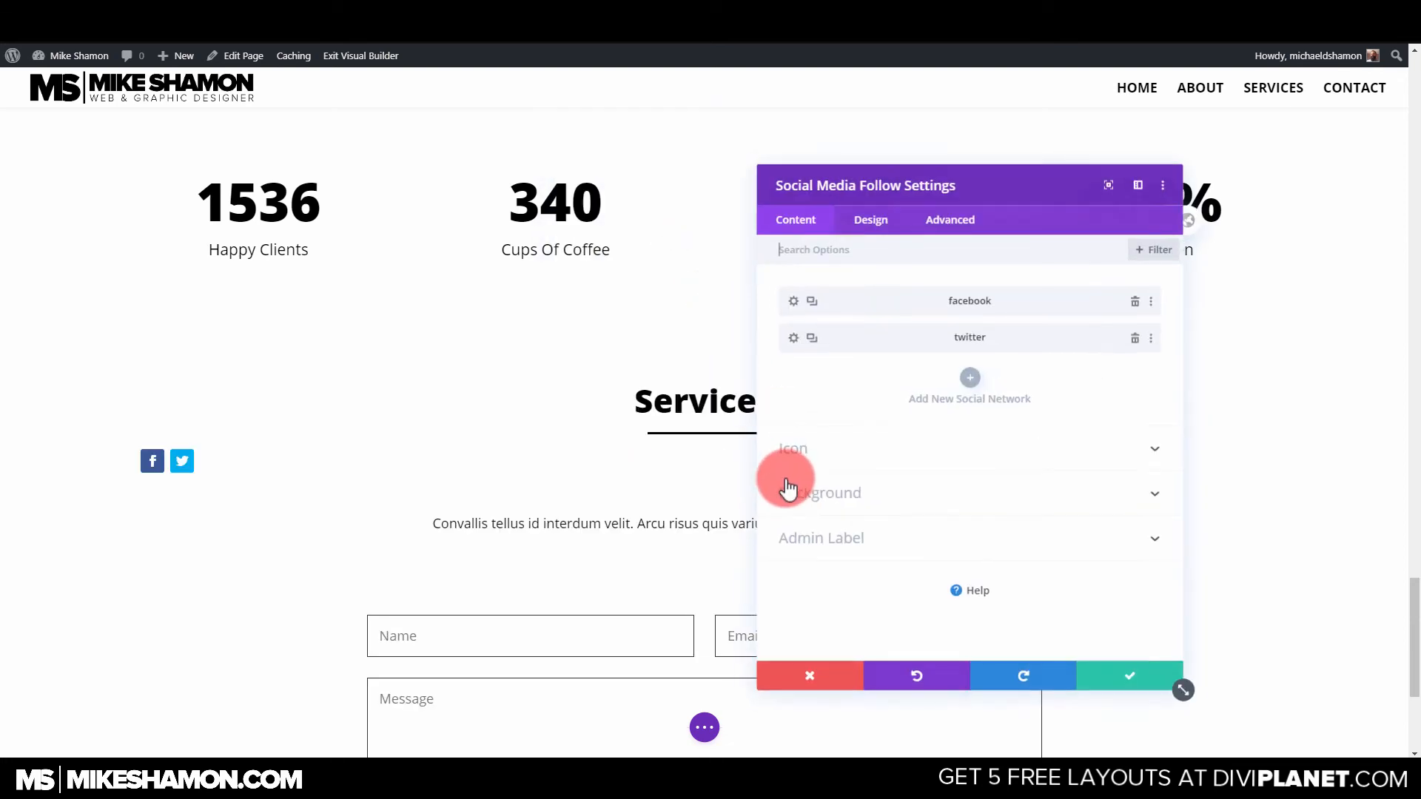
Set the Social Media Follow module's alignment to center and save.
left_click(843, 253)
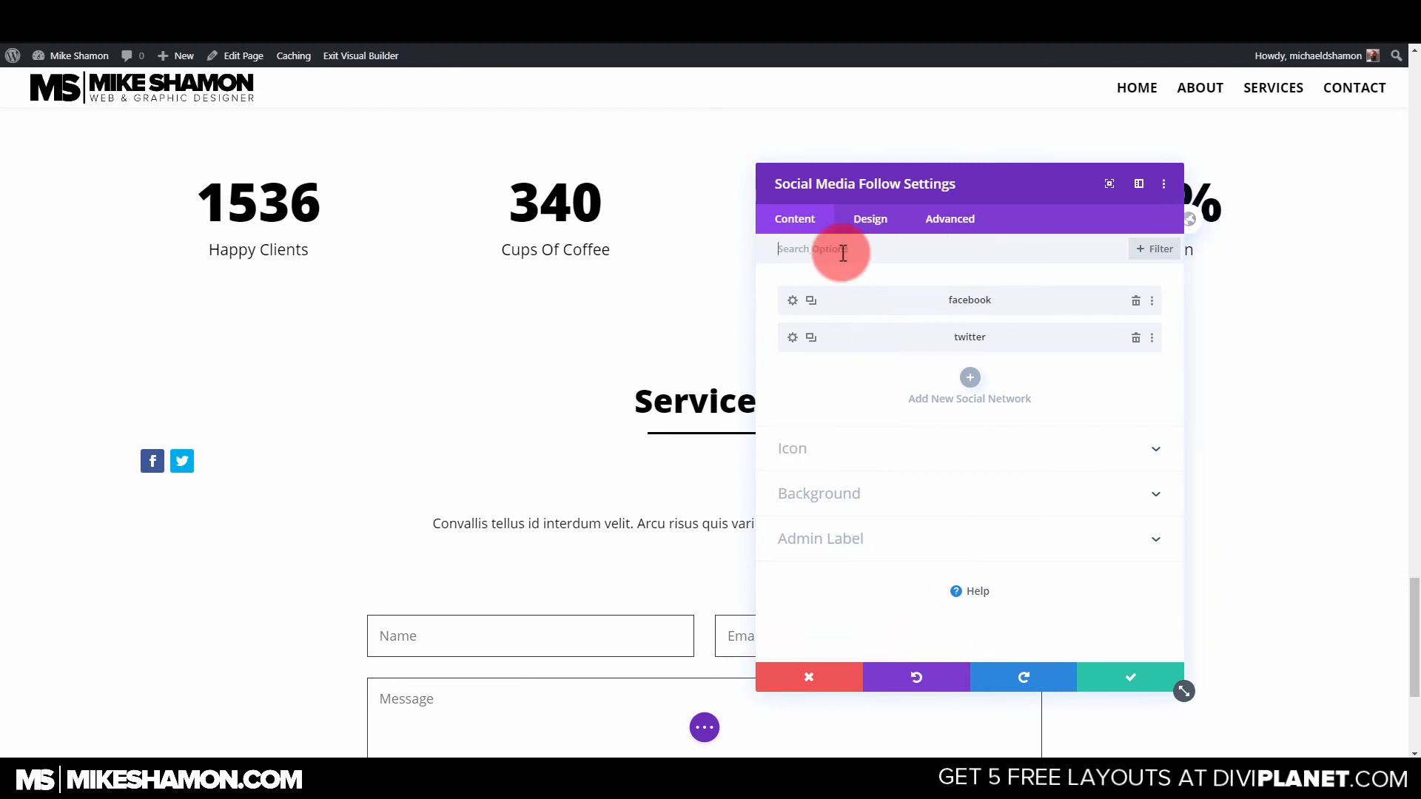
left_click(870, 235)
left_click(850, 292)
left_click(959, 338)
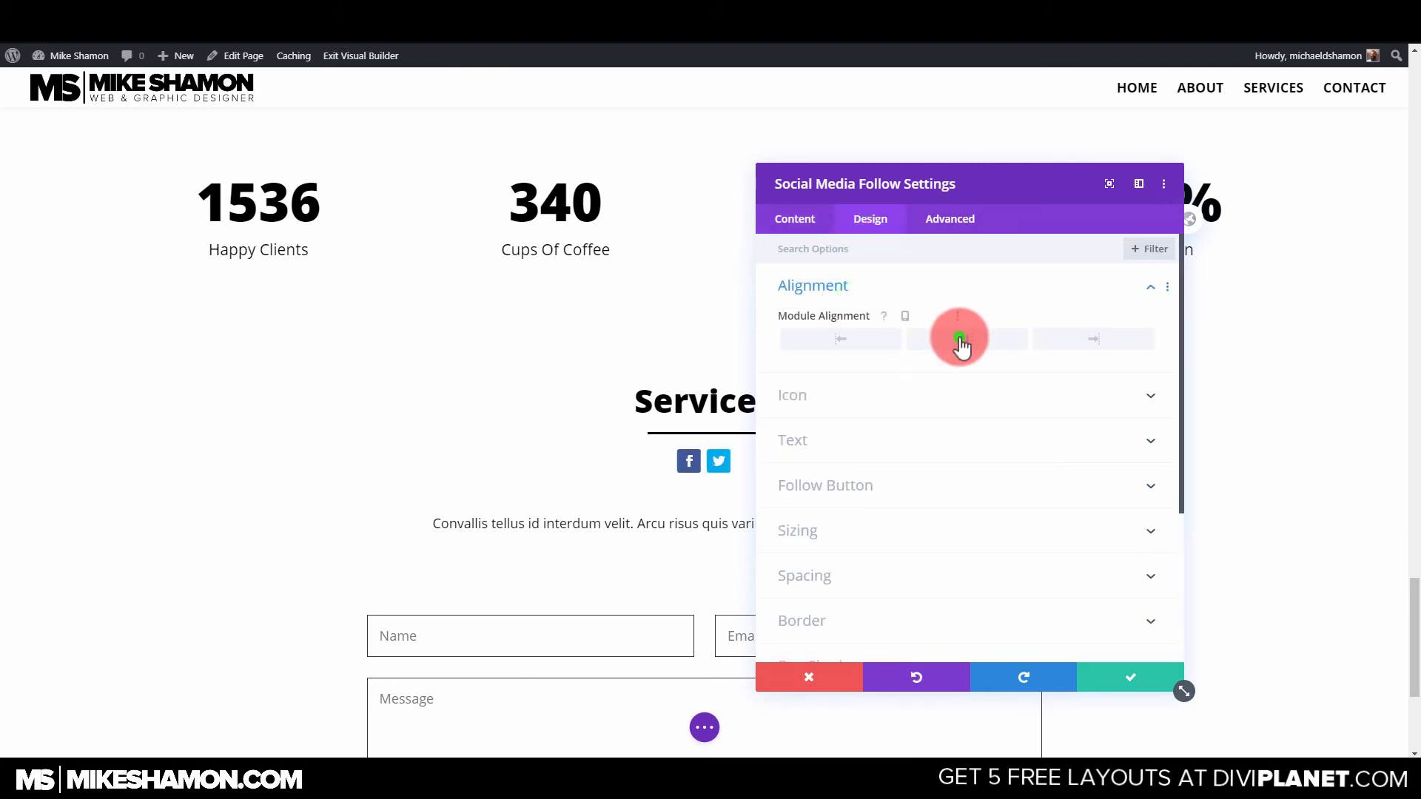
left_click(1114, 684)
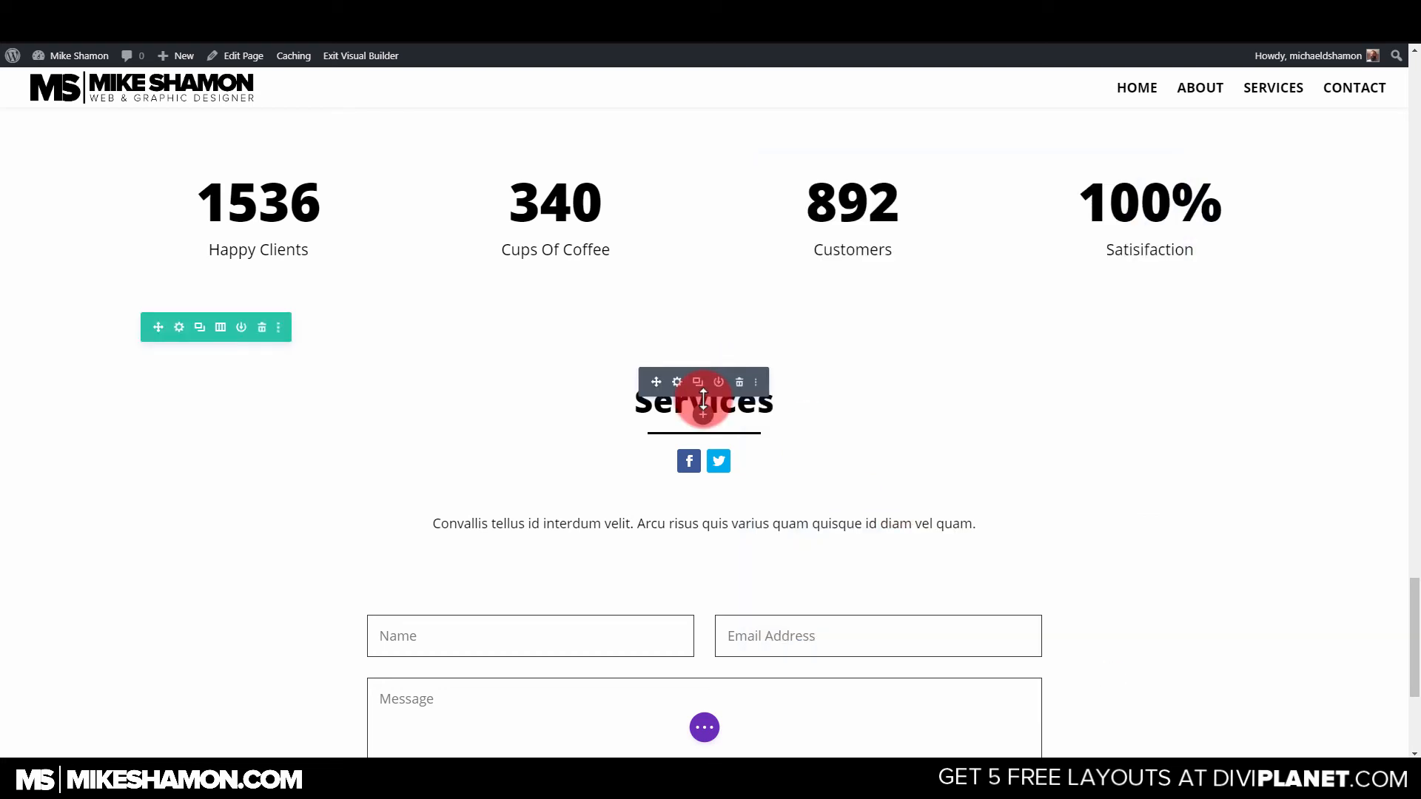
Change the heading above the contact form to "Contact" and save.
left_click(675, 384)
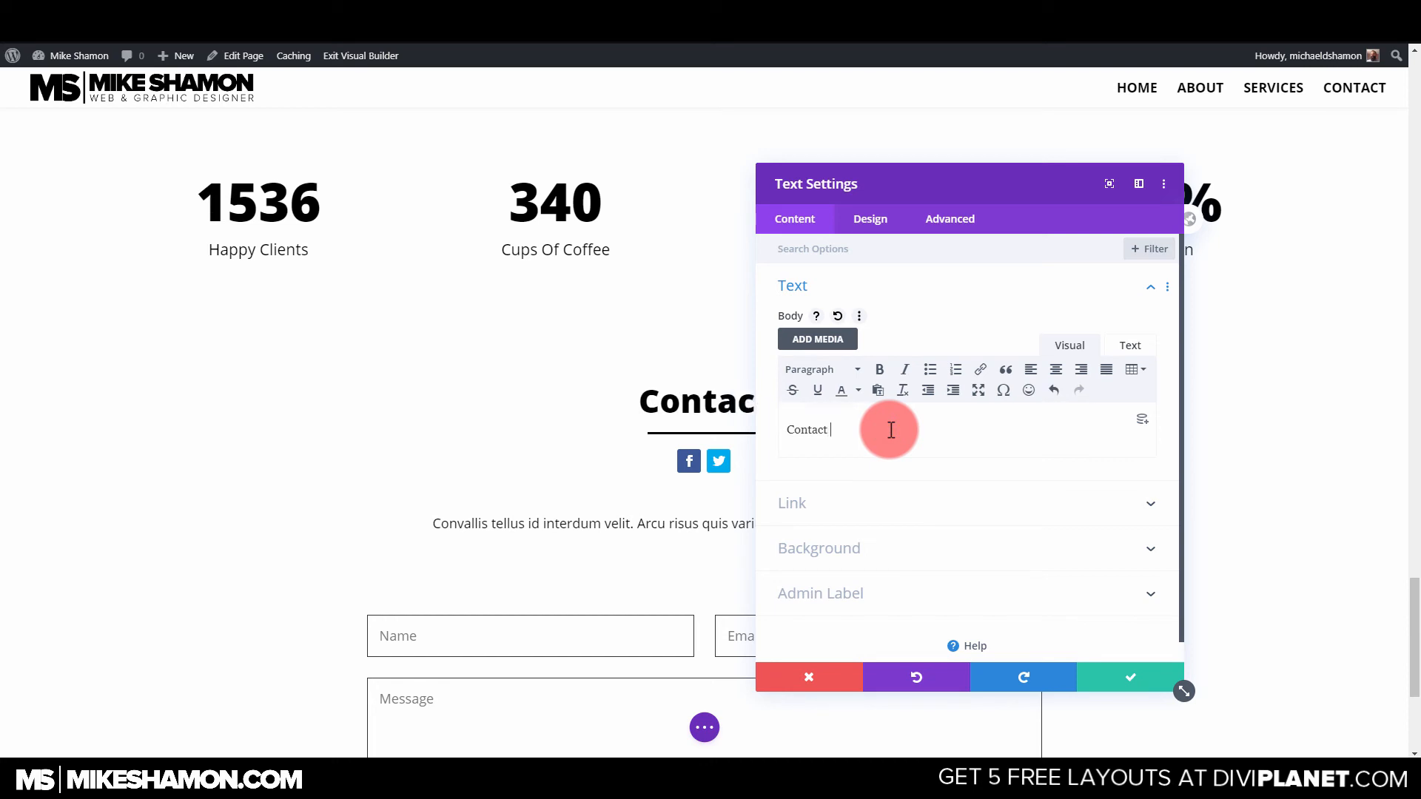
left_click(1183, 692)
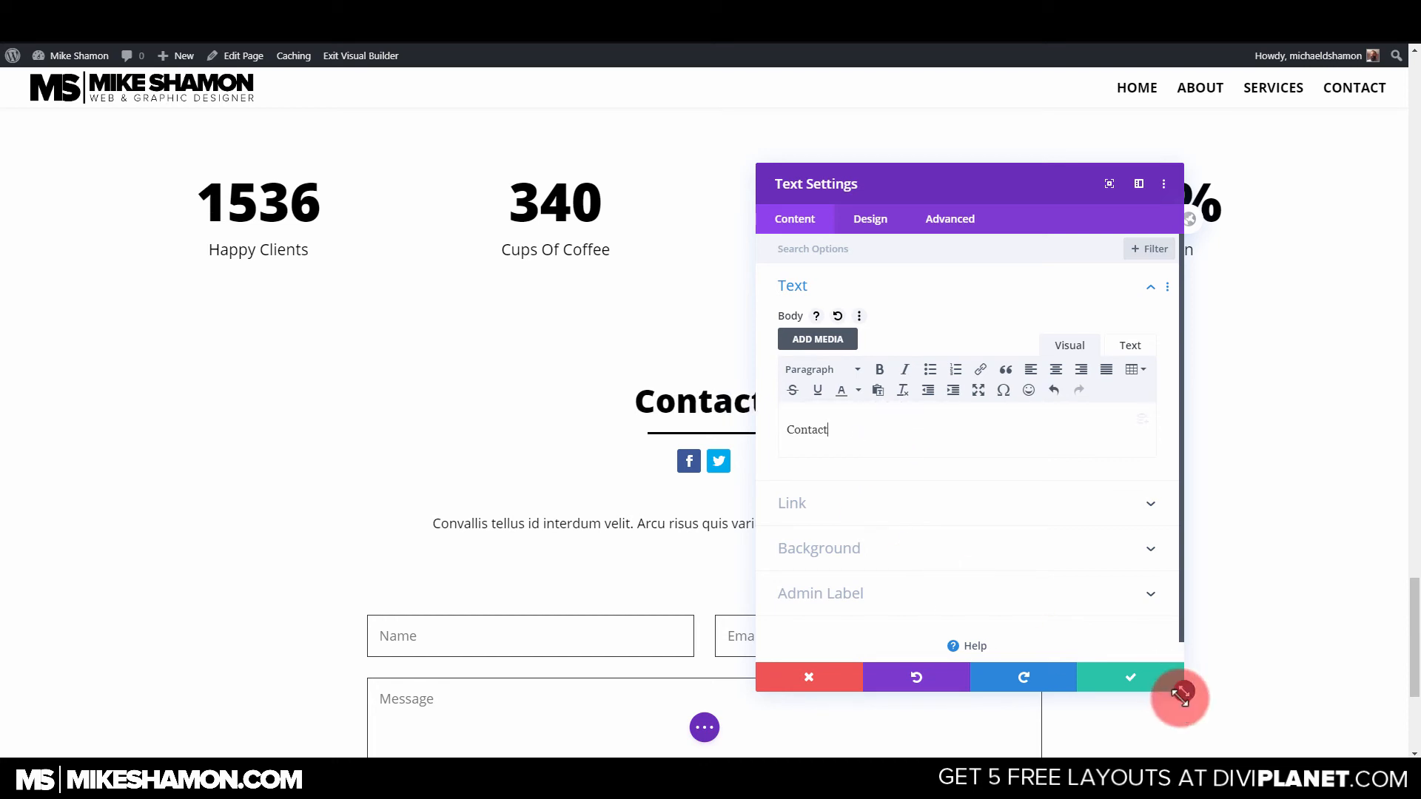
left_click(1144, 679)
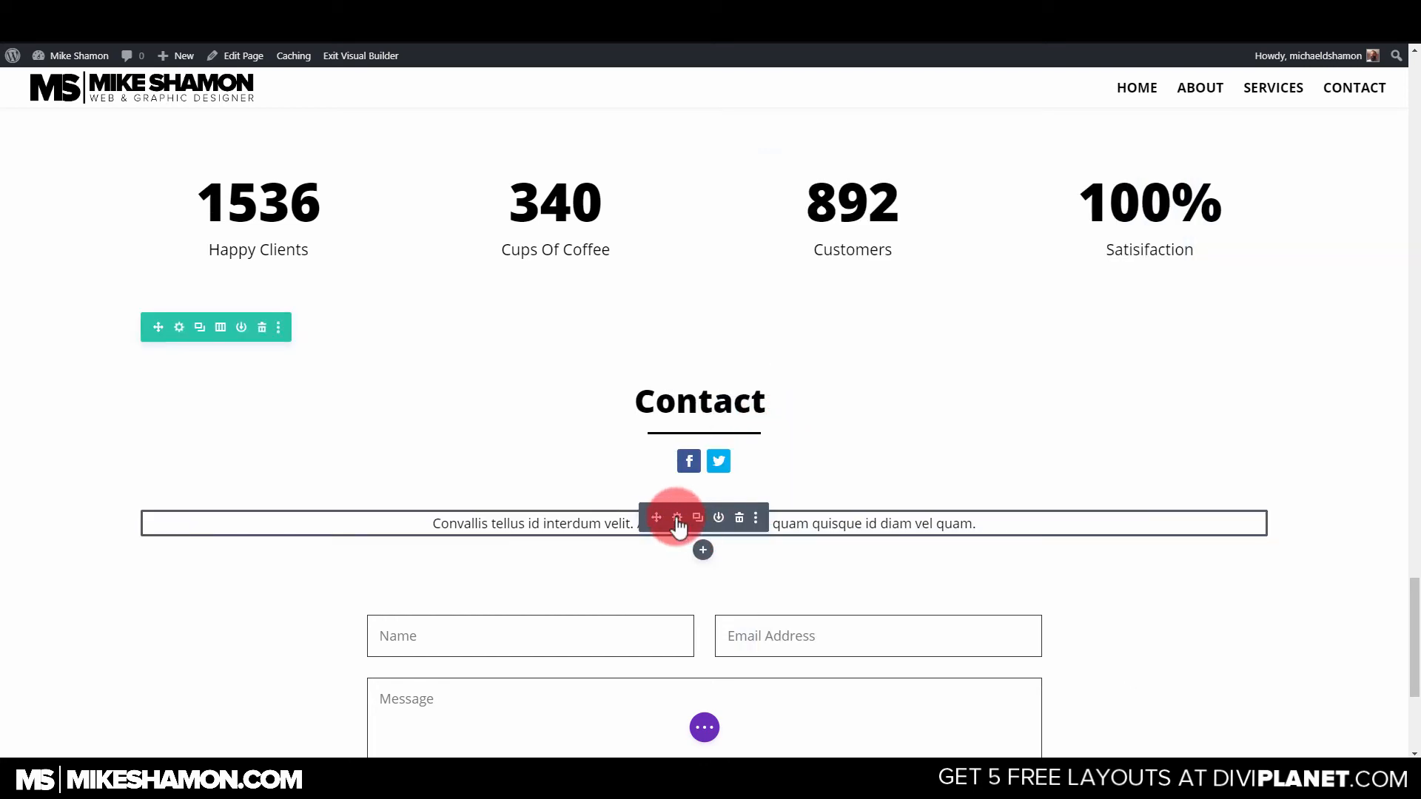
Move the intro text directly below the Contact divider, above the social icons.
left_click_drag(663, 516, 704, 402)
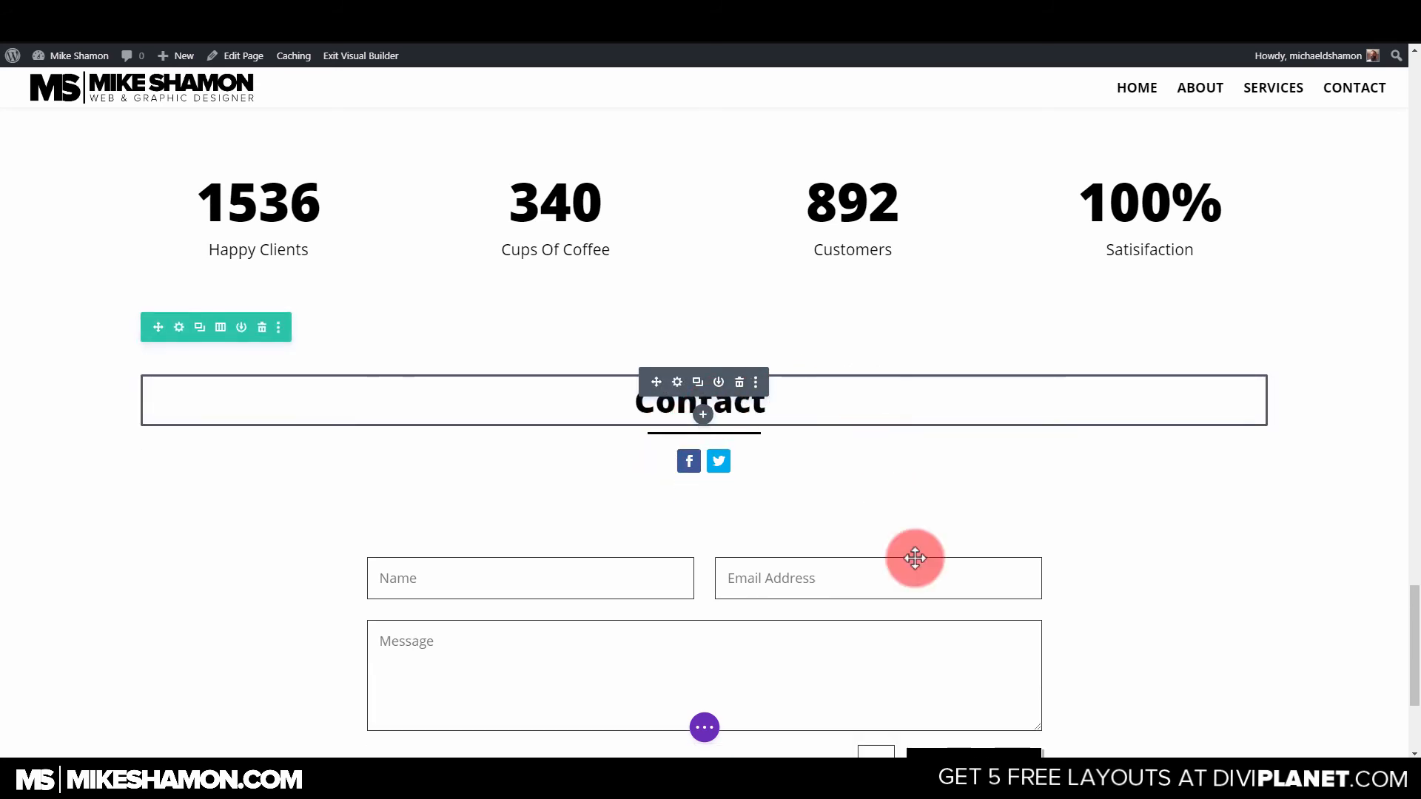
scroll(829, 466, "down", 3)
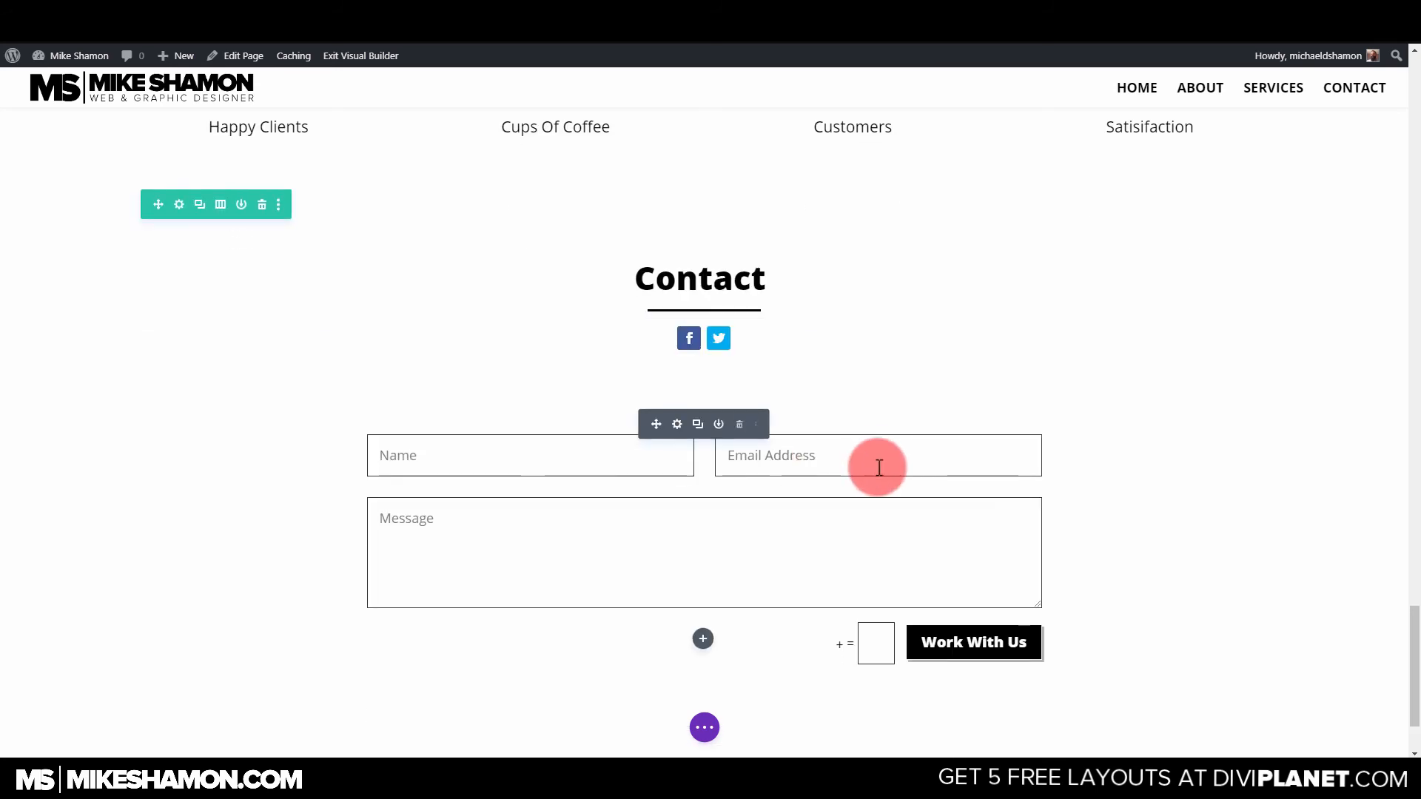
scroll(1042, 483, "up", 15)
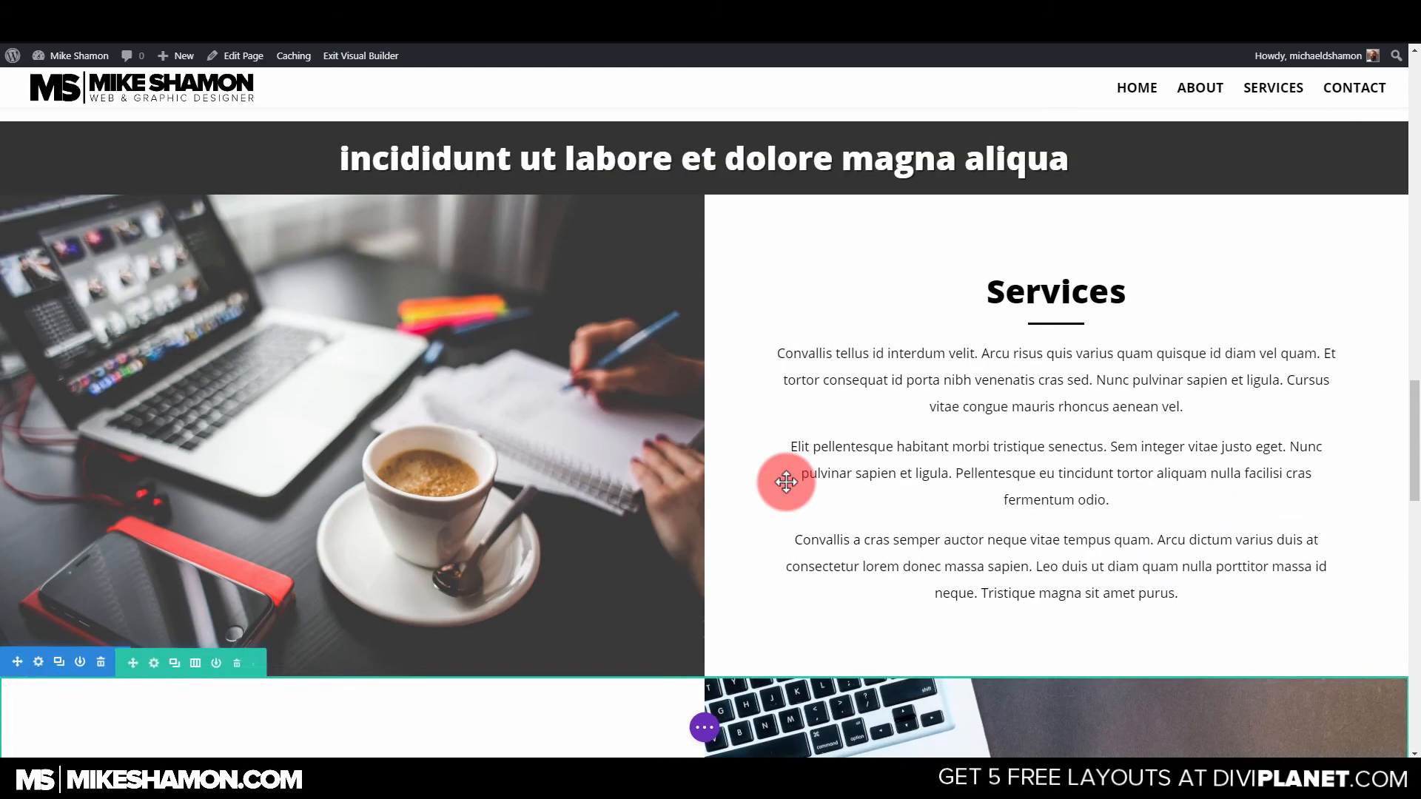
scroll(783, 482, "down", 5)
scroll(786, 483, "down", 10)
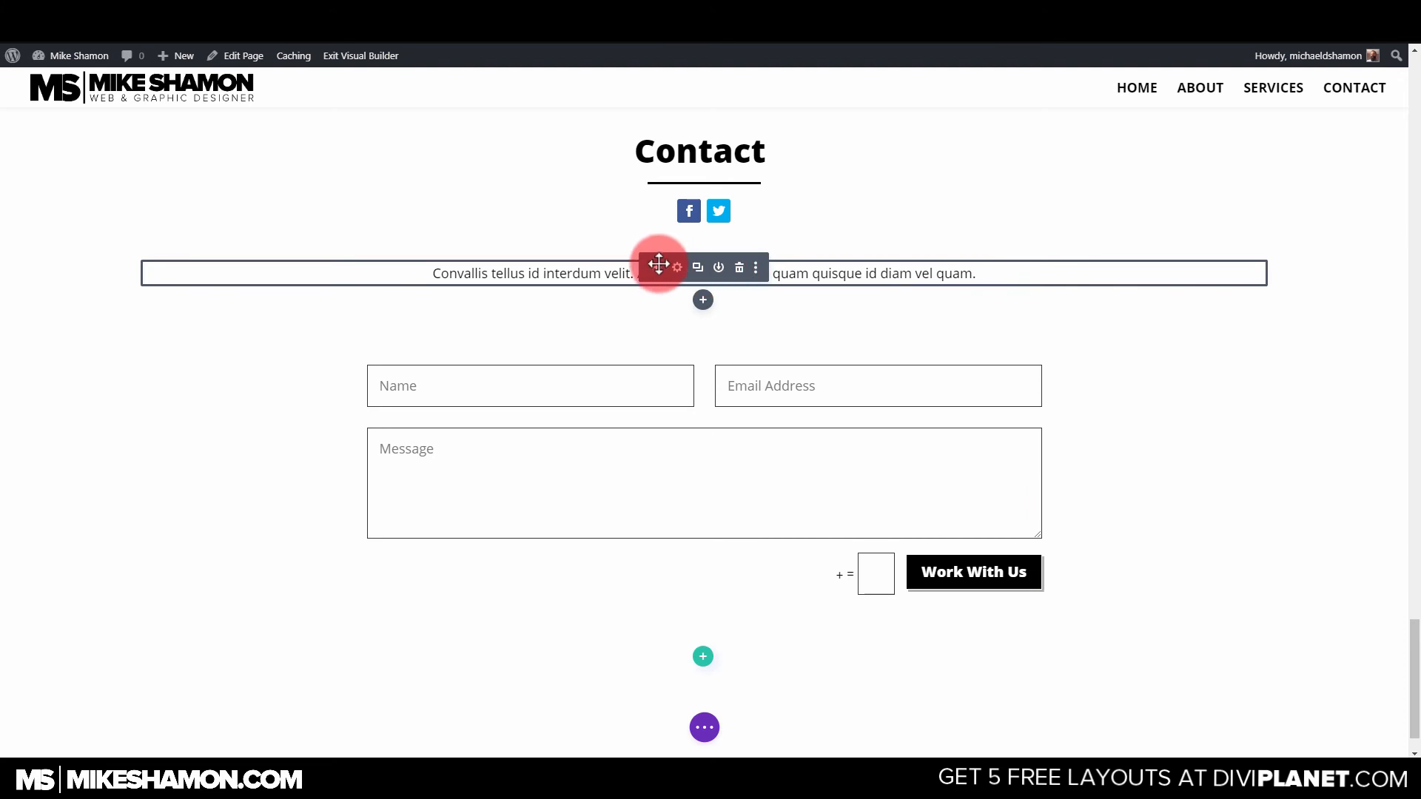
left_click_drag(656, 262, 753, 222)
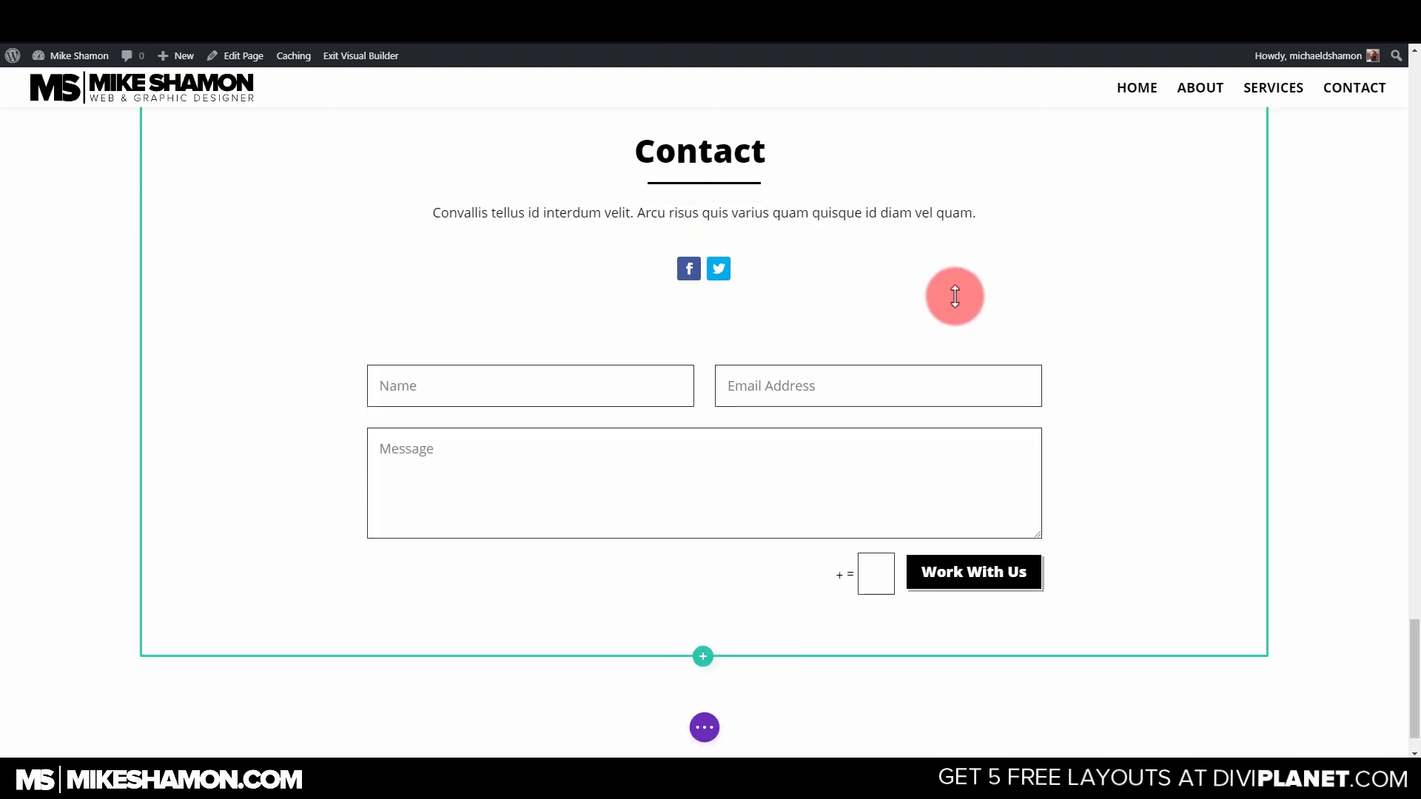
scroll(692, 238, "up", 3)
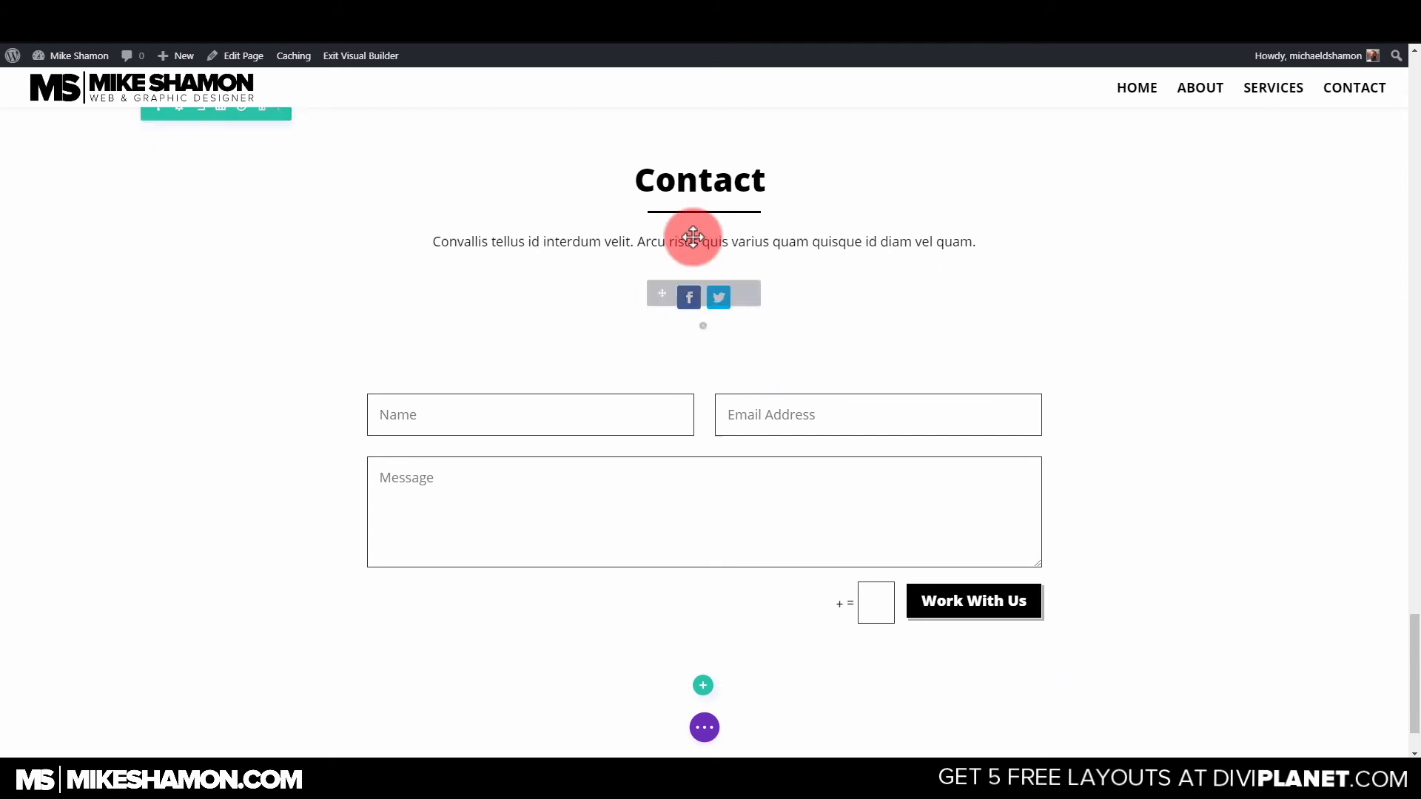
Move the social icons back up between the Contact divider and the intro text.
left_click_drag(658, 511, 703, 457)
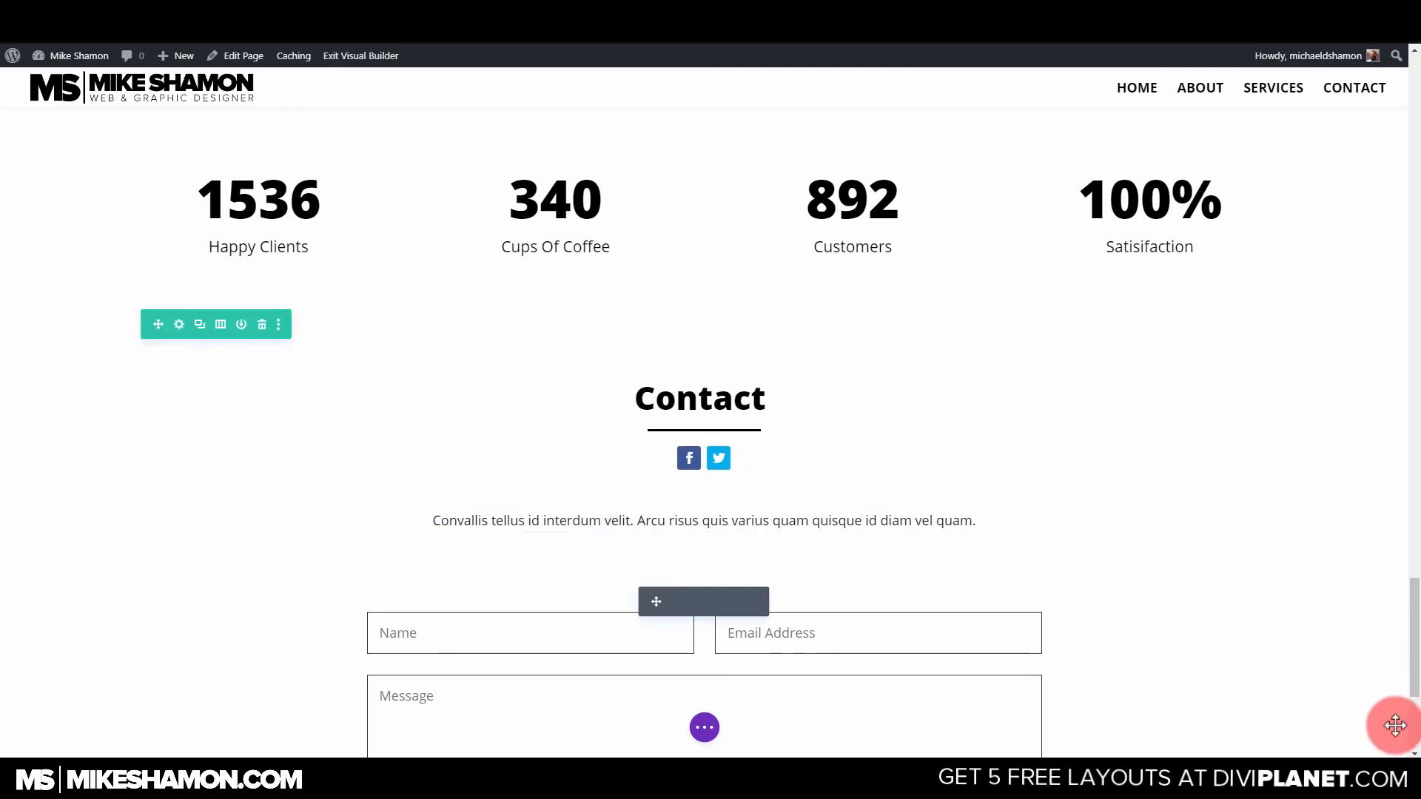
scroll(1228, 501, "down", 4)
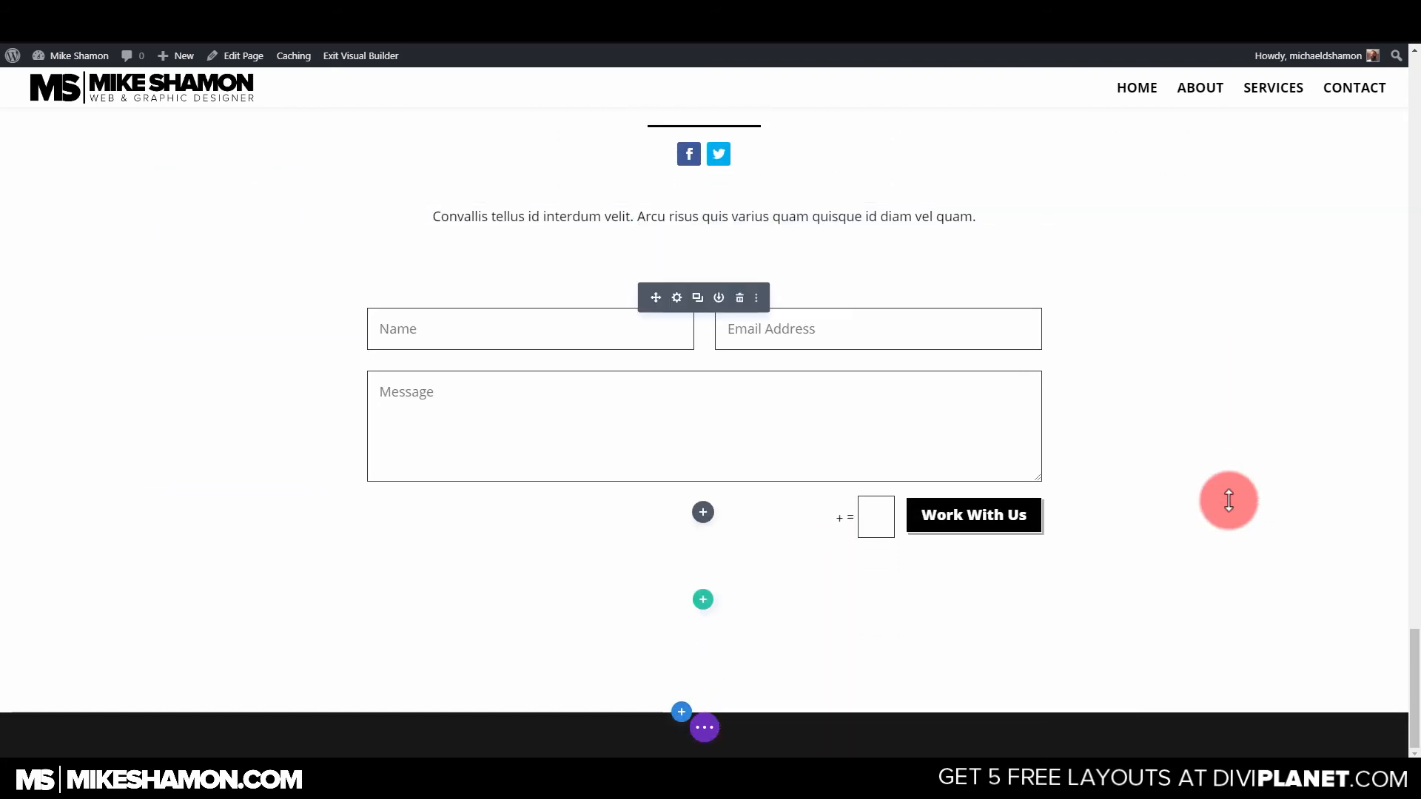
scroll(1227, 497, "up", 5)
scroll(751, 532, "down", 5)
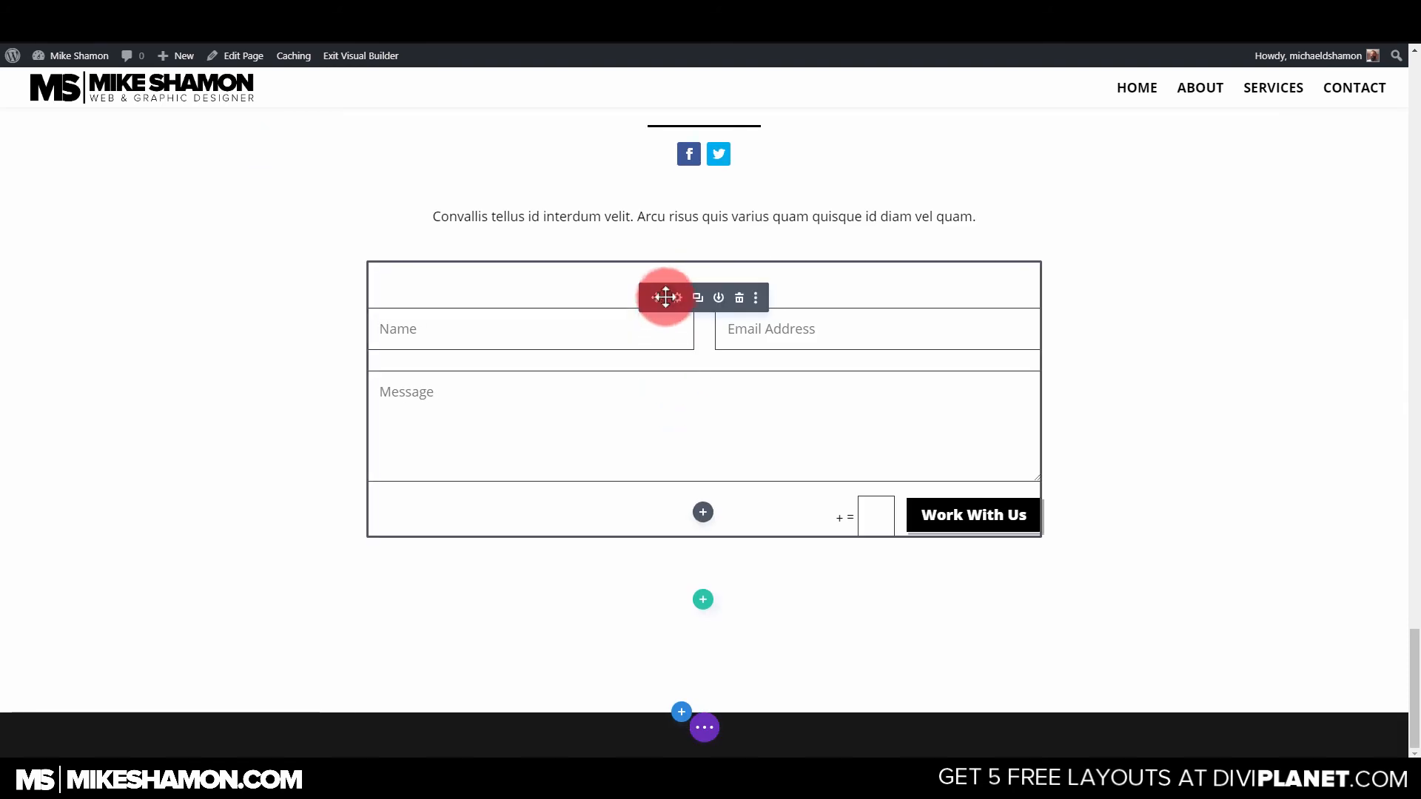
Move the social icons module below the contact form and check the section's layout.
left_click_drag(655, 151, 746, 566)
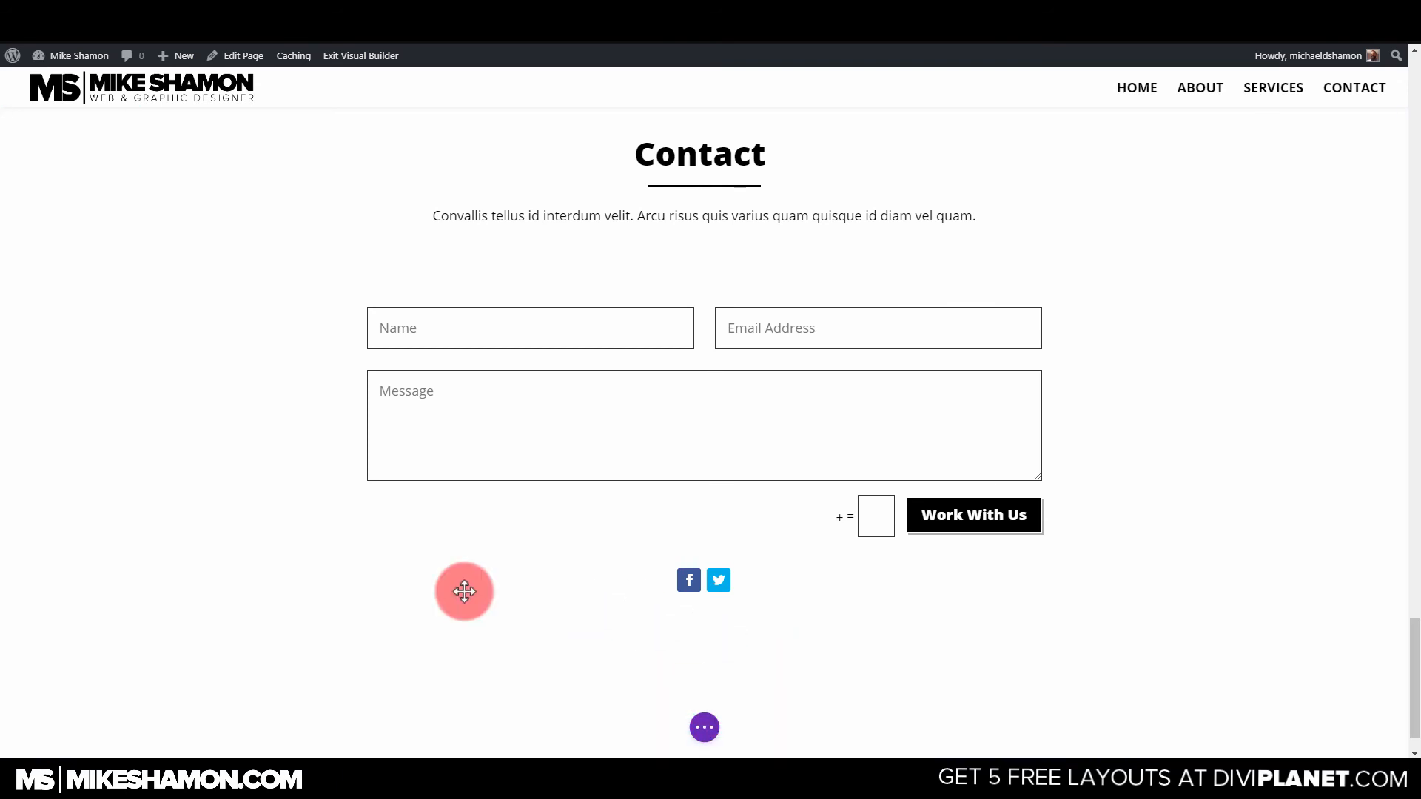
scroll(481, 558, "down", 2)
scroll(577, 545, "up", 10)
scroll(728, 530, "down", 4)
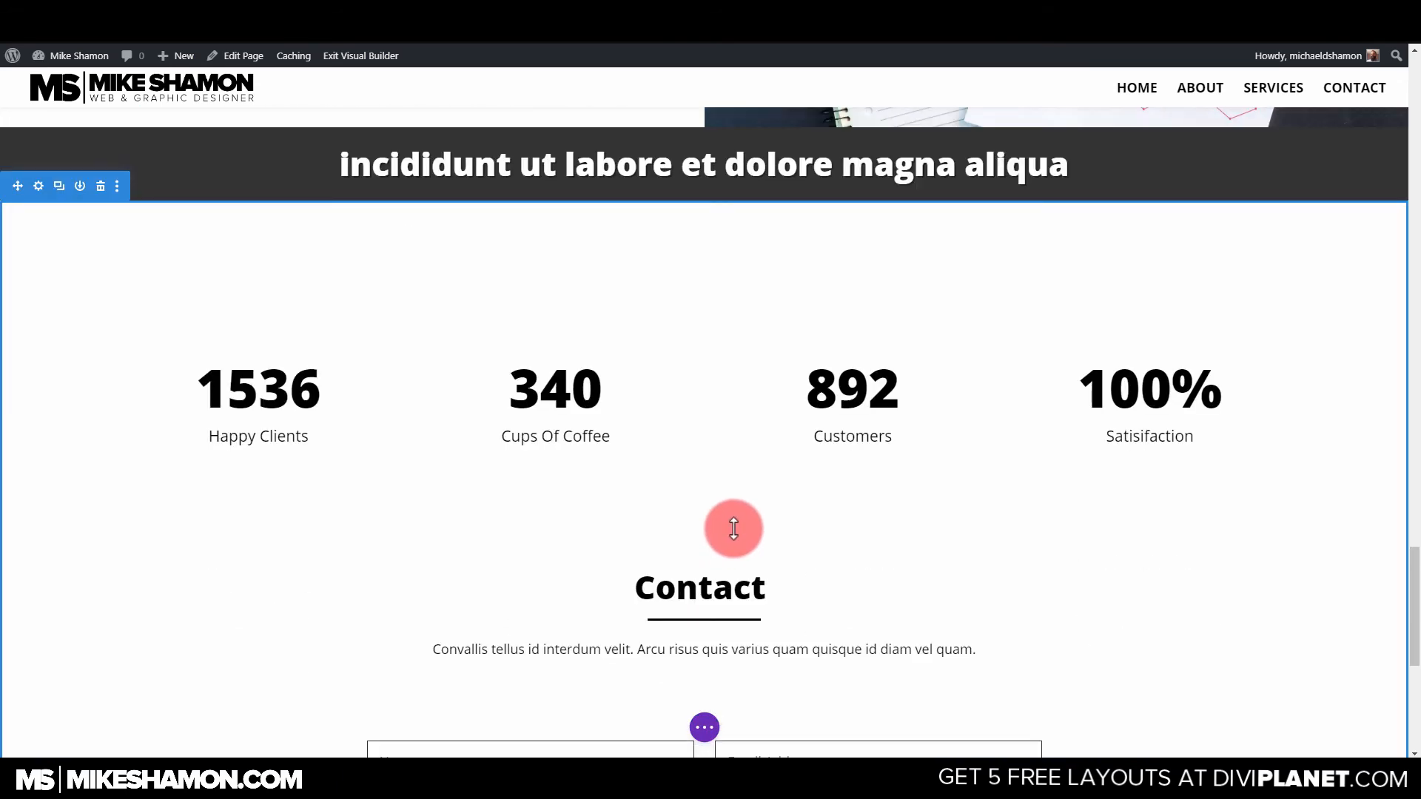
scroll(733, 529, "down", 6)
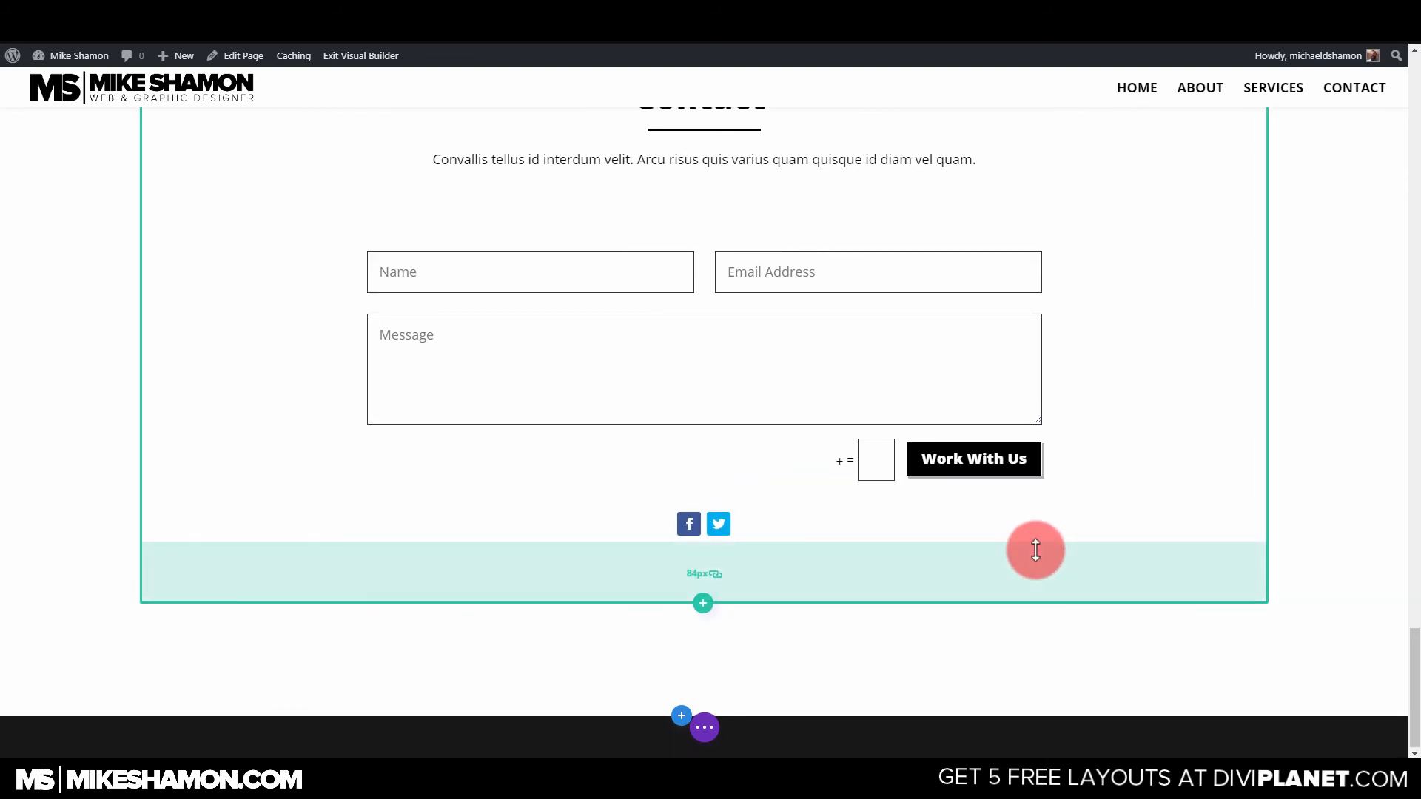
Set the top padding of the social icons module below the contact form to 64px and save its settings.
scroll(1035, 550, "up", 3)
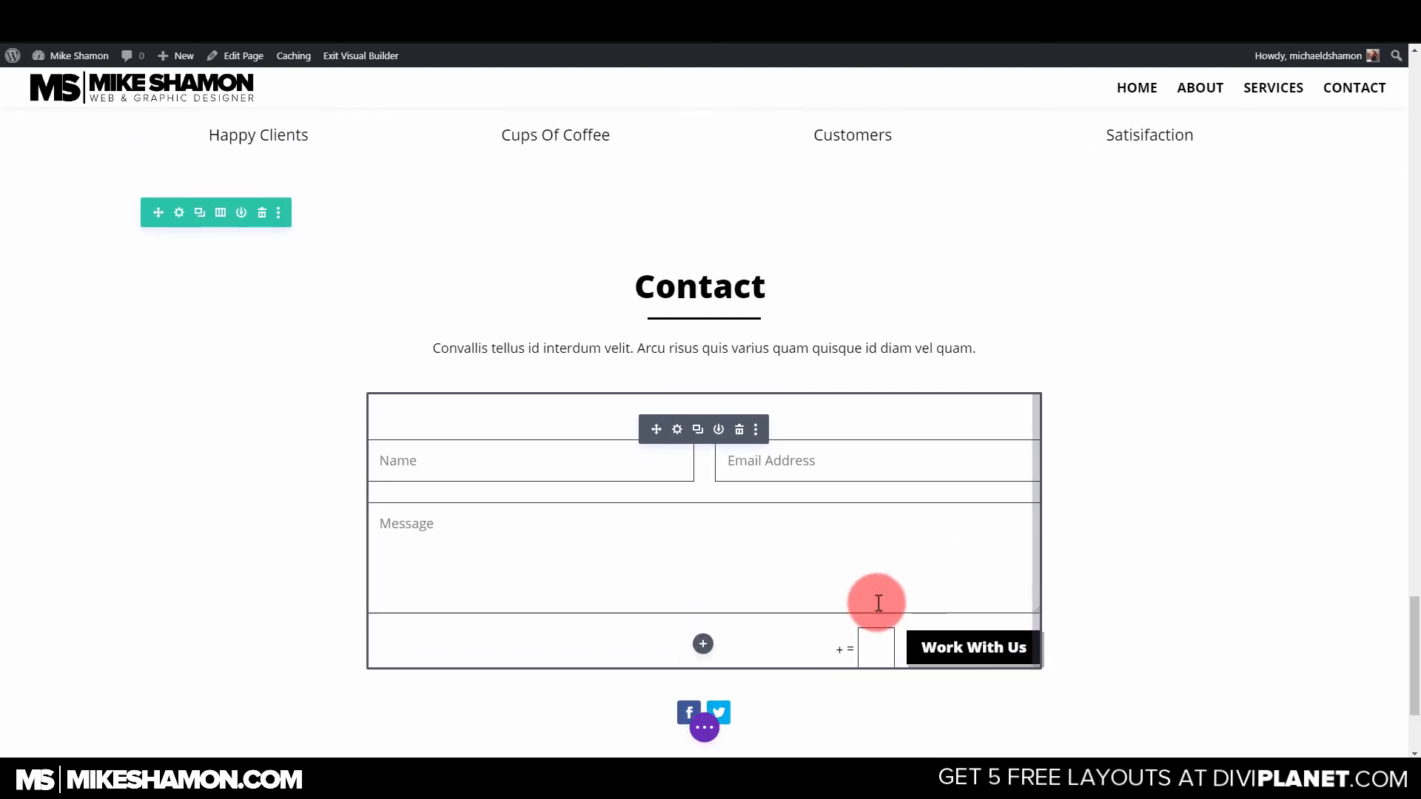
scroll(878, 603, "down", 3)
left_click(678, 517)
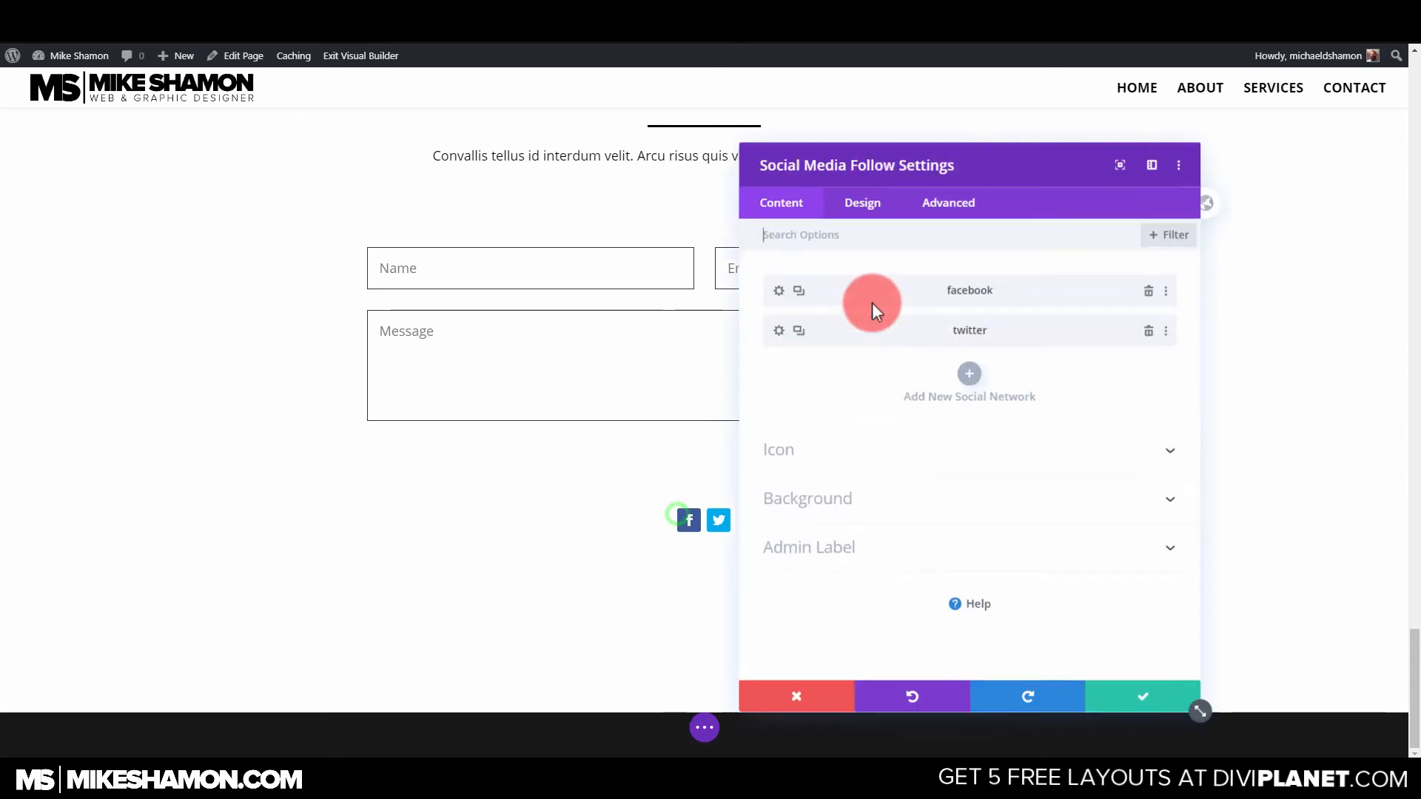
left_click(873, 220)
left_click(839, 522)
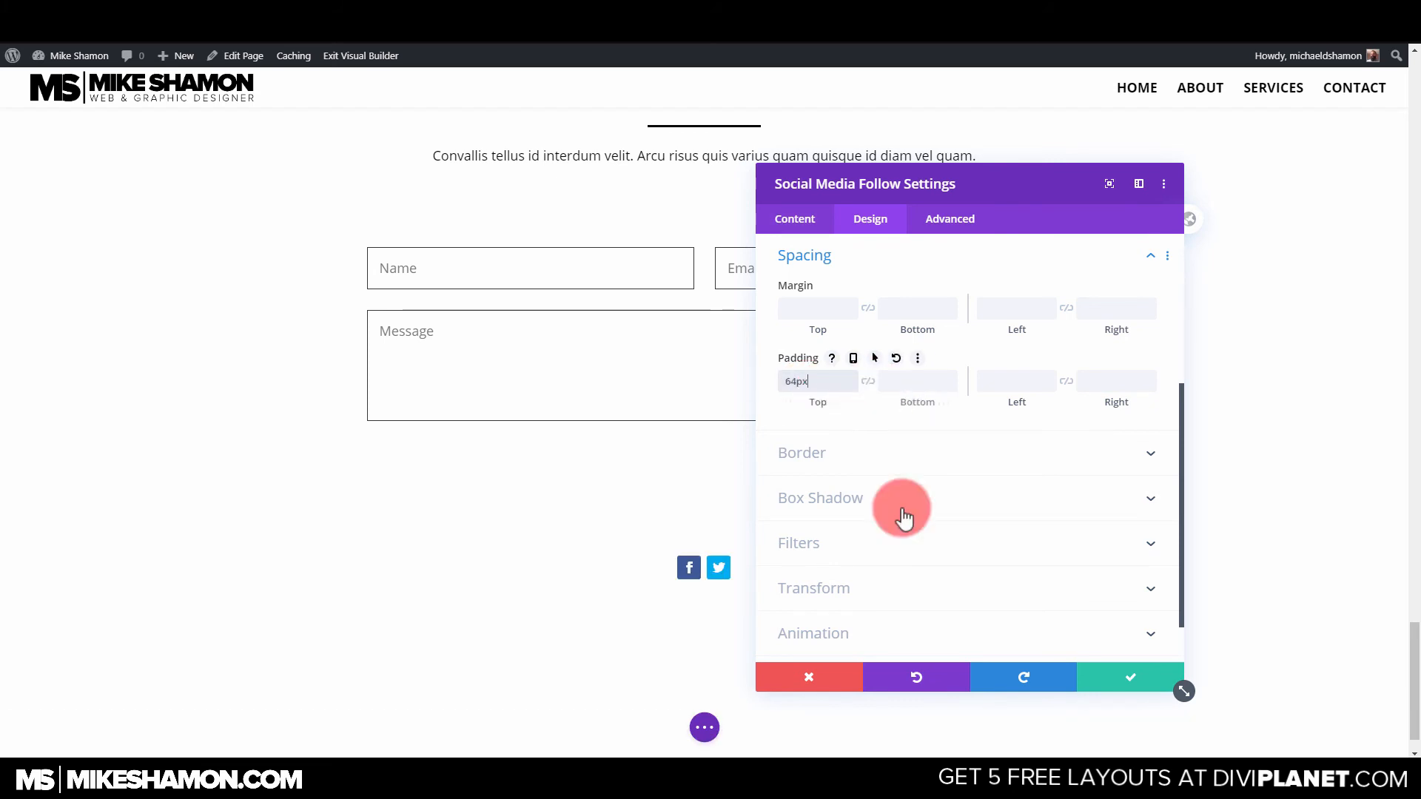
left_click(1129, 677)
Give the row containing the contact section the CSS ID "contact" and save the page.
scroll(936, 317, "up", 8)
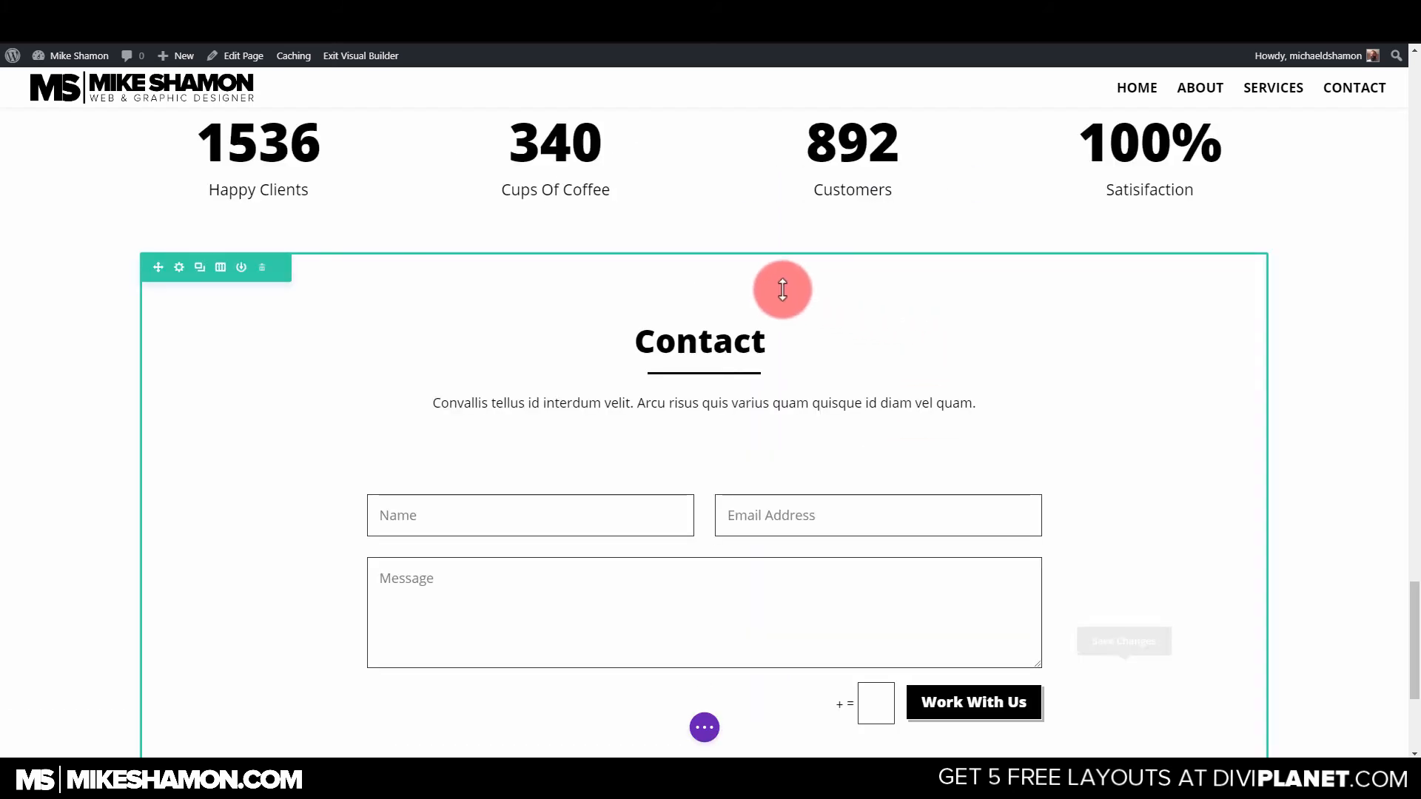
scroll(595, 288, "down", 5)
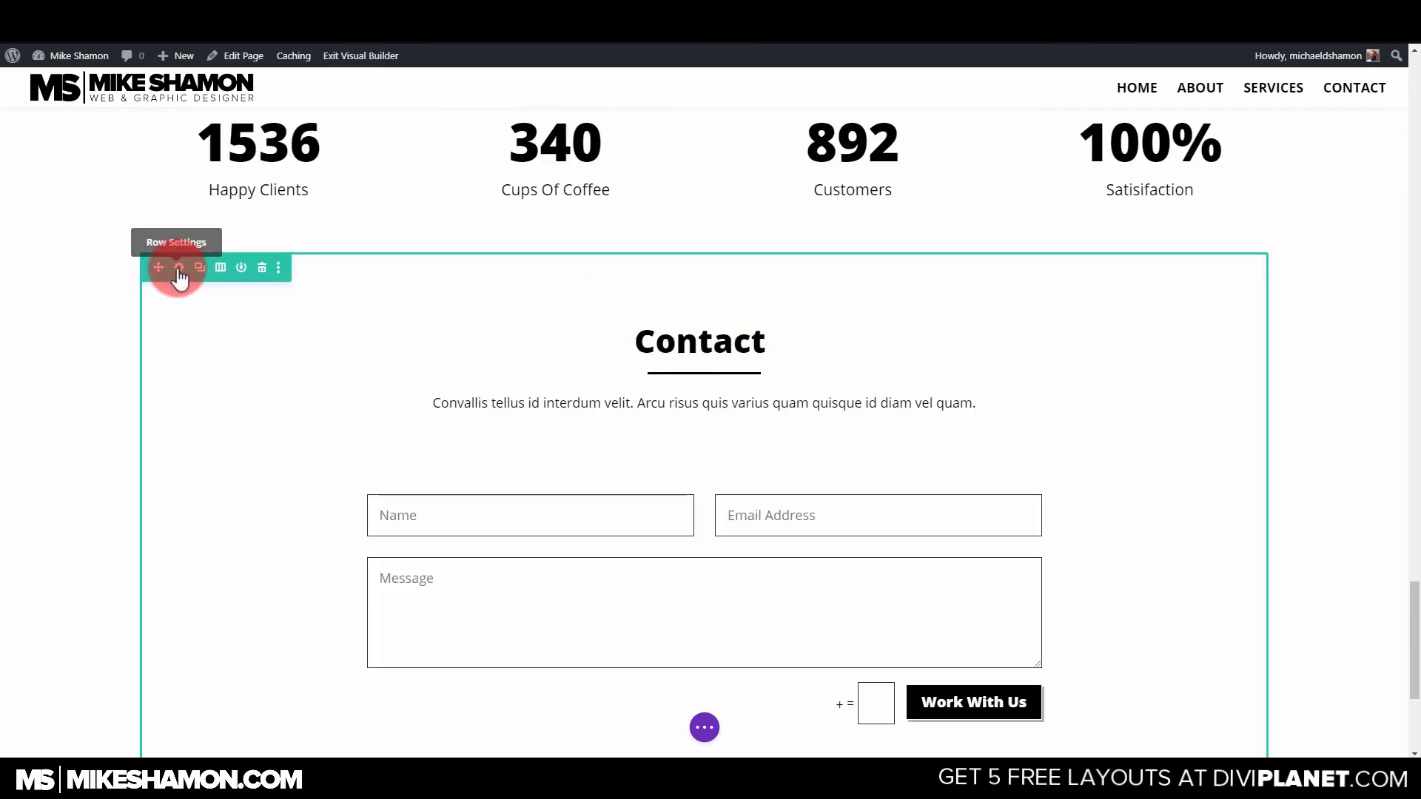
left_click(179, 269)
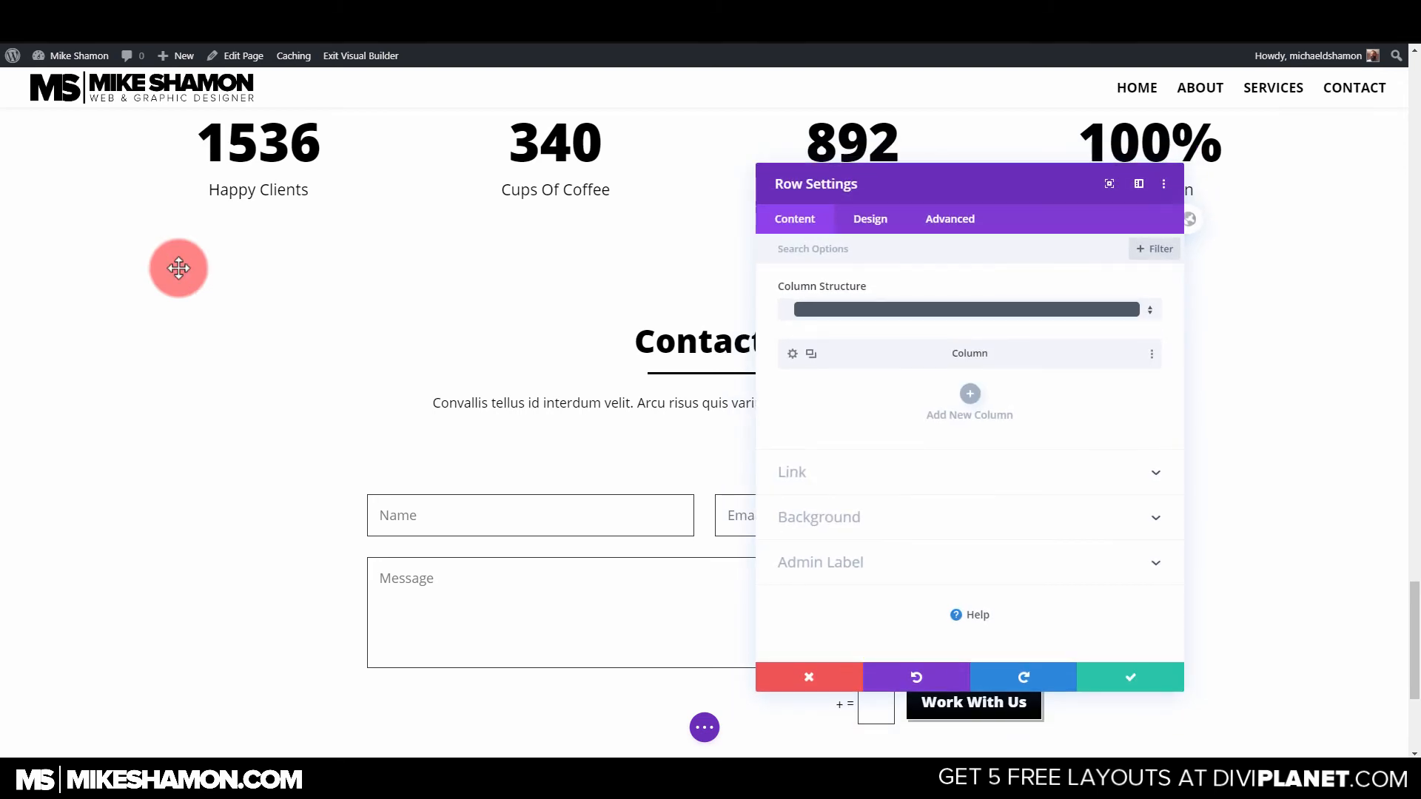
left_click(934, 220)
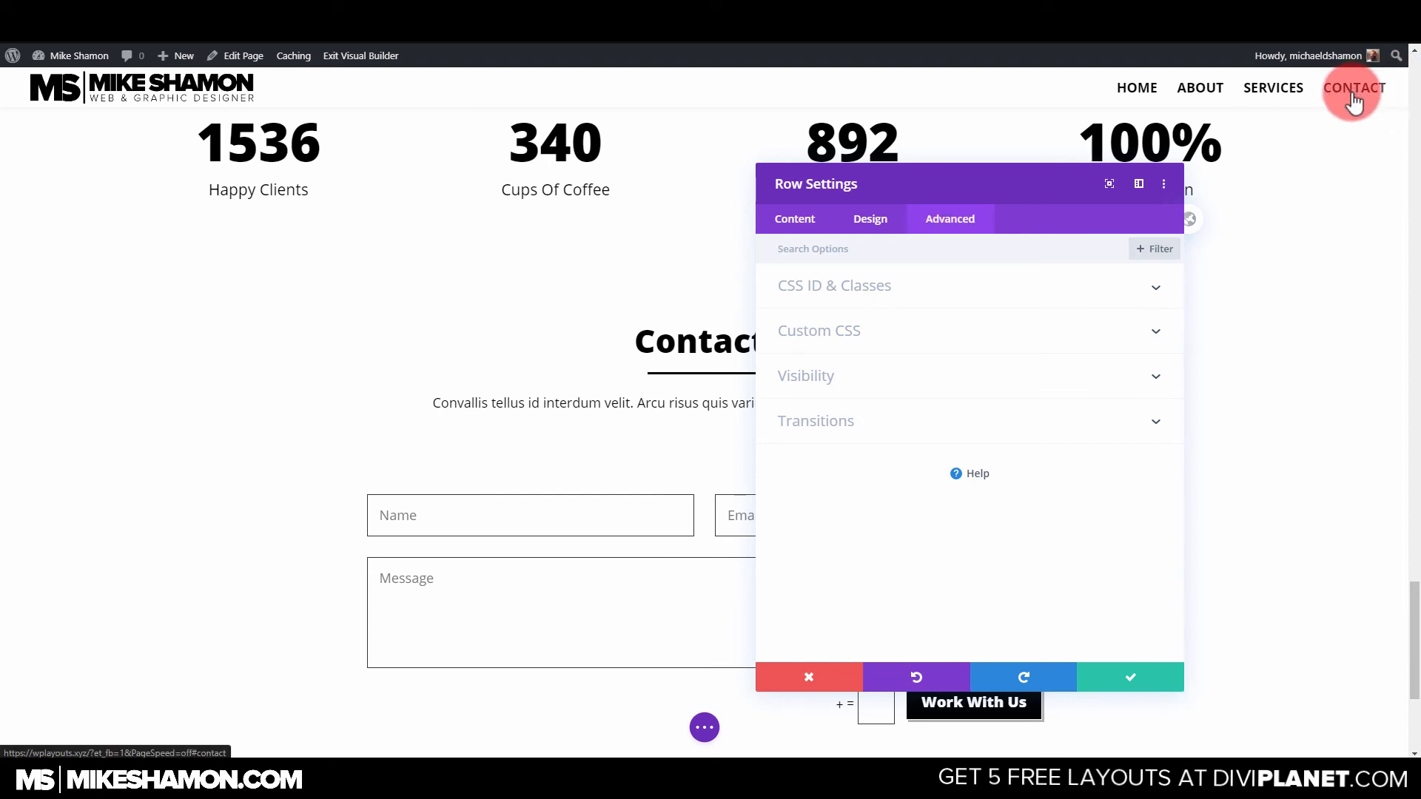
left_click(959, 330)
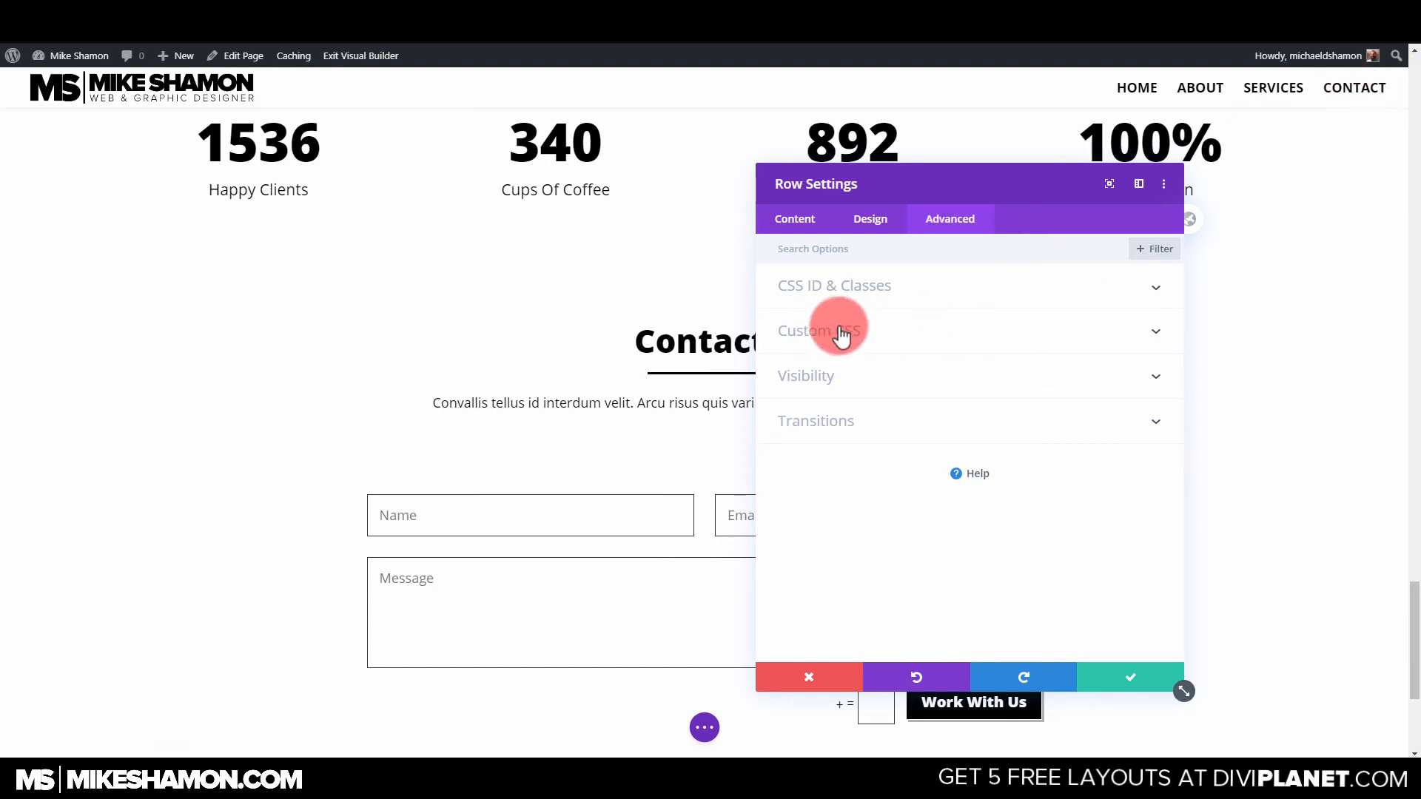
left_click(860, 289)
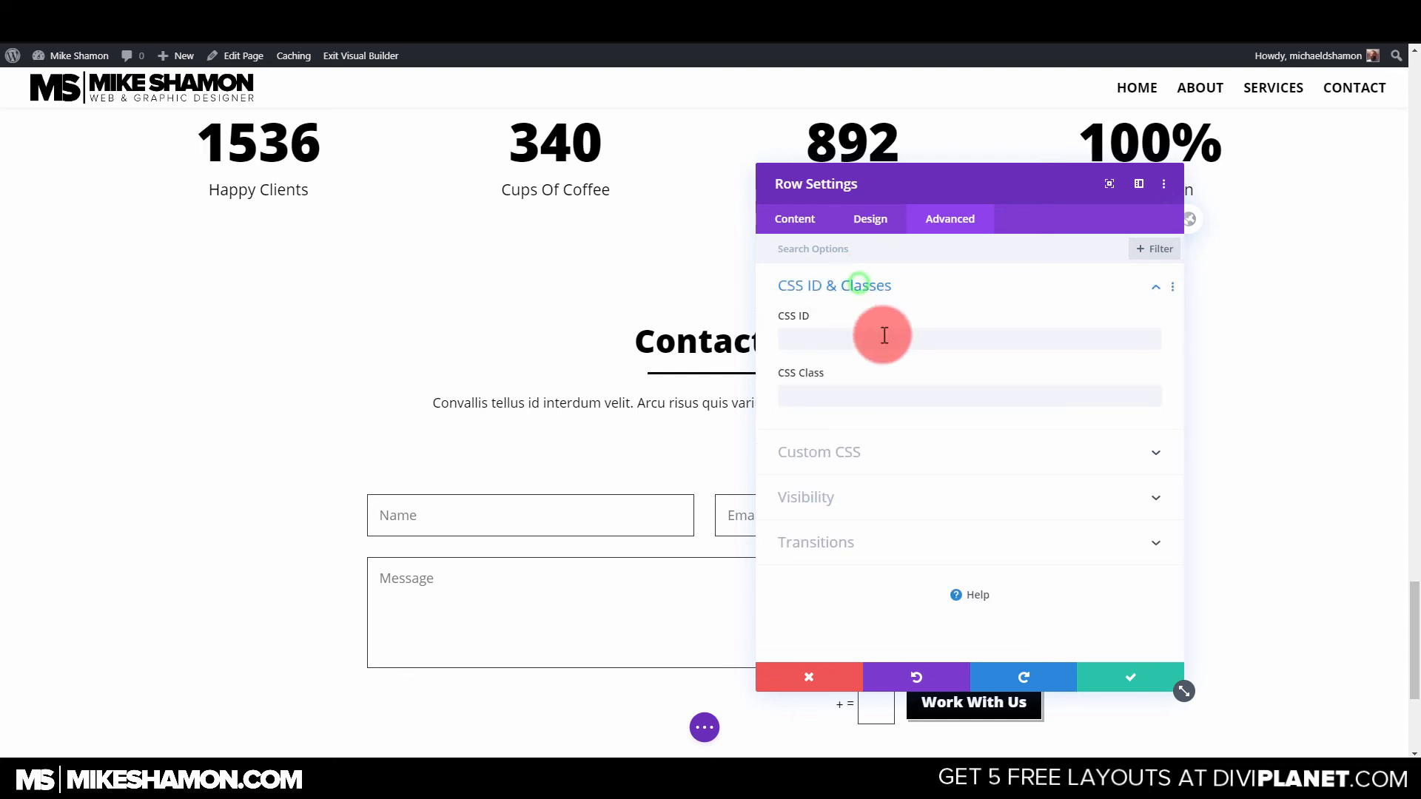
left_click(851, 338)
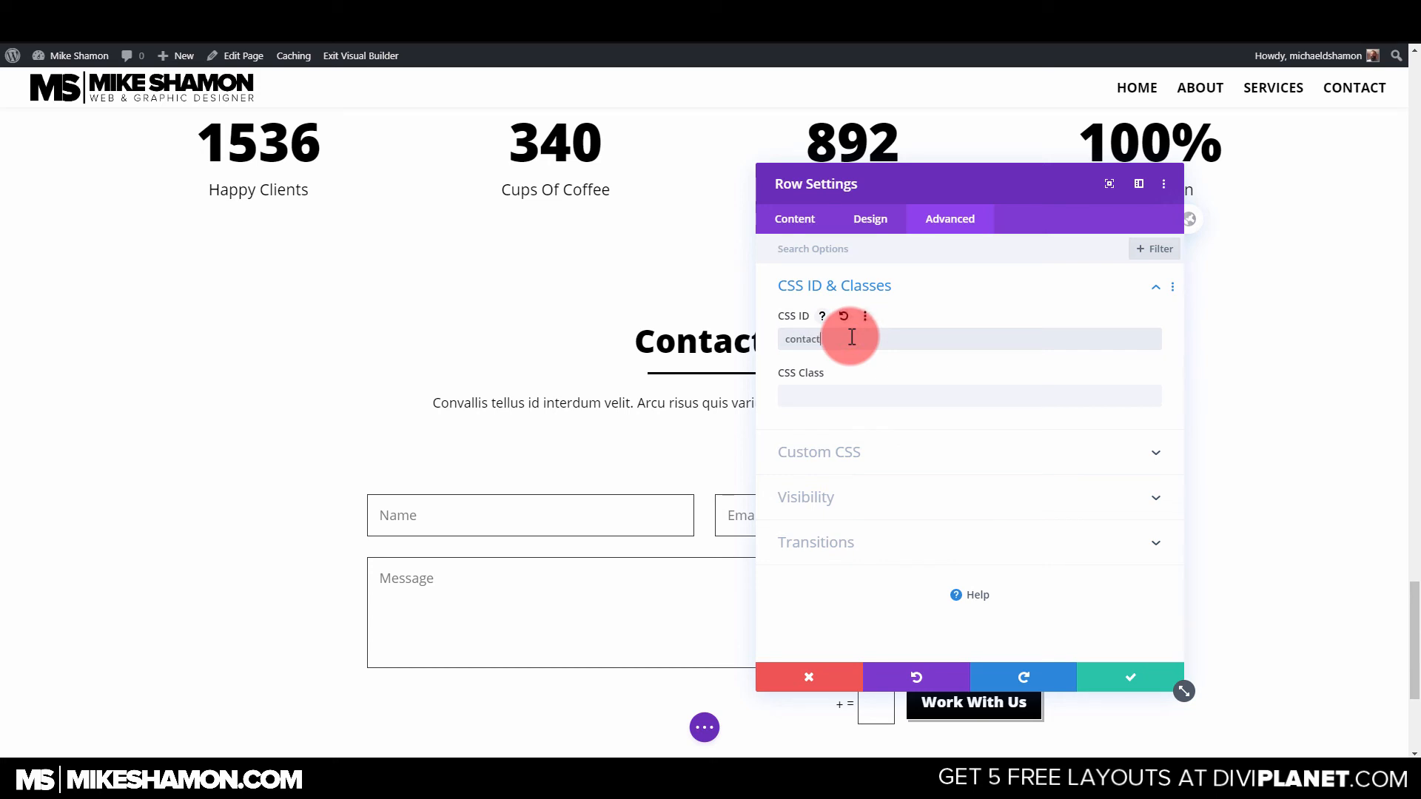
left_click(1115, 677)
left_click(704, 727)
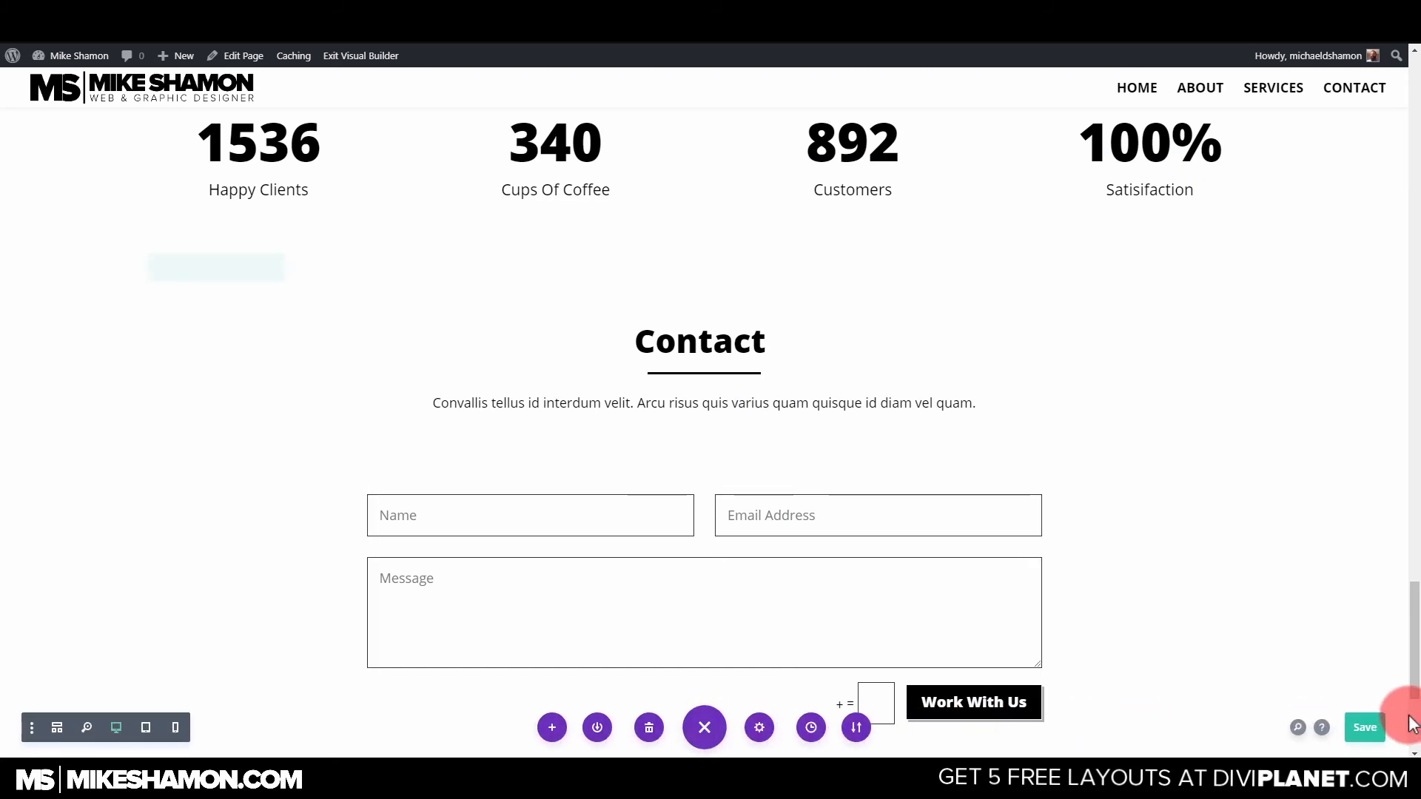
left_click(1366, 726)
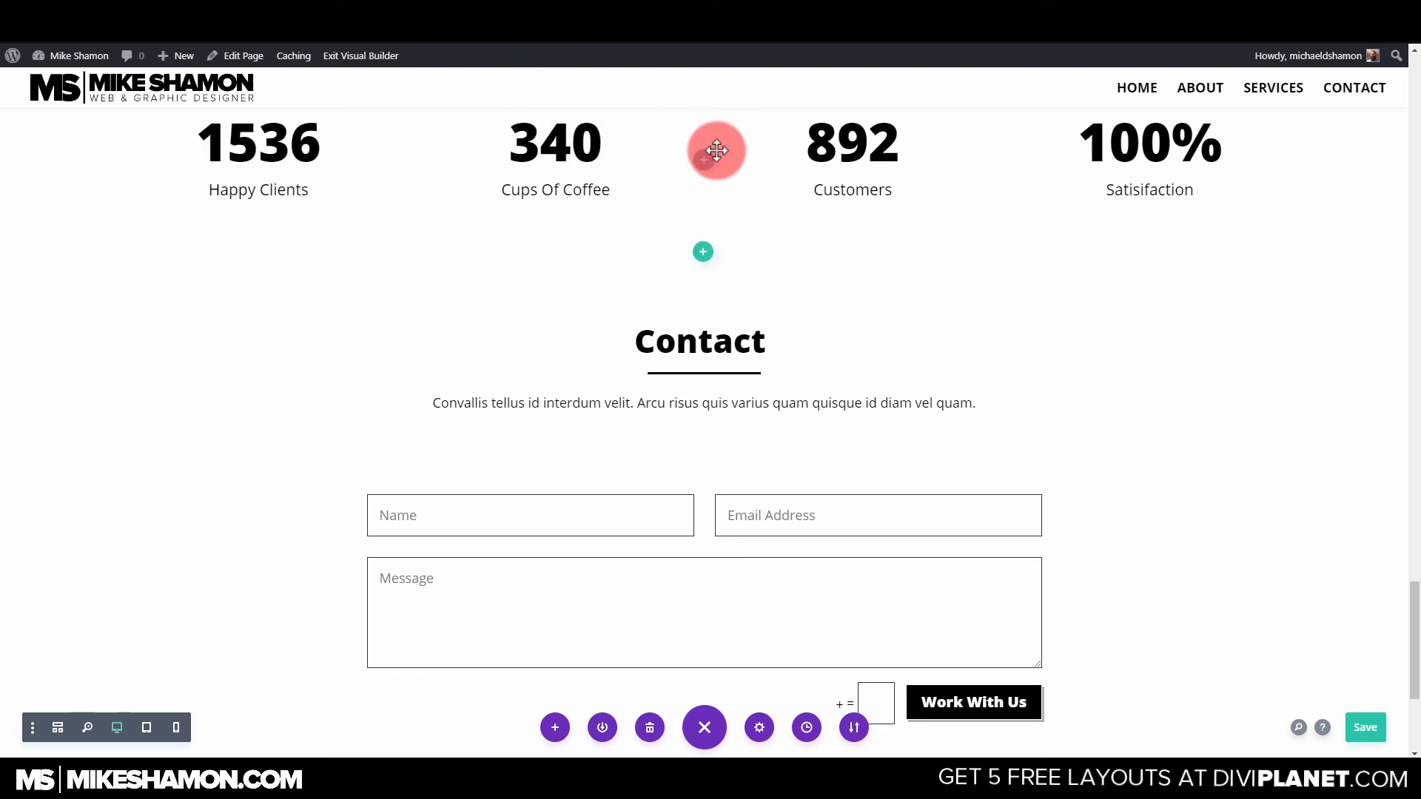
Exit the visual builder and test the header's Contact link on the live page.
left_click(367, 56)
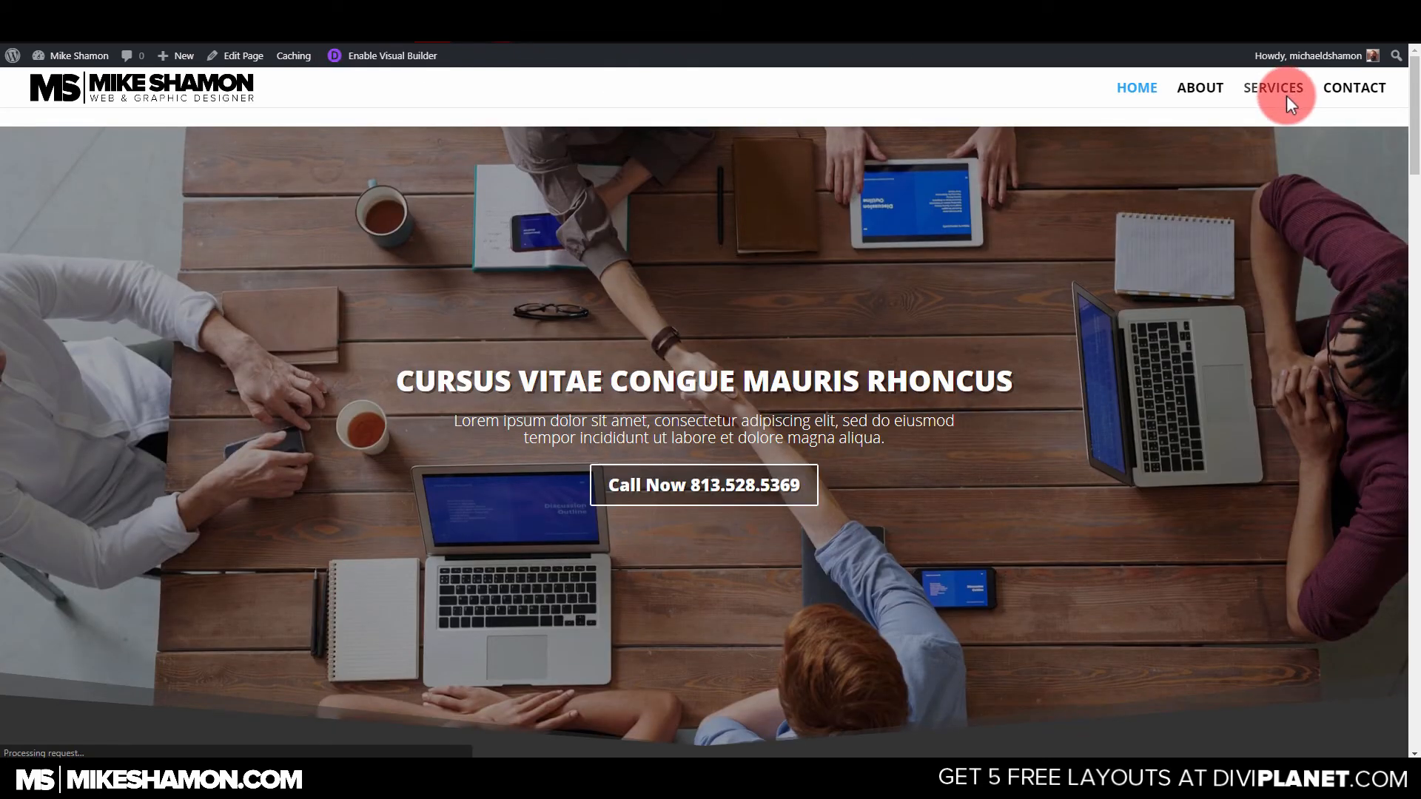
left_click(1344, 86)
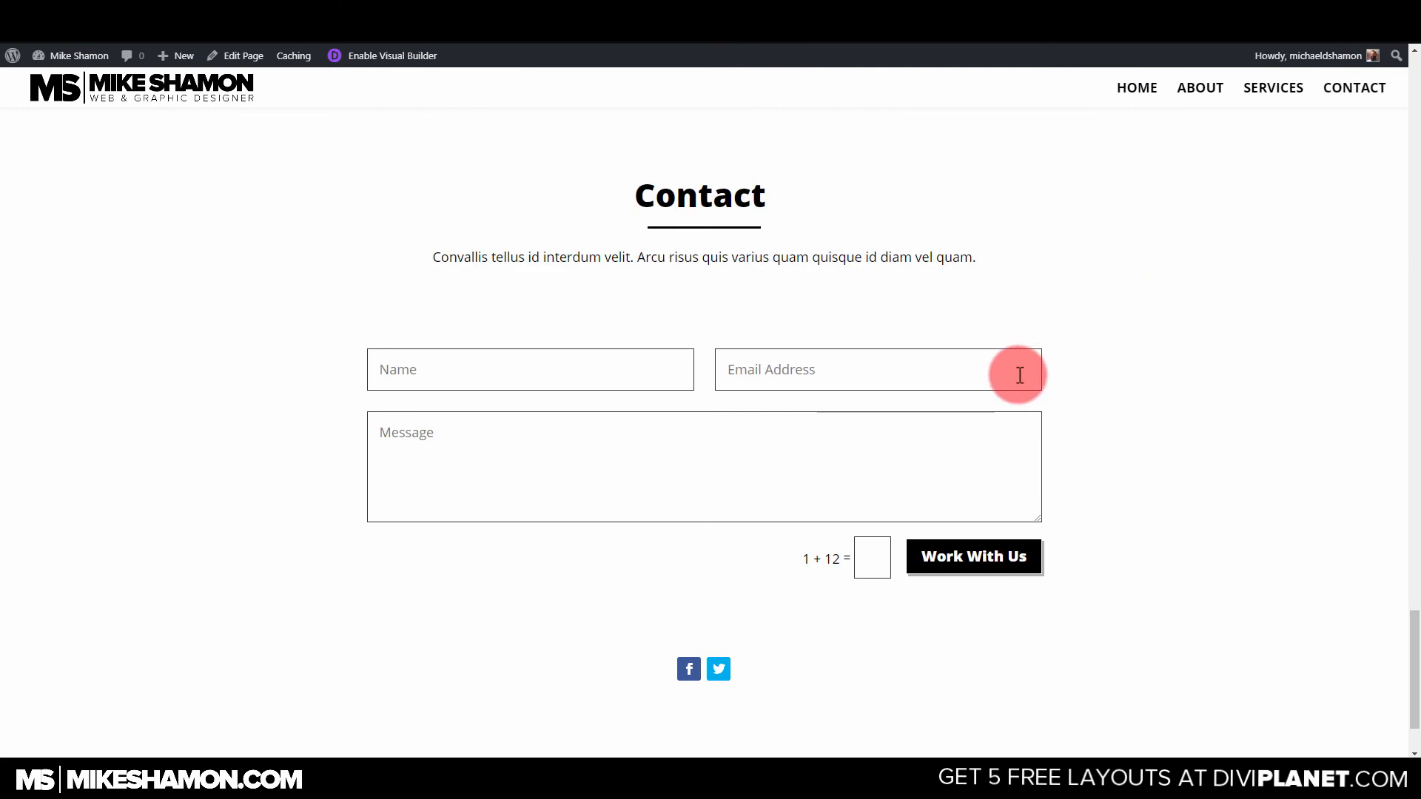
scroll(1019, 375, "up", 15)
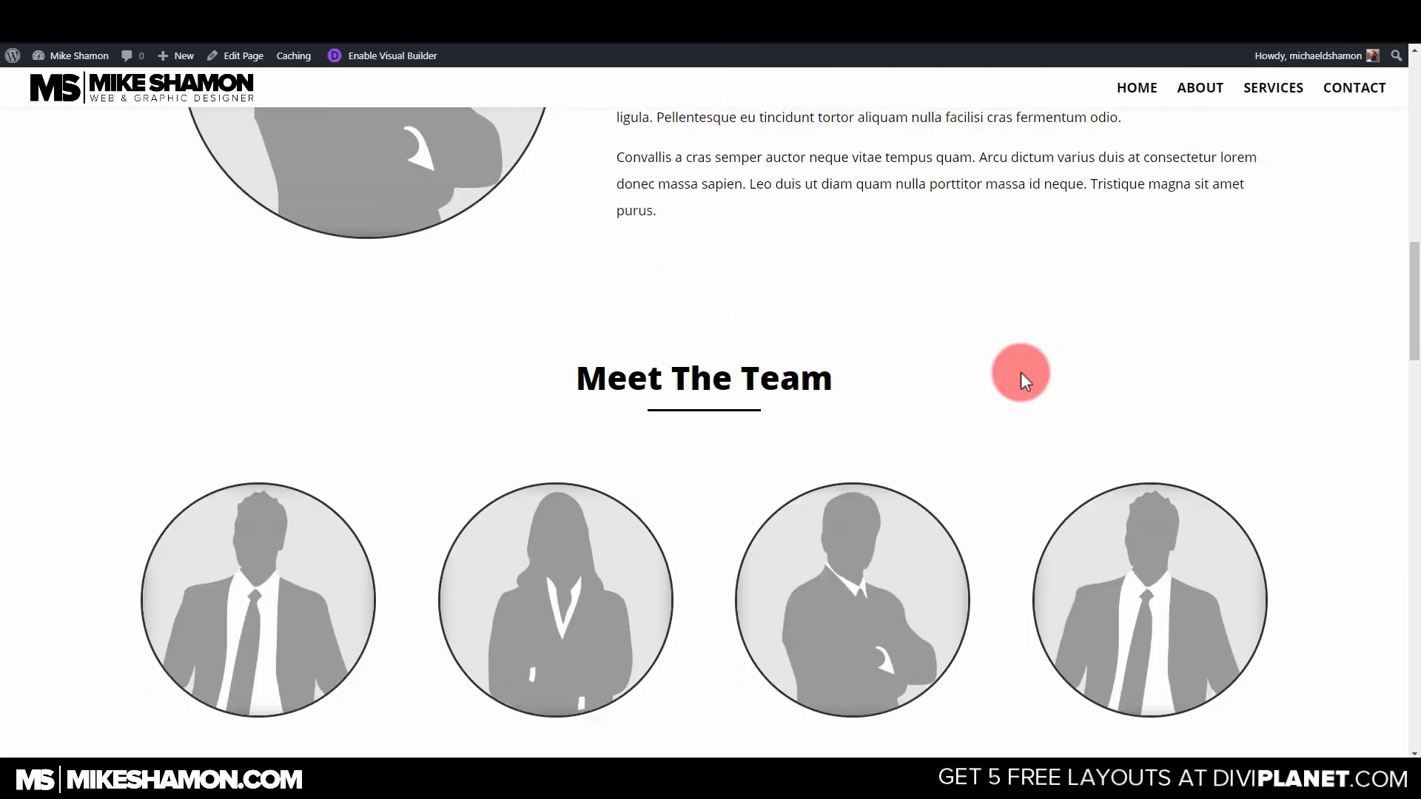
scroll(1020, 371, "up", 10)
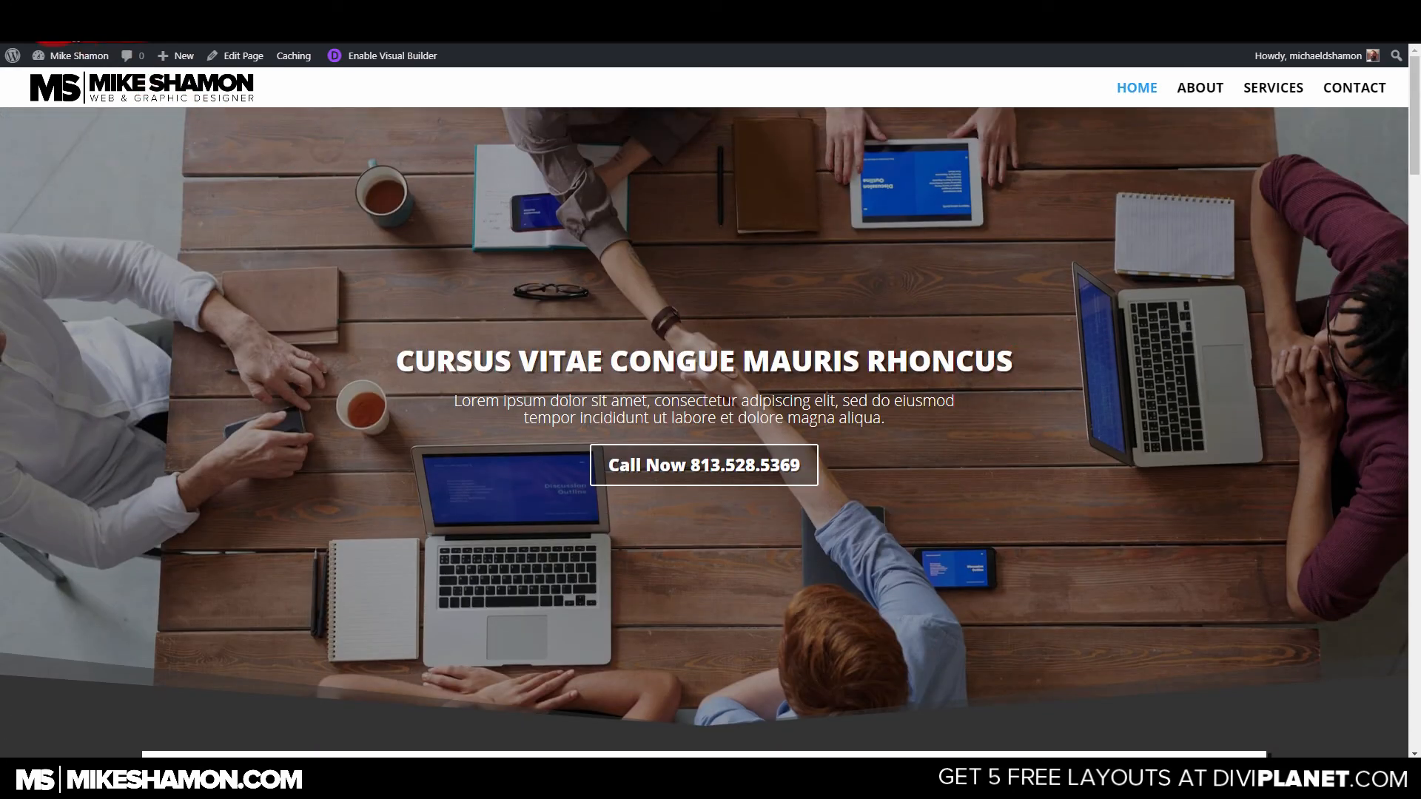
Reload the live page and review all sections from the hero down to the contact form and social icons.
left_click(63, 27)
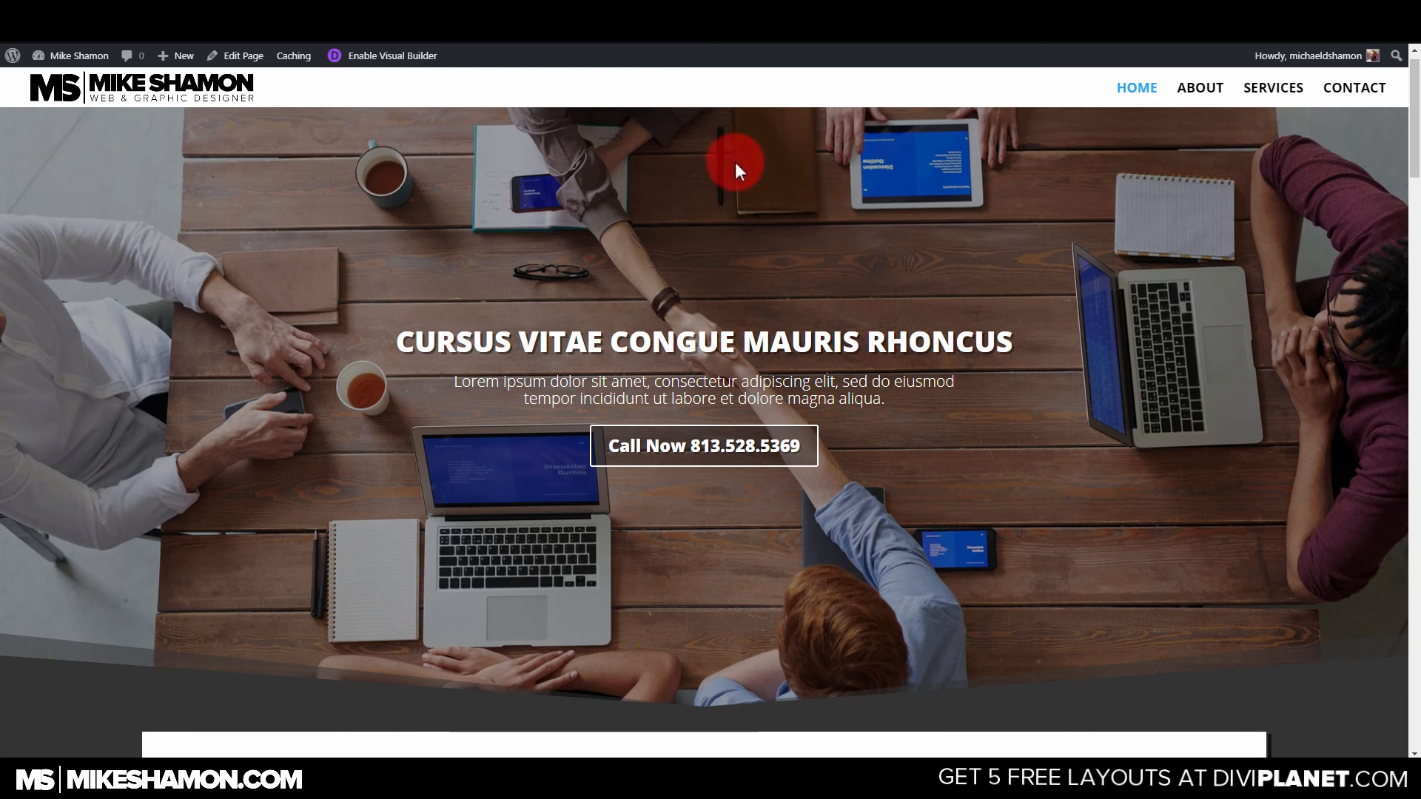
scroll(735, 163, "down", 8)
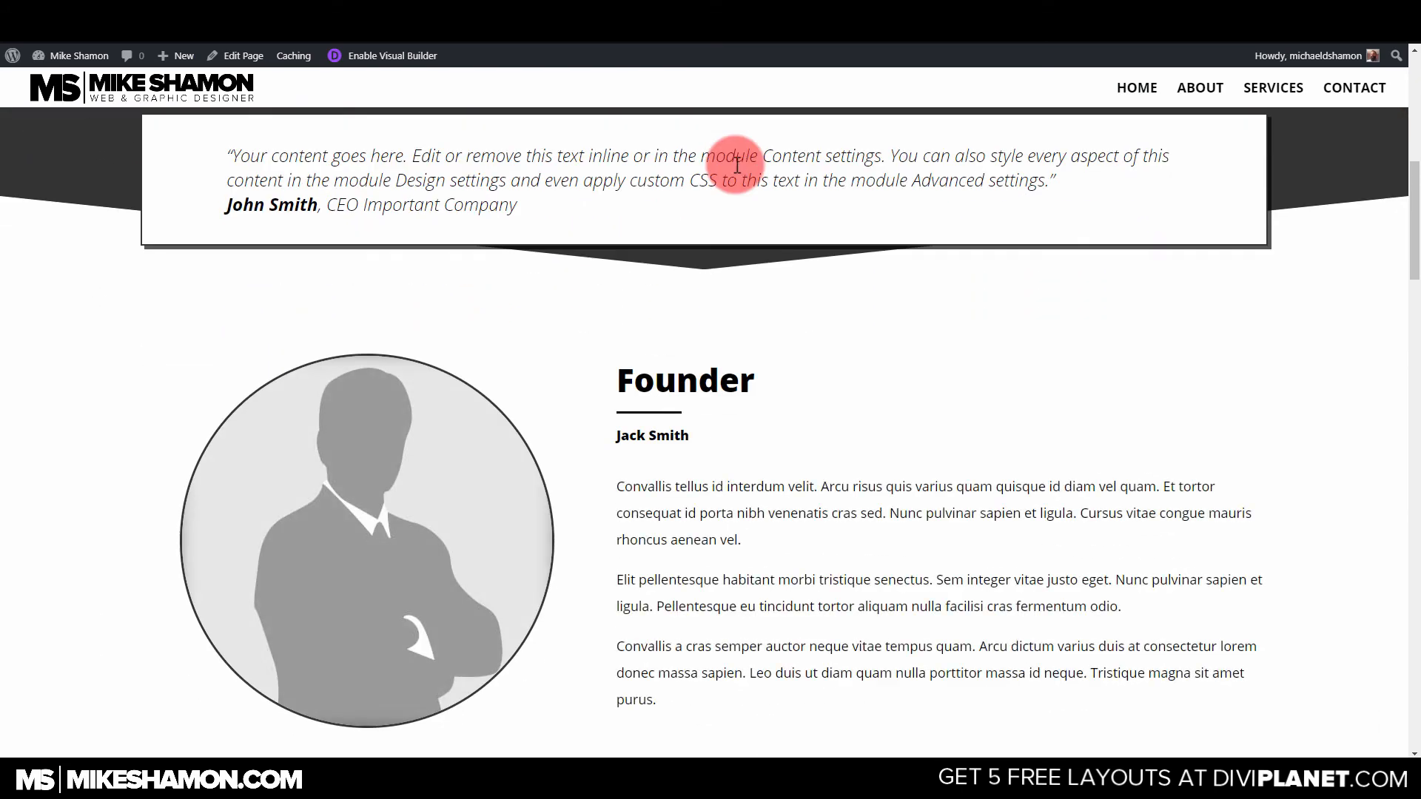
scroll(735, 165, "down", 6)
scroll(737, 169, "down", 10)
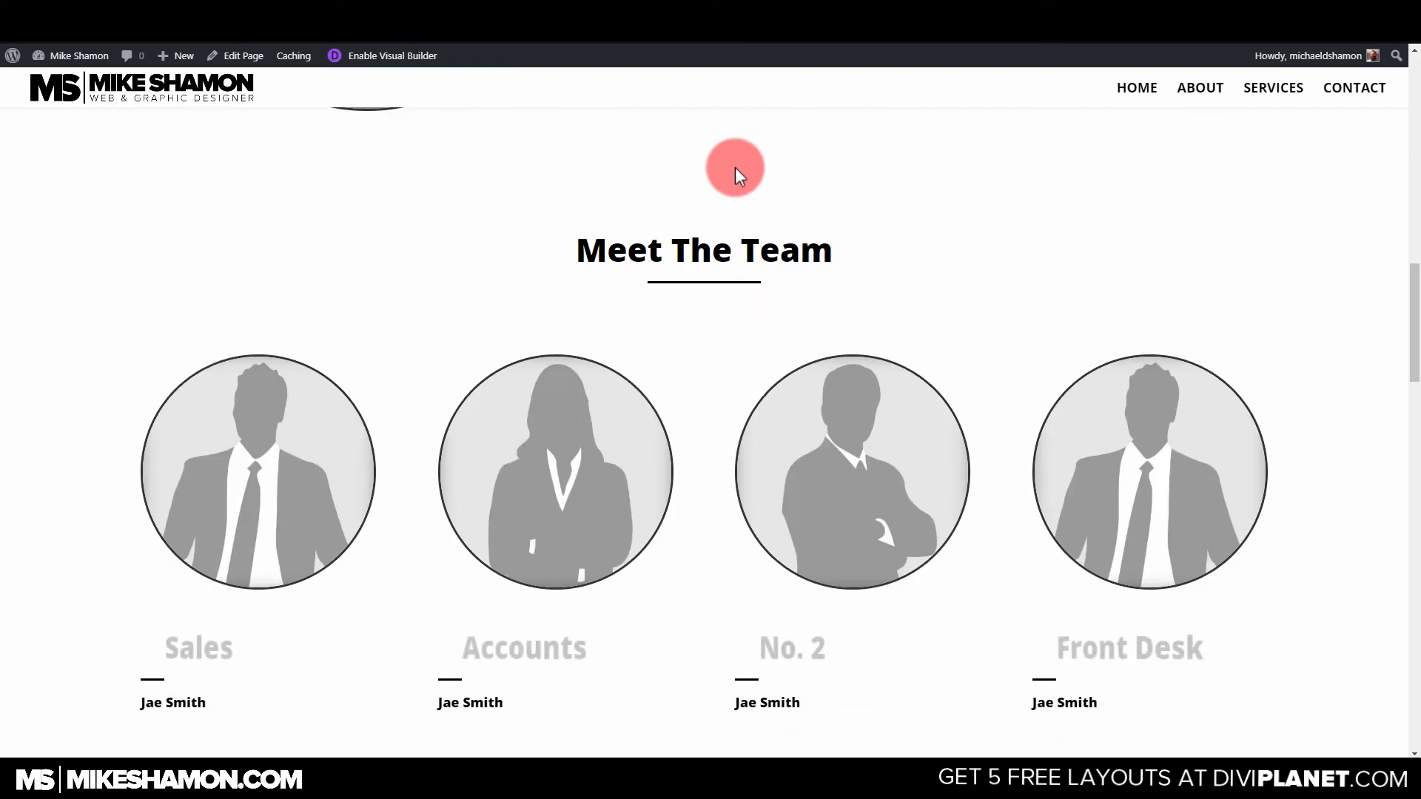
scroll(737, 169, "down", 10)
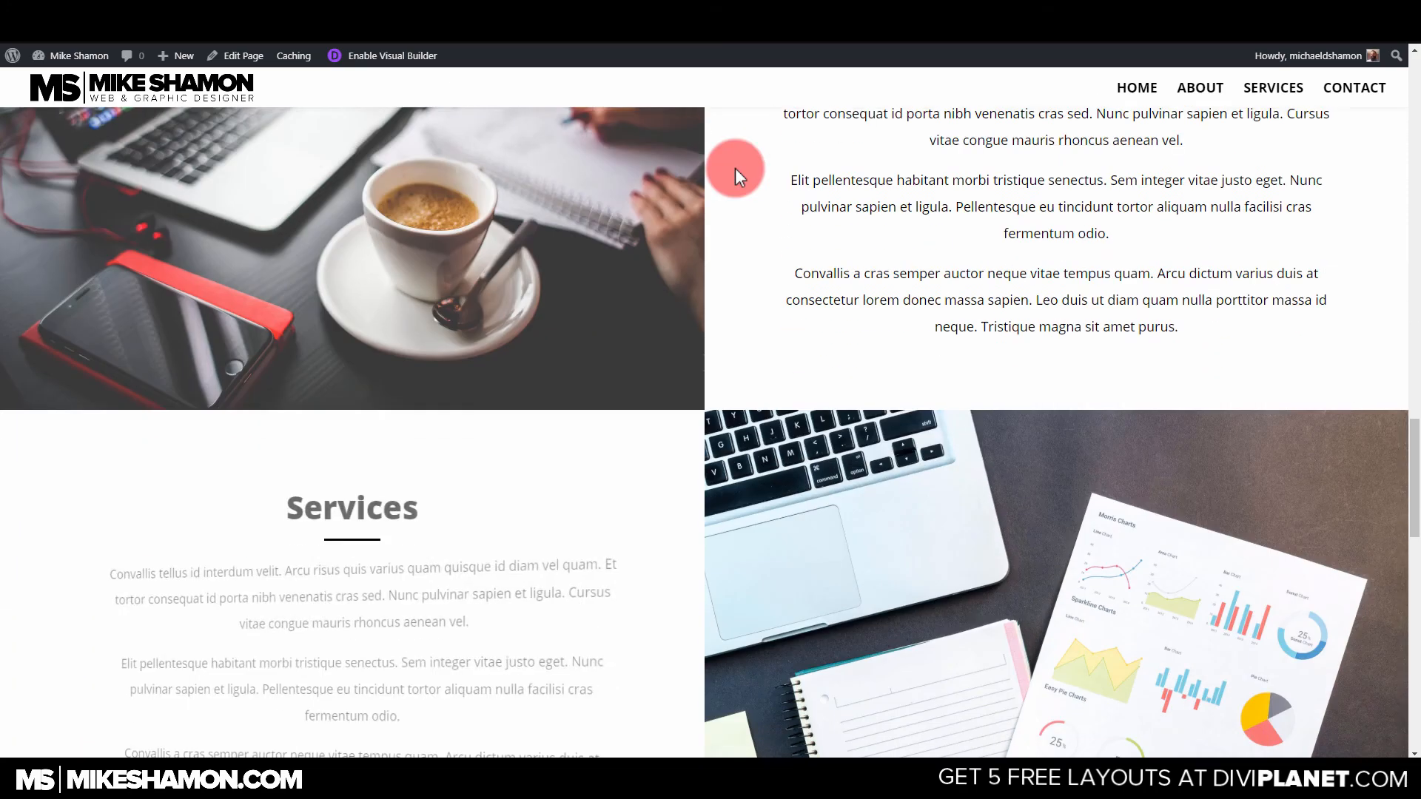
scroll(737, 171, "down", 4)
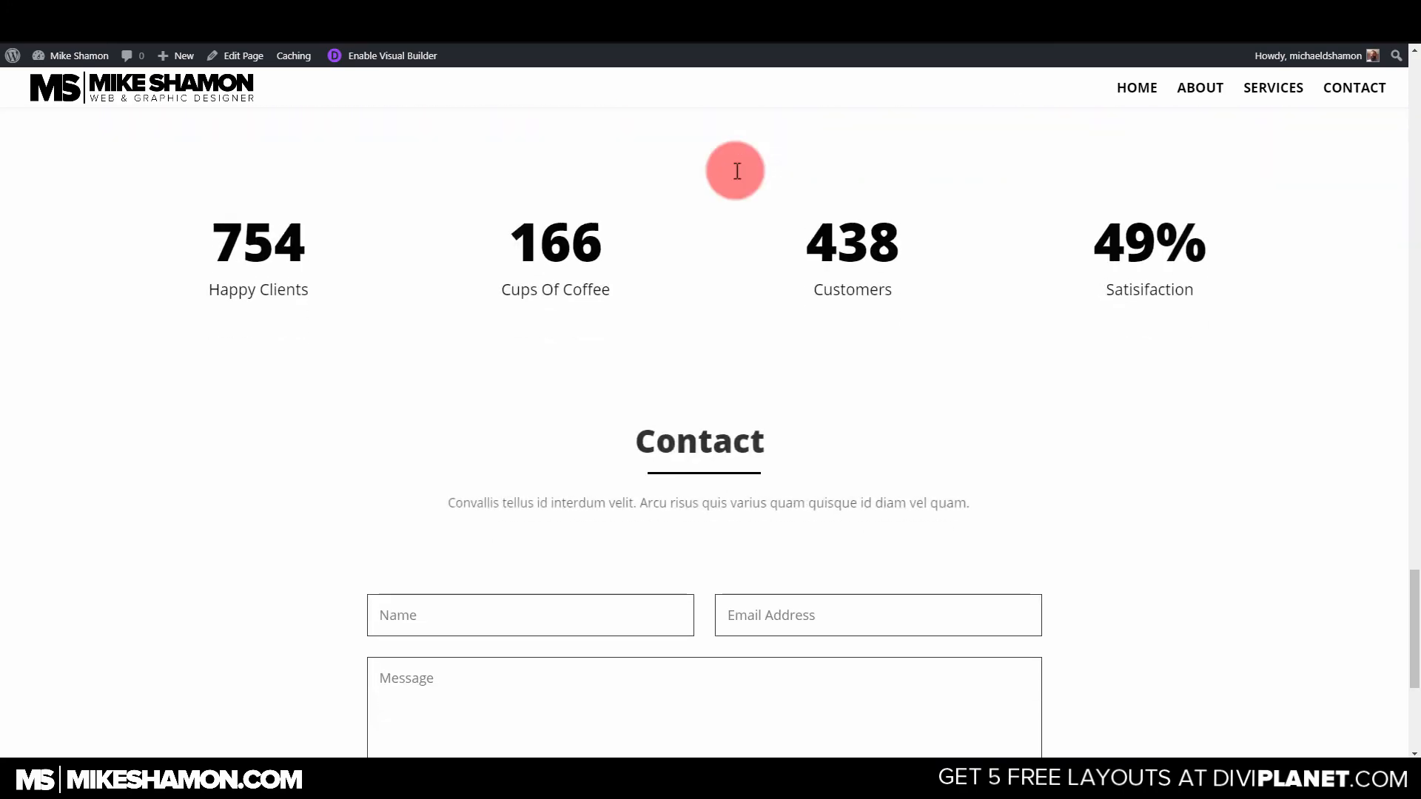
scroll(737, 171, "up", 3)
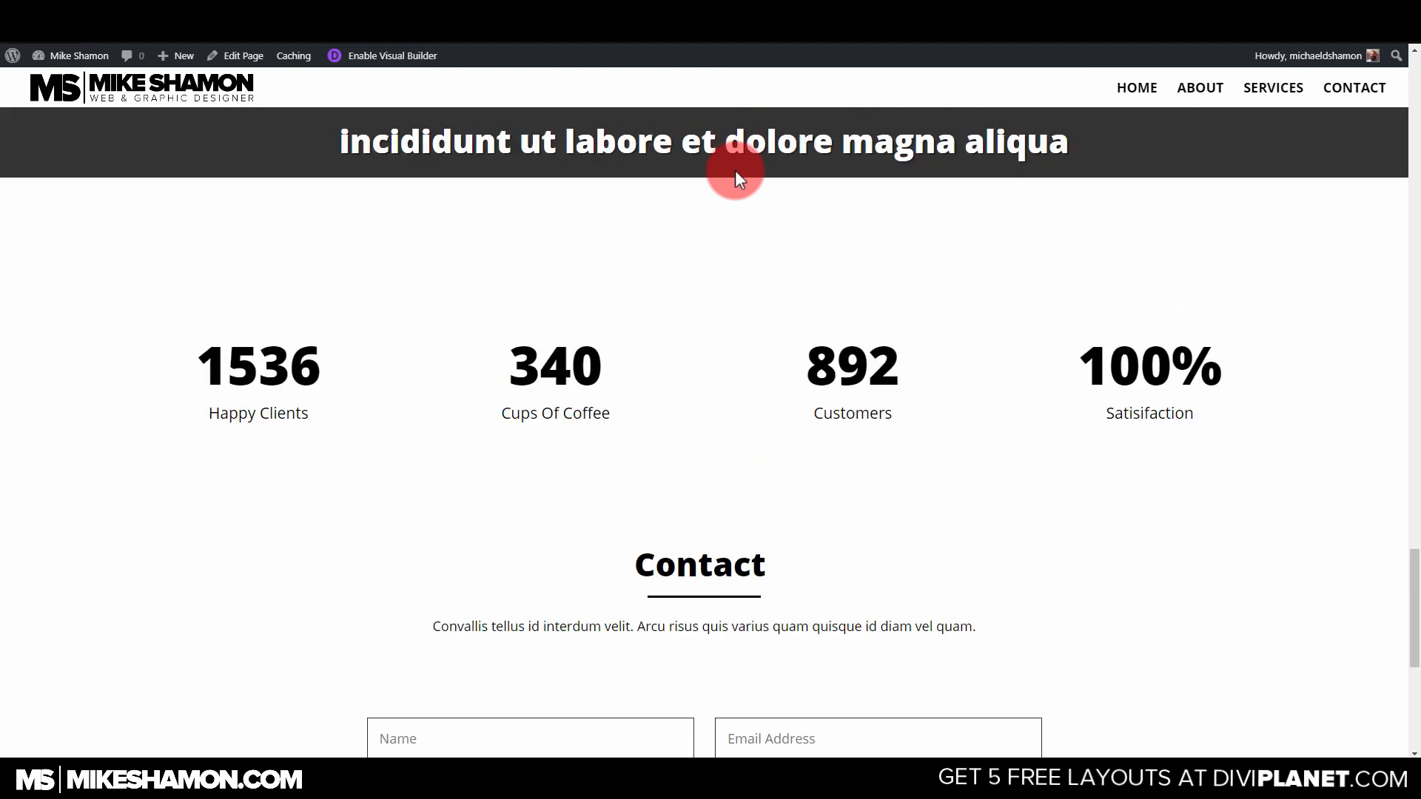
scroll(735, 170, "down", 2)
scroll(735, 172, "down", 4)
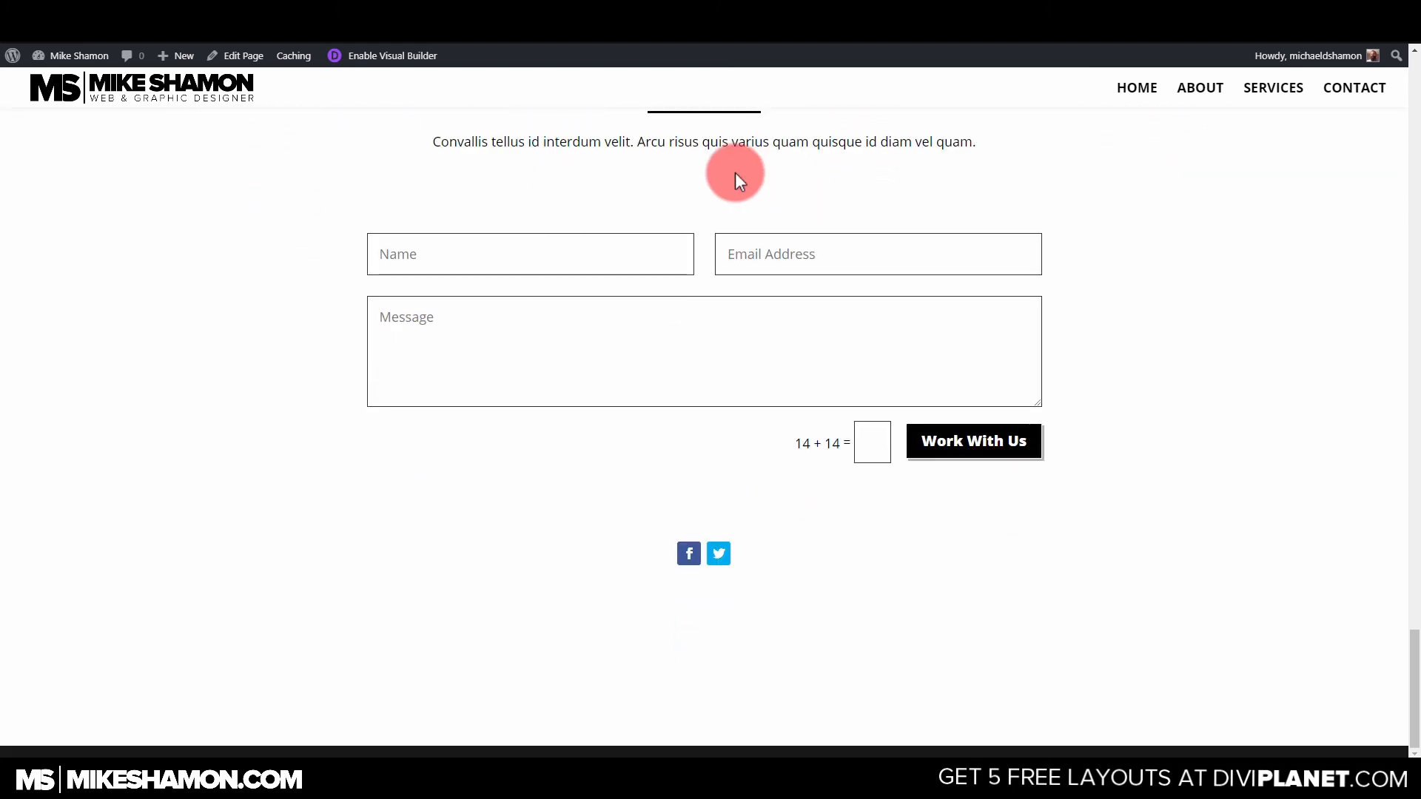
scroll(735, 172, "up", 10)
scroll(731, 175, "up", 10)
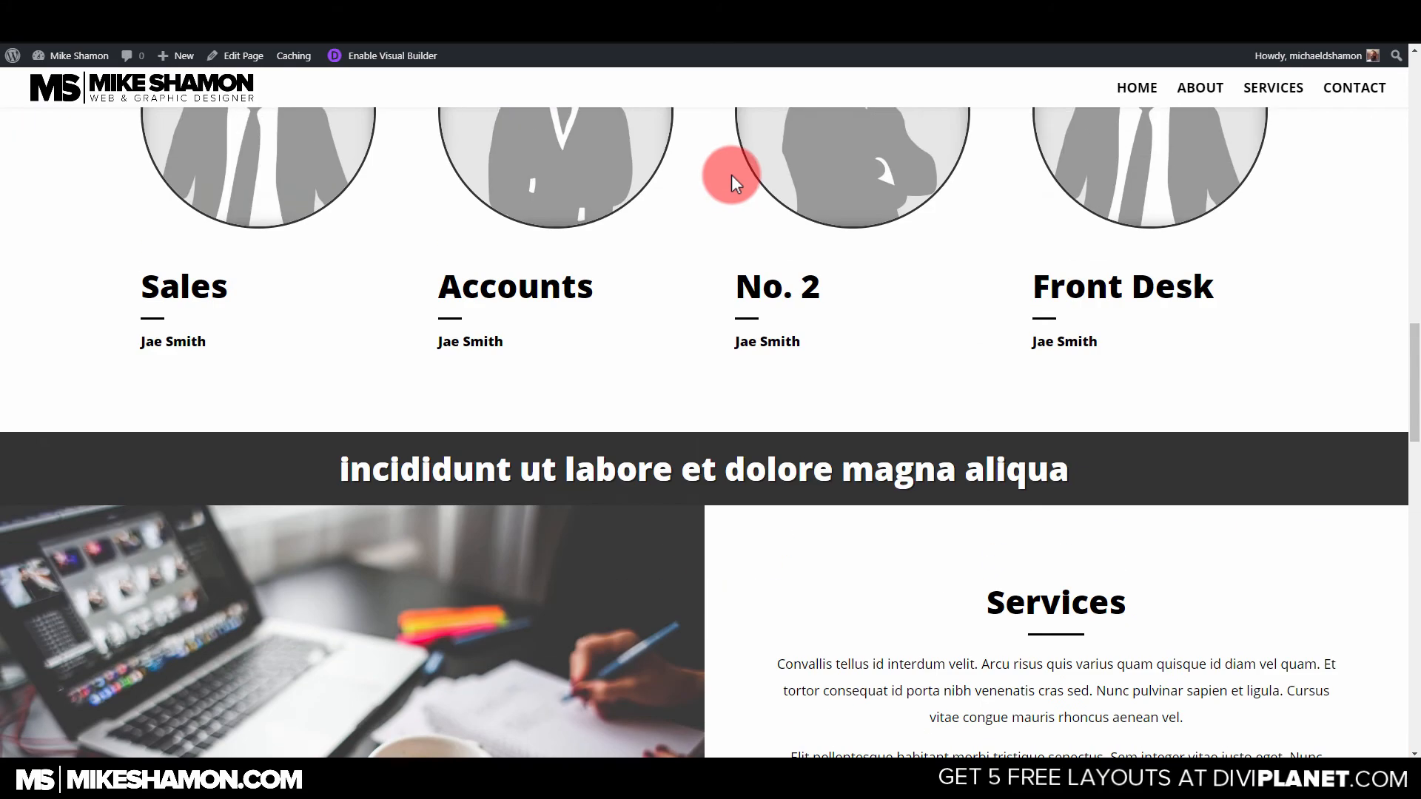
scroll(736, 220, "up", 5)
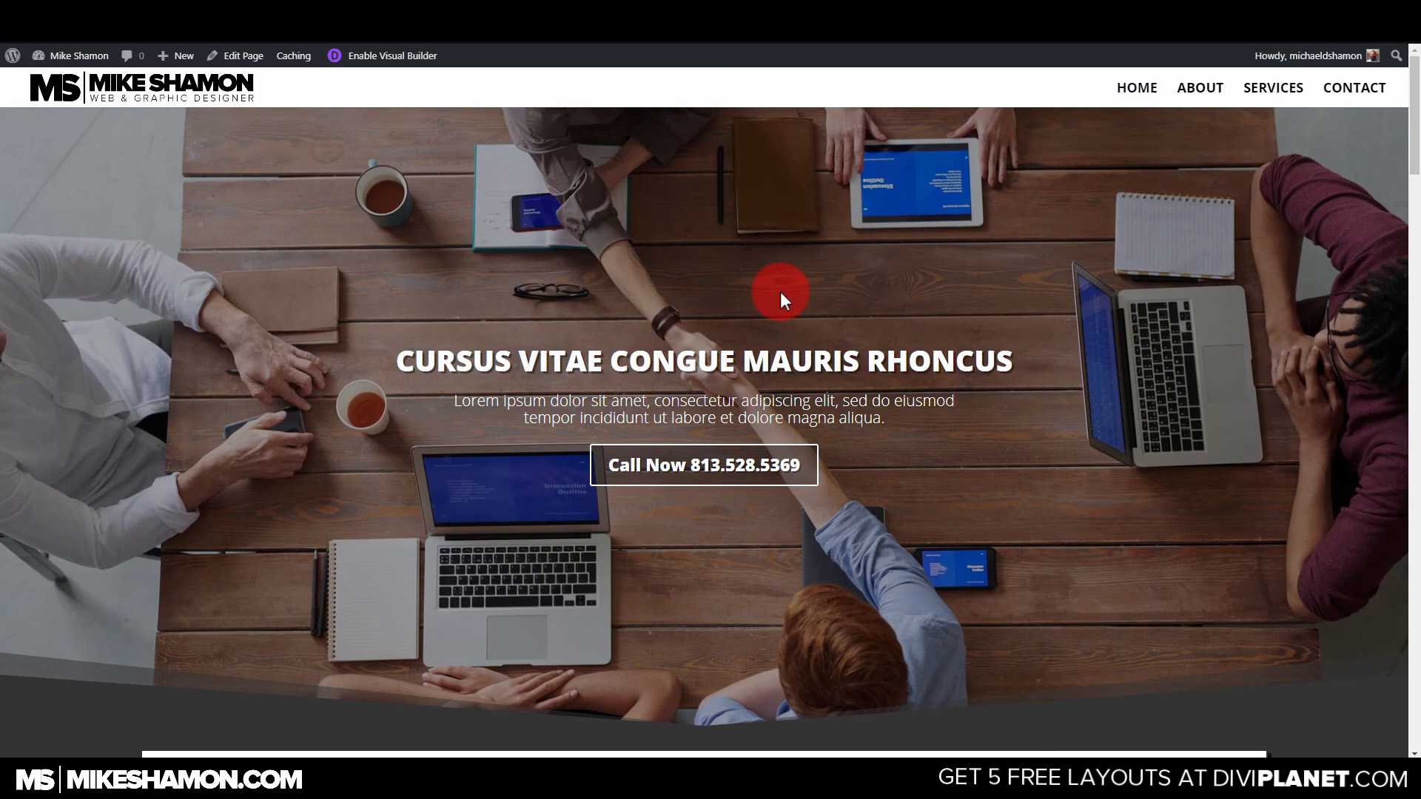
Reopen the page in the visual builder and insert a Text module below the social icons.
left_click(378, 55)
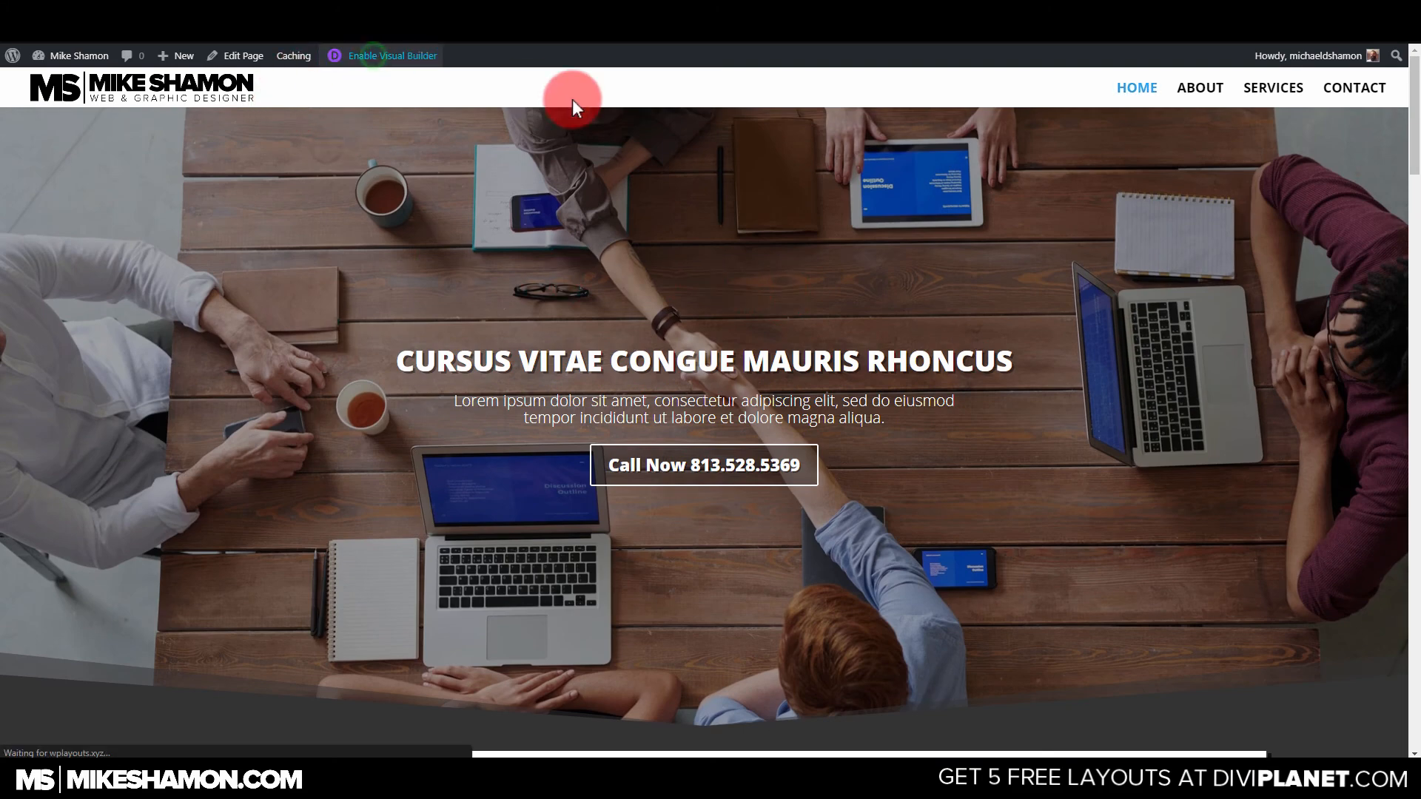
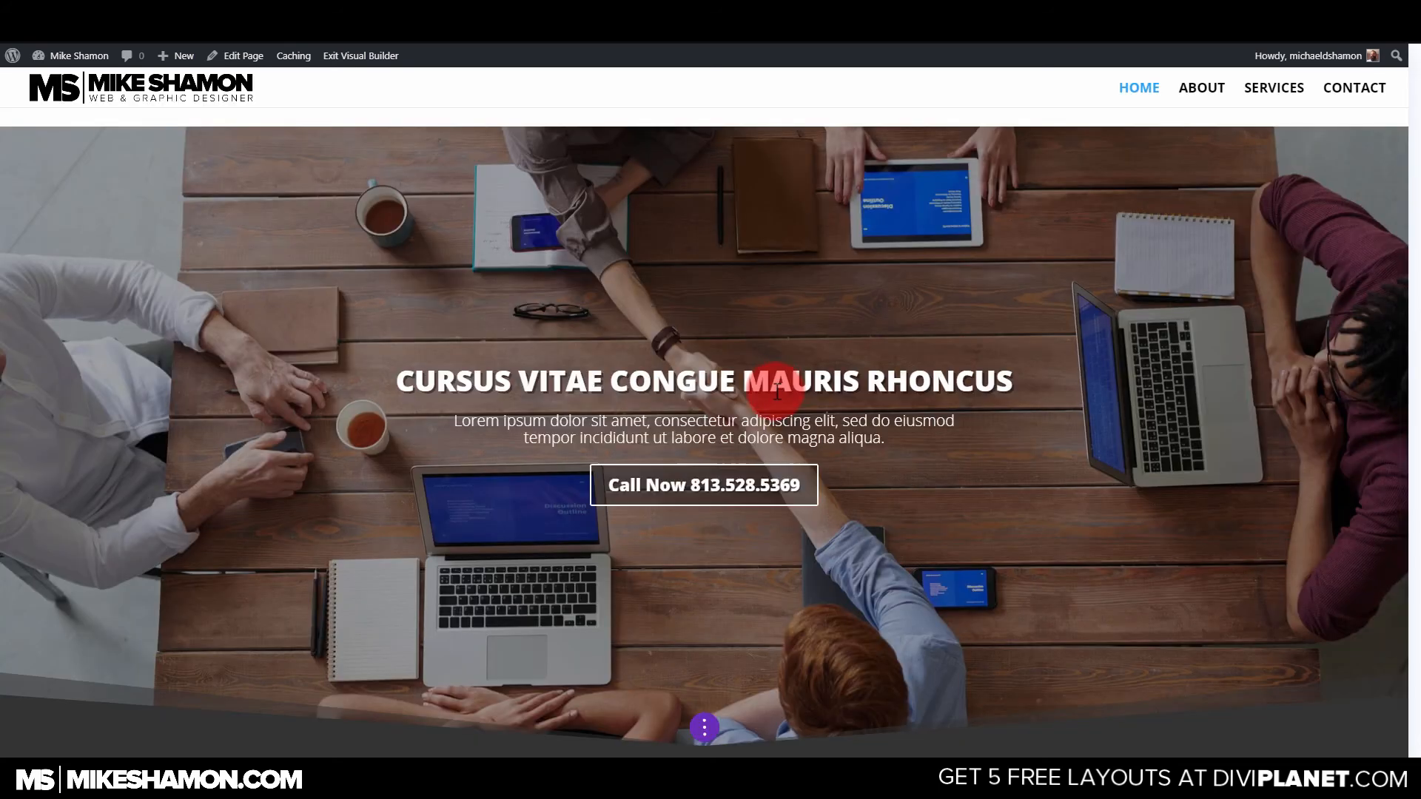
scroll(774, 392, "down", 10)
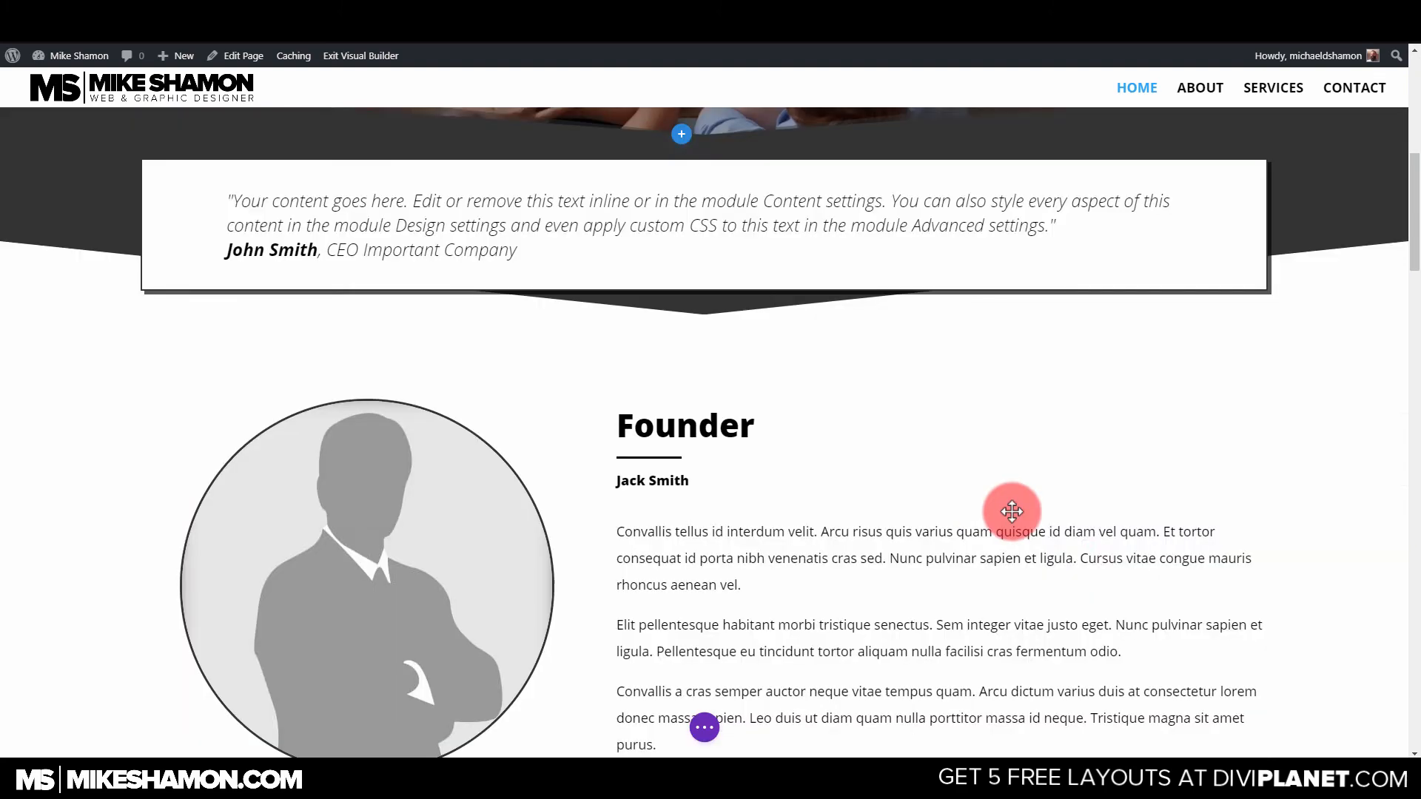
scroll(855, 477, "down", 15)
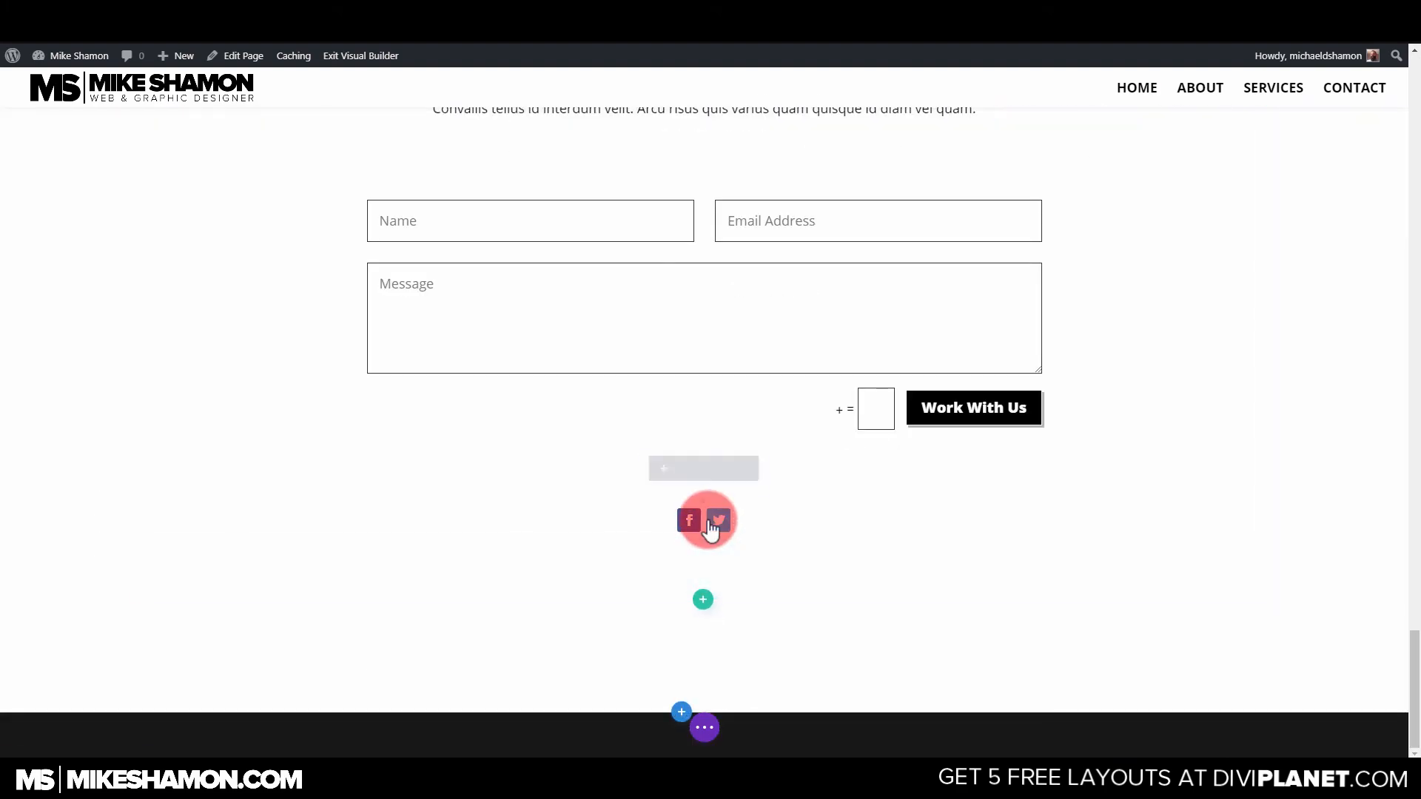
left_click(702, 501)
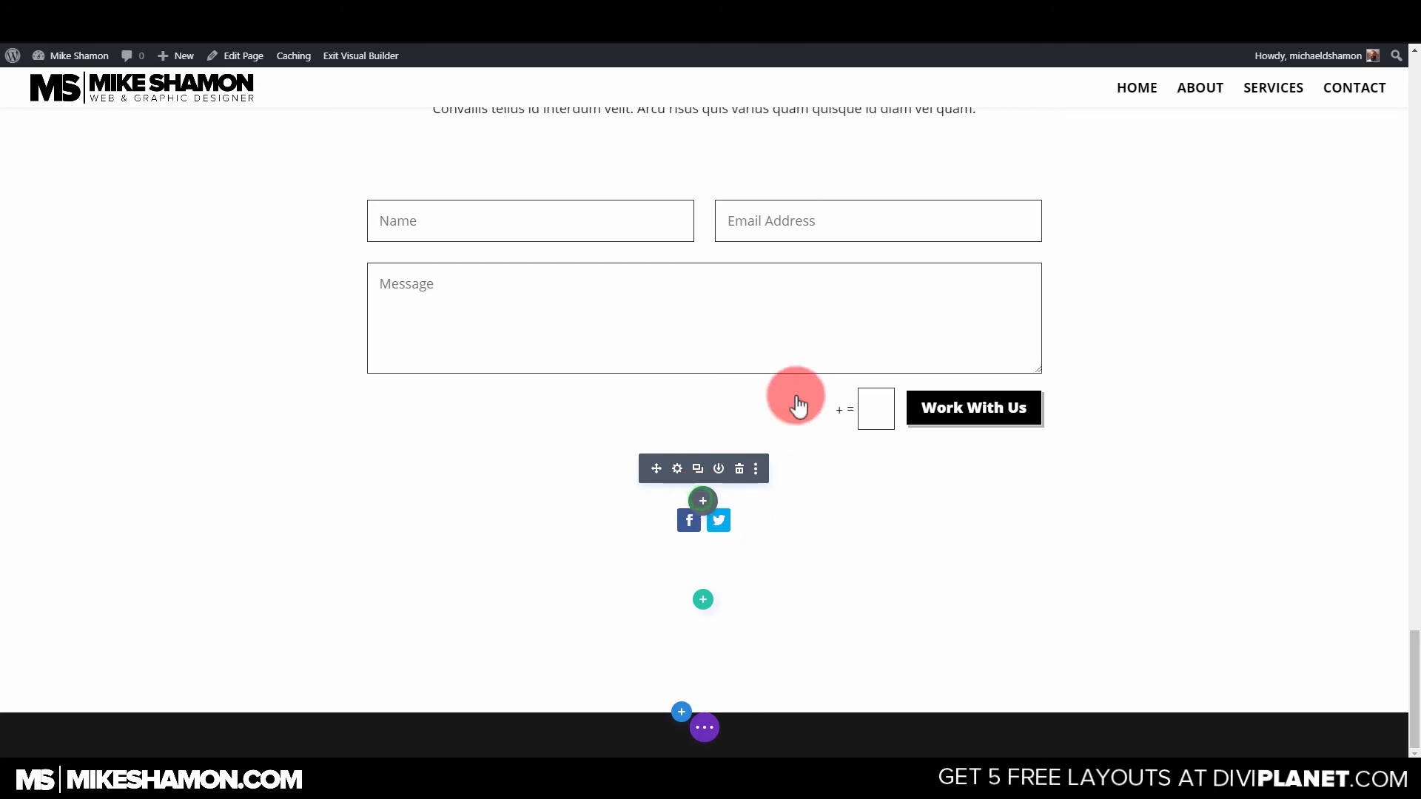
left_click(698, 195)
type("text")
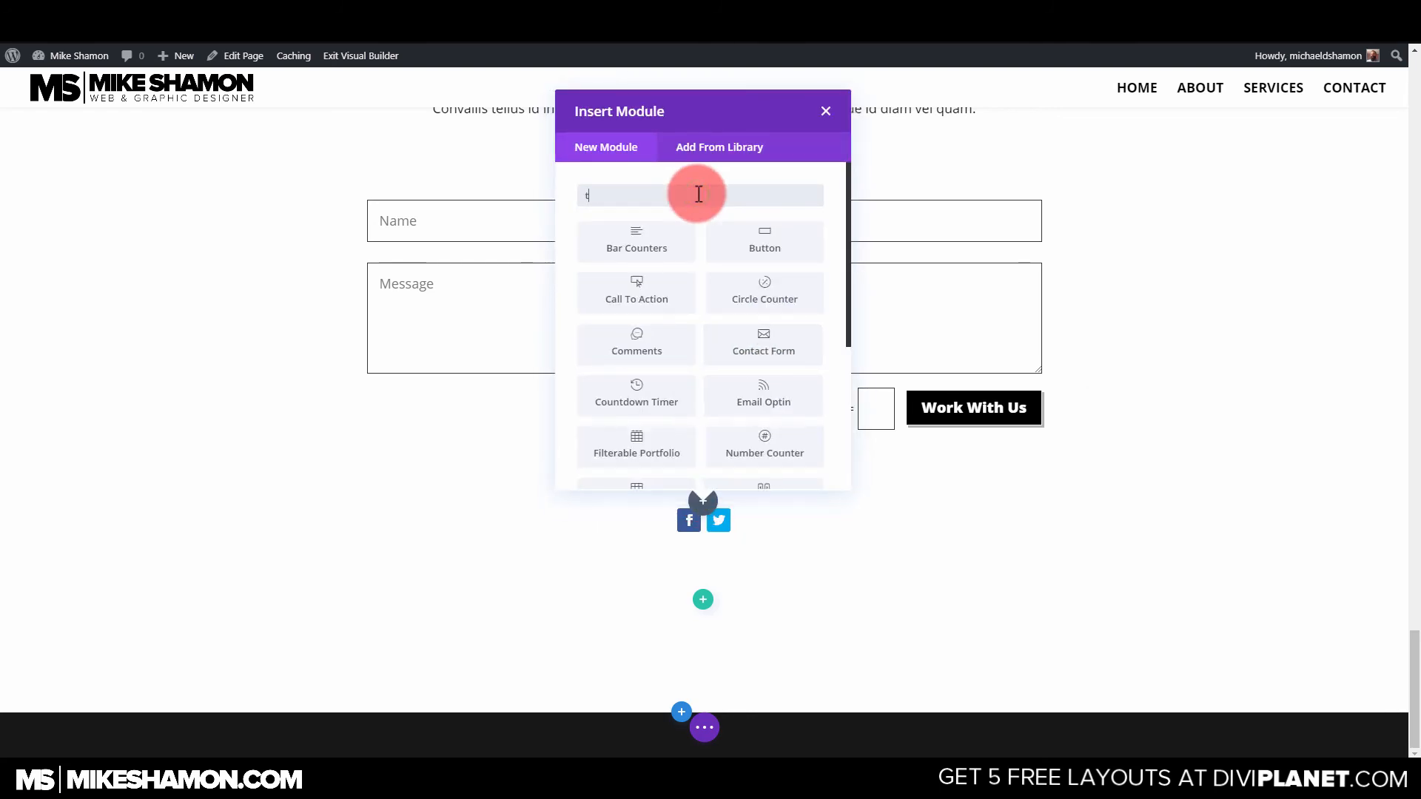
left_click(661, 239)
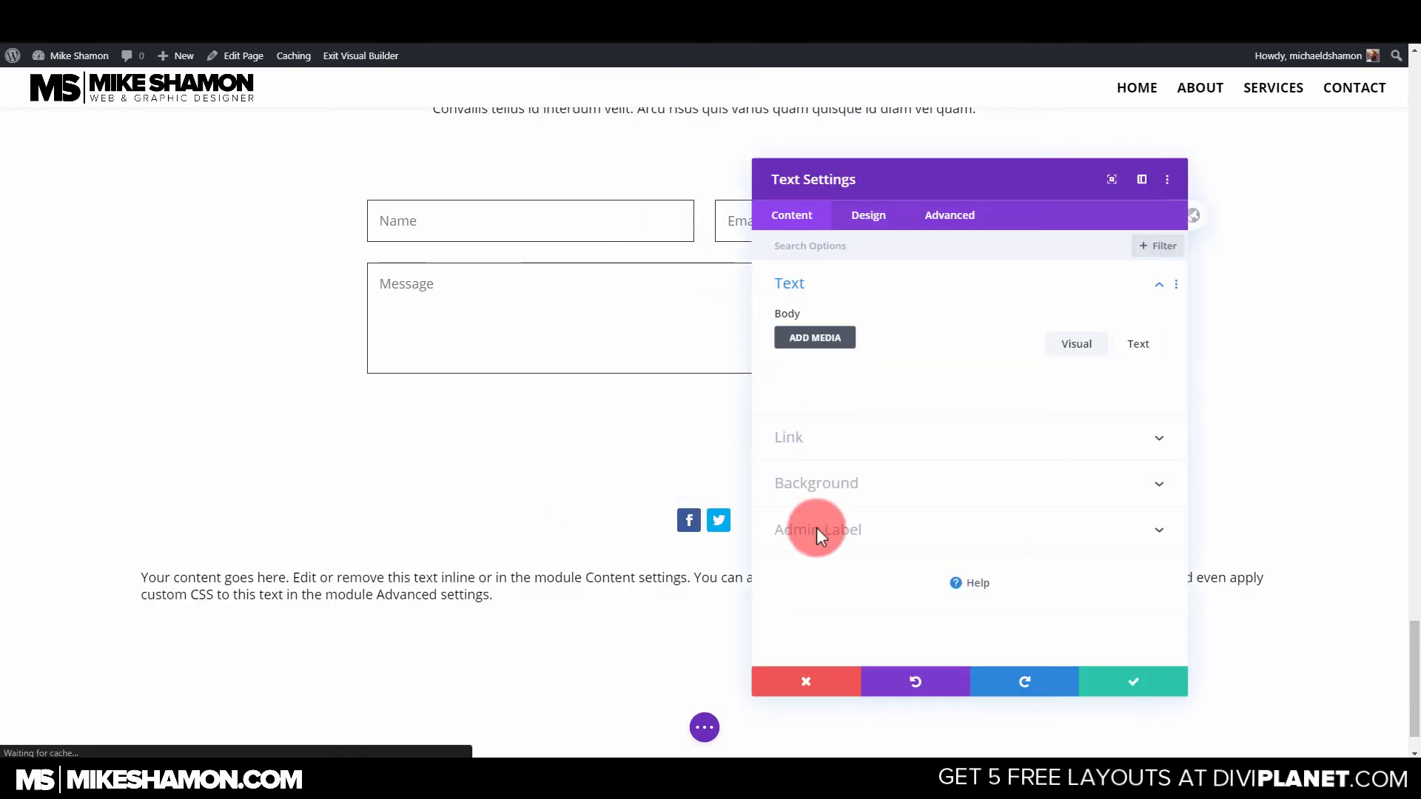
Replace the new text module's placeholder body with "Copyright 2020 MikeShamon.com" and save the module.
key("ctrl+a")
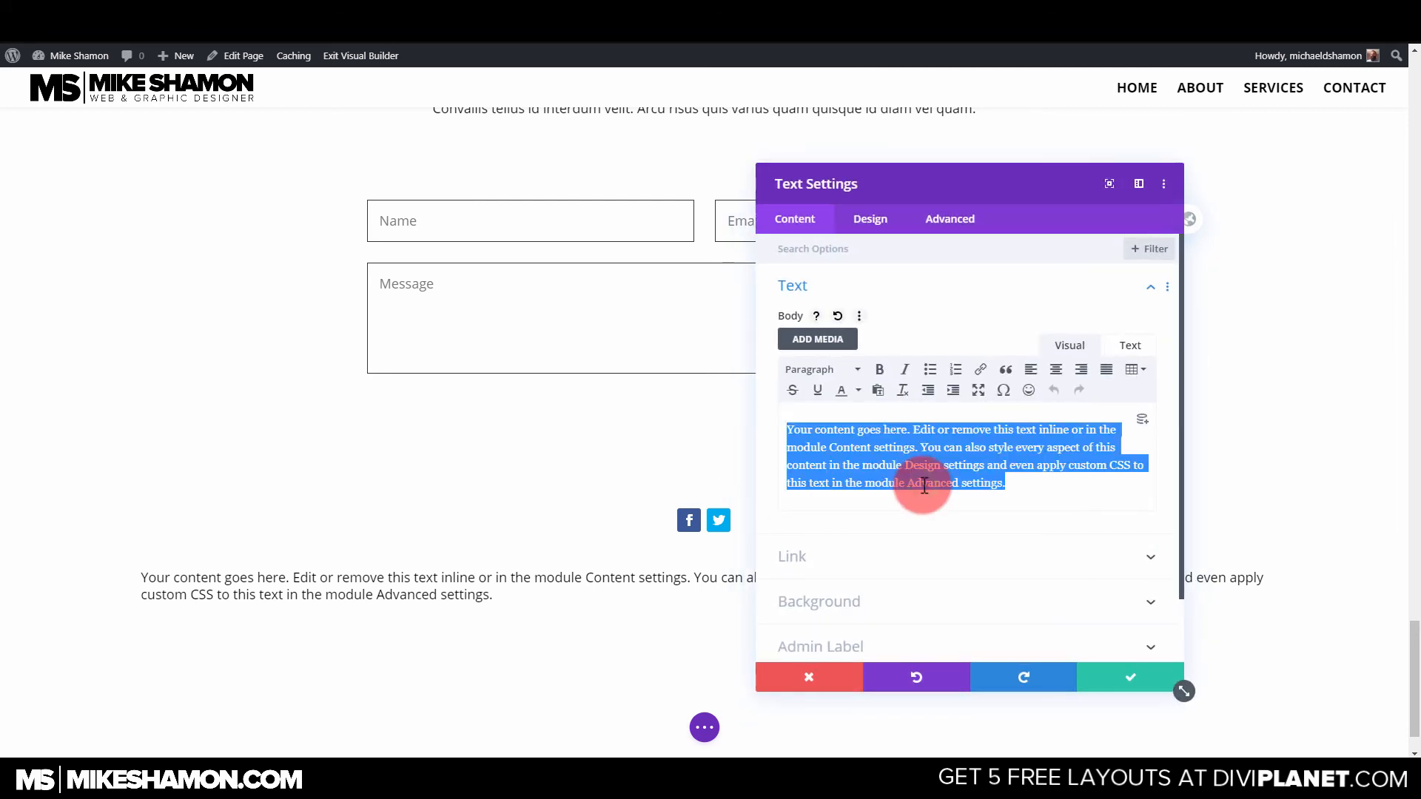
type("Copyright 2020 MikeShamon.com")
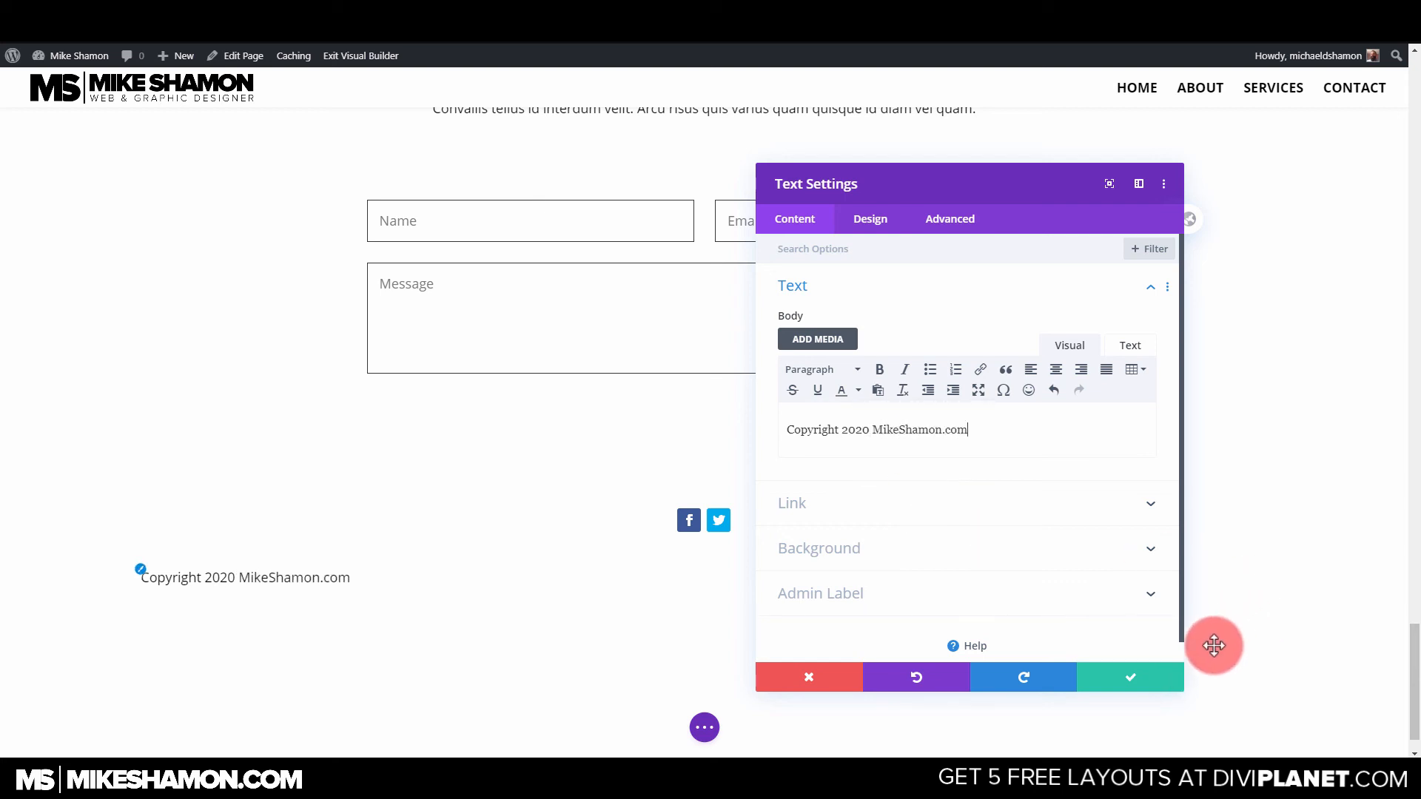
left_click(1146, 674)
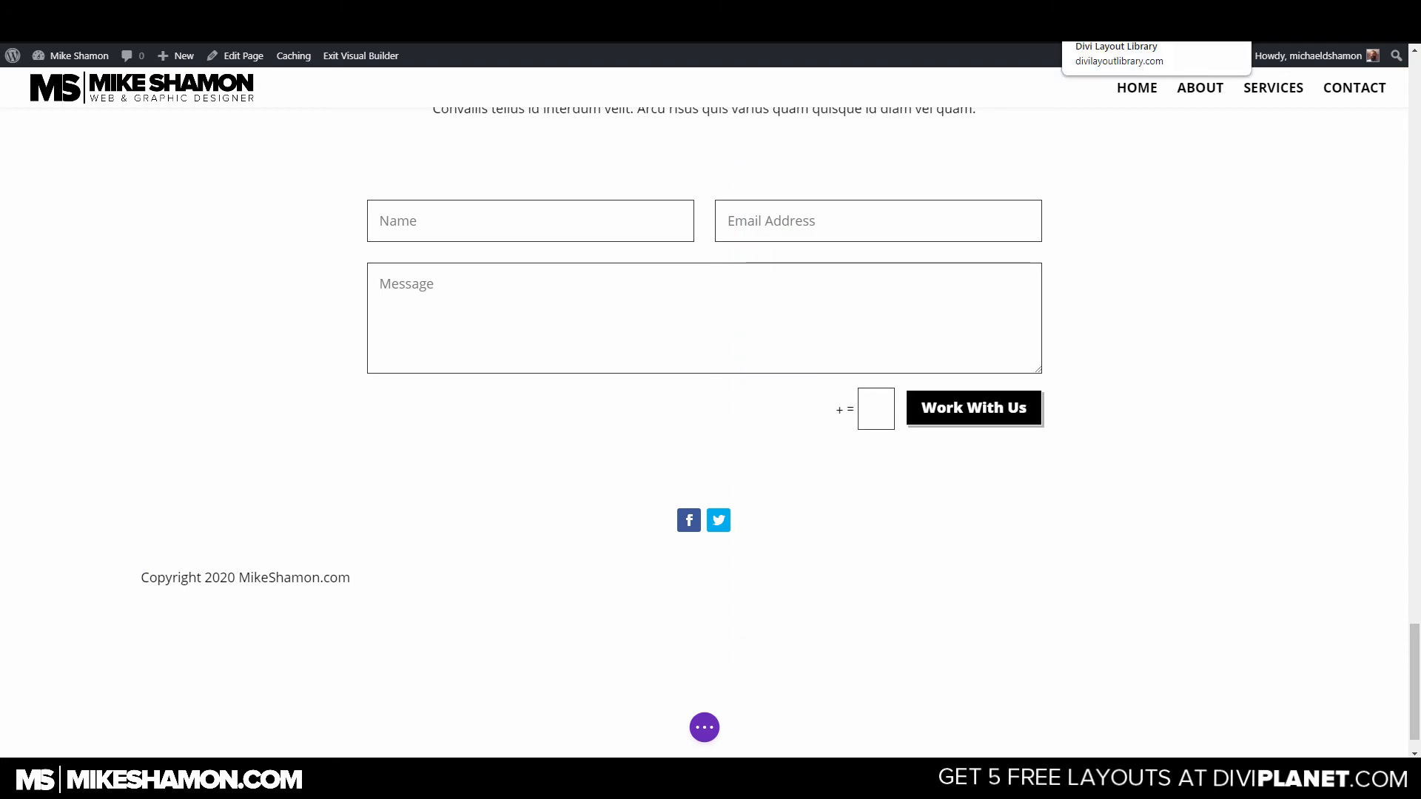
Copy the © symbol from the web search results and change the copyright text to "Copyright © 2020 | MikeShamon.com".
left_click(836, 15)
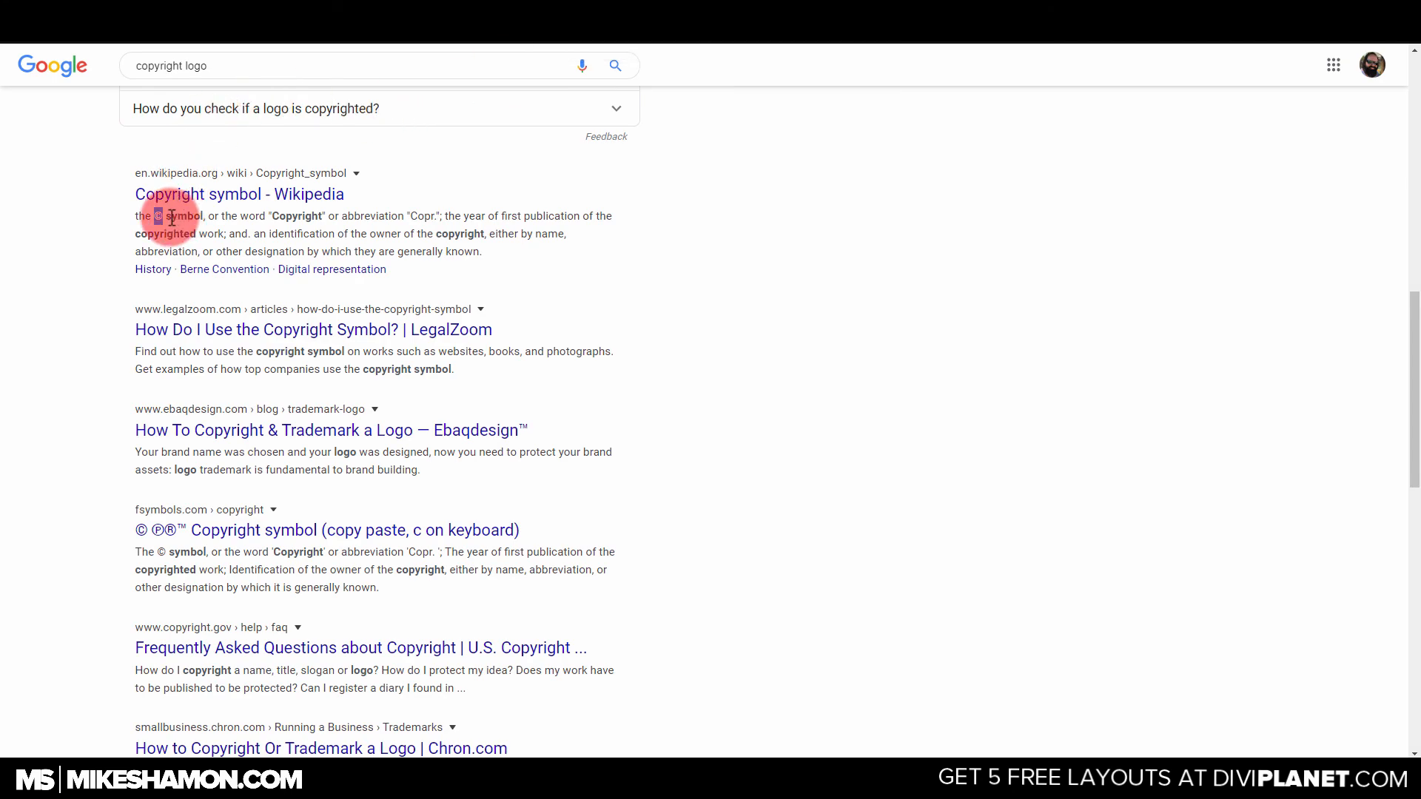
left_click(333, 18)
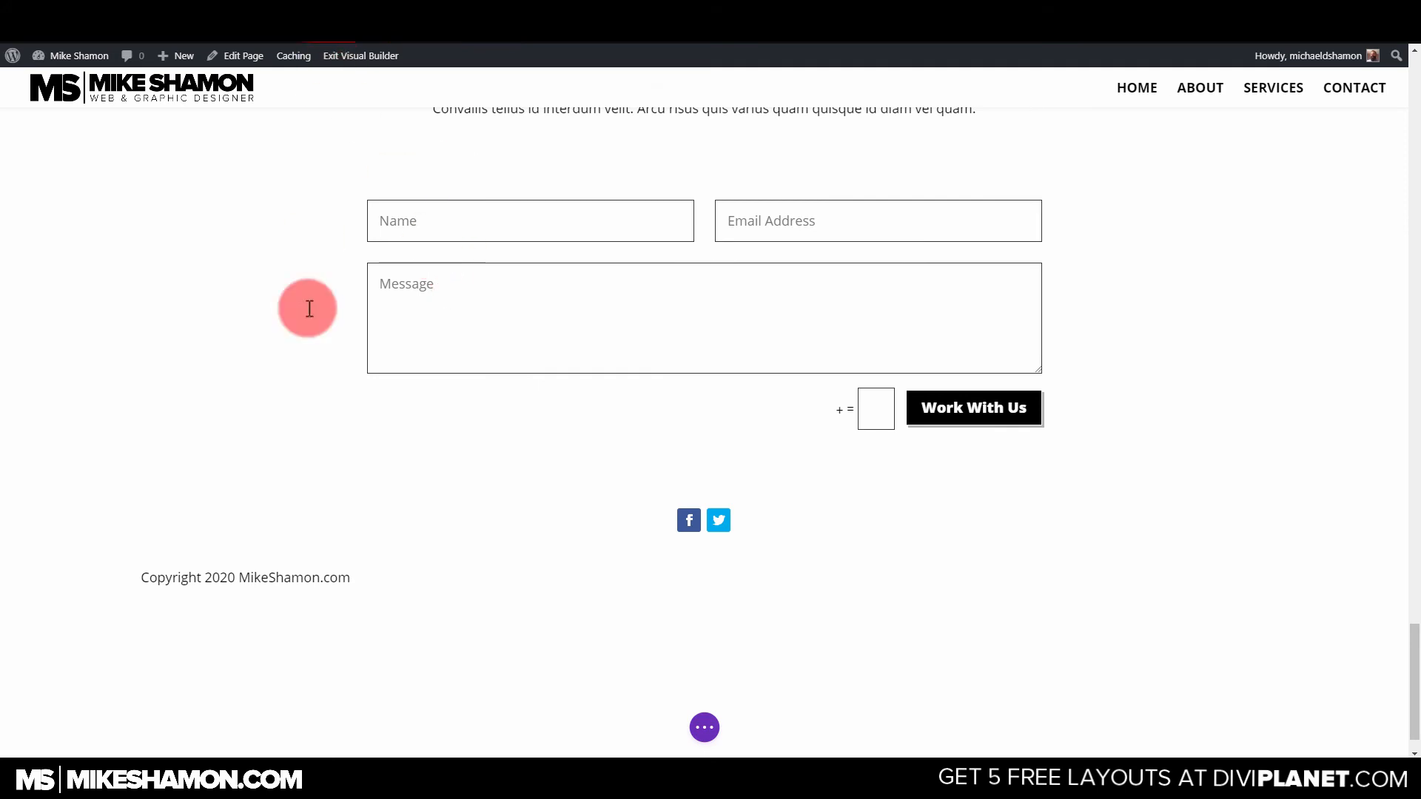
left_click(205, 578)
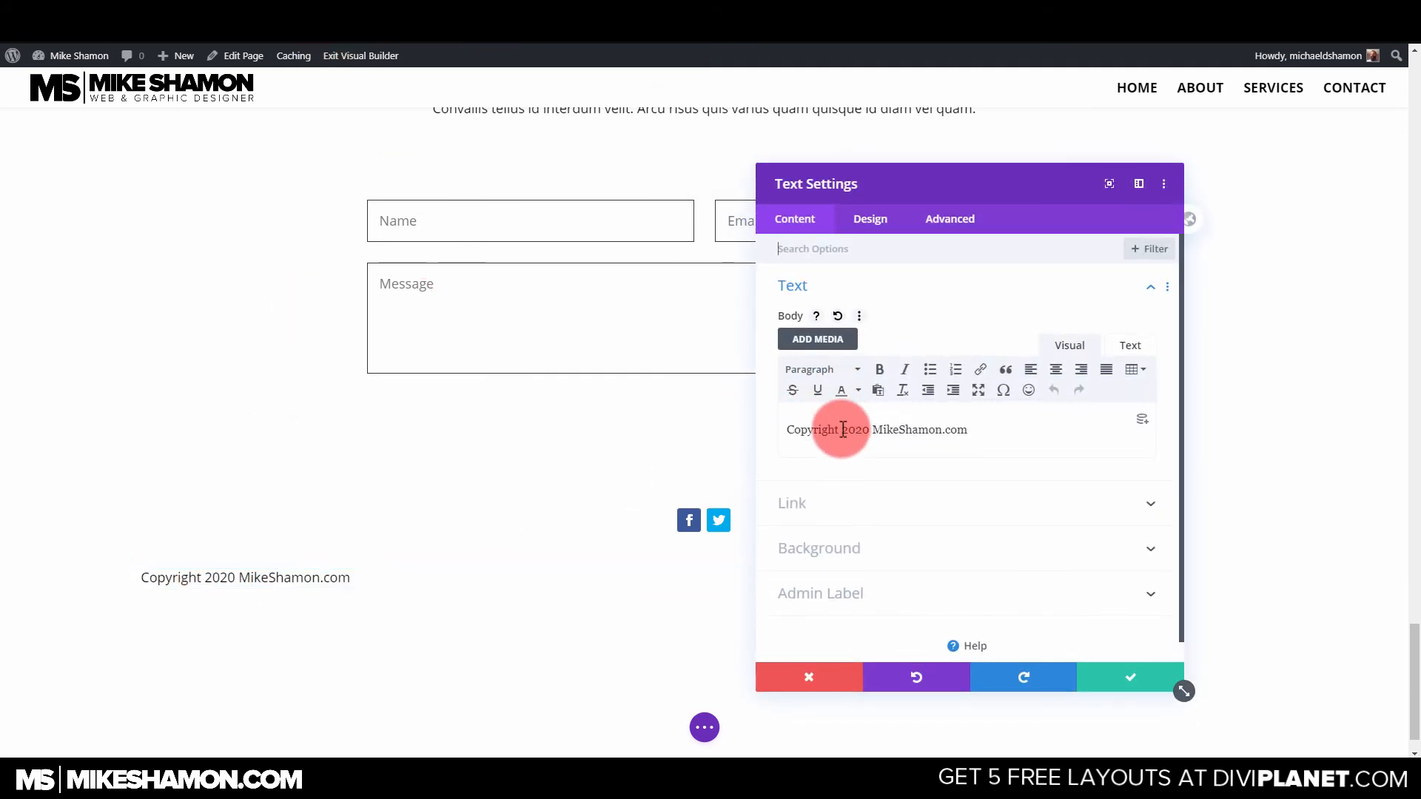
type("©")
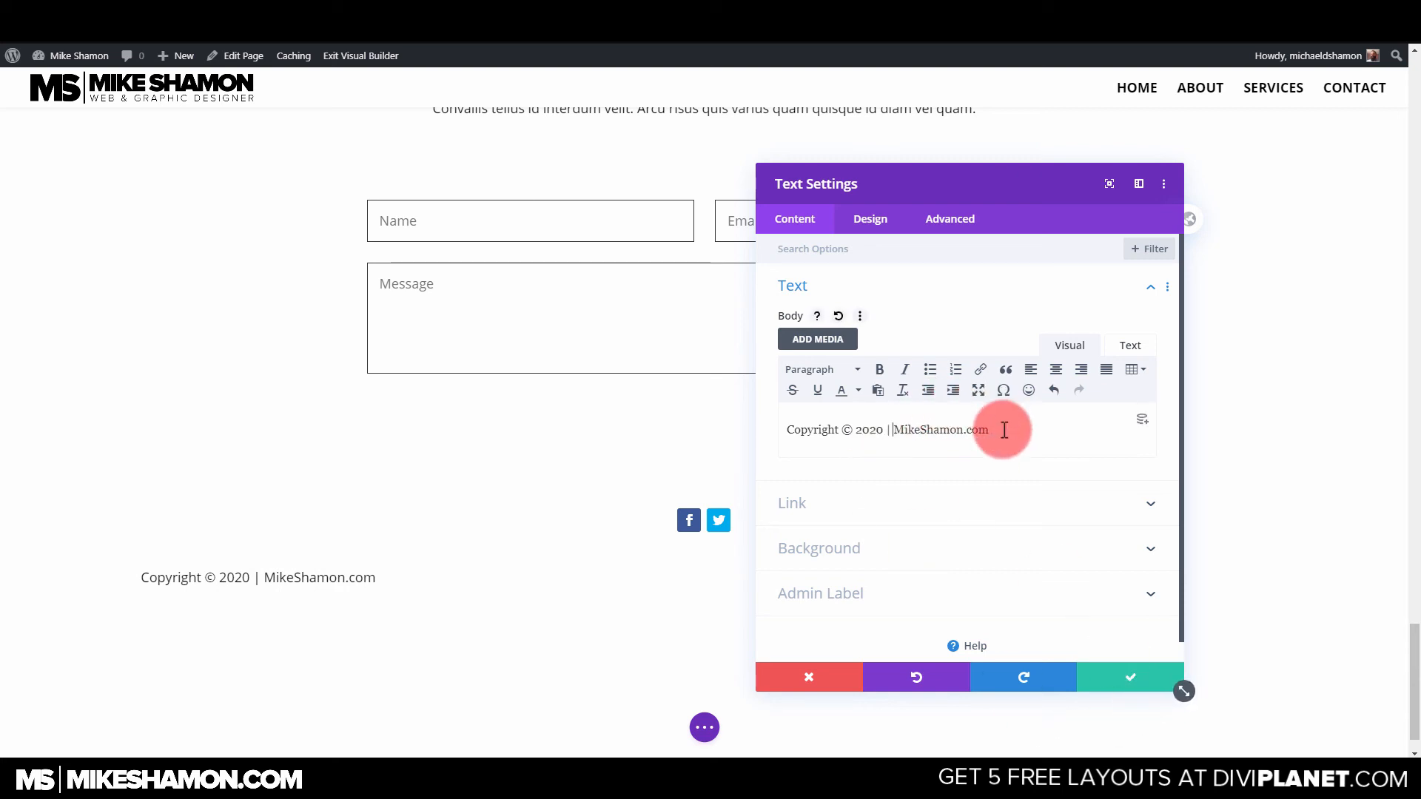
Turn MikeShamon.com in the copyright text into a link, entering "mike" as the URL.
left_click_drag(1000, 430, 892, 435)
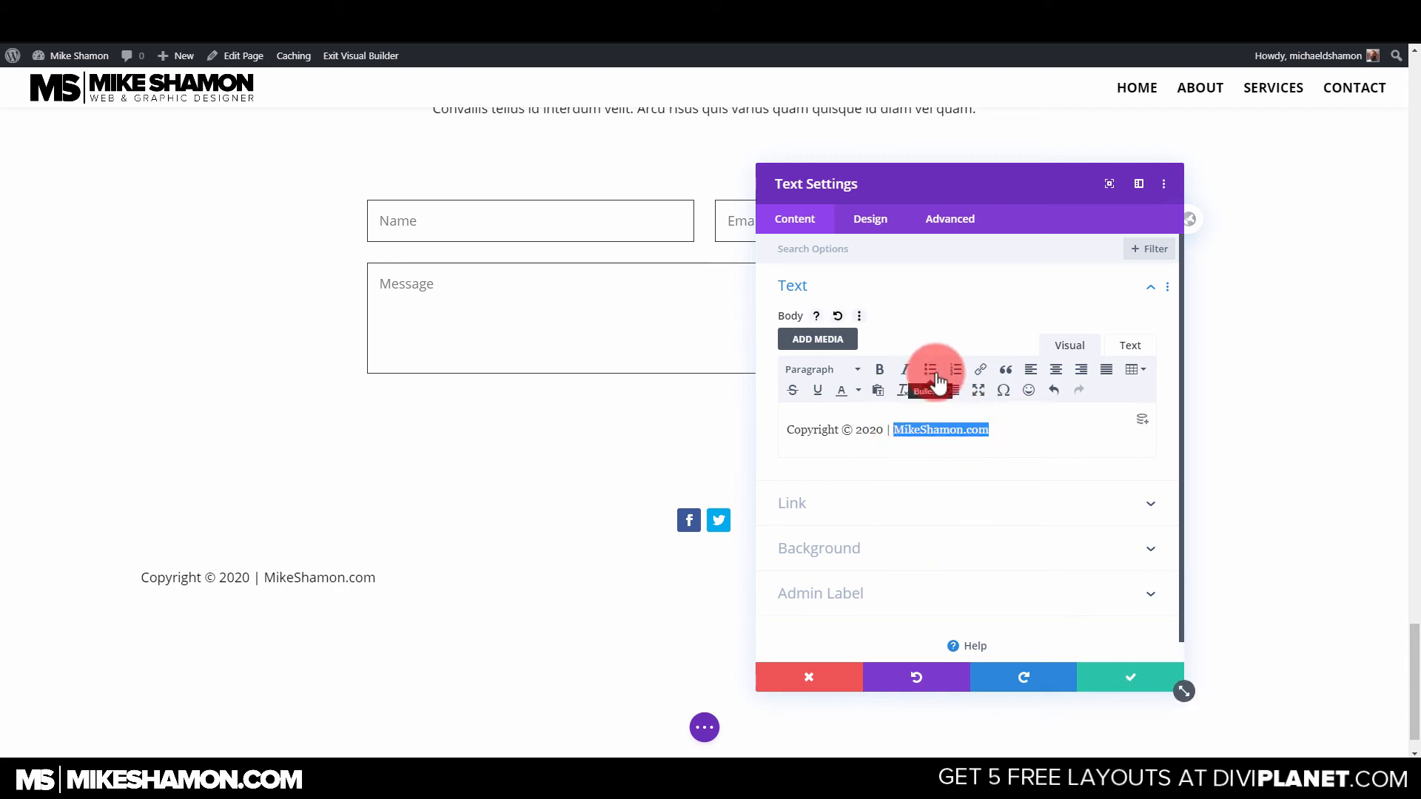
left_click(980, 370)
left_click(691, 352)
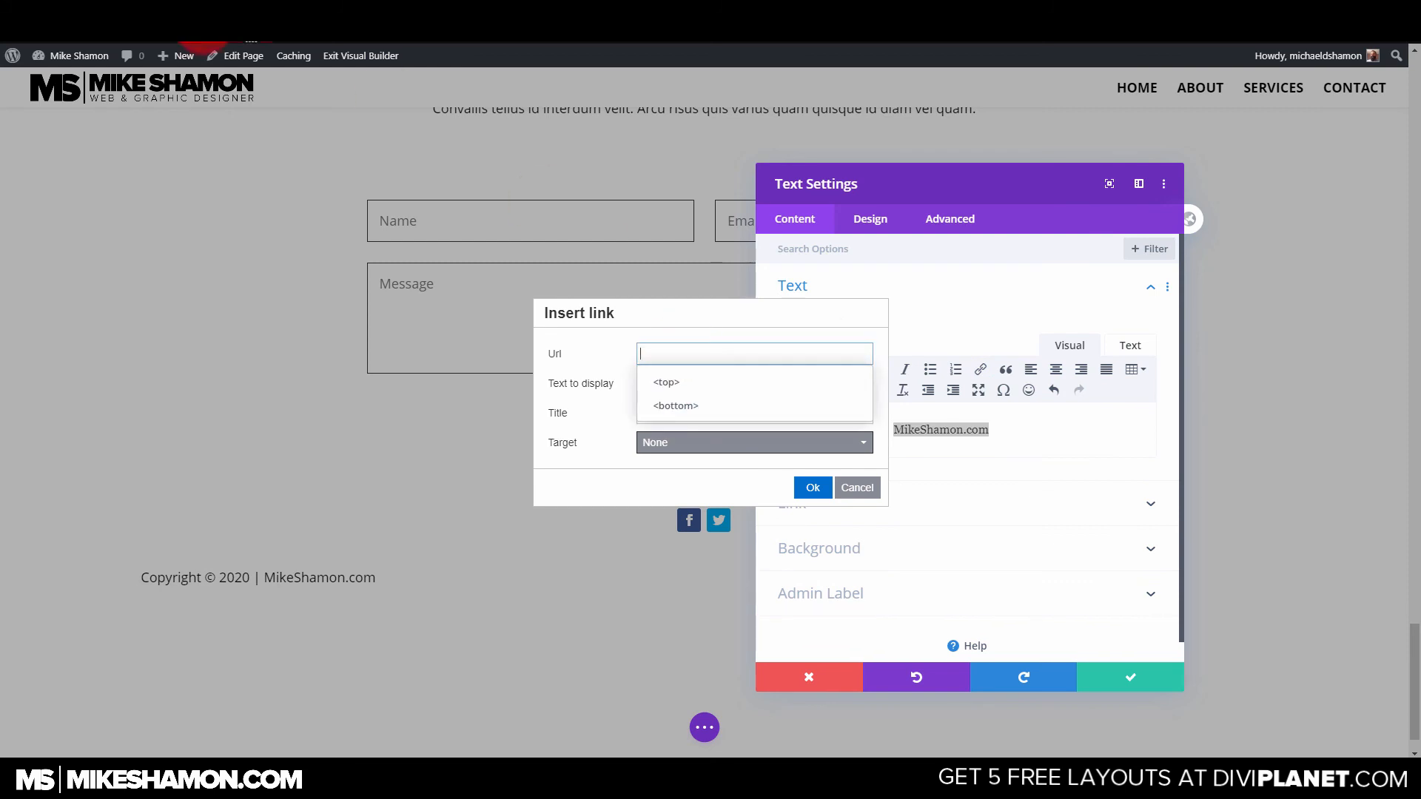
left_click(579, 323)
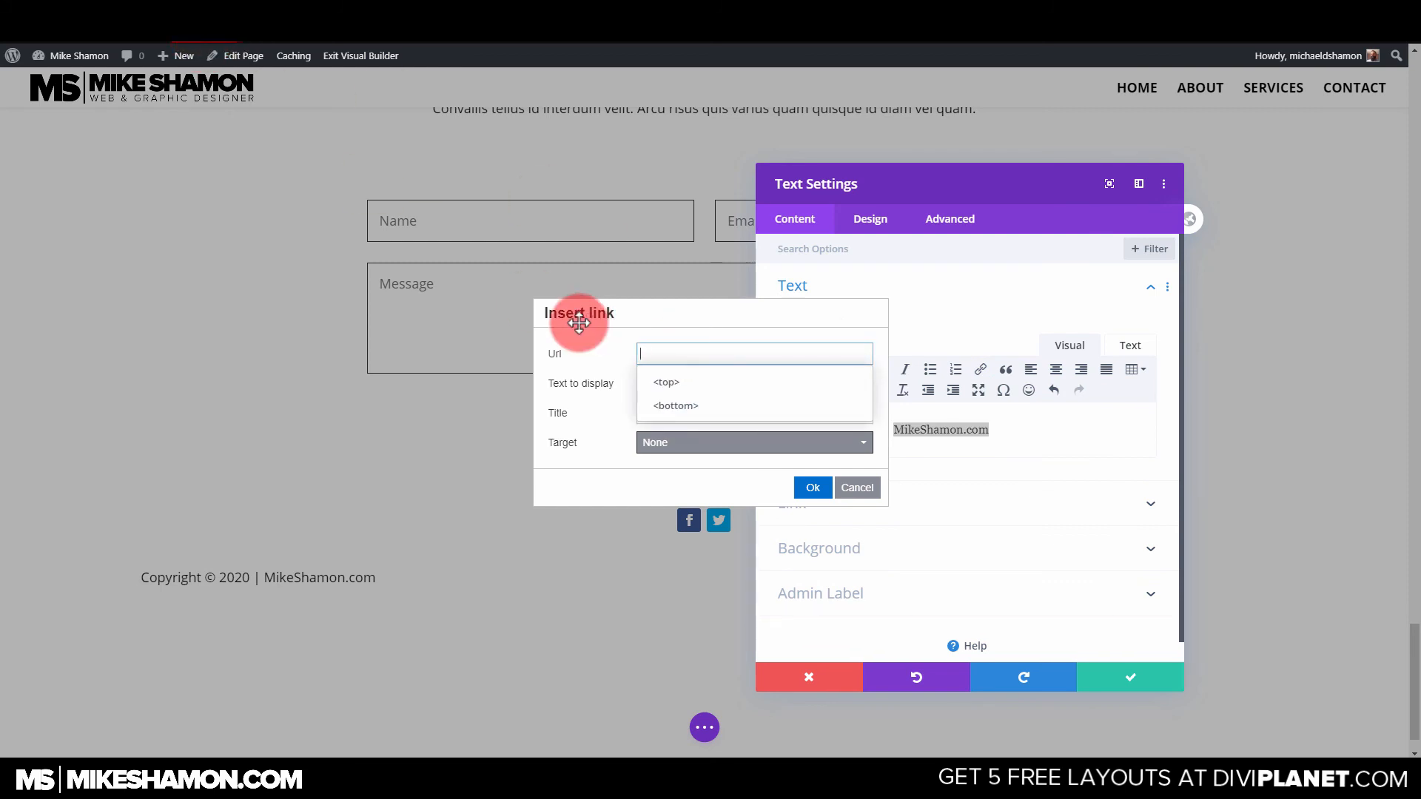
type("mike")
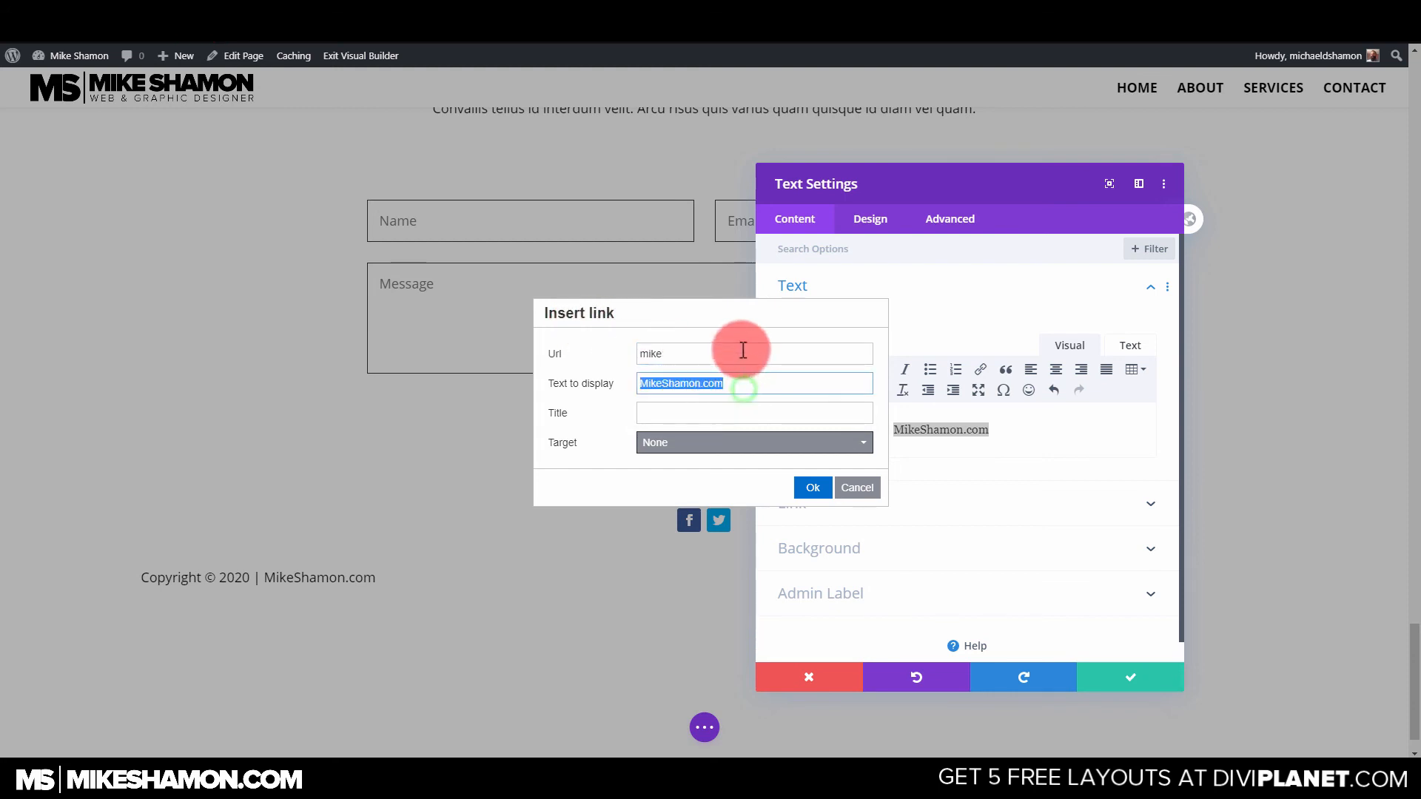
left_click(817, 484)
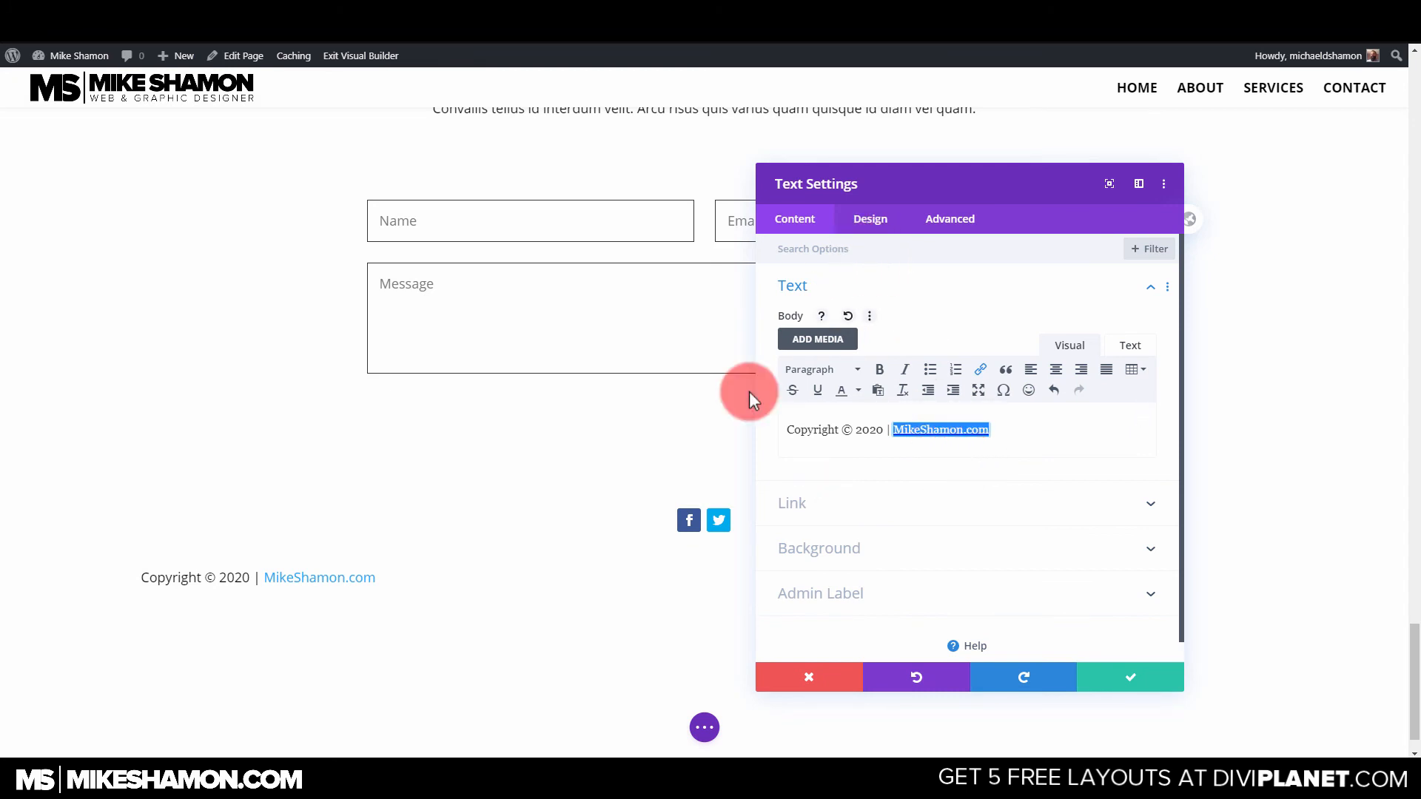
Set the copyright link's text color to black and its font weight to Bold without underline, and save the module.
left_click(880, 221)
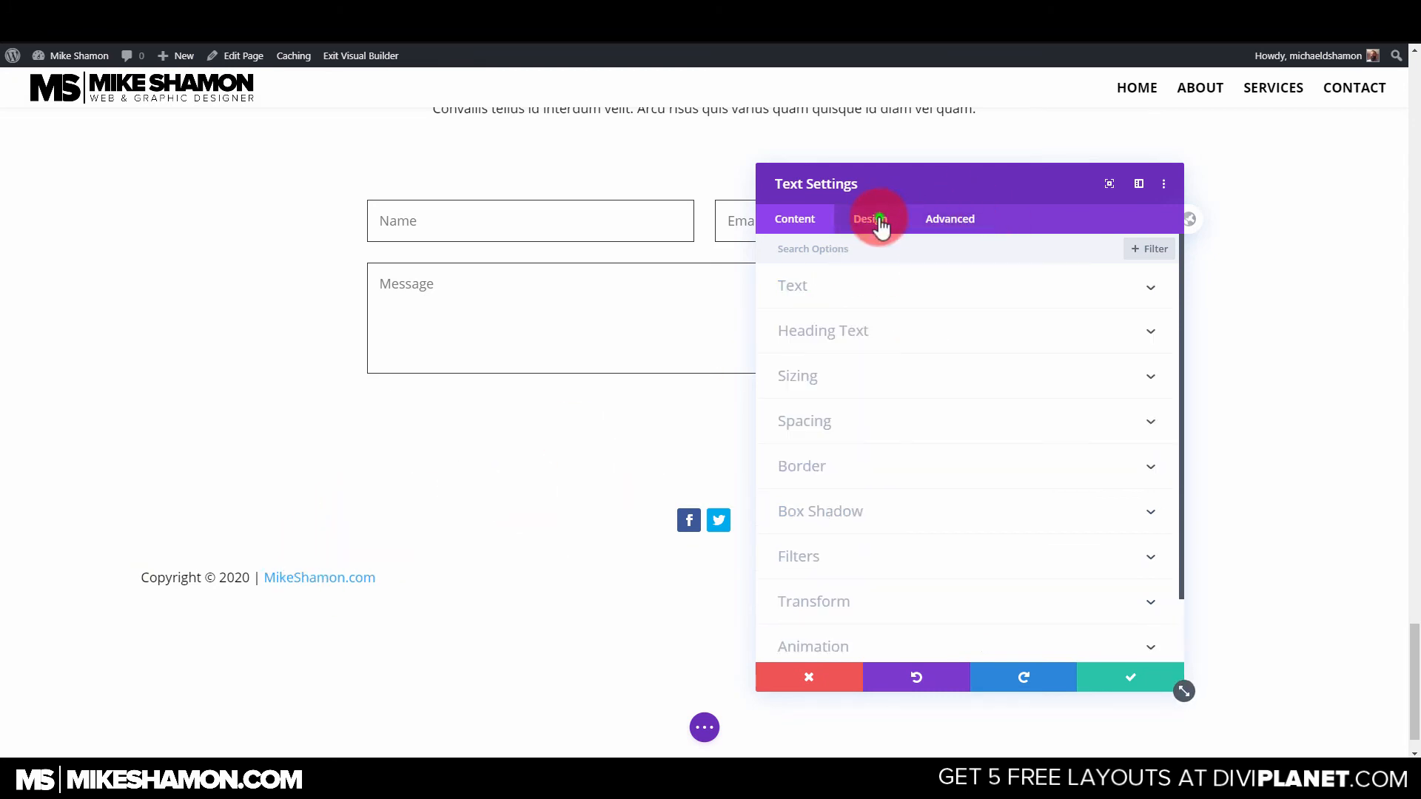
left_click(827, 297)
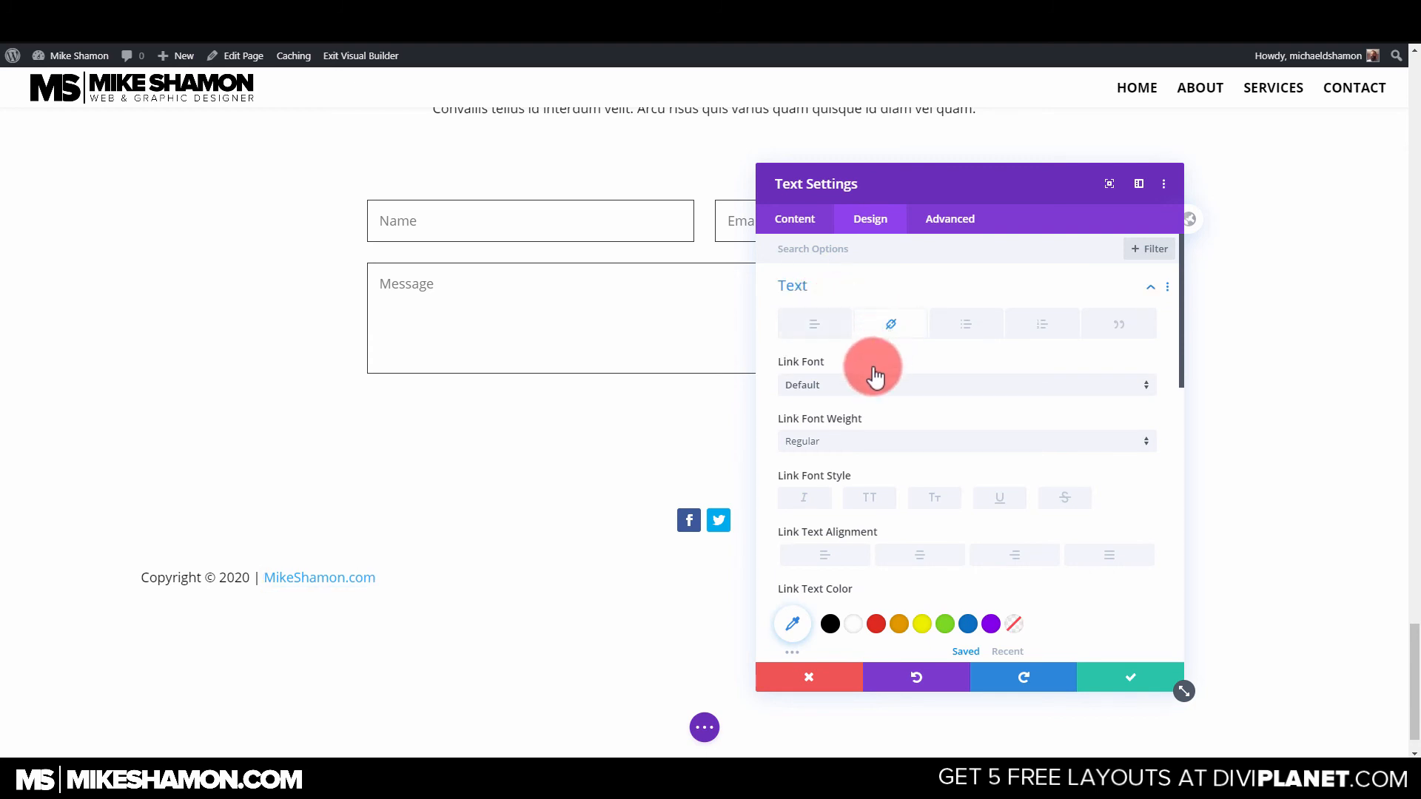
left_click(832, 628)
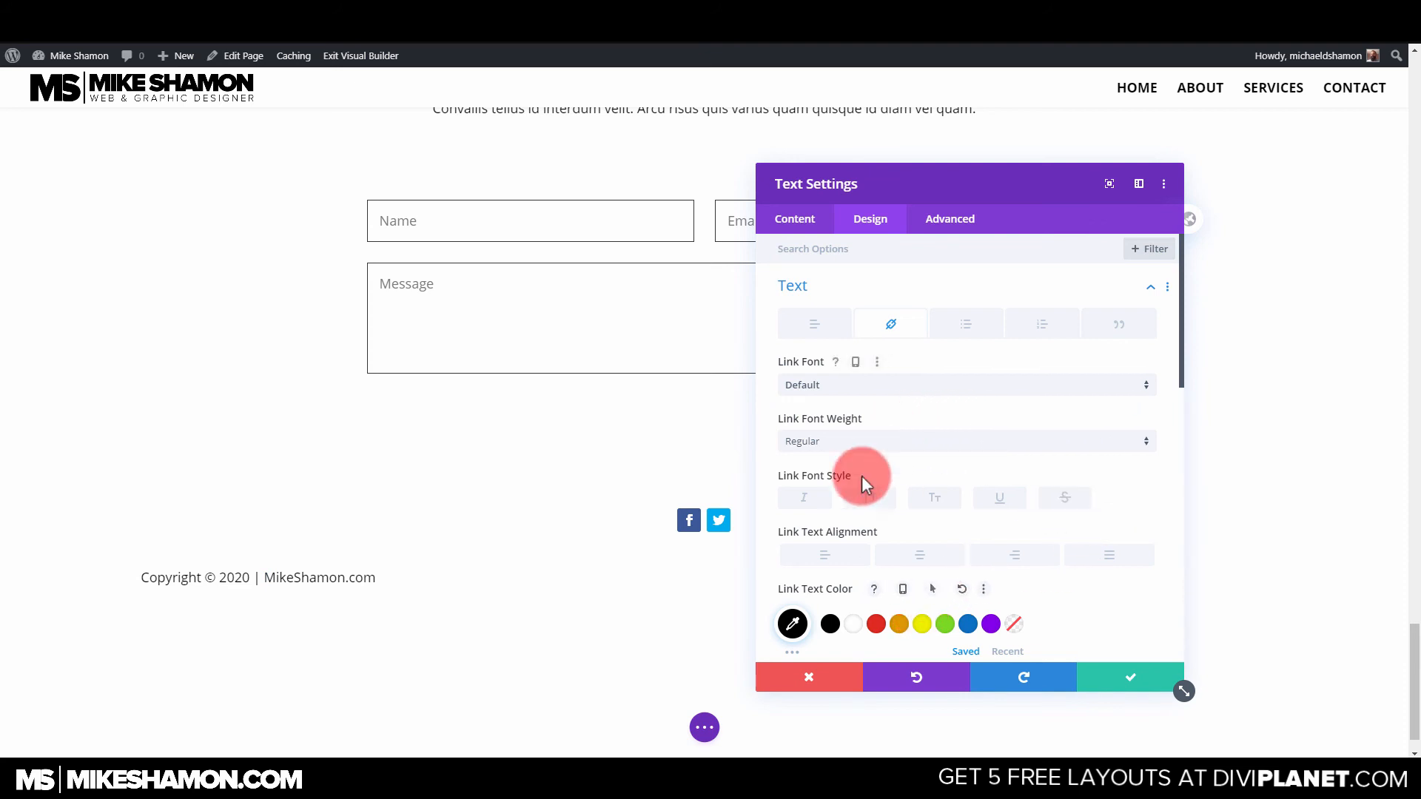
left_click(830, 444)
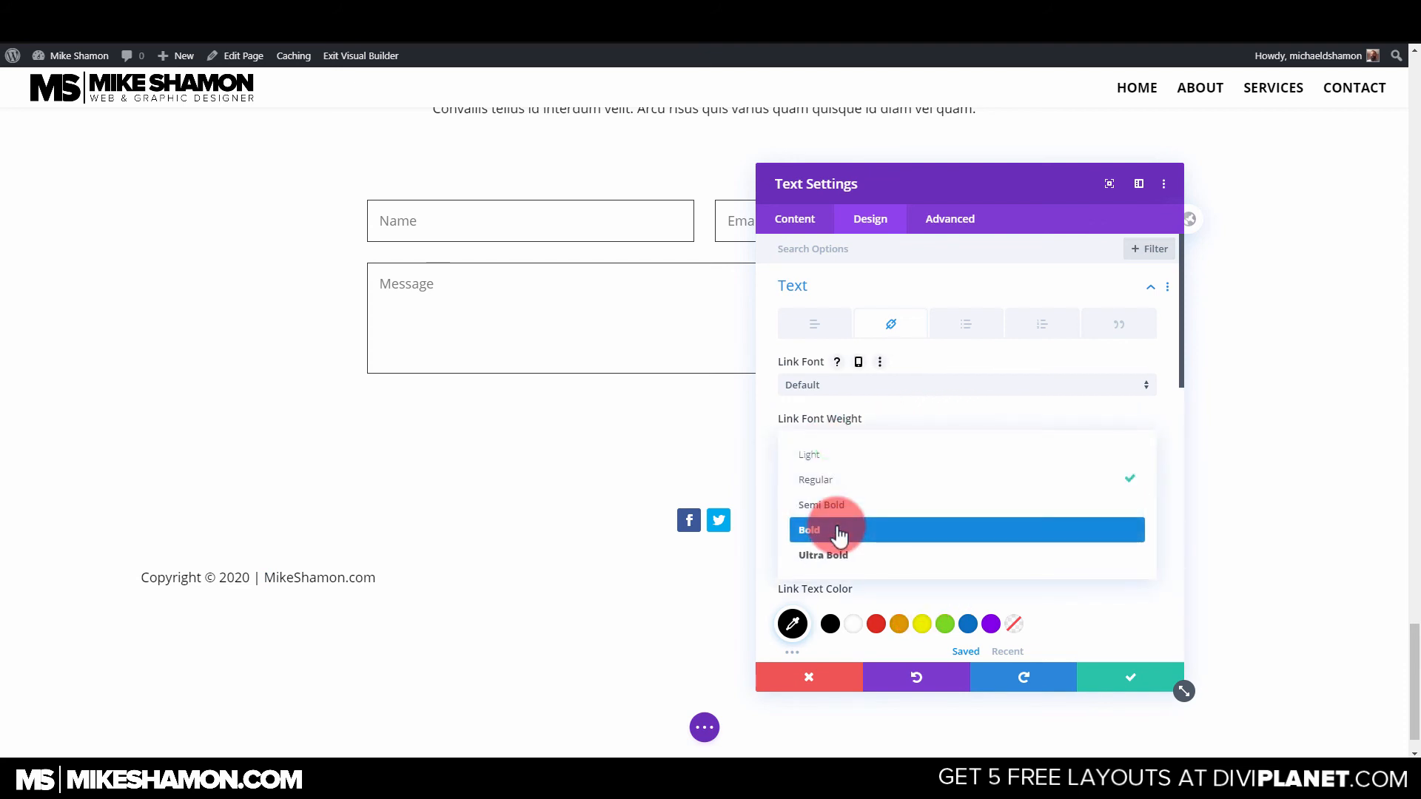
left_click(837, 522)
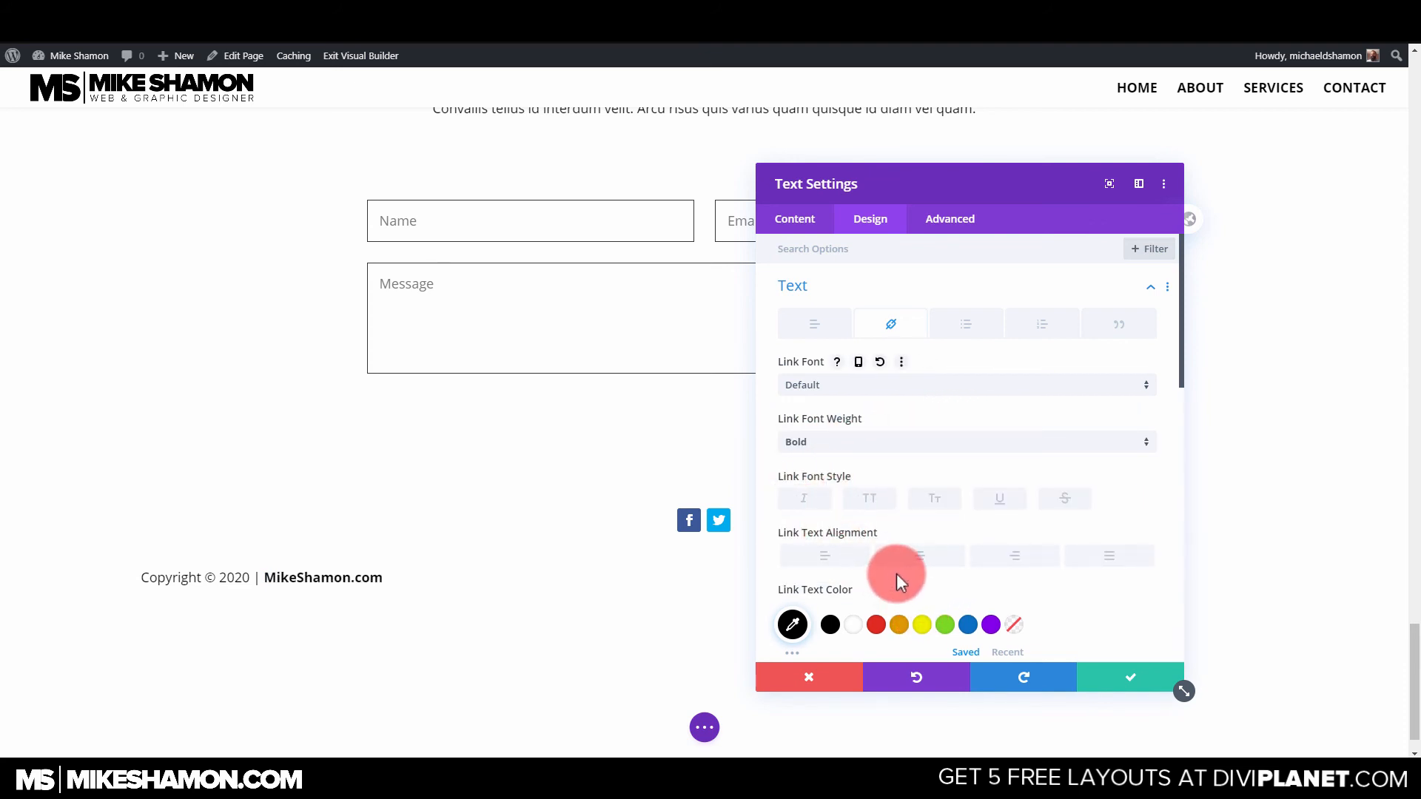
left_click(1000, 497)
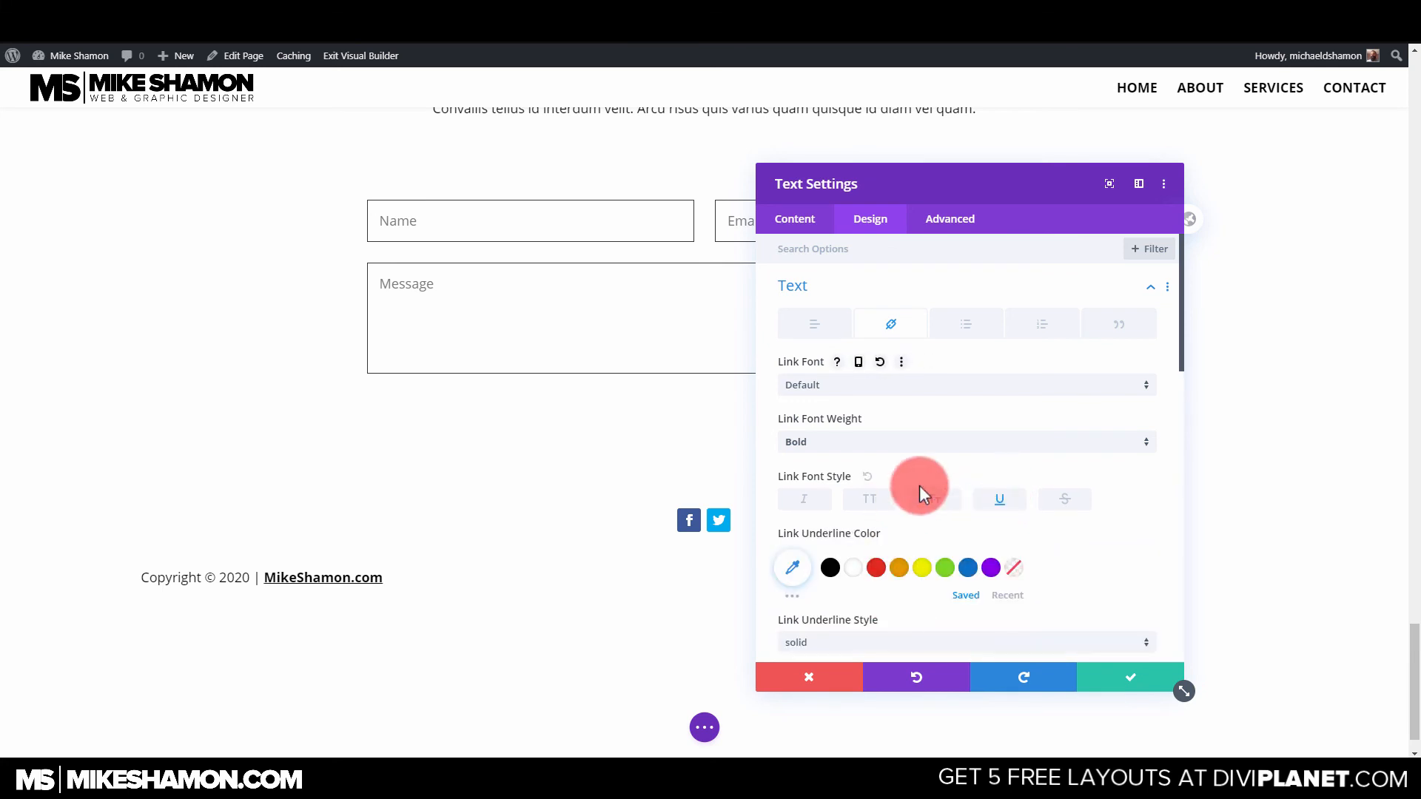
left_click(978, 500)
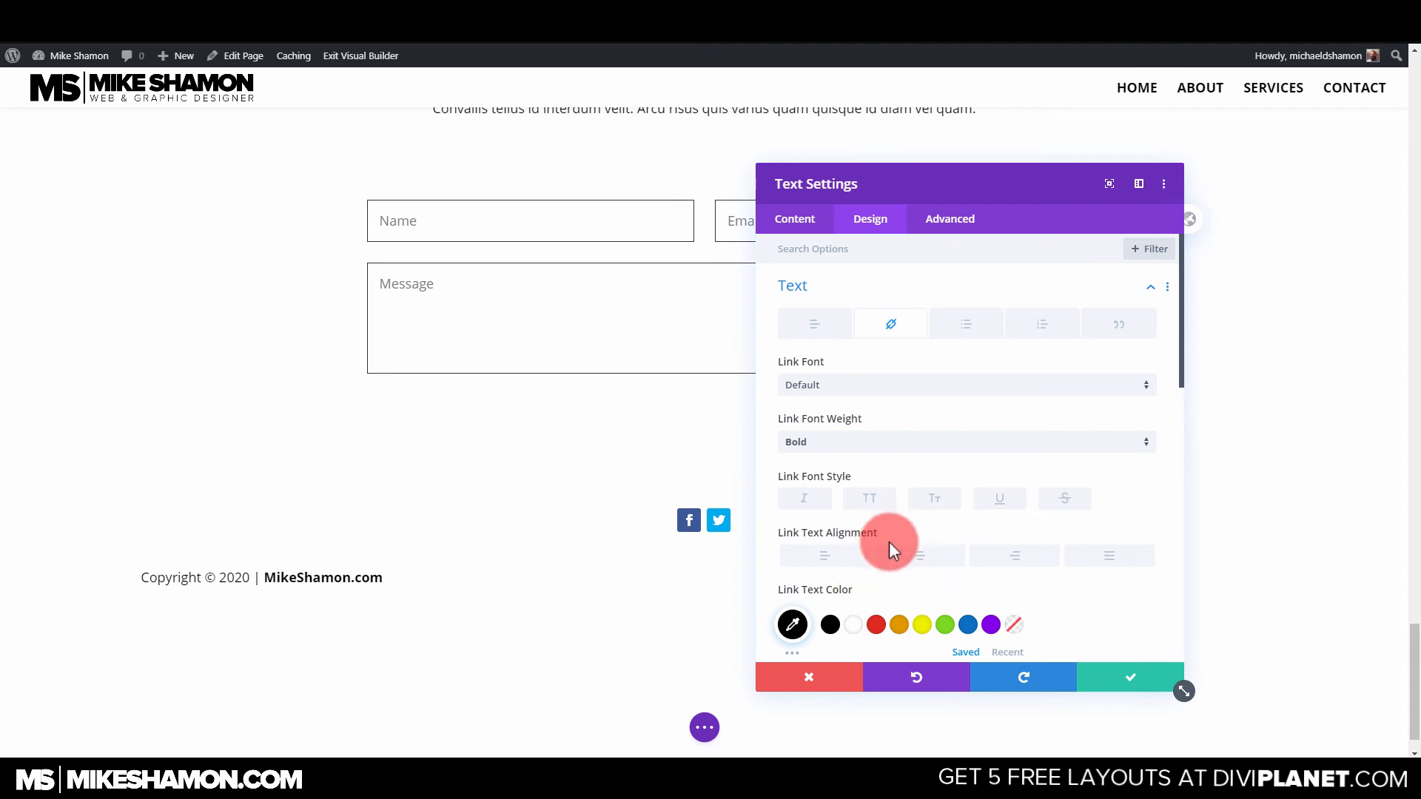
scroll(946, 606, "down", 2)
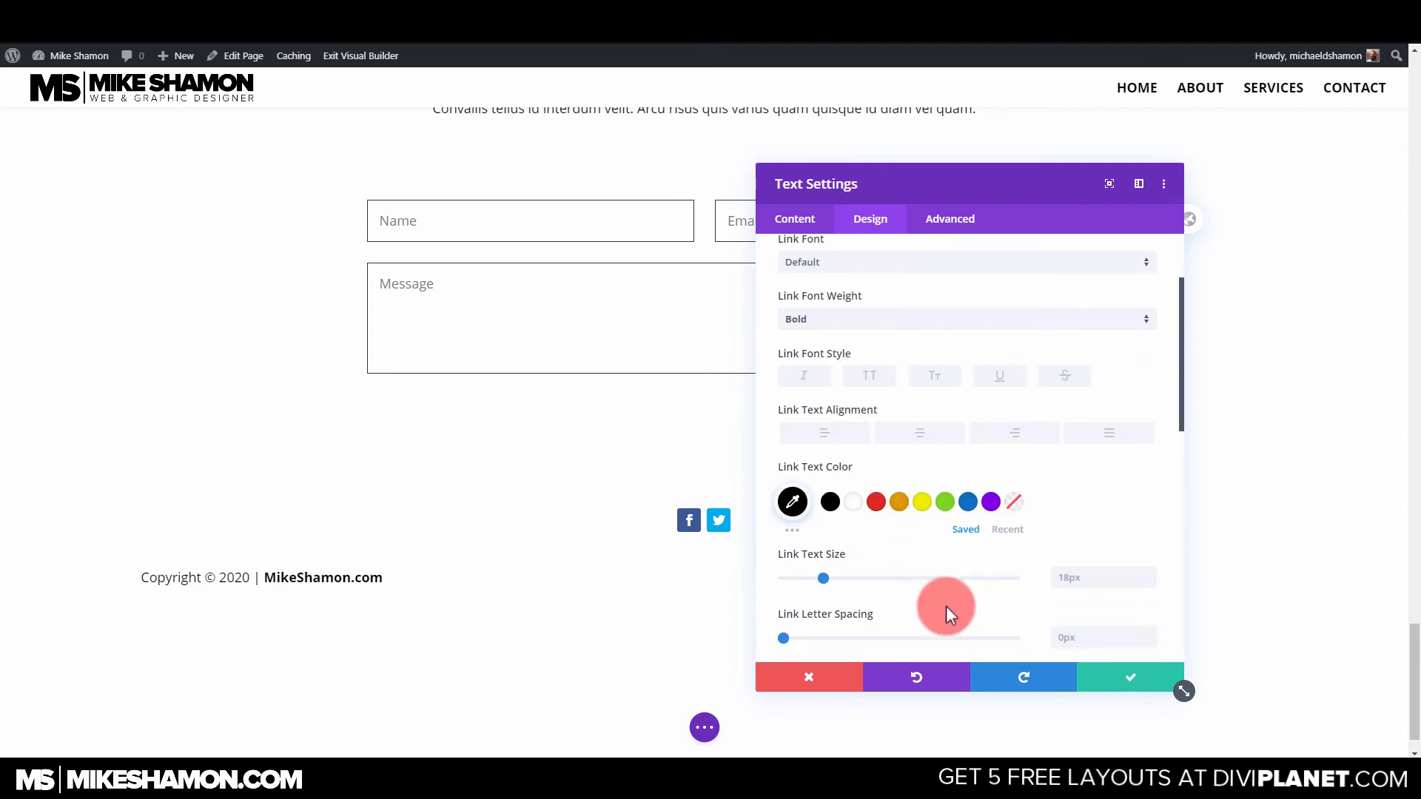
left_click(1116, 682)
Center the copyright text, reduce its text size to 14px, and save the module.
mouse_move(596, 574)
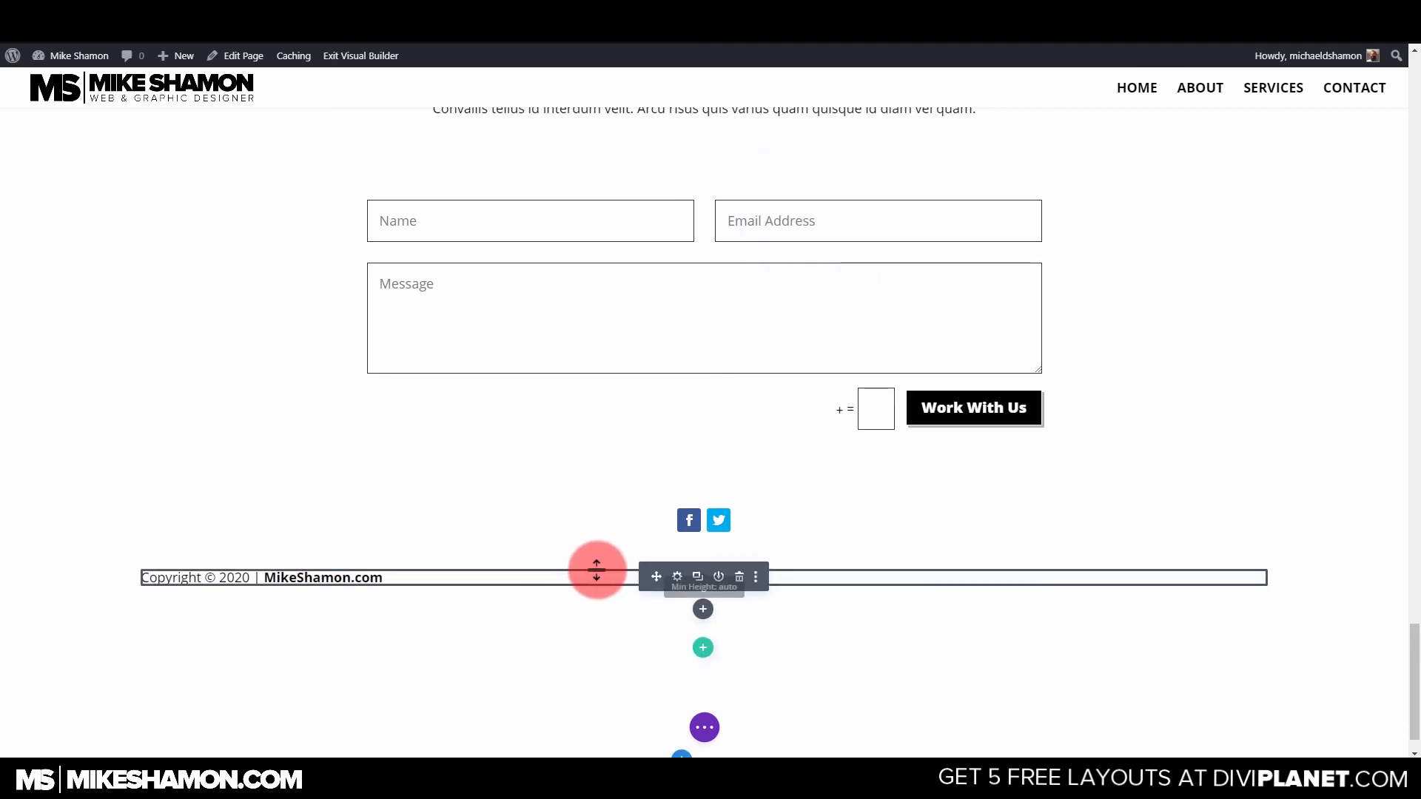
left_click(676, 579)
left_click(869, 220)
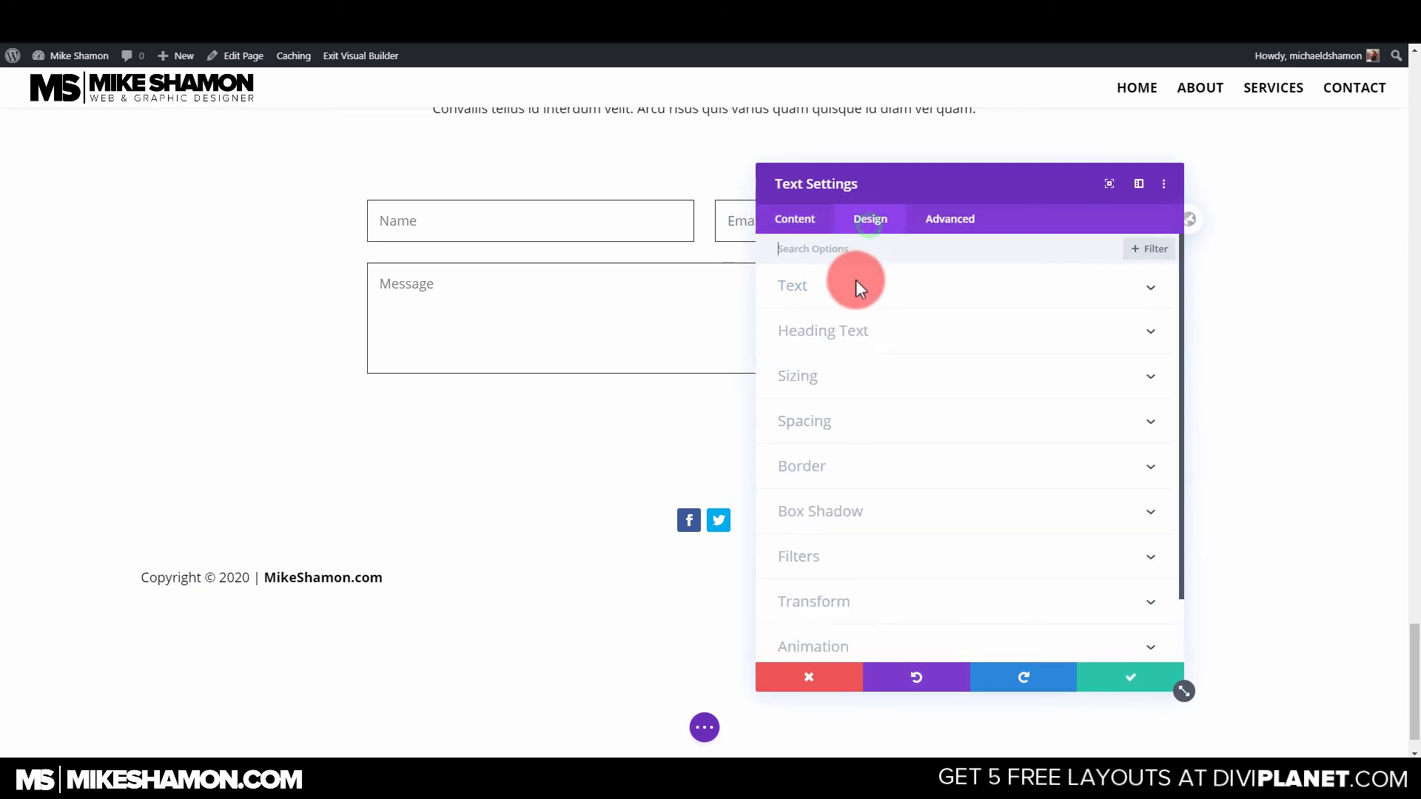
left_click(856, 283)
scroll(858, 296, "down", 2)
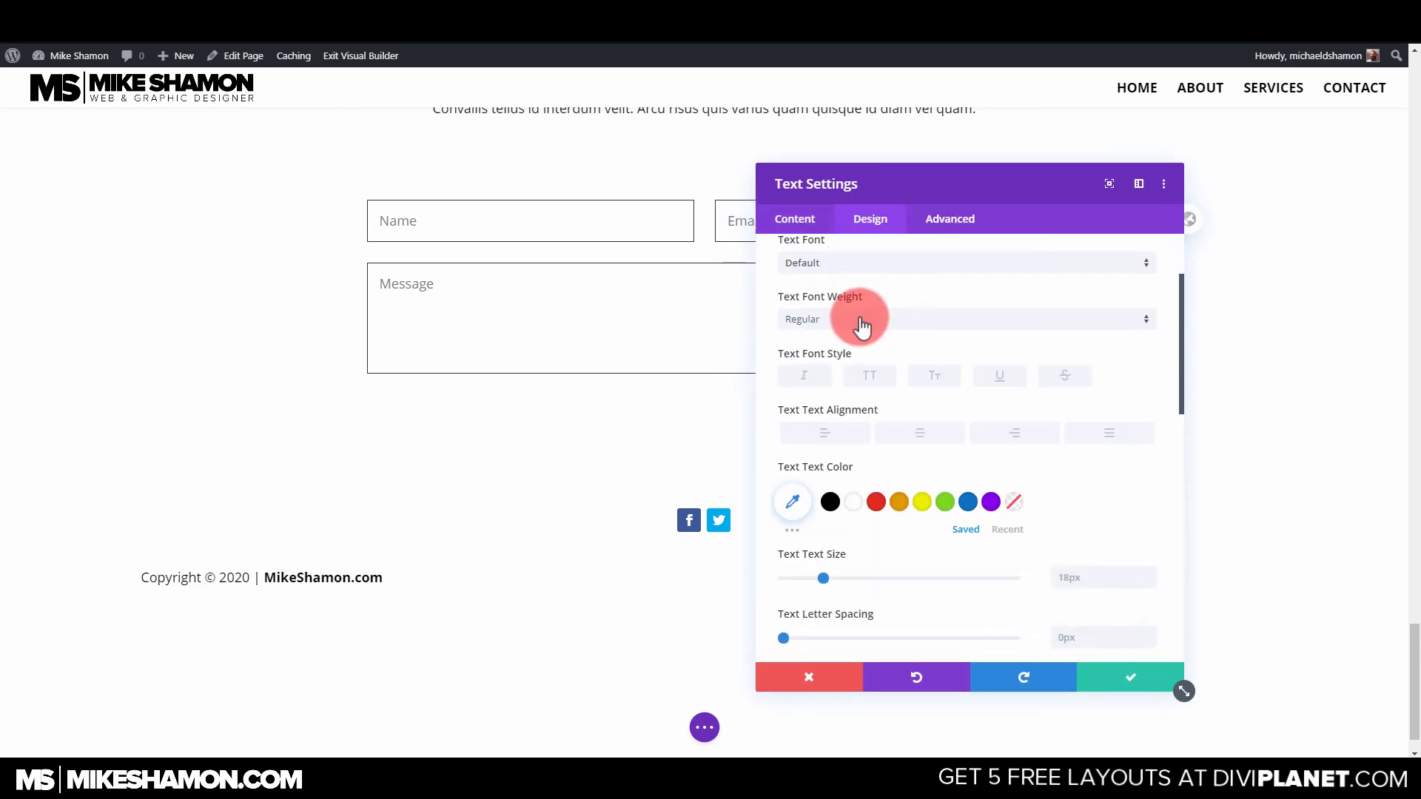
left_click(922, 433)
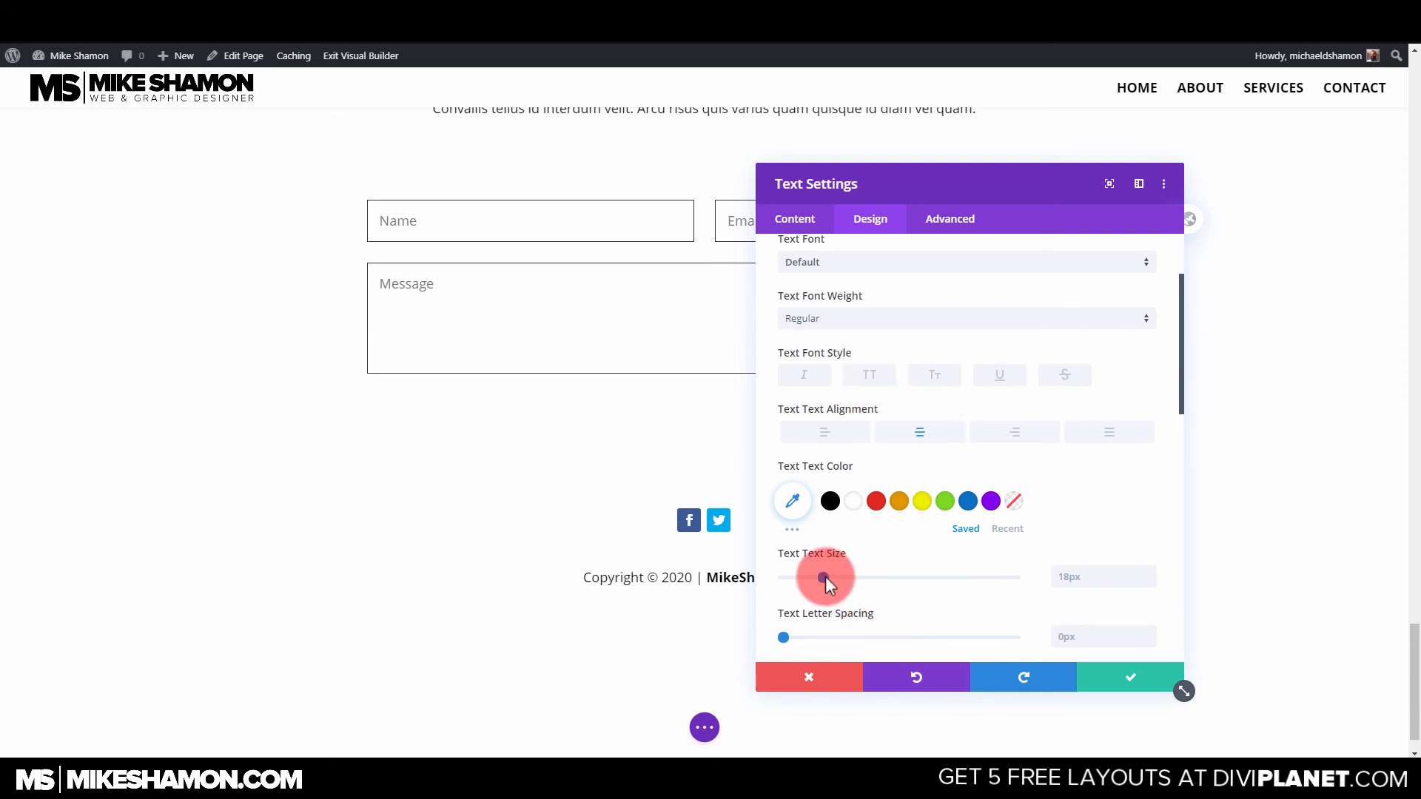
left_click_drag(824, 576, 814, 575)
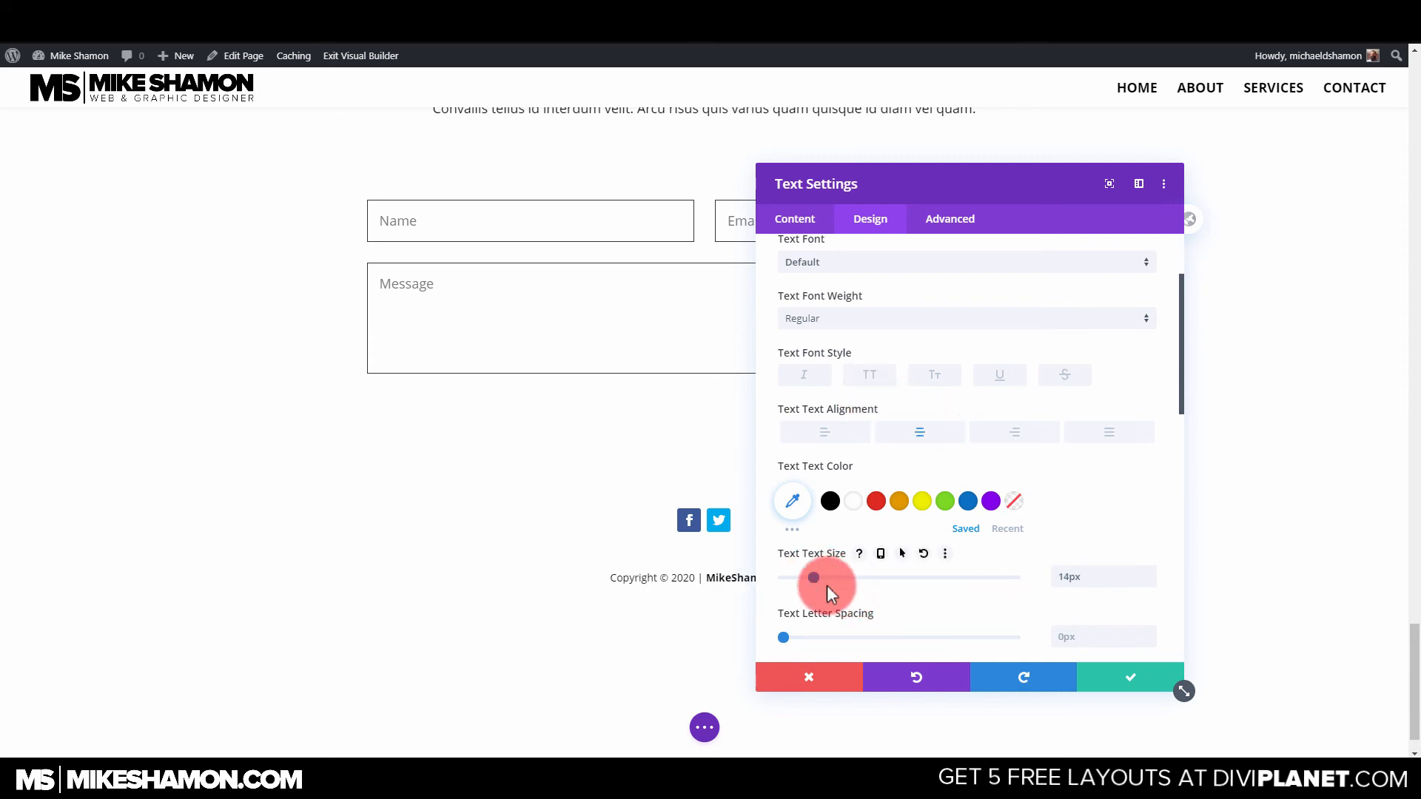
left_click(1127, 676)
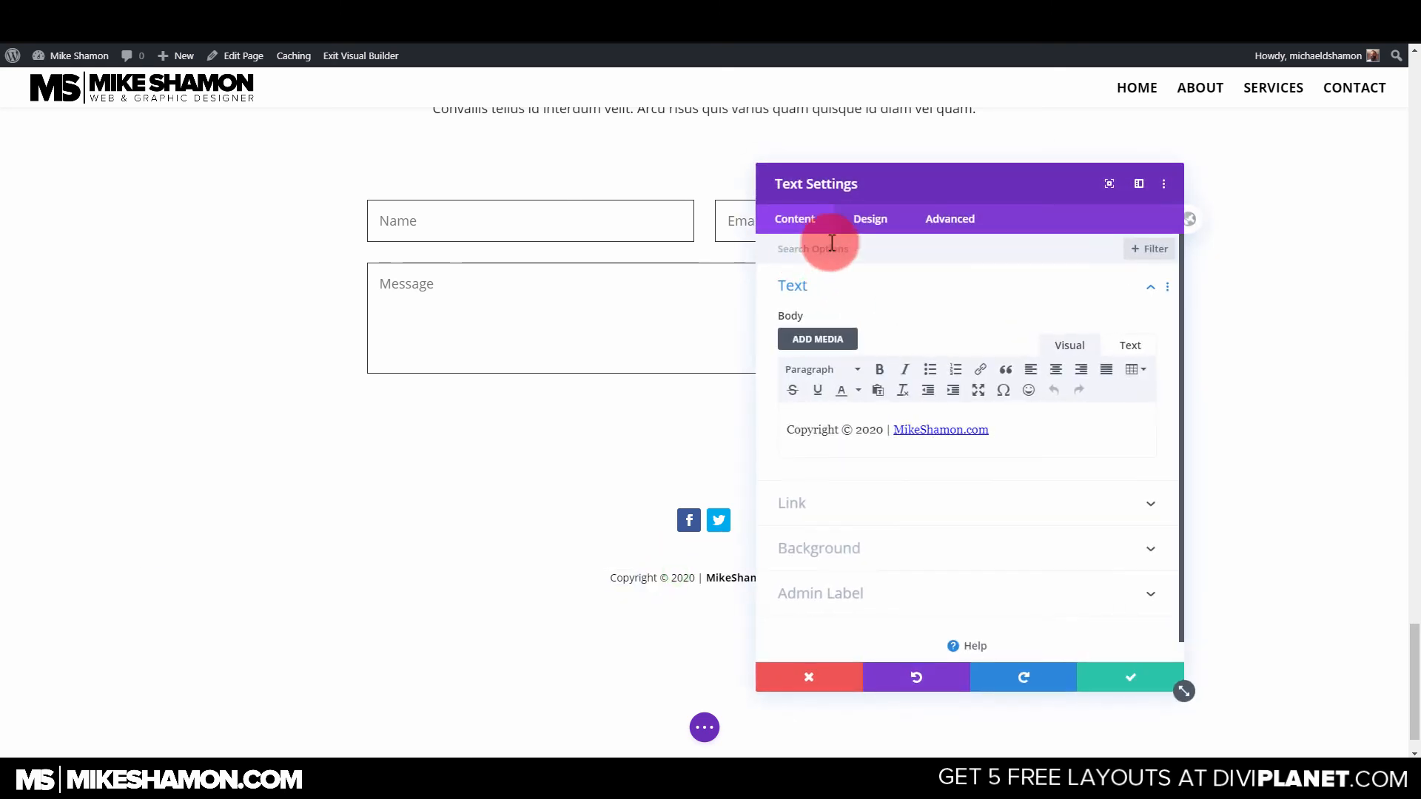
Try a top padding of 15% on the copyright text module.
left_click(867, 220)
left_click(832, 424)
left_click(817, 393)
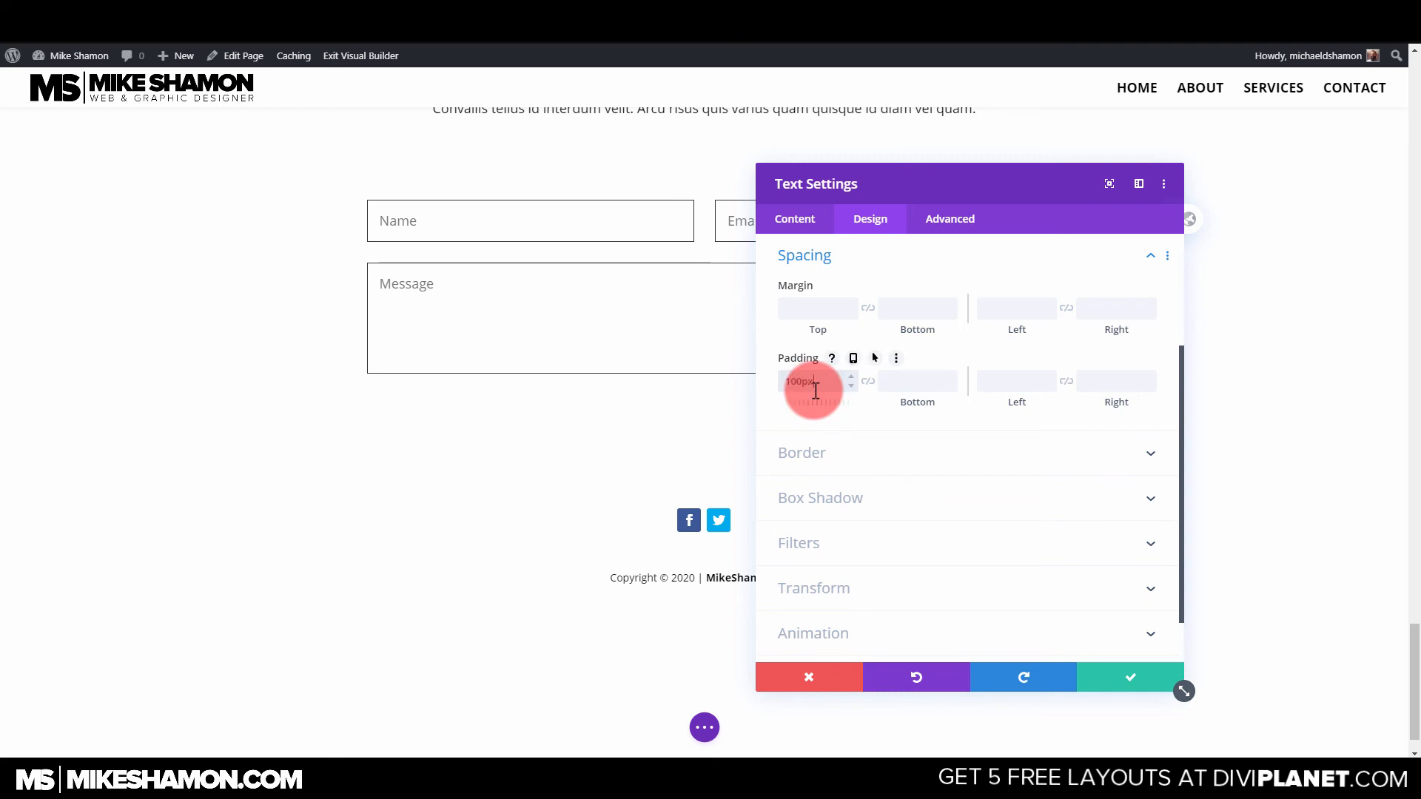
left_click(792, 382)
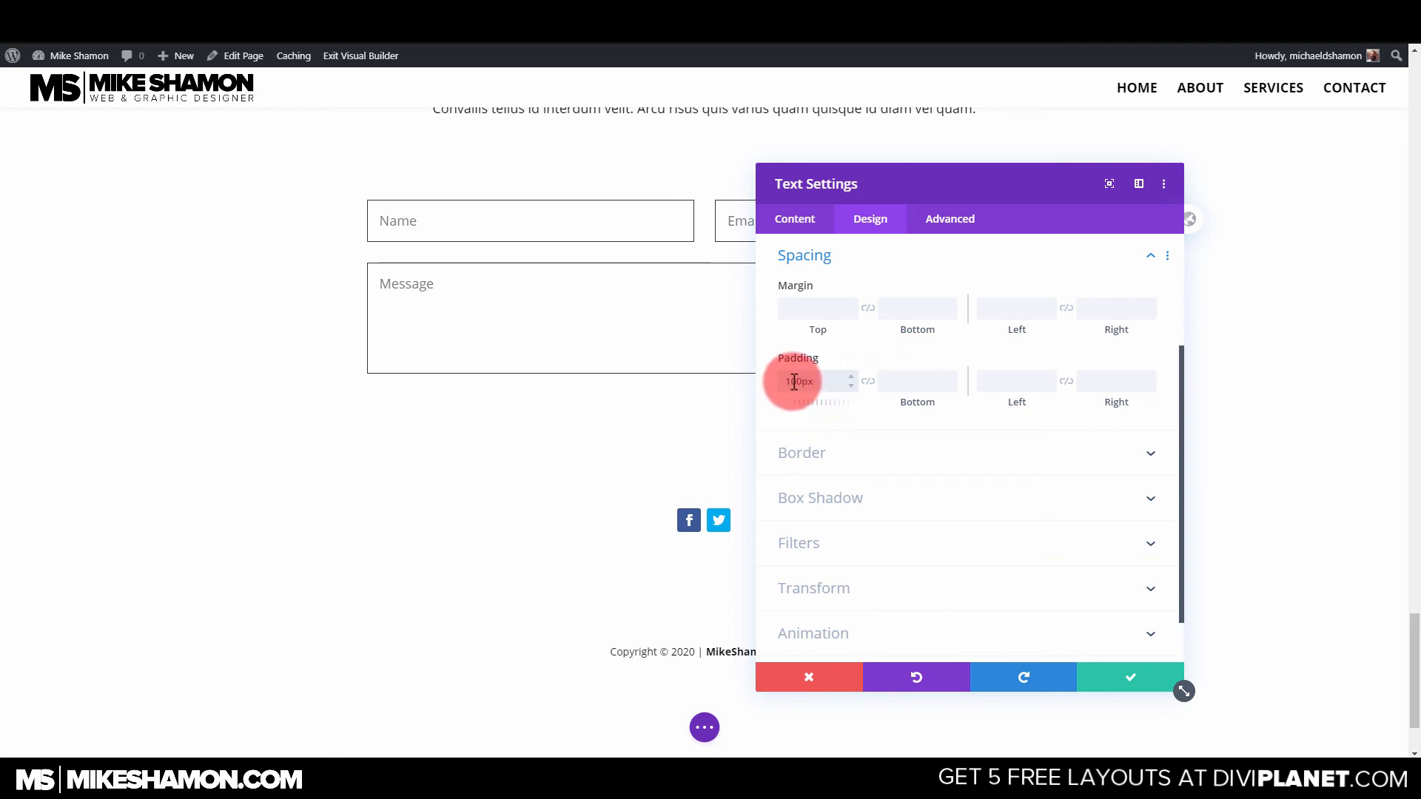
left_click_drag(812, 383, 748, 391)
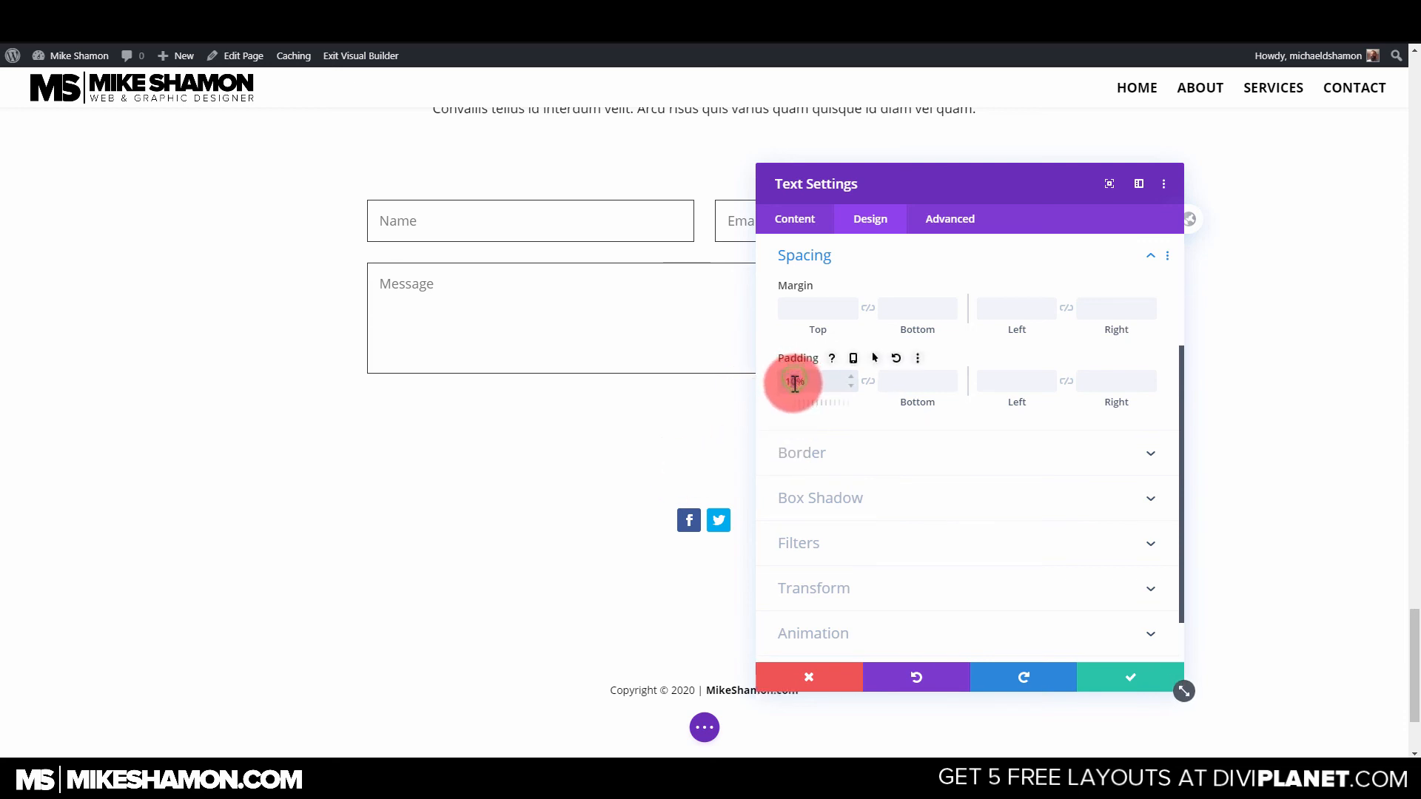
type("5")
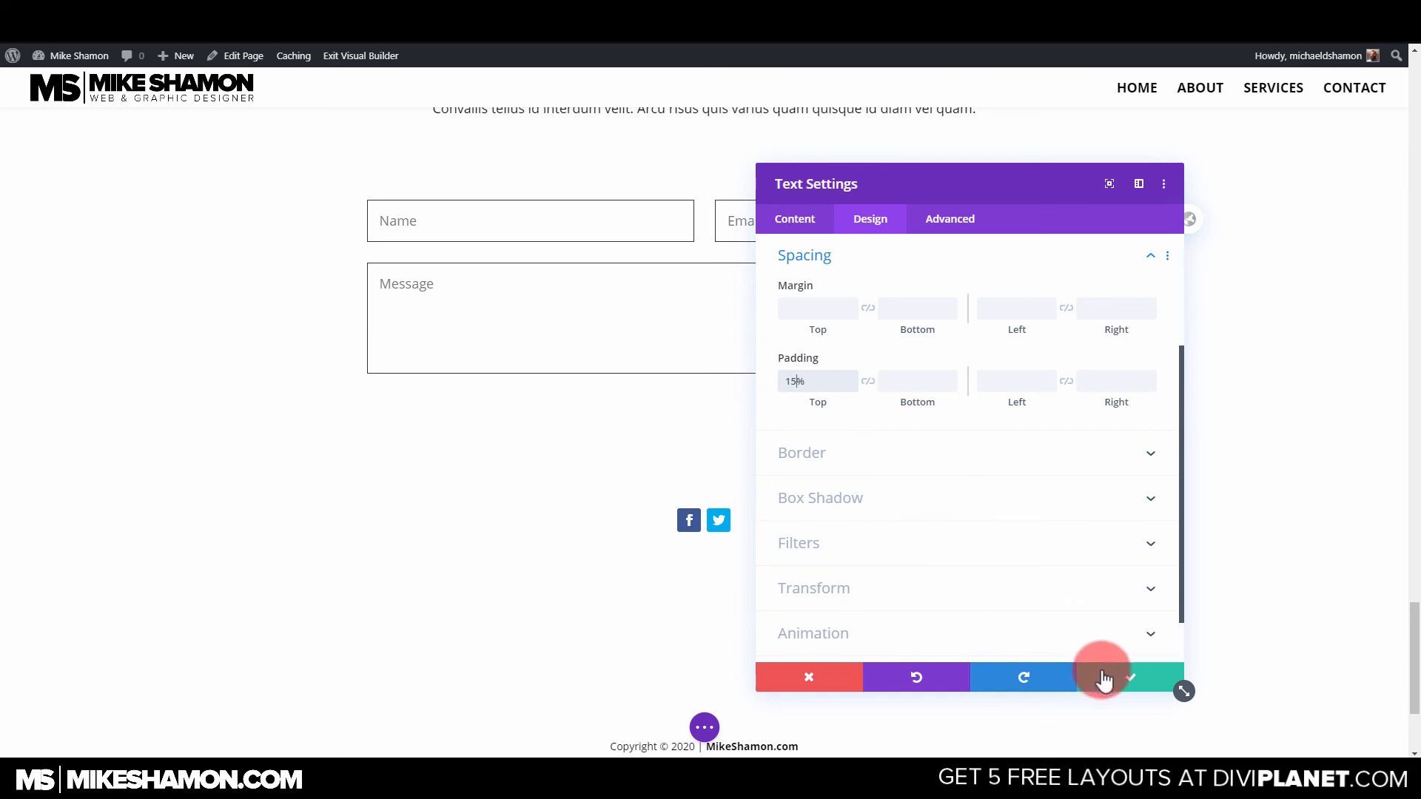
left_click(1103, 679)
Set the copyright text module's top padding to 5% and save the module.
scroll(862, 375, "down", 3)
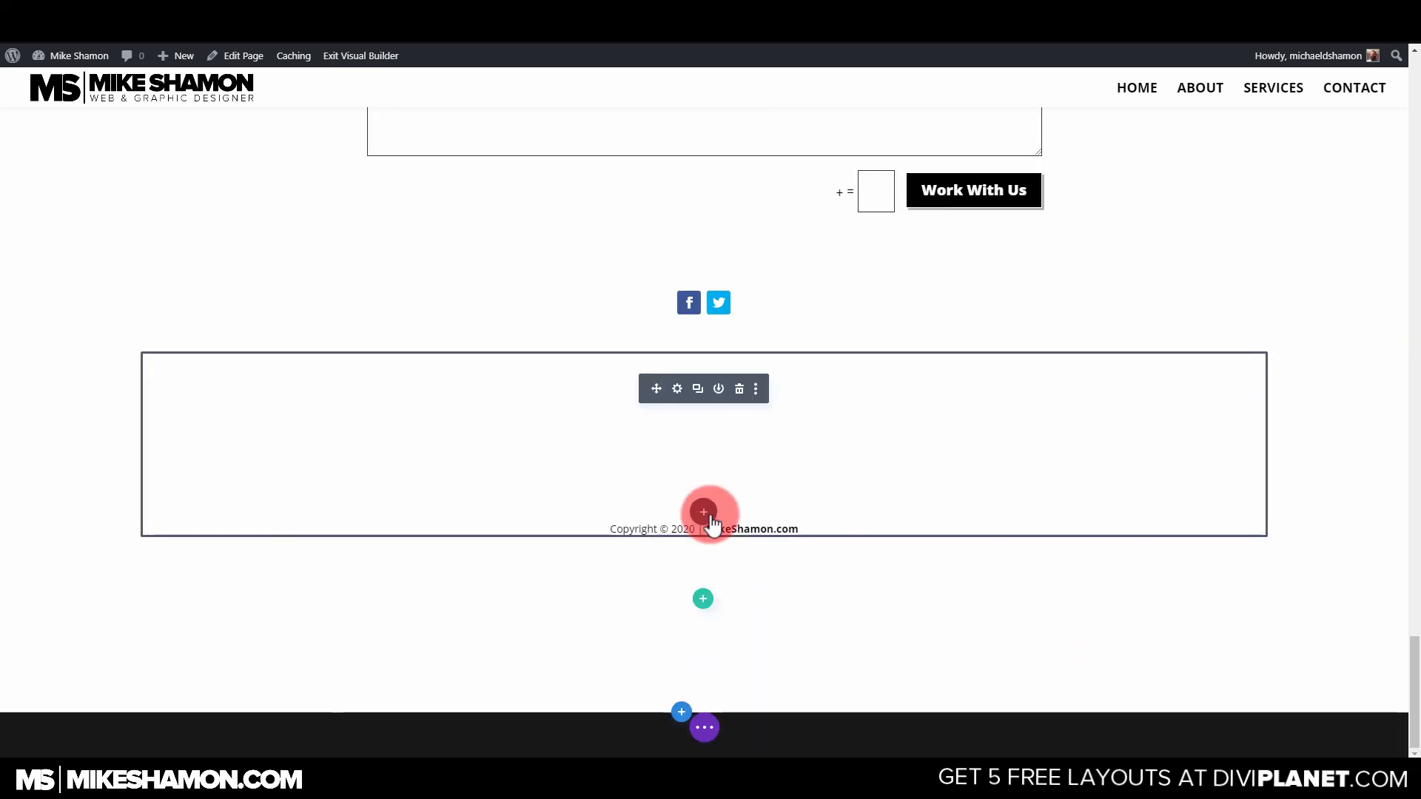
left_click(677, 388)
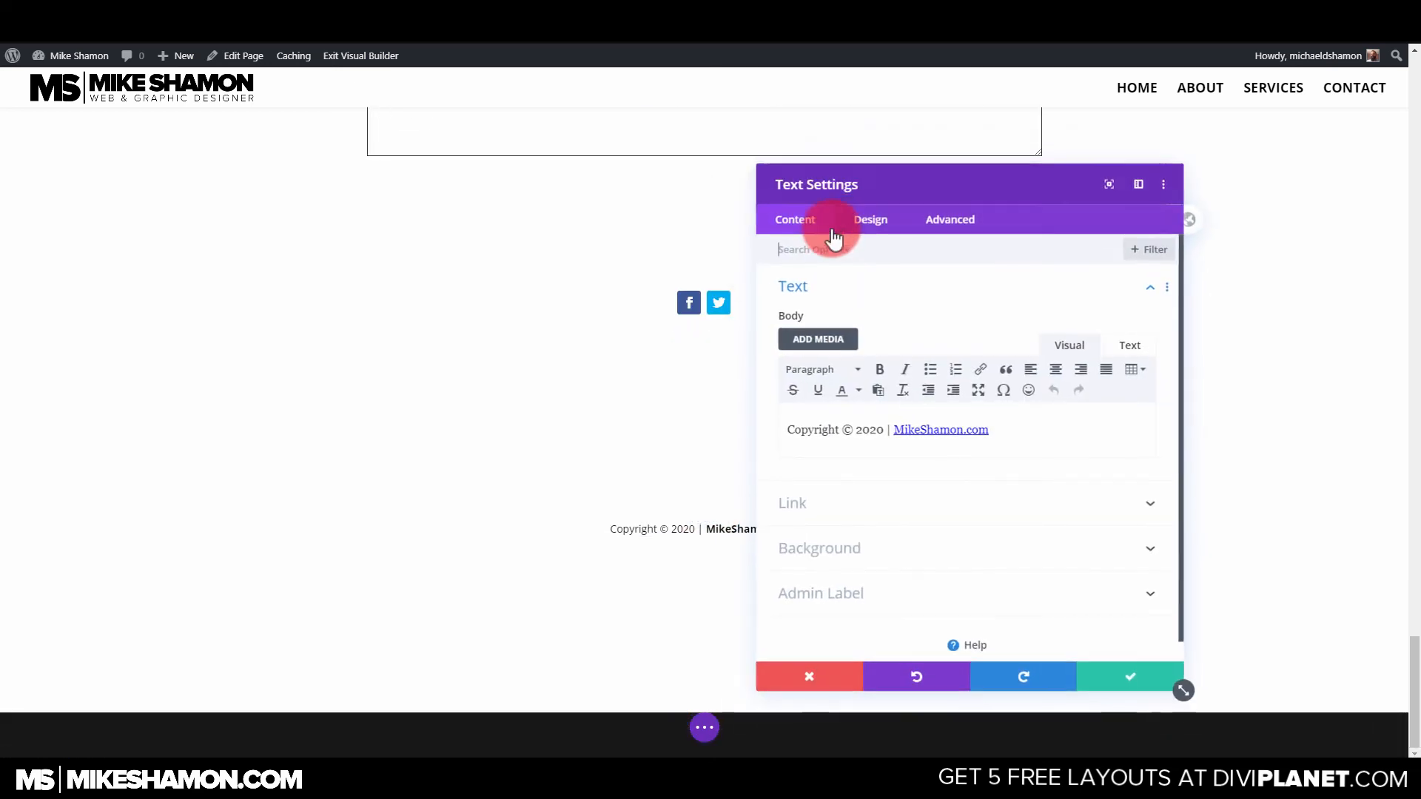
left_click(844, 225)
left_click(848, 296)
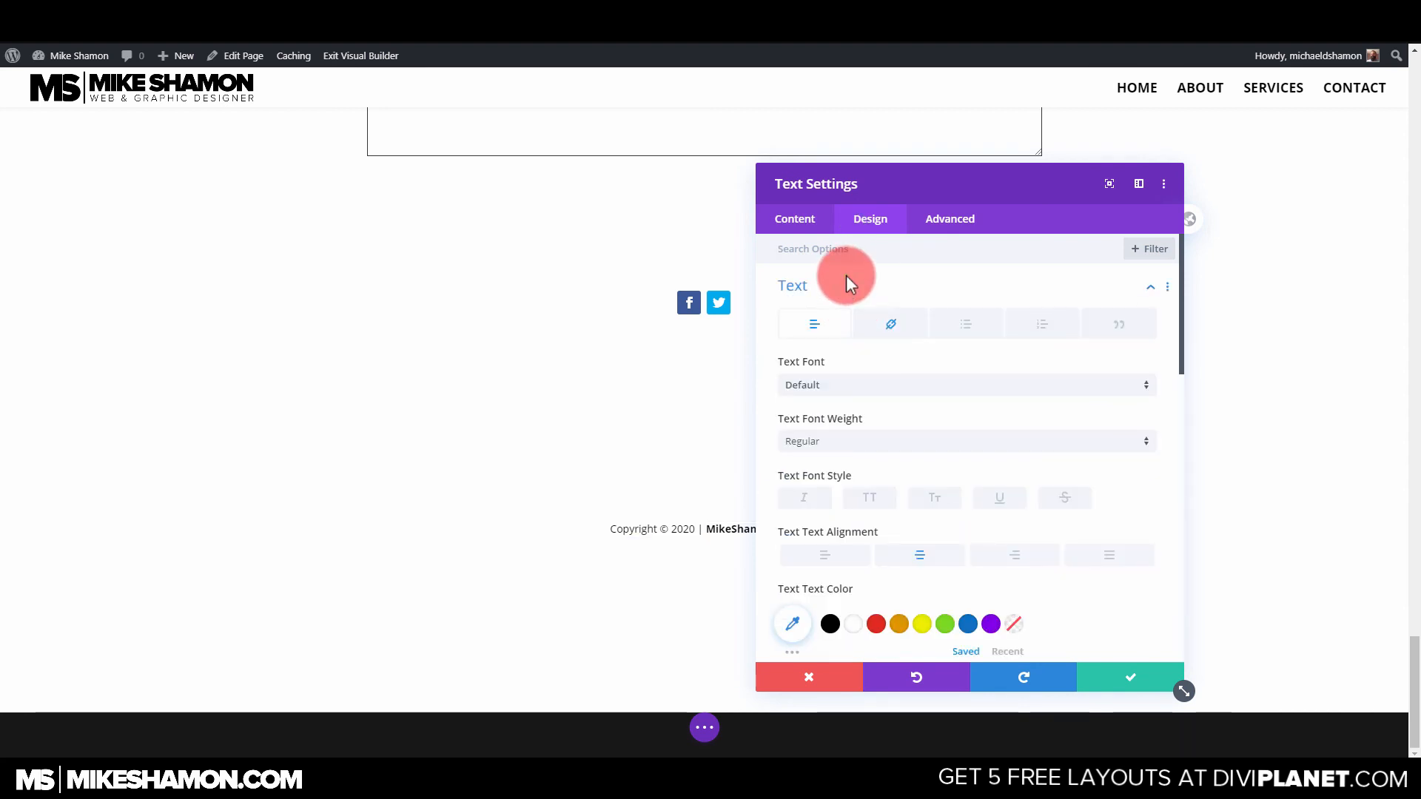
left_click(854, 285)
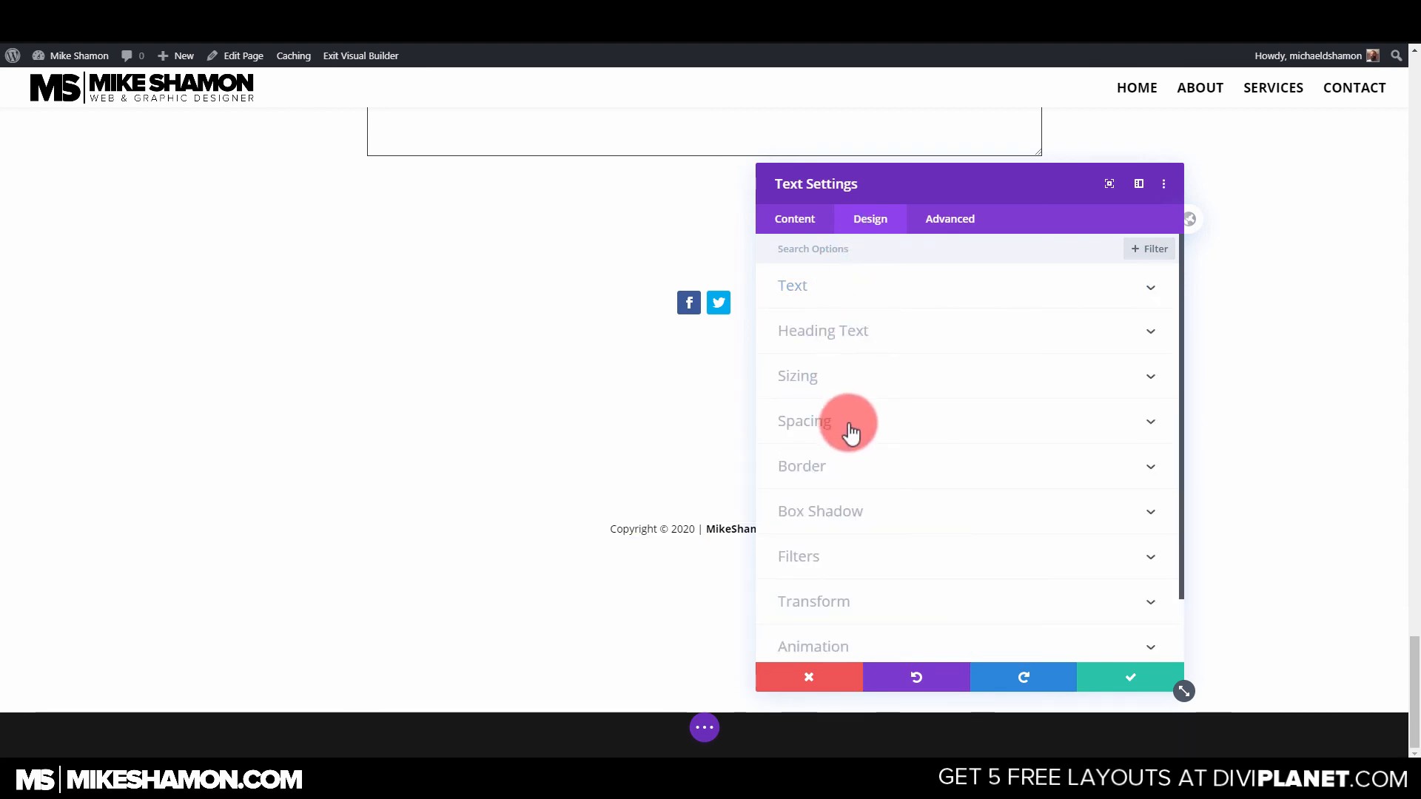
left_click(851, 429)
left_click(795, 381)
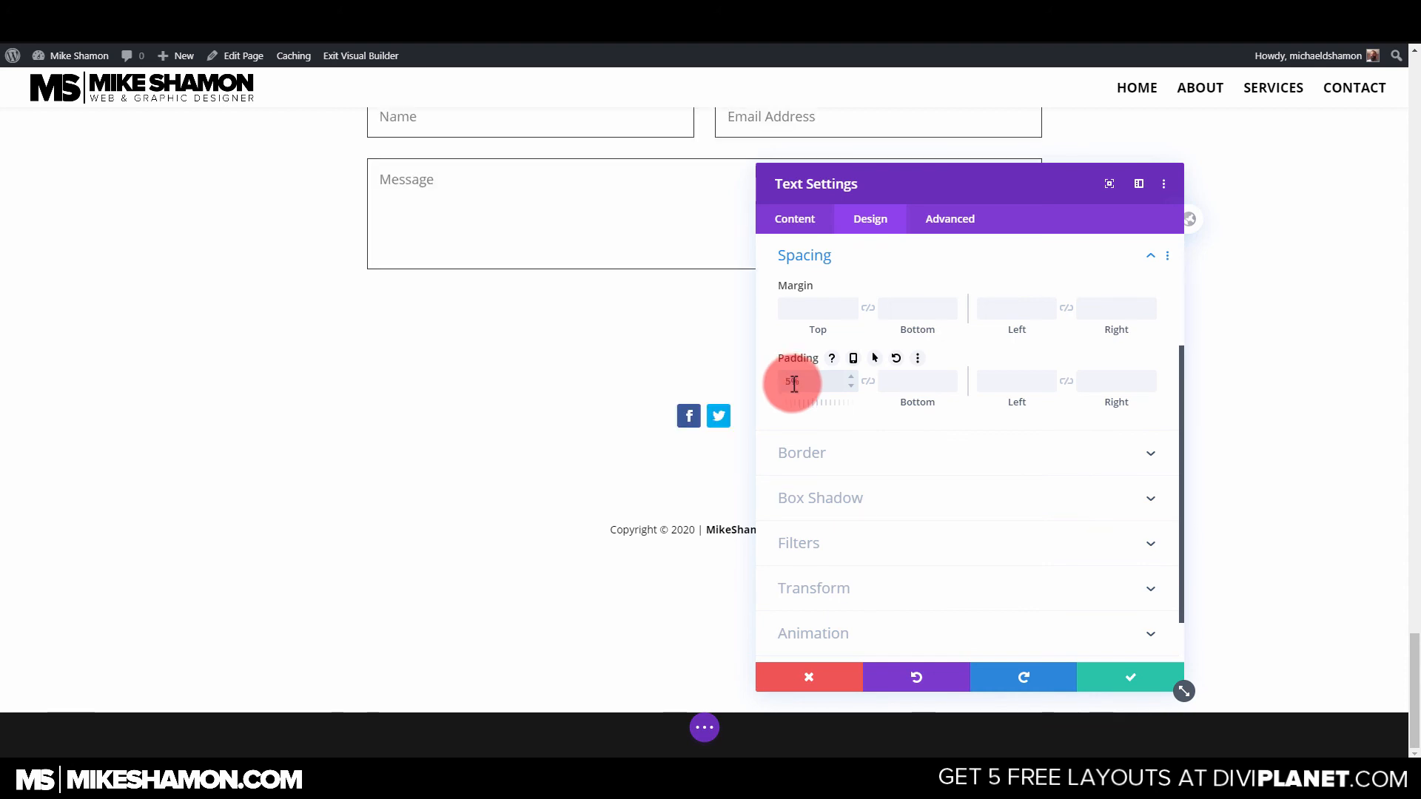
left_click(1105, 674)
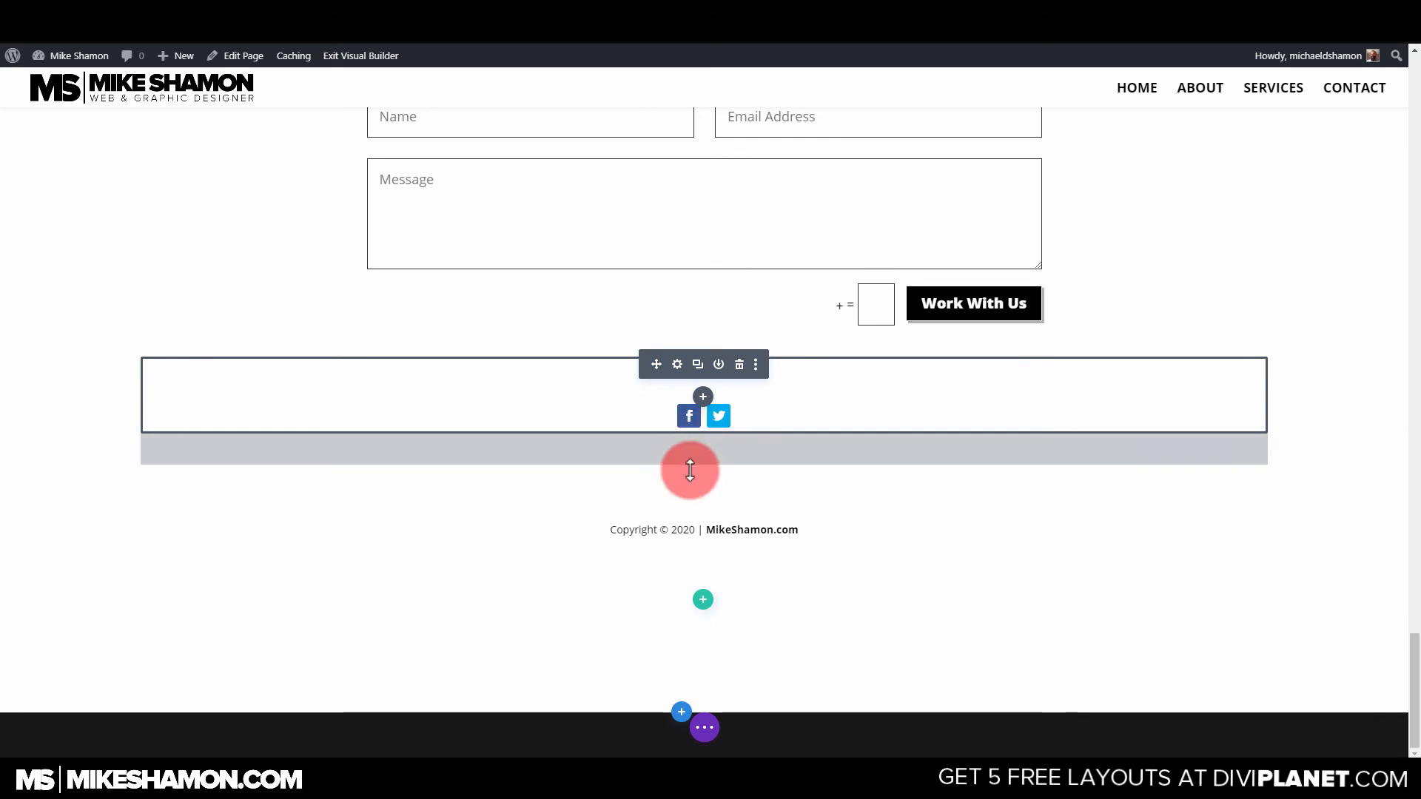
scroll(895, 405, "up", 15)
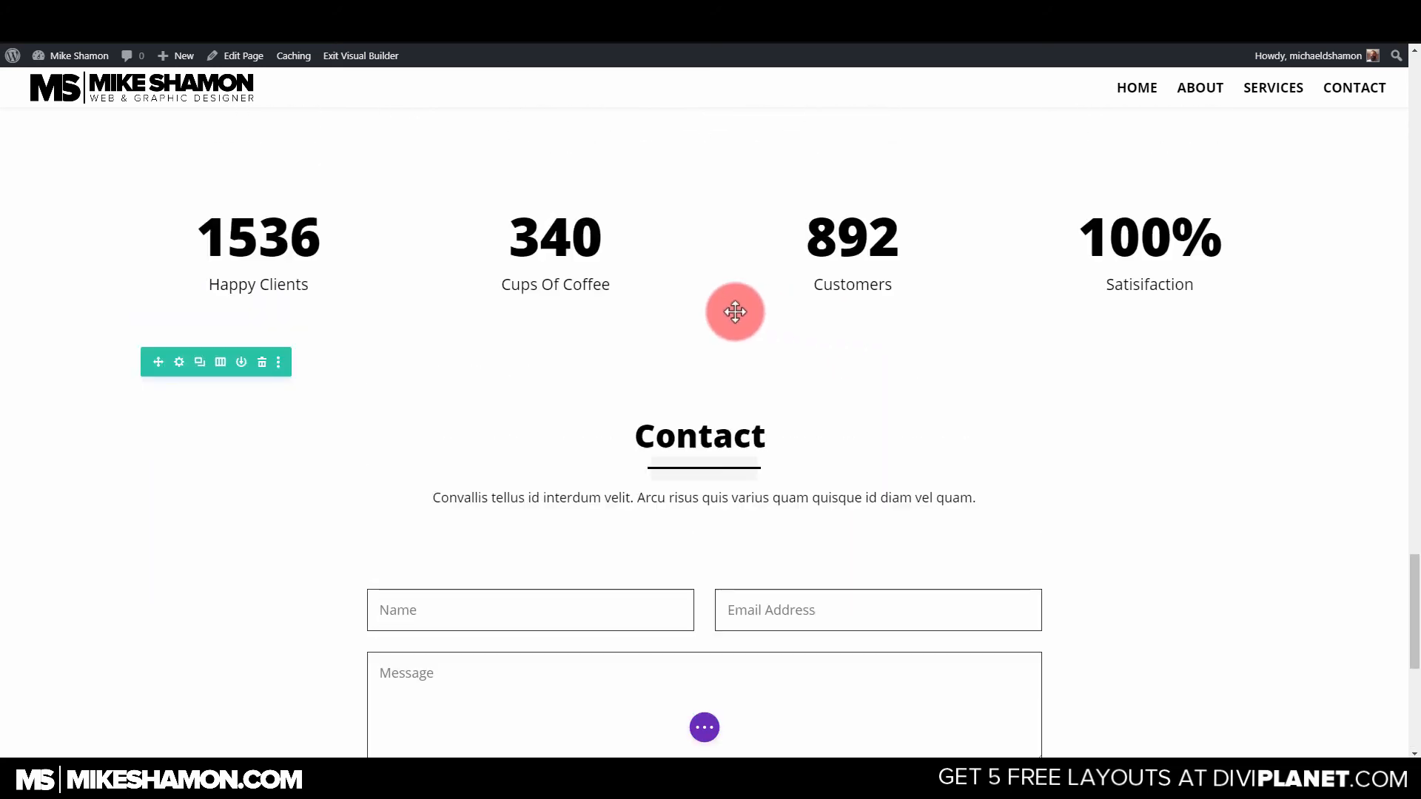
scroll(681, 326, "down", 12)
scroll(676, 338, "down", 3)
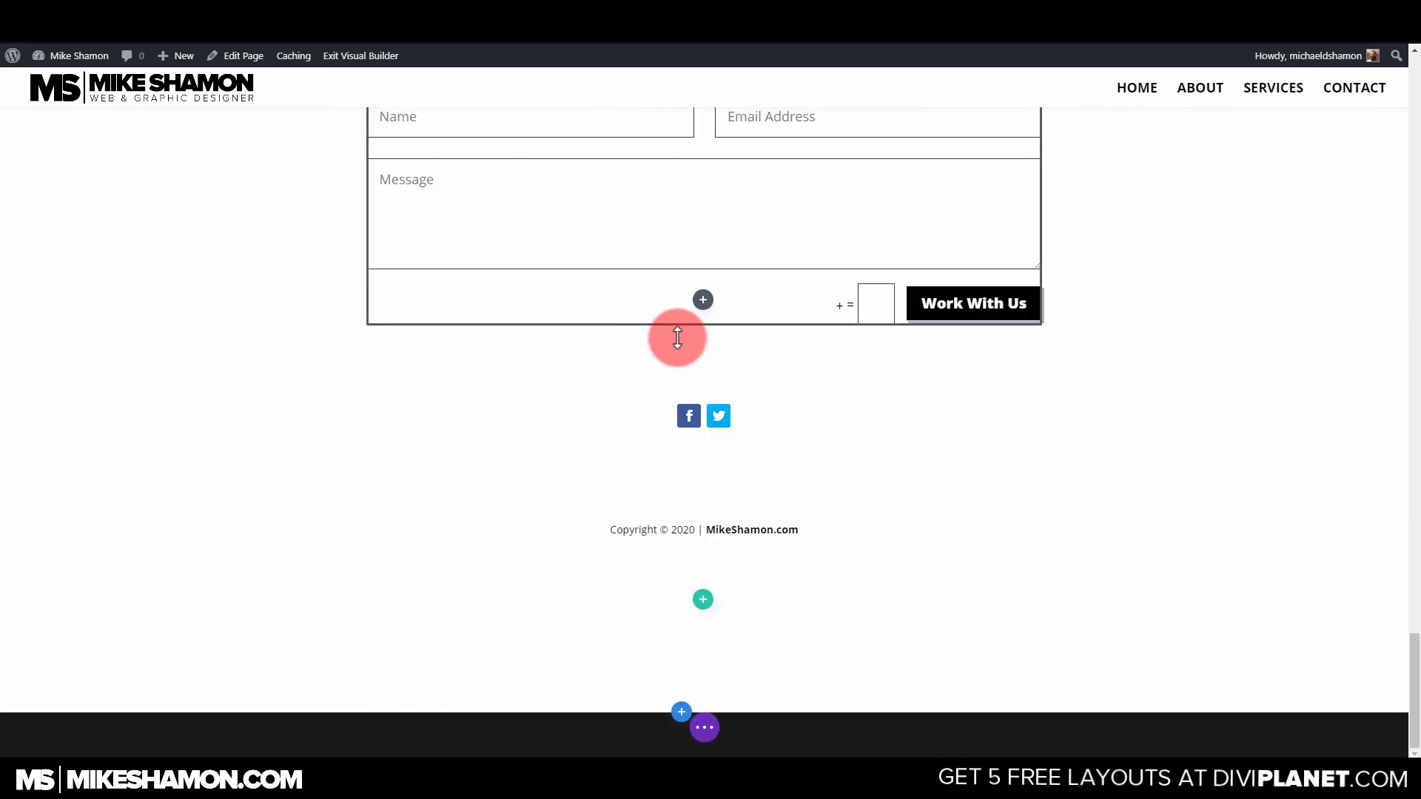
Preview the page's hero section in phone view, and return the builder to desktop view.
scroll(676, 338, "up", 9)
scroll(677, 336, "up", 10)
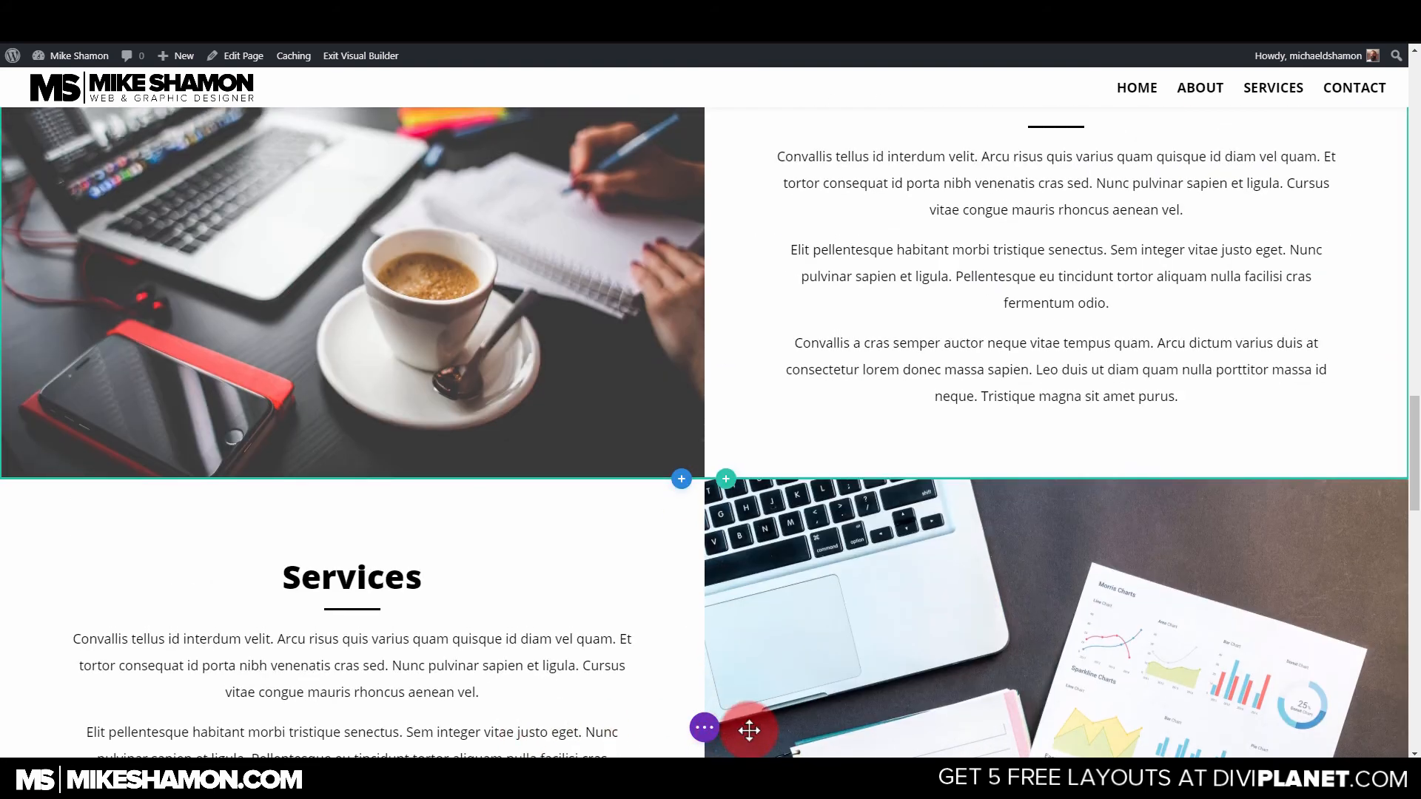
left_click(704, 727)
left_click(175, 728)
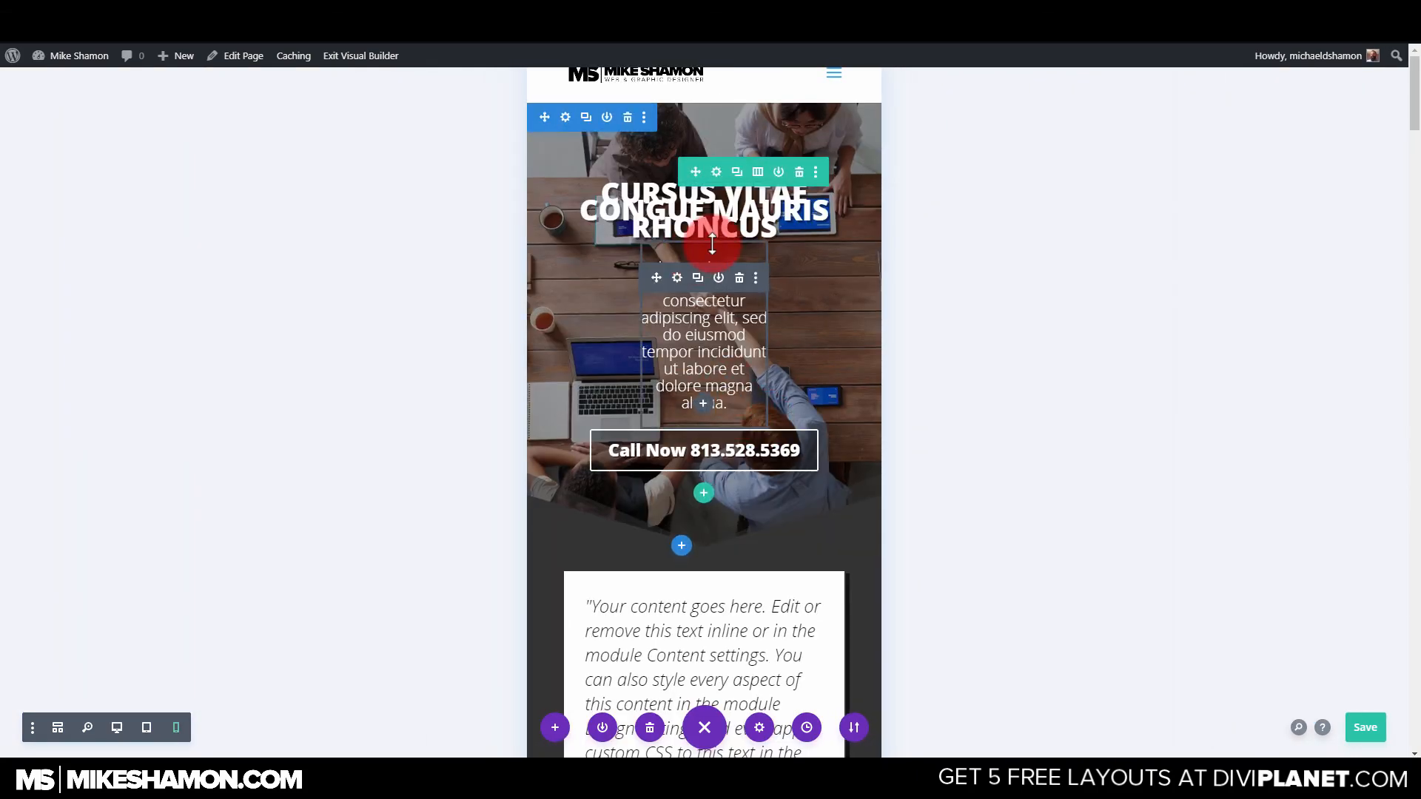
left_click(118, 728)
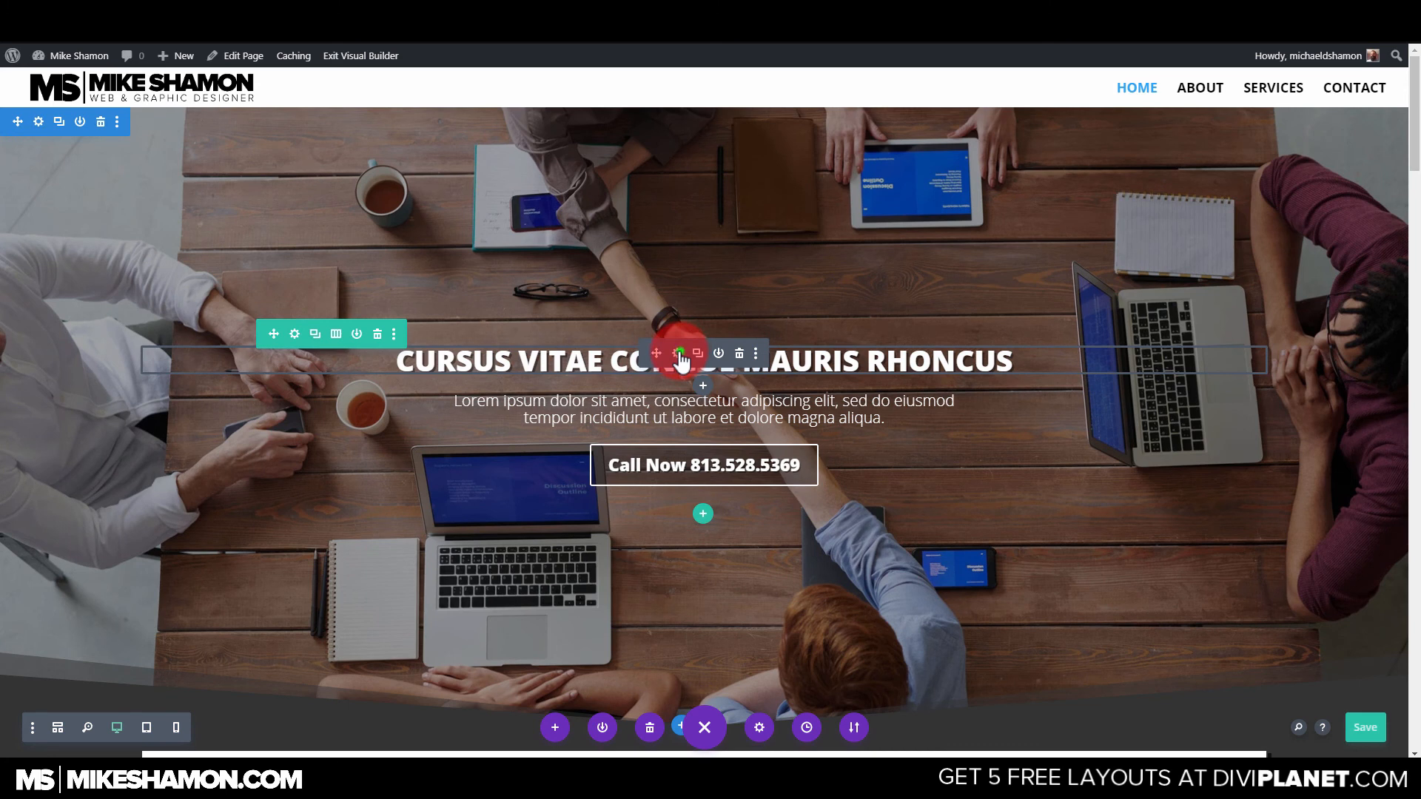
Set the hero heading's desktop text line height to 1.5em.
left_click(679, 355)
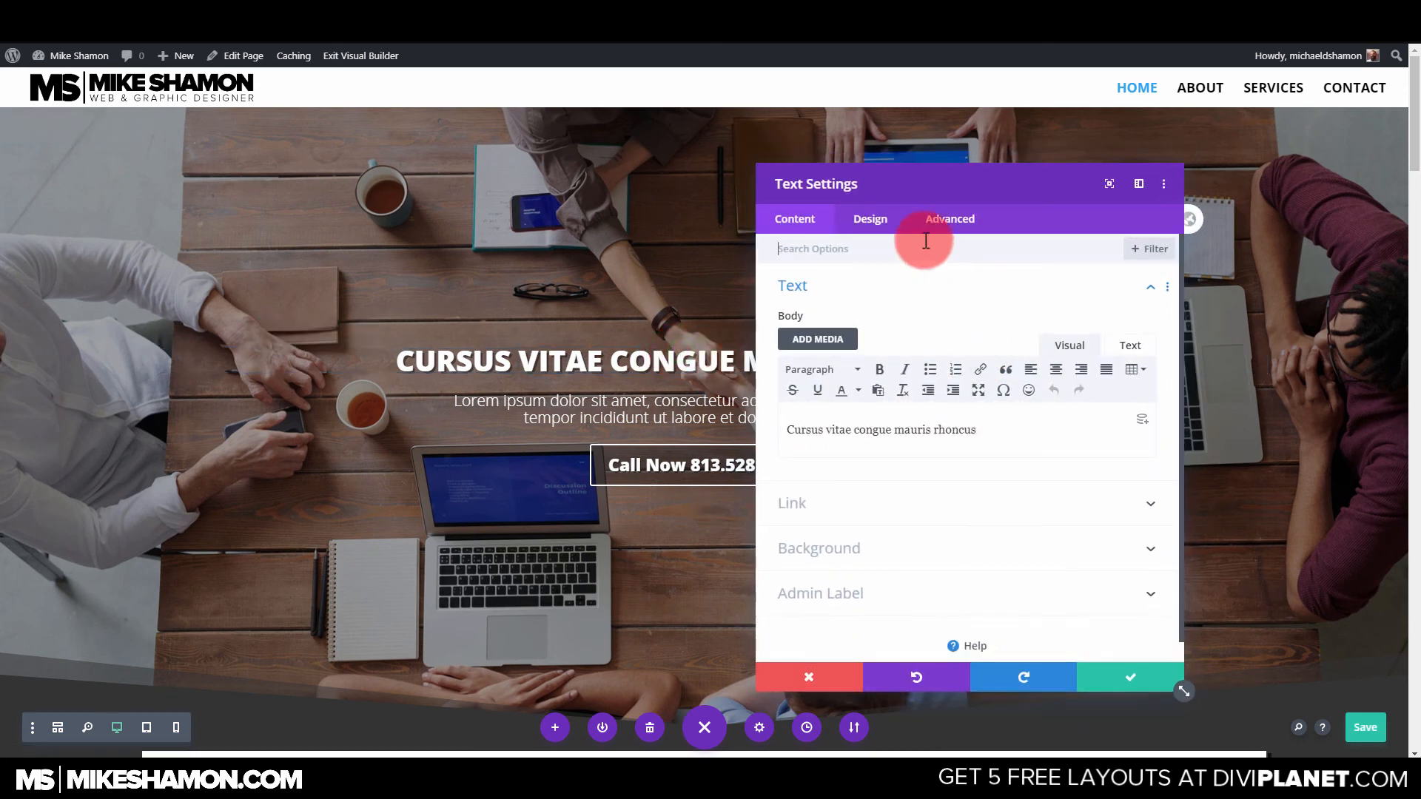
left_click(866, 219)
left_click(833, 305)
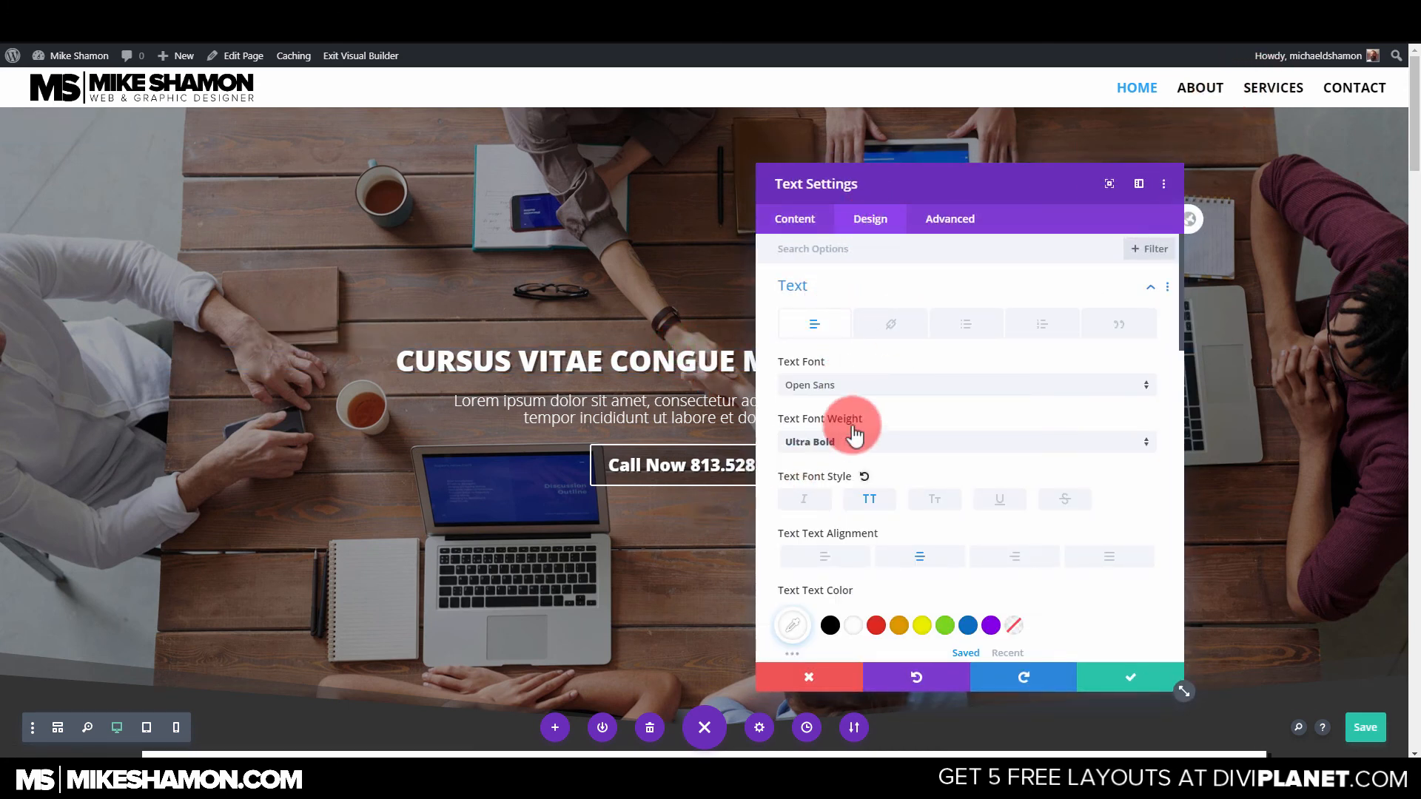
scroll(885, 433, "down", 2)
scroll(850, 566, "down", 5)
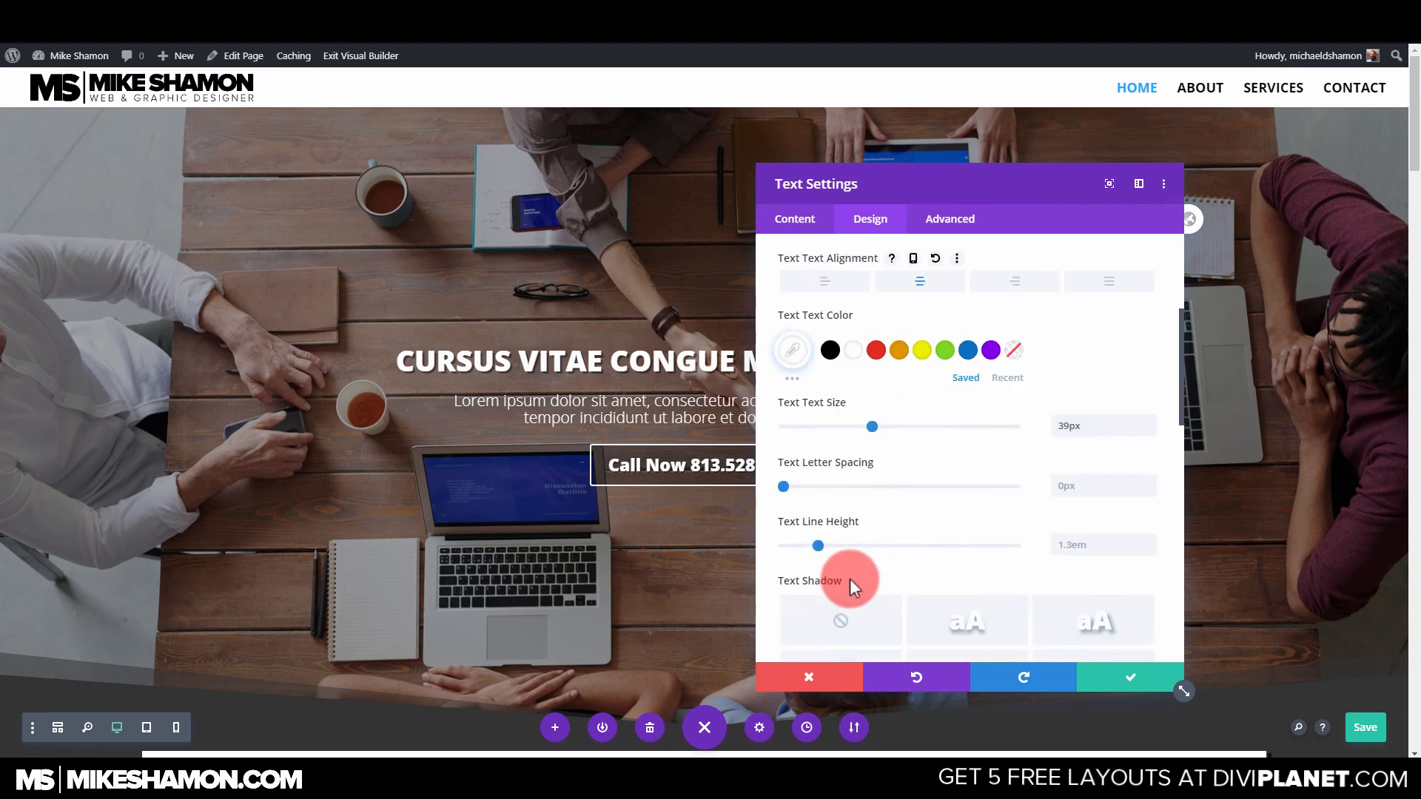
scroll(823, 396, "up", 2)
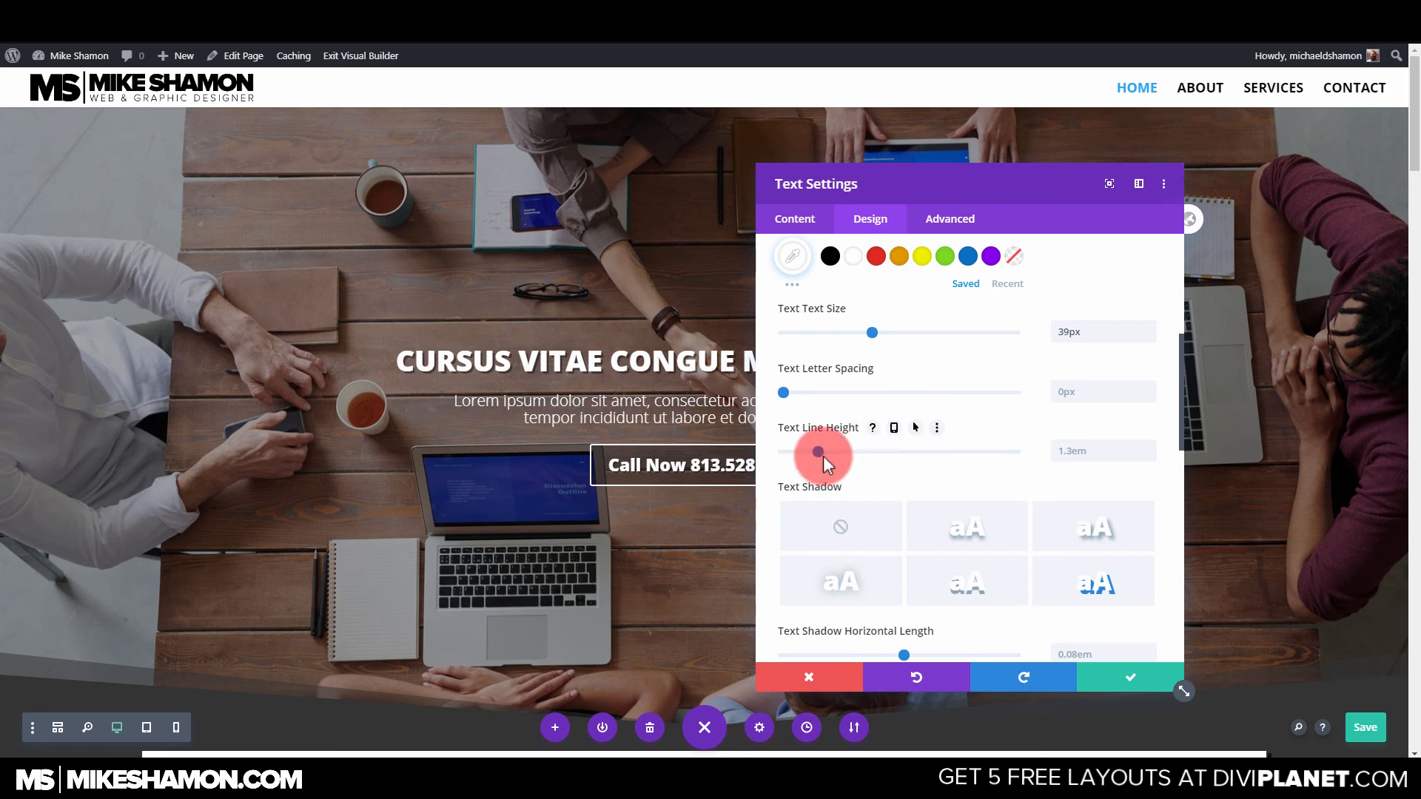
left_click_drag(817, 452, 845, 451)
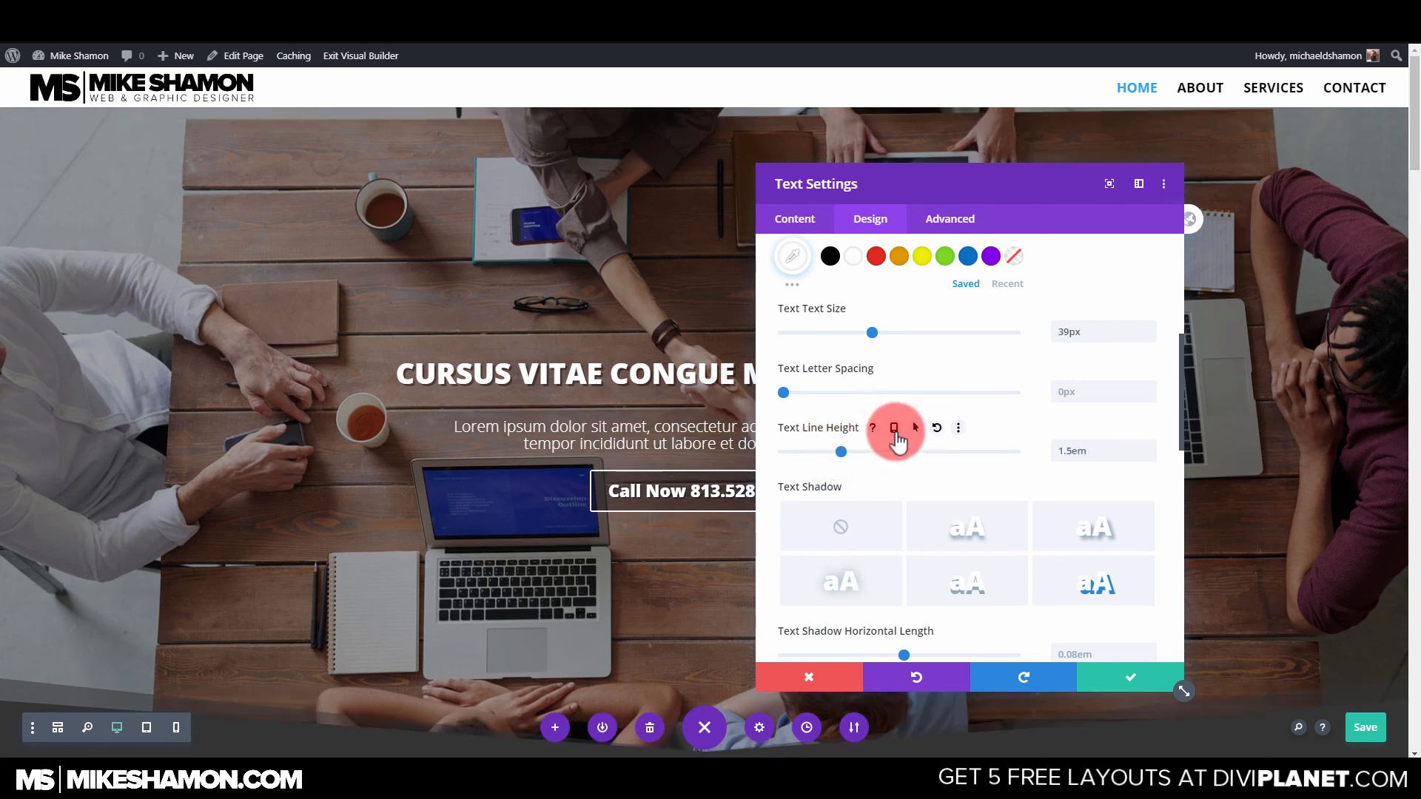
Give the hero heading a phone-specific text line height of 1.1em and save the module.
left_click(894, 429)
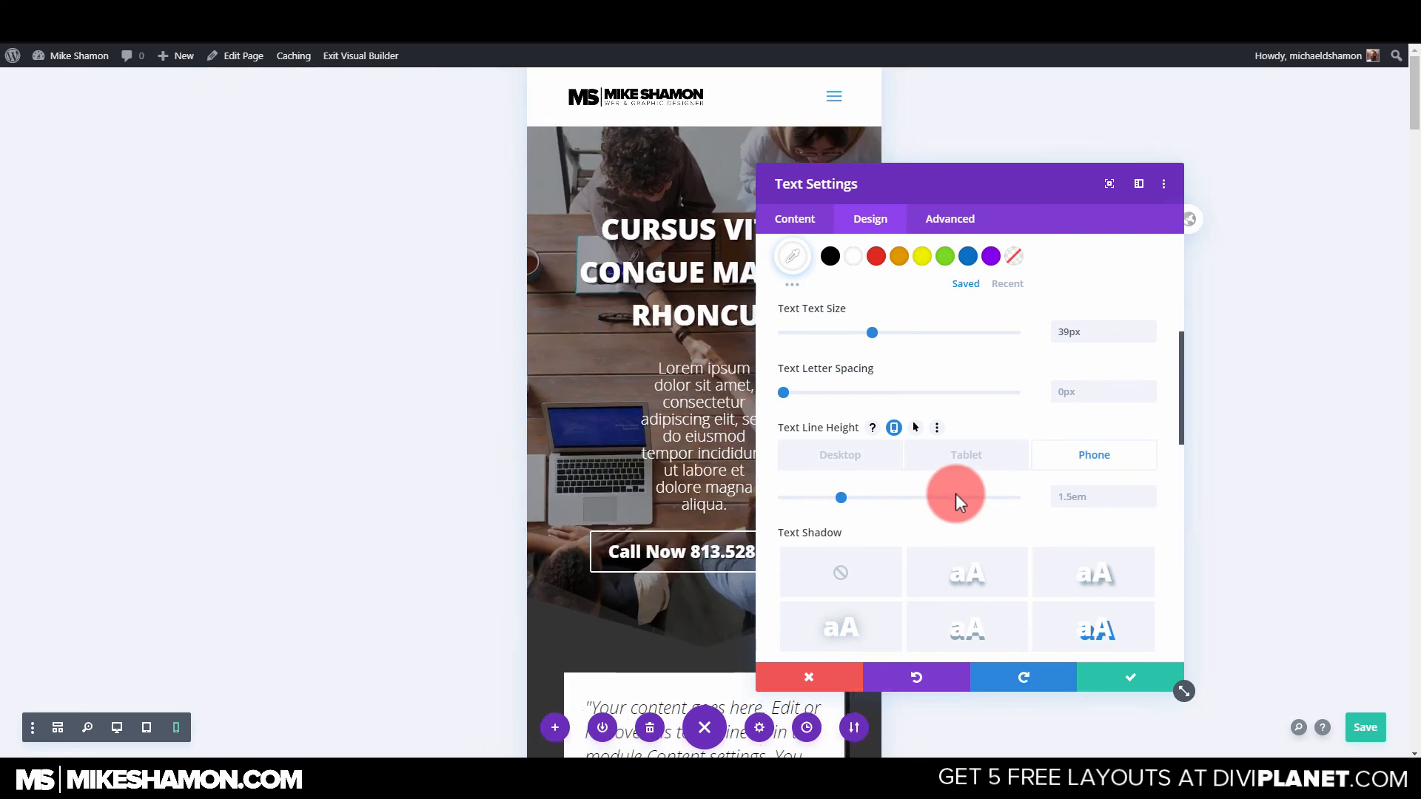
left_click_drag(841, 501, 795, 497)
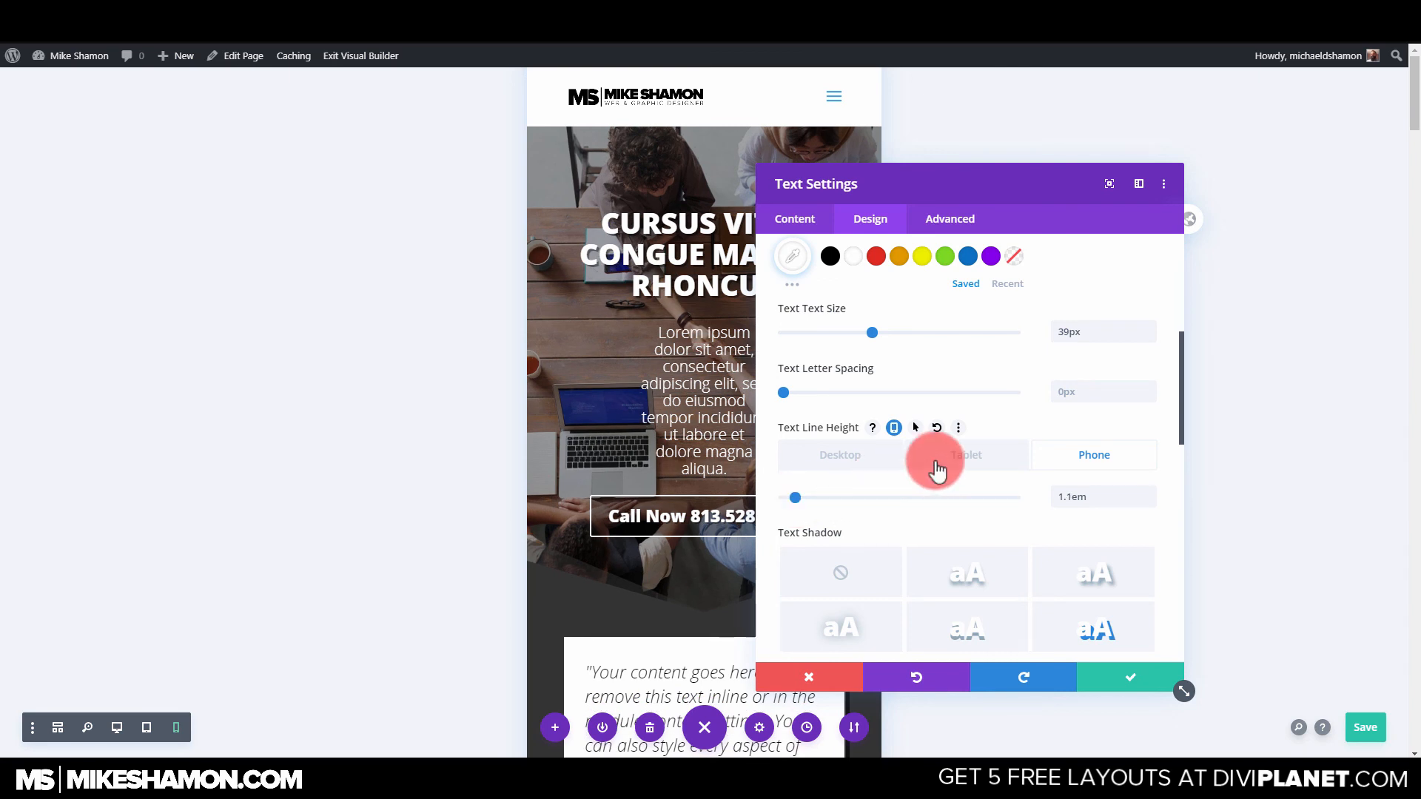
left_click(1114, 681)
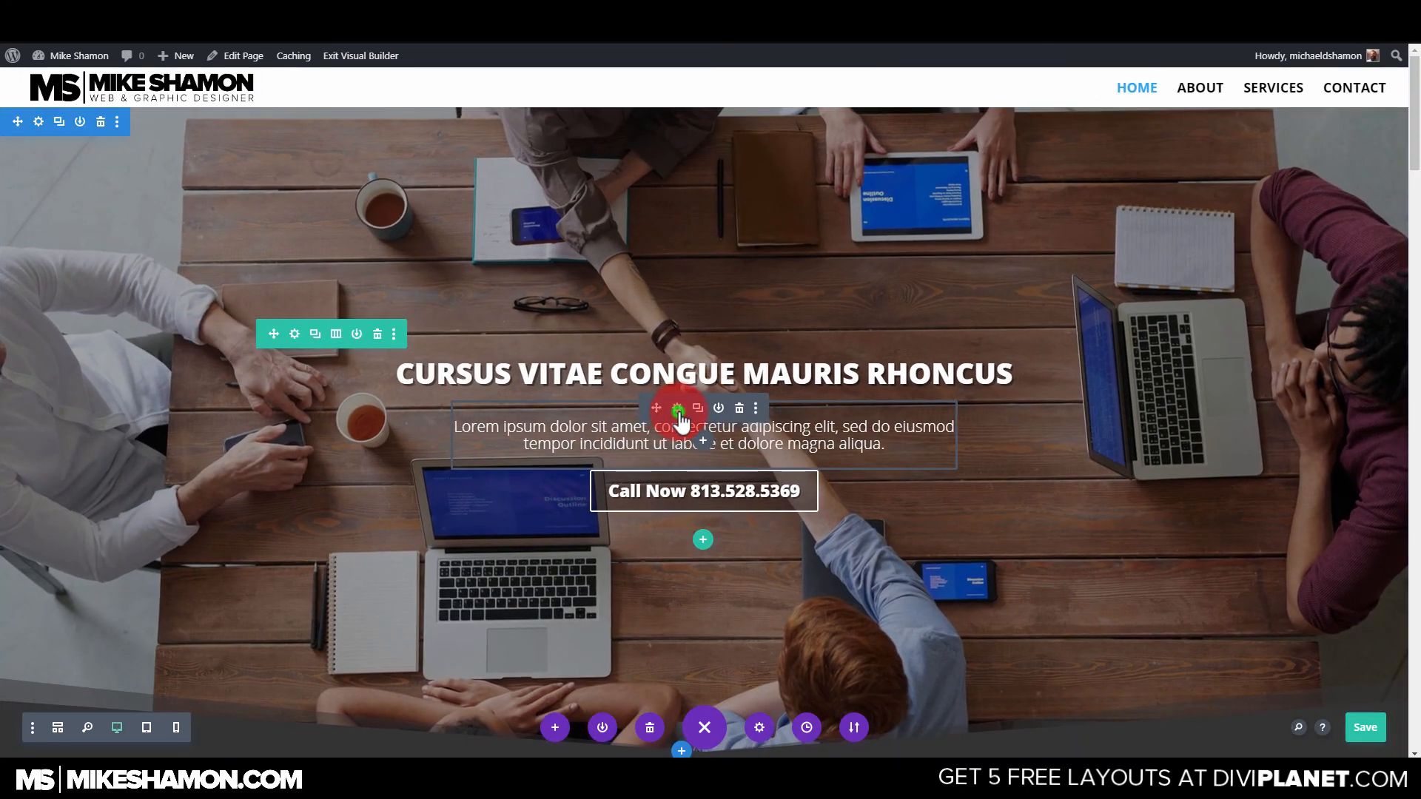
Set the phone text line height of the paragraph below the hero heading to 1.3em and save the module.
left_click(677, 409)
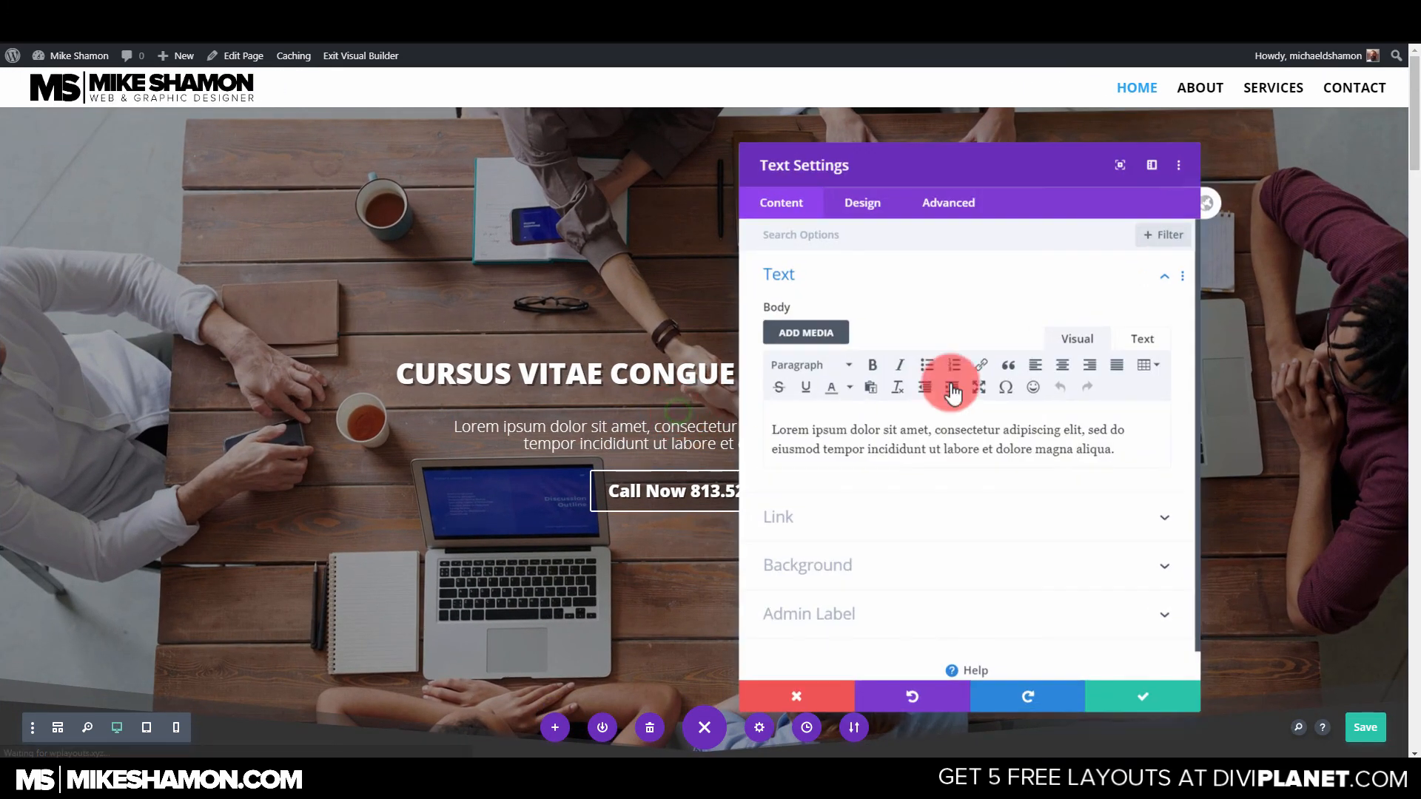
left_click(866, 219)
left_click(884, 296)
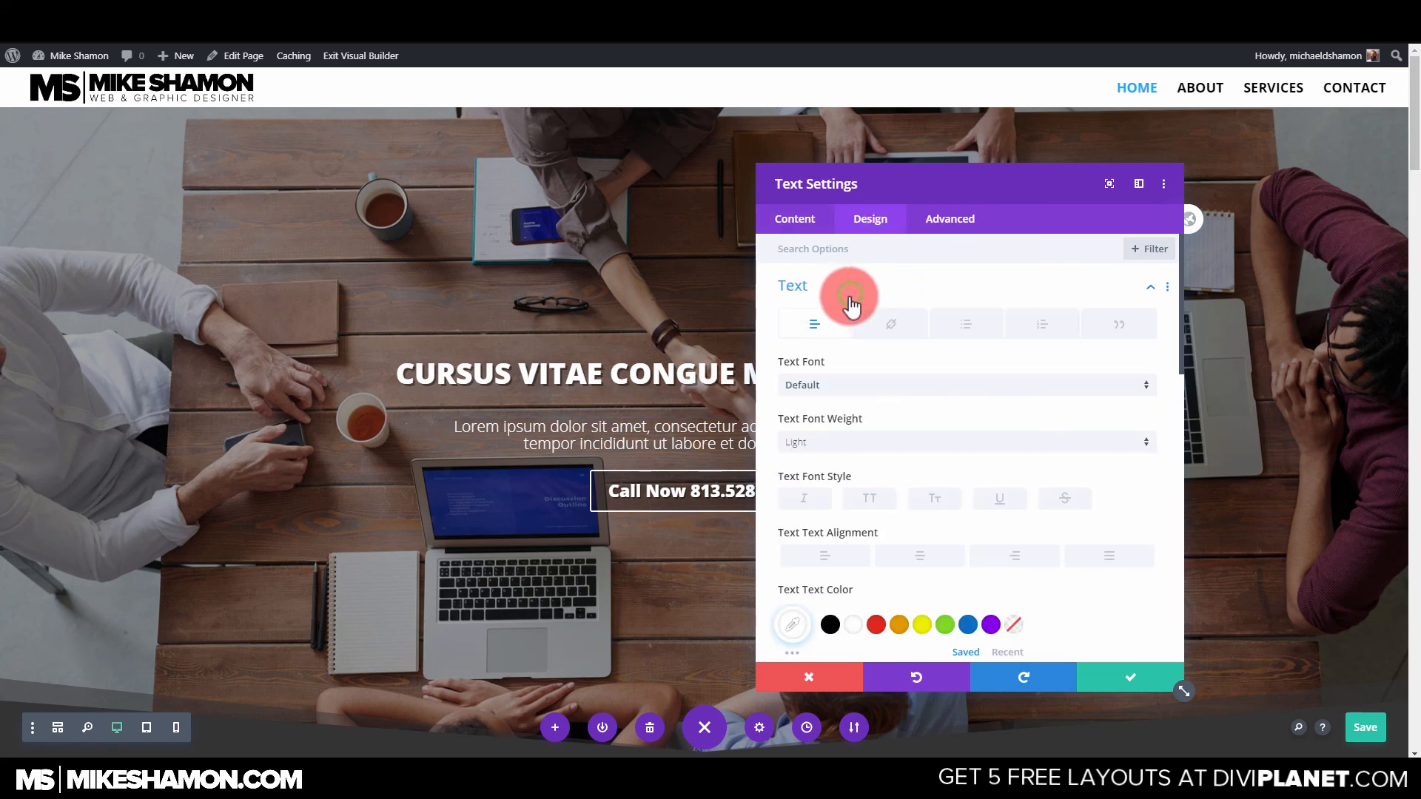
scroll(927, 523, "down", 5)
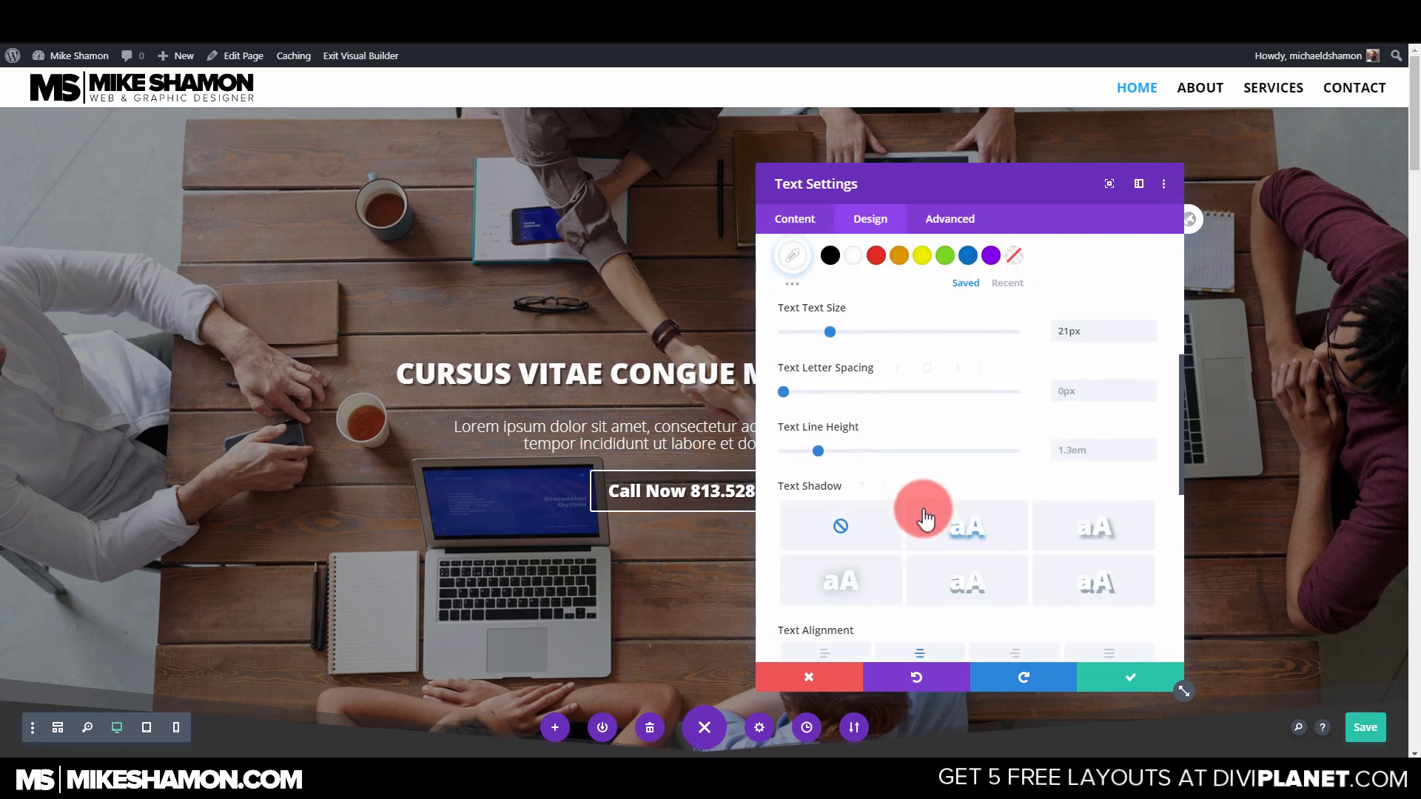
left_click(893, 428)
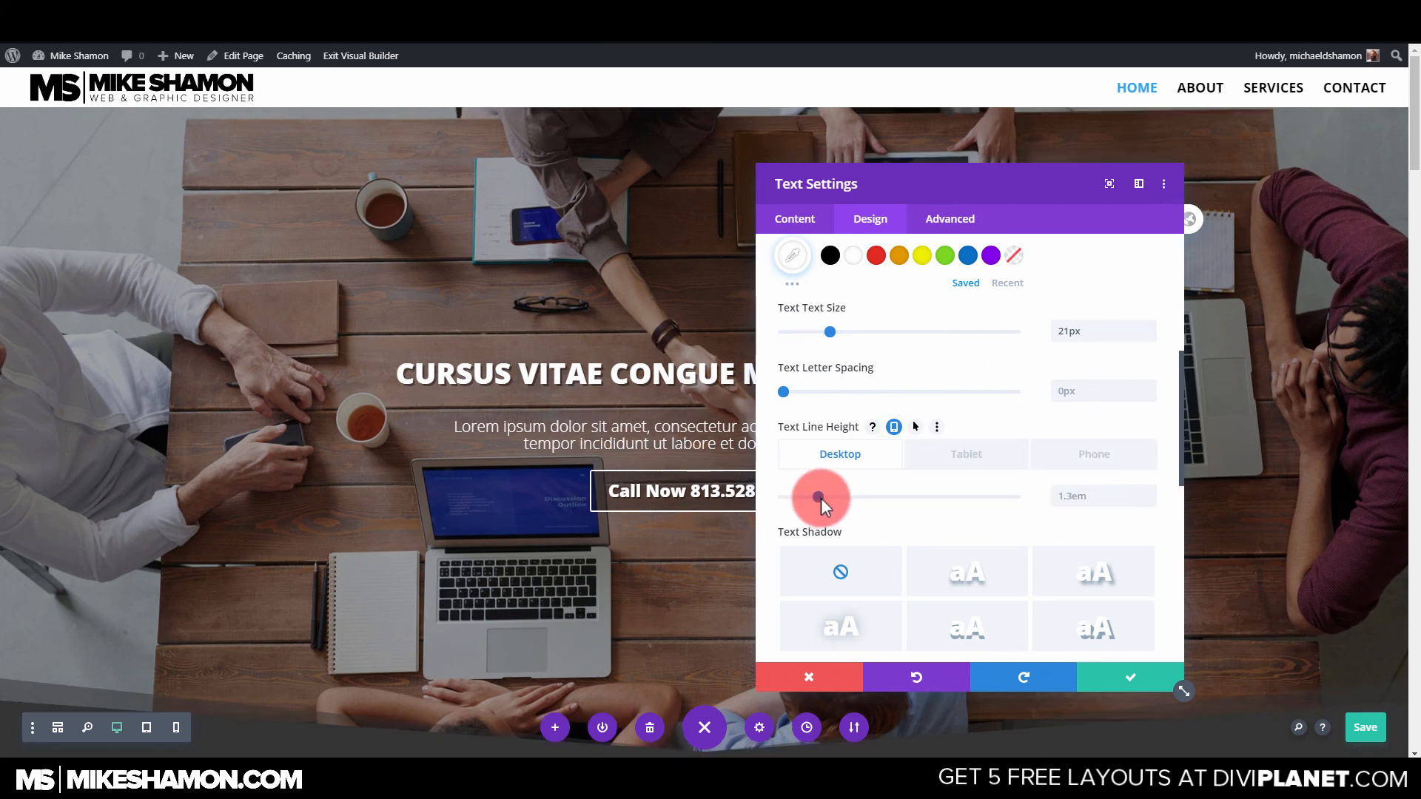
left_click(1113, 448)
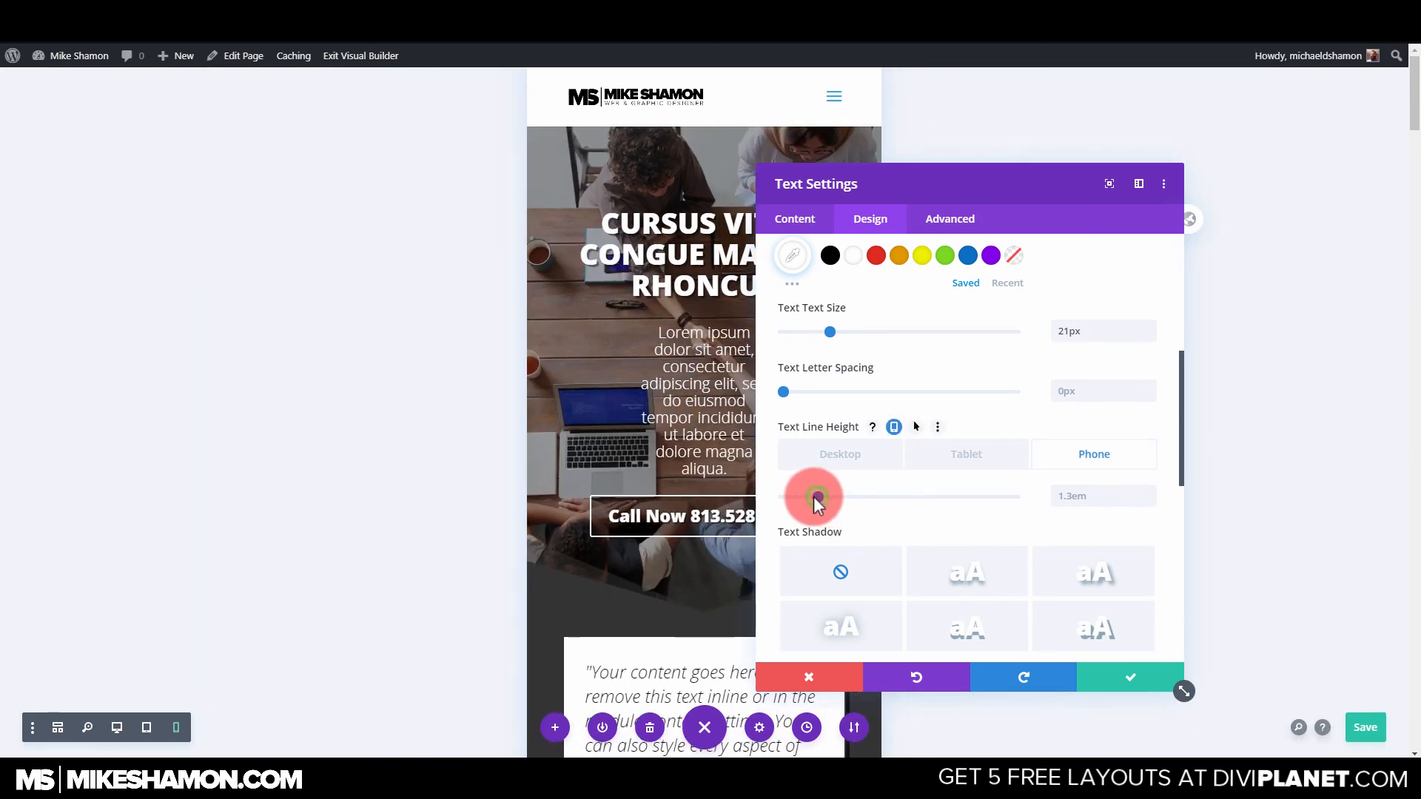
left_click_drag(813, 496, 822, 497)
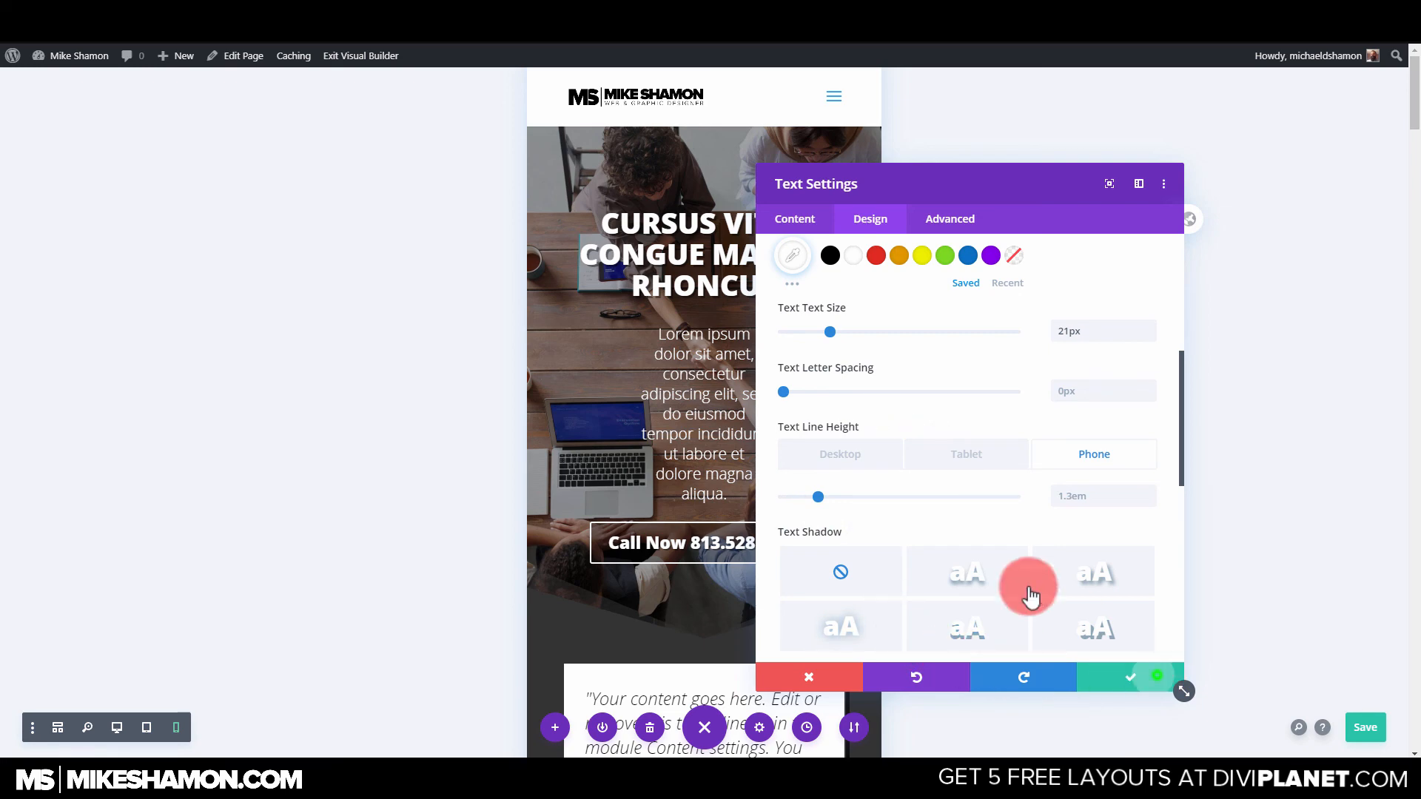
left_click(1107, 675)
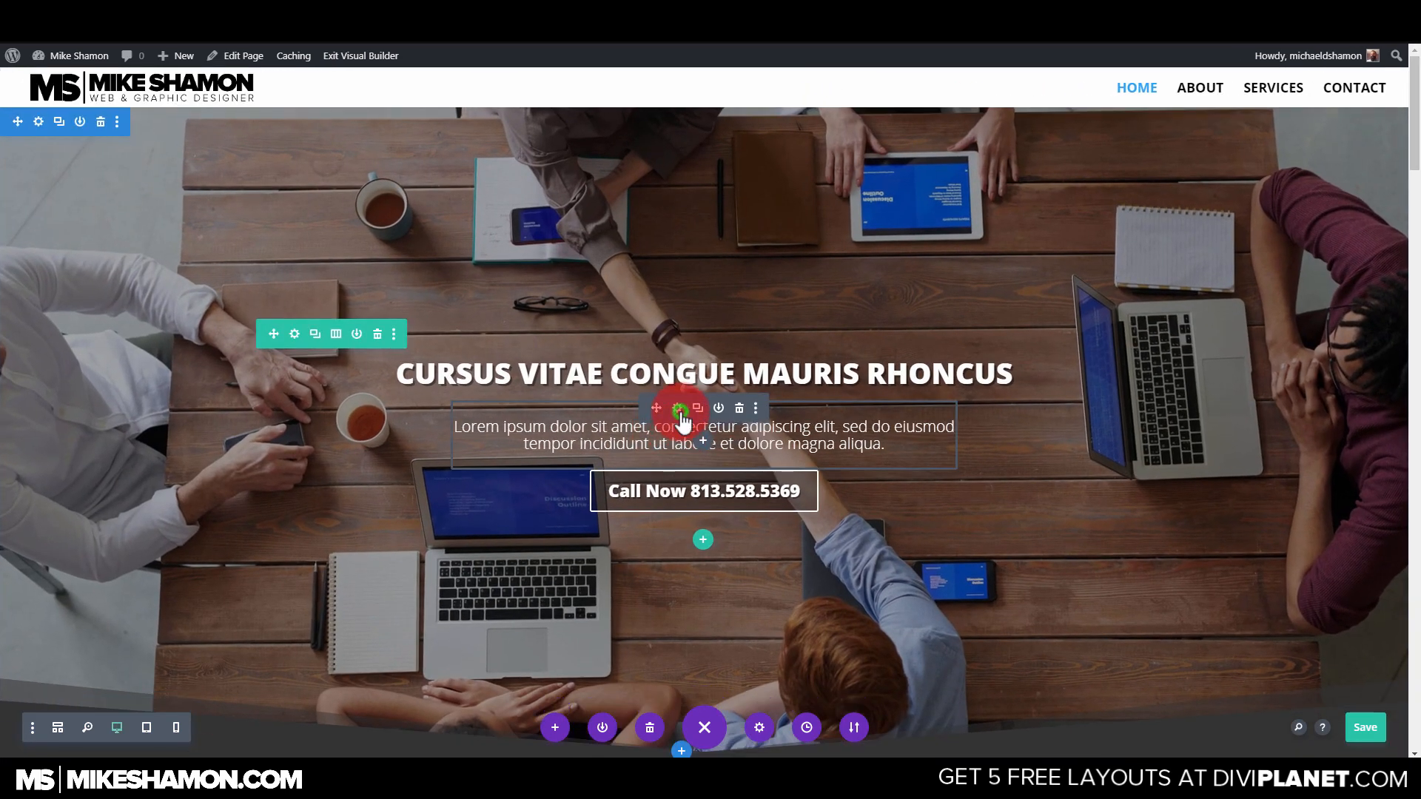
Set the hero paragraph module's tablet width to 85%, moving the settings window clear of the preview.
left_click(679, 409)
left_click(879, 222)
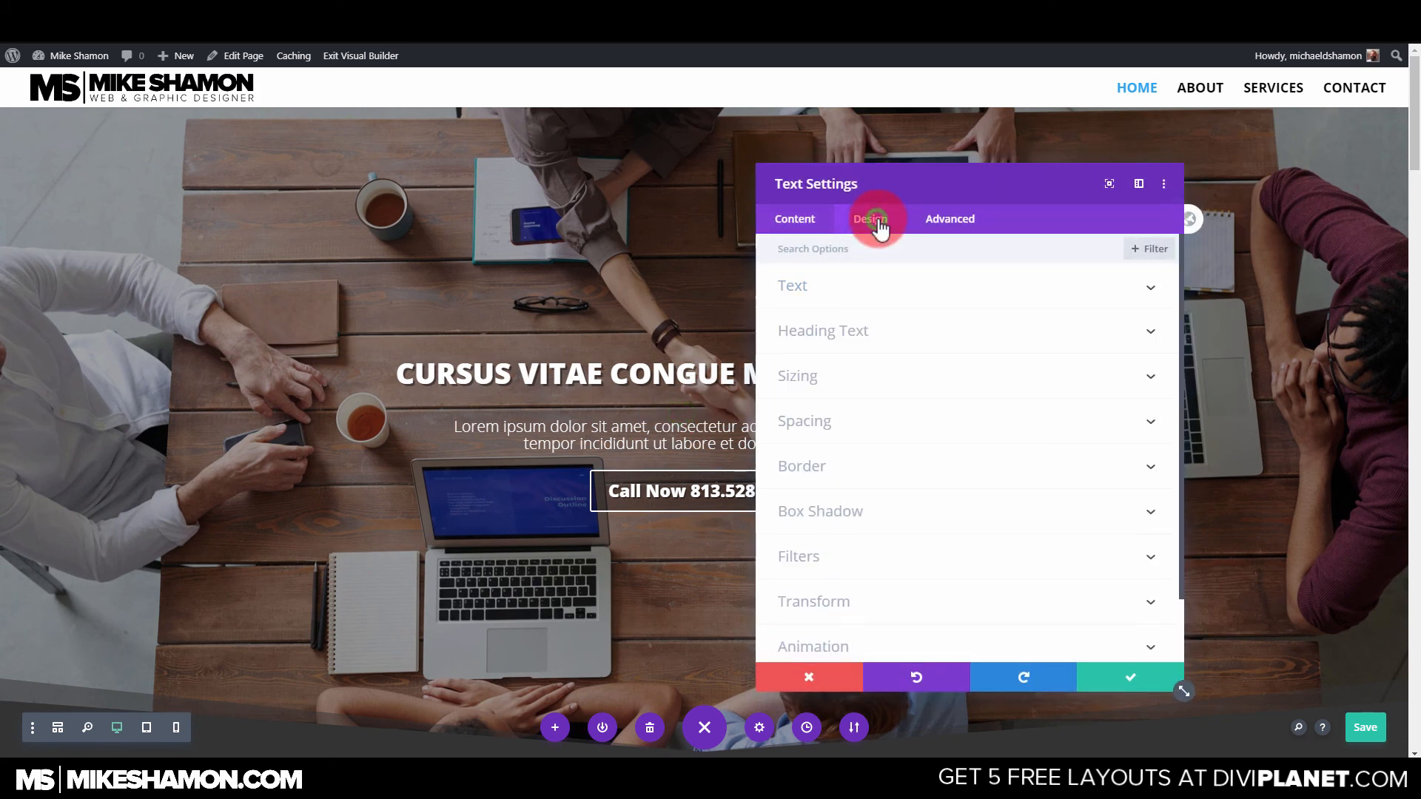
left_click(836, 300)
left_click(845, 290)
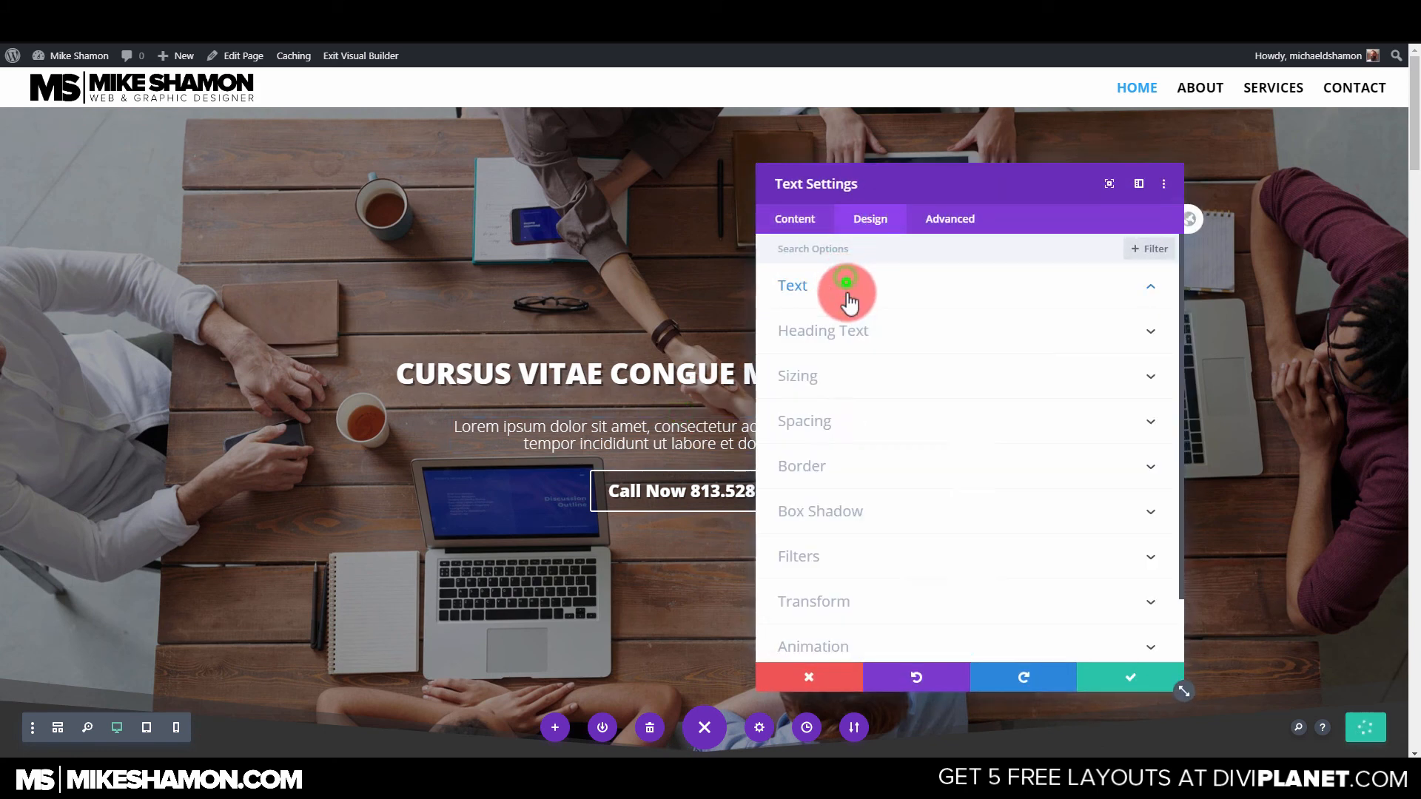
left_click(853, 375)
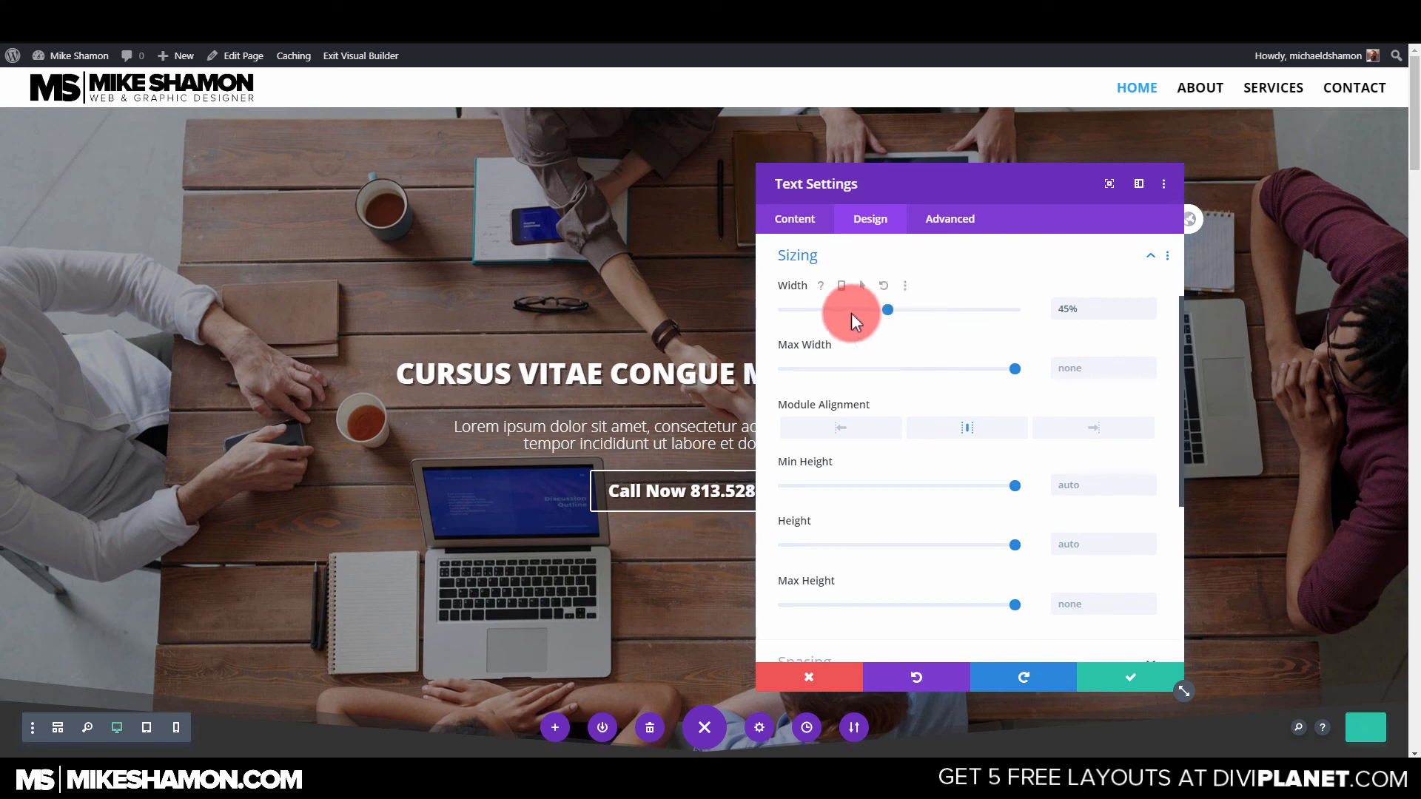
left_click(842, 285)
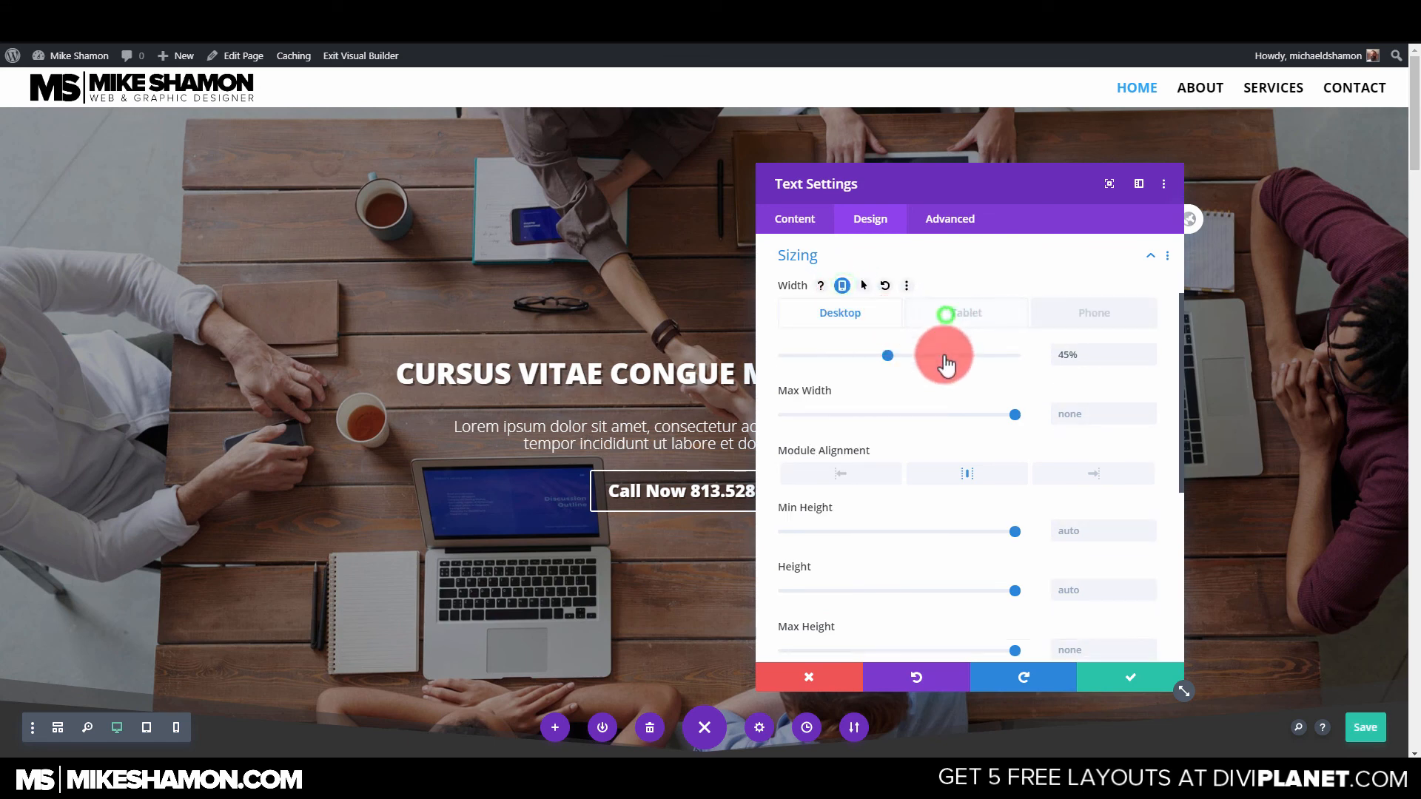
left_click(951, 312)
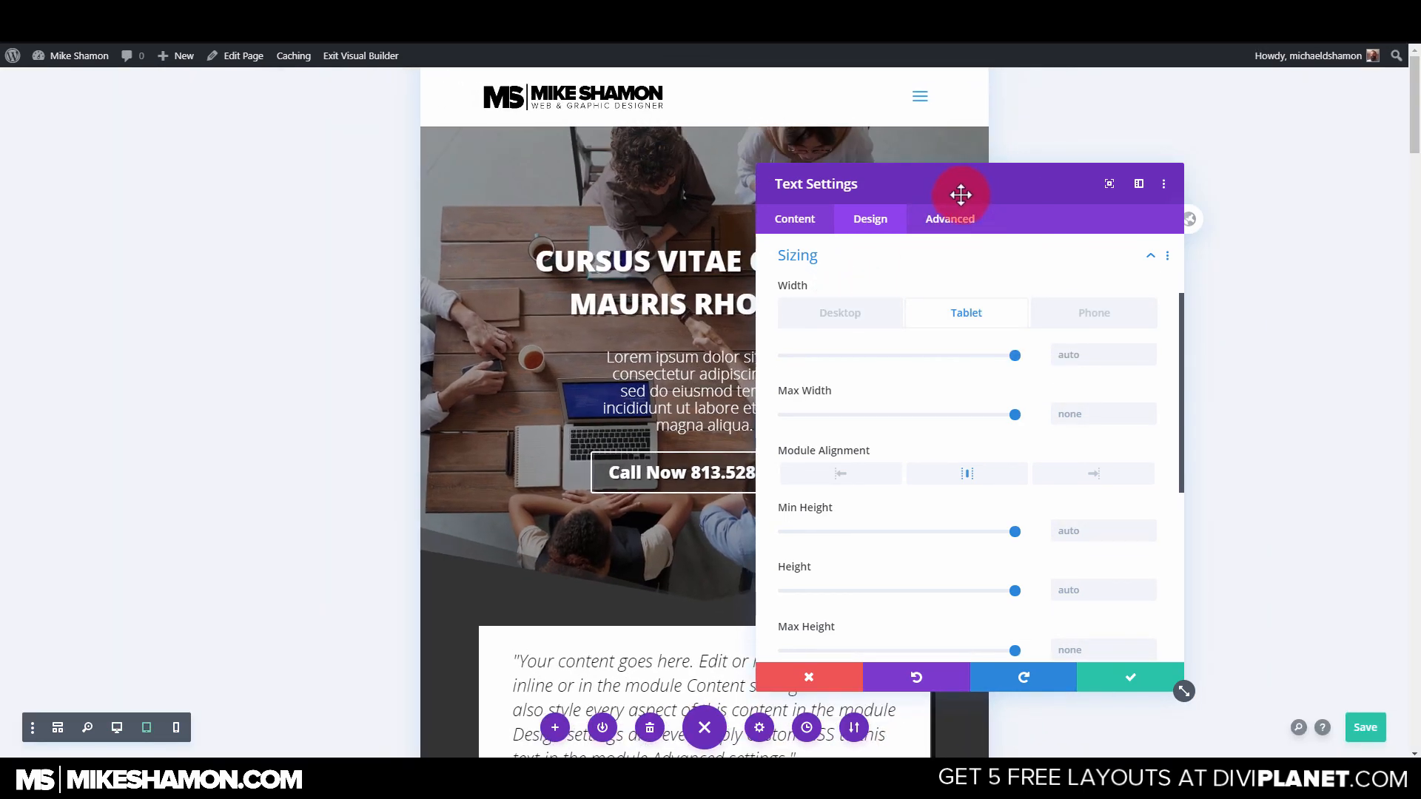
left_click_drag(941, 196, 1081, 197)
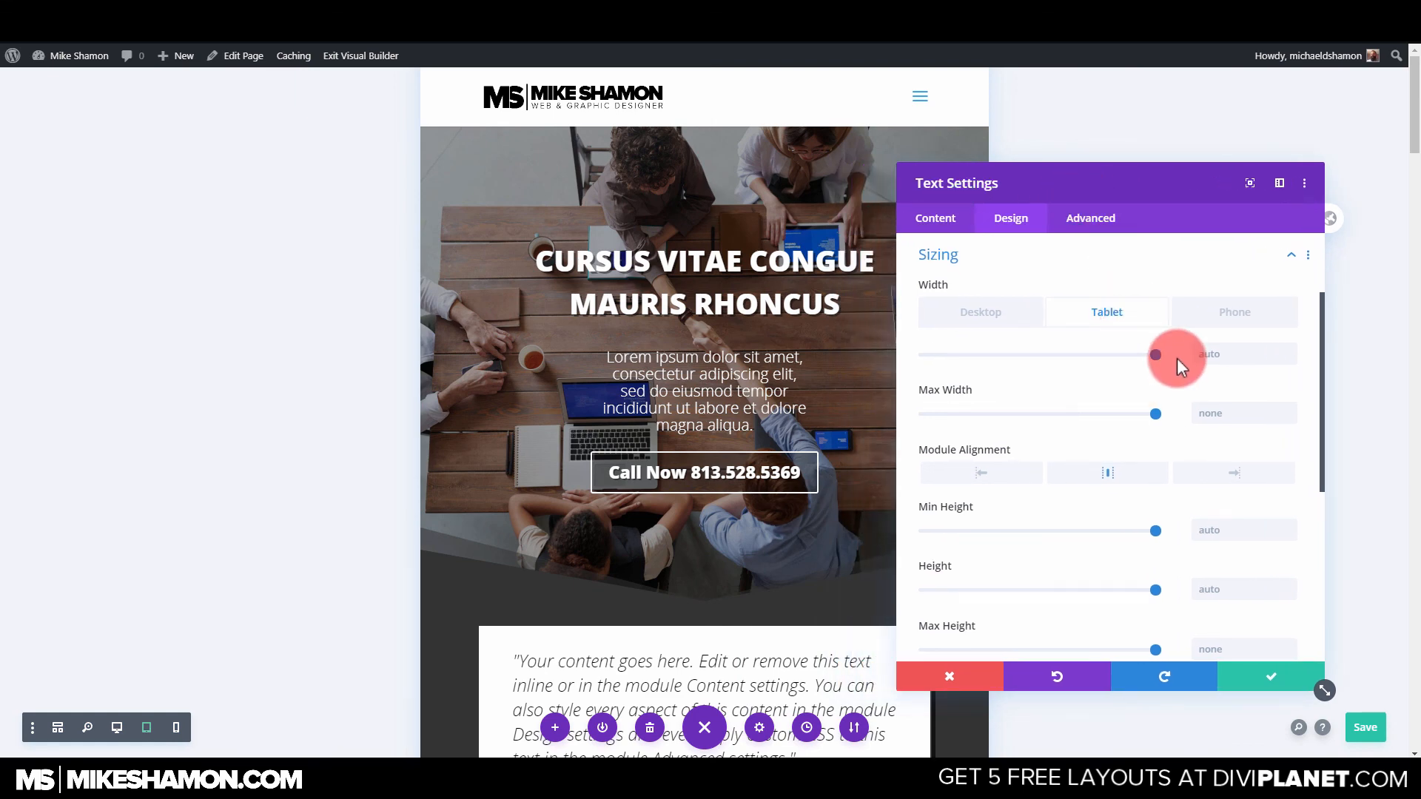
mouse_move(1150, 354)
left_mouse_down()
mouse_move(1165, 355)
mouse_move(1126, 355)
left_mouse_up()
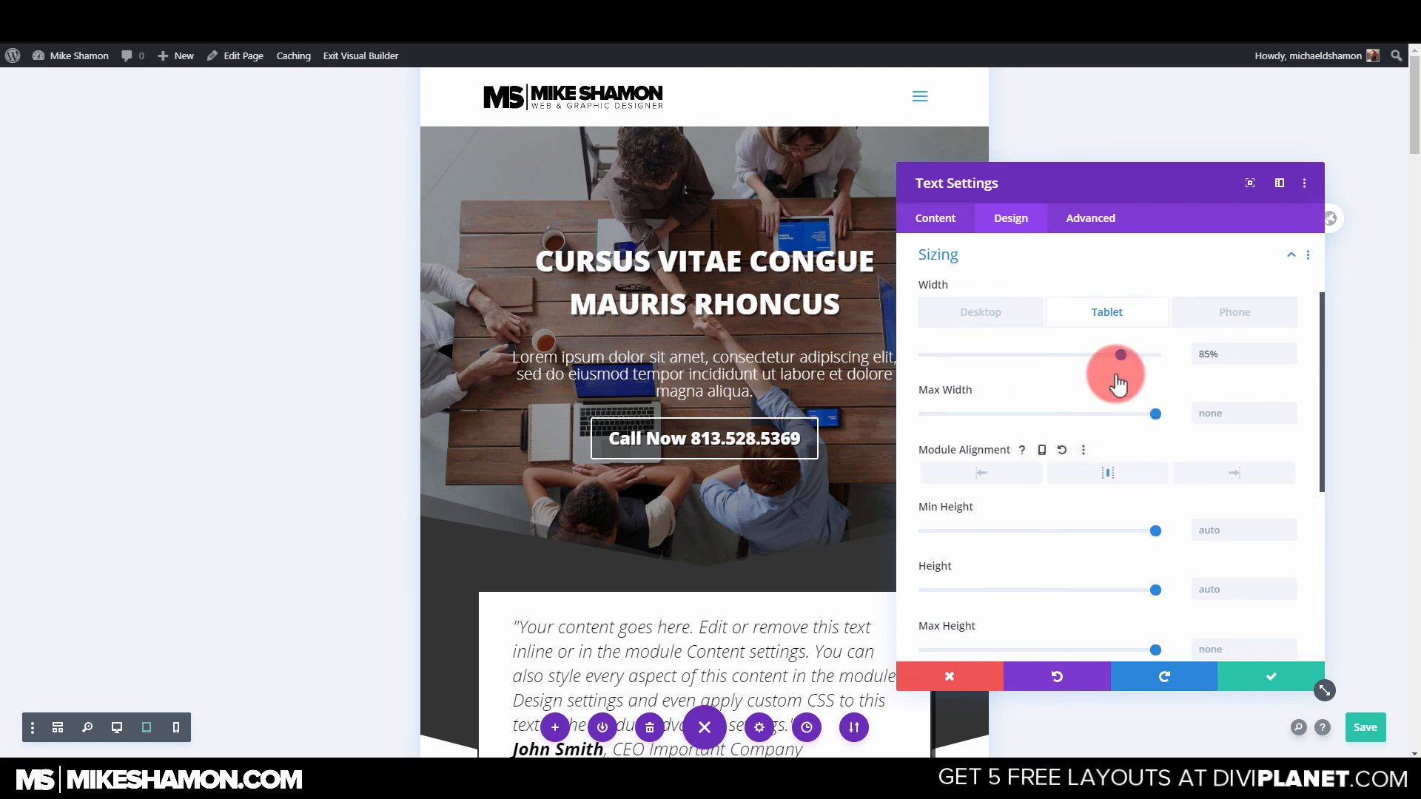
Set the hero paragraph module's phone width to 100% and save the module.
left_click(1232, 311)
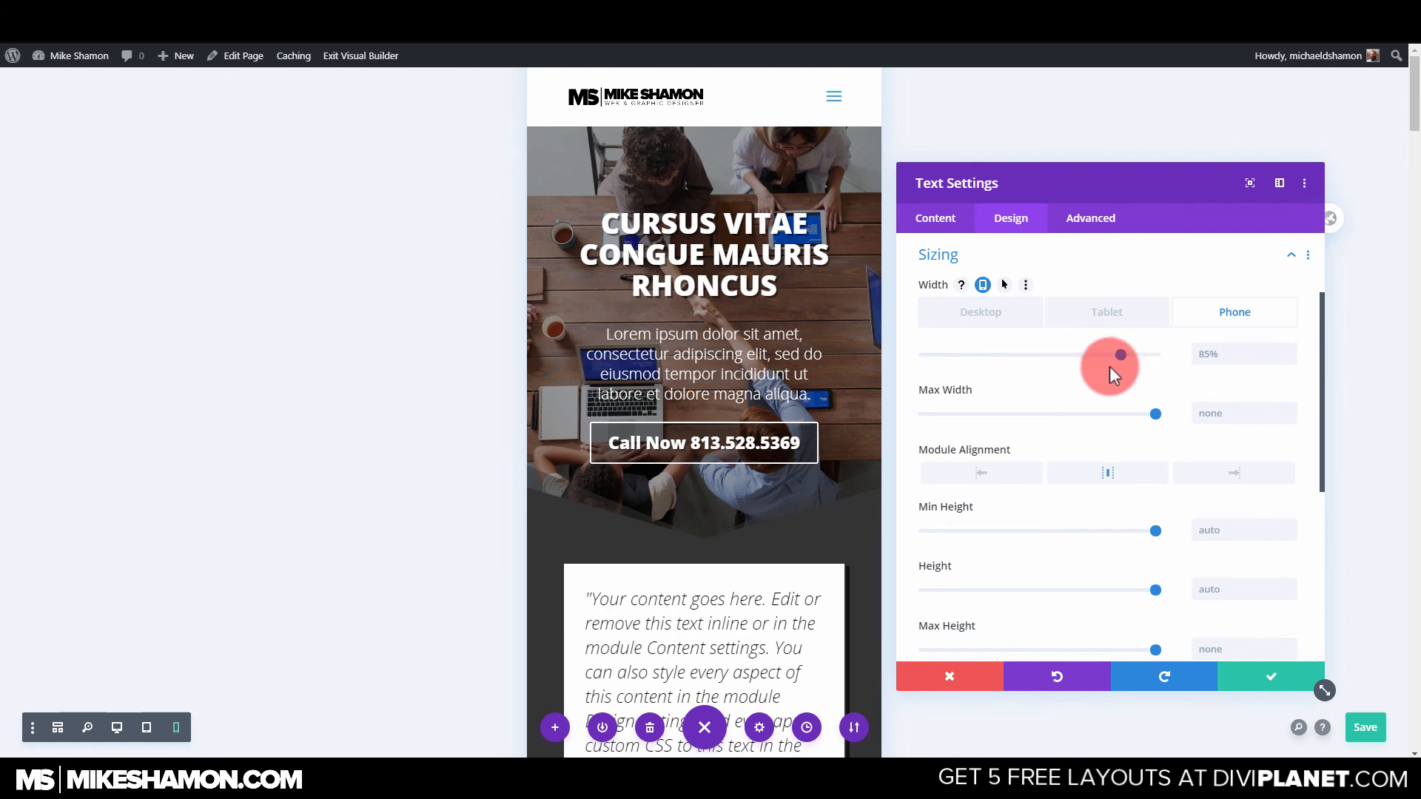
left_click_drag(1121, 353, 1163, 356)
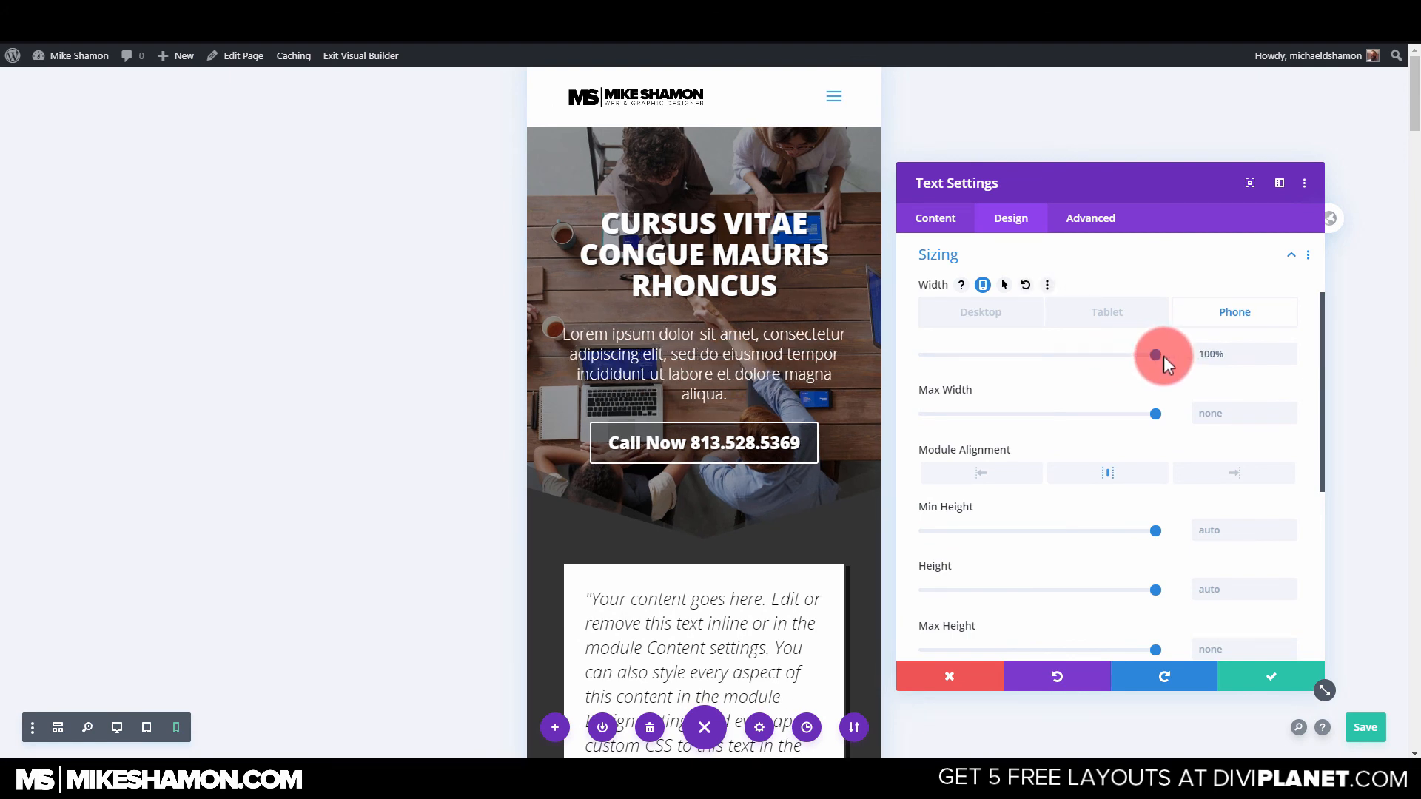
left_click(1266, 679)
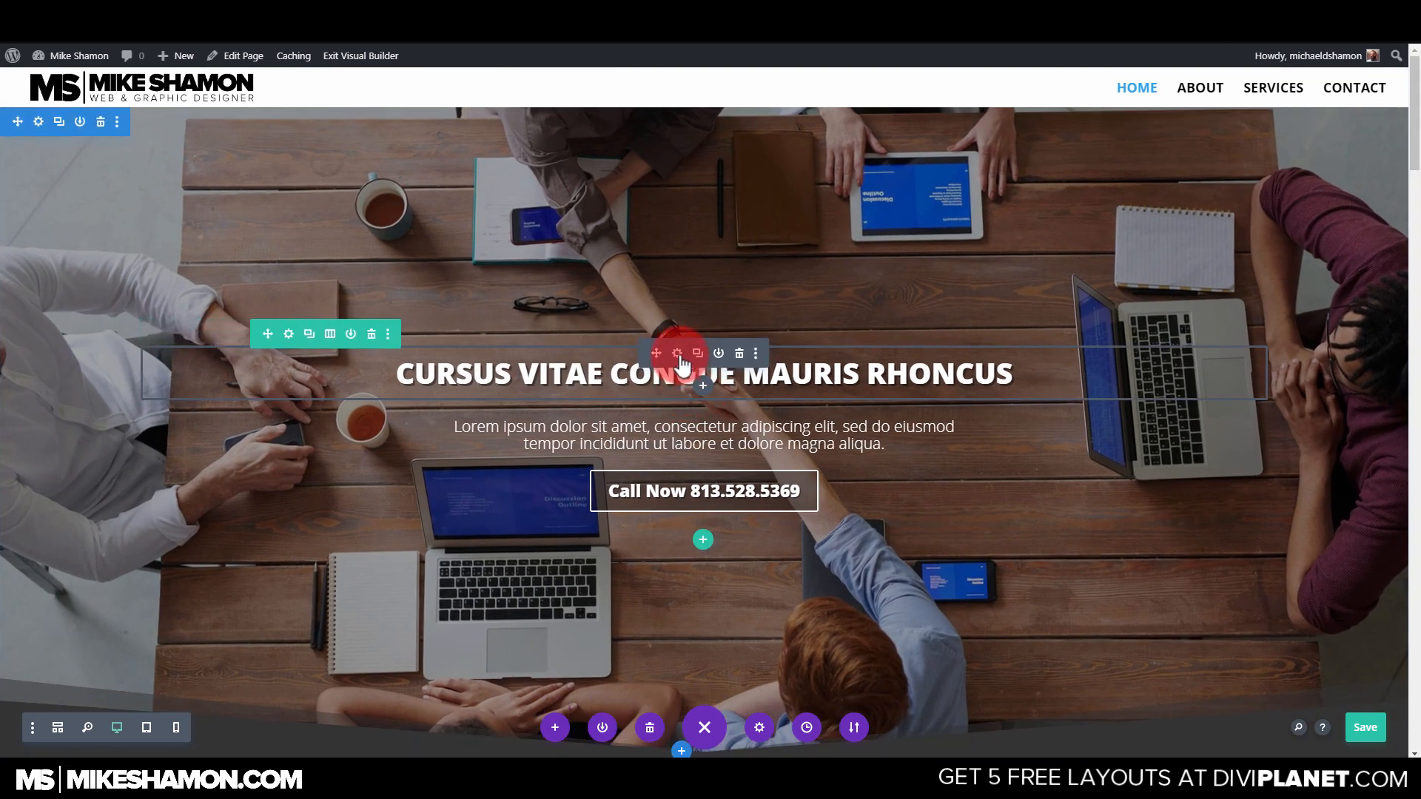
Set the hero heading's tablet text line height to 1.3em.
left_click(679, 355)
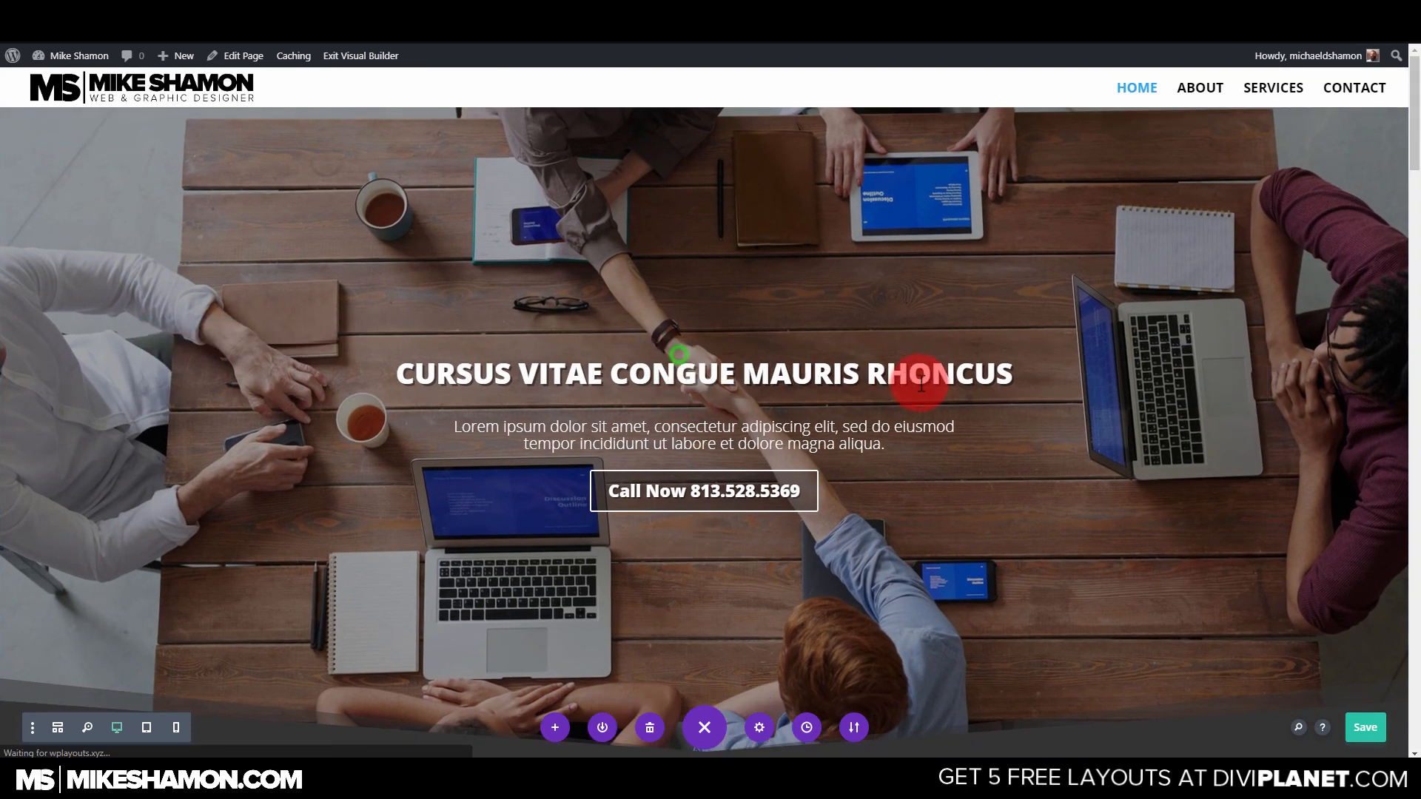
left_click(1011, 217)
left_click(966, 294)
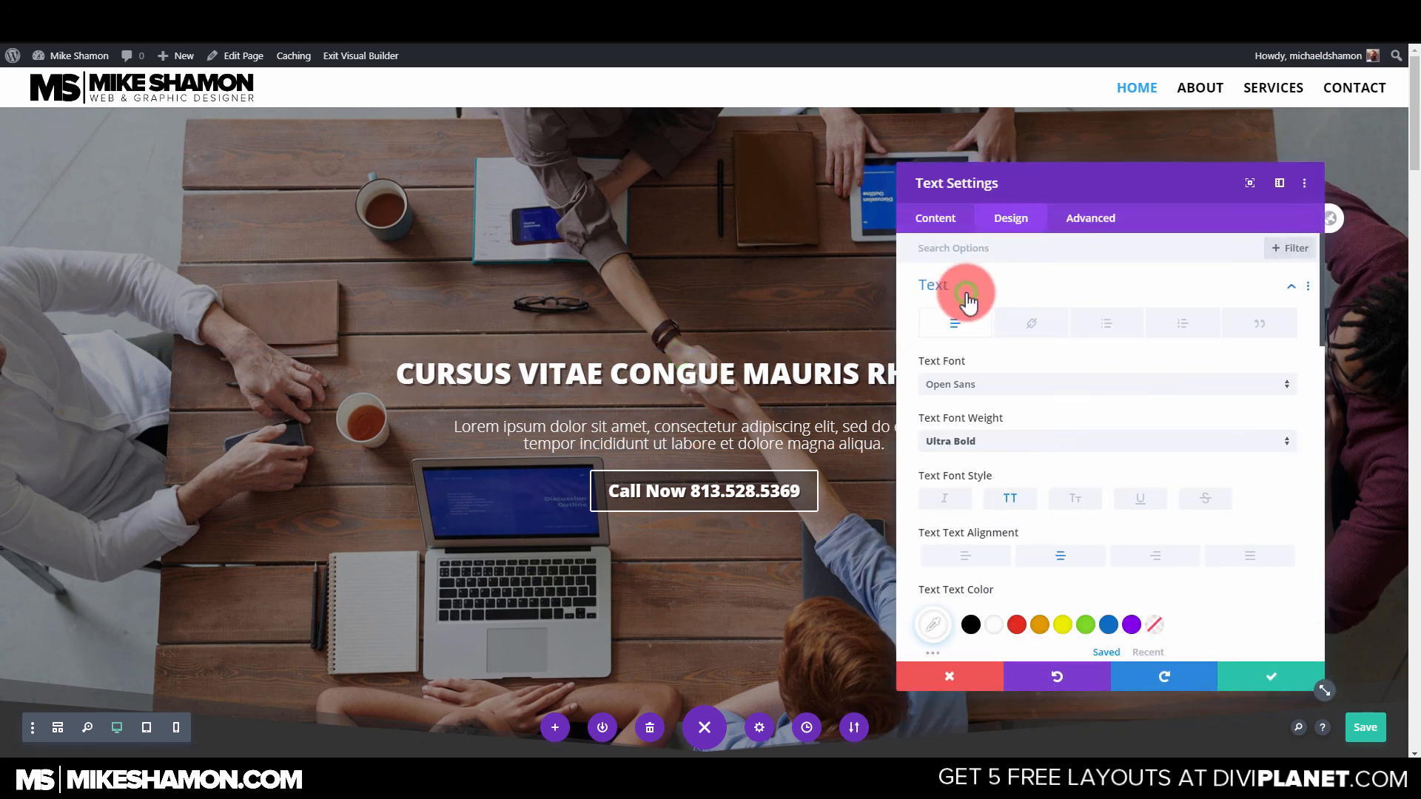
scroll(999, 419, "down", 3)
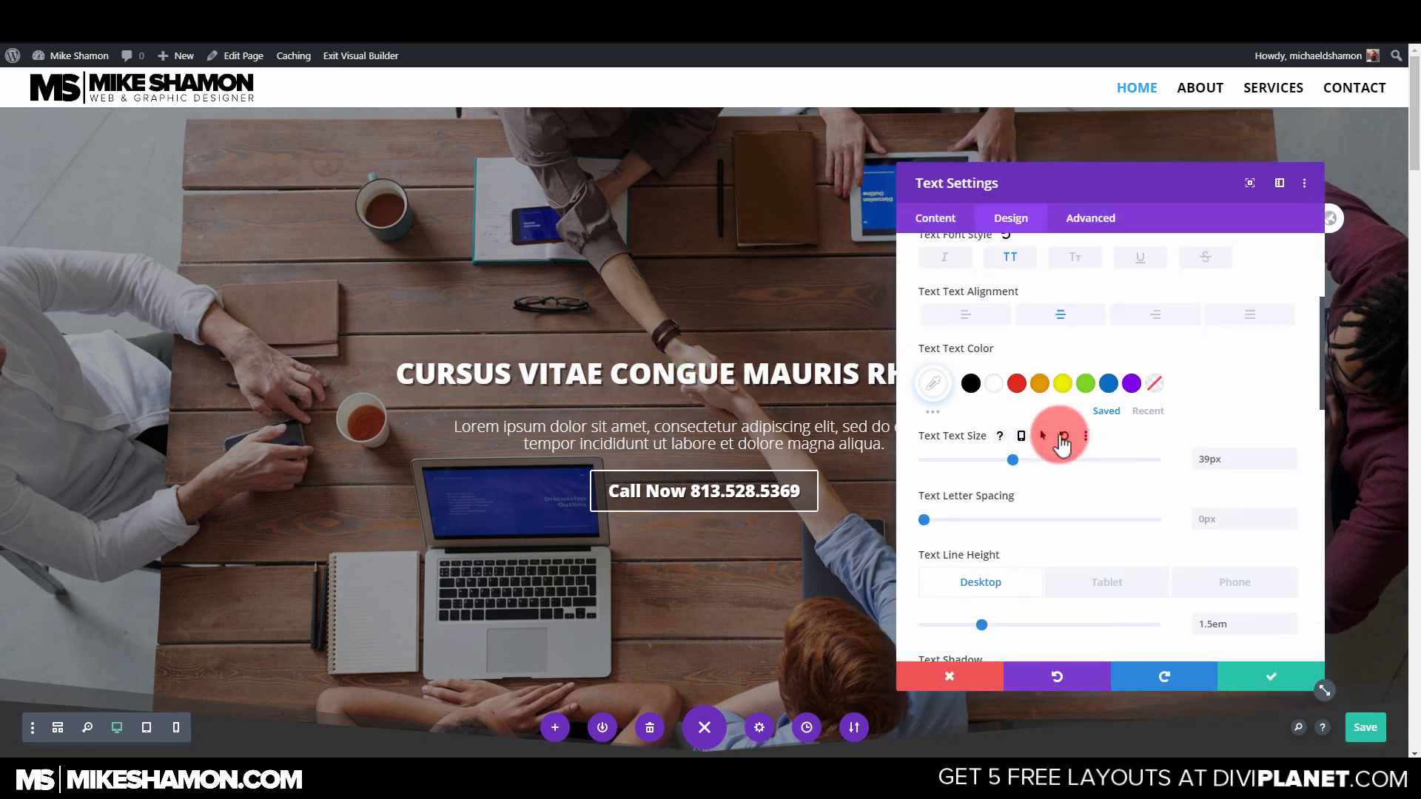
scroll(1060, 442, "up", 2)
scroll(1056, 437, "up", 2)
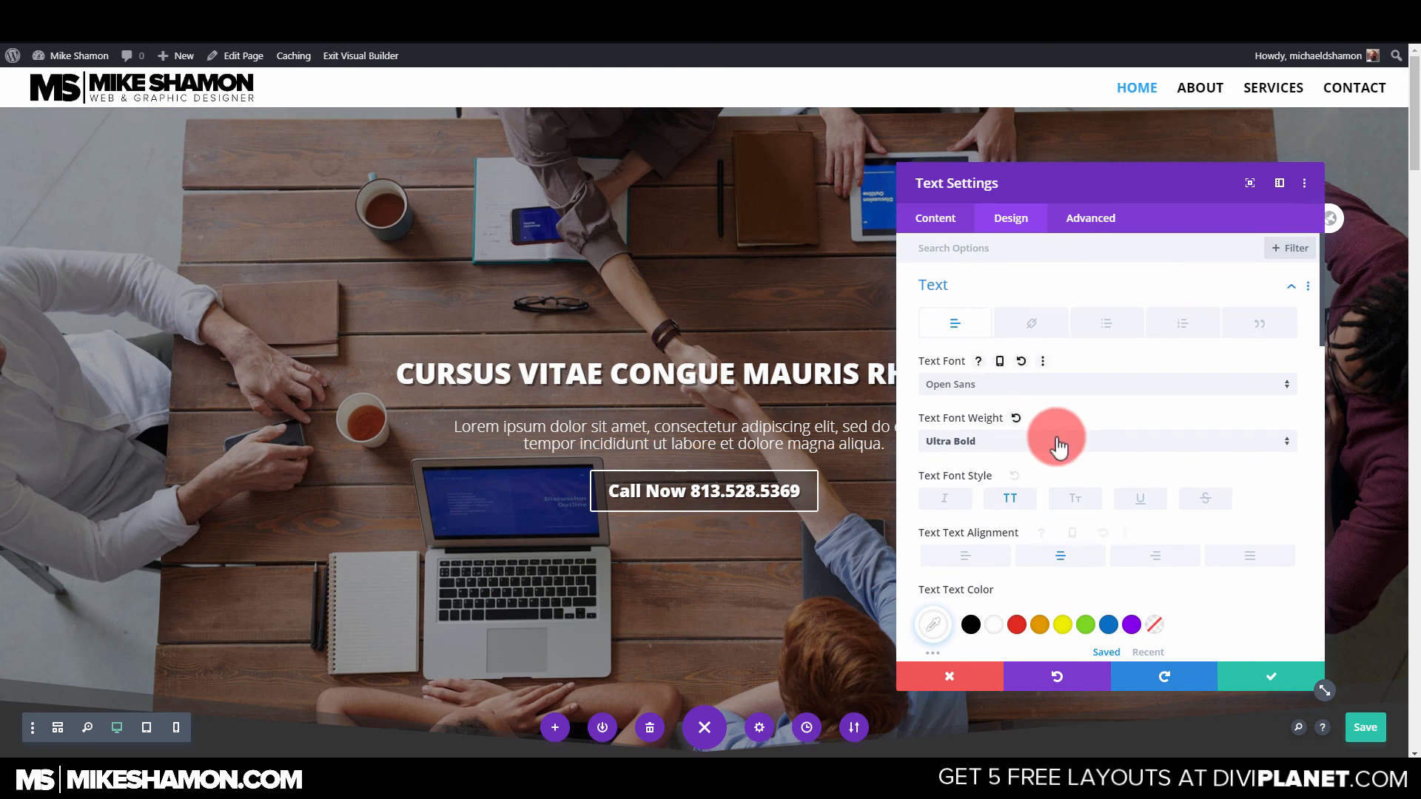
scroll(1054, 442, "down", 4)
scroll(996, 445, "down", 2)
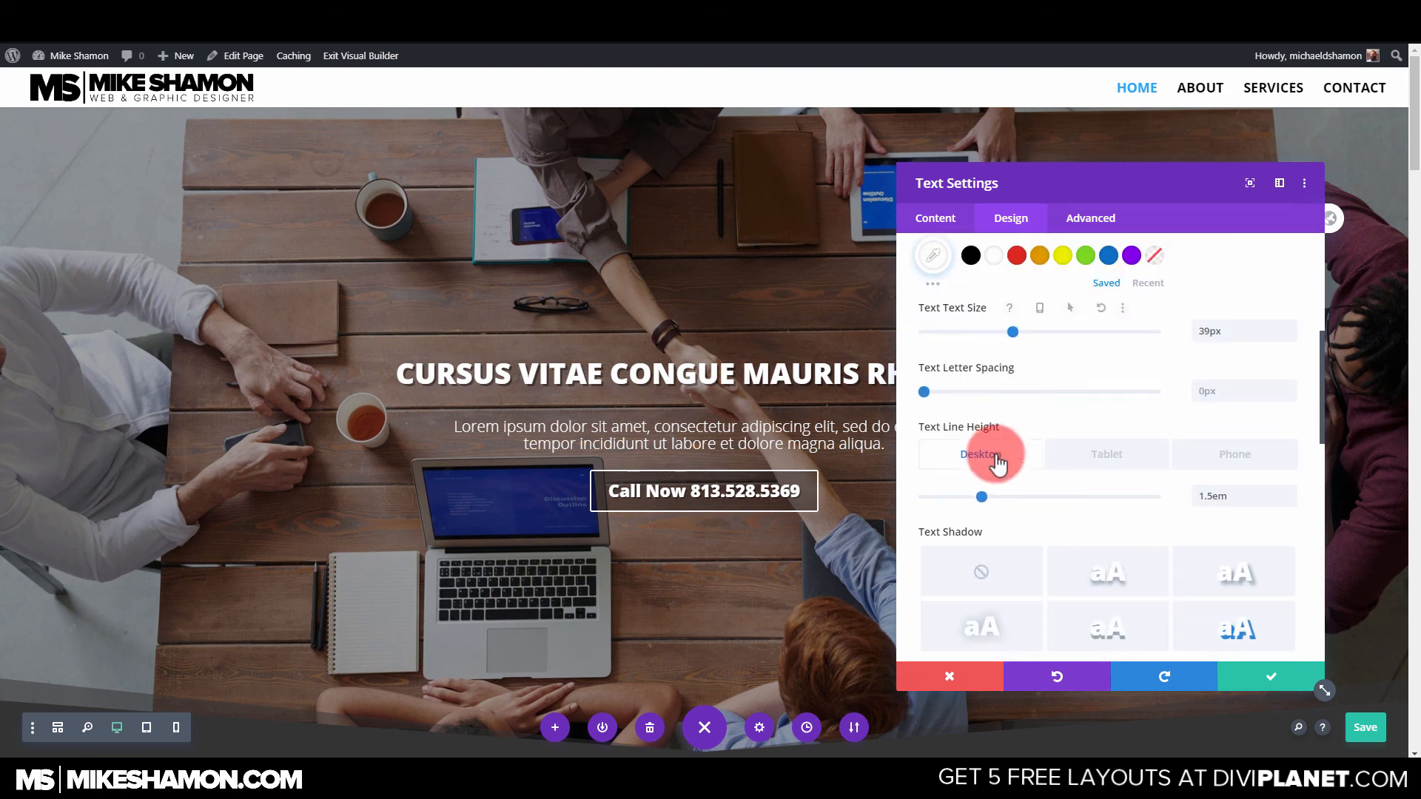
left_click(1107, 453)
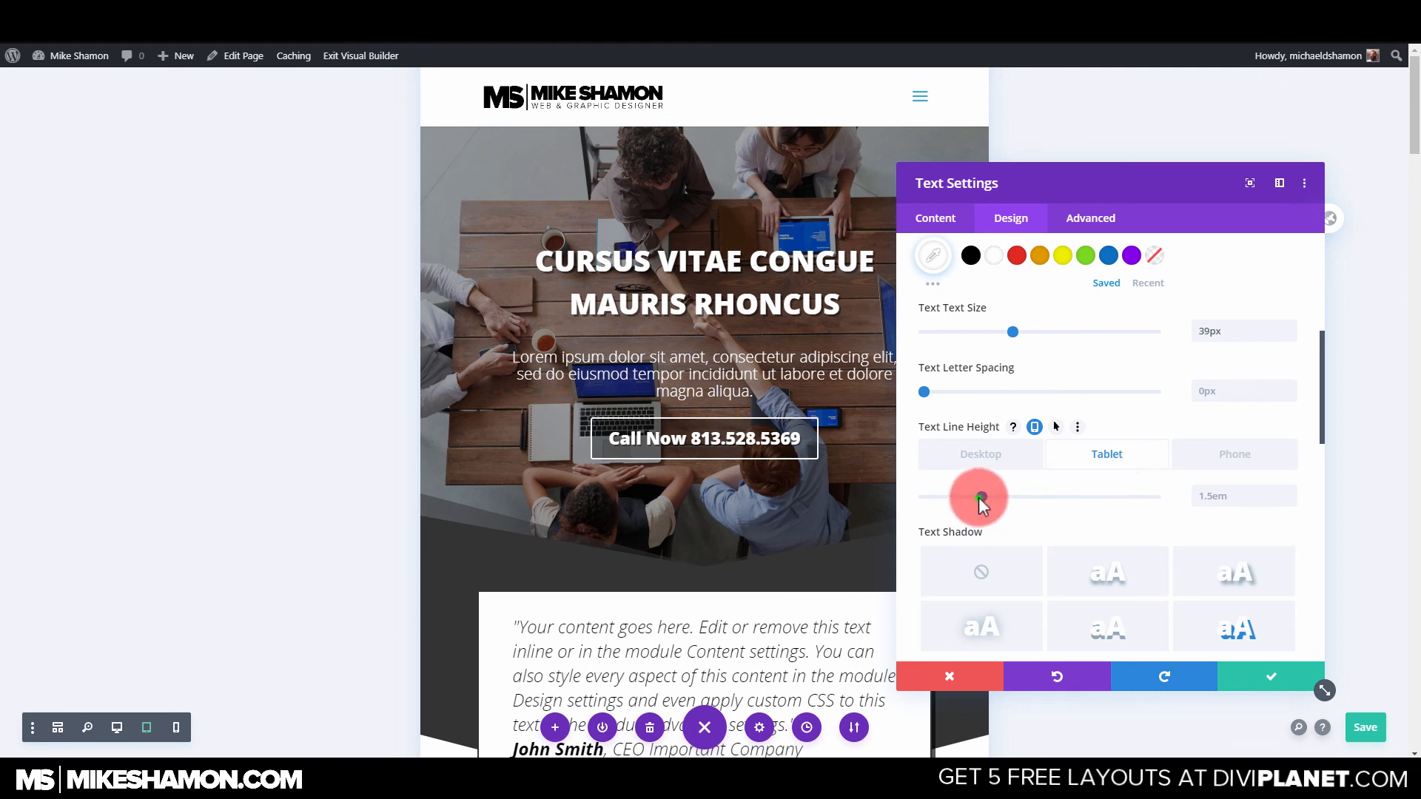
mouse_move(974, 498)
left_mouse_down()
mouse_move(946, 498)
mouse_move(958, 497)
left_mouse_up()
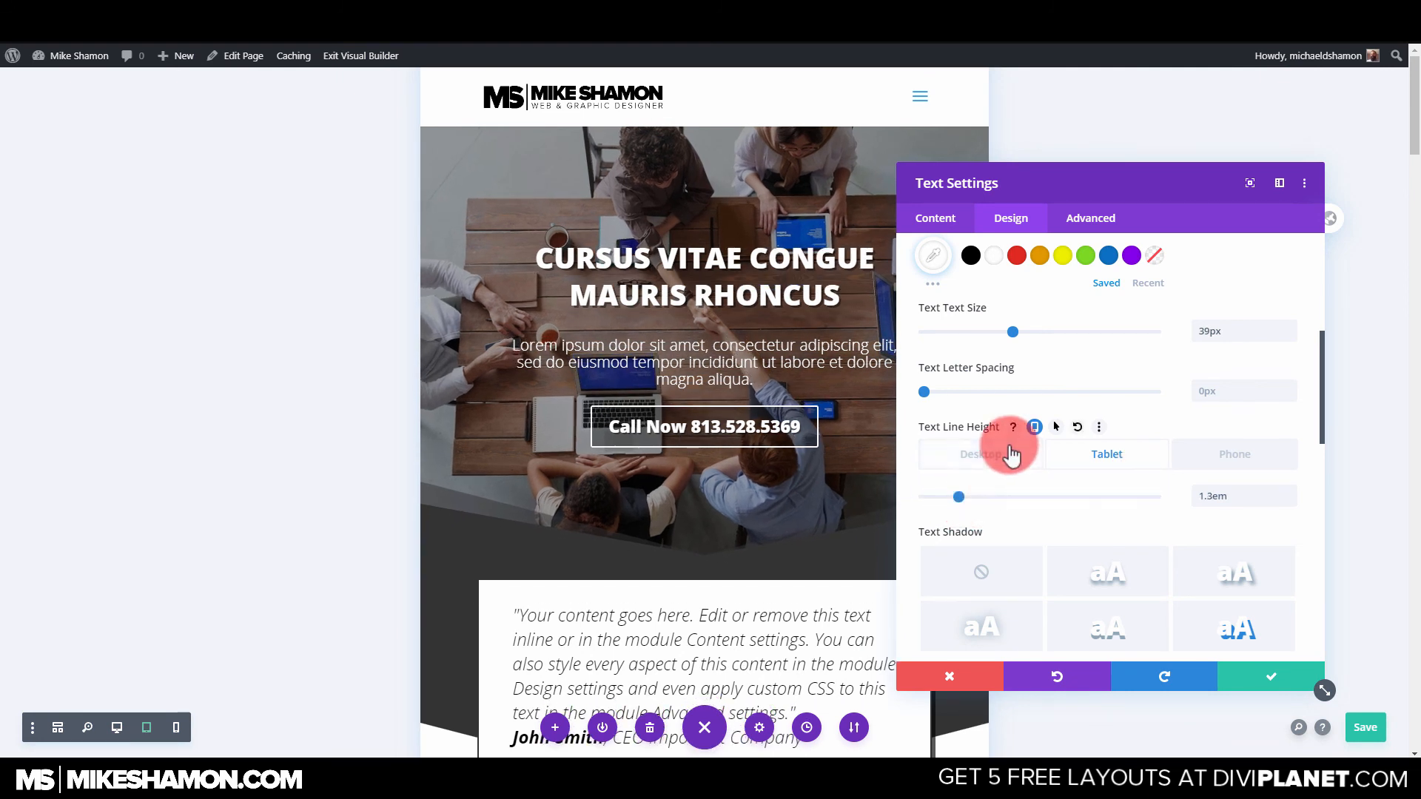
Compare the hero heading's line height across devices and set its tablet text line height to 1.1em.
left_click(1179, 454)
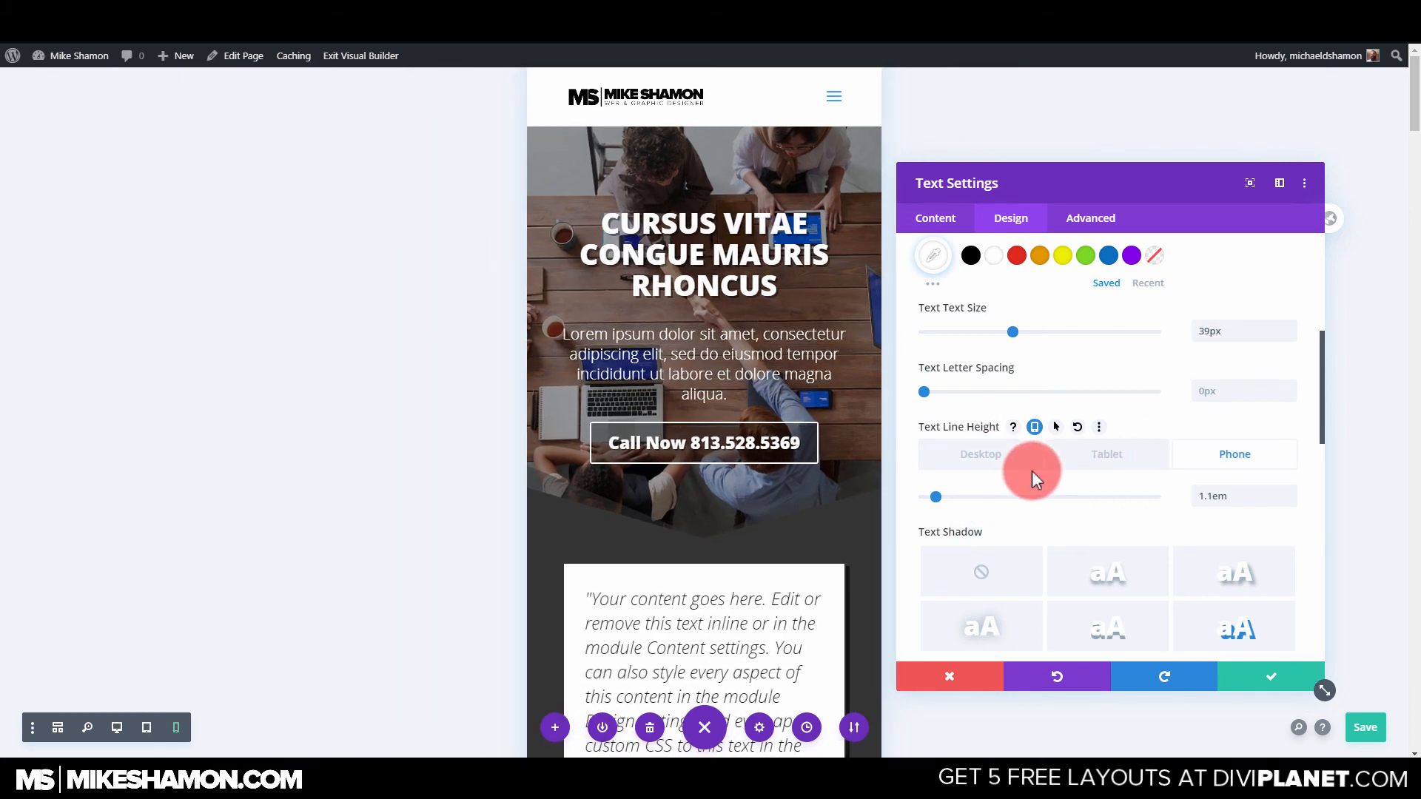
left_click(989, 463)
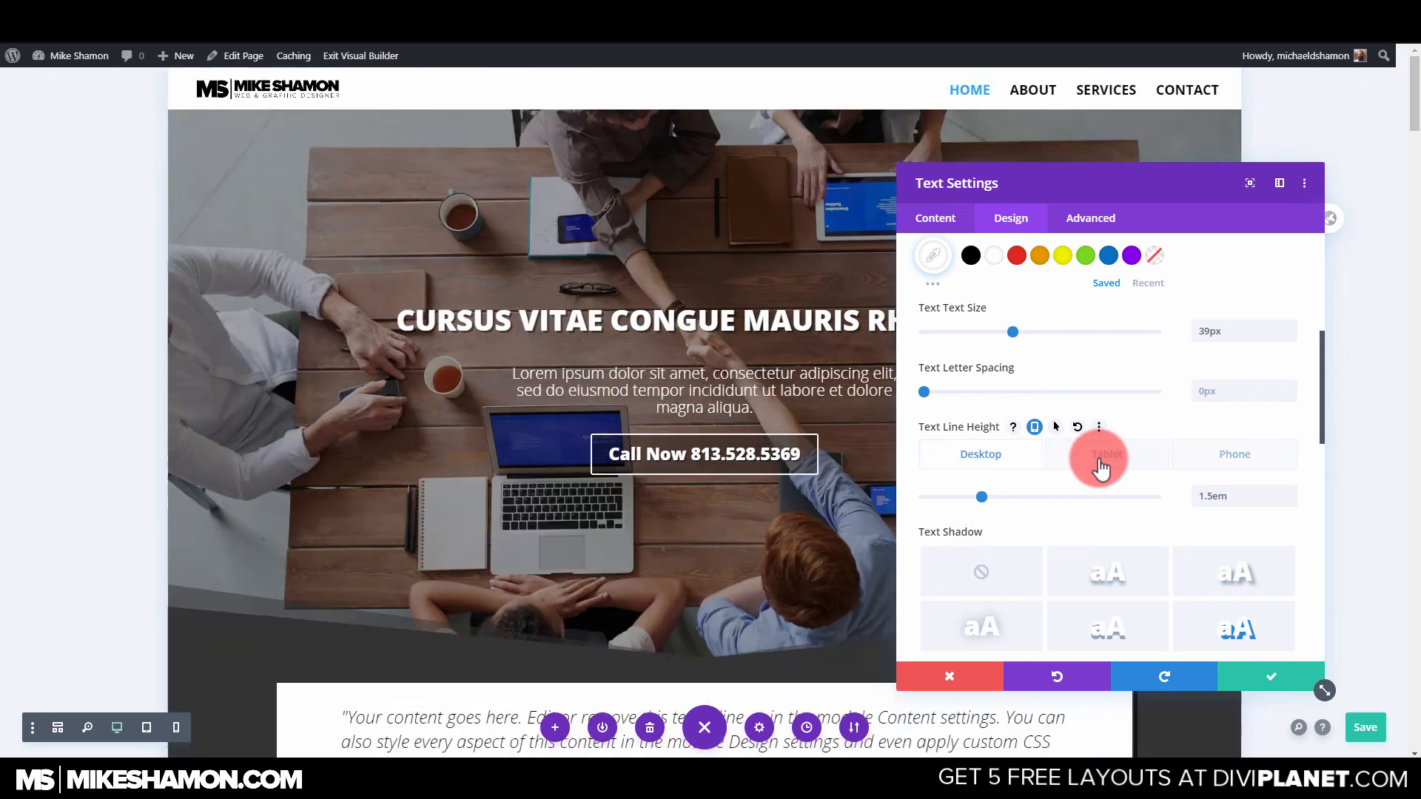
left_click(1100, 464)
left_click(958, 496)
left_click_drag(962, 496, 937, 496)
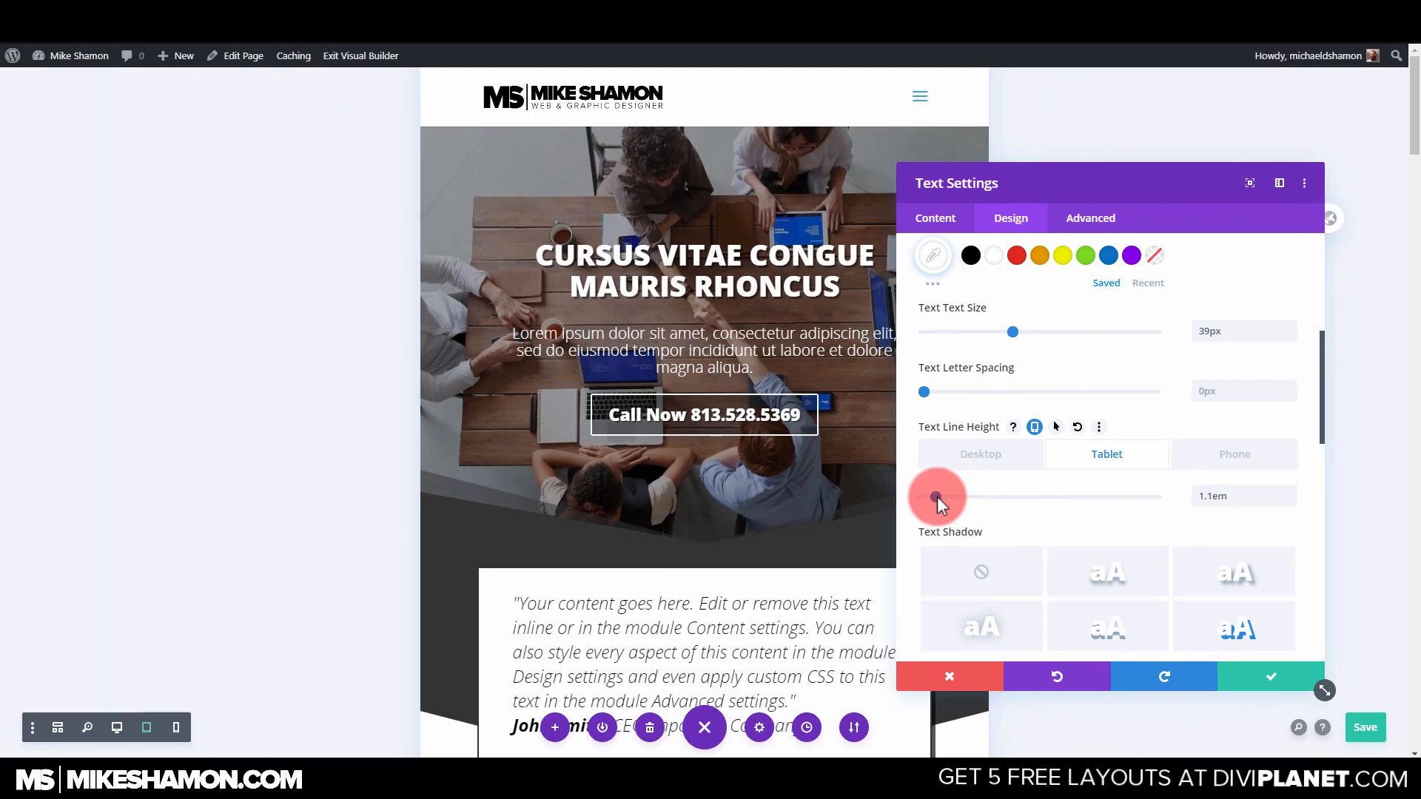
Tighten the hero heading's text line height on desktop.
left_click(1012, 454)
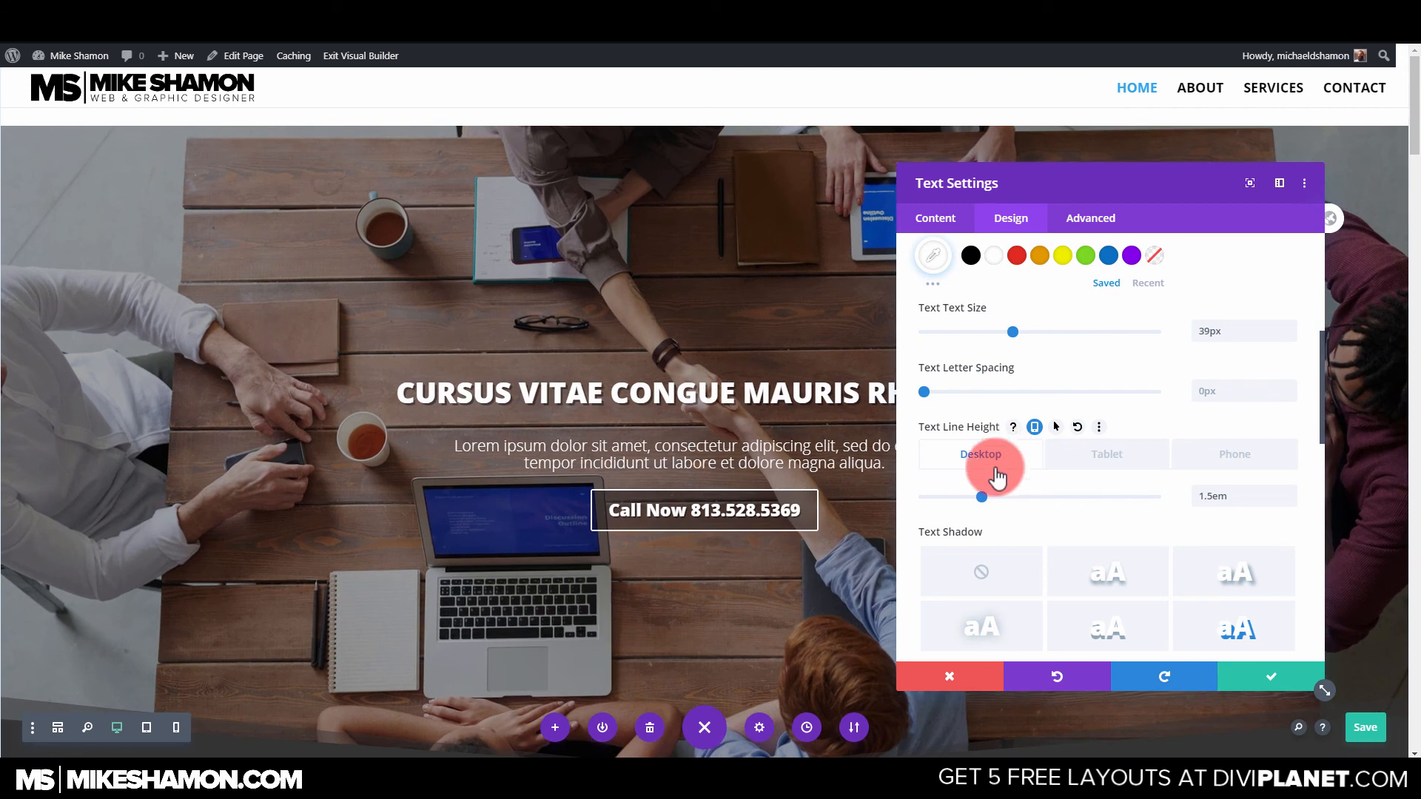
left_click(976, 498)
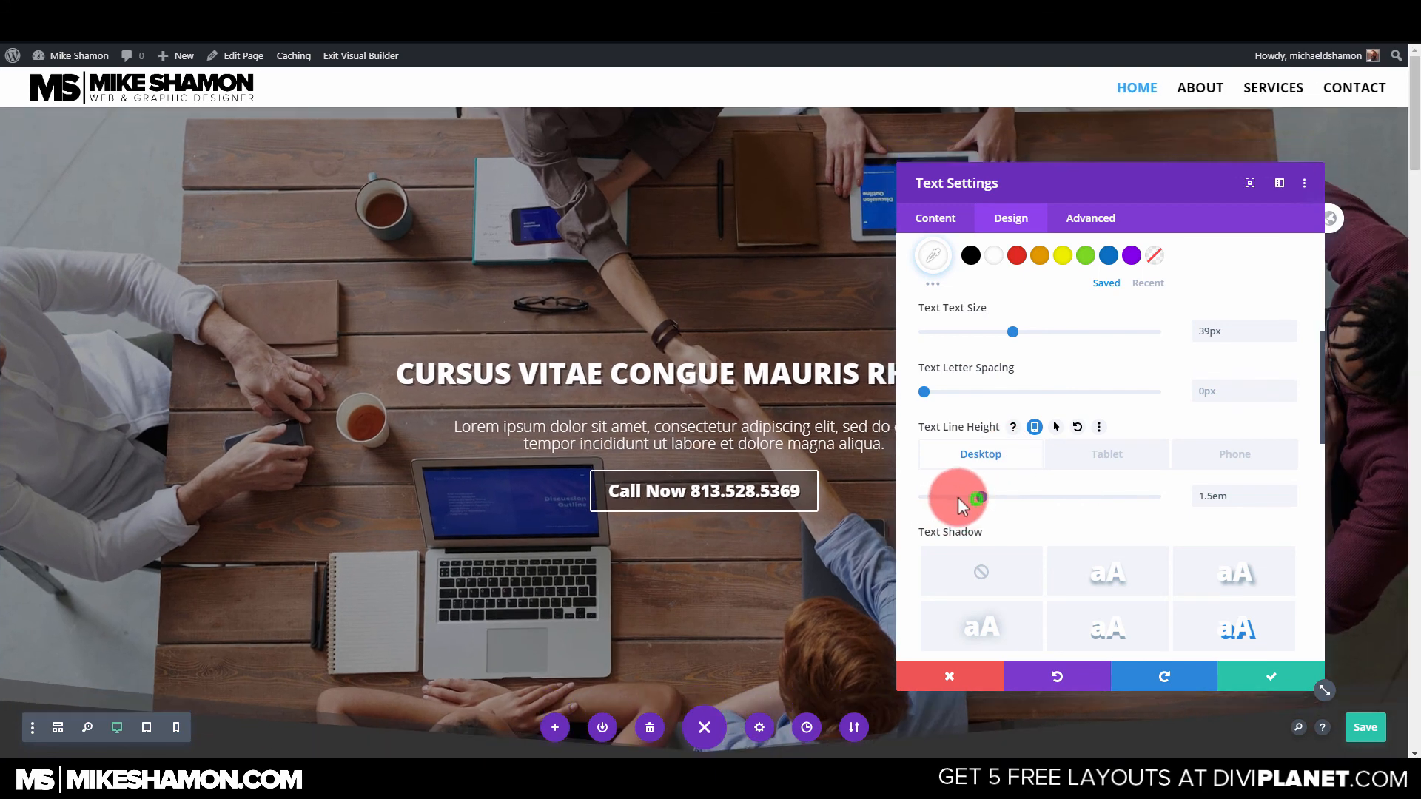
left_click_drag(957, 498, 935, 494)
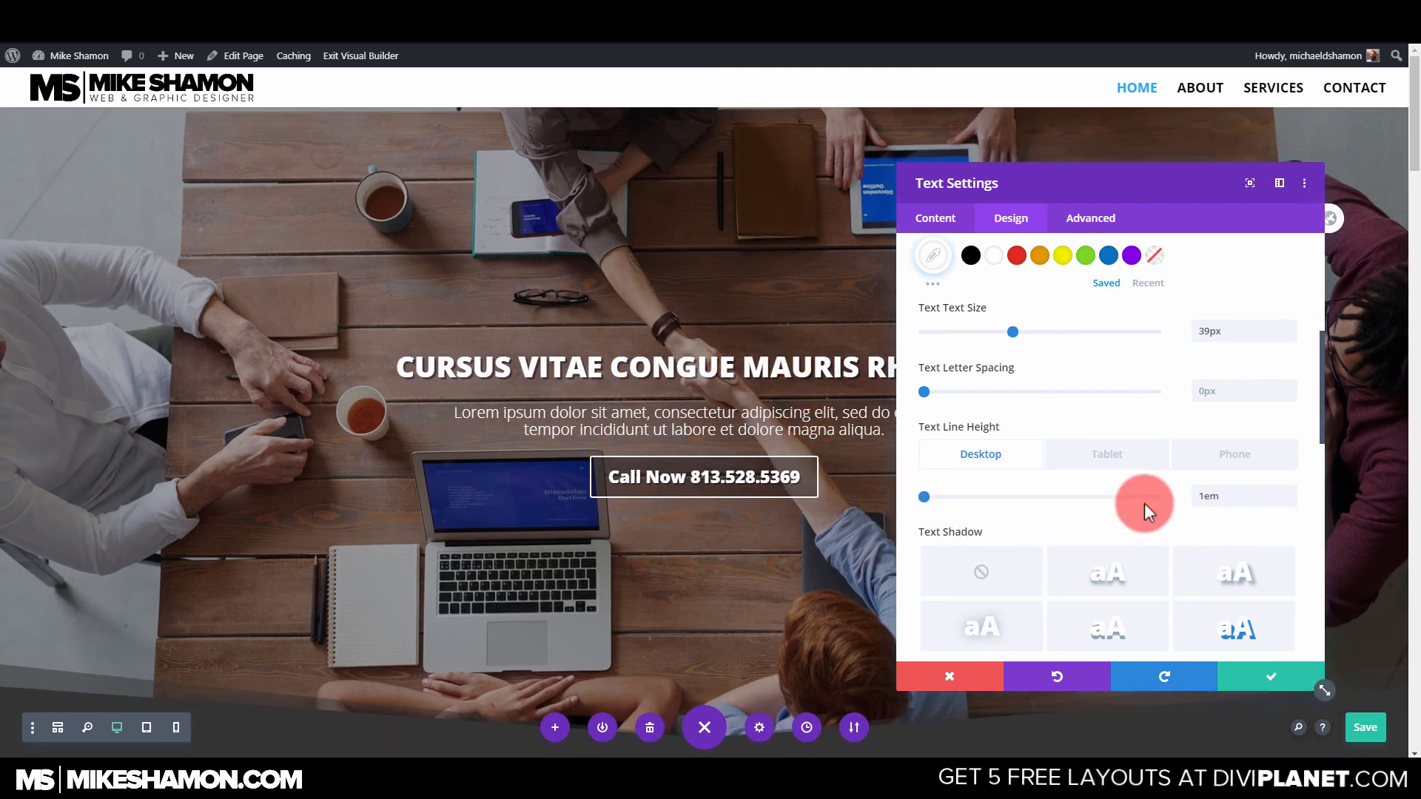
mouse_move(929, 496)
left_mouse_down()
mouse_move(953, 495)
mouse_move(938, 490)
left_mouse_up()
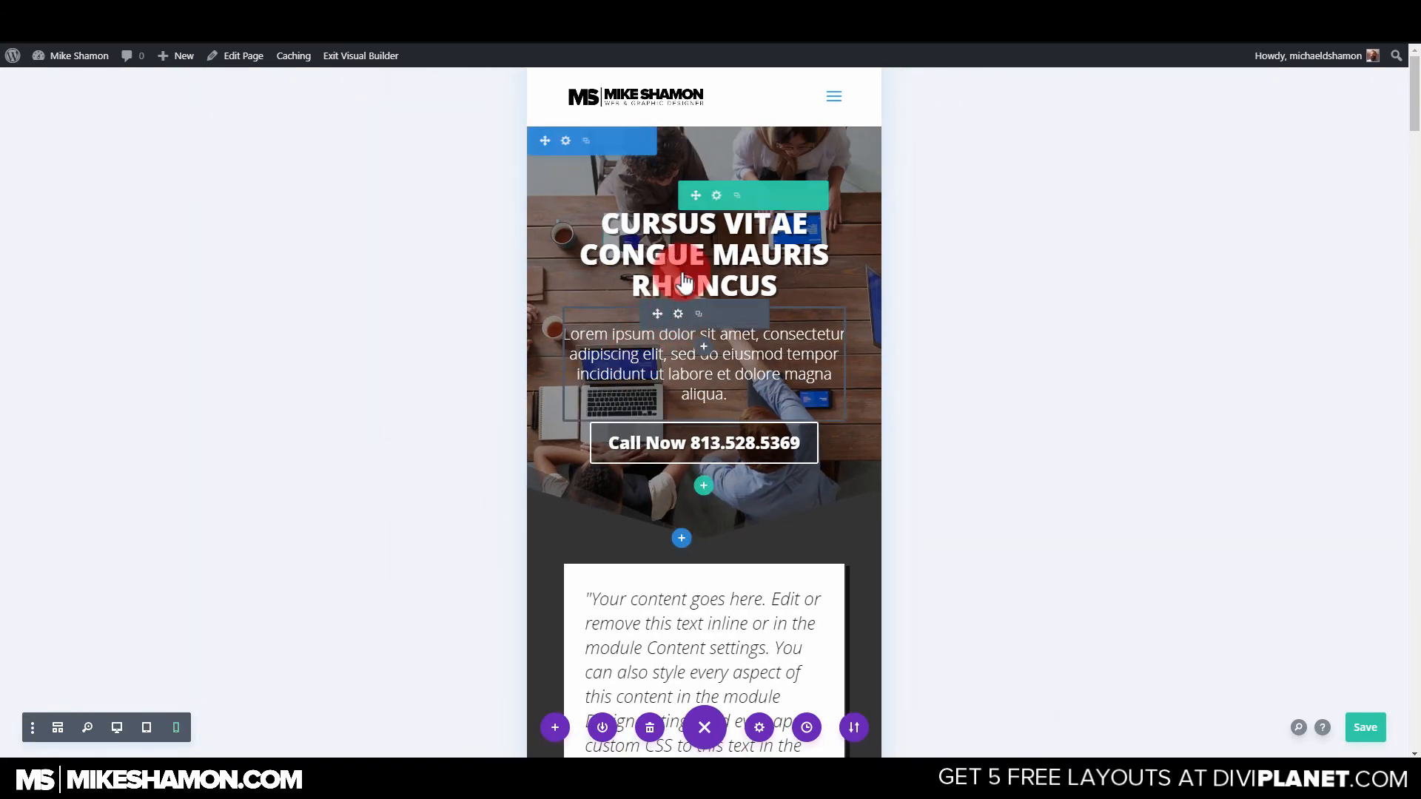
Review the hero and testimonial sections in phone view, opening and closing the mobile navigation menu.
scroll(738, 229, "down", 1)
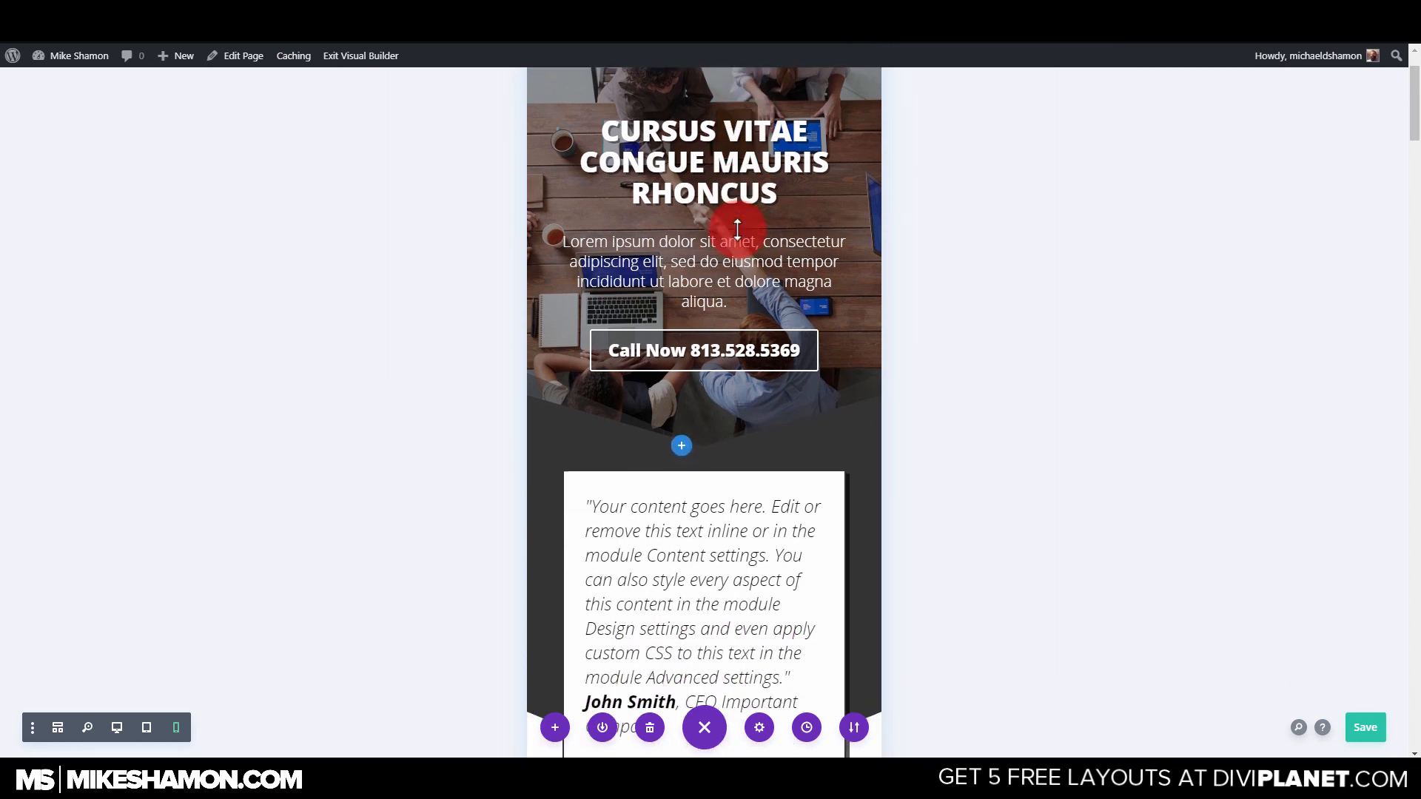
scroll(738, 229, "down", 4)
scroll(736, 252, "up", 5)
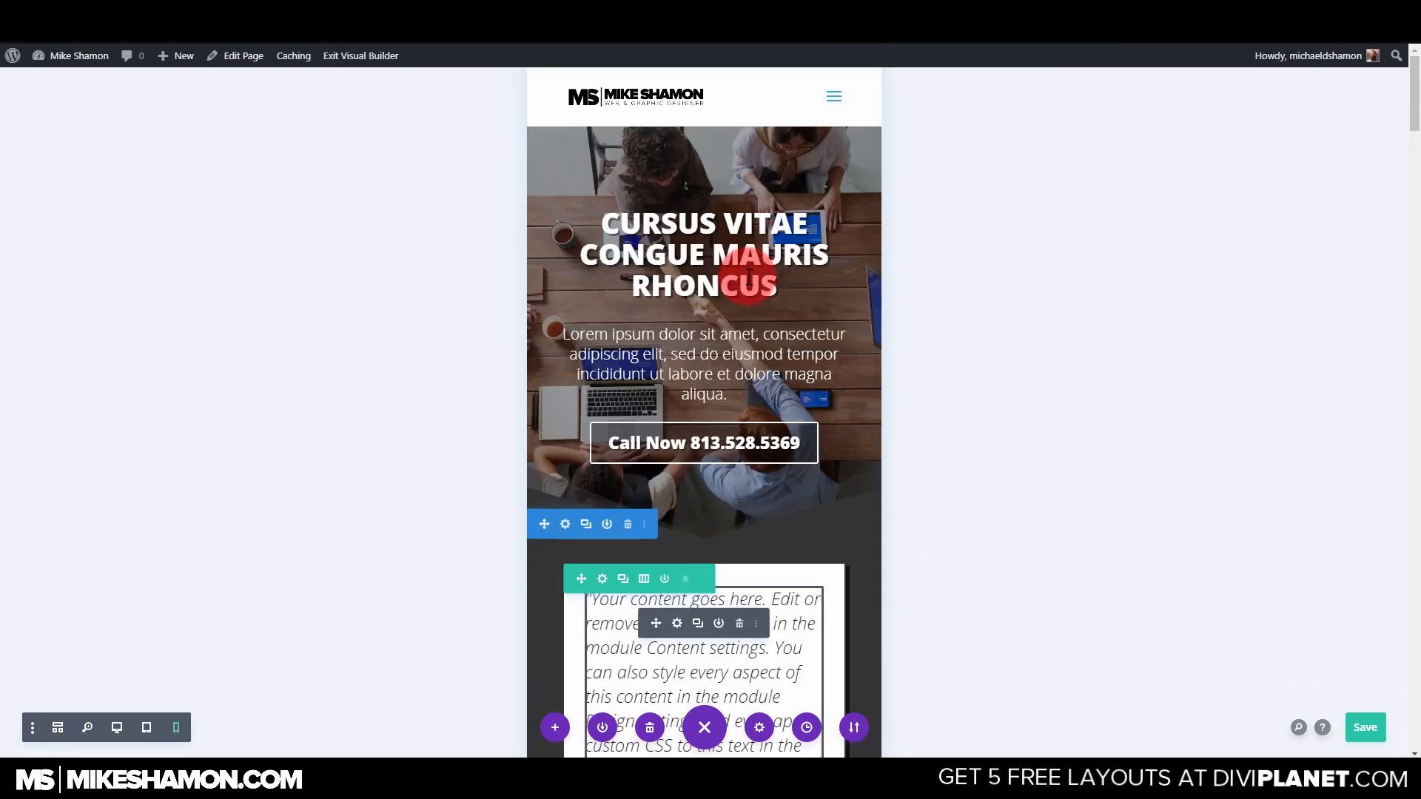
left_click(835, 98)
left_click(834, 98)
scroll(733, 233, "down", 2)
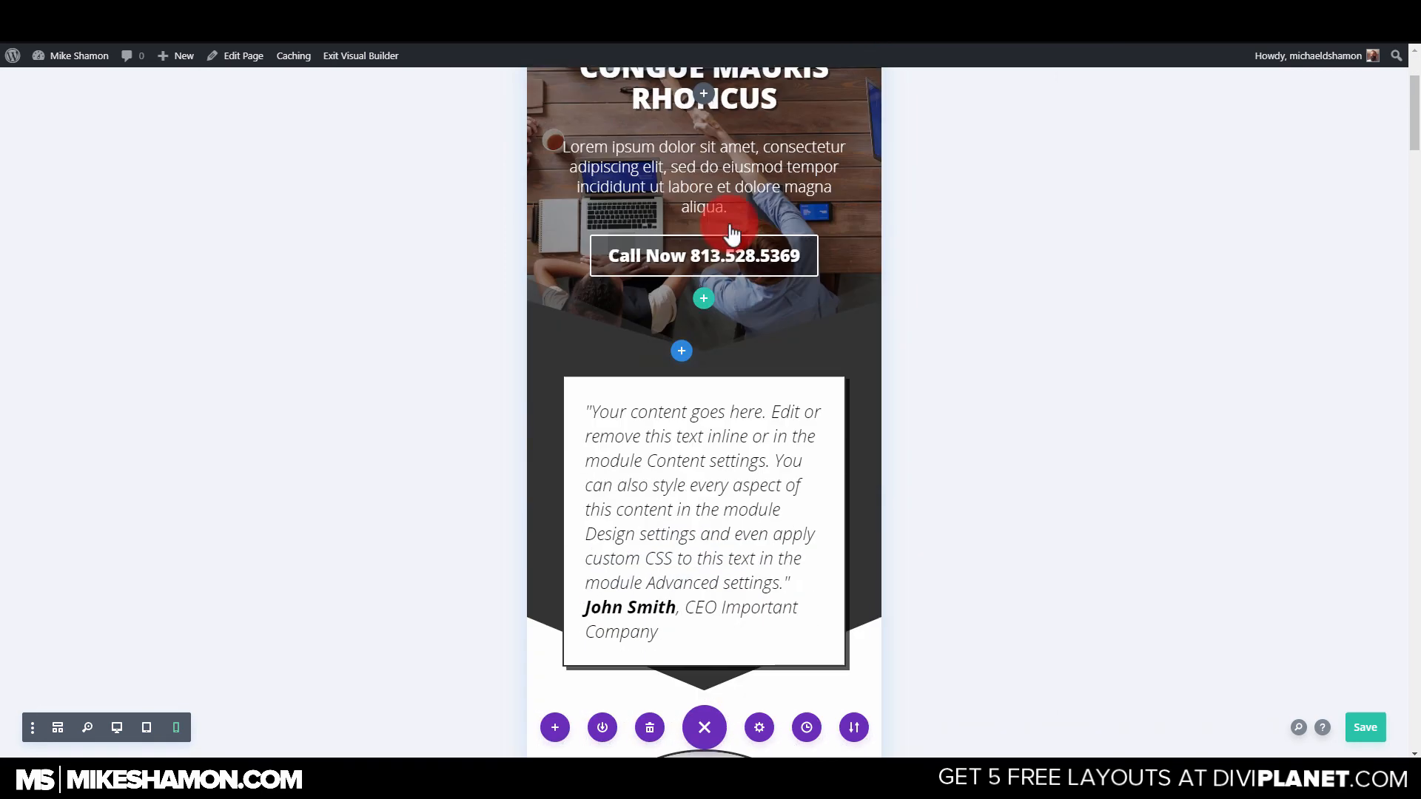
scroll(731, 230, "up", 2)
scroll(740, 145, "down", 3)
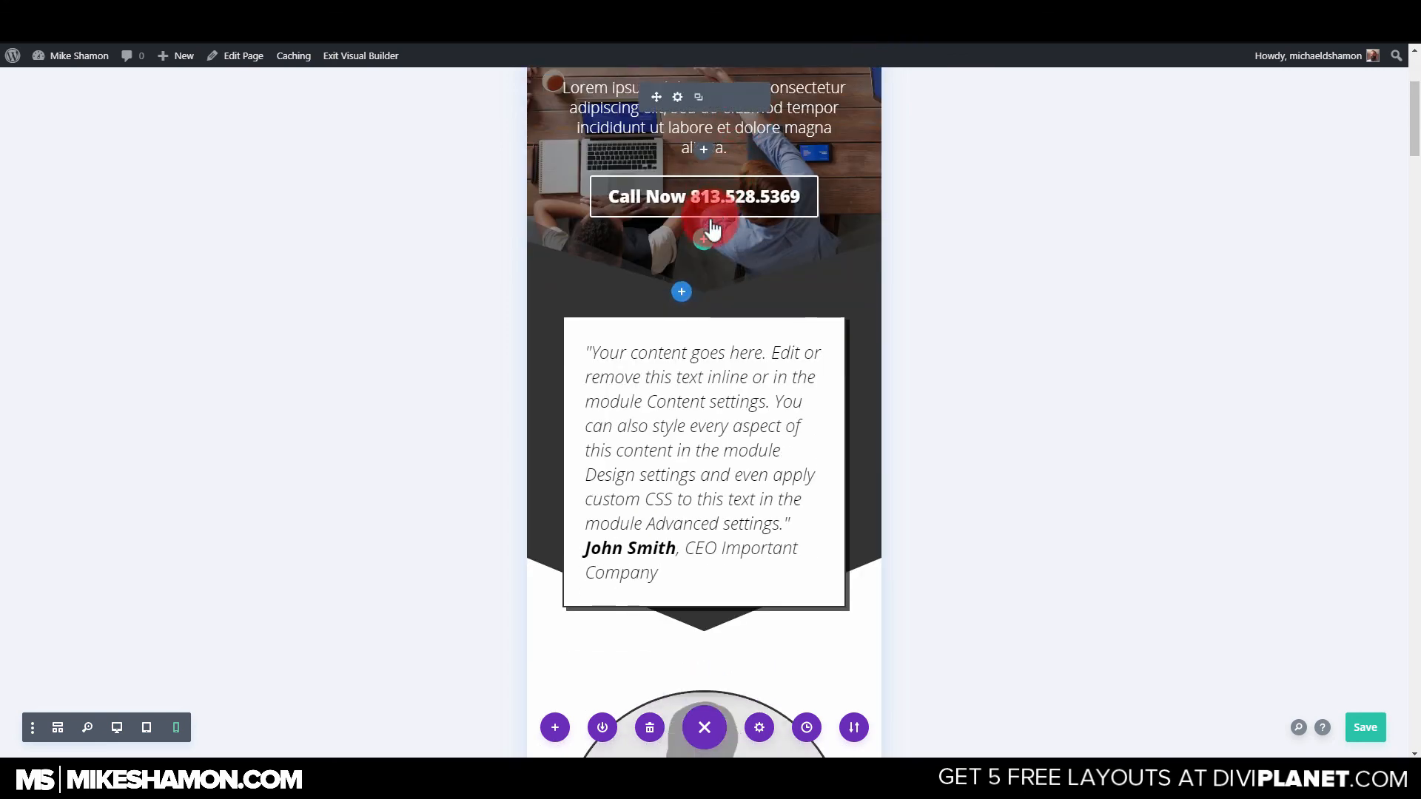
scroll(711, 229, "up", 3)
scroll(711, 205, "down", 4)
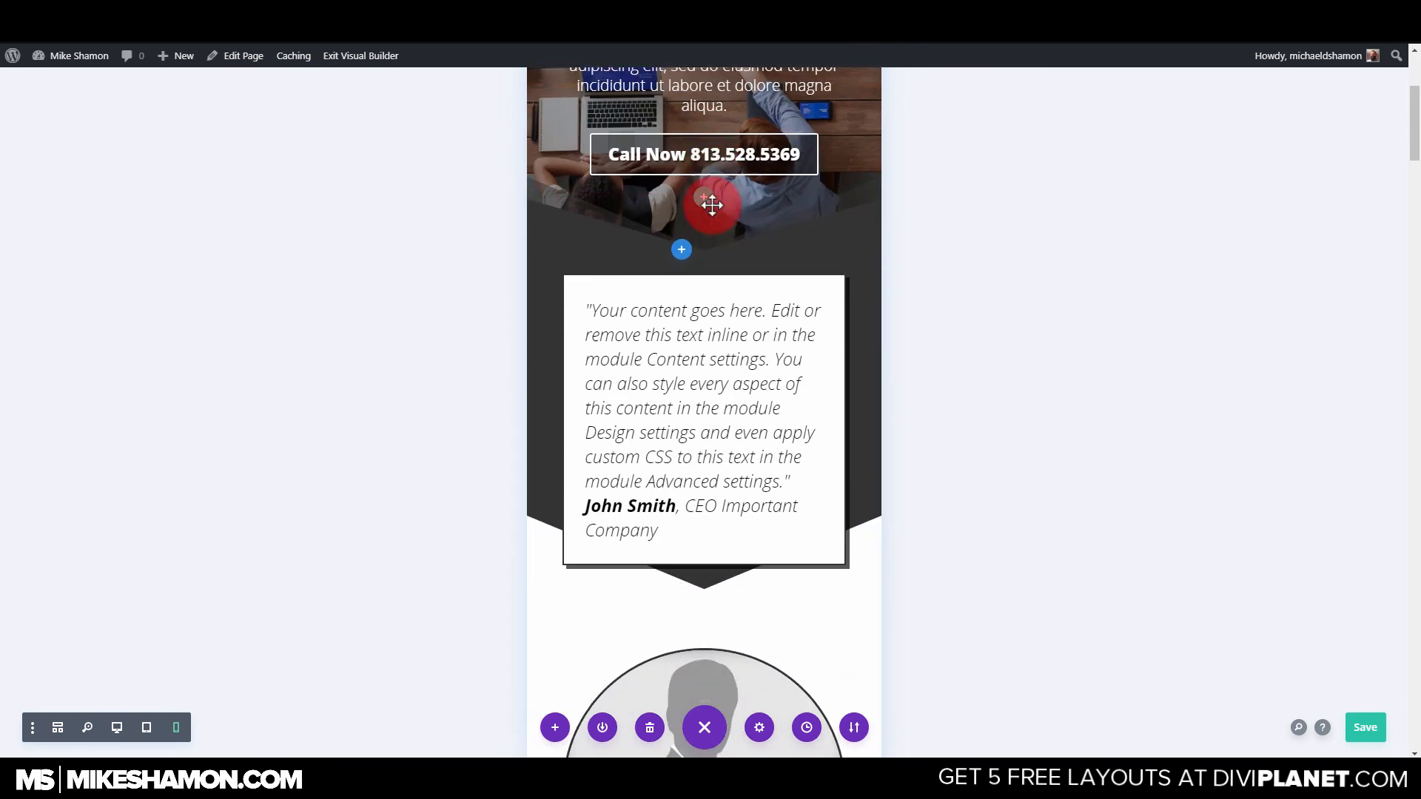
scroll(711, 205, "up", 3)
left_click(832, 98)
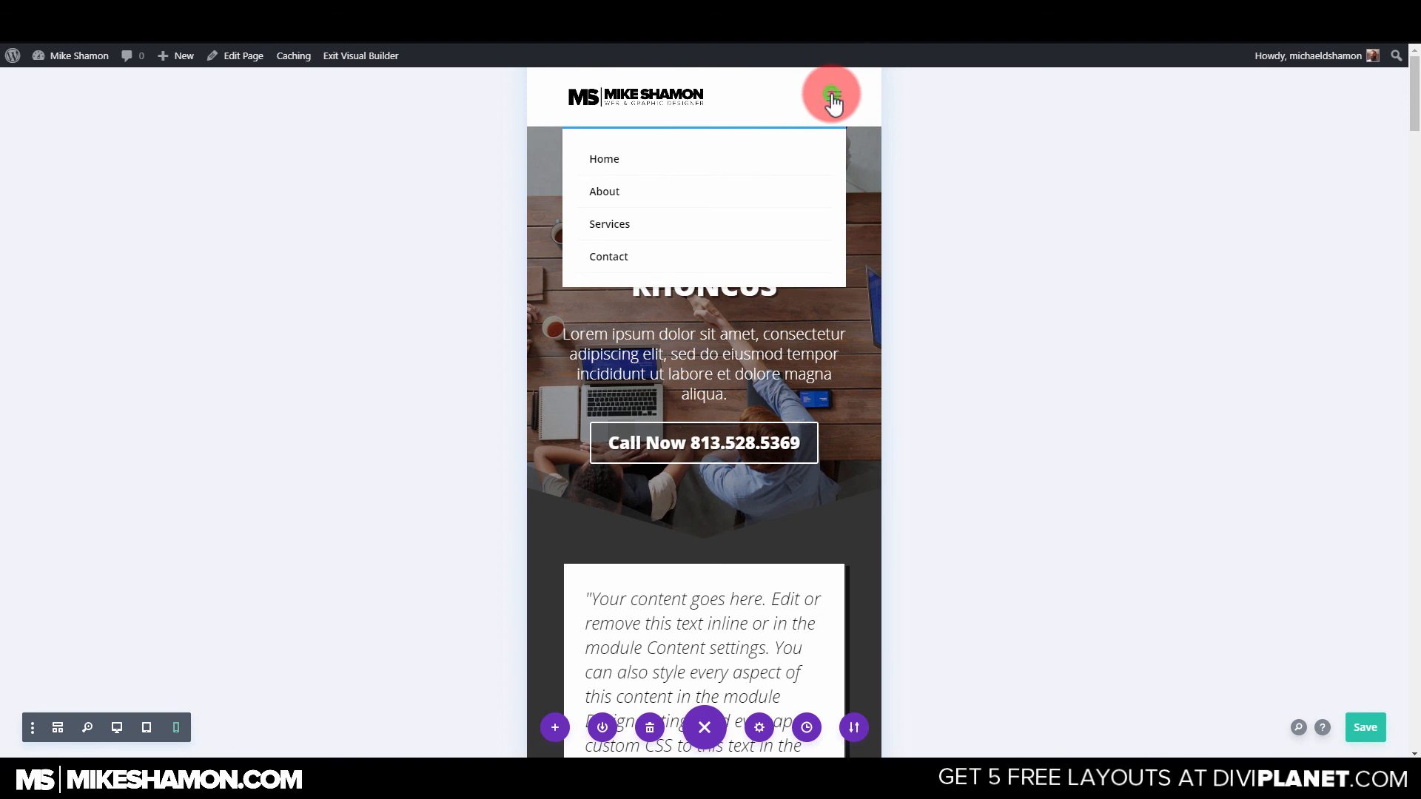
left_click(832, 98)
scroll(747, 251, "down", 5)
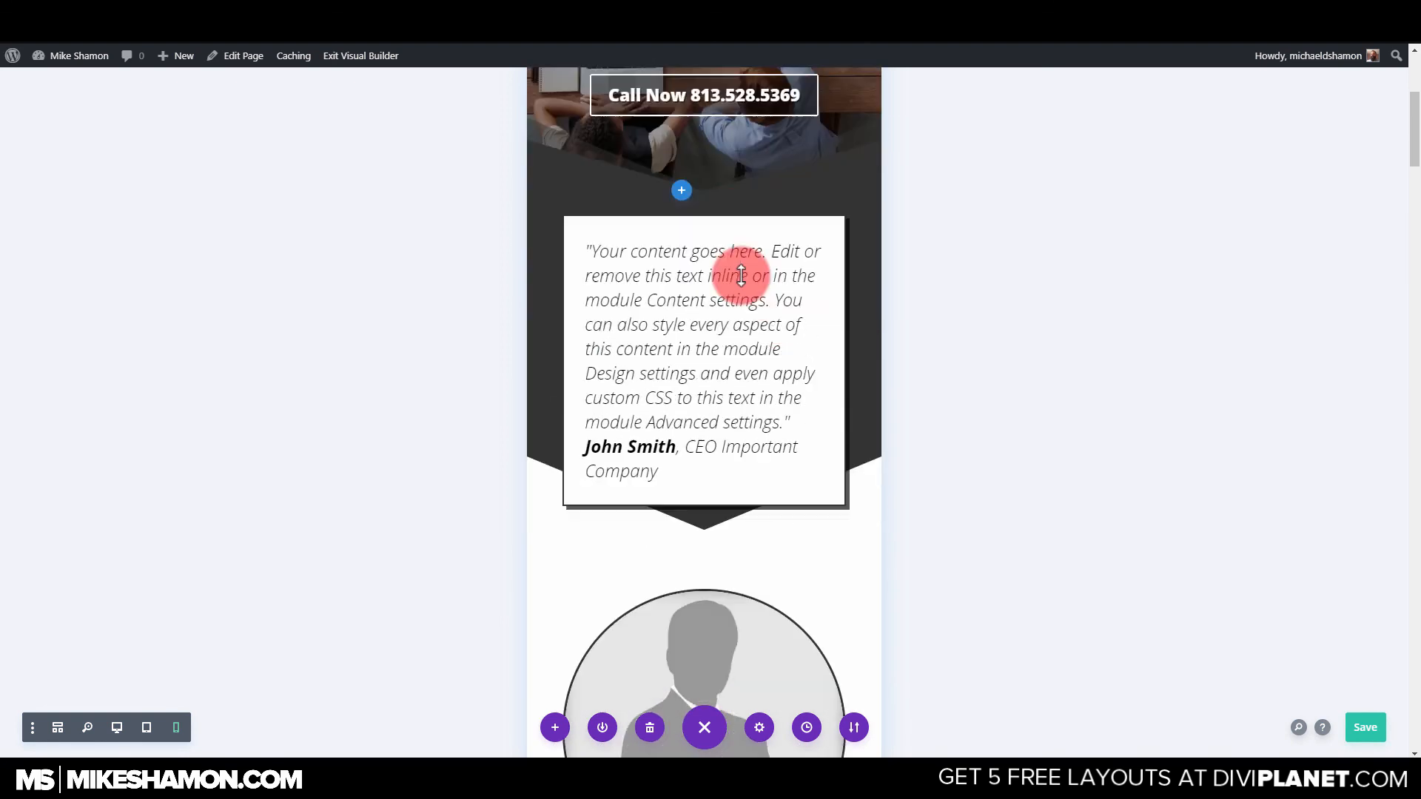
scroll(713, 276, "down", 4)
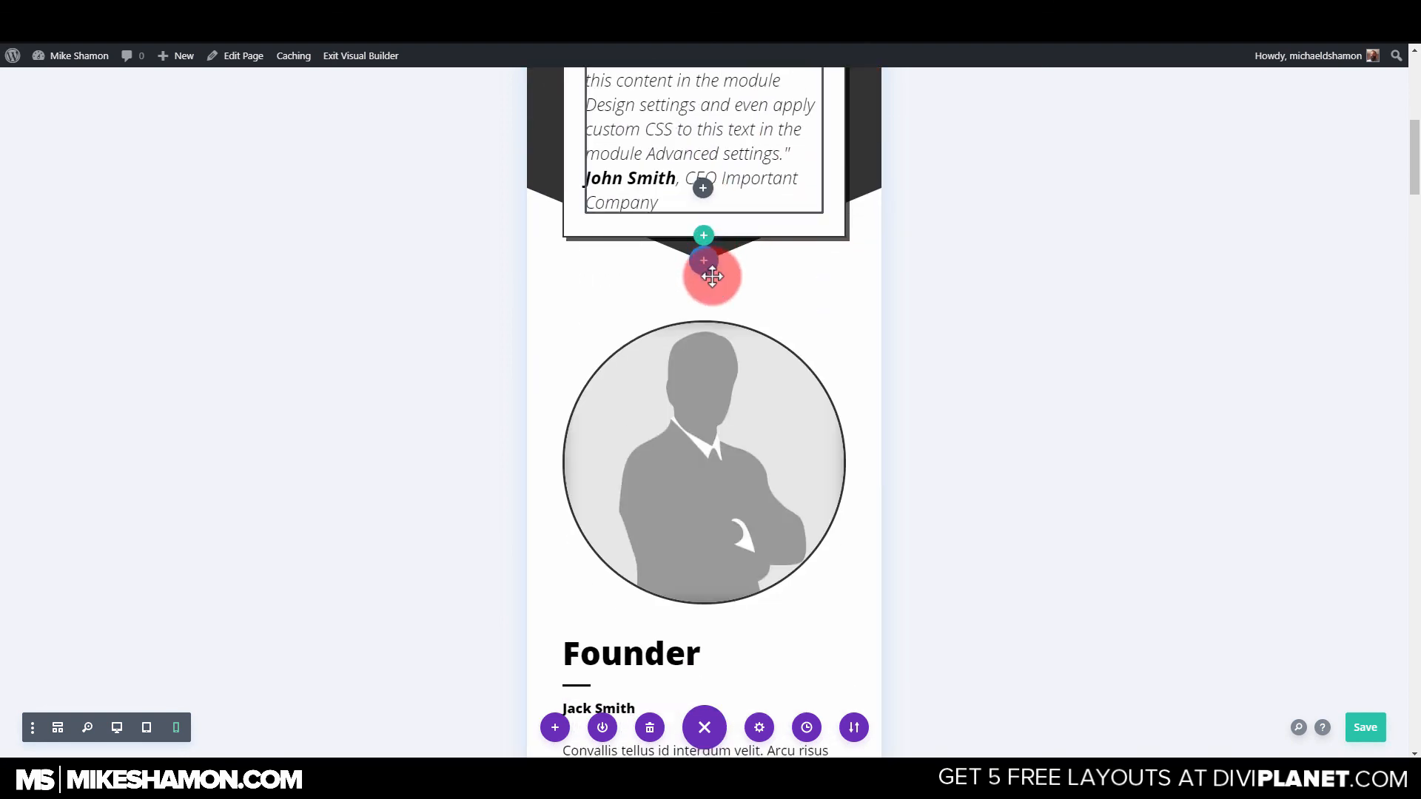
scroll(711, 276, "up", 4)
Set the testimonial quote's phone text size to 18px and save the module.
left_click(679, 253)
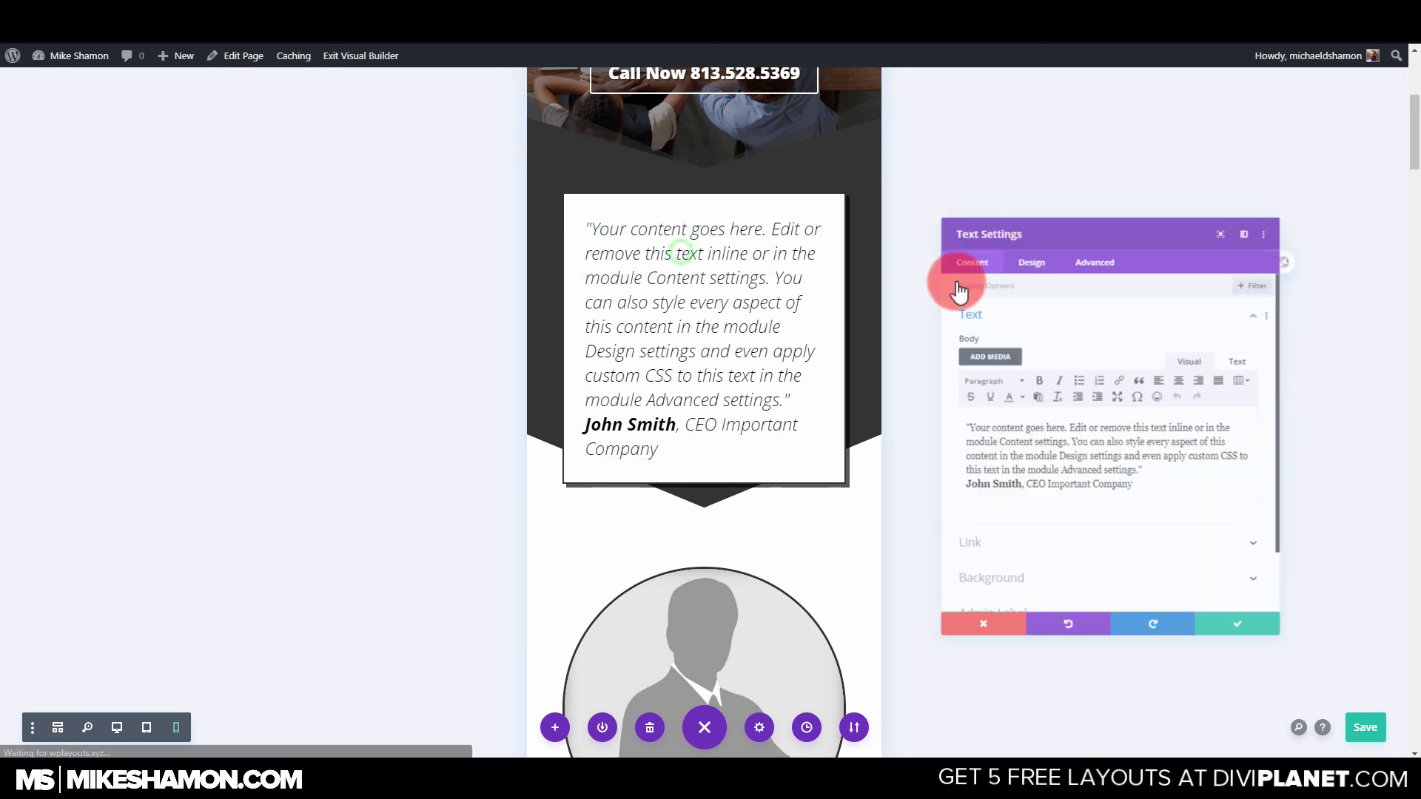
left_click(1011, 217)
left_click(967, 287)
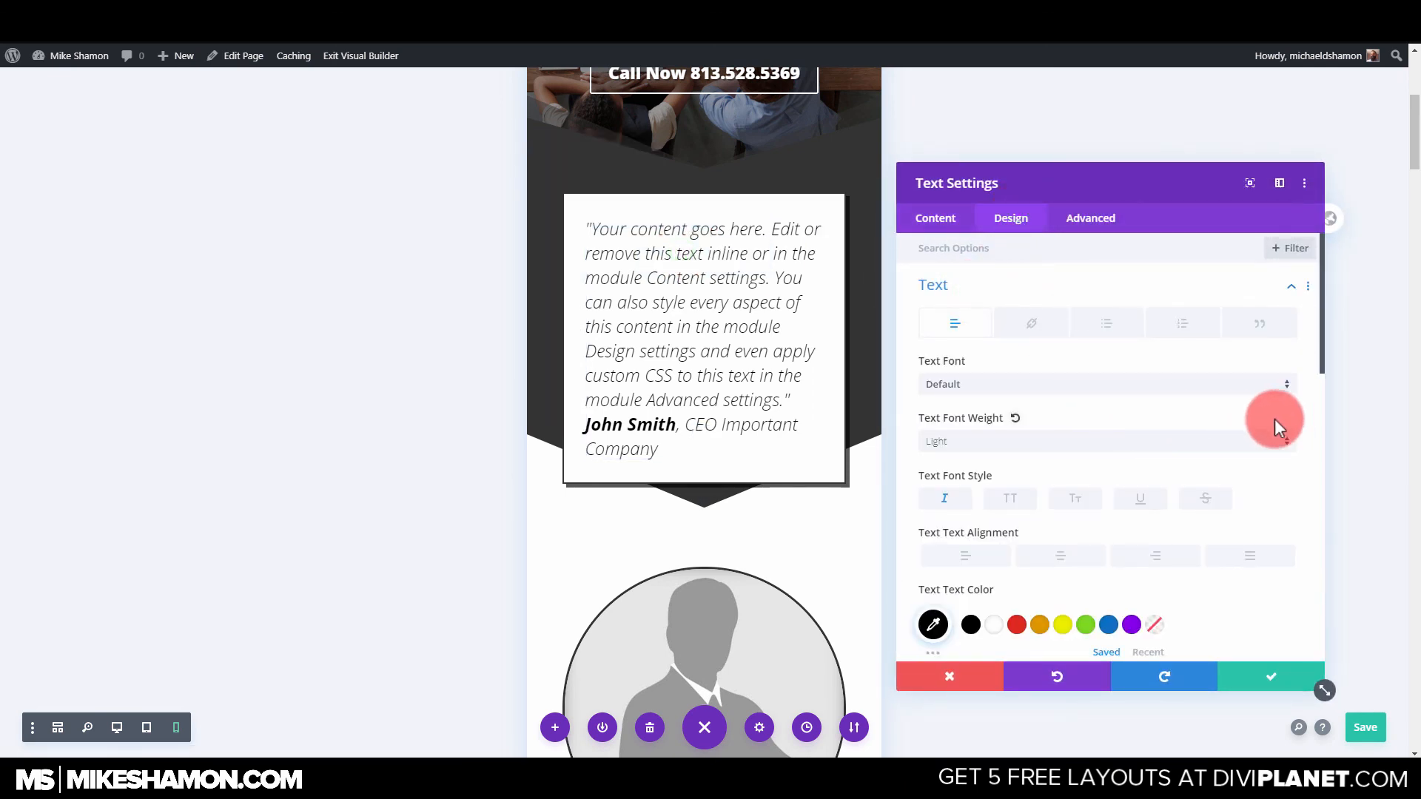
scroll(1274, 419, "down", 3)
mouse_move(1209, 440)
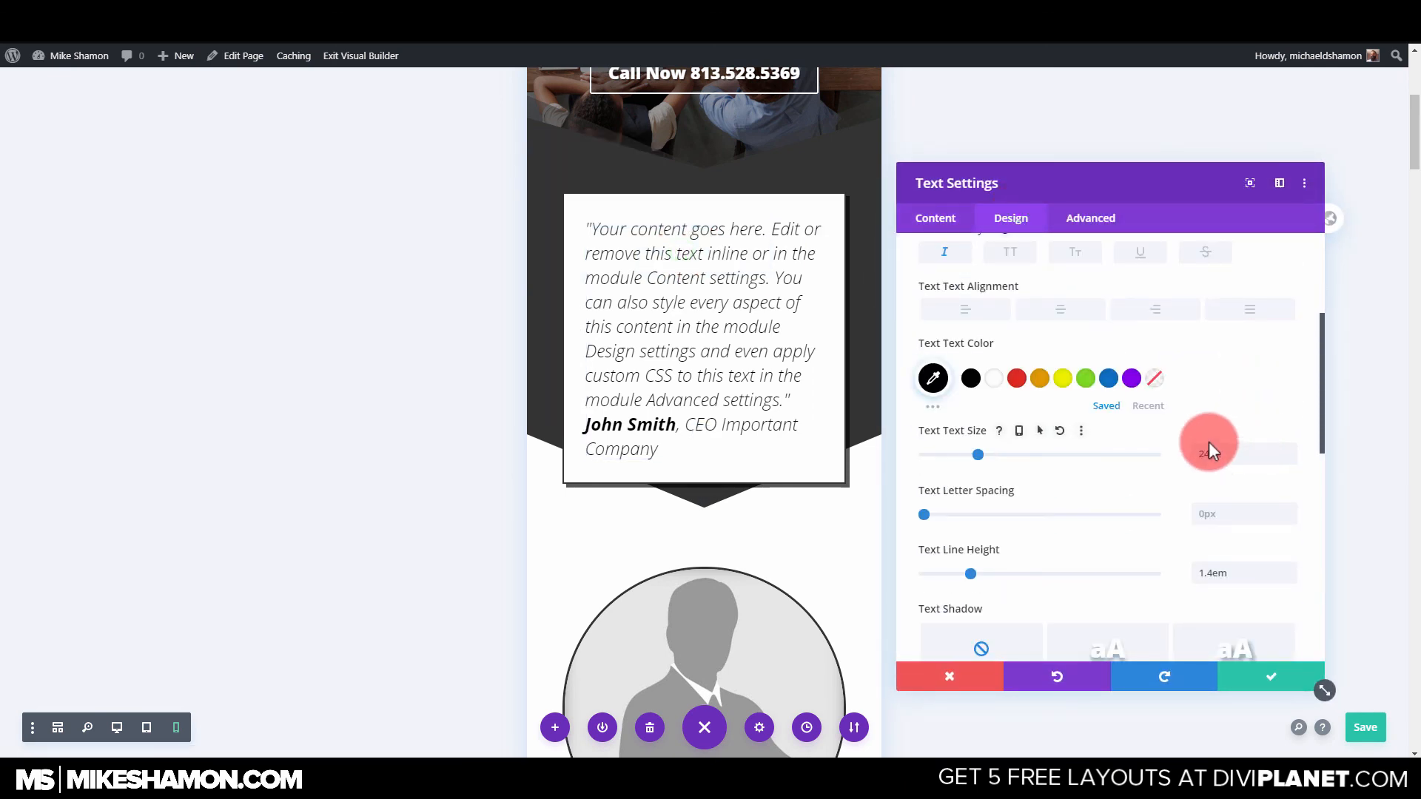
left_click(1022, 432)
left_click(1261, 460)
left_click(1239, 497)
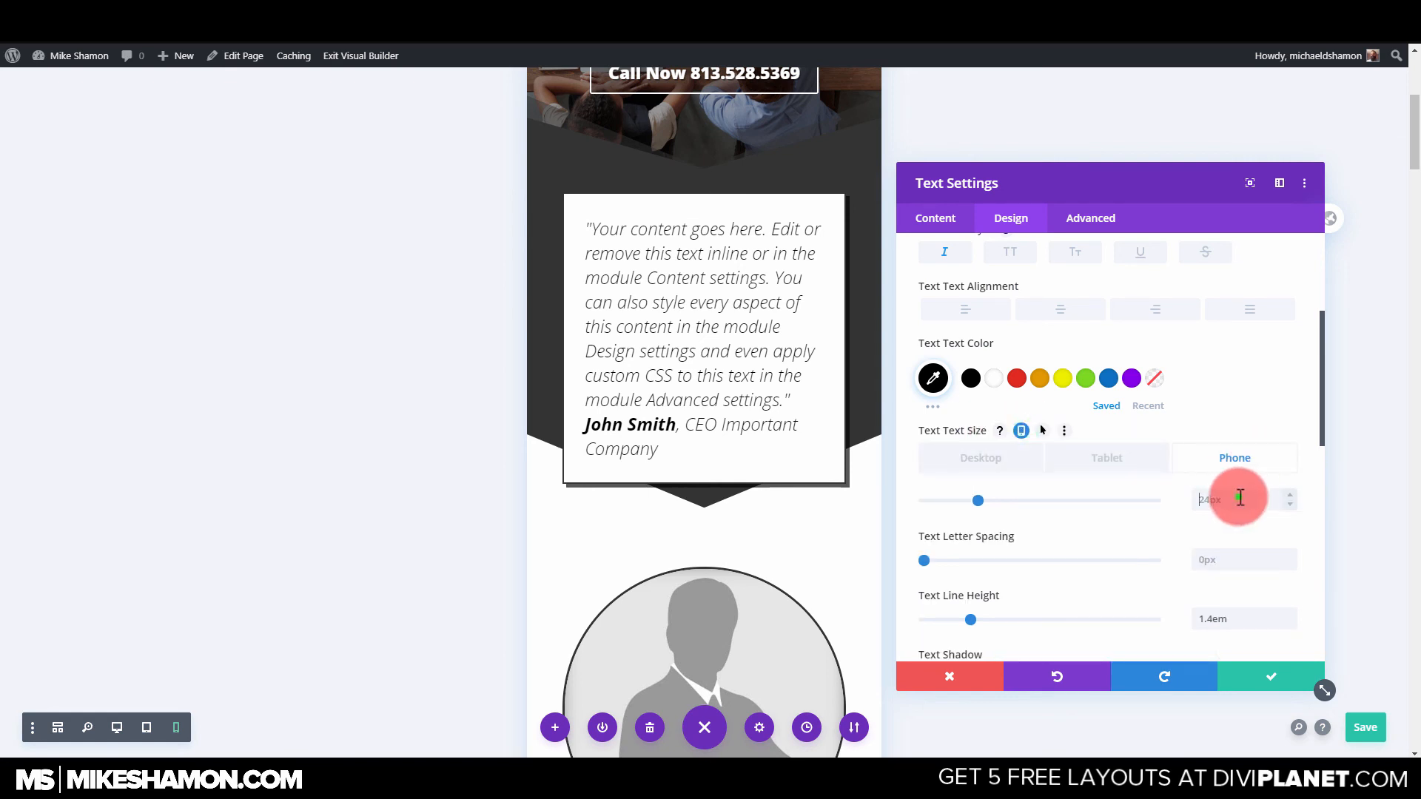
type("18px")
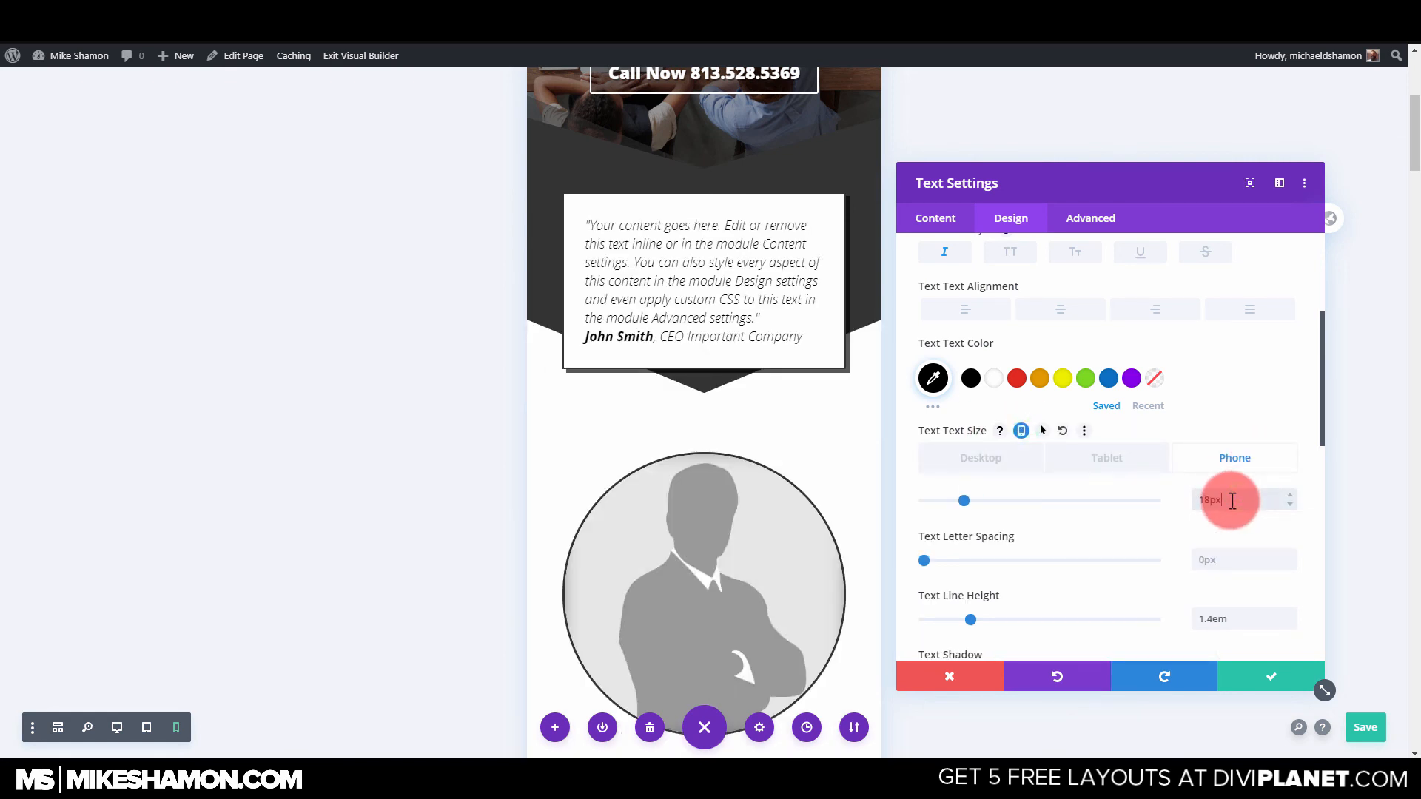
left_click(1265, 681)
Center the founder image on tablet, check its phone alignment and save the module.
scroll(691, 380, "down", 4)
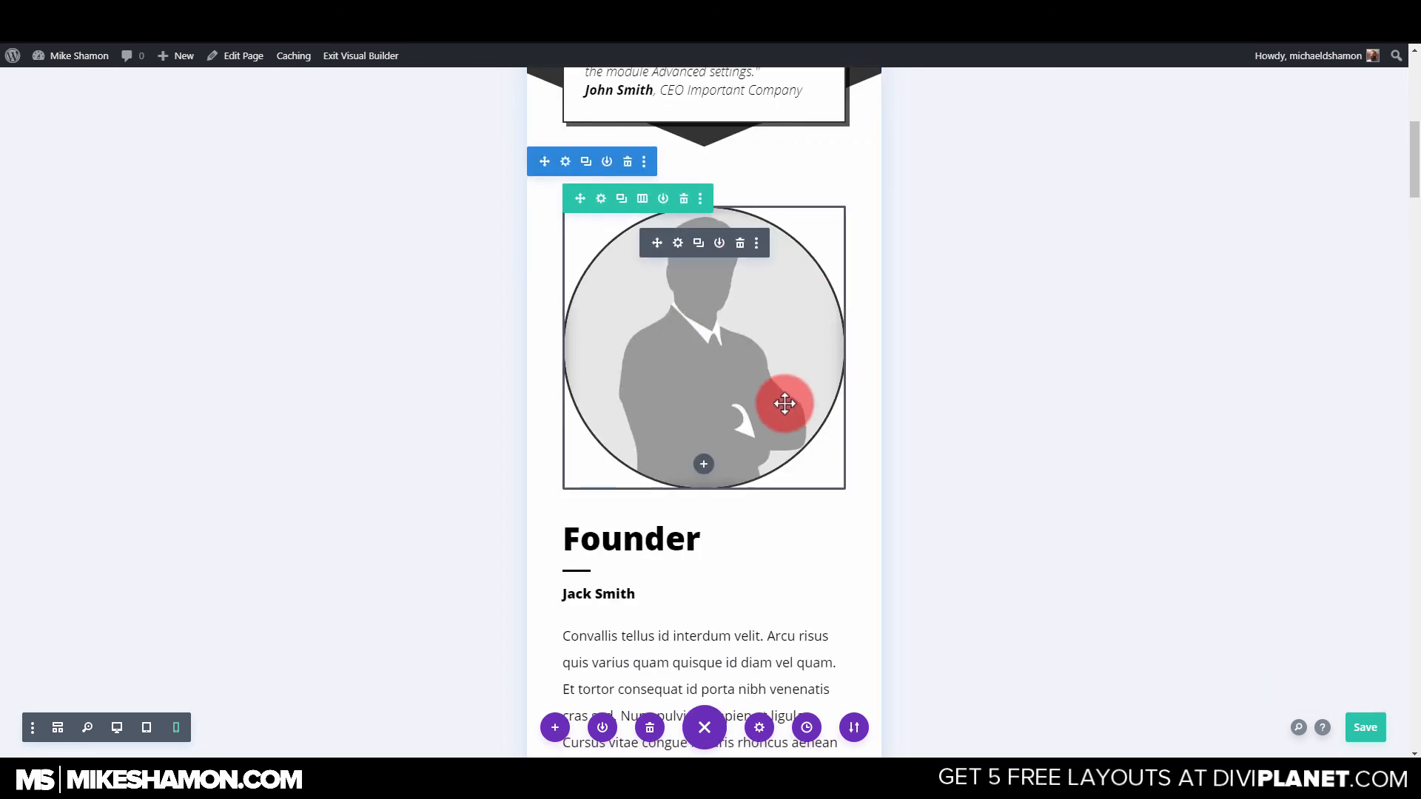
left_click(146, 728)
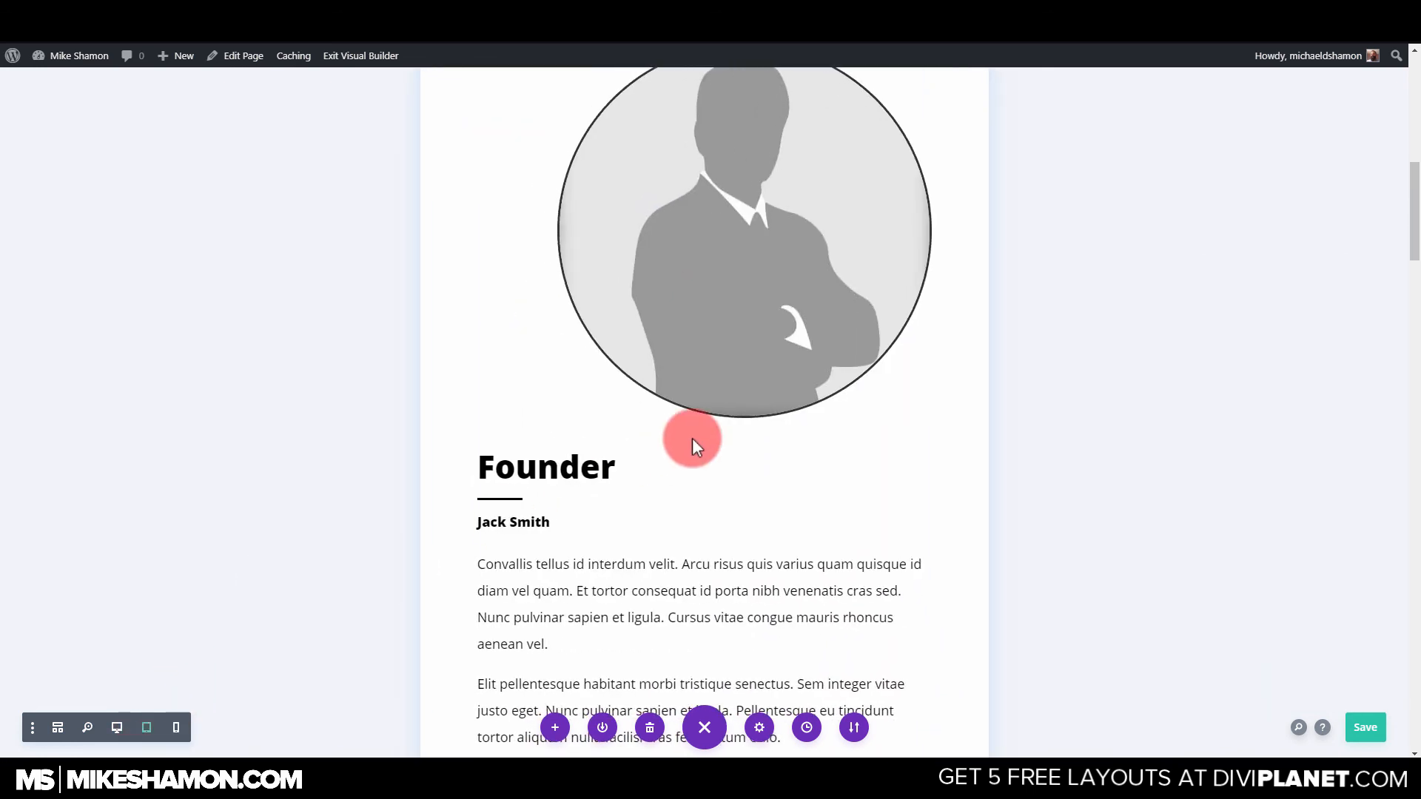
scroll(692, 444, "up", 3)
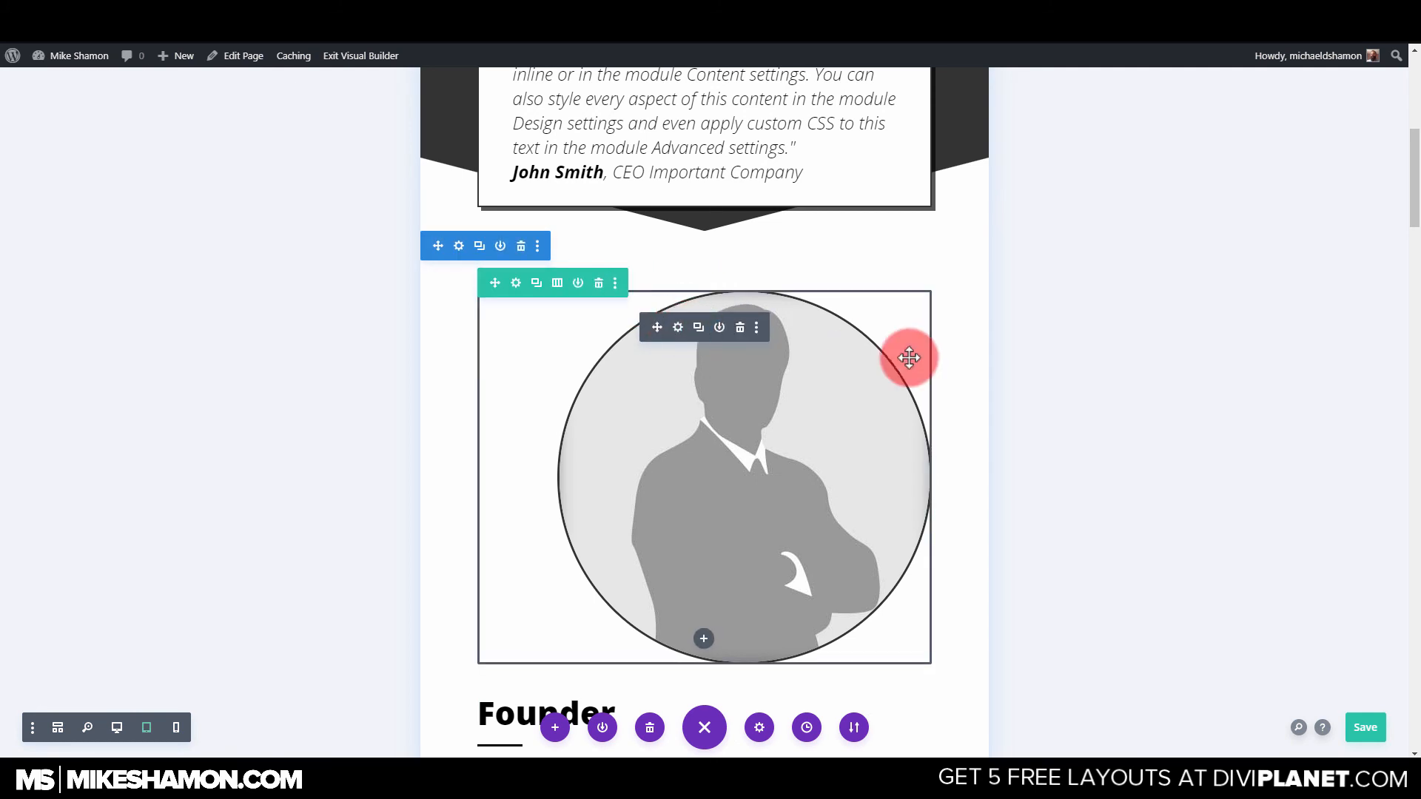
left_click(909, 358)
left_click(1021, 223)
left_click(991, 285)
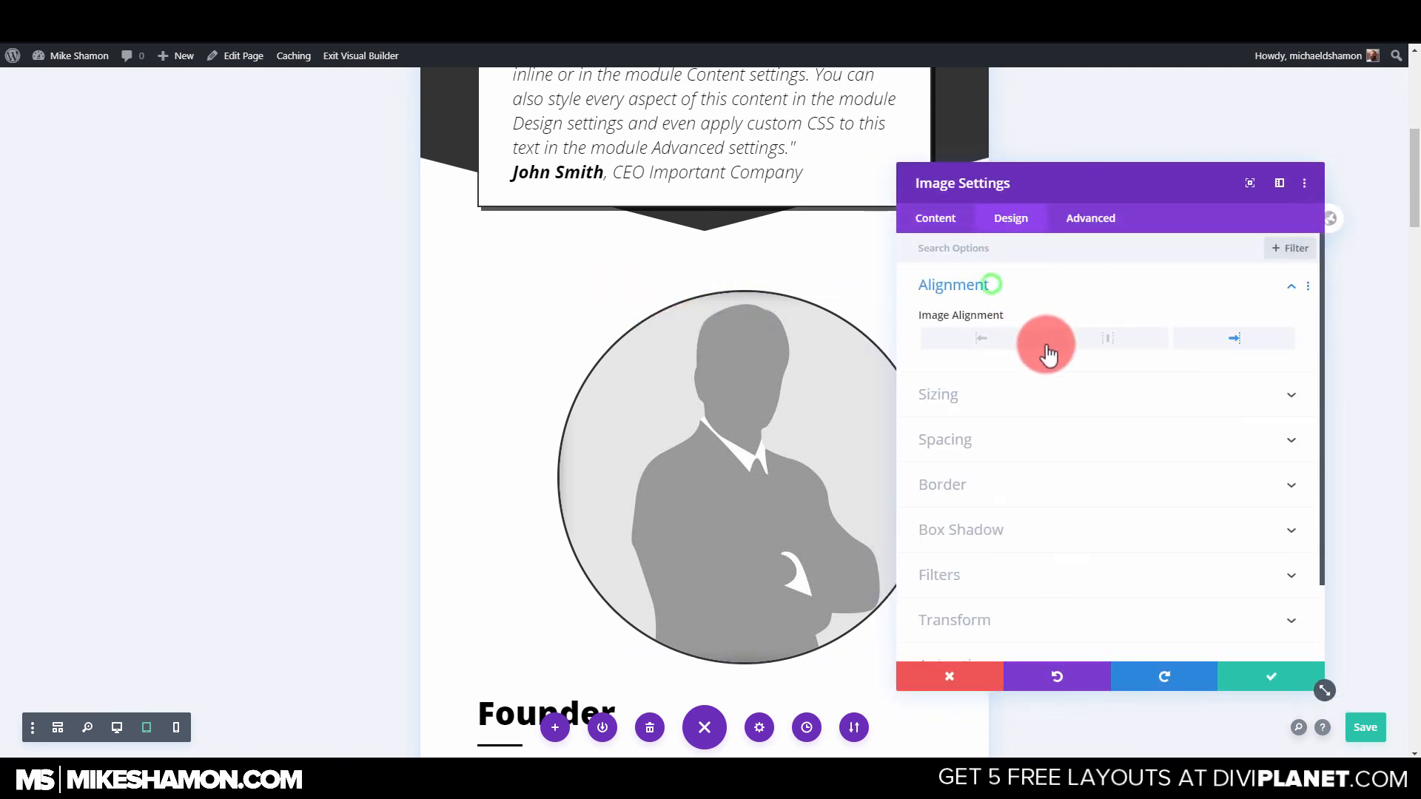
left_click(1041, 316)
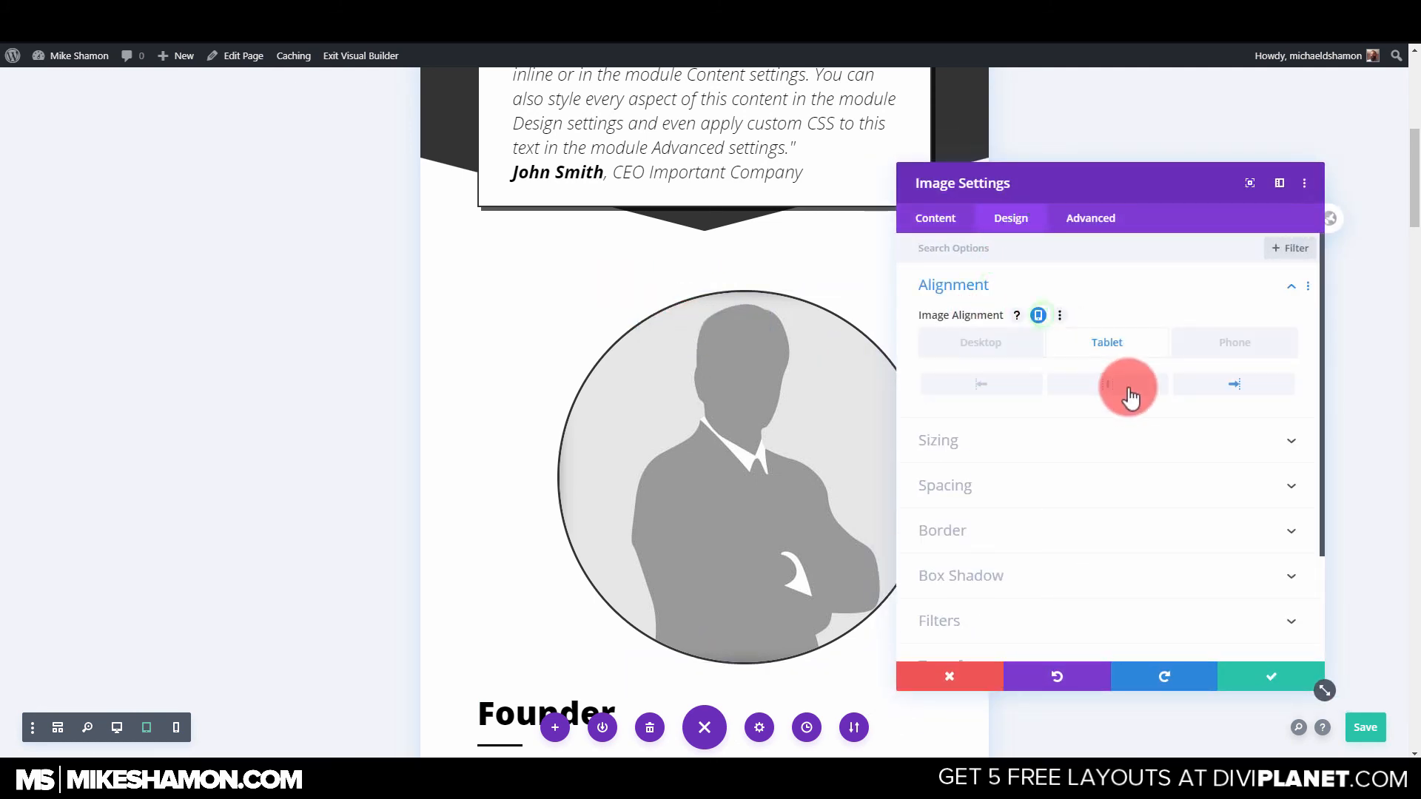
left_click(1107, 384)
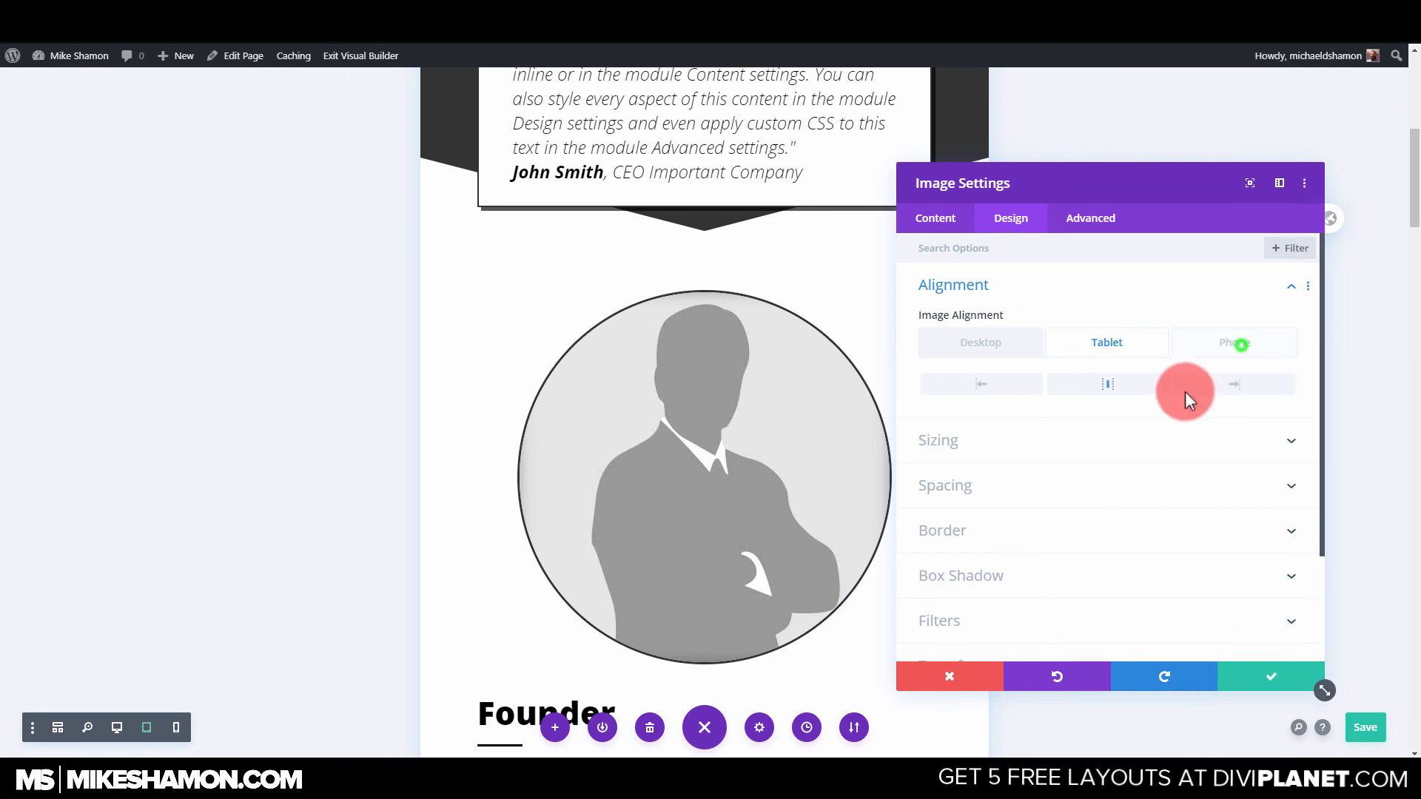
left_click(1234, 343)
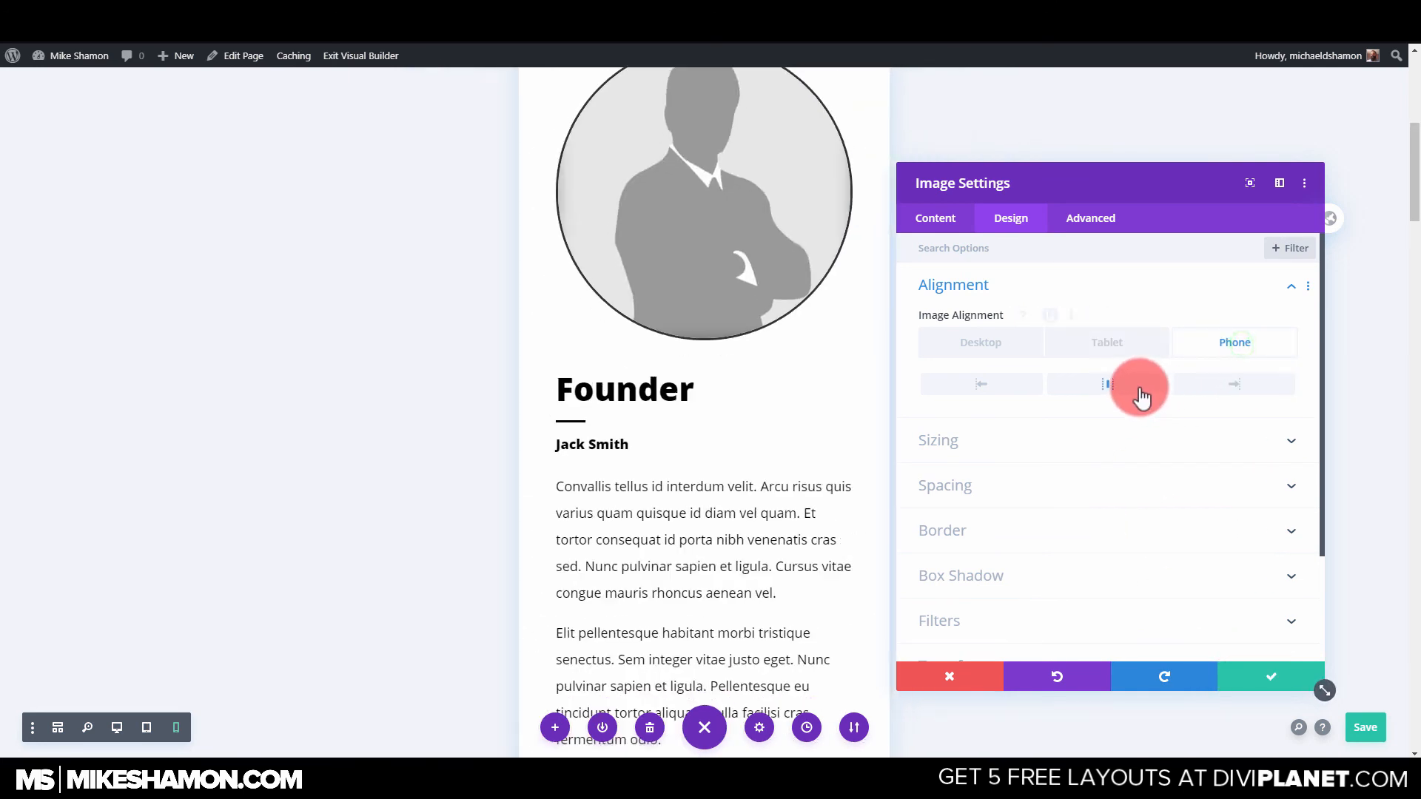
left_click(1278, 682)
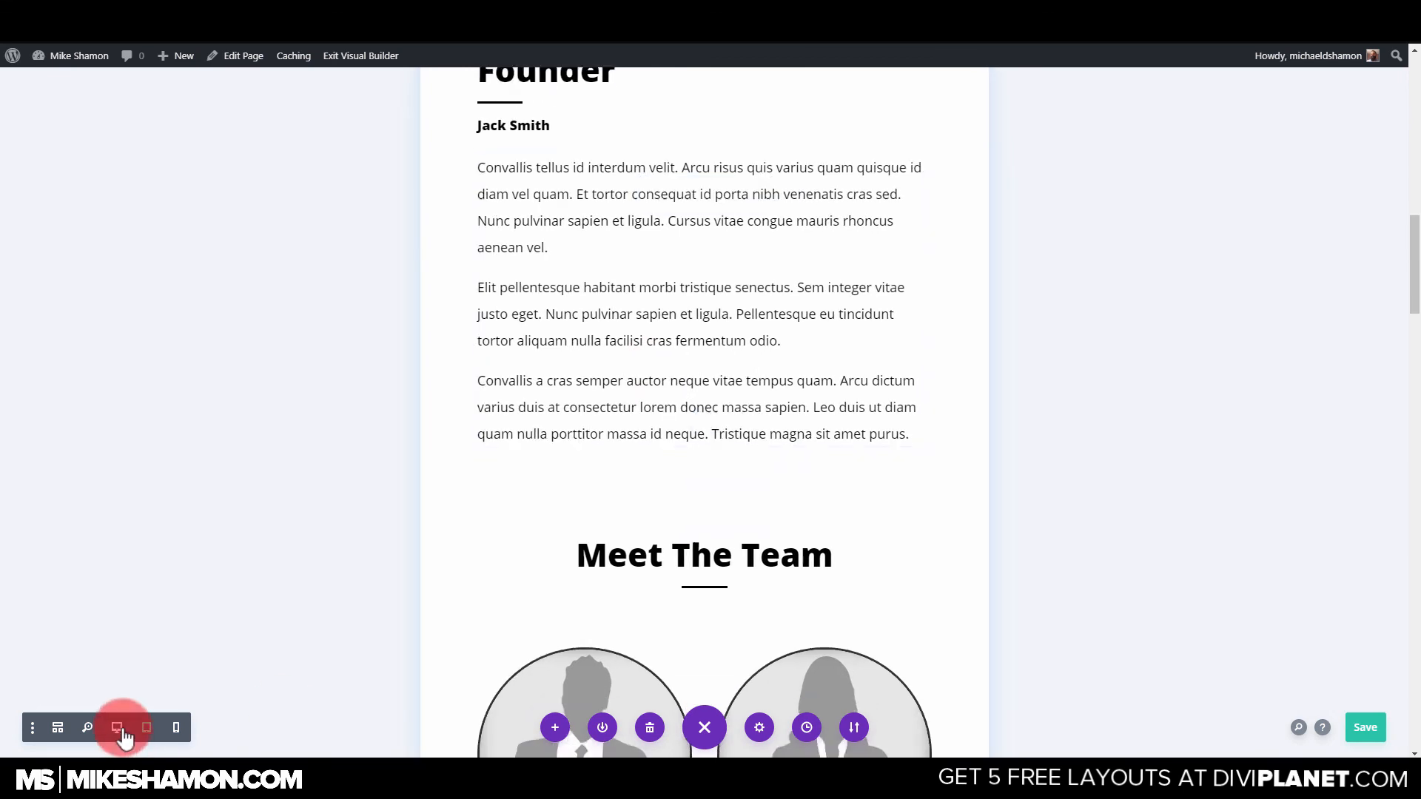
Save the page and review the founder and Meet The Team sections in phone view.
left_click(118, 729)
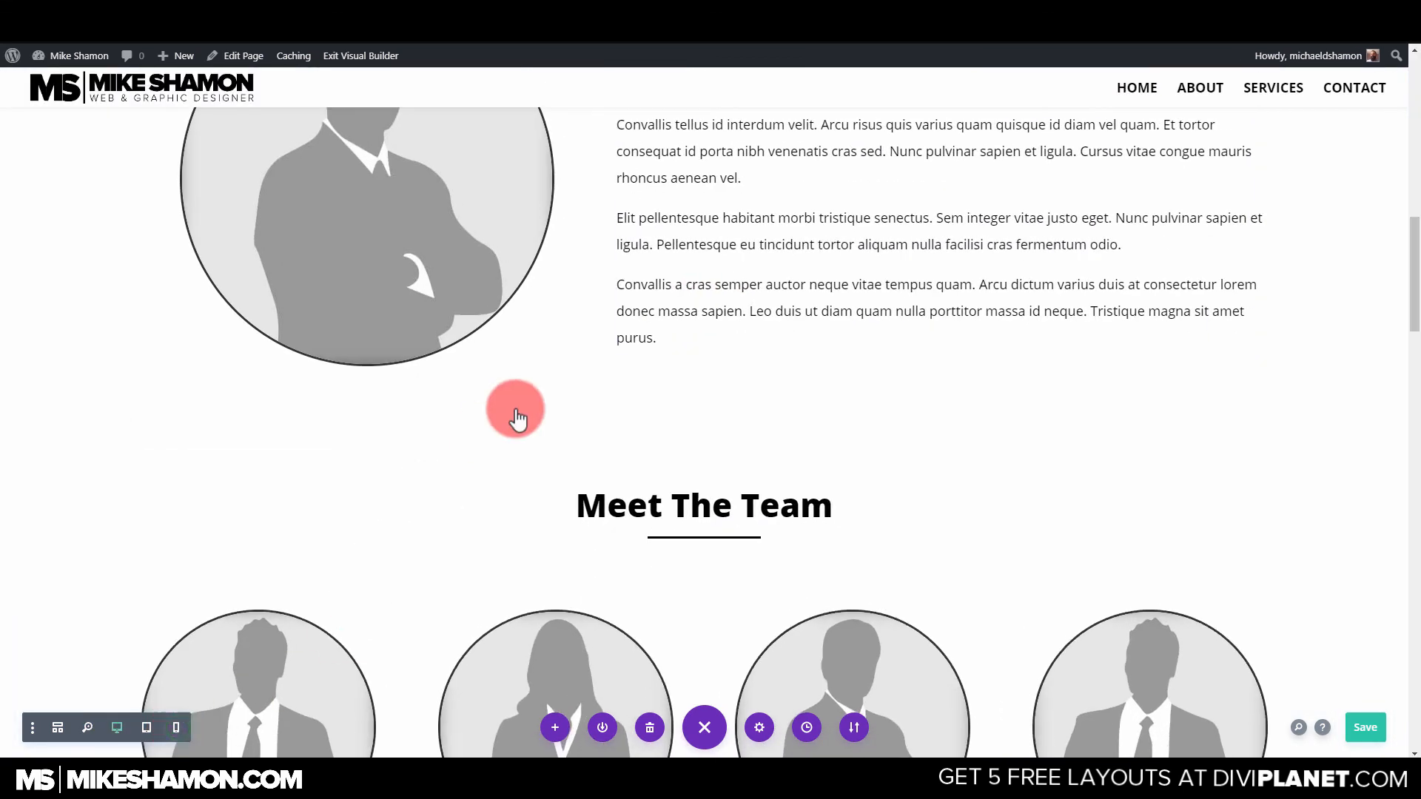
key("ctrl+shift+p")
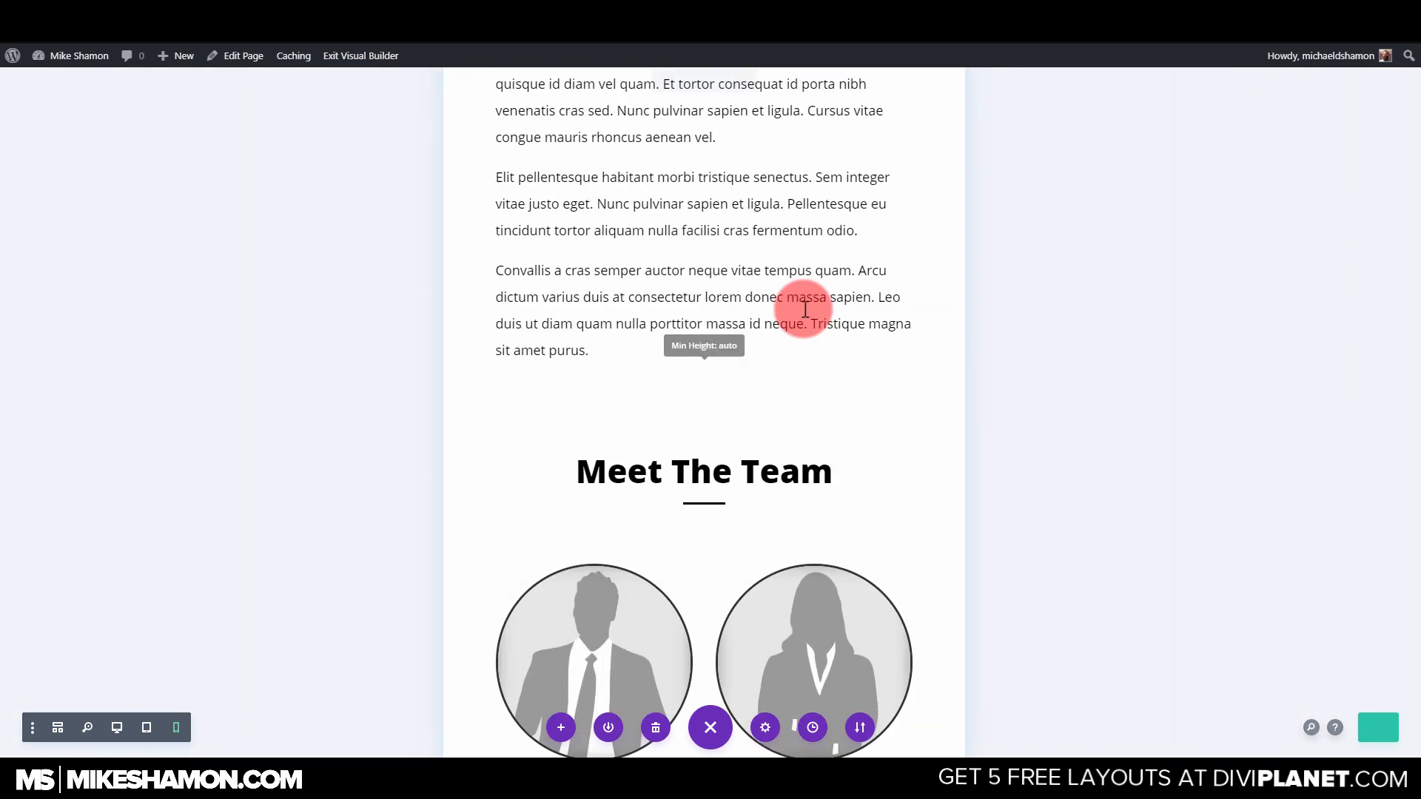
scroll(870, 320, "up", 2)
scroll(867, 320, "down", 3)
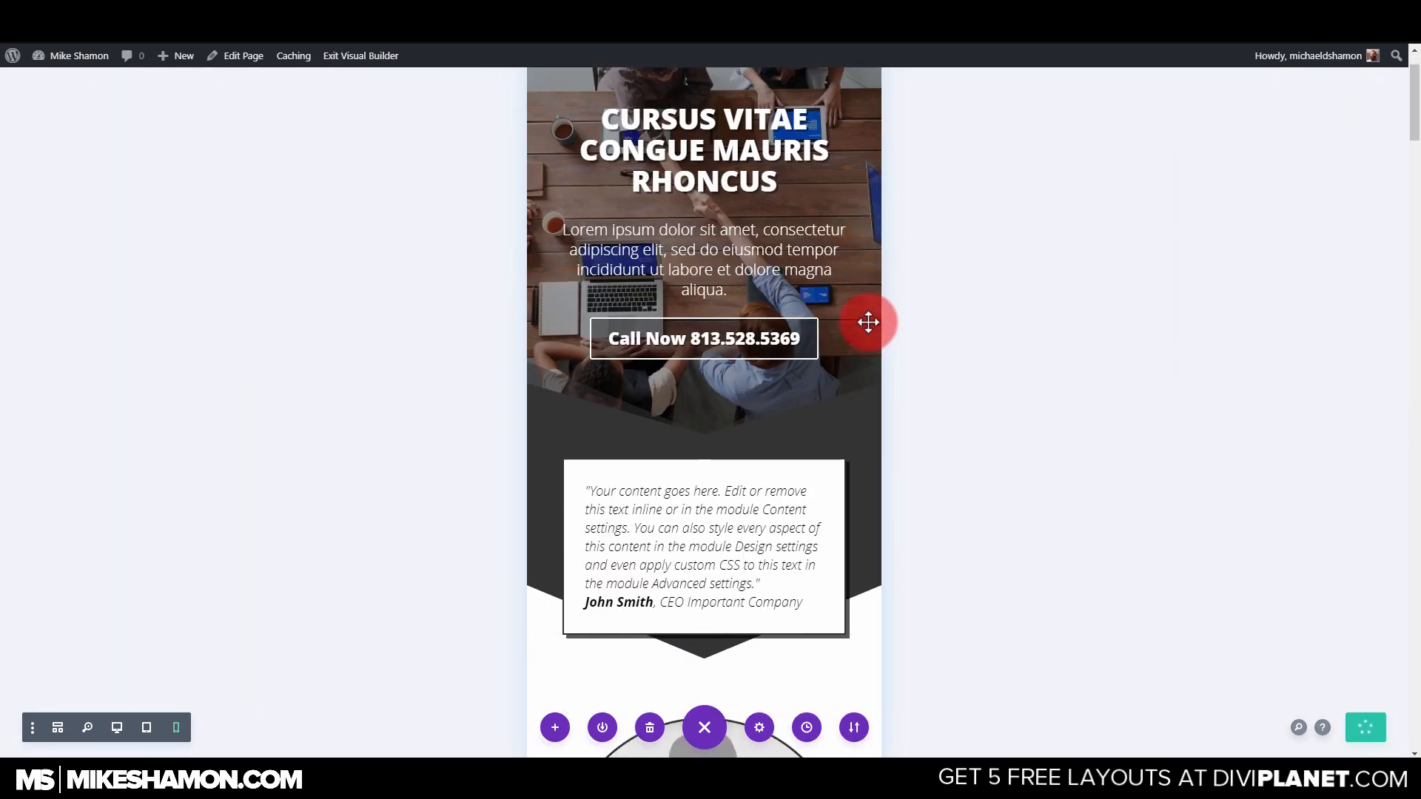
scroll(823, 256, "up", 3)
scroll(828, 281, "down", 15)
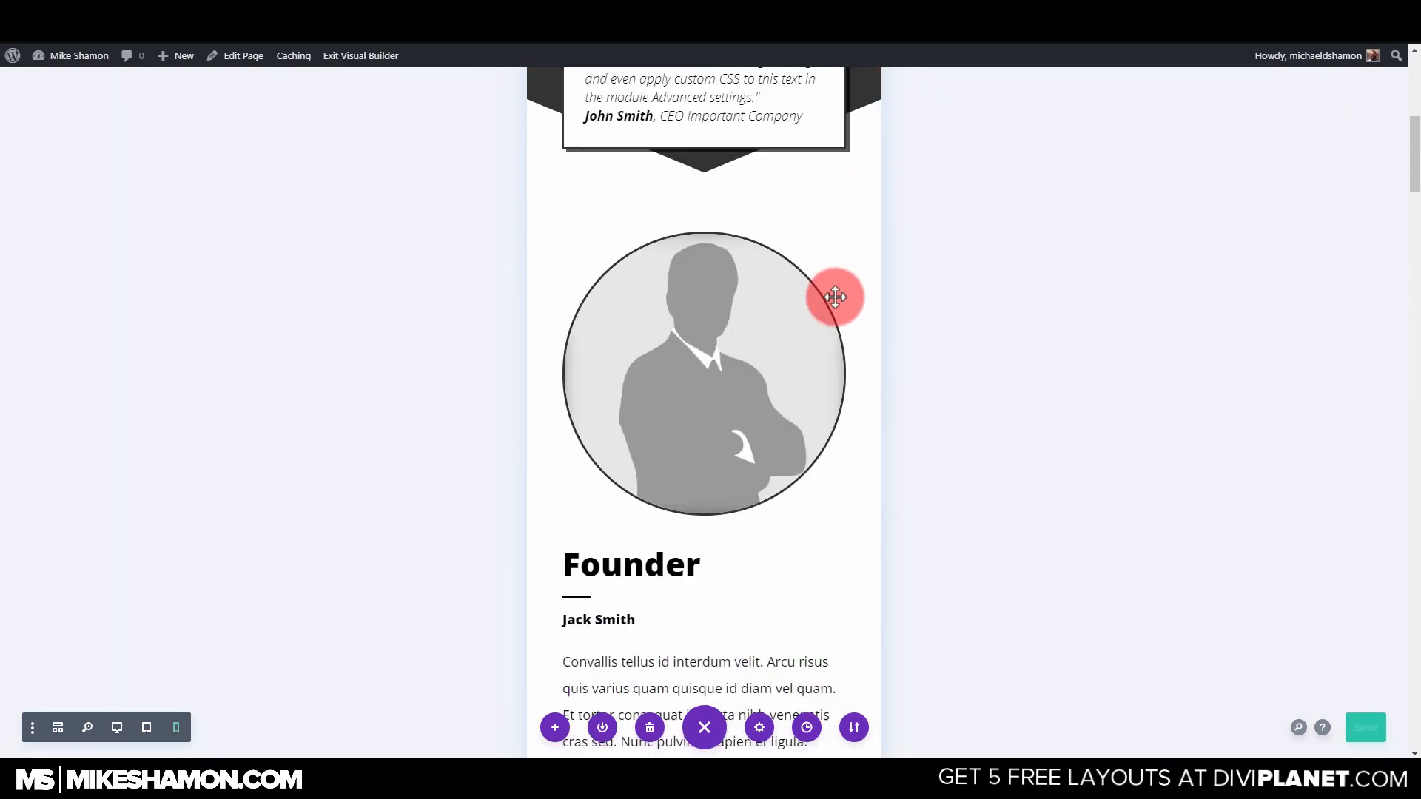
scroll(867, 293, "down", 10)
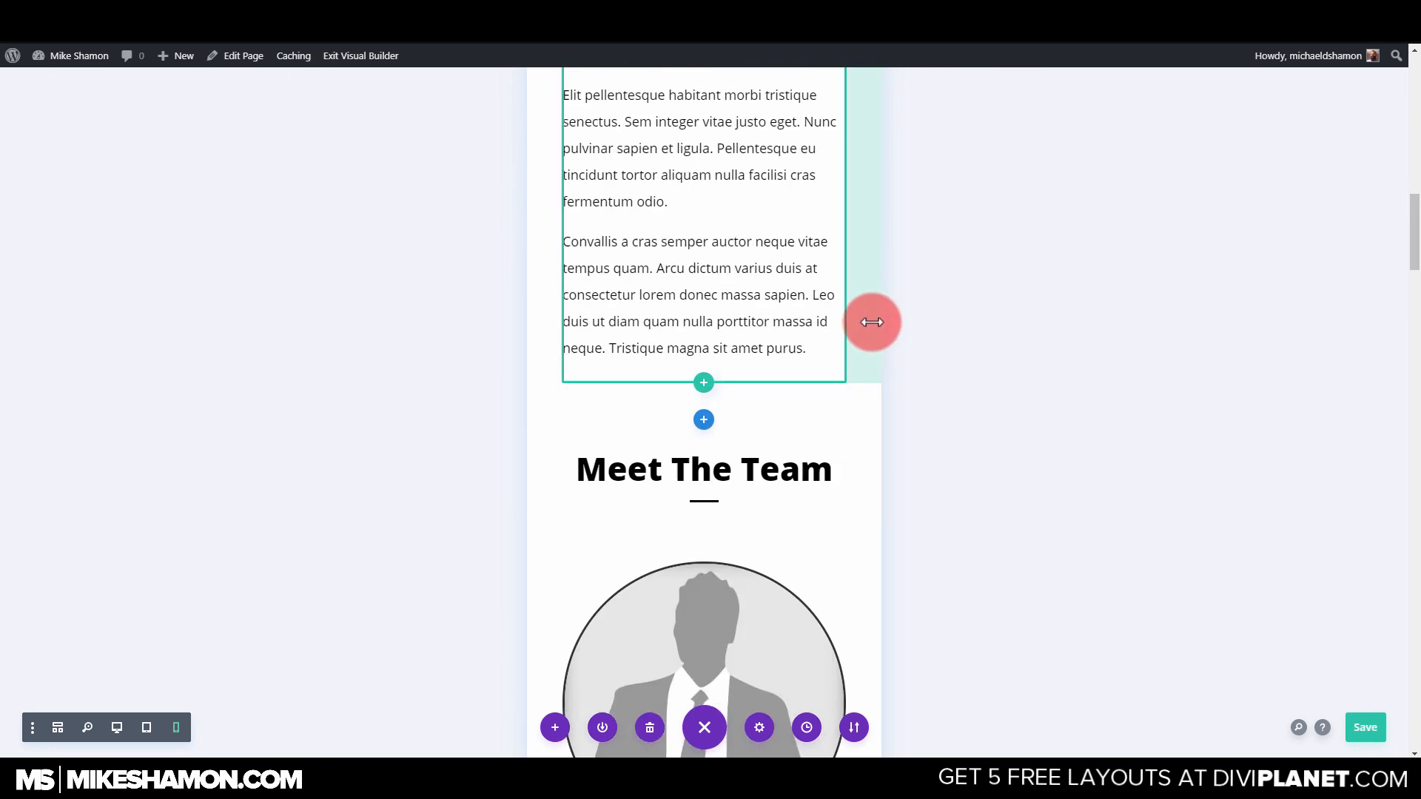
scroll(873, 246, "up", 4)
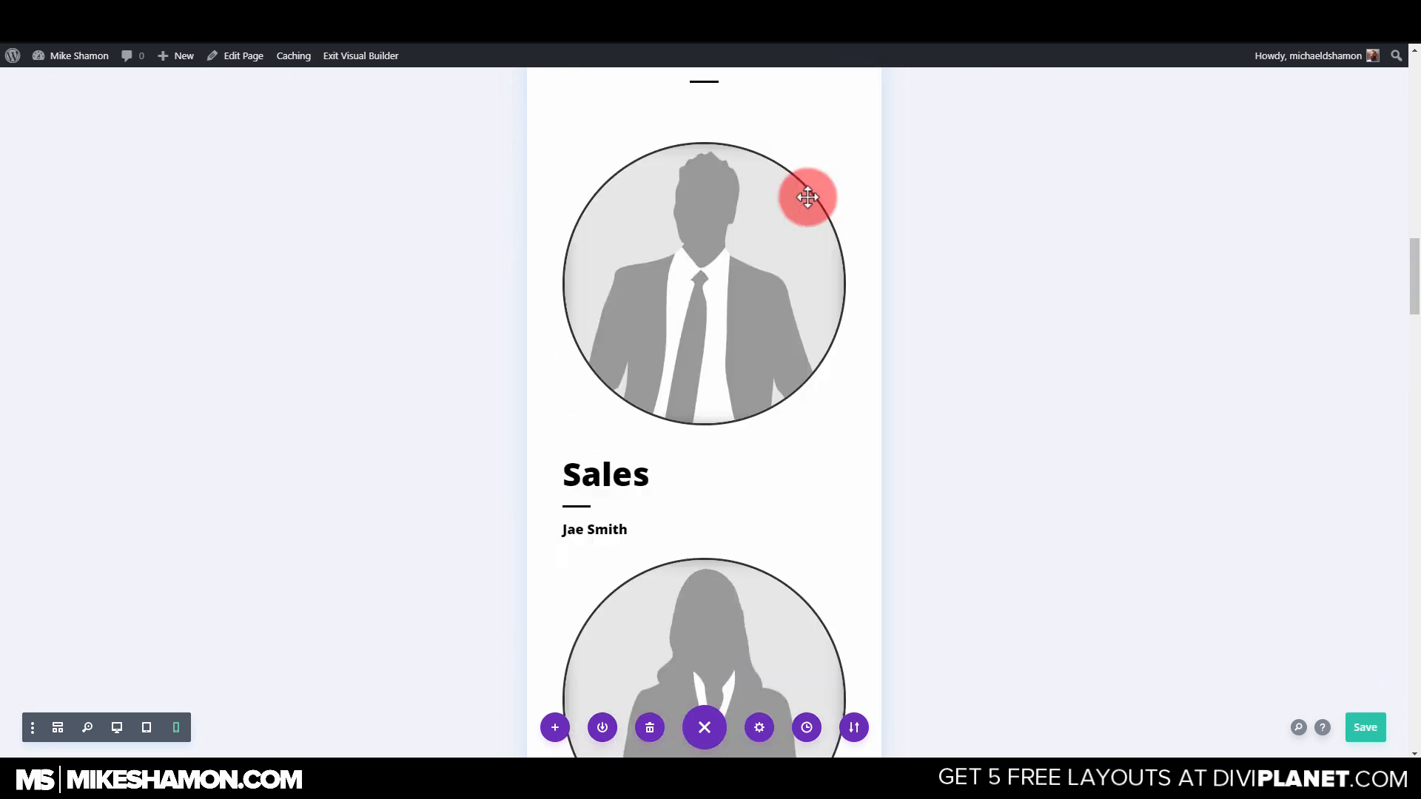
scroll(851, 245, "down", 5)
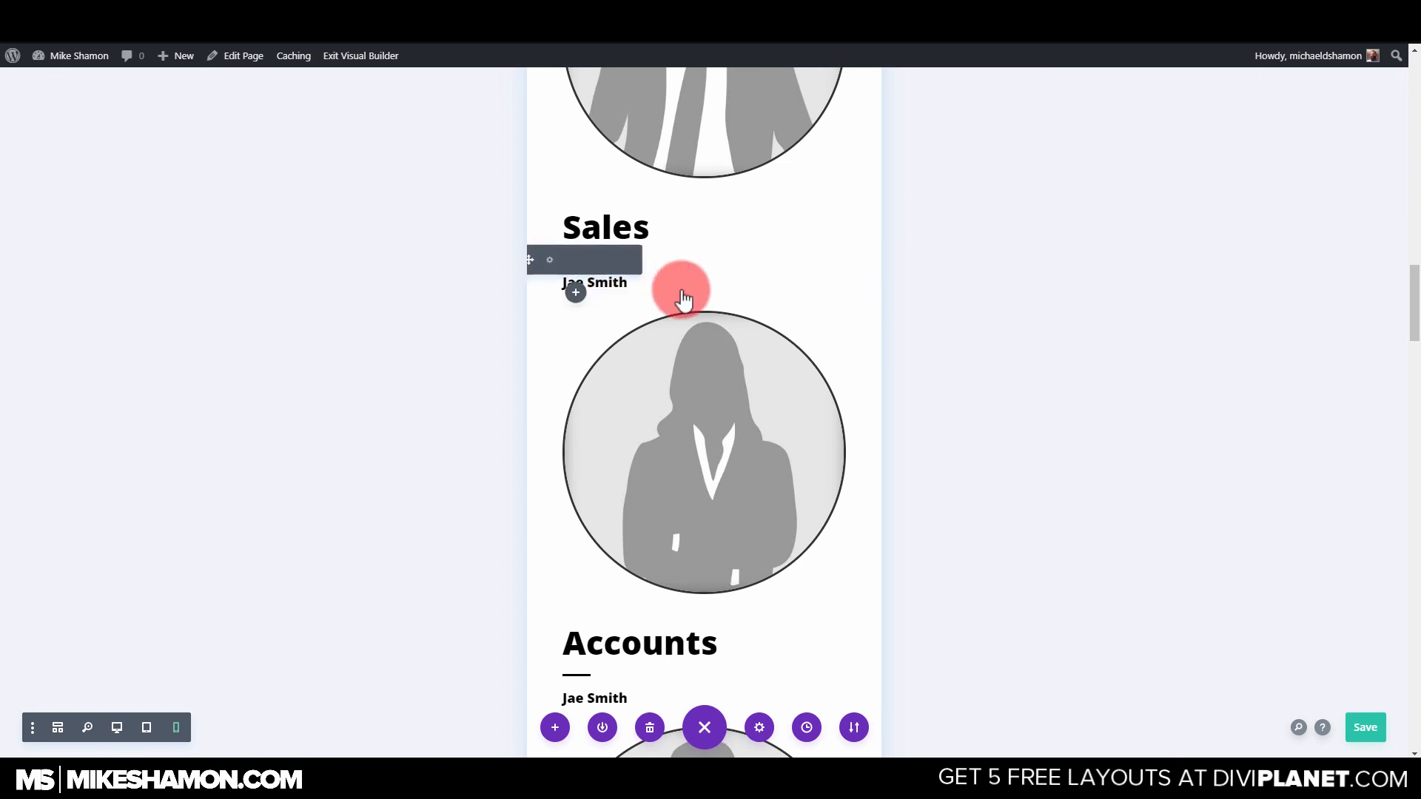
Set the text line height of the dark banner heading above the Services section to 1em and save the module.
scroll(701, 288, "down", 15)
scroll(705, 289, "down", 4)
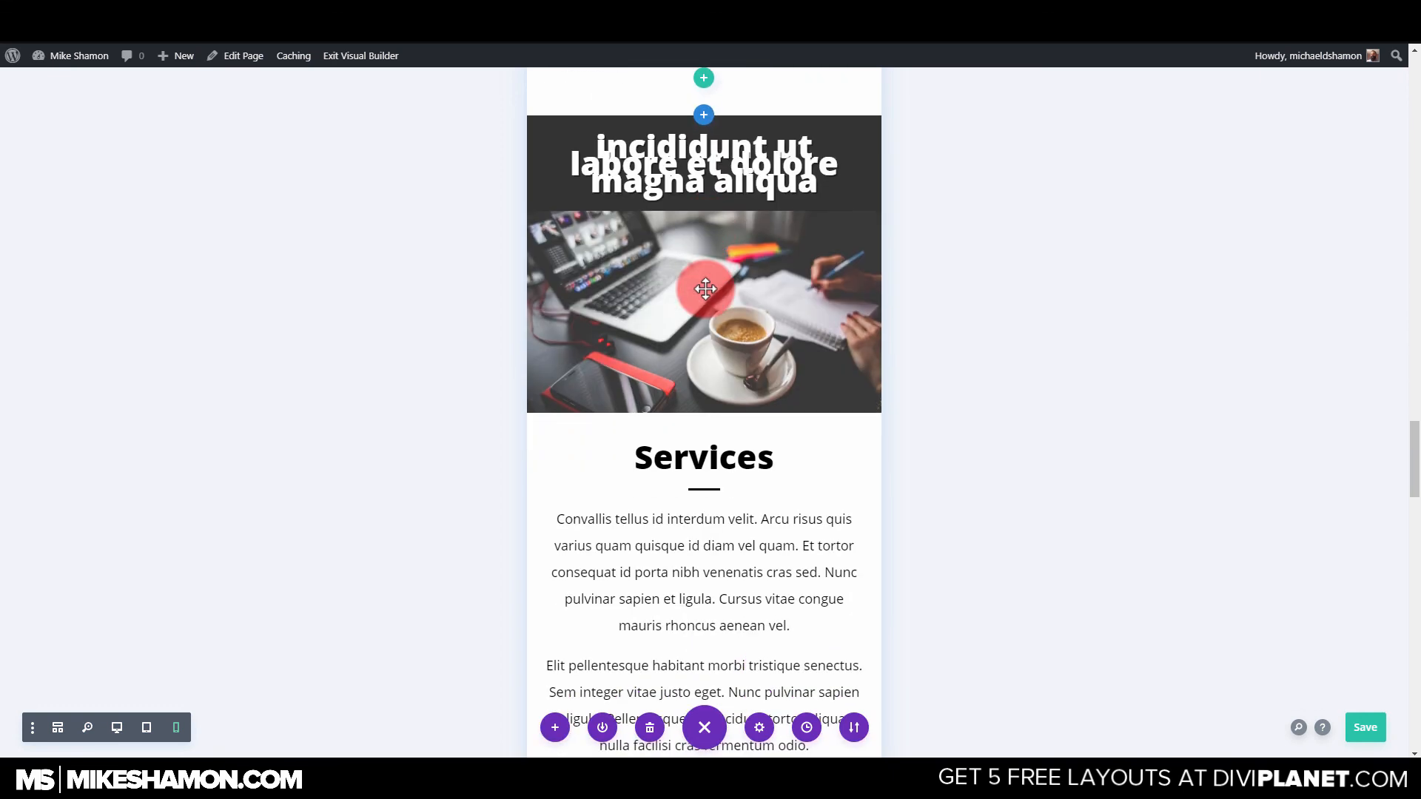
left_click(678, 147)
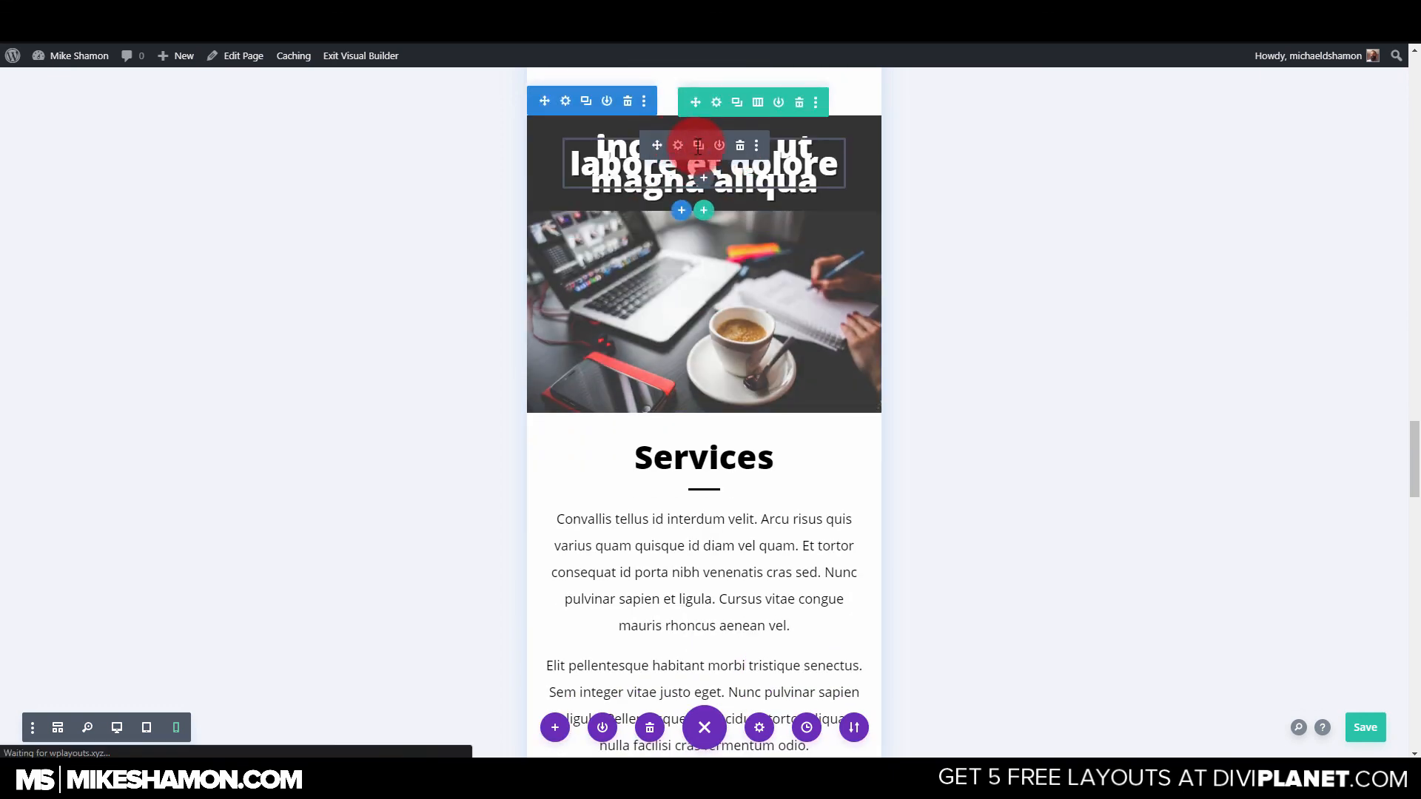
left_click(1014, 219)
left_click(985, 328)
left_click(957, 285)
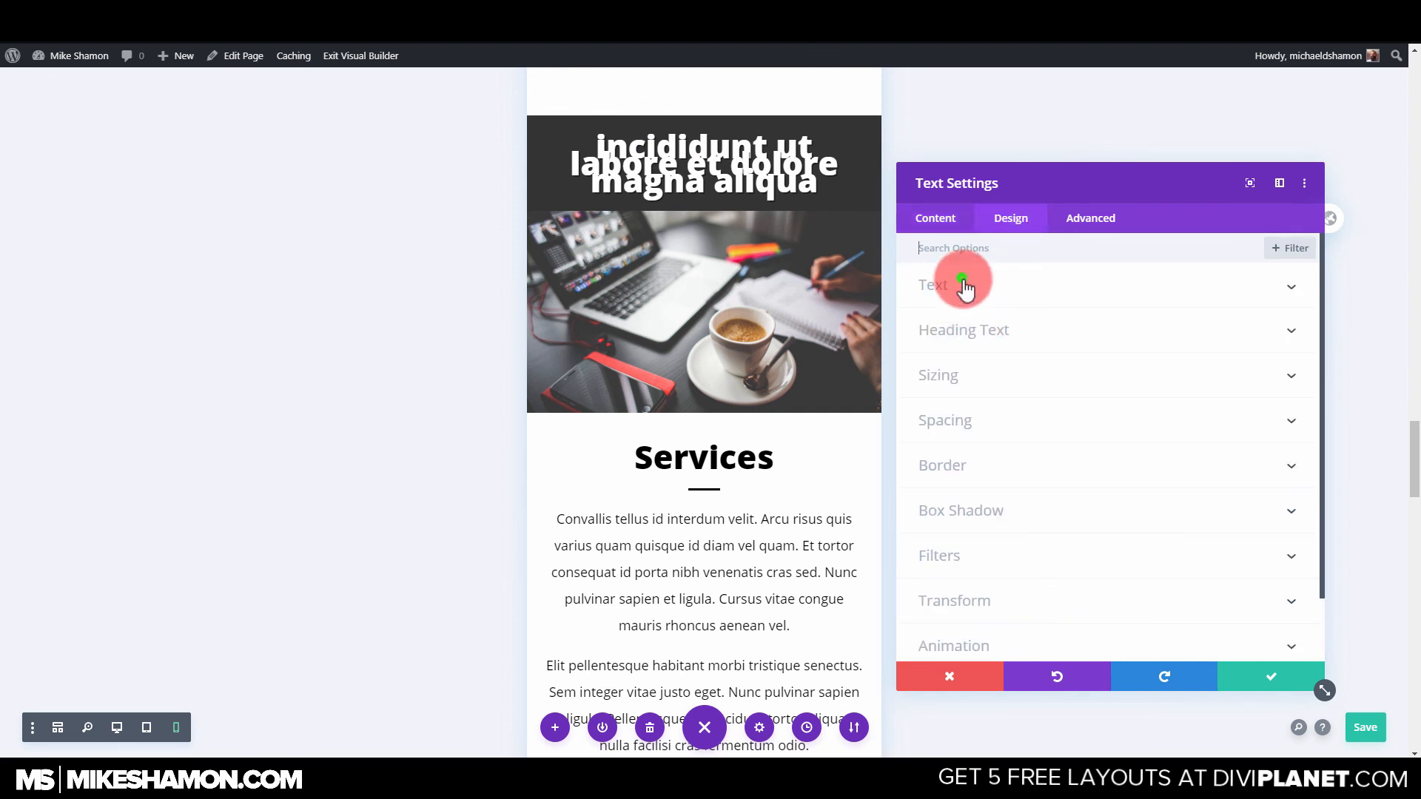
scroll(1036, 362, "down", 5)
left_click(1004, 320)
mouse_move(1011, 311)
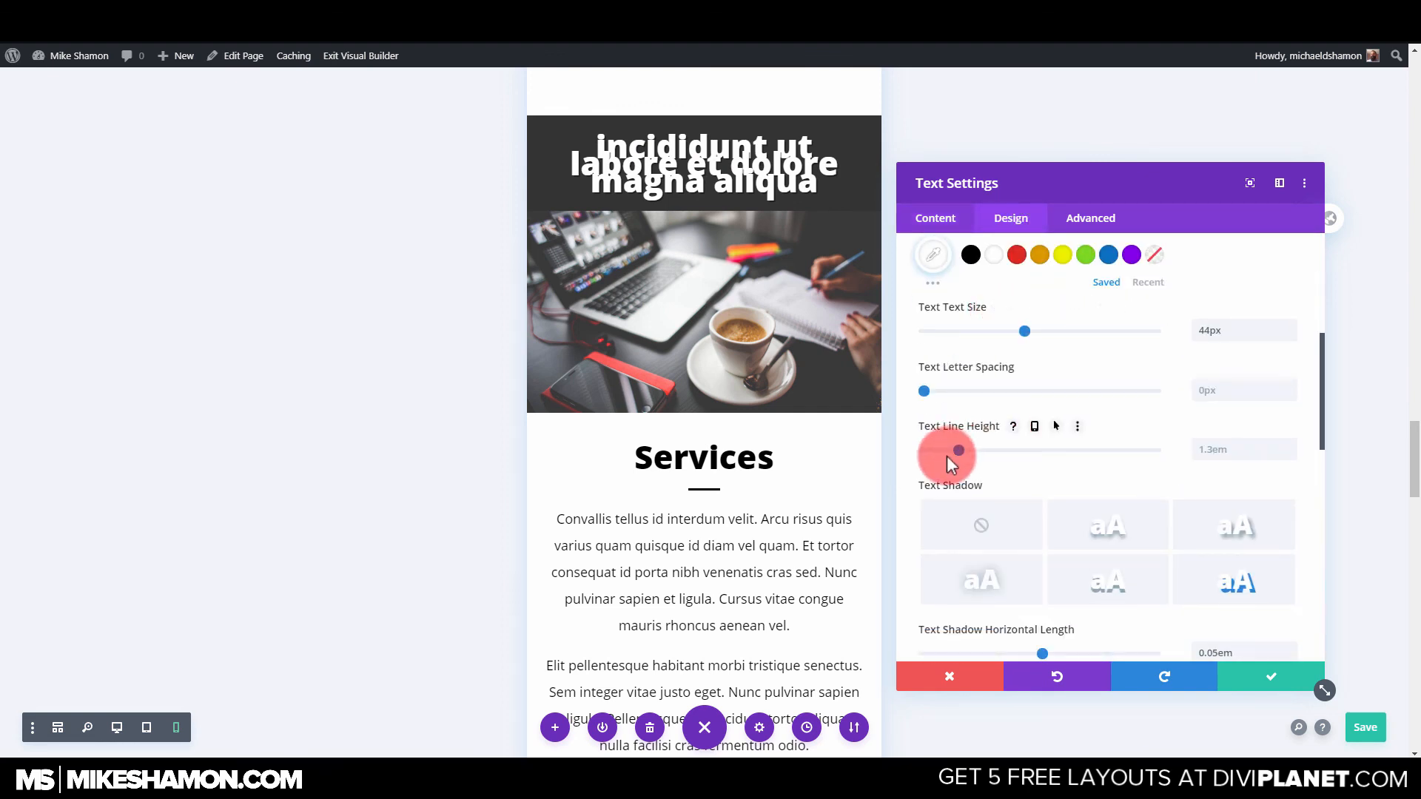
left_click_drag(951, 453, 923, 452)
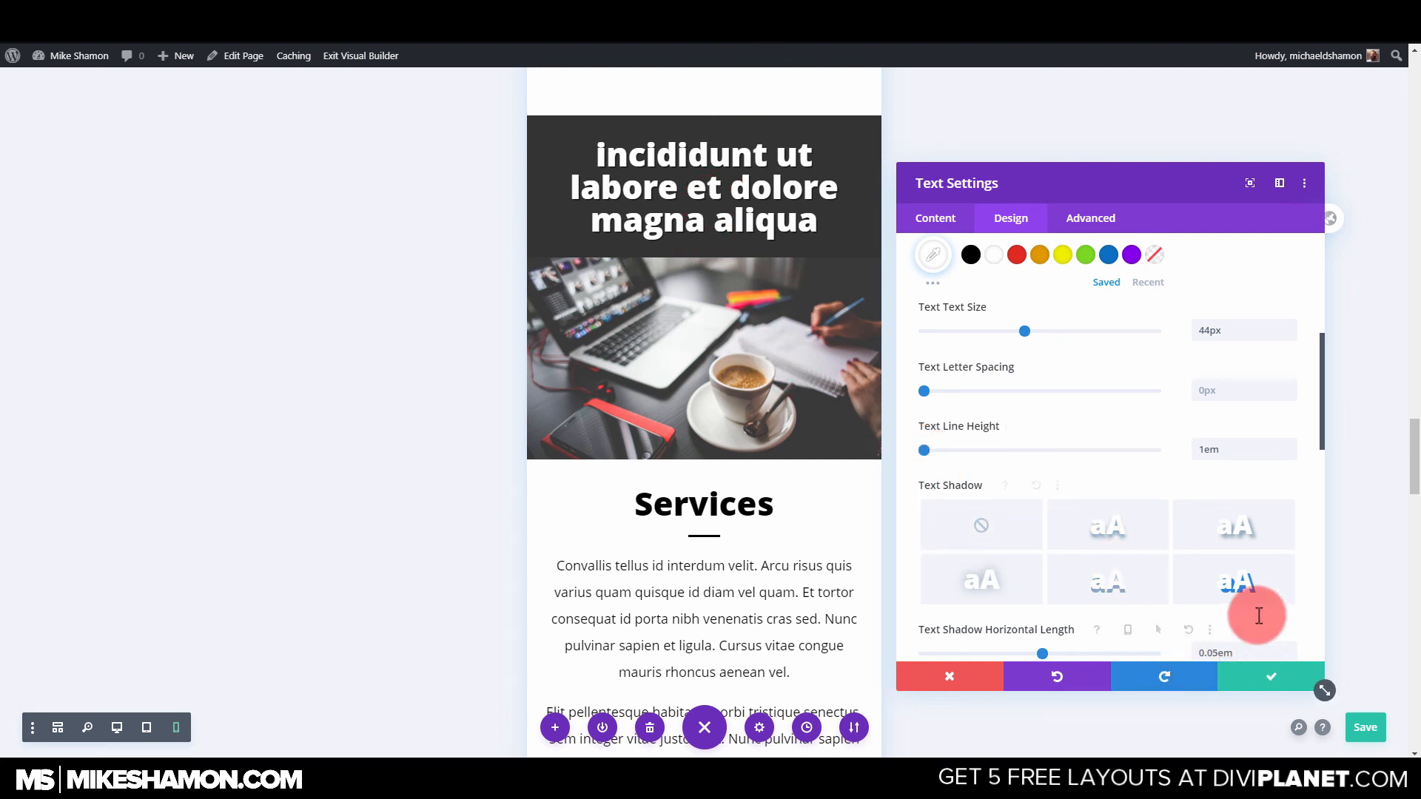
left_click(1267, 685)
Set the text line height of the banner heading above the number counters to 1em and save the module.
scroll(696, 414, "down", 6)
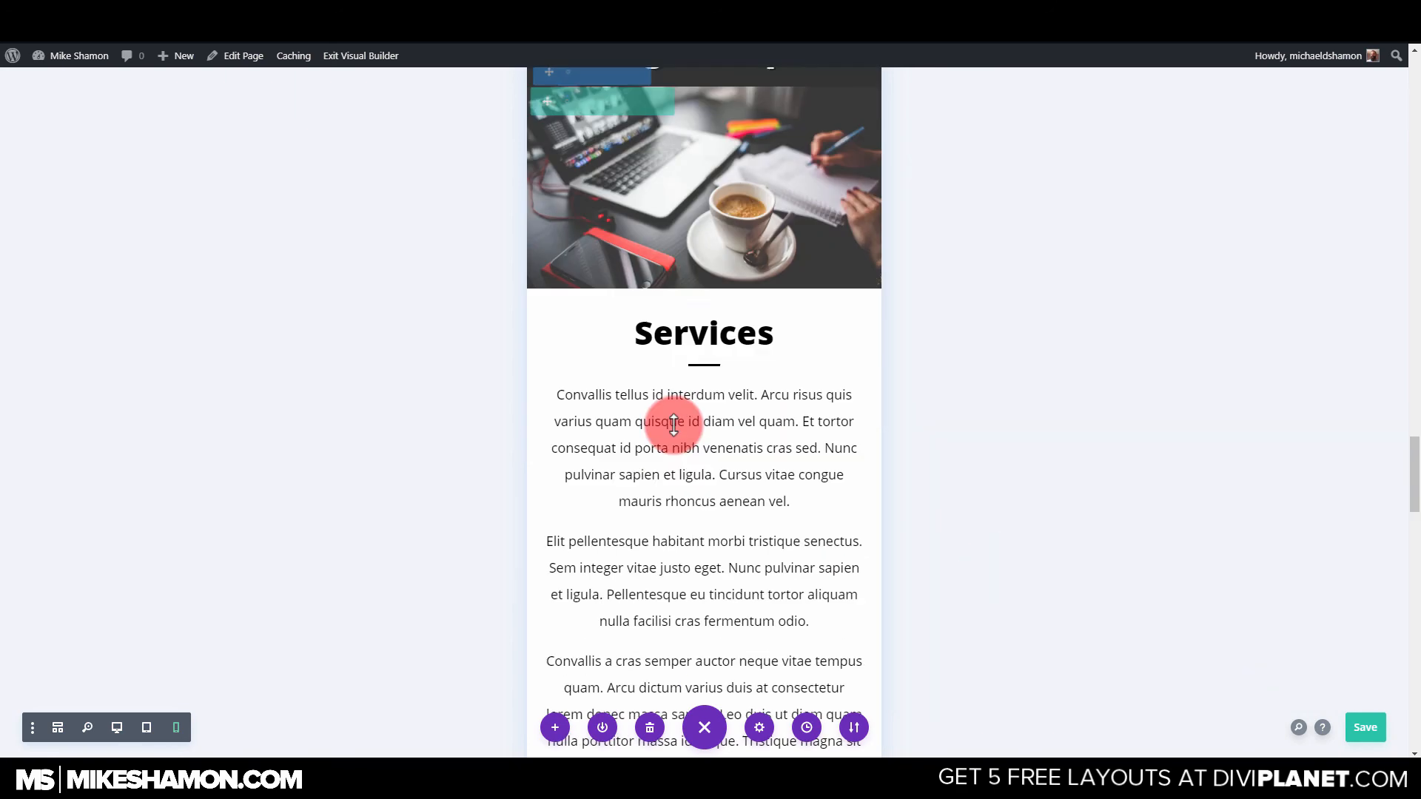
scroll(810, 413, "down", 10)
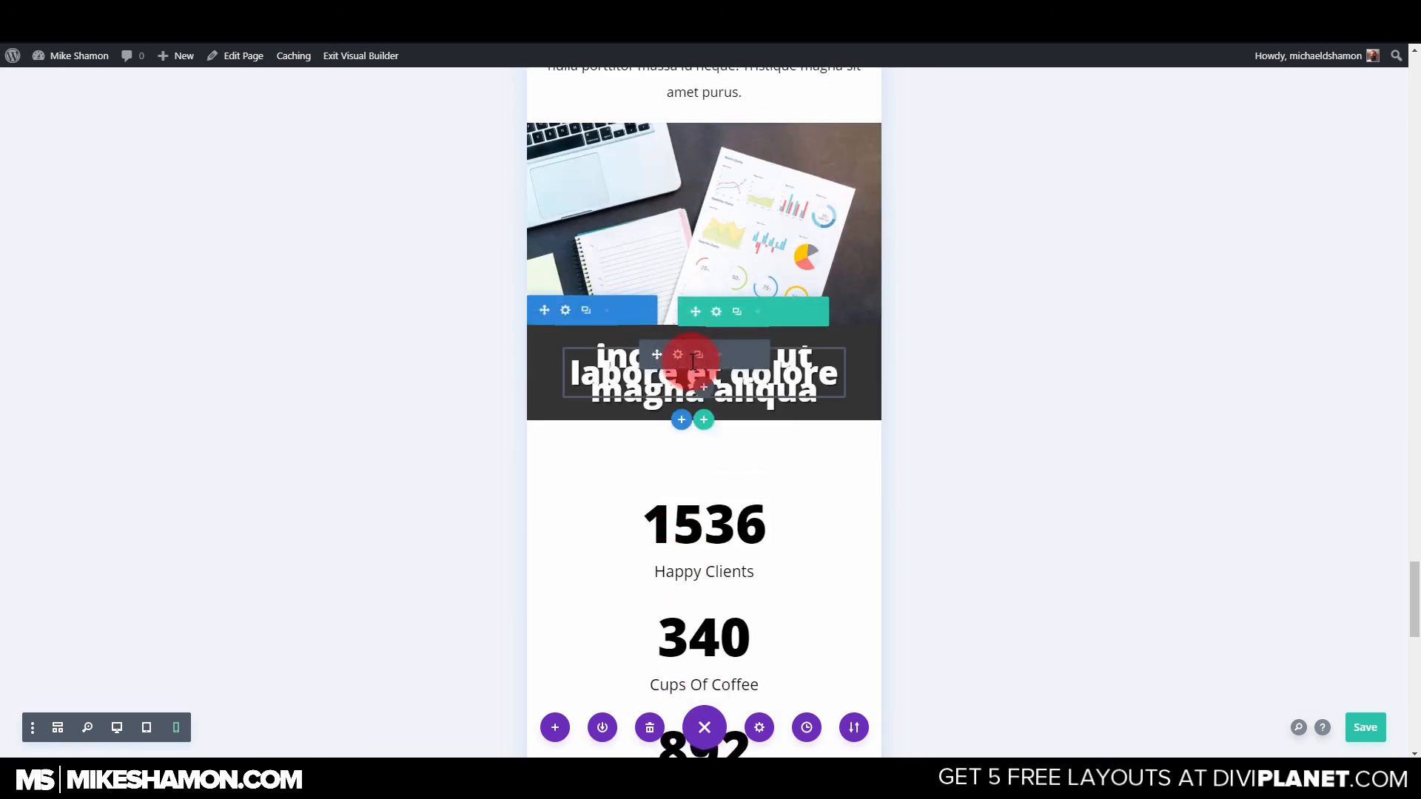
left_click(682, 355)
left_click(1005, 222)
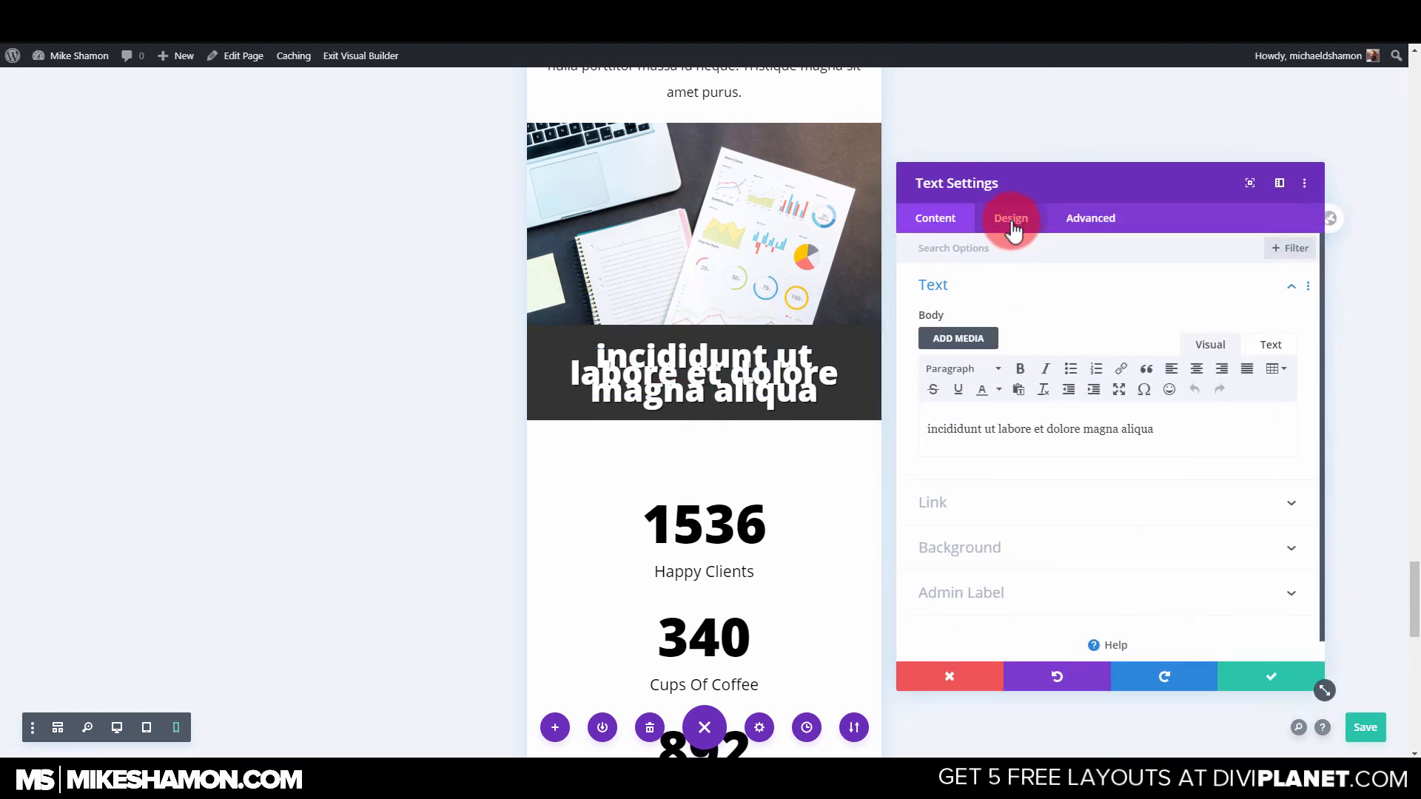
left_click(964, 287)
scroll(1036, 534, "down", 5)
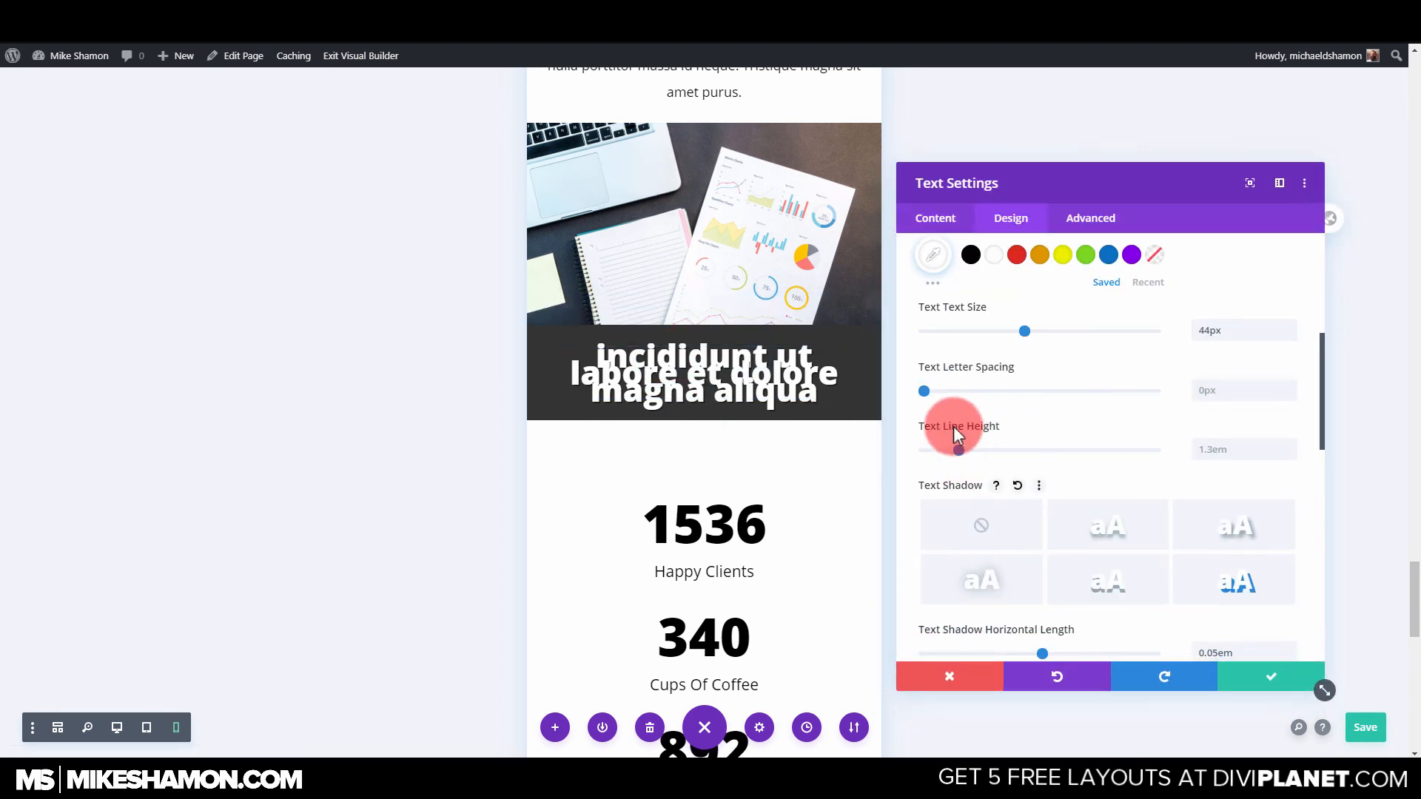
mouse_move(955, 452)
left_mouse_down()
mouse_move(925, 450)
mouse_move(935, 455)
left_mouse_up()
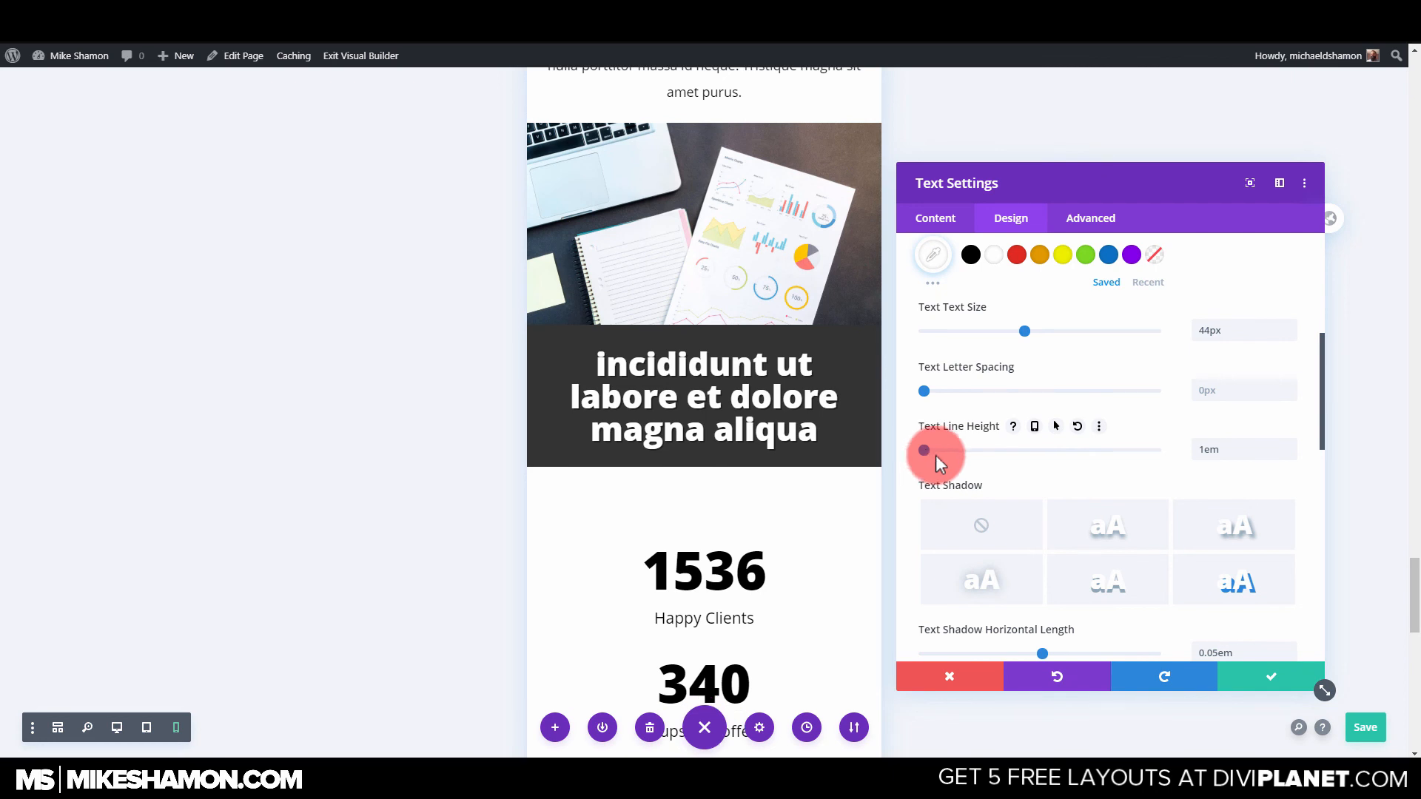
left_click(1265, 675)
Set the Contact row's phone padding to 32px at the top and bottom.
scroll(752, 466, "down", 5)
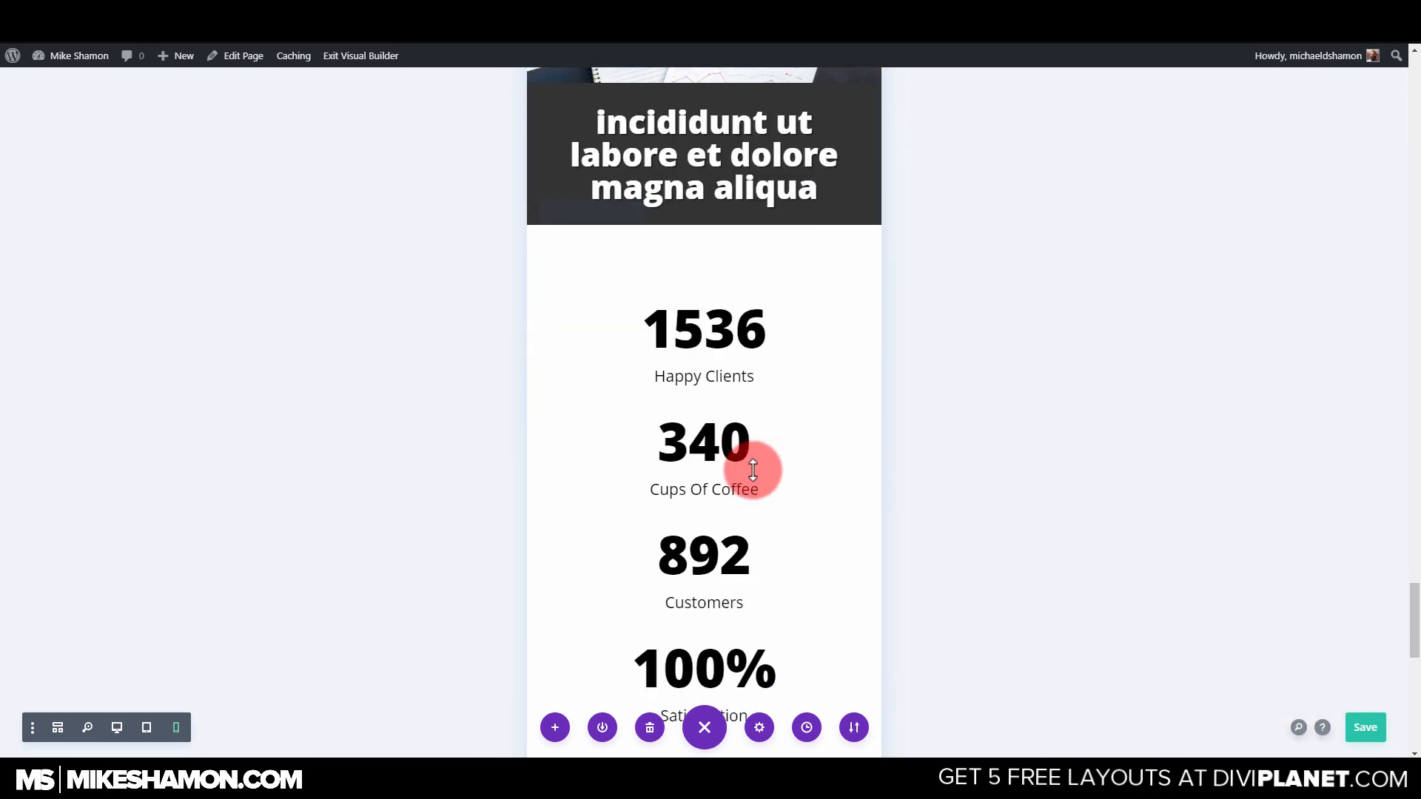
scroll(794, 256, "down", 5)
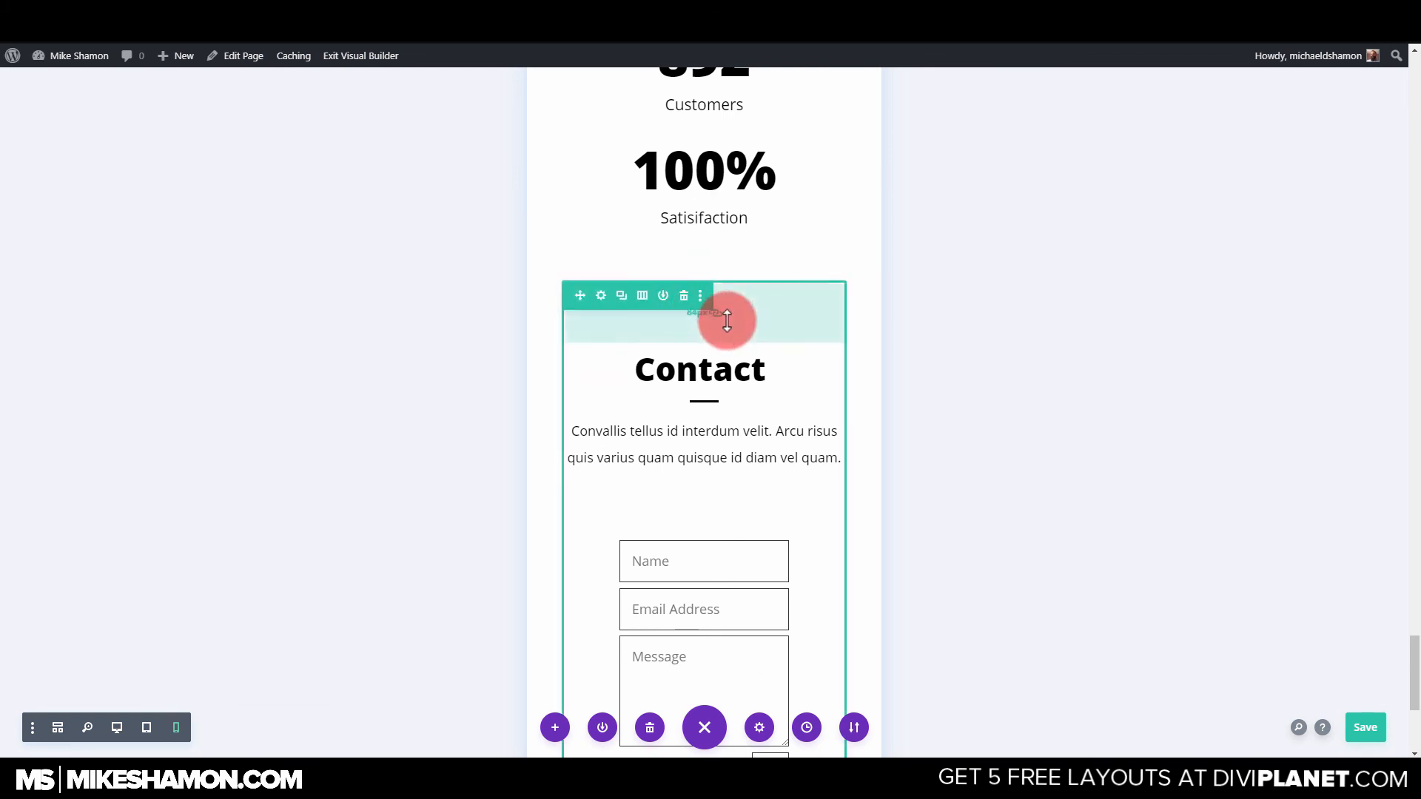
left_click(600, 297)
left_click(992, 226)
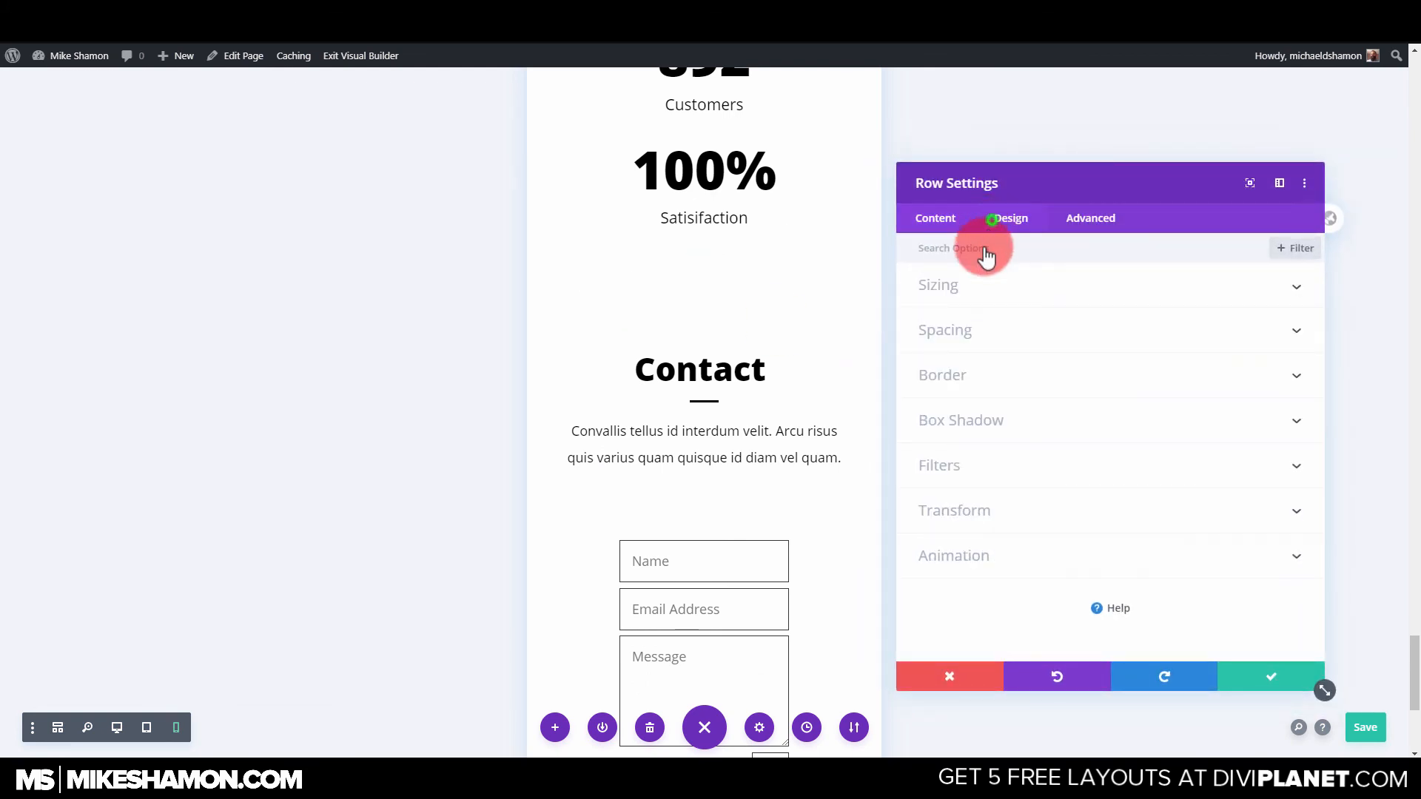
left_click(985, 331)
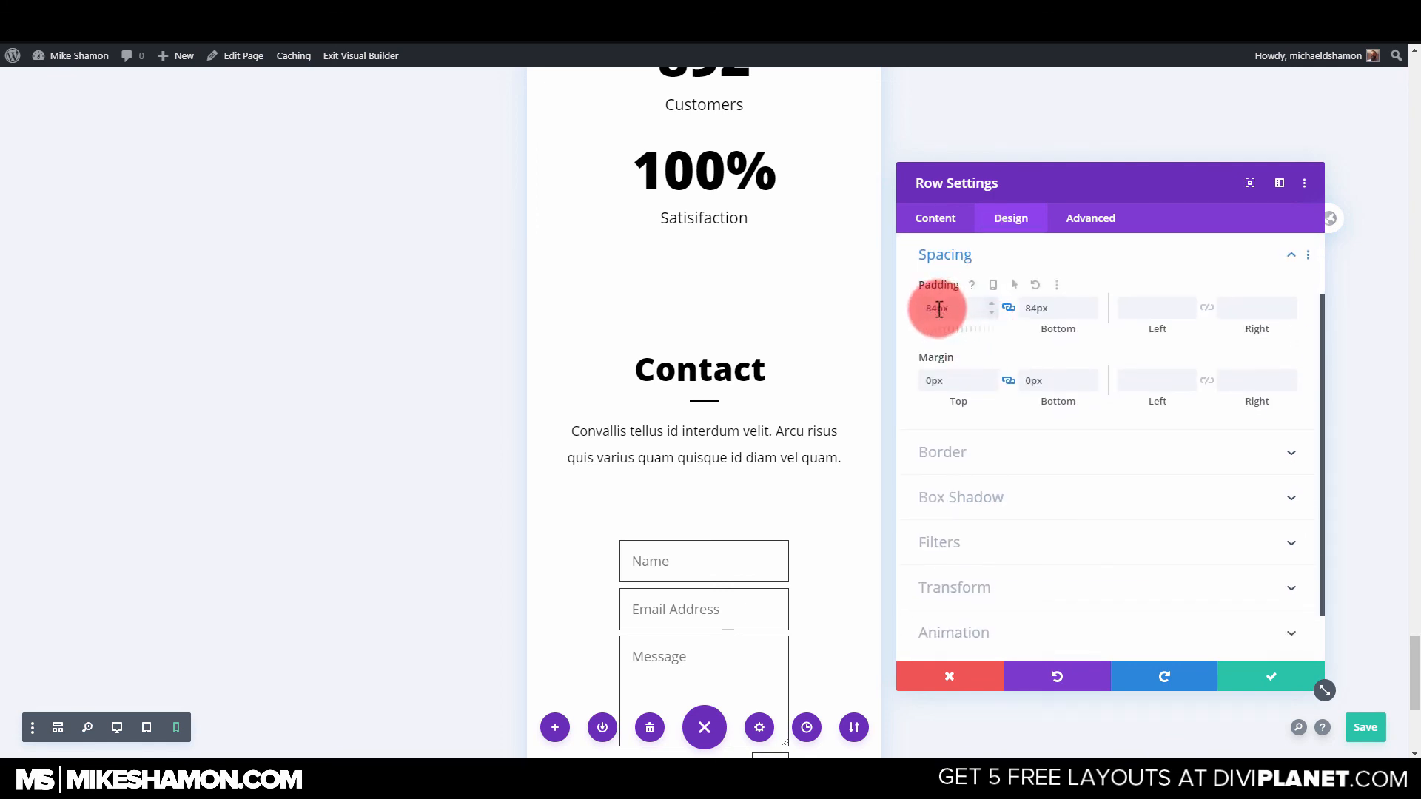
left_click(994, 287)
left_click(946, 358)
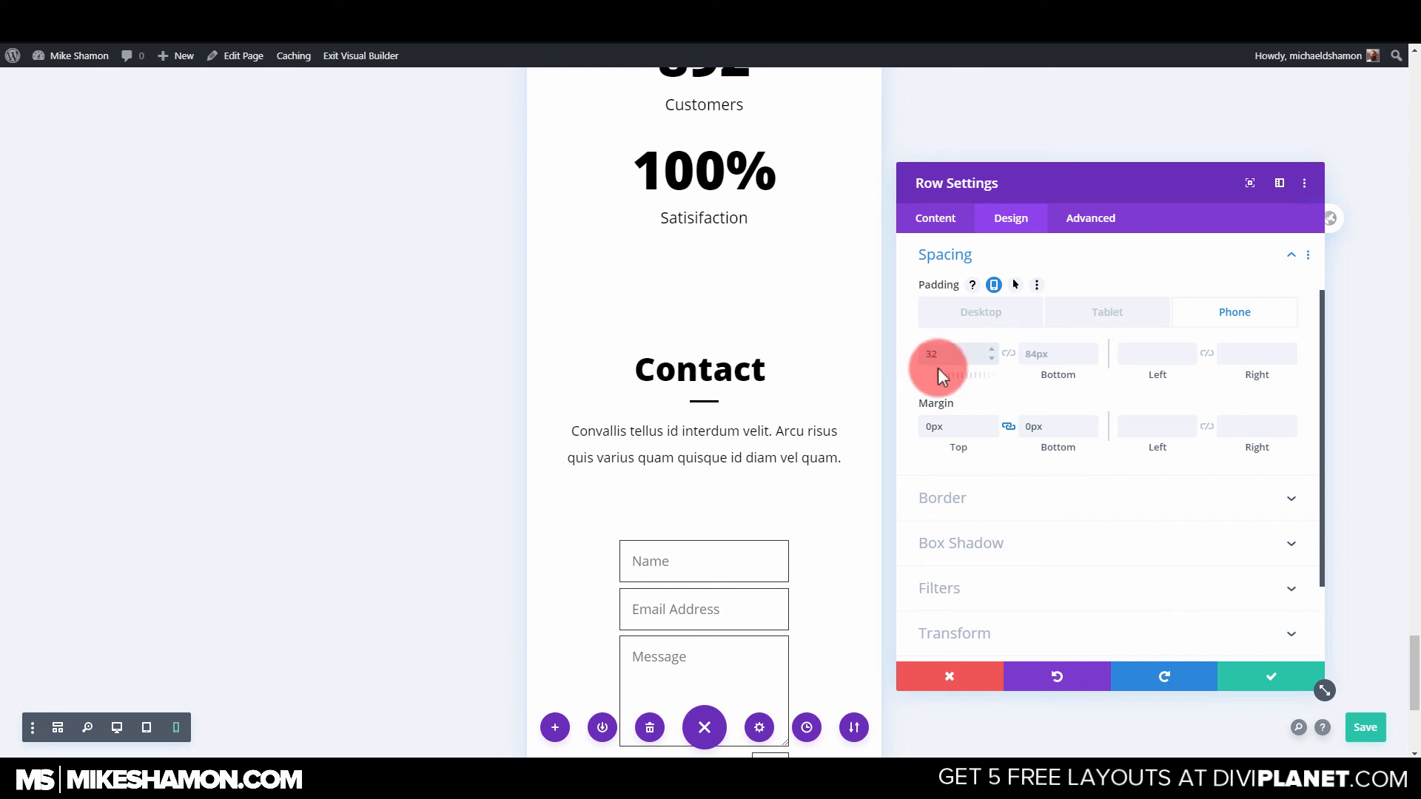
Check the Contact row's padding on tablet, return to its phone setting and save the row.
left_click(1138, 326)
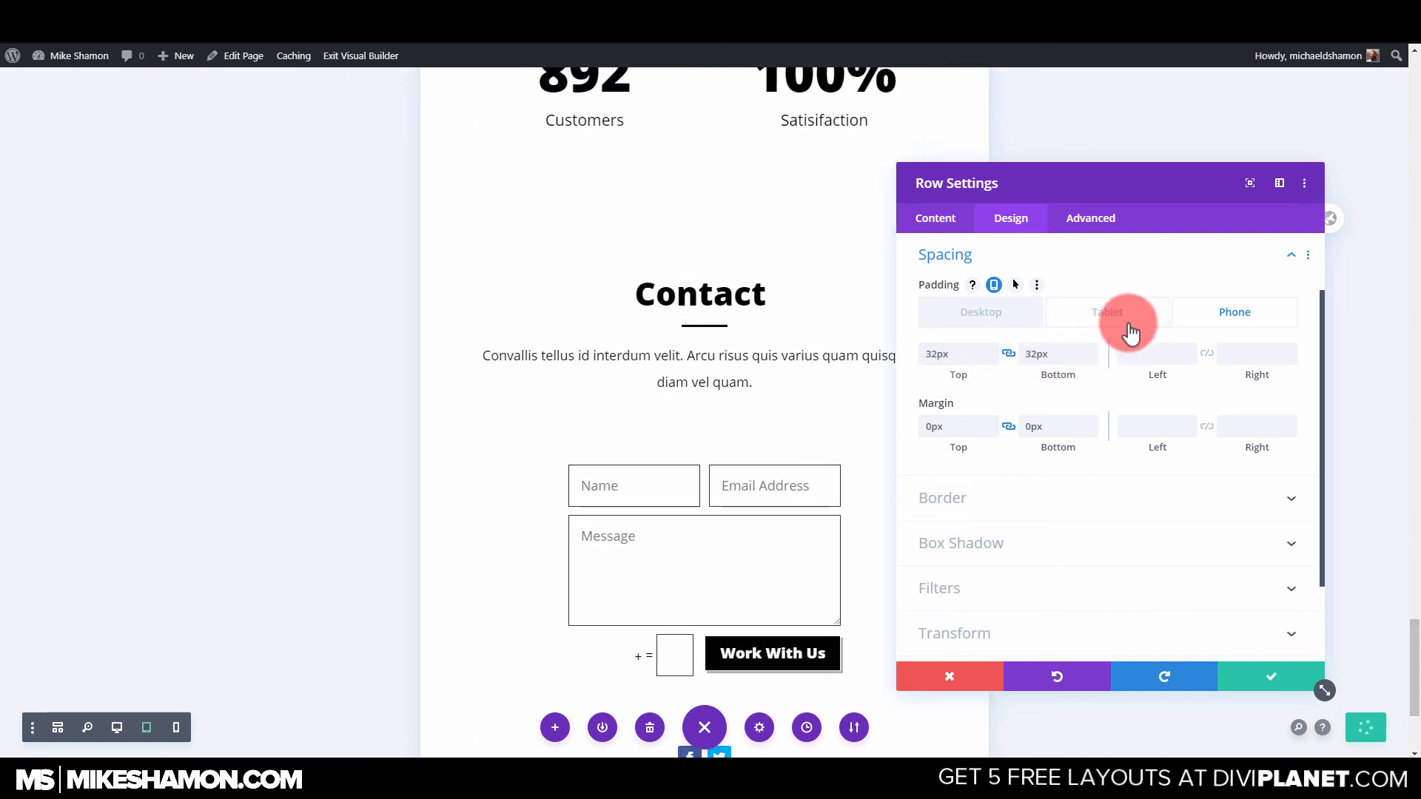
scroll(697, 323, "up", 5)
scroll(698, 324, "down", 8)
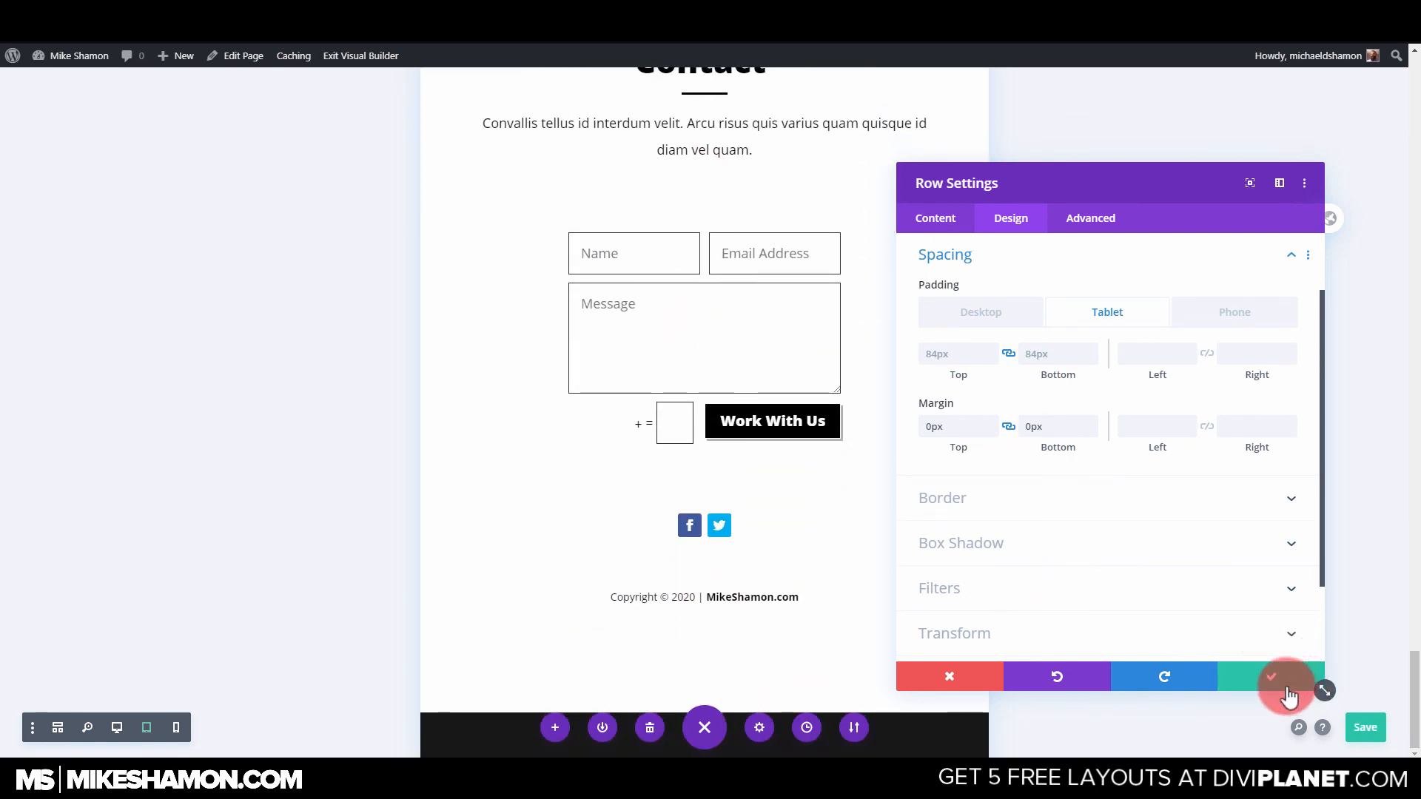
left_click(1220, 310)
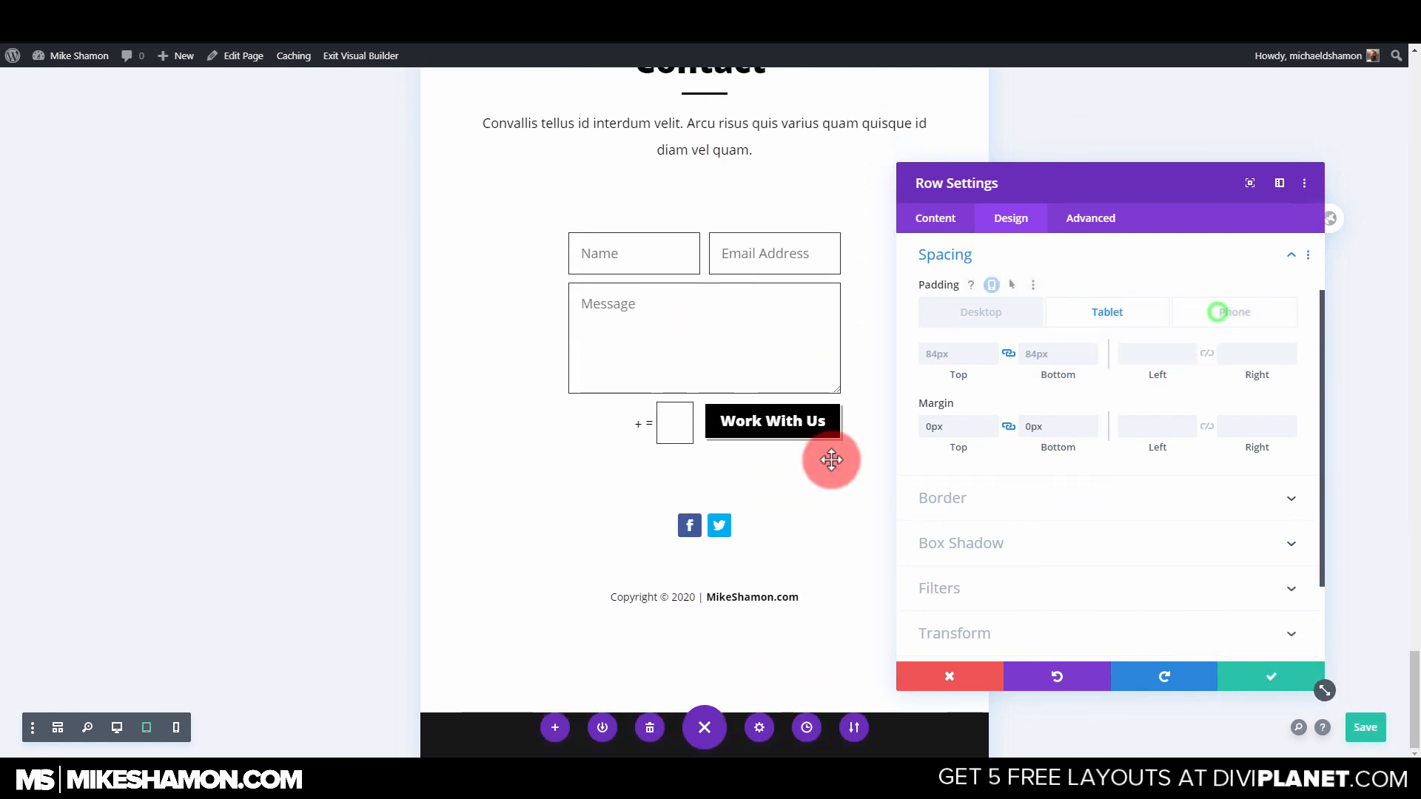
left_click(1278, 679)
Enable responsive width for the contact form and set its phone width to 100%.
scroll(655, 385, "up", 5)
scroll(710, 414, "down", 2)
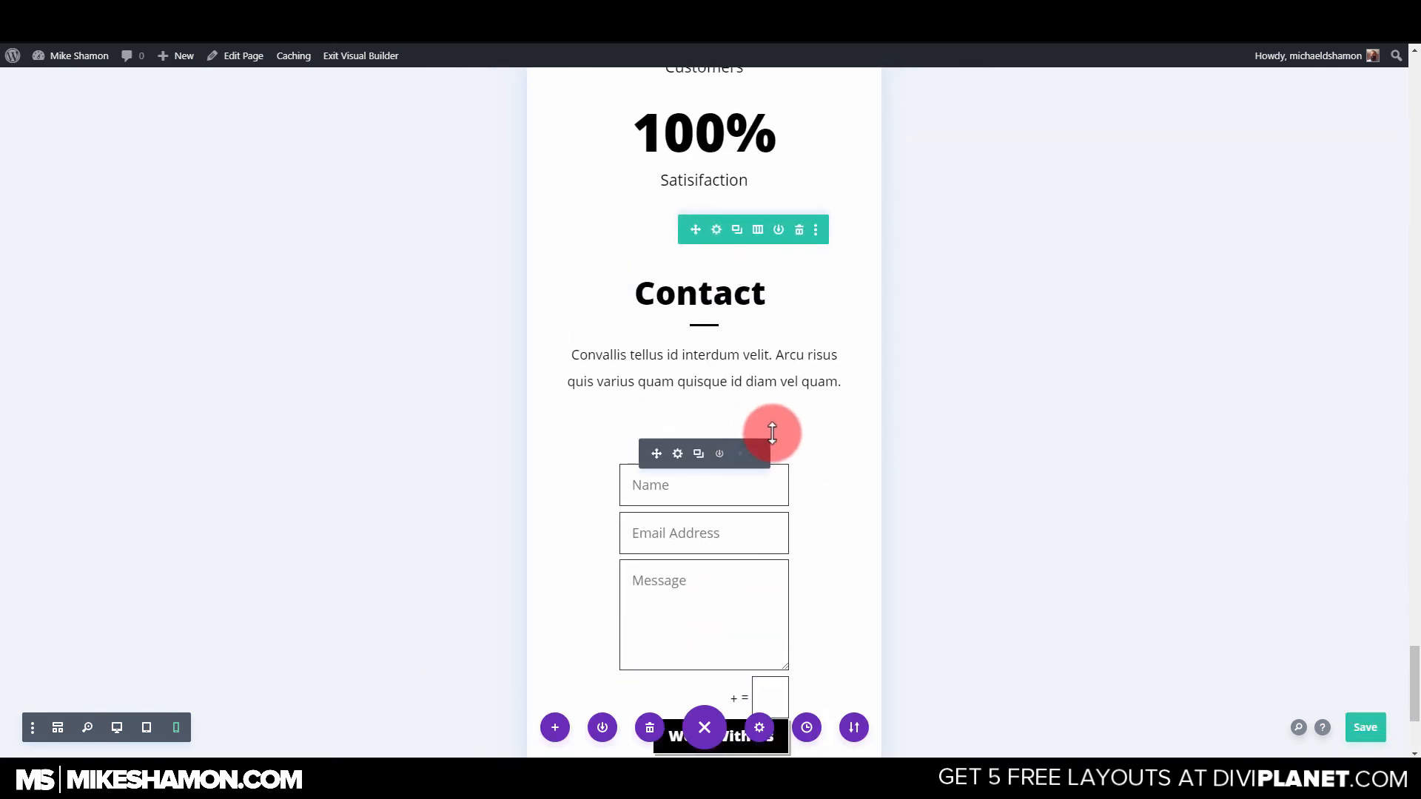
left_click(677, 454)
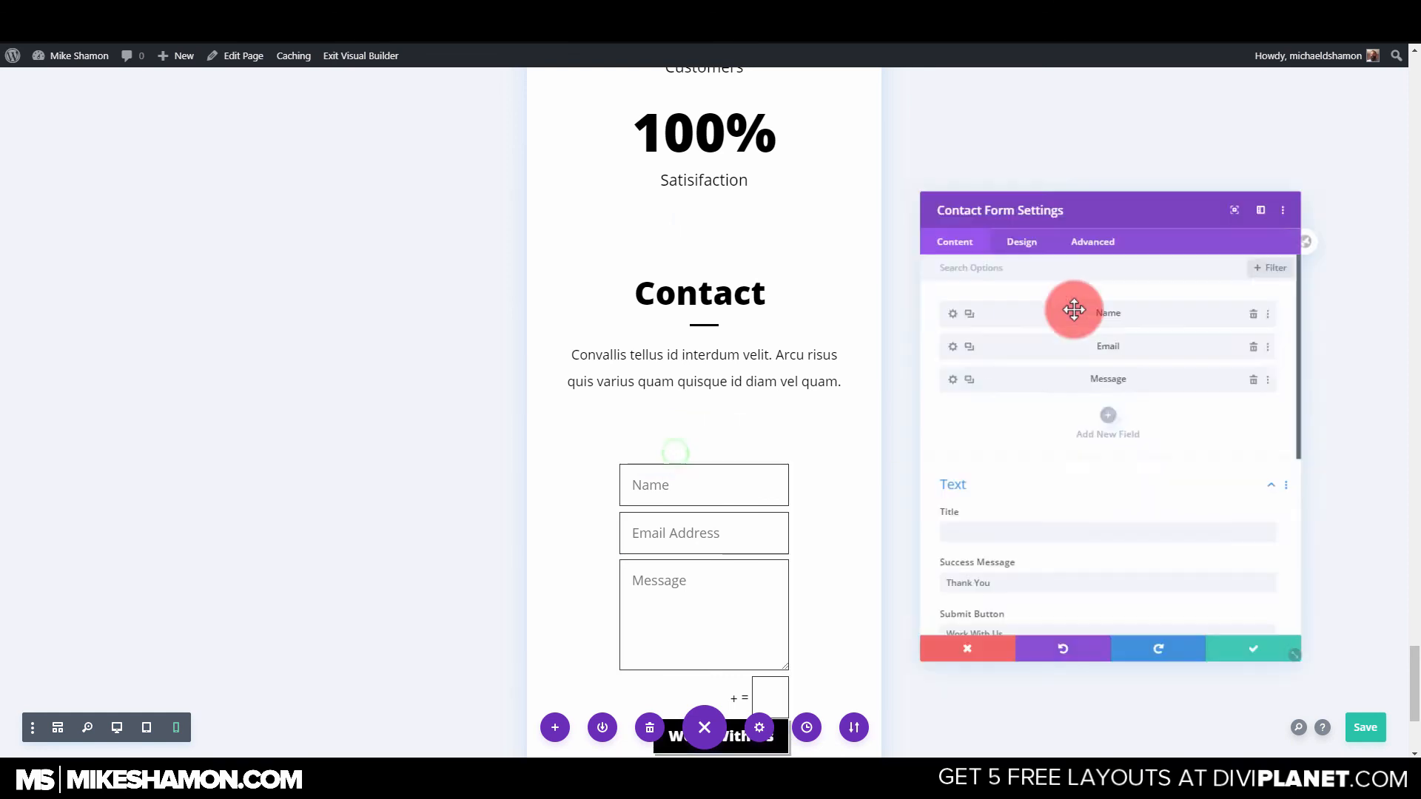
left_click(1008, 221)
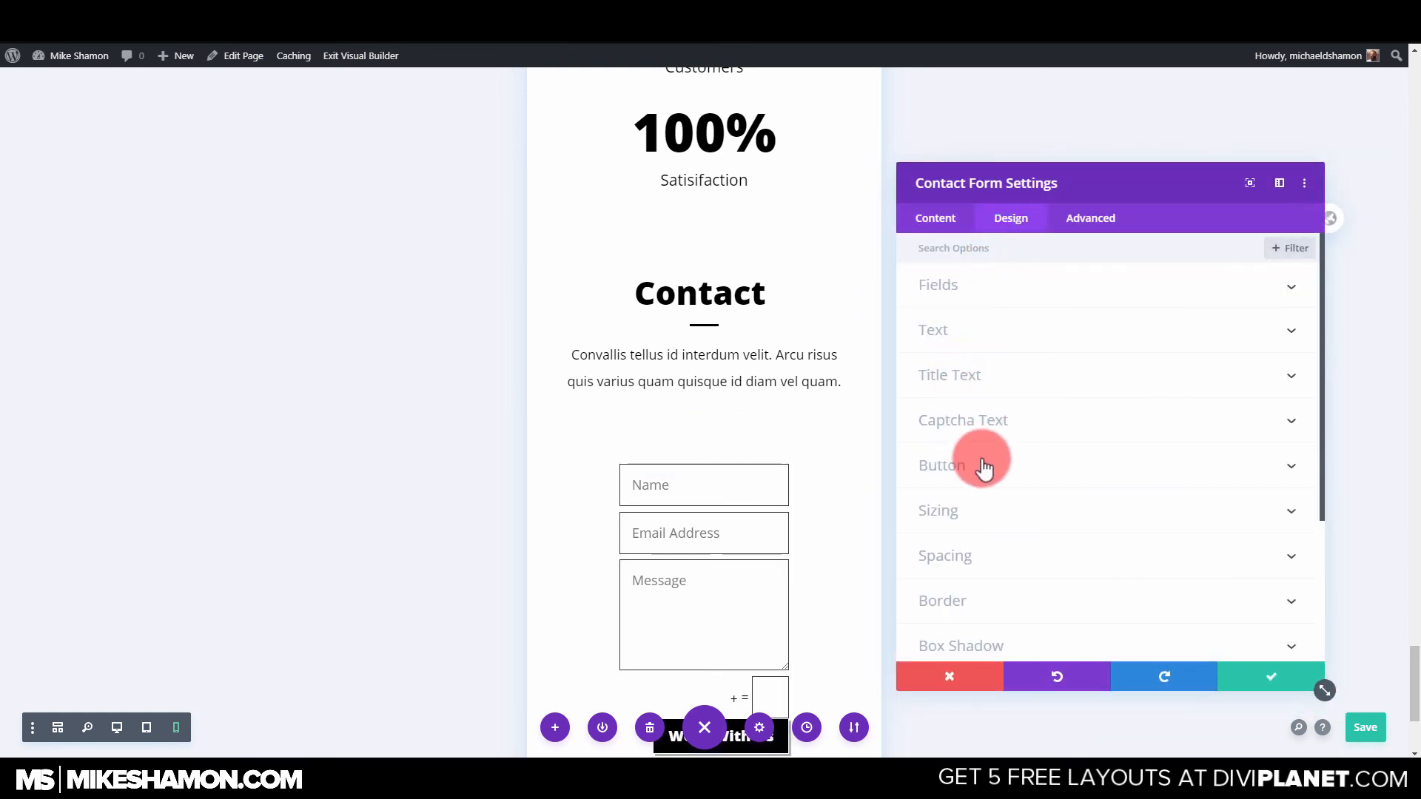
left_click(983, 512)
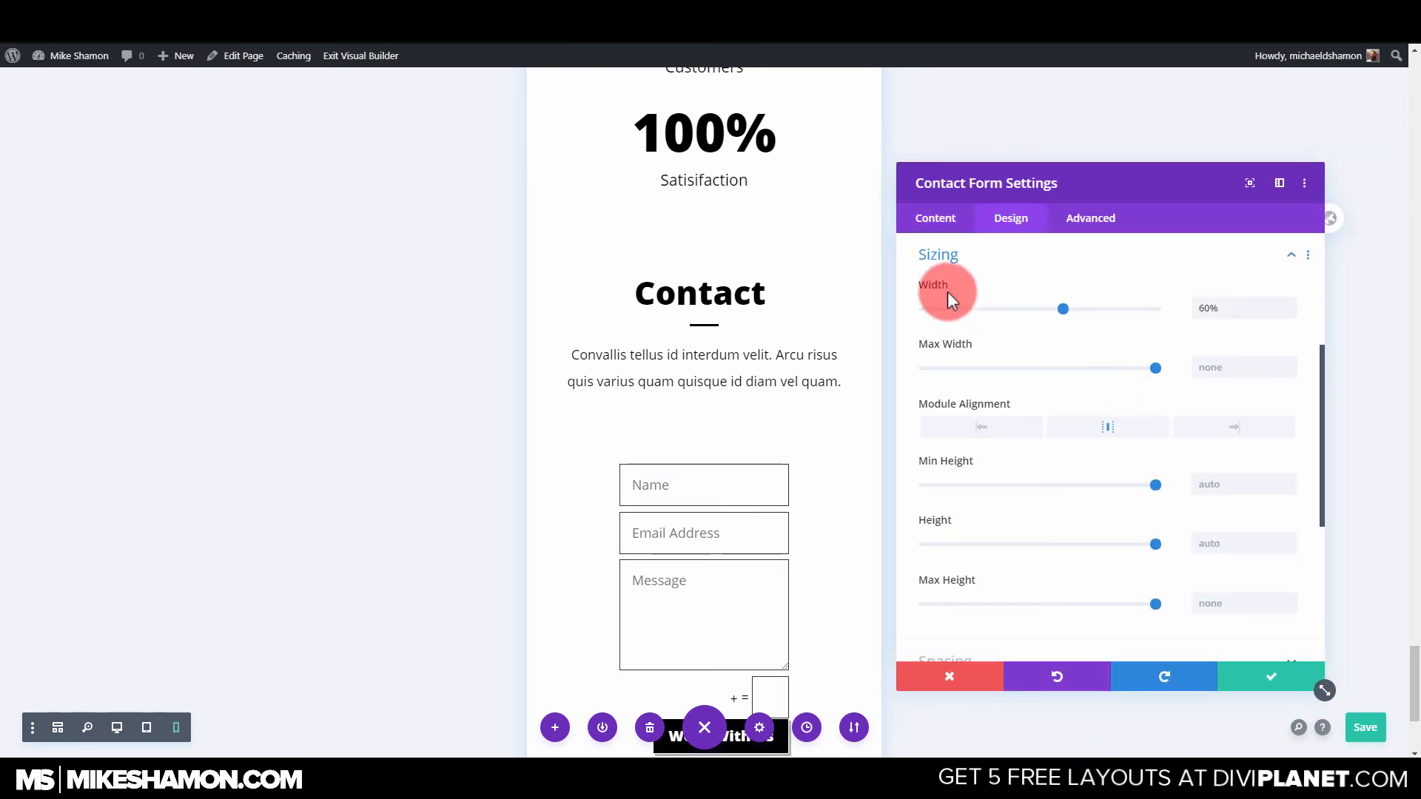
left_click(966, 291)
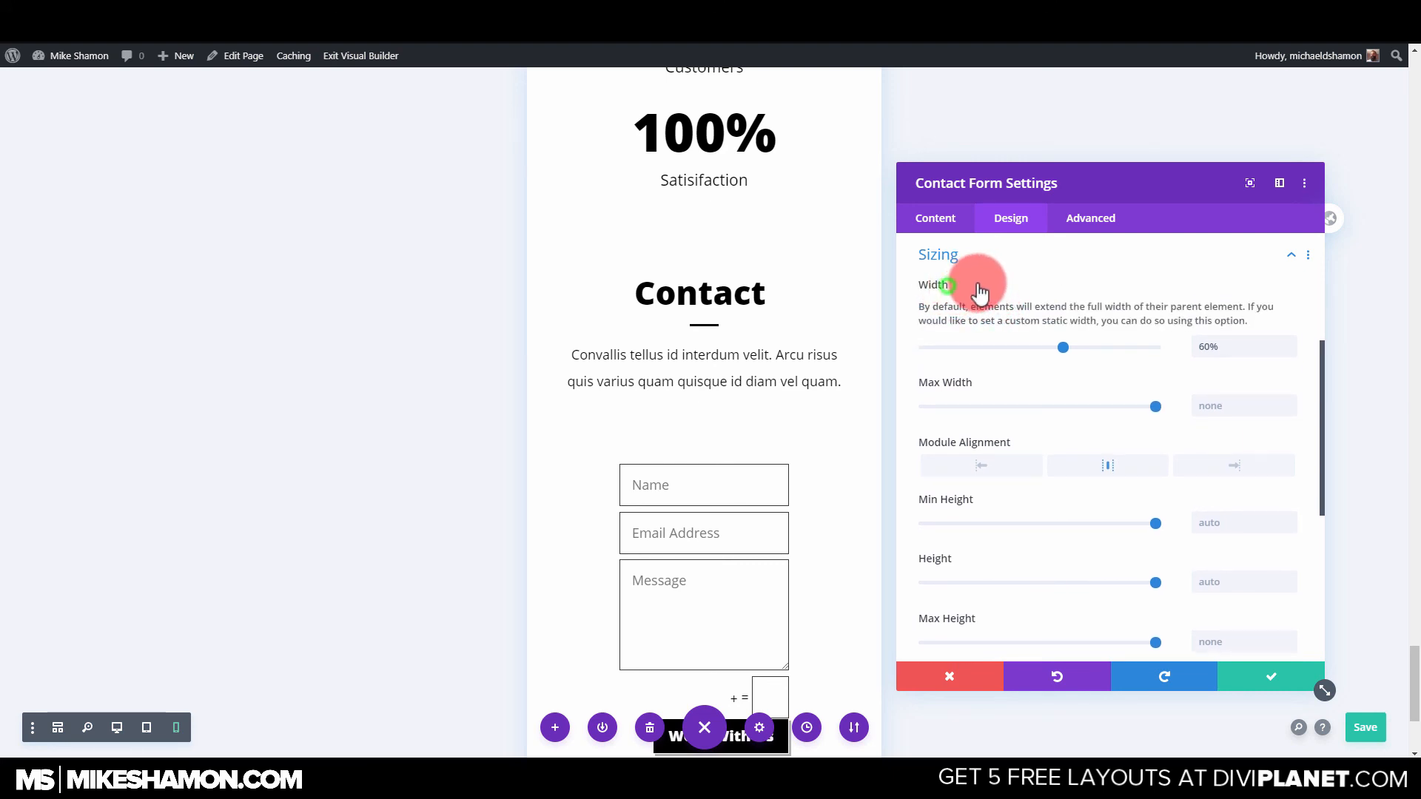
left_click(975, 288)
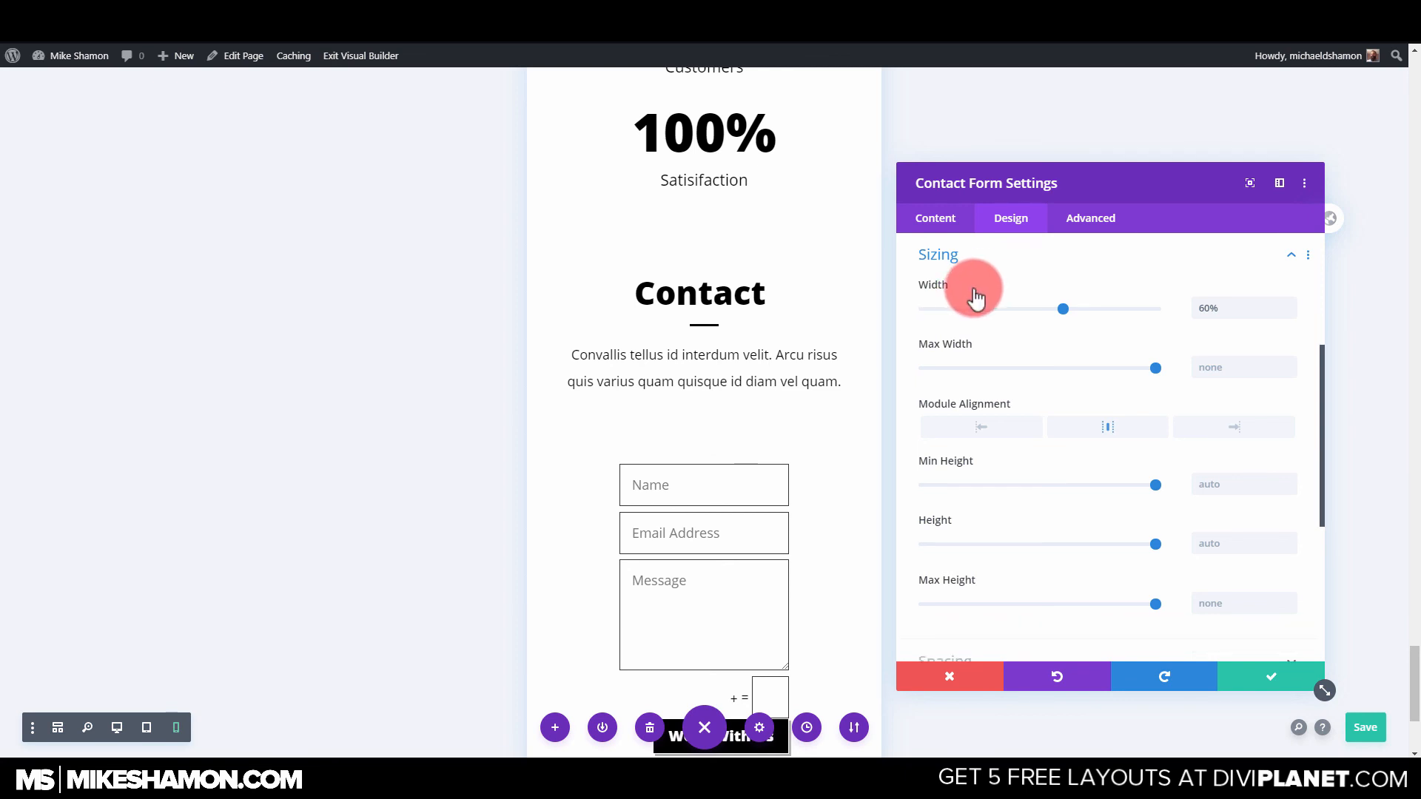
left_click(979, 291)
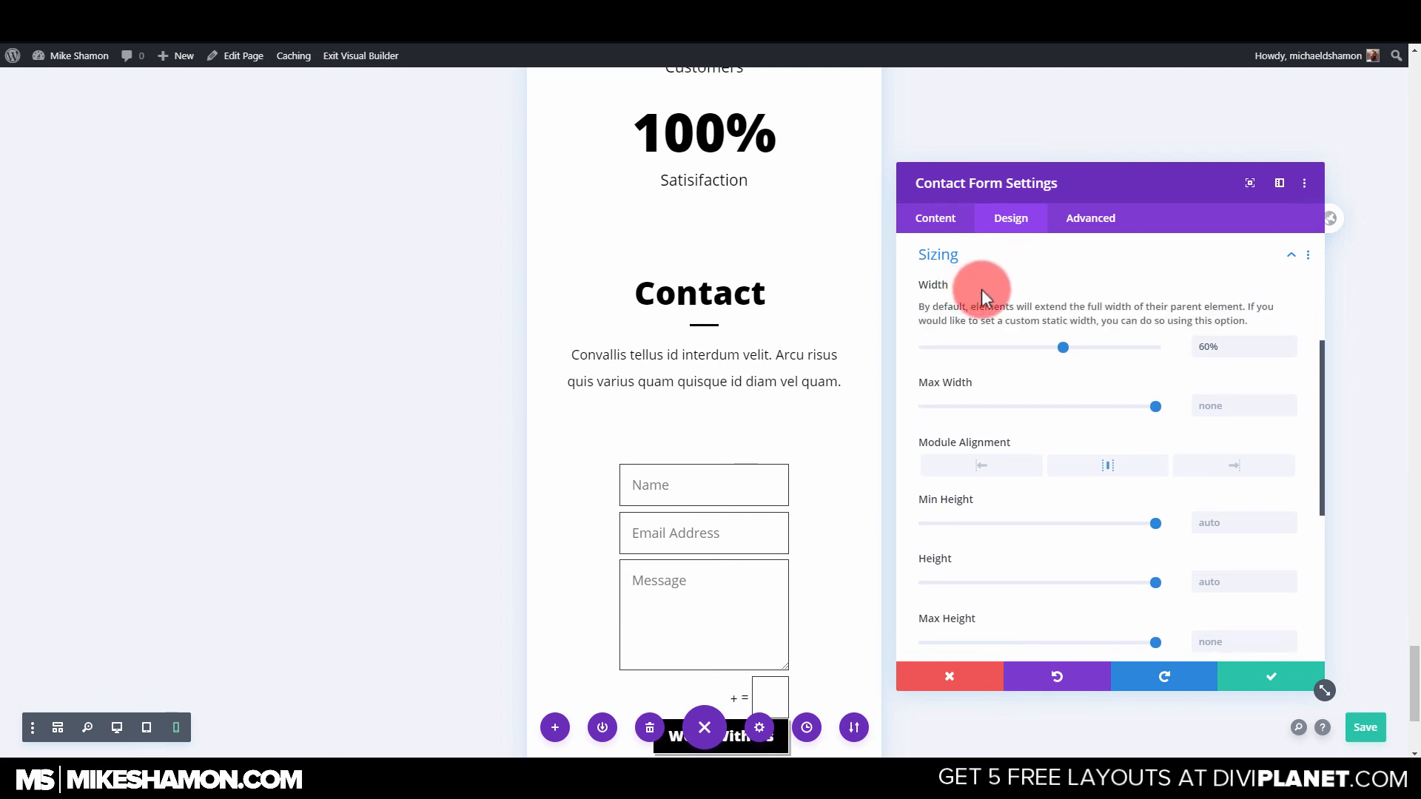
left_click(995, 286)
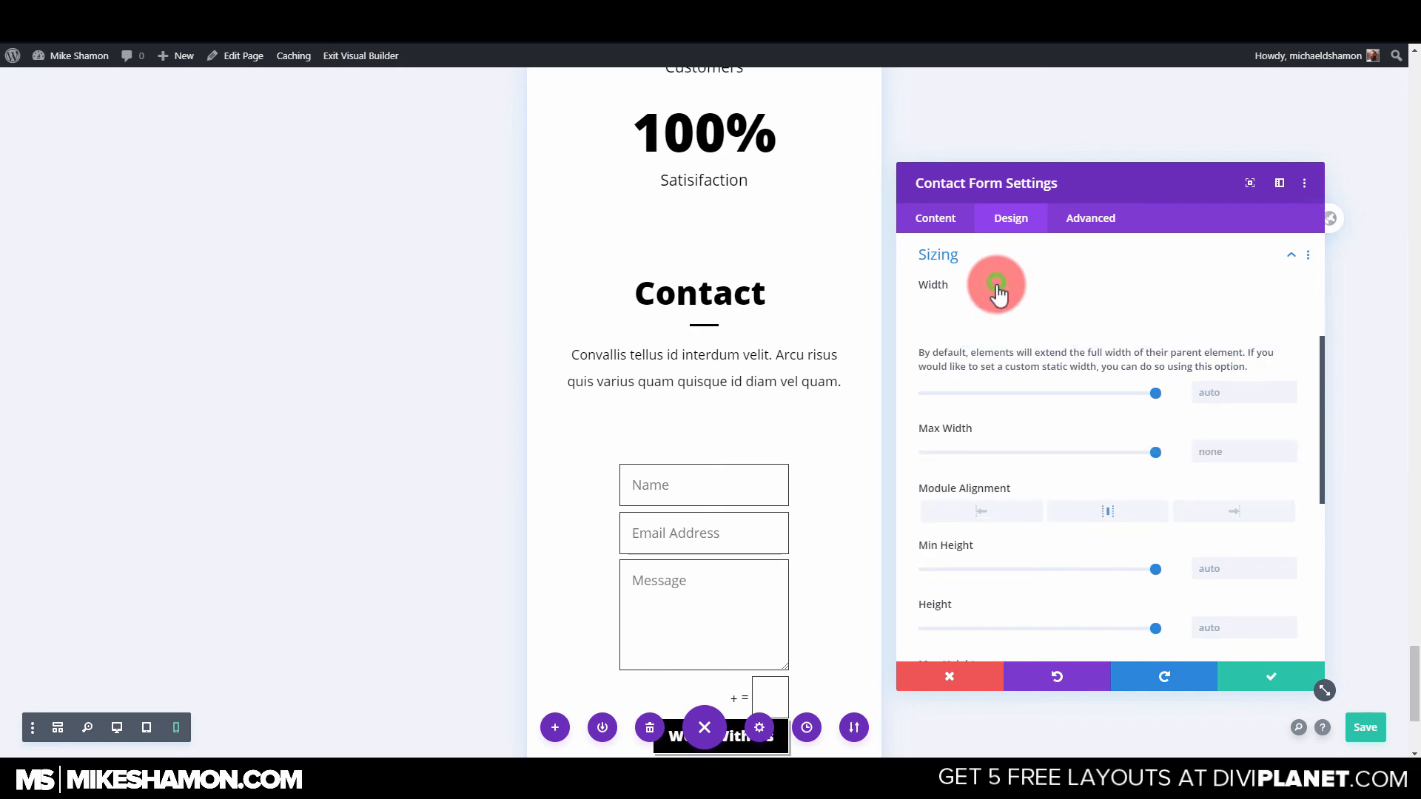
left_click(1106, 314)
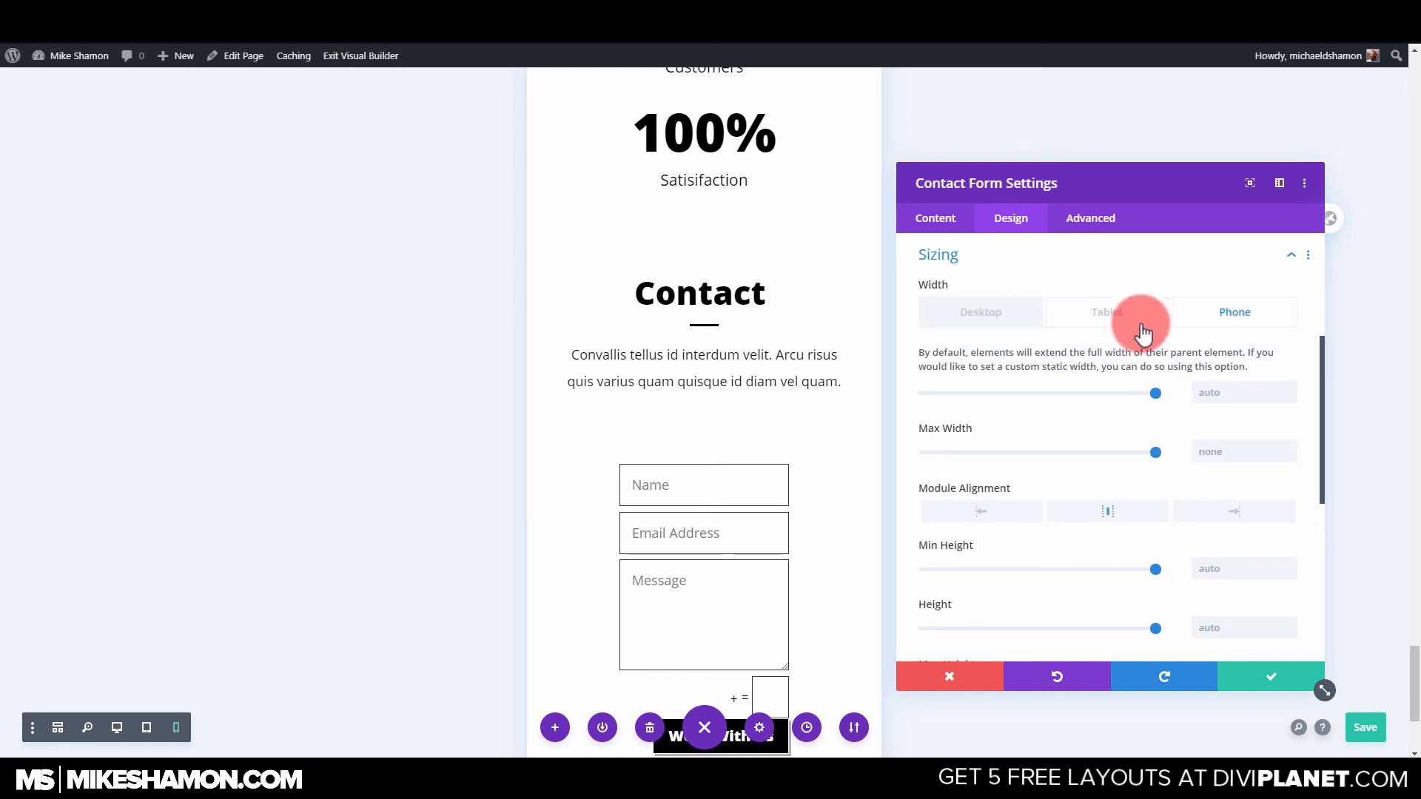
left_click(1152, 393)
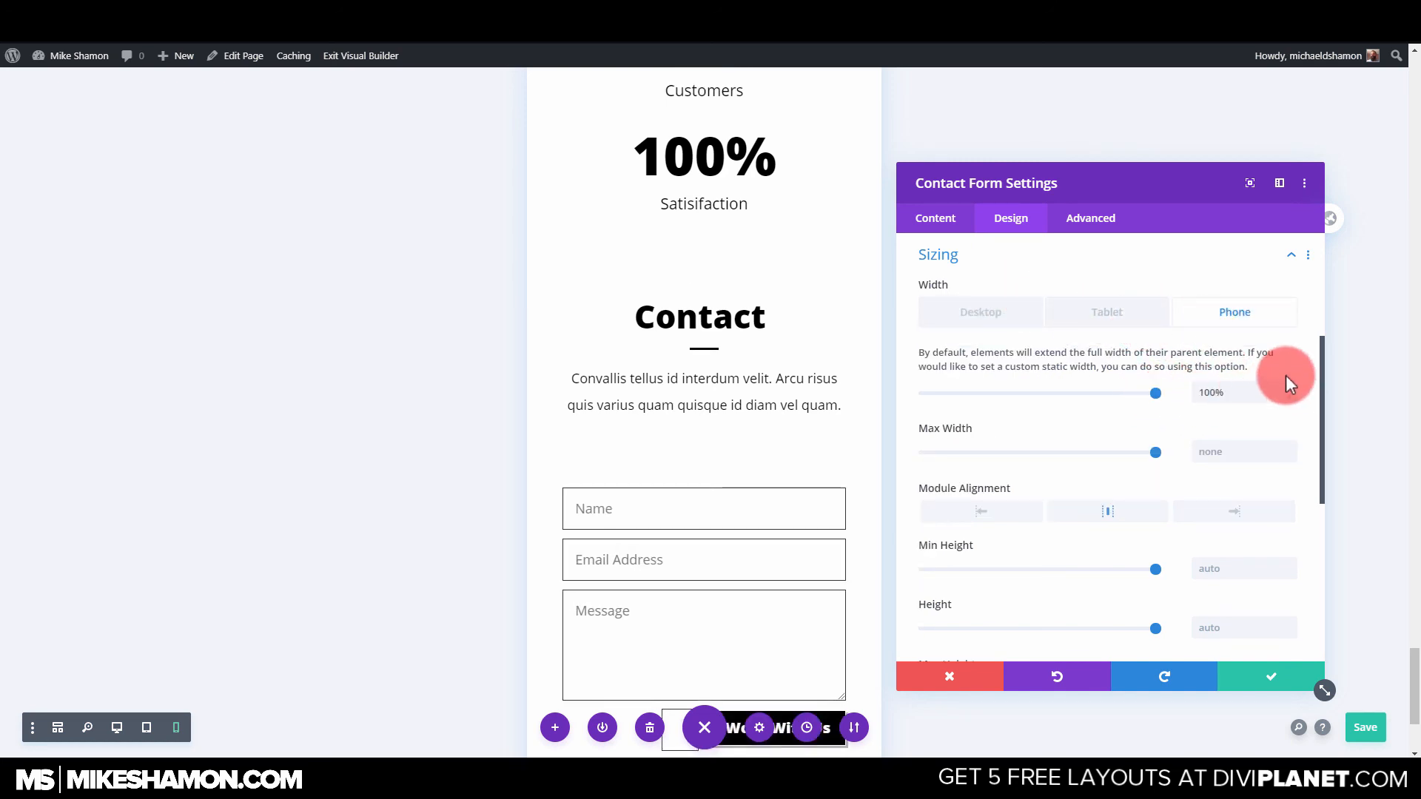
Set the contact form's tablet width to 100% and save the module.
left_click(1163, 310)
left_click(1154, 394)
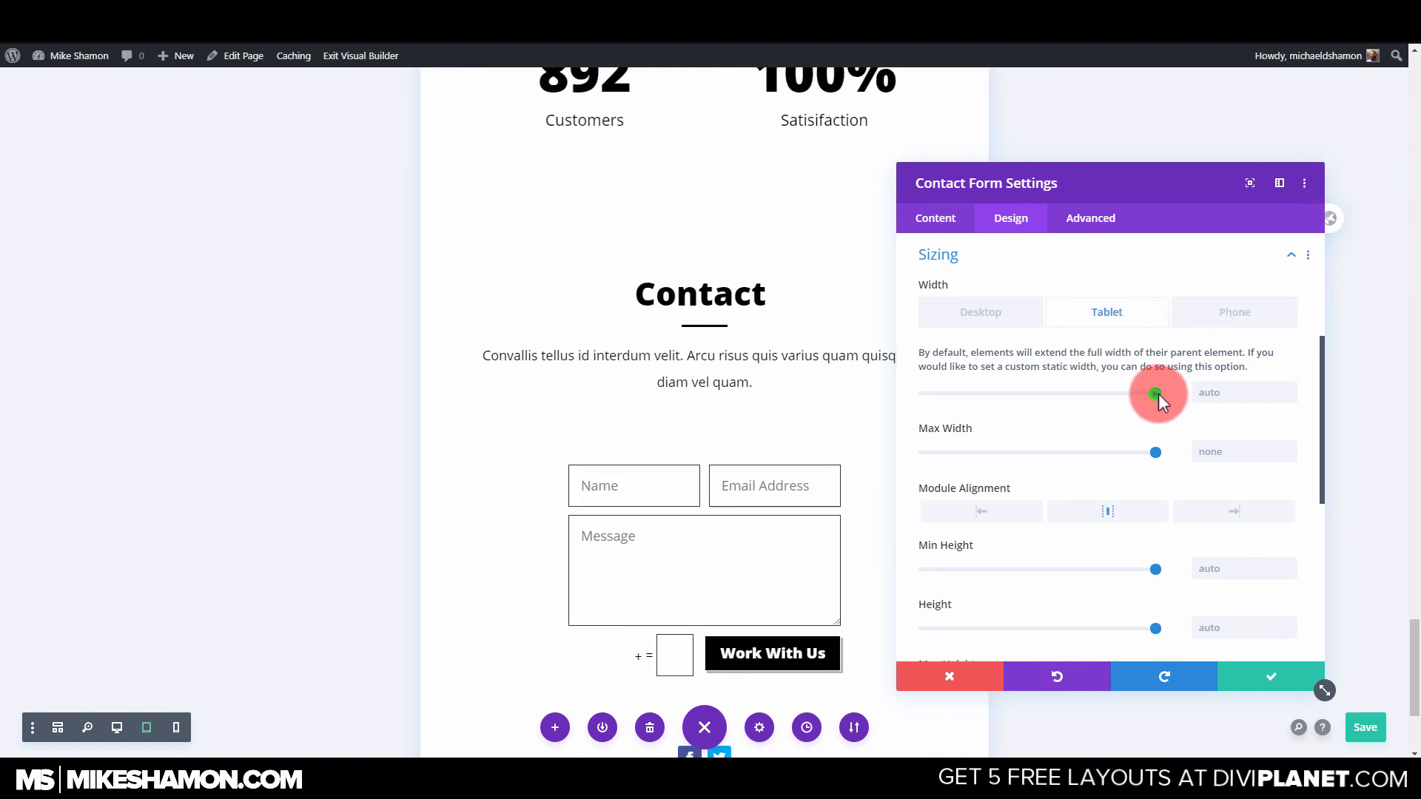
left_click(1159, 392)
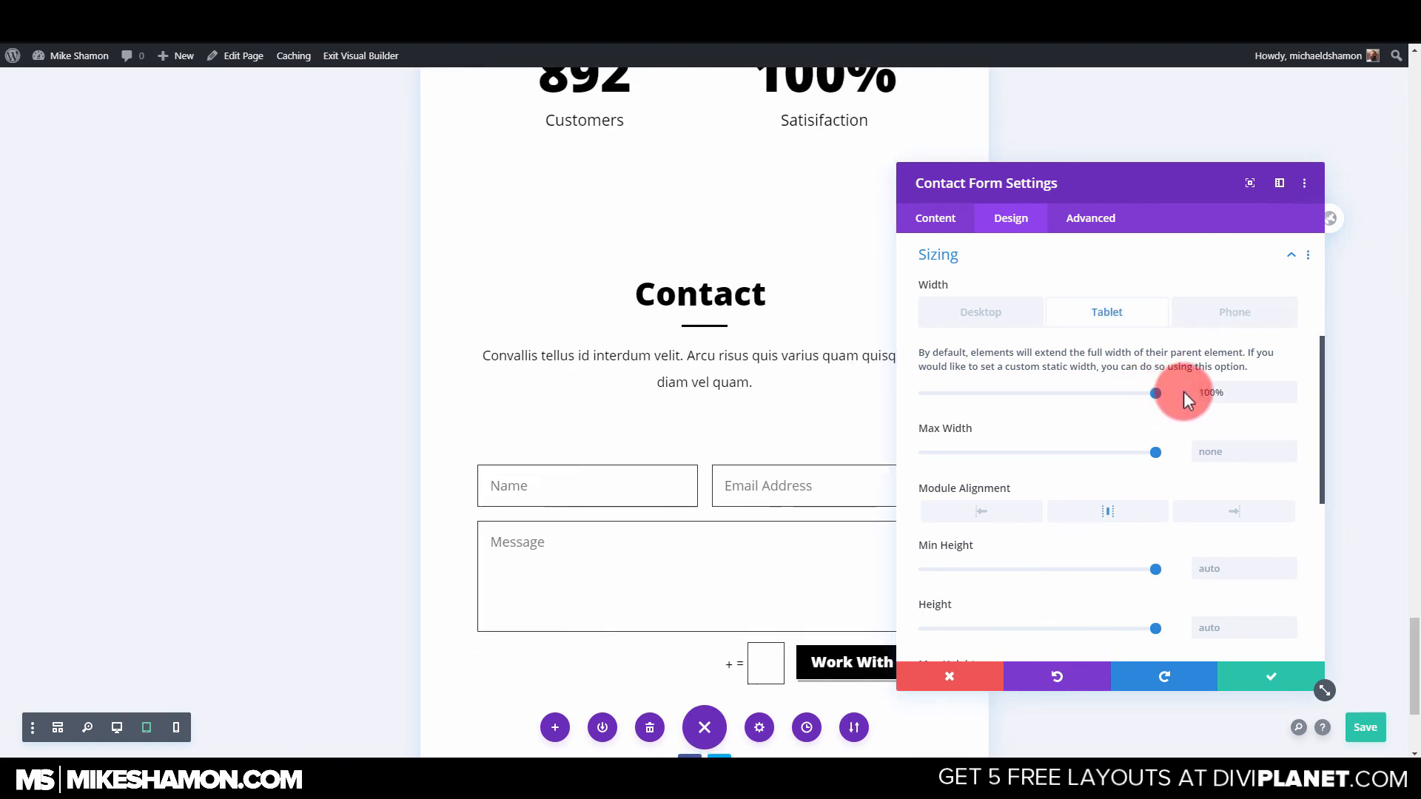
left_click(1085, 319)
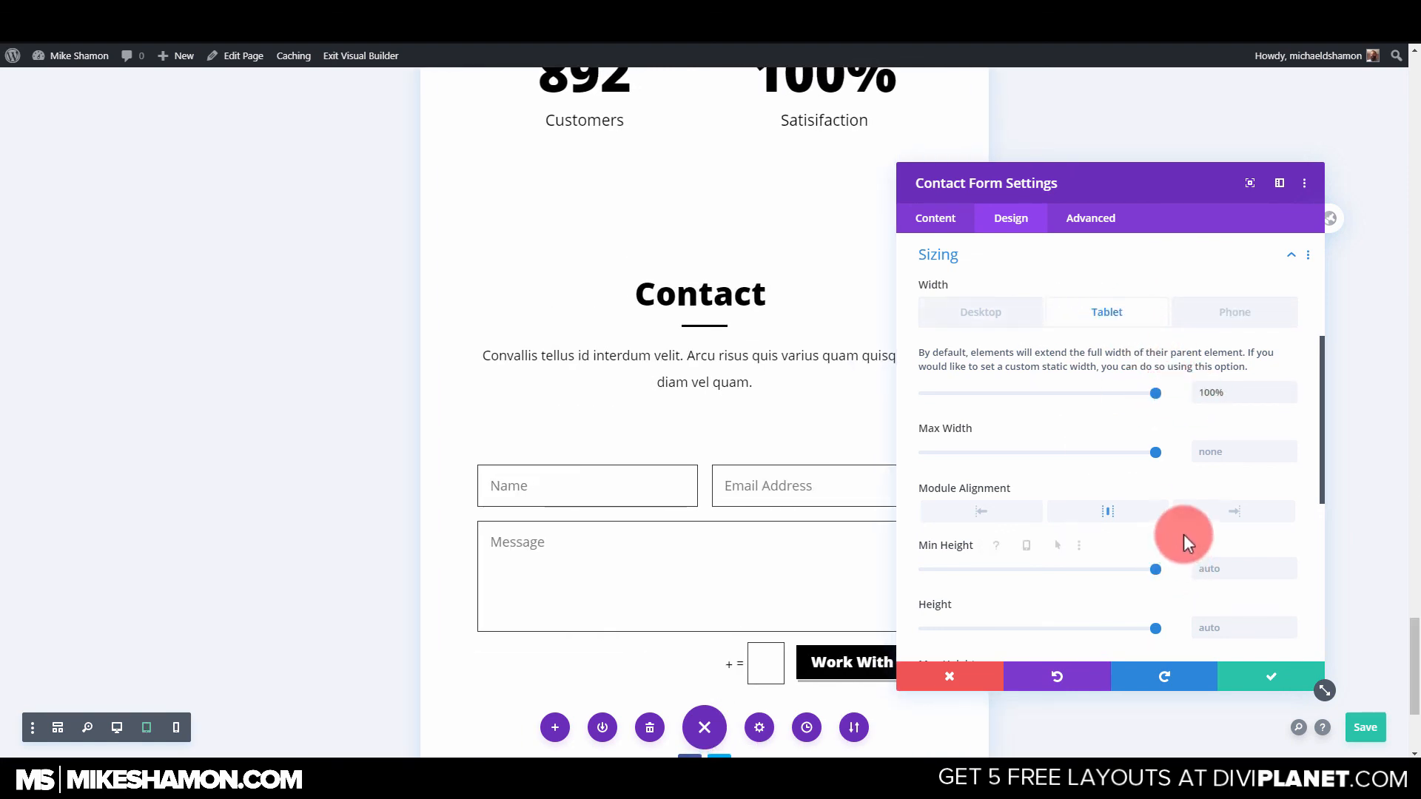
left_click(1222, 624)
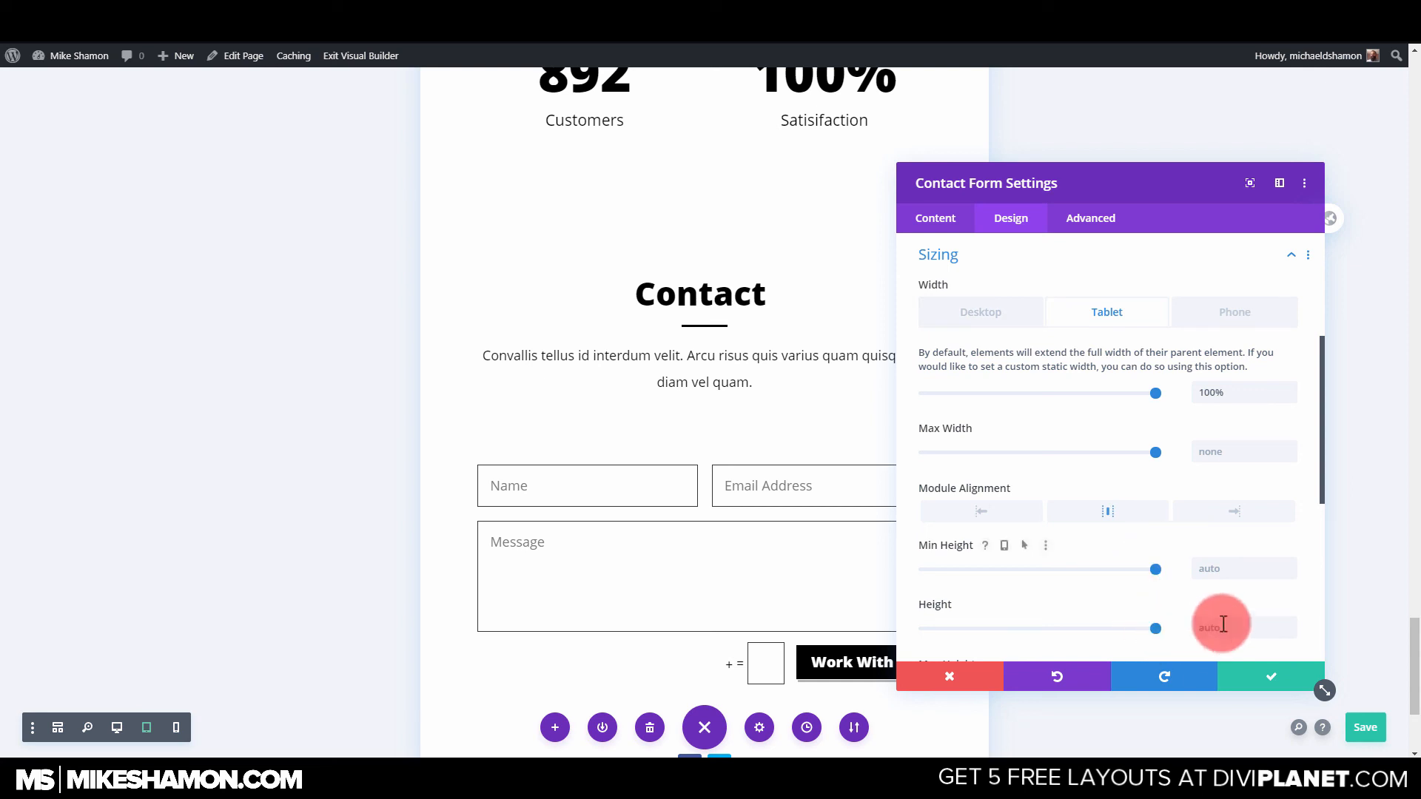
left_click(1259, 682)
Save the page and review the contact, footer and number counter sections in phone view.
left_click(177, 728)
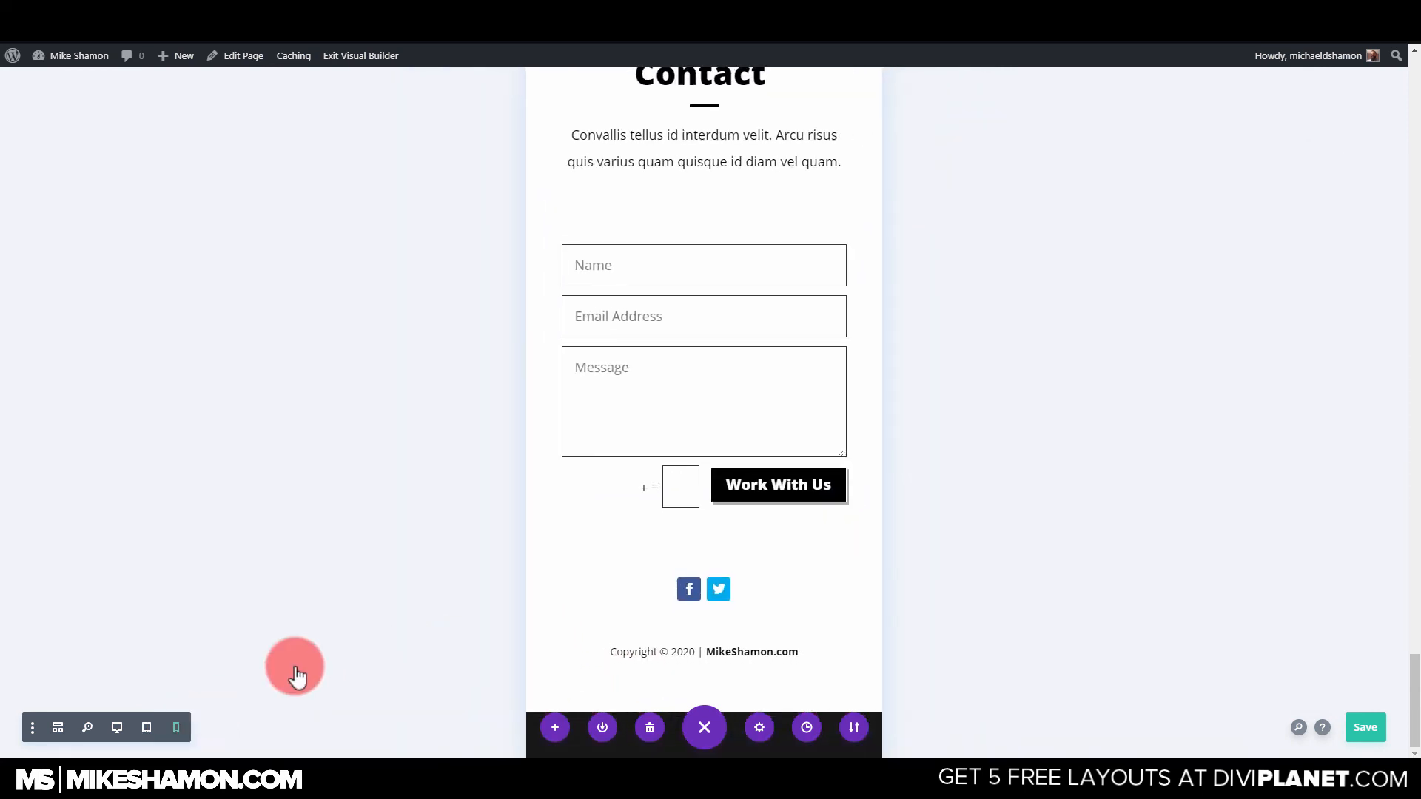
mouse_move(703, 580)
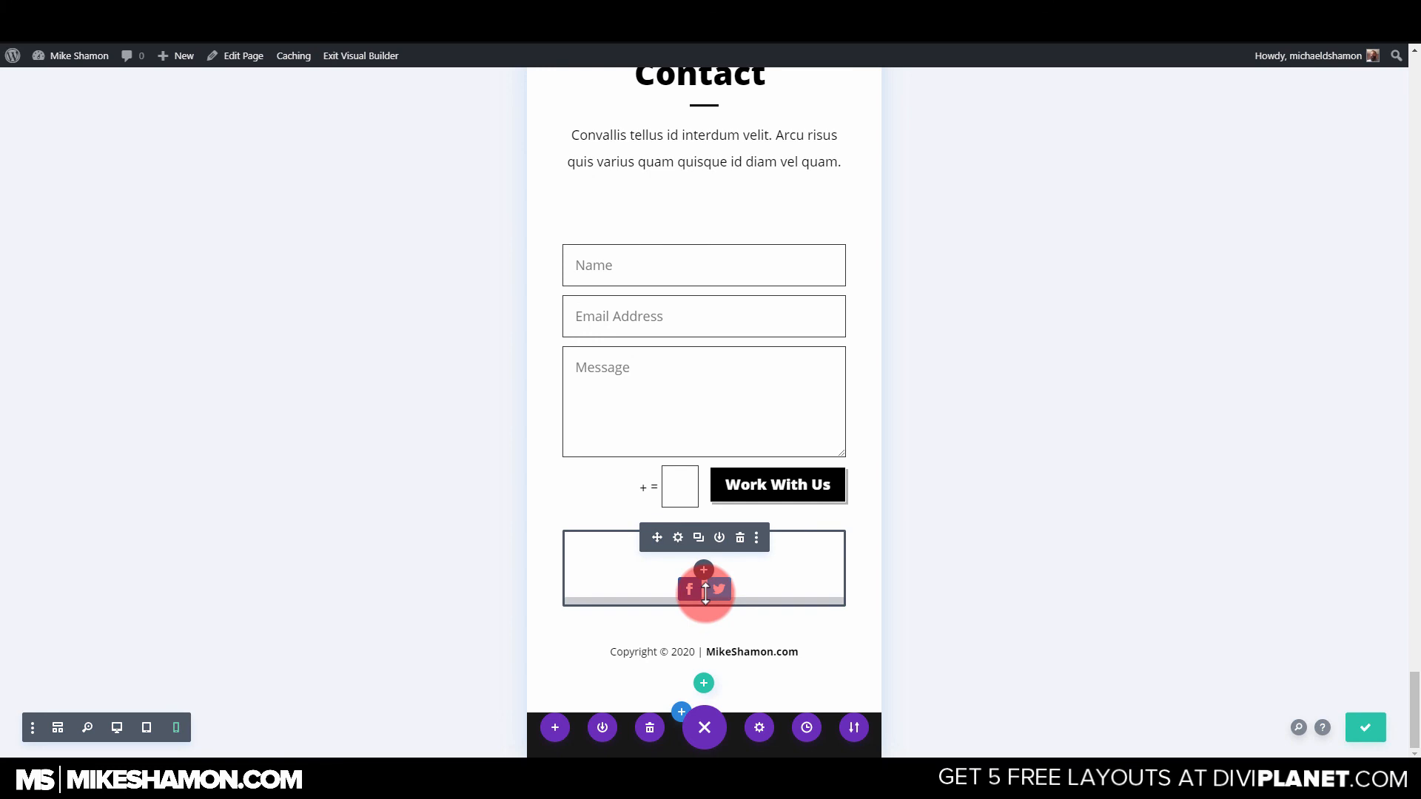
scroll(744, 352, "up", 10)
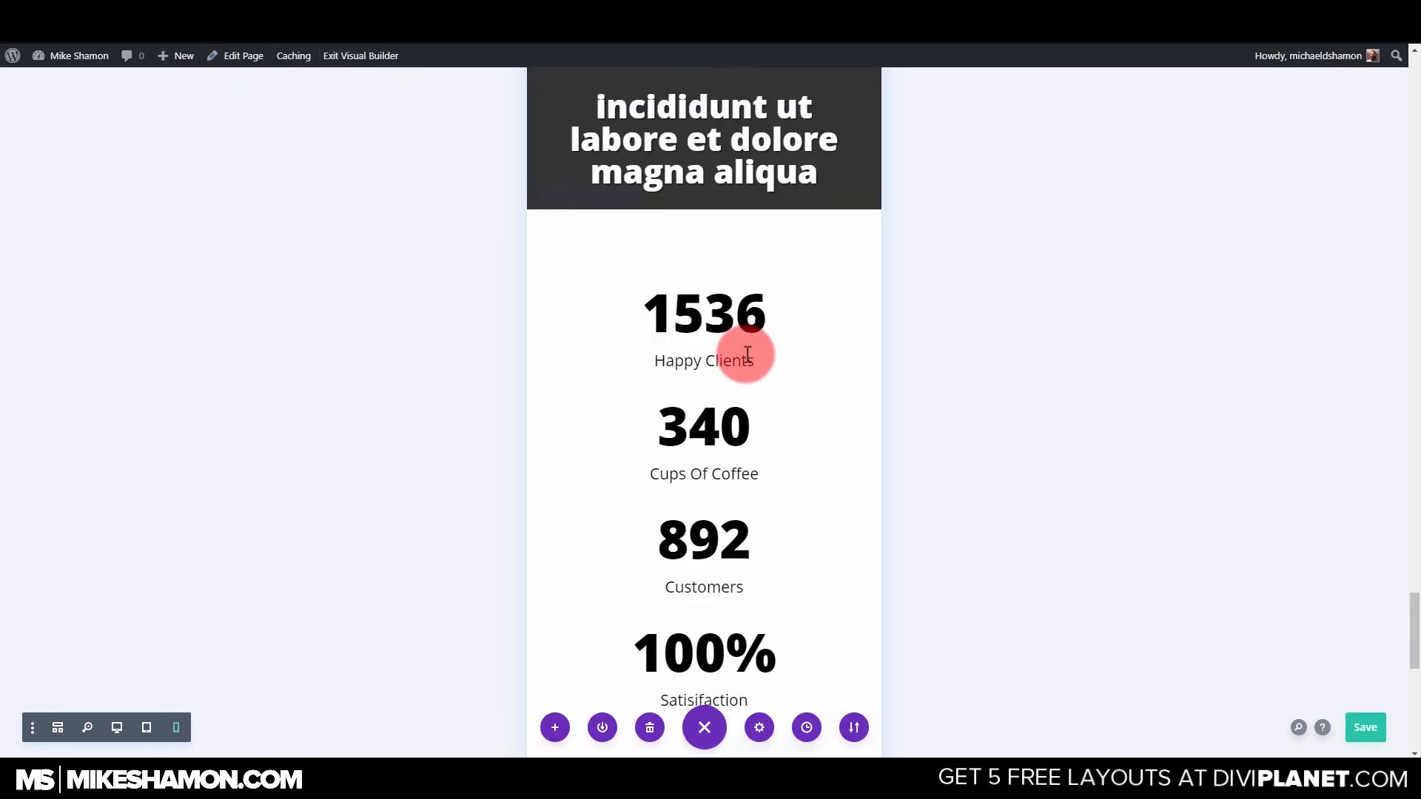
Leave the page builder for the WordPress dashboard and open the Divi Theme Options.
scroll(747, 353, "up", 6)
scroll(748, 354, "up", 20)
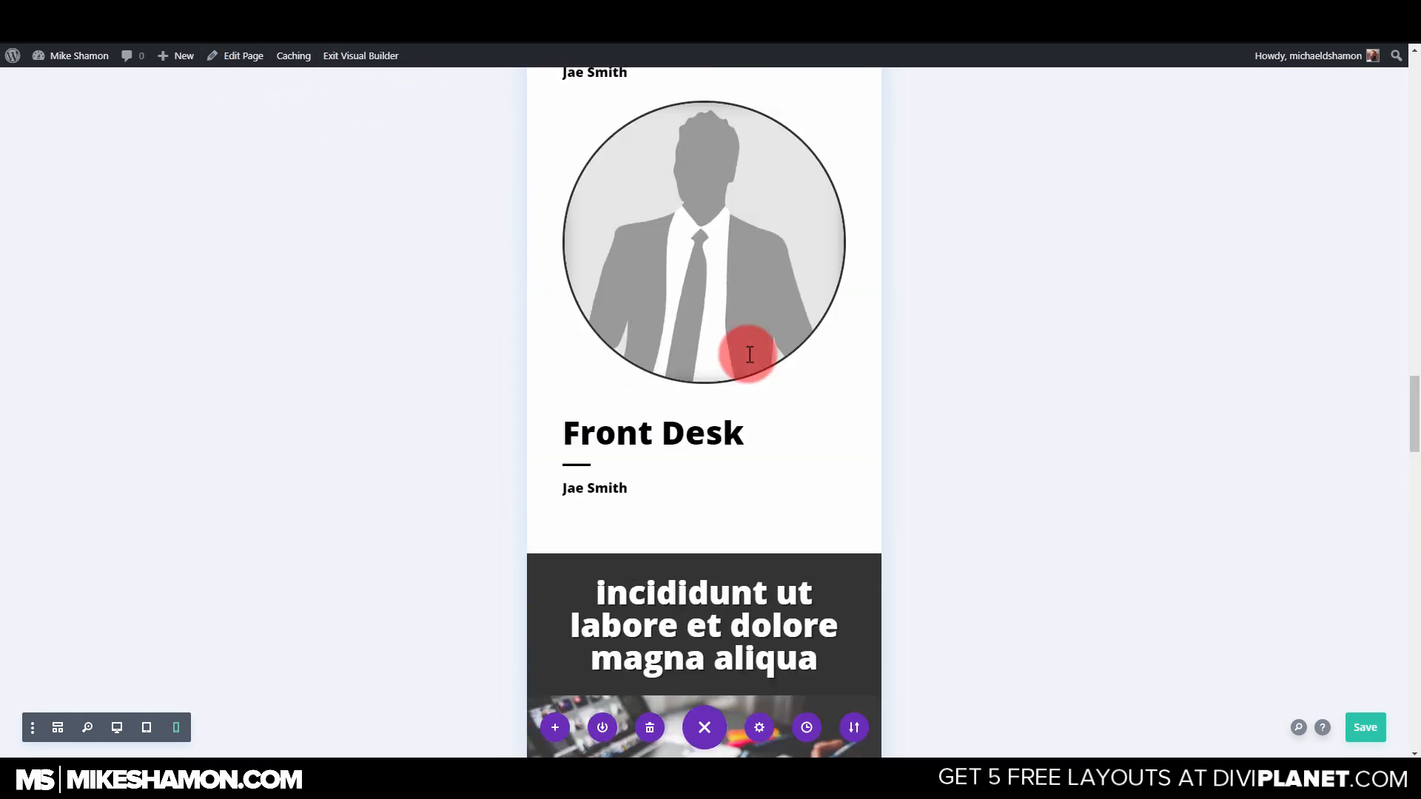
scroll(751, 354, "up", 20)
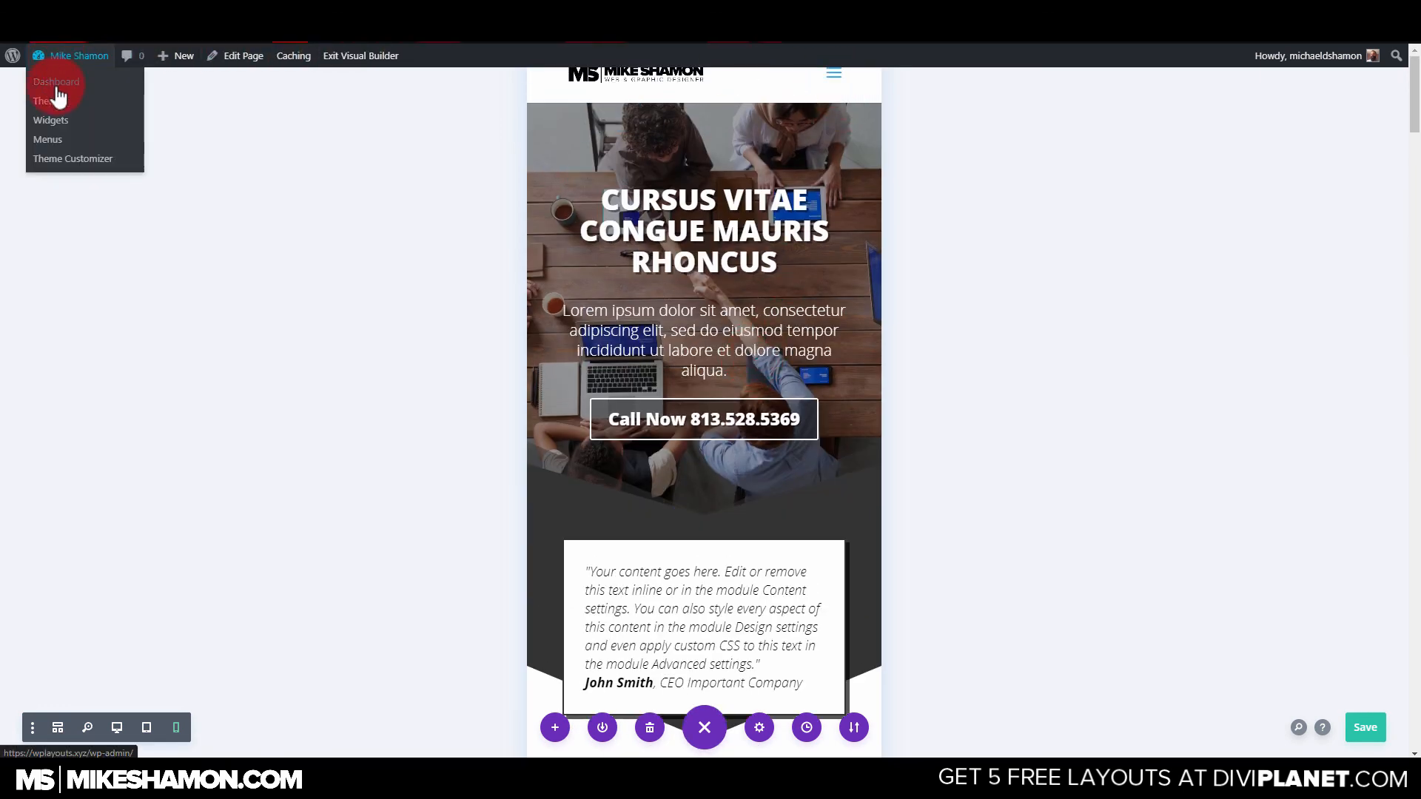
left_click(57, 85)
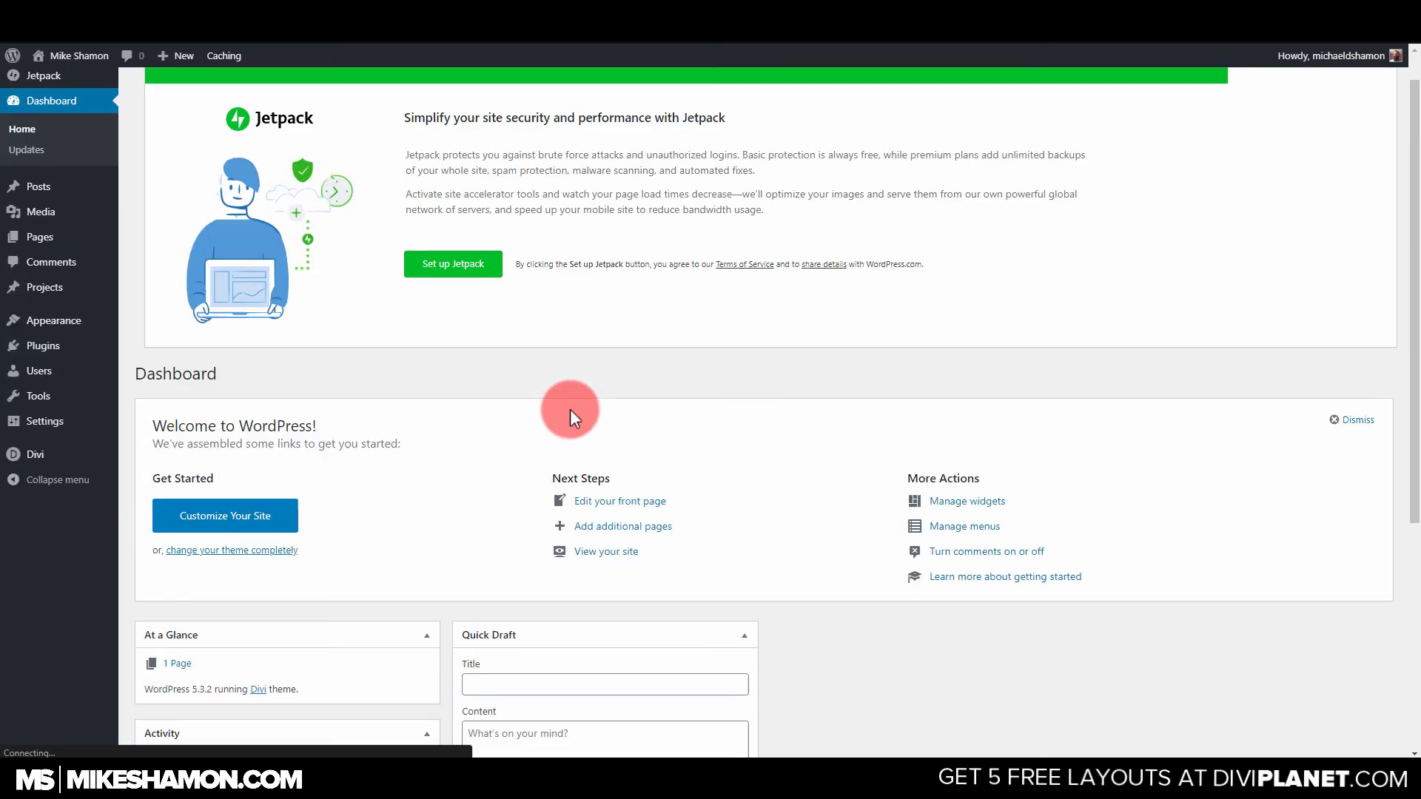
mouse_move(74, 494)
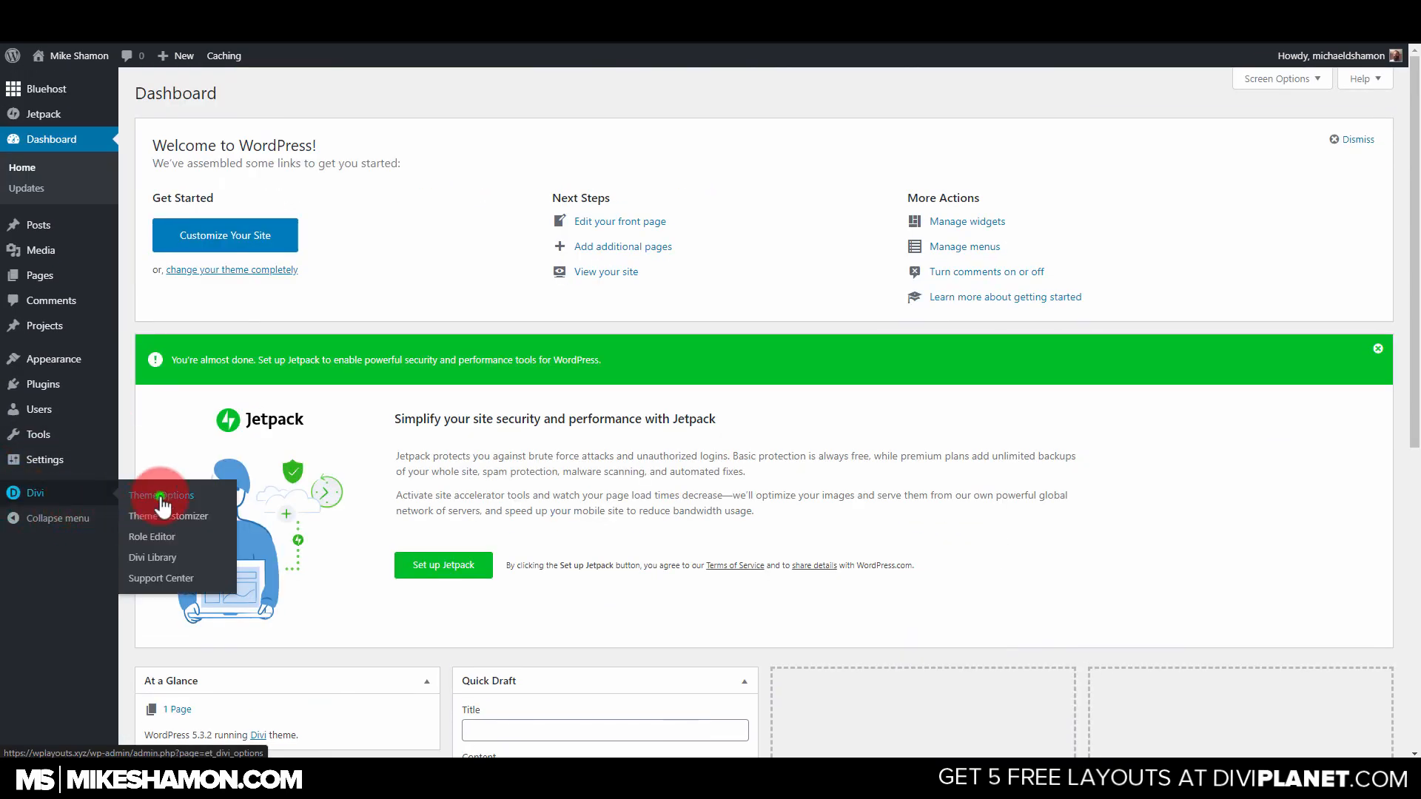
left_click(161, 496)
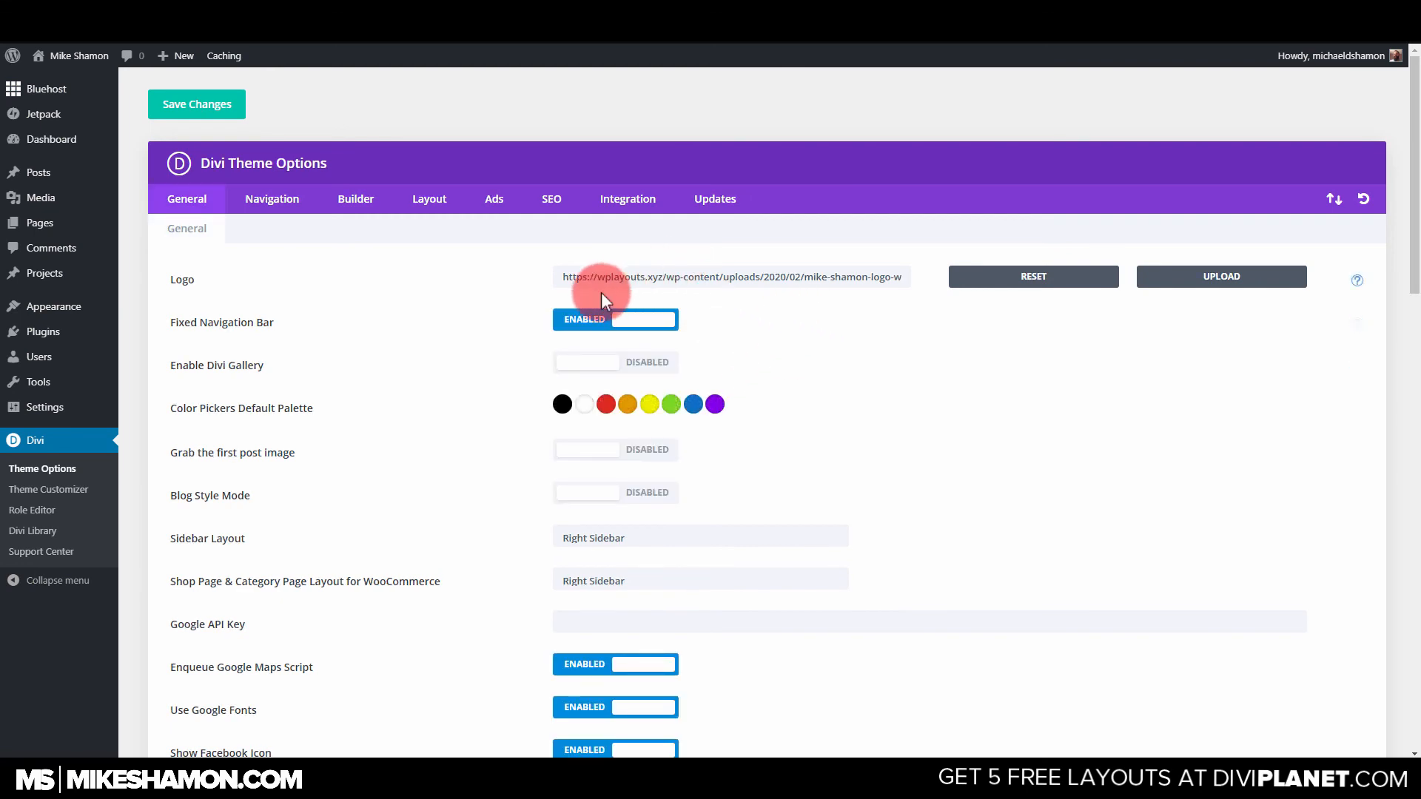
Examine the Facebook and Twitter profile URL fields in the general theme options.
scroll(602, 296, "down", 10)
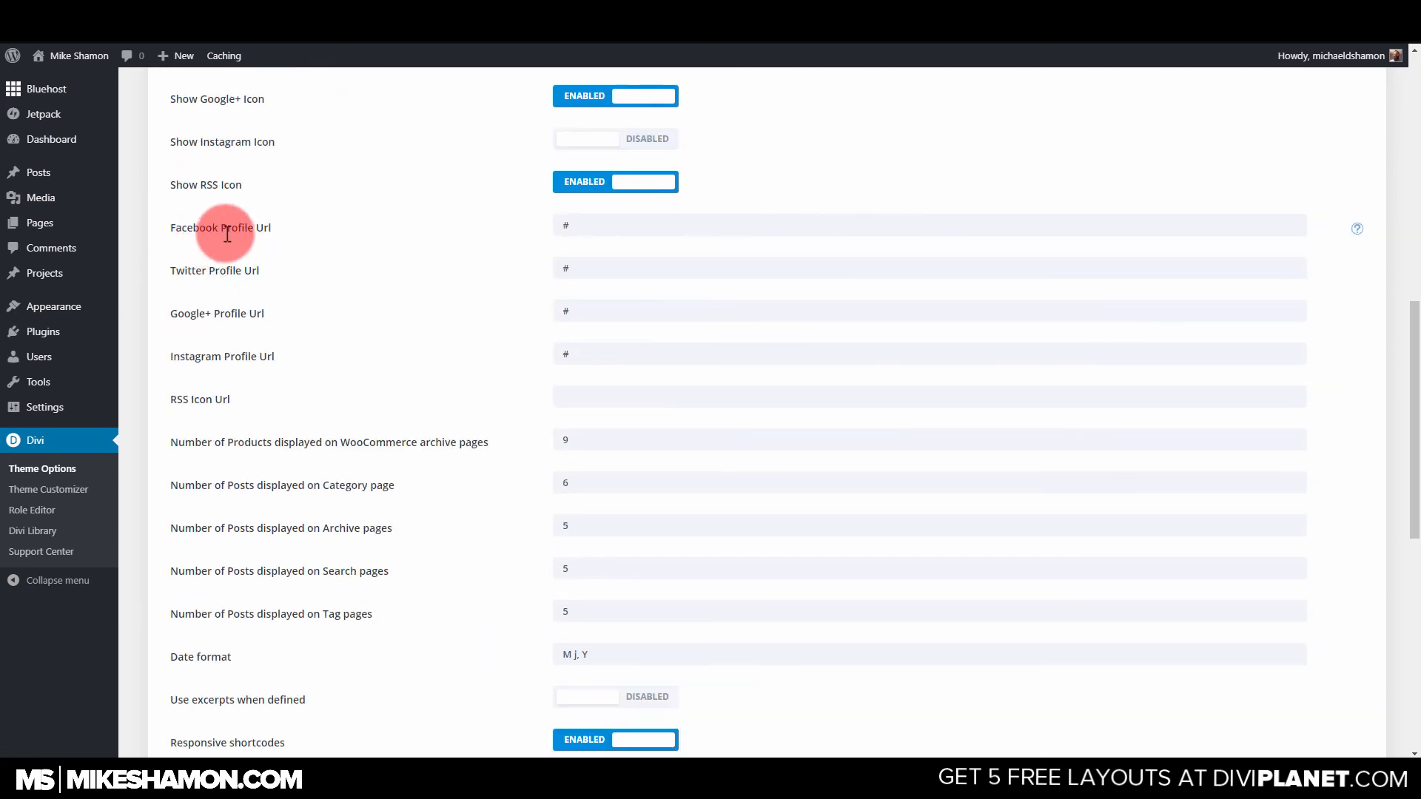
left_click_drag(229, 234, 277, 235)
left_click(595, 229)
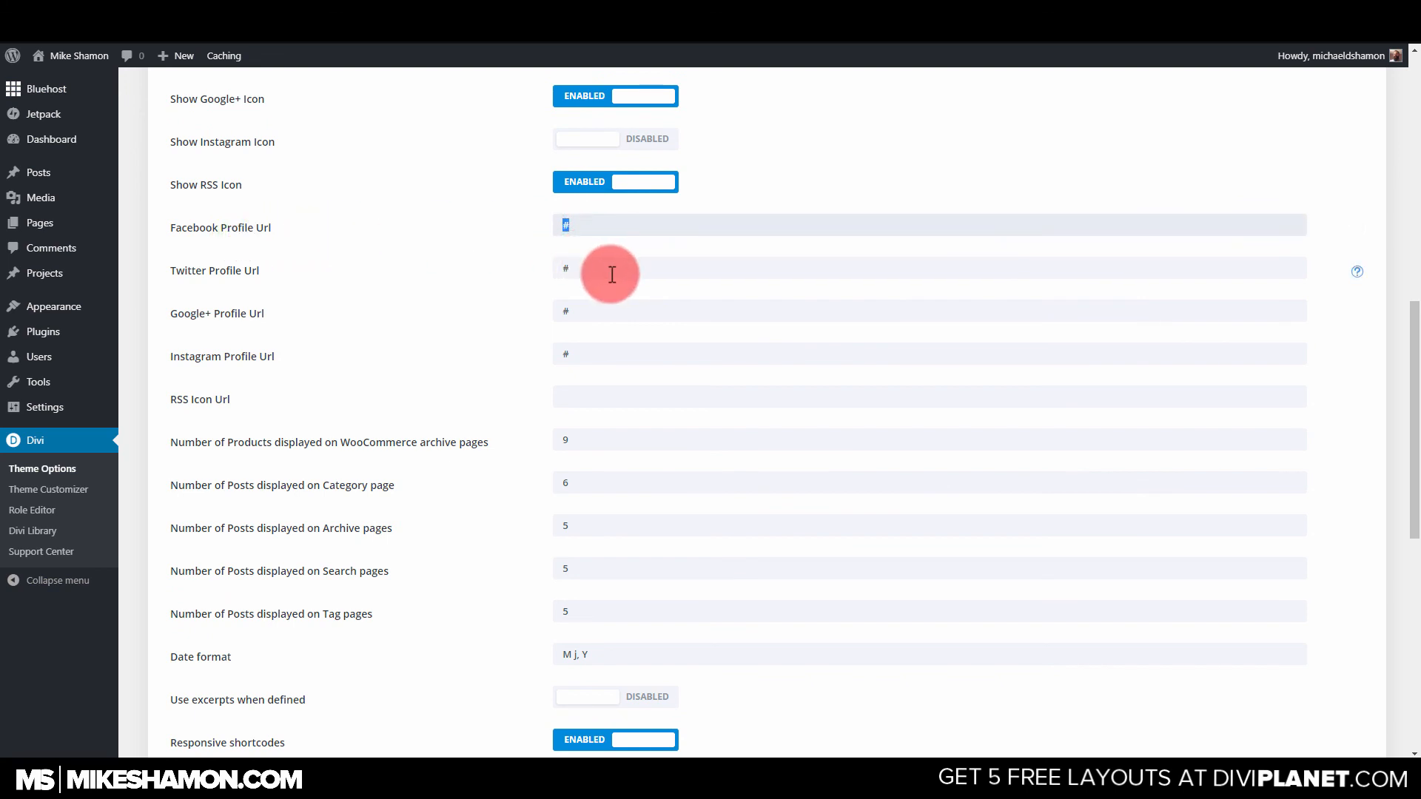
left_click_drag(610, 274, 508, 260)
left_click_drag(582, 225, 516, 228)
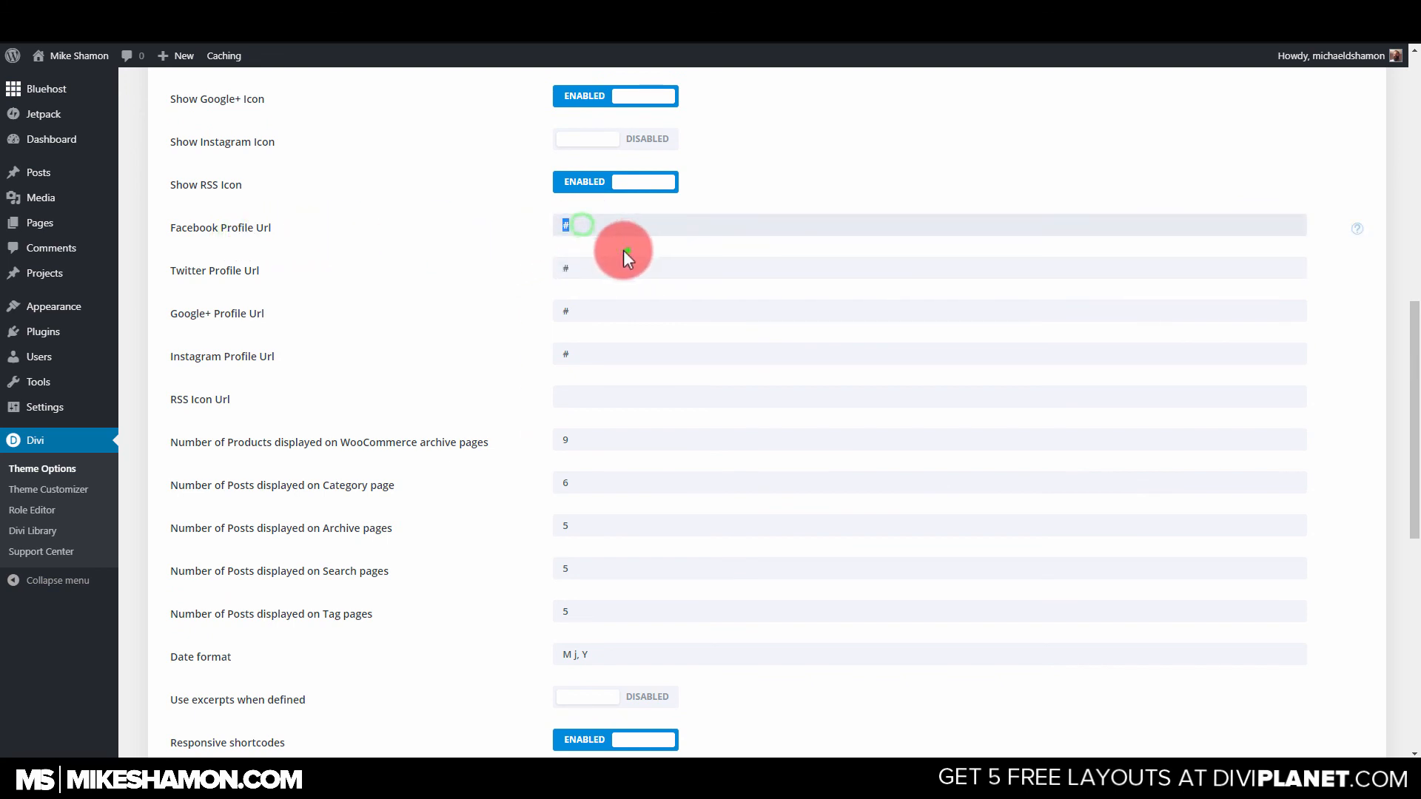
left_click_drag(593, 273, 549, 270)
left_click_drag(598, 226, 527, 228)
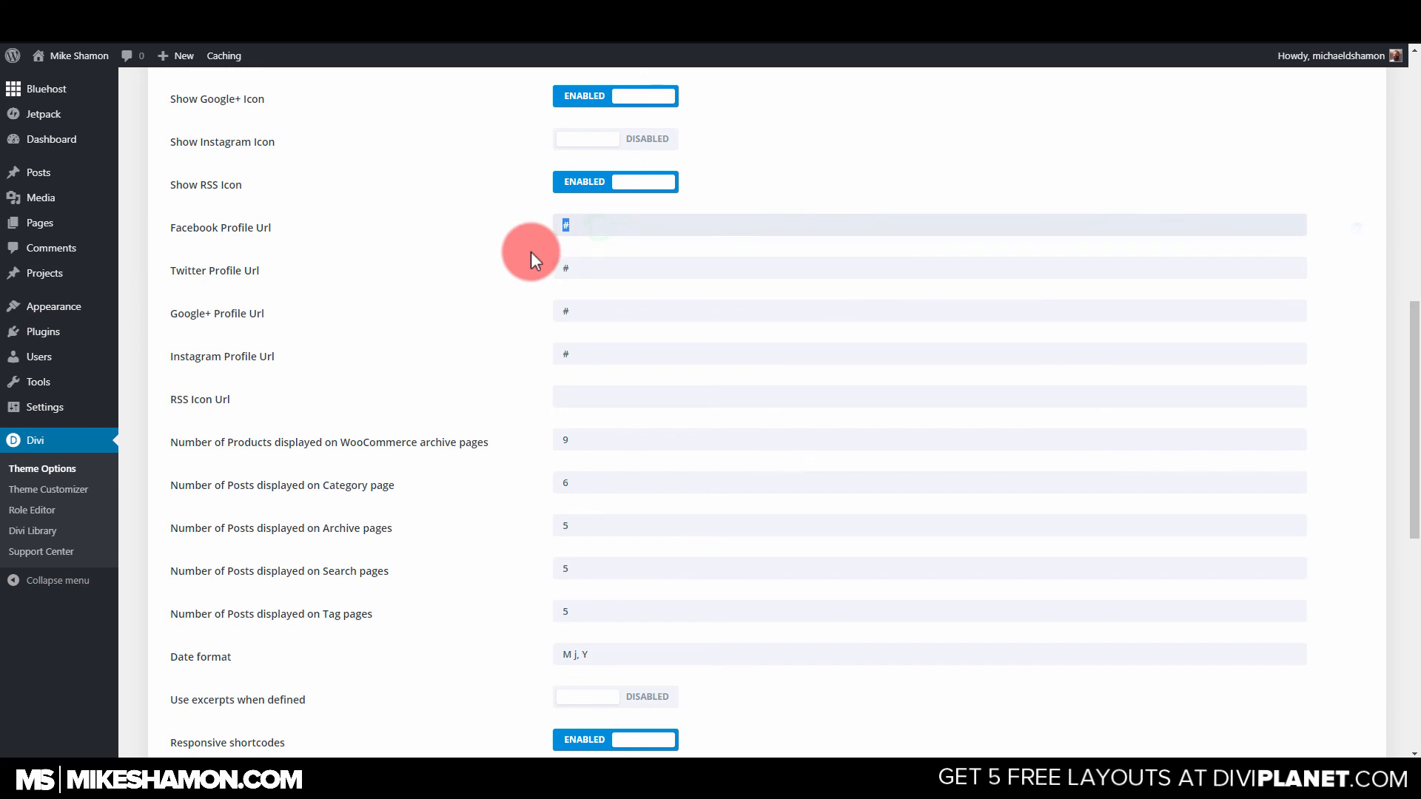
Look over the rest of the general theme options, from the logo to back-to-top and smooth scrolling.
scroll(530, 257, "down", 3)
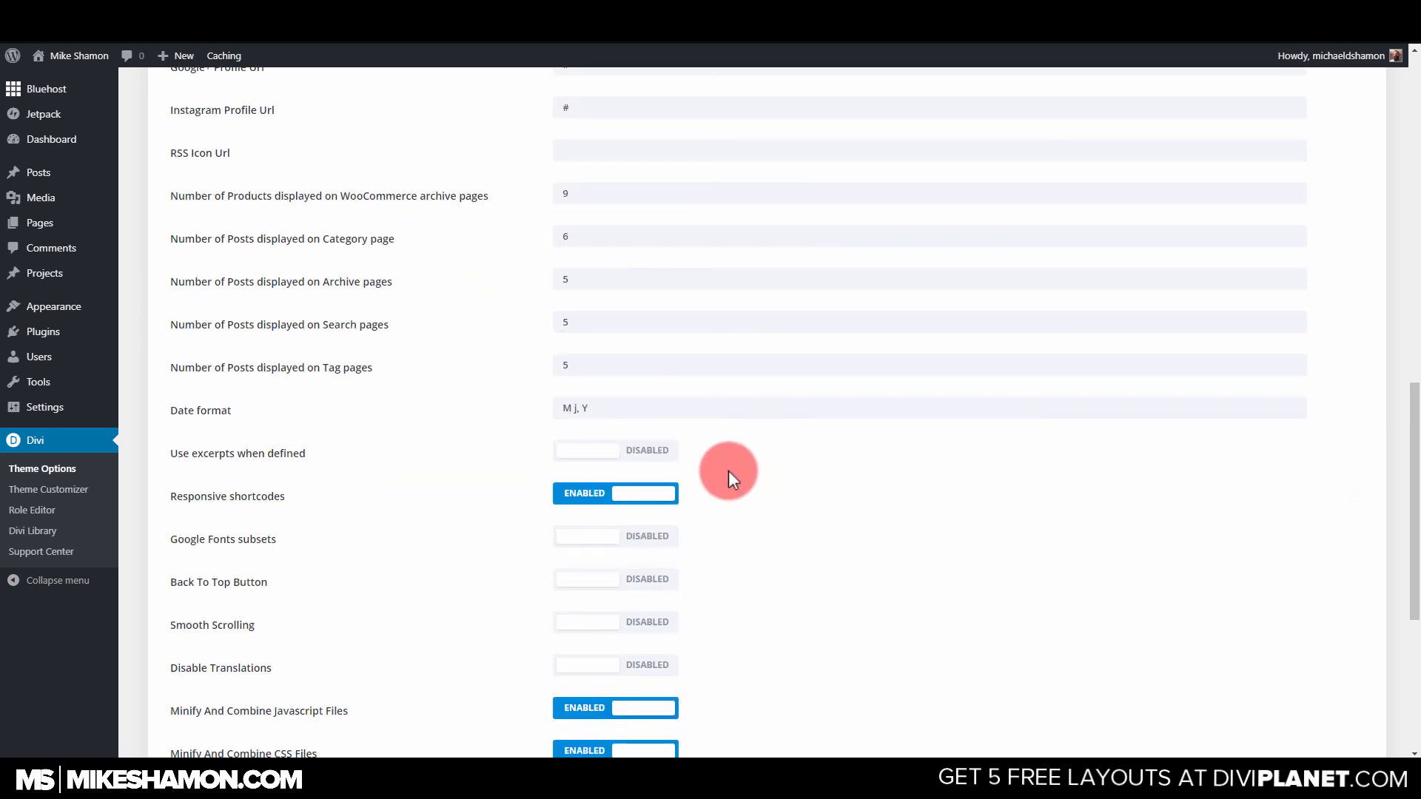
scroll(727, 464, "up", 9)
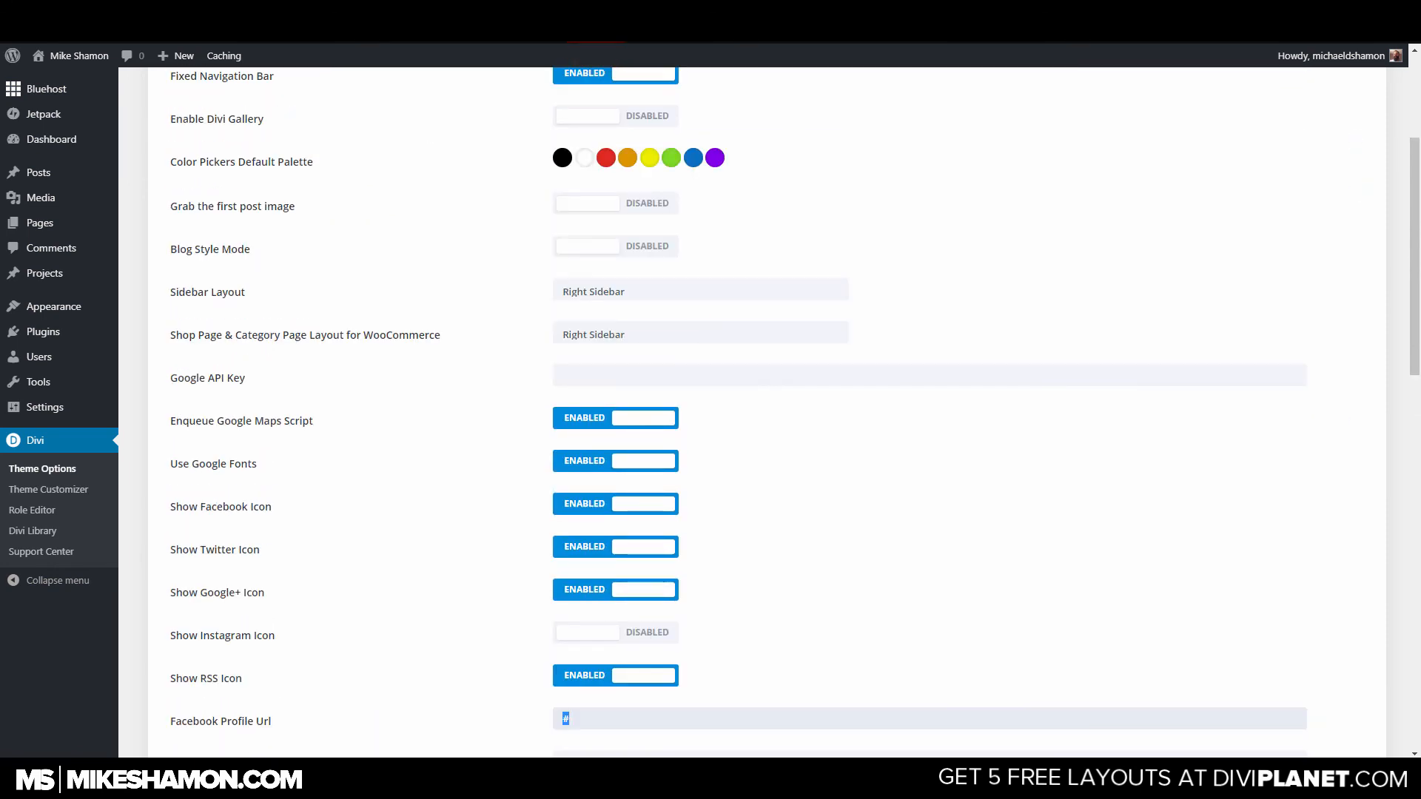
scroll(421, 390, "up", 4)
scroll(682, 459, "down", 6)
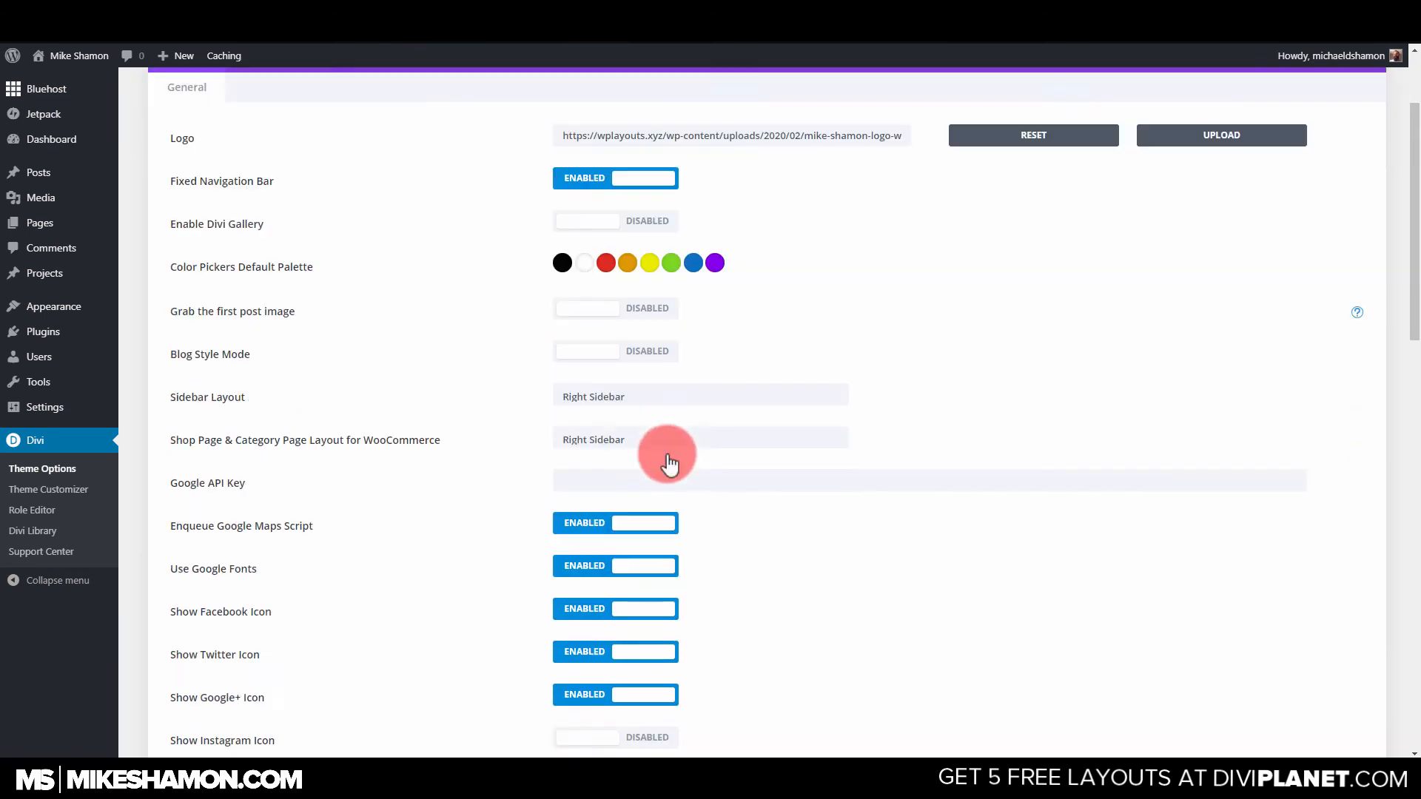
scroll(542, 298, "down", 3)
scroll(300, 463, "down", 8)
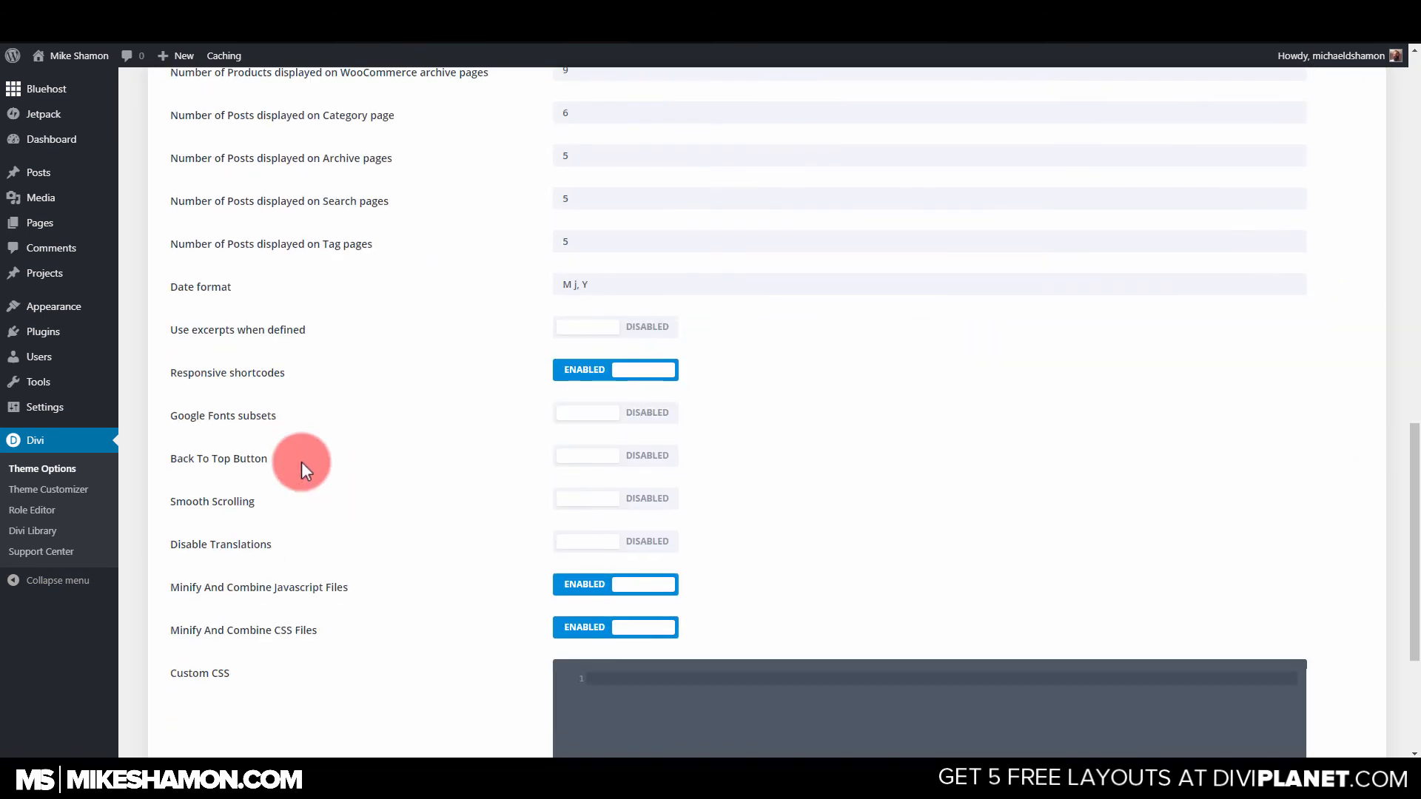
scroll(32, 196, "up", 6)
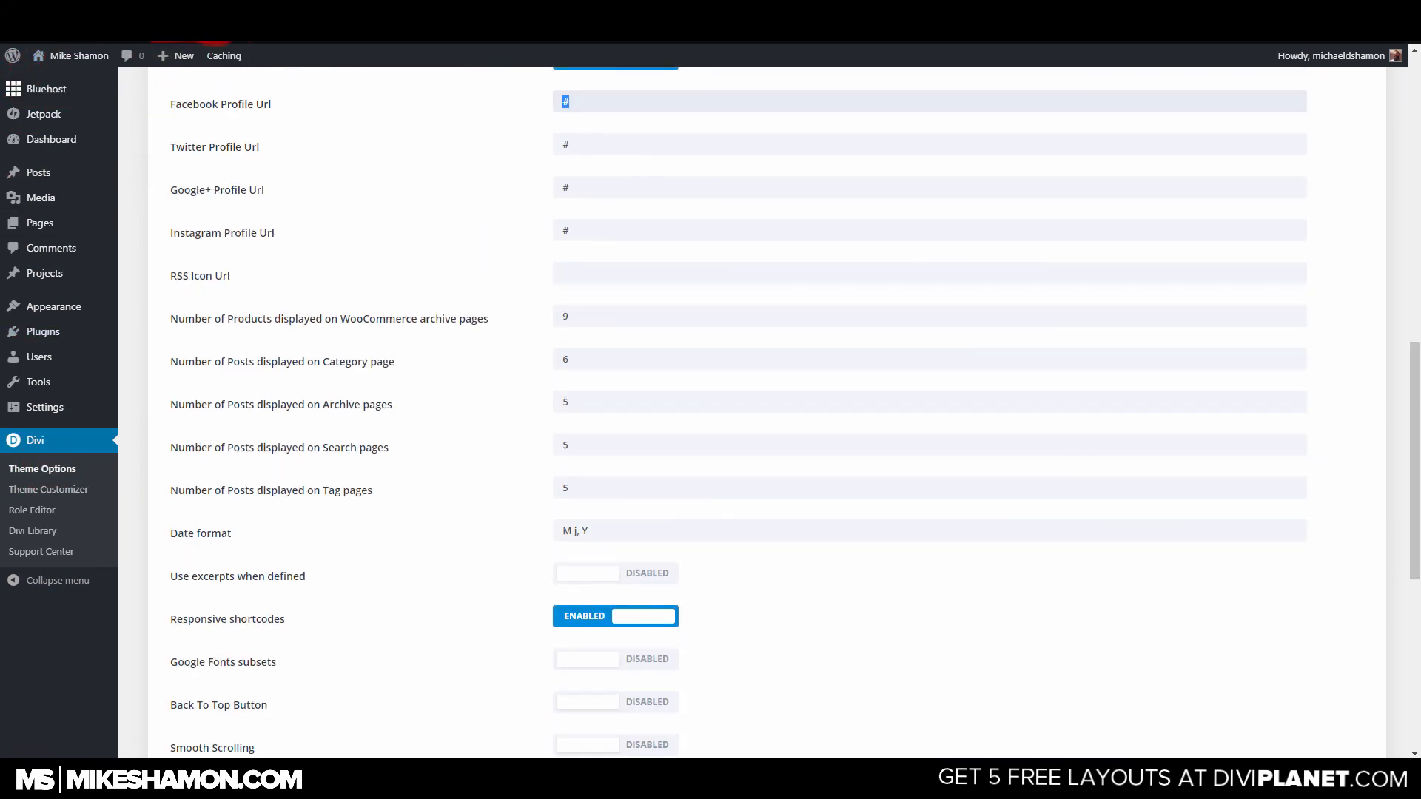
Visit the live site and check the Facebook and Twitter icons below the contact form.
left_click(50, 70)
left_click(55, 86)
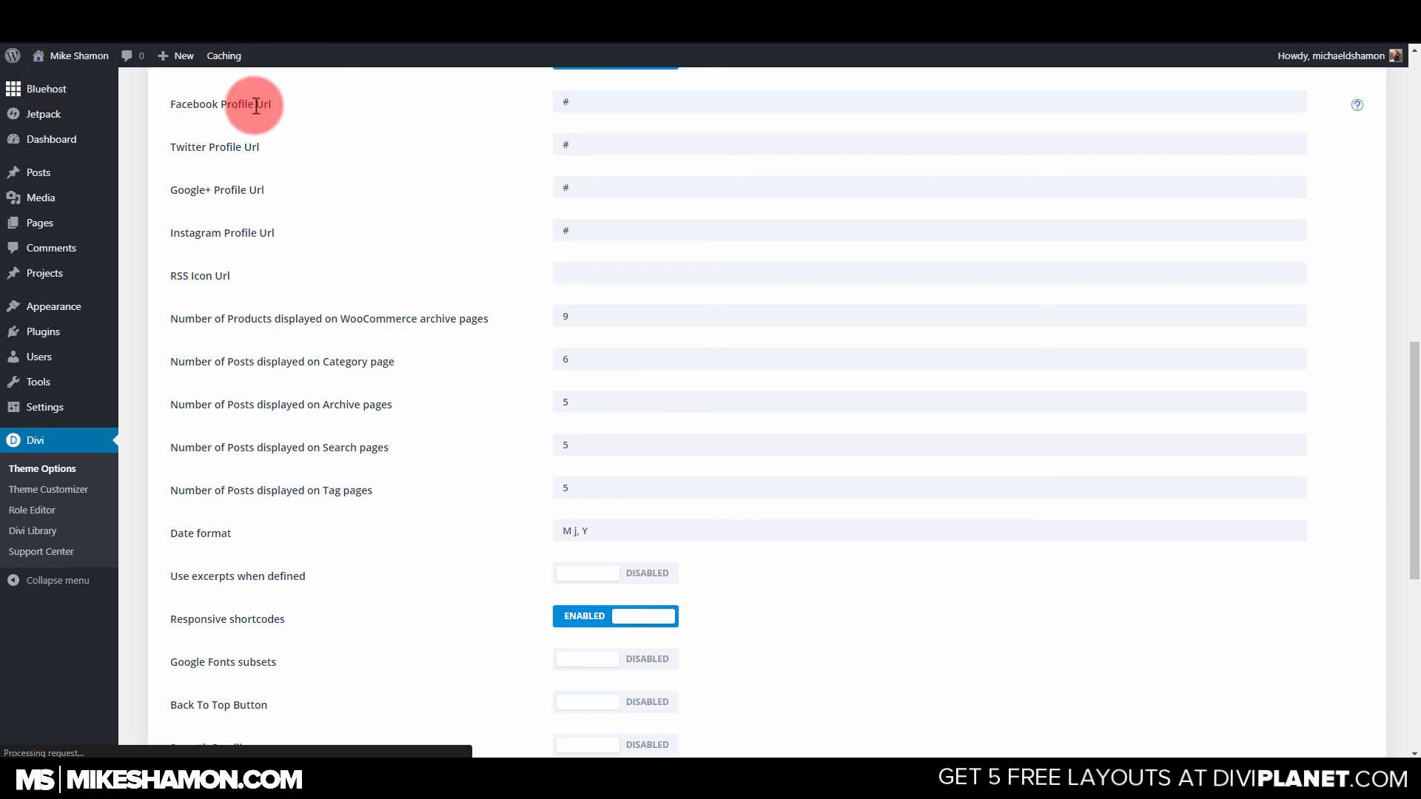
scroll(682, 347, "down", 10)
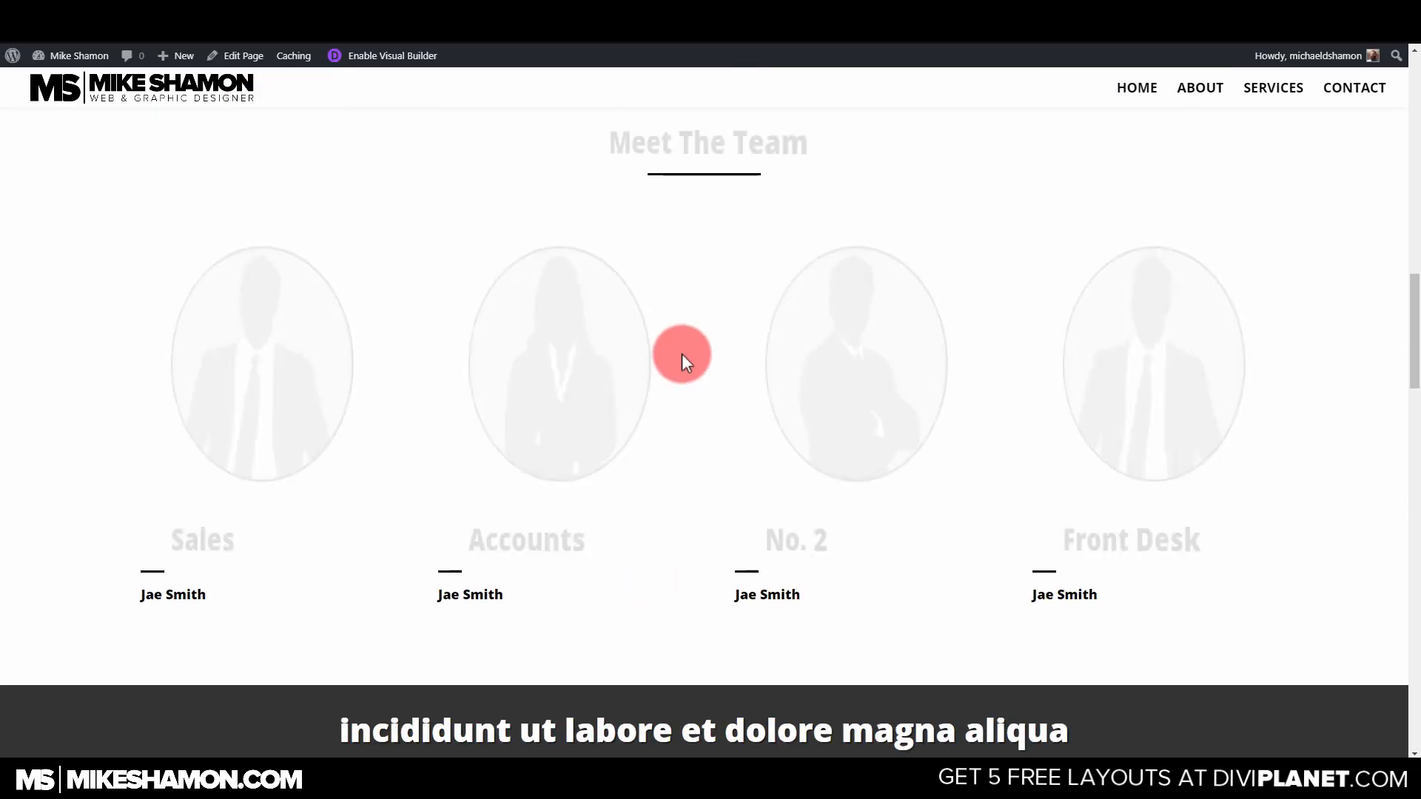
scroll(681, 354, "down", 15)
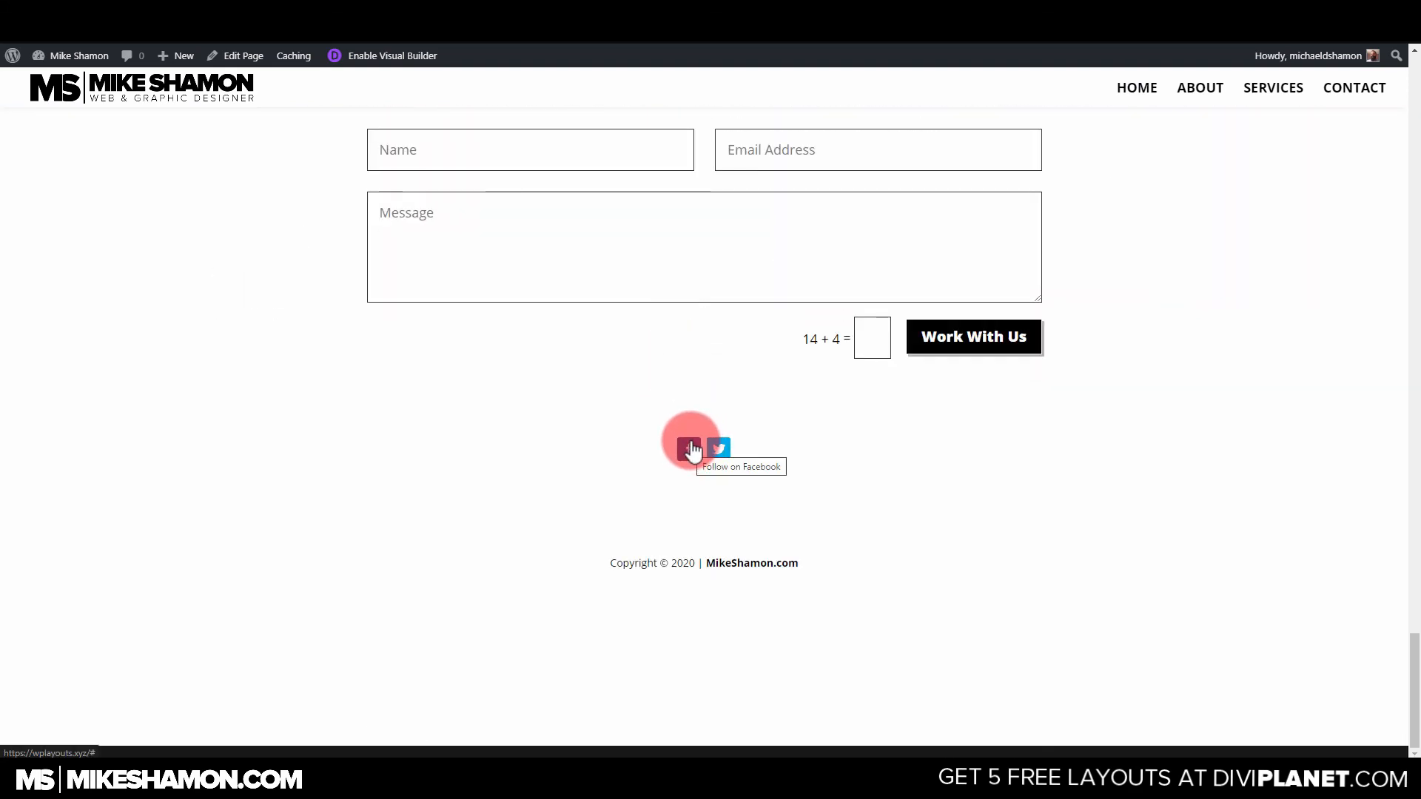
Enable the Visual Builder and open the settings of the social media follow module below the contact form.
left_click(413, 58)
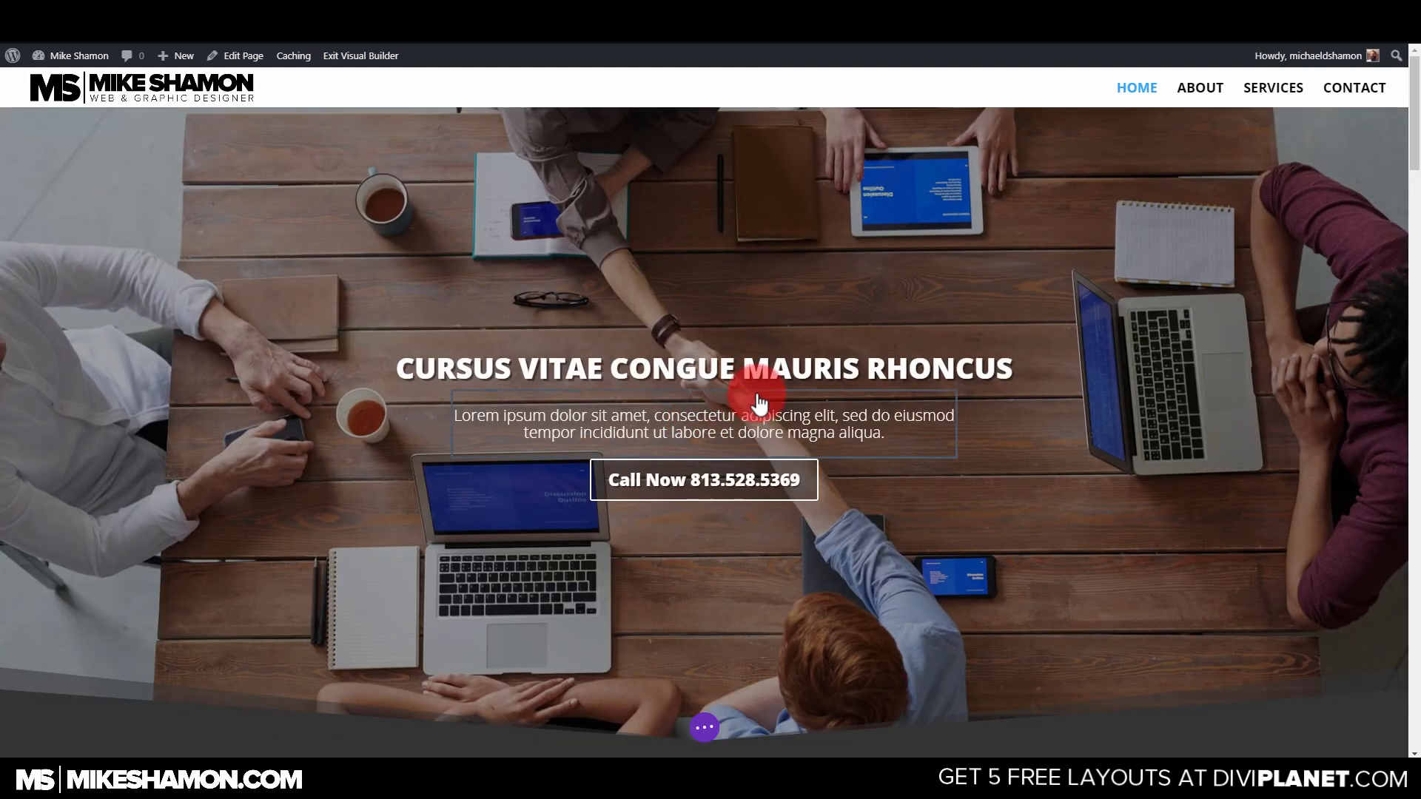
scroll(759, 403, "down", 10)
scroll(755, 393, "down", 10)
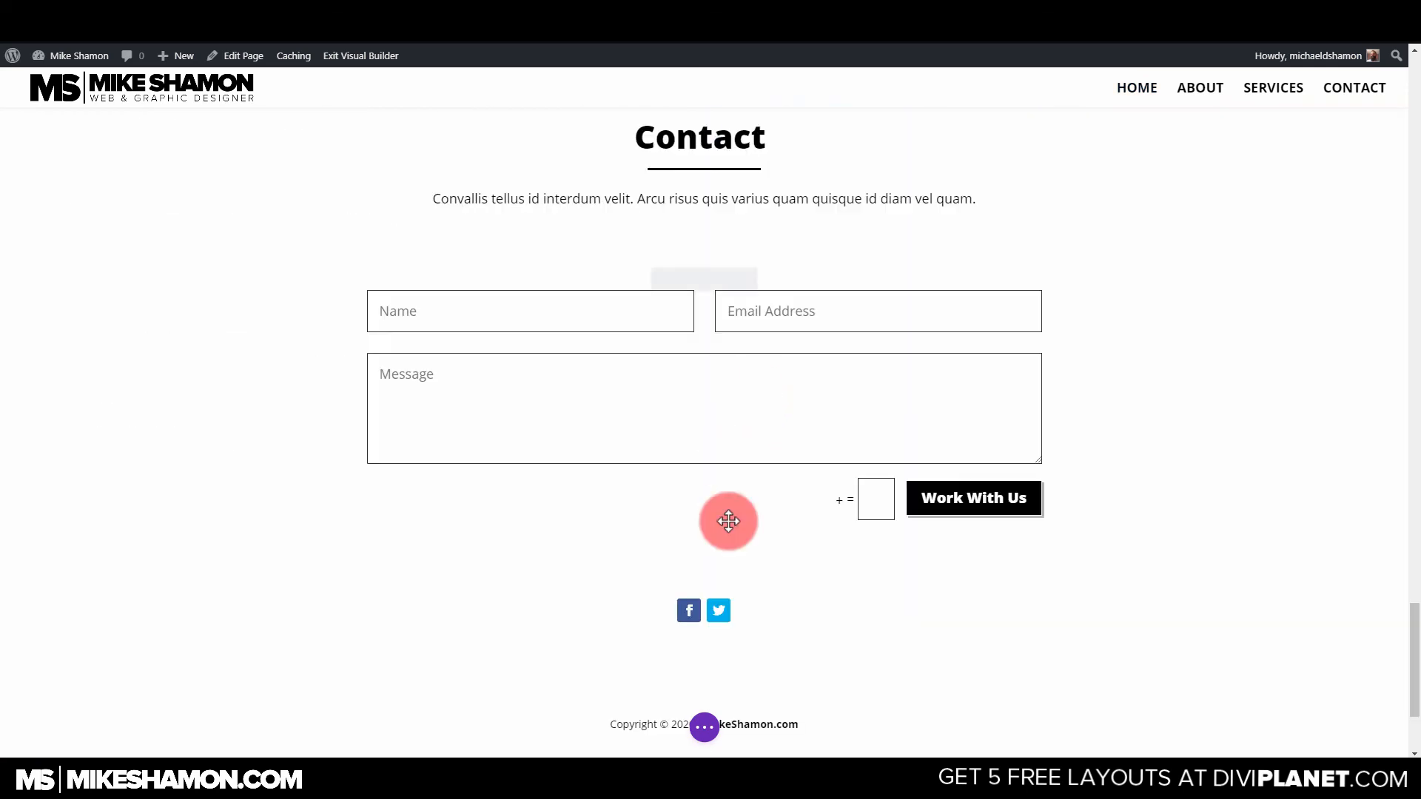
scroll(725, 459, "down", 3)
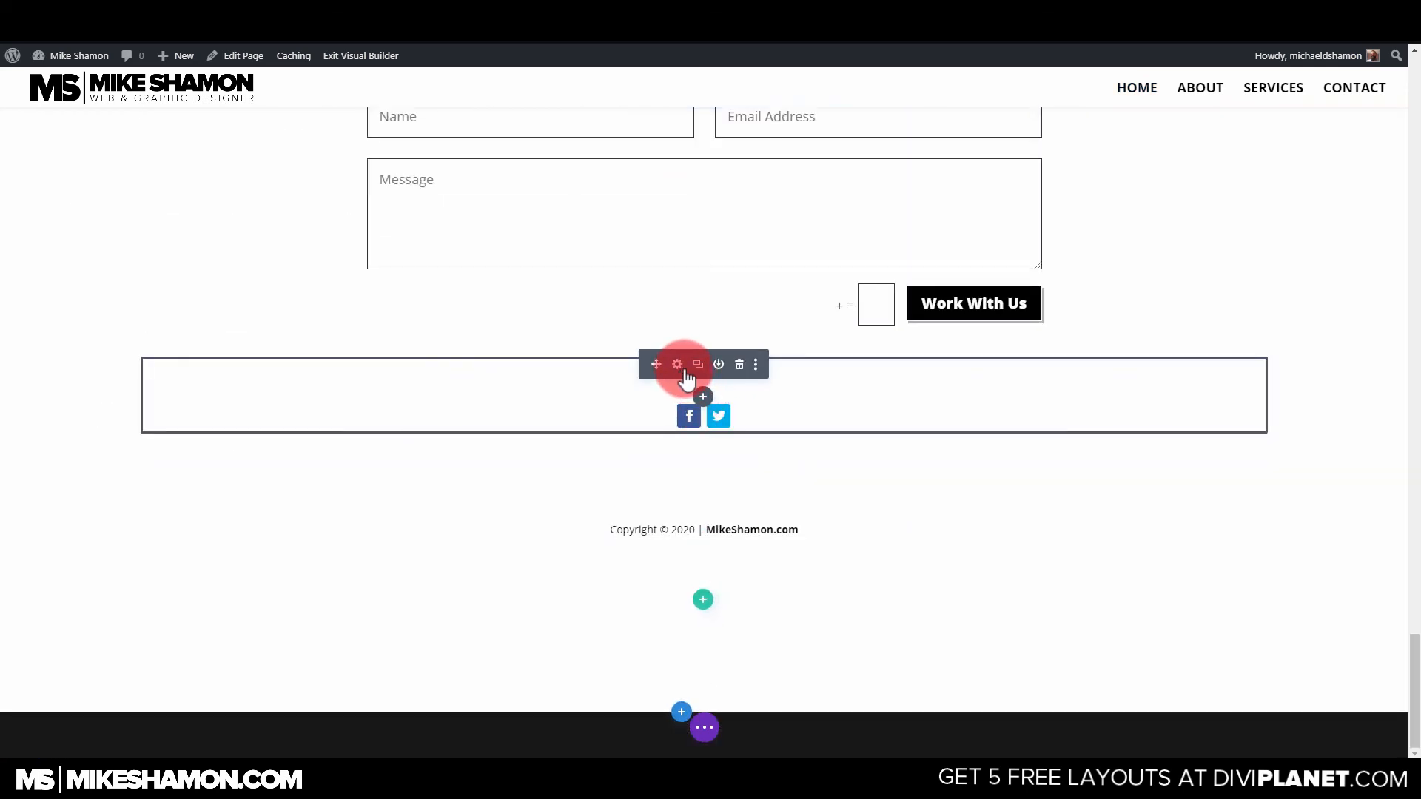
left_click(678, 366)
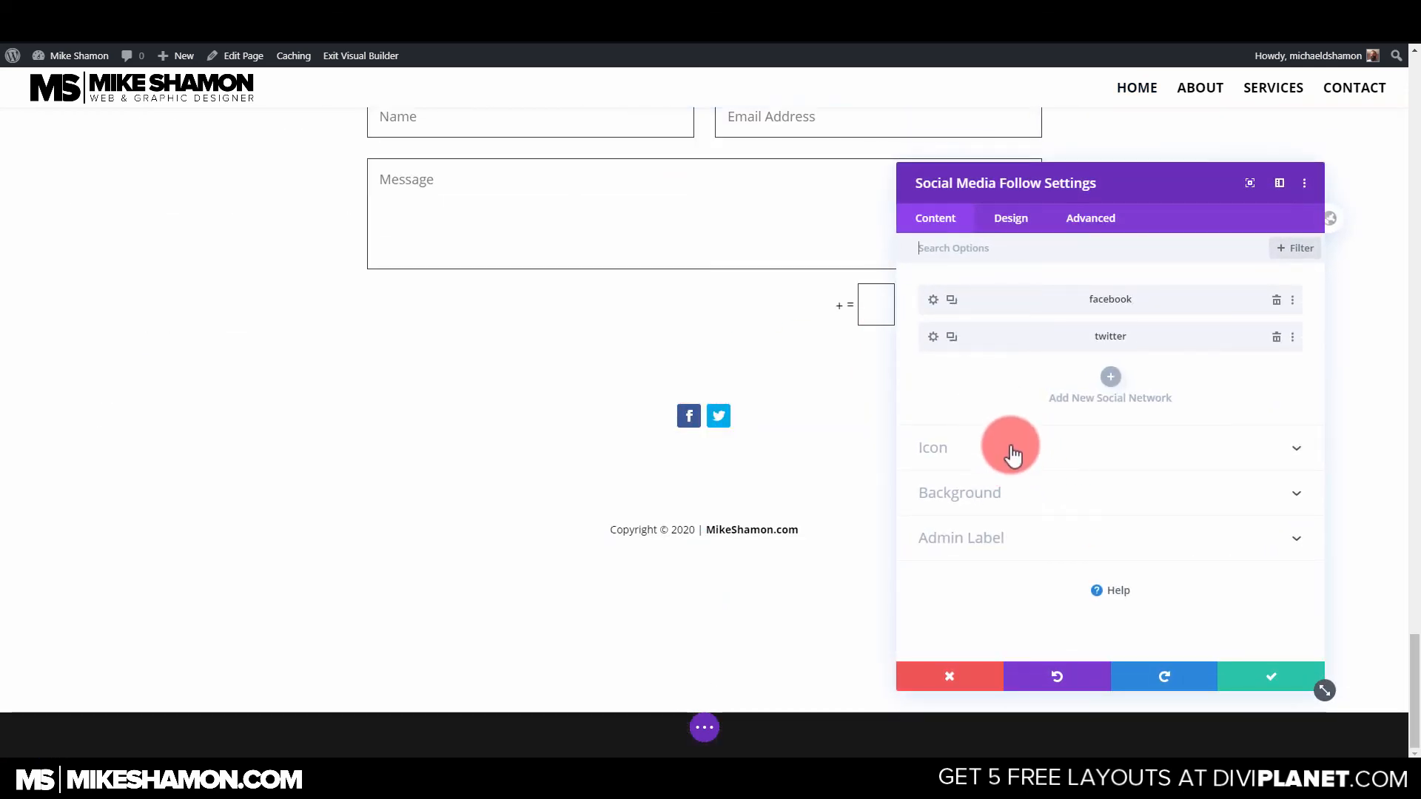
Try the follow button option on the social media icons and turn it back off.
left_click(1013, 453)
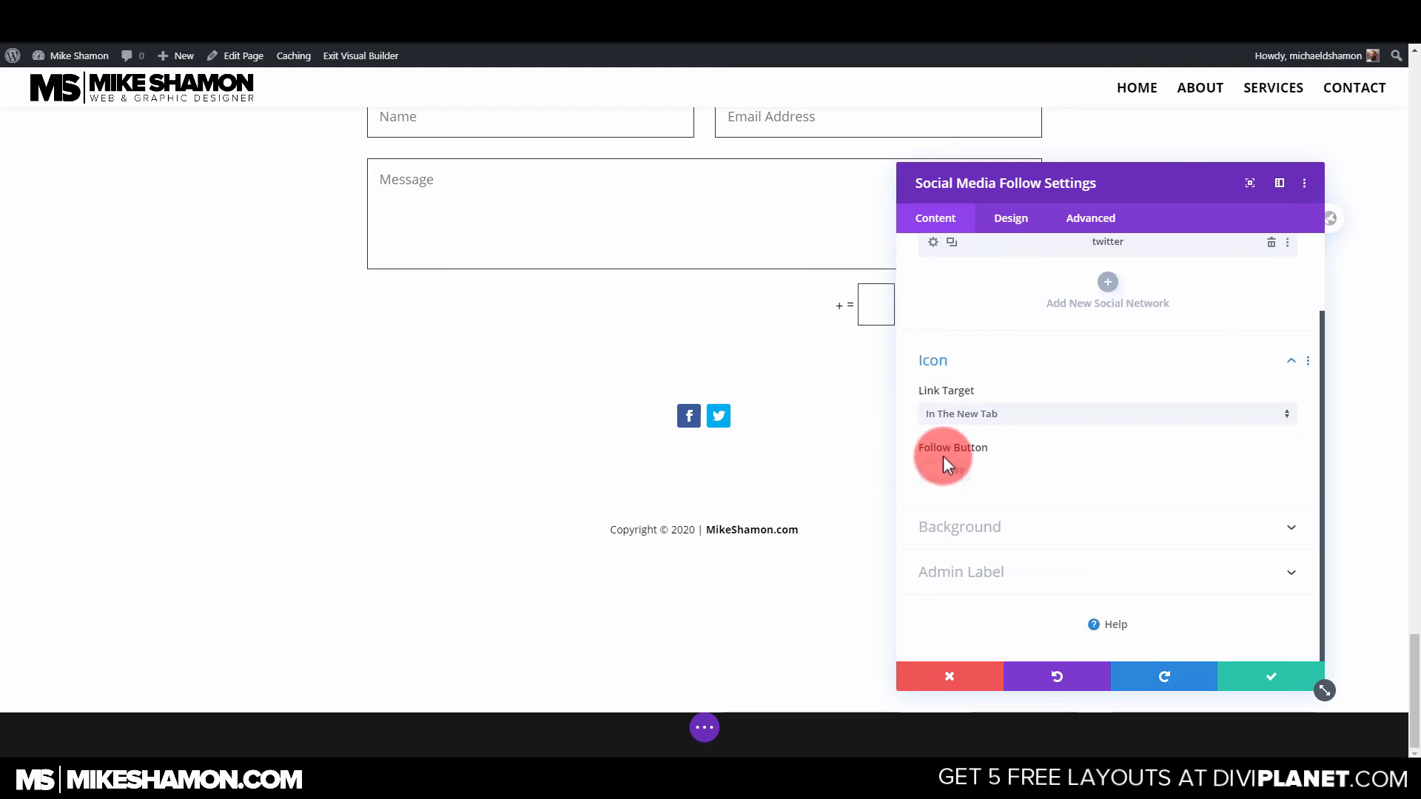
left_click(953, 471)
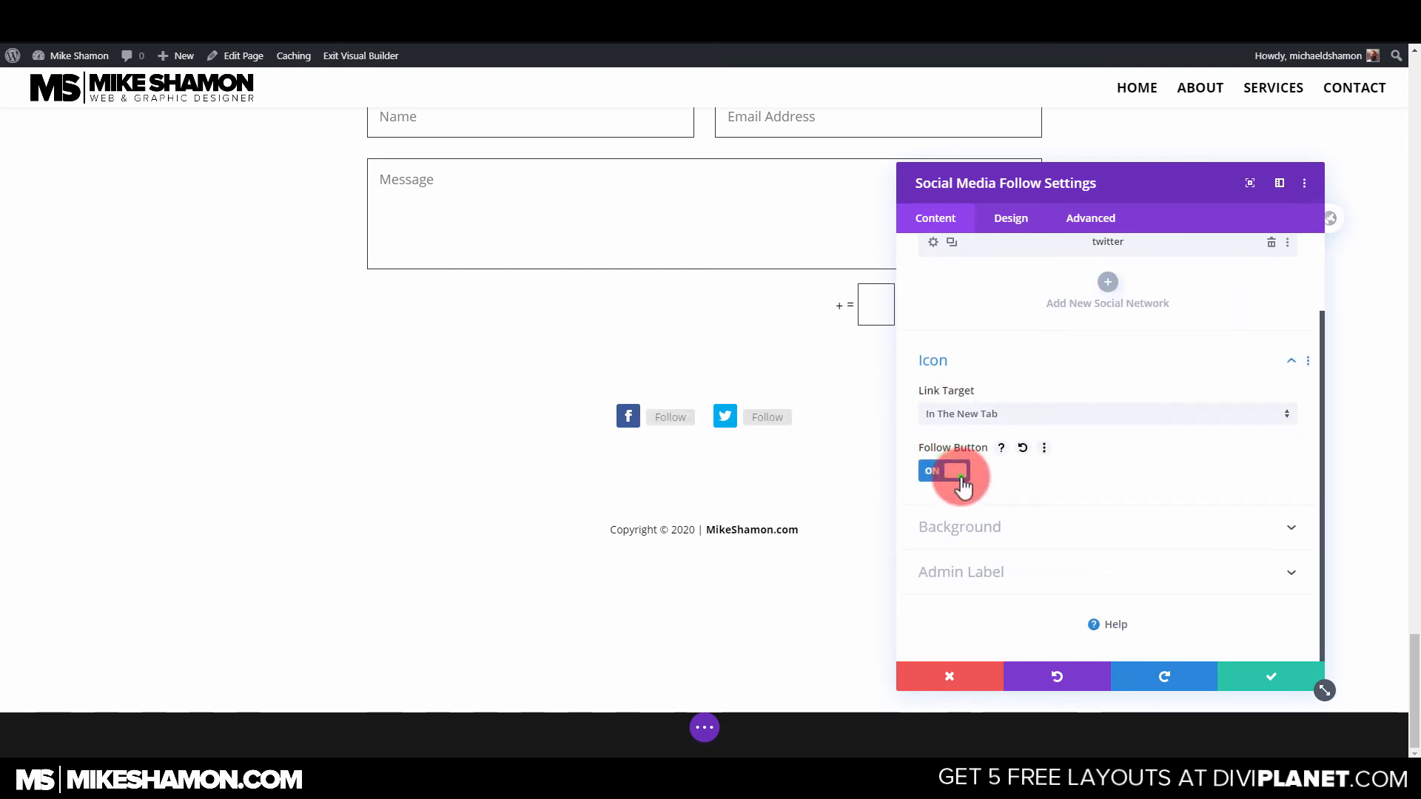
left_click(959, 477)
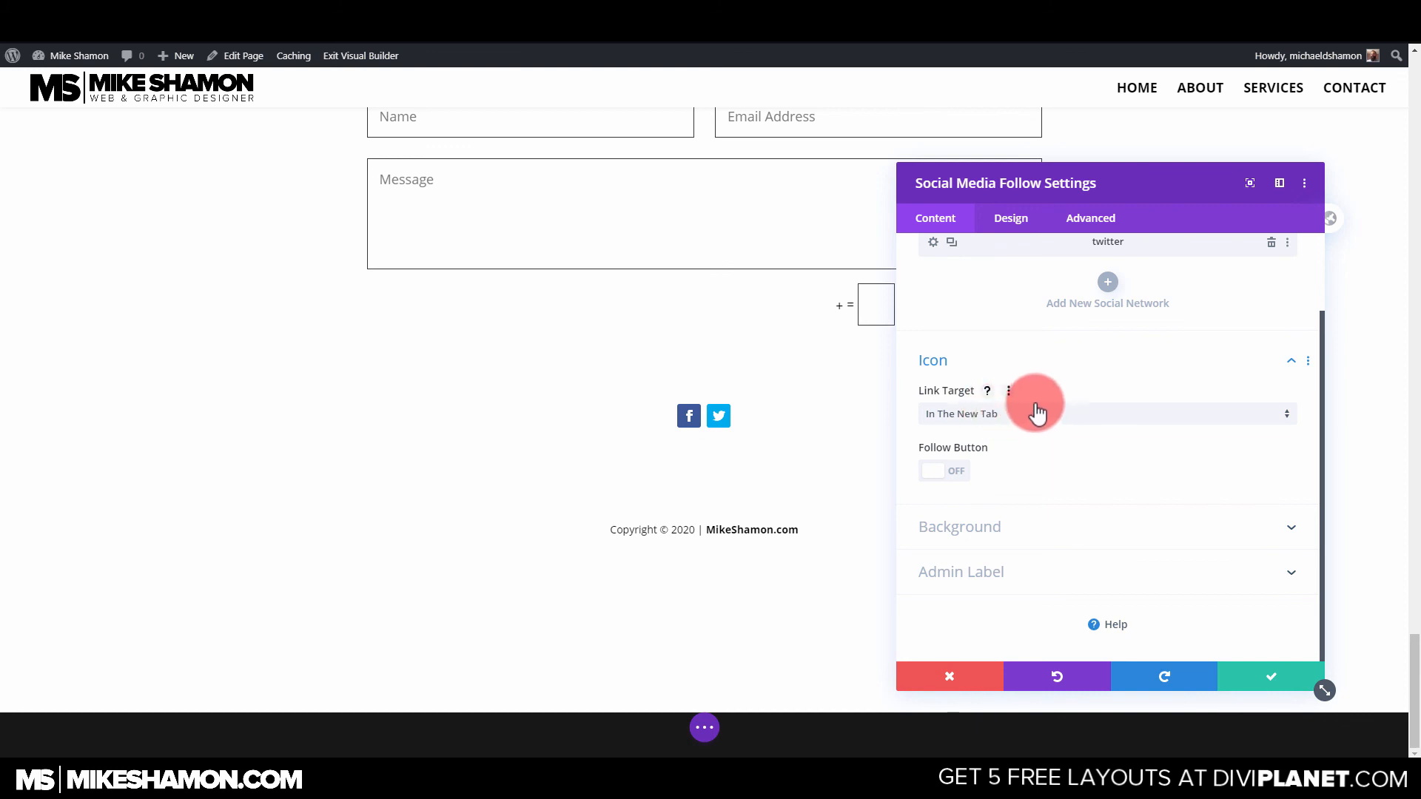
scroll(1032, 410, "up", 2)
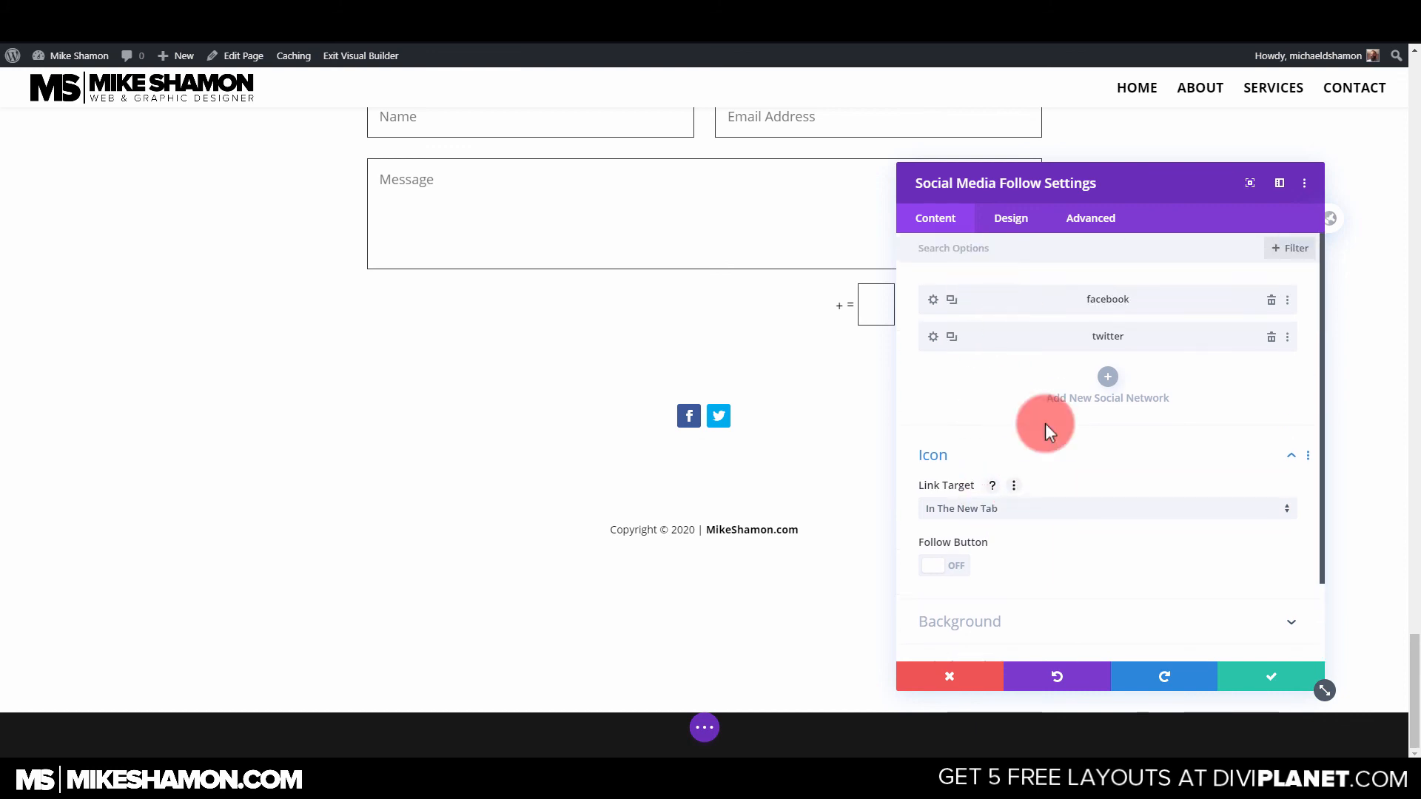
View the social media module's alignment options, try black as the icon color and set it to white.
left_click(1012, 221)
left_click(1001, 284)
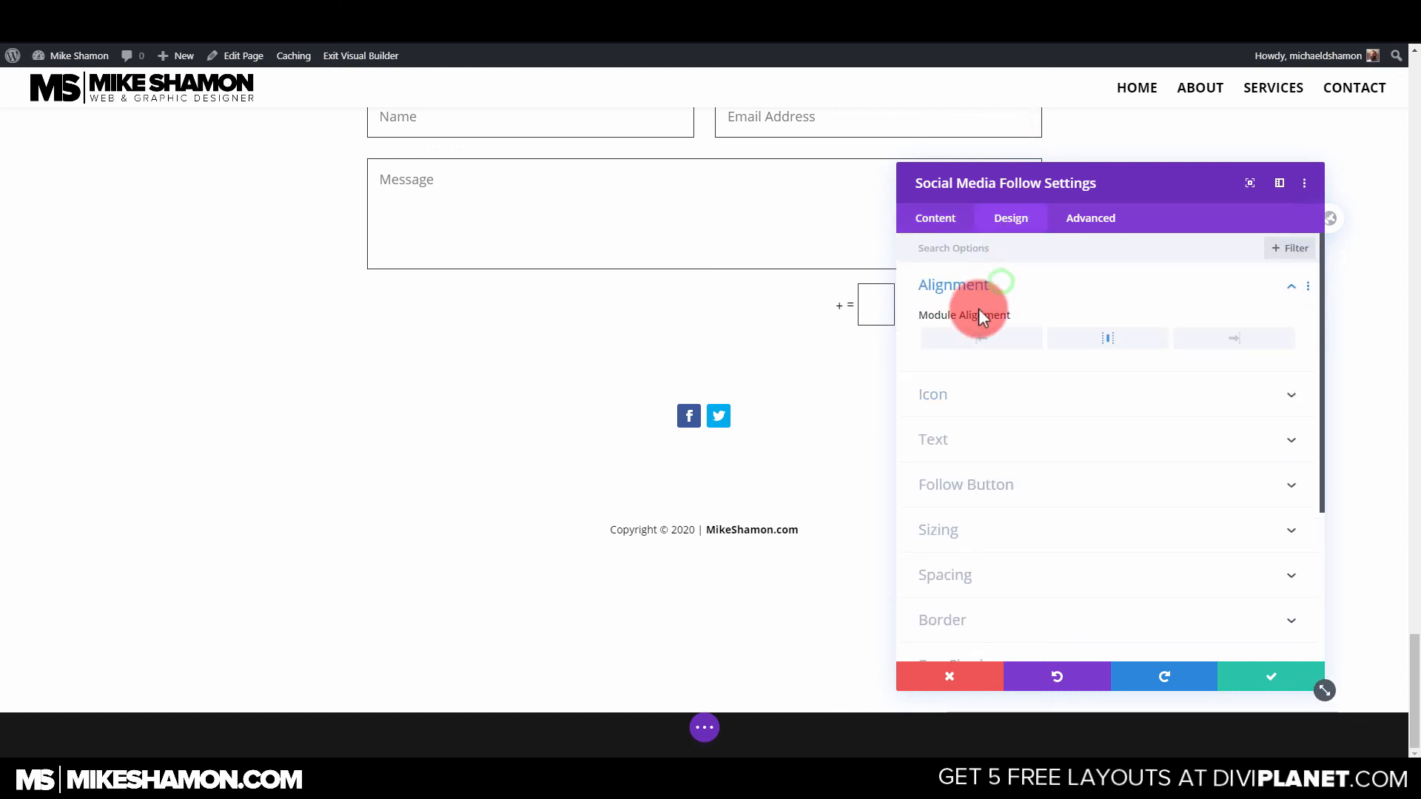
left_click(1064, 272)
left_click(1002, 337)
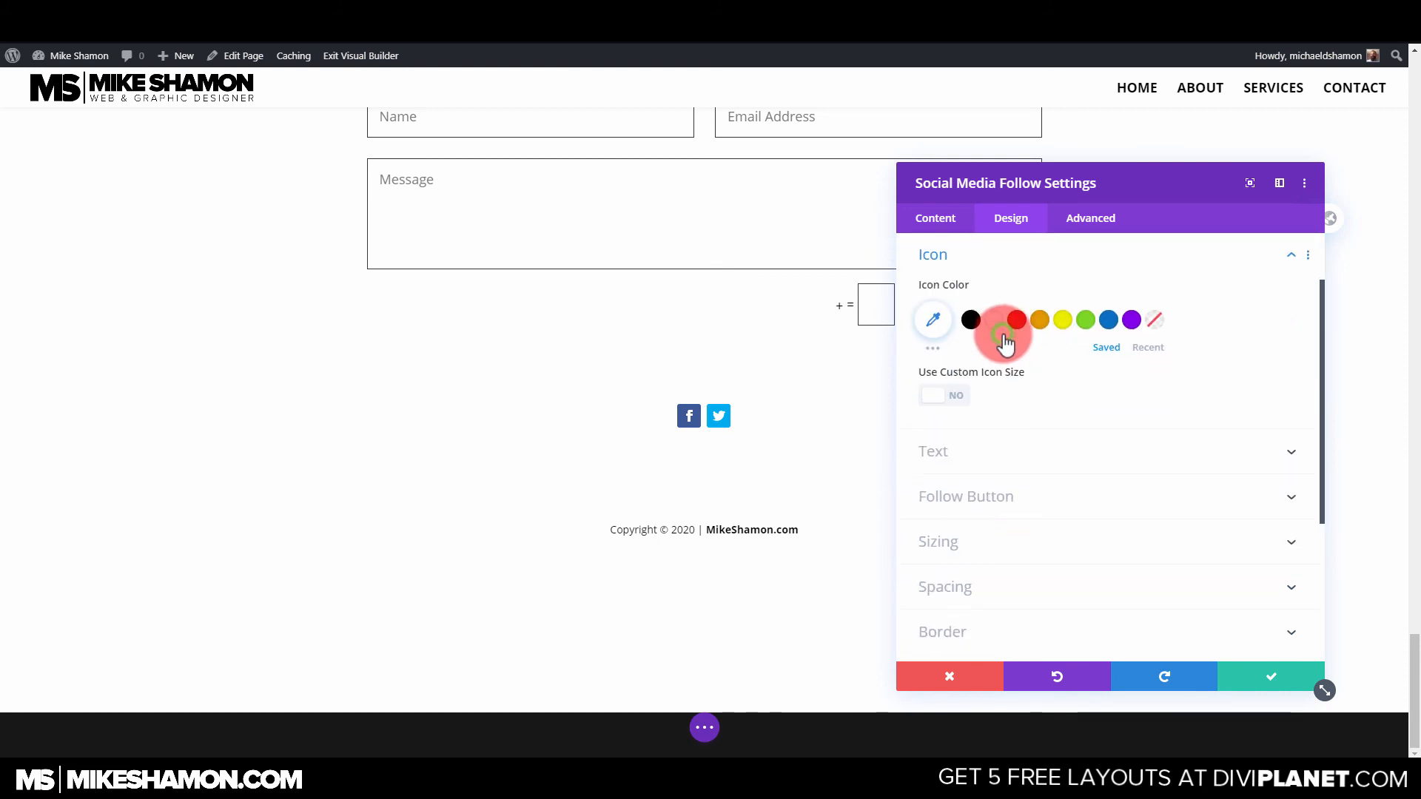
left_click(967, 318)
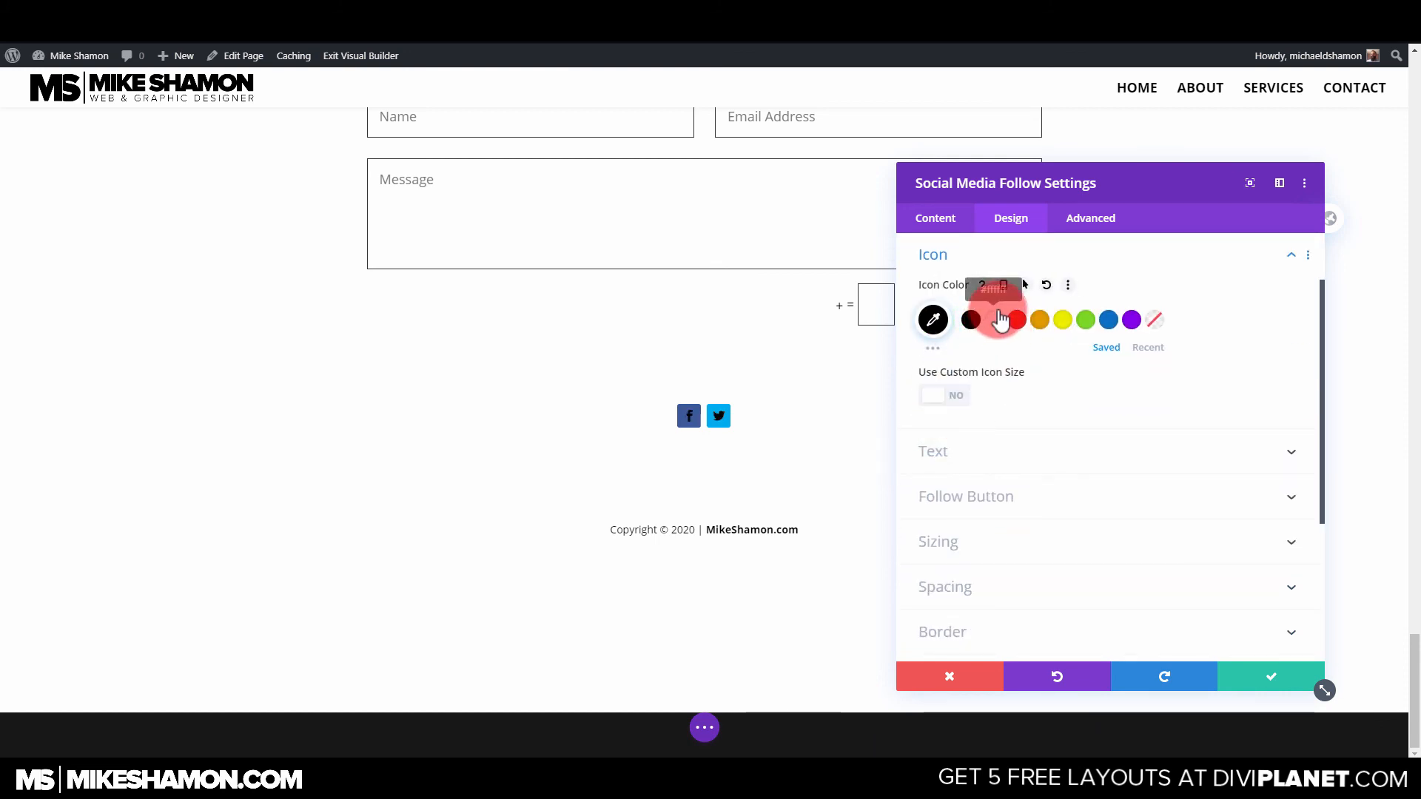
left_click(998, 311)
left_click(908, 419)
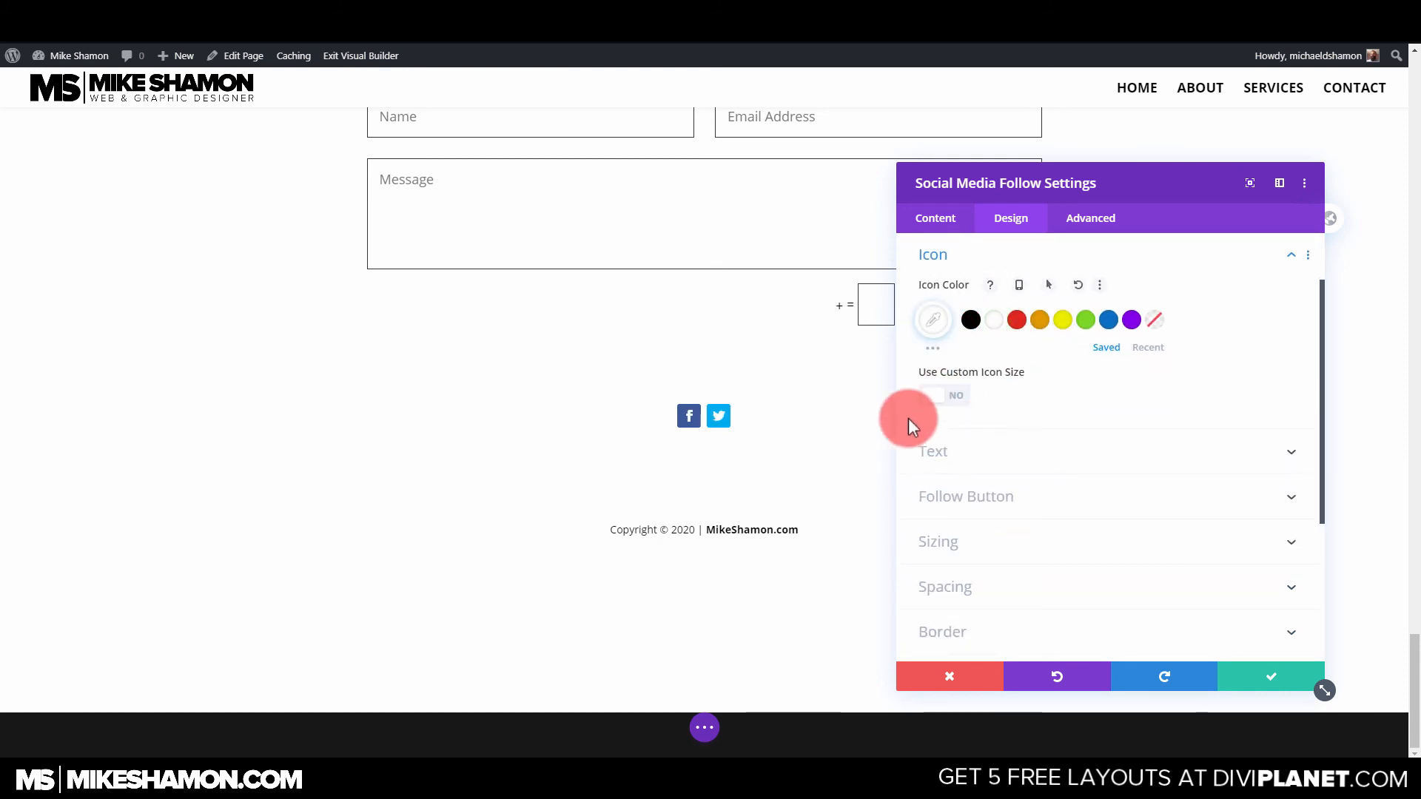
Try the custom icon size option on the social media icons and turn it back off.
left_click(950, 395)
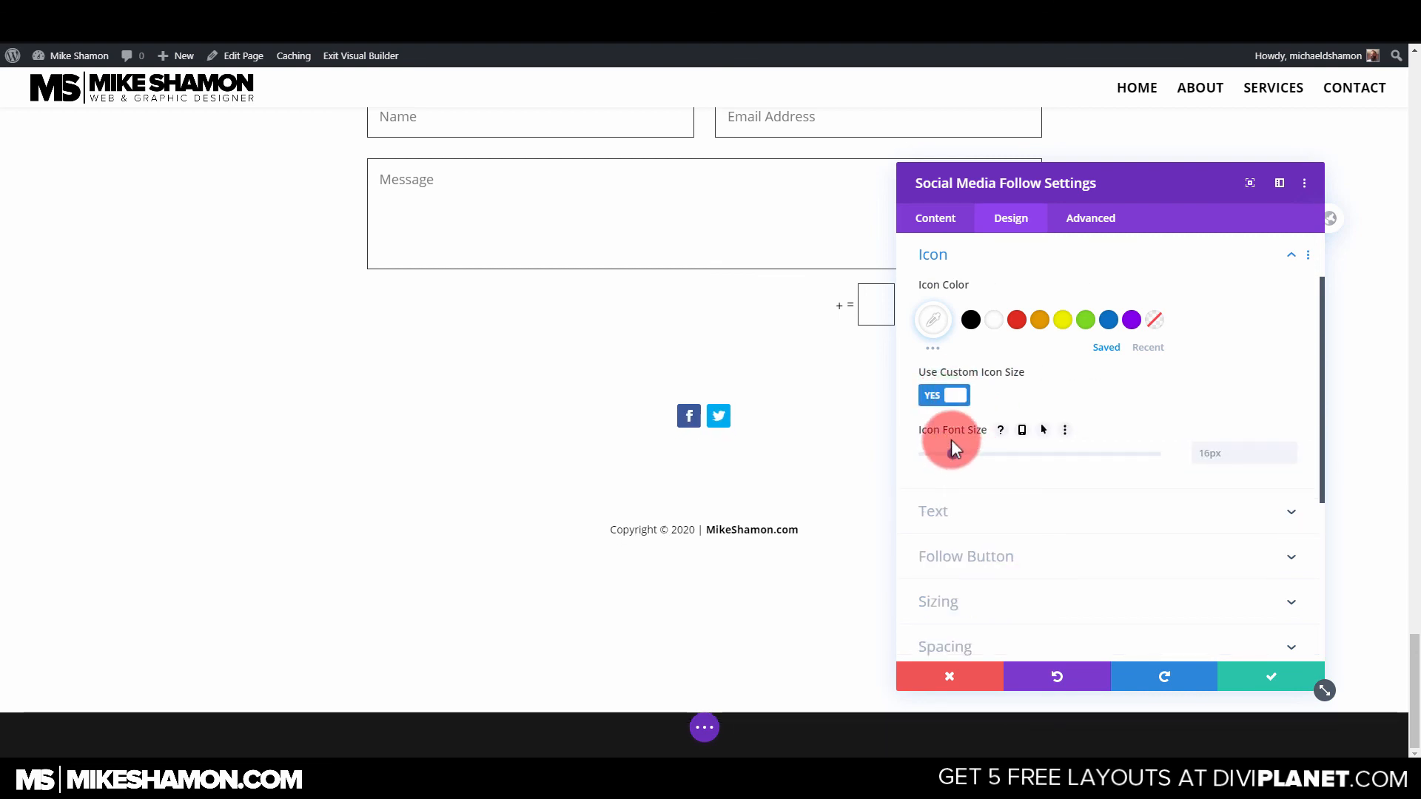
left_click(954, 395)
Look through the text and remaining design options of the module and return to its social network list.
left_click(990, 469)
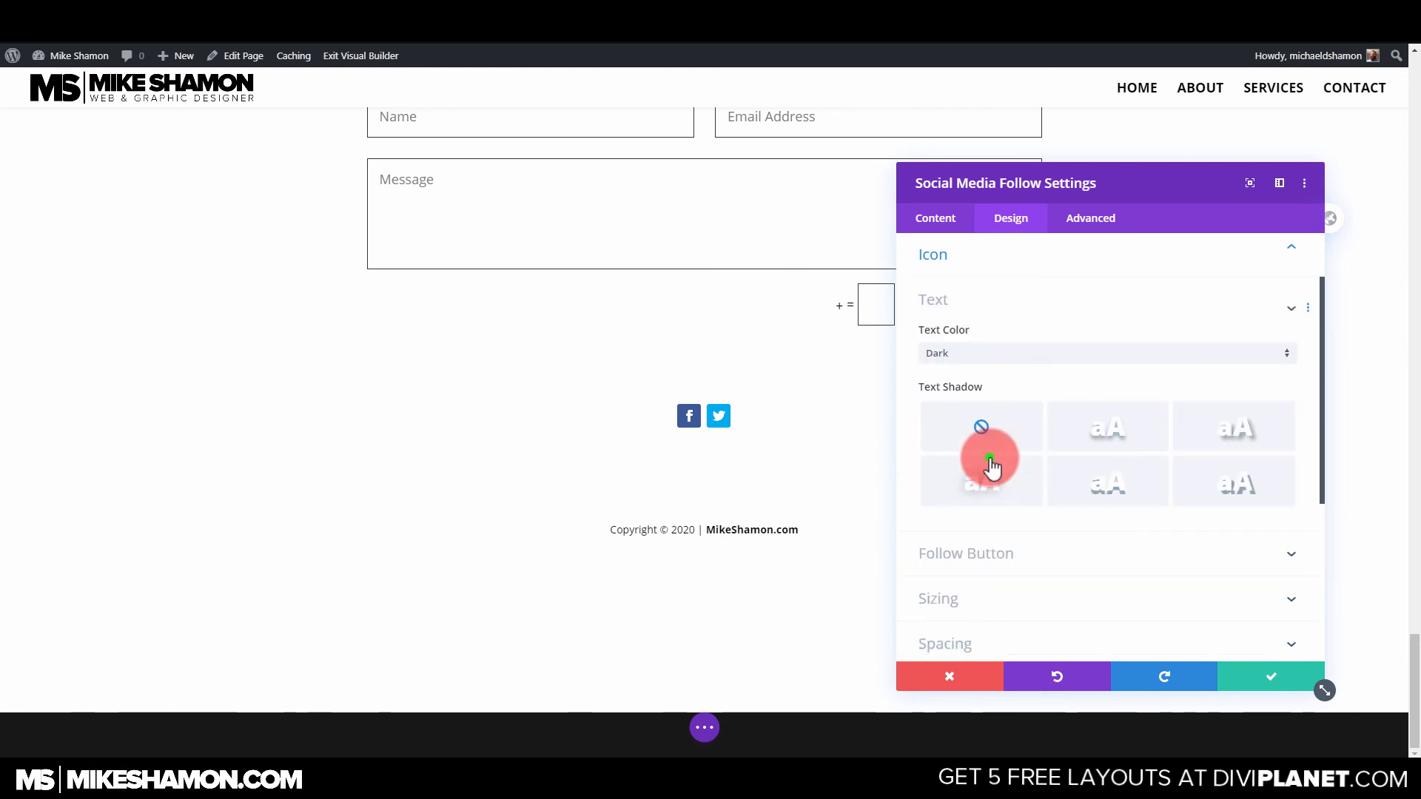
left_click(1002, 257)
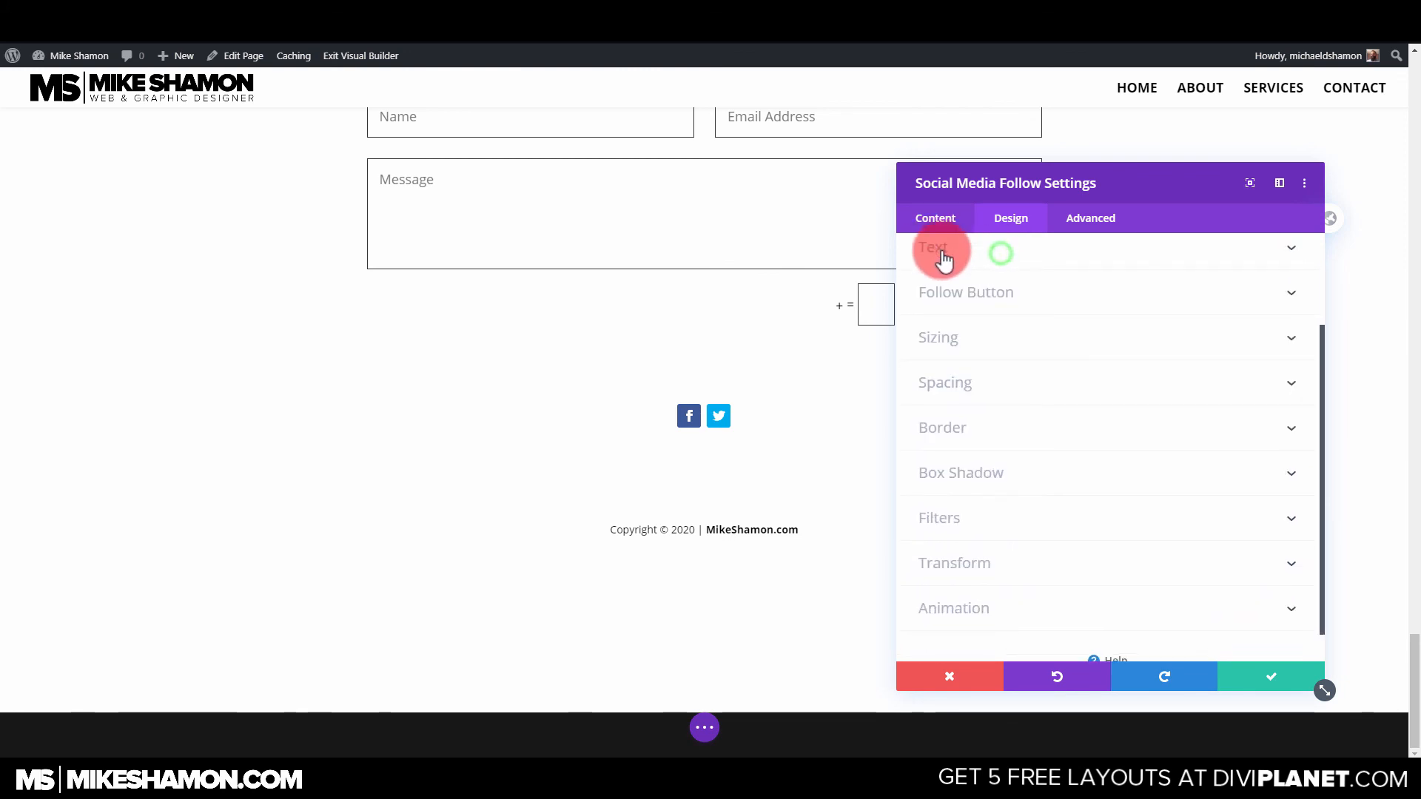
scroll(948, 265, "up", 3)
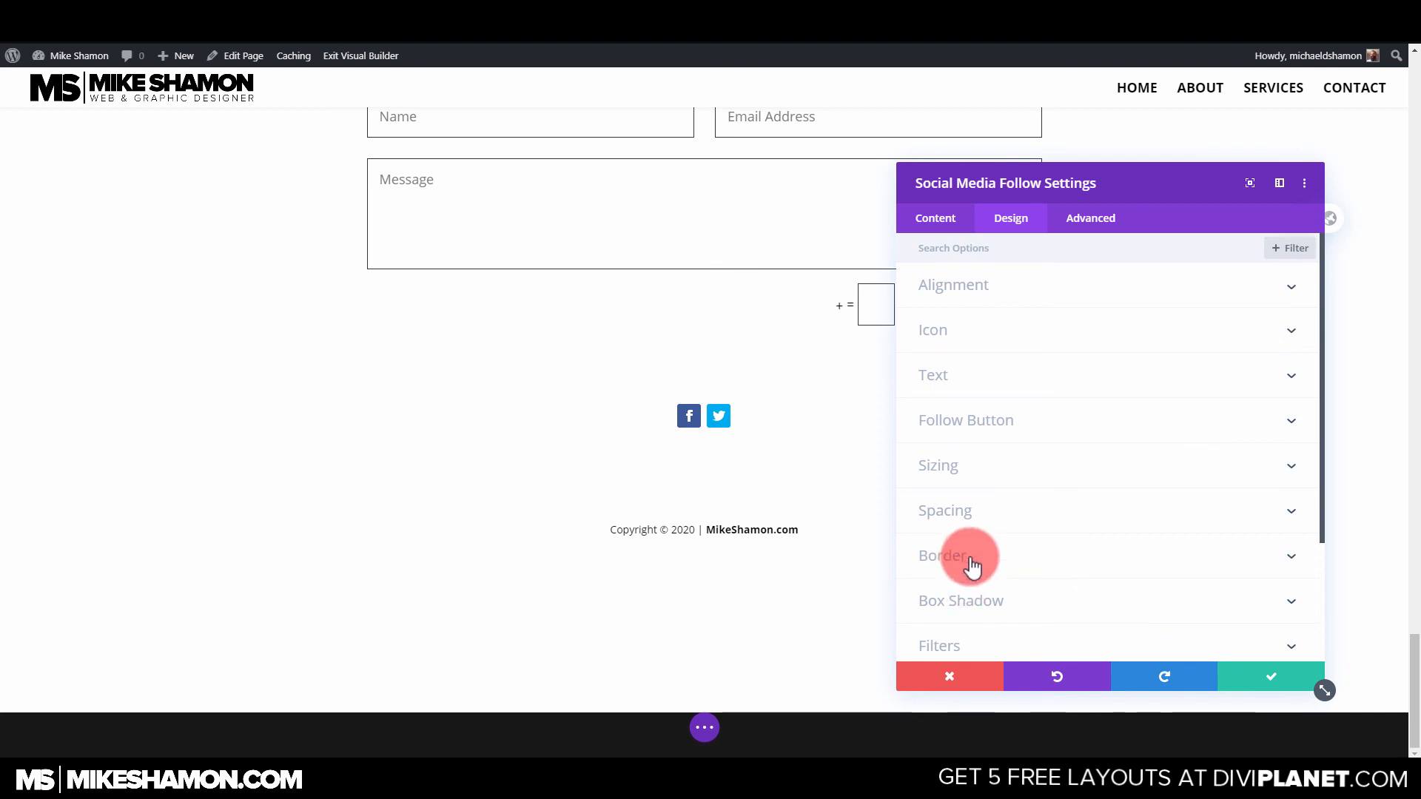
scroll(1065, 469, "down", 2)
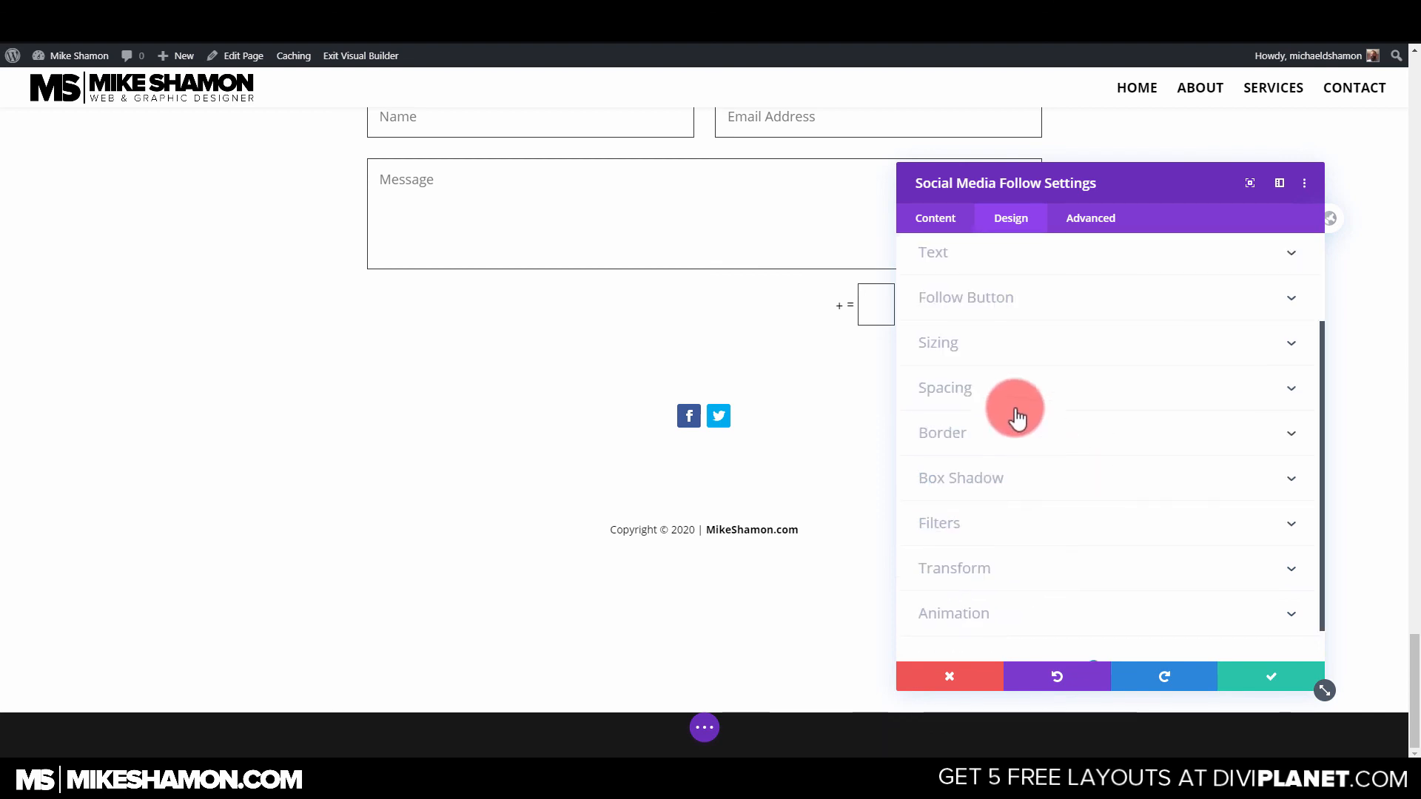
left_click(931, 217)
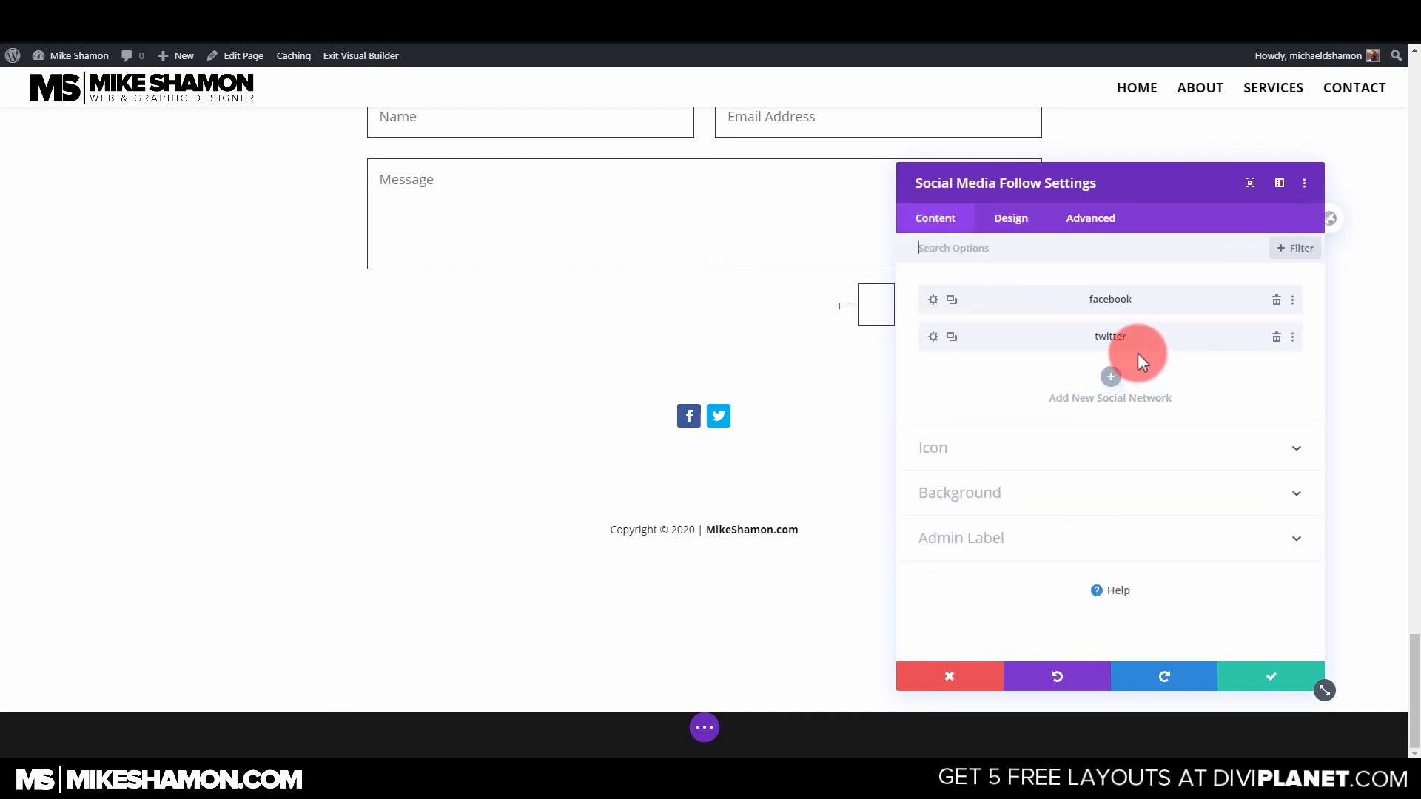
Open the Facebook entry's network settings, try Flickr as its social network and set it back to Facebook.
left_click(933, 299)
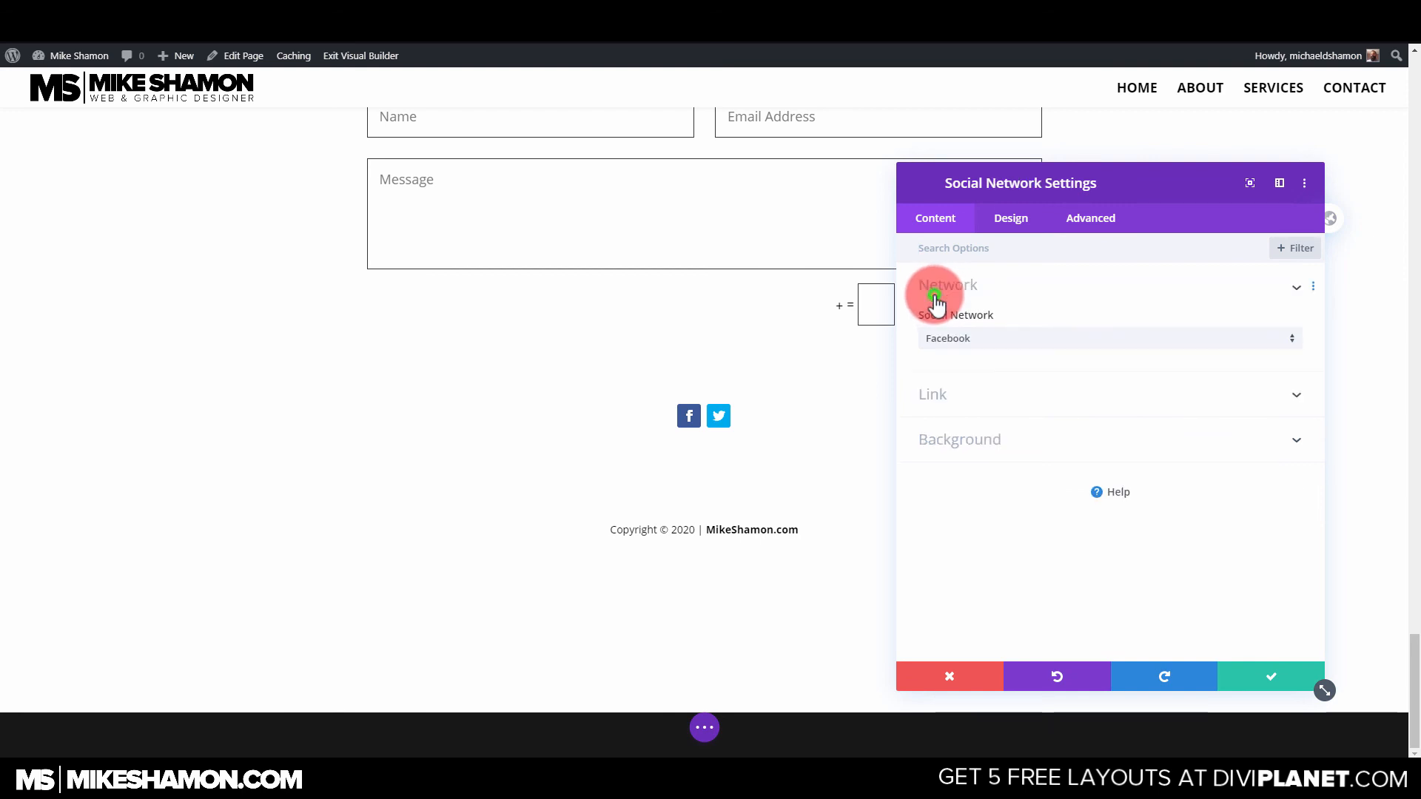
left_click(966, 342)
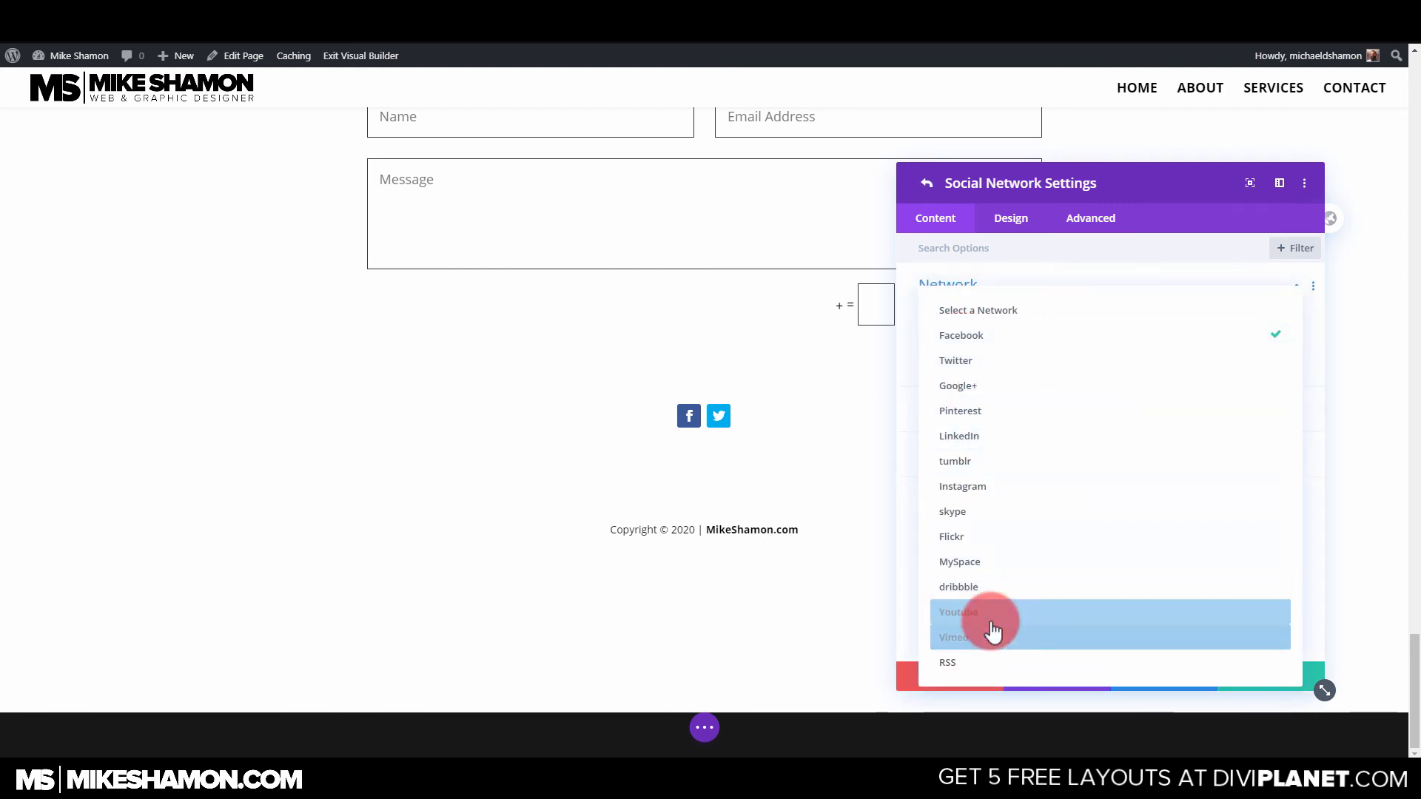
left_click(988, 531)
left_click(1009, 353)
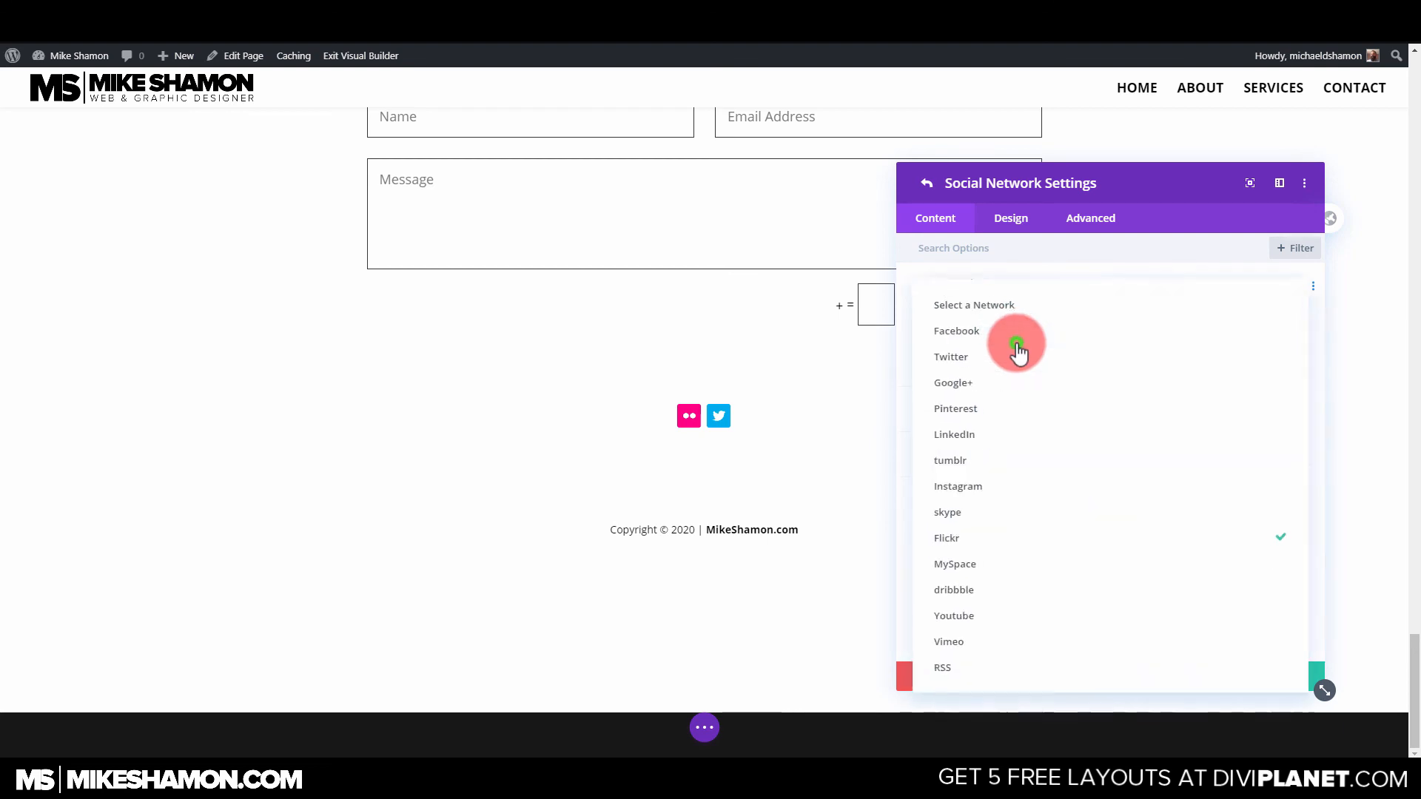
left_click(1015, 334)
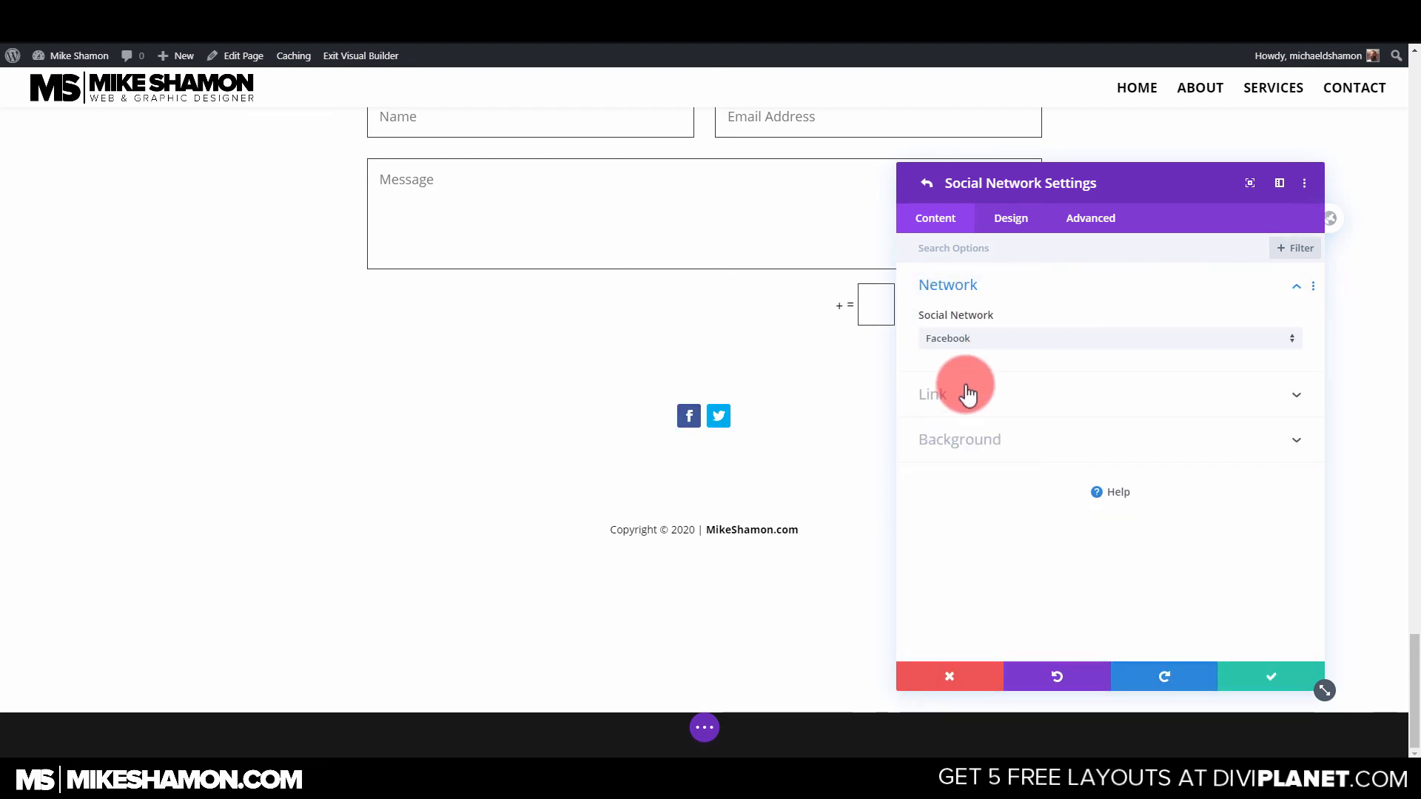
Inspect the Facebook entry's account link URL option and close the social media module's settings without saving.
left_click(967, 392)
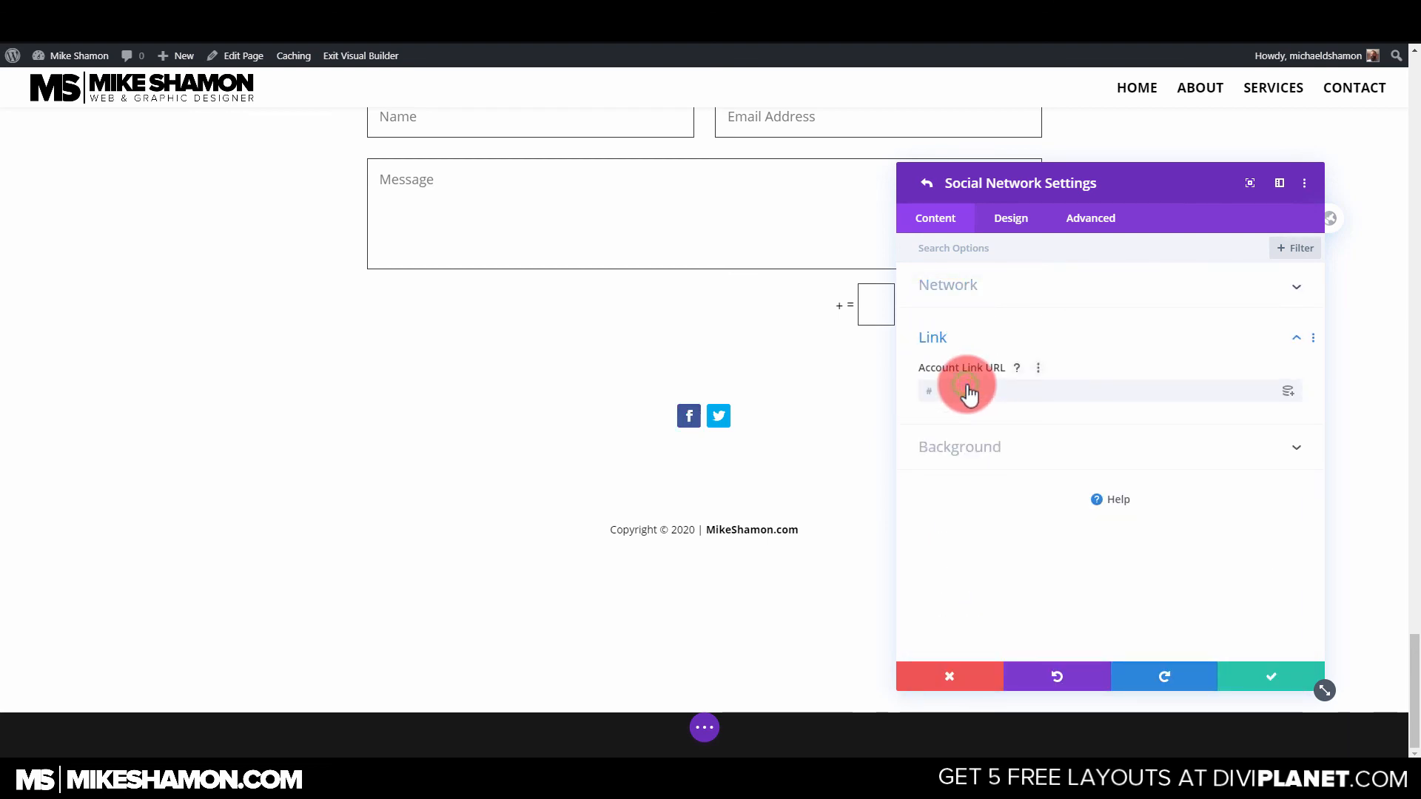
left_click(962, 388)
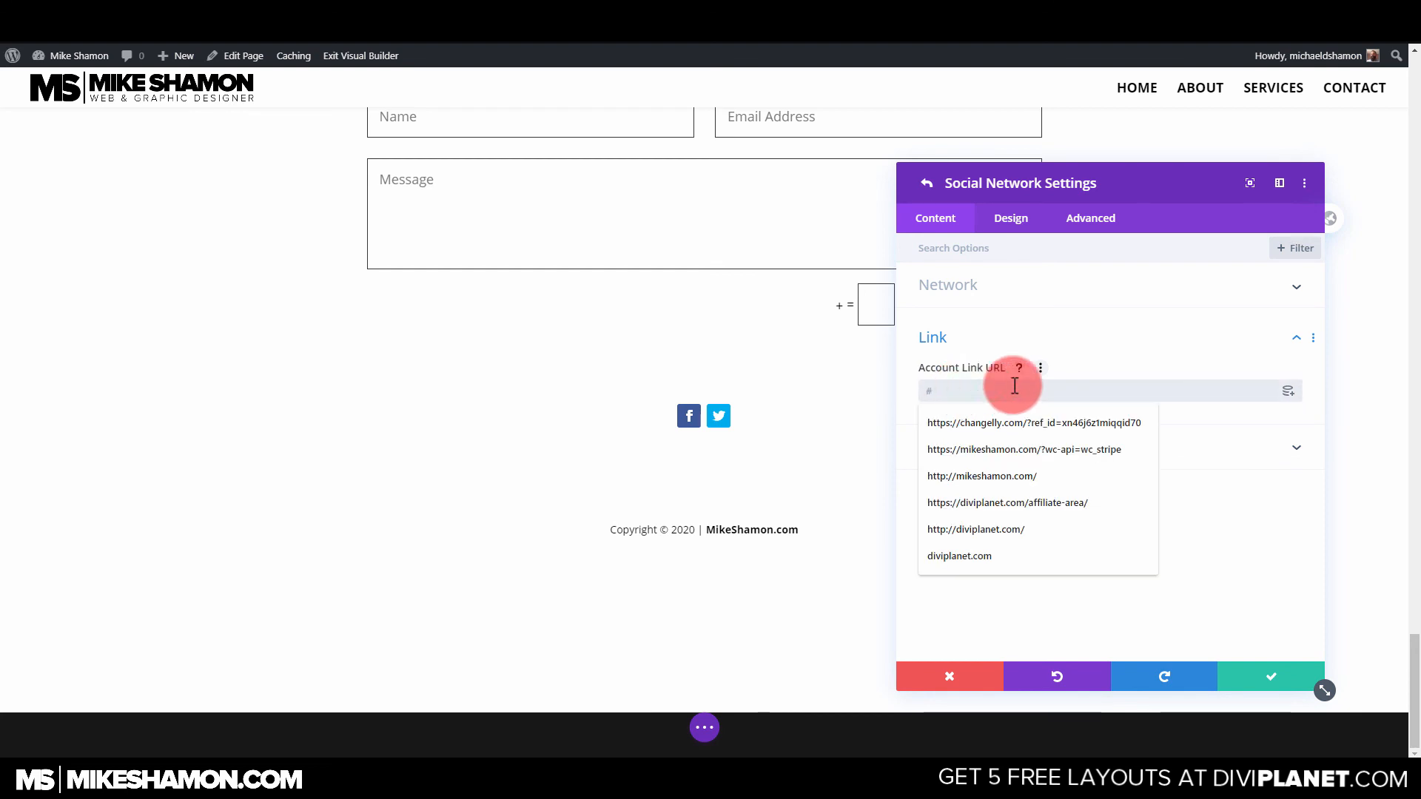
left_click(1196, 346)
left_click(994, 326)
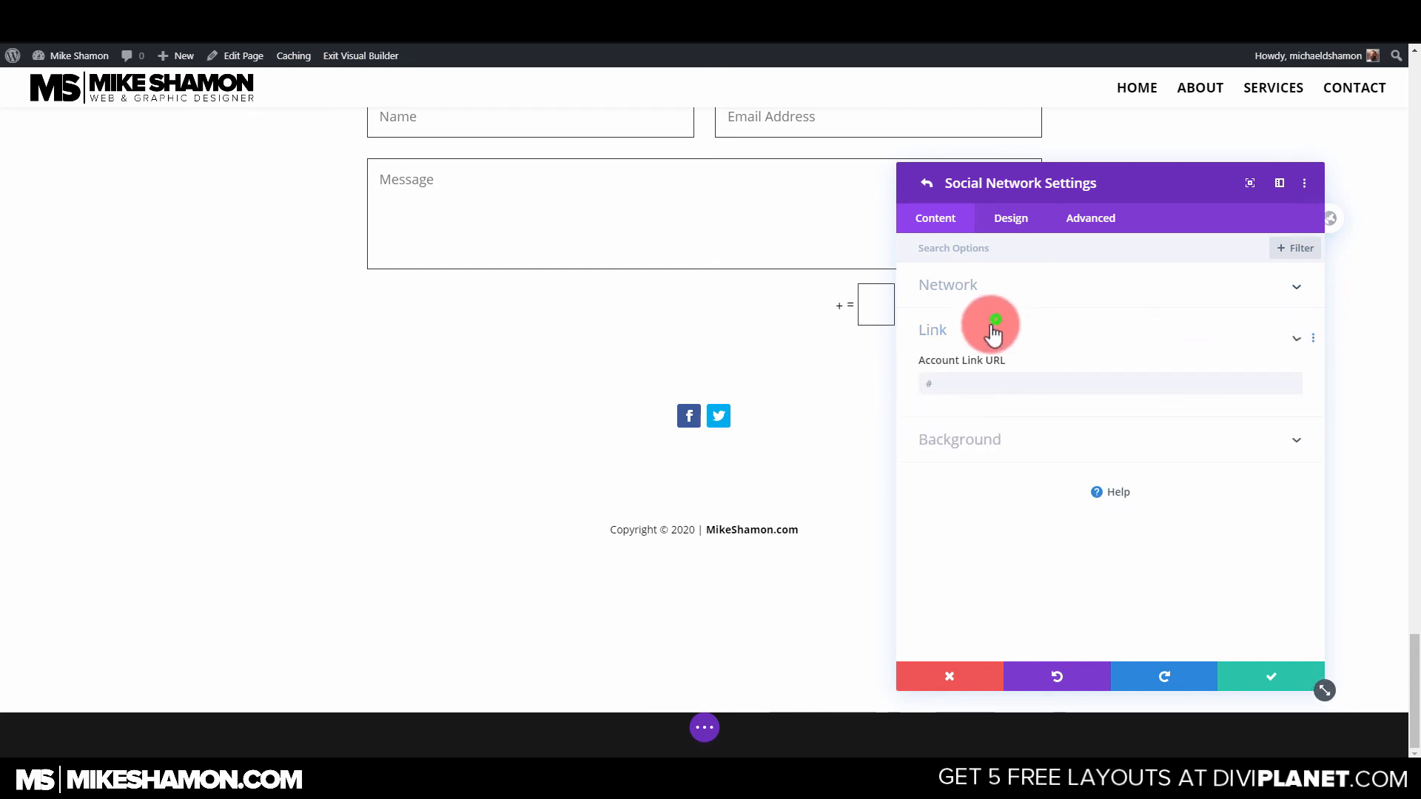
left_click(957, 389)
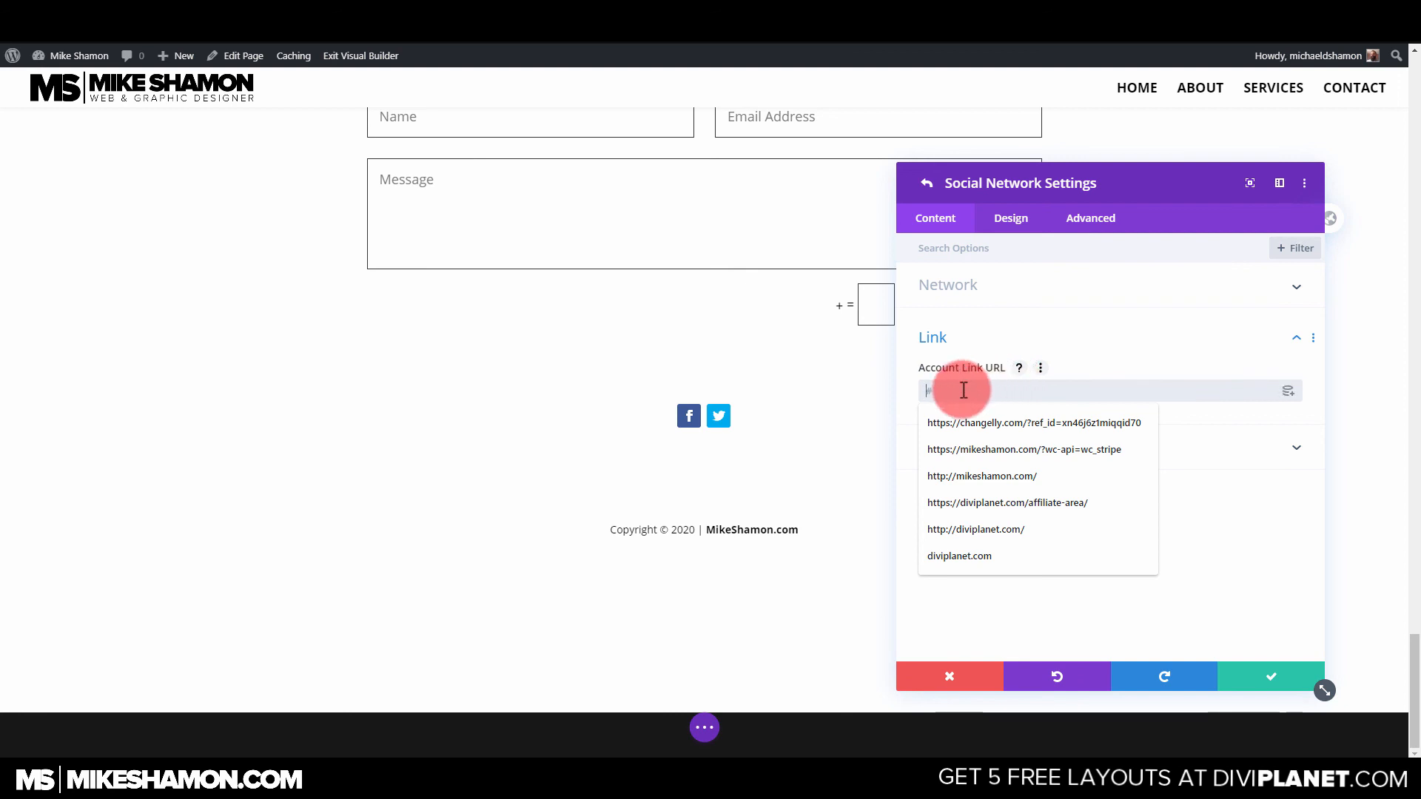
left_click(955, 677)
Review the page on desktop, show the builder's page tools and check the contact, team and services sections in phone view.
scroll(947, 482, "up", 10)
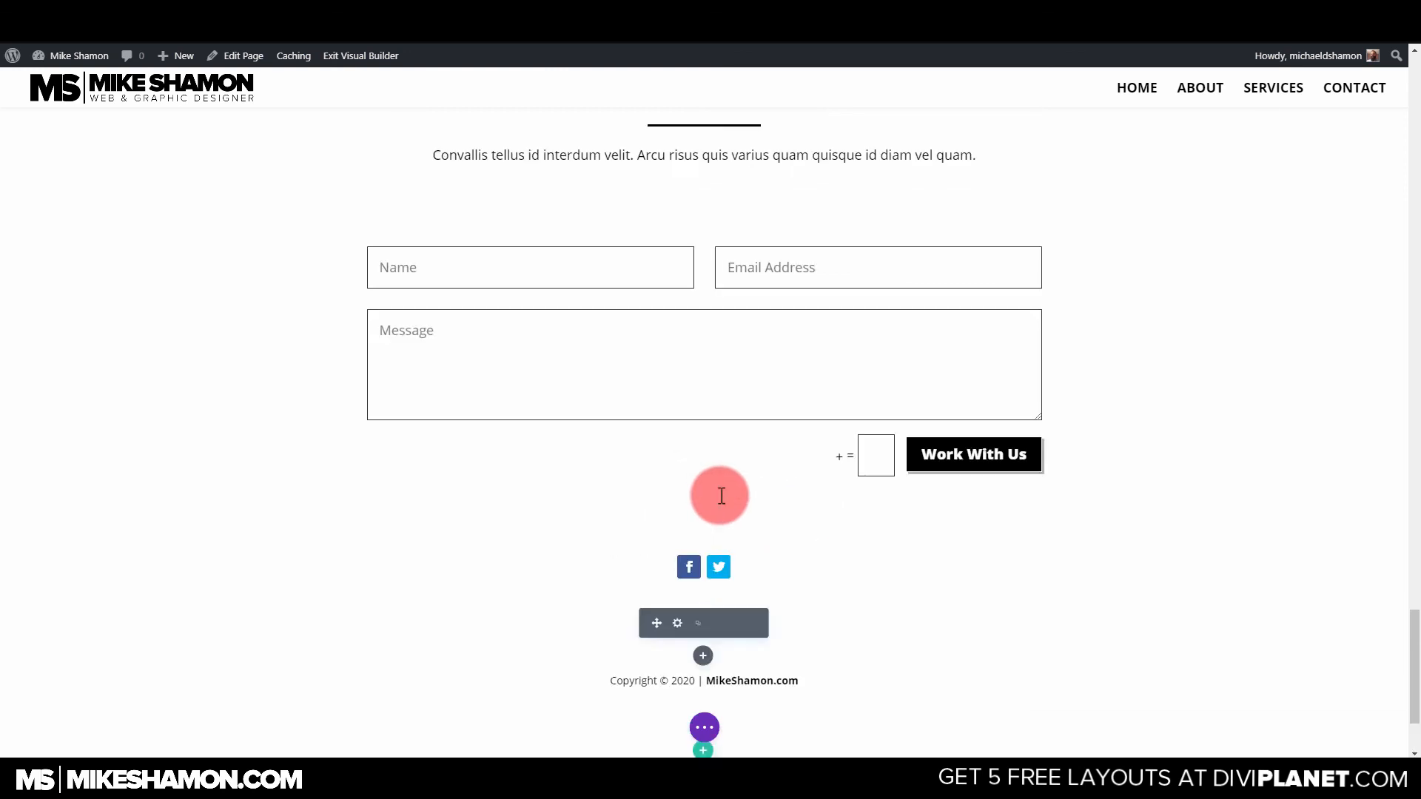
scroll(790, 487, "up", 13)
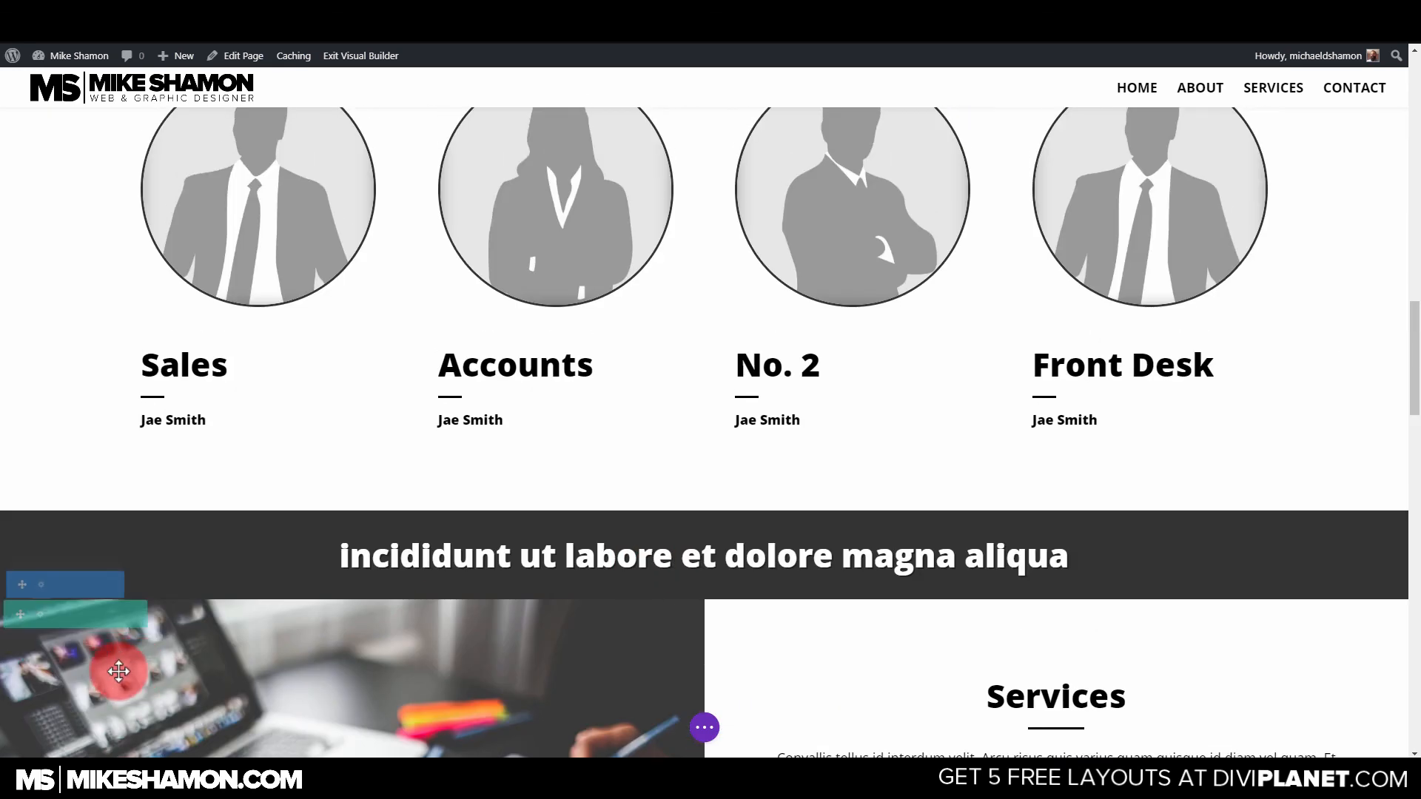
scroll(121, 672, "down", 18)
scroll(713, 740, "down", 8)
left_click(704, 727)
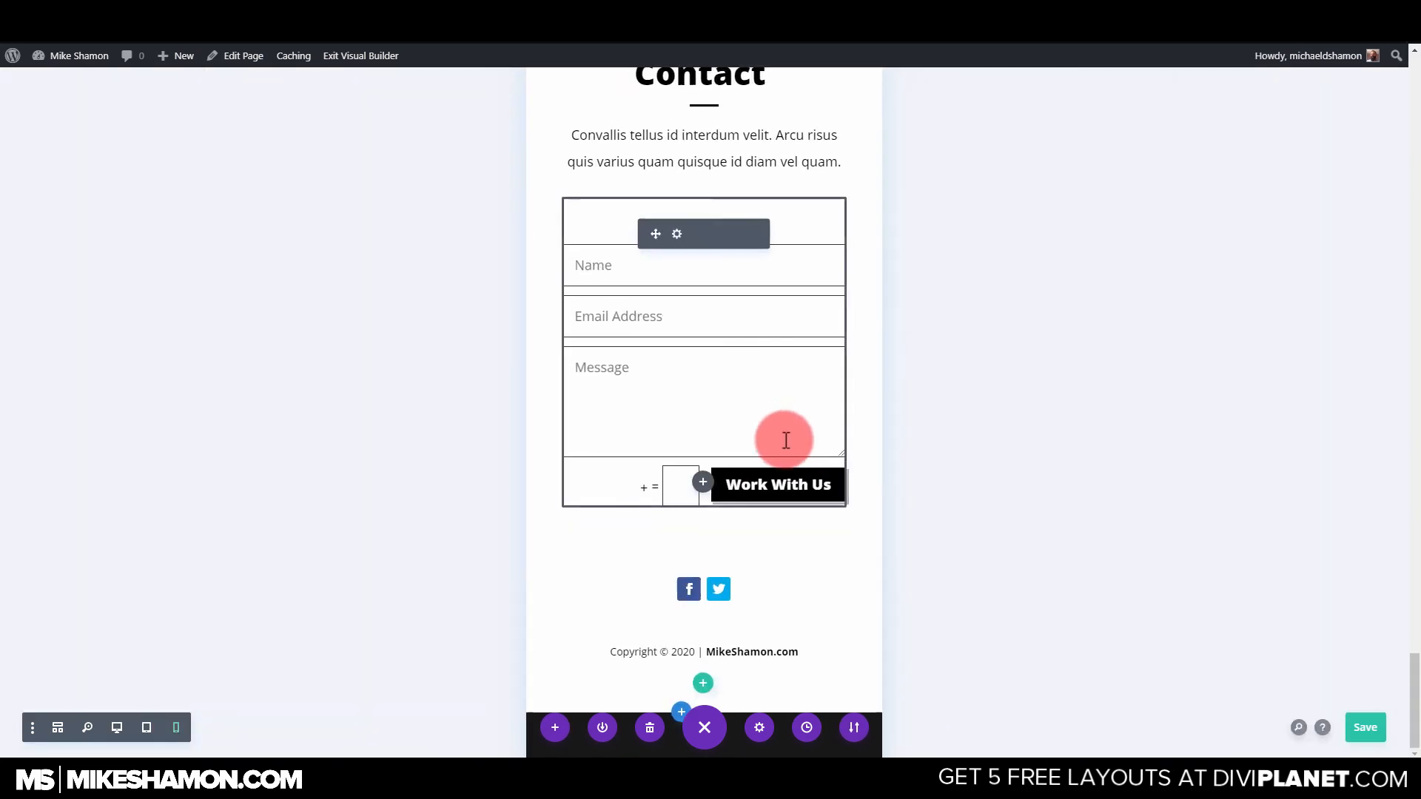
scroll(808, 498, "up", 15)
scroll(807, 498, "down", 15)
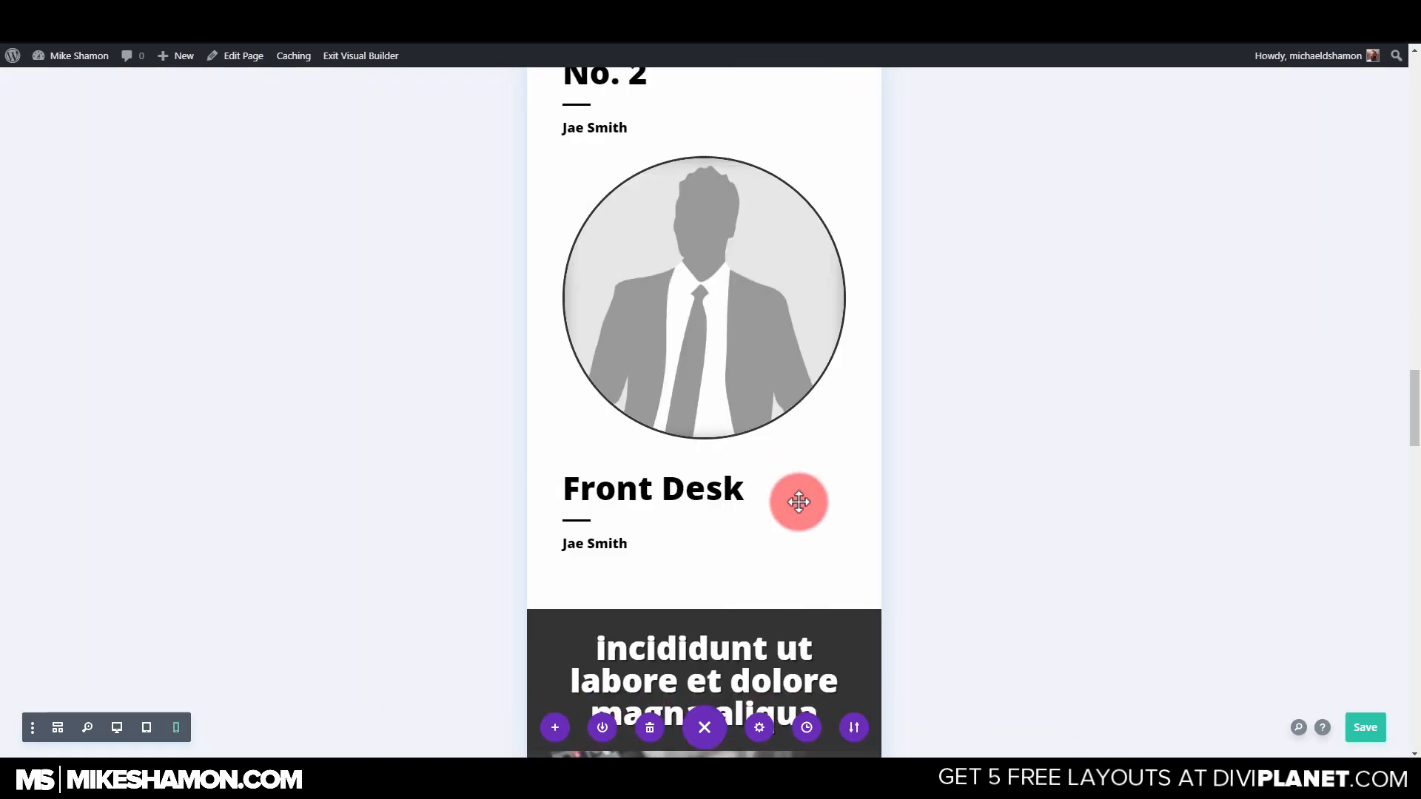
scroll(805, 498, "down", 1)
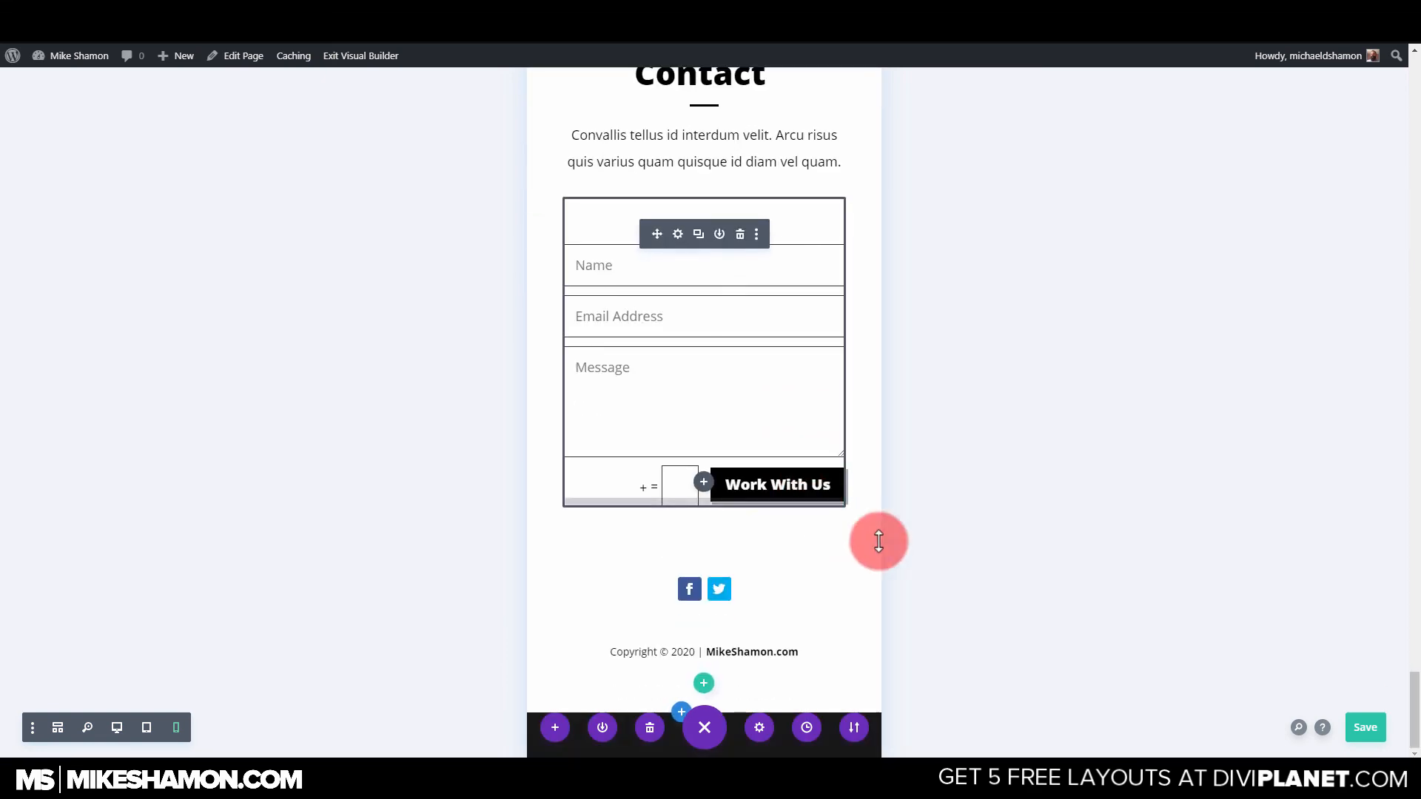
scroll(843, 603, "up", 15)
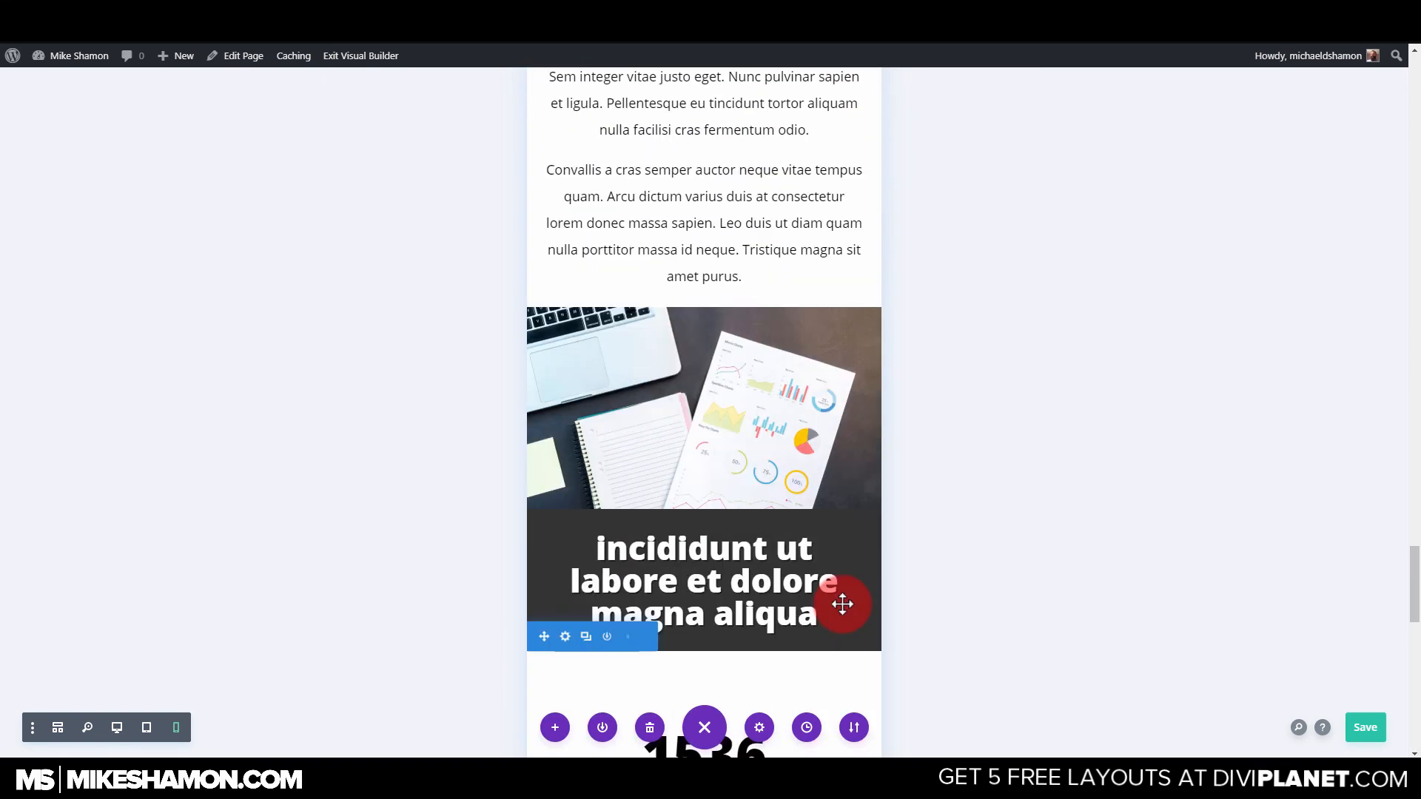
scroll(841, 604, "up", 5)
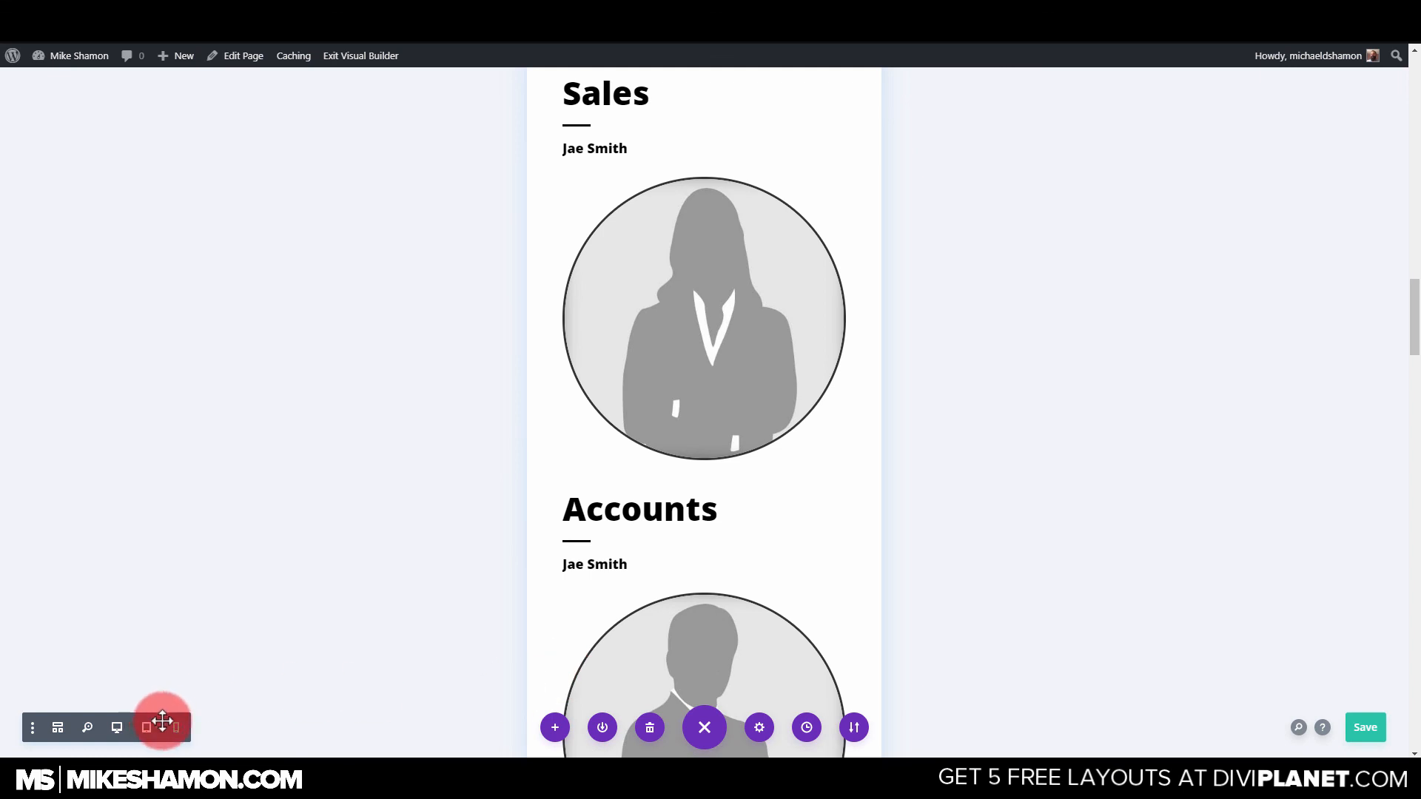
Preview the page in tablet view and return to desktop view at the hero section.
left_click(117, 727)
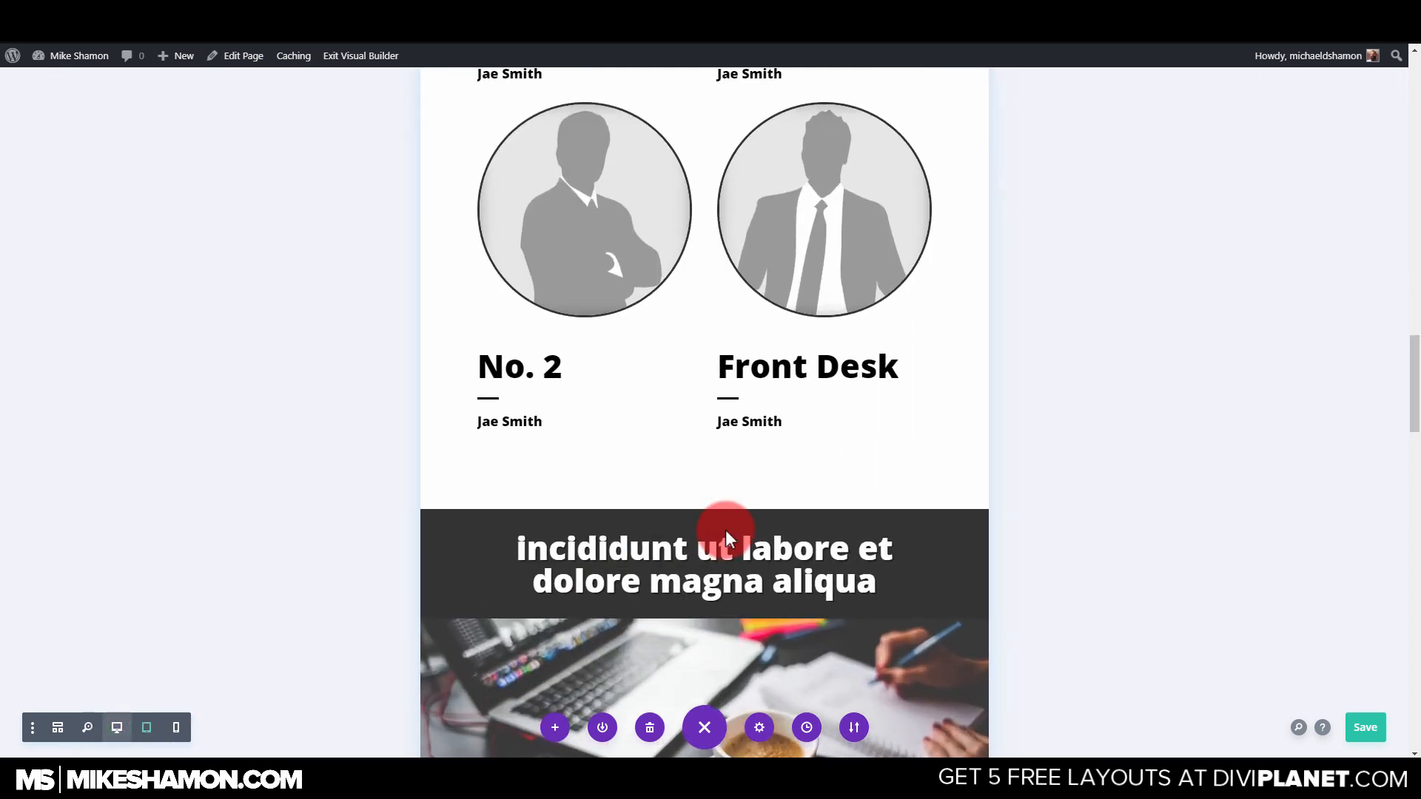
scroll(725, 530, "up", 7)
left_click(119, 728)
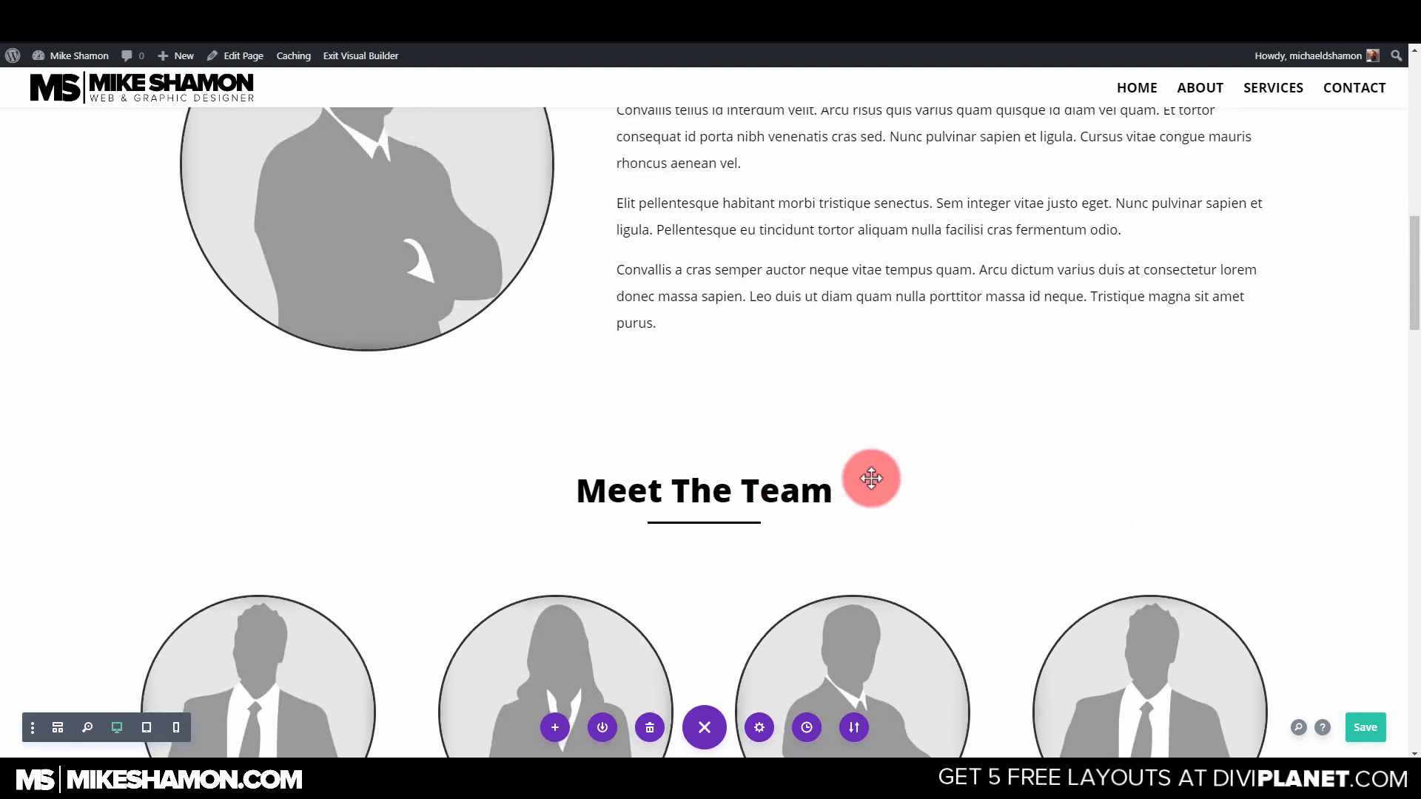
scroll(871, 477, "up", 12)
scroll(872, 473, "up", 2)
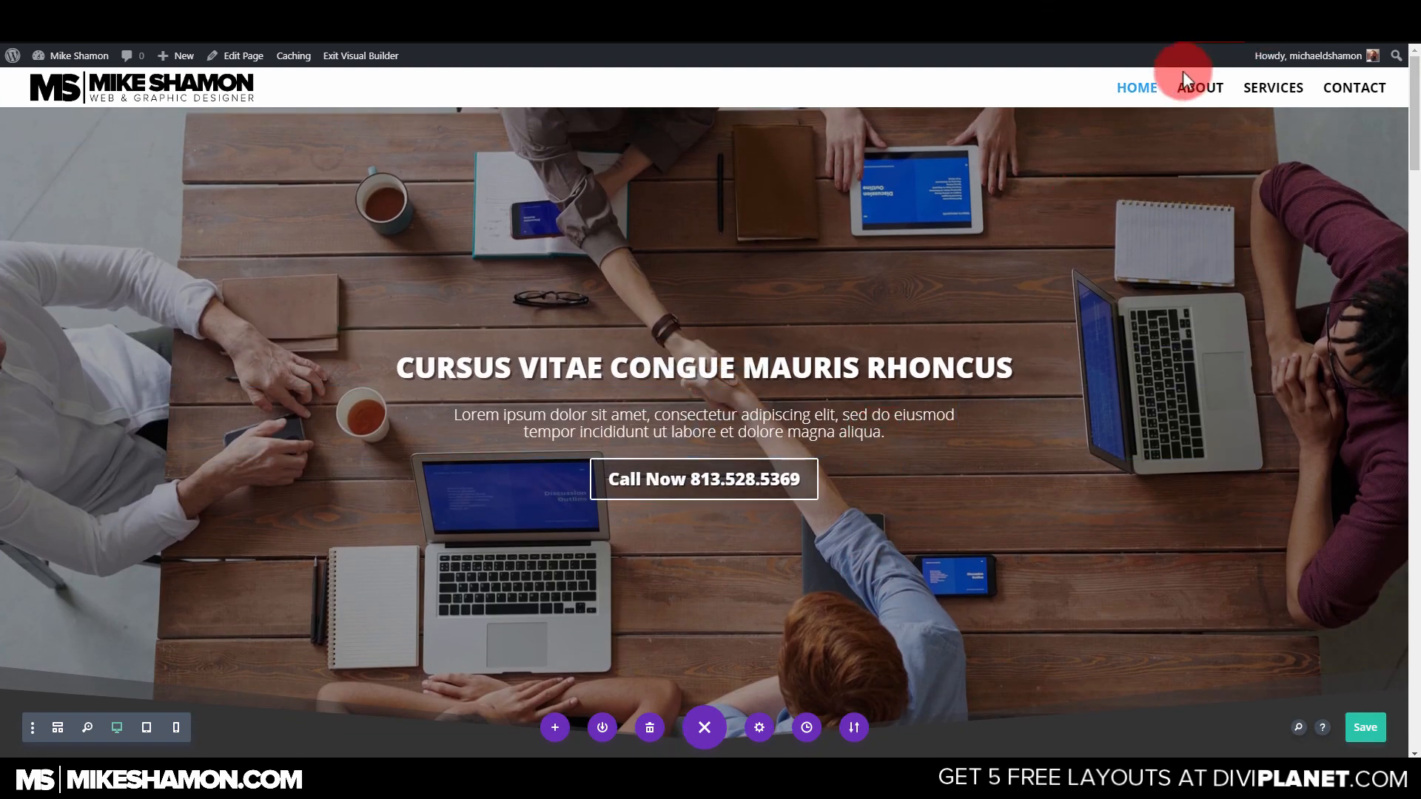
Set the CSS ID of the Founder section to about and save the section settings.
scroll(713, 368, "down", 12)
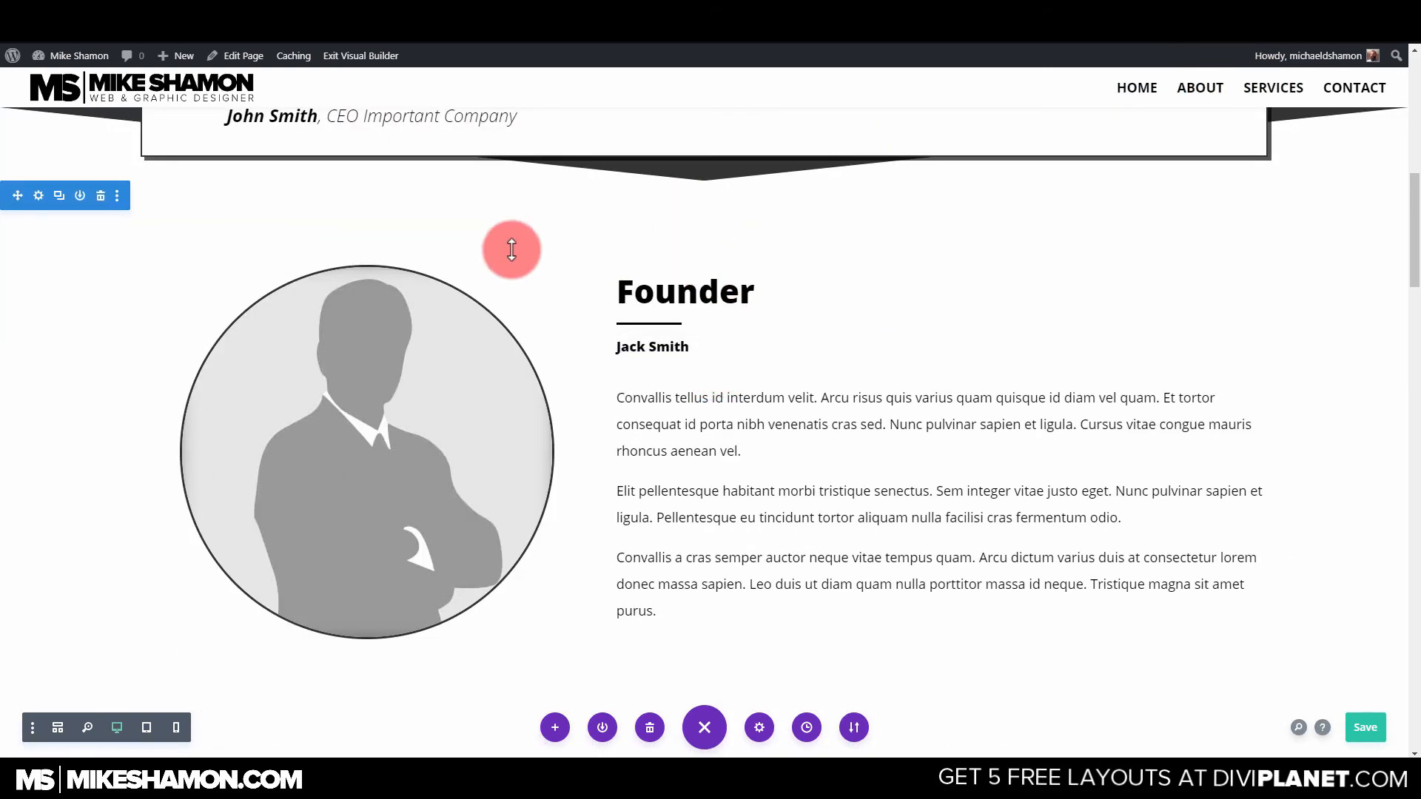
scroll(452, 274, "up", 2)
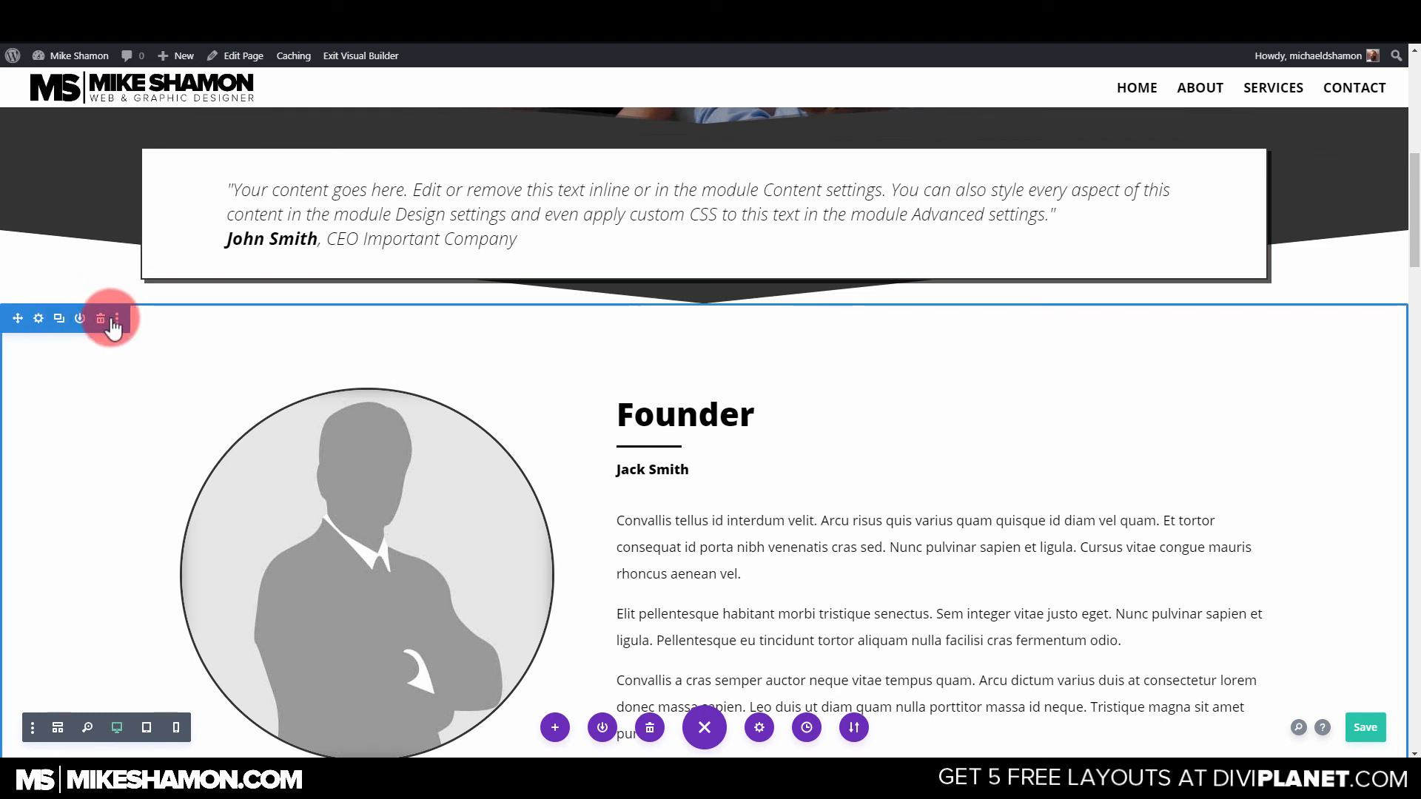
left_click(38, 320)
left_click(977, 297)
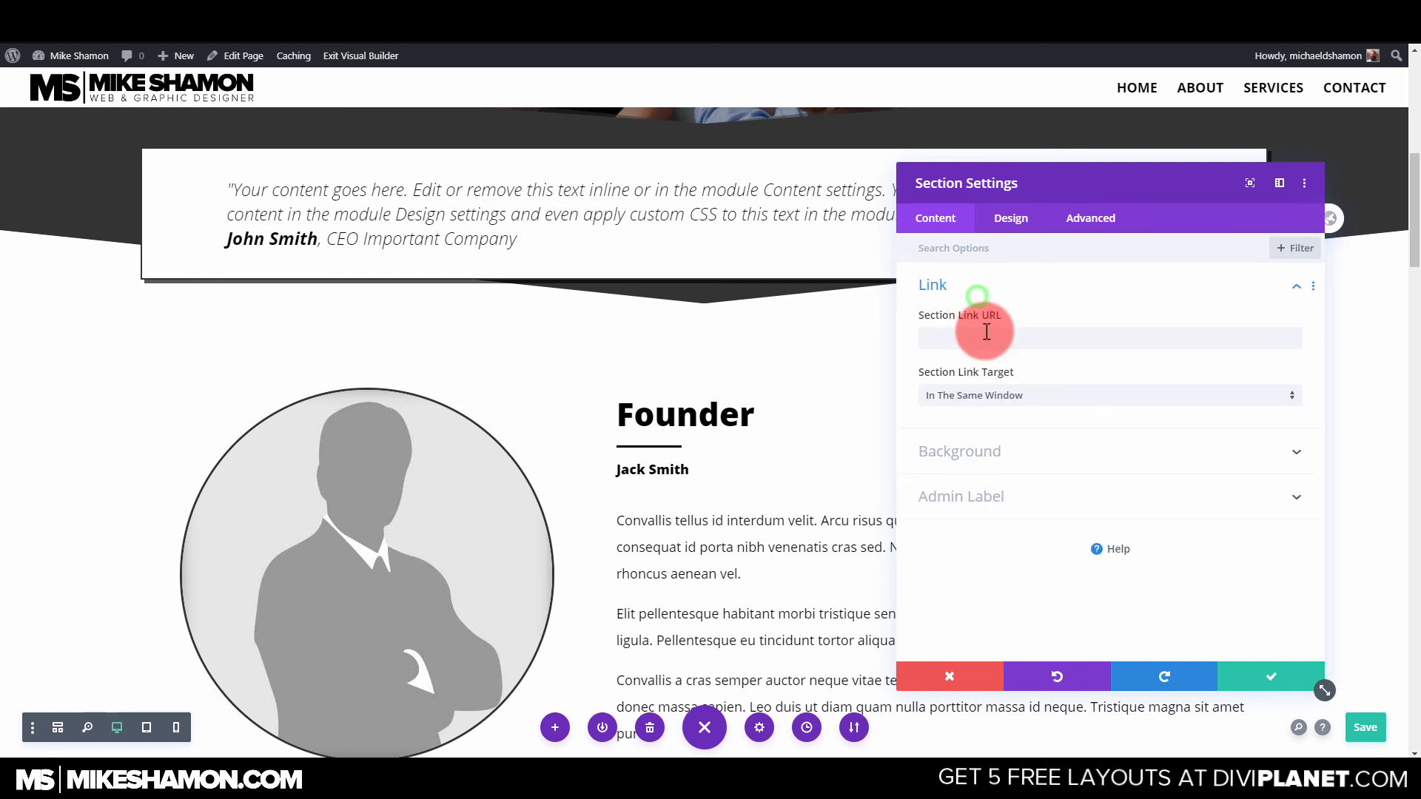
left_click(1075, 232)
left_click(985, 286)
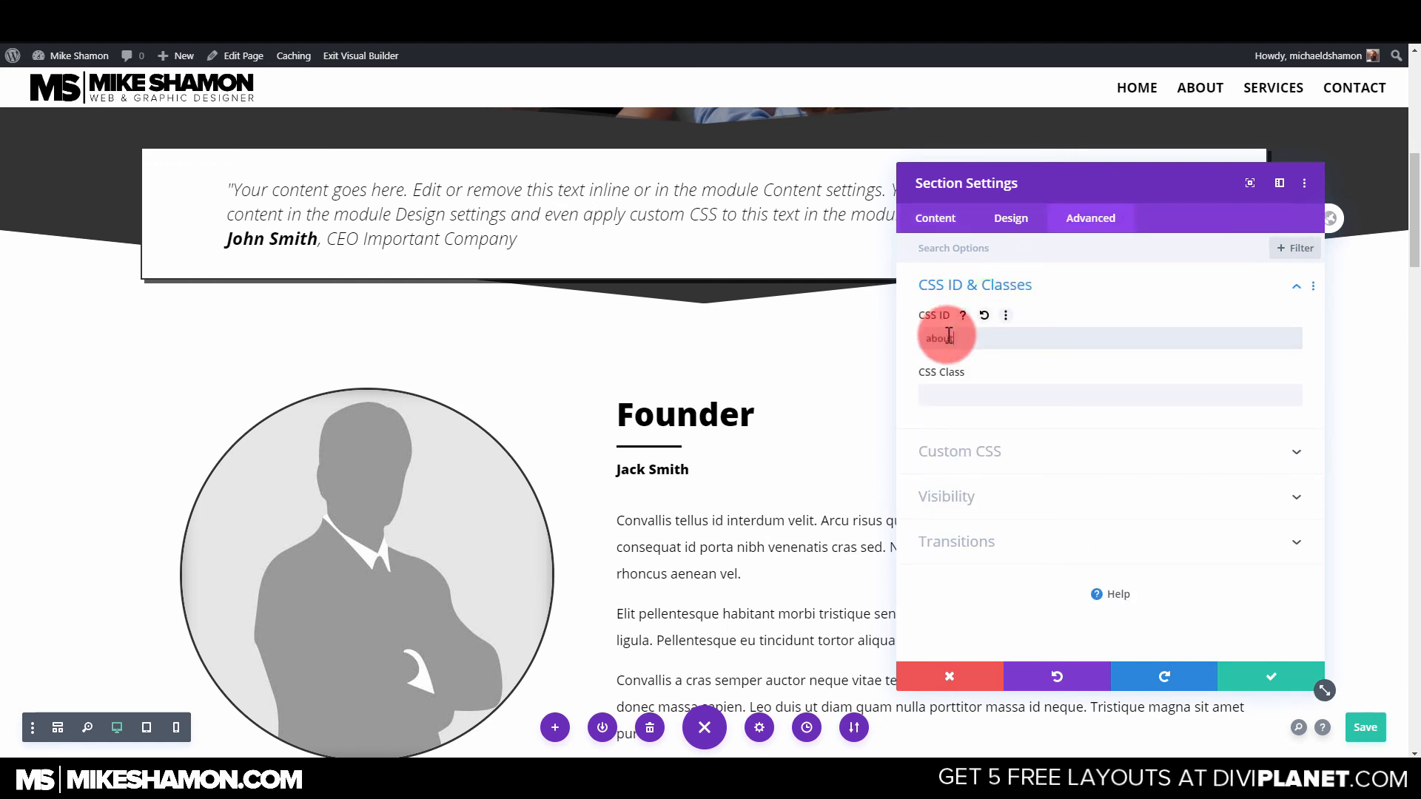
left_click(1253, 675)
Set the CSS ID of the dark banner section above the first Services block to services and save the page.
scroll(807, 459, "down", 10)
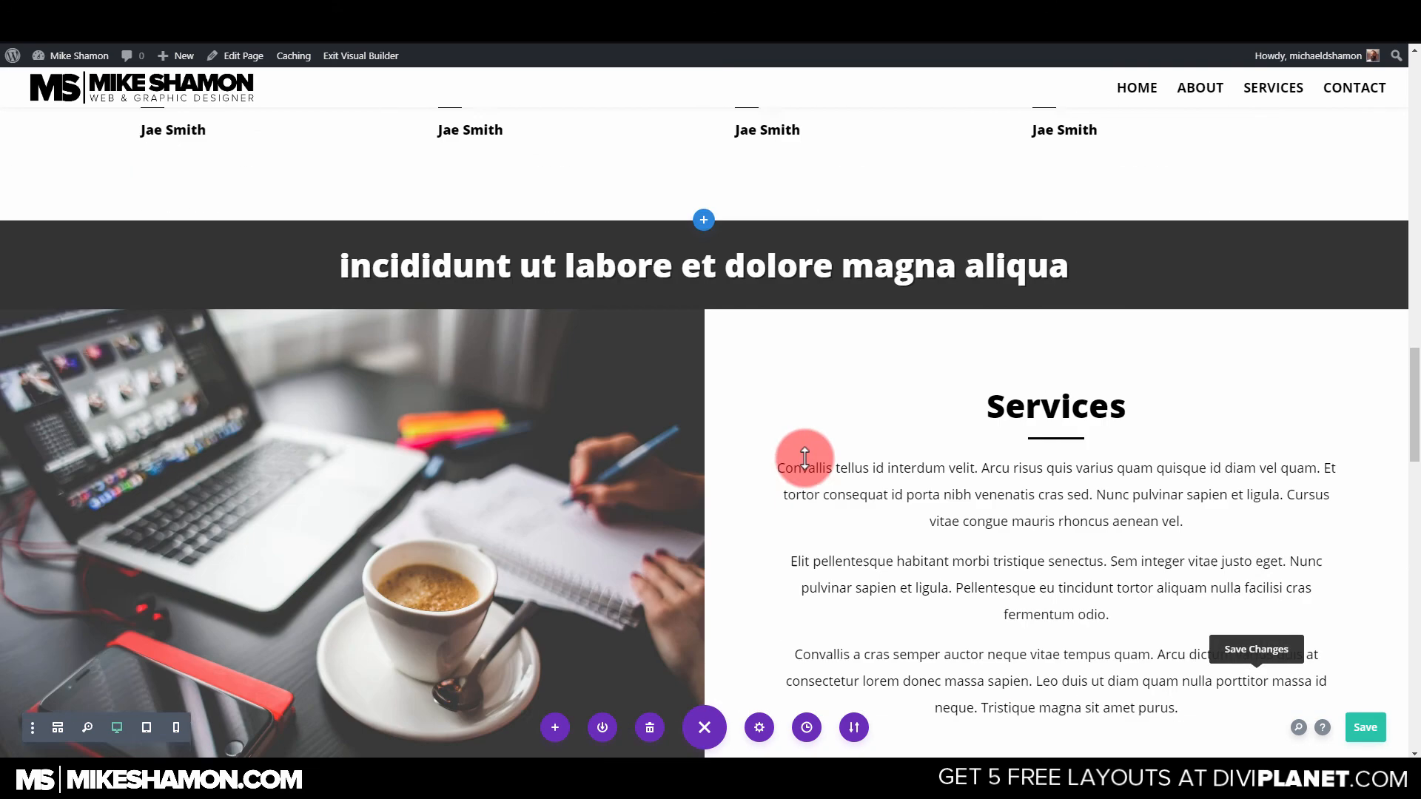
scroll(726, 336, "down", 5)
scroll(742, 333, "up", 3)
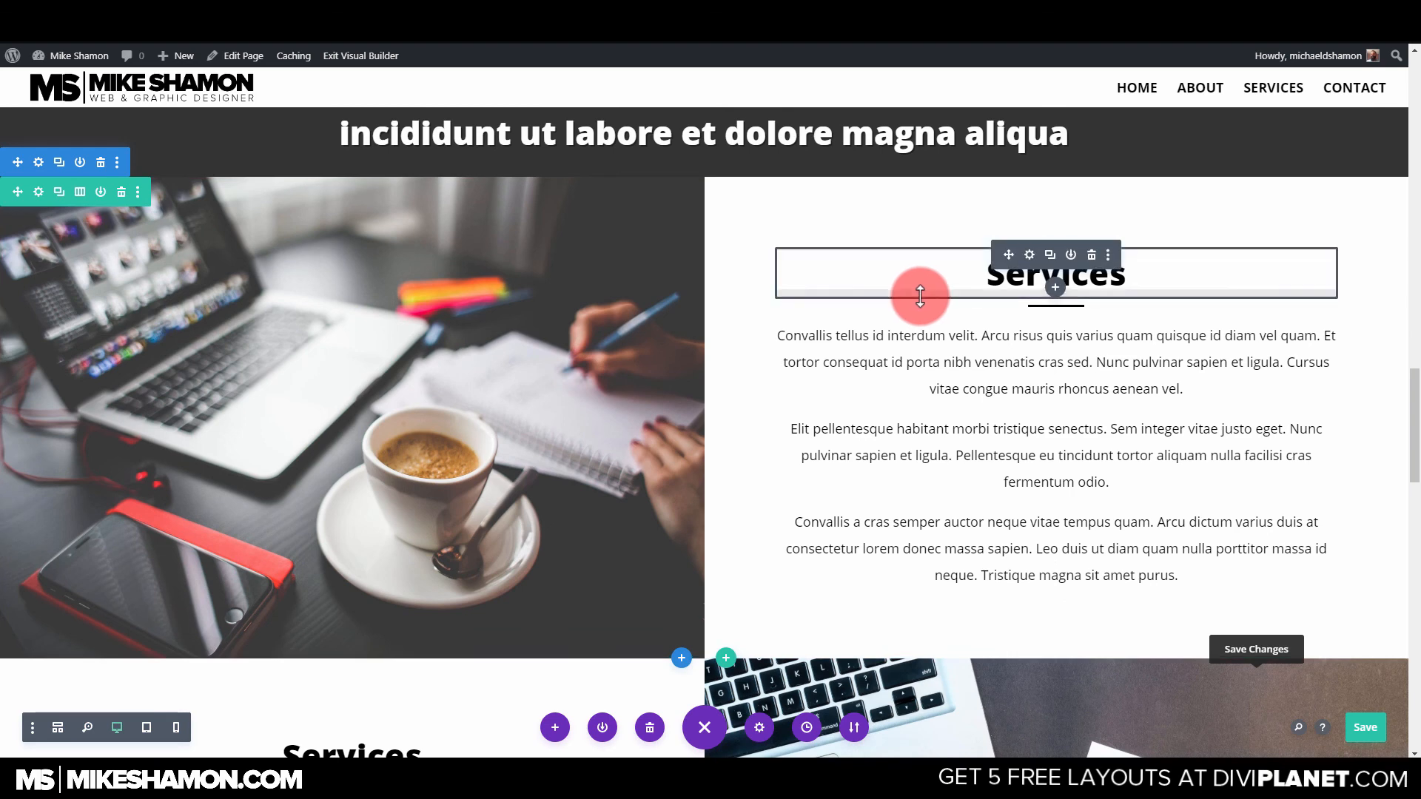
scroll(486, 365, "up", 3)
scroll(422, 358, "down", 2)
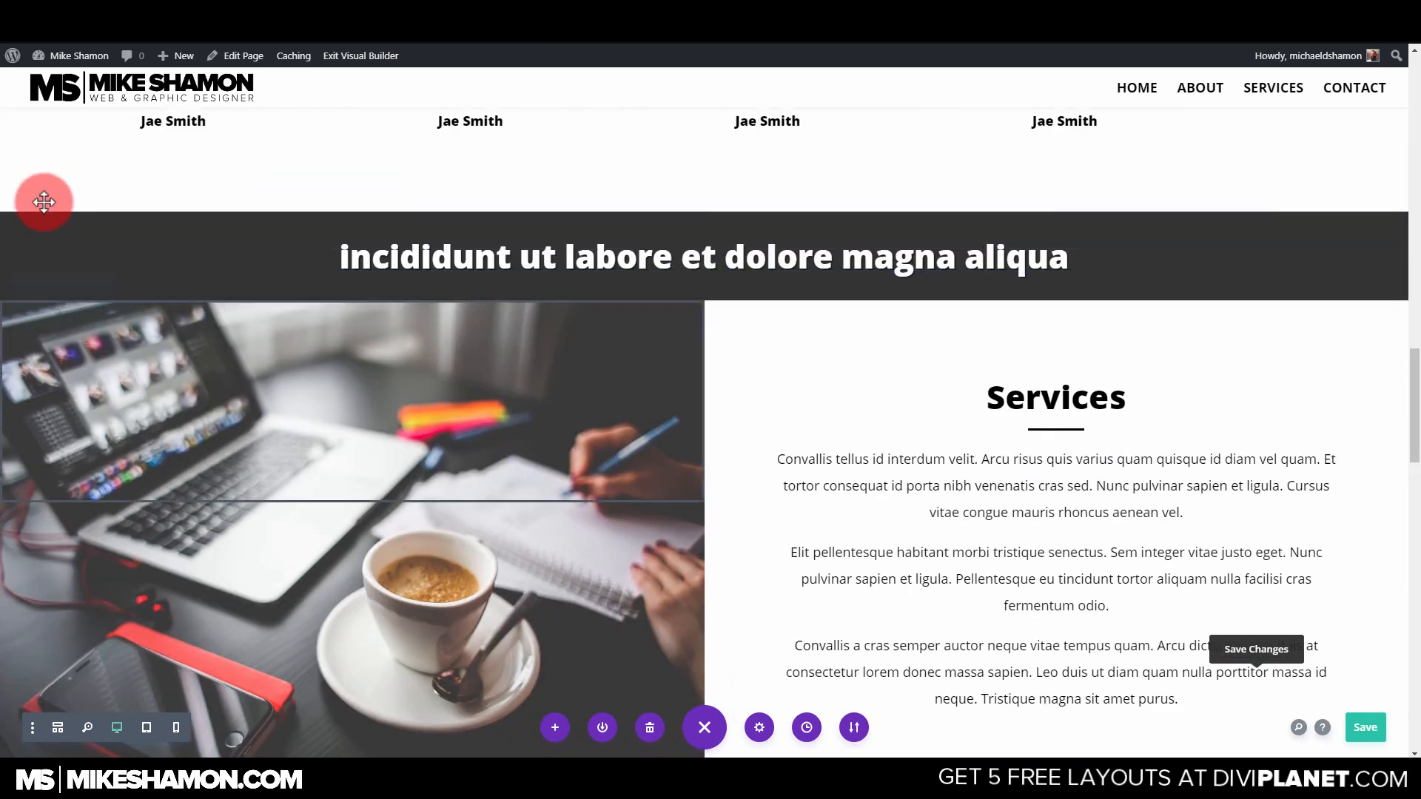
mouse_move(54, 243)
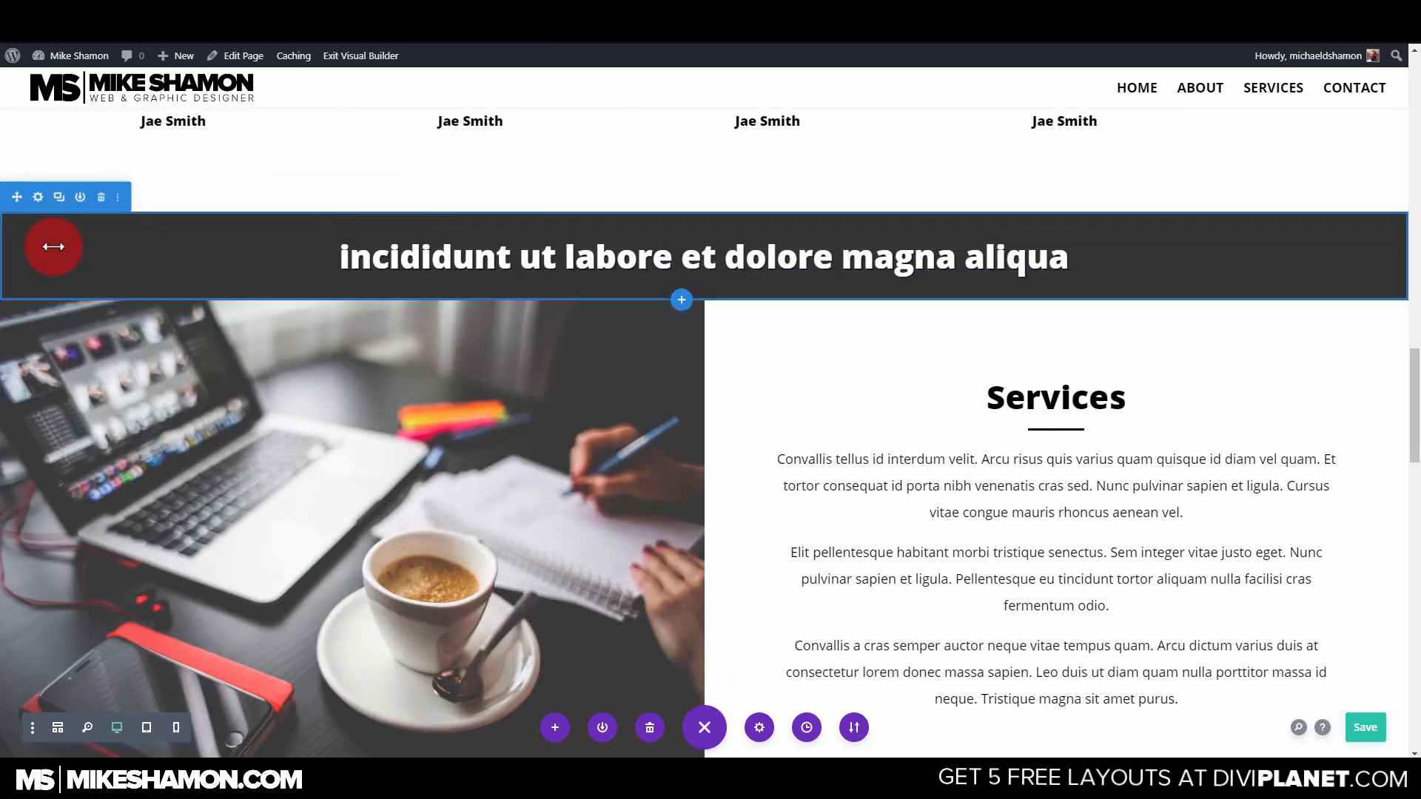
left_click(38, 198)
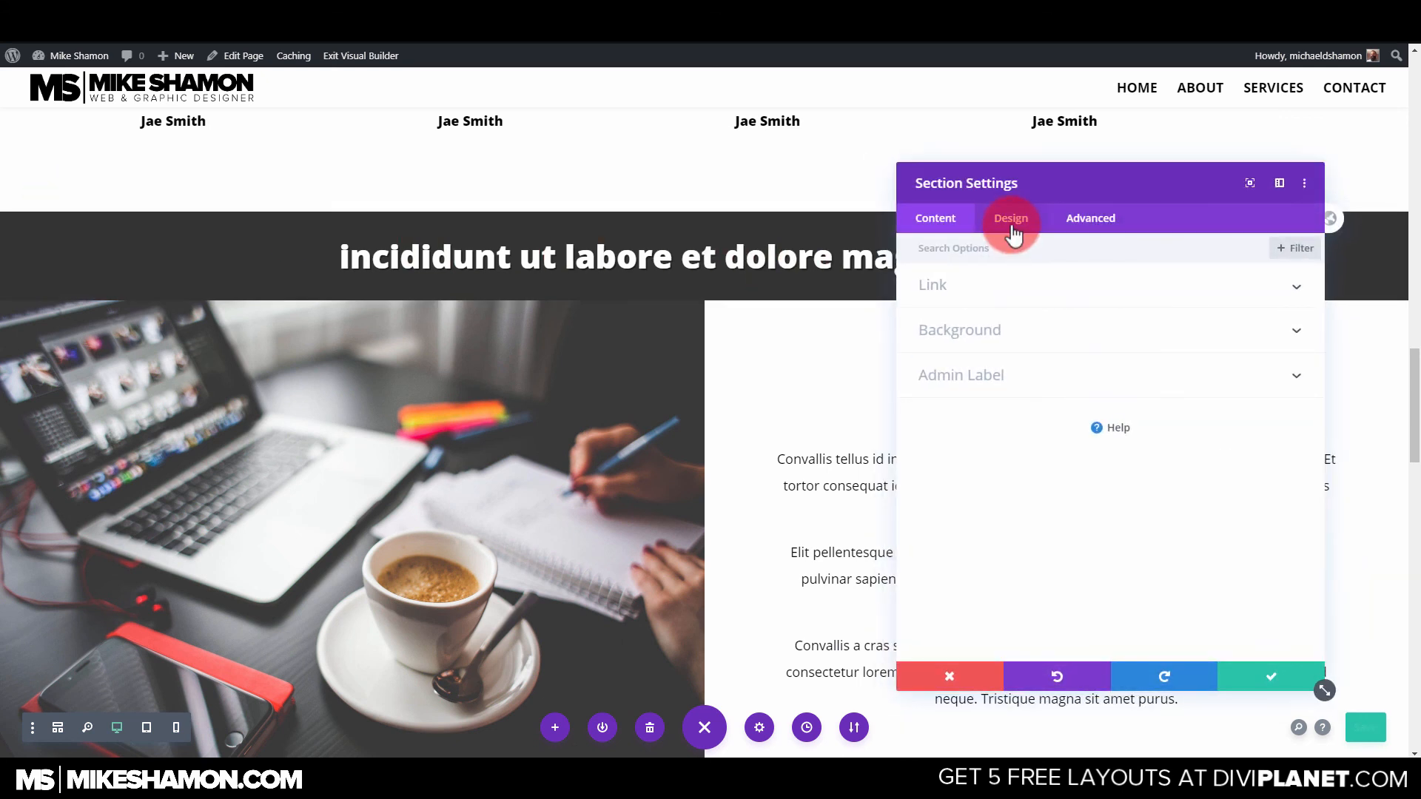
left_click(1079, 222)
left_click(1032, 287)
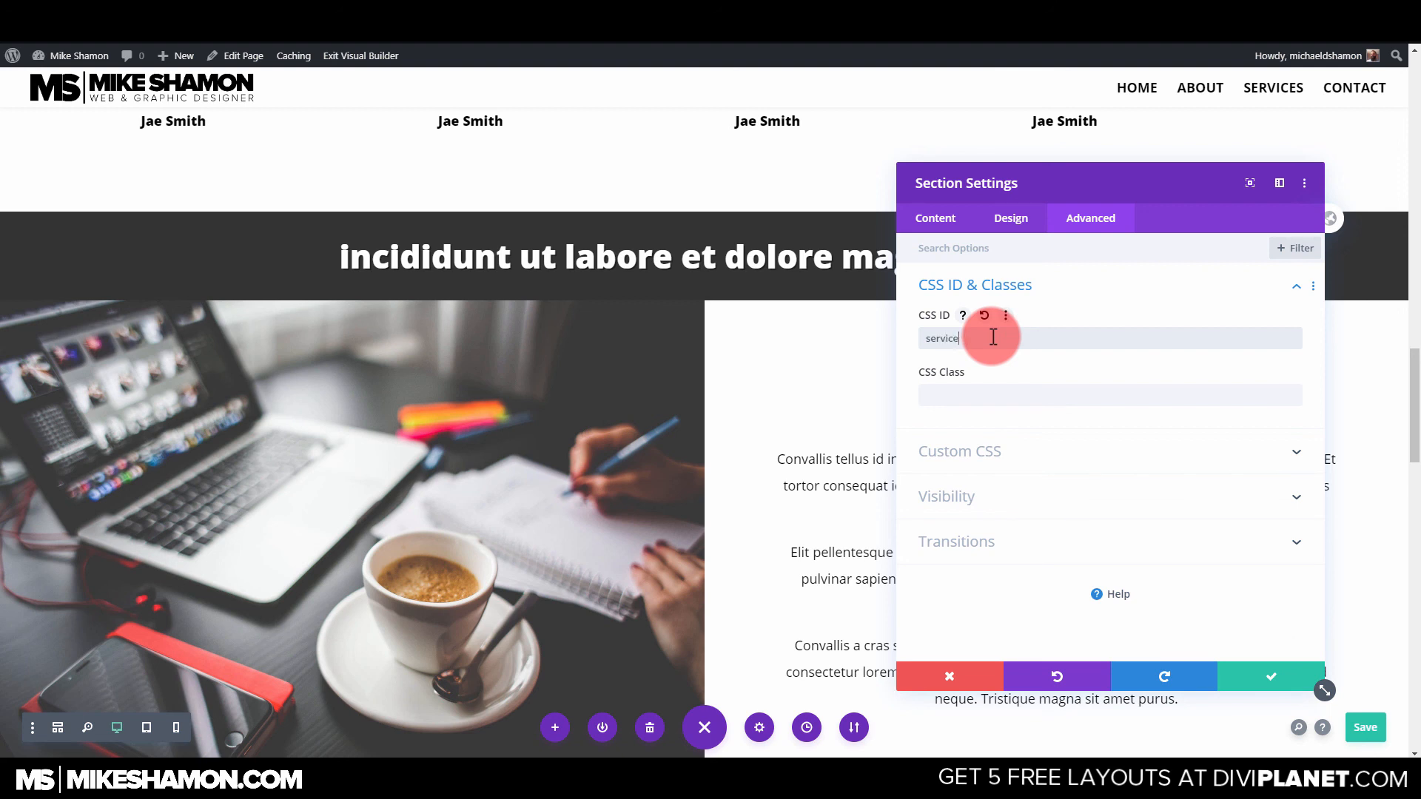
left_click(1248, 677)
left_click(1366, 728)
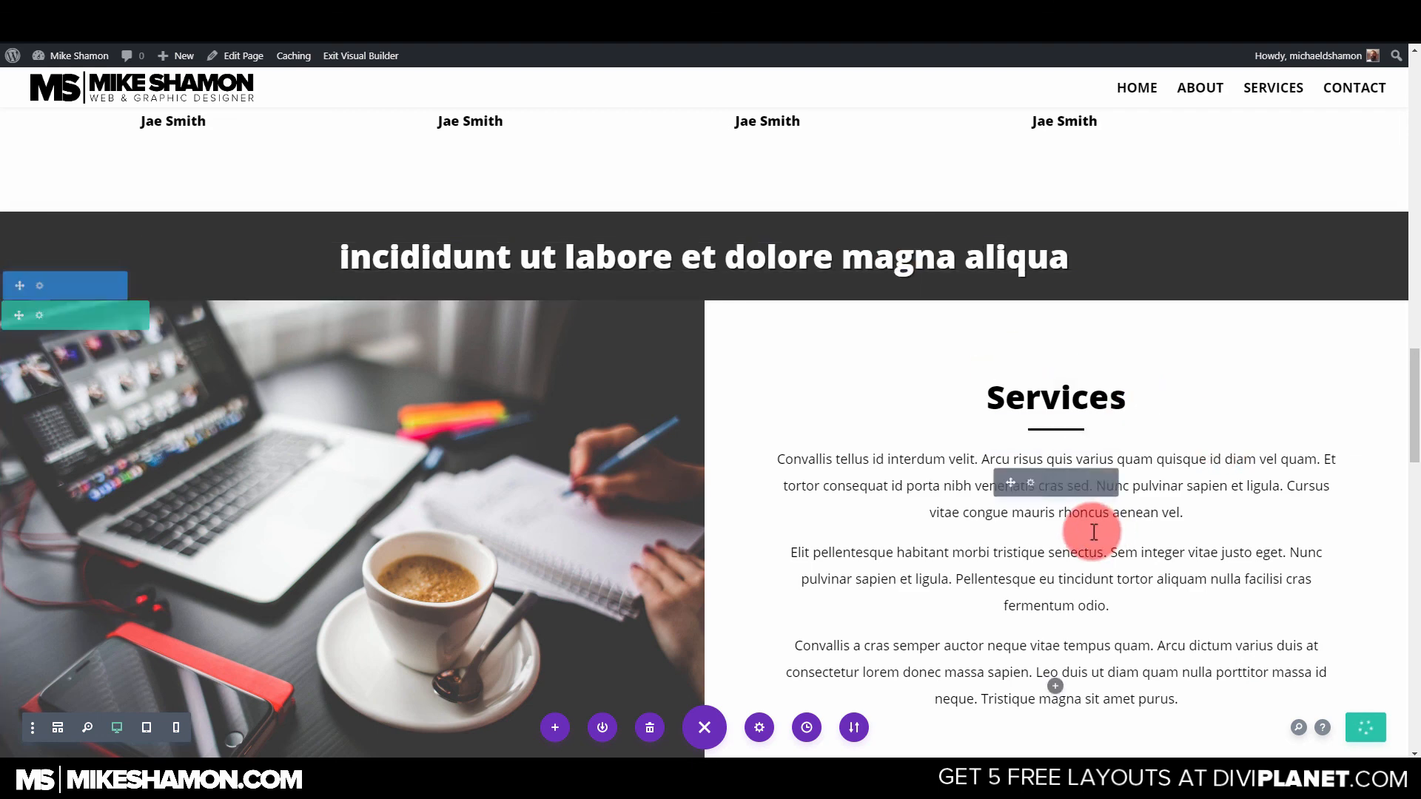
Exit the visual builder and test the About and Services menu links on the live page.
scroll(1094, 532, "down", 15)
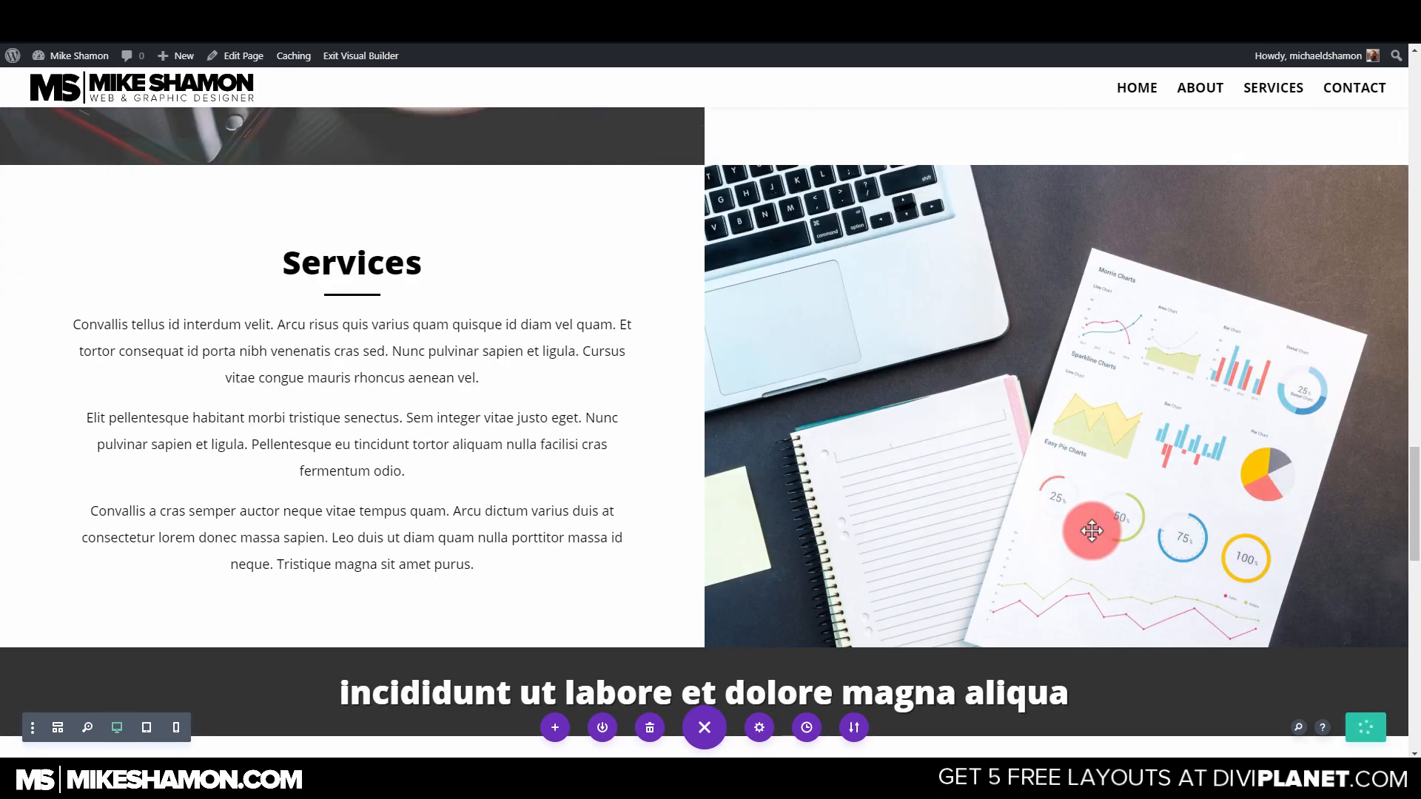
scroll(1092, 530, "down", 5)
scroll(1092, 531, "up", 15)
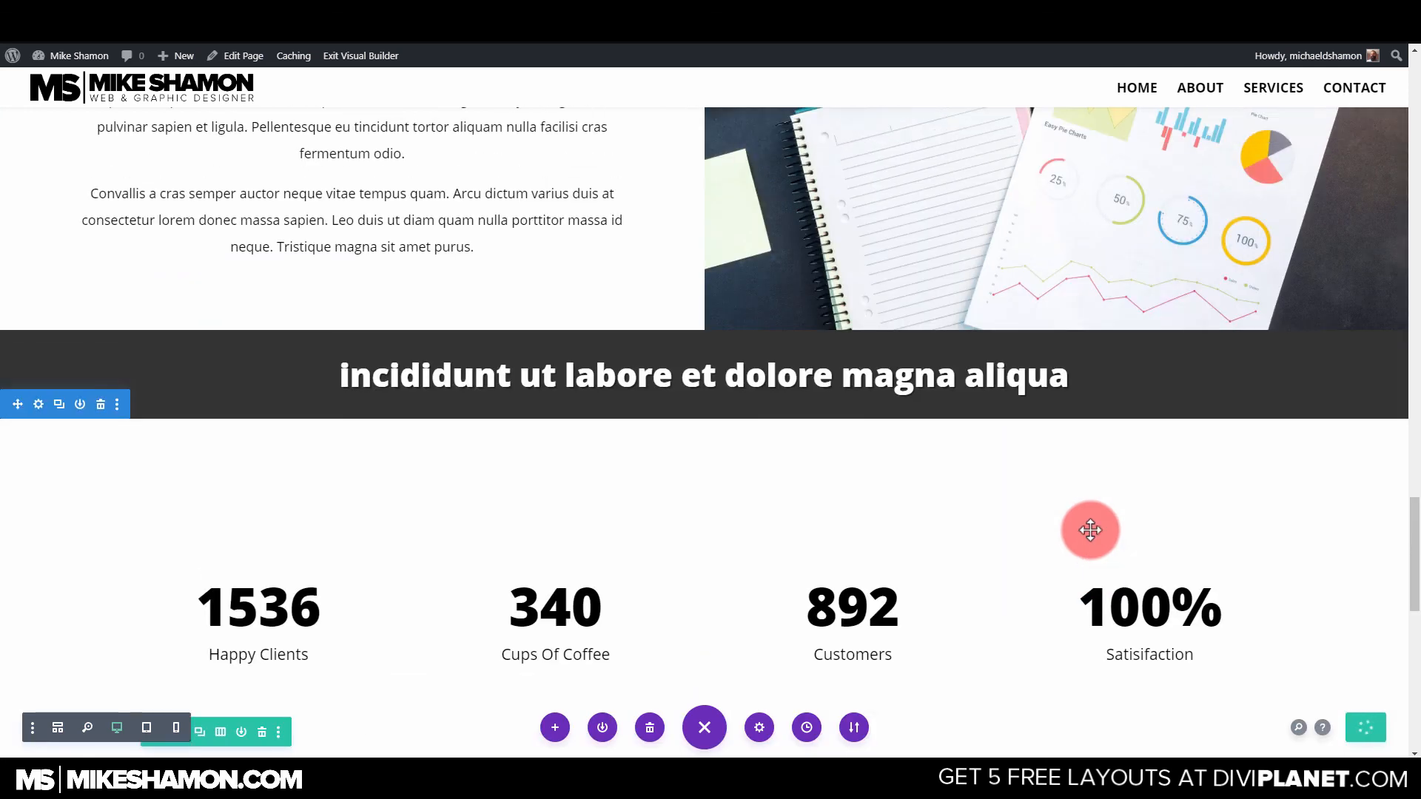
scroll(1091, 529, "up", 15)
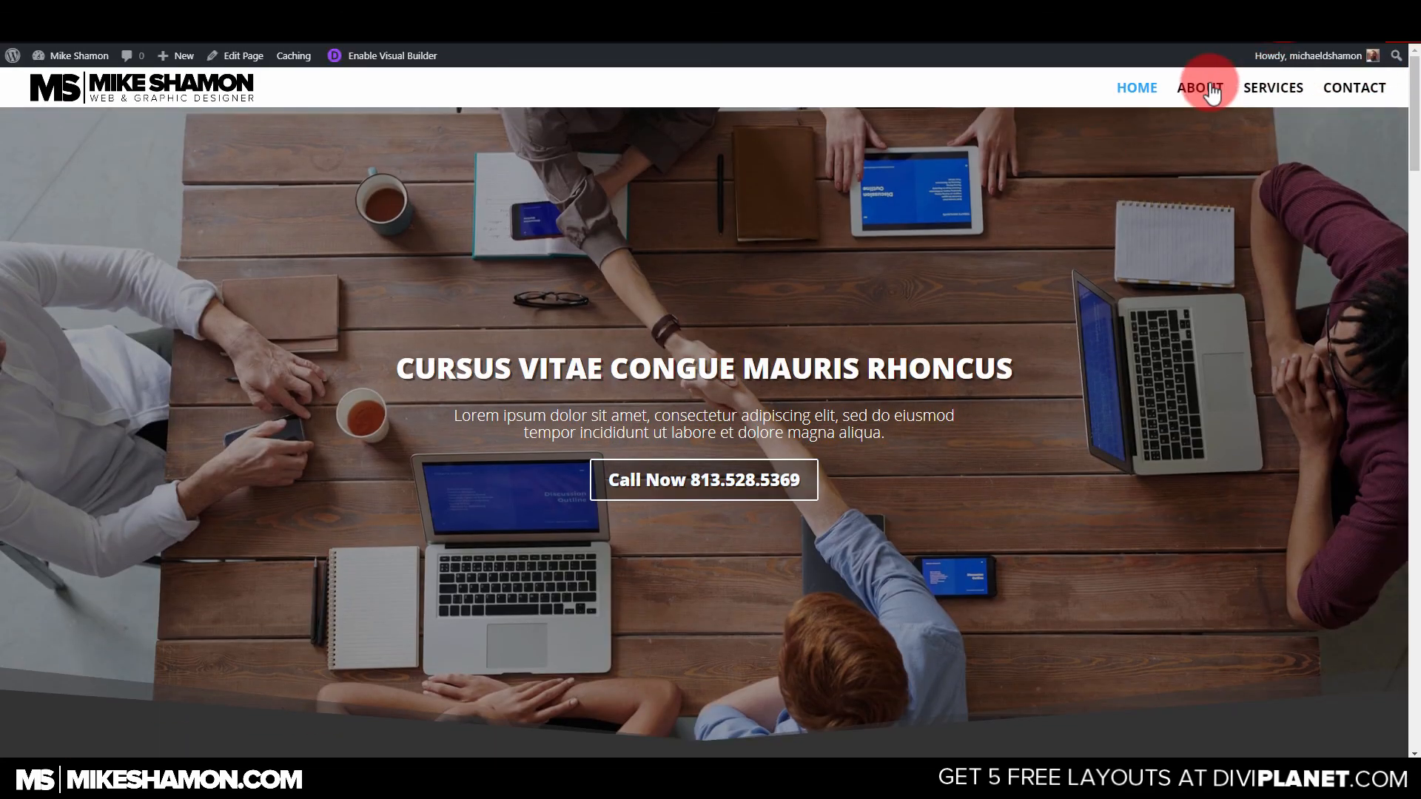
left_click(1213, 91)
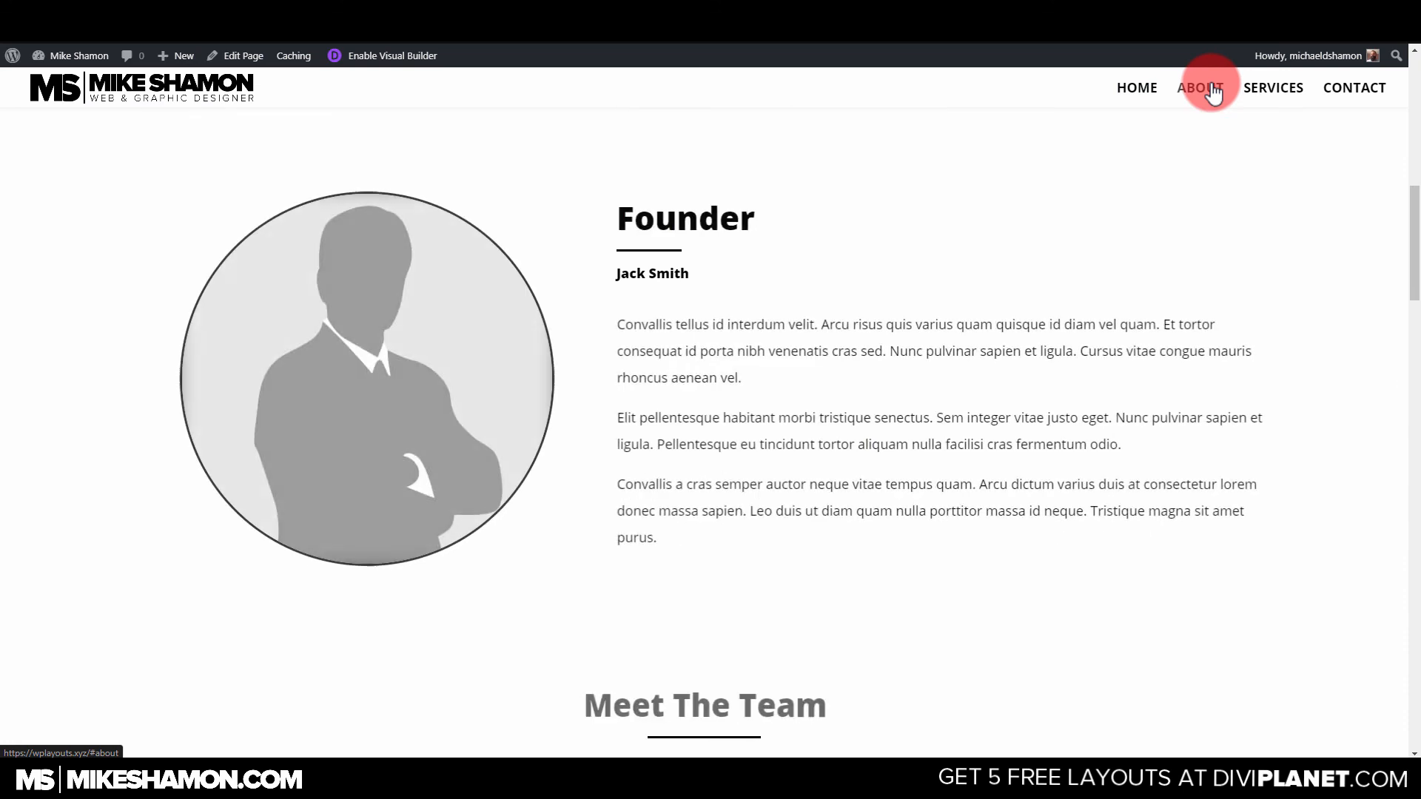
left_click(1277, 96)
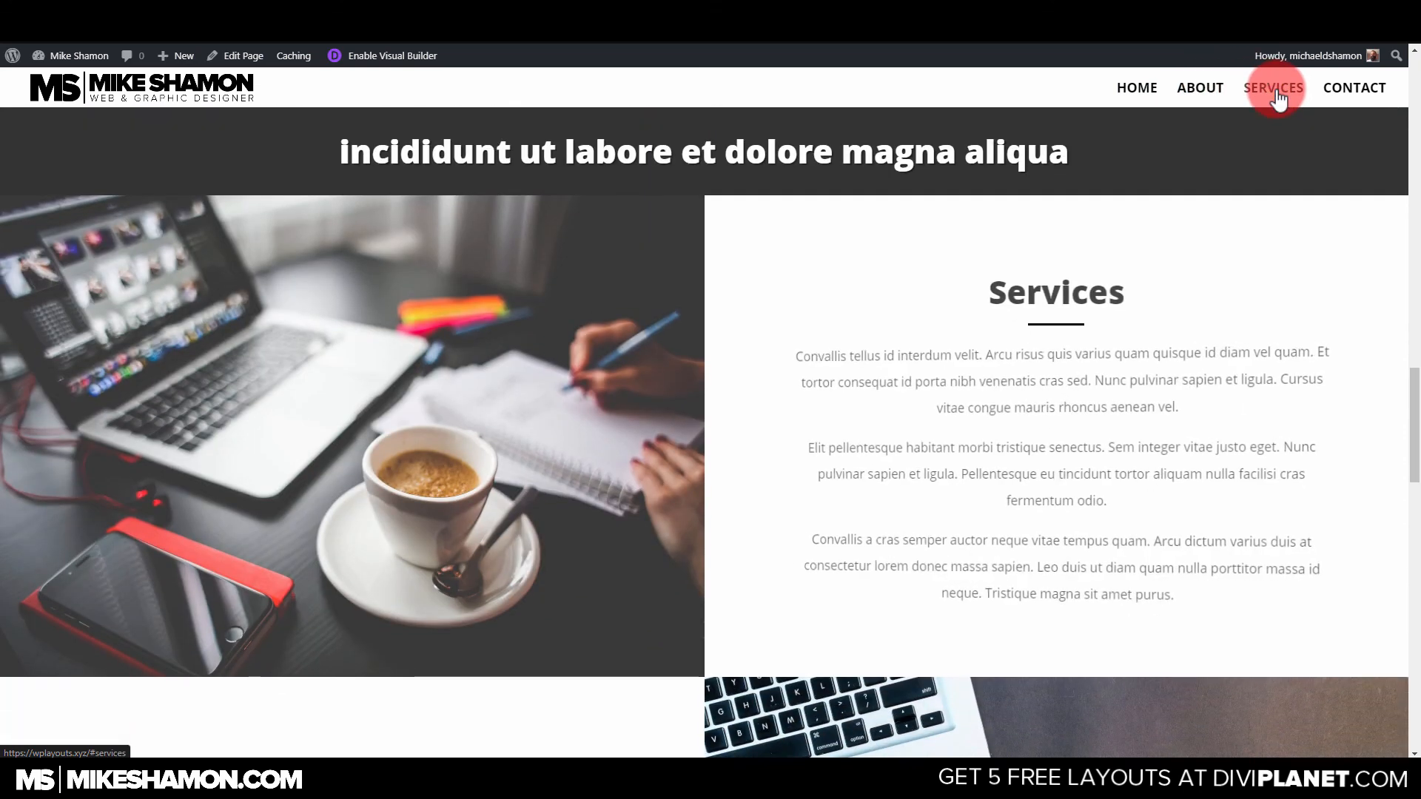
Look over the live page from the Services section to the footer and back up to the Founder section.
scroll(1053, 388, "down", 10)
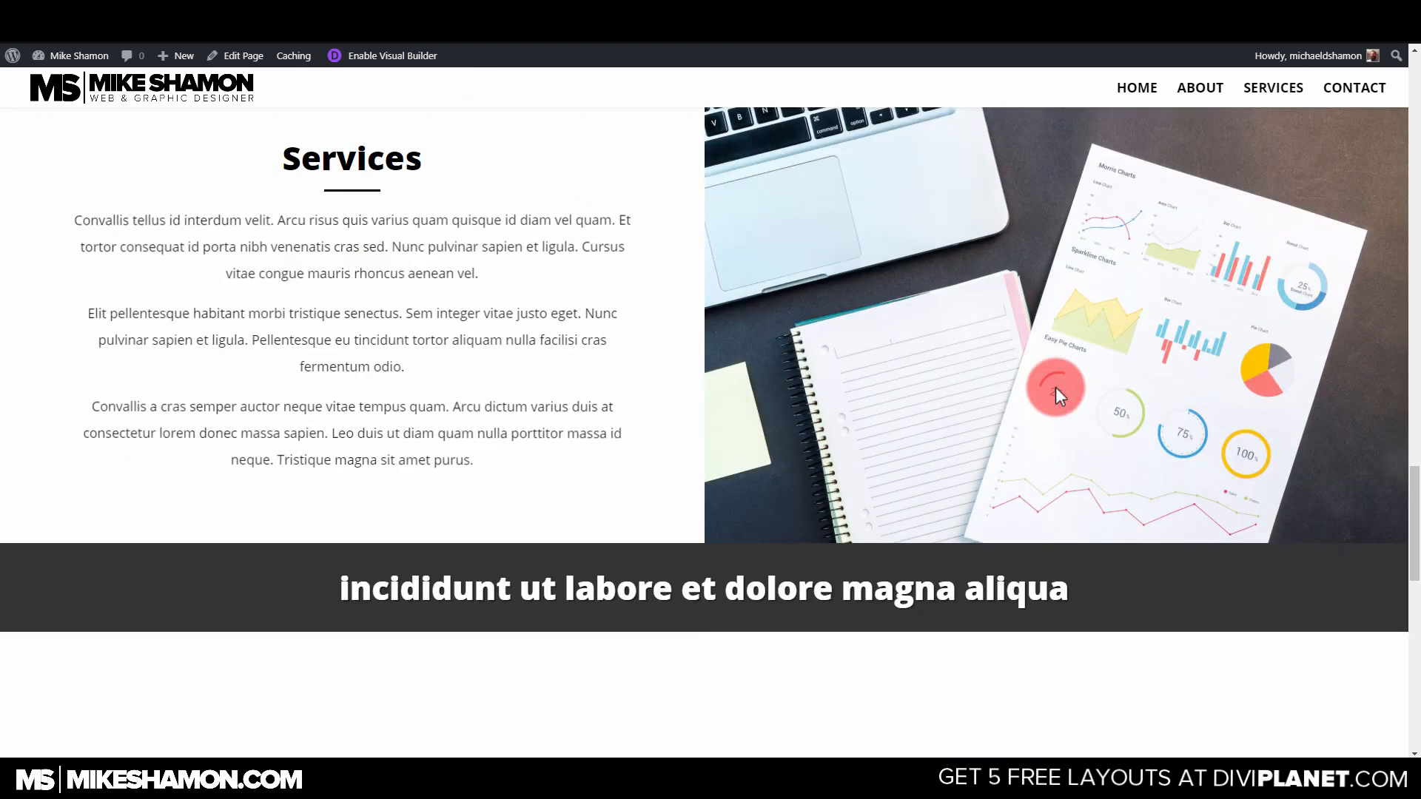
scroll(1055, 388, "down", 2)
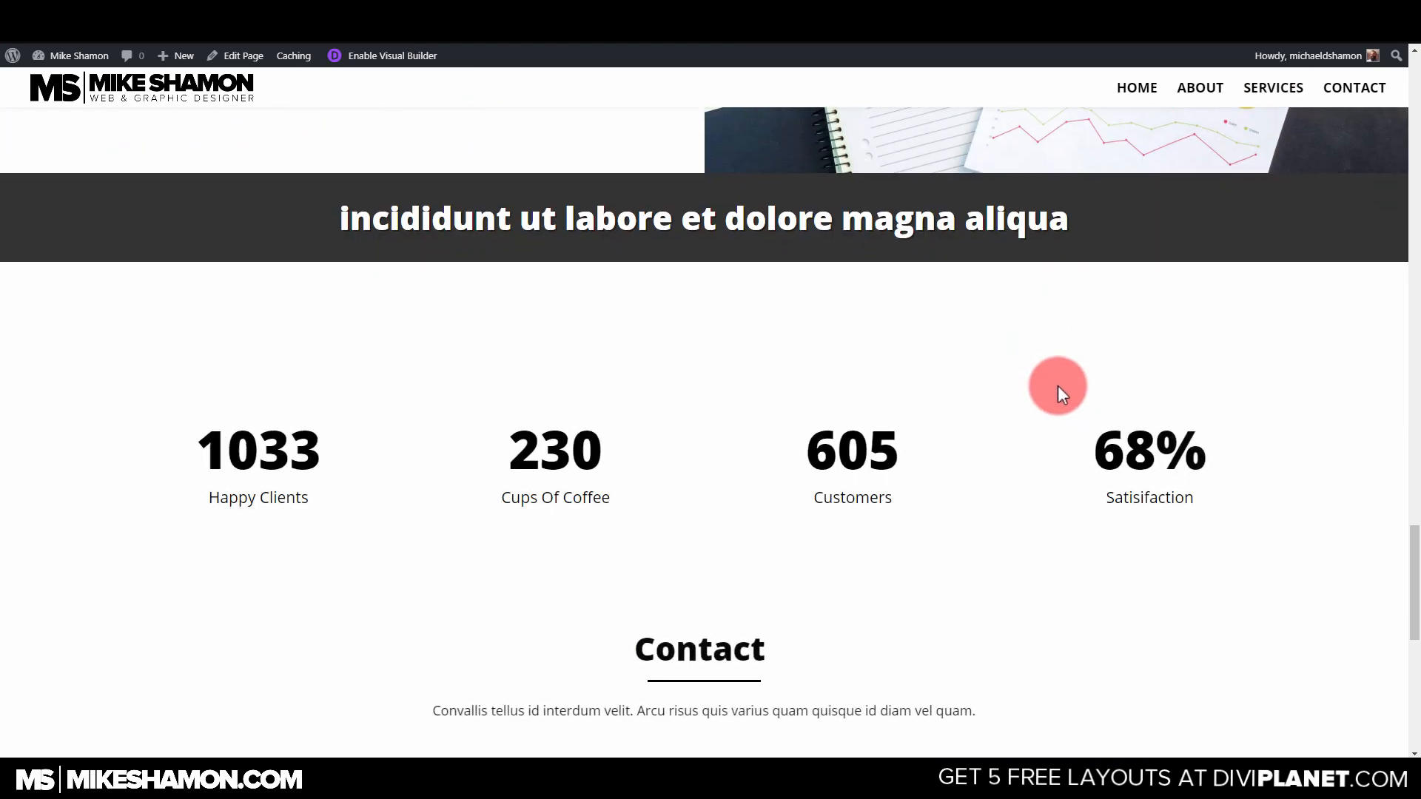
scroll(1058, 385, "down", 3)
scroll(1058, 385, "down", 5)
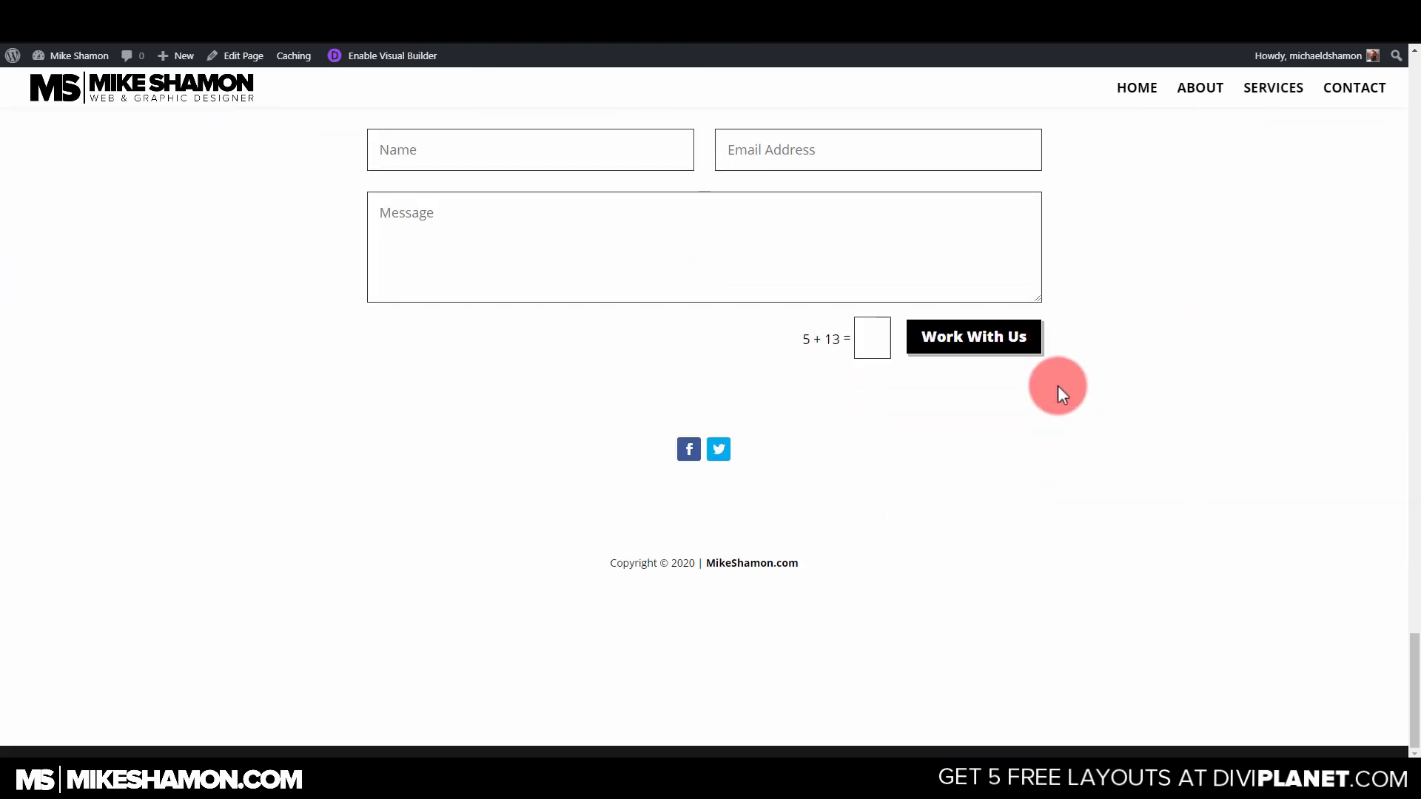
scroll(1059, 385, "up", 20)
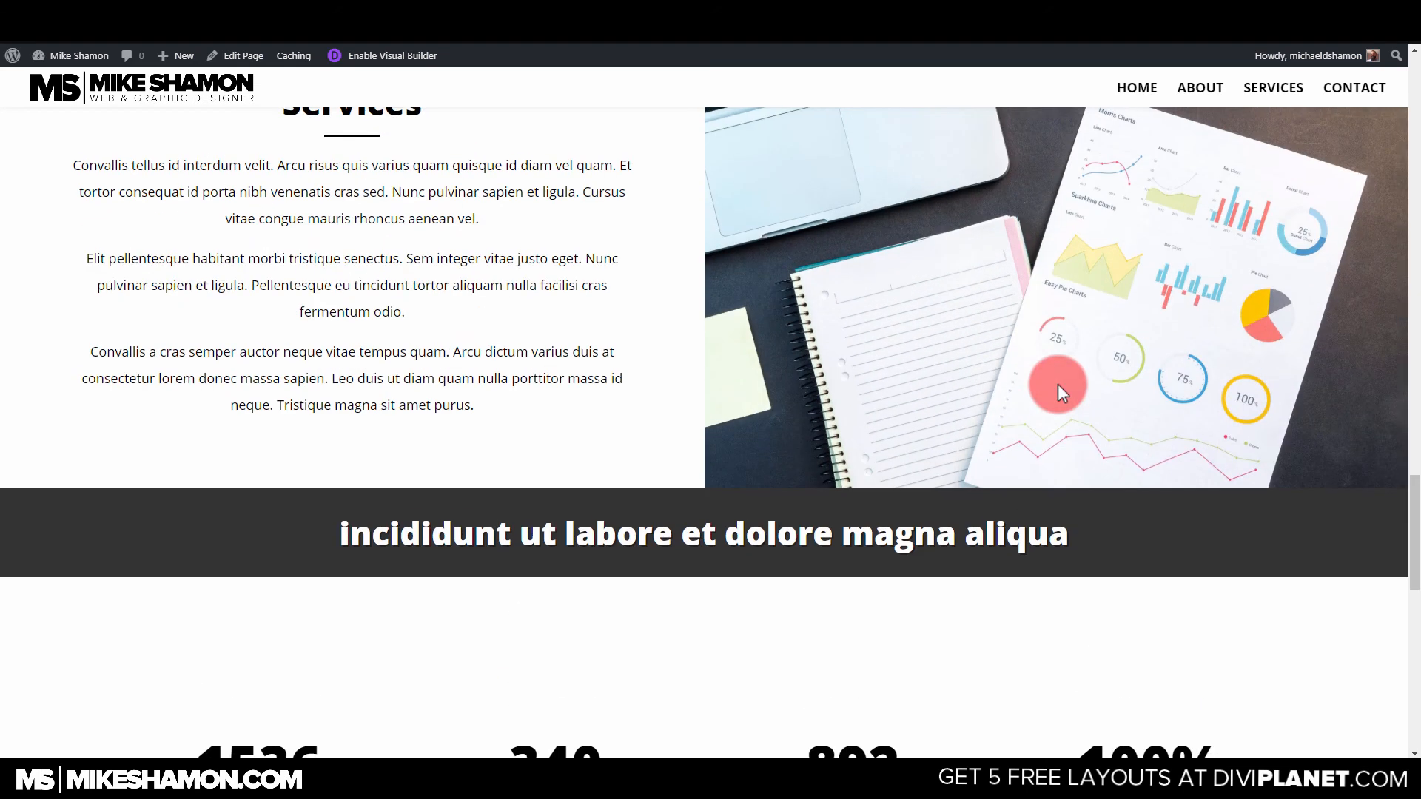
scroll(1058, 385, "up", 20)
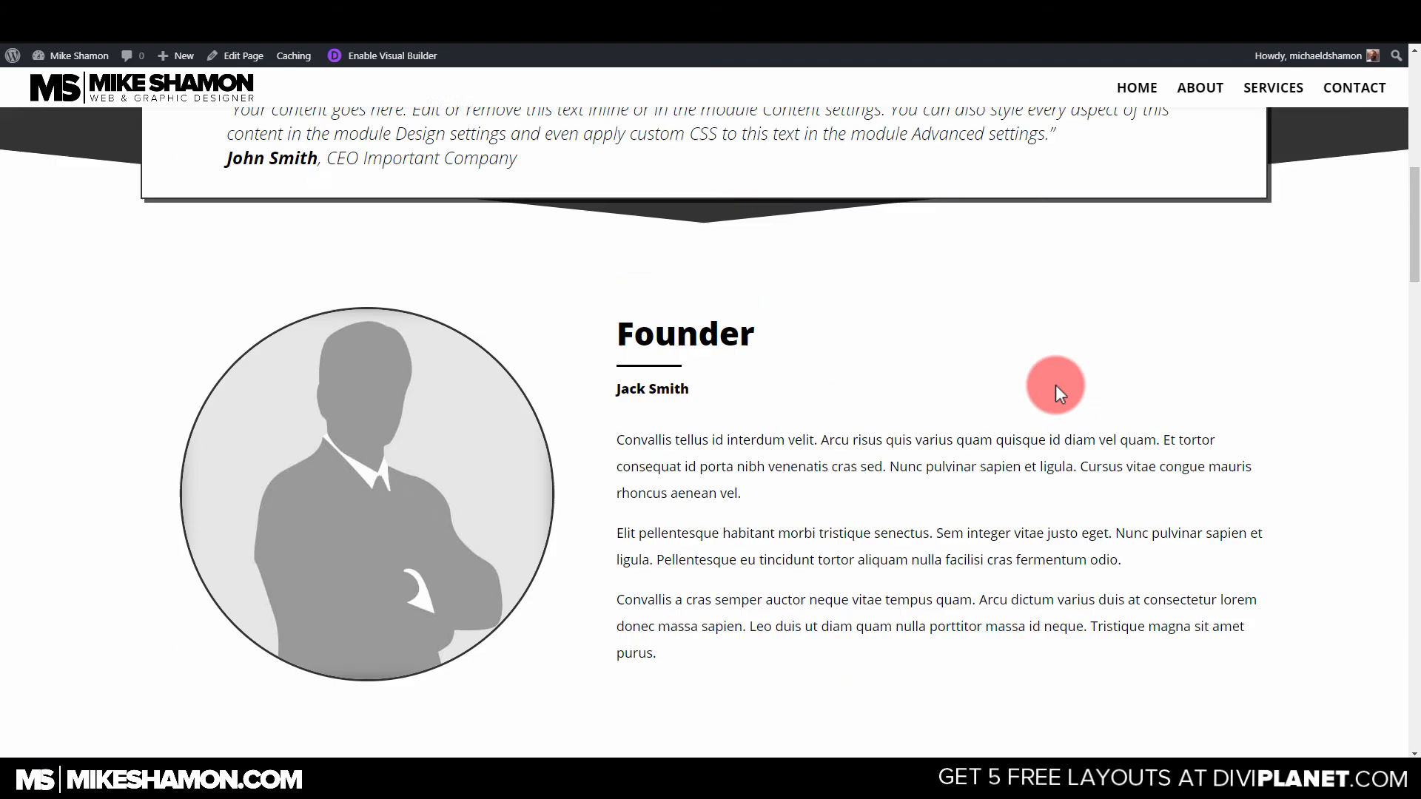